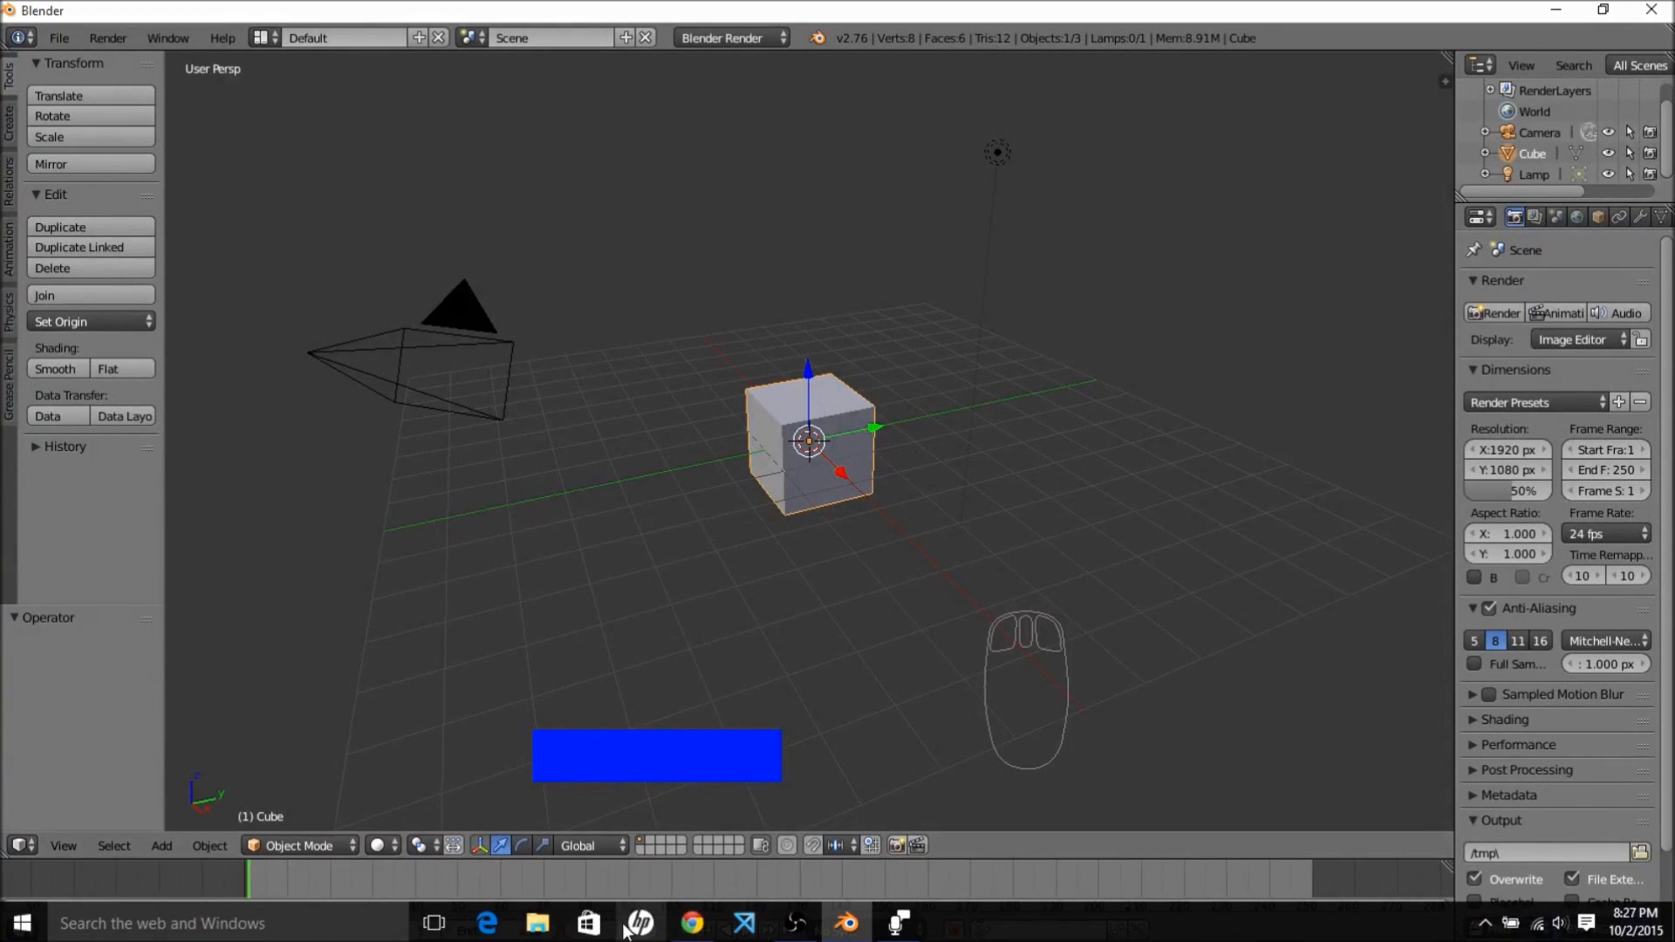
- Delete the default cube and align the camera to the front view
key(x)
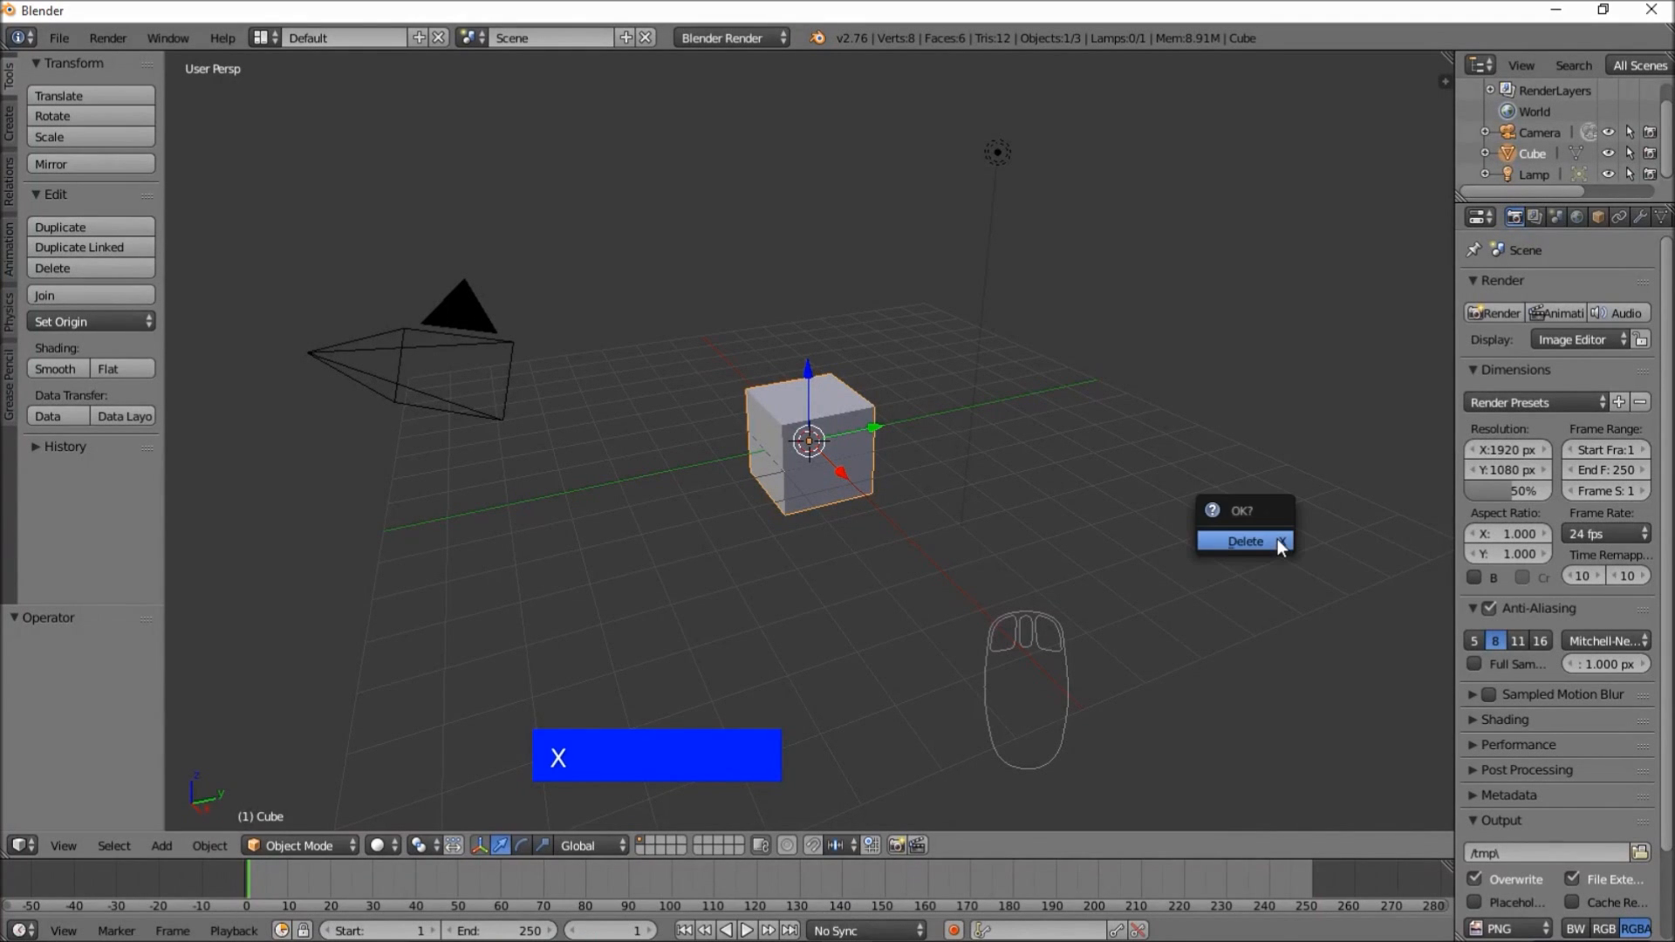
click(1278, 540)
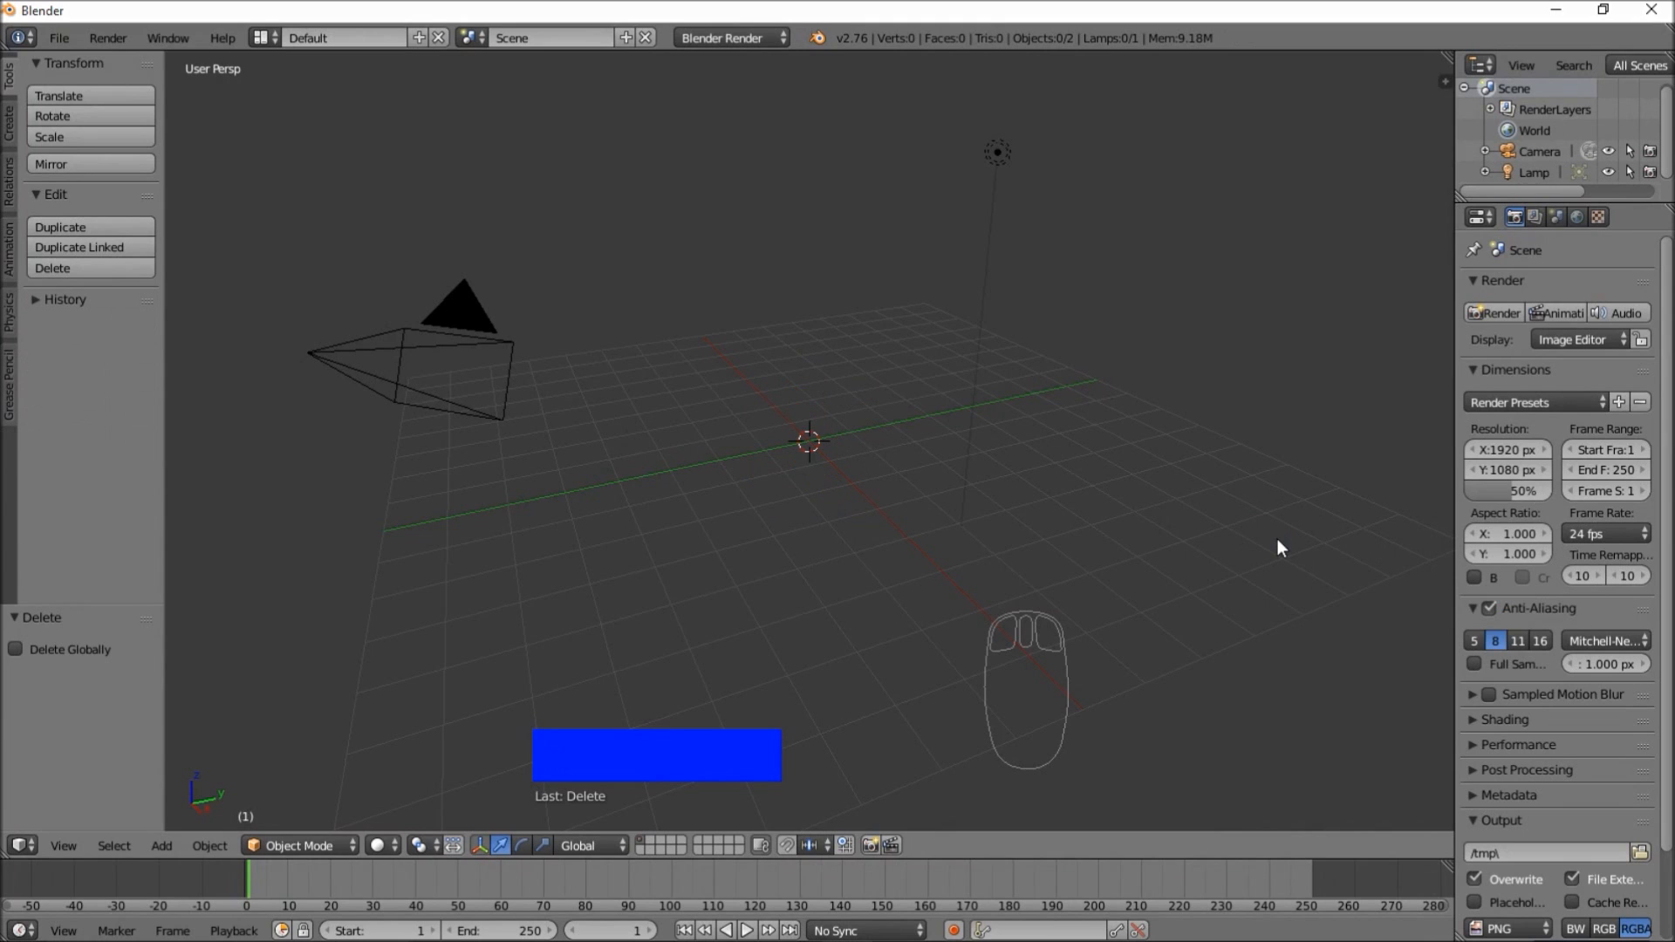
key(KP_1)
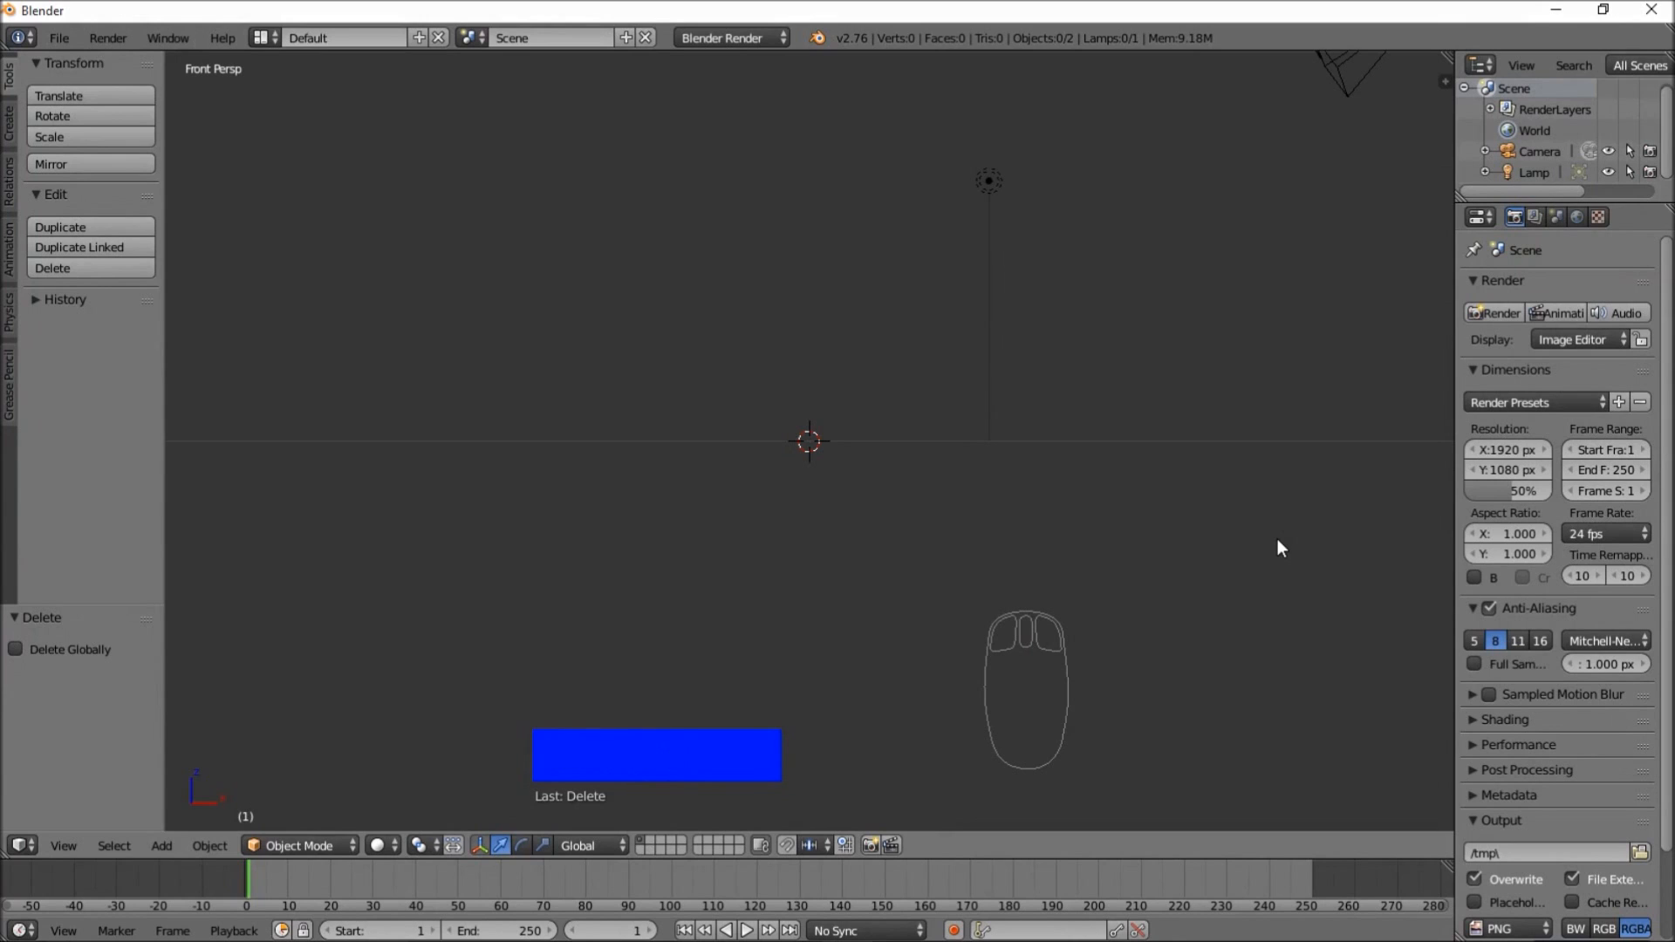
key(ctrl+alt+KP_0)
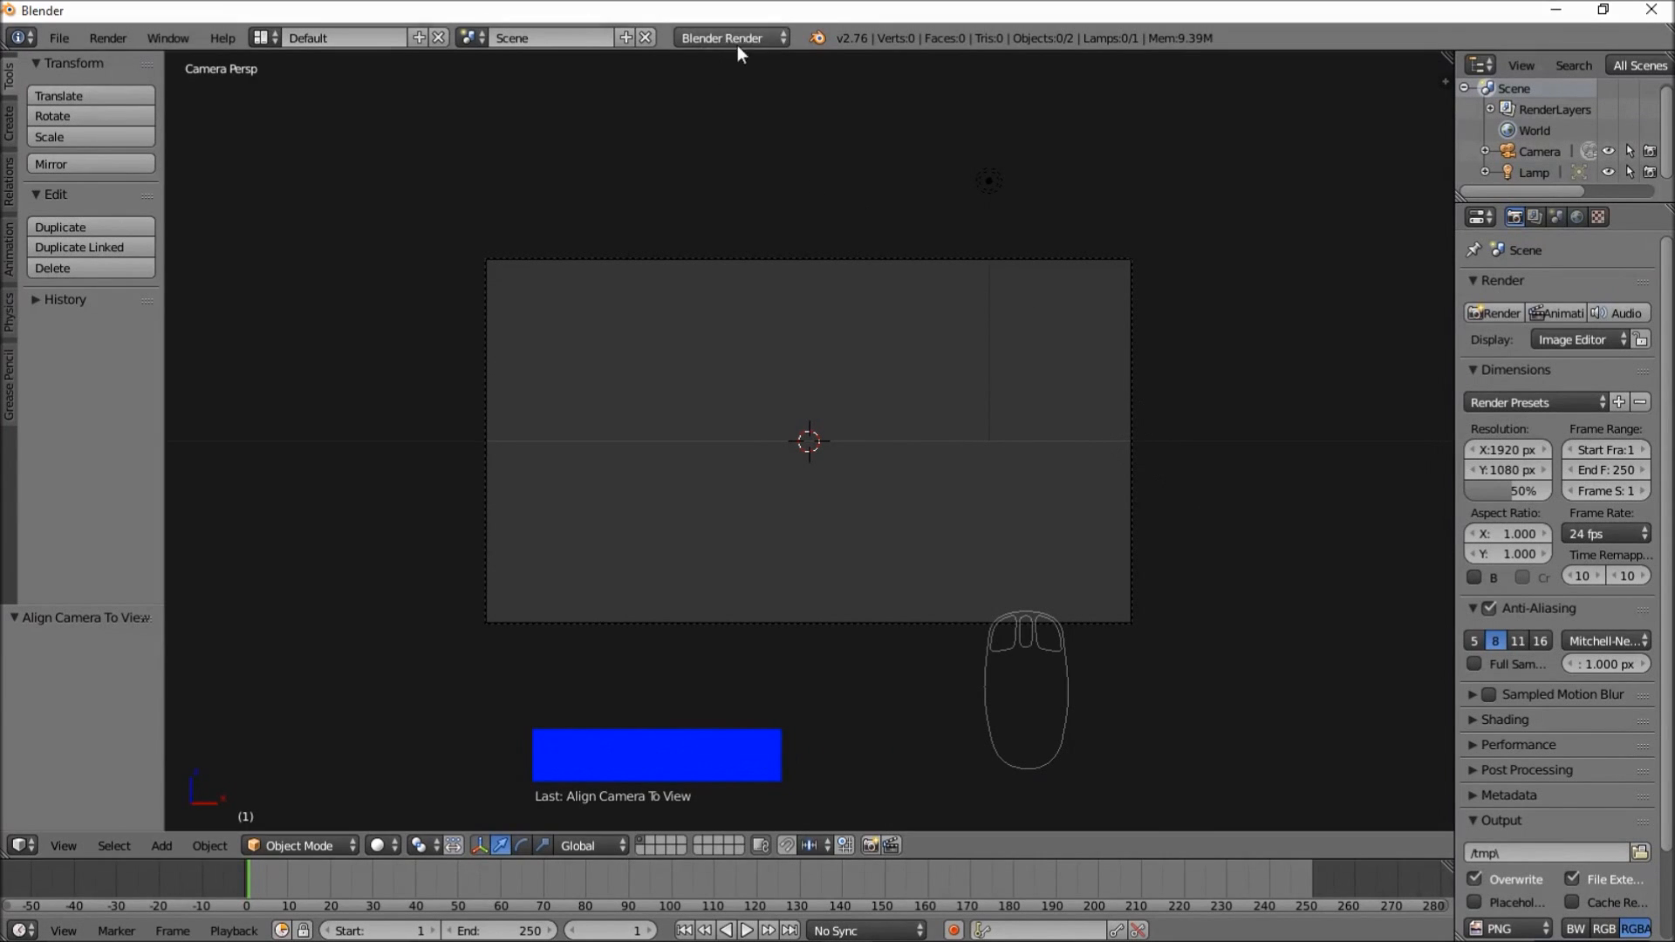
- Switch the render engine to Cycles Render
click(711, 44)
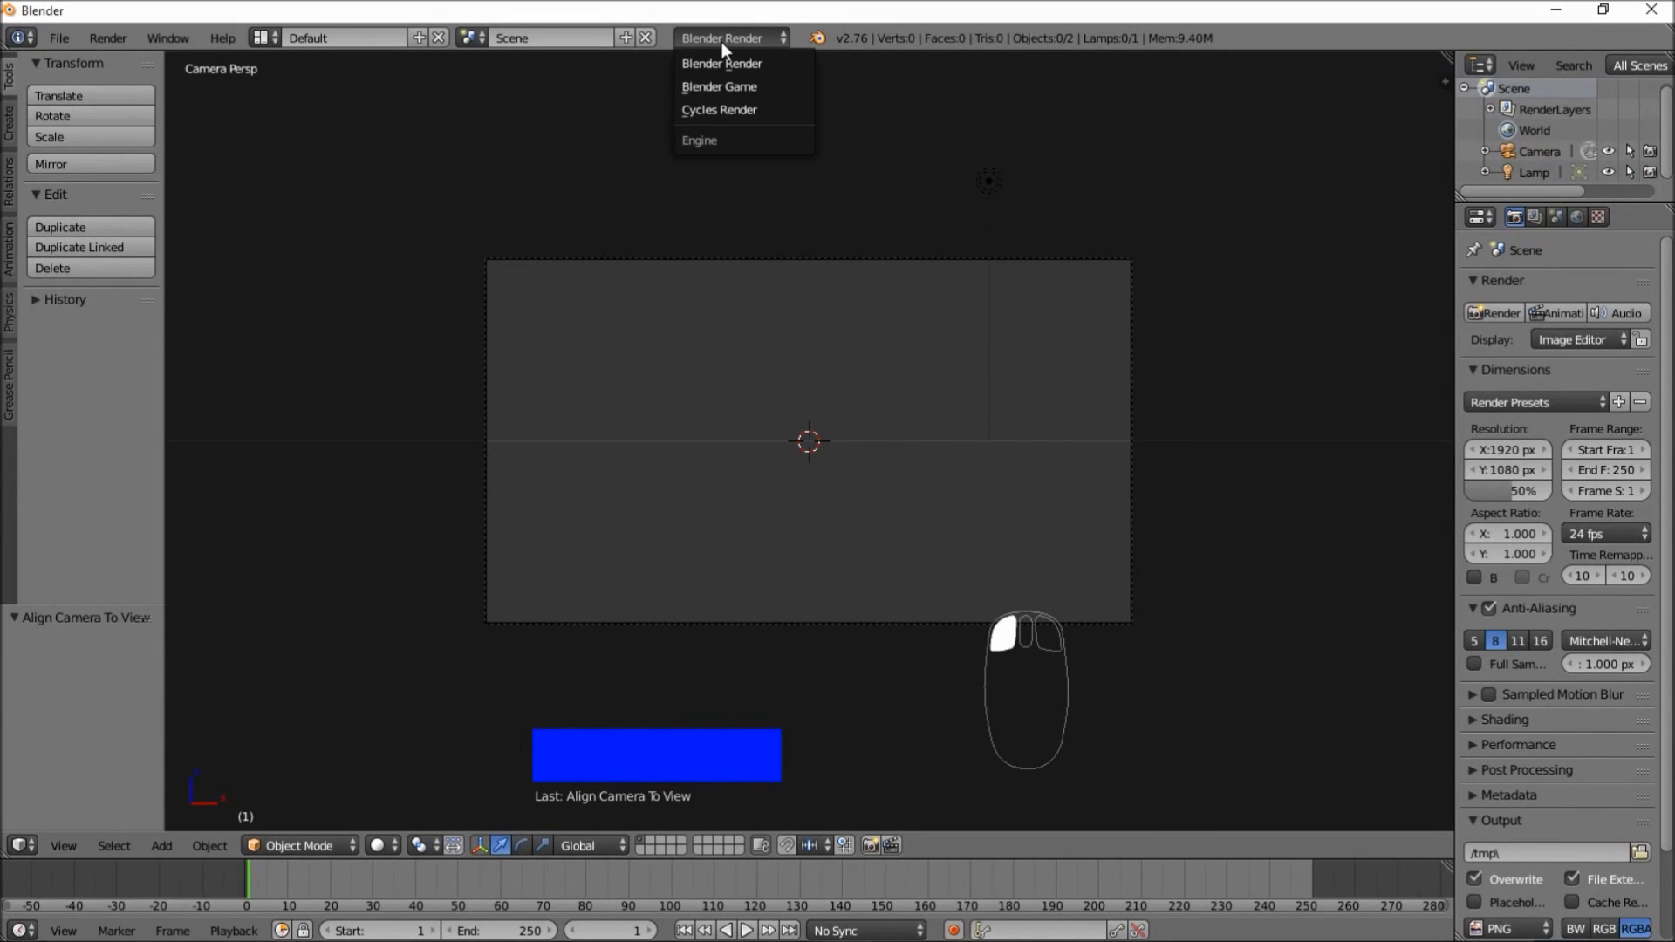
click(714, 113)
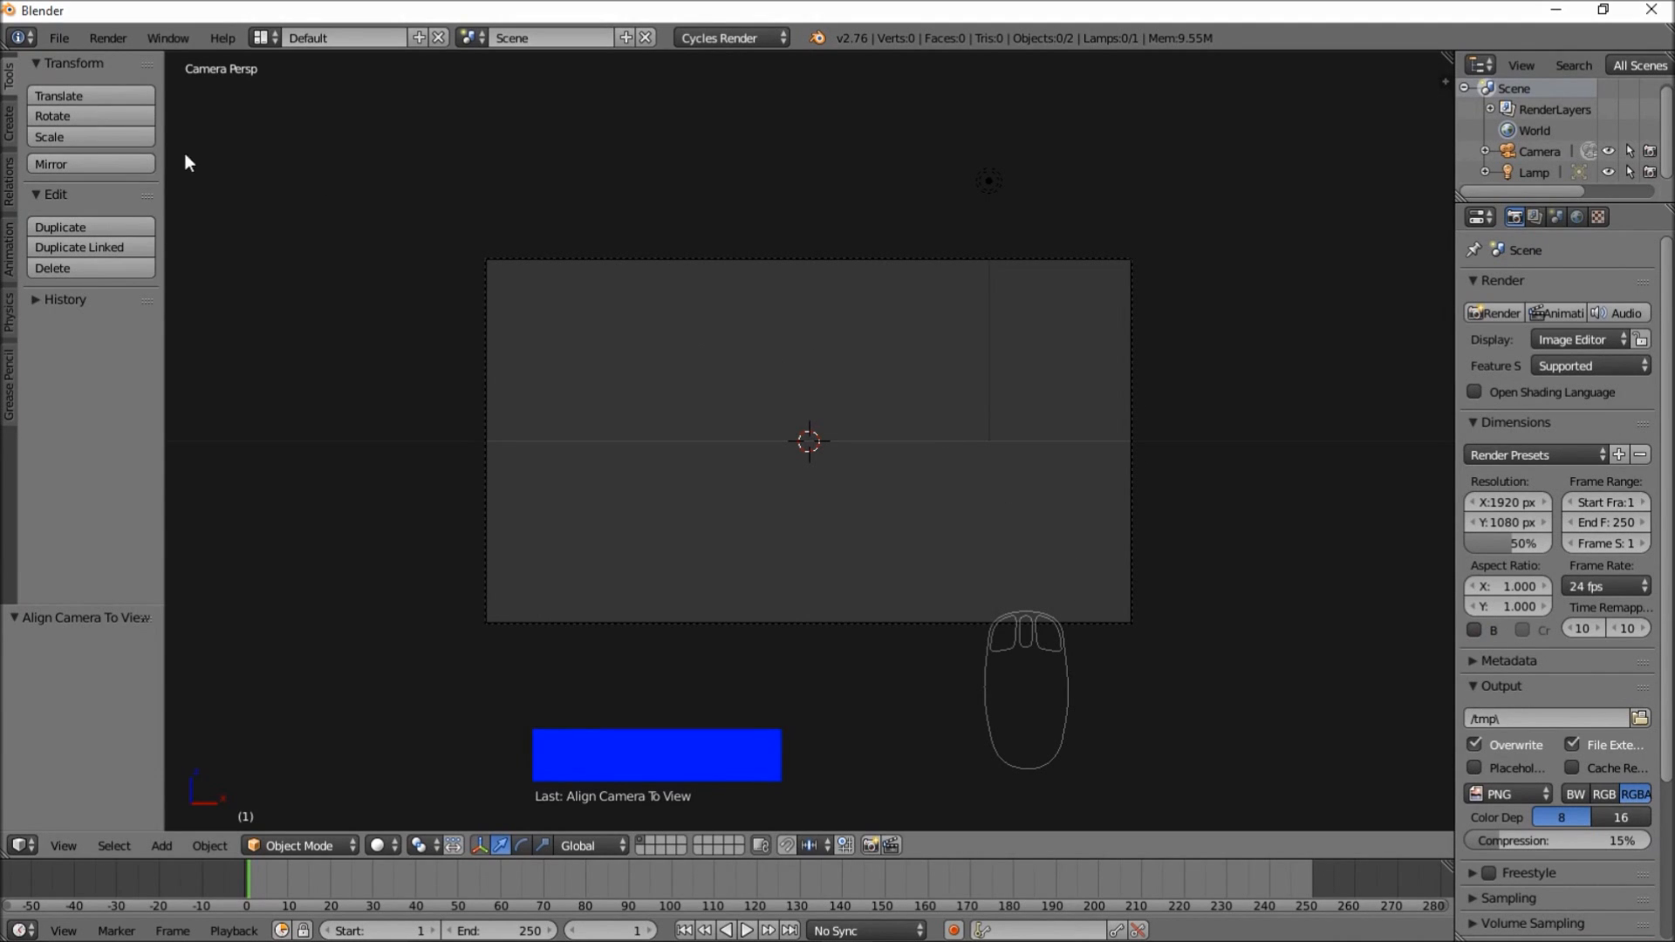
- Add a text object and rotate it 90° about the global X axis so it faces the camera
click(13, 134)
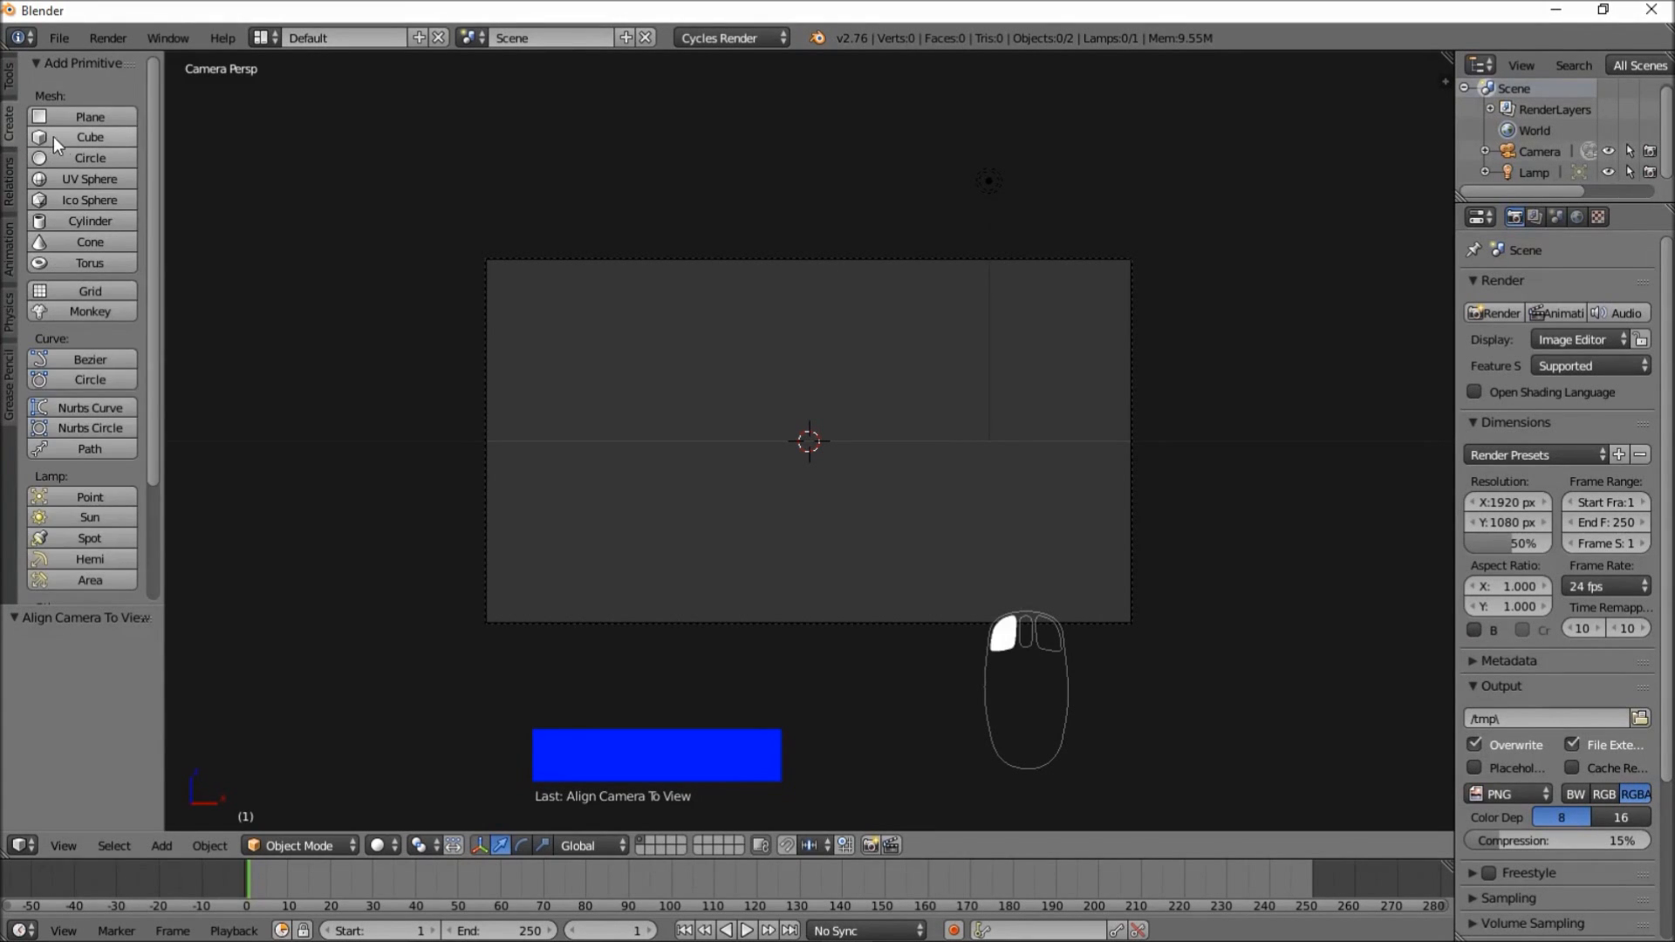
scroll(73, 134, down, 5)
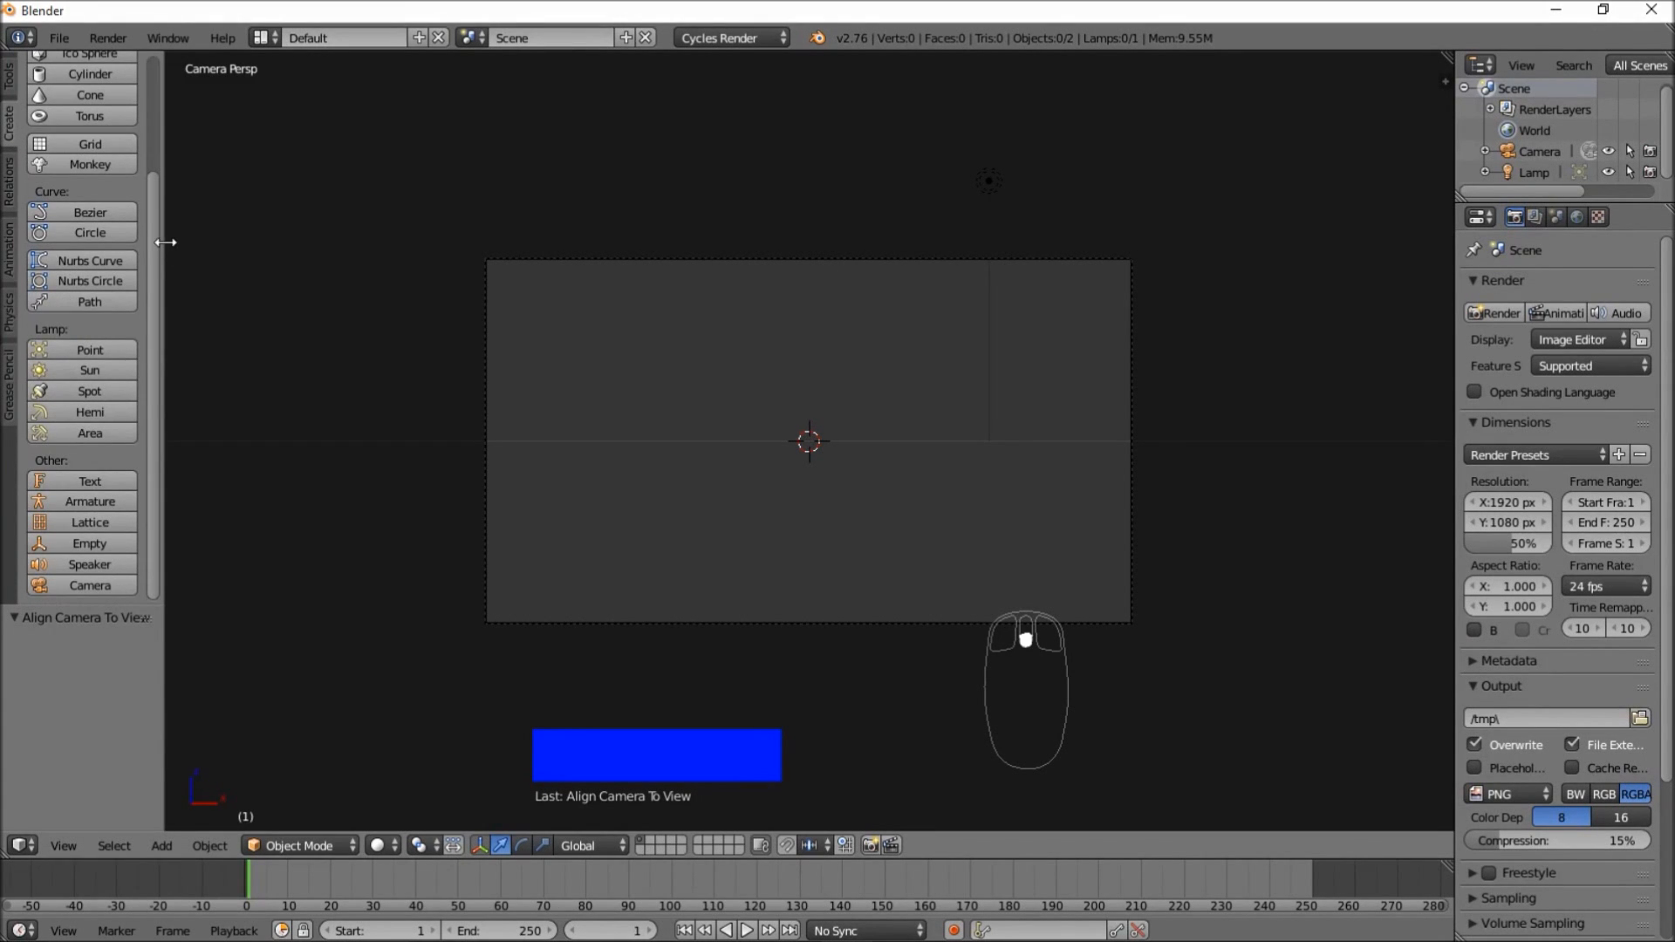
click(50, 483)
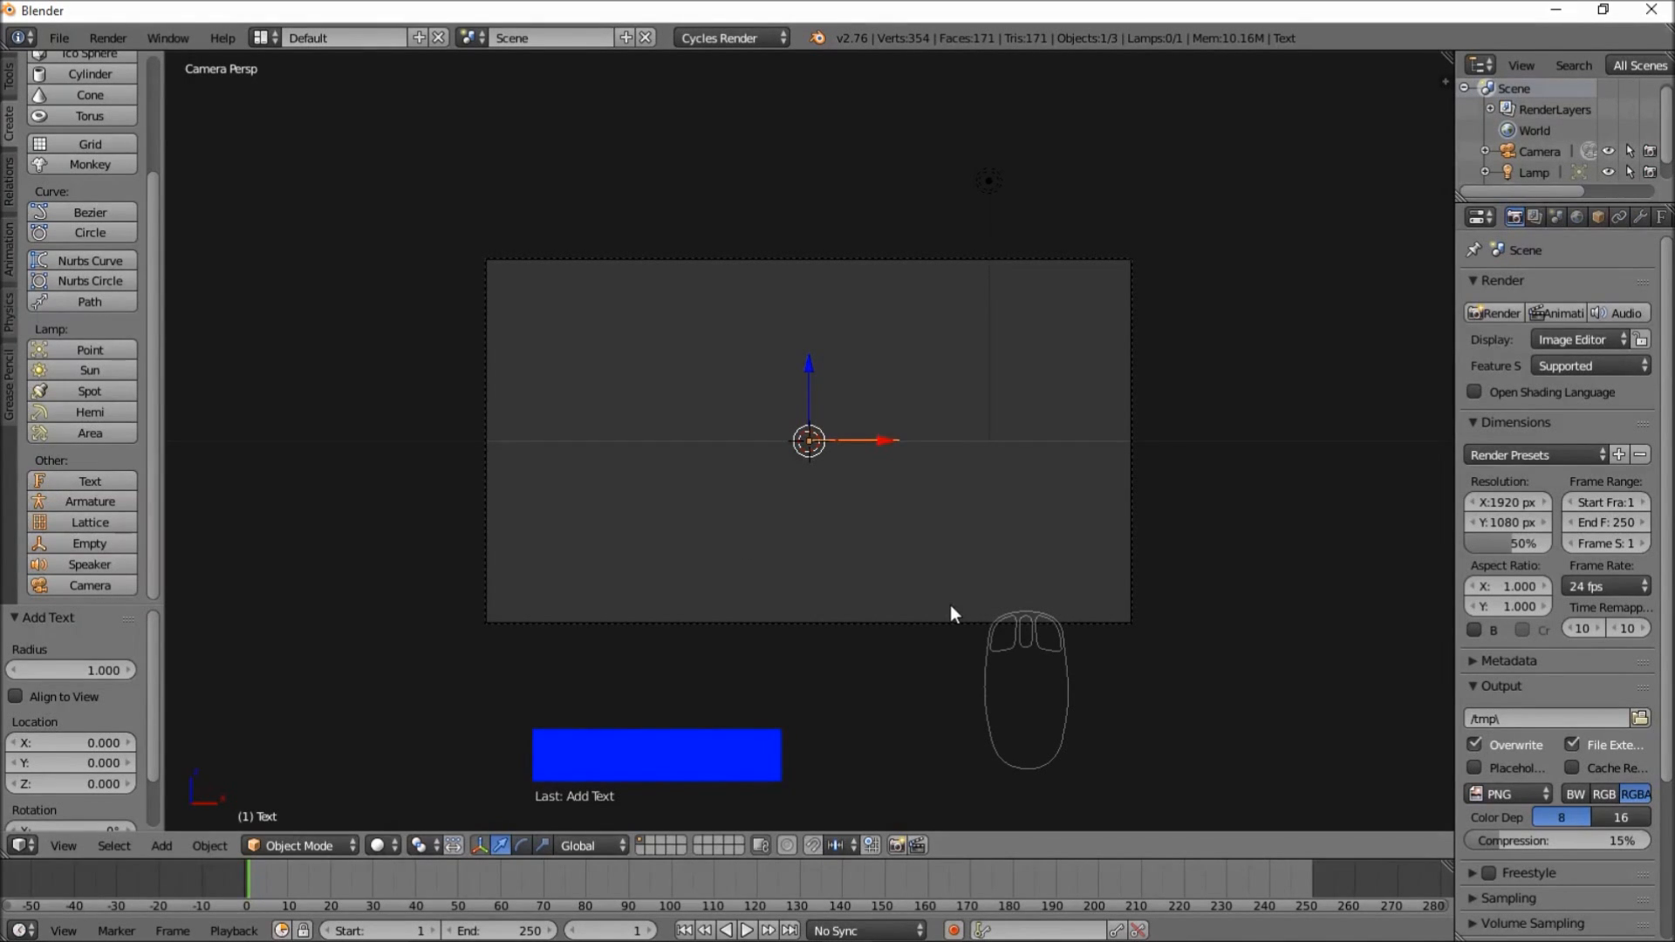
key(r)
key(x)
key(9)
key(0)
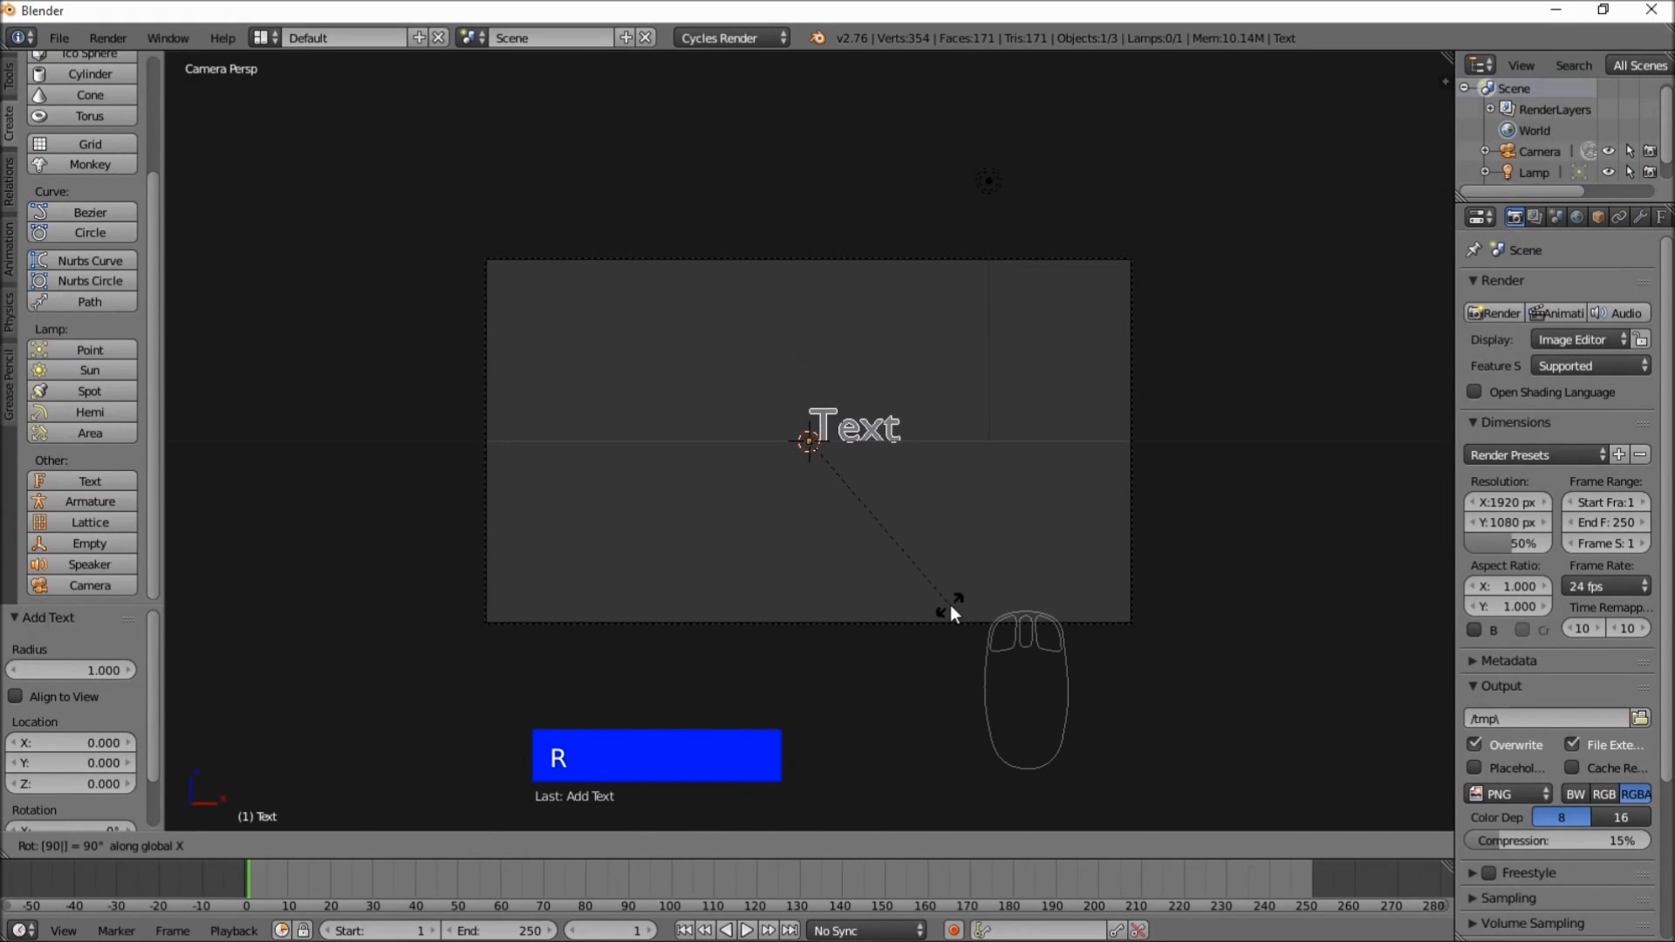
key(Return)
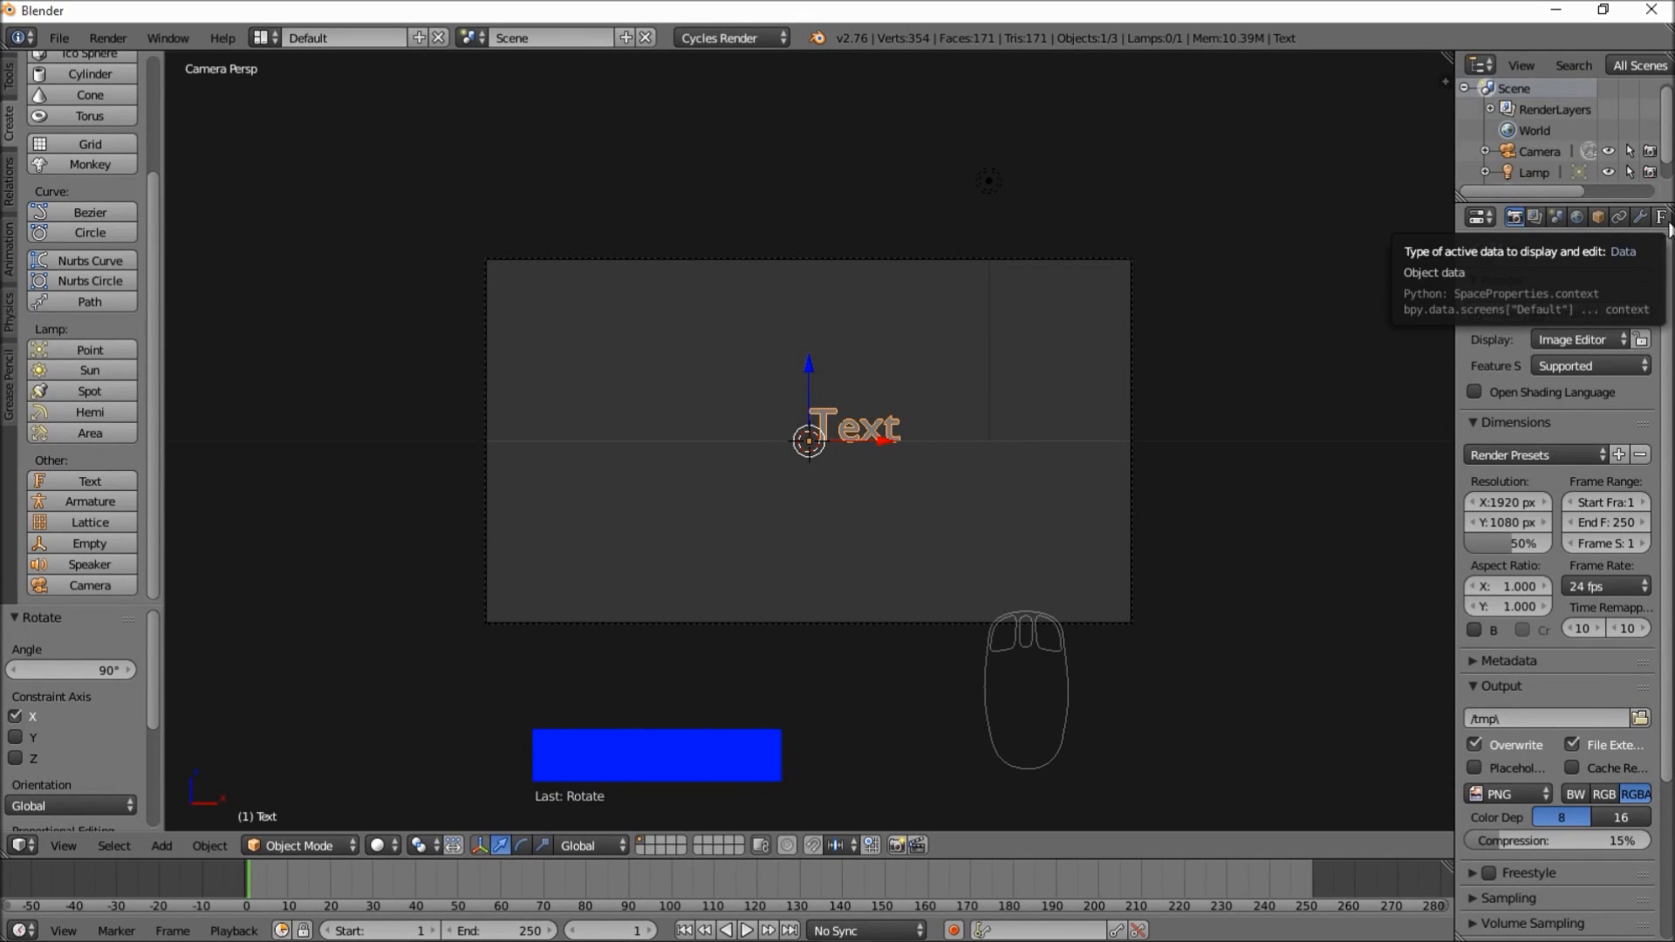
- Set the text's paragraph alignment to Center and move it down about 0.22 along Z
click(1664, 218)
scroll(1609, 479, down, 5)
scroll(1609, 482, down, 5)
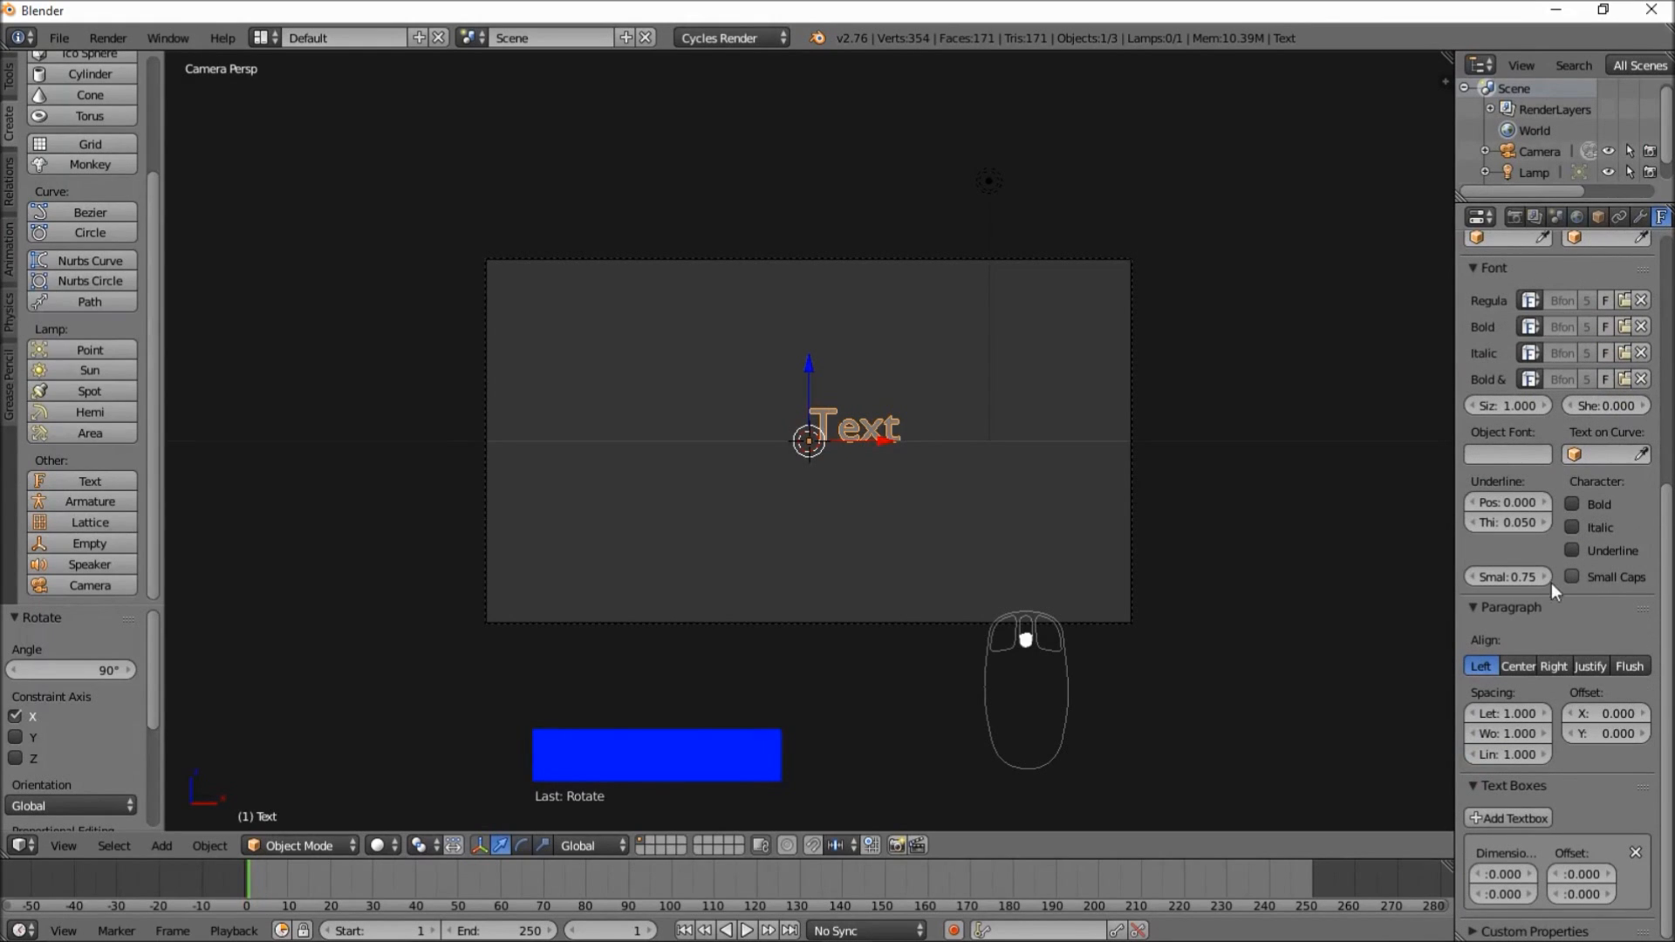
click(1520, 666)
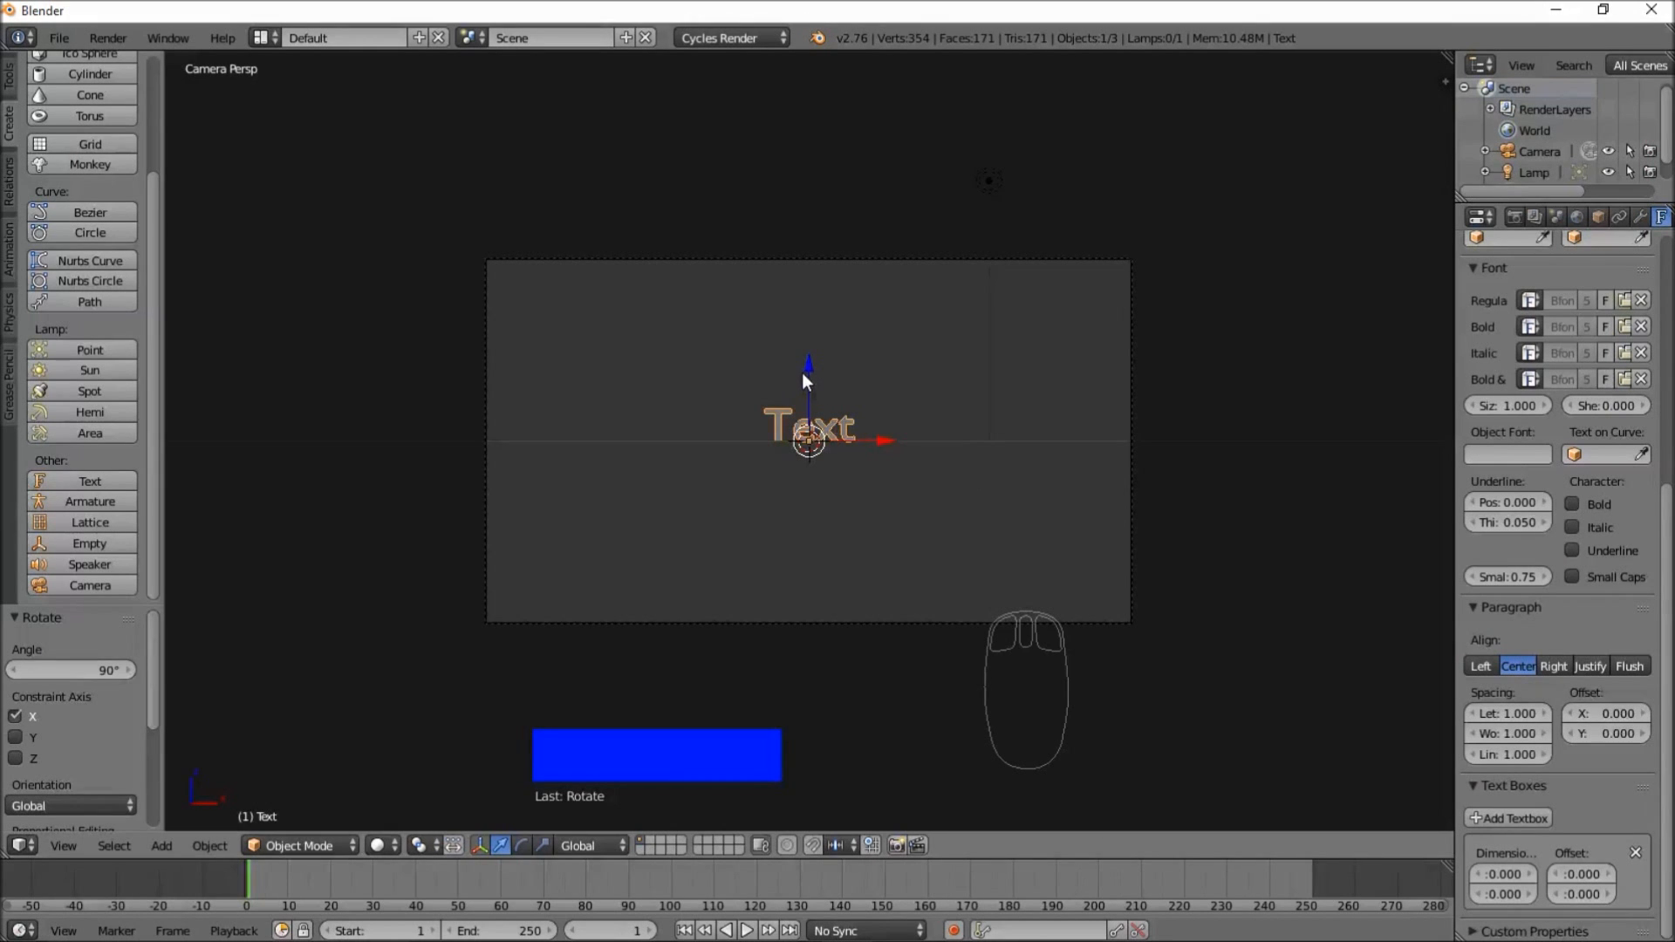
drag(811, 367, 811, 377)
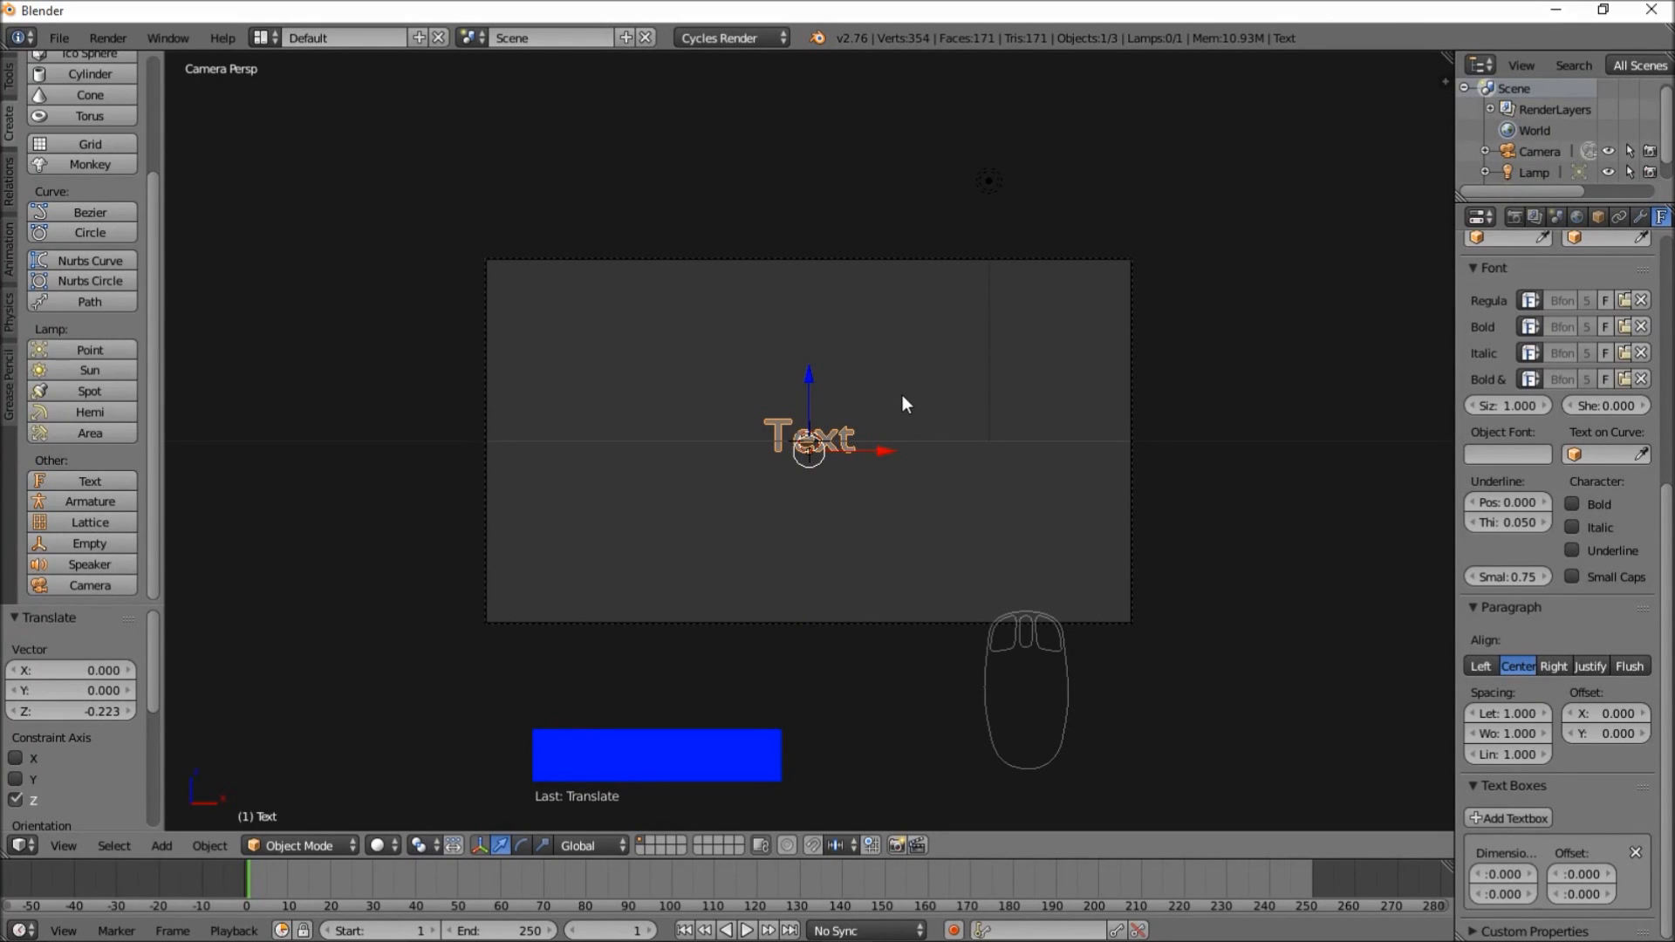
- Replace the text object's wording with "HELLO" and lower it about 0.045 along Z
key(Tab)
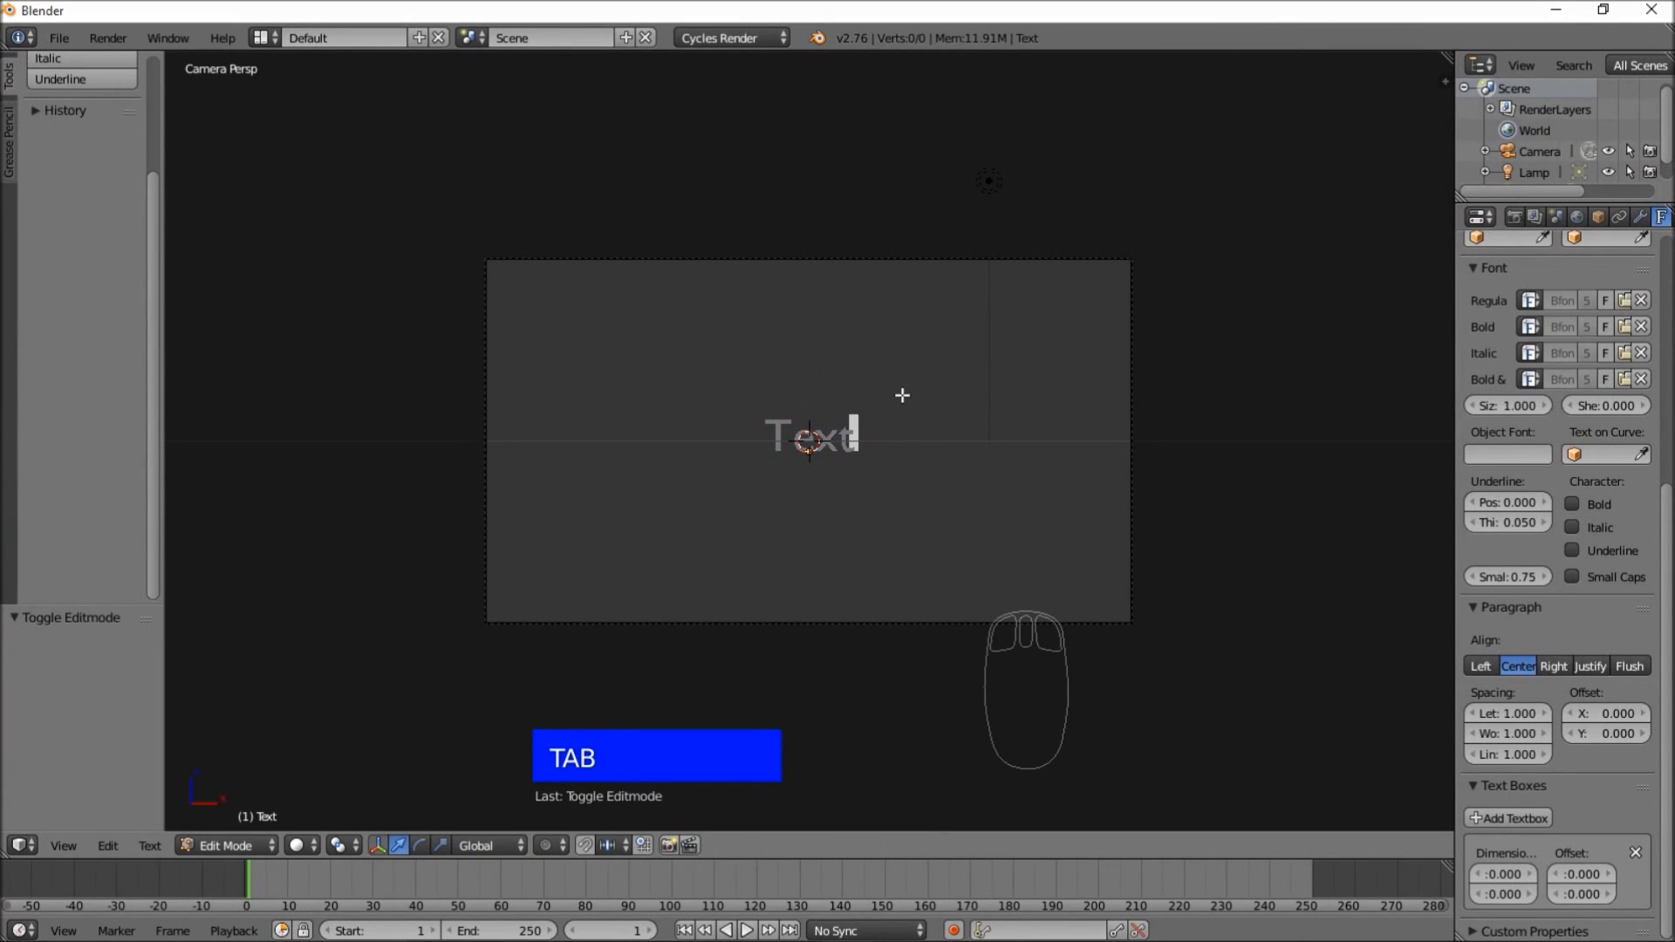
key(BackSpace)
key(BackSpace)
key(BackSpace)
key(BackSpace)
key(BackSpace)
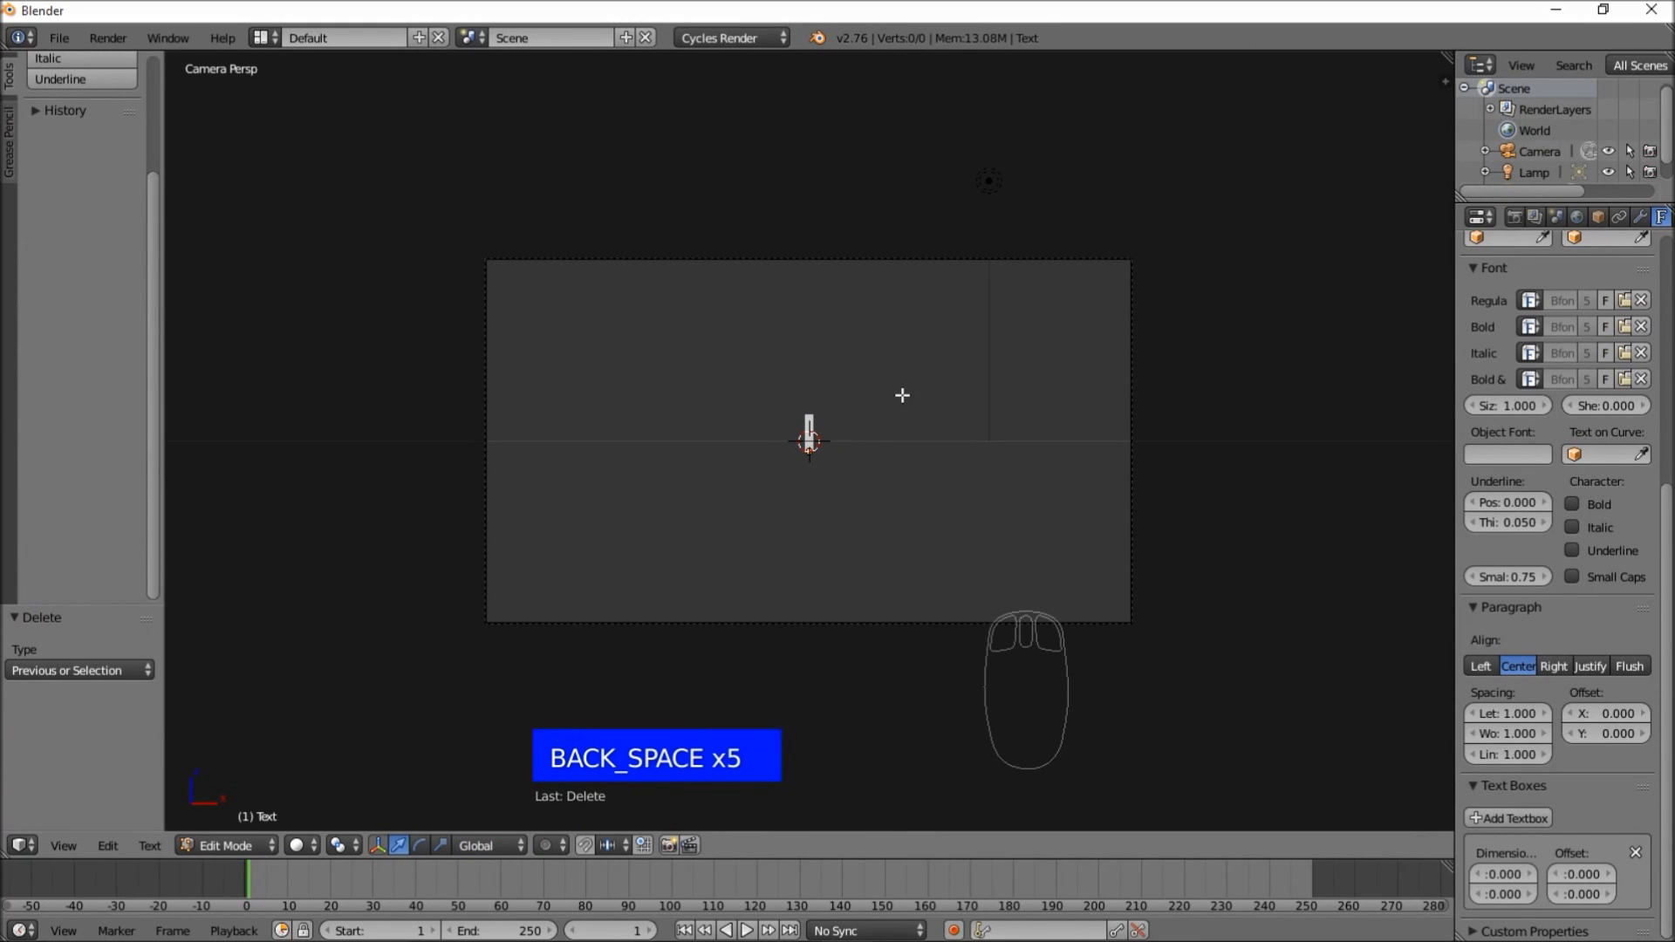
text(HELLO)
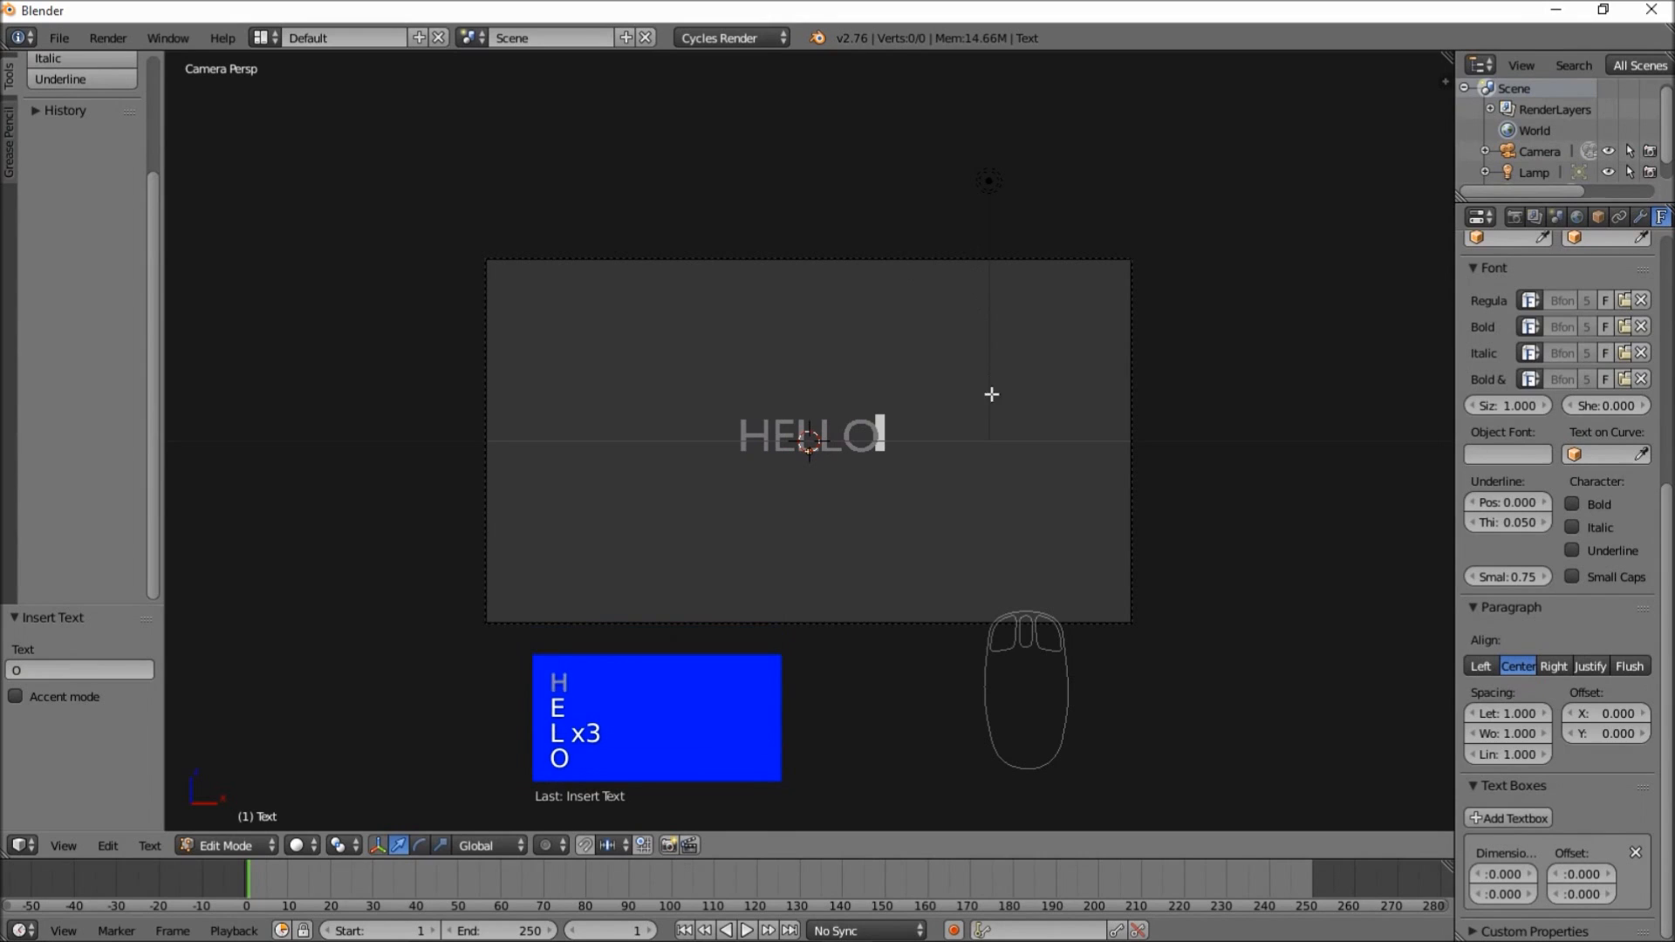
key(Tab)
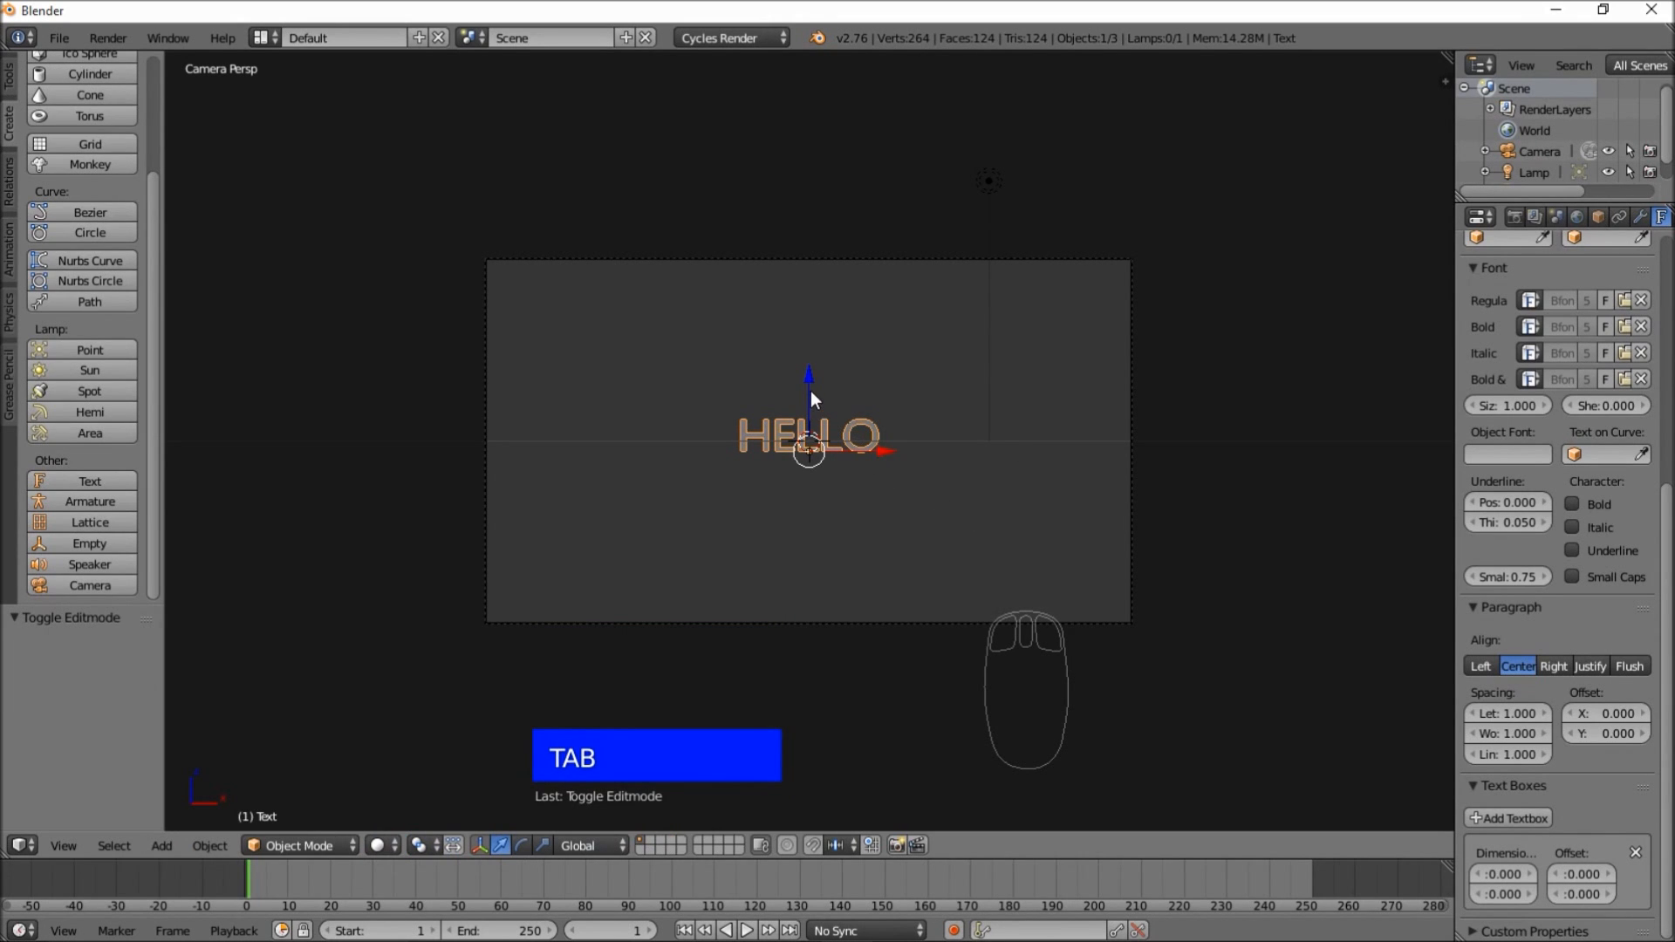
drag(810, 378, 809, 382)
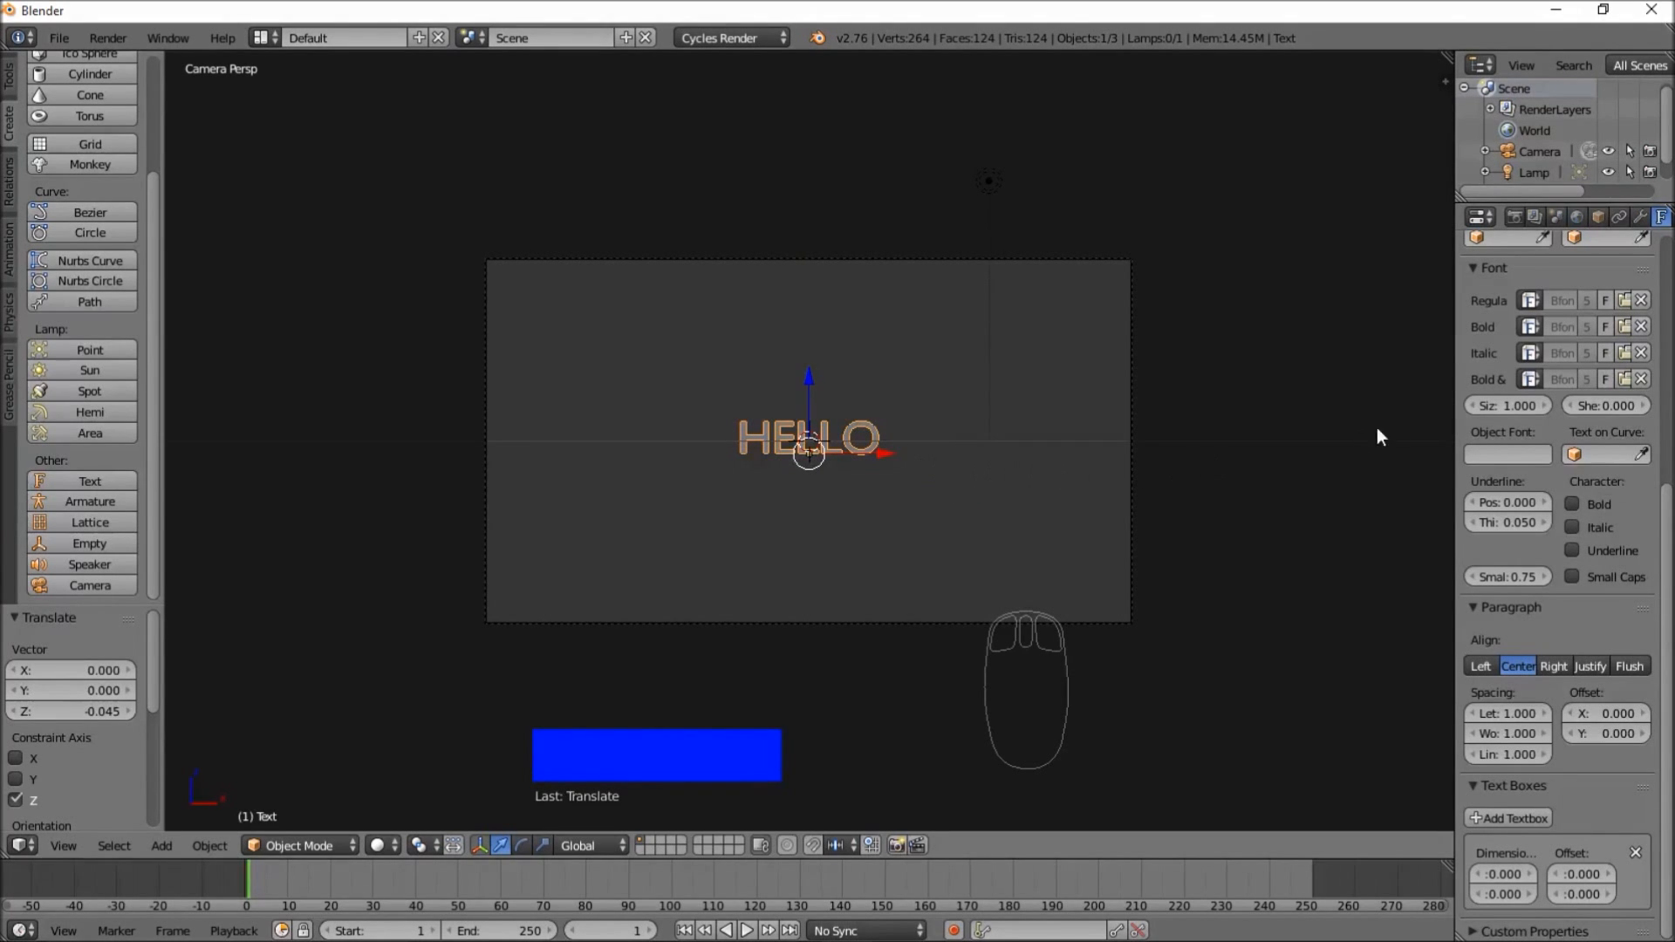
- Load Questrial-Regular.ttf from the Questrial folder in 2D Tutorial Files as the text's regular font
click(1626, 300)
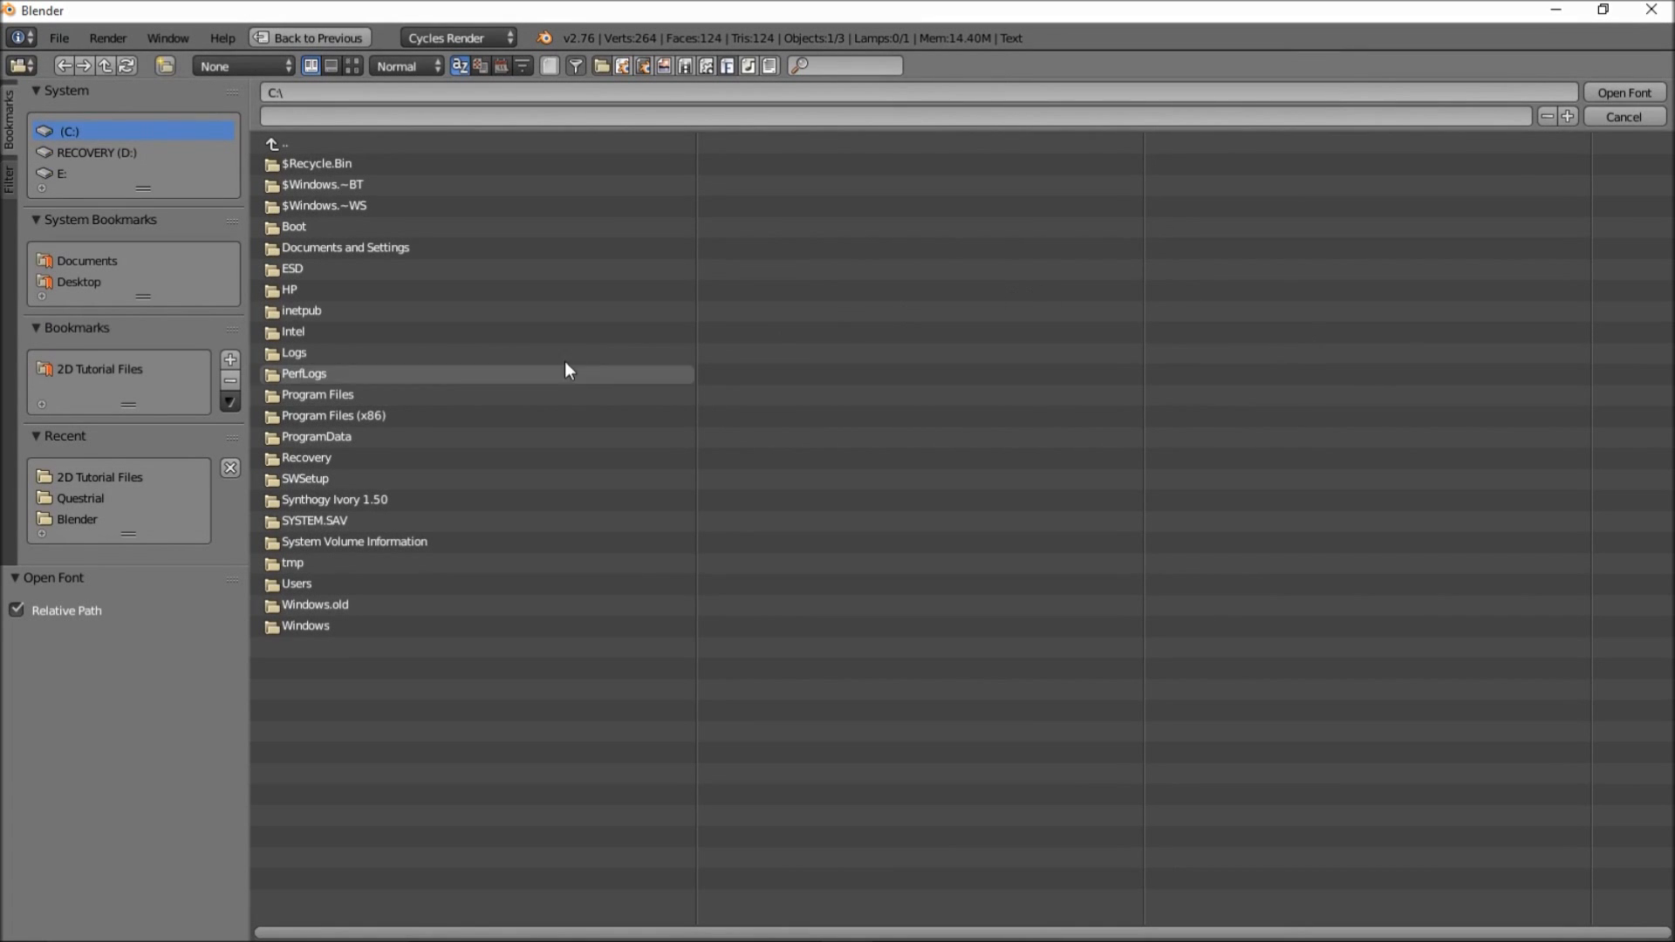
click(86, 374)
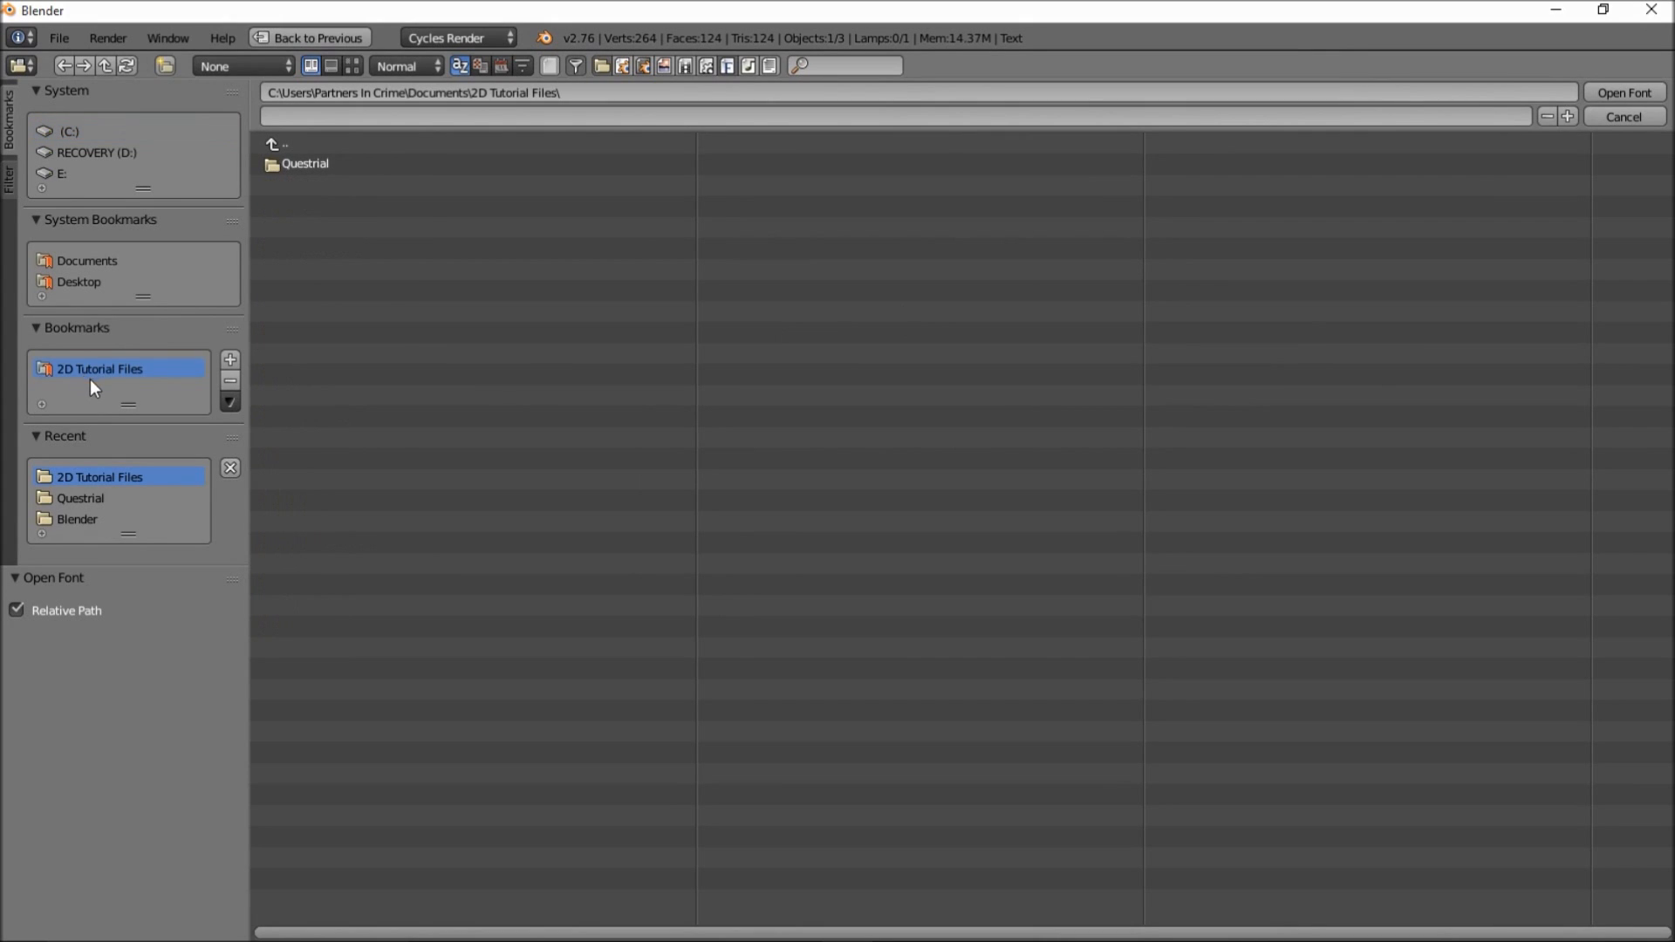
click(311, 167)
click(289, 165)
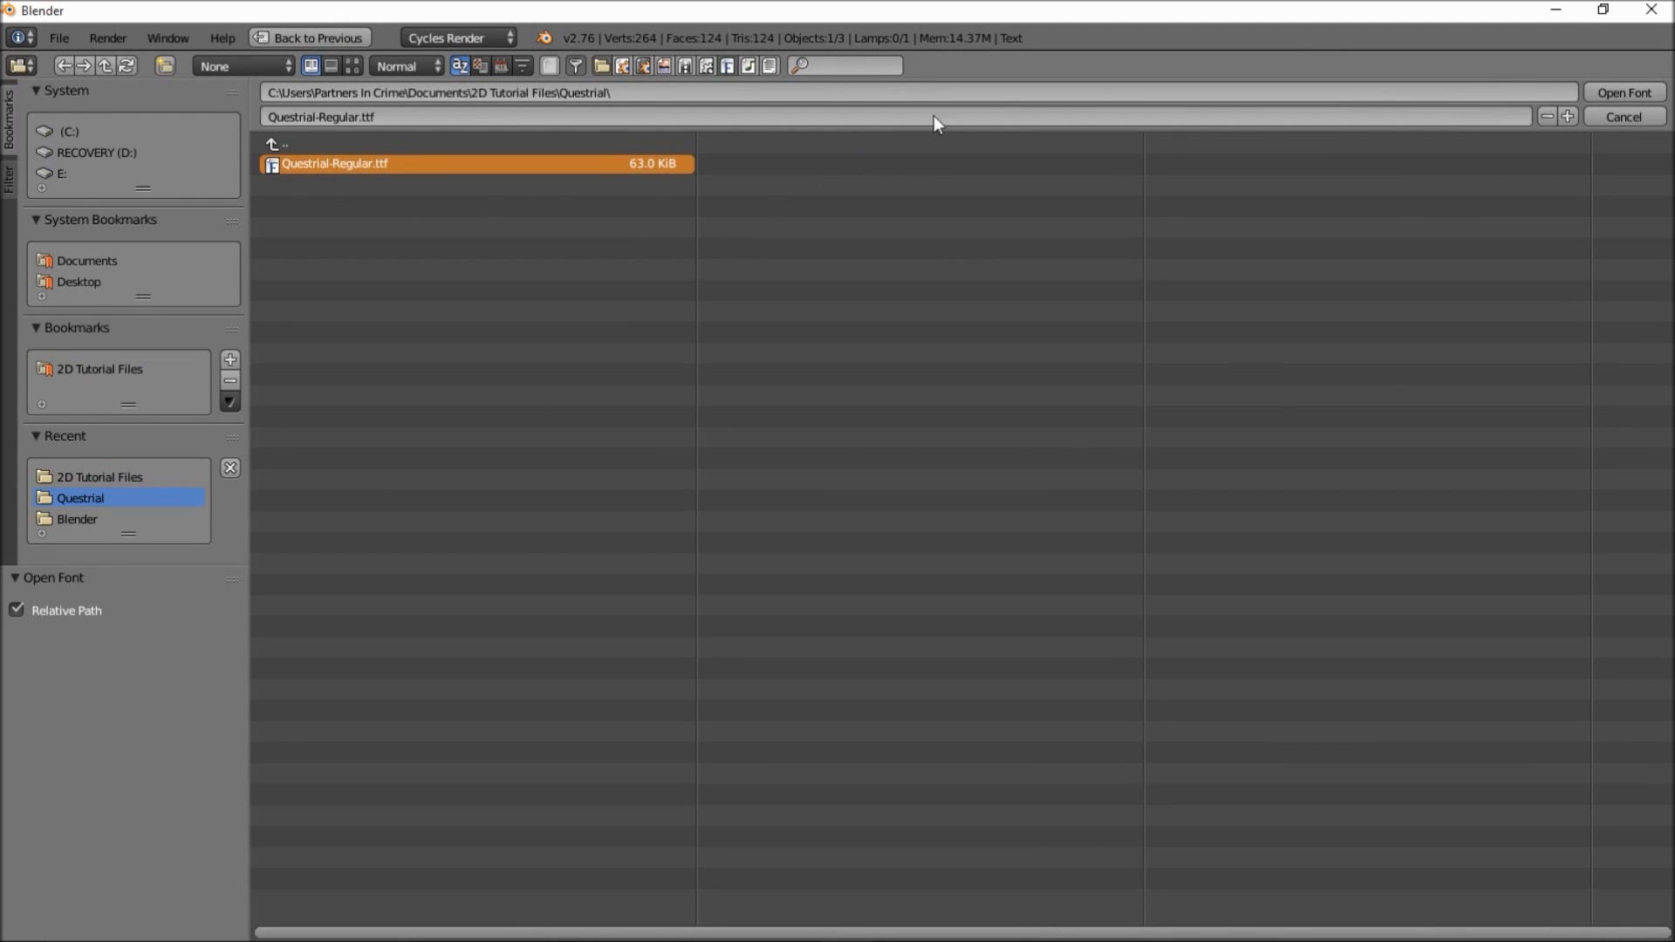
click(1616, 95)
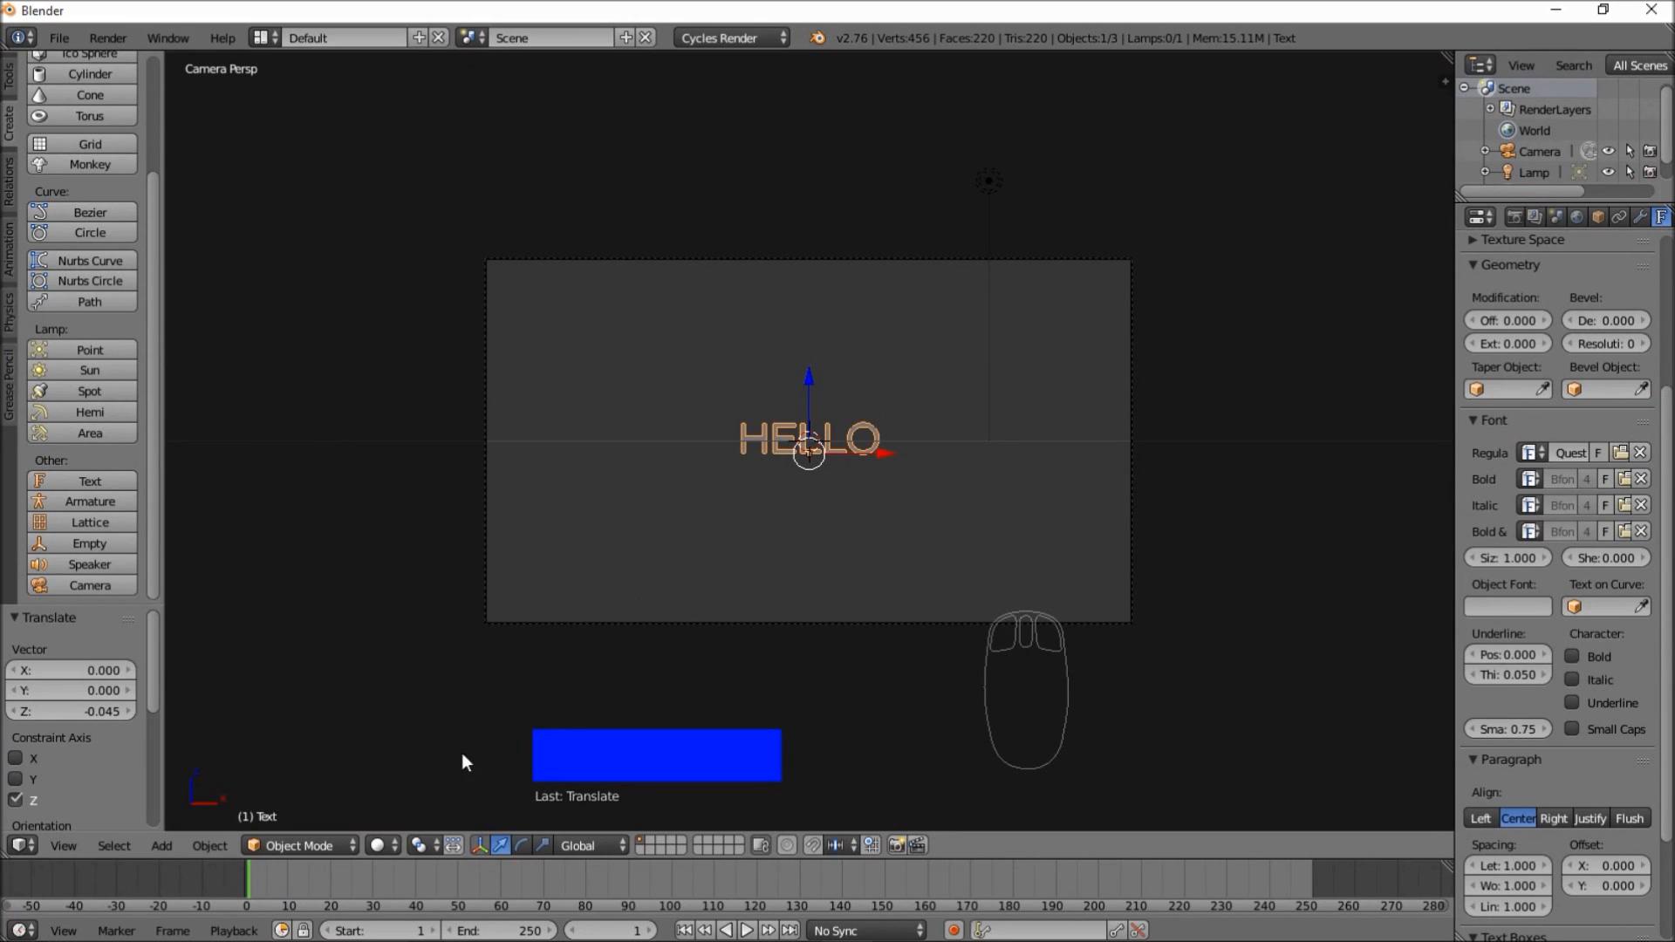
- Preview the HELLO text in the camera view with Rendered viewport shading
click(386, 849)
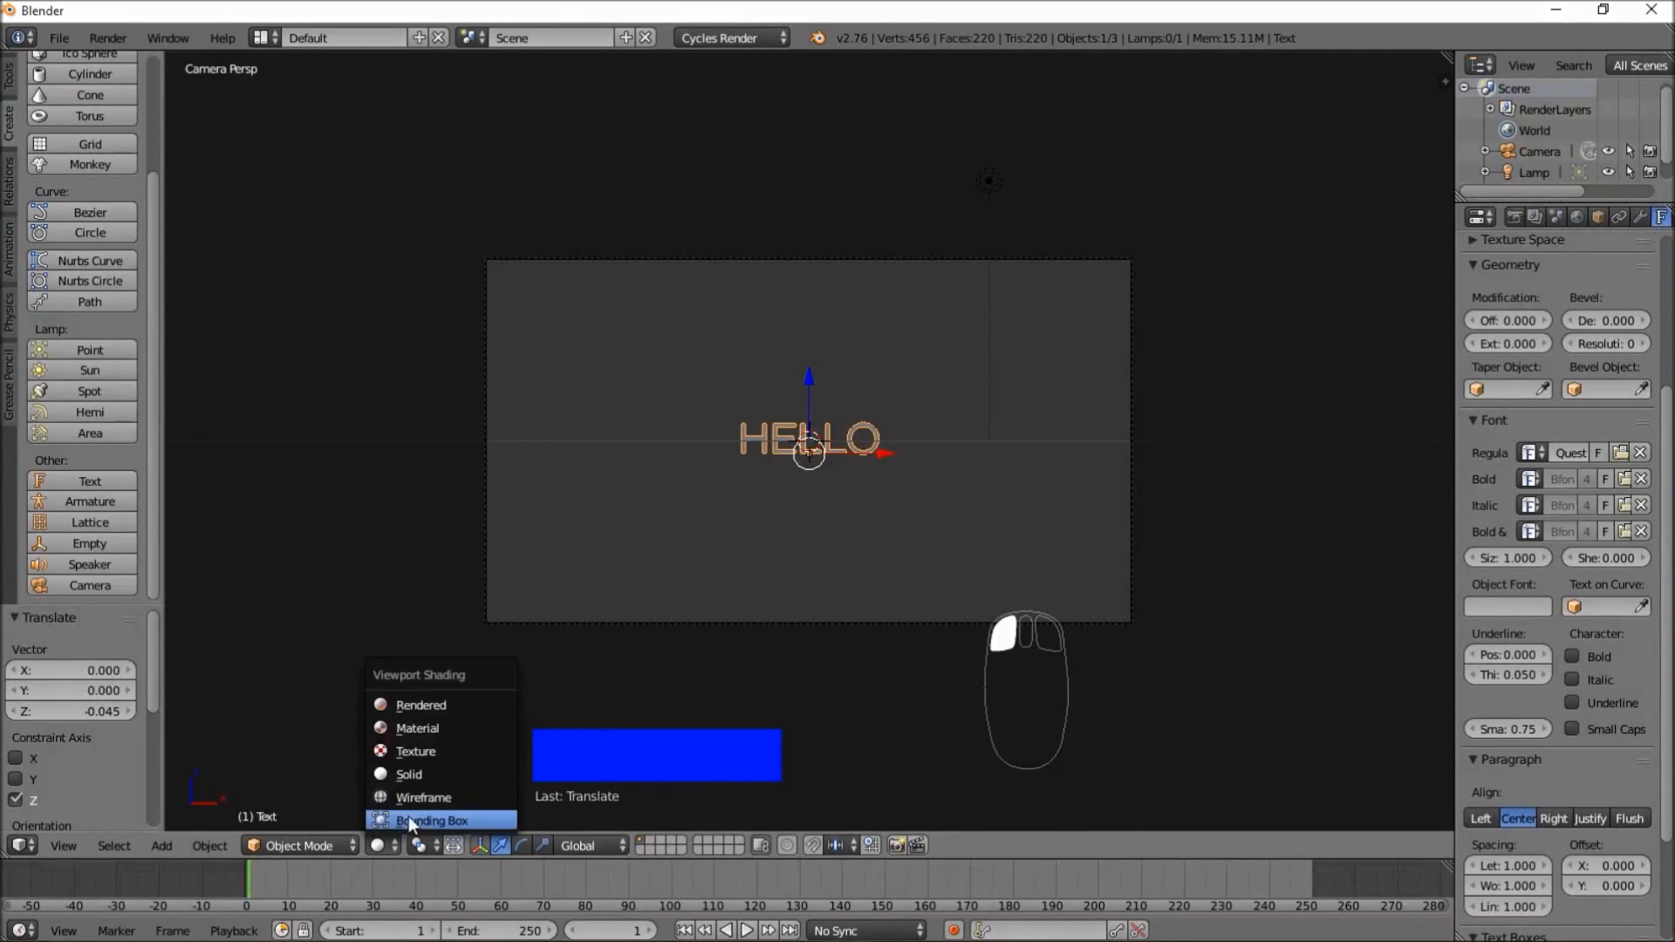
click(468, 714)
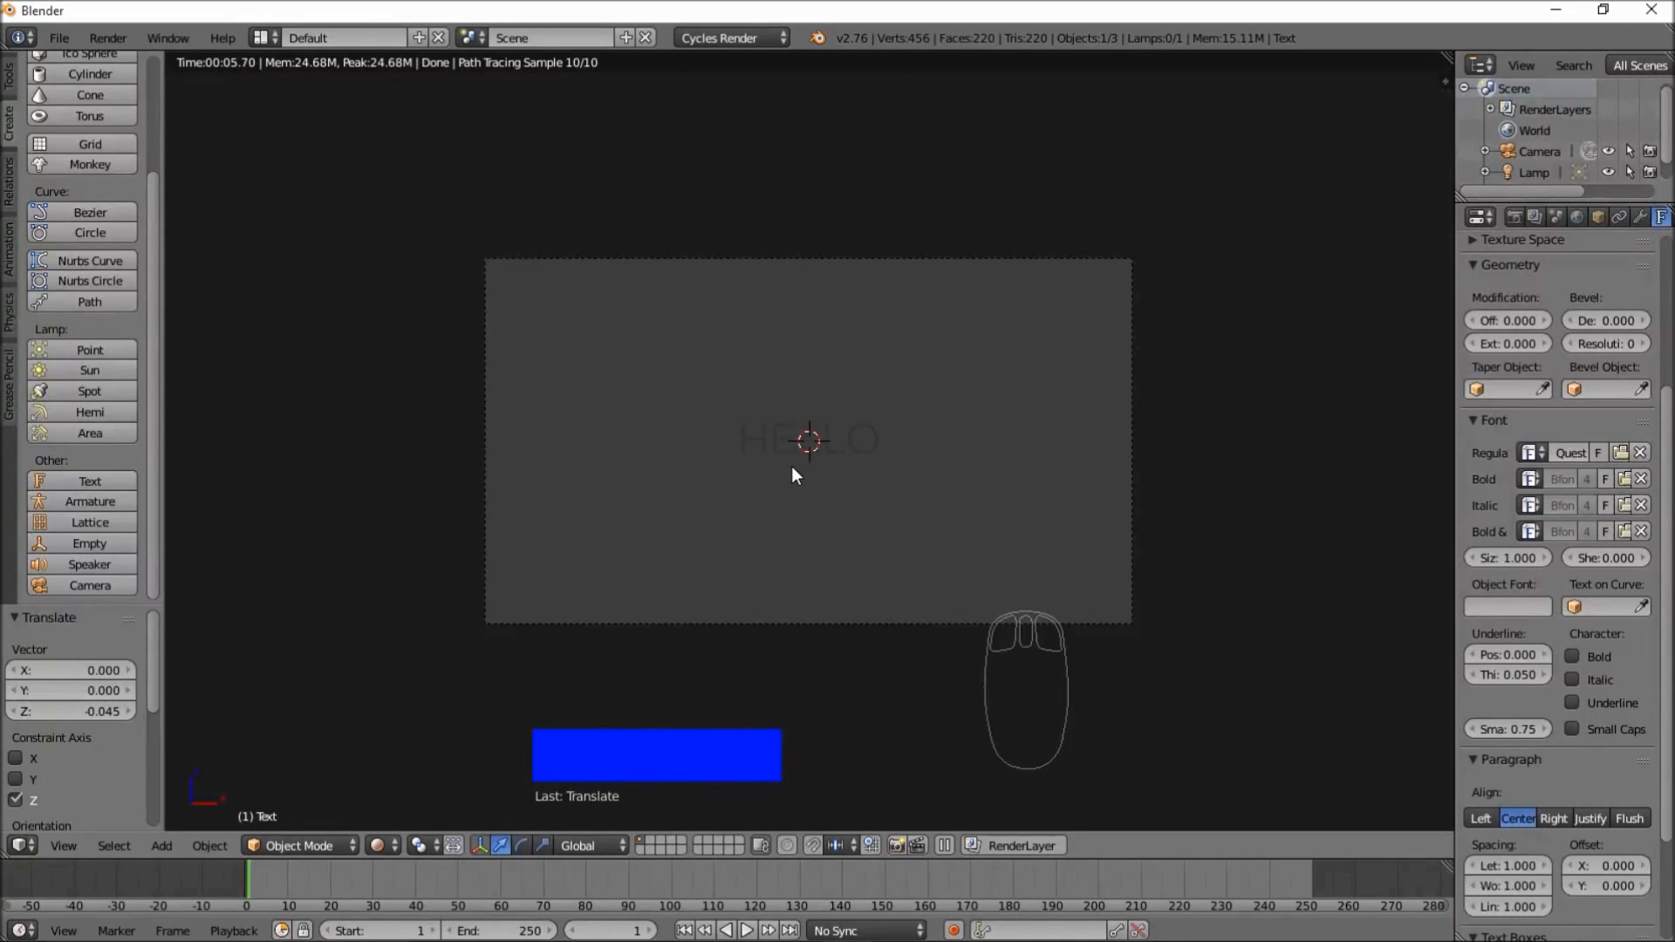
scroll(789, 467, up, 1)
scroll(777, 473, up, 1)
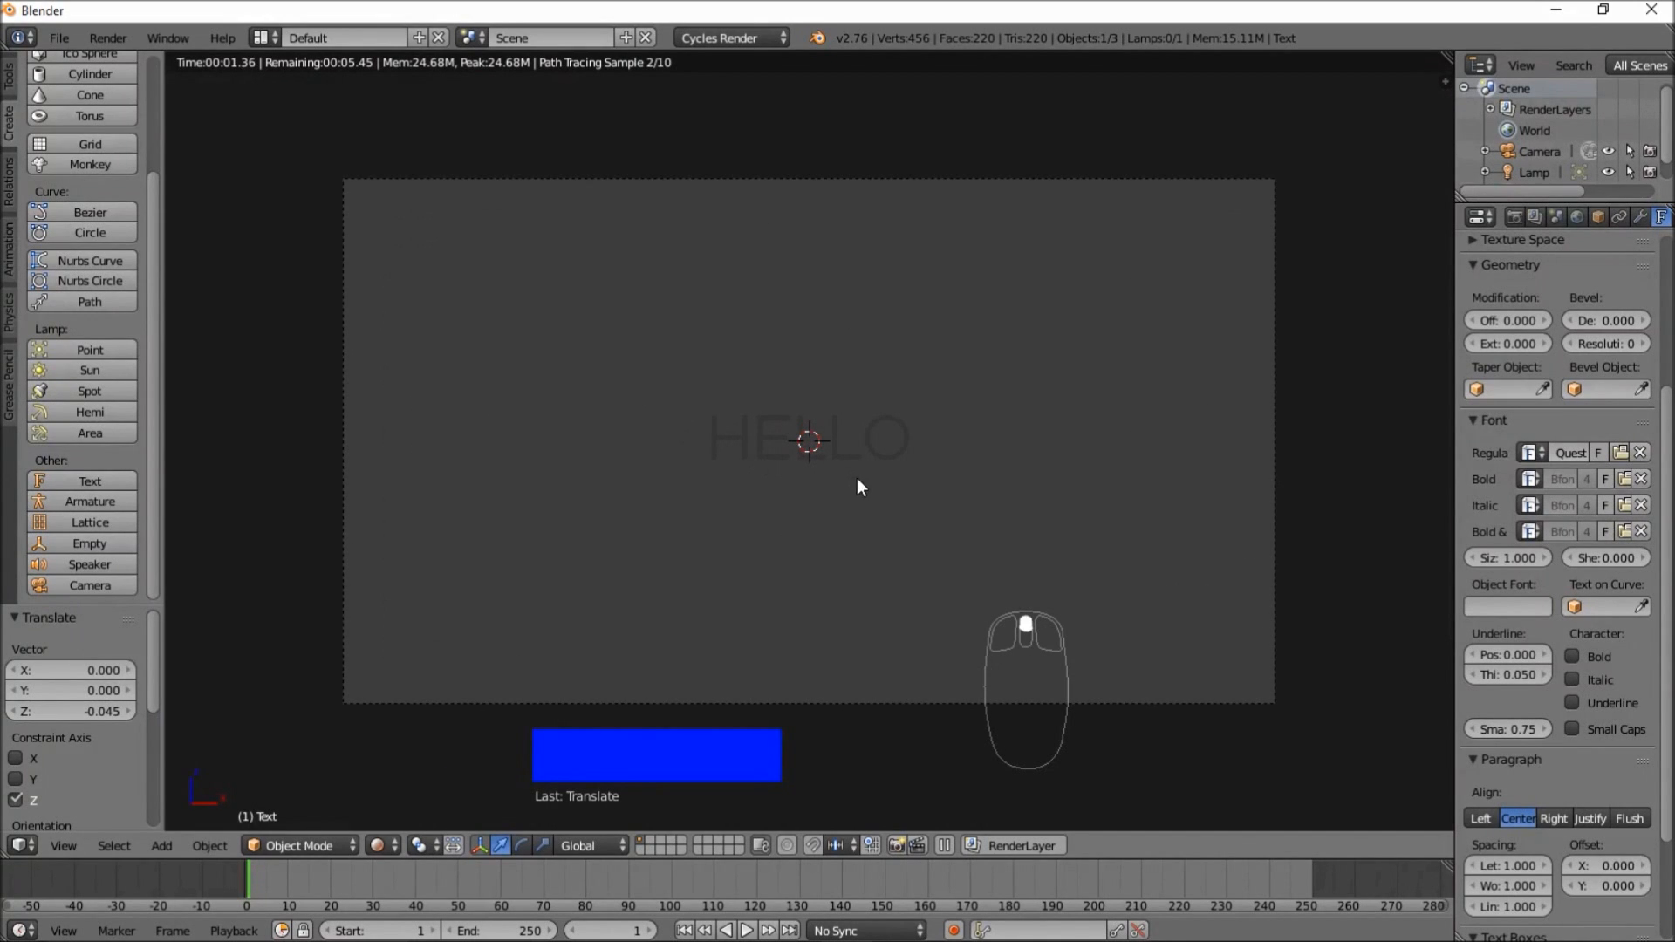
- Set the world surface color to white and return the viewport shading to Solid
click(1578, 219)
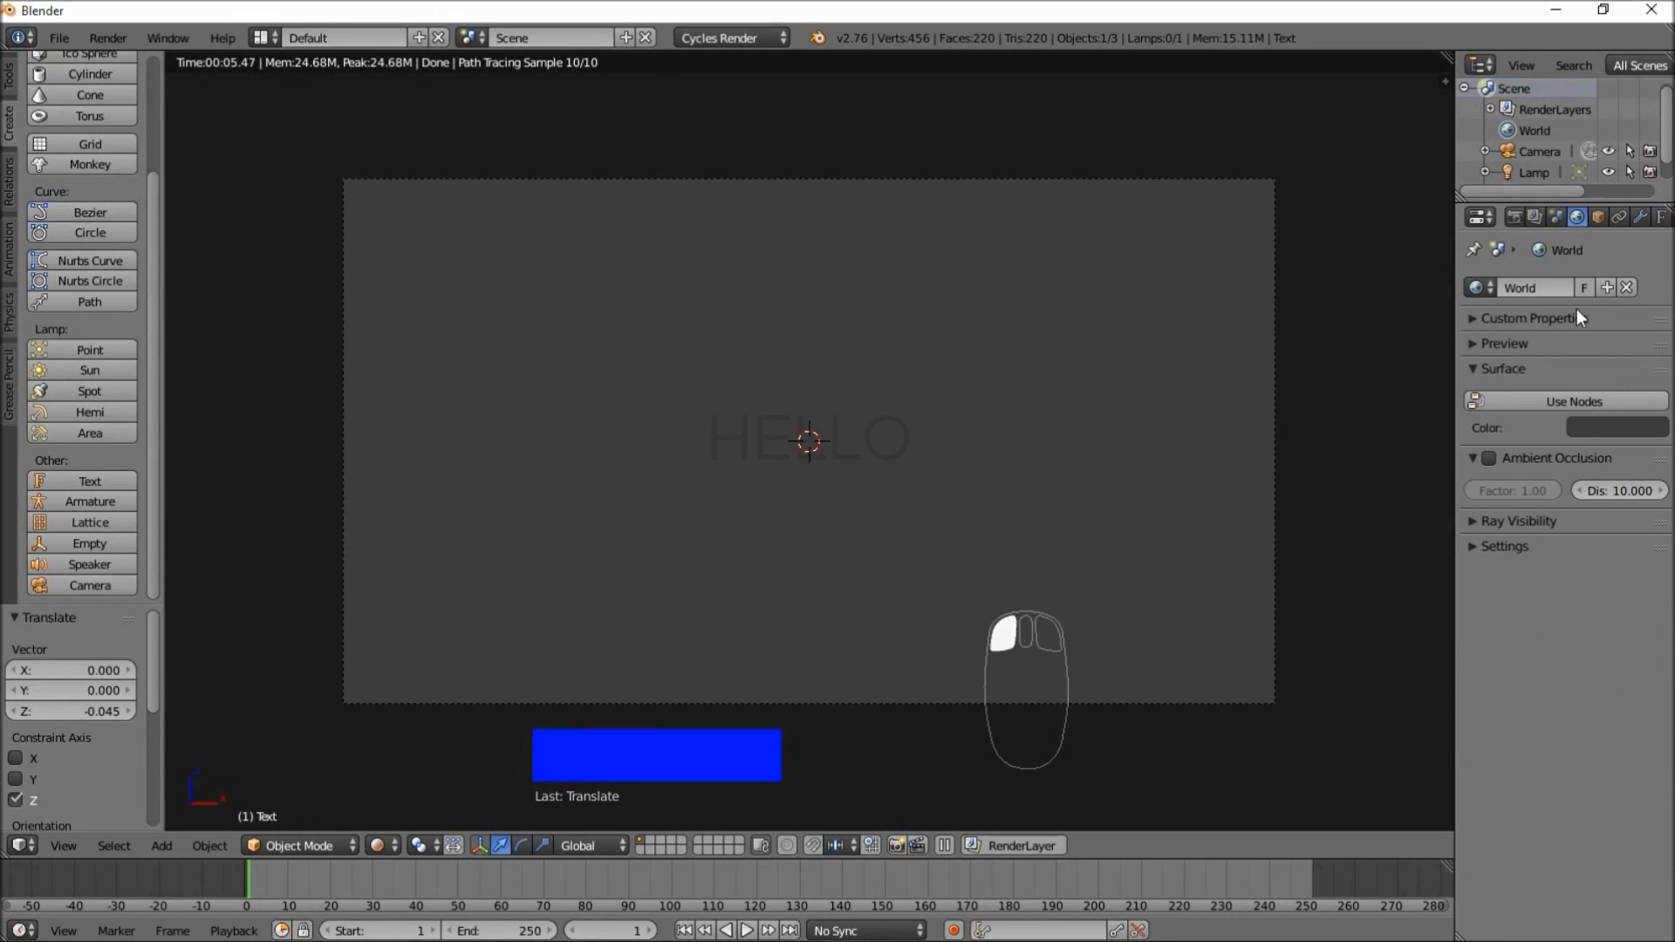
click(1610, 435)
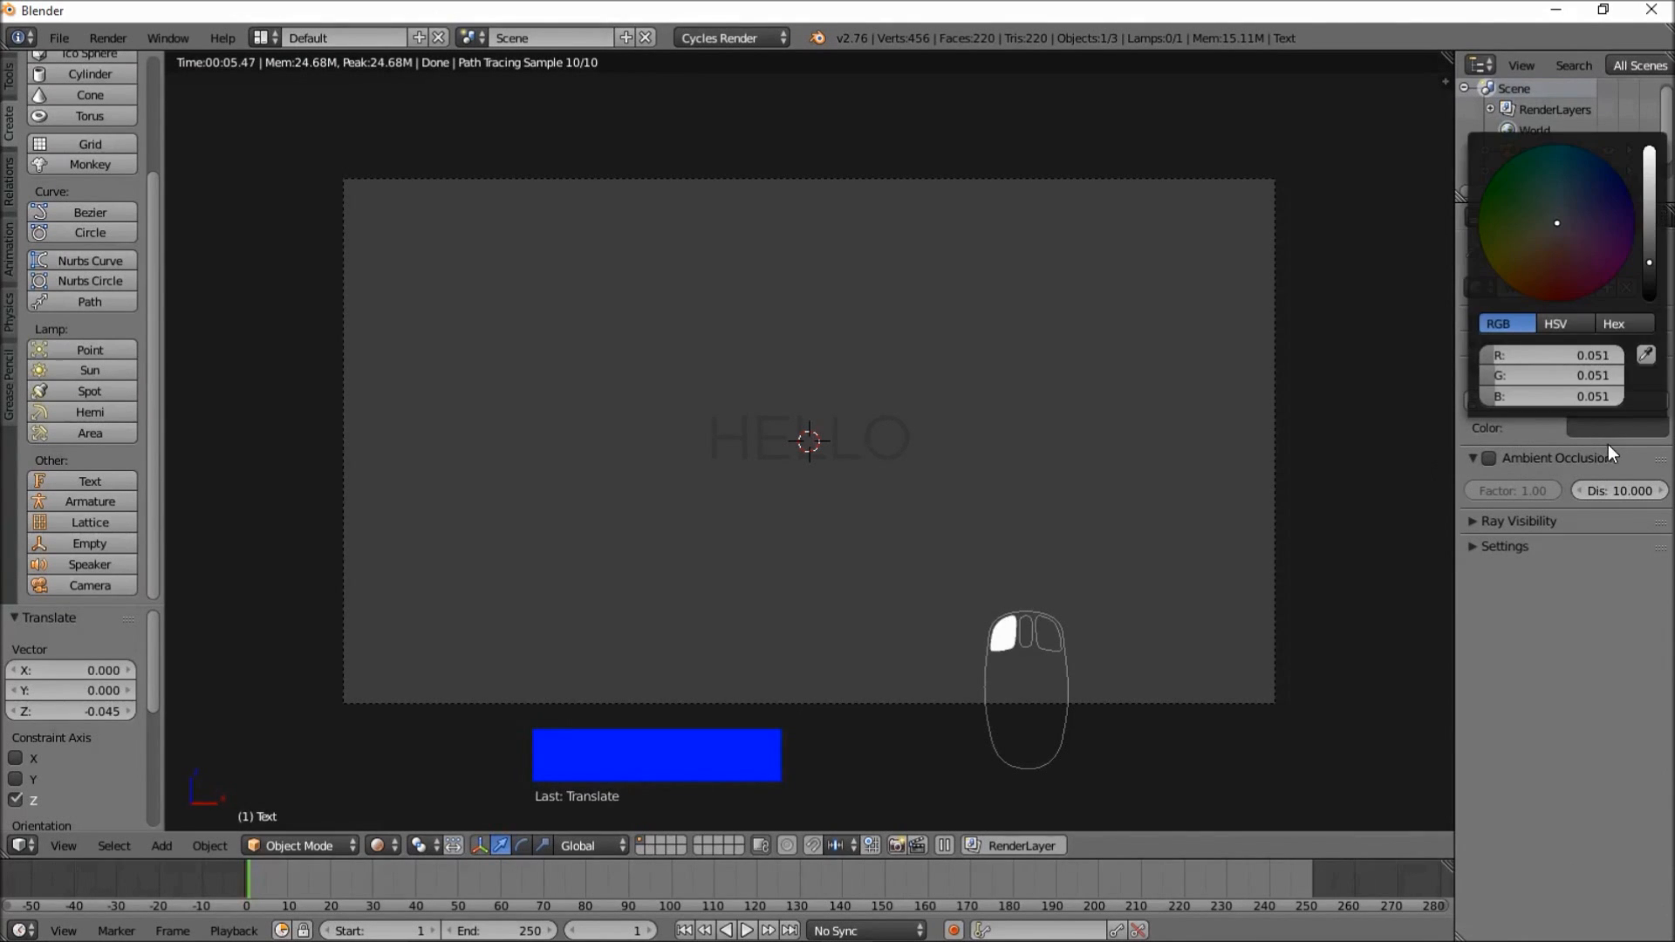
drag(1649, 263, 1649, 149)
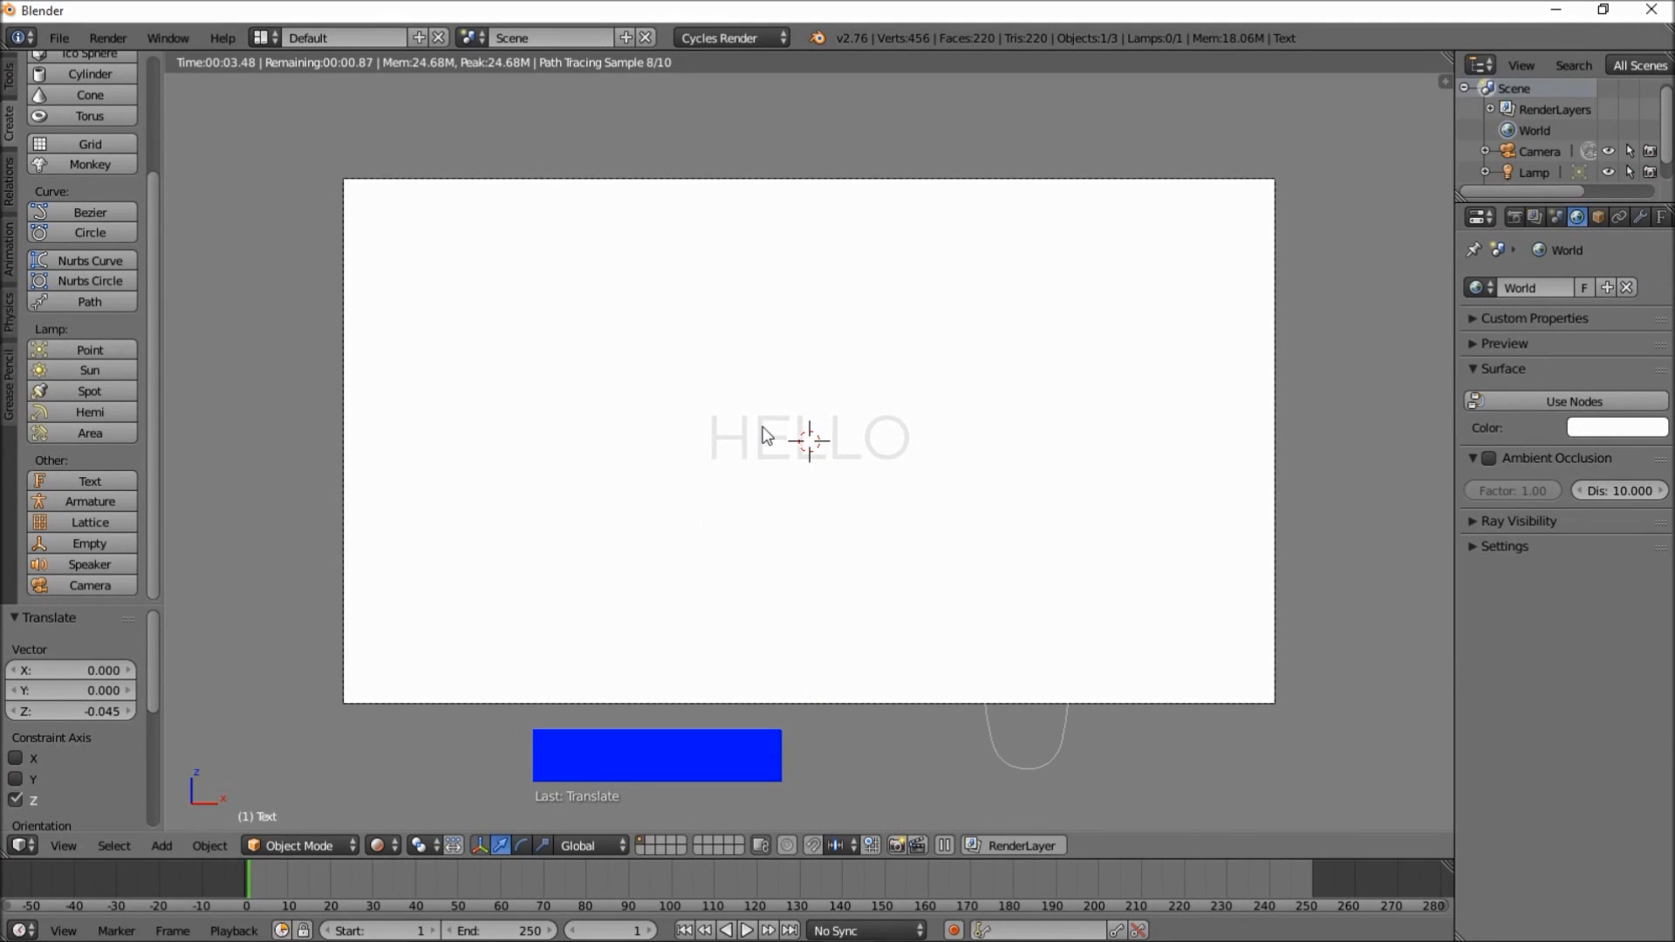
click(378, 847)
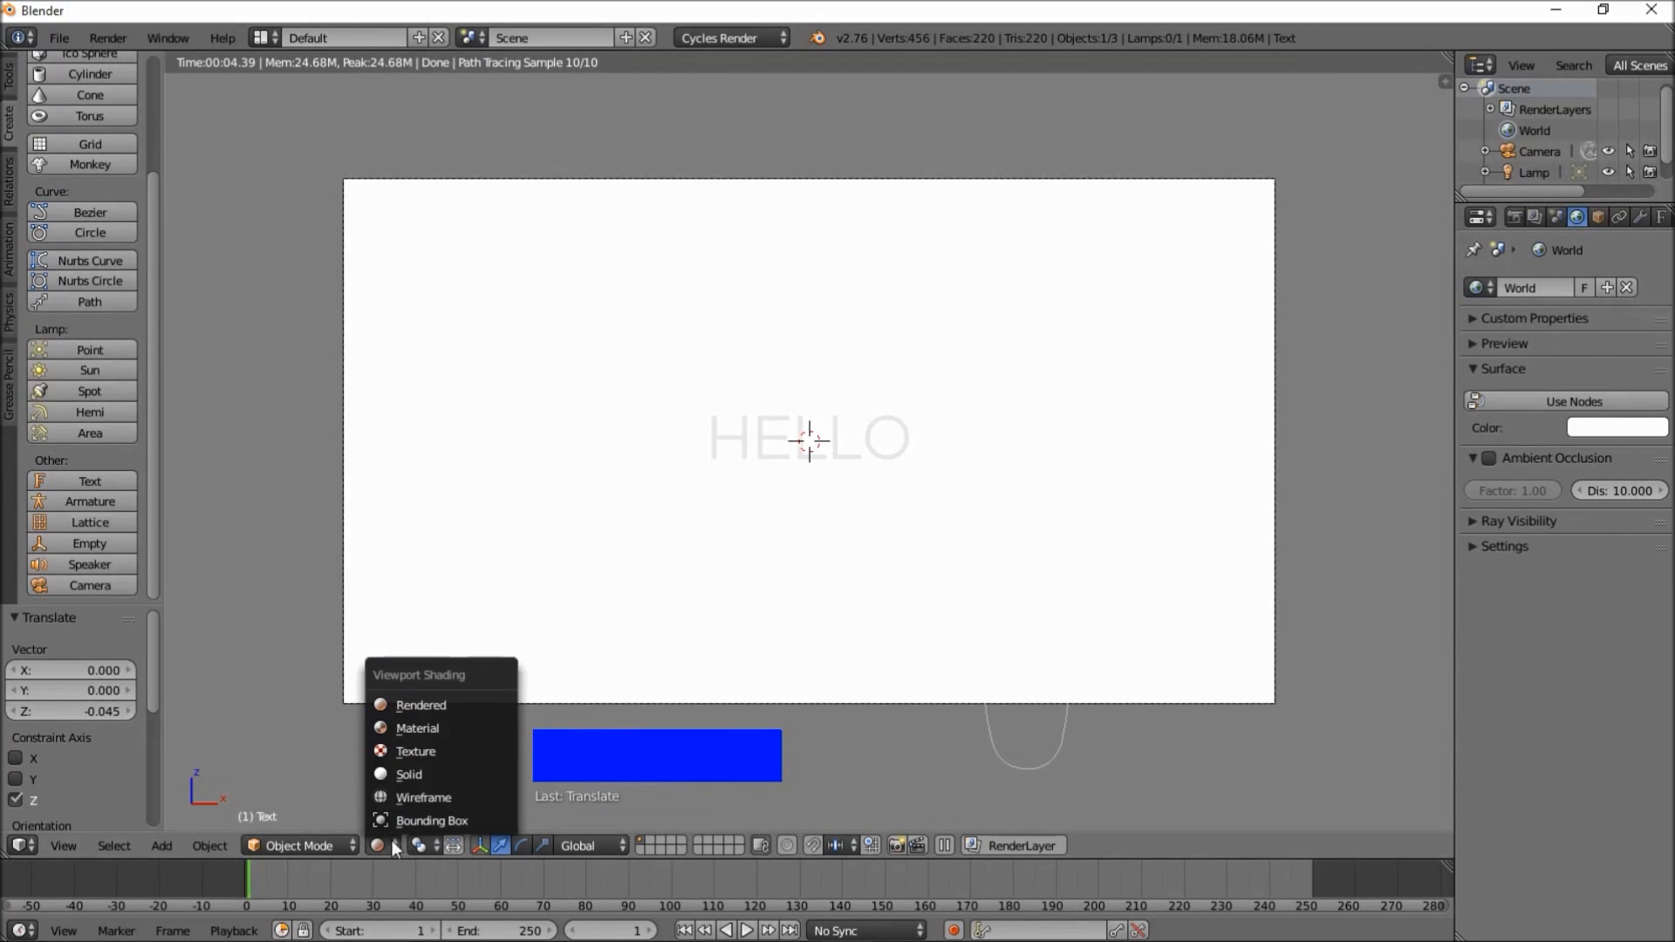
click(410, 776)
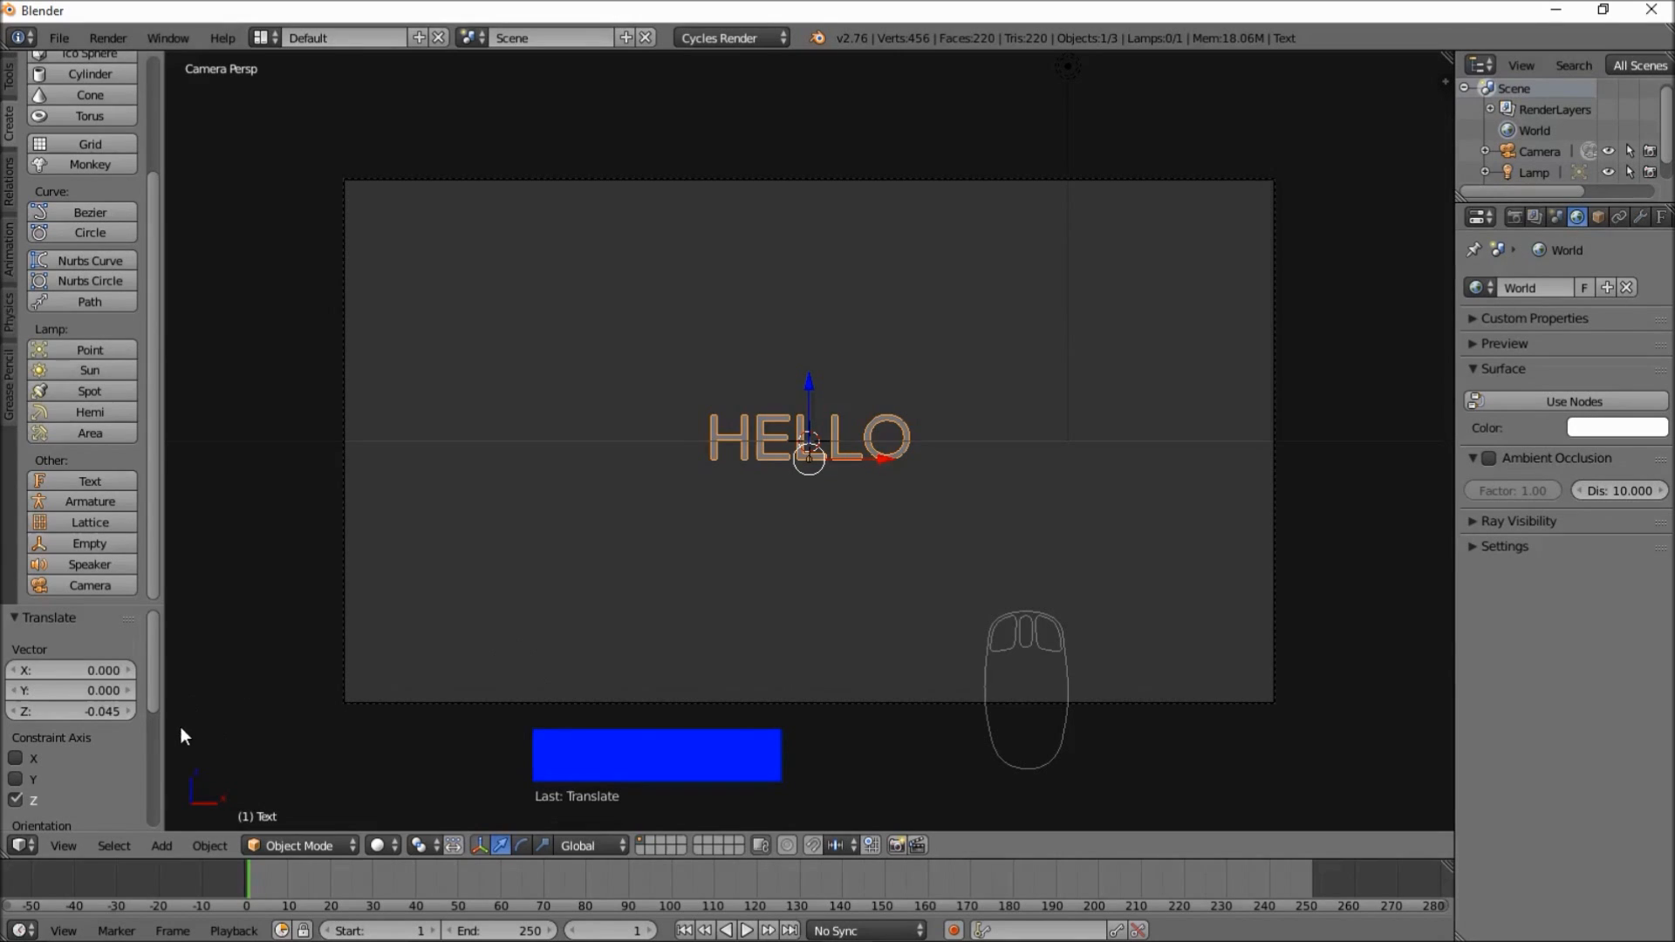
- Change the 3D view area to User Preferences and search the add-ons for "image"
click(16, 845)
click(16, 846)
click(21, 846)
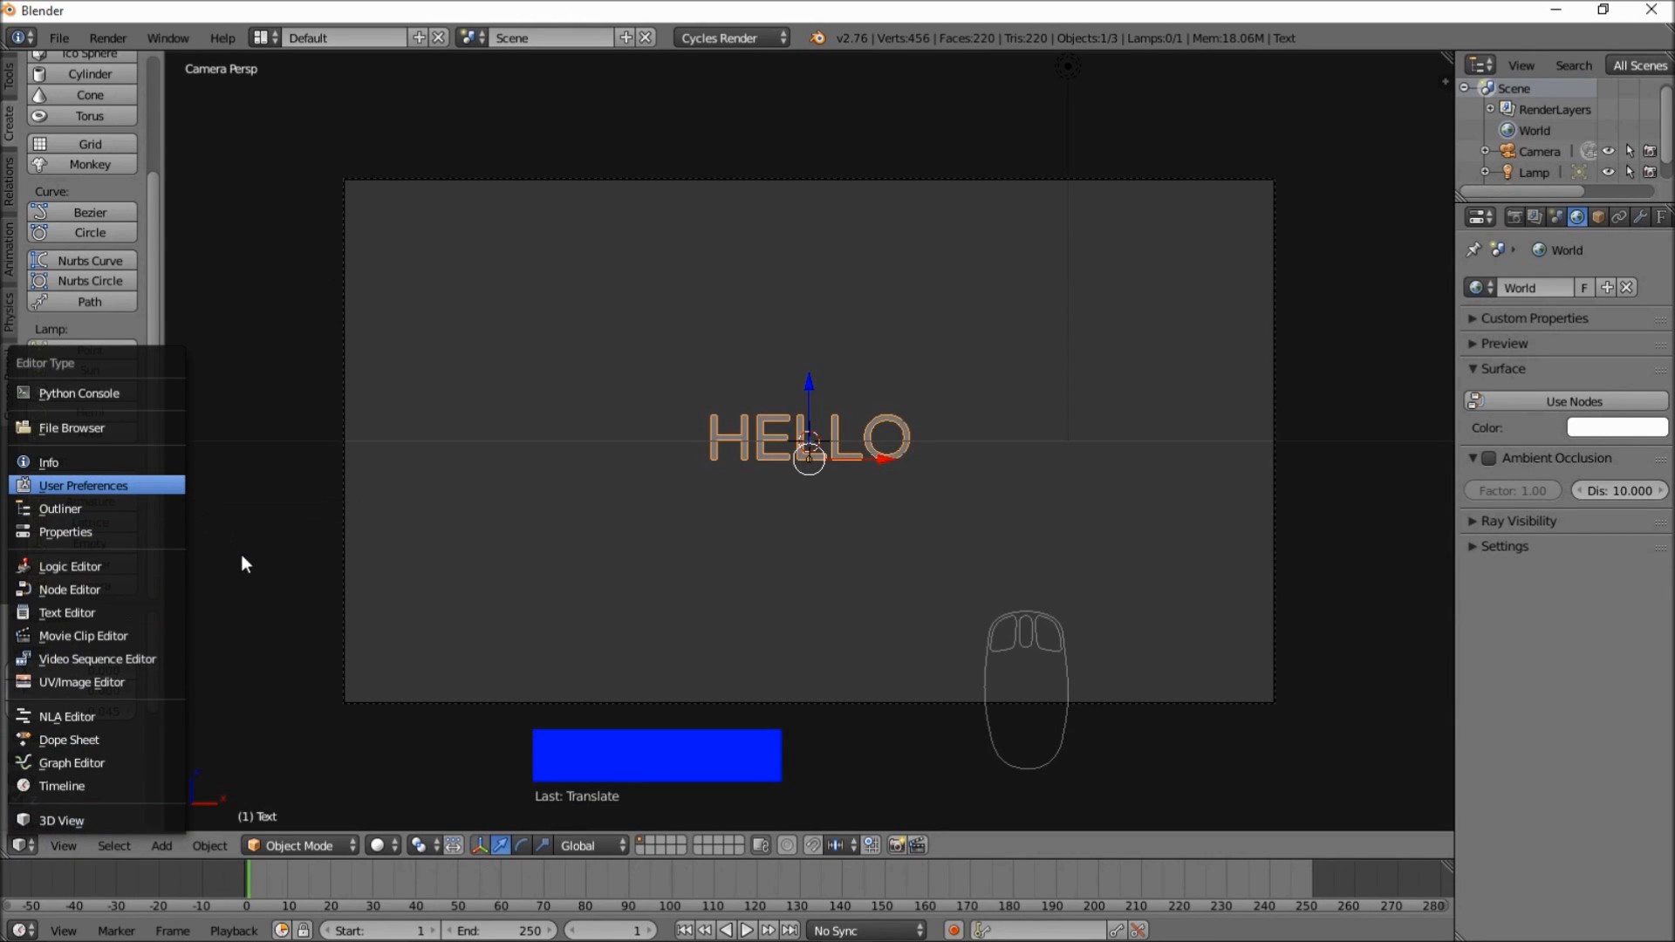
click(154, 485)
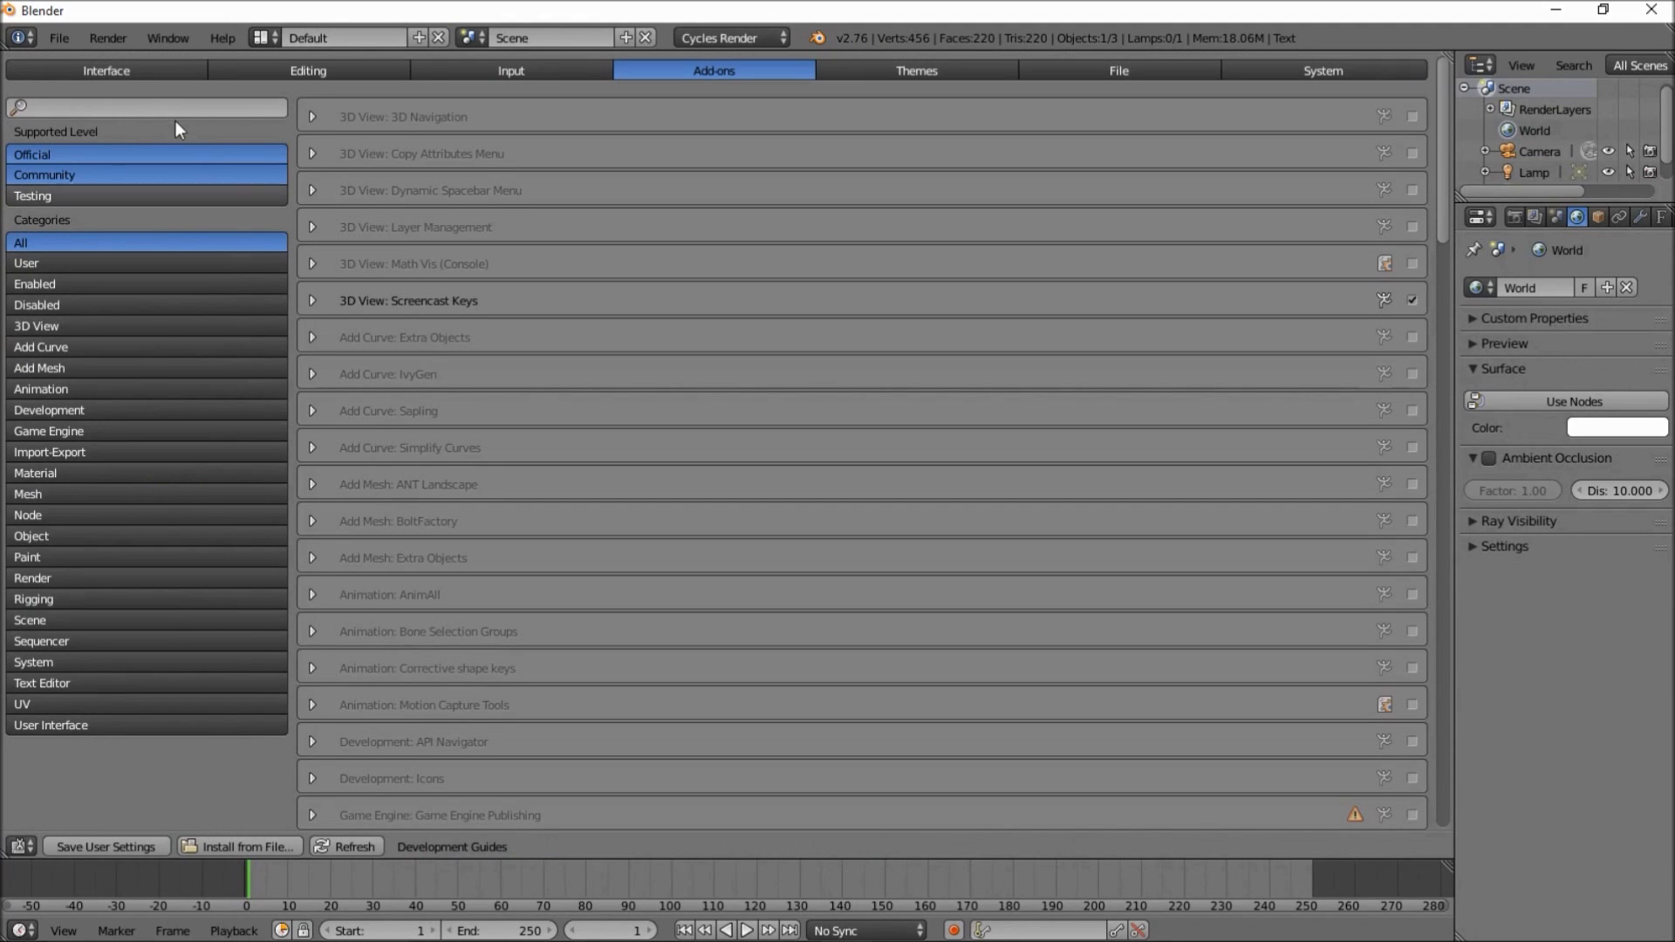
click(113, 107)
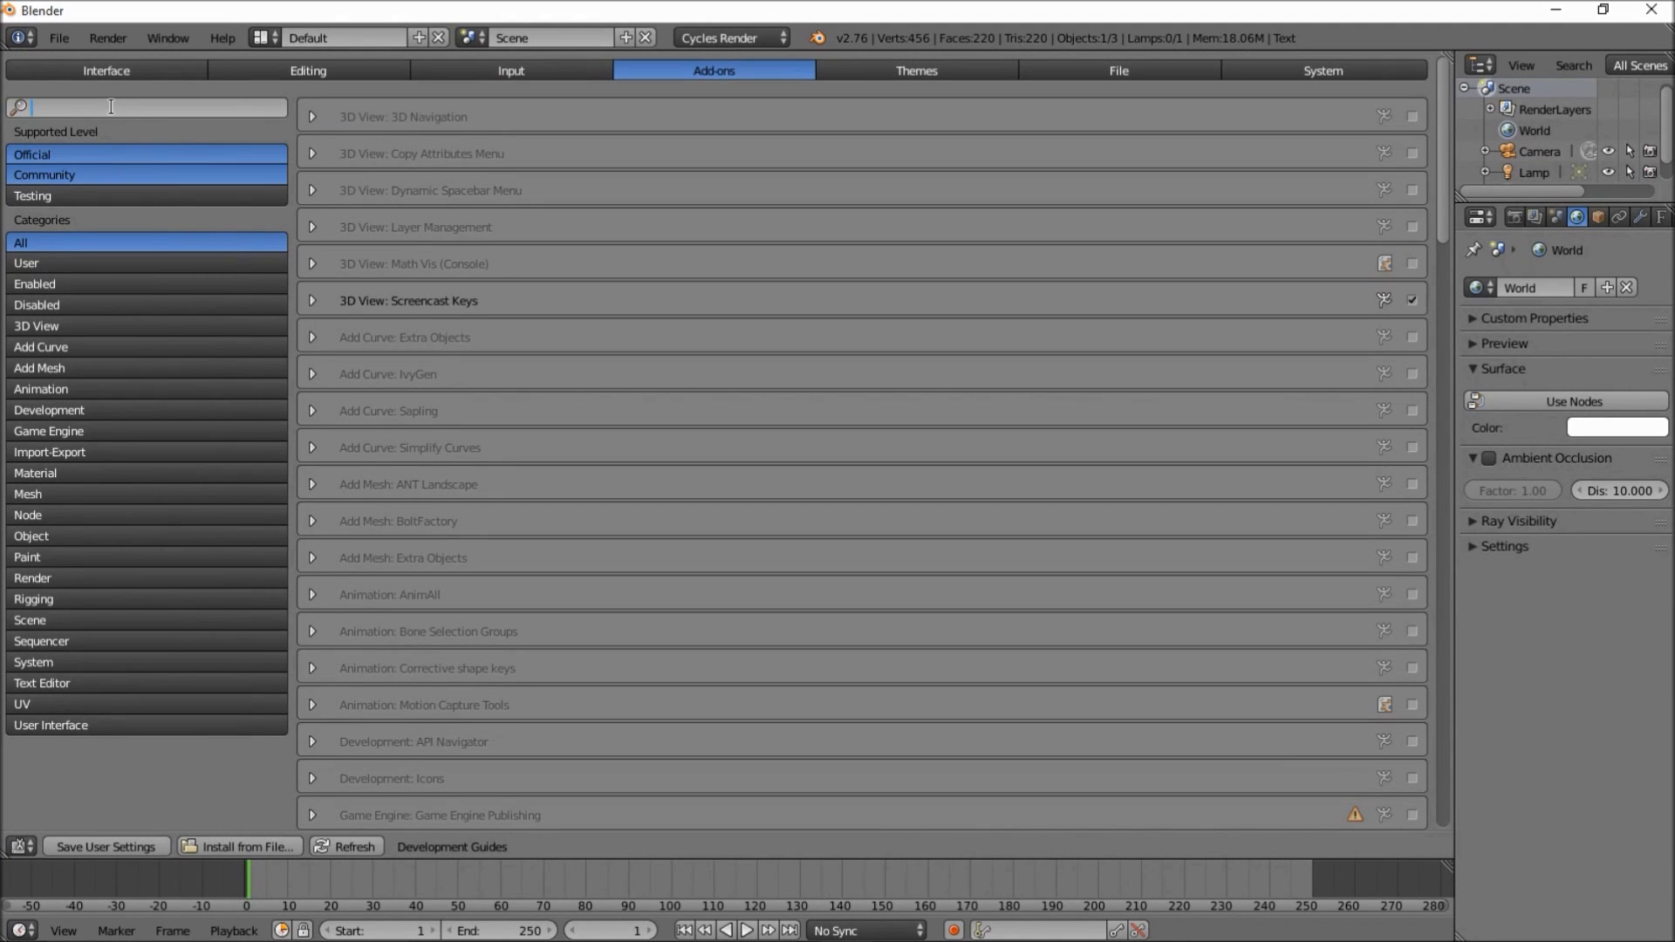
text(image)
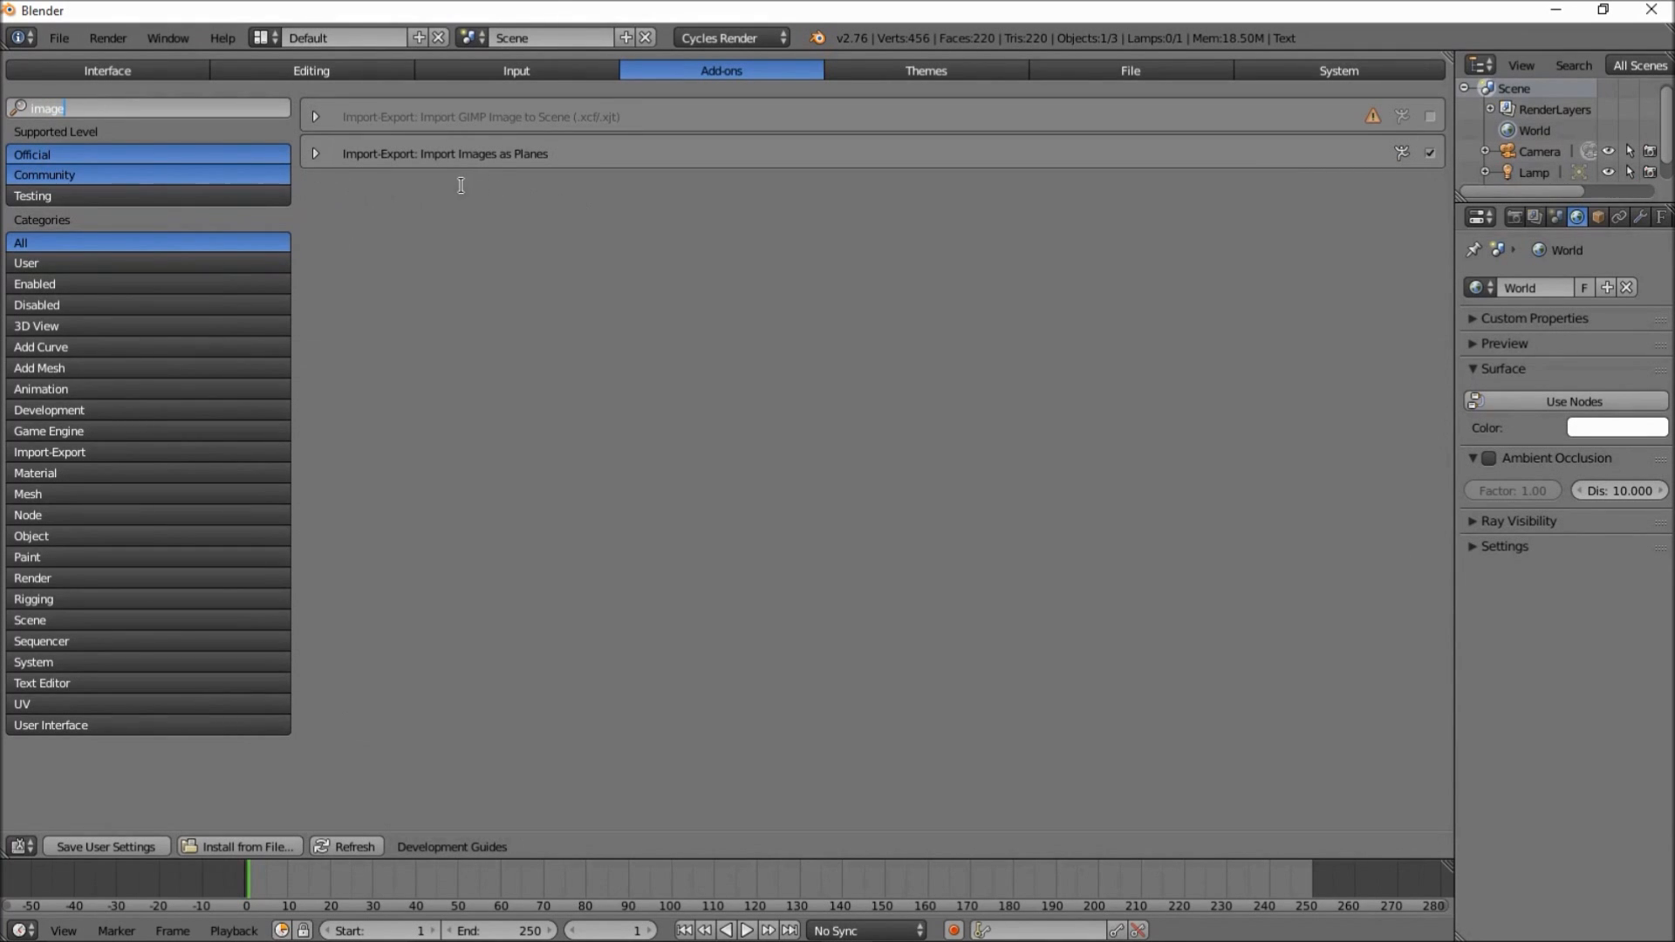
- Finish the add-on search and change the User Preferences area back to the 3D View
key(Return)
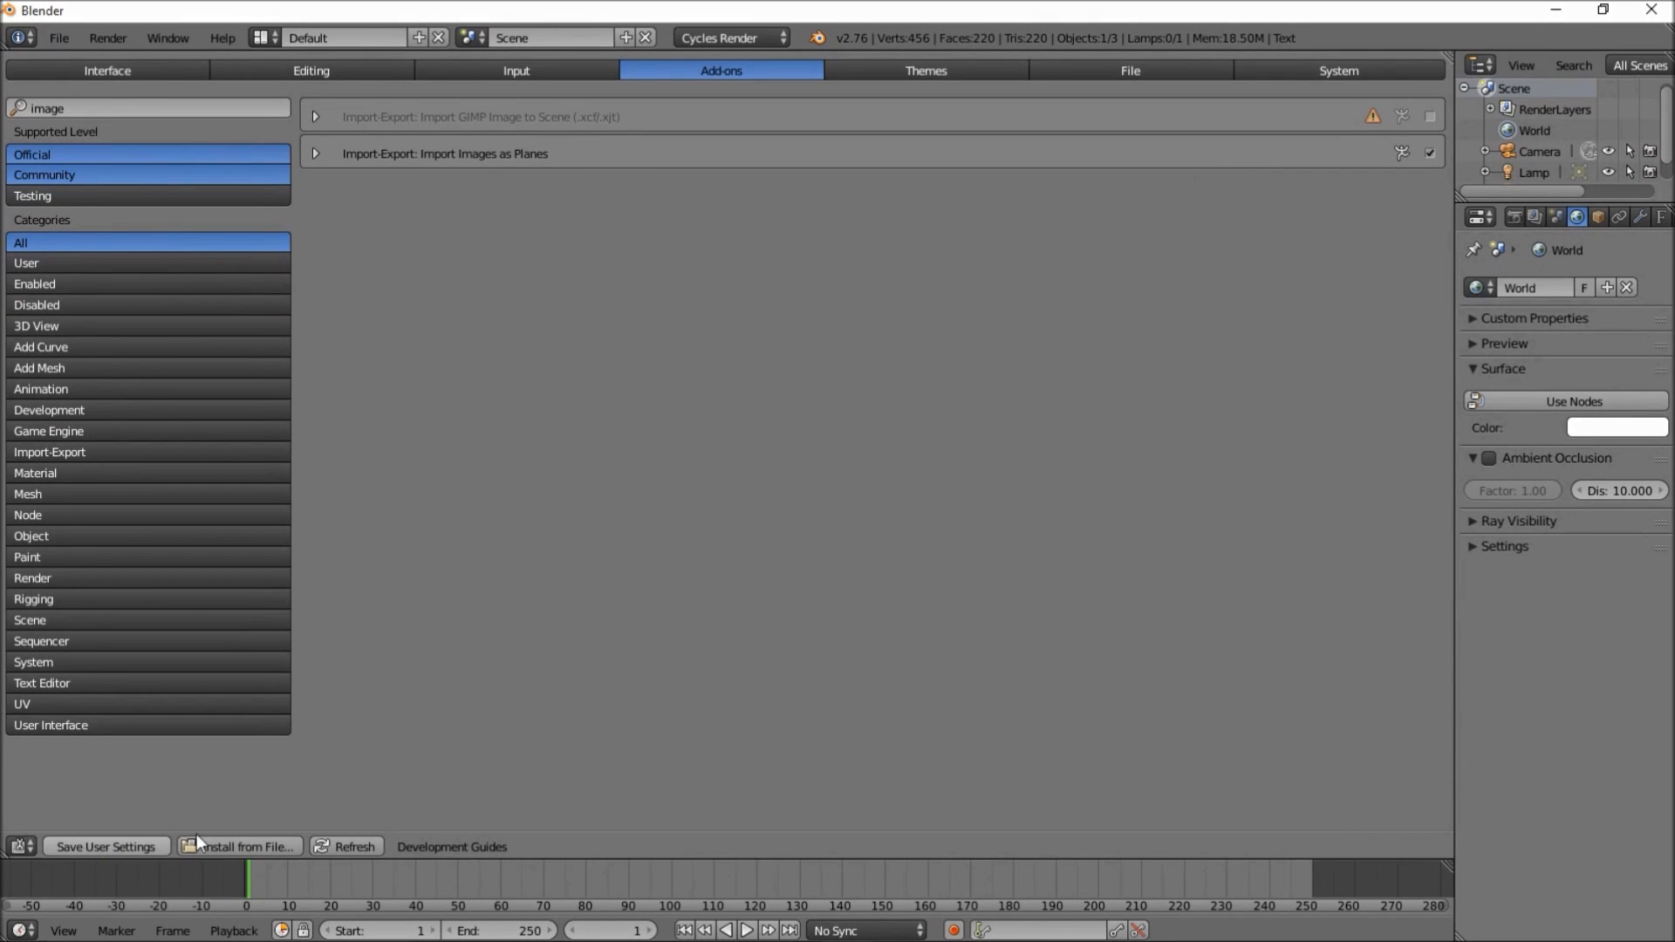
click(21, 847)
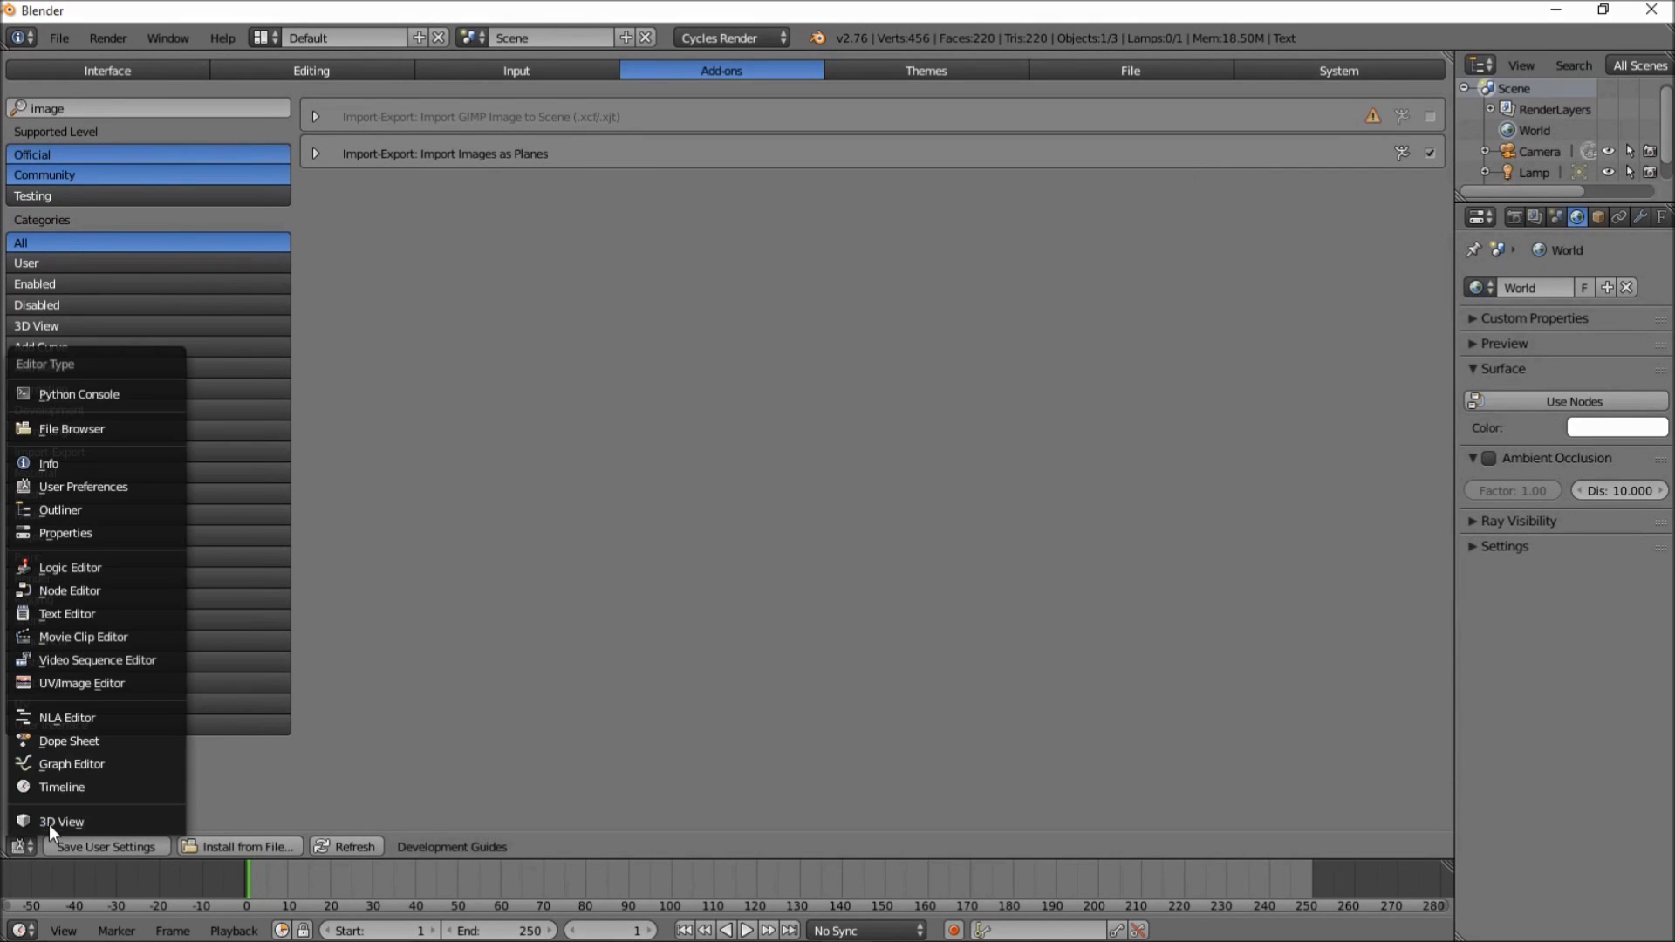
click(48, 823)
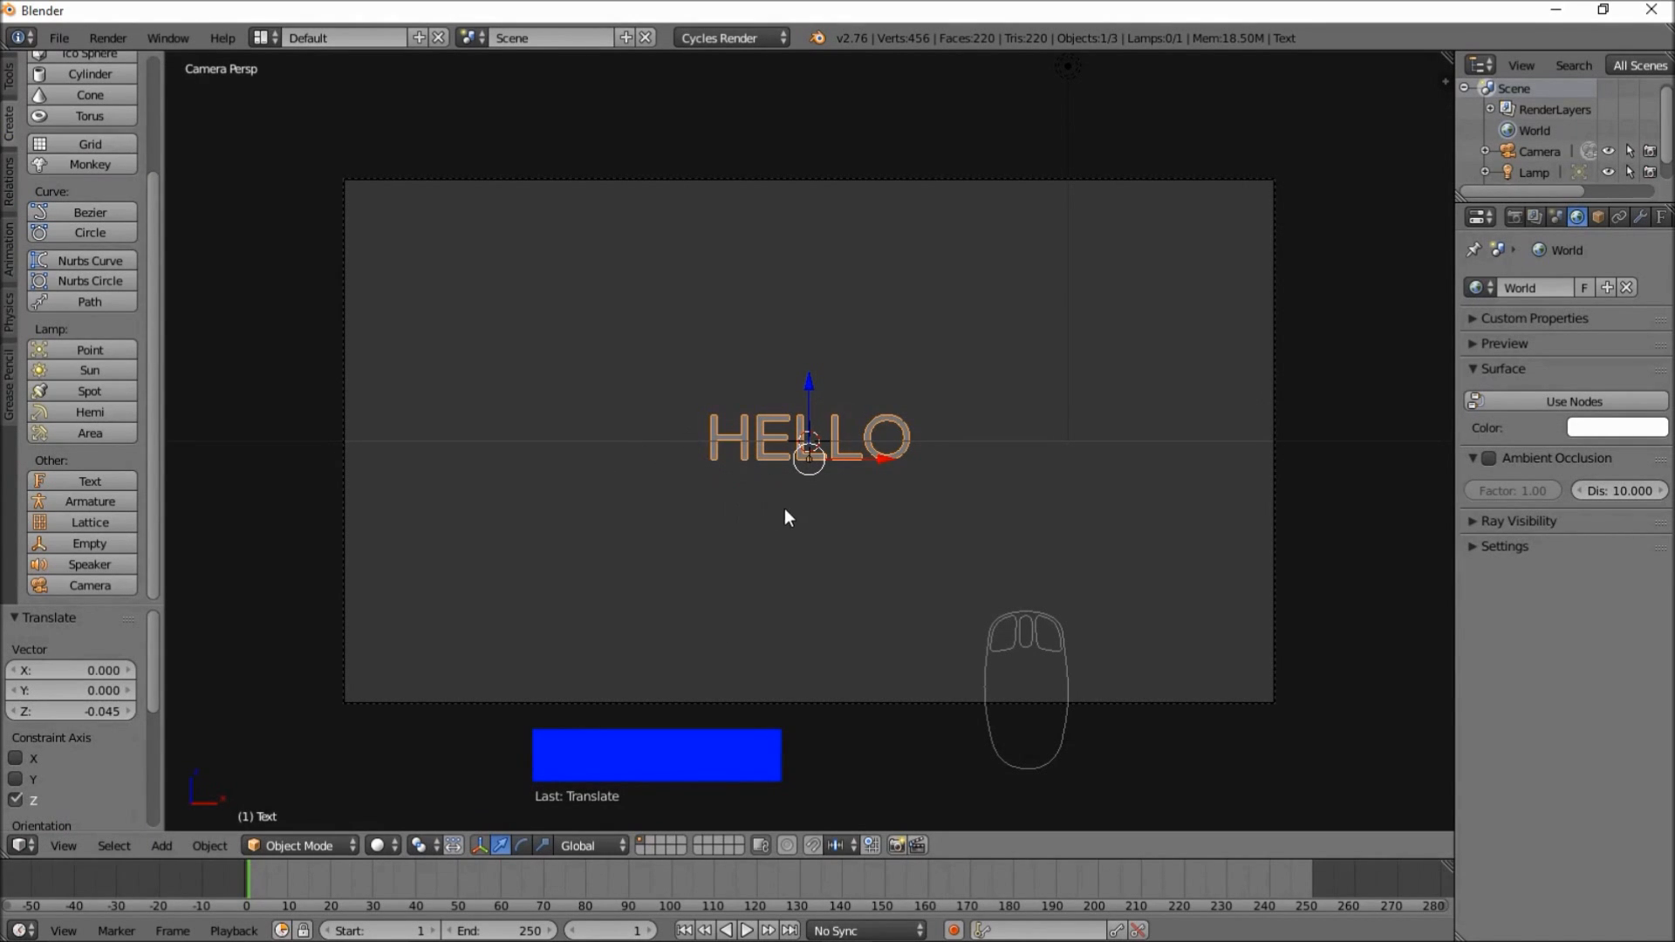
- Start an Images as Planes import and browse to the bookmarked 2D Tutorial Files folder
click(59, 39)
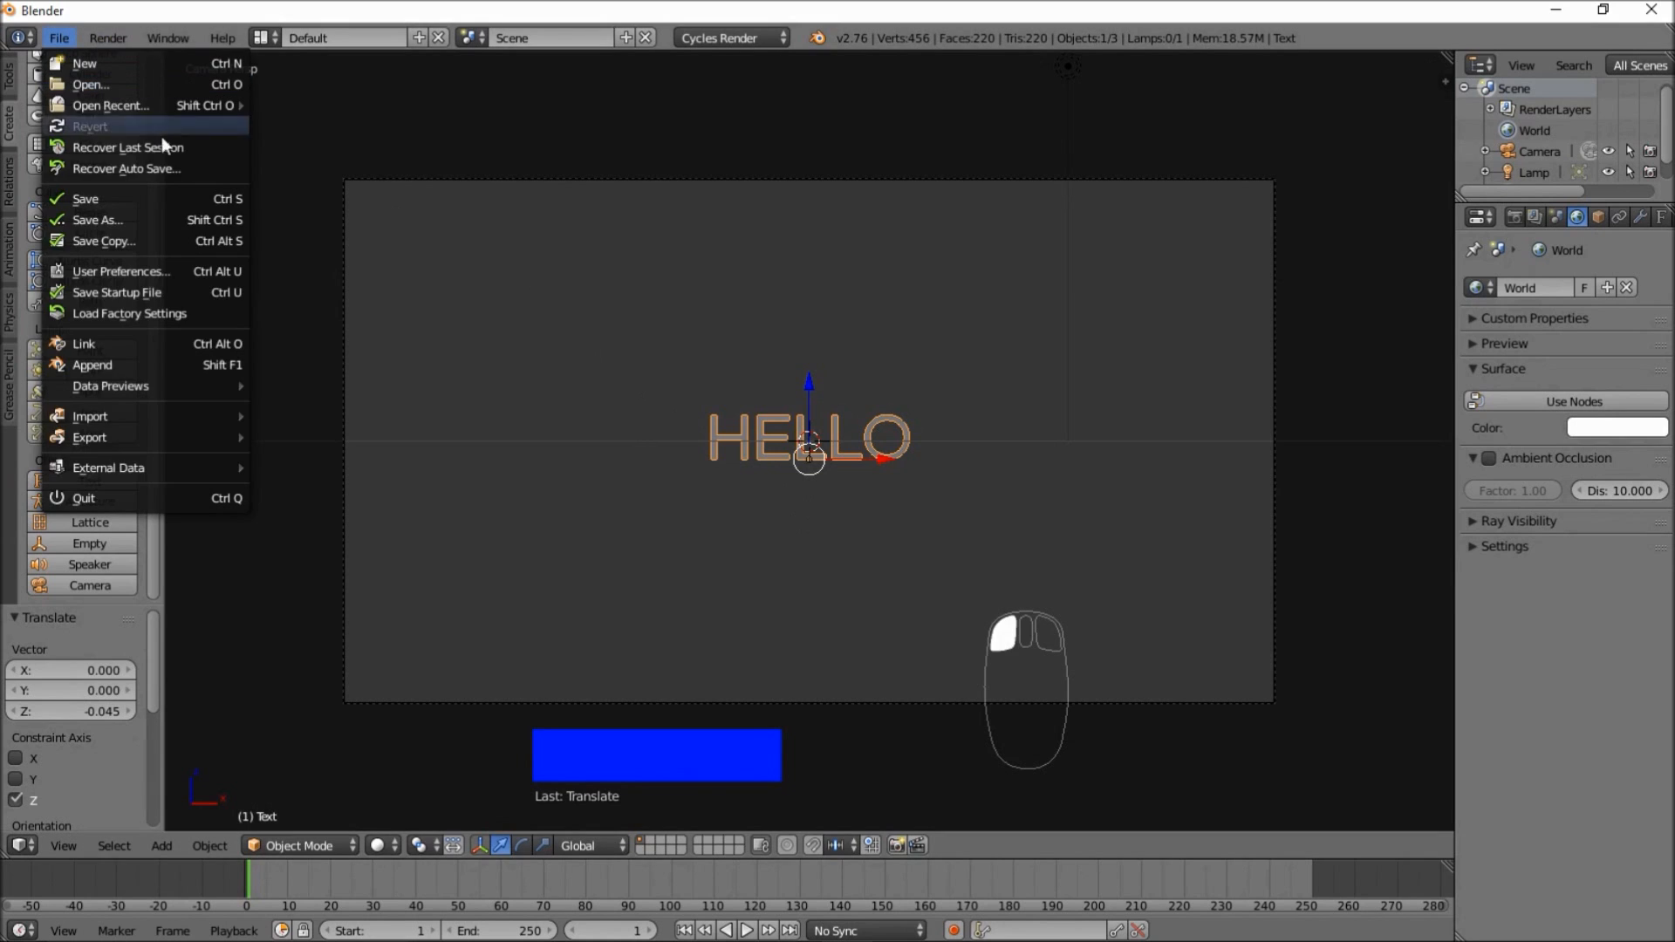
click(123, 418)
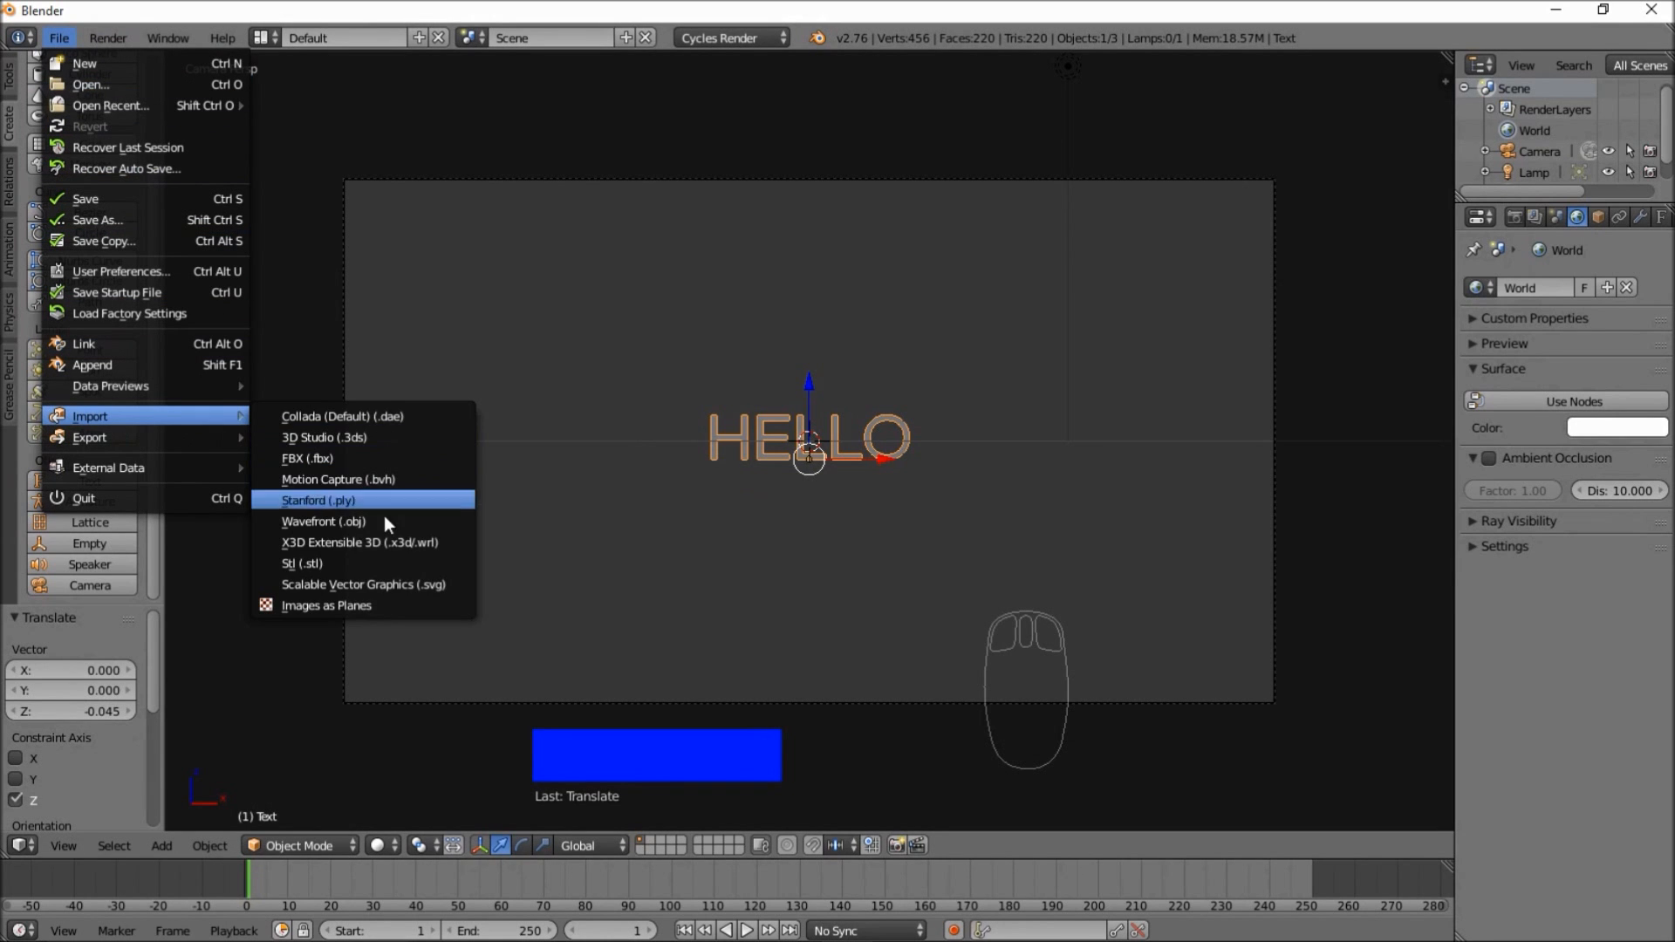
click(311, 610)
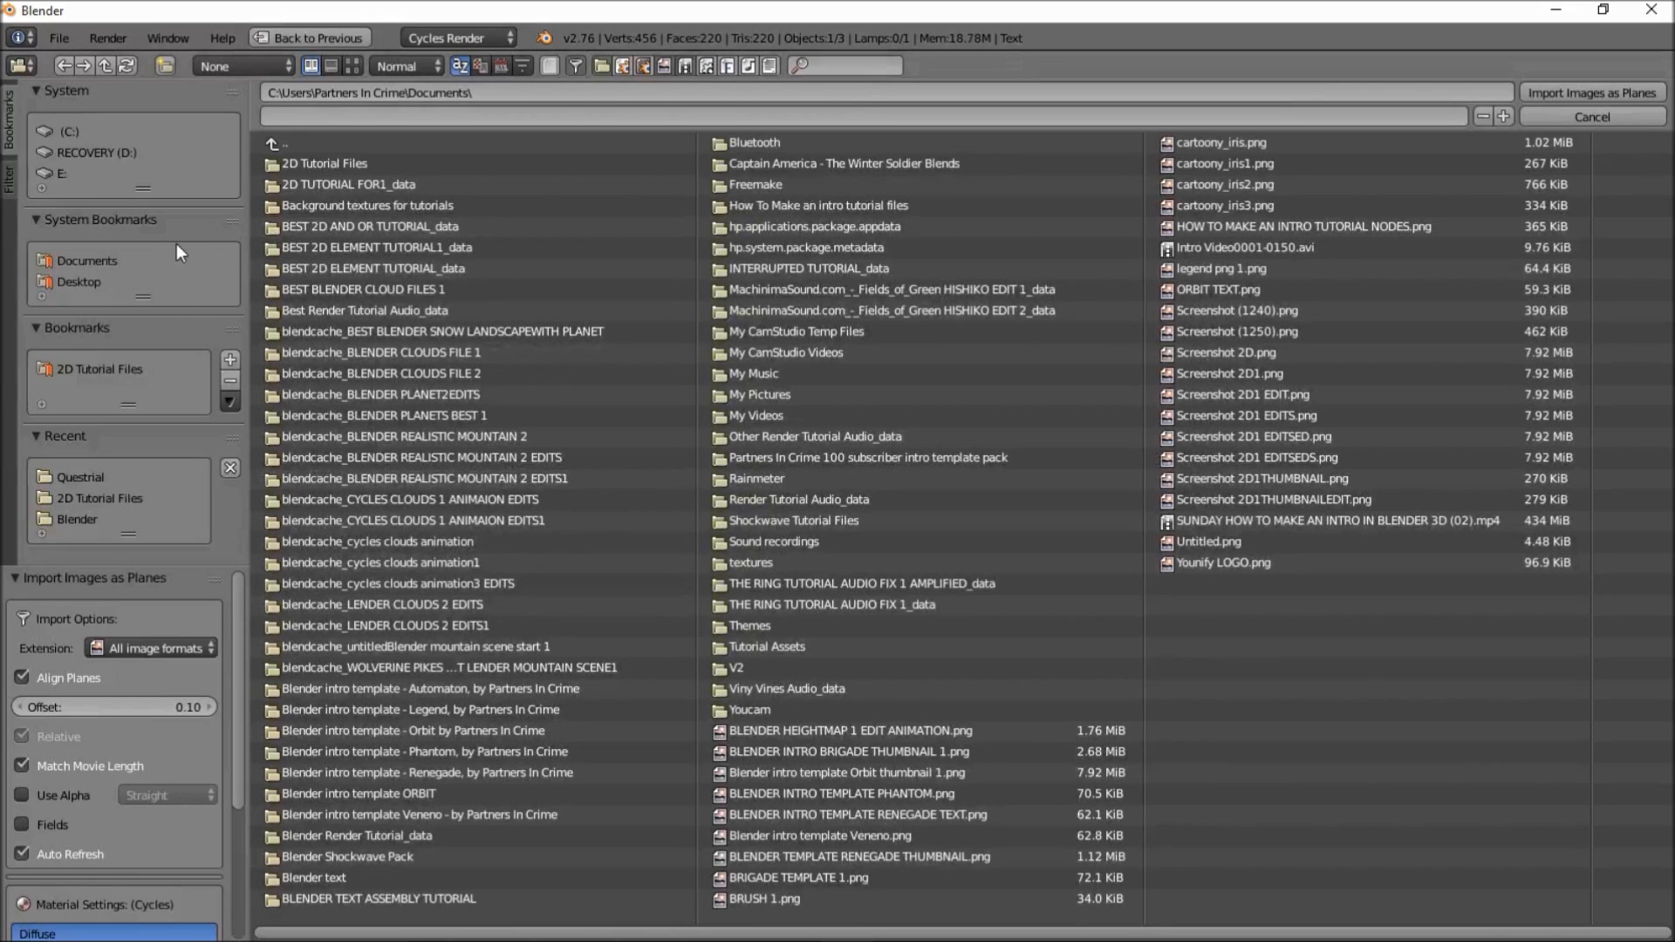
click(112, 369)
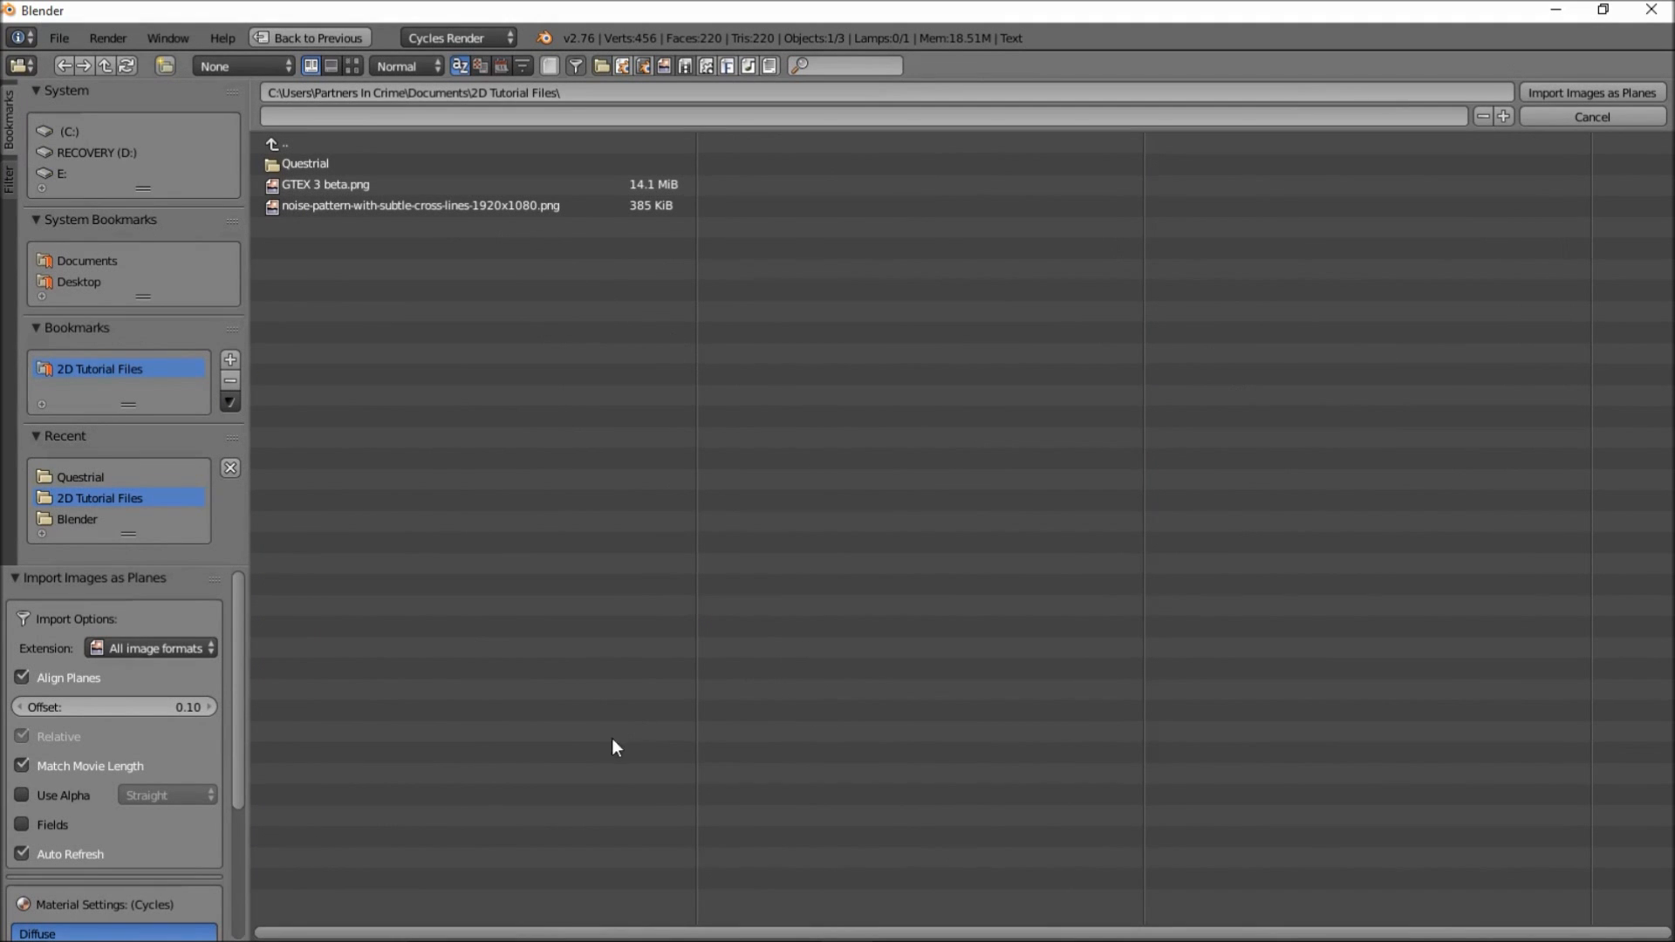
mouse_move(511, 939)
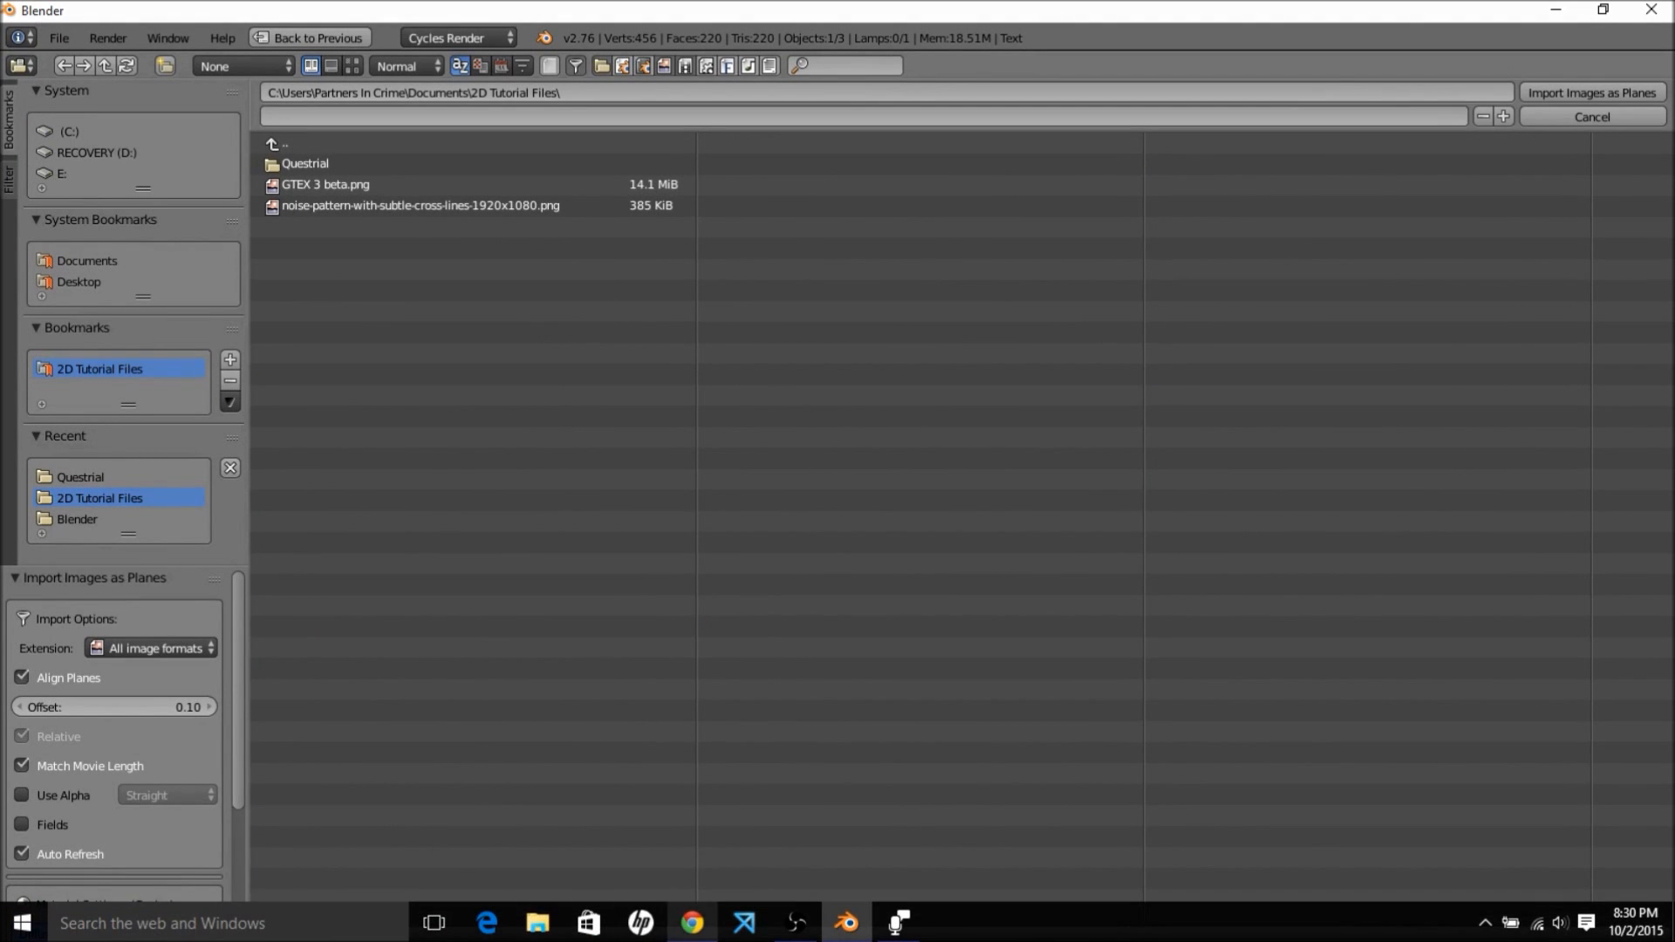
click(692, 923)
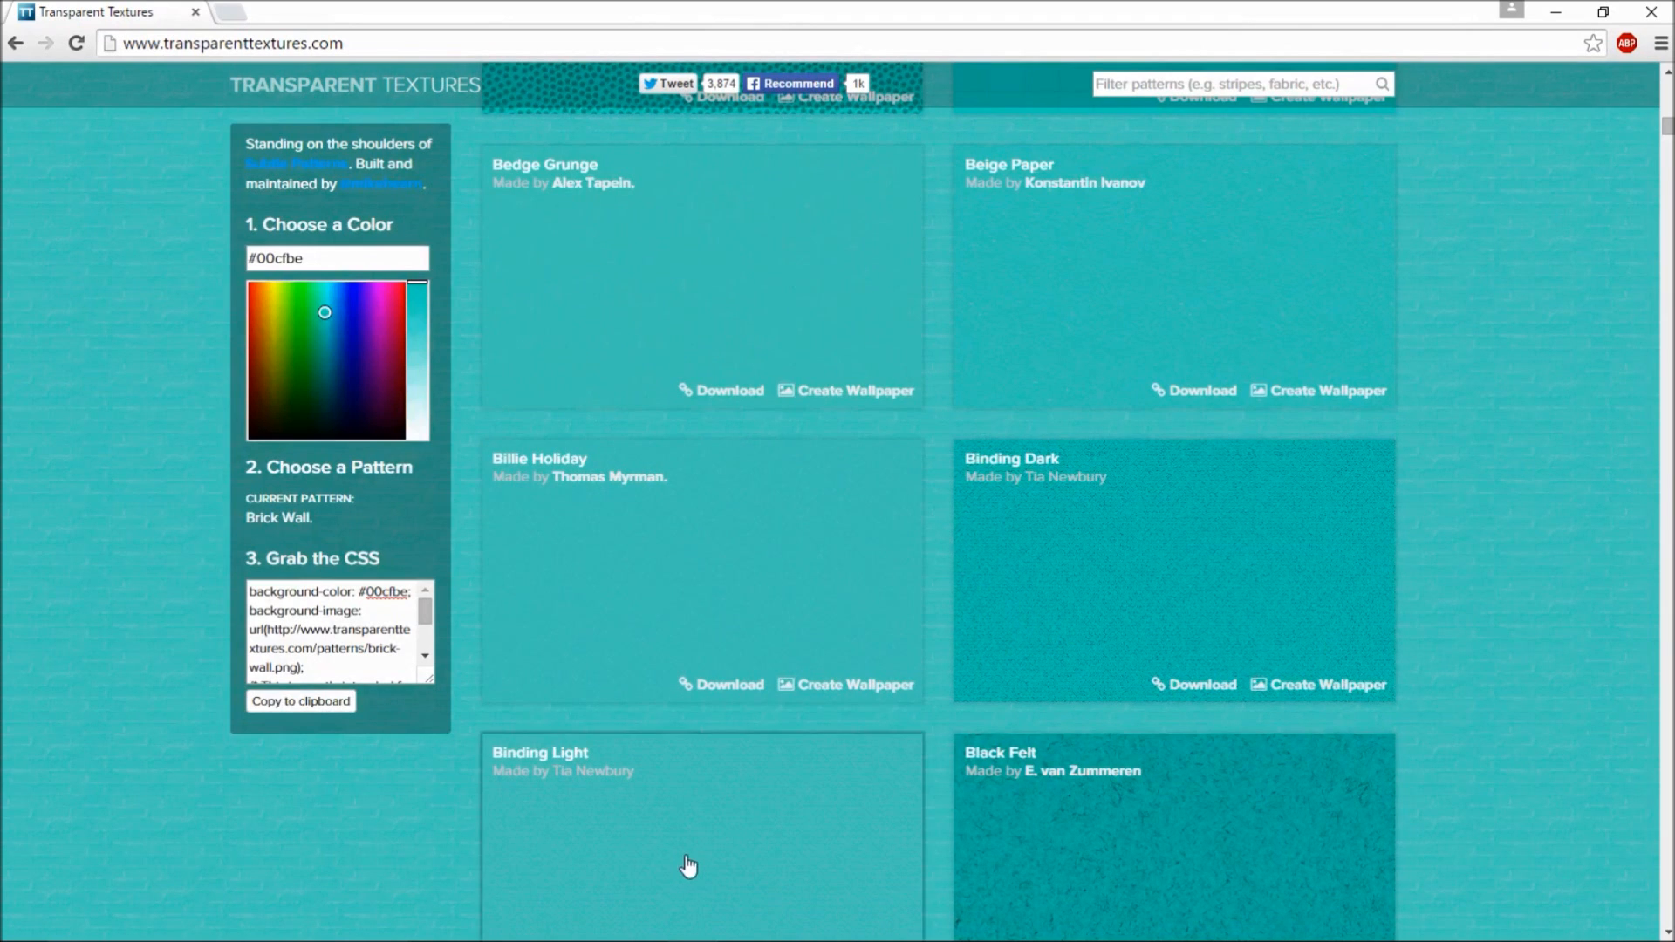
mouse_move(744, 936)
mouse_move(851, 936)
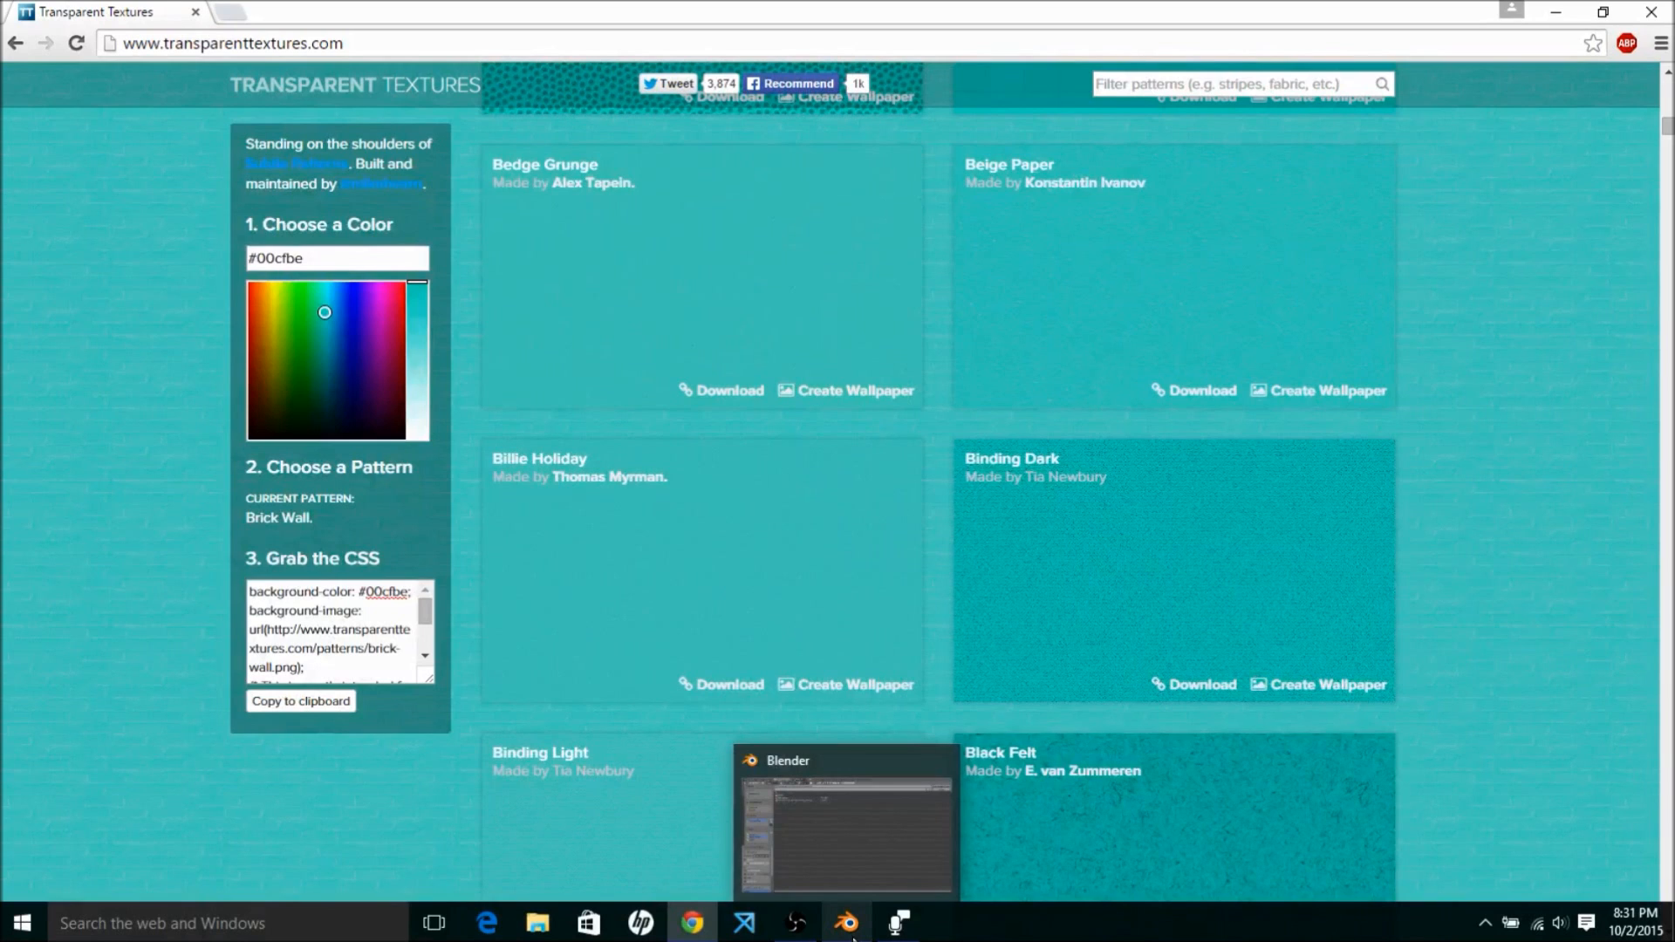
mouse_move(851, 886)
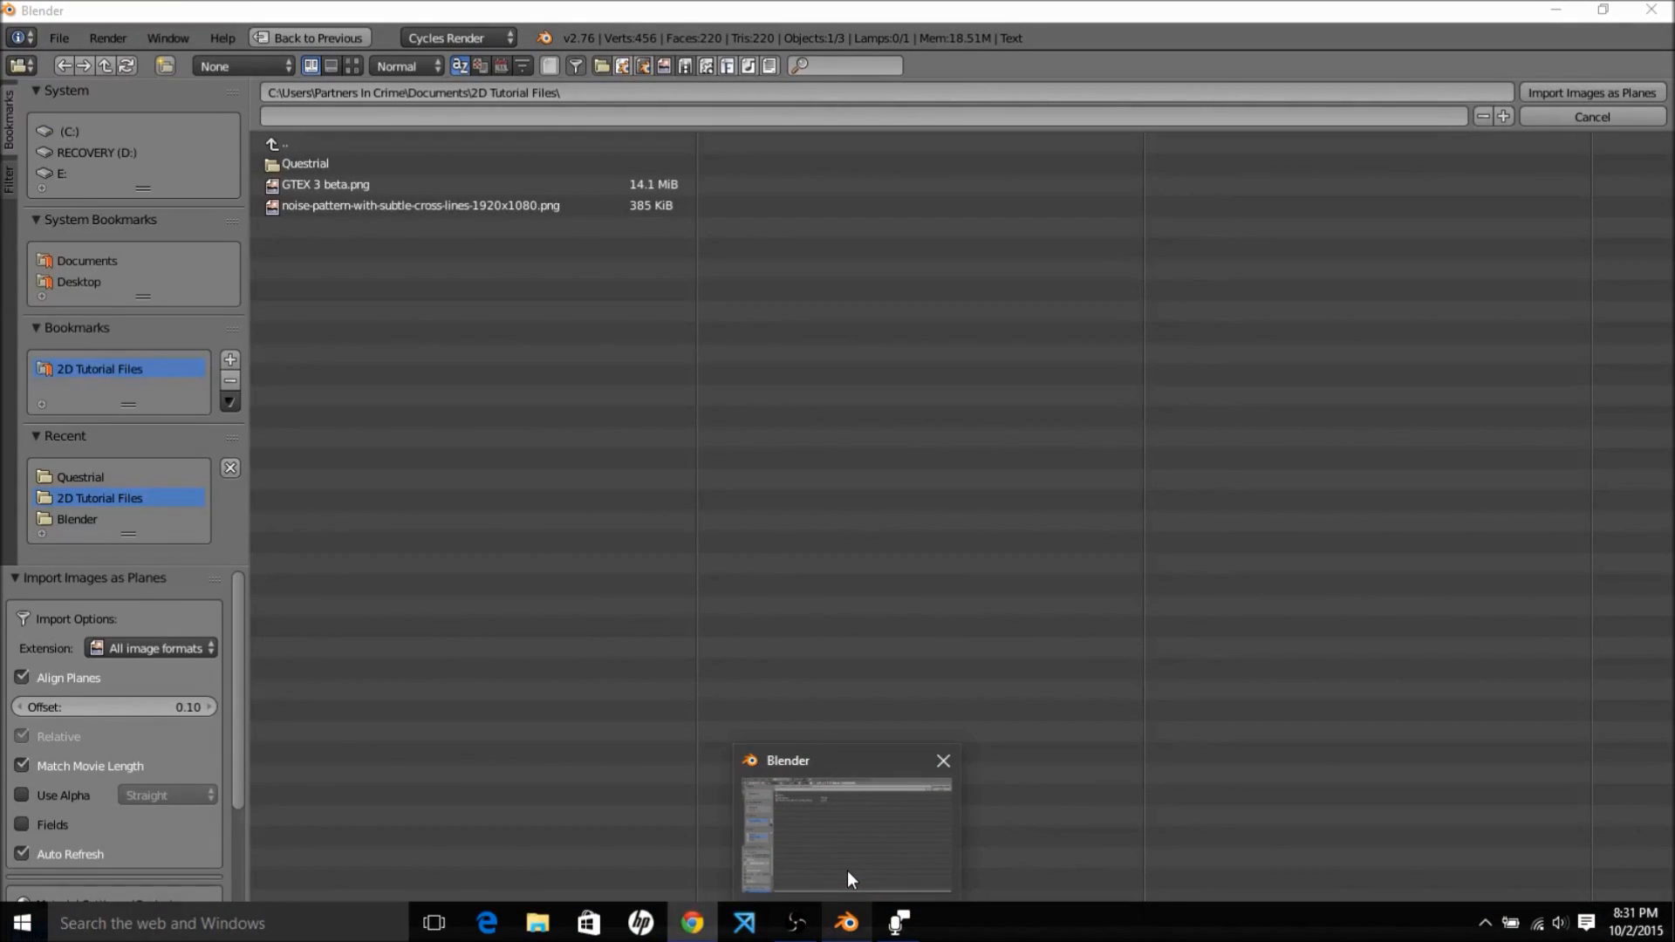
click(848, 873)
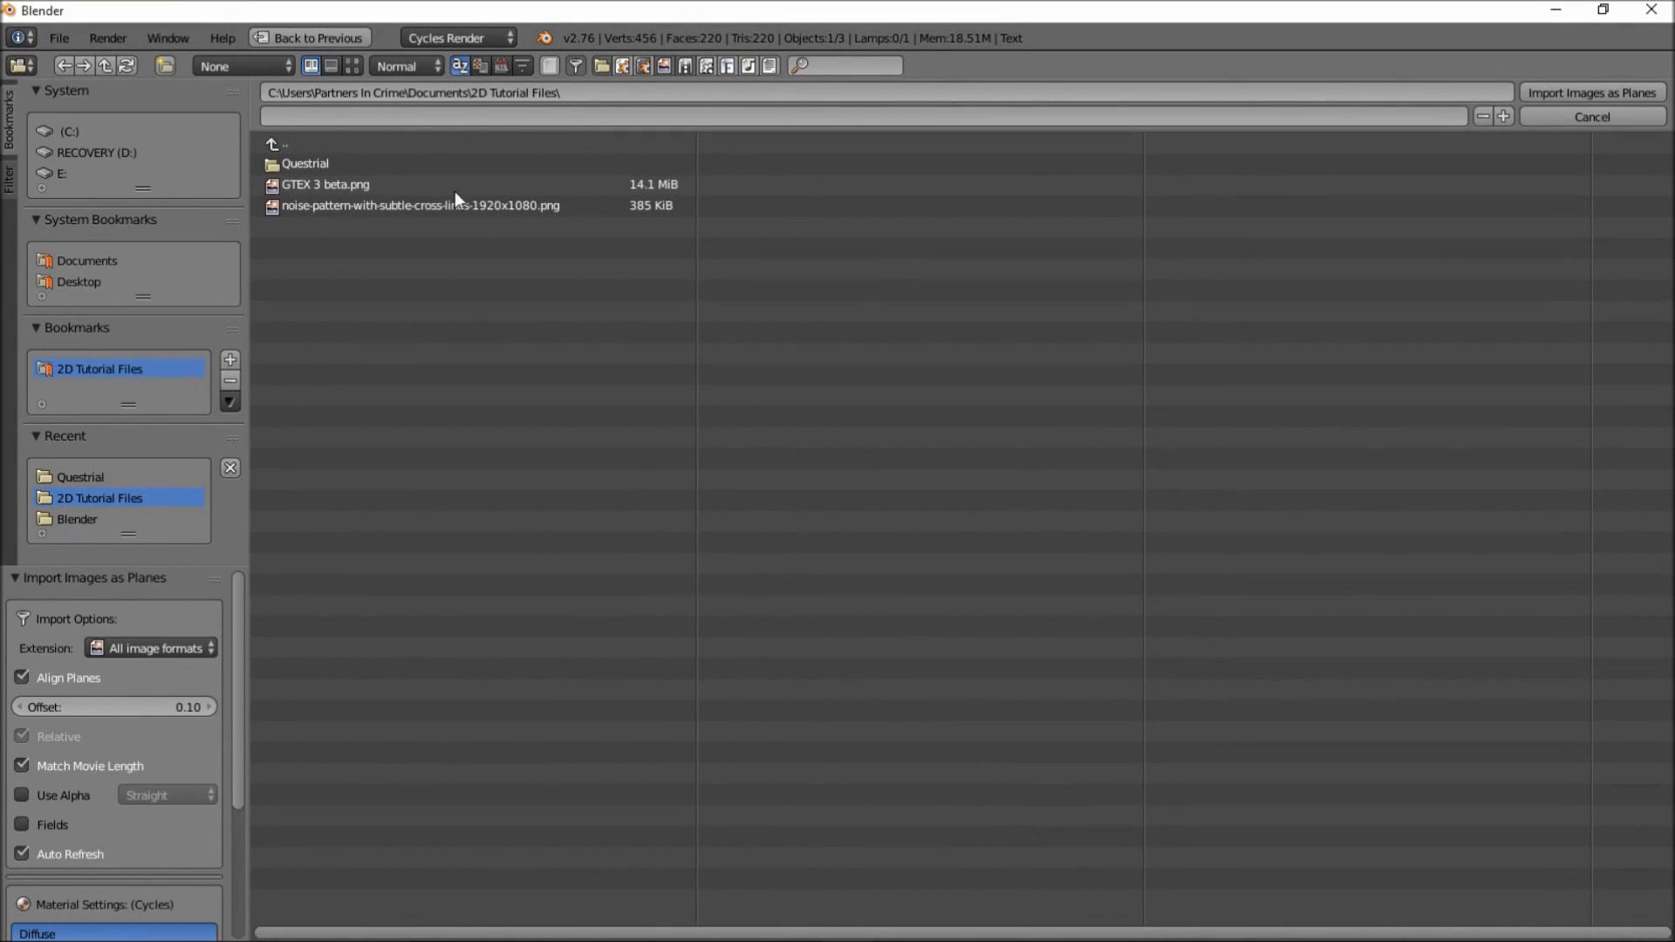
- Import noise-pattern-with-subtle-cross-lines-1920x1080.png as a plane and rotate it 90° about the global X axis
click(398, 206)
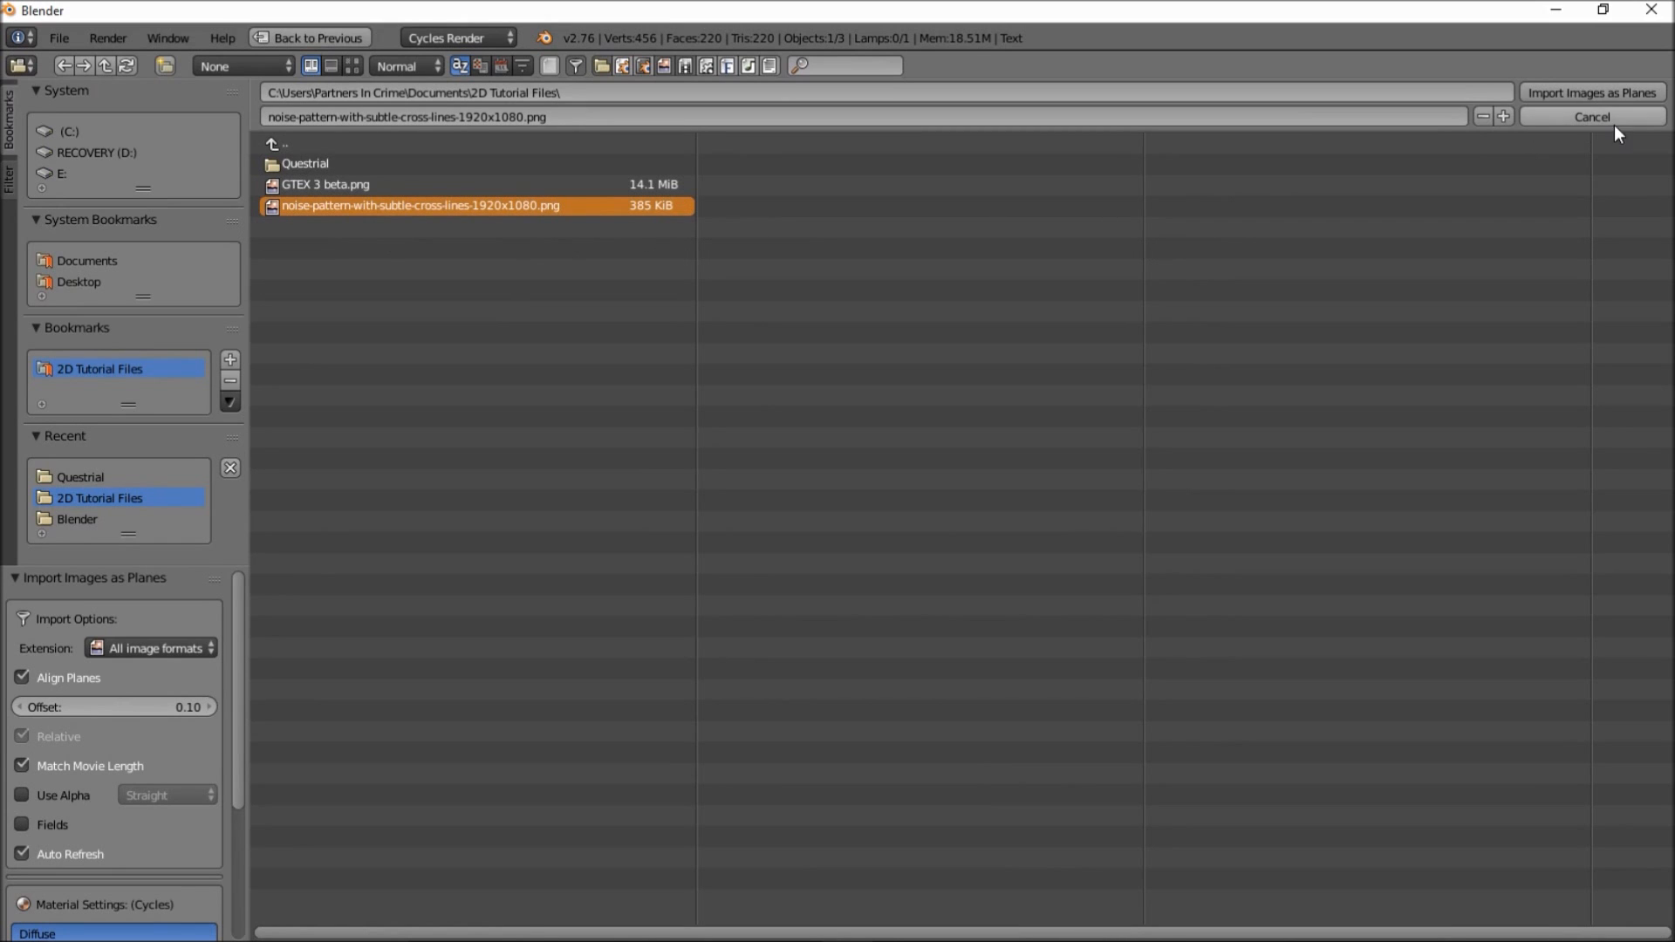
click(1562, 98)
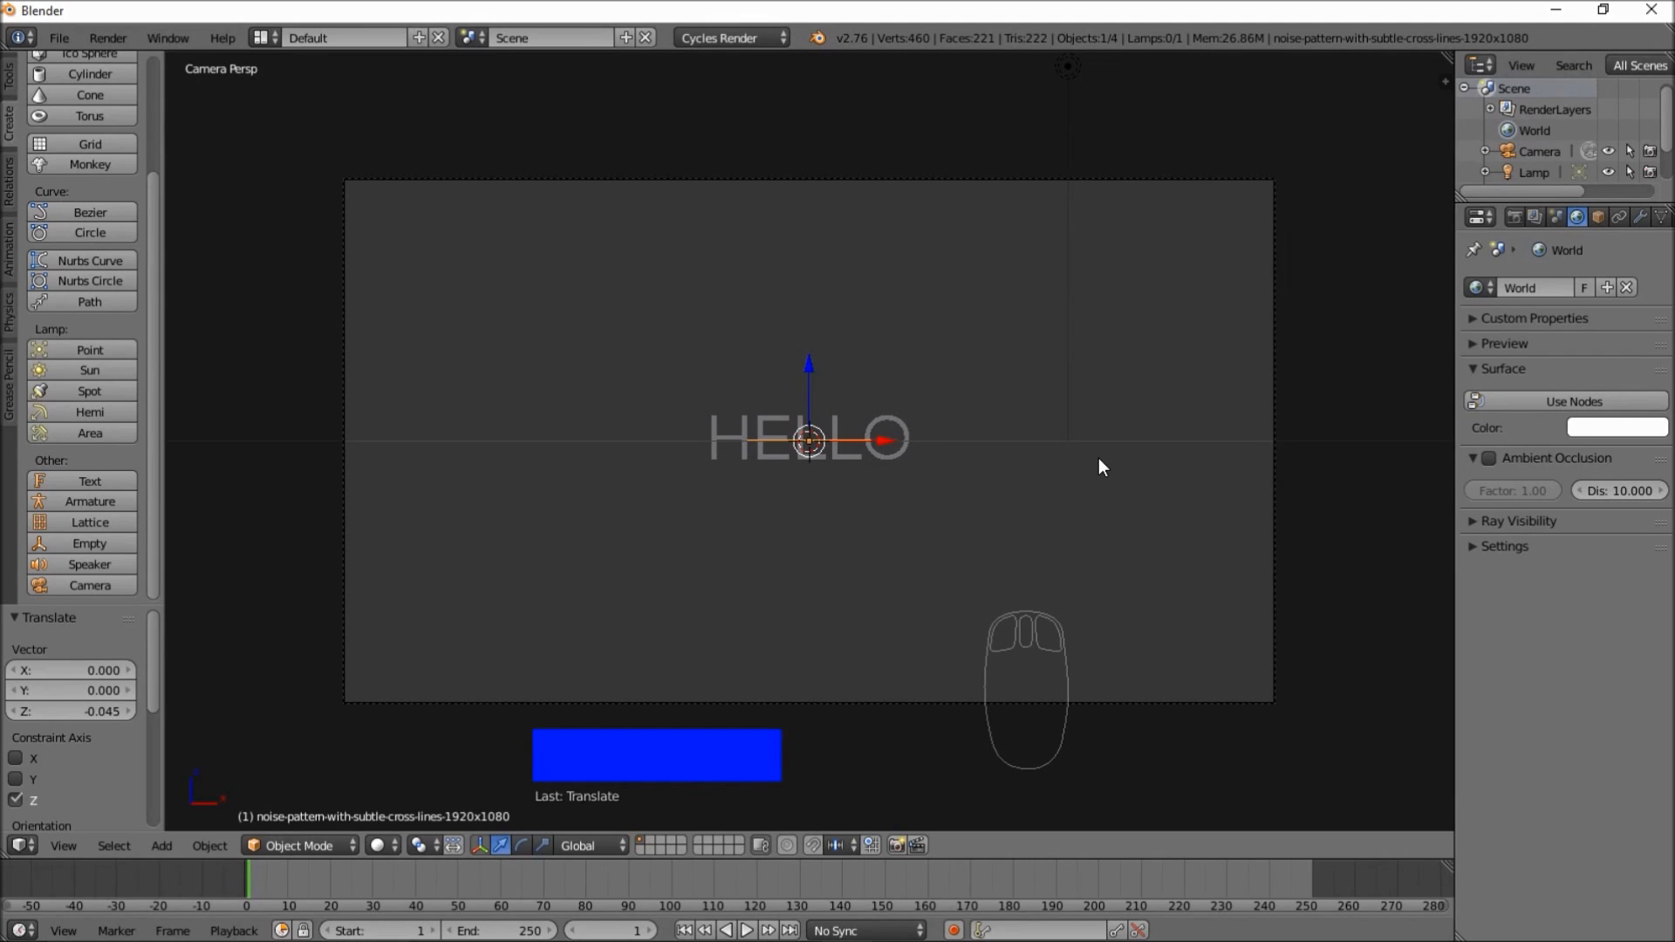
key(r)
text(x)
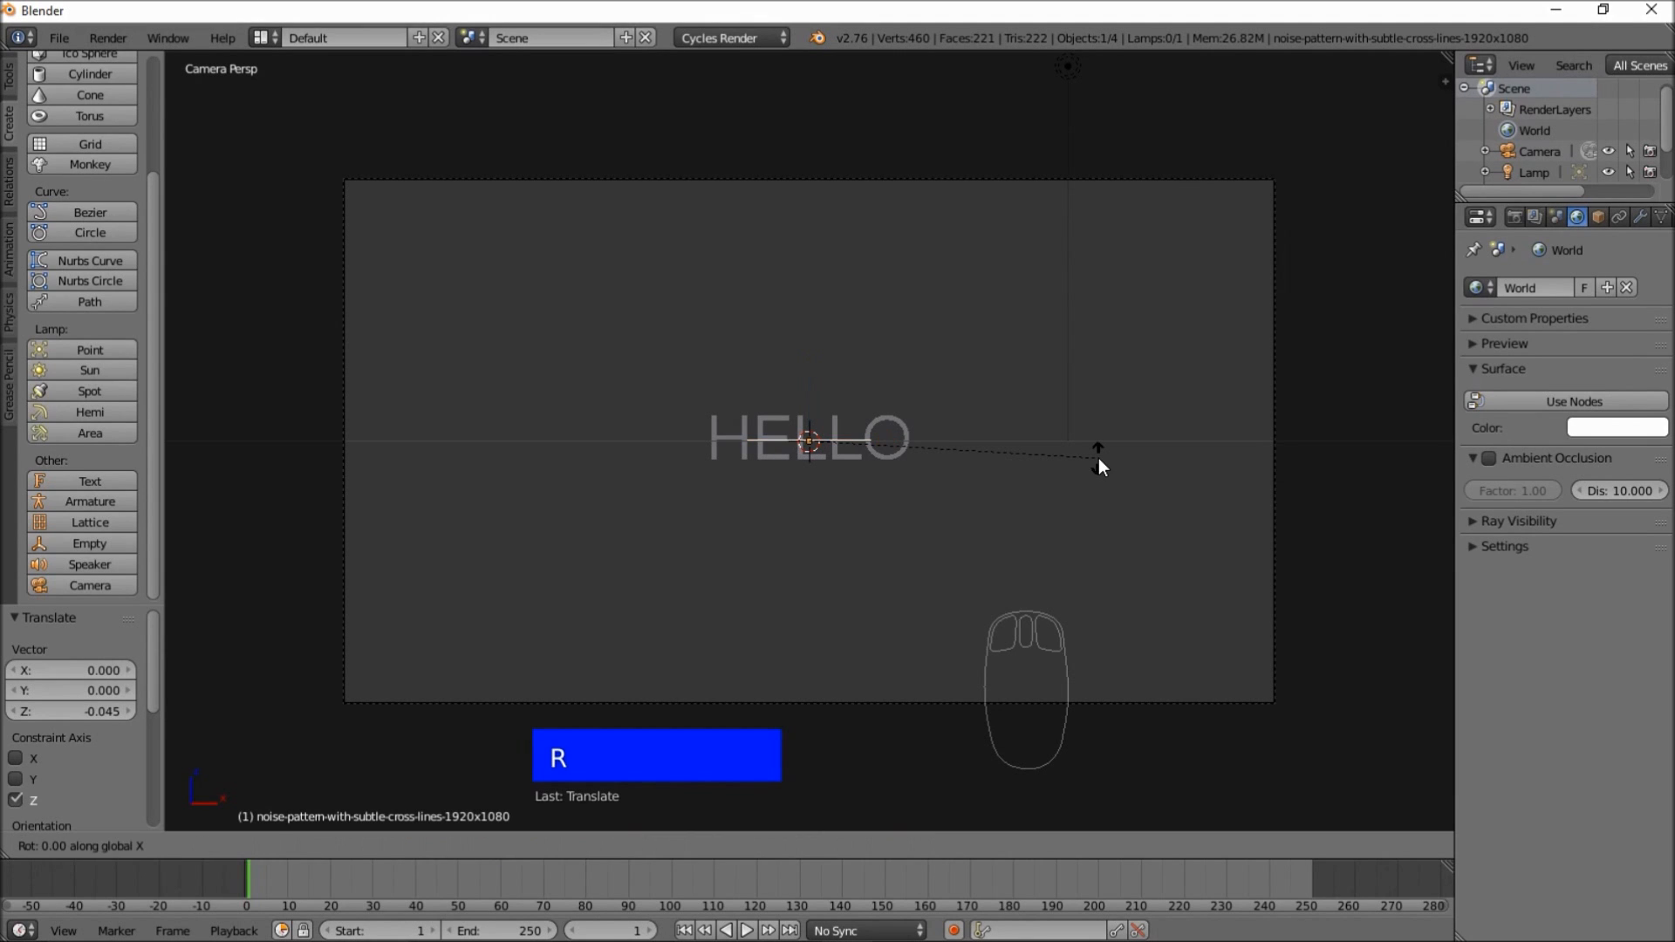
text(90)
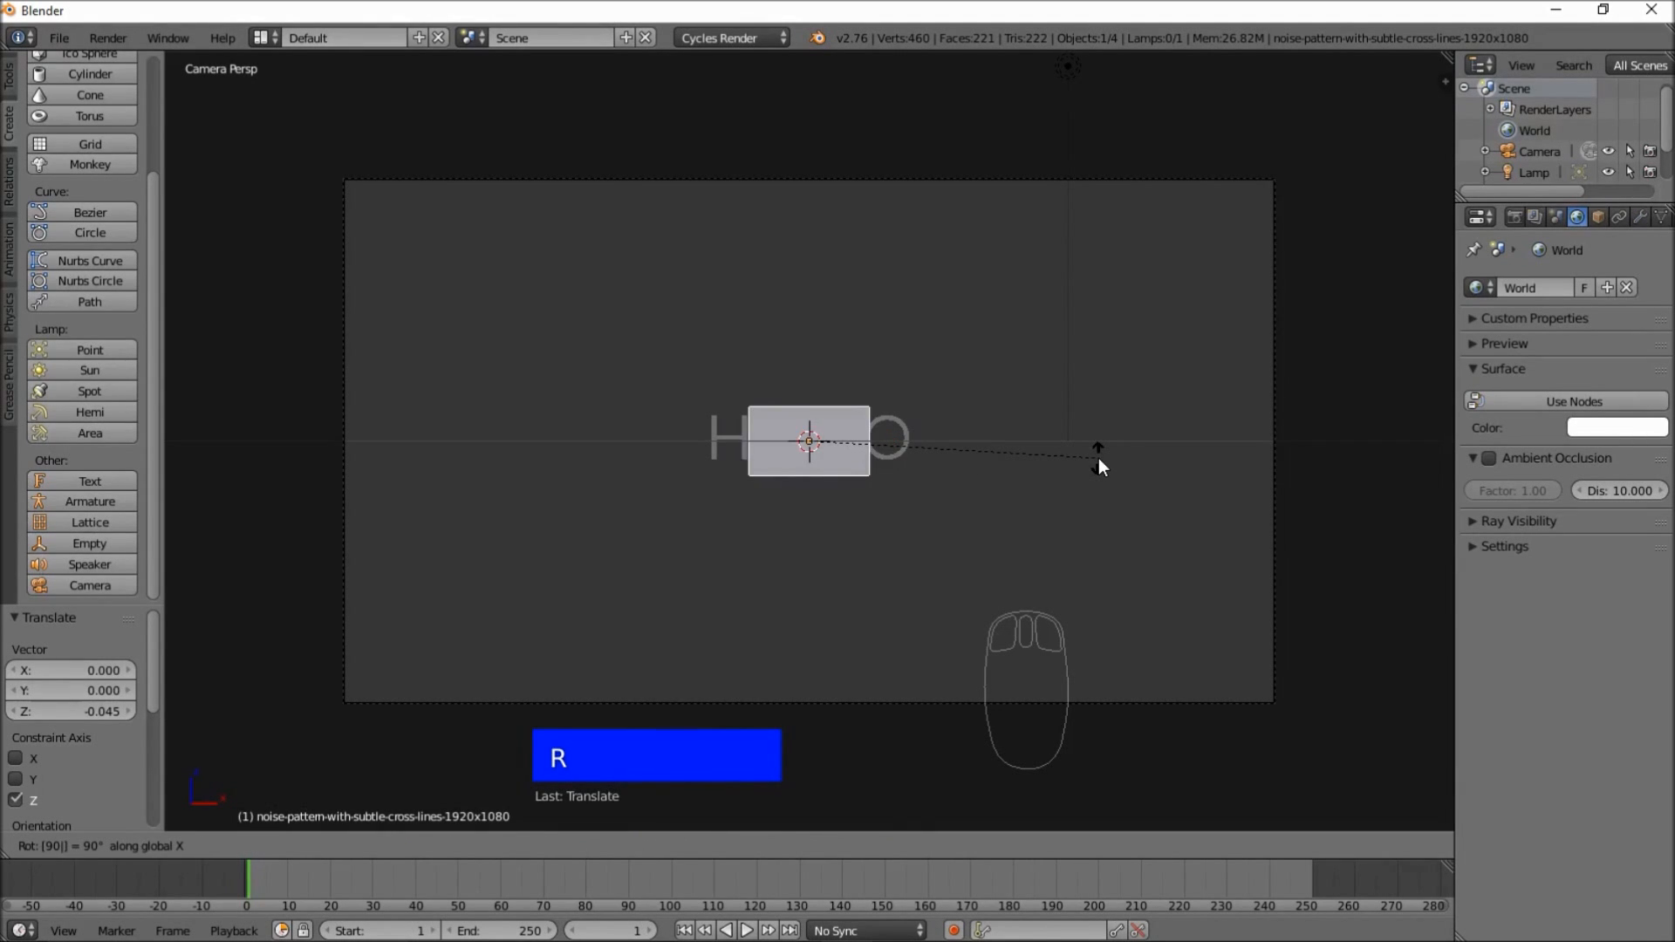
key(Return)
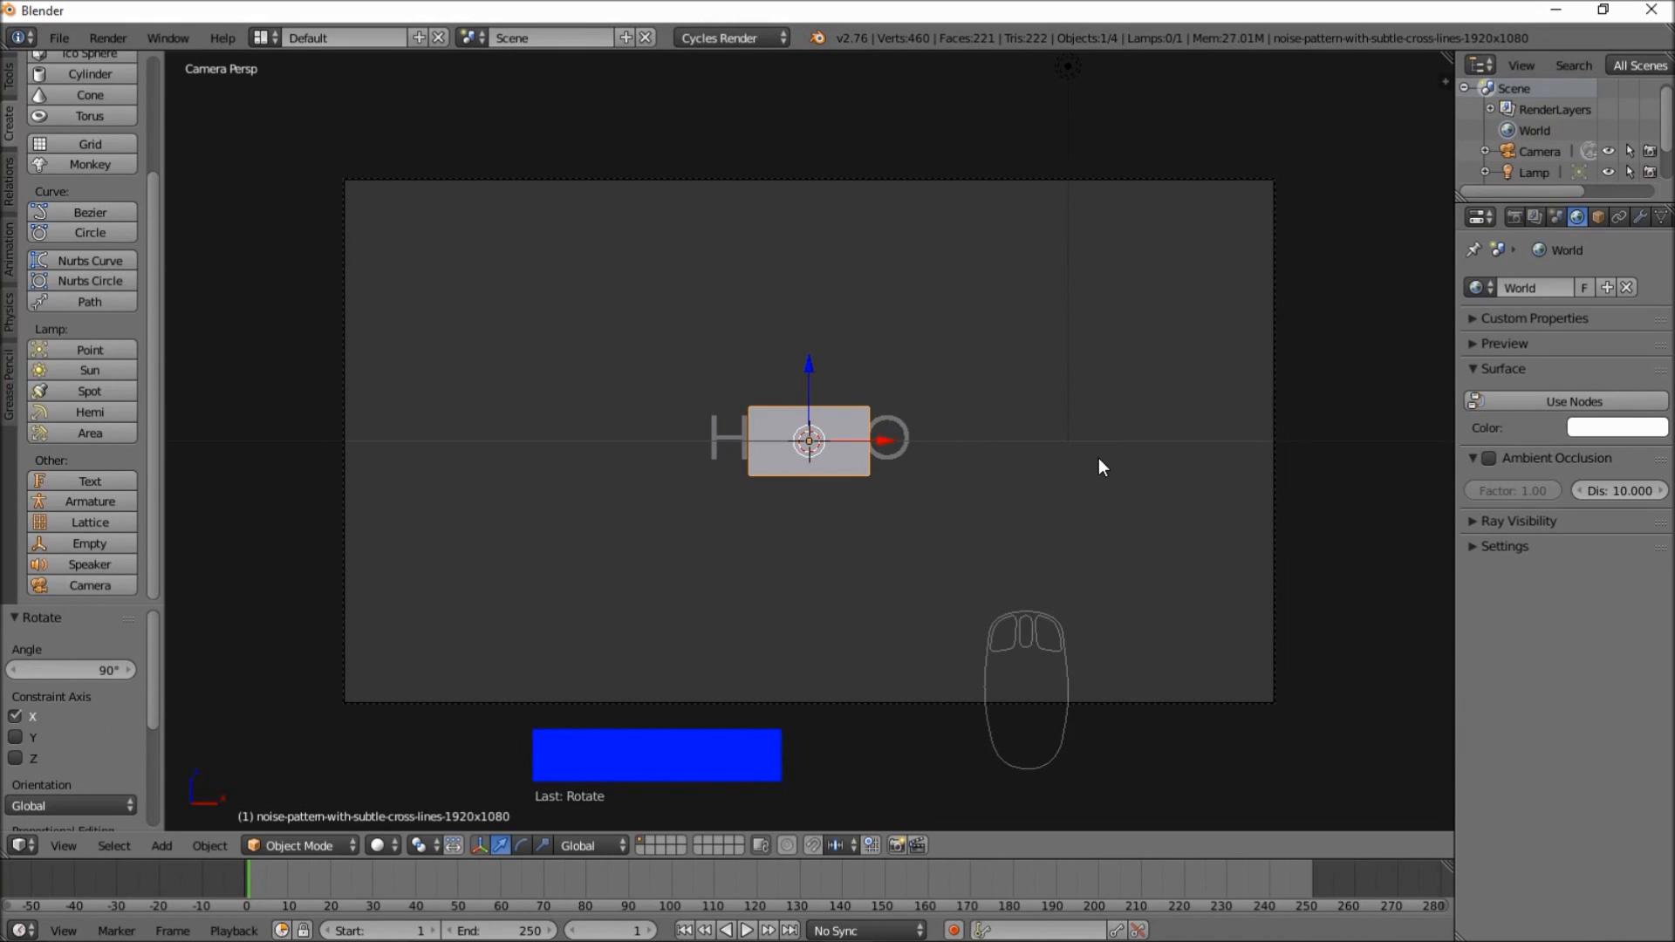
- Scale the image plane by about 8.92 to overfill the camera frame and move it about 0.384 along Y behind the text
key(s)
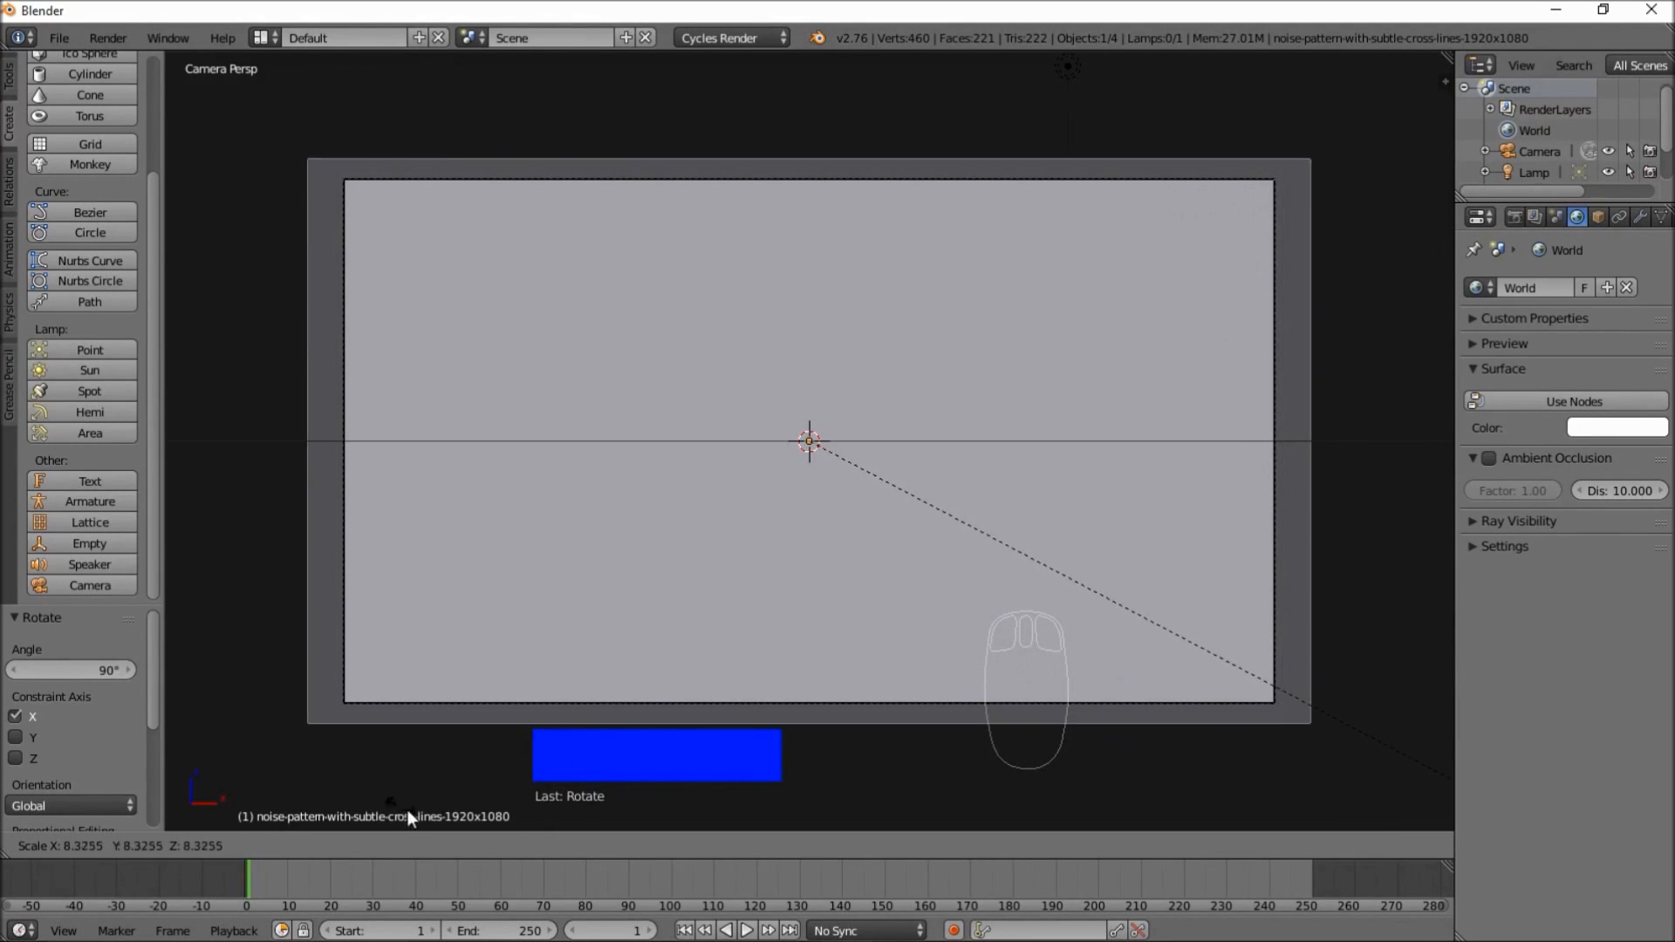
click(493, 214)
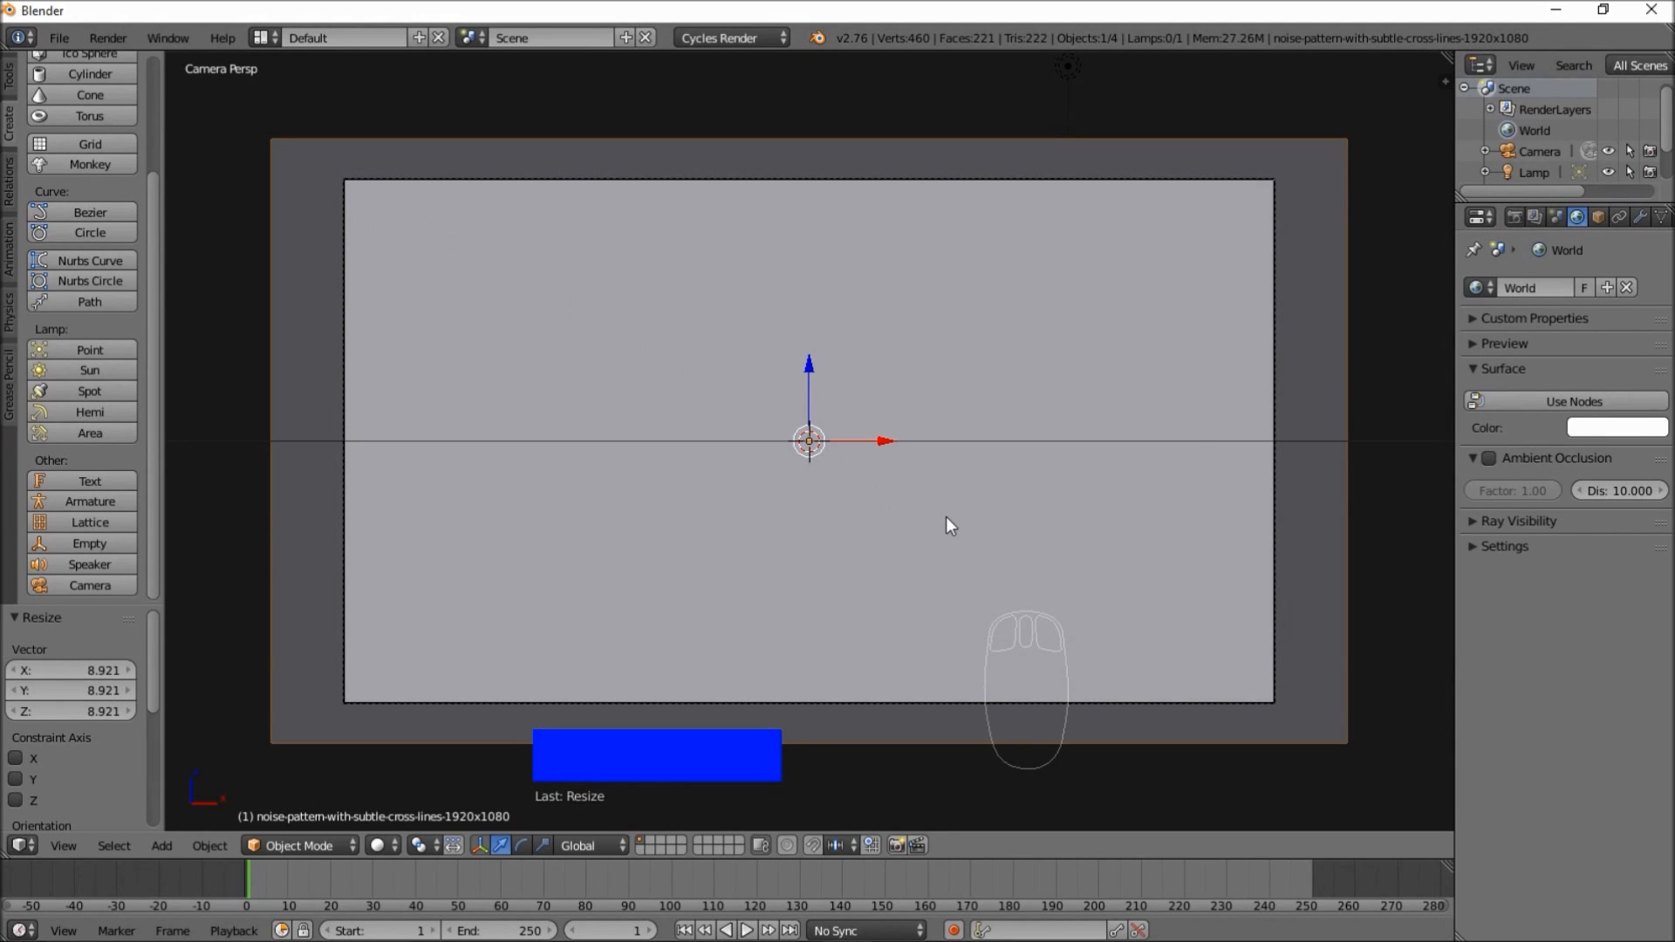
key(g)
key(y)
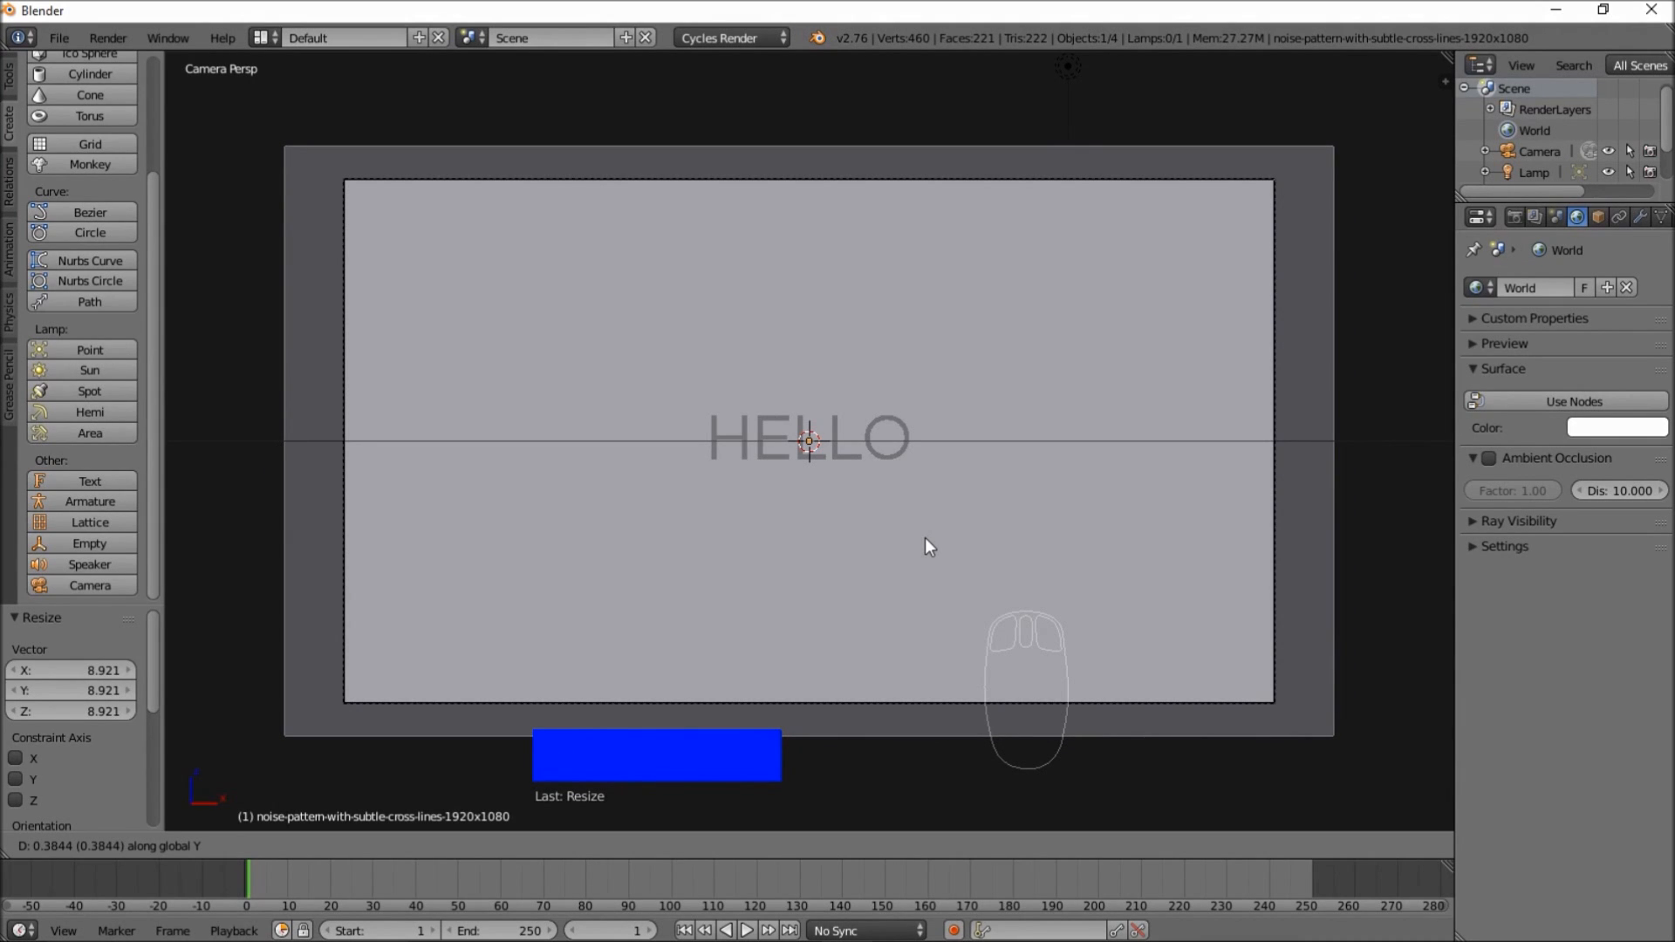
click(925, 538)
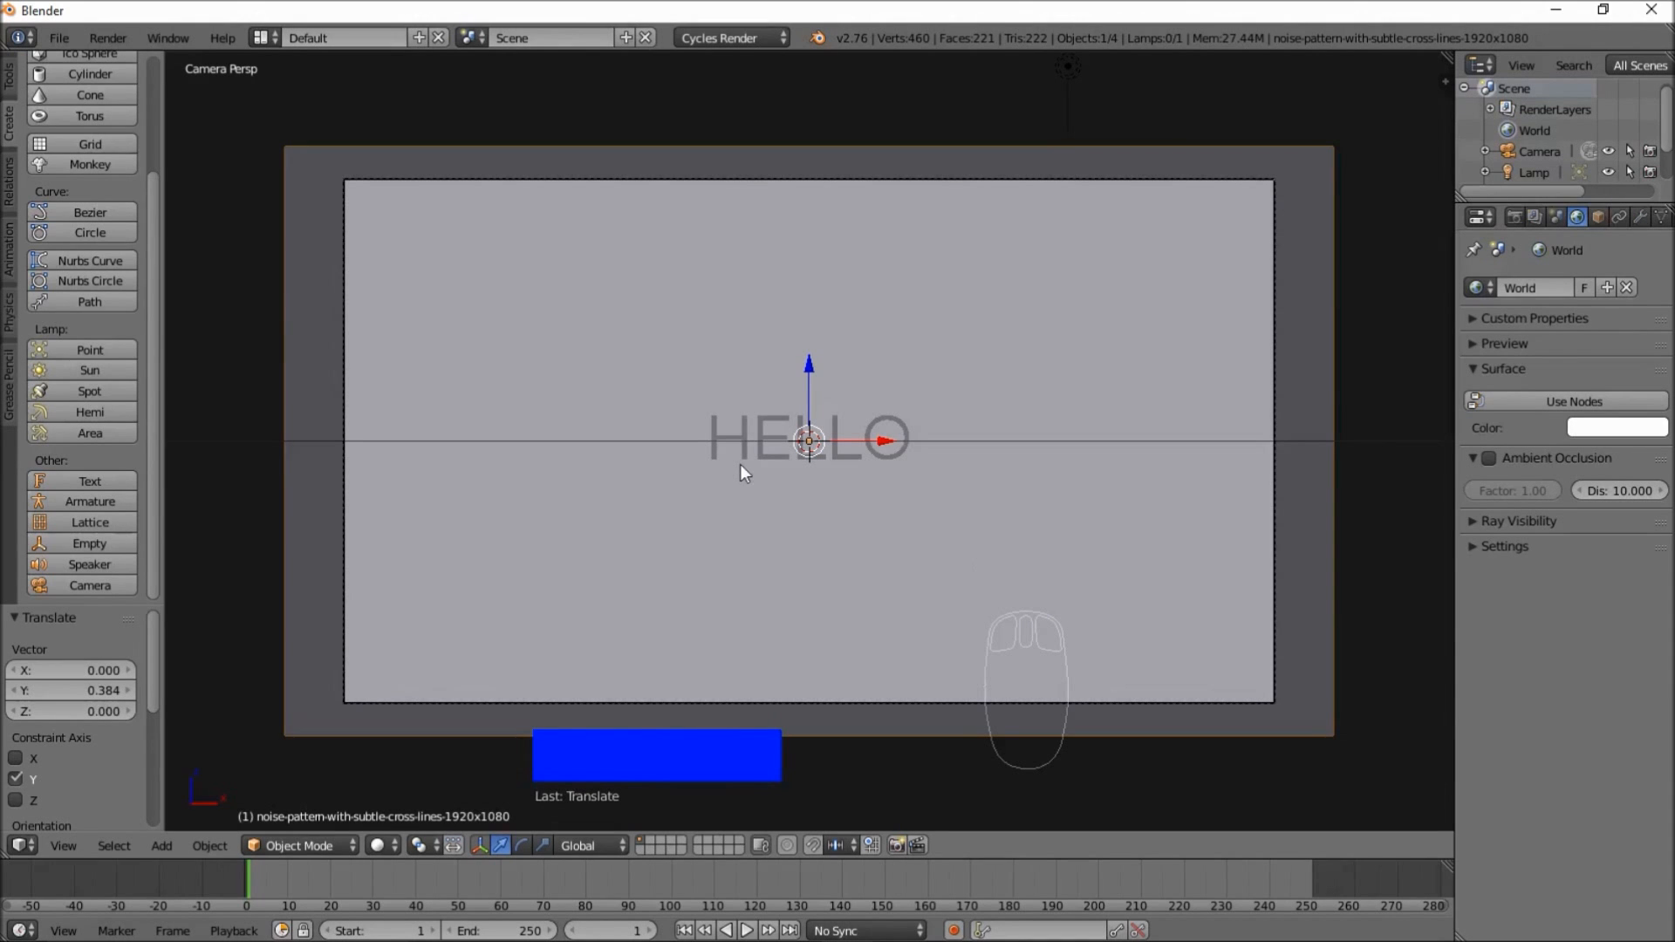
- Set the image plane's surface shader to Emission while previewing in Rendered shading, and return the viewport shading to Solid
click(385, 843)
click(426, 706)
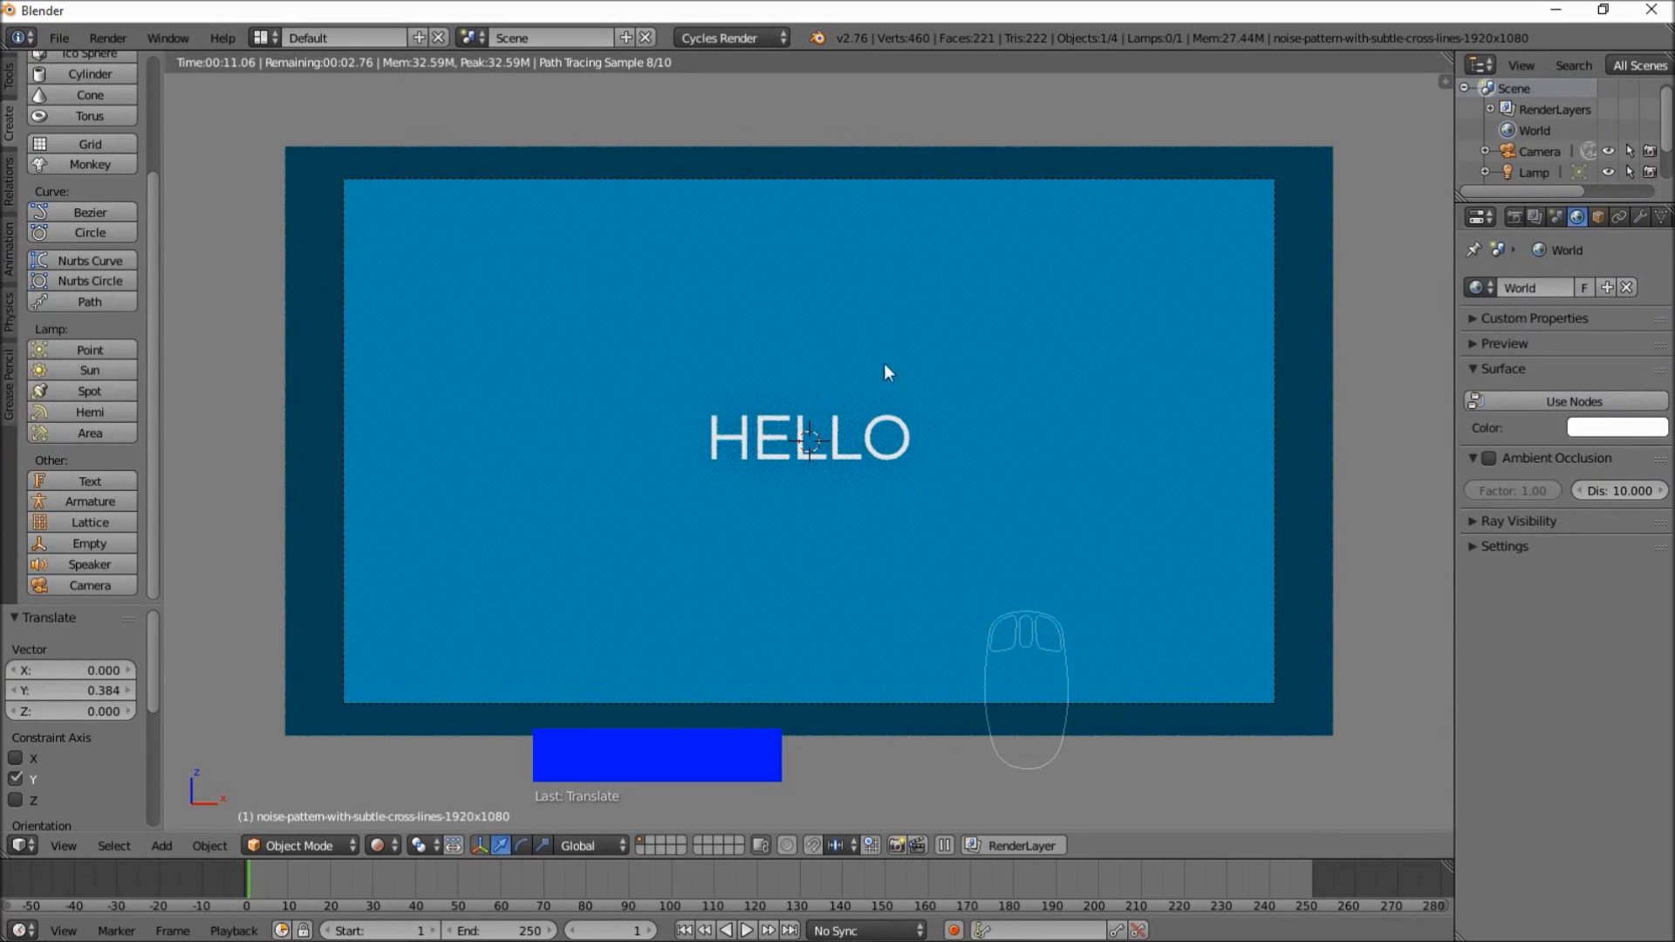
right_drag(1283, 291, 1332, 322)
scroll(1609, 223, down, 5)
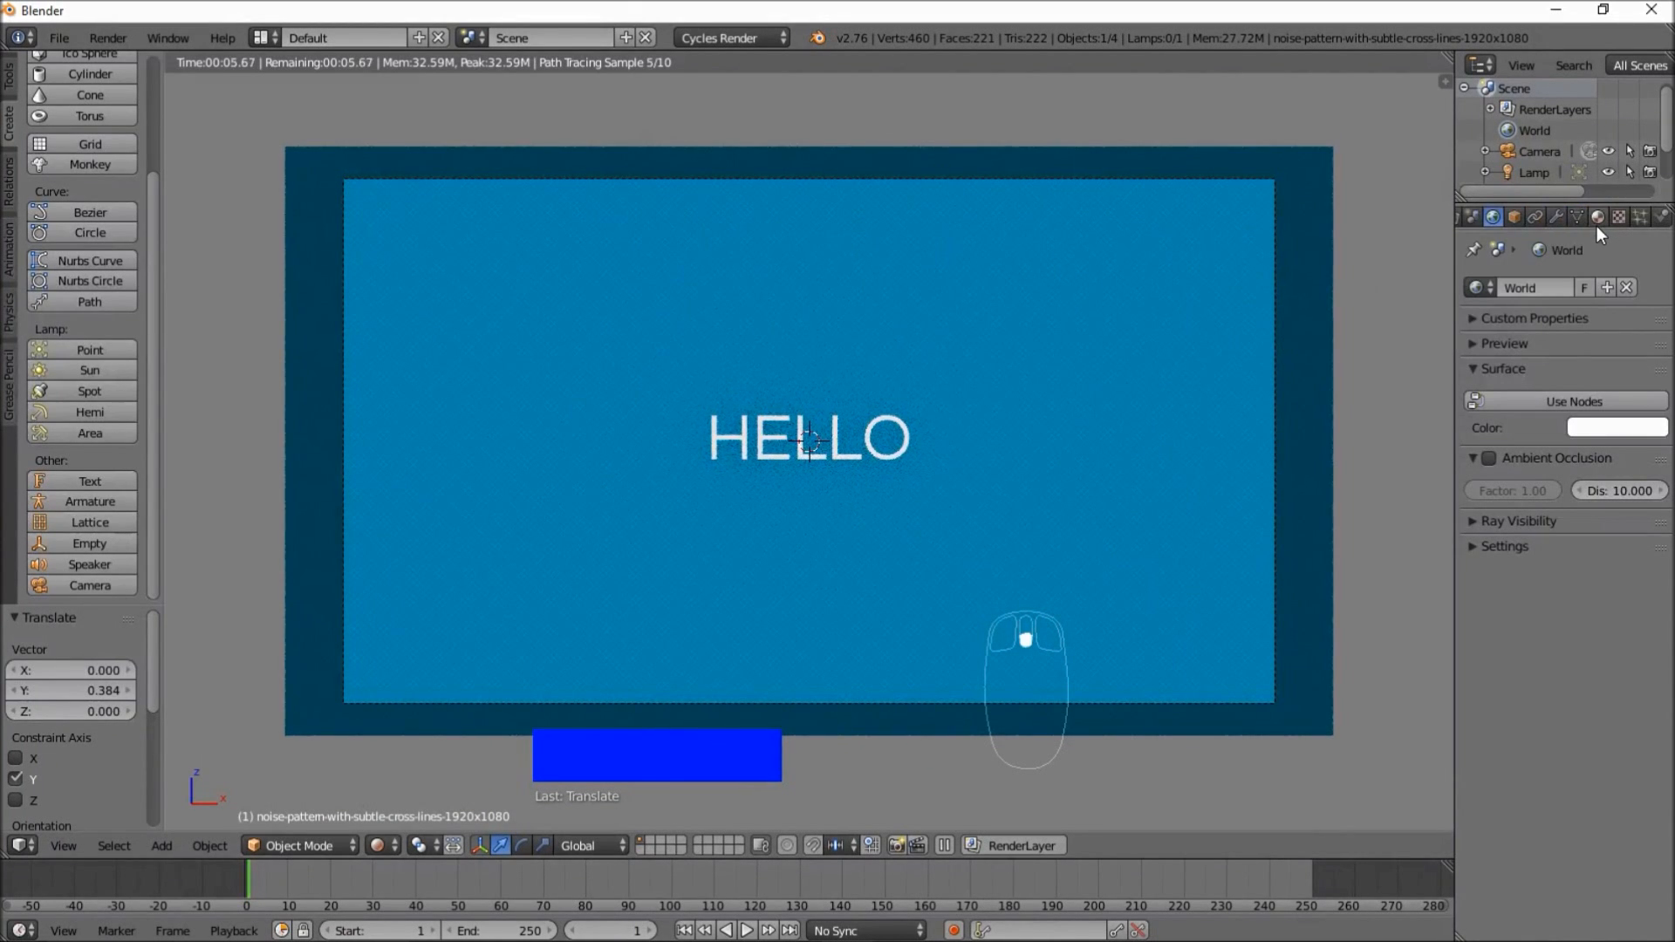
click(1597, 223)
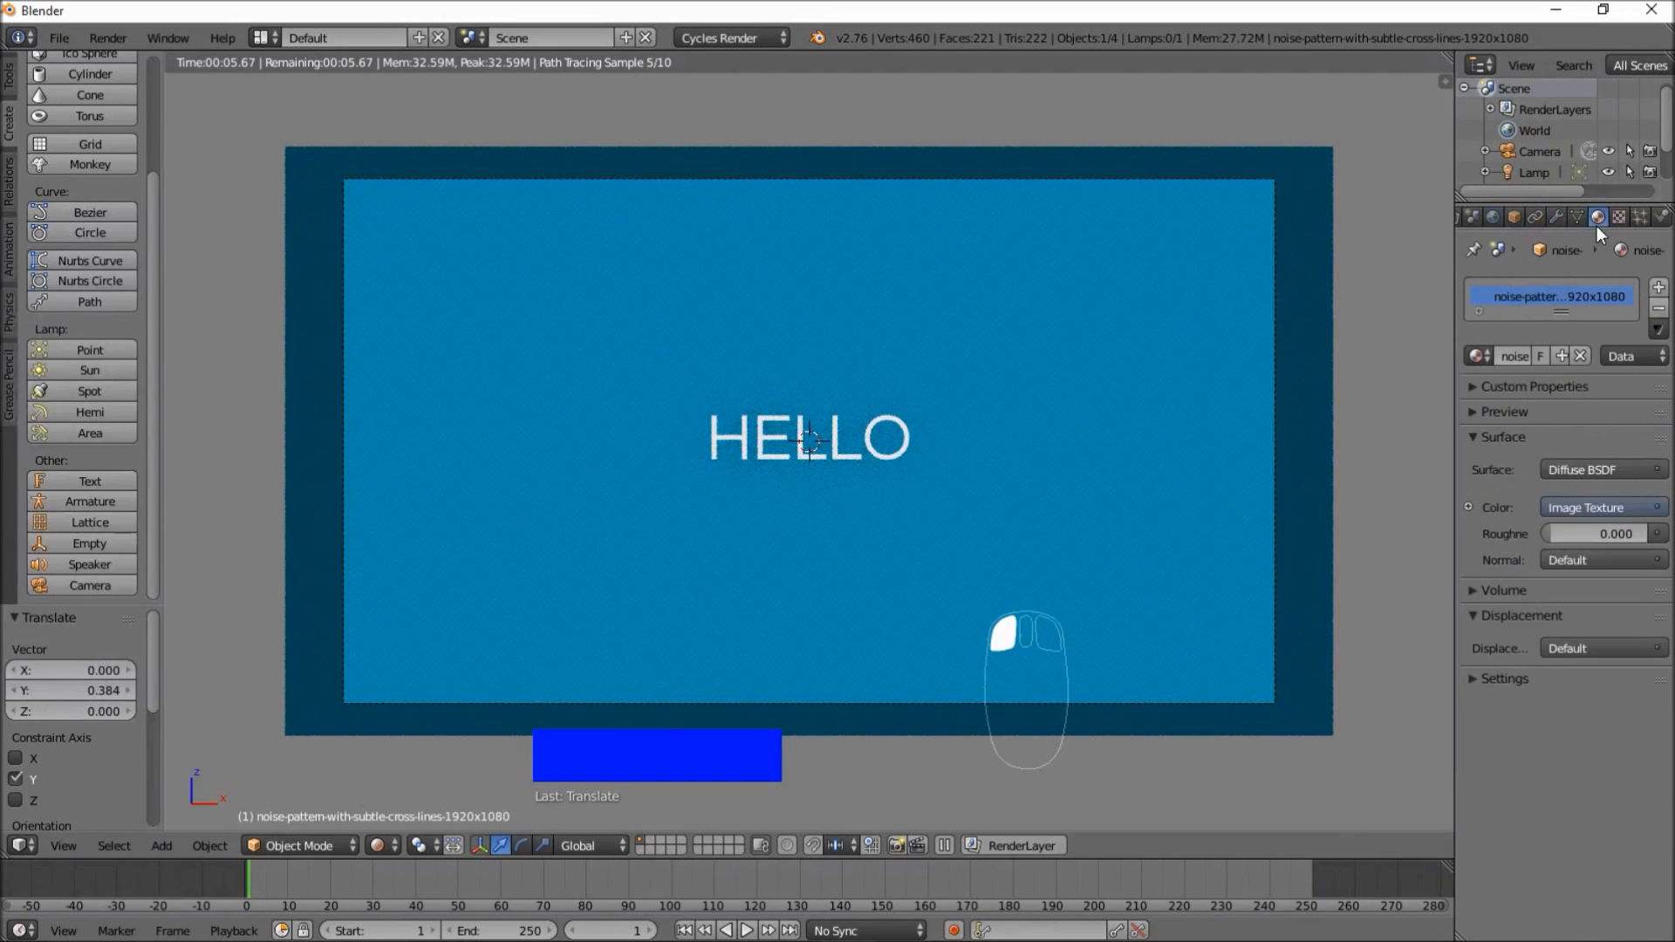
click(1563, 475)
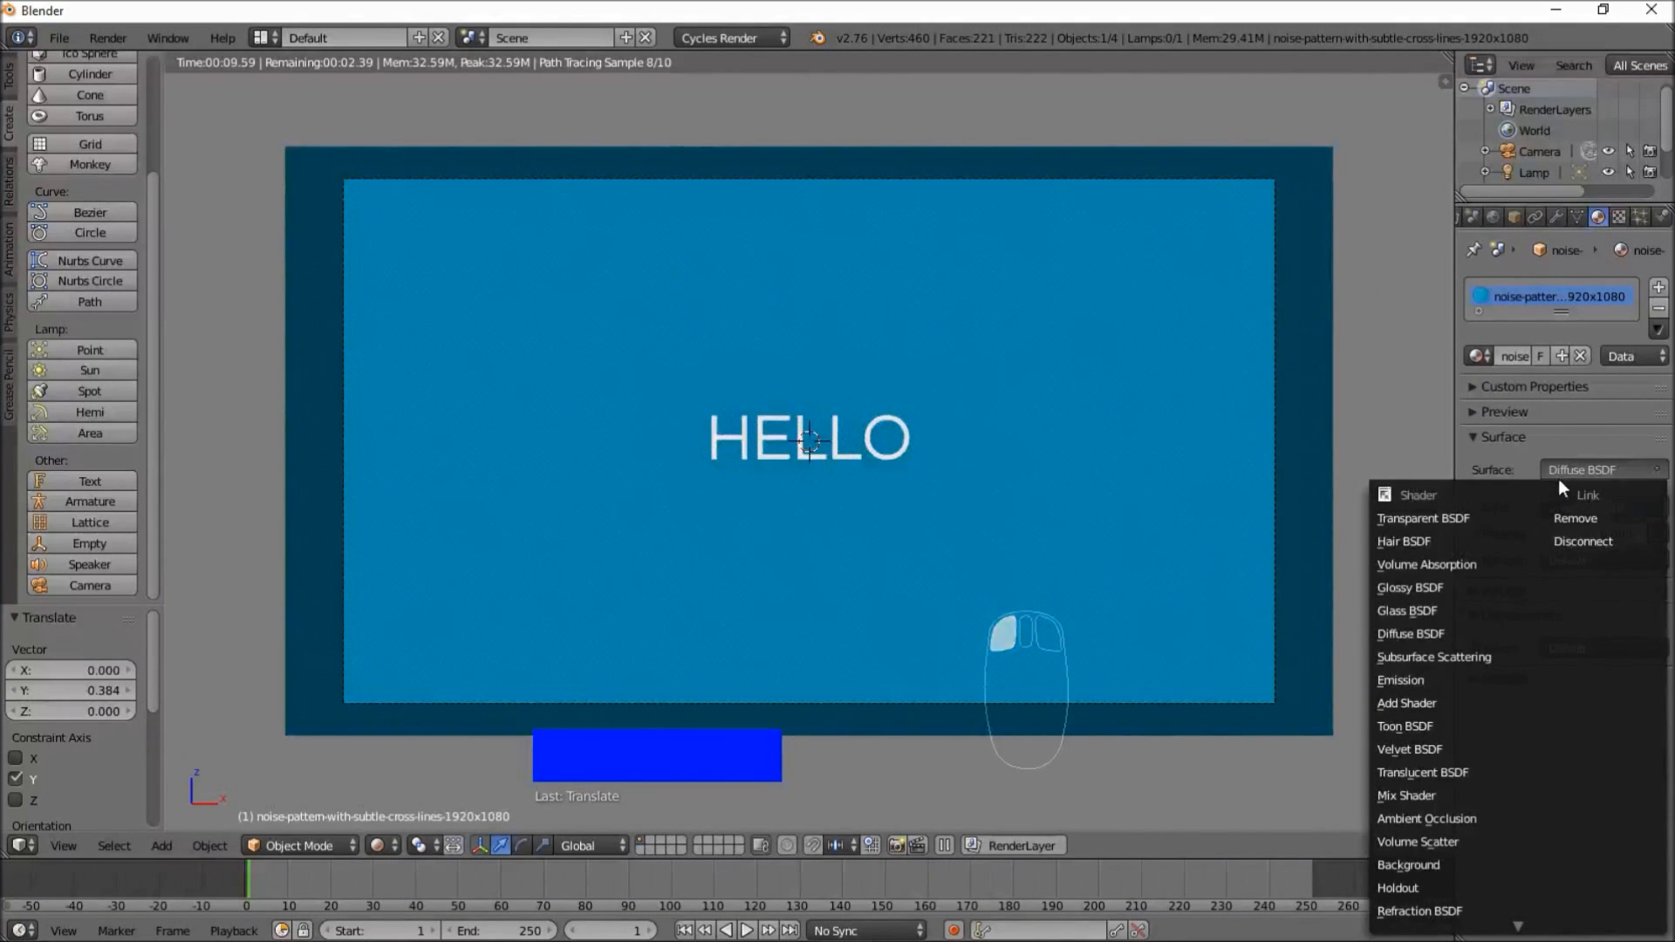
click(1430, 679)
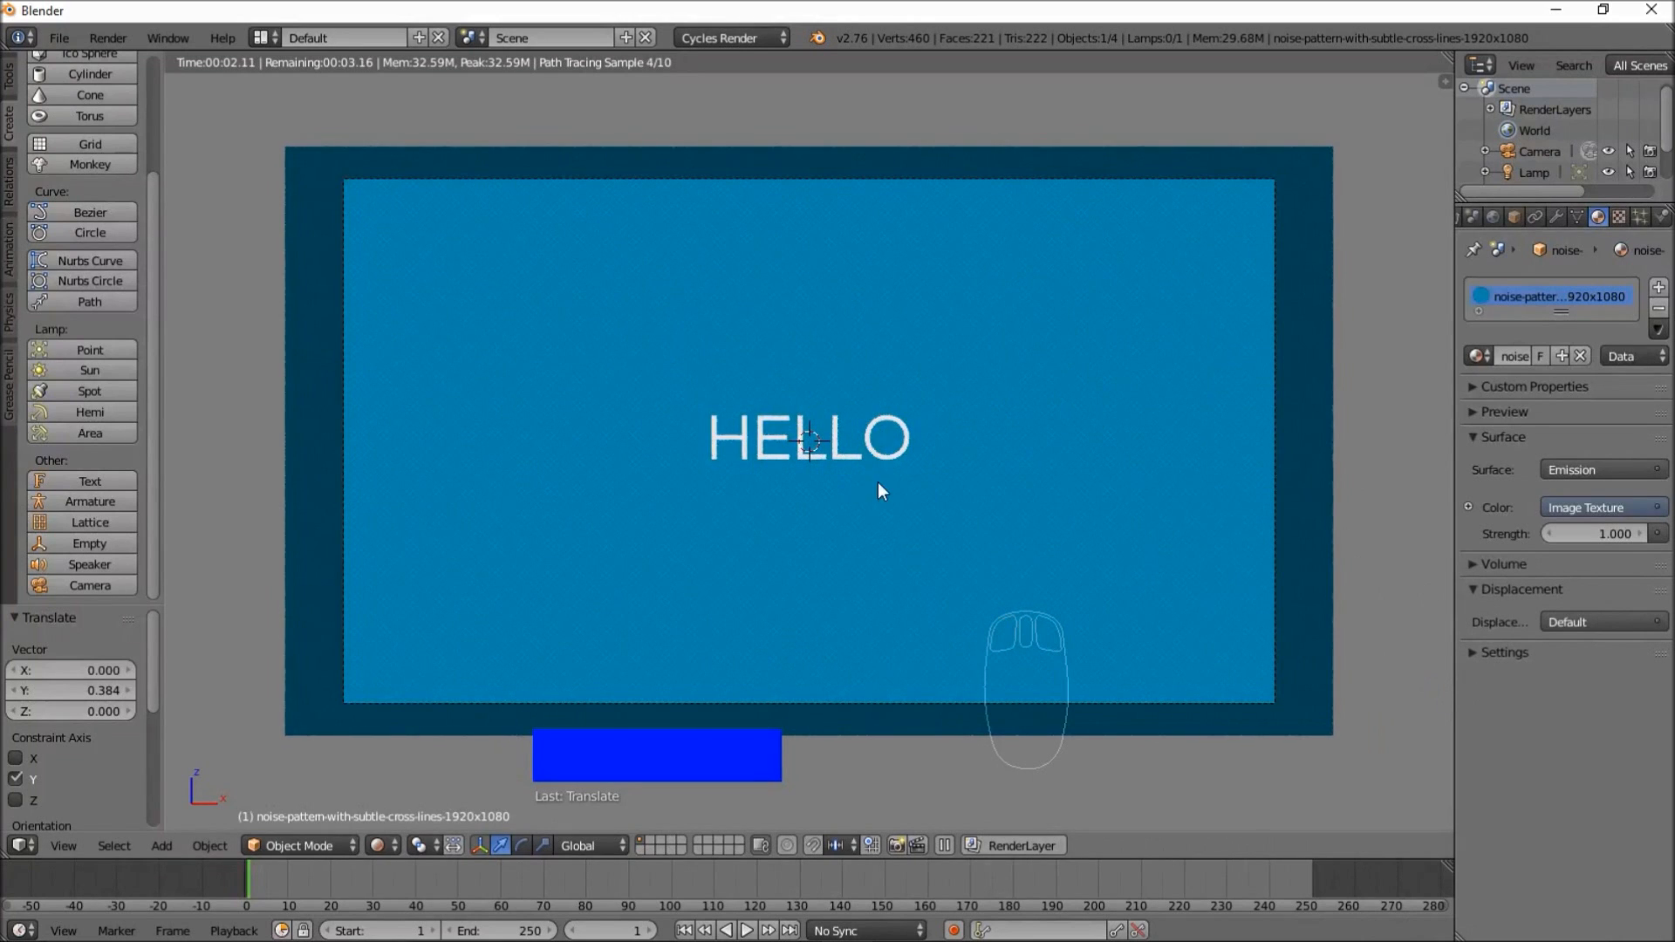
click(387, 846)
click(426, 775)
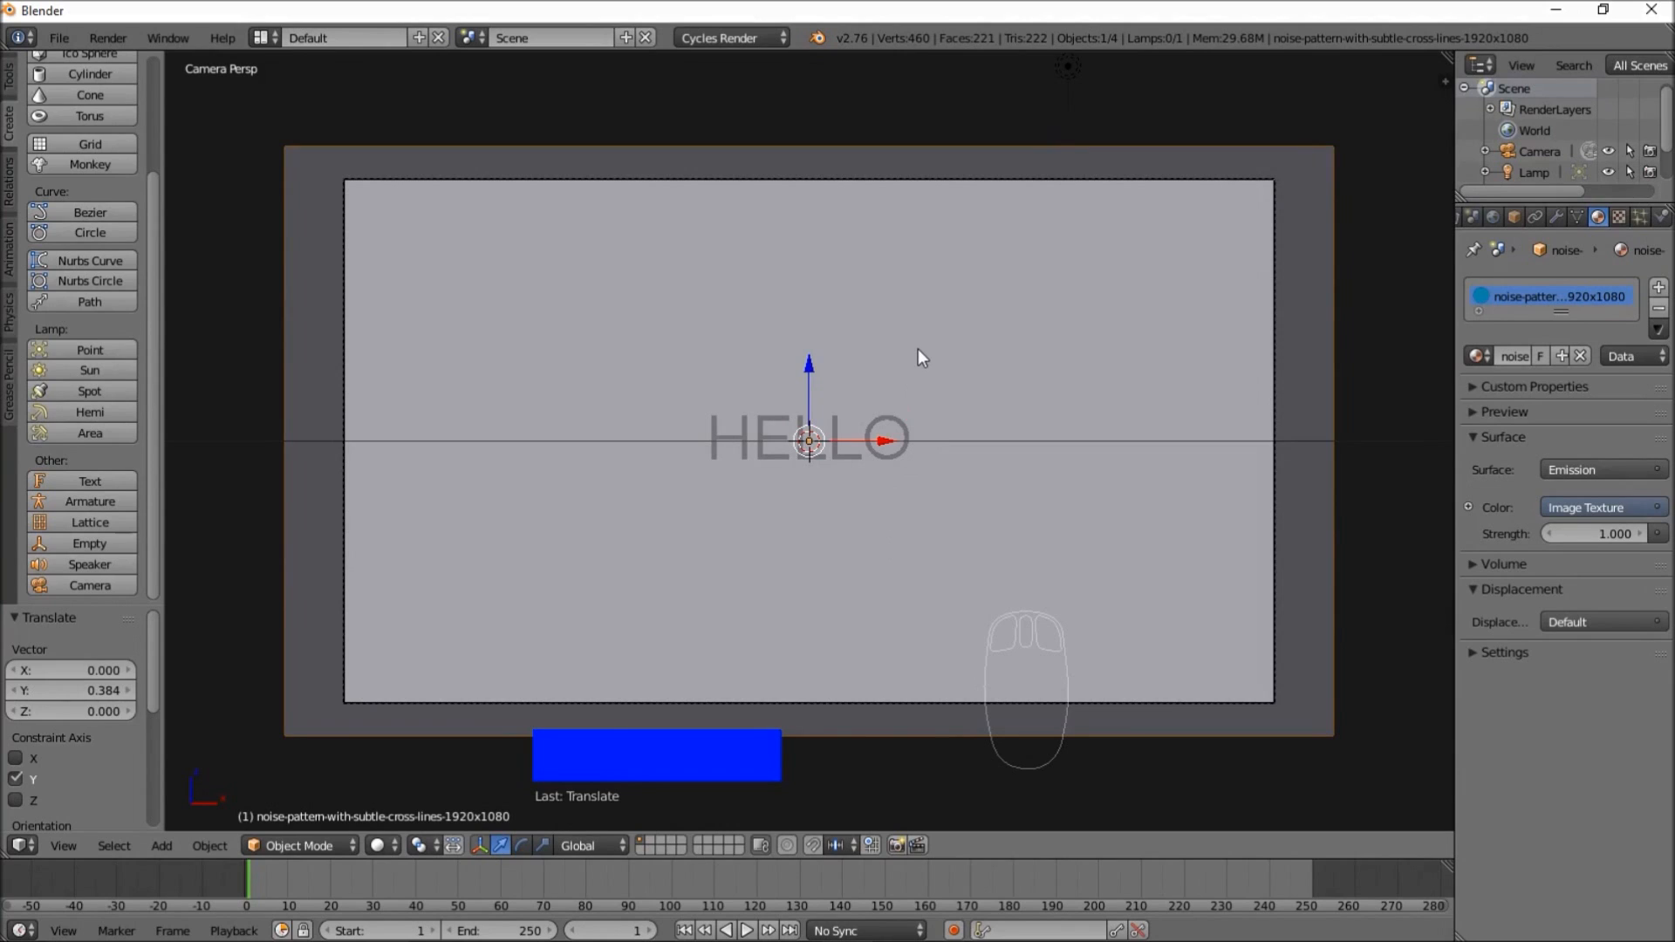
- Add a mesh plane and rotate it 90° about the global X axis to face the camera
key(shift+a)
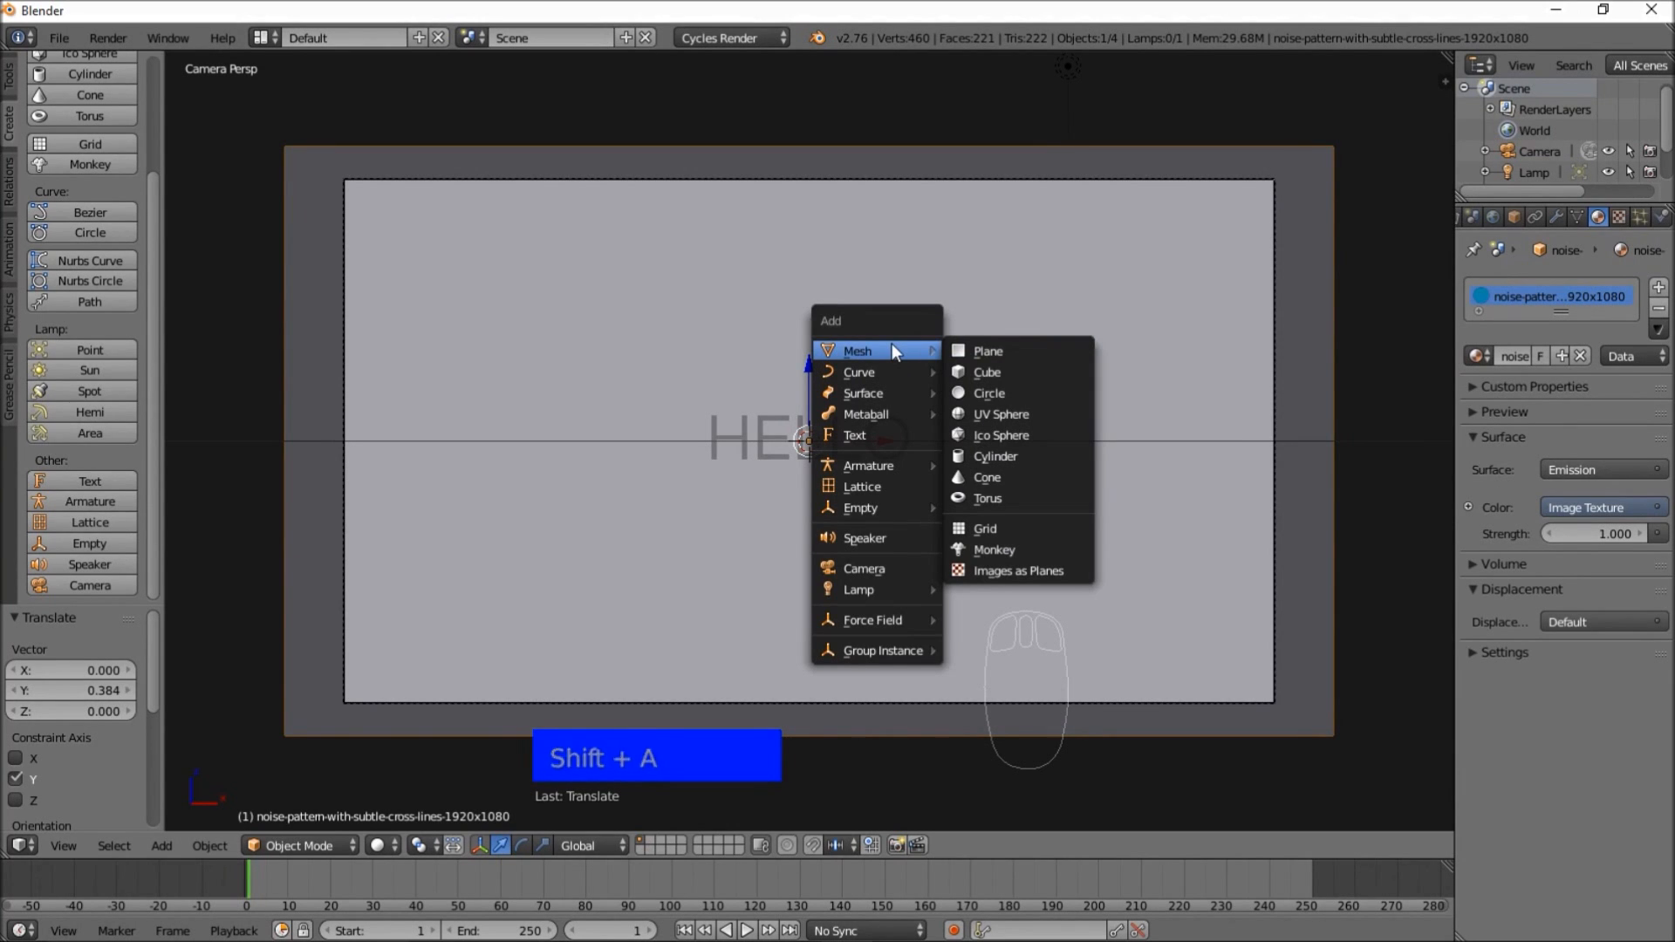
click(978, 348)
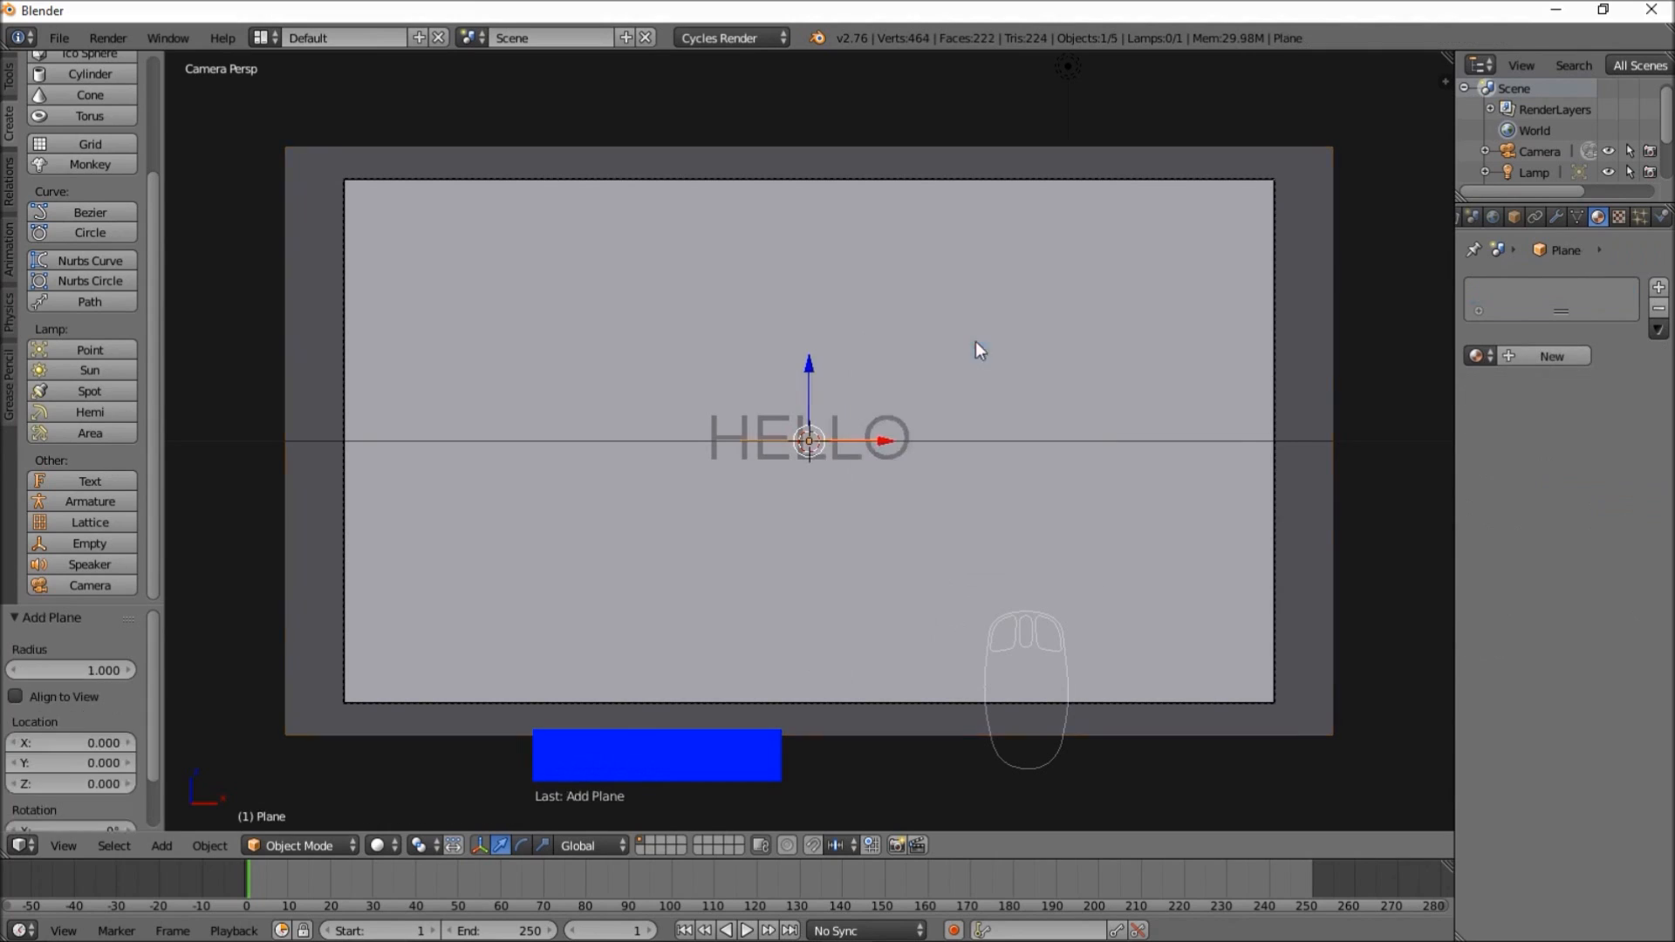
key(r)
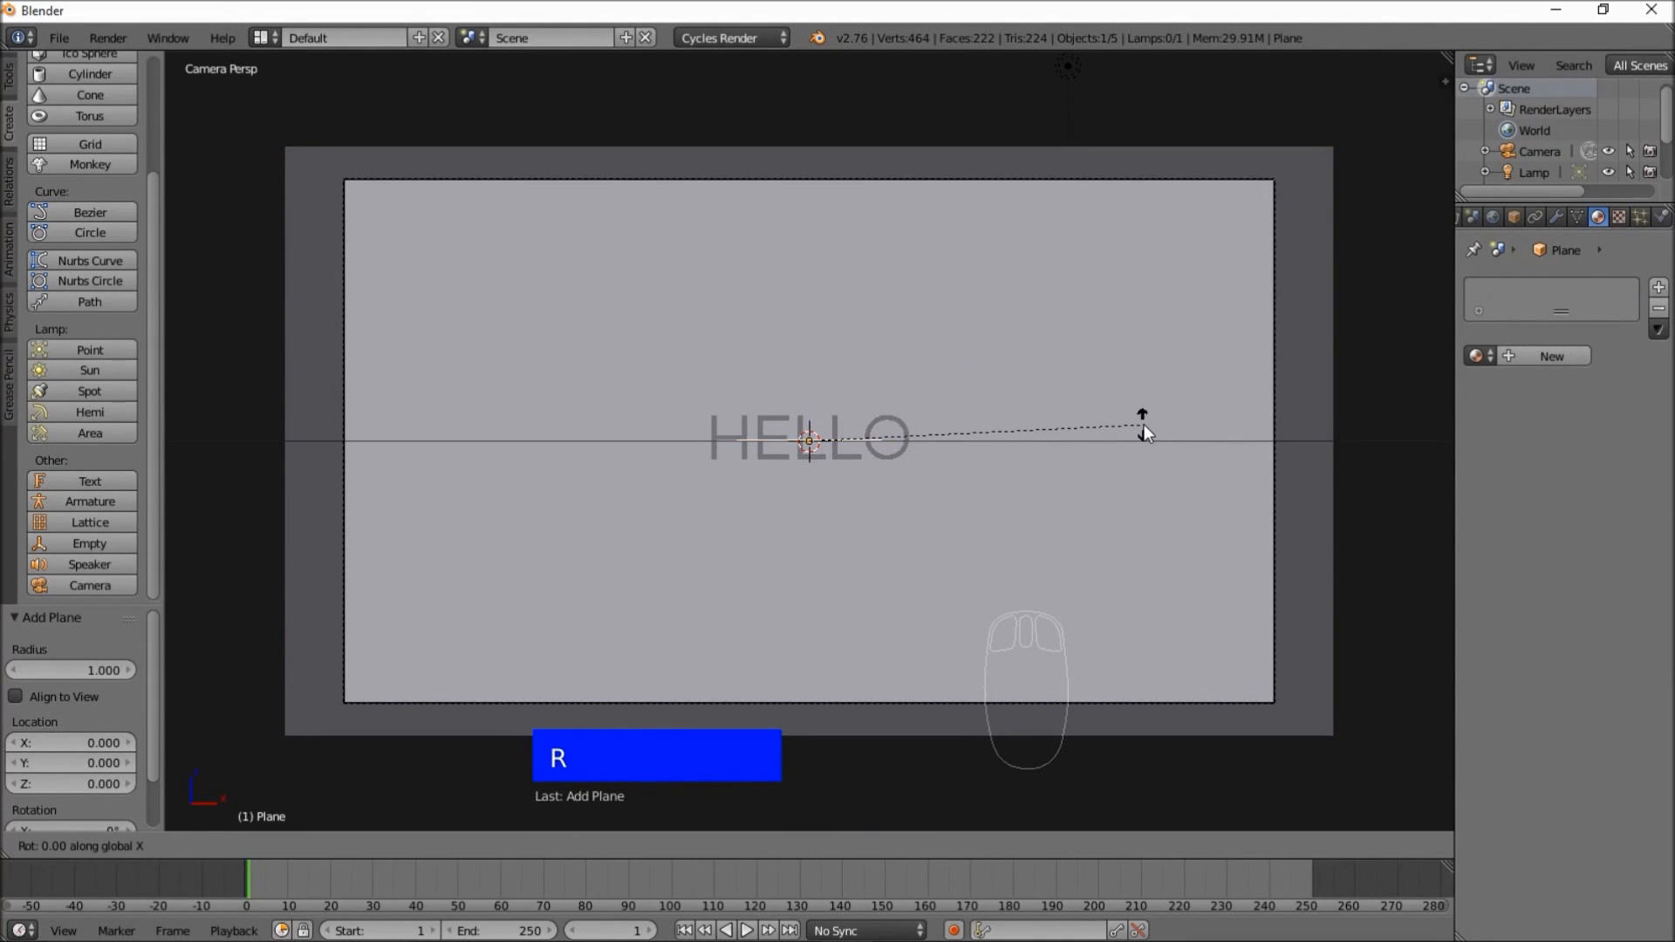
text(90)
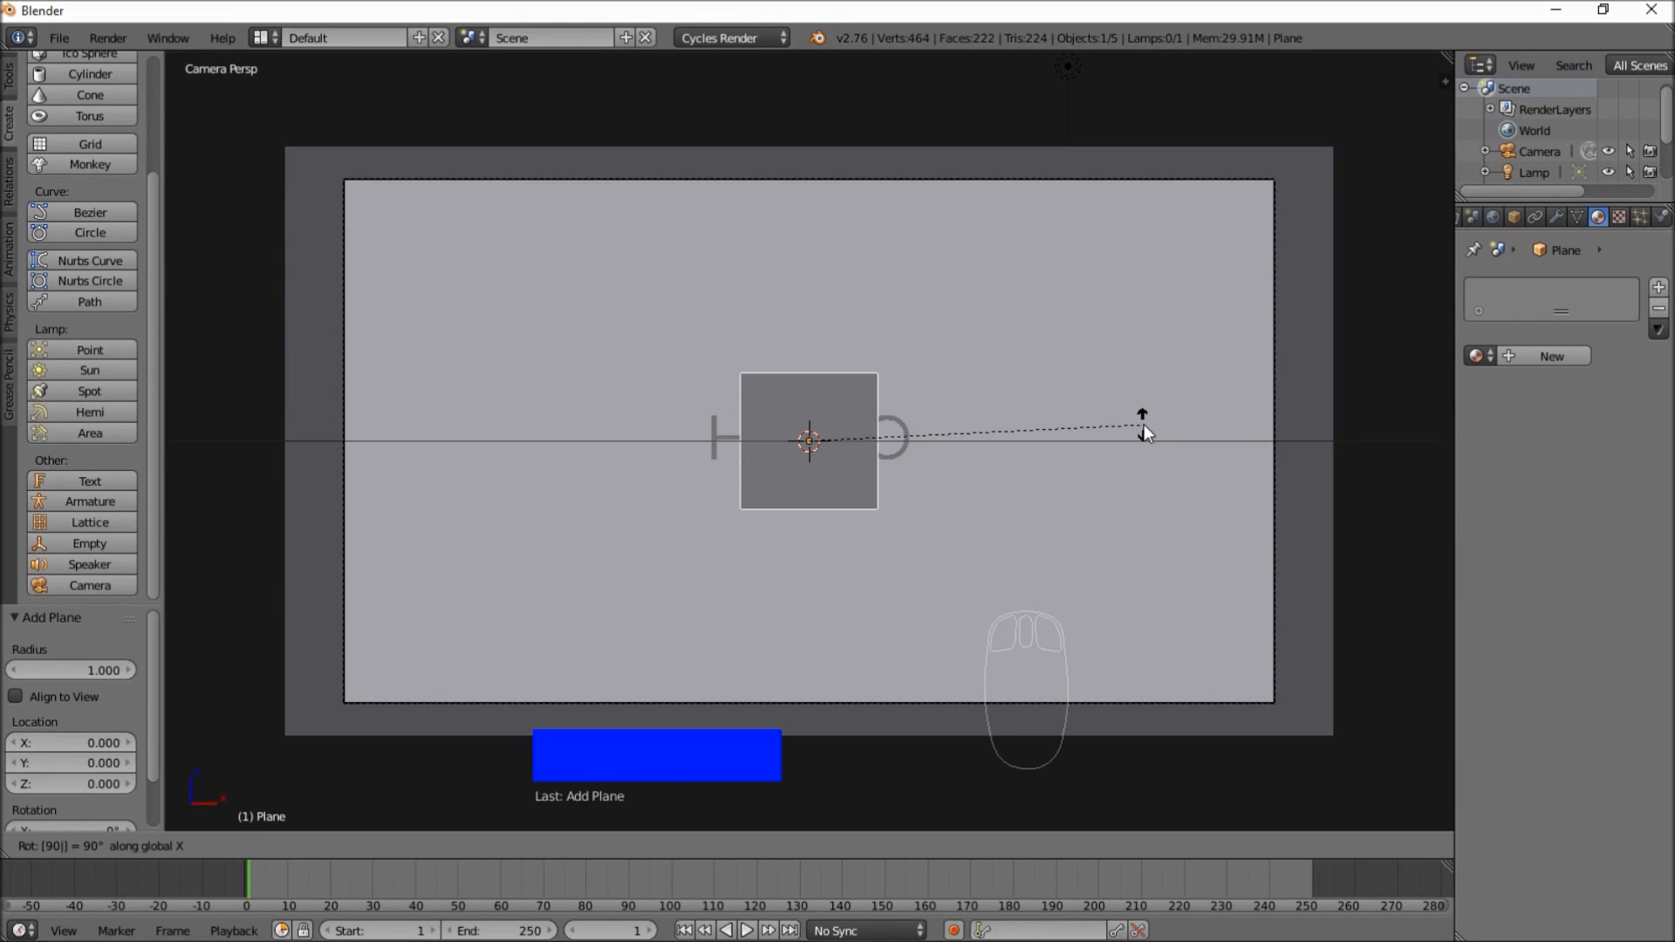
click(1144, 424)
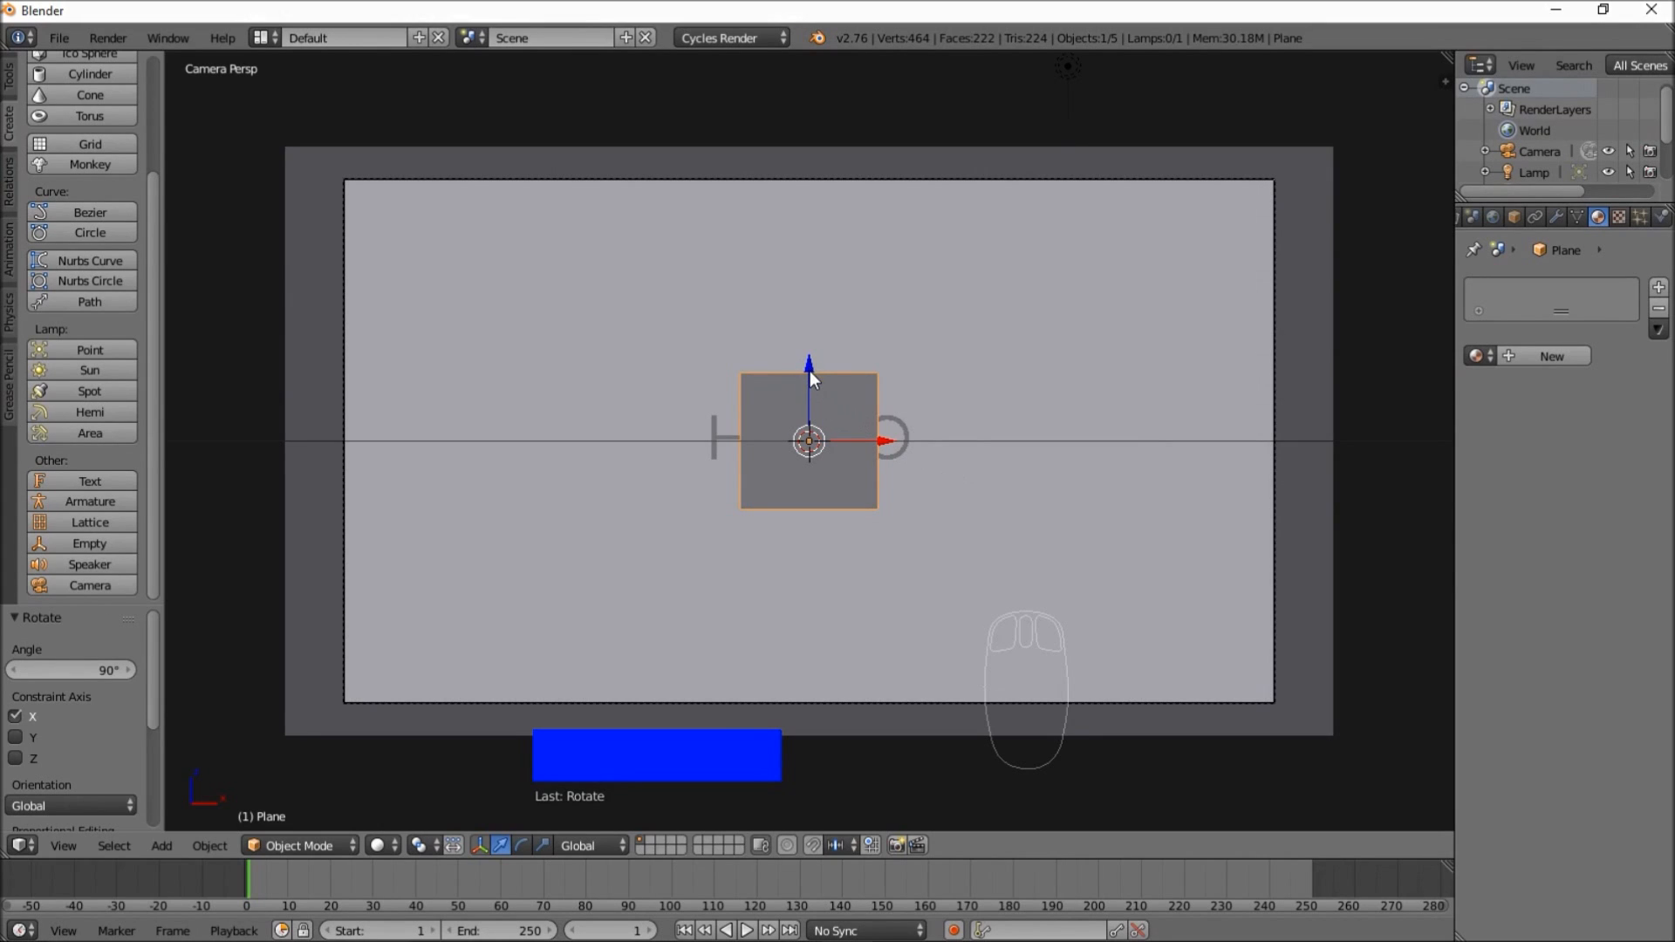
- Move the new plane about 3.07 down along Z and scale it by about 2.83 beneath the HELLO text
drag(812, 367, 806, 577)
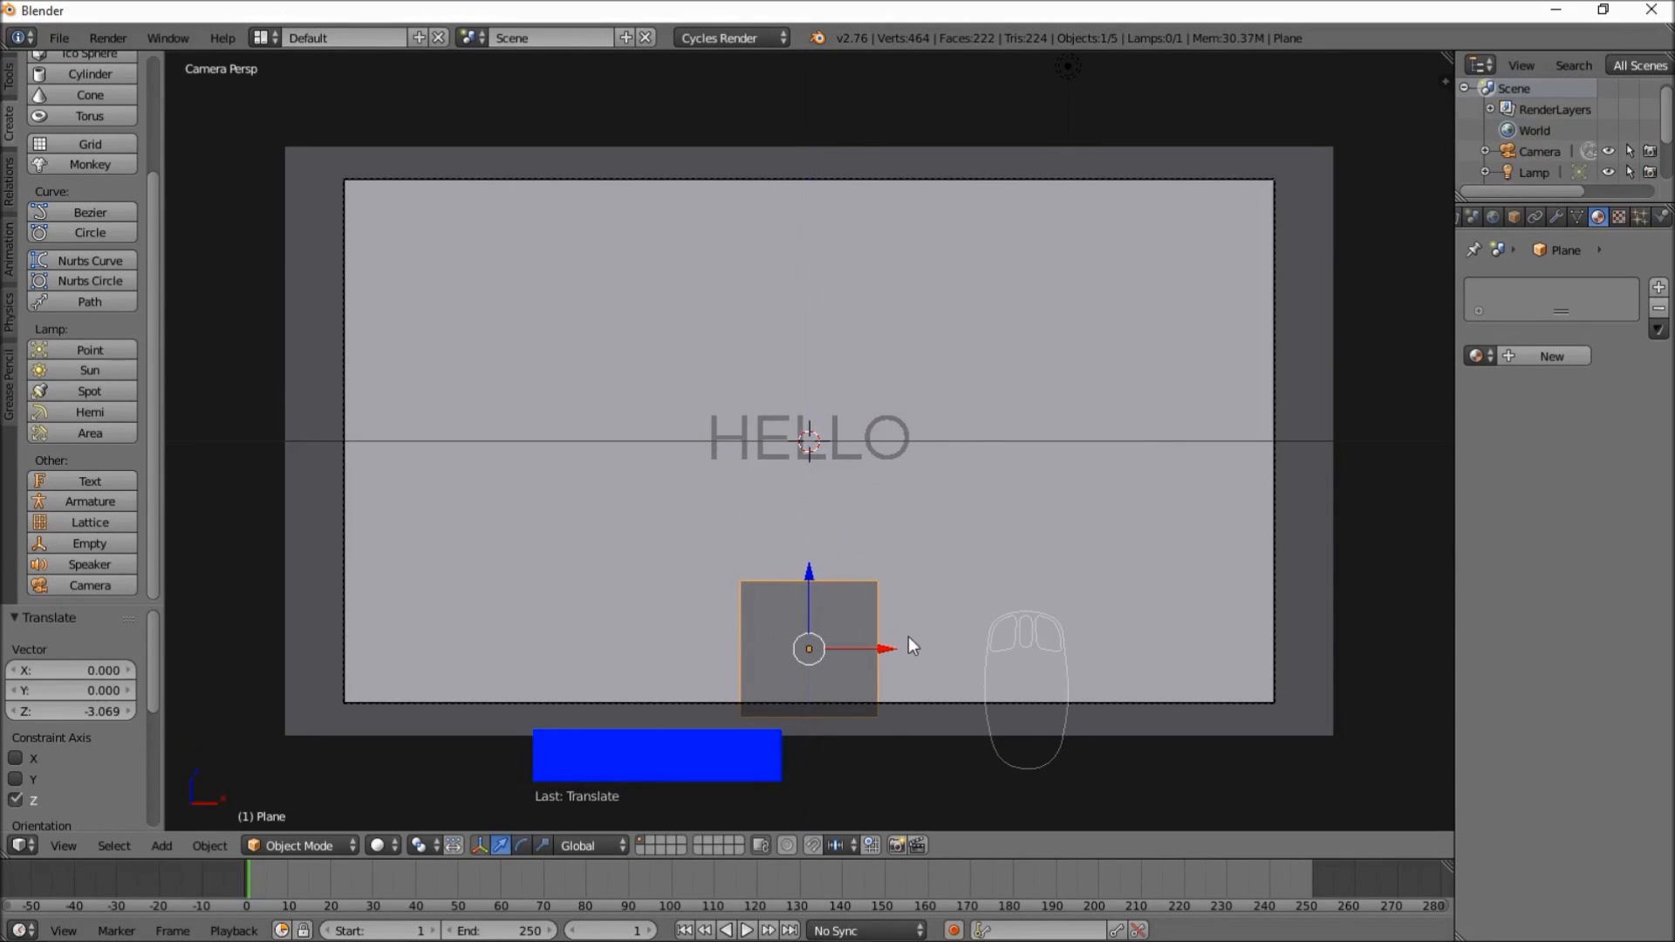
key(s)
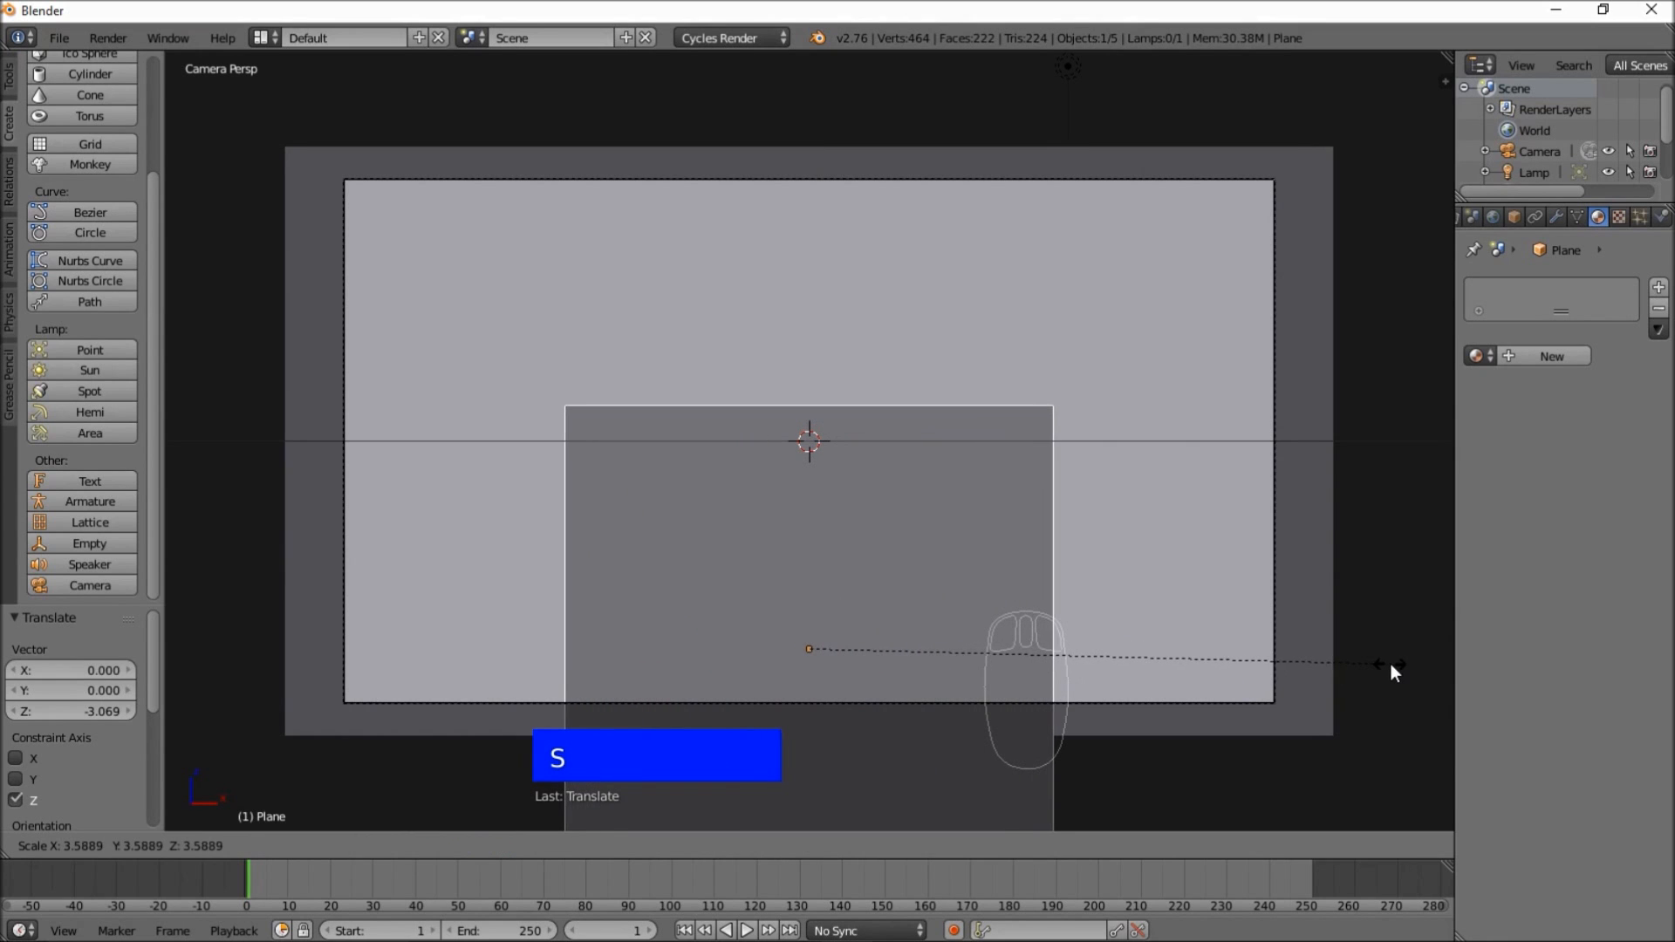
click(1267, 674)
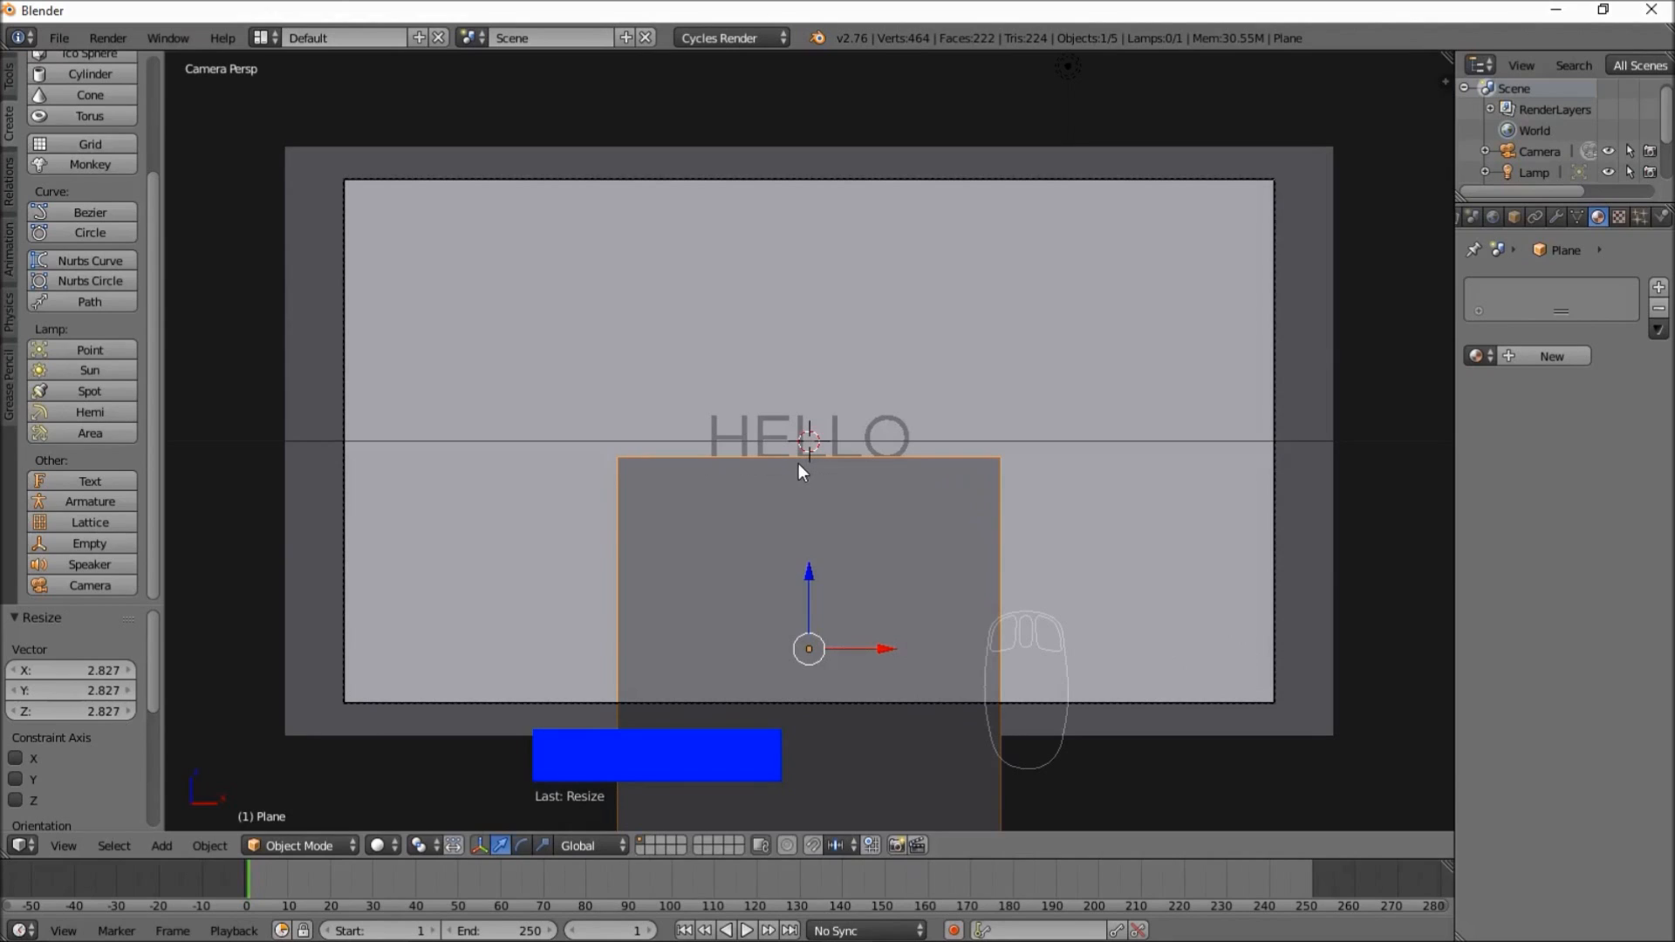
- Move the plane about 0.682 down along Z and scale it by about 3.615 along X to span the camera frame
key(g)
key(z)
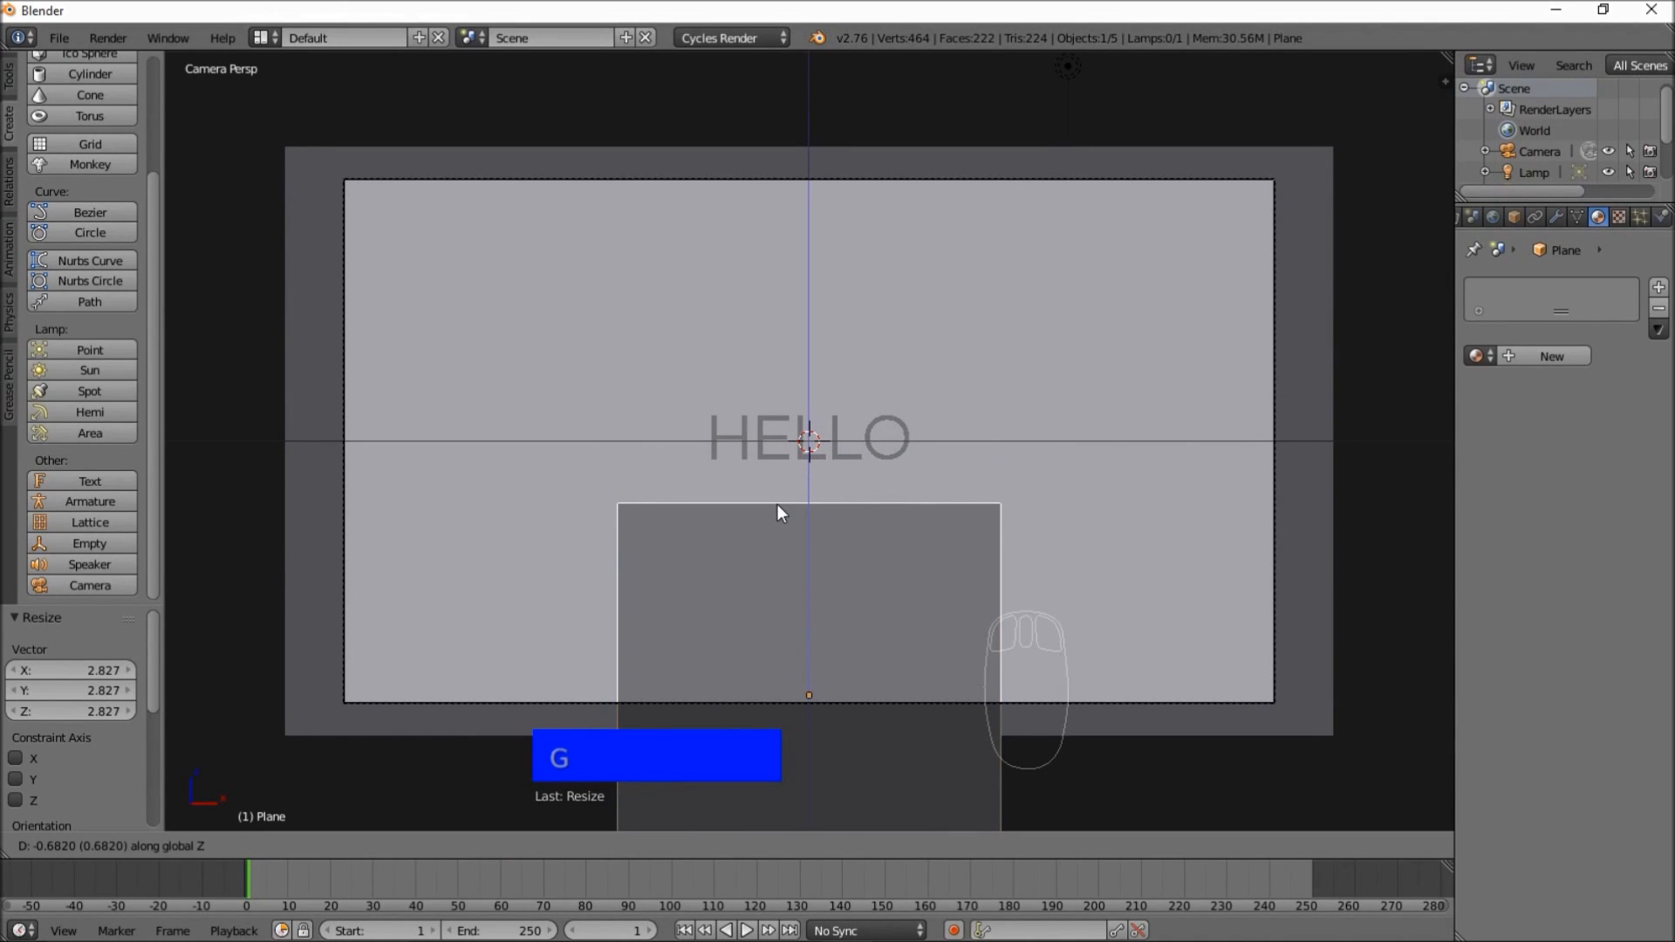
click(778, 505)
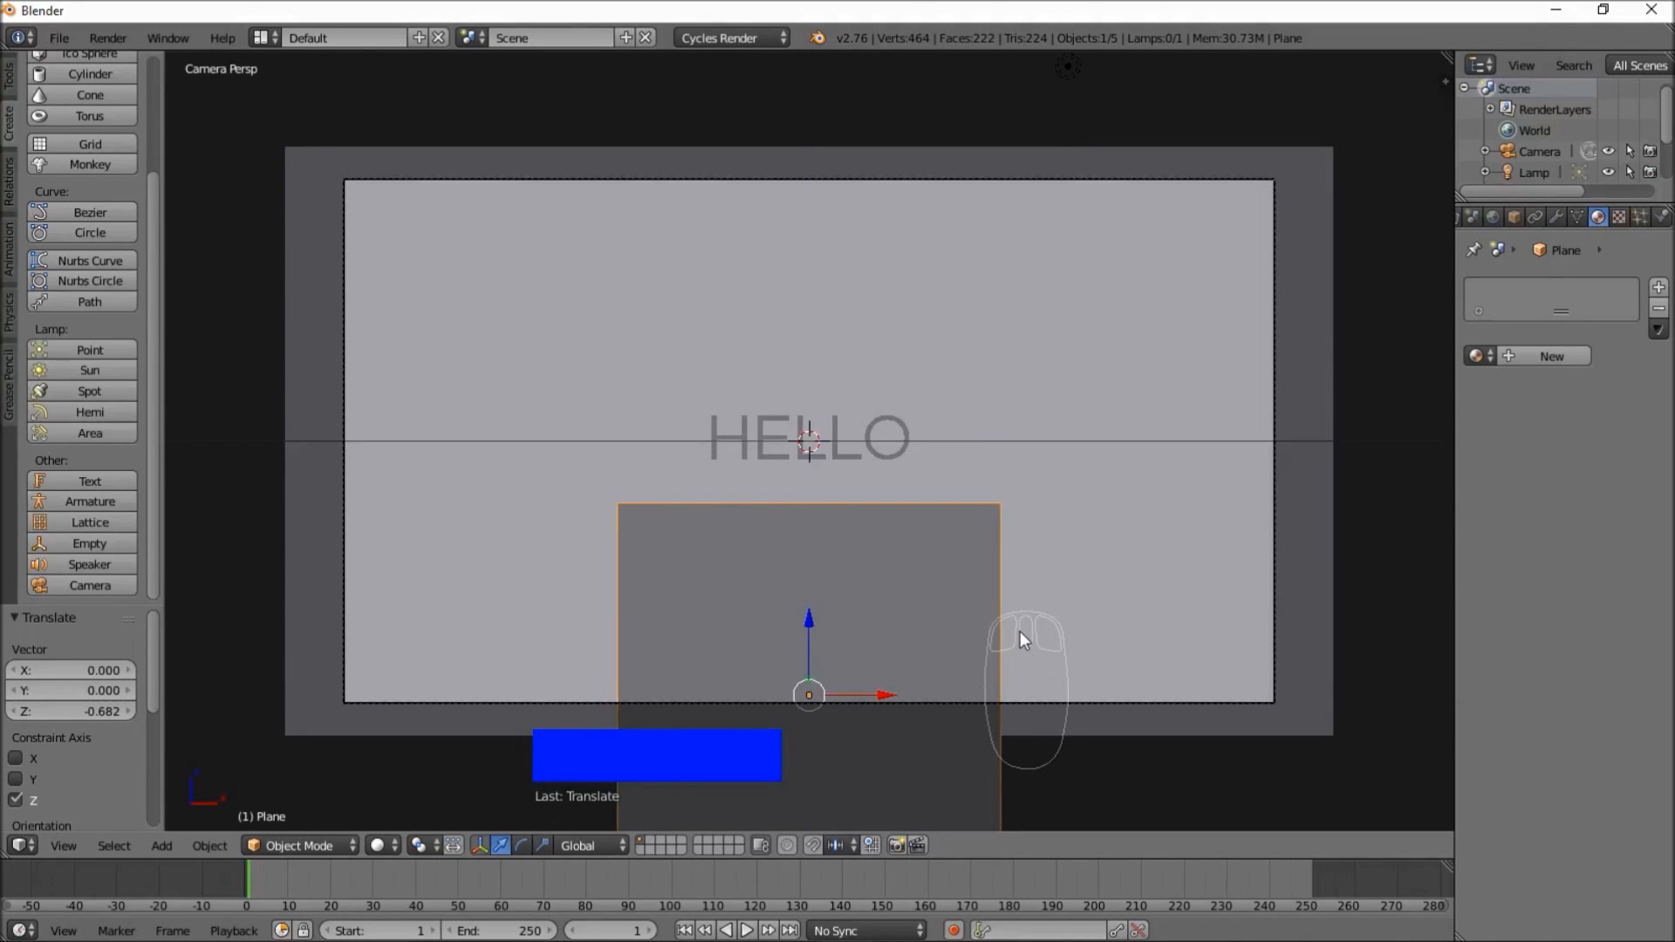
key(s)
key(x)
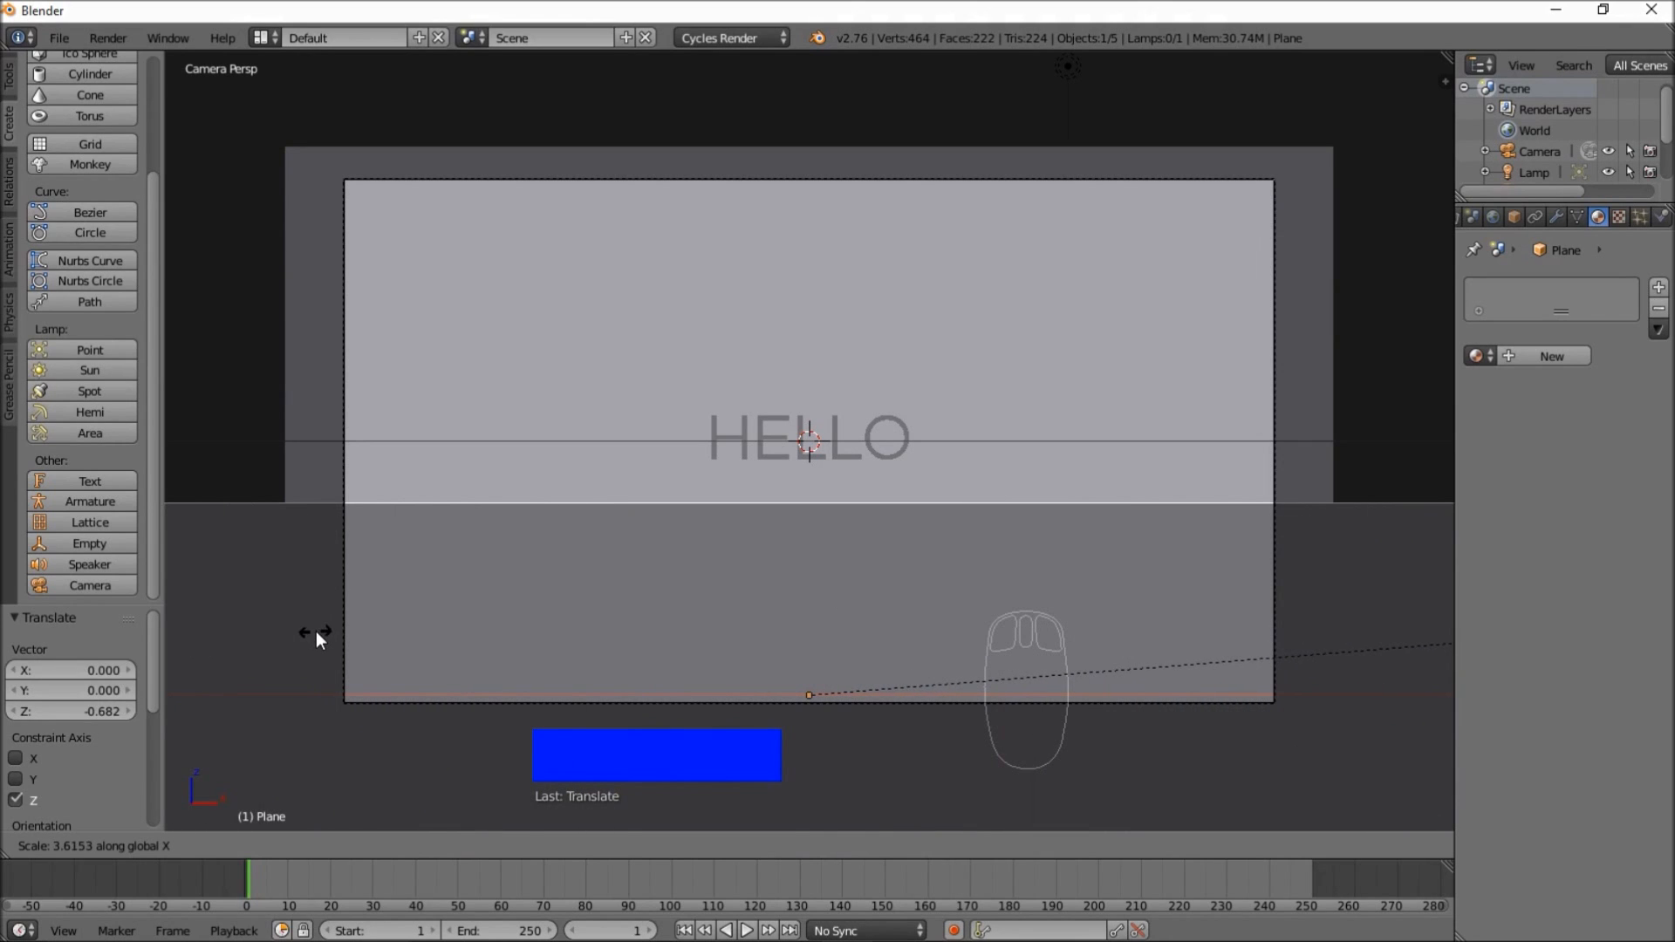
click(316, 631)
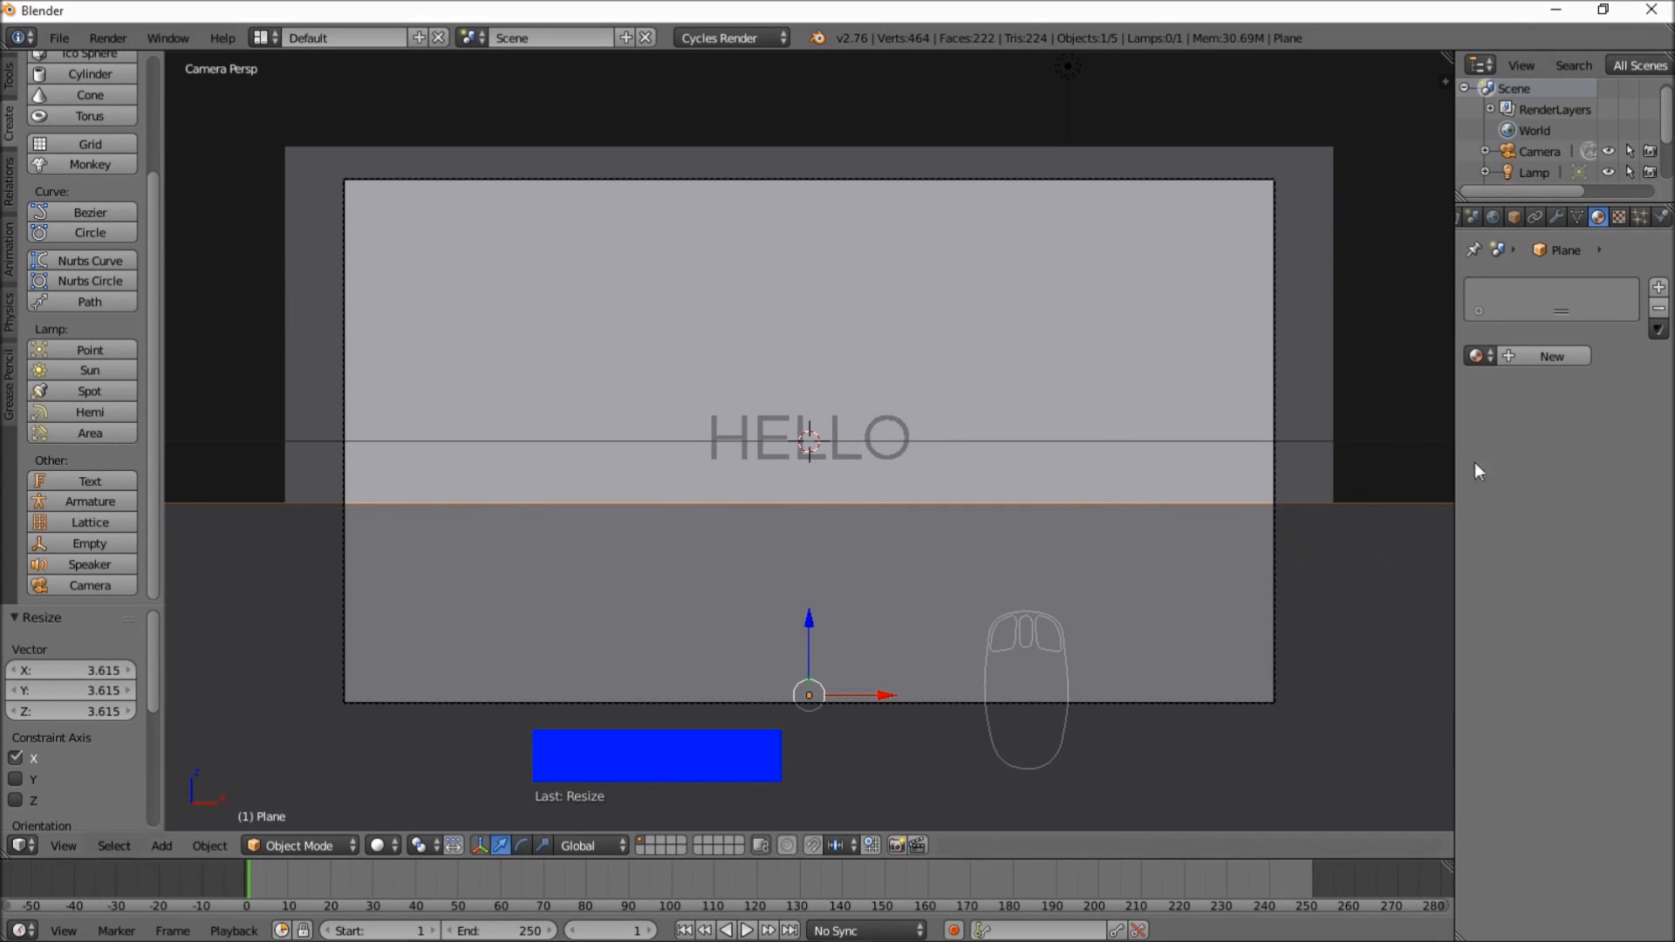
- Give the lower plane a new material with the Background surface shader and a black viewport color
click(1517, 356)
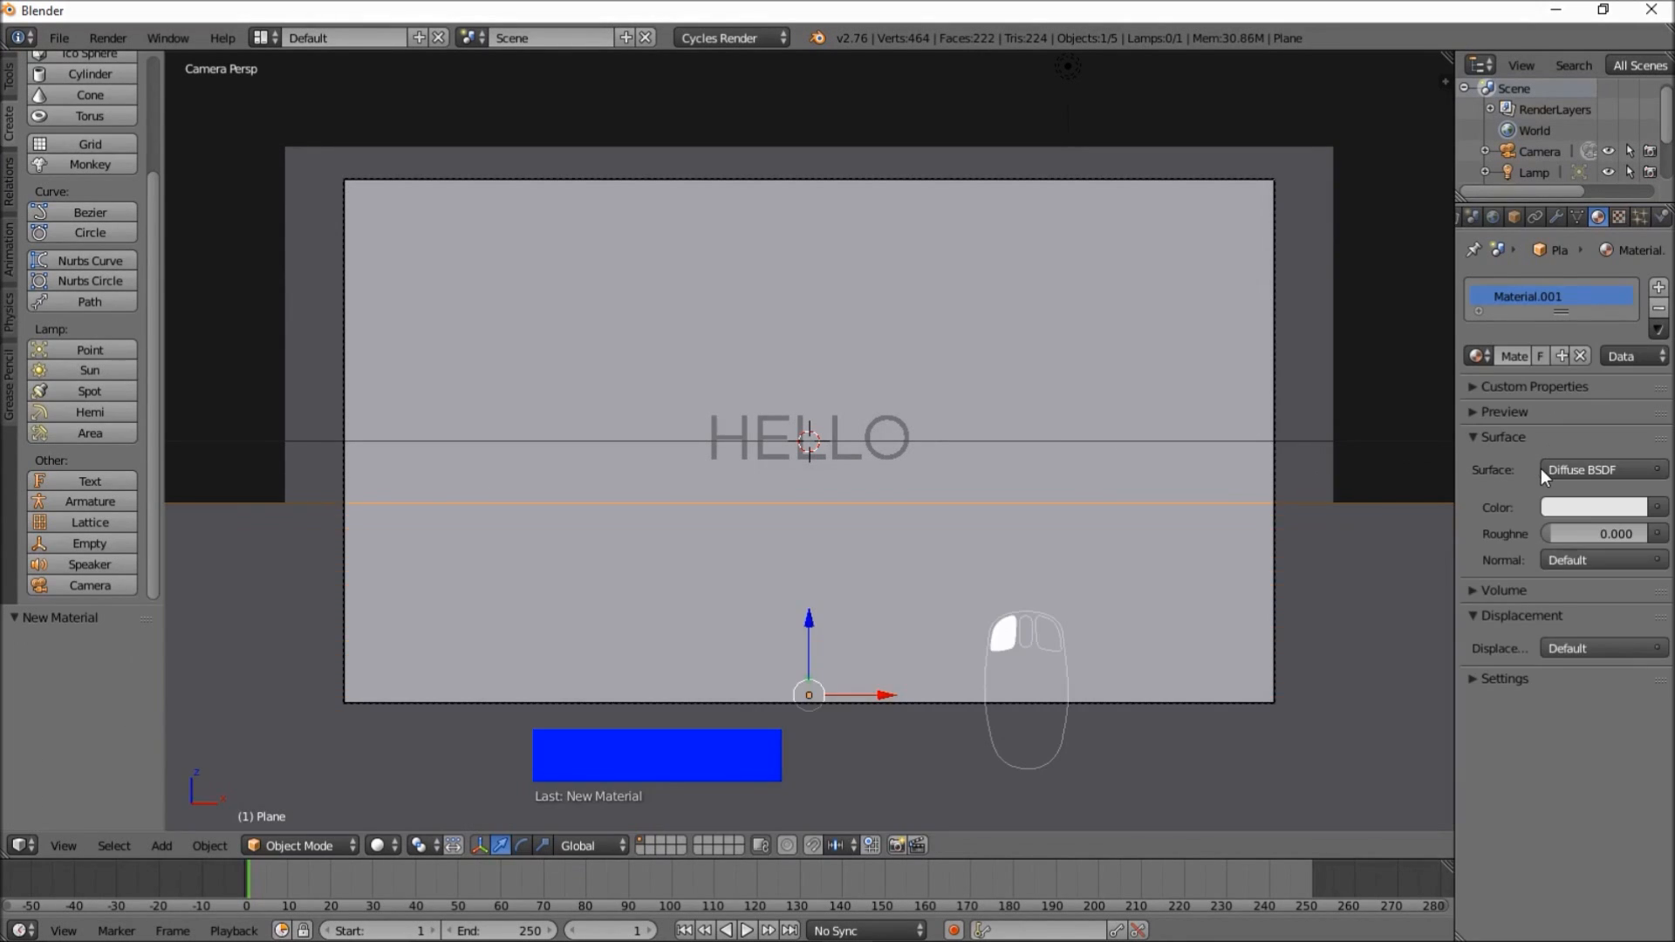
click(1562, 469)
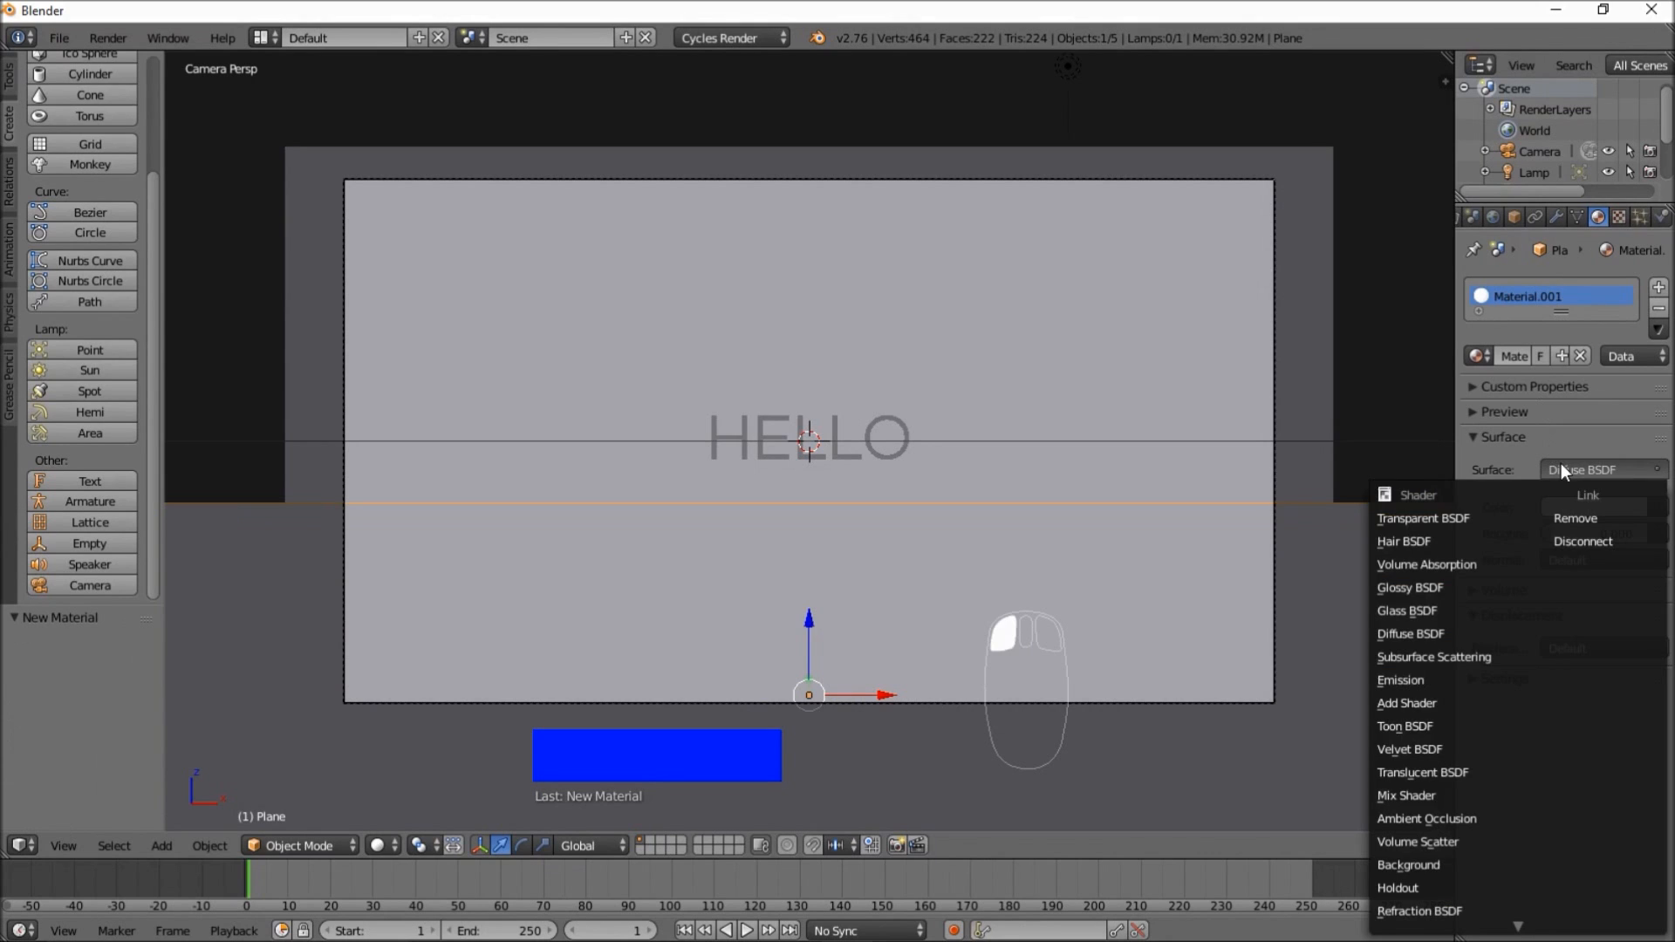
click(1416, 864)
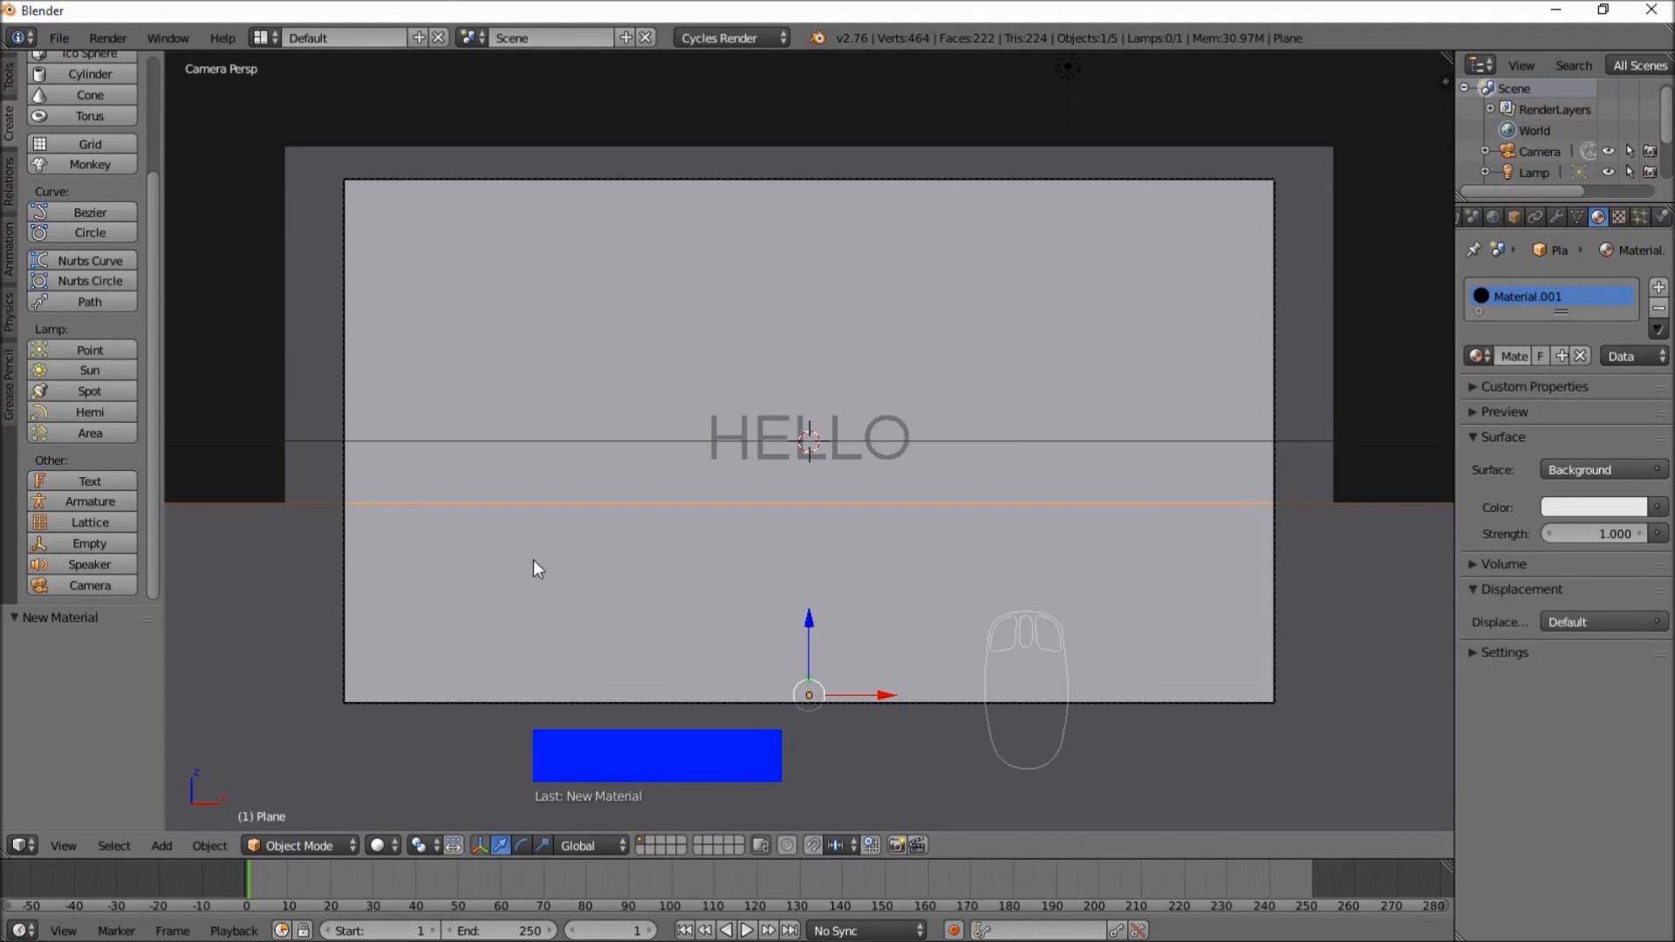
click(1477, 653)
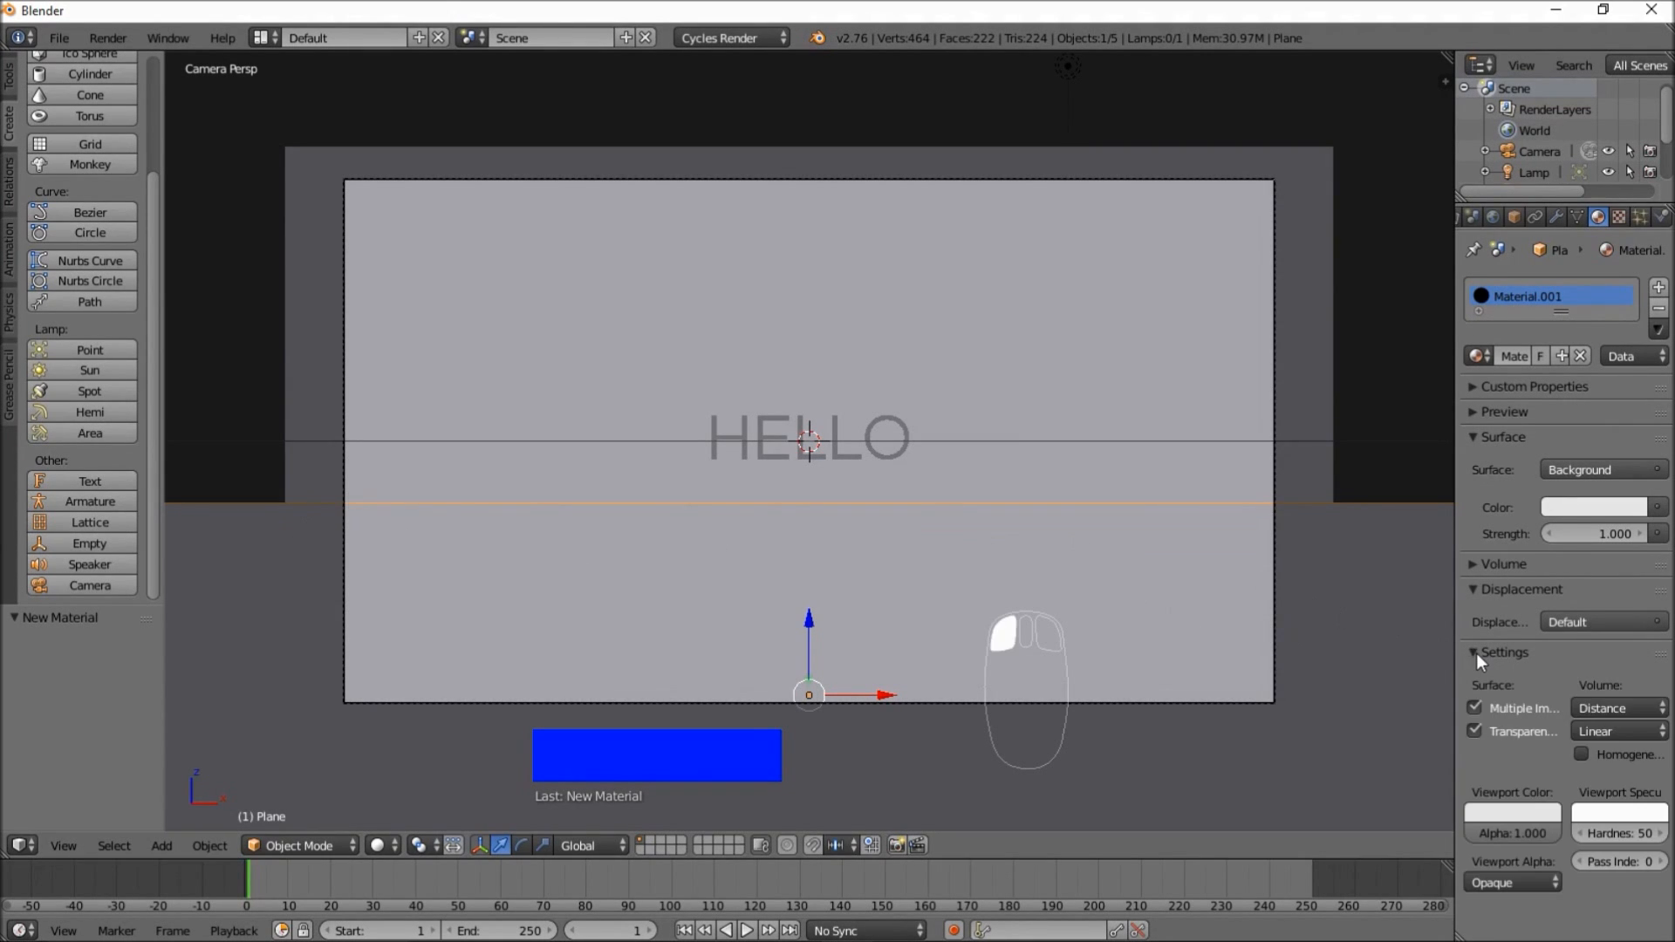
click(1527, 819)
click(1529, 810)
drag(1543, 658, 1544, 686)
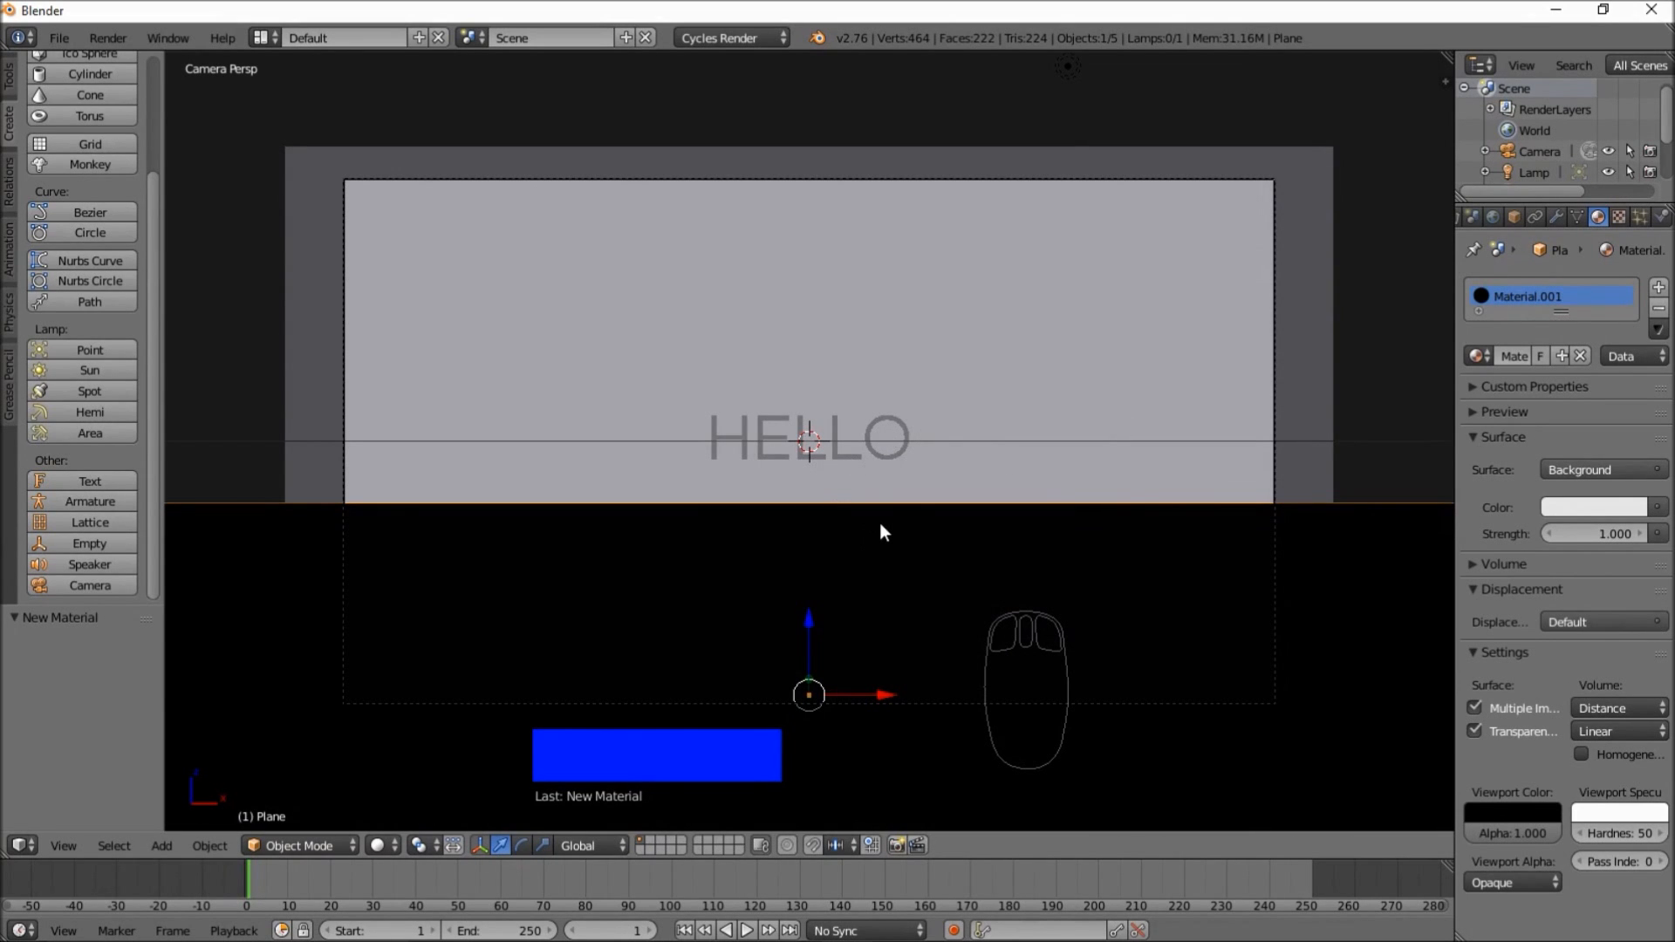
- Duplicate the black plane and move the copy about 7.61 up along Z above the HELLO text
key(shift+d)
right_click(828, 389)
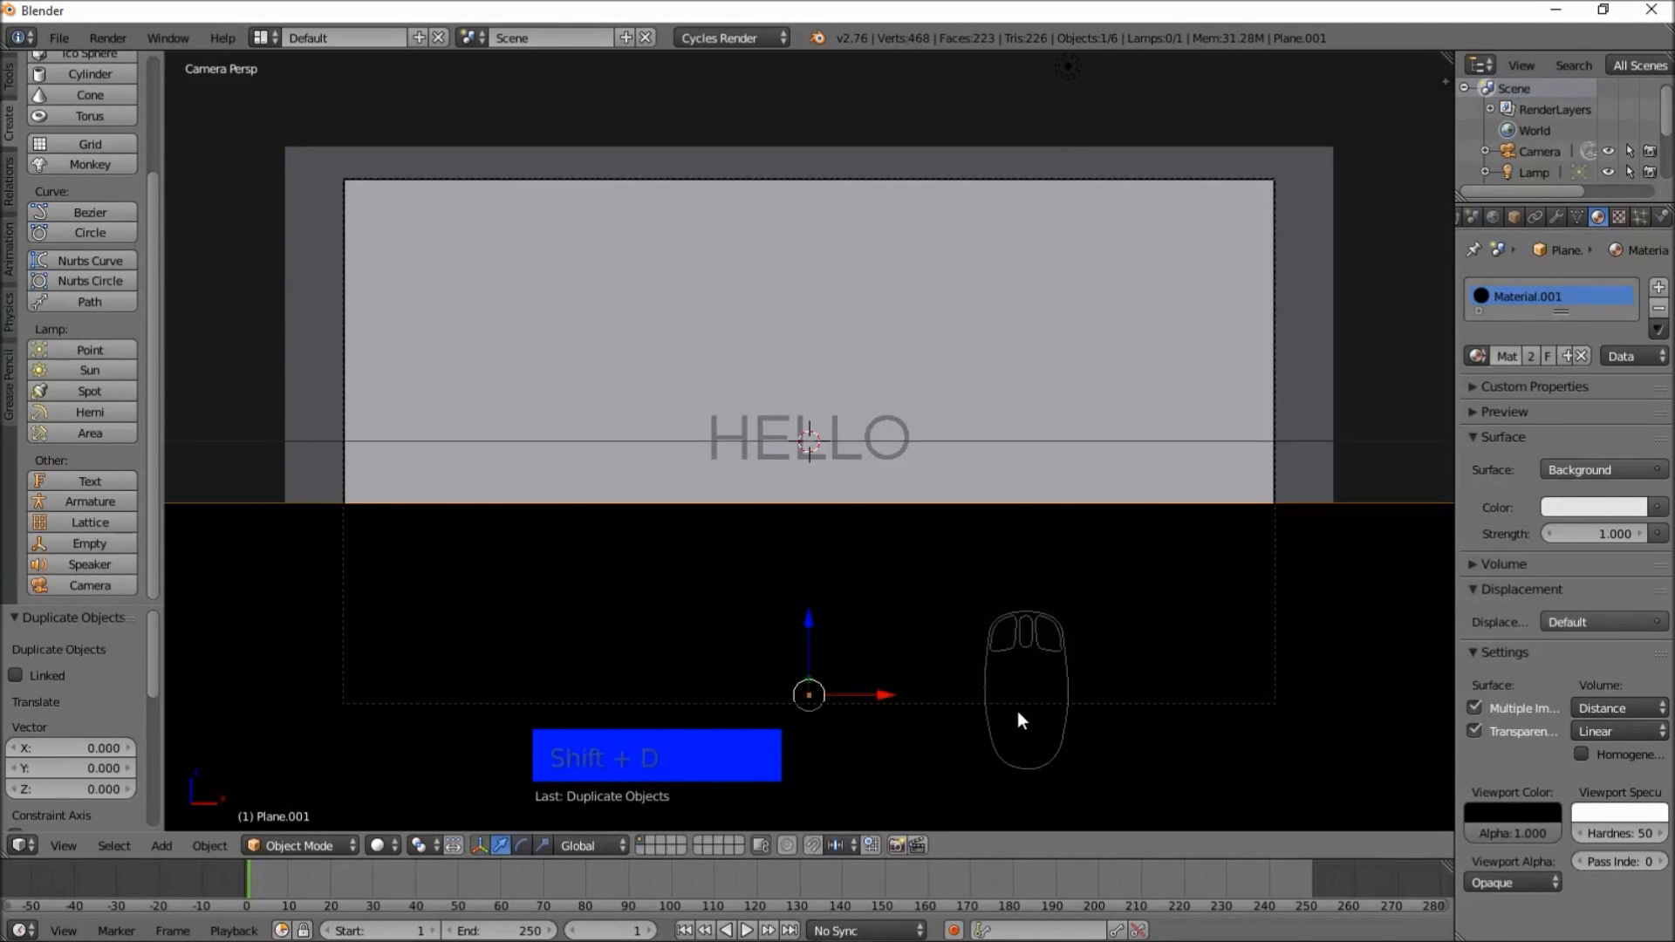
key(g)
key(z)
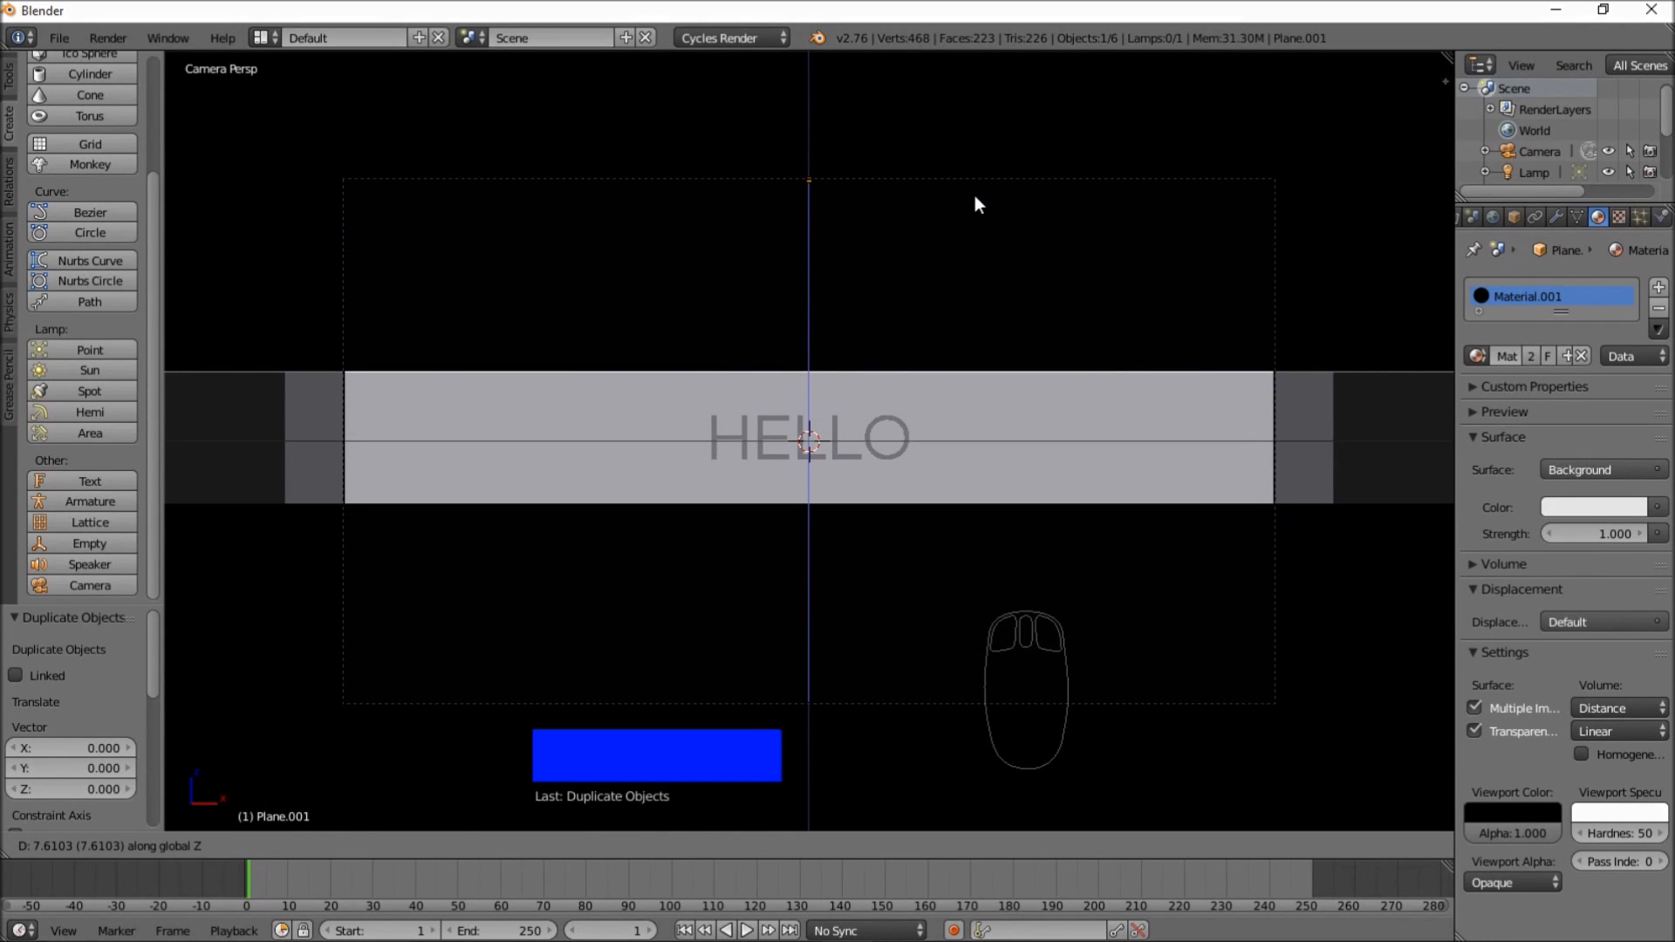
click(975, 198)
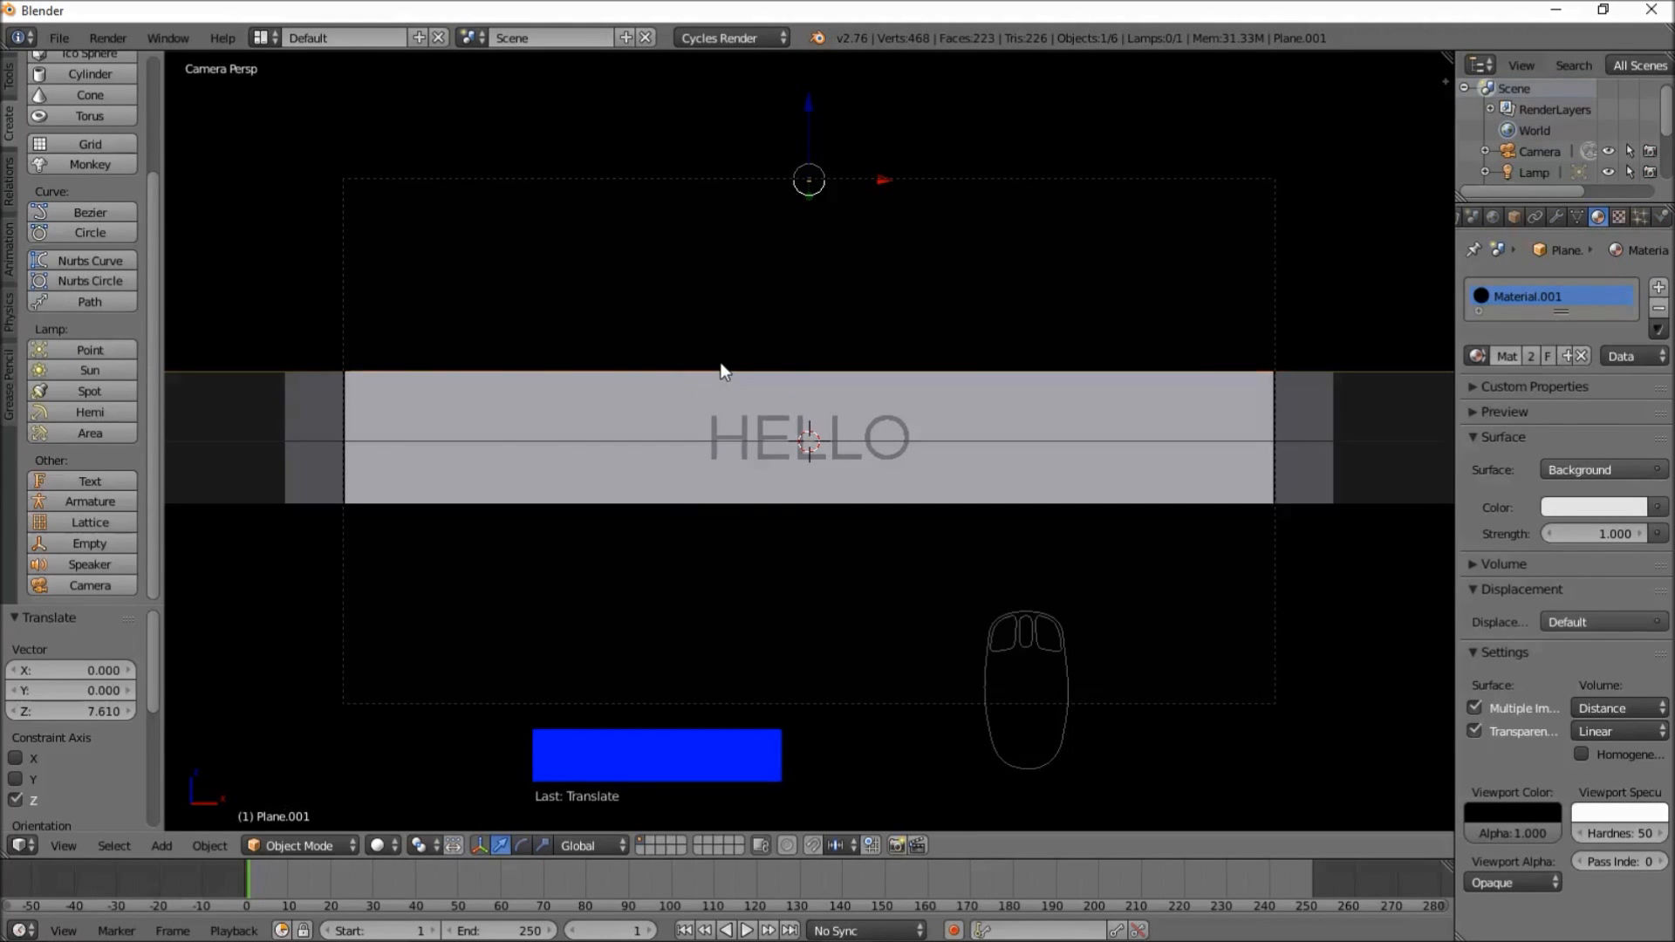
- Set a render border around the HELLO text, preview it in Rendered shading, and return the viewport shading to Solid
key(shift+b)
drag(663, 344, 1004, 612)
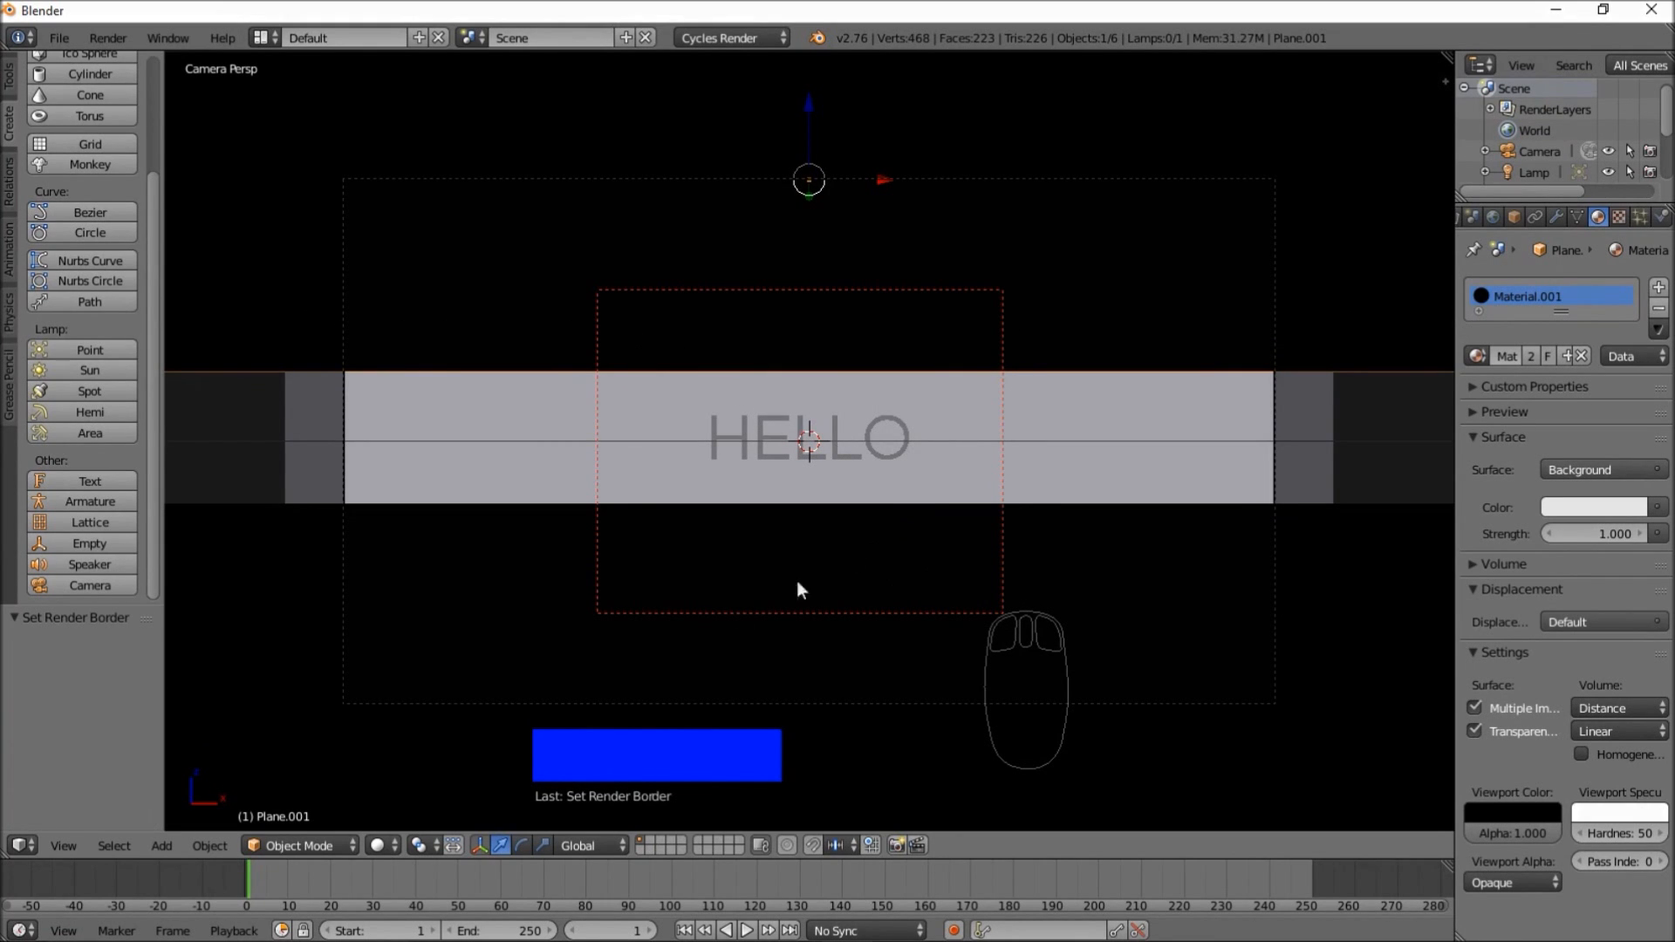
click(394, 847)
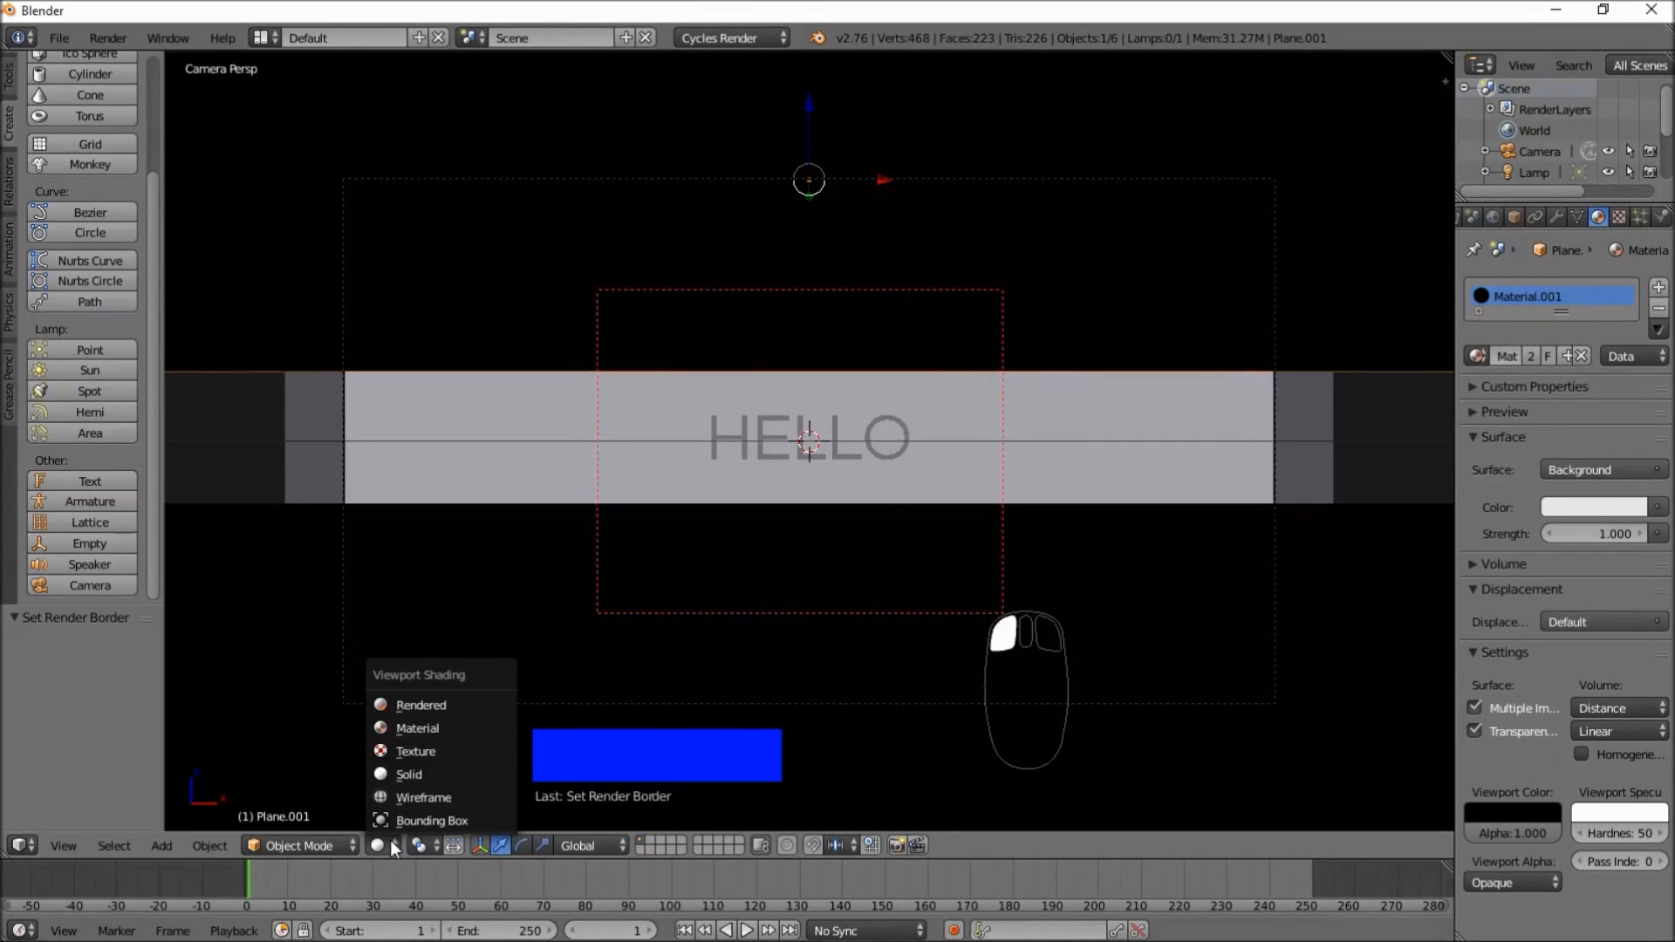
click(452, 703)
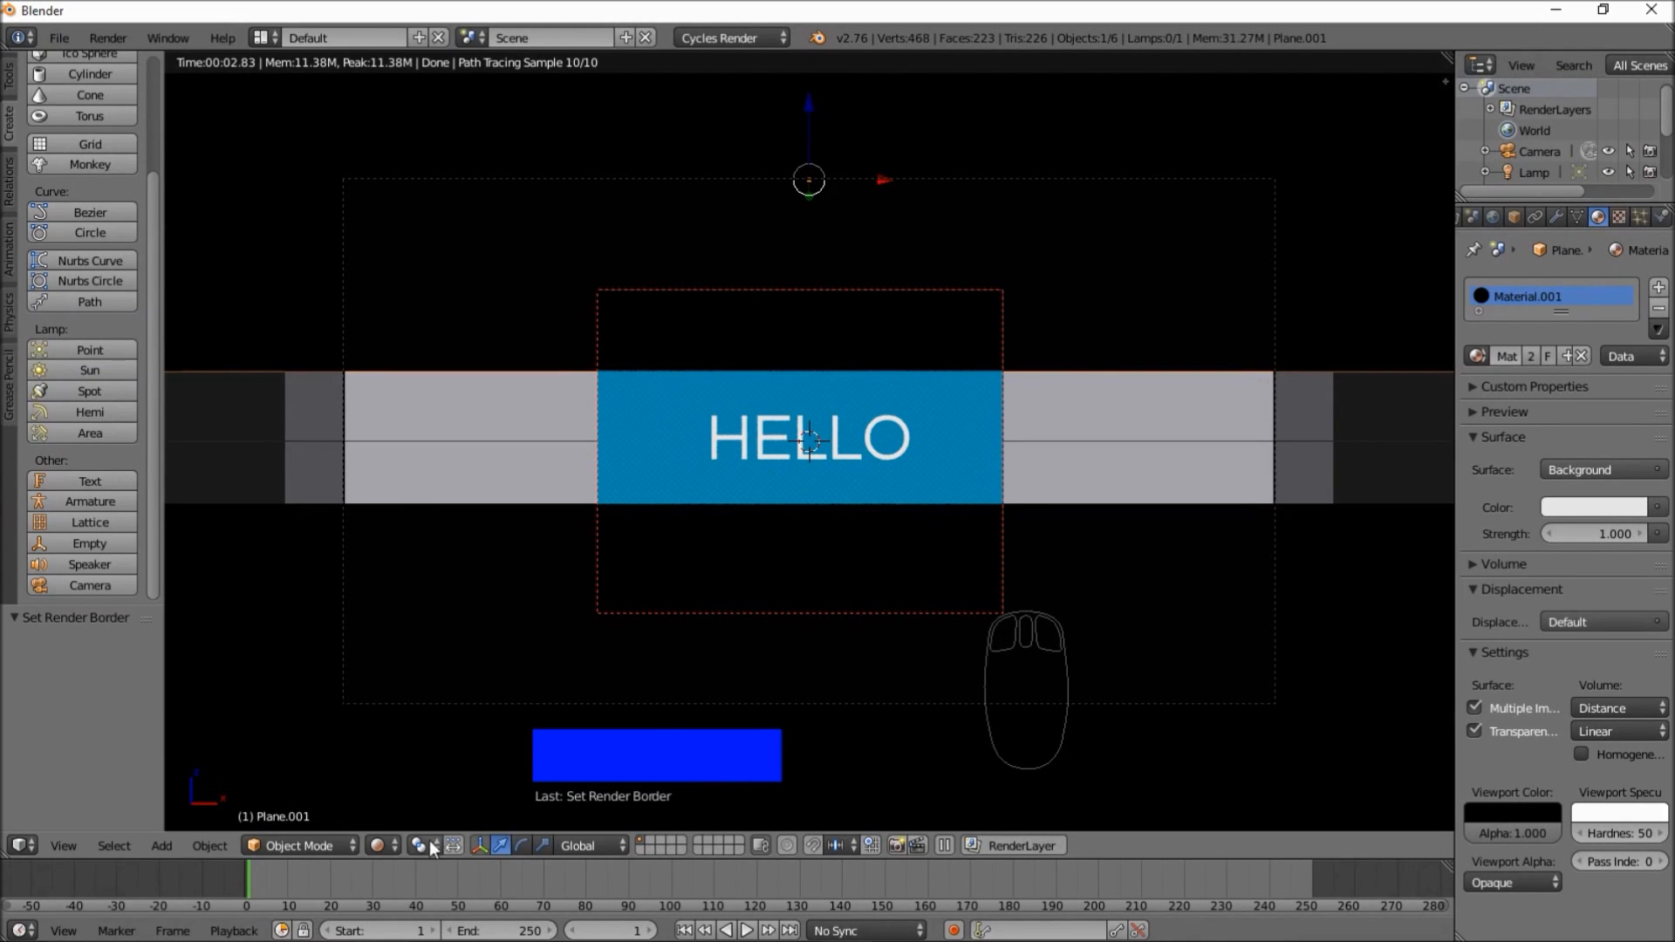
click(393, 846)
click(415, 779)
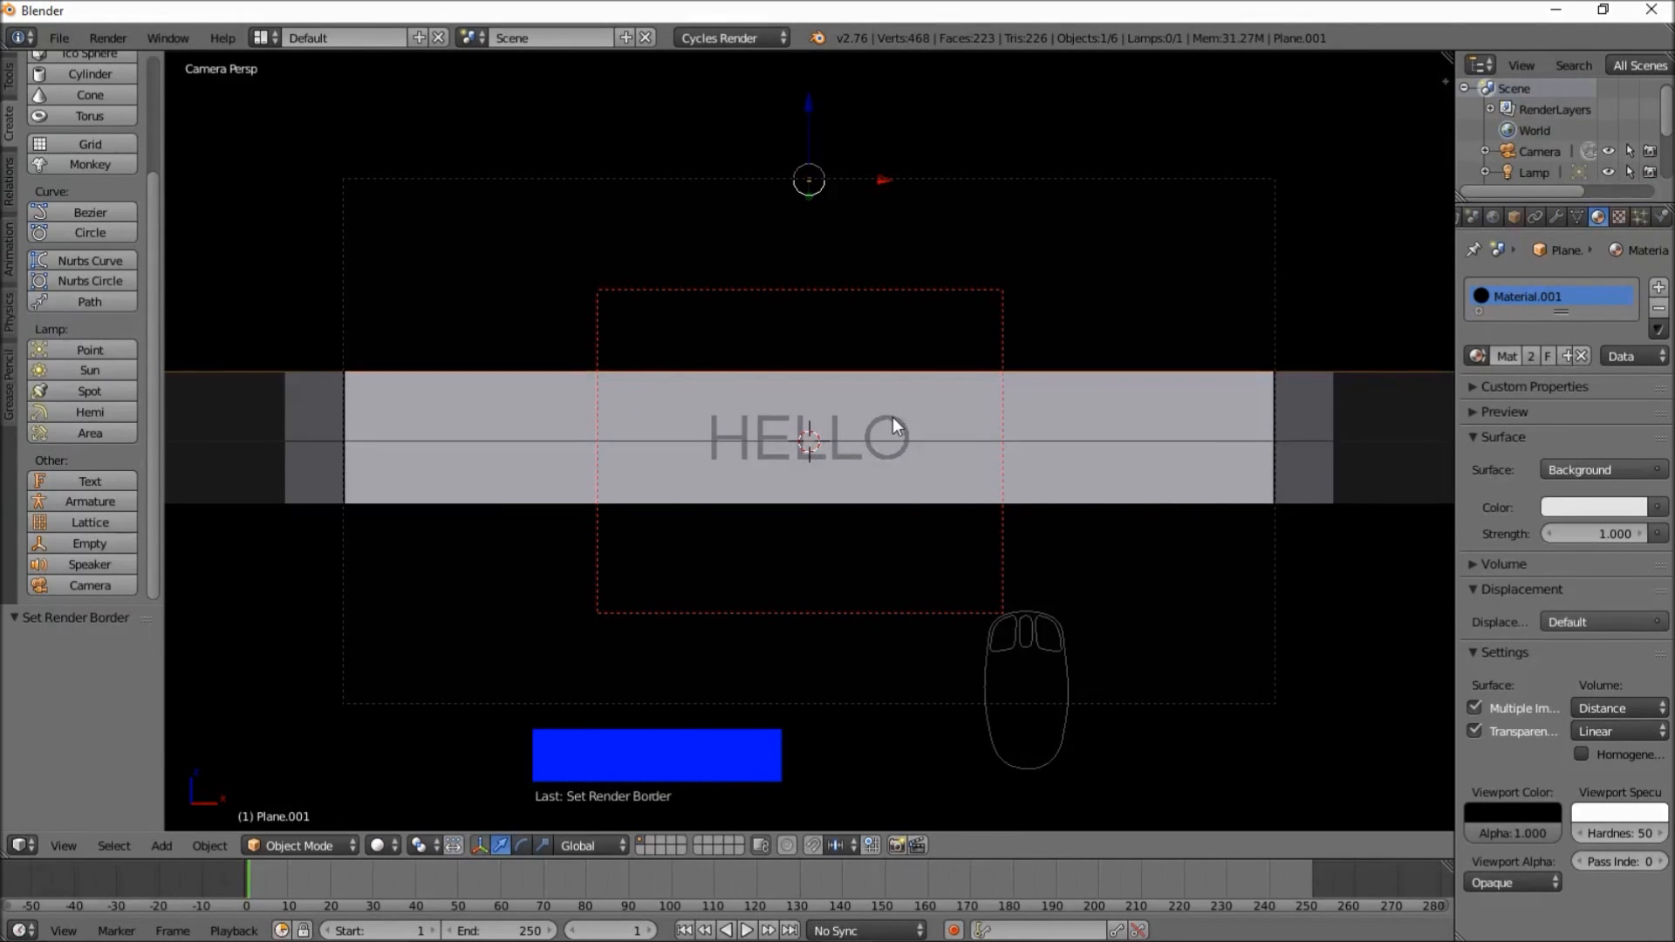
- Add another mesh plane at the center and rotate it 90° about the global X axis
key(shift+a)
mouse_move(829, 274)
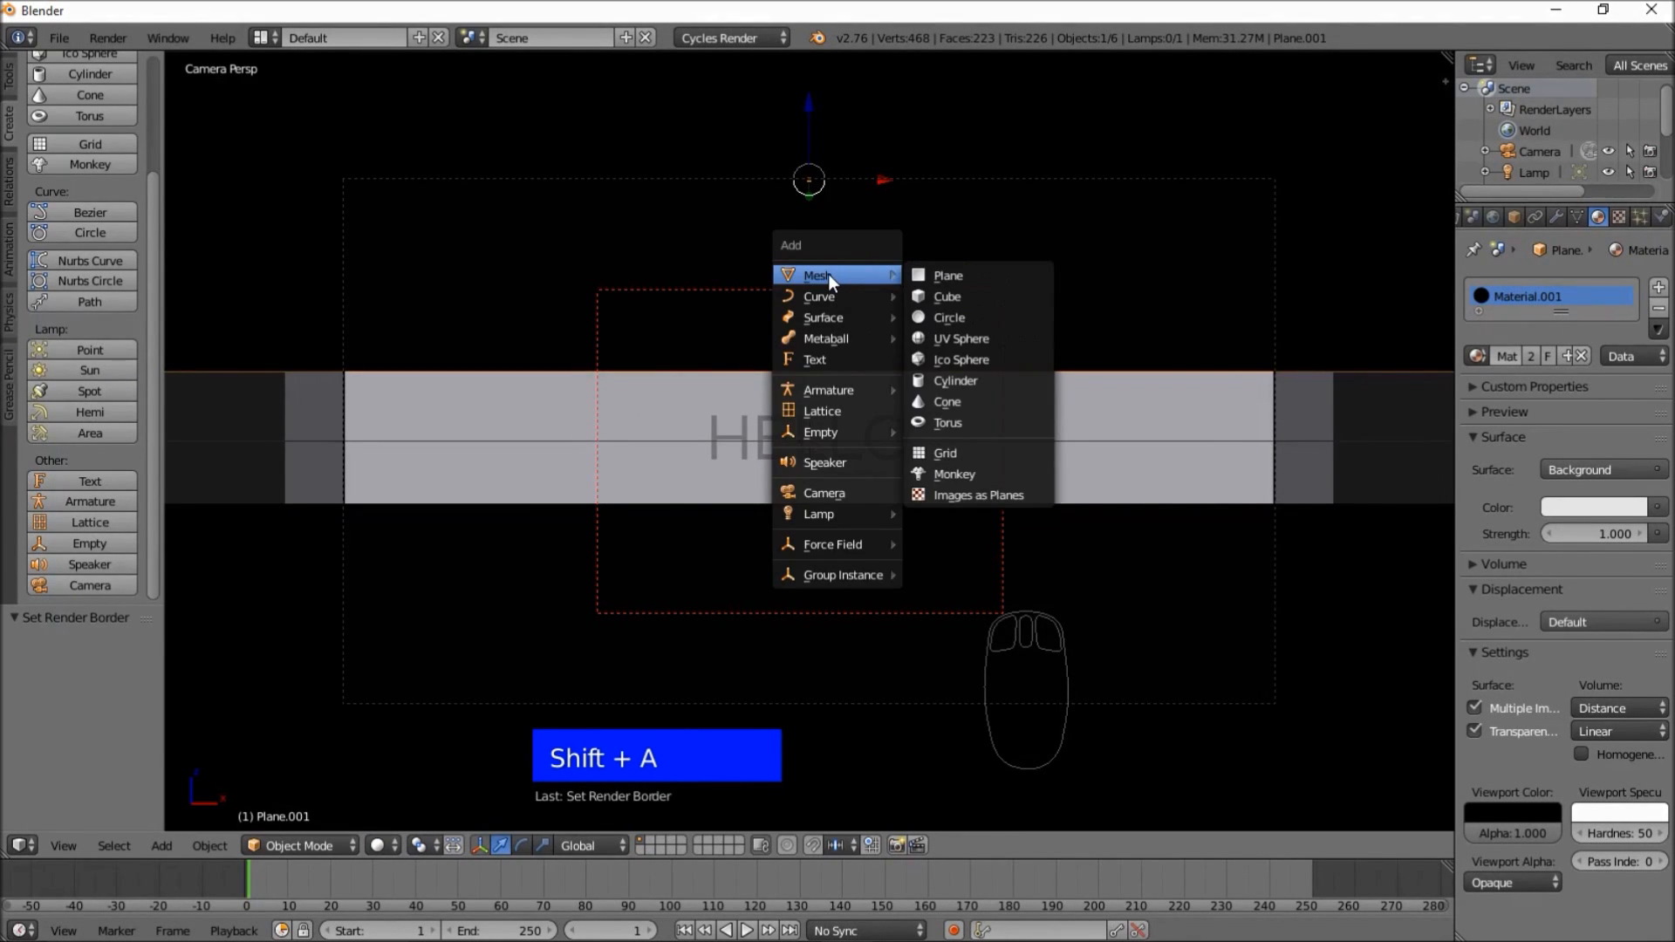
click(944, 278)
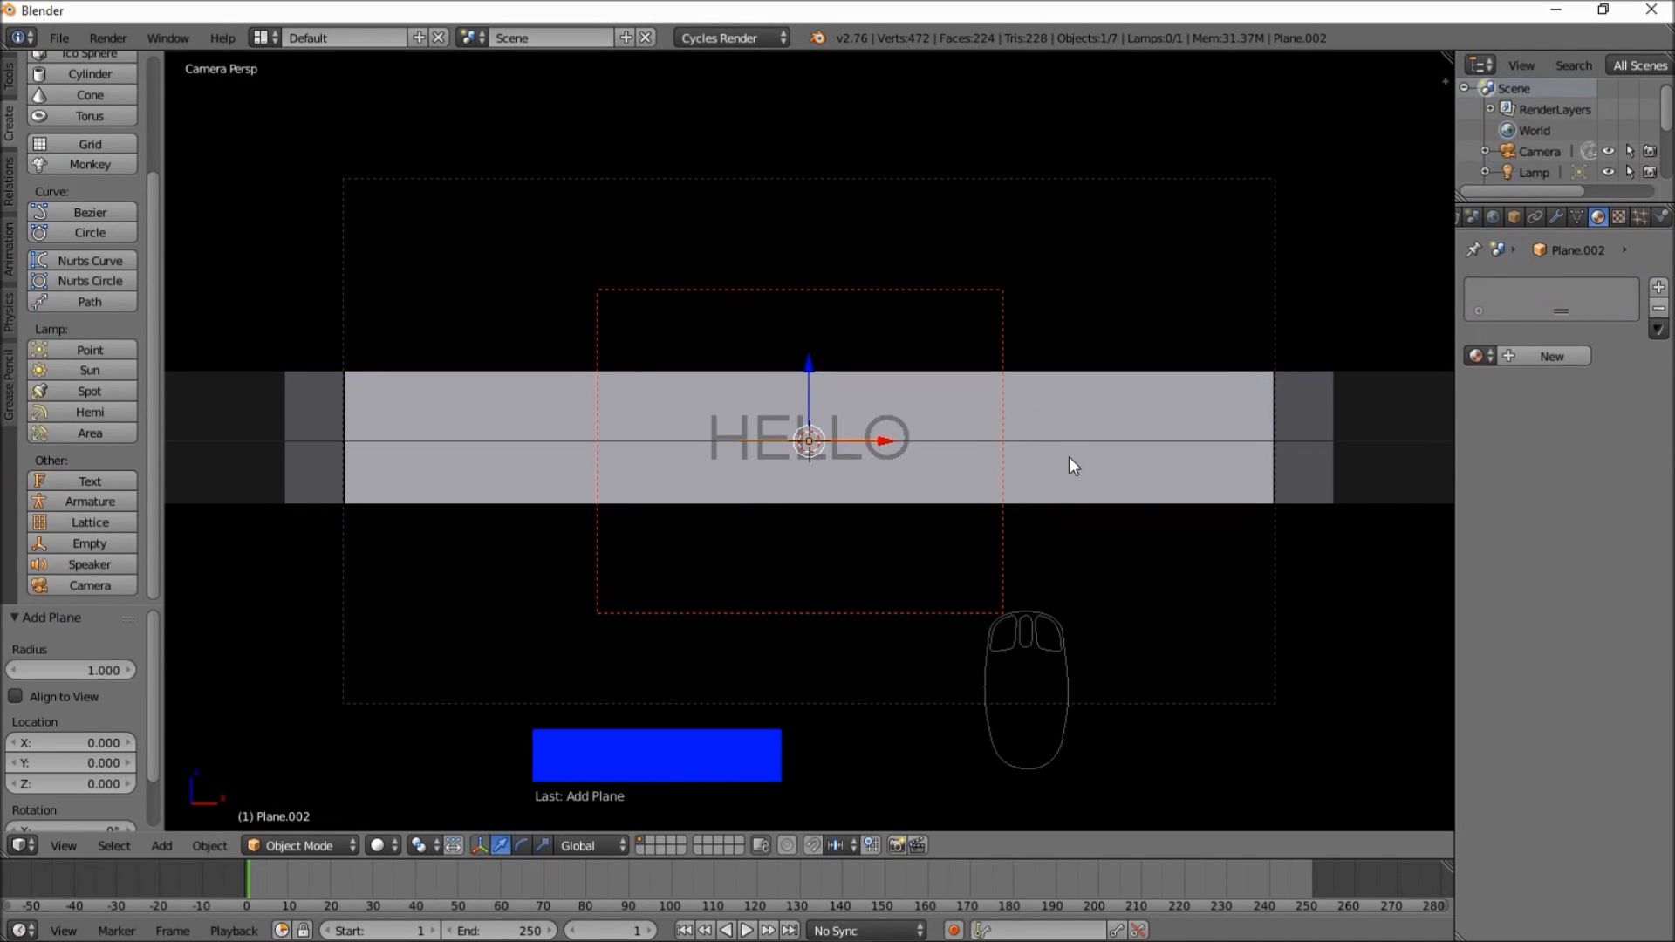
key(r)
key(x)
key(9)
key(0)
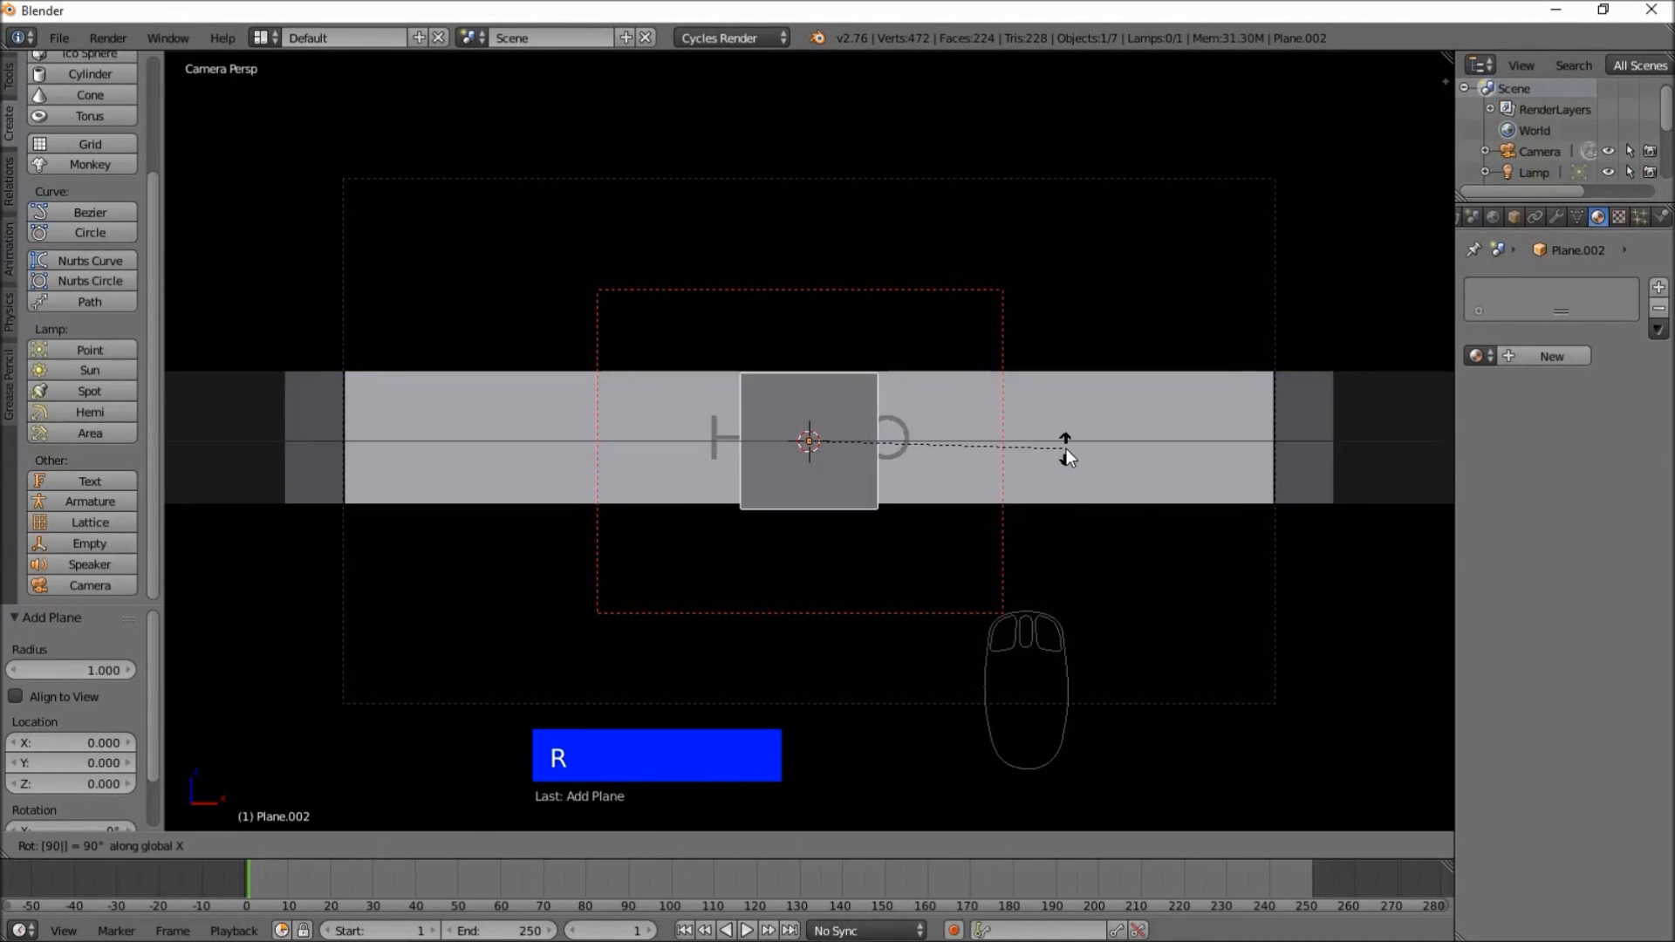
click(1066, 449)
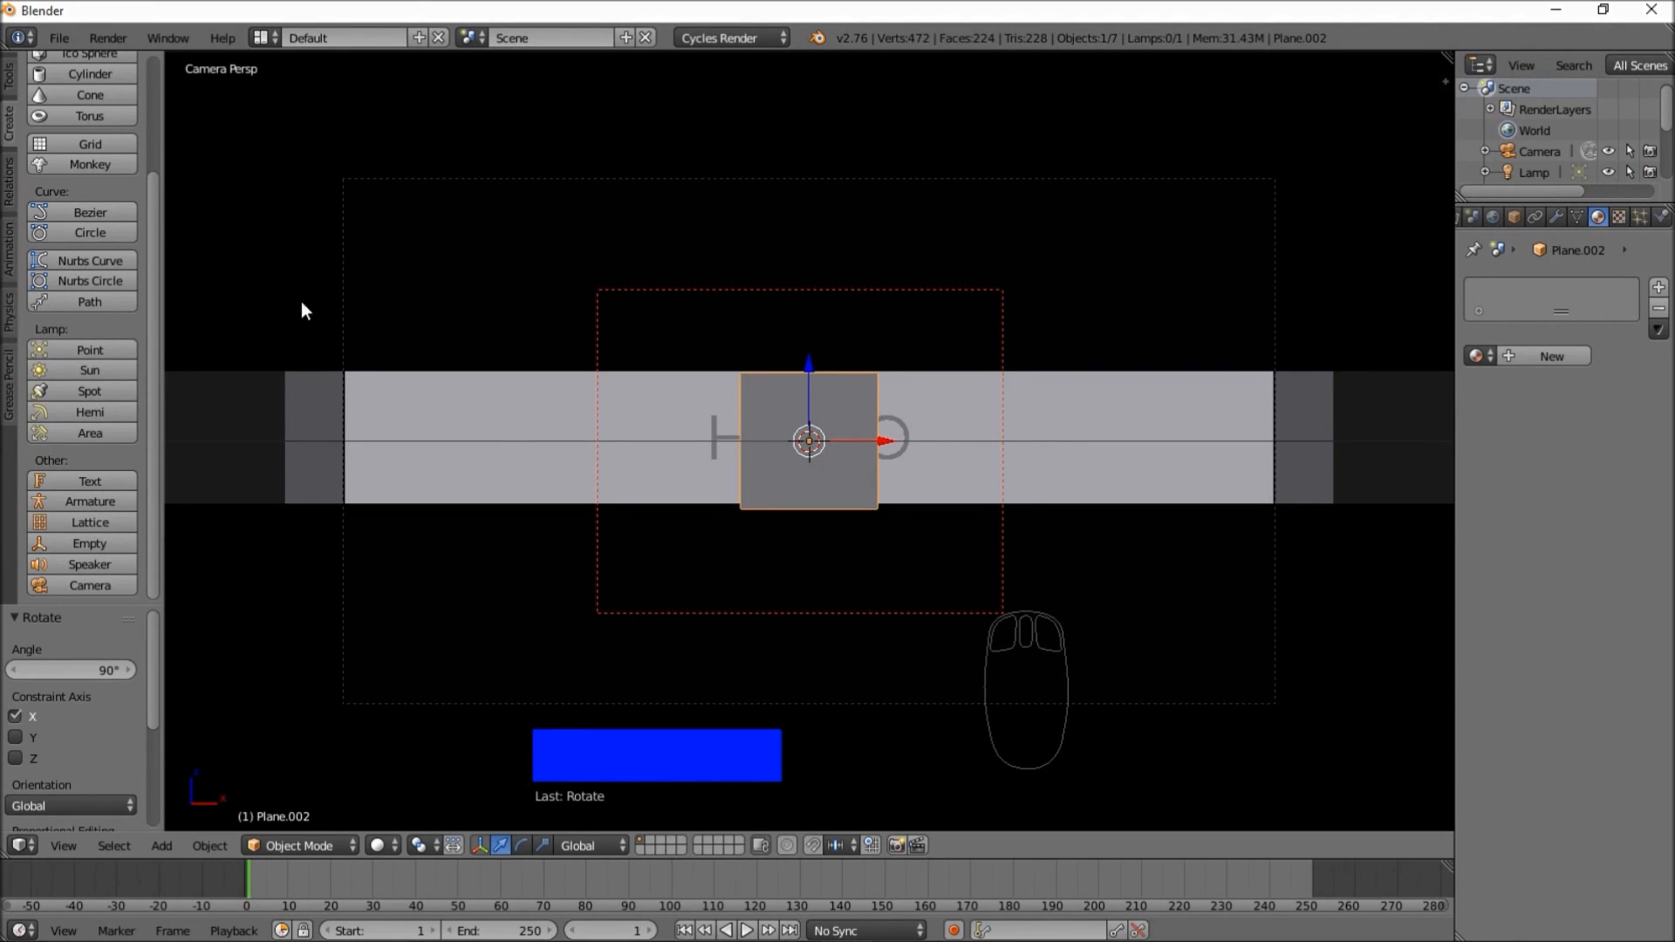
- Select both black planes and move them about 0.865 toward the camera along negative Y, in front of the center plane
right_click(232, 345)
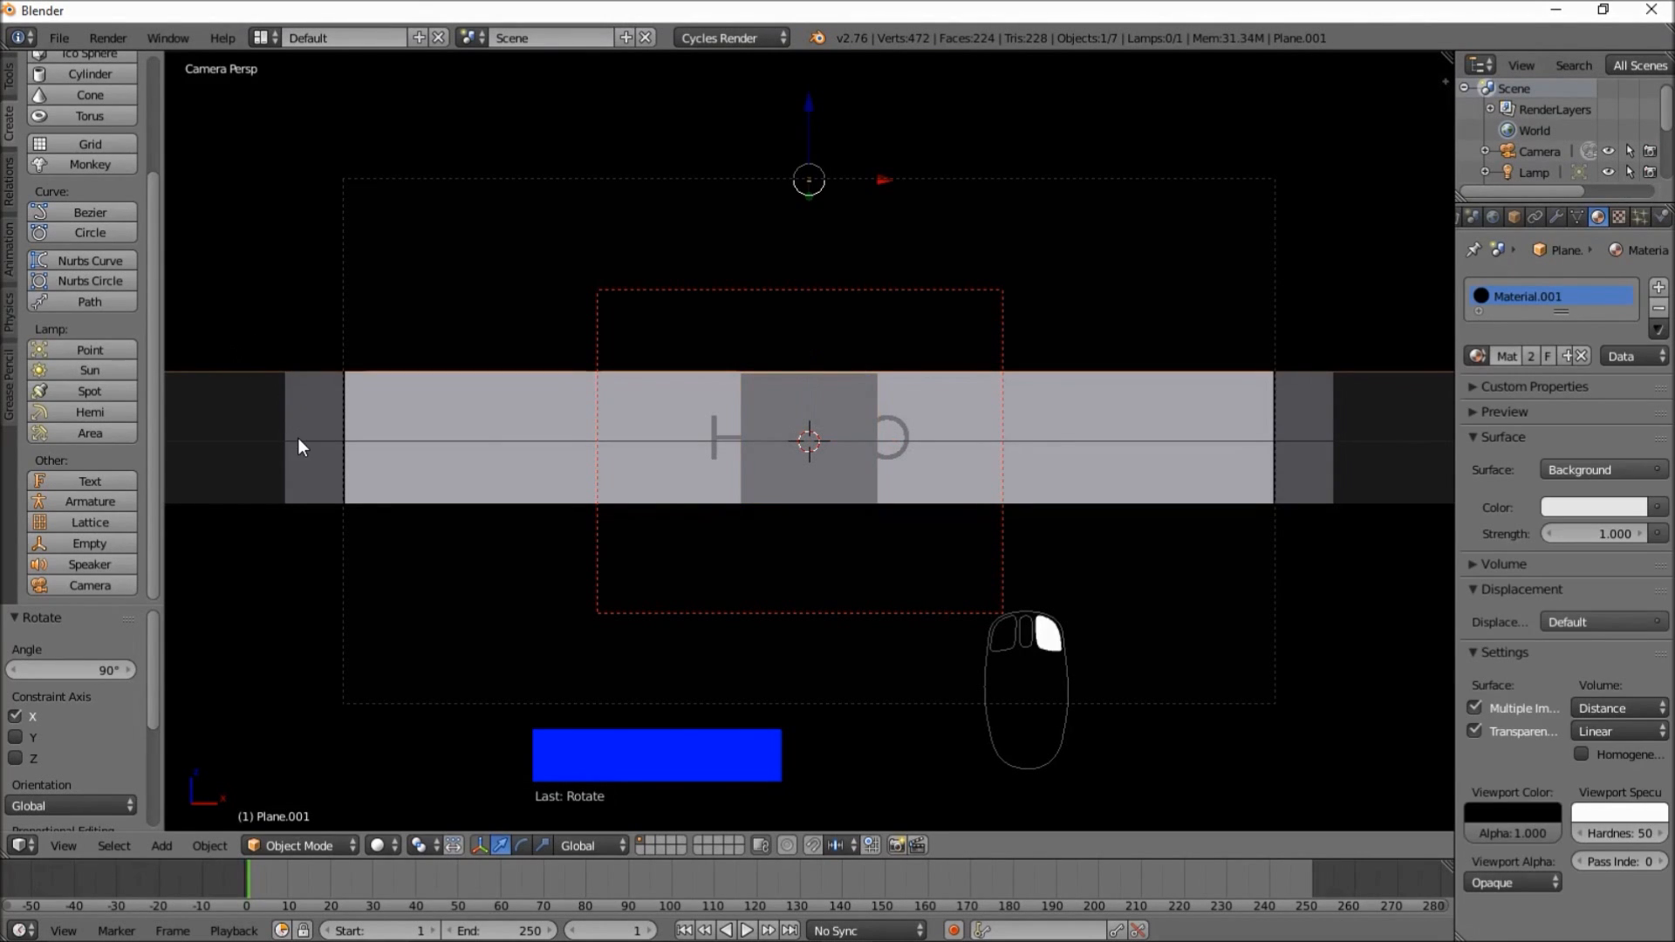
right_click(212, 543)
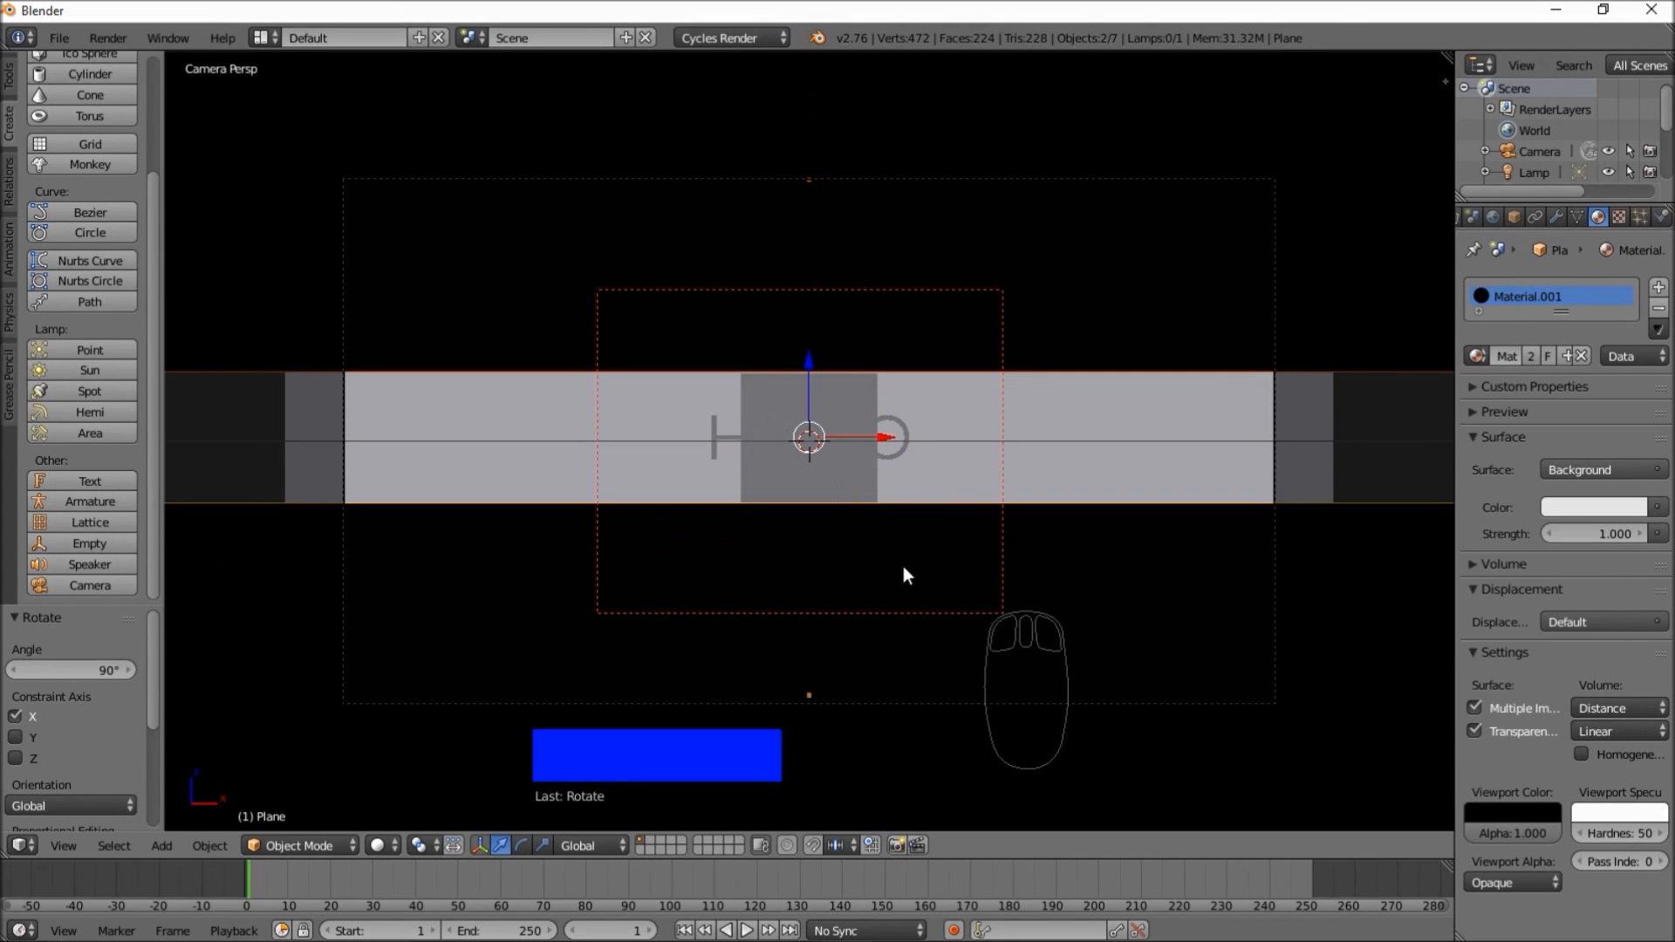
key(g)
key(y)
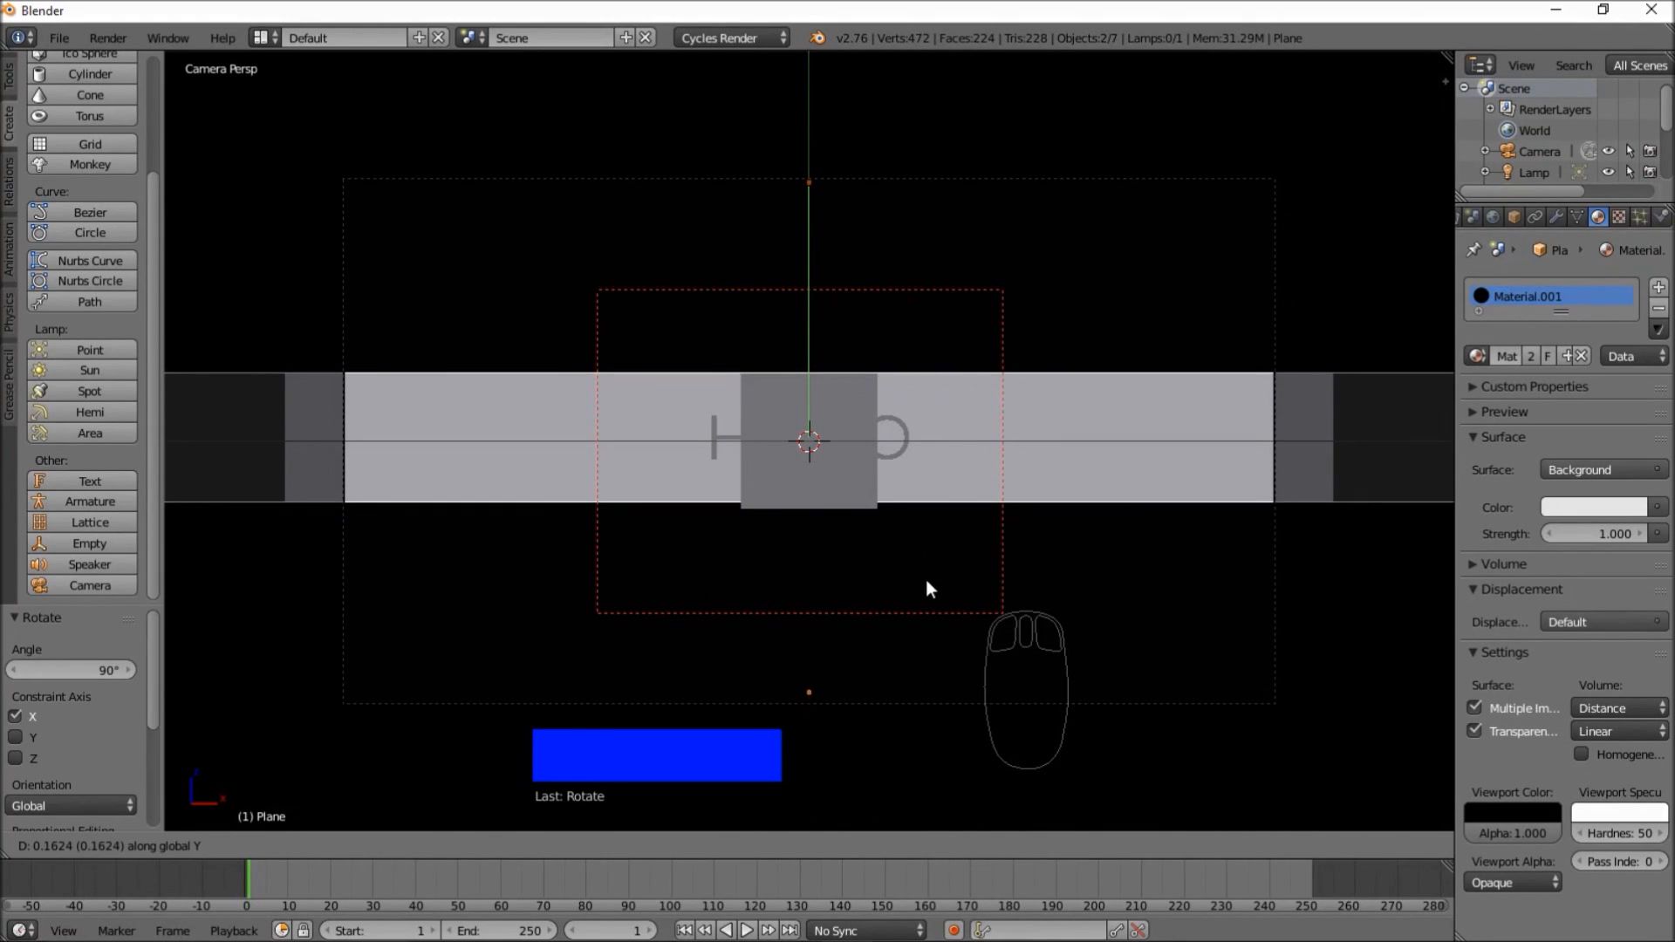
click(933, 536)
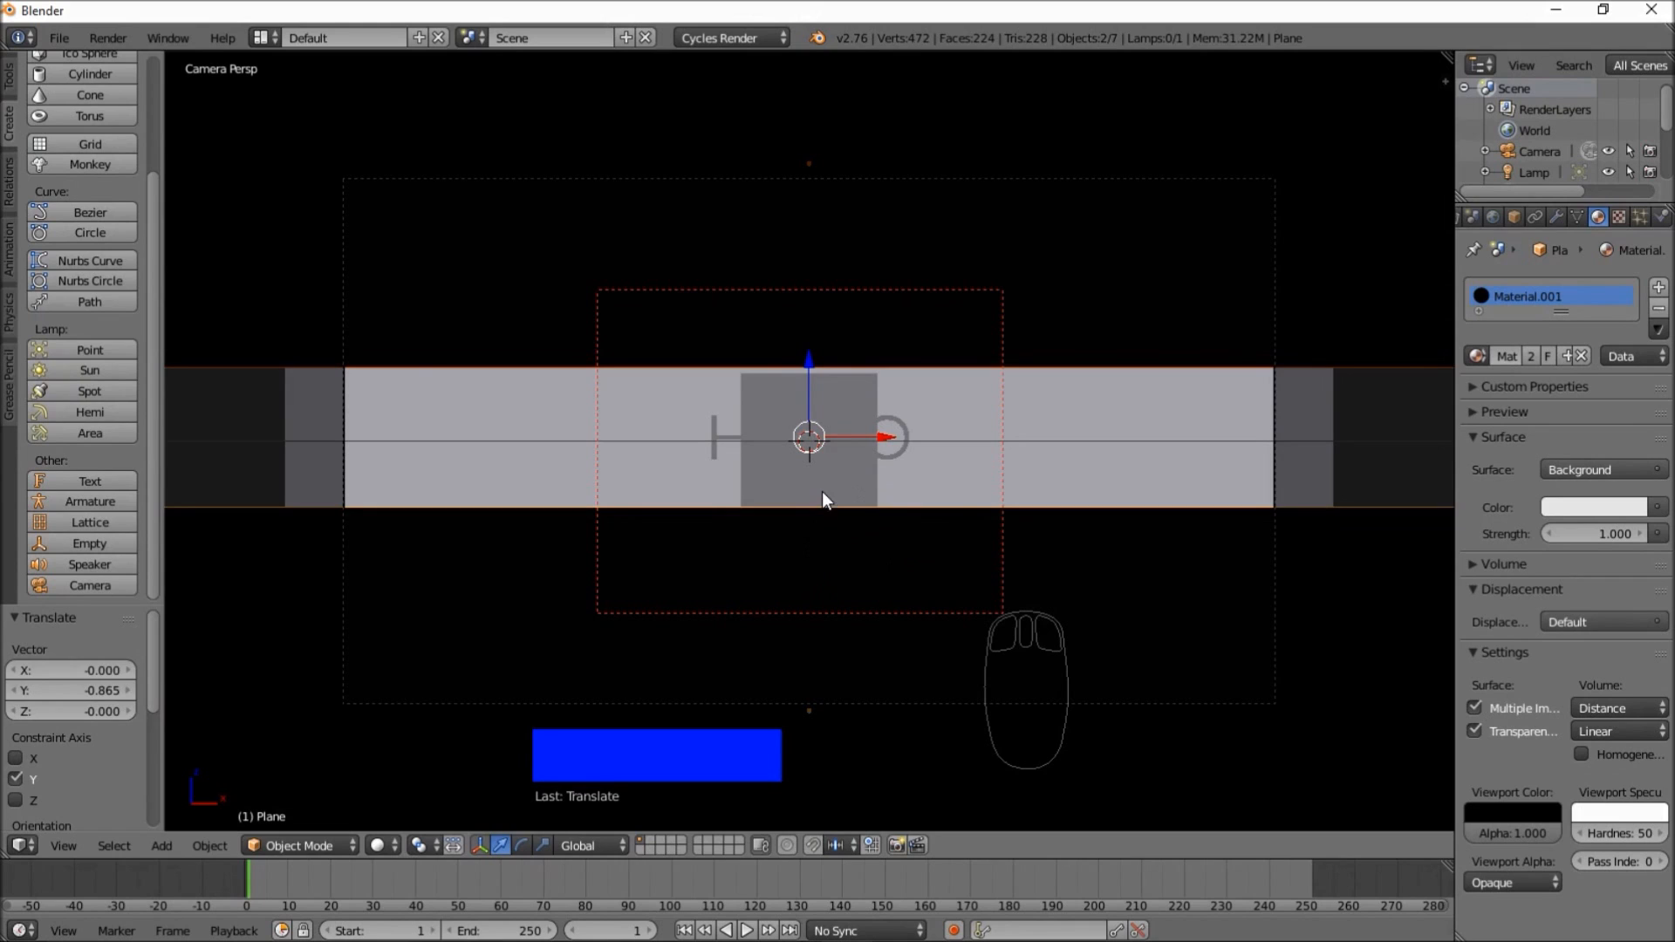
- Give the center plane a new material with the Emission surface shader, a green color and a green viewport color
right_click(866, 487)
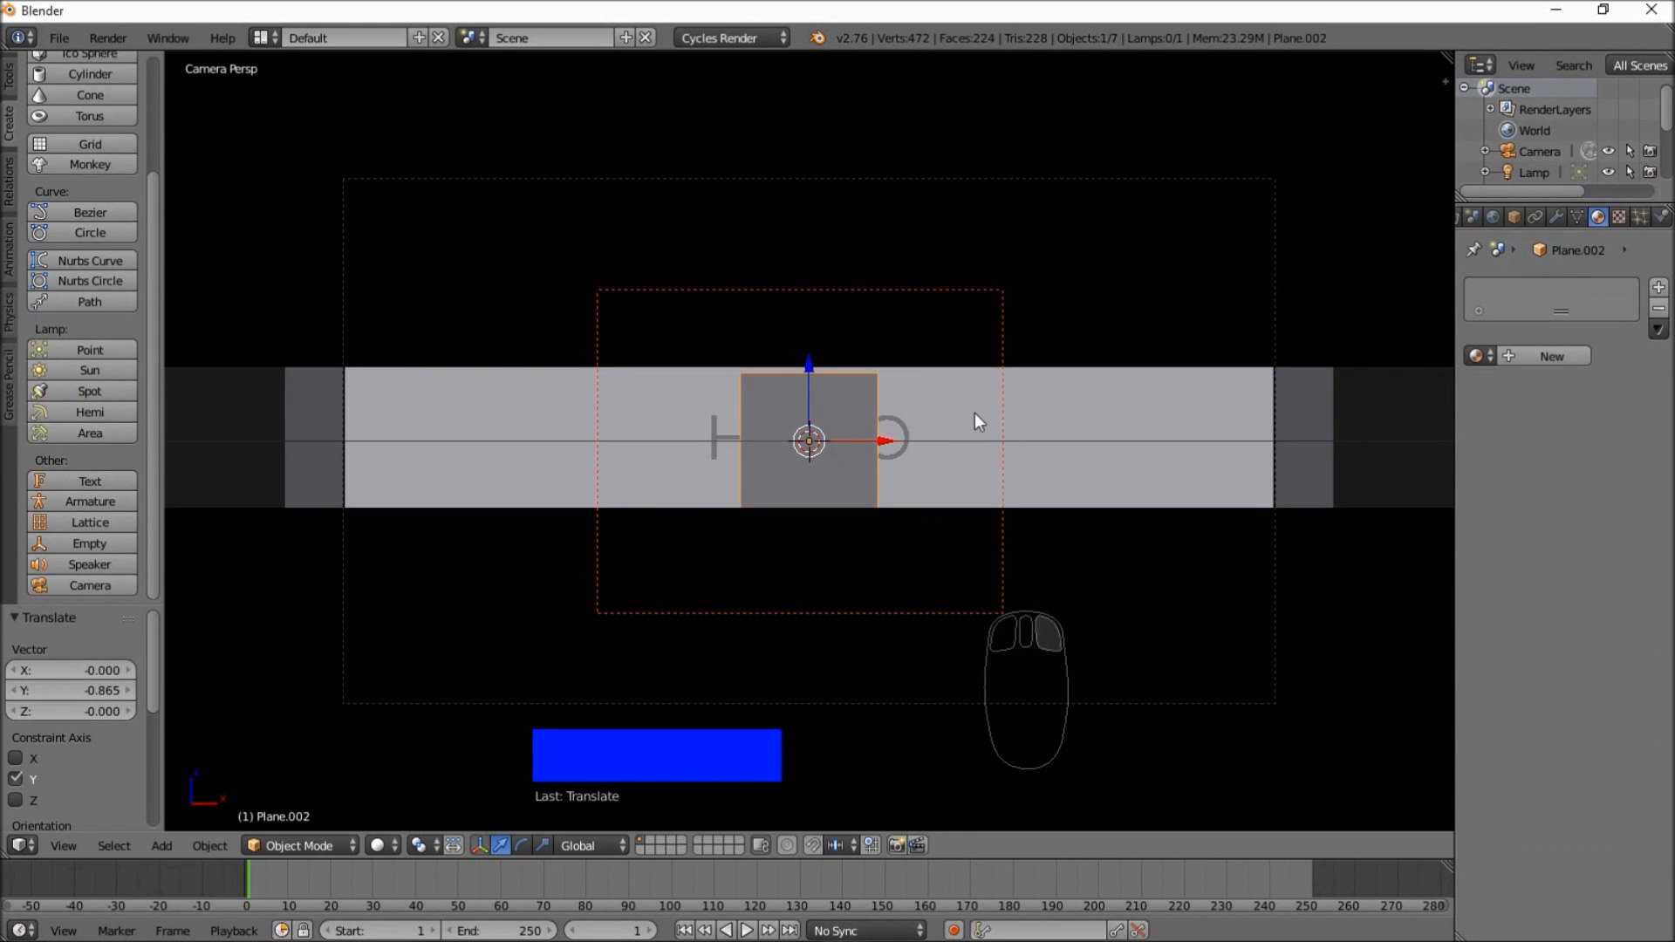
click(1562, 356)
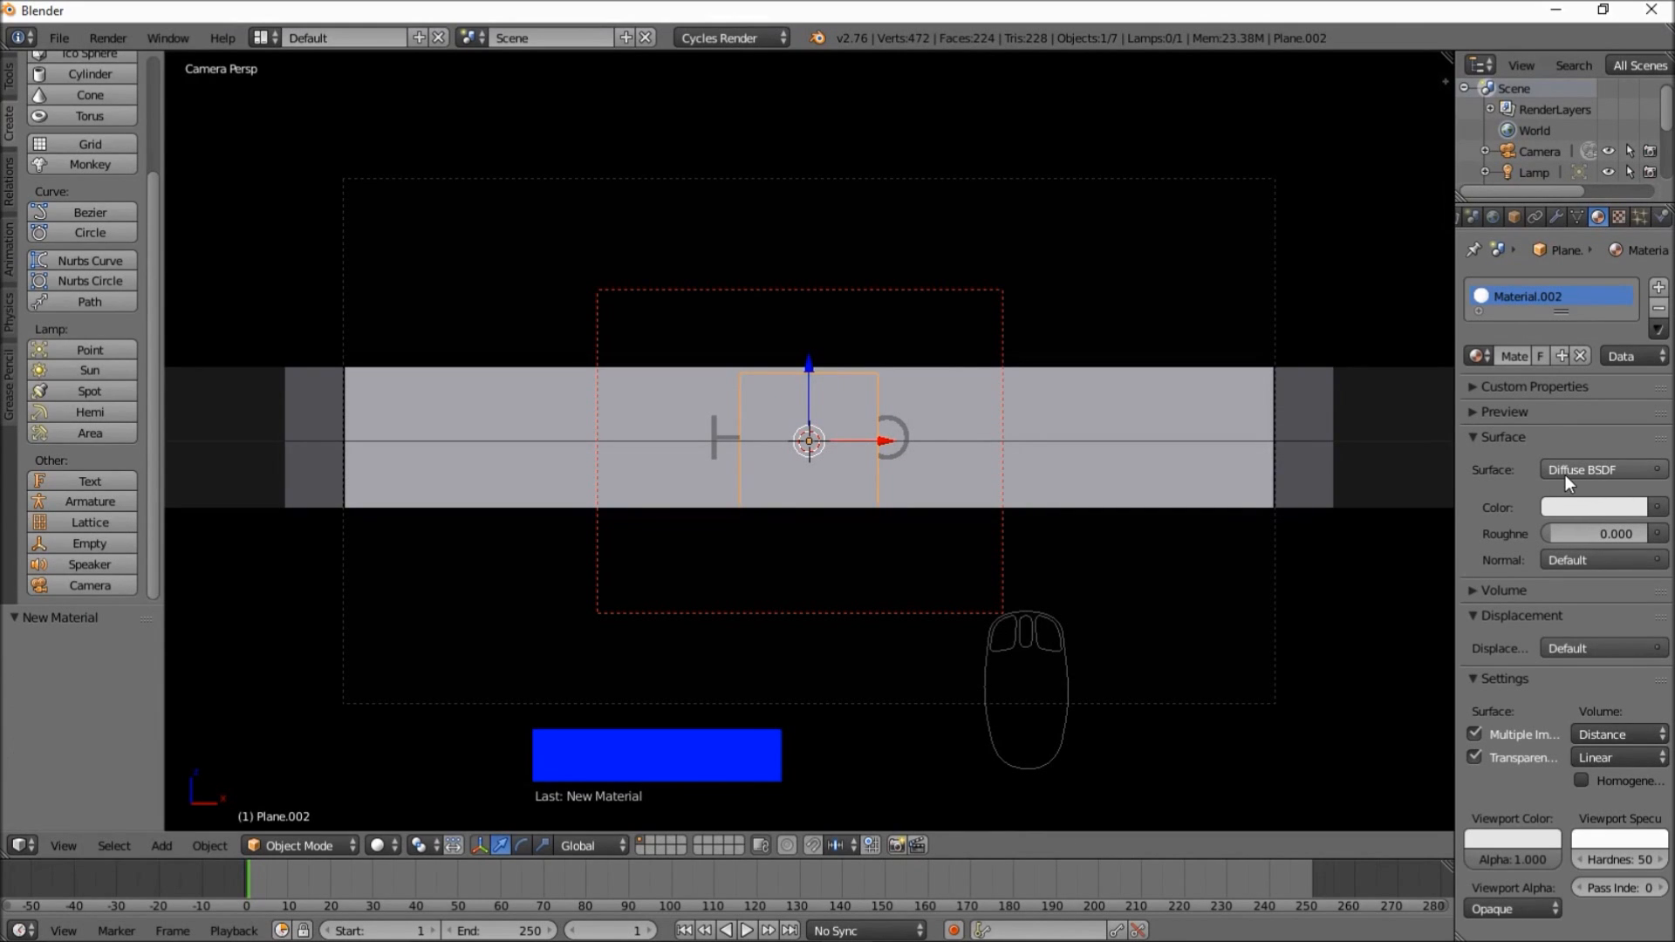
click(1557, 473)
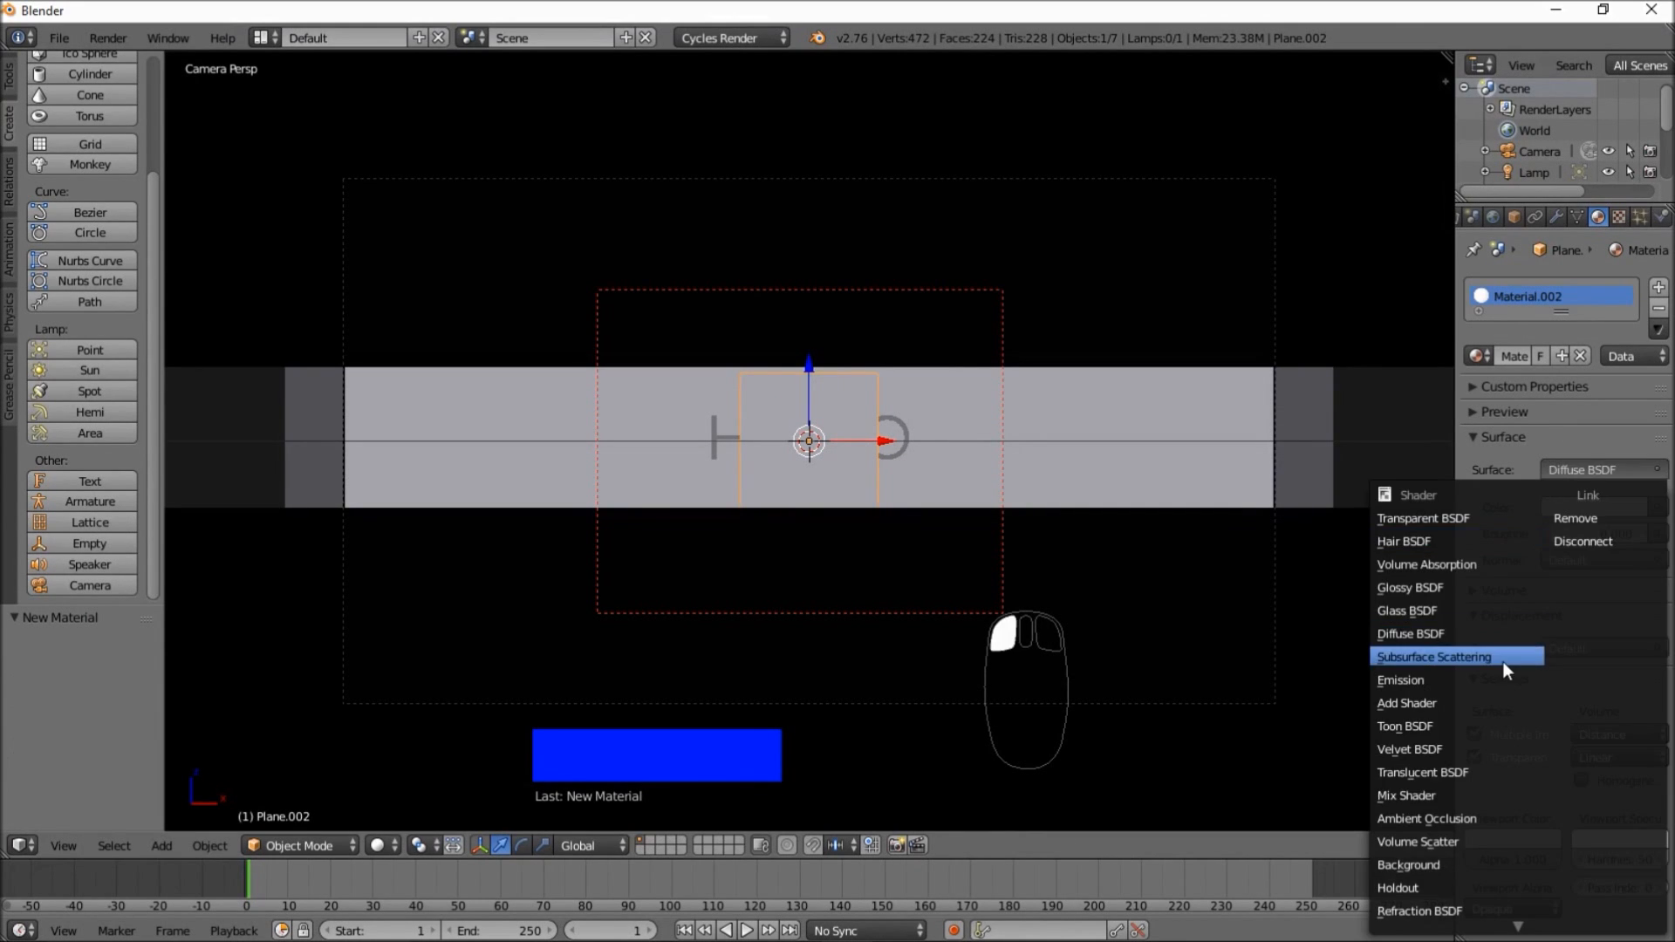
click(1479, 675)
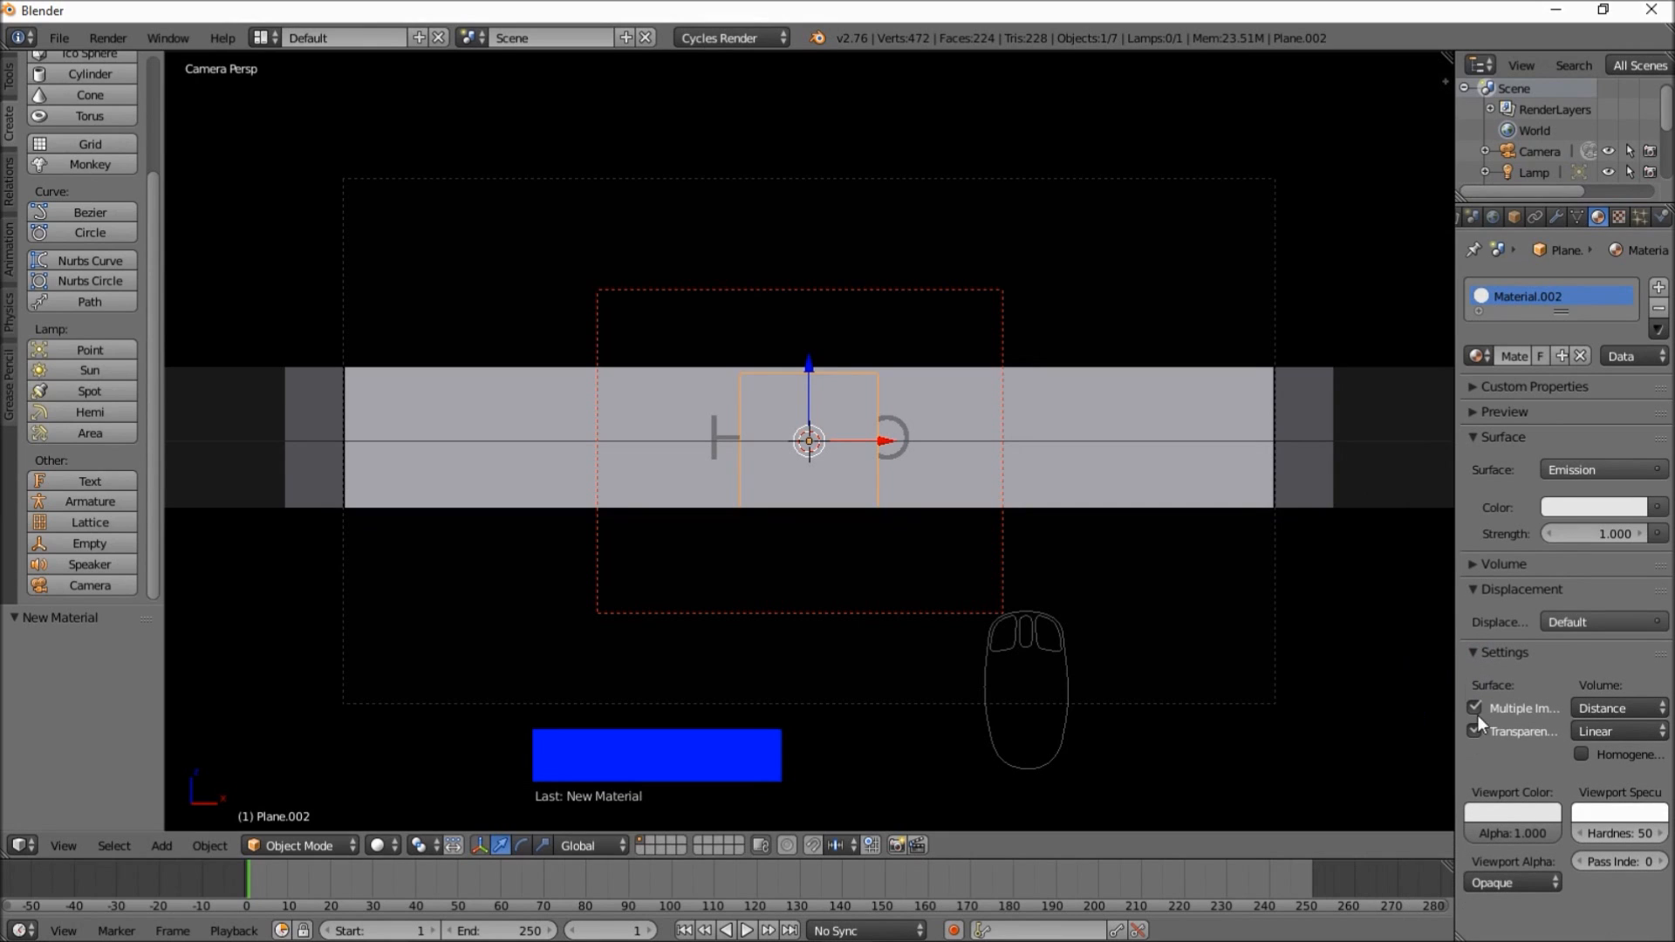
click(1602, 505)
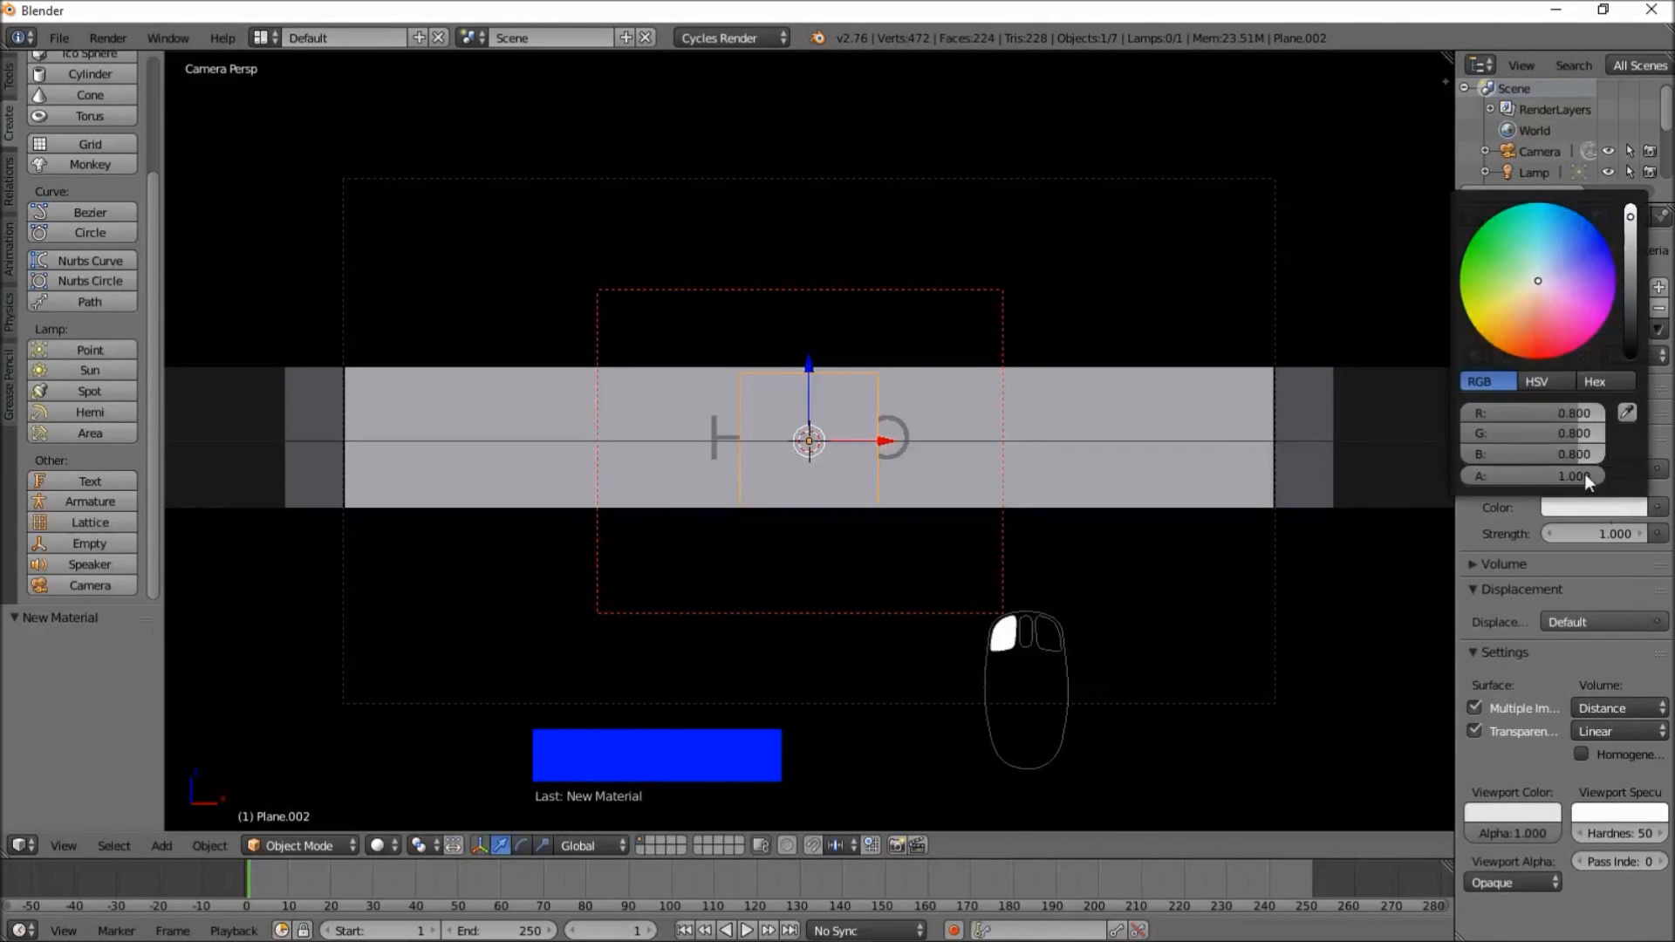
click(1480, 268)
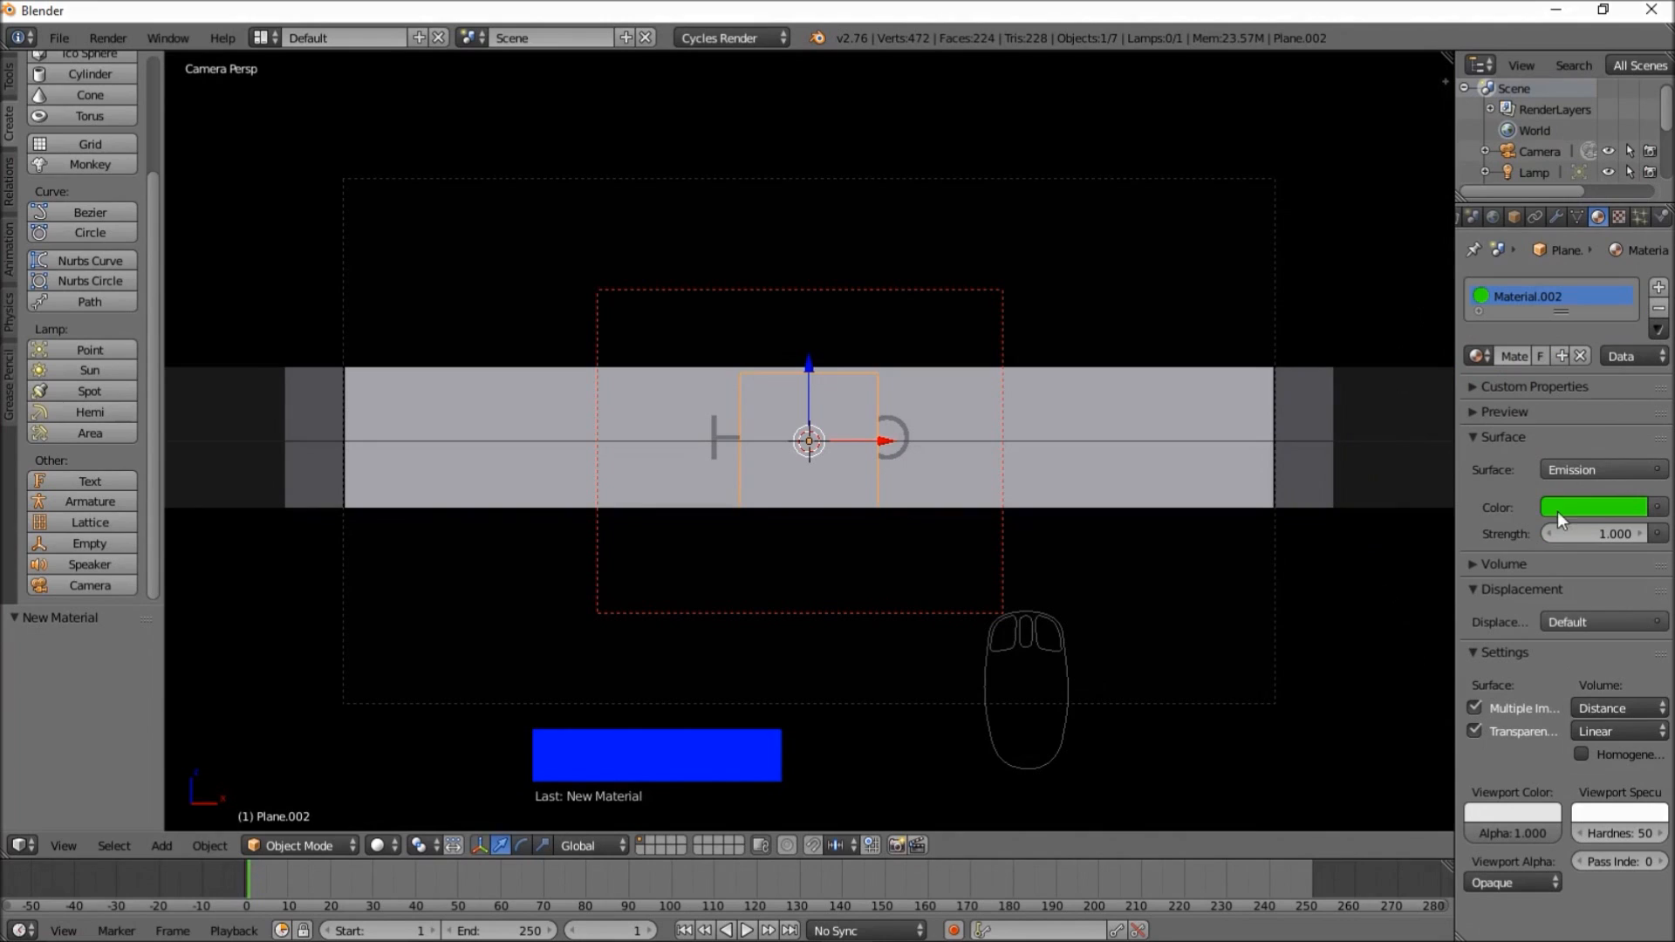
click(1526, 815)
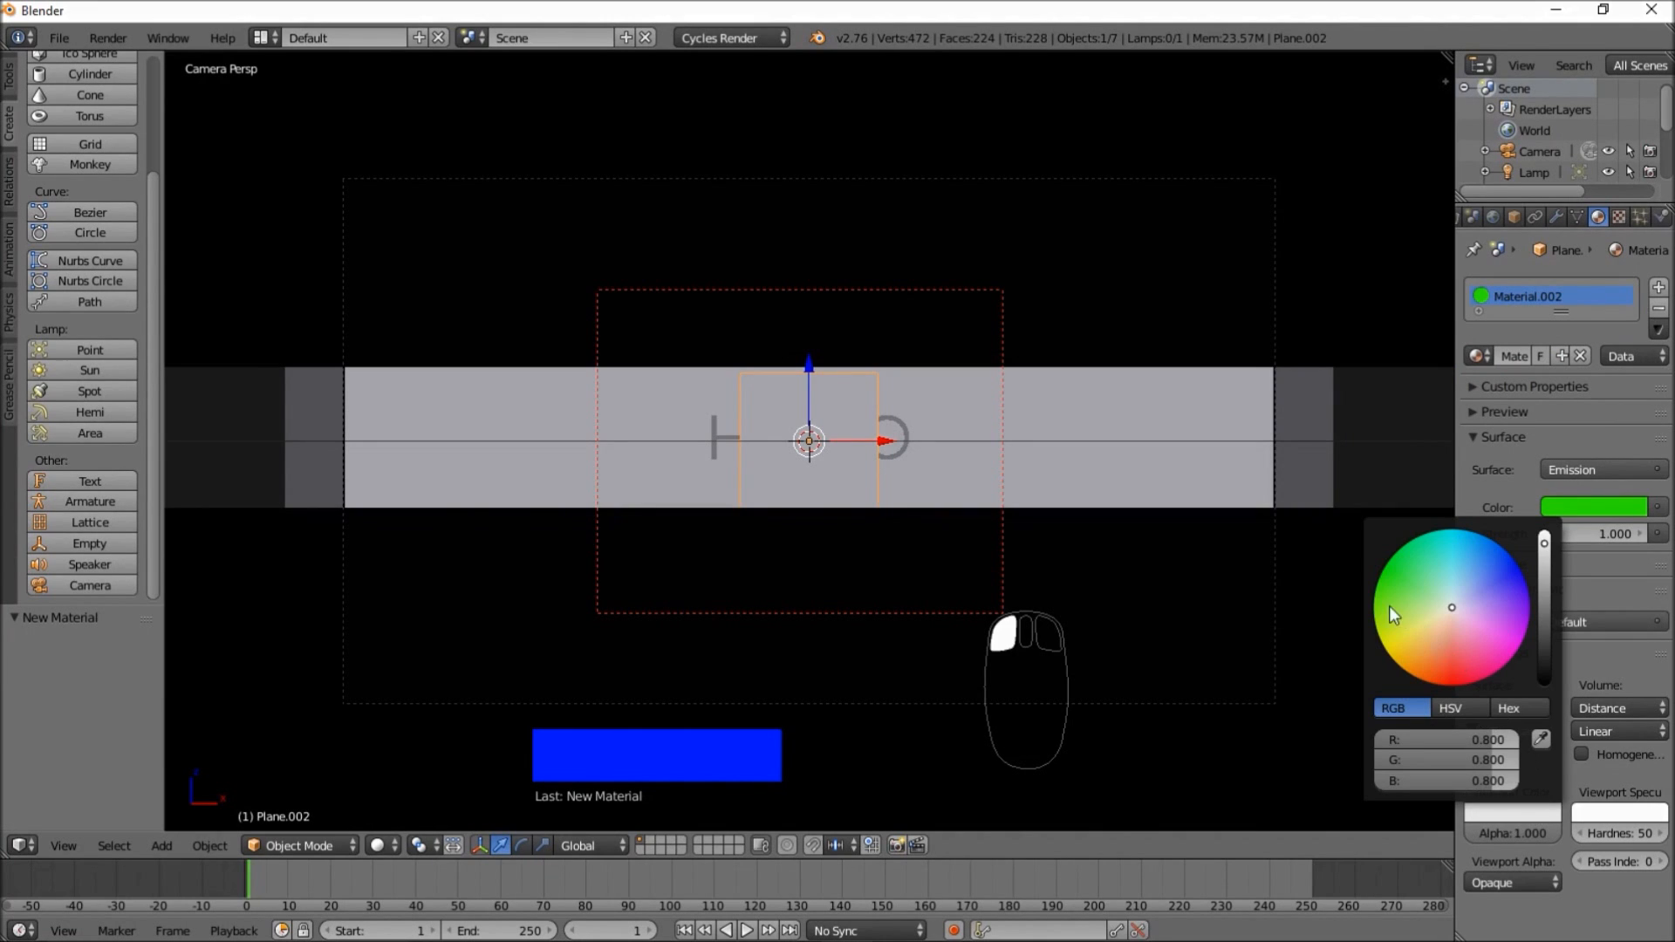
click(1395, 577)
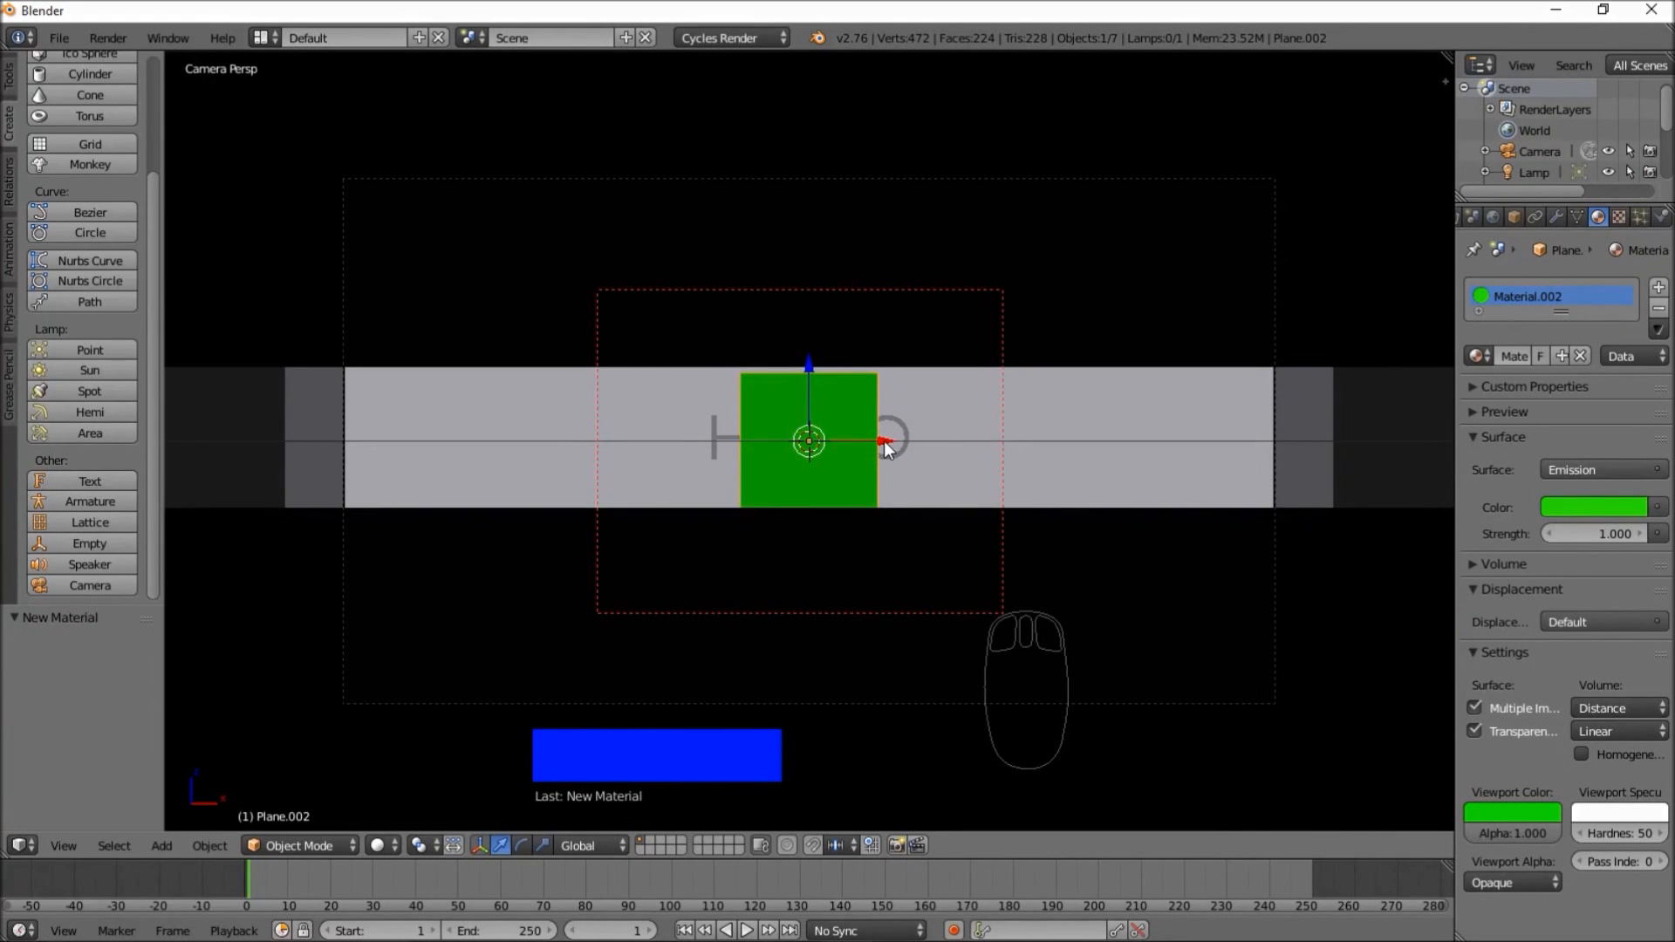
- Move the green plane about 2.511 along negative X beside the HELLO text and scale it by about 0.218 along X
drag(883, 441, 713, 469)
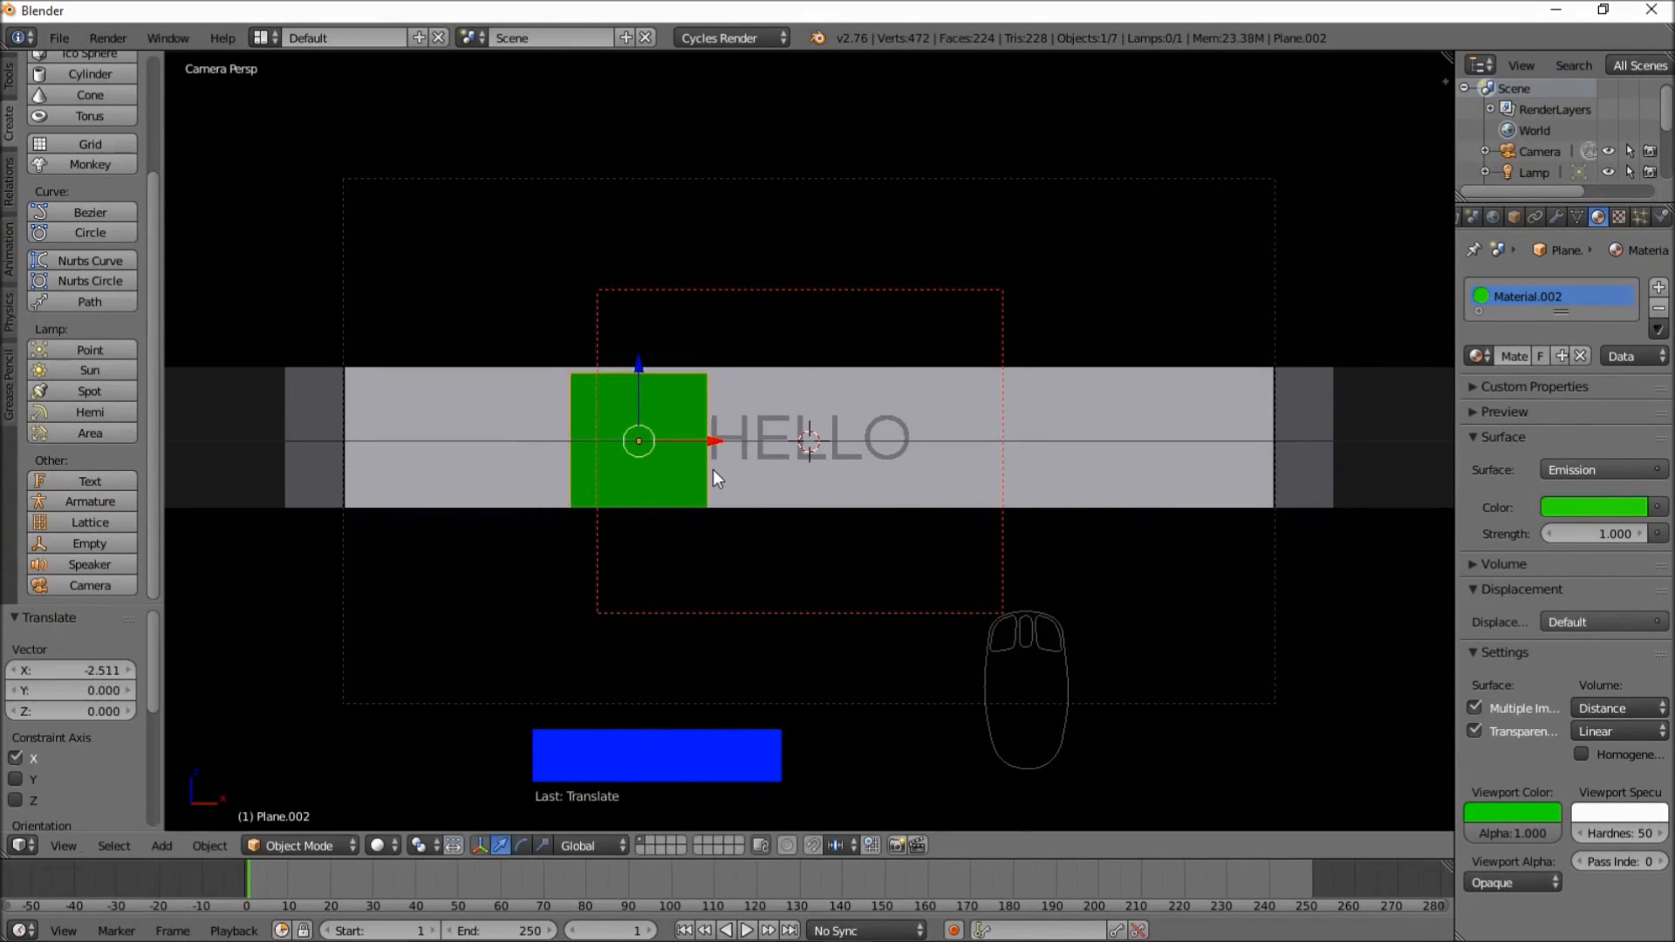
key(s)
key(x)
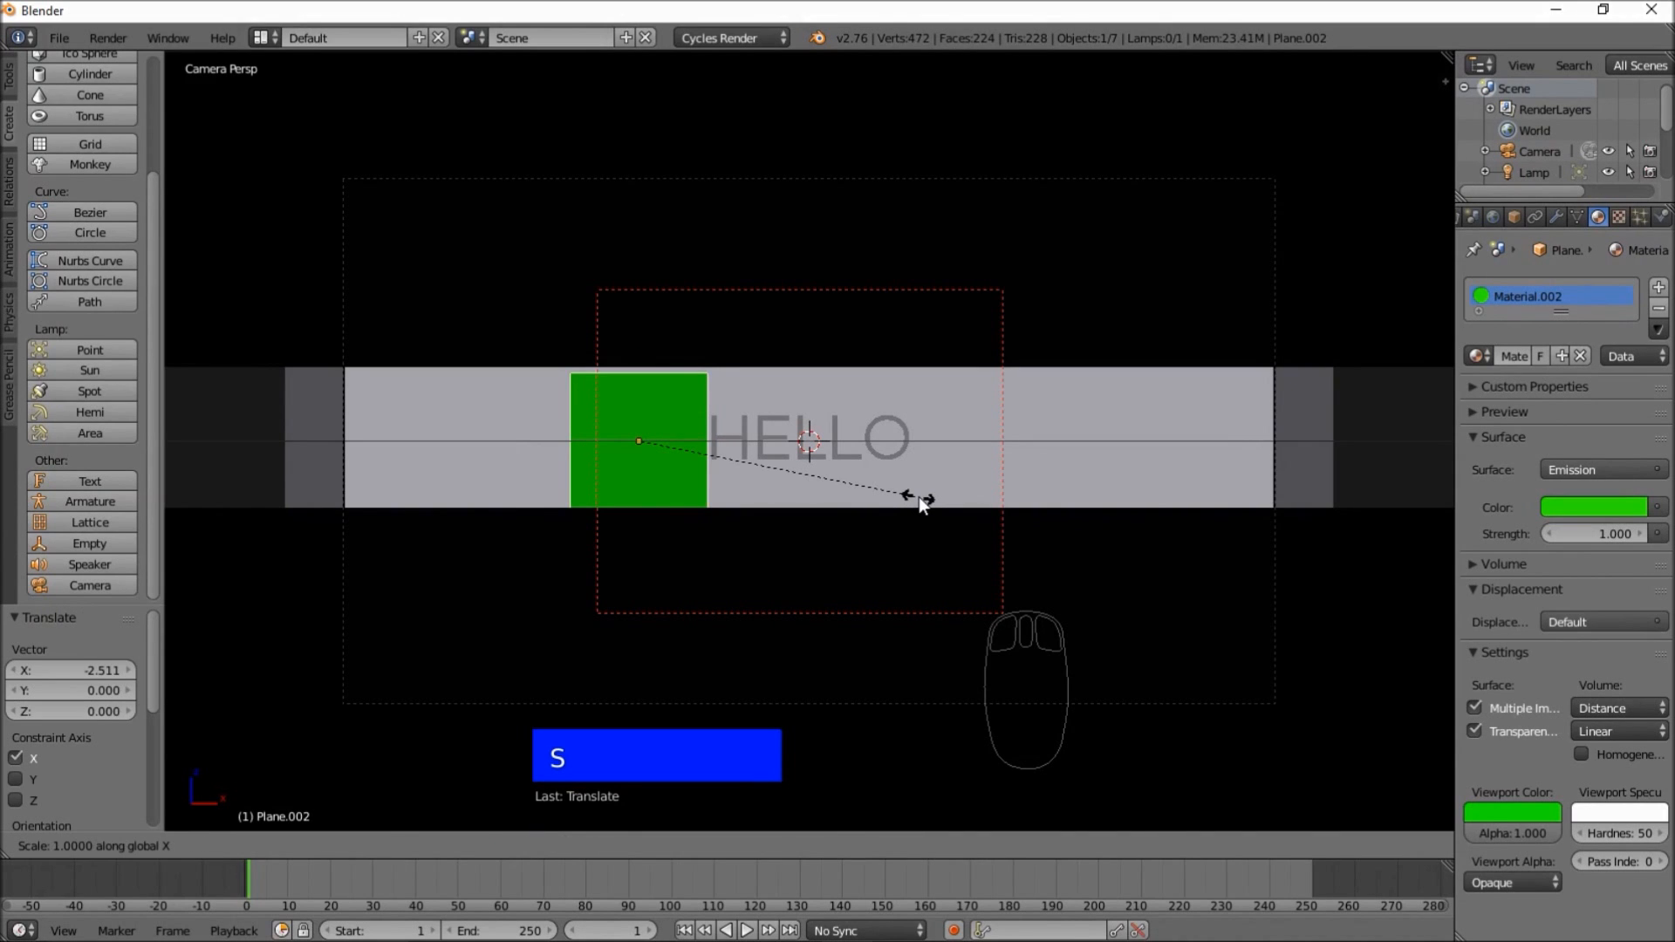
click(700, 453)
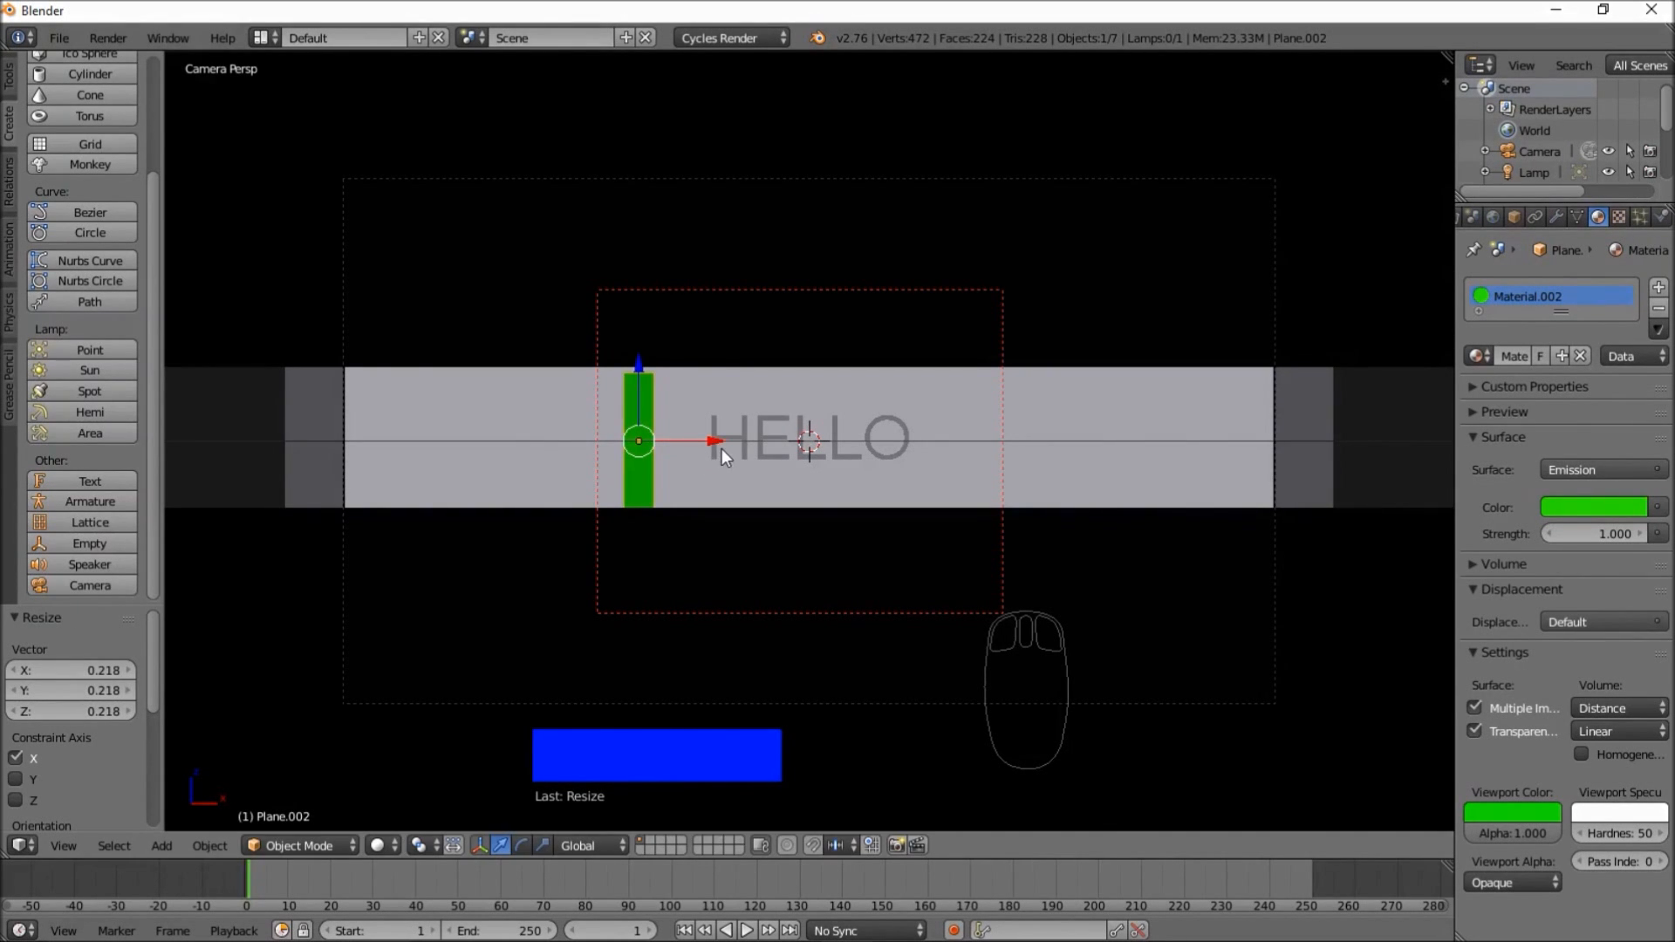
- Move the green bar about 0.666 along X closer to the HELLO text and scale it uniformly by about 0.854
drag(705, 443, 745, 428)
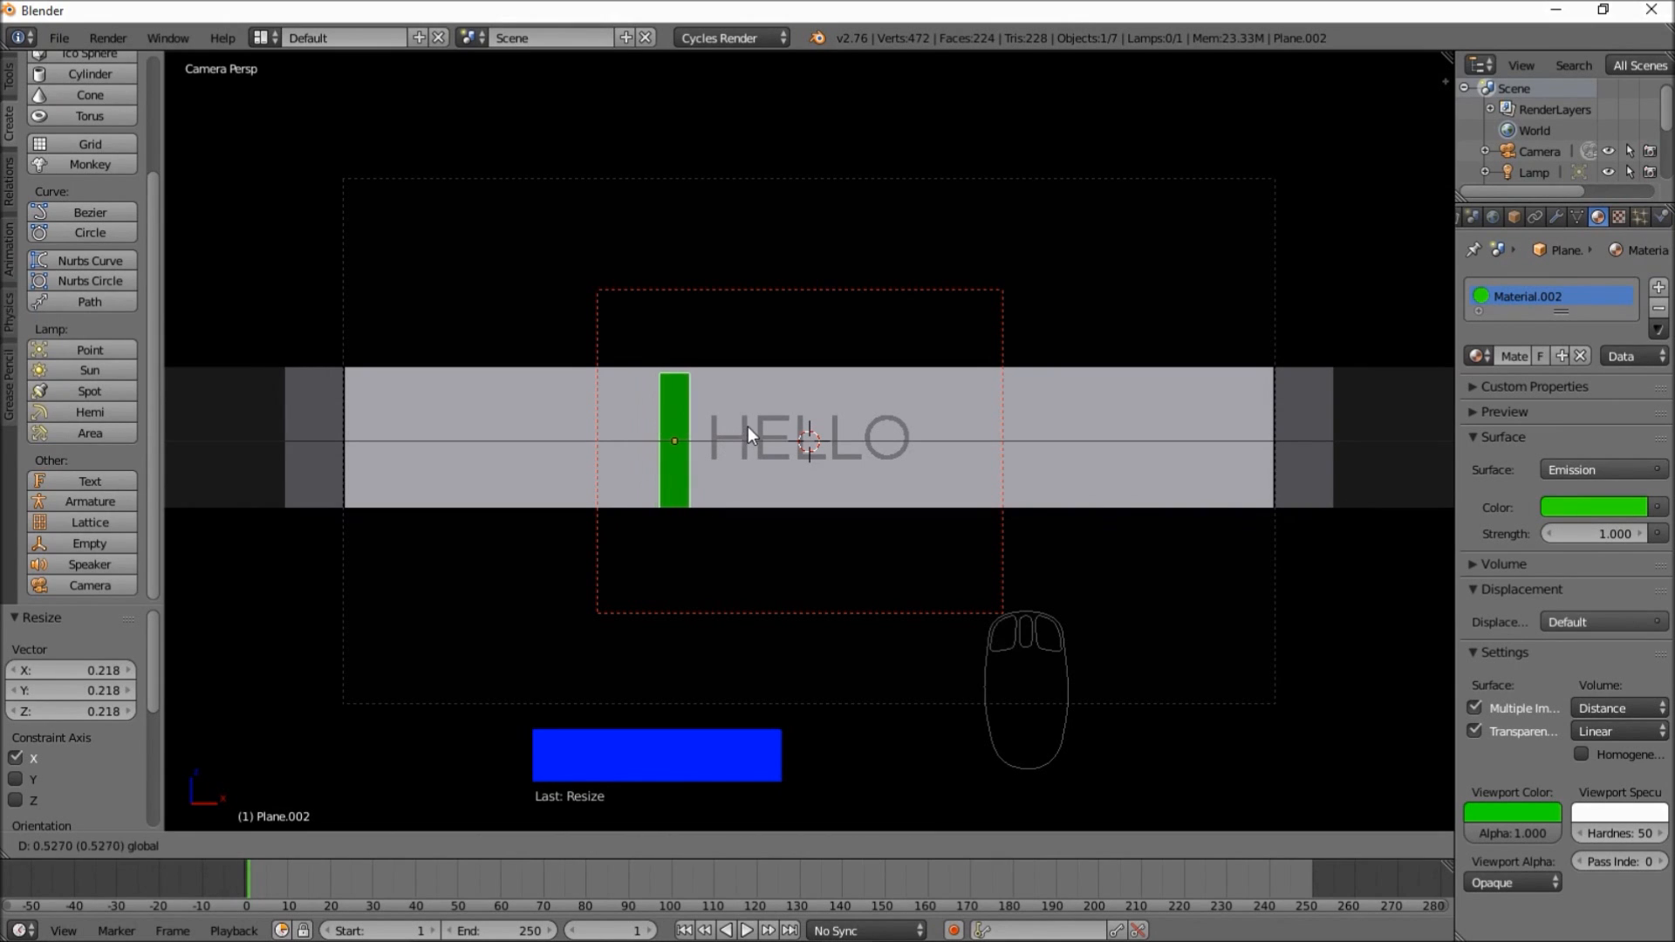
click(756, 426)
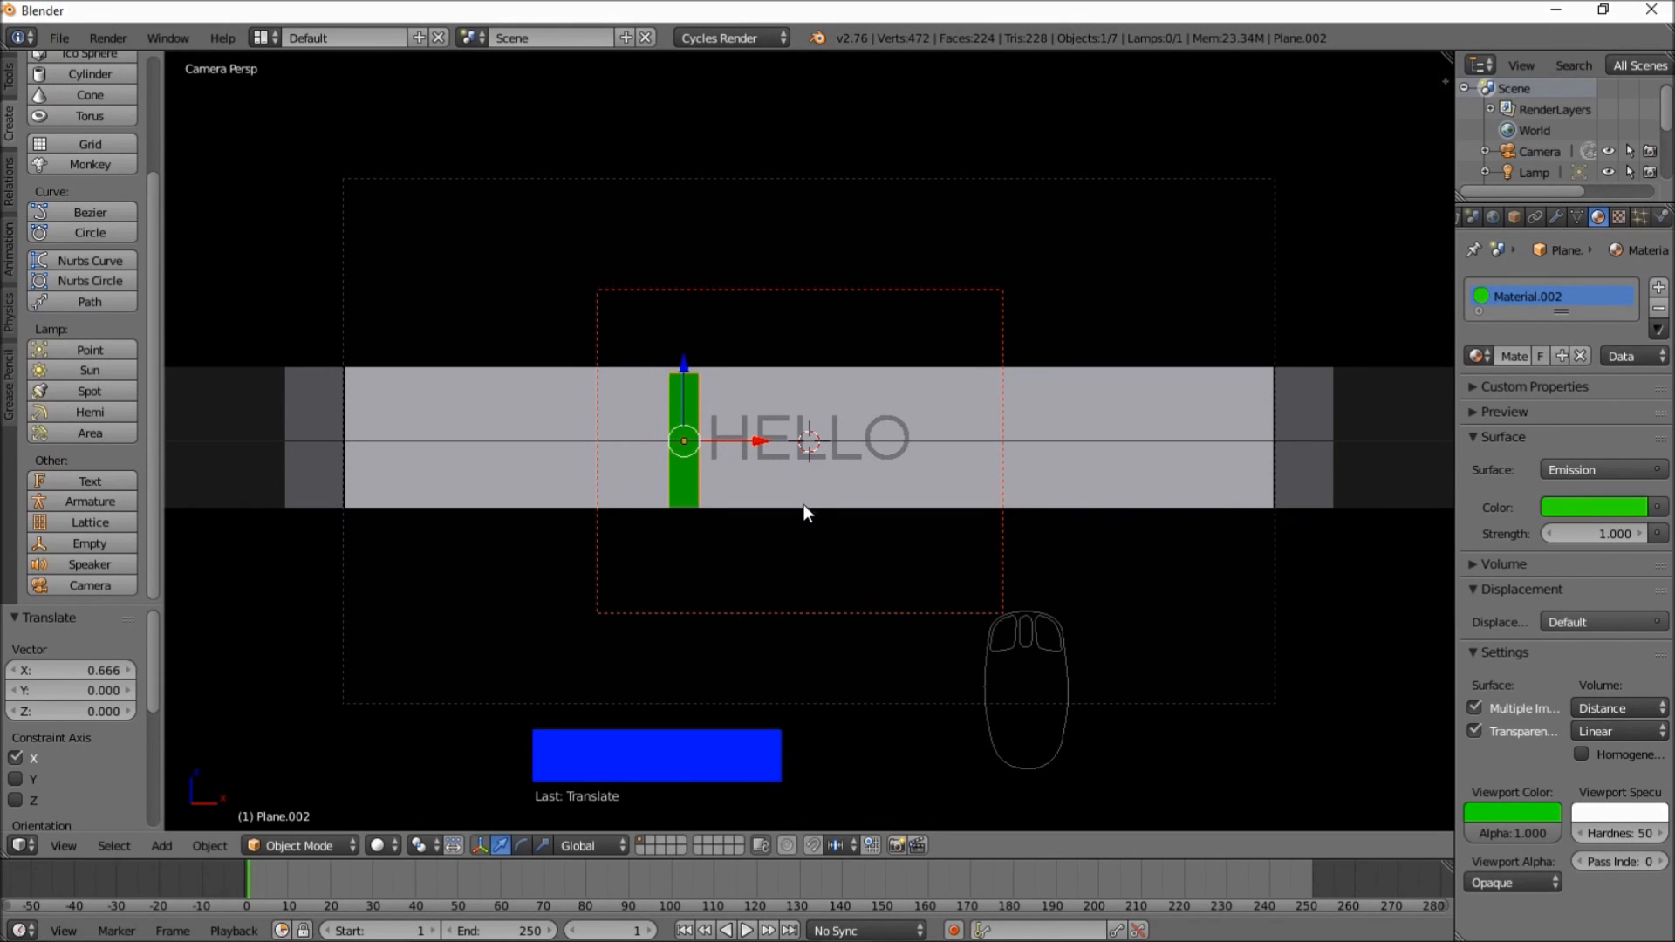
key(s)
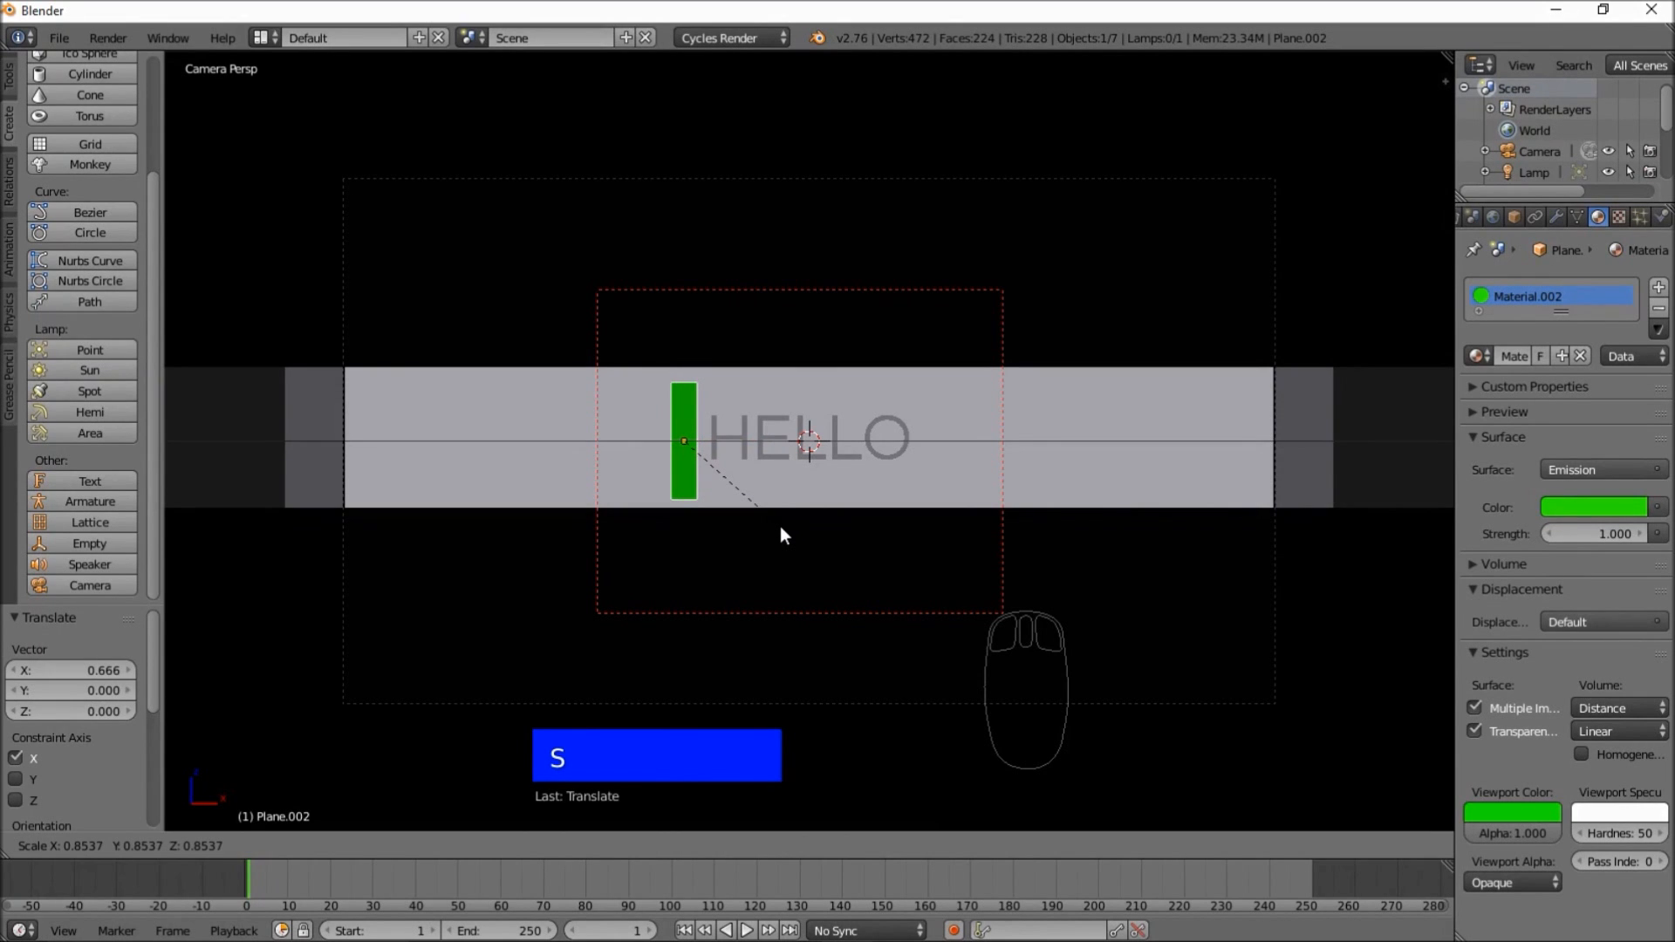
click(781, 528)
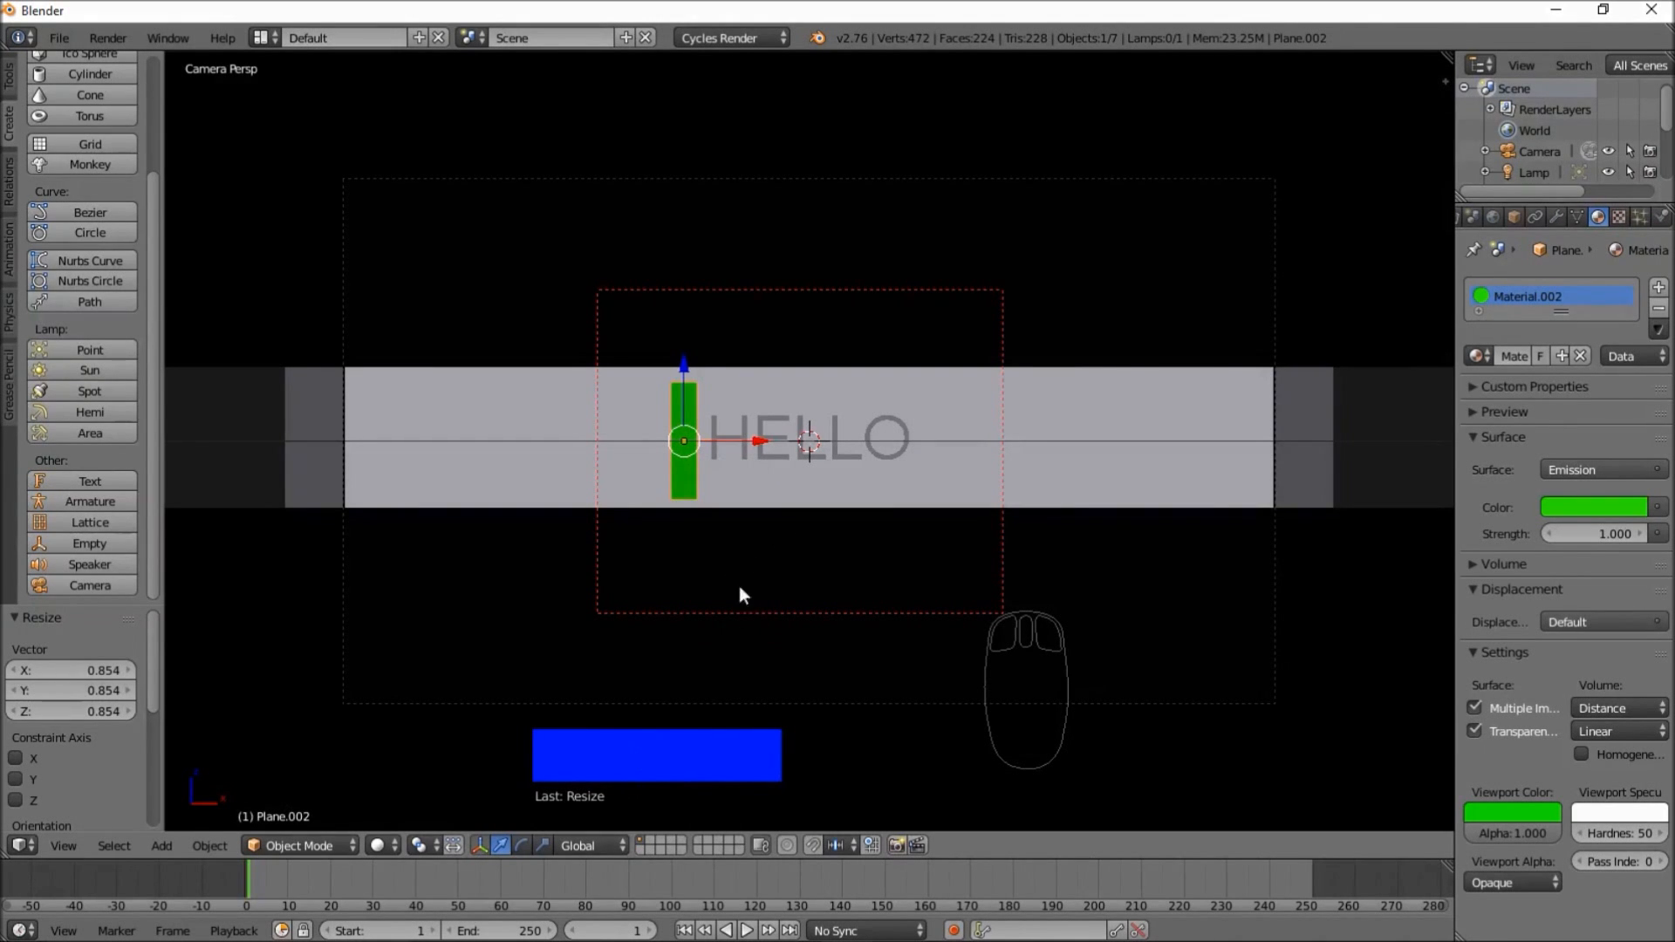
- Preview the text and green bar in Rendered viewport shading and return to Solid shading
click(381, 844)
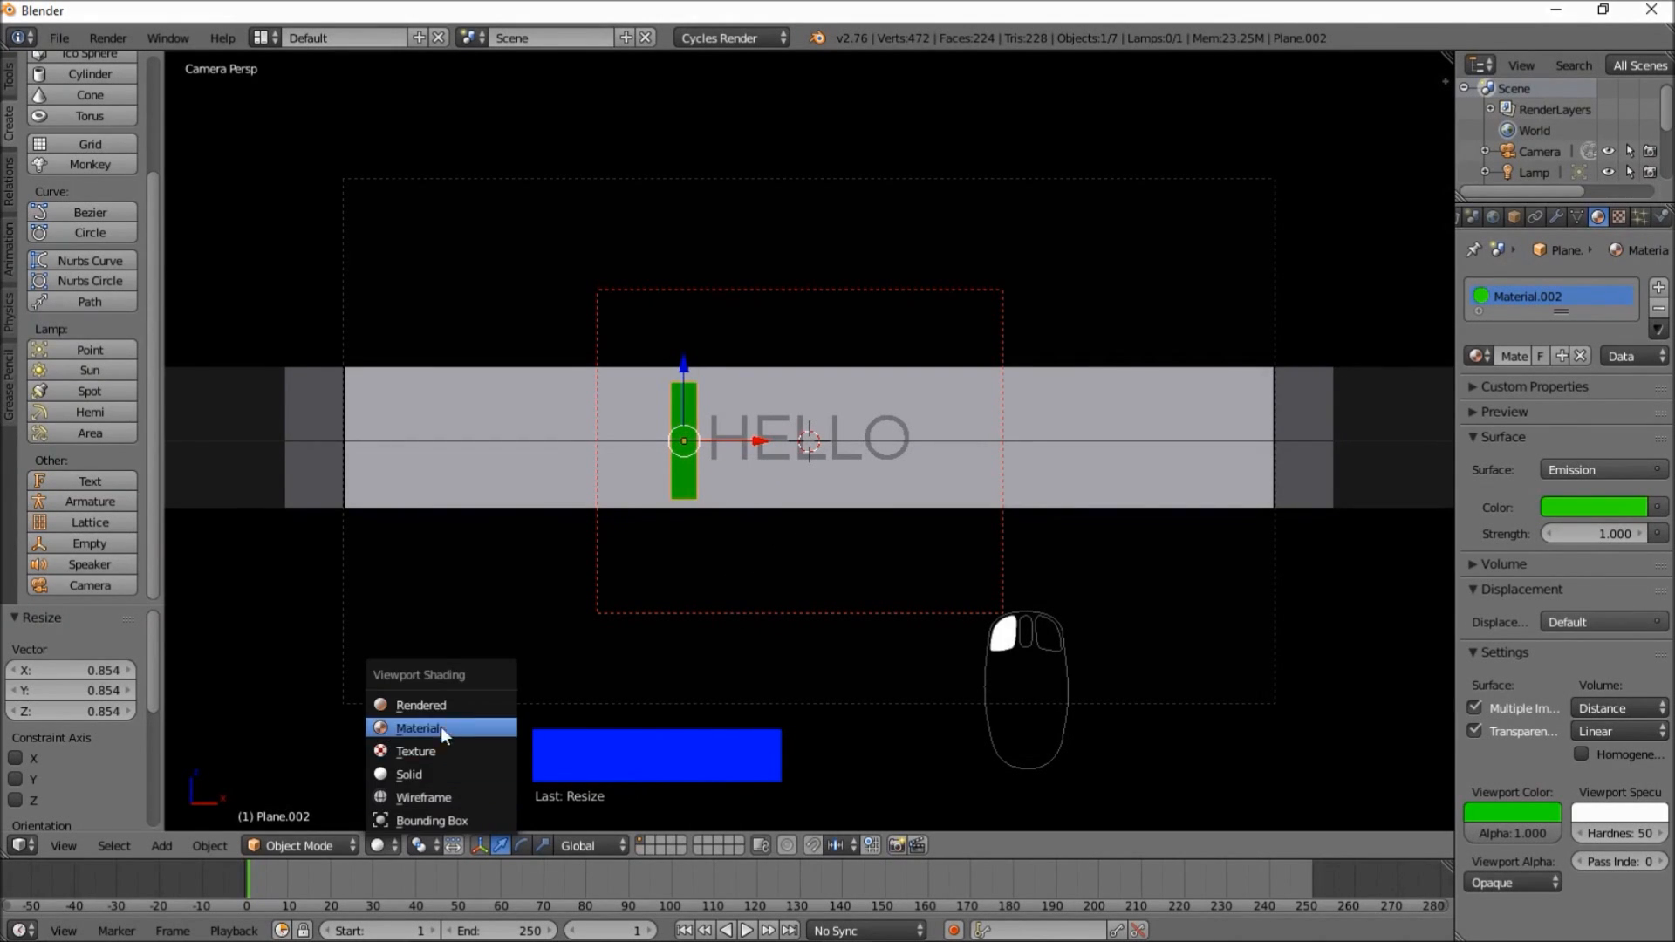
click(419, 705)
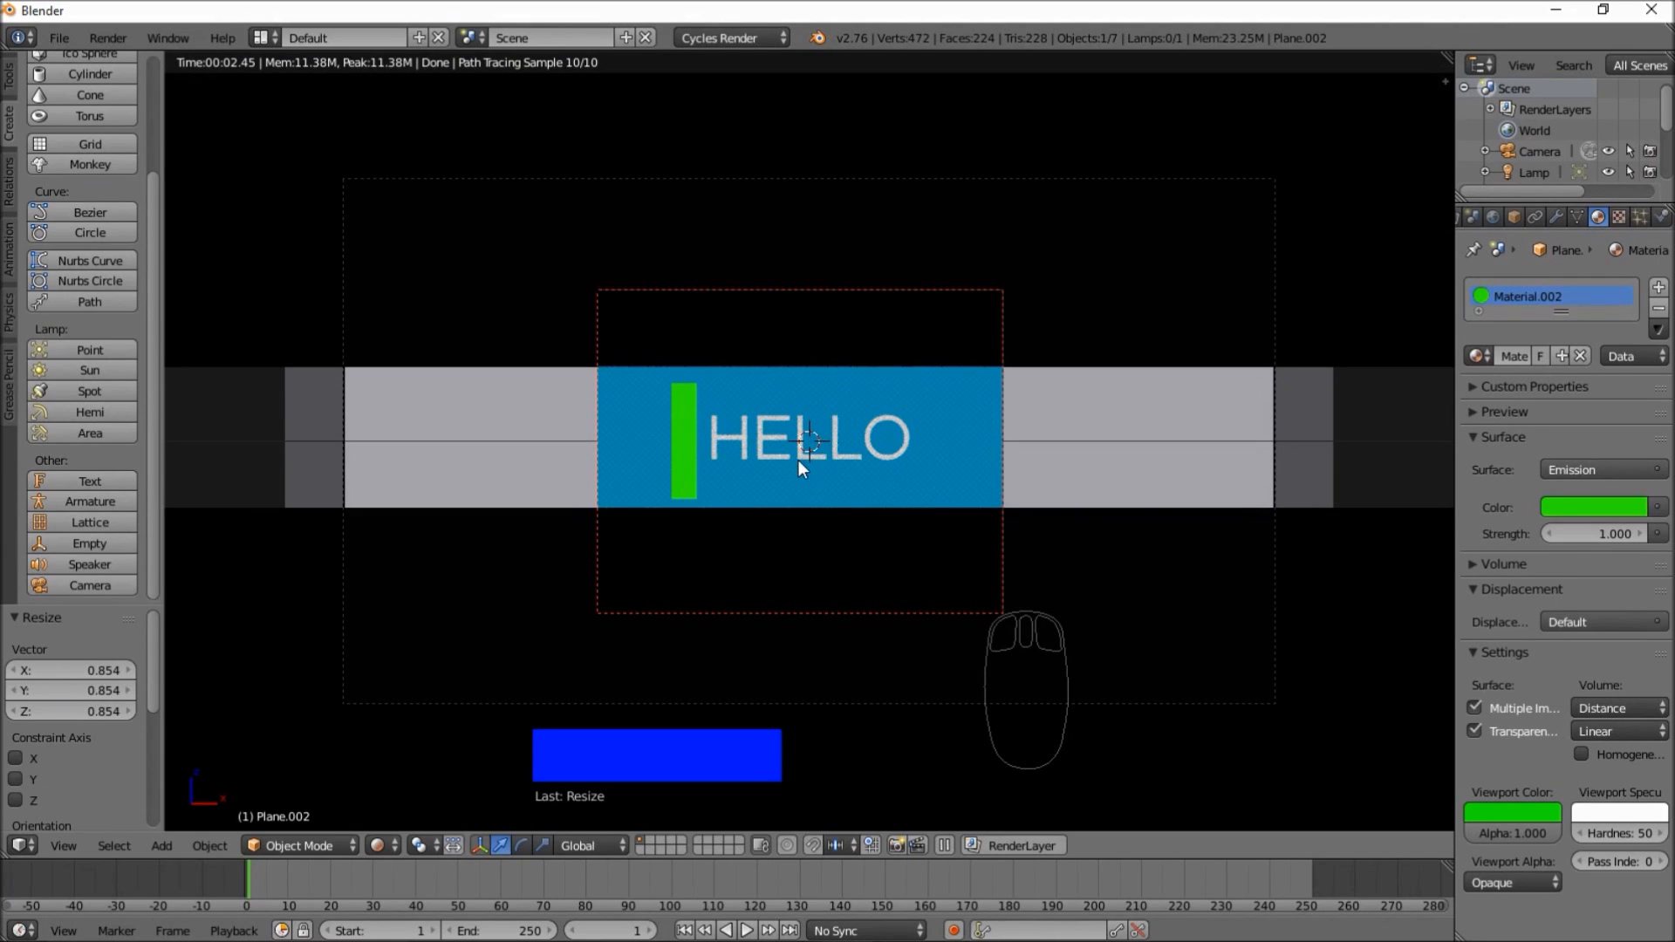
click(391, 842)
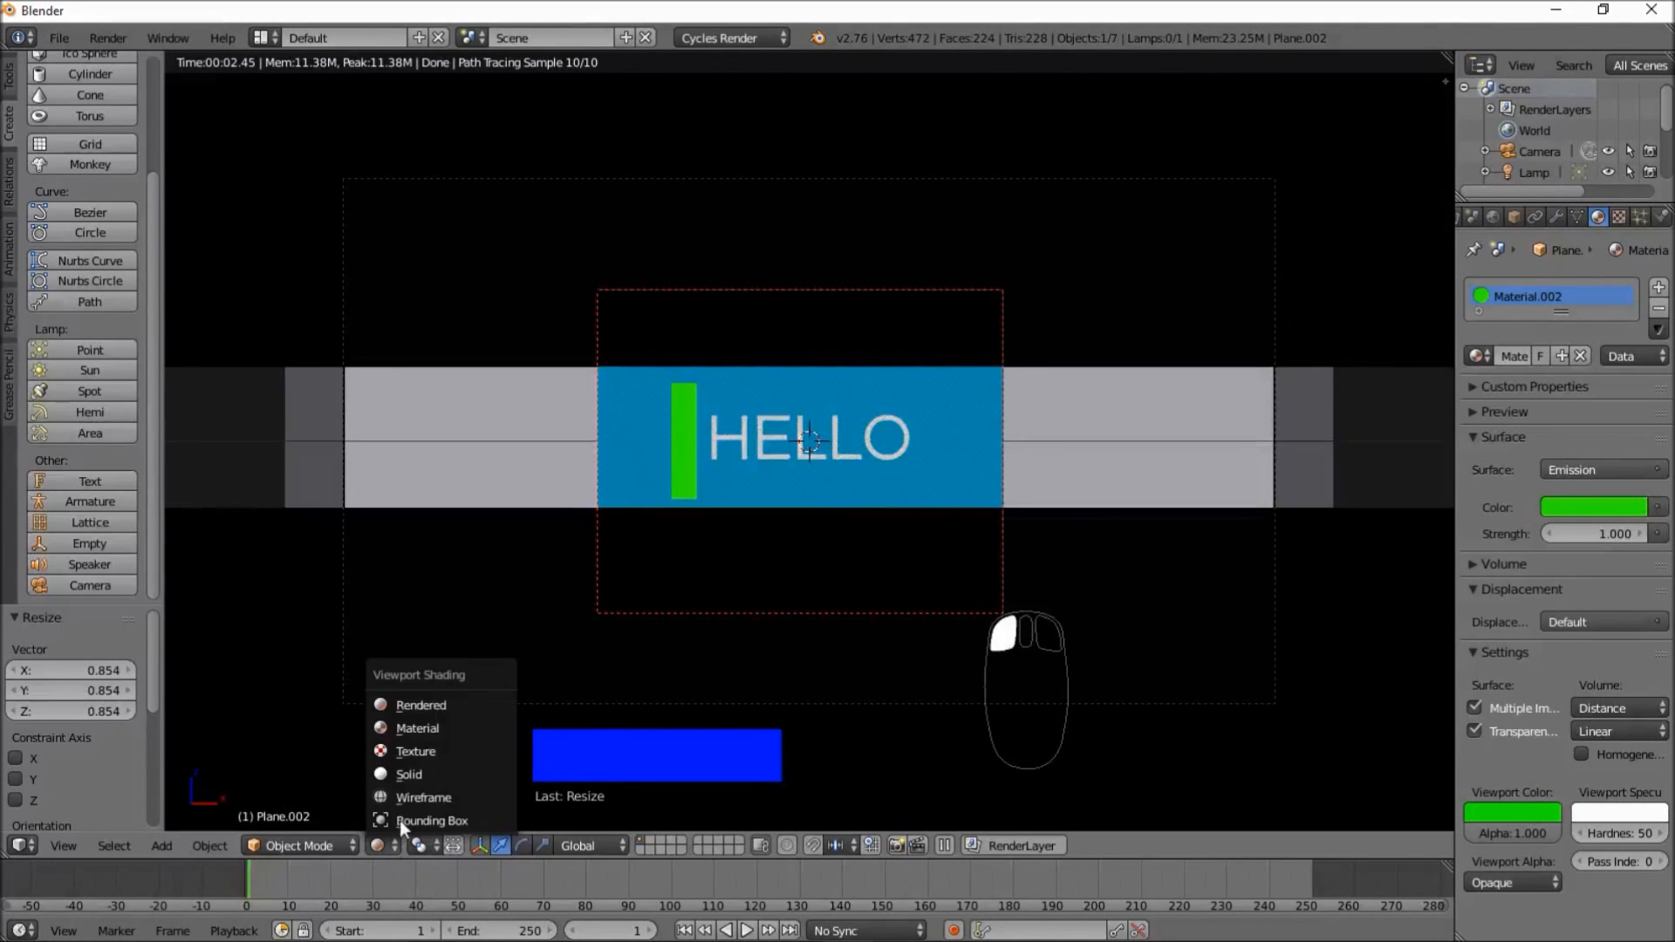
click(416, 775)
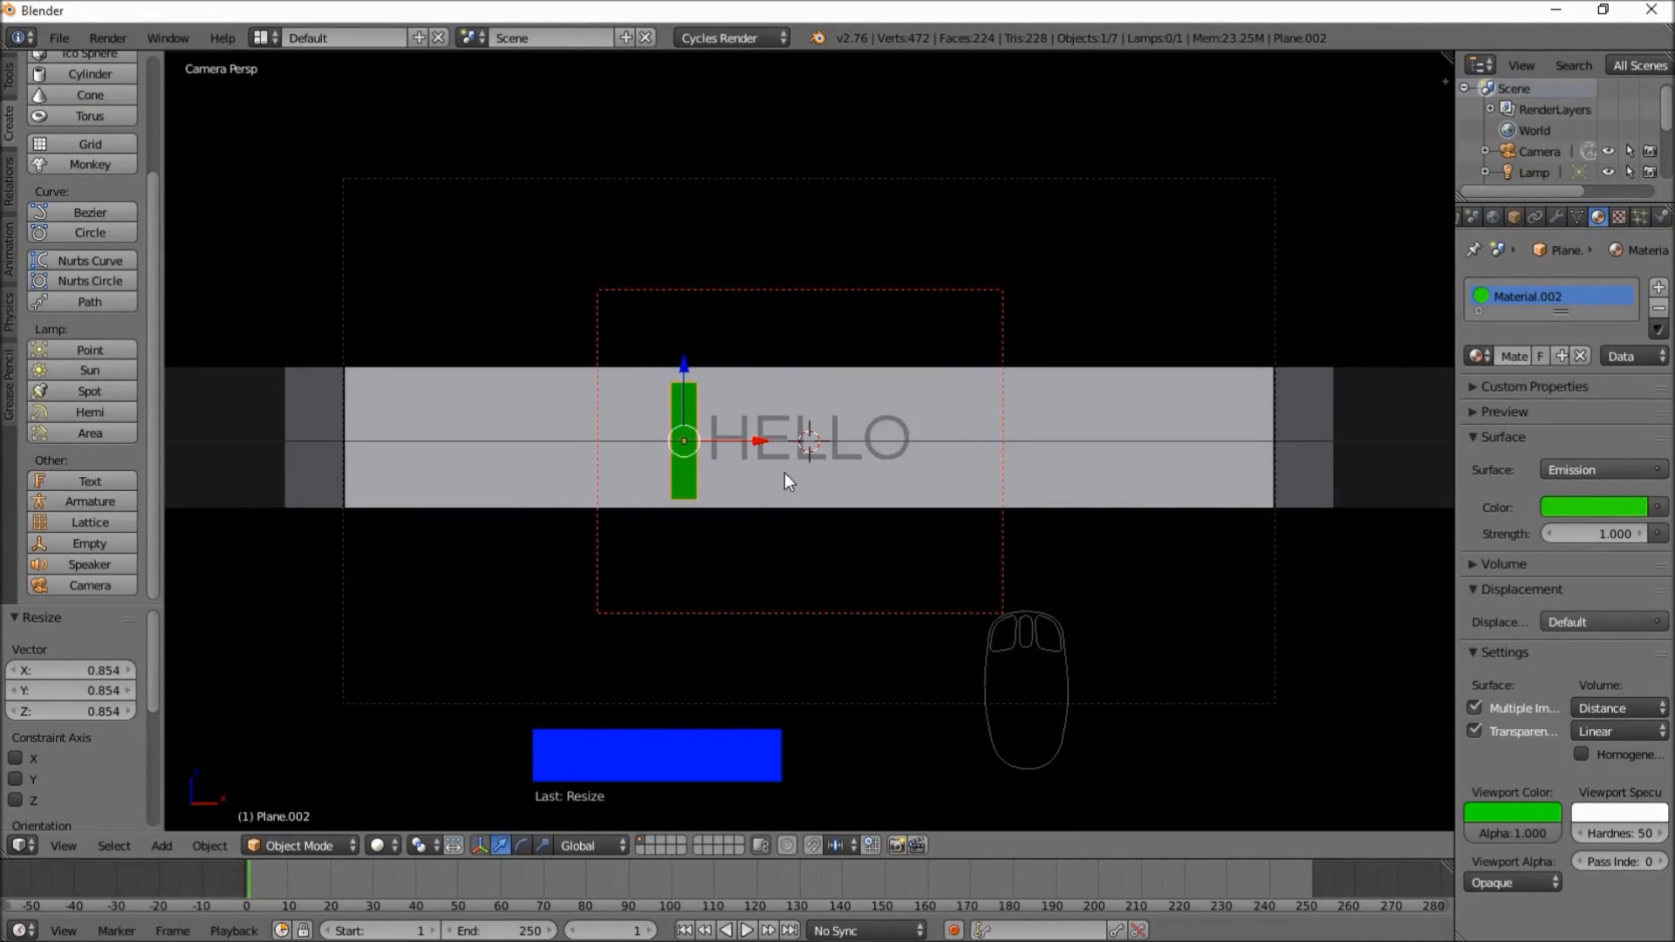
- Give the HELLO text a new material with the Emission surface shader
right_click(787, 444)
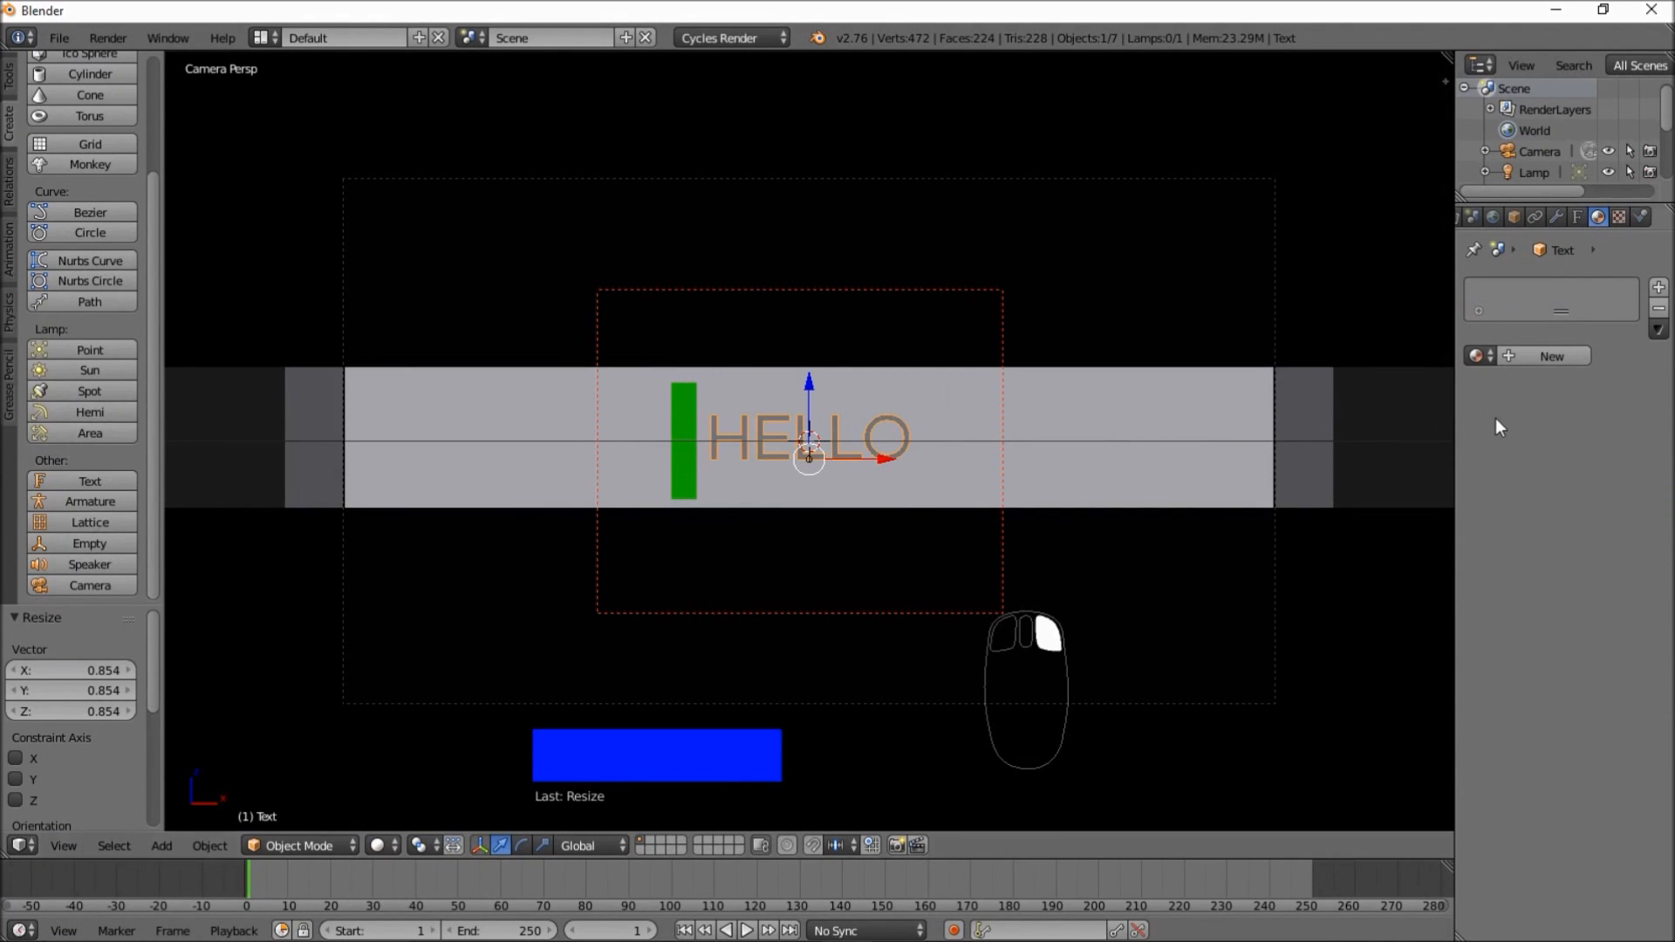
click(1522, 354)
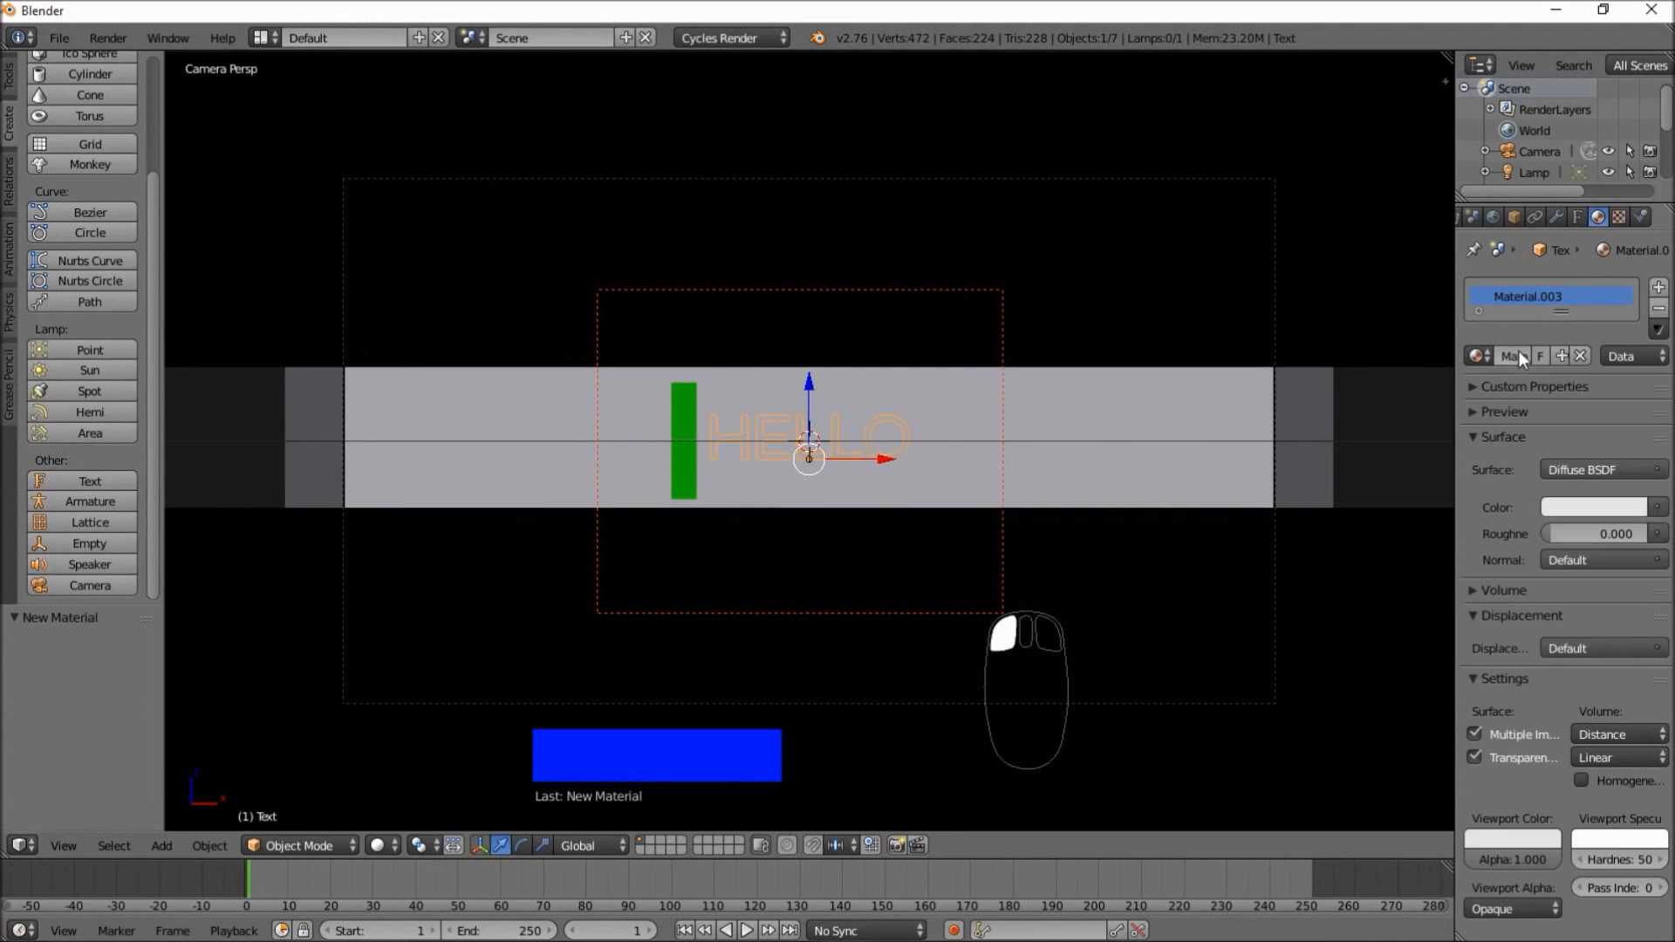
click(1560, 465)
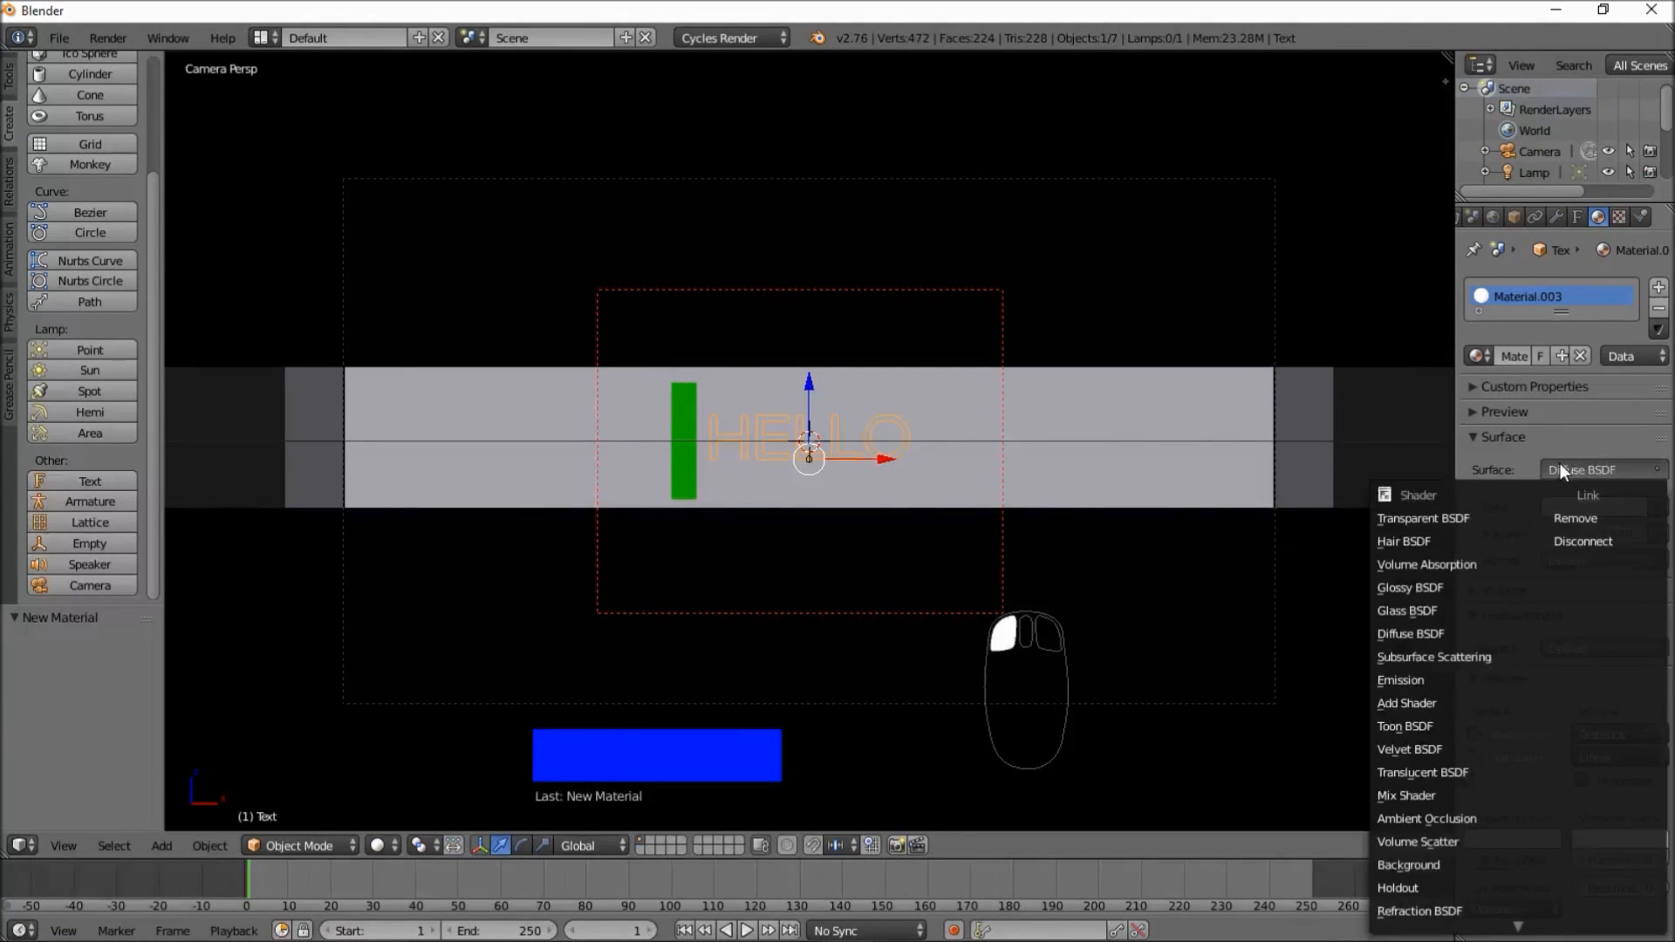
click(1469, 680)
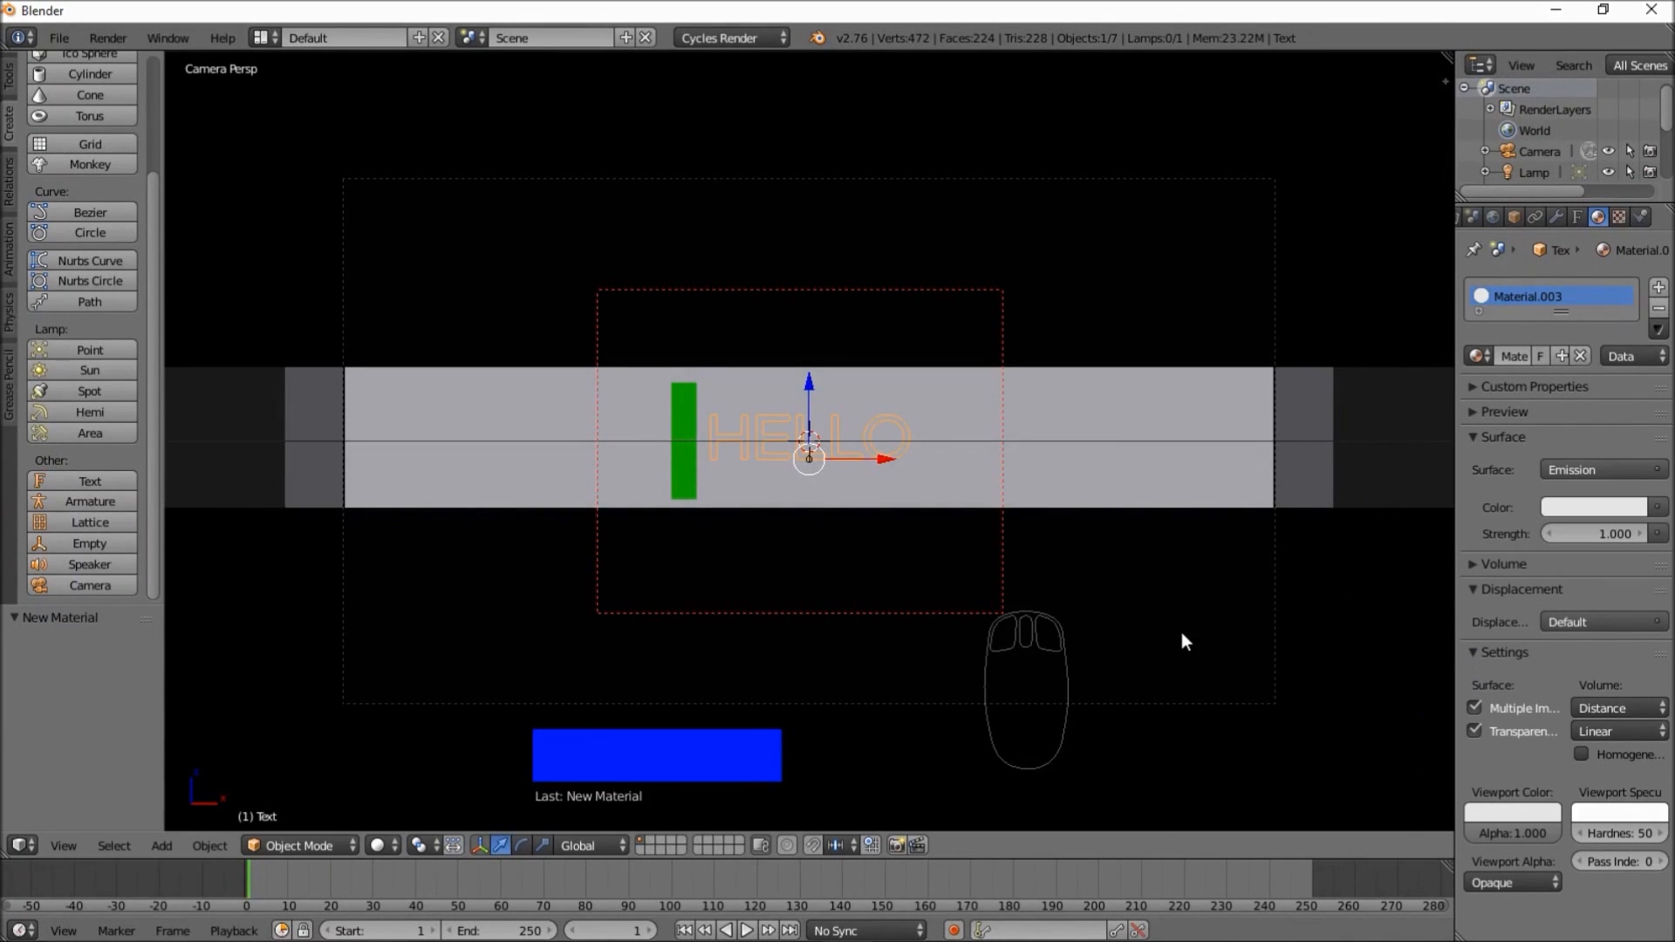
- Switch the viewport to Rendered shading and set the HELLO text's emission strength to 2
click(420, 840)
click(428, 707)
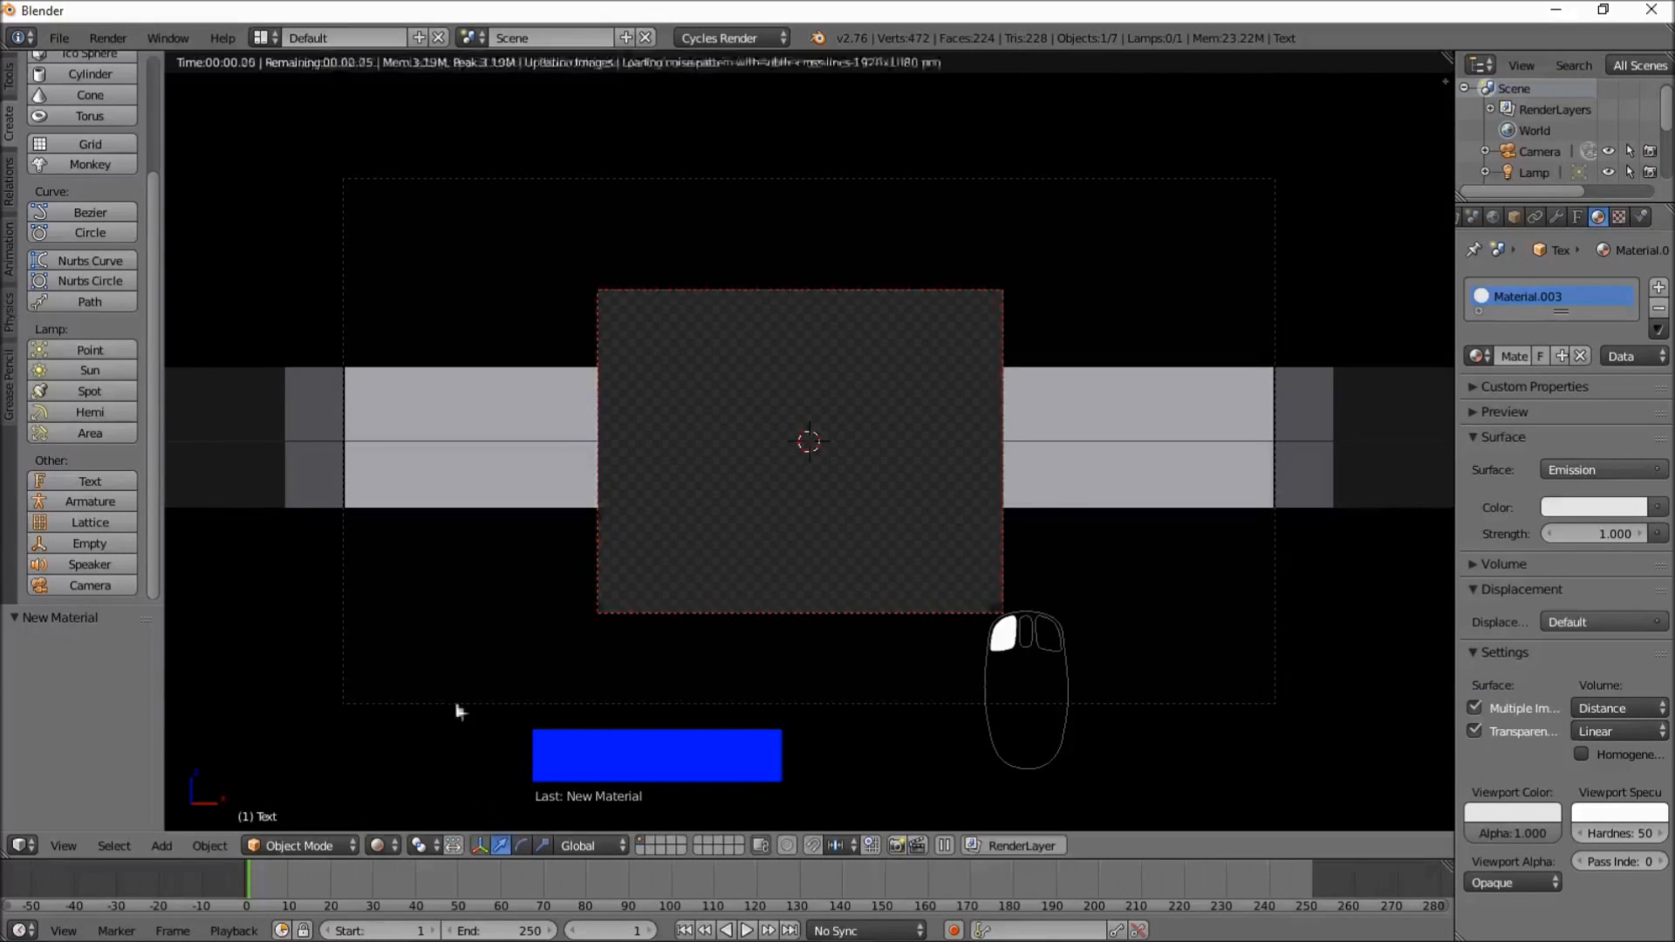
mouse_move(1611, 535)
mouse_down()
mouse_move(1639, 535)
mouse_move(1611, 539)
mouse_up()
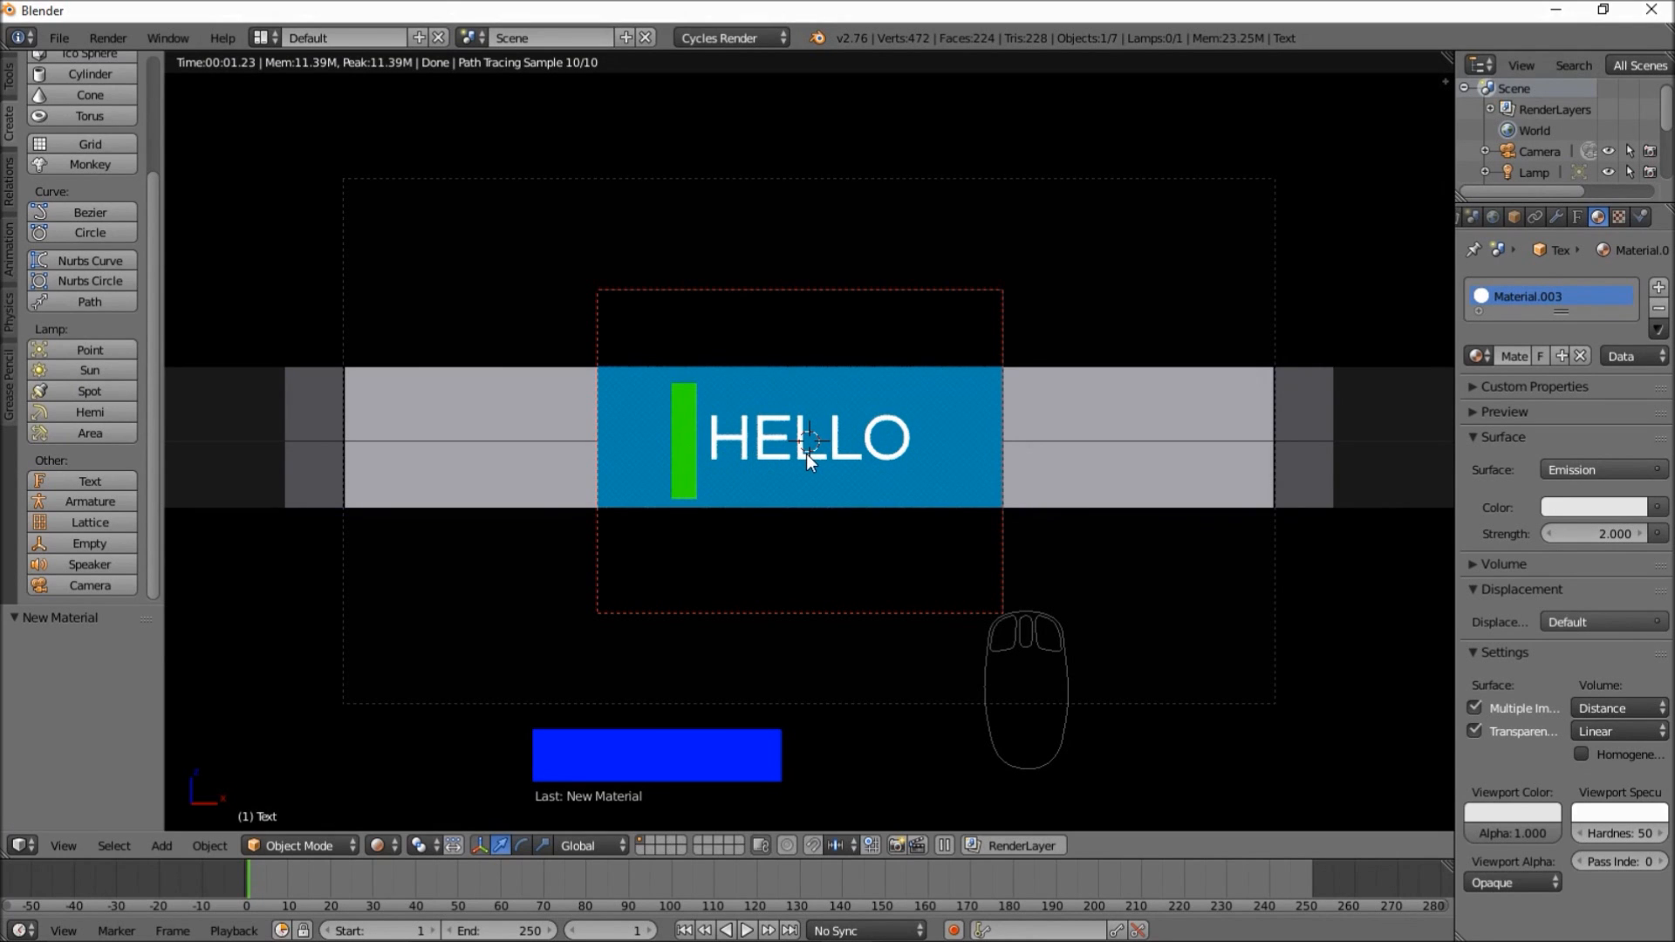
- Move the green bar about 0.216 along negative Y in front of the HELLO text and return the viewport to Solid shading
key(g)
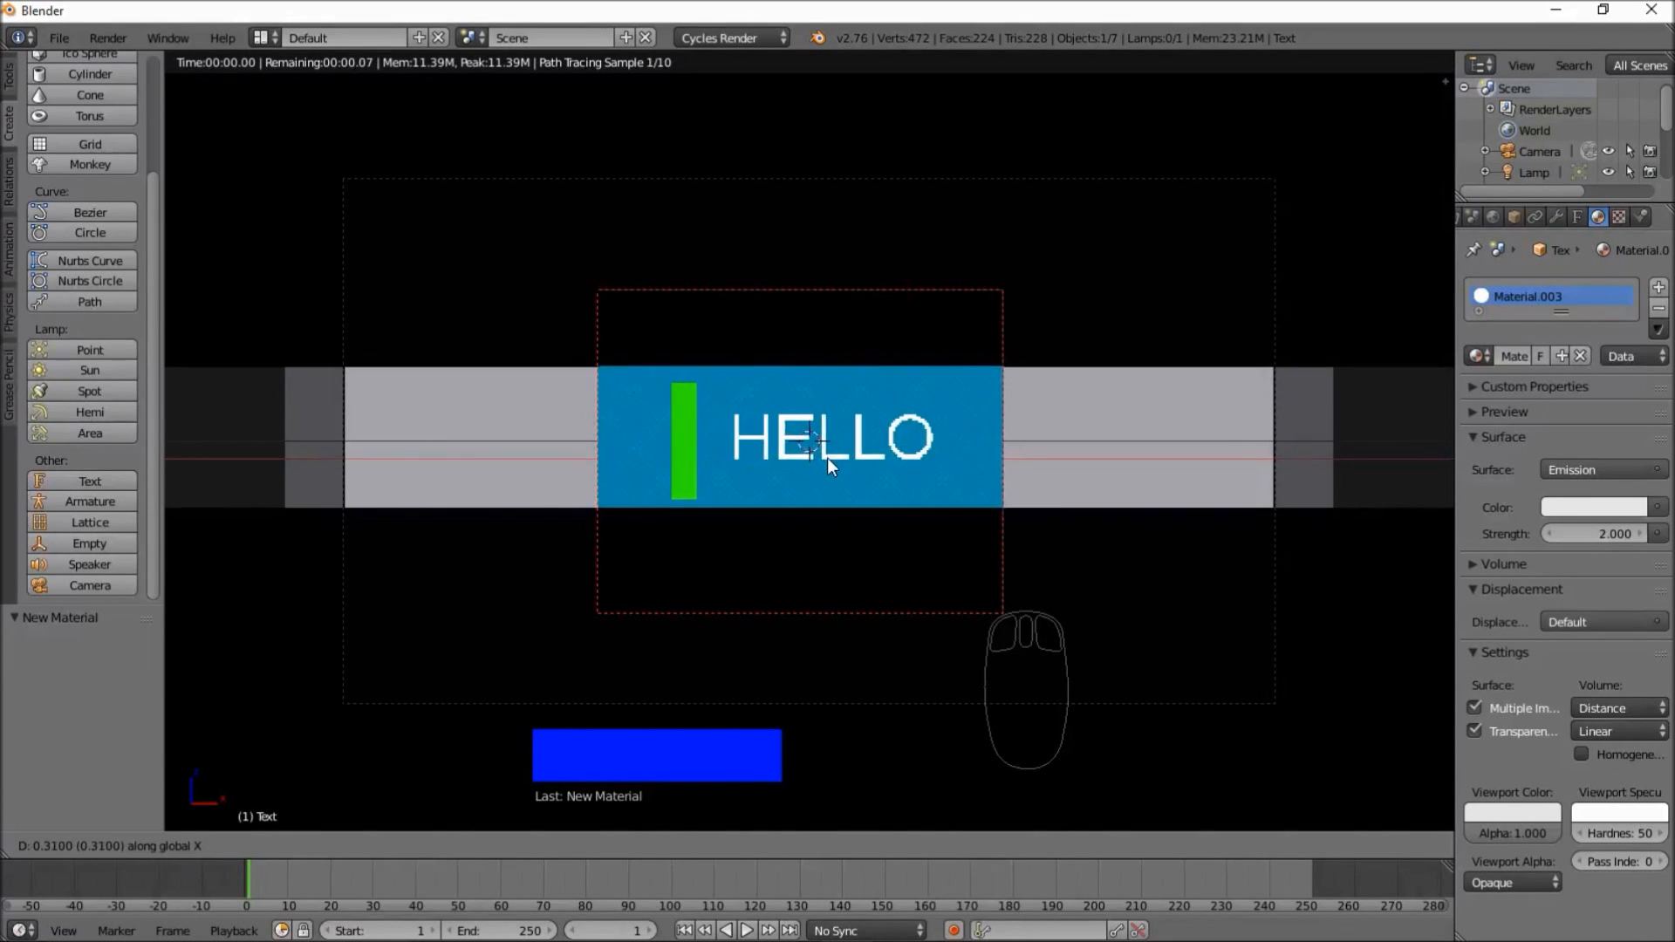
right_click(827, 458)
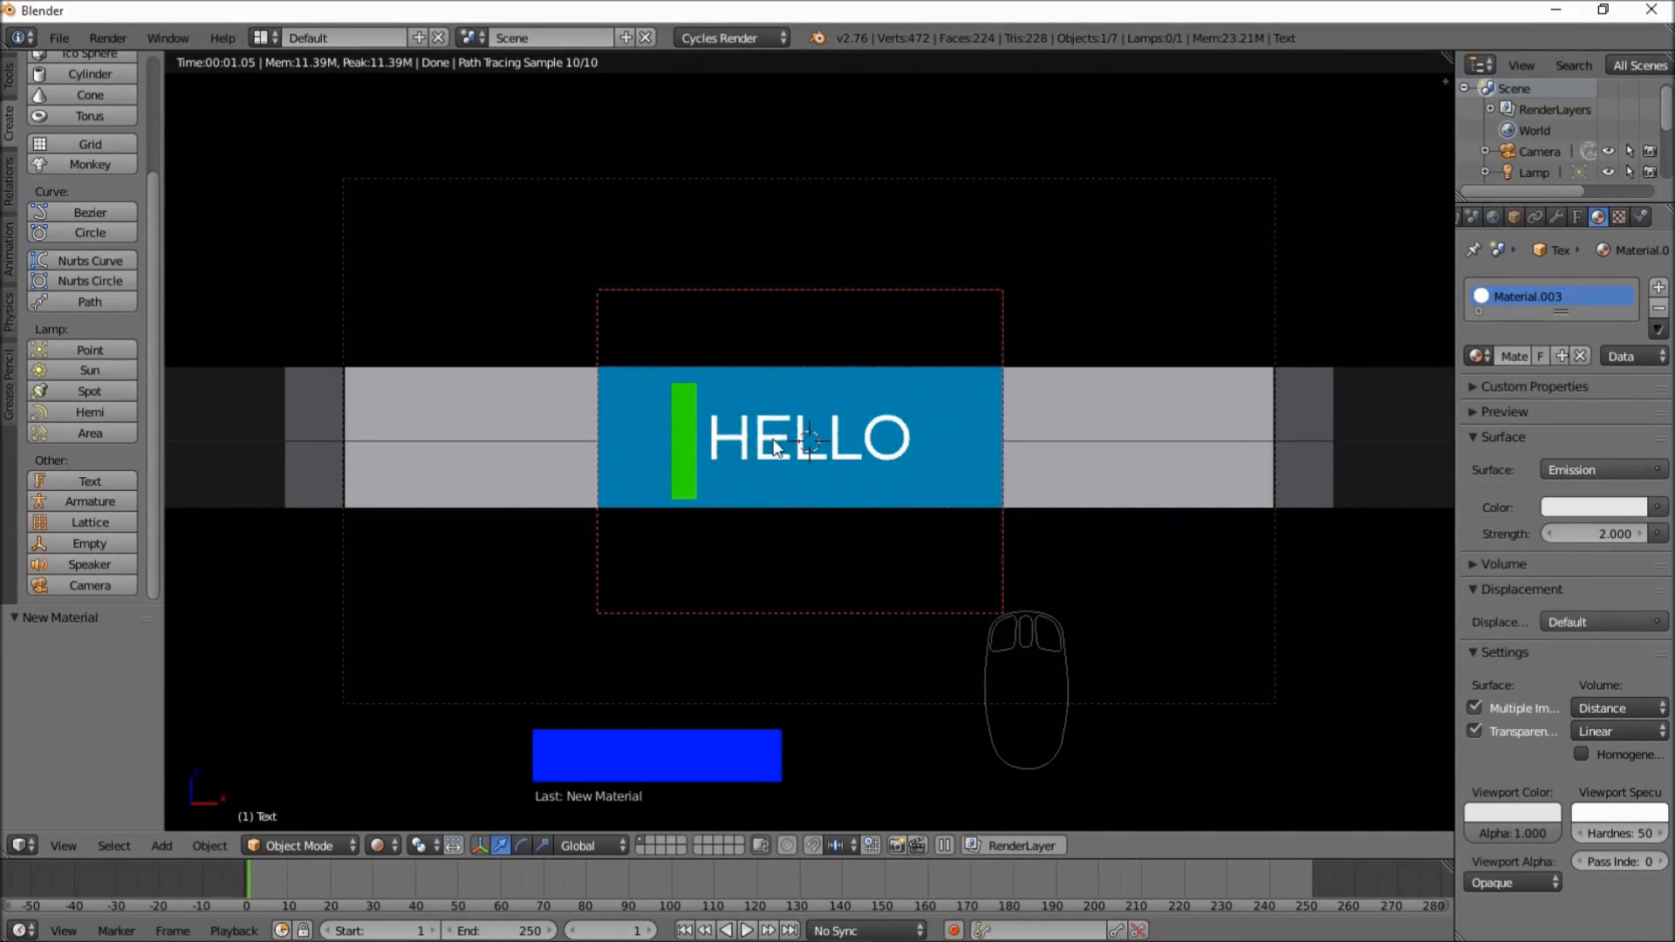
right_click(690, 491)
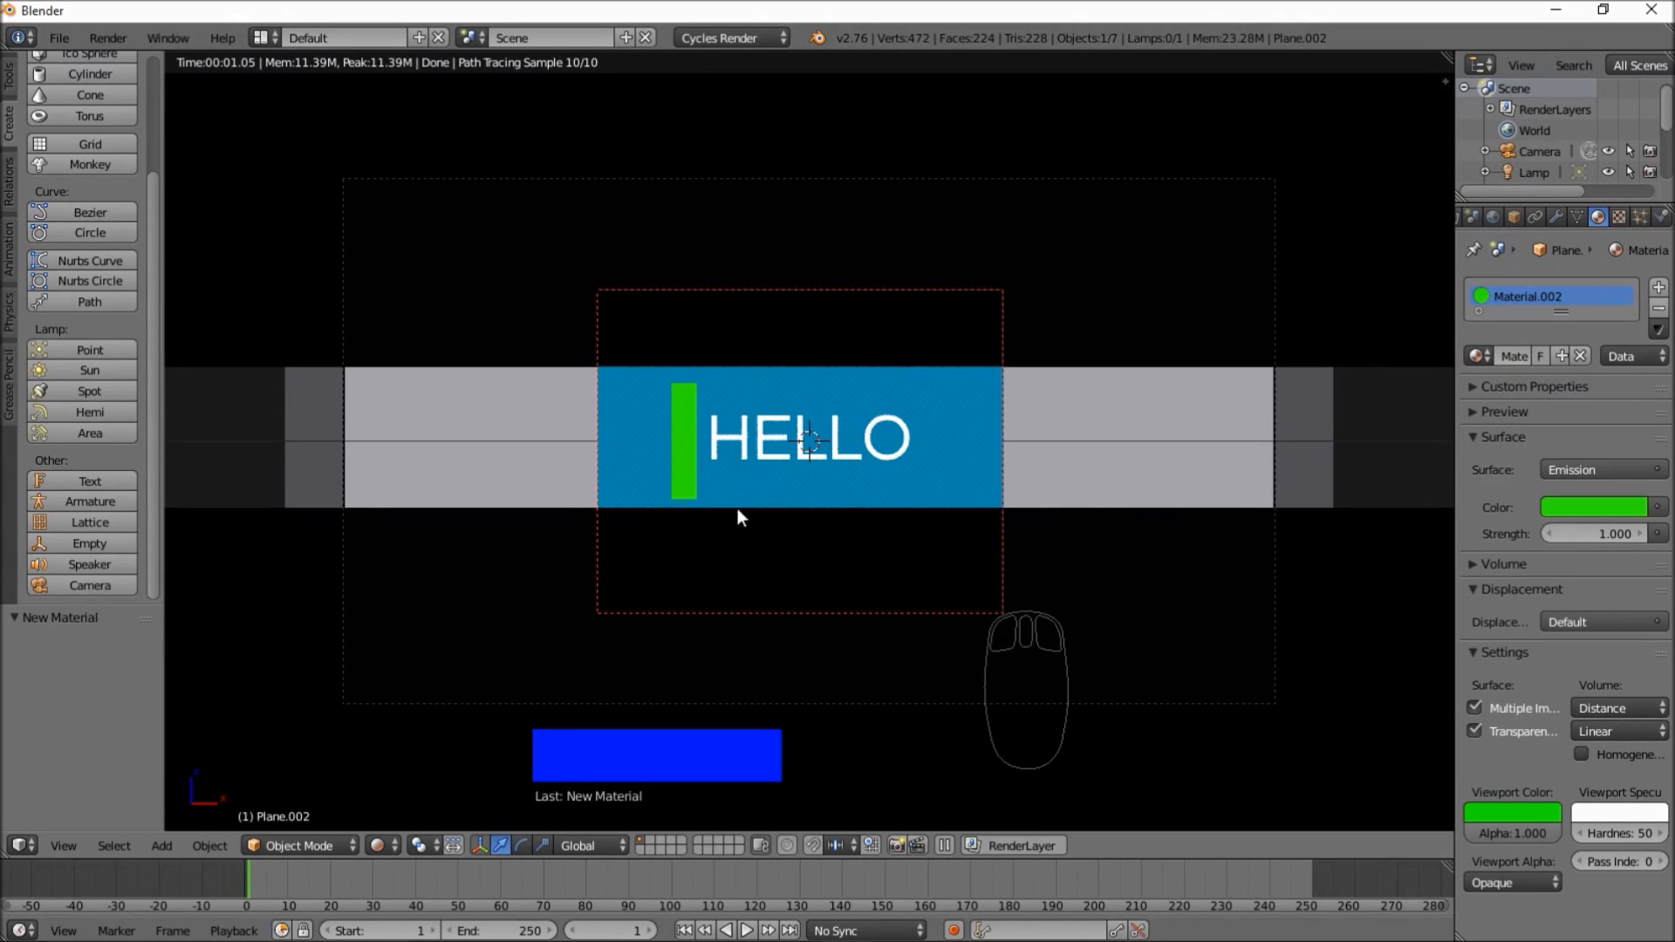
key(g)
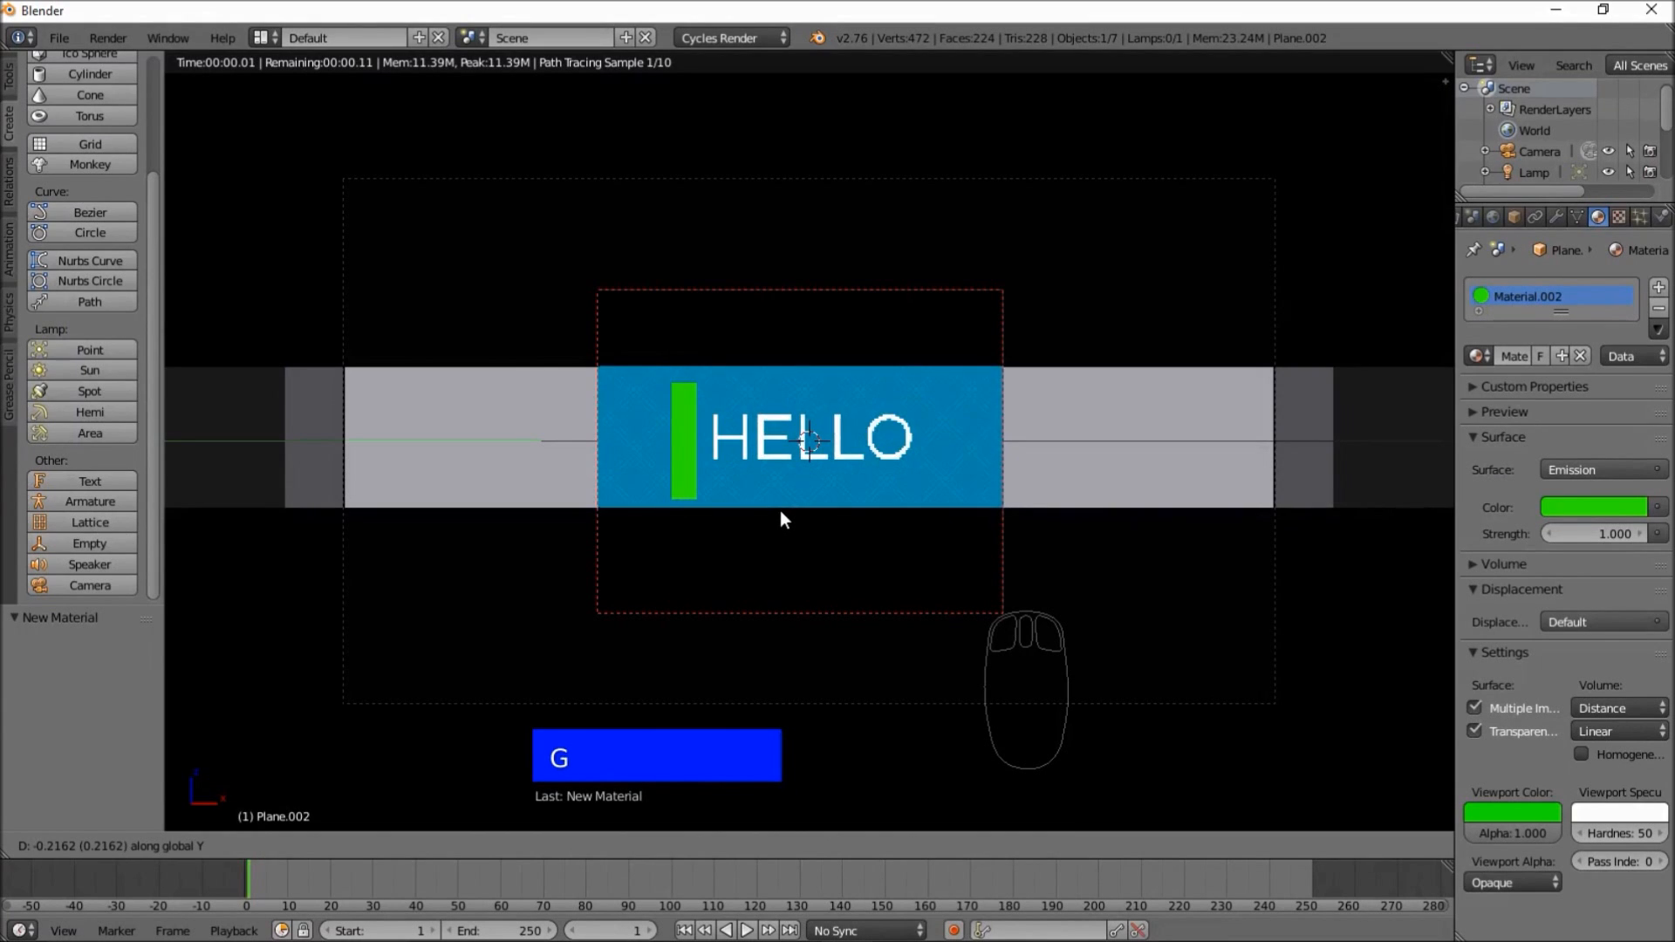
click(780, 511)
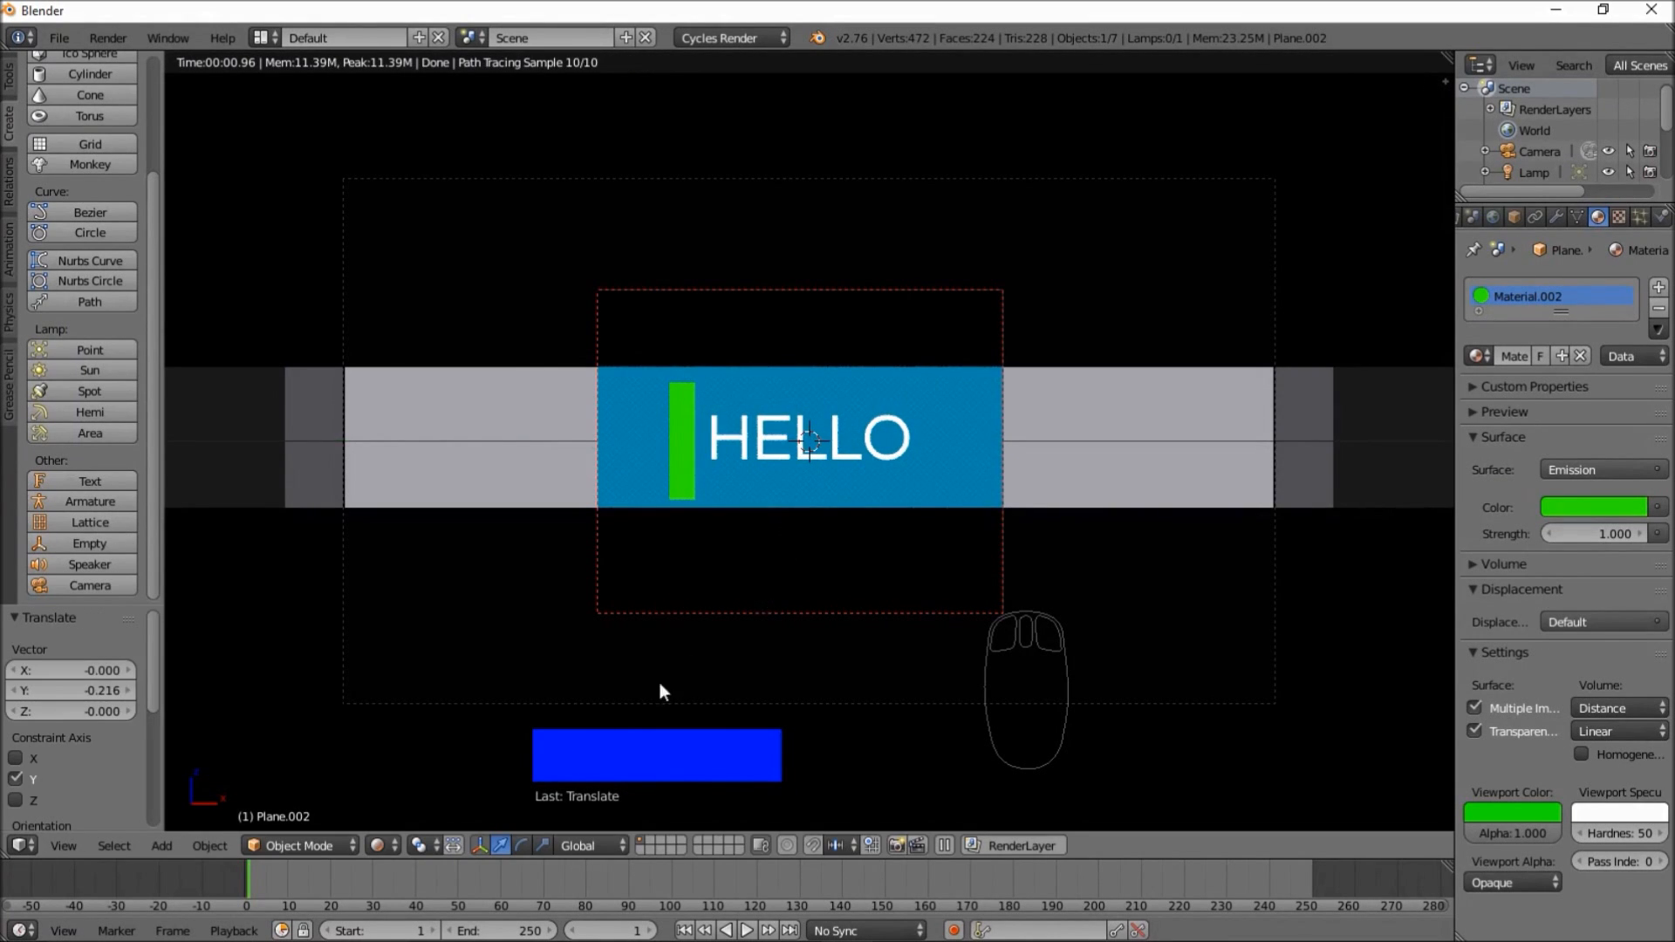
click(384, 843)
click(416, 782)
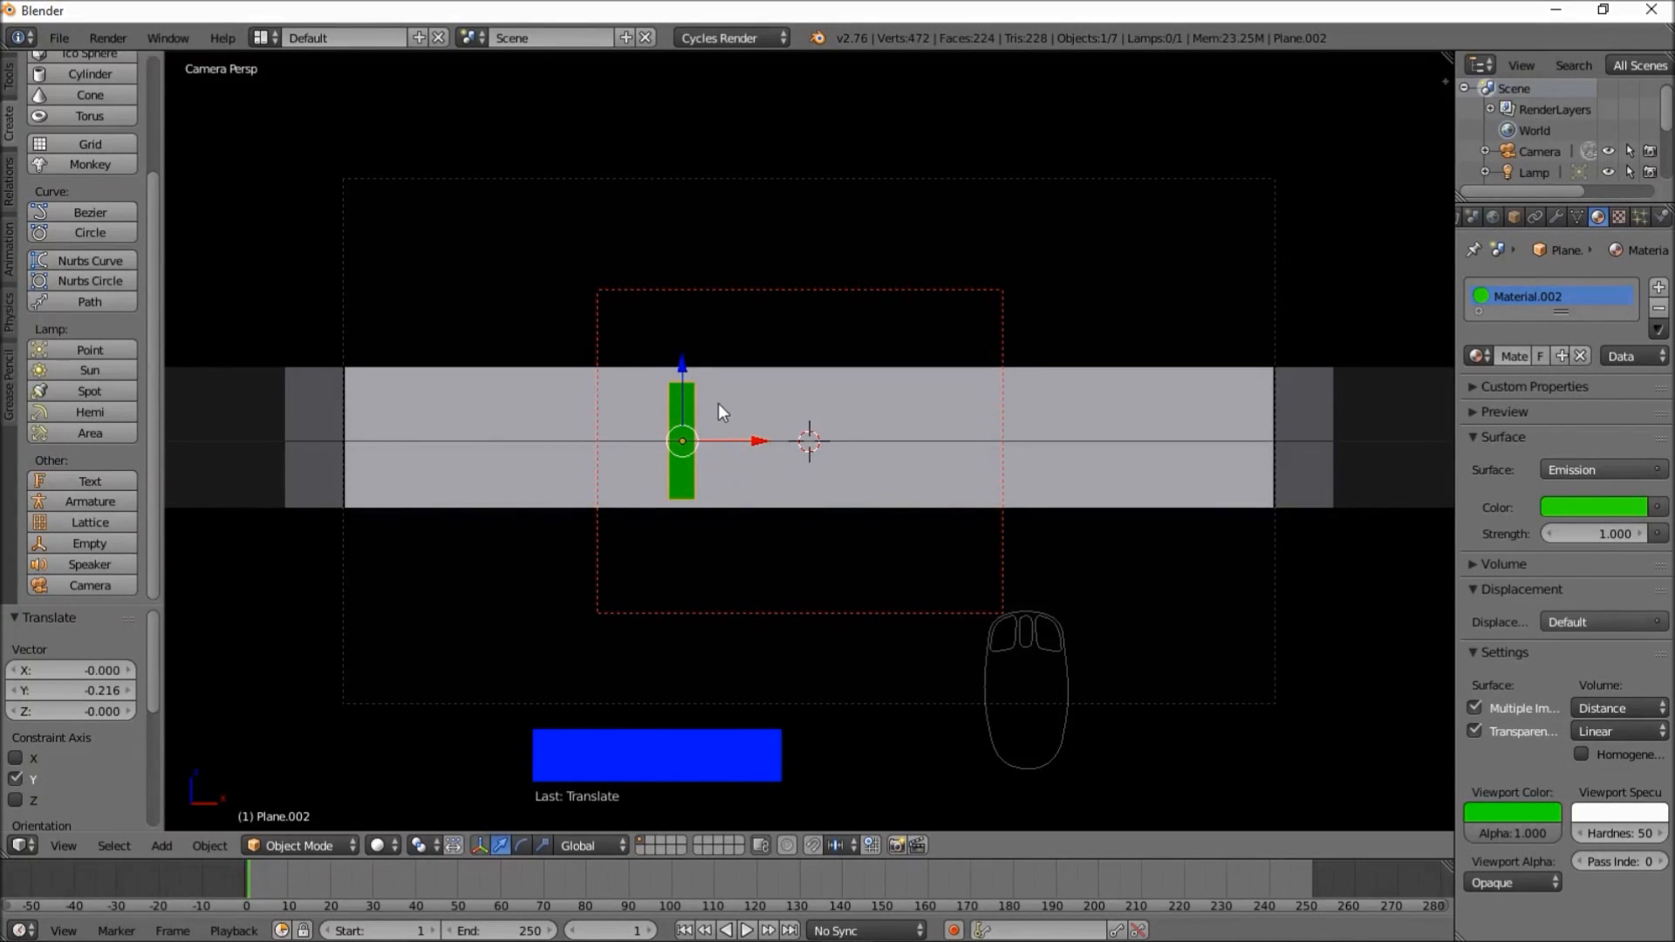
- Add a Plain Axes empty and move it about 1.86 along negative X onto the green bar's center
key(shift+a)
mouse_move(719, 403)
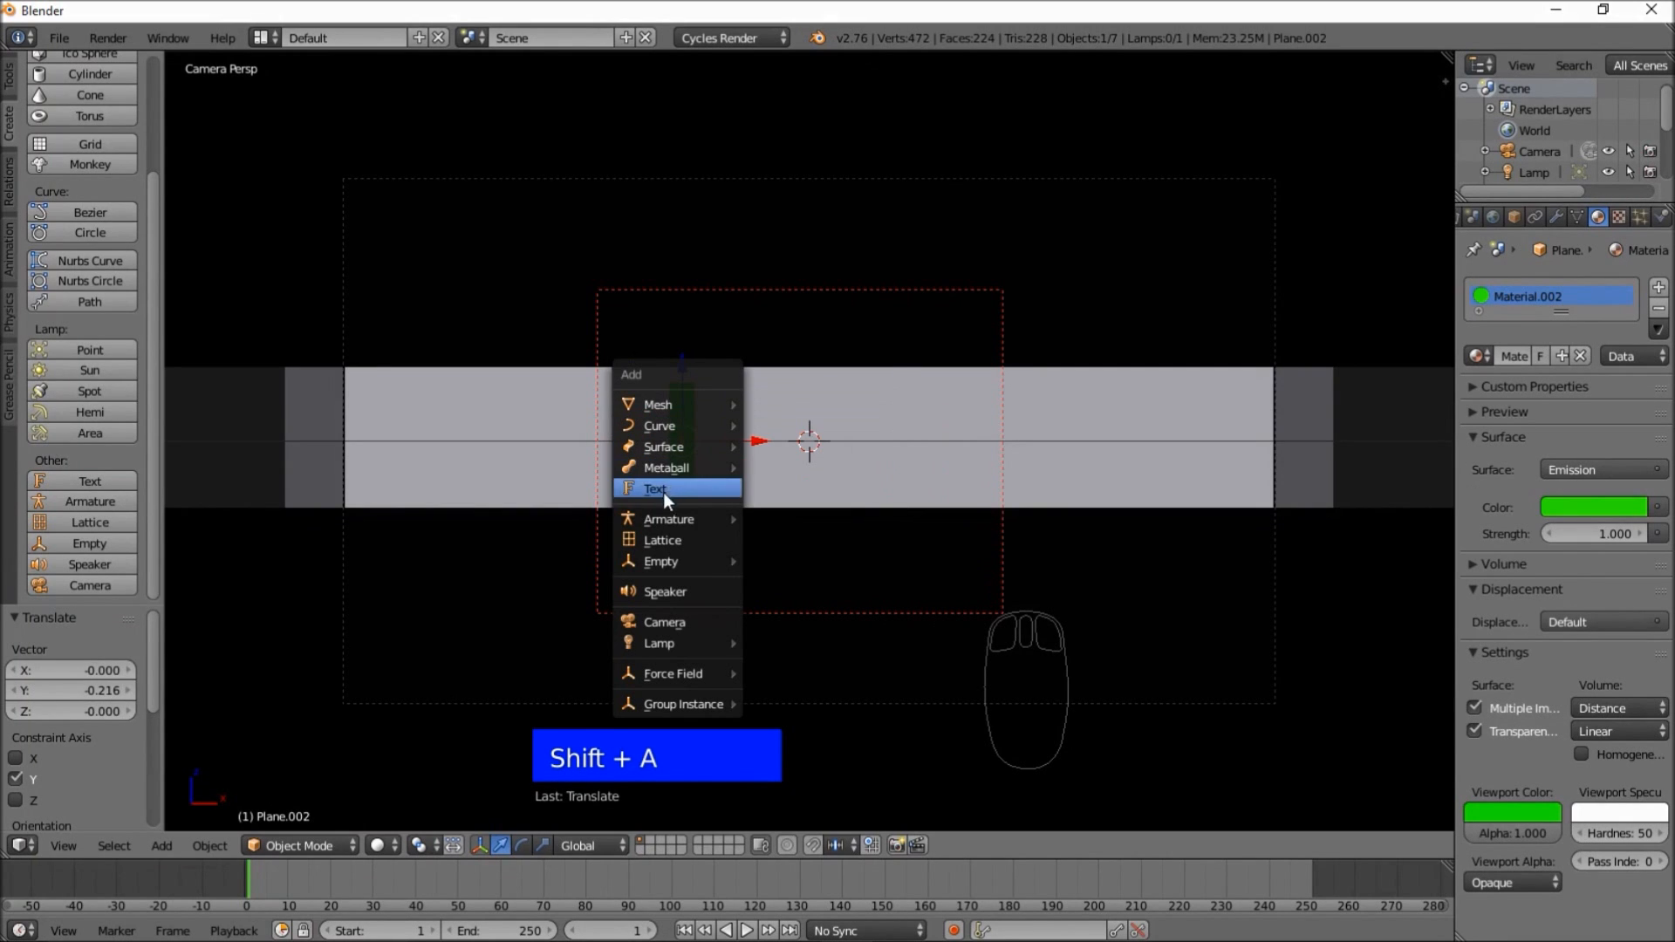
mouse_move(668, 563)
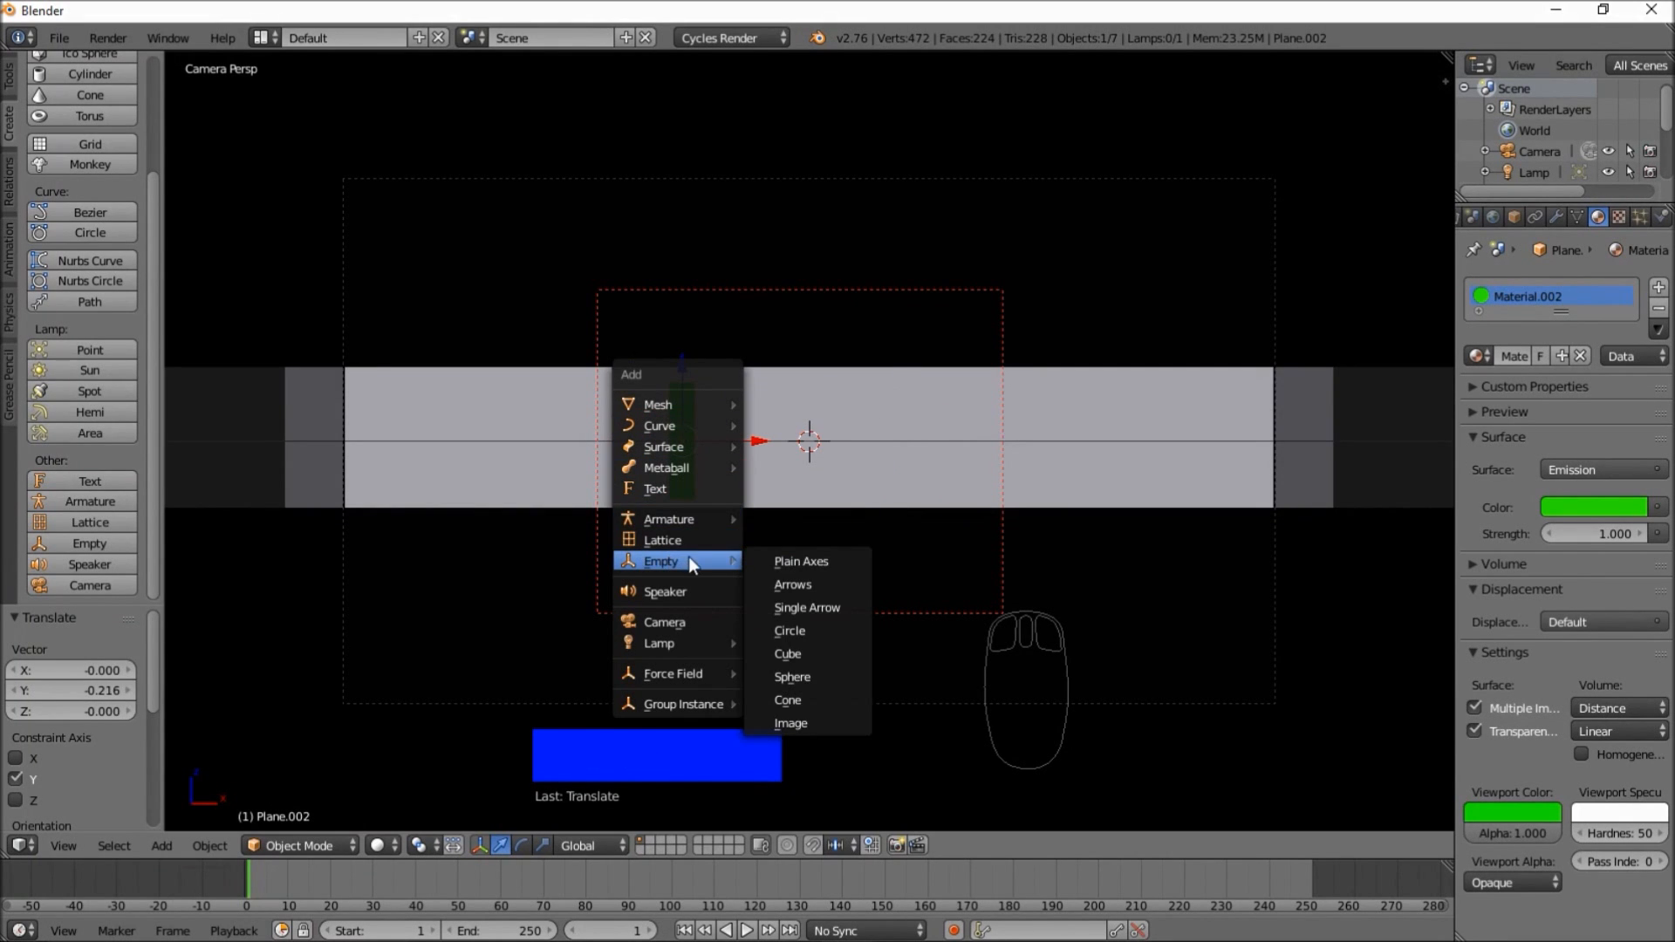
click(792, 567)
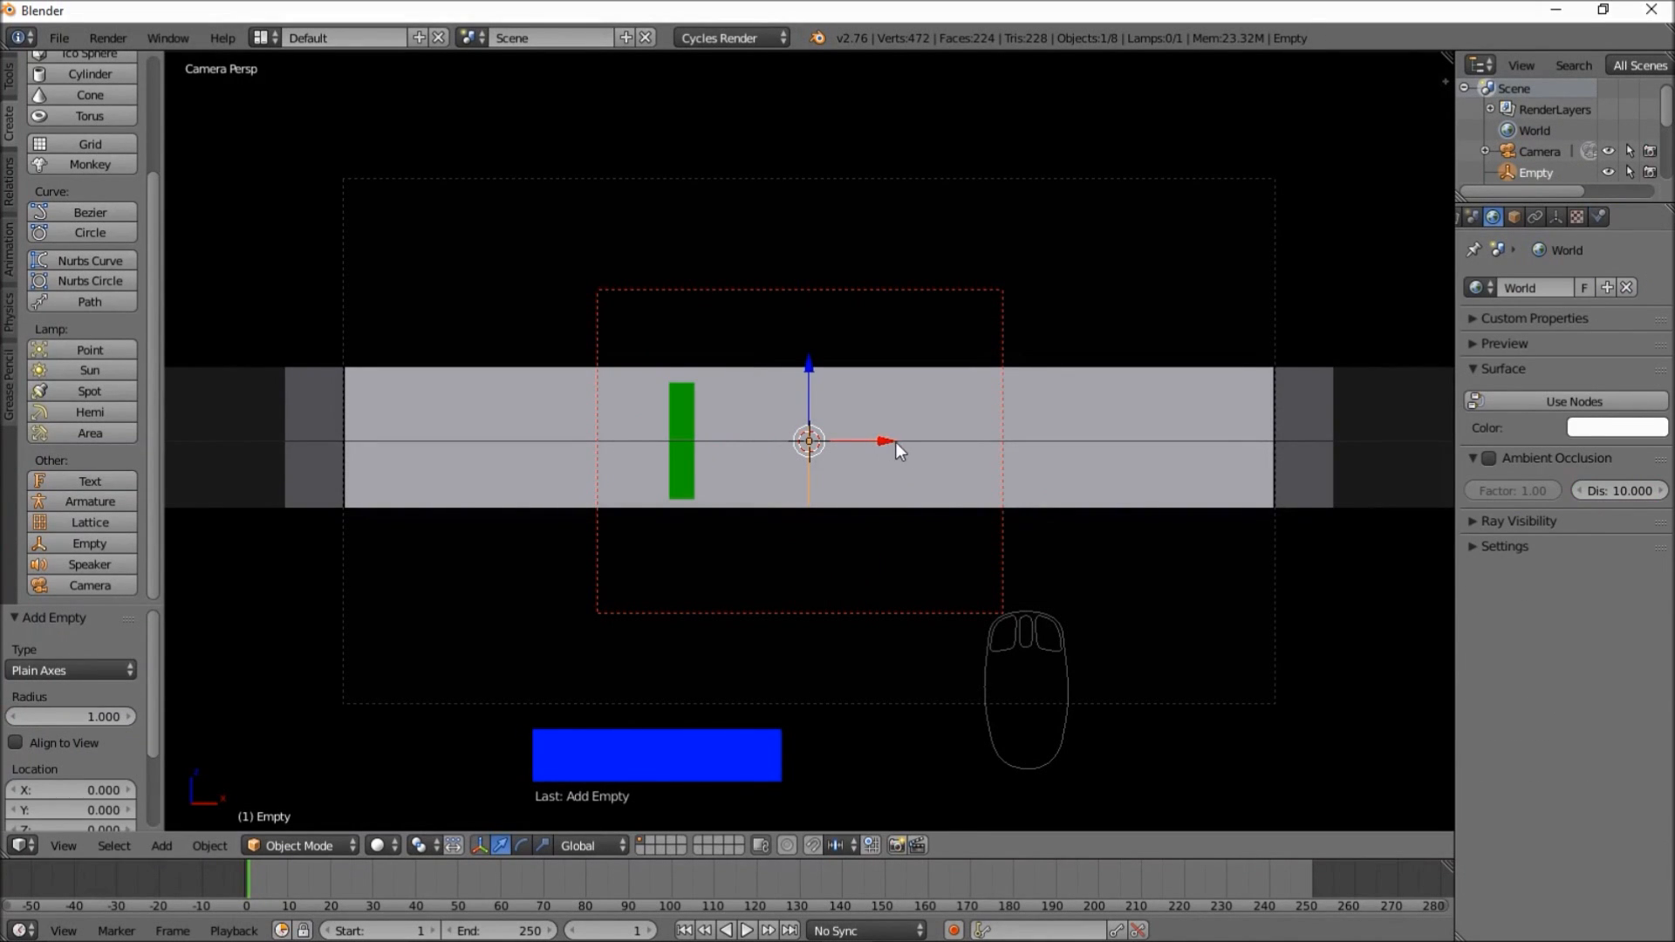
drag(883, 442, 759, 474)
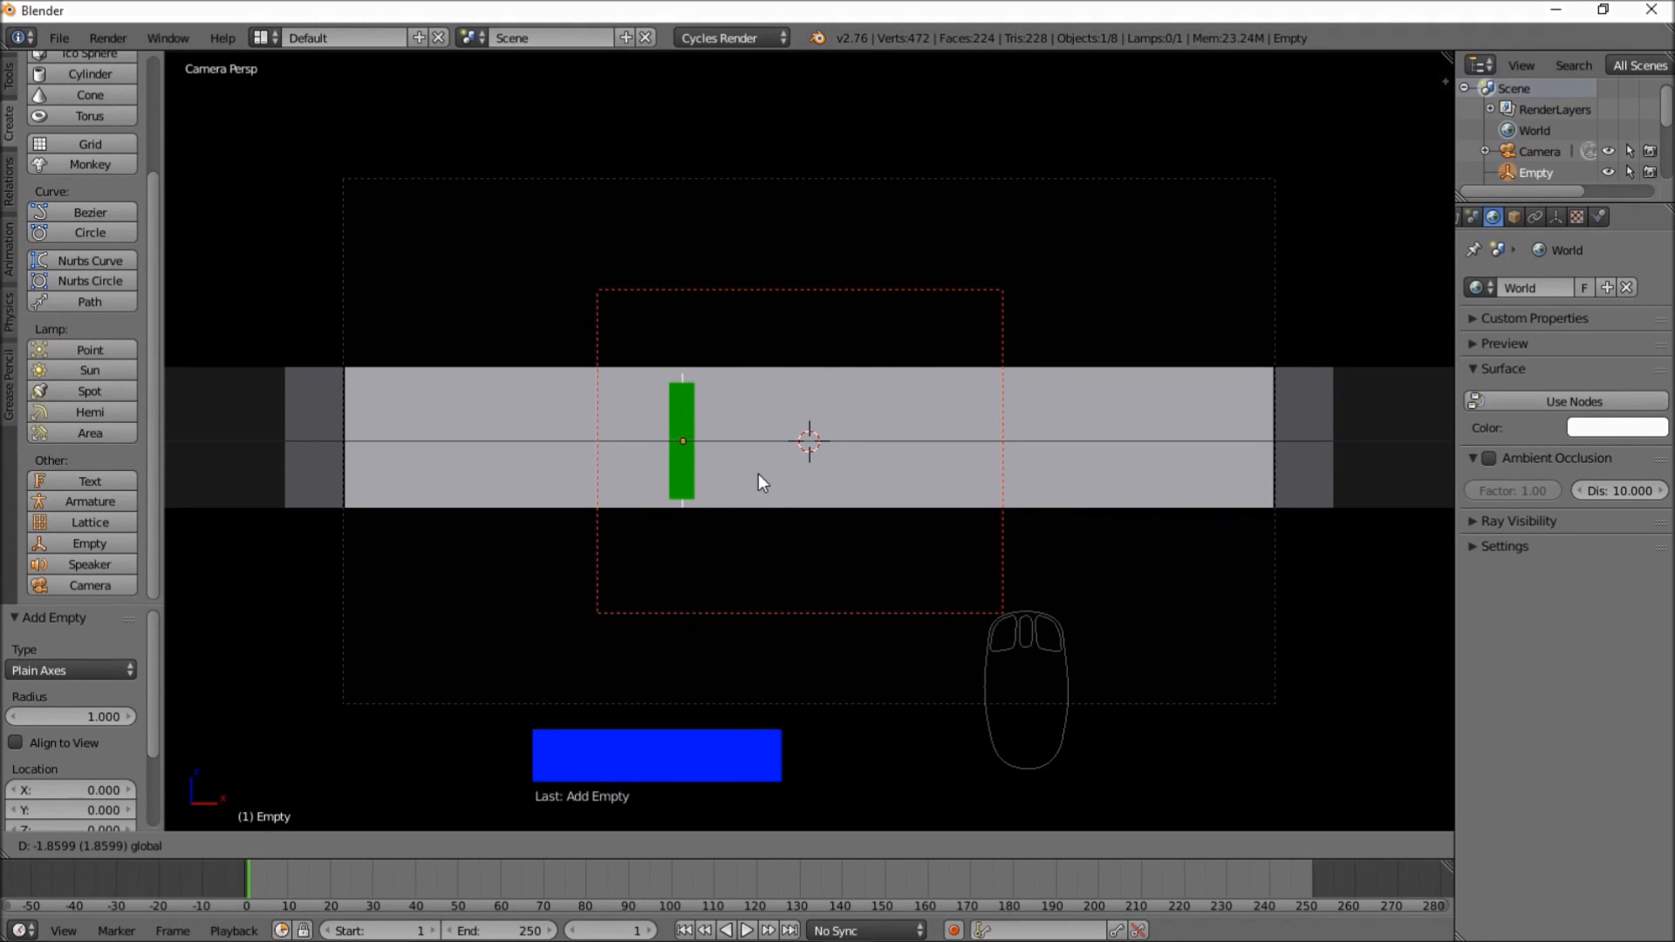
click(758, 474)
- Parent the green bar to the empty using the Object parent type
right_click(685, 463)
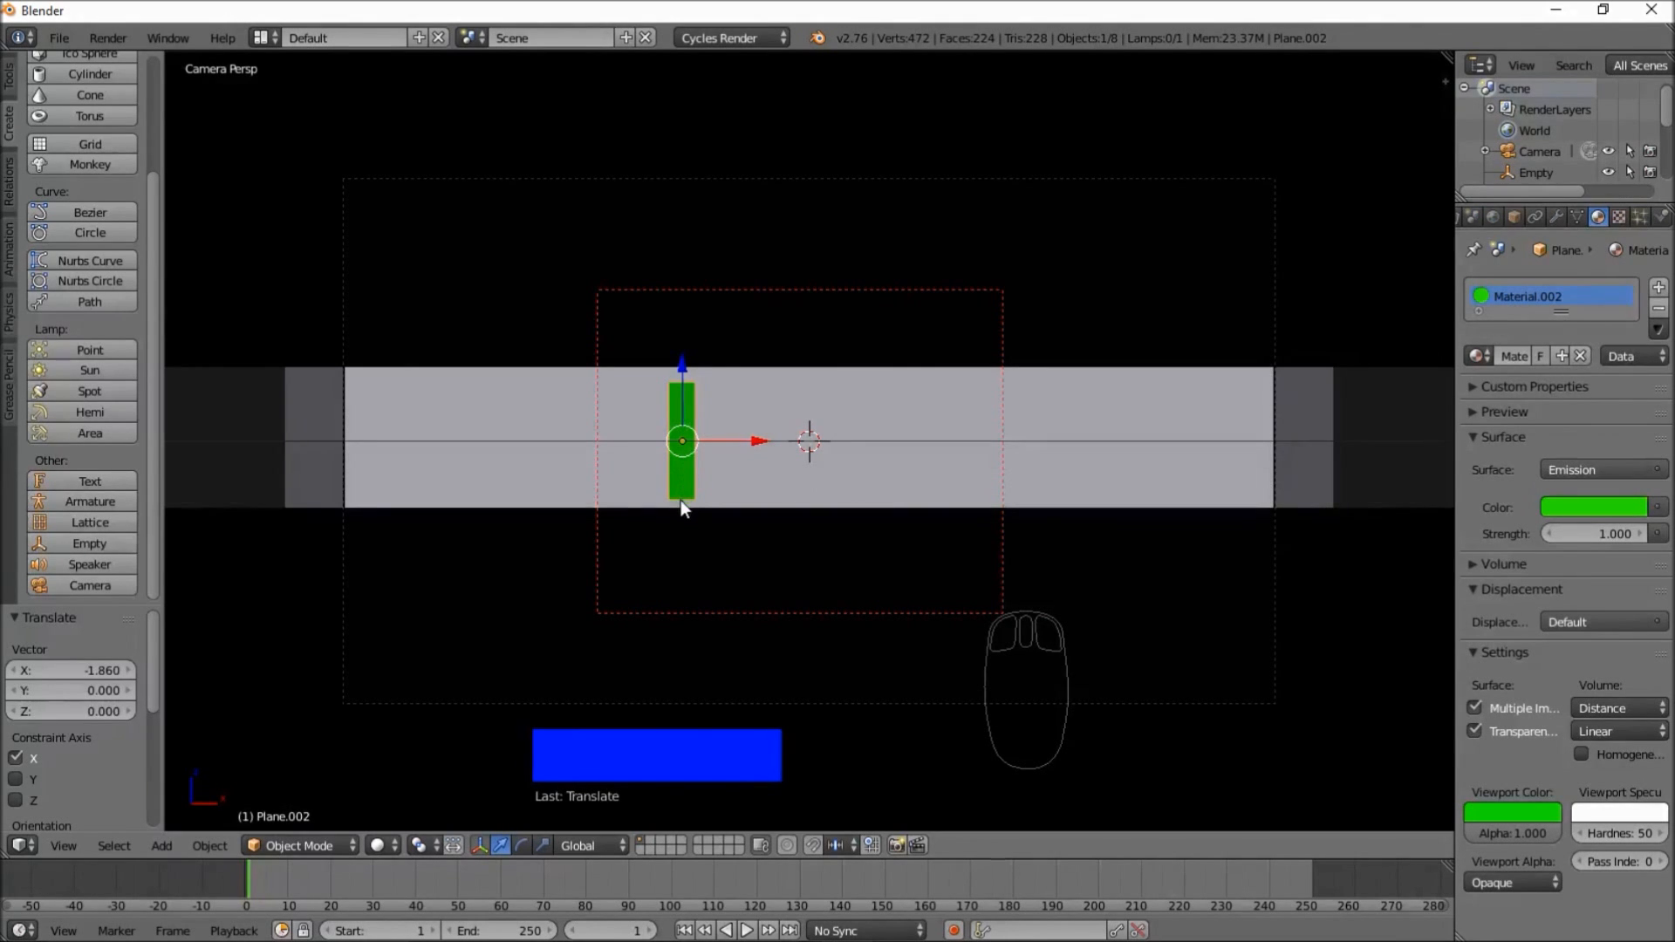
right_click(691, 480)
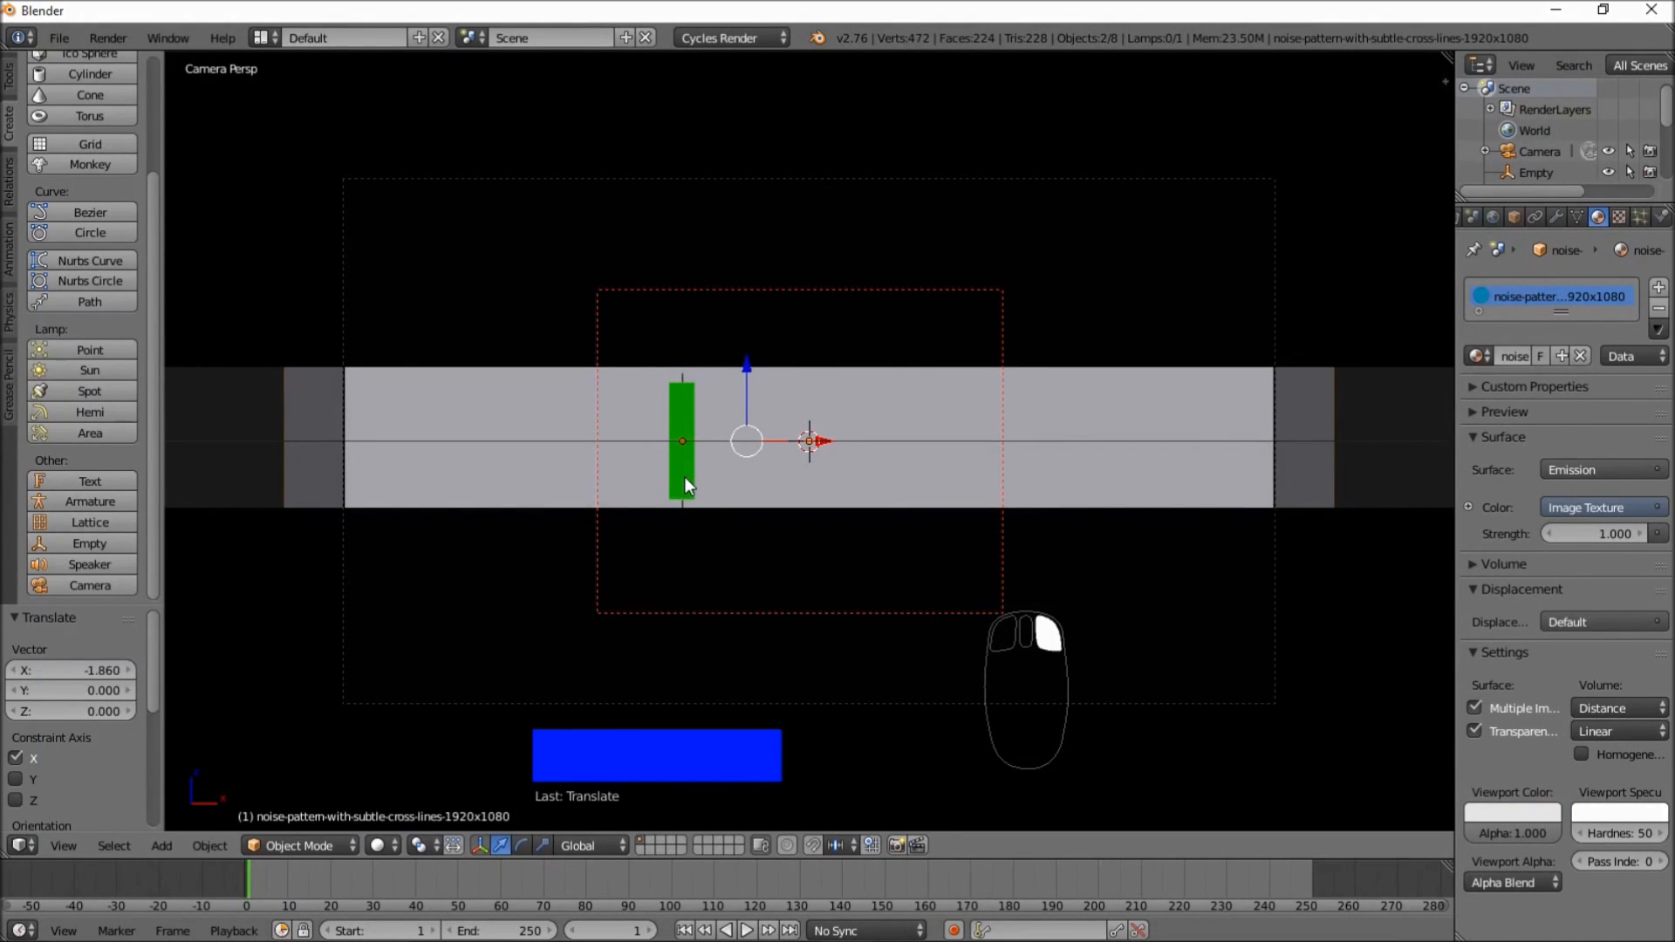
right_click(684, 478)
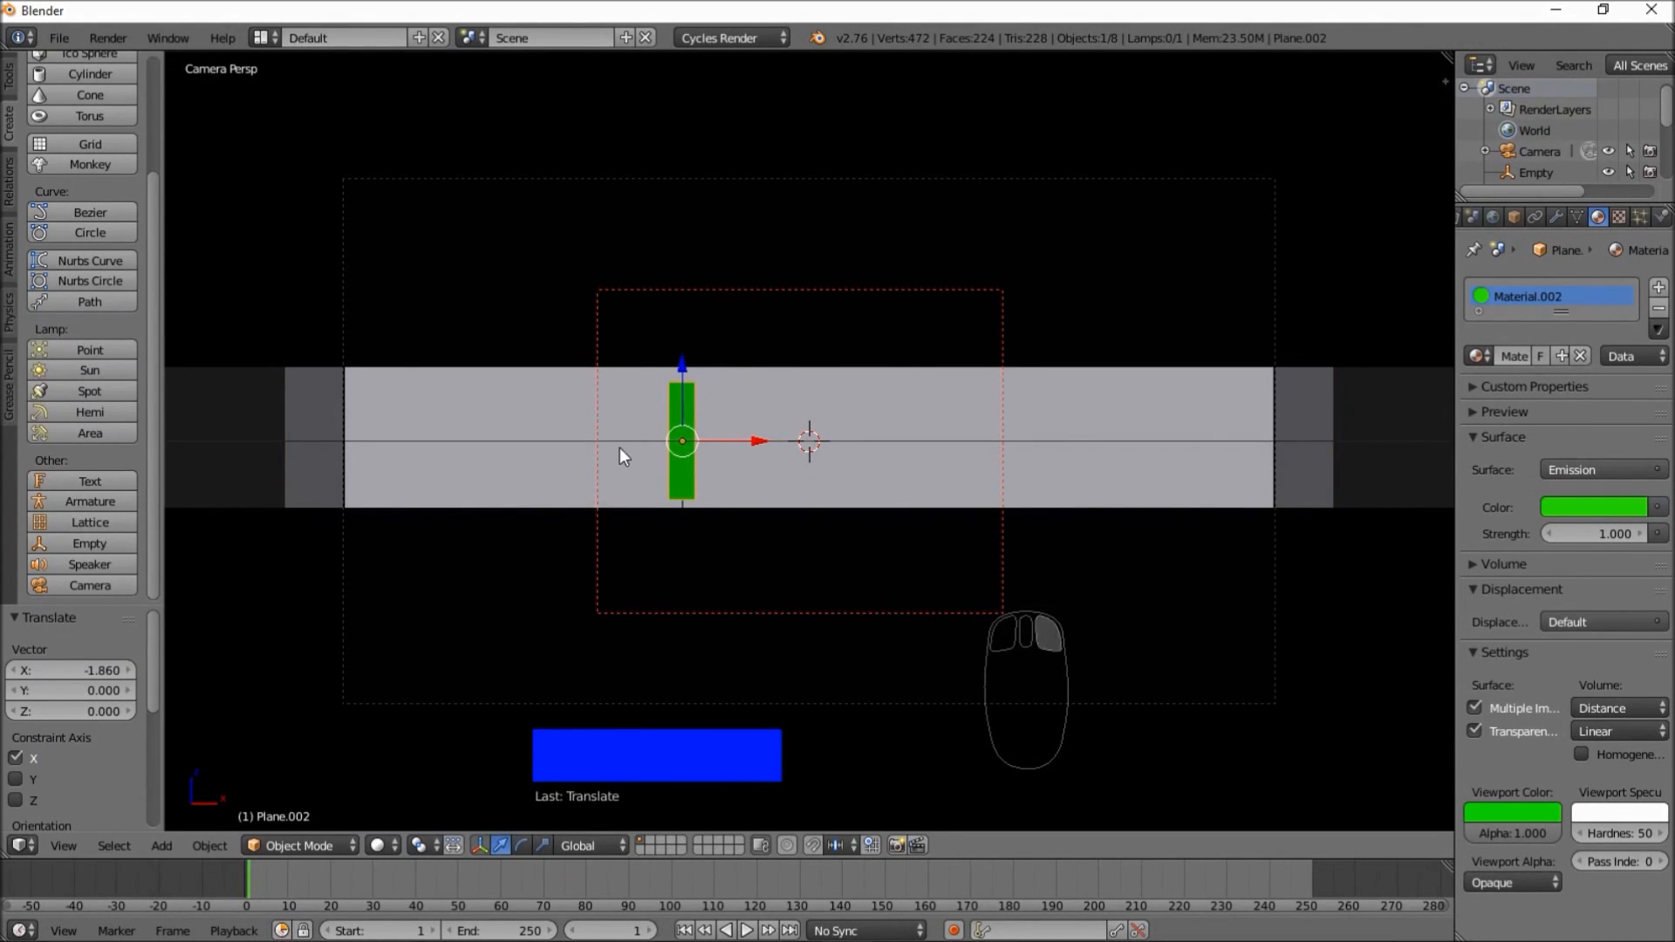
scroll(592, 471, up, 3)
scroll(599, 454, up, 1)
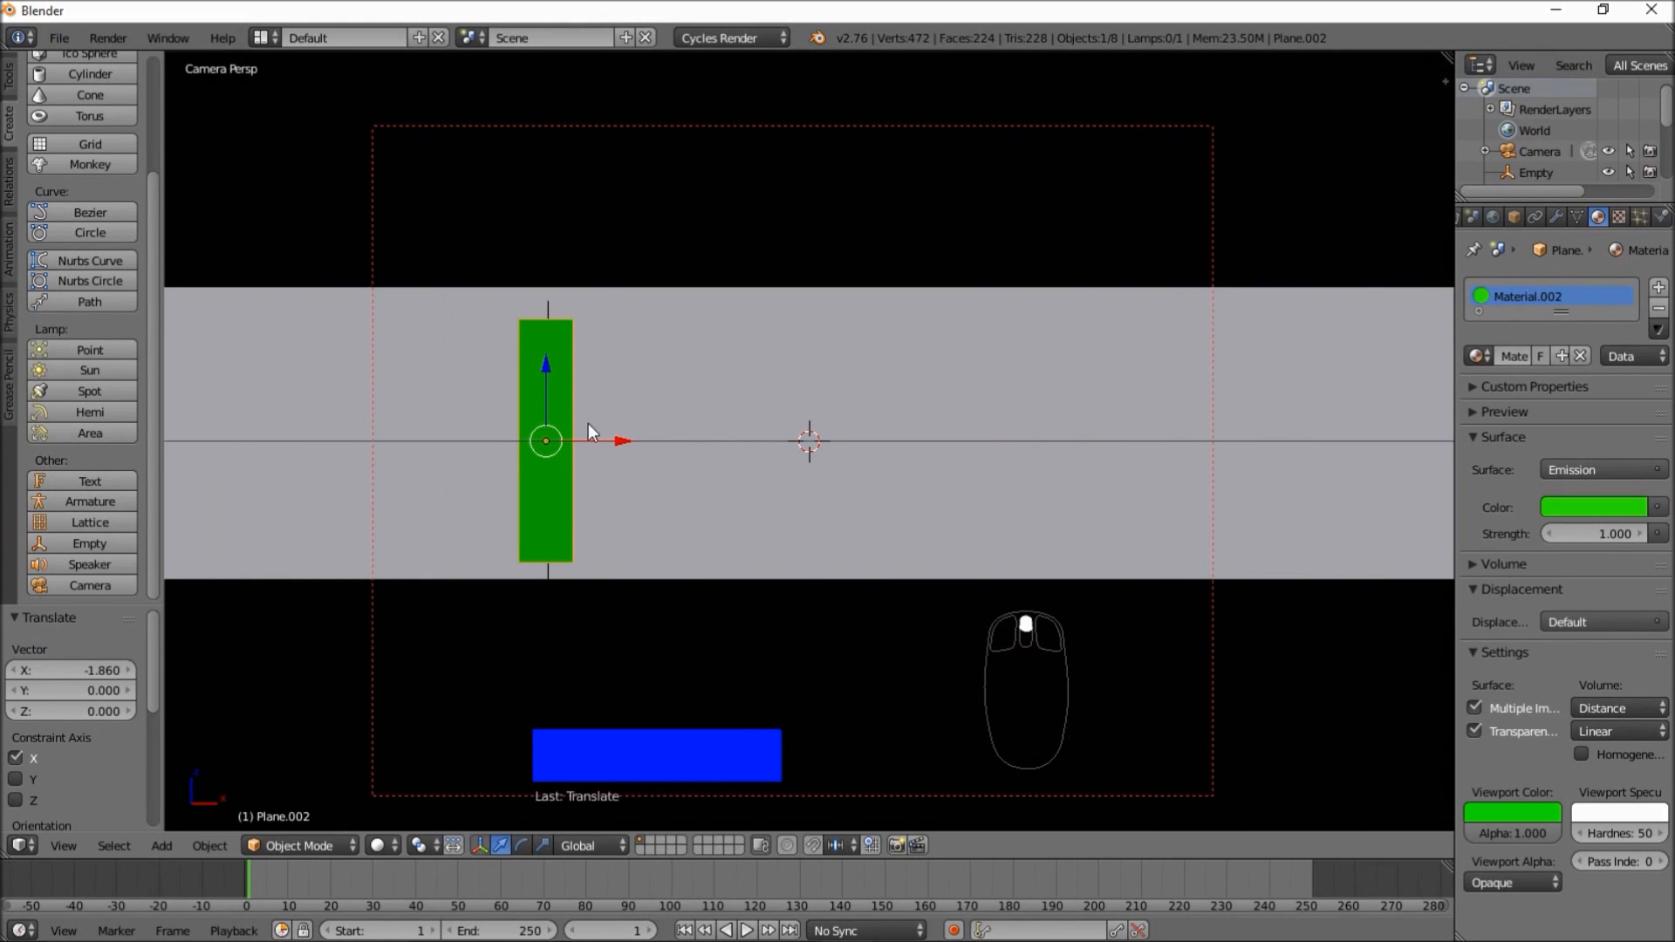
right_click(548, 305)
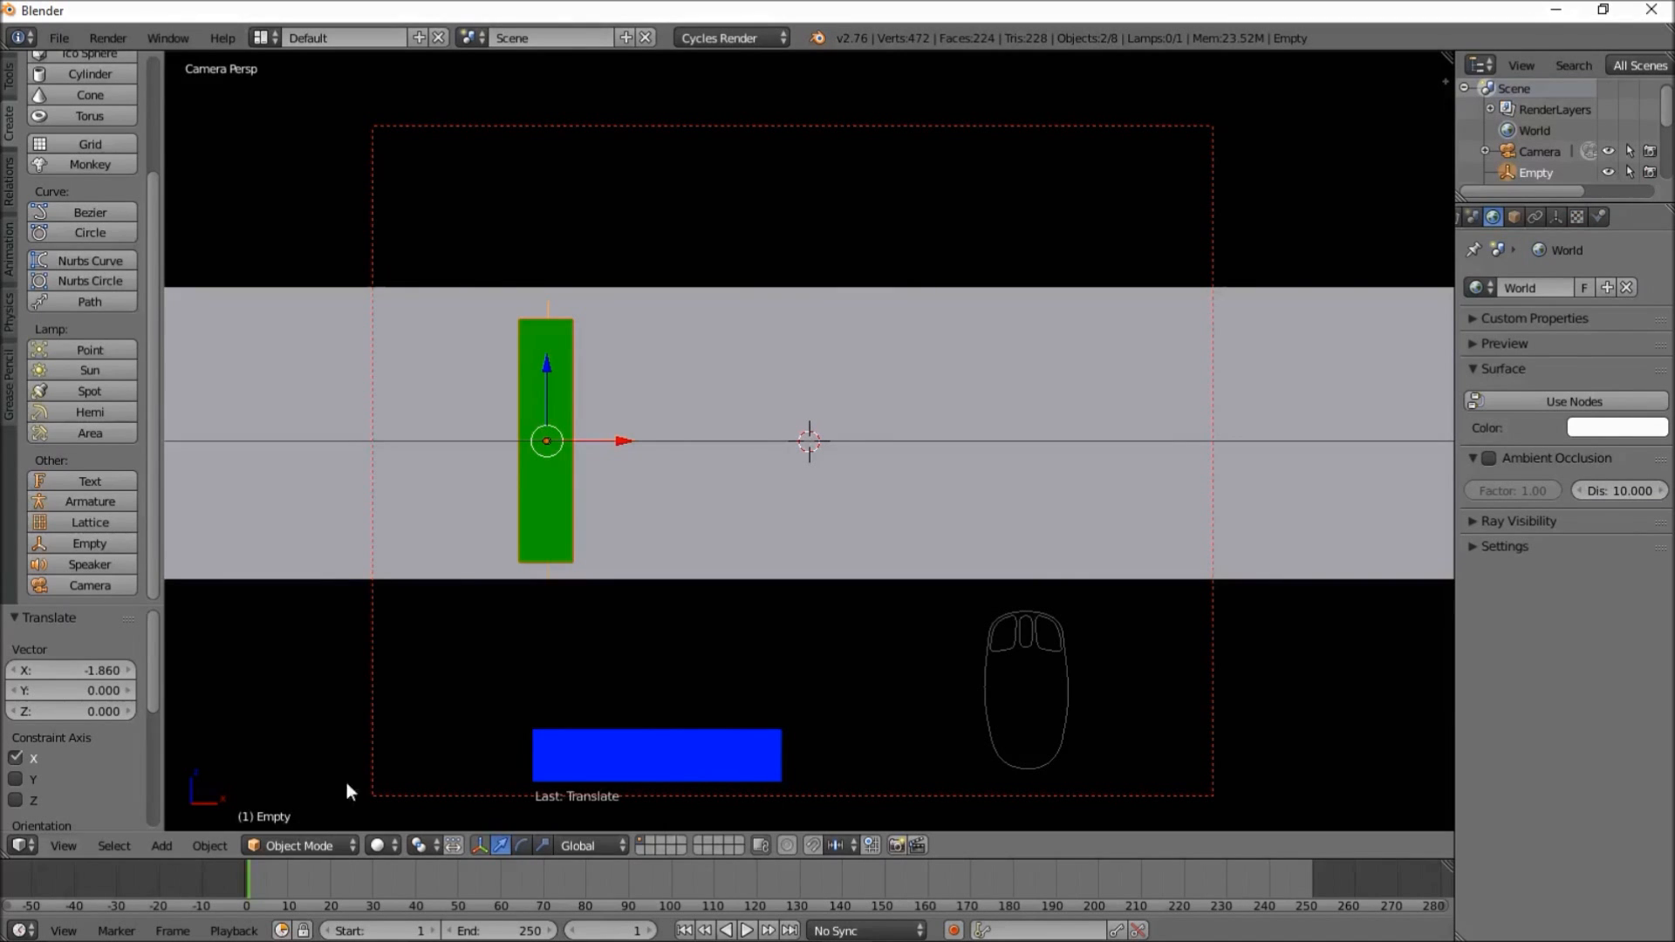
key(ctrl+p)
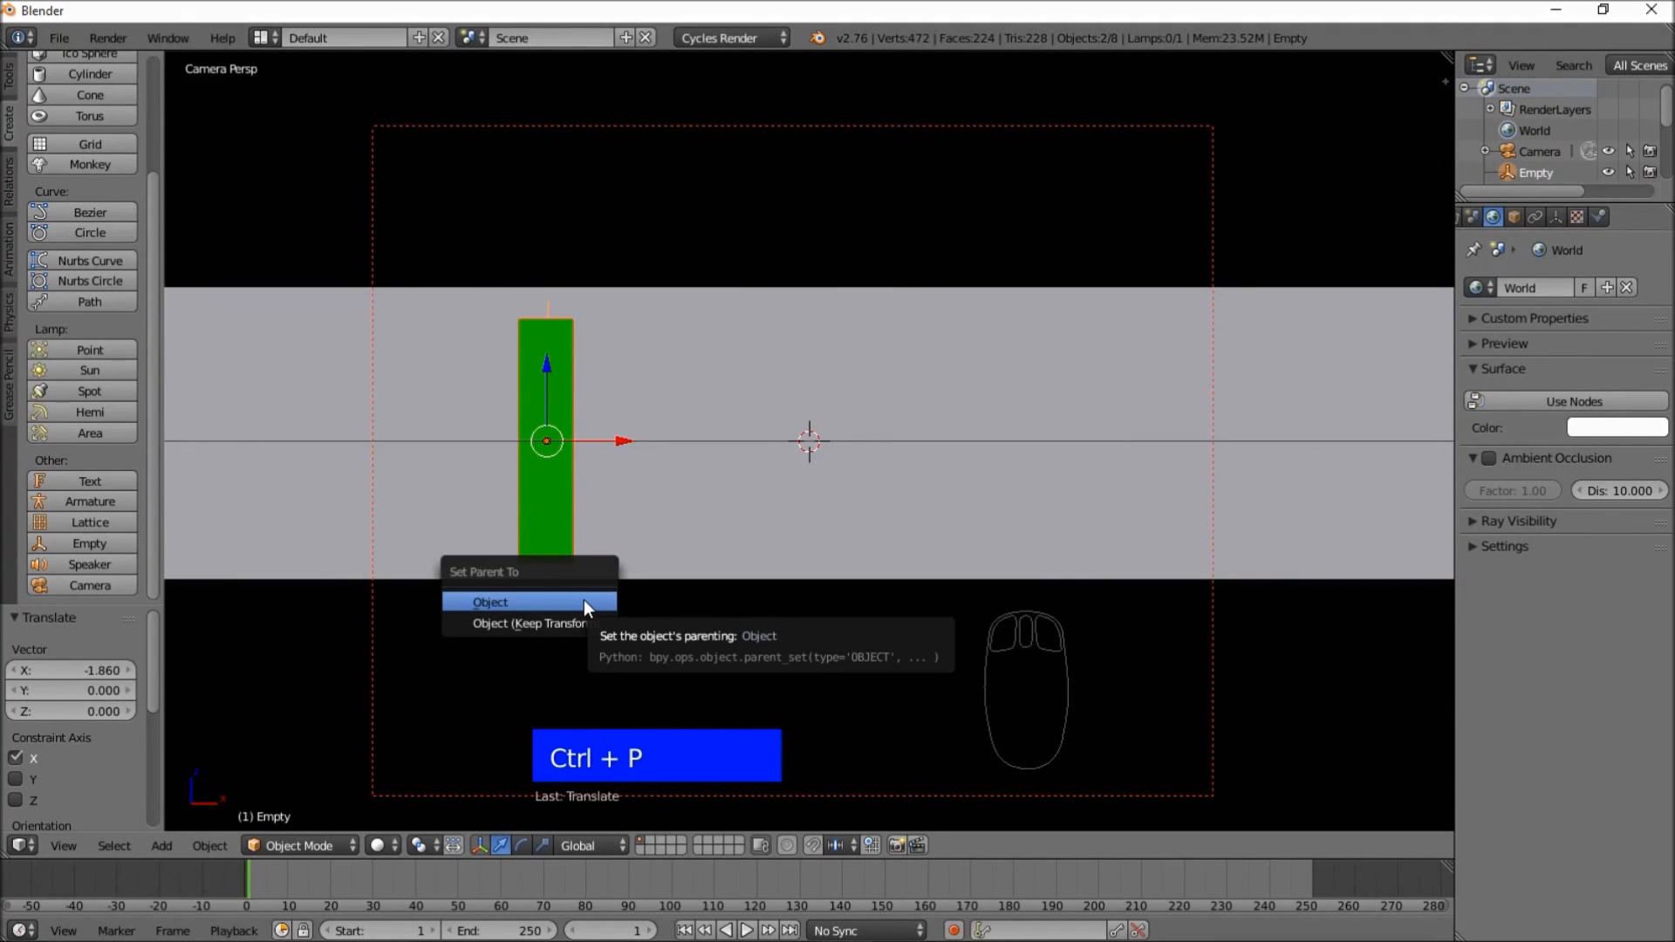
click(584, 601)
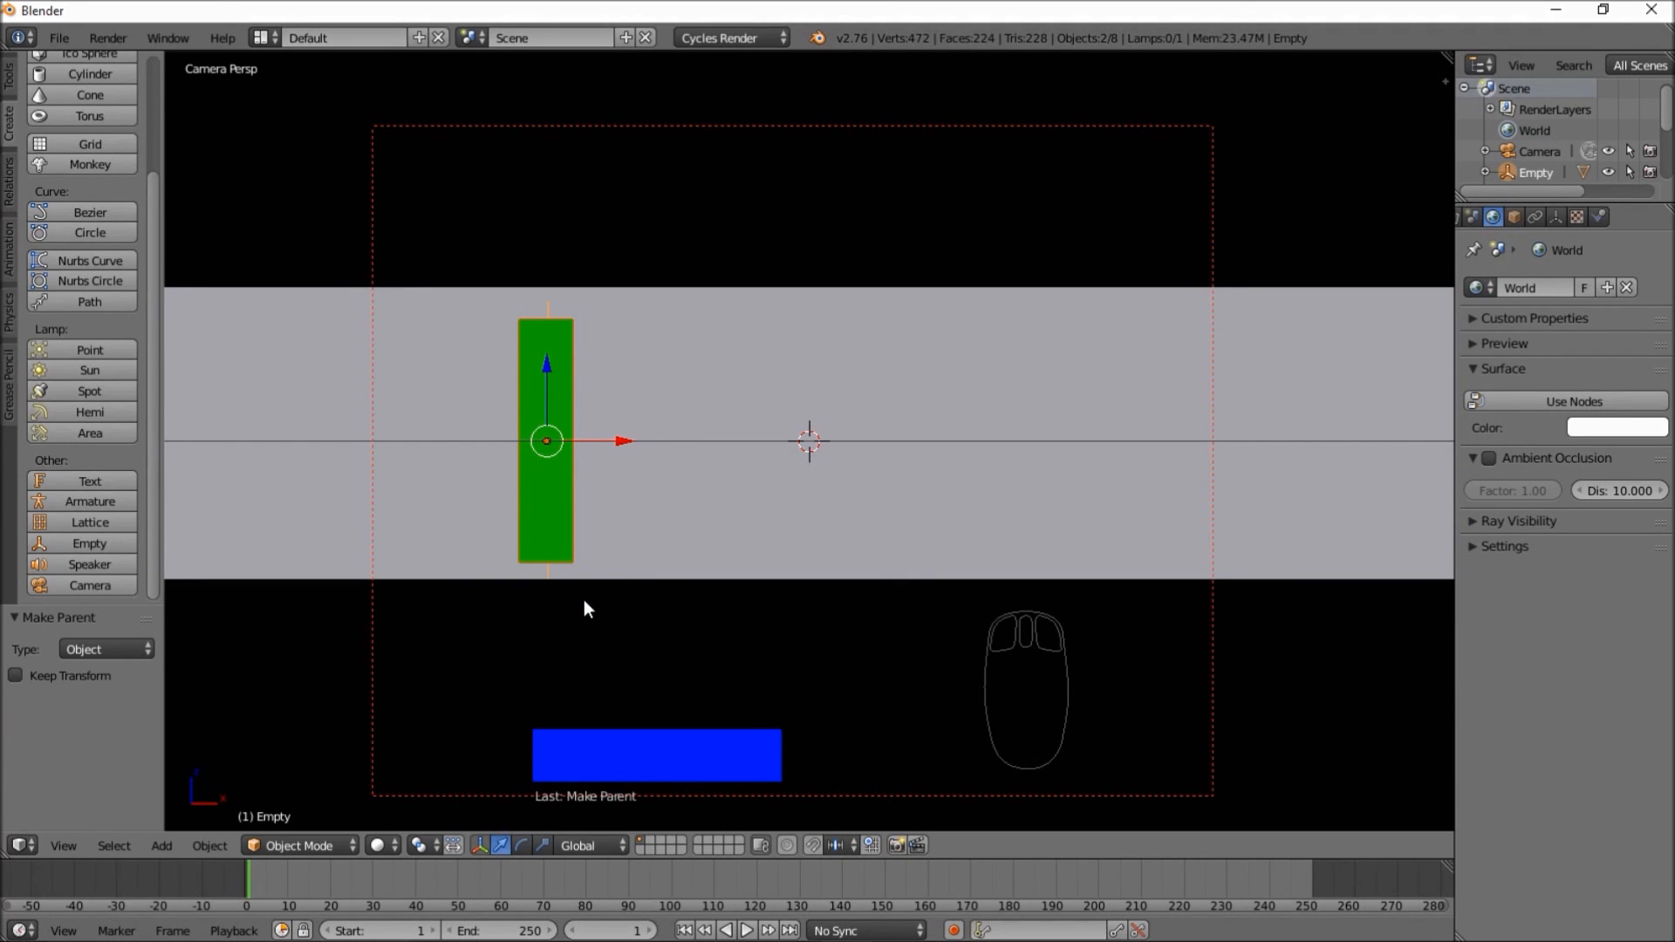
- Try moving the empty to check that the parented green bar follows it, and cancel the move
scroll(585, 600, down, 2)
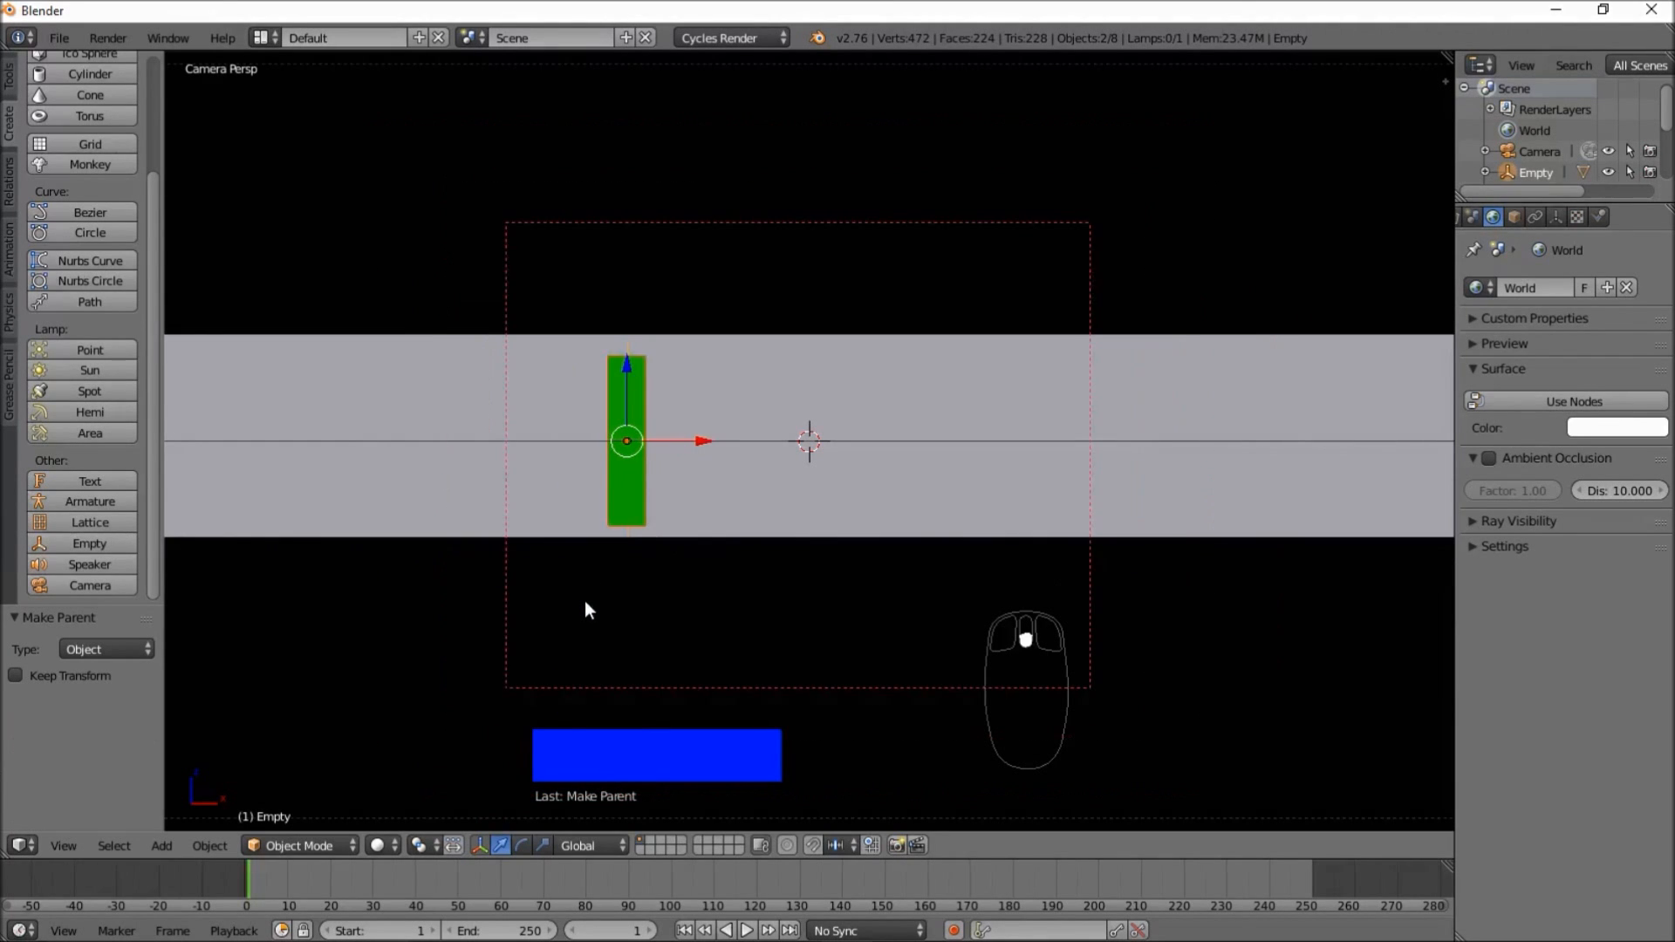
right_click(627, 349)
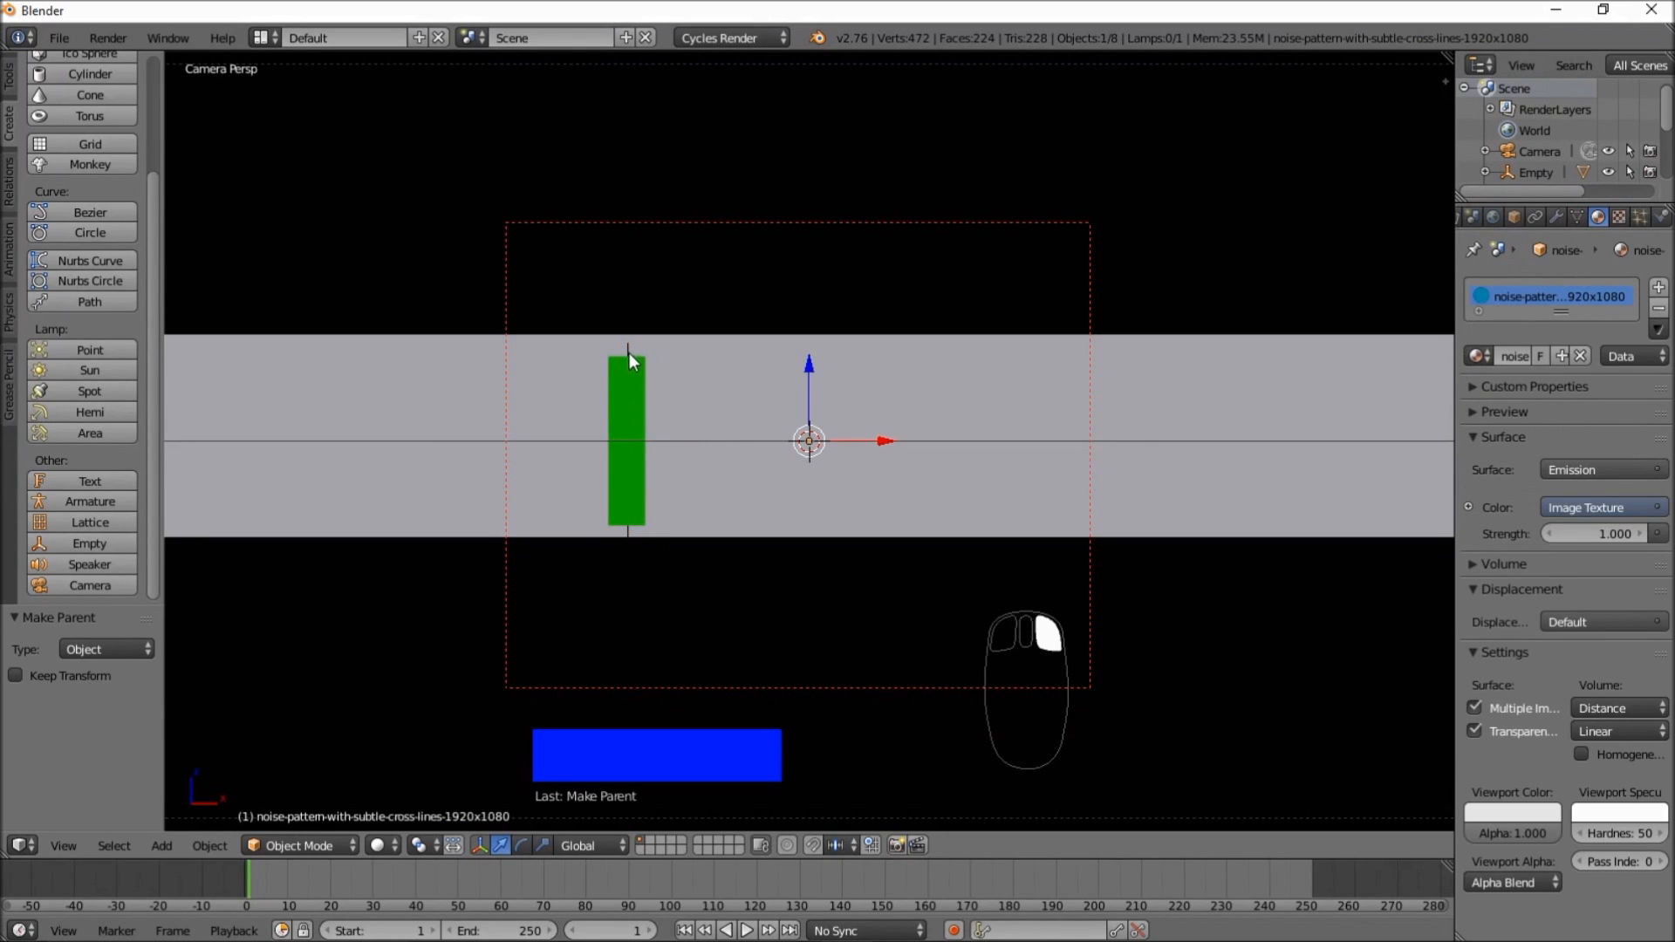
right_click(631, 347)
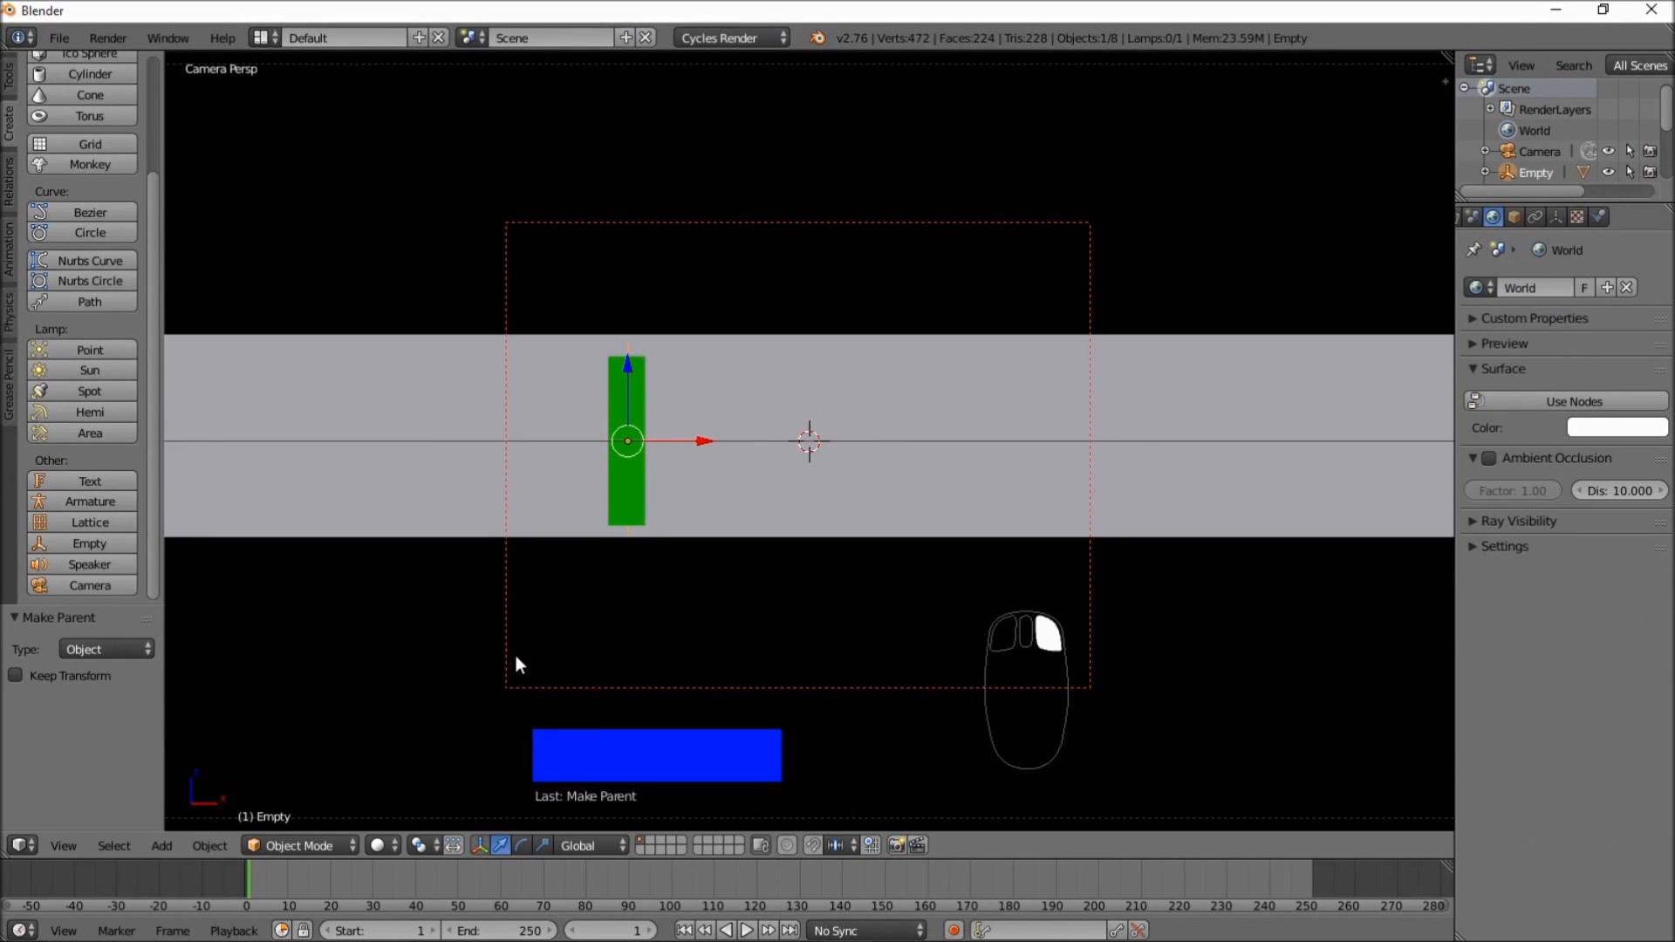
key(g)
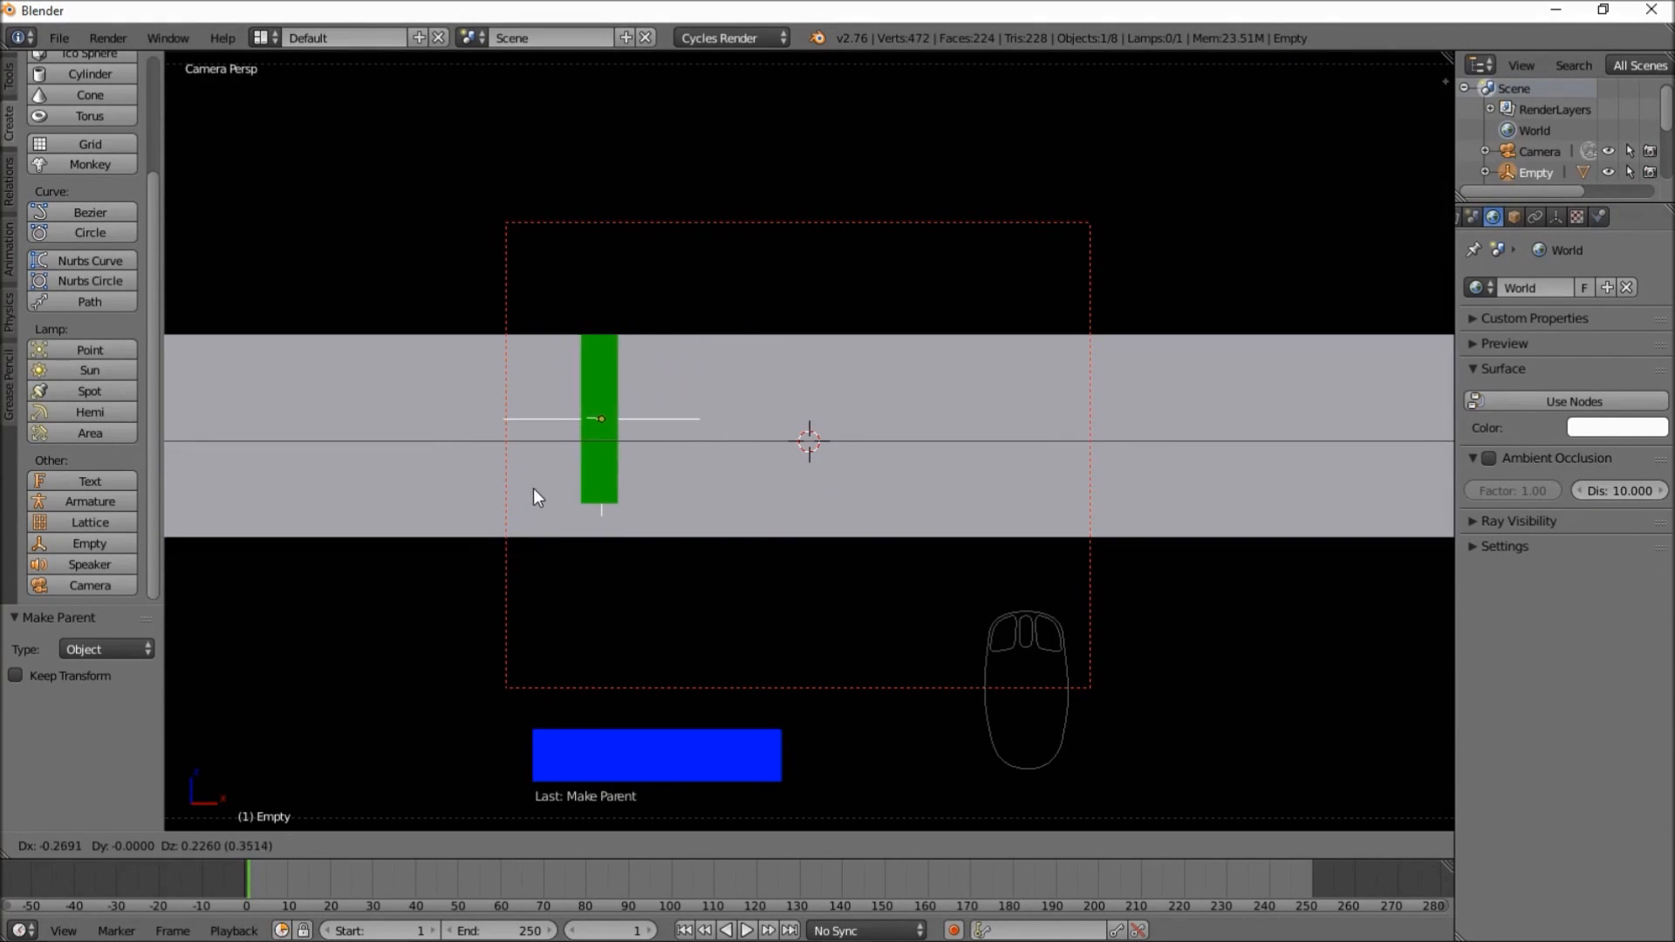
right_click(556, 534)
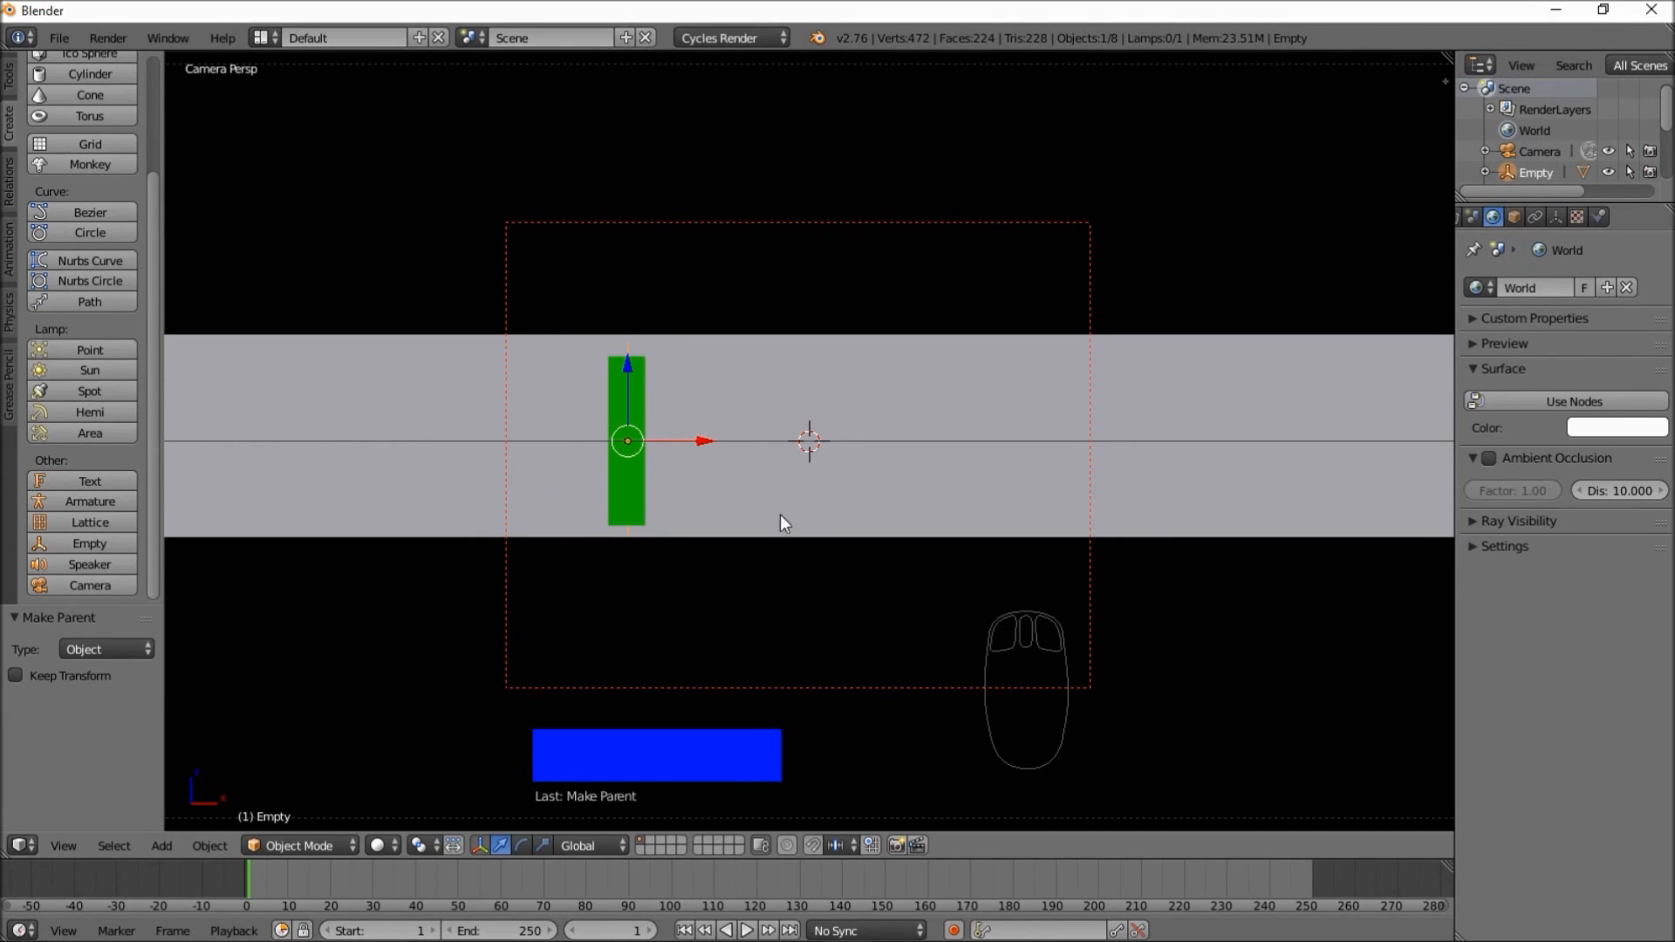
- Switch the viewport to Rendered shading and select the HELLO text
click(393, 846)
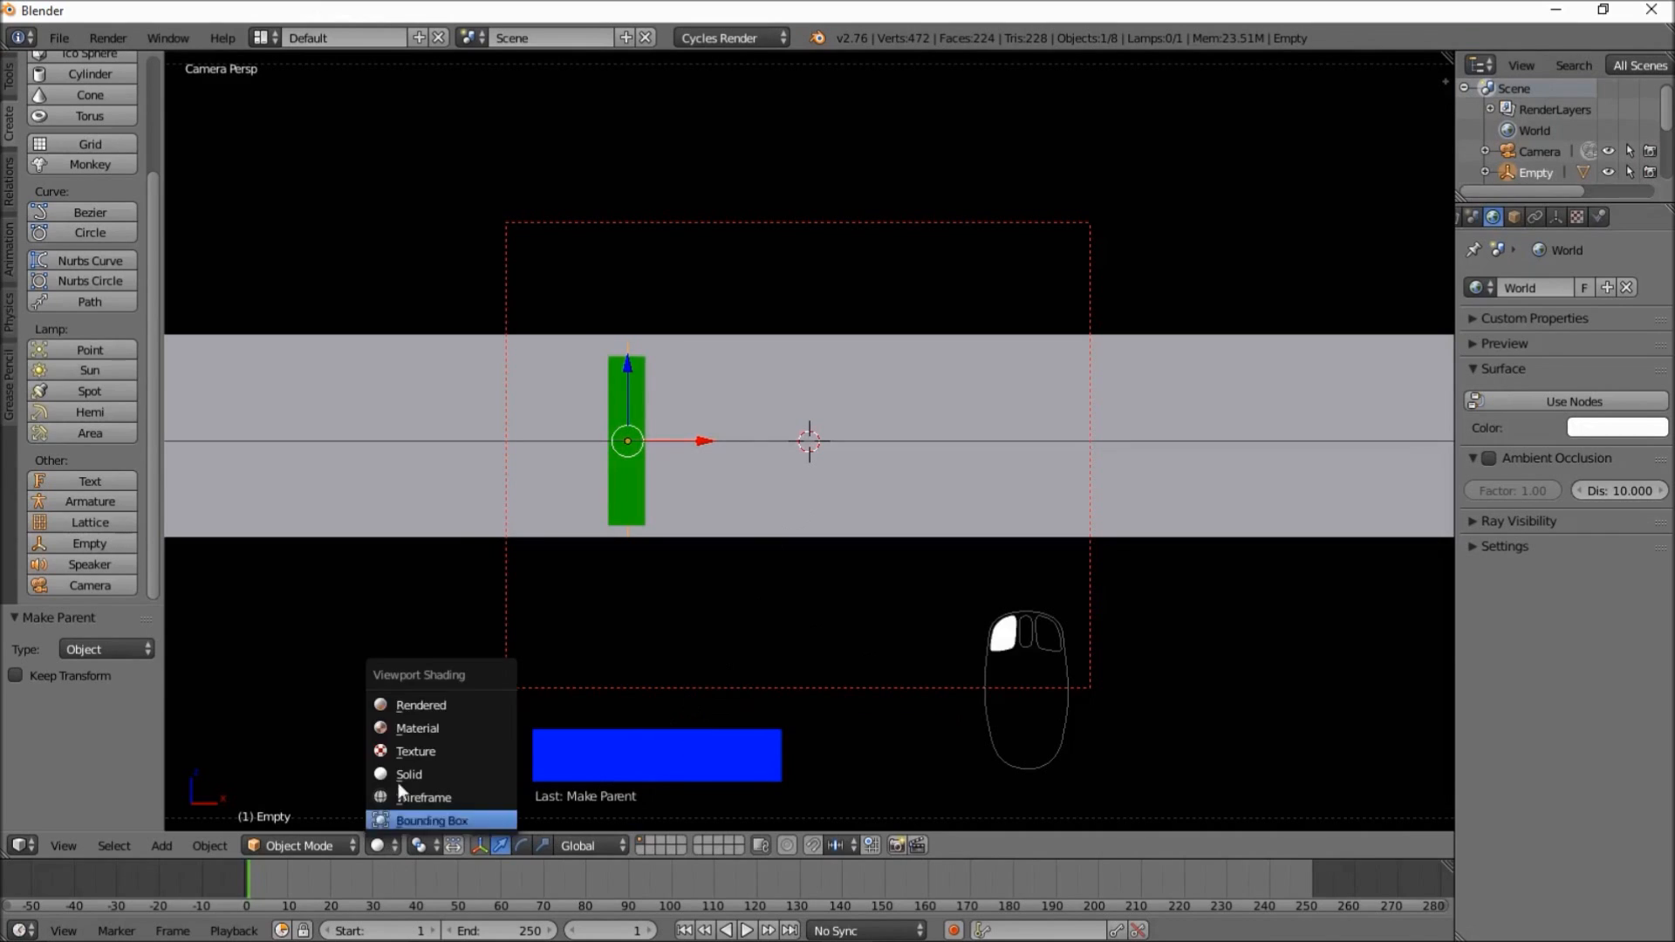
click(417, 700)
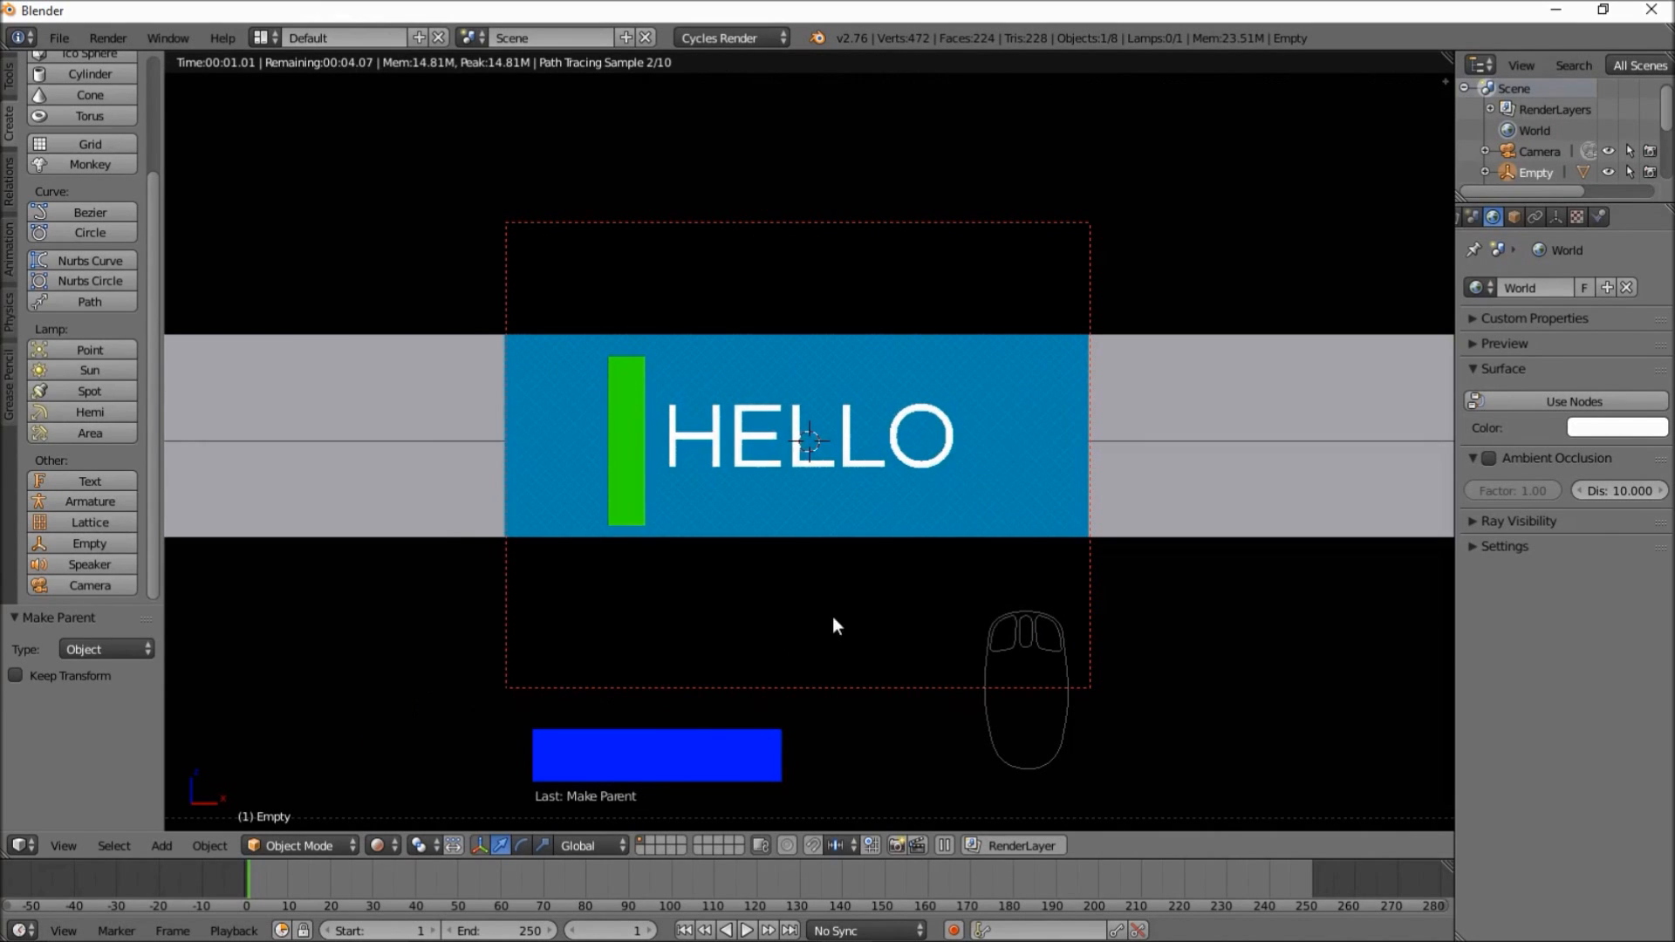
right_click(719, 438)
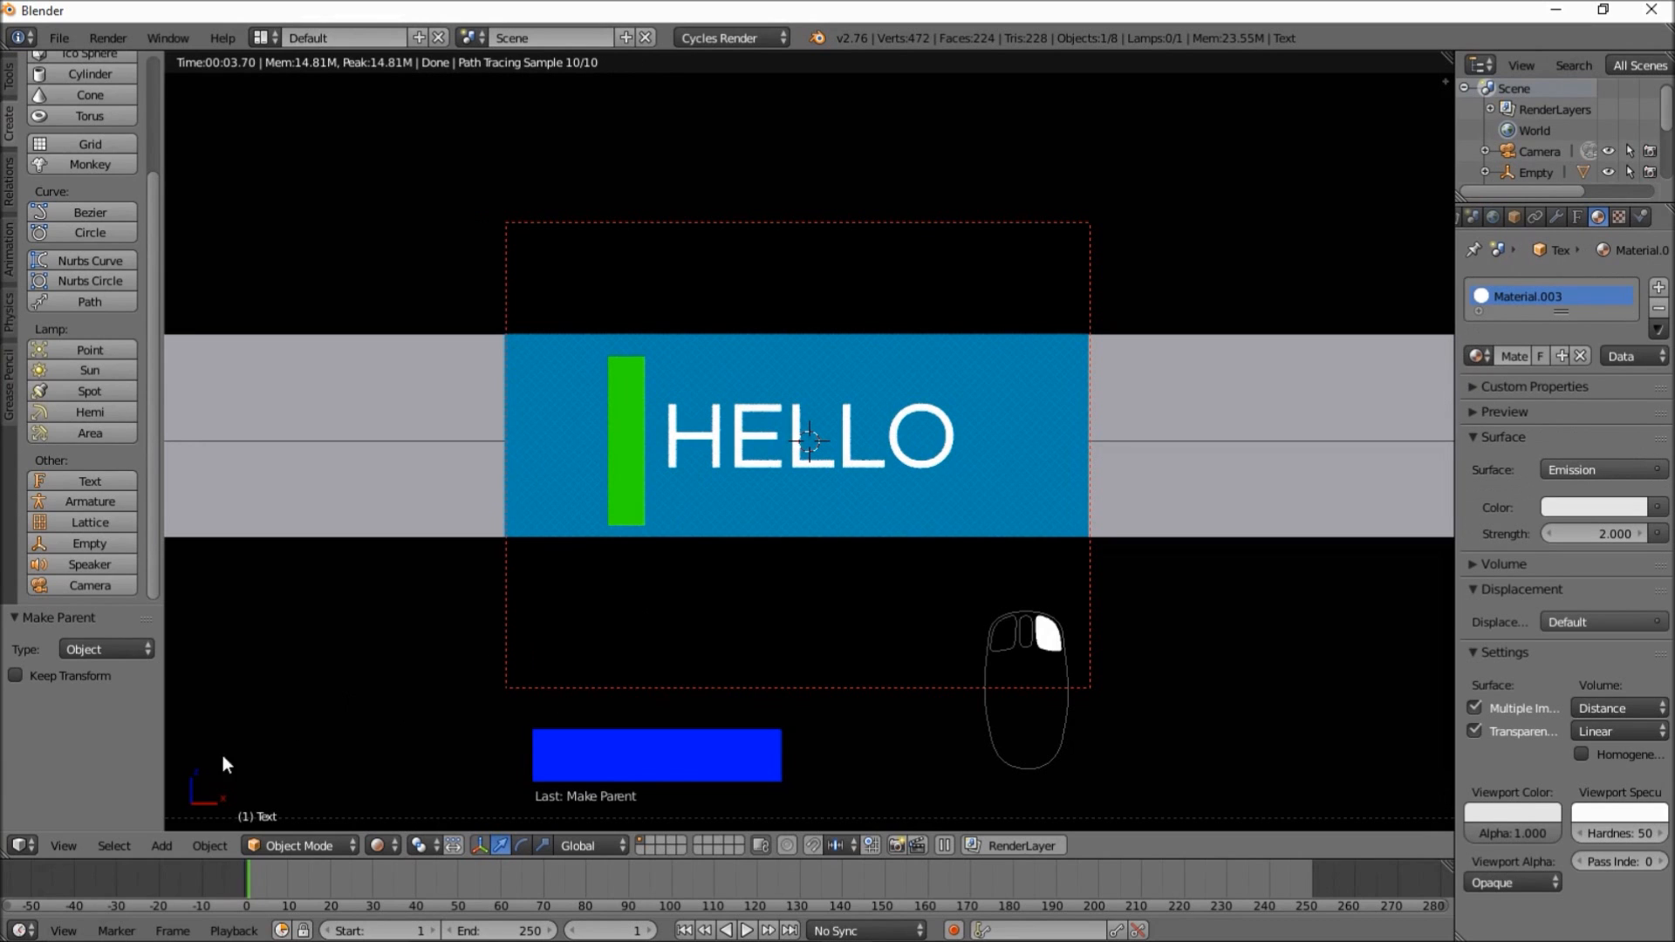
- Split off a second area from the 3D view, make it a Node Editor and narrow its properties region to enlarge the node canvas
drag(5, 853, 515, 850)
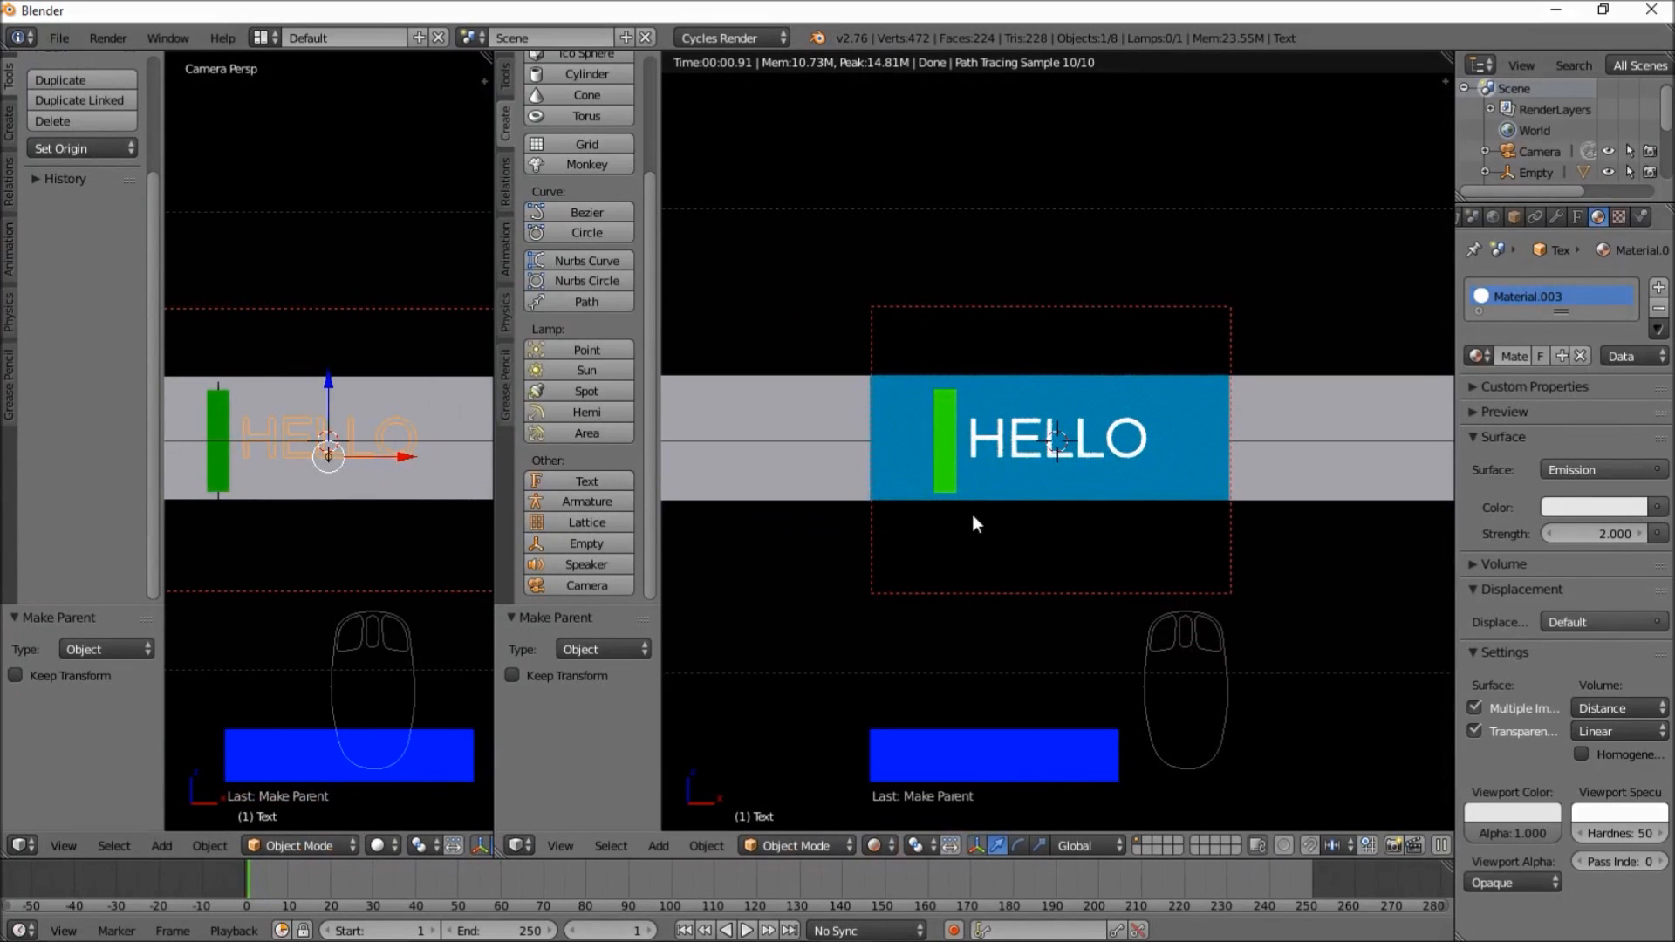
click(23, 845)
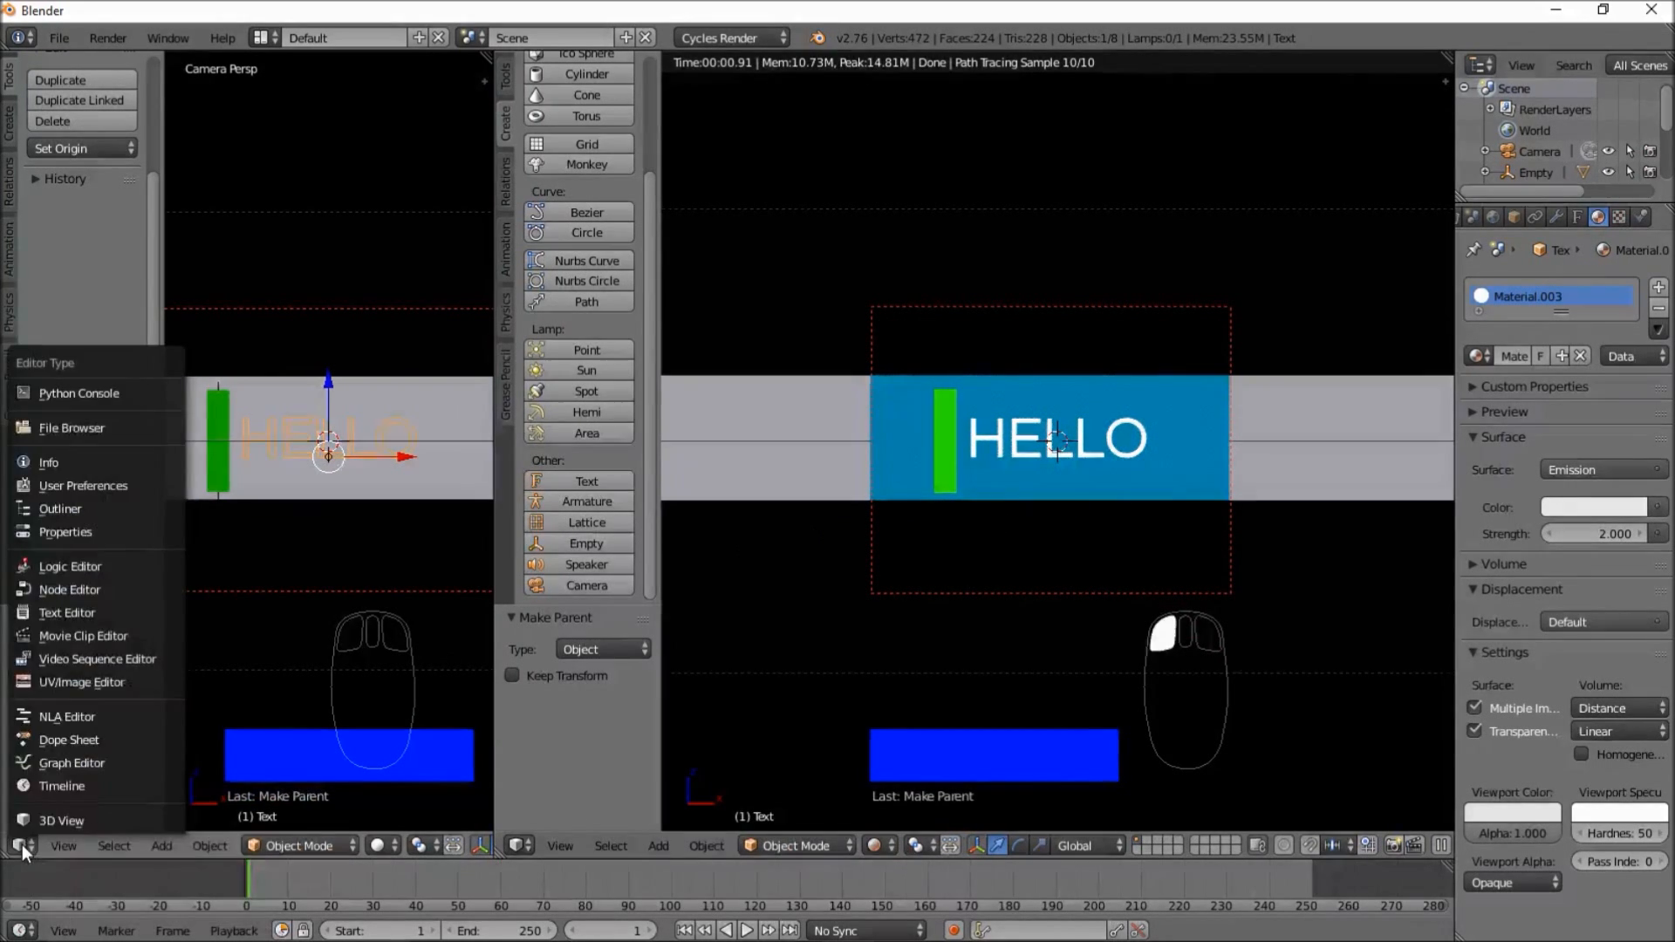
click(87, 590)
scroll(66, 586, up, 7)
middle_drag(91, 579, 175, 590)
scroll(176, 590, up, 2)
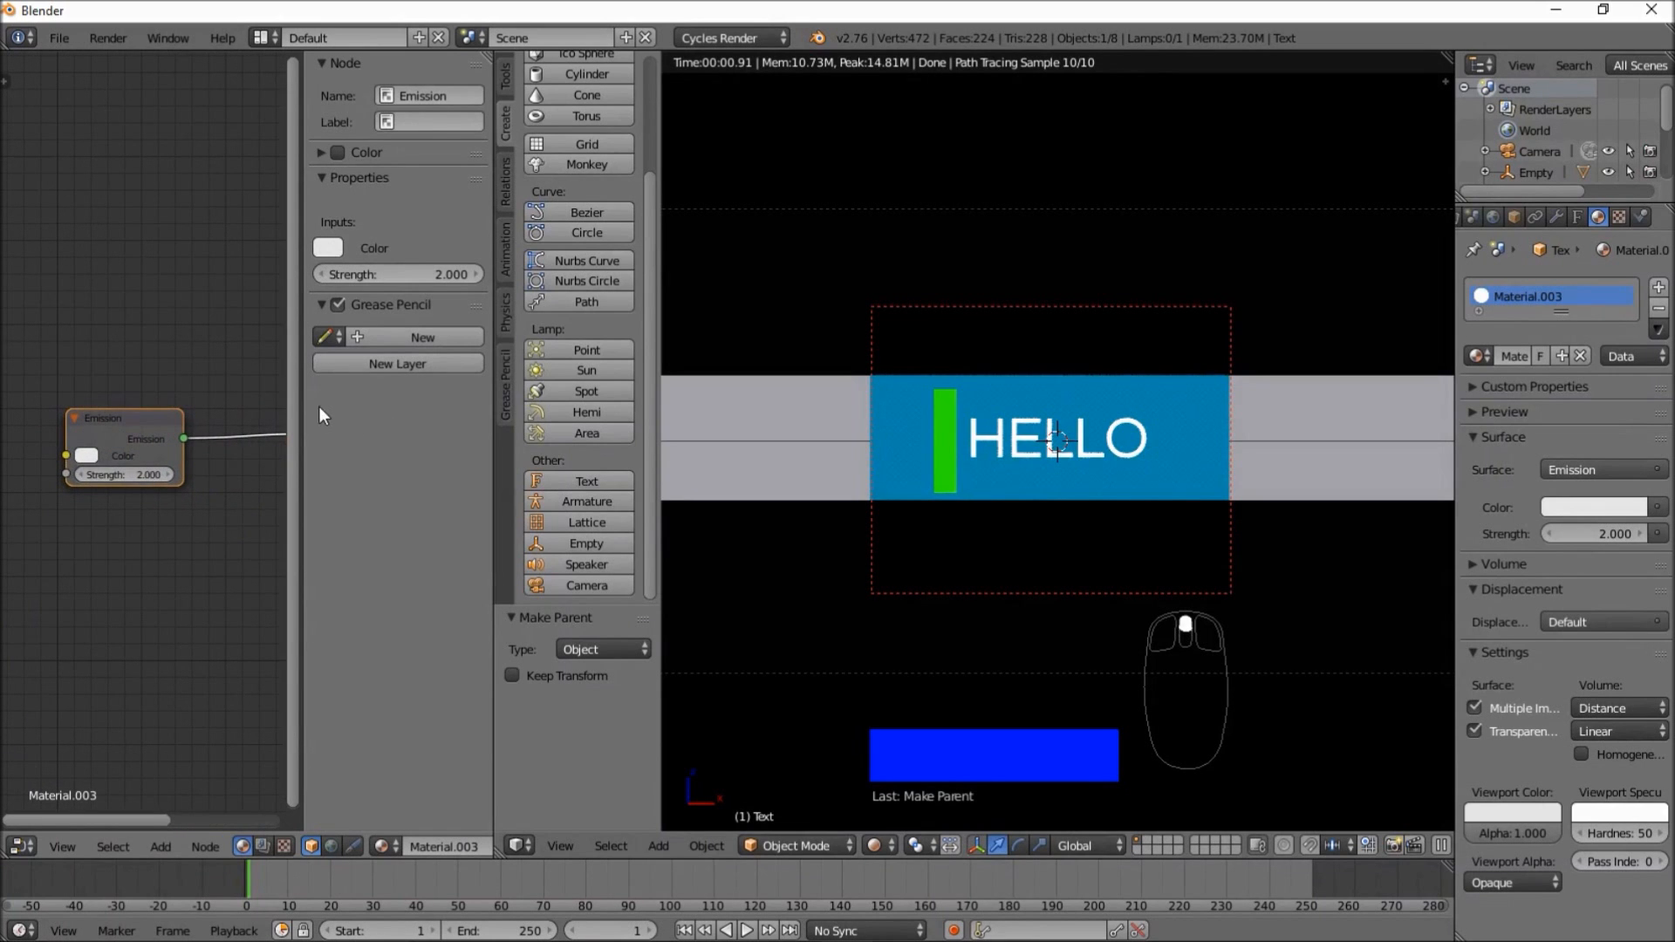
drag(303, 399, 458, 382)
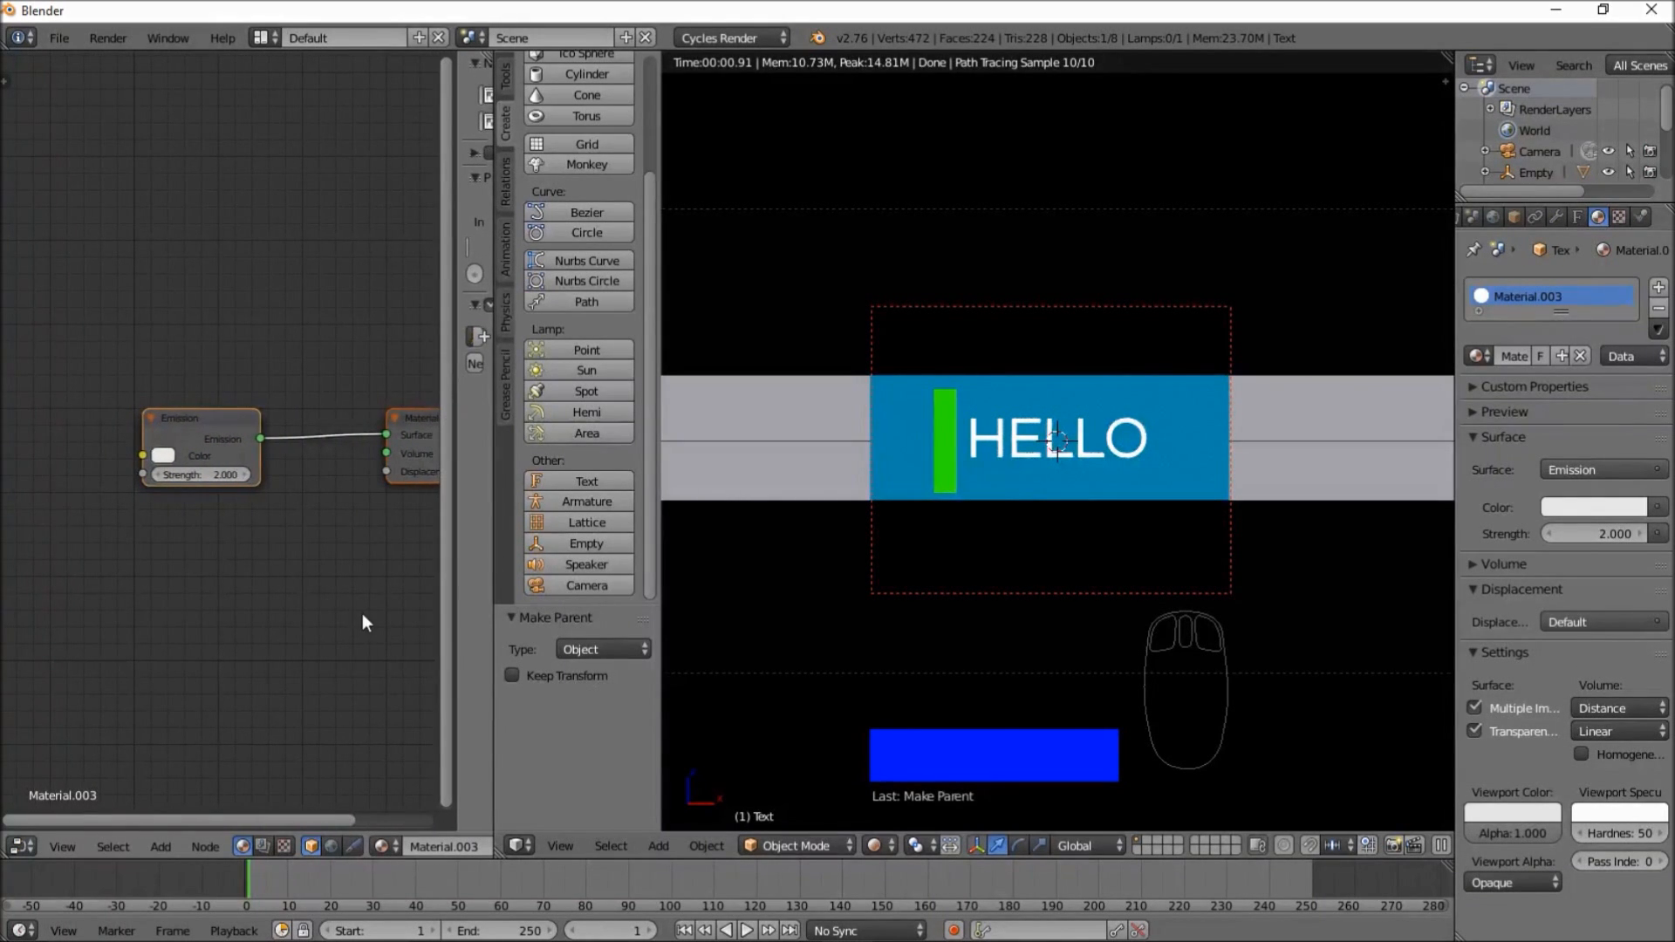
- Add a Mix Shader node on the link between the text material's Emission and Material Output nodes
scroll(369, 602, up, 3)
scroll(302, 577, up, 3)
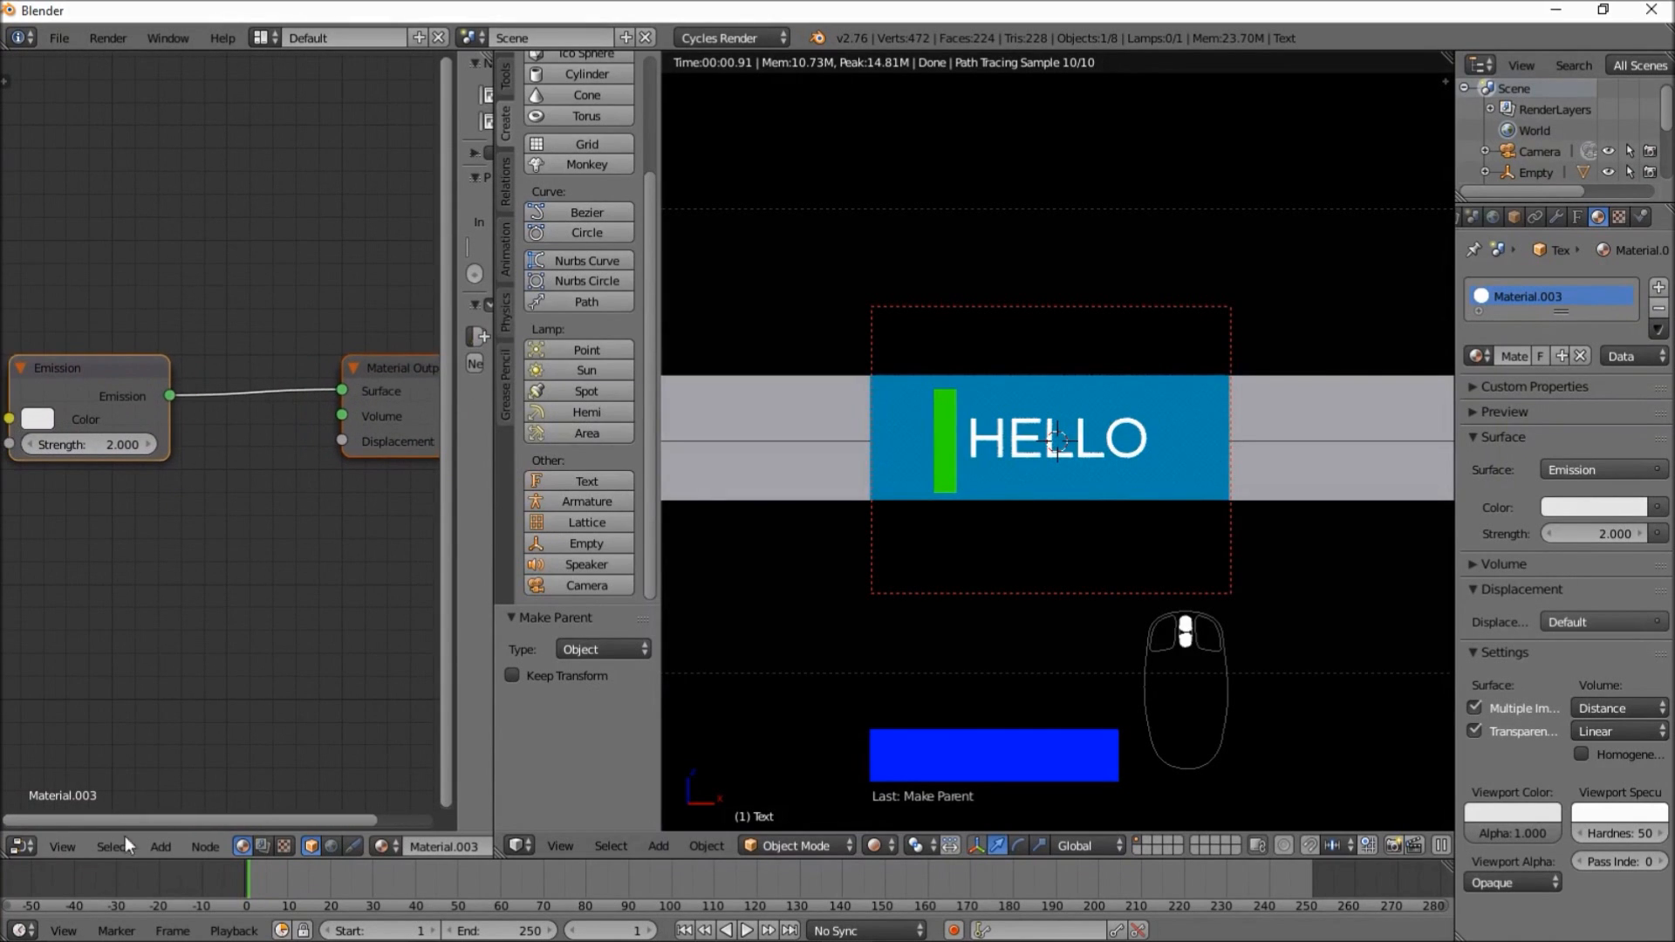
click(161, 846)
mouse_move(199, 761)
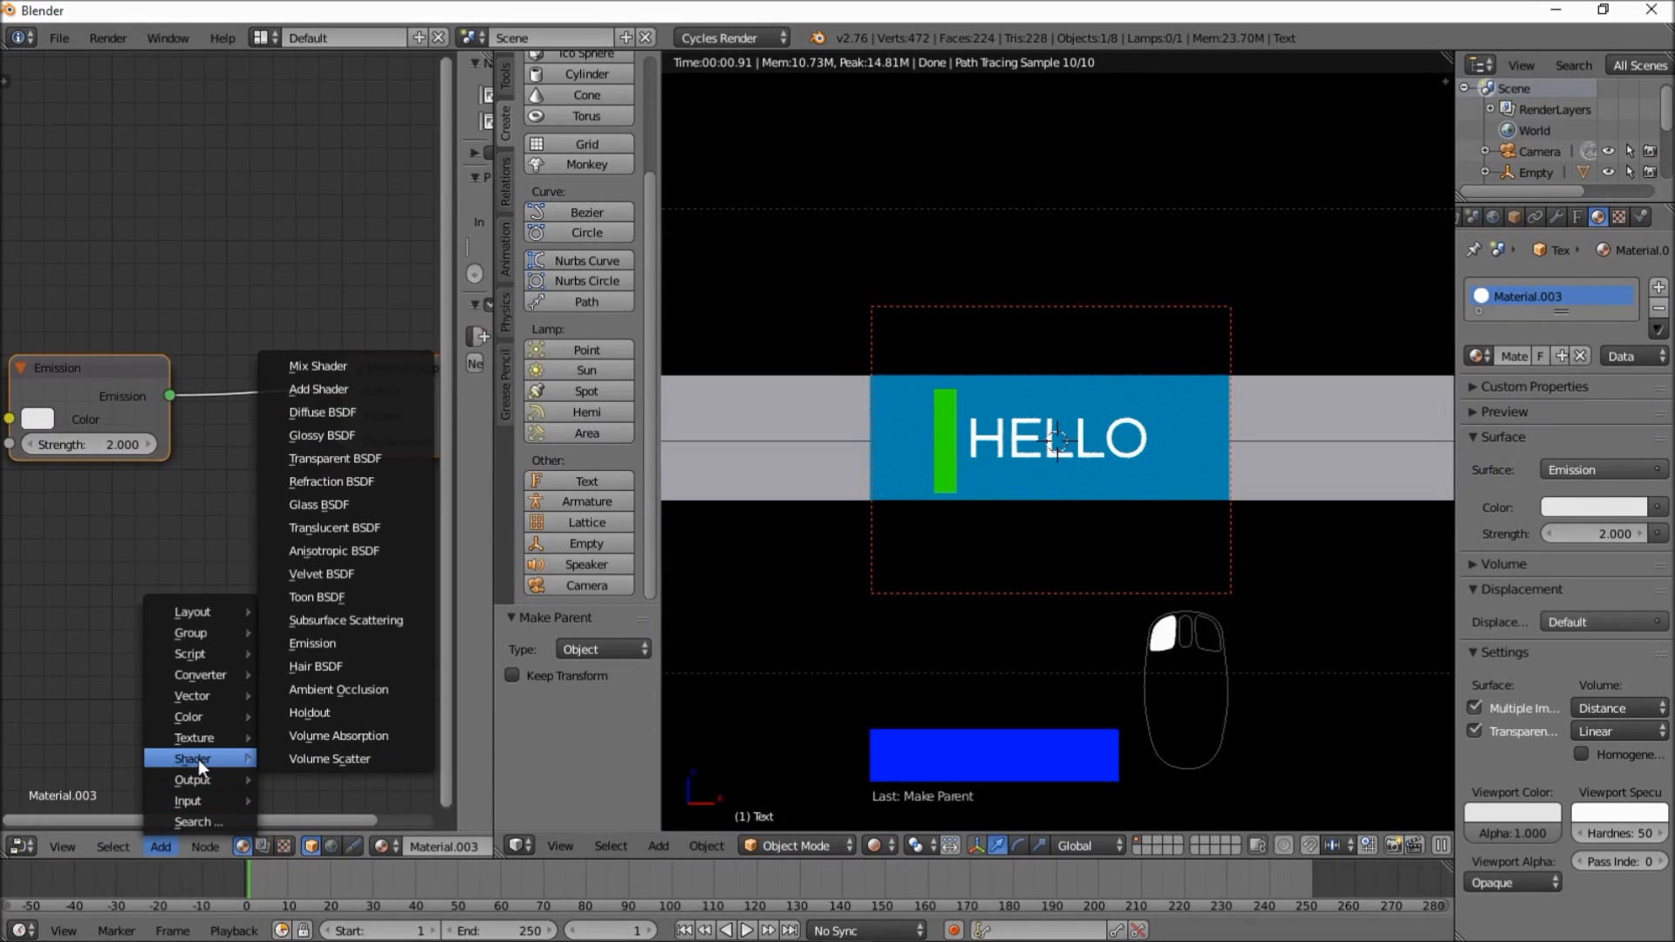
click(348, 364)
click(187, 388)
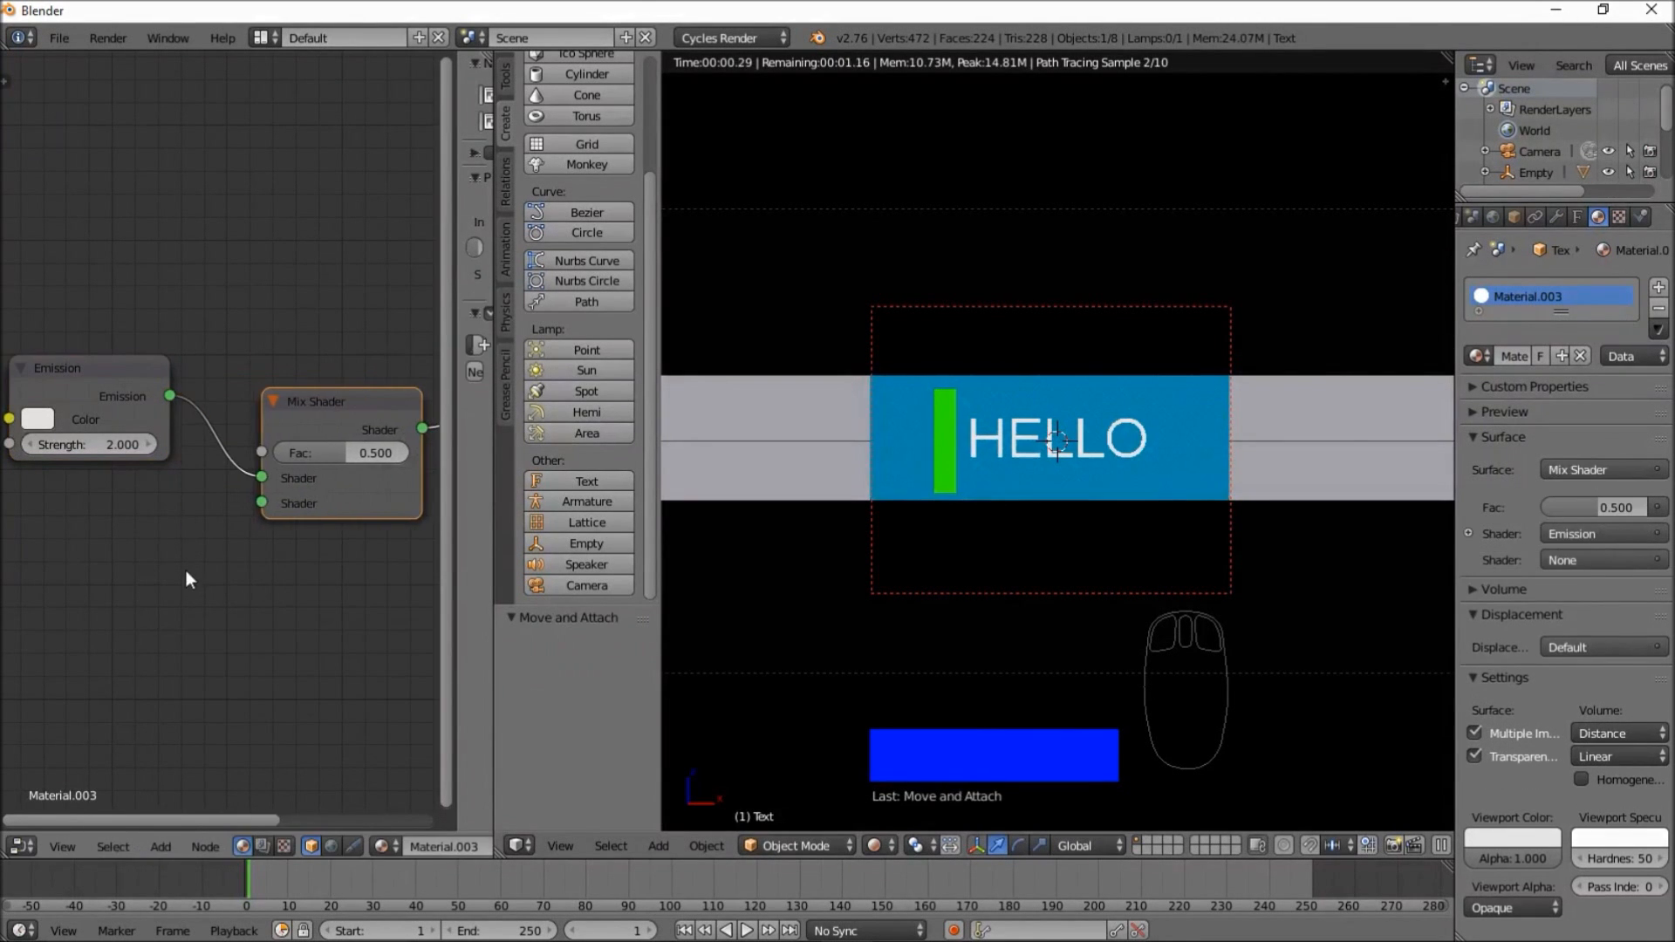
- Add a Transparent BSDF node below the Emission node and link it to the Mix Shader's second Shader input
scroll(246, 607, down, 3)
scroll(247, 609, down, 1)
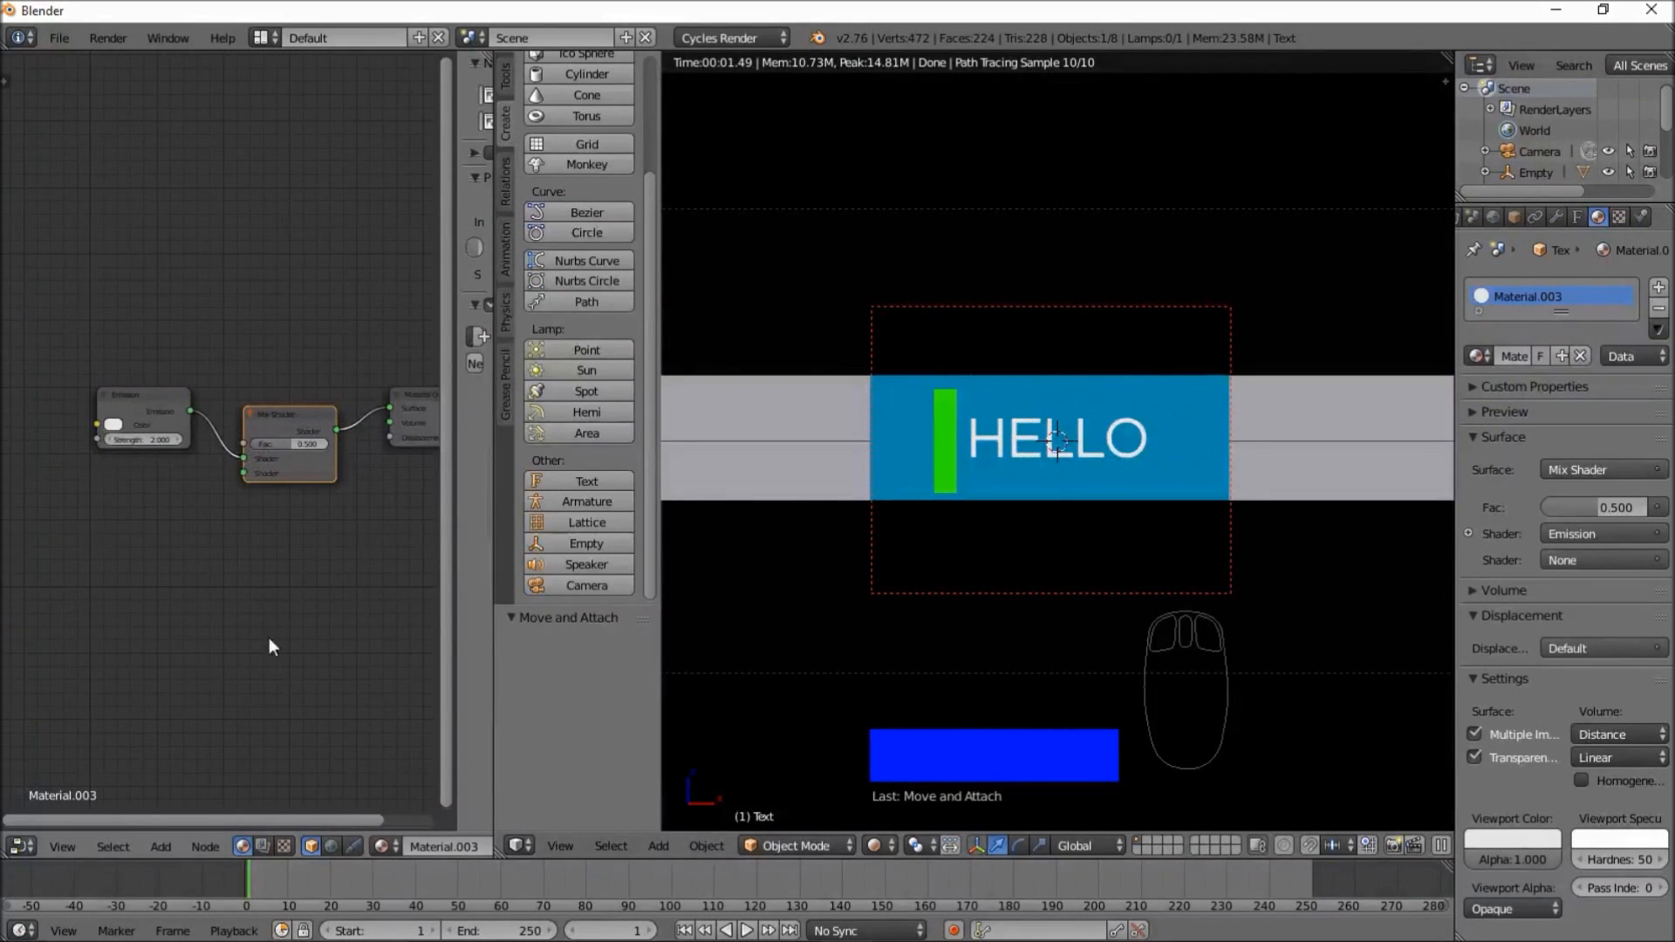
click(161, 846)
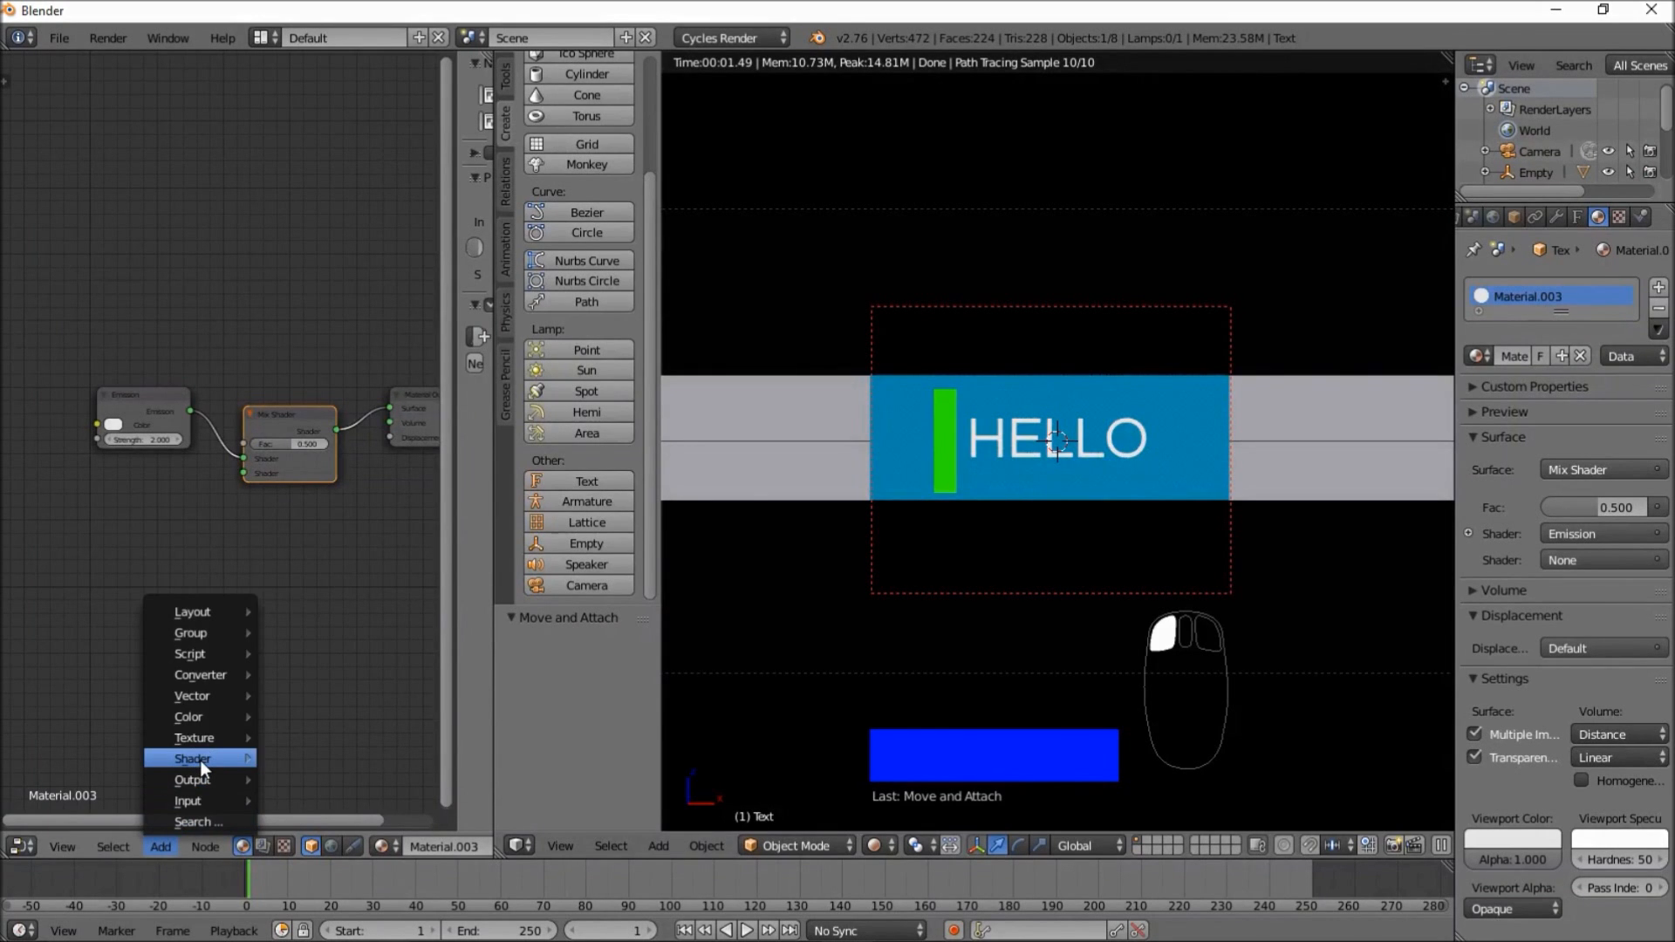
mouse_move(199, 758)
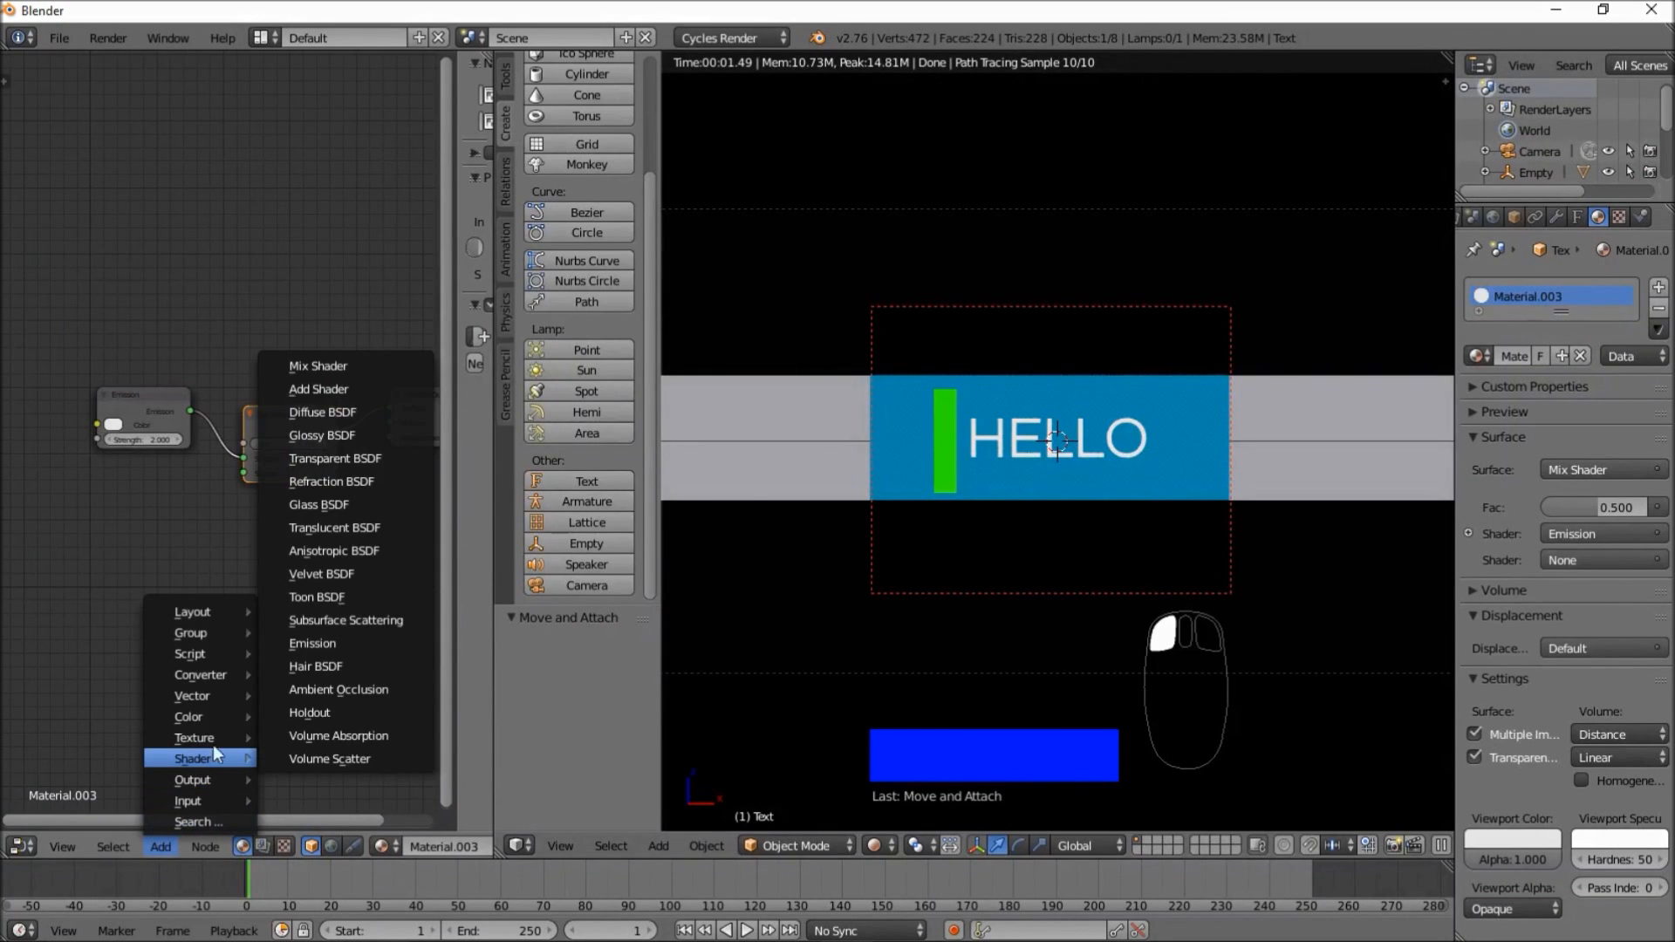
click(339, 463)
click(159, 526)
drag(253, 552, 253, 475)
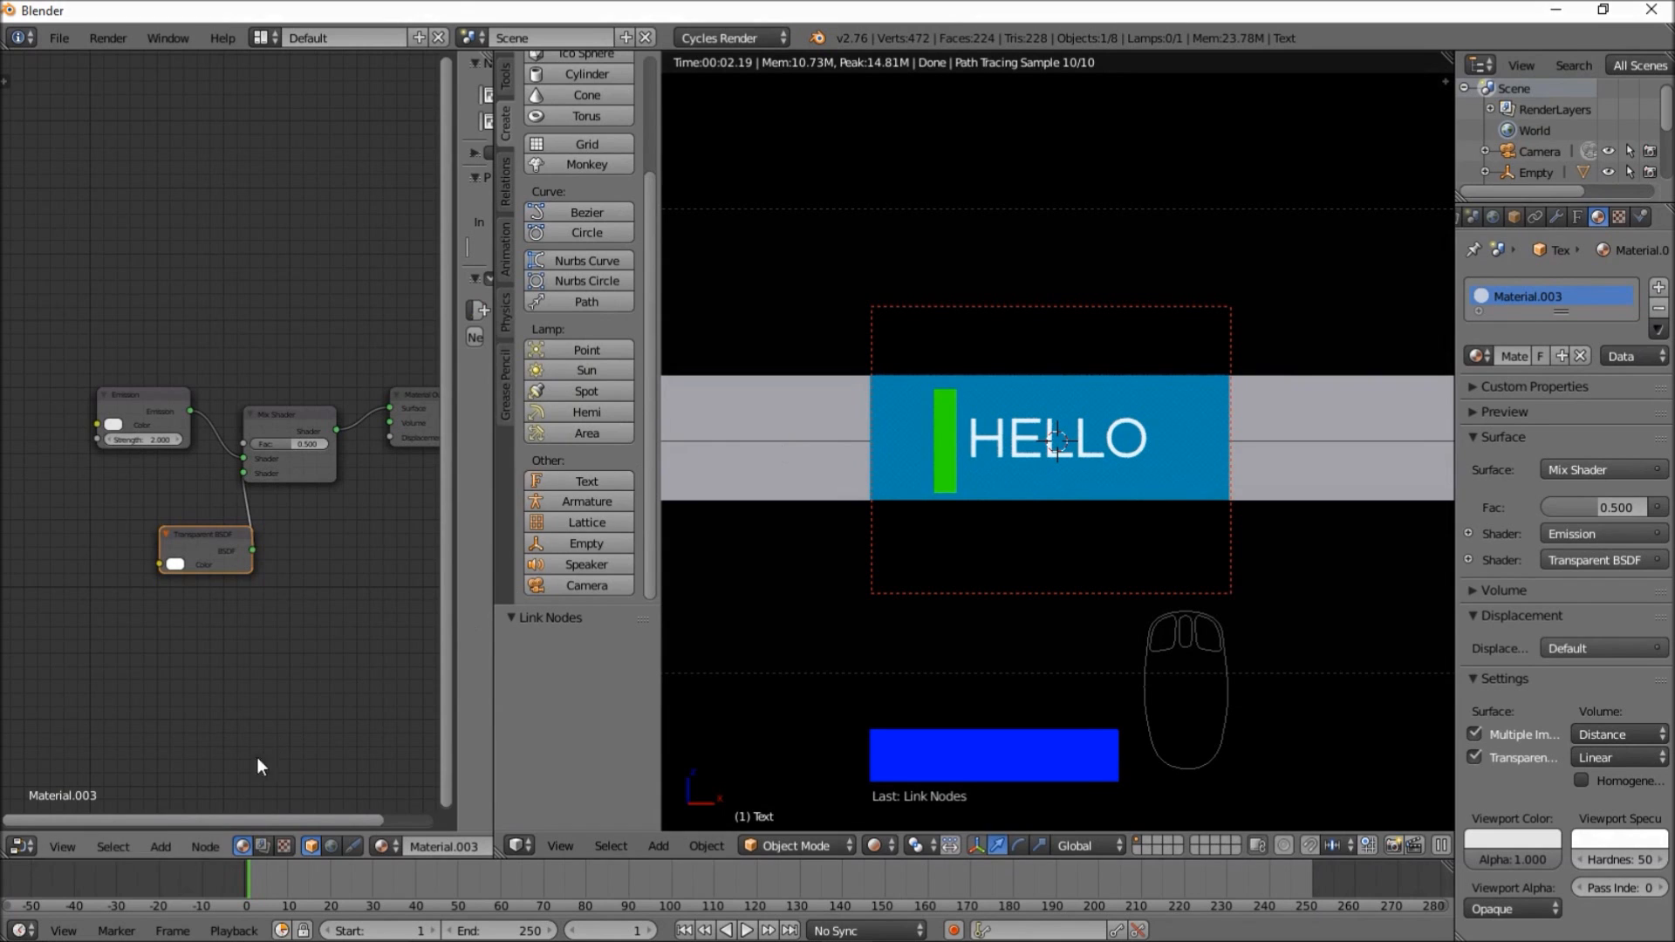
- Add a Texture Coordinate node above the Emission node and set its Object to Empty
click(160, 846)
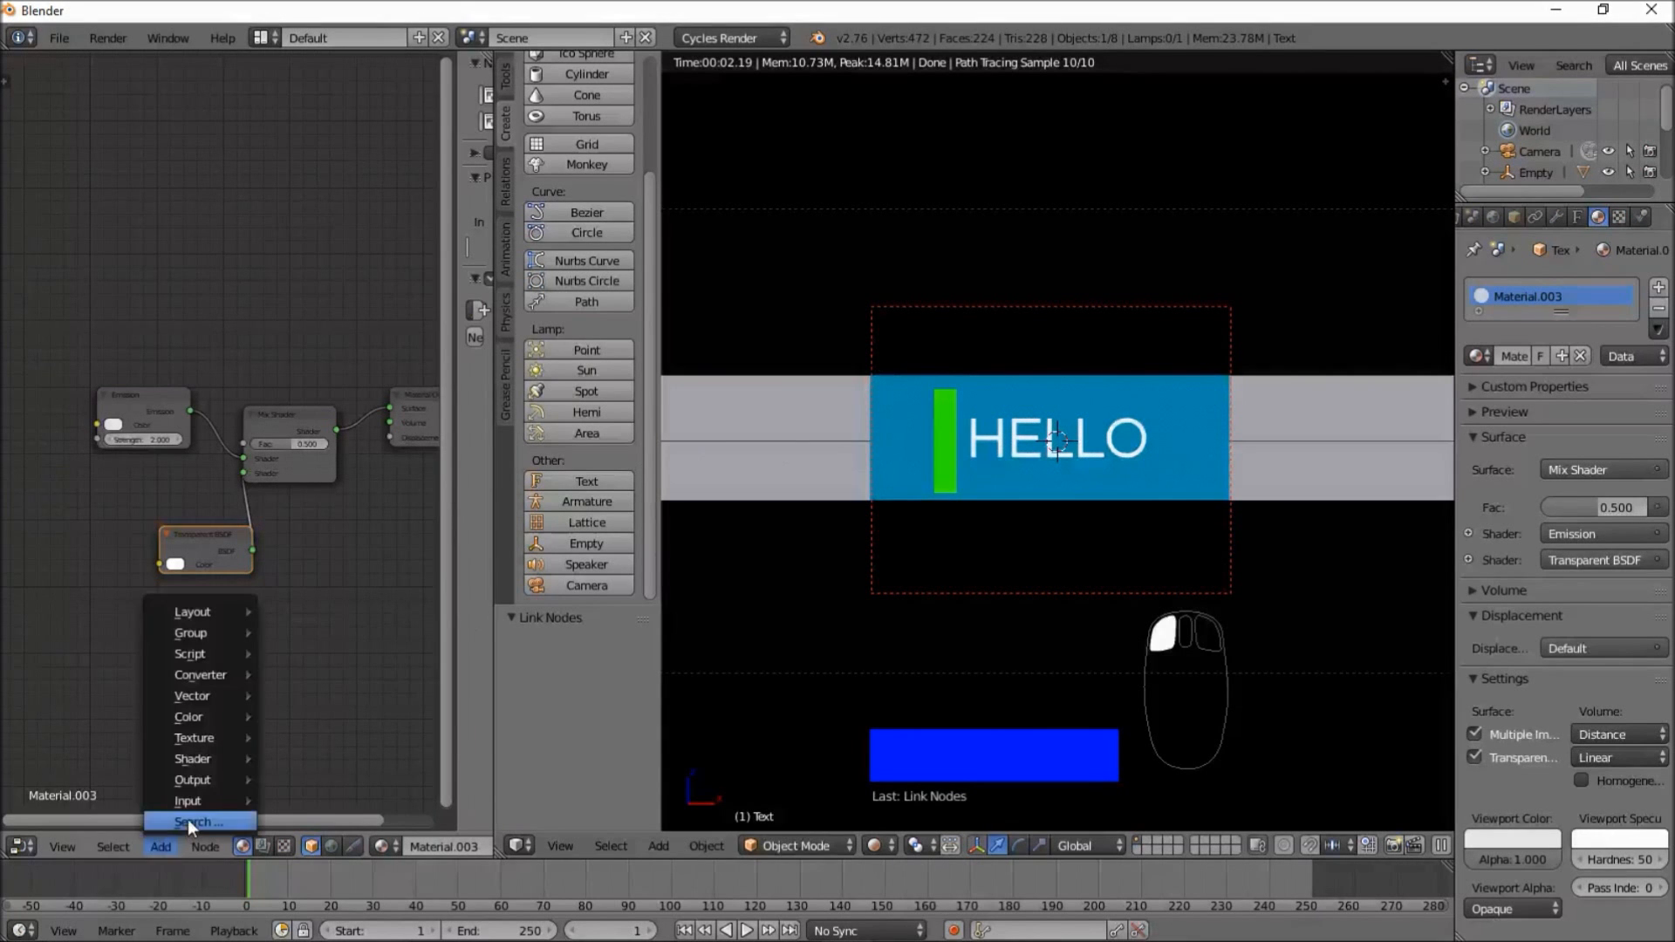
mouse_move(187, 804)
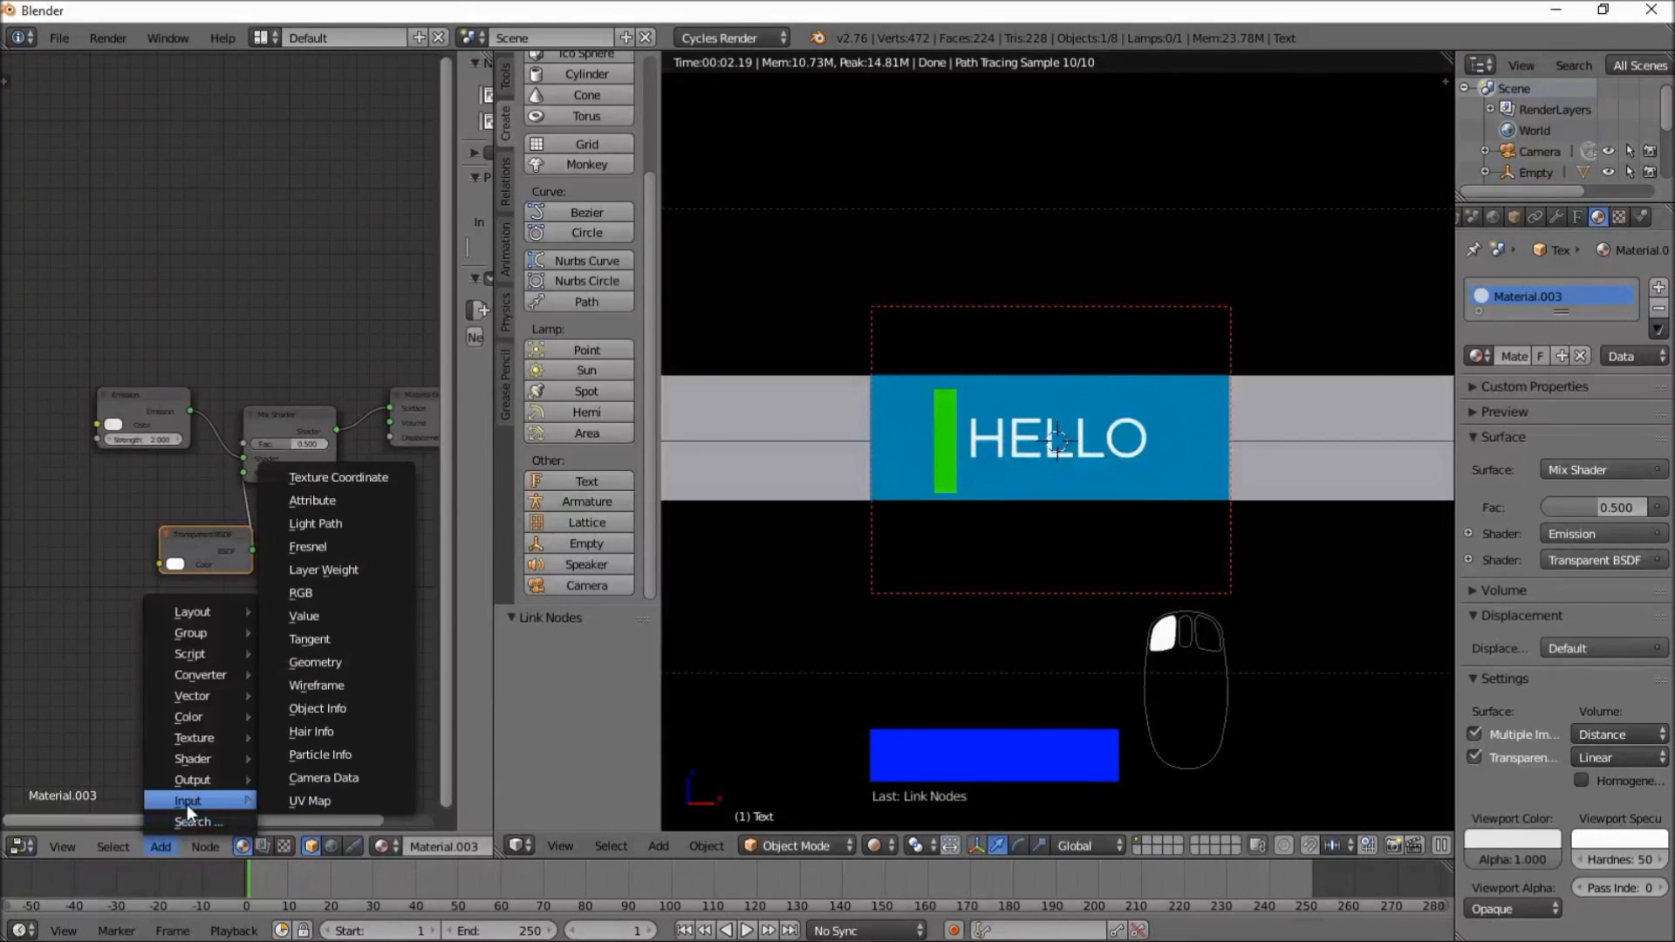
click(315, 479)
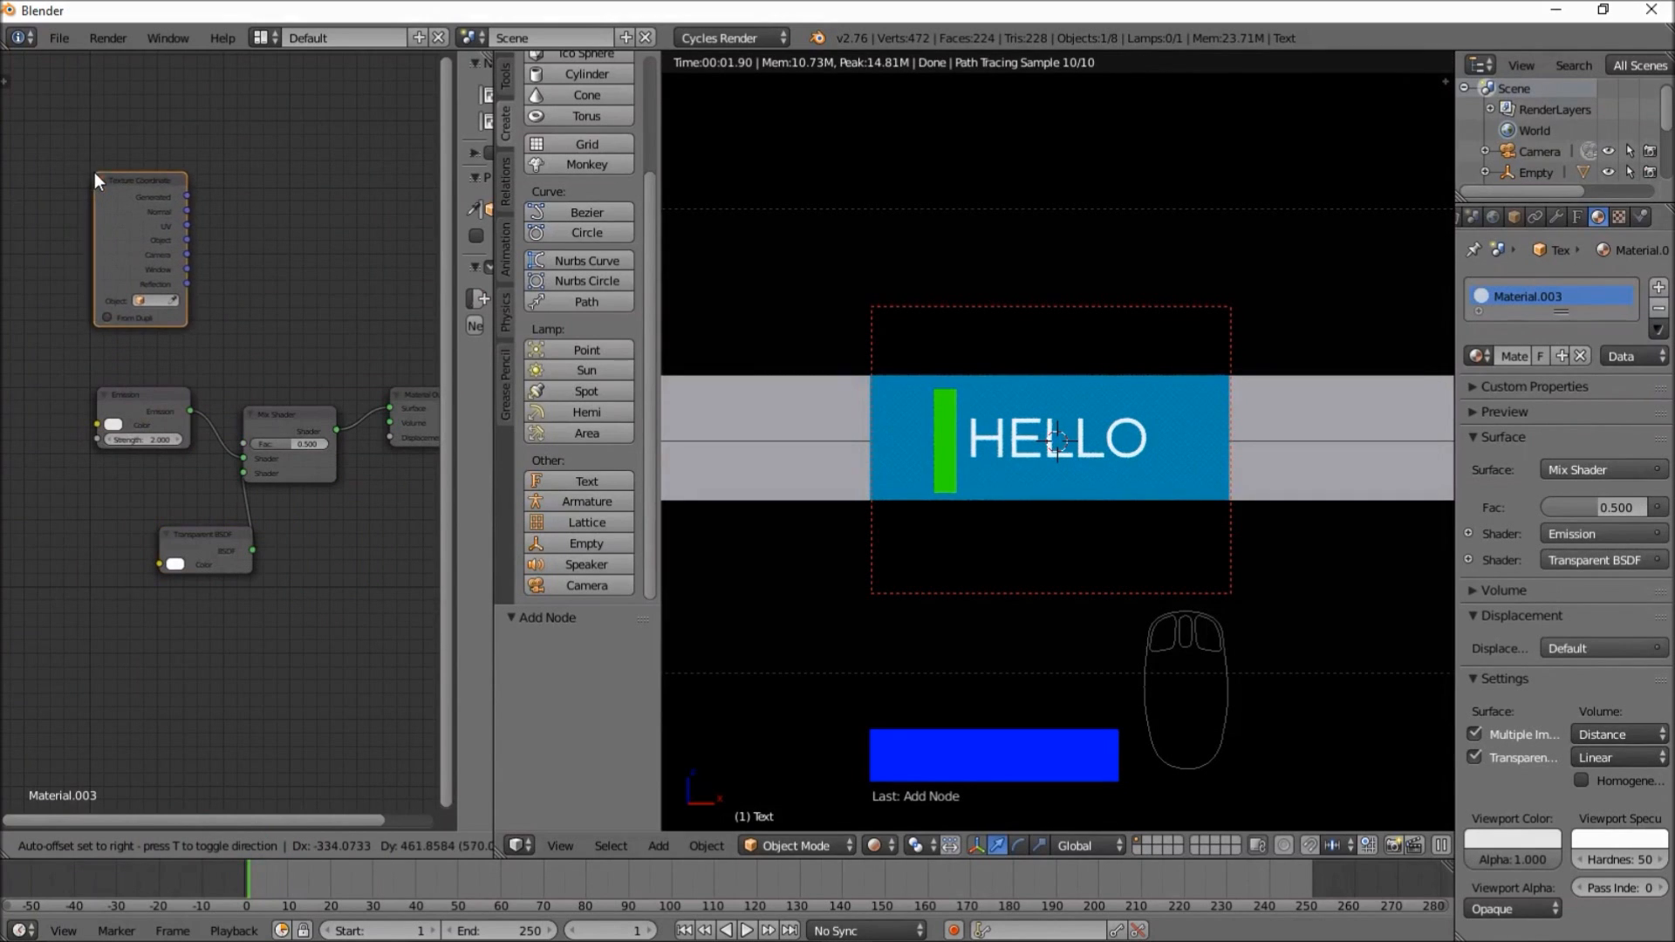
click(87, 166)
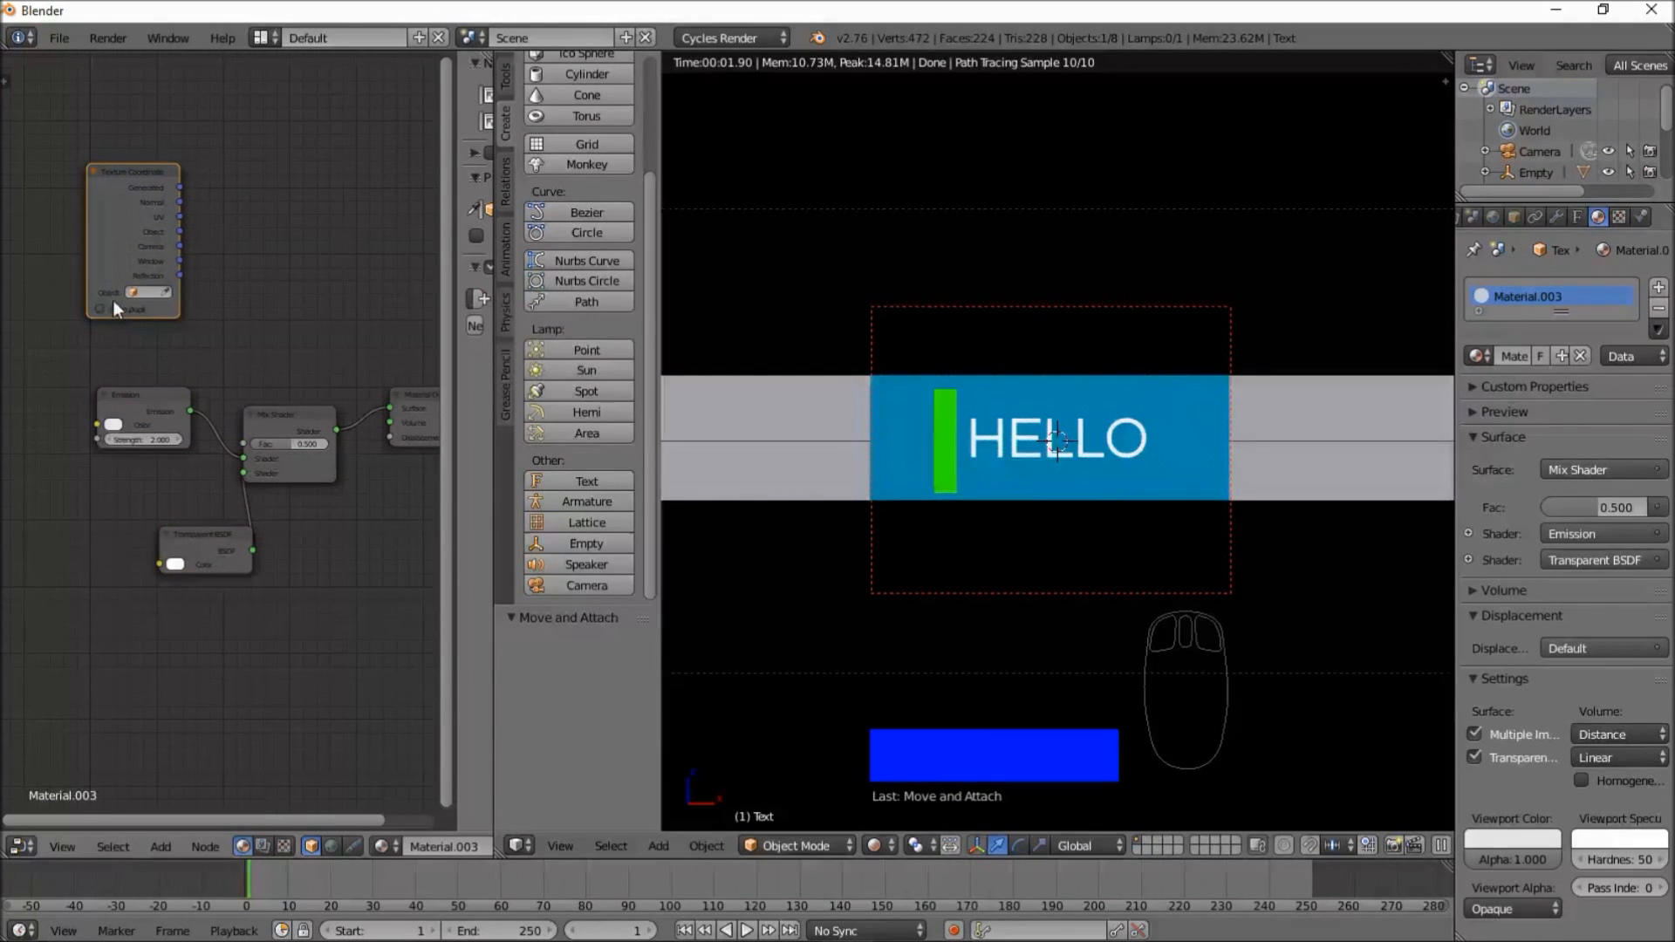
click(145, 291)
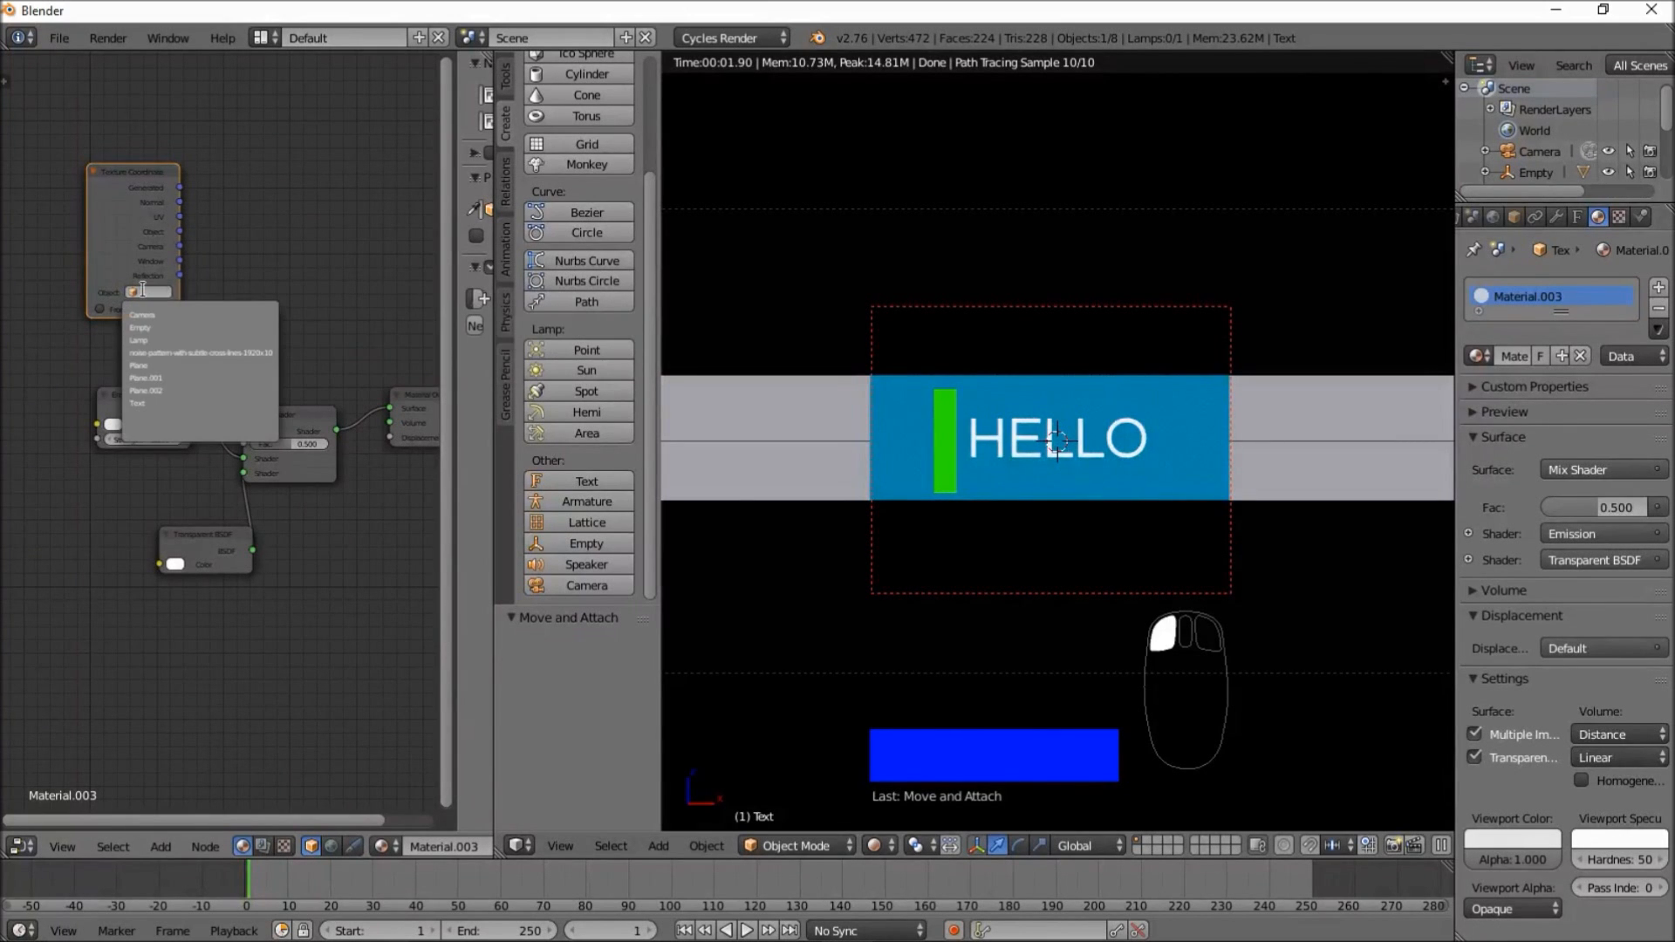
click(172, 328)
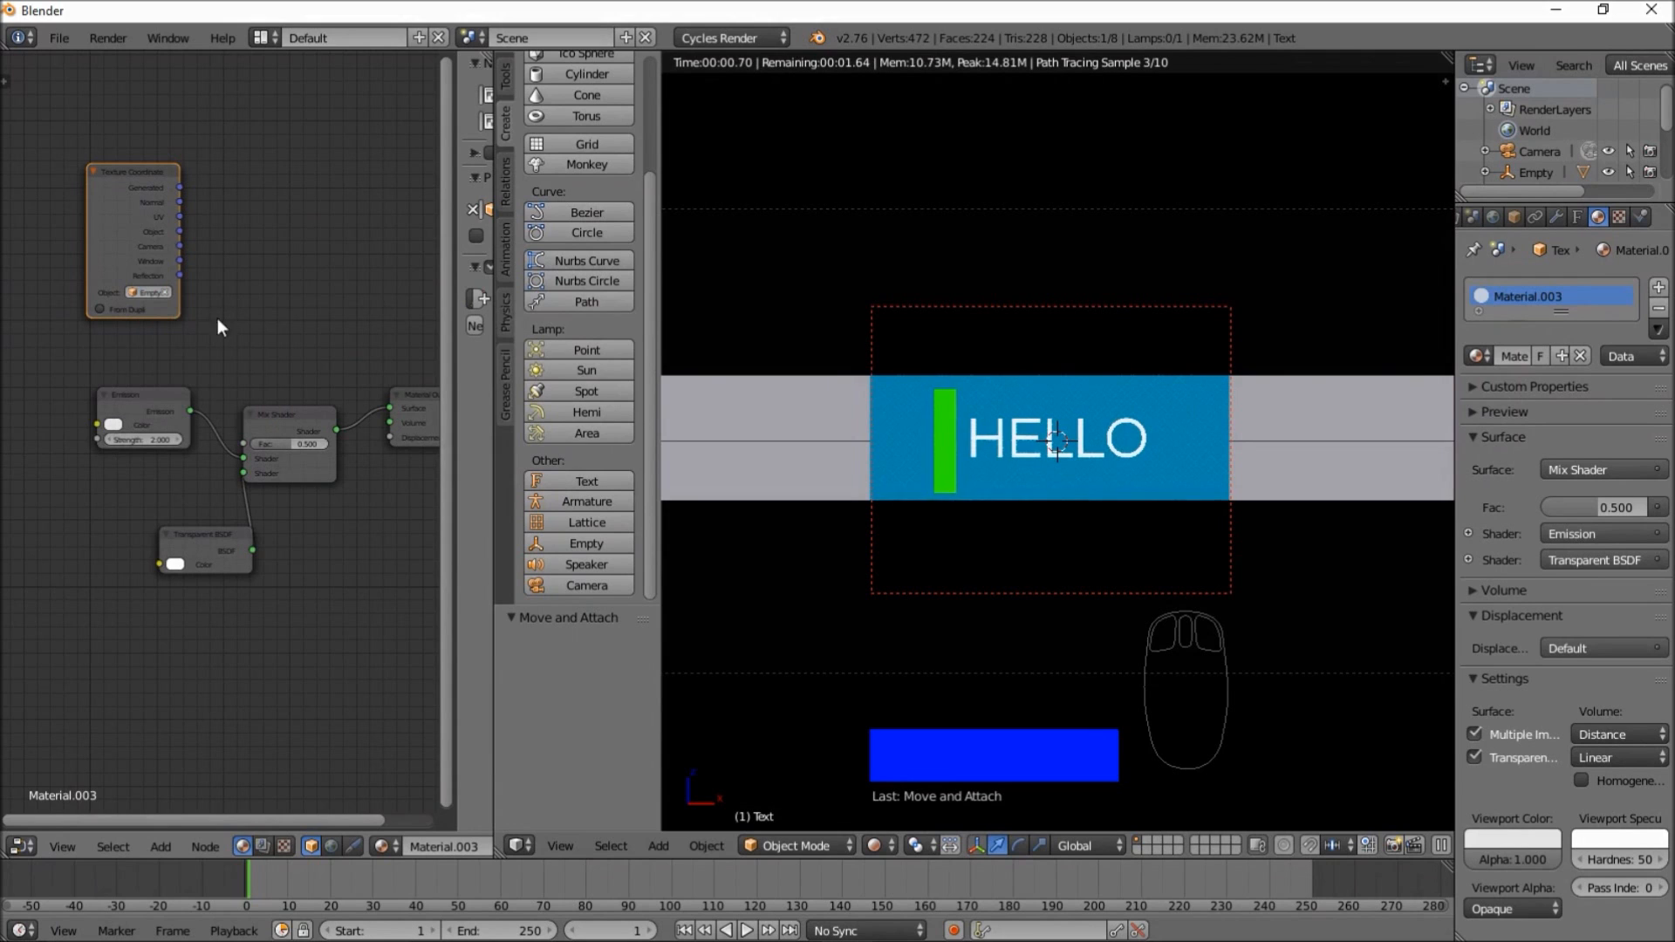
- Link the Texture Coordinate's Object output to the Mix Shader's Fac and swap the Emission and Transparent BSDF inputs
drag(180, 232, 186, 243)
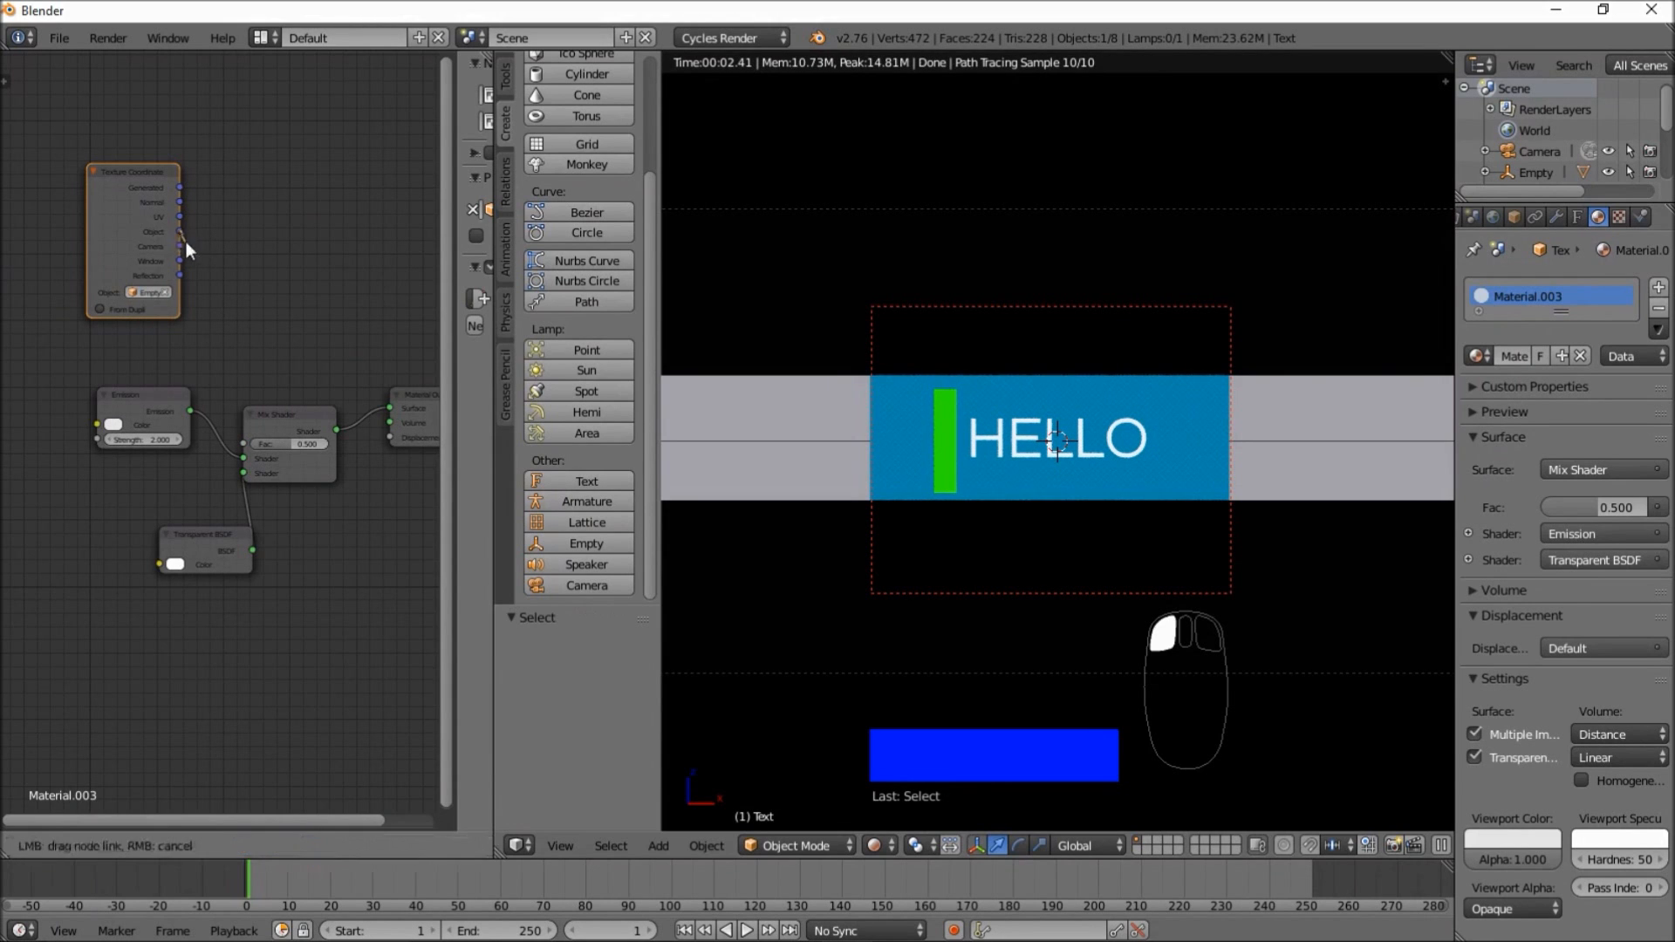
drag(260, 309, 244, 442)
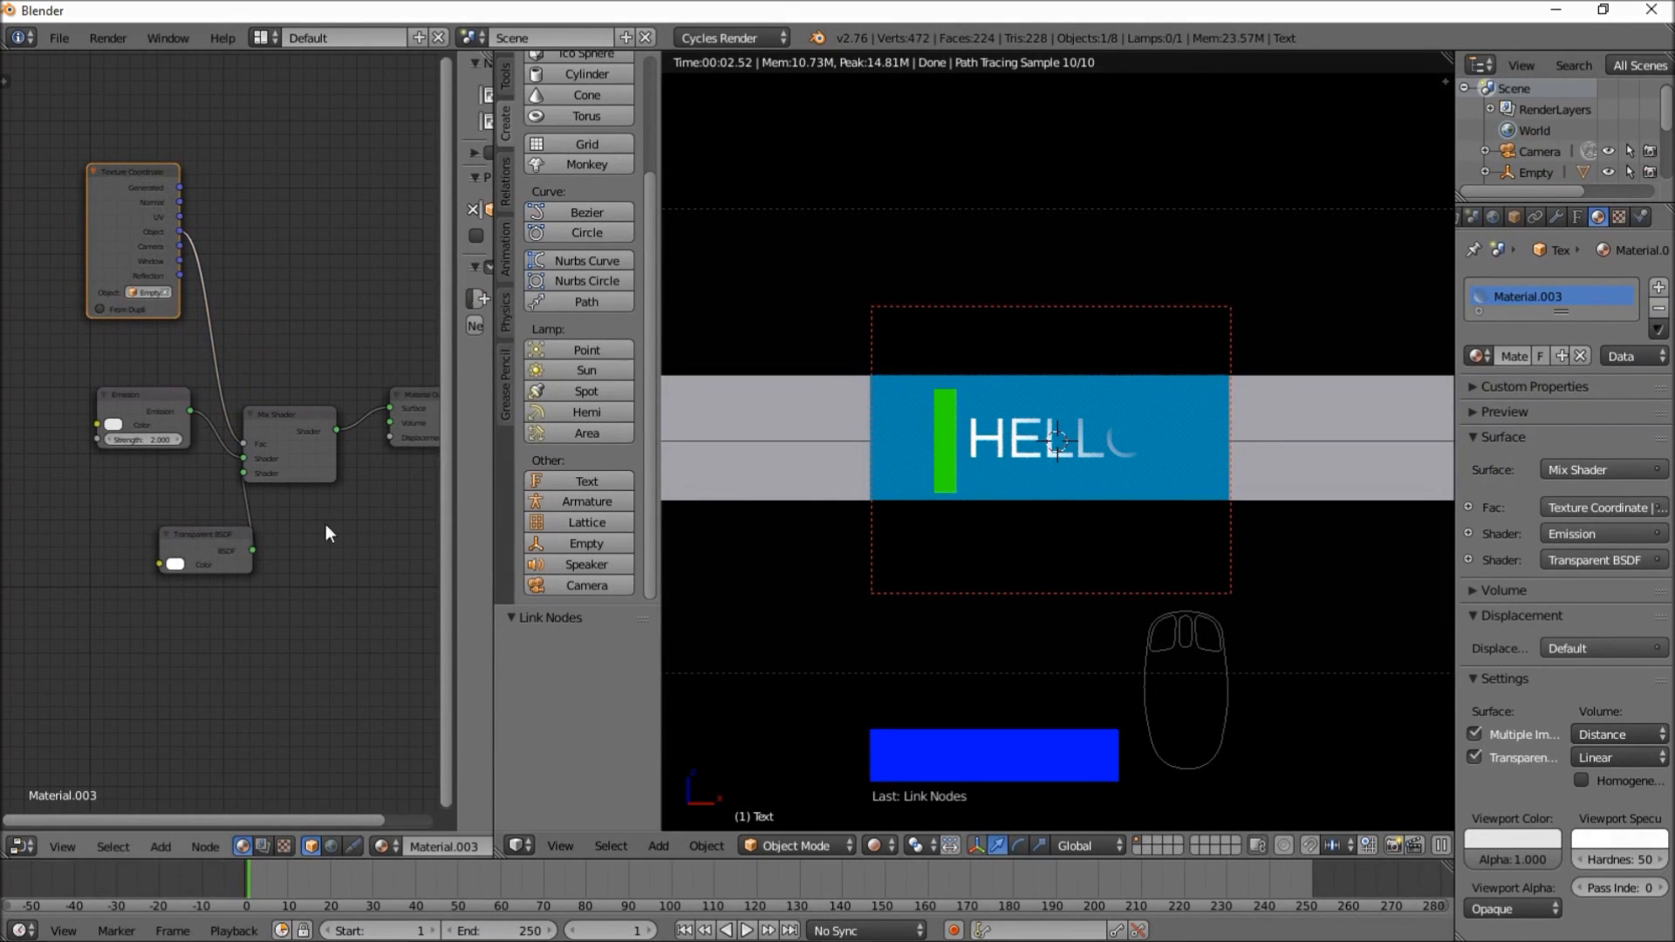
drag(195, 538, 127, 498)
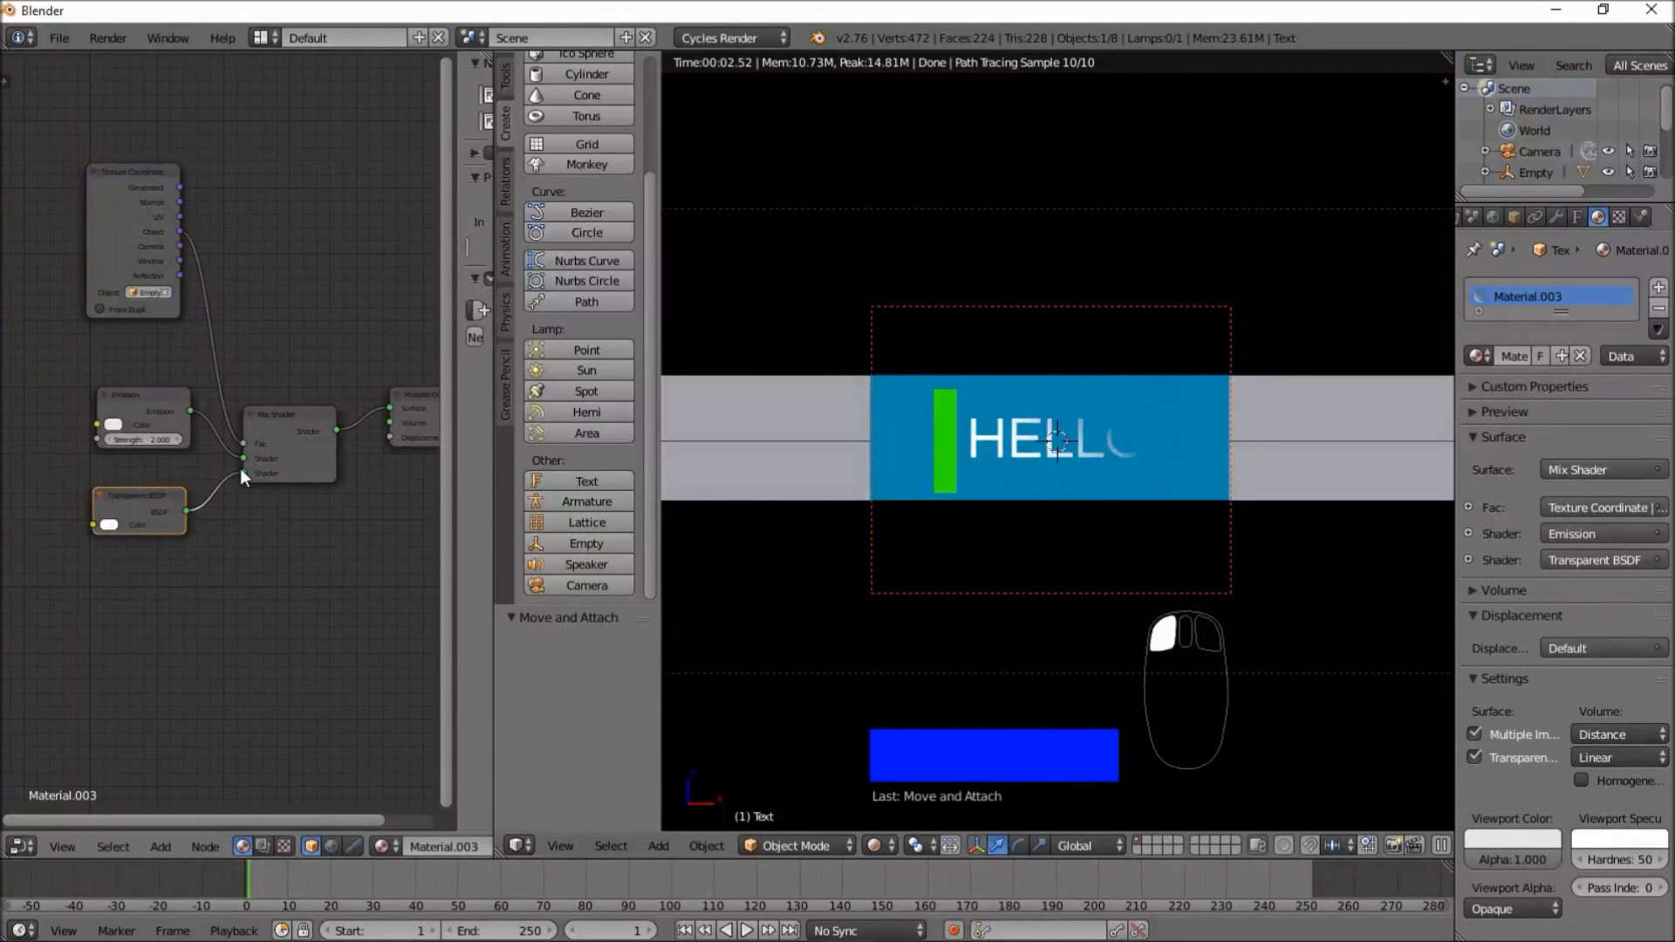
drag(239, 474, 245, 456)
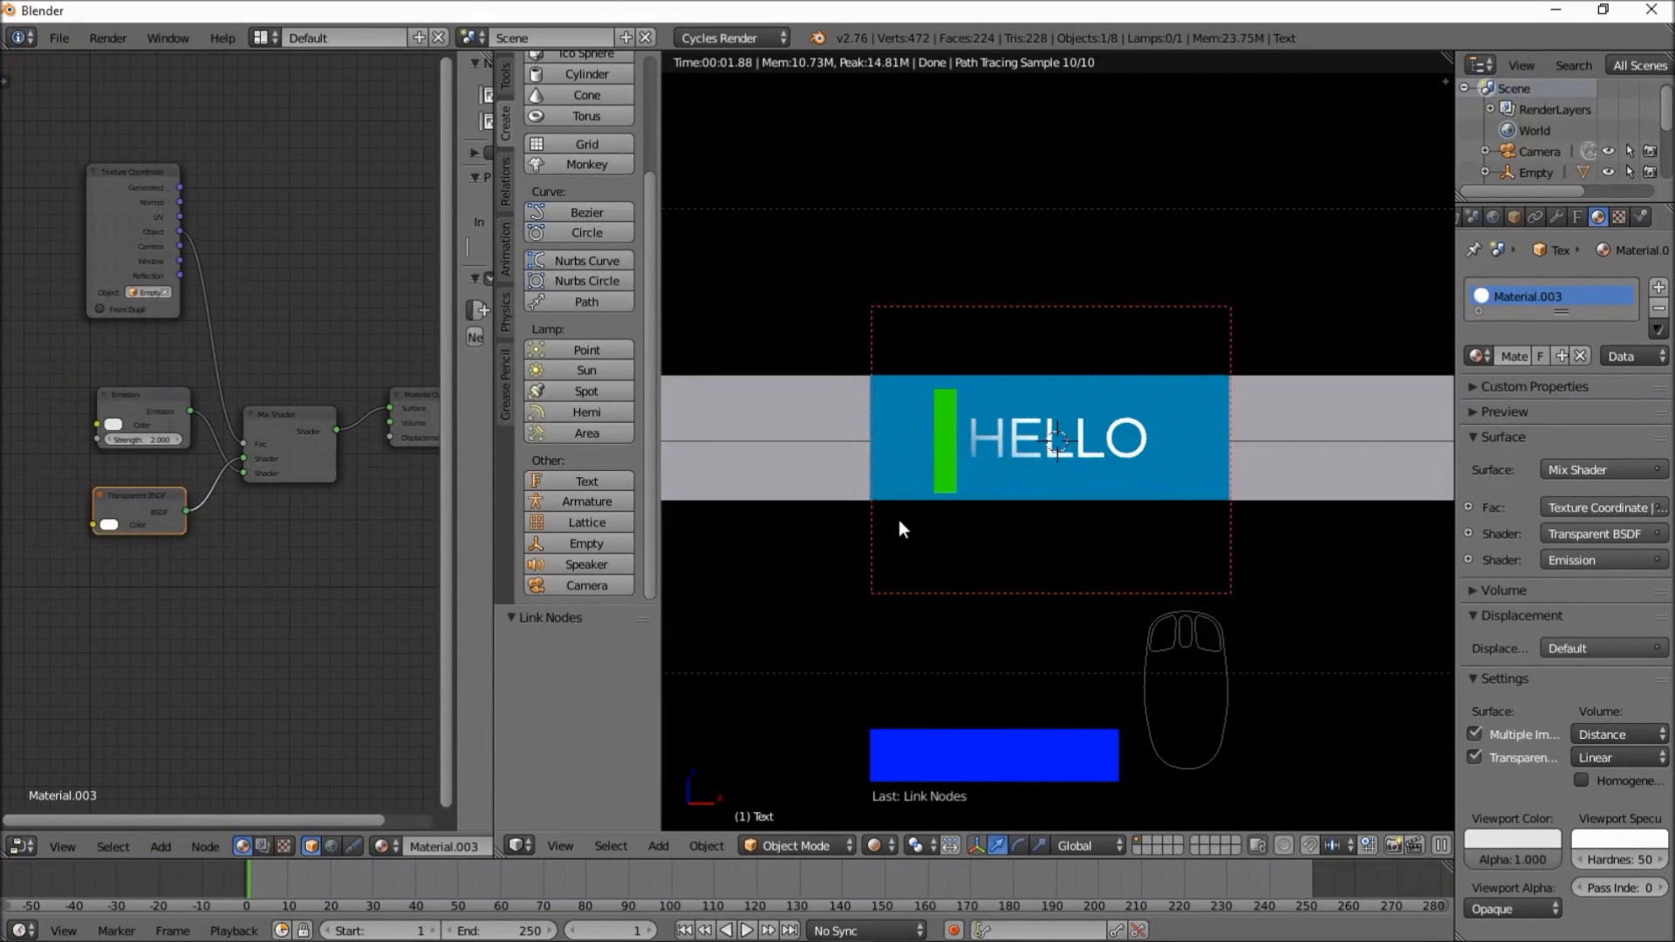
- Insert a Bright/Contrast node between the Texture Coordinate's Object output and the Mix Shader's Fac, with Contrast set to 7.4
scroll(981, 475, up, 3)
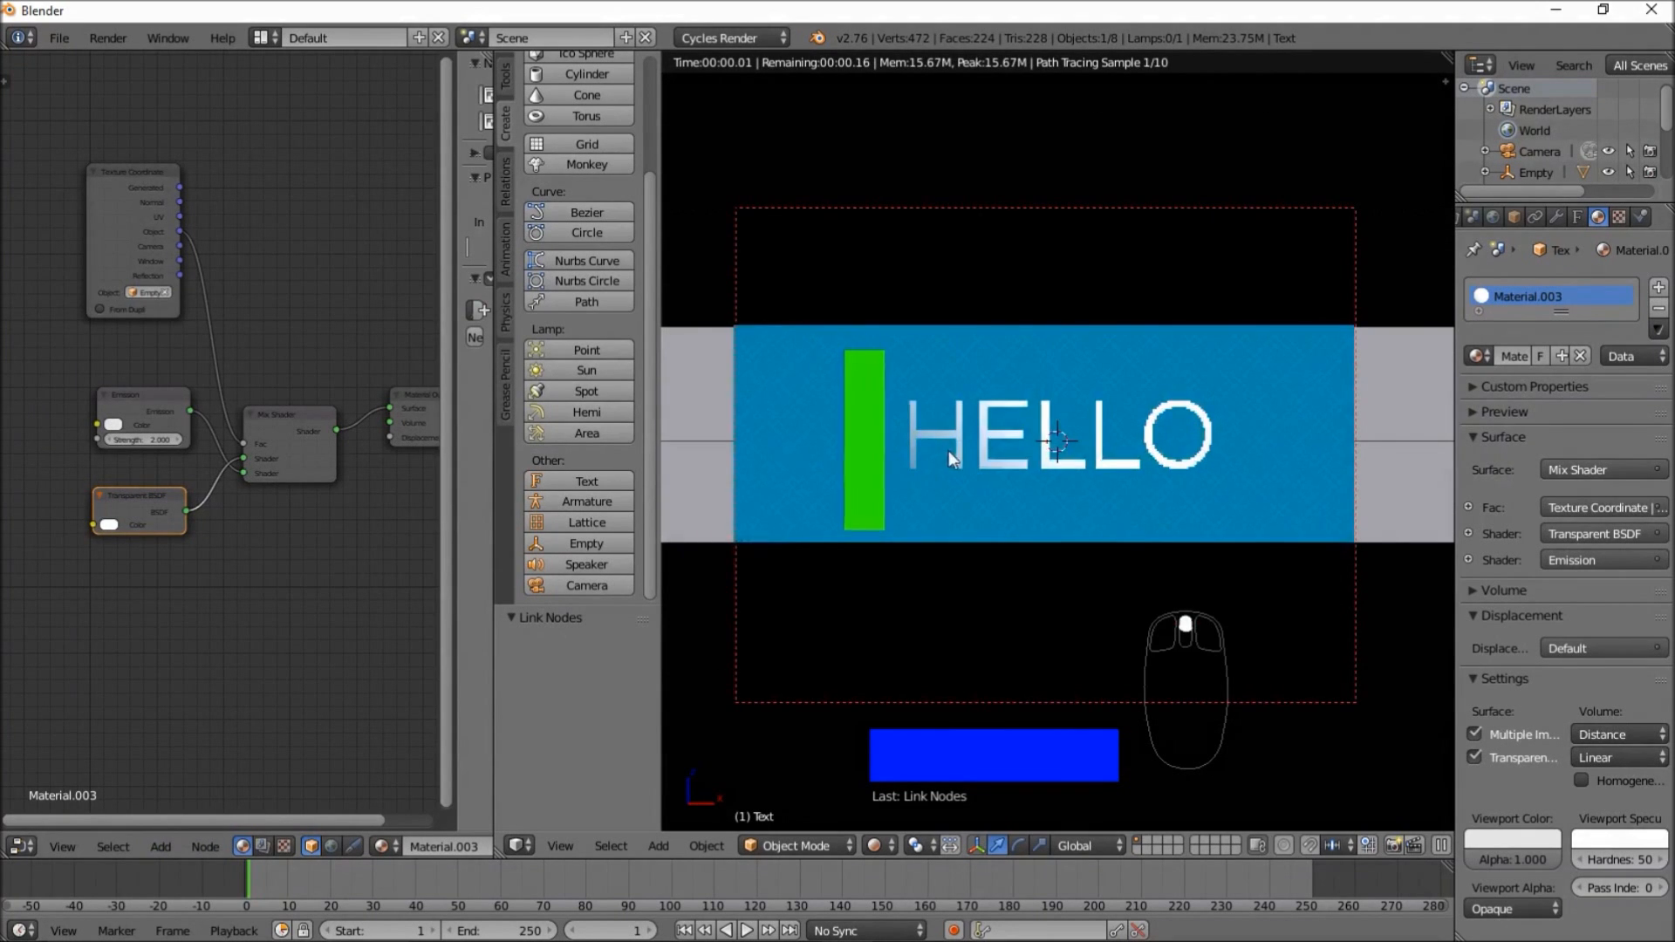
click(171, 844)
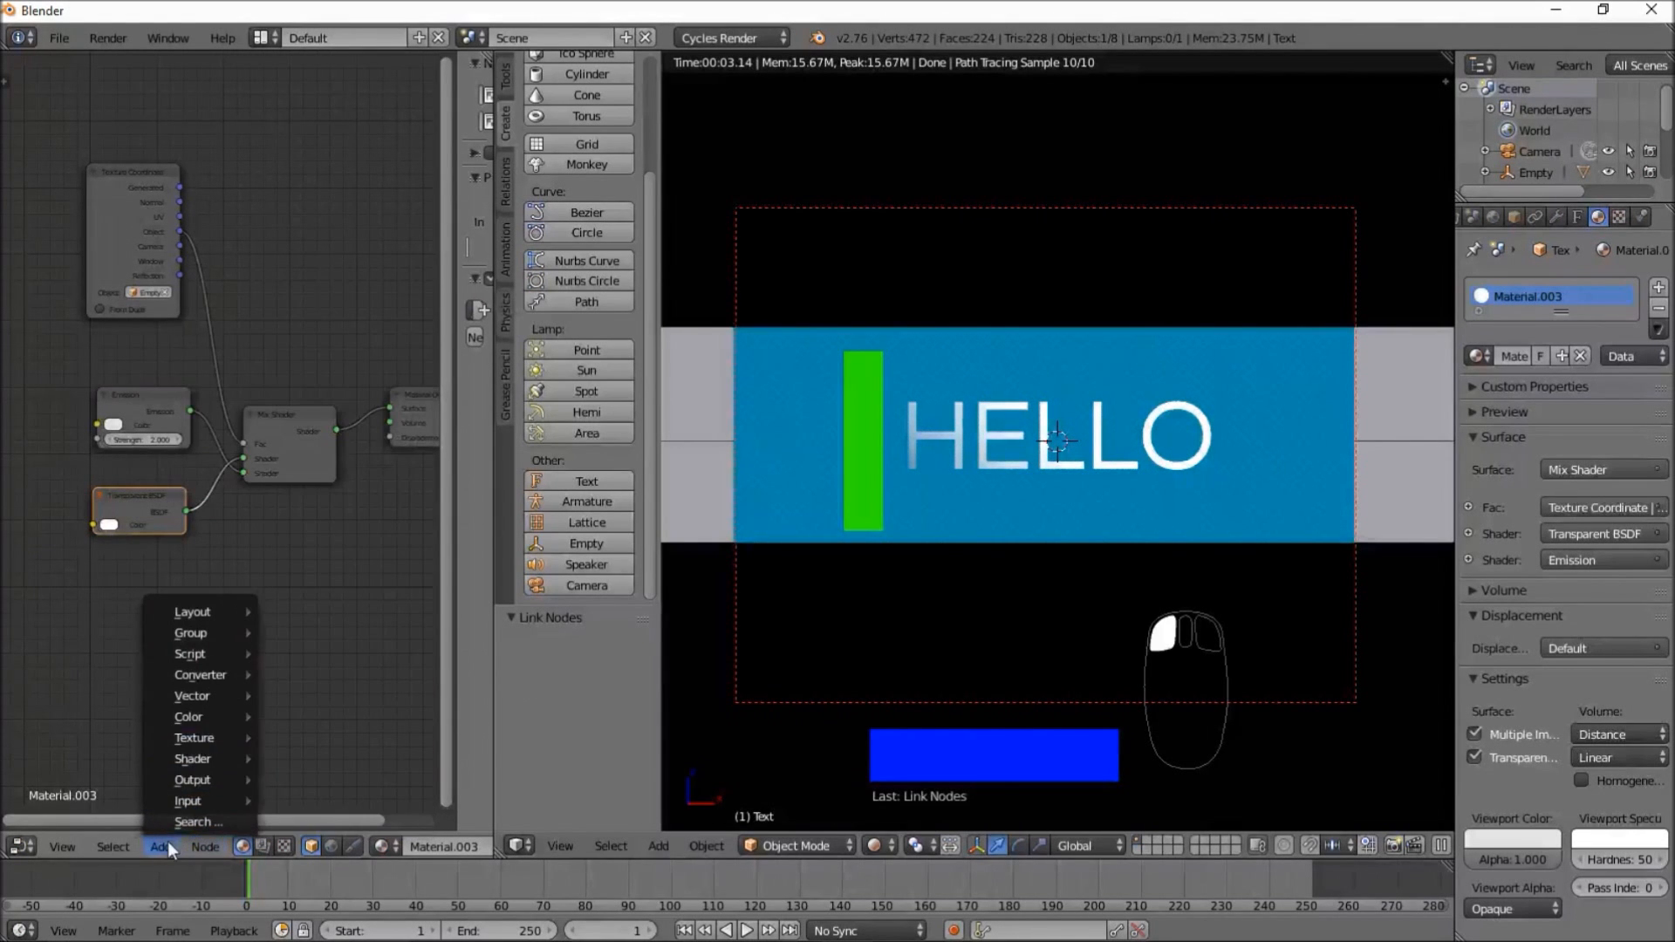
mouse_move(197, 723)
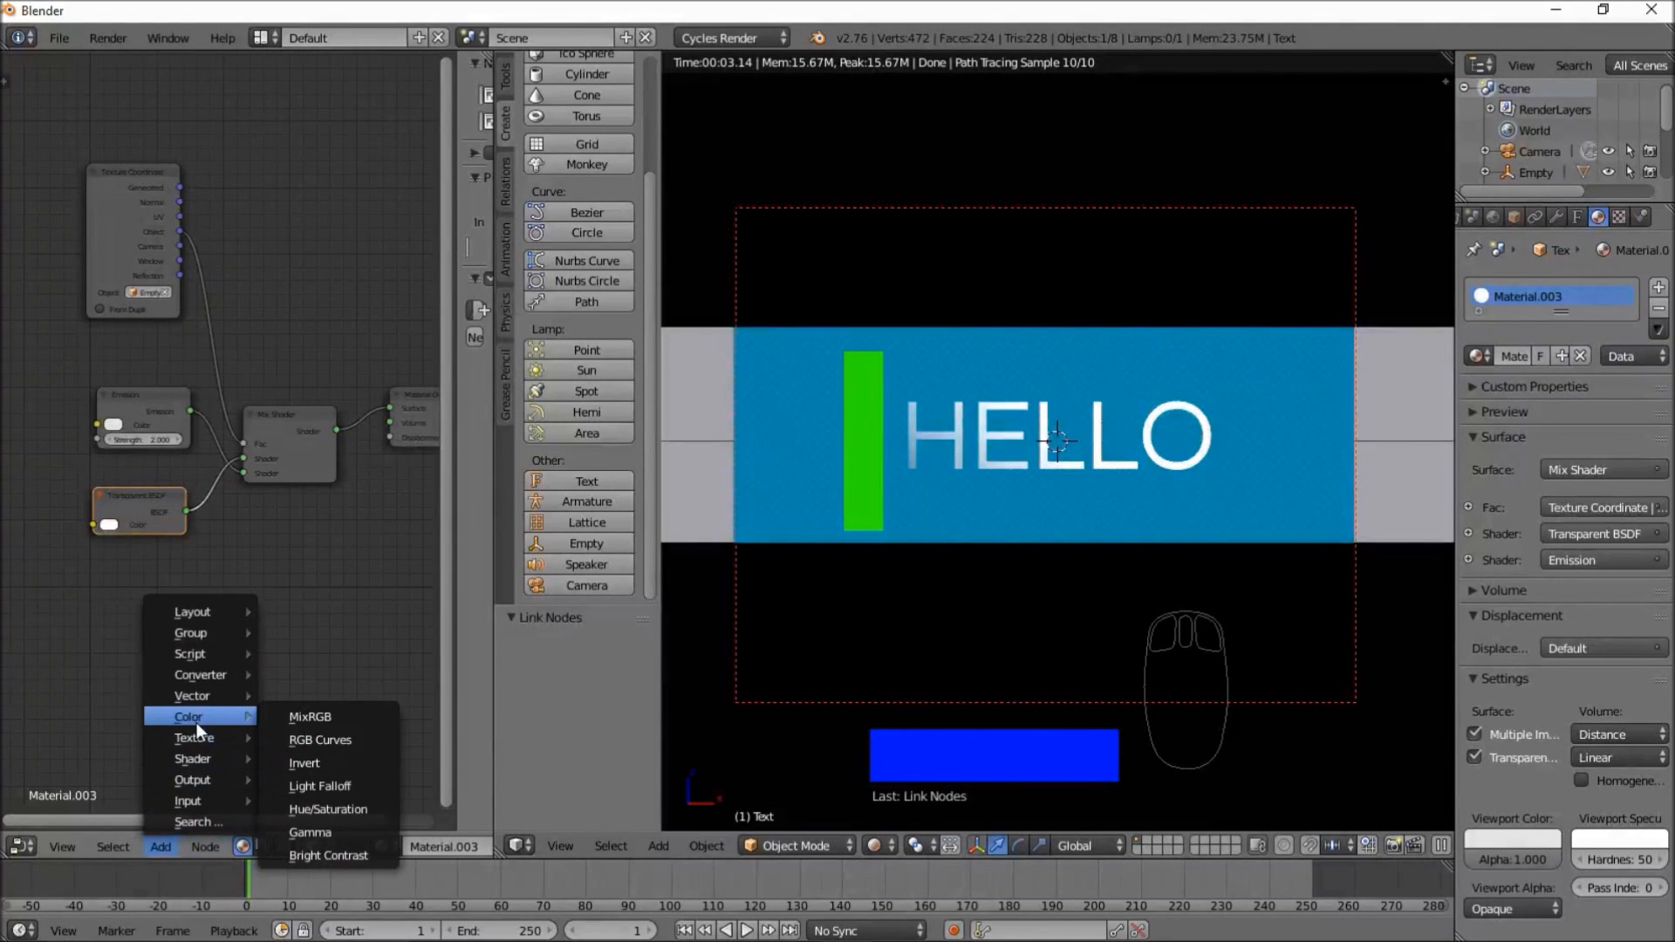
click(316, 855)
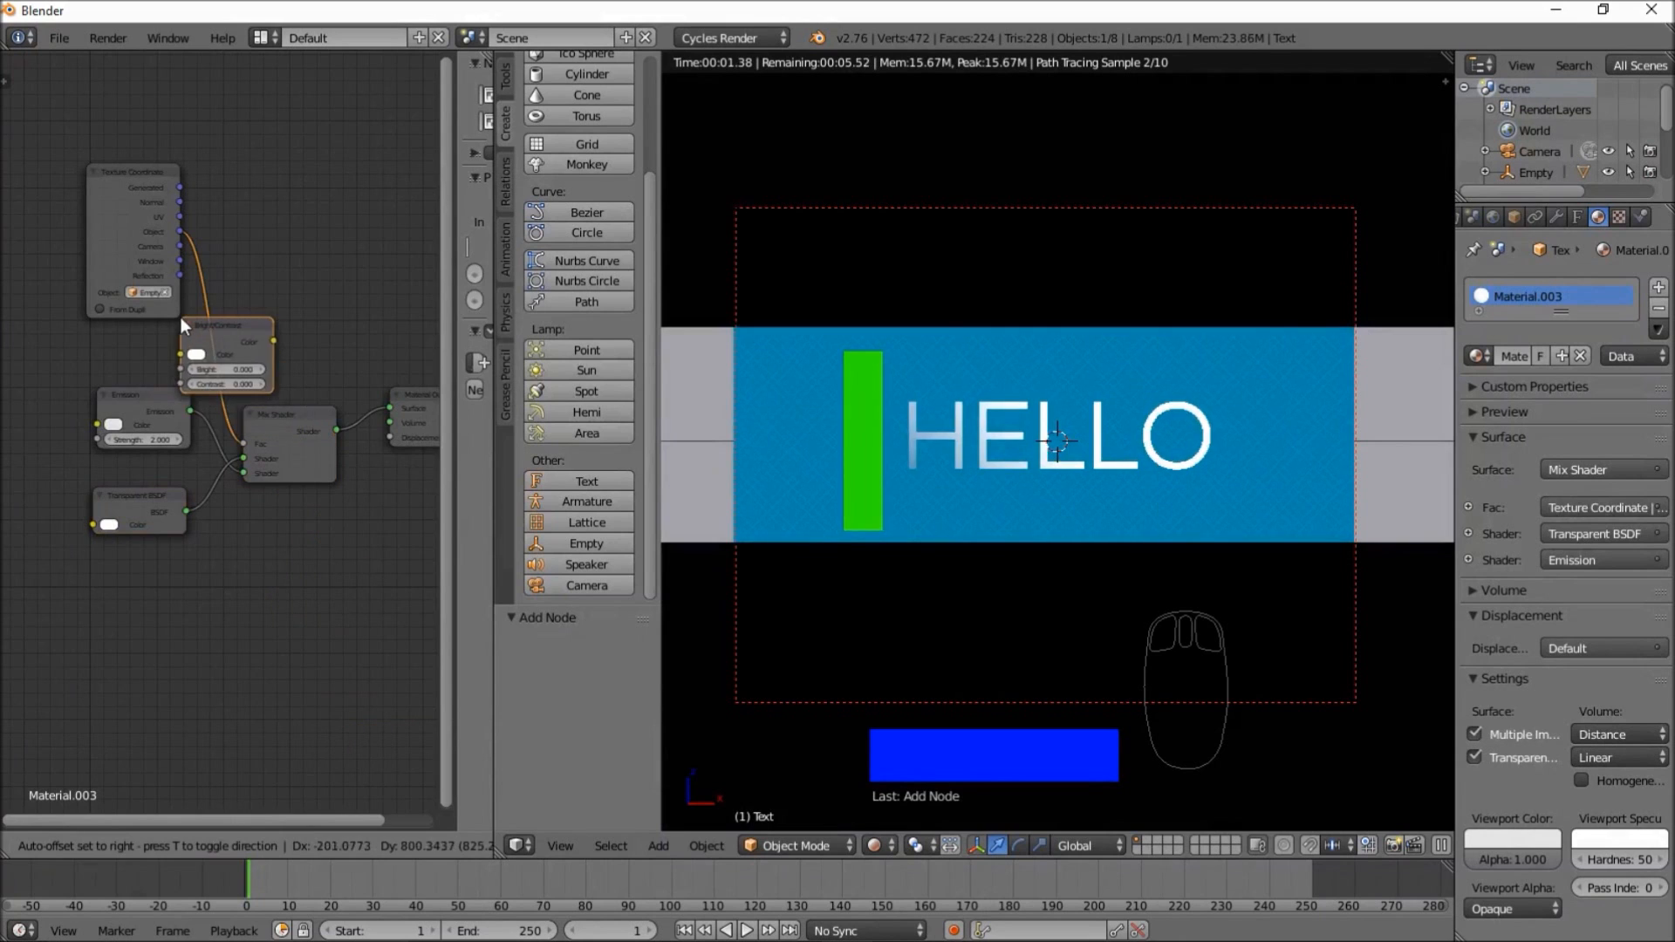
click(181, 317)
mouse_move(281, 375)
mouse_down()
mouse_move(352, 375)
mouse_move(286, 385)
mouse_up()
scroll(161, 450, up, 2)
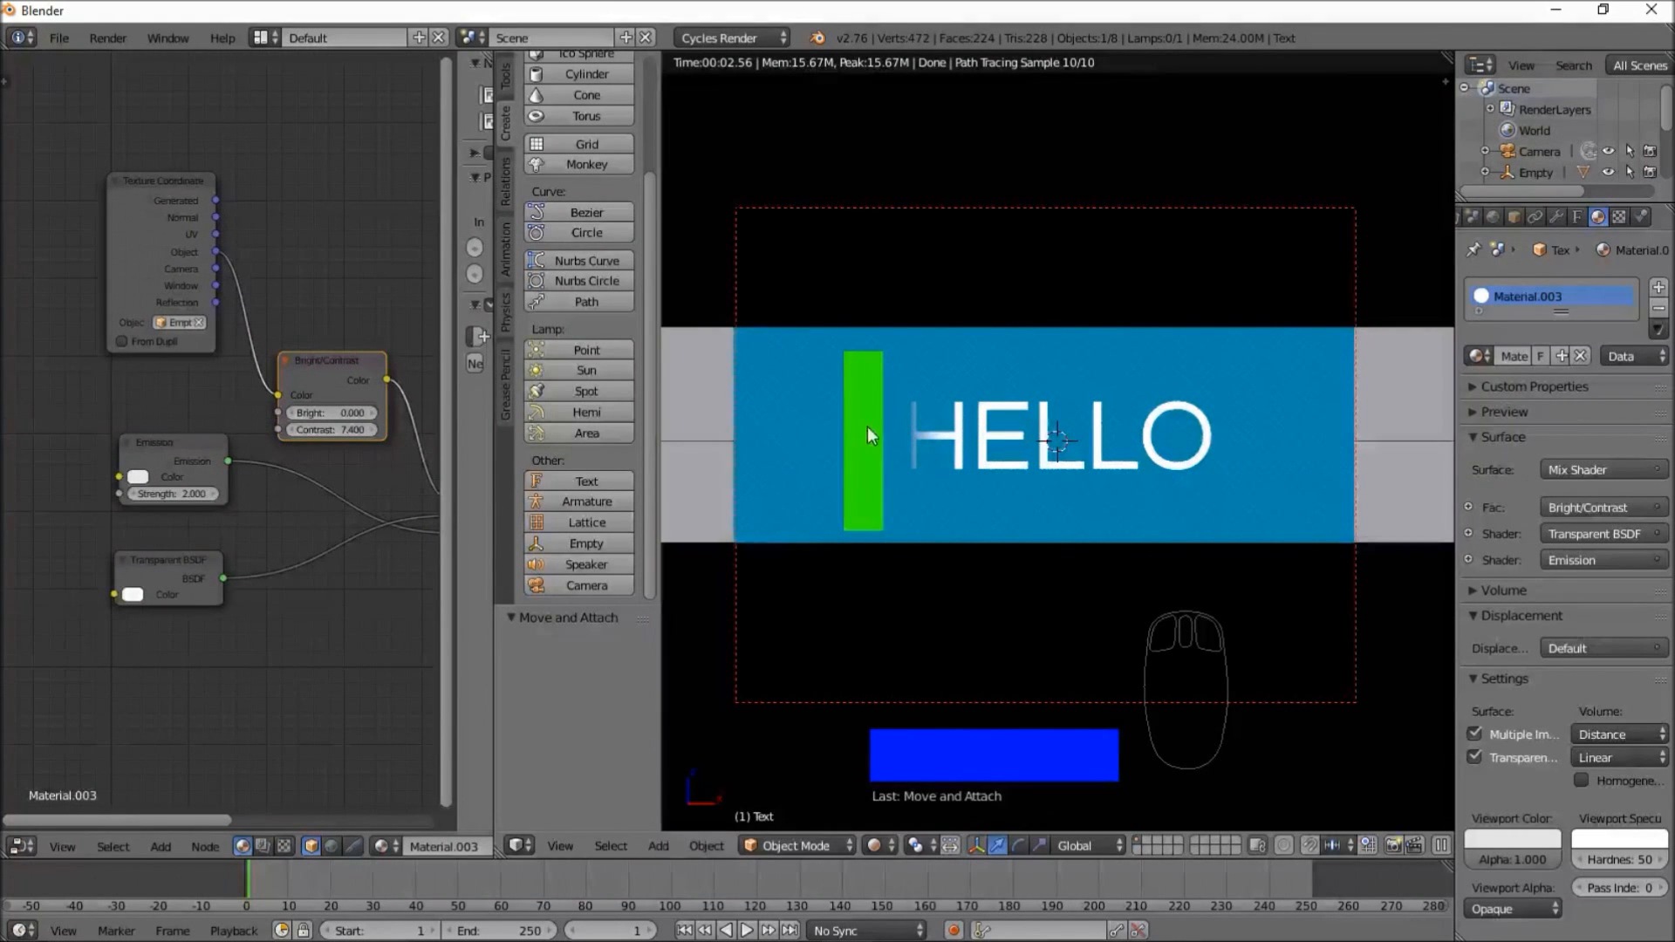
scroll(186, 311, down, 3)
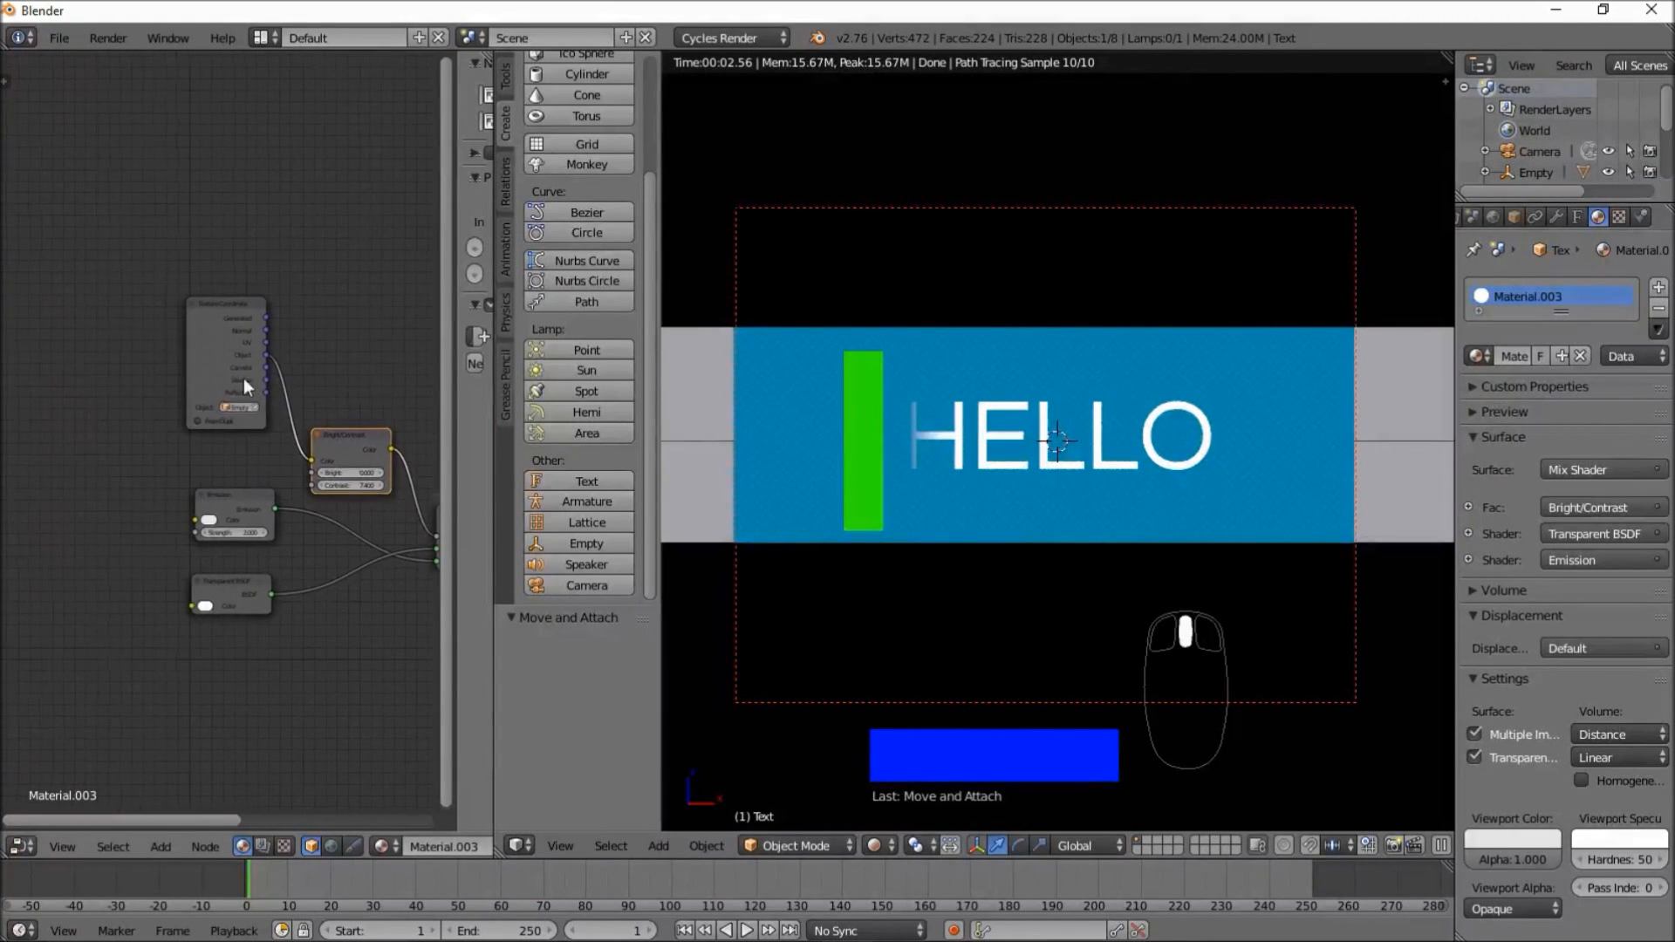
- Move the Texture Coordinate node away and insert a Mapping node between its Object output and the Bright/Contrast node
click(223, 338)
drag(223, 339, 95, 222)
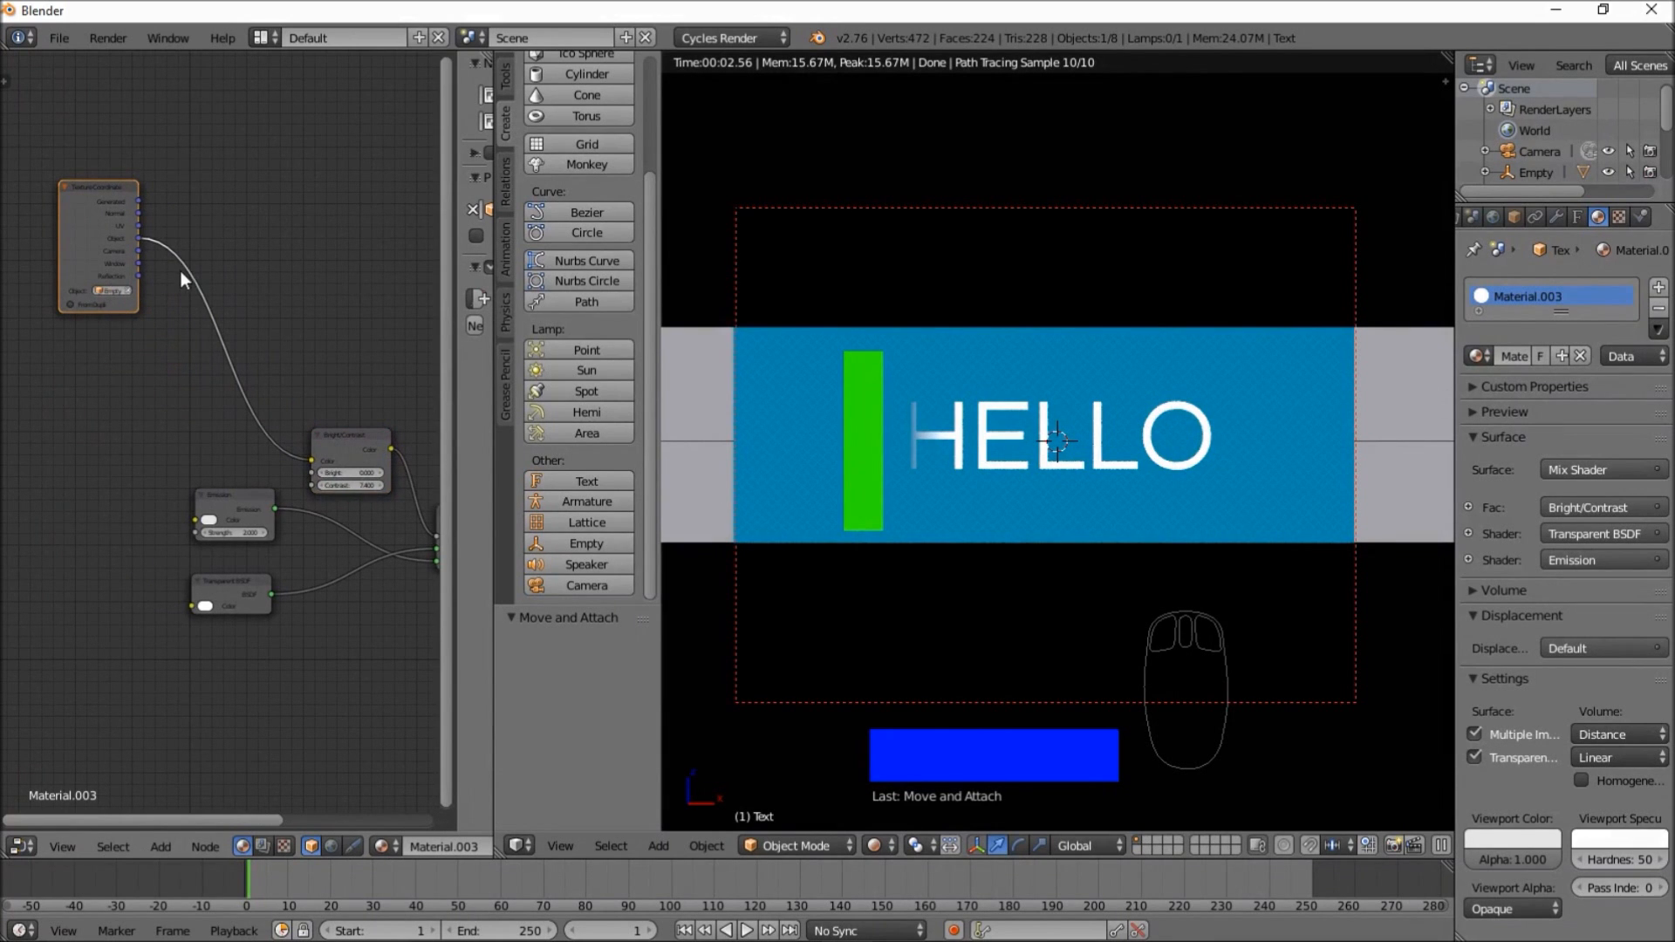
click(161, 845)
mouse_move(213, 698)
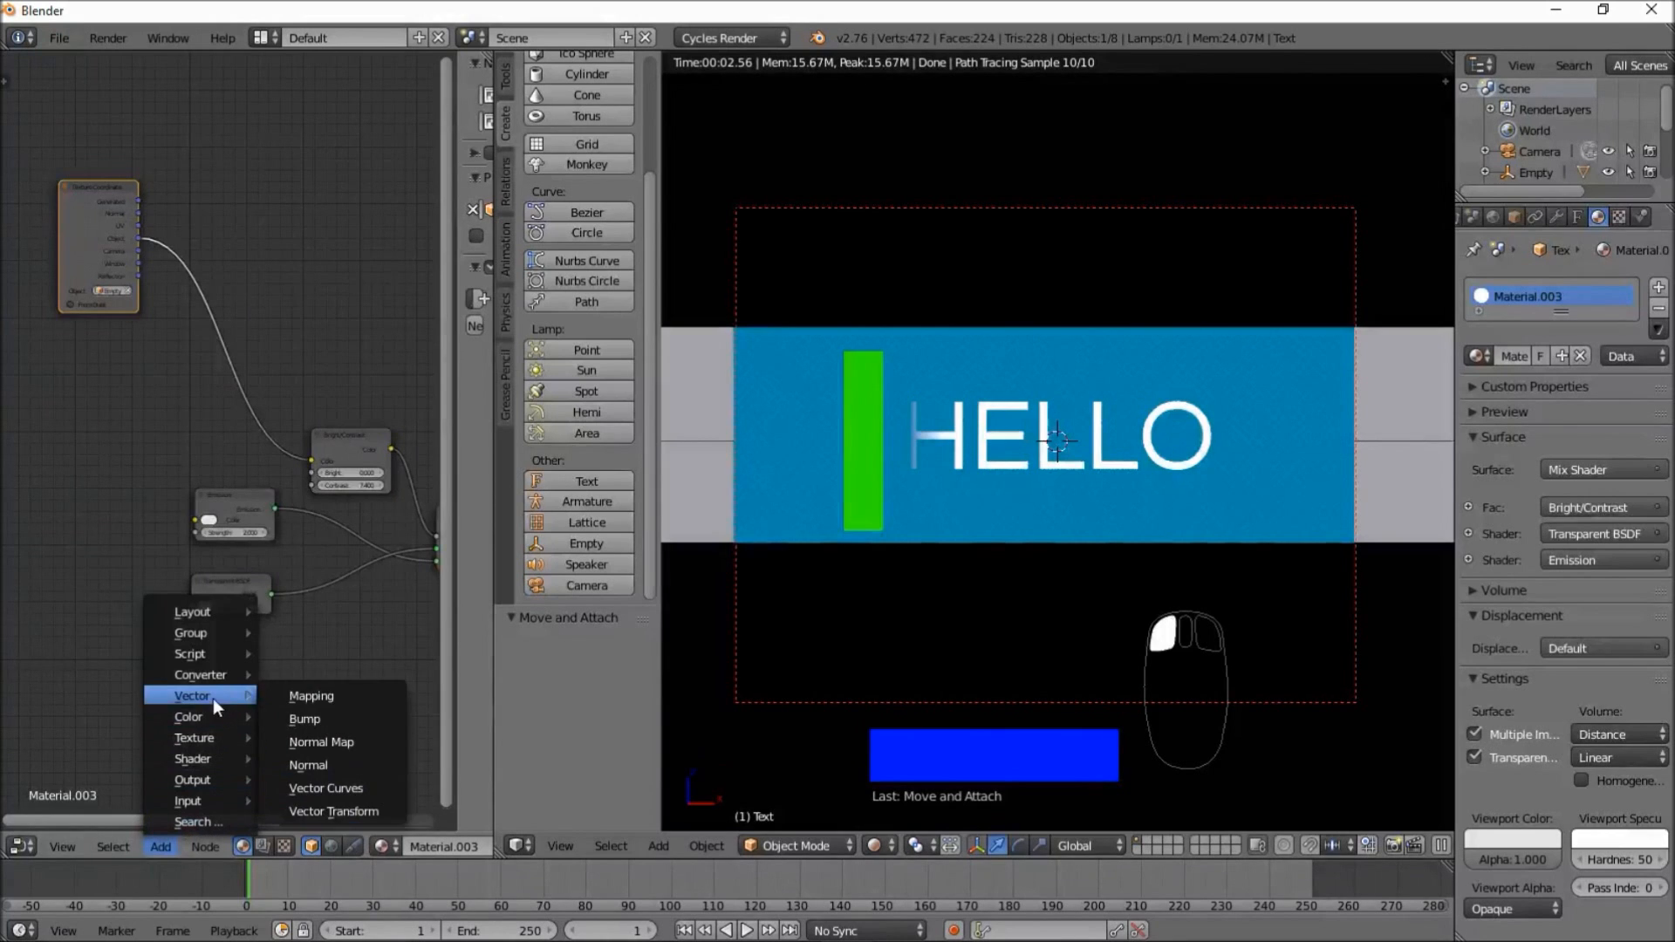
click(270, 698)
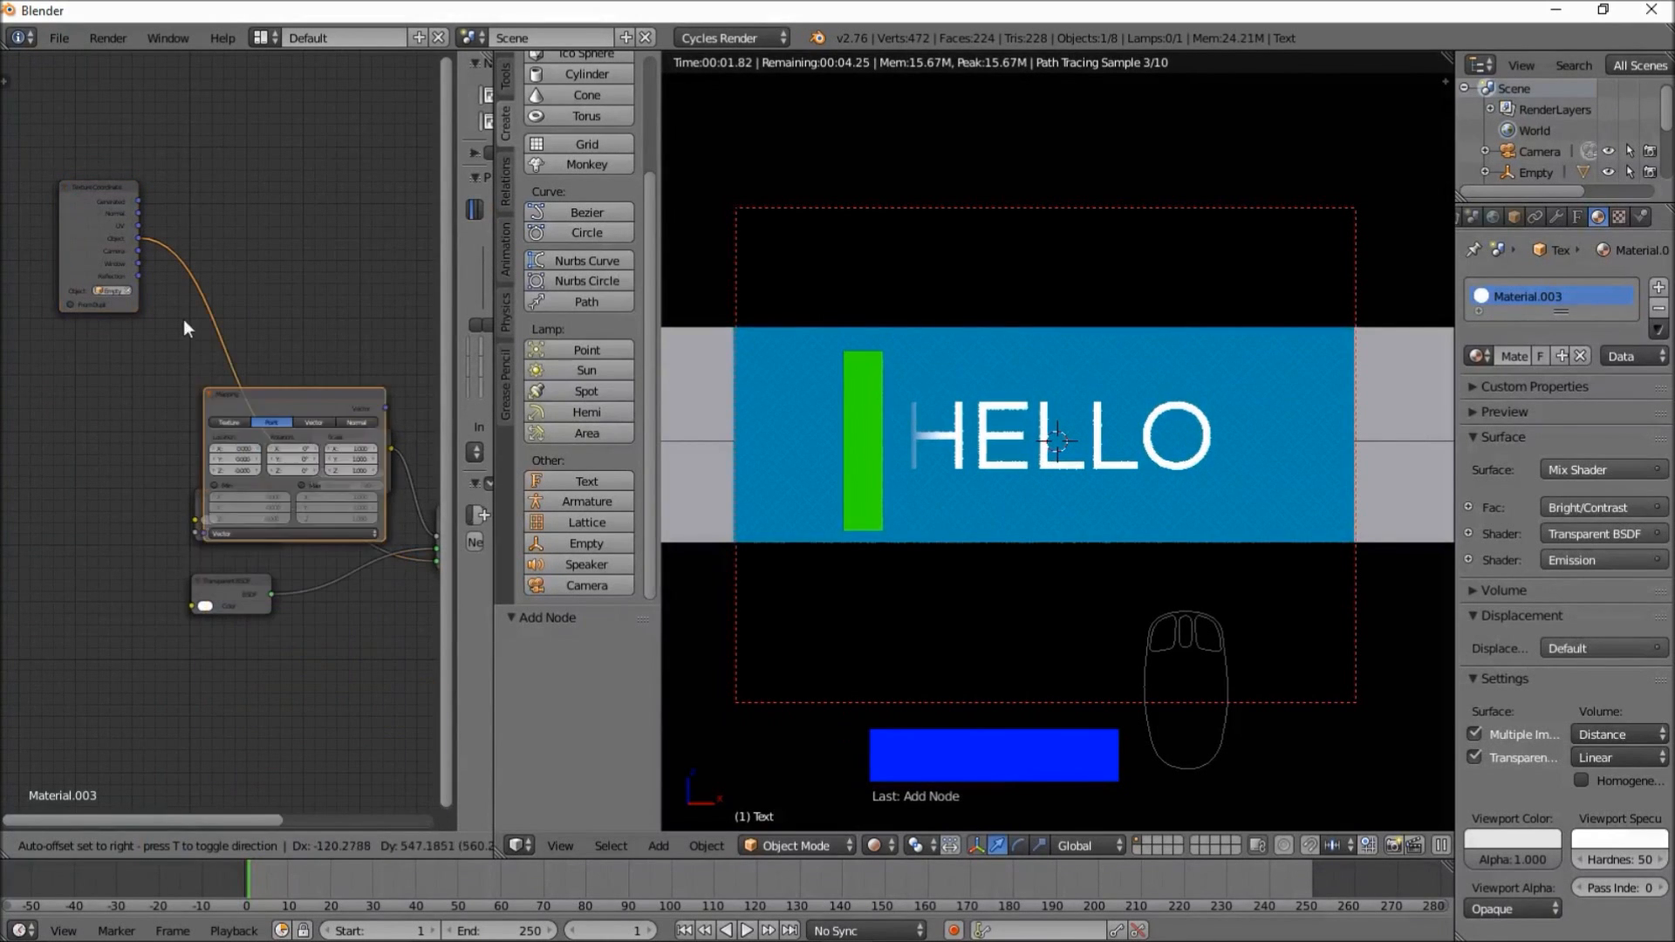
click(159, 290)
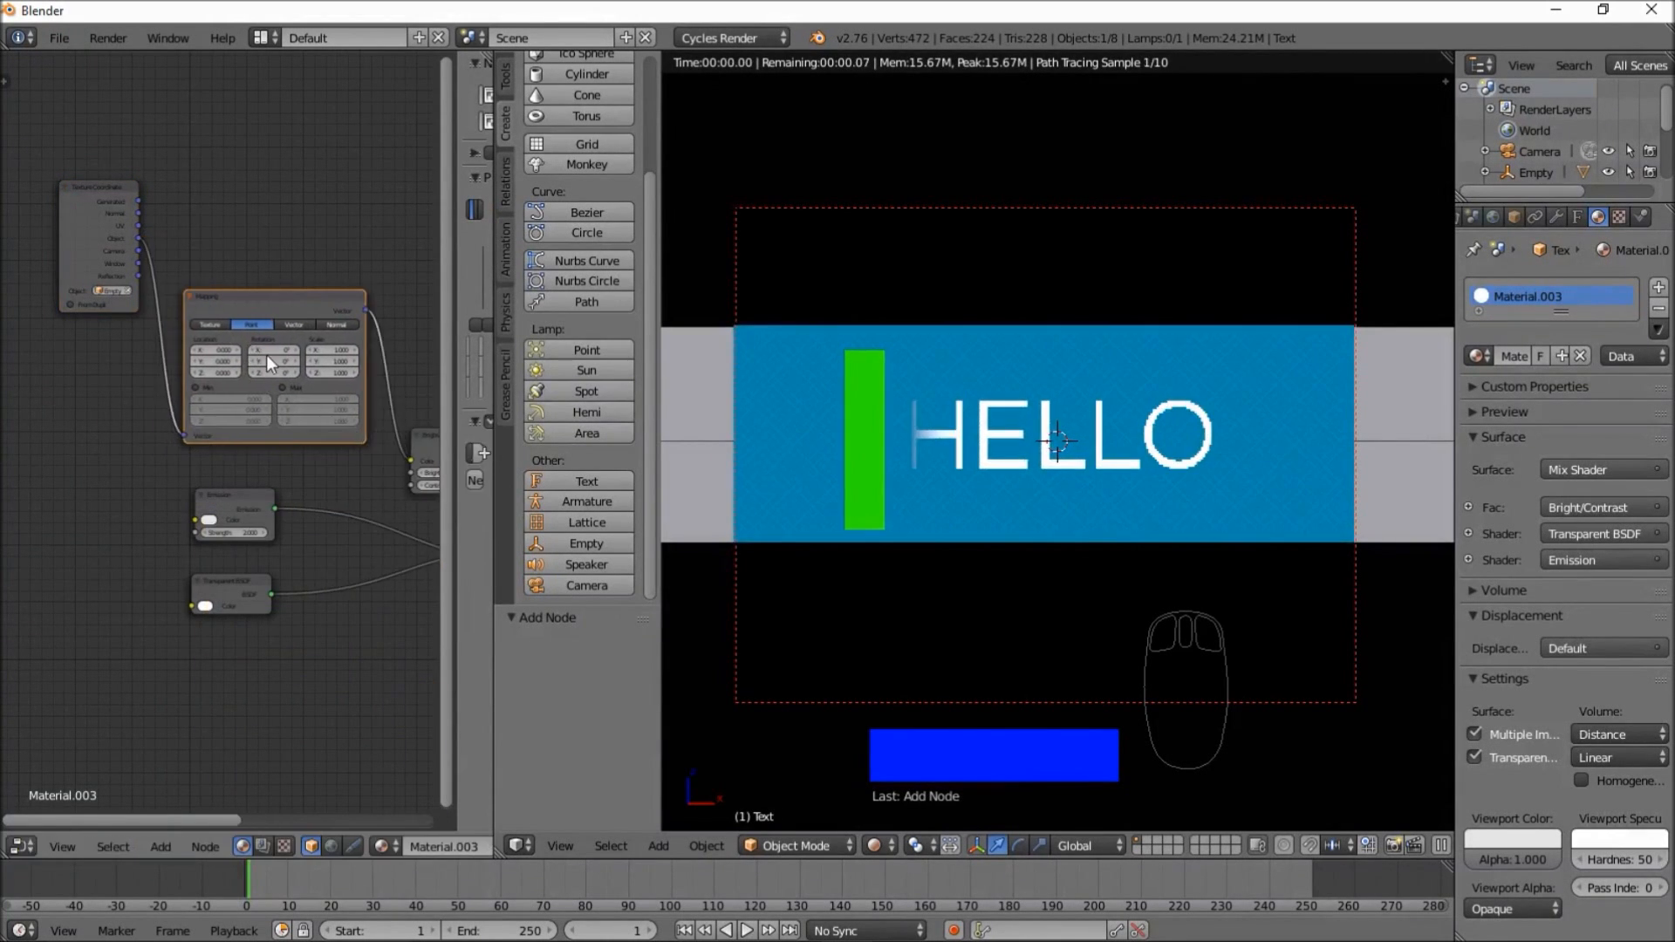
- Set the Mapping node's type to Texture and offset its X location until the whole HELLO text shows
click(212, 324)
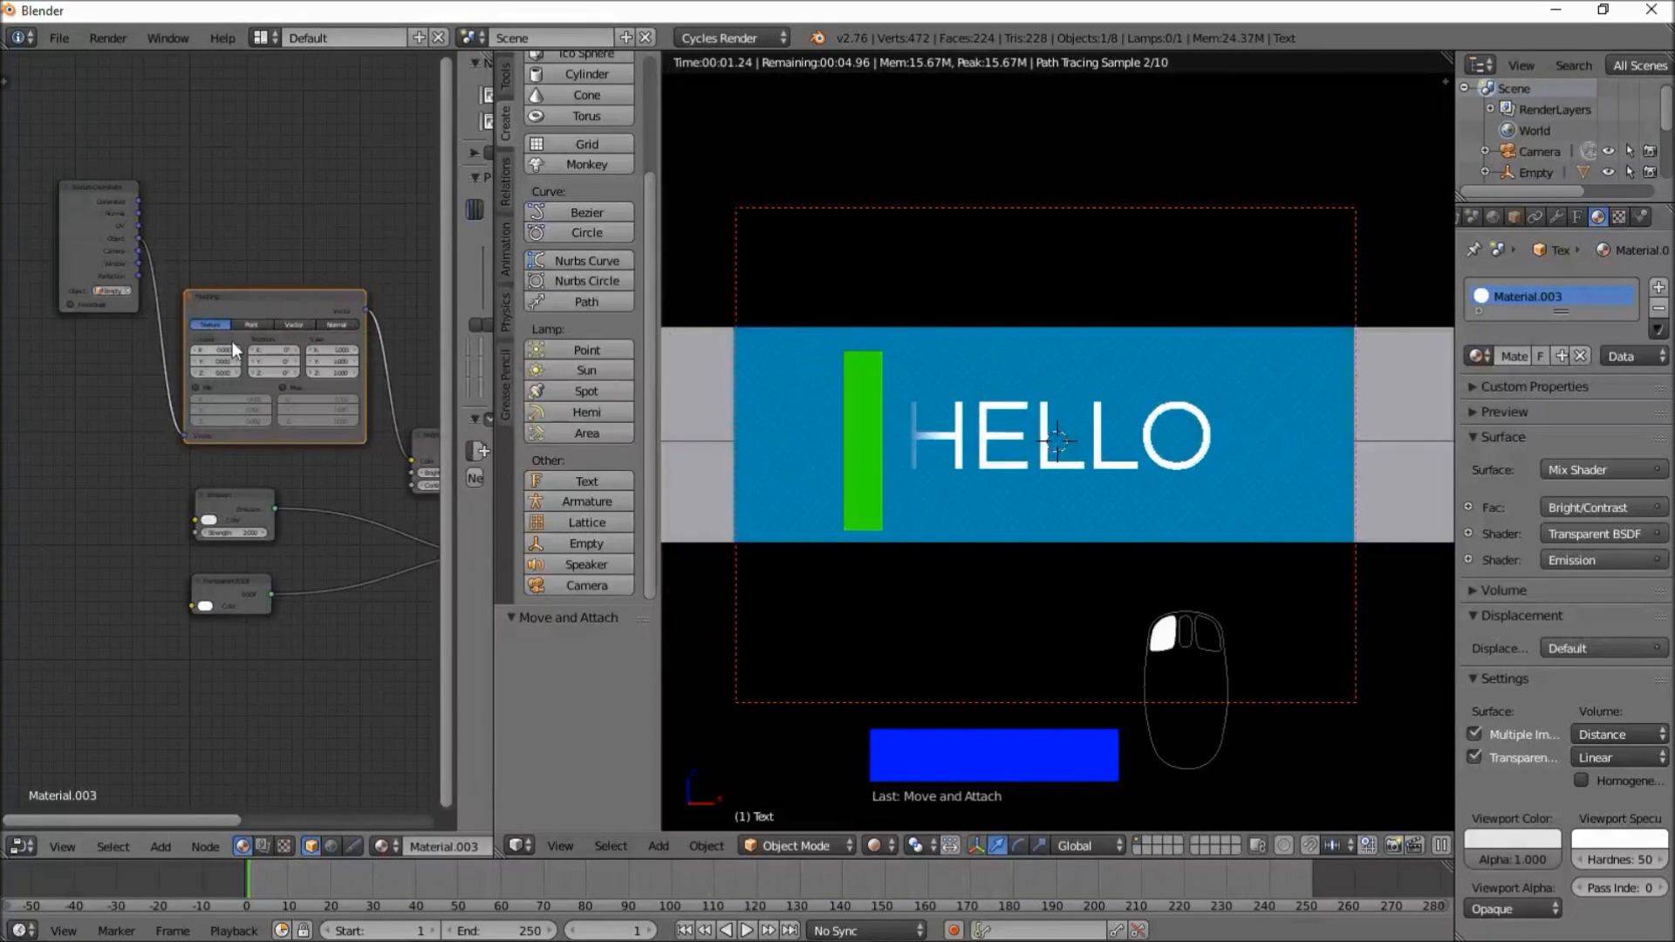
drag(225, 347, 237, 347)
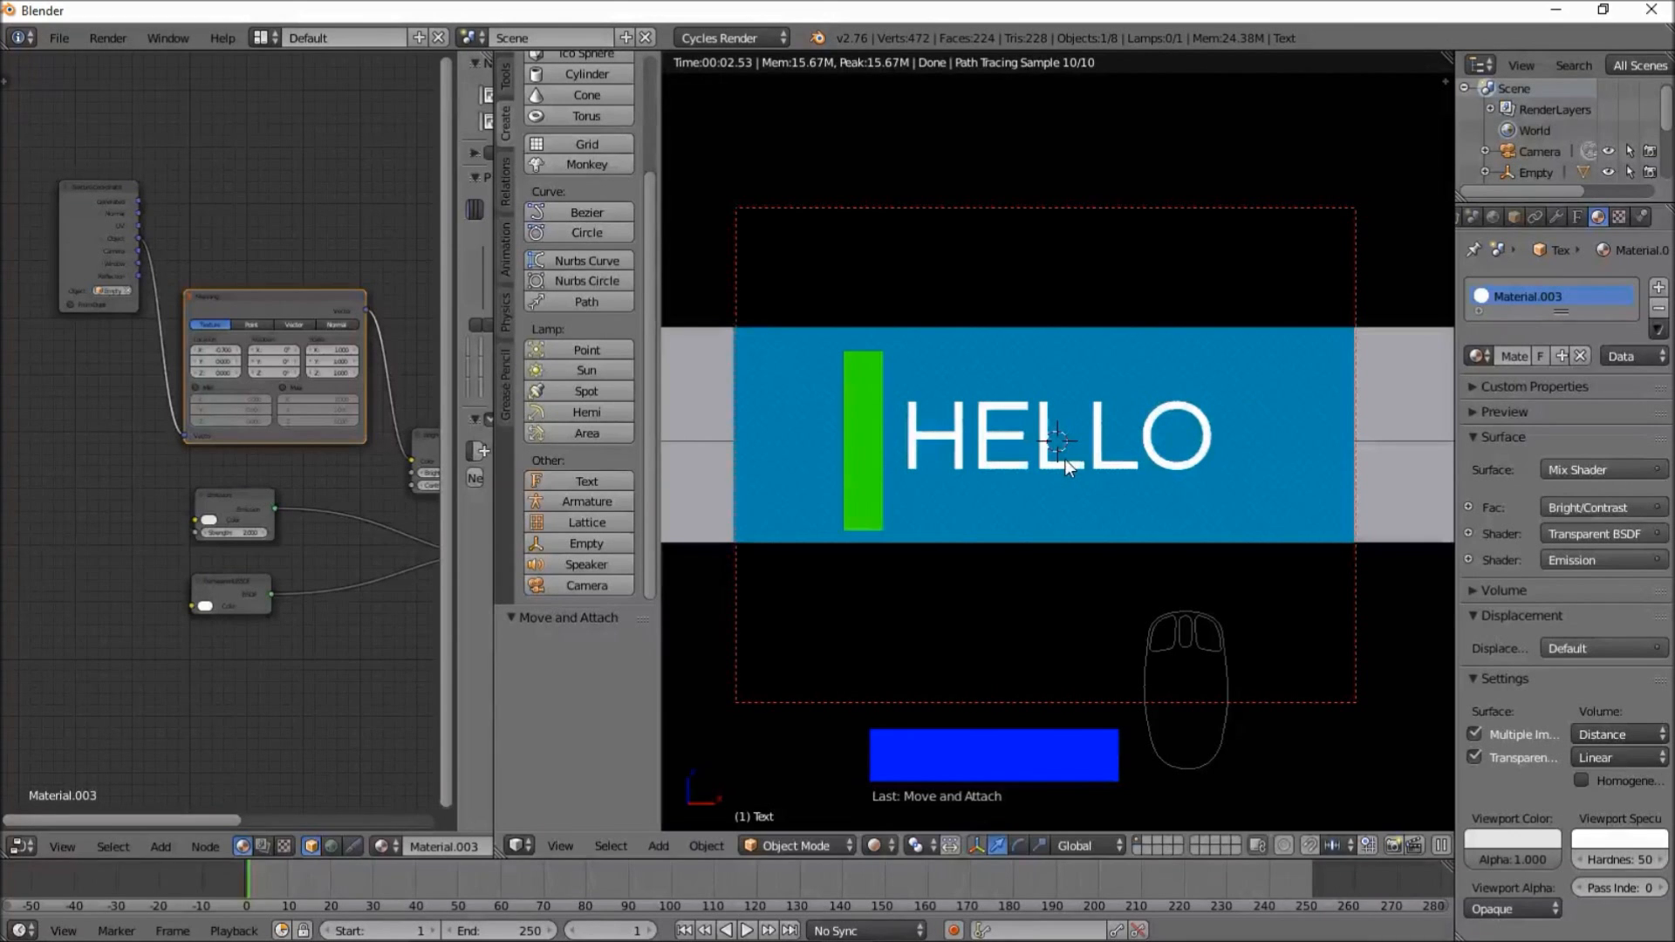
- Move the HELLO text about 0.9 units in negative X behind the green bar and readjust the Mapping node's X location
key(g)
key(x)
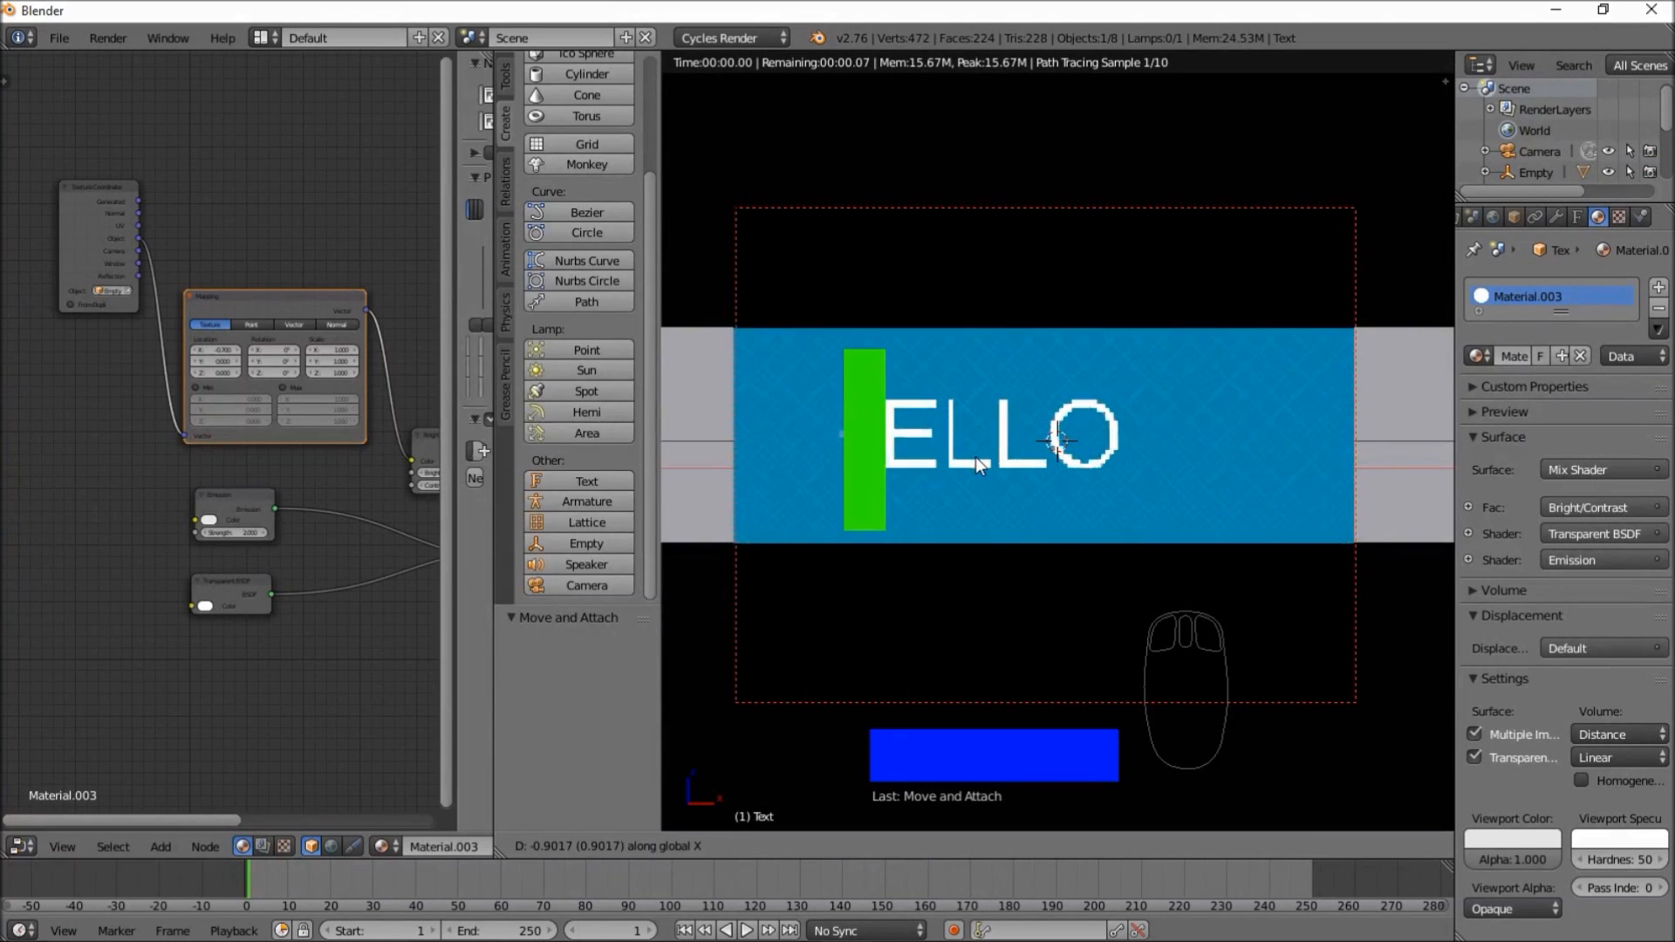
click(976, 457)
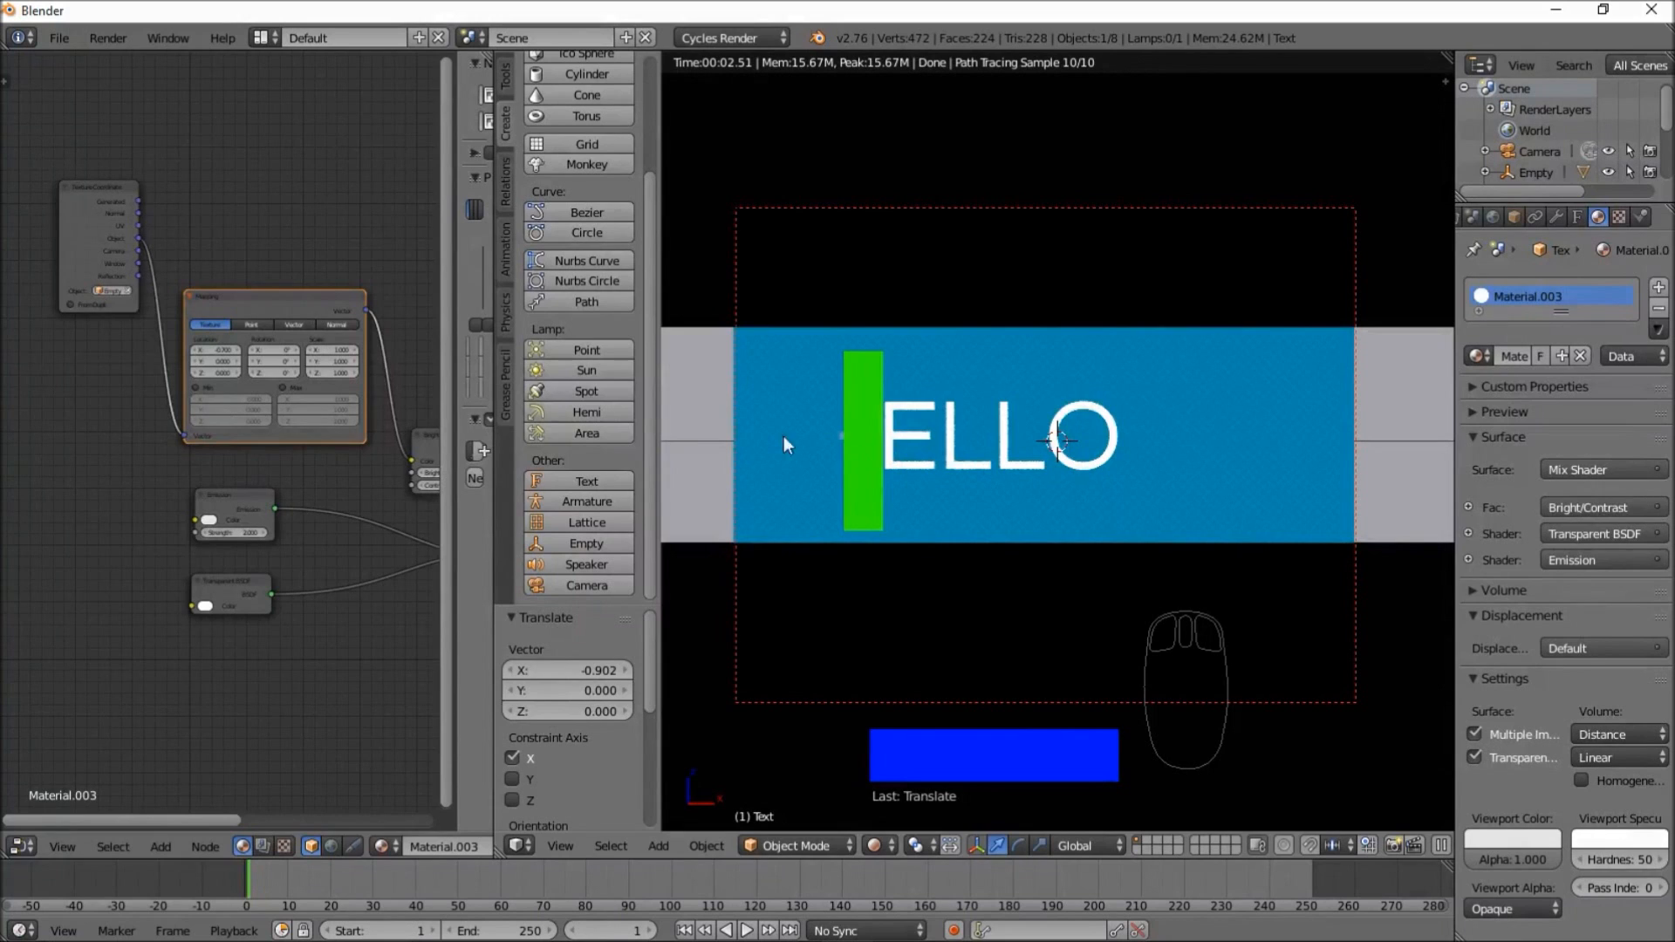
click(203, 352)
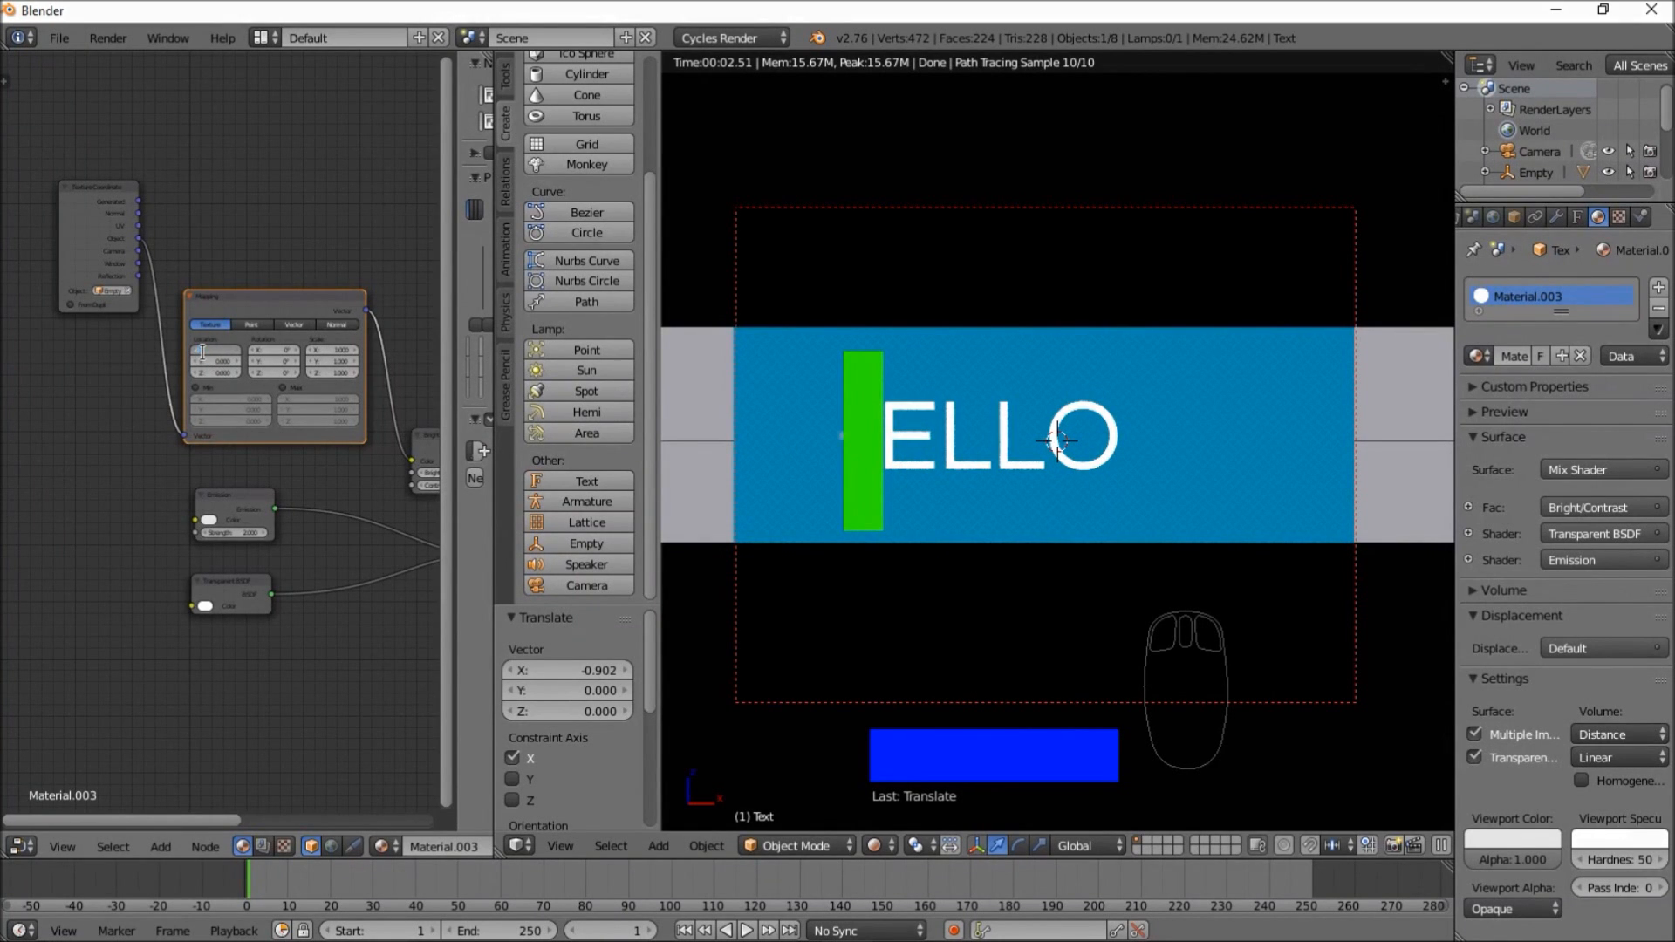
key(Return)
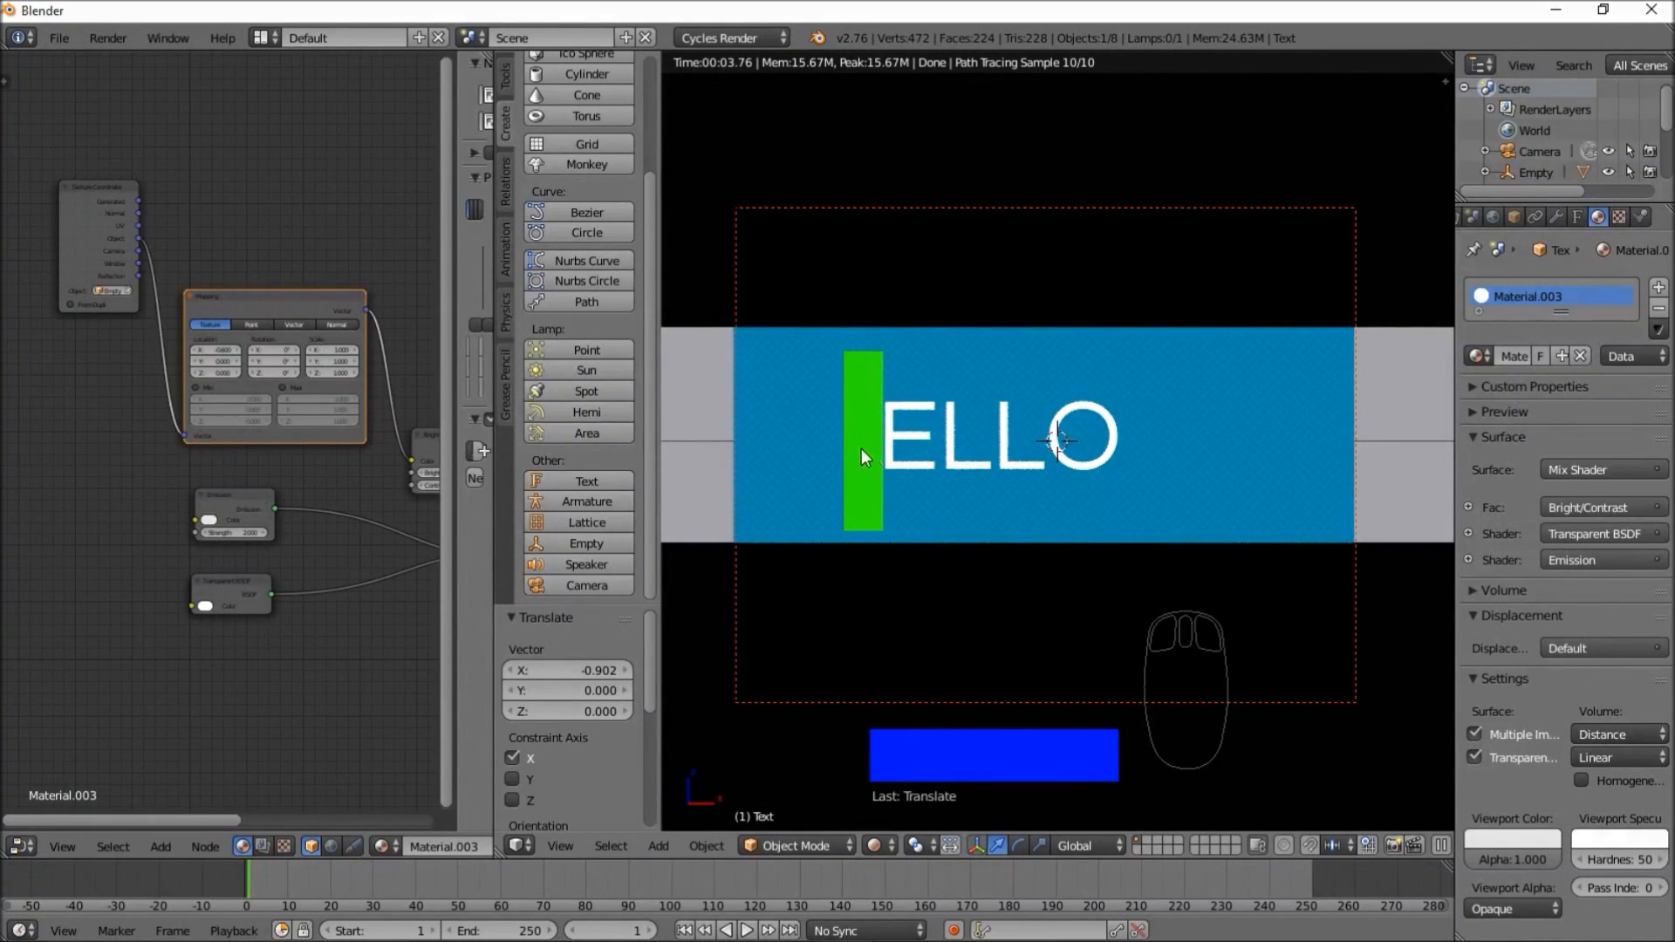
- Try sliding the HELLO text along X past the green bar to test the mask, without keeping the move
mouse_move(895, 442)
right_down()
mouse_move(892, 428)
mouse_move(904, 443)
mouse_move(715, 438)
mouse_move(1040, 456)
mouse_move(732, 428)
mouse_move(853, 431)
mouse_move(759, 422)
mouse_move(709, 389)
mouse_move(747, 416)
mouse_move(872, 436)
right_up()
key(Escape)
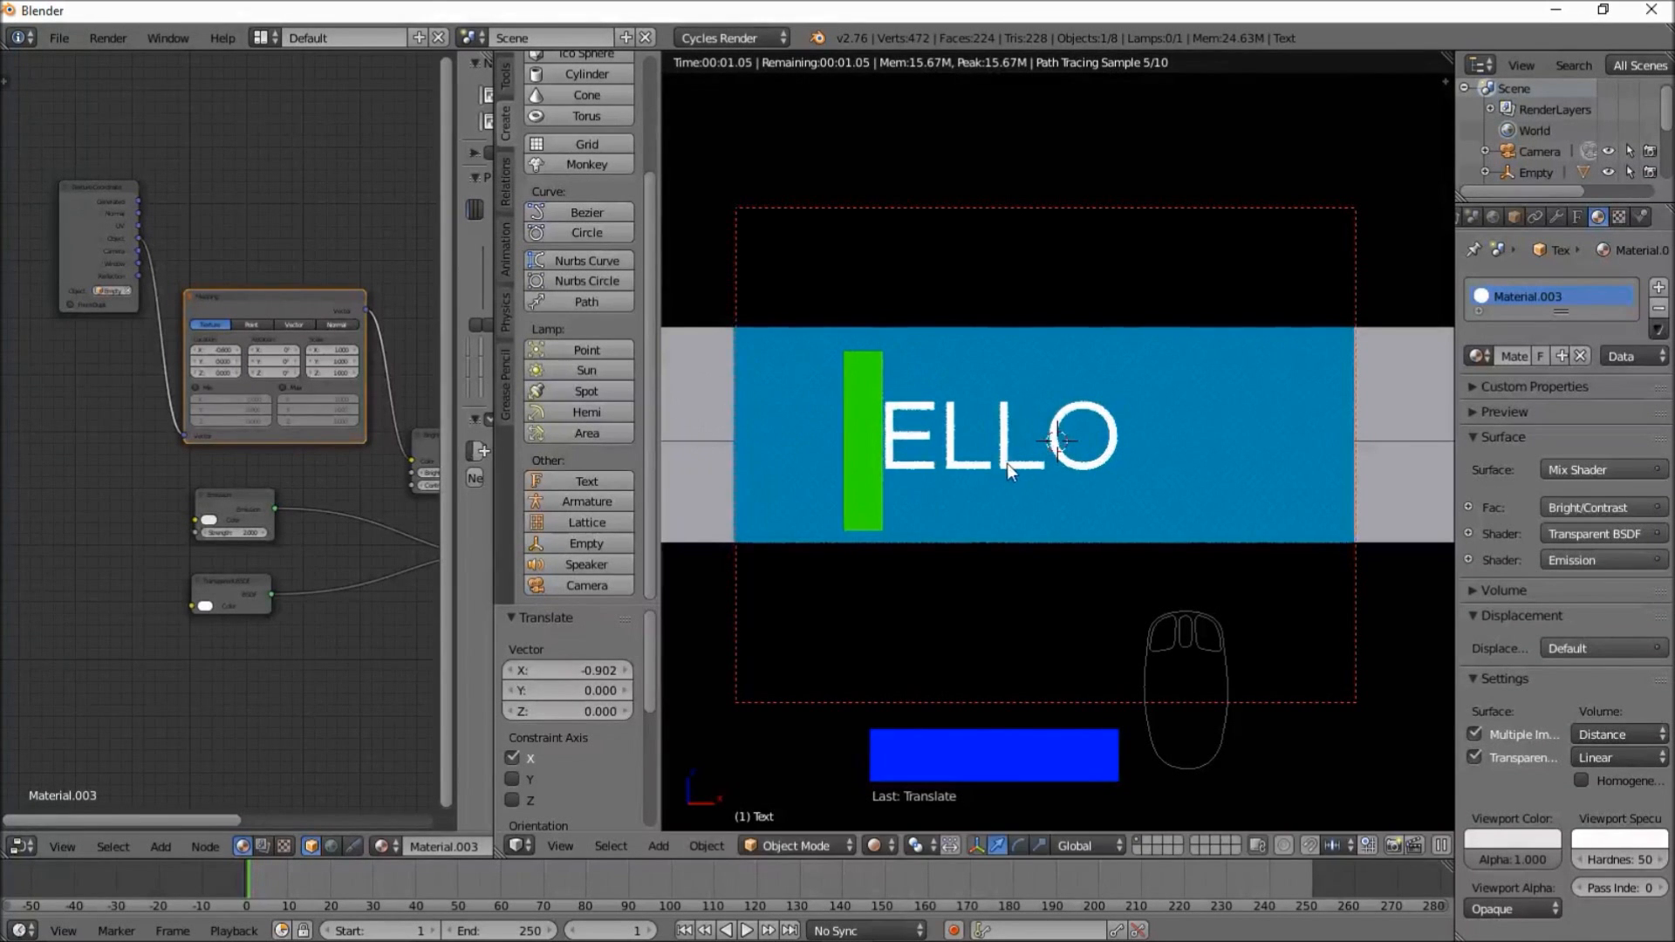
key(g)
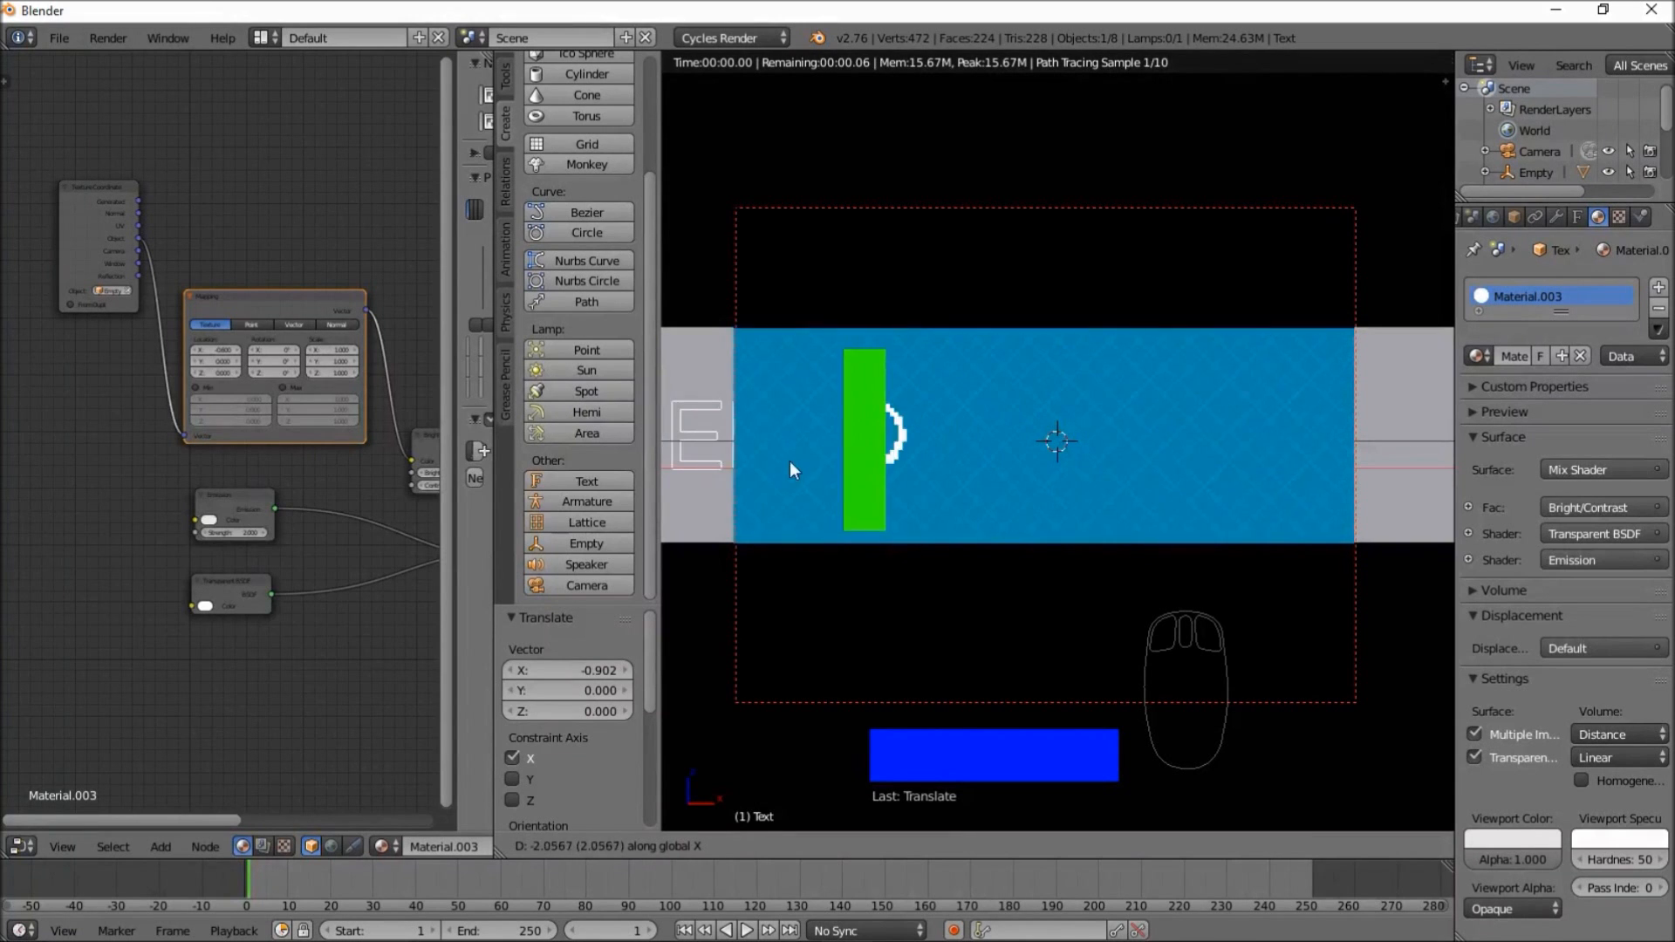
click(1024, 480)
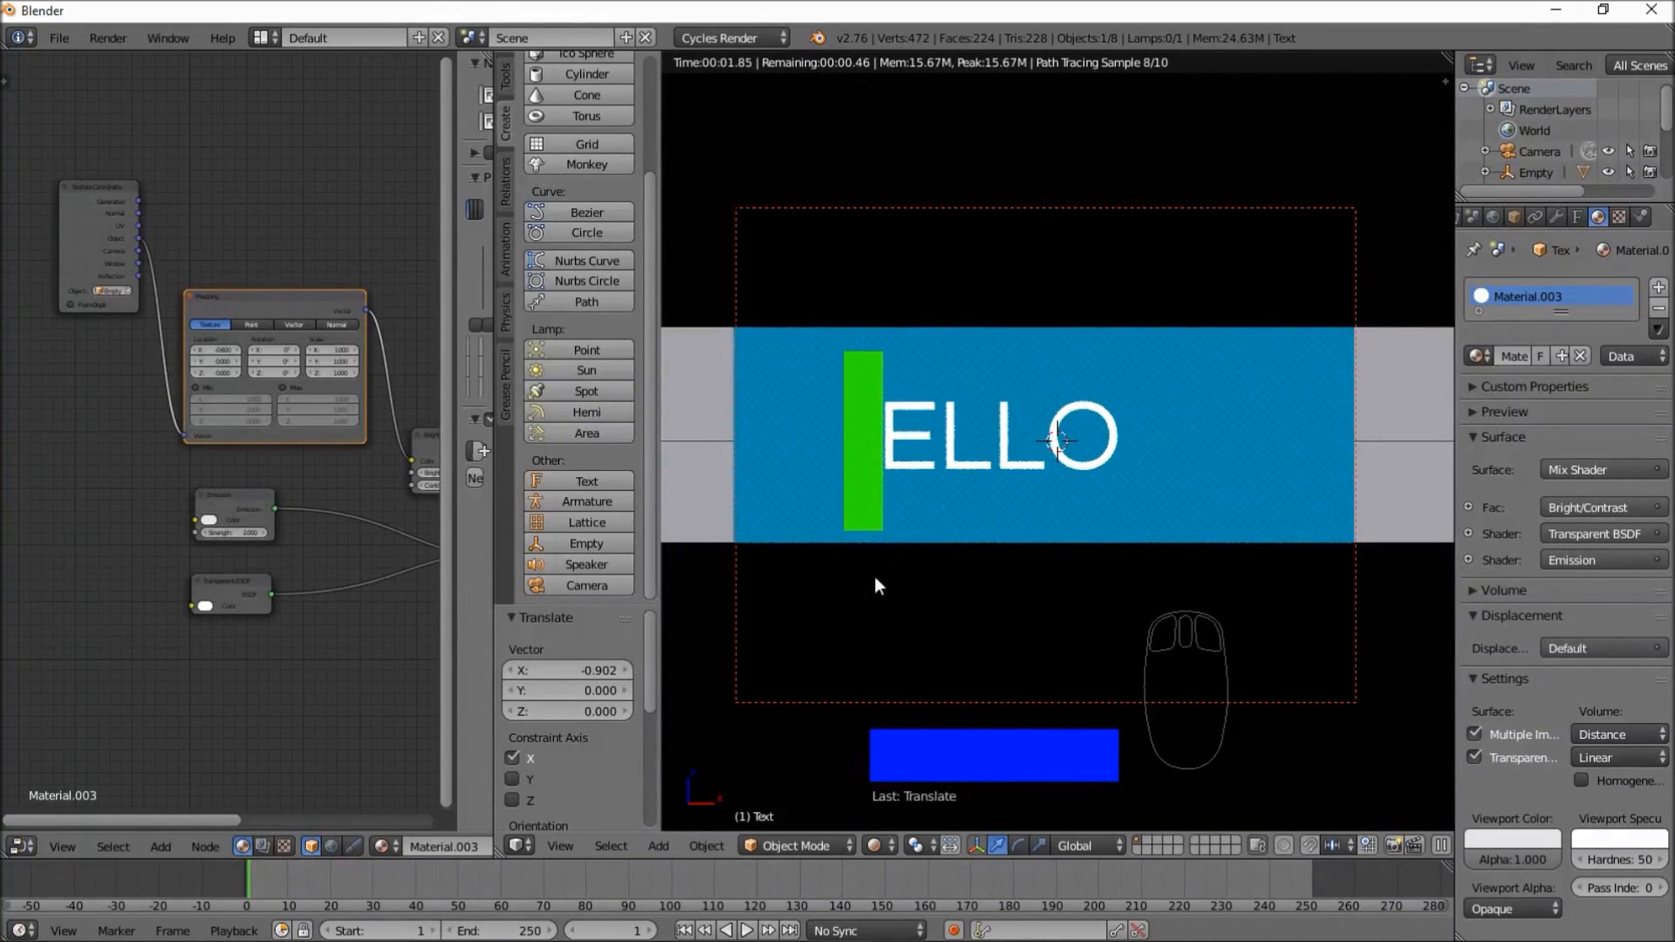
- Switch the viewport to Solid shading and duplicate the HELLO text in place
drag(880, 841, 897, 770)
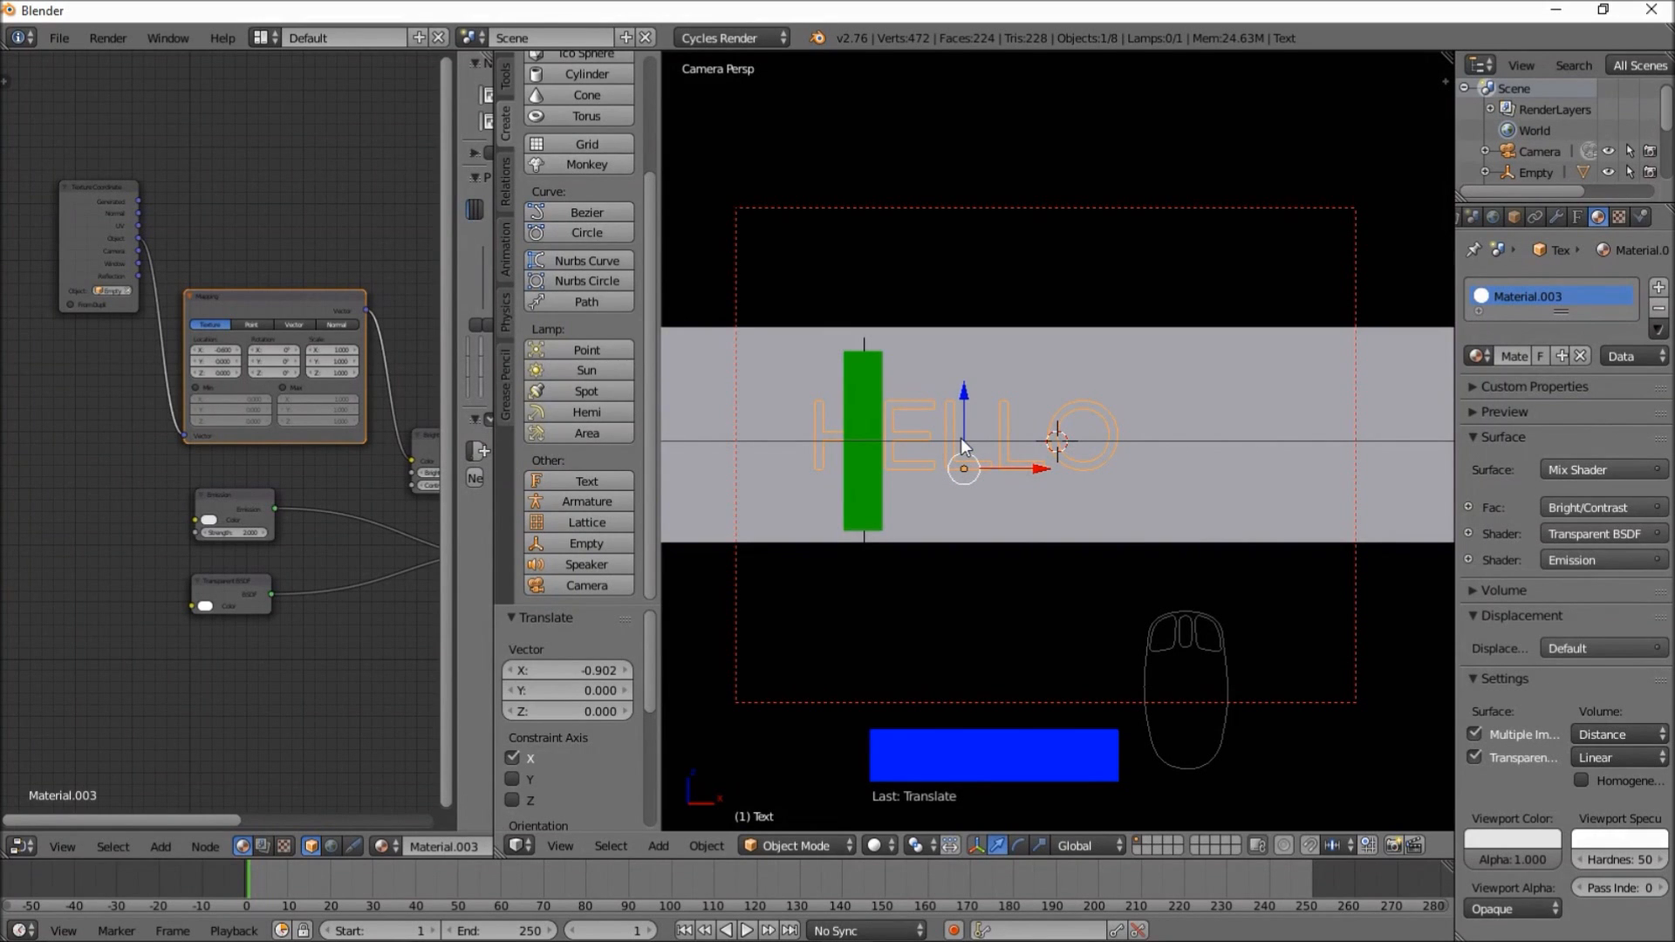
key(shift+d)
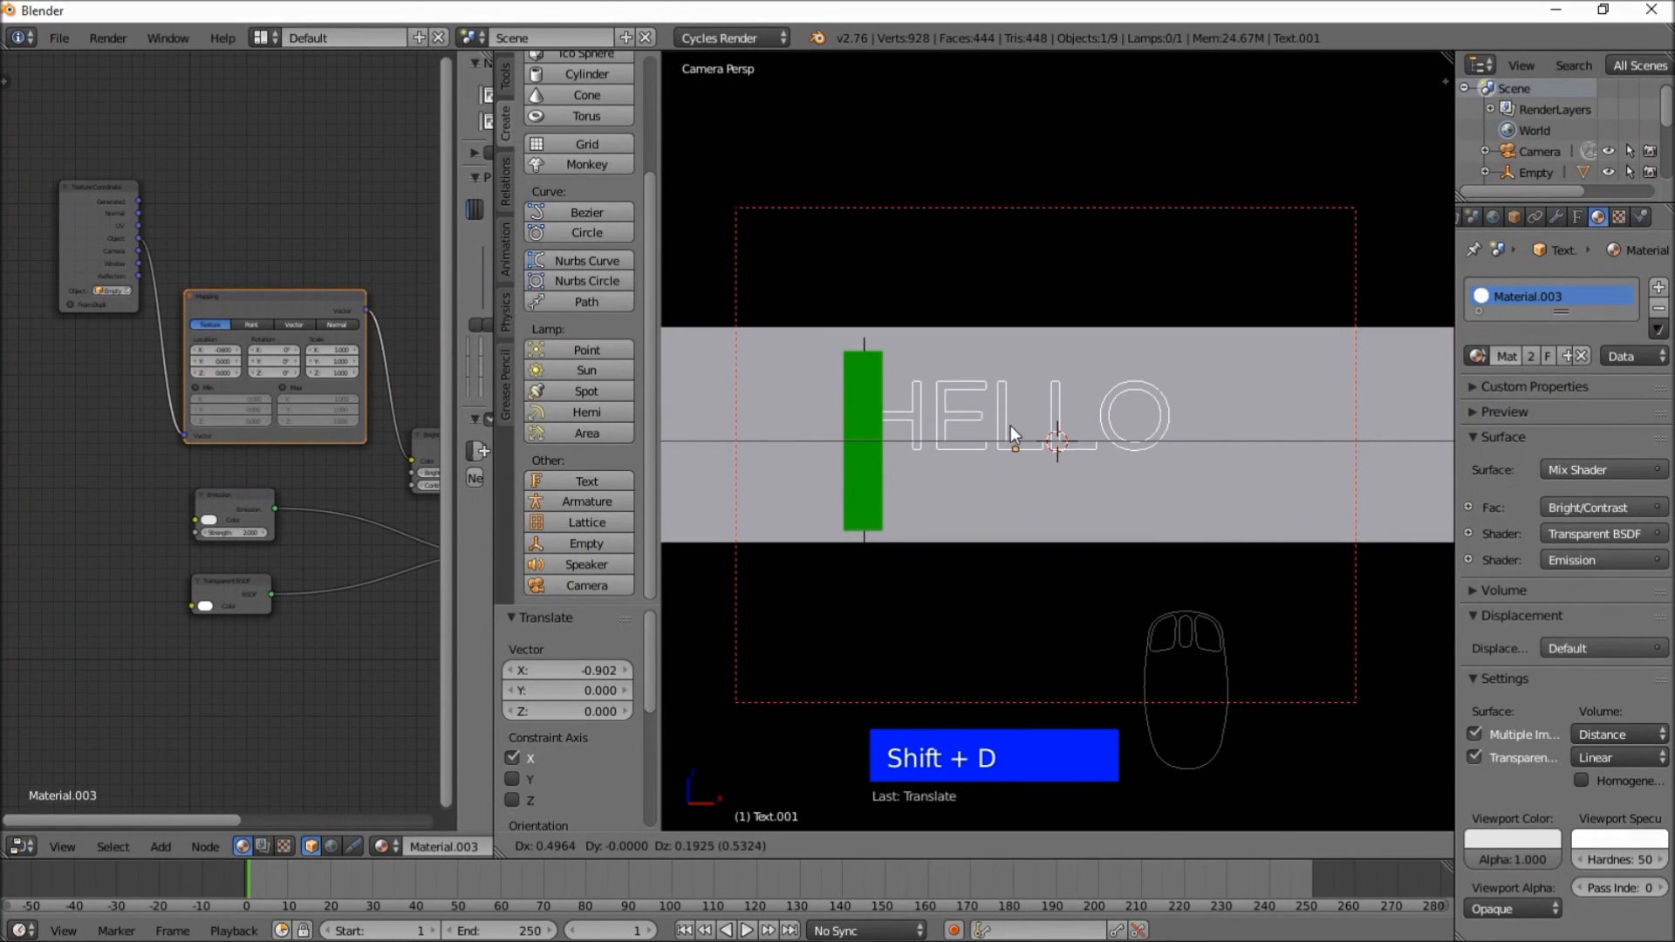
right_click(1002, 426)
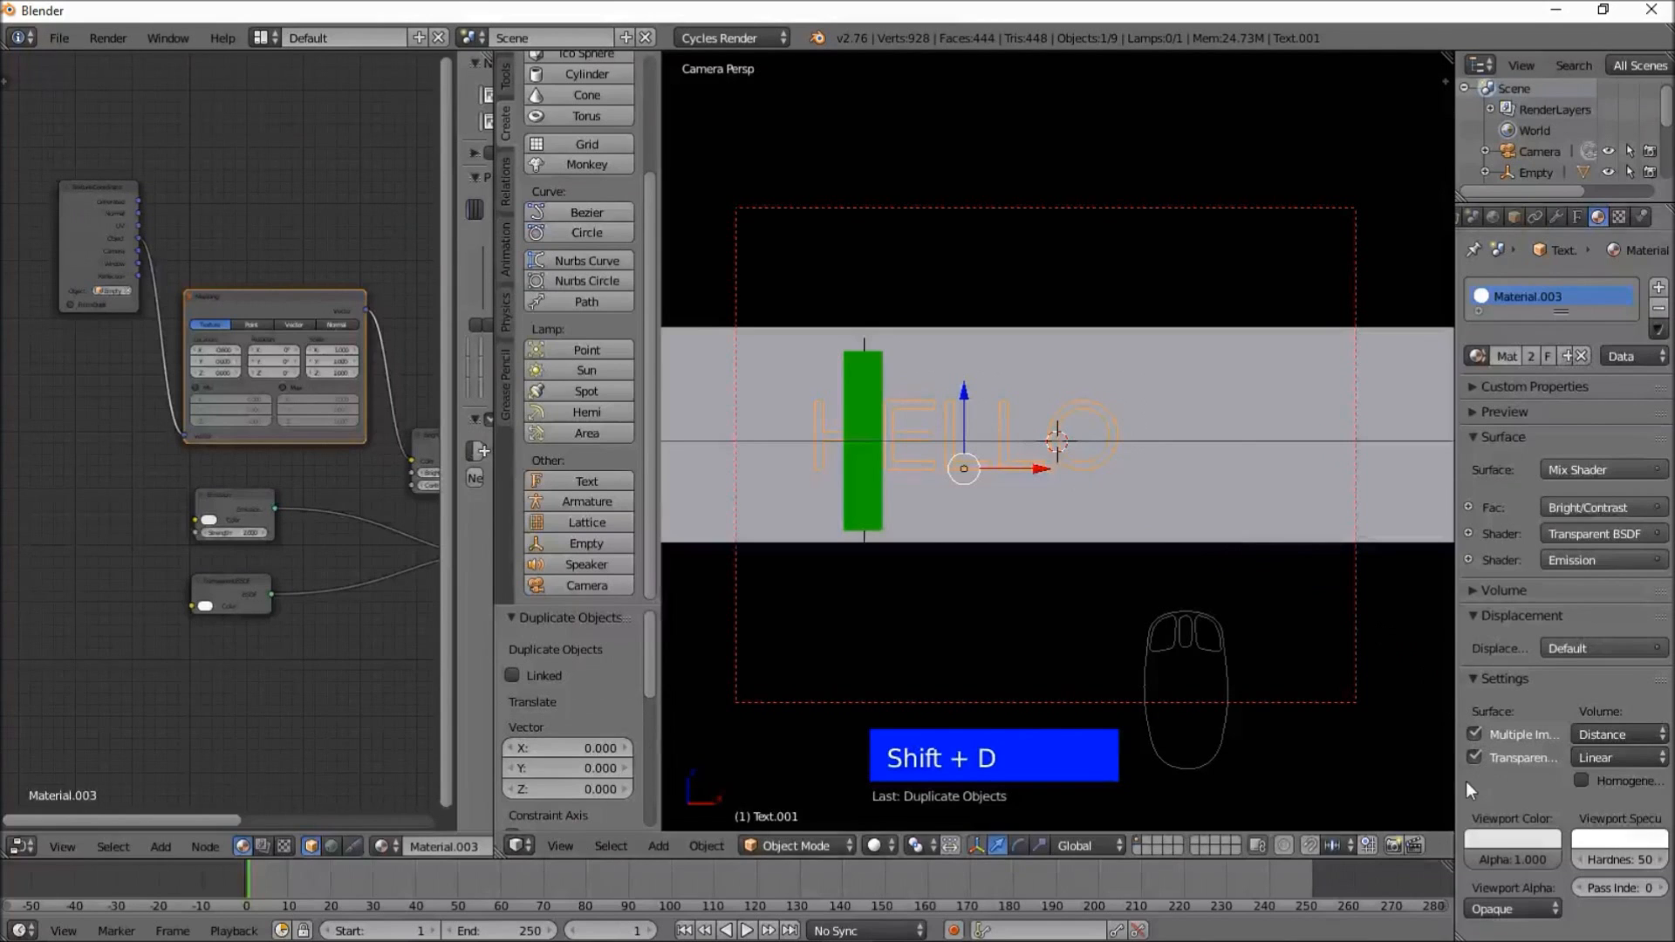
- Set the text material's viewport color to pale yellow and move the duplicated text down about 0.64 units along Z
click(1540, 840)
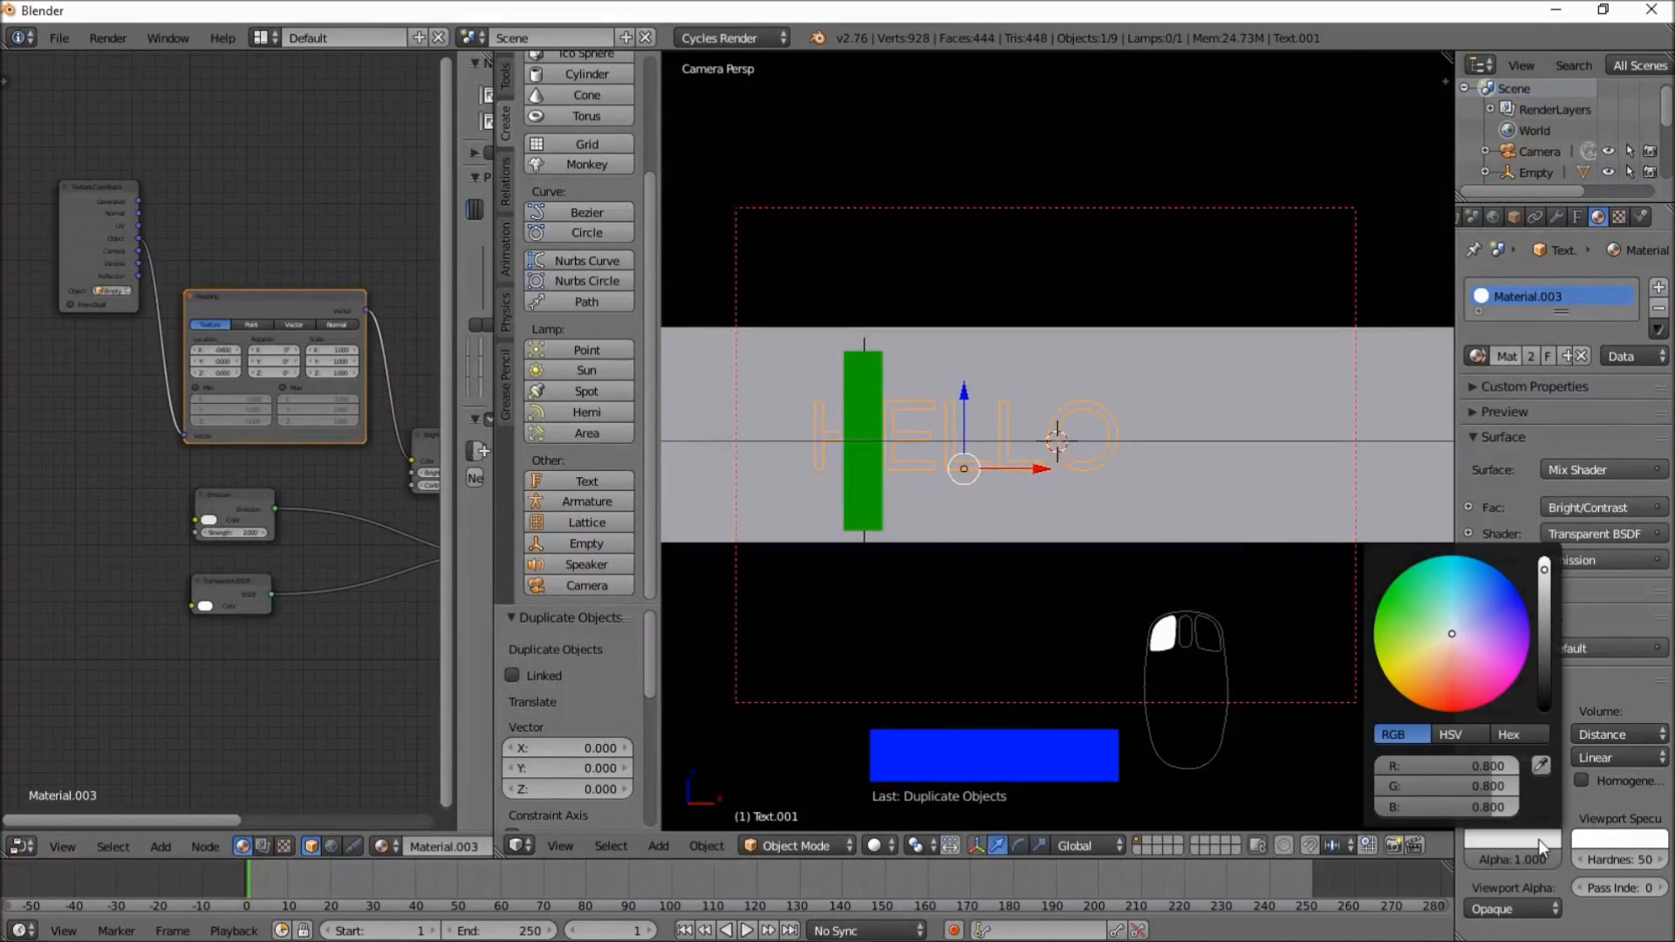
click(1426, 648)
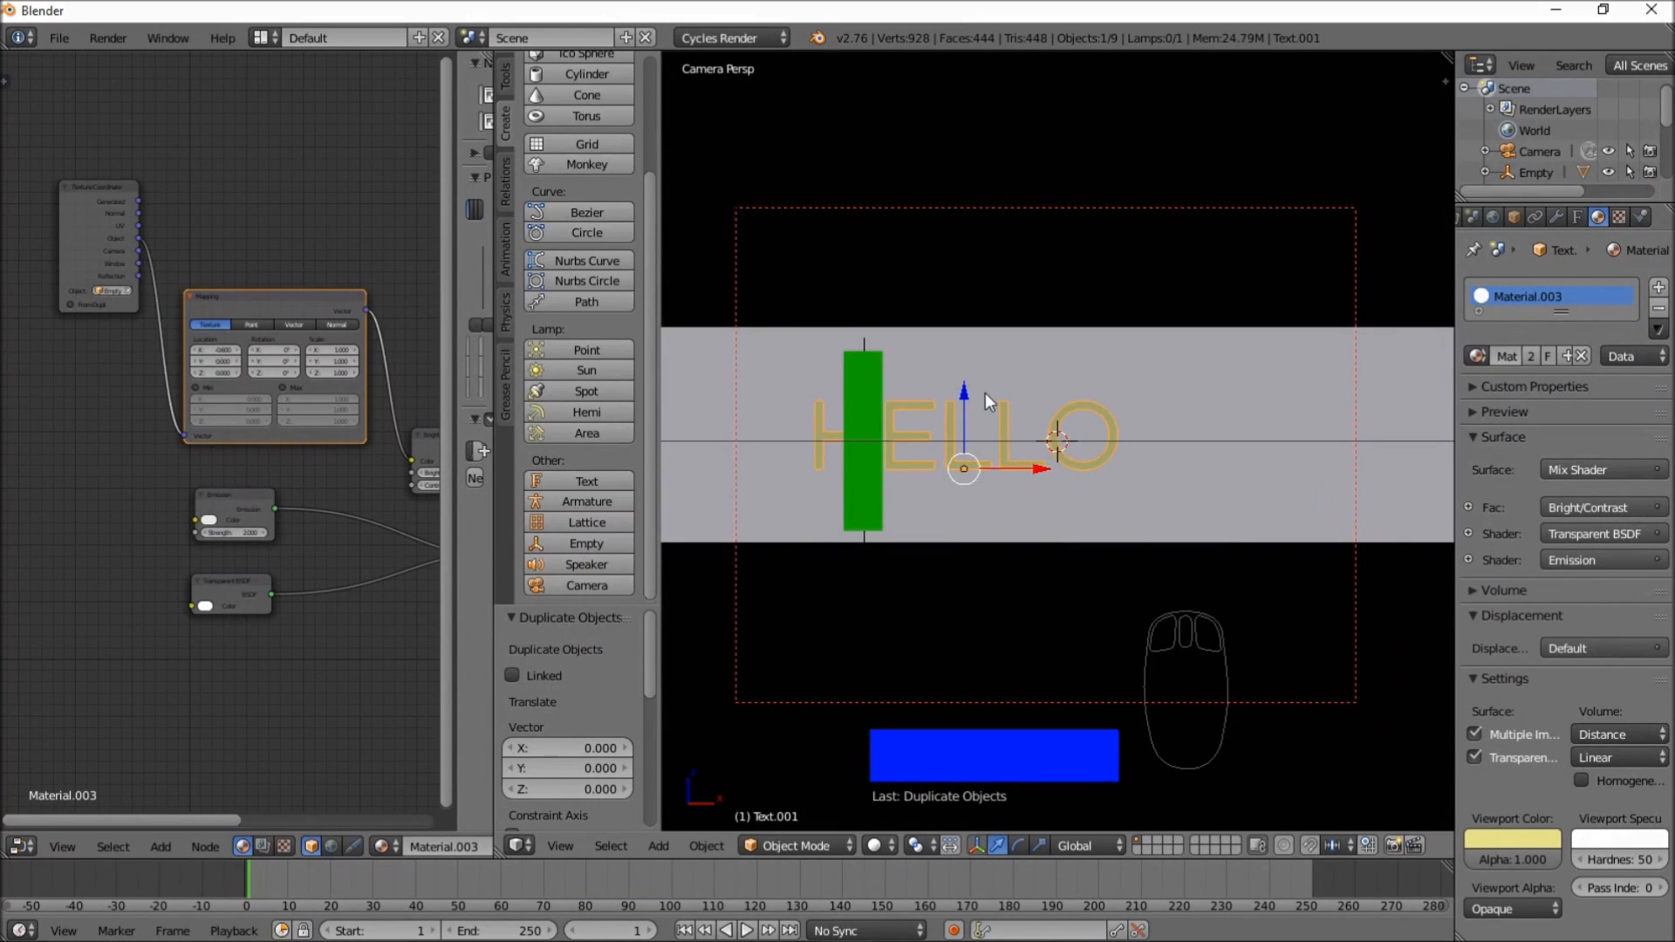
drag(965, 397, 953, 464)
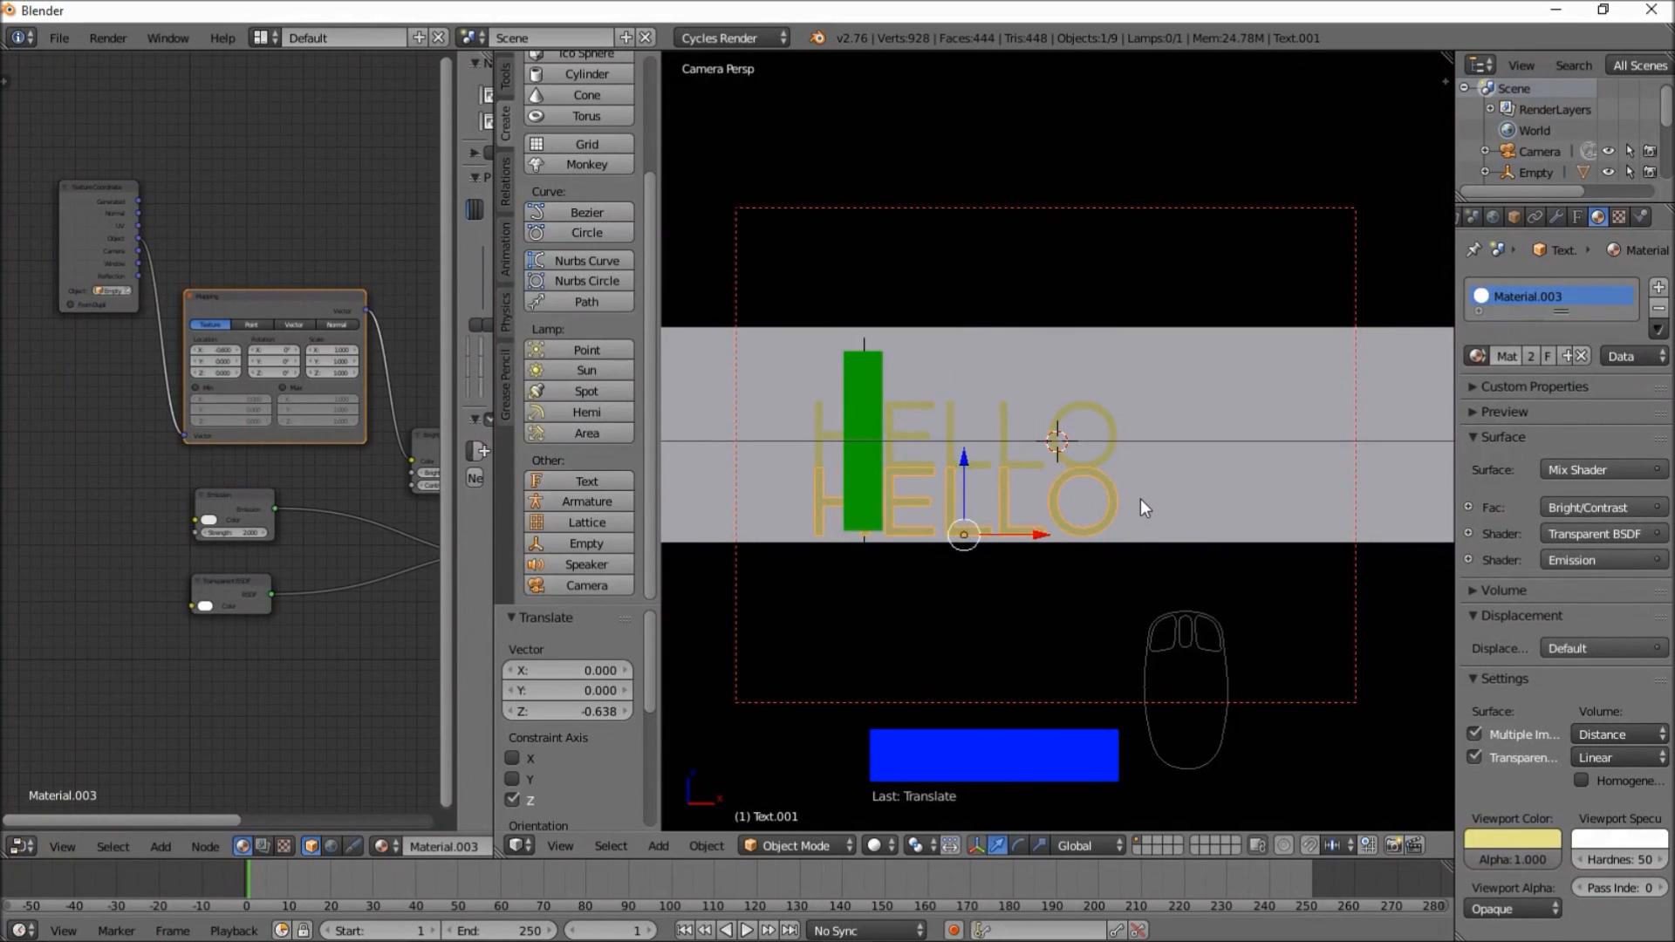
- Replace the duplicated text's content with AND
key(Tab)
key(BackSpace)
key(BackSpace)
key(BackSpace)
key(BackSpace)
key(BackSpace)
key(BackSpace)
key(BackSpace)
key(BackSpace)
key(BackSpace)
key(BackSpace)
key(BackSpace)
key(BackSpace)
key(BackSpace)
key(BackSpace)
key(BackSpace)
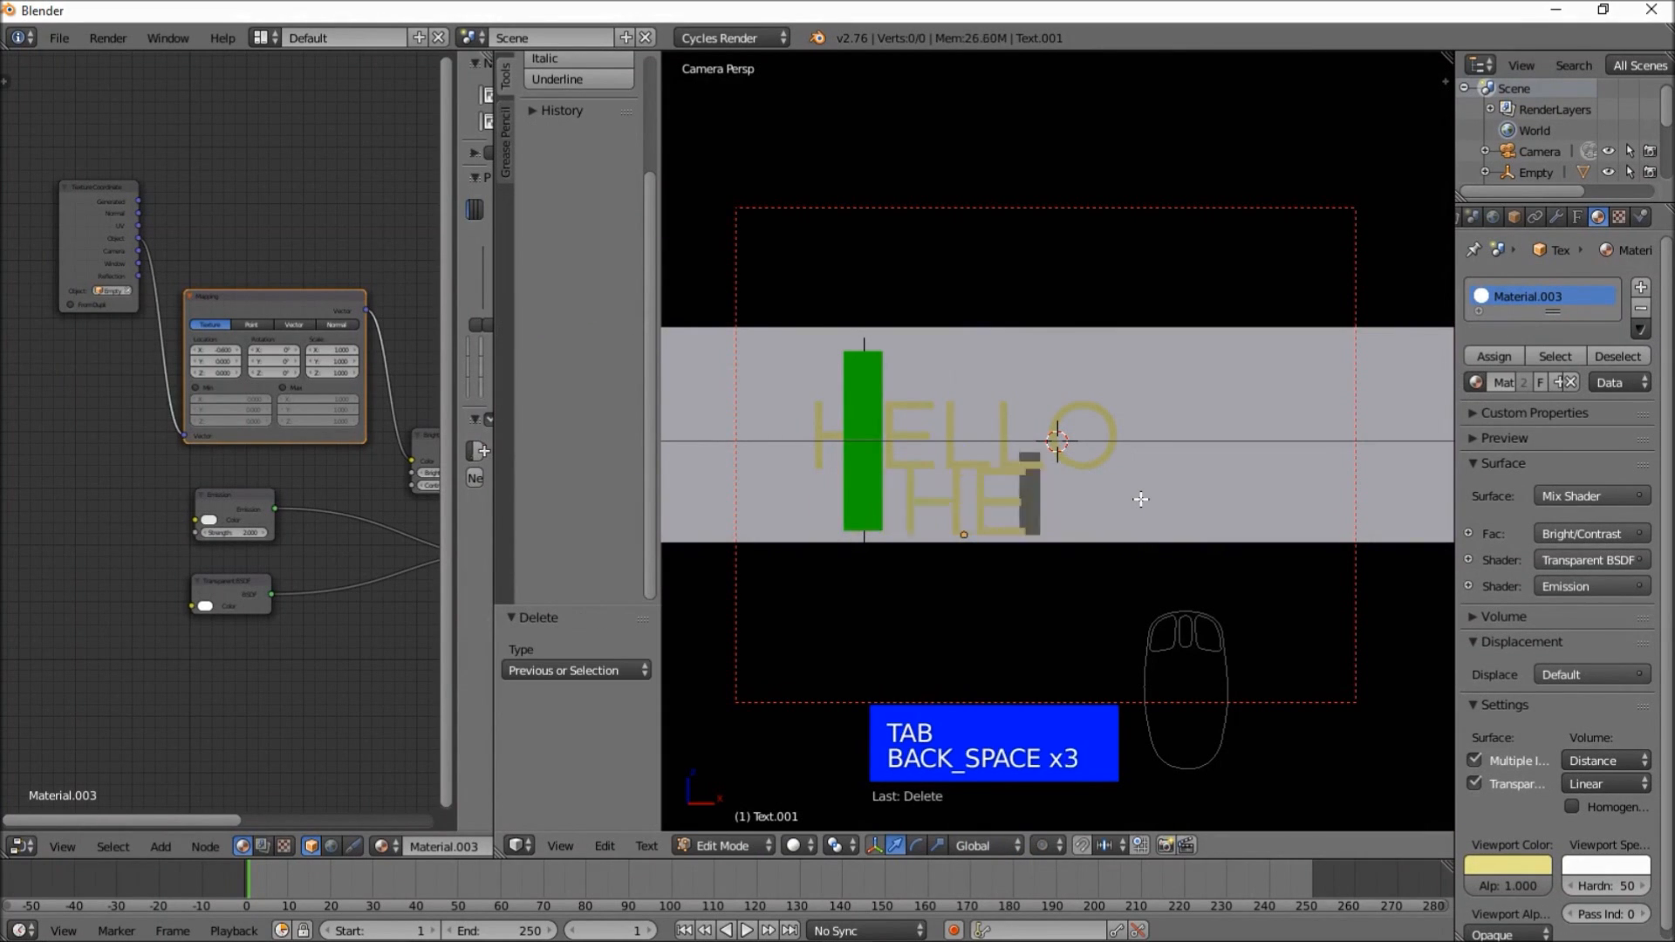
text(AND)
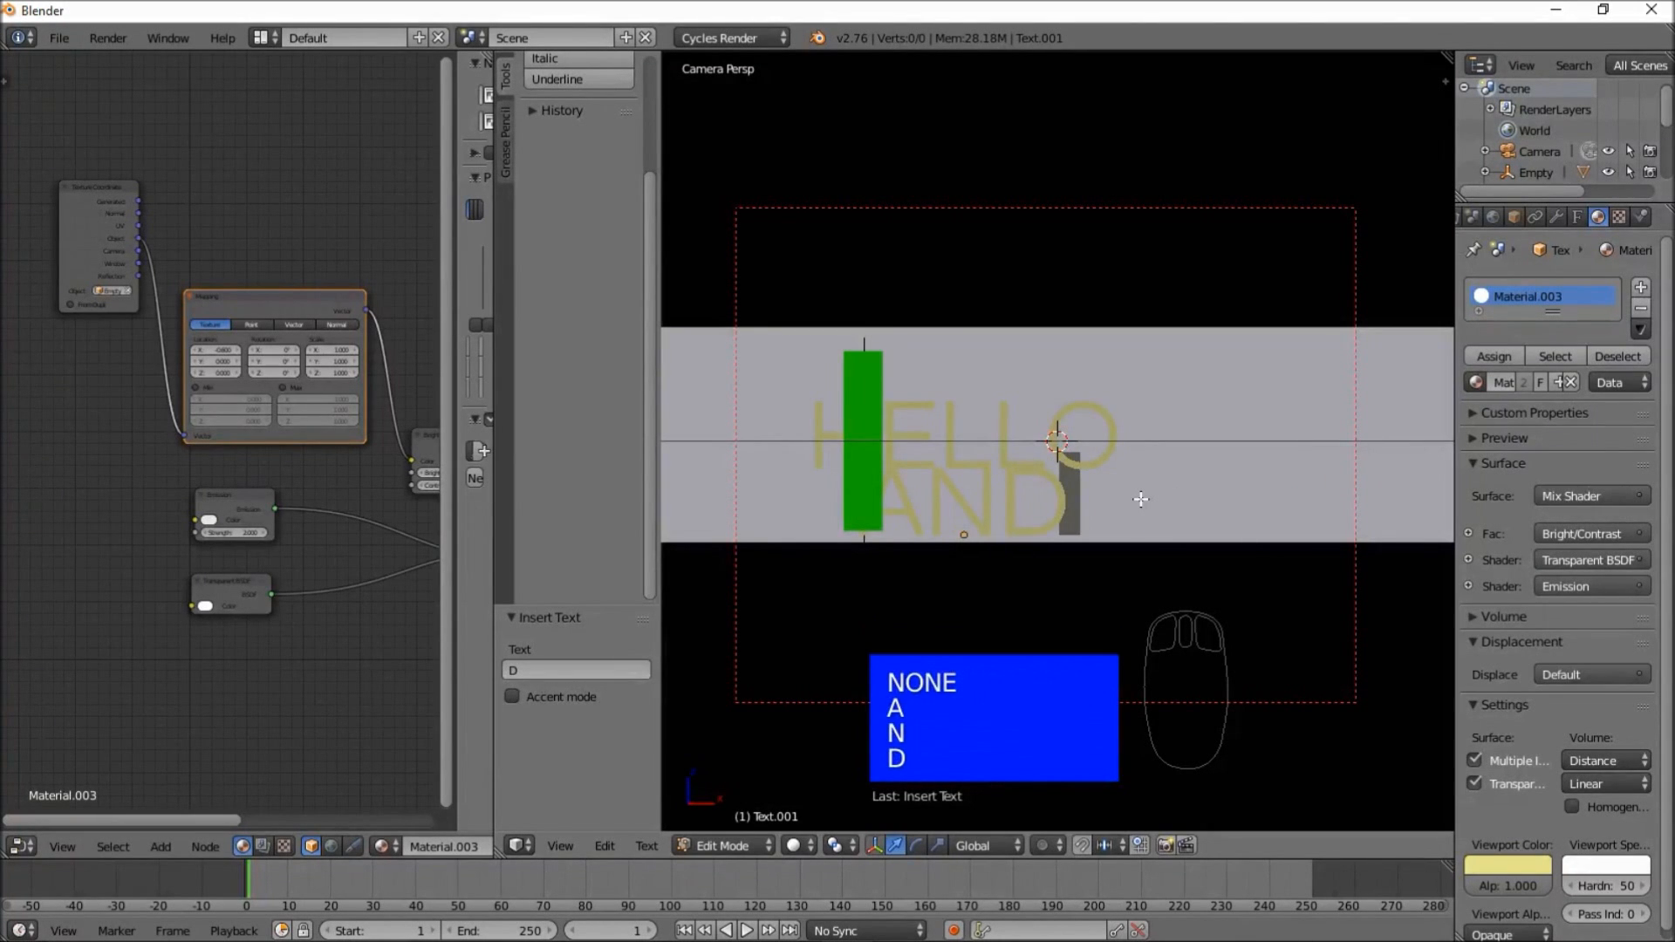
key(Tab)
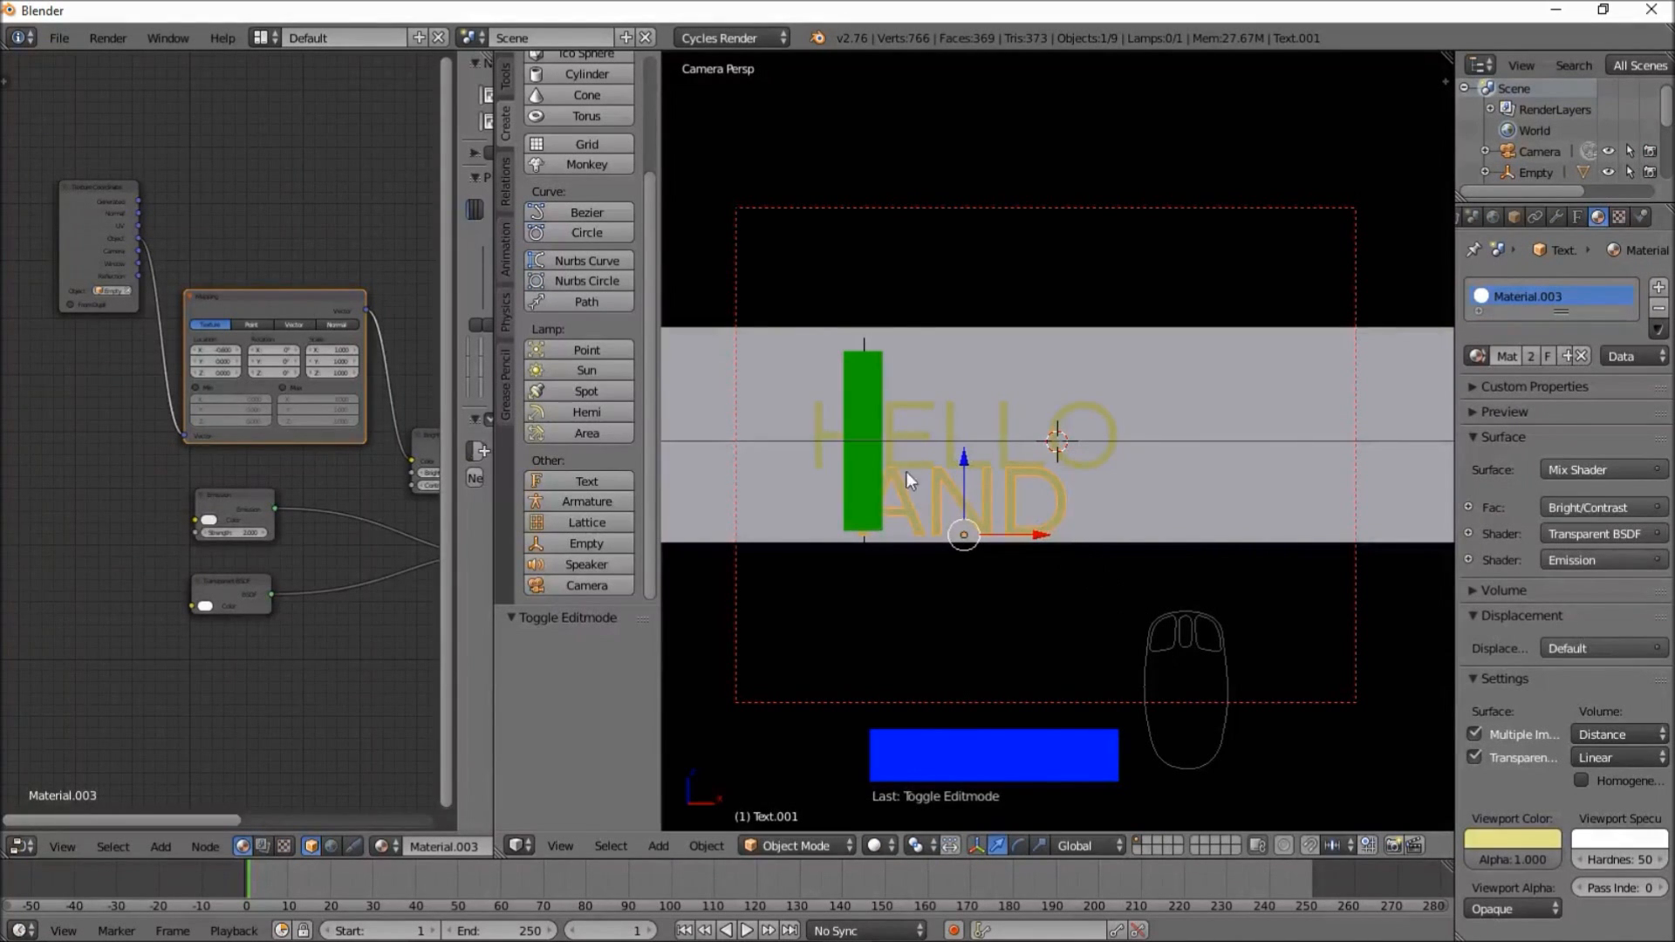
- Scale the AND text down uniformly to well below HELLO's size and raise it about 0.06 units along Z
key(s)
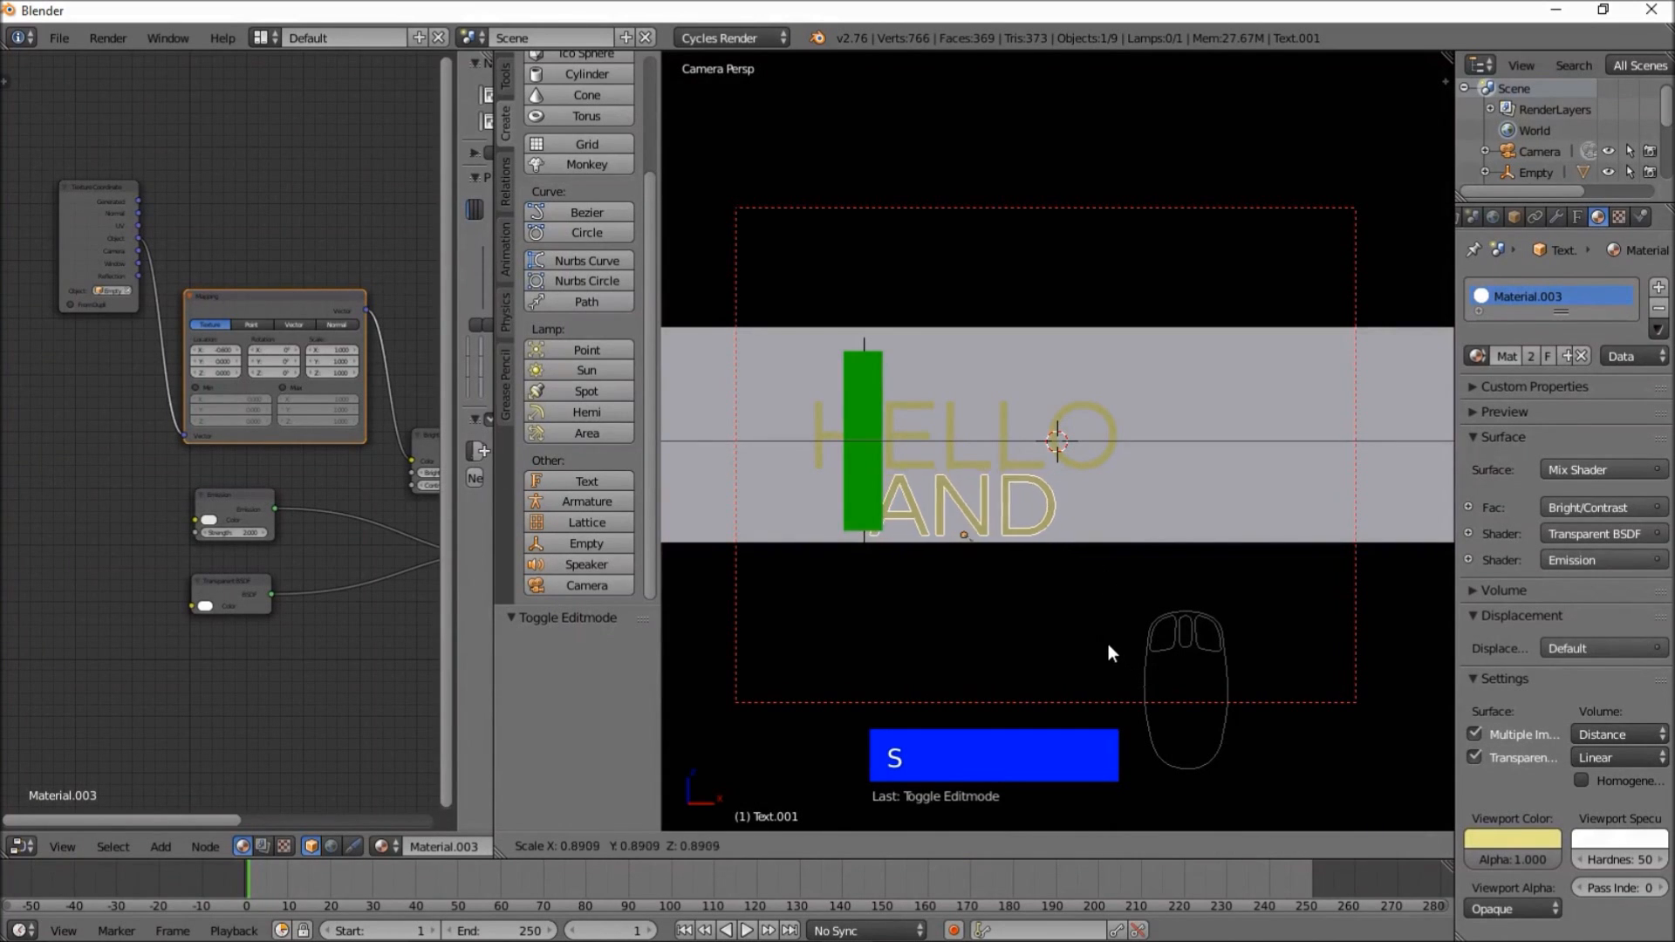
click(1035, 624)
drag(965, 468, 965, 461)
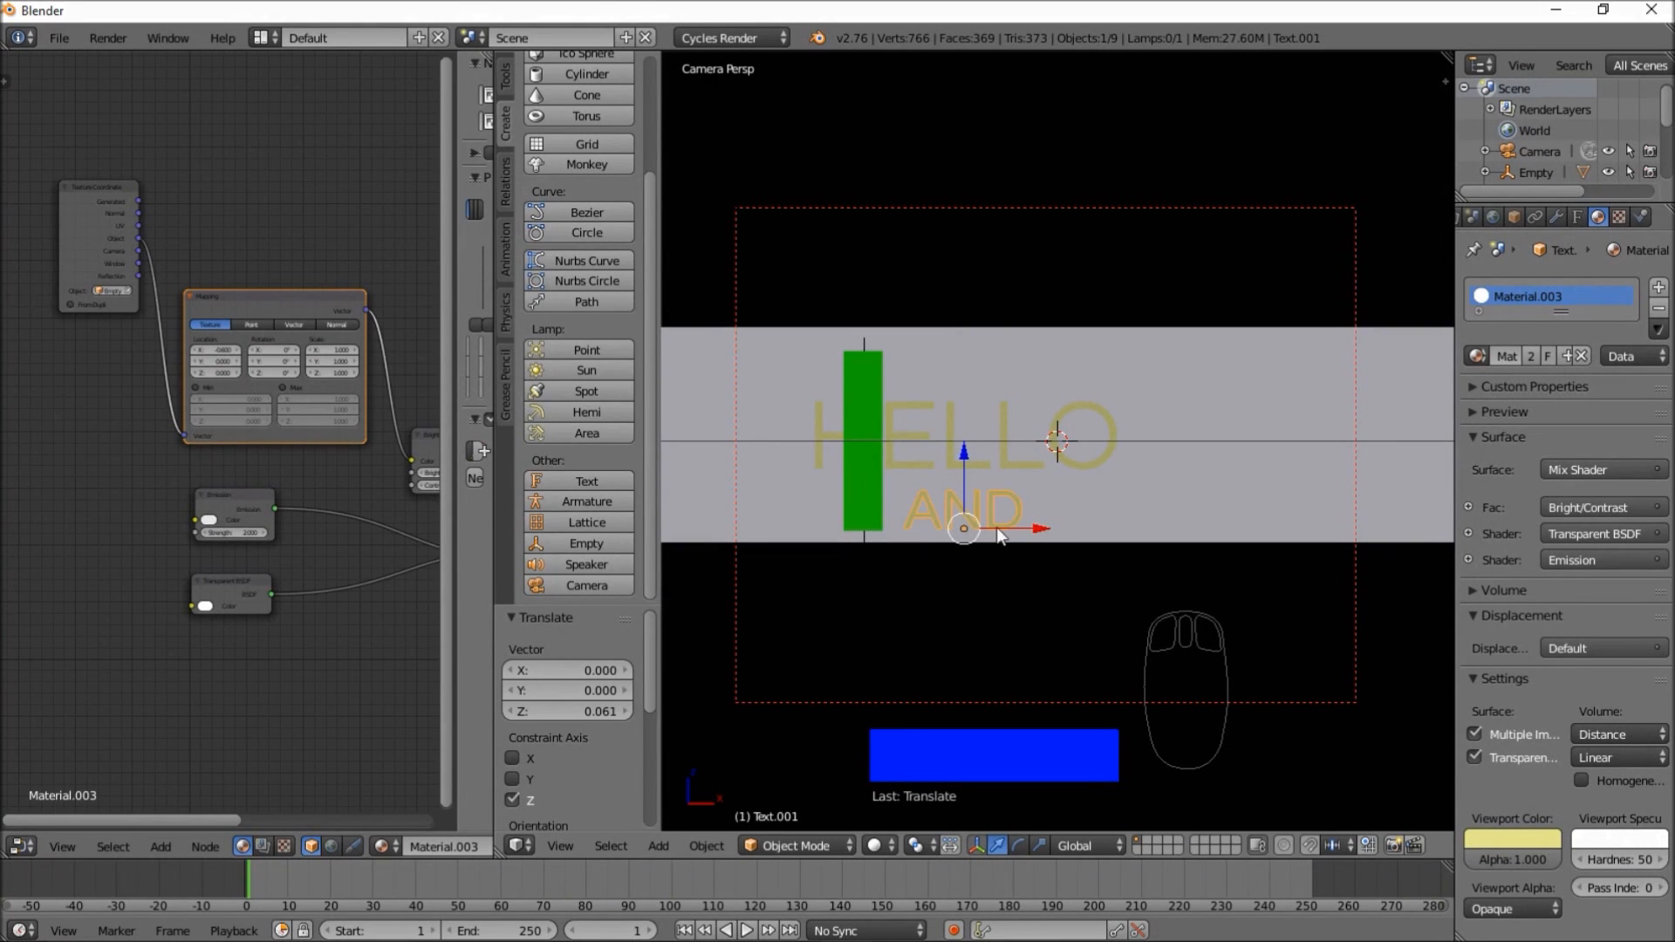
- Thicken the AND text by setting its geometry Offset to 0.03
scroll(953, 582, up, 3)
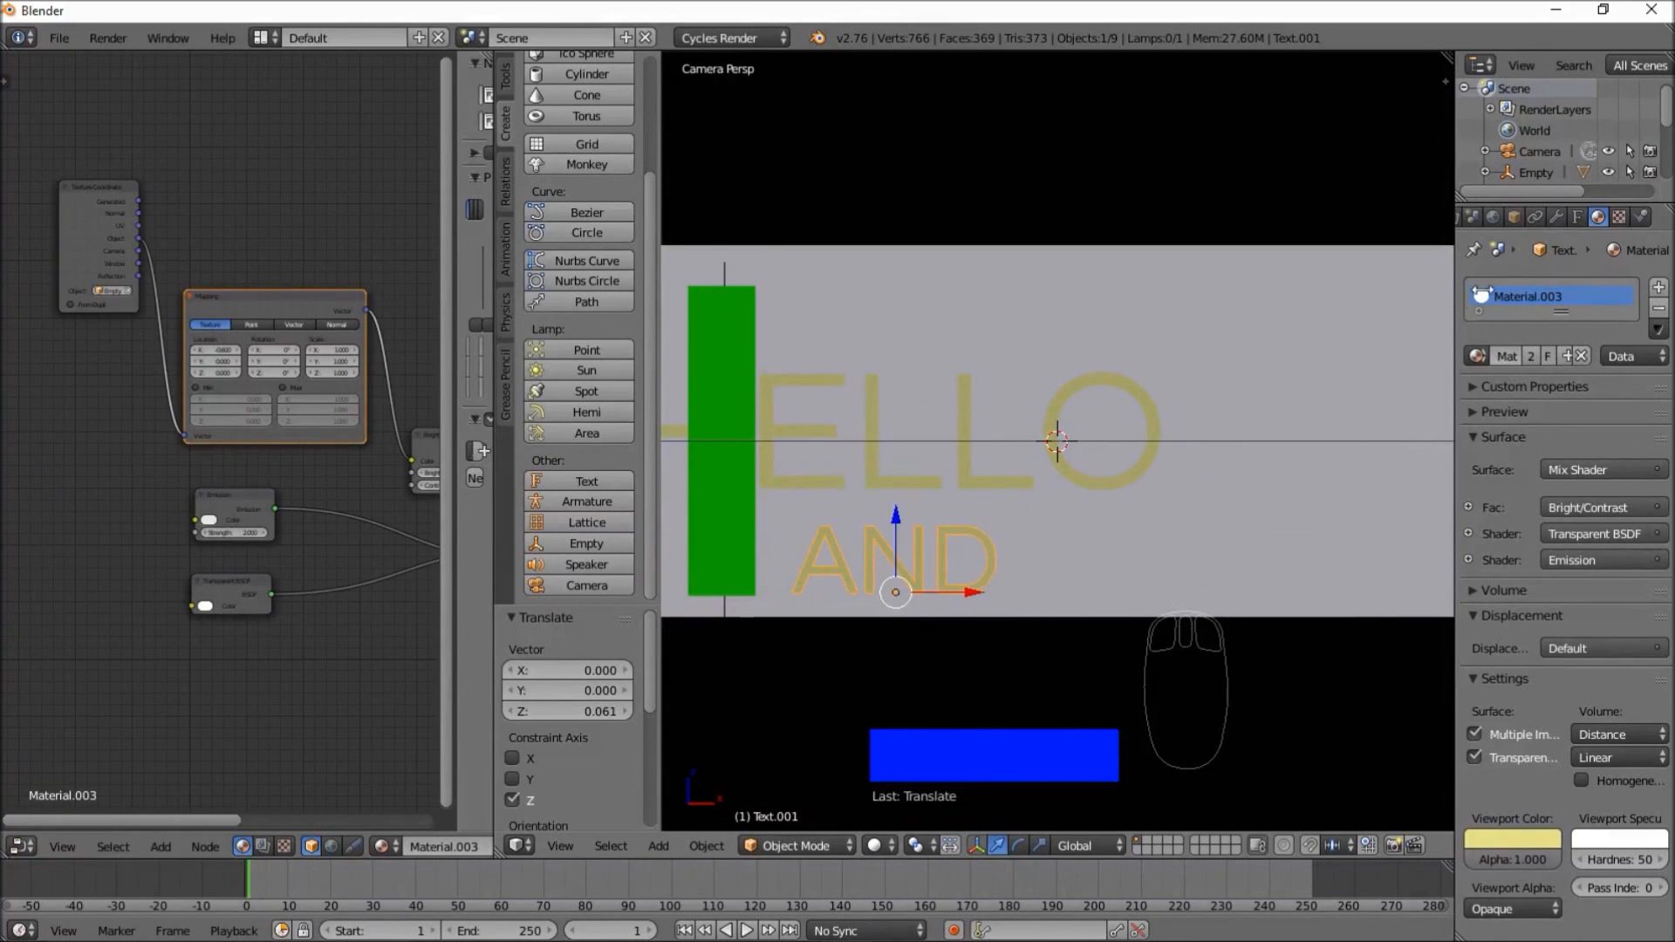
click(1578, 218)
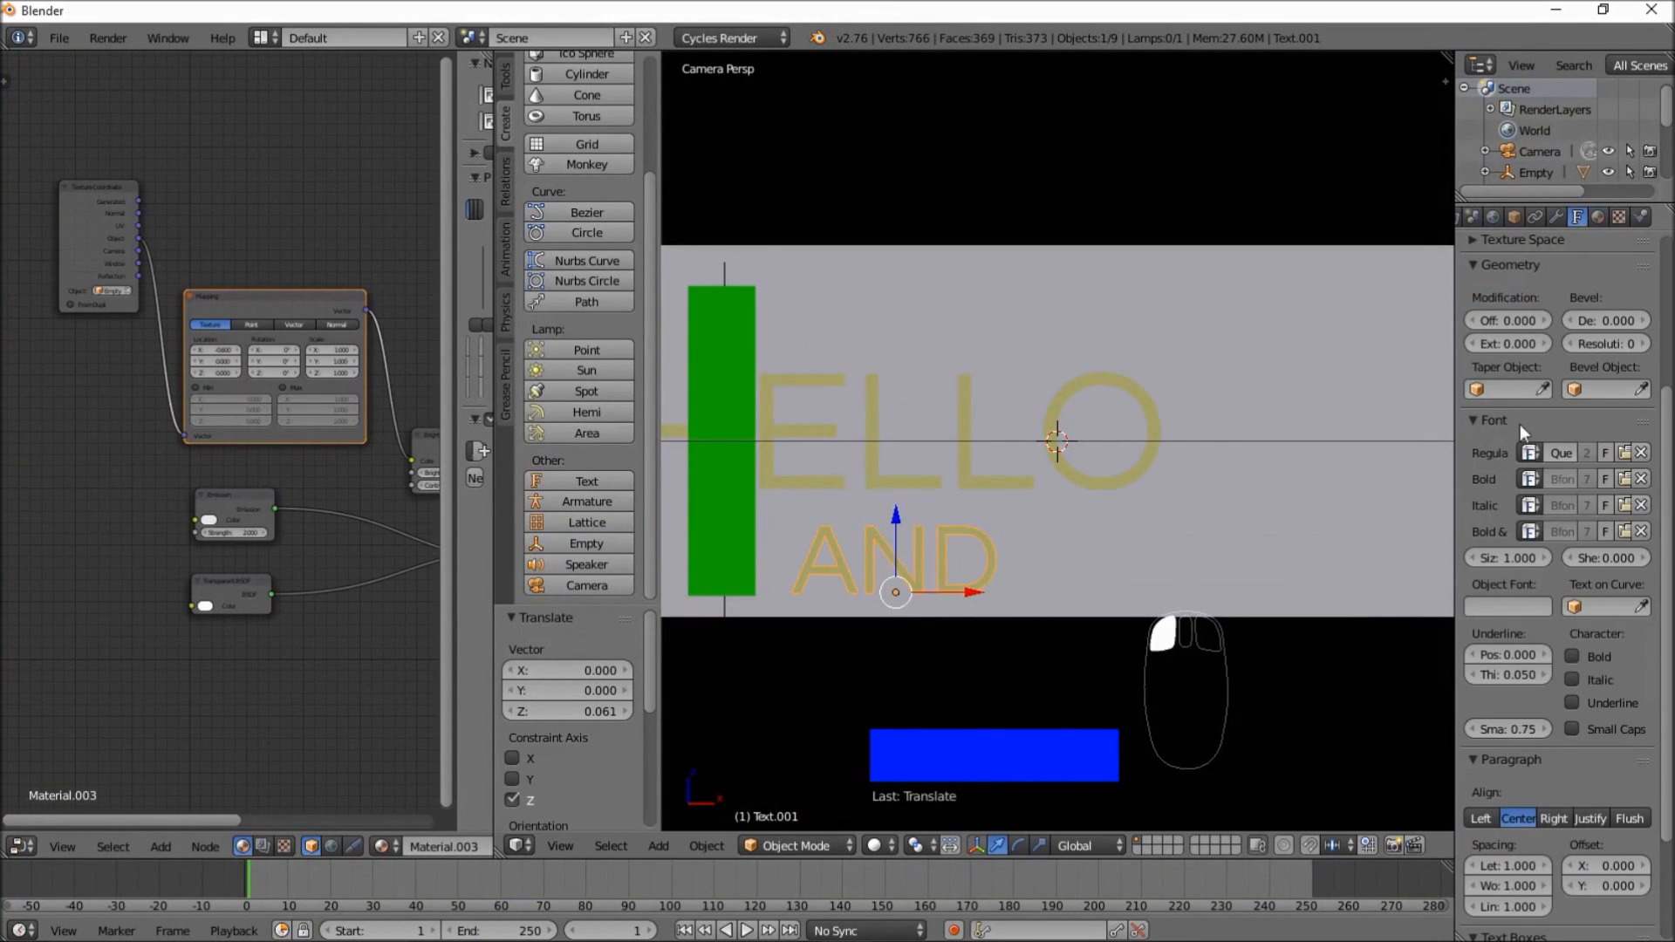
drag(1501, 322, 1545, 322)
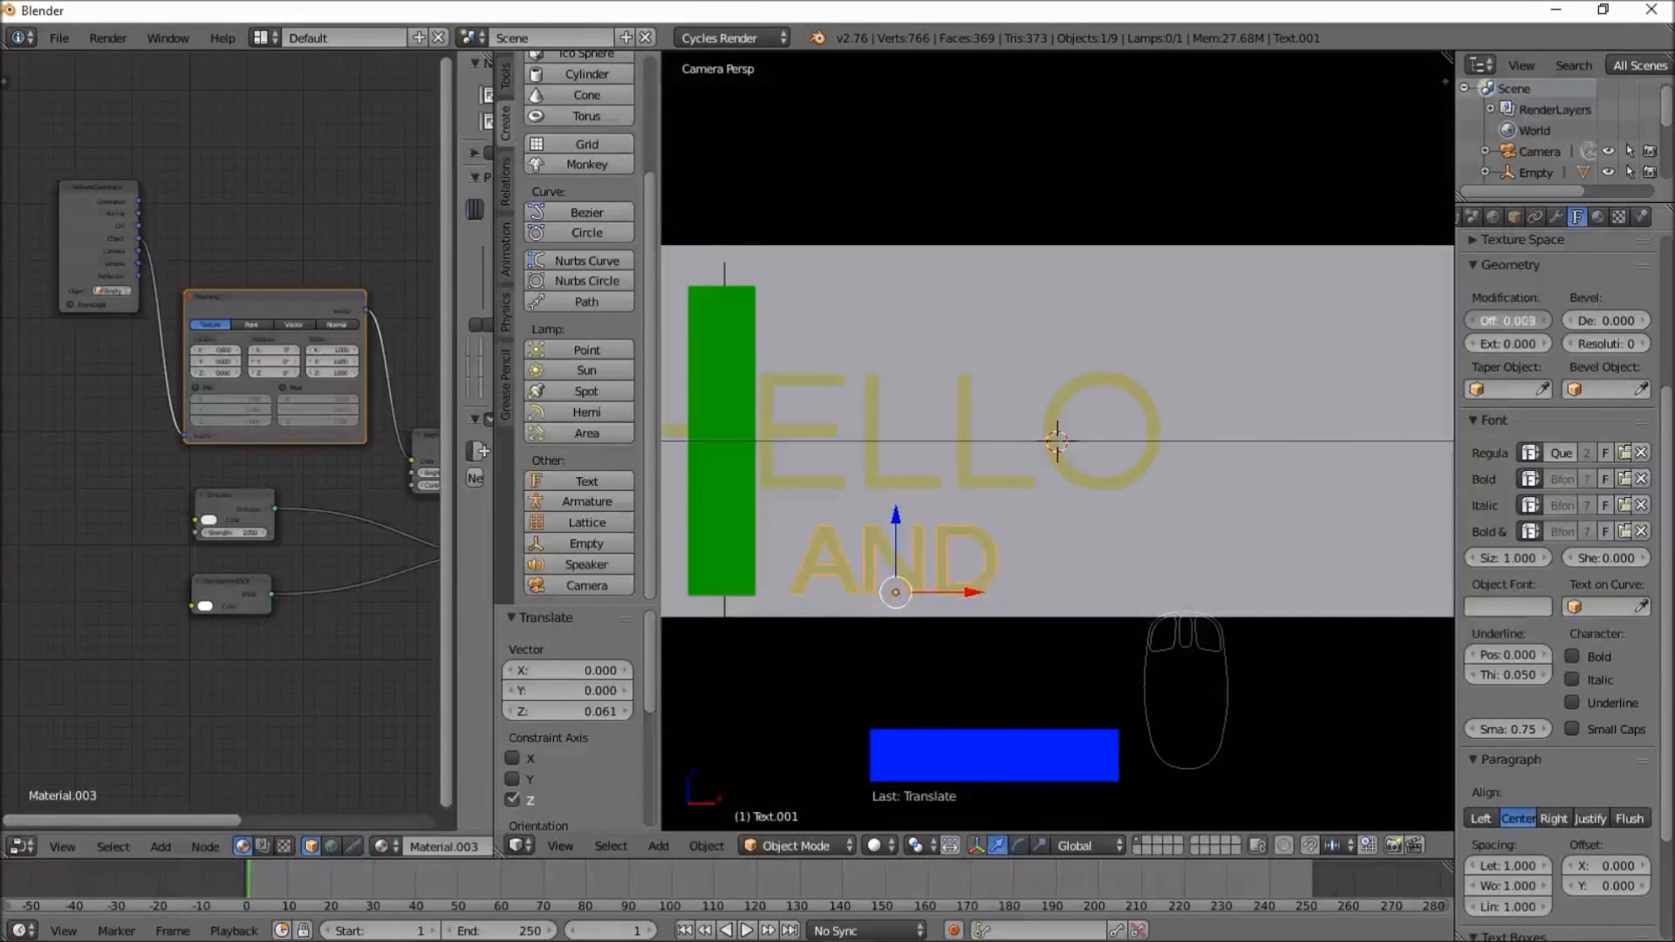
mouse_move(1512, 322)
mouse_down()
mouse_move(1460, 322)
mouse_move(1648, 322)
mouse_move(1501, 322)
mouse_up()
click(1507, 322)
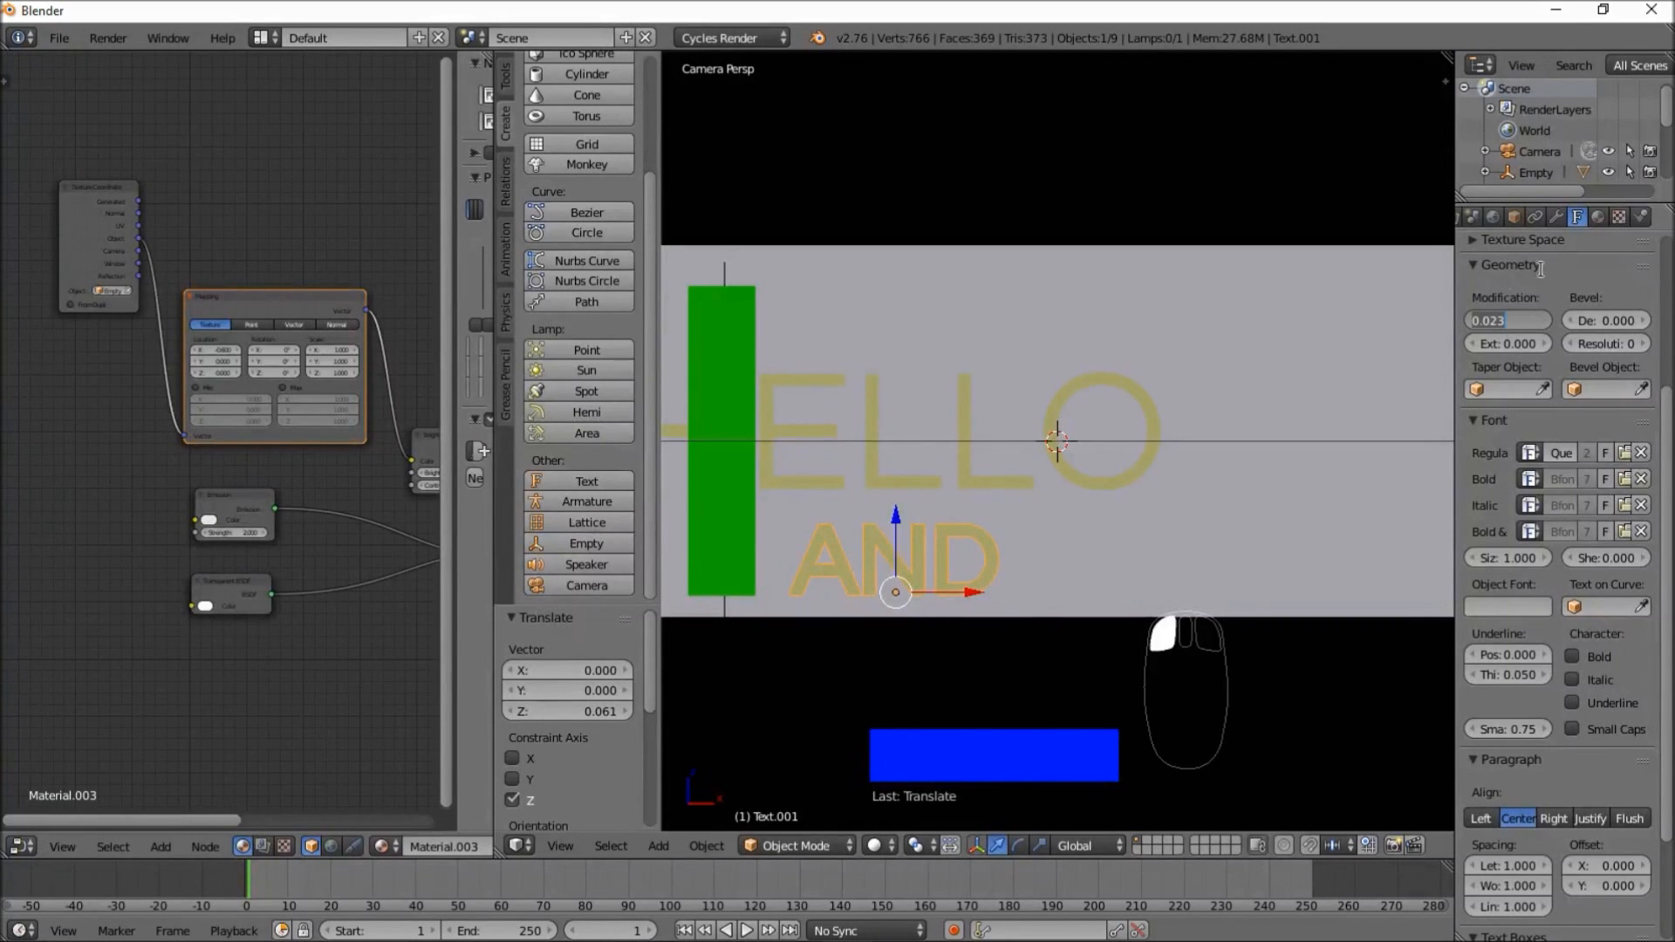
text(0.03)
key(Return)
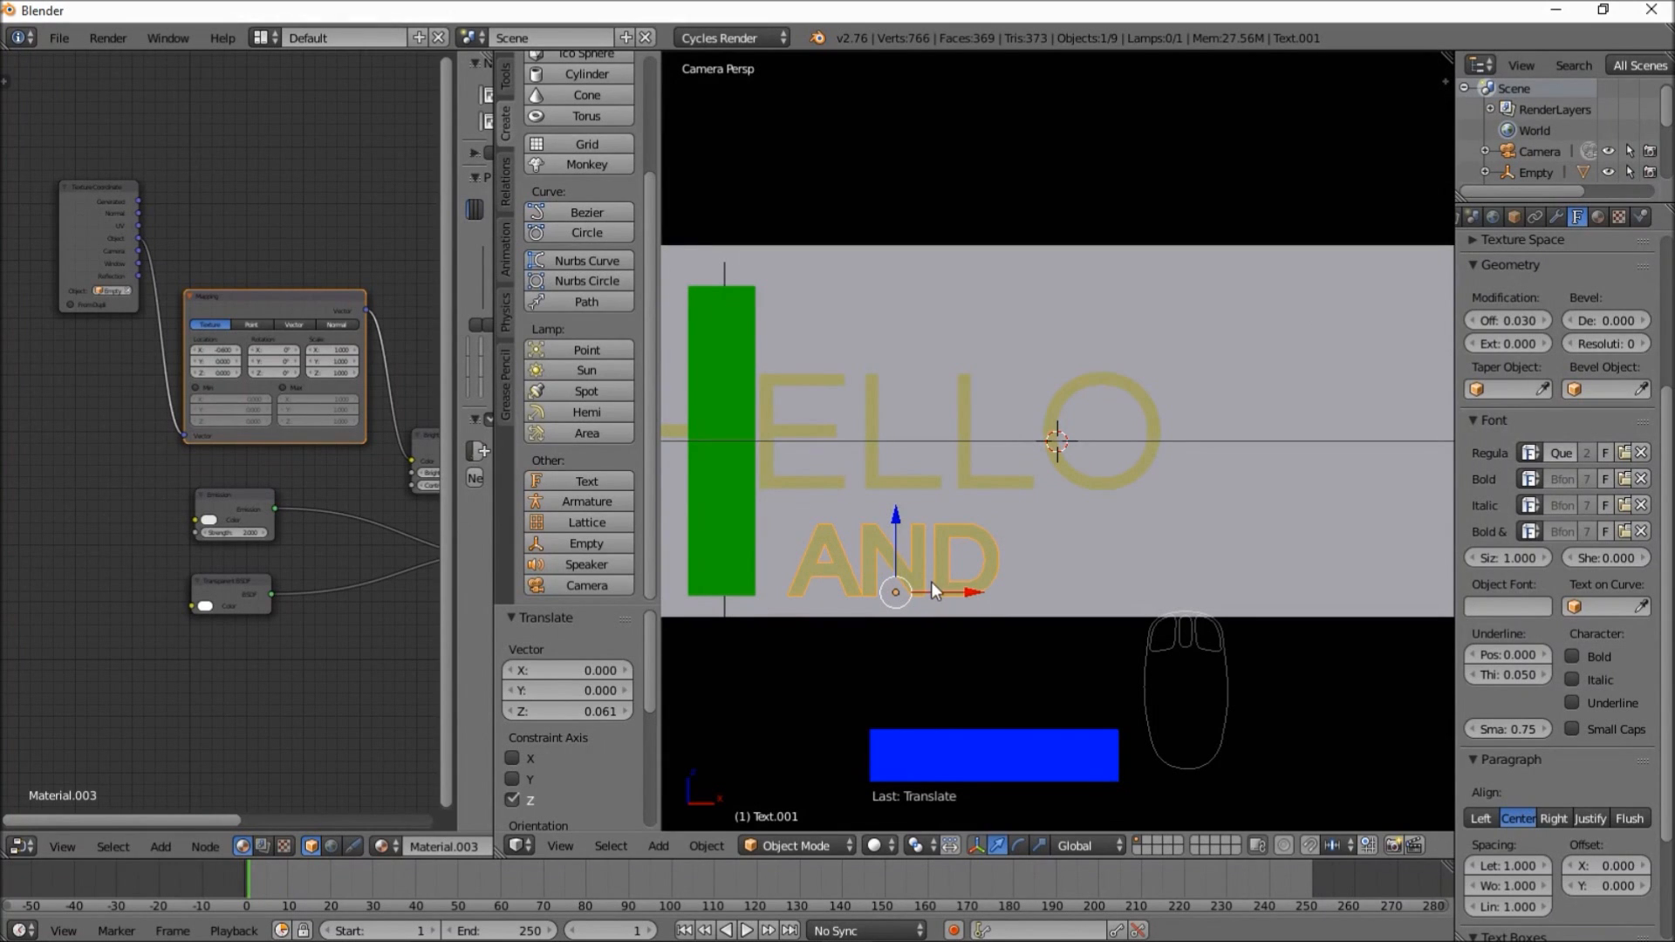
- Try sliding the AND text along X under HELLO, without keeping the move
scroll(862, 566, down, 2)
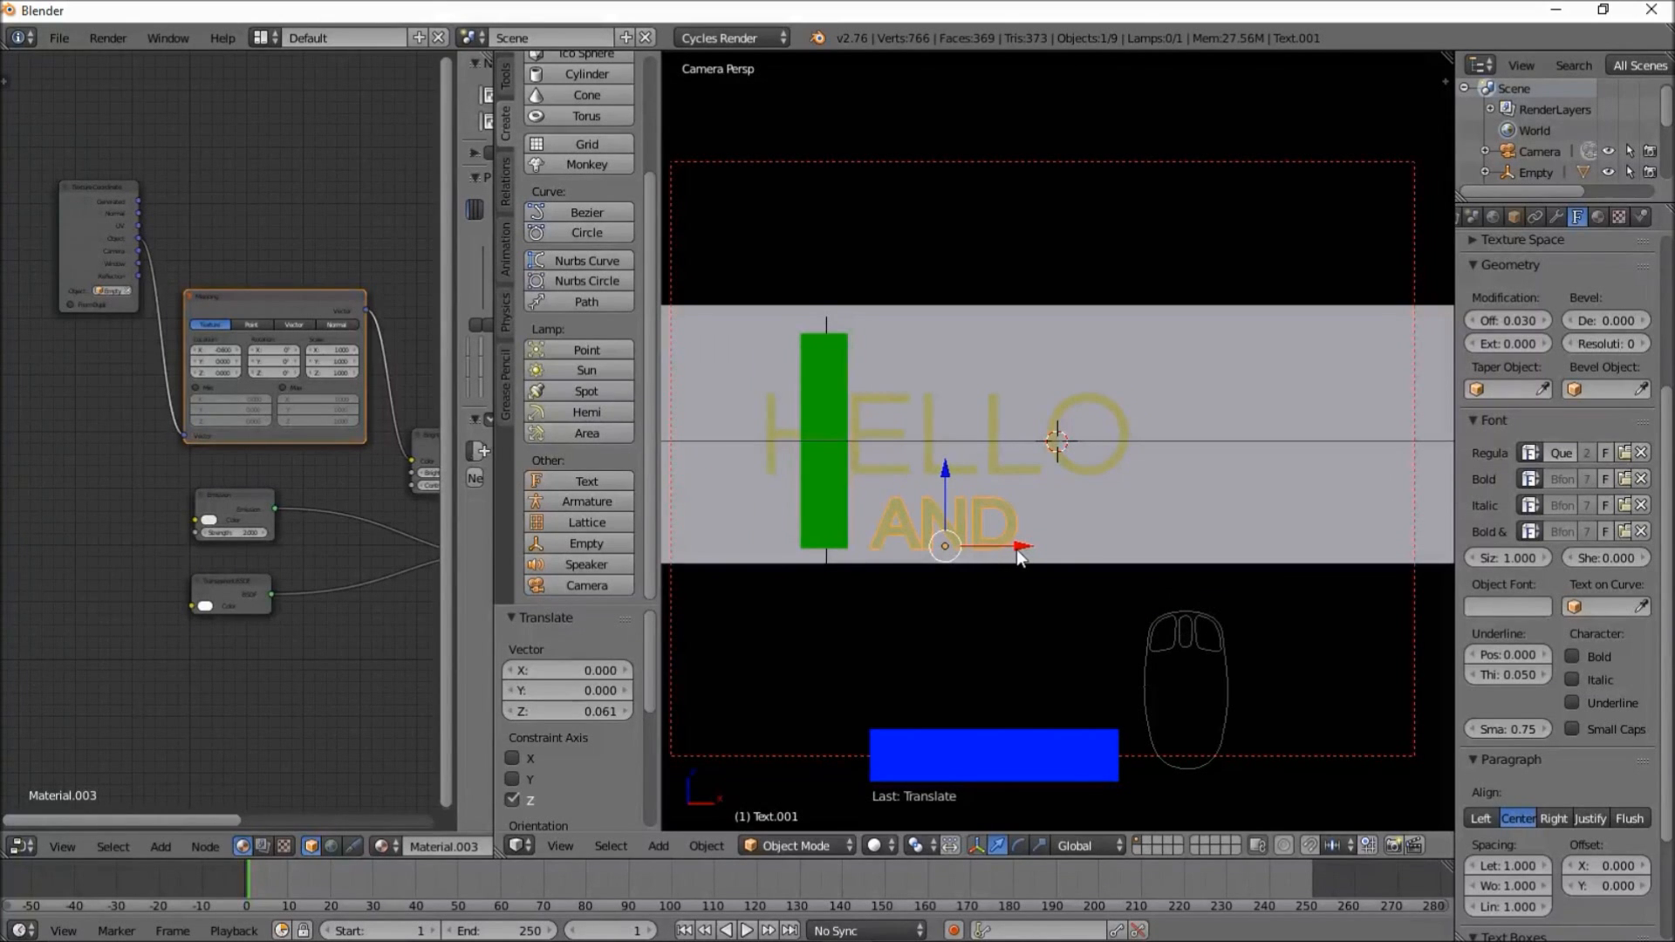
drag(1018, 548, 1195, 573)
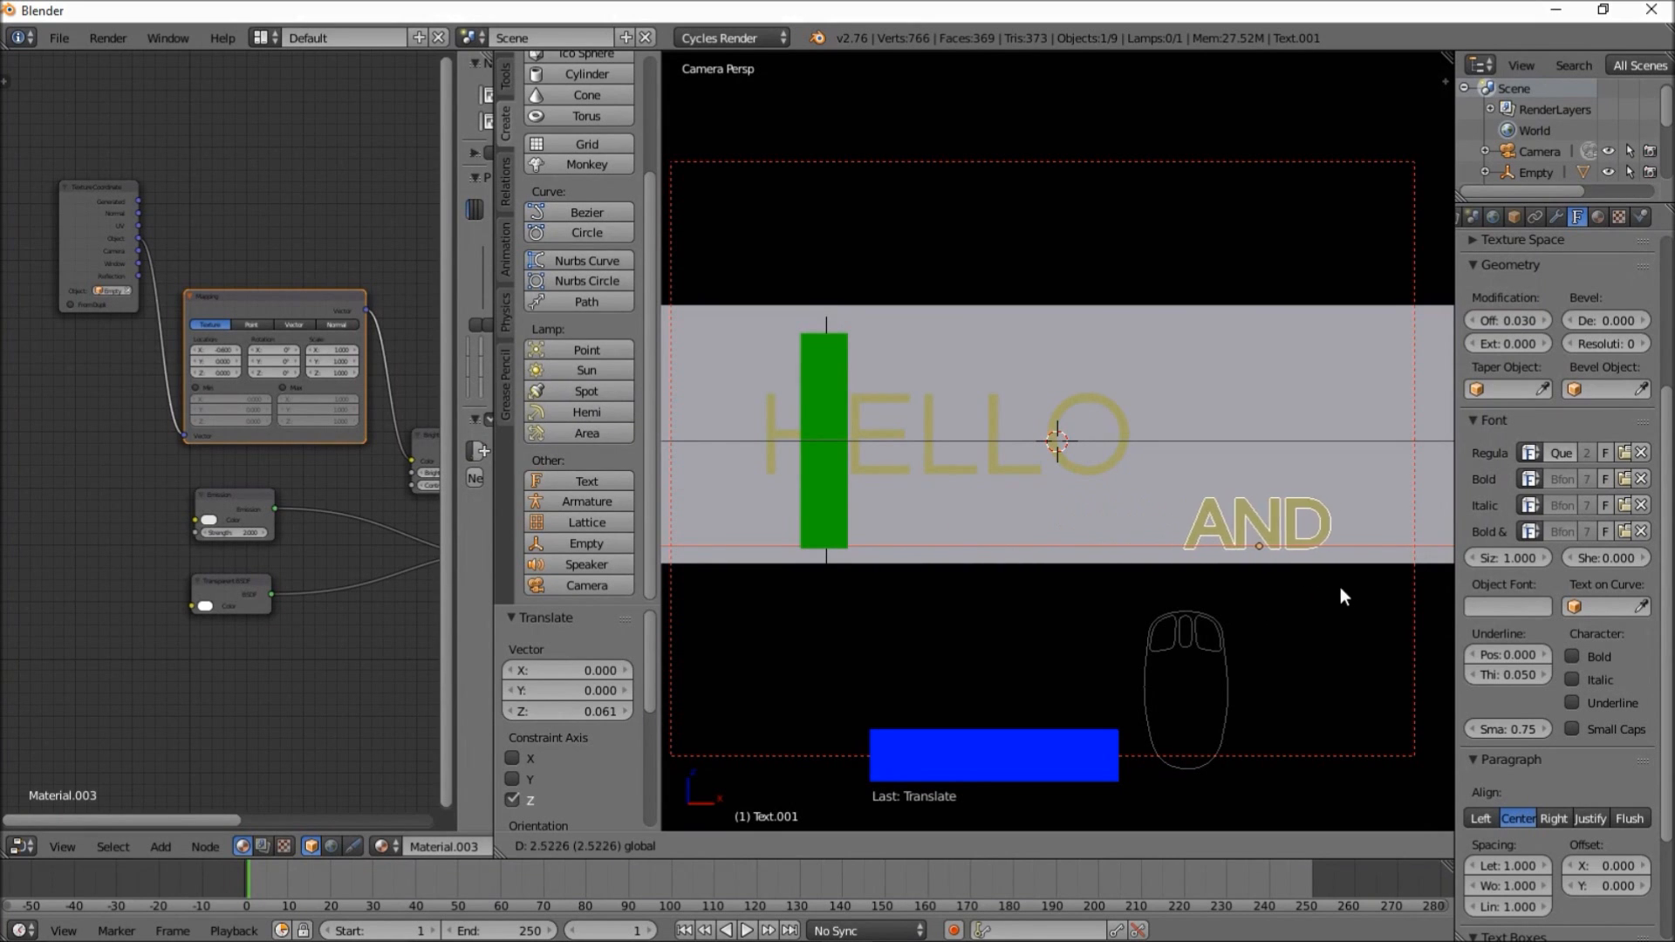
click(1026, 599)
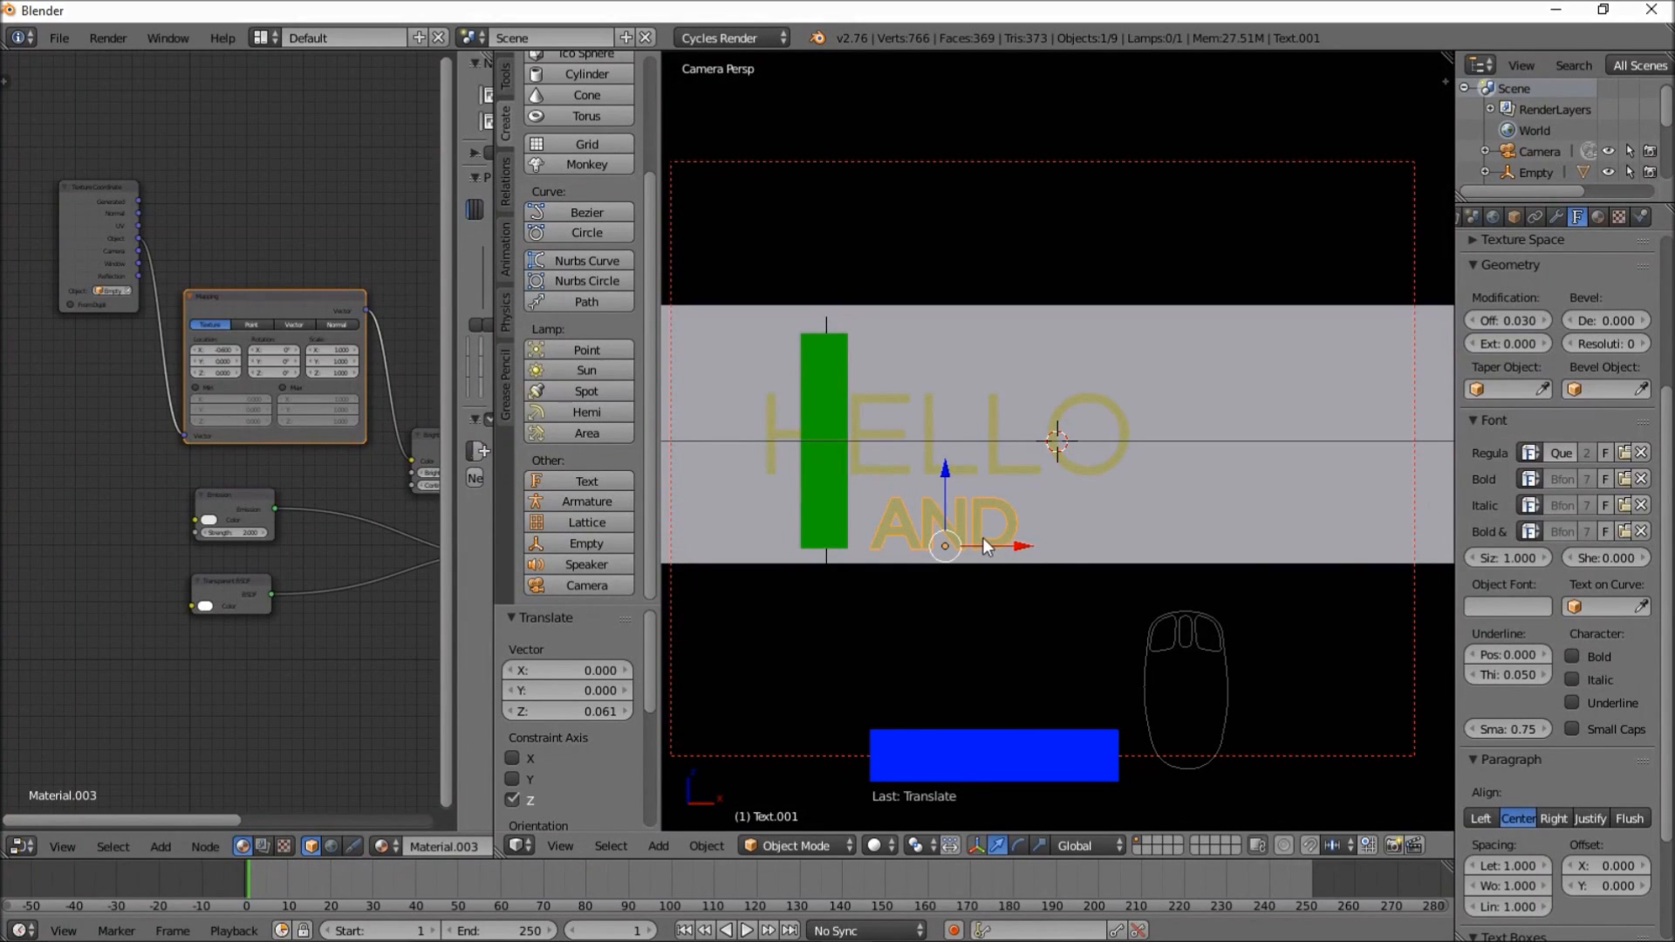
- Give the AND text its own single-user copy of the shared material and switch the 3D viewport to Rendered shading
click(1600, 213)
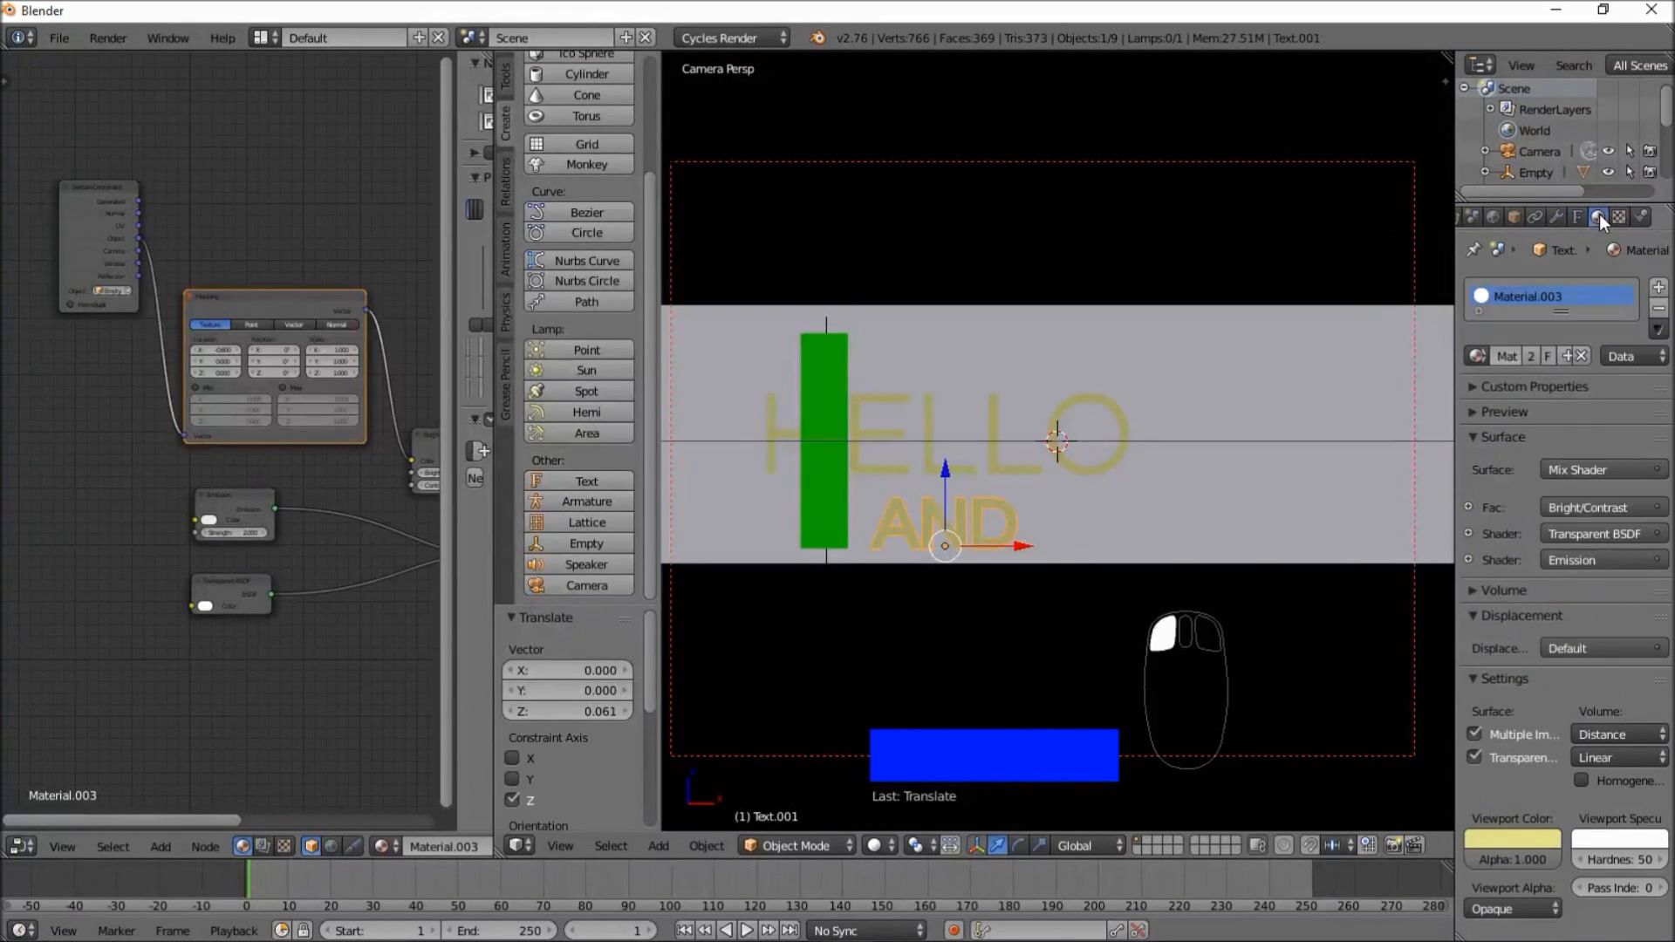
click(1531, 356)
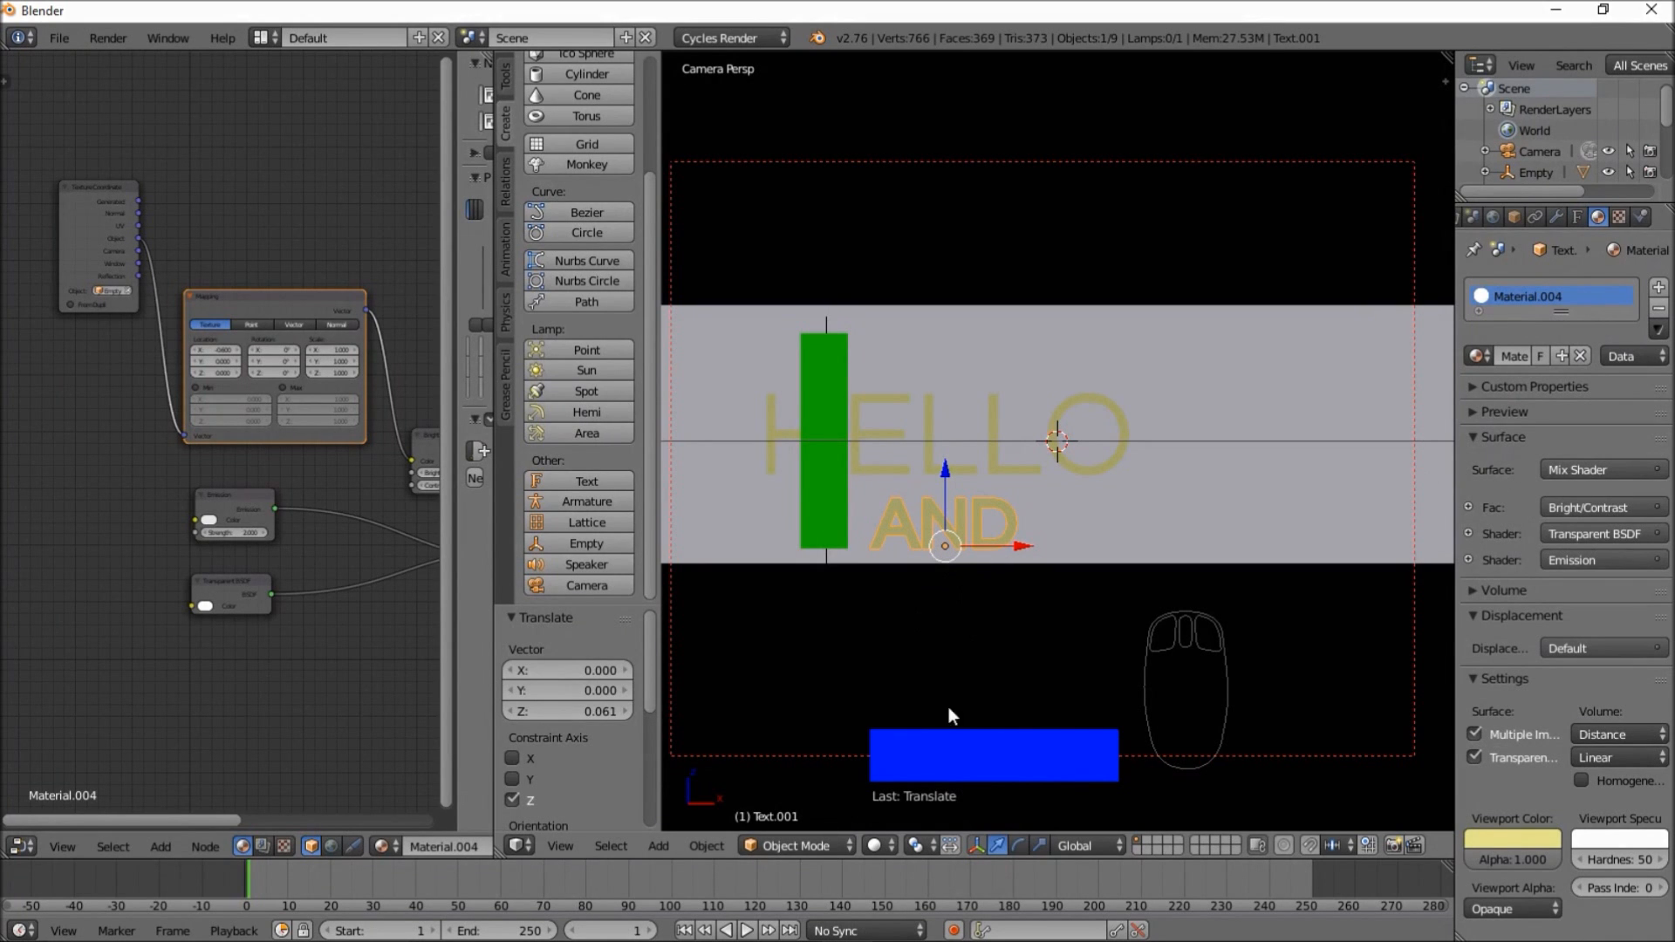
click(889, 846)
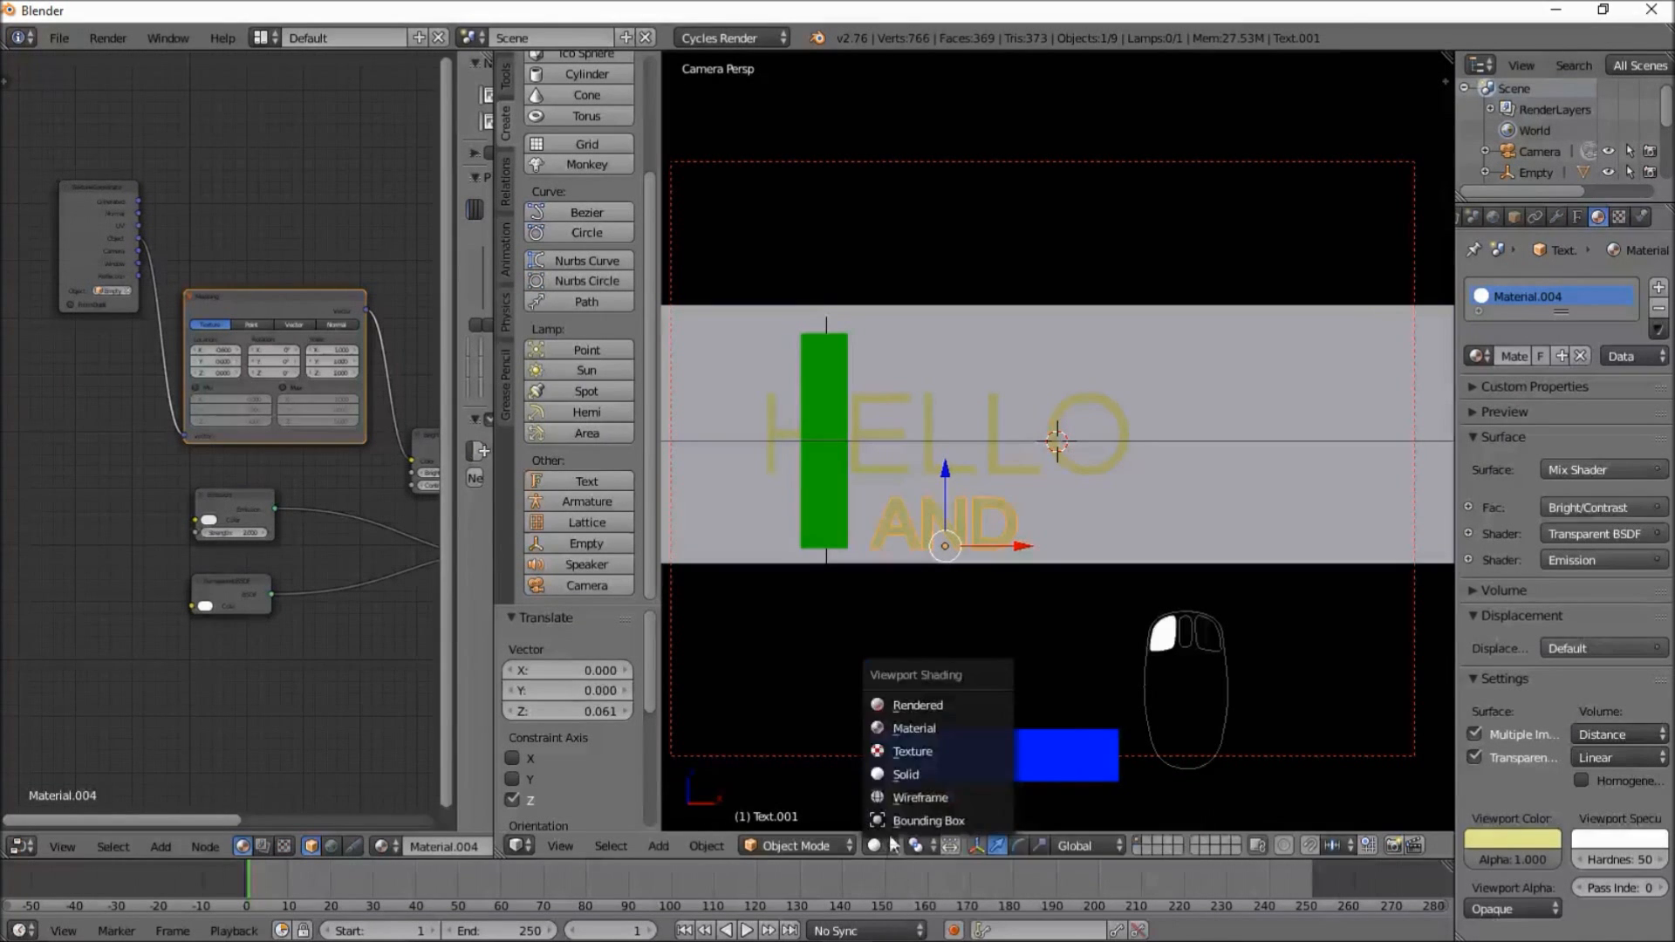
click(929, 707)
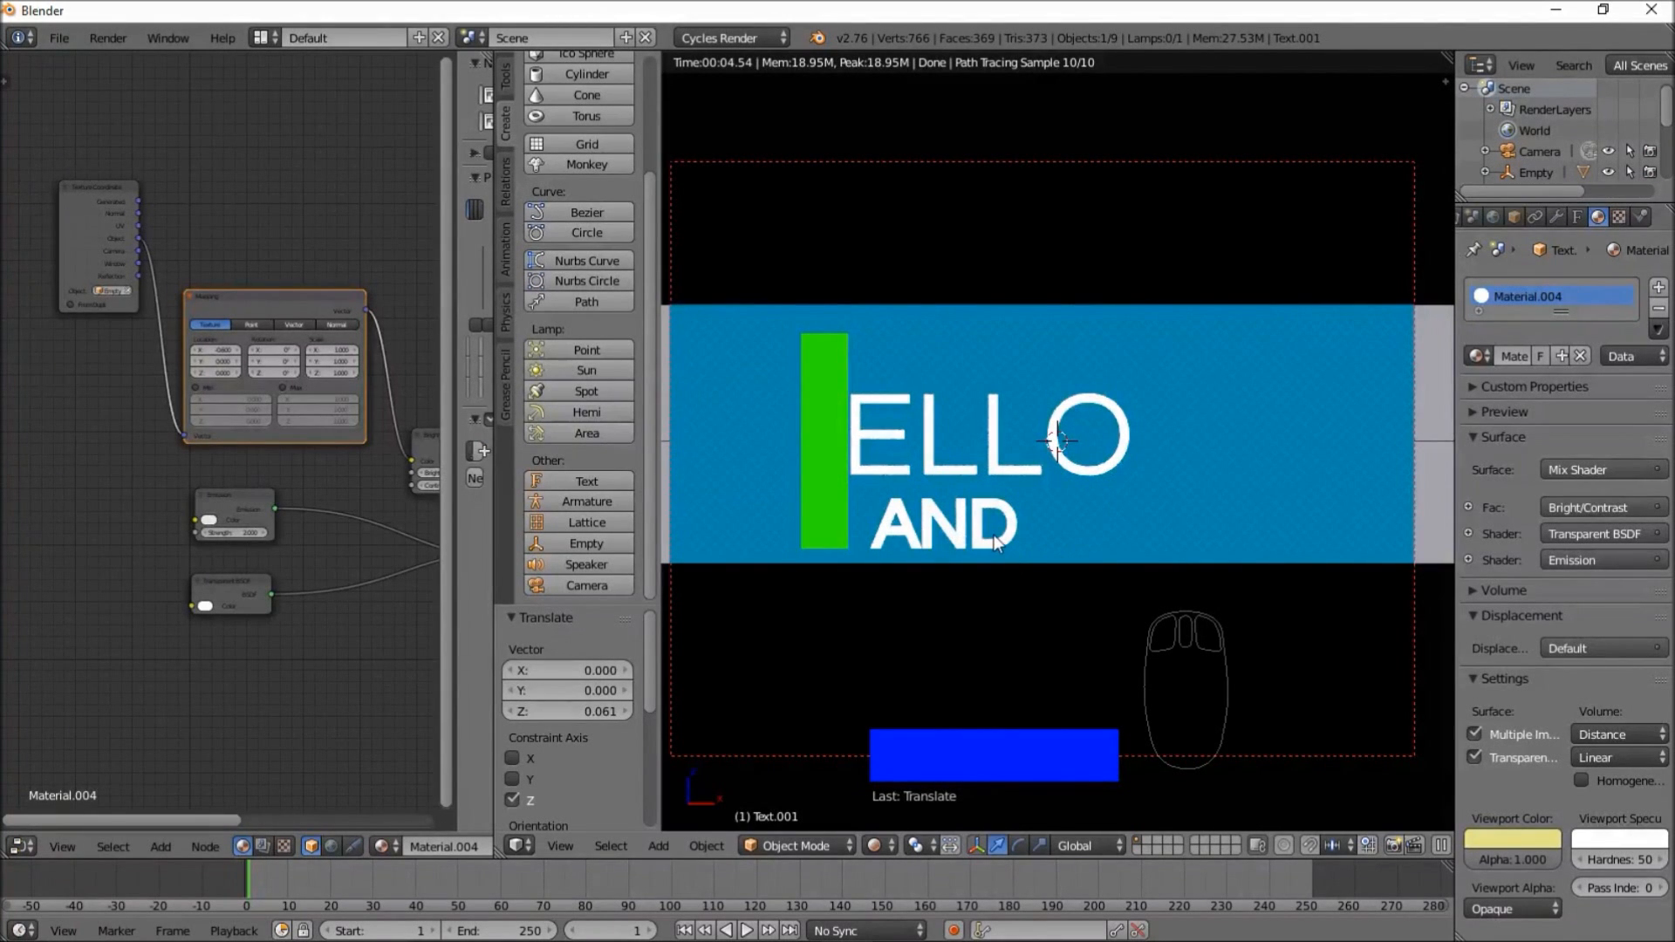
- Try sliding the AND text along X in the rendered view, without keeping the move
key(g)
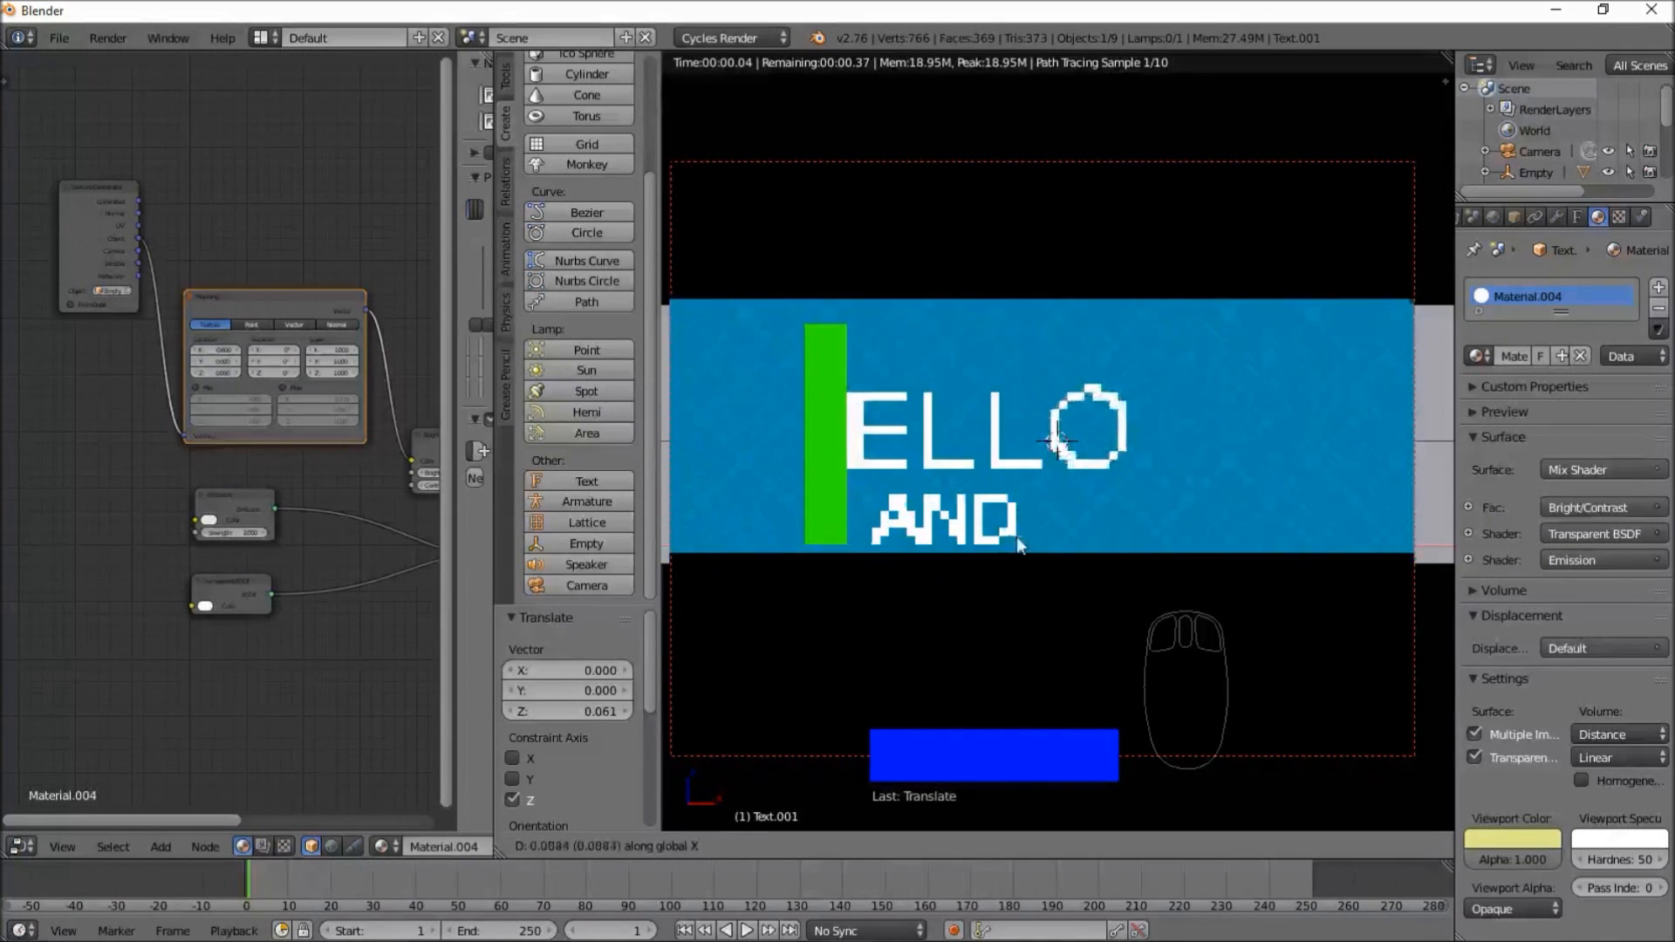
click(951, 532)
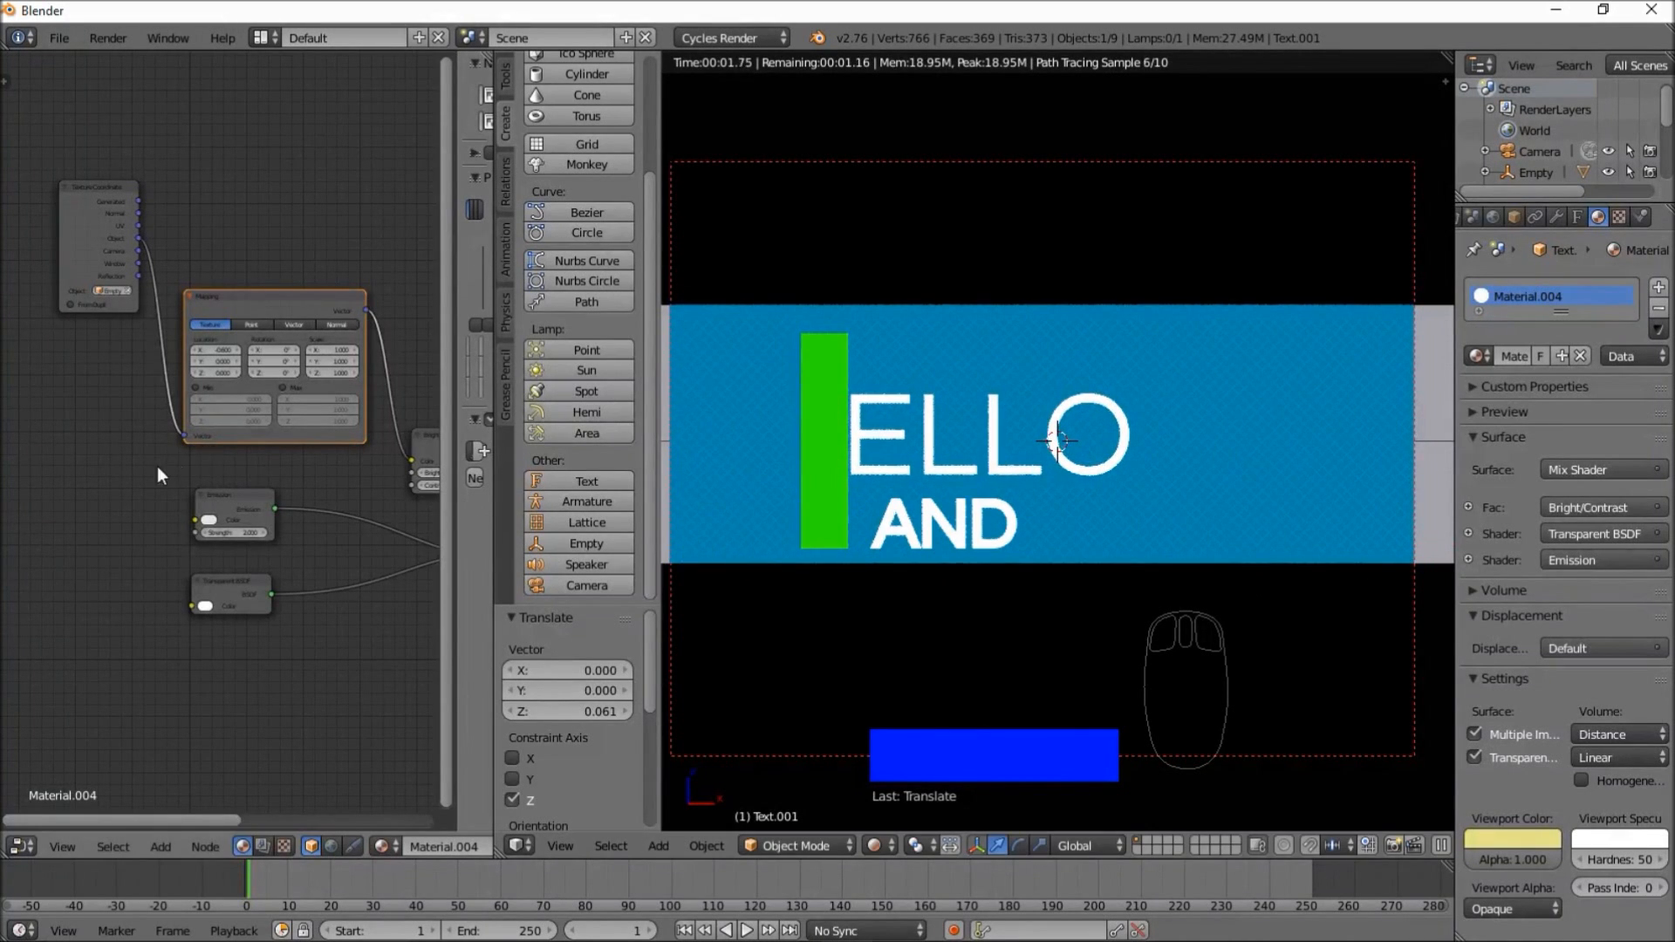
- Set the Emission node's color in the AND material to blue, about R 0.017, G 0.004, B 0.800
scroll(208, 471, down, 4)
middle_drag(281, 533, 225, 485)
scroll(262, 474, up, 3)
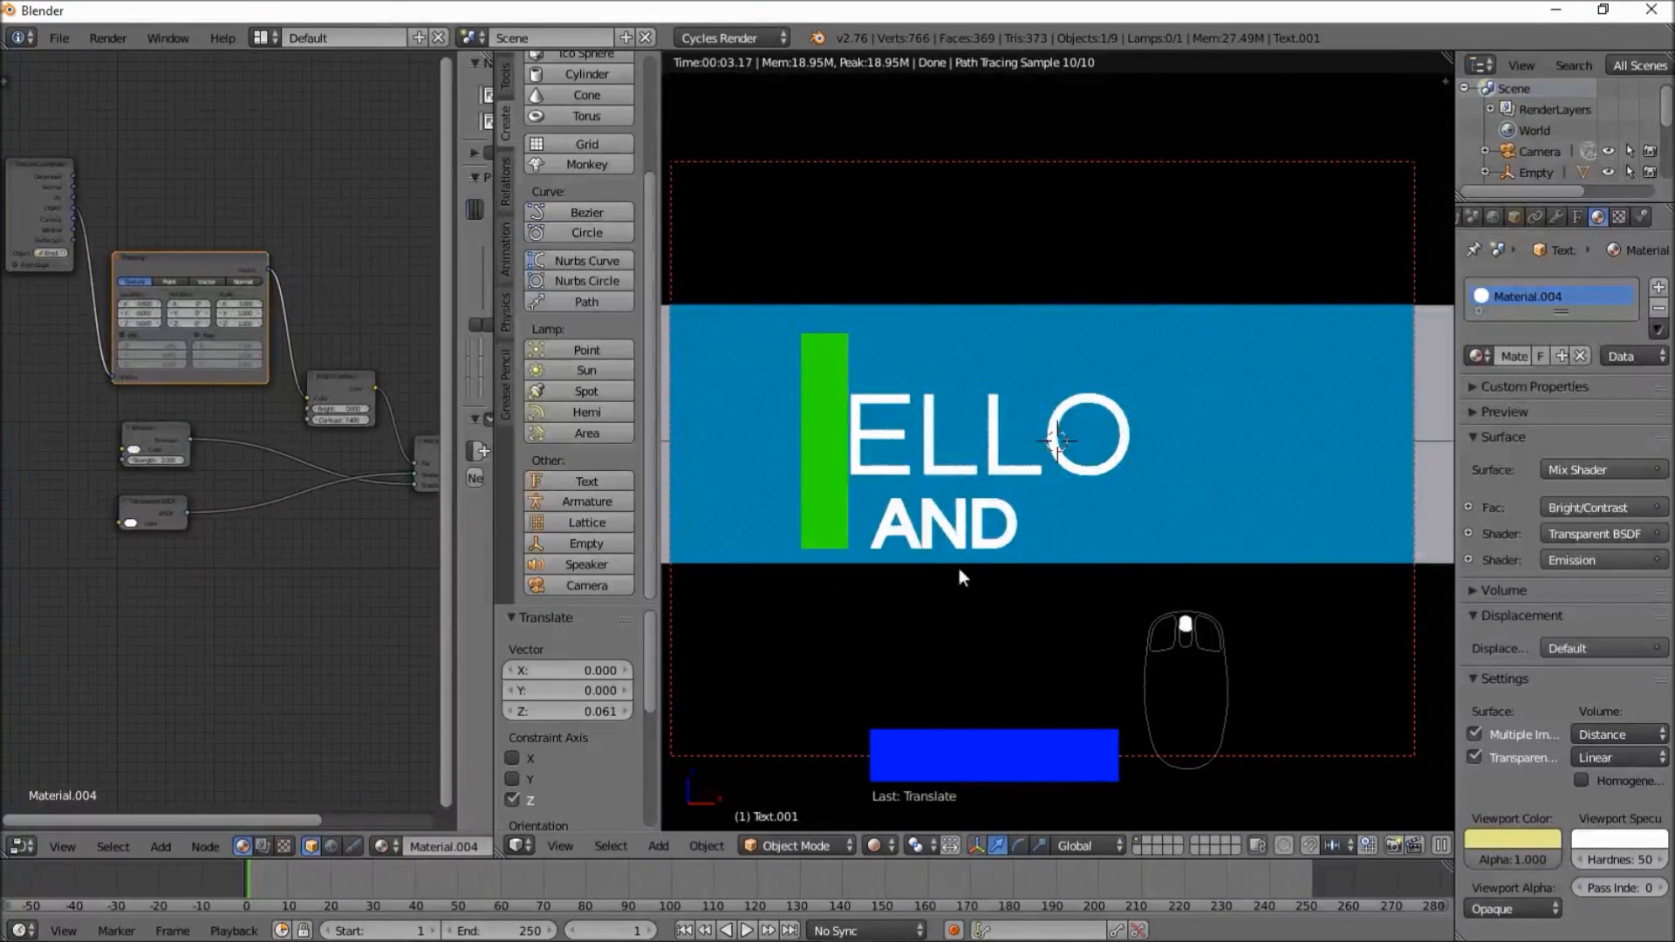
middle_drag(168, 521, 262, 533)
scroll(254, 541, up, 4)
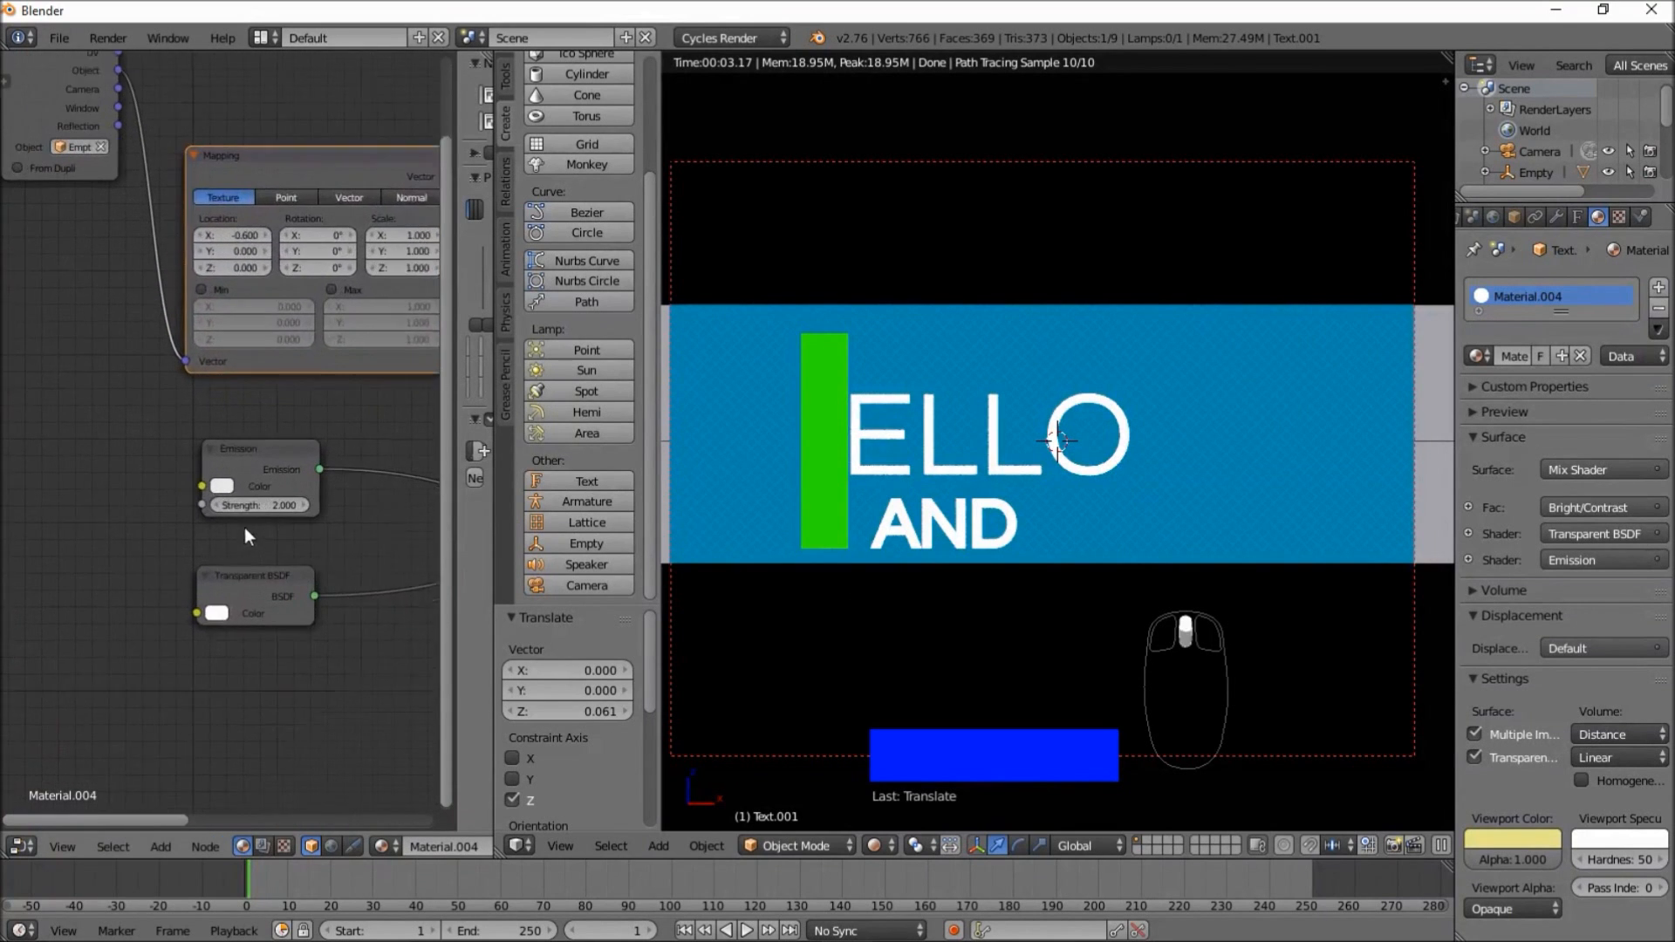
click(225, 491)
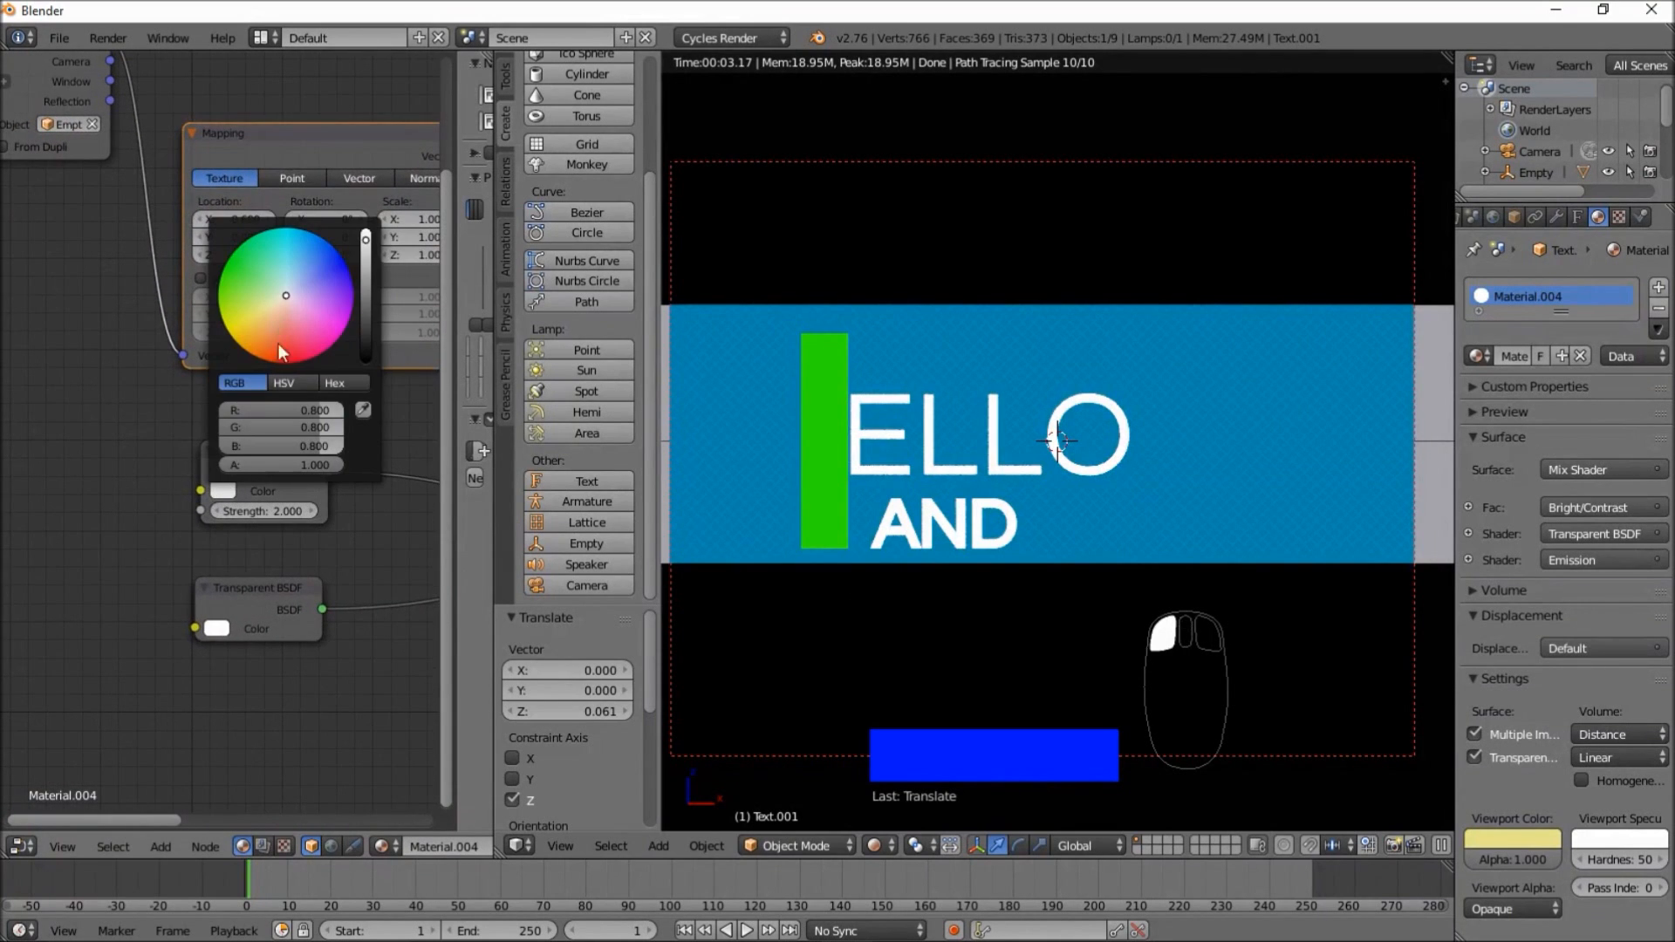
click(293, 276)
click(332, 252)
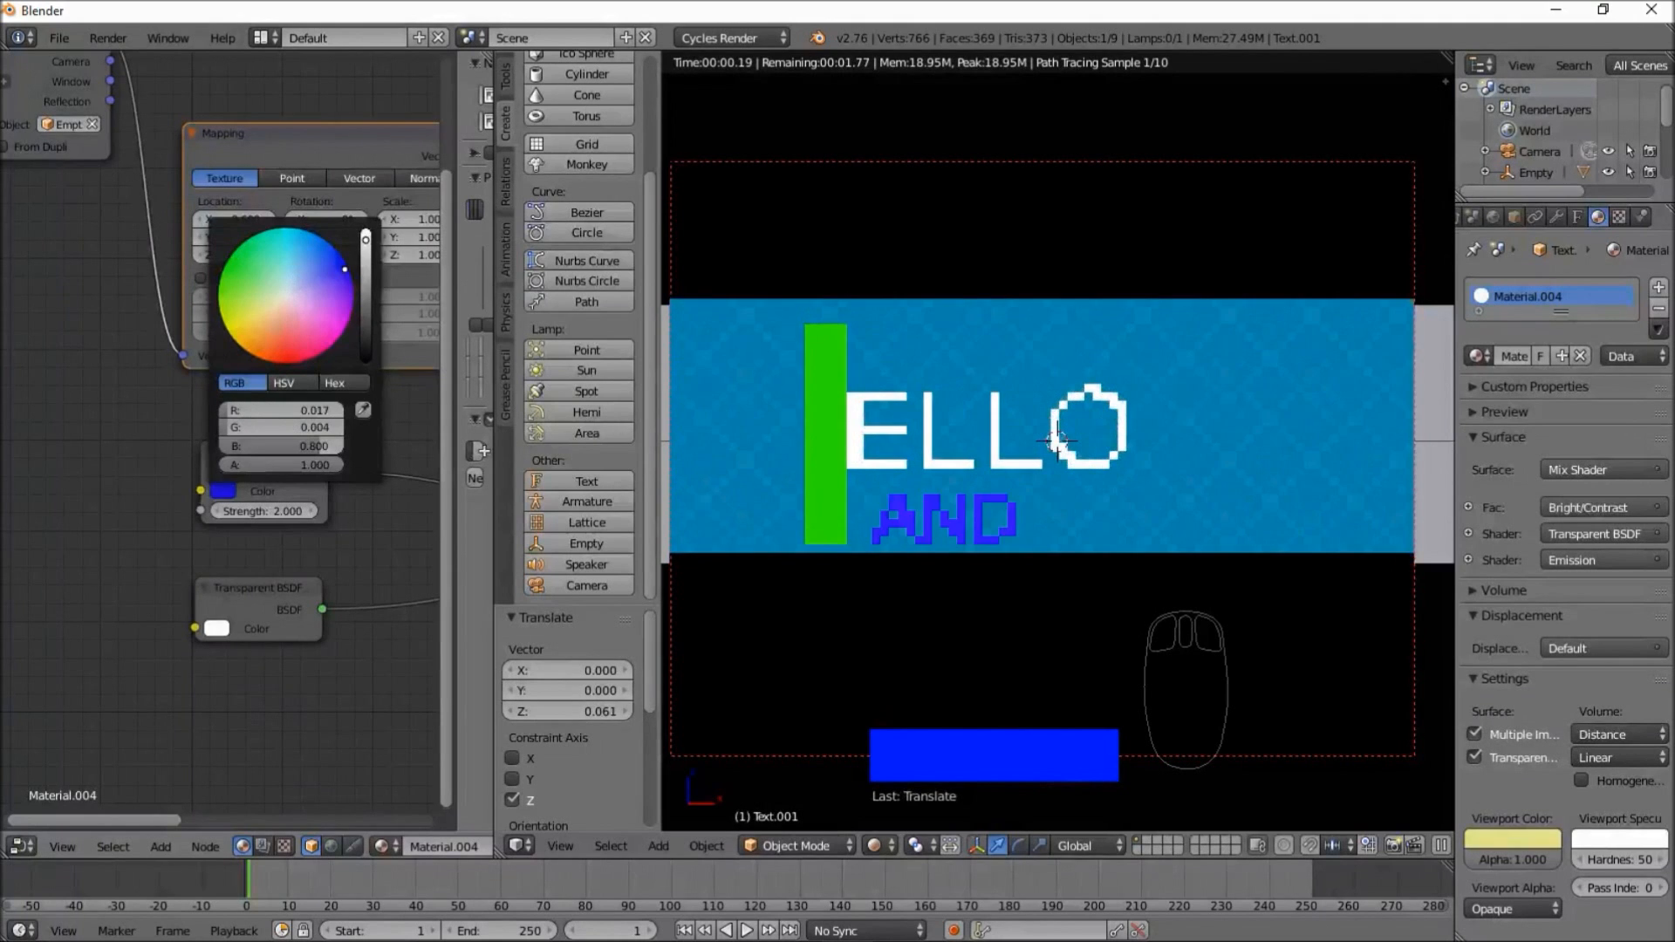
- Add a Hue/Saturation node and place it before the Emission node, beside the Transparent BSDF
middle_drag(144, 596, 232, 548)
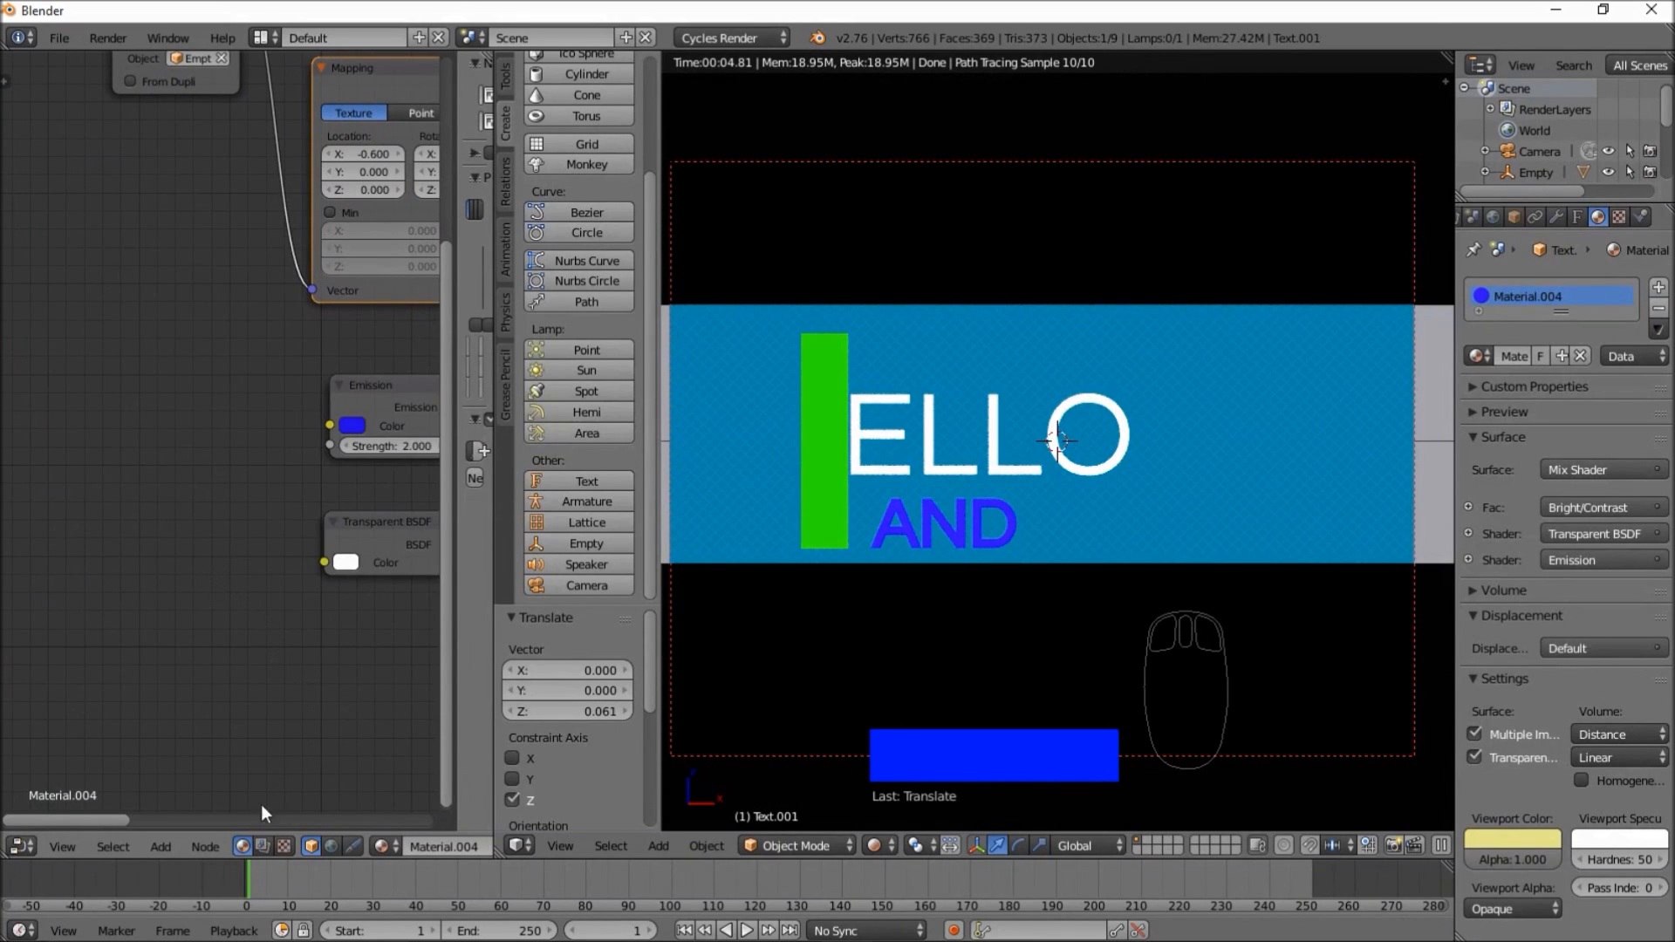
click(166, 846)
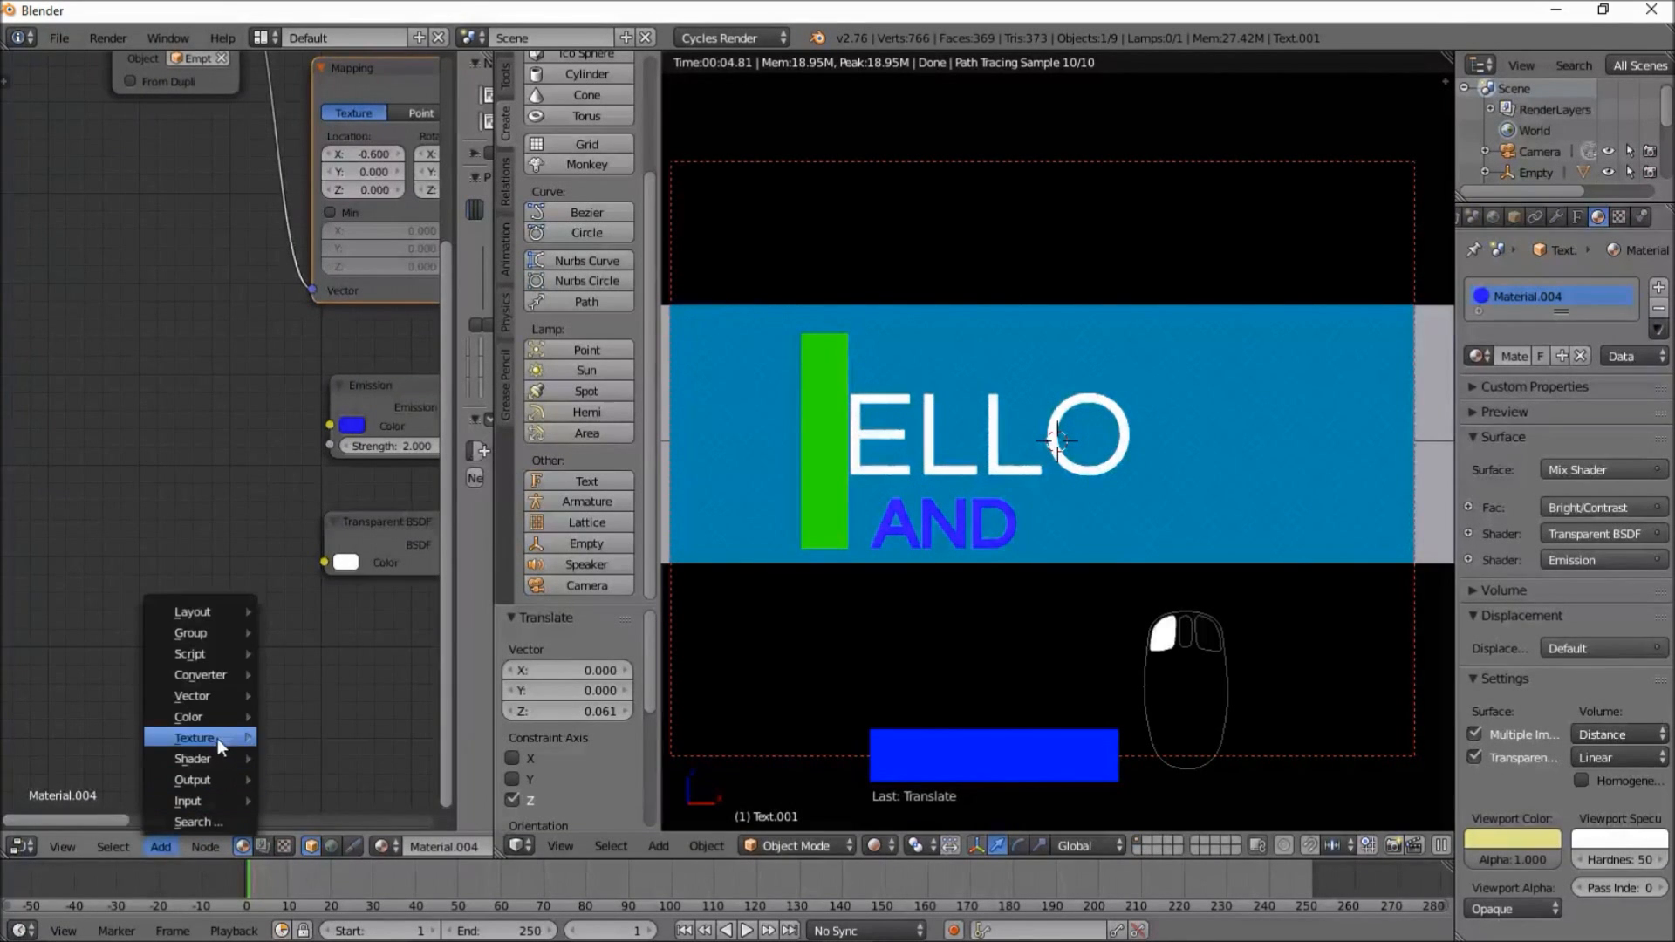
mouse_move(212, 738)
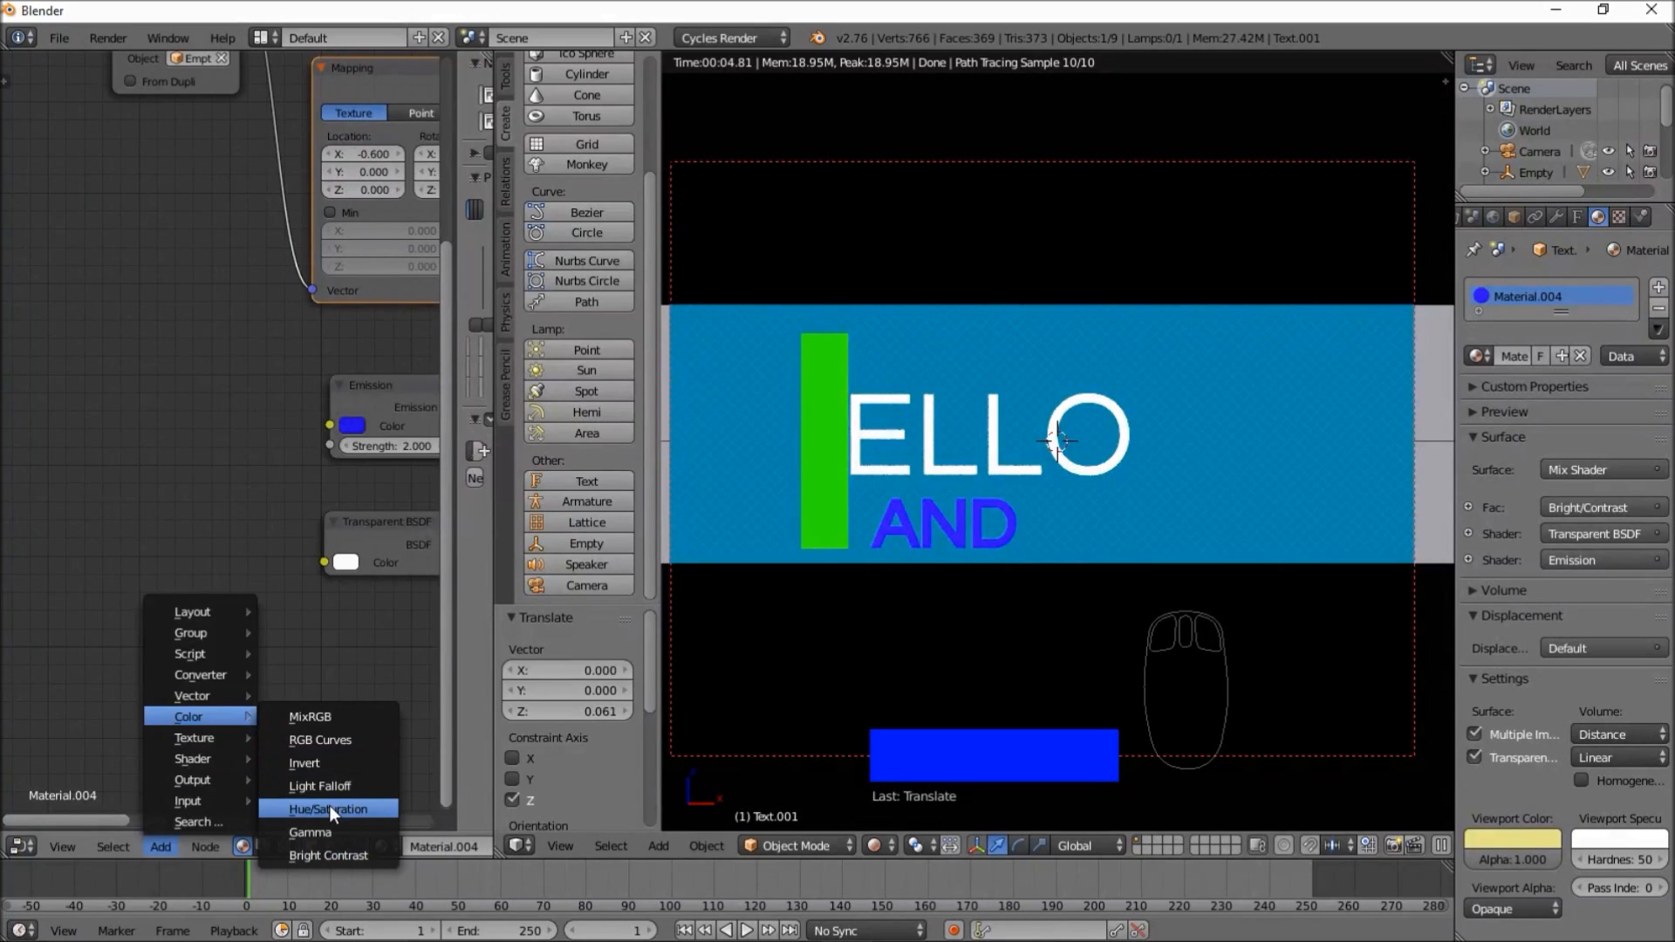
click(328, 807)
click(160, 634)
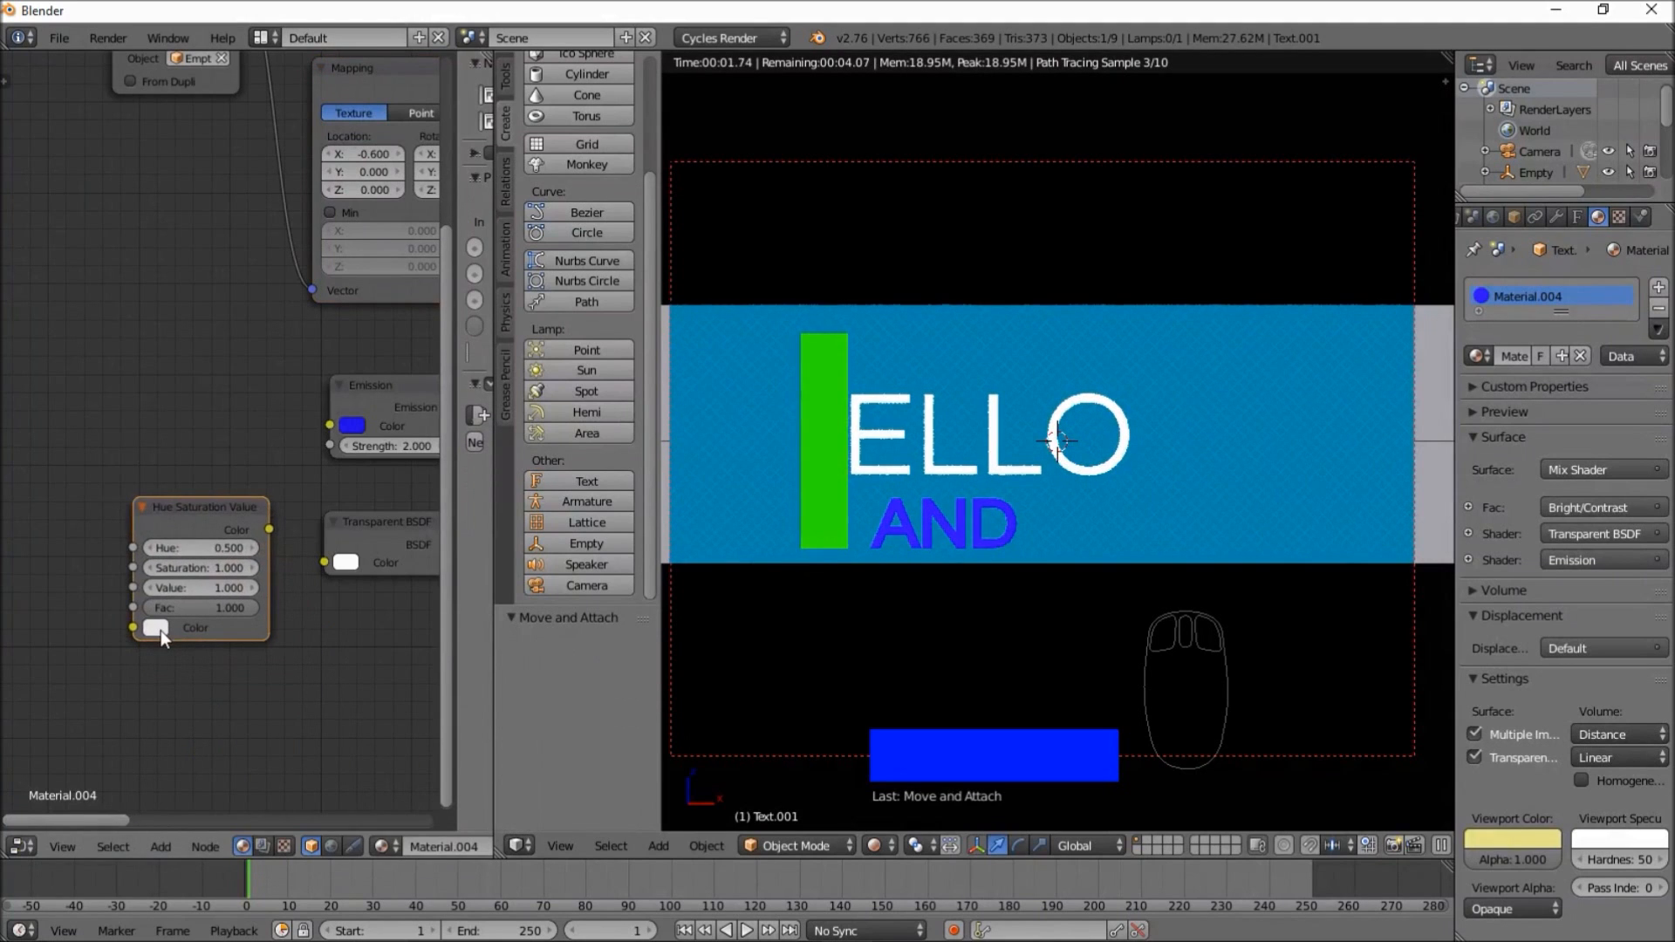
- Sample the Emission node's blue into the Hue Saturation Value node's color and link that node's Color output to Emission's Color
click(161, 630)
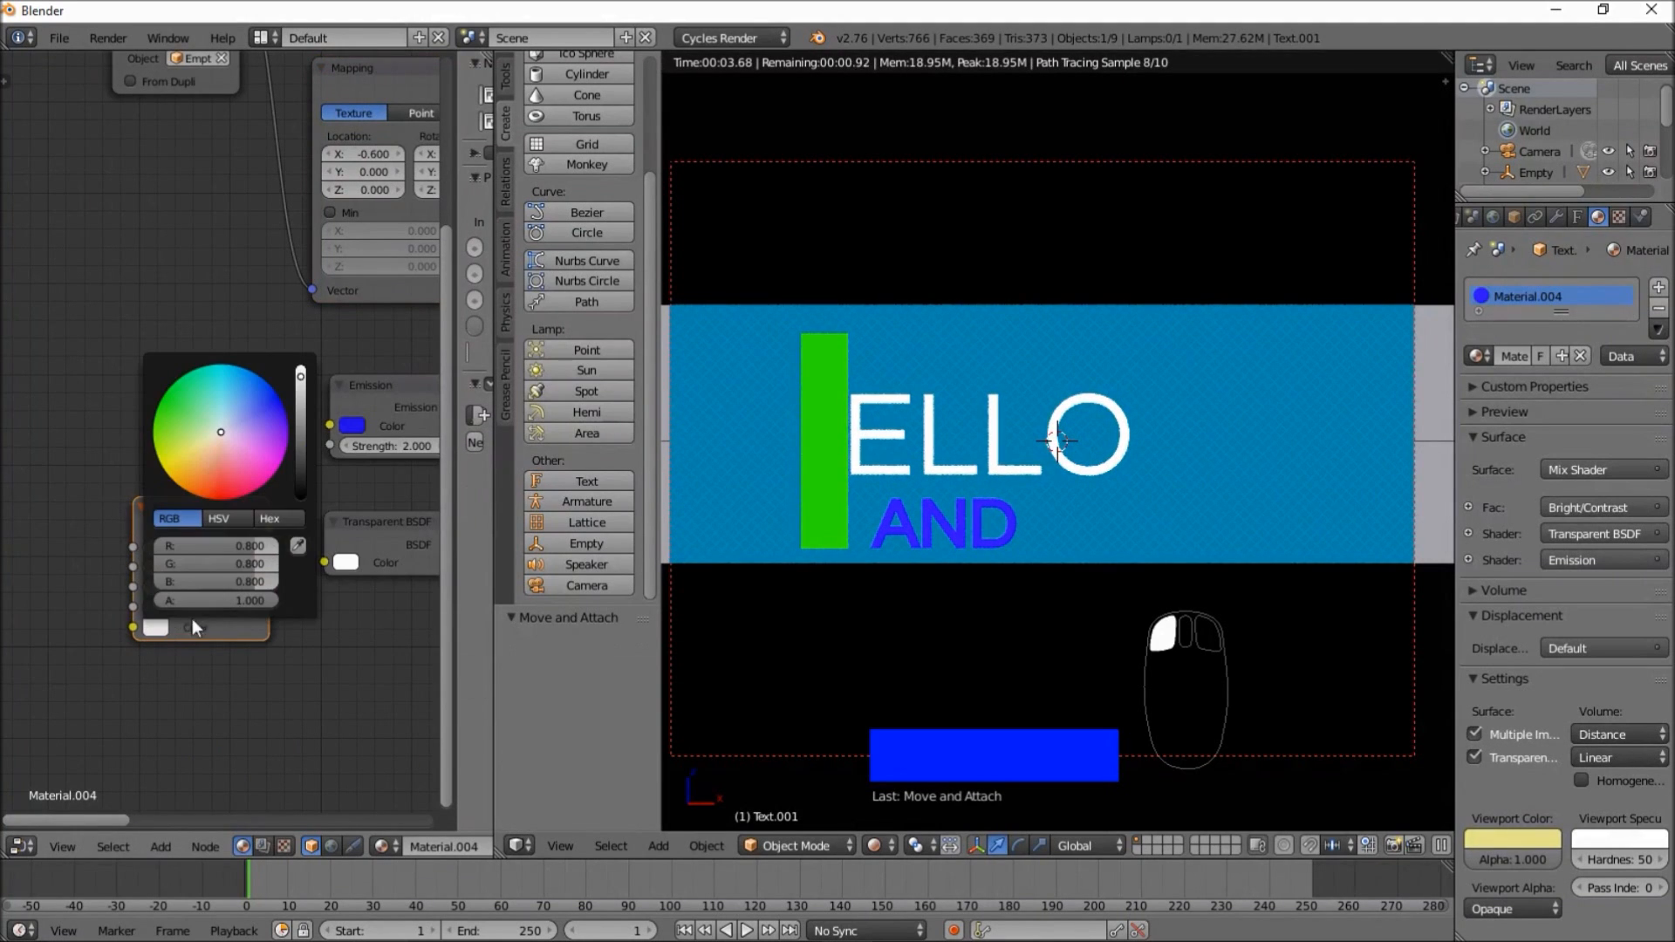
click(297, 547)
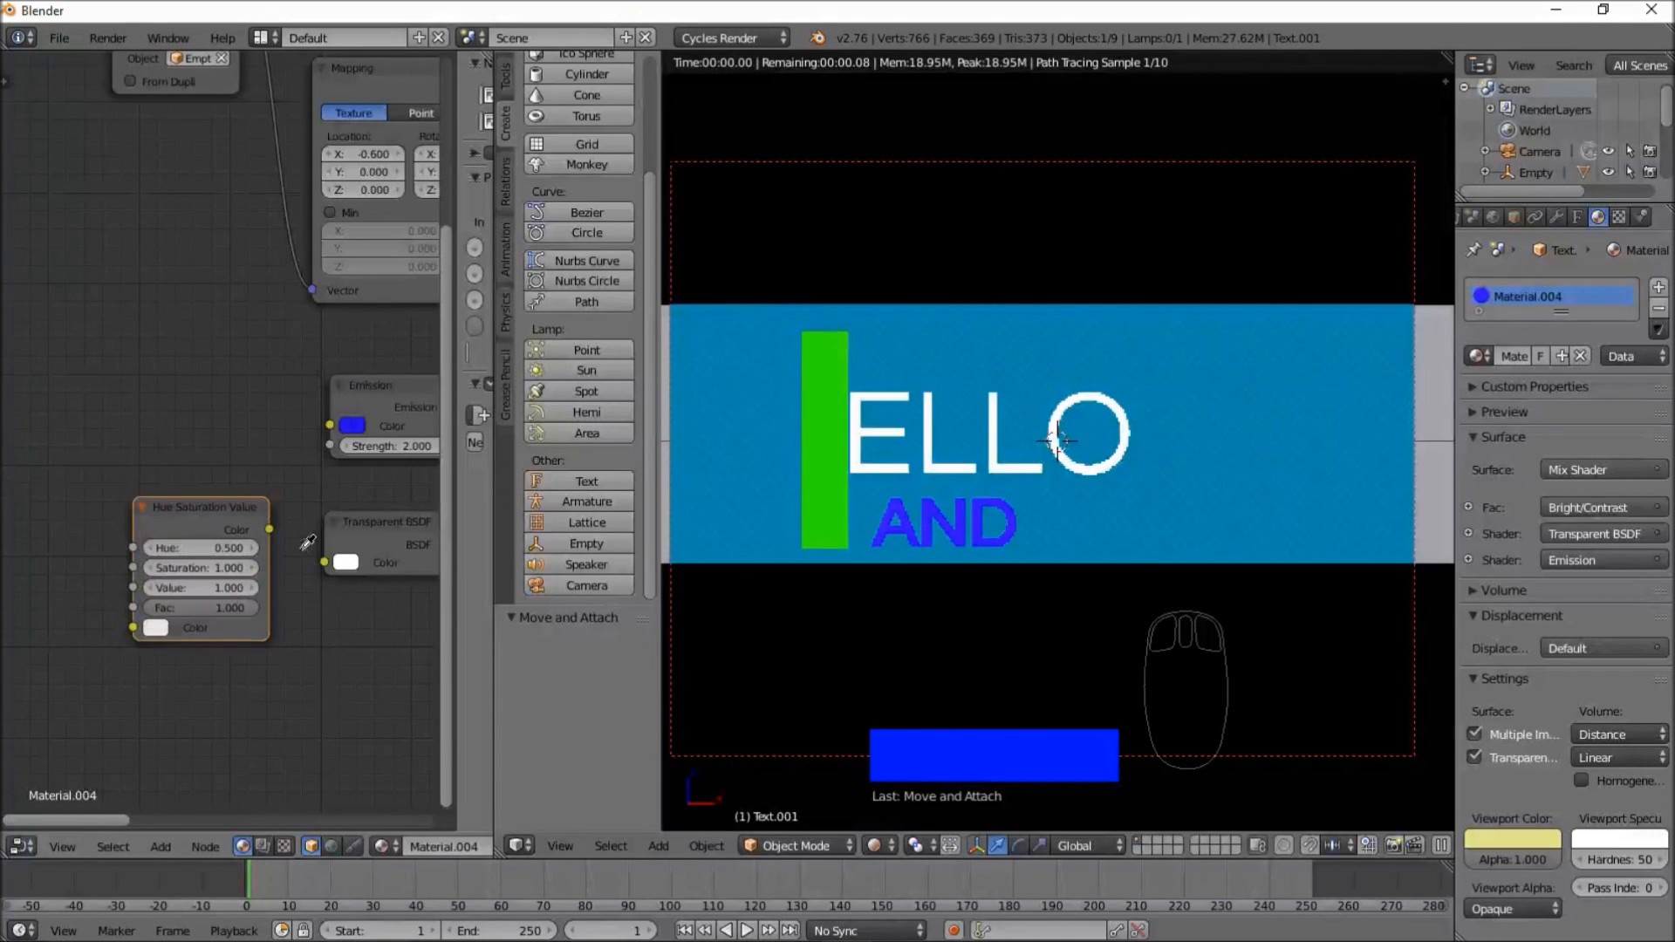
click(353, 424)
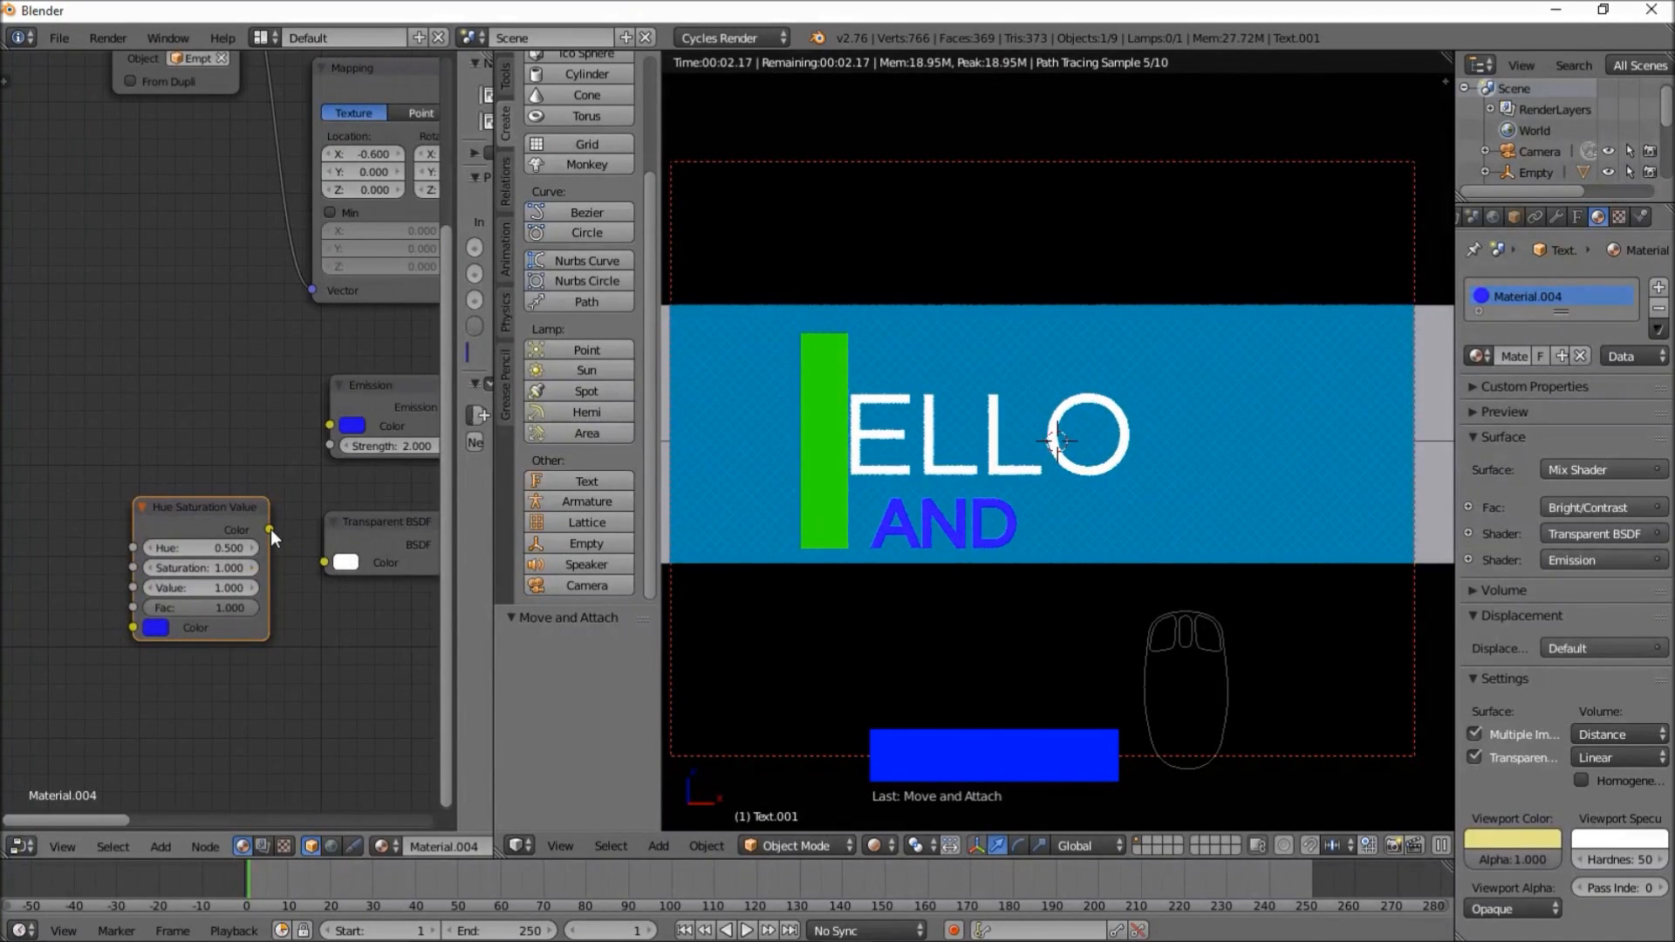
drag(270, 529, 337, 422)
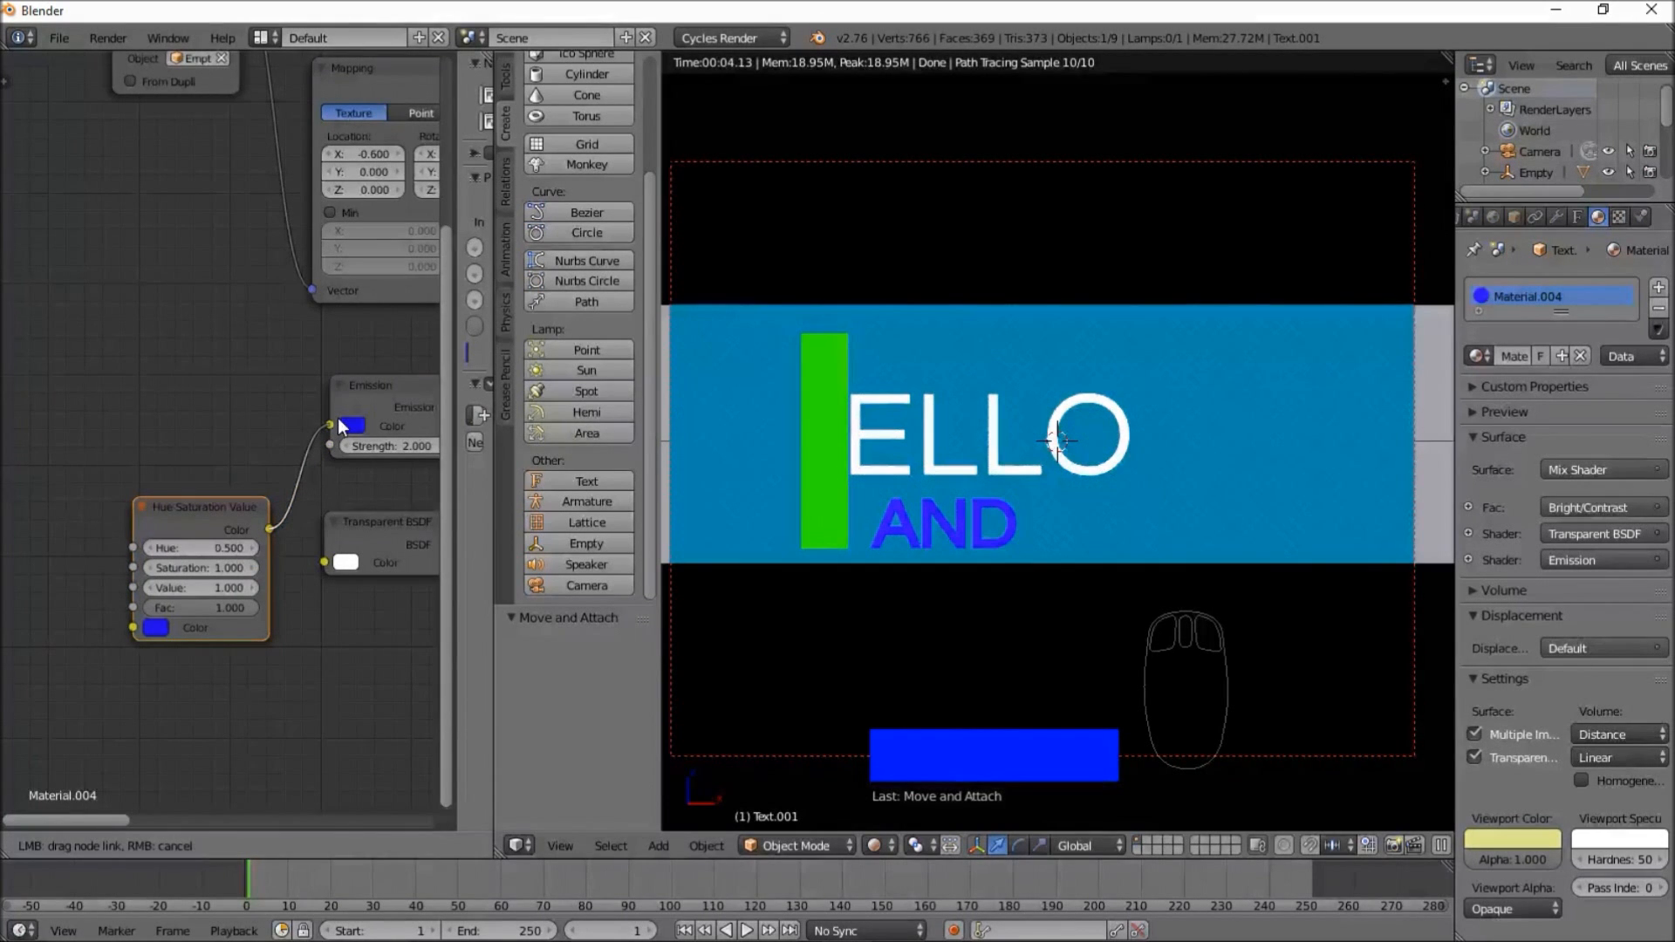
drag(338, 419, 337, 418)
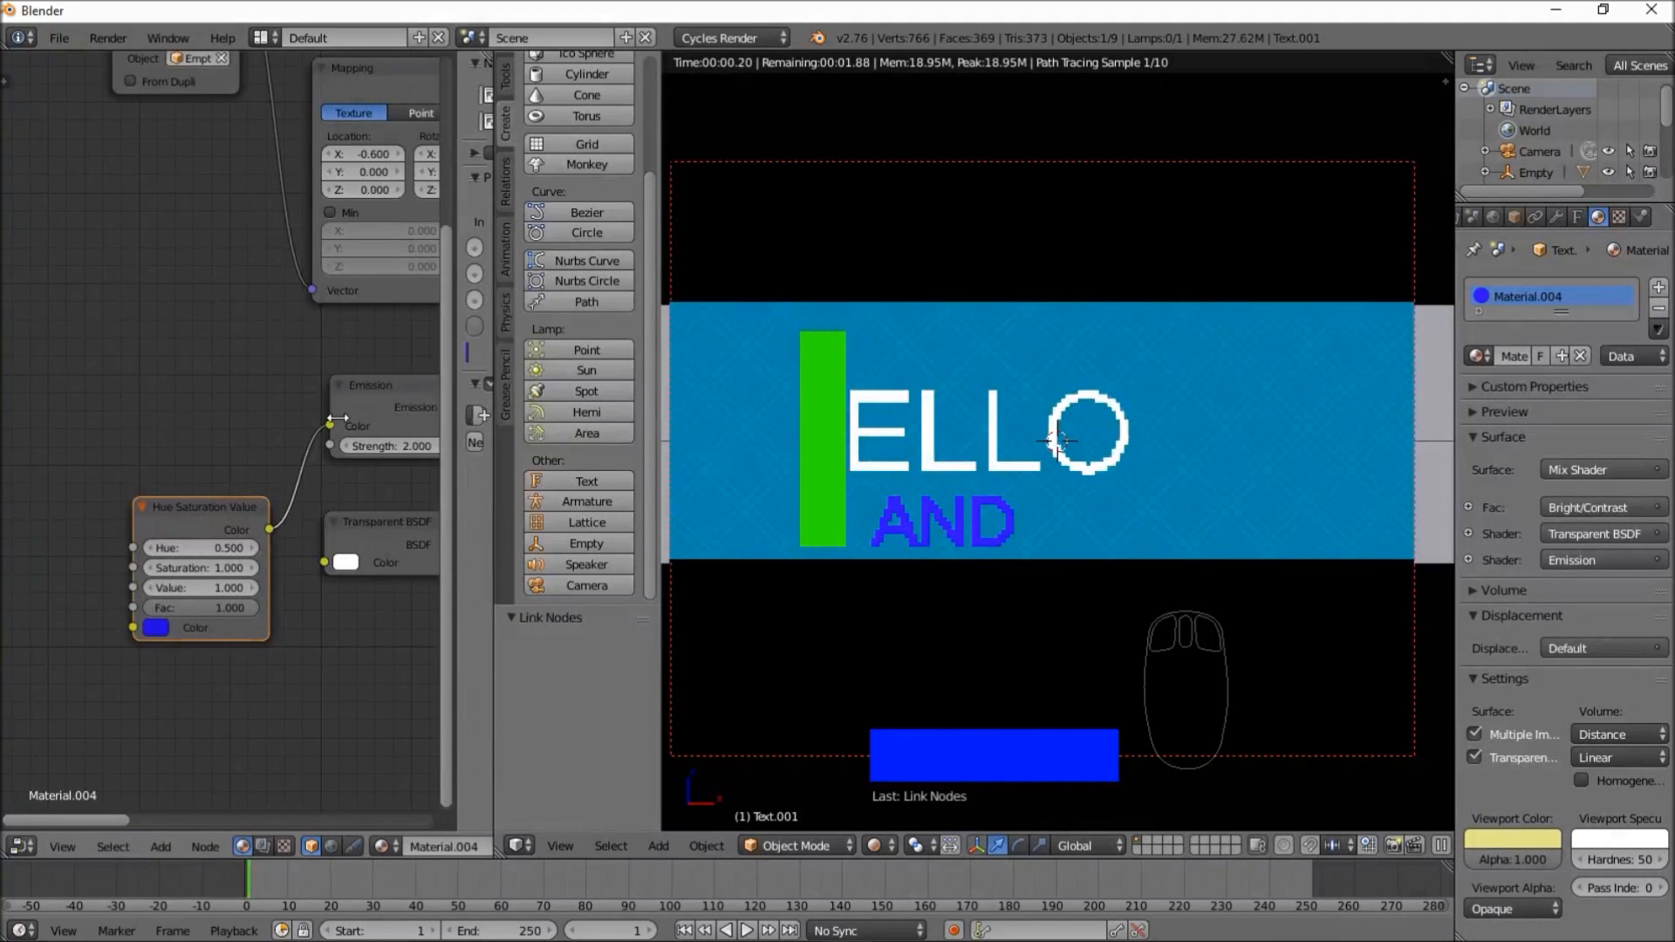
- Examine the AND material's whole node chain, from the Hue Saturation Value node through to the material output
scroll(311, 497, down, 4)
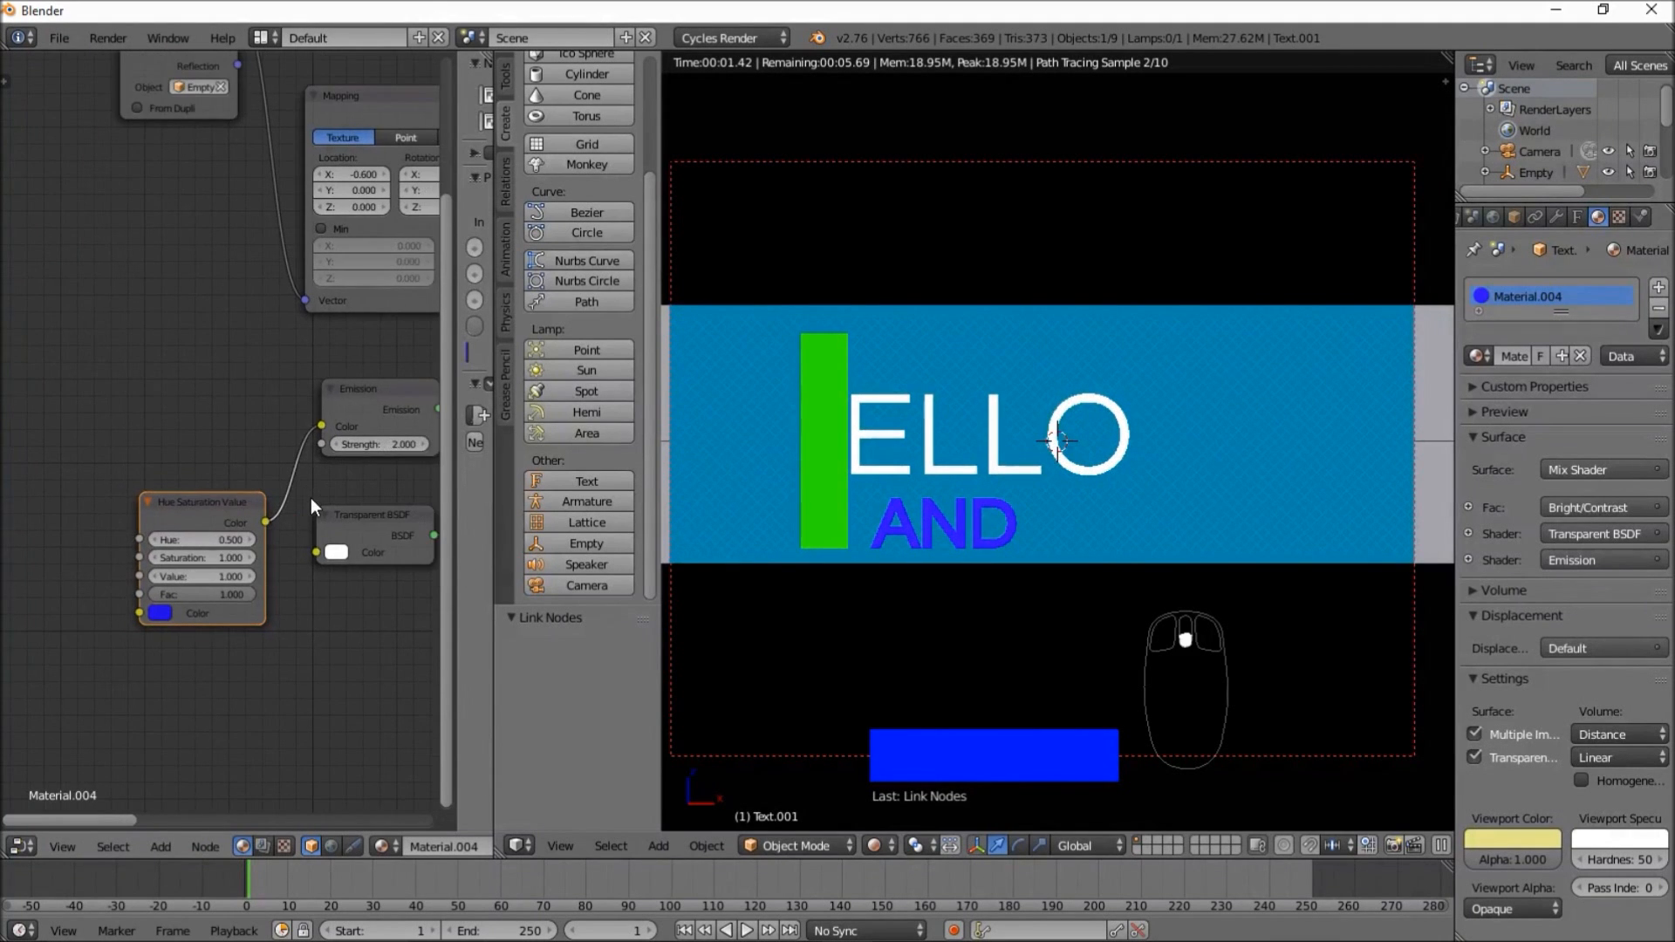
scroll(314, 484, down, 2)
middle_drag(328, 489, 111, 463)
scroll(112, 463, down, 3)
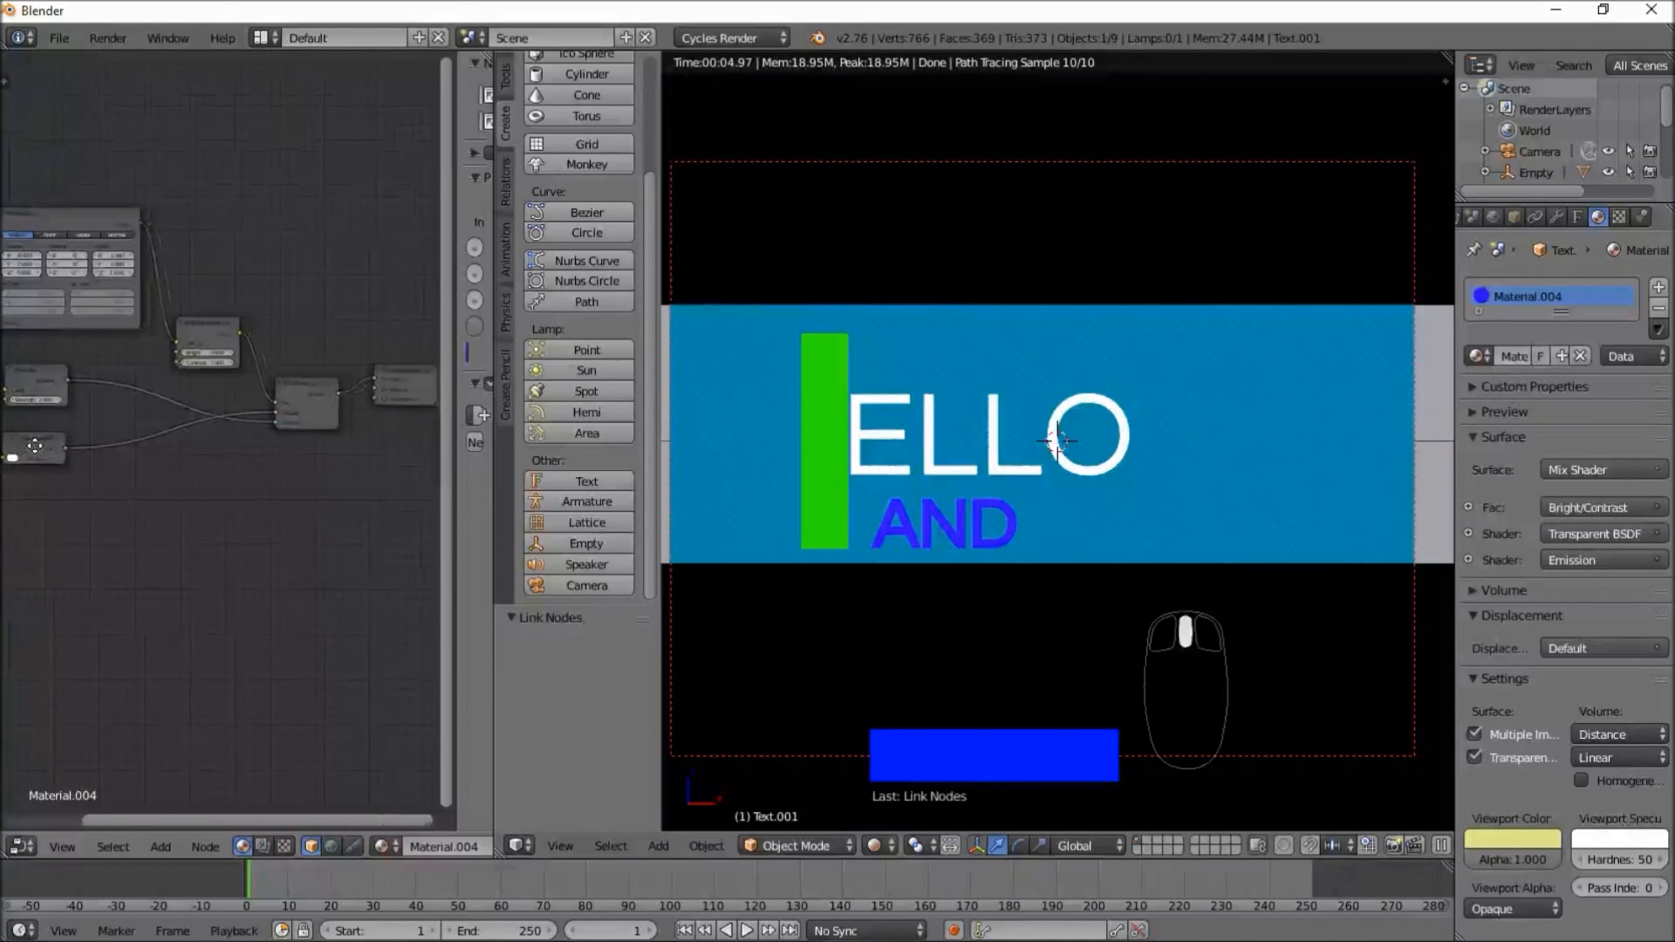
middle_drag(136, 462, 143, 463)
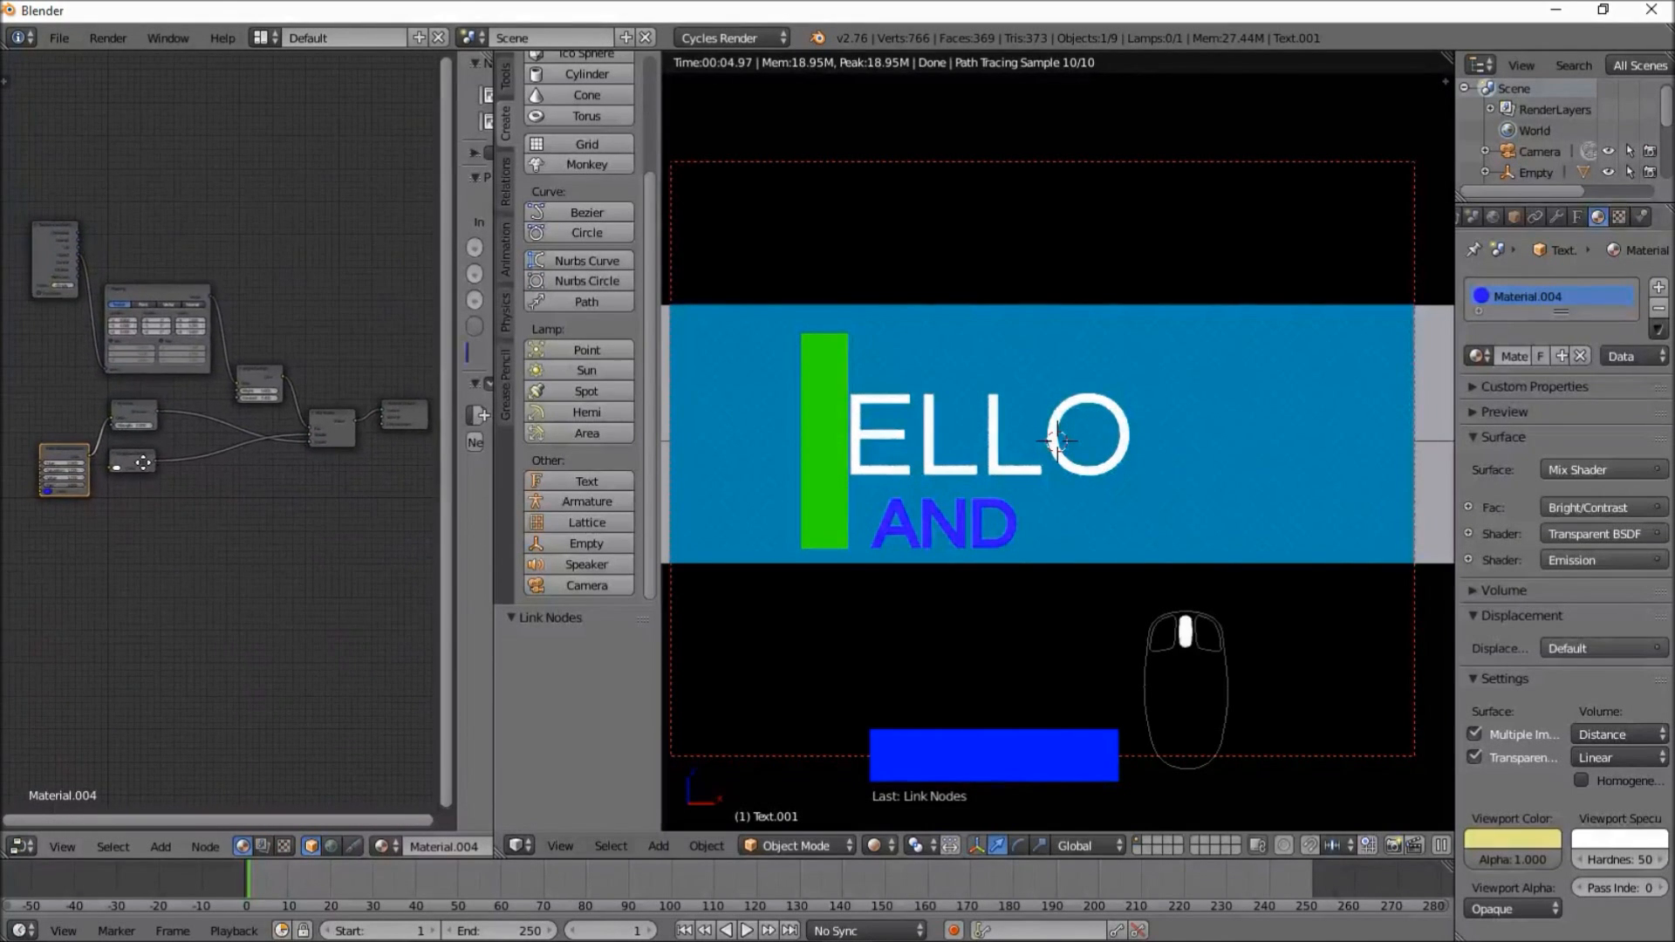
scroll(82, 531, up, 2)
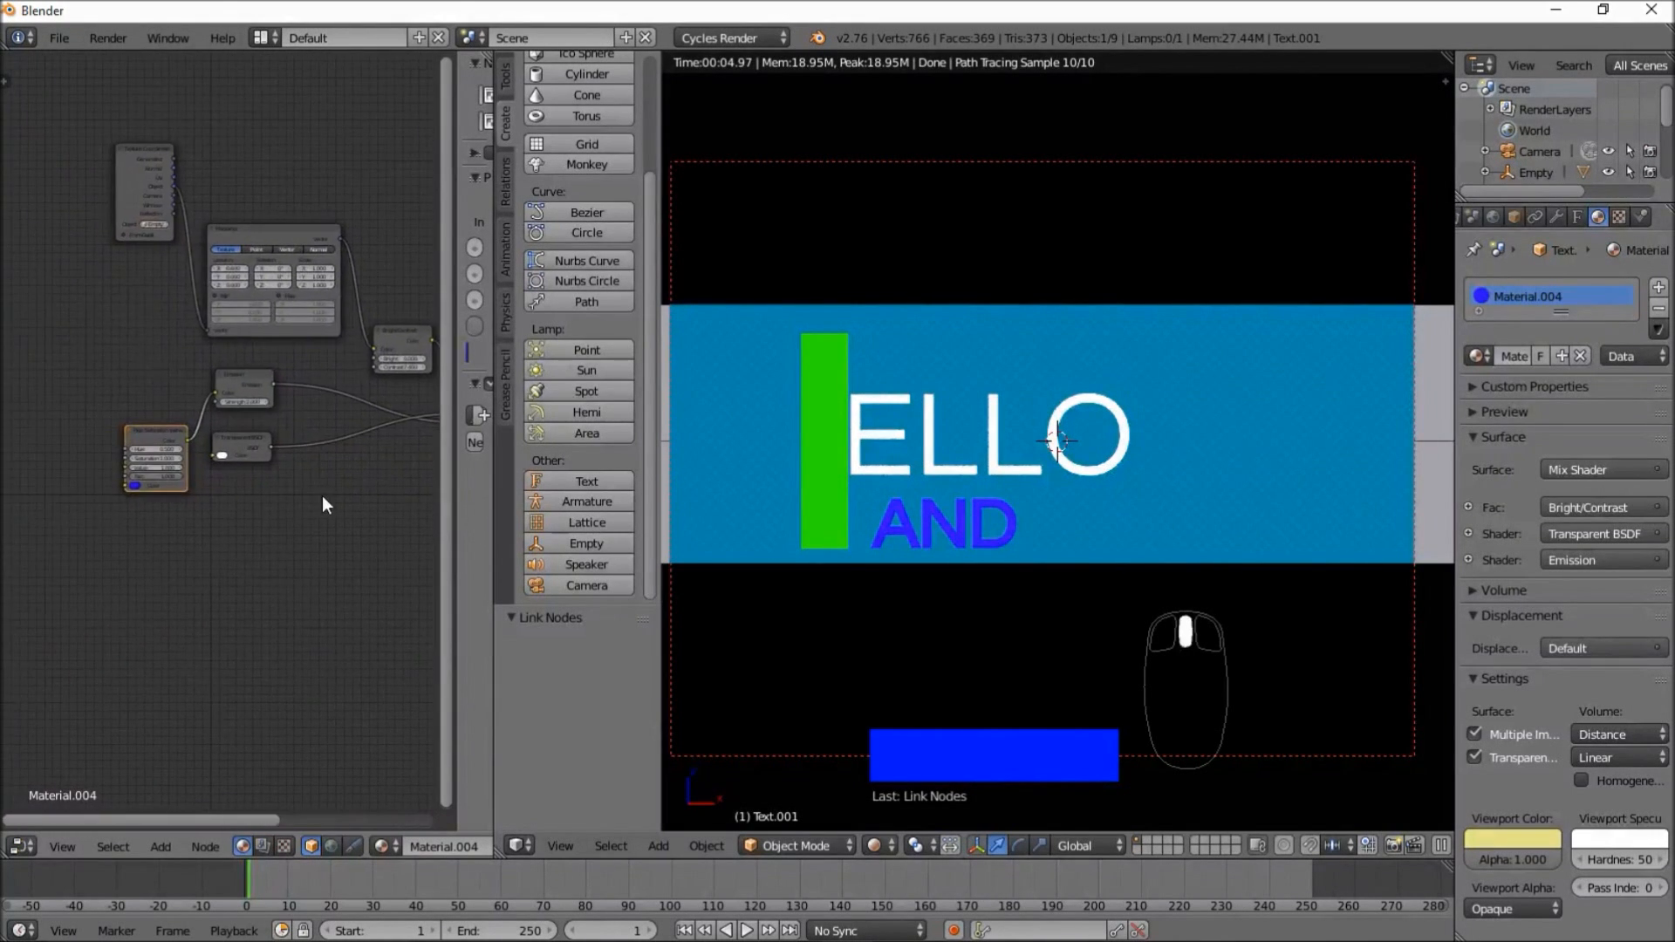
scroll(181, 522, up, 2)
scroll(148, 548, up, 3)
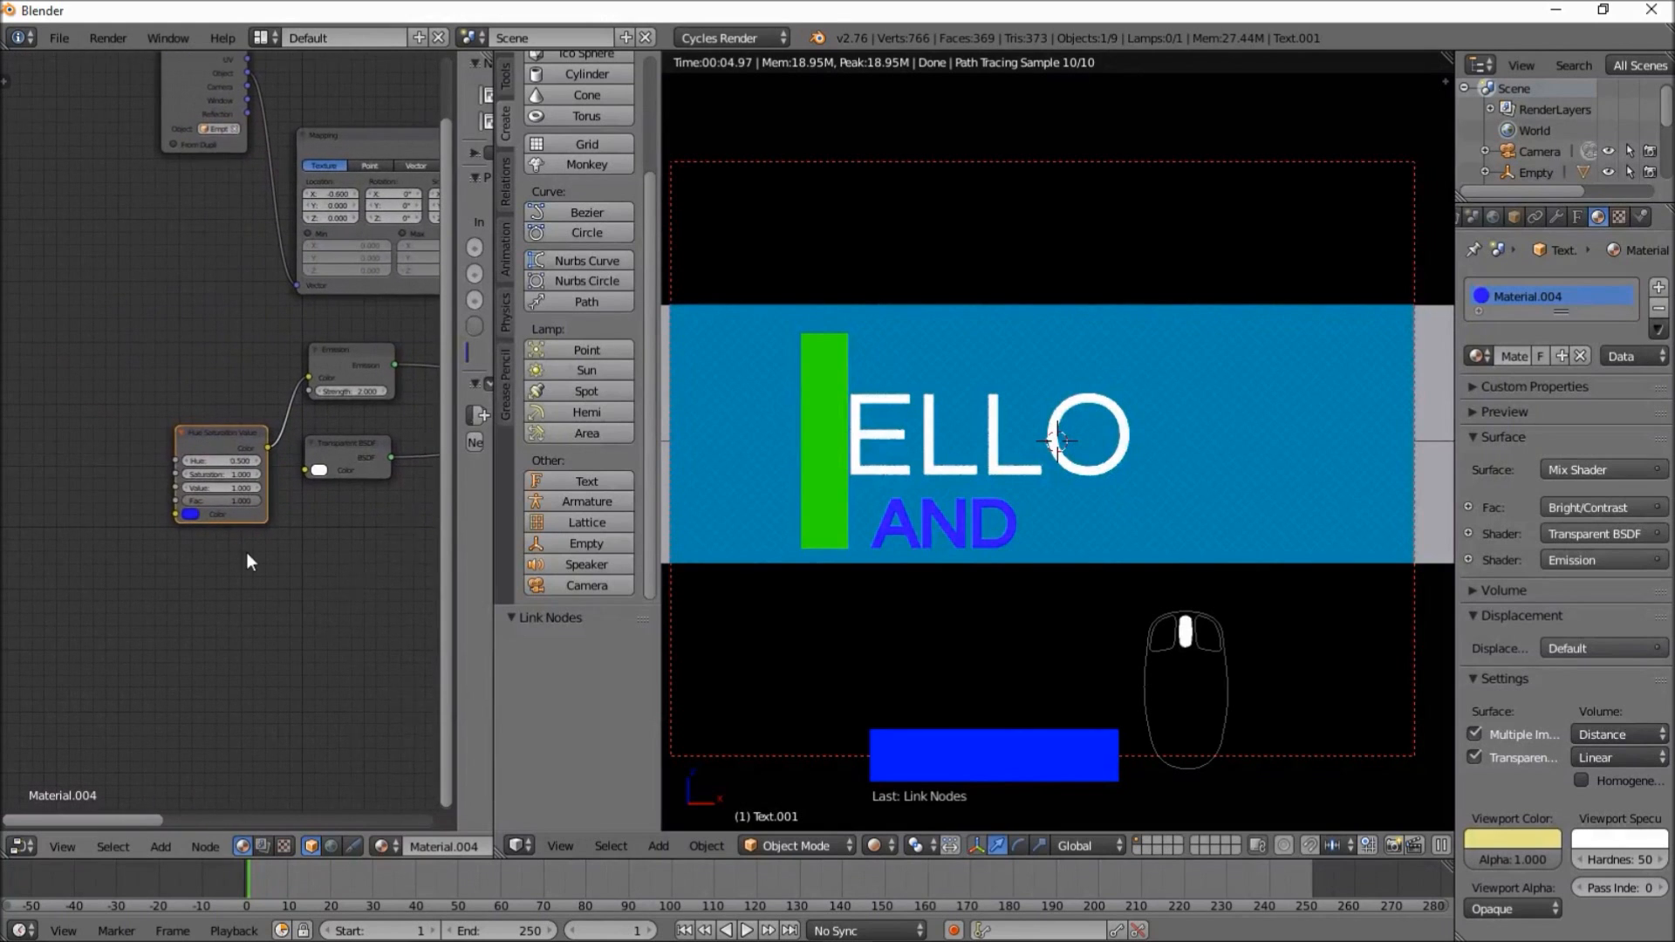
scroll(246, 553, up, 2)
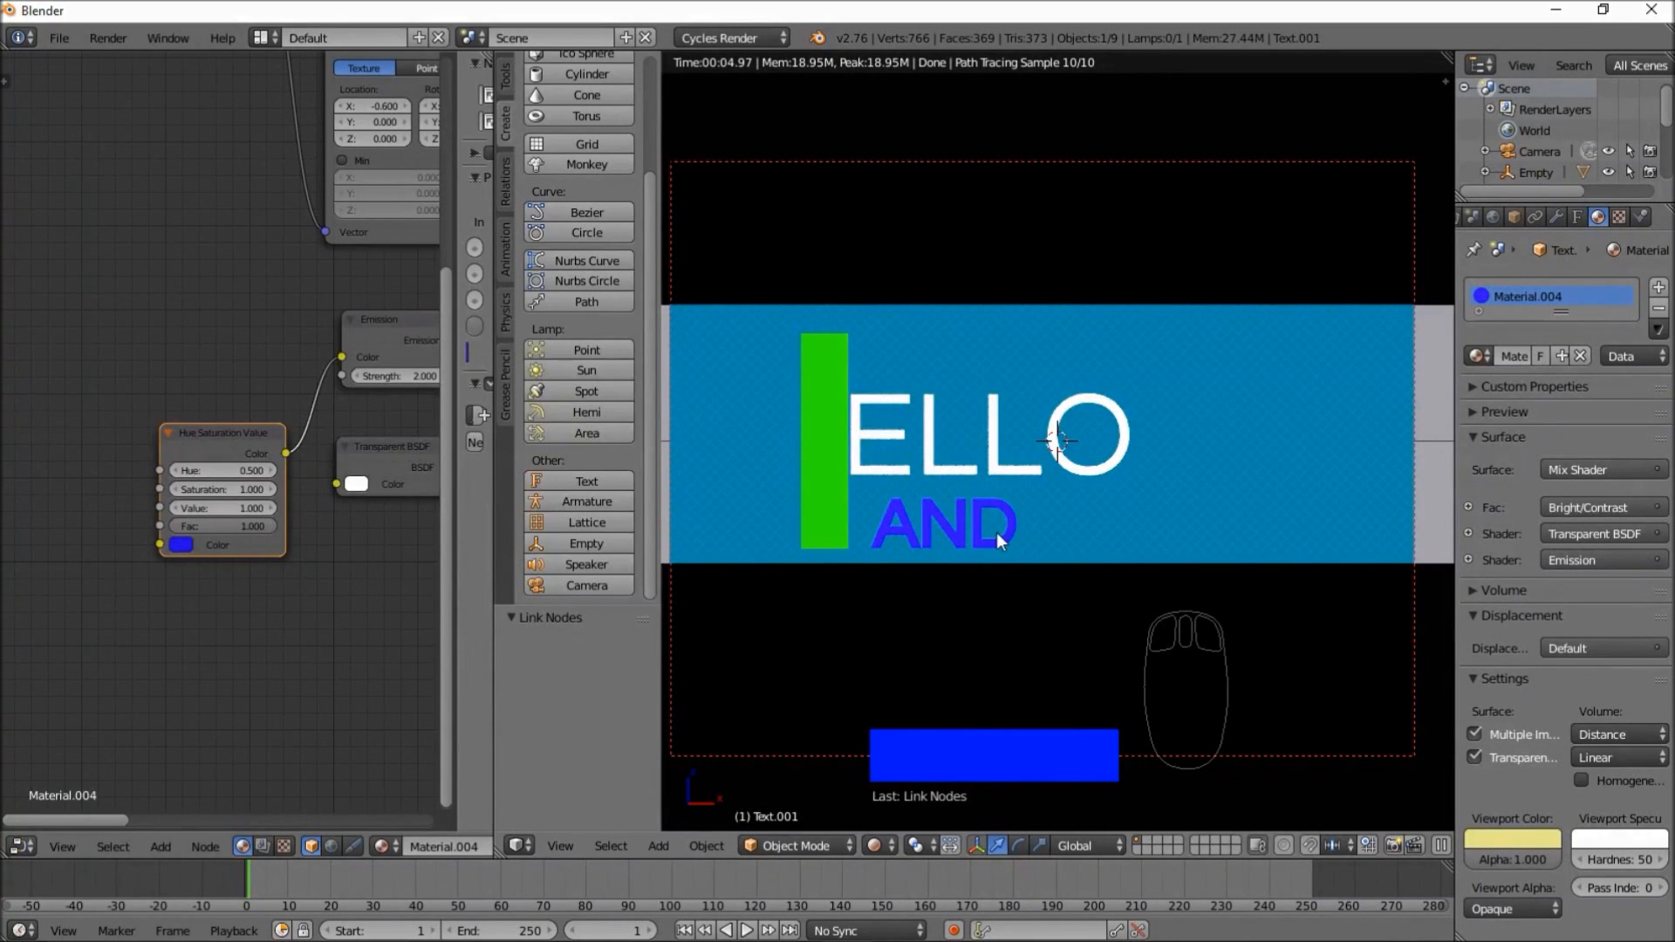
scroll(261, 585, down, 4)
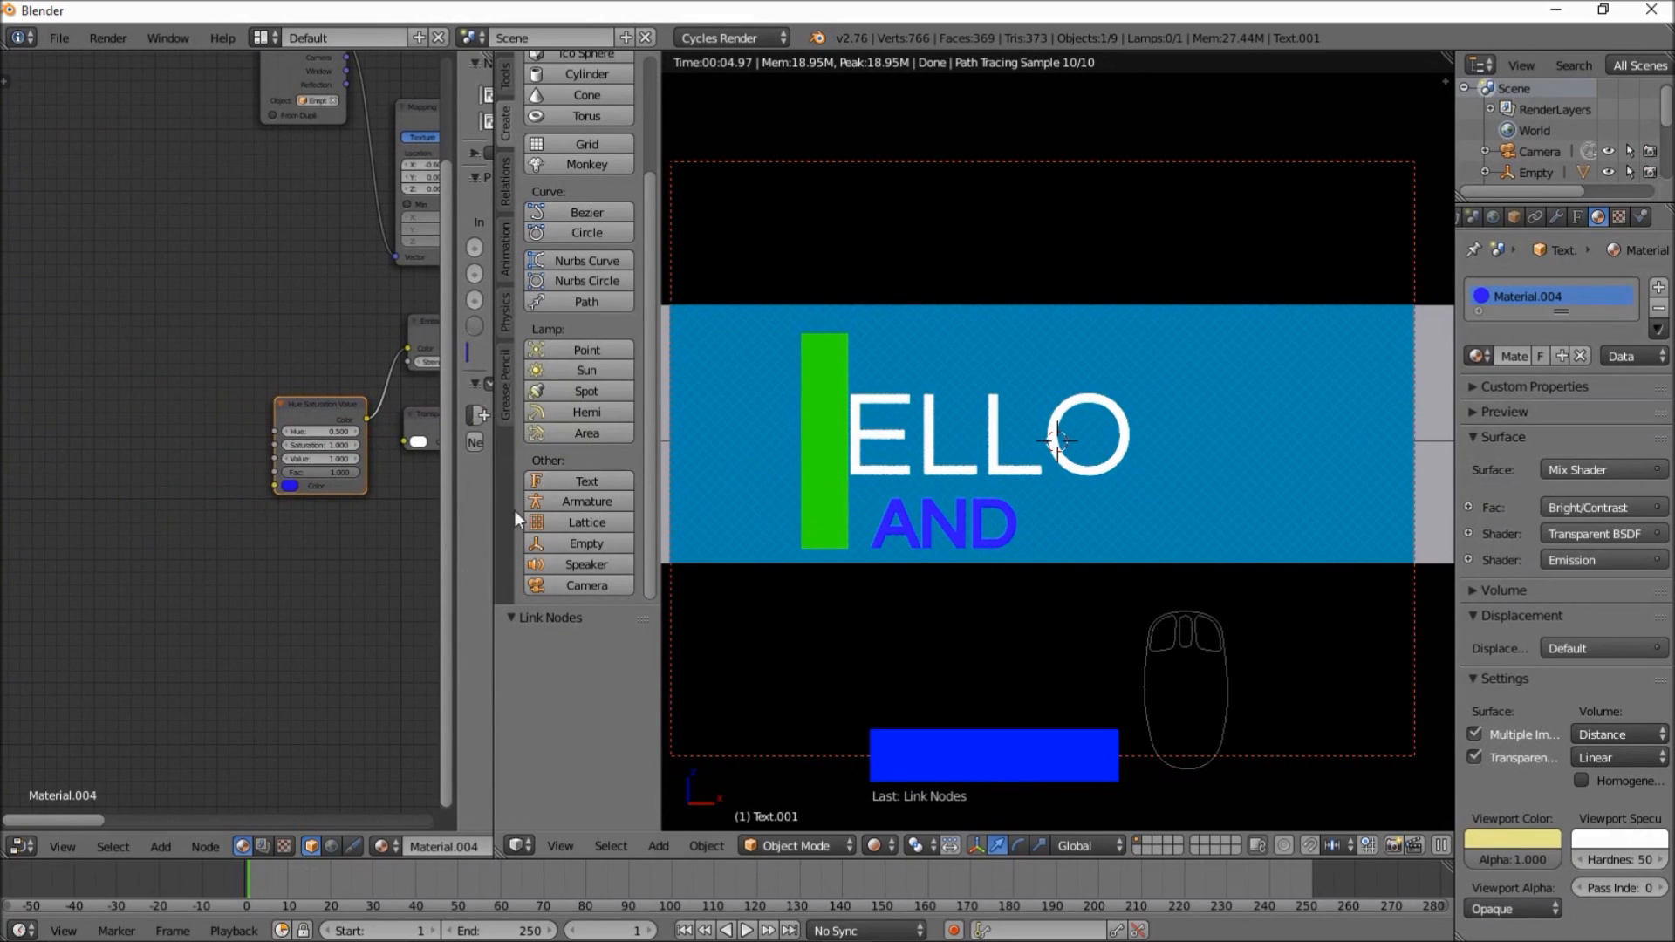
scroll(354, 516, up, 2)
scroll(354, 513, up, 4)
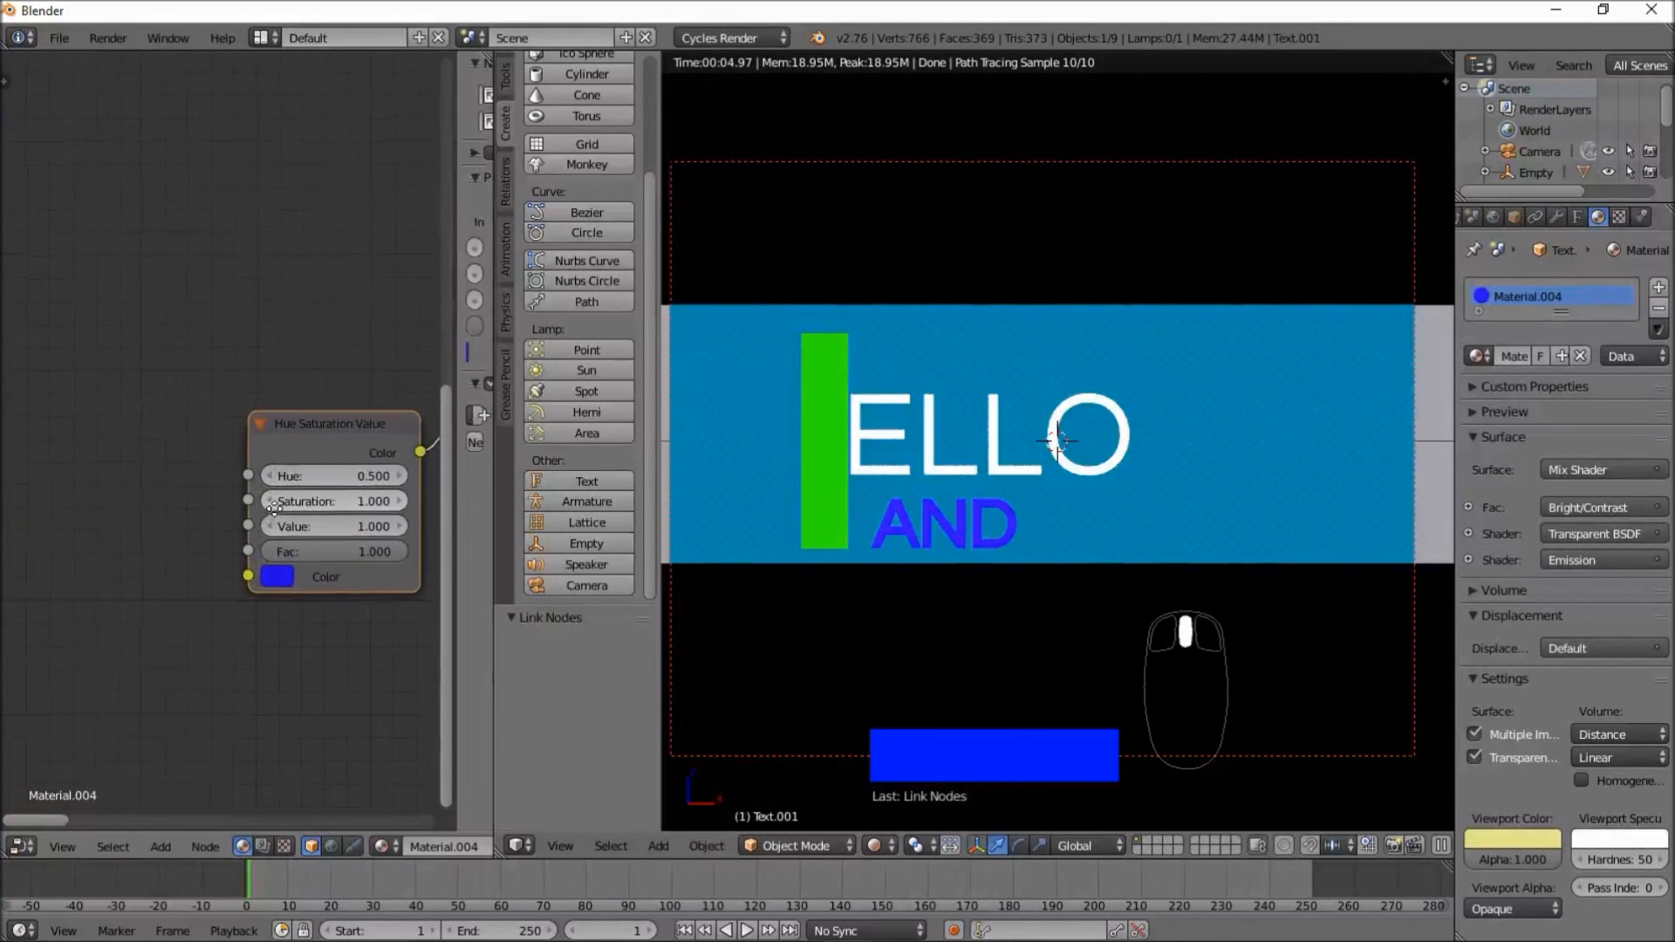
scroll(266, 698, down, 2)
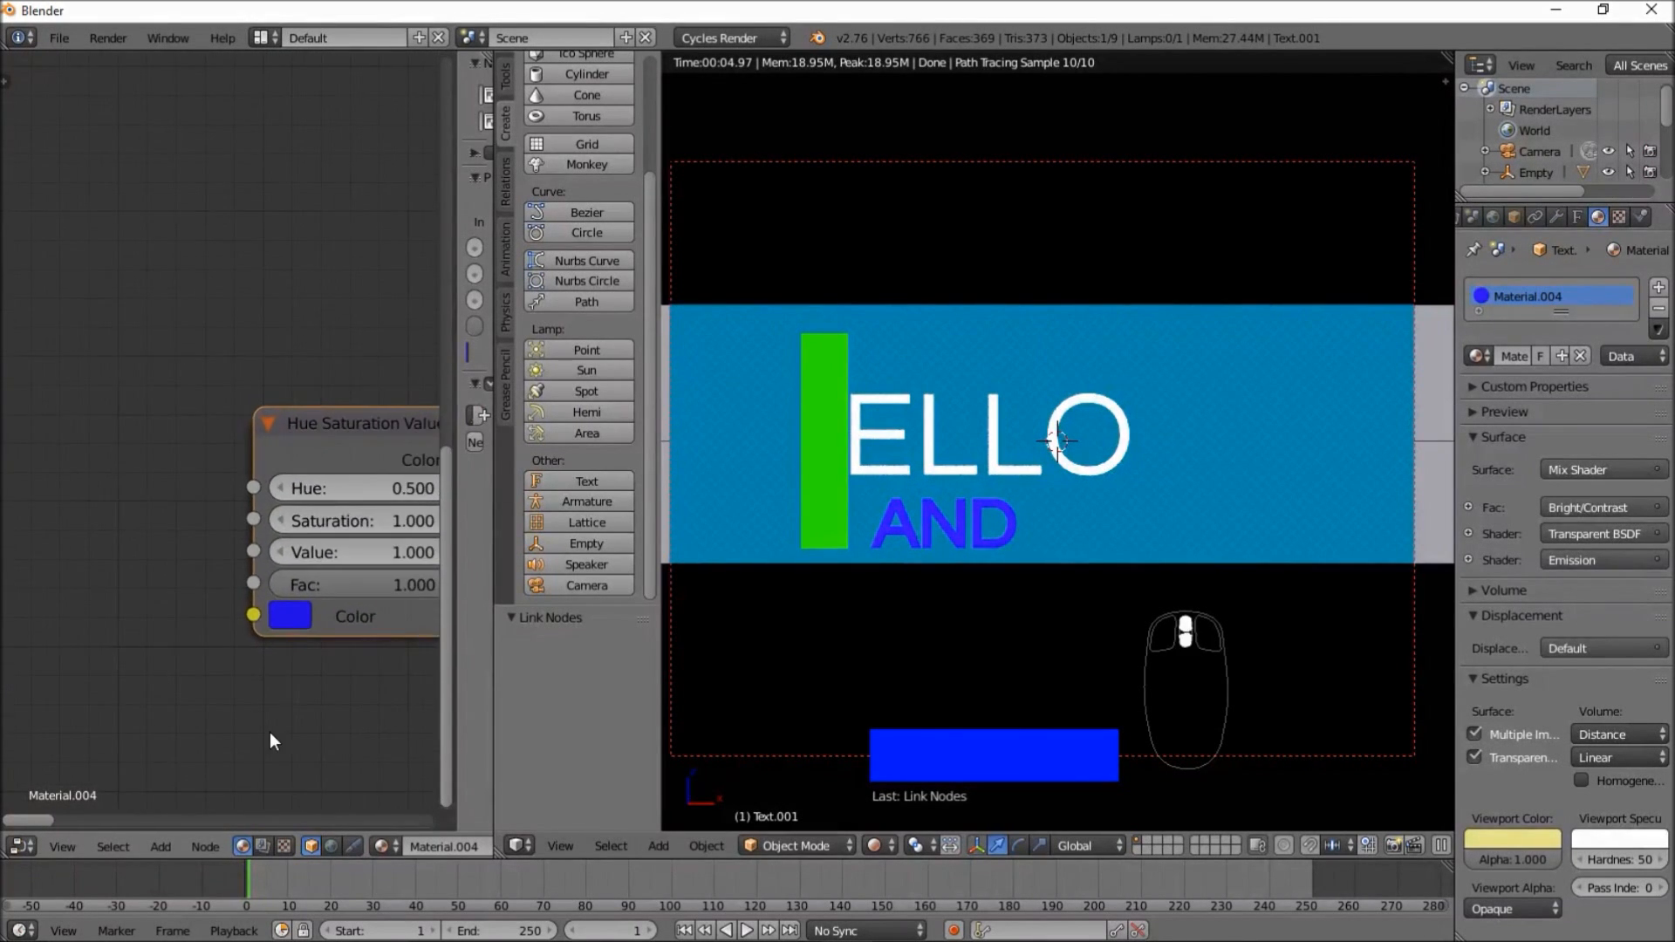
- Add an Object Info node before the Hue Saturation Value node and link its Location output to the Hue input
click(154, 852)
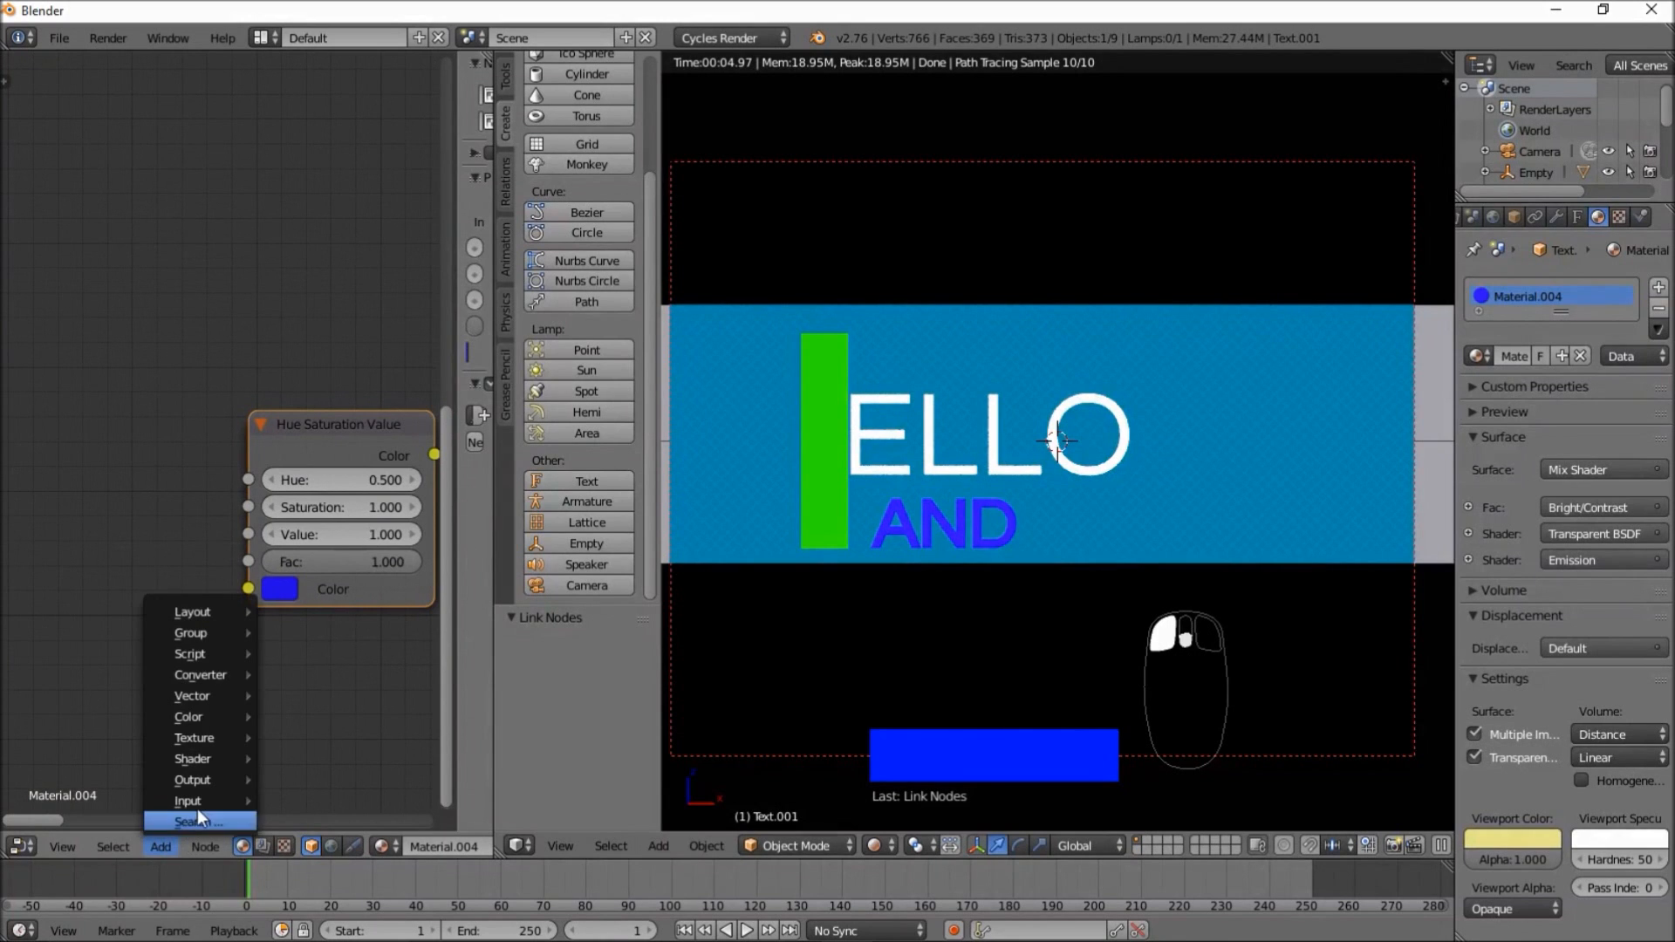
mouse_move(199, 806)
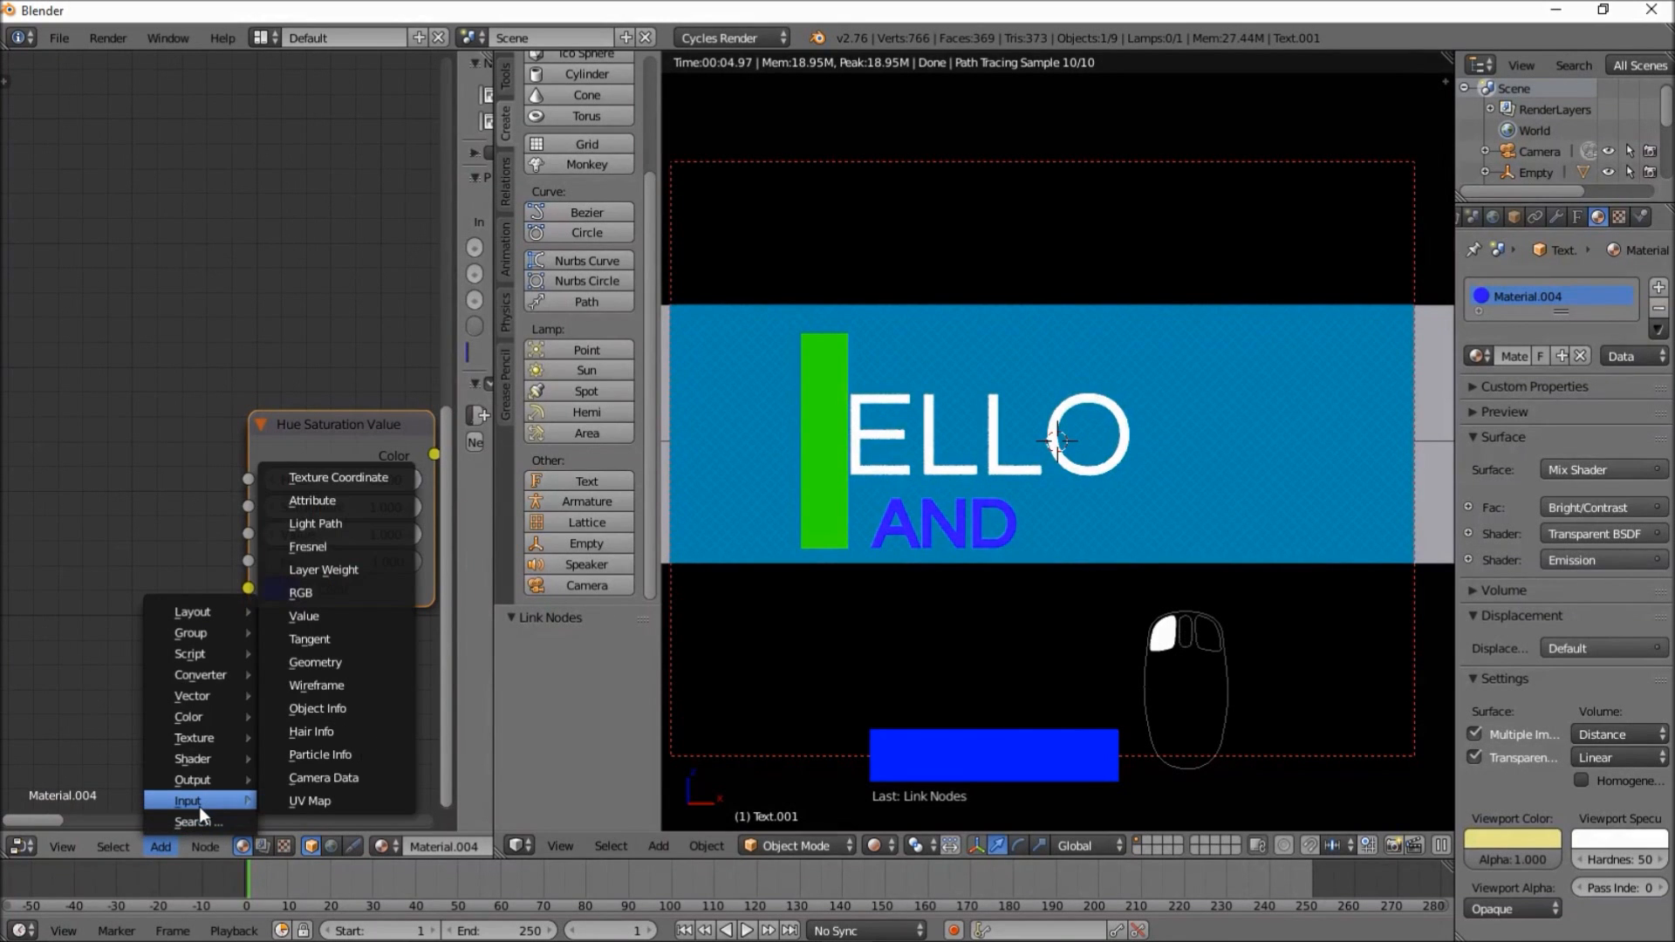
click(351, 708)
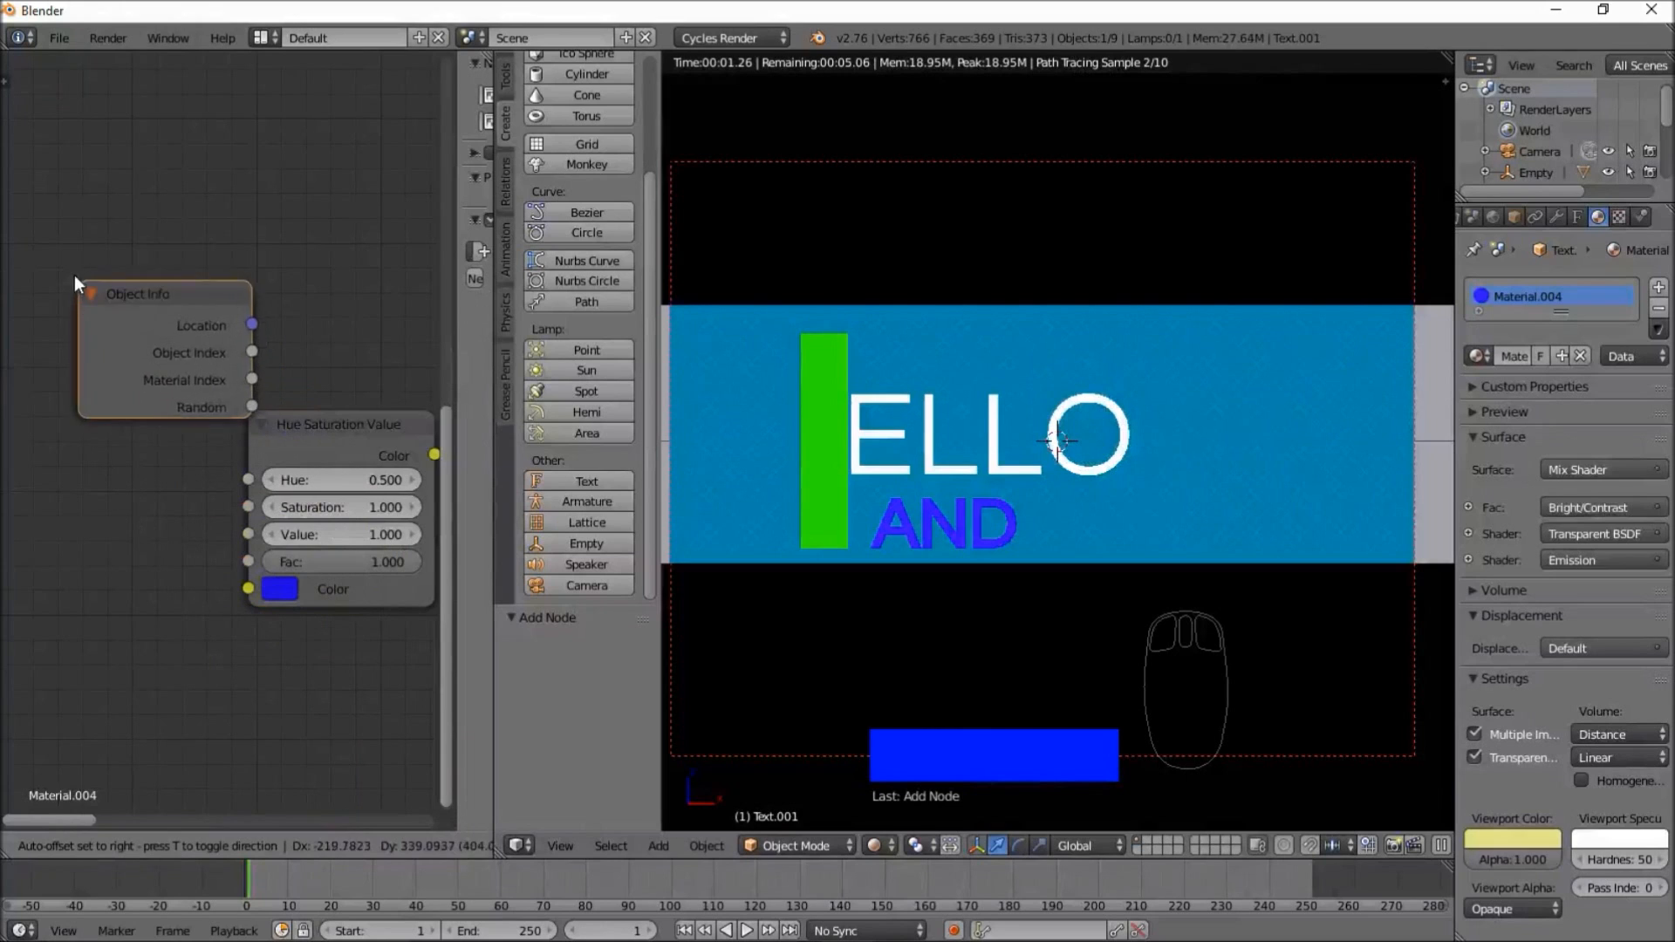
click(39, 297)
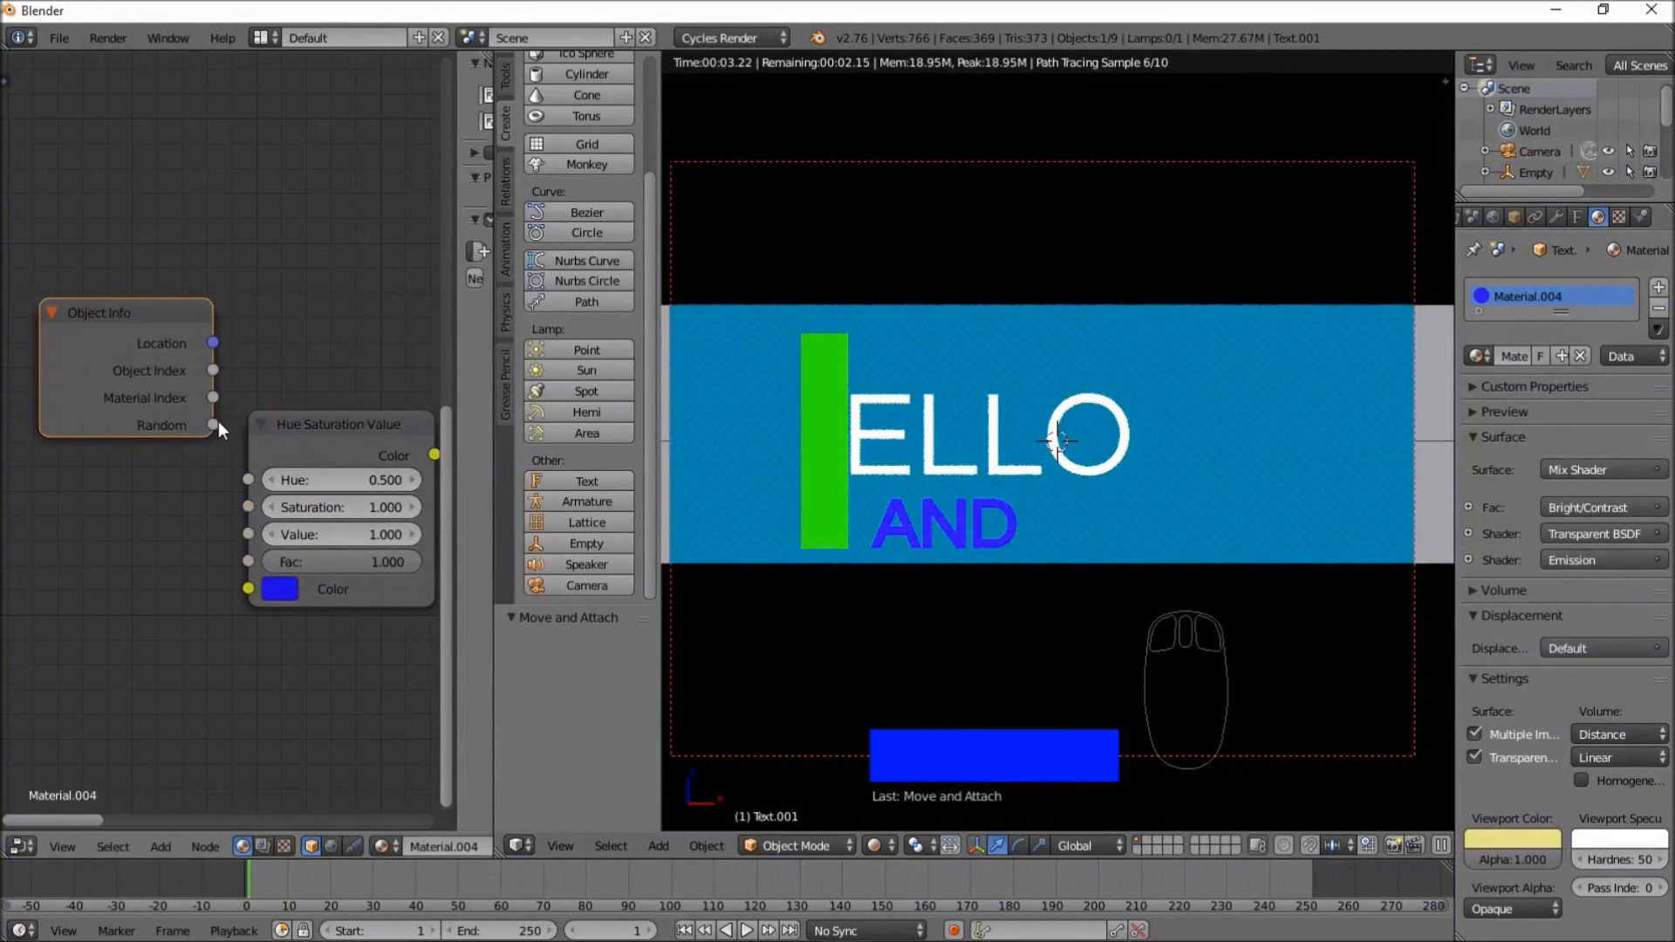
drag(213, 340, 249, 480)
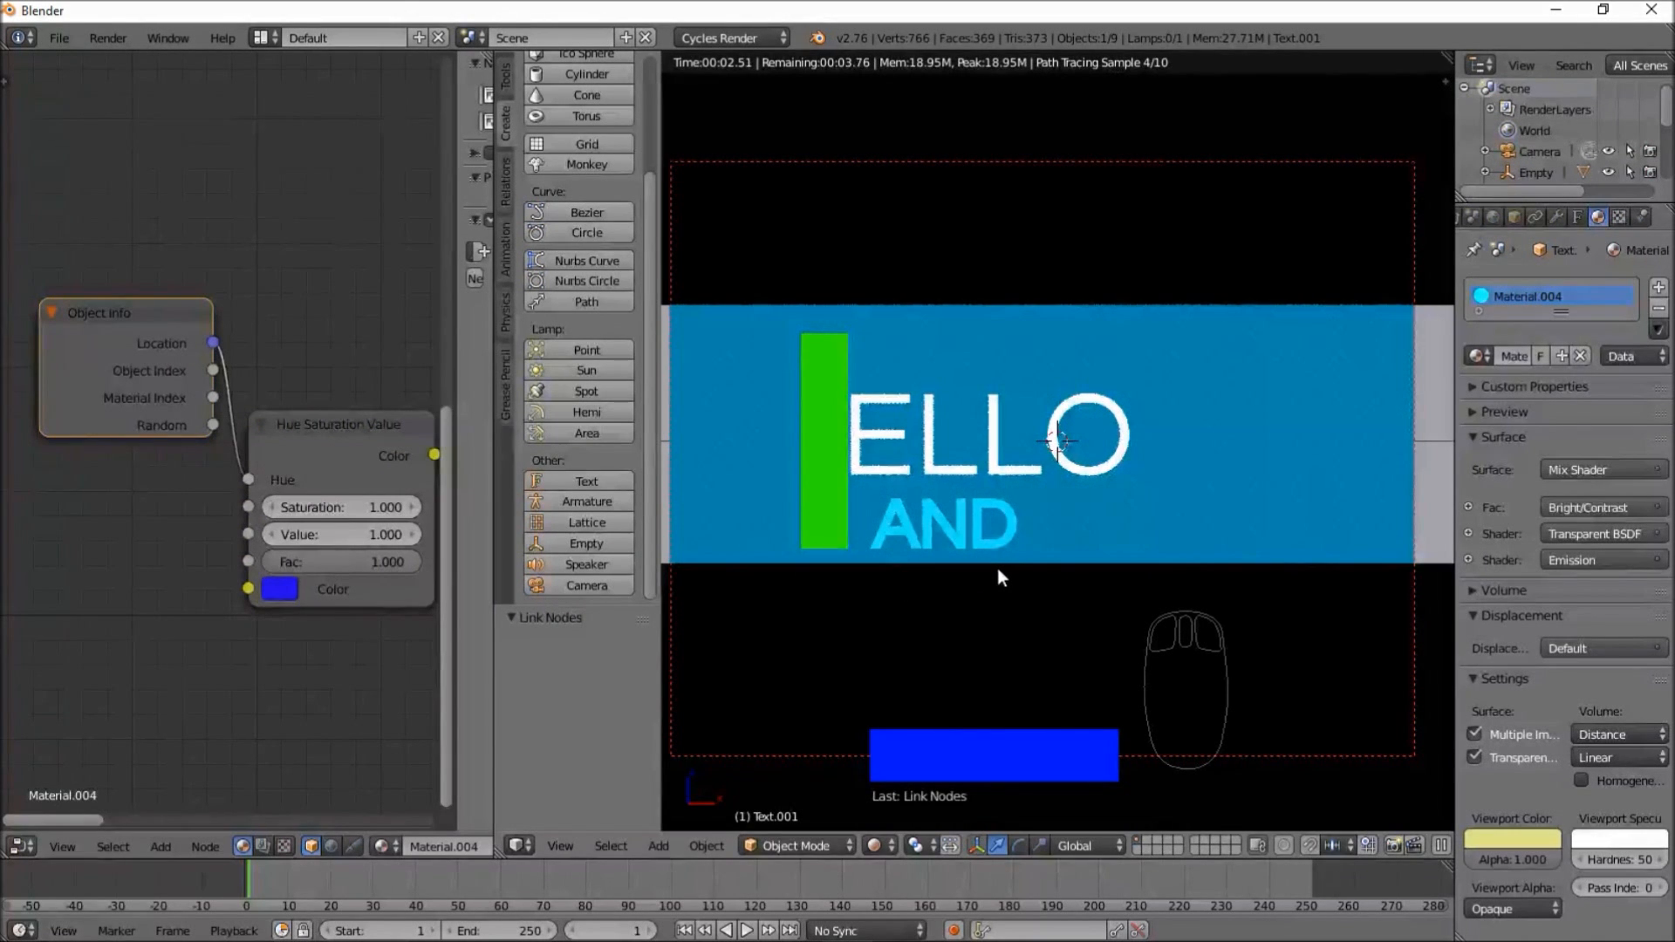
- Try moving the AND text along the X axis to test its location-driven hue, and cancel the move
key(g)
key(x)
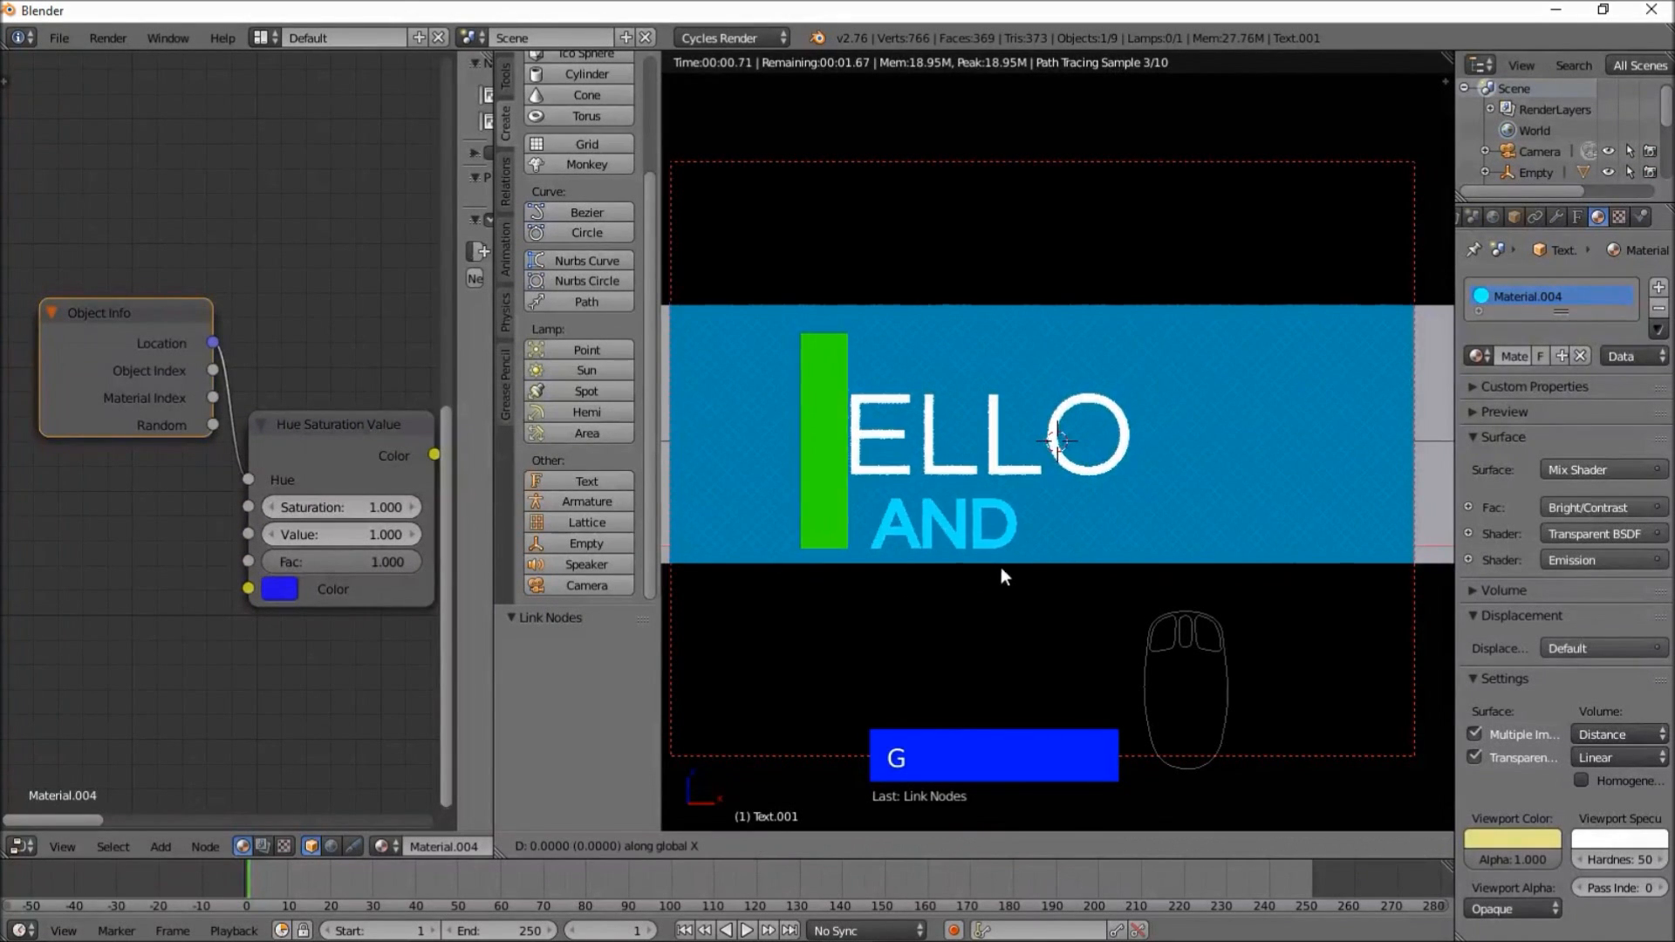
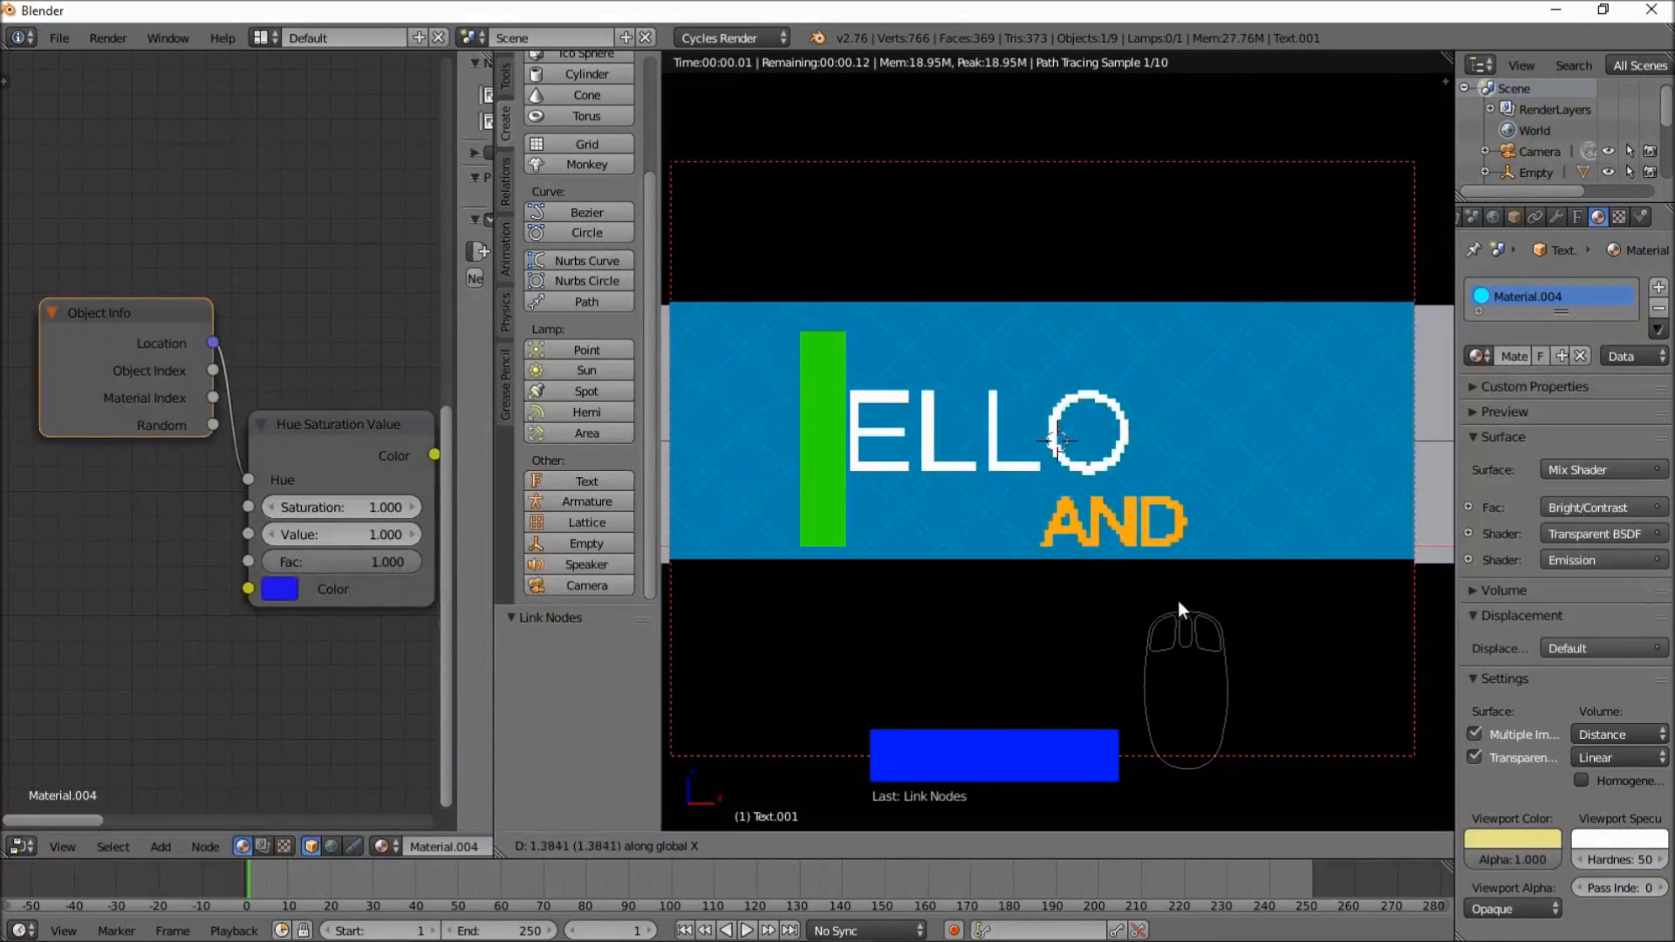
right_click(1205, 604)
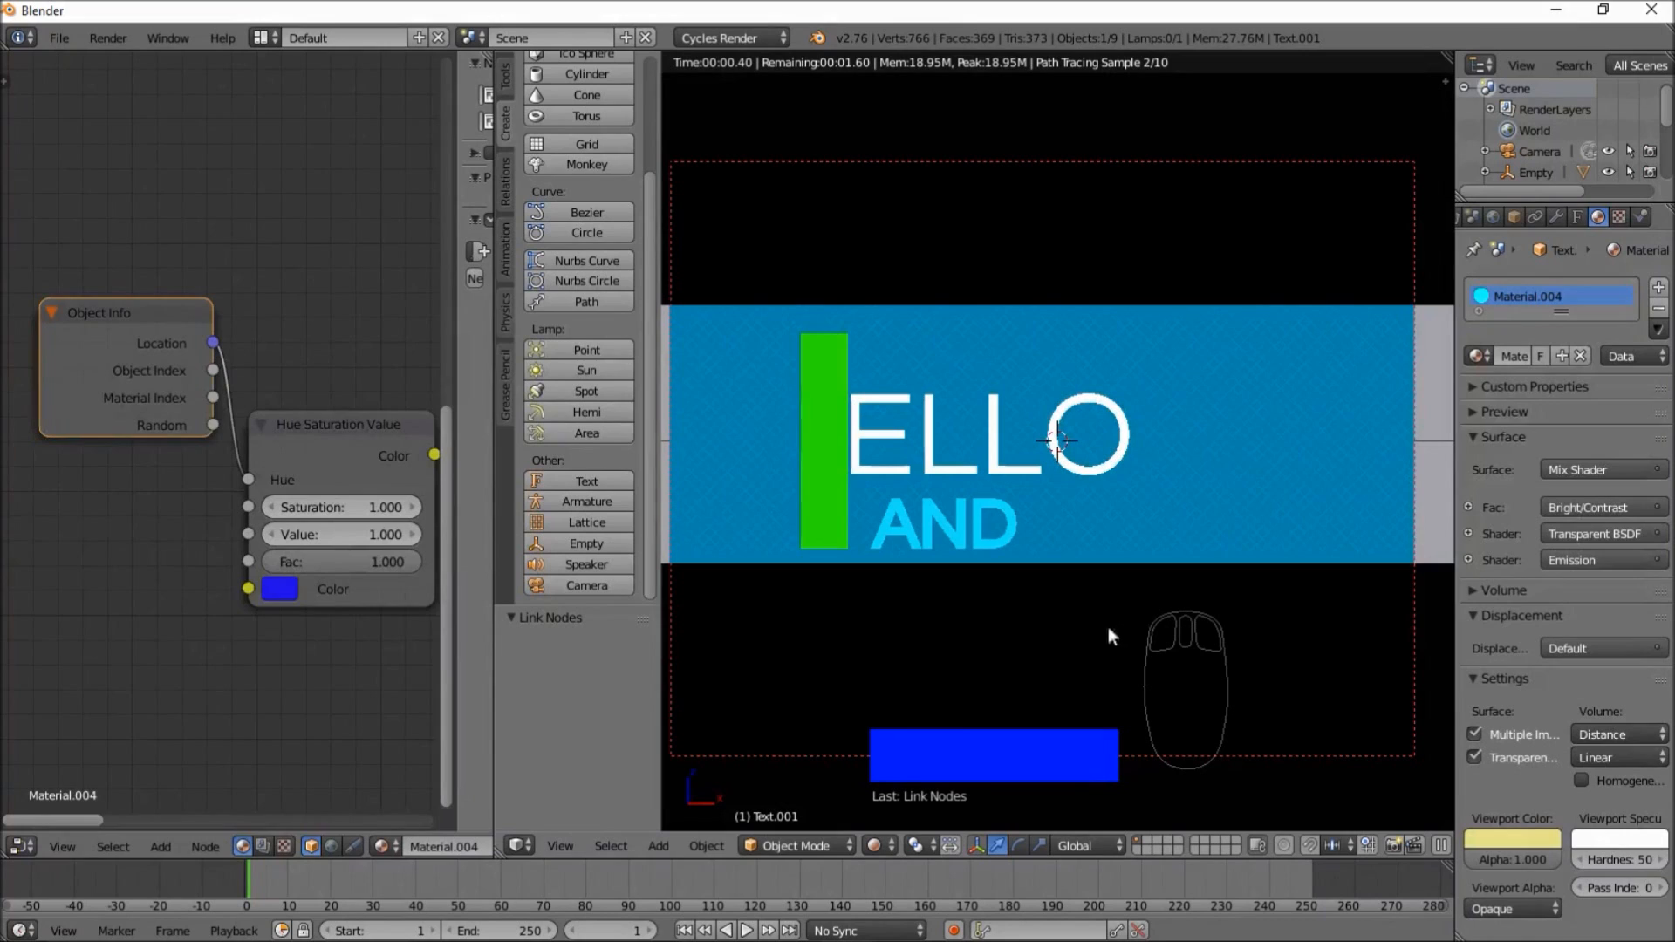
- Change the 3D viewport shading from Rendered to Solid
scroll(975, 565, down, 3)
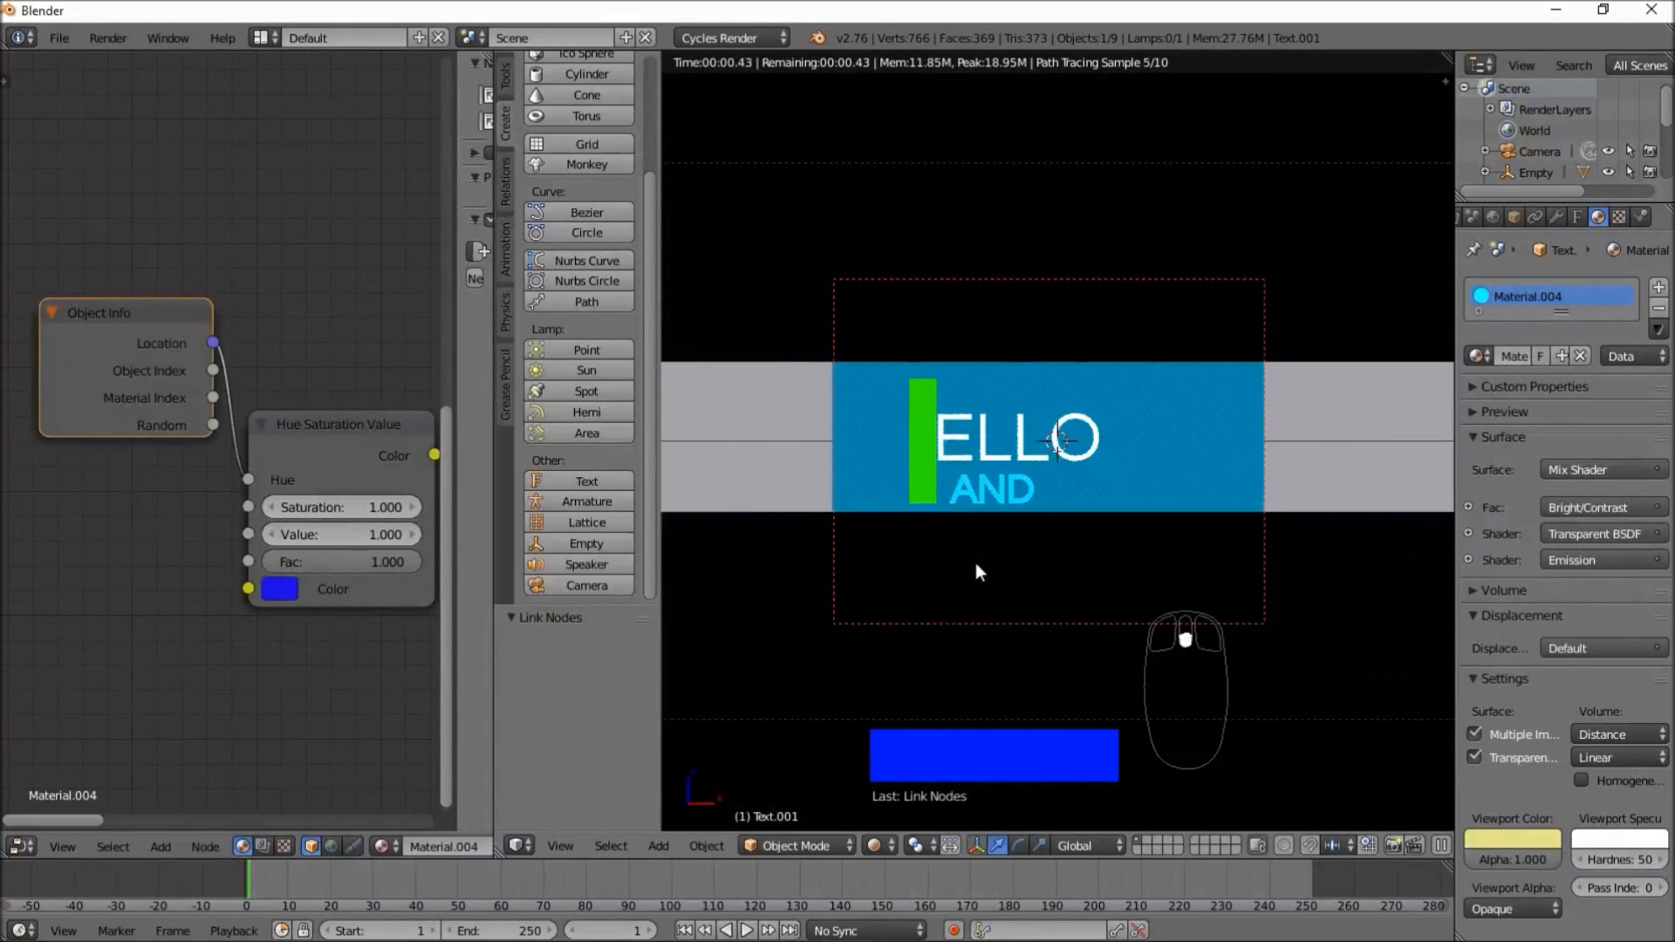
scroll(976, 565, down, 2)
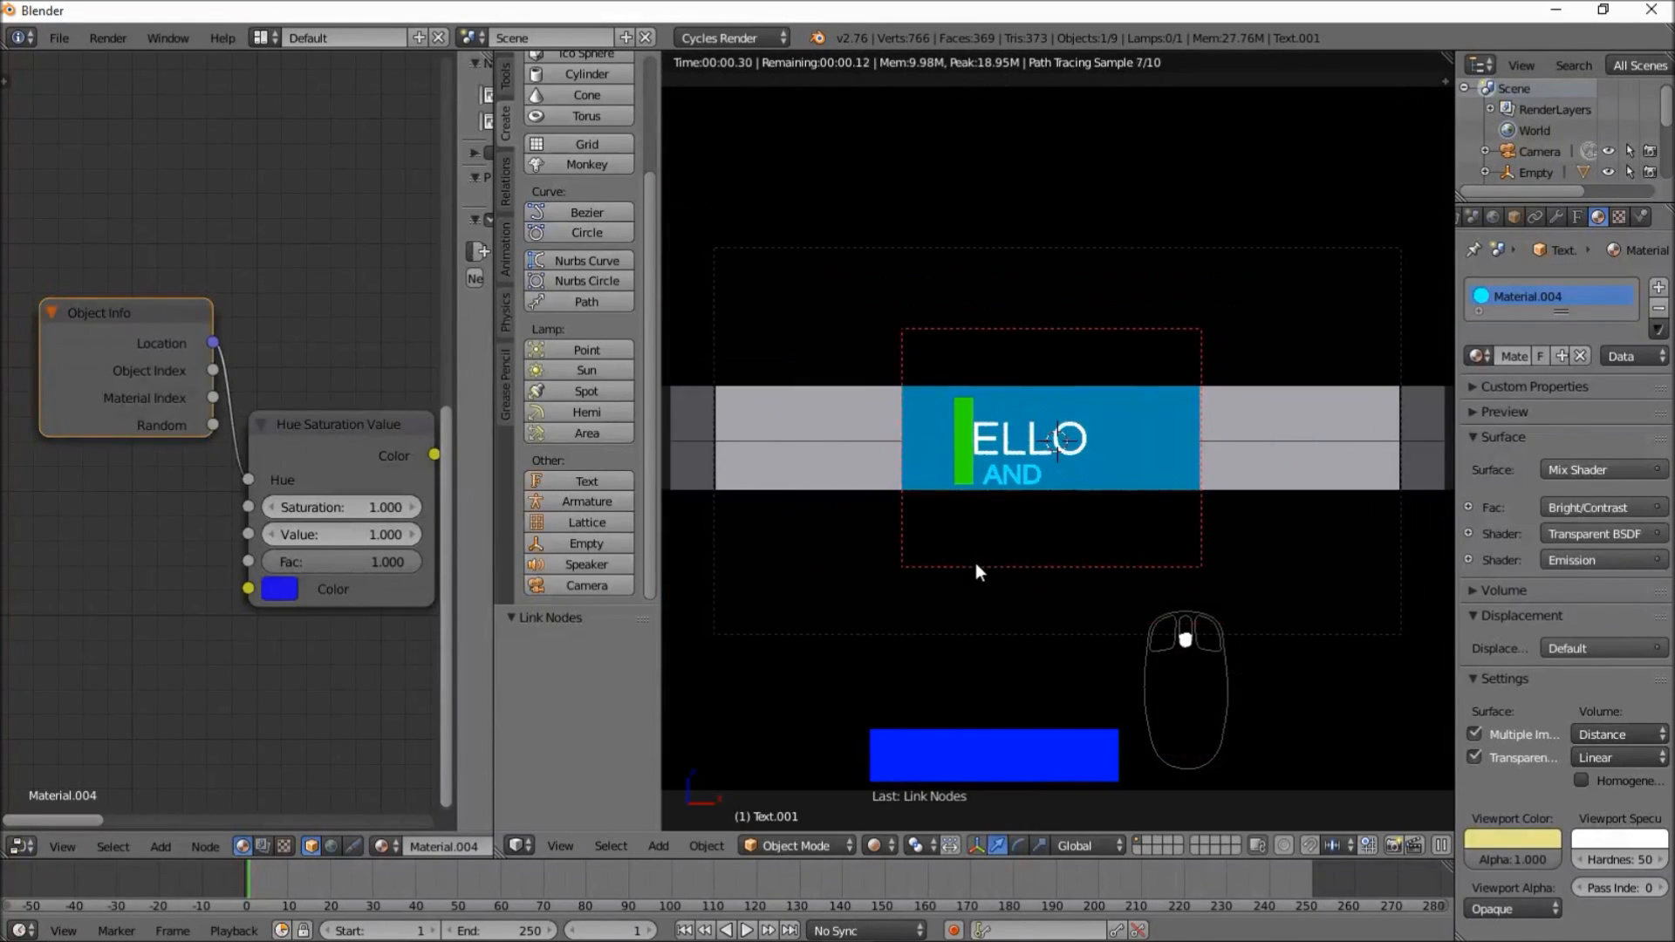
click(873, 845)
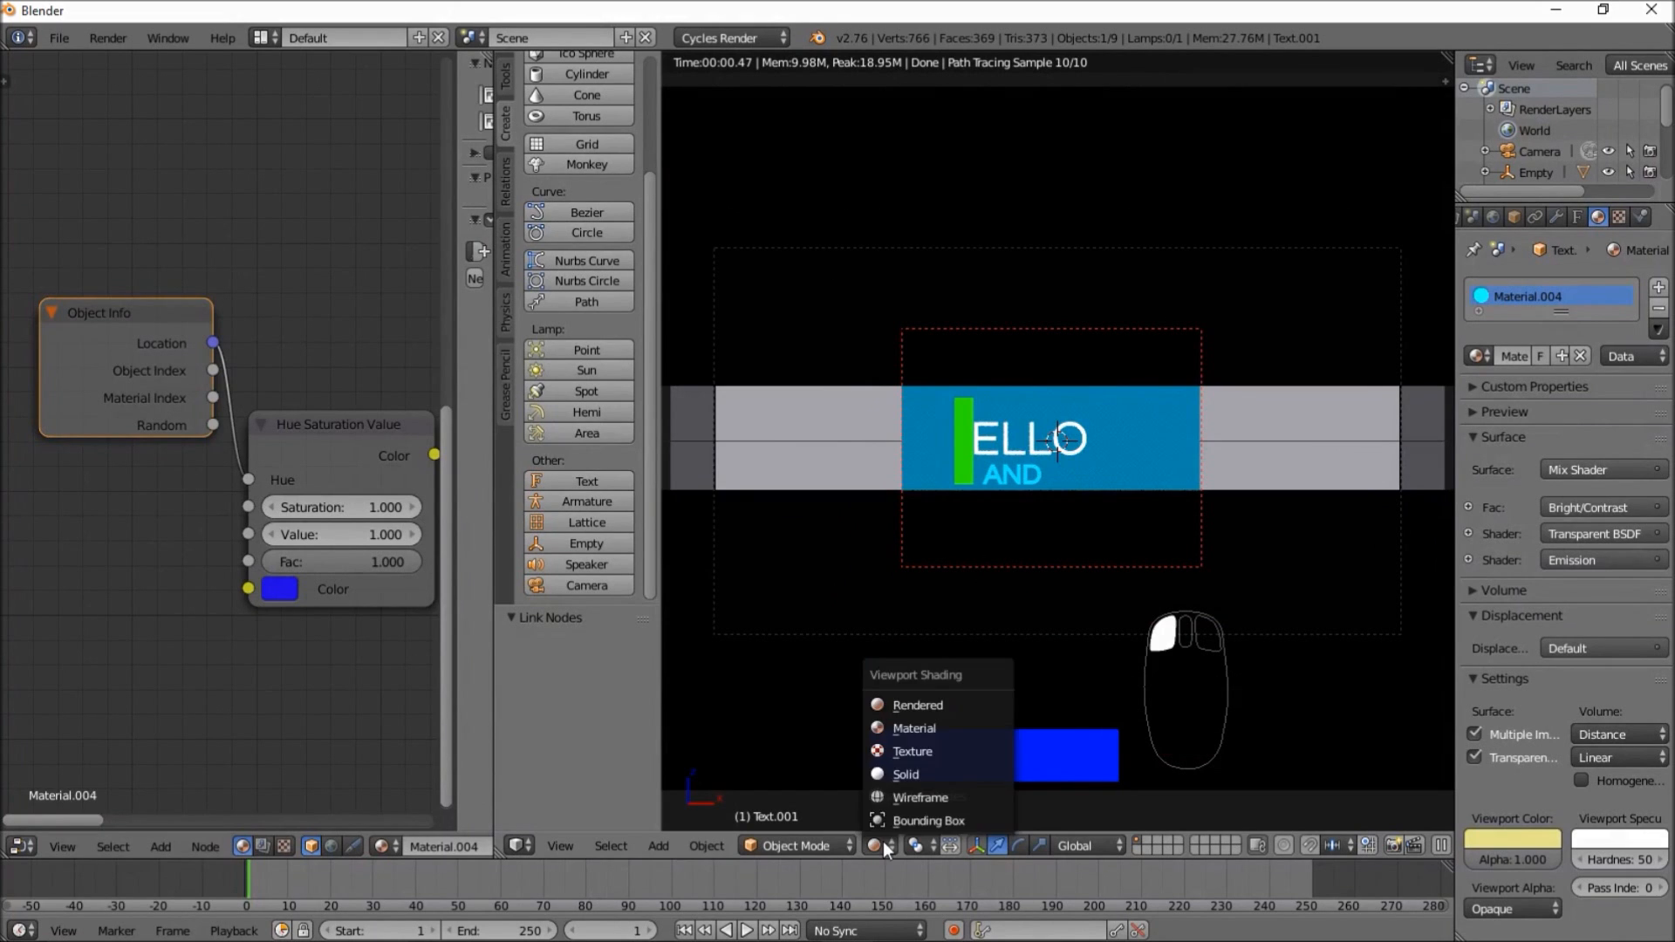
click(918, 768)
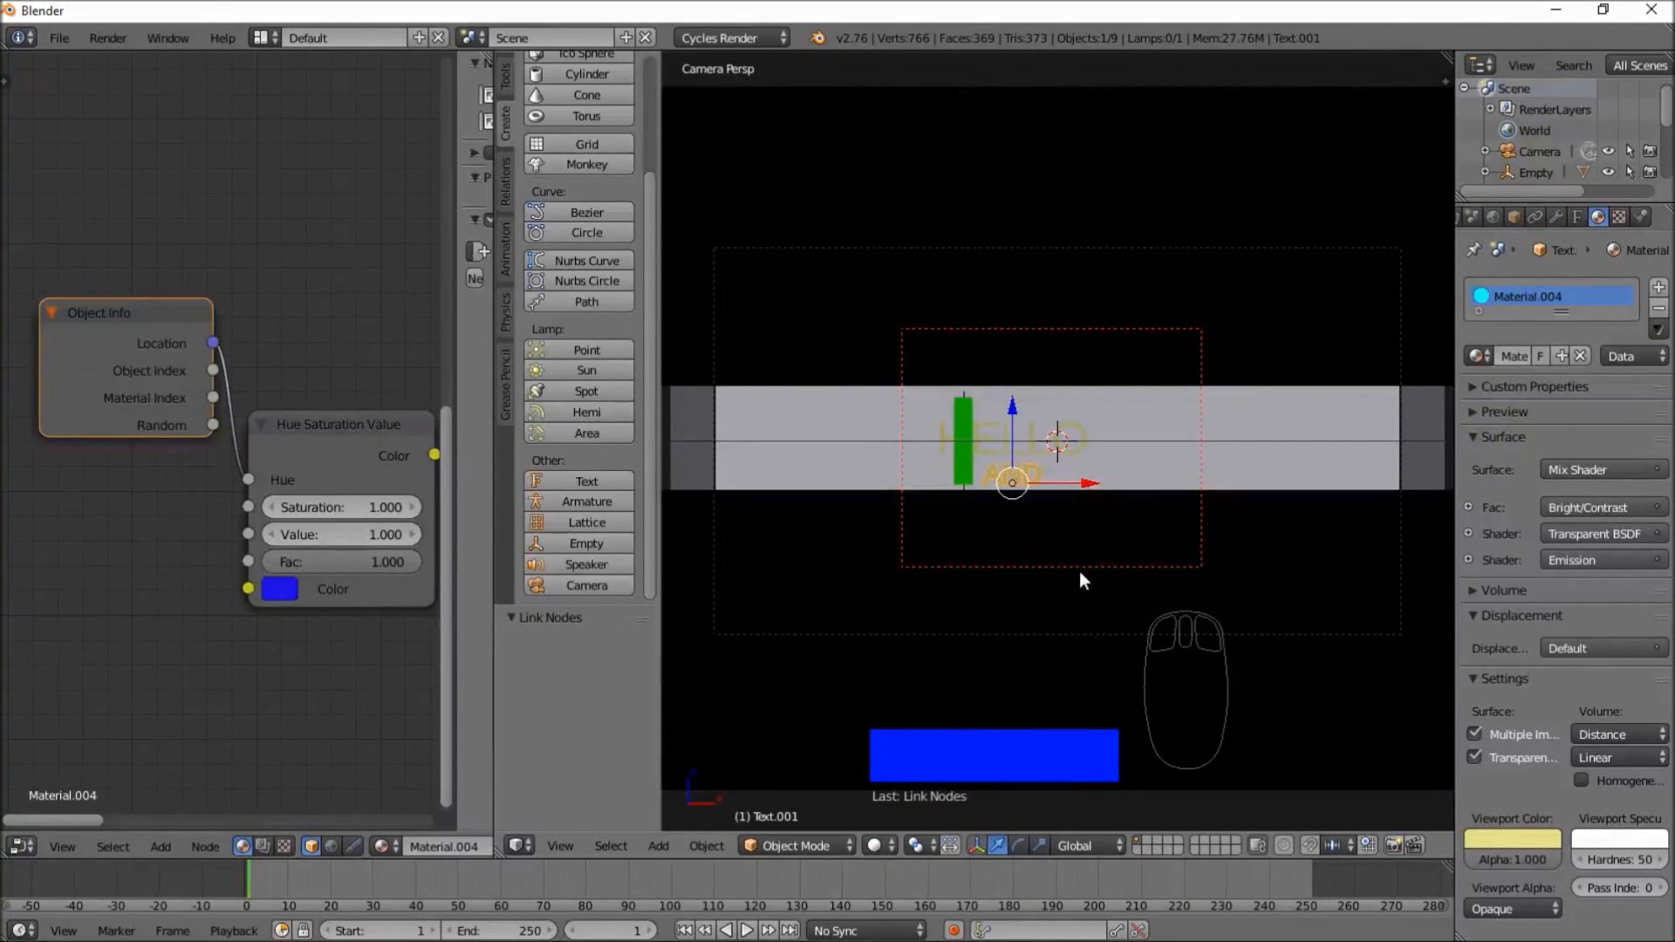
scroll(1042, 608, up, 1)
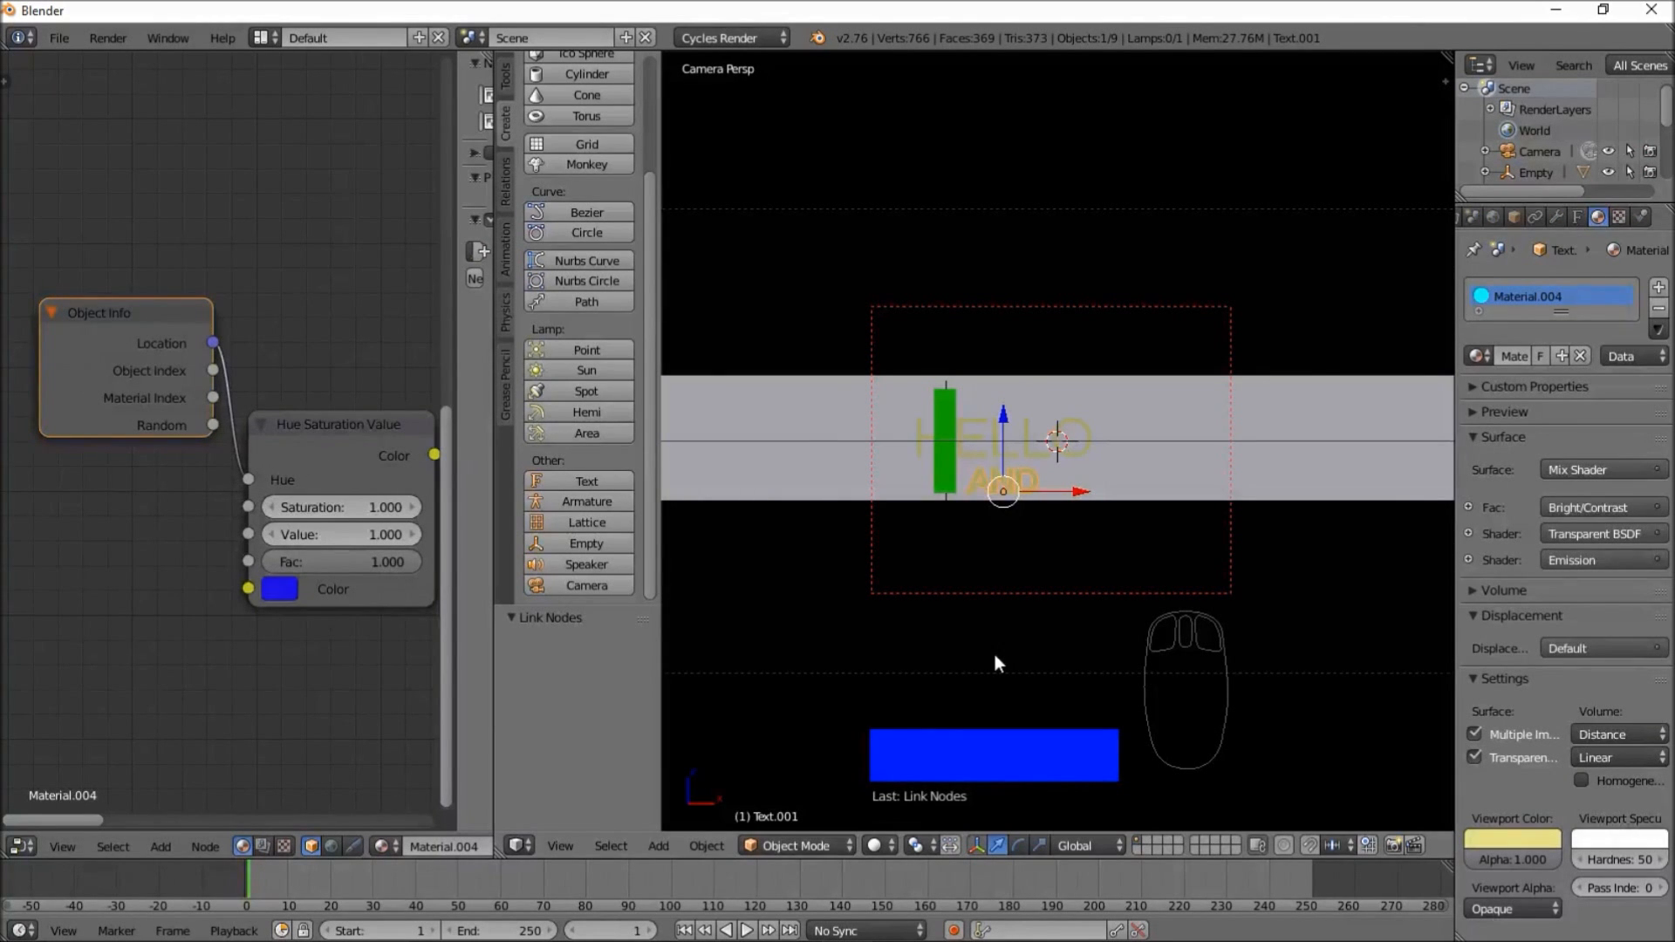
- Replace the node editor with the Video Sequence Editor and add "Tobu and Marcus Mouya Running Away.wav" from 2D Tutorial Files as a sound strip
click(23, 844)
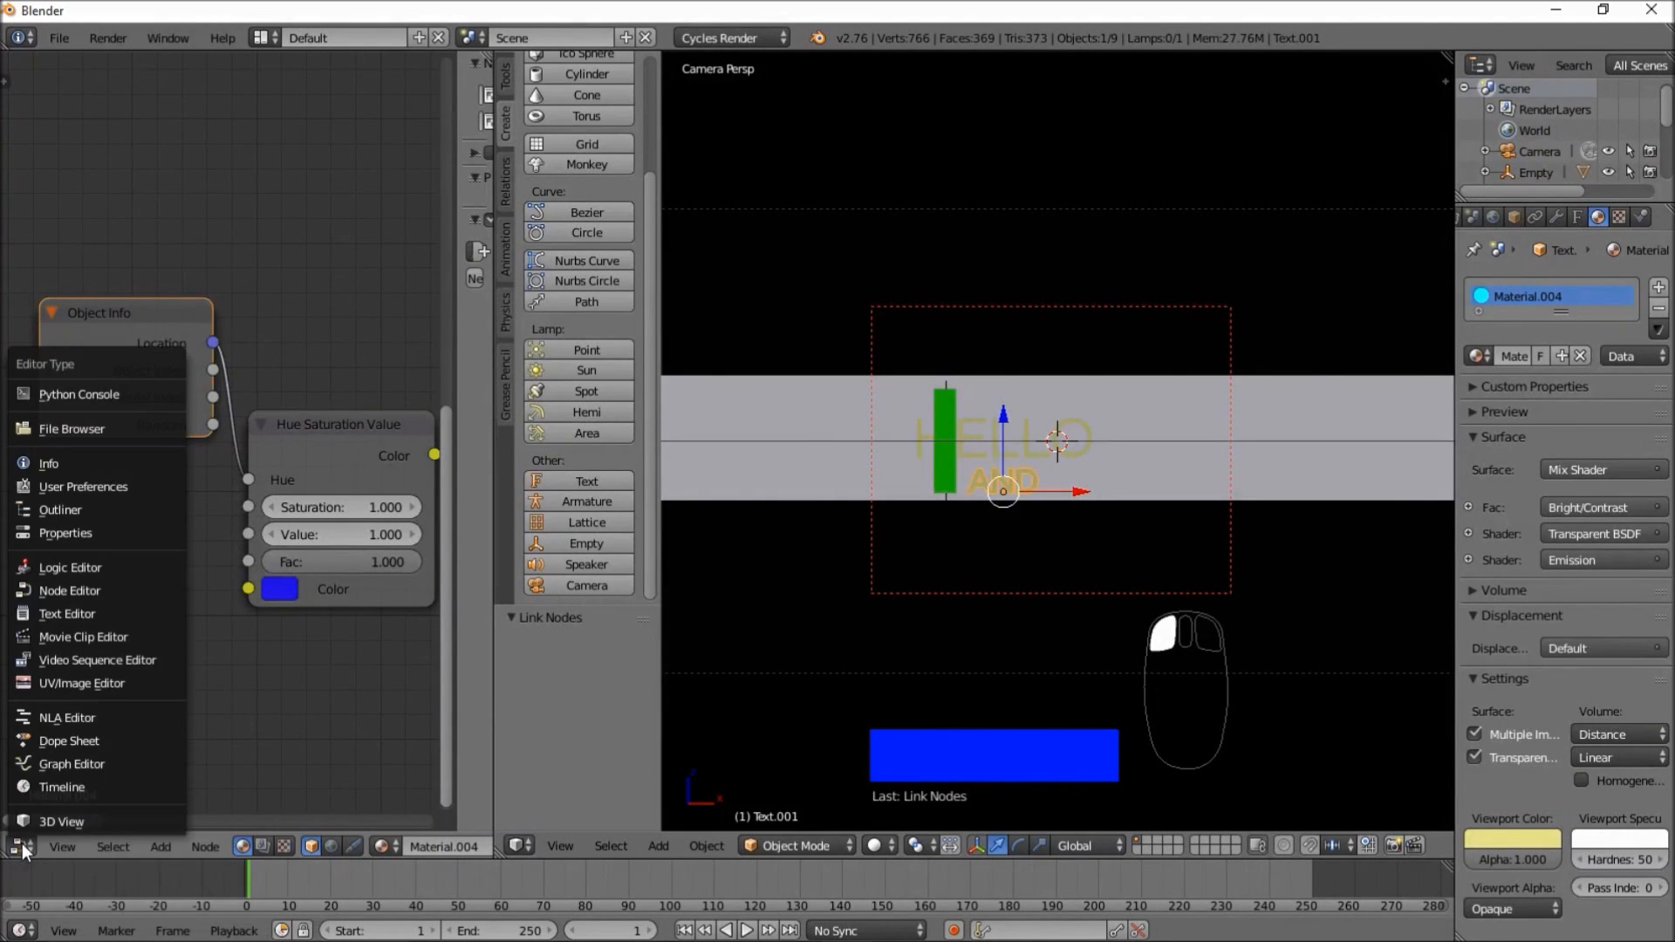
click(96, 665)
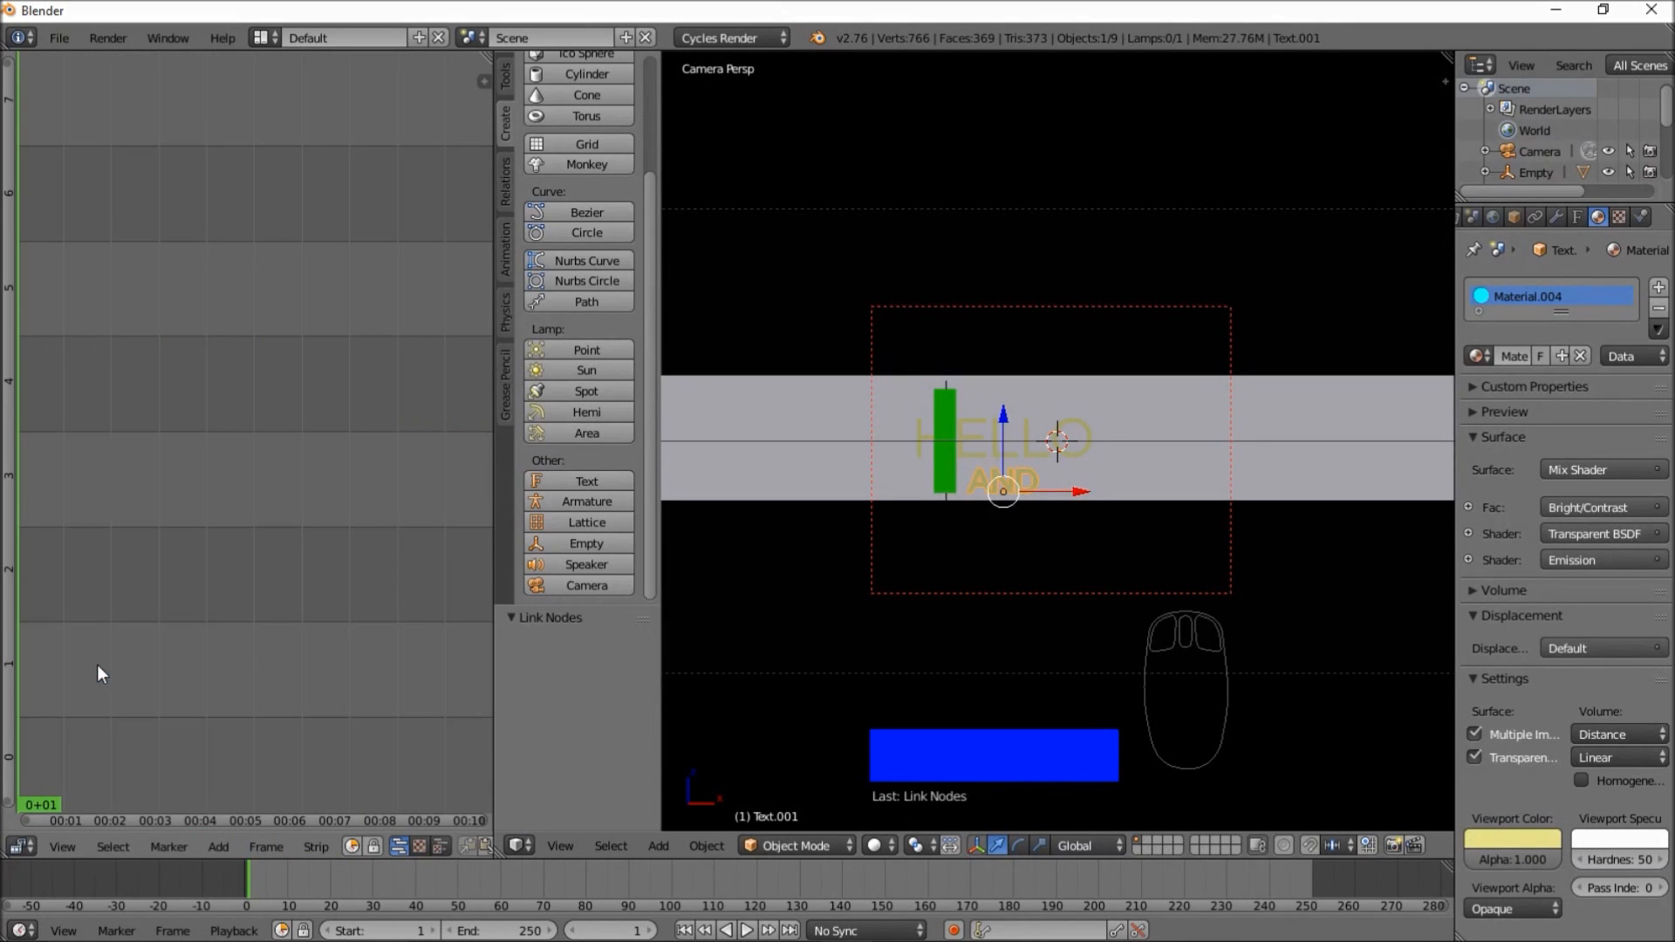
click(225, 851)
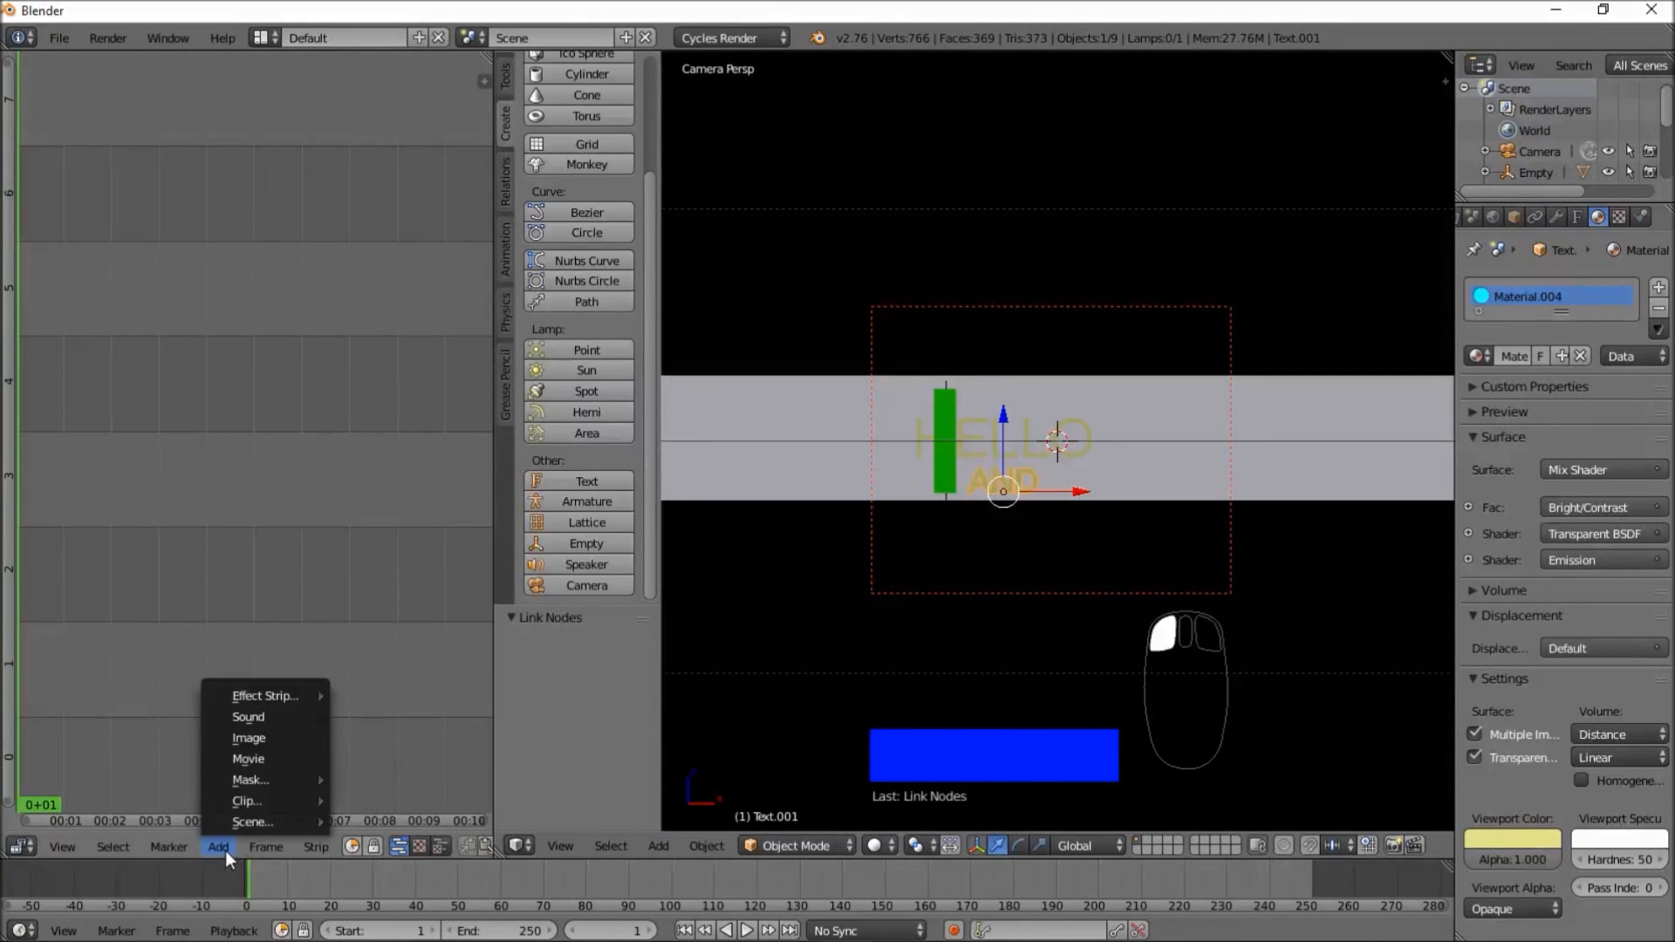
click(255, 724)
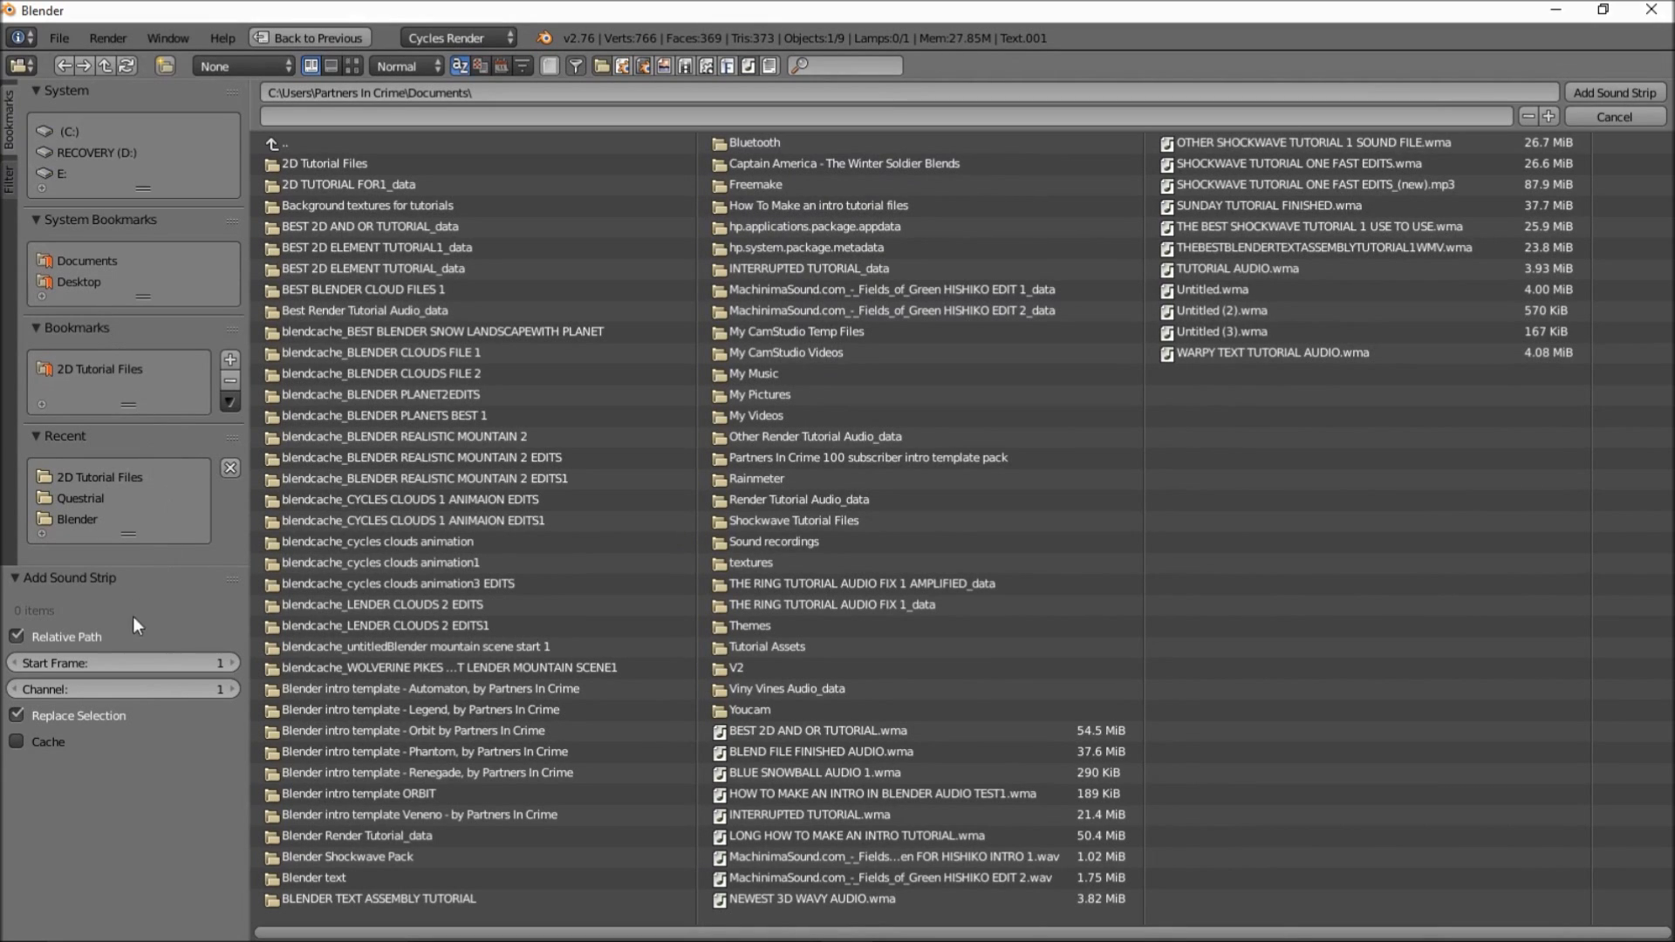
click(72, 371)
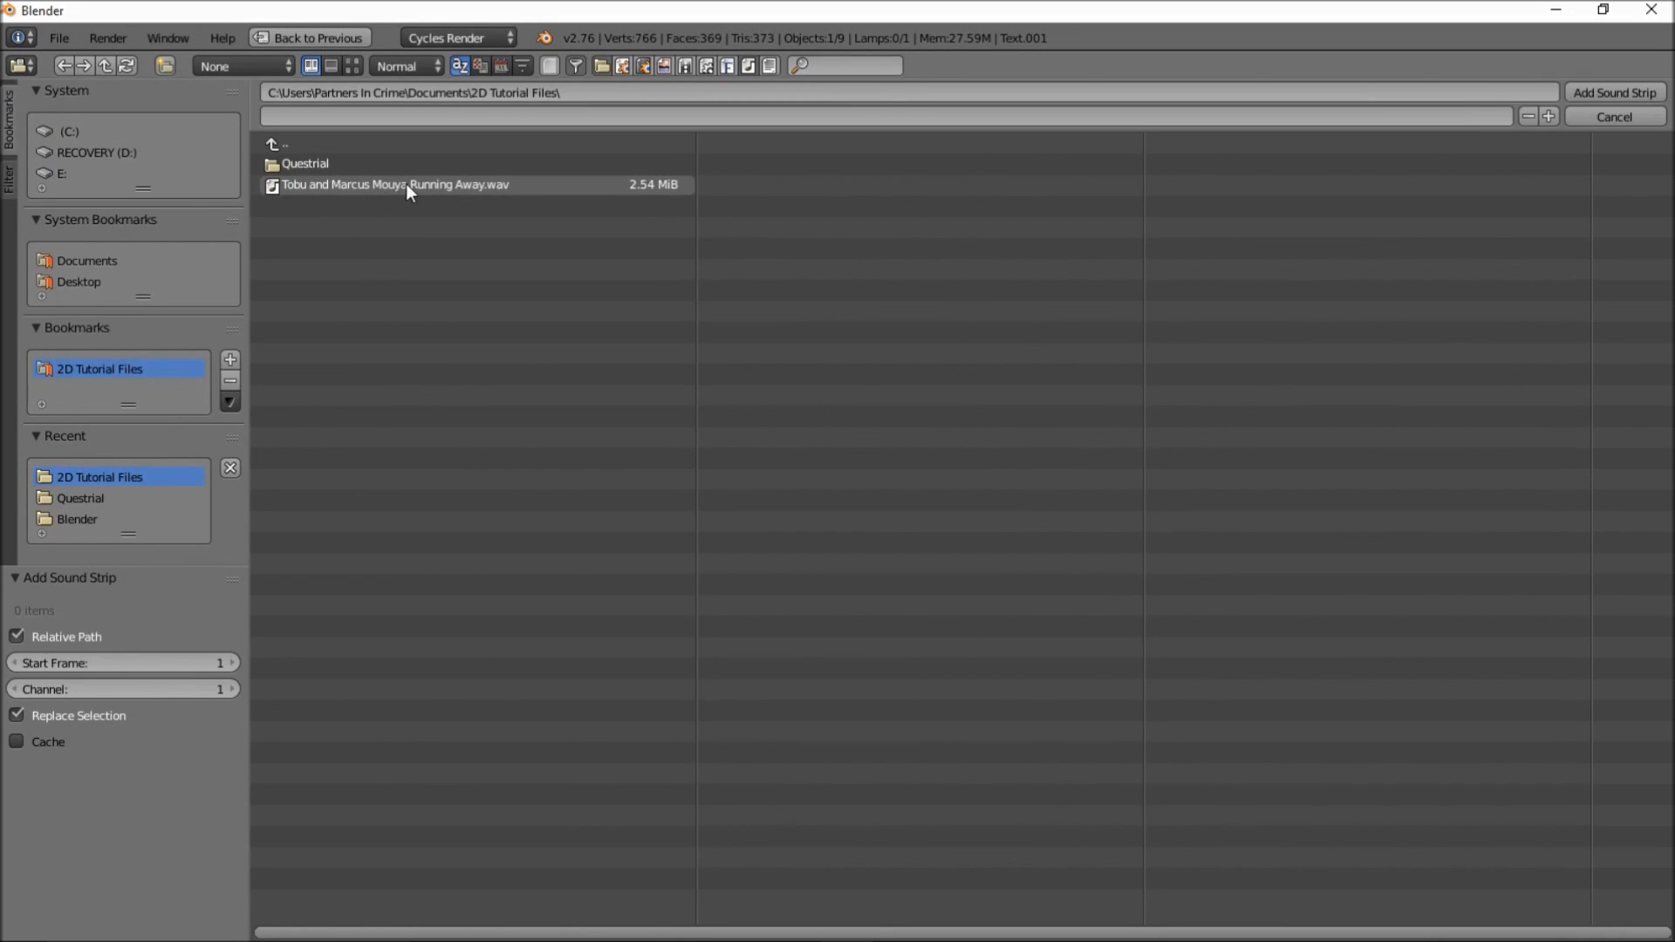
click(362, 190)
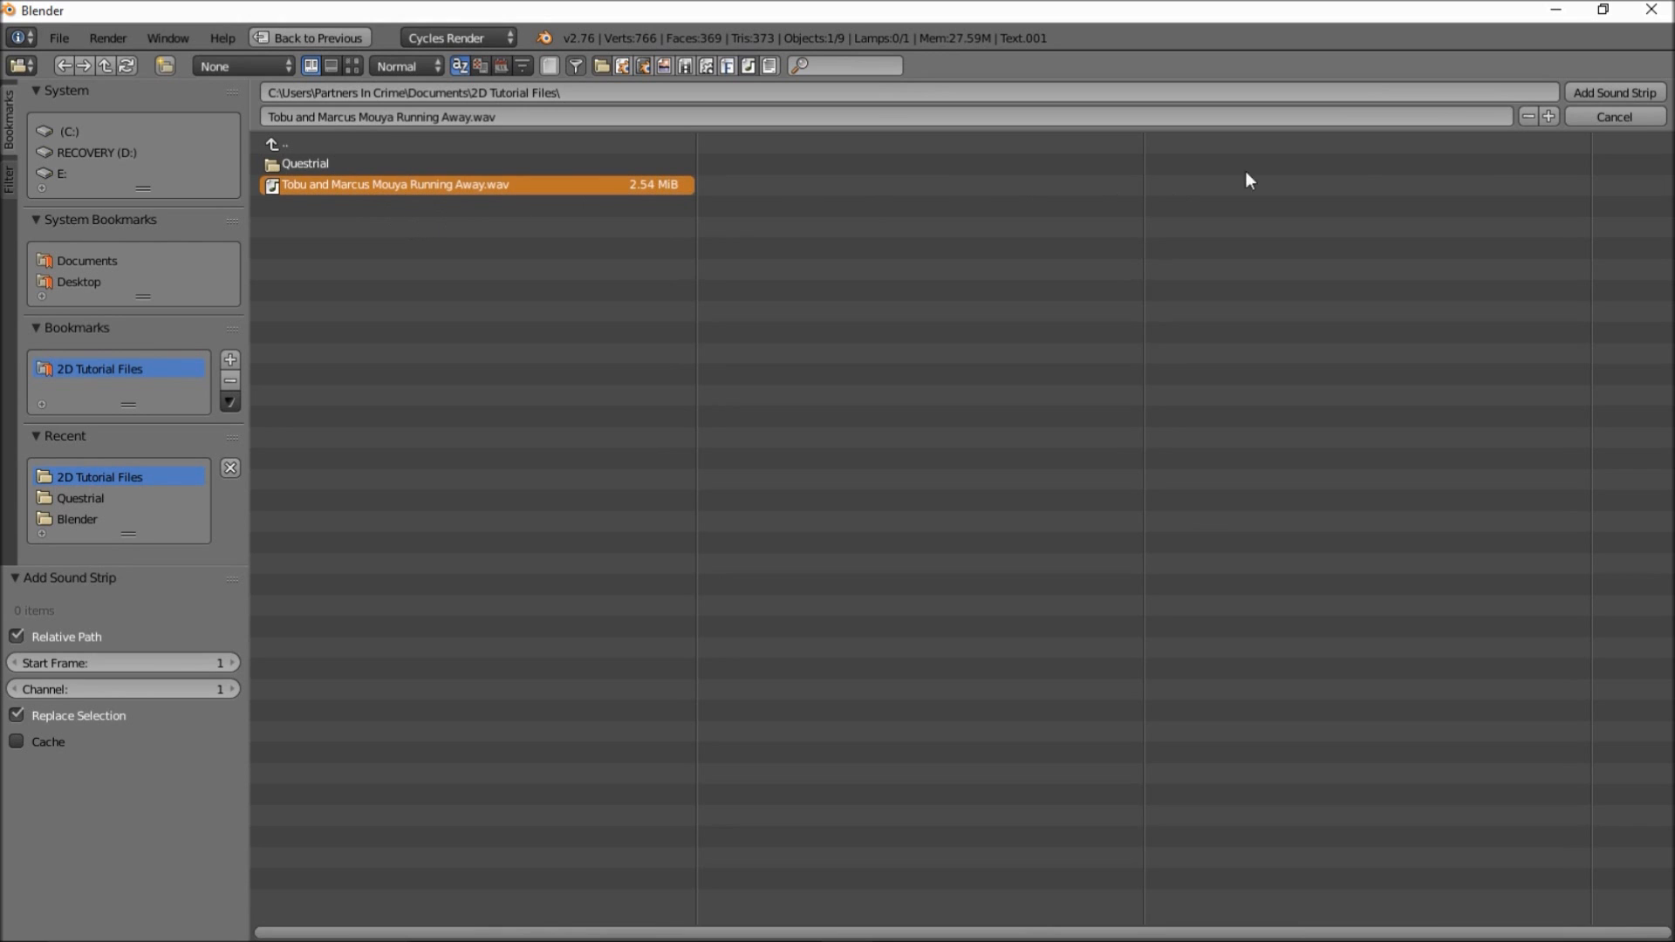
click(1604, 90)
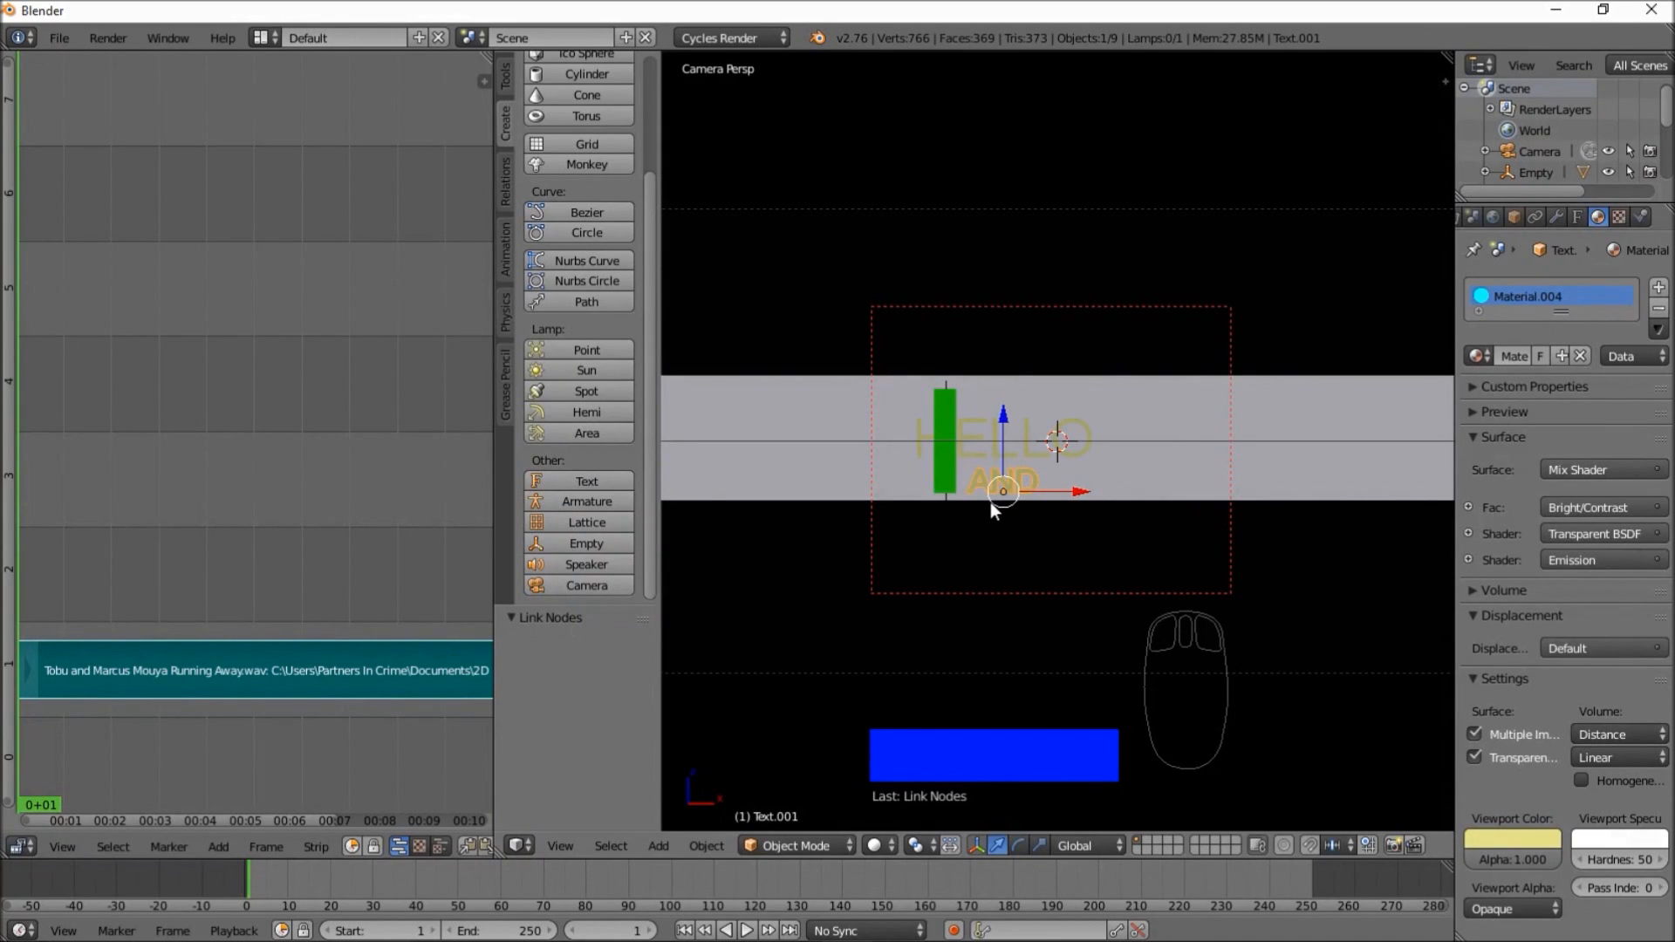
- Lower the system volume, play the animation to hear the added sound strip, and stop playback
key(XF86AudioLowerVolume)
key(XF86AudioLowerVolume)
key(XF86AudioLowerVolume)
key(XF86AudioLowerVolume)
key(XF86AudioLowerVolume)
key(XF86AudioLowerVolume)
key(XF86AudioLowerVolume)
key(XF86AudioLowerVolume)
key(XF86AudioLowerVolume)
key(XF86AudioLowerVolume)
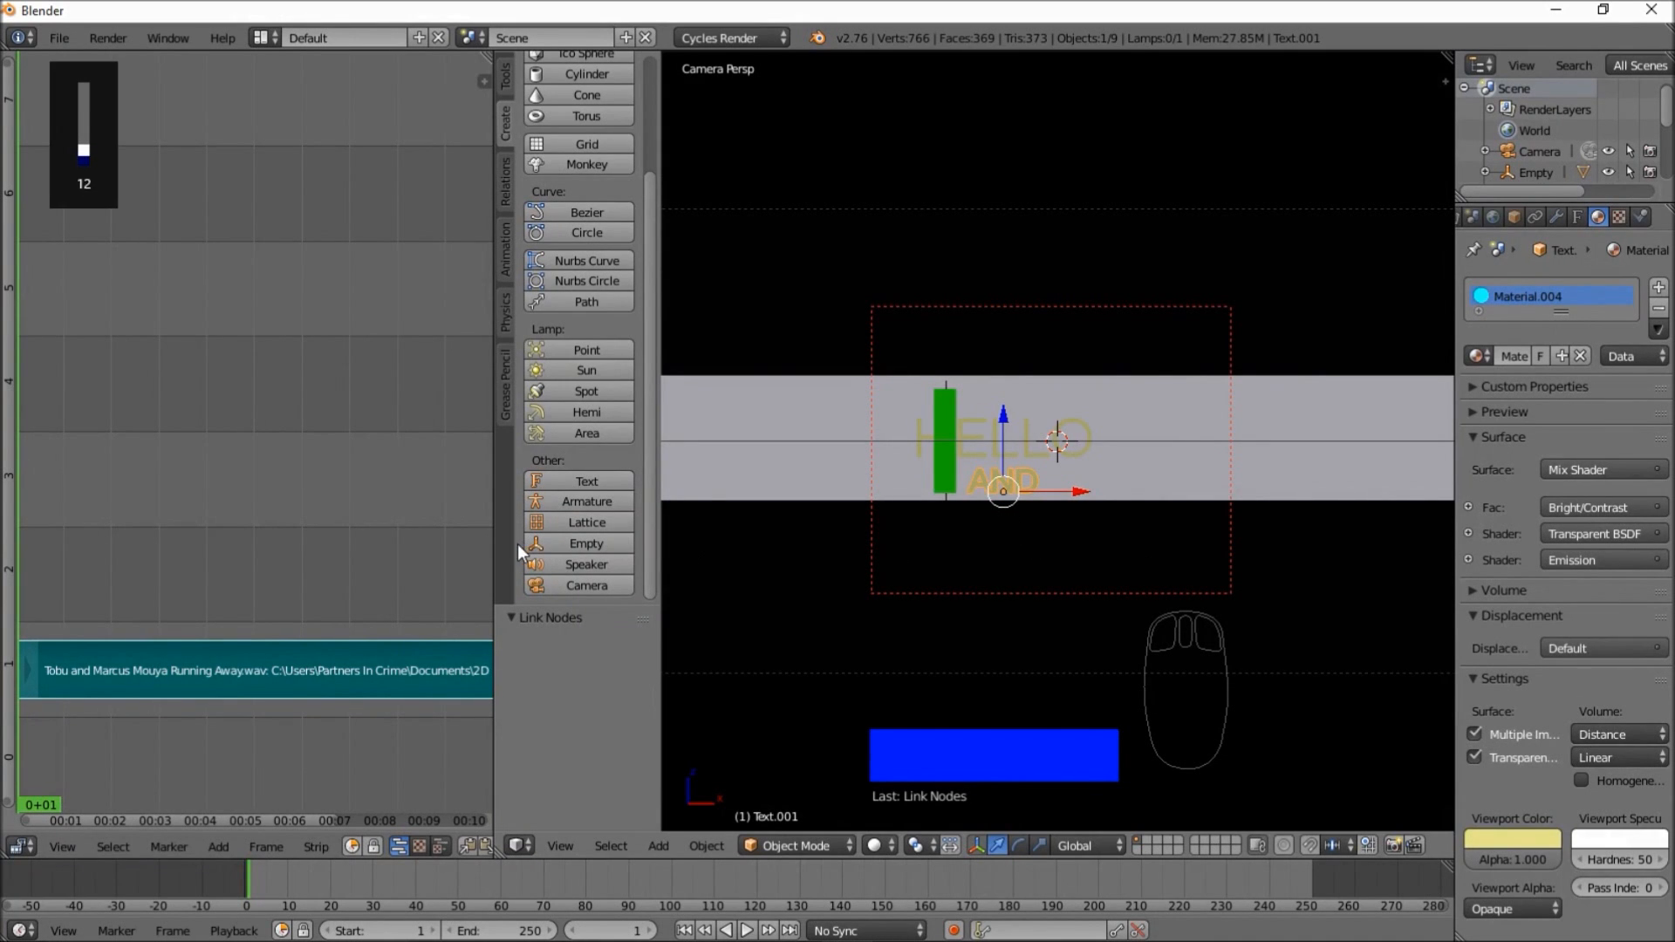
key(XF86AudioLowerVolume)
click(746, 931)
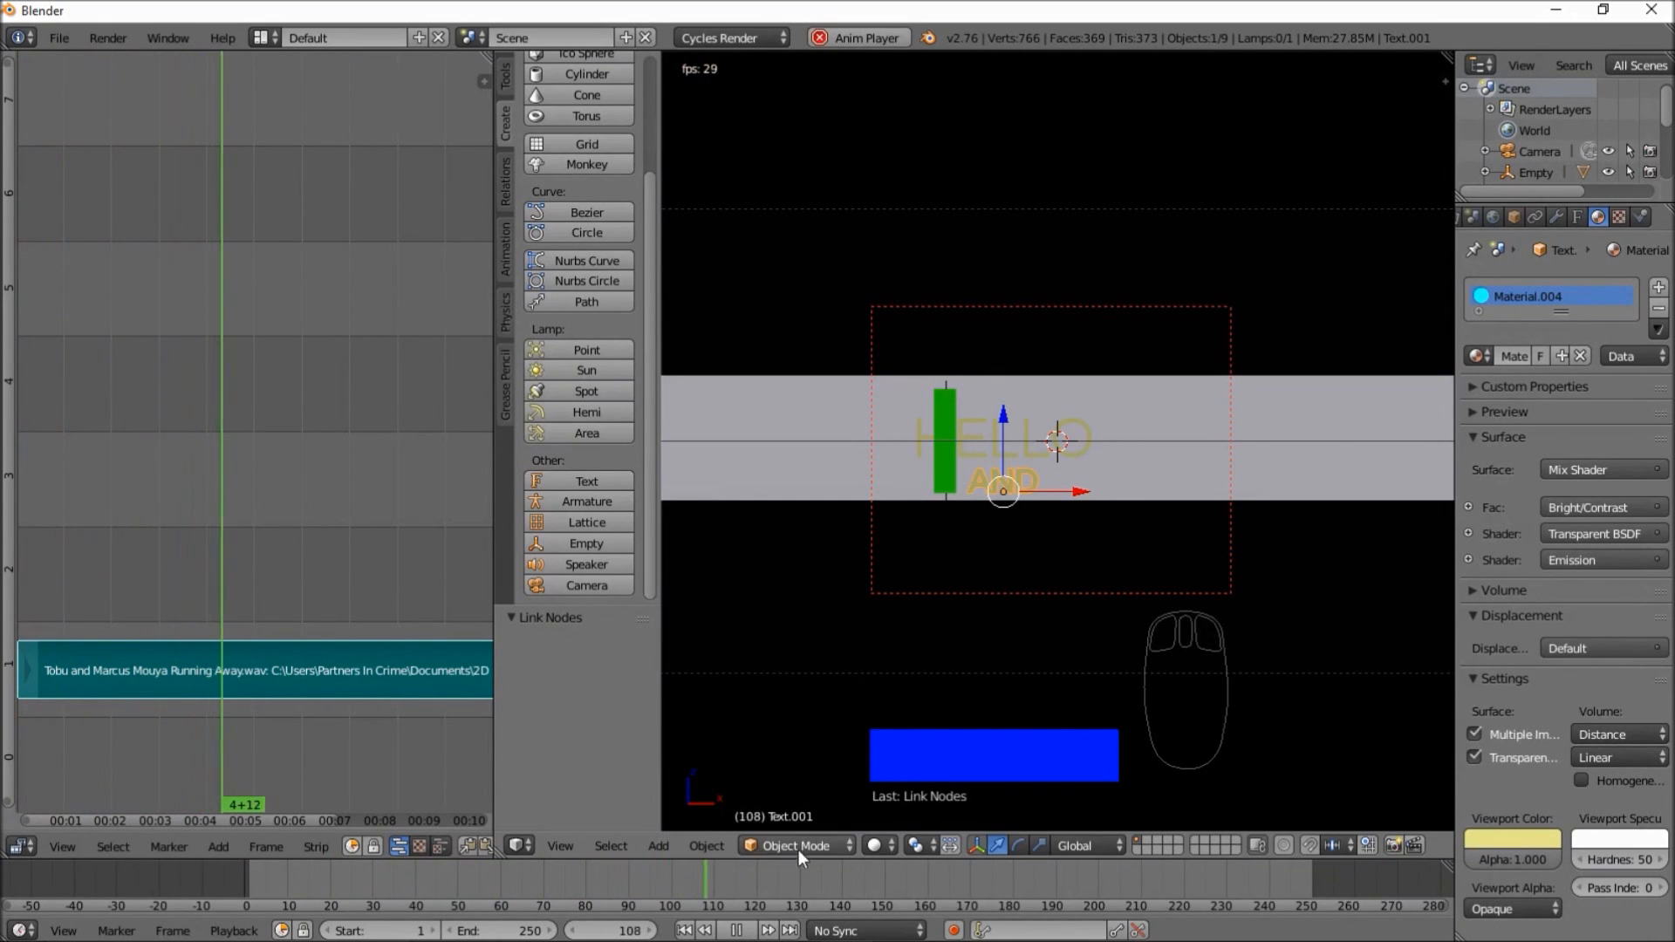
click(736, 931)
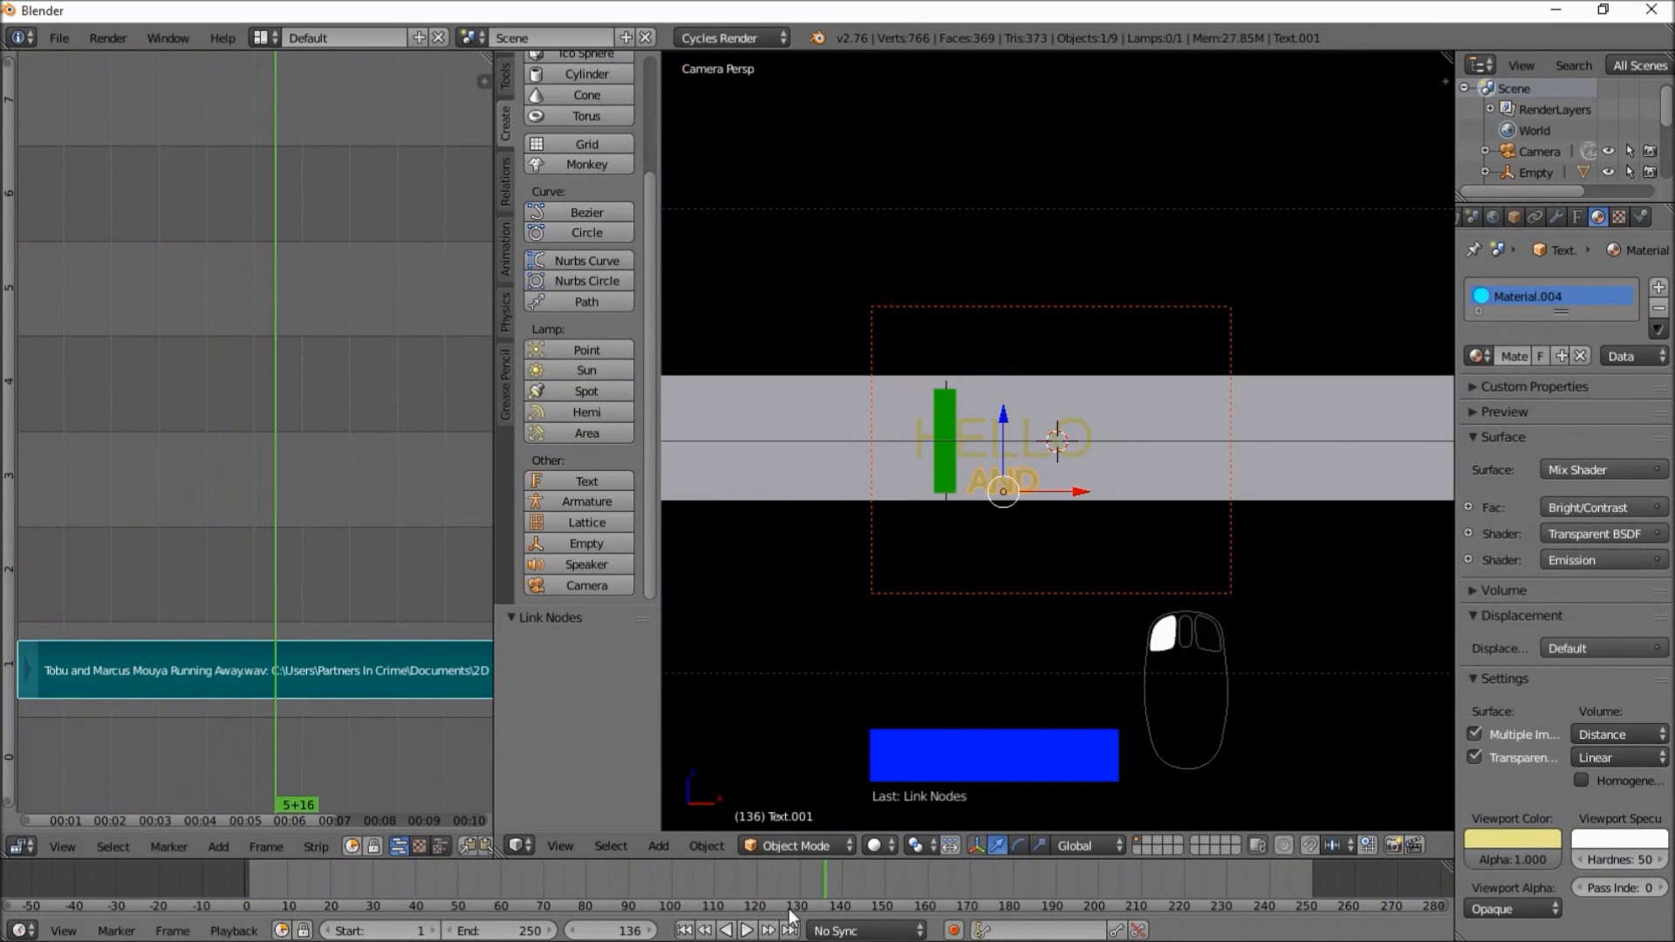
- Set the playback sync mode to AV-sync and return the timeline to frame 0
click(814, 931)
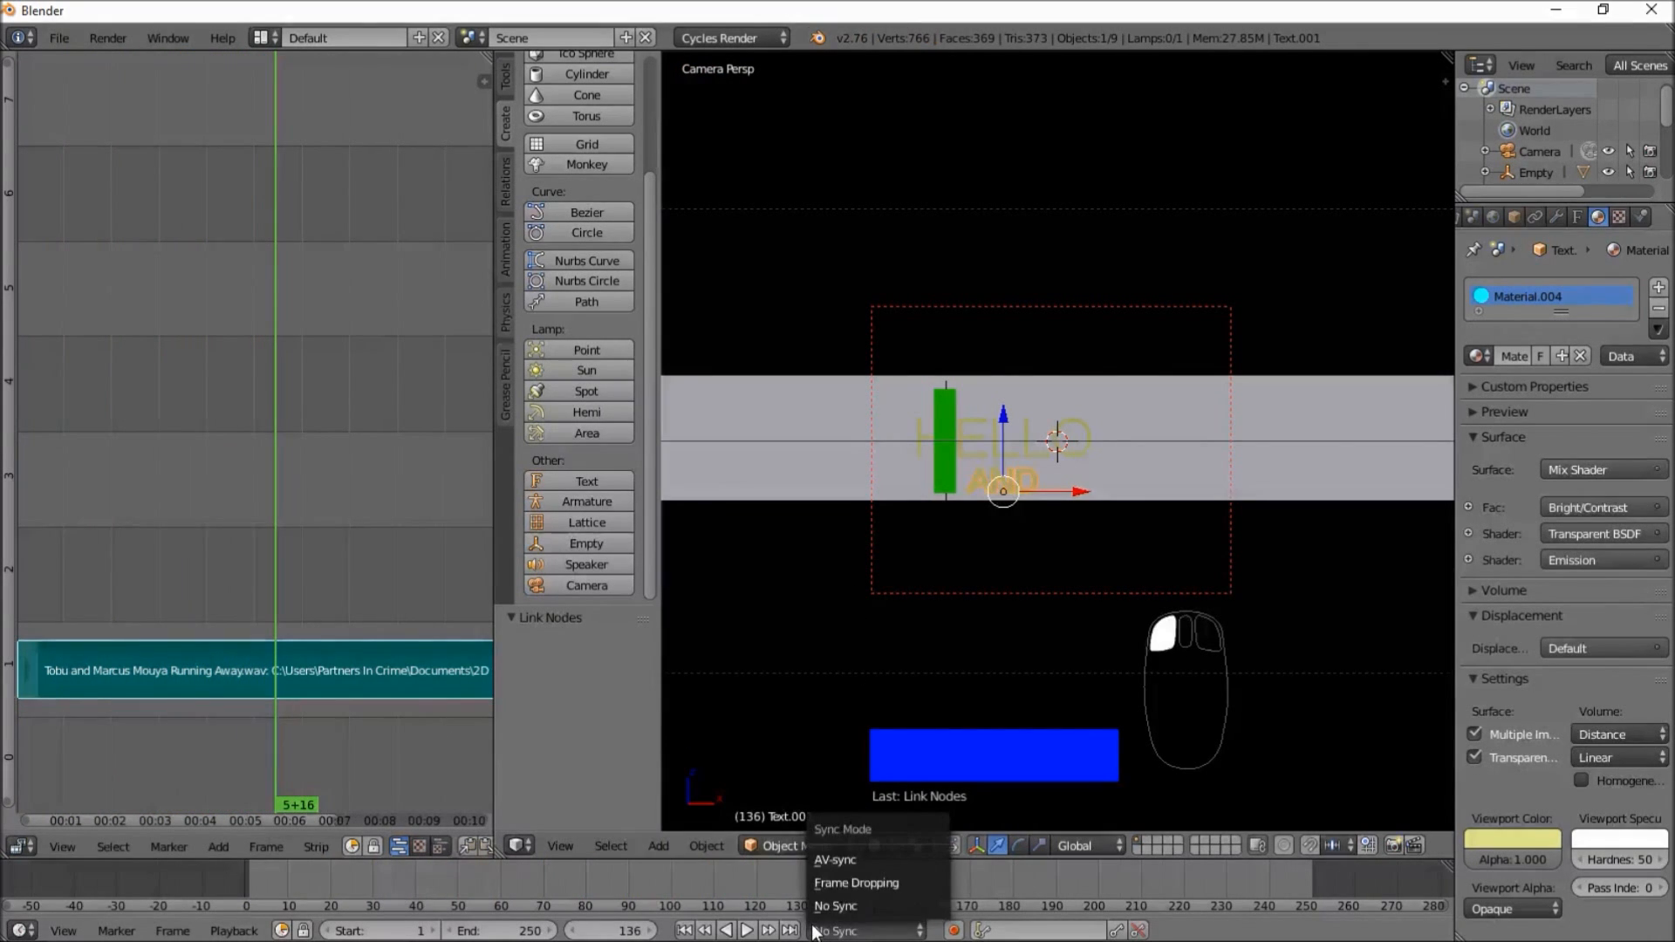
click(833, 860)
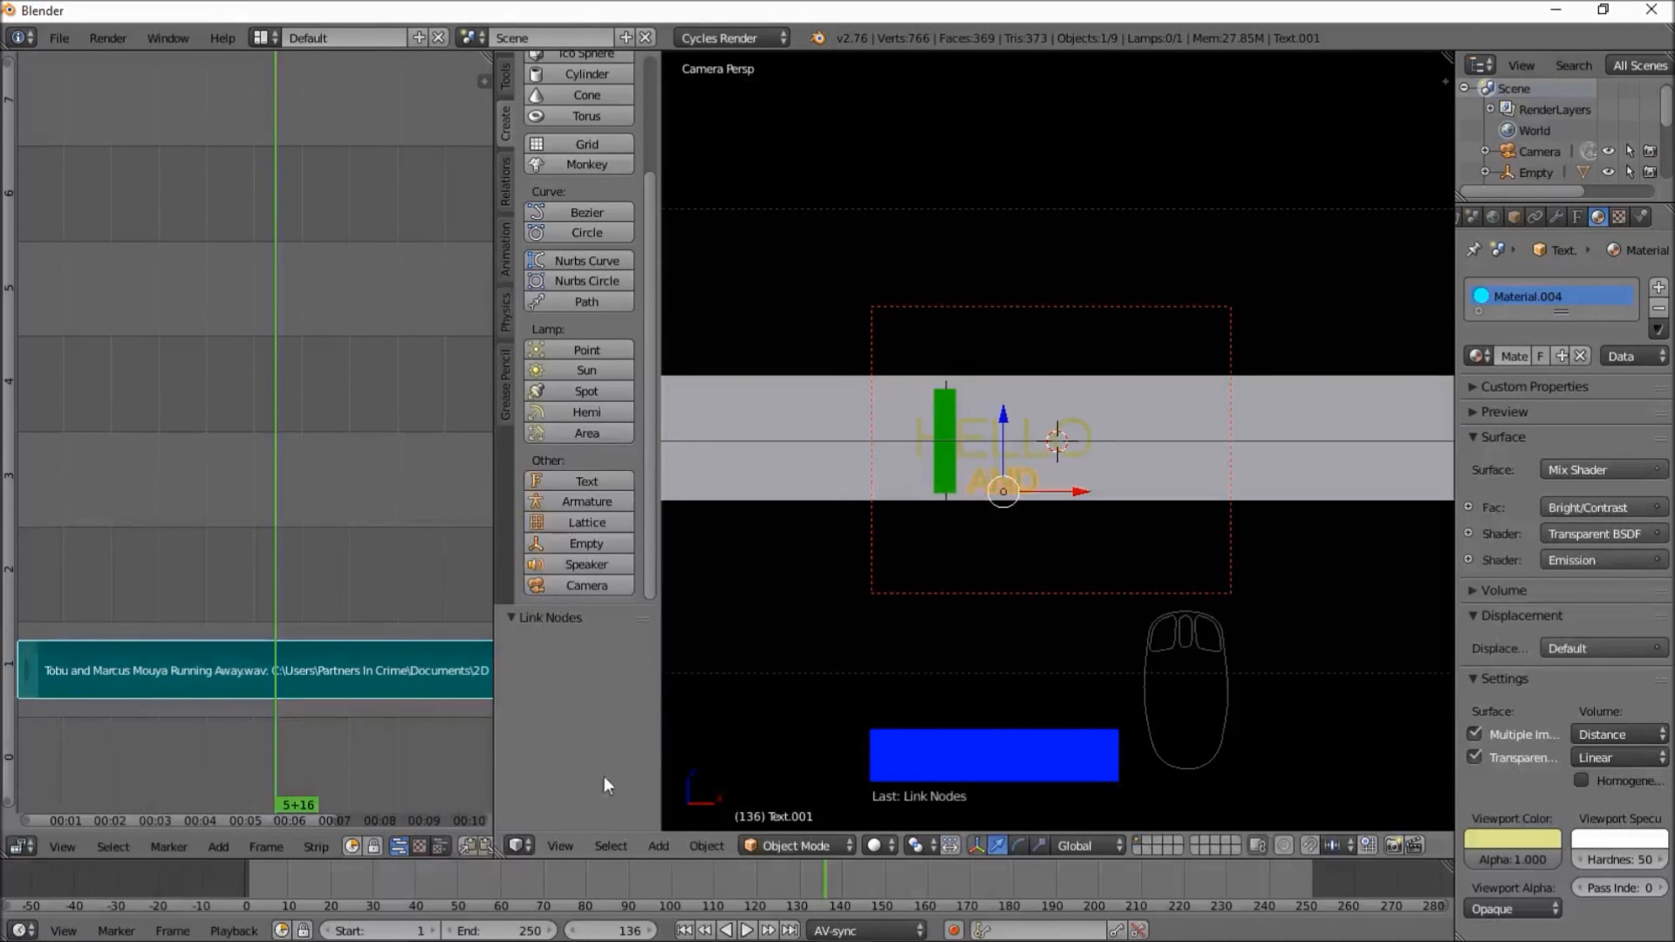
drag(252, 871, 222, 879)
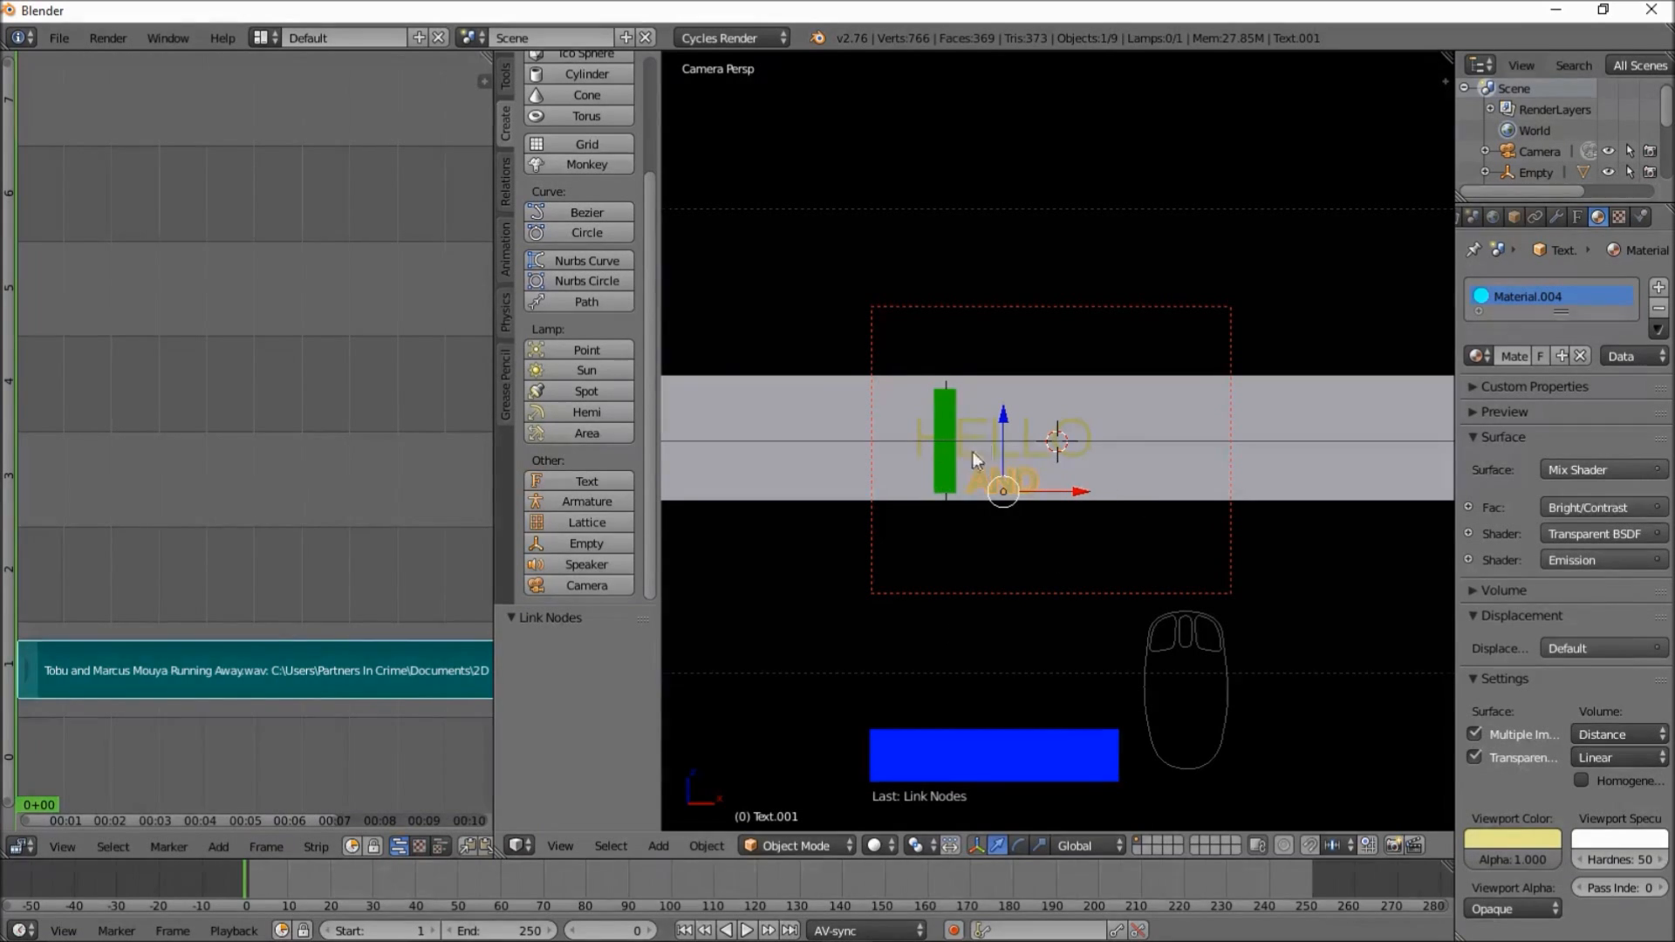
- Set the HELLO text's X location to 0
right_click(1087, 453)
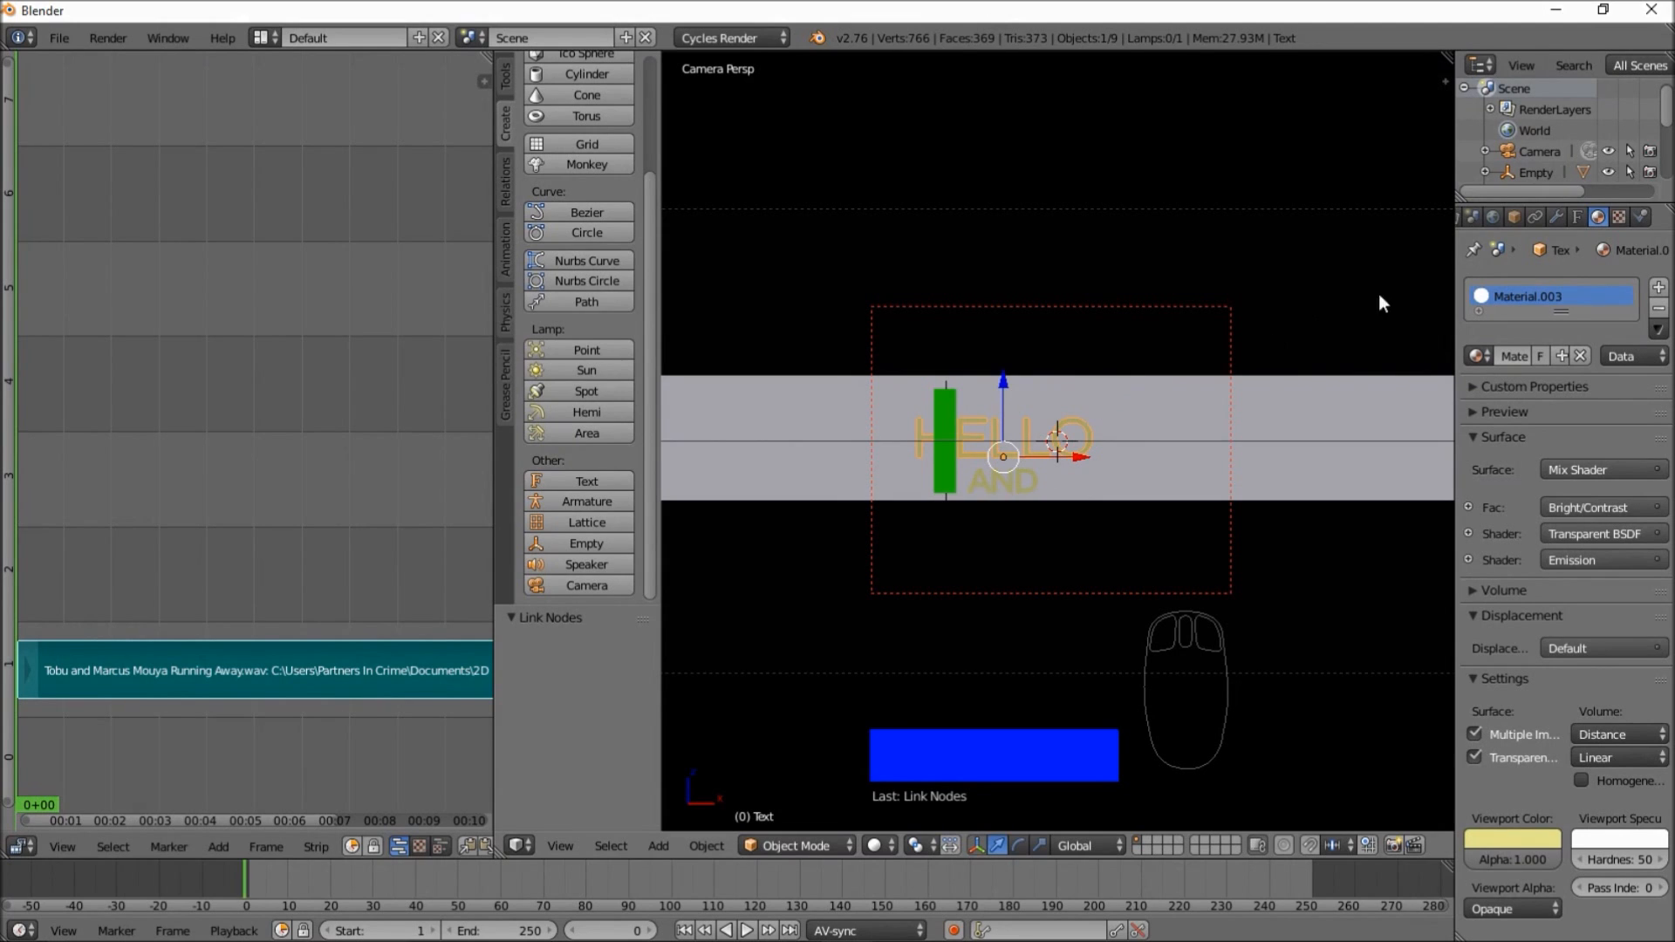
click(1516, 218)
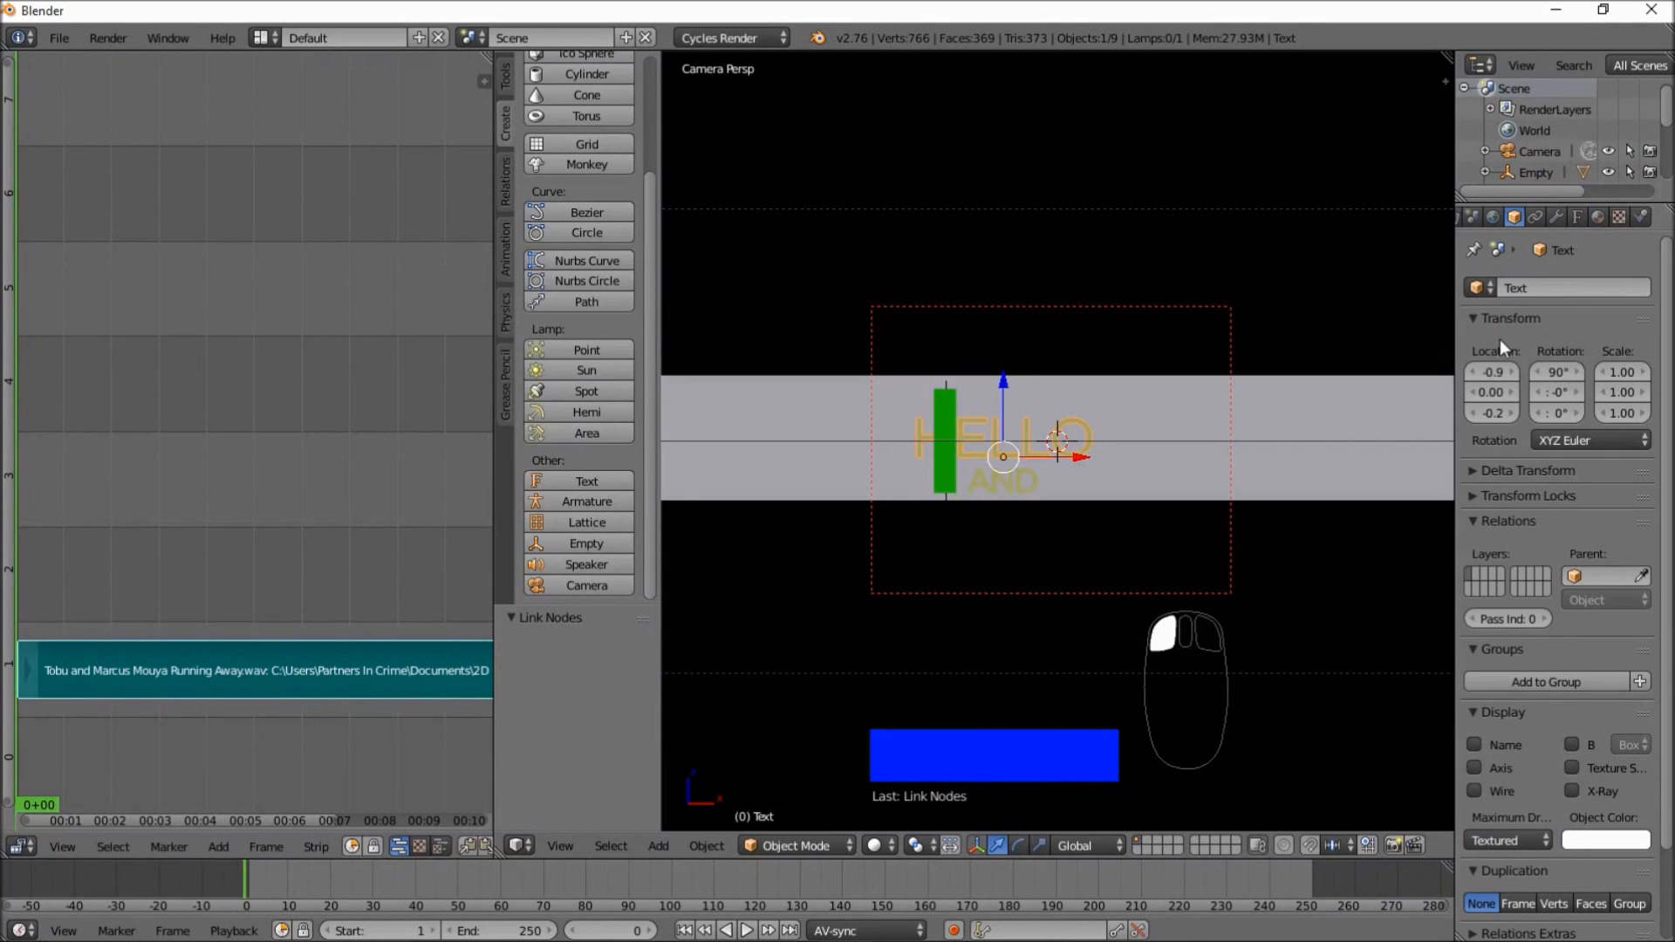
click(1487, 370)
text(0)
key(Return)
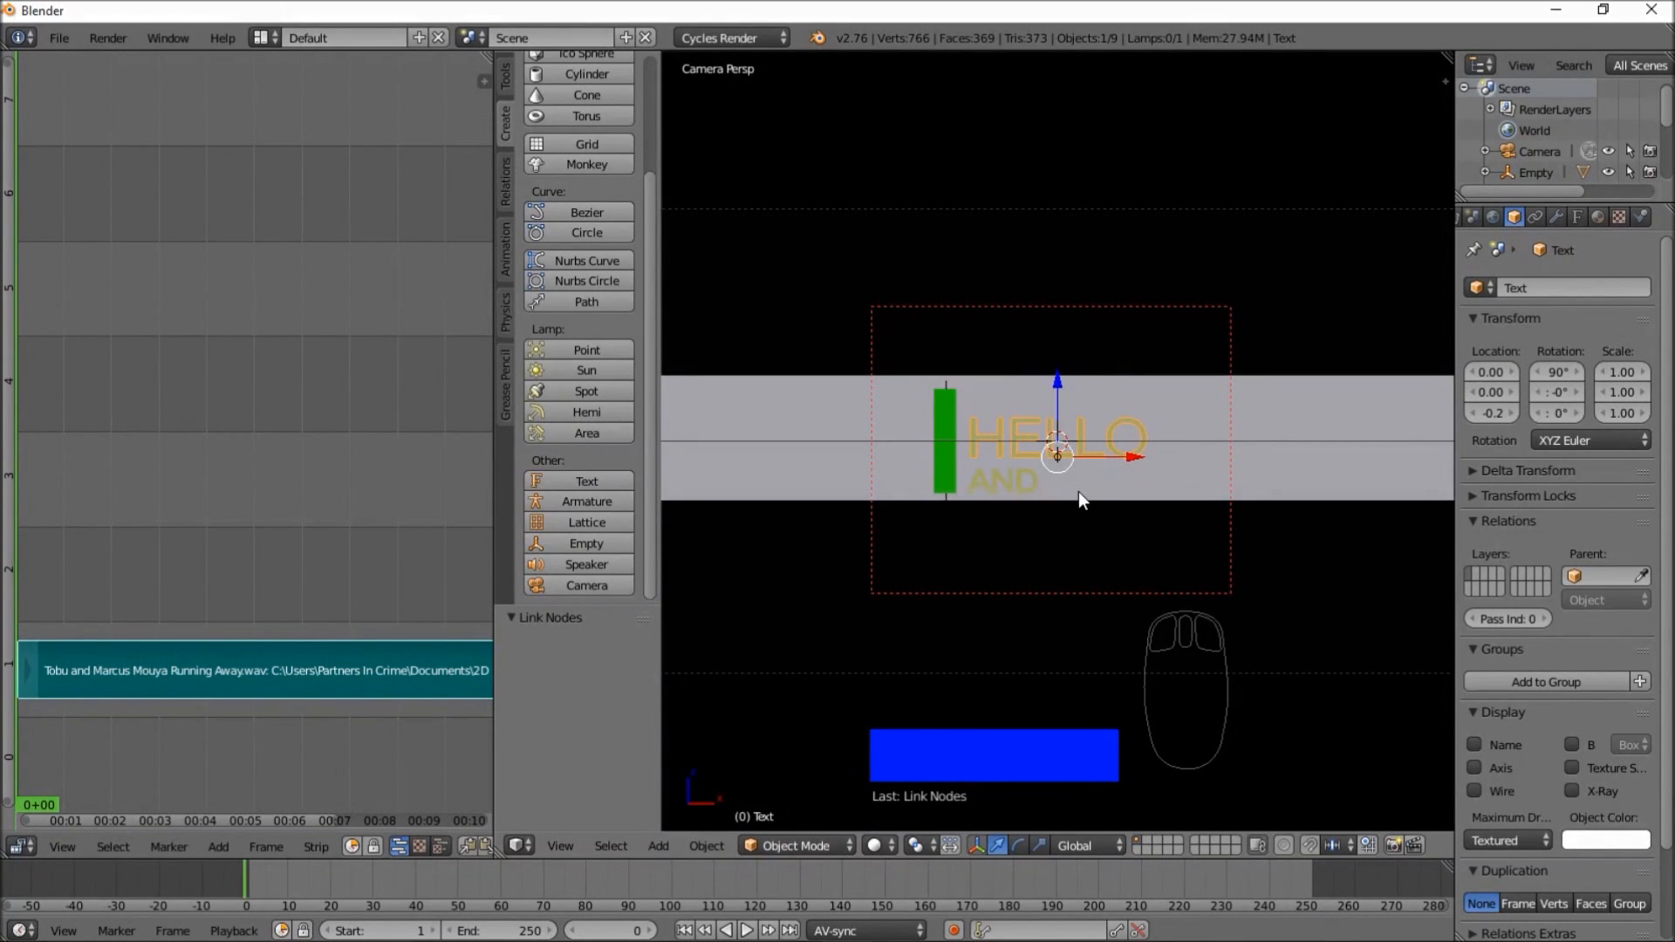
- Add a Plain Axes empty at the scene's origin
scroll(1079, 490, up, 3)
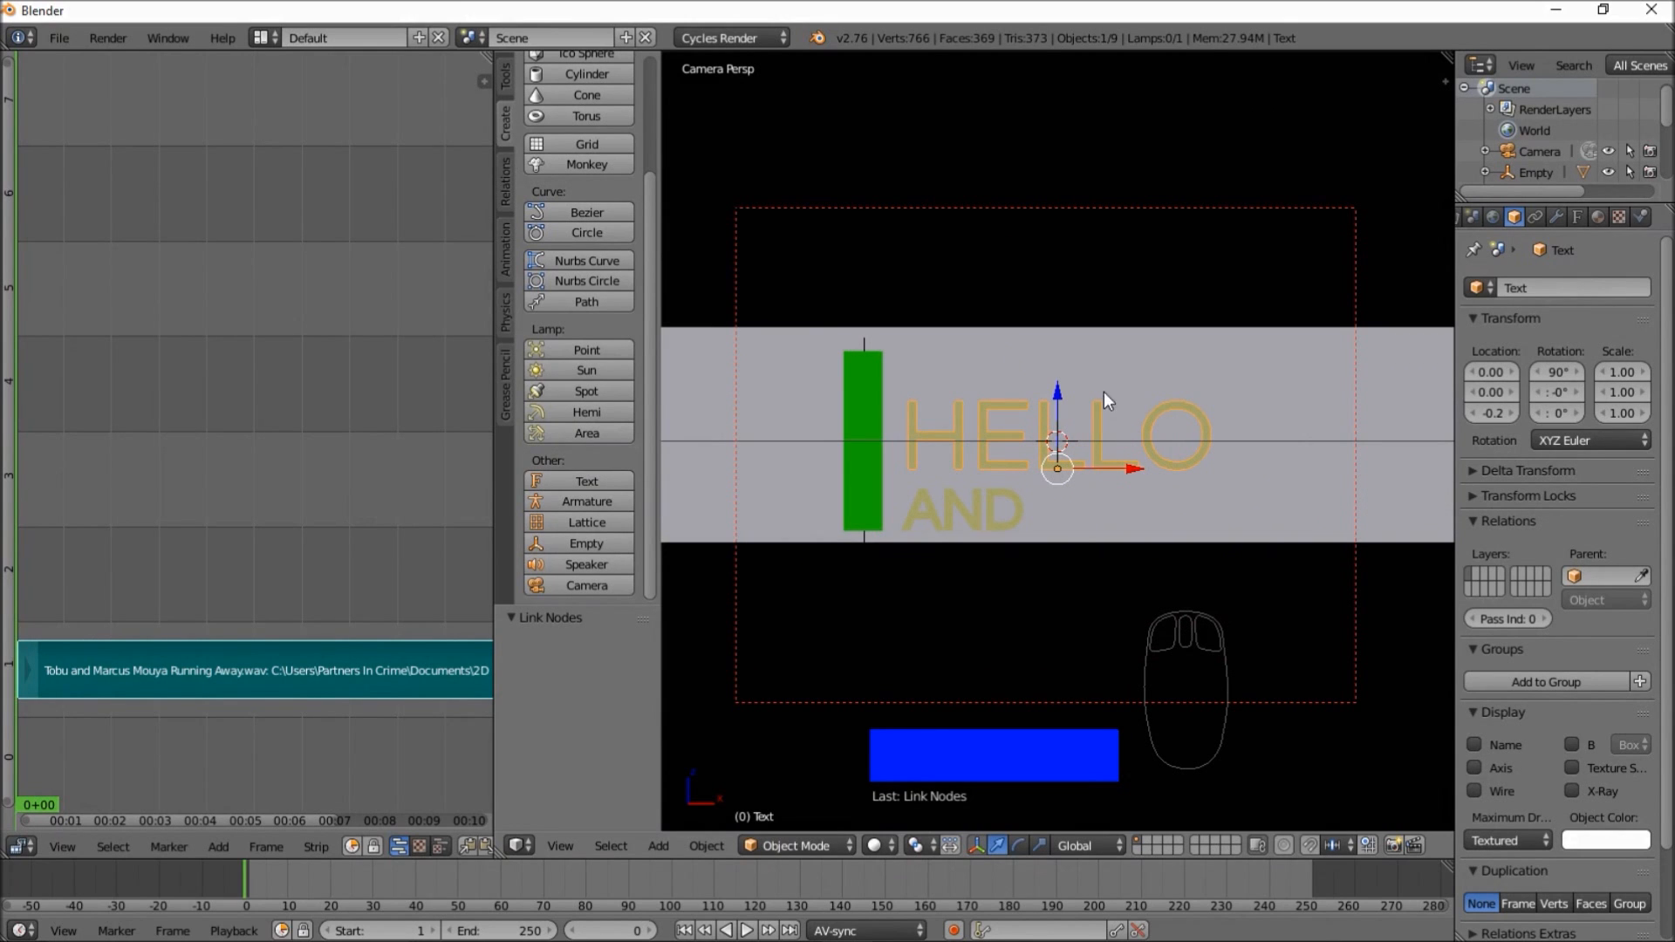
key(shift+a)
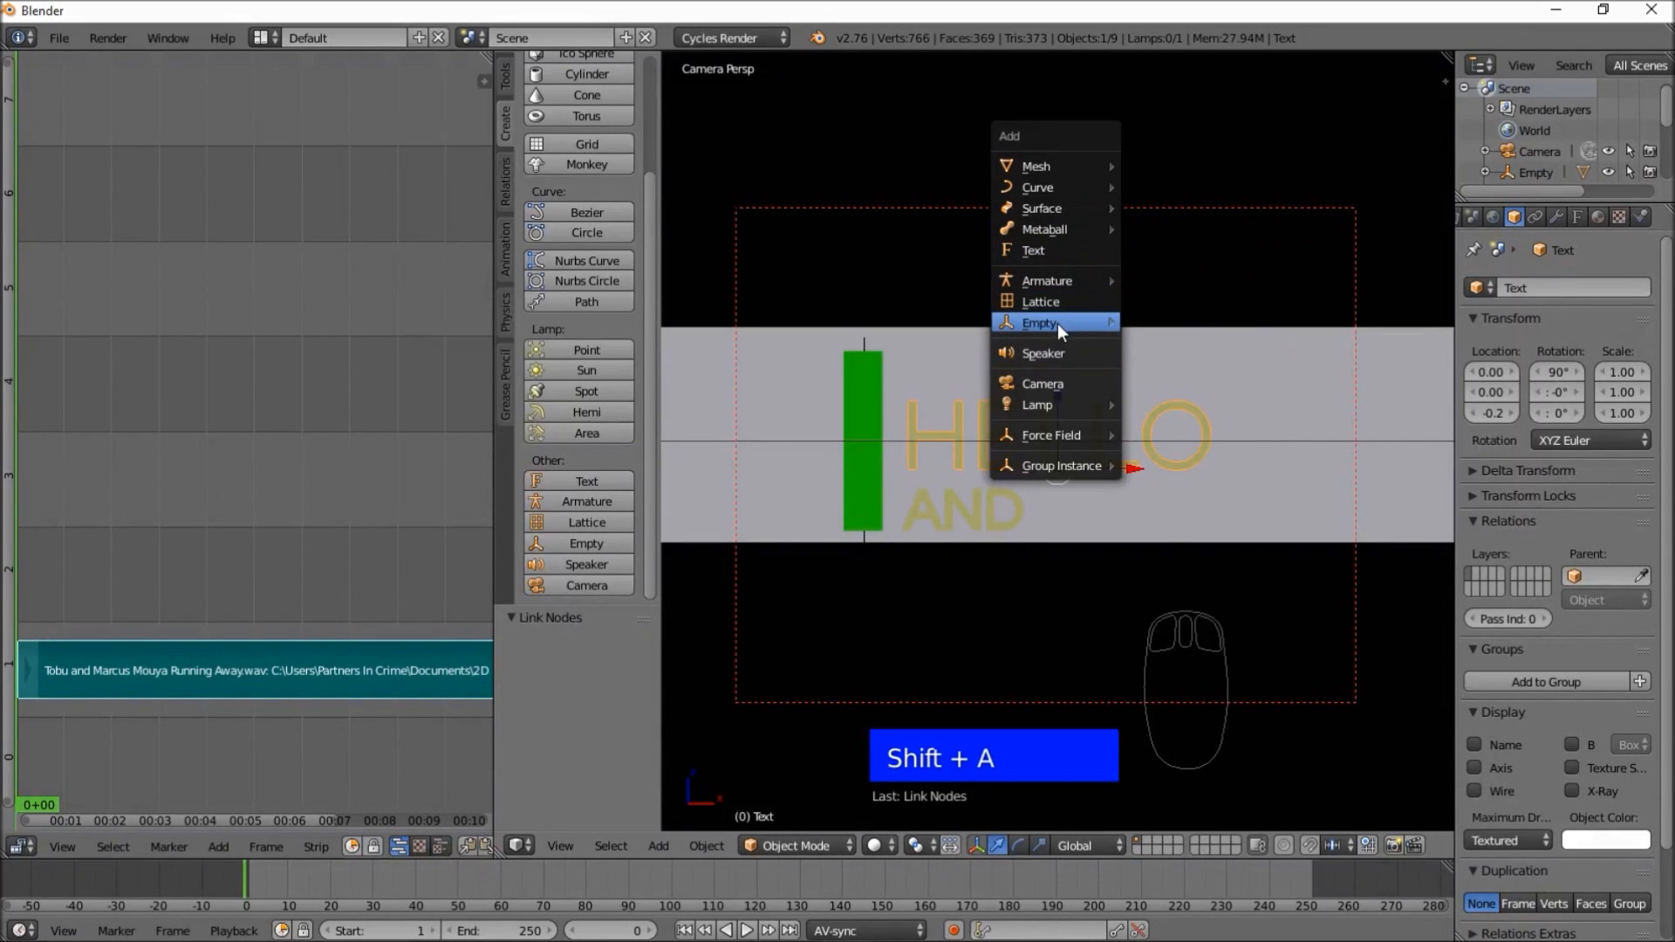
mouse_move(1056, 321)
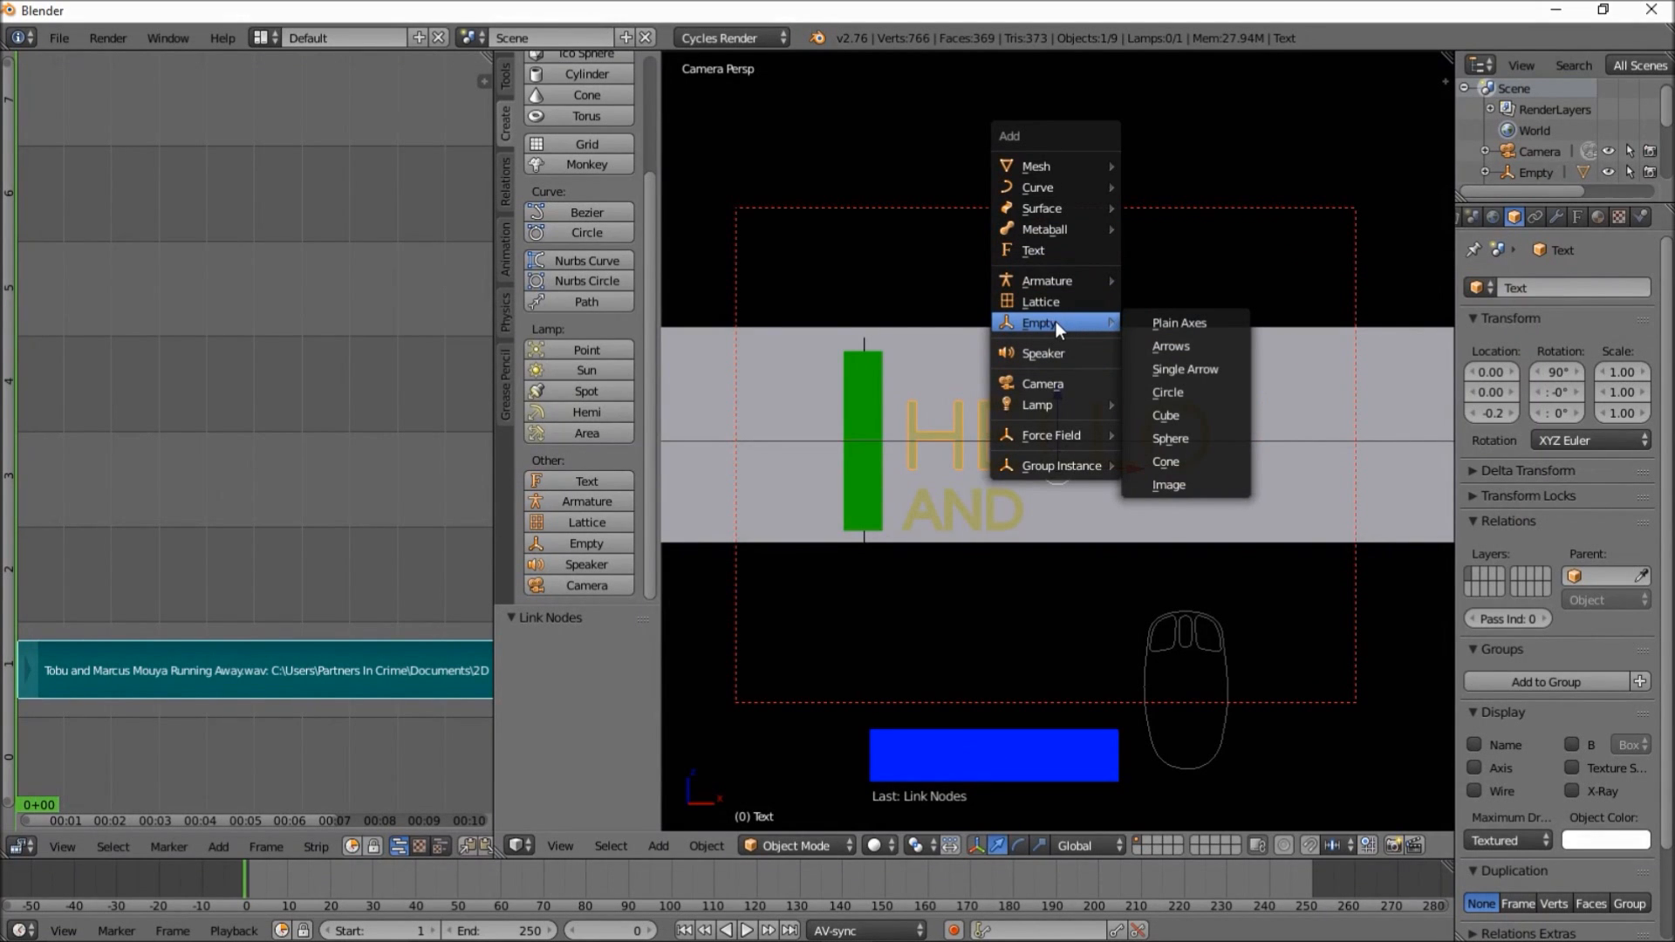
click(1192, 323)
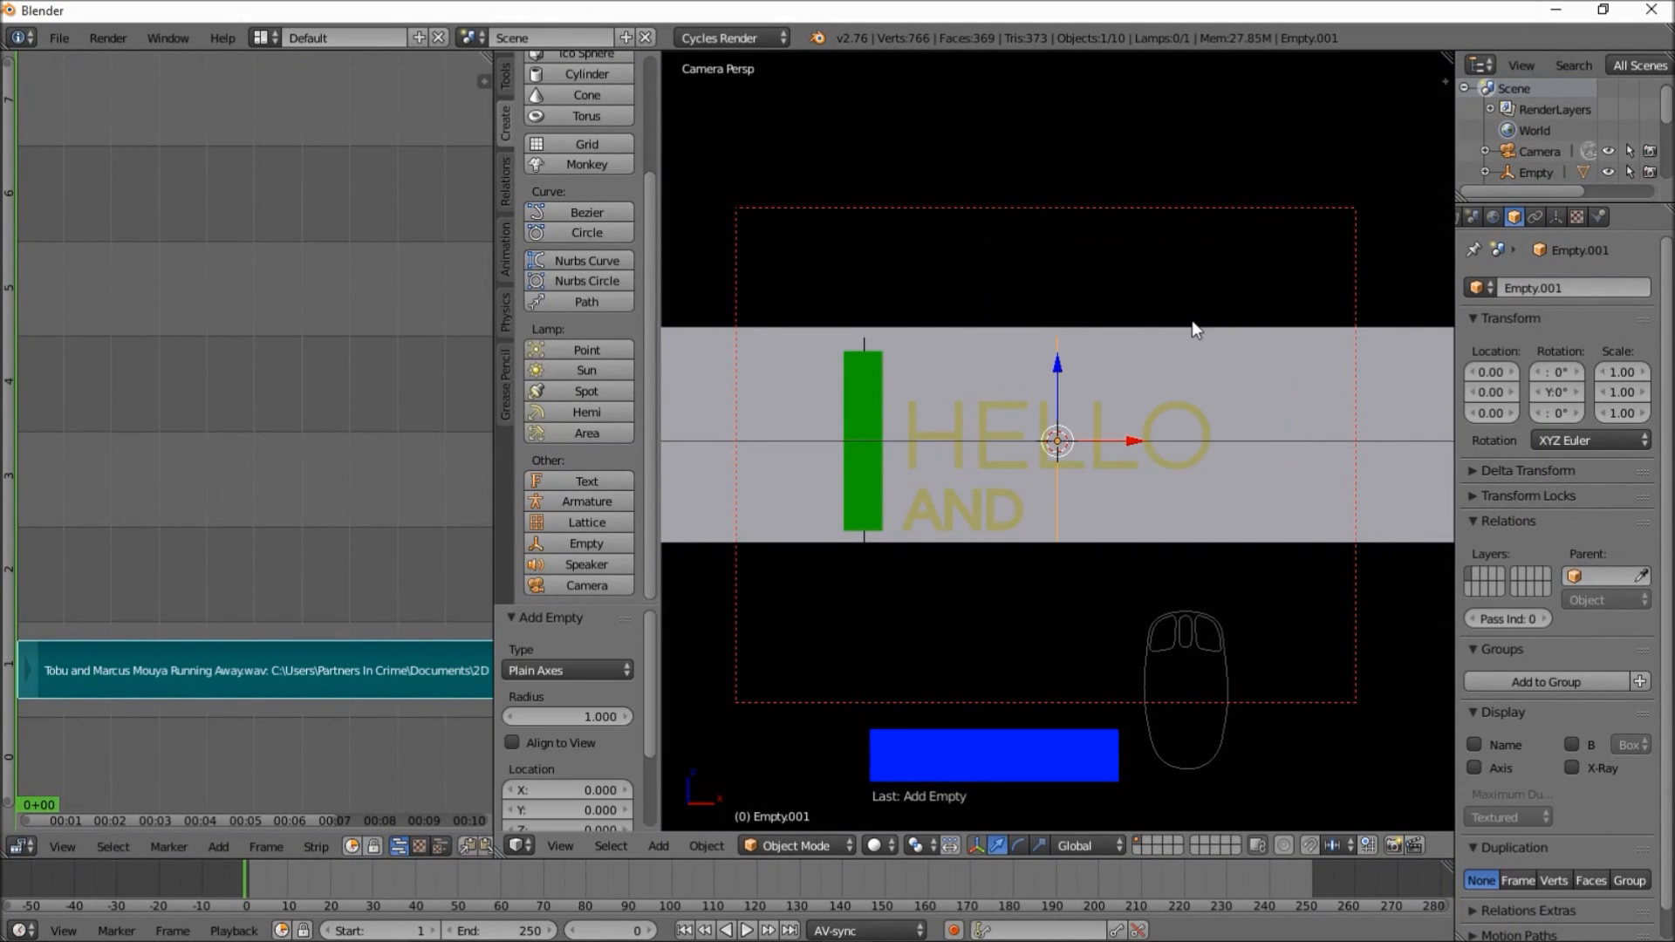
- Parent the HELLO text to the new Plain Axes empty using the Object option
right_click(1098, 437)
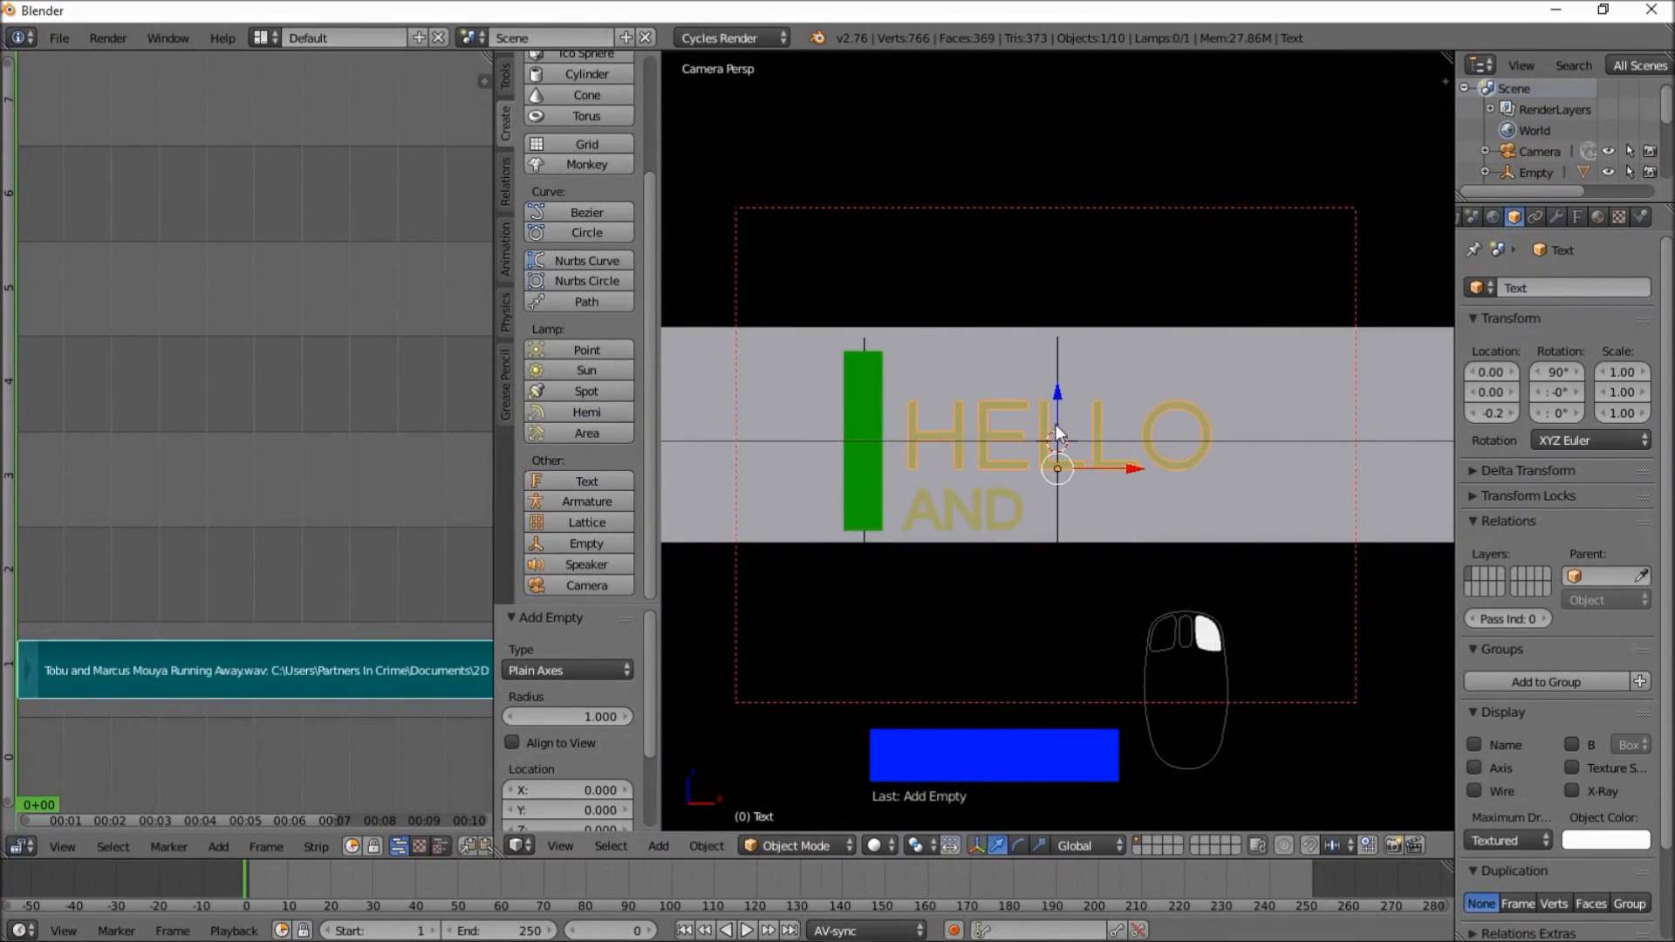
shift+right_click(1058, 355)
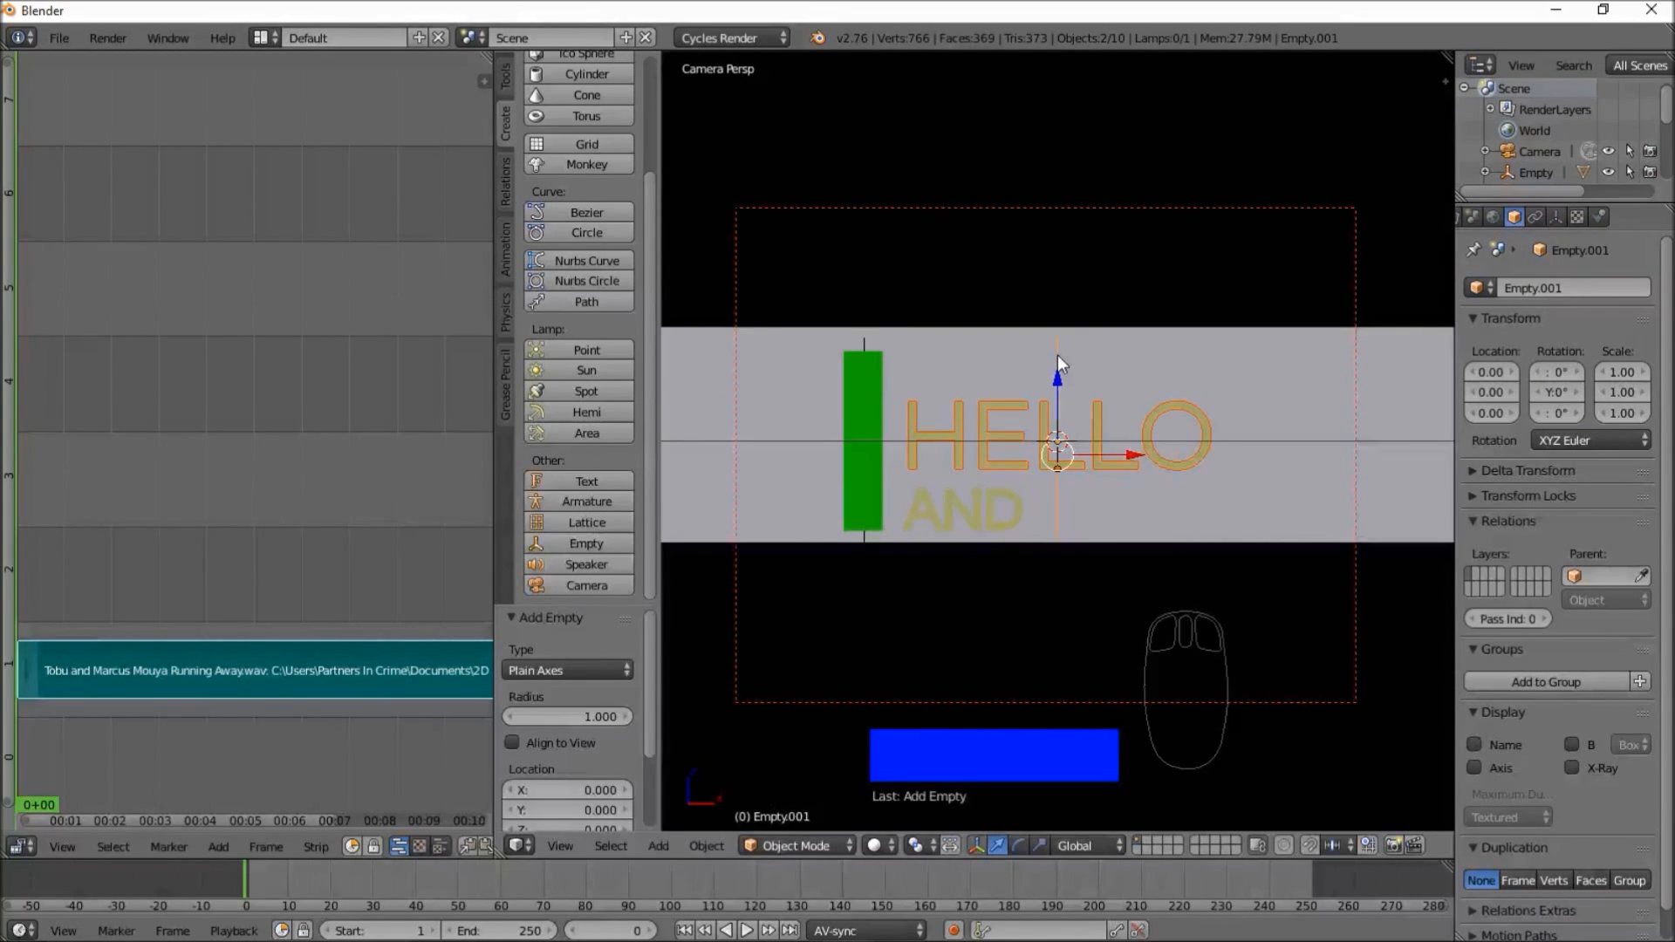
key(ctrl+p)
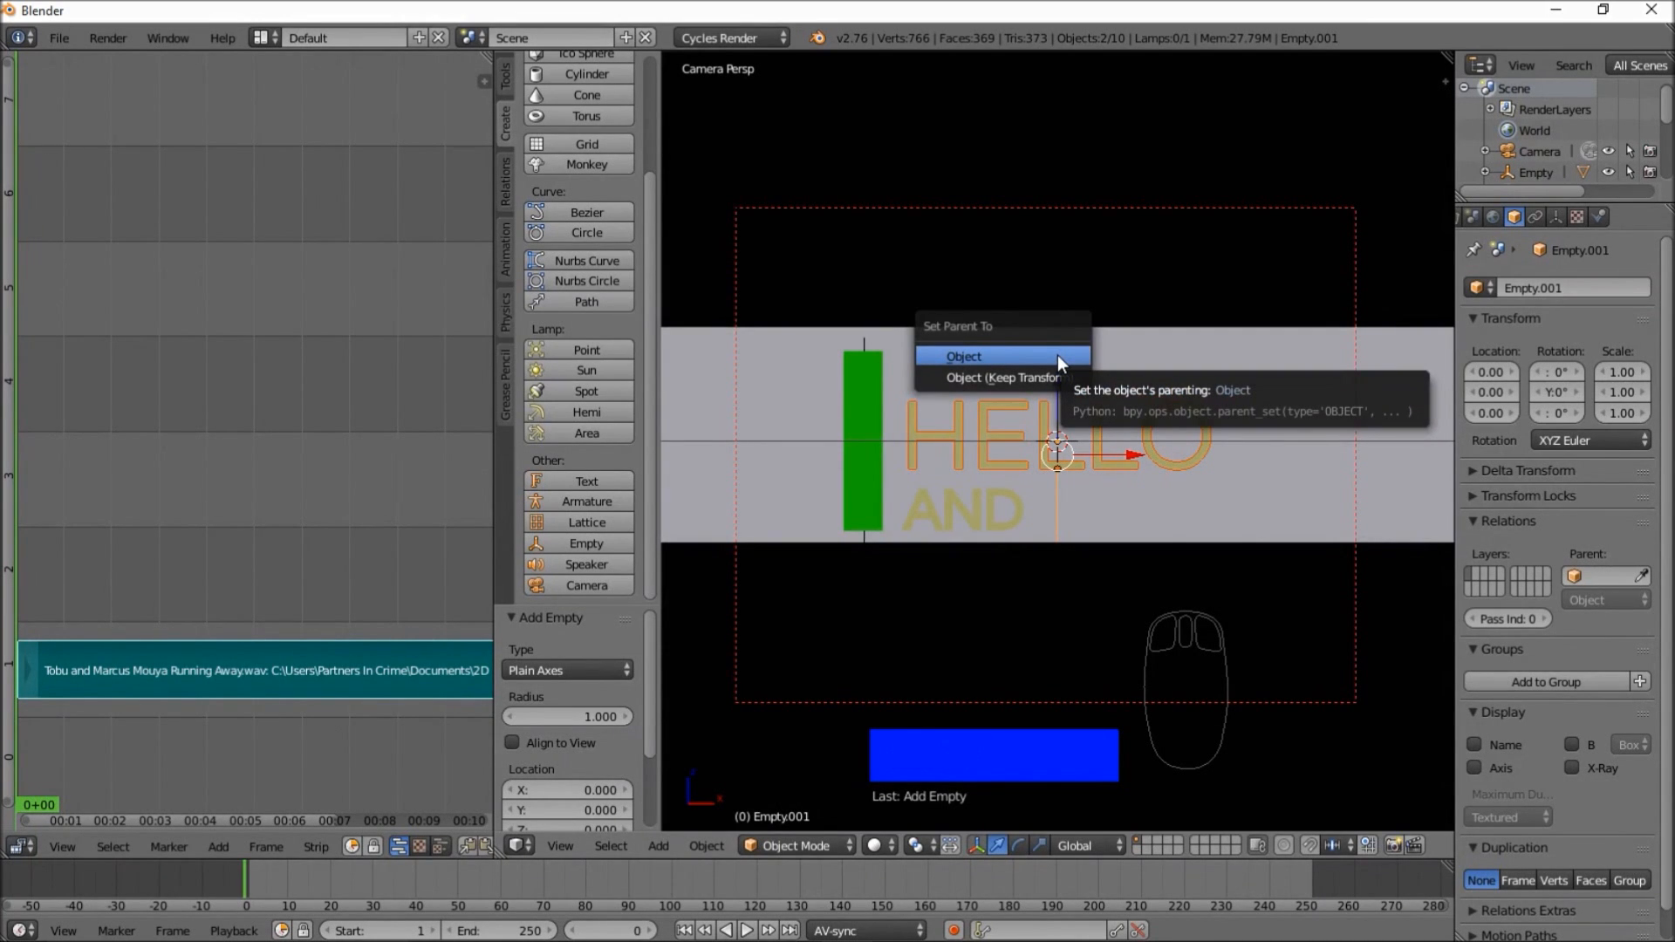
click(1057, 354)
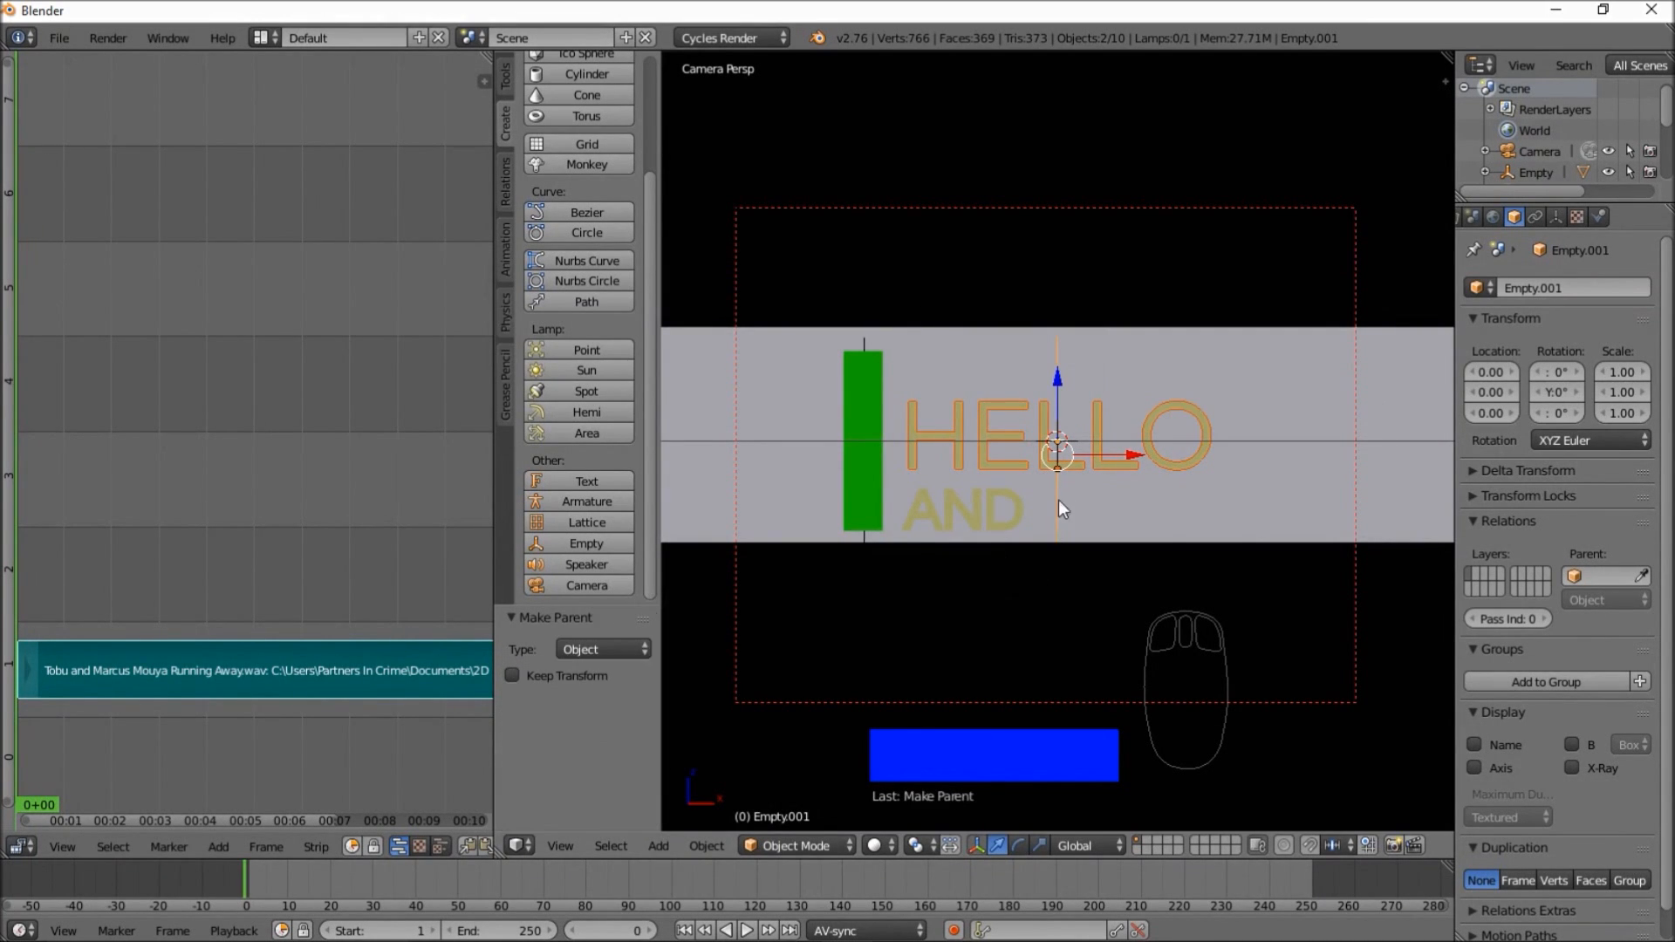
- Try moving the new empty alone to test the HELLO text's parenting, and cancel the move
right_click(1056, 348)
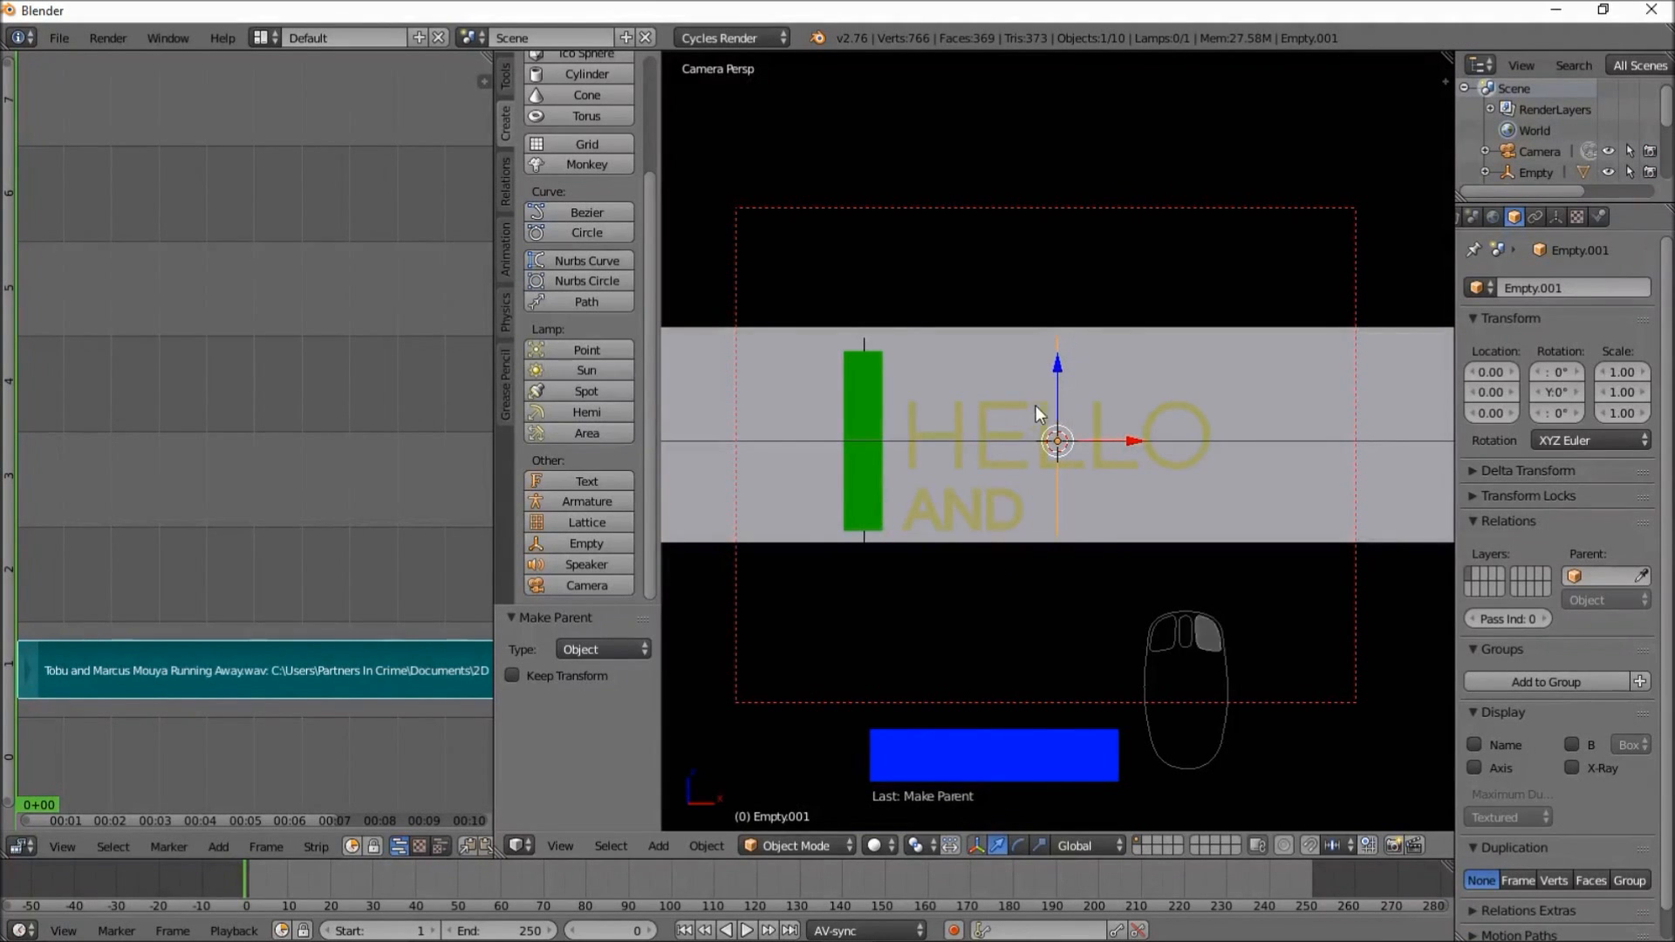
key(g)
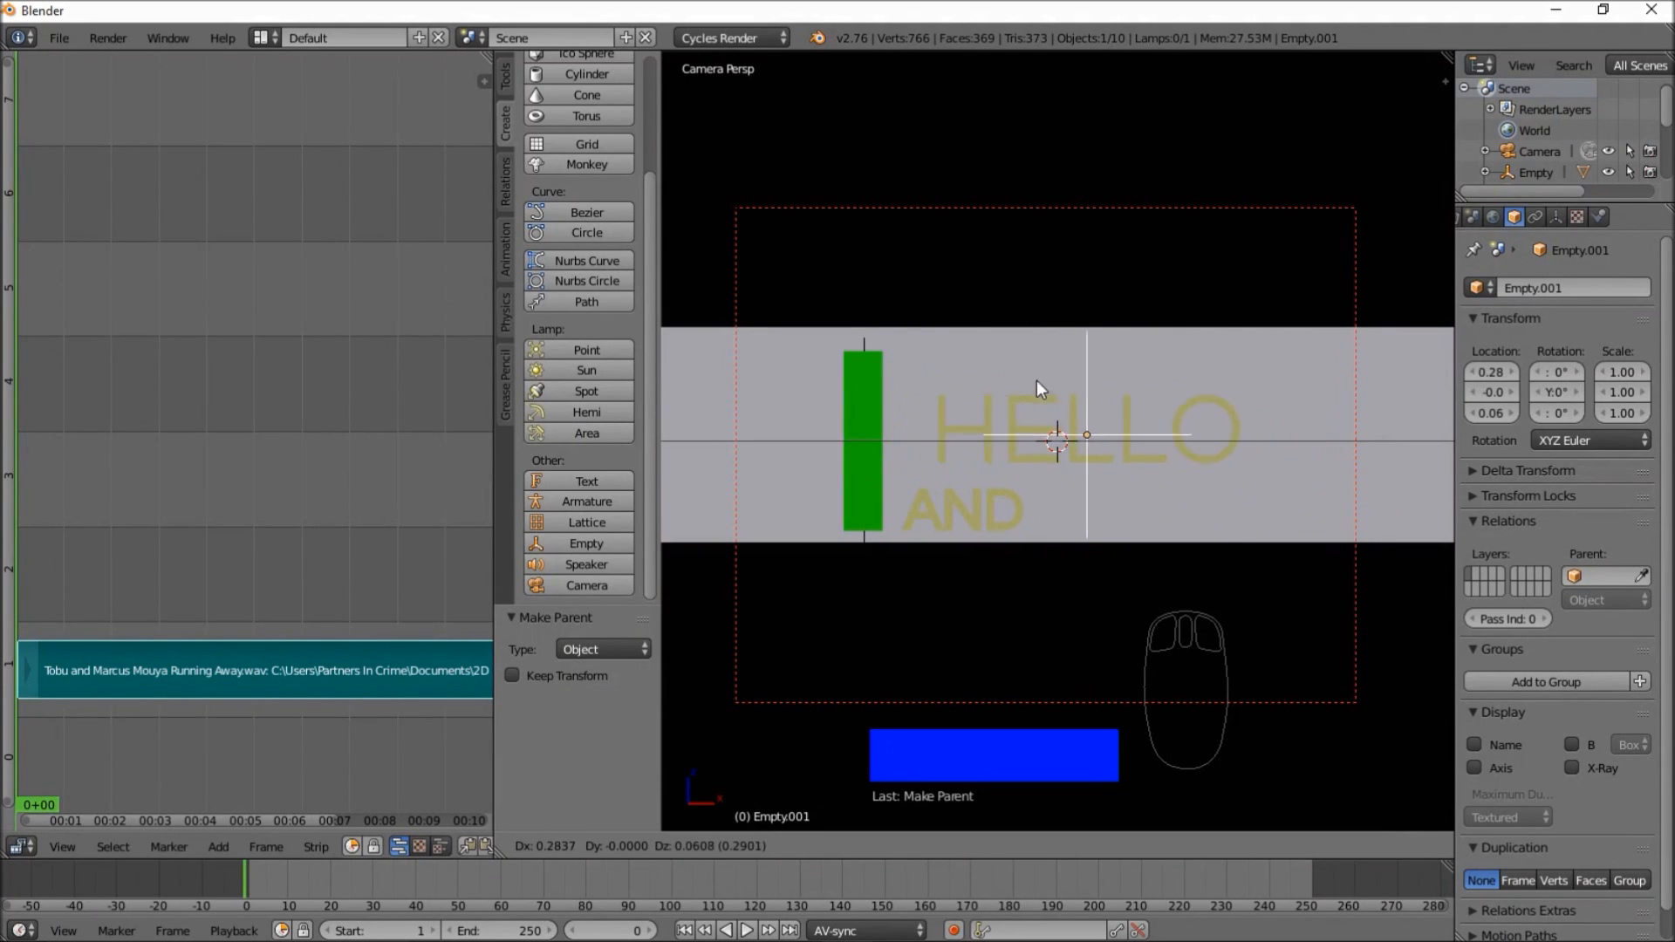
right_click(1086, 444)
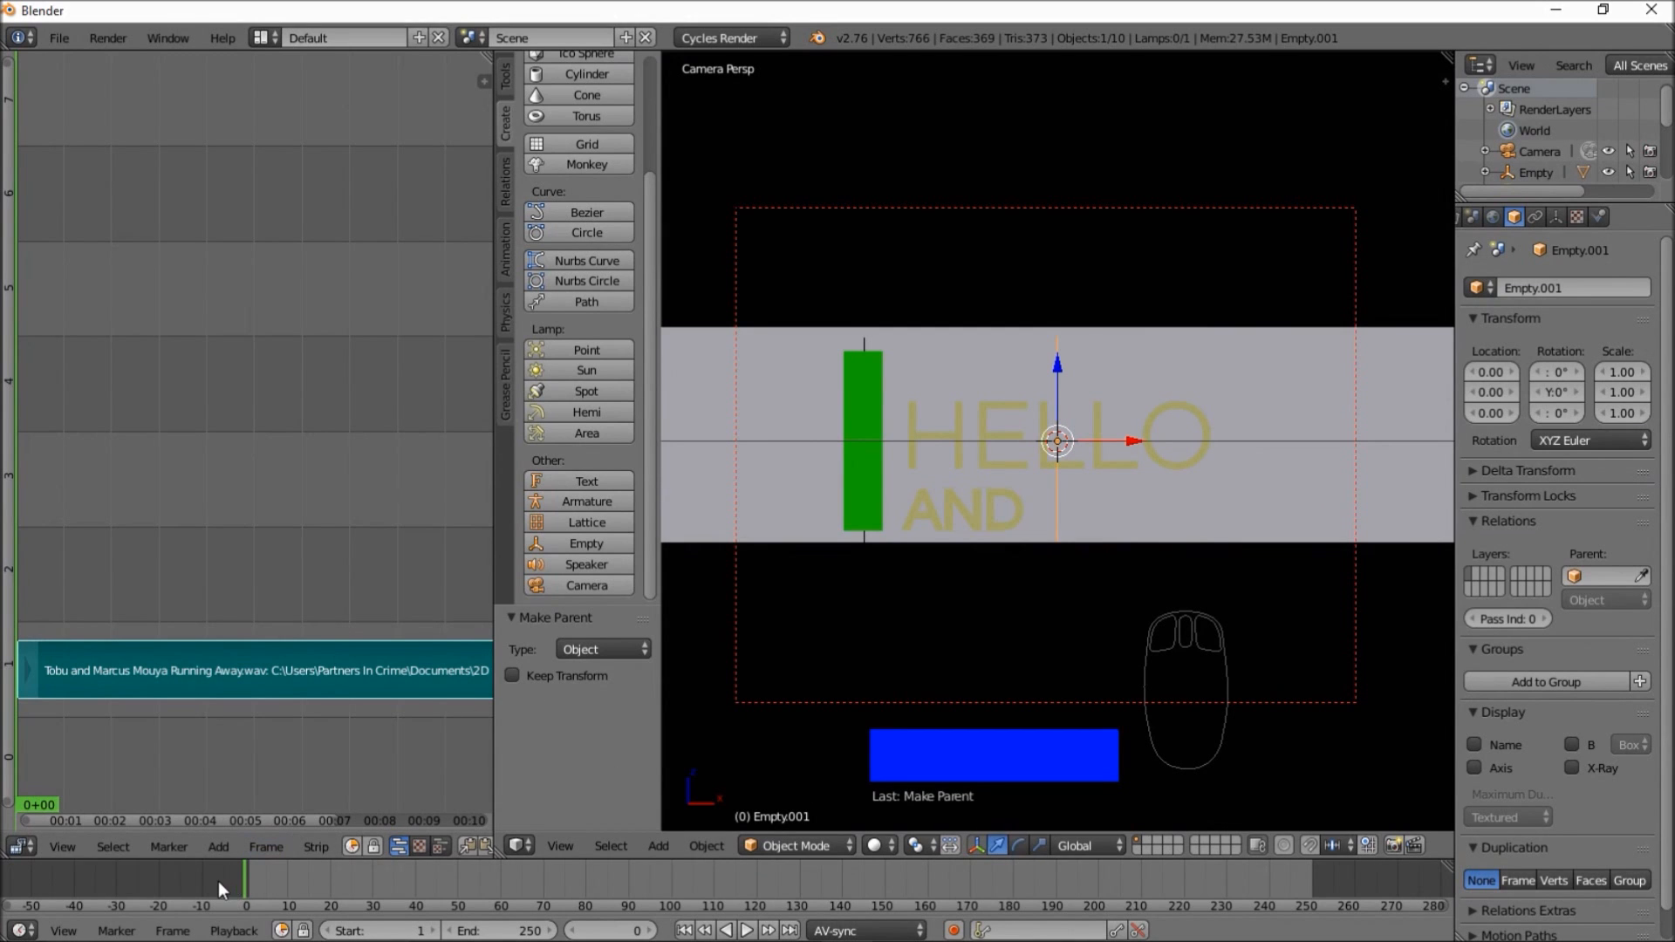
- Play the music twice from the start to hear its opening beat, keeping the HELLO text's empty selected
click(758, 932)
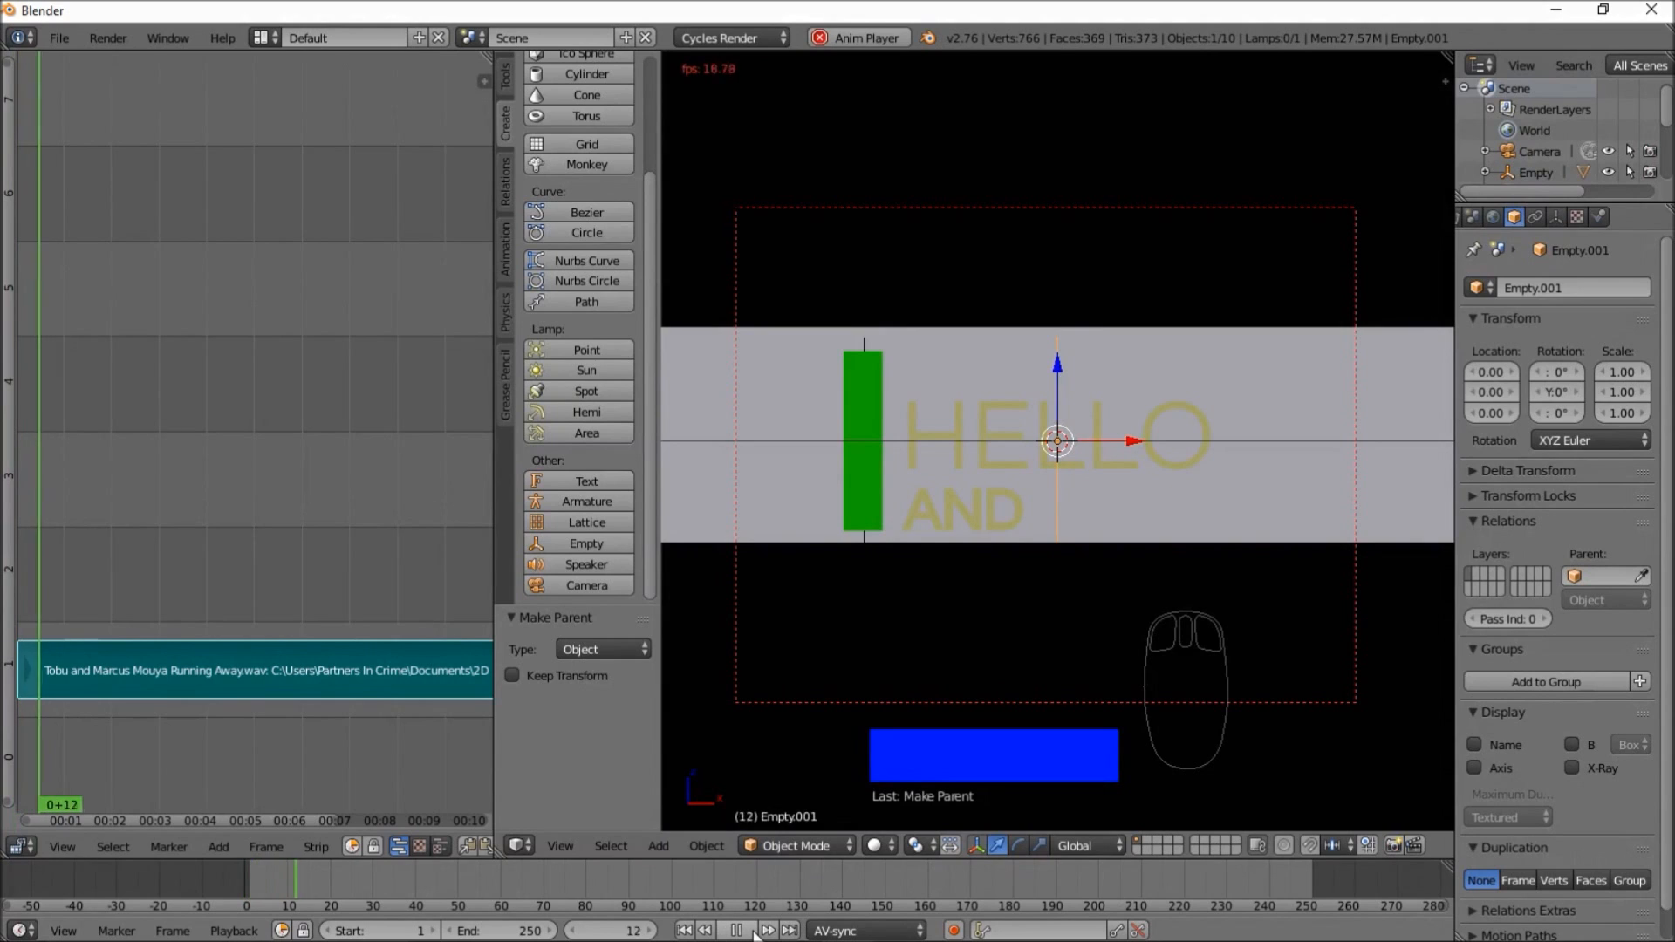
click(229, 883)
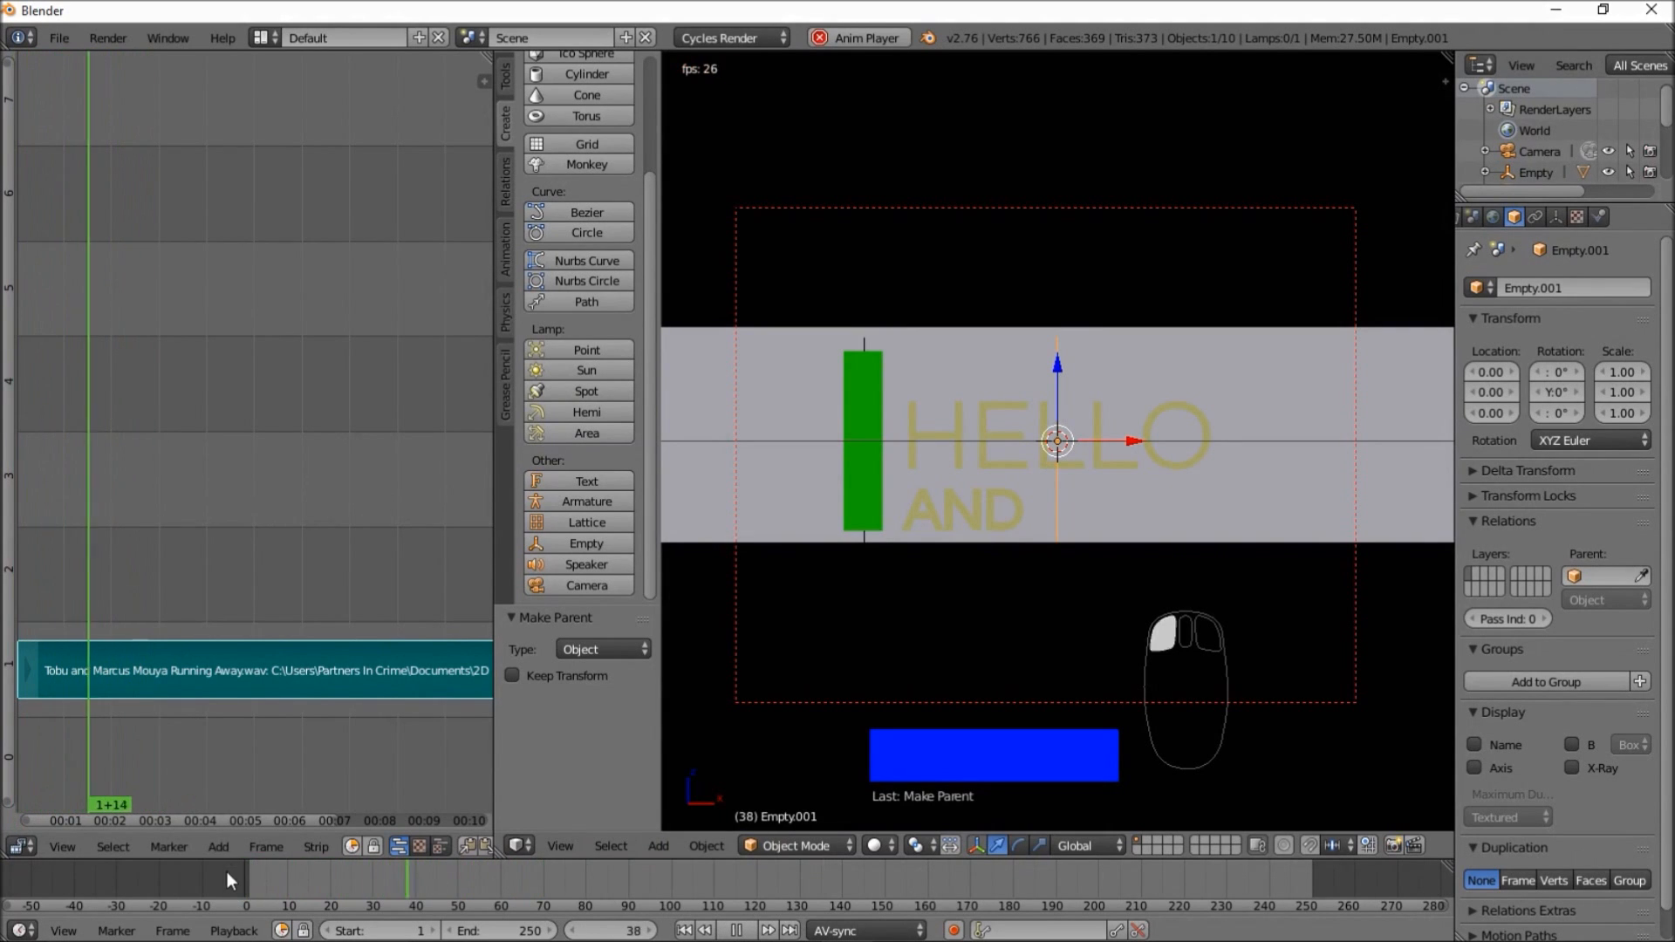
click(236, 883)
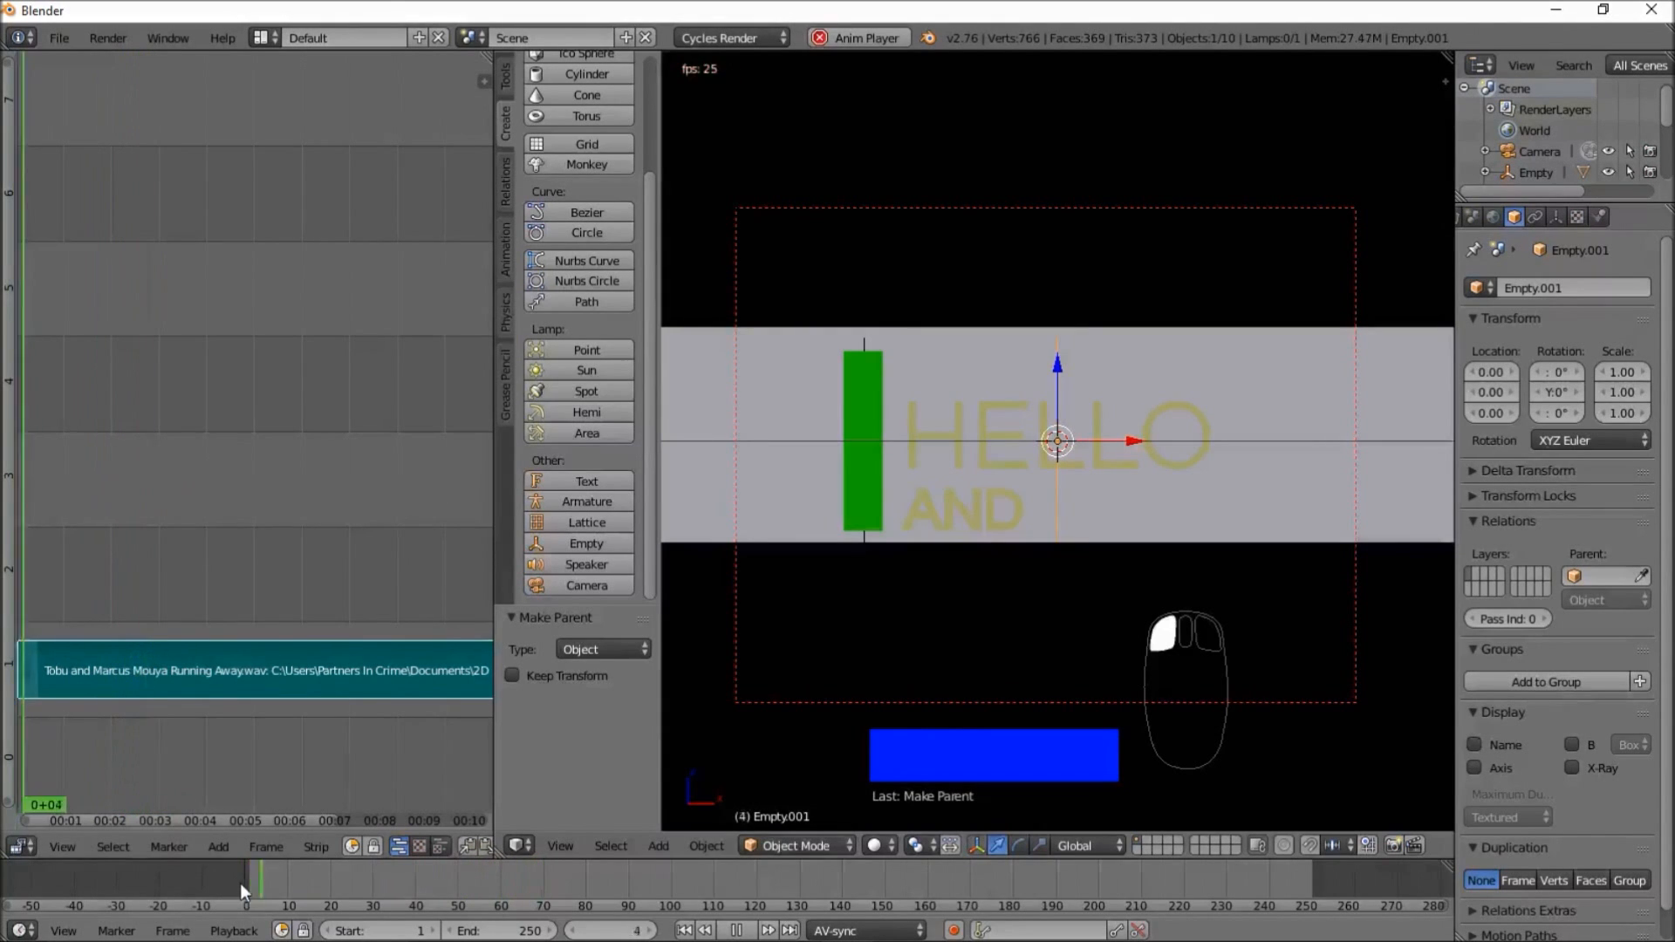
click(737, 932)
right_click(951, 606)
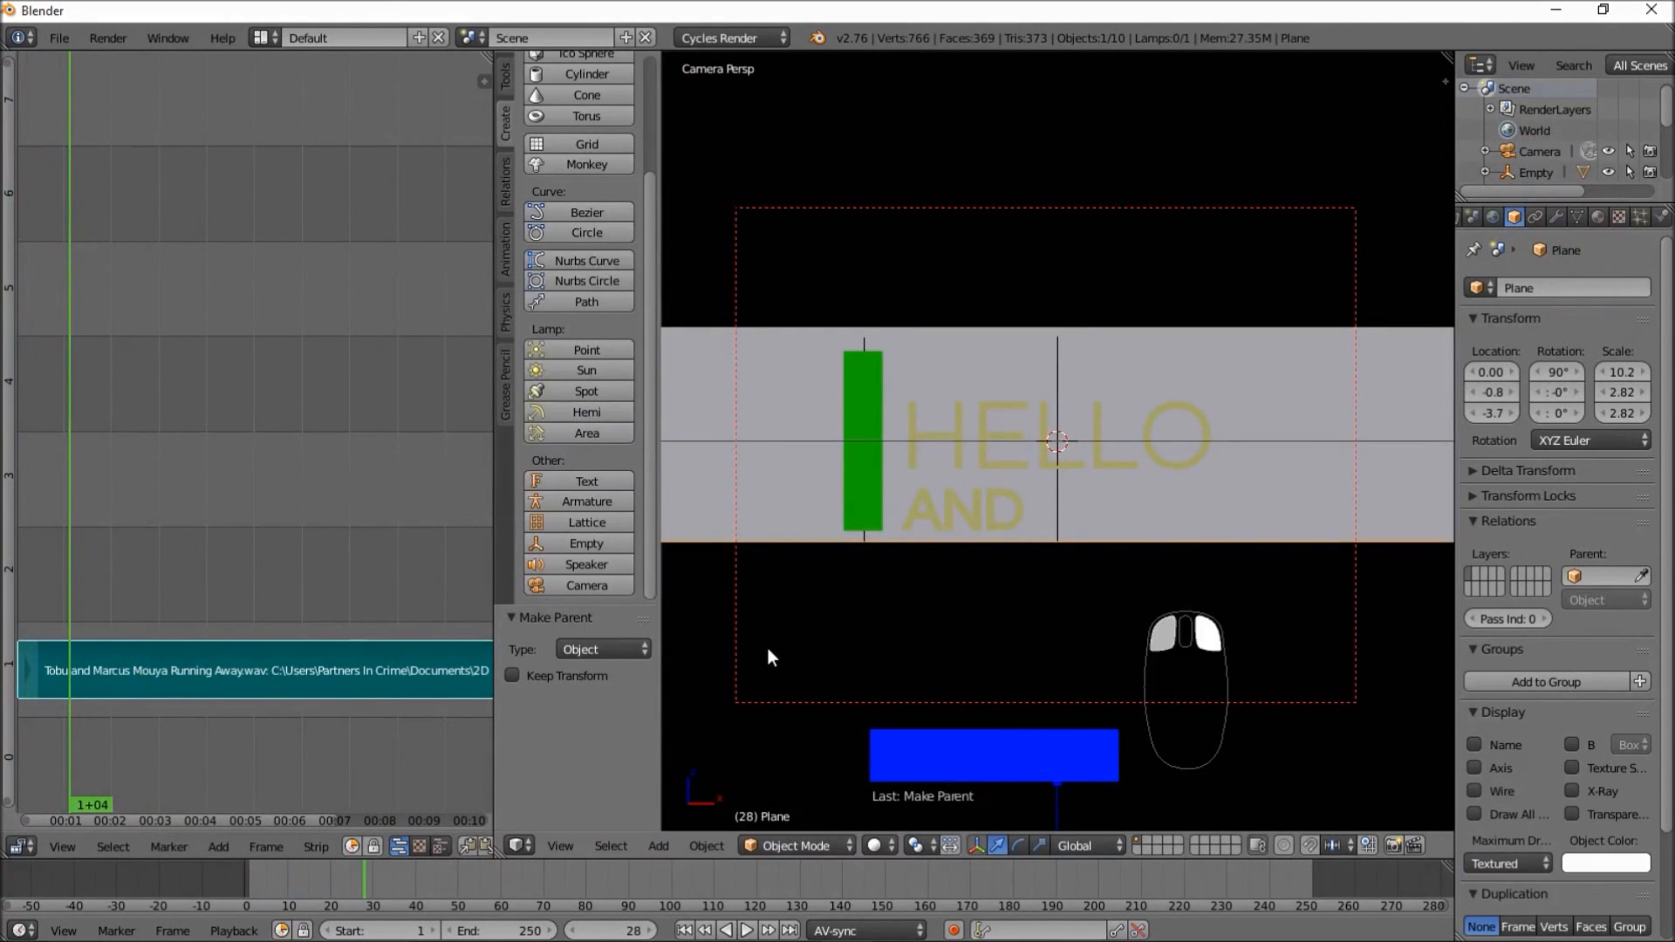
right_click(1054, 358)
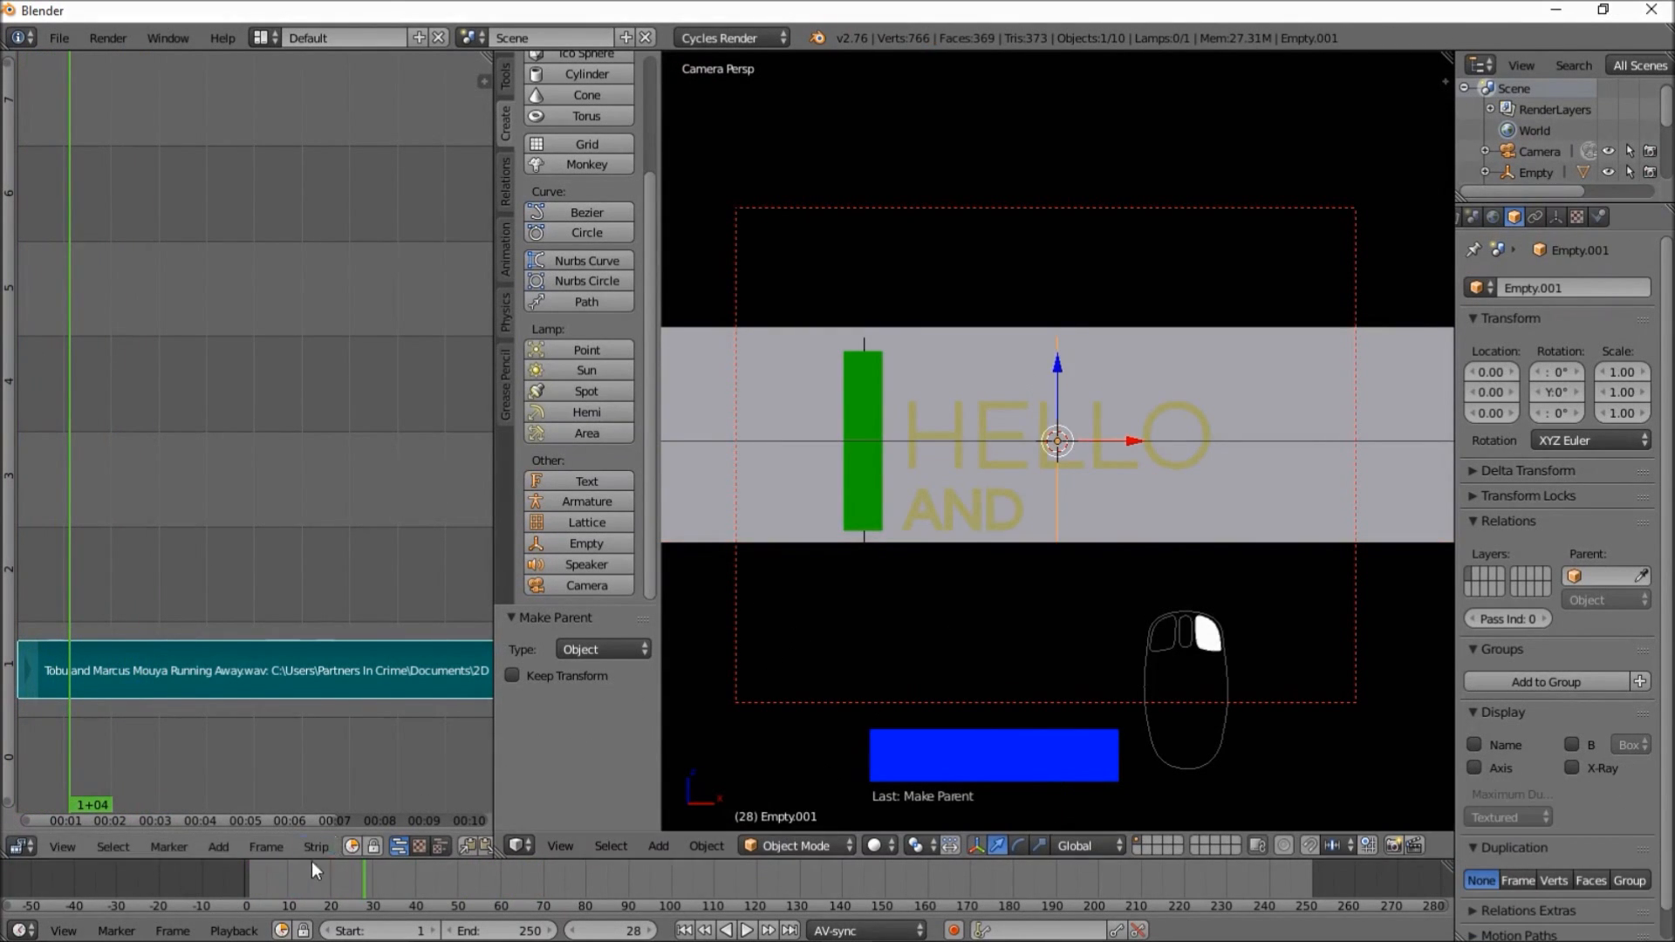
- Replay the music from frame 4 and from frame 20 to time the HELLO text's arrival
click(260, 882)
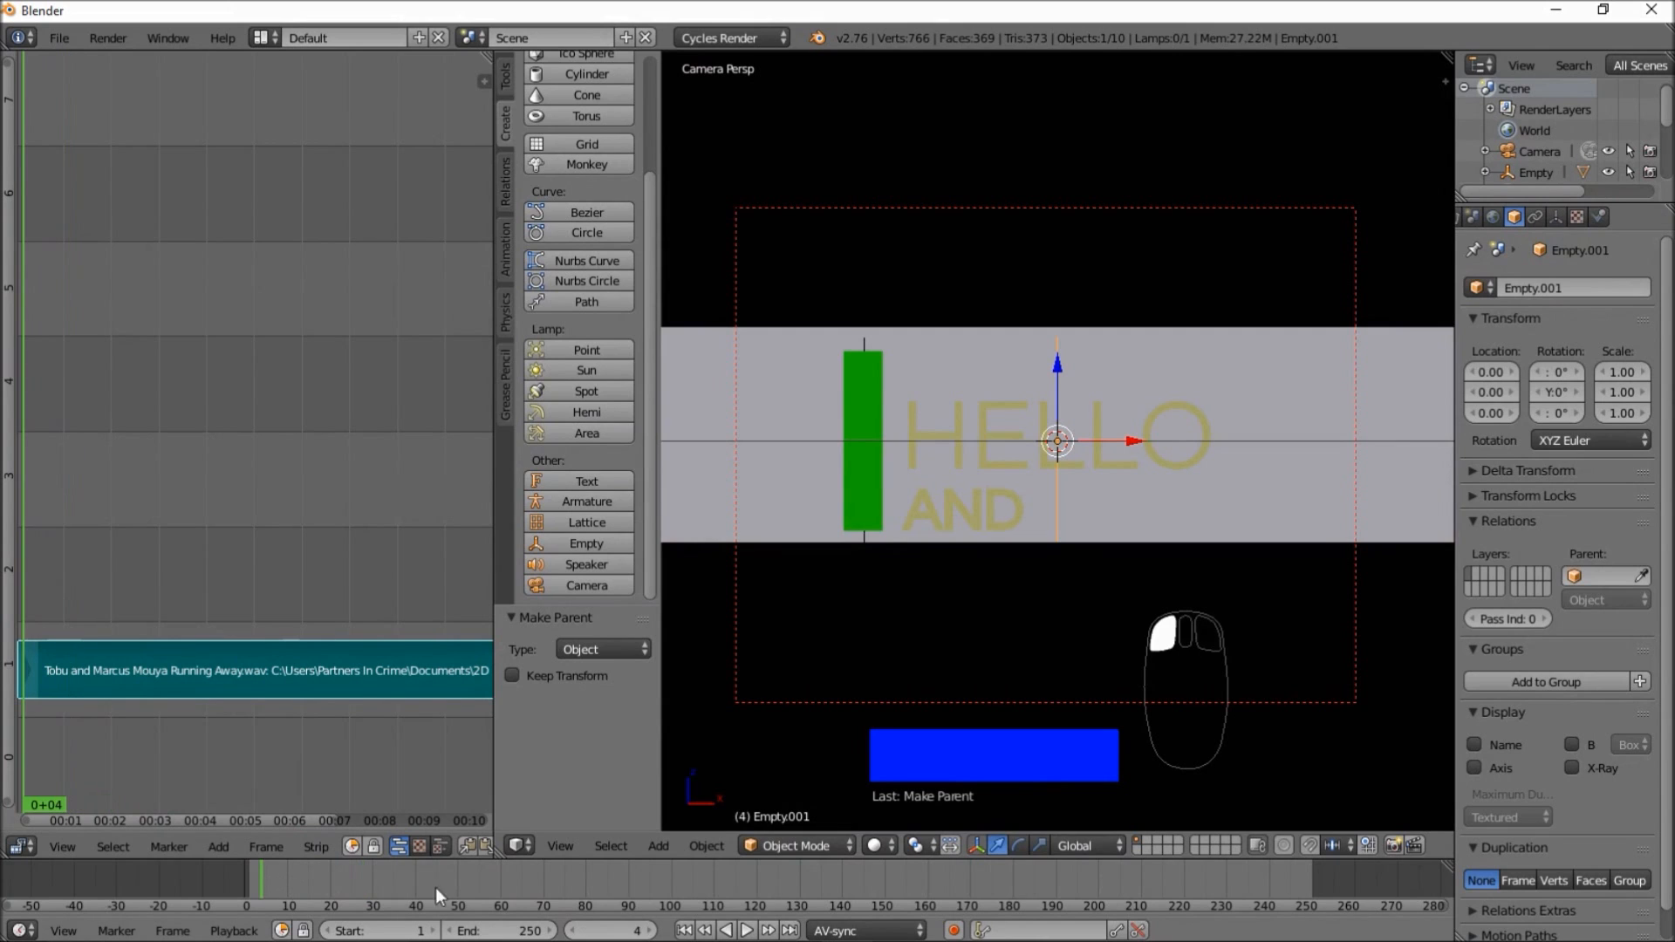
click(747, 931)
click(744, 931)
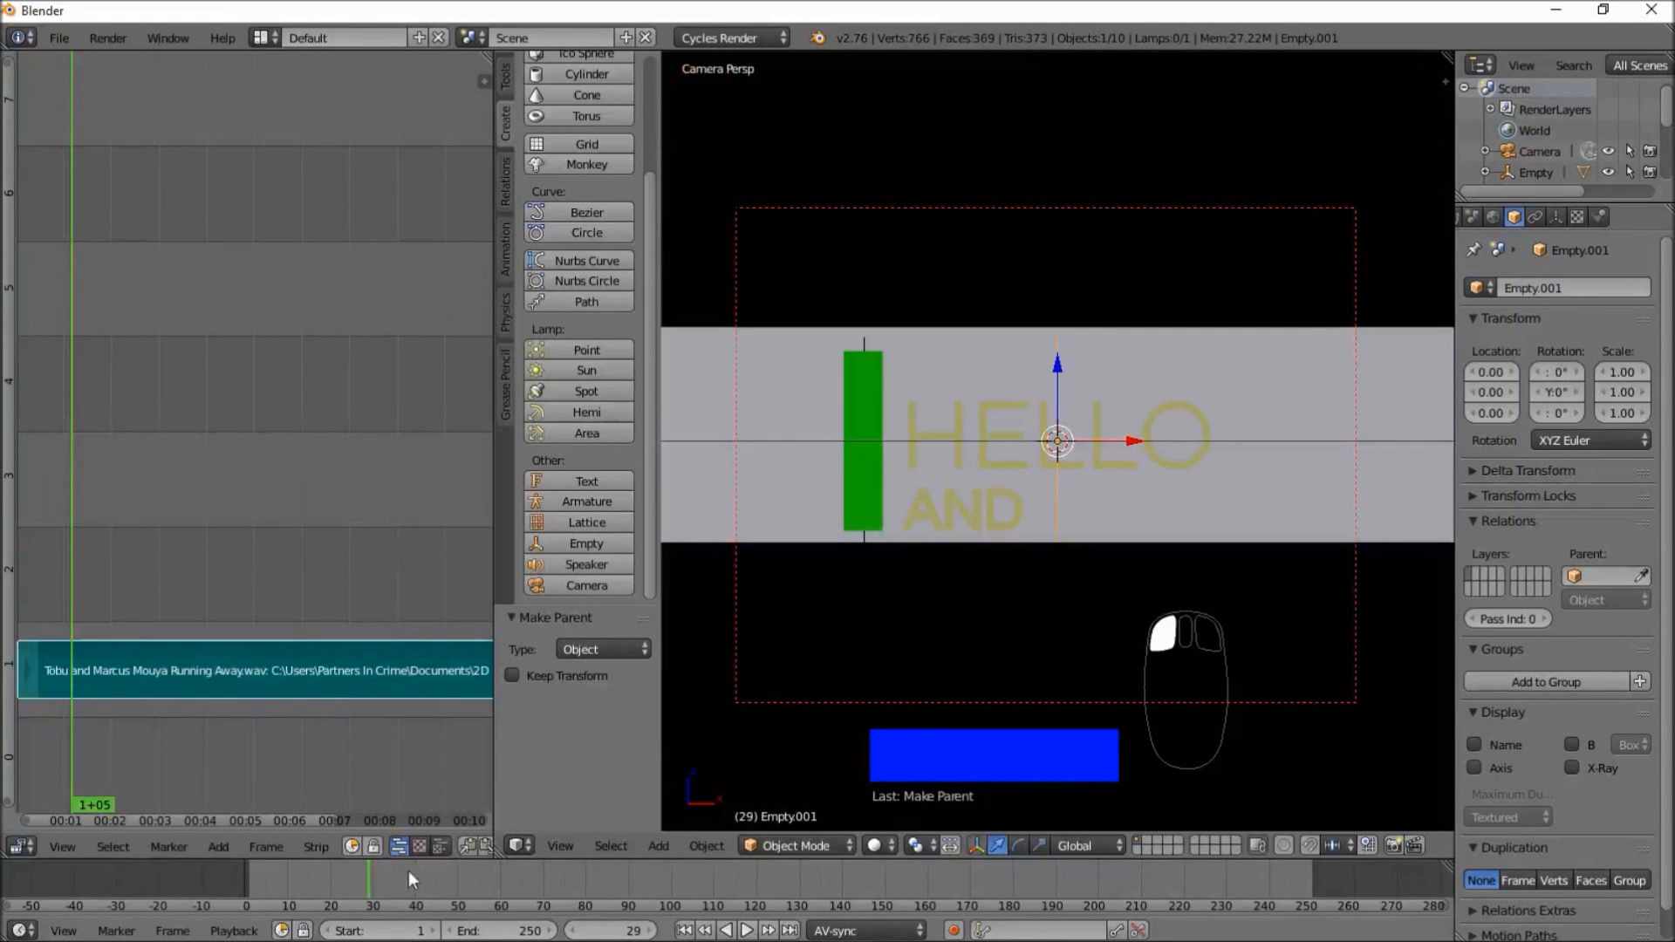
click(328, 879)
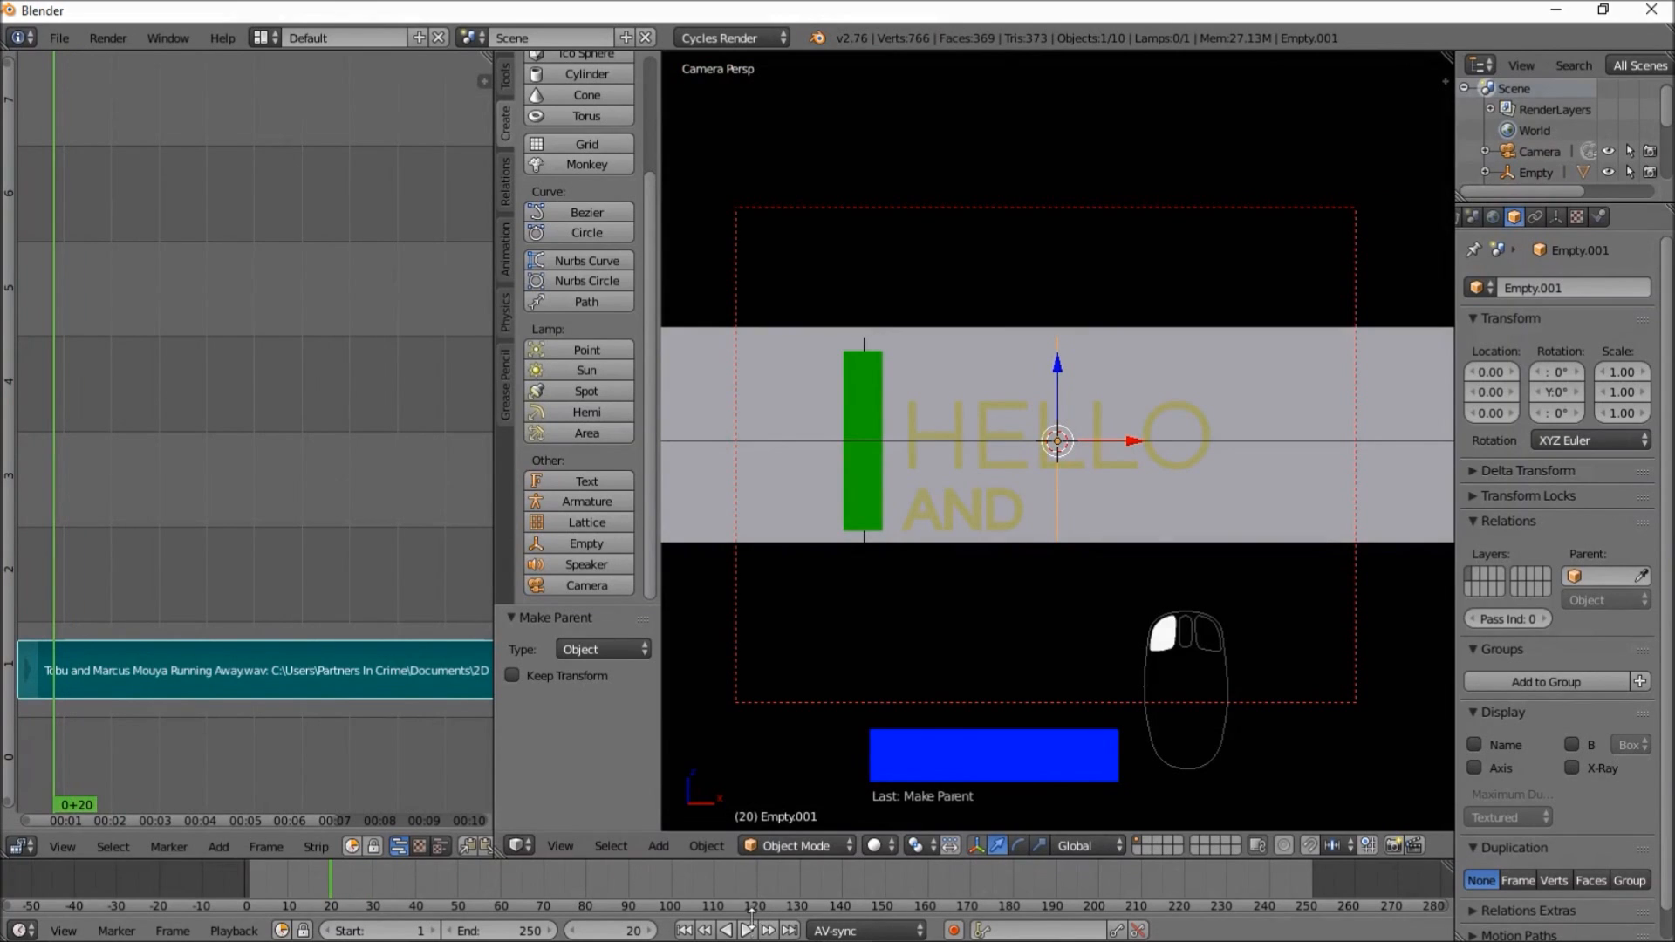
click(746, 931)
click(747, 931)
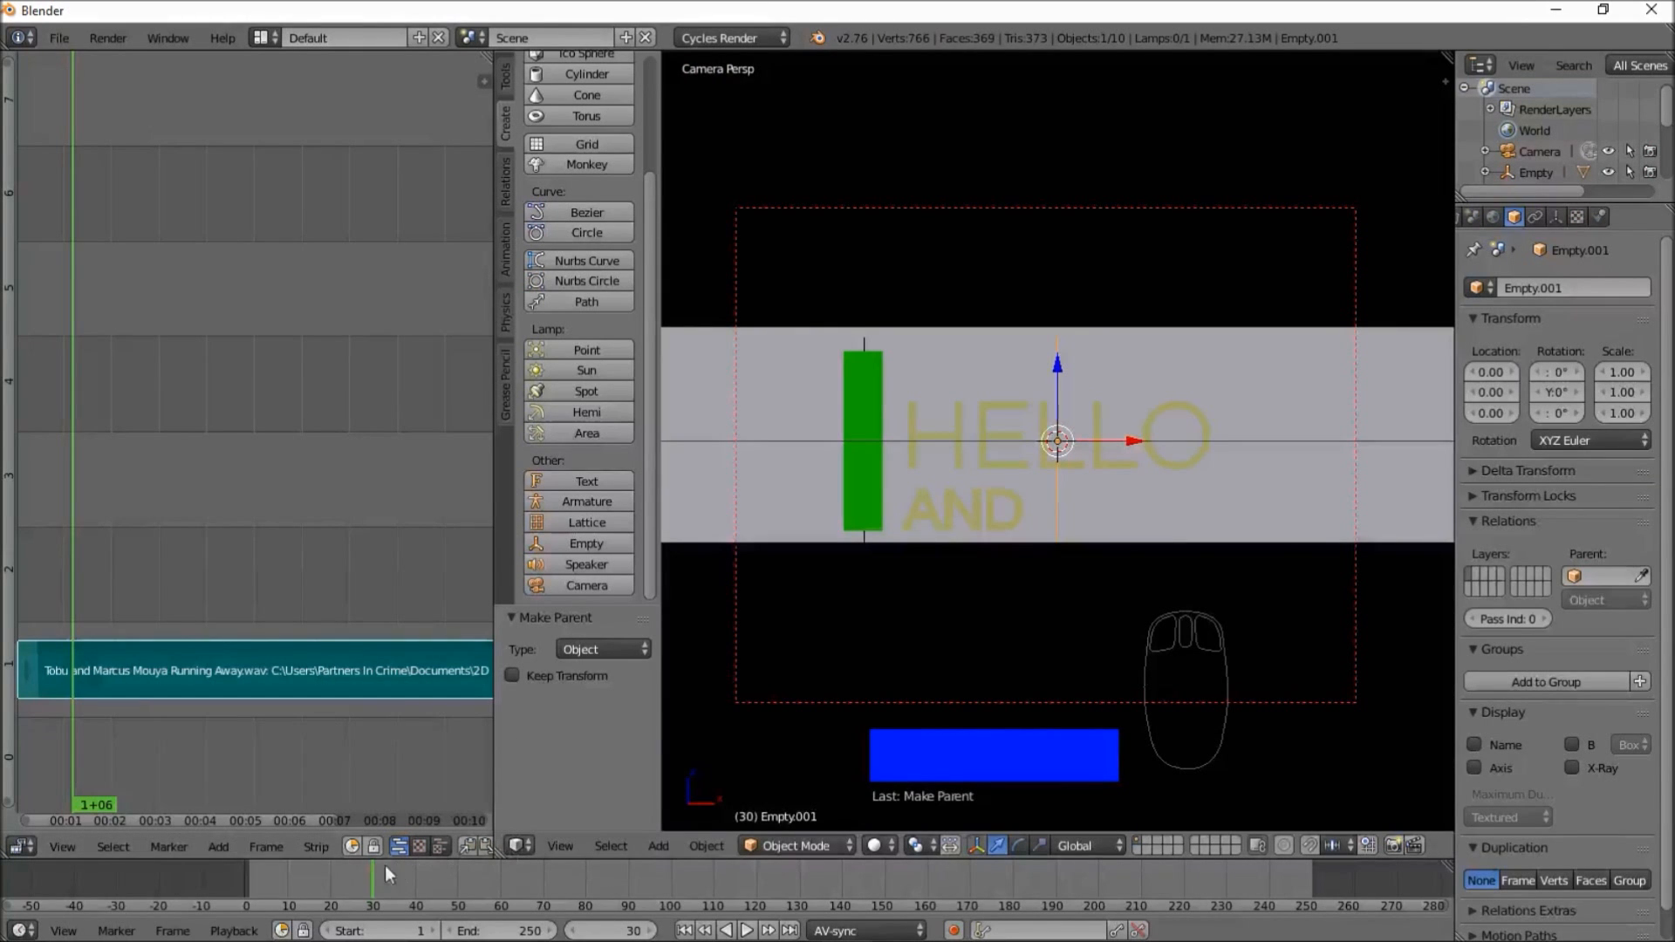
- Insert a LocRotScale keyframe for the HELLO text's empty at frame 33
drag(371, 883, 388, 884)
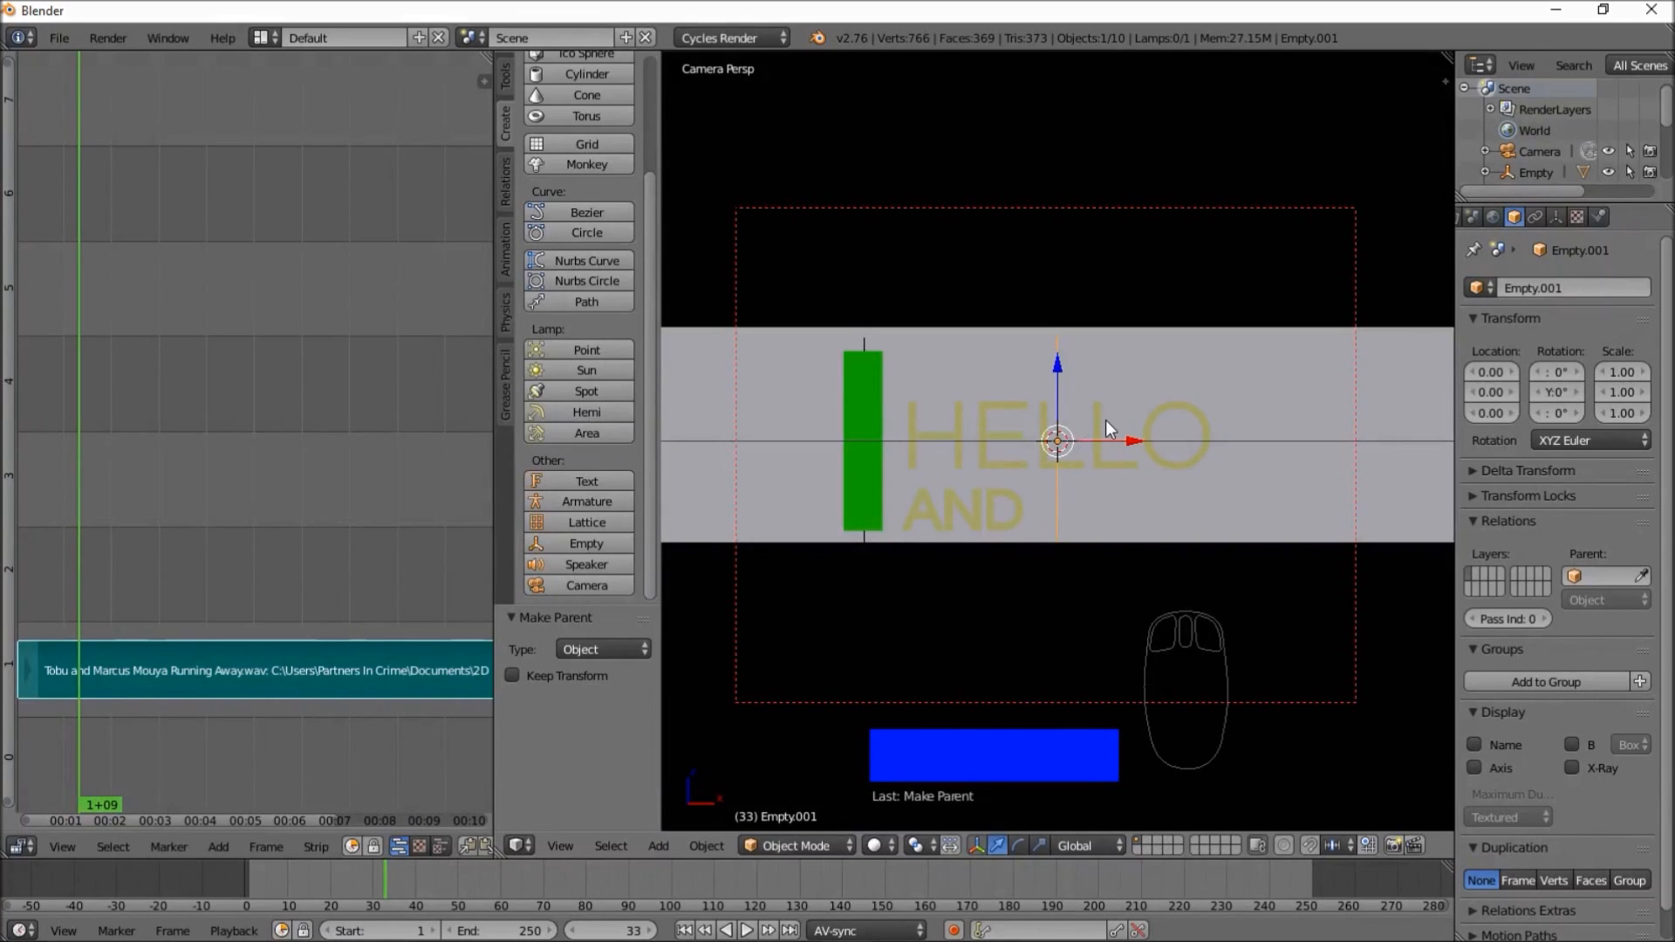
key(i)
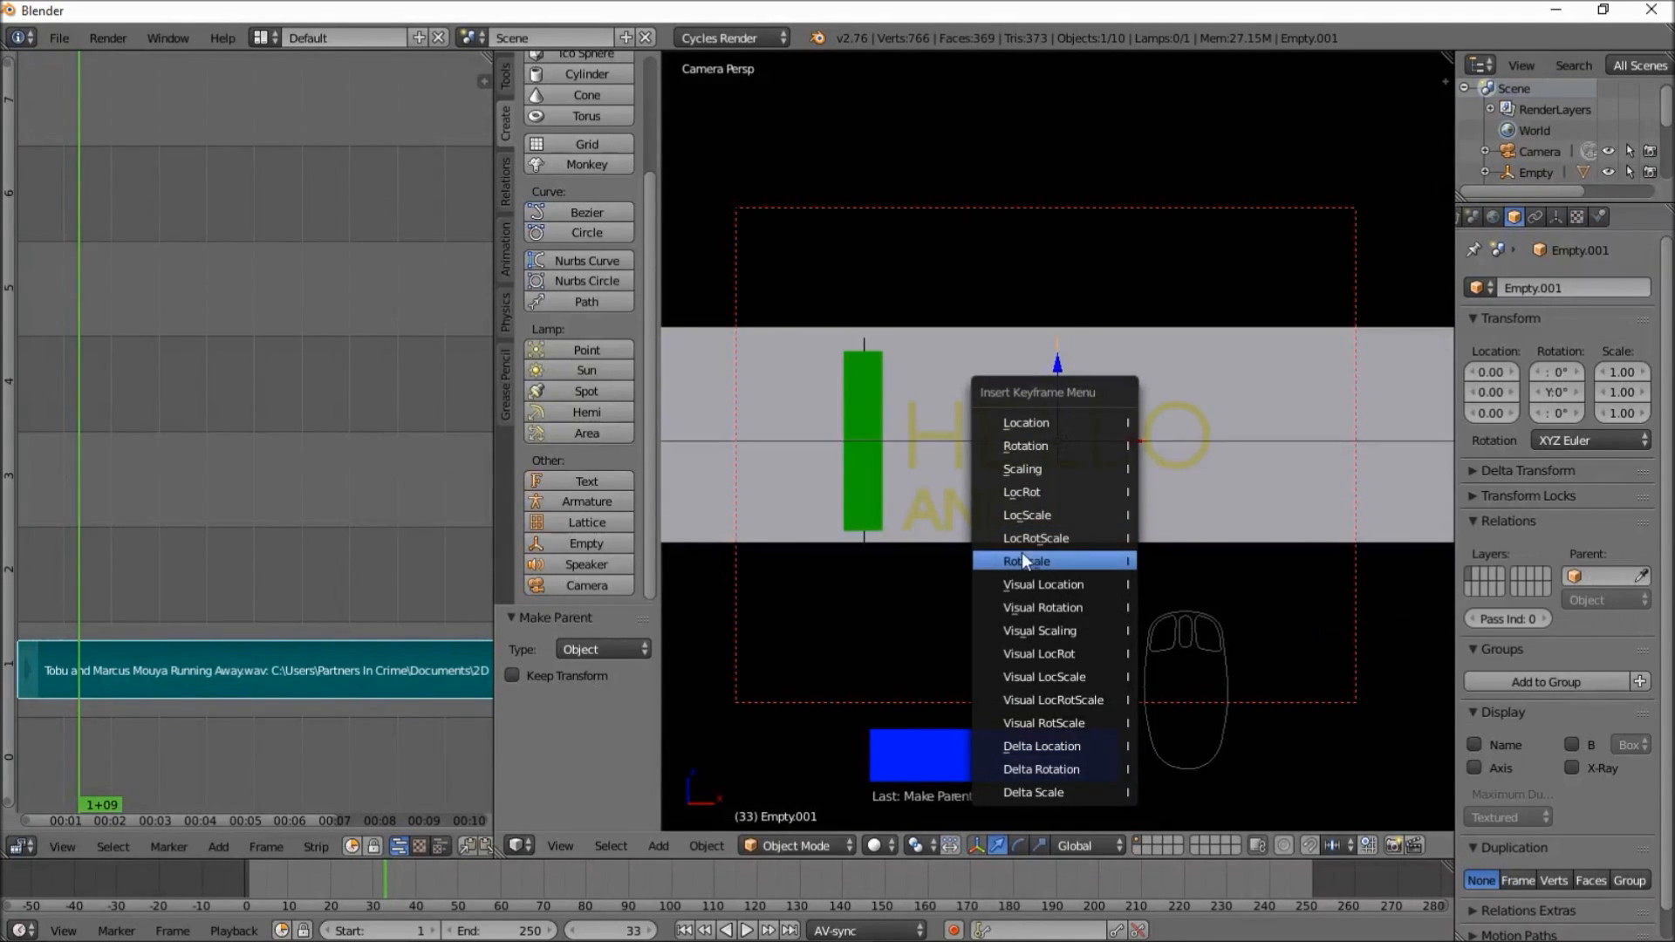
click(1080, 539)
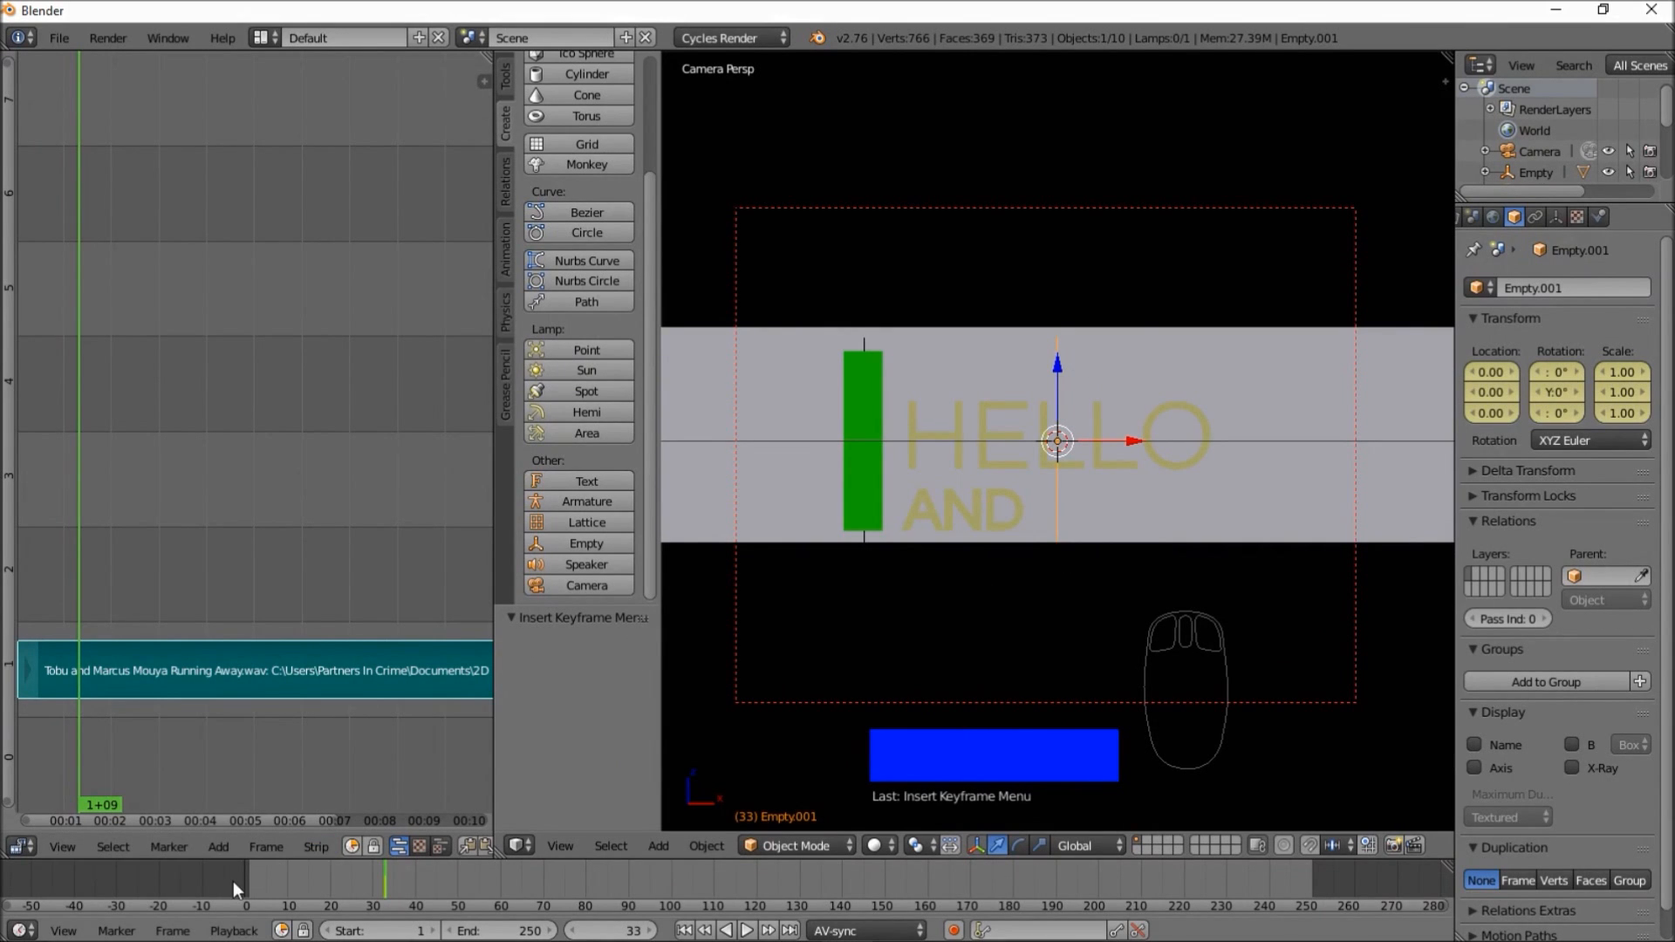
- At frame 20, move the HELLO text's empty about -3.6 along X behind the green bar and insert a LocRotScale keyframe
click(256, 883)
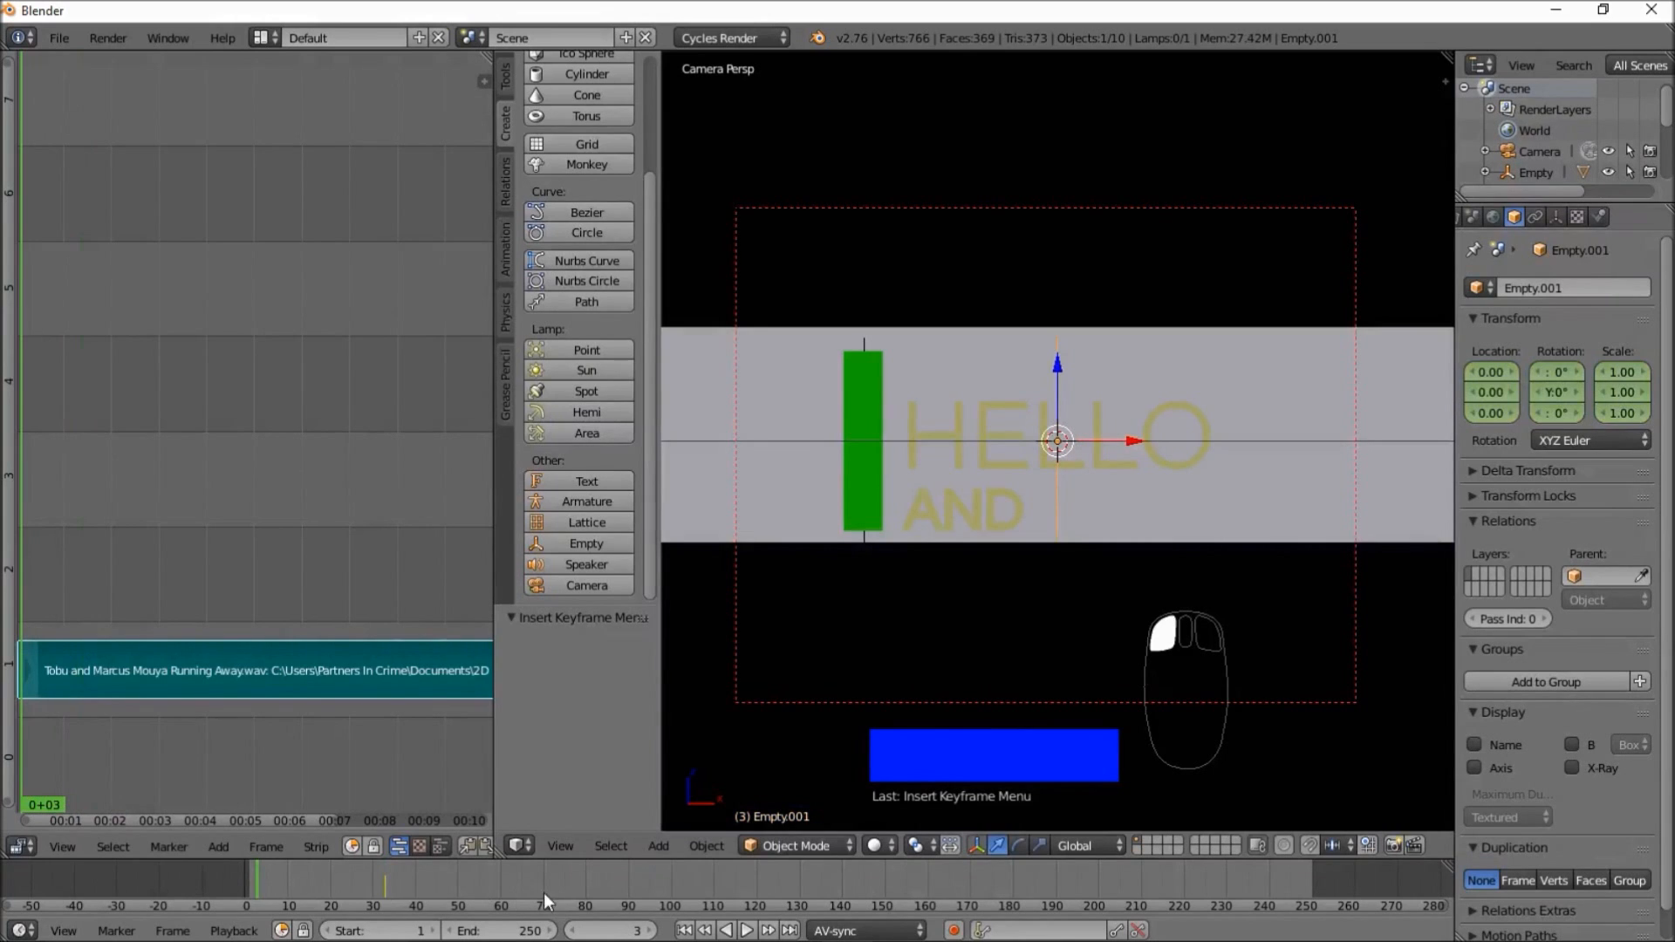
click(747, 931)
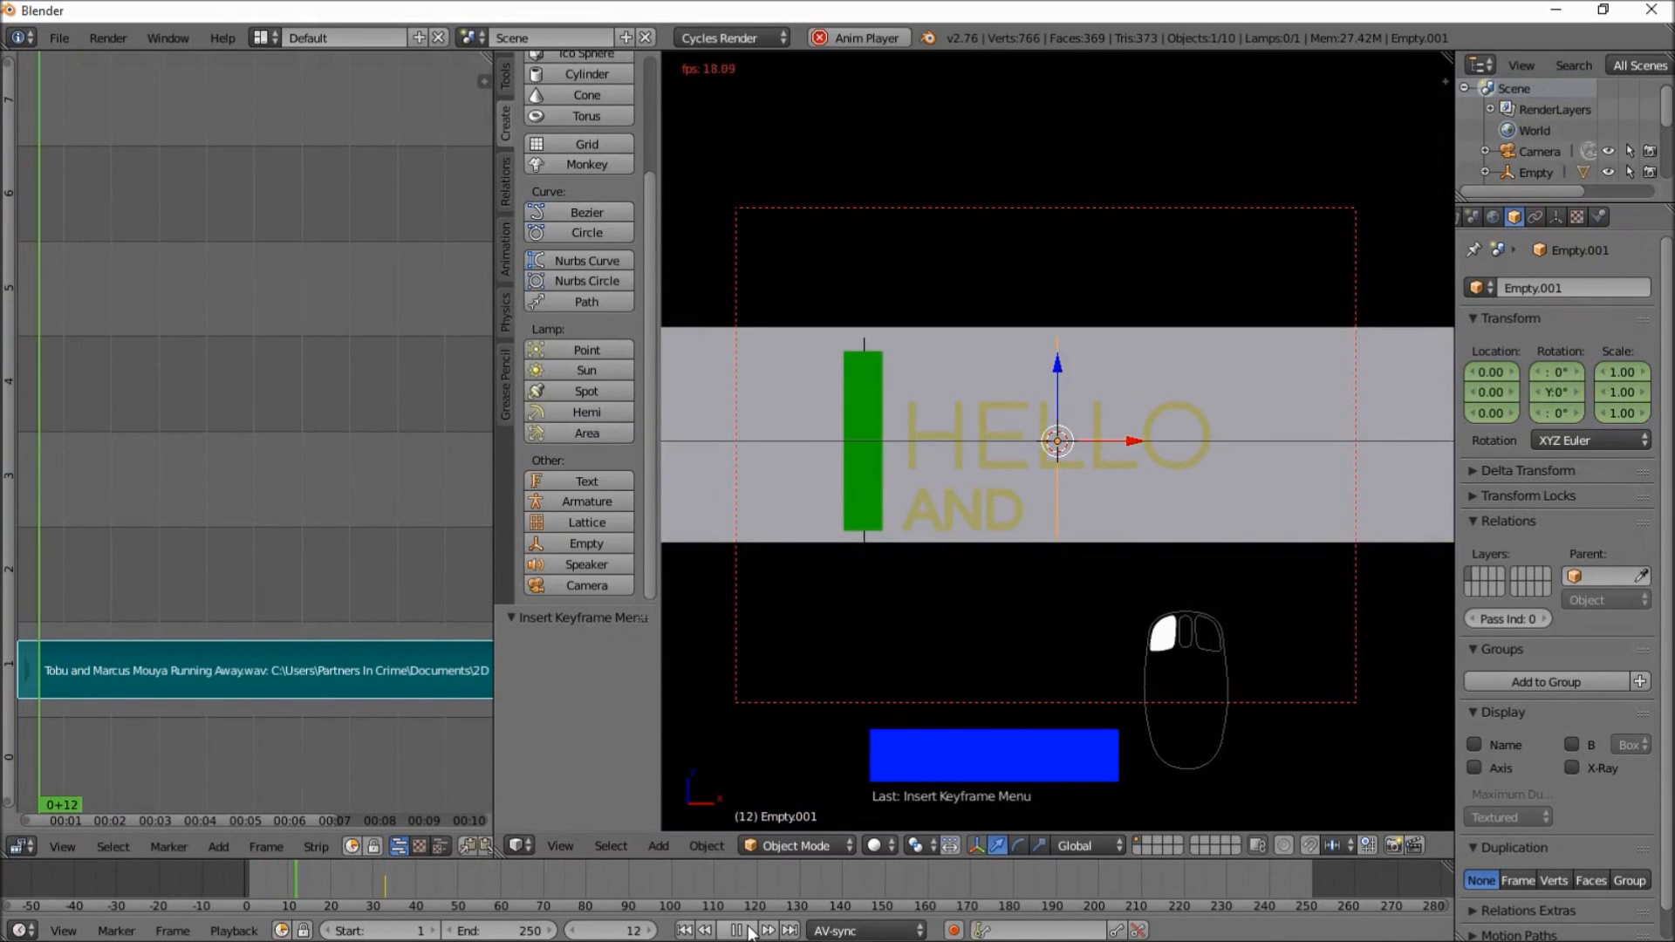
click(747, 931)
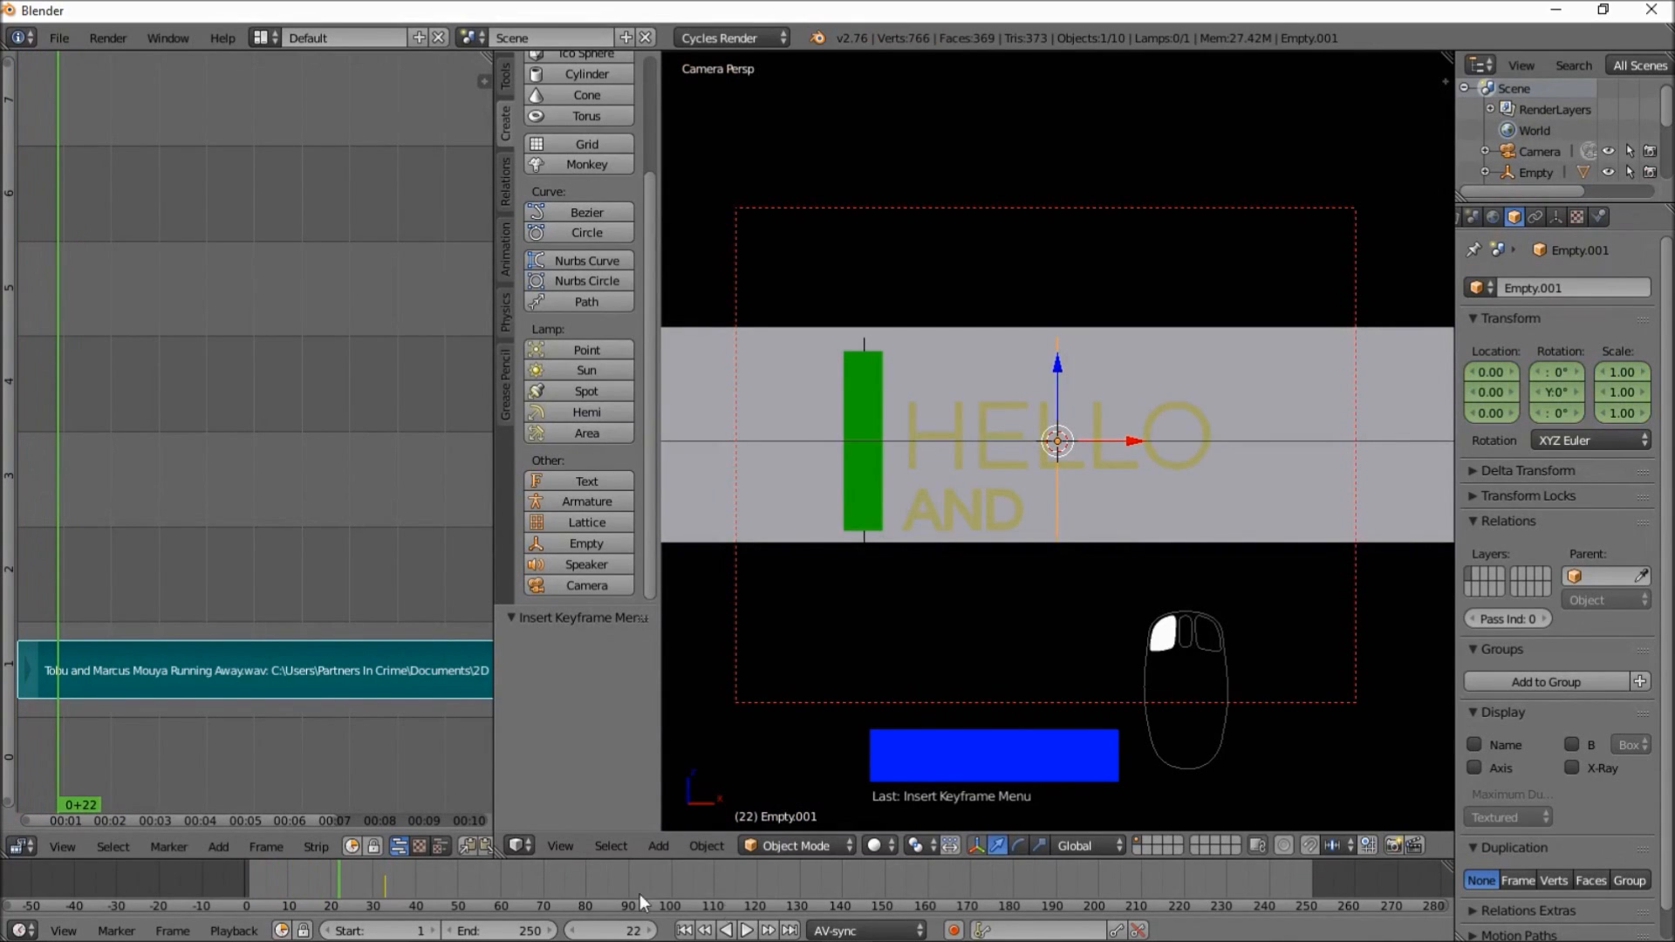
click(328, 883)
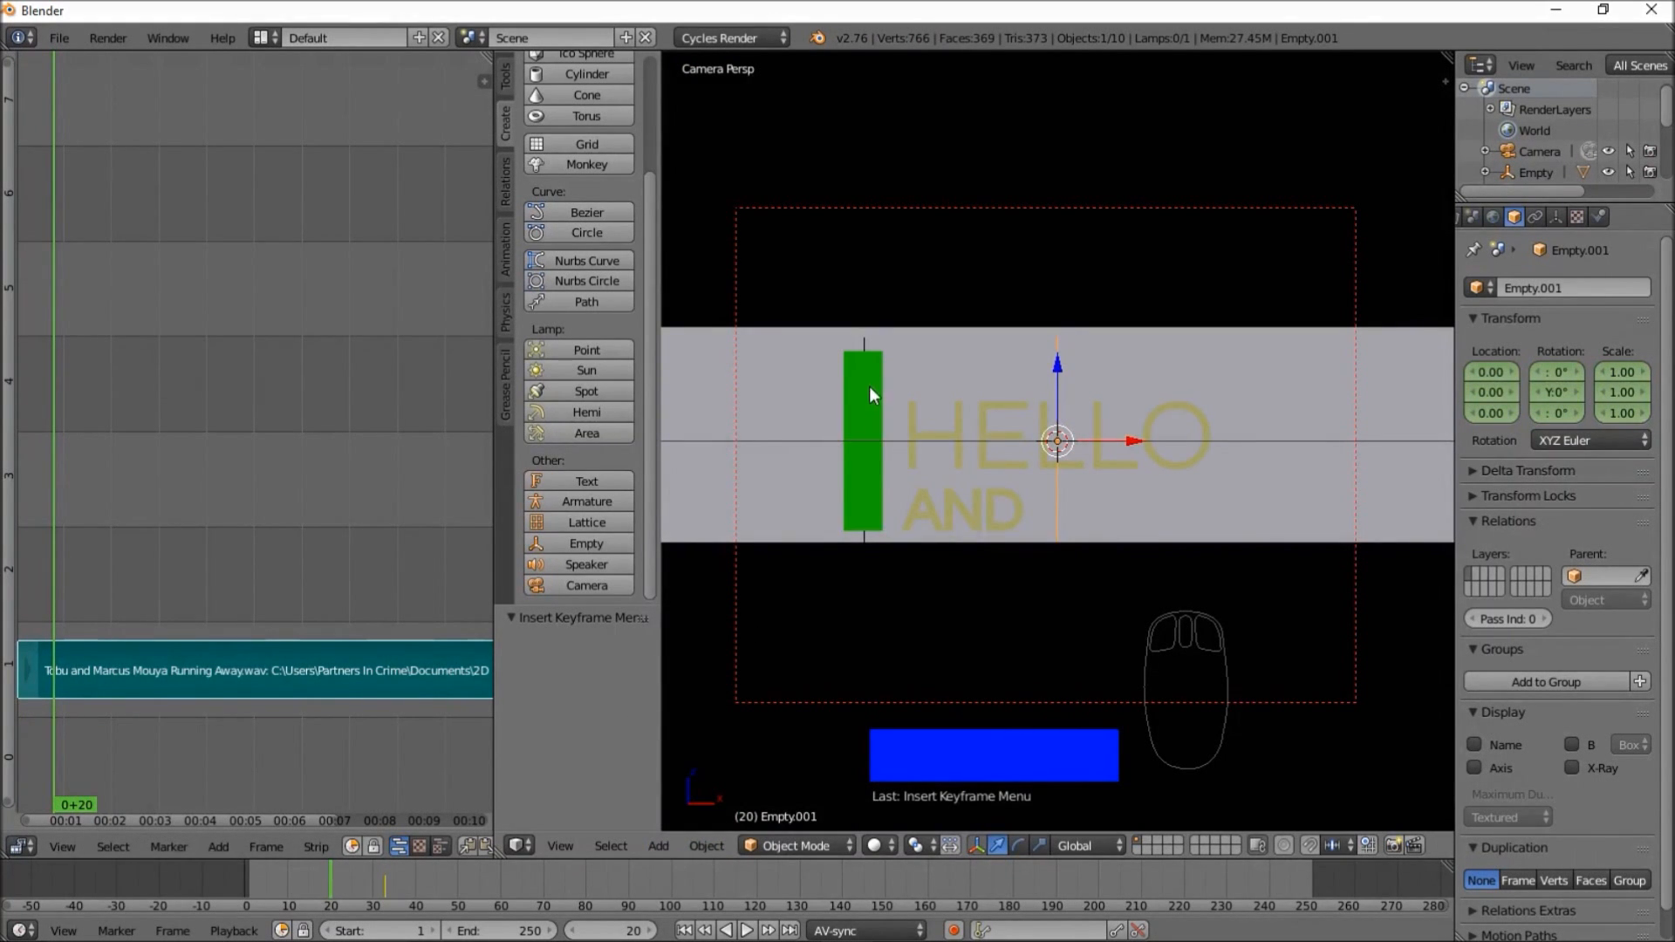
drag(1139, 440, 766, 445)
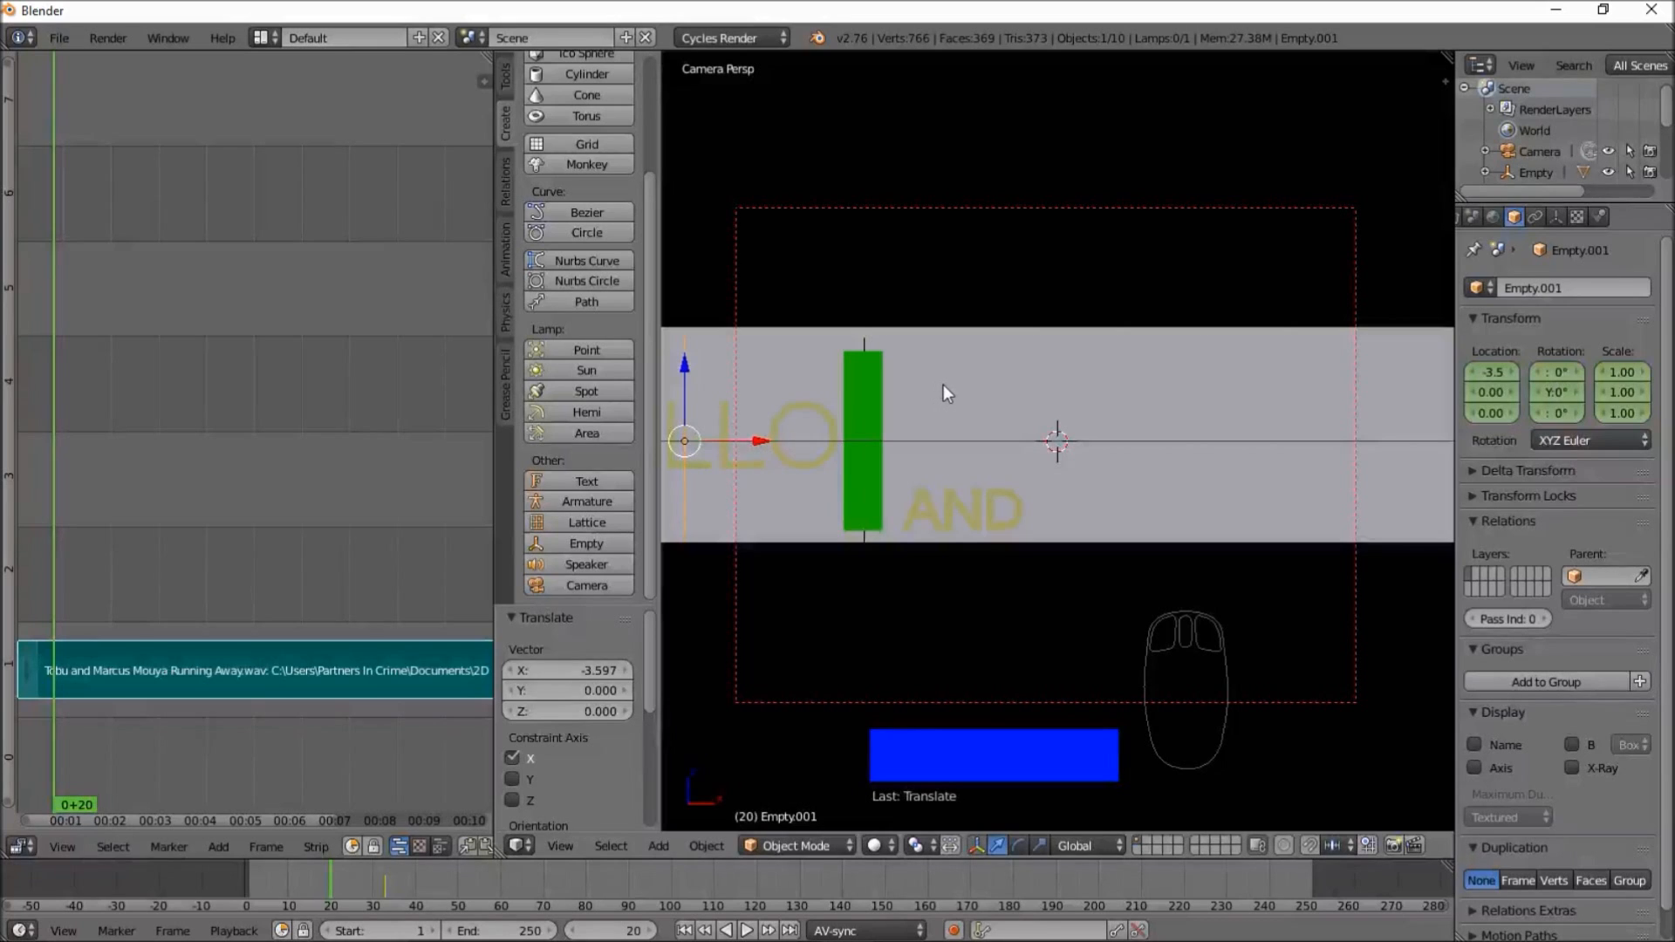
key(i)
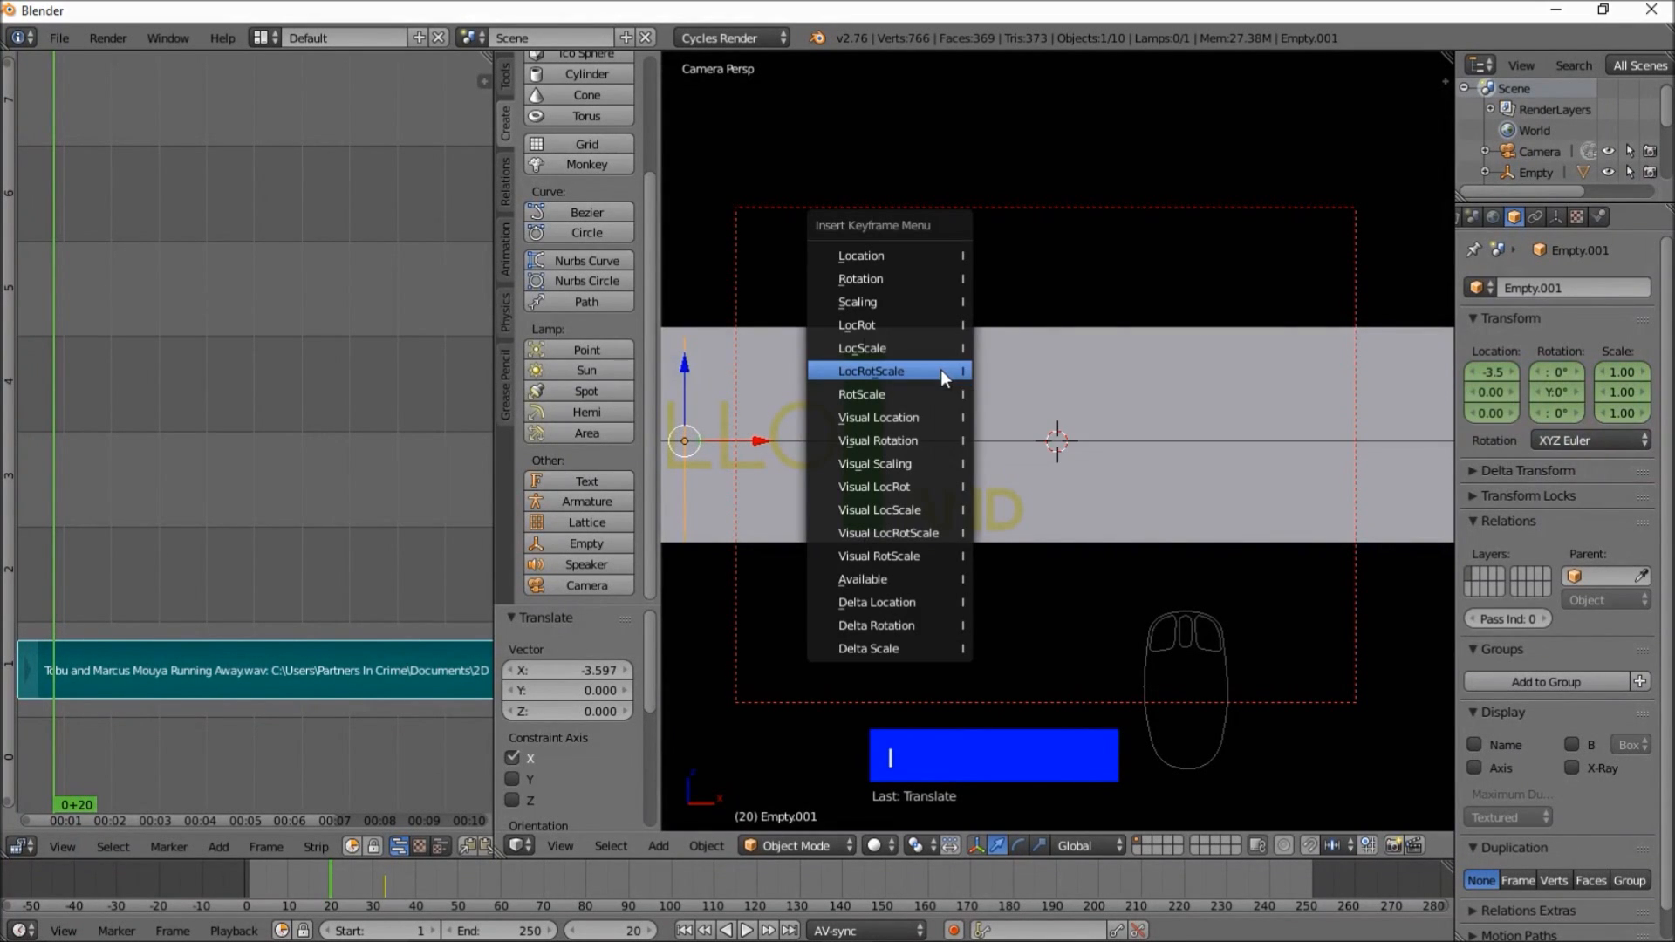
click(940, 369)
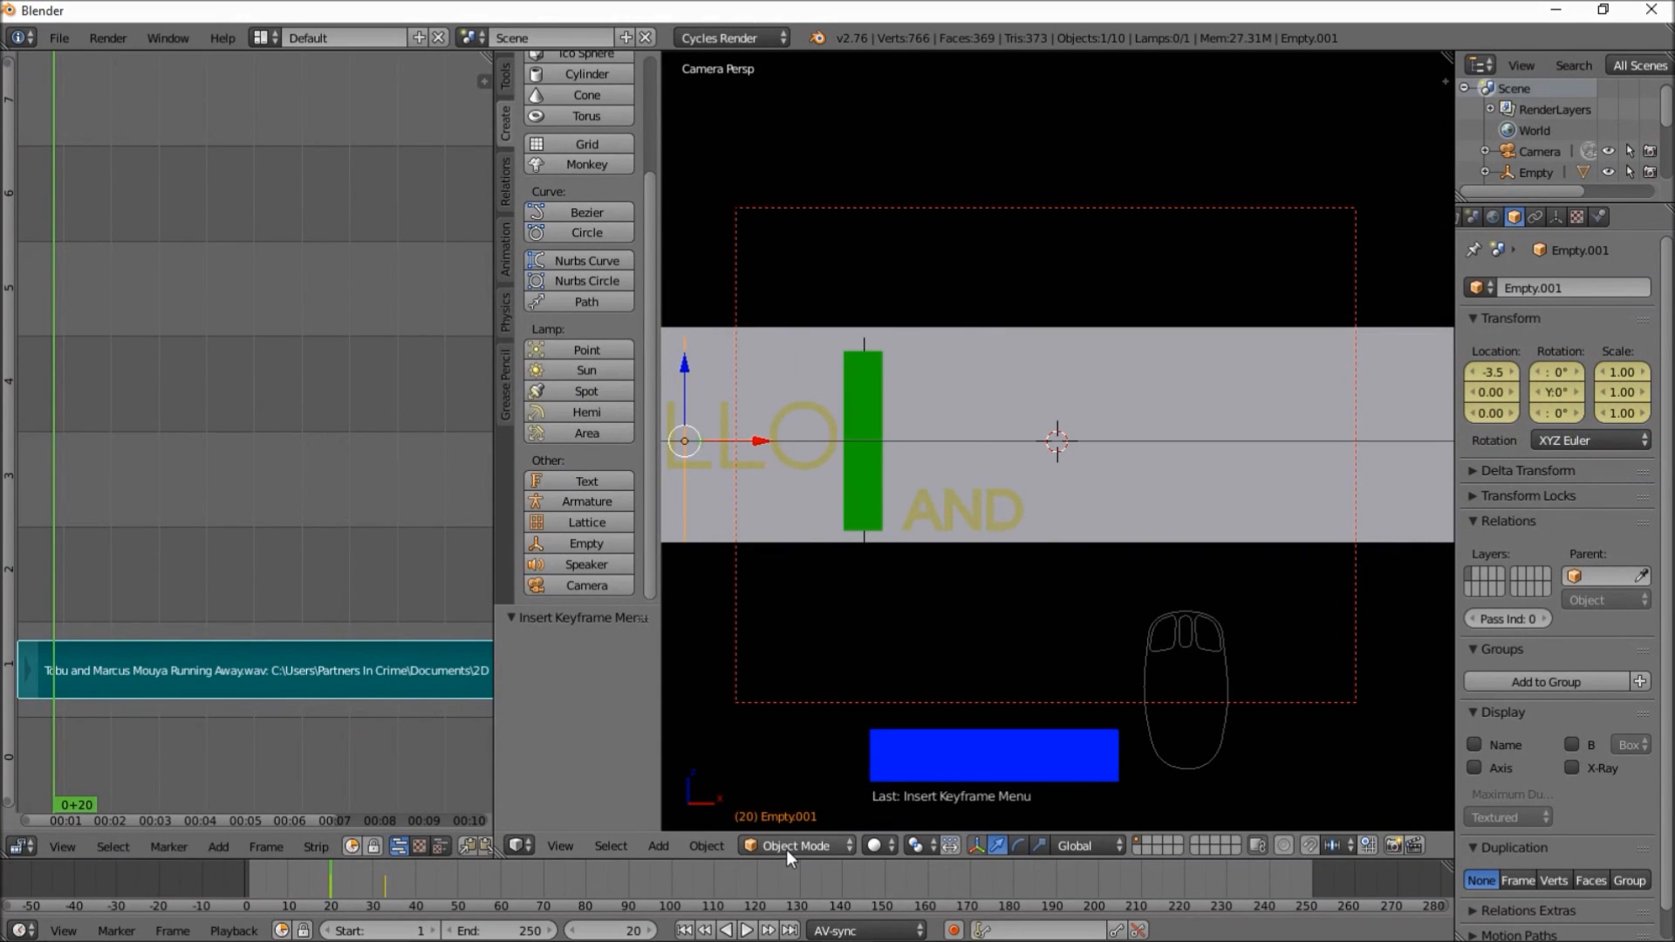
- Play back the HELLO slide-in with the music from the start and scrub back to frame 17
click(747, 931)
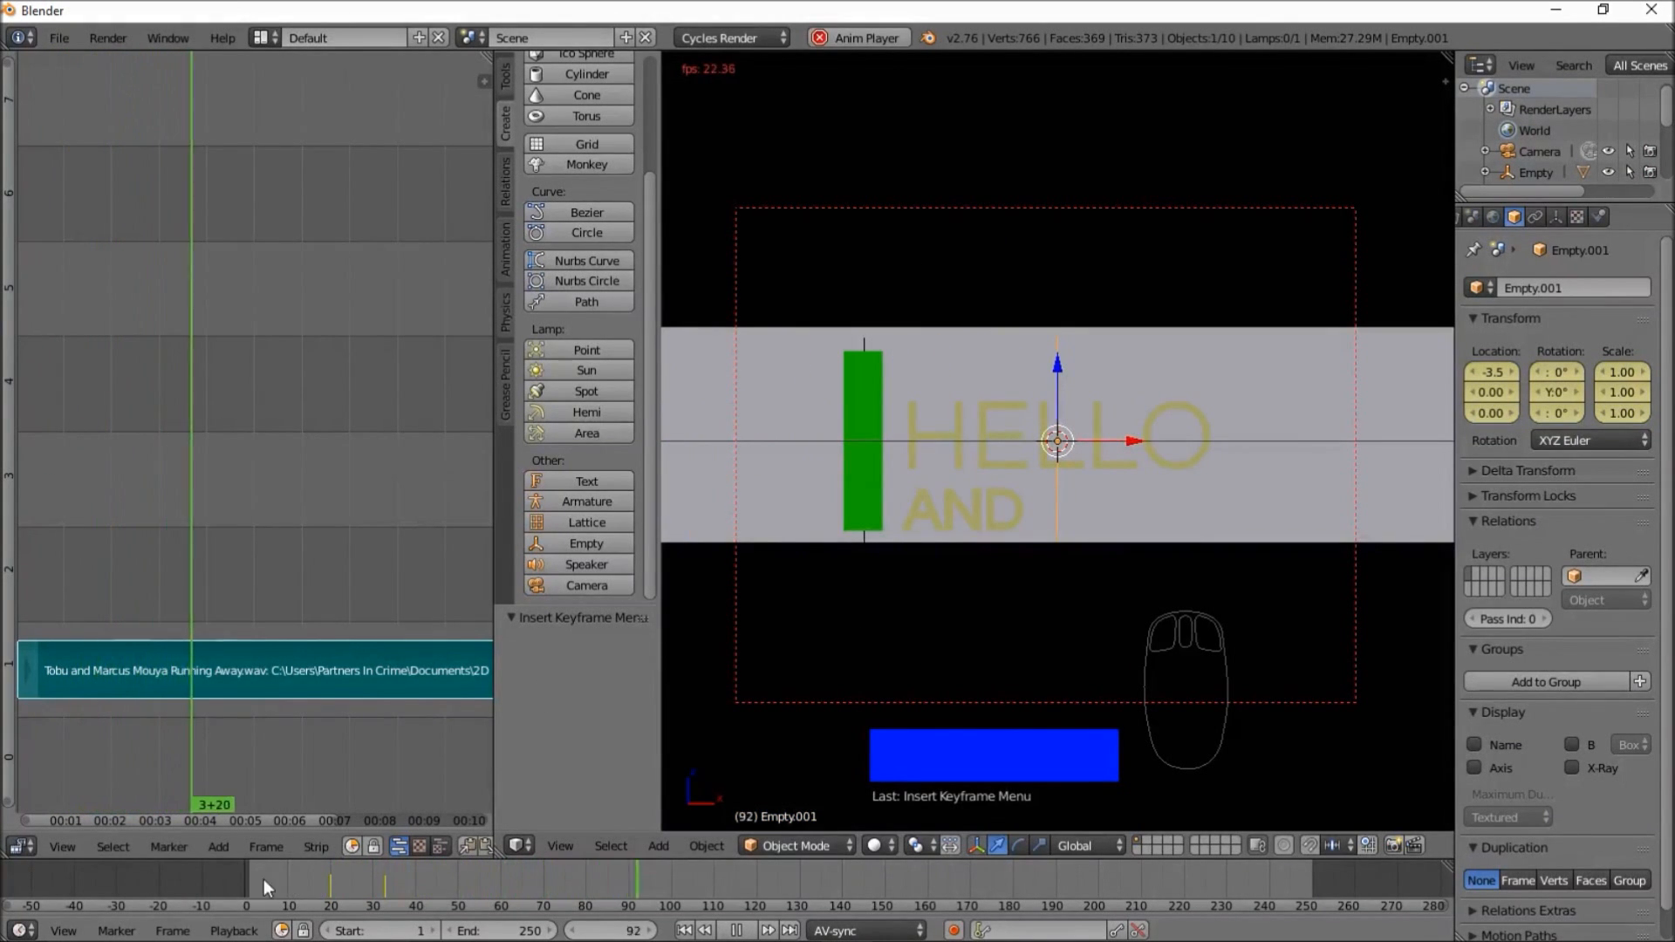
click(207, 880)
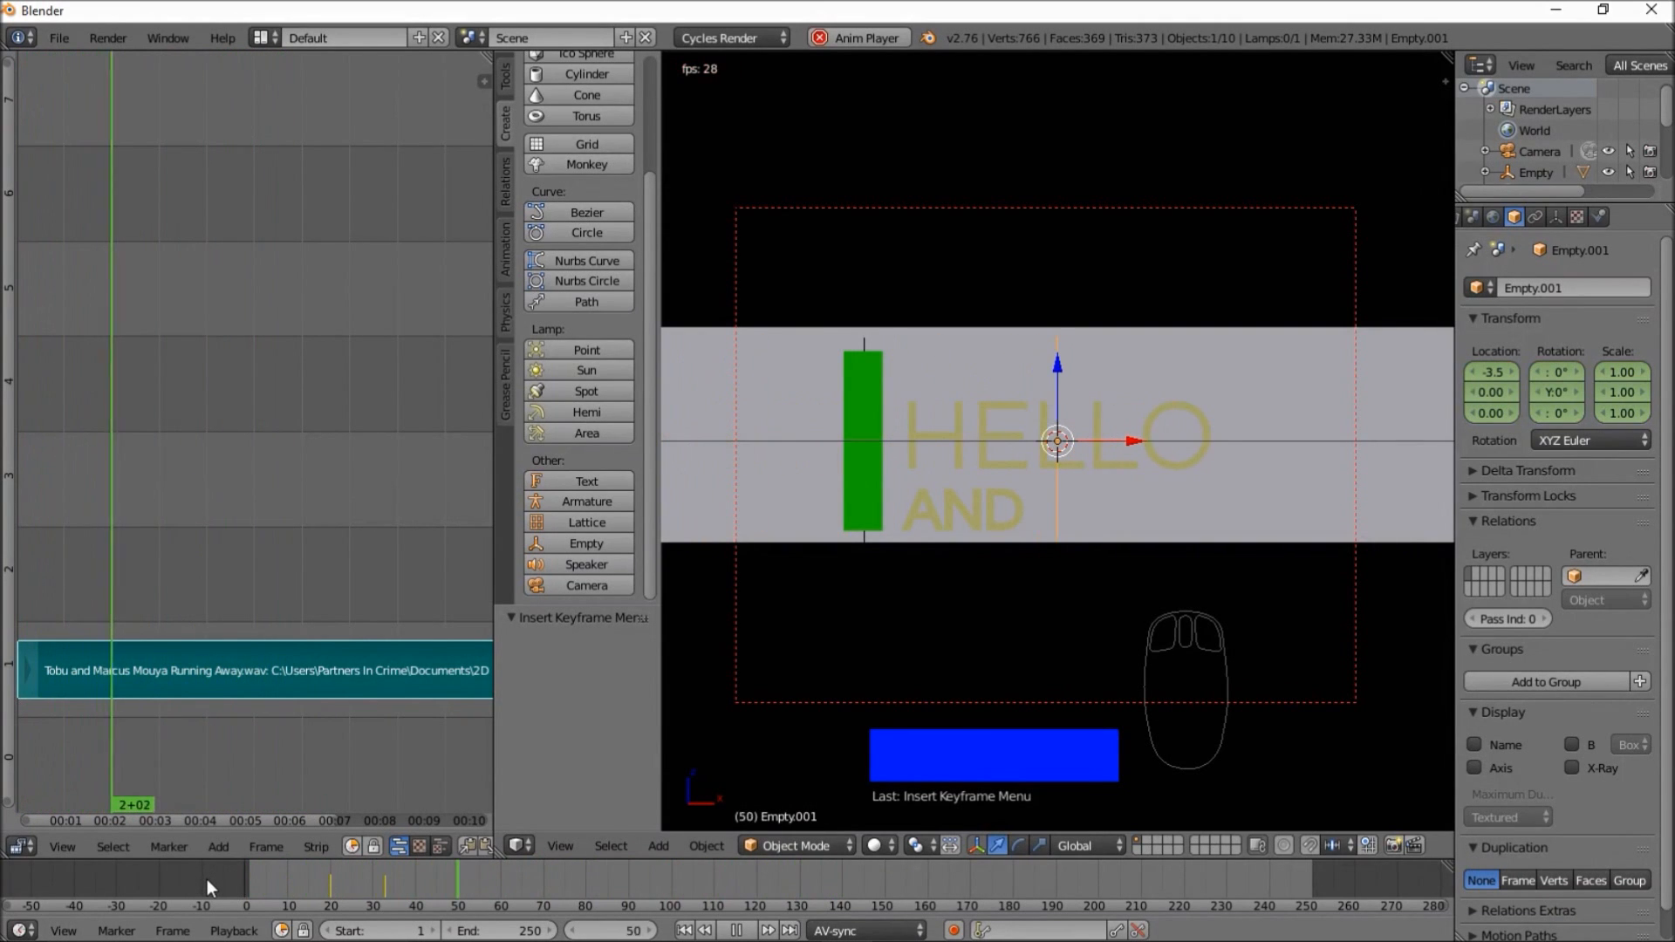
click(738, 931)
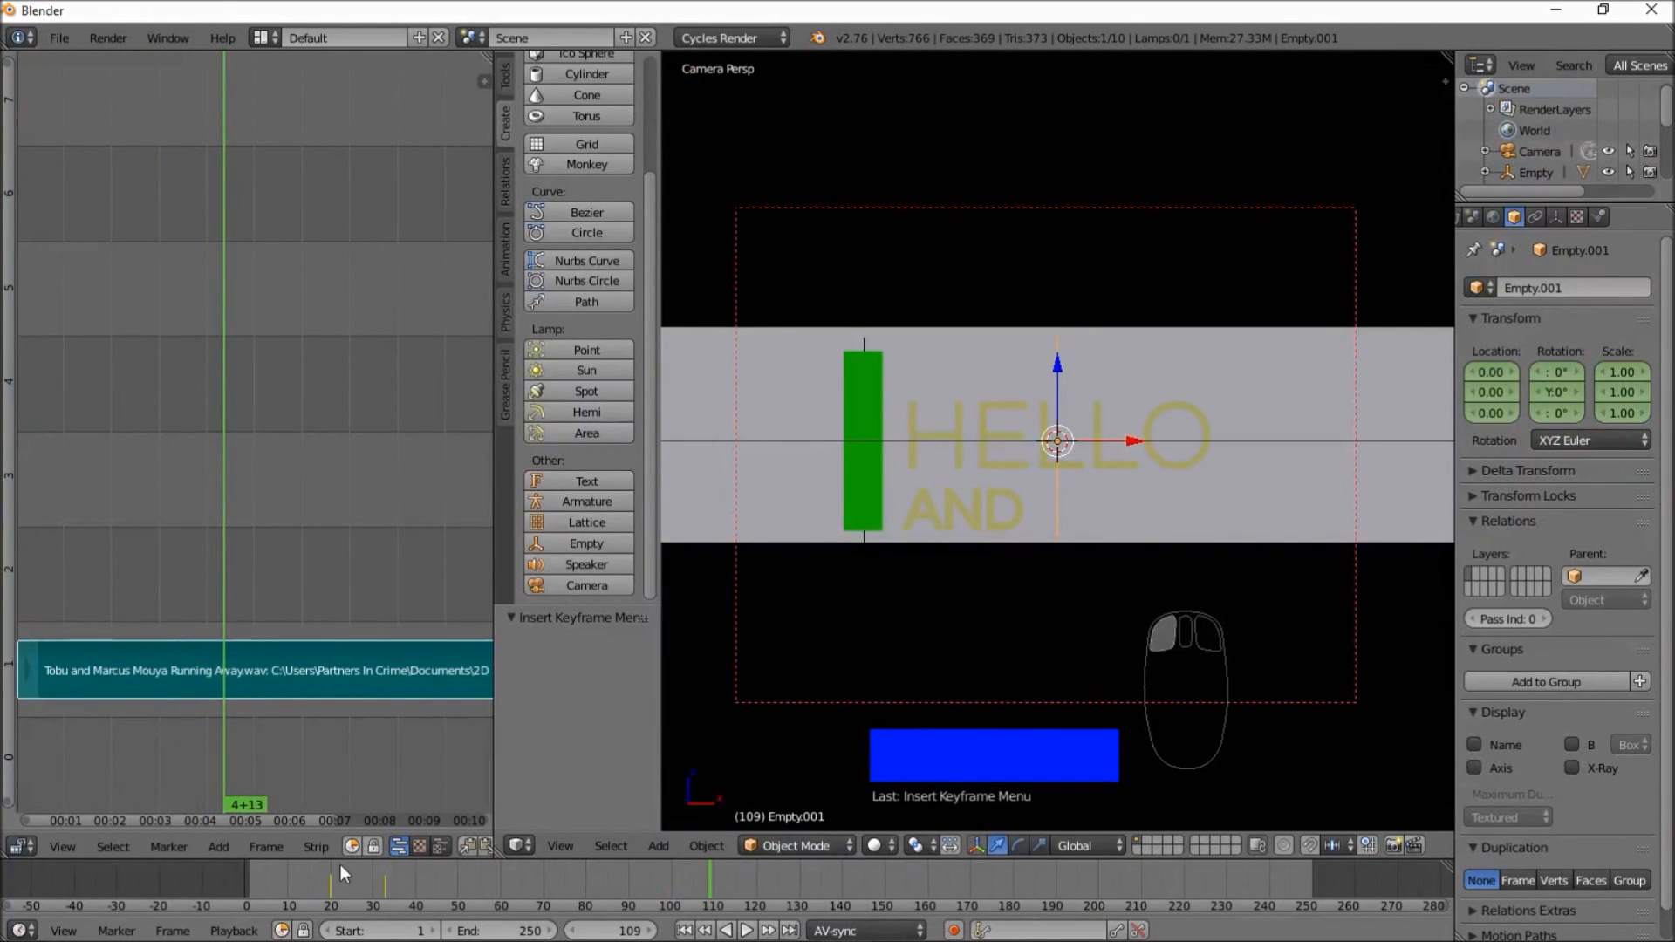
drag(361, 871, 317, 881)
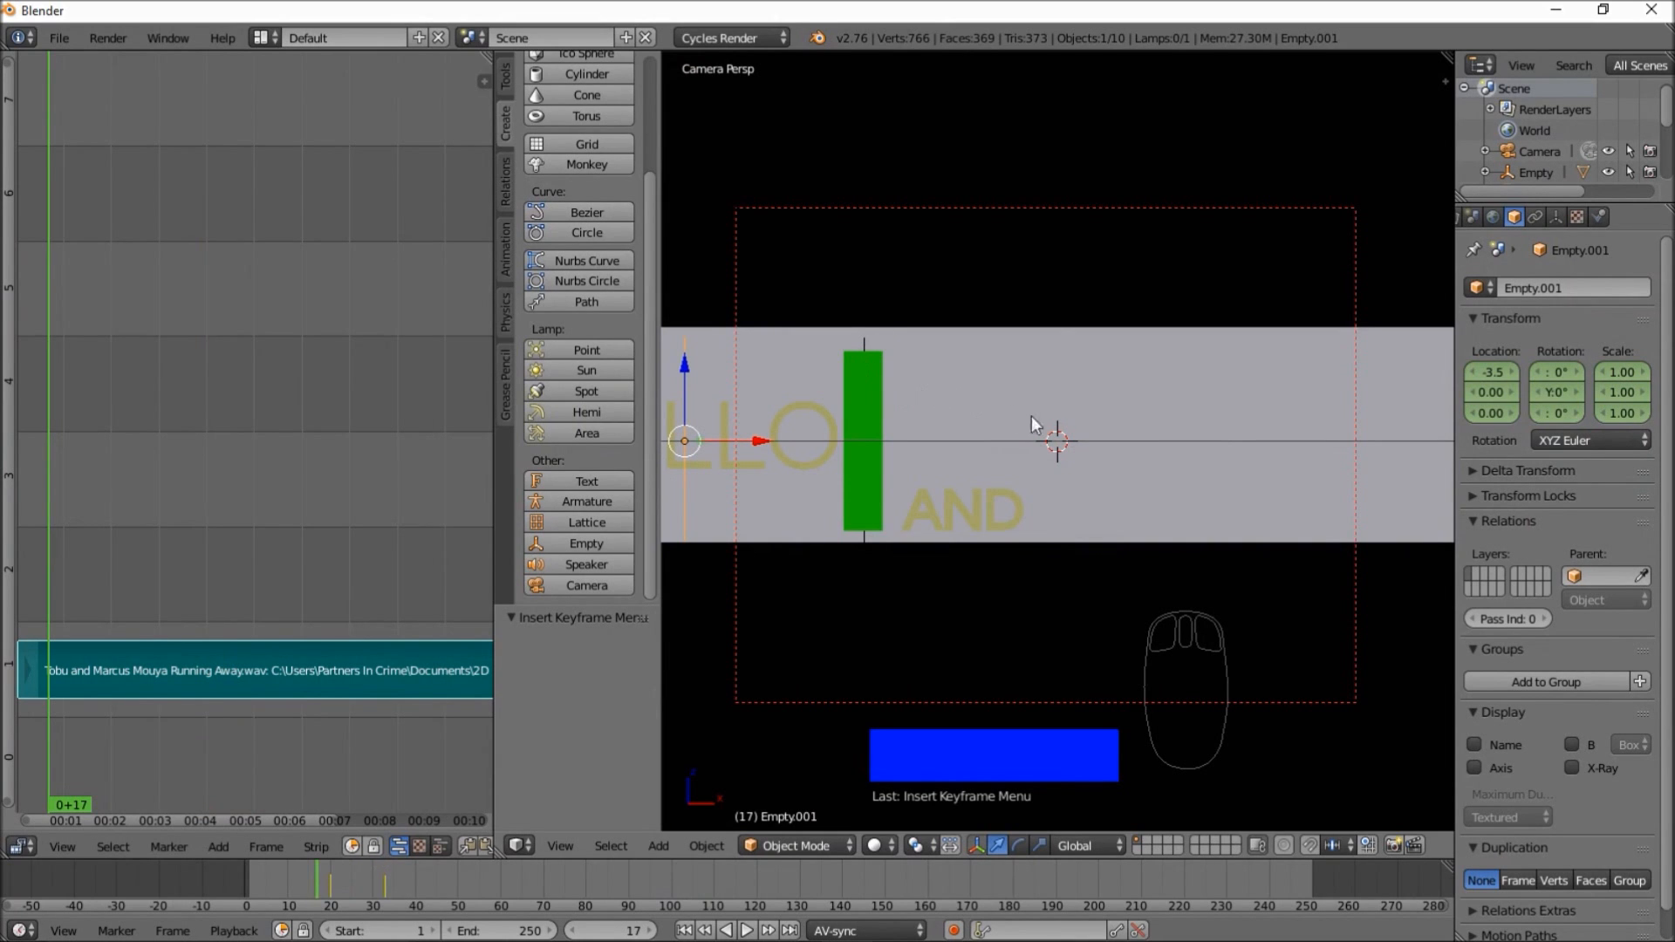
- Time the green bar's motion against the music and insert a LocRotScale keyframe for its empty at frame 41
right_click(864, 343)
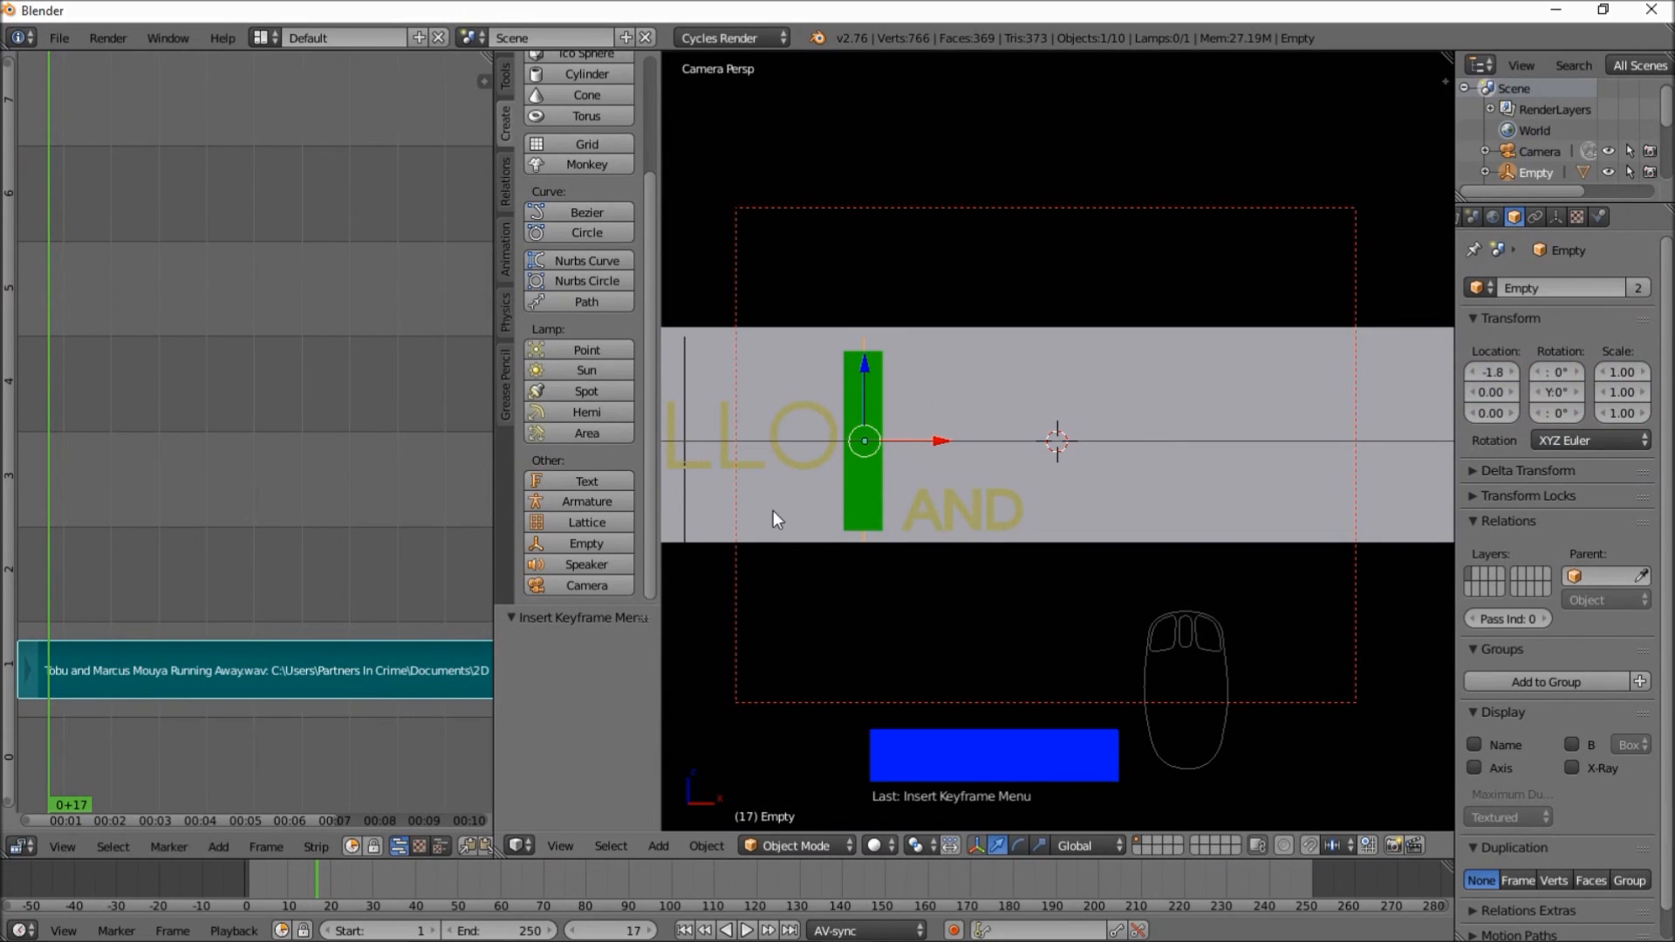
click(748, 931)
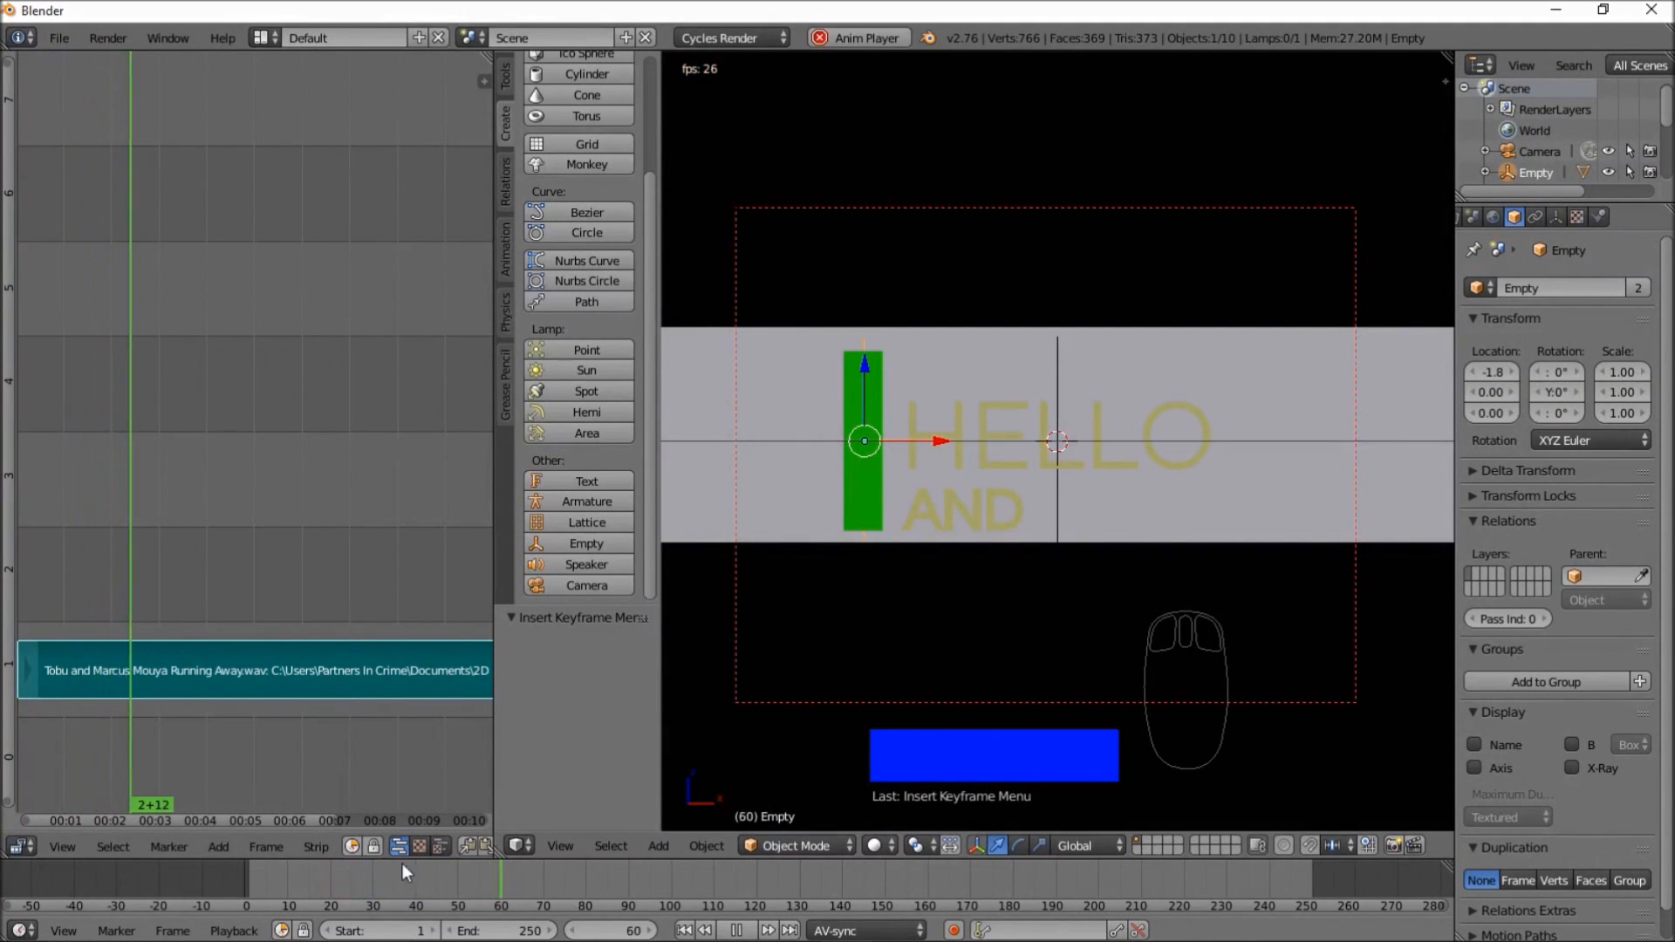
click(245, 886)
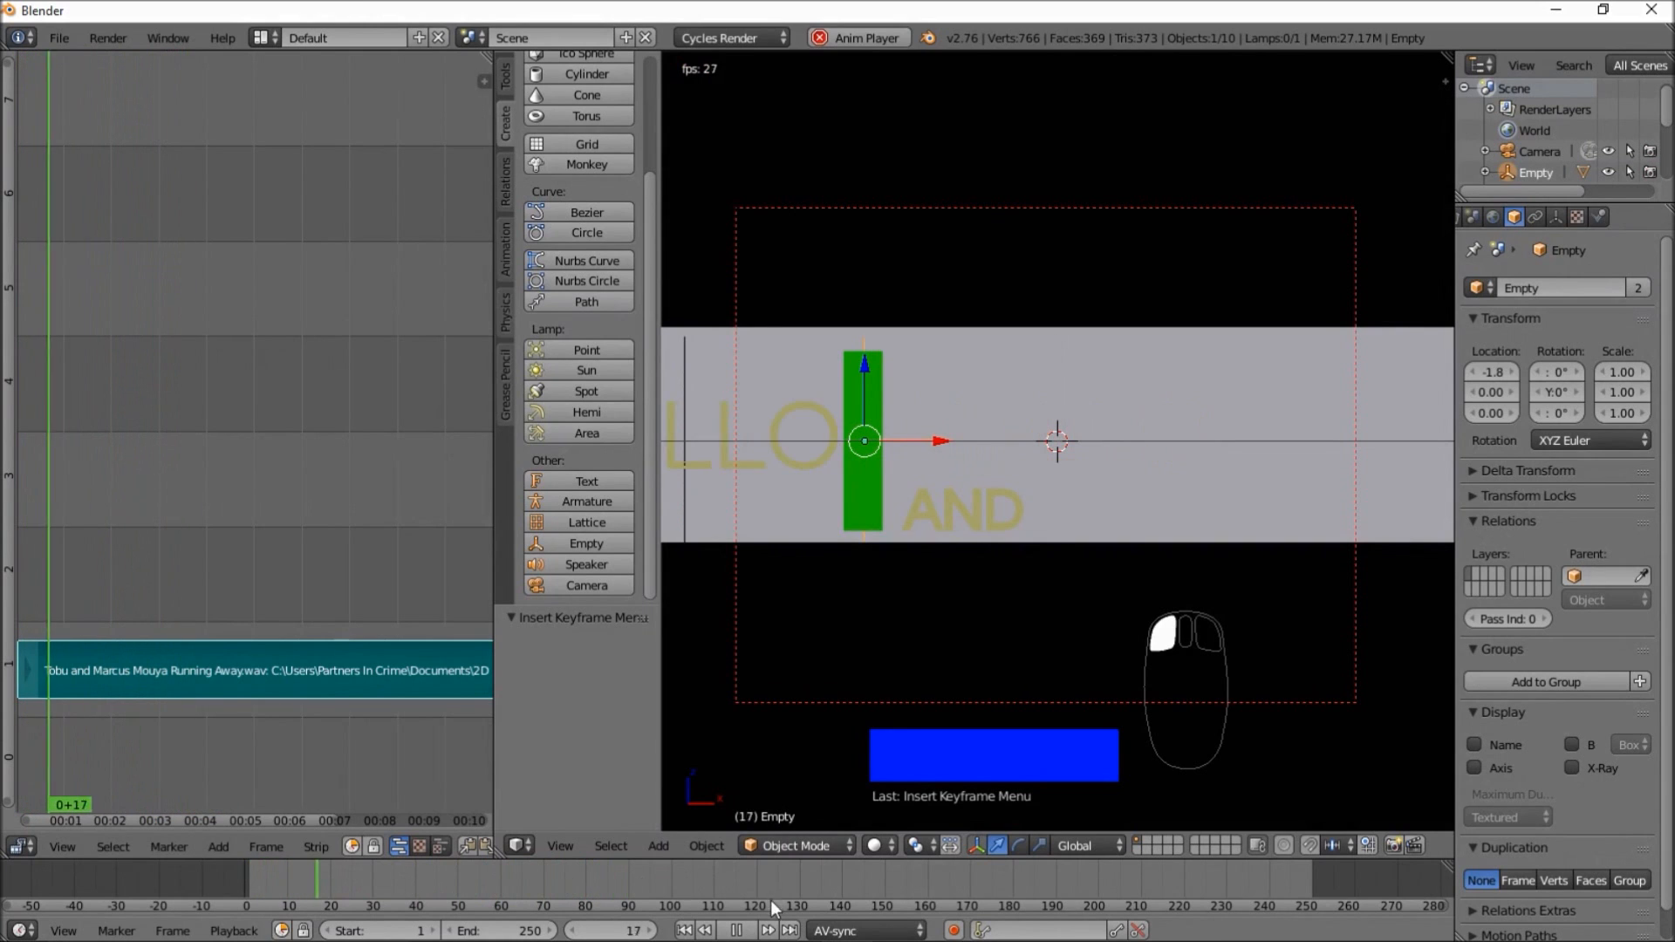
click(255, 869)
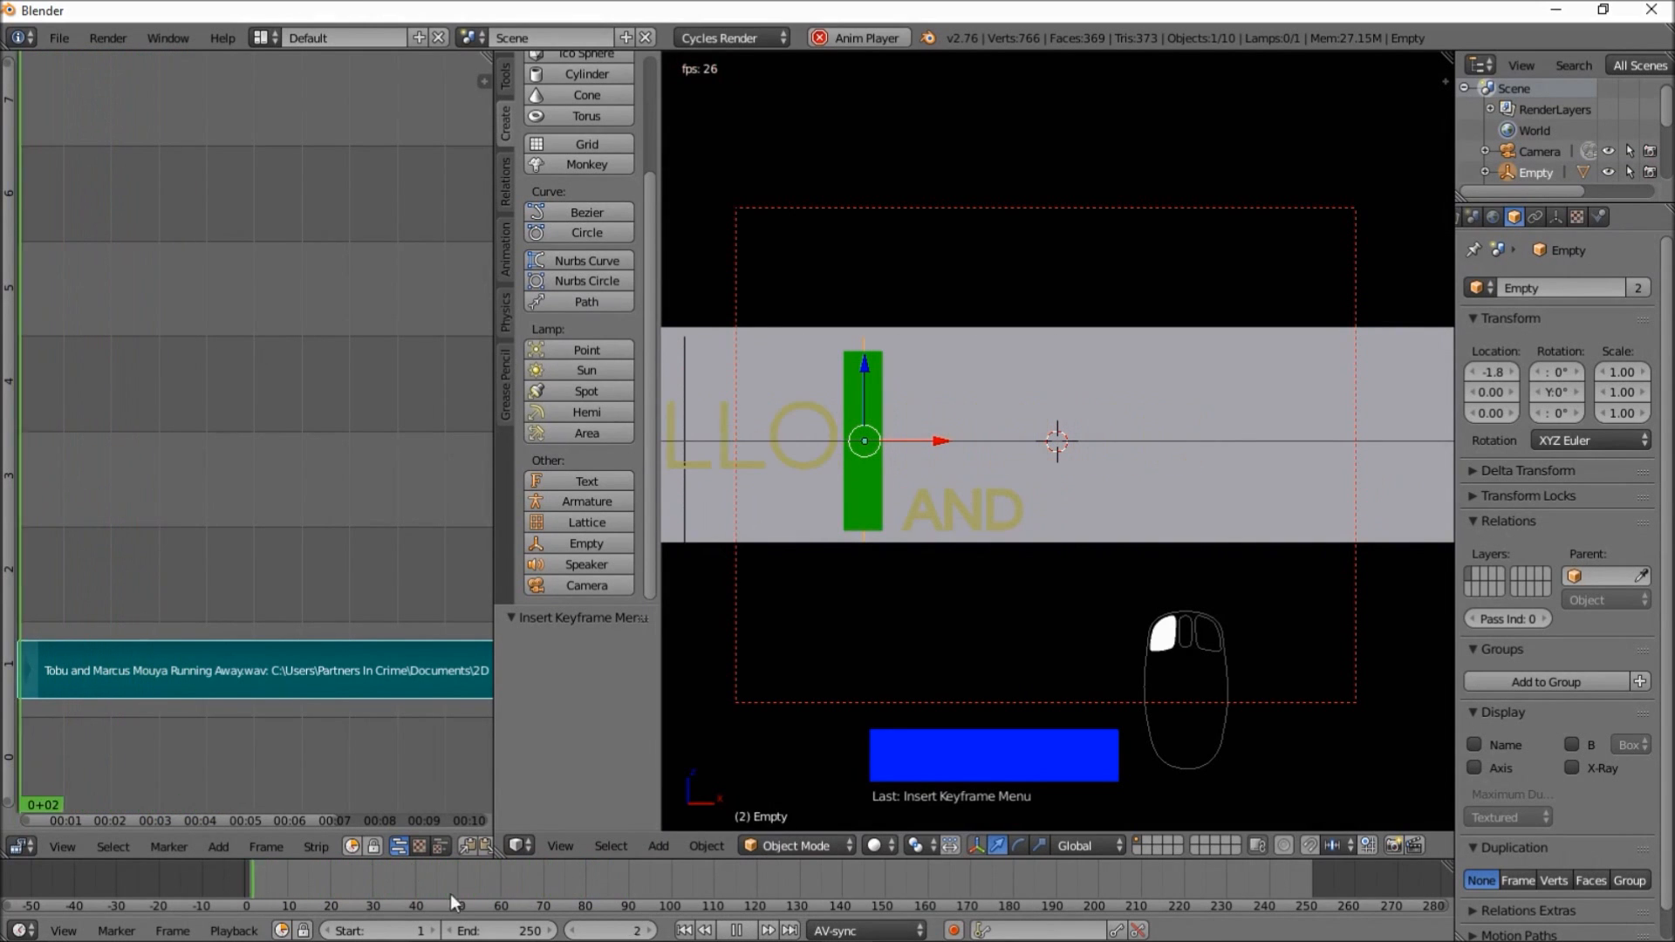
click(743, 931)
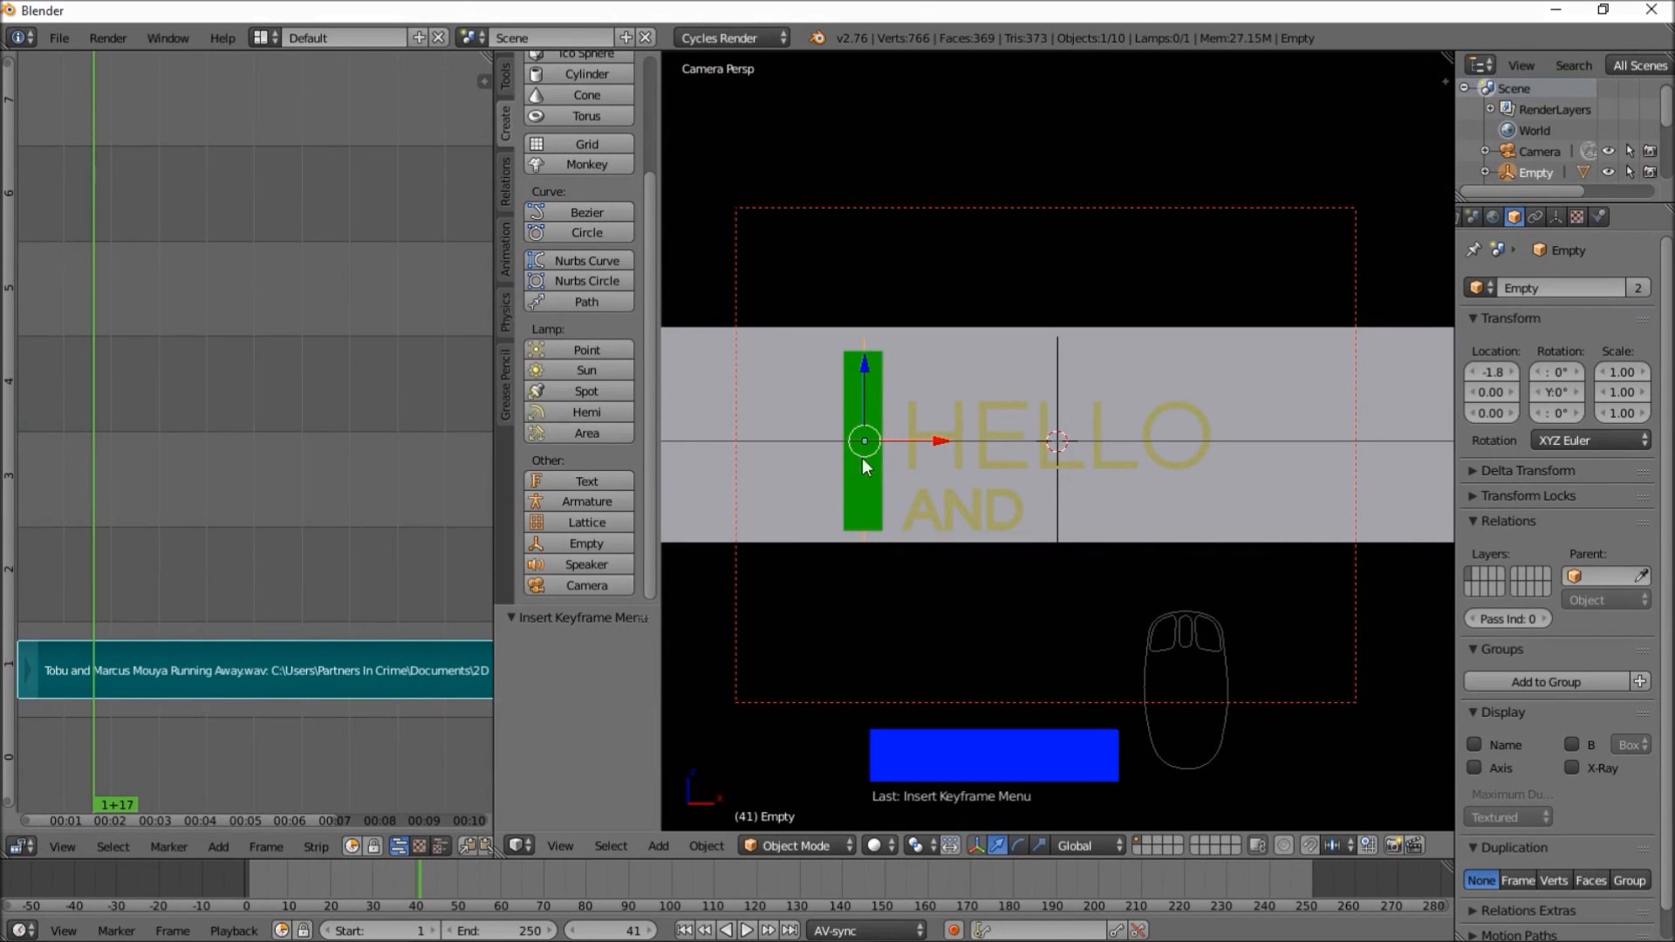
key(i)
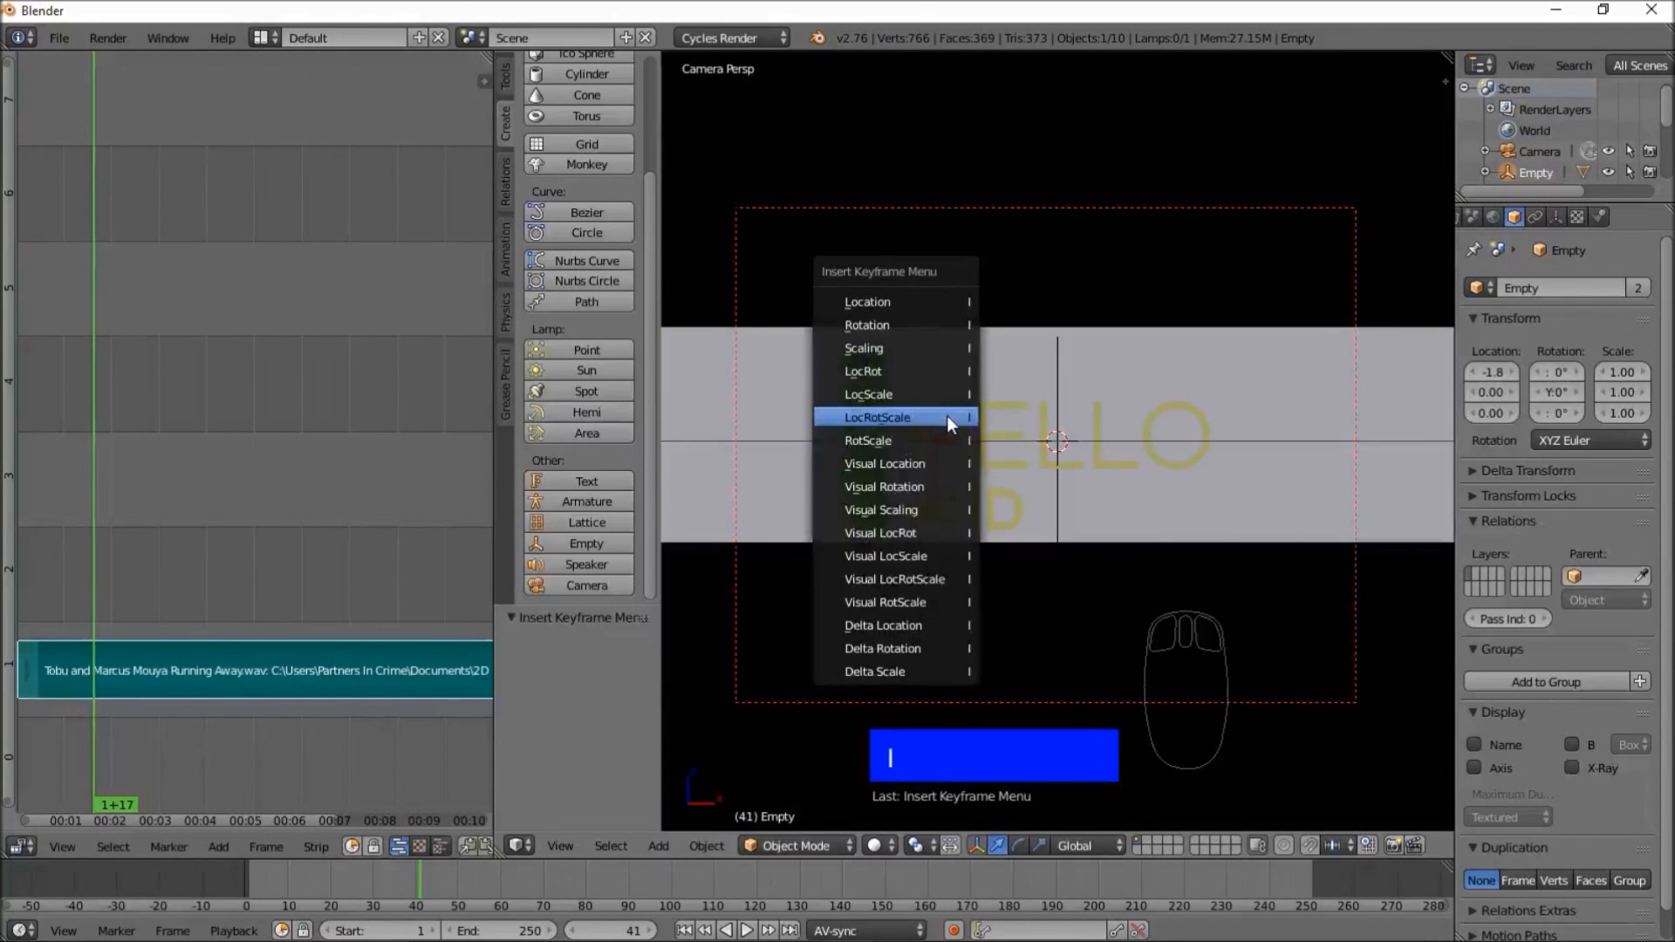
click(946, 415)
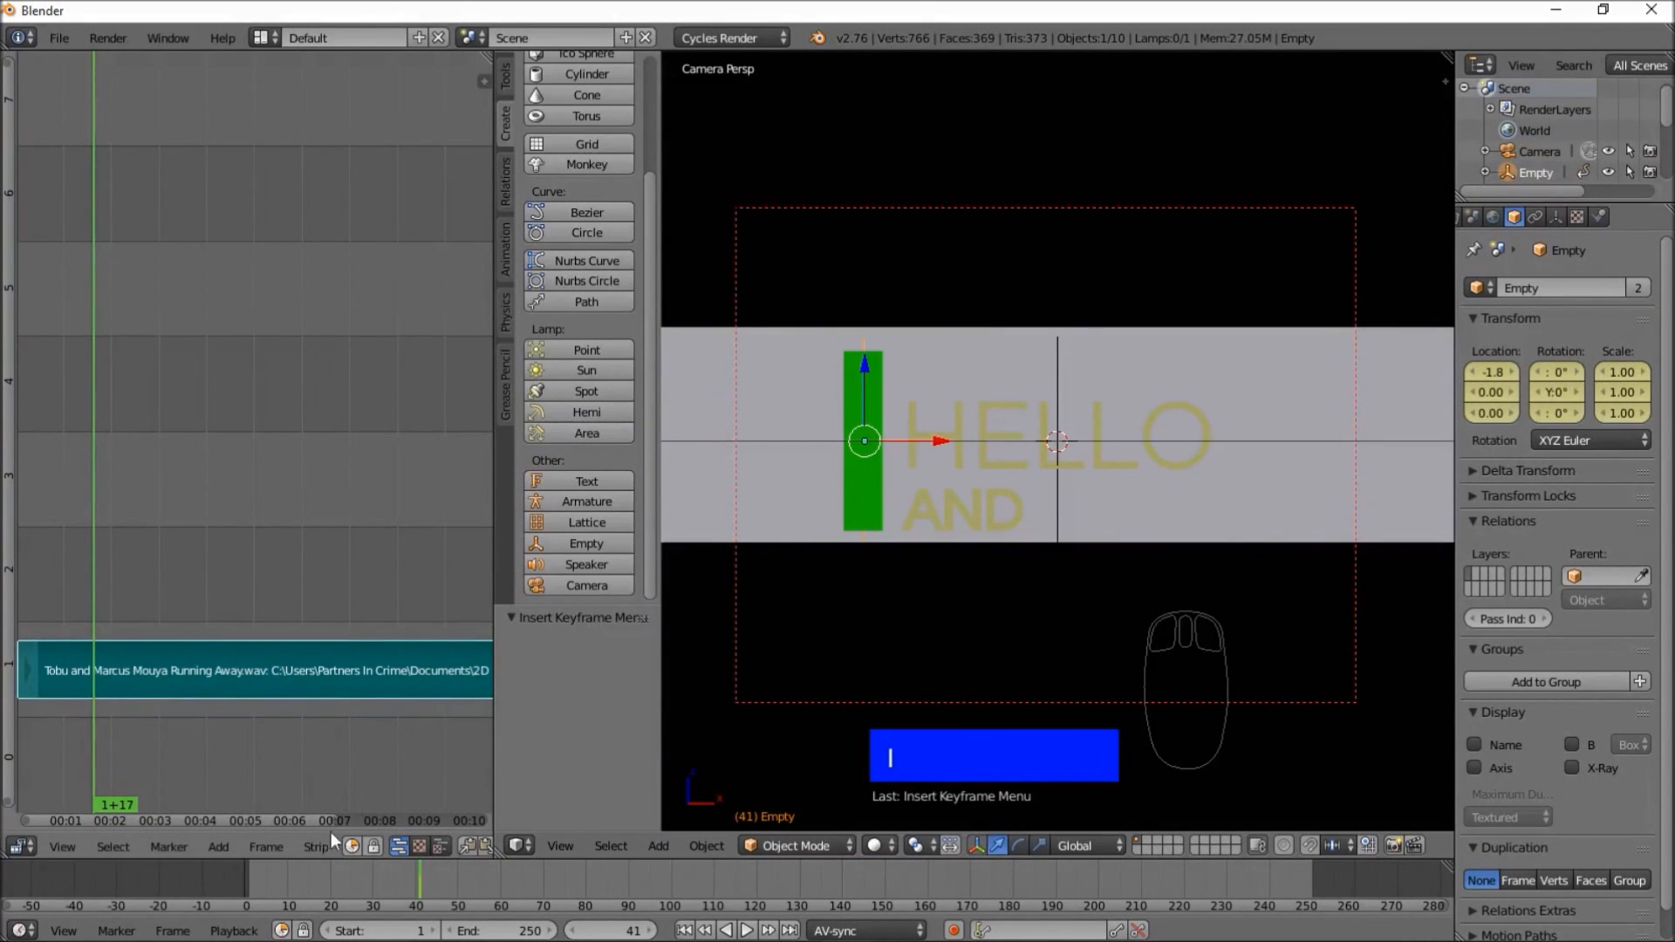
- At frame 19, move the green bar's empty about 1.85 along global X to the middle of the frame
click(243, 883)
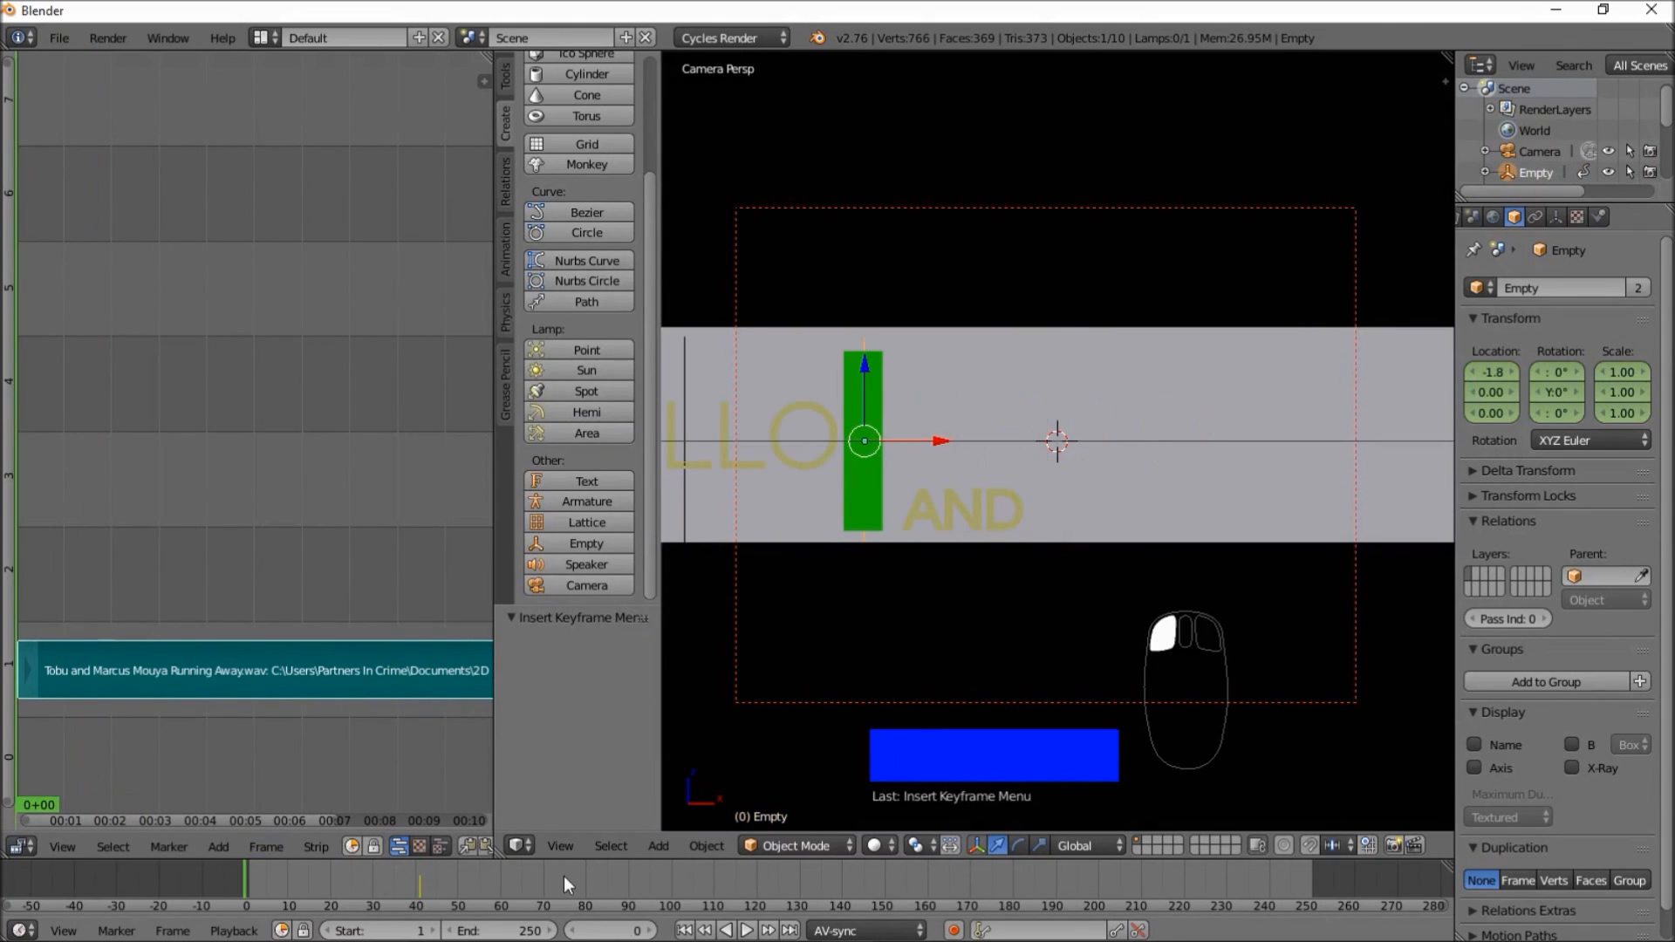
click(747, 930)
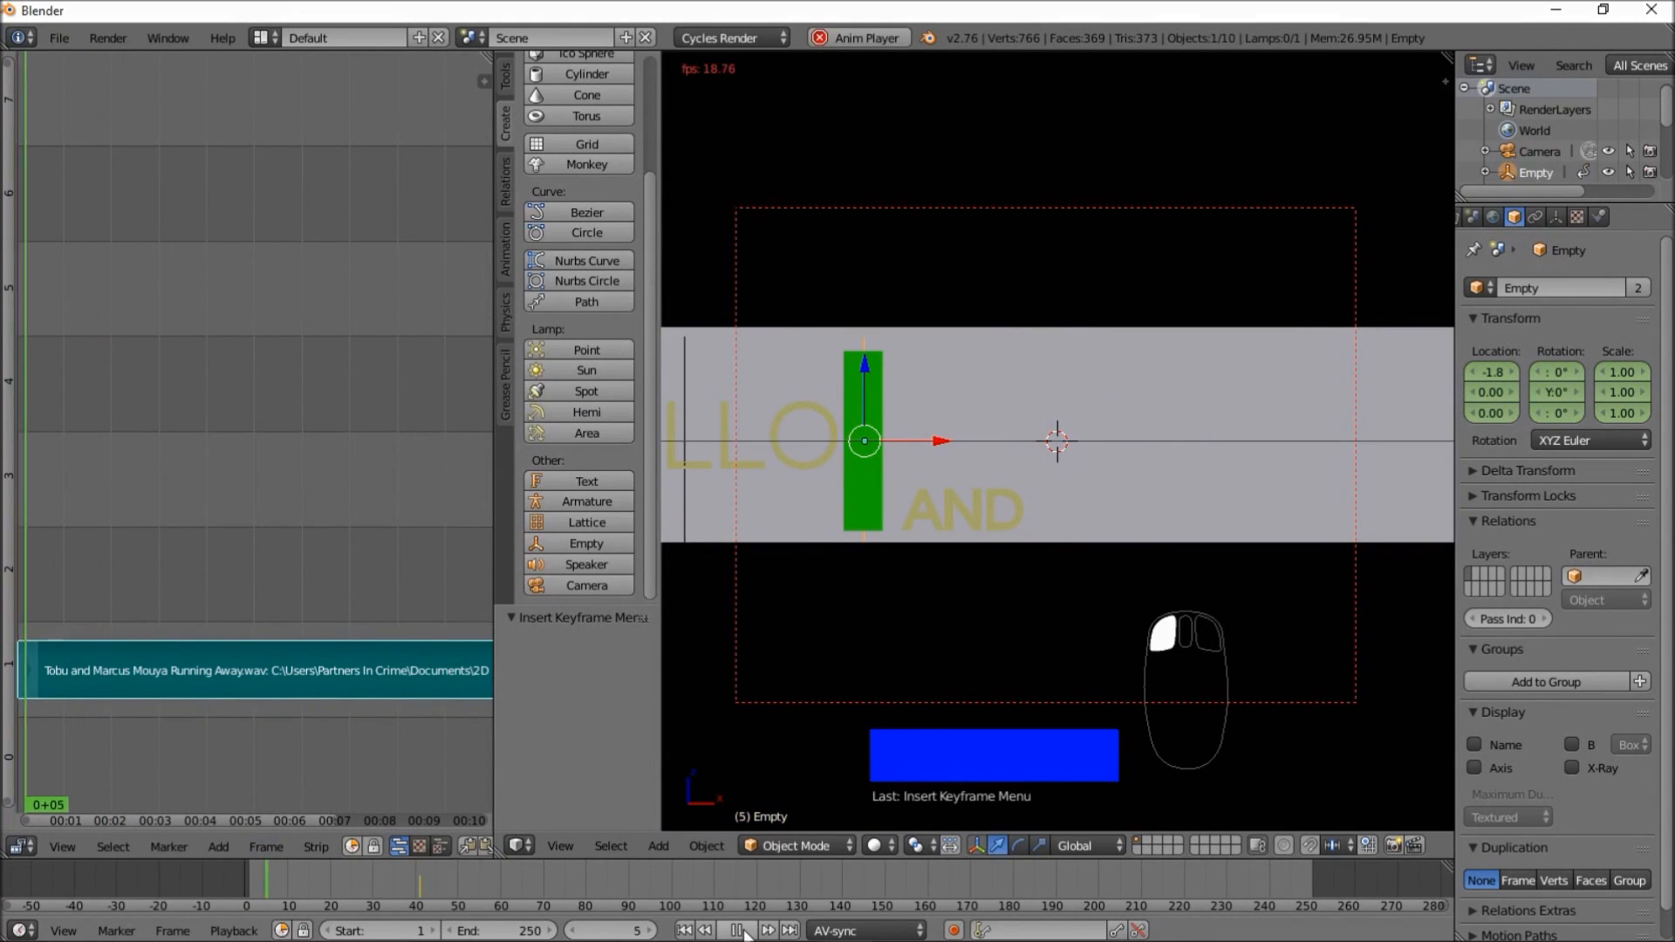
click(743, 931)
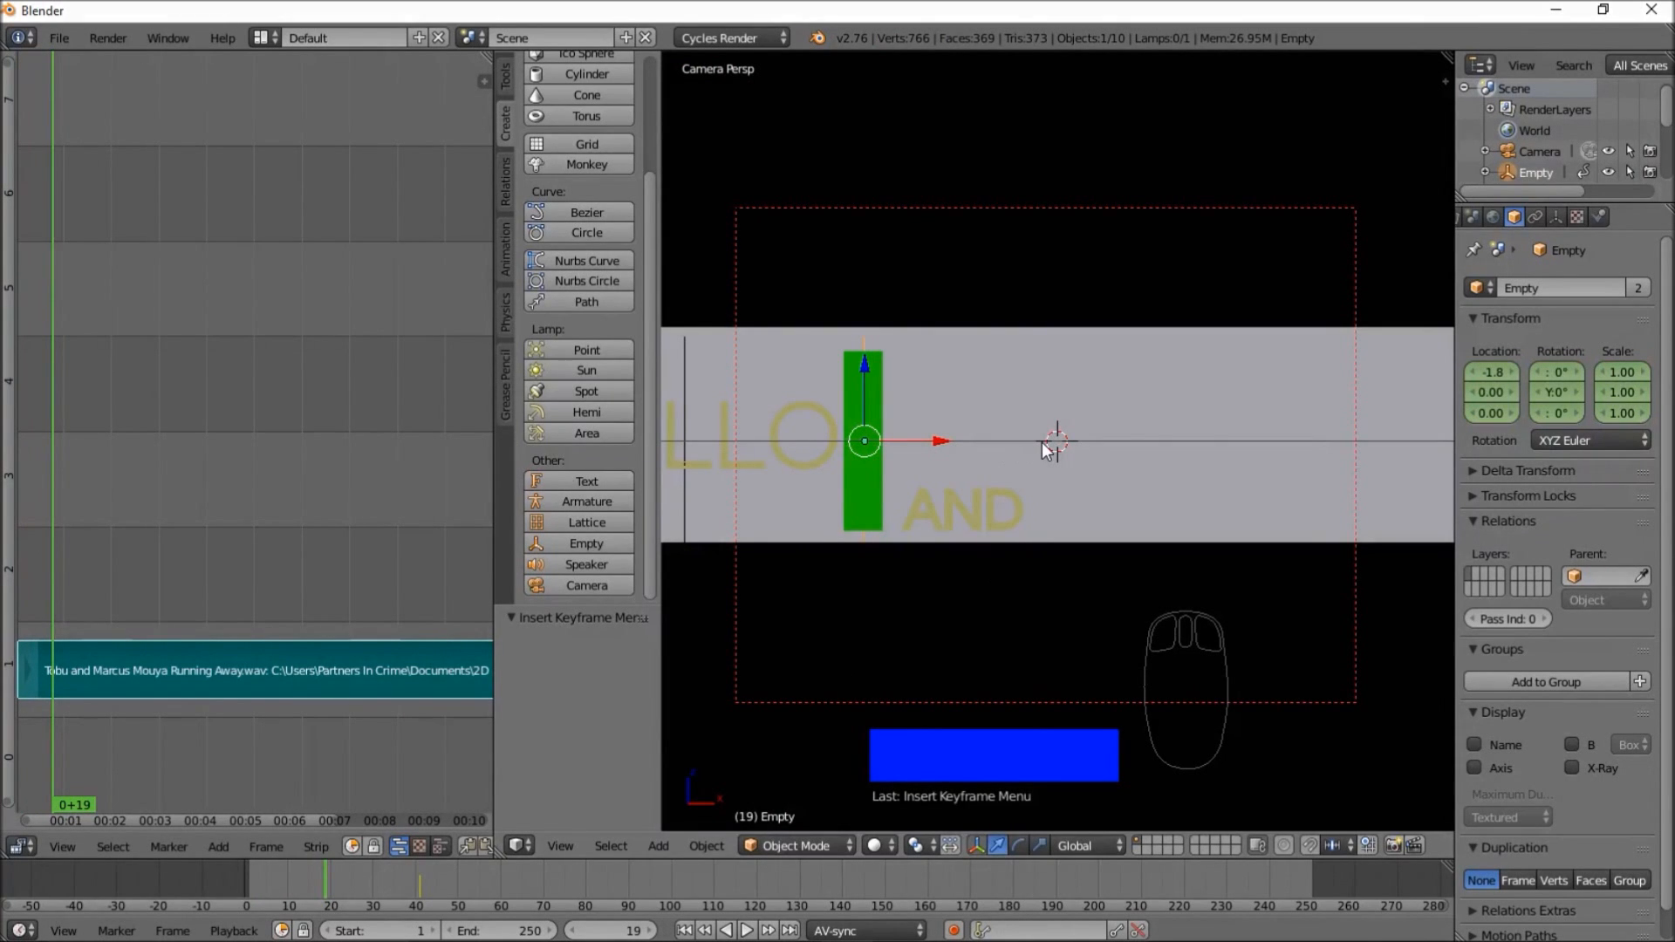
key(g)
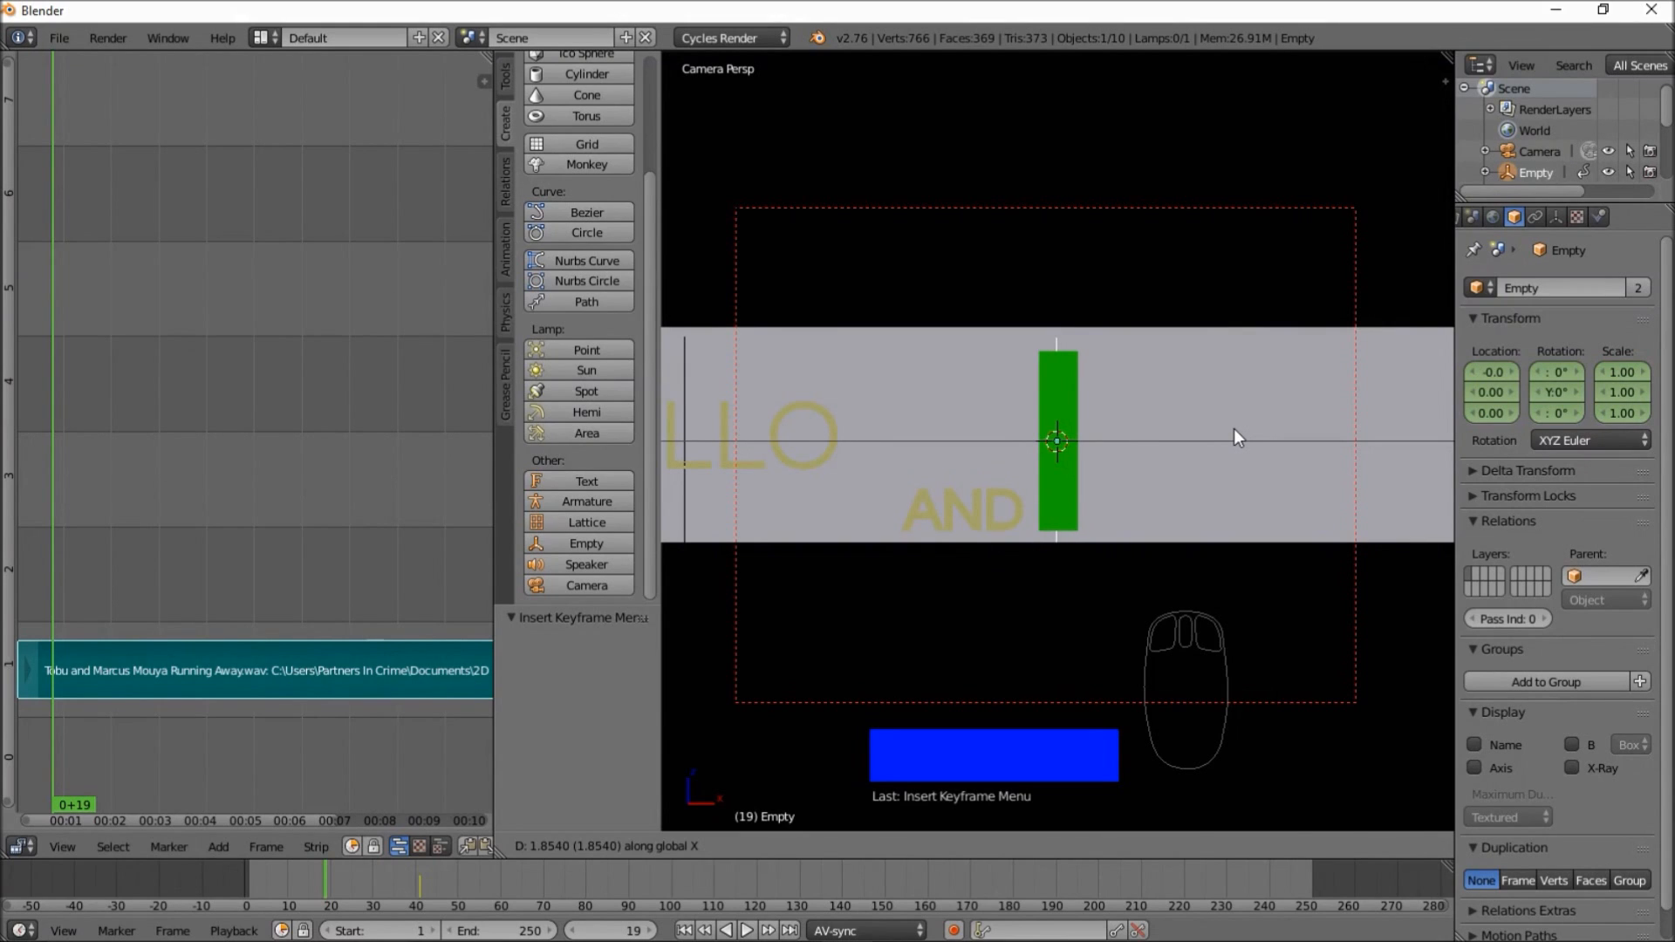
click(1234, 427)
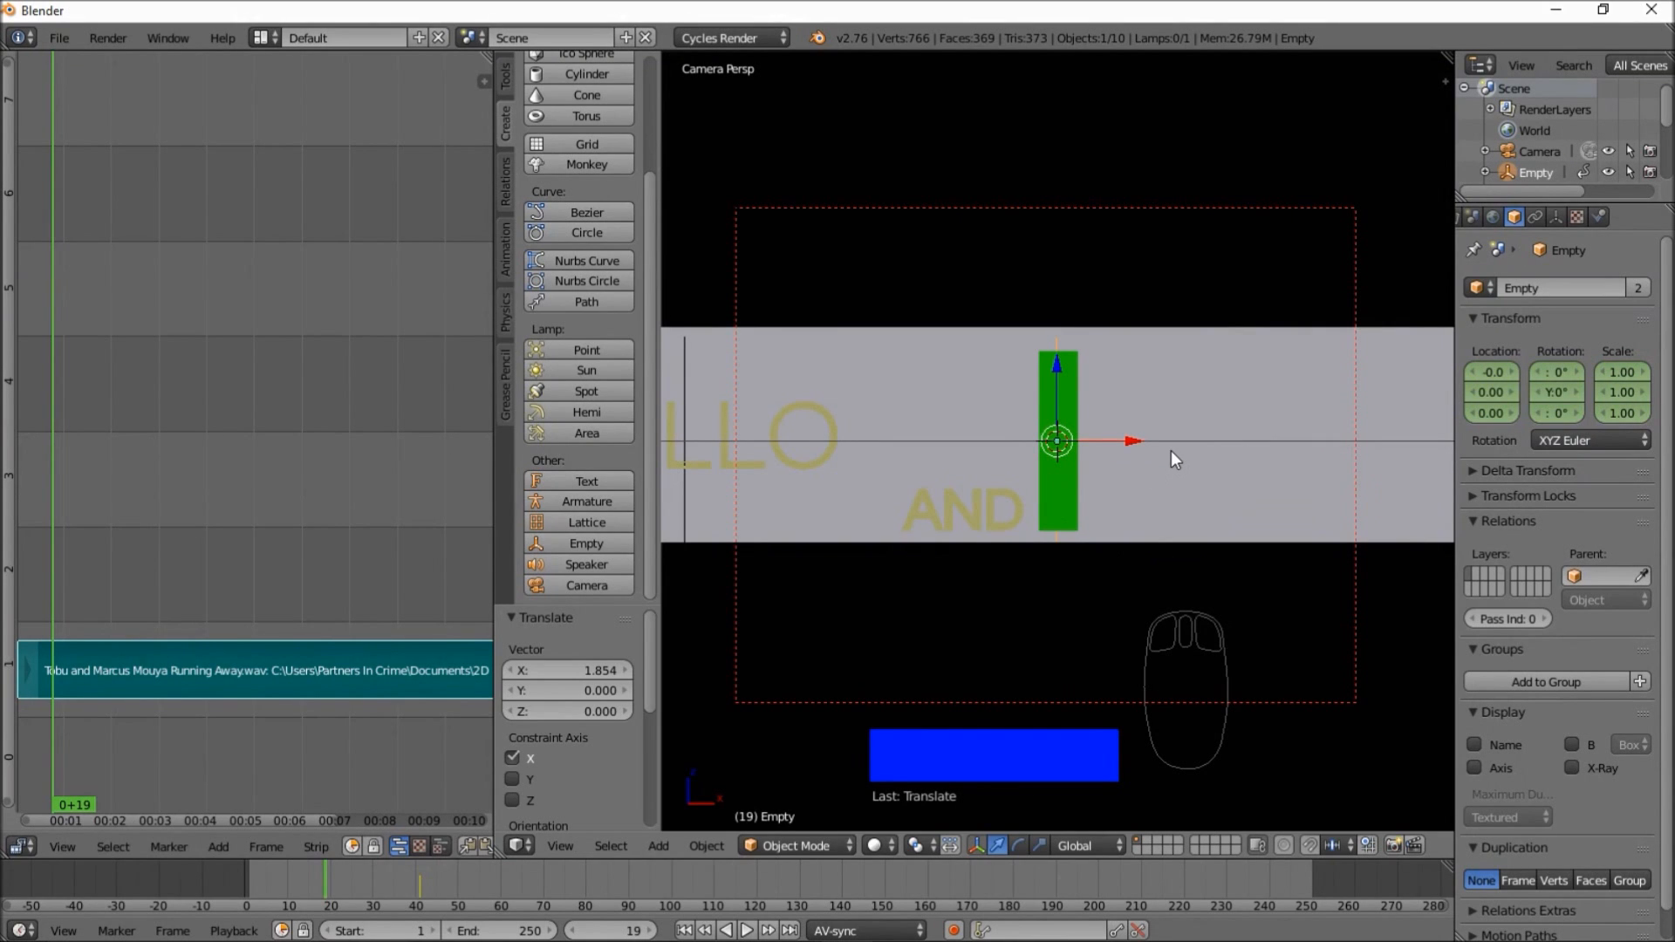
- Insert a LocRotScale keyframe for the green bar's empty at frame 19 and play back the reveal from the start
key(i)
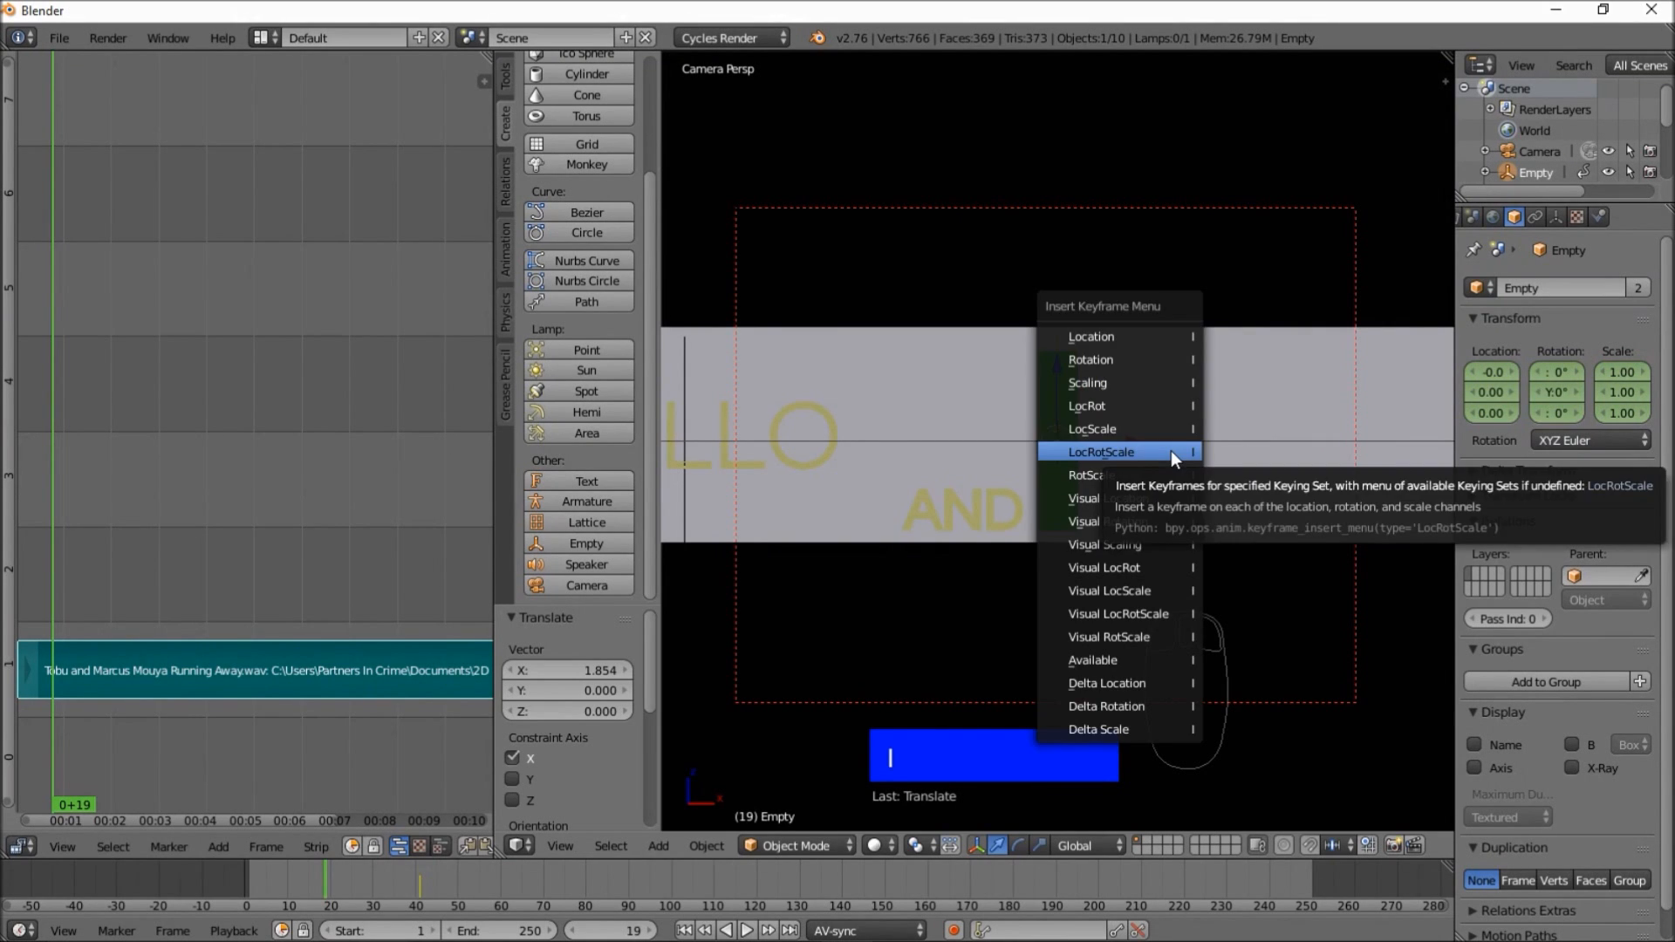
click(1171, 450)
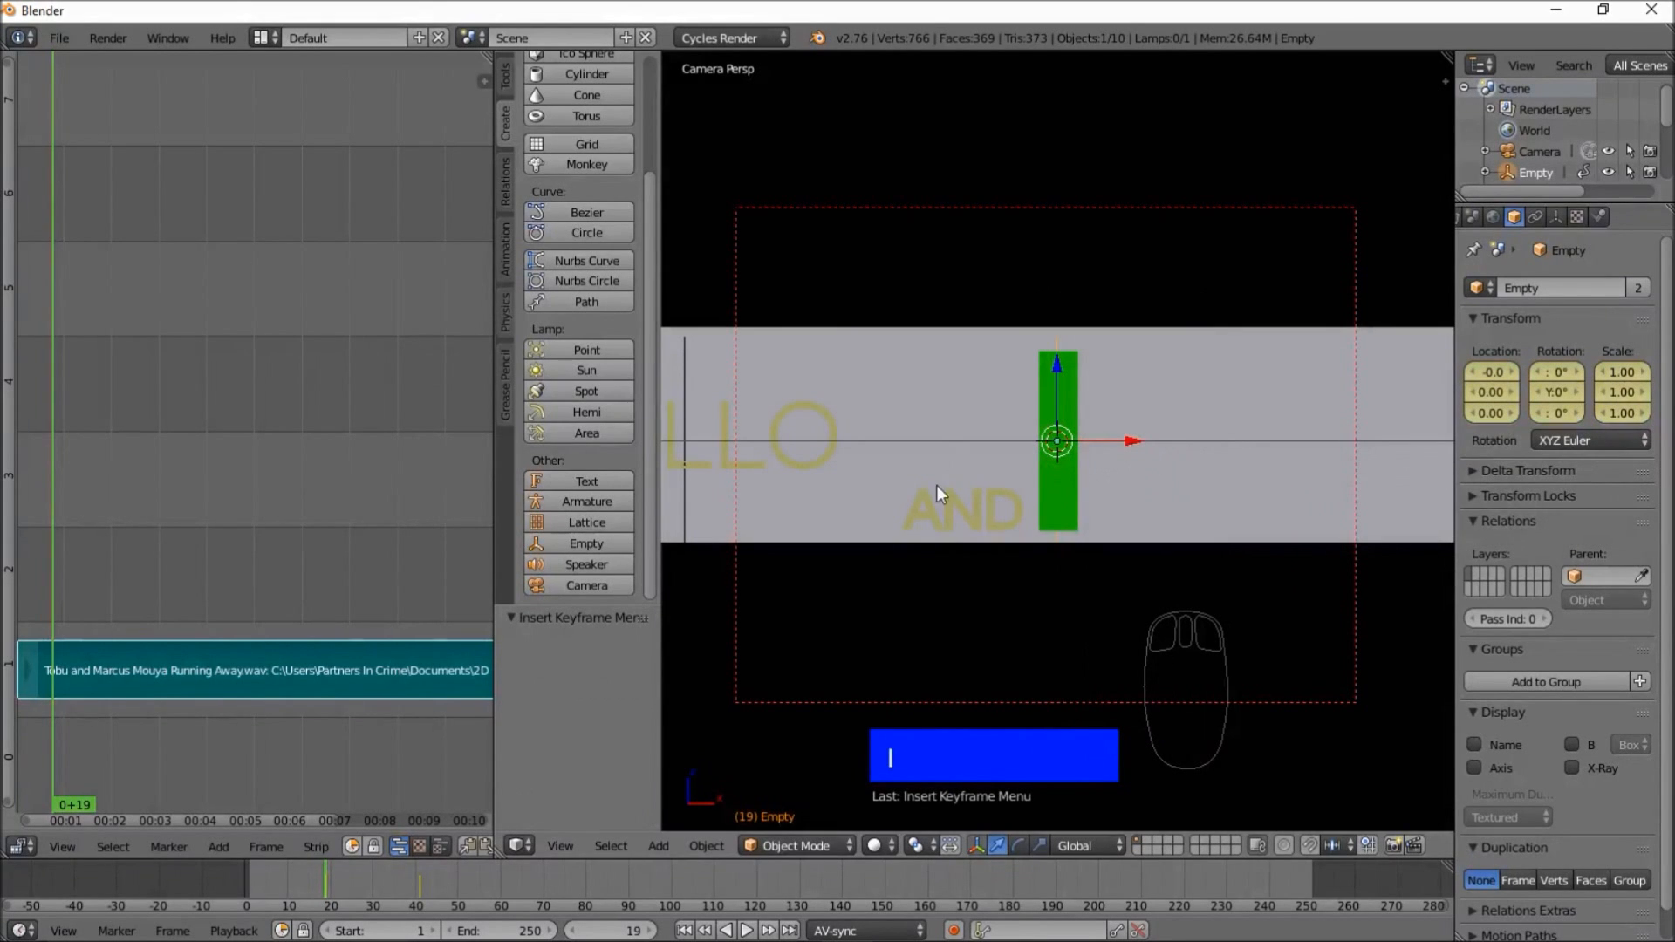
click(225, 874)
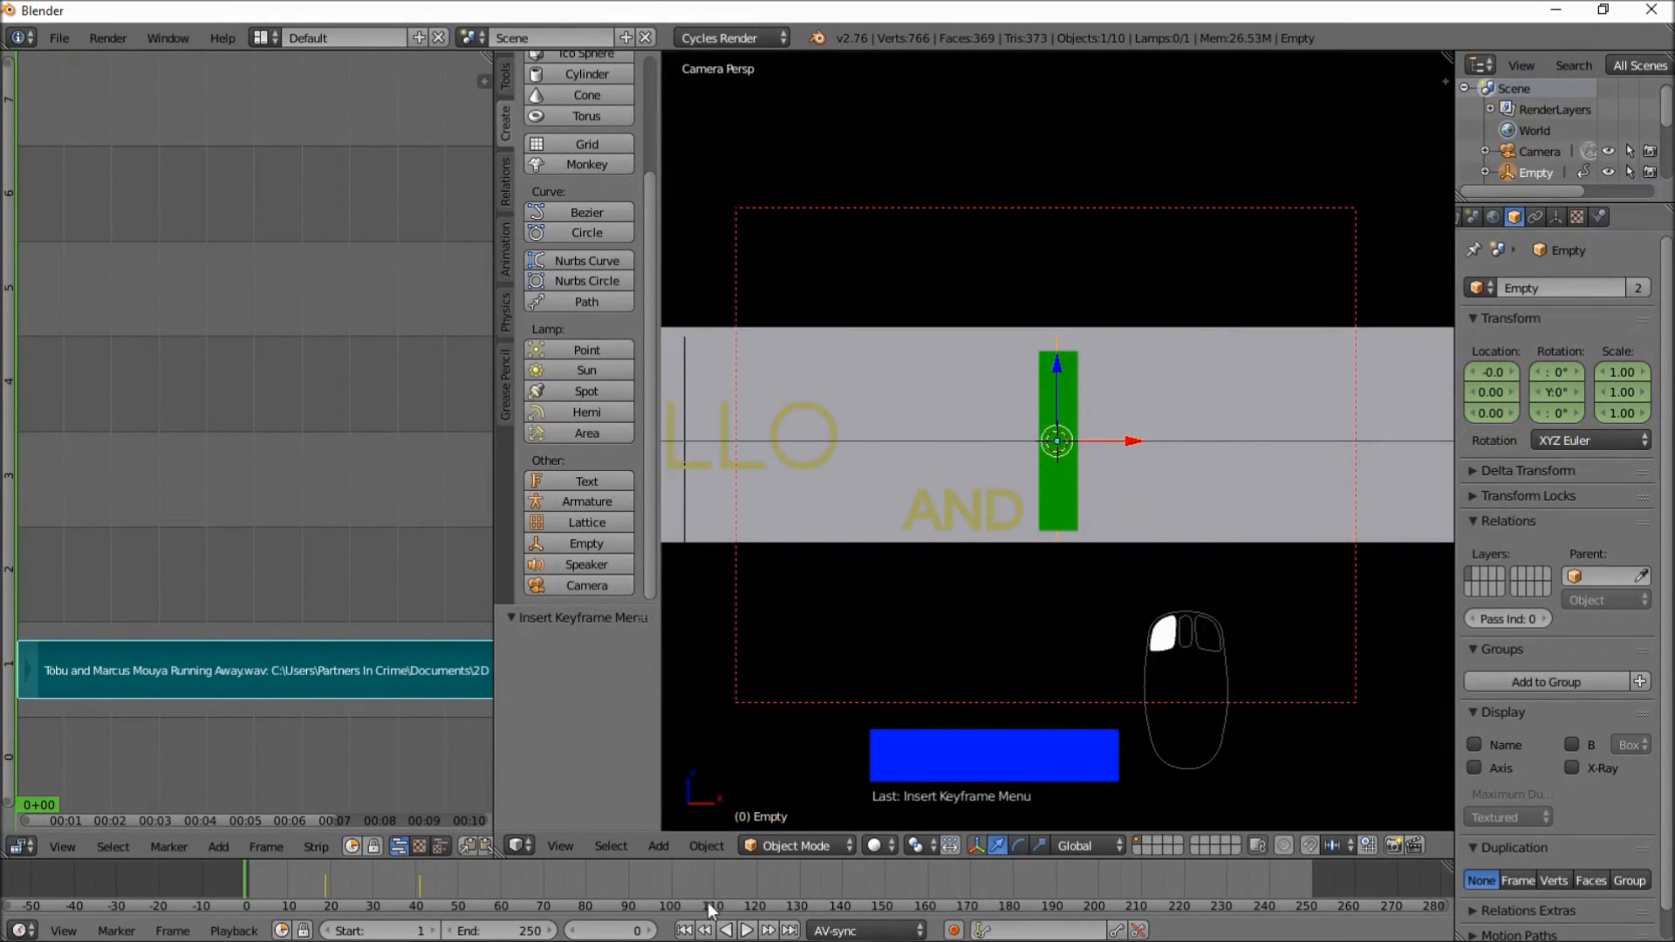
click(752, 932)
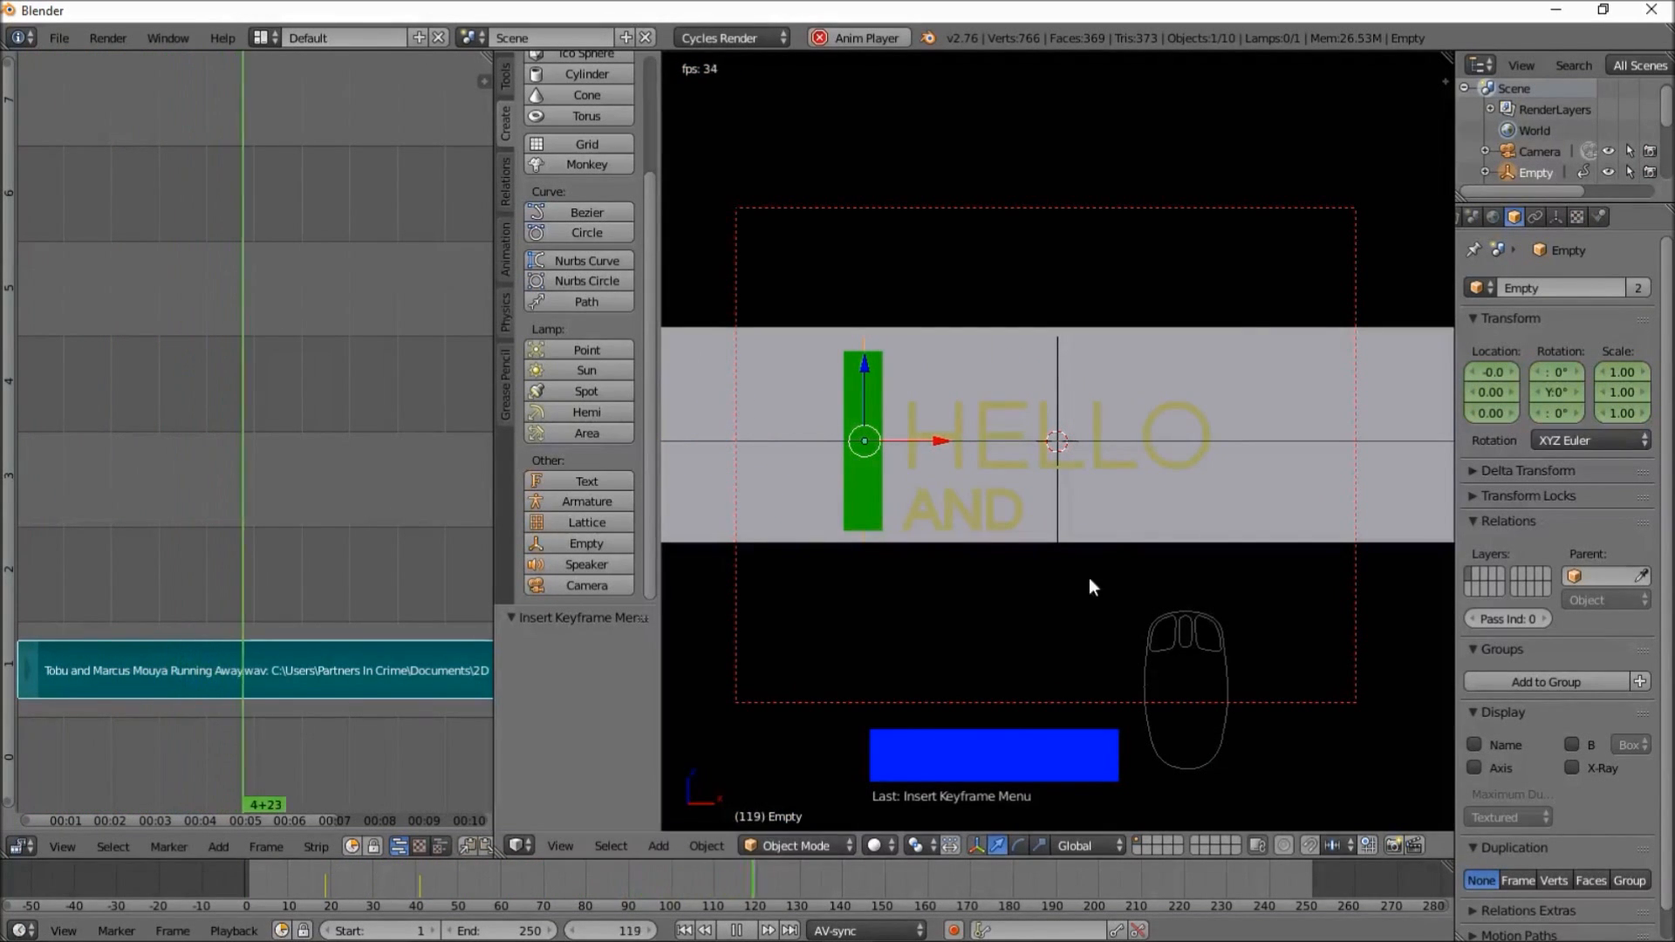
click(737, 931)
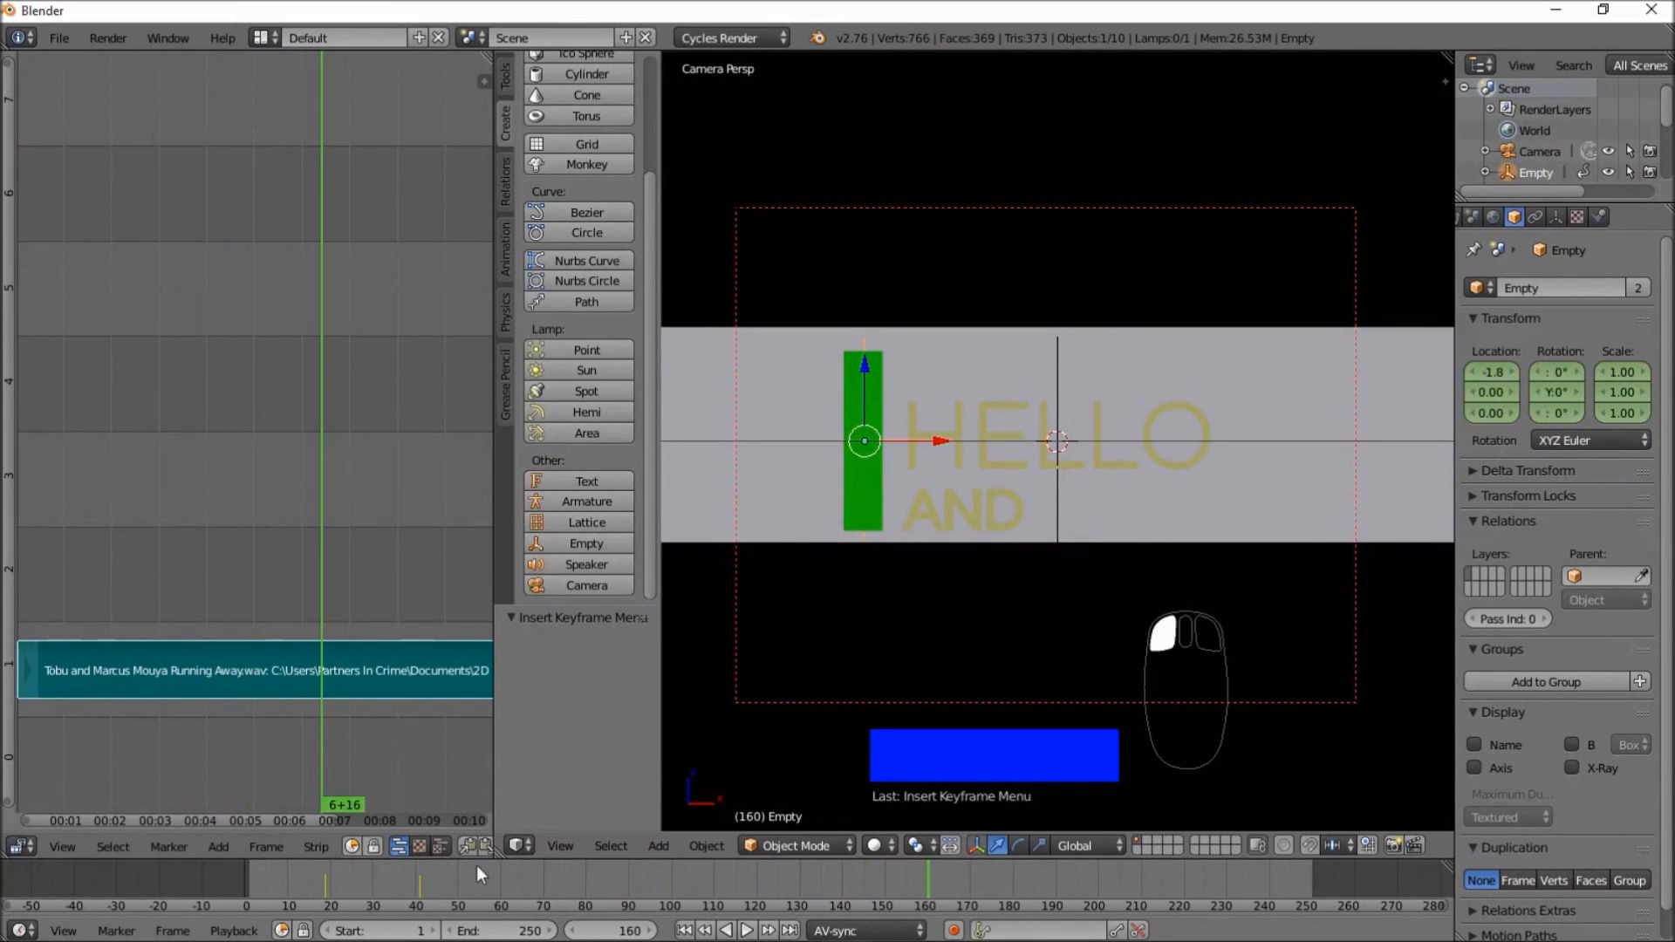
- Preview the HELLO reveal in rendered shading by scrubbing from the start to frame 39, and return to solid shading
mouse_move(368, 872)
mouse_down()
mouse_move(328, 867)
mouse_move(384, 871)
mouse_move(328, 866)
mouse_move(365, 866)
mouse_up()
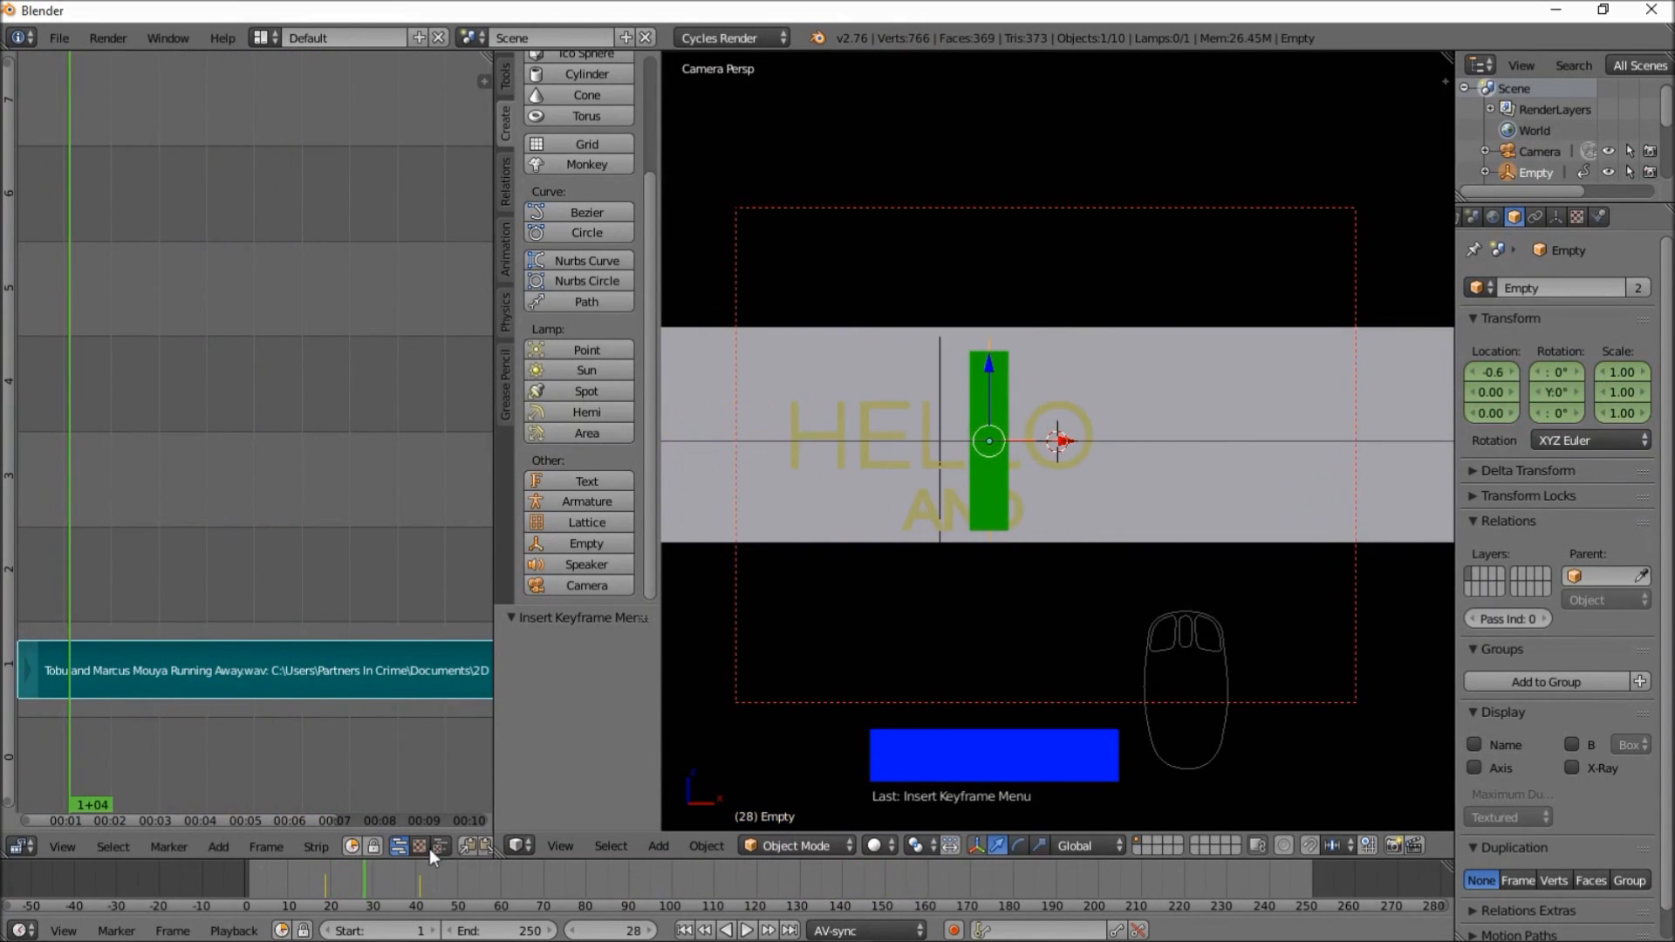
click(874, 845)
click(927, 709)
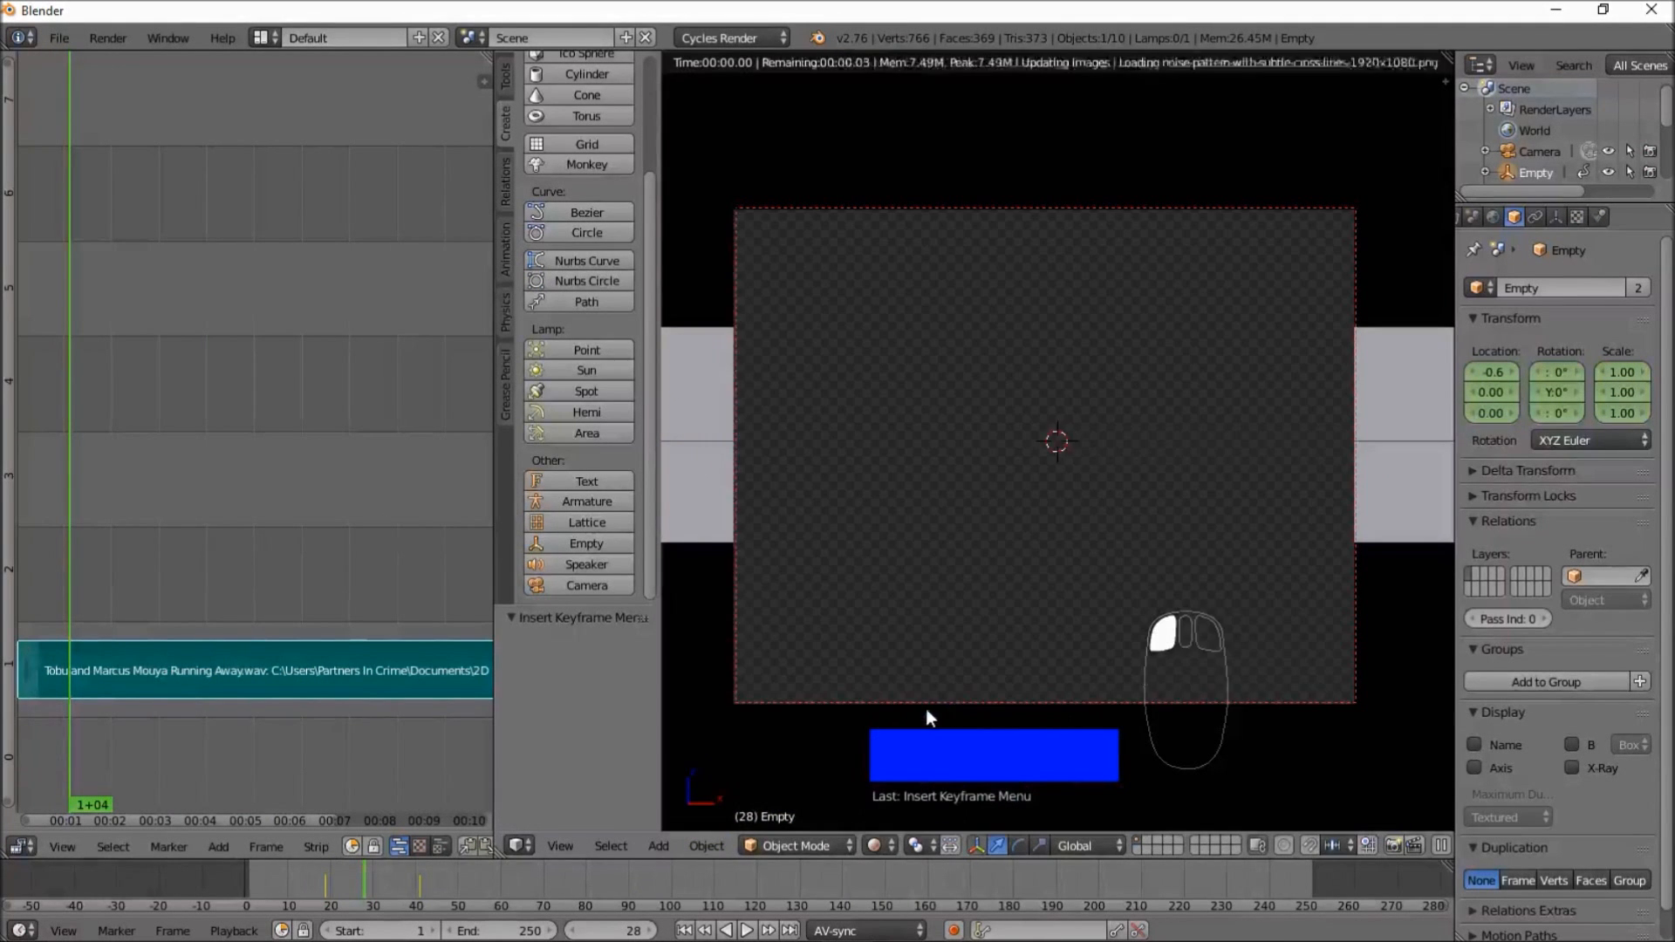
drag(250, 875, 413, 892)
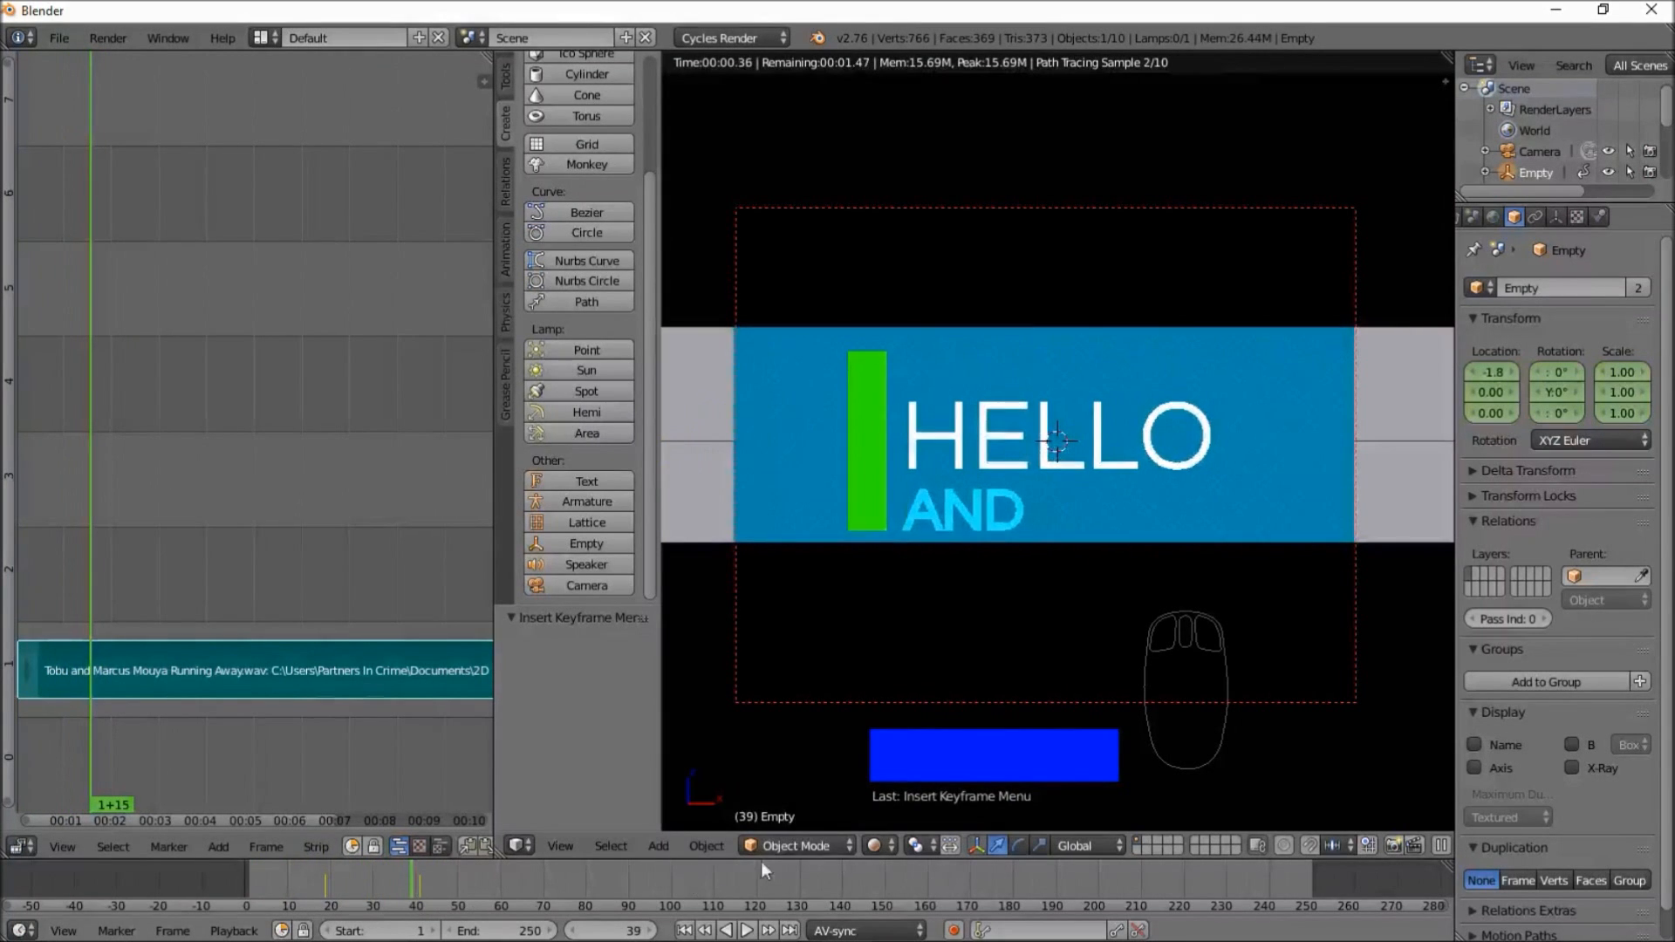
click(883, 845)
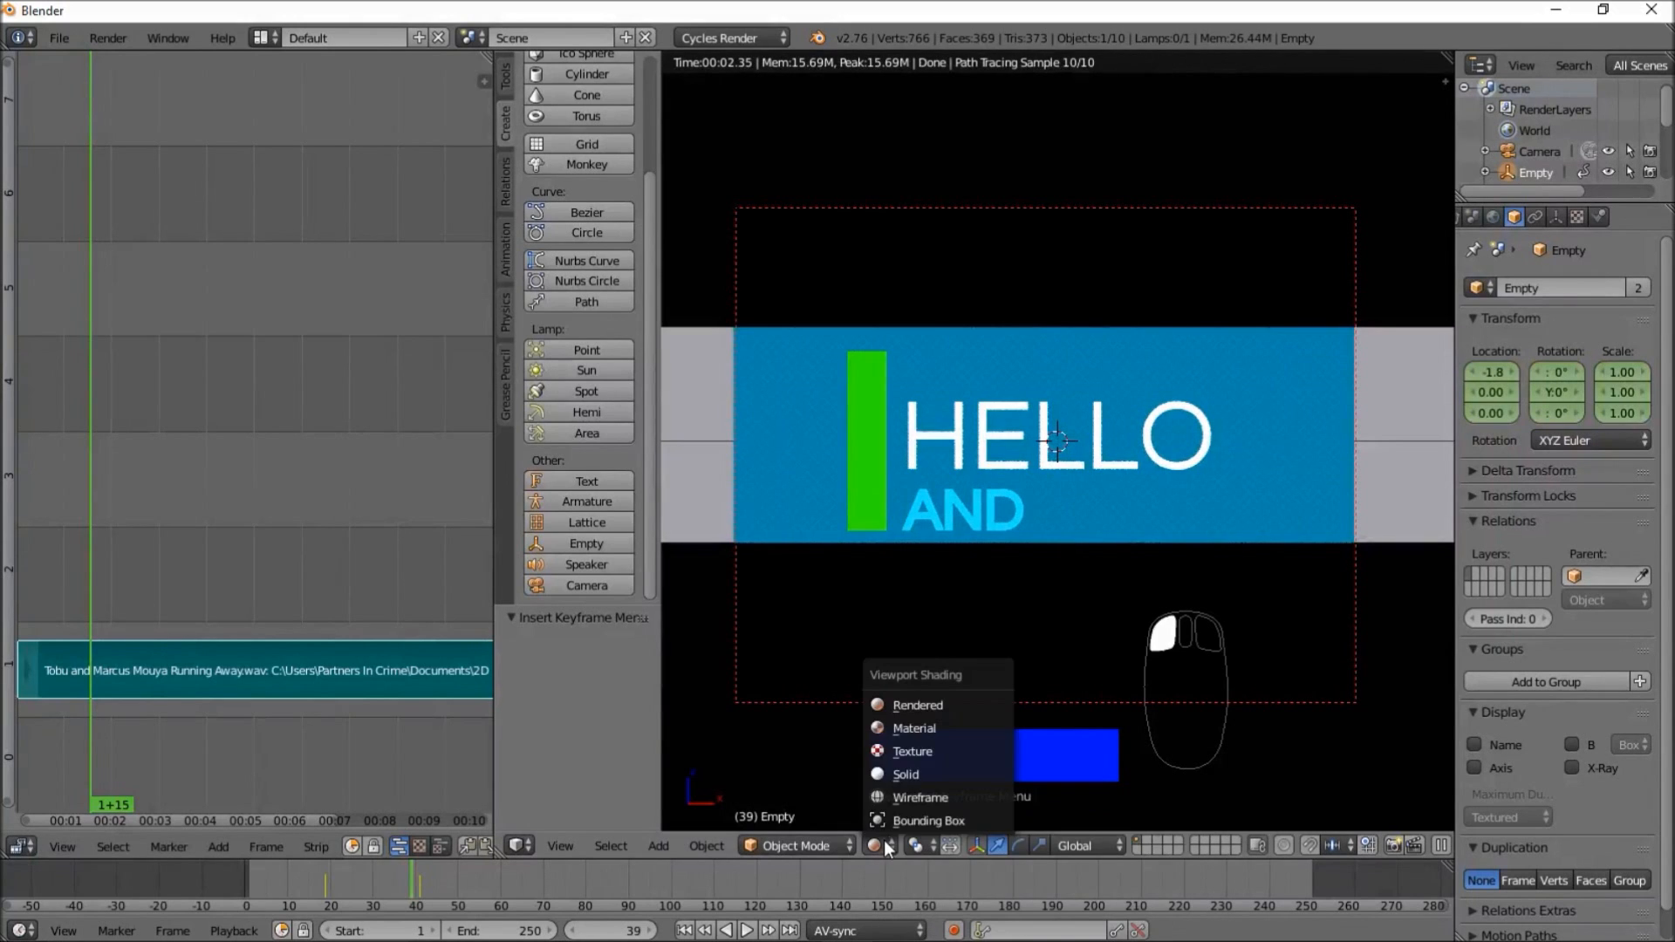
click(919, 776)
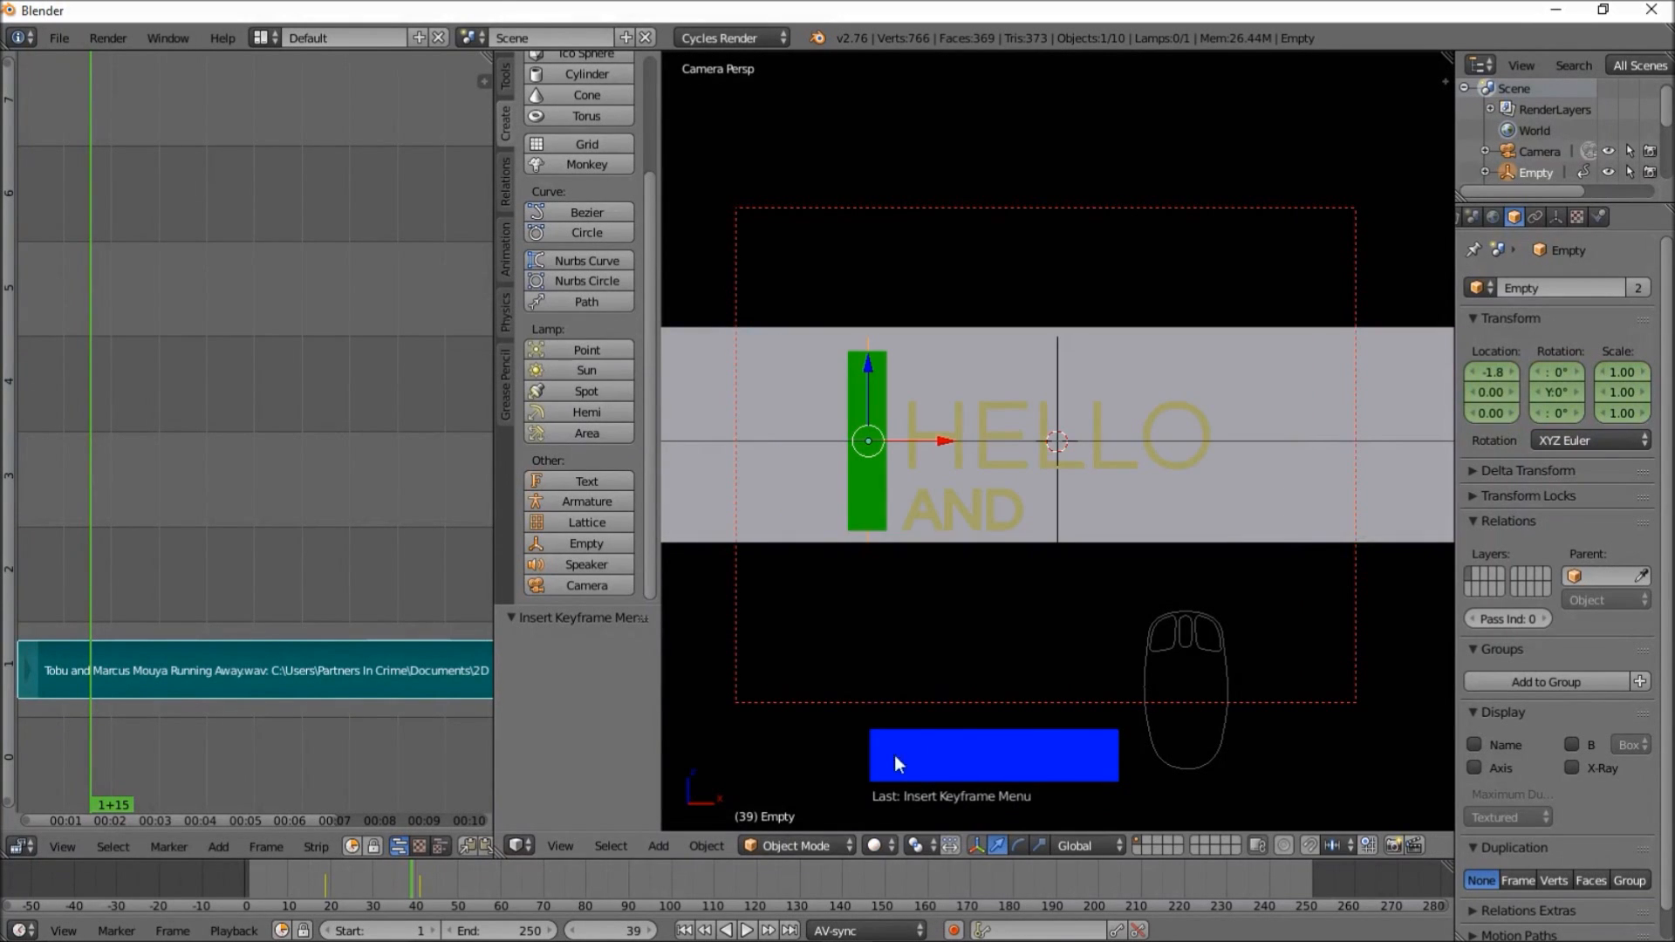
- Play the animation with the music from the start and stop at frame 17, just before the bar starts moving
scroll(946, 466, down, 2)
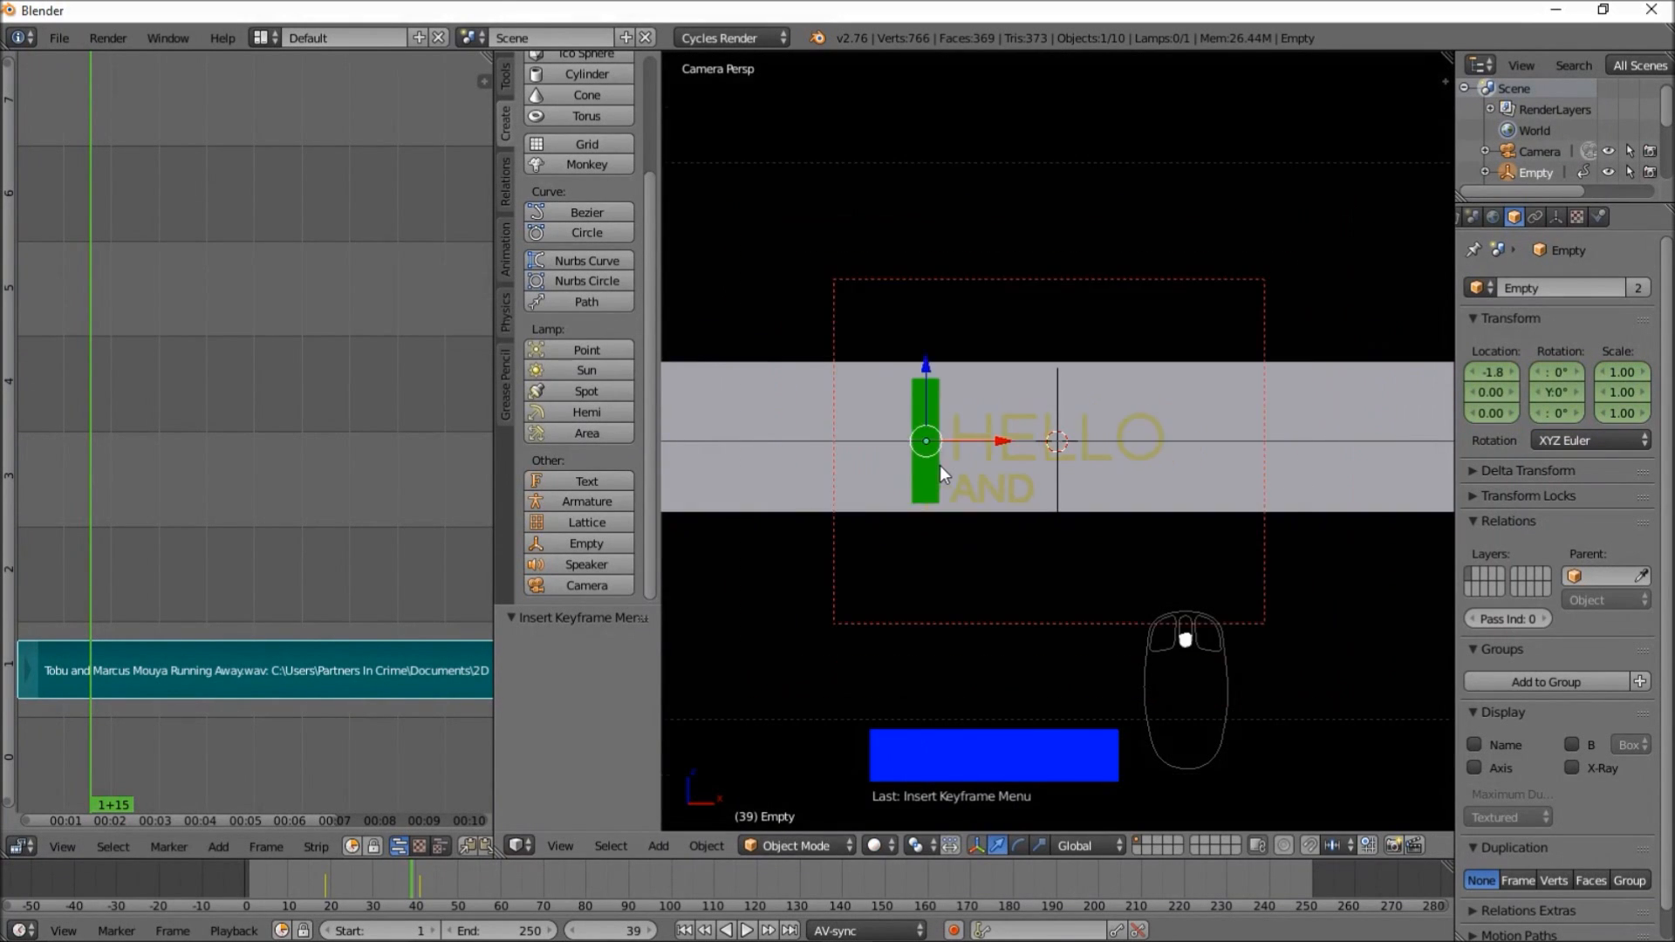
scroll(939, 466, down, 1)
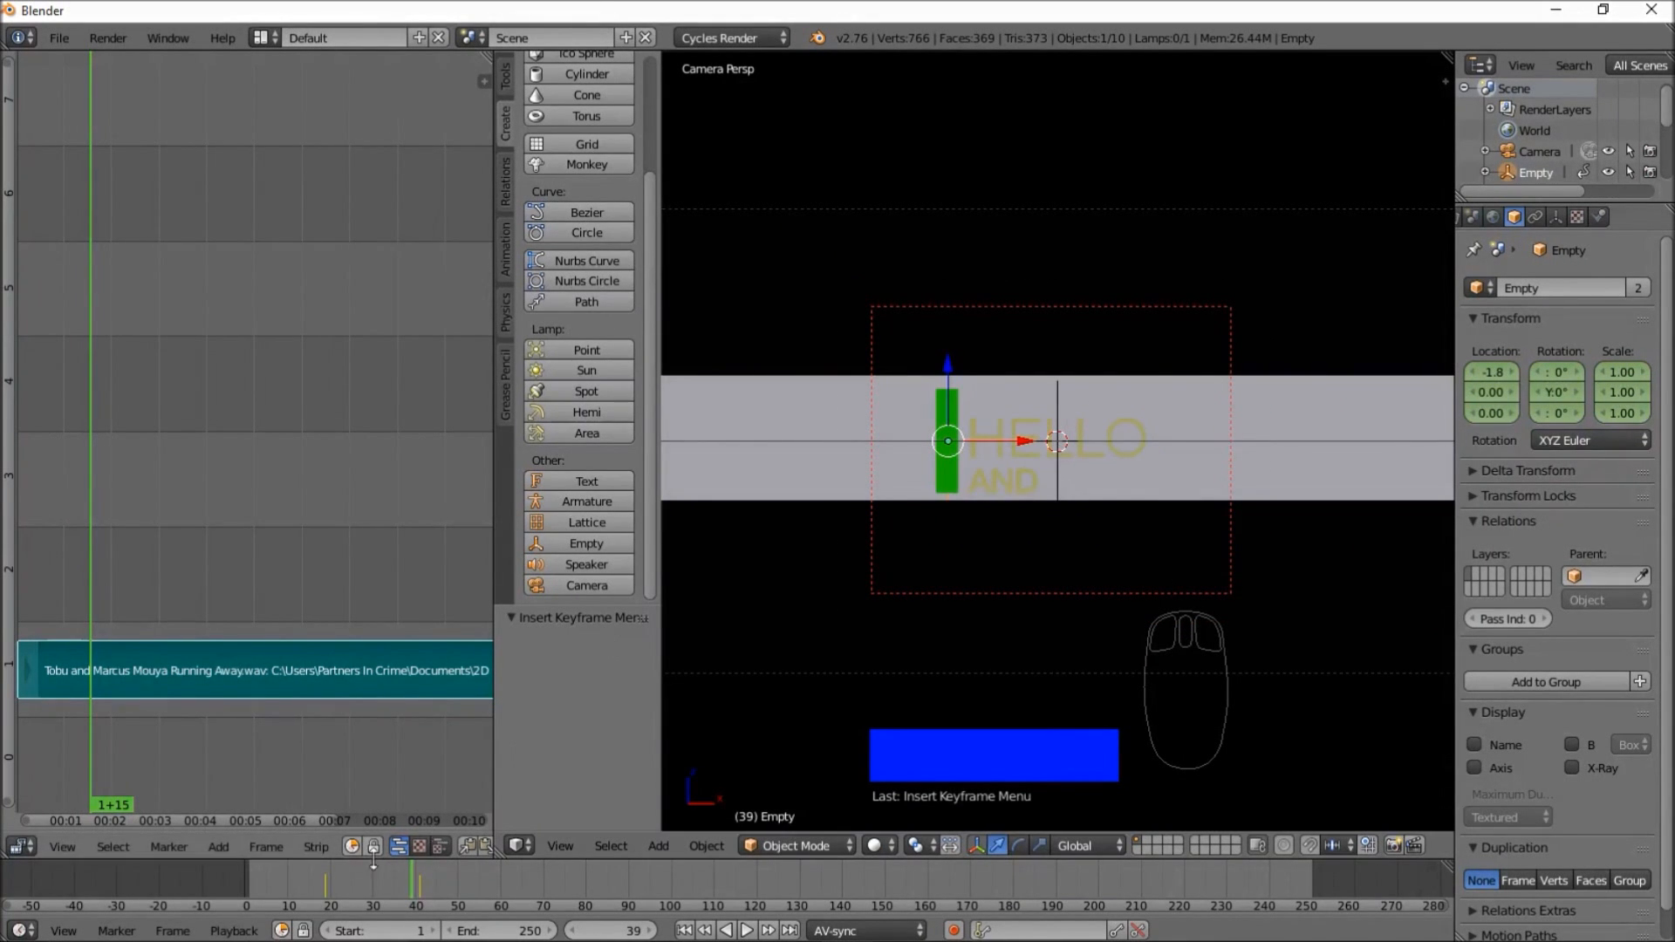
click(245, 878)
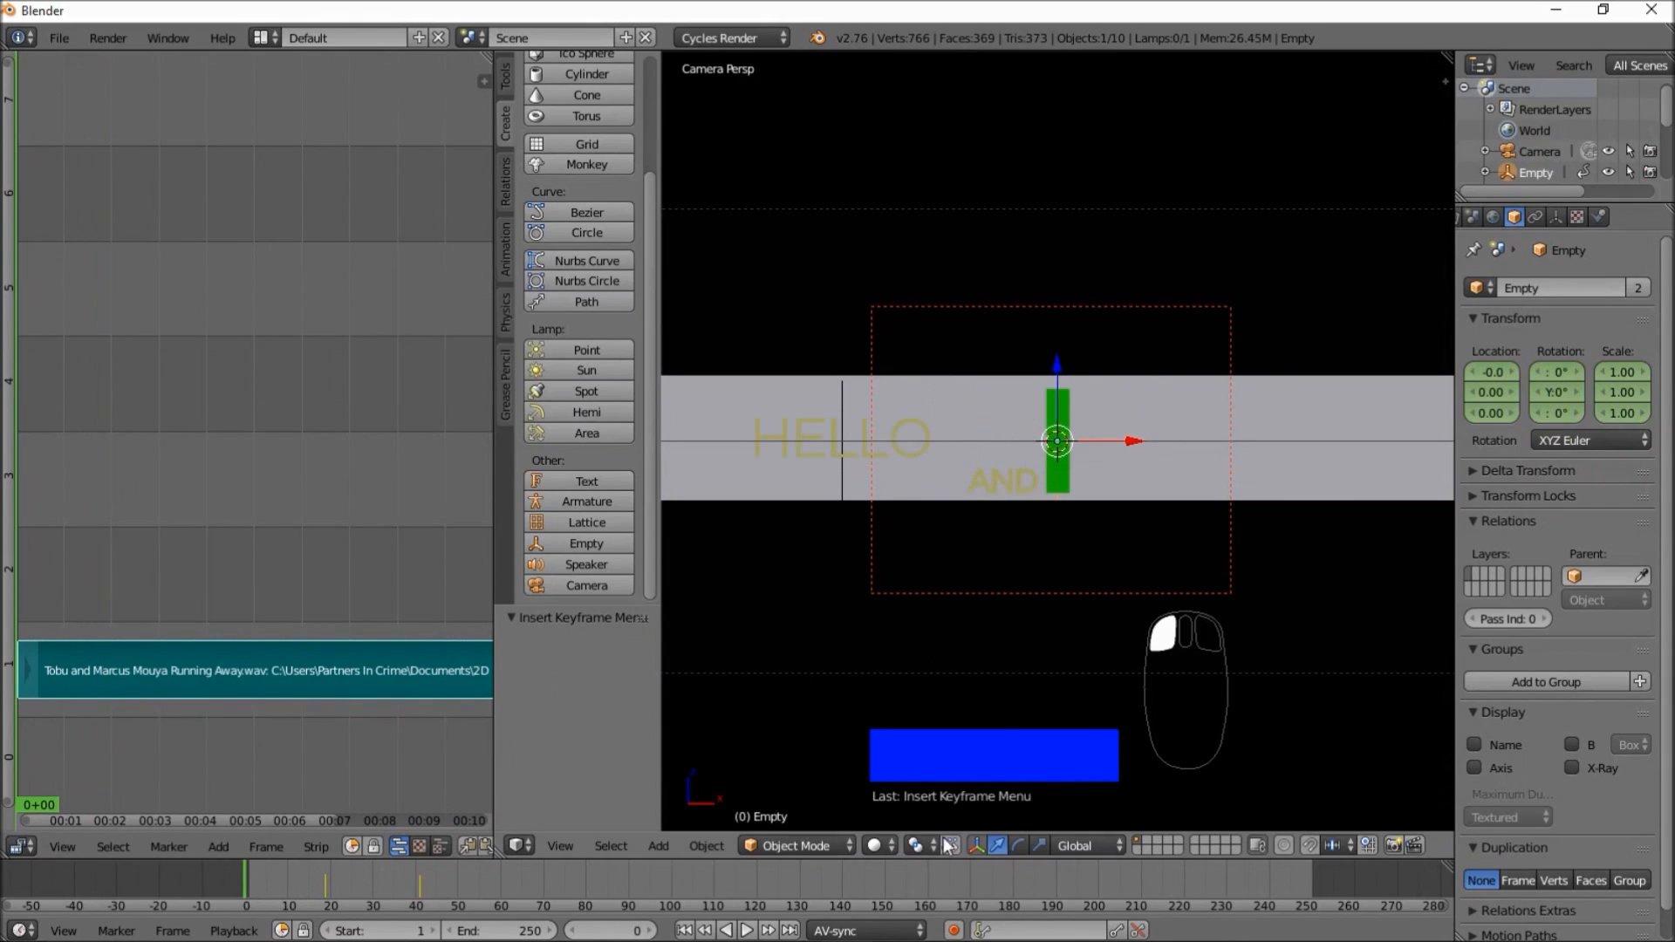
click(748, 932)
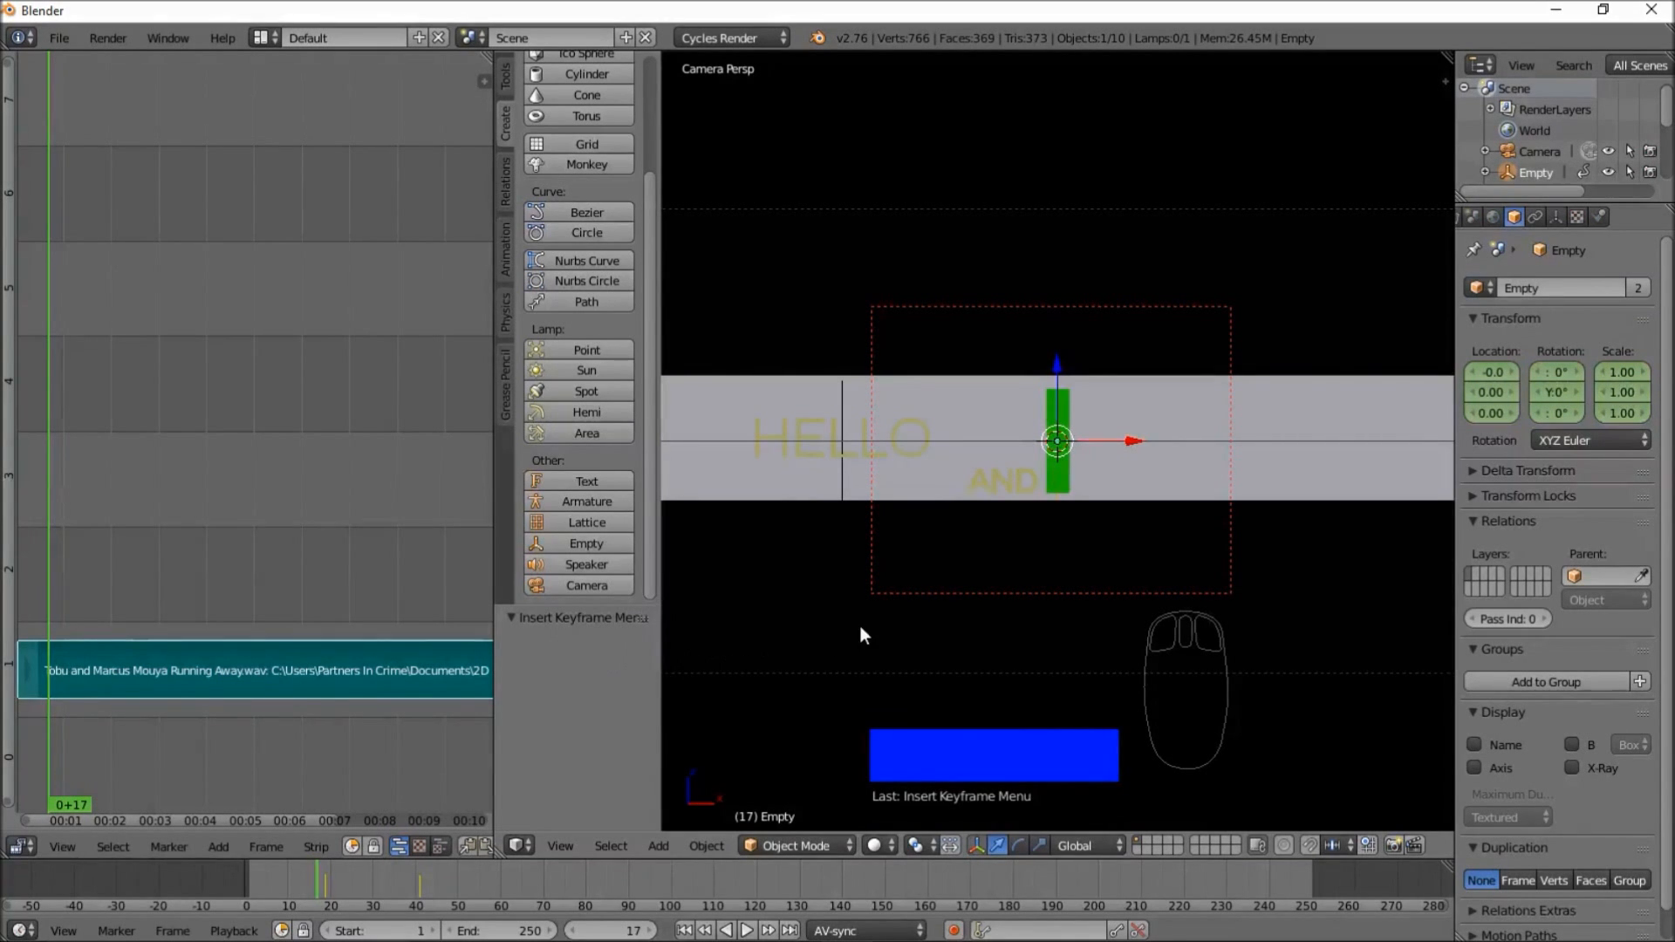
- Append the First Sparks object from the Object data of BLENDER_2D_ASSETS.blend
click(58, 39)
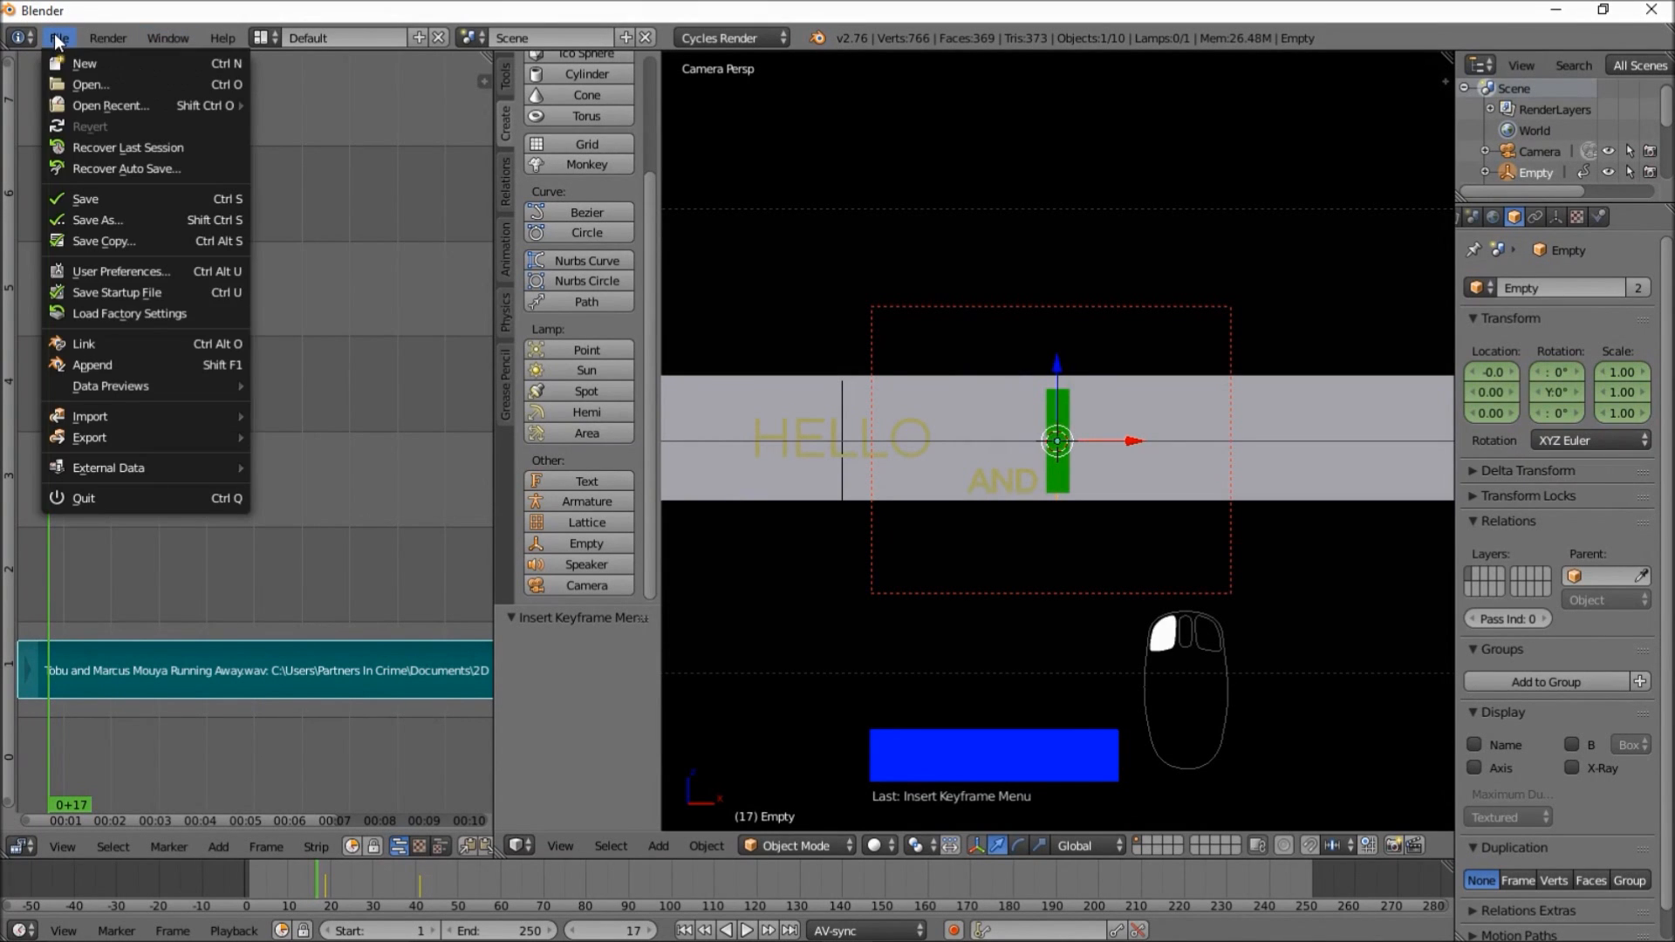
click(138, 365)
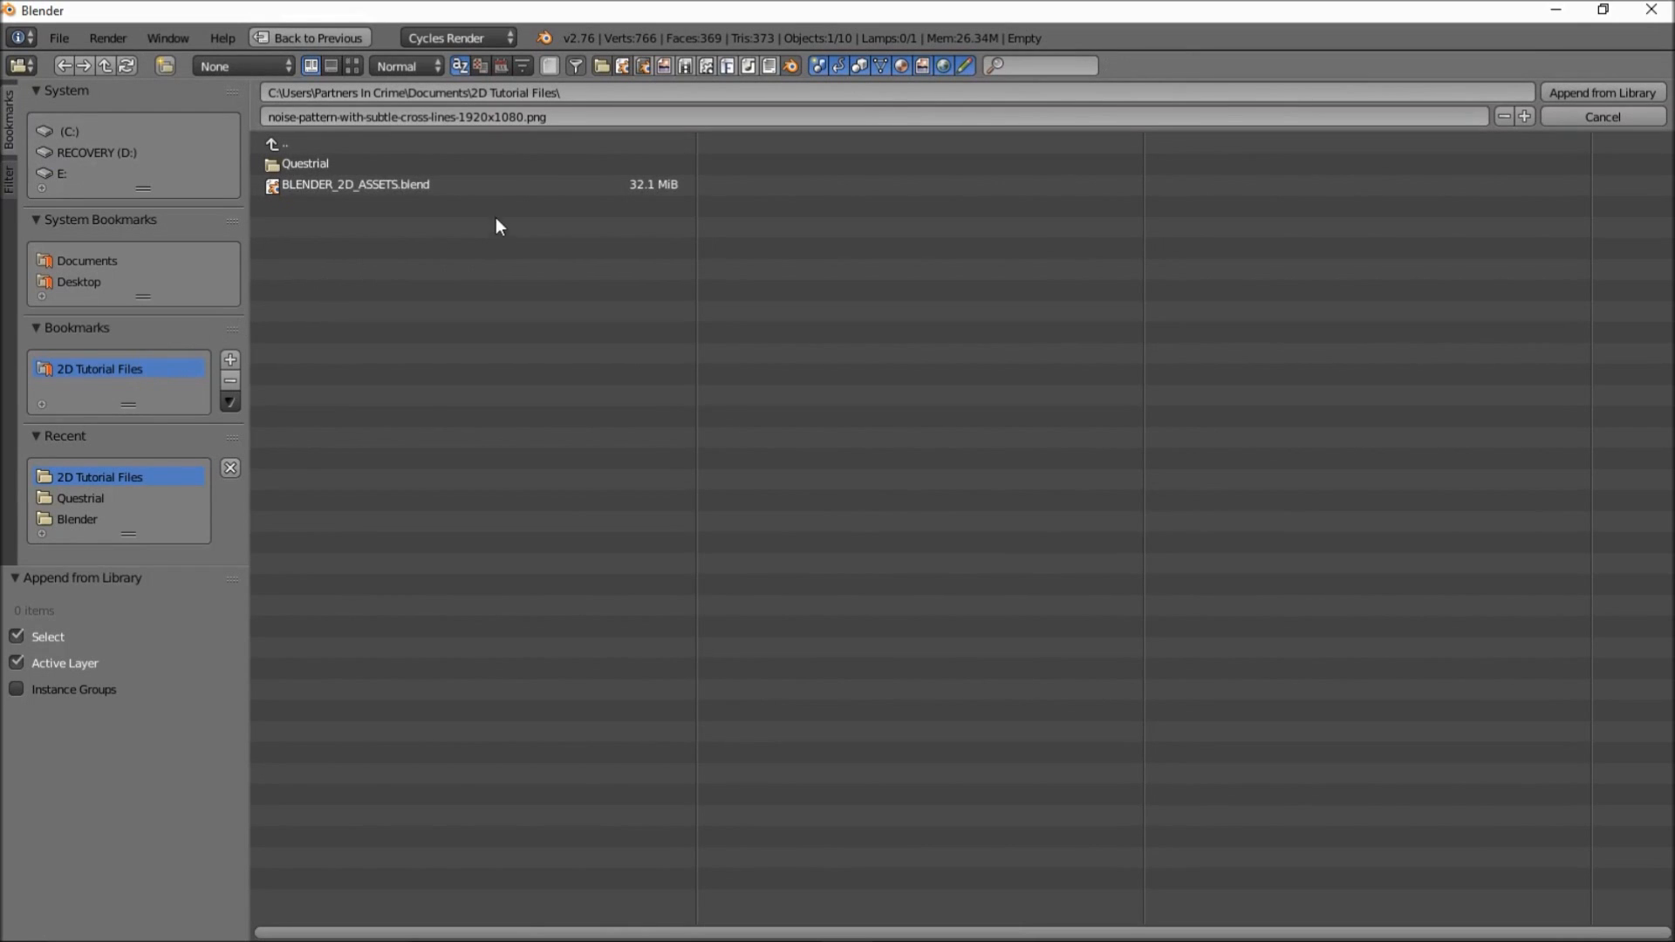
click(338, 184)
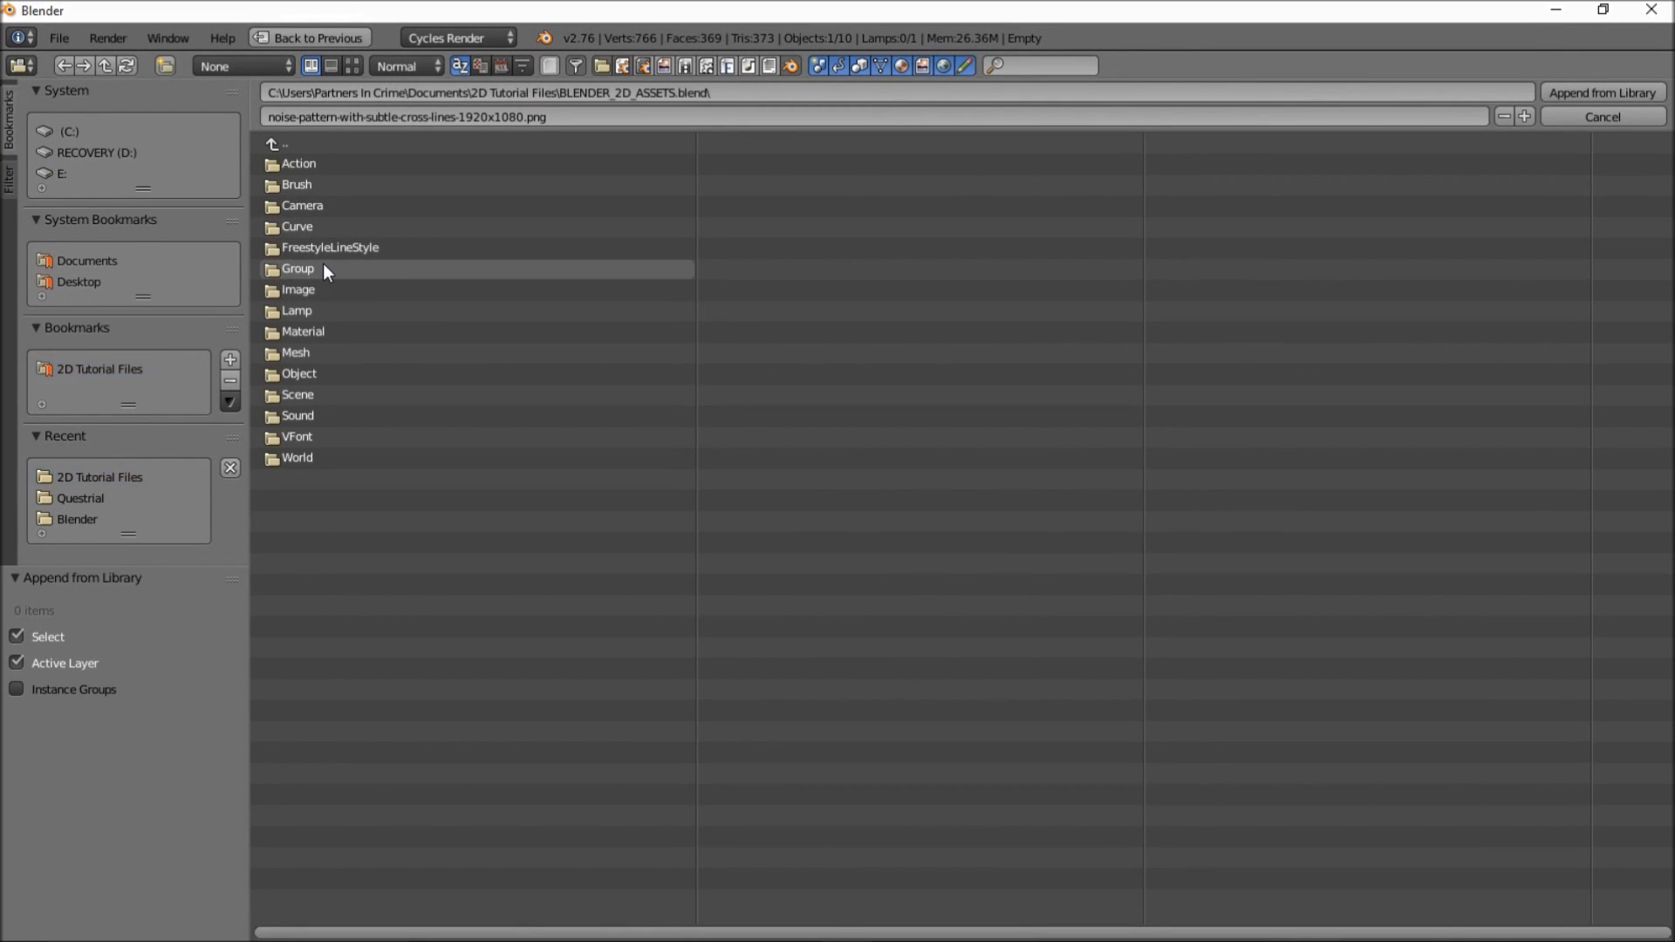
click(323, 265)
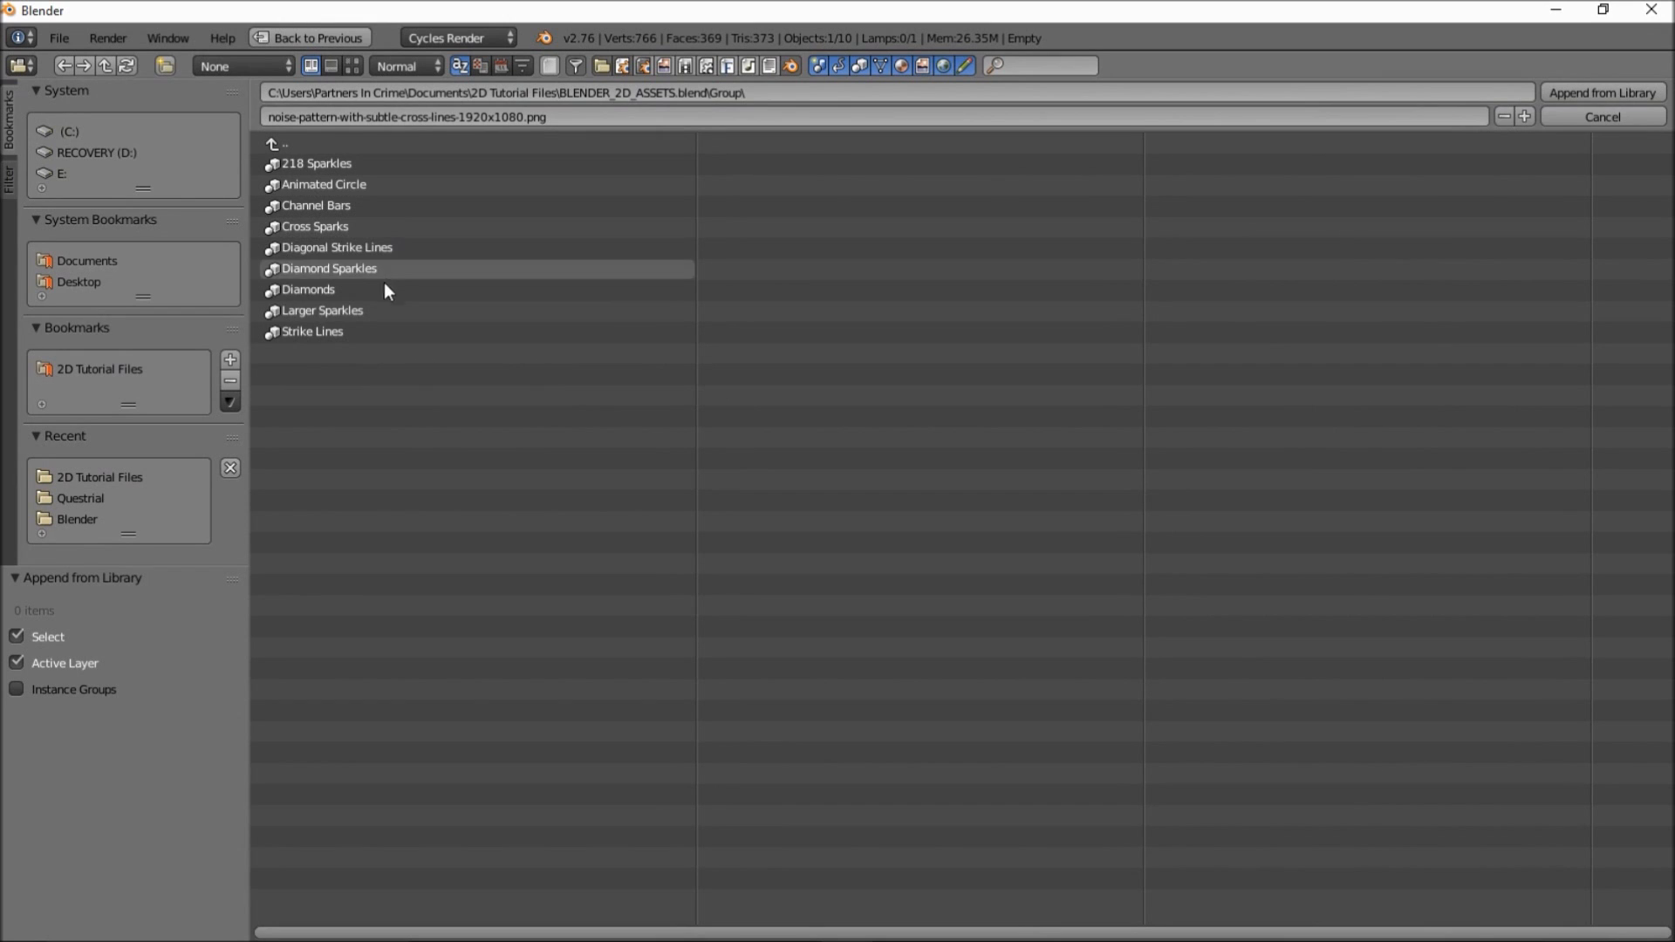
click(291, 140)
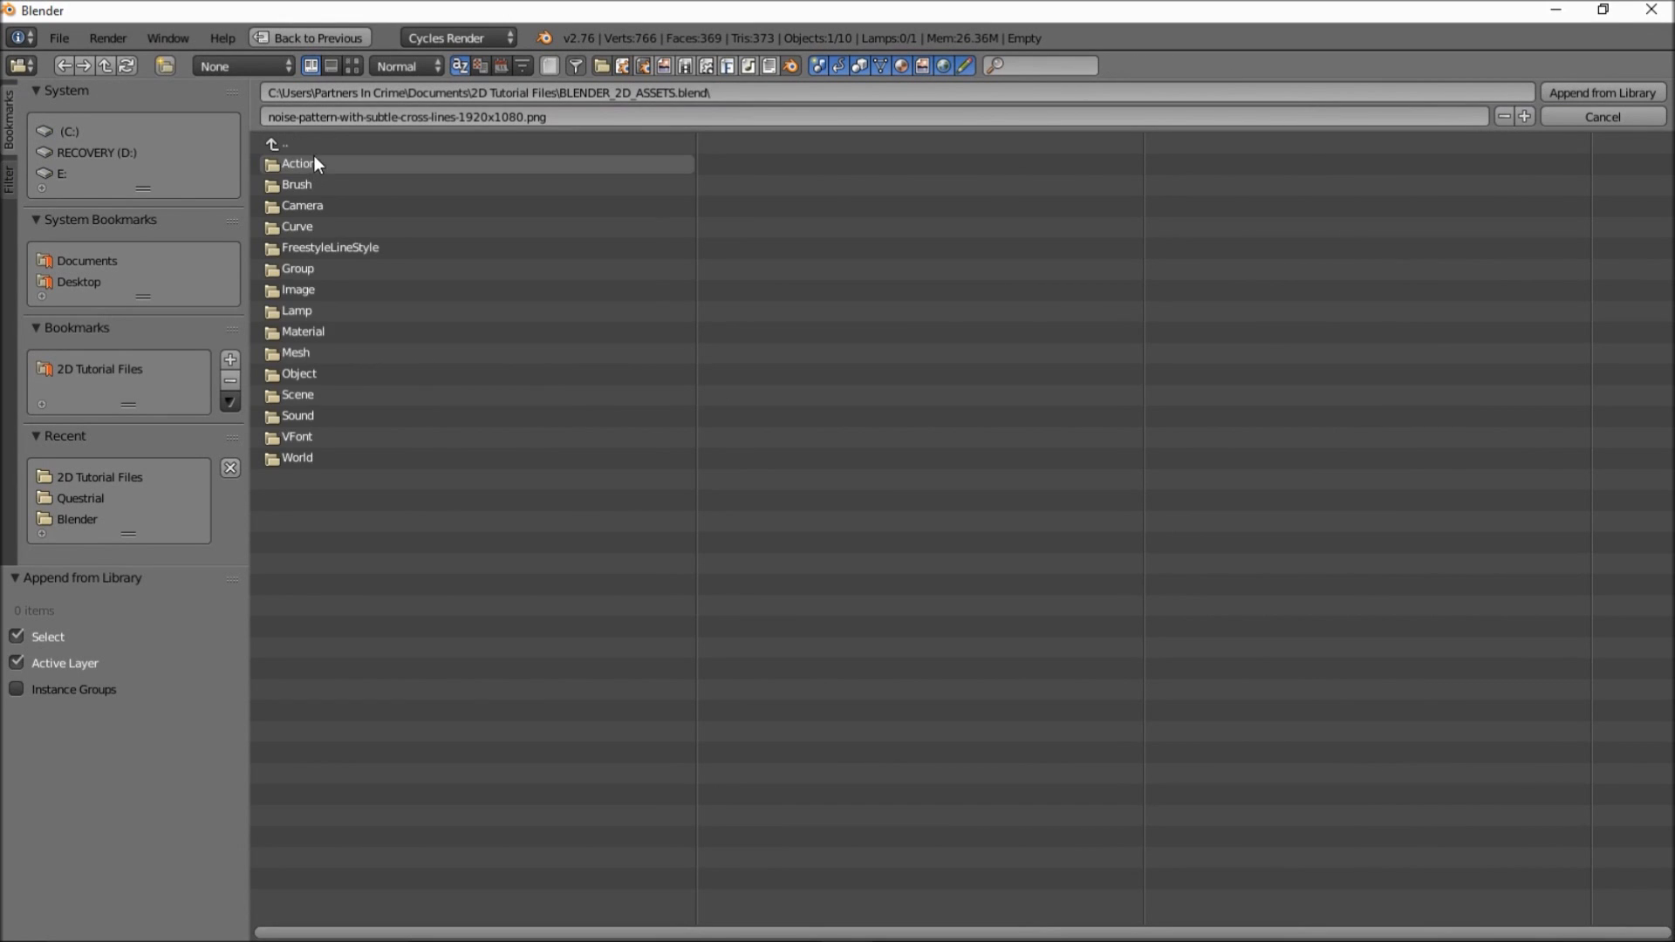
click(346, 374)
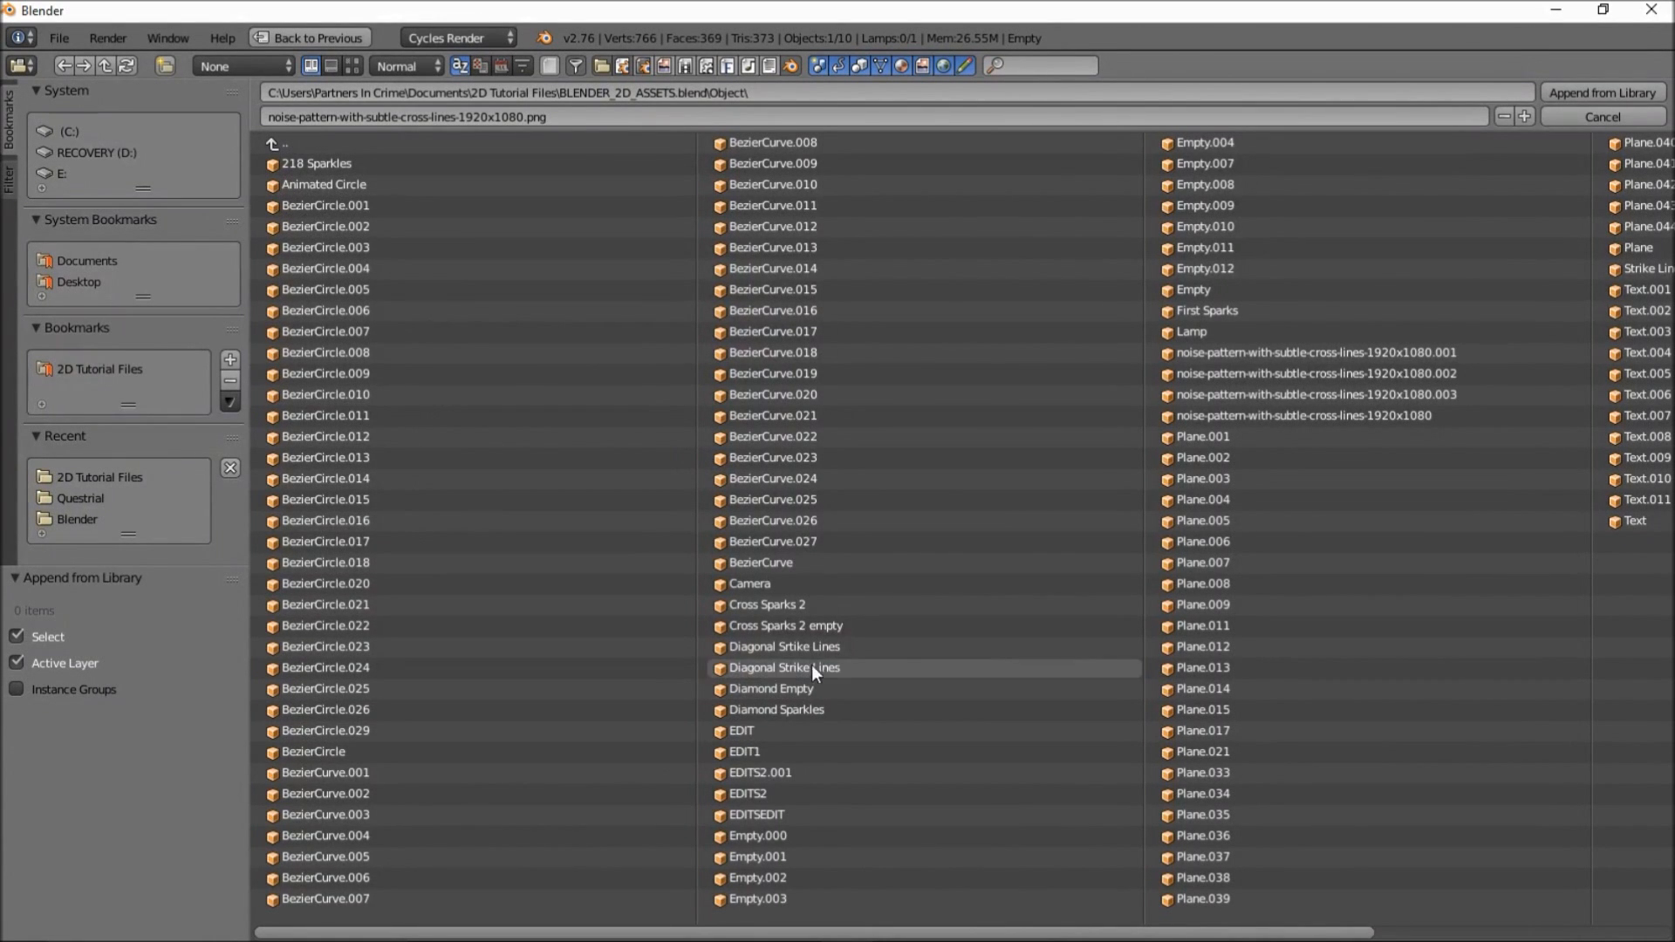
click(1229, 311)
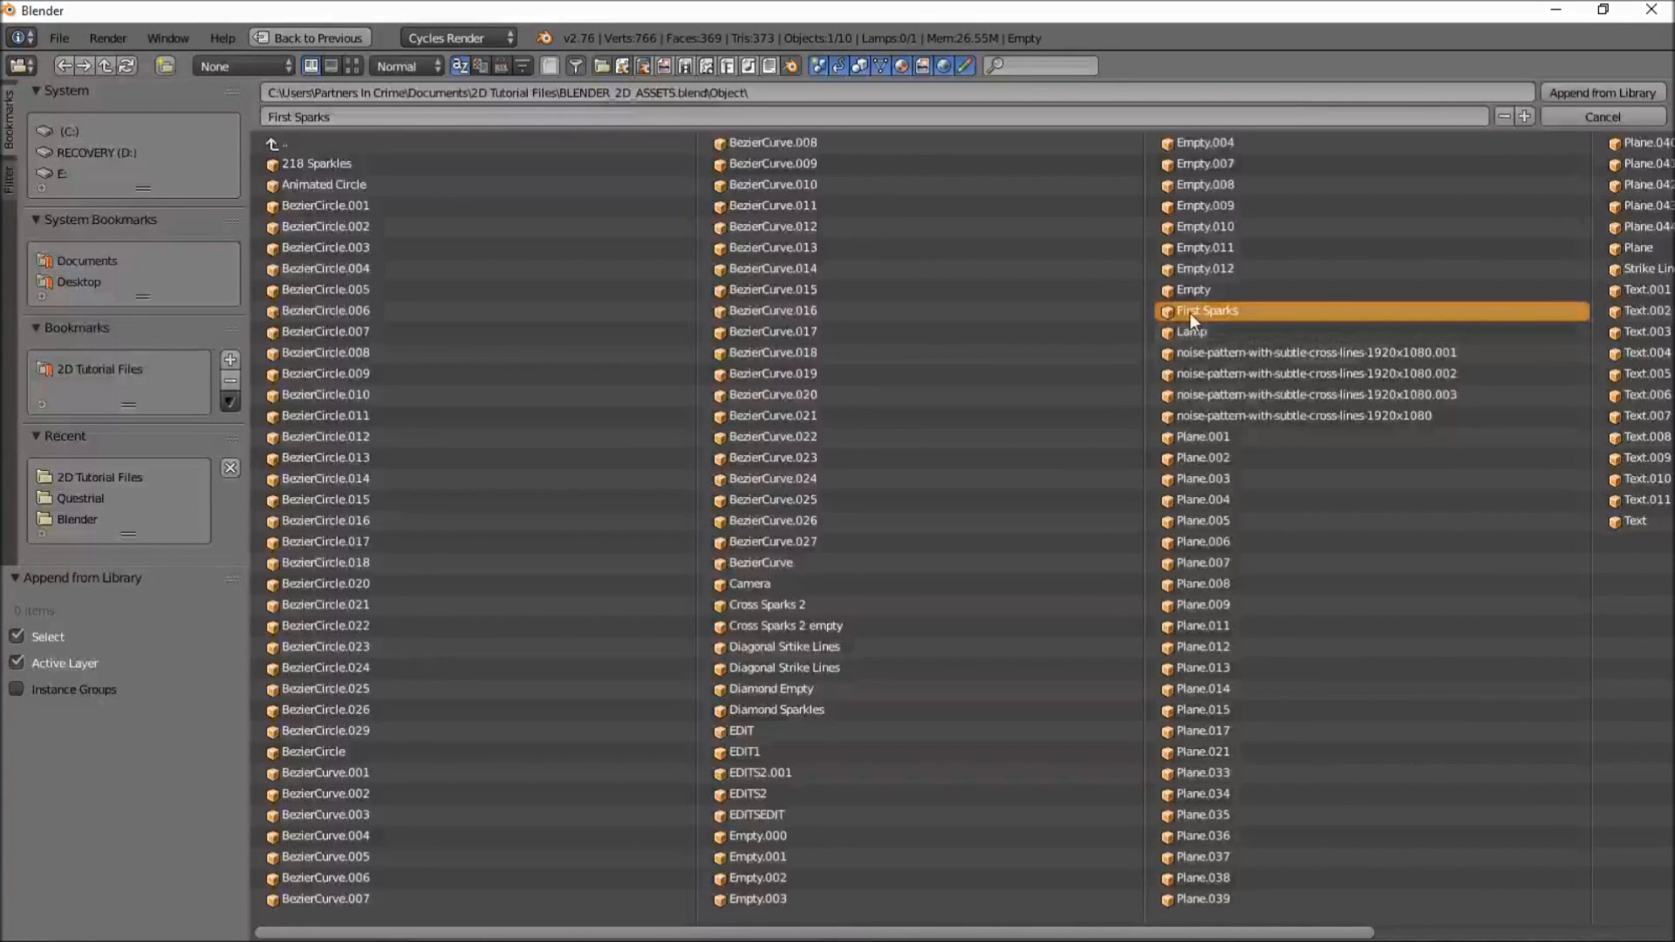
click(1606, 90)
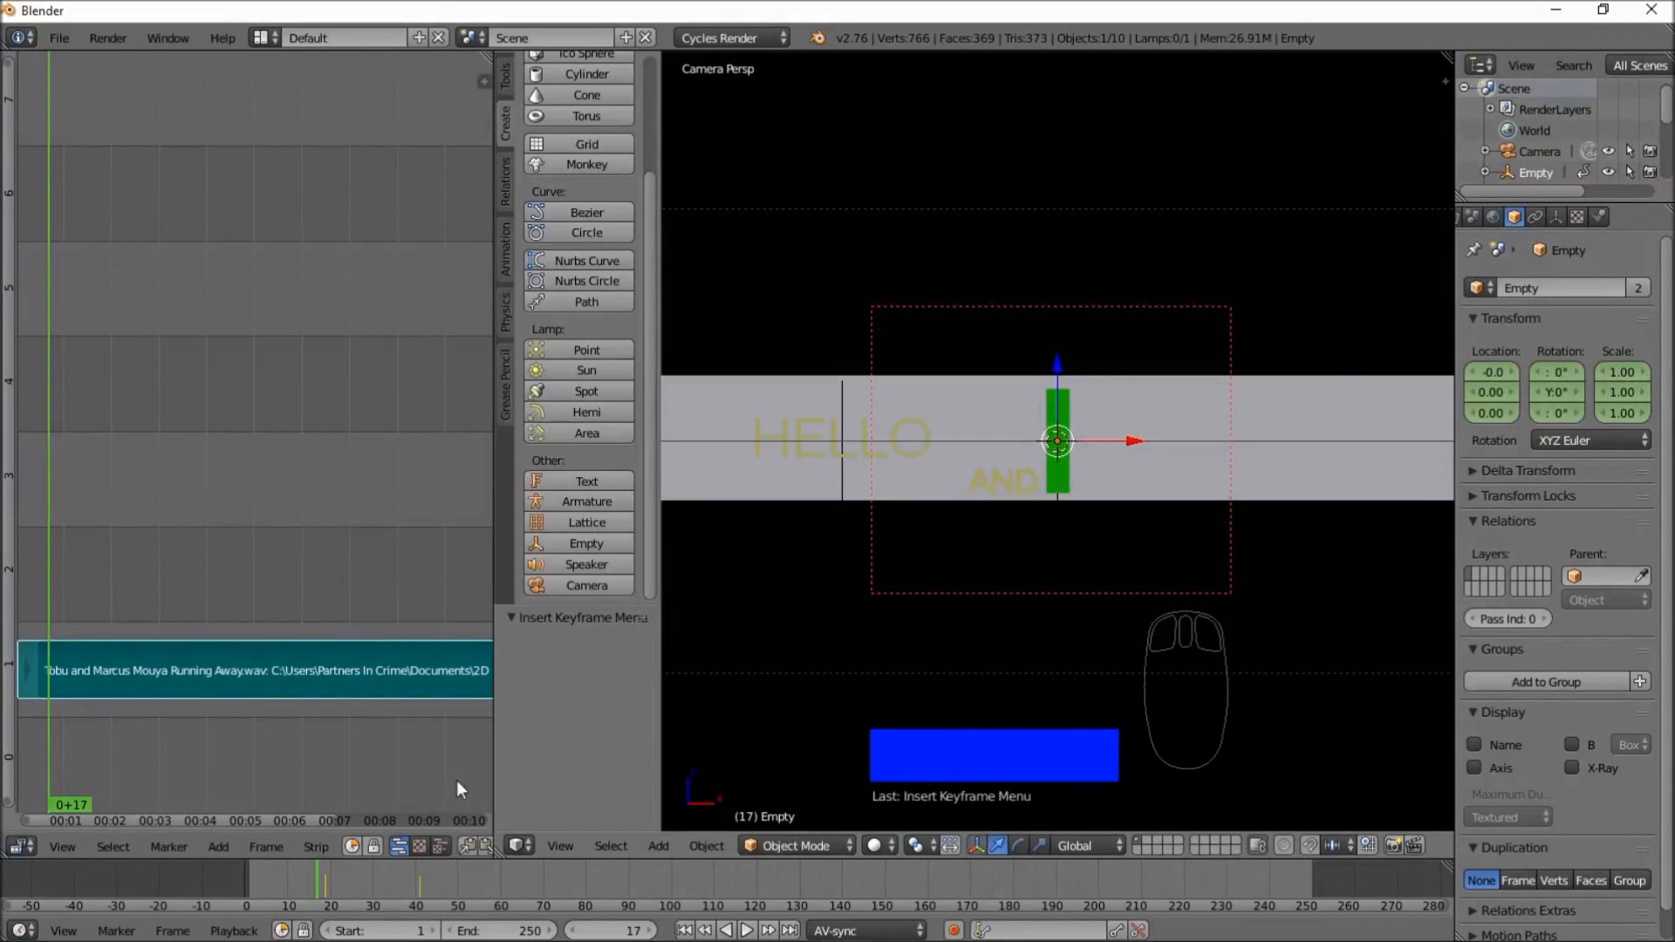
- Play back the scene with the appended sparks from the start and scrub to frame 39
click(229, 880)
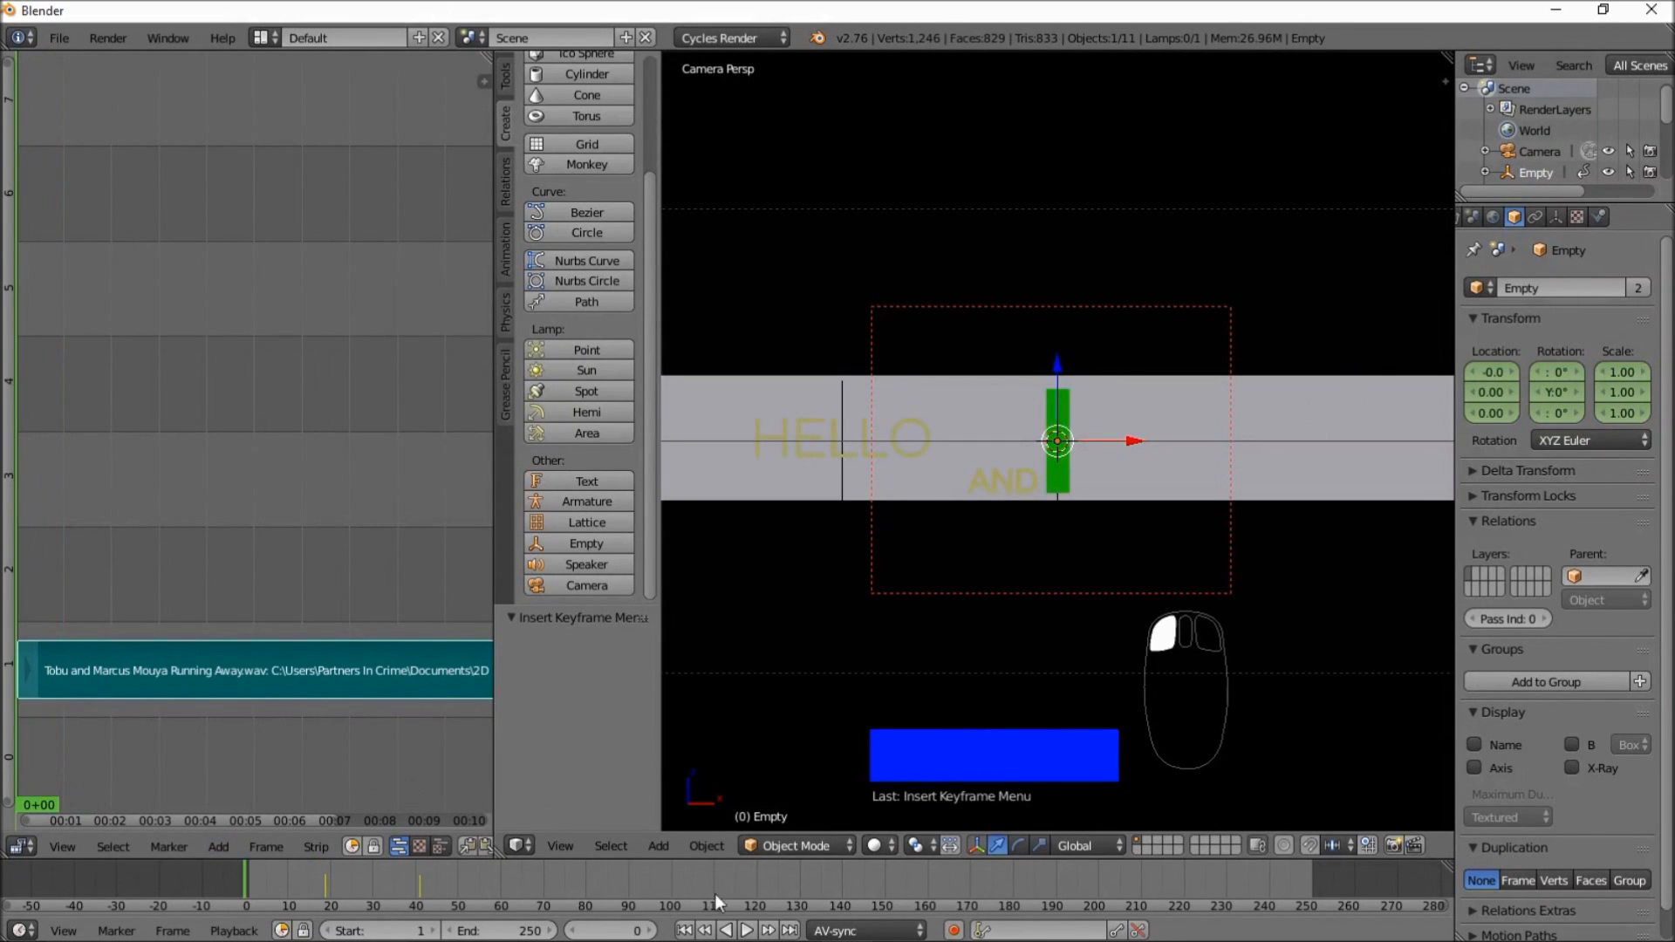
click(750, 931)
click(750, 930)
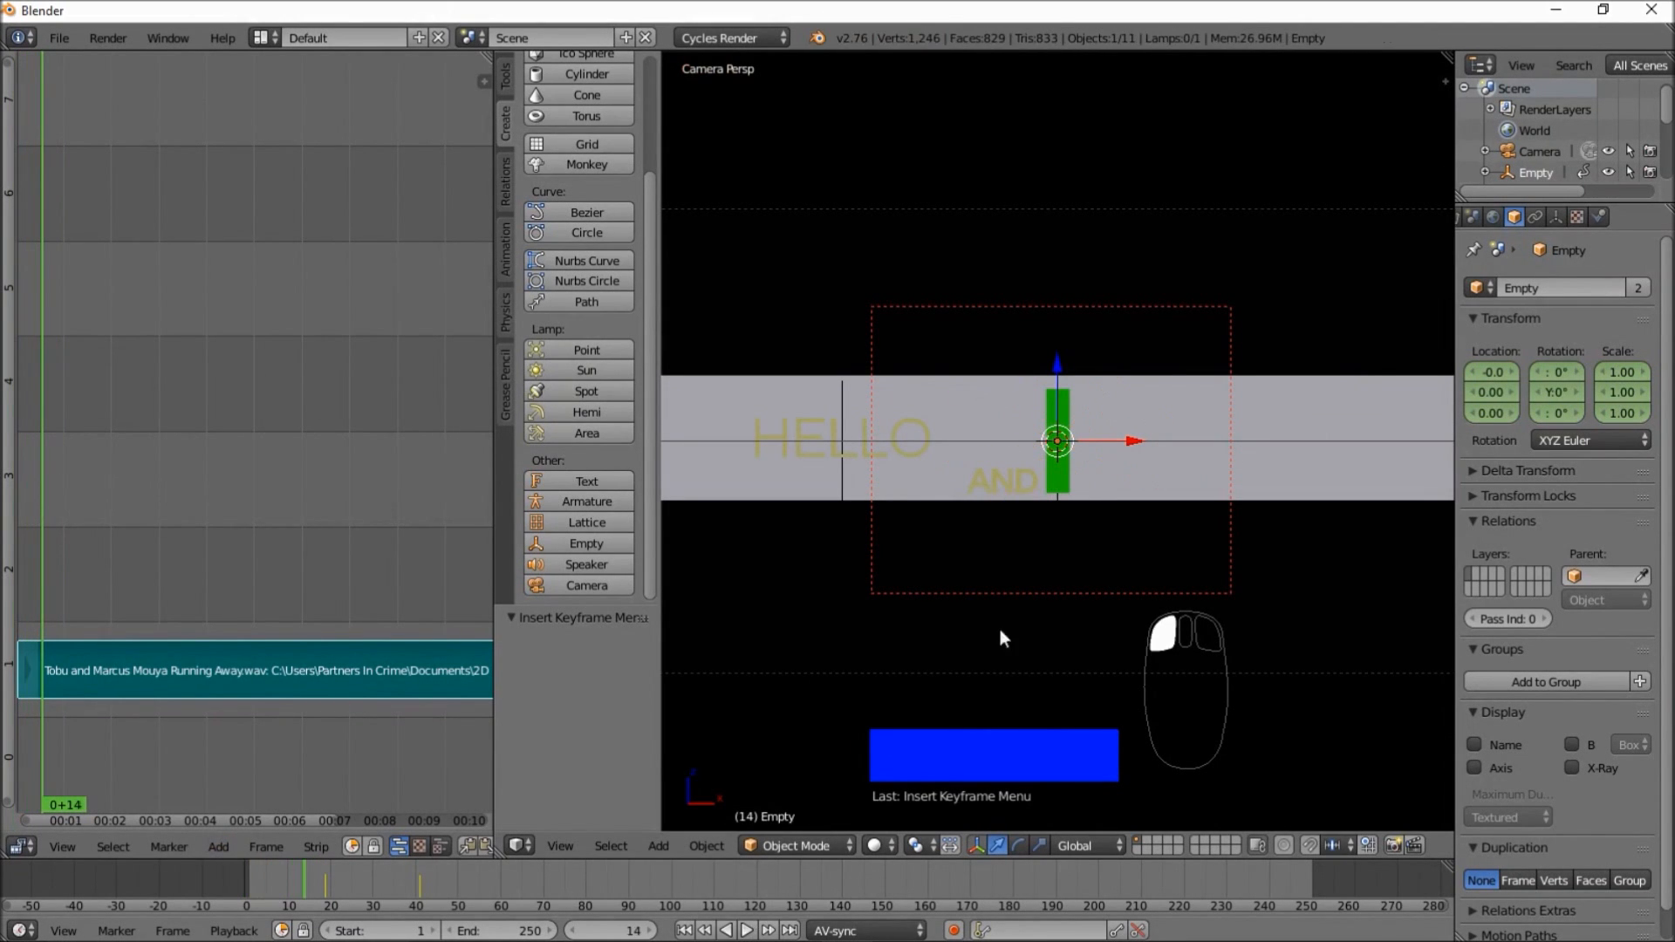
click(218, 878)
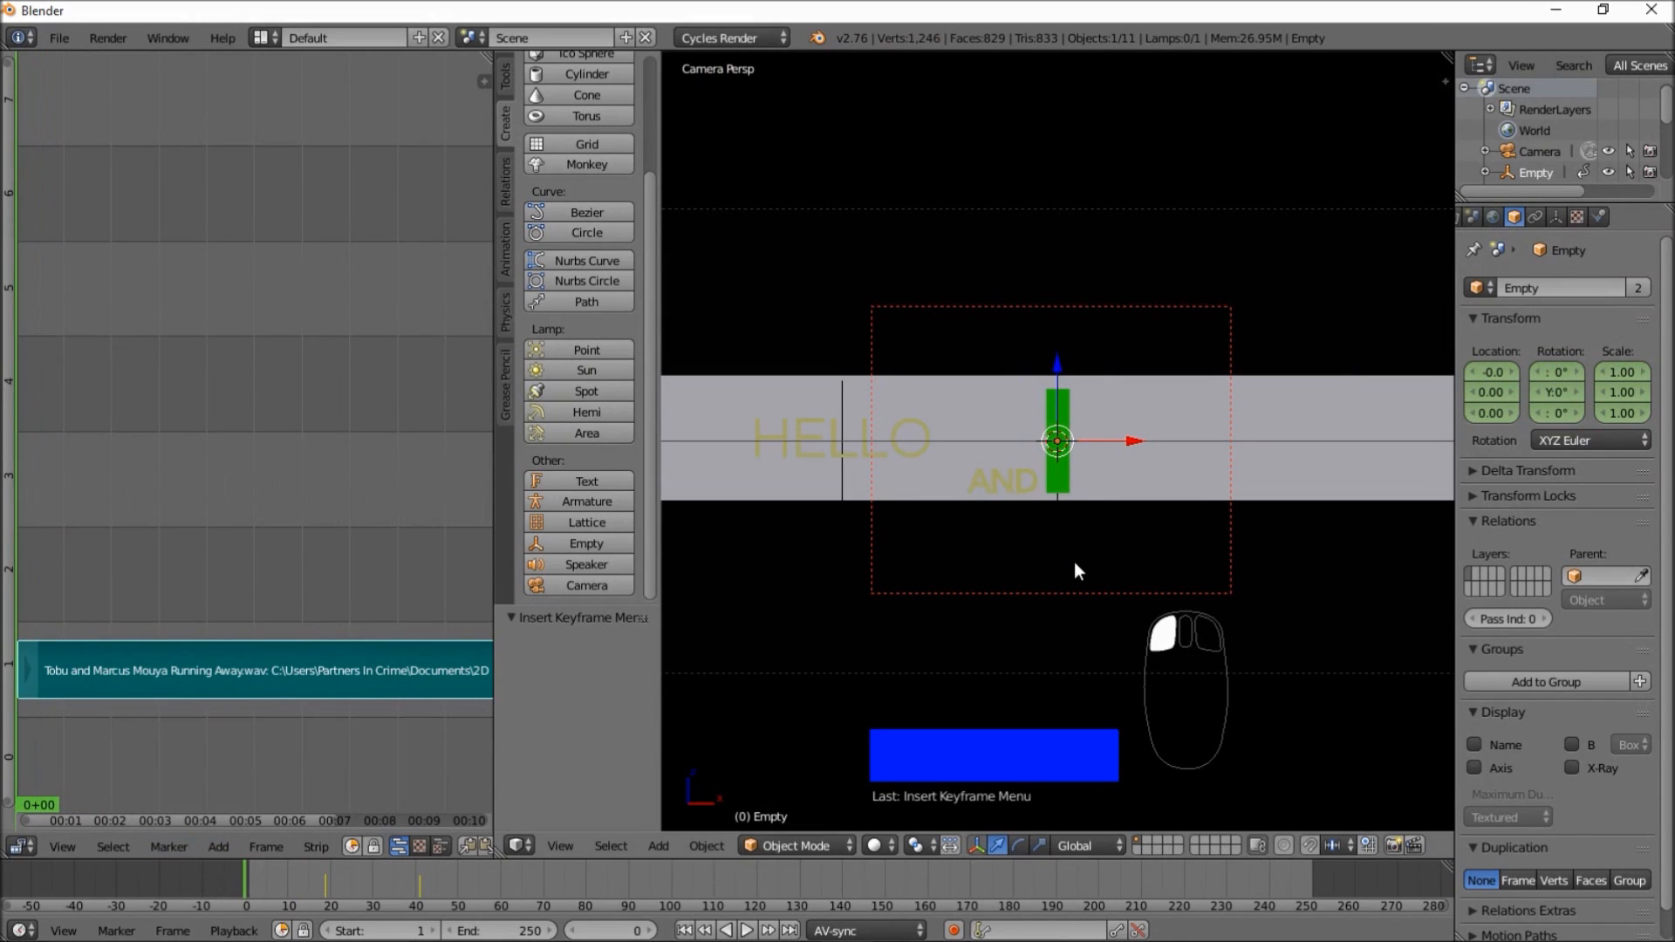
click(748, 930)
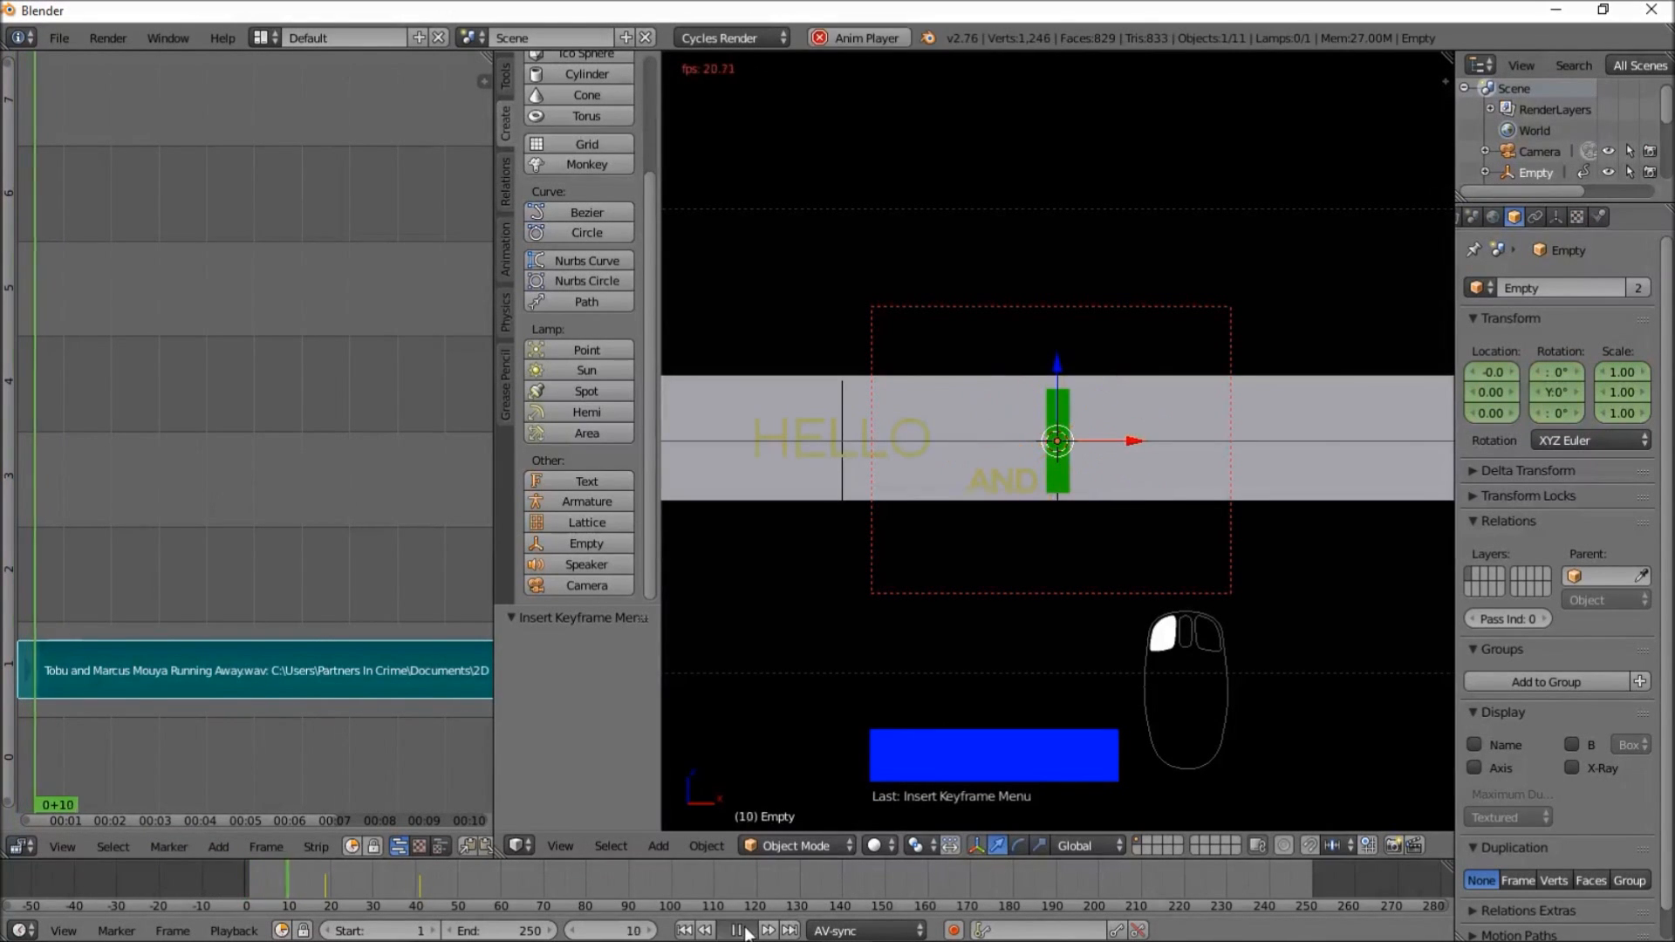
drag(249, 888, 414, 892)
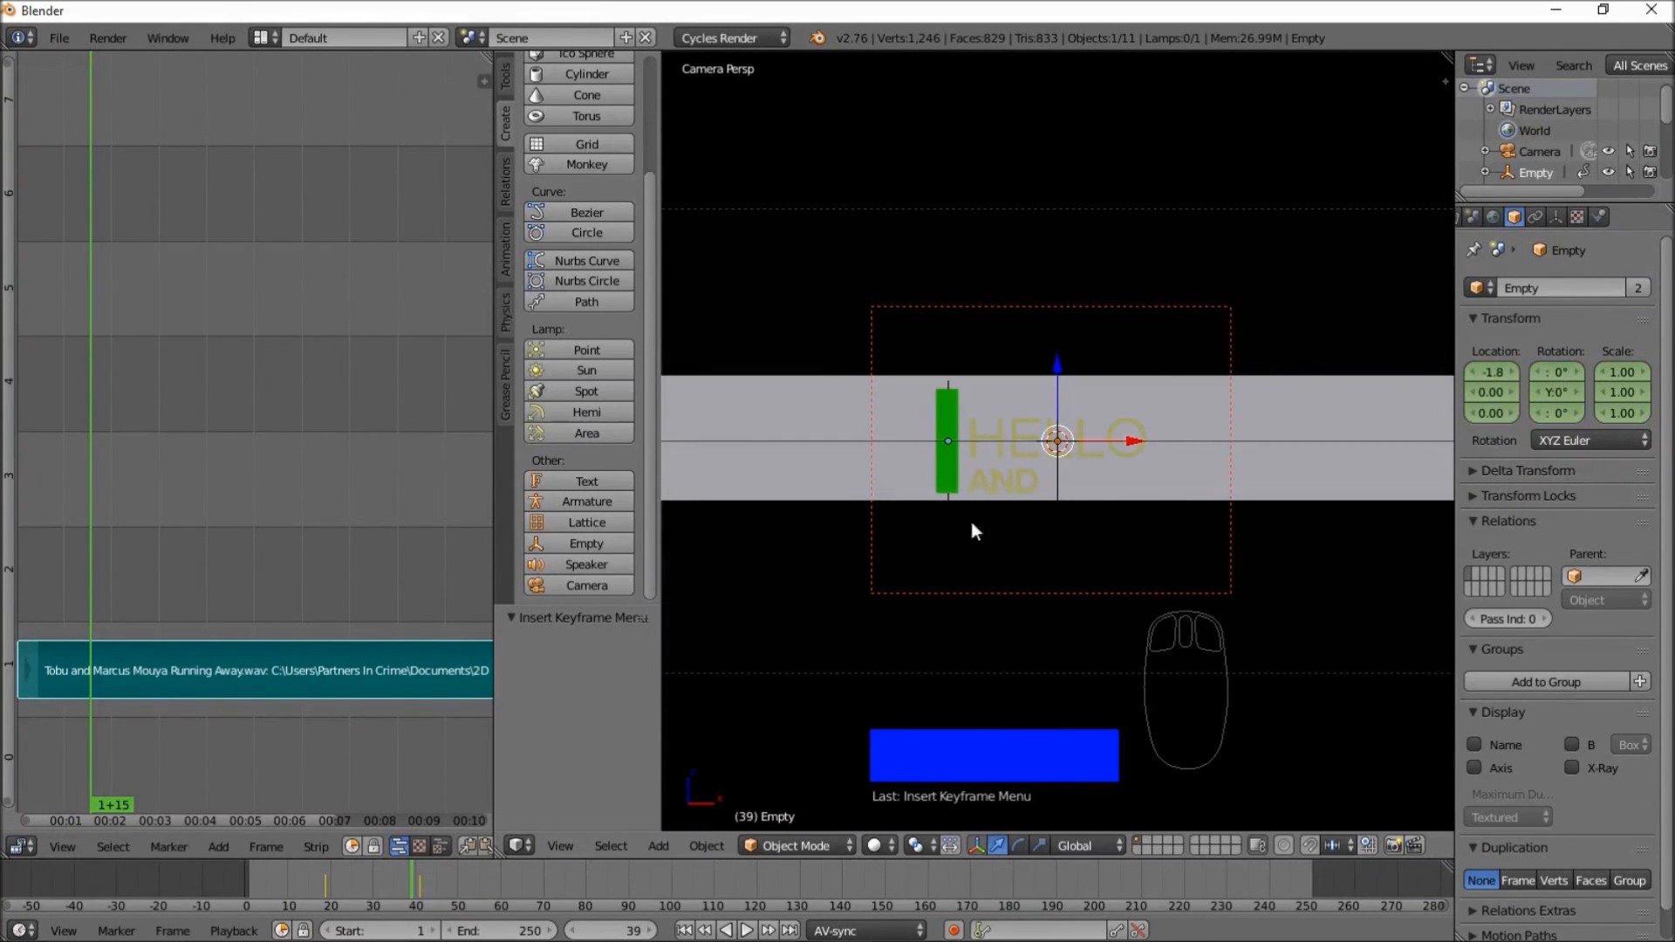
- Add a plain axes empty at the scene centre and name it AND
scroll(918, 600, up, 5)
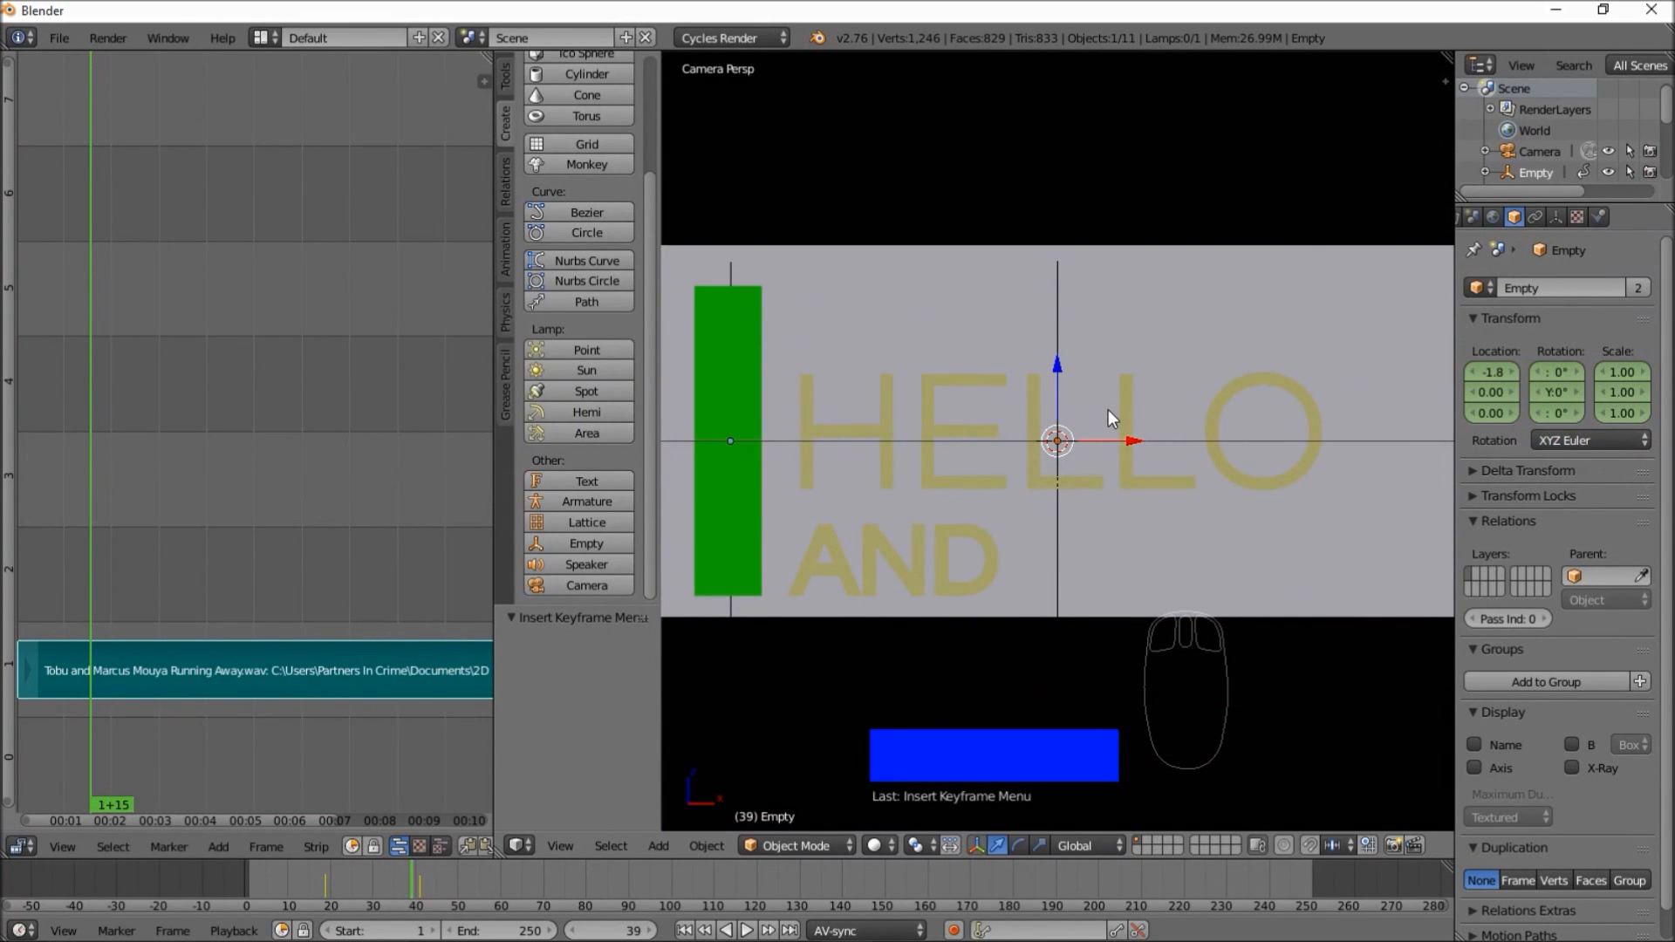
key(shift+a)
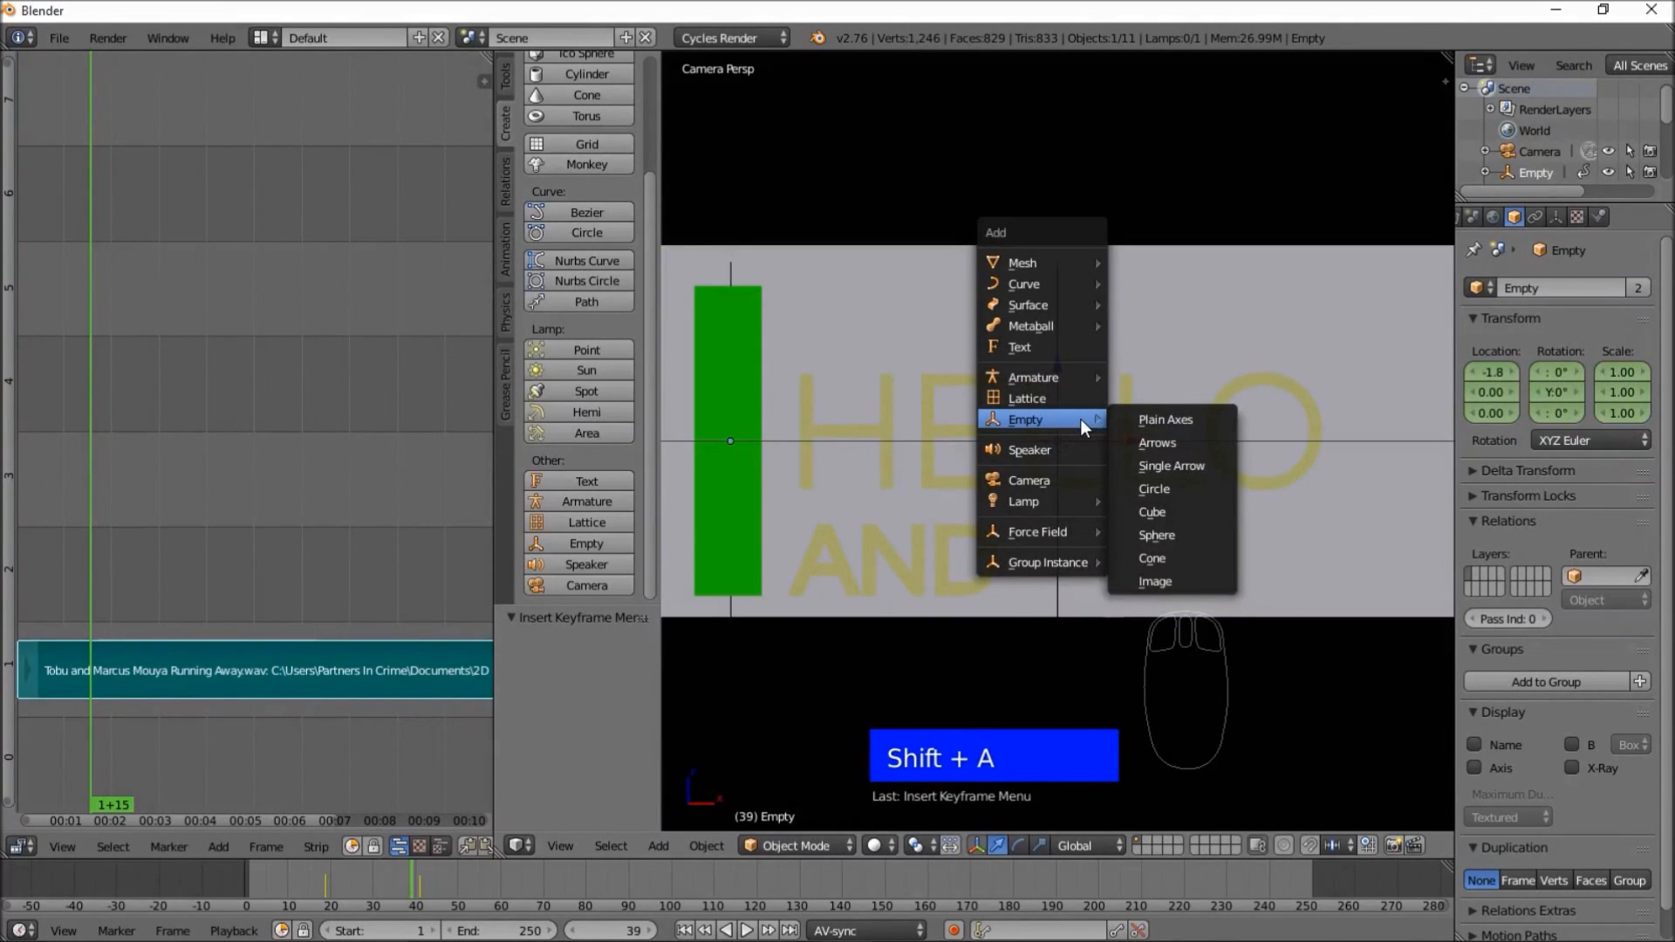
click(1169, 419)
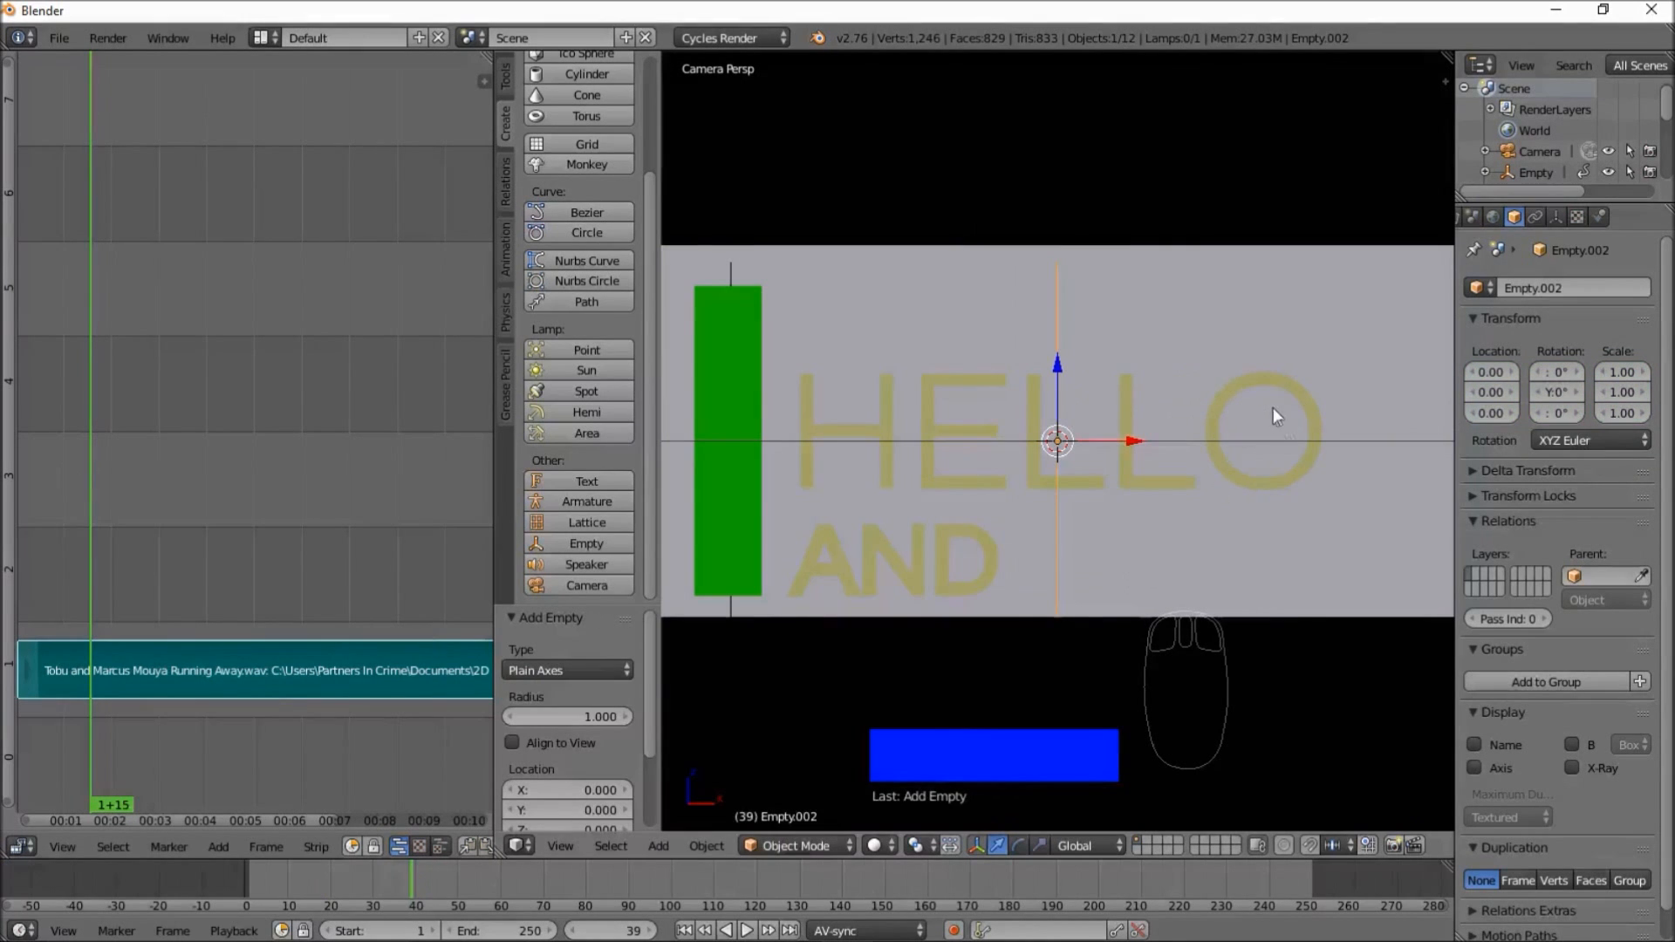
click(1612, 295)
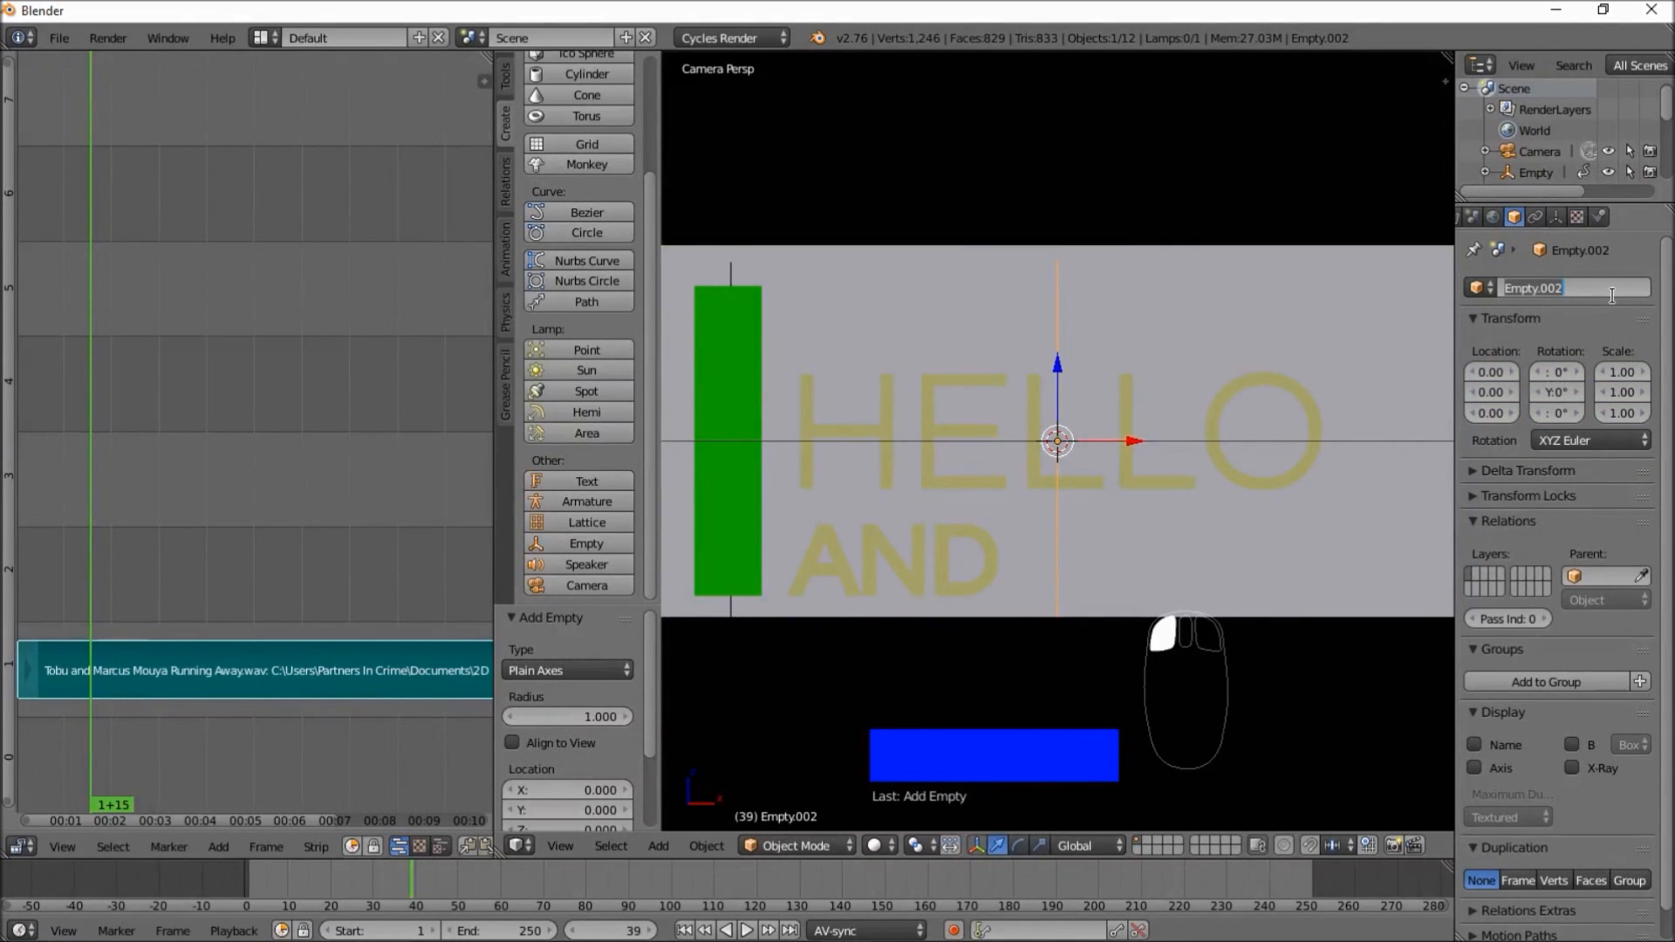
text(AND)
key(Return)
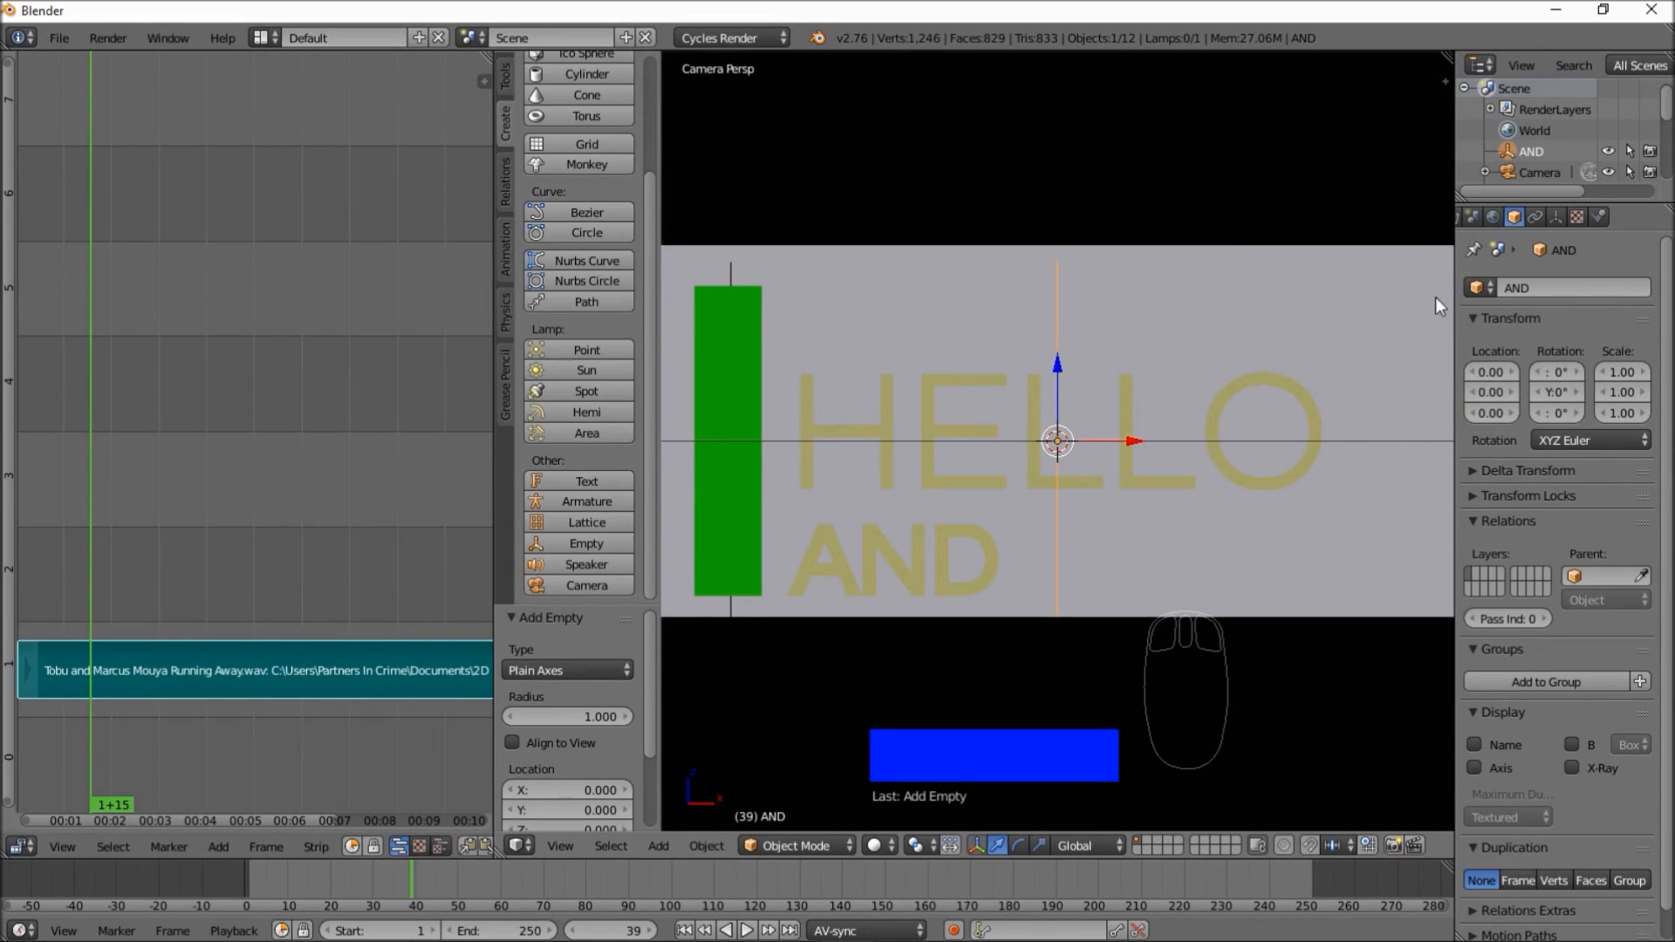
- Move the AND empty onto the middle of the AND text, parent the text to it as Object, and select only the empty
key(g)
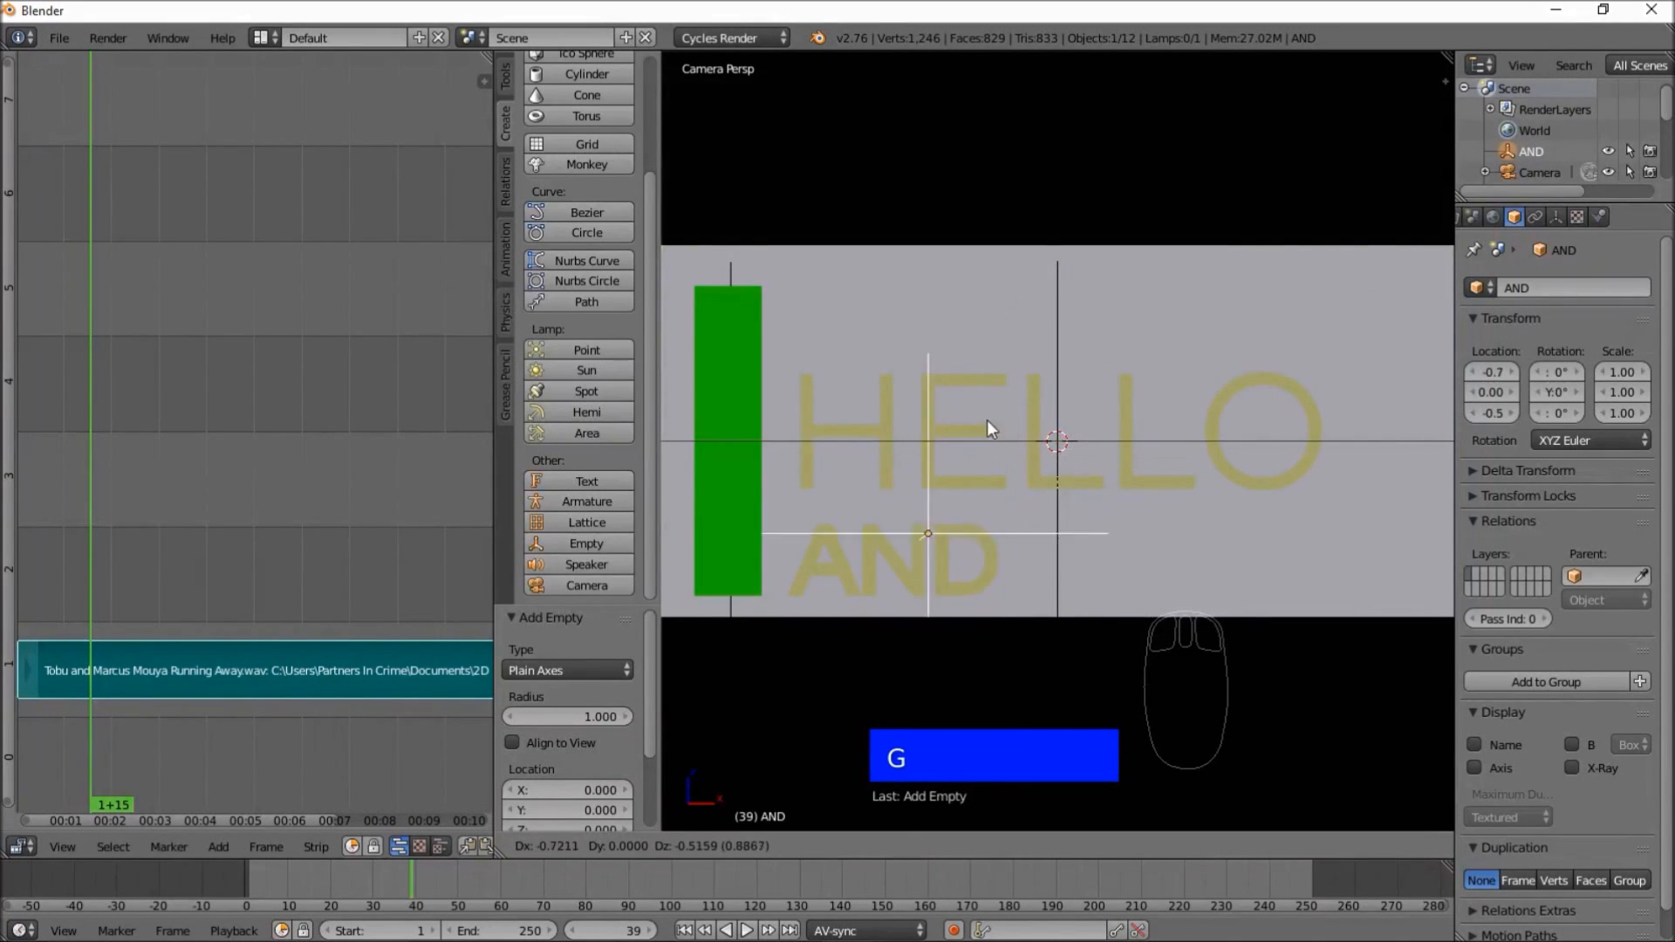
click(991, 437)
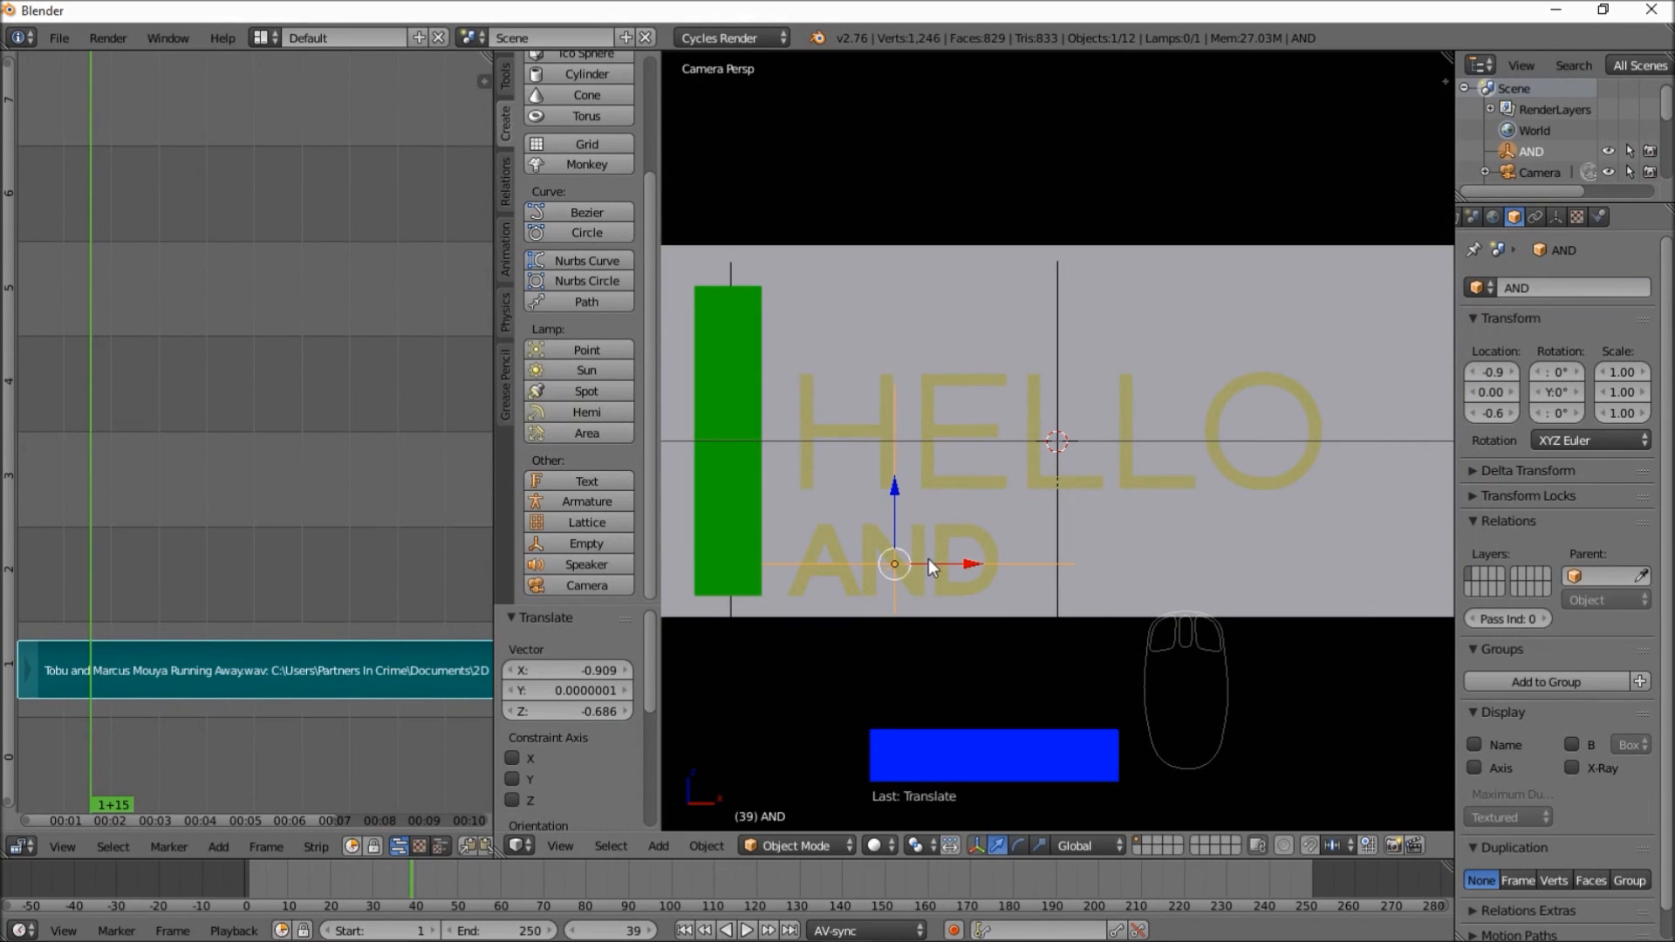
right_click(920, 553)
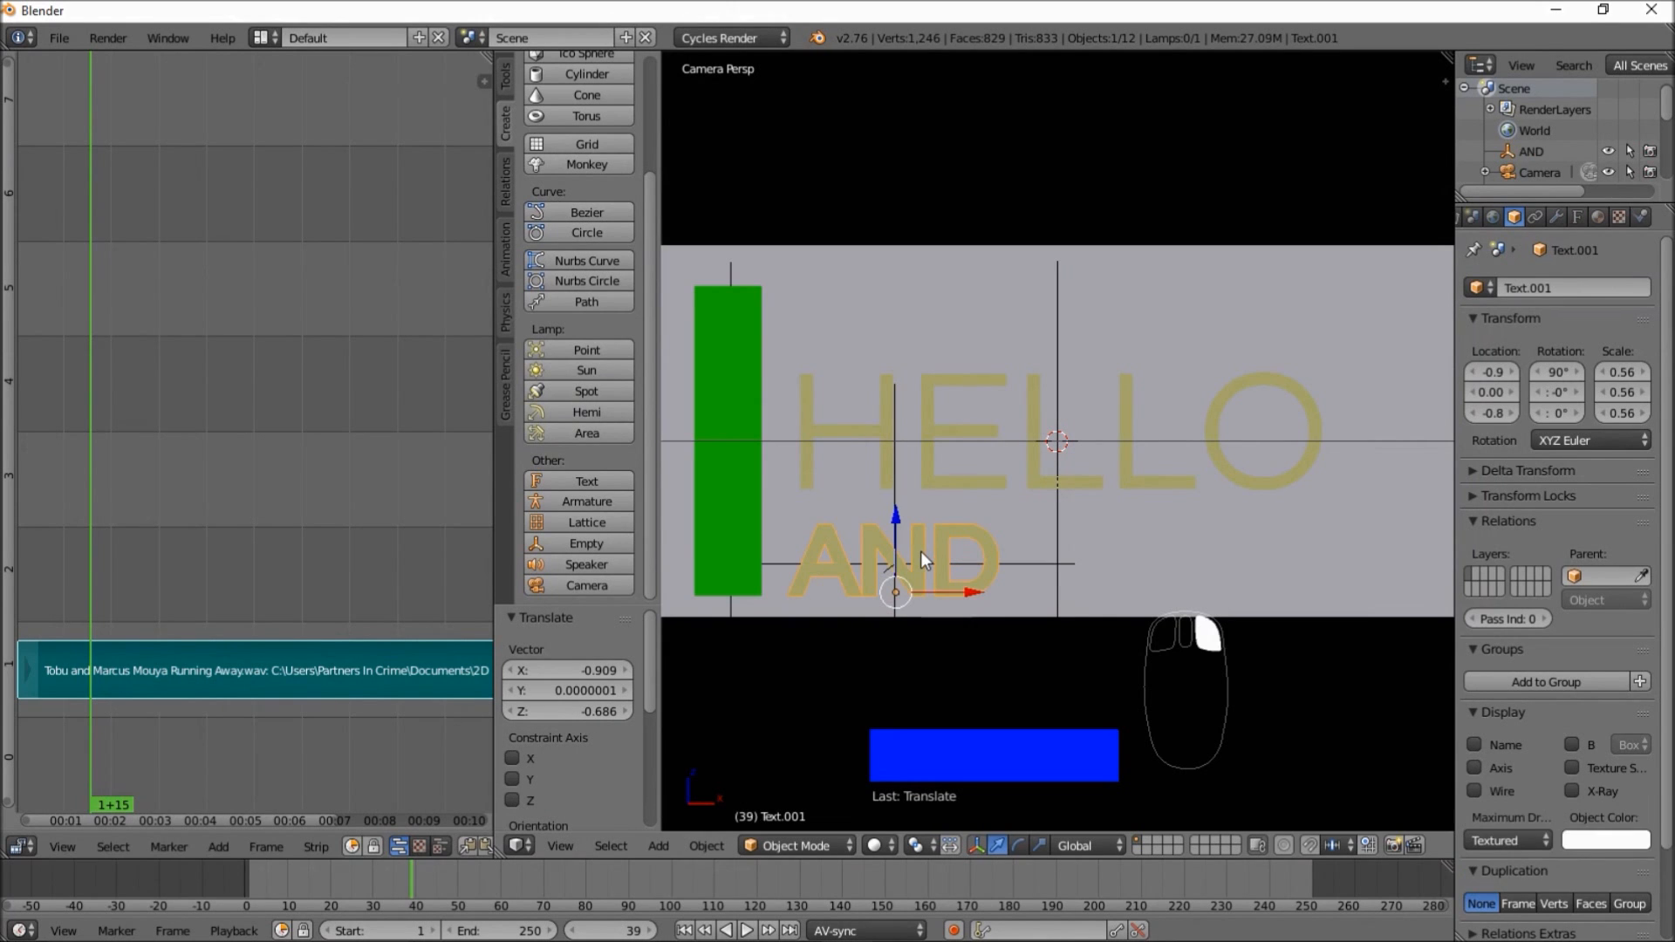
shift+right_click(1024, 565)
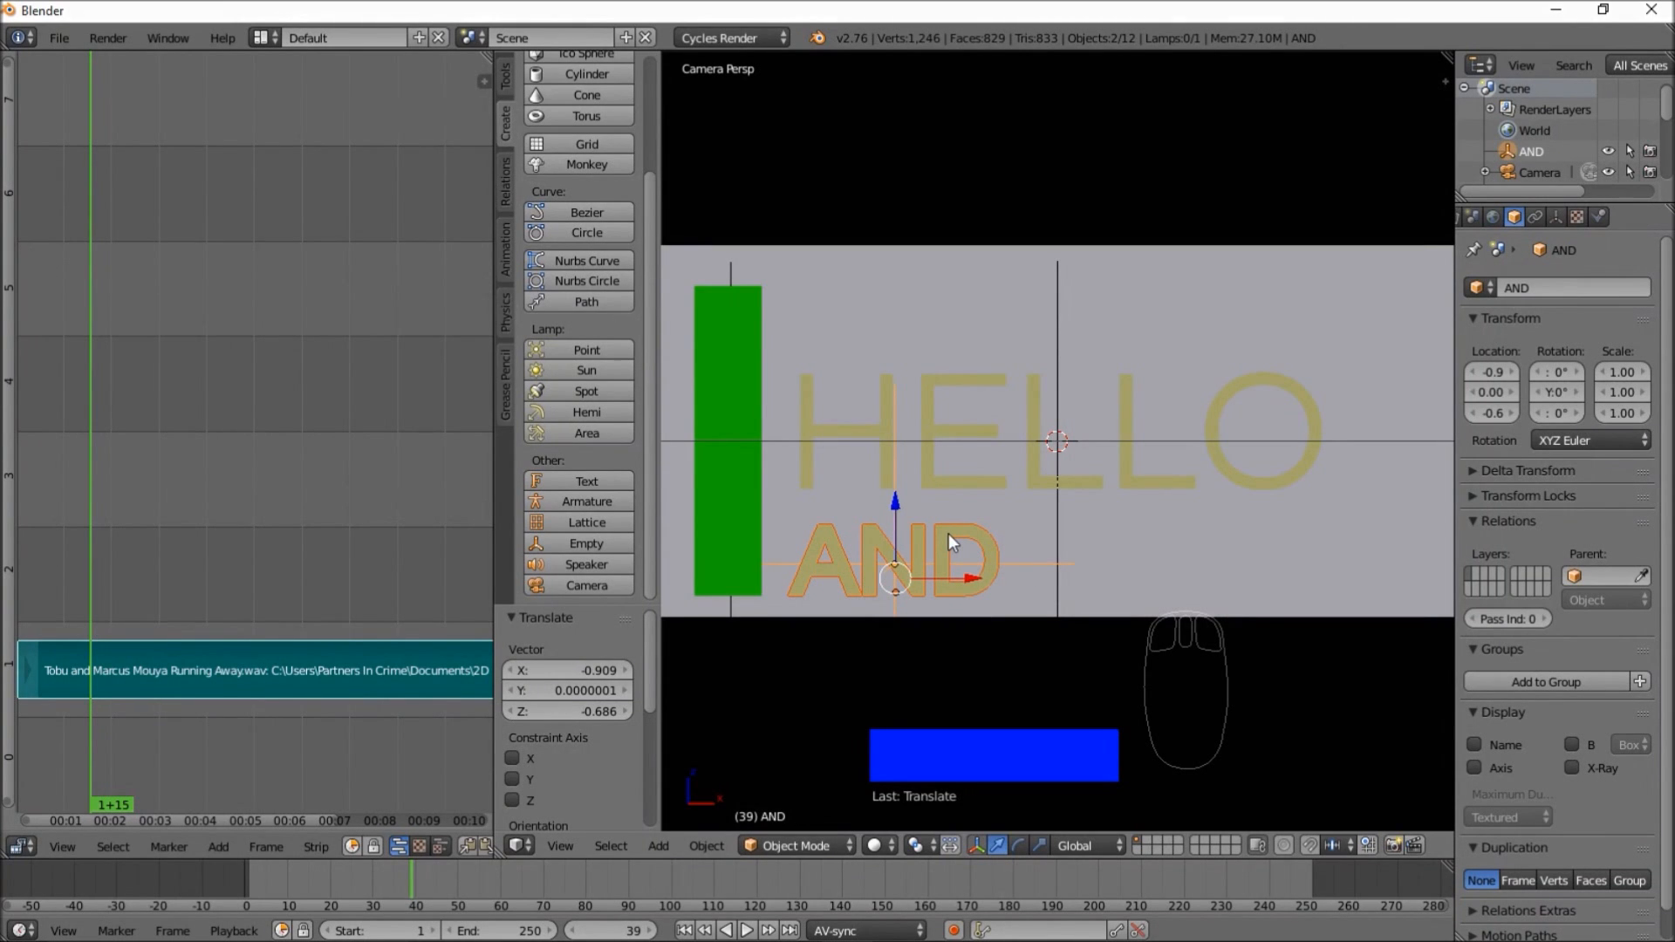
key(ctrl+p)
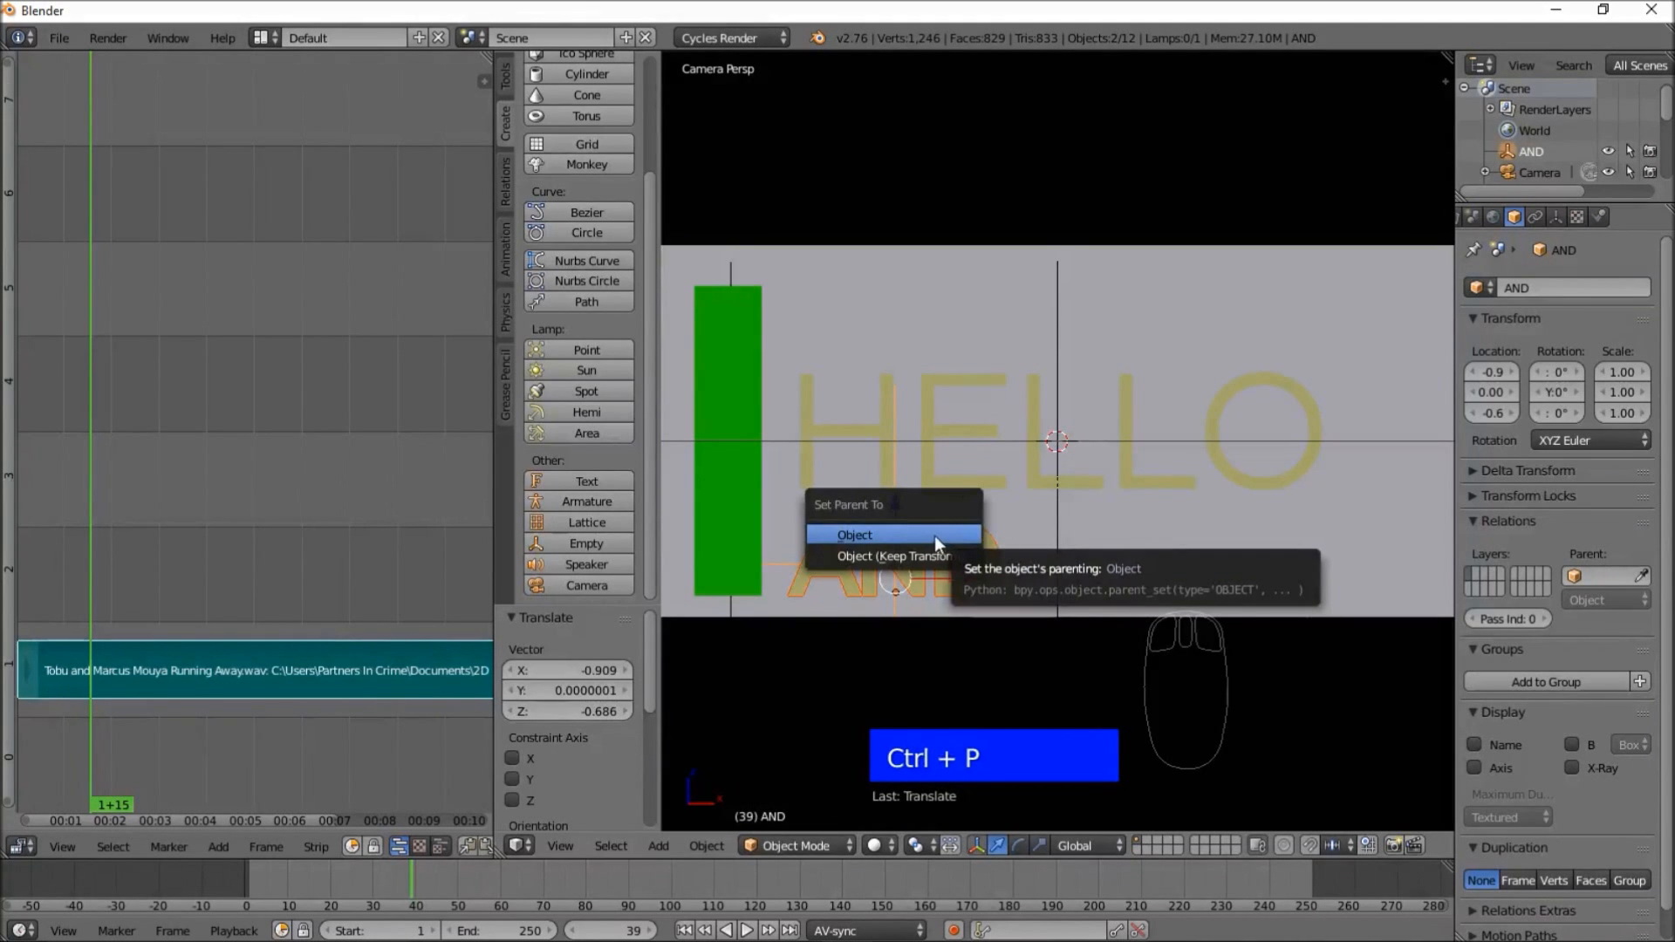
click(899, 536)
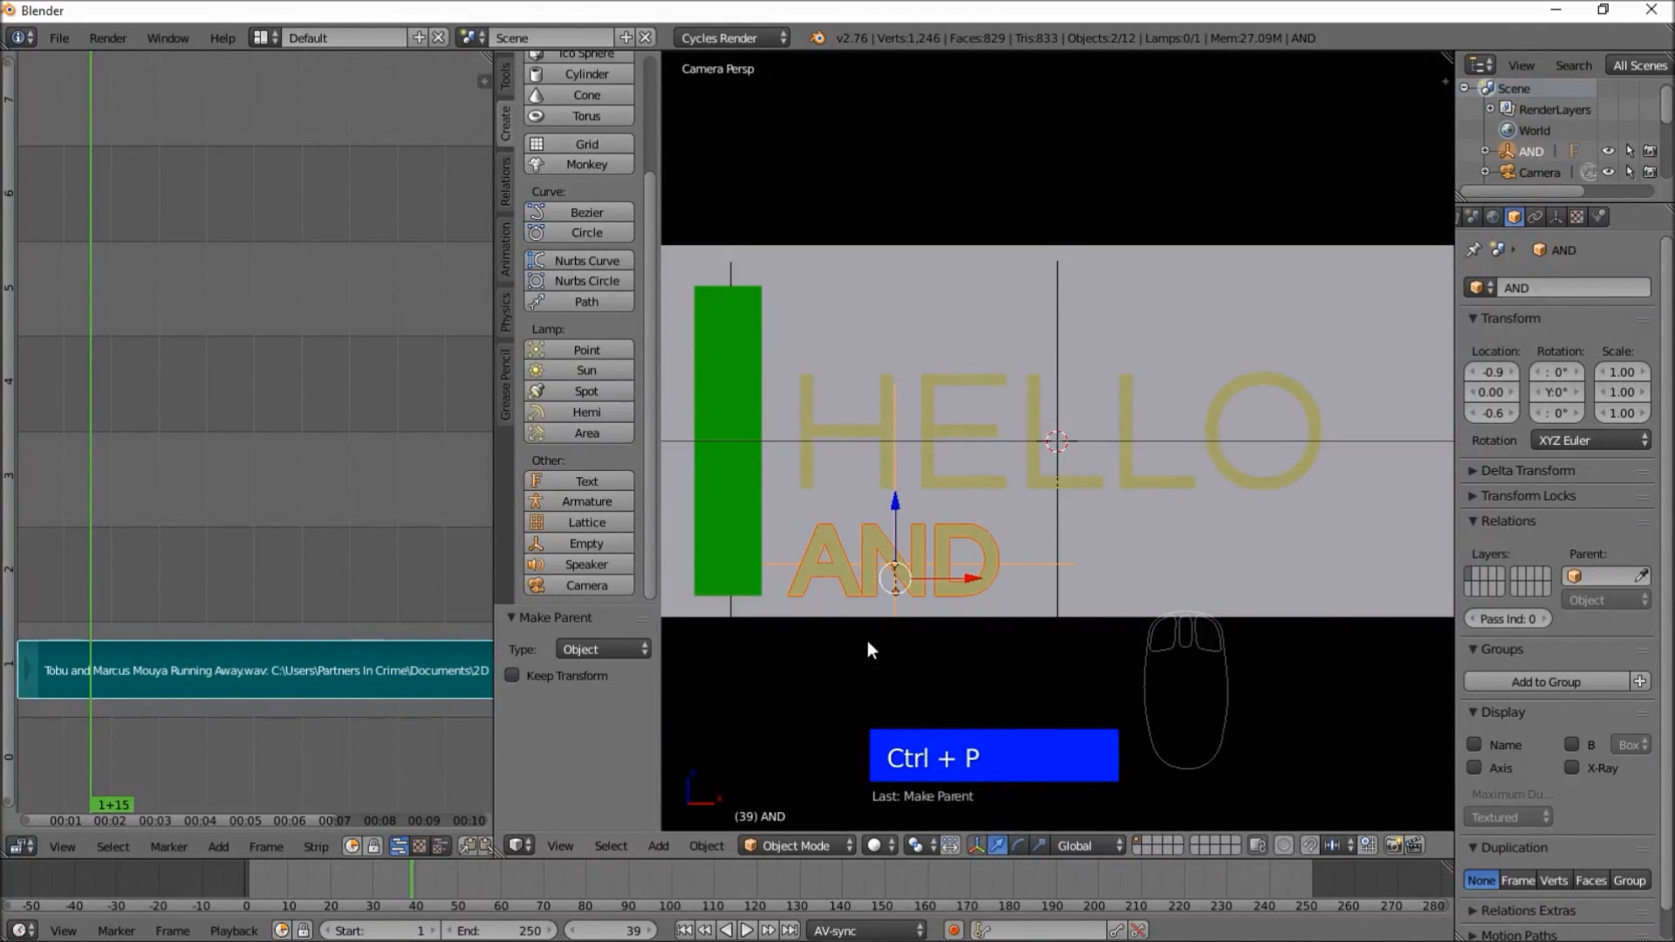
mouse_move(1030, 566)
right_down()
mouse_move(1013, 559)
mouse_move(1098, 545)
mouse_move(958, 550)
mouse_move(1002, 534)
mouse_move(939, 503)
mouse_move(1014, 499)
mouse_move(1028, 527)
mouse_move(976, 539)
mouse_move(1072, 537)
mouse_move(1062, 523)
mouse_move(1026, 546)
mouse_move(1003, 534)
mouse_move(1007, 553)
right_up()
right_click(1038, 573)
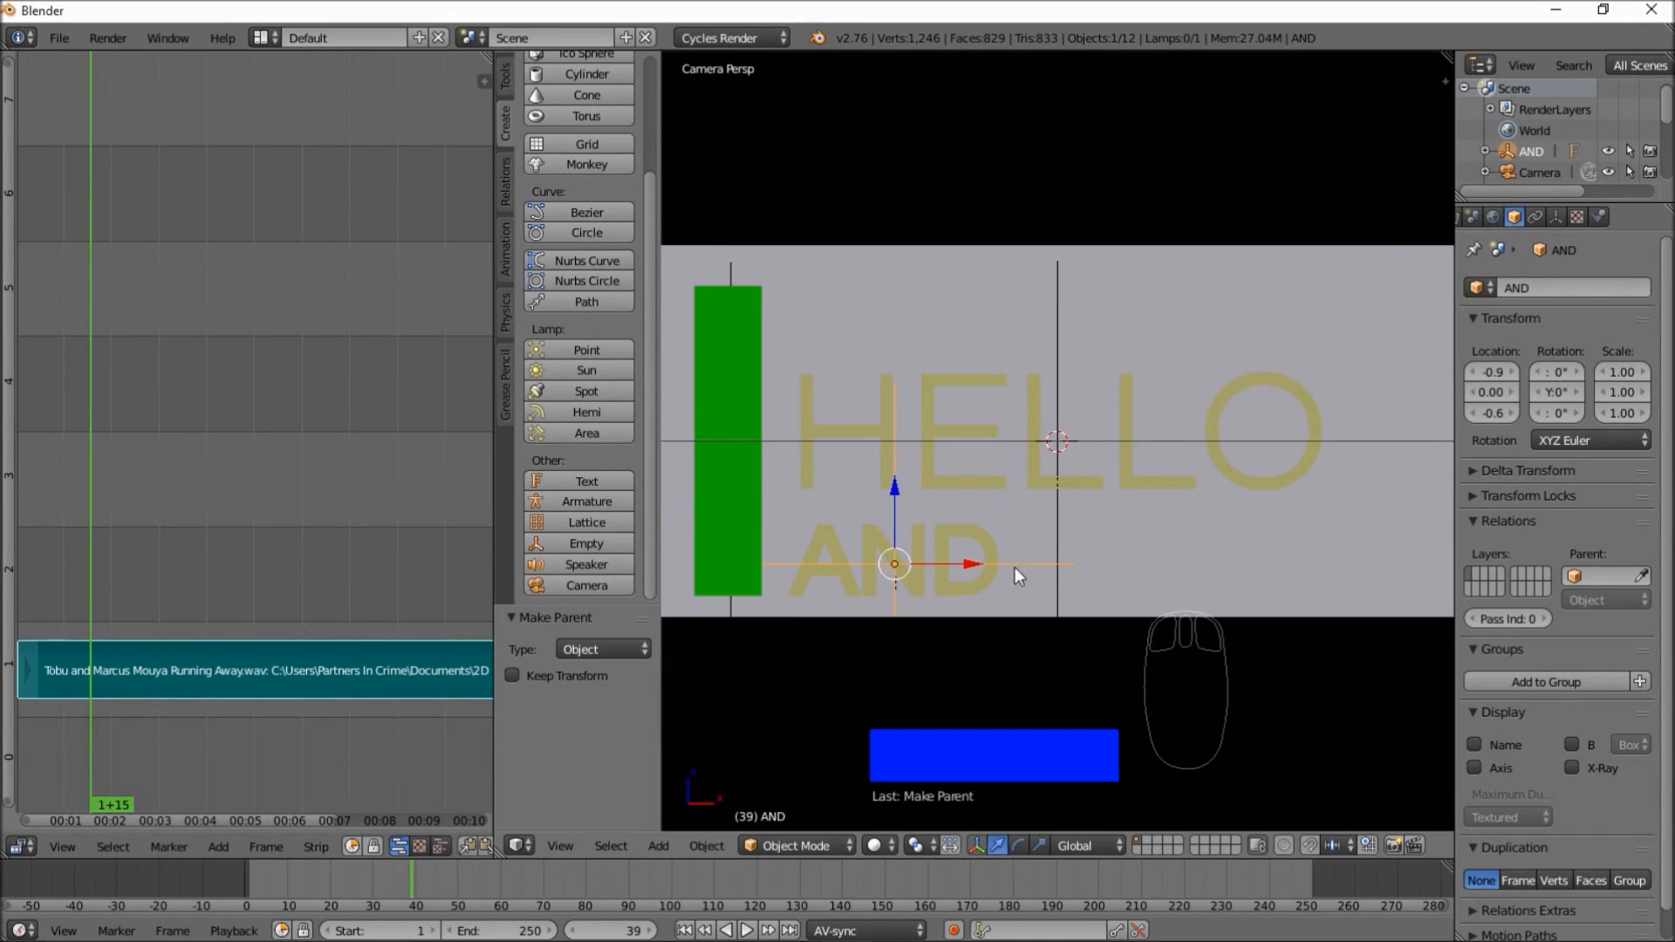
- Play the animation with the music from frame 0 and again from frame 25 to find the beat for the AND text
scroll(975, 568, down, 1)
scroll(961, 577, down, 3)
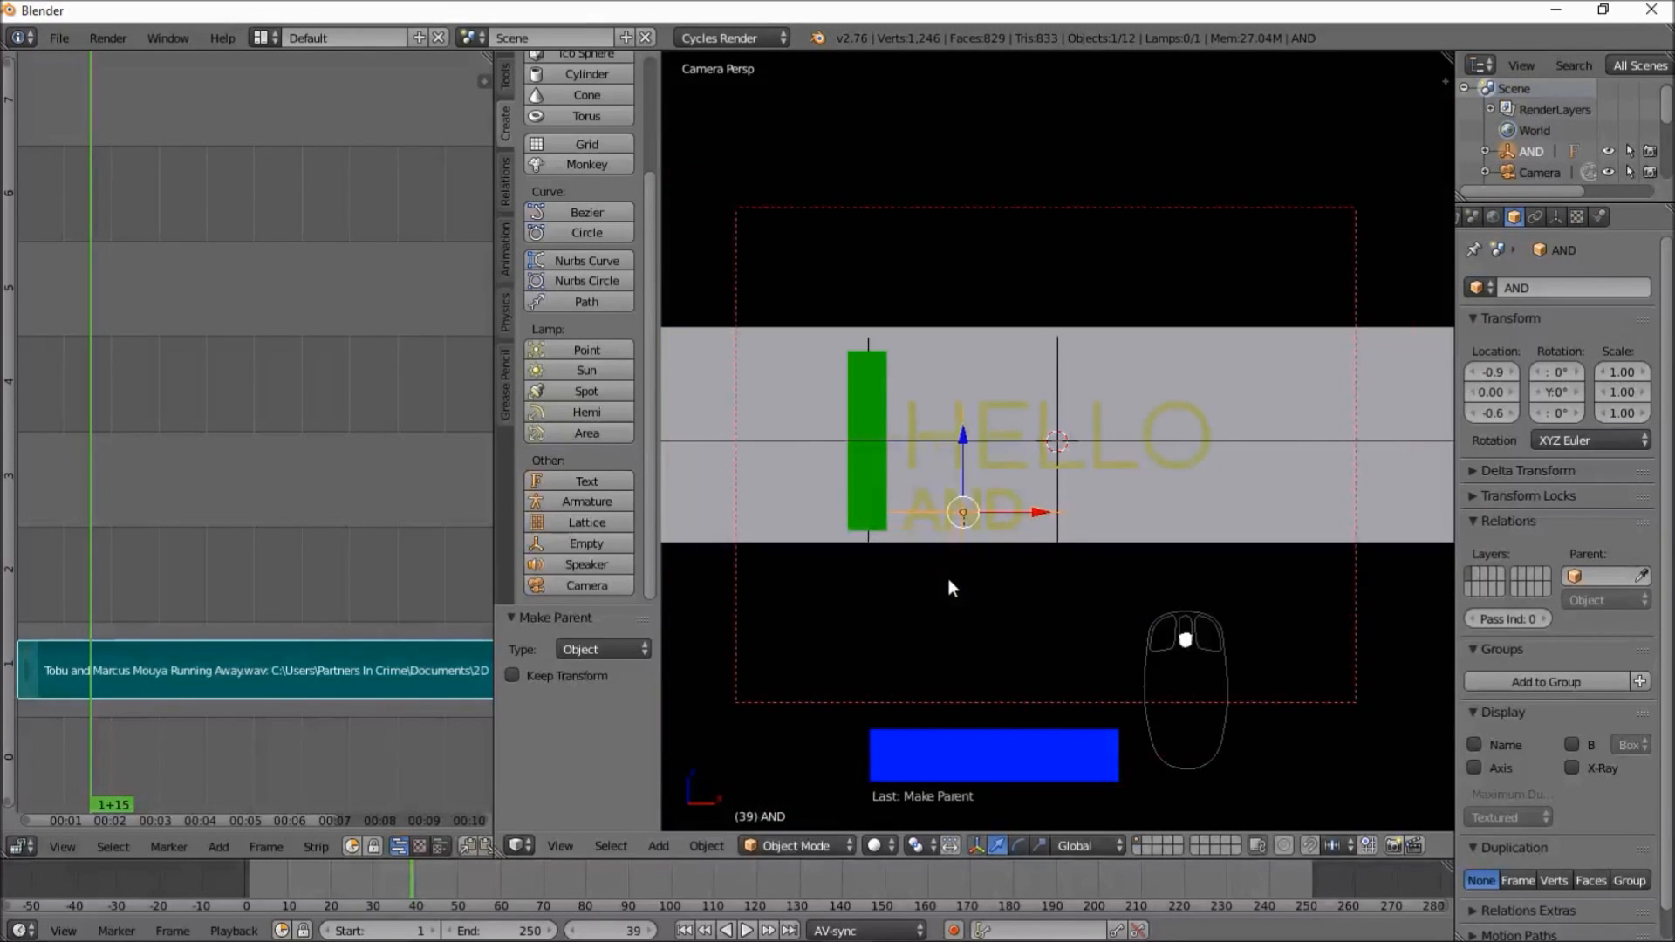
click(243, 883)
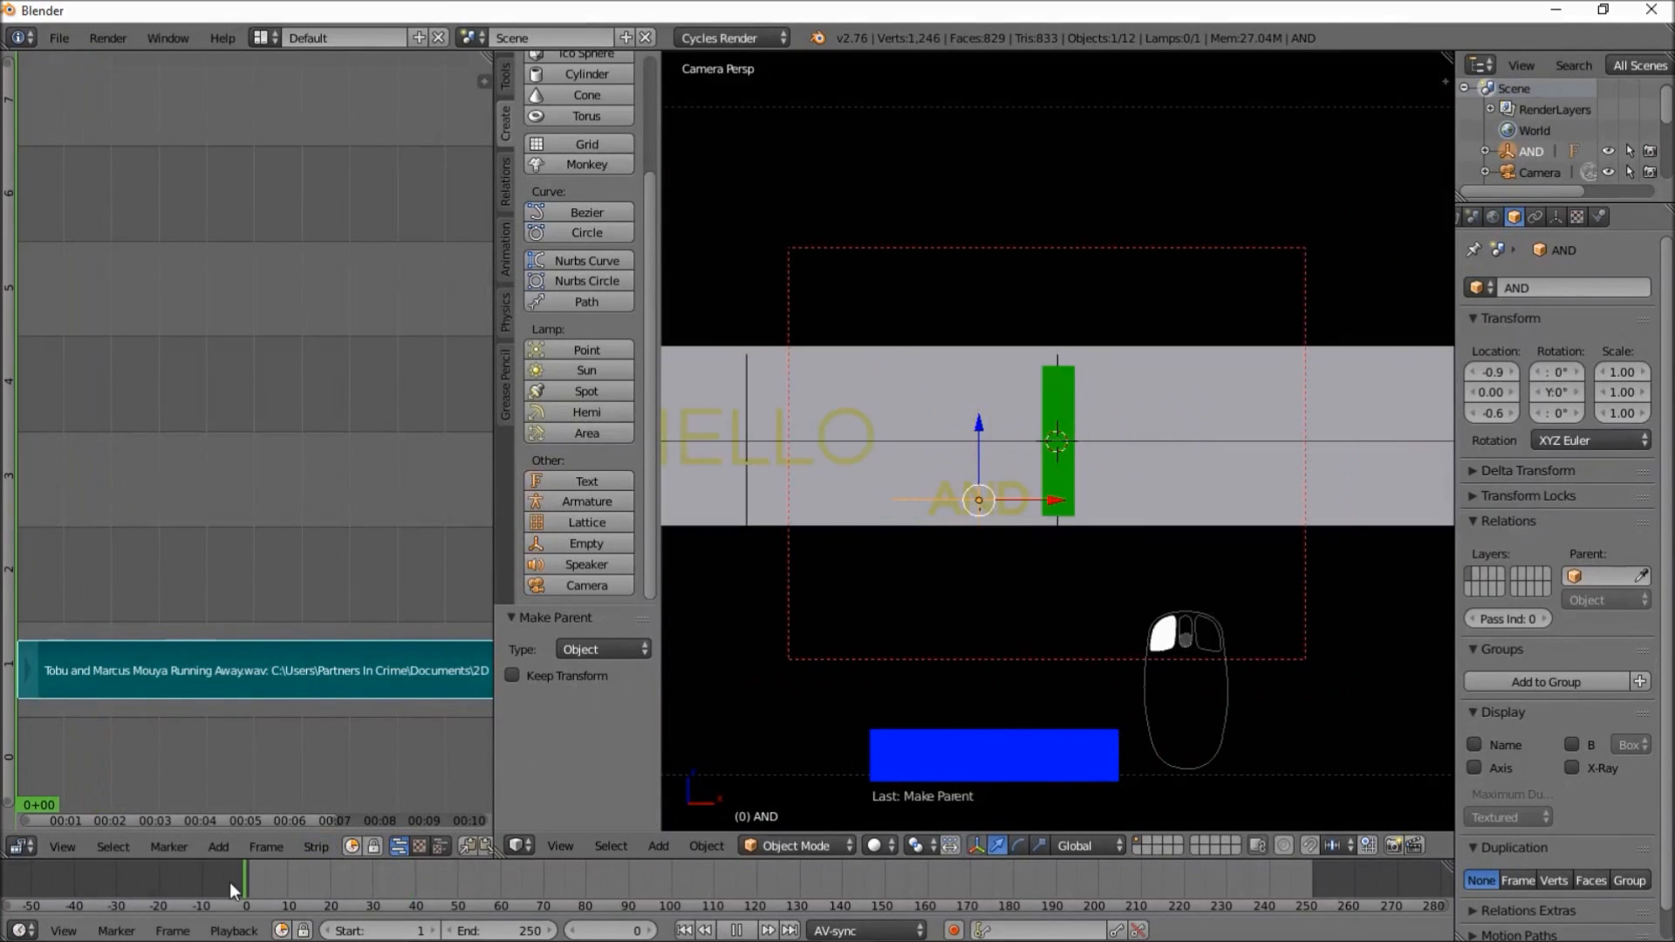
click(749, 929)
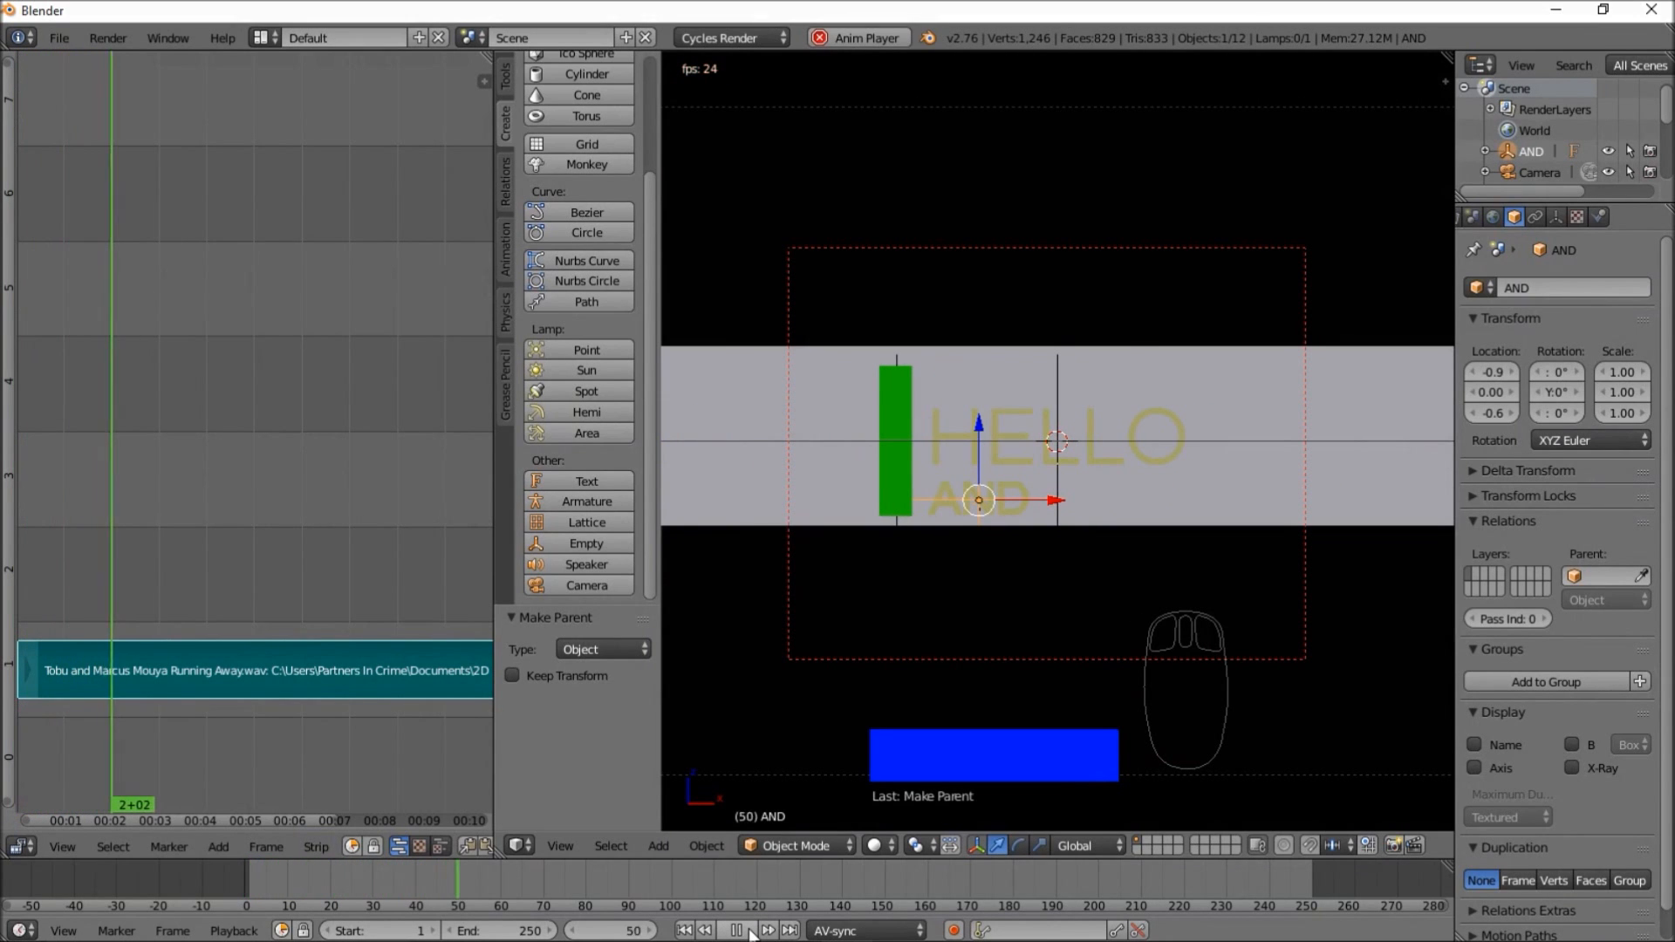
click(743, 931)
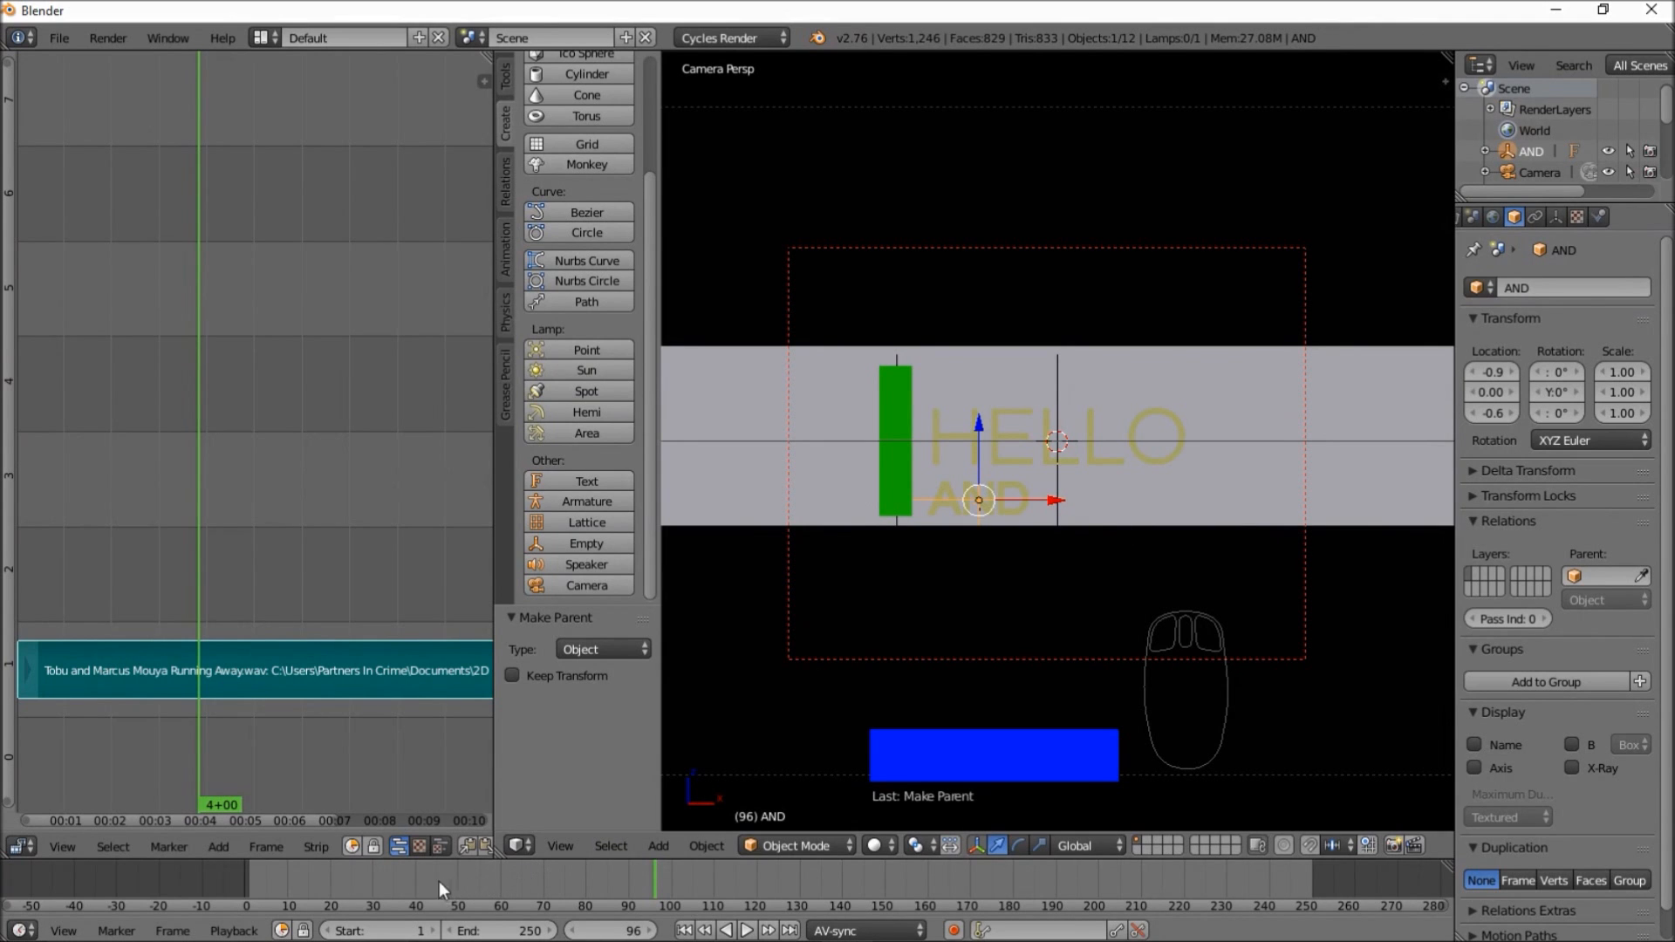
click(353, 892)
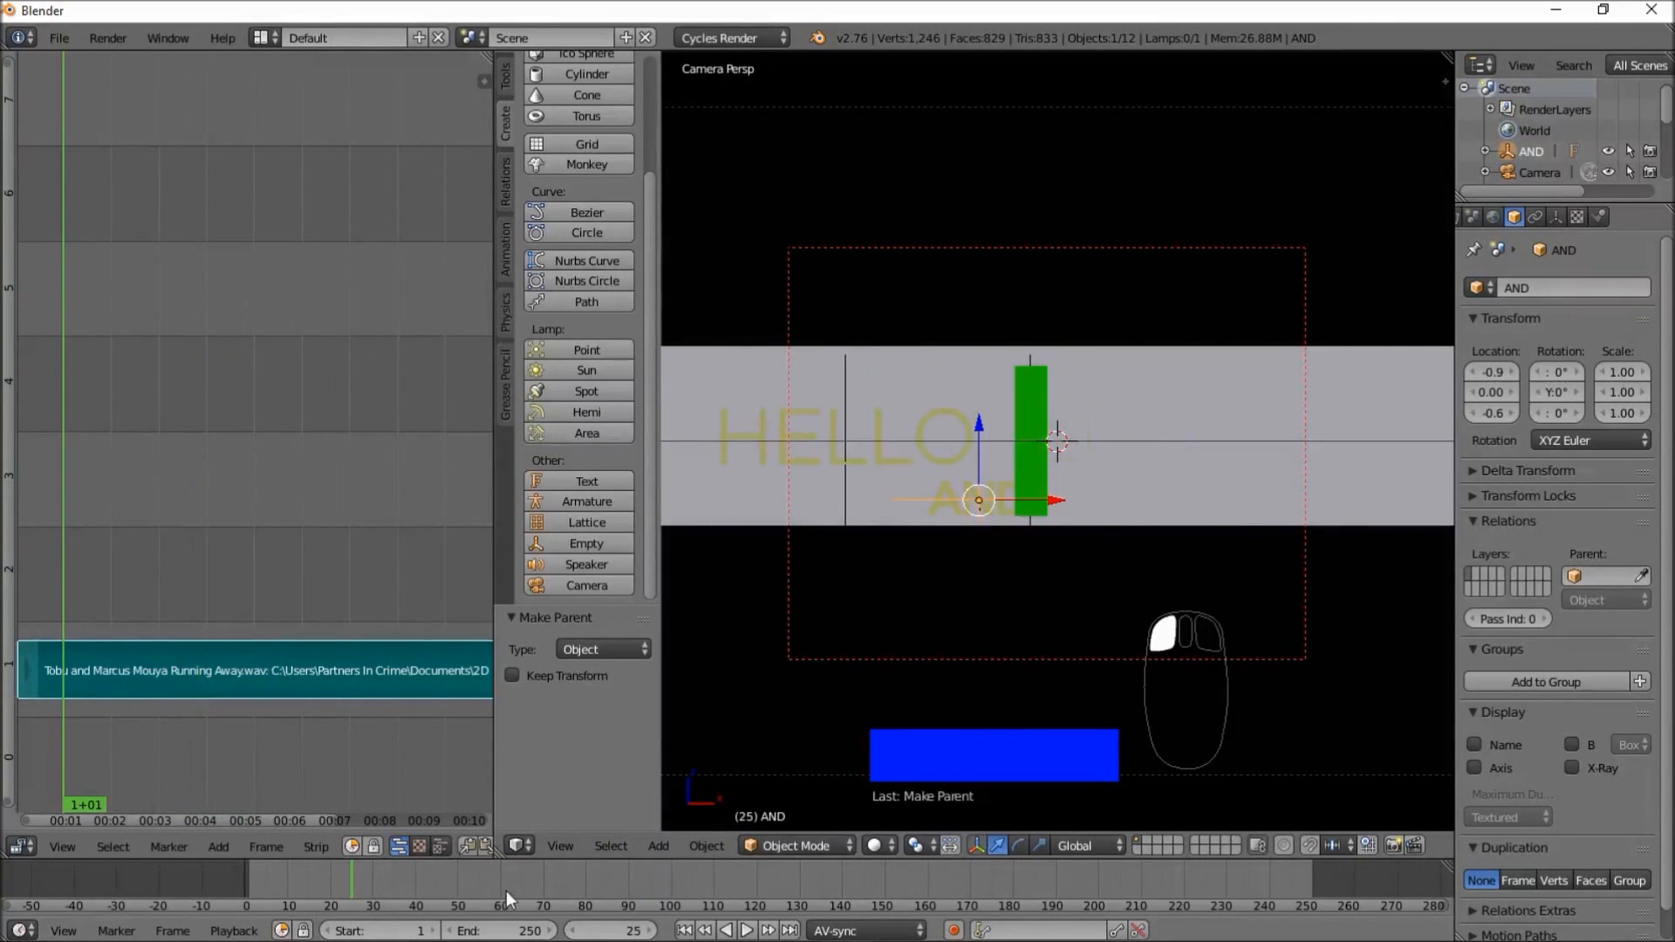
click(748, 931)
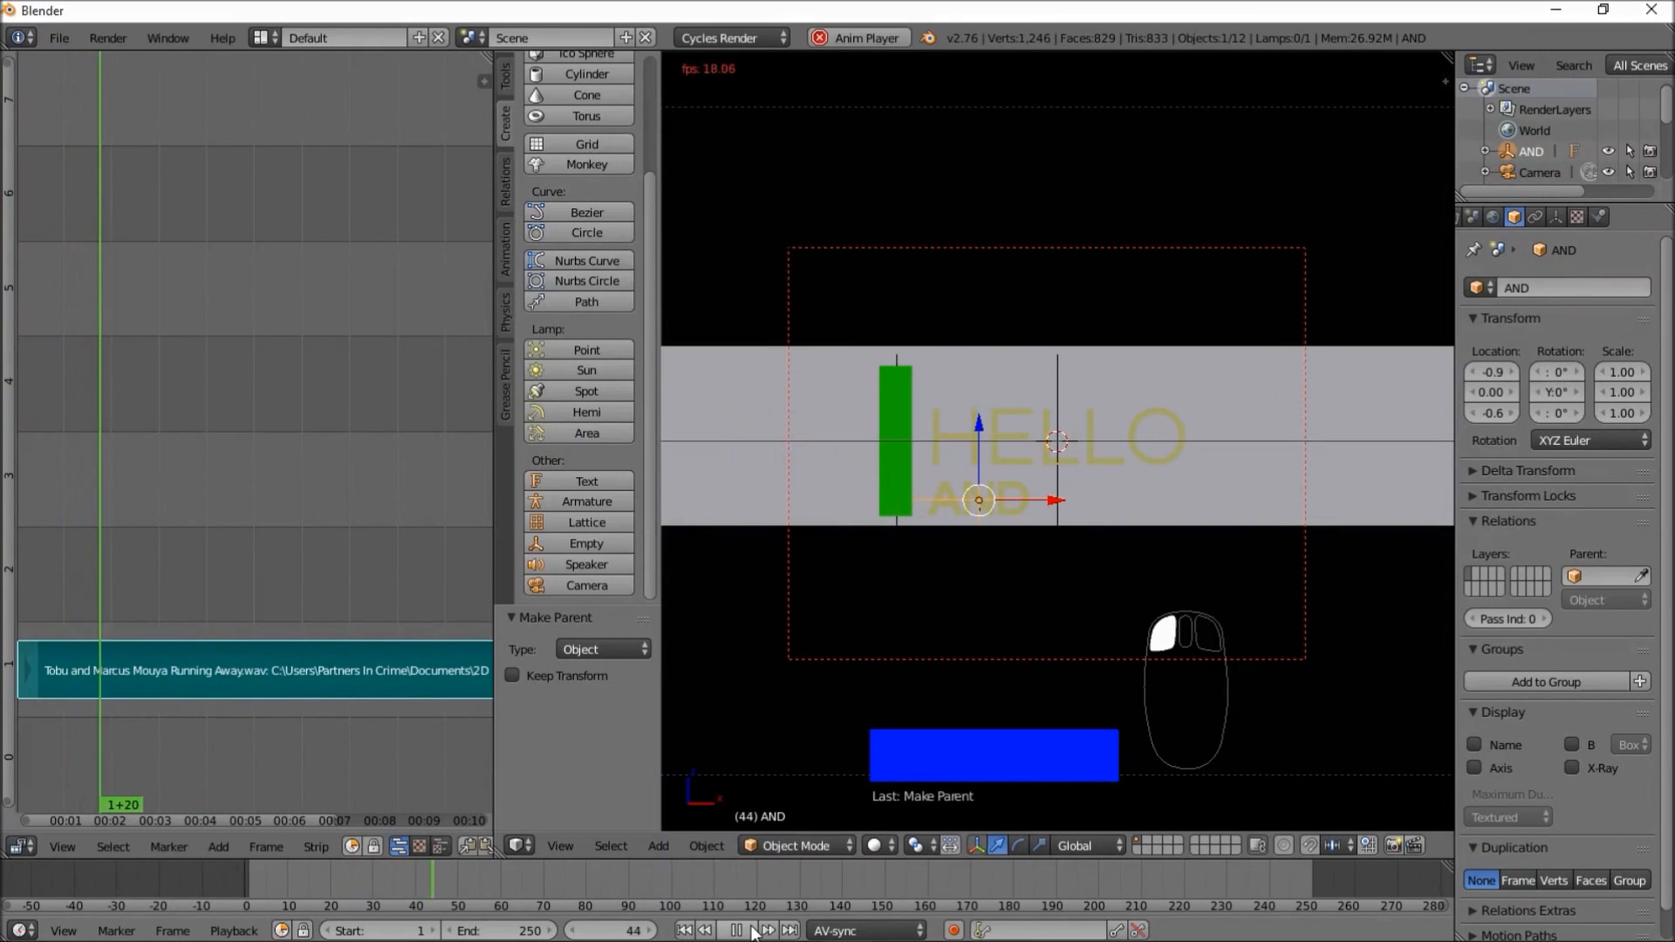
click(753, 931)
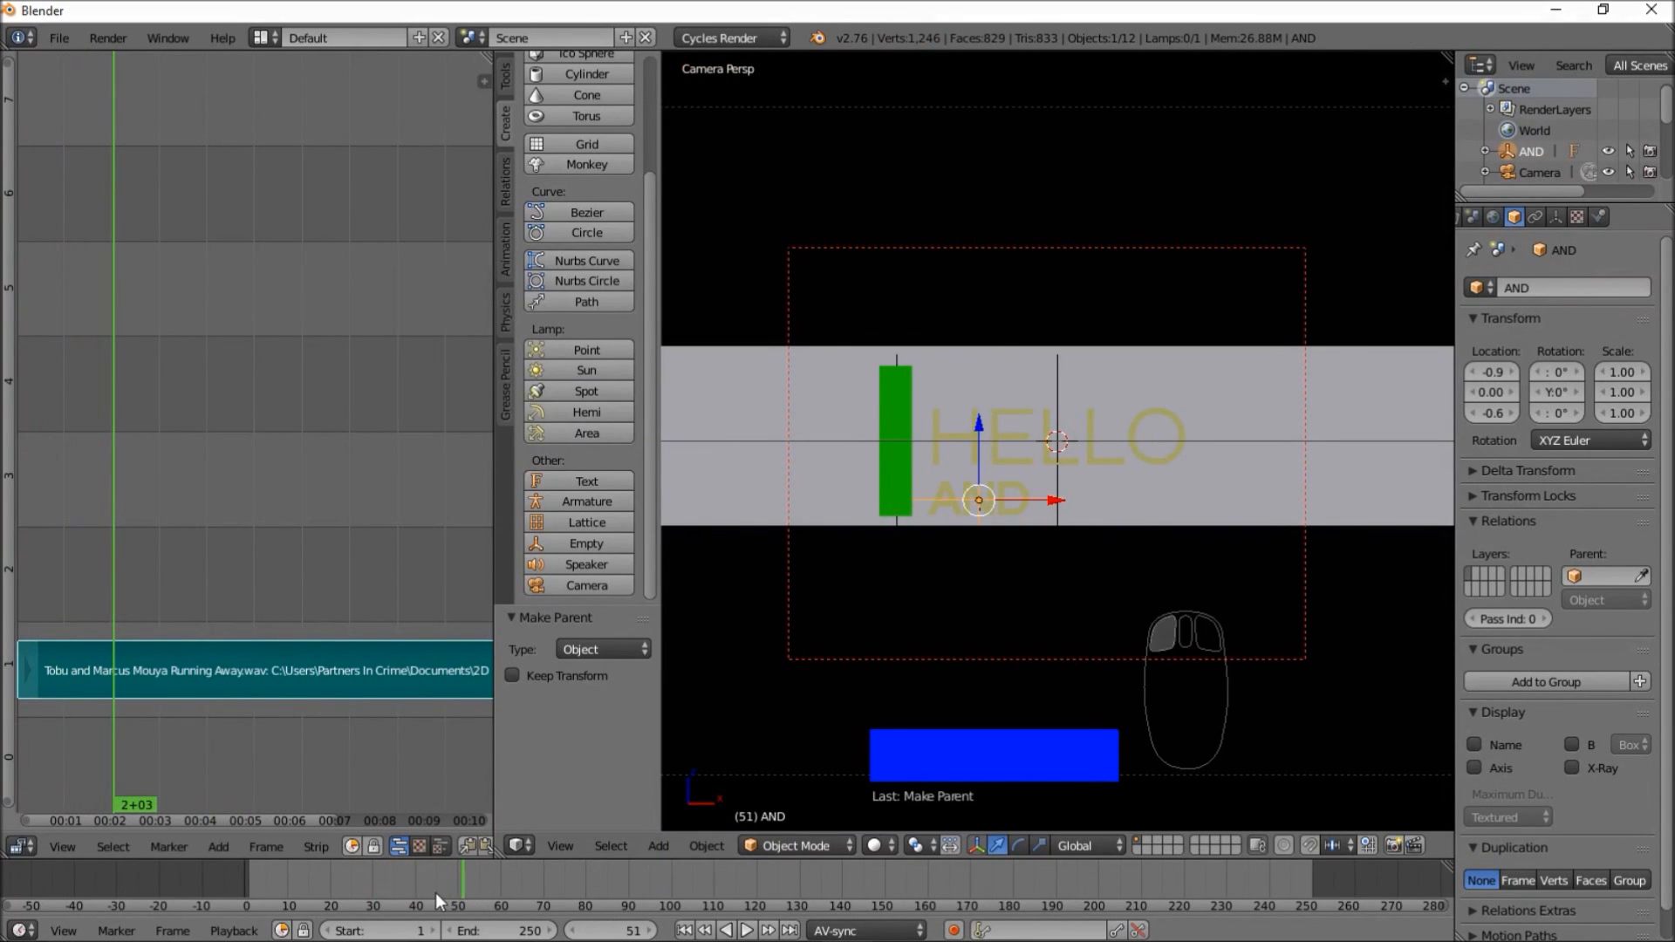
- At frame 49, move the AND empty about -1.883 along X so the text sits behind the bar, and insert a LocRotScale keyframe
drag(452, 892, 454, 892)
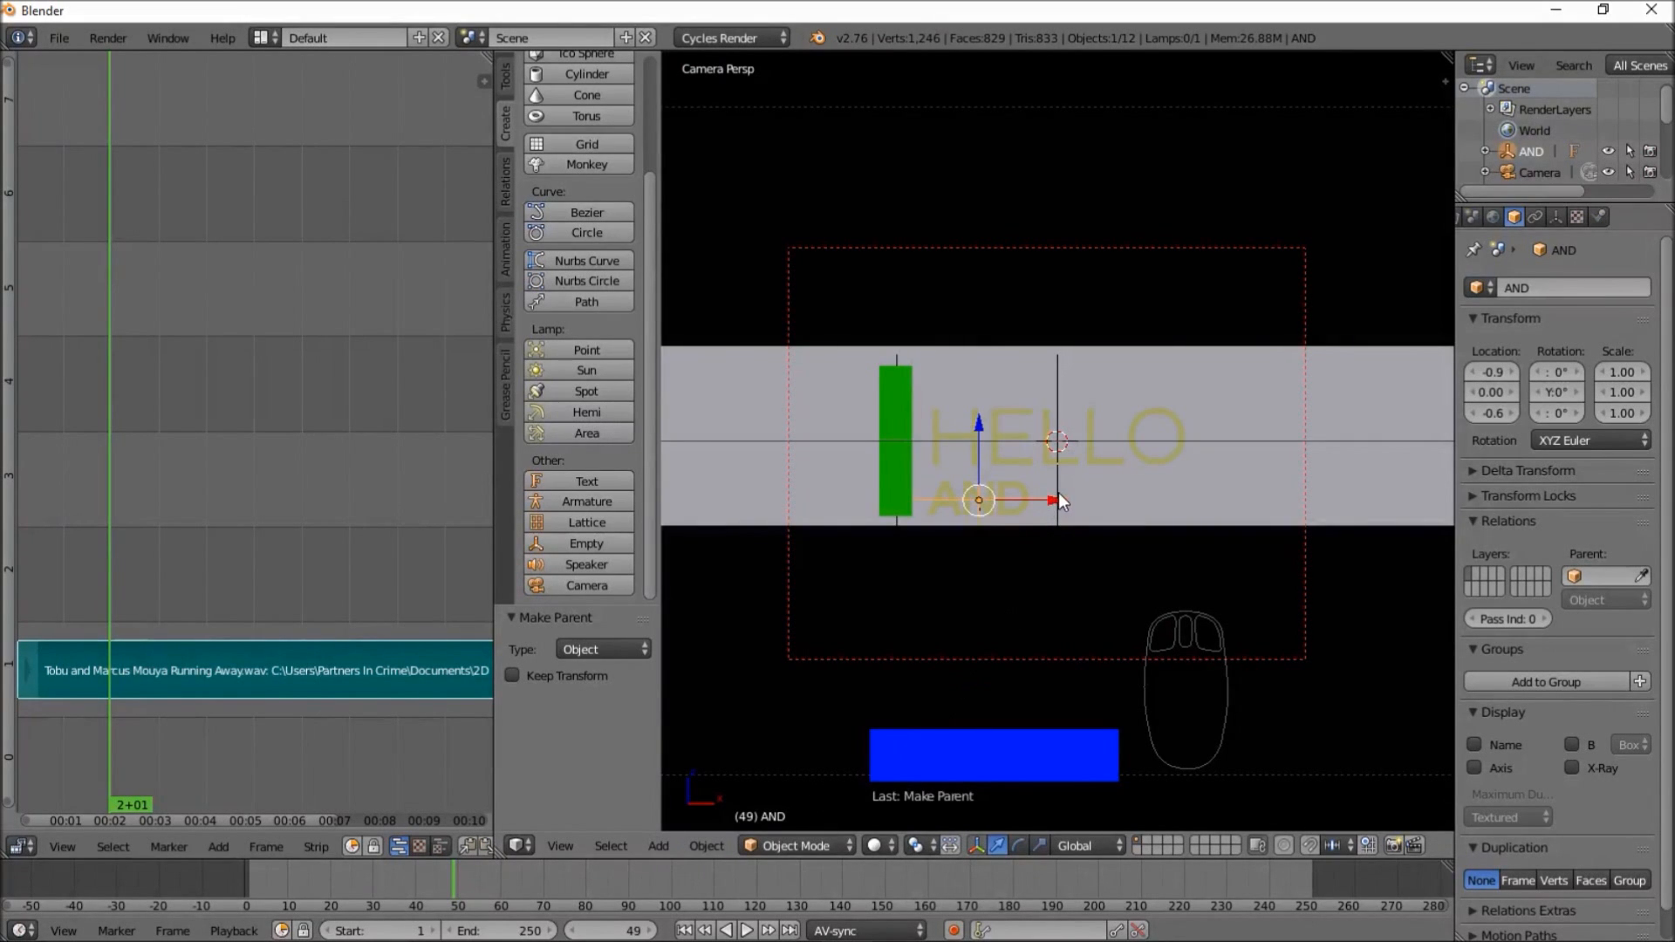
drag(1060, 499, 889, 511)
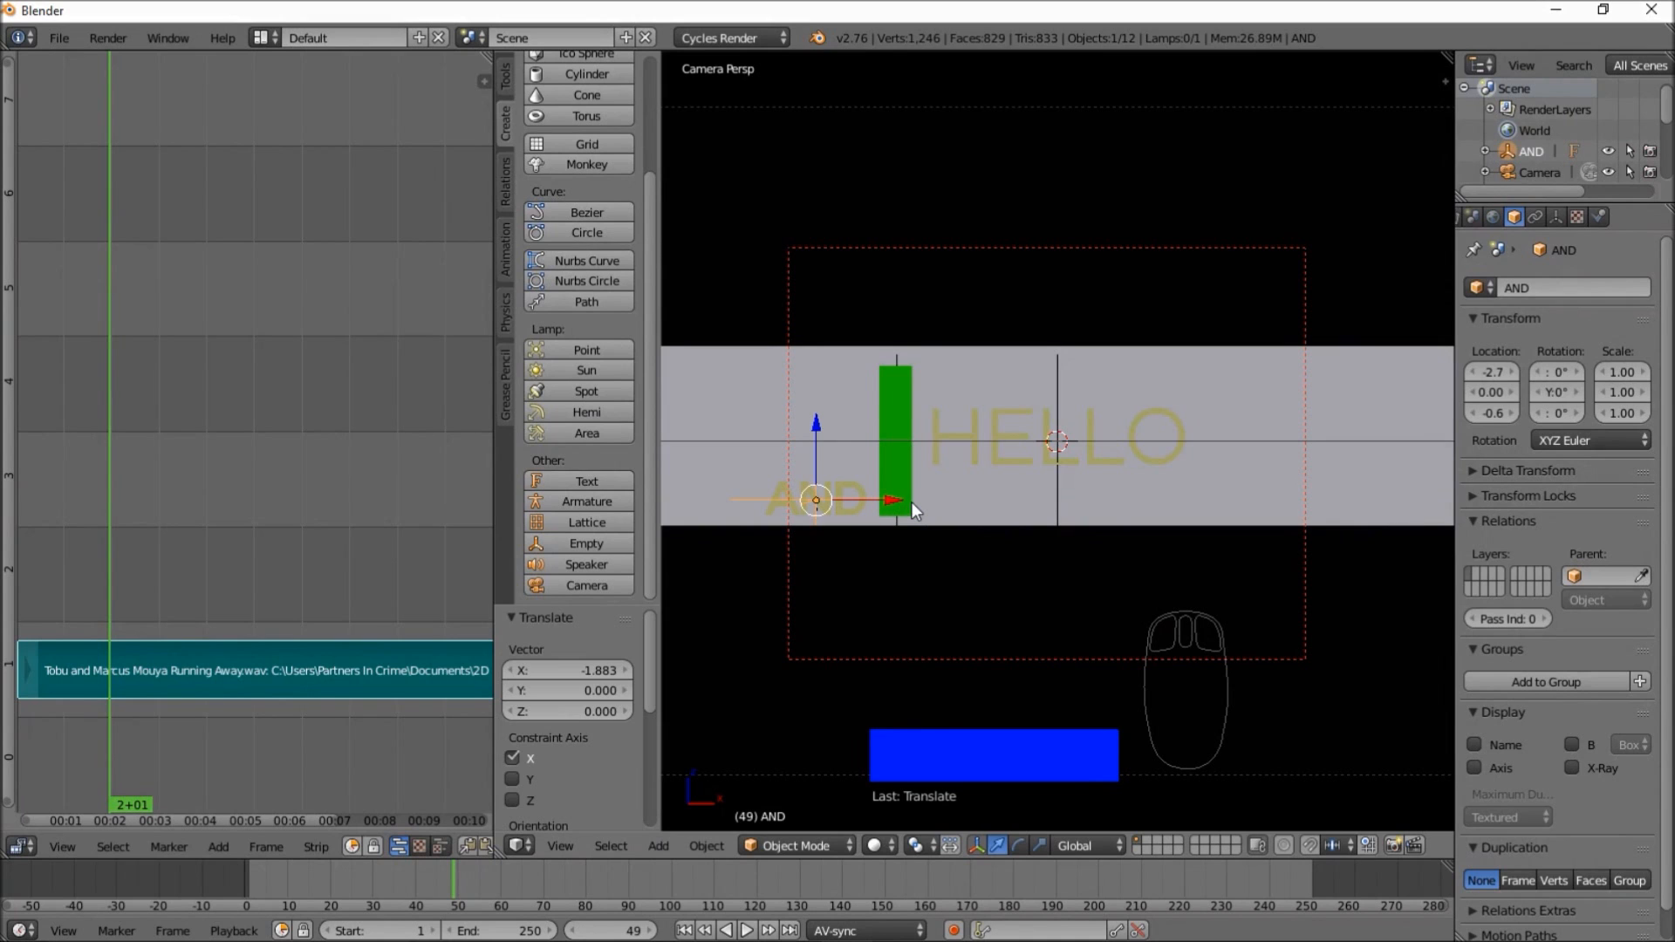
key(i)
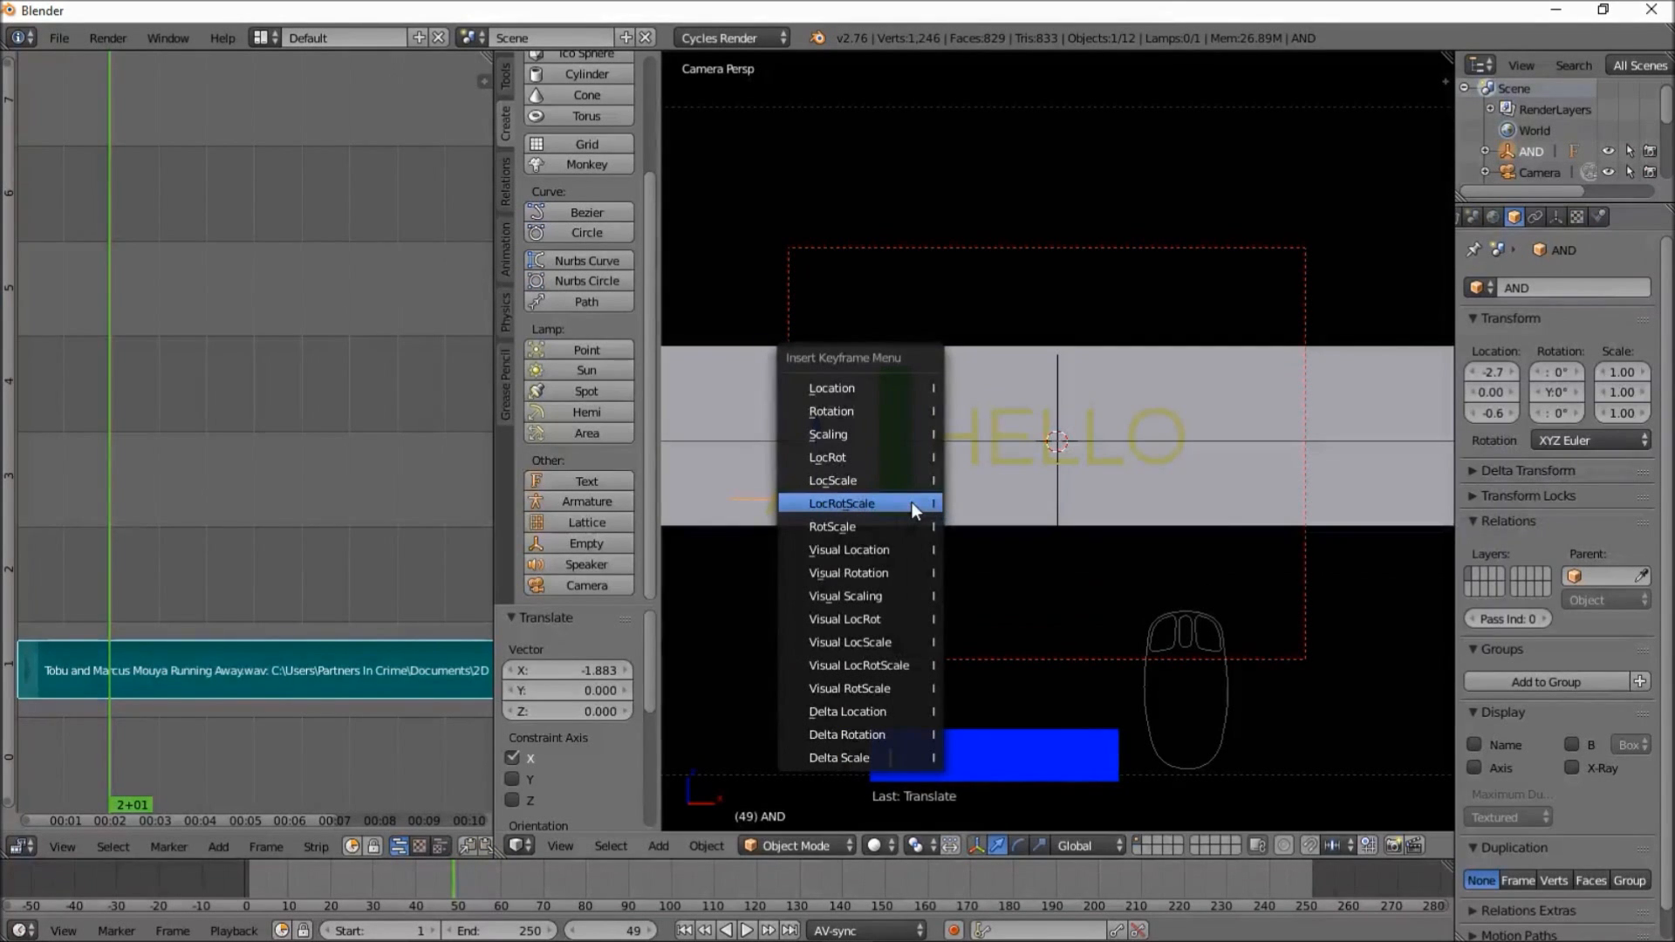
click(911, 503)
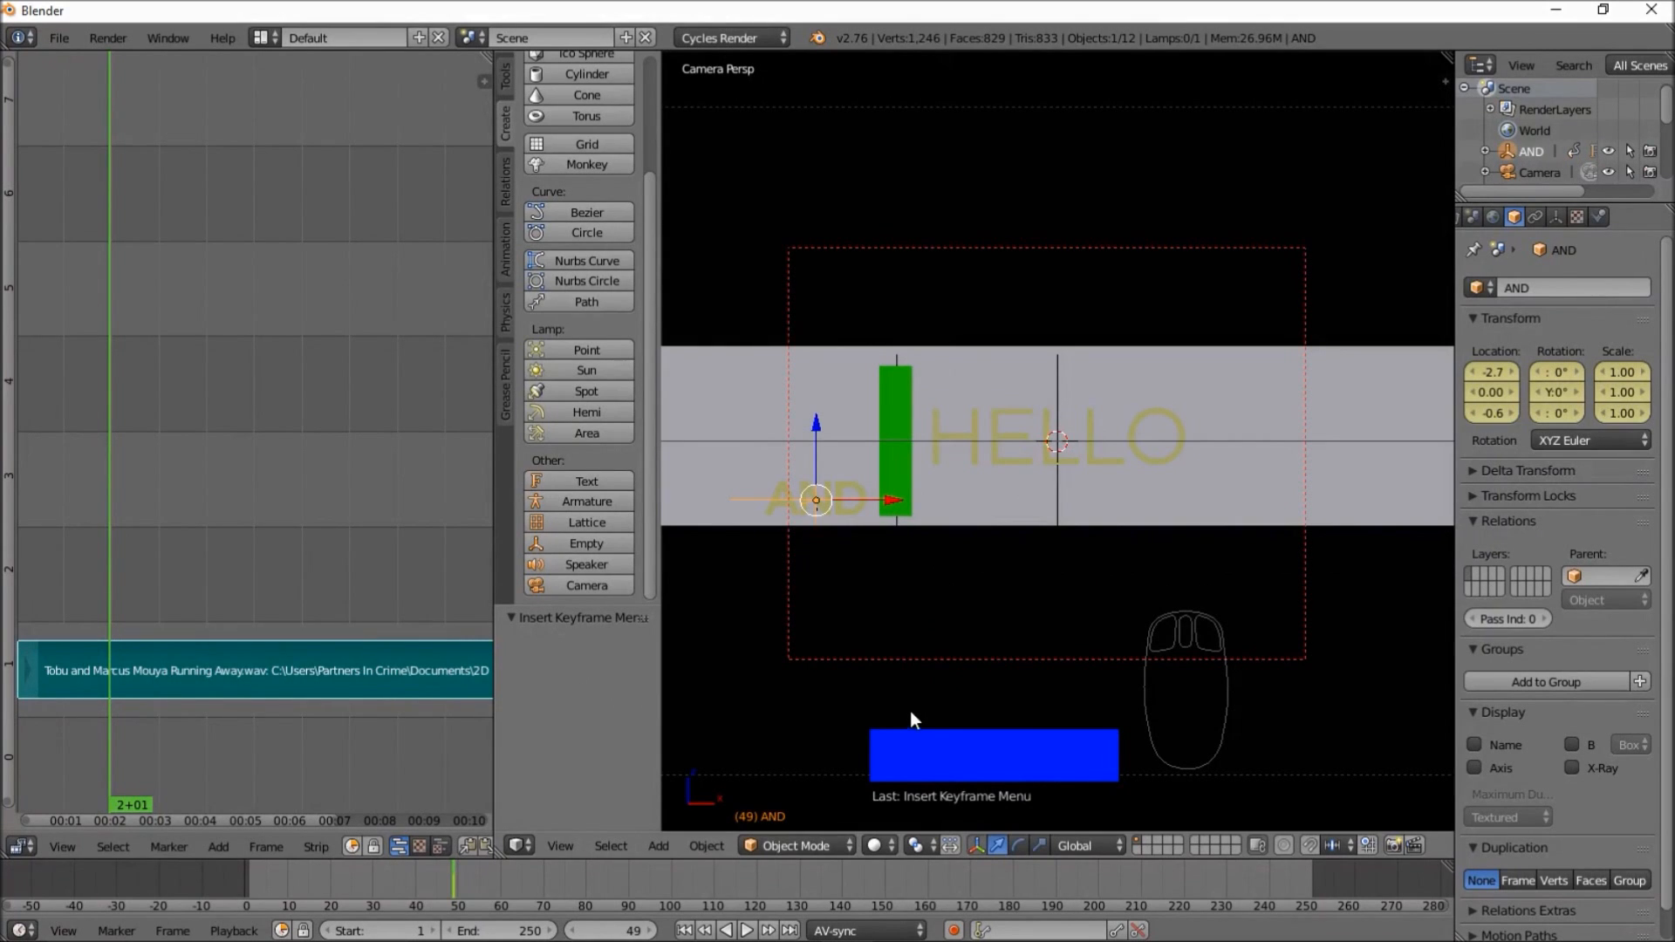
- Play on to find the next beat, and at frame 93 move the AND empty about 3.927 along X and insert a LocRotScale keyframe
click(747, 930)
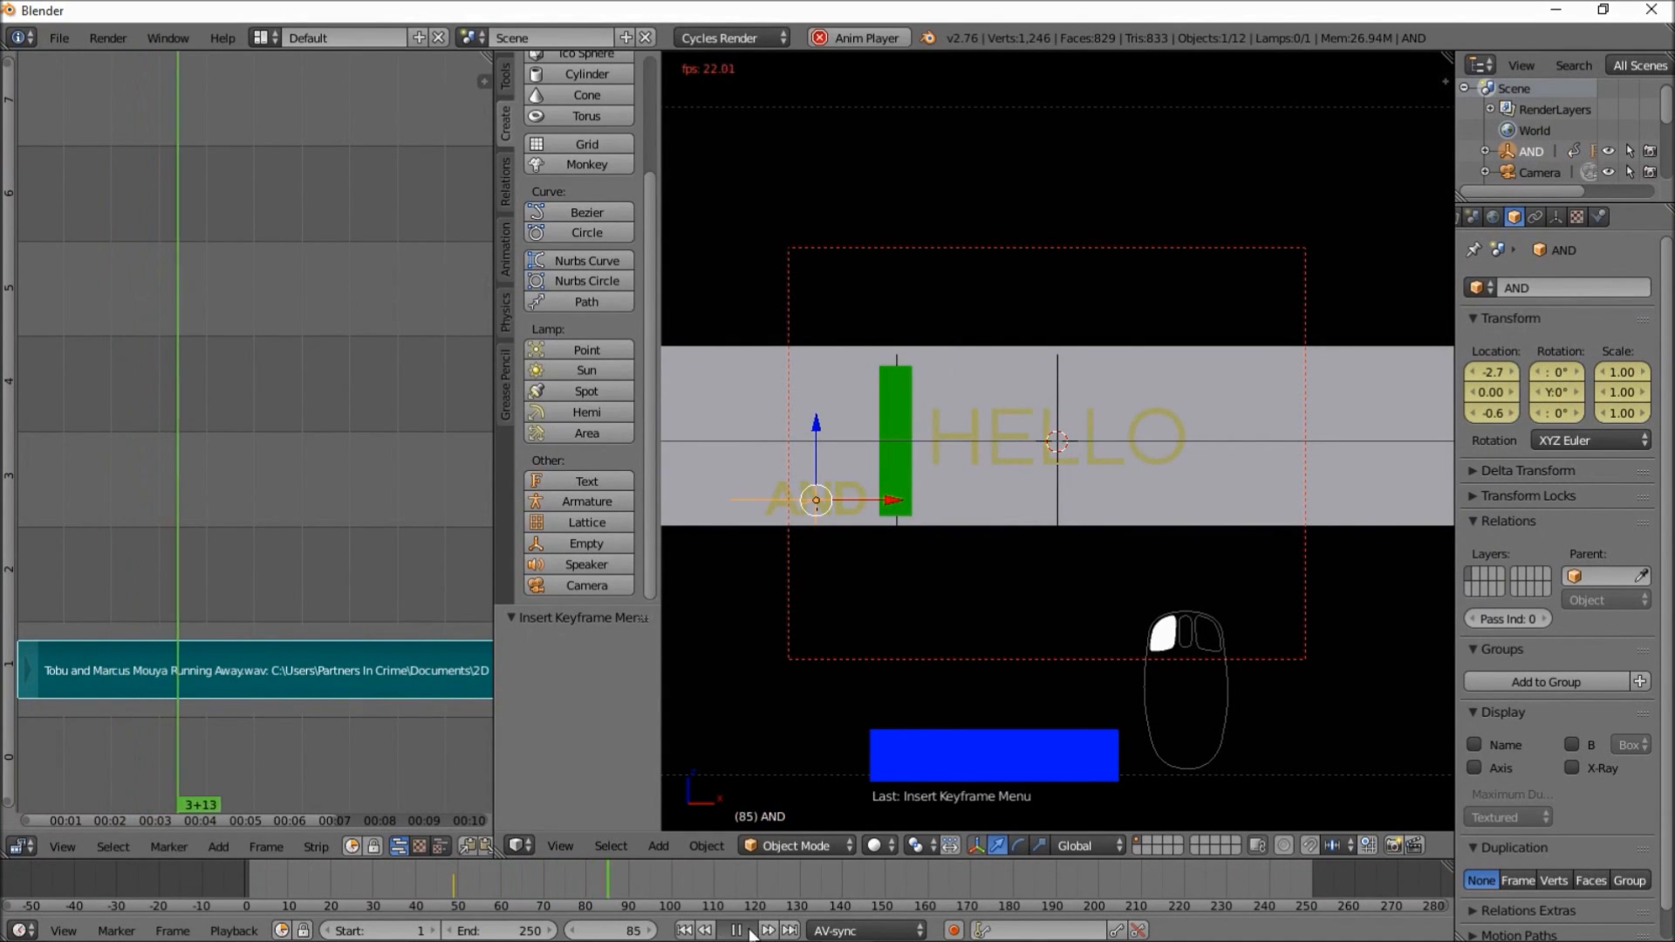
click(736, 930)
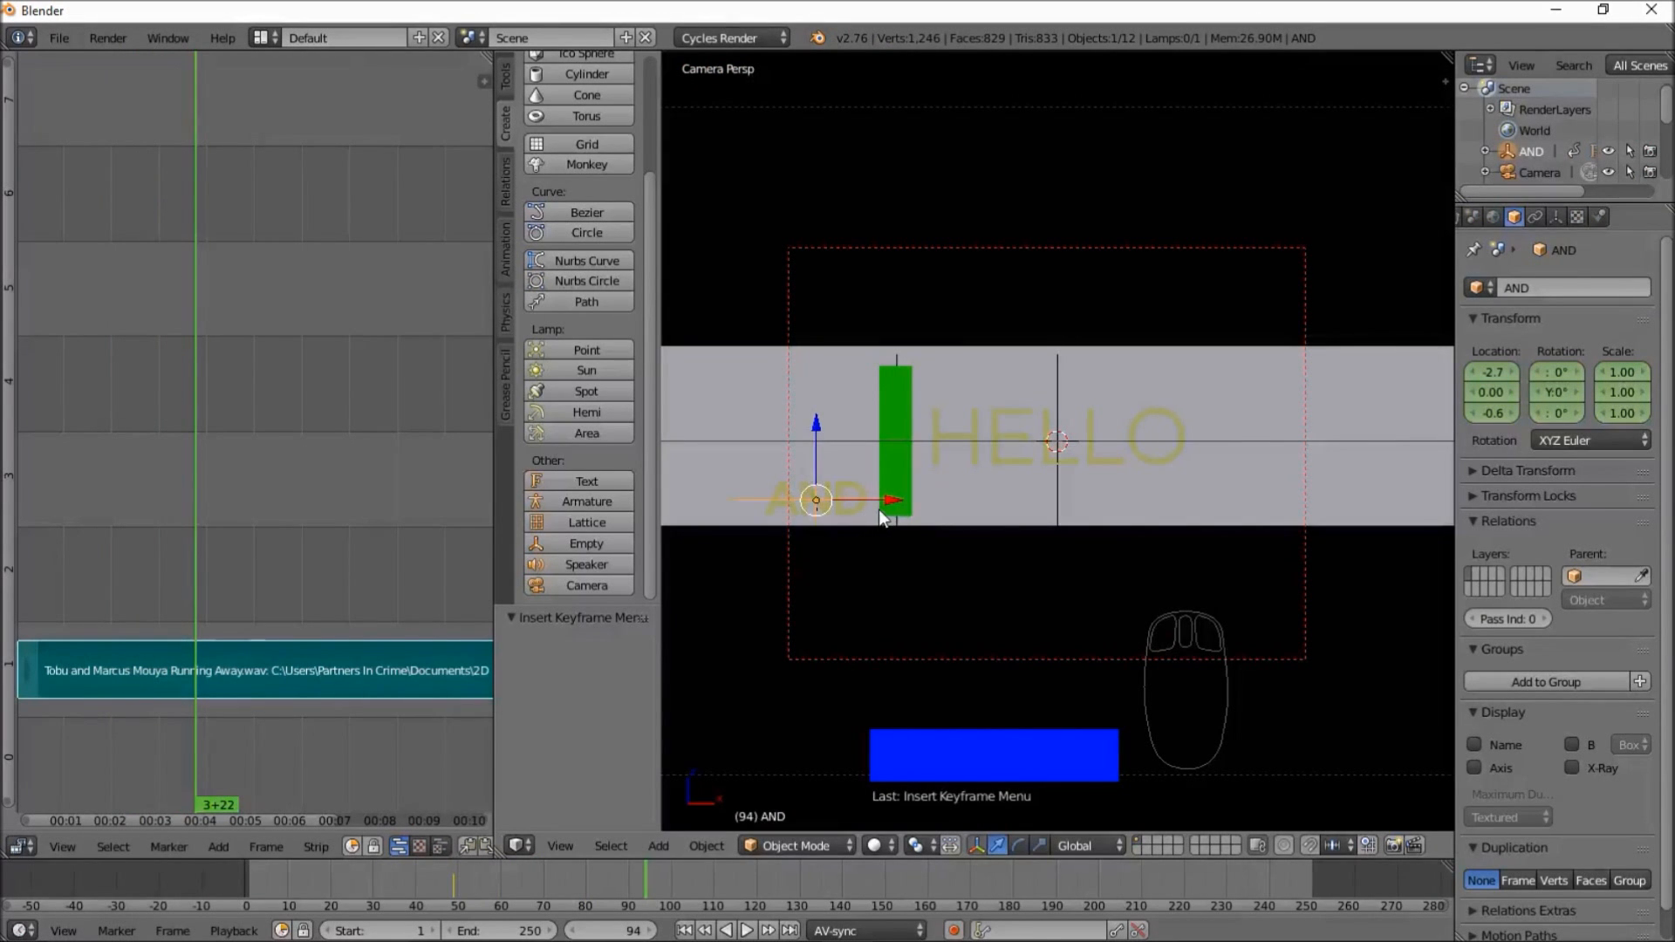
click(643, 884)
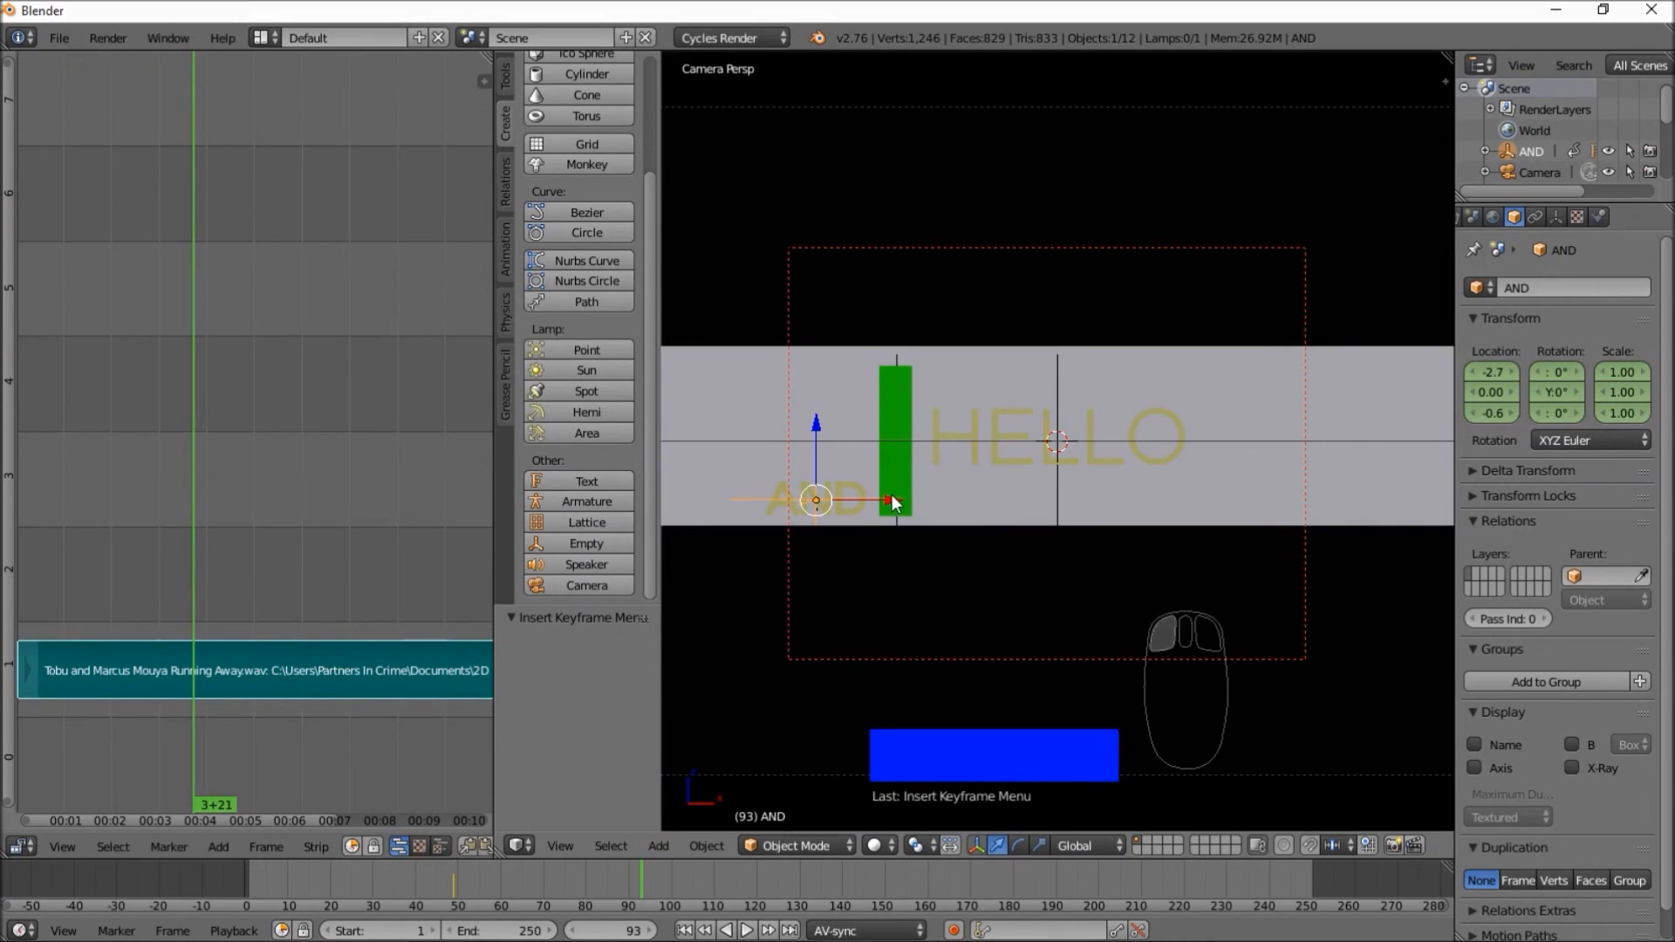
drag(888, 500, 1228, 508)
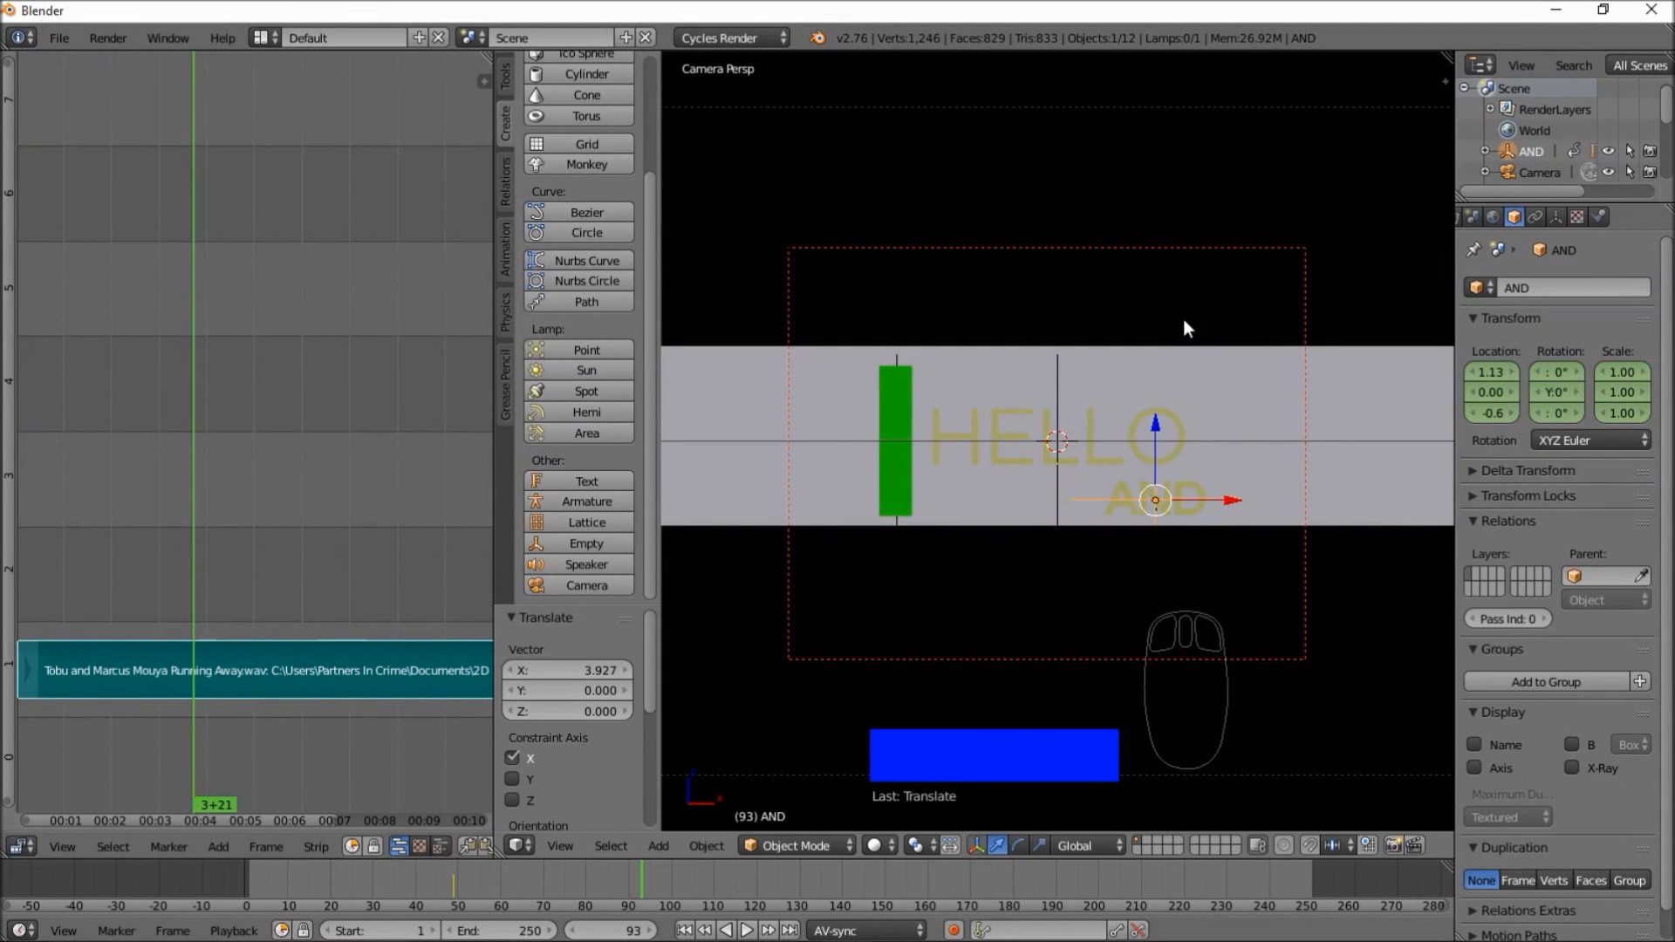
key(i)
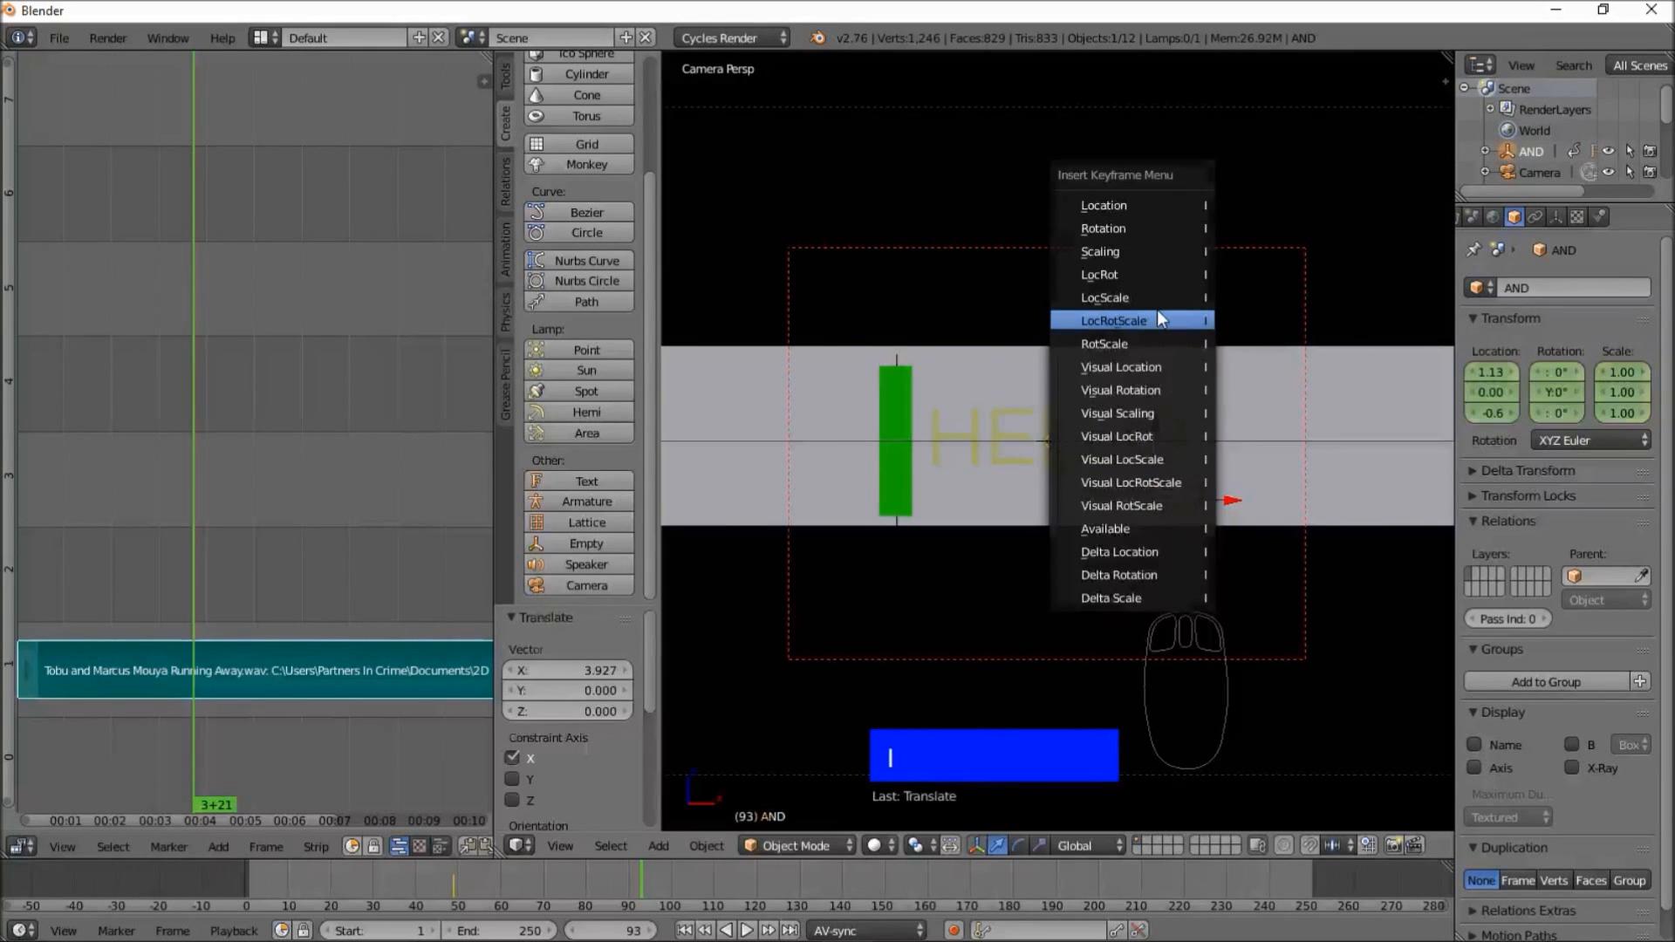
click(1158, 316)
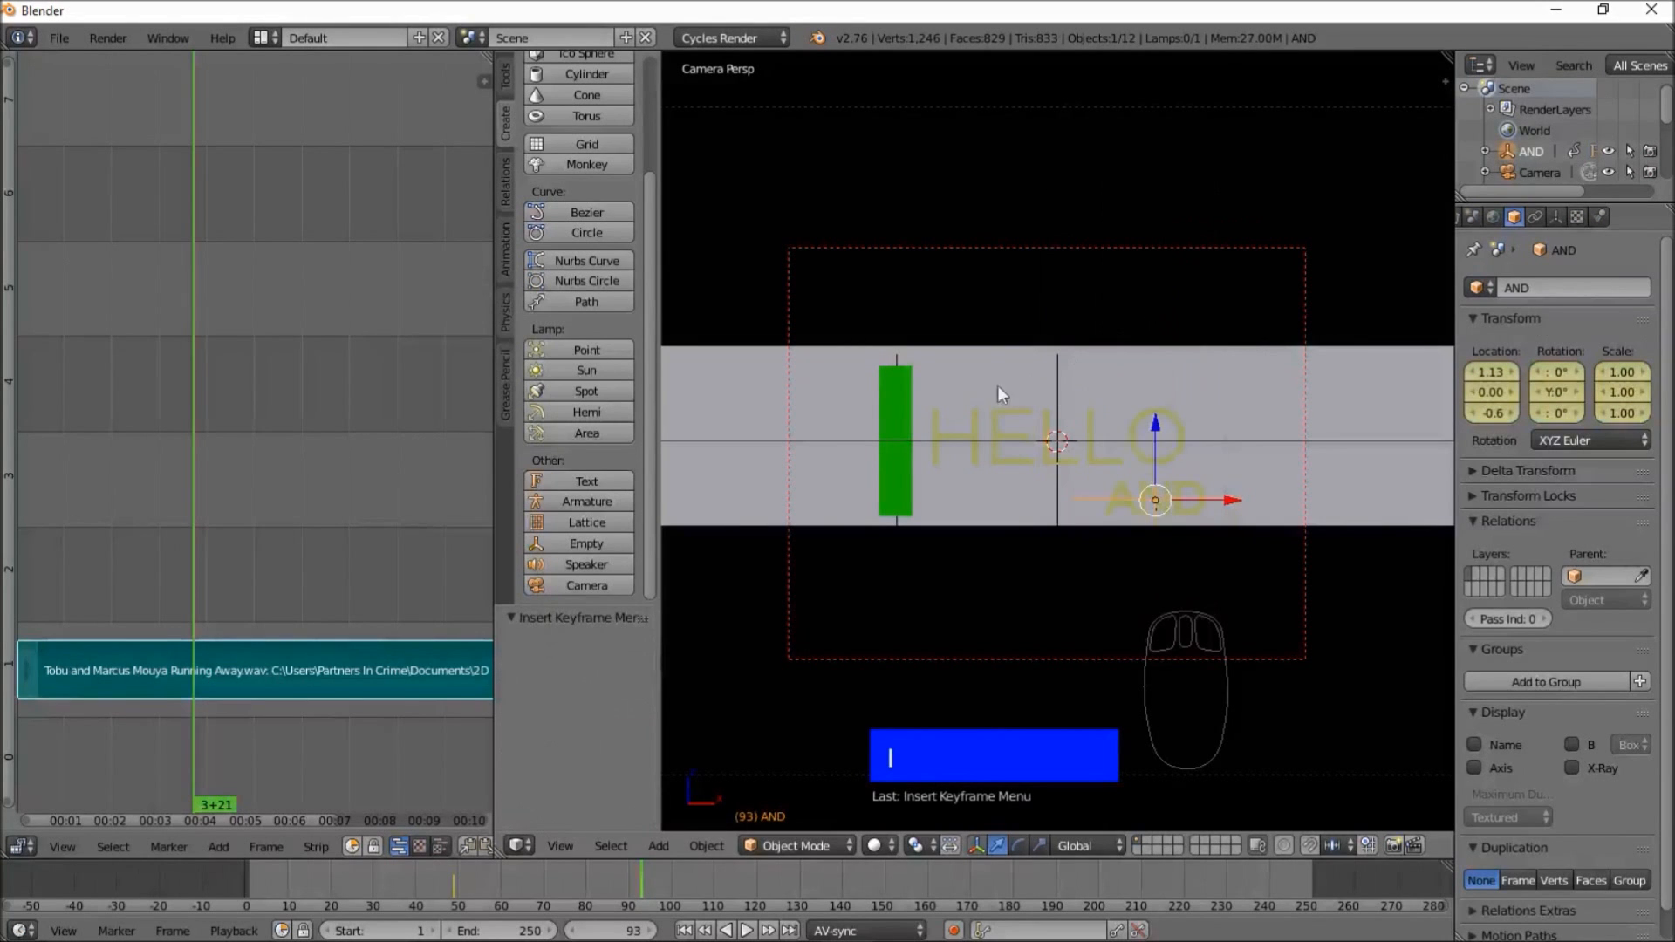
- Play the animation from frame 0 to review the AND text's slide, and scrub to frame 67
click(246, 873)
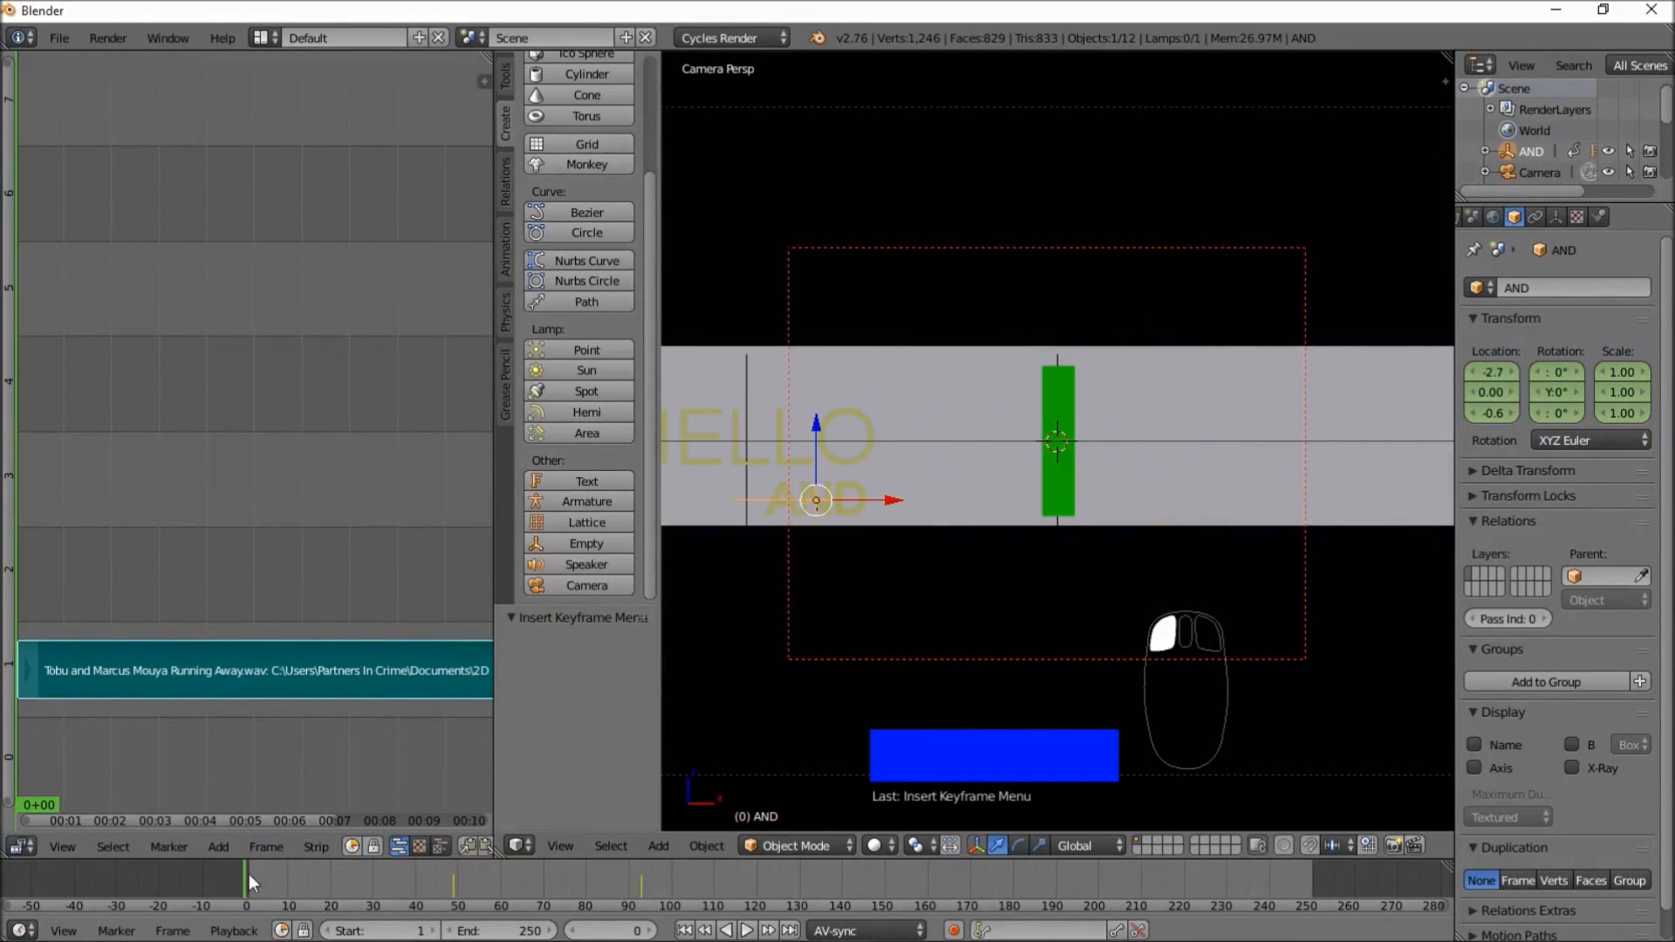
click(748, 931)
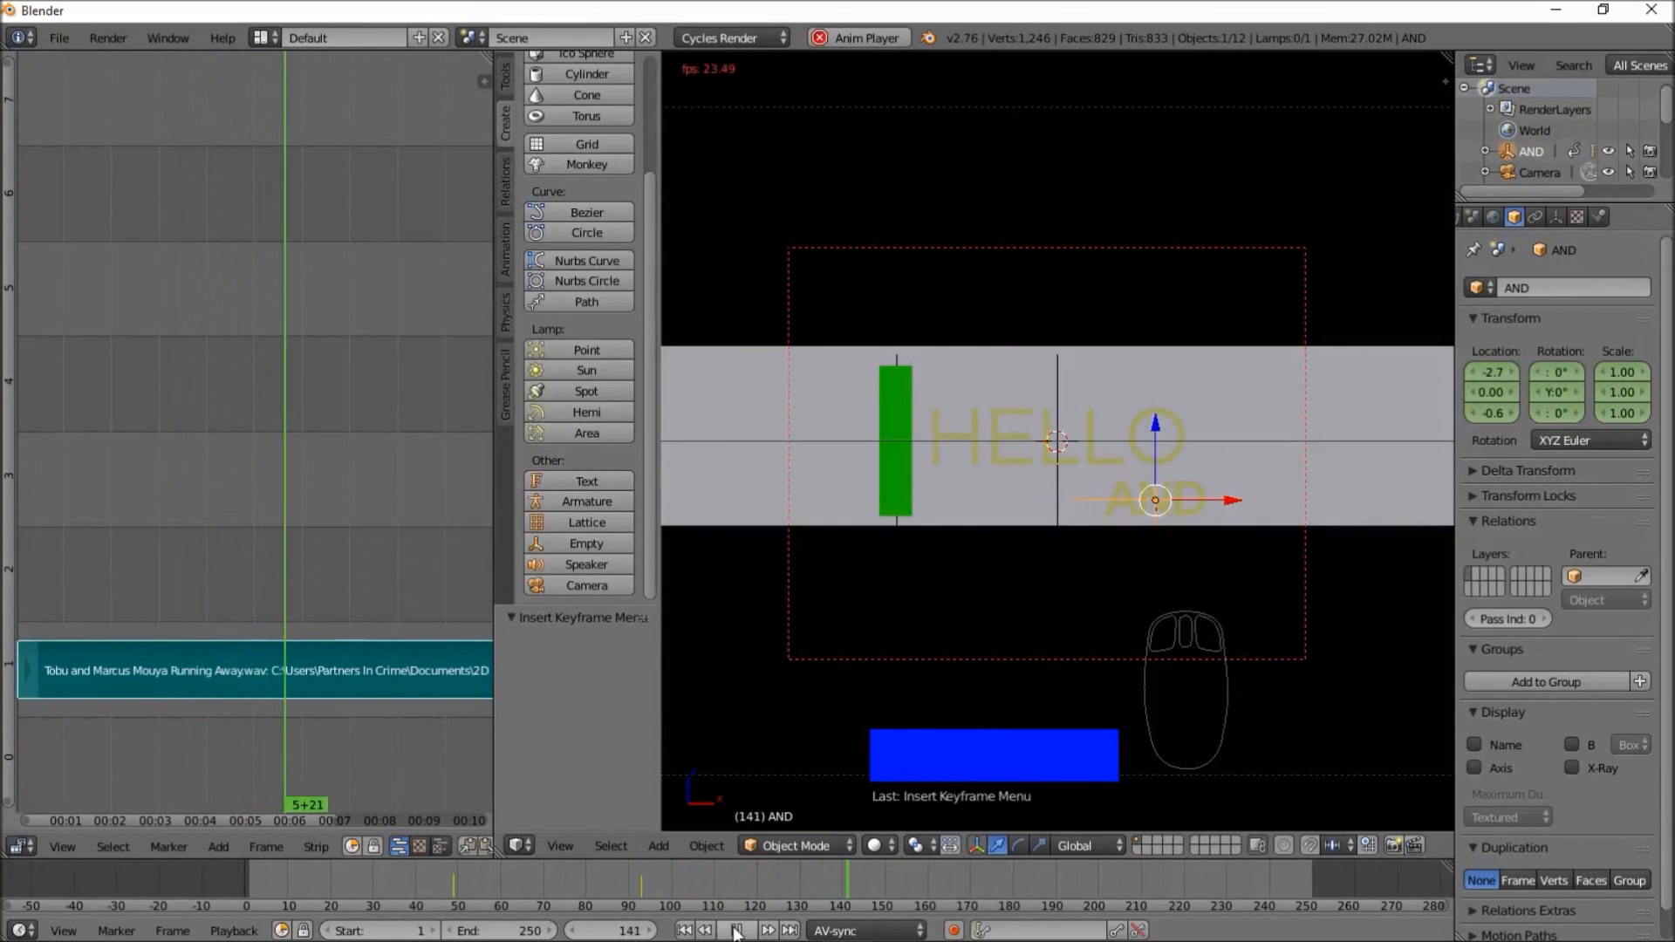
click(701, 914)
drag(415, 871, 529, 909)
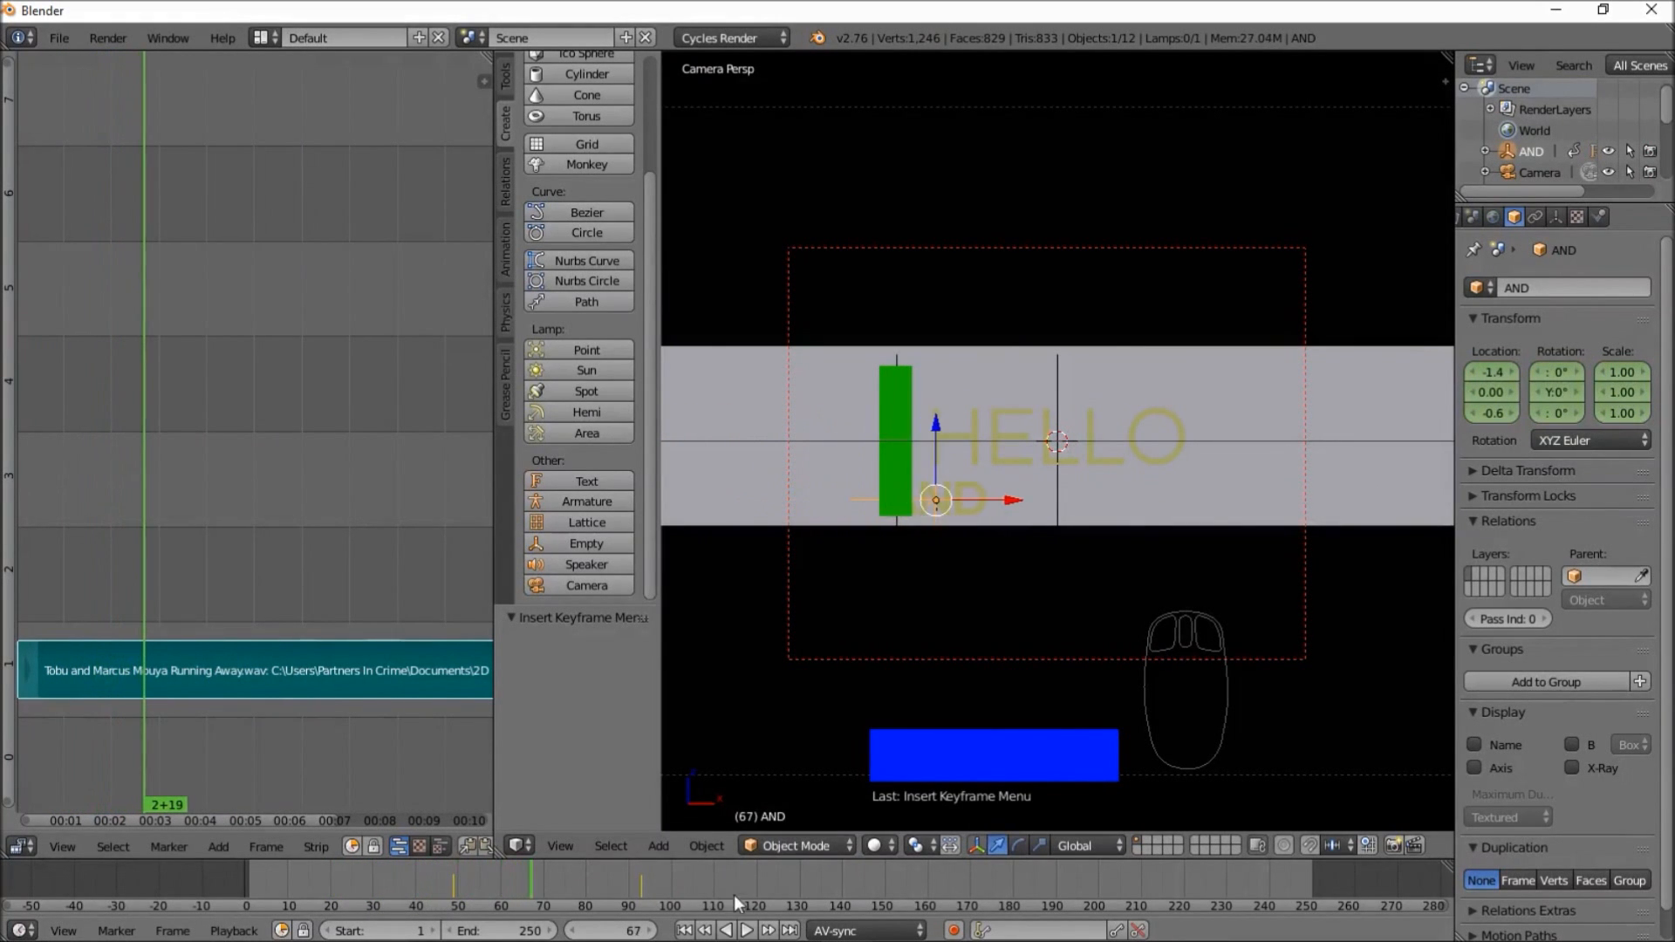
- Switch the viewport to Rendered shading and play the AND text's slide past the bar, stopping at frame 94 to view the whole camera frame
click(874, 846)
click(944, 705)
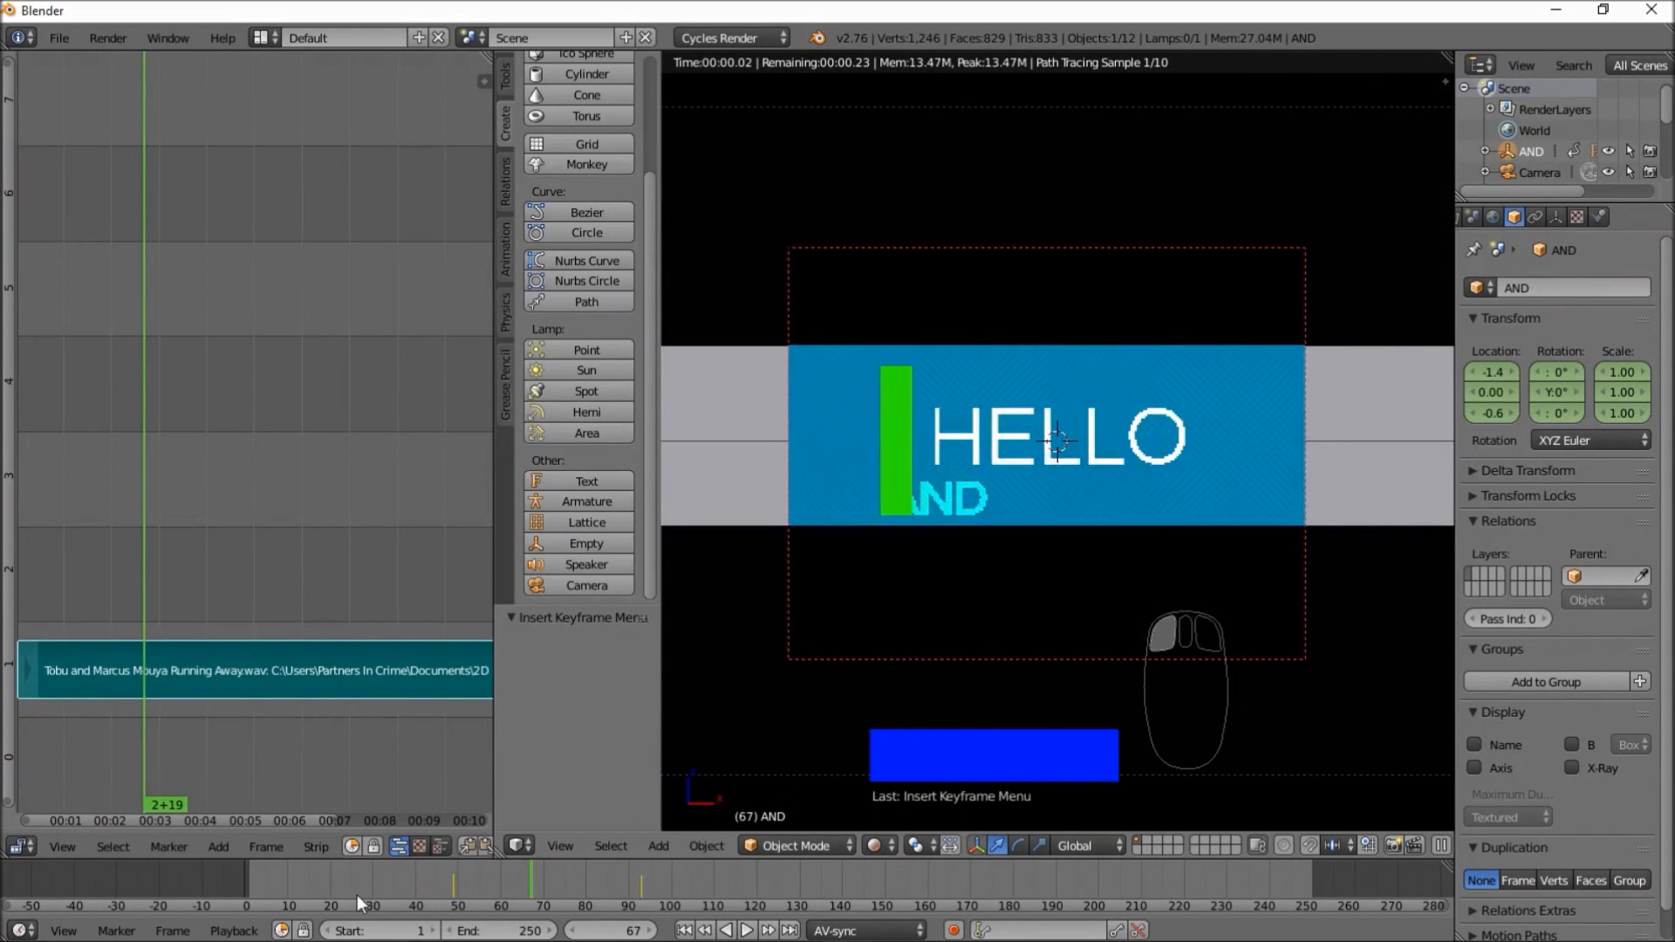
key(alt+a)
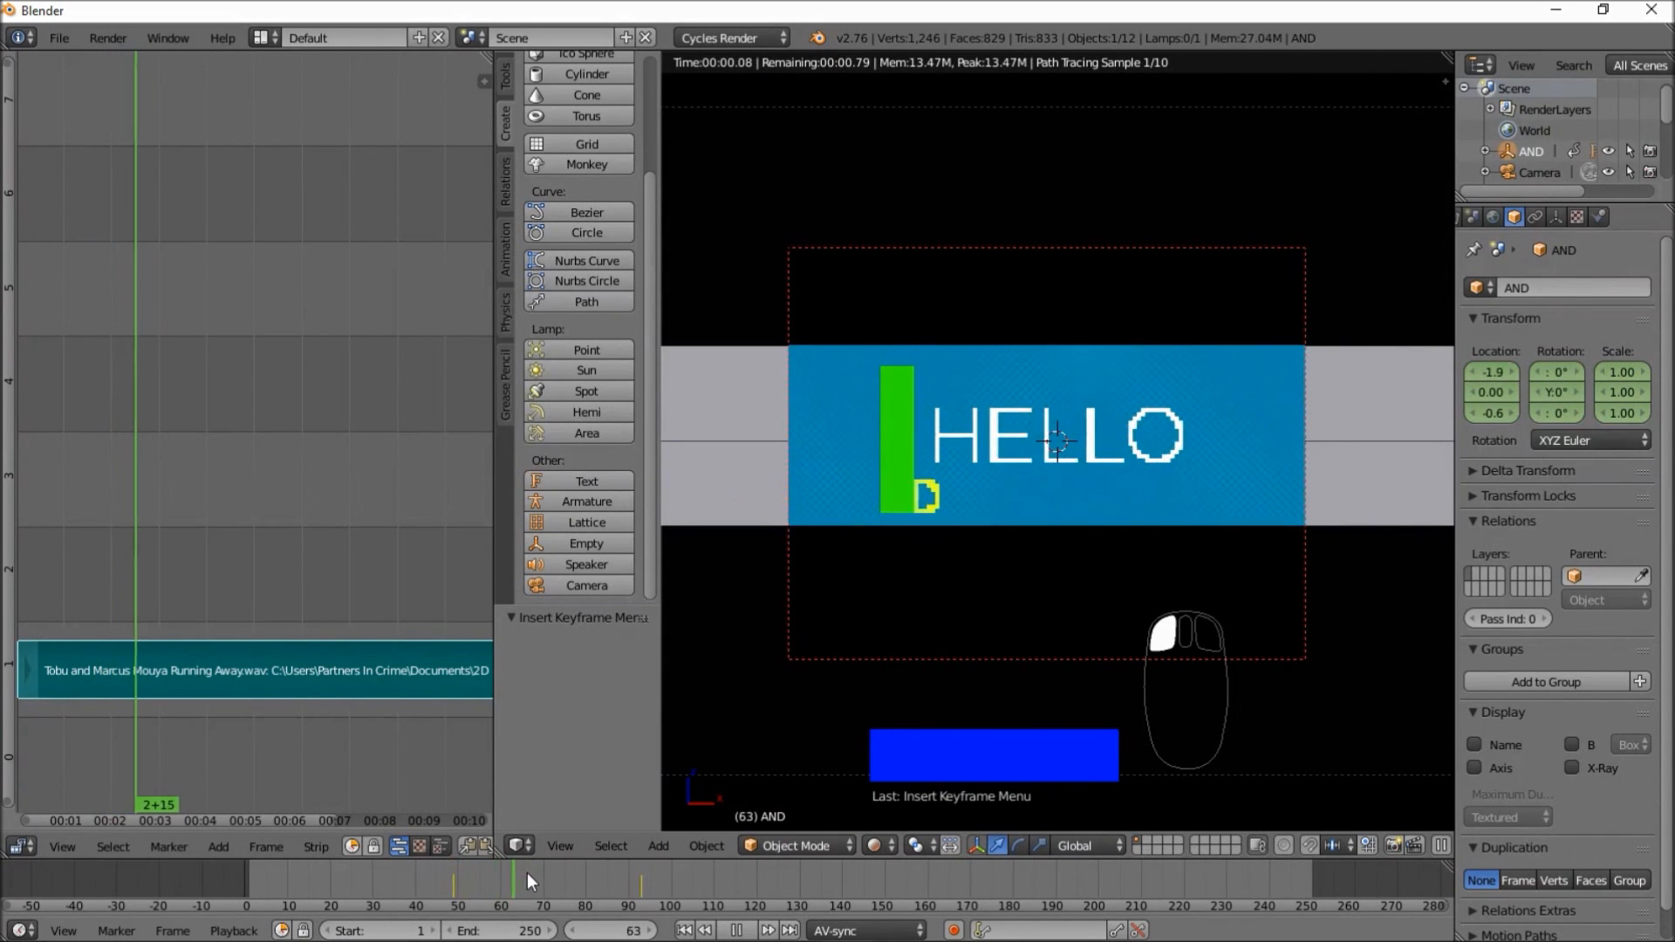
click(661, 877)
click(384, 888)
key(alt+a)
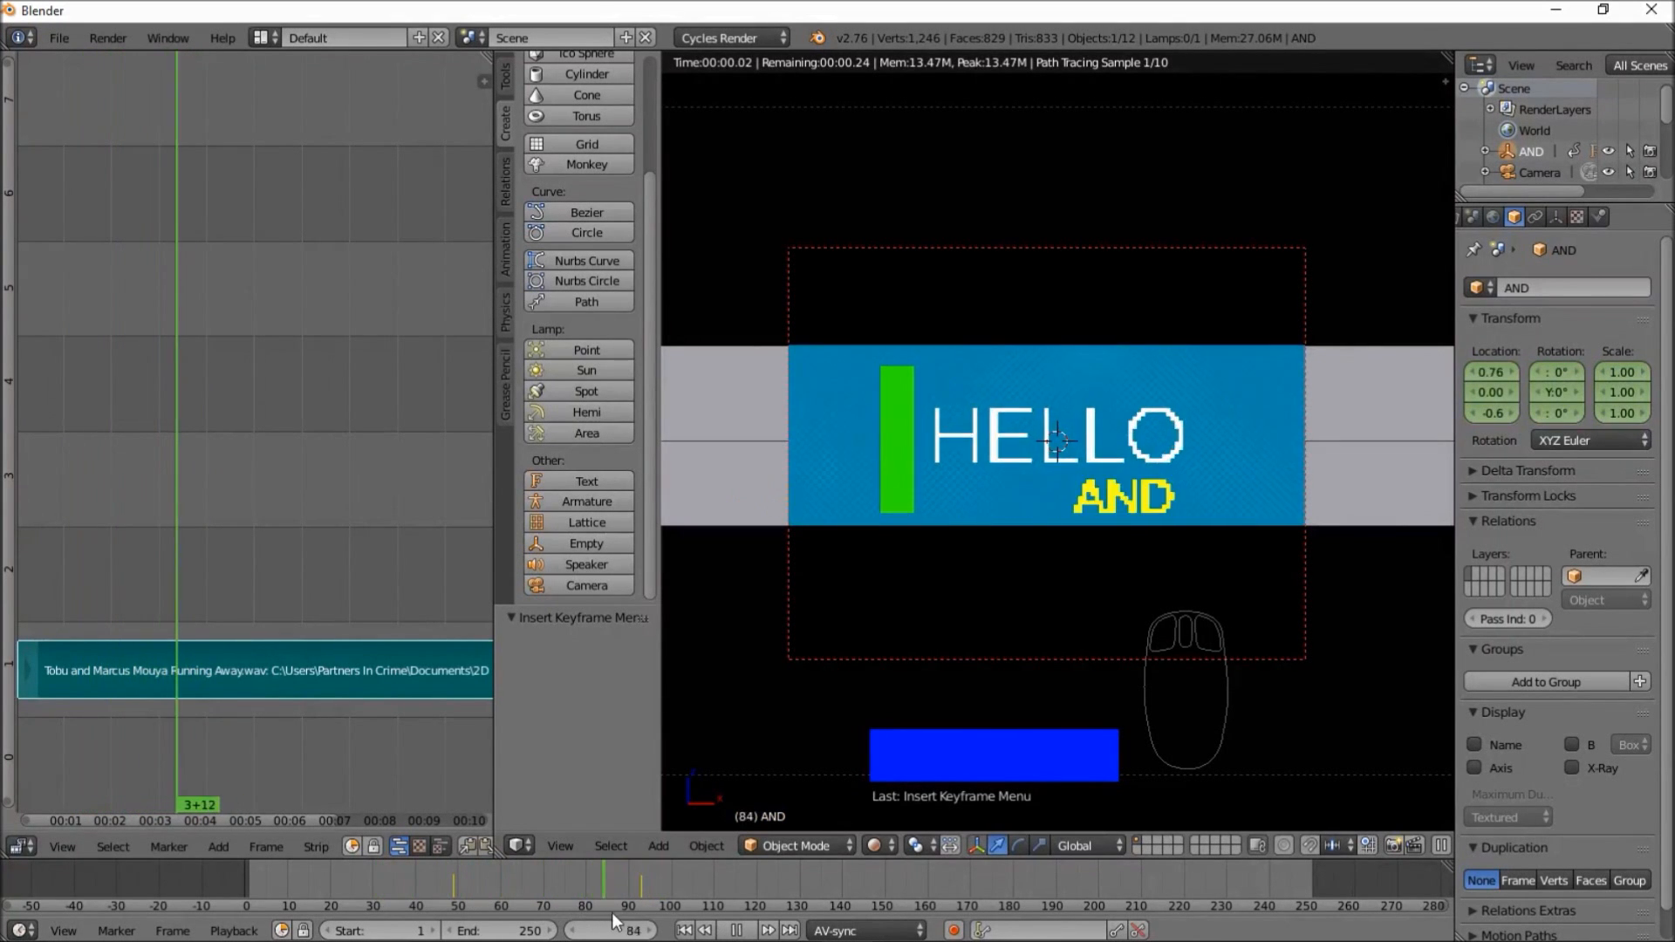
key(alt+a)
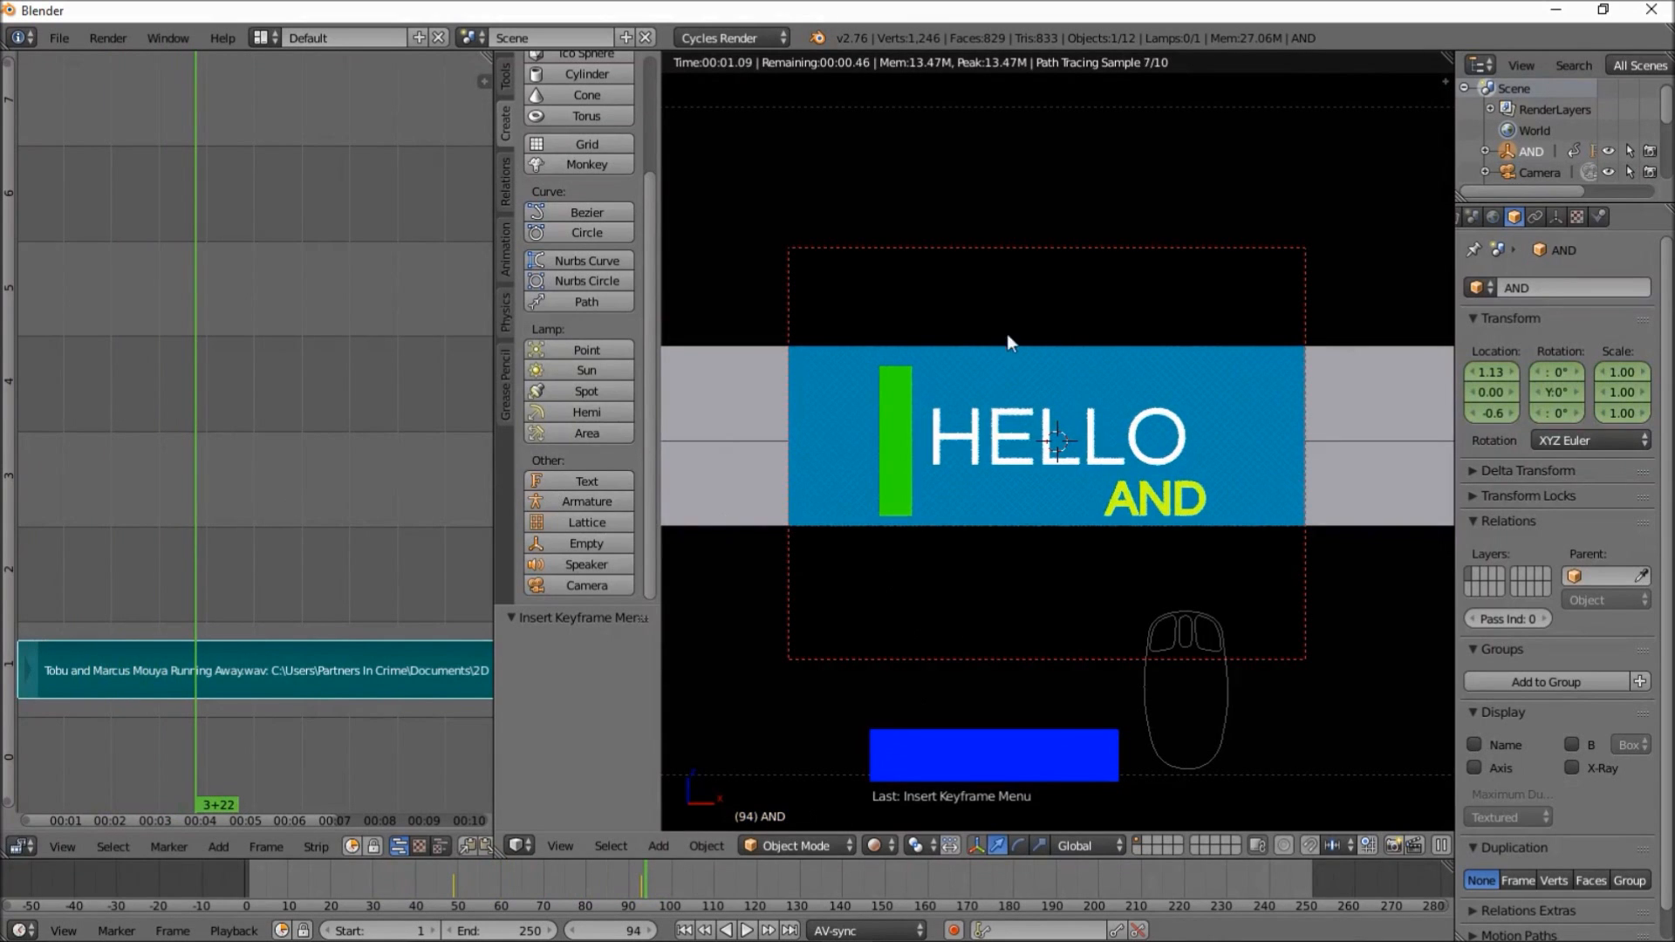
scroll(1186, 435, down, 1)
scroll(1221, 462, down, 1)
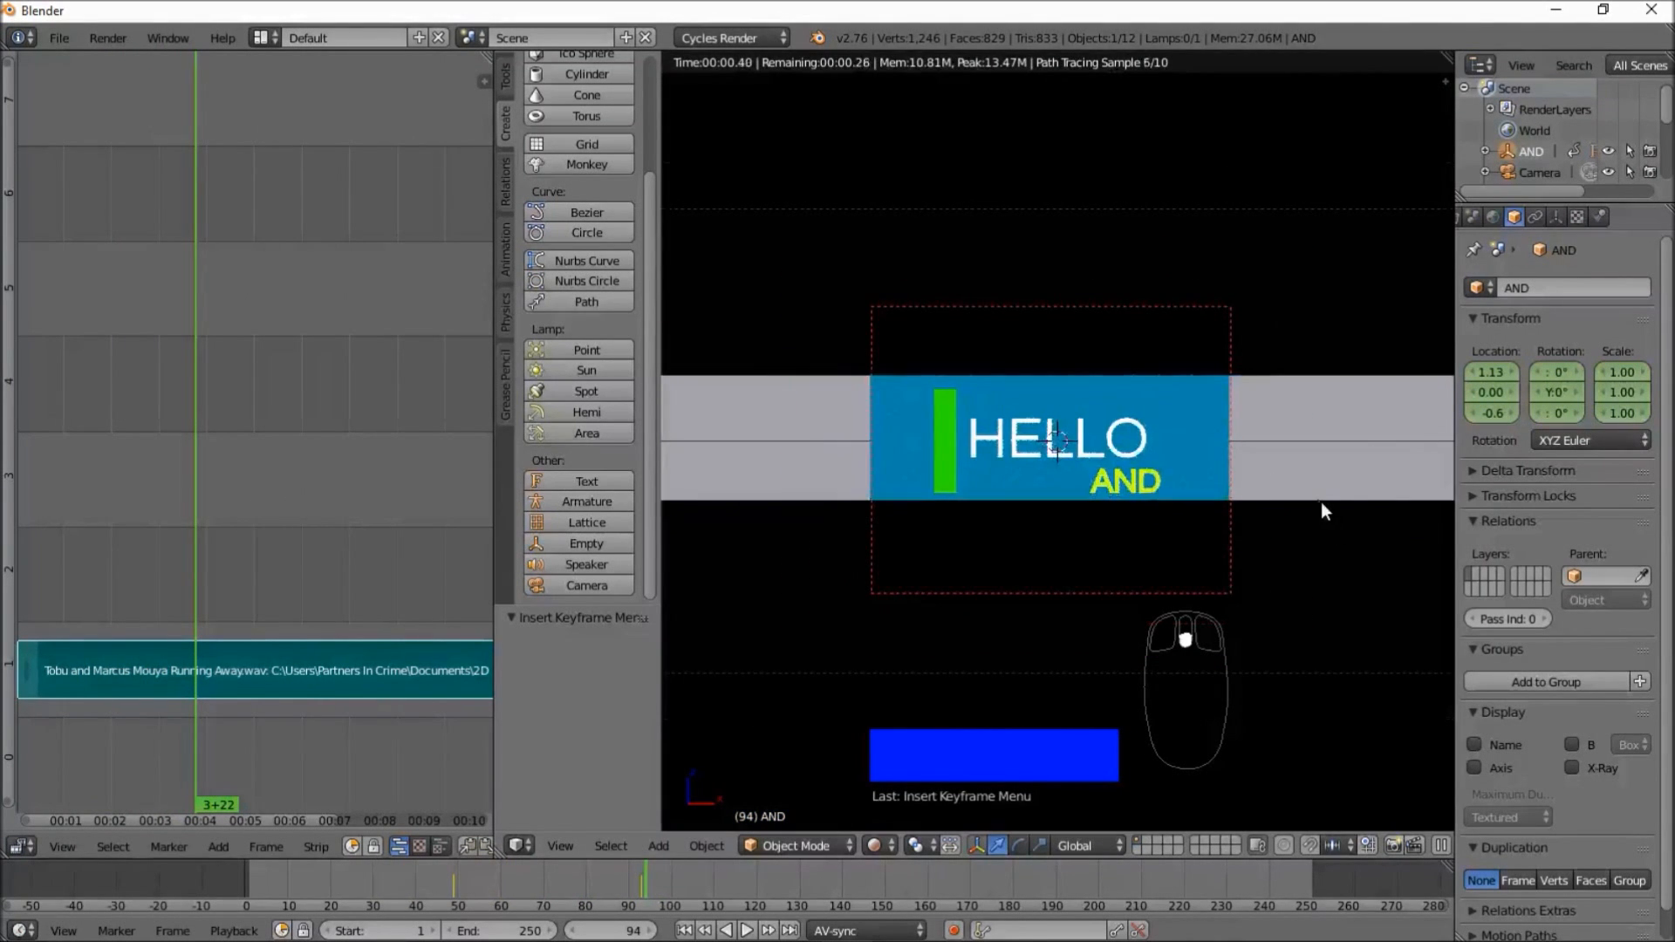
scroll(1266, 491, down, 1)
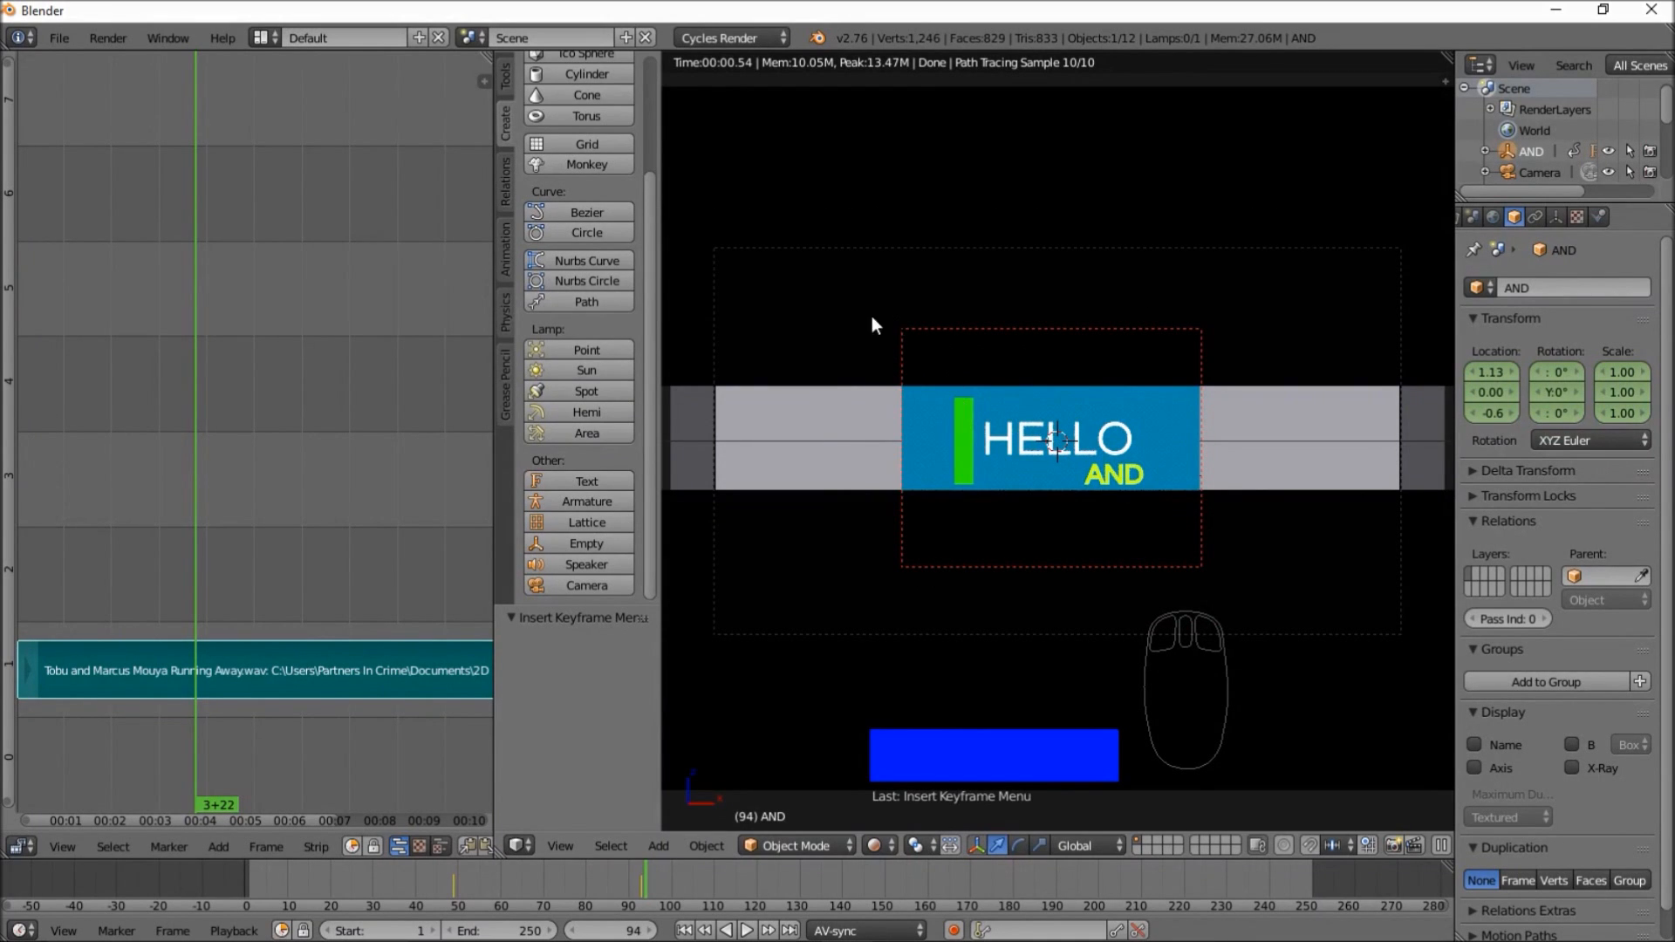
- Switch the viewport to Solid shading and add a Plain Axes empty at the scene centre
scroll(851, 360, down, 2)
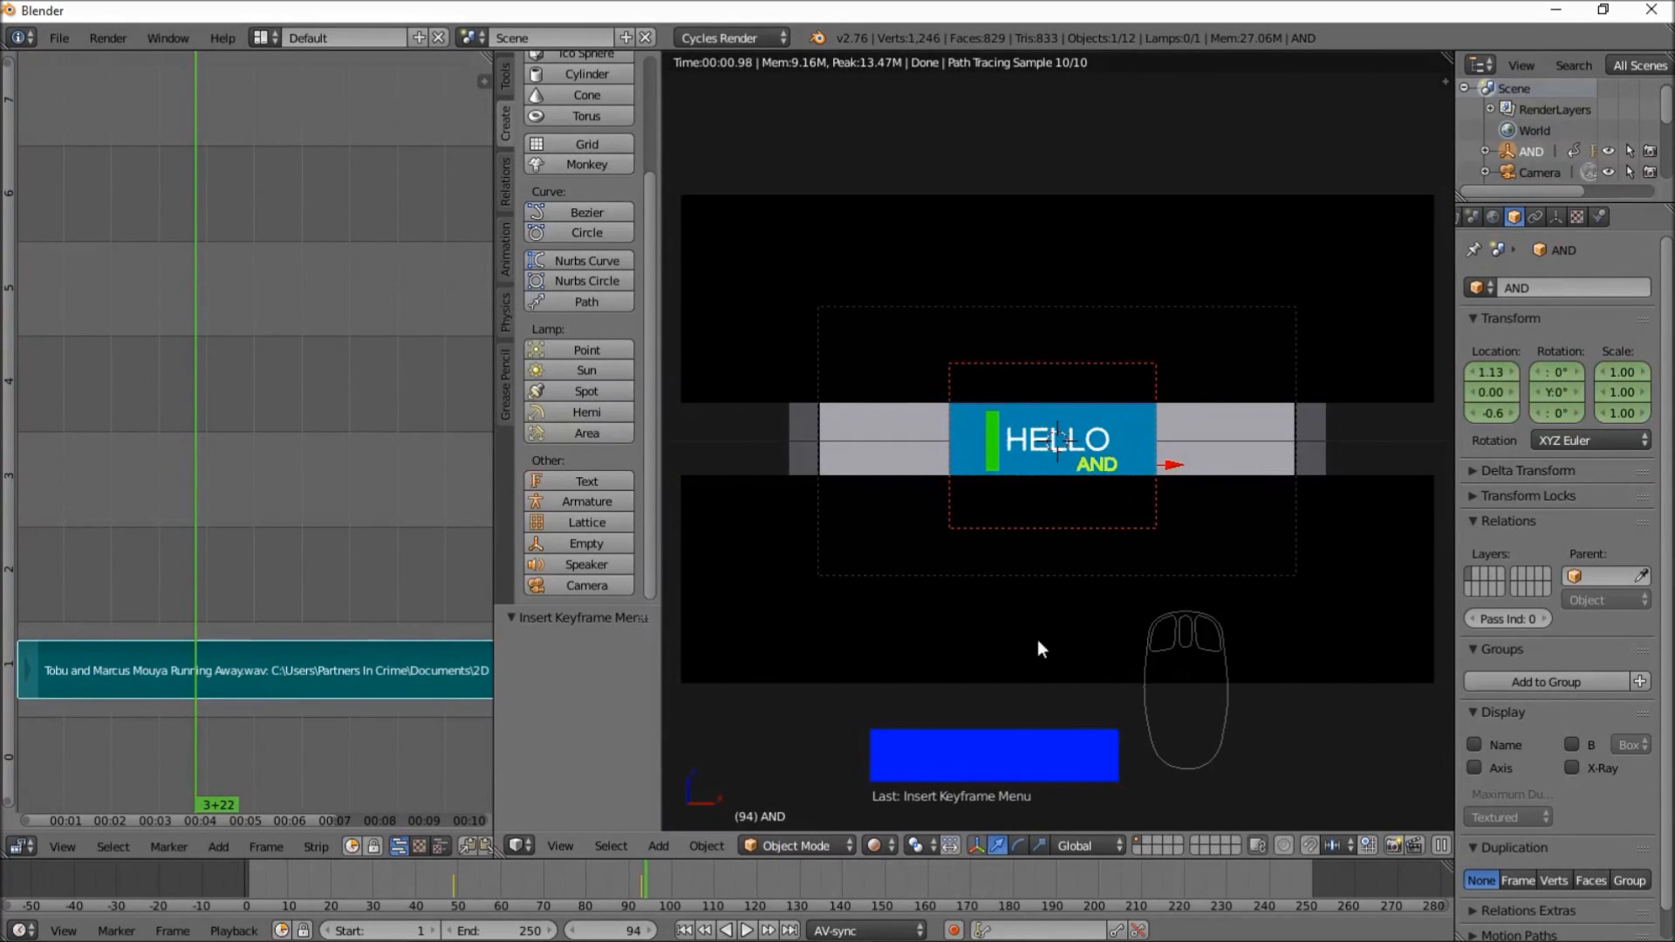
click(867, 847)
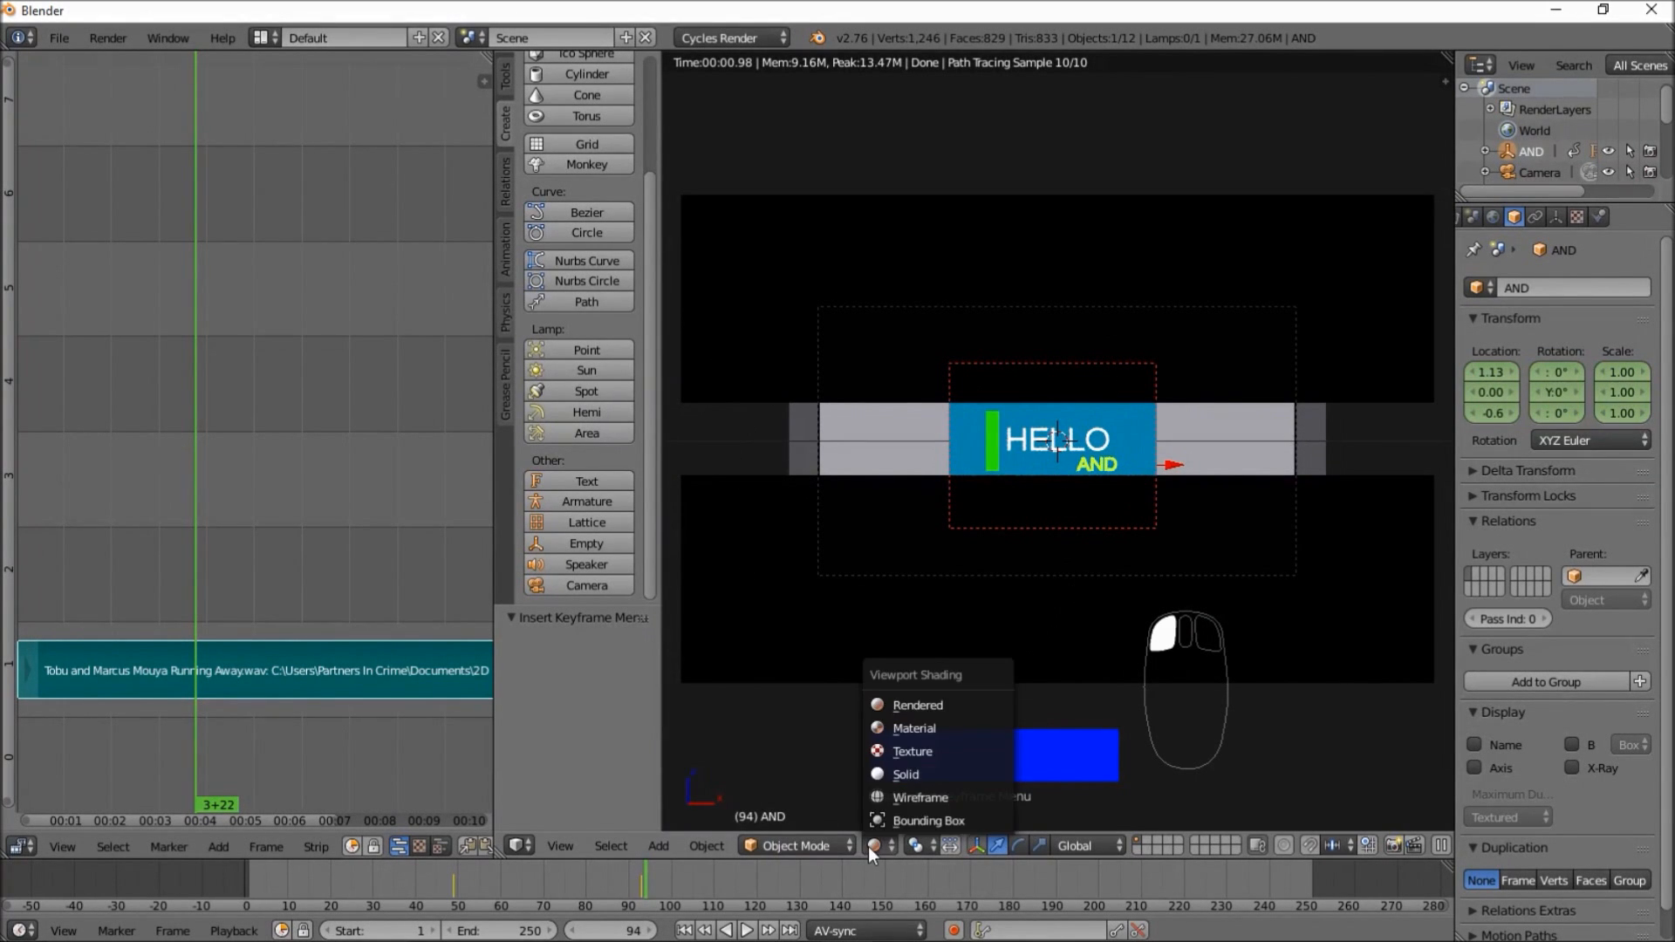
click(909, 778)
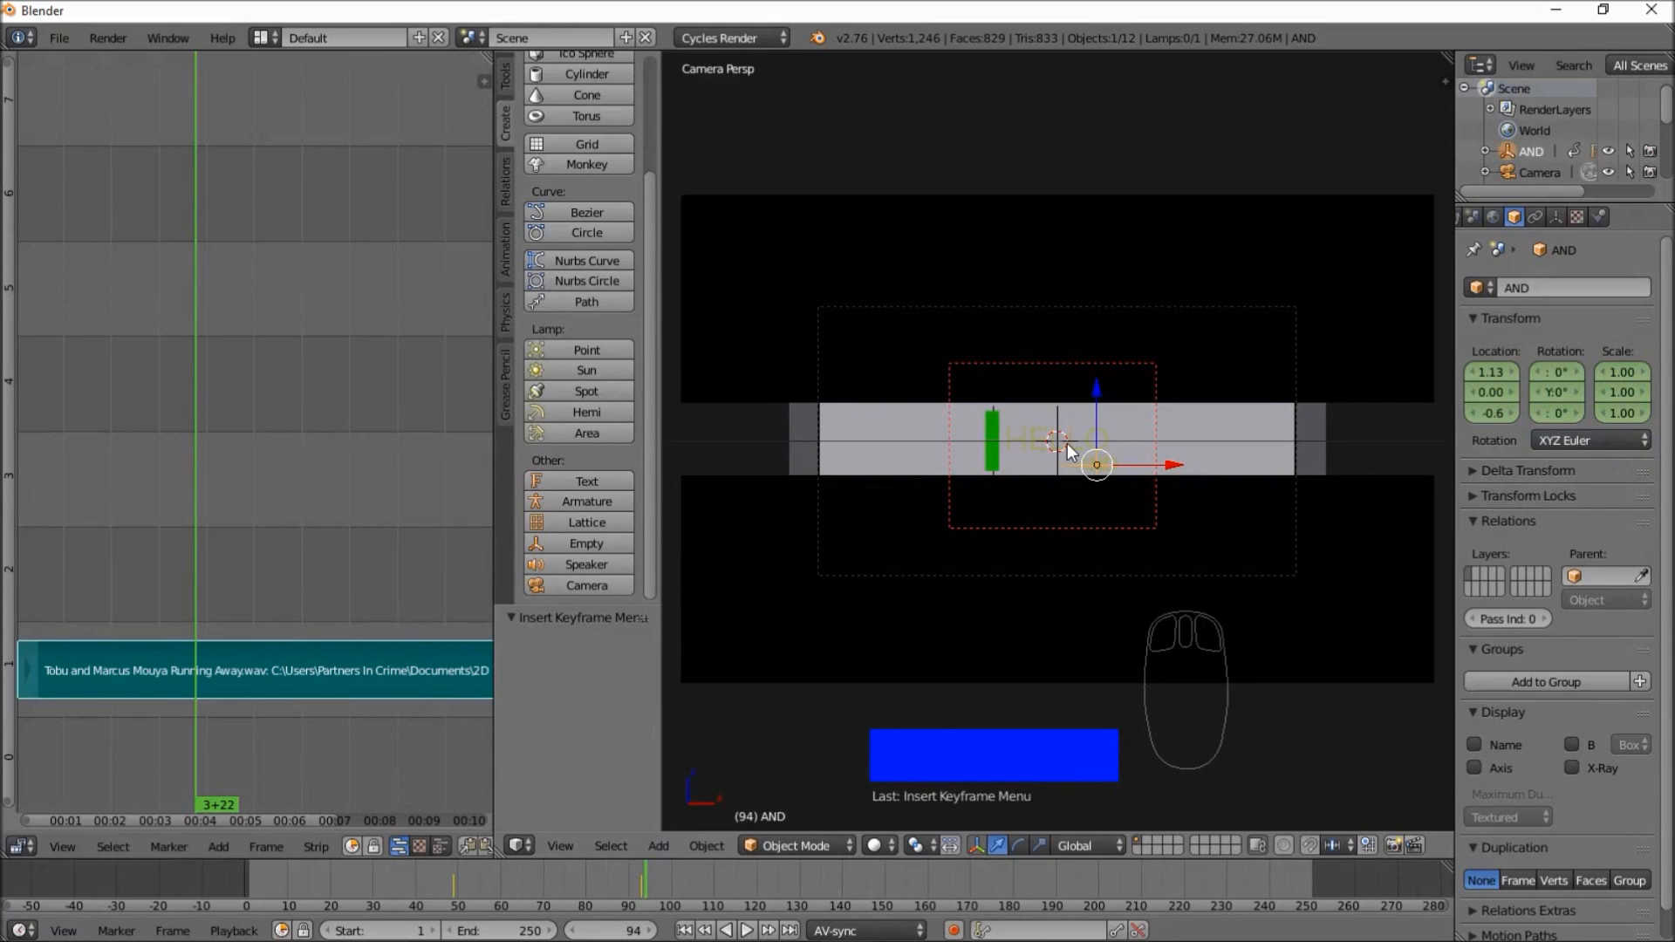
key(shift+a)
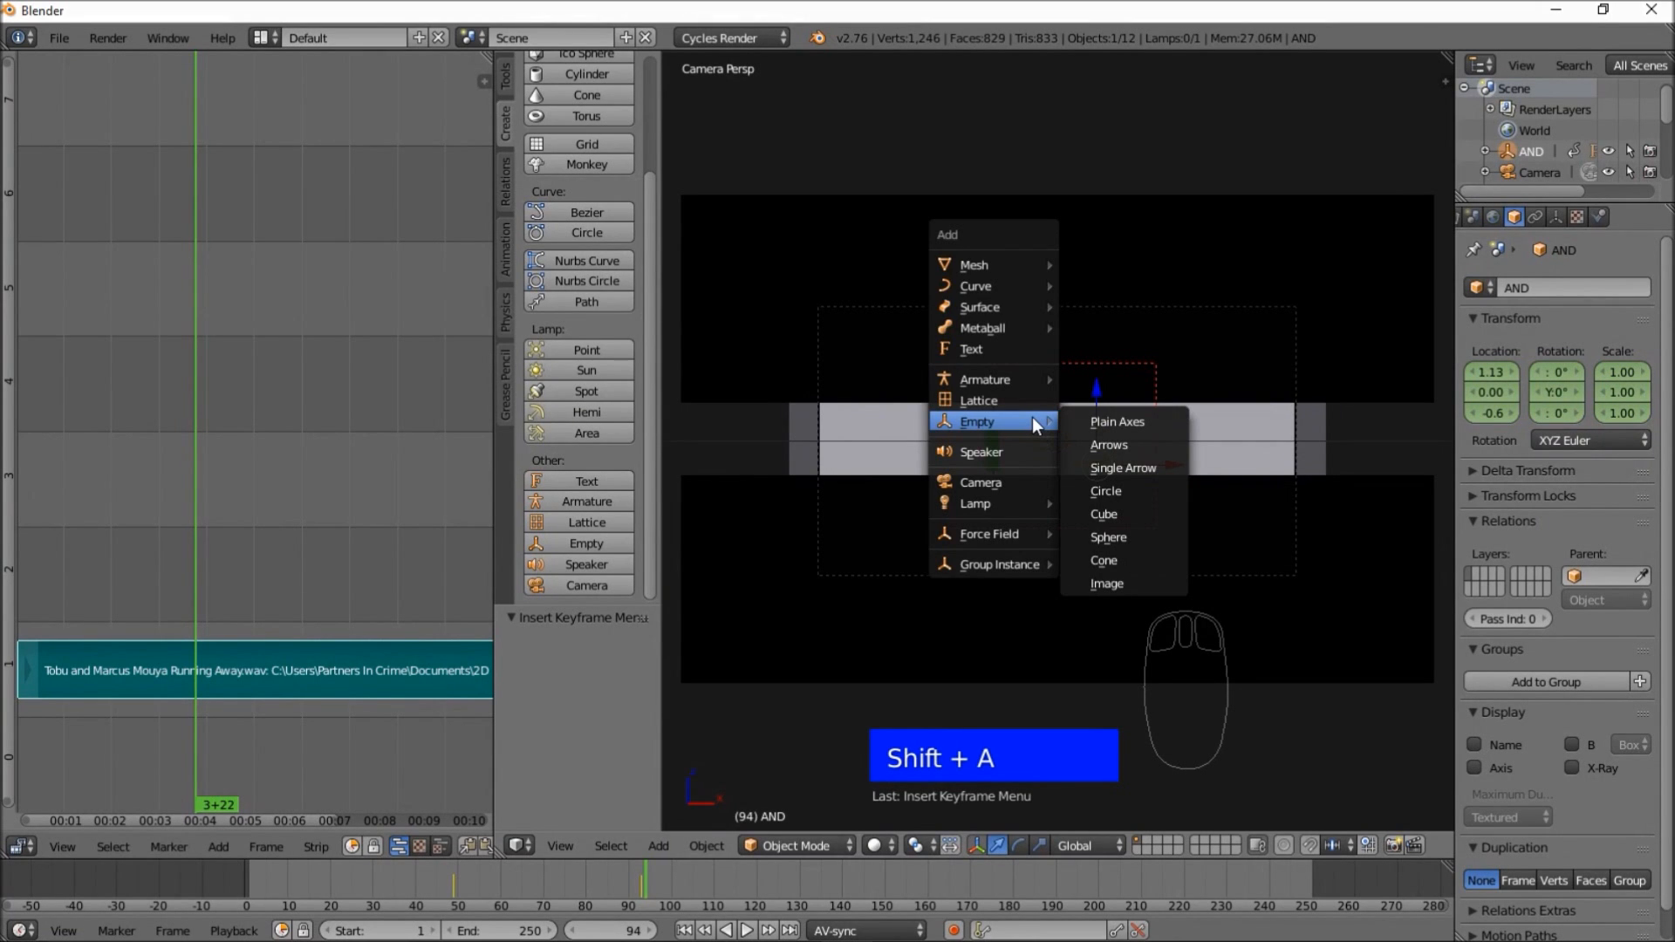
click(1093, 419)
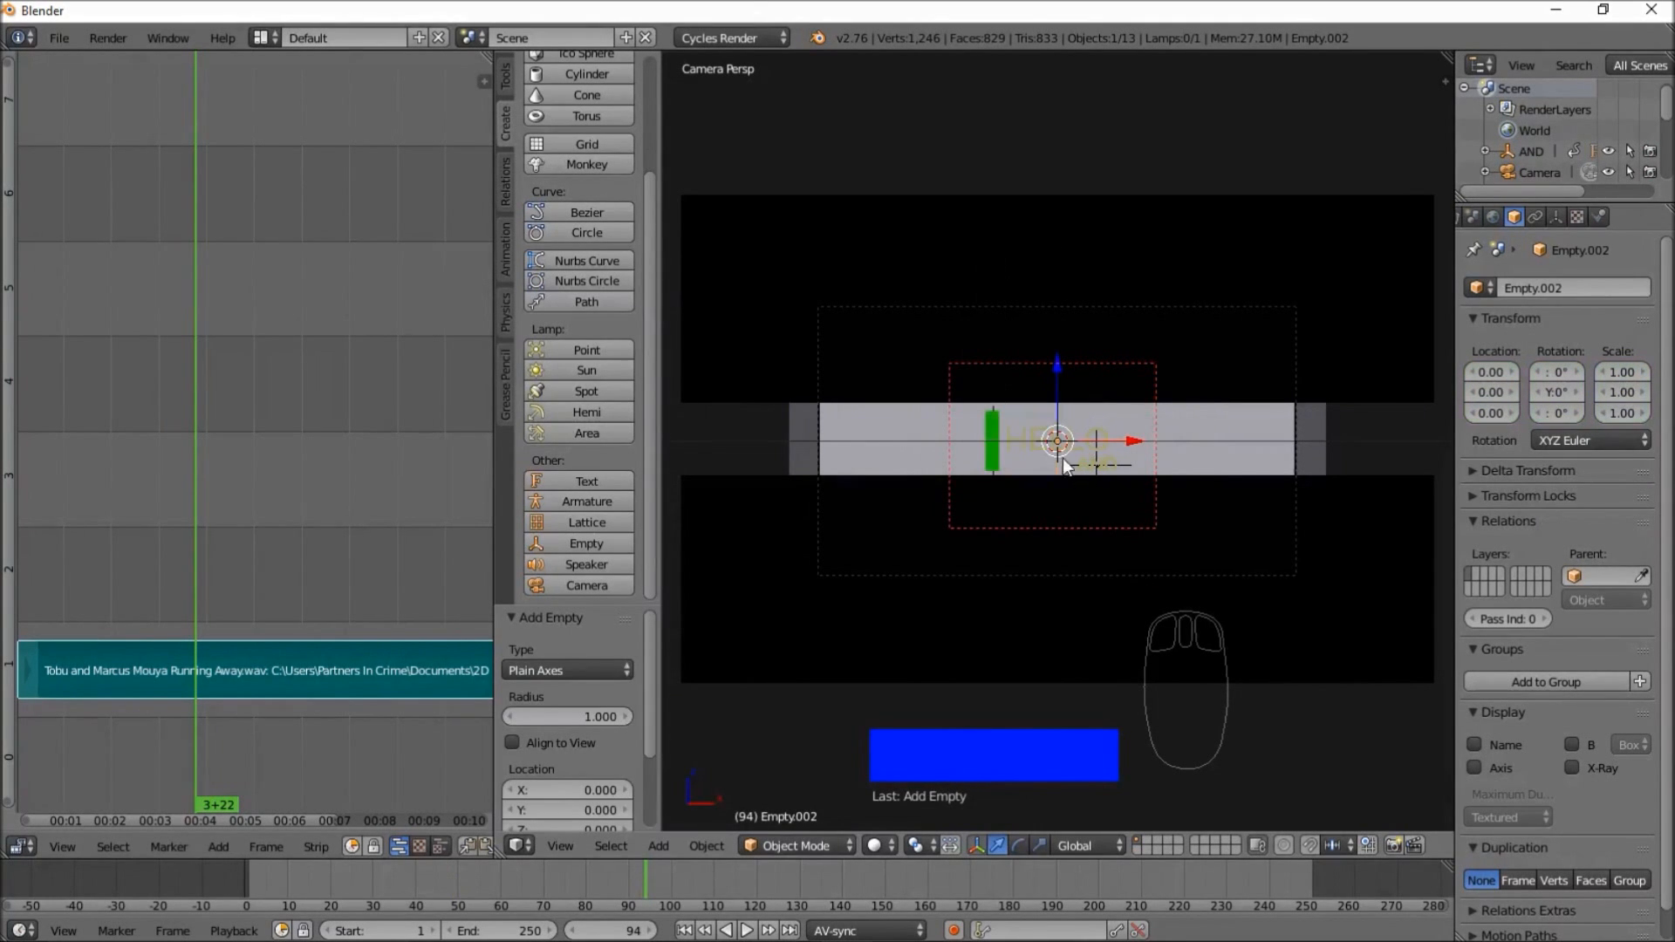
- Rename the new empty to Video Borders
click(1600, 286)
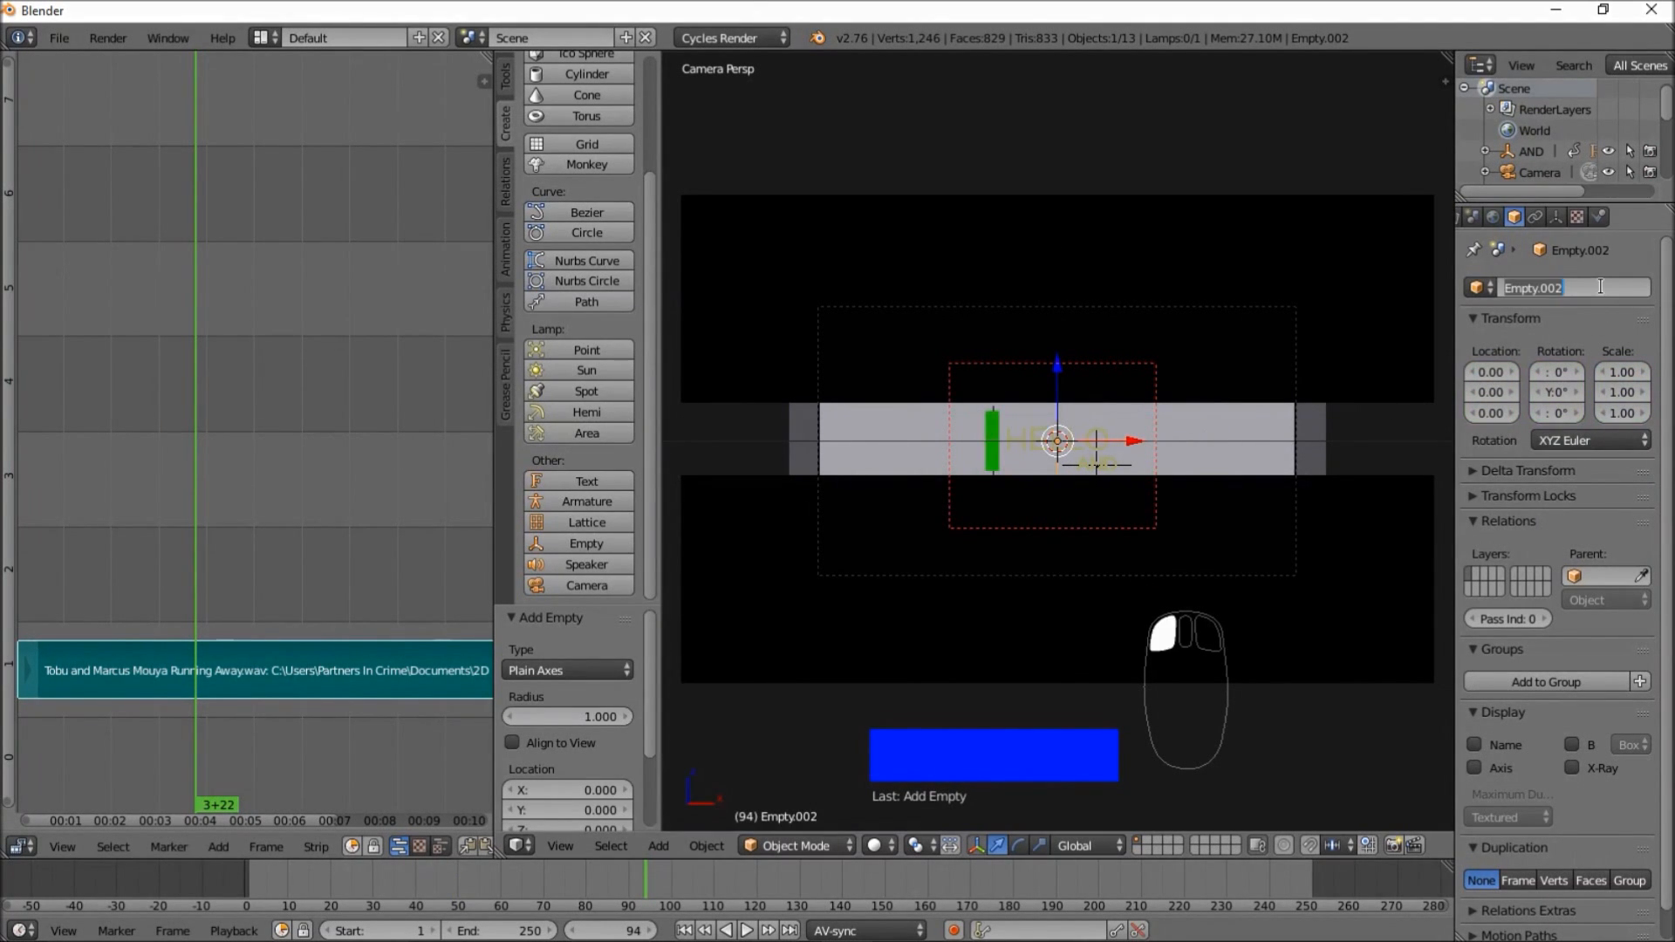
text(Borders)
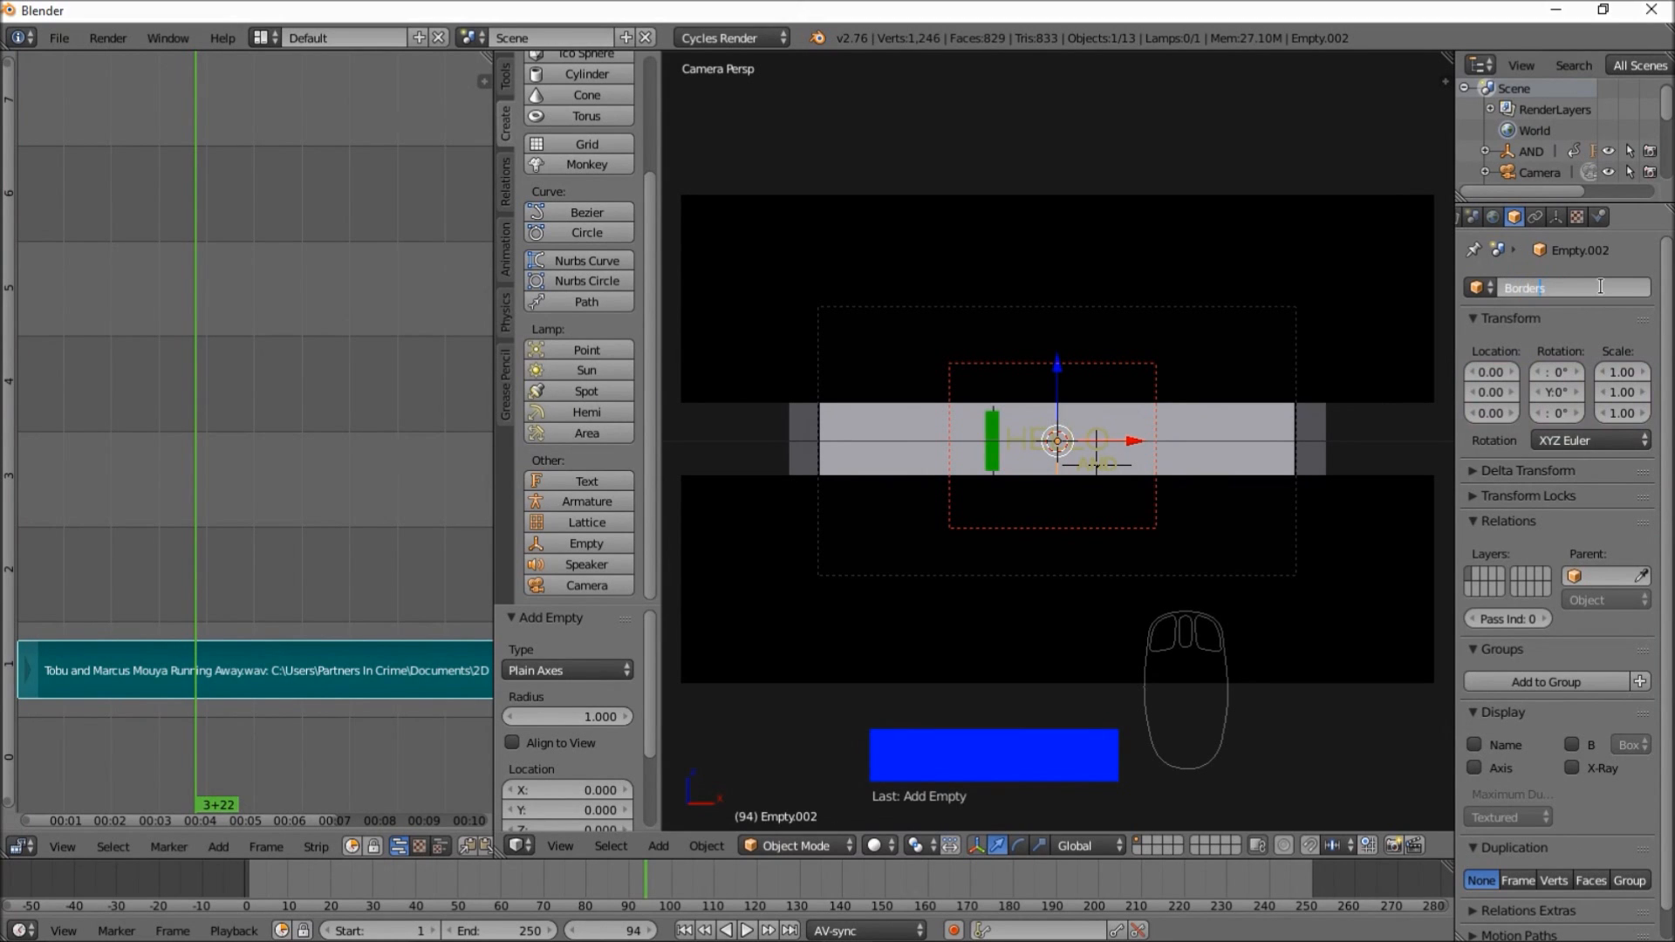
text(Video)
key(Return)
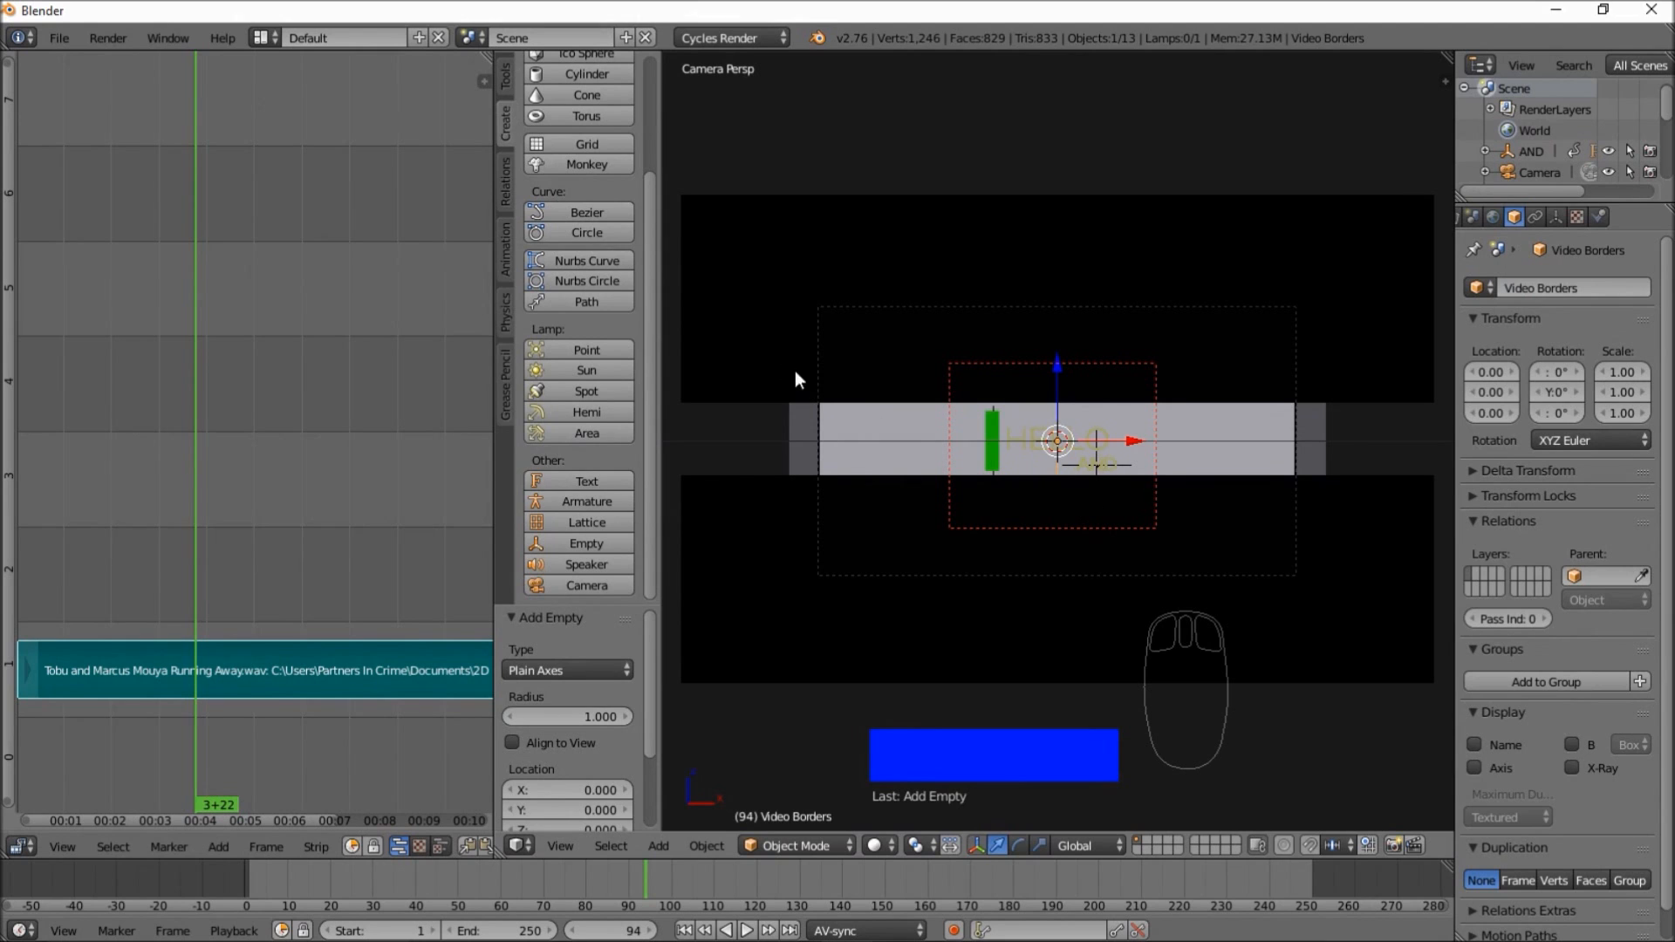
- Parent the upper and lower black planes to the Video Borders empty, using the Object parent type
right_click(747, 353)
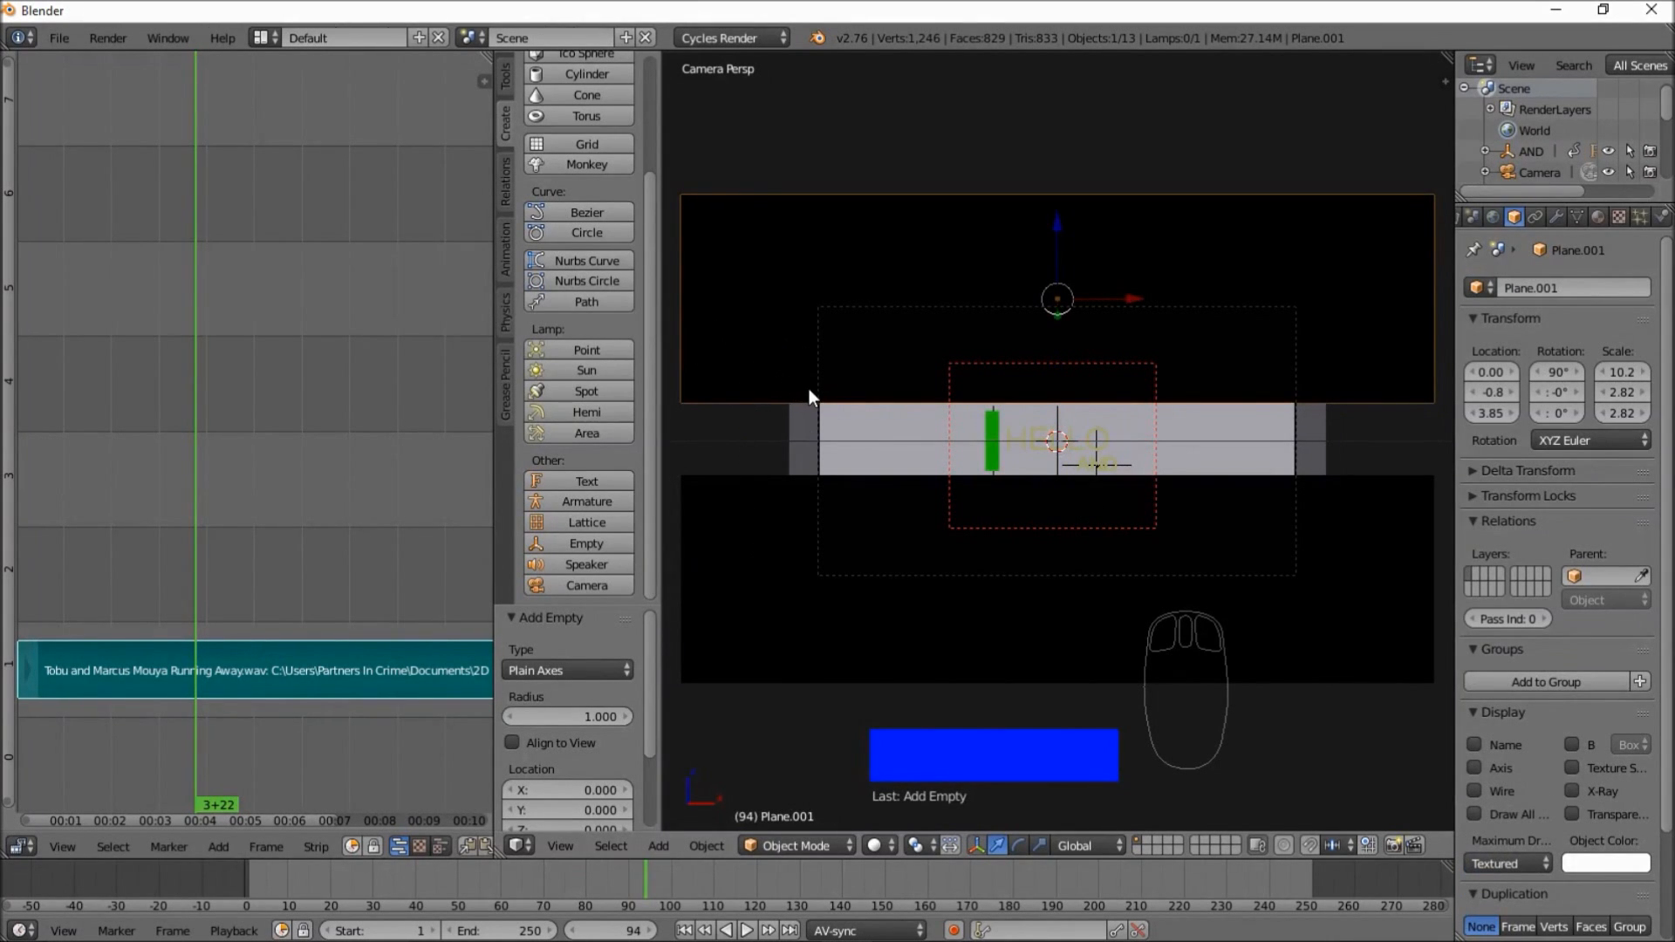
shift+right_click(711, 523)
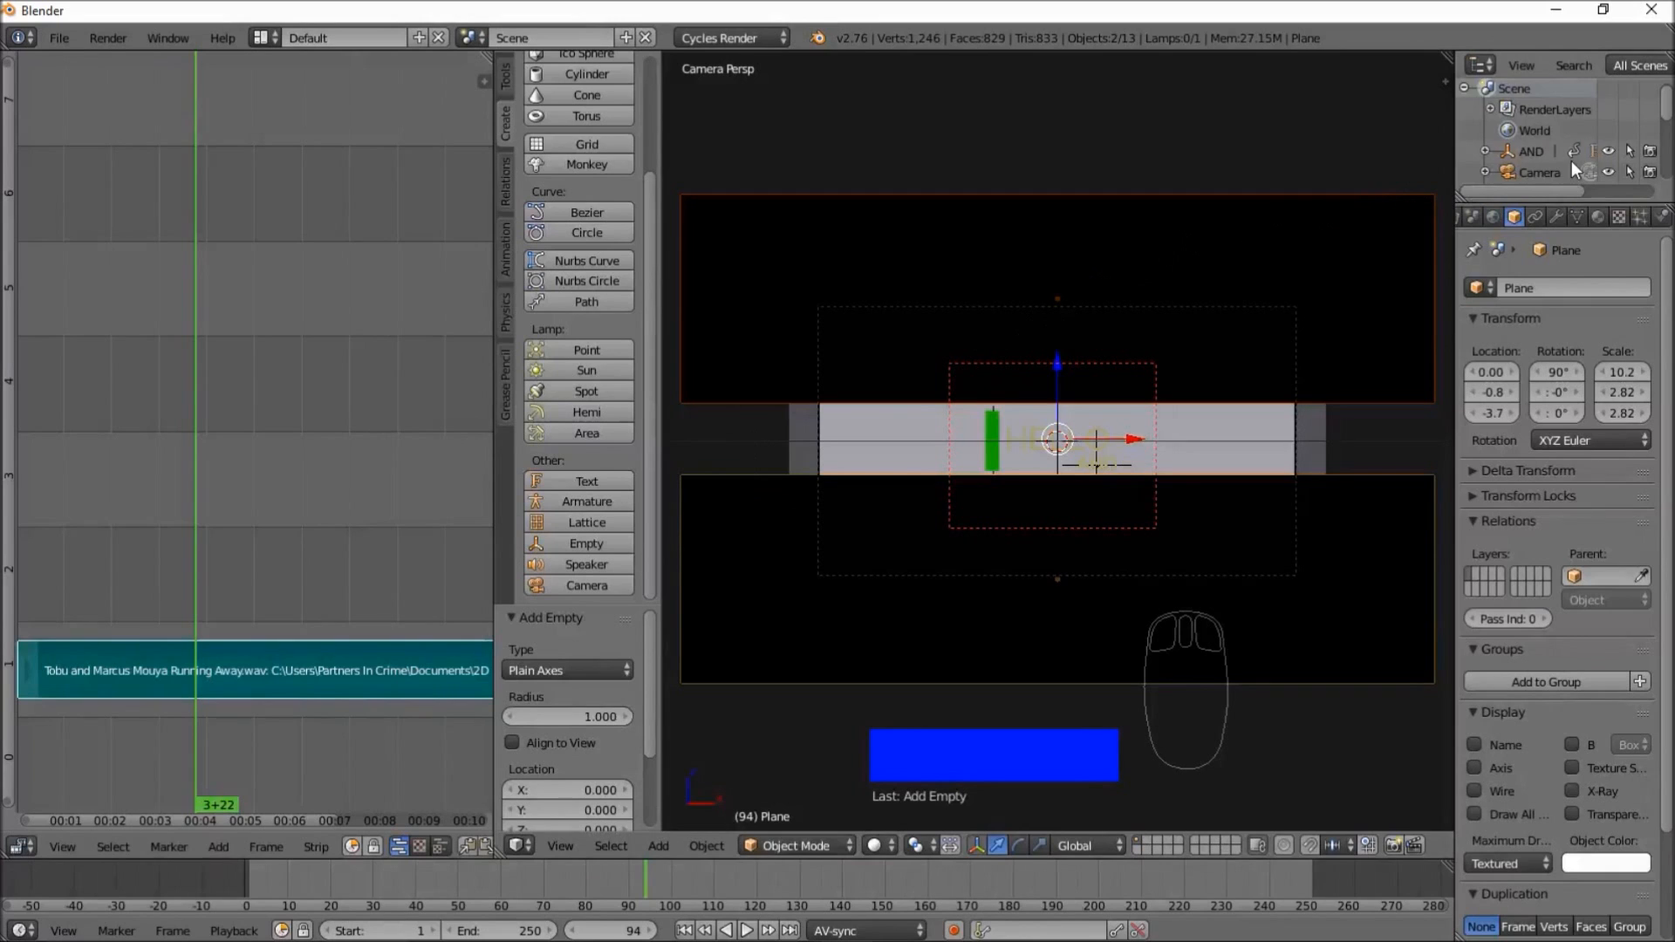
scroll(1573, 168, down, 3)
scroll(1563, 160, up, 3)
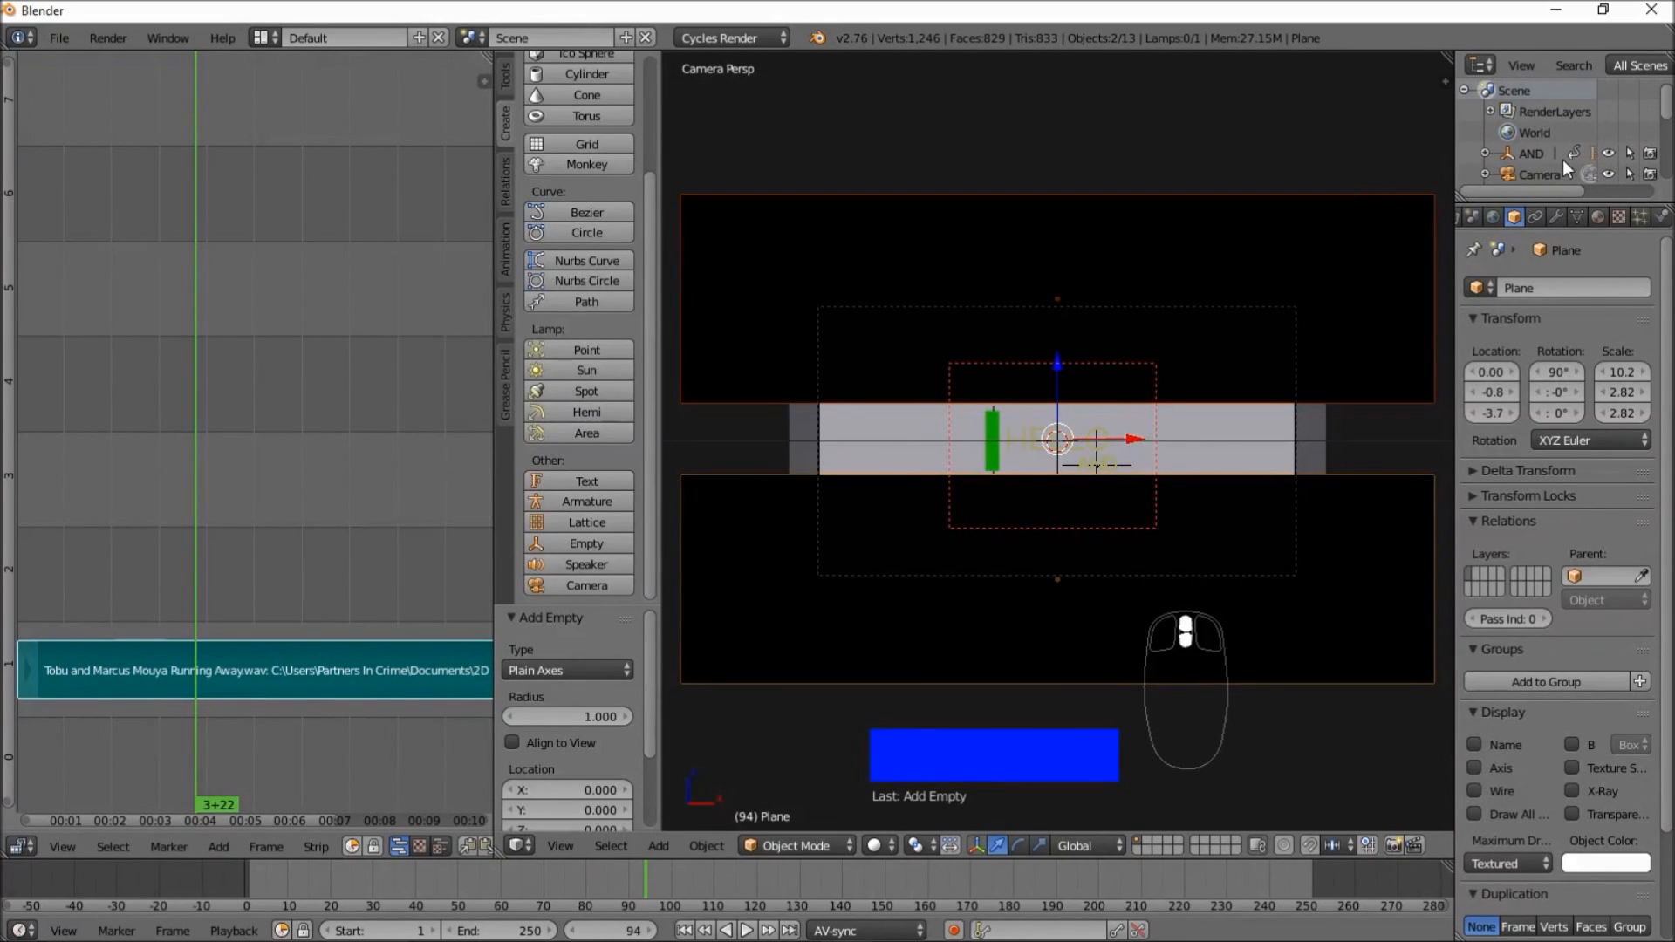
scroll(1565, 145, down, 2)
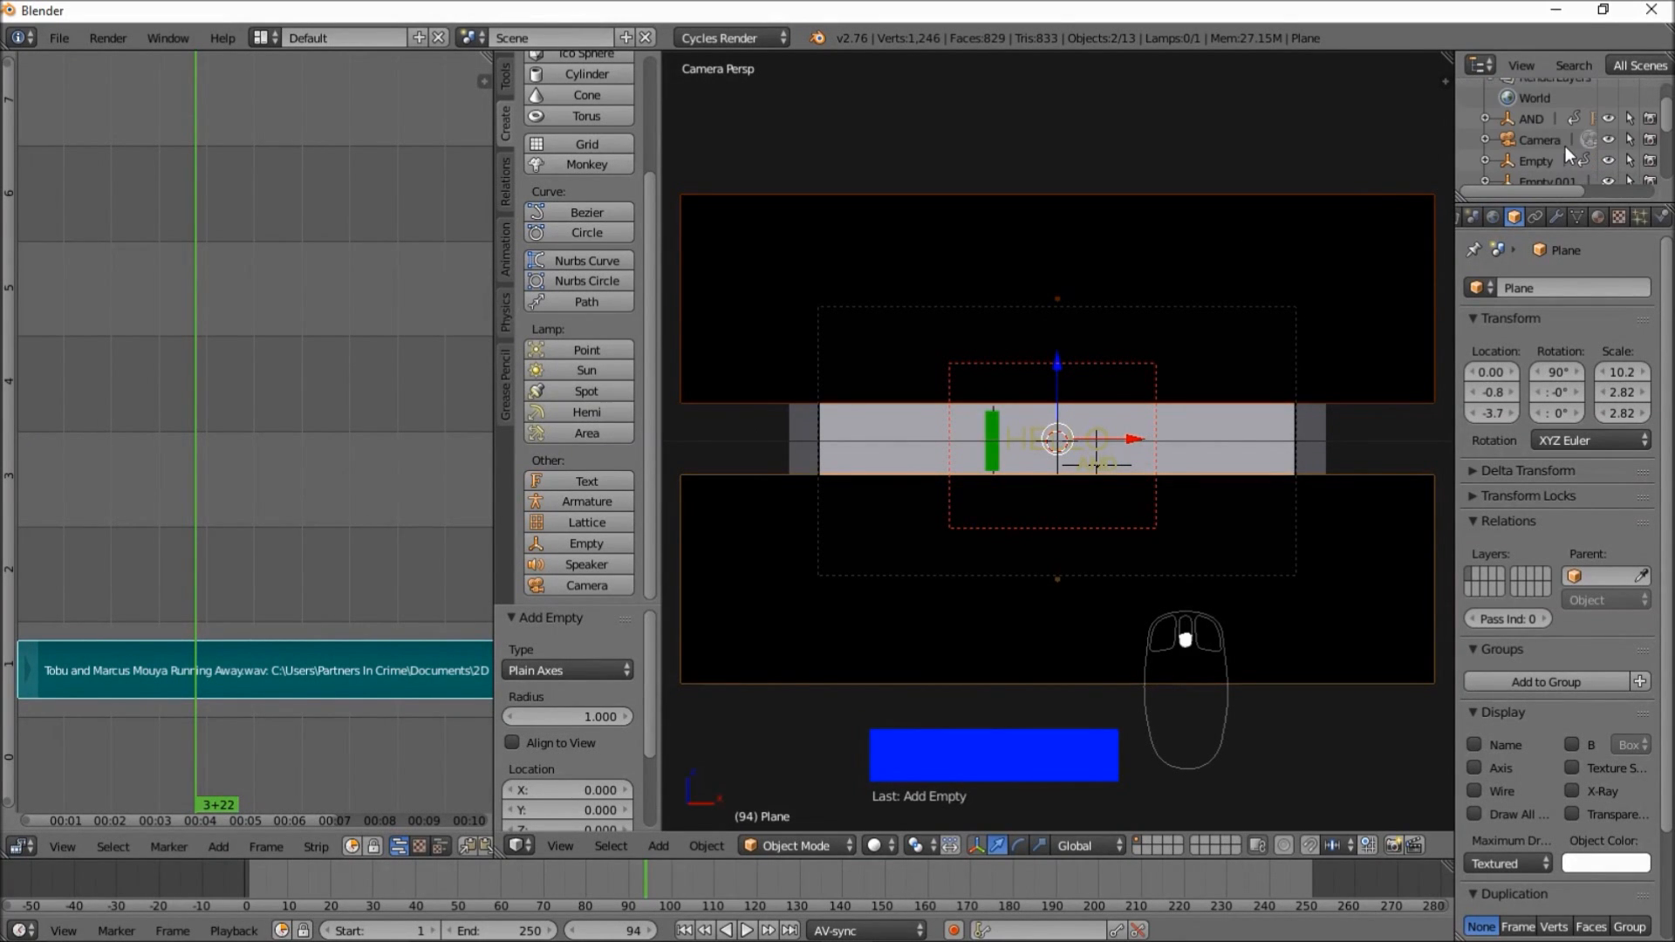
scroll(1544, 178, down, 3)
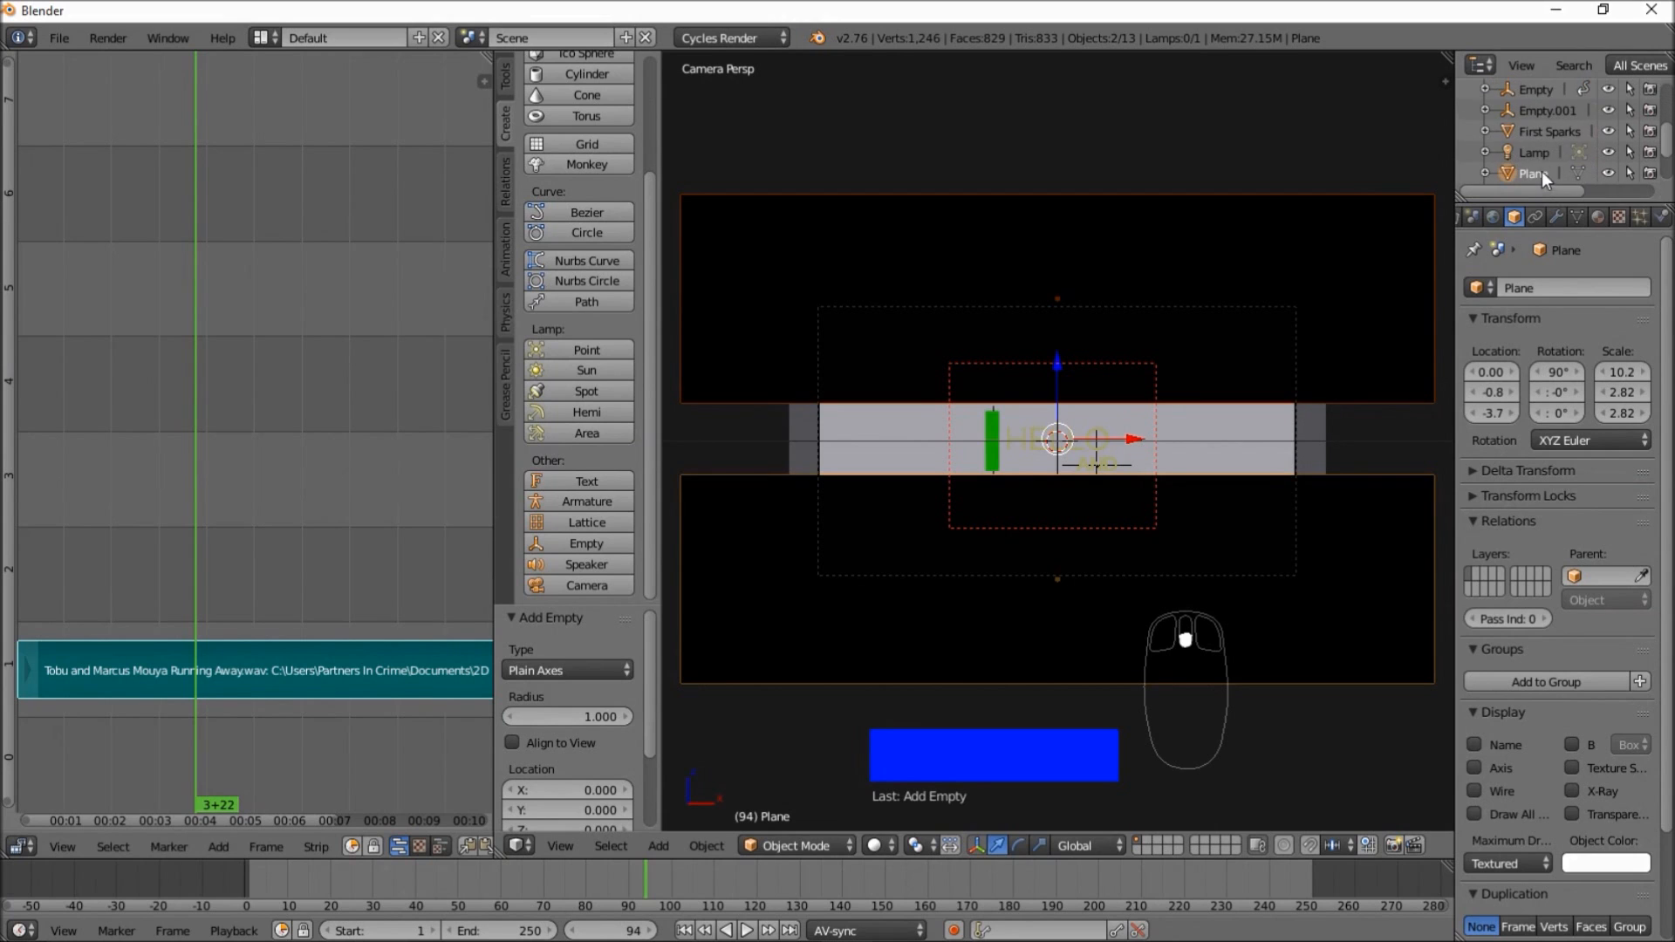
scroll(1553, 160, down, 2)
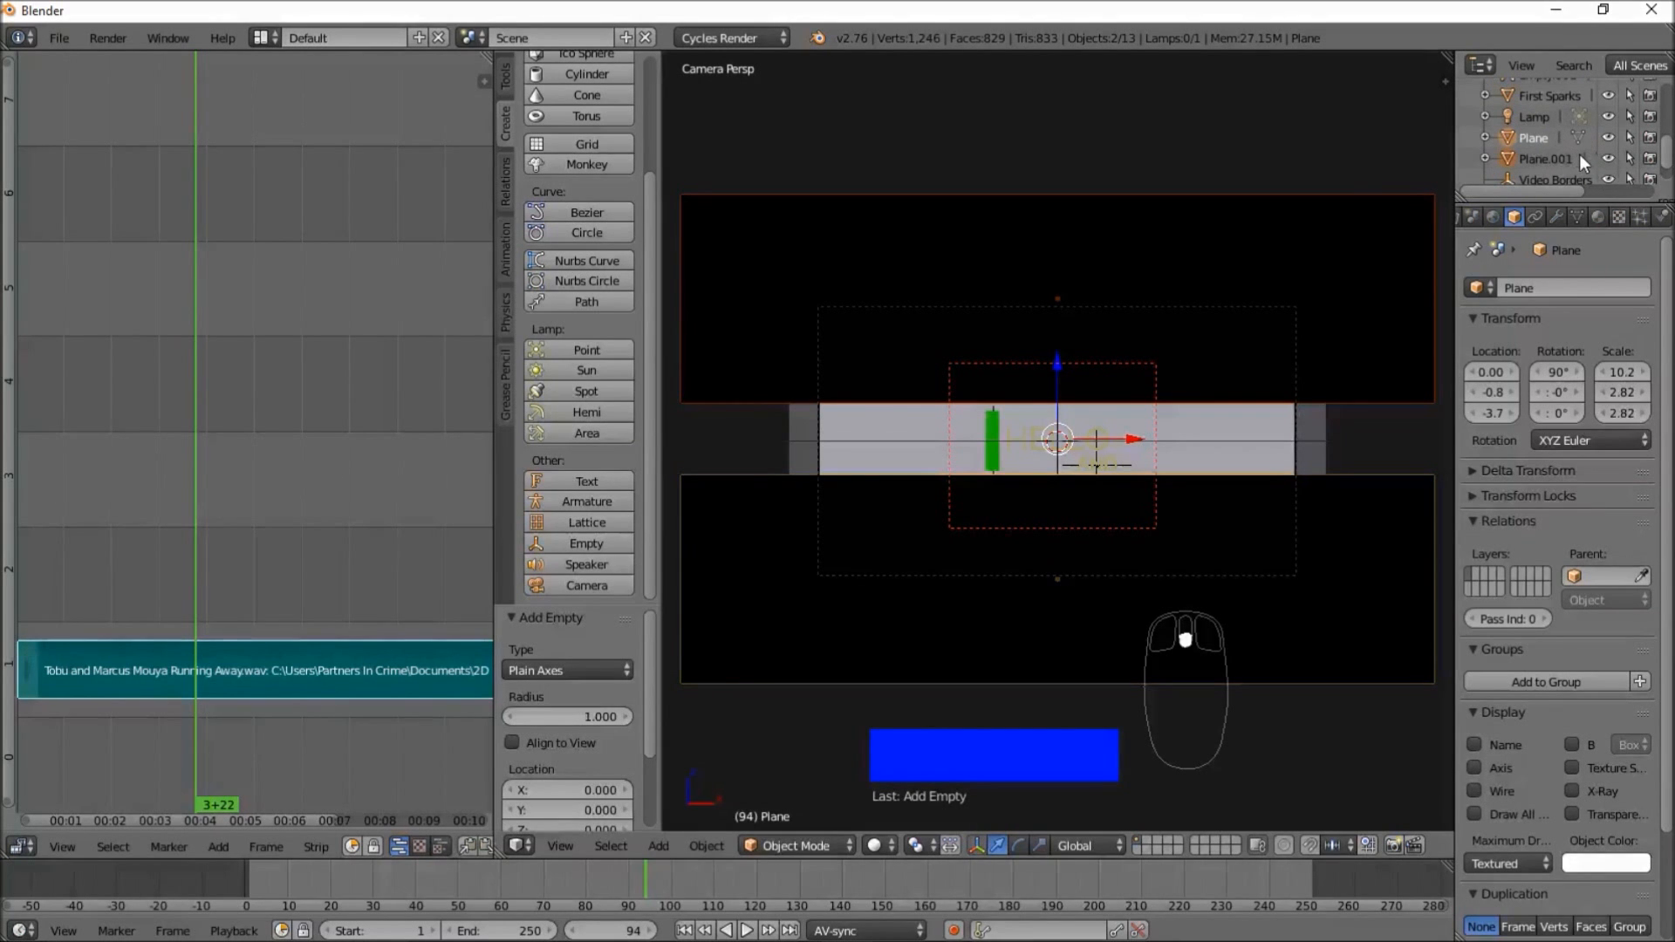
scroll(1580, 161, down, 1)
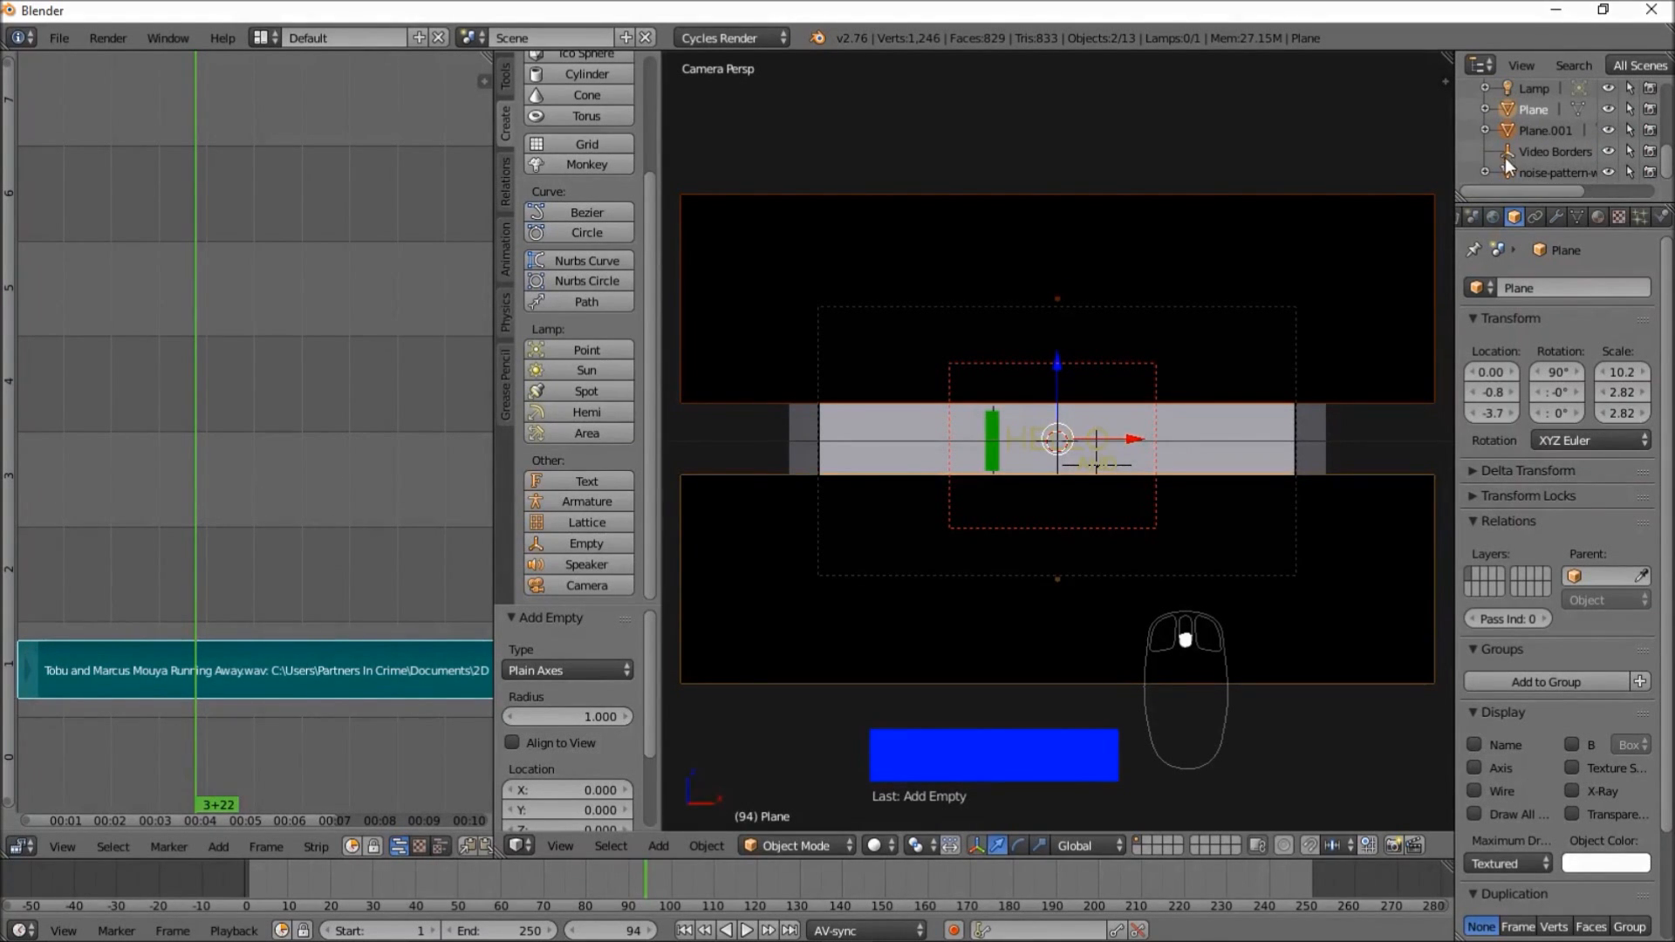
click(1566, 155)
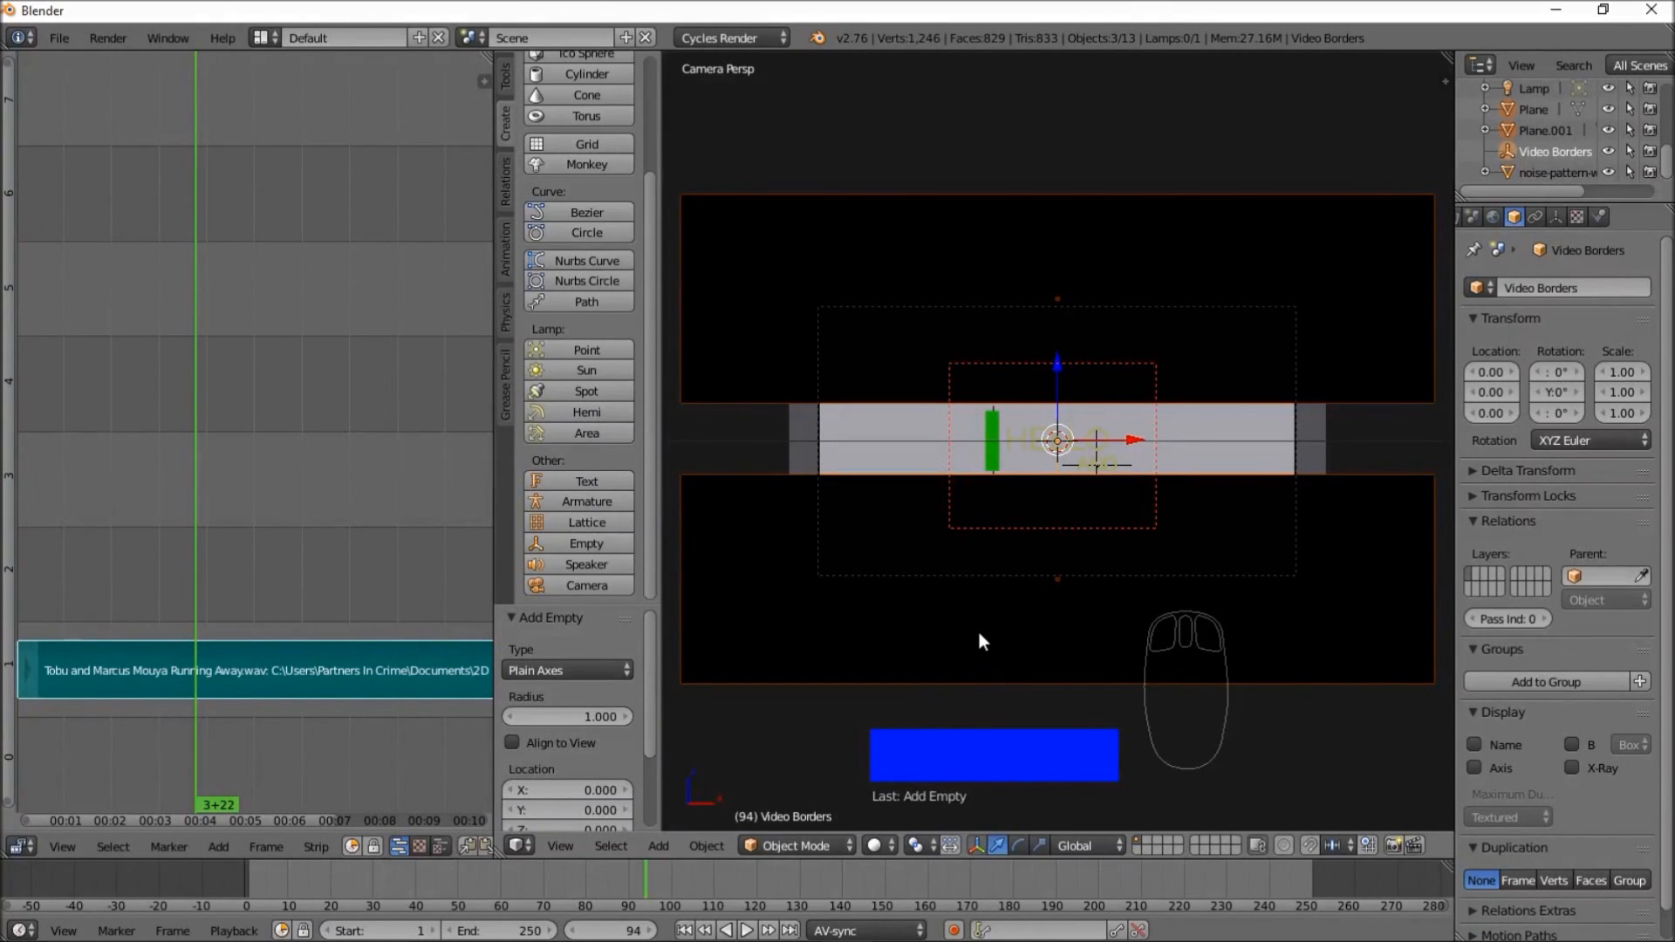
key(ctrl+p)
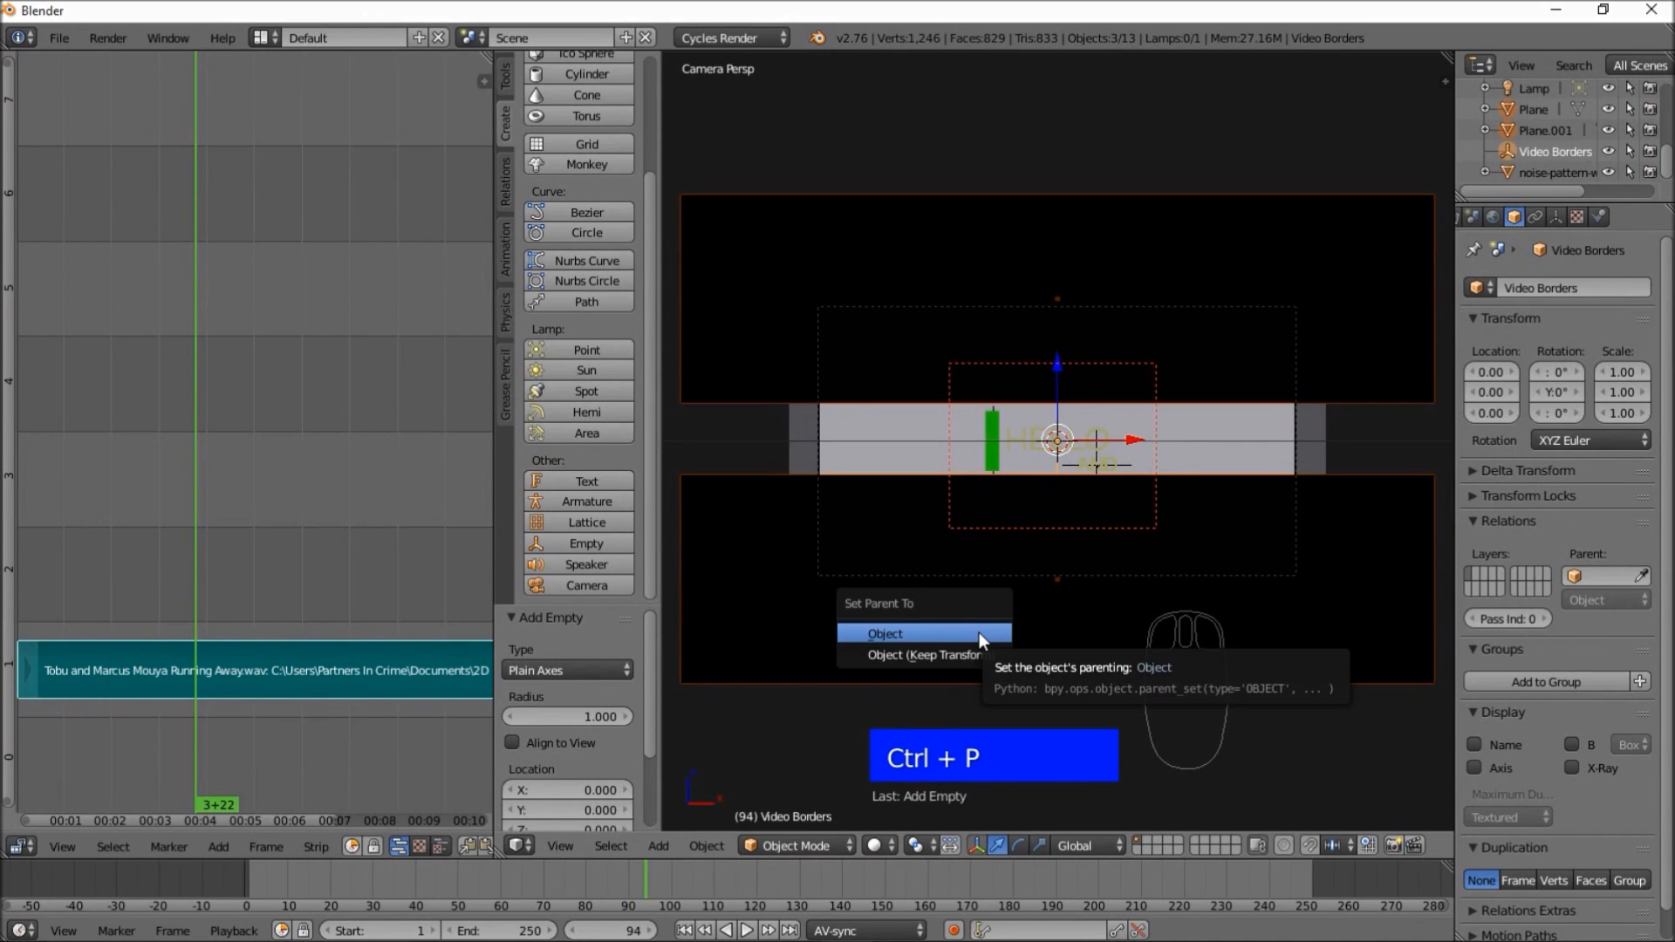
click(979, 632)
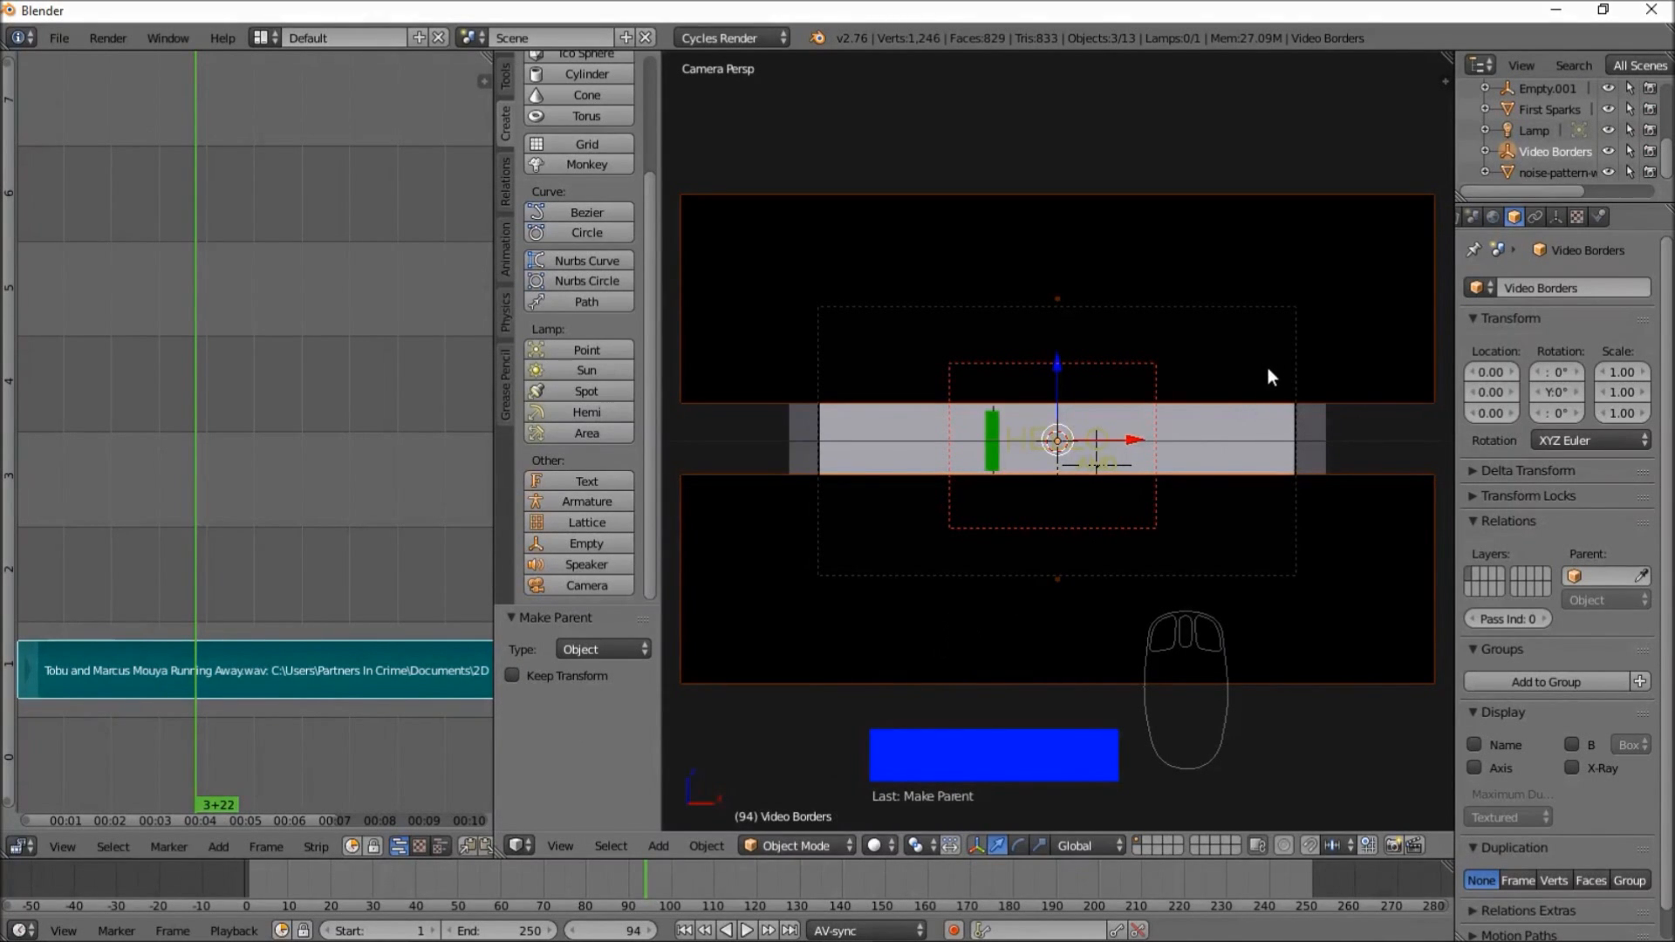
- Select only the Video Borders empty and test-move it together with the black planes, cancelling the move
click(1557, 154)
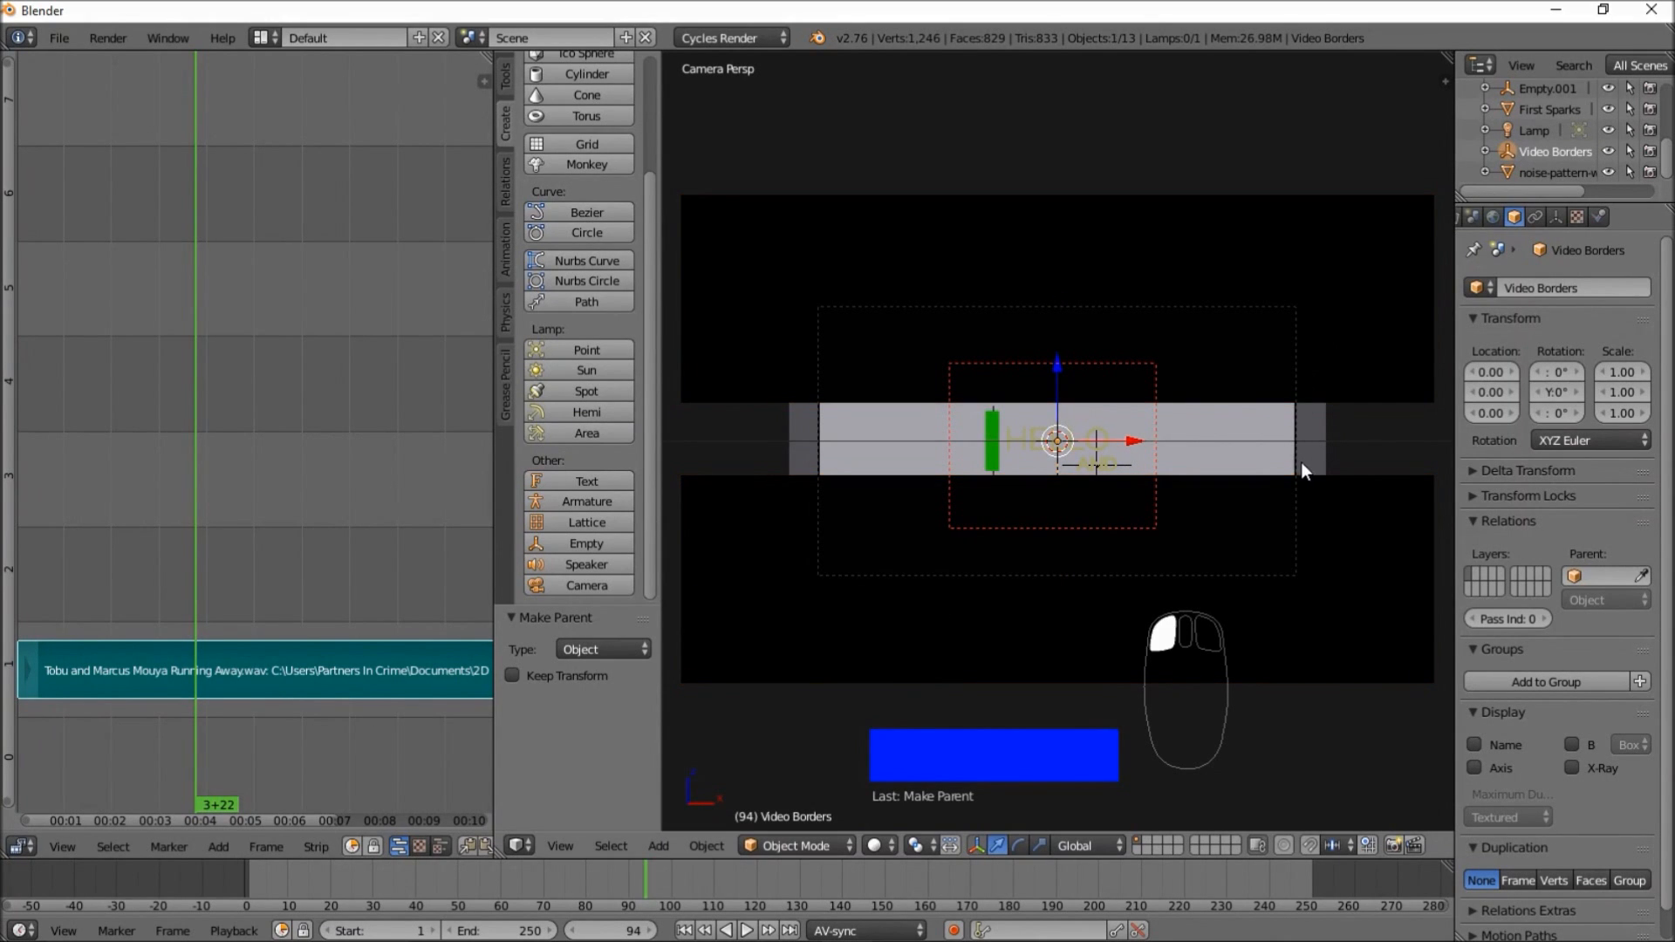
key(g)
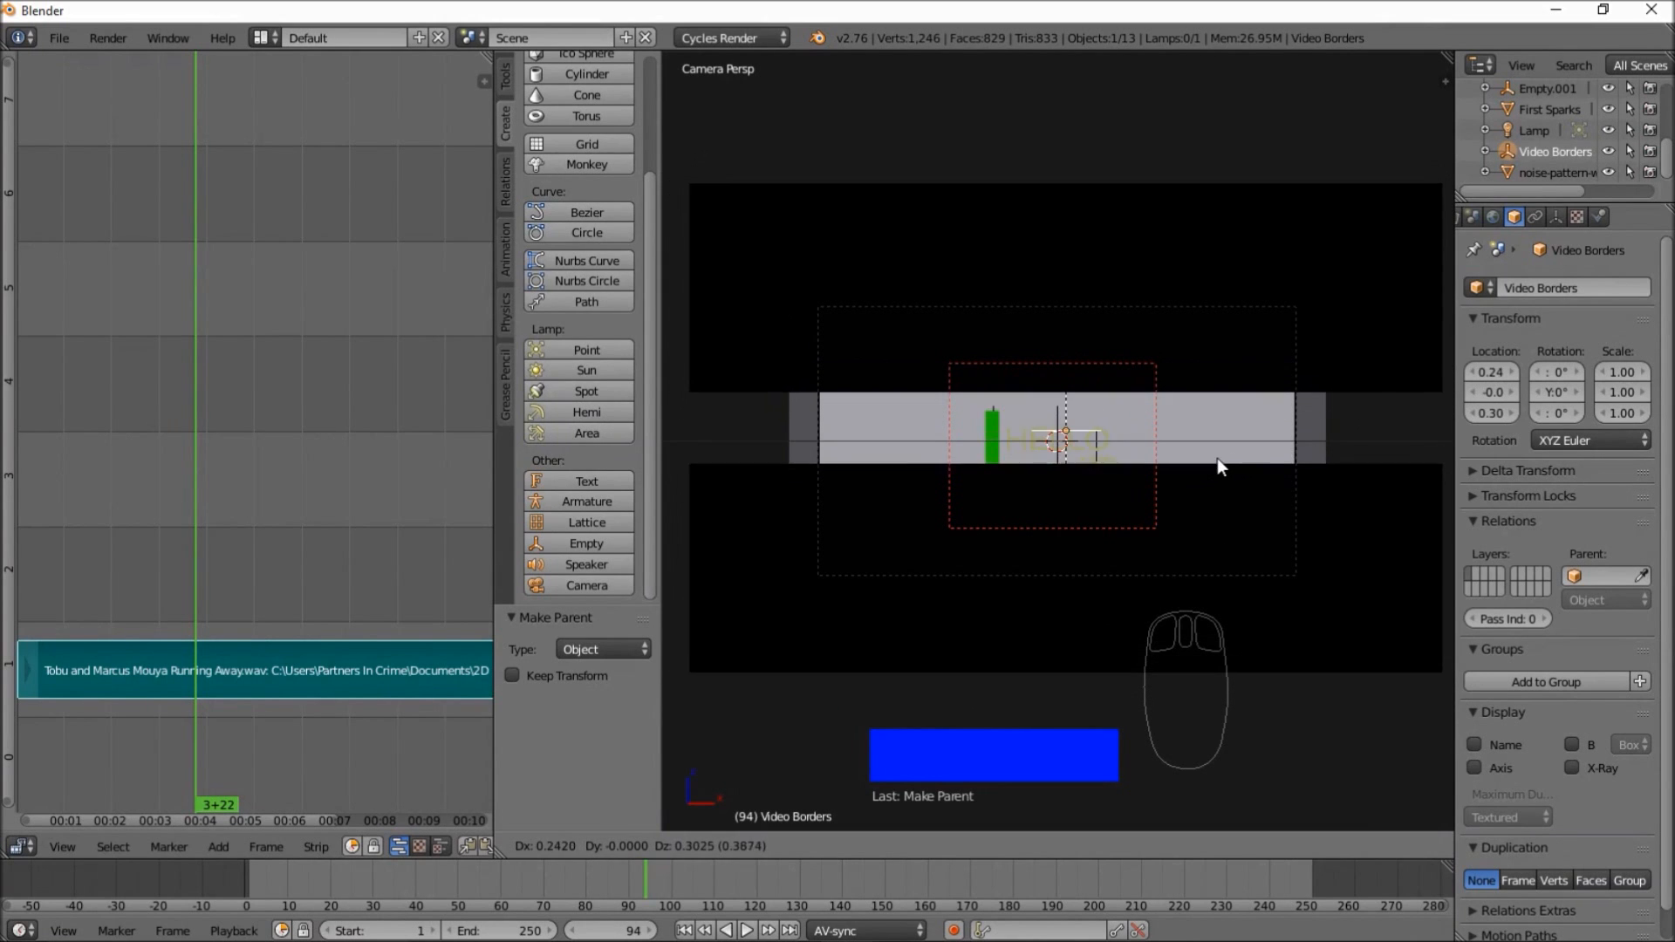
right_click(1219, 467)
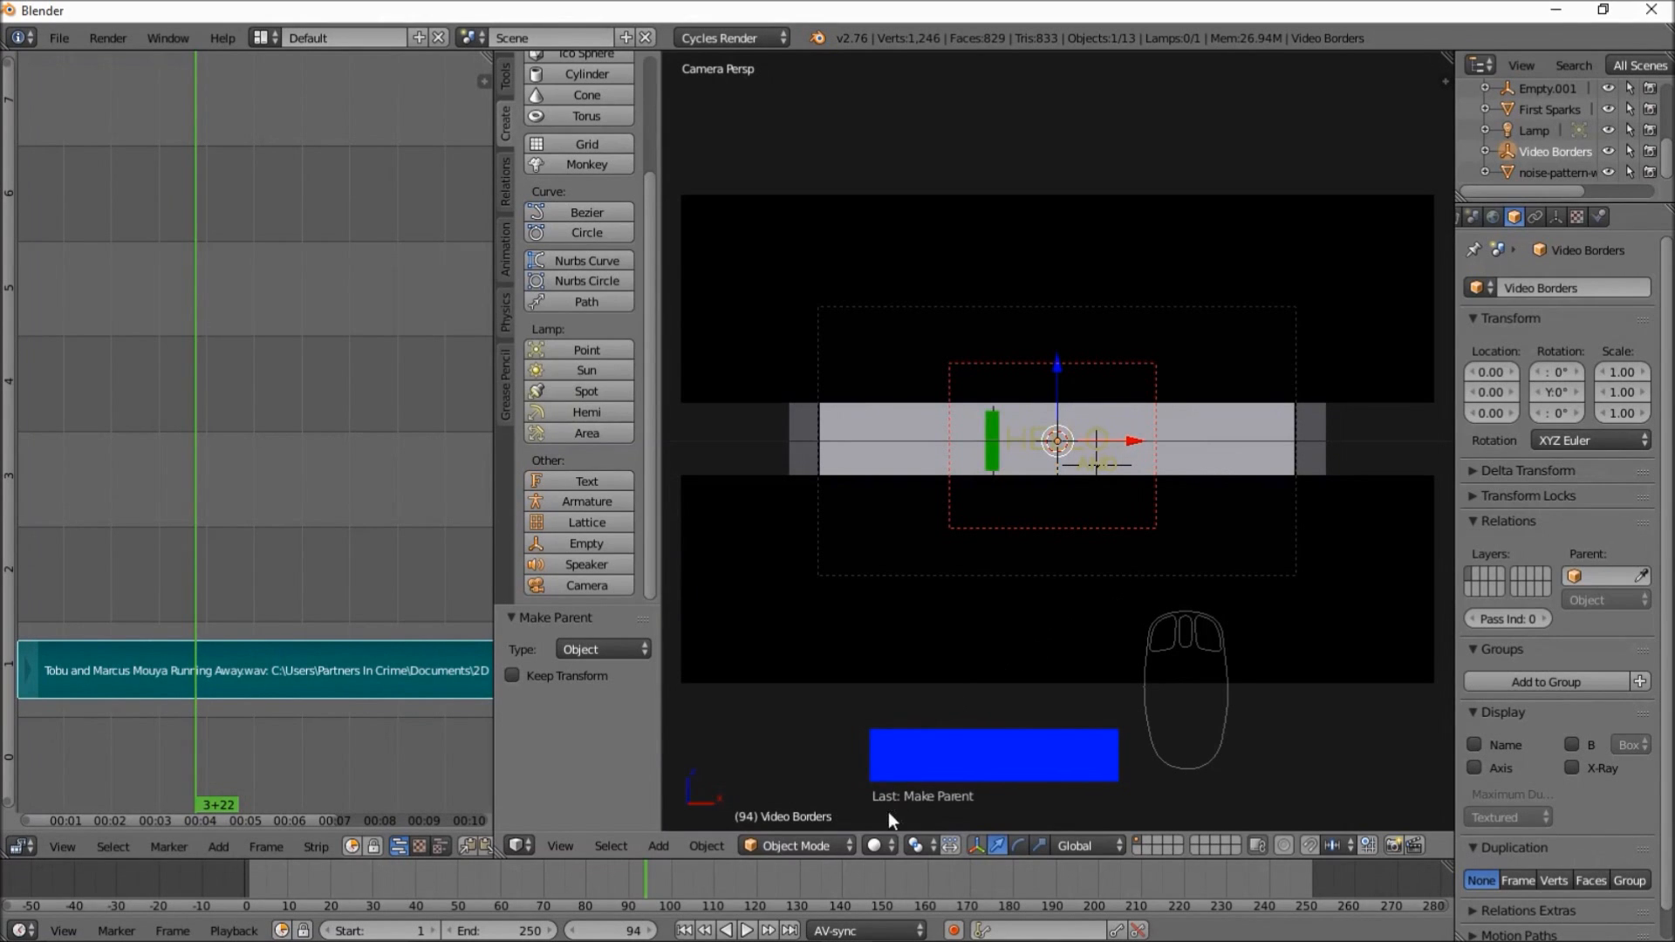
- Preview the title scene up close in Rendered shading and return the viewport to Solid shading
click(881, 842)
click(897, 709)
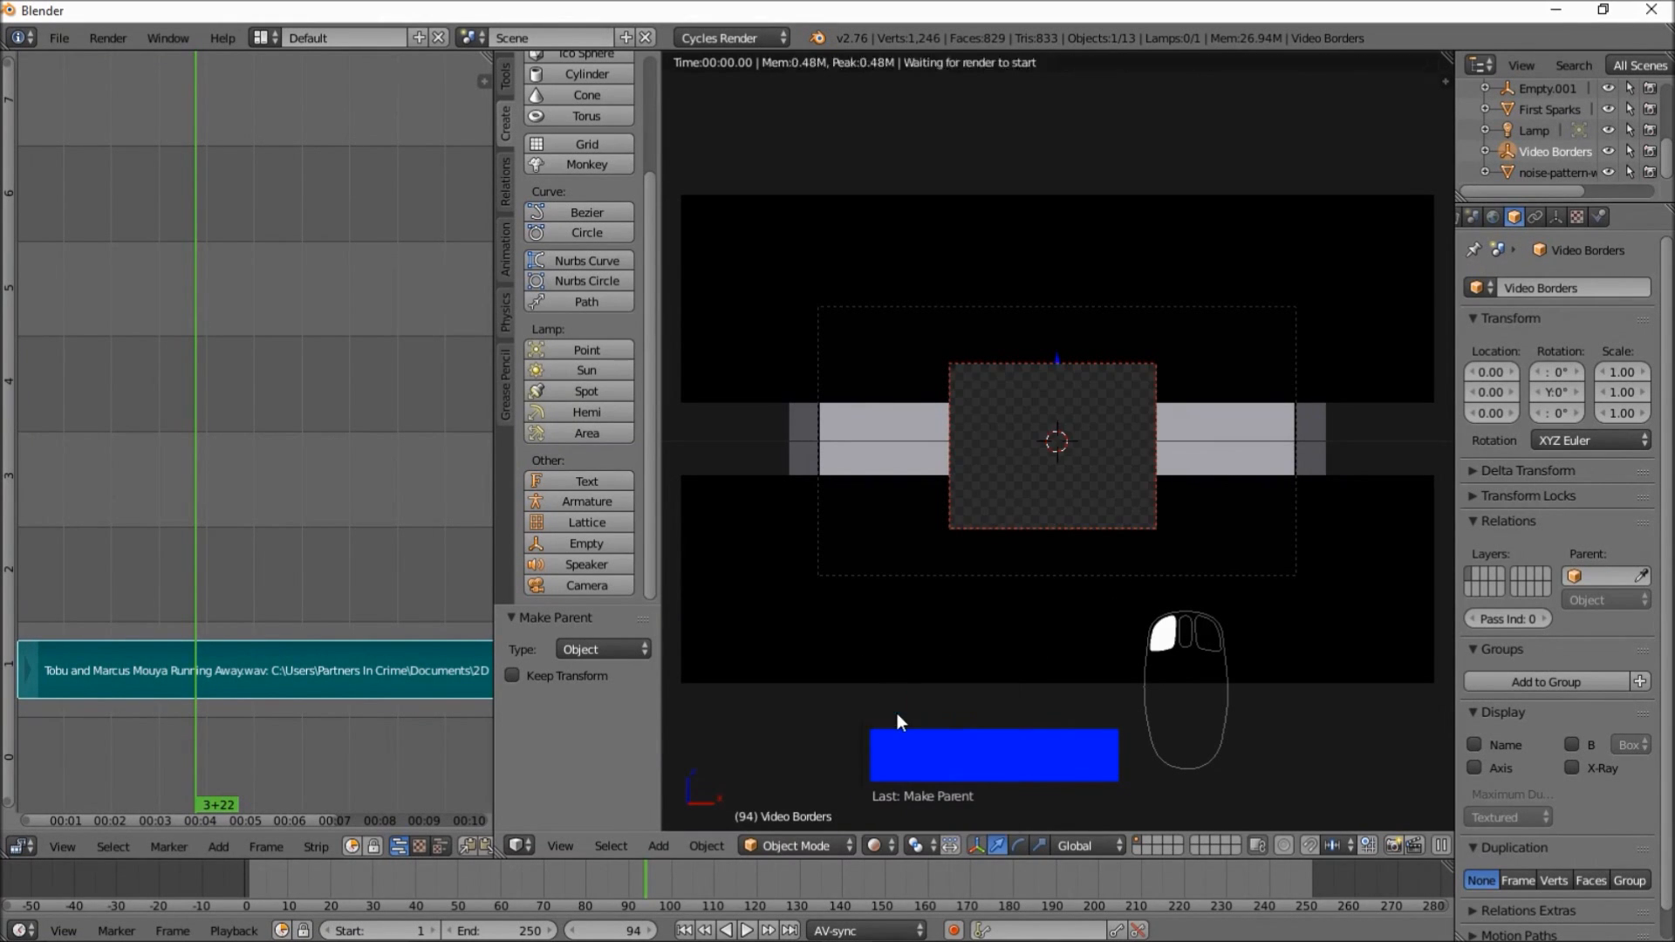
scroll(933, 651, up, 5)
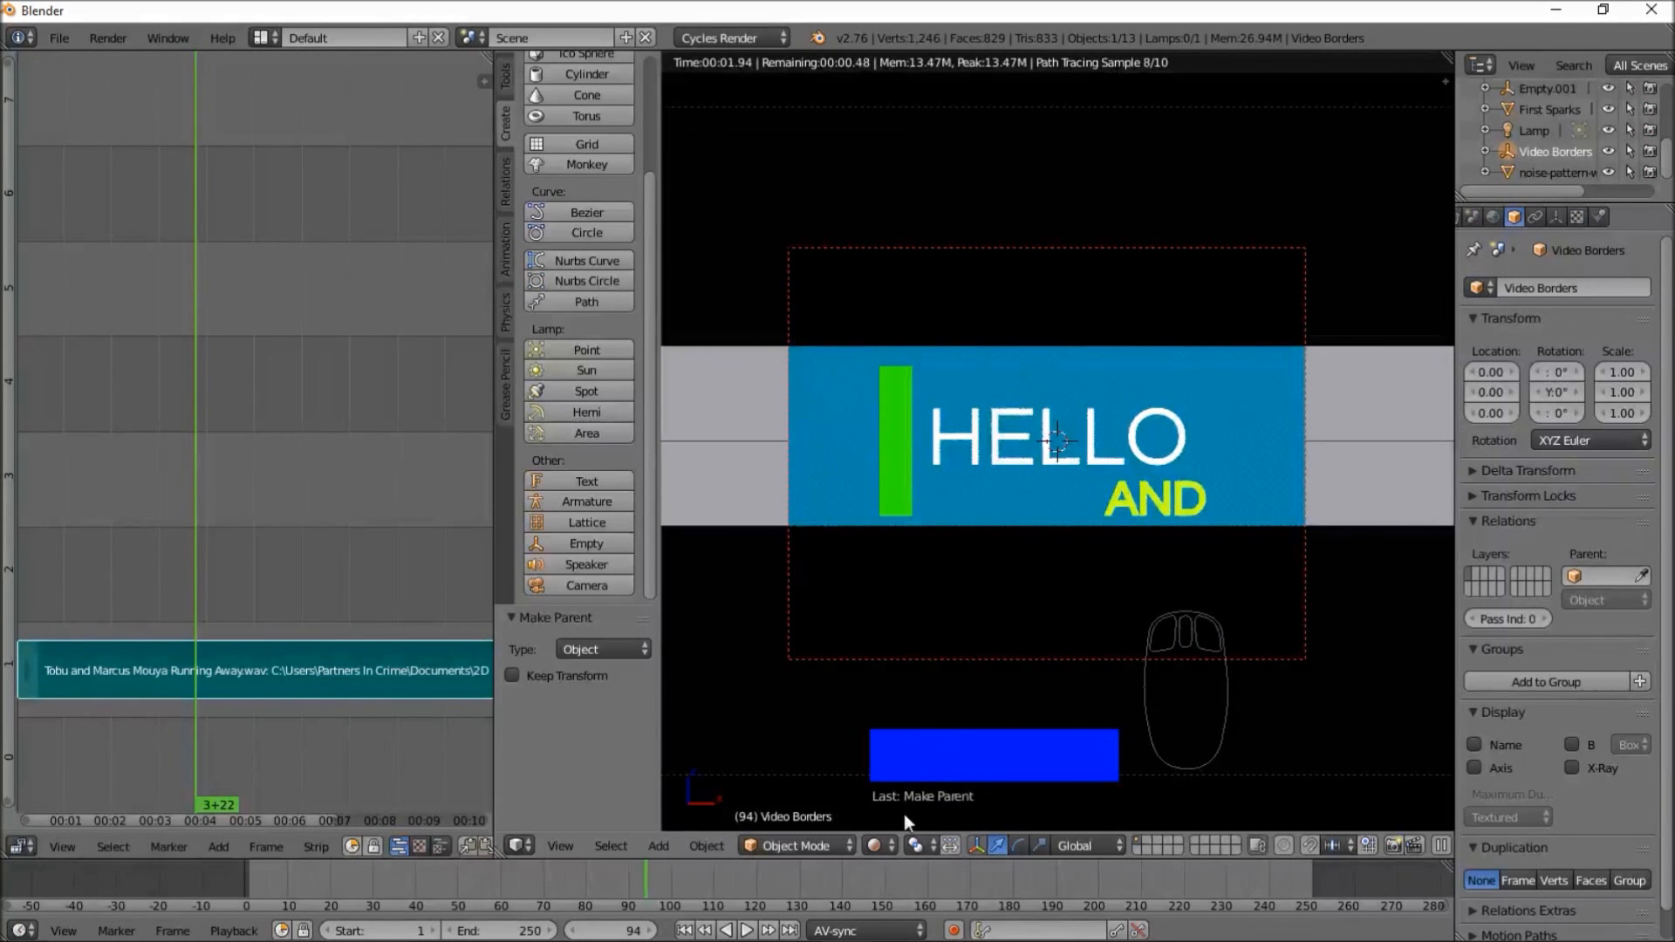
click(890, 843)
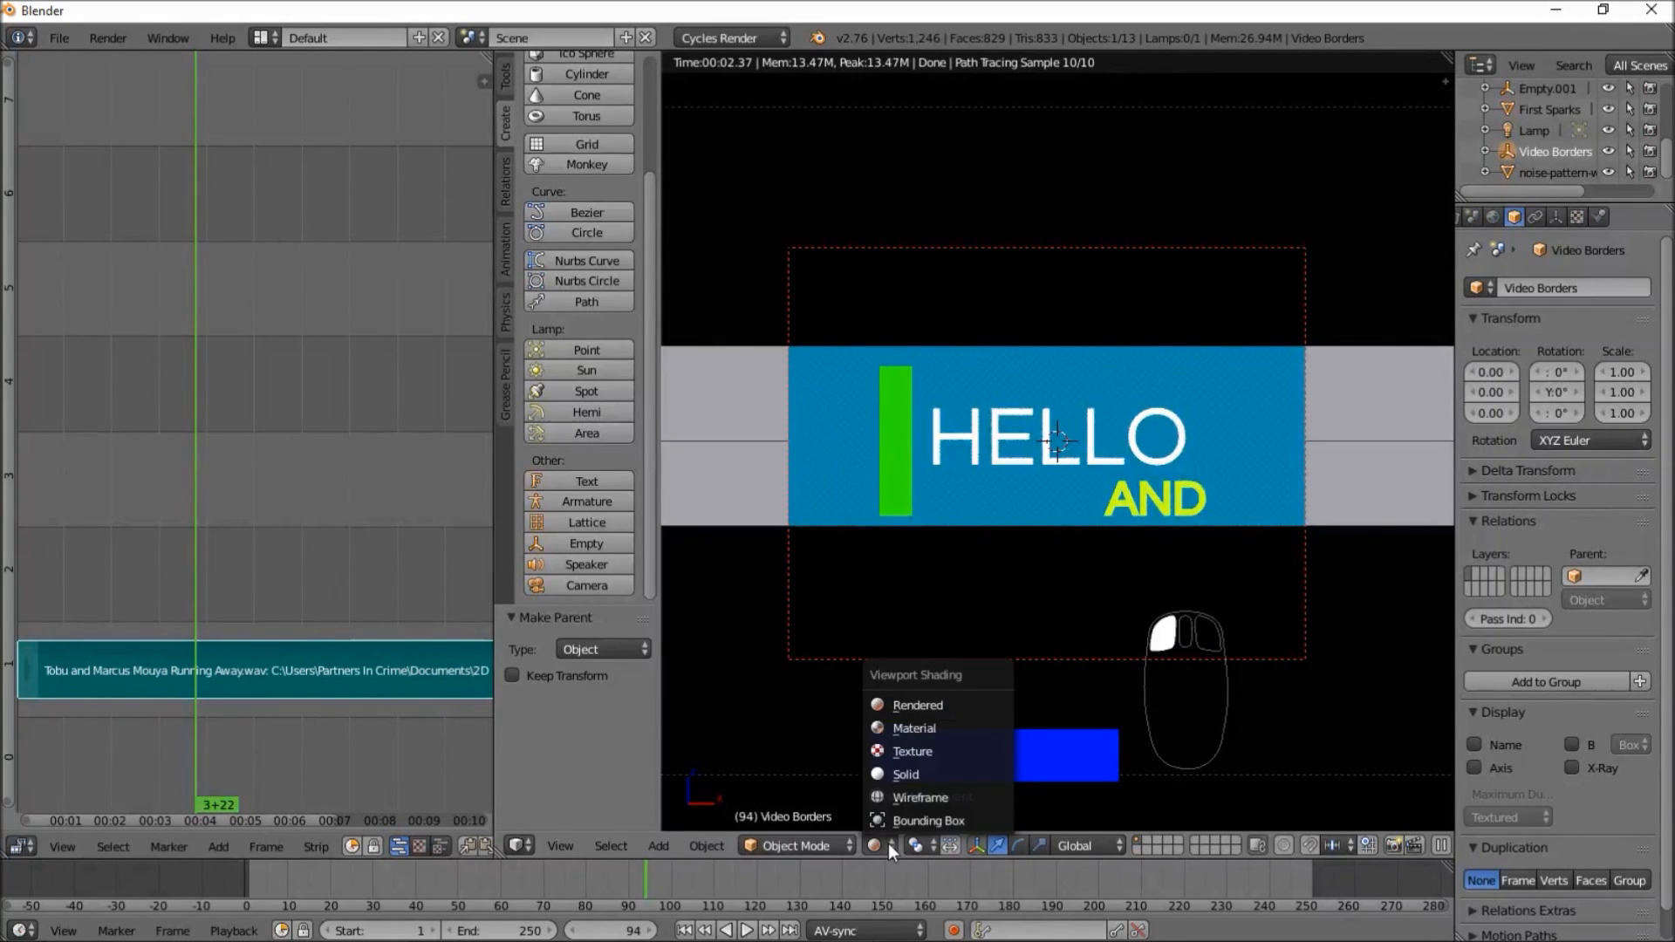
click(885, 775)
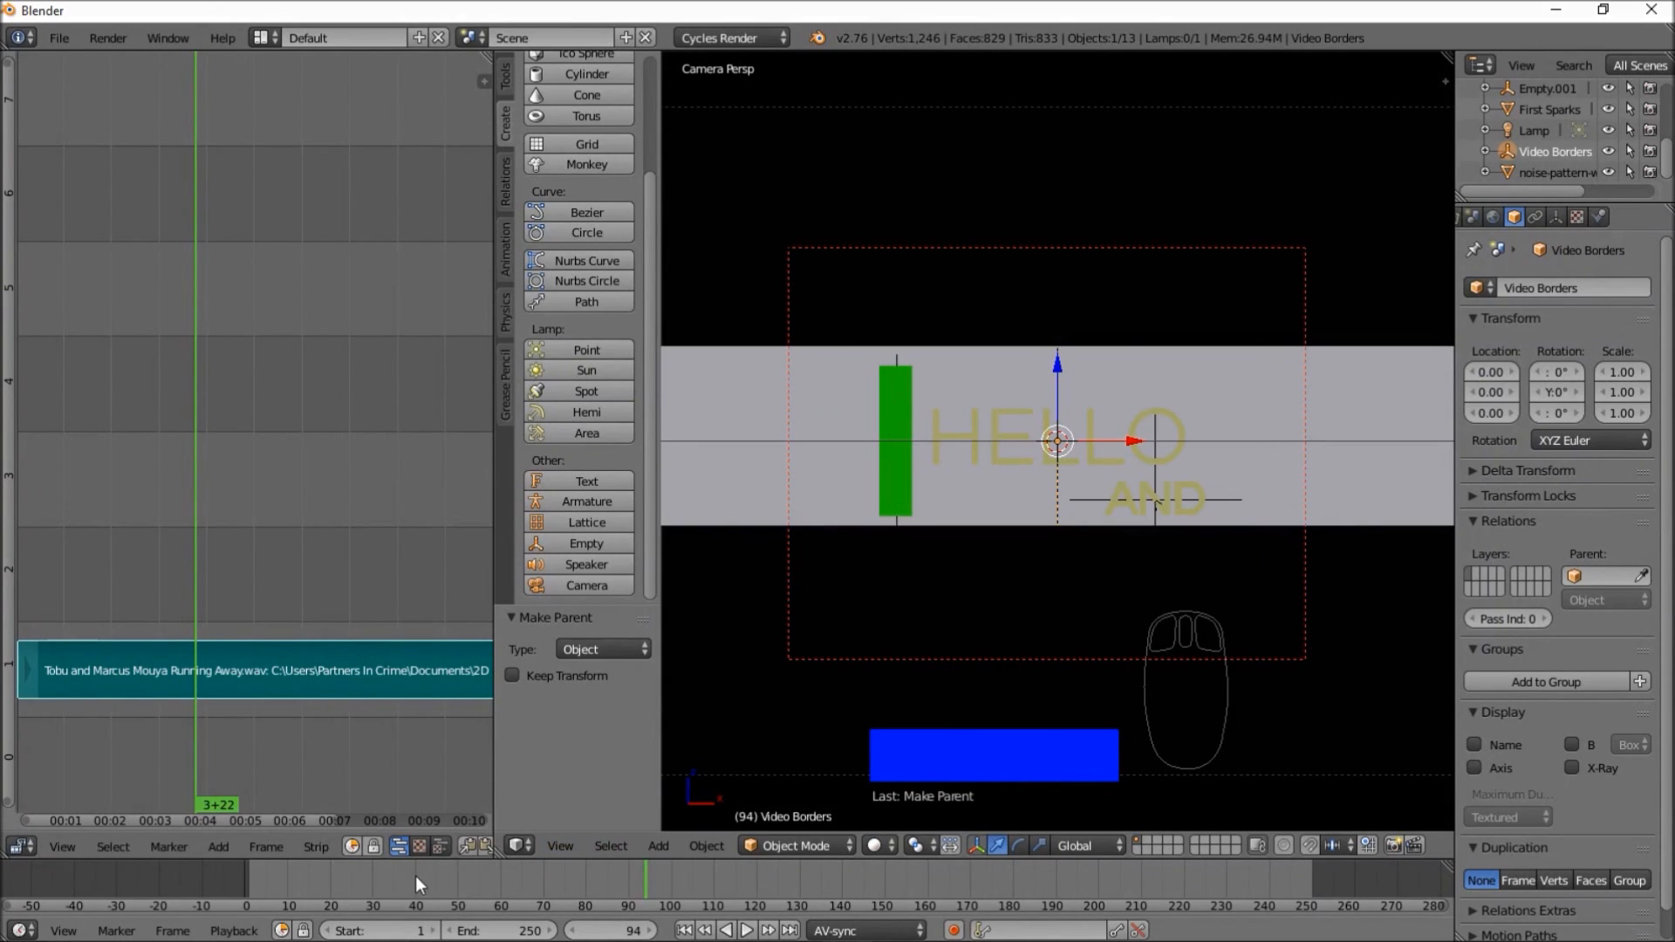
- Play the animation repeatedly around frames 80 to 104 to find the timing for the border movement
drag(415, 876, 449, 876)
click(747, 931)
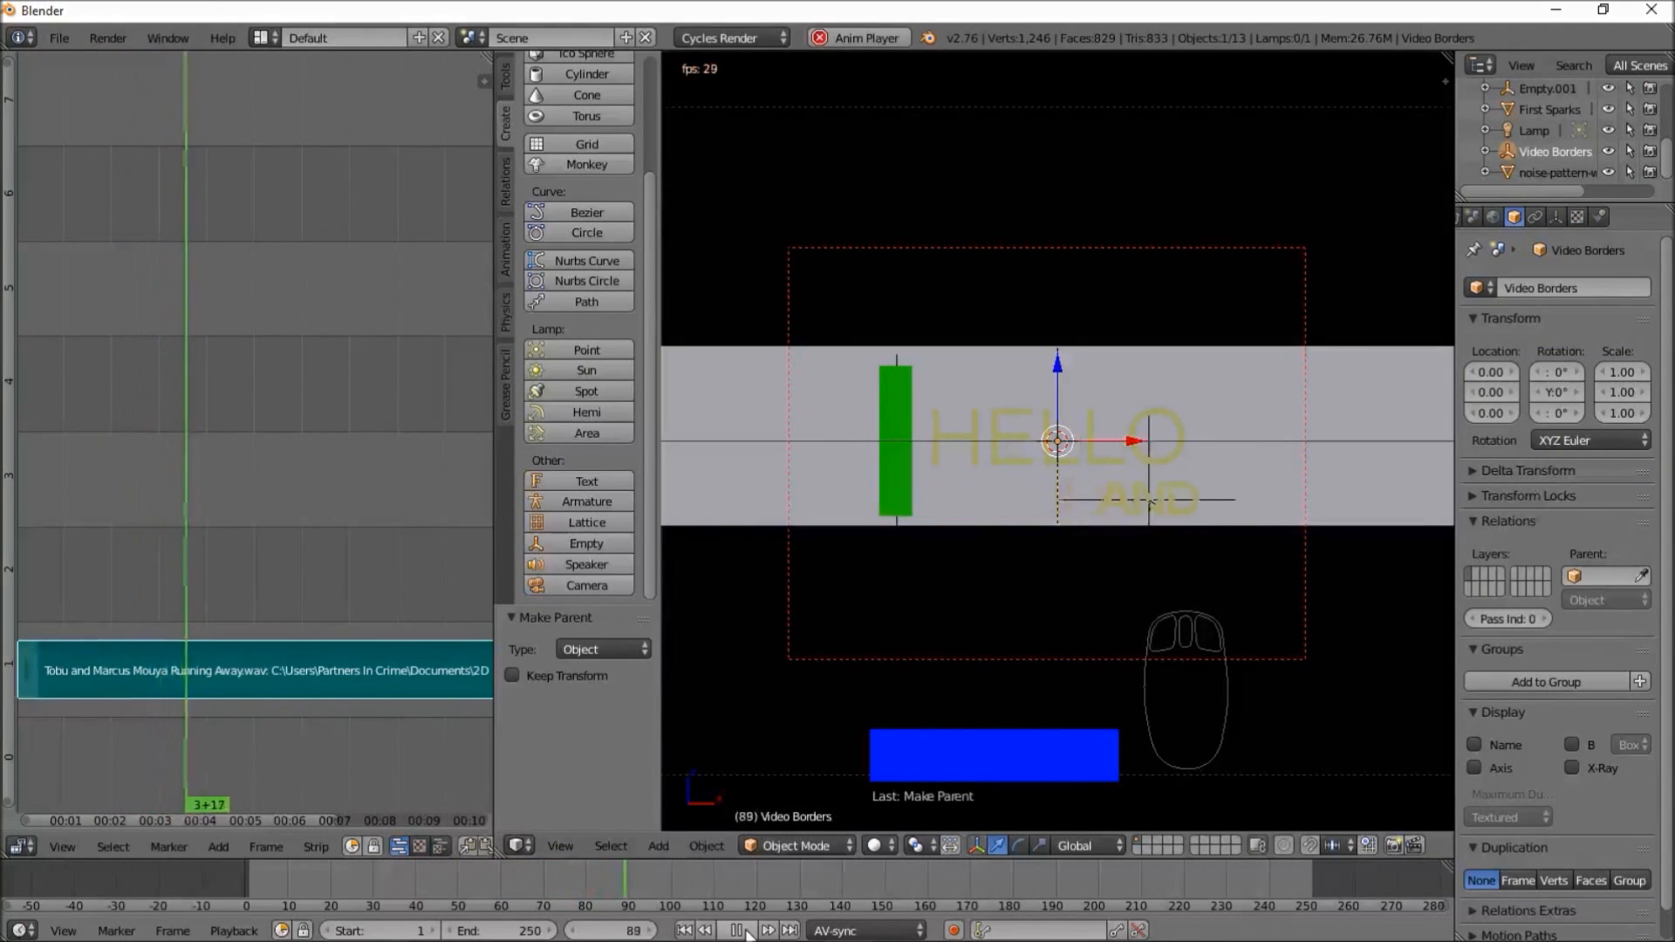
click(747, 931)
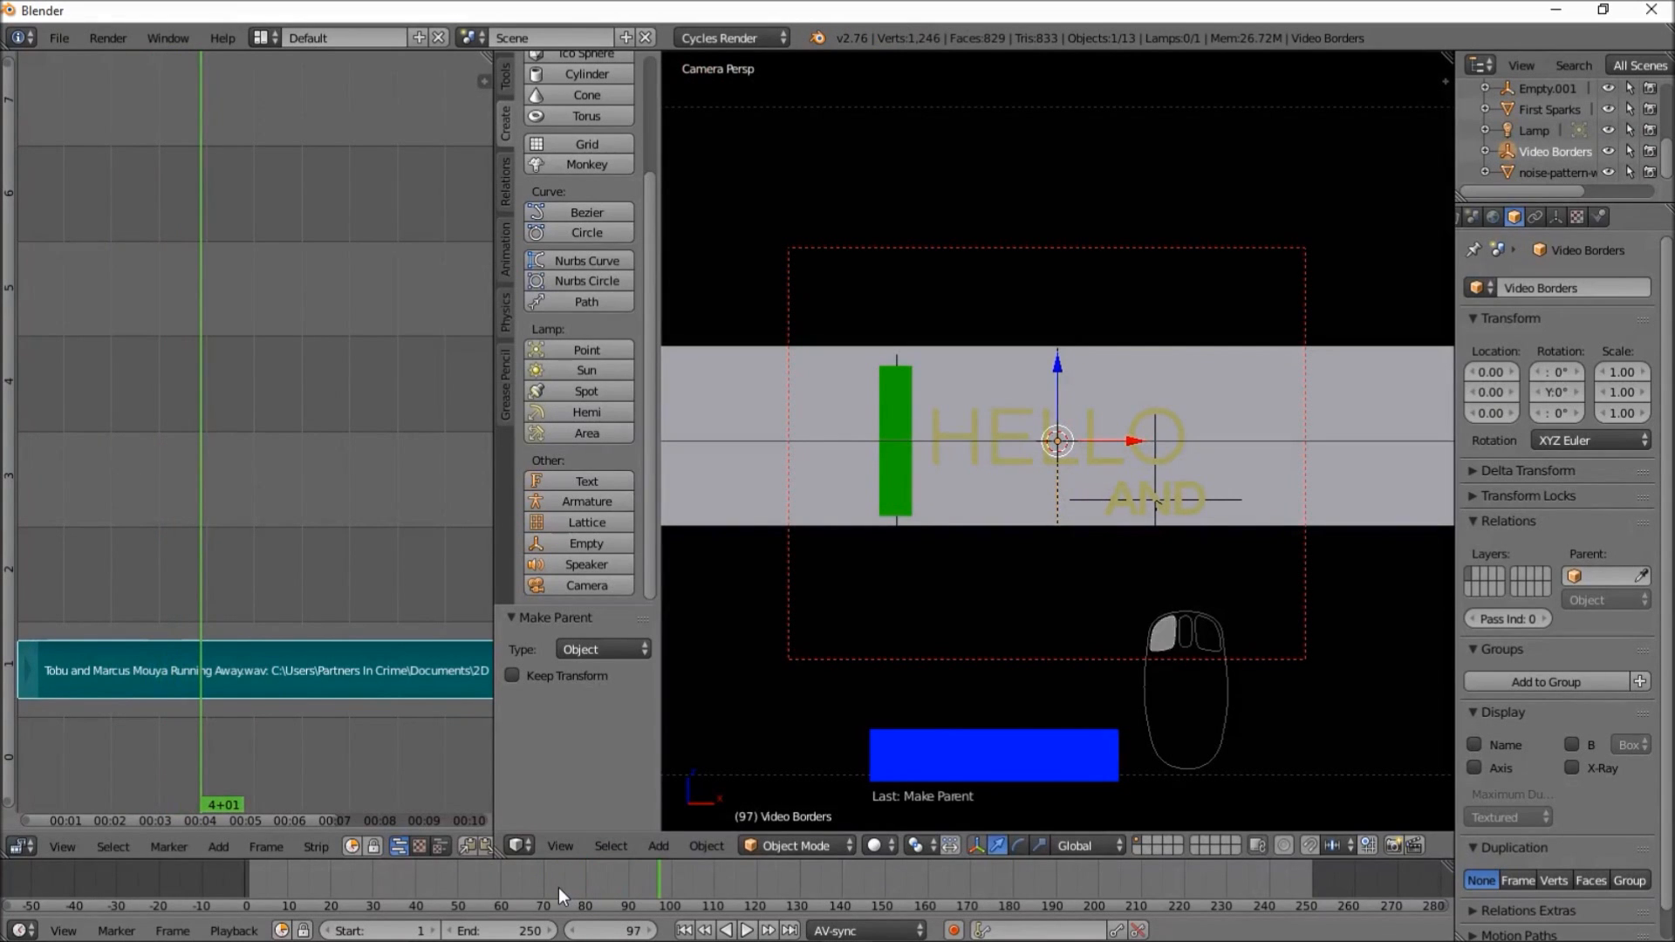
scroll(1026, 361, down, 3)
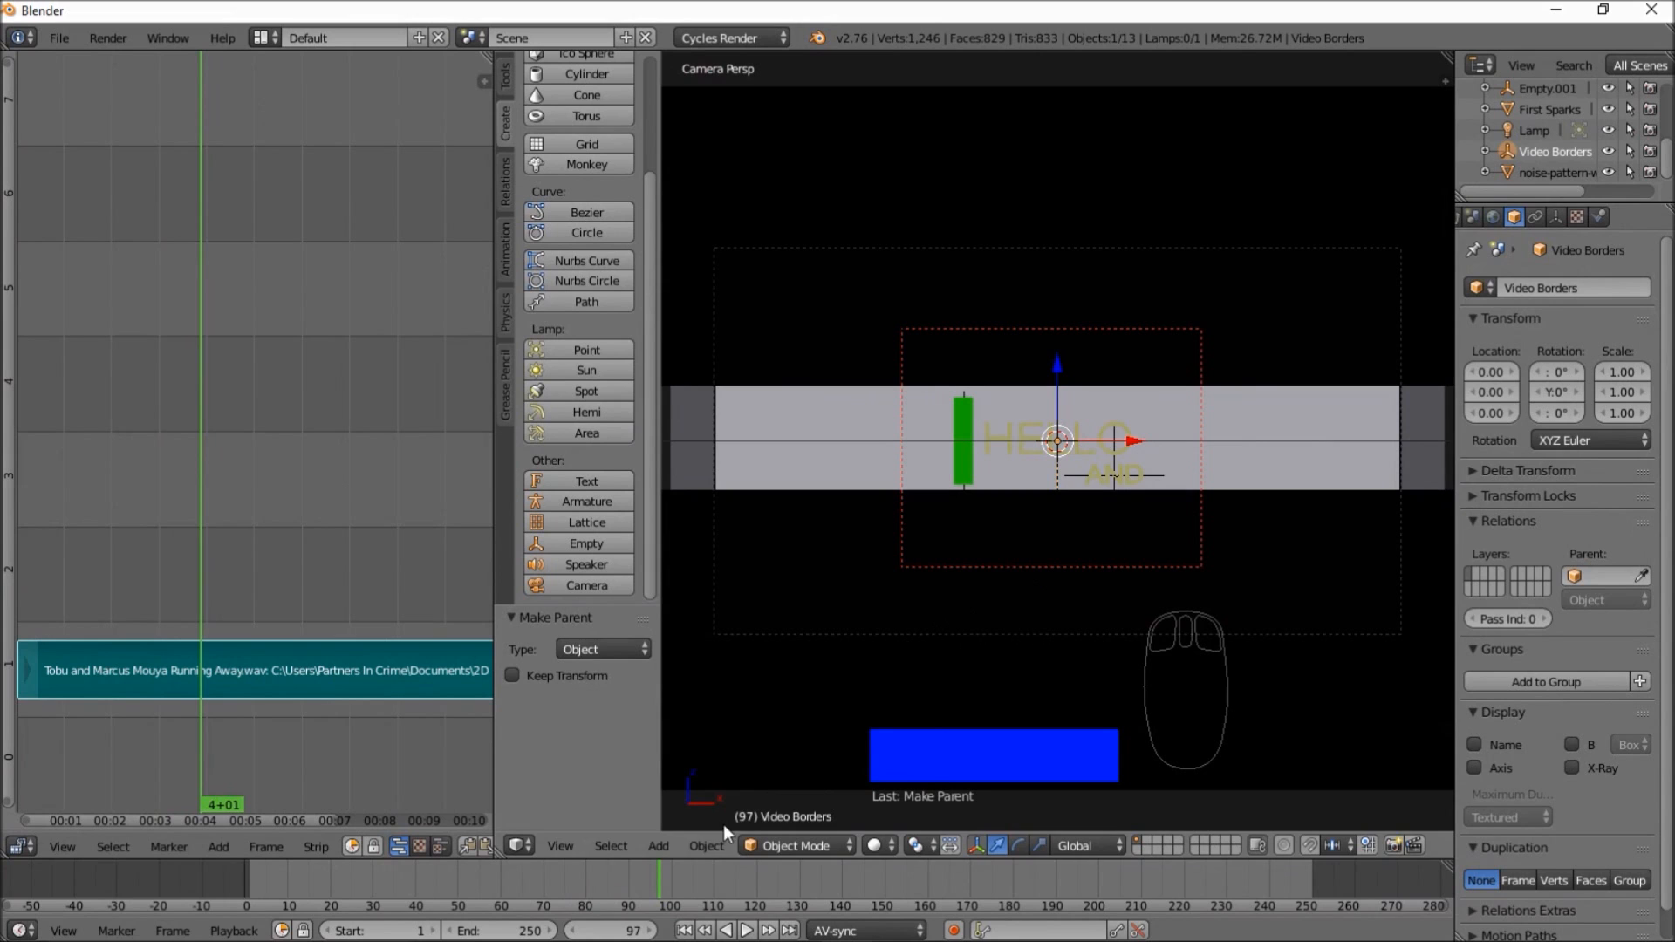
click(586, 880)
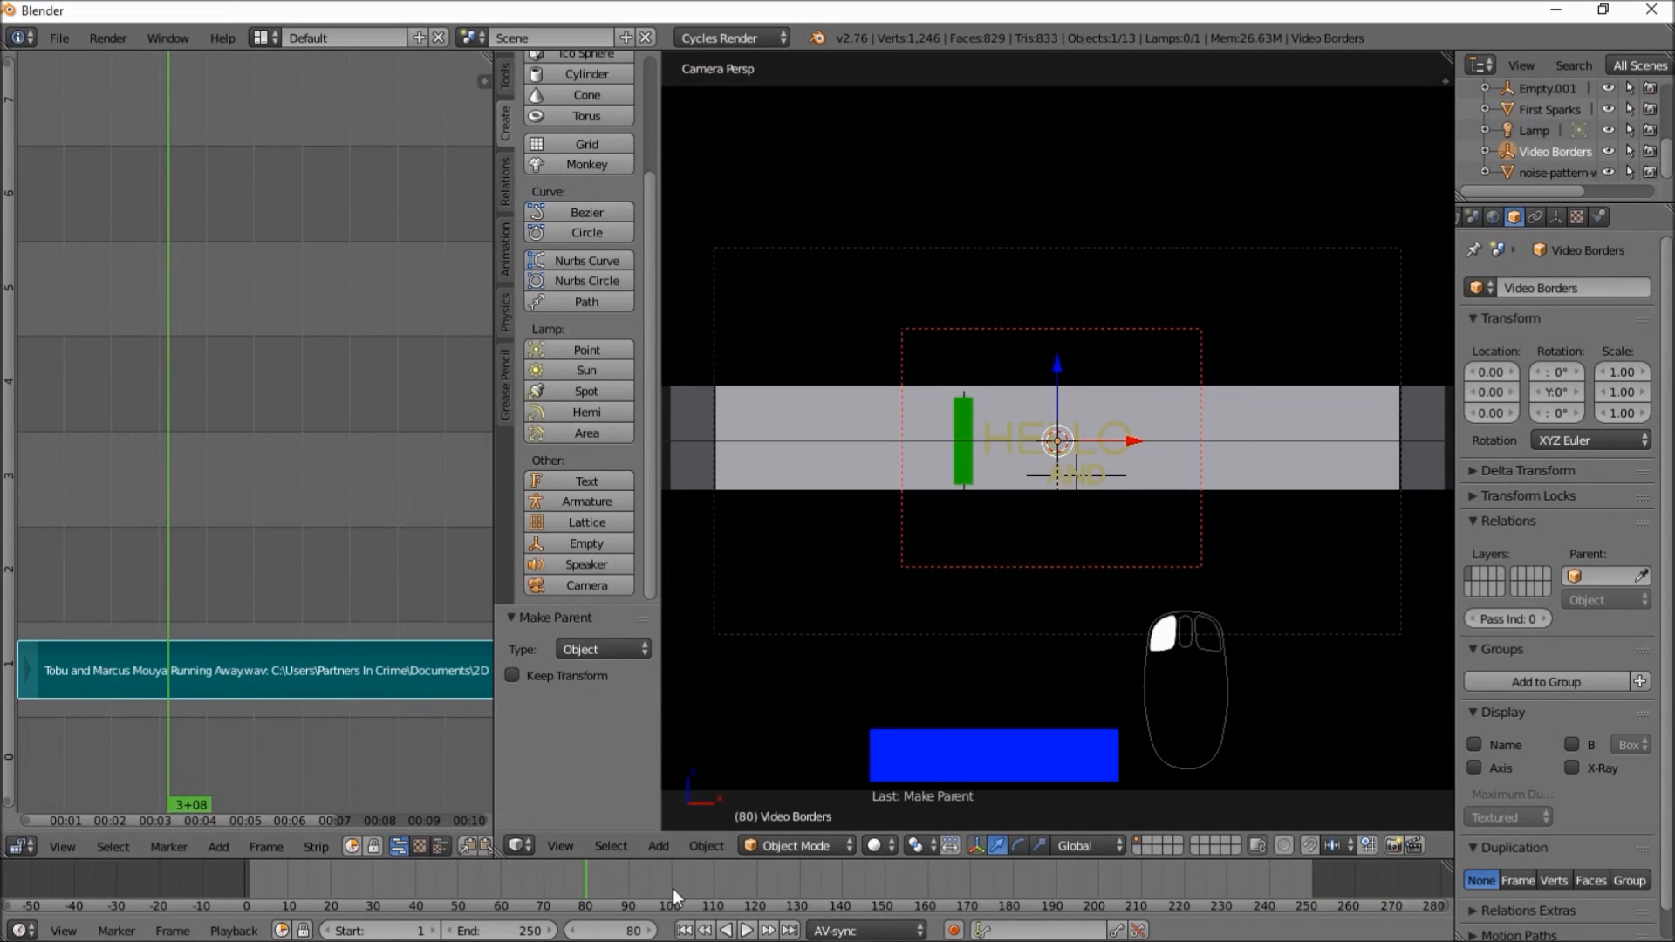
click(748, 932)
click(748, 932)
click(600, 886)
click(746, 932)
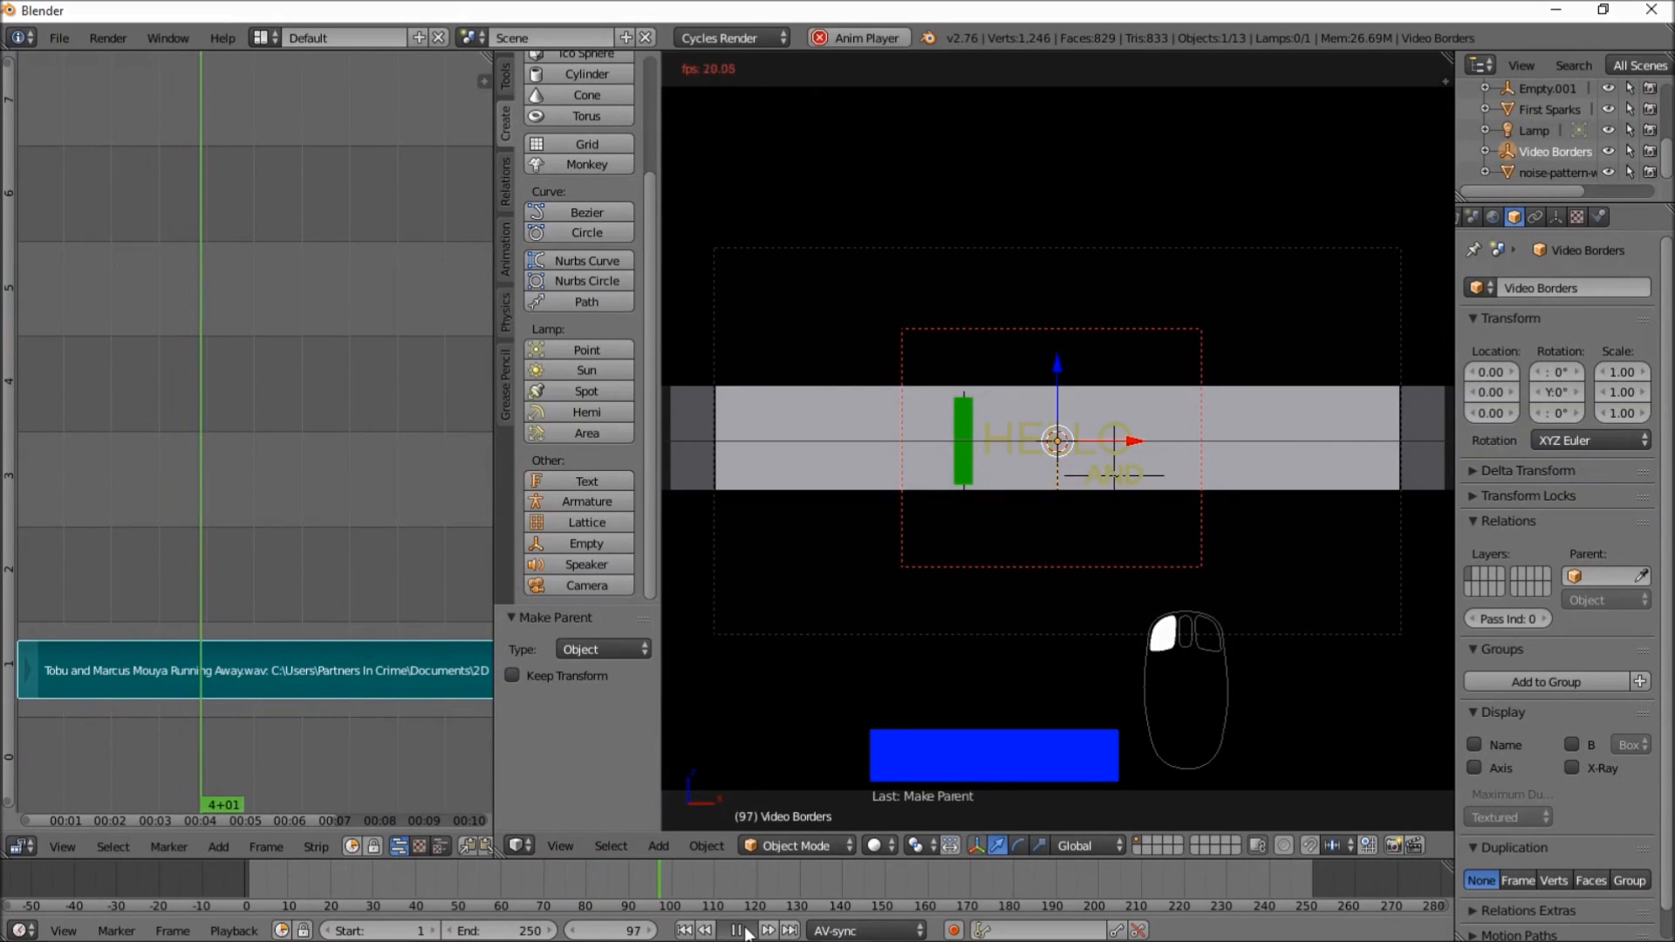
click(739, 931)
drag(681, 892, 672, 894)
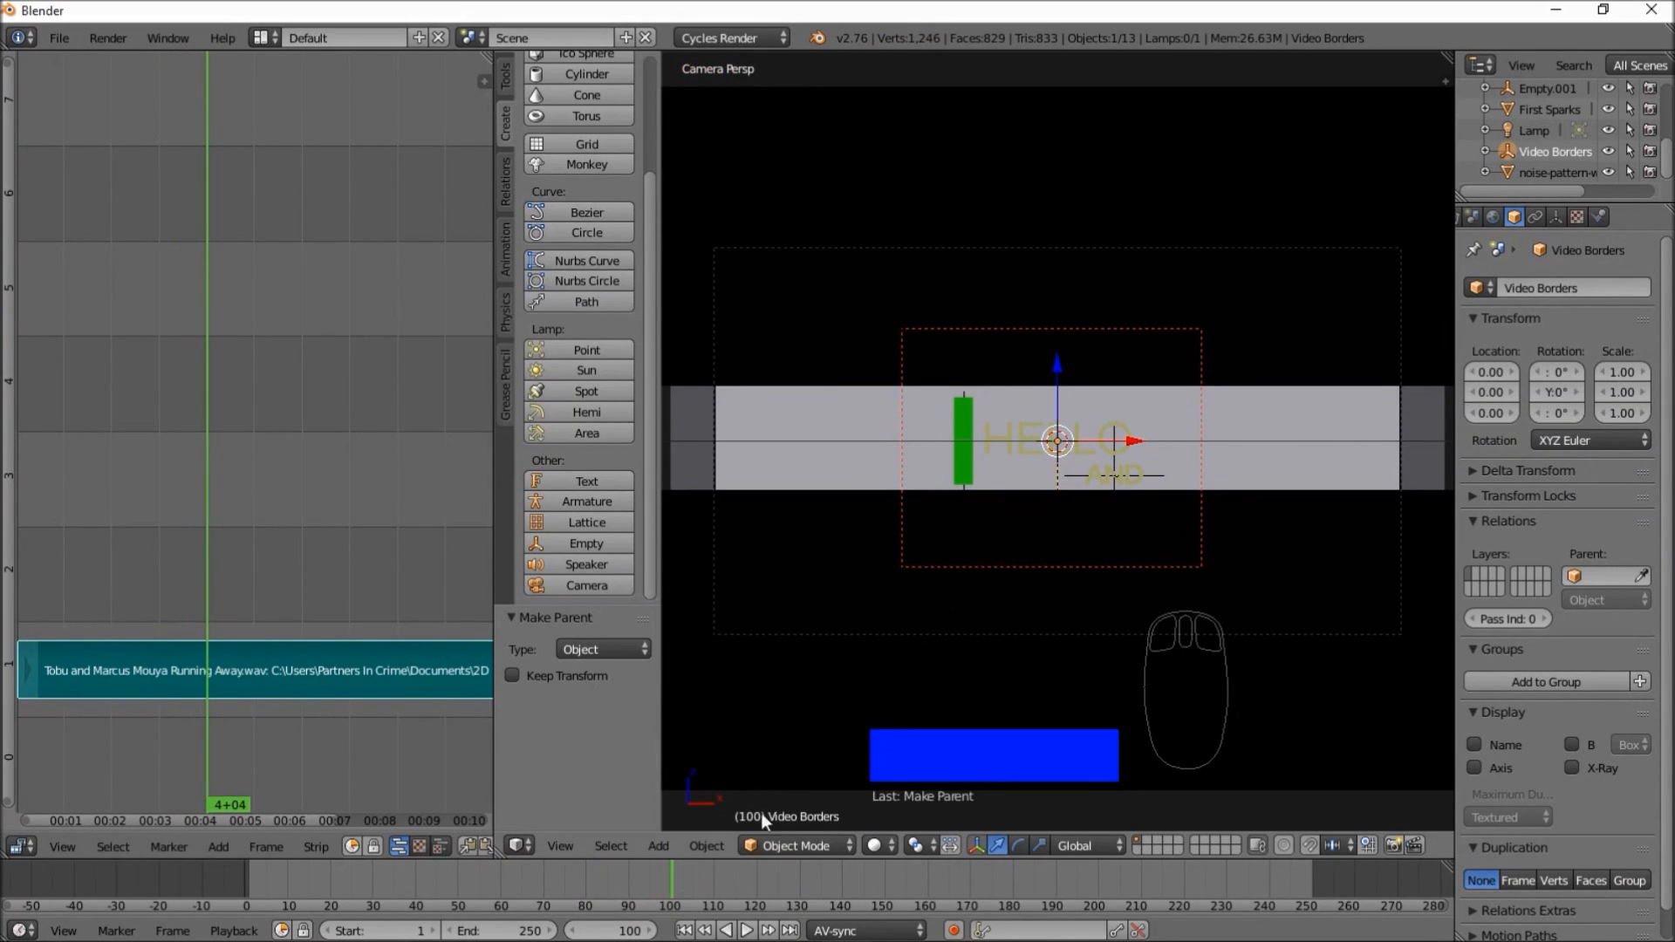
drag(653, 884, 652, 890)
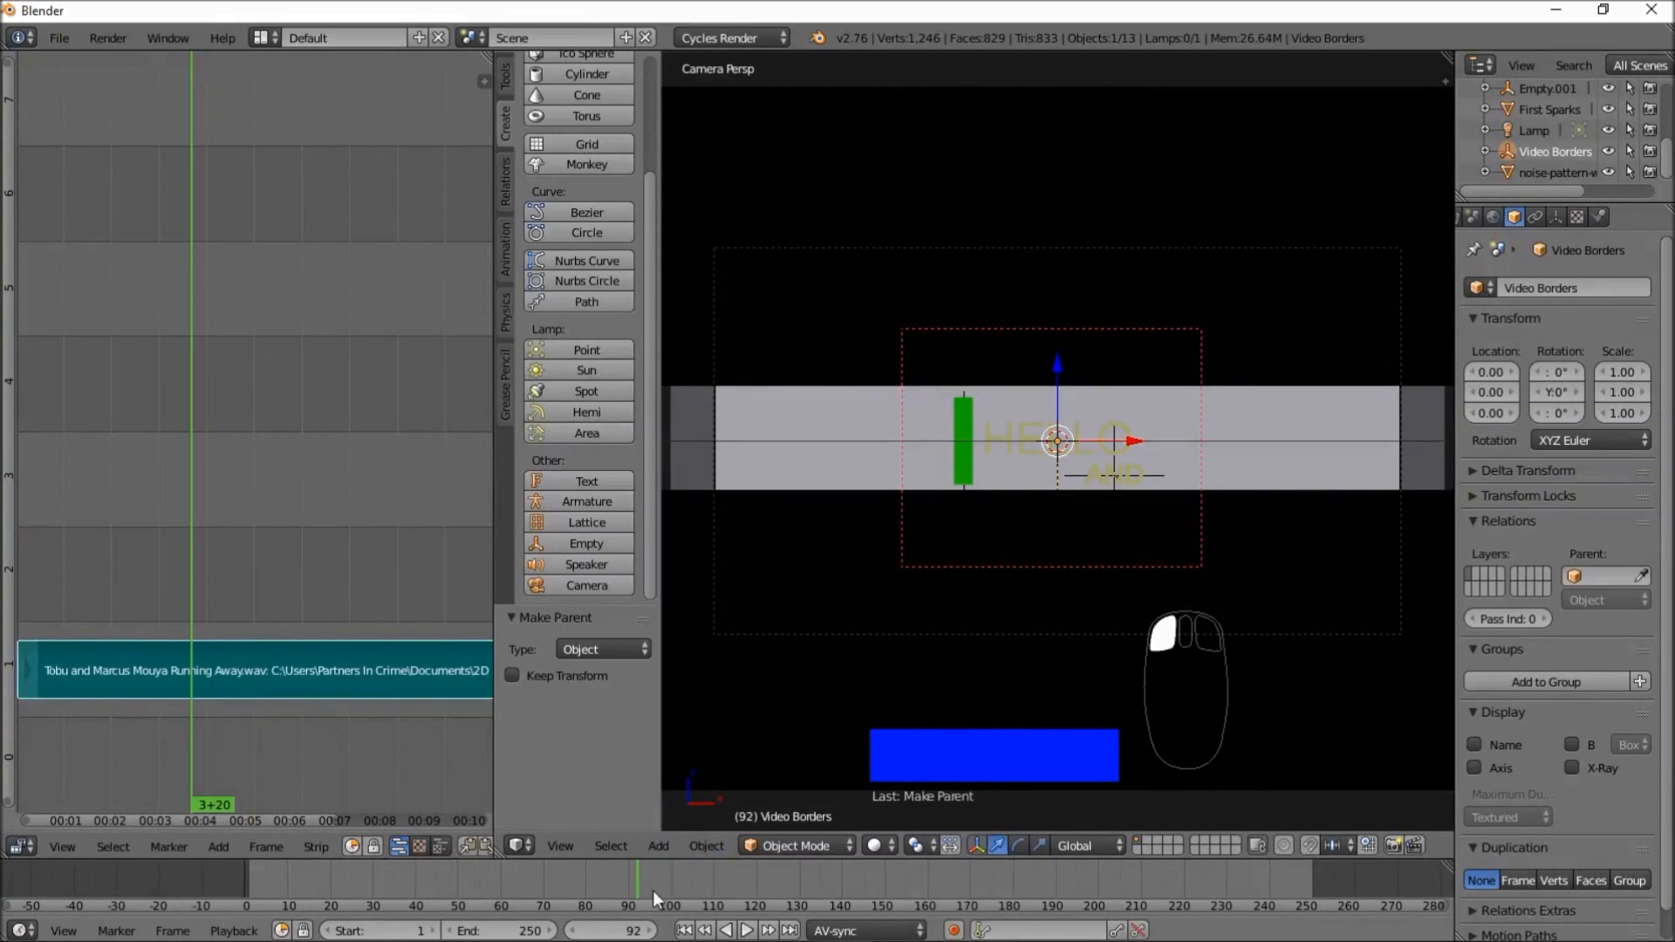
click(745, 927)
click(745, 928)
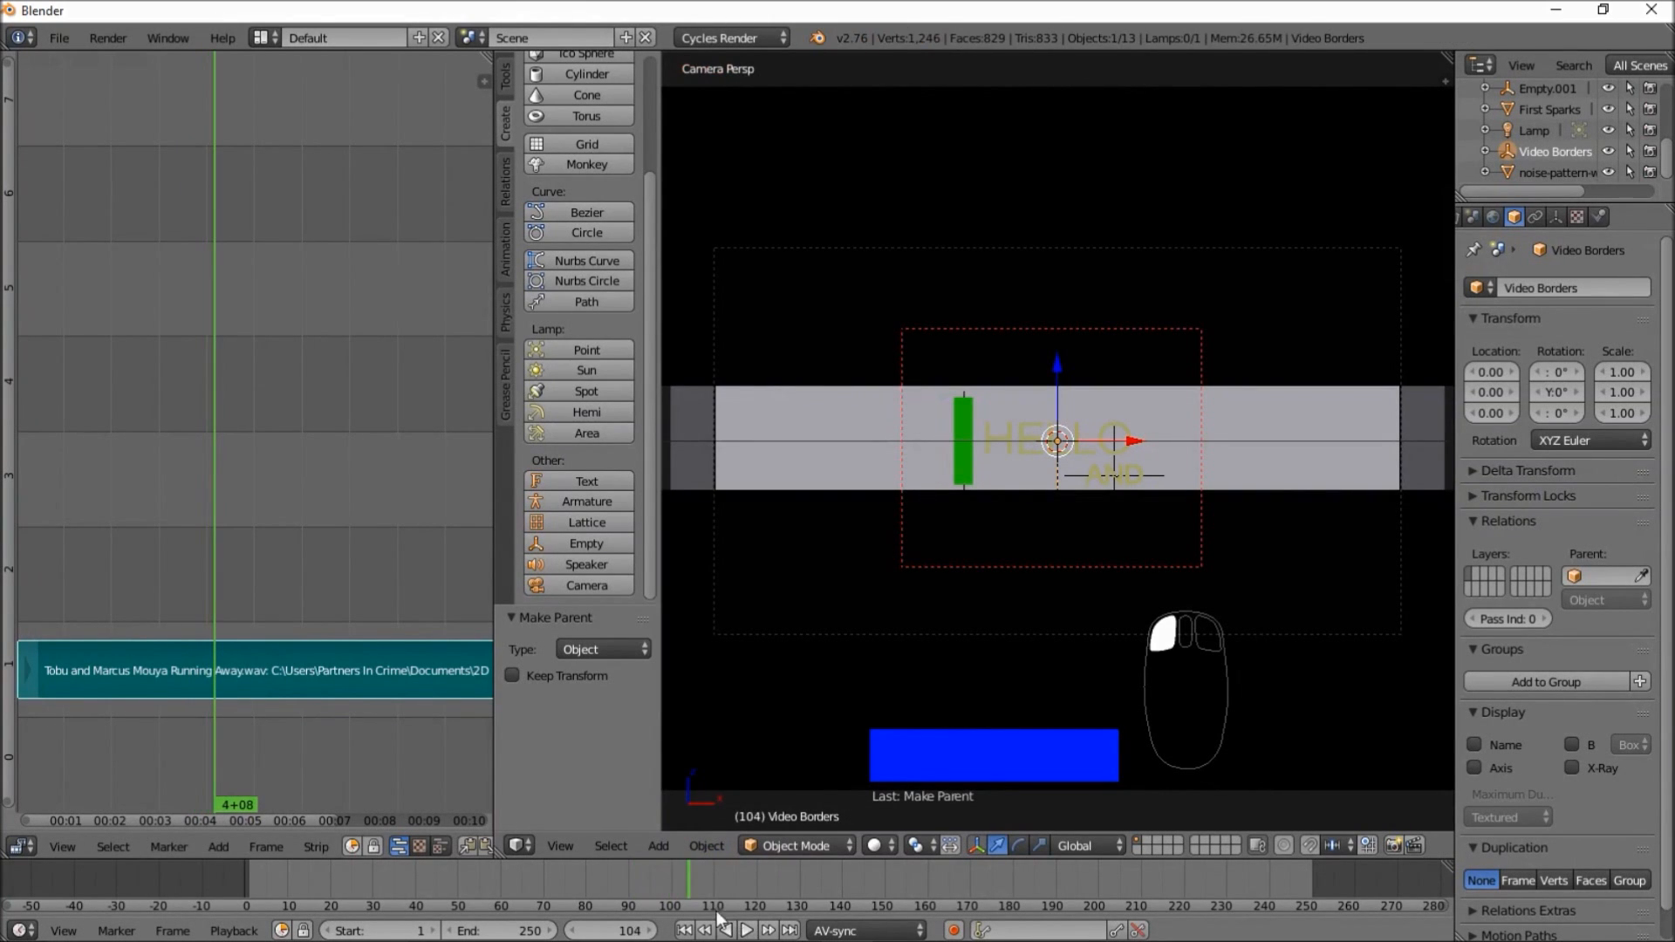
- Insert a LocRotScale keyframe for the Video Borders empty at frame 98
drag(672, 892, 663, 893)
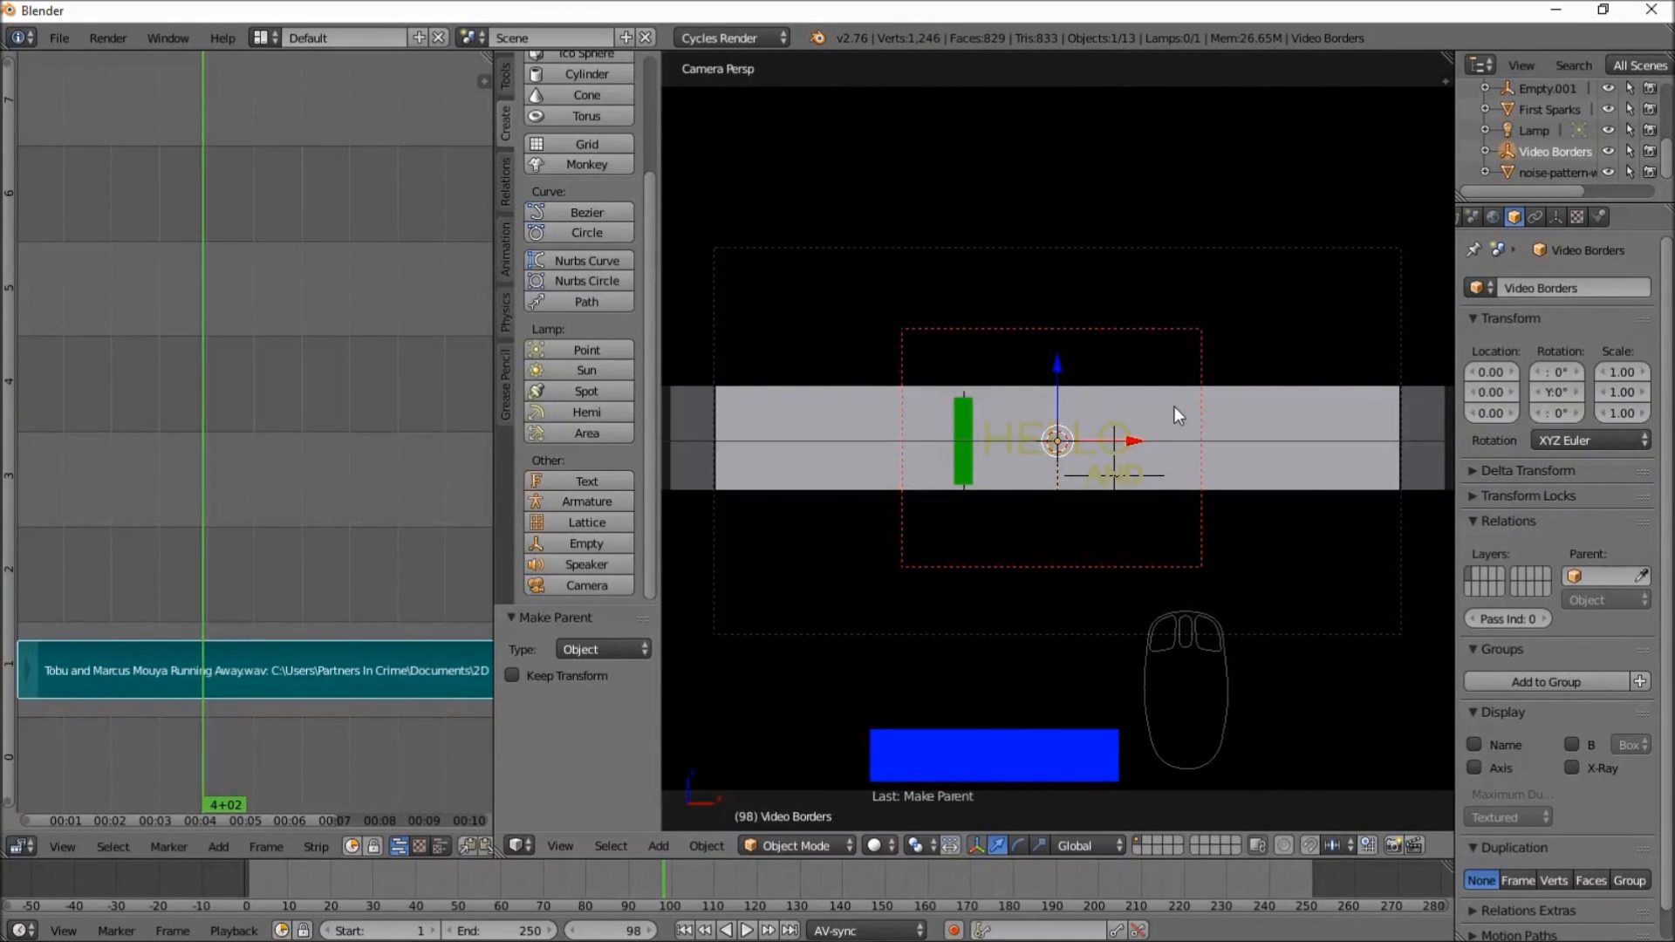
key(i)
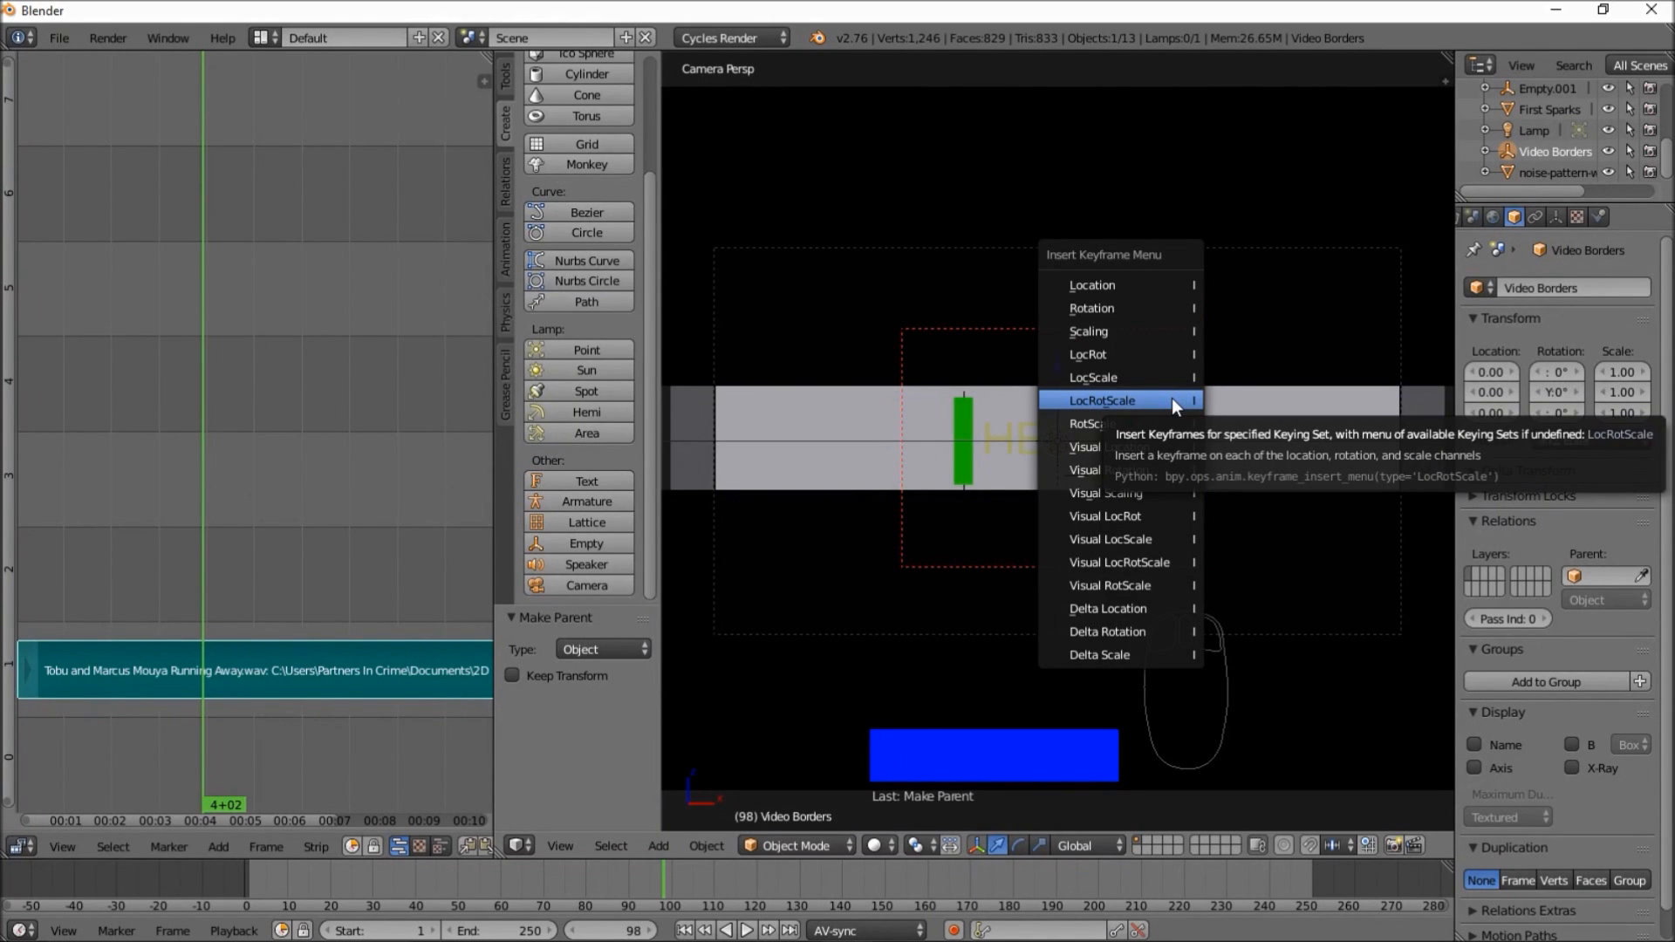
click(1174, 406)
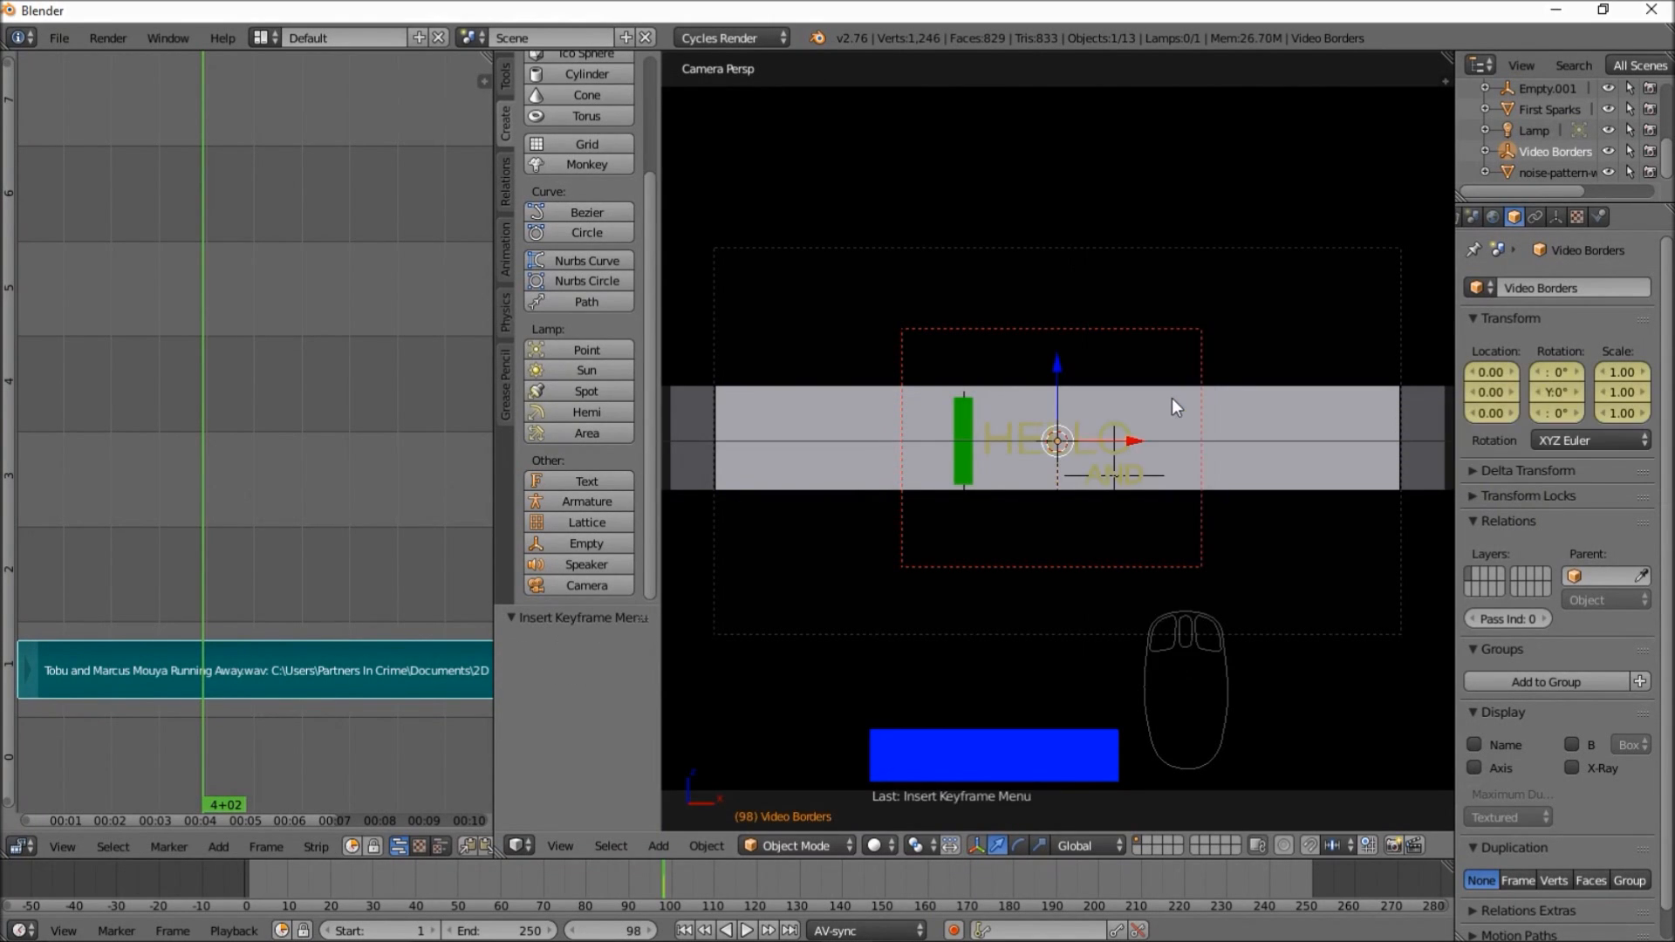
- At frame 101, rotate the Video Borders empty 90° about the global Y axis and insert a LocRotScale keyframe
click(672, 877)
drag(672, 877, 677, 878)
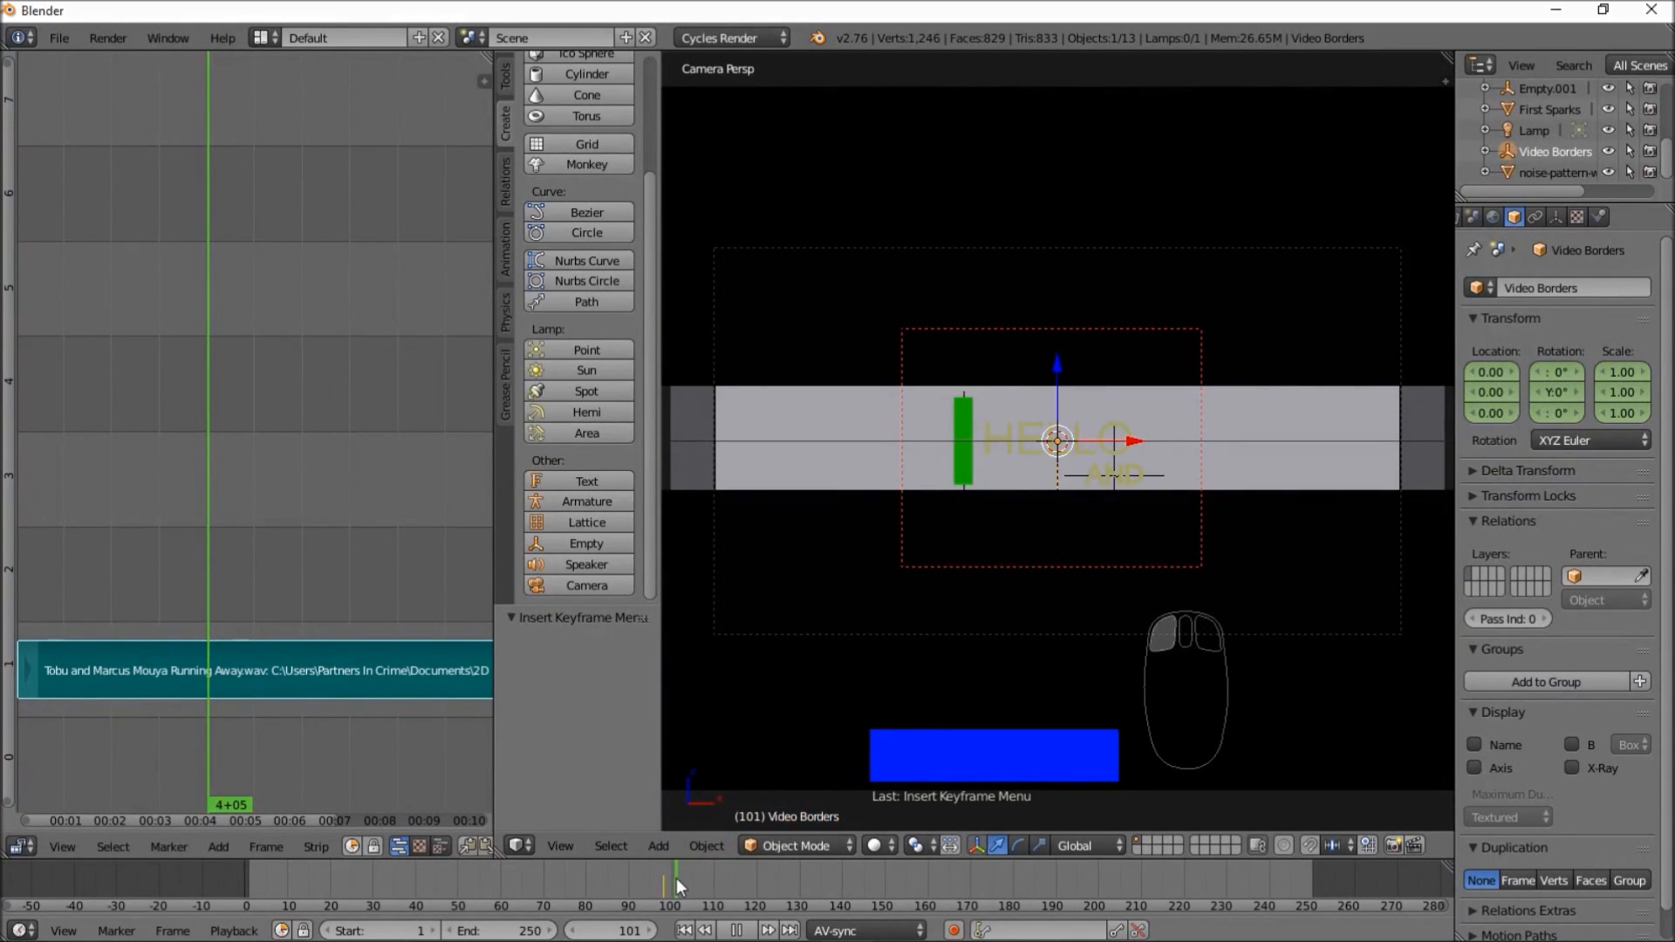
text(ry)
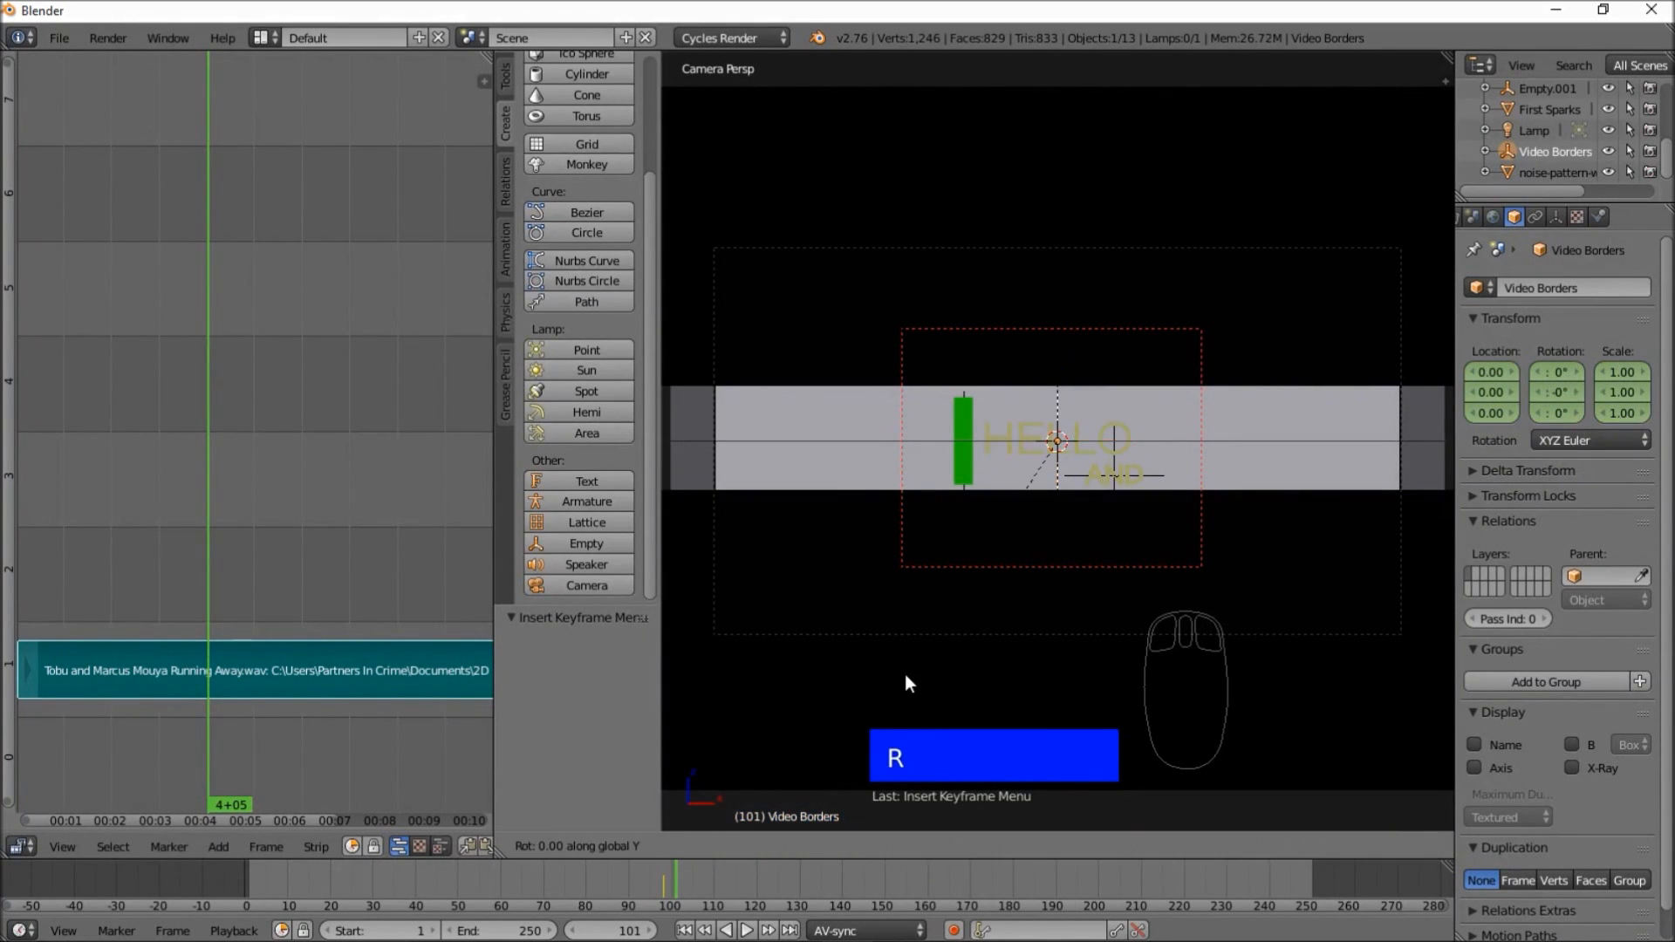
text(90)
key(Return)
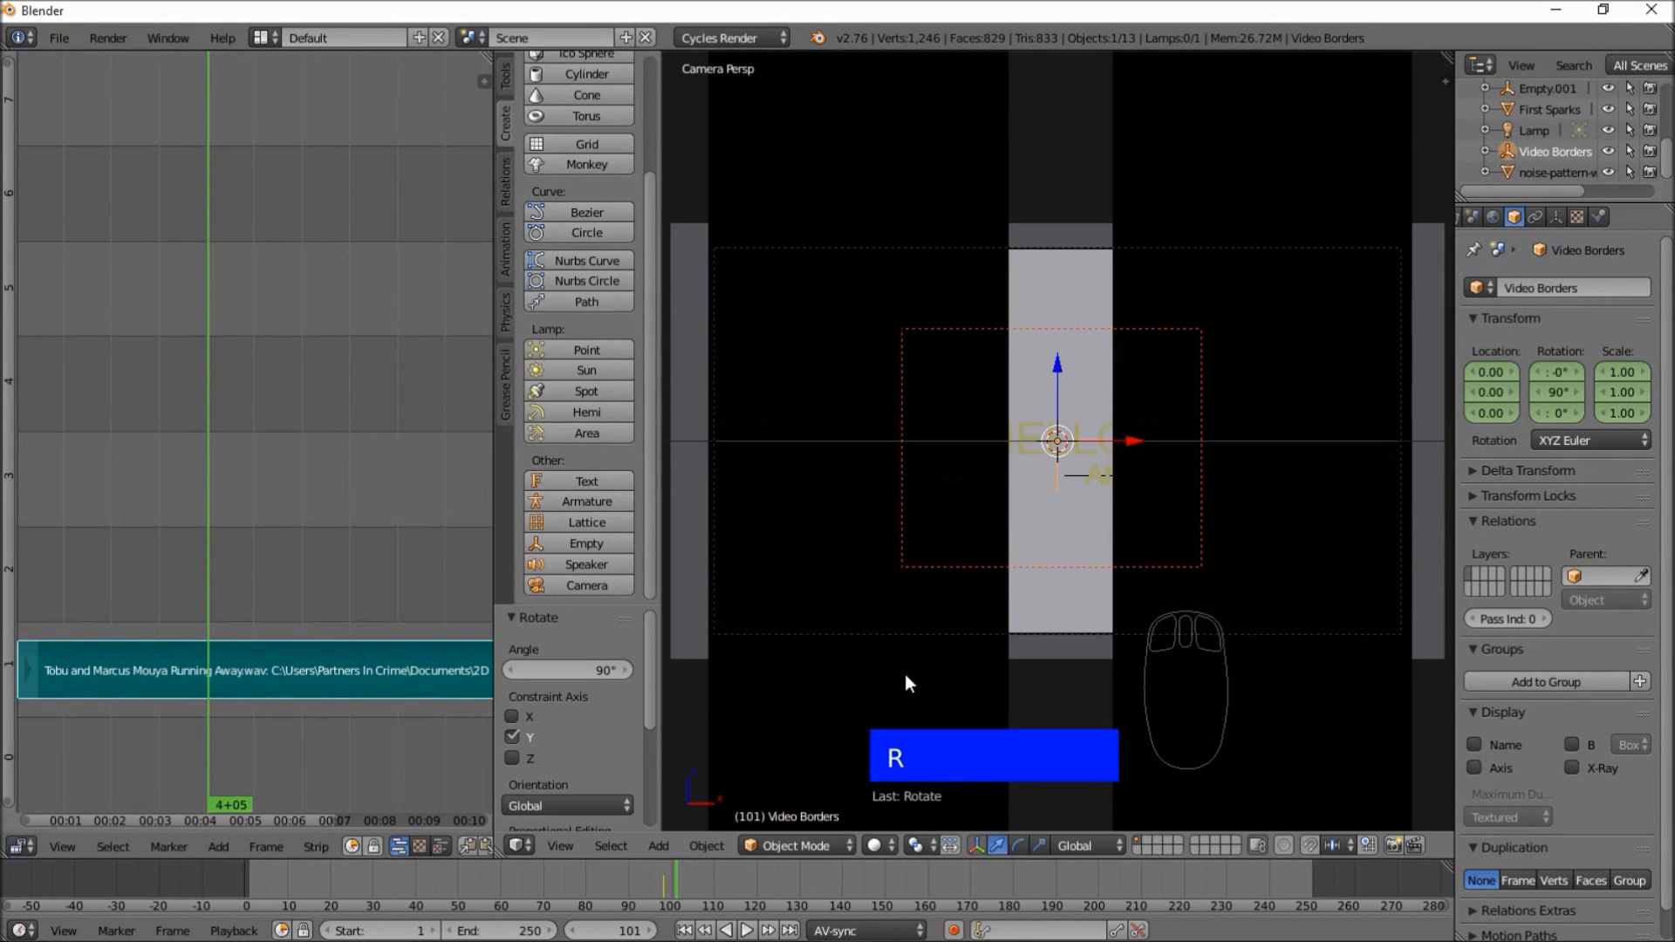
scroll(907, 672, down, 5)
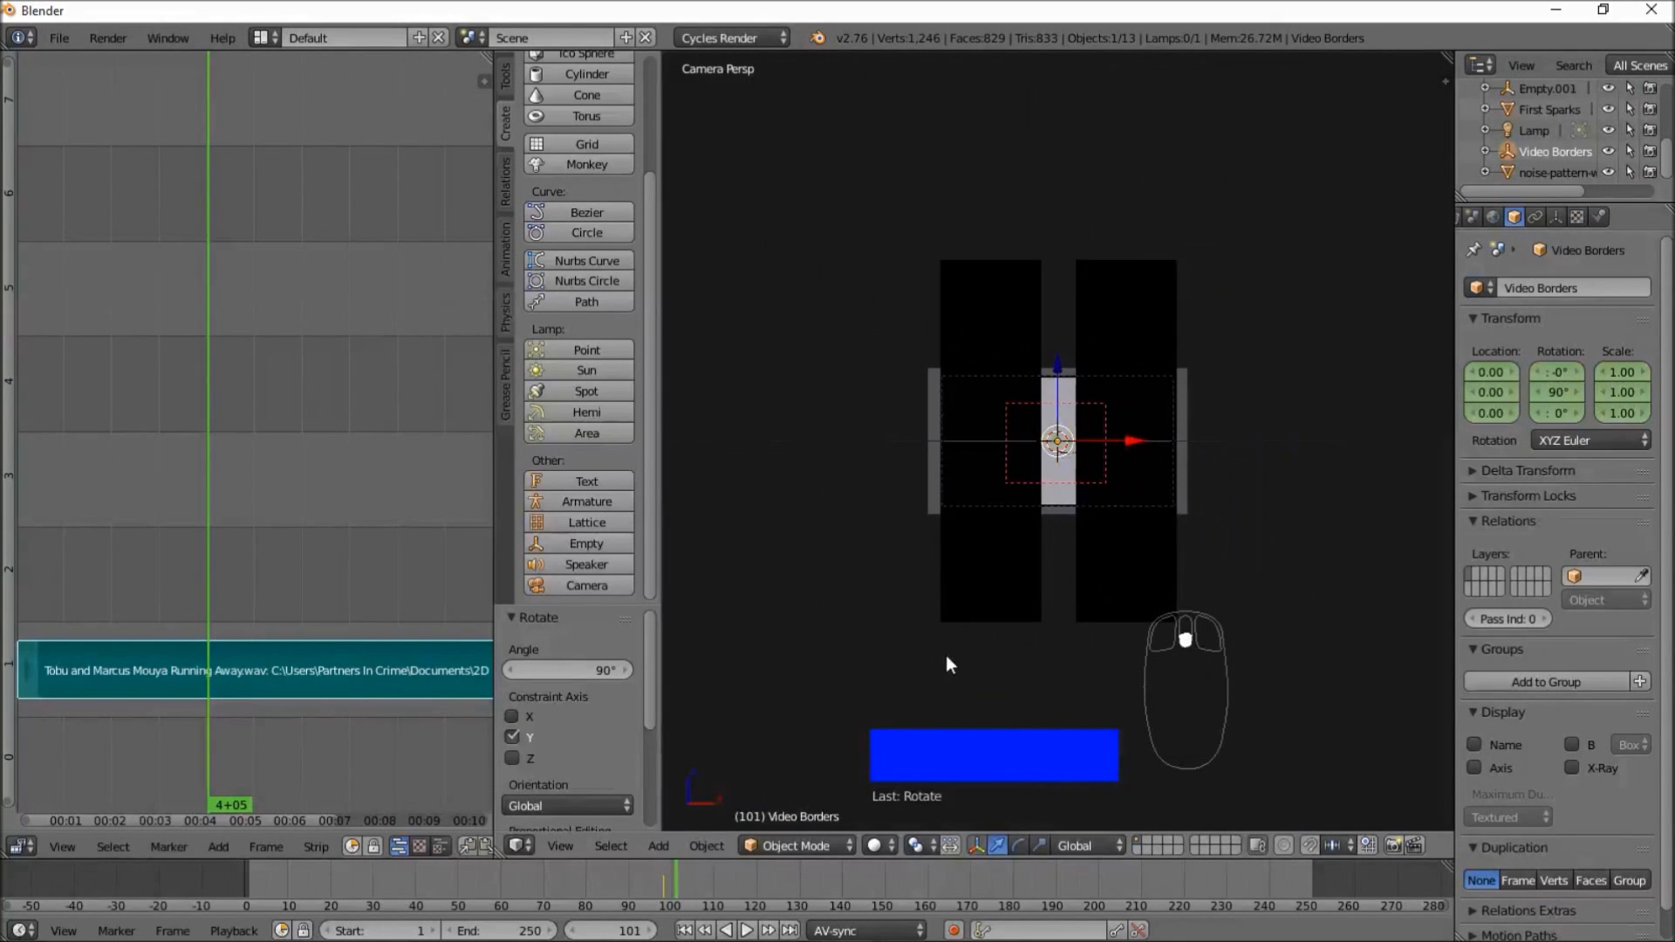
scroll(966, 627, up, 3)
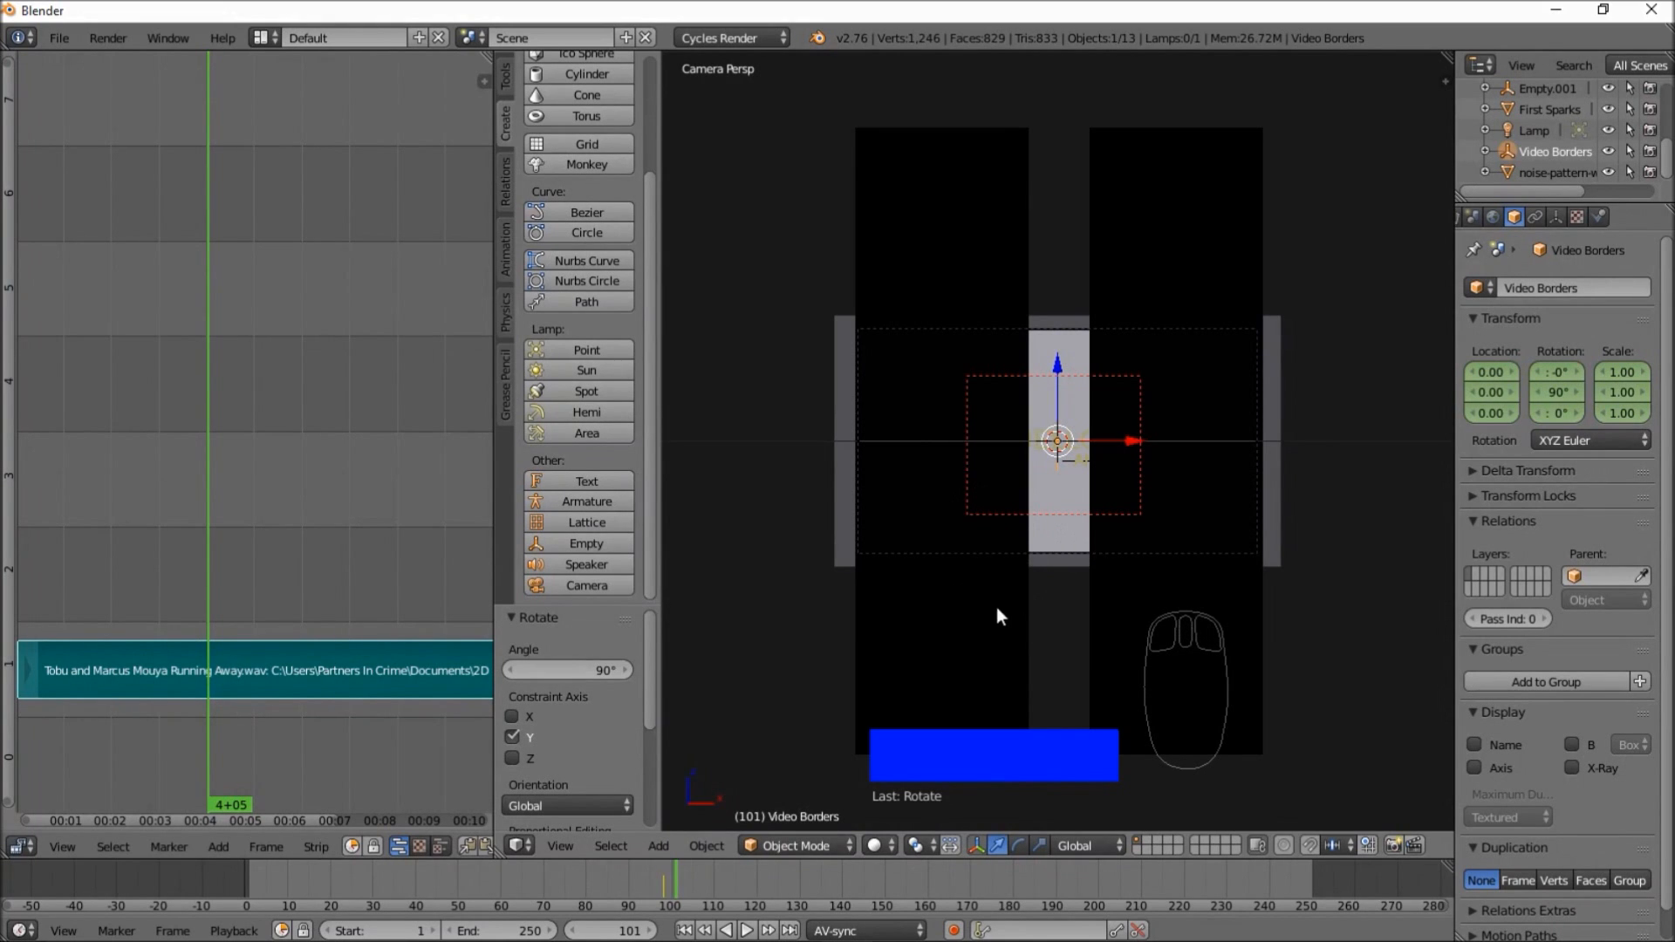
scroll(943, 575, up, 3)
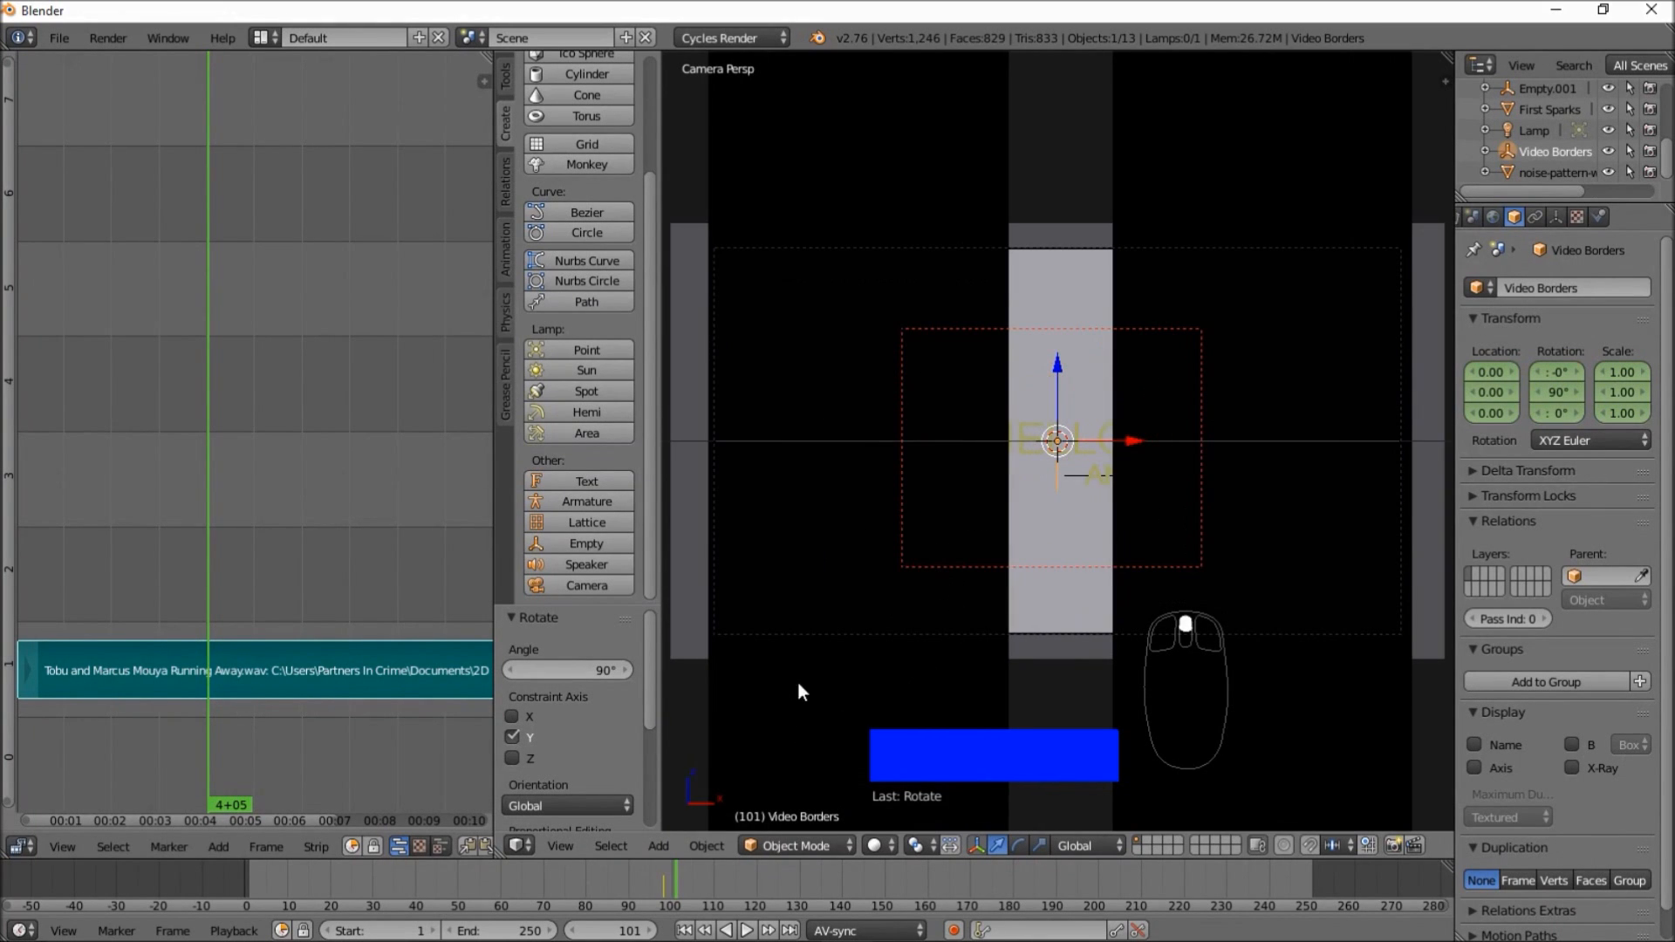
key(i)
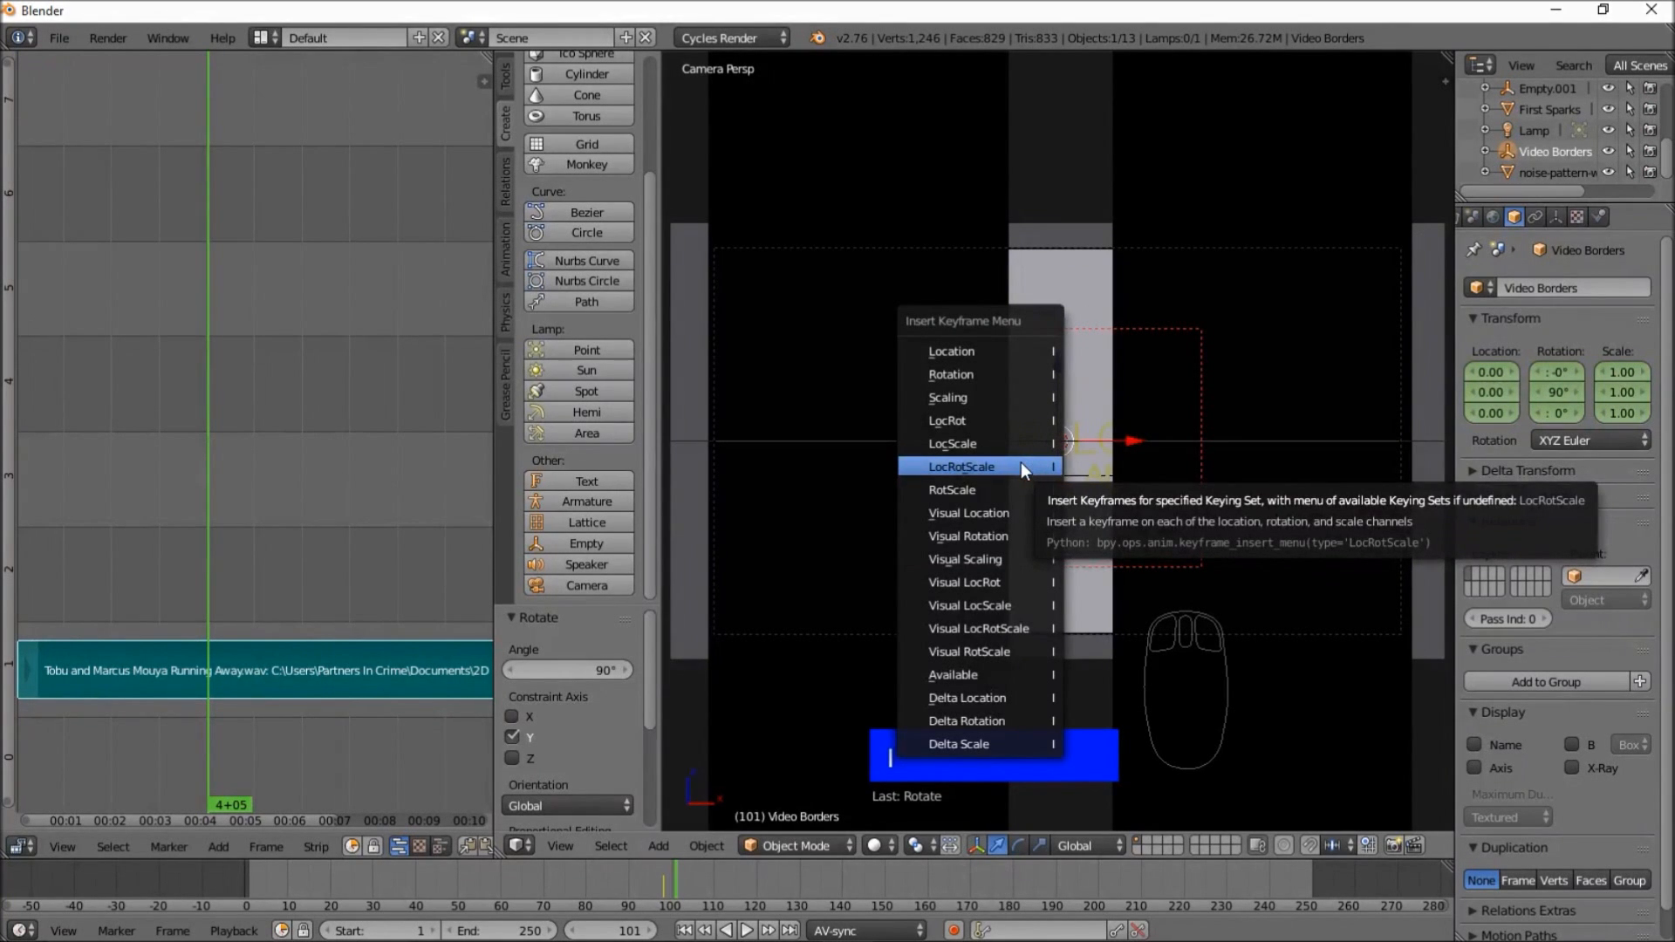
click(1021, 467)
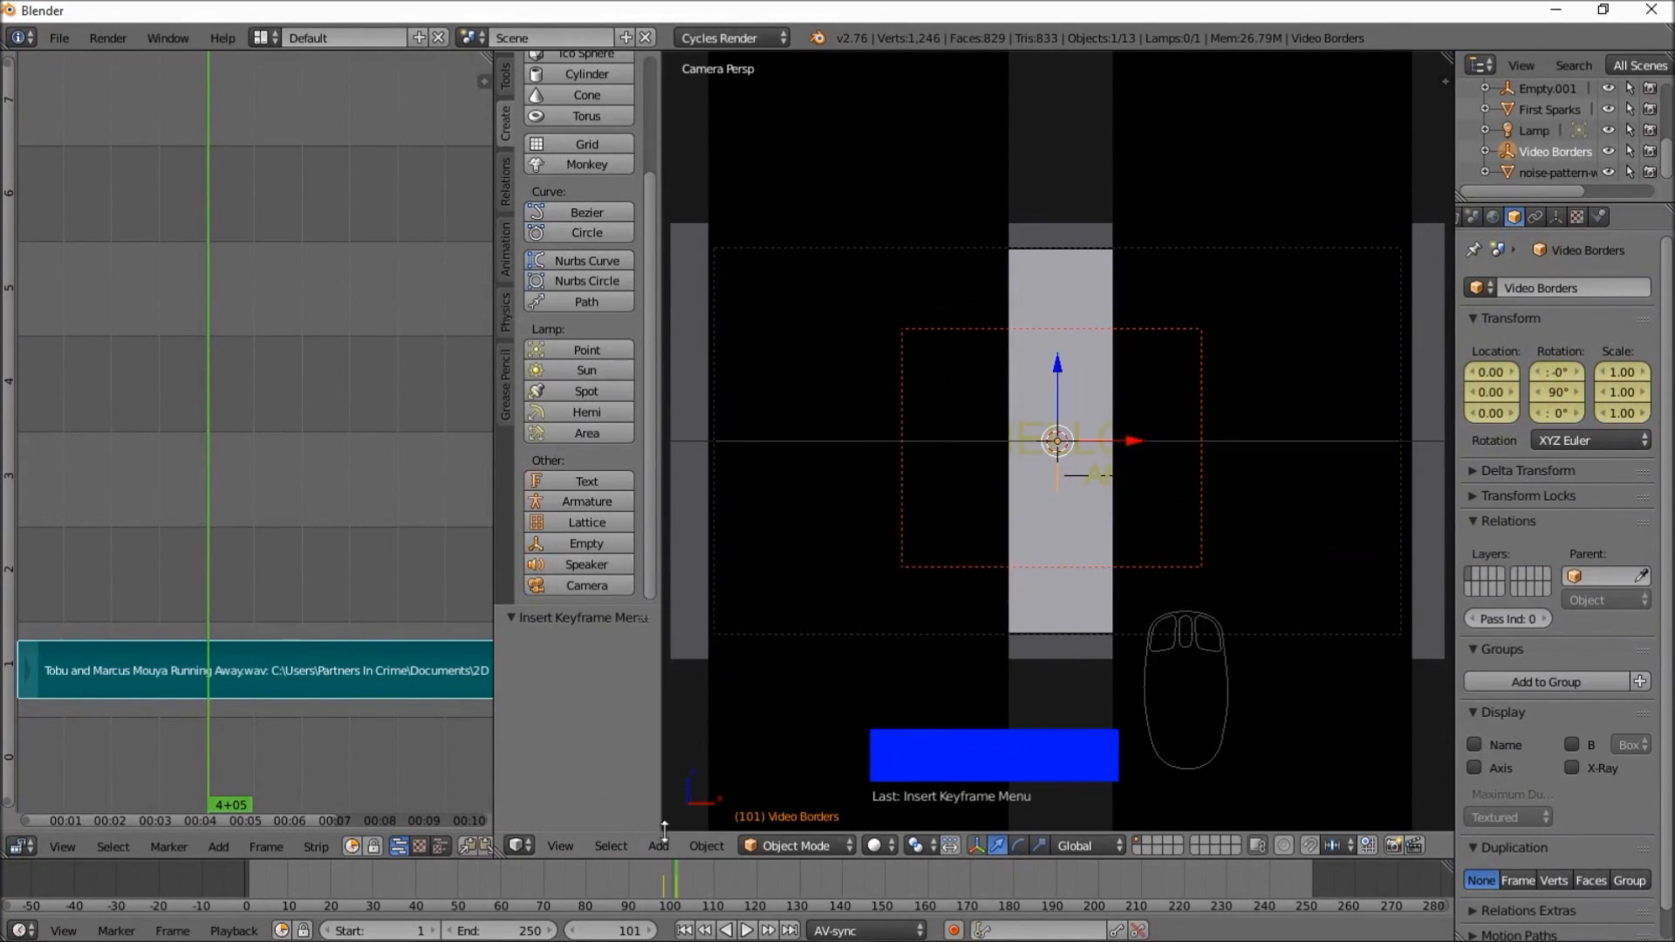
- Play the animation repeatedly through the new keyframes to check the border rotation against the music
mouse_move(611, 871)
mouse_down()
mouse_move(684, 866)
mouse_move(609, 867)
mouse_up()
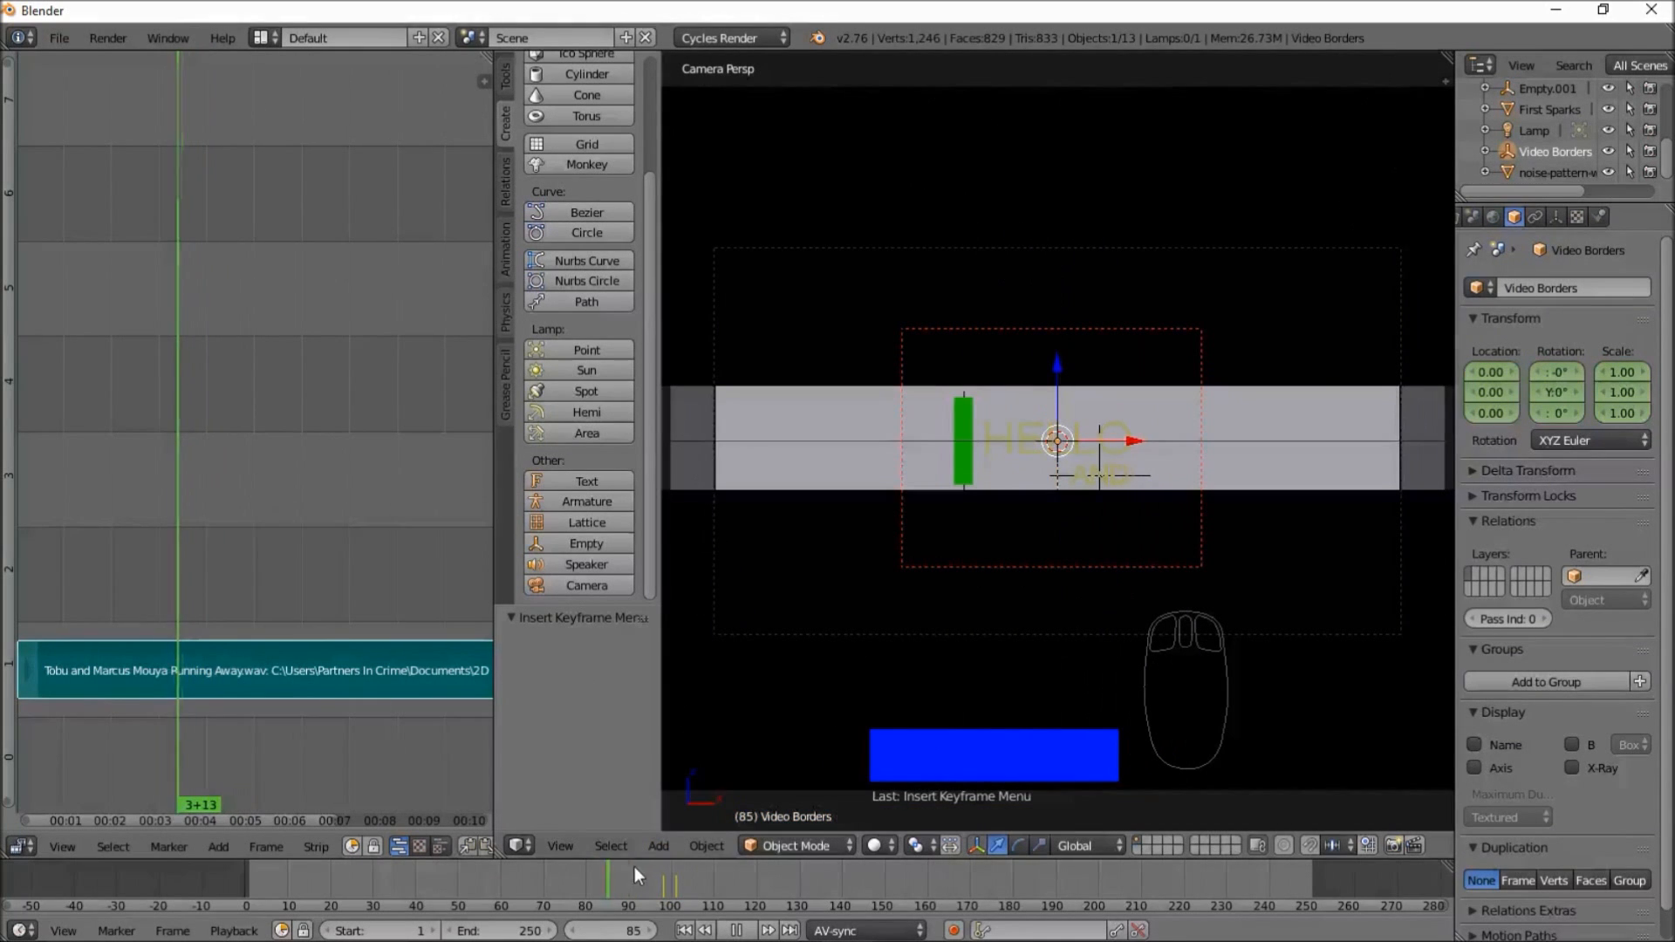
click(744, 930)
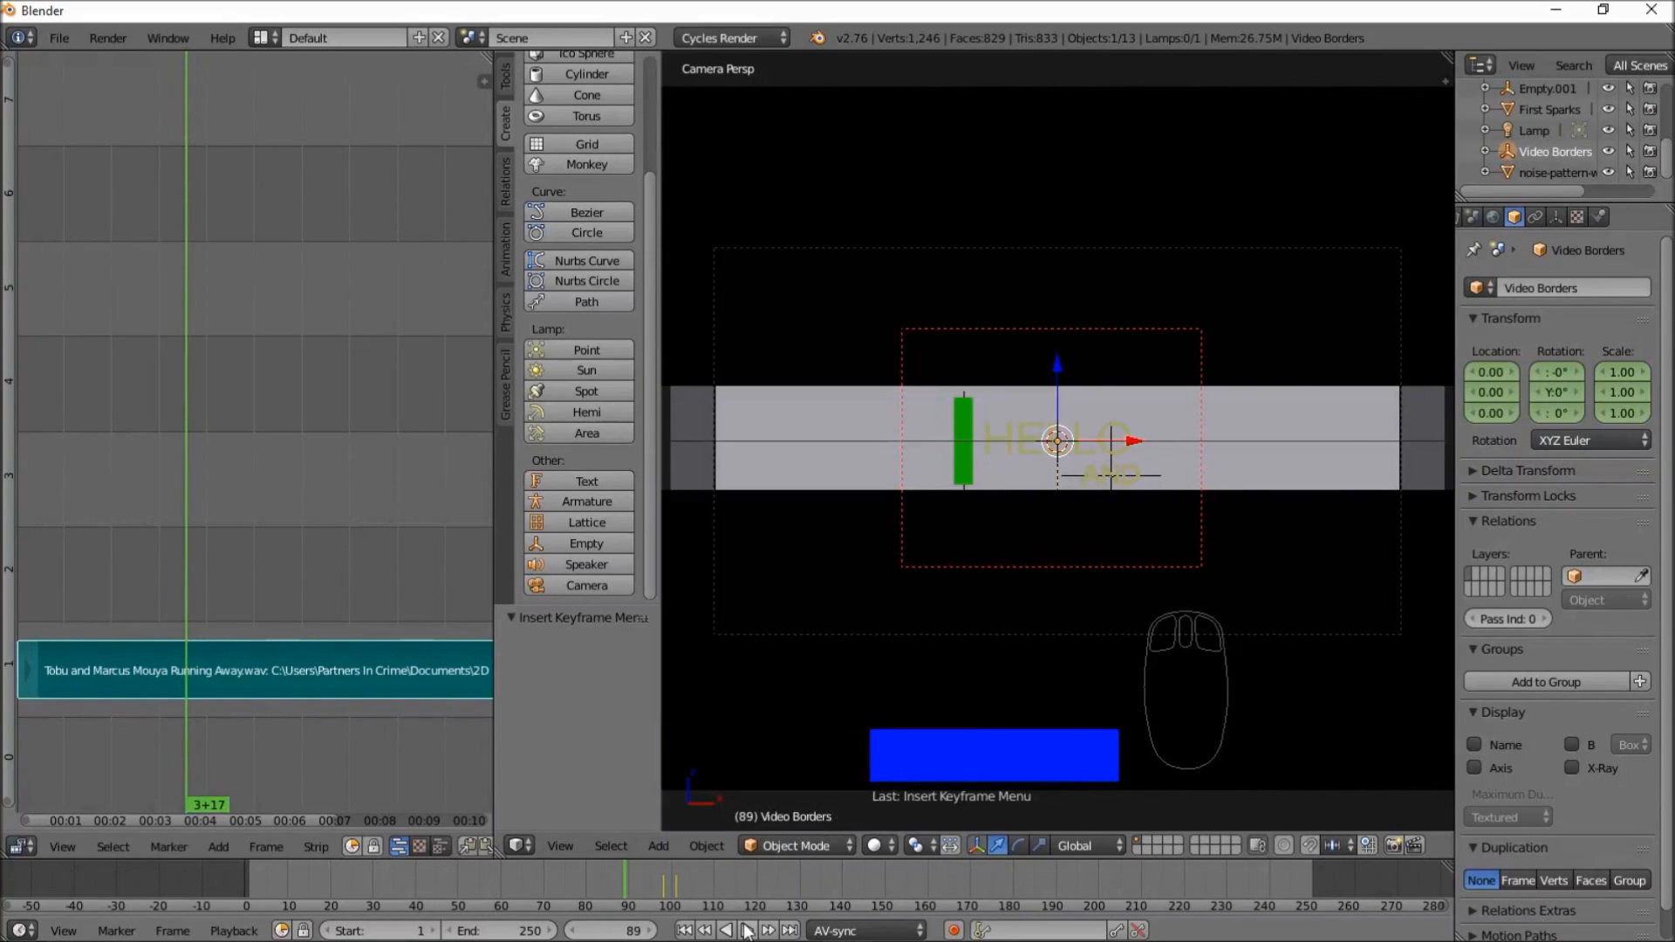
click(747, 930)
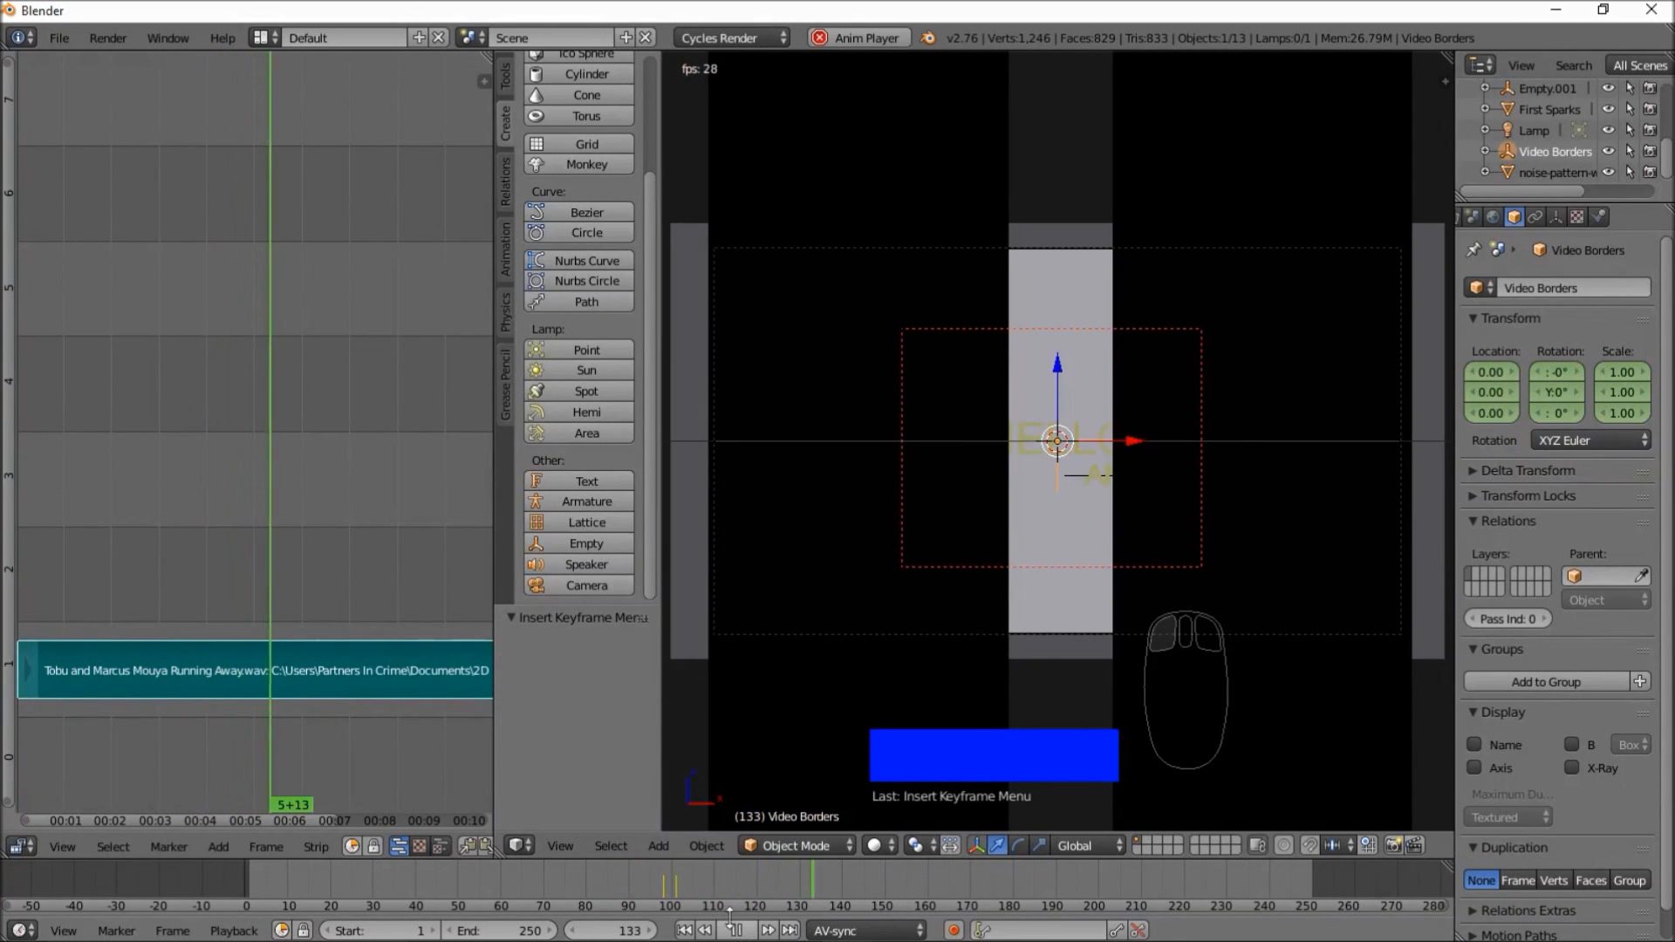
click(491, 877)
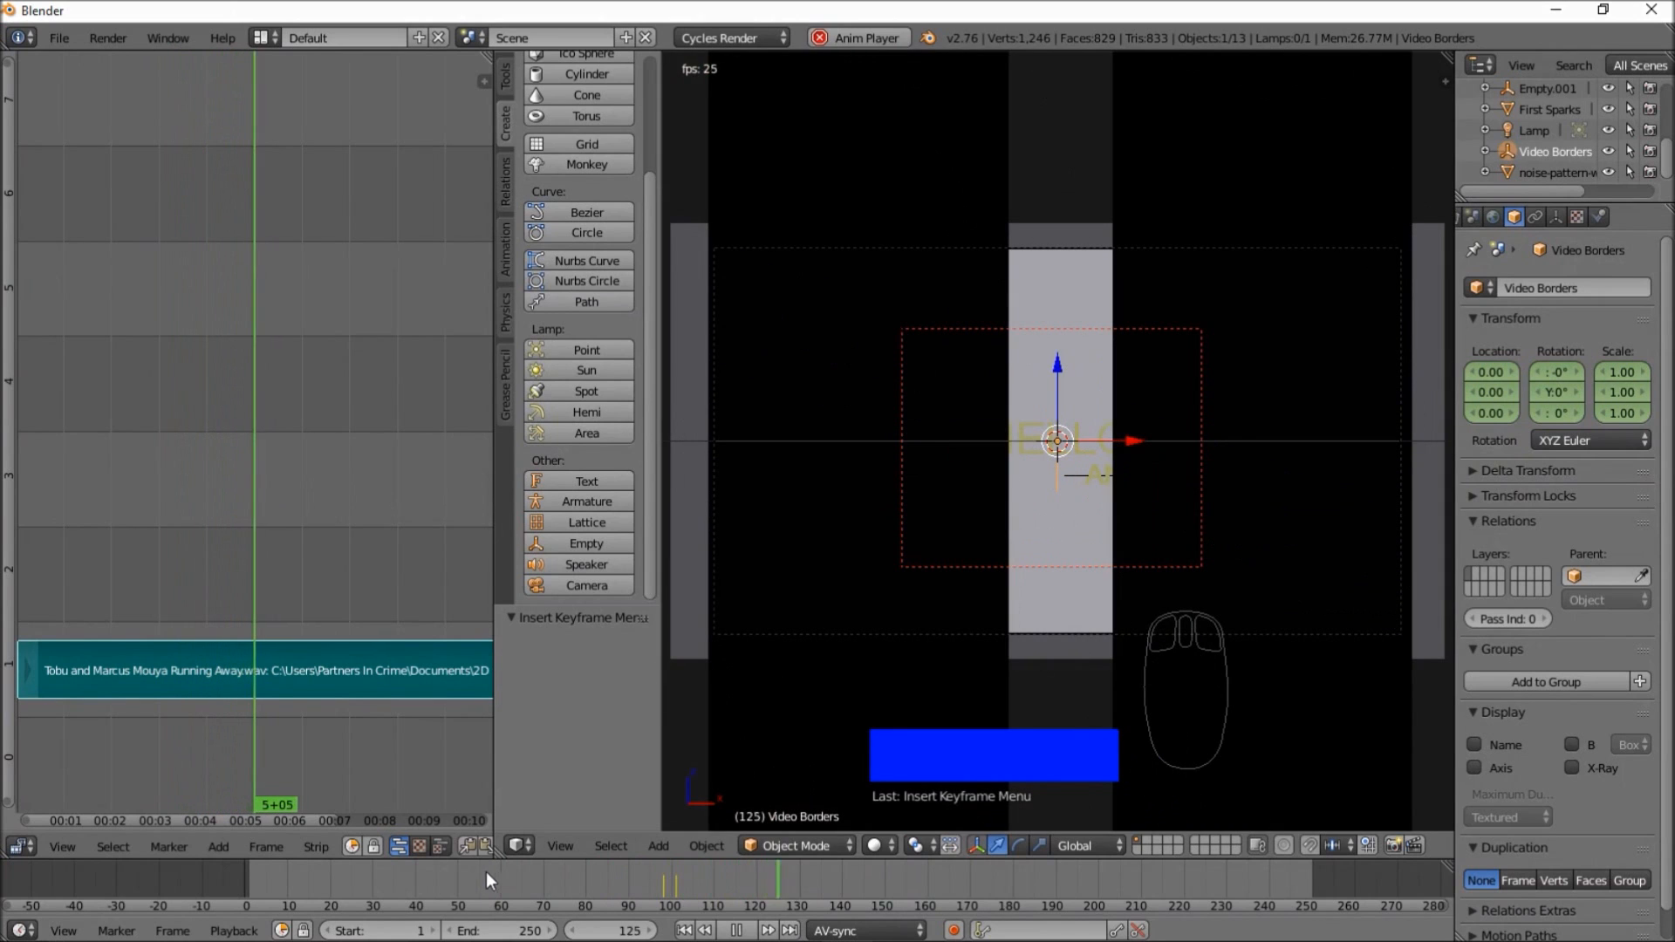
click(447, 873)
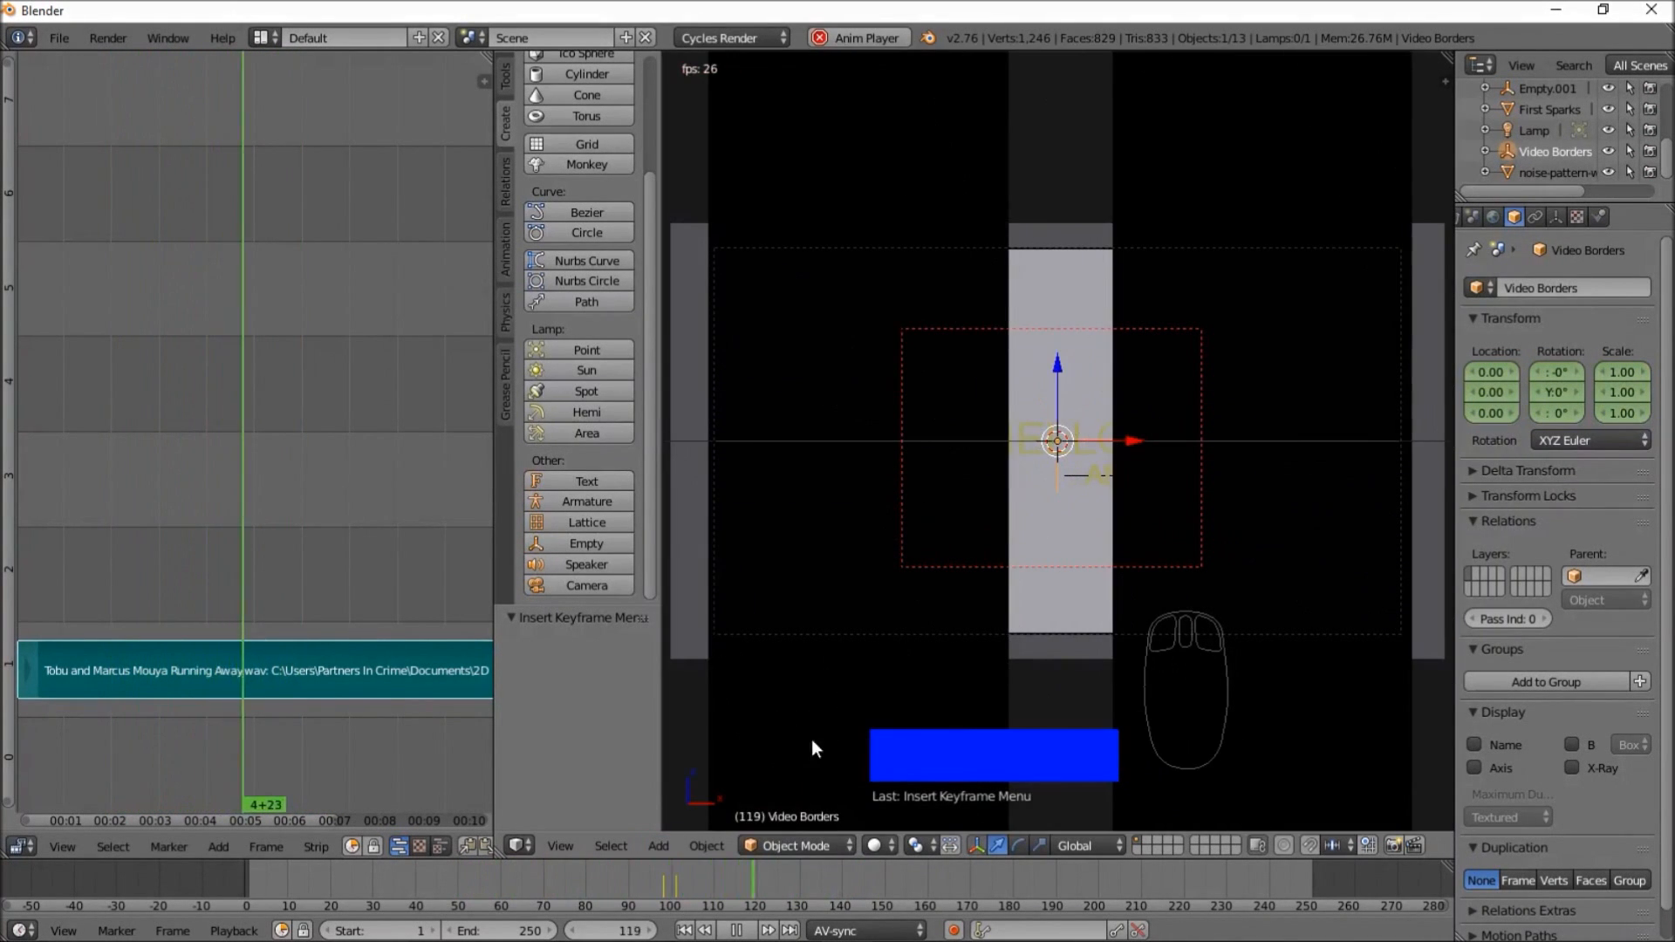
click(737, 931)
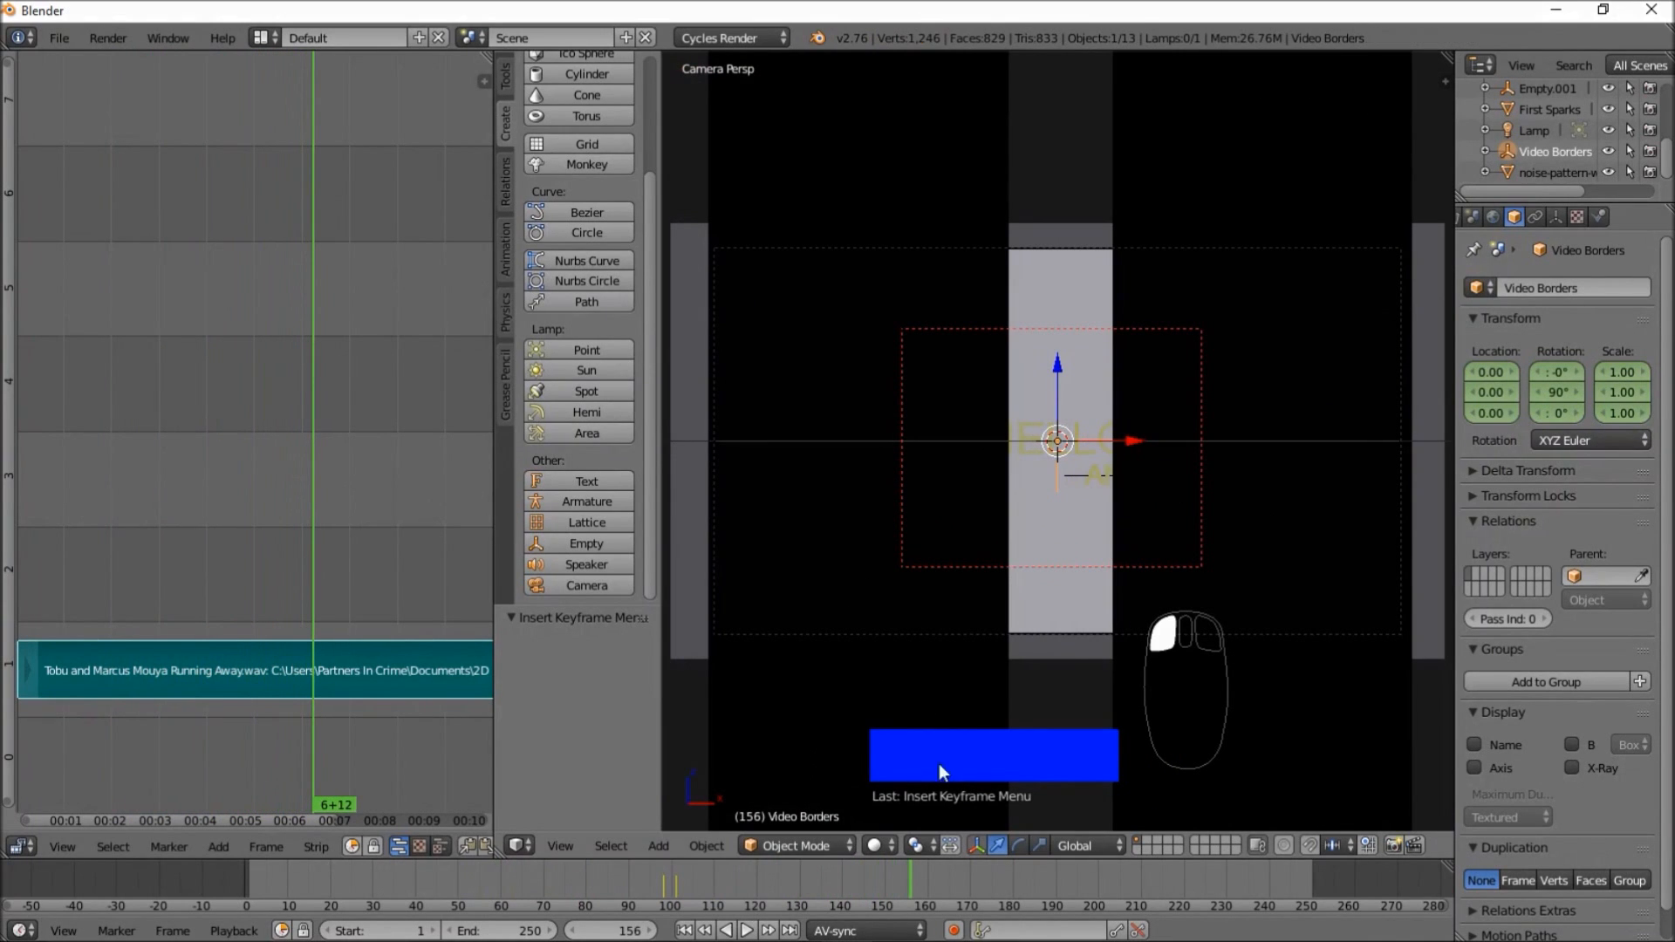
scroll(1073, 569, up, 4)
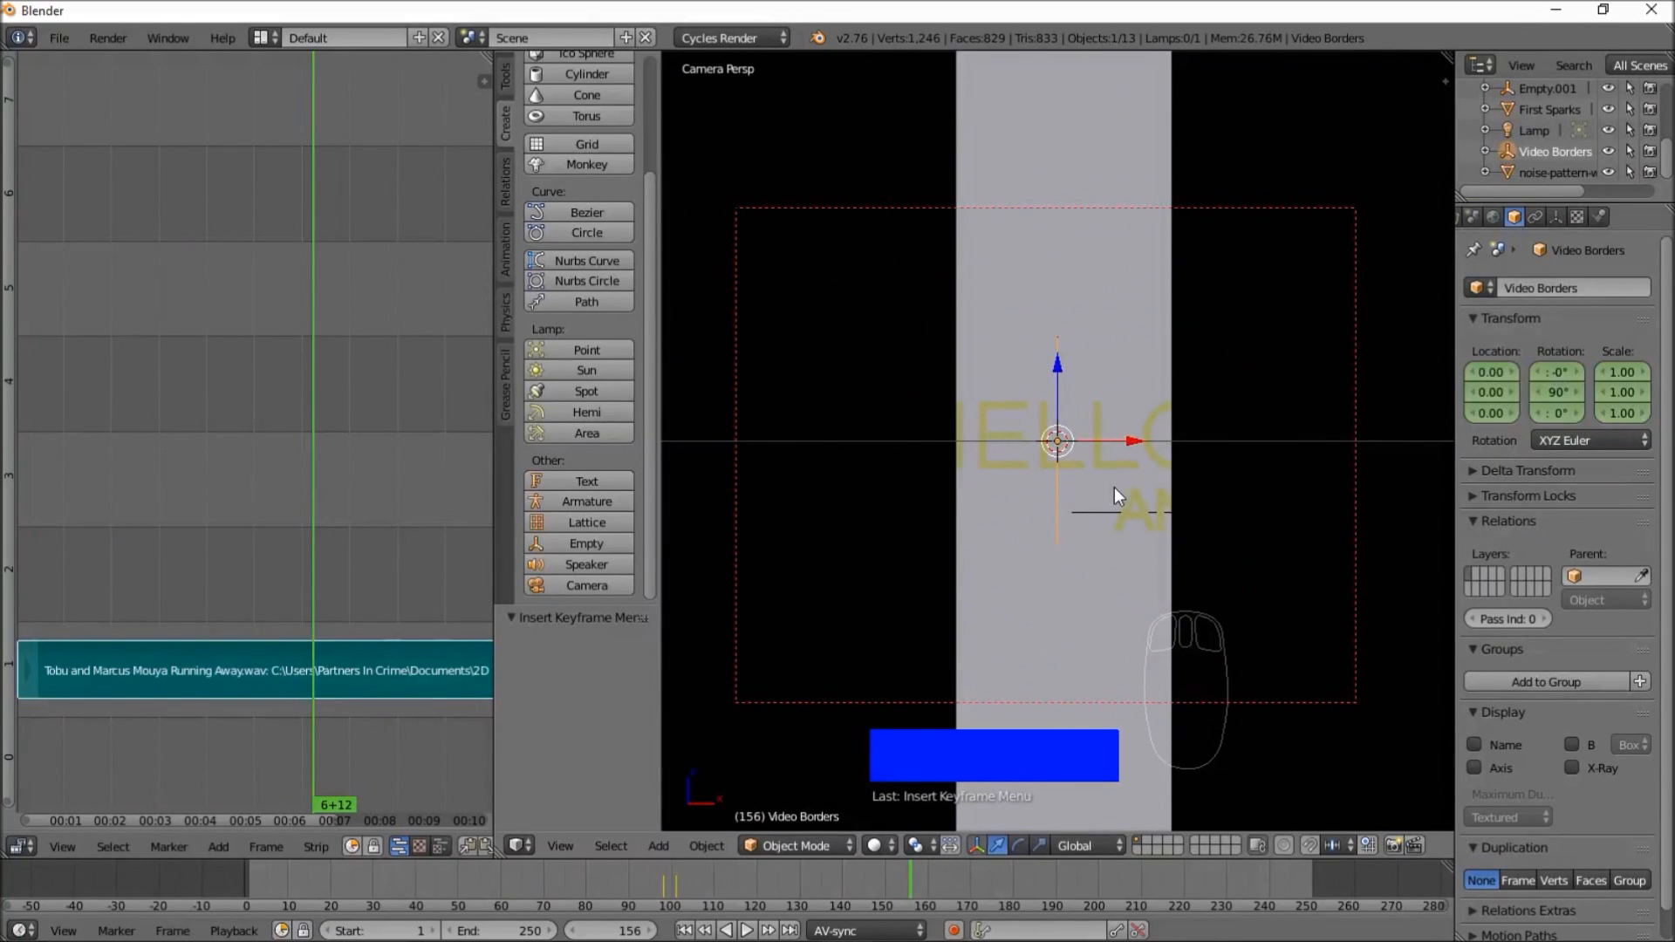
scroll(1107, 464, down, 5)
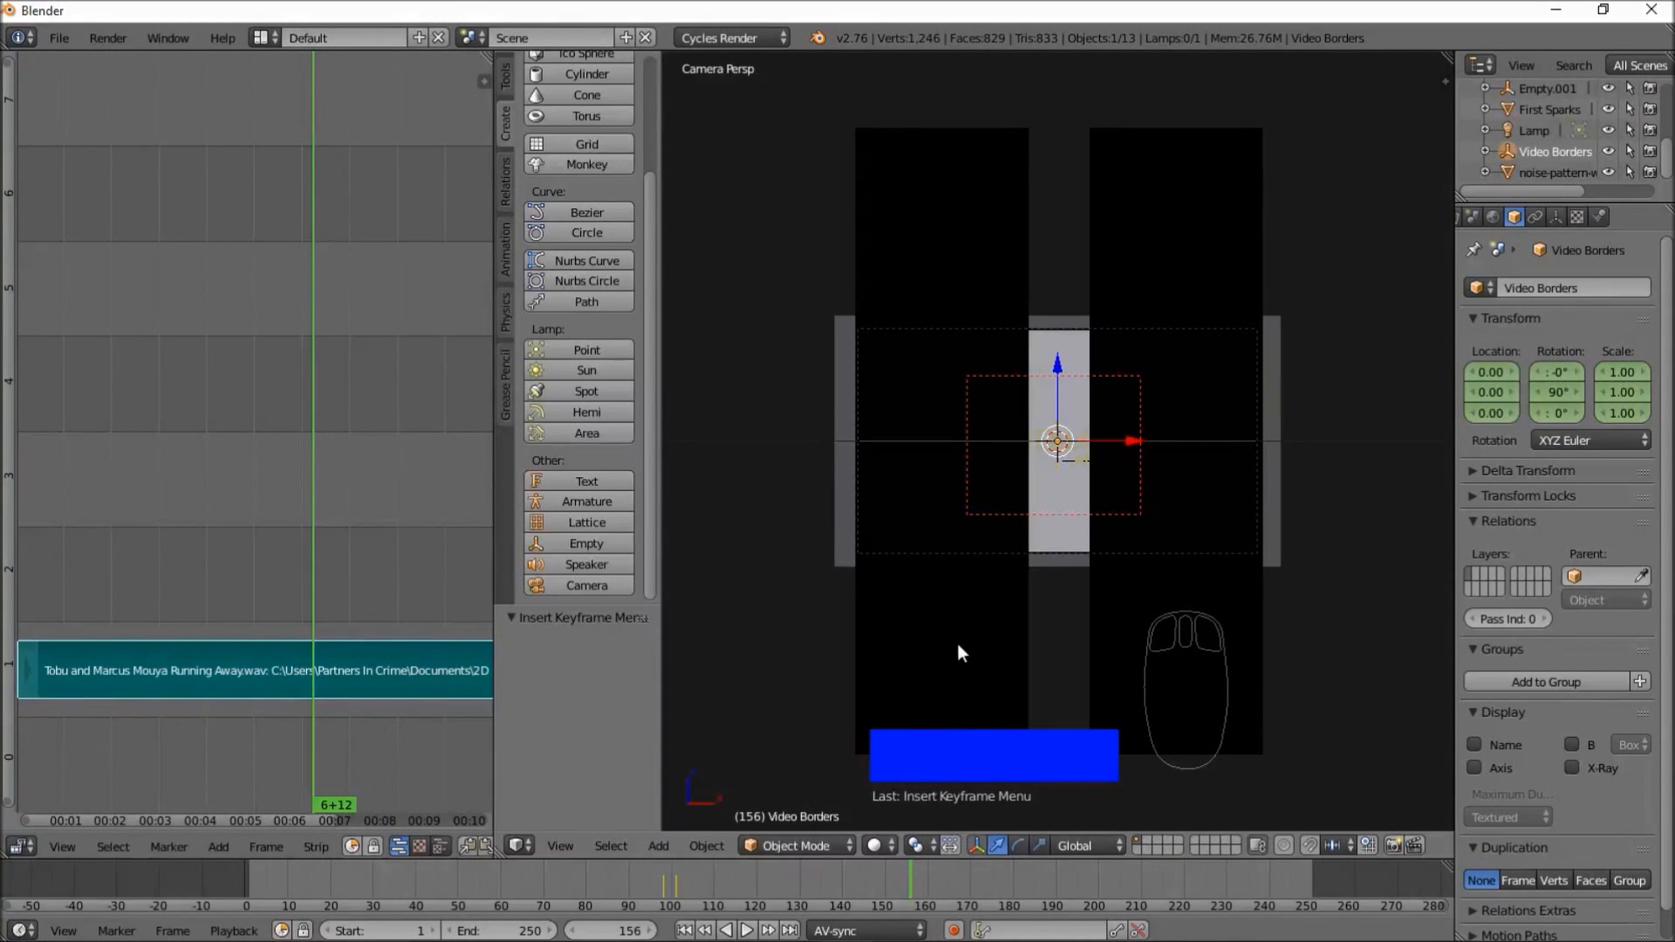
- At frame 91, select the green bar's empty and add the Video Borders empty to the selection
drag(651, 862, 631, 867)
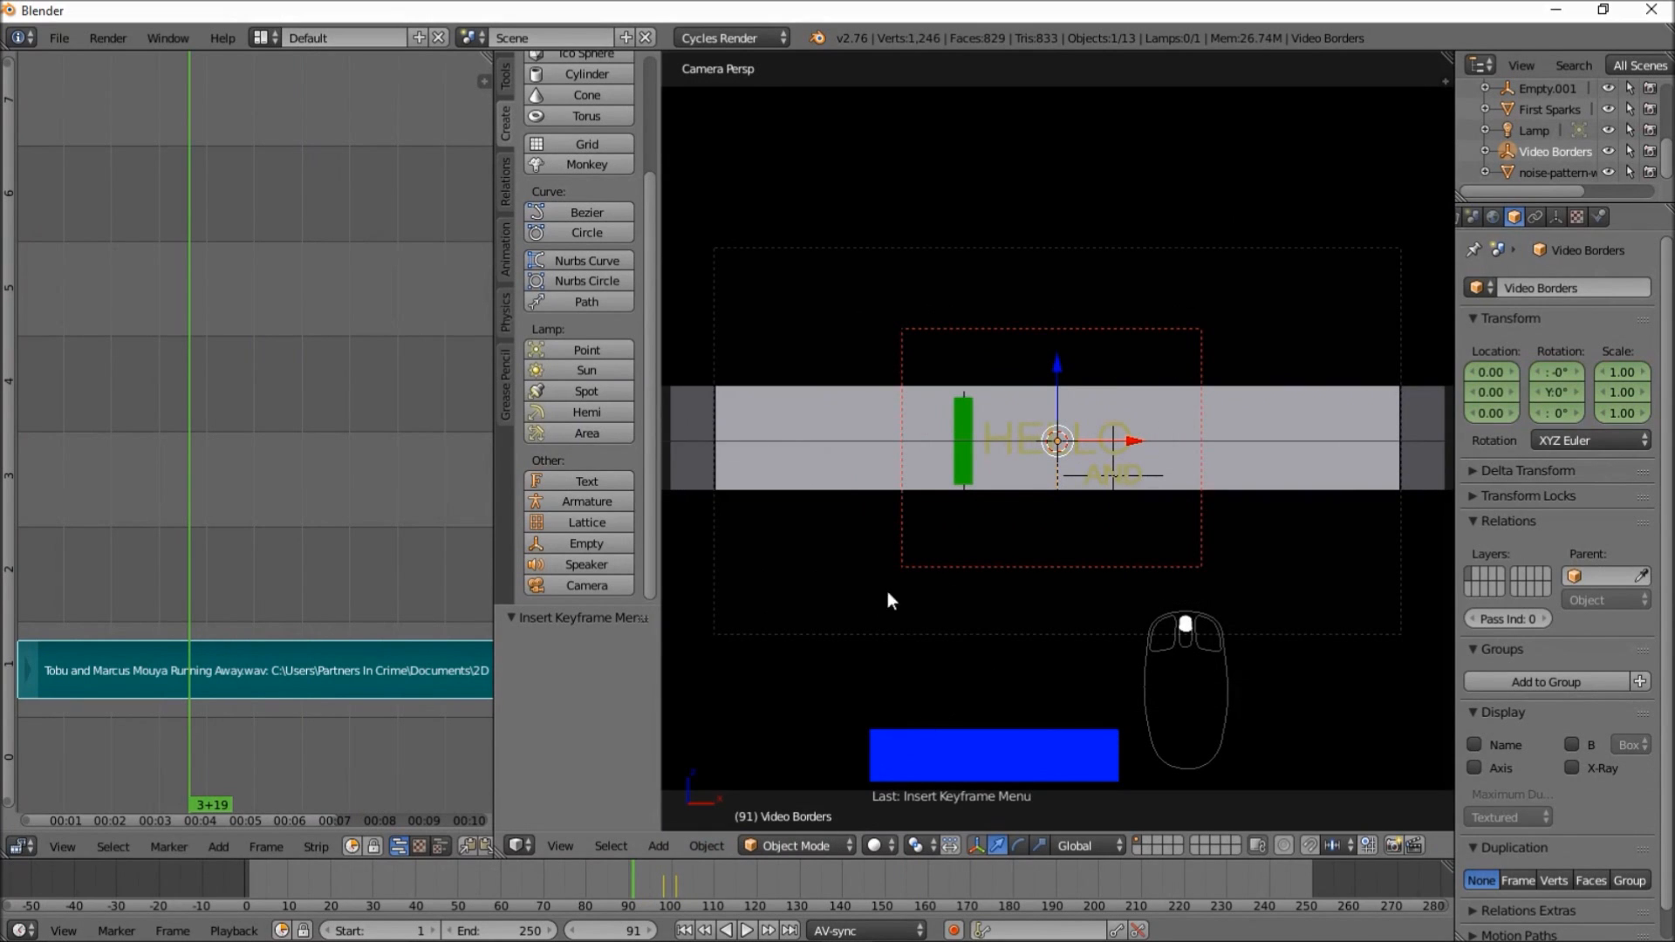
scroll(925, 576, up, 5)
scroll(897, 468, up, 3)
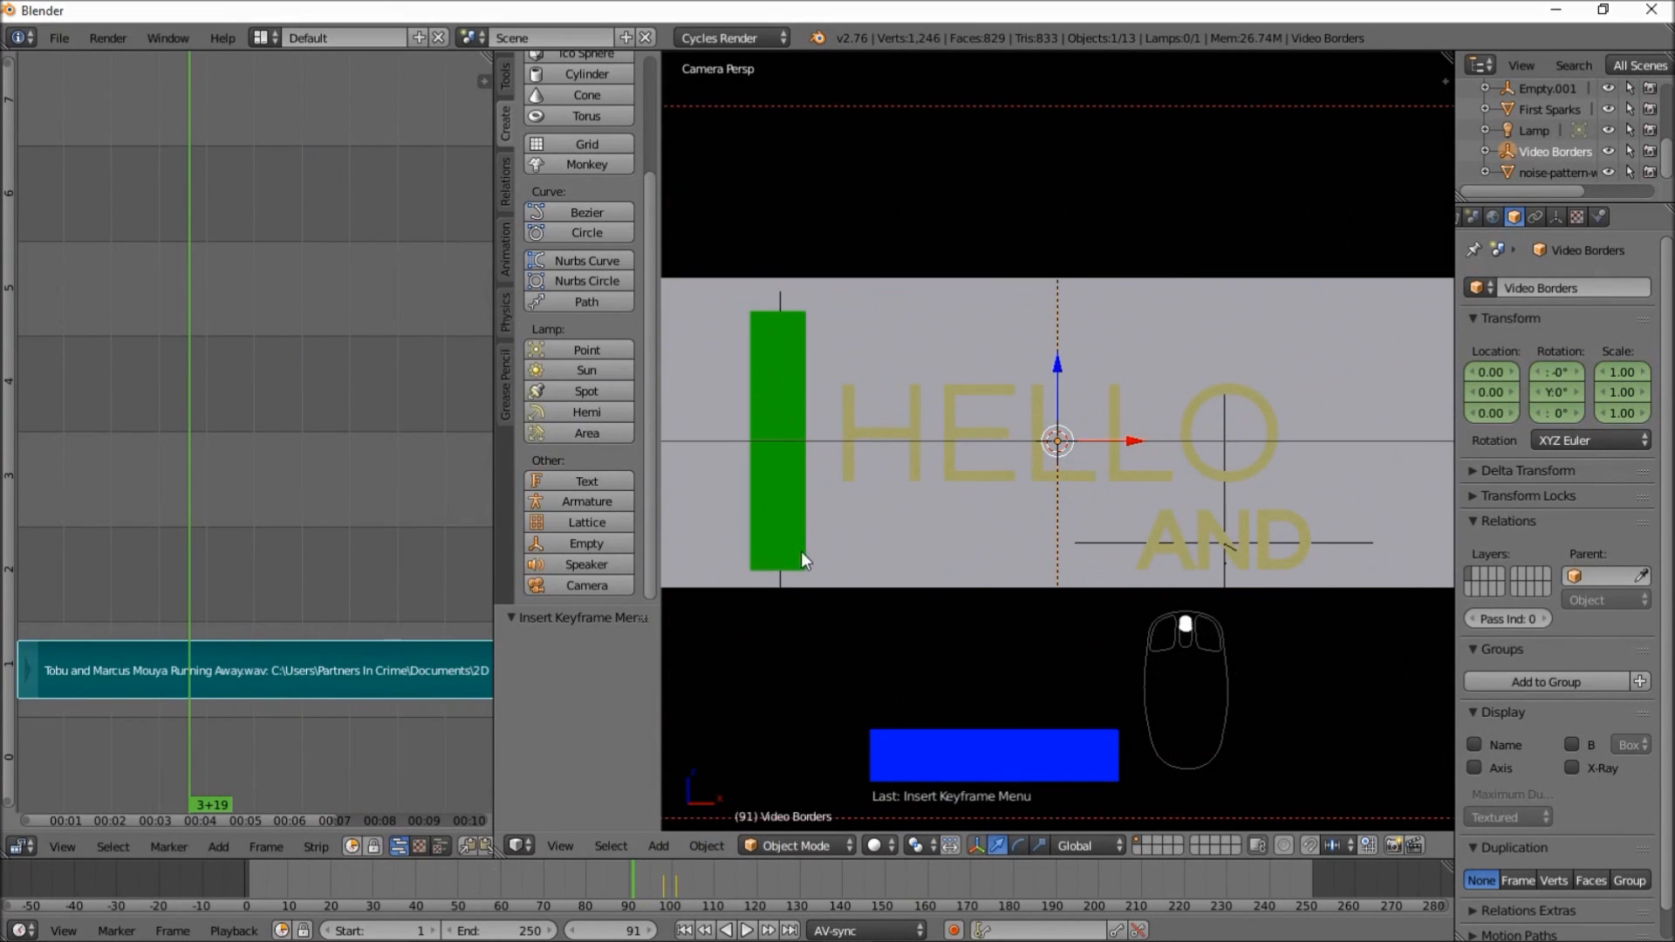
right_click(781, 296)
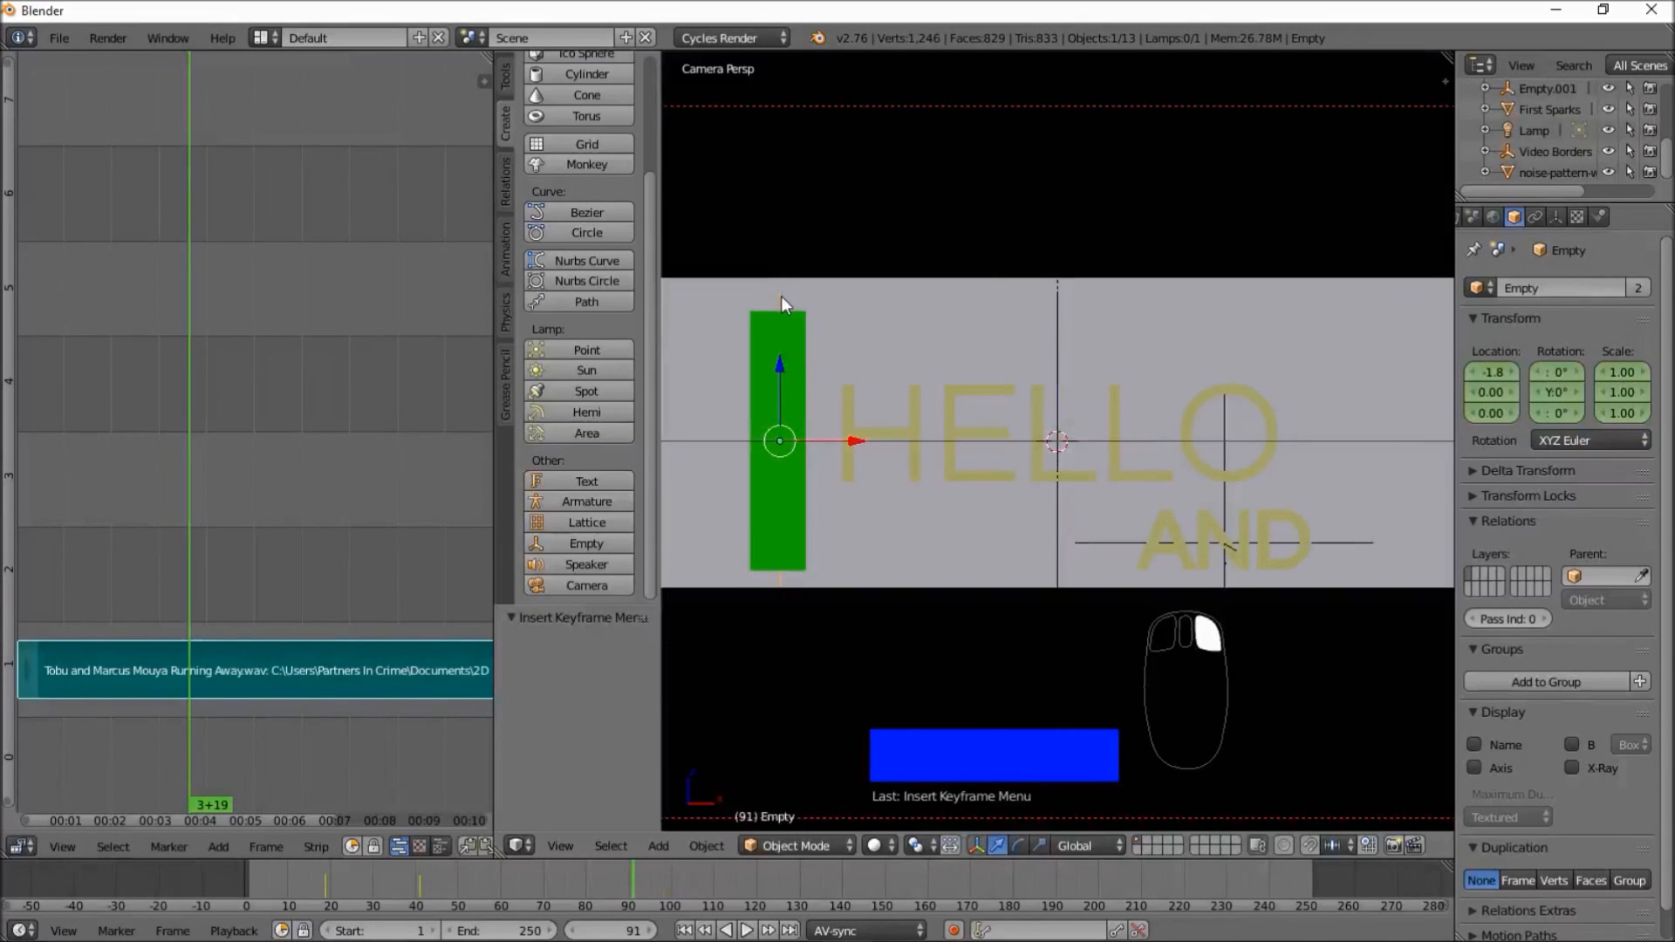
shift+right_click(1057, 346)
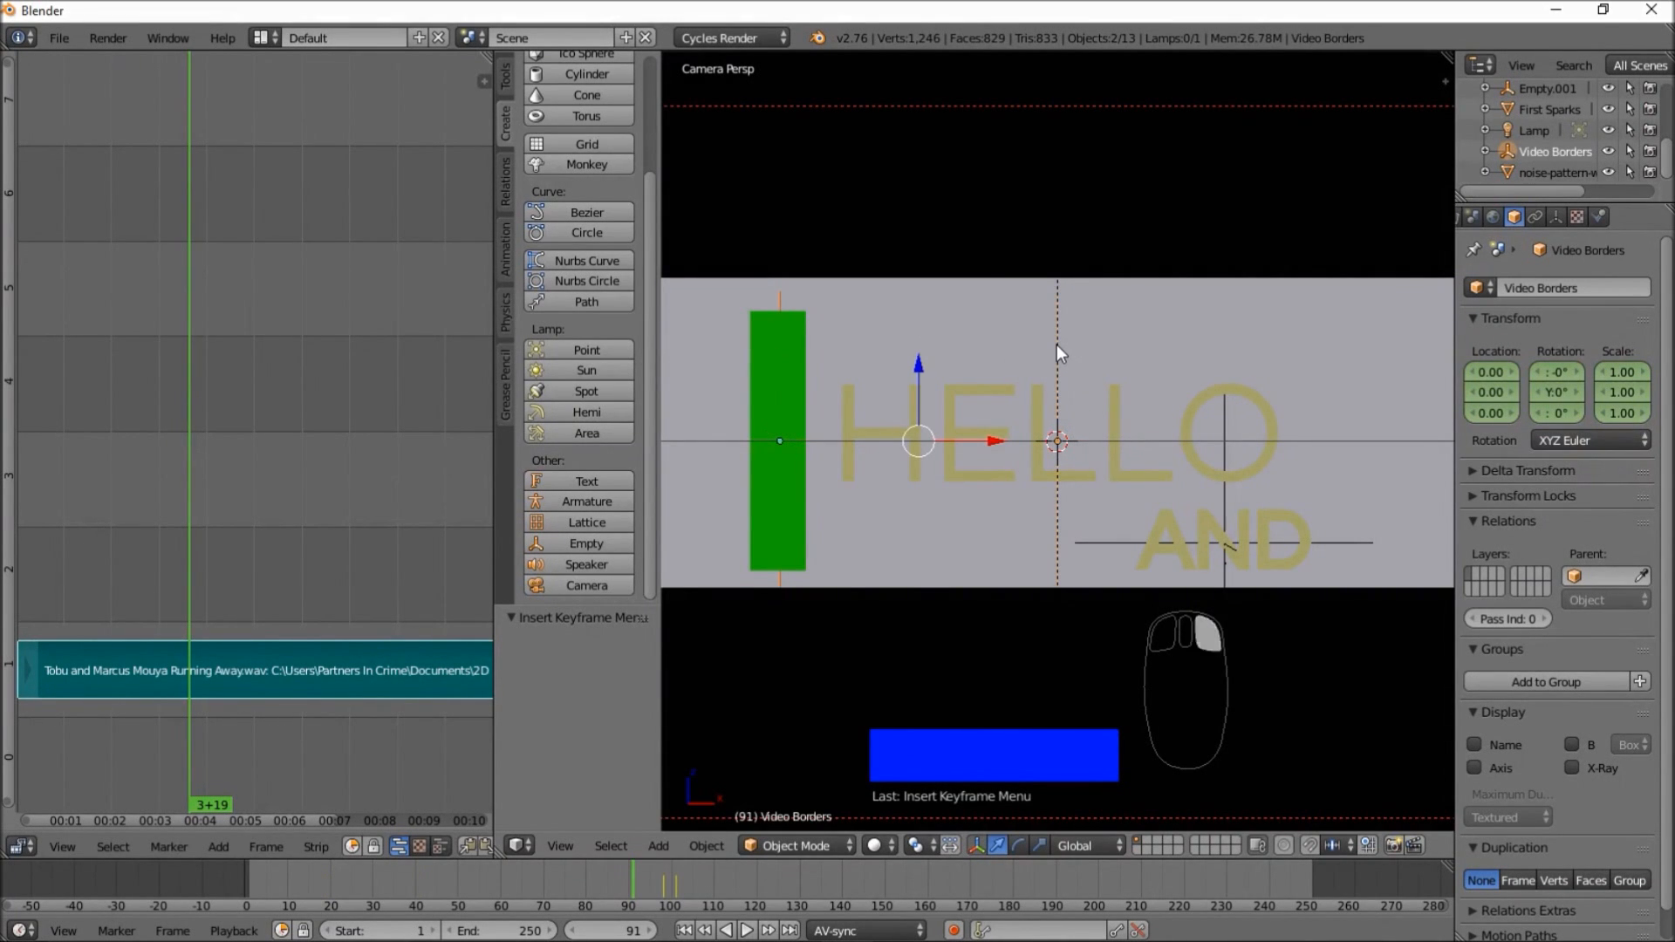
scroll(951, 550, down, 3)
scroll(954, 575, down, 5)
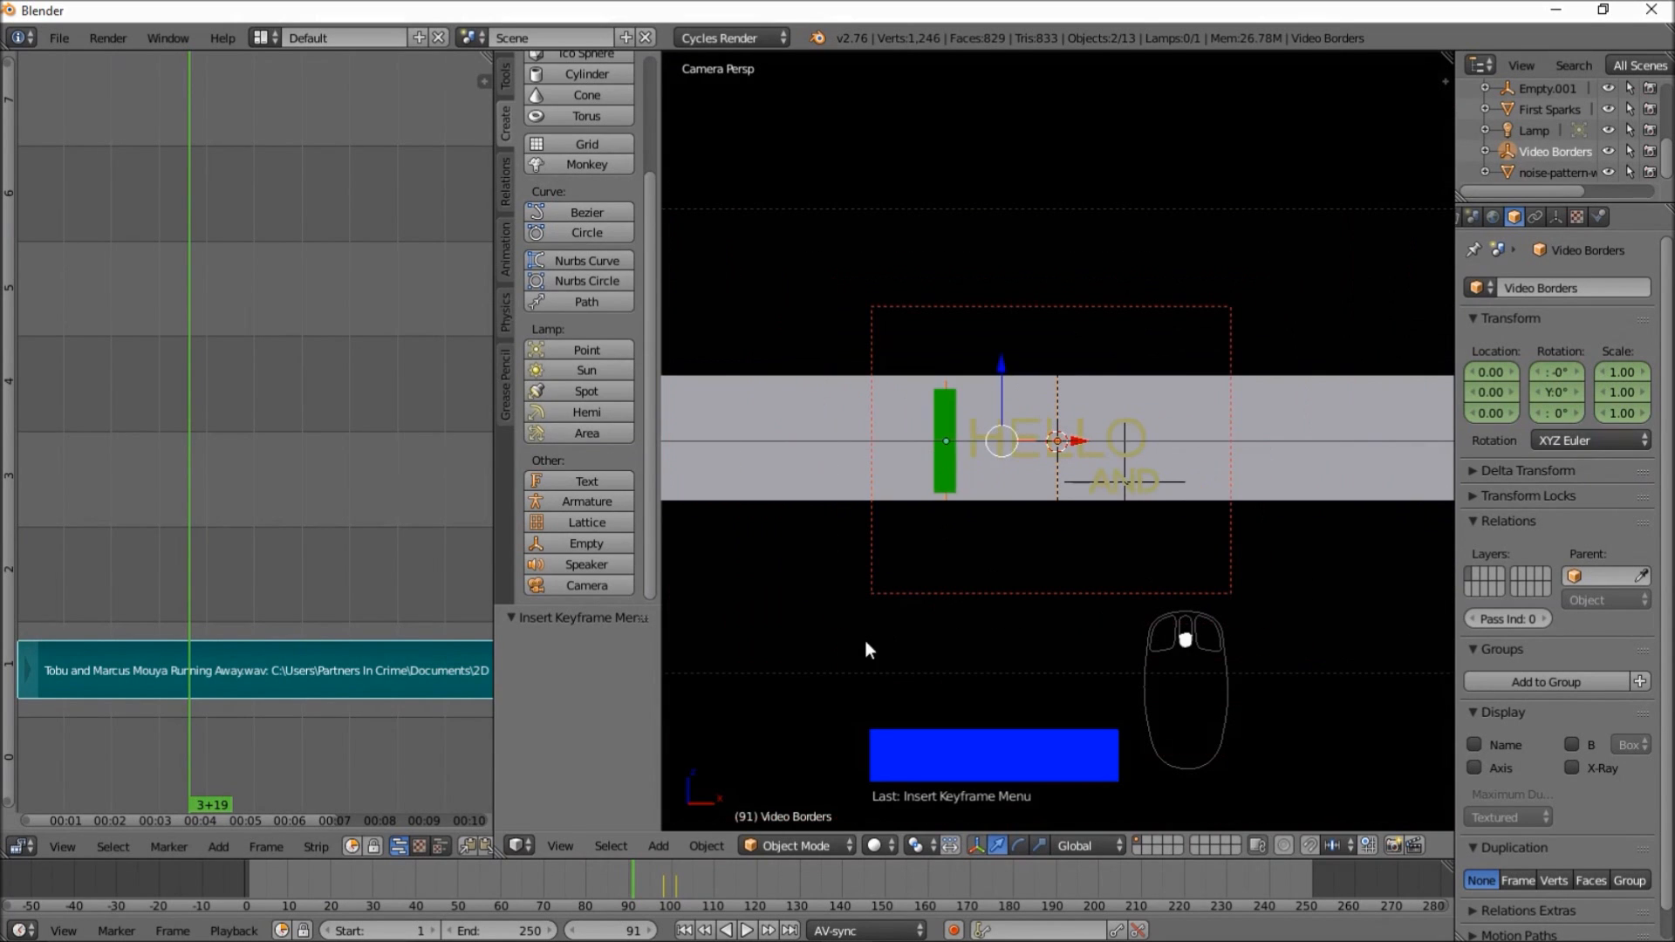
- Select the Empty, Empty.001 and AND empties together and test-move them with their title elements, cancelling the move
scroll(901, 578, up, 8)
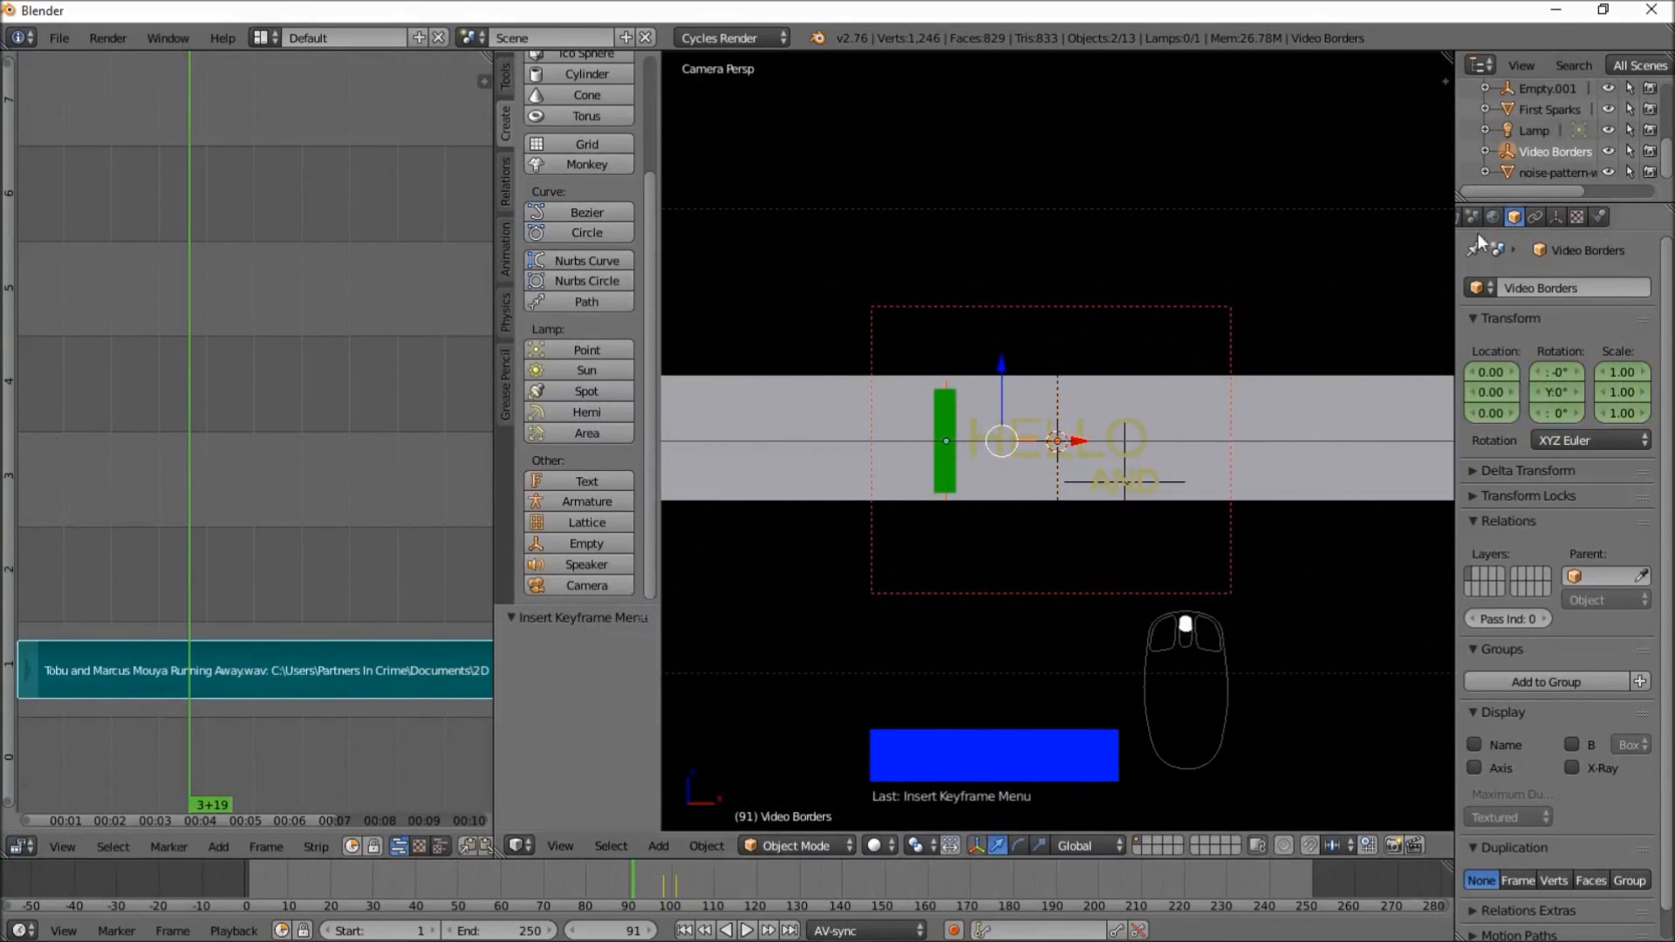
scroll(1532, 148, up, 2)
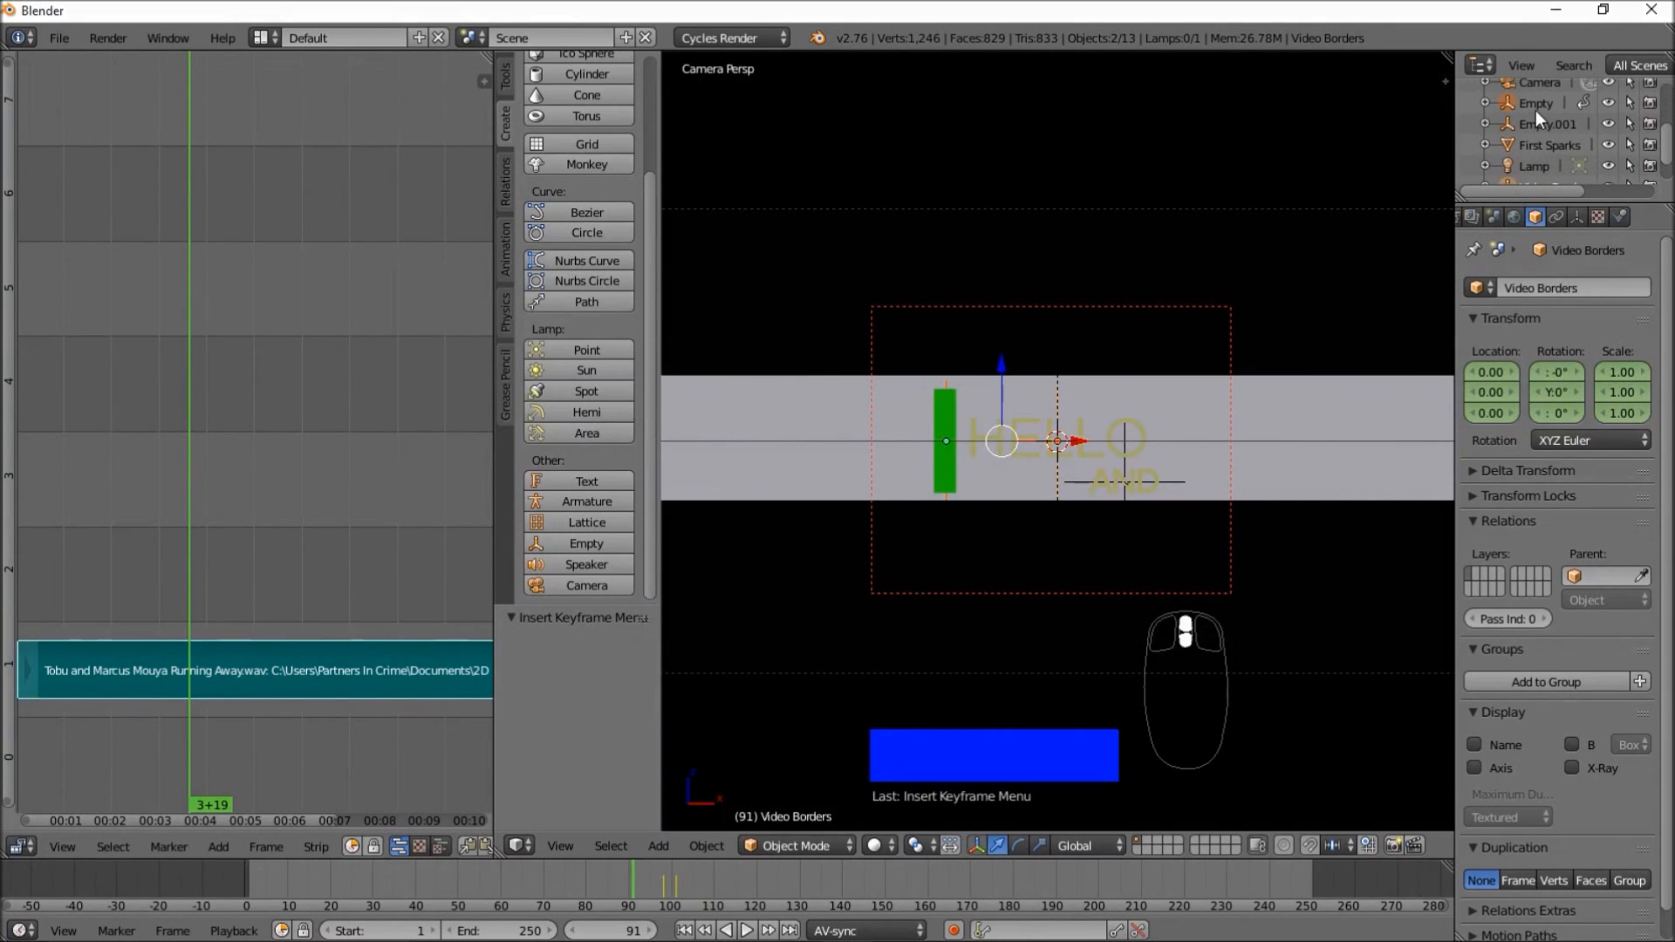
click(1536, 108)
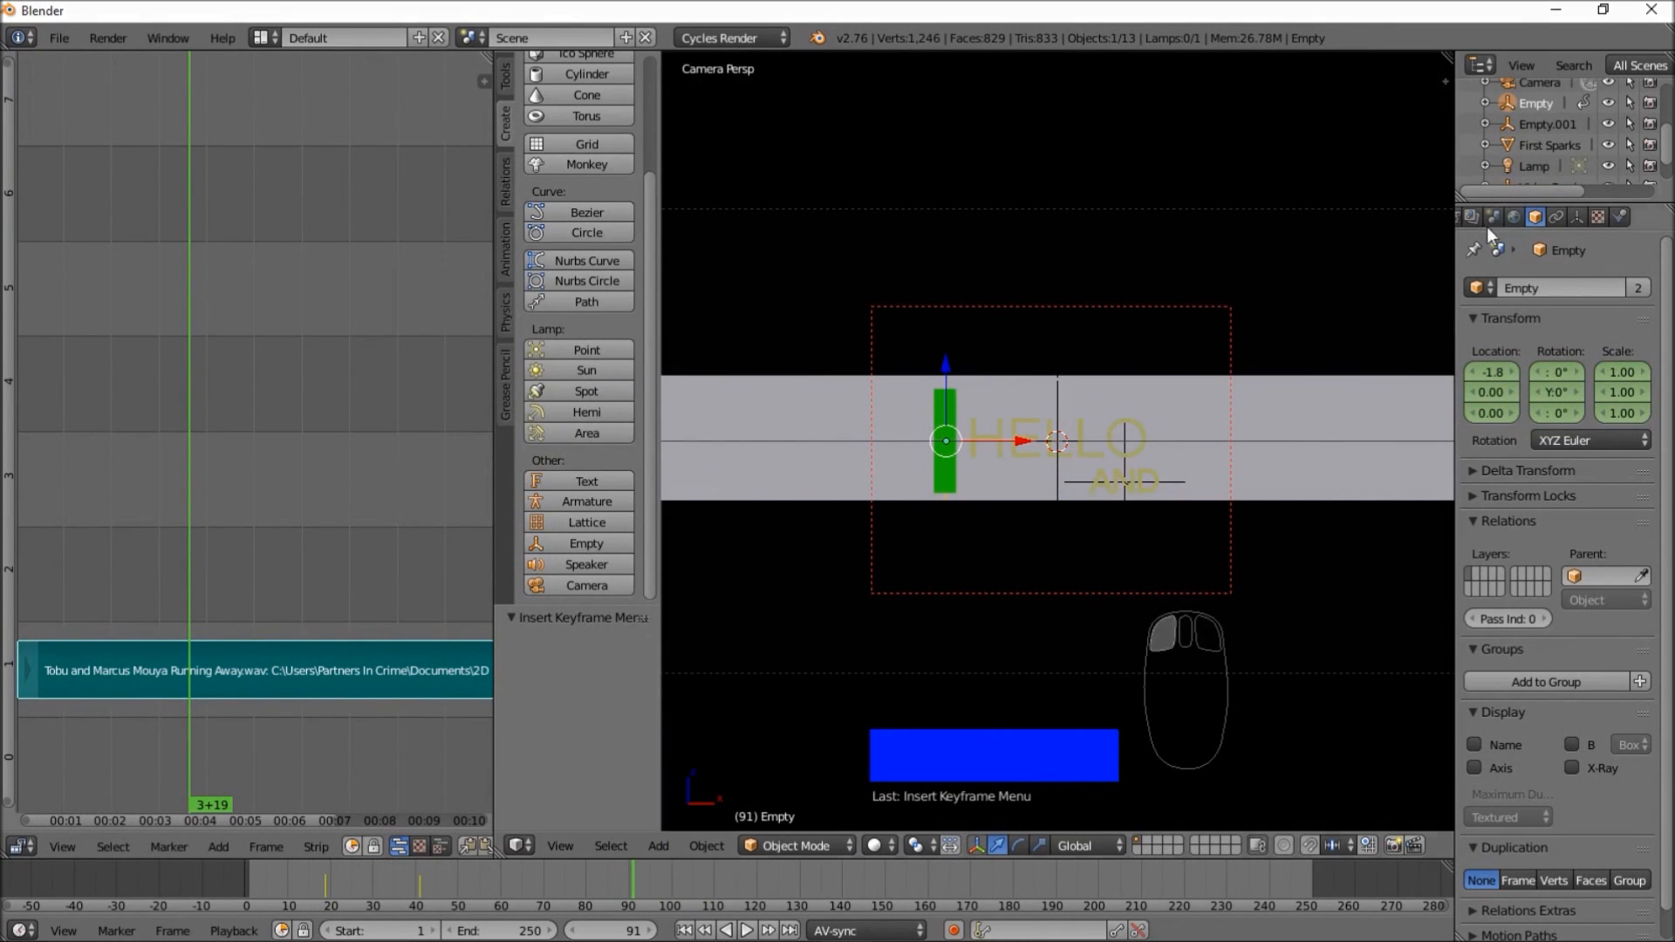
click(1552, 127)
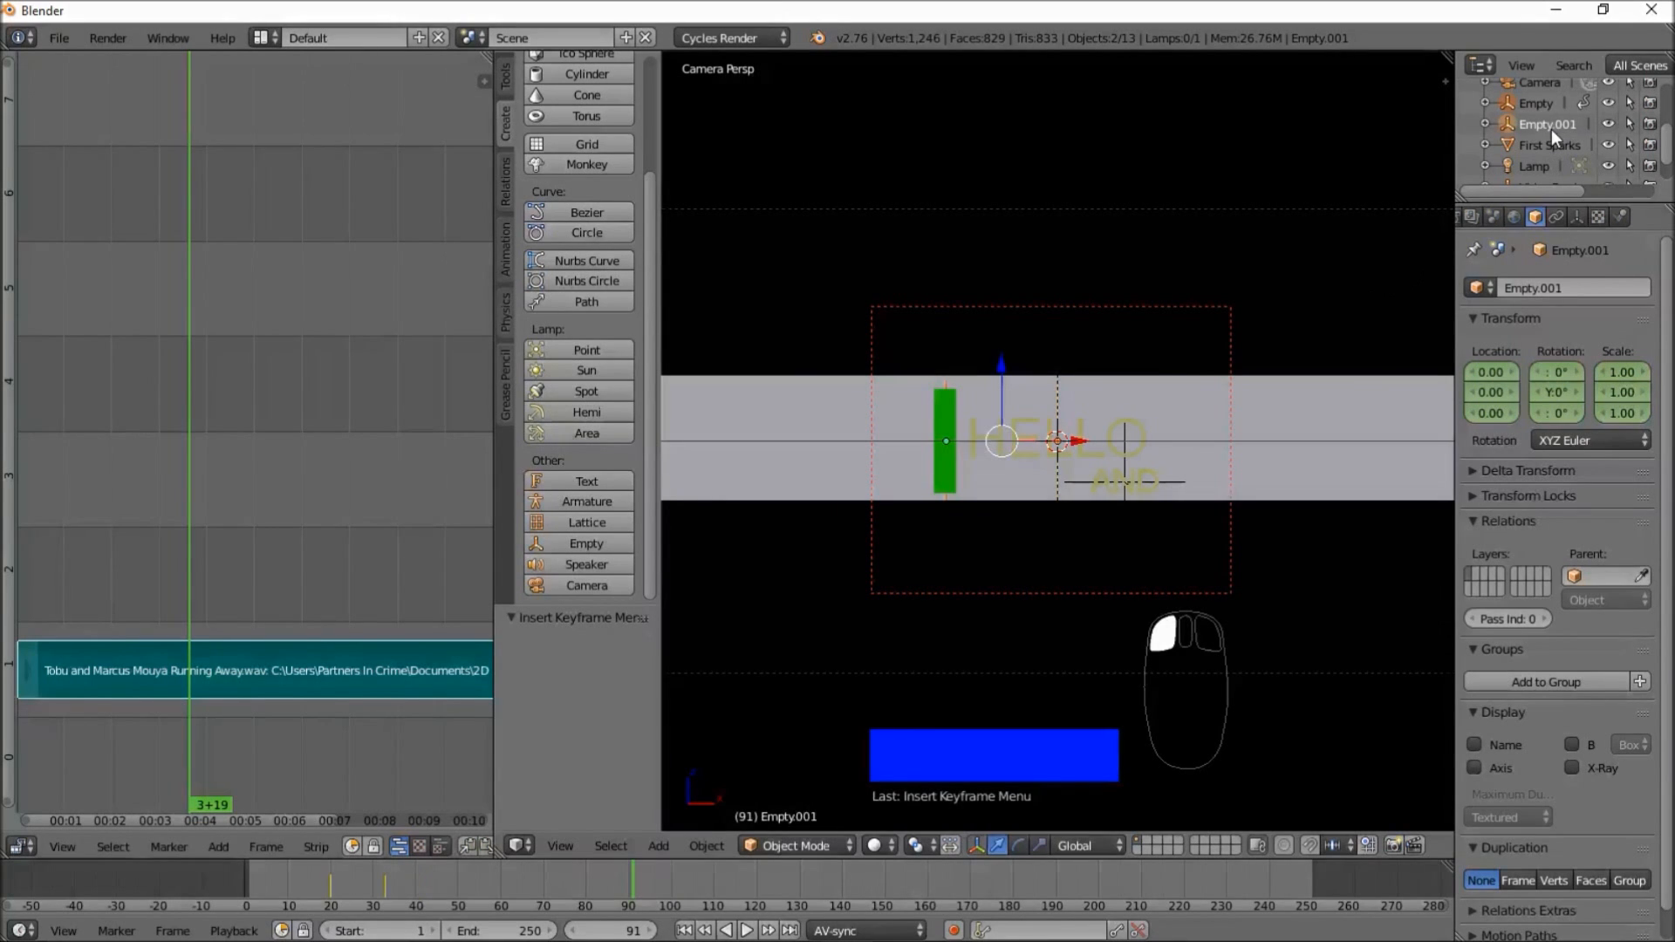
scroll(1225, 338, up, 2)
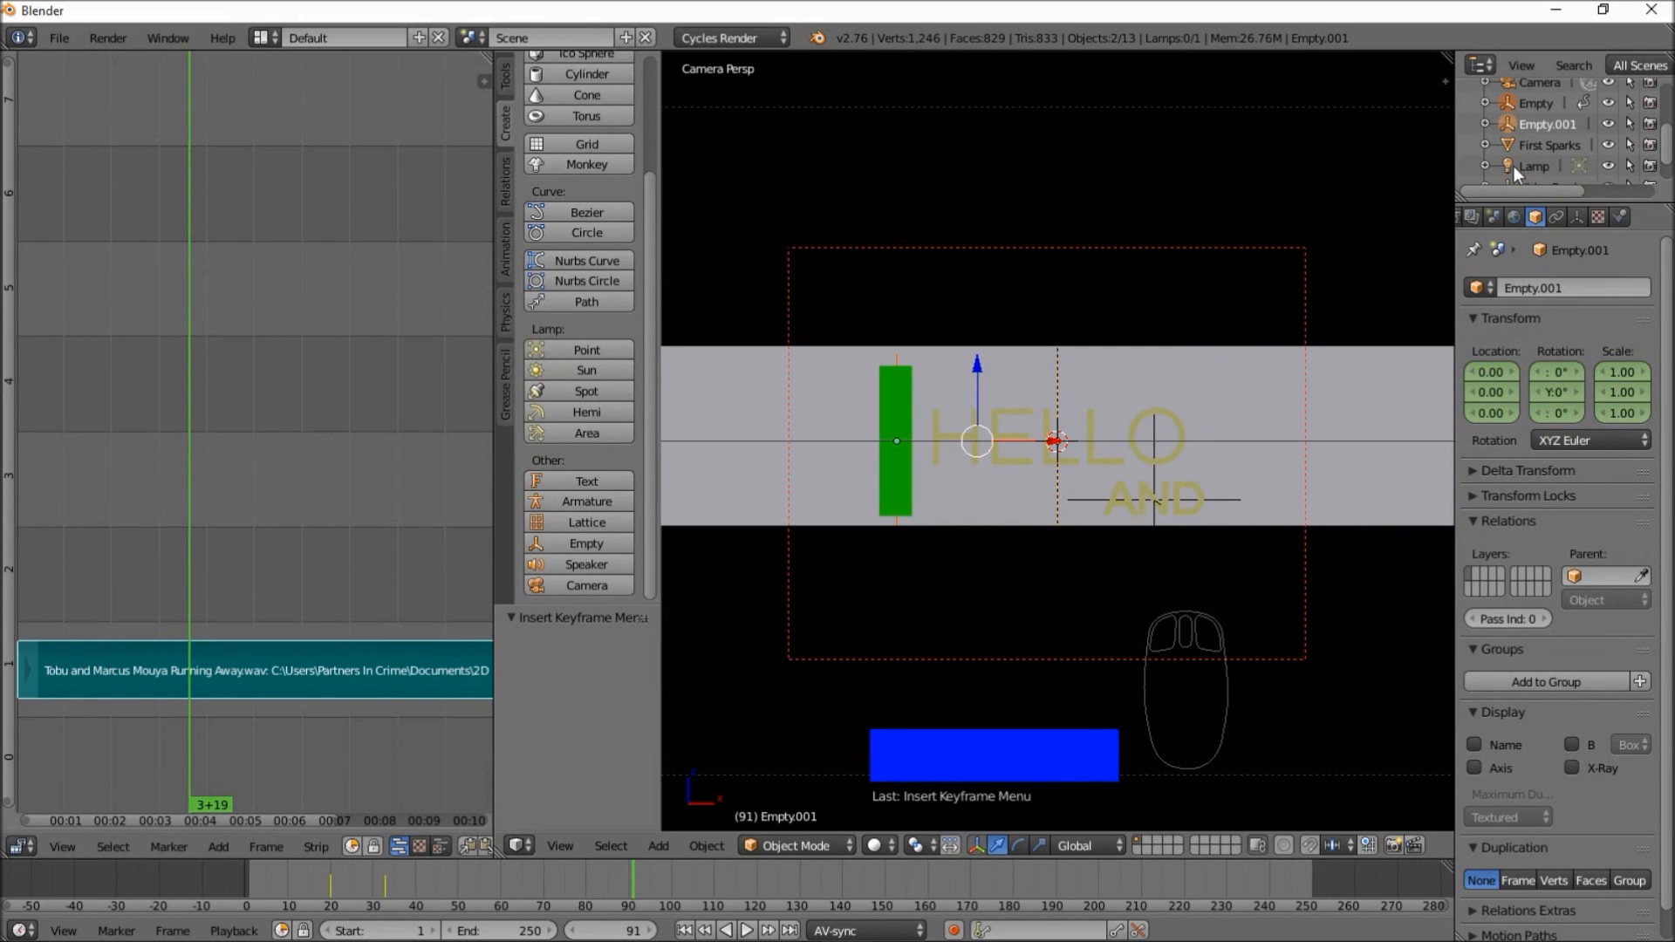
scroll(1522, 157, up, 3)
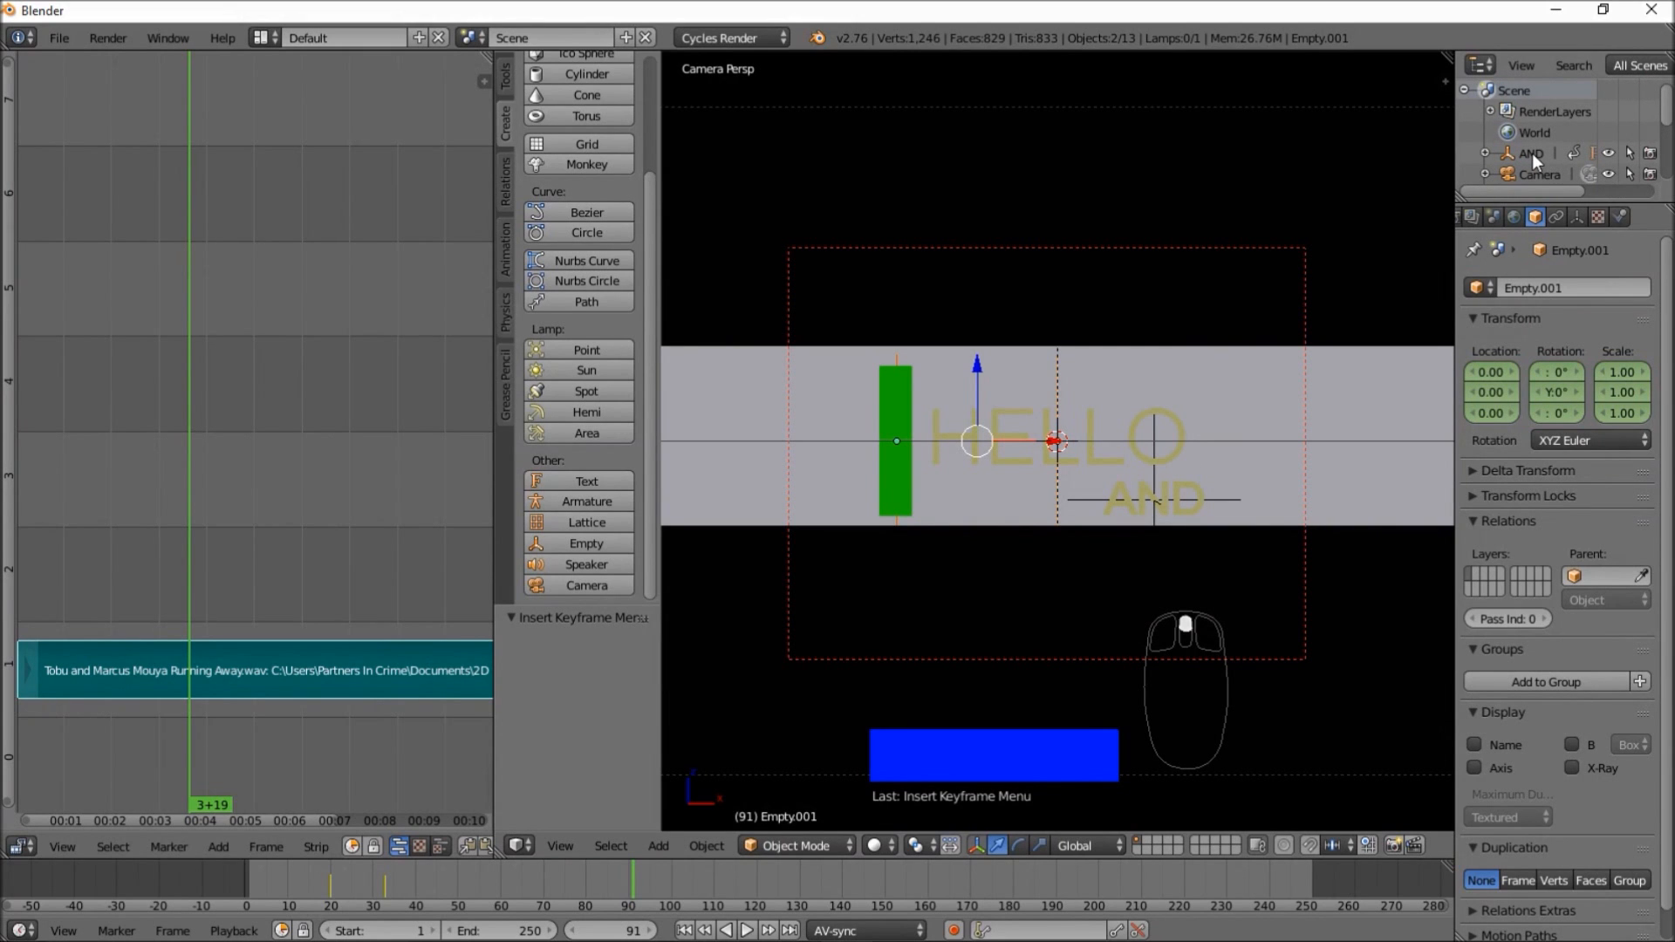
click(1532, 154)
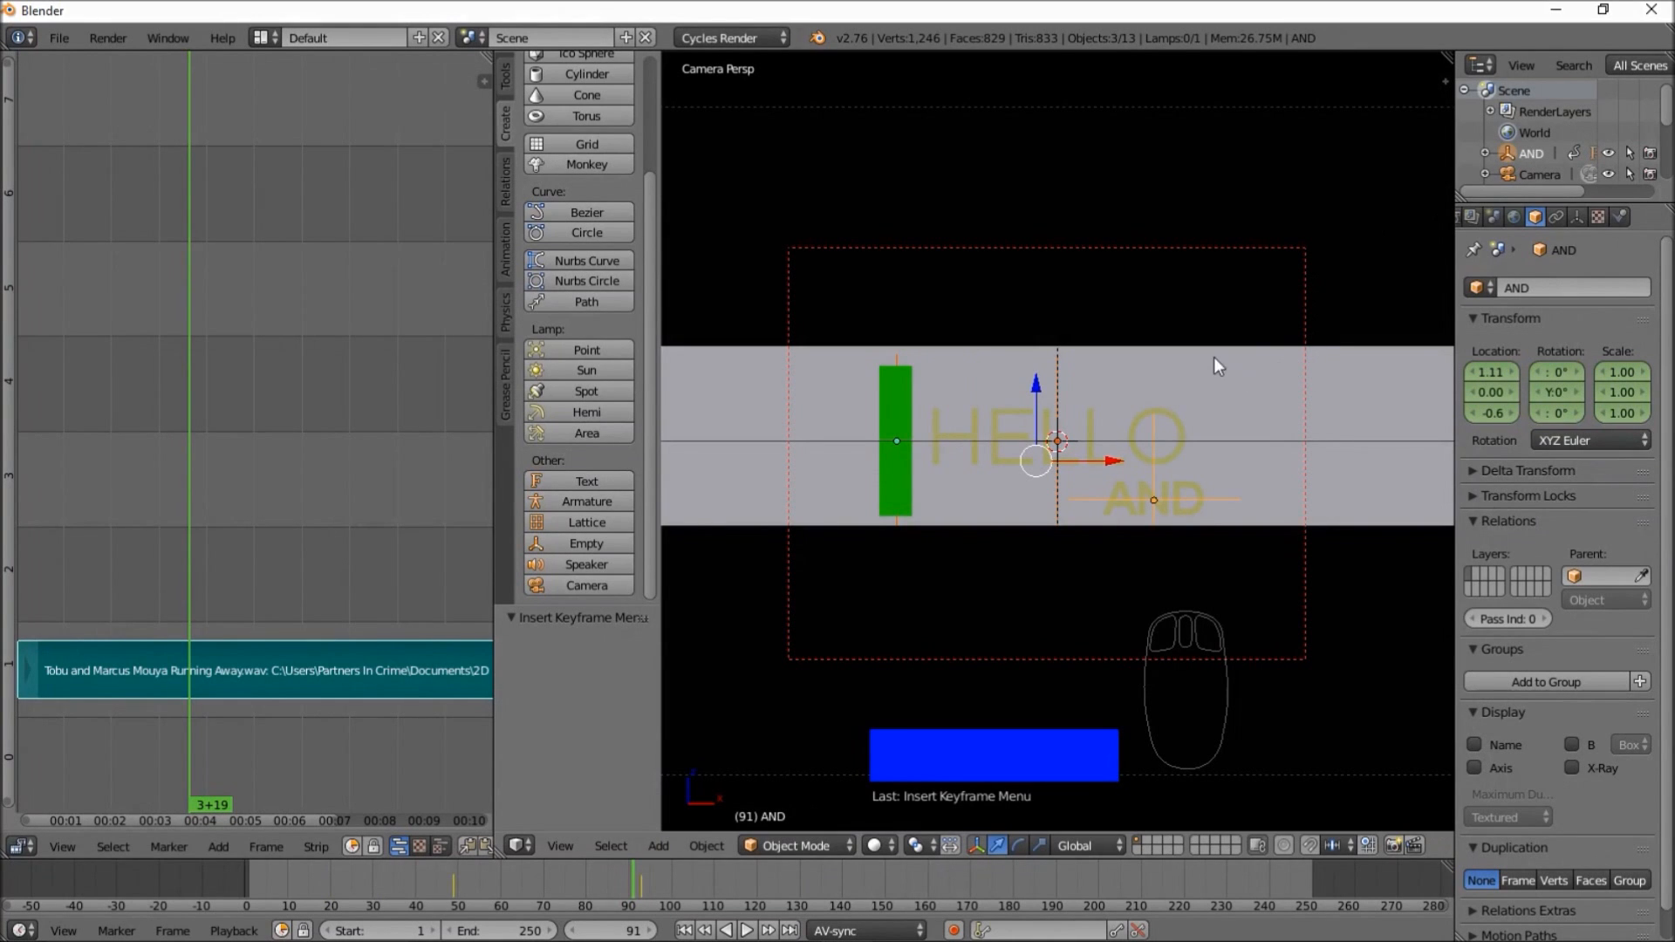
key(g)
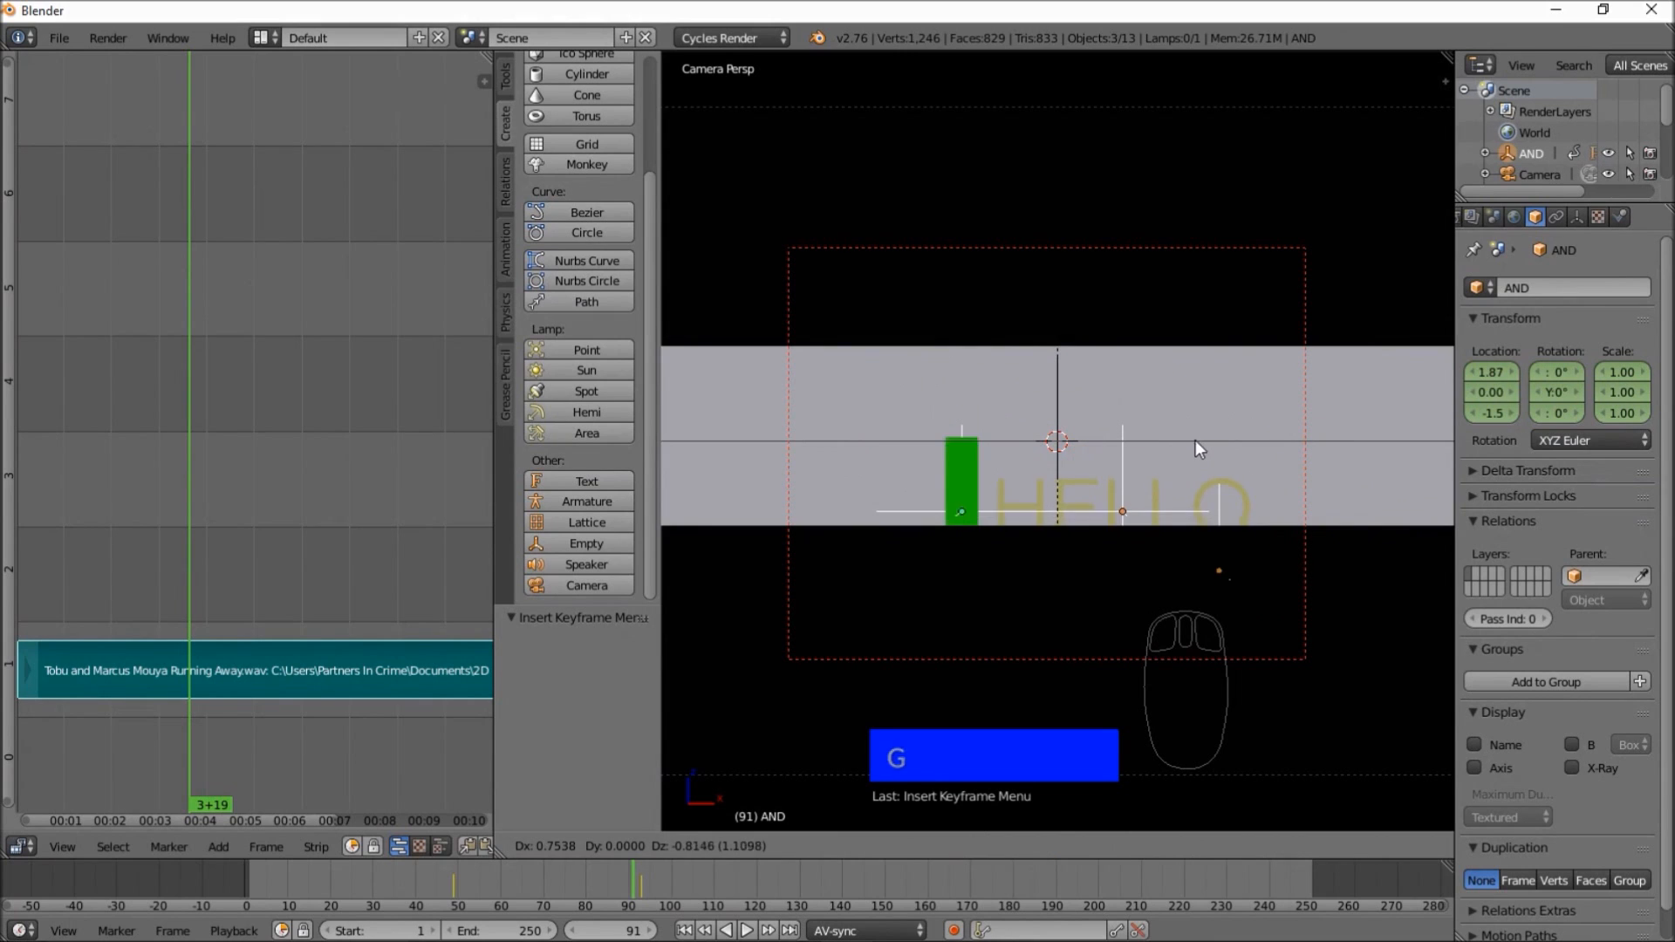
click(1162, 369)
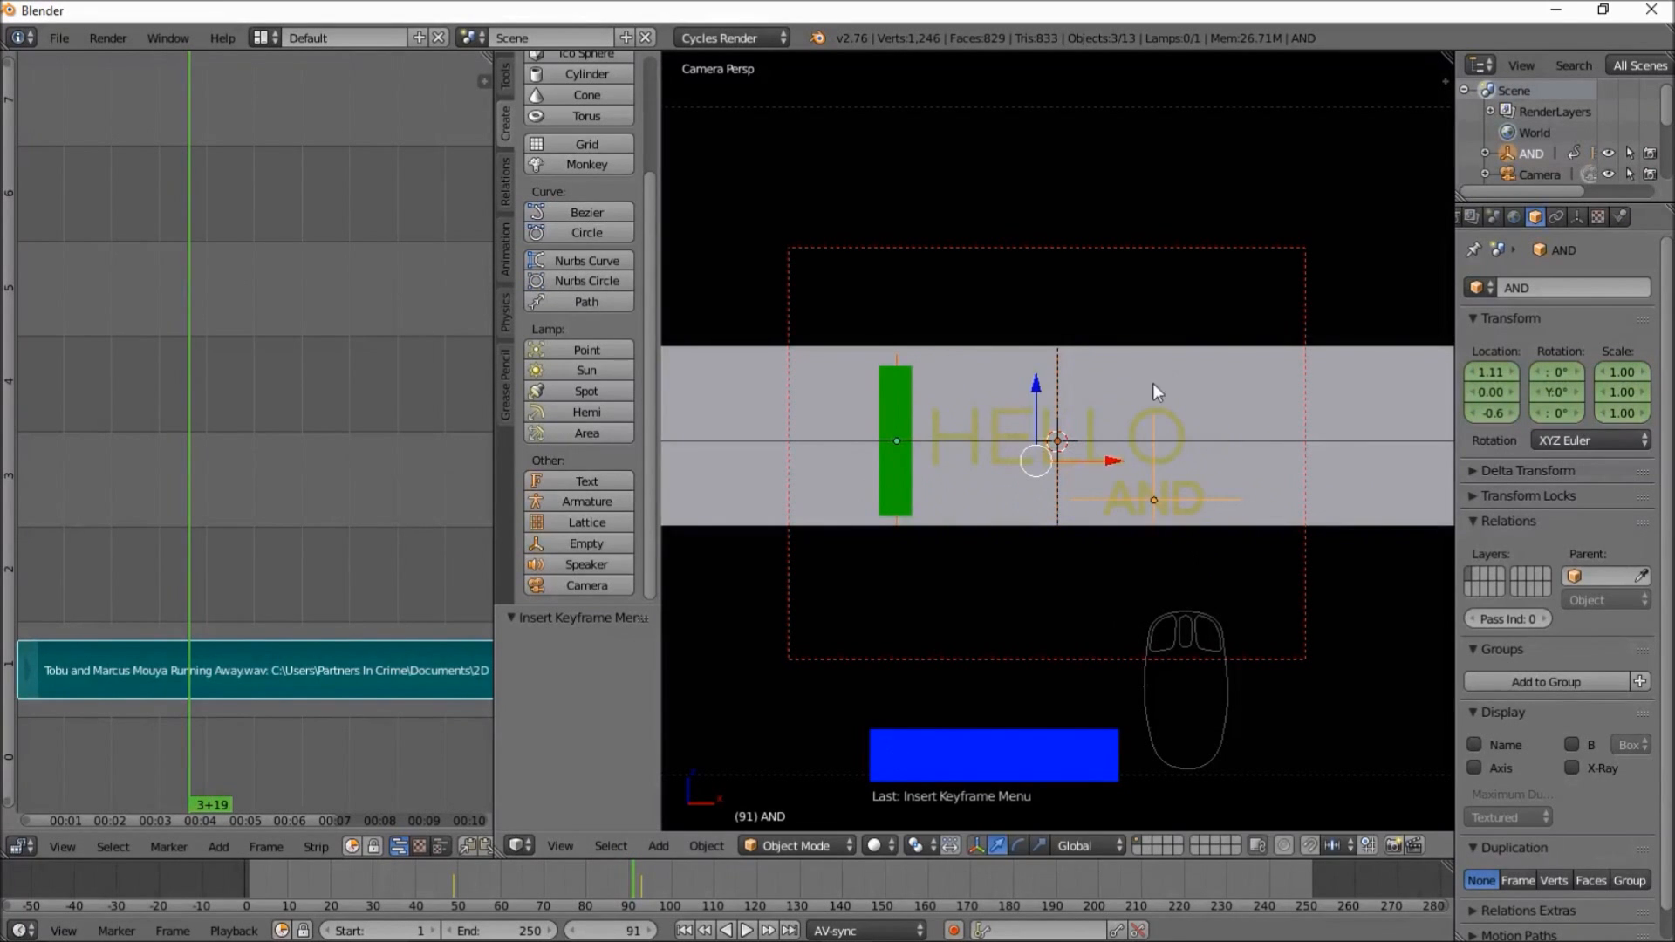
- Play the animation from frame 58 to find where the title should exit on the music
click(501, 878)
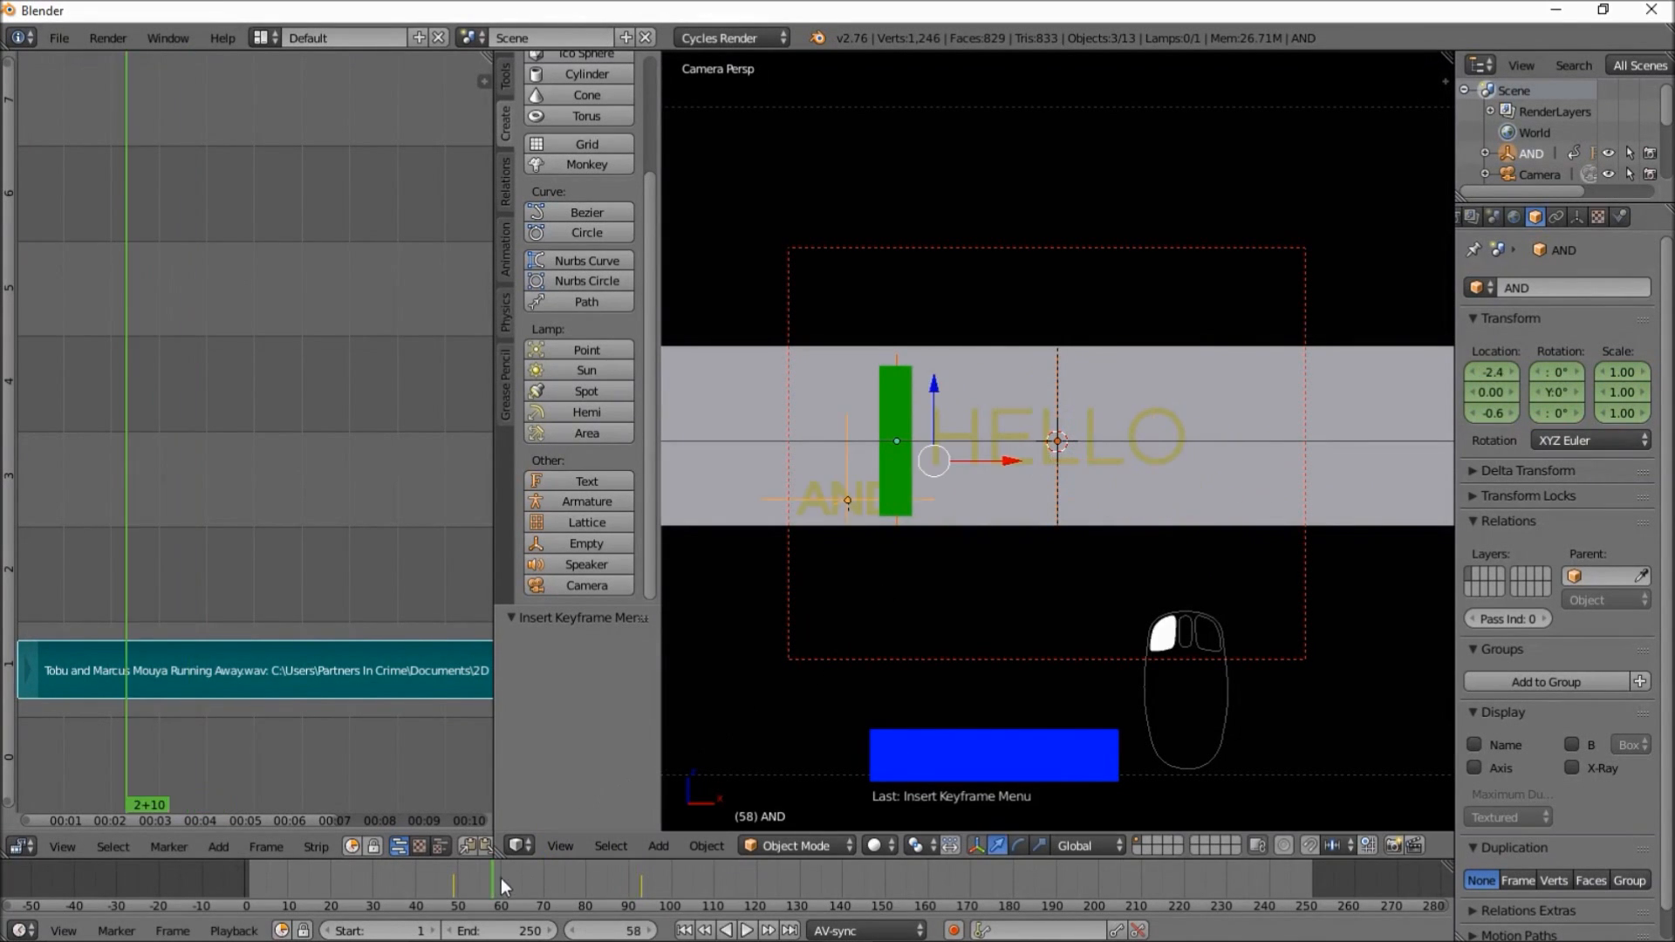
click(747, 931)
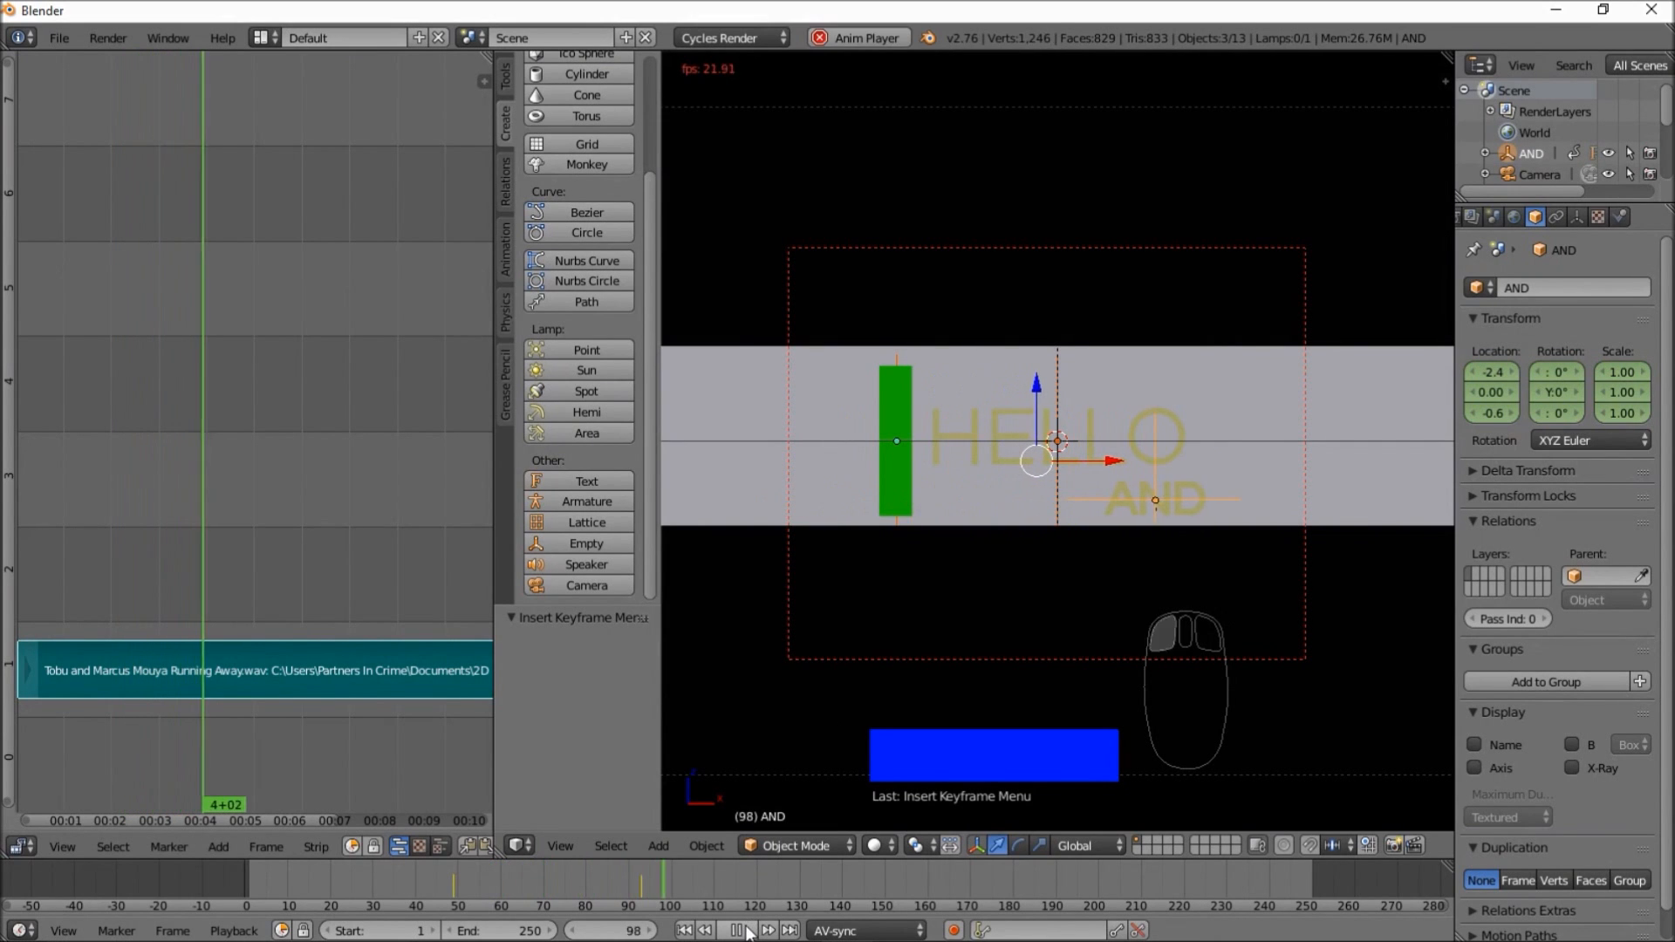
click(746, 931)
- At frame 97, insert a LocRotScale keyframe on the selected title empties
drag(653, 893, 657, 892)
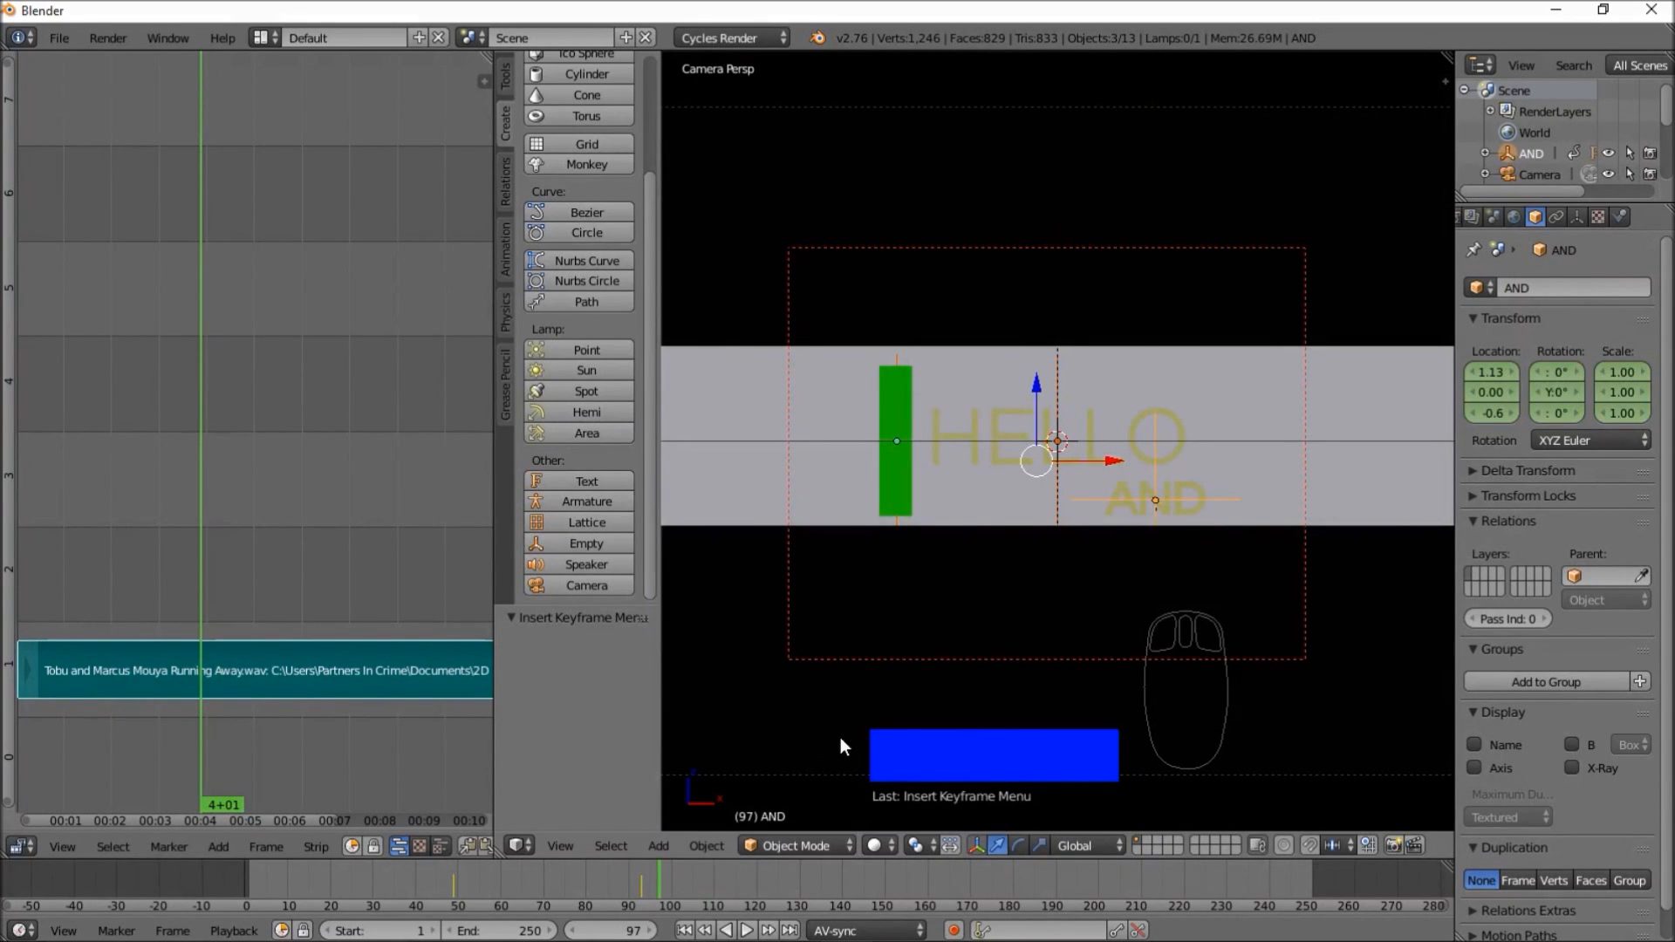
scroll(981, 646, down, 3)
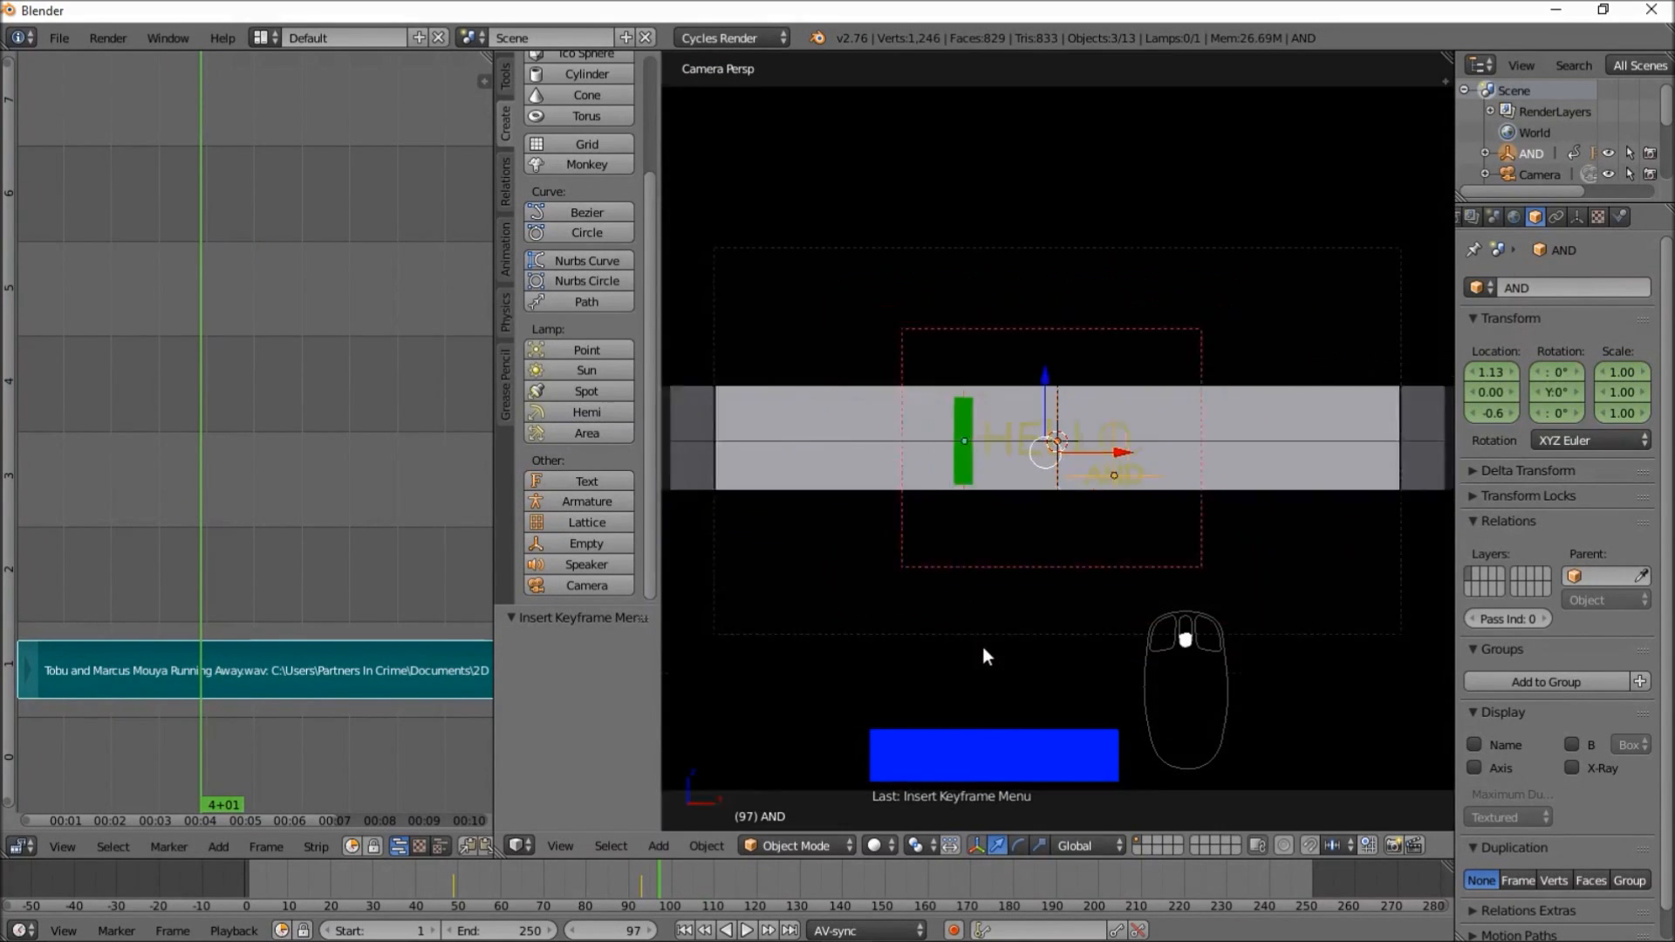
scroll(982, 647, down, 3)
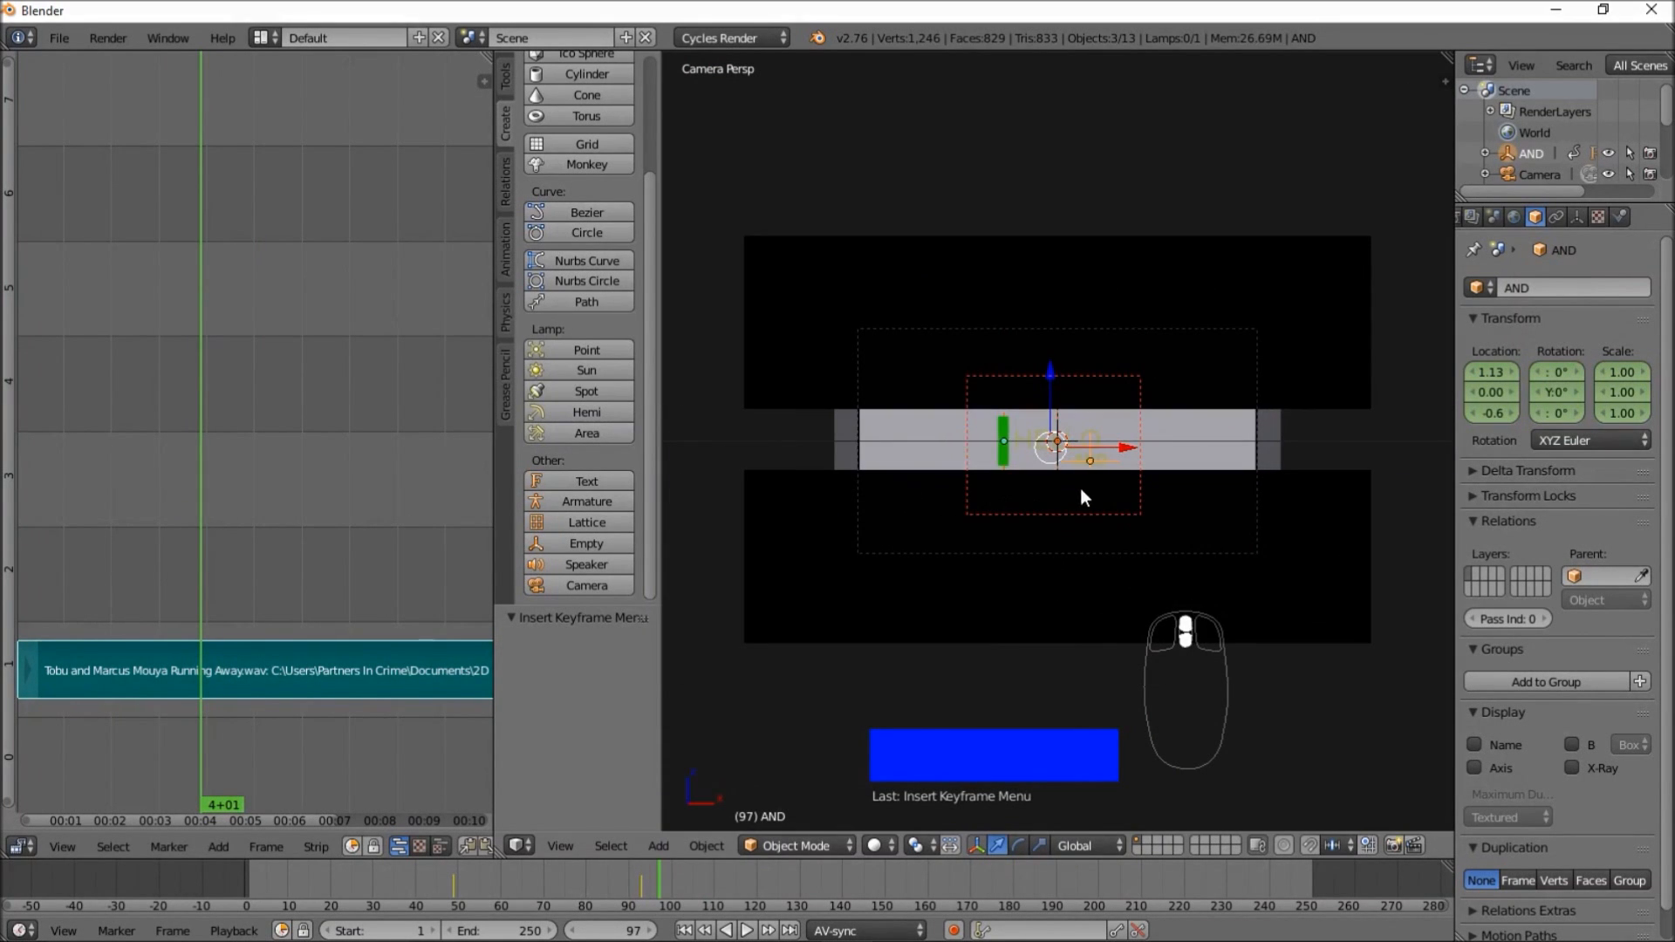
scroll(1083, 497, up, 2)
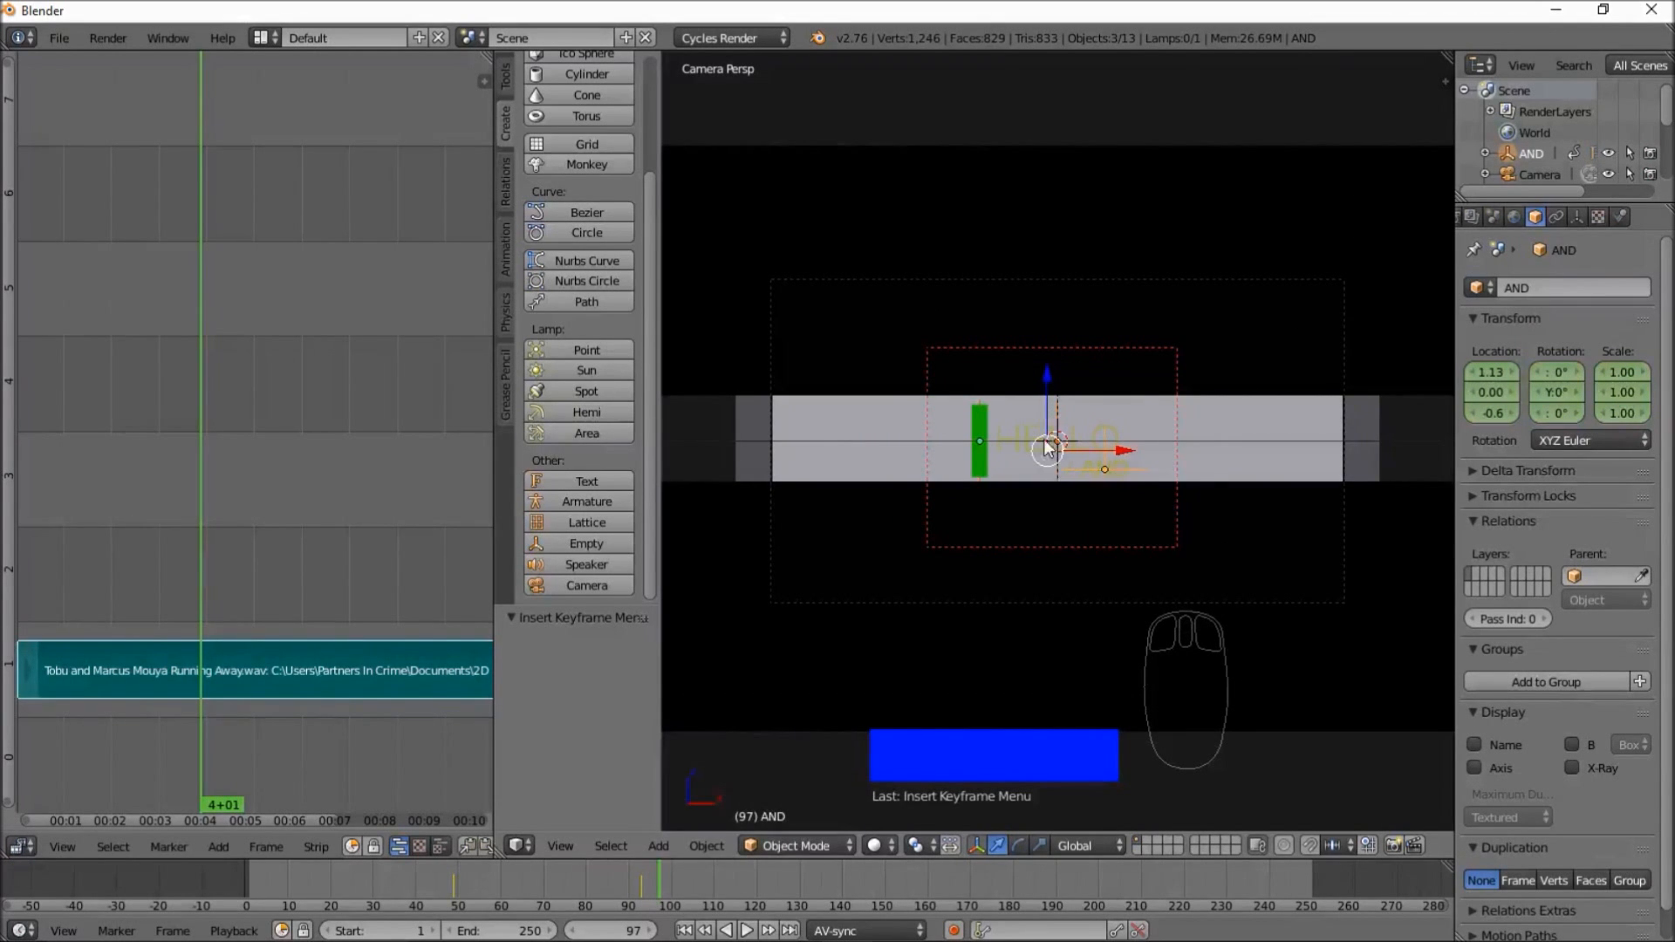
scroll(1131, 471, up, 3)
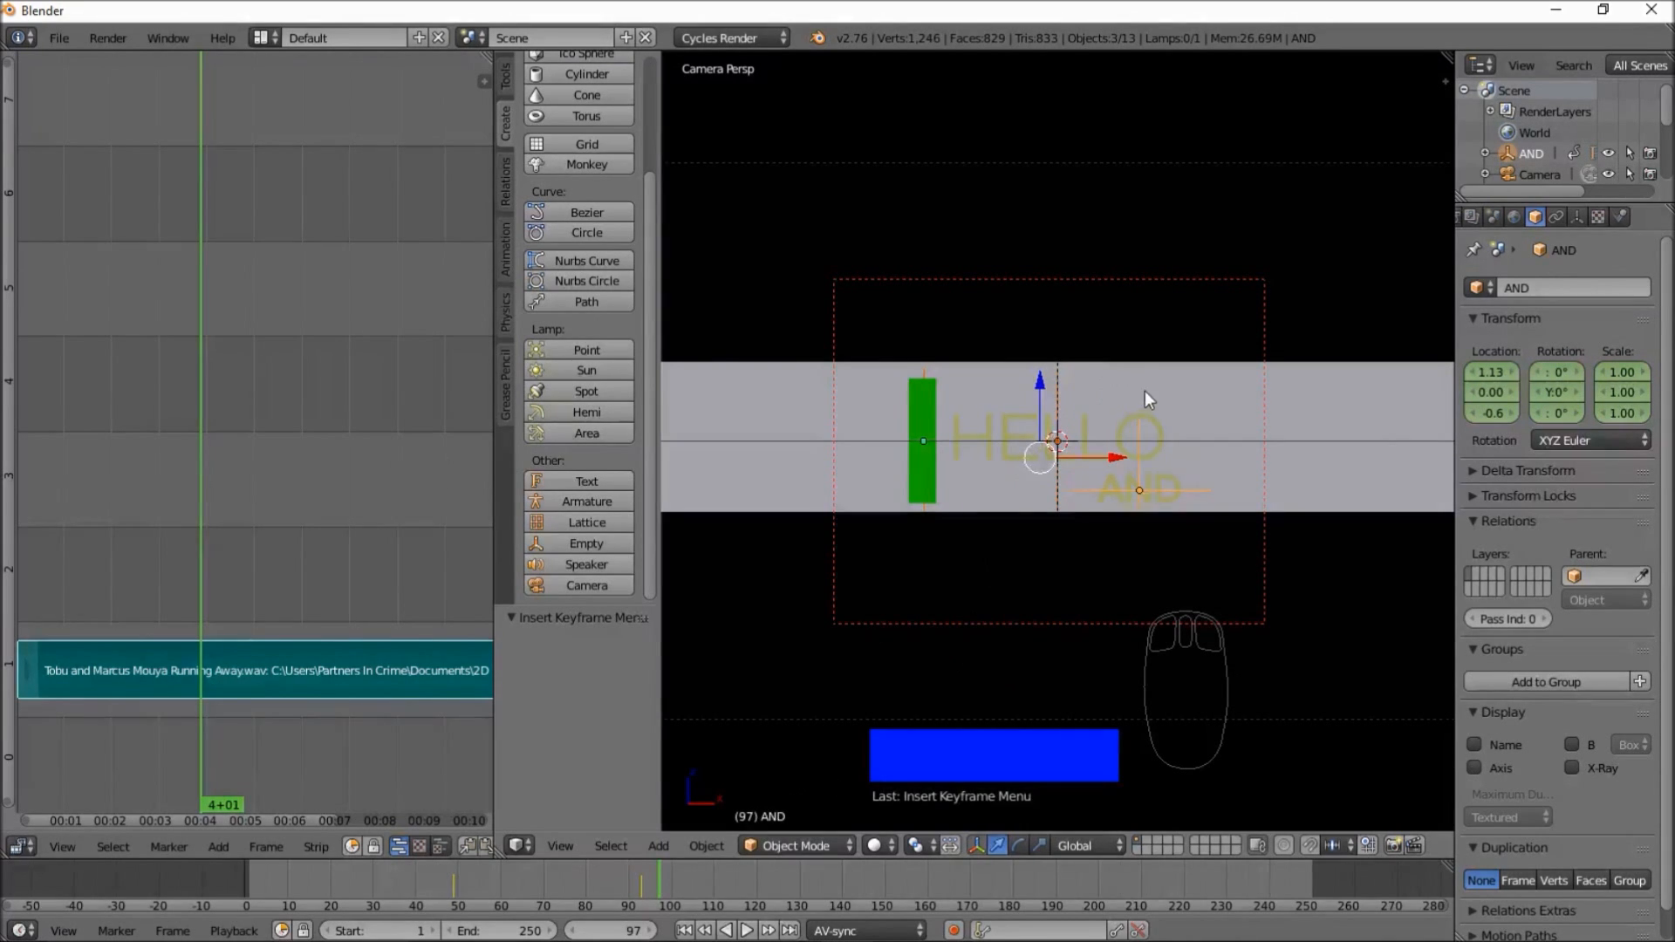
key(i)
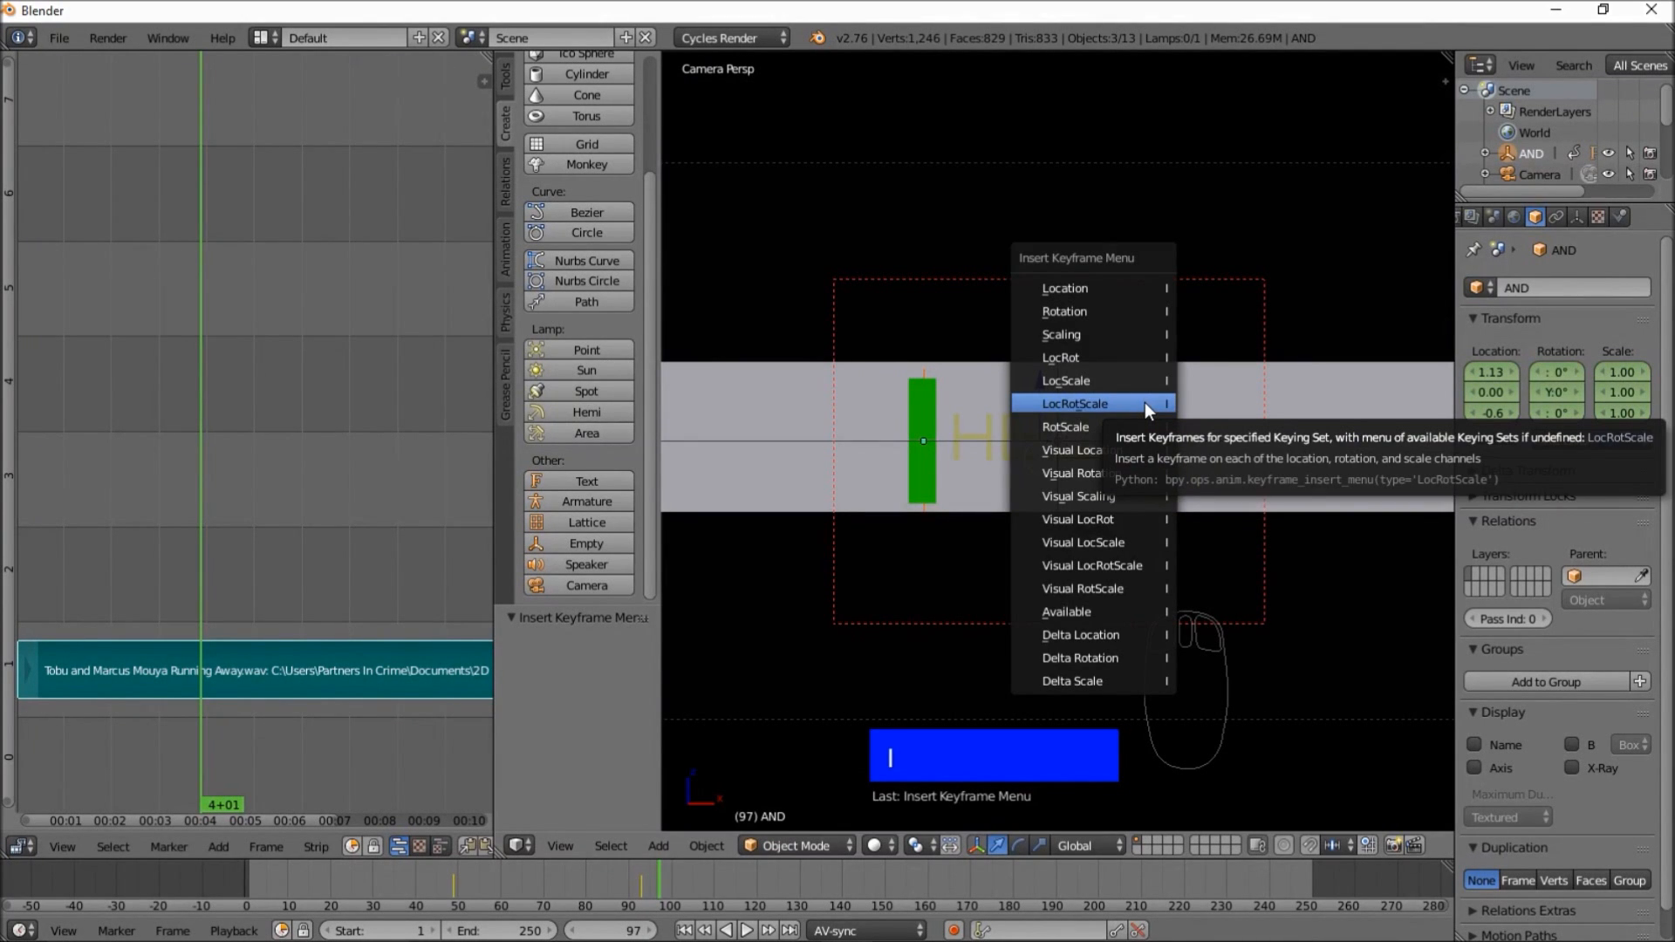
click(1145, 403)
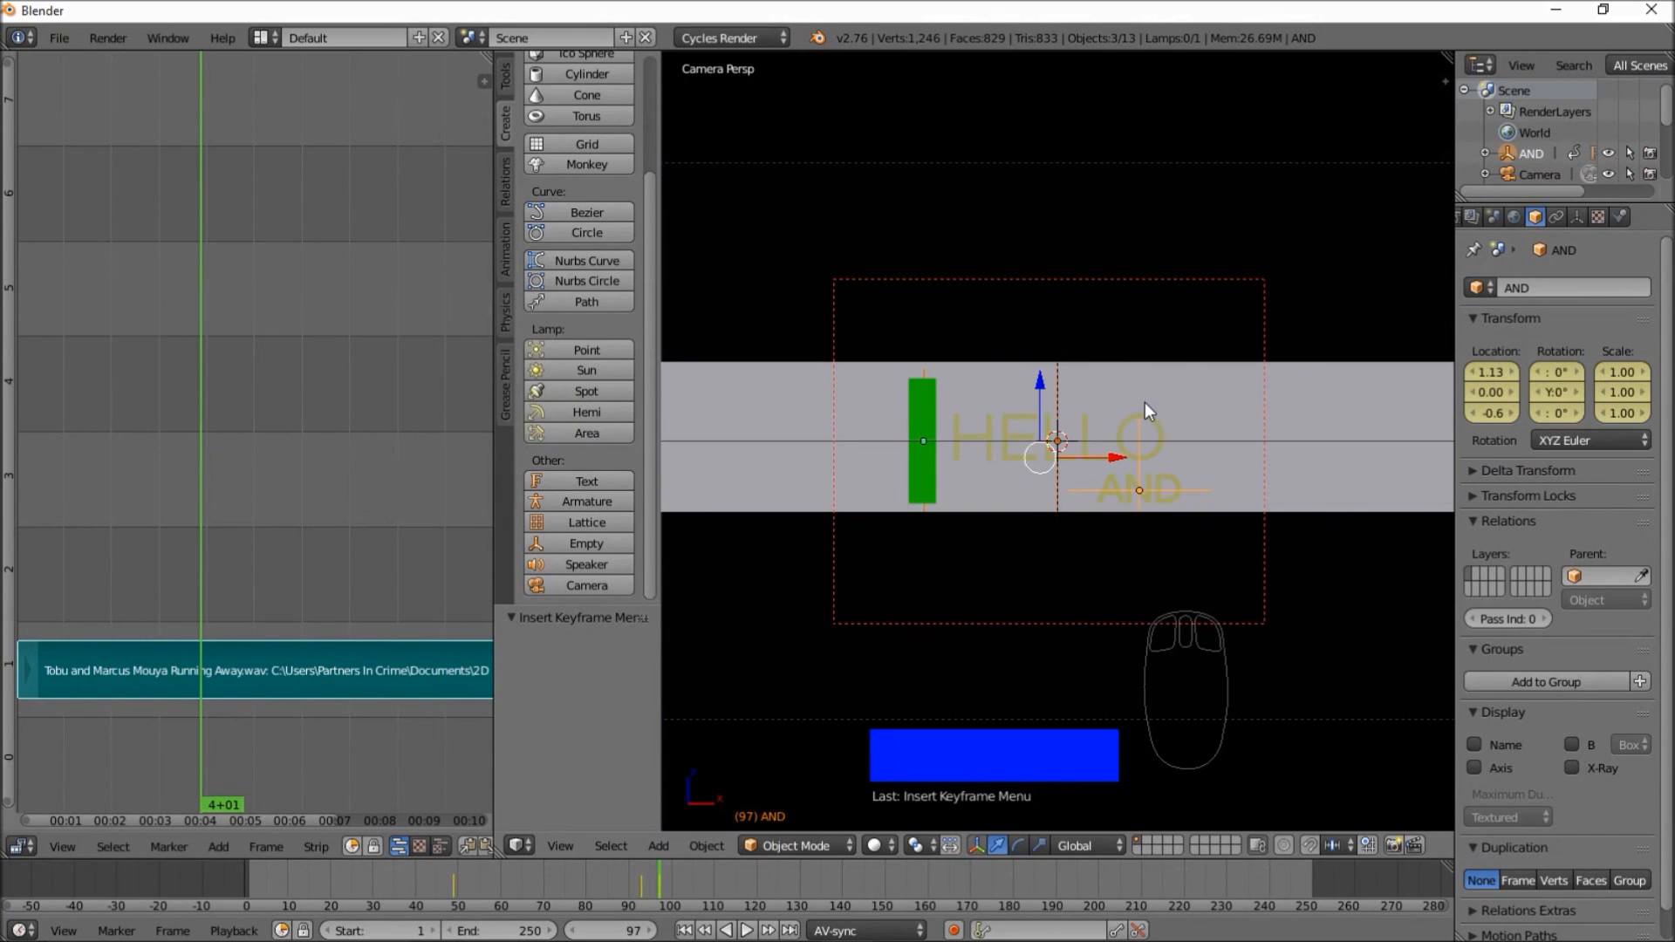
- At frame 98, move the selected title empties about -12.83 along X, out of the camera view, and insert a LocRotScale keyframe
scroll(1143, 415, down, 4)
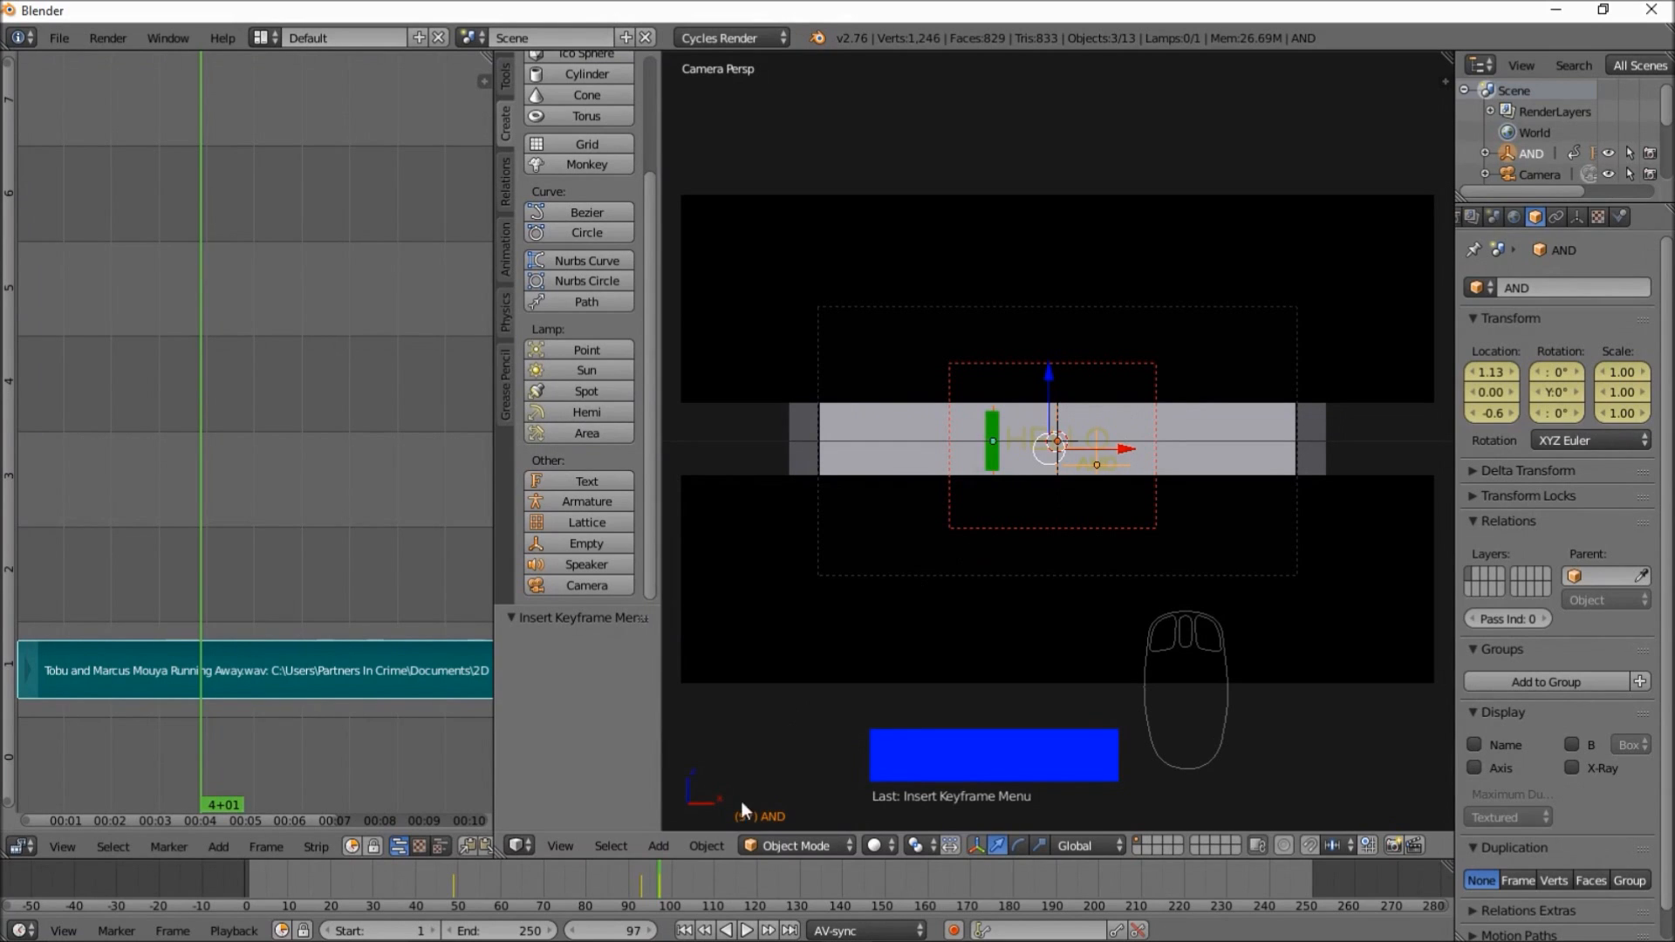
click(662, 888)
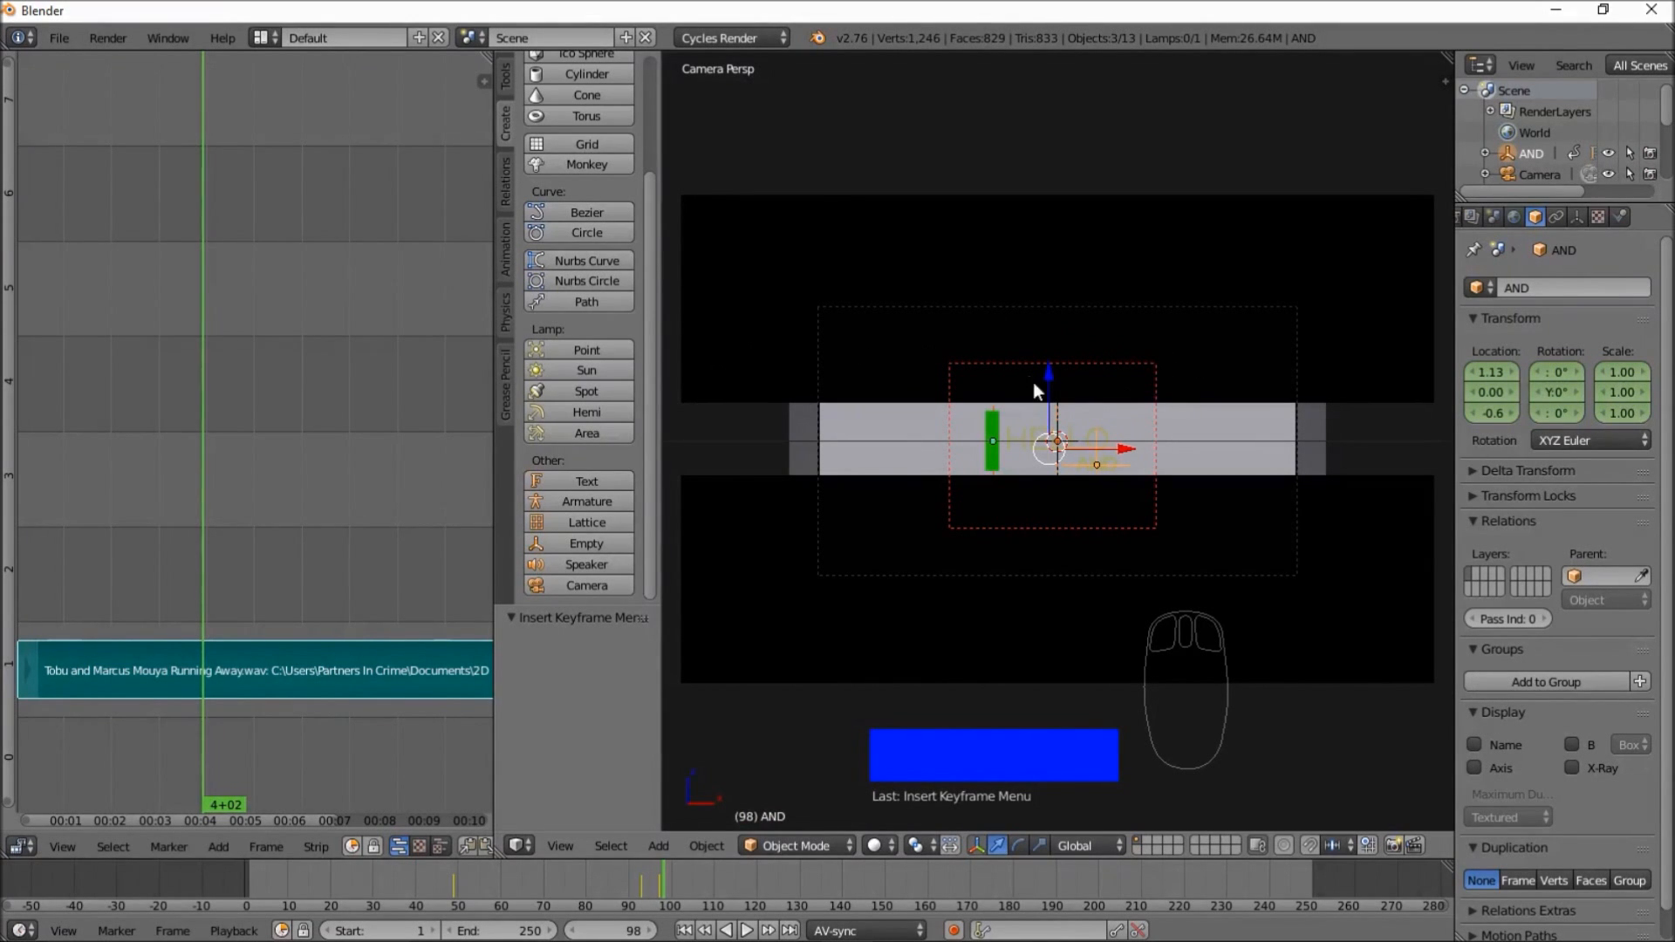
drag(1127, 450, 1452, 450)
drag(690, 447, 685, 449)
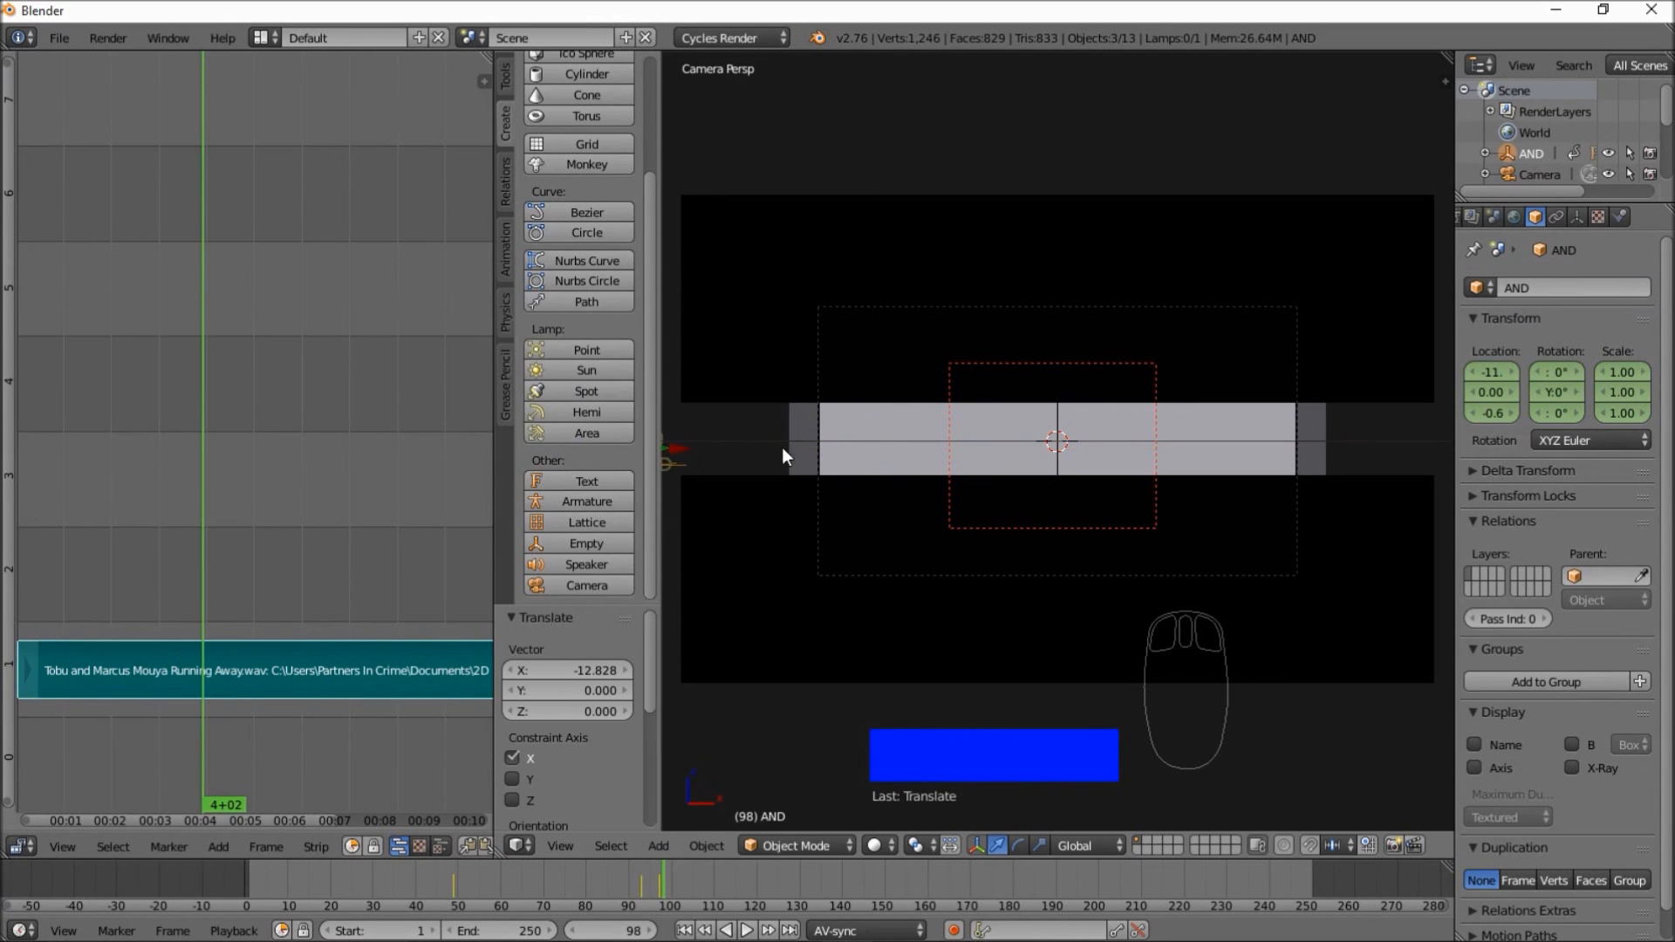
scroll(824, 451, down, 1)
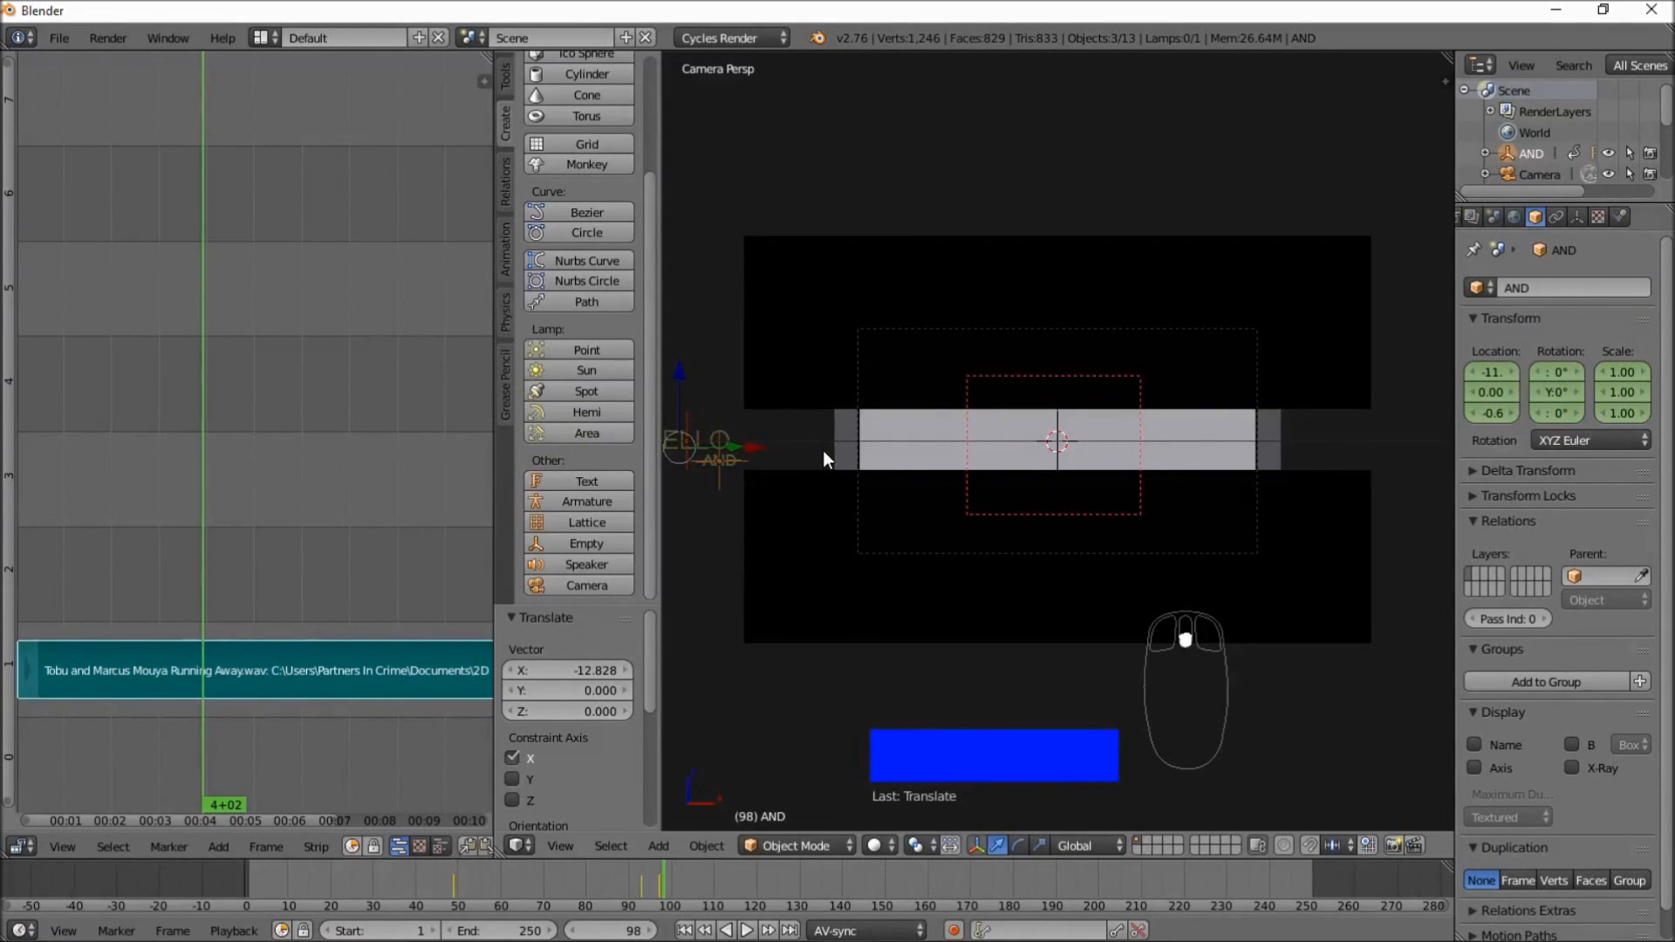
key(i)
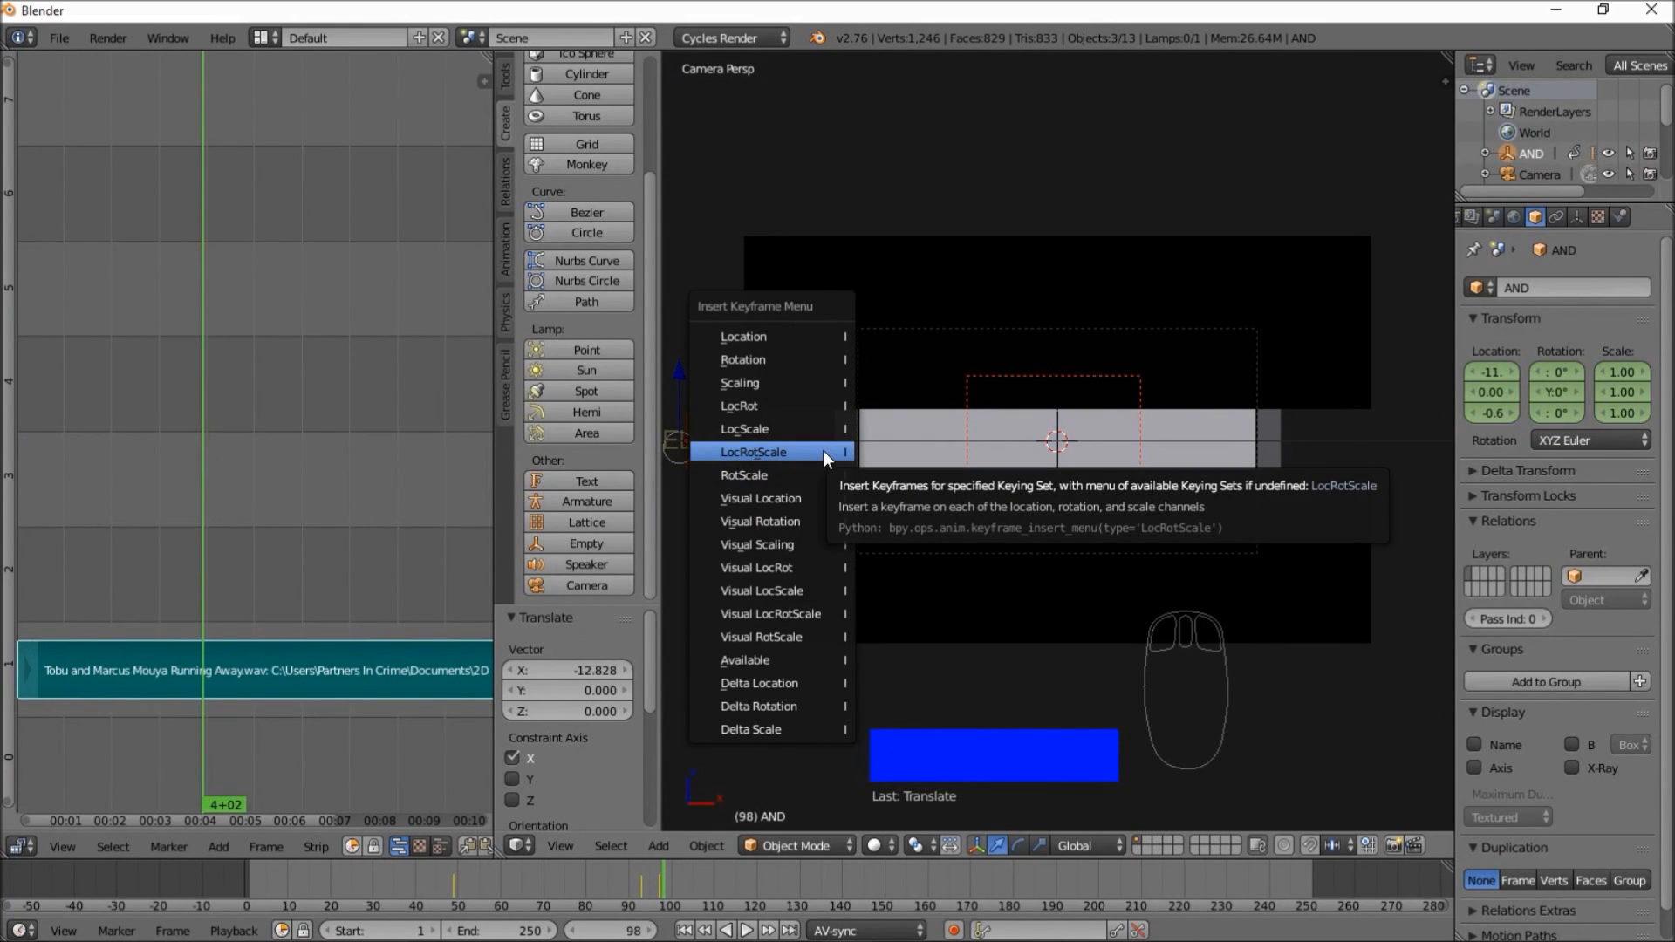
click(824, 450)
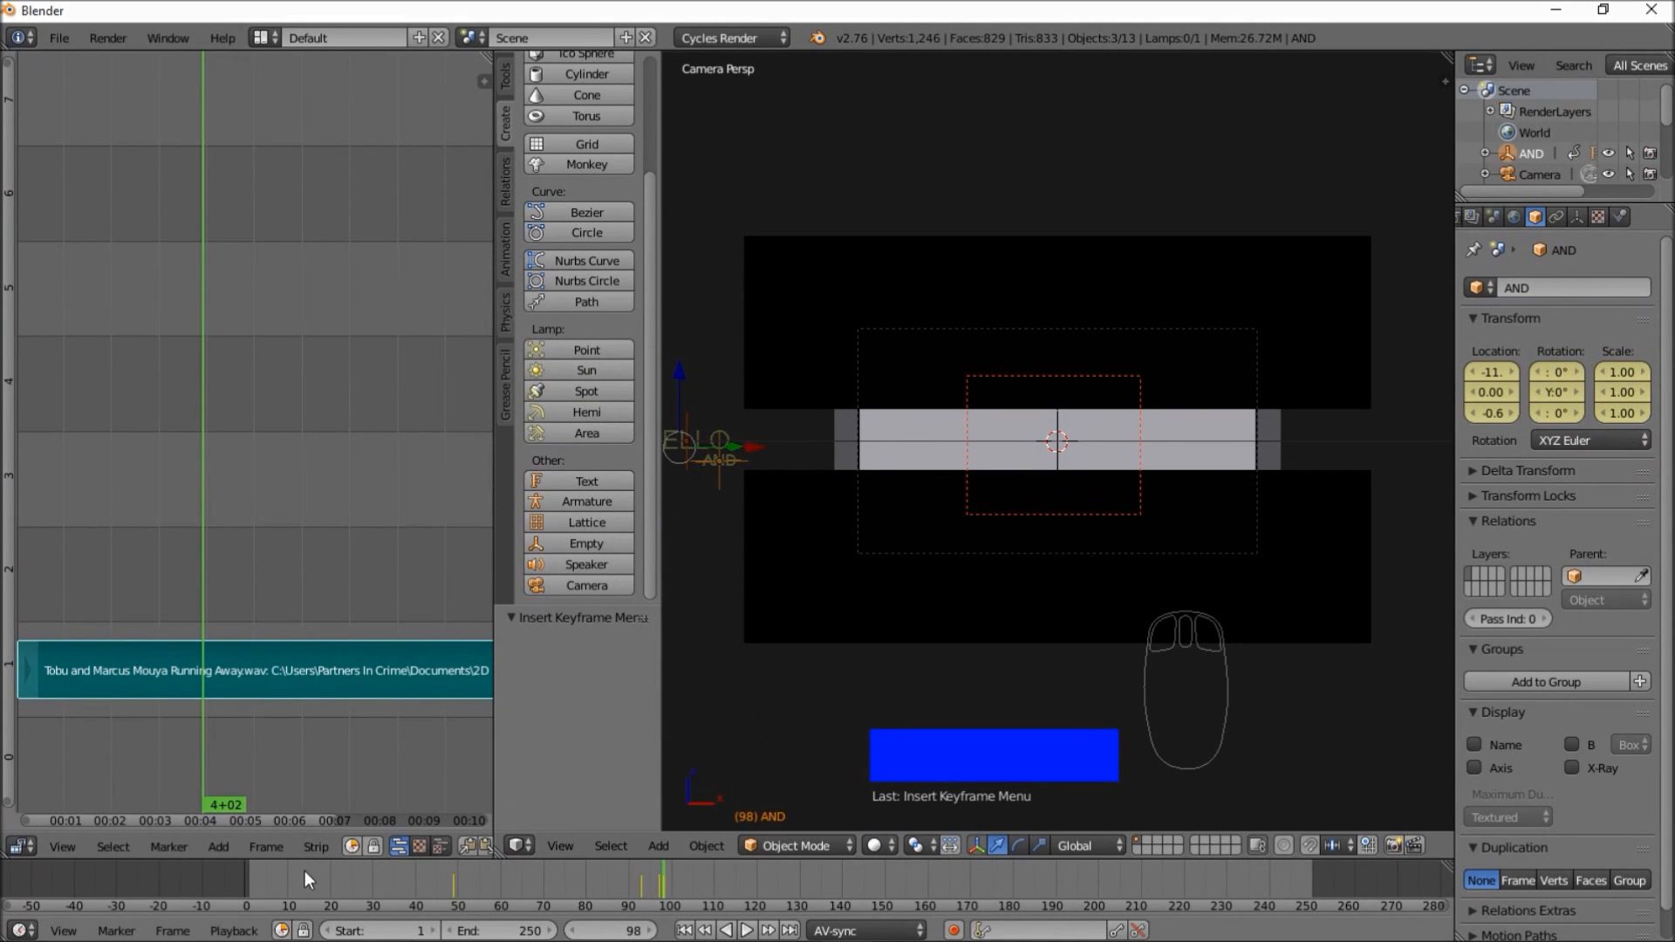
- Play the animation from the start and again from around frame 46 to check the title exit and border rotation
click(248, 872)
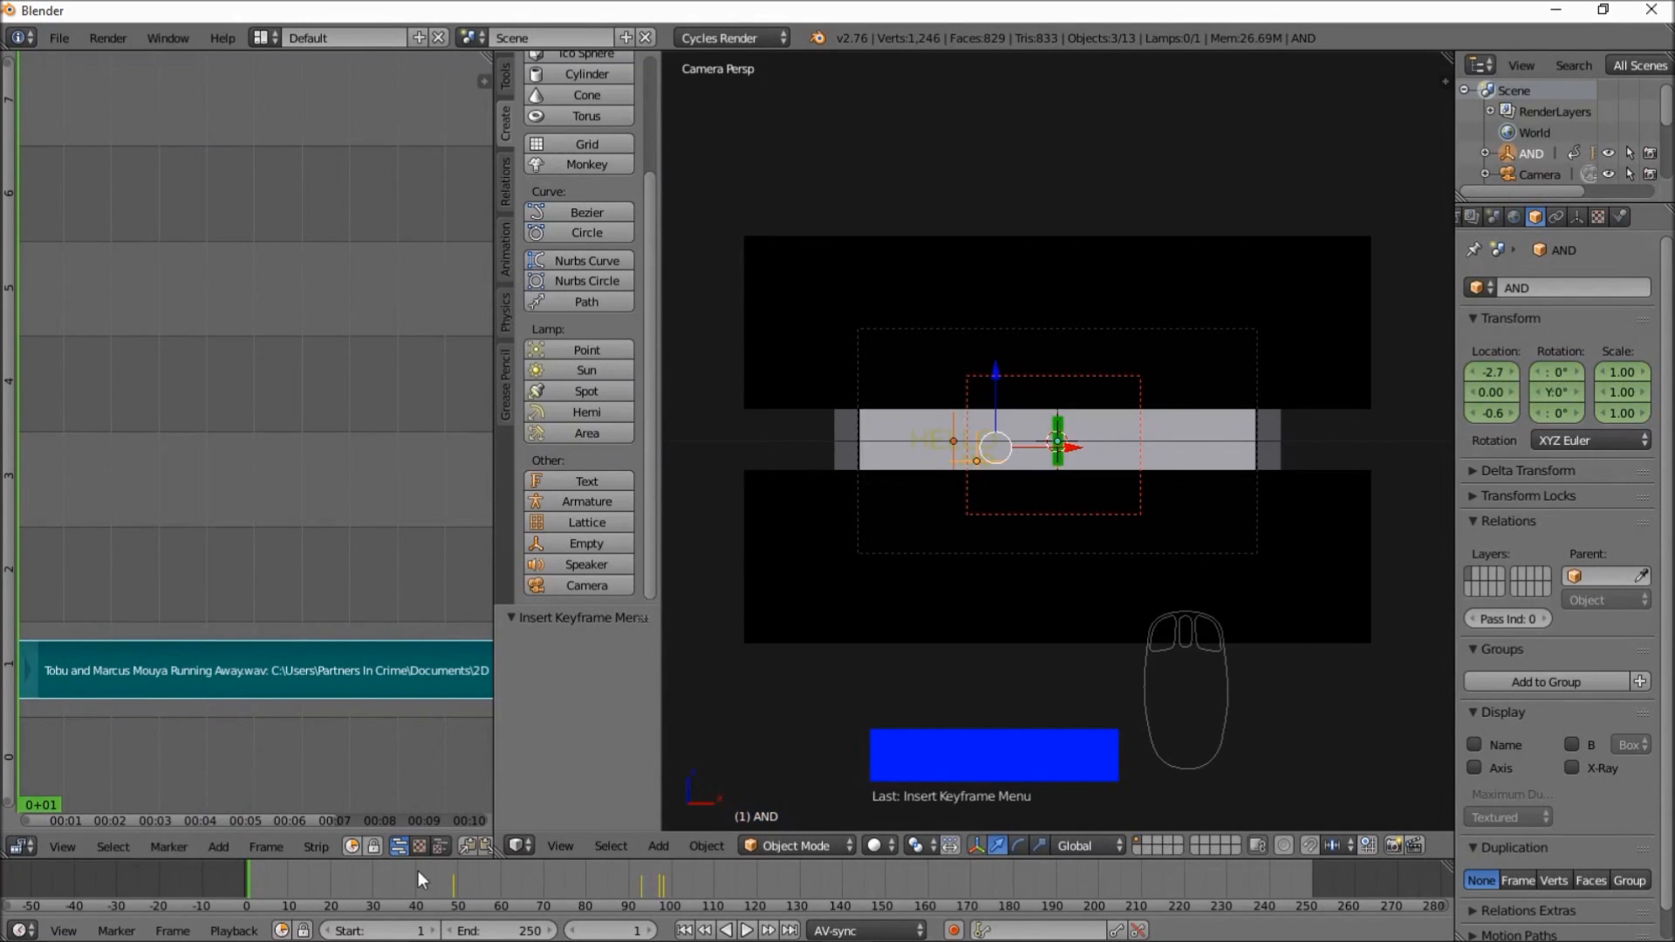
drag(249, 876, 141, 876)
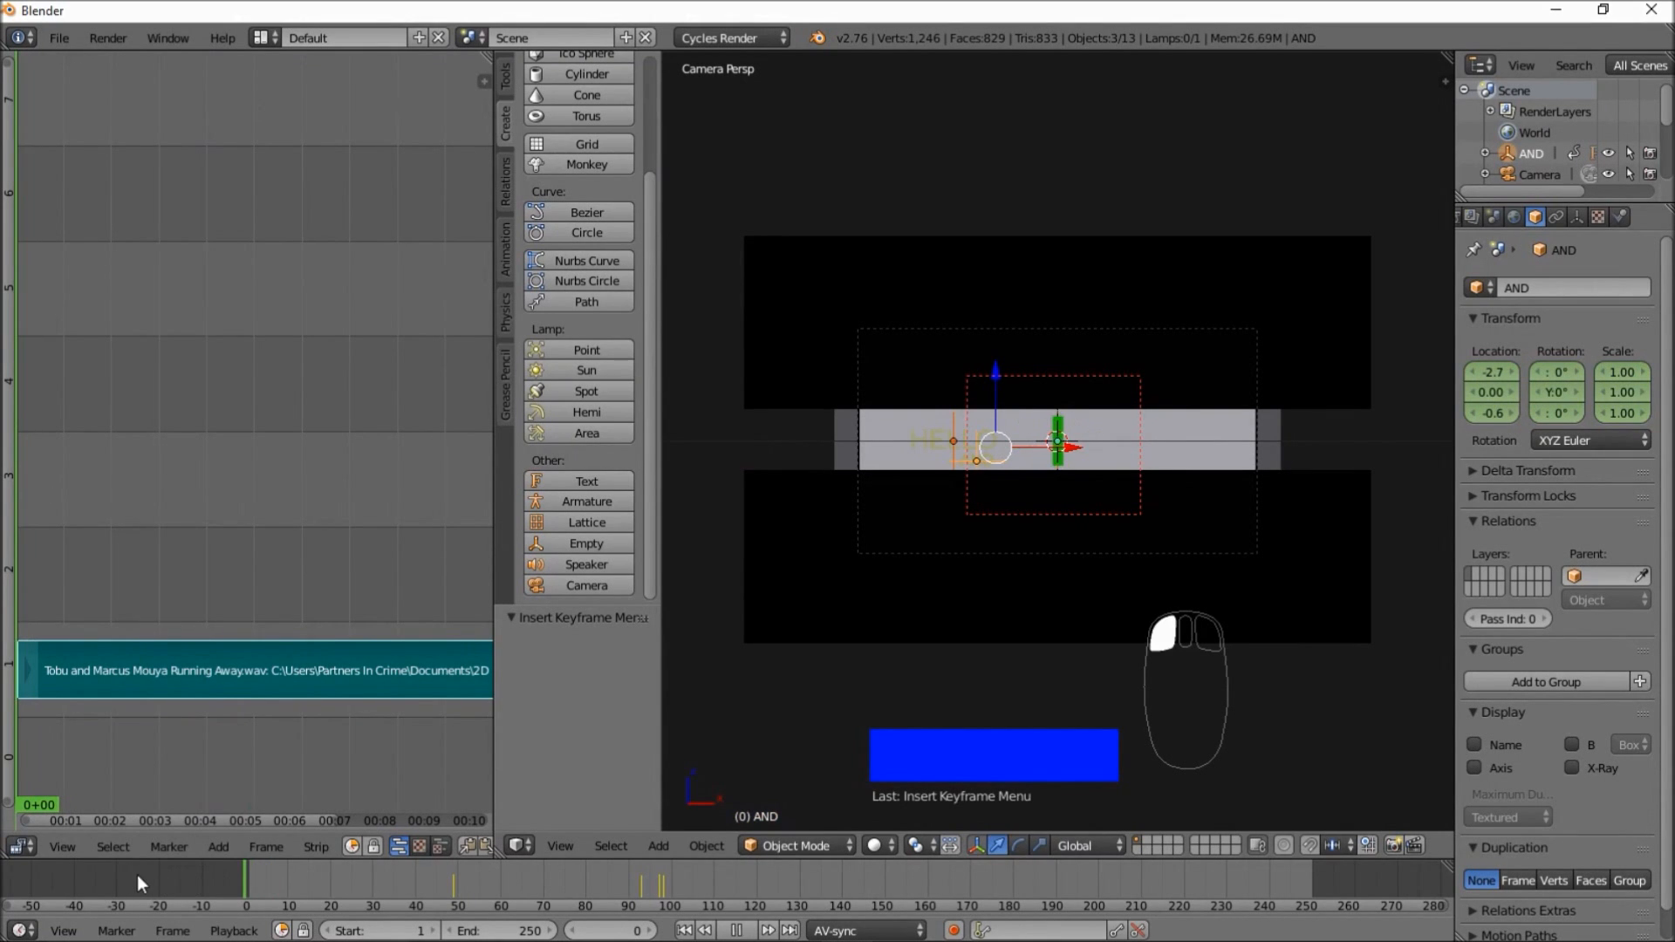
click(739, 931)
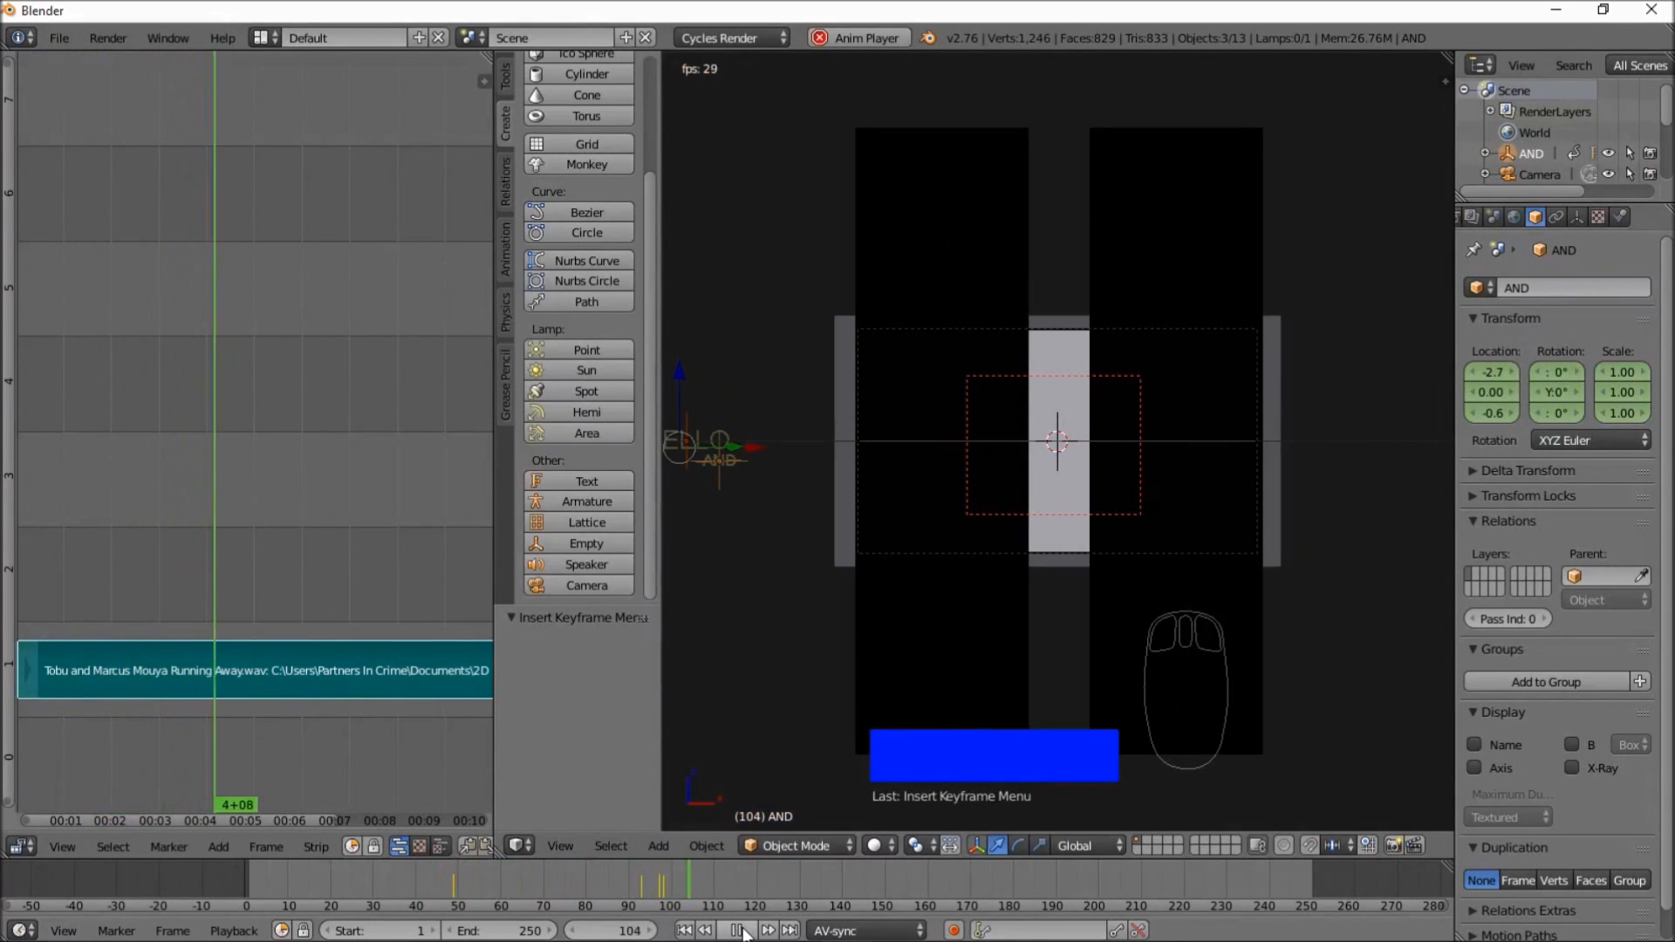
click(441, 883)
right_drag(899, 720, 817, 712)
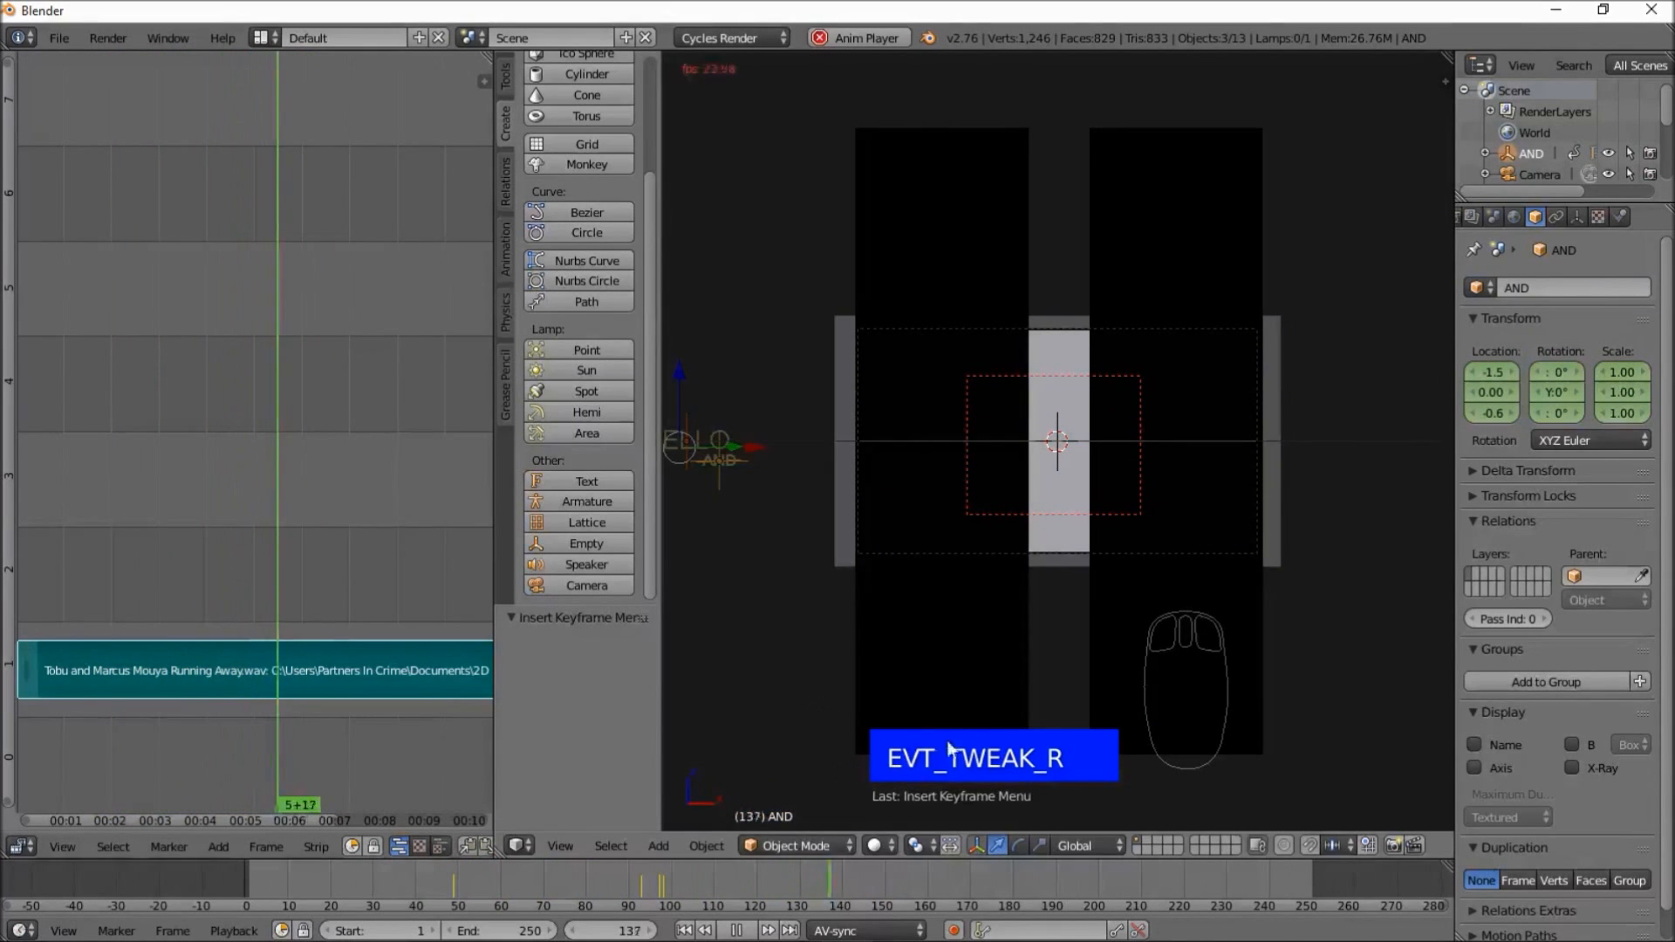
click(741, 931)
- At frame 102, select the noise-pattern background plane and switch the viewport to Rendered shading
drag(637, 898, 682, 876)
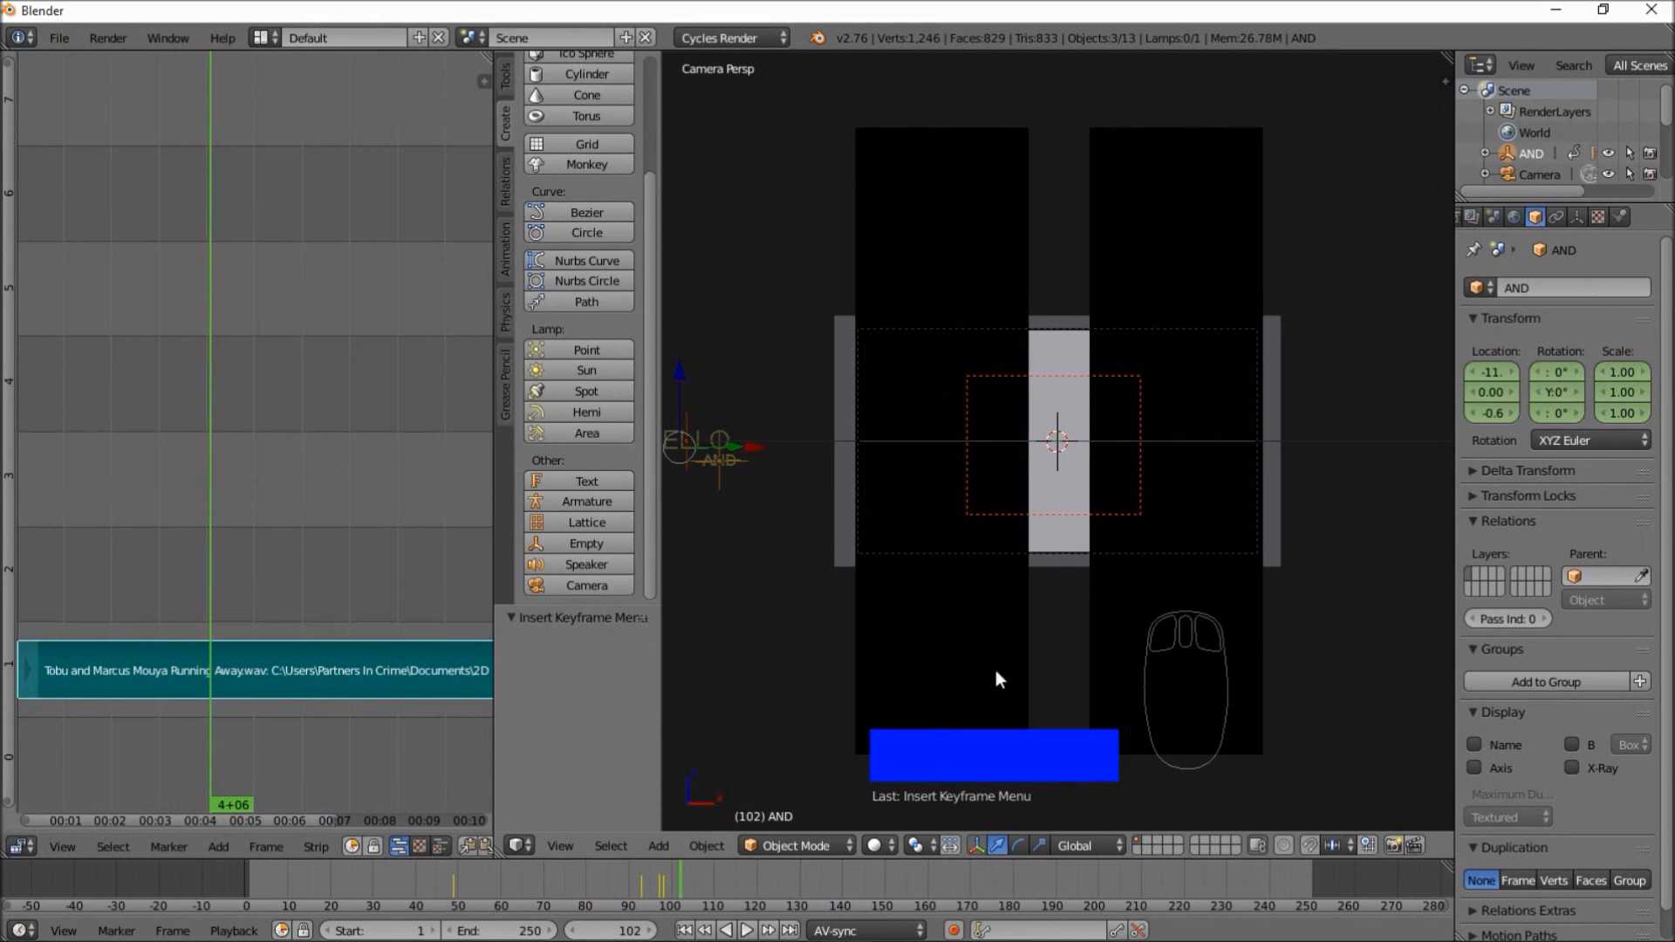
scroll(1032, 626, up, 3)
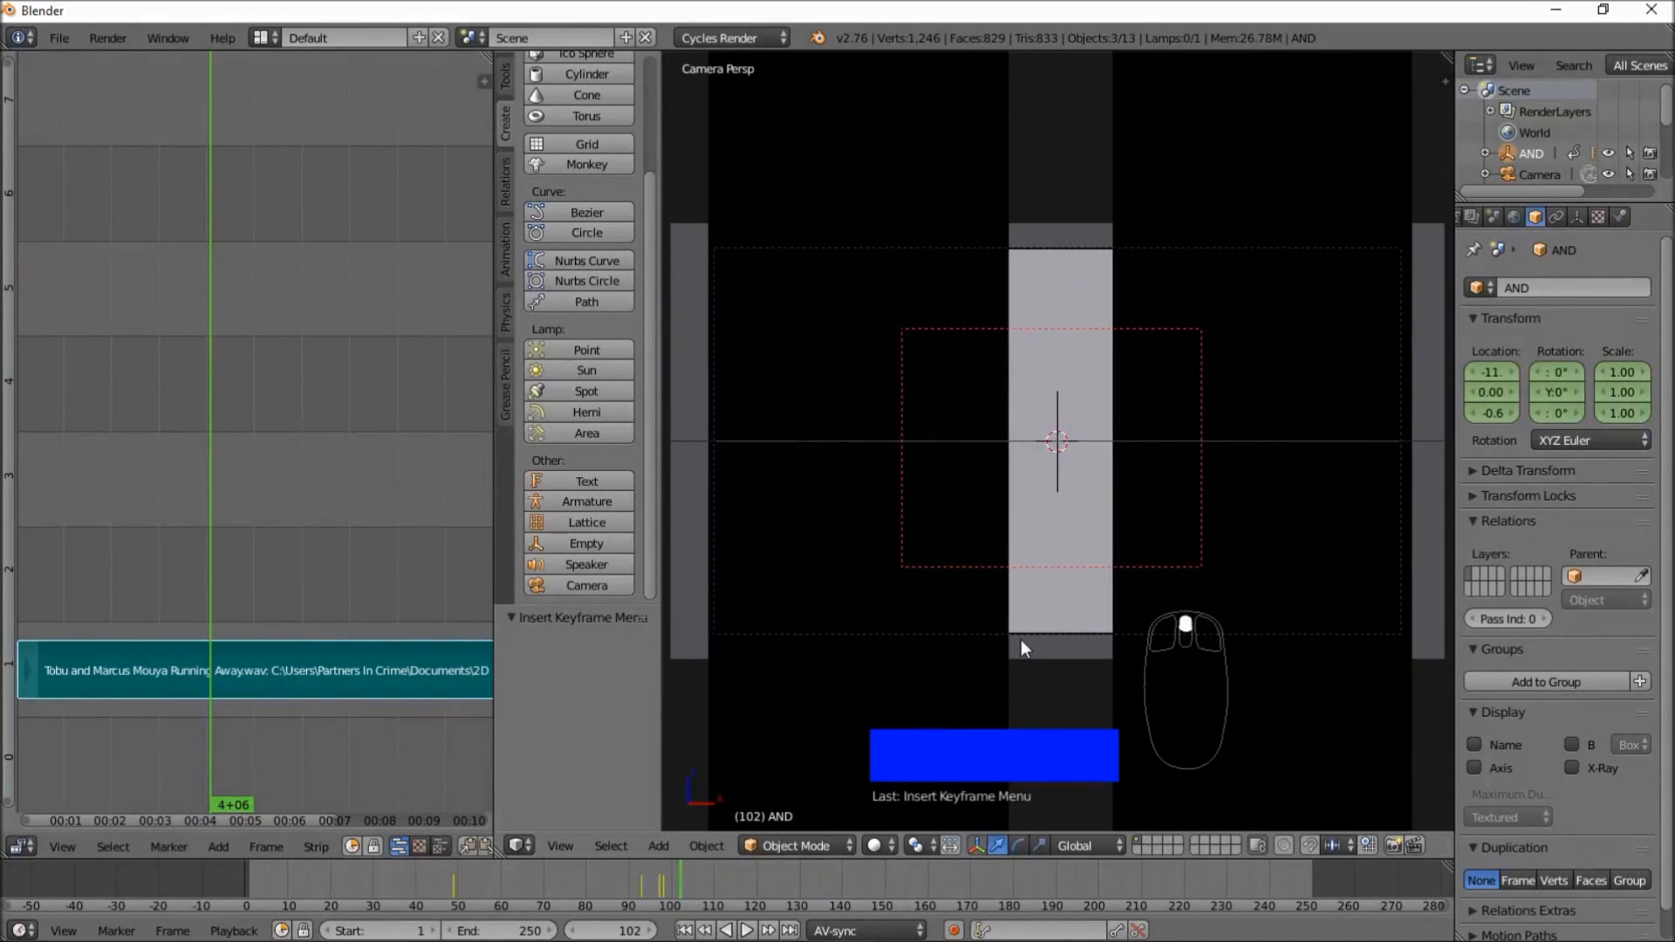
scroll(1046, 483, down, 2)
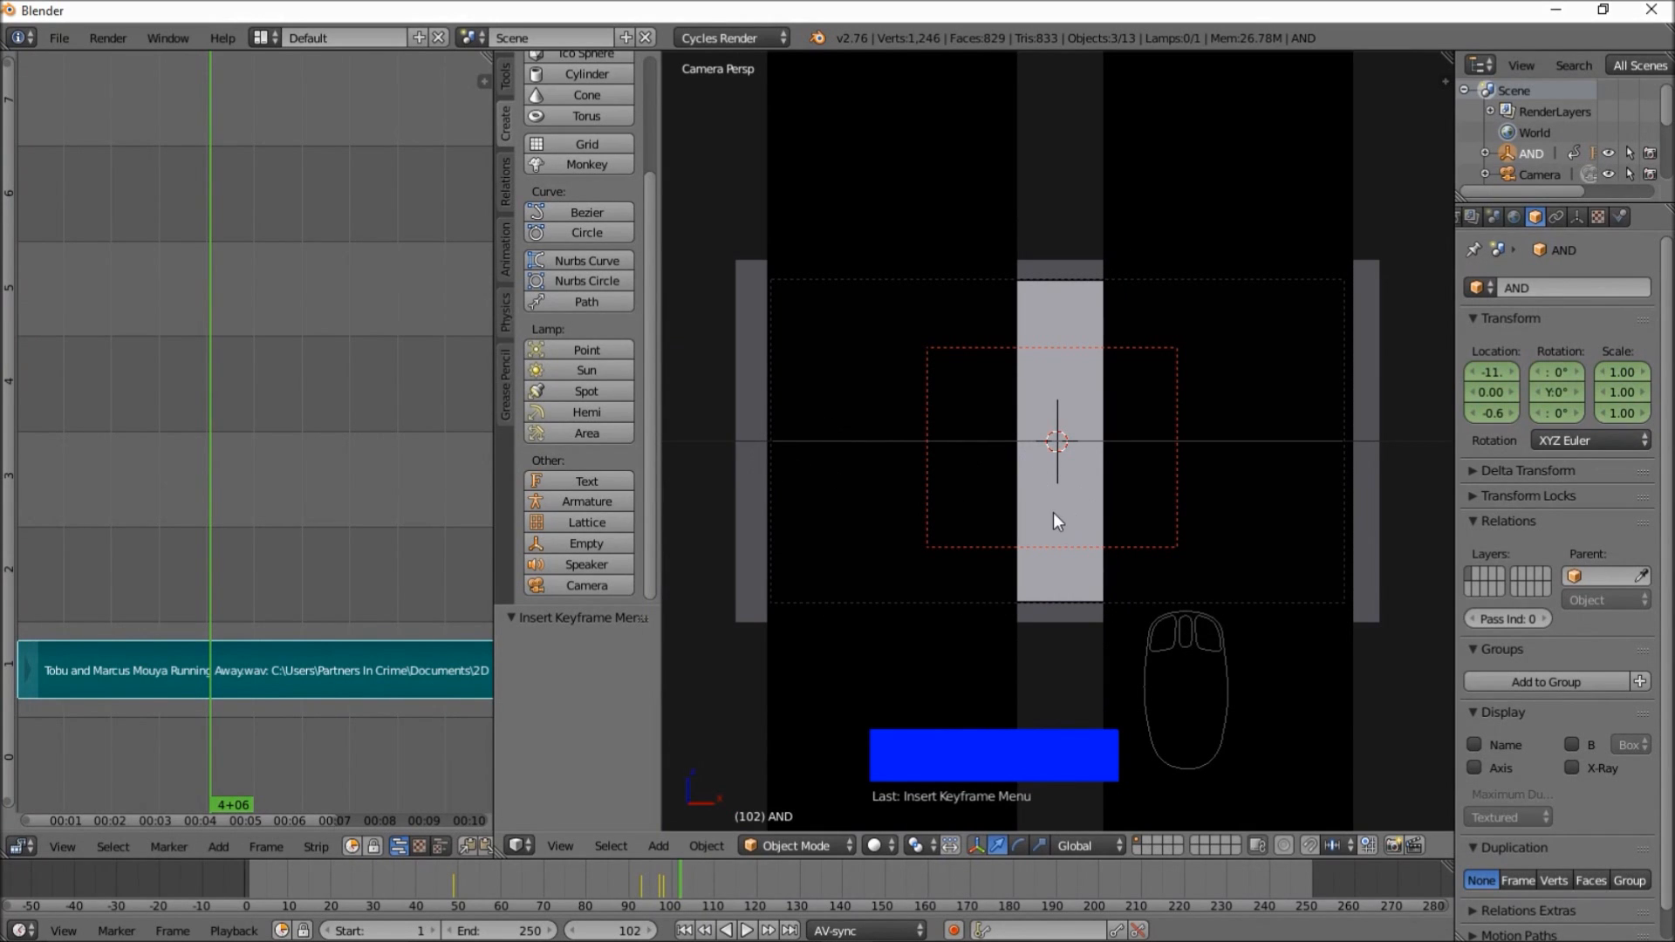
right_click(747, 427)
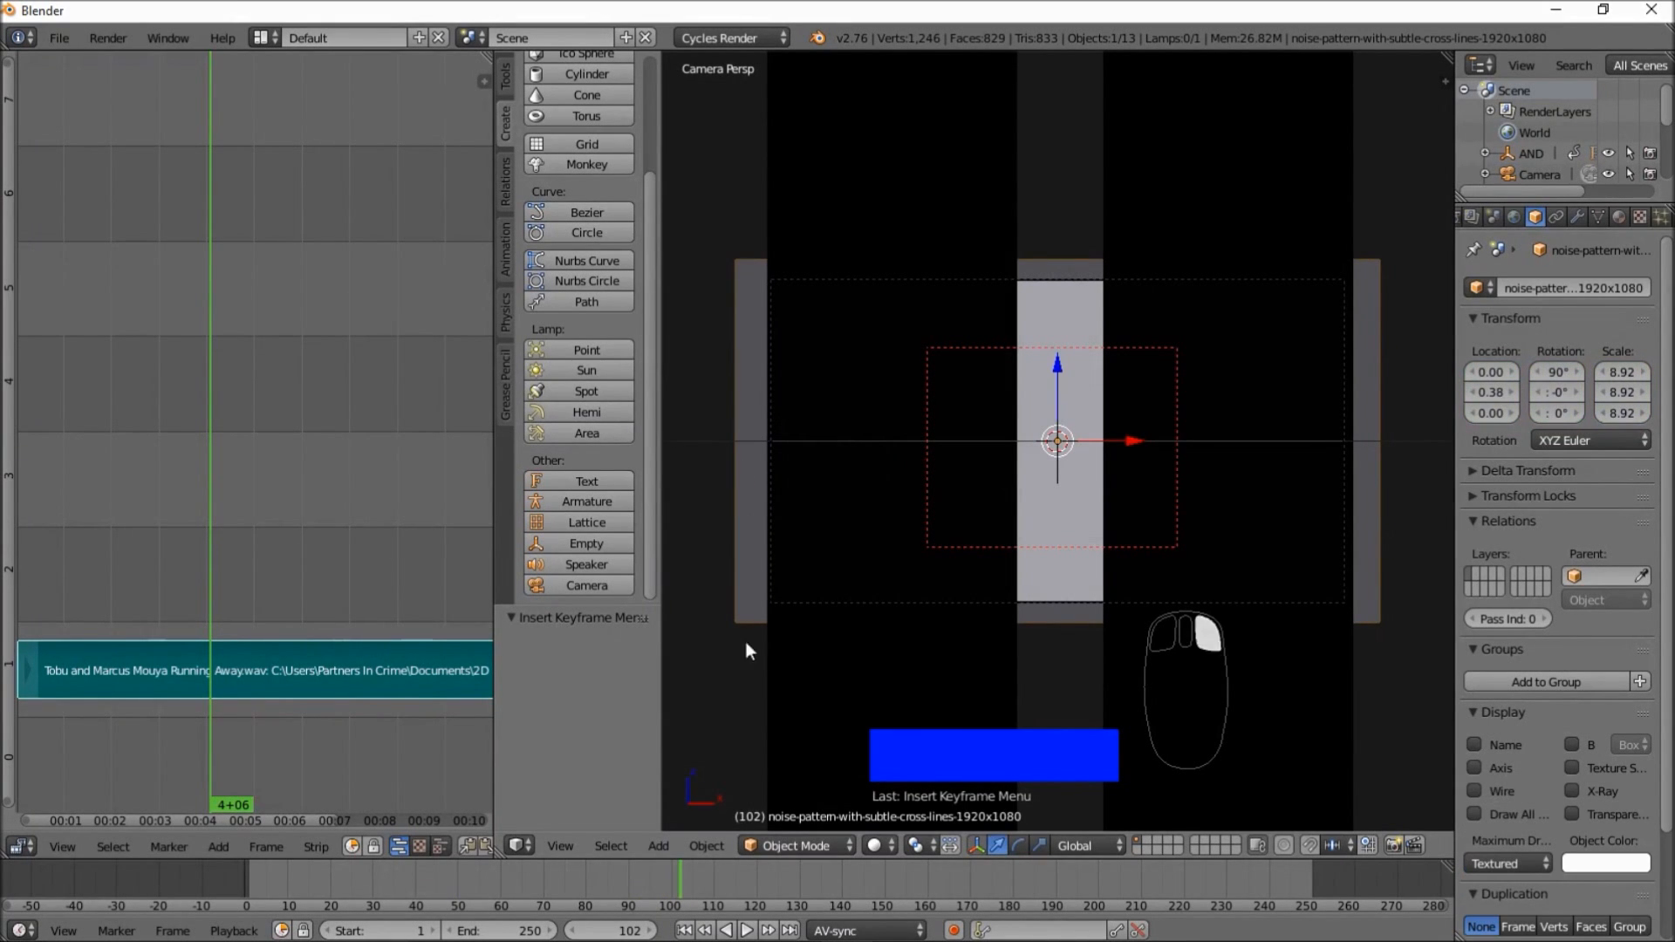
click(873, 849)
click(893, 705)
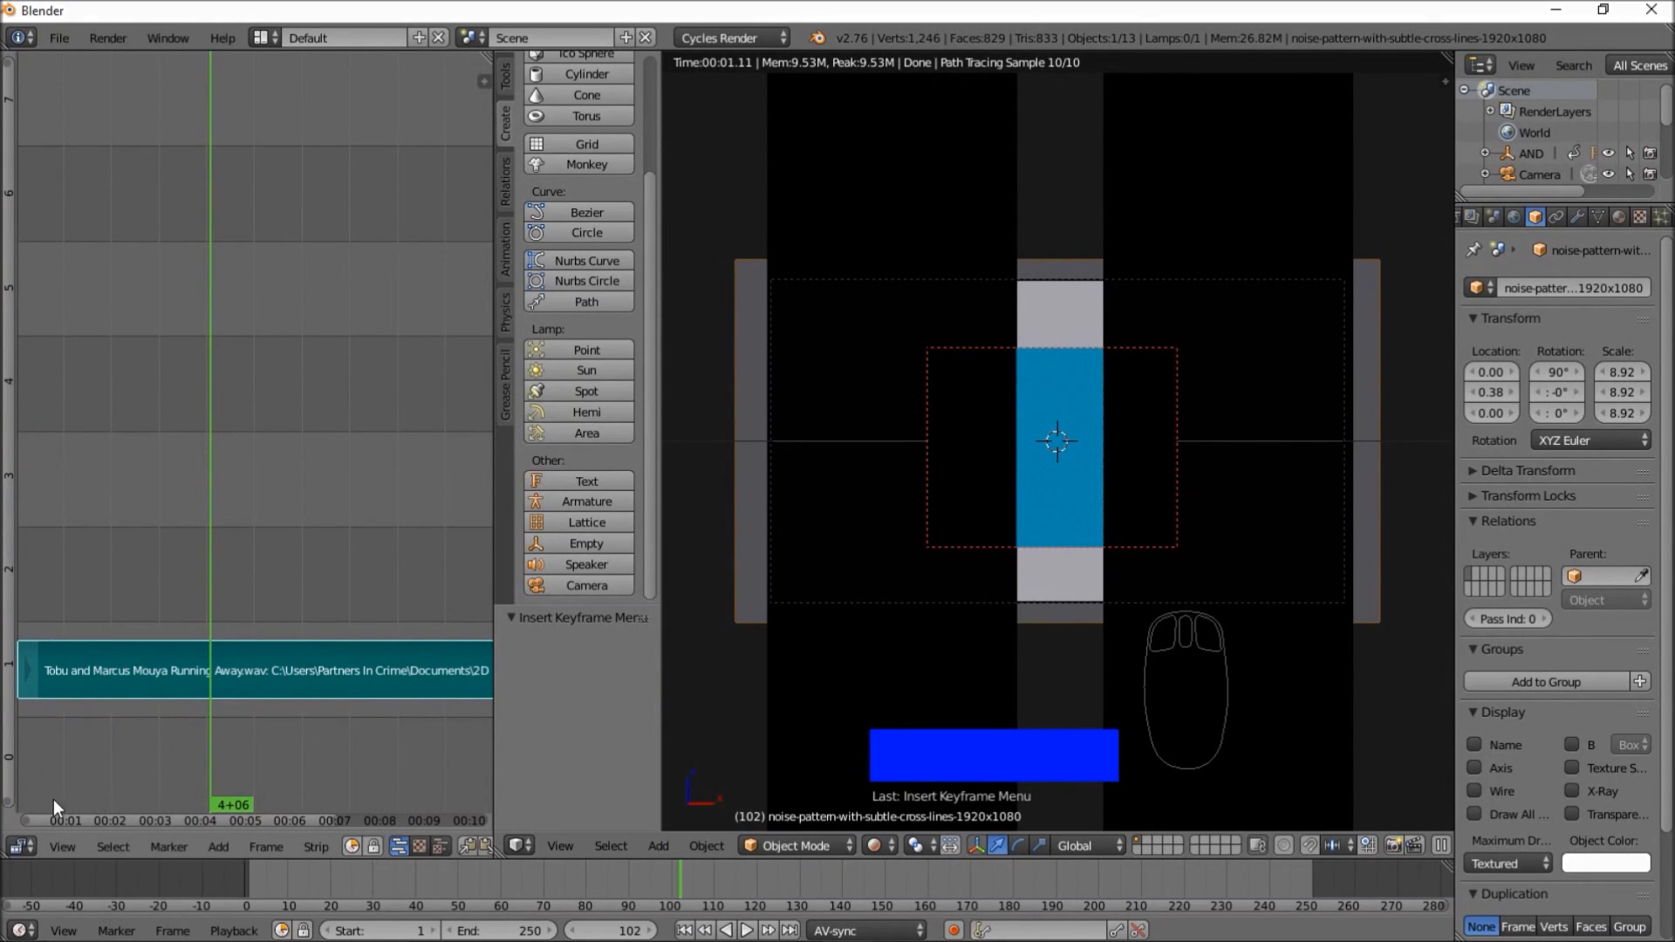
- Open the background material in the Node Editor and insert a Hue/Saturation node between the Image Texture and Emission nodes
click(28, 847)
click(81, 590)
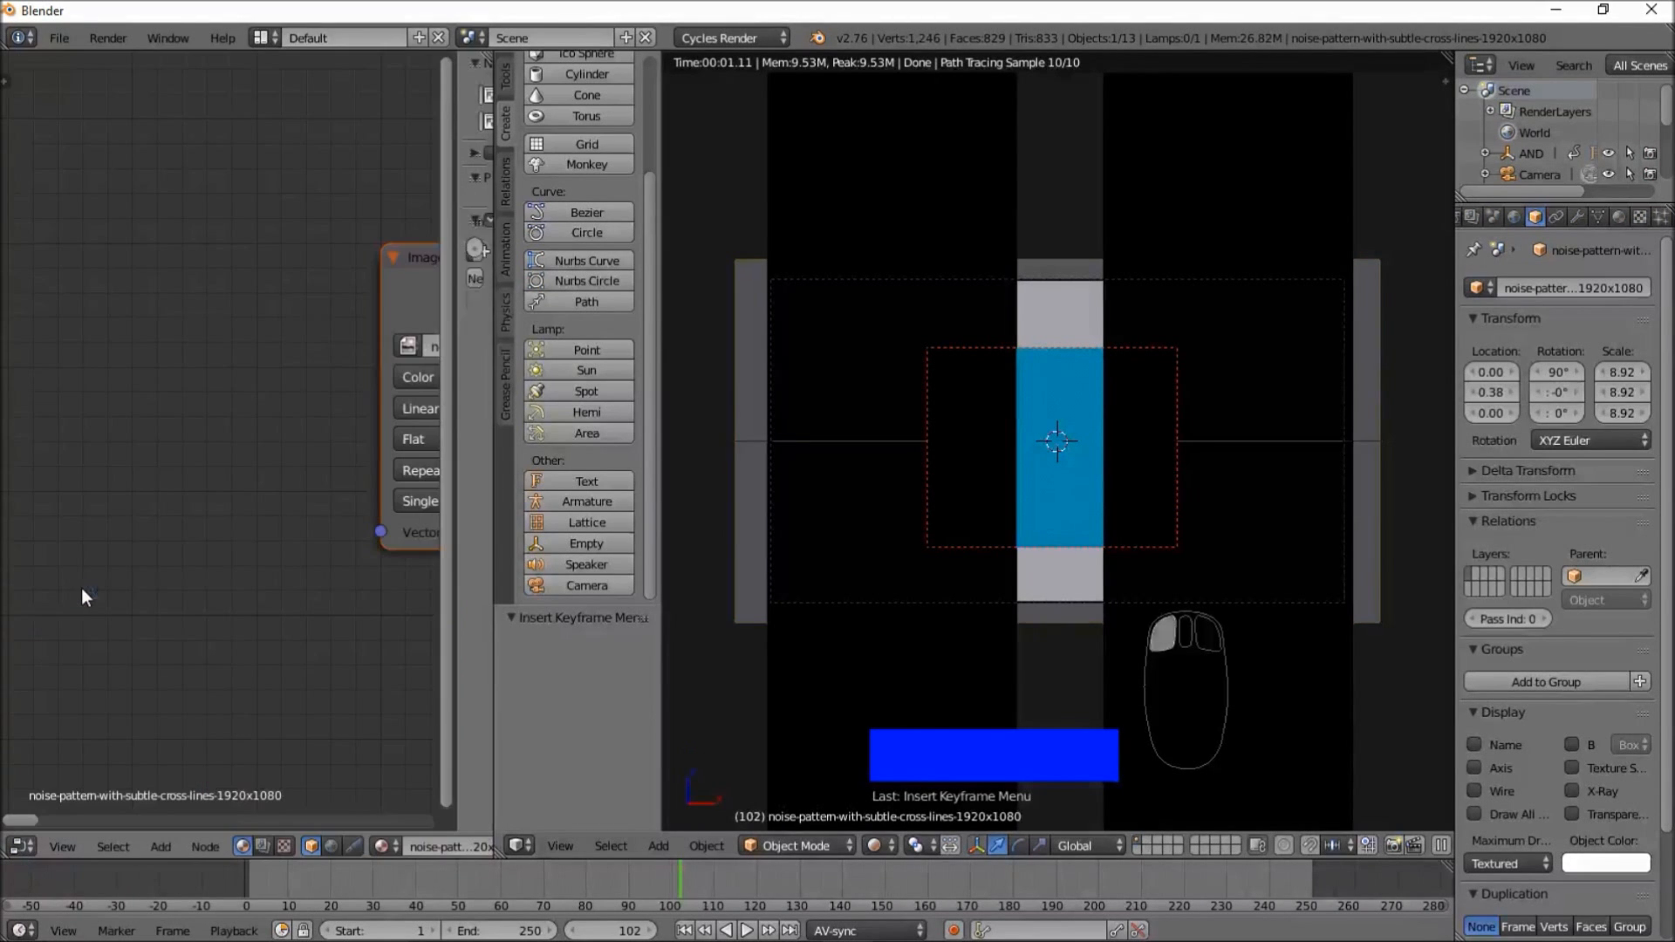
scroll(316, 516, down, 5)
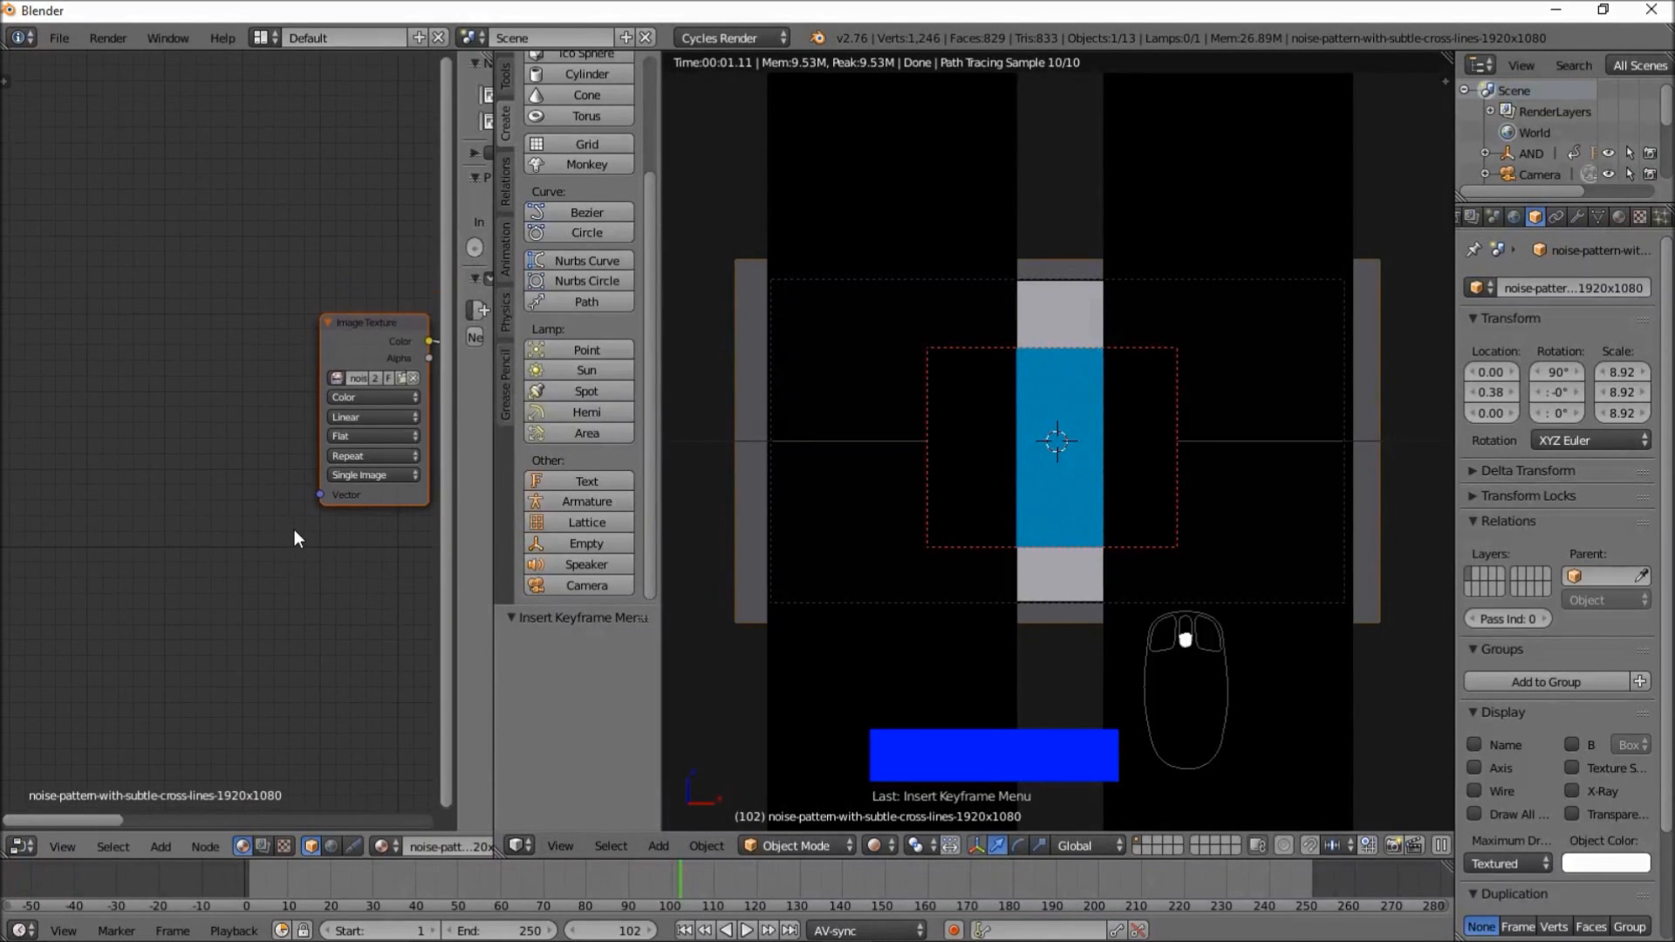
scroll(307, 541, down, 3)
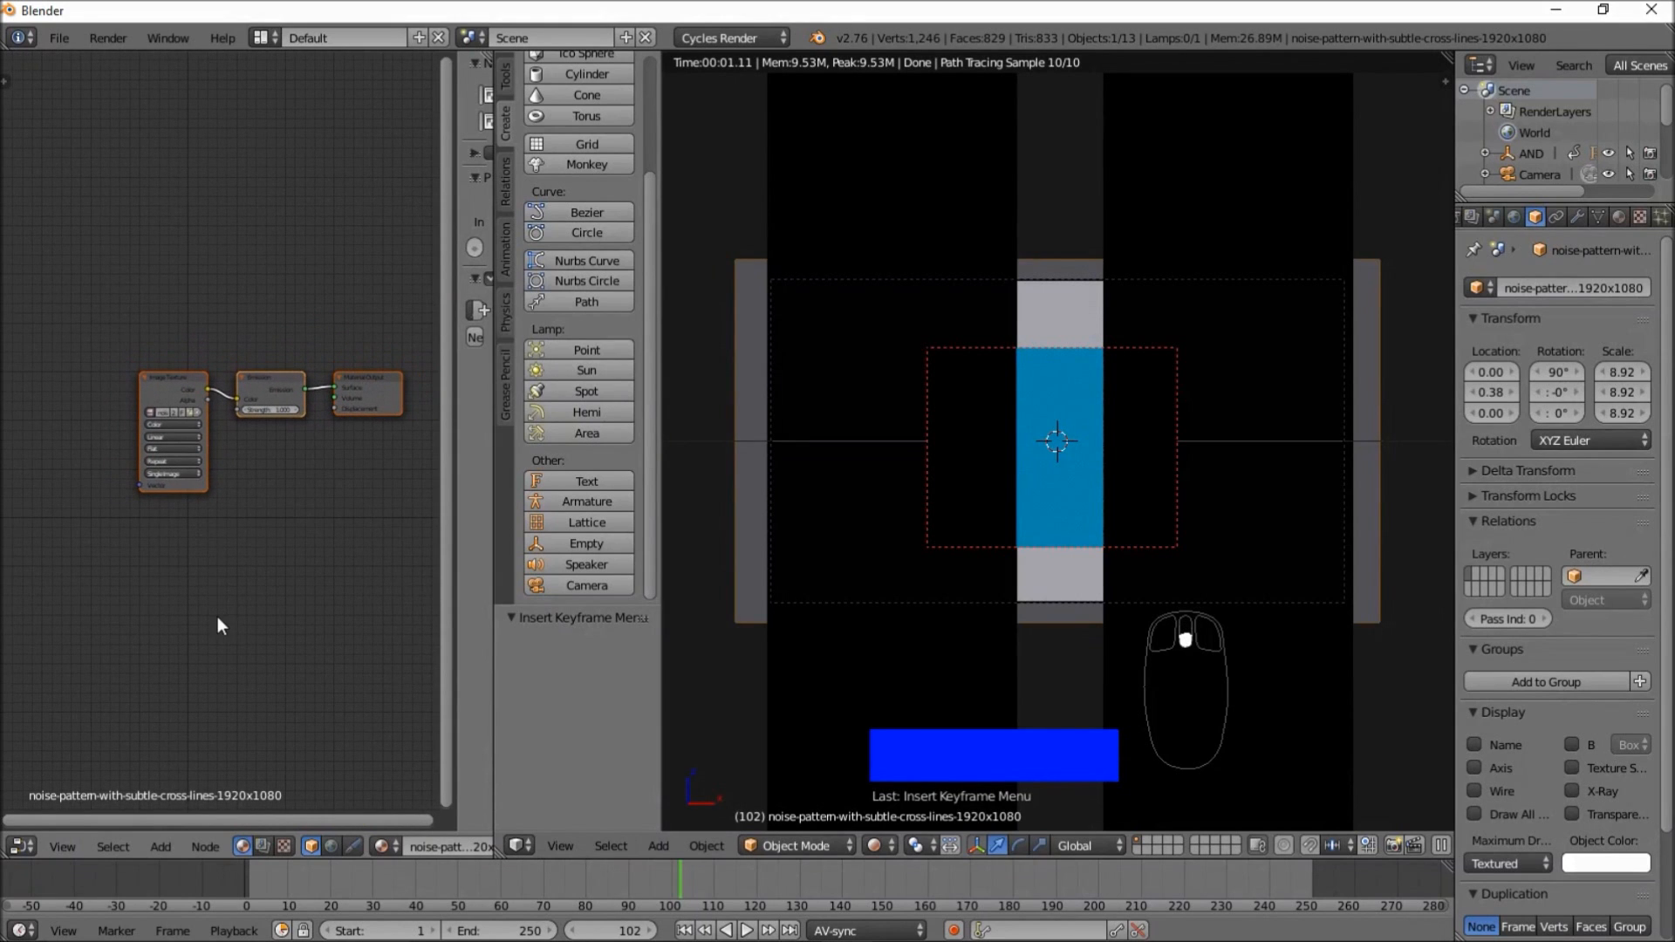
click(169, 836)
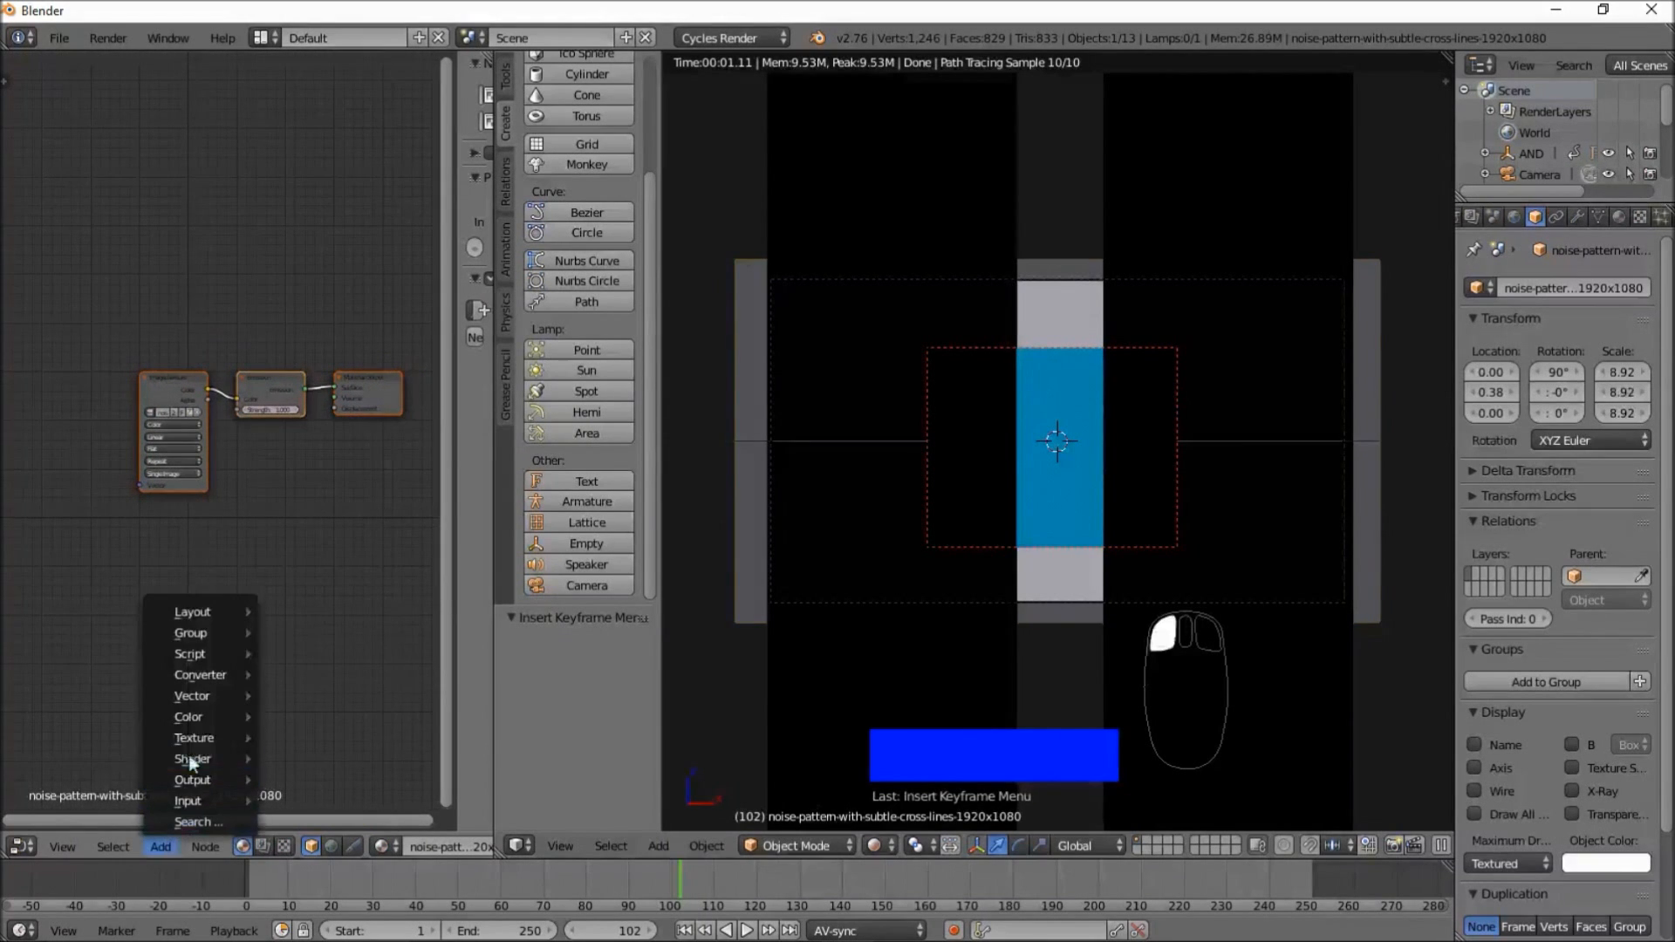
mouse_move(182, 721)
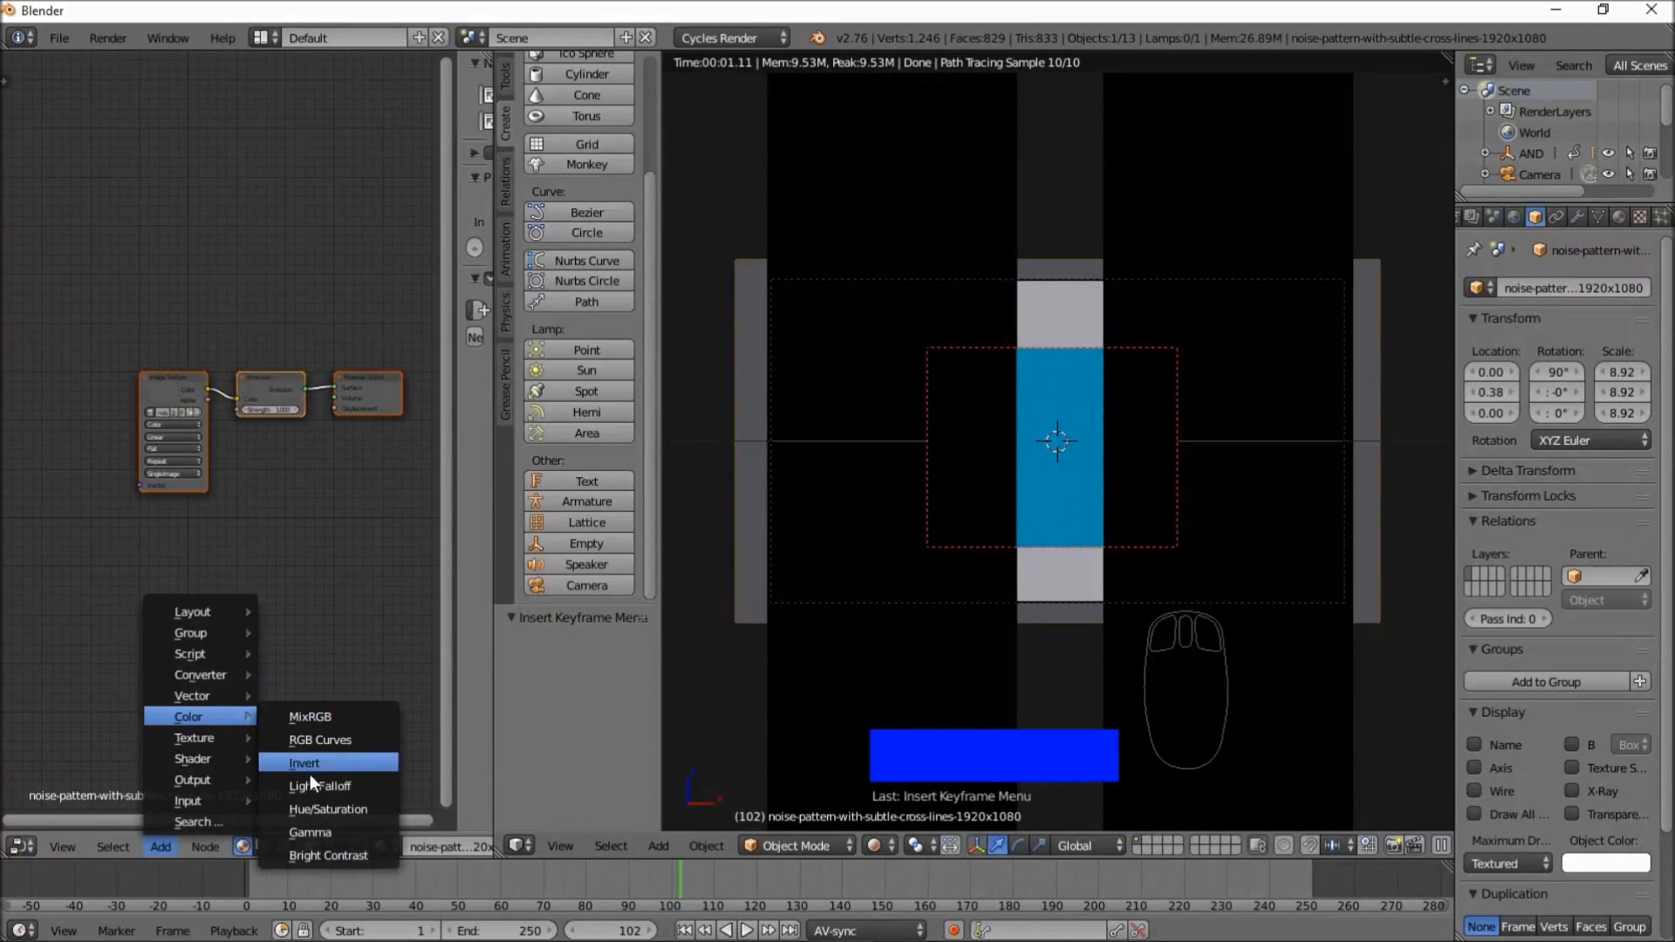
click(316, 808)
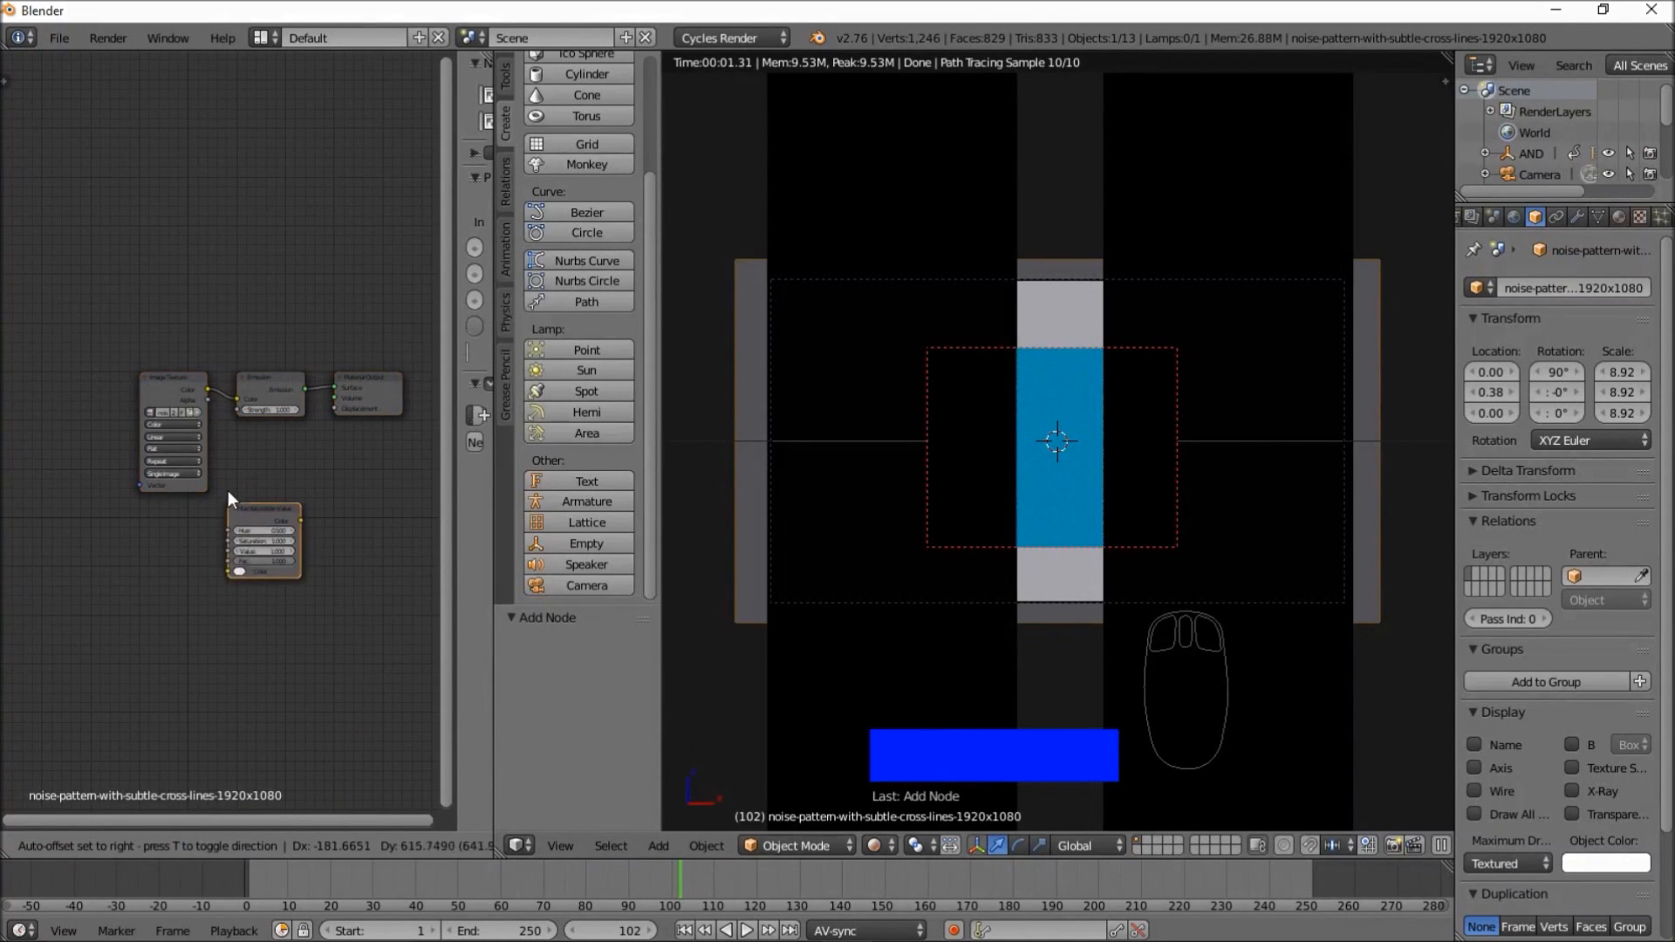
click(216, 390)
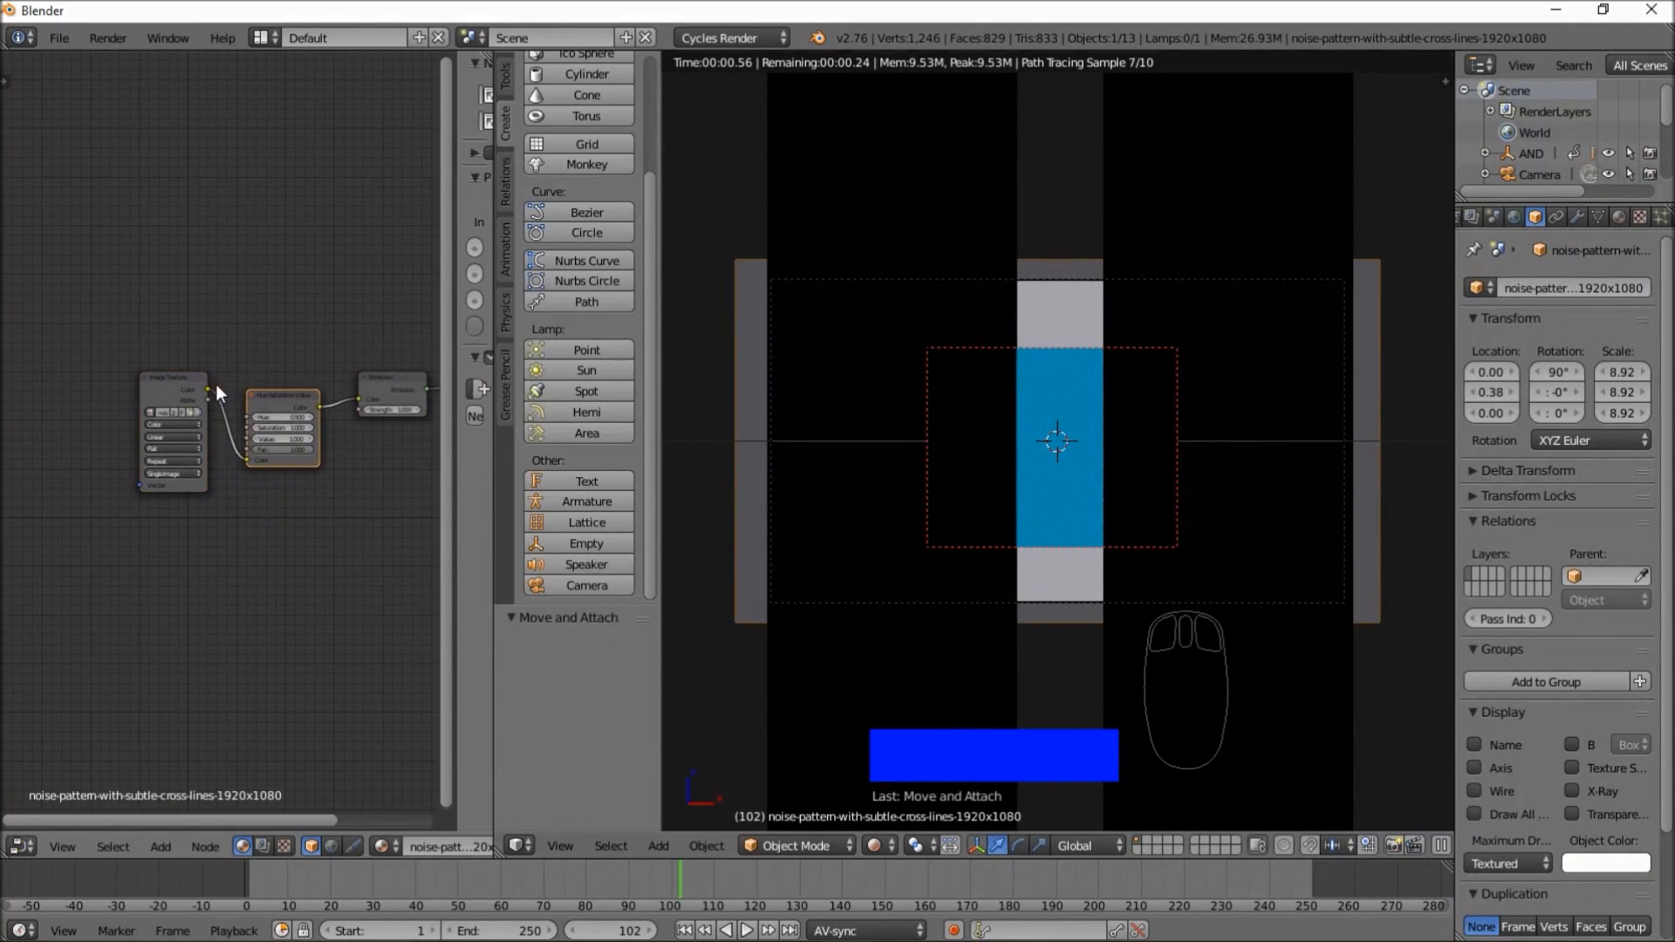
- Test a different background colour with the Hue/Saturation node's Hue, and reset Hue to 0.5
scroll(292, 447, up, 2)
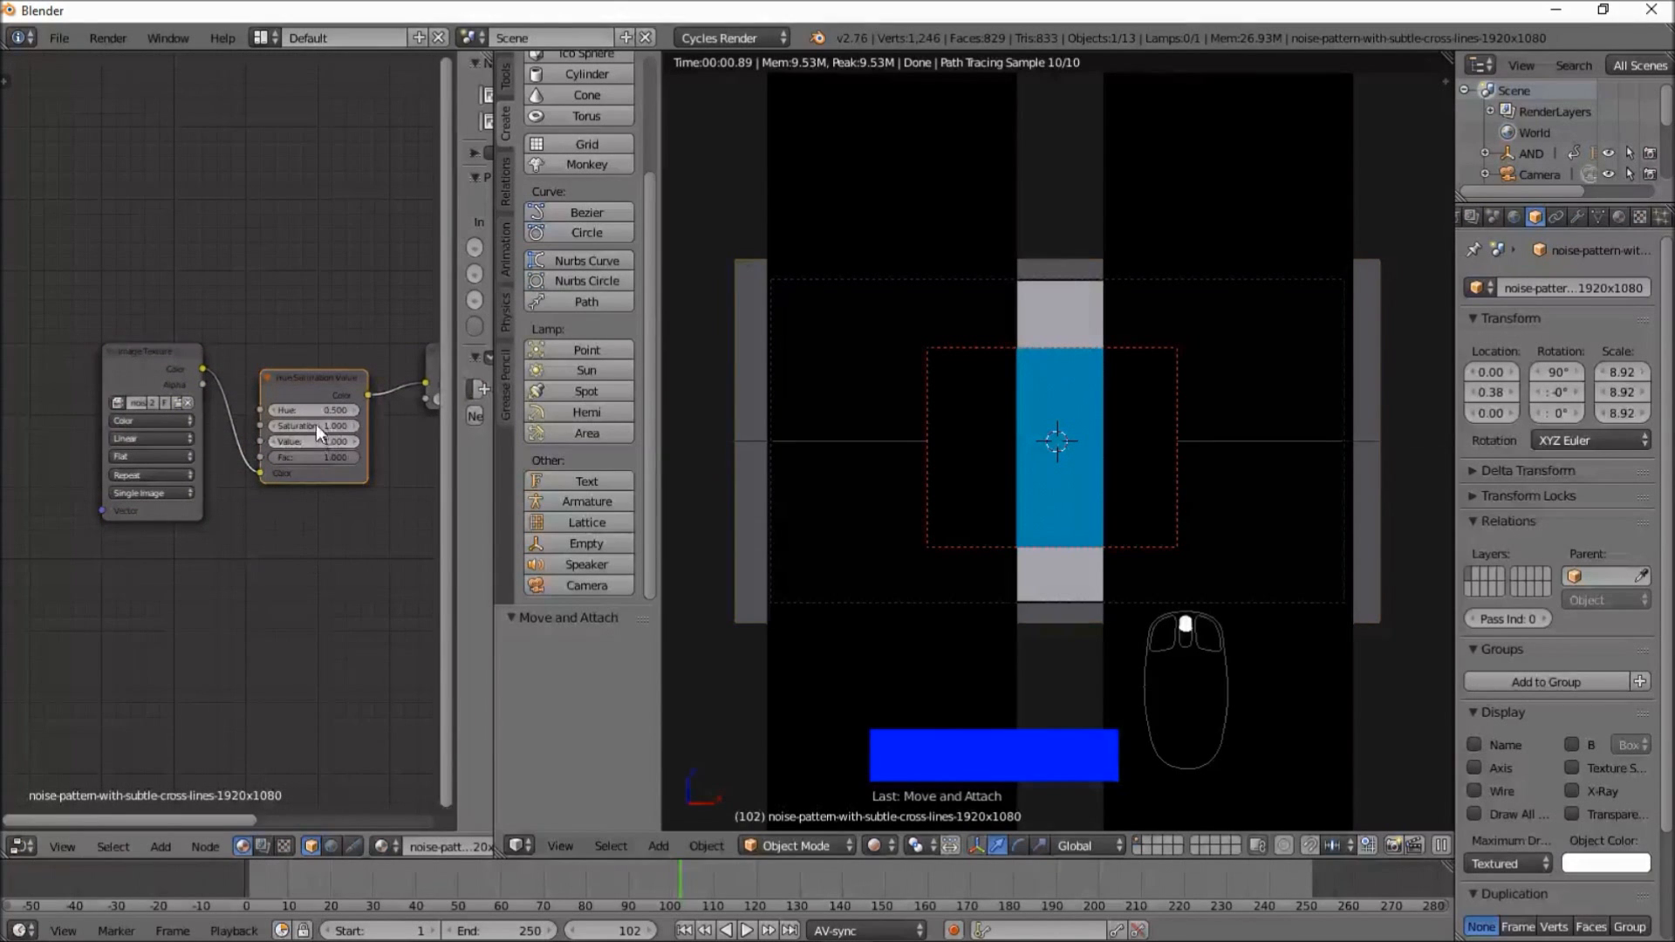
mouse_move(312, 410)
mouse_down()
mouse_move(254, 411)
mouse_move(338, 411)
mouse_up()
click(324, 412)
text(0.5)
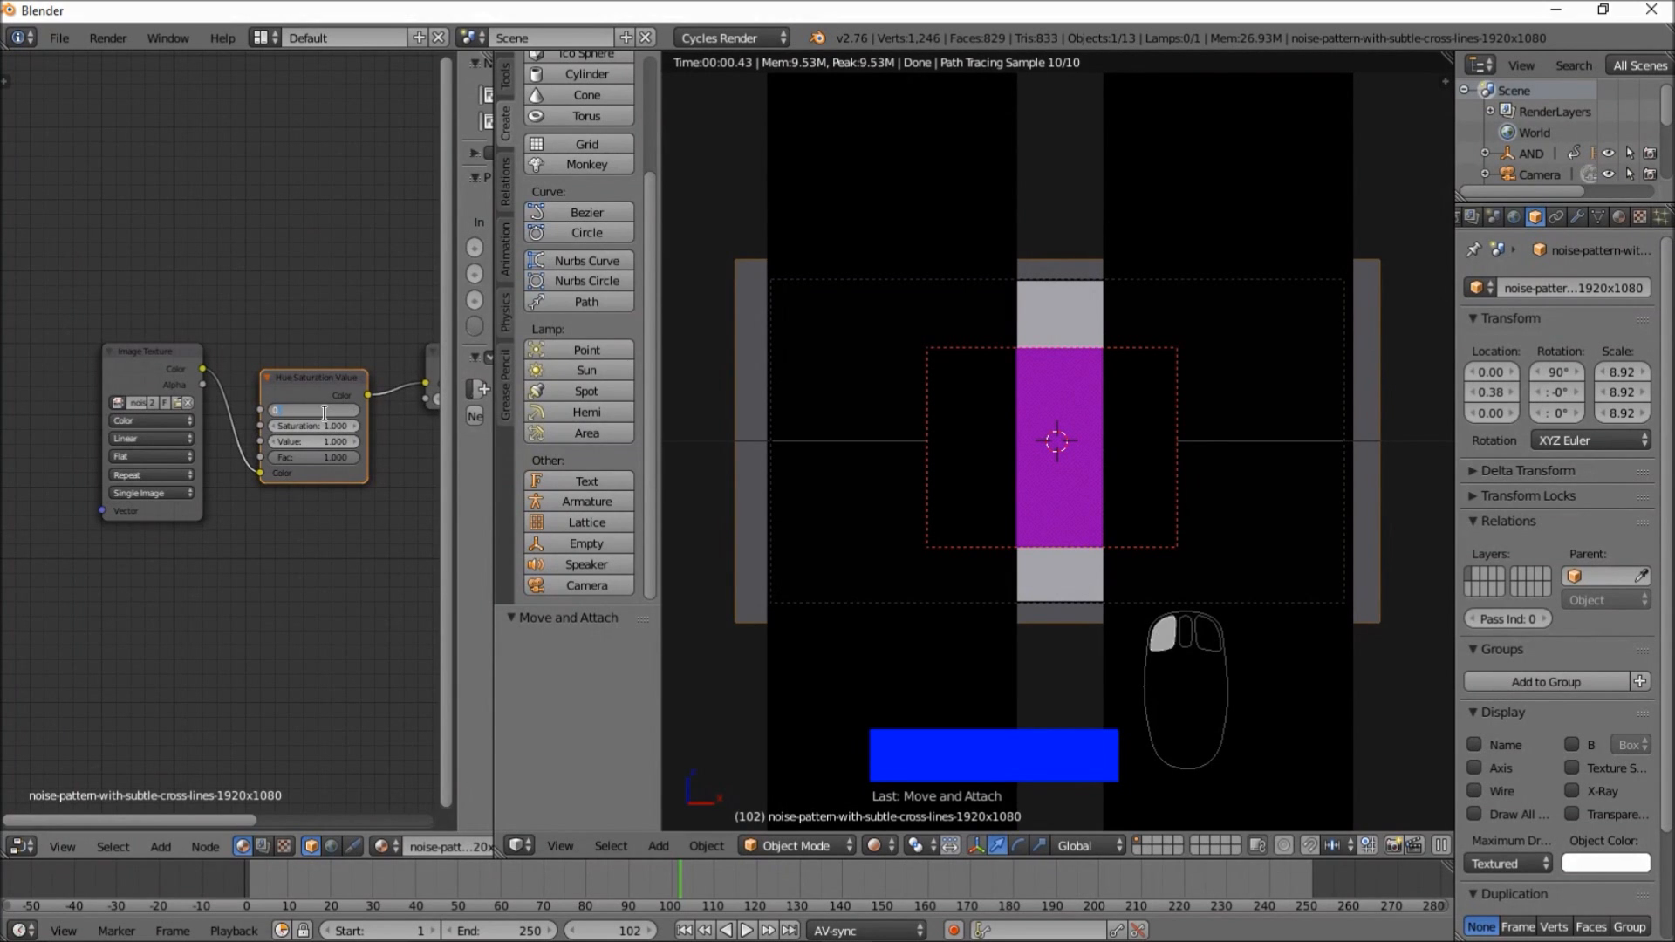
key(Return)
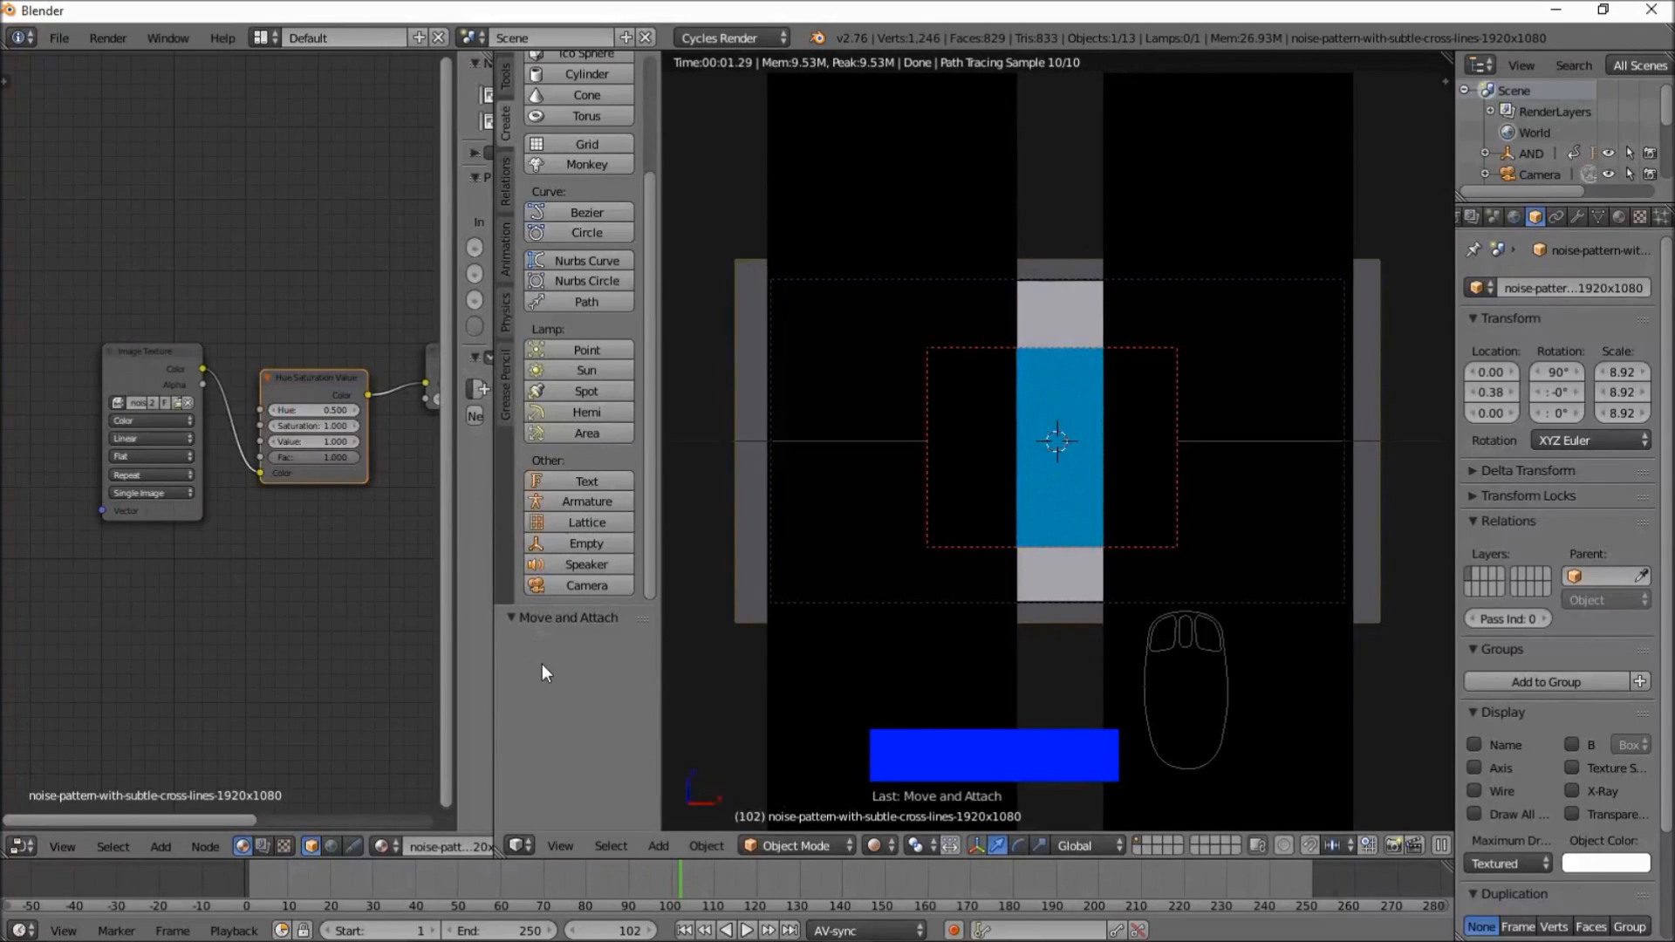
- Keyframe the background's Hue at 0.5 on frame 98 and at 1.0 on frame 108
drag(626, 872, 663, 873)
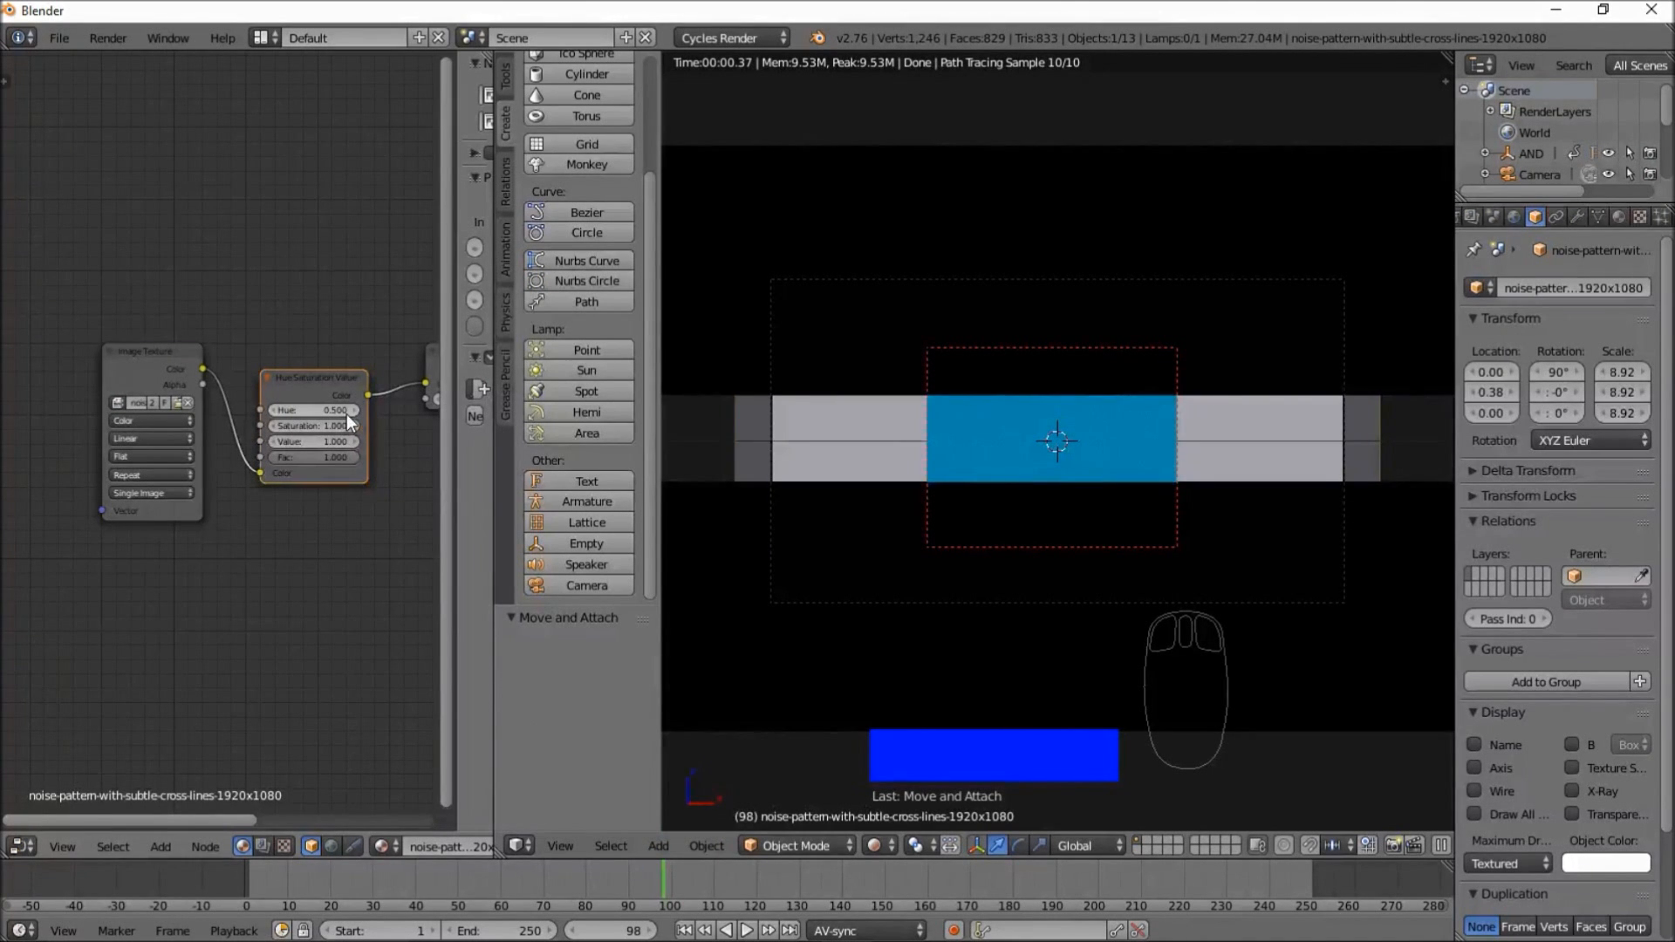
key(i)
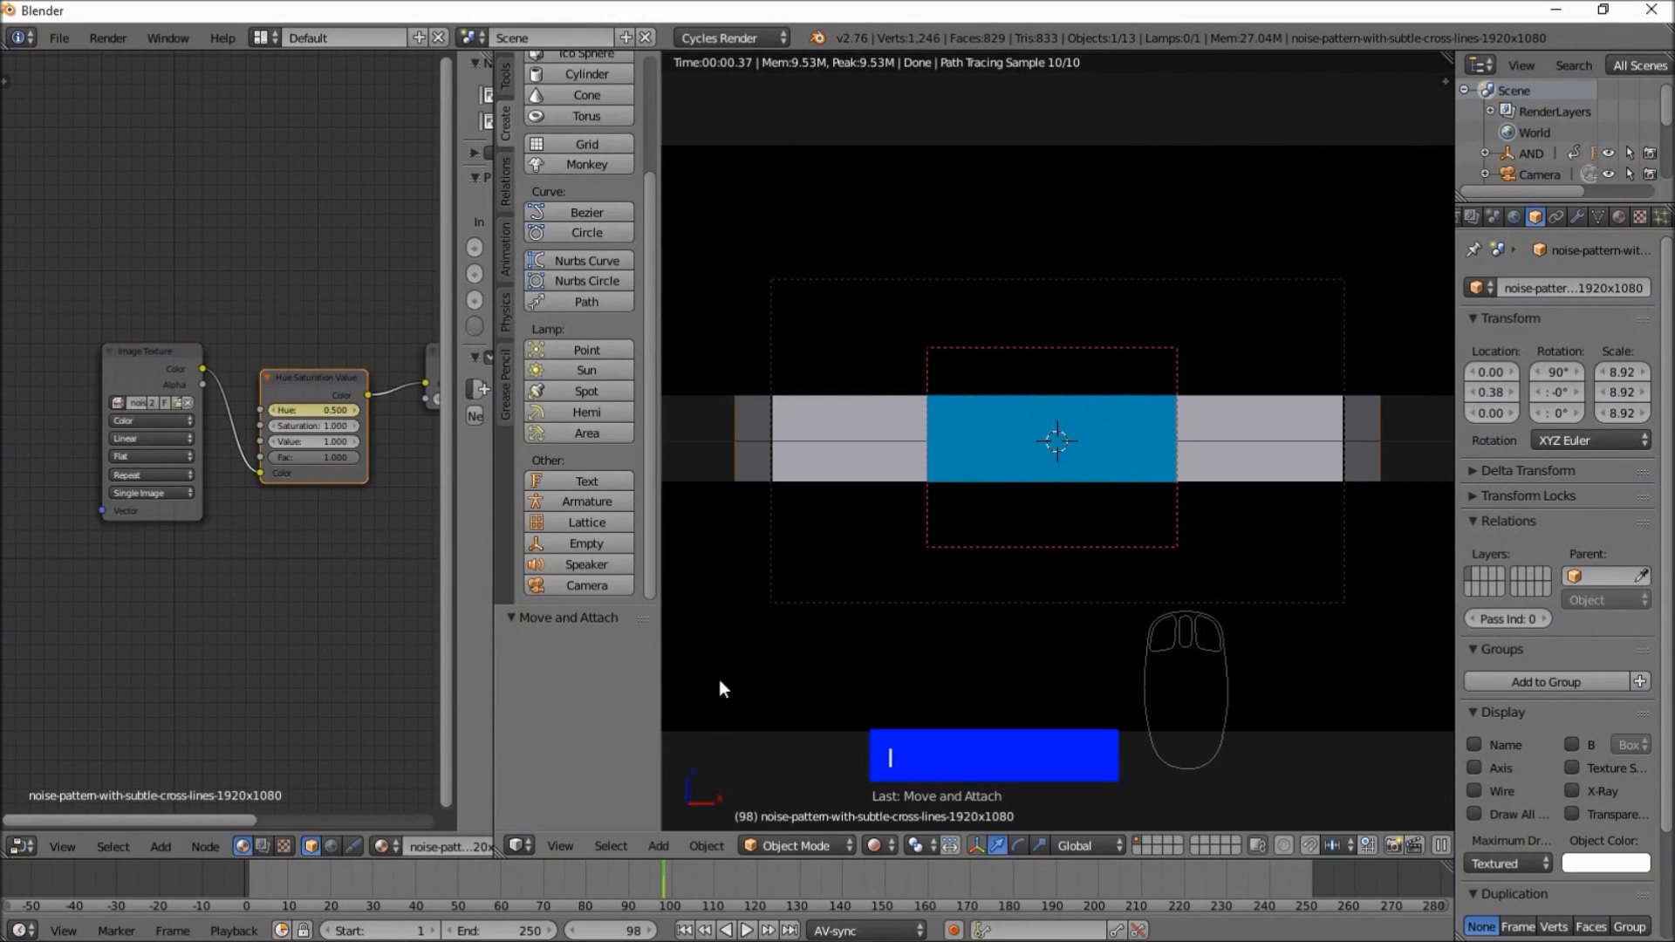
drag(746, 912, 698, 889)
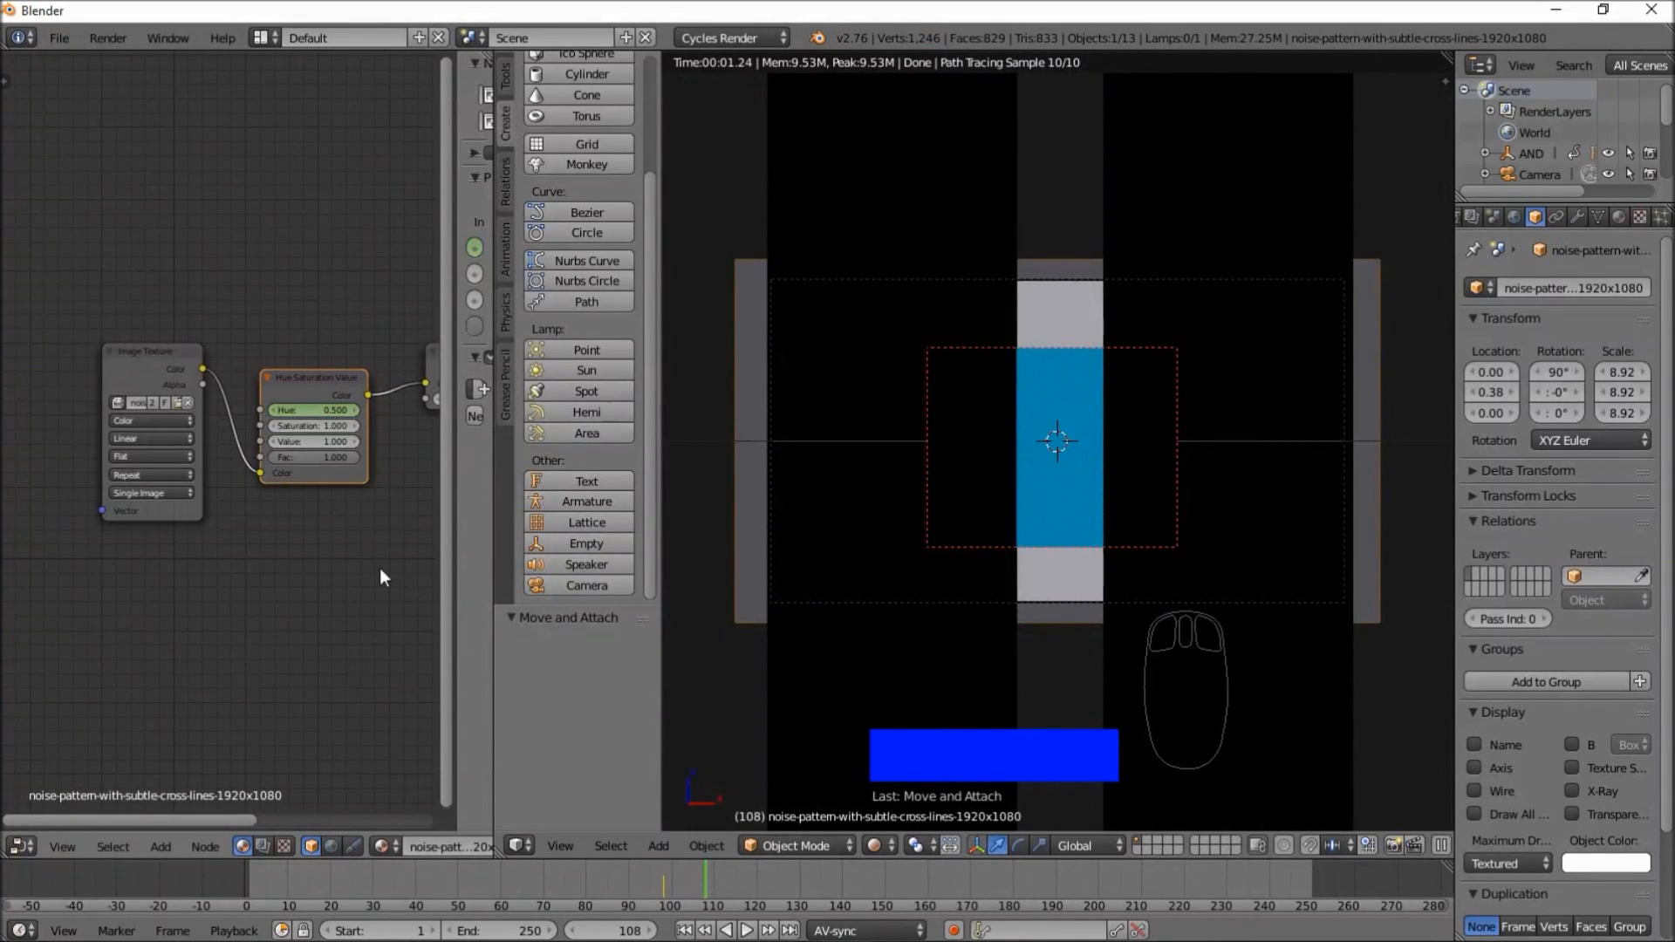
double_click(327, 412)
text(0.4)
key(Return)
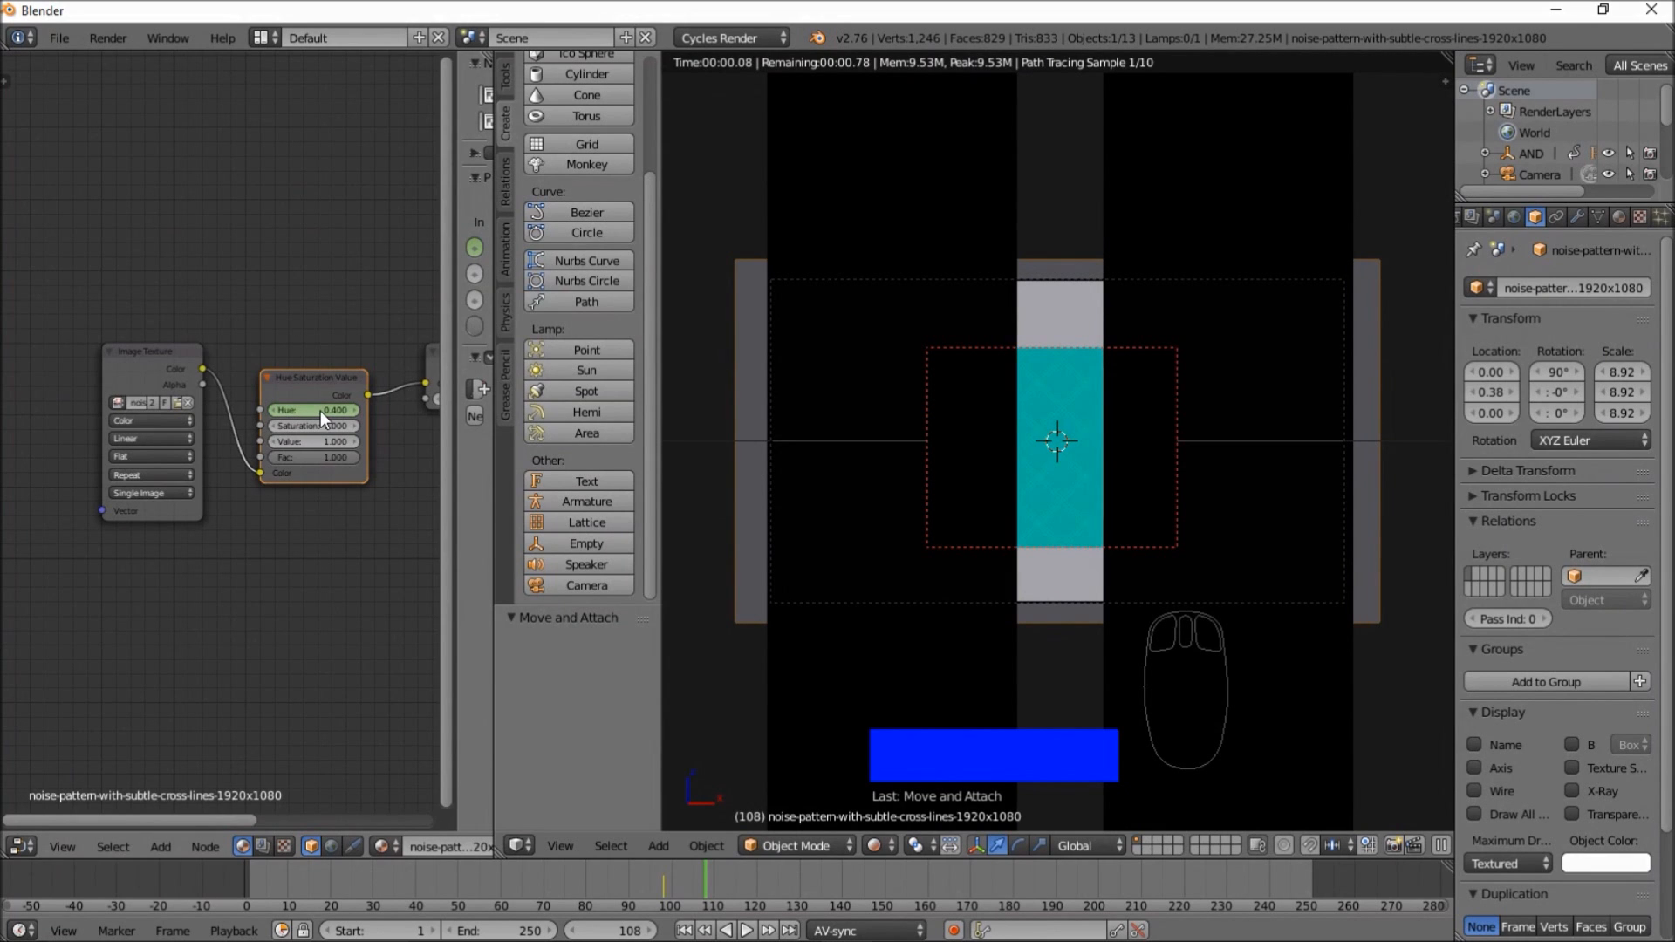
drag(321, 411, 371, 411)
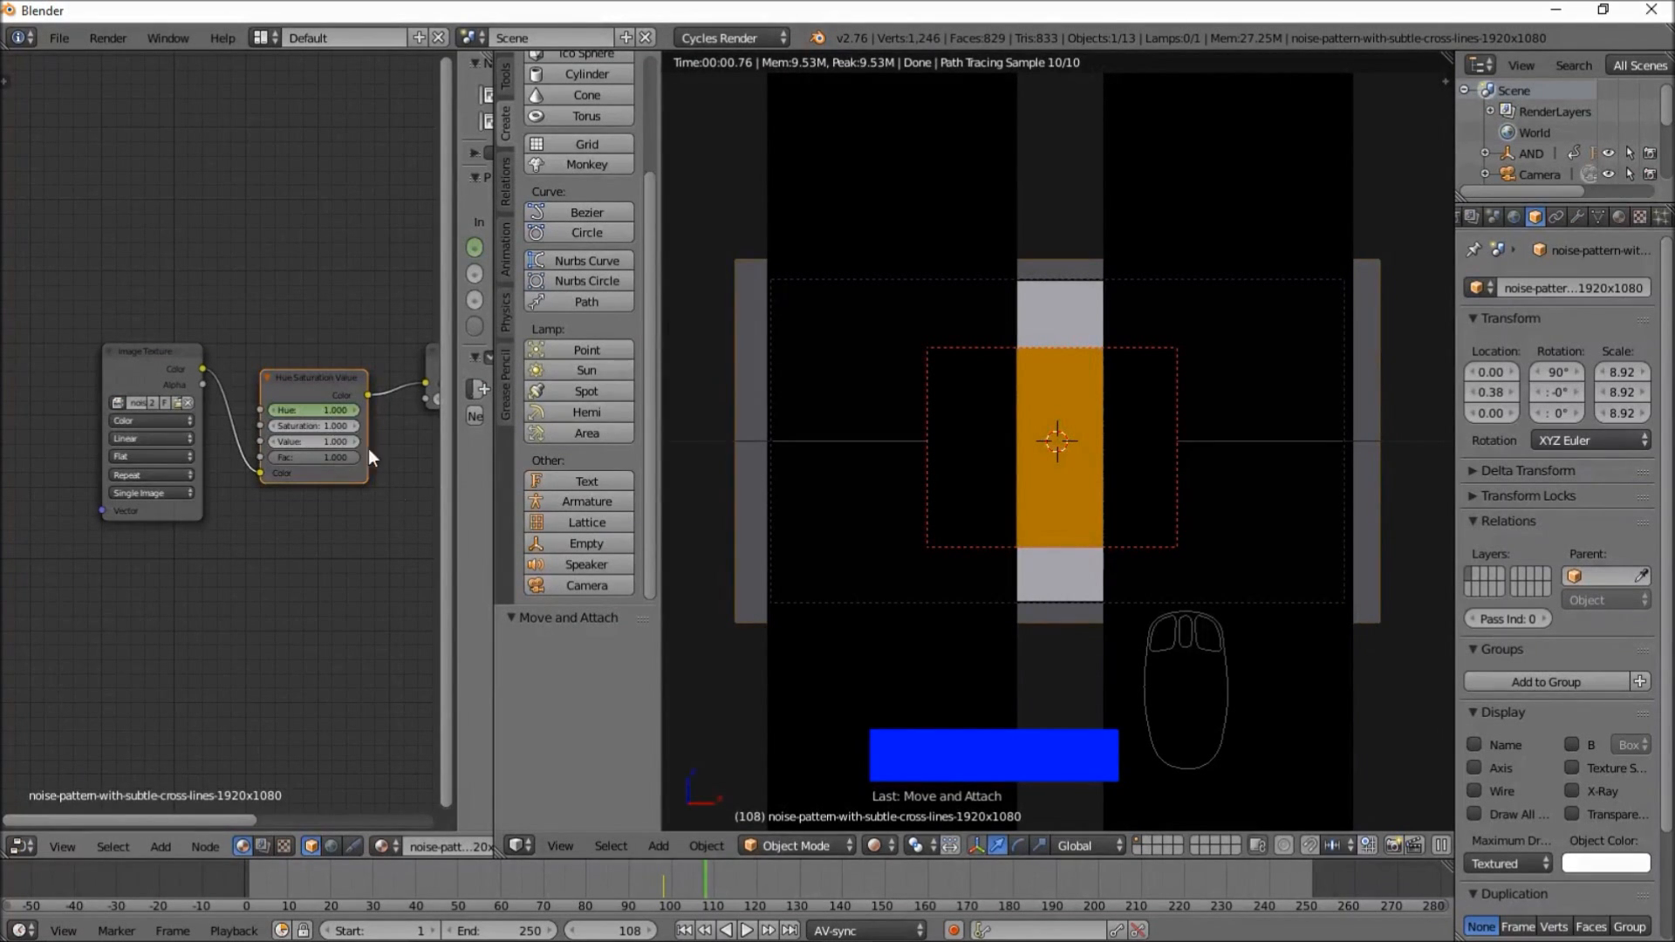
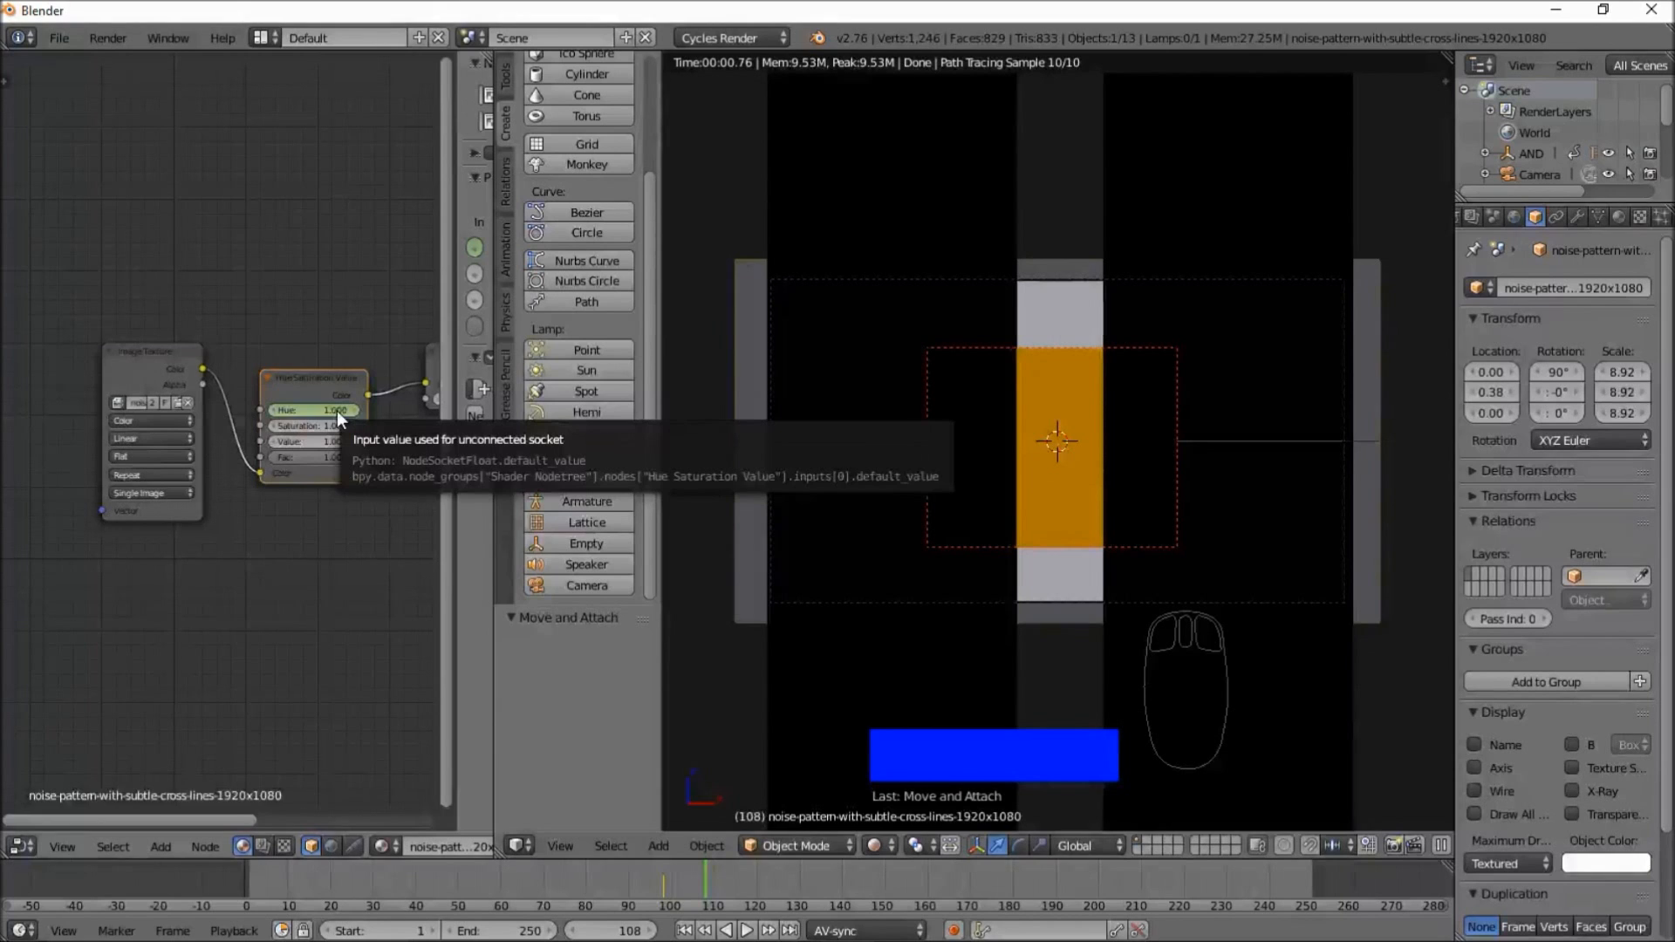
key(i)
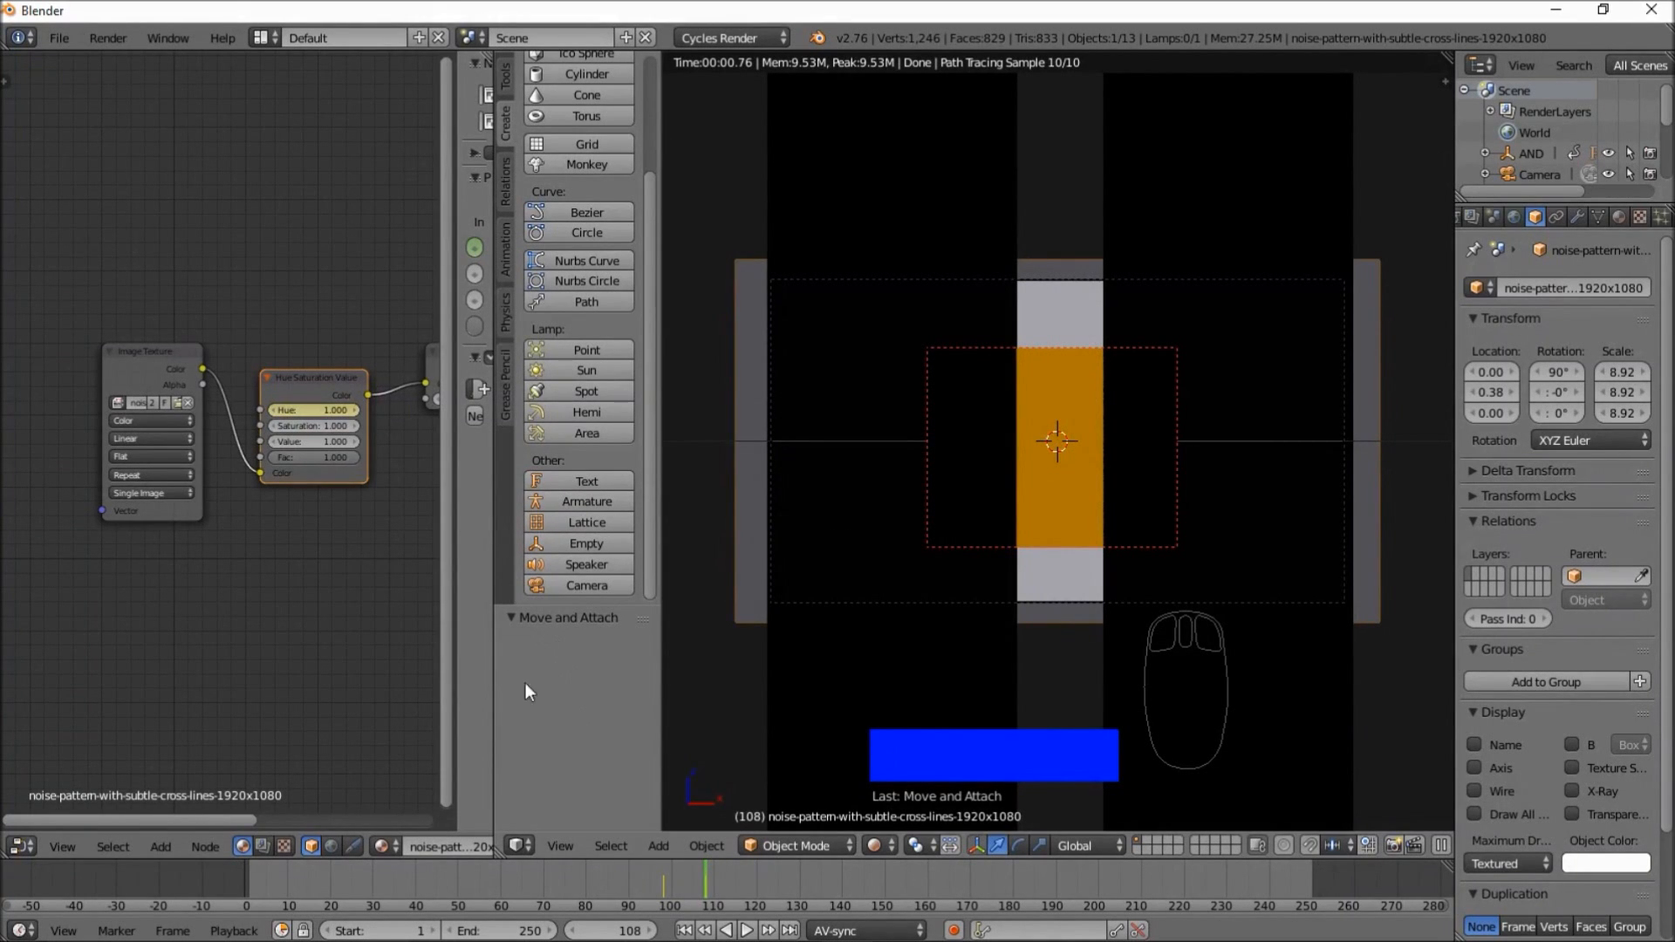
- Check the background colour change by playing from frame 64 and scrubbing between the two hue keyframes, ending on frame 103
drag(662, 878, 684, 878)
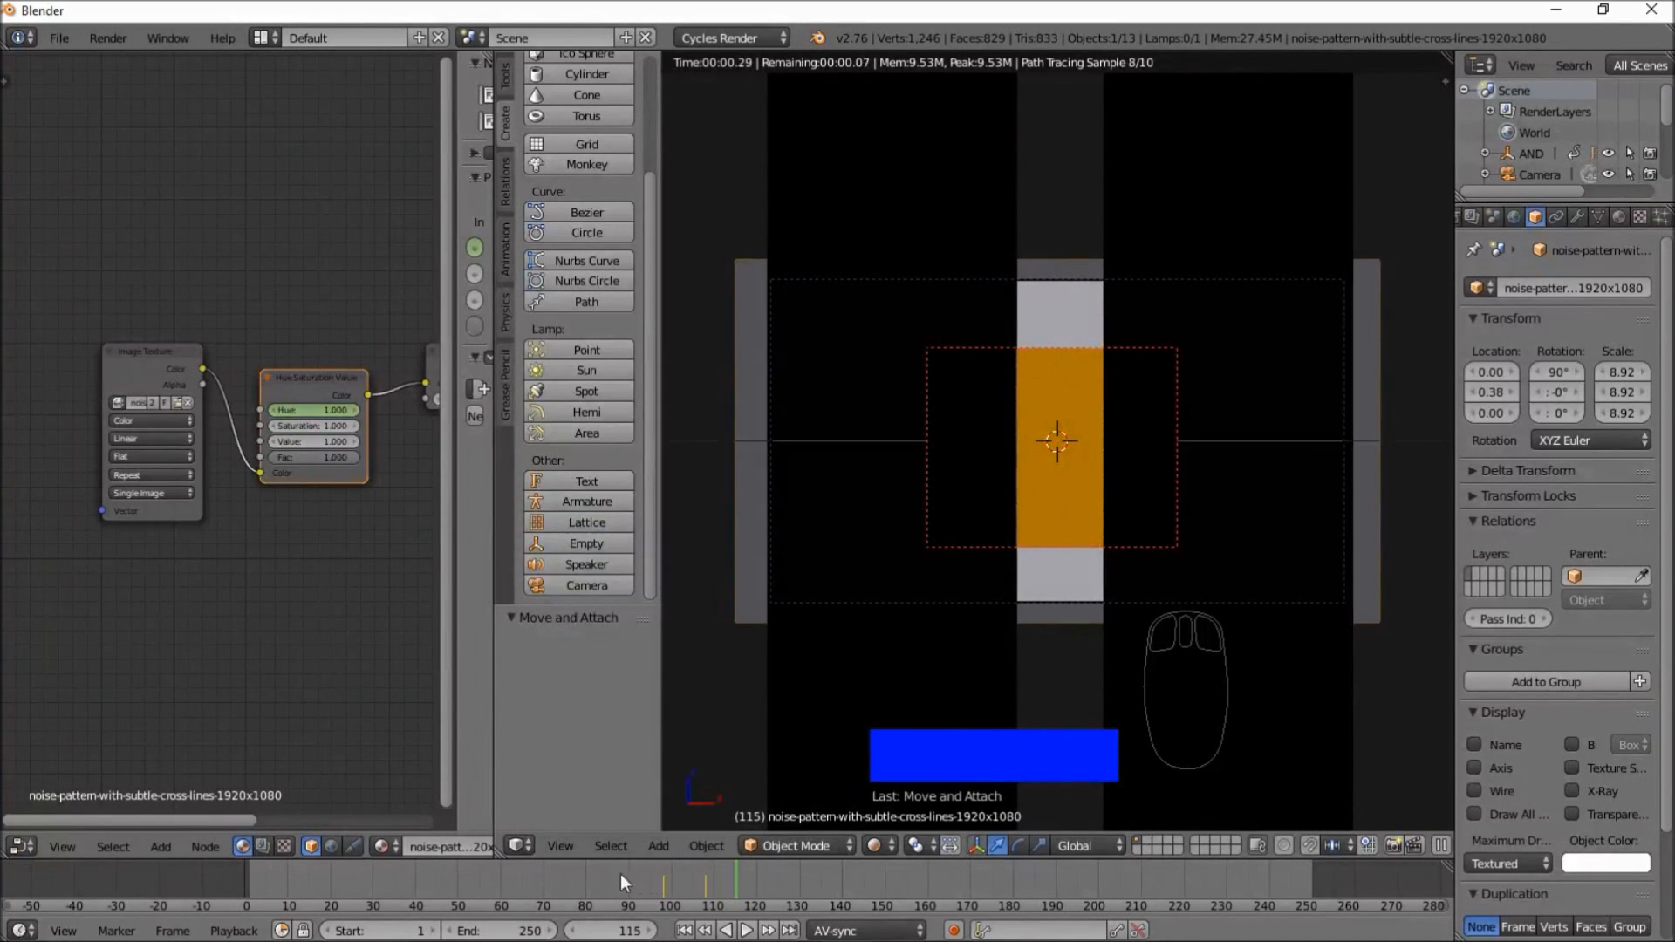
click(520, 869)
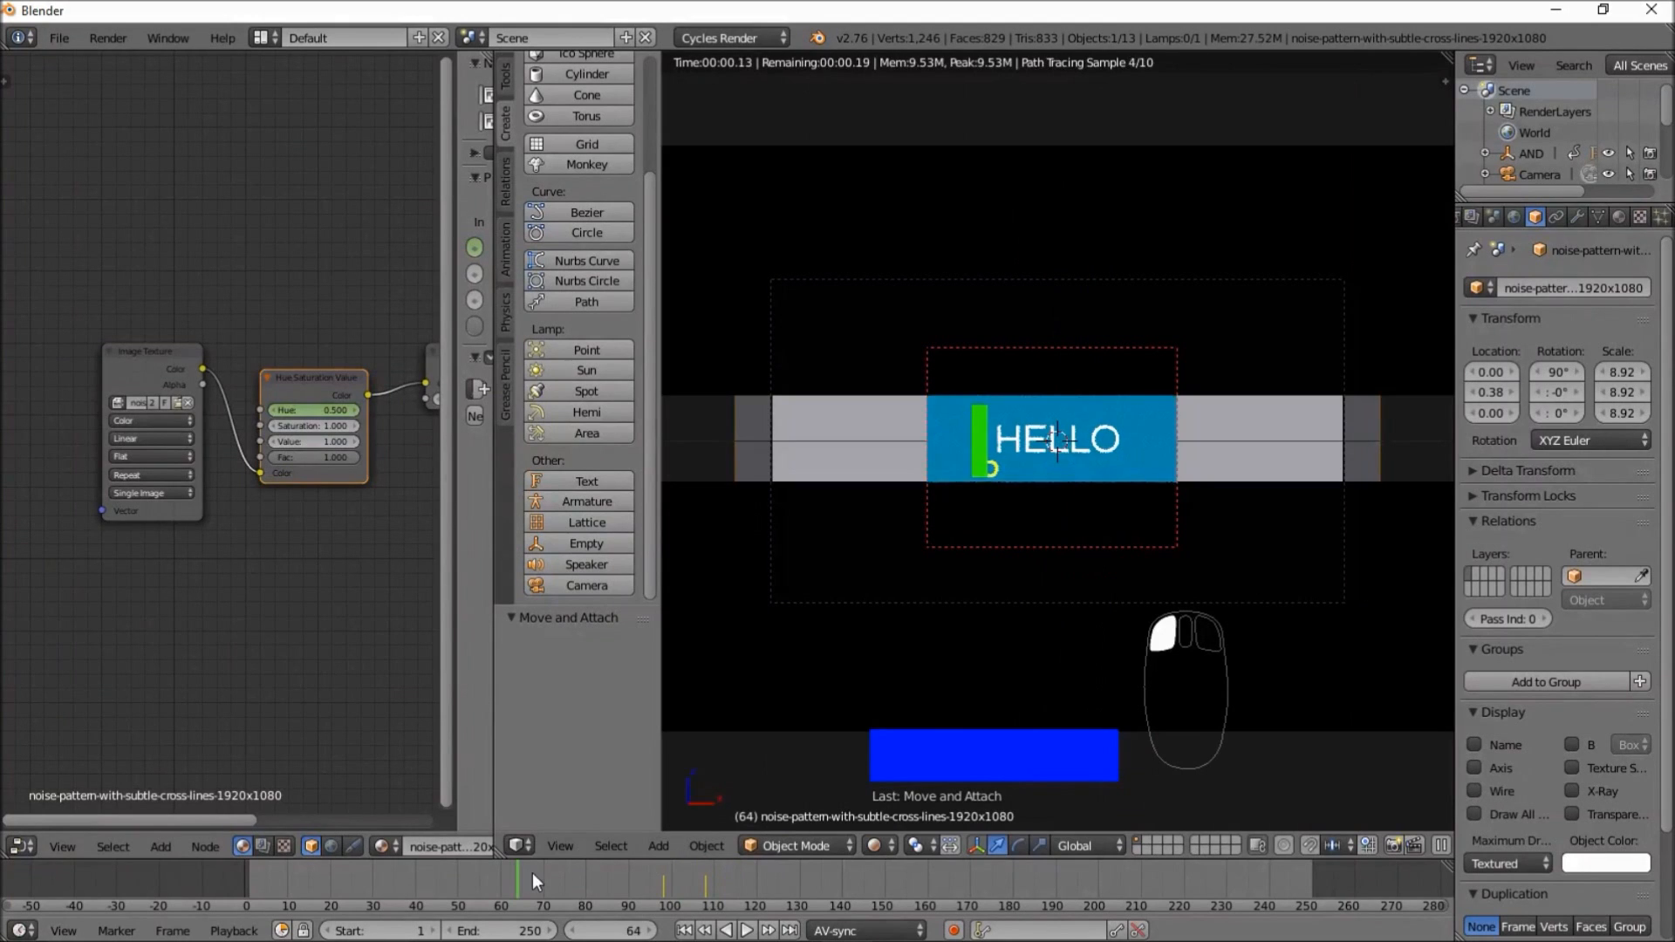
click(747, 931)
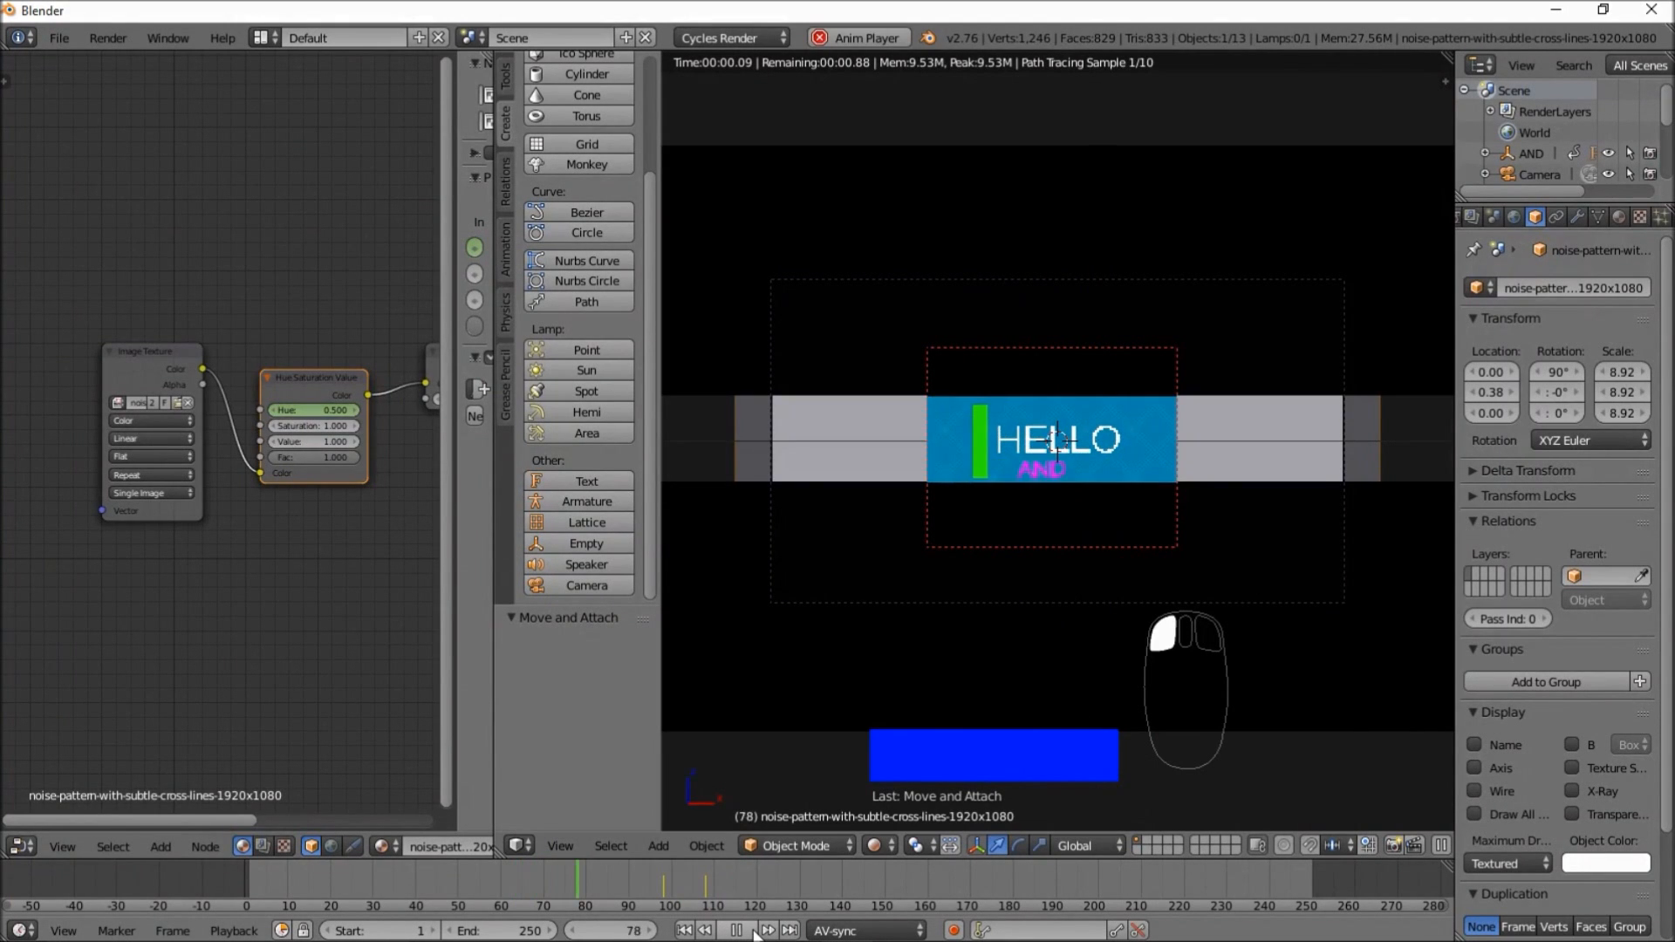
click(751, 931)
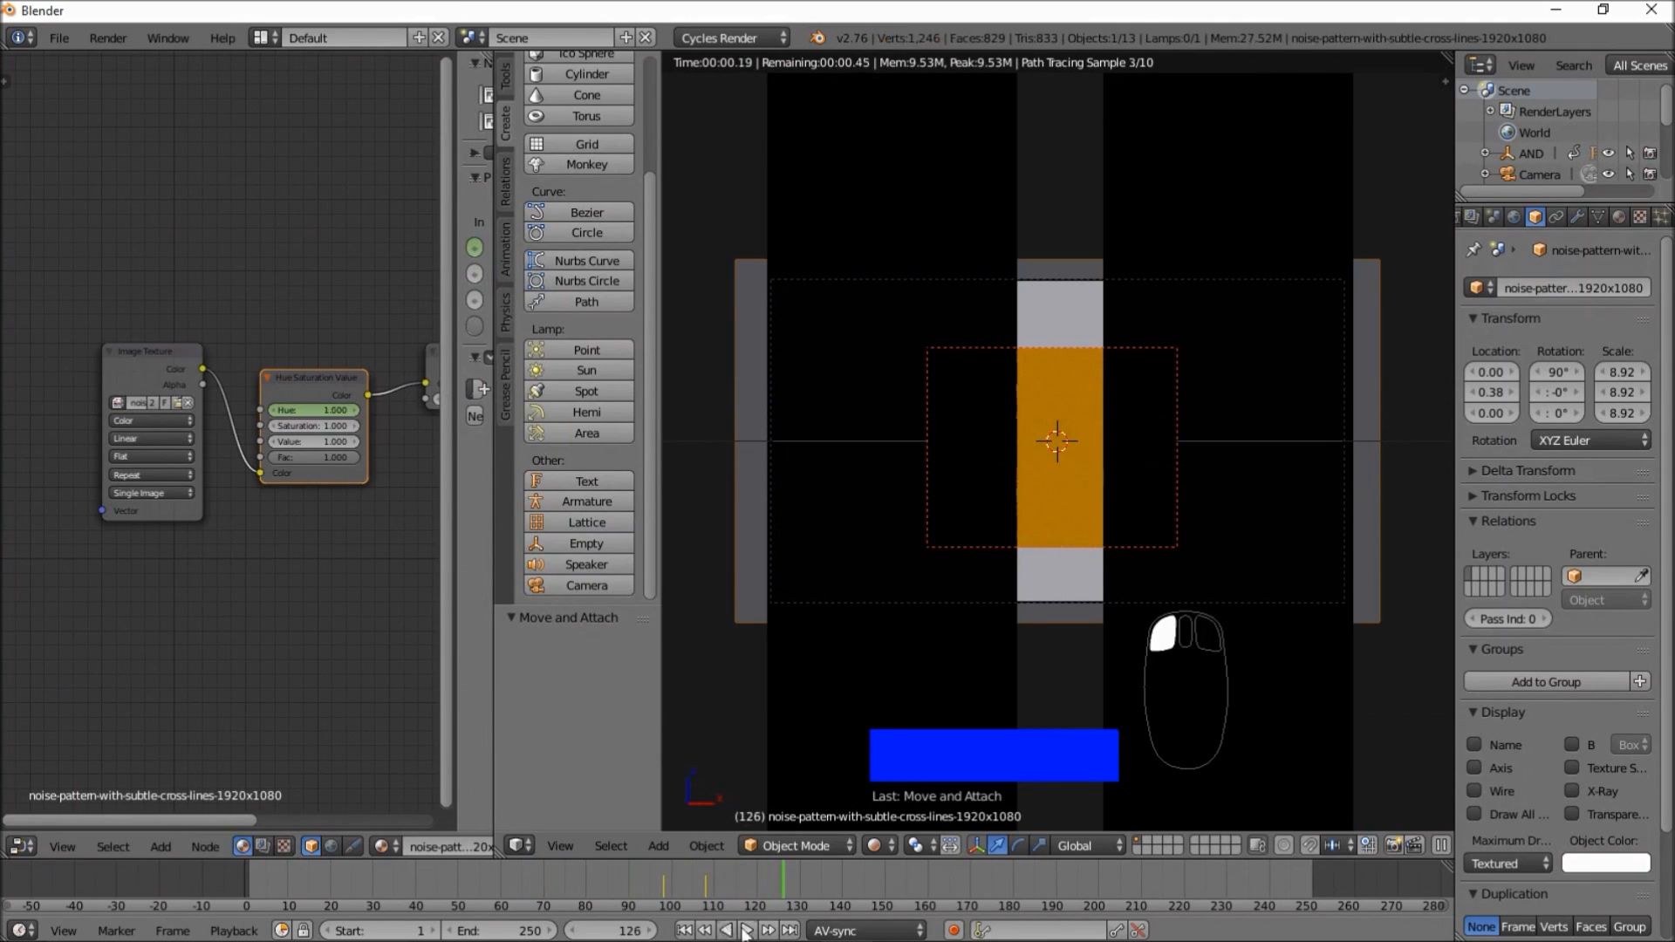
click(654, 895)
drag(662, 892, 683, 889)
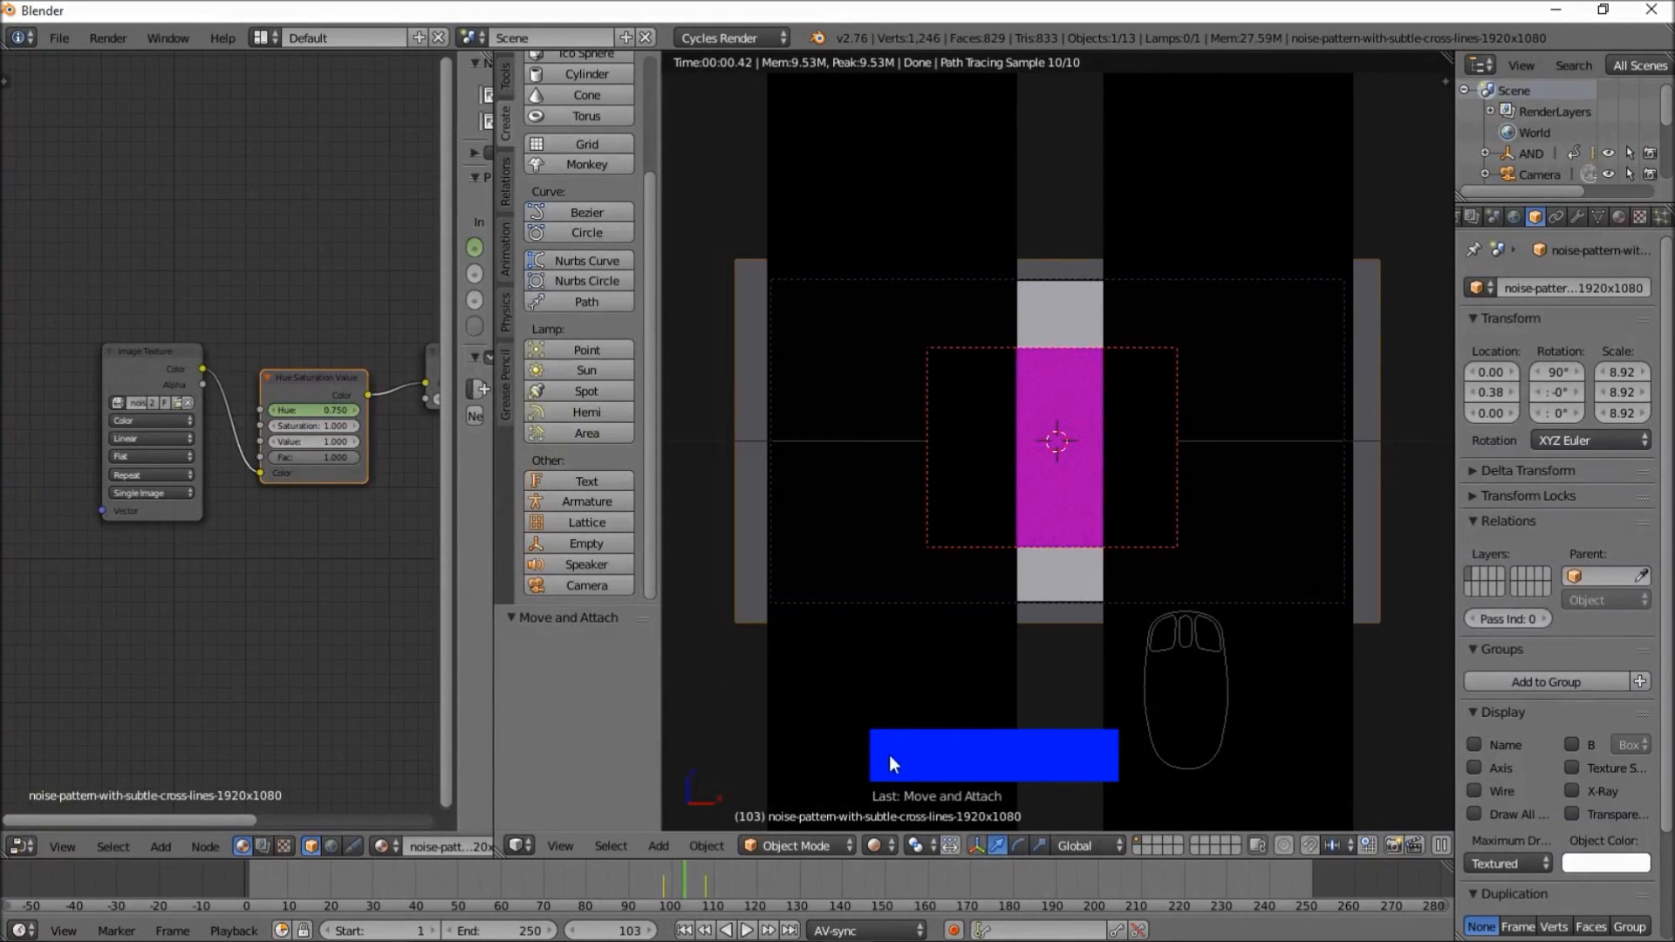
- Switch the viewport from Rendered to Solid shading
scroll(890, 759, up, 5)
scroll(960, 681, down, 4)
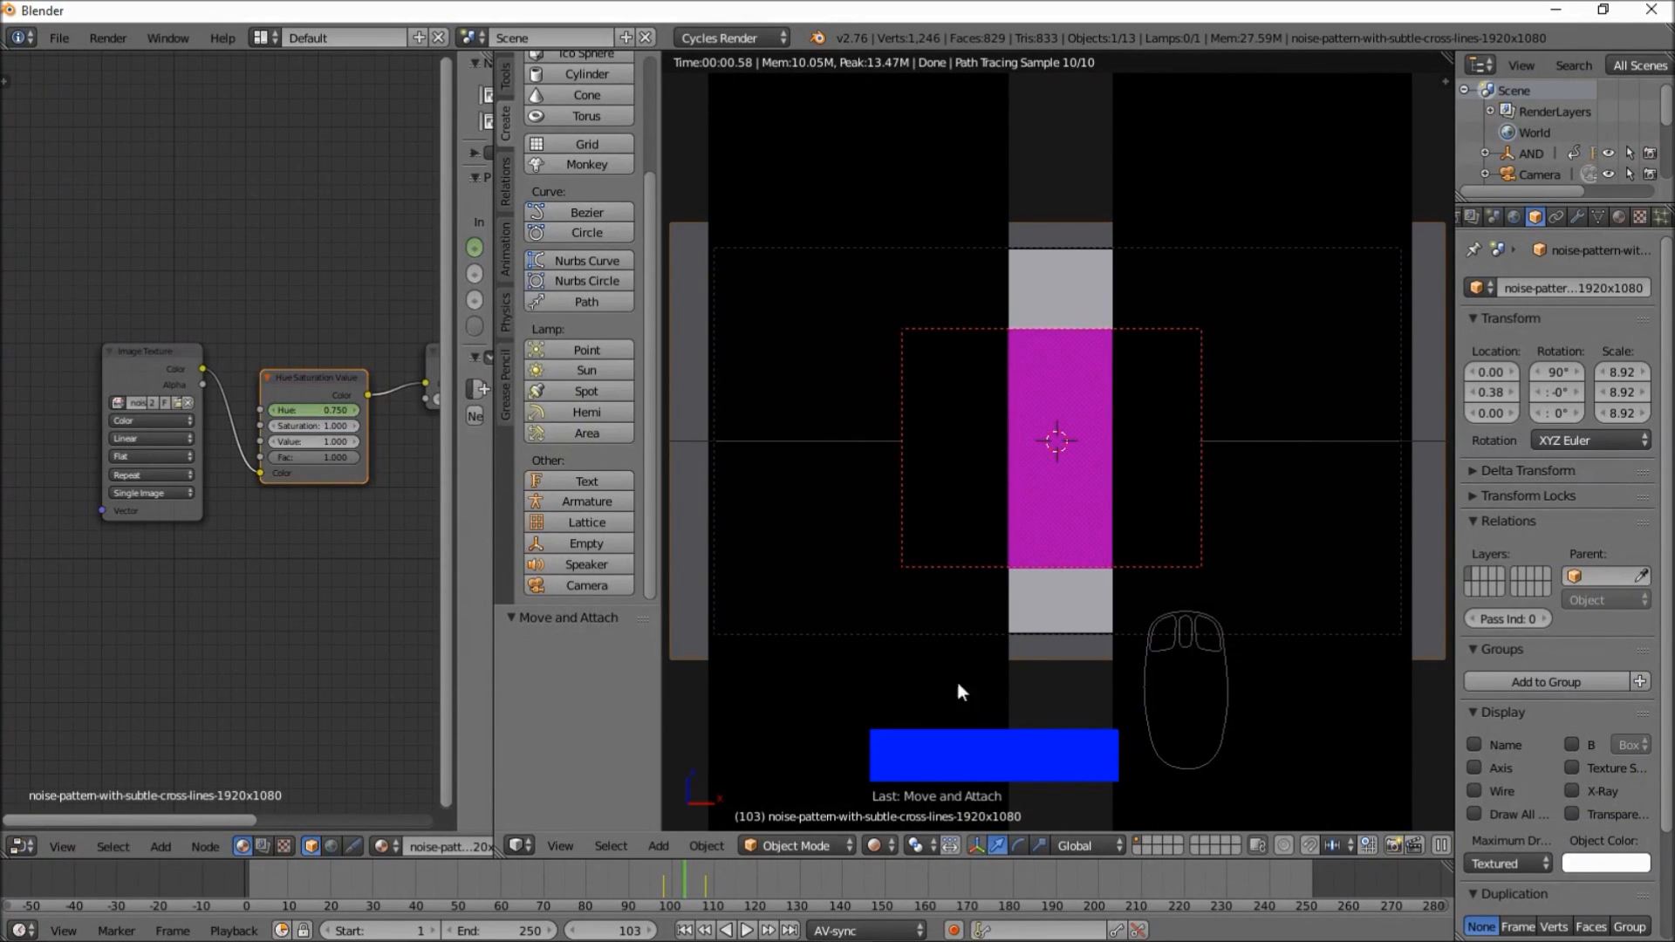
click(889, 845)
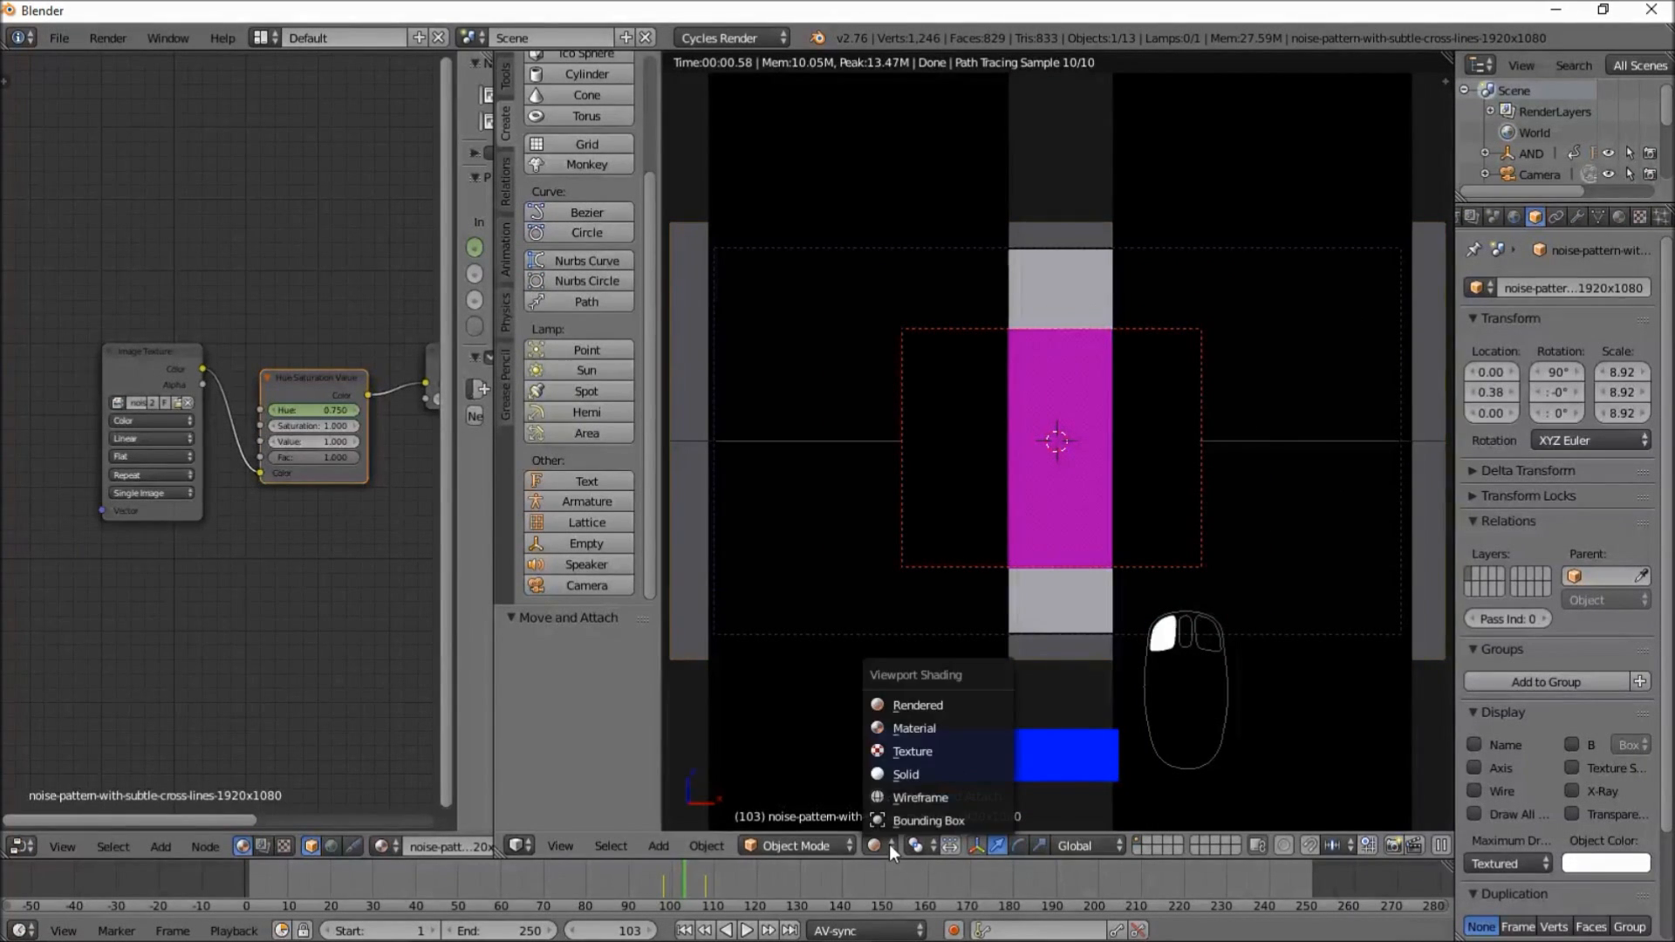
click(914, 776)
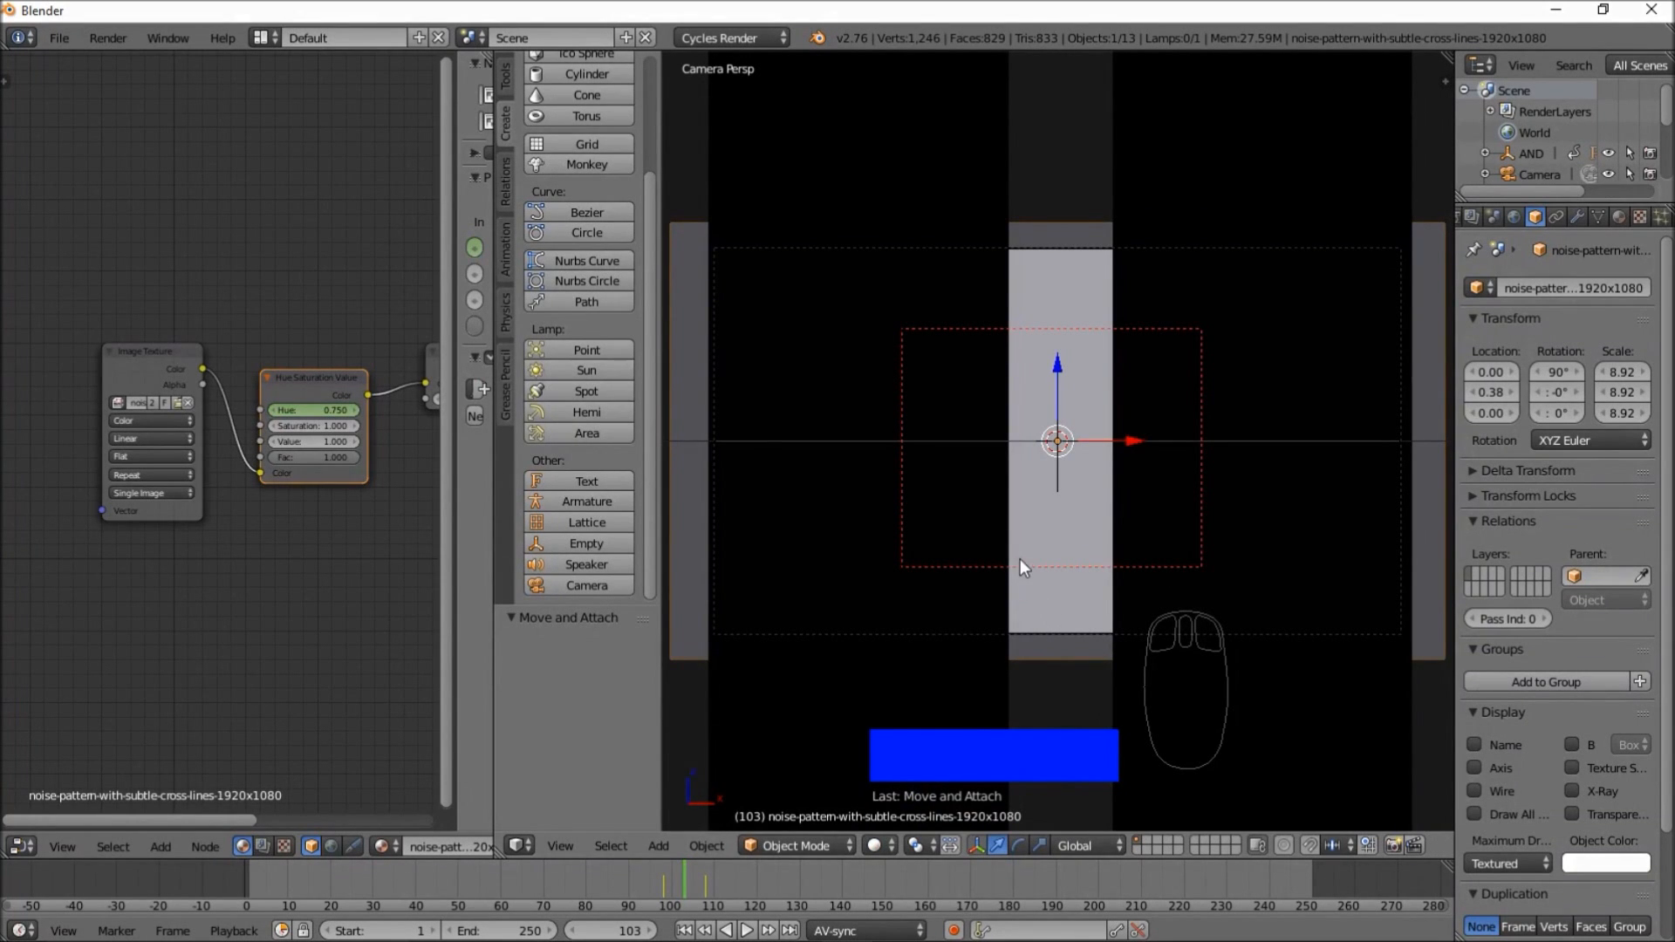
scroll(1017, 558, down, 5)
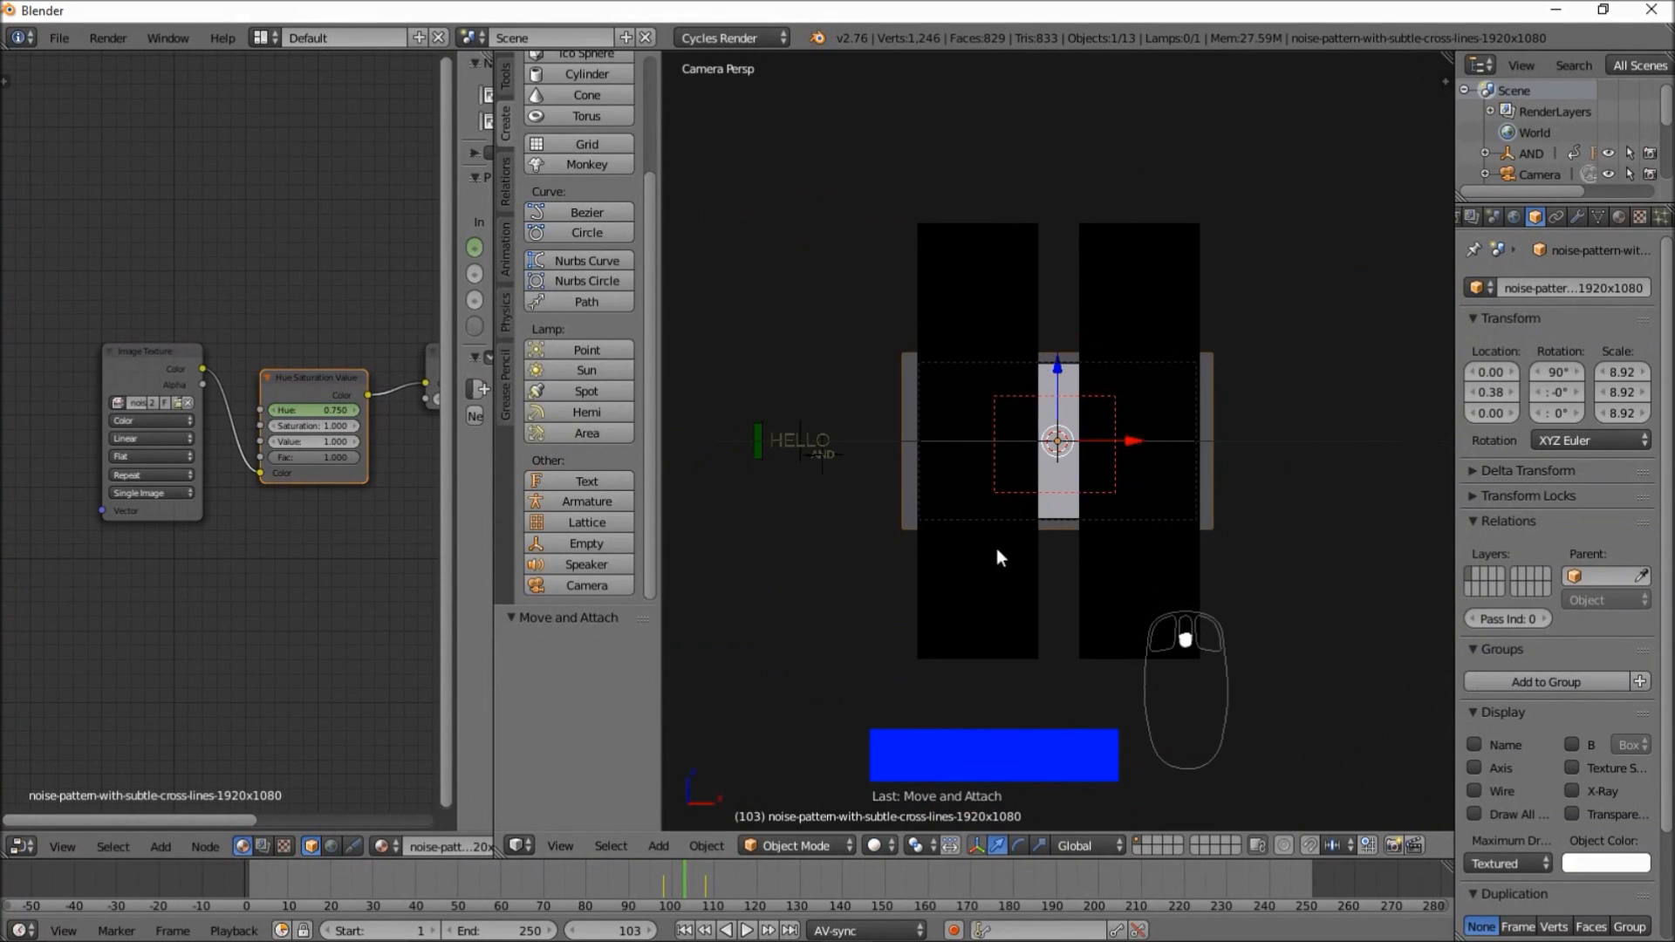
scroll(998, 550, up, 2)
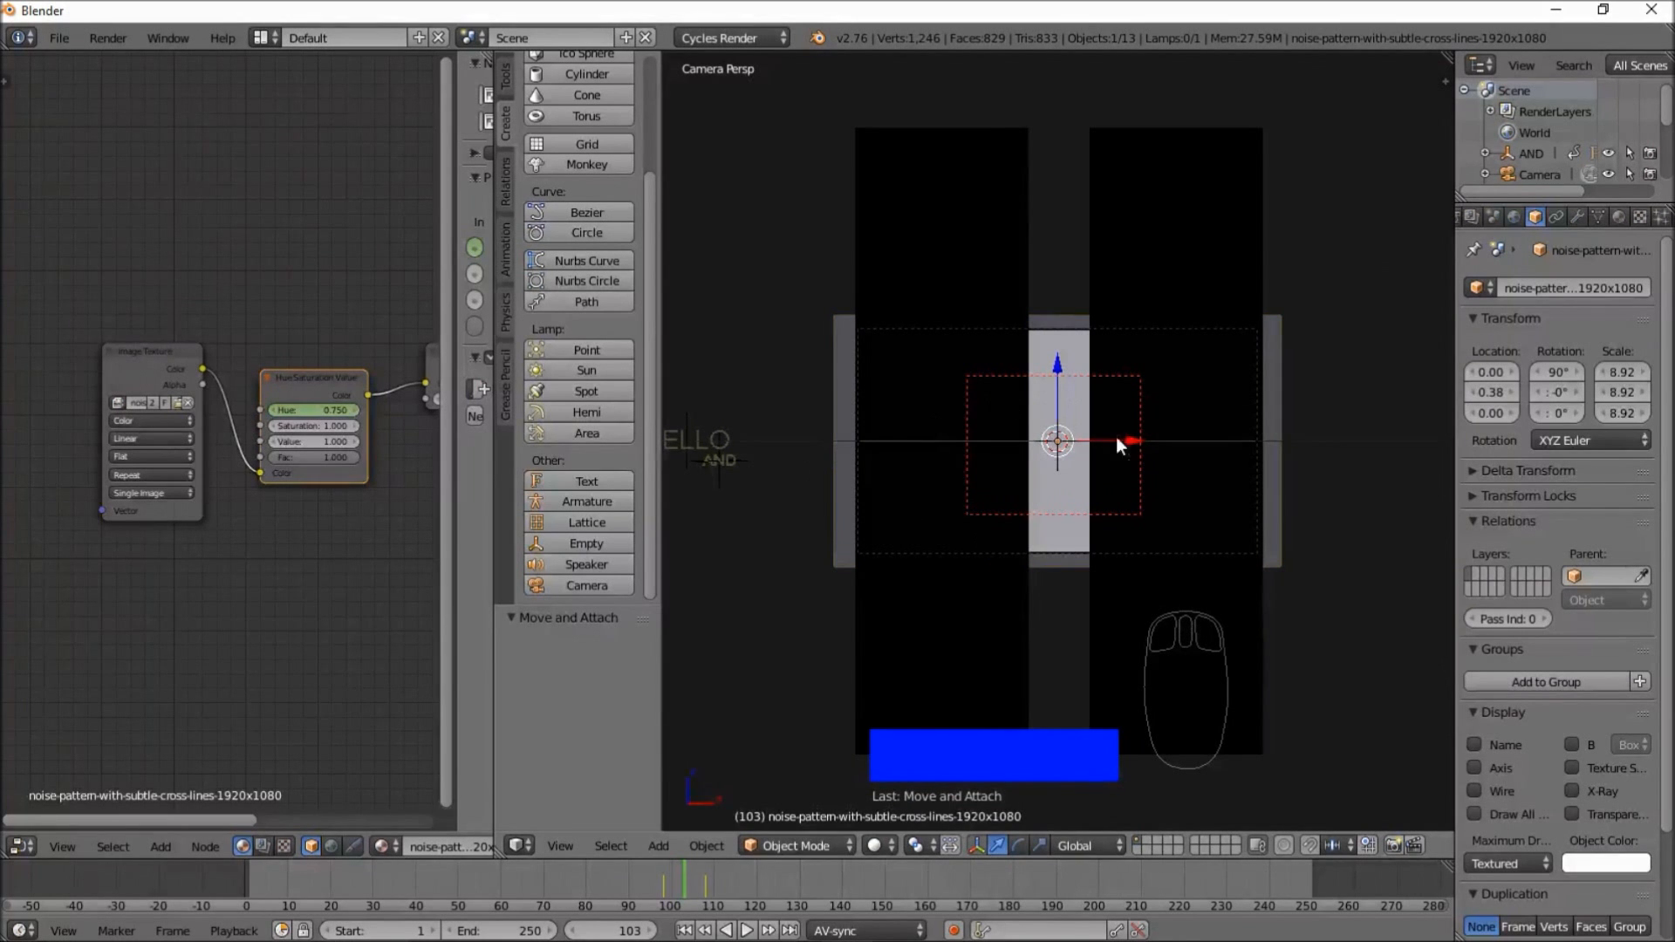
- Add a text object at the scene centre and rotate it 90° about X and 90° about Y
key(shift+a)
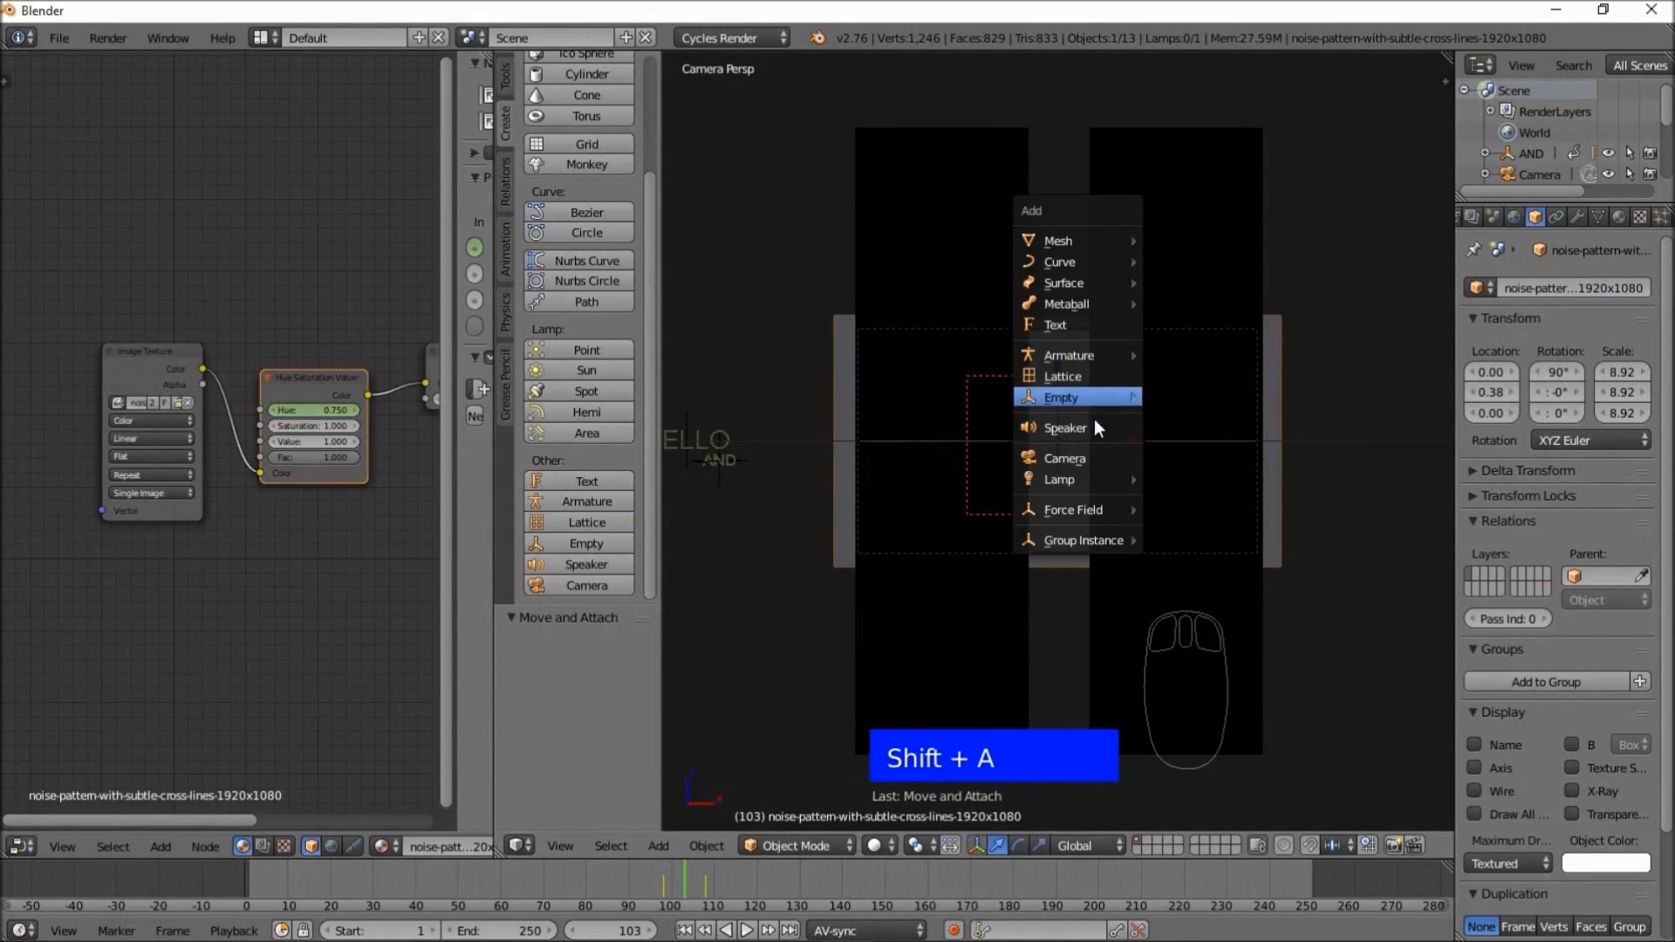
click(1091, 324)
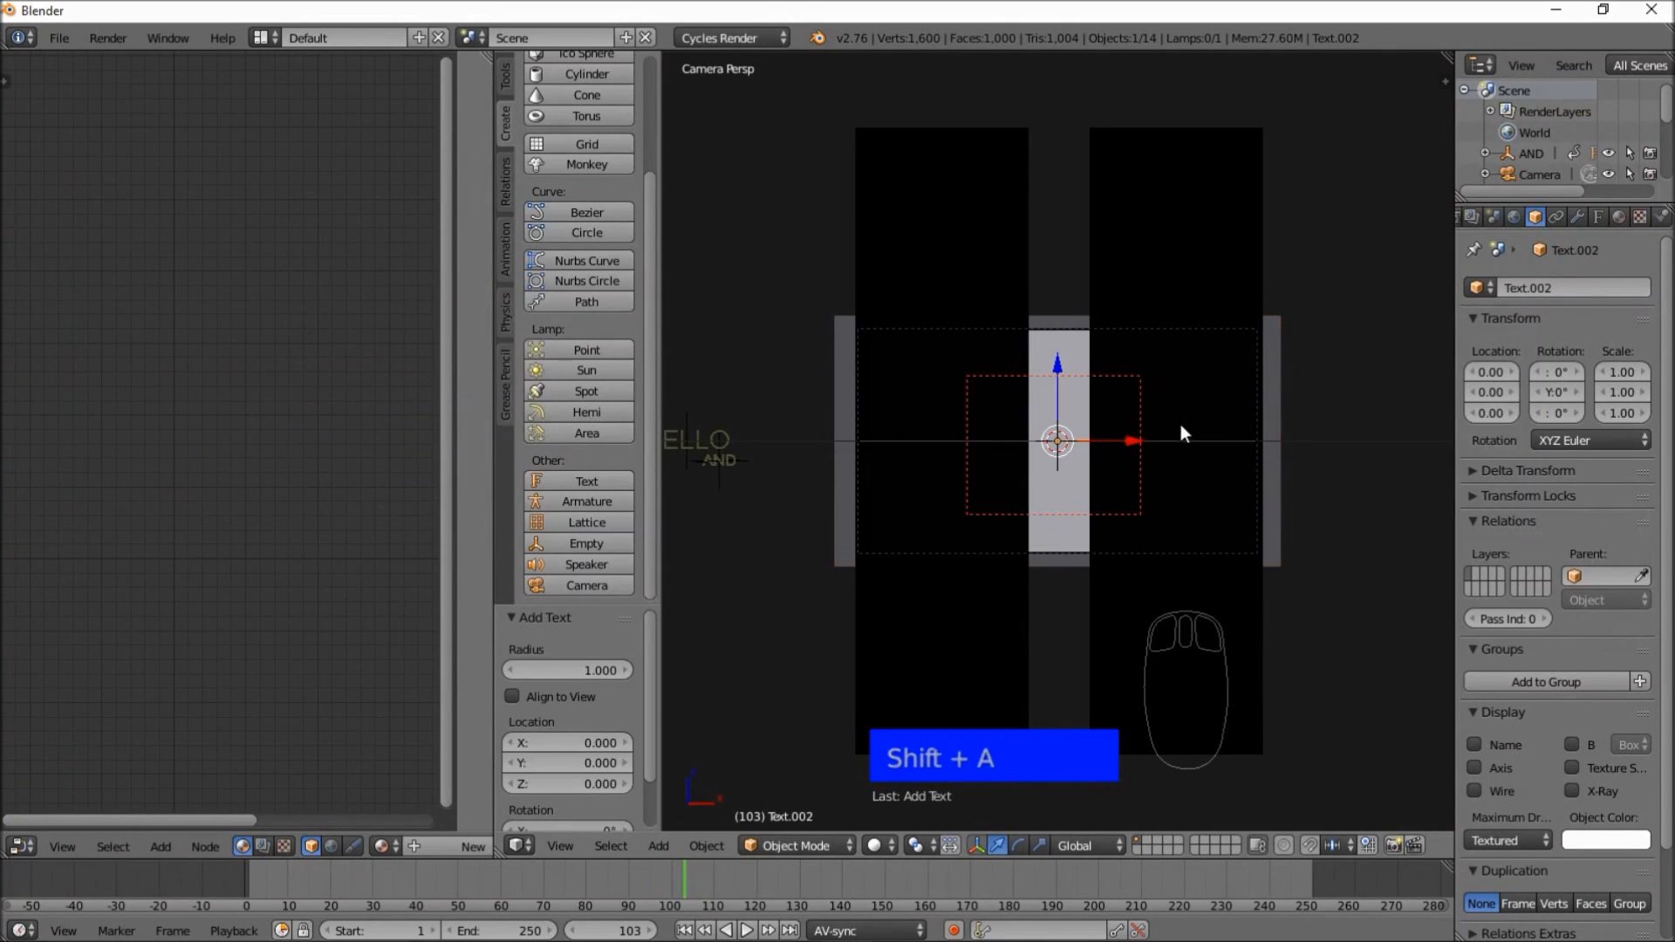
text(rx90)
key(Return)
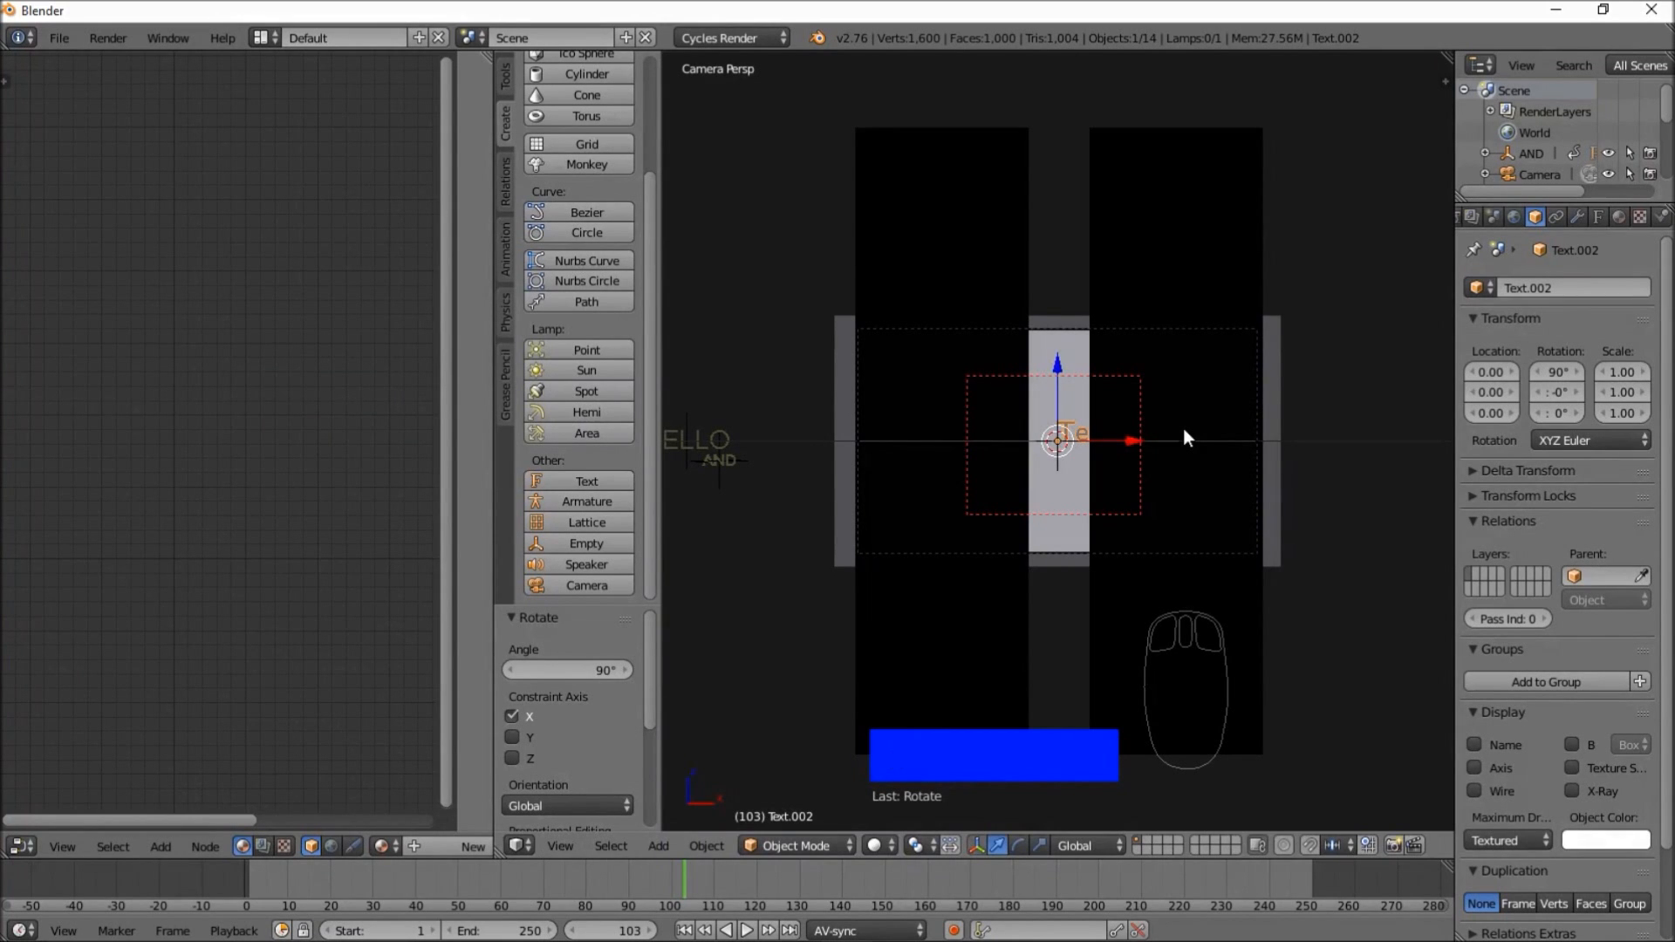
text(ry90)
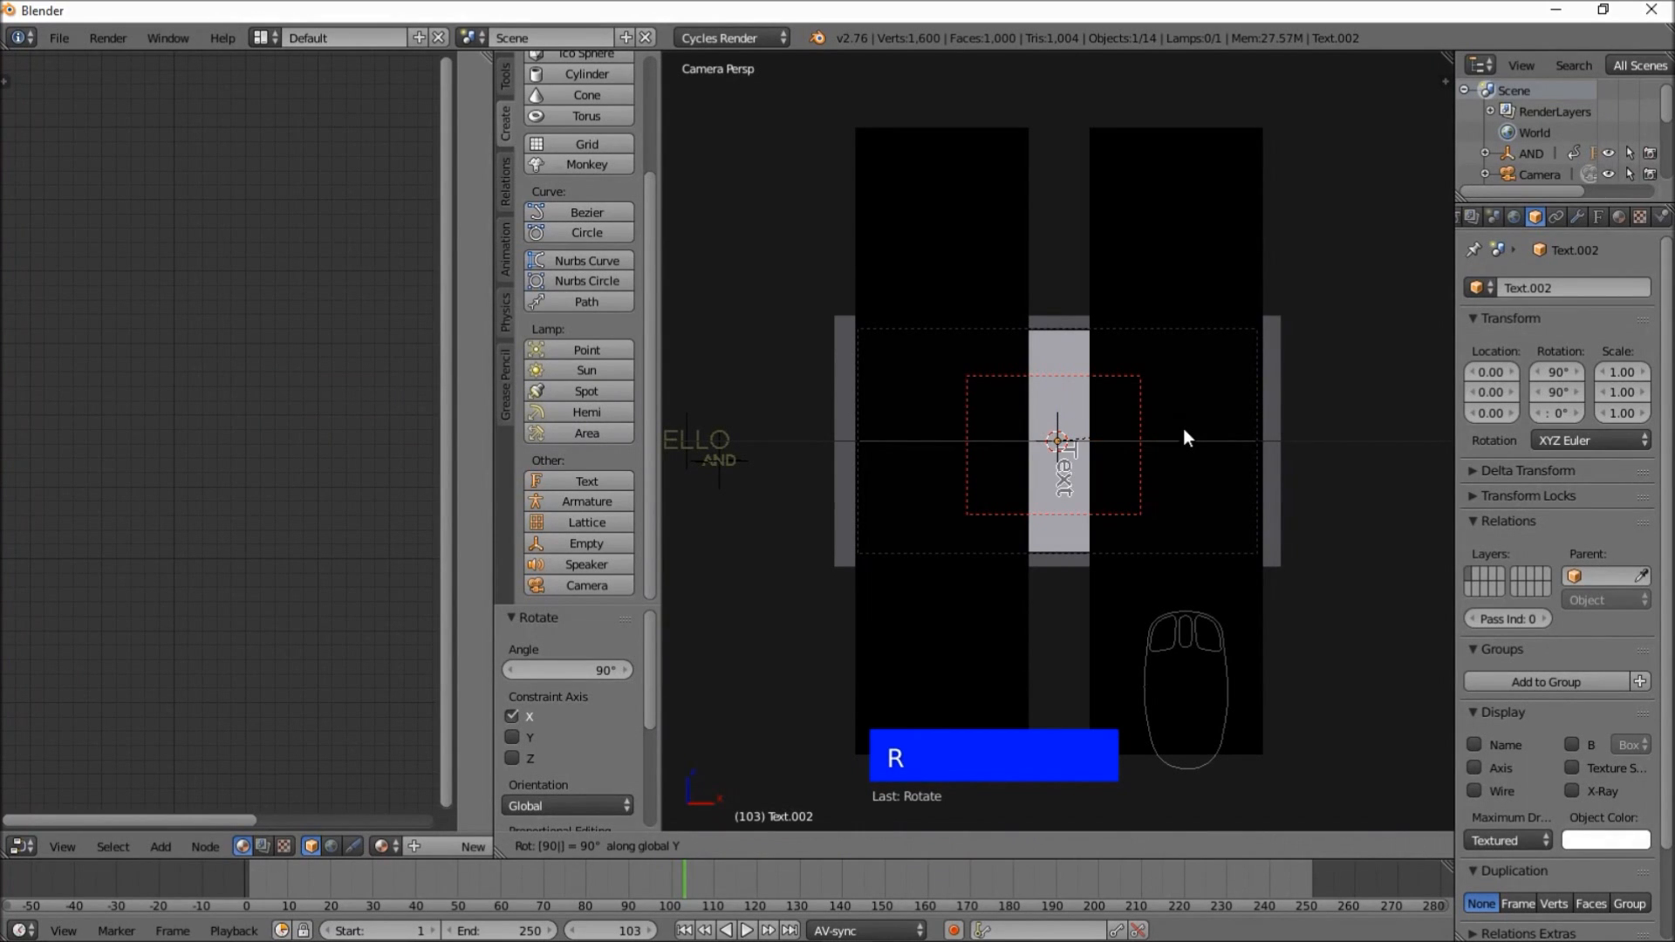
key(Return)
scroll(1135, 426, up, 4)
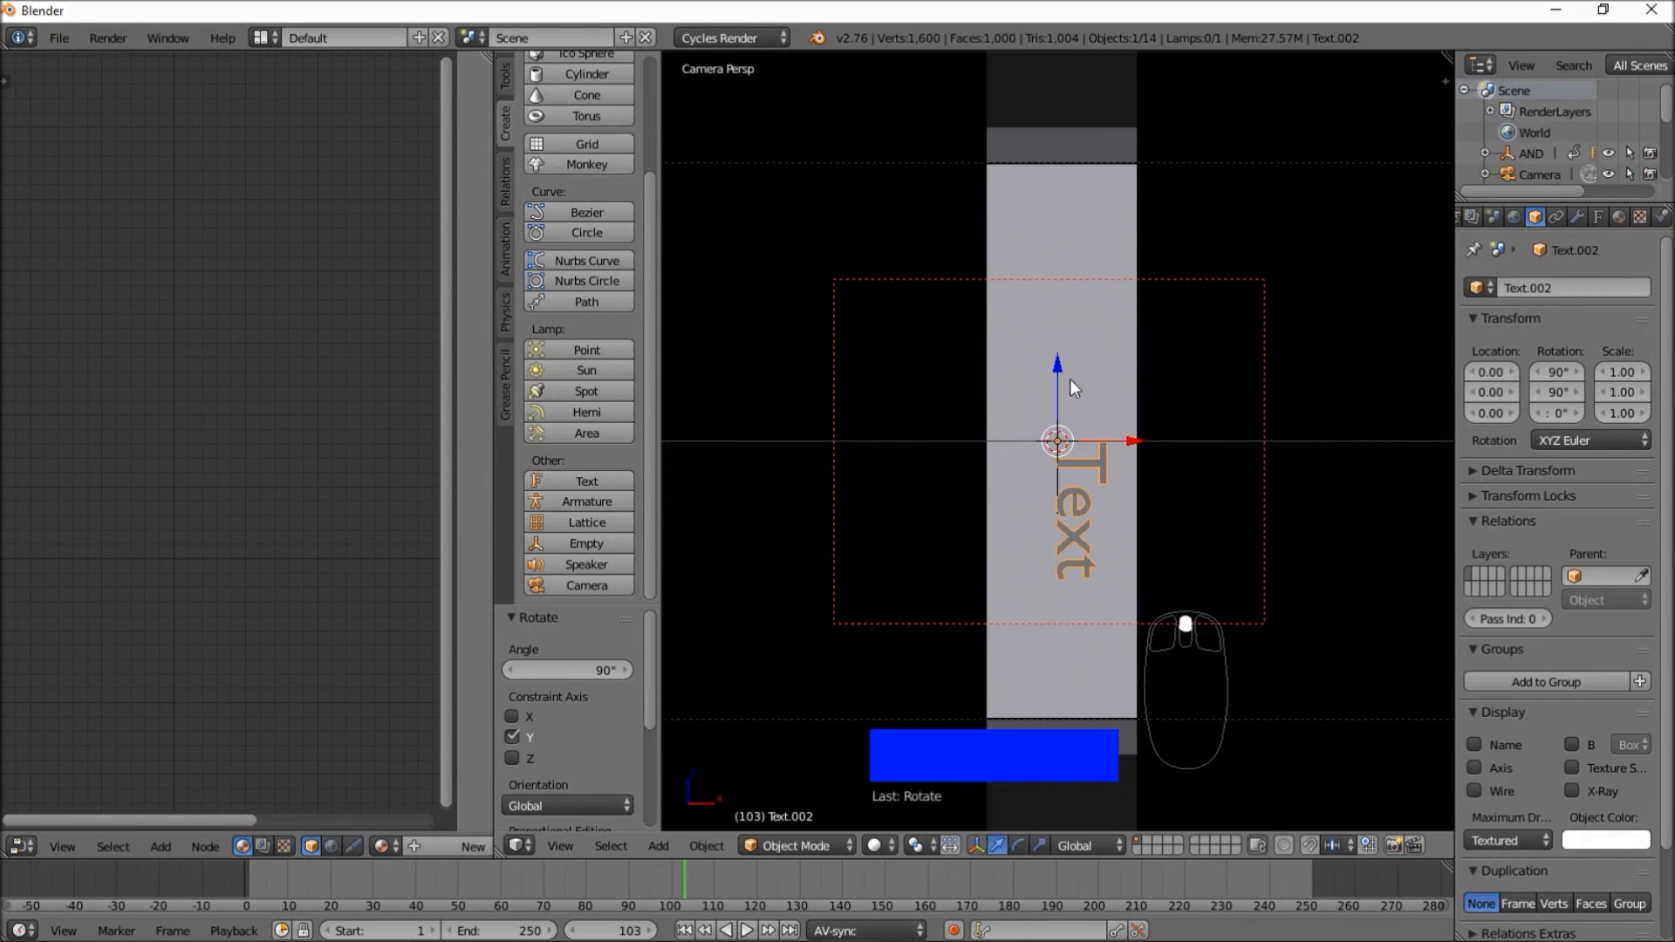
drag(1061, 384, 1074, 305)
right_click(1073, 305)
drag(1060, 367, 1098, 295)
right_click(1097, 295)
right_click(1445, 280)
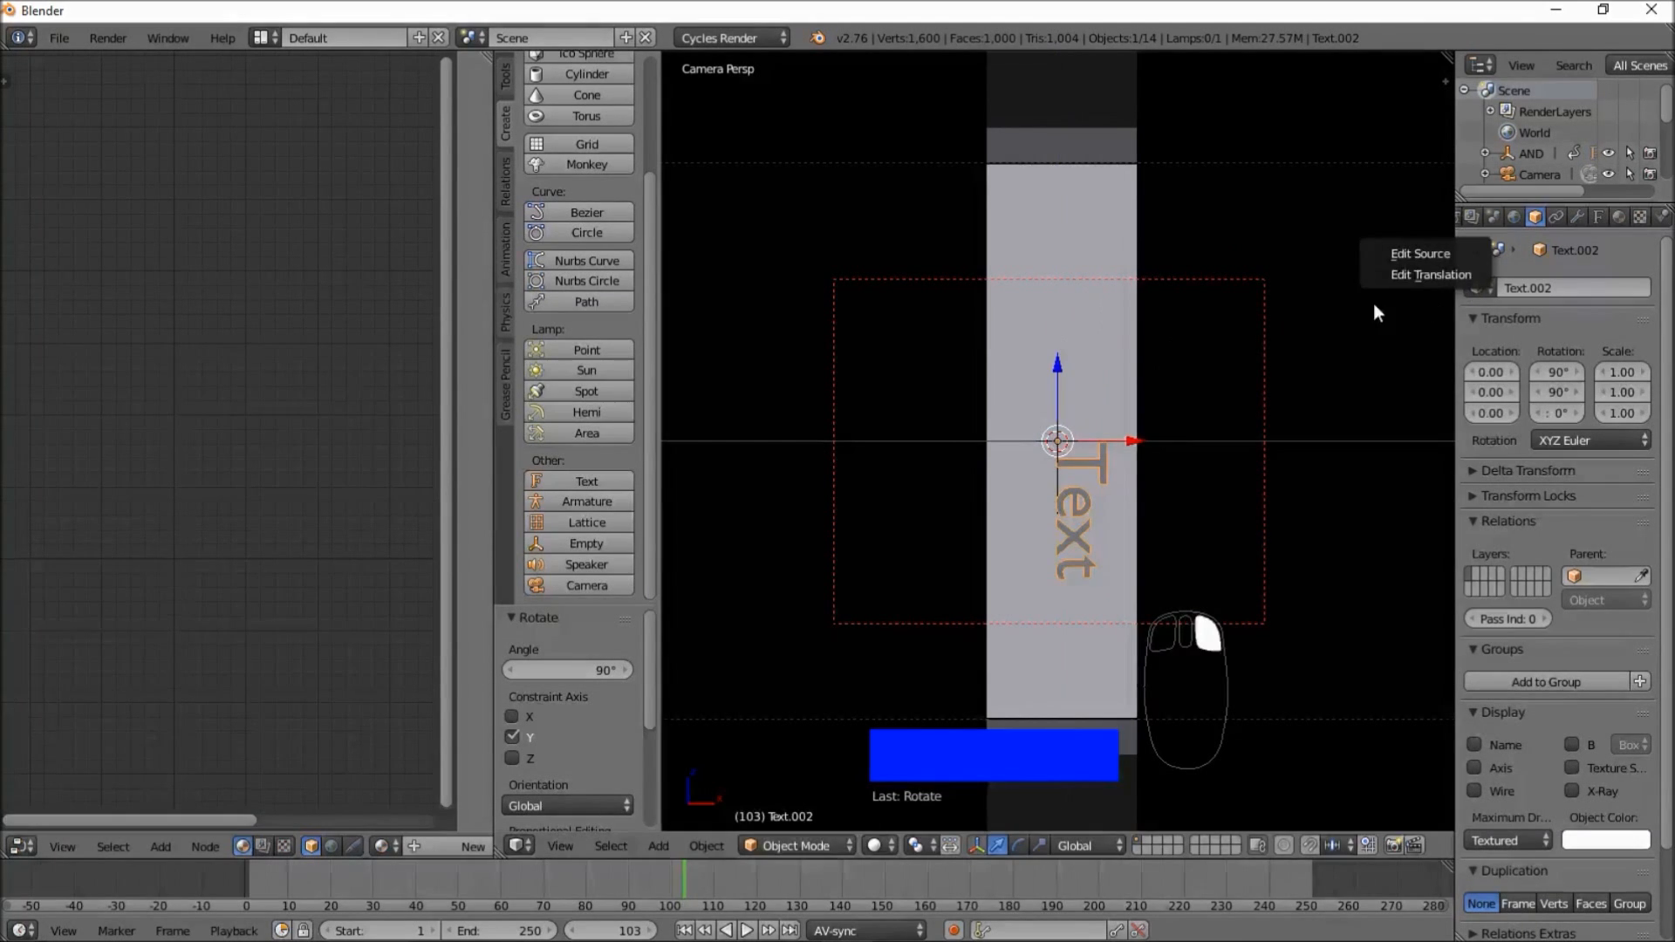
- Centre-align the new text and set its regular font to Questrial-Regular
click(1598, 217)
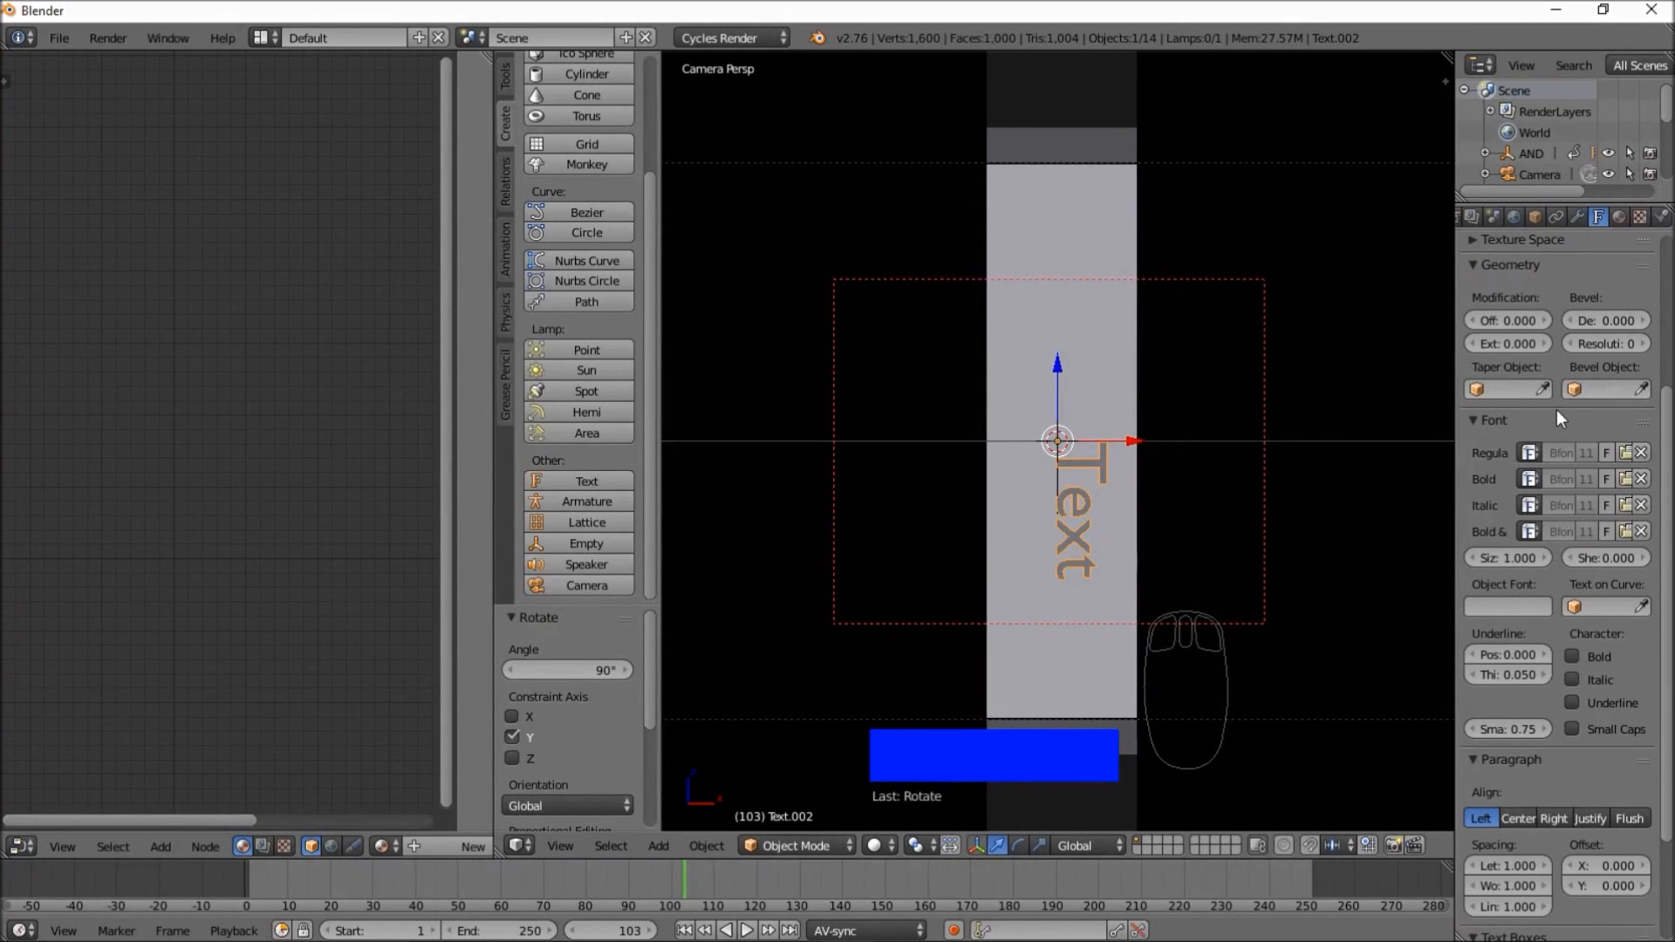
click(1527, 819)
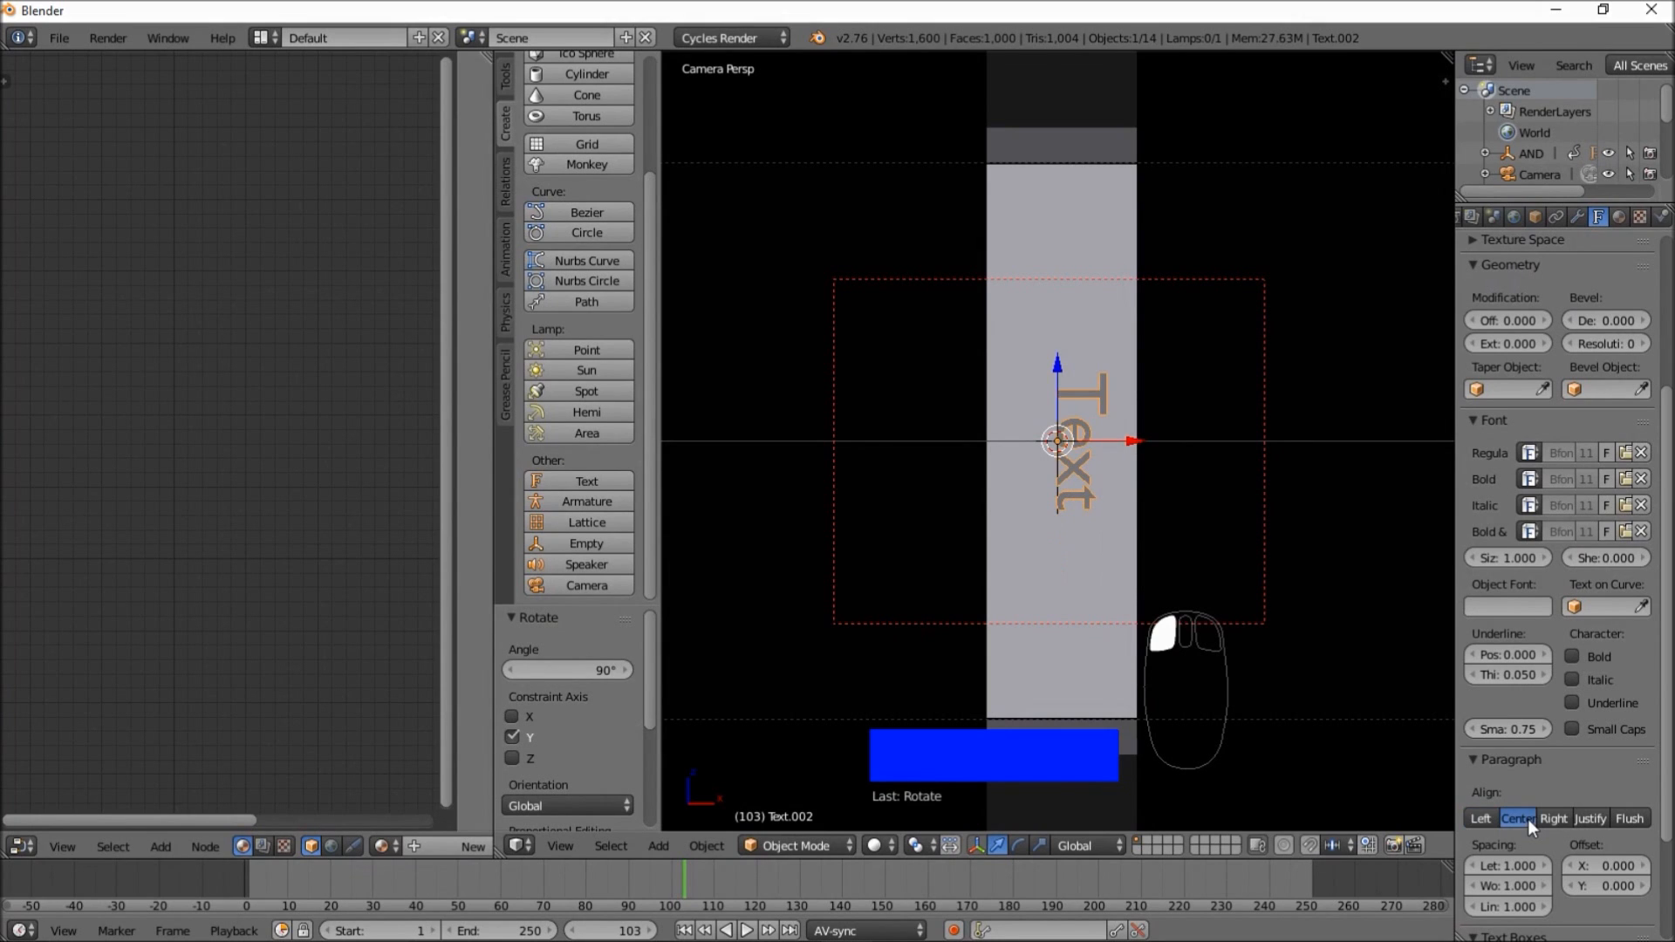
click(1530, 453)
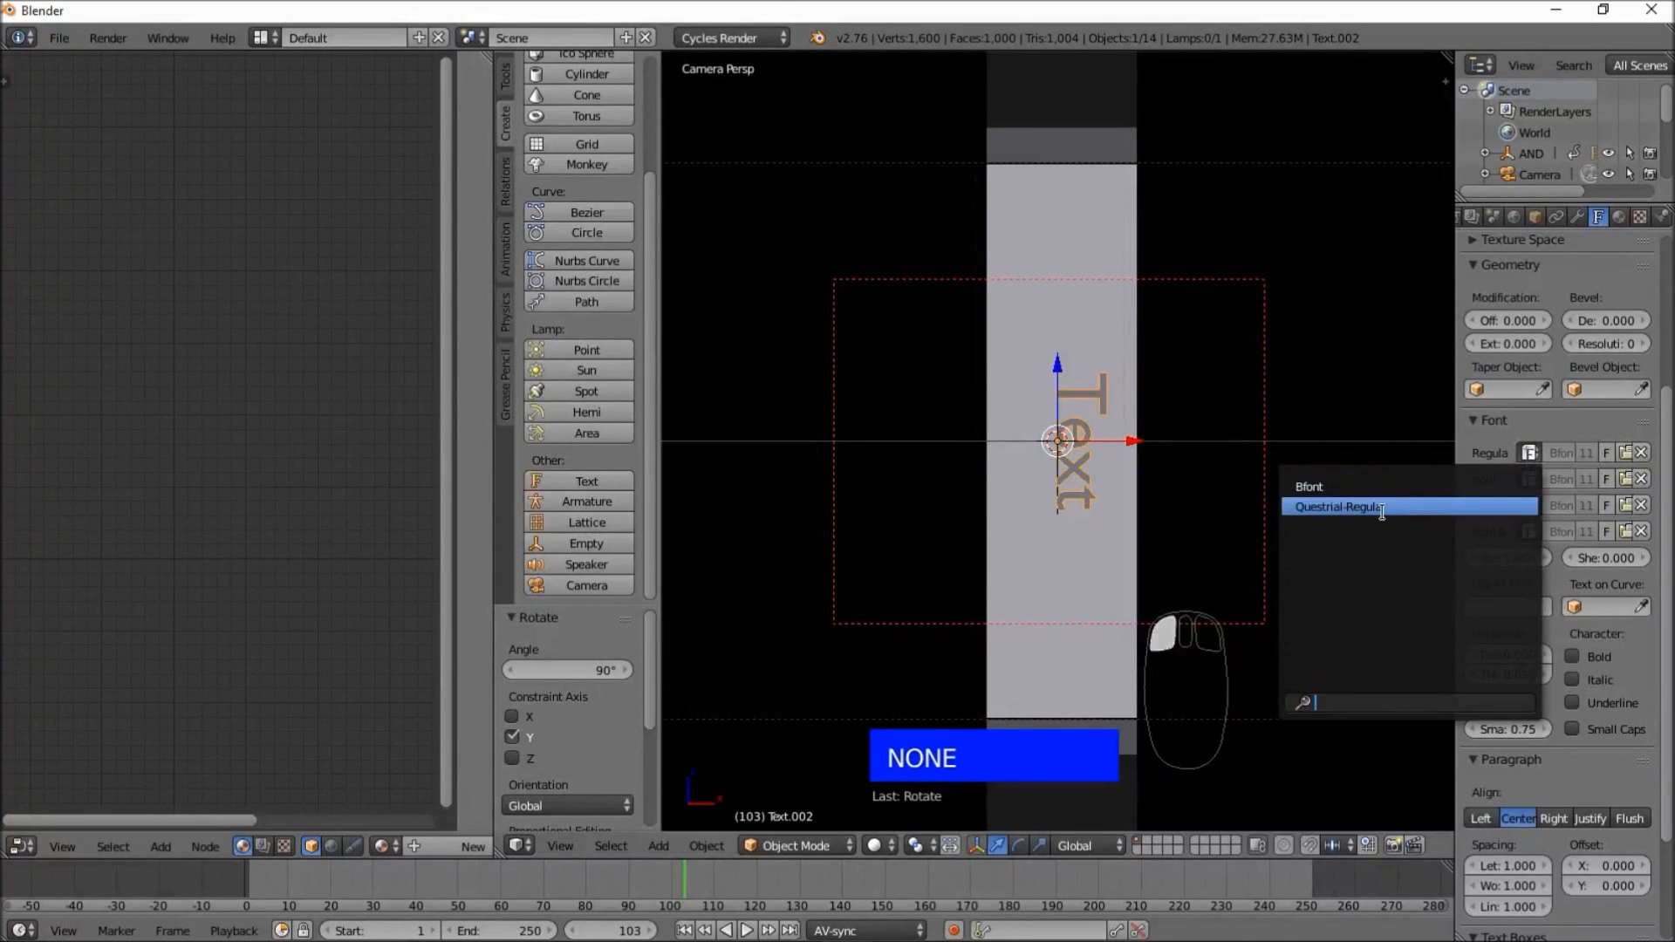
click(1384, 507)
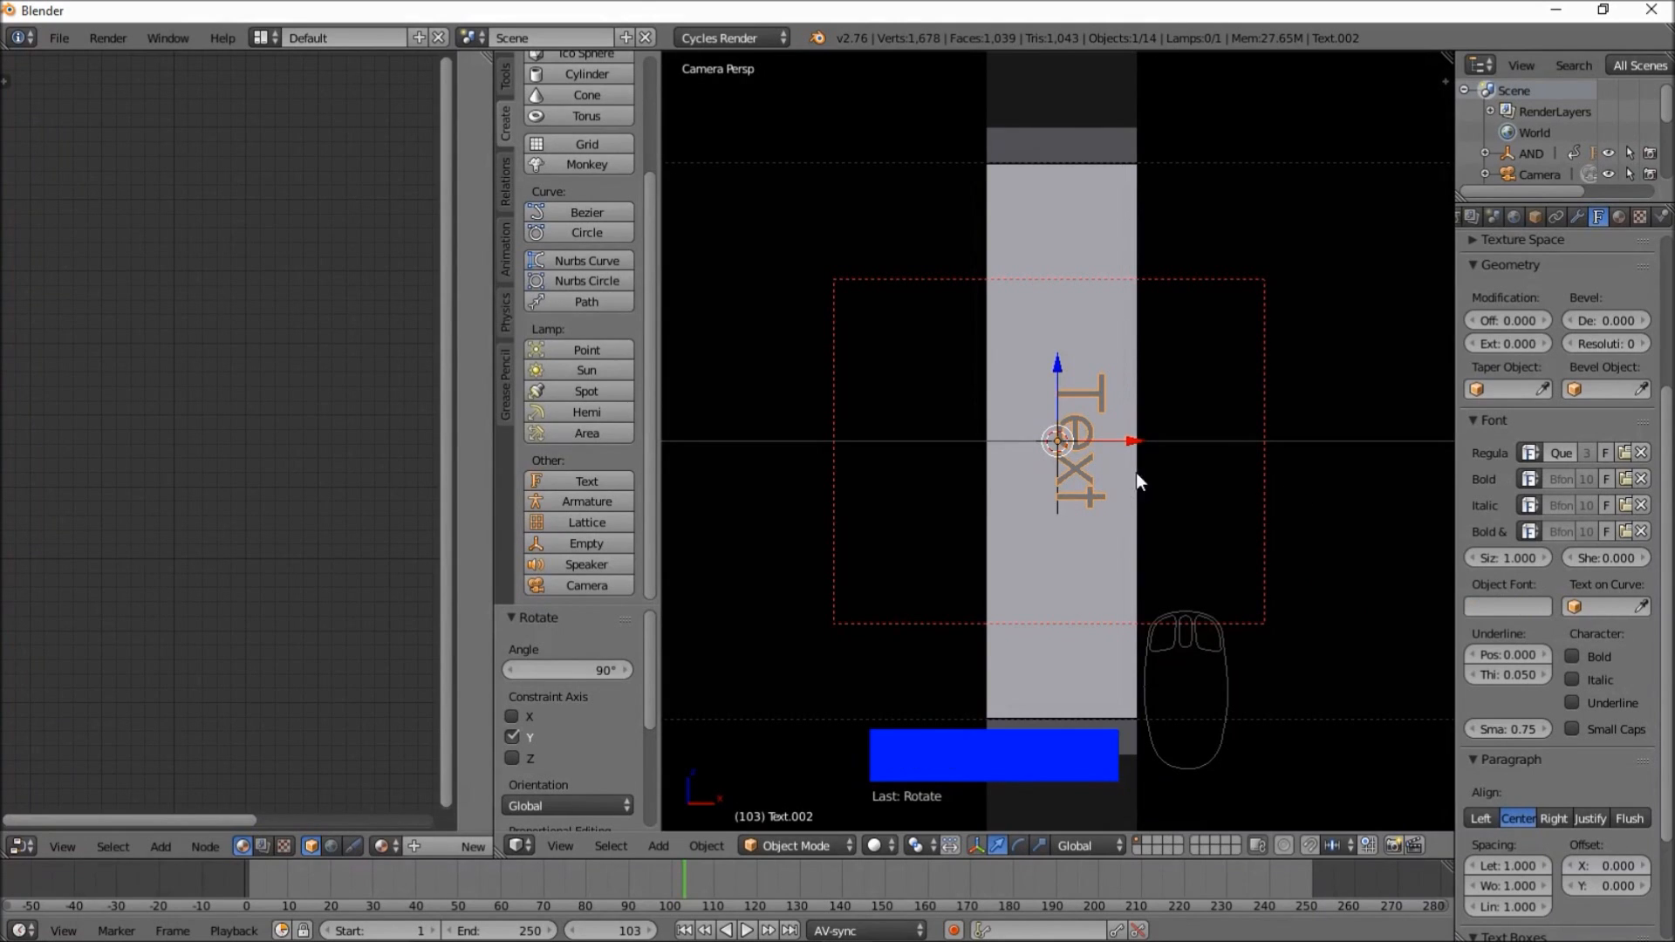
- Move the text about -0.29 units along X to centre it in the vertical strip, and replace its content with WELCOME
drag(1134, 440, 1111, 442)
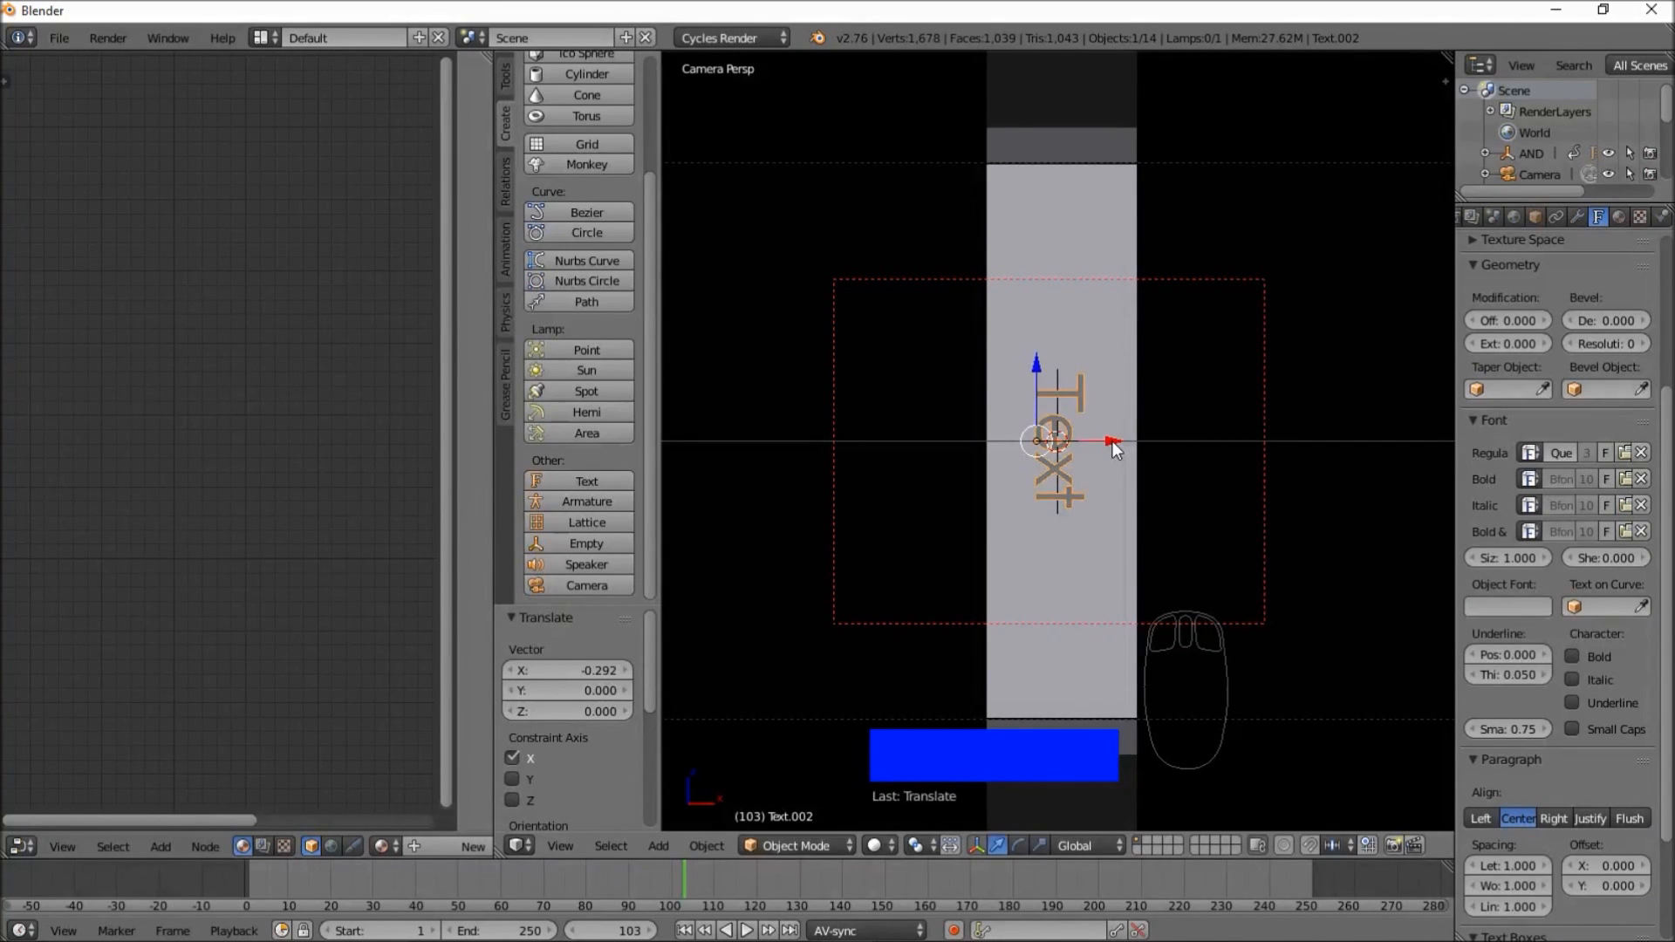
key(Tab)
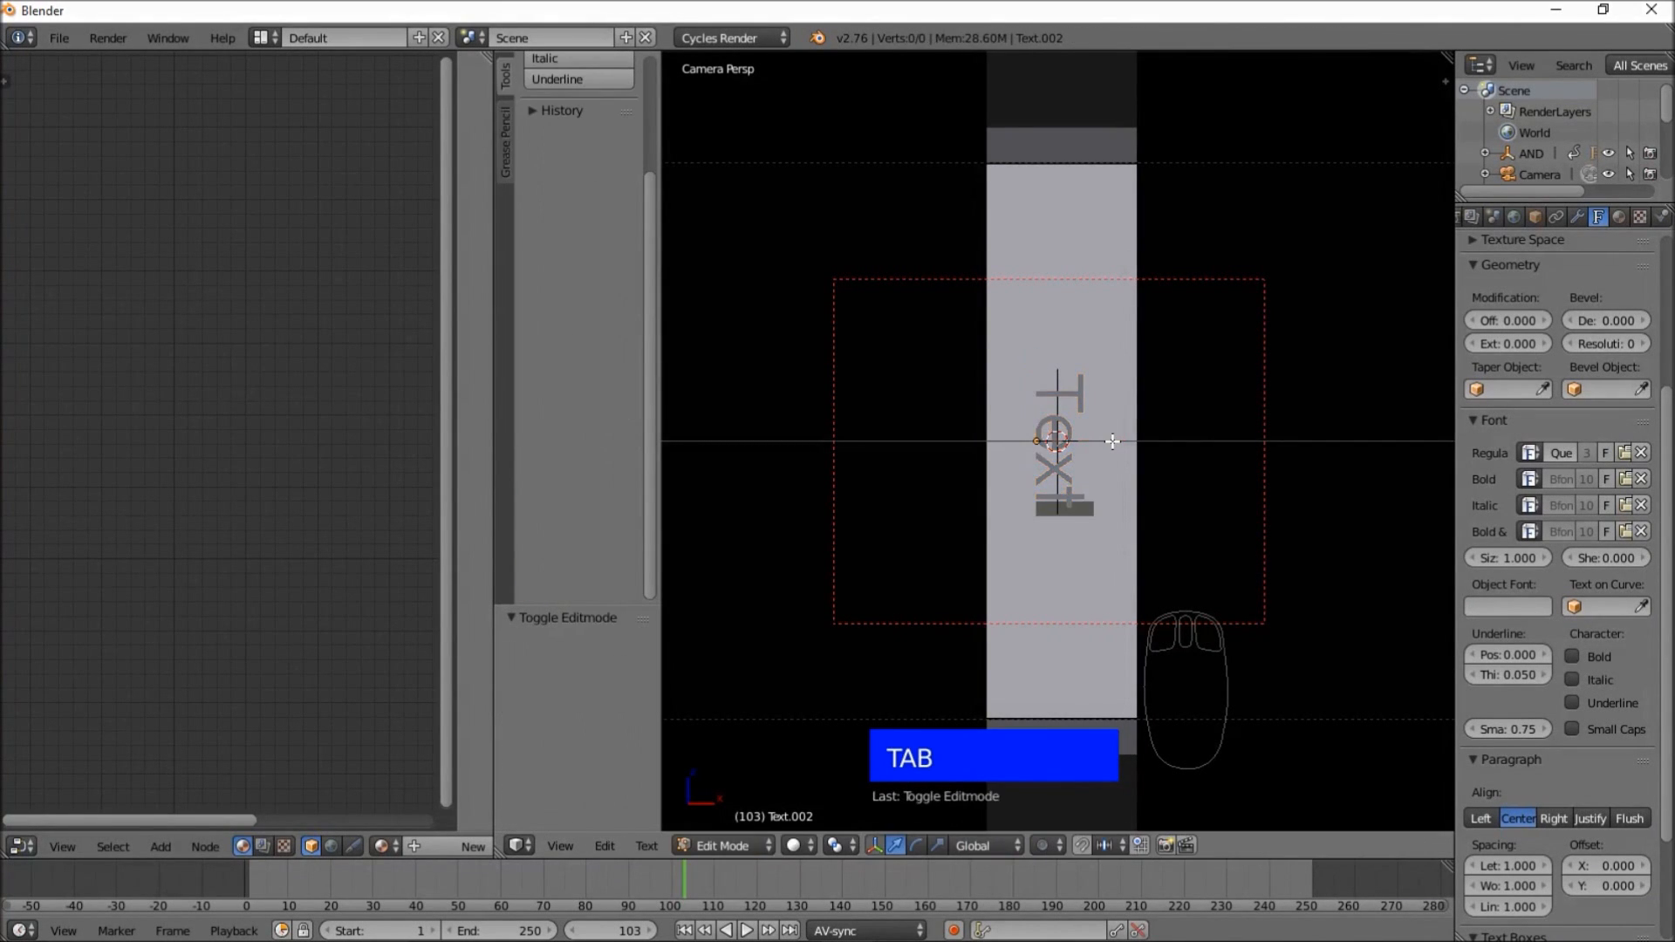
key(BackSpace)
key(BackSpace)
key(BackSpace)
key(BackSpace)
key(BackSpace)
key(BackSpace)
key(Caps_Lock)
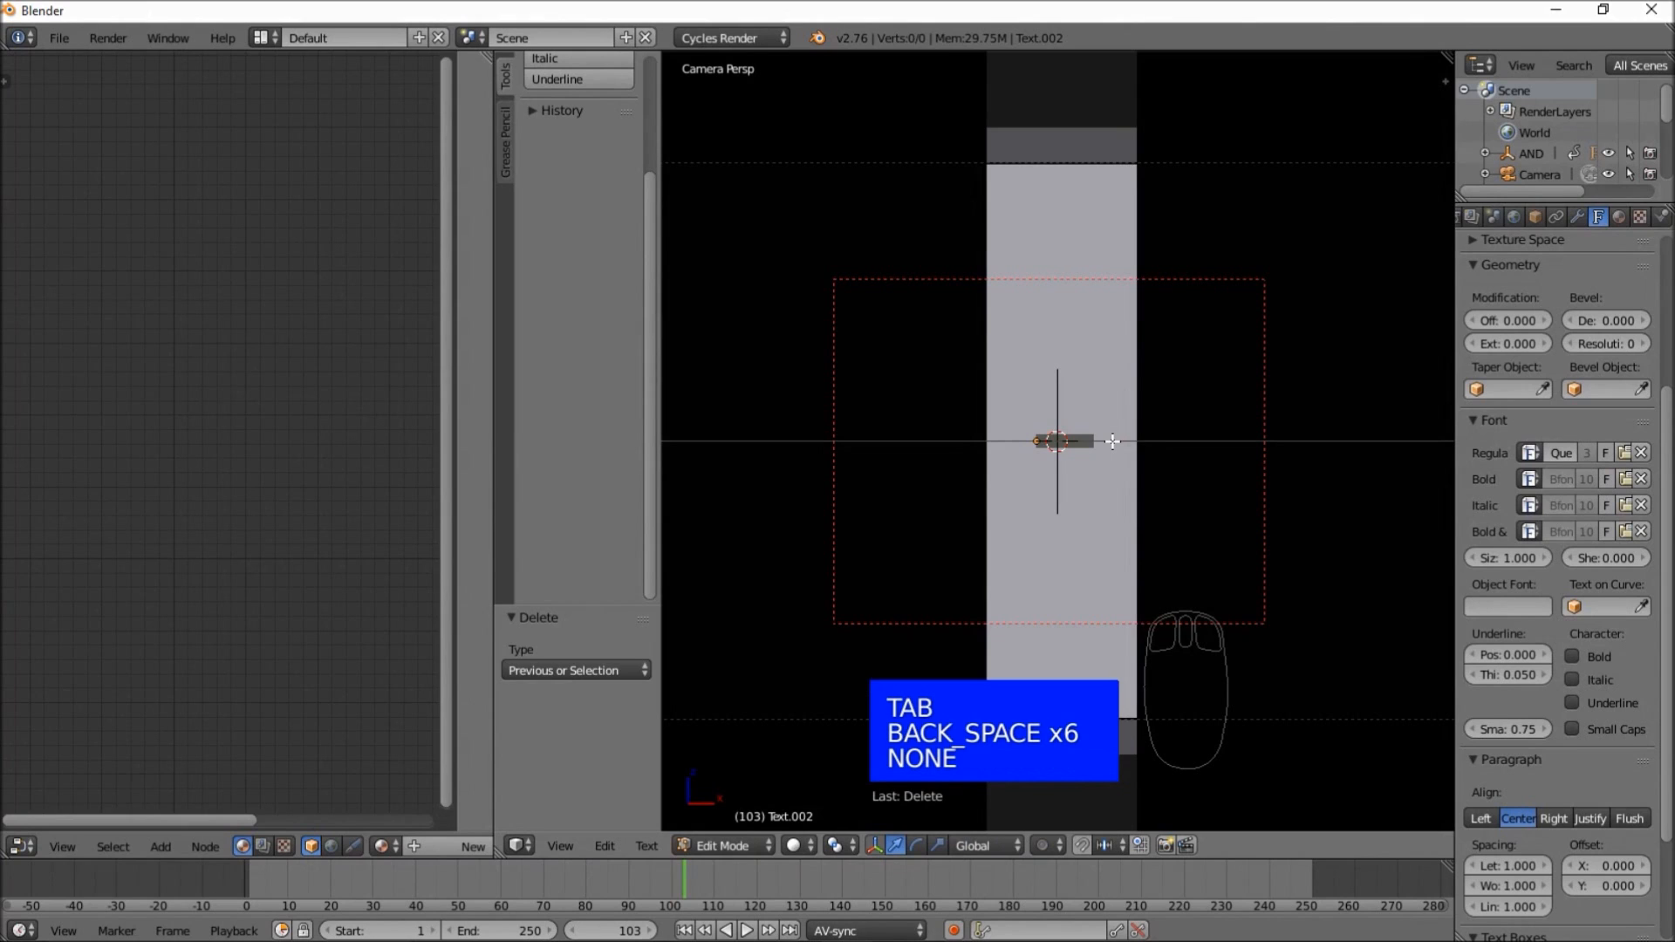
text(WELCOME)
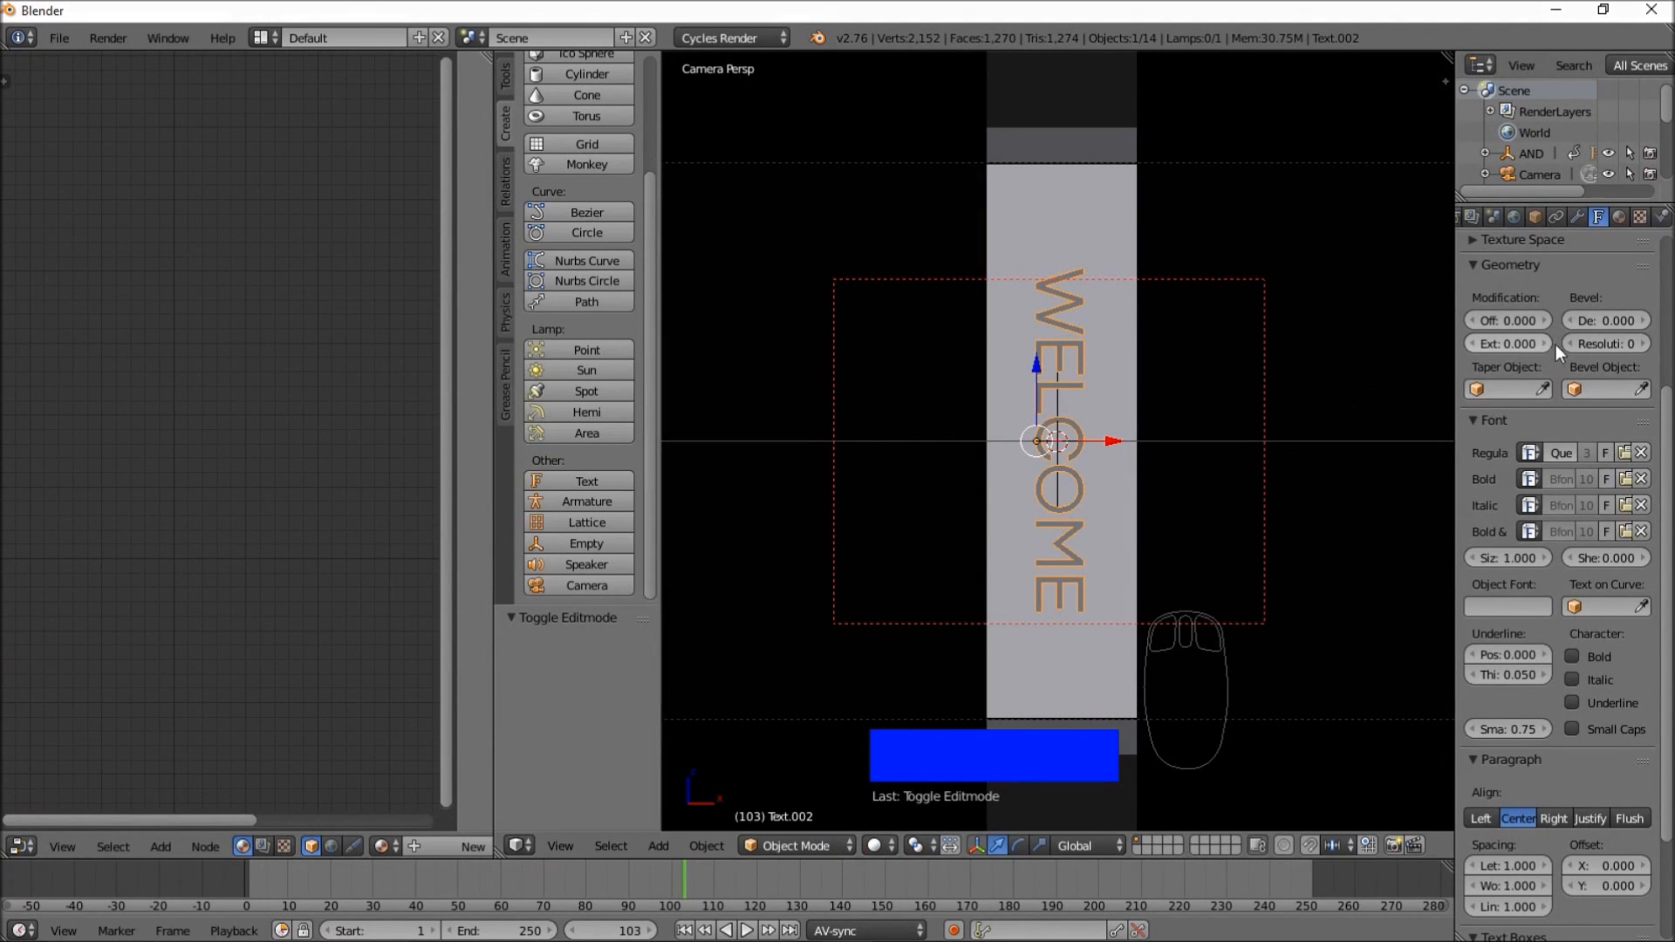
- Thin the WELCOME lettering with an Offset of -0.019, and enlarge it about 1.39 times, recentred by about -0.16 units along X
drag(1529, 322, 1503, 321)
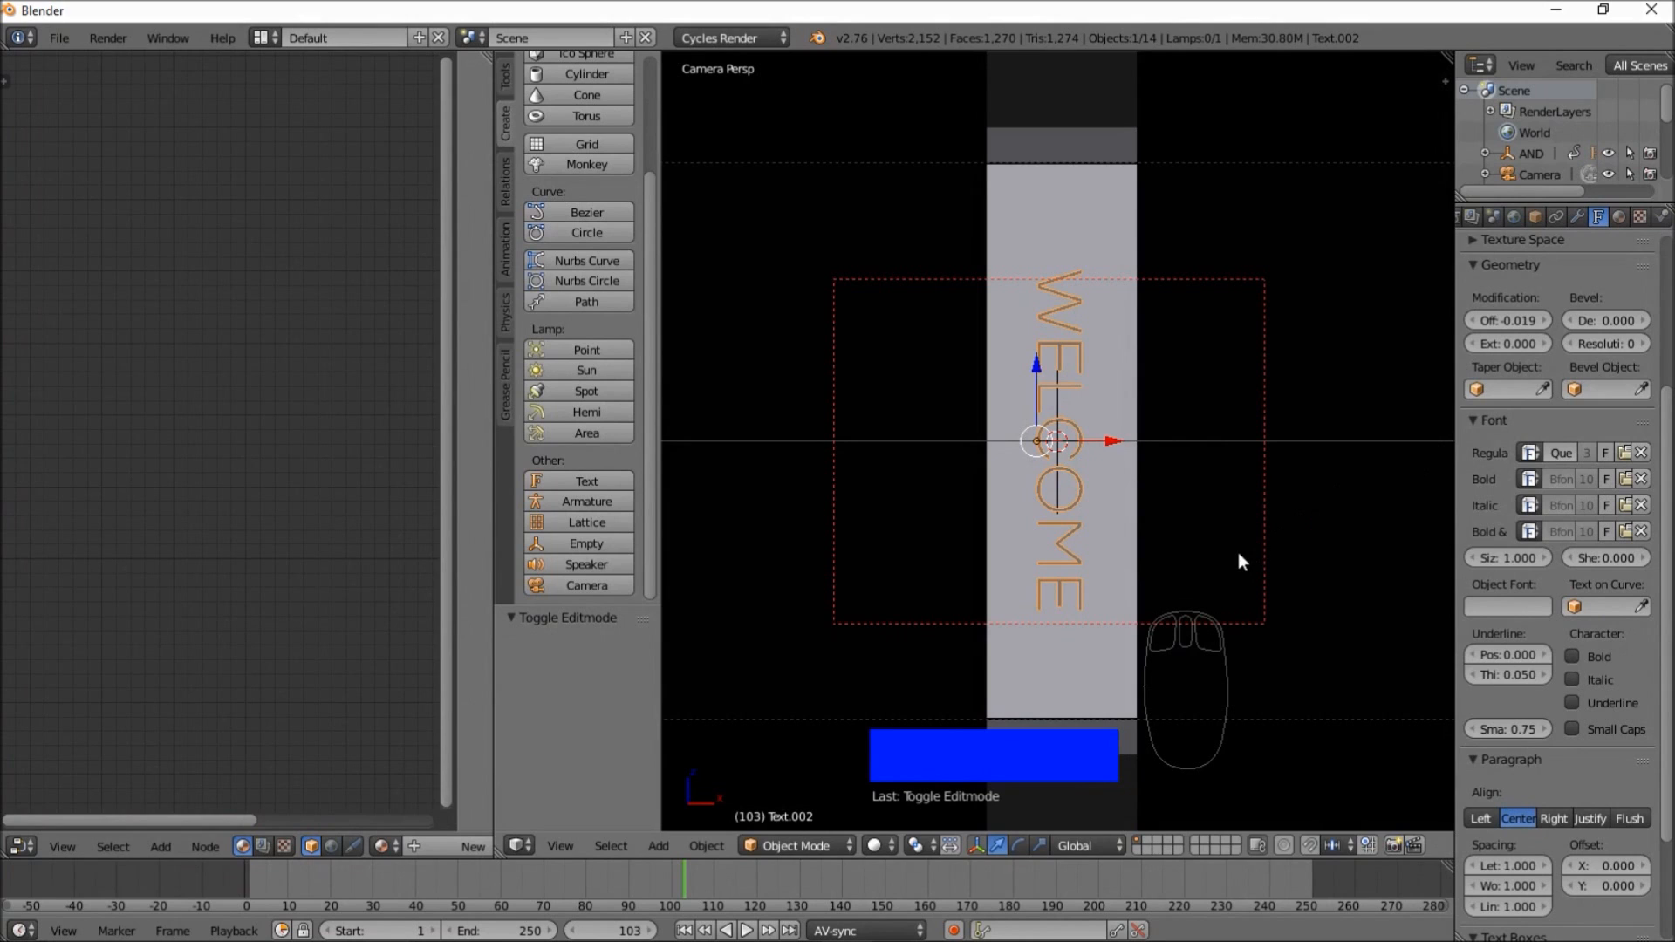
key(s)
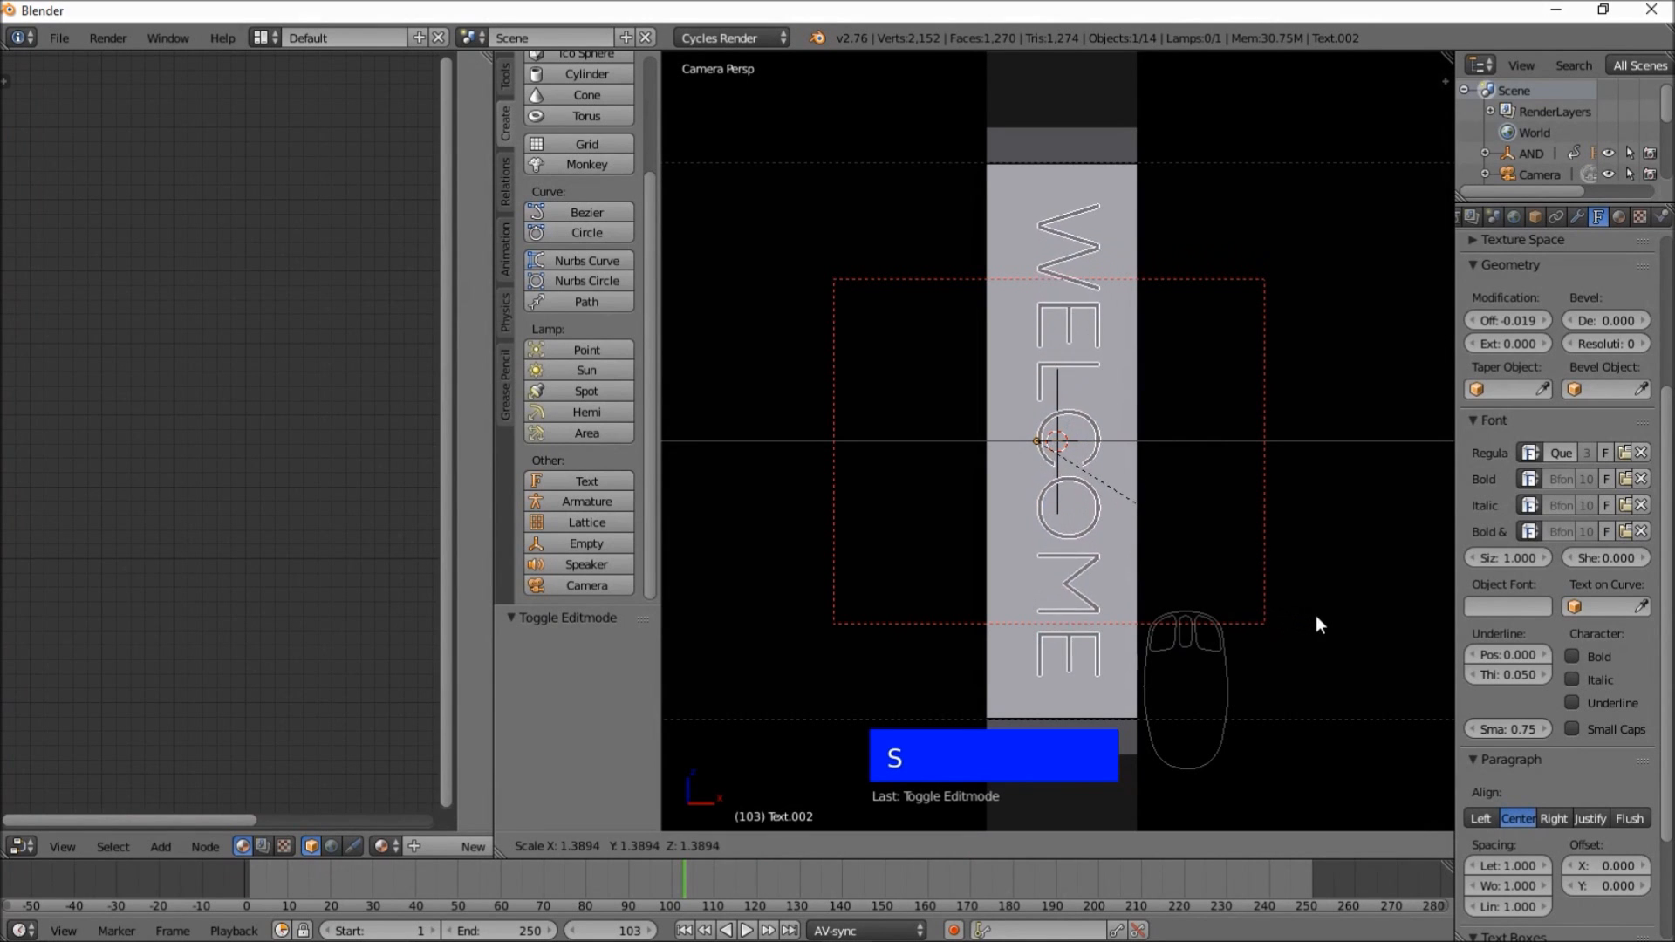
click(1318, 616)
drag(1109, 438, 1096, 447)
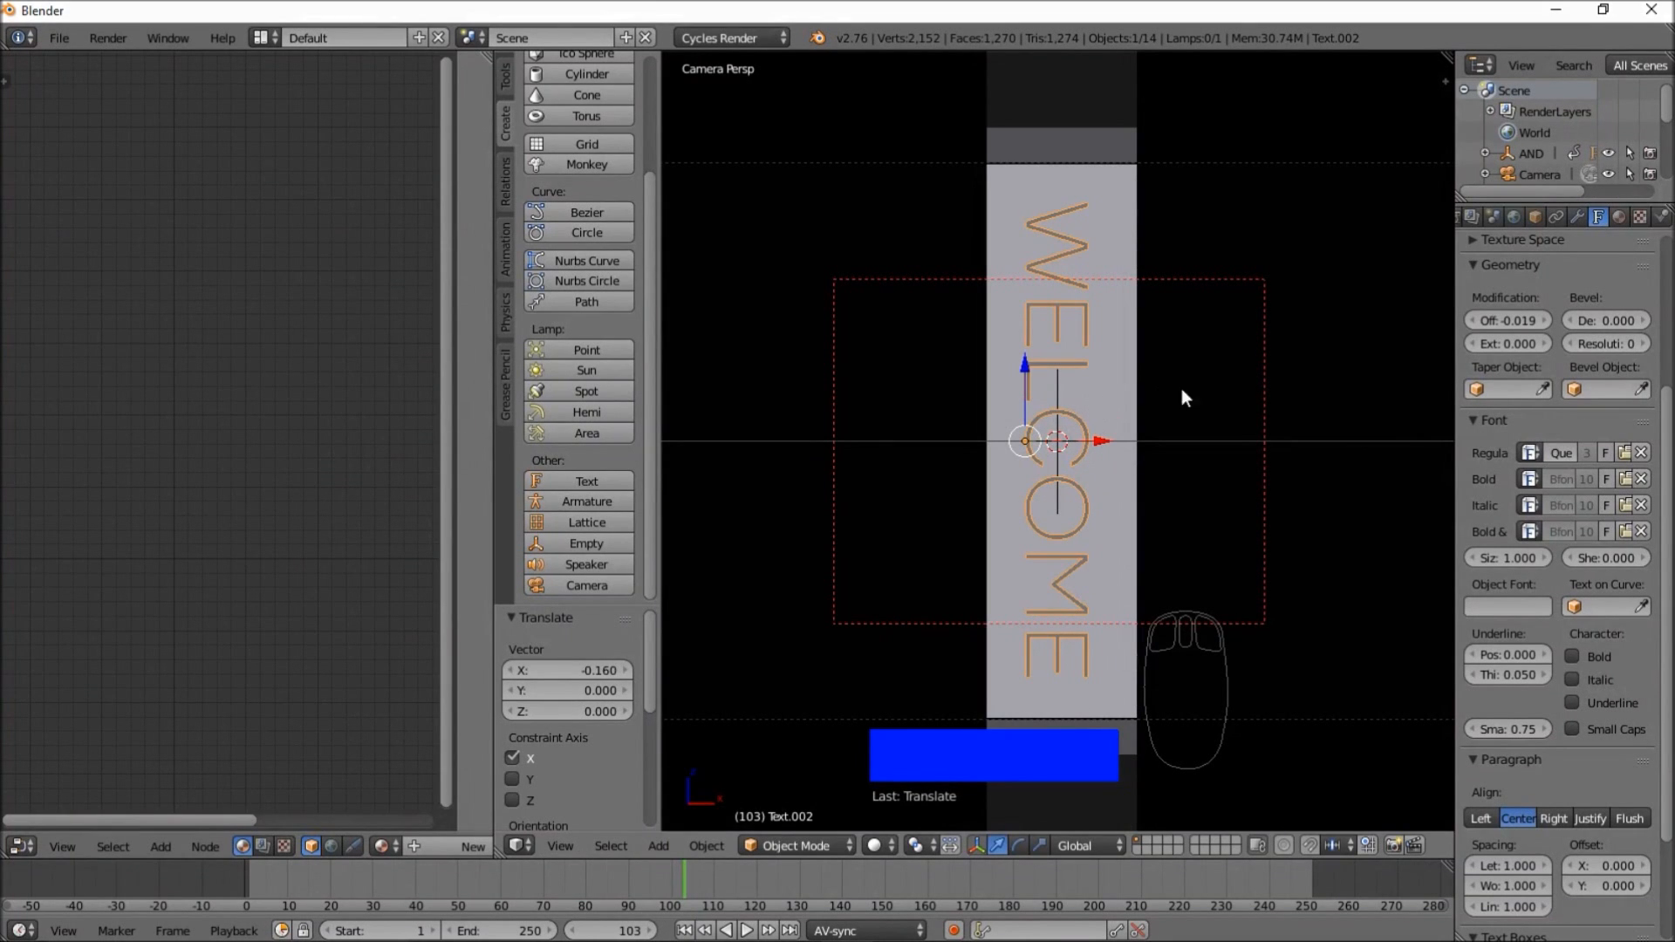
- Give the WELCOME text a new material with an Emission surface of strength 2
click(1620, 218)
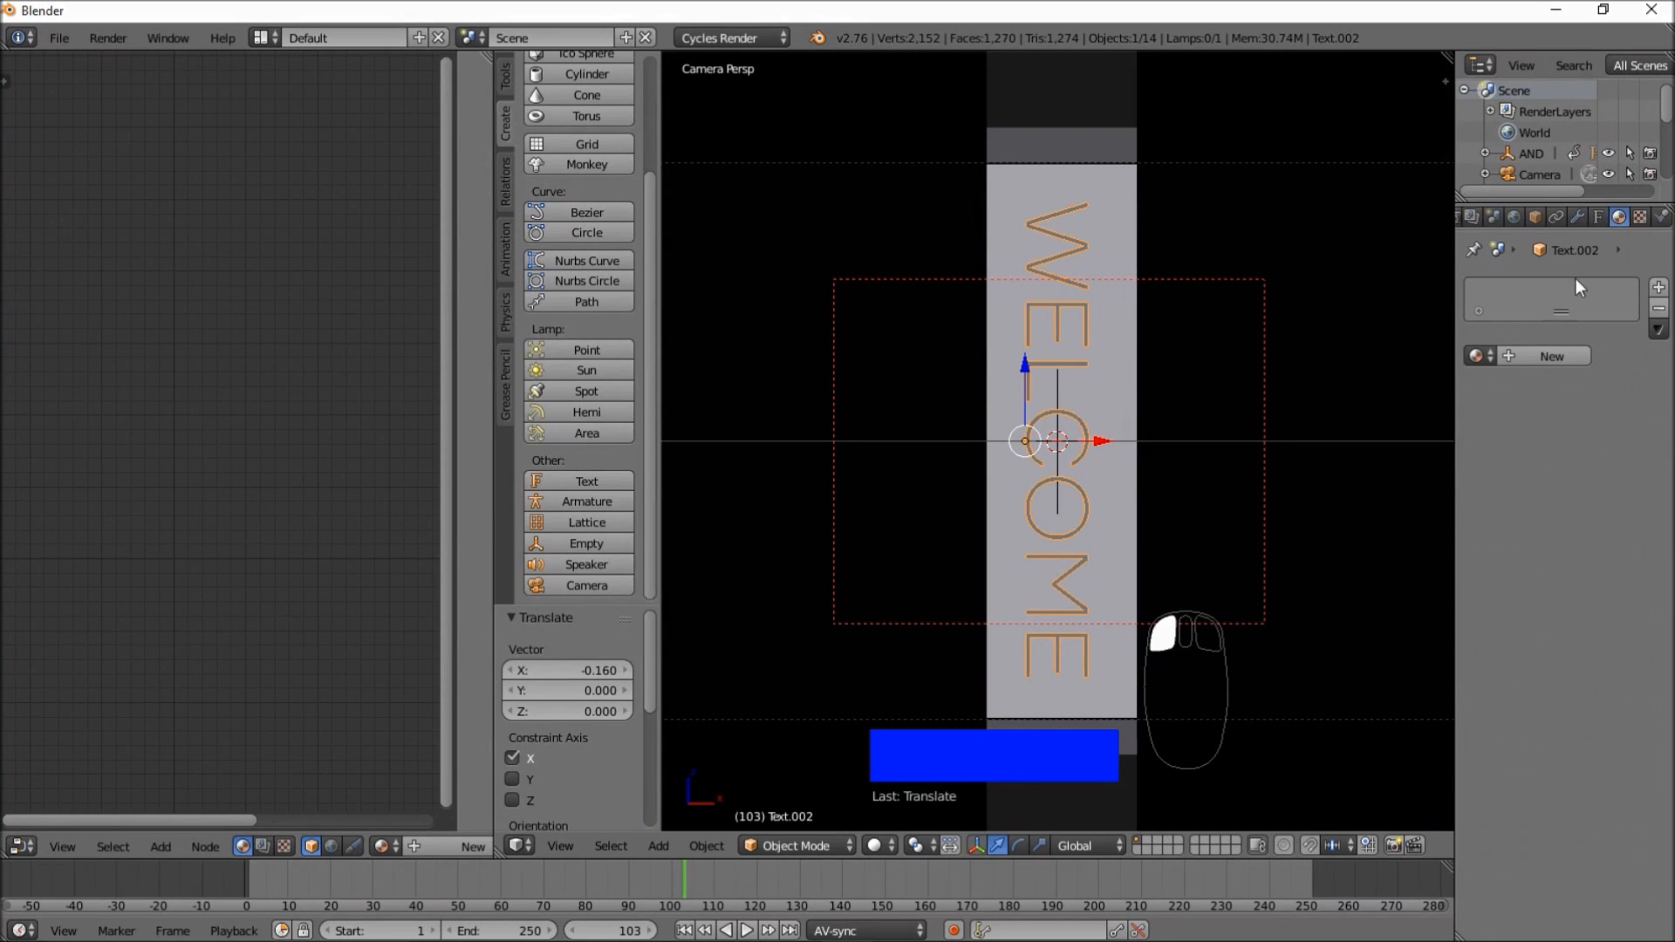
click(1529, 353)
click(1562, 468)
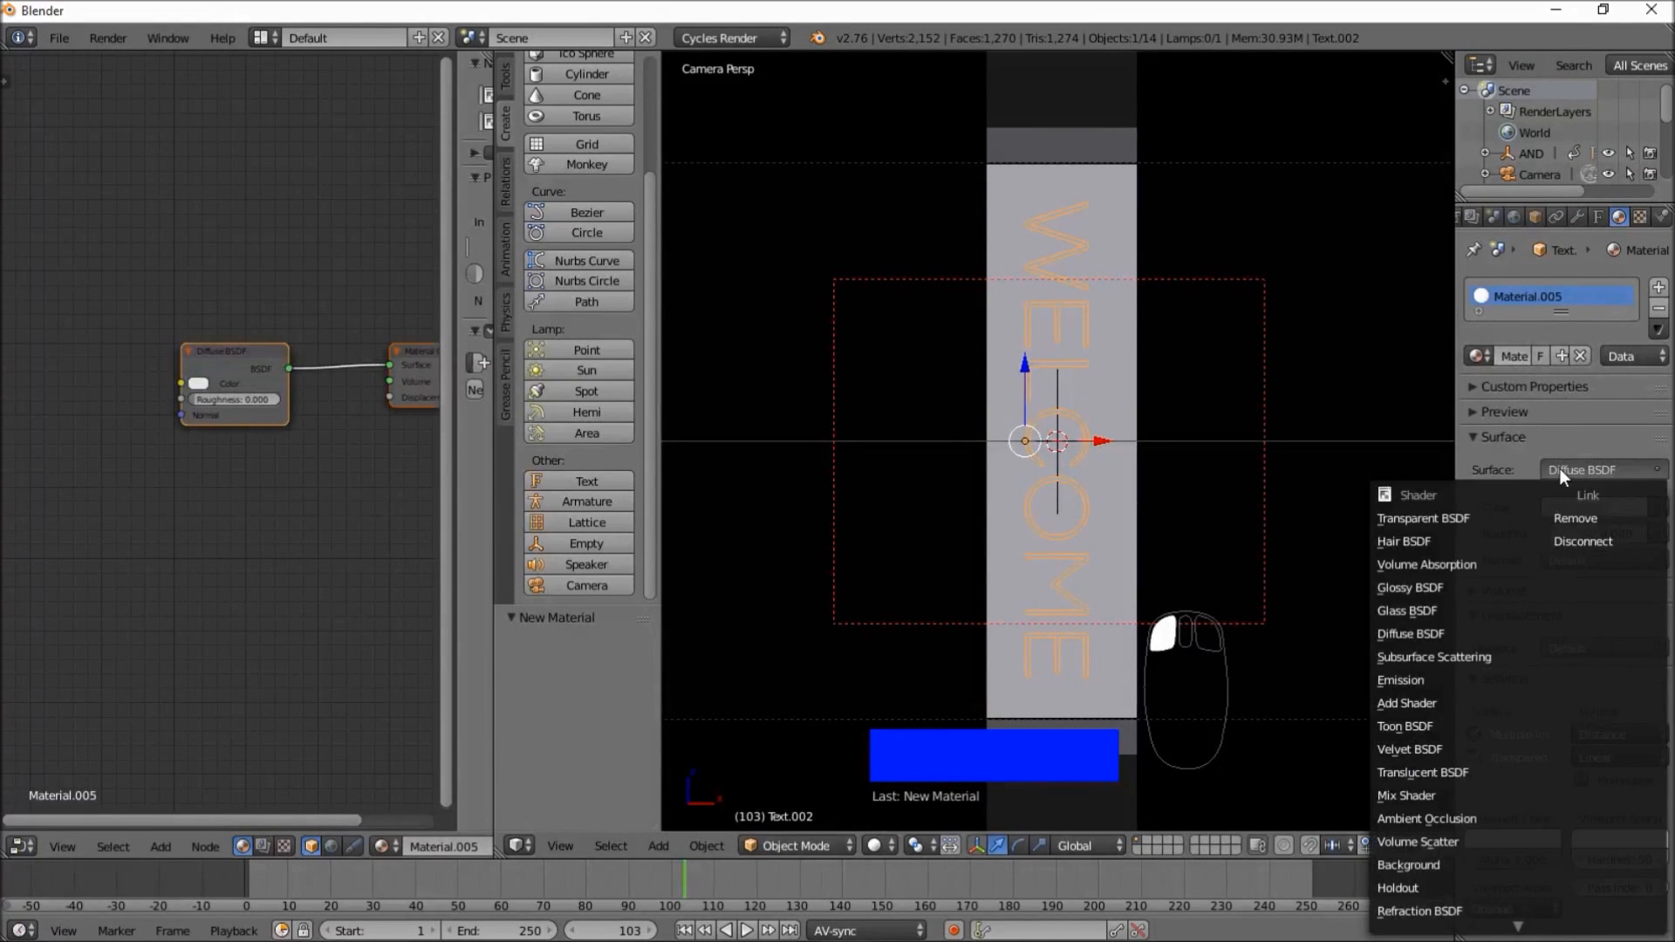
click(1441, 679)
click(1576, 534)
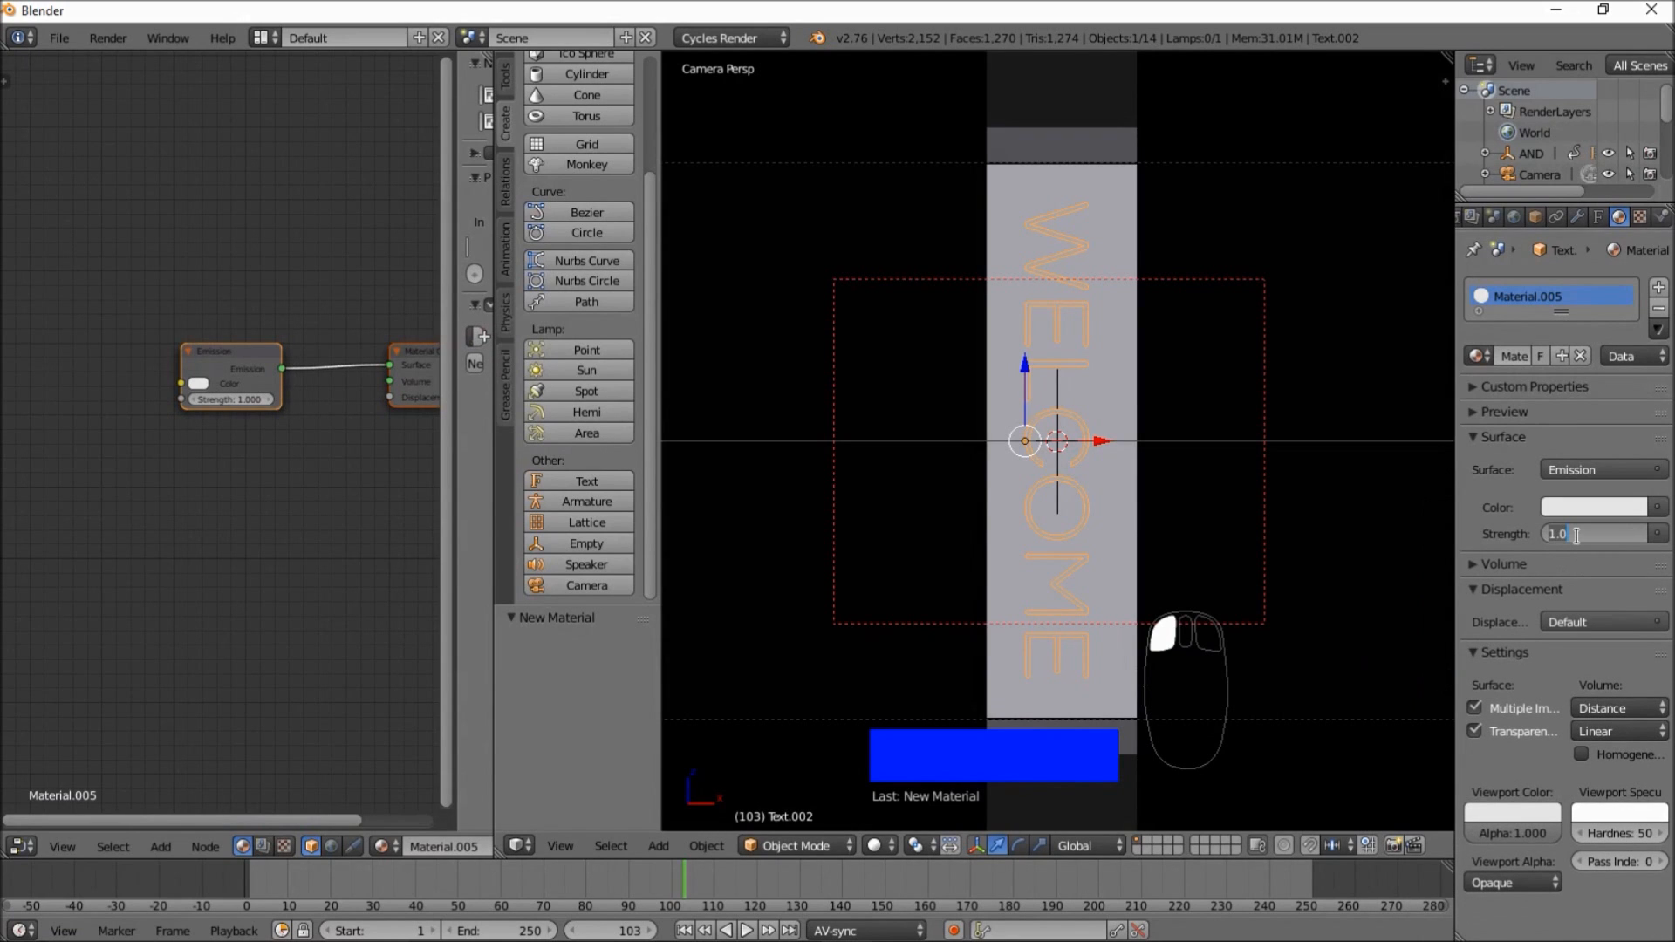
text(2)
key(Return)
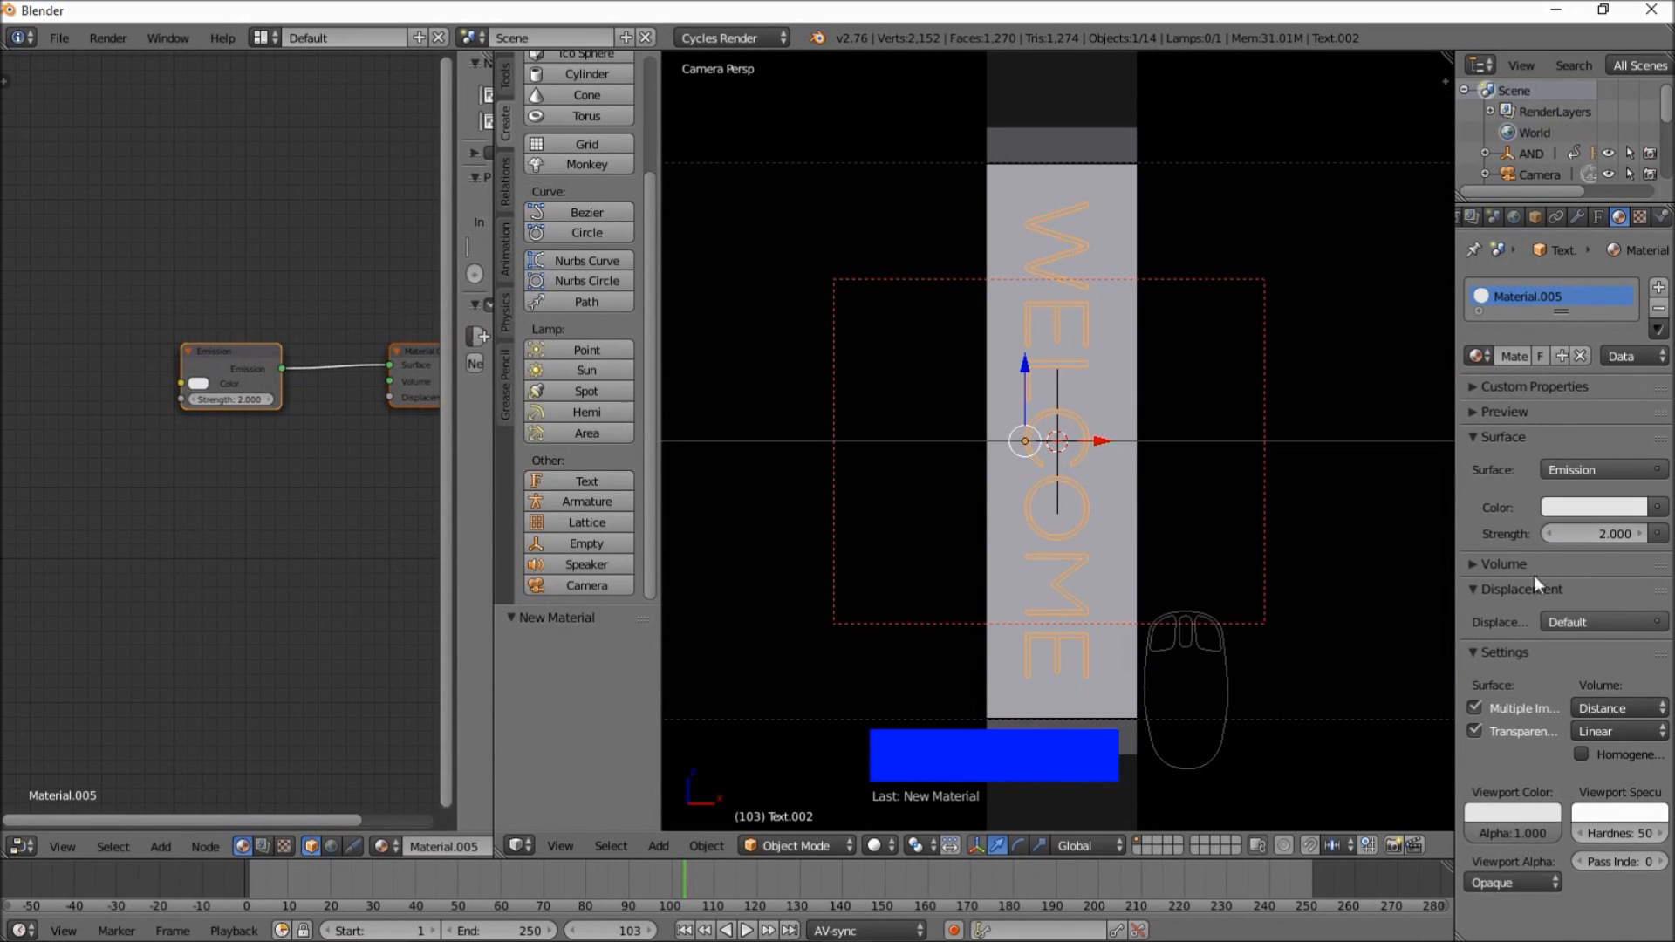
- Preview the WELCOME section in Rendered shading by playing from about frame 70 to 121, and return the viewport to Solid shading
click(881, 845)
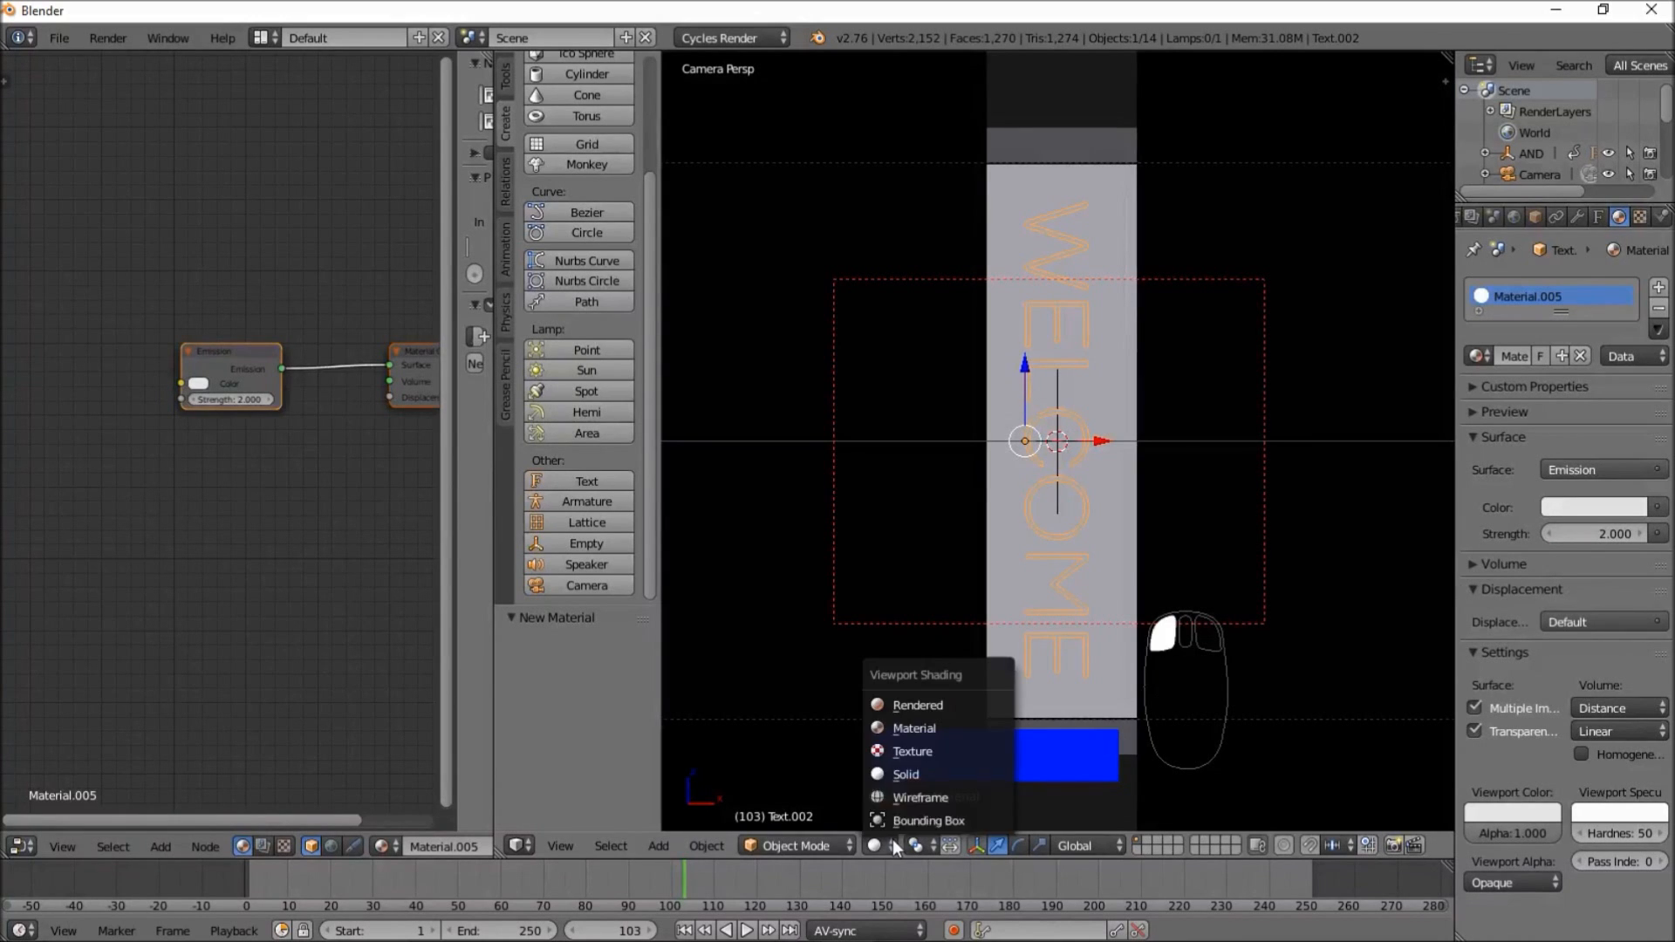
click(925, 707)
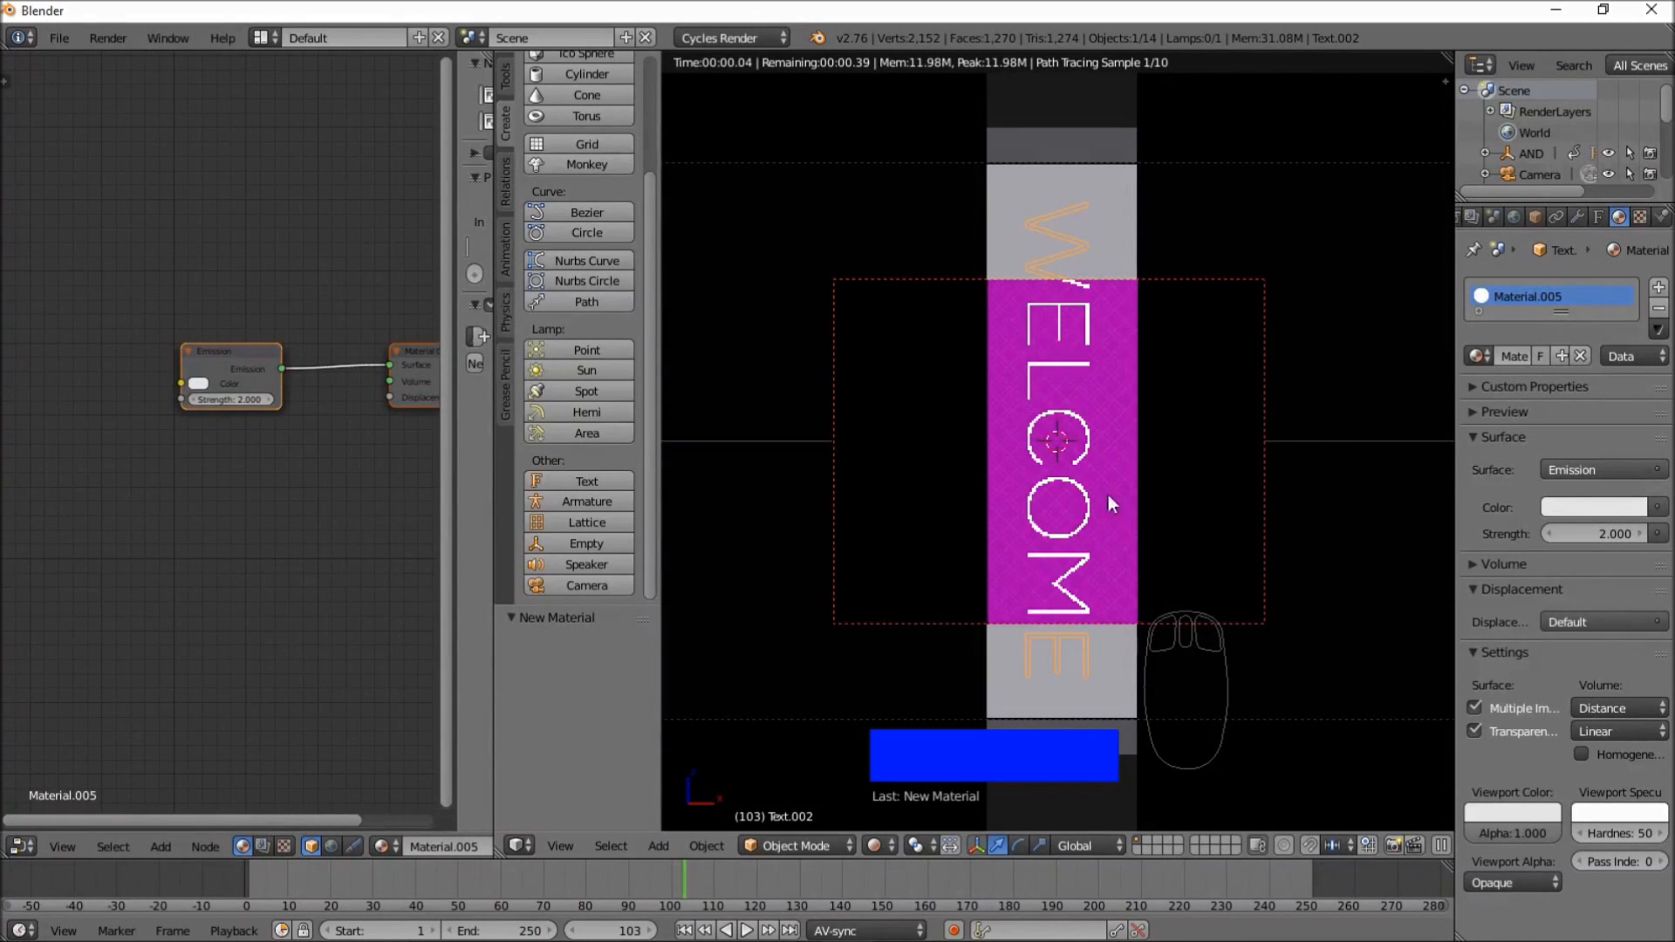
scroll(1096, 454, down, 1)
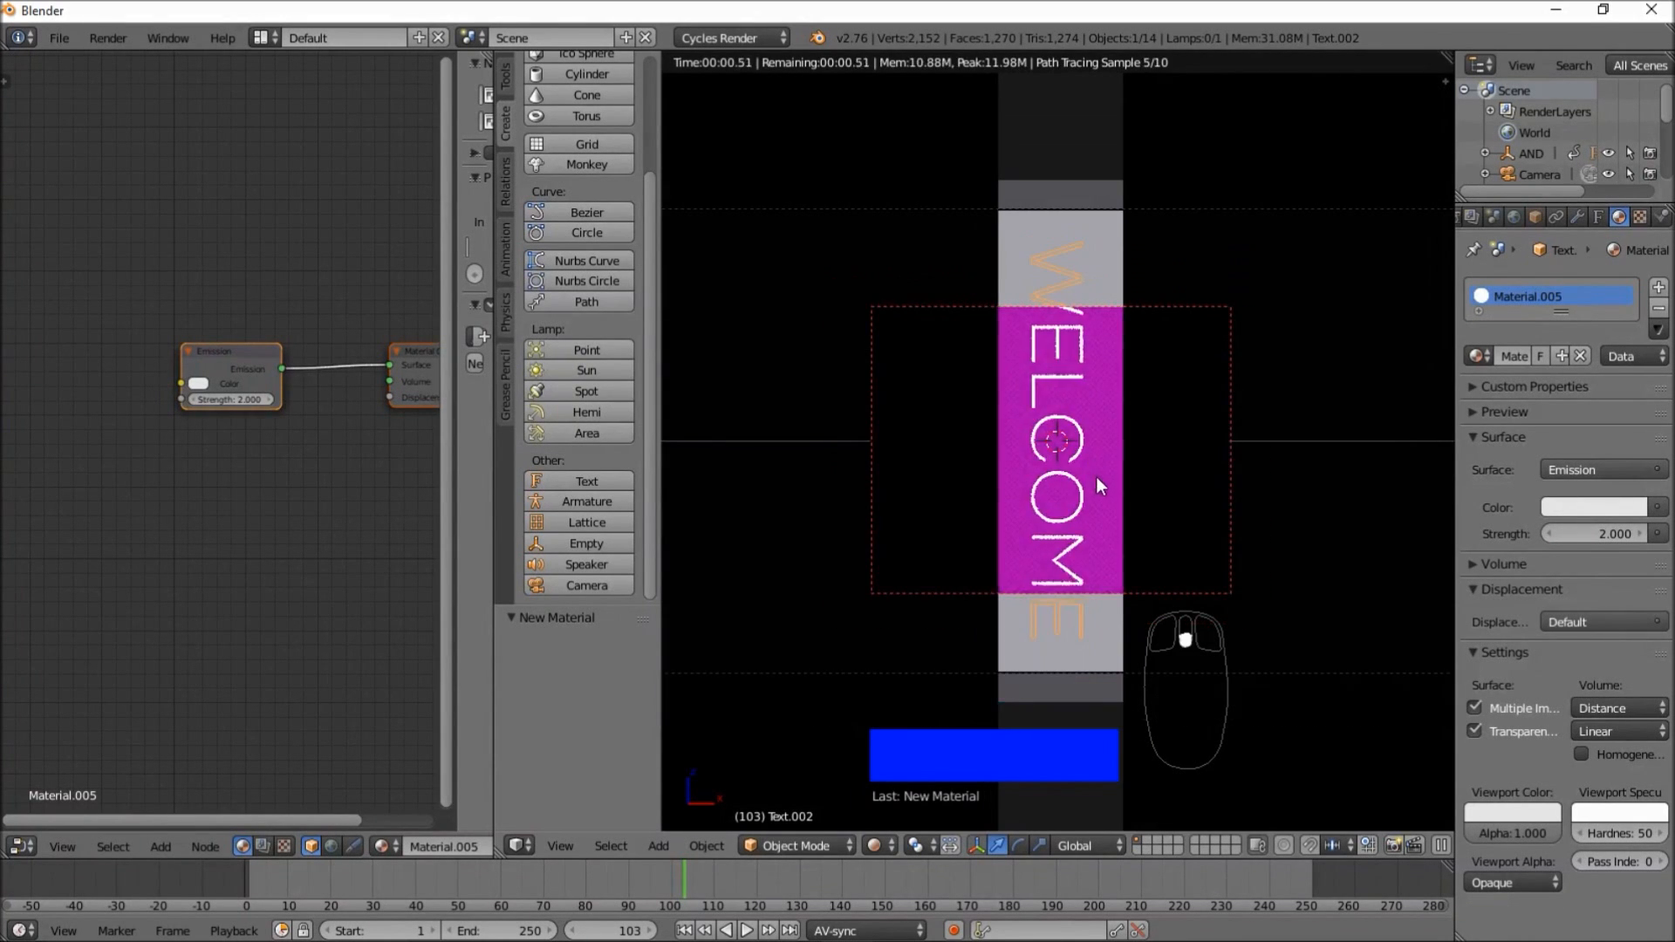
scroll(1096, 473, down, 2)
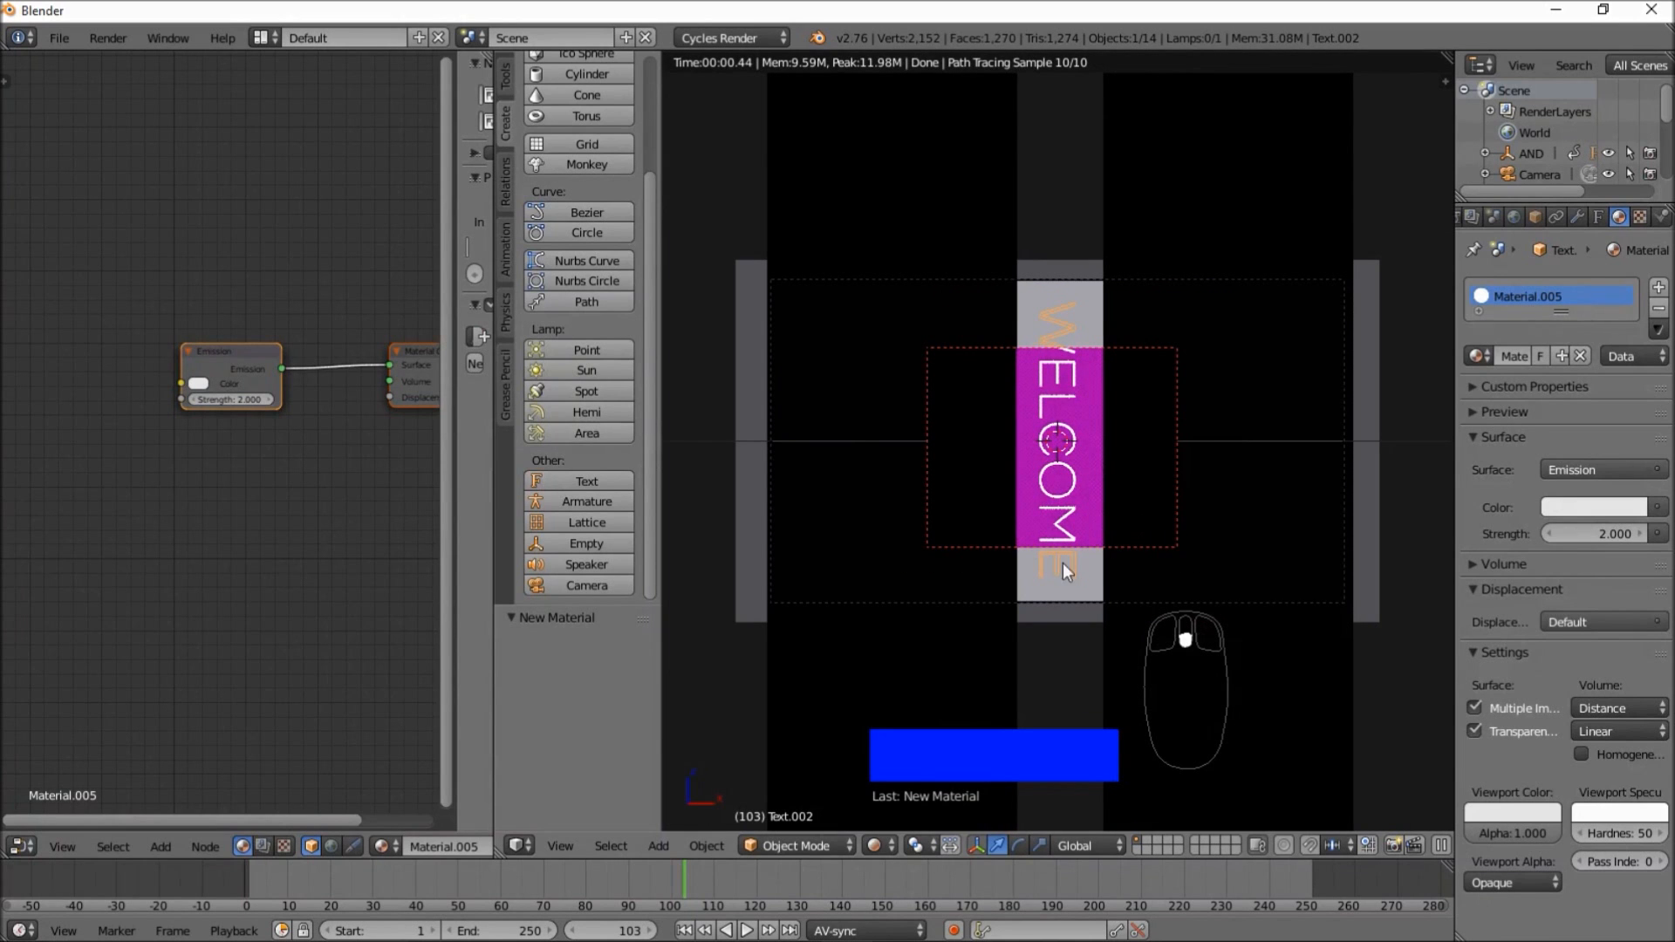
click(548, 876)
click(748, 931)
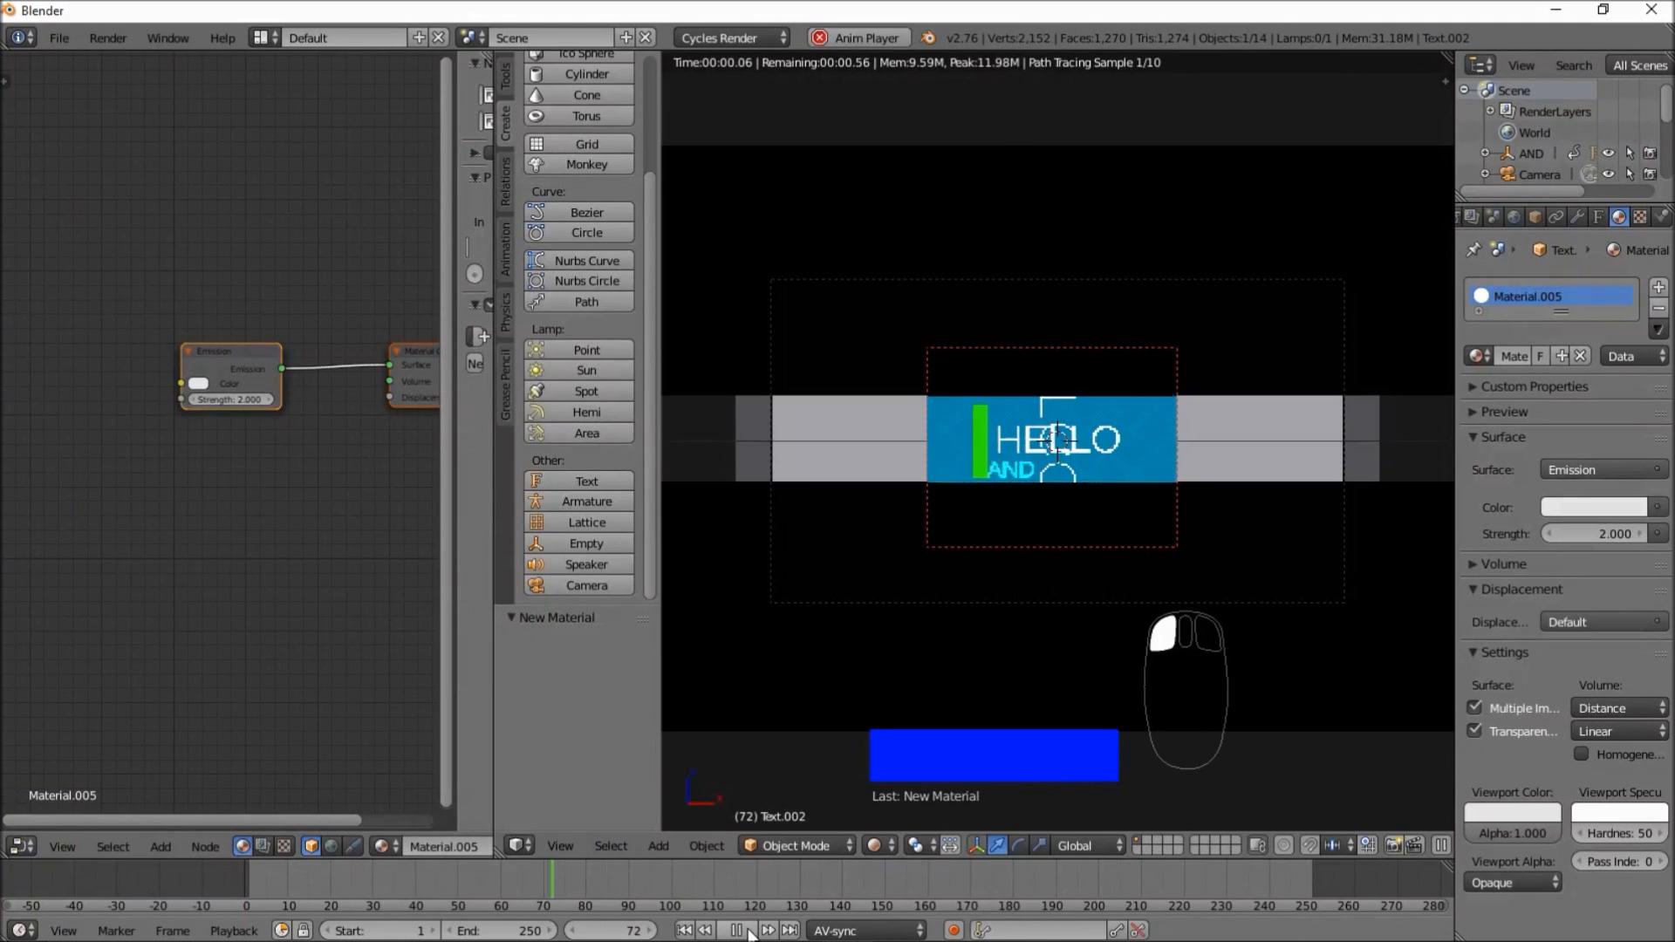
click(737, 931)
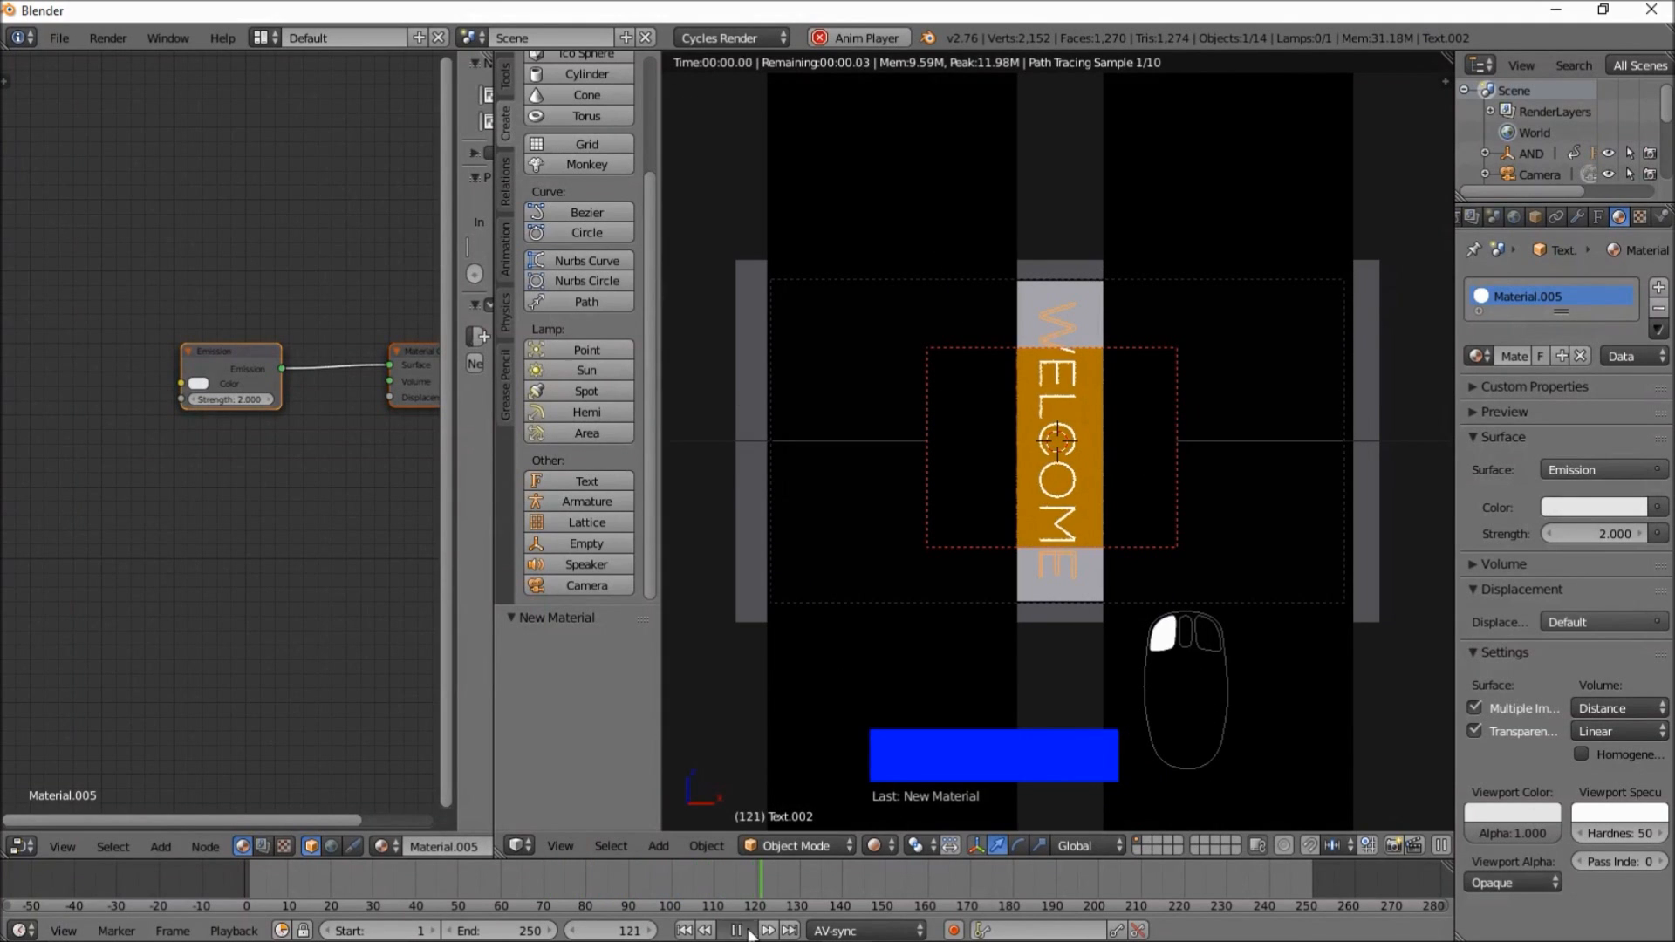
click(874, 847)
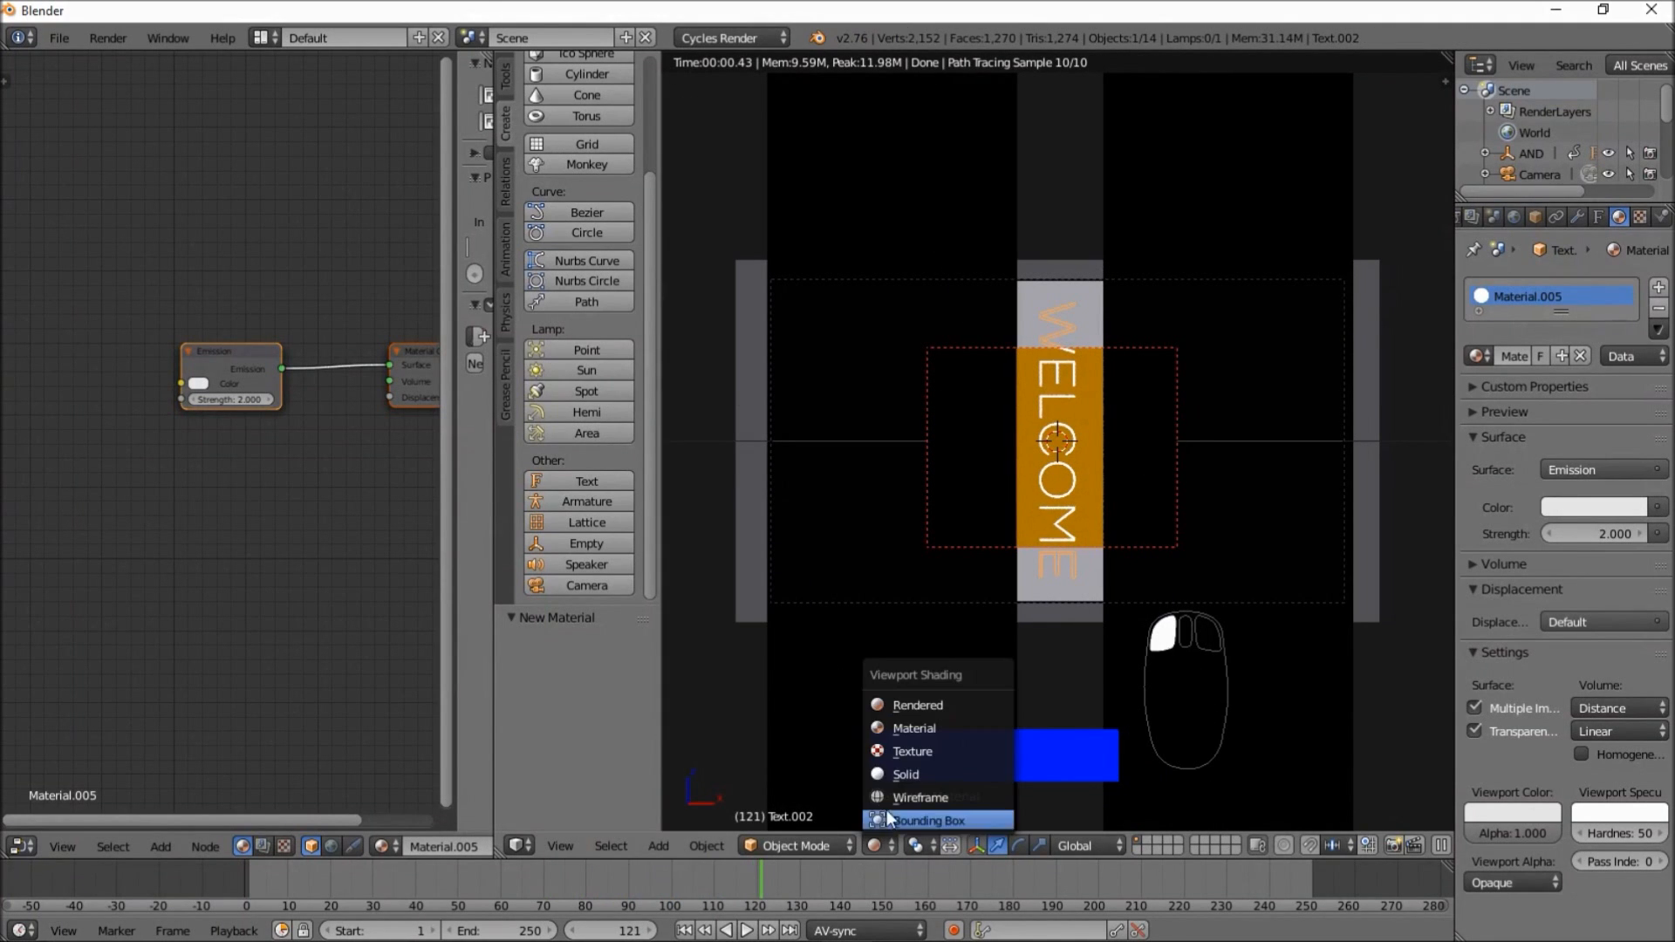
click(894, 773)
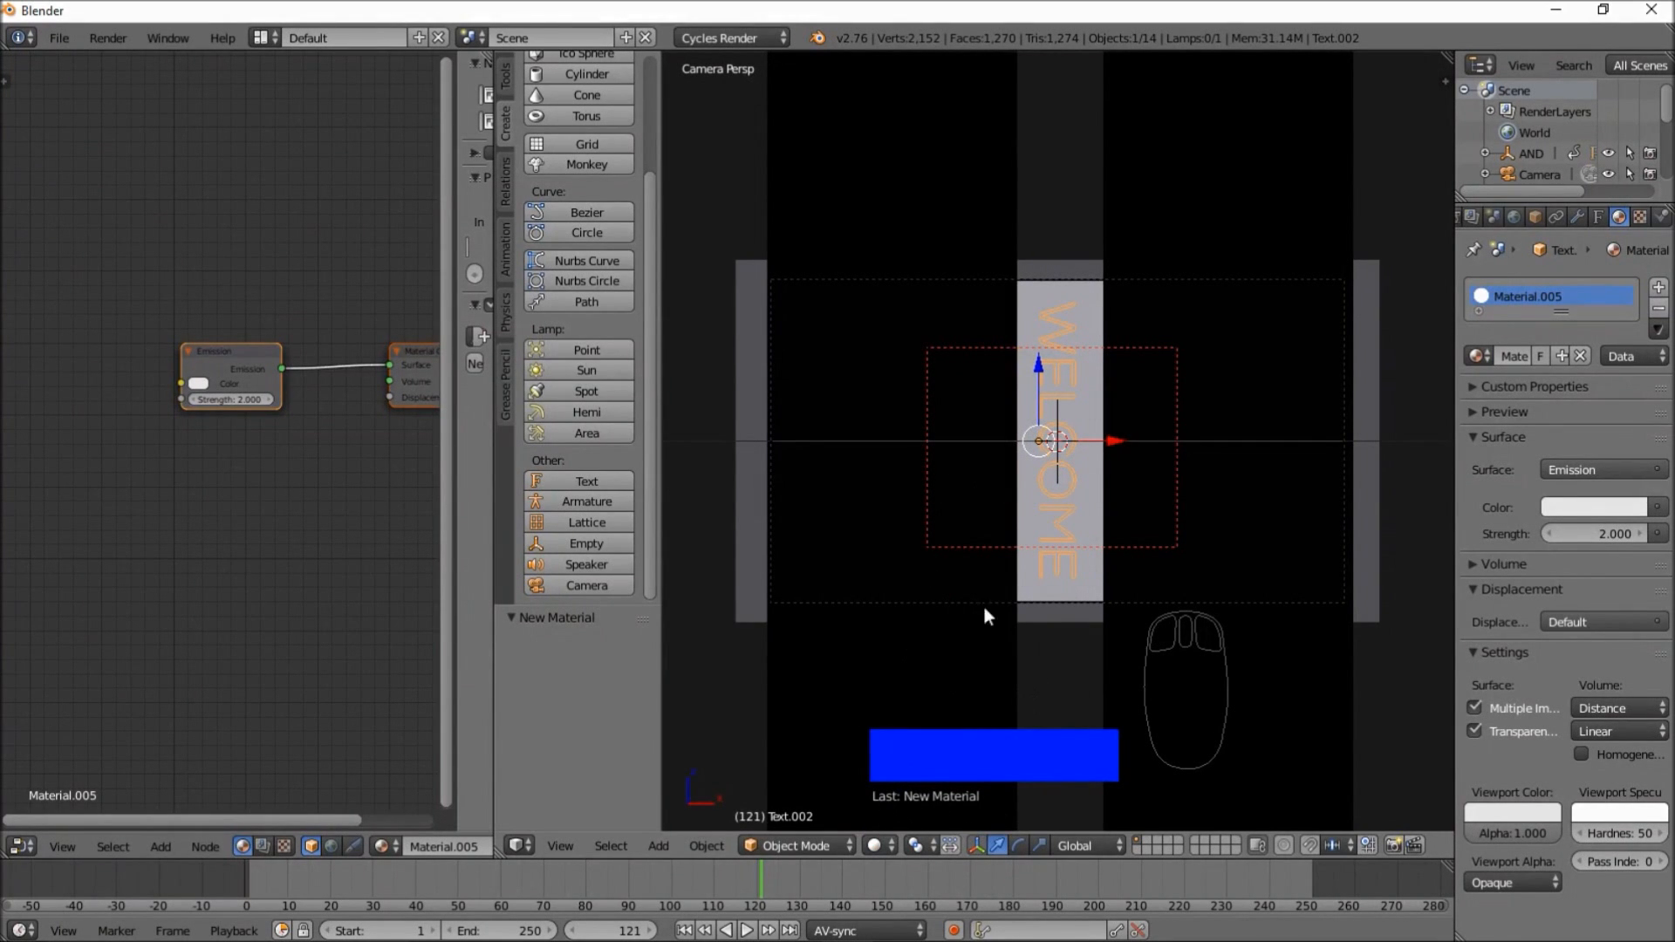
- Play the animation from frame 82 in Solid shading to check the border rotation behind WELCOME, stopping at frame 112
click(593, 876)
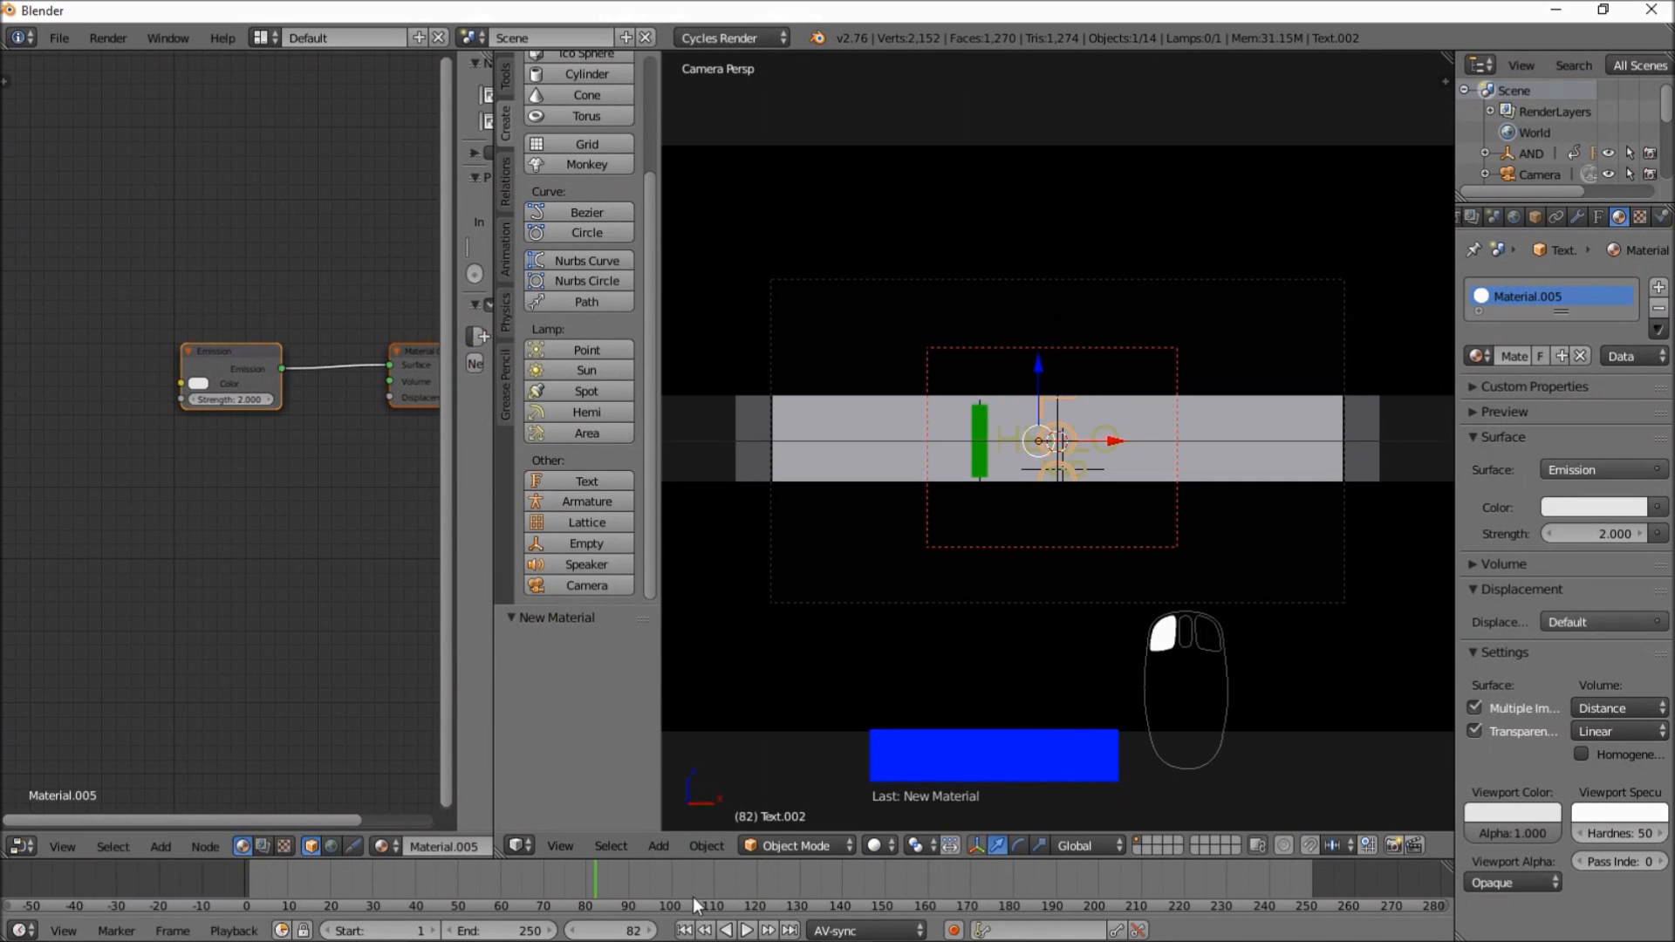
click(748, 931)
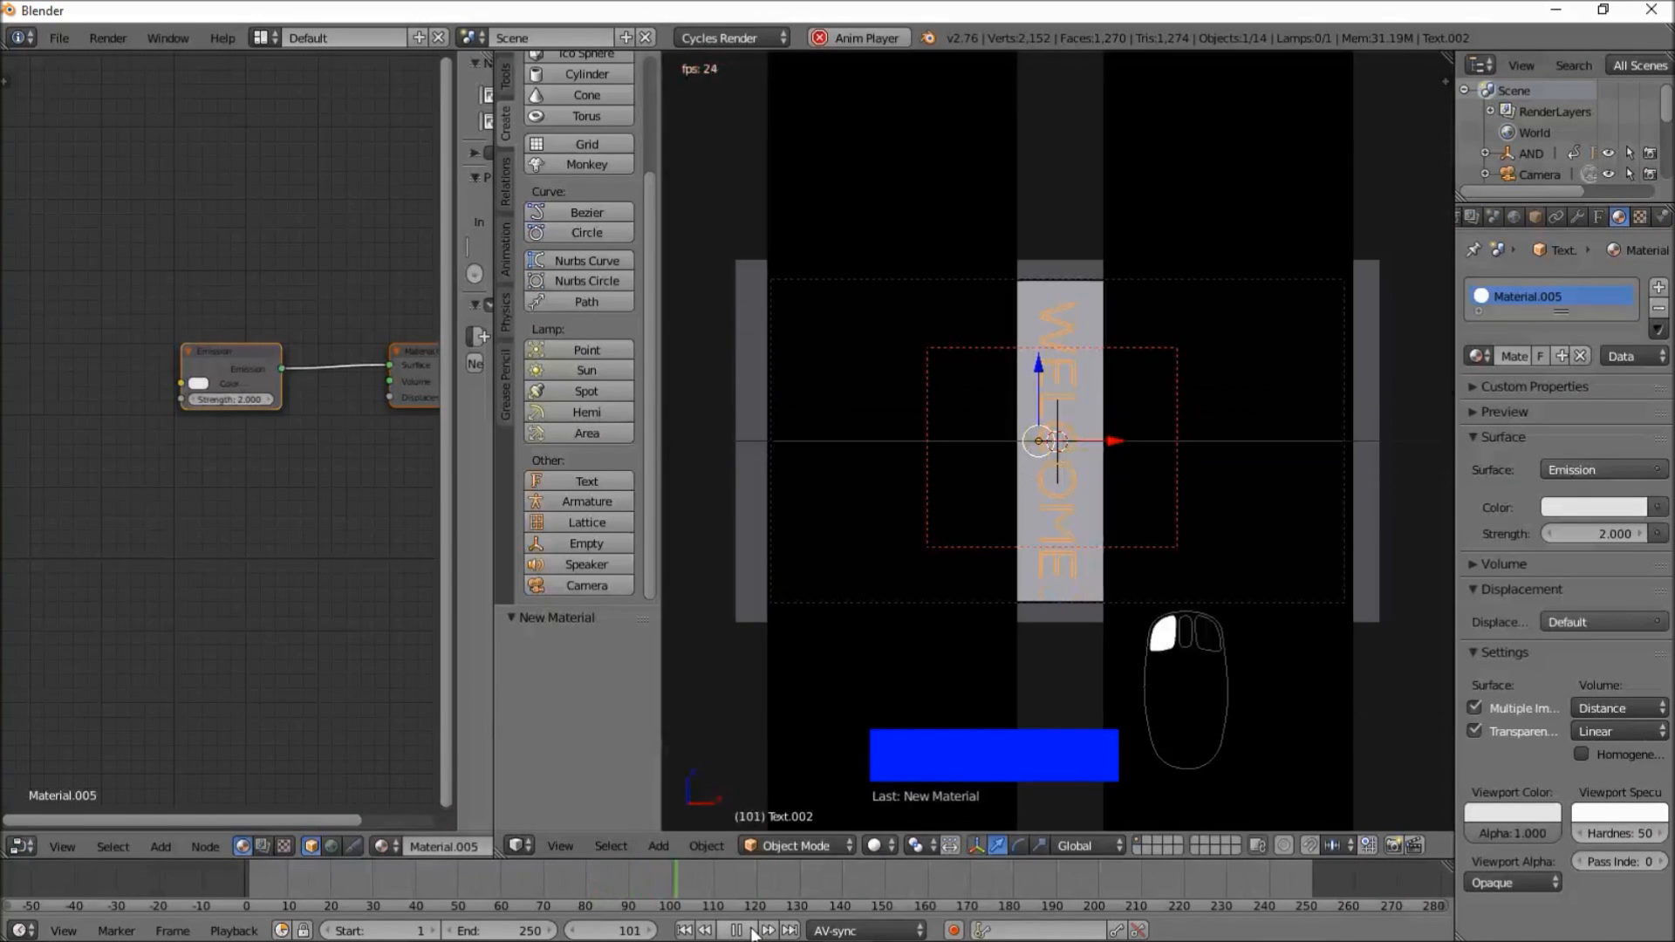
click(743, 931)
- Add a Plain Axes empty at the scene centre and parent the WELCOME text to it as Object
scroll(897, 677, up, 3)
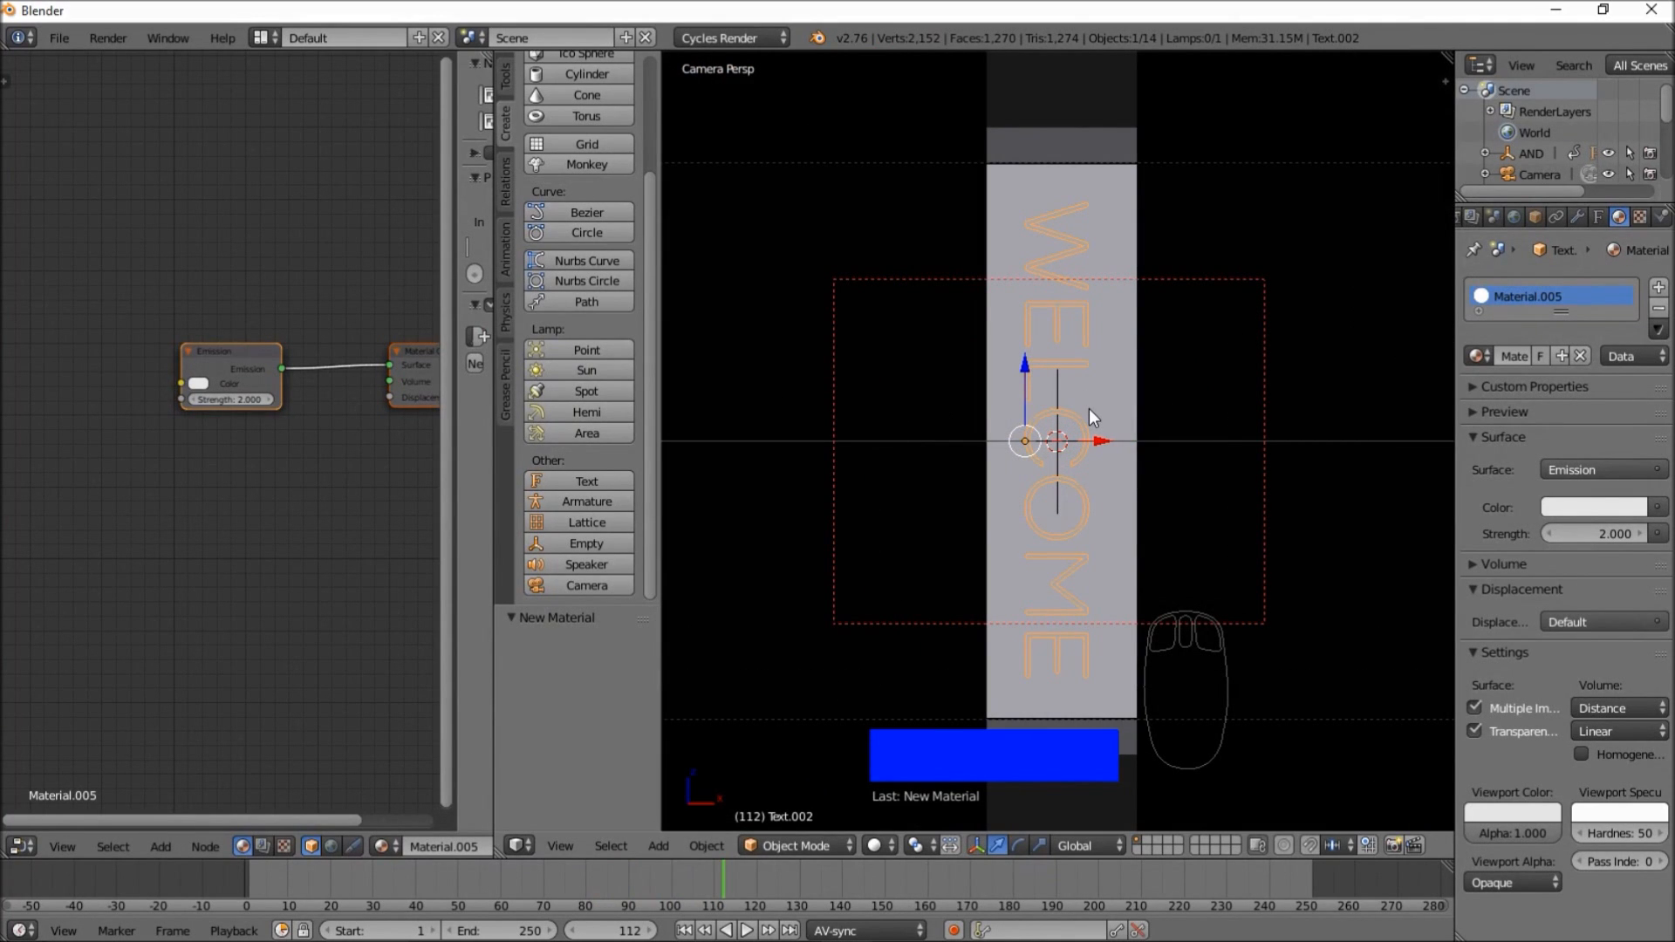
click(580, 543)
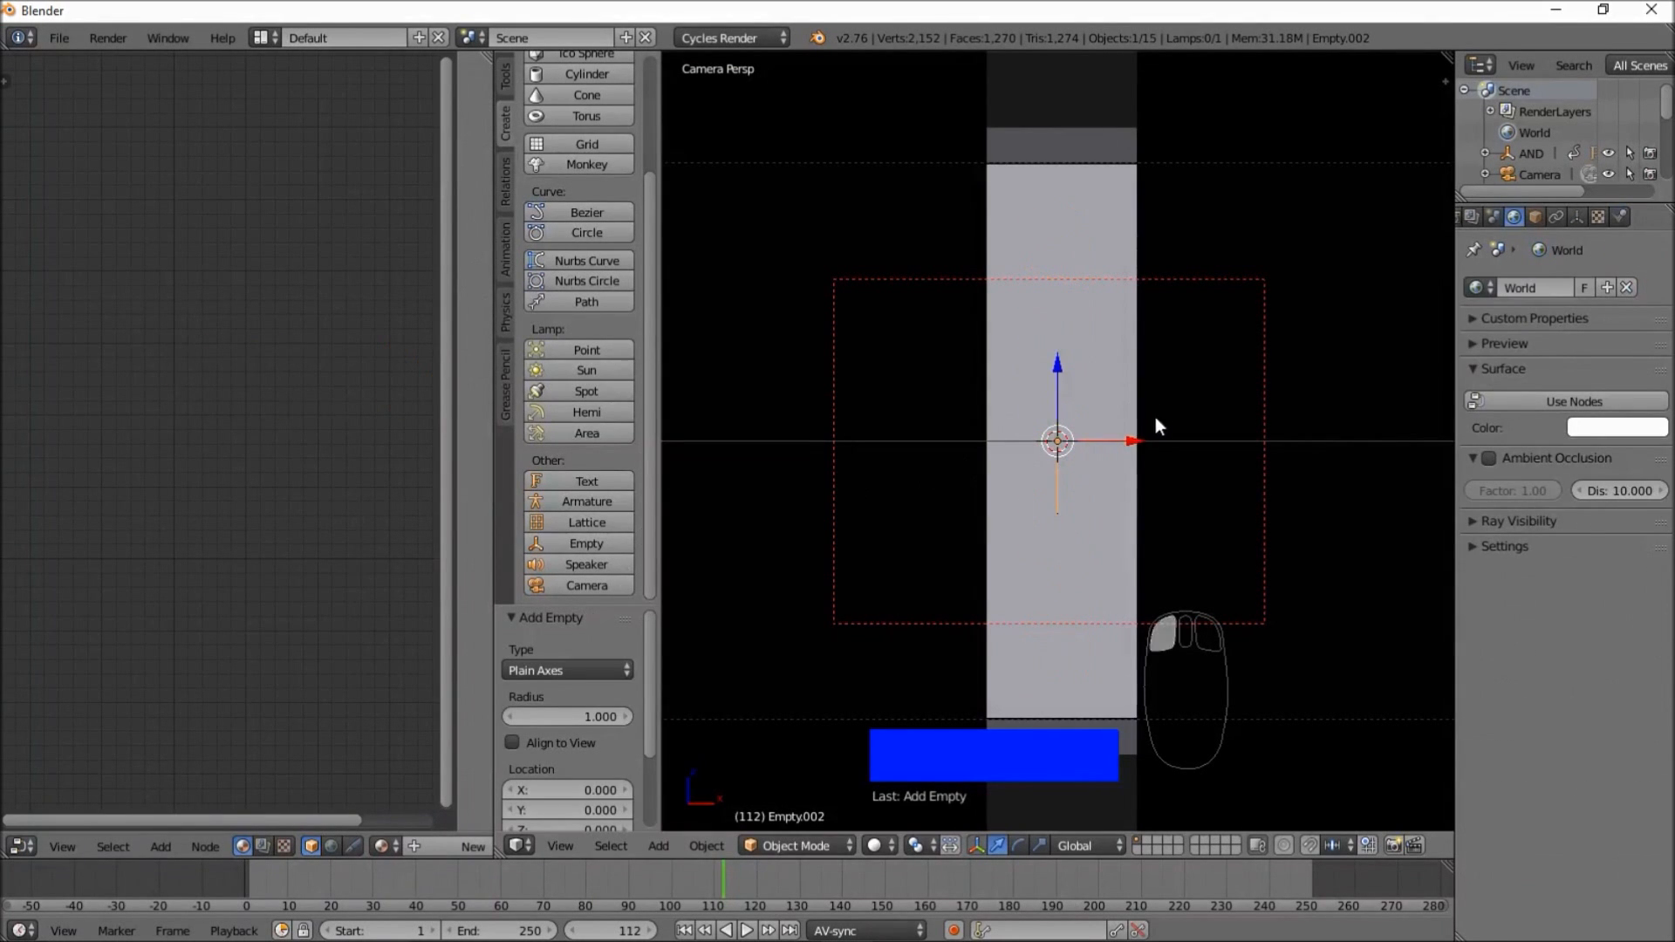
right_click(1092, 365)
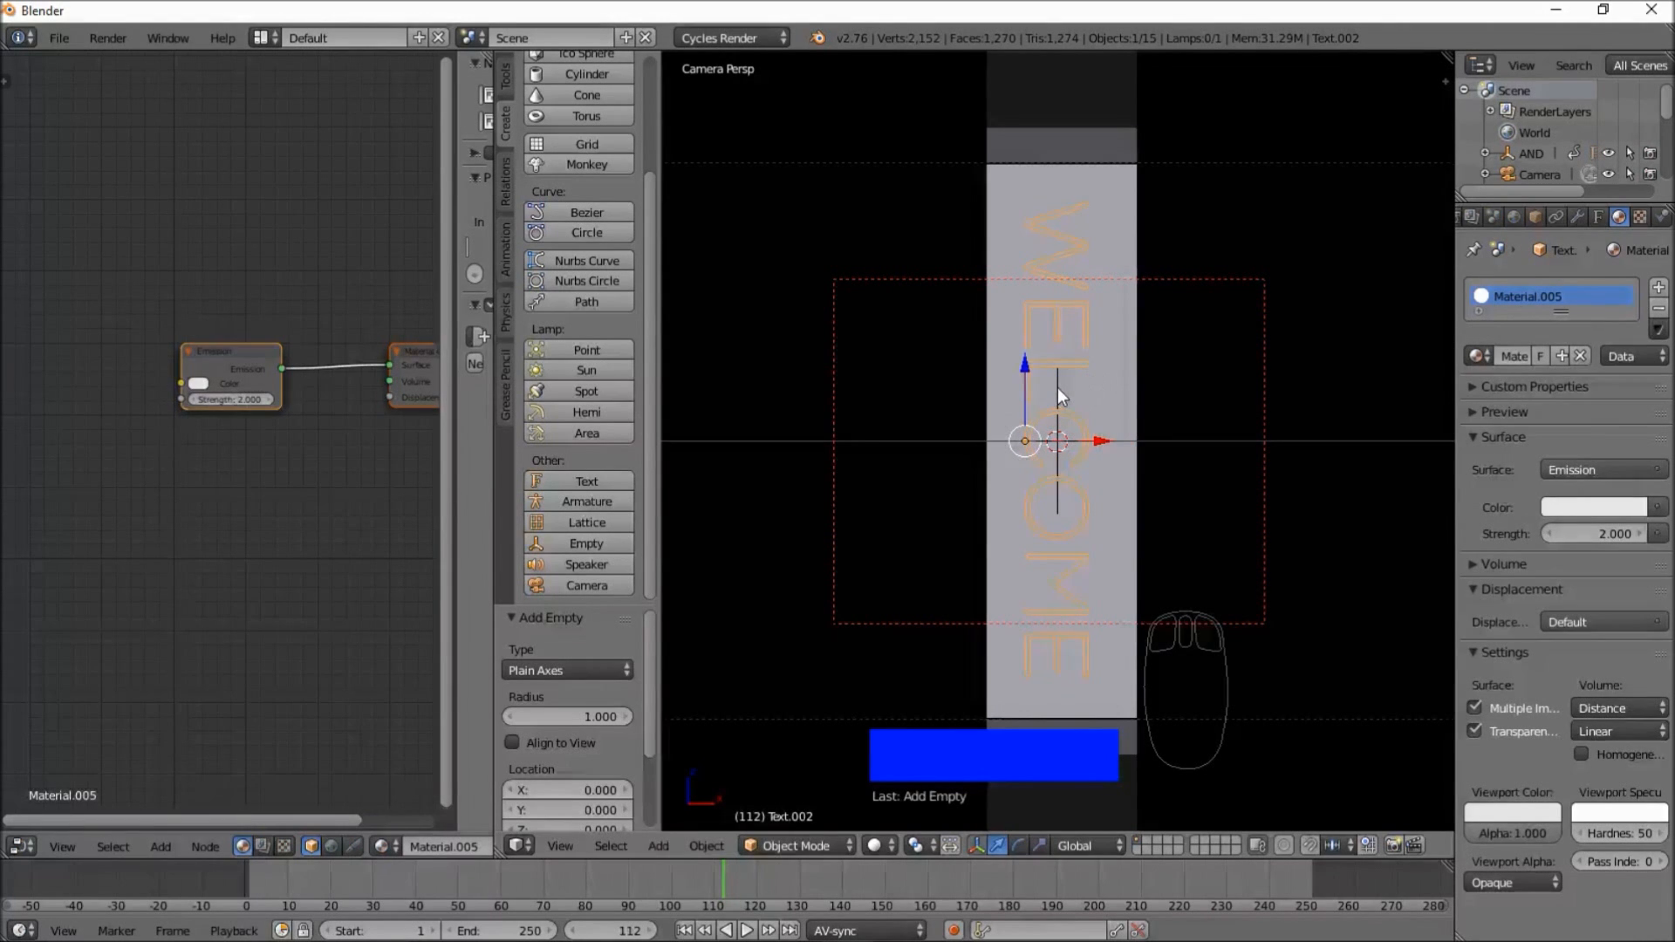
shift+right_click(1058, 387)
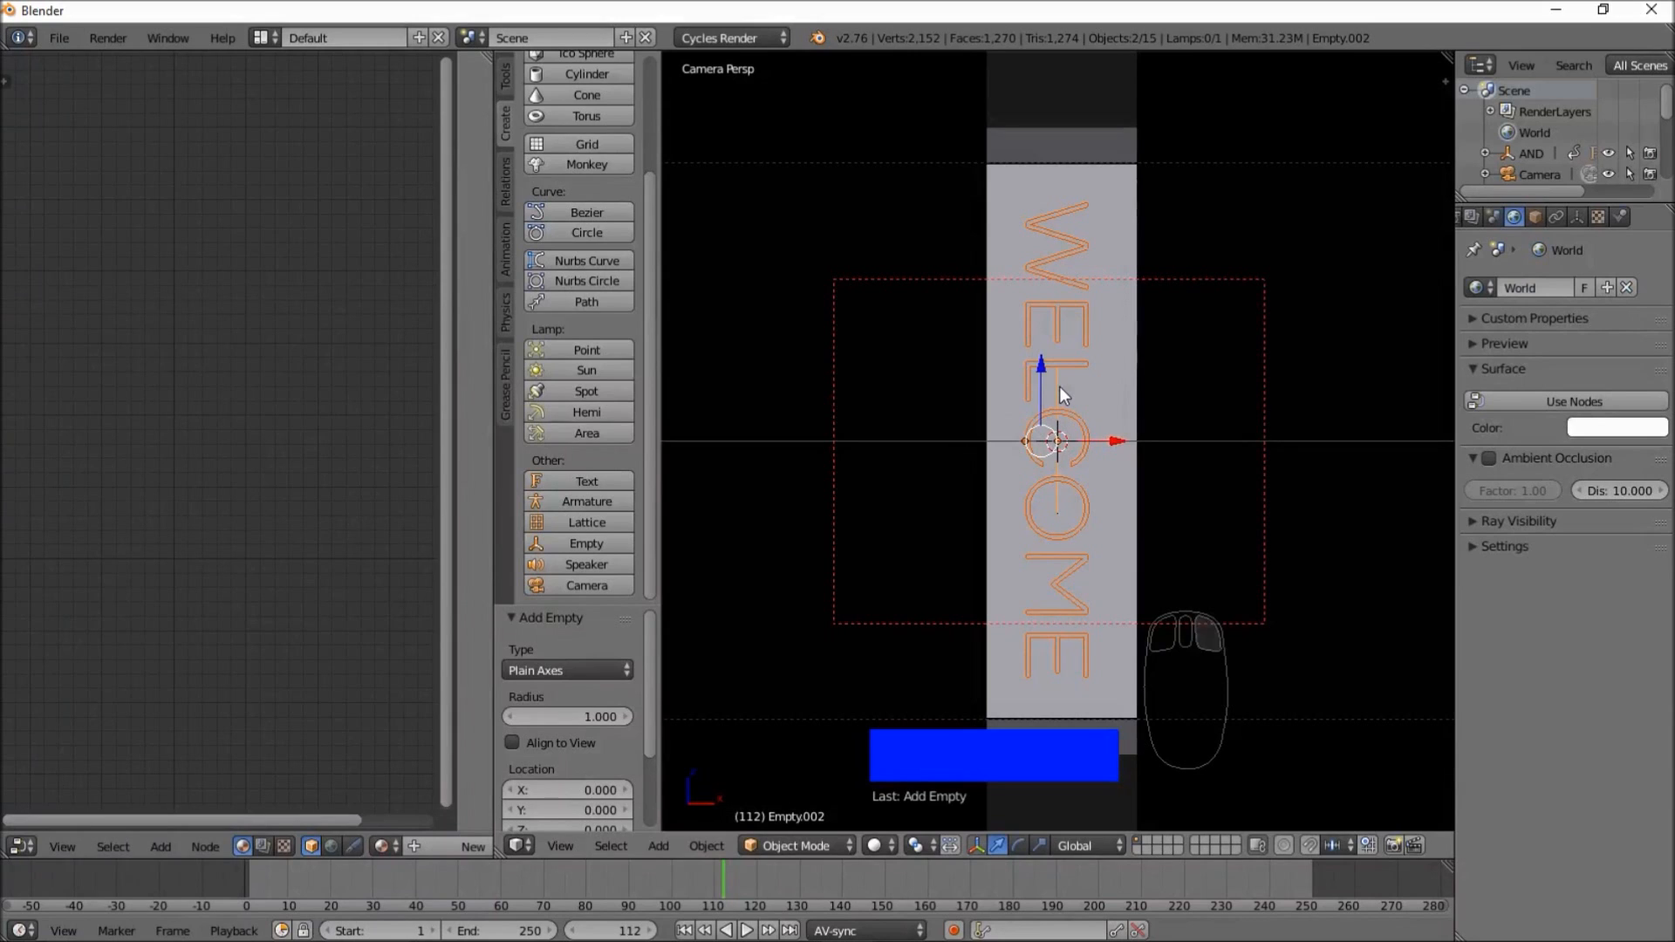
key(ctrl+p)
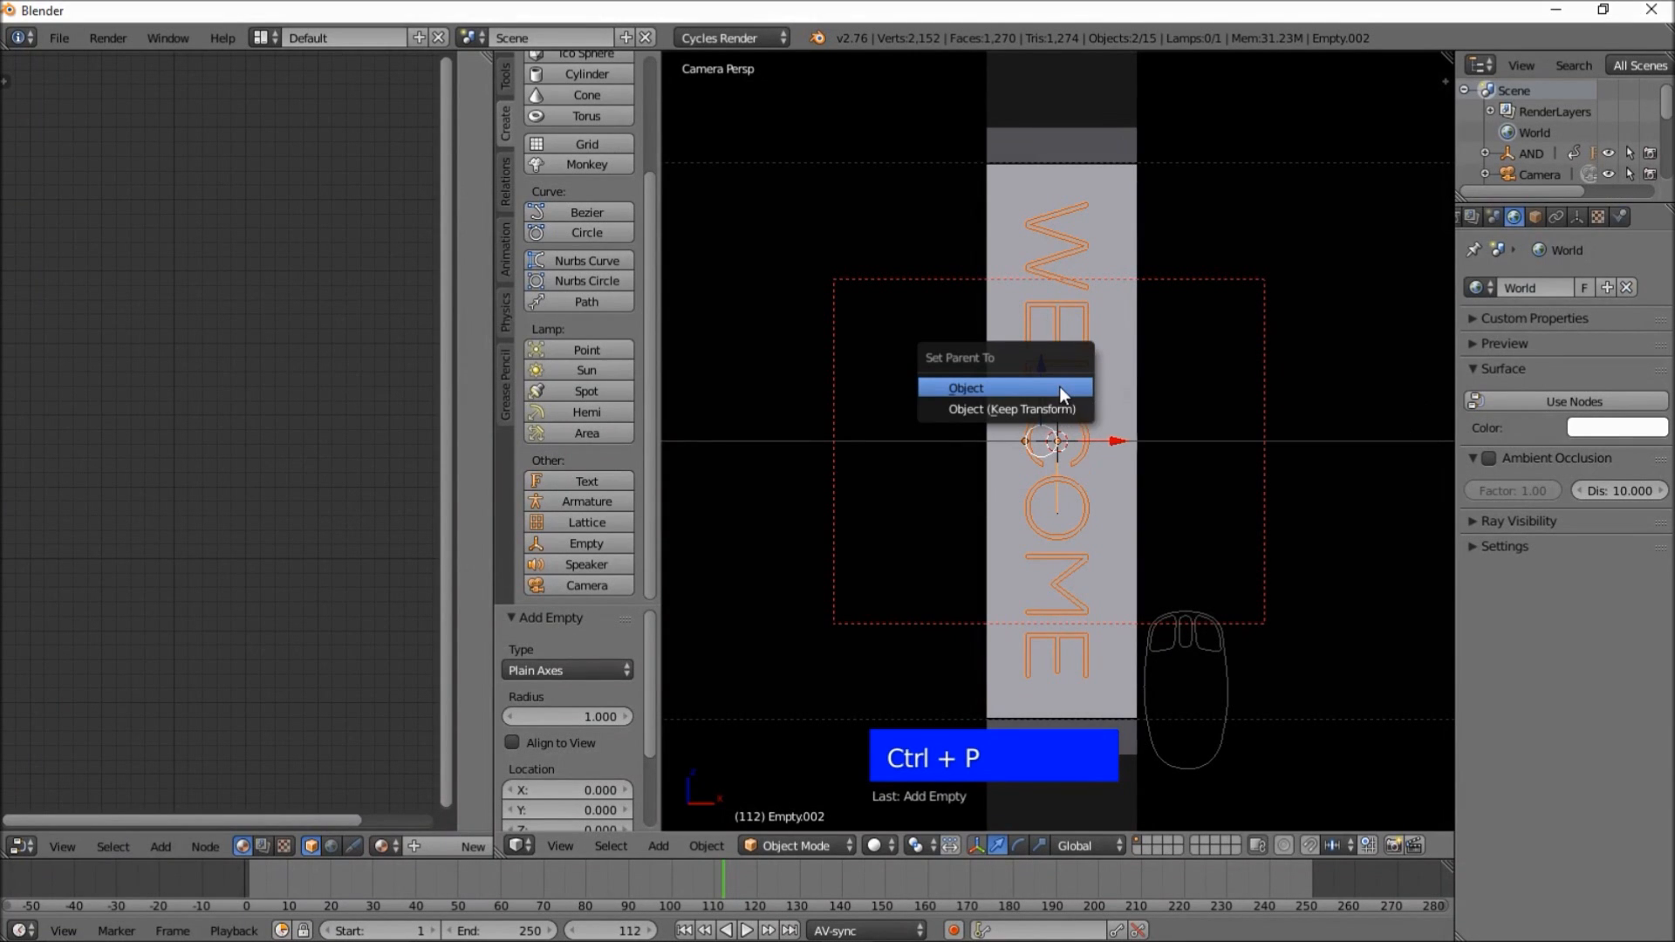
click(1059, 386)
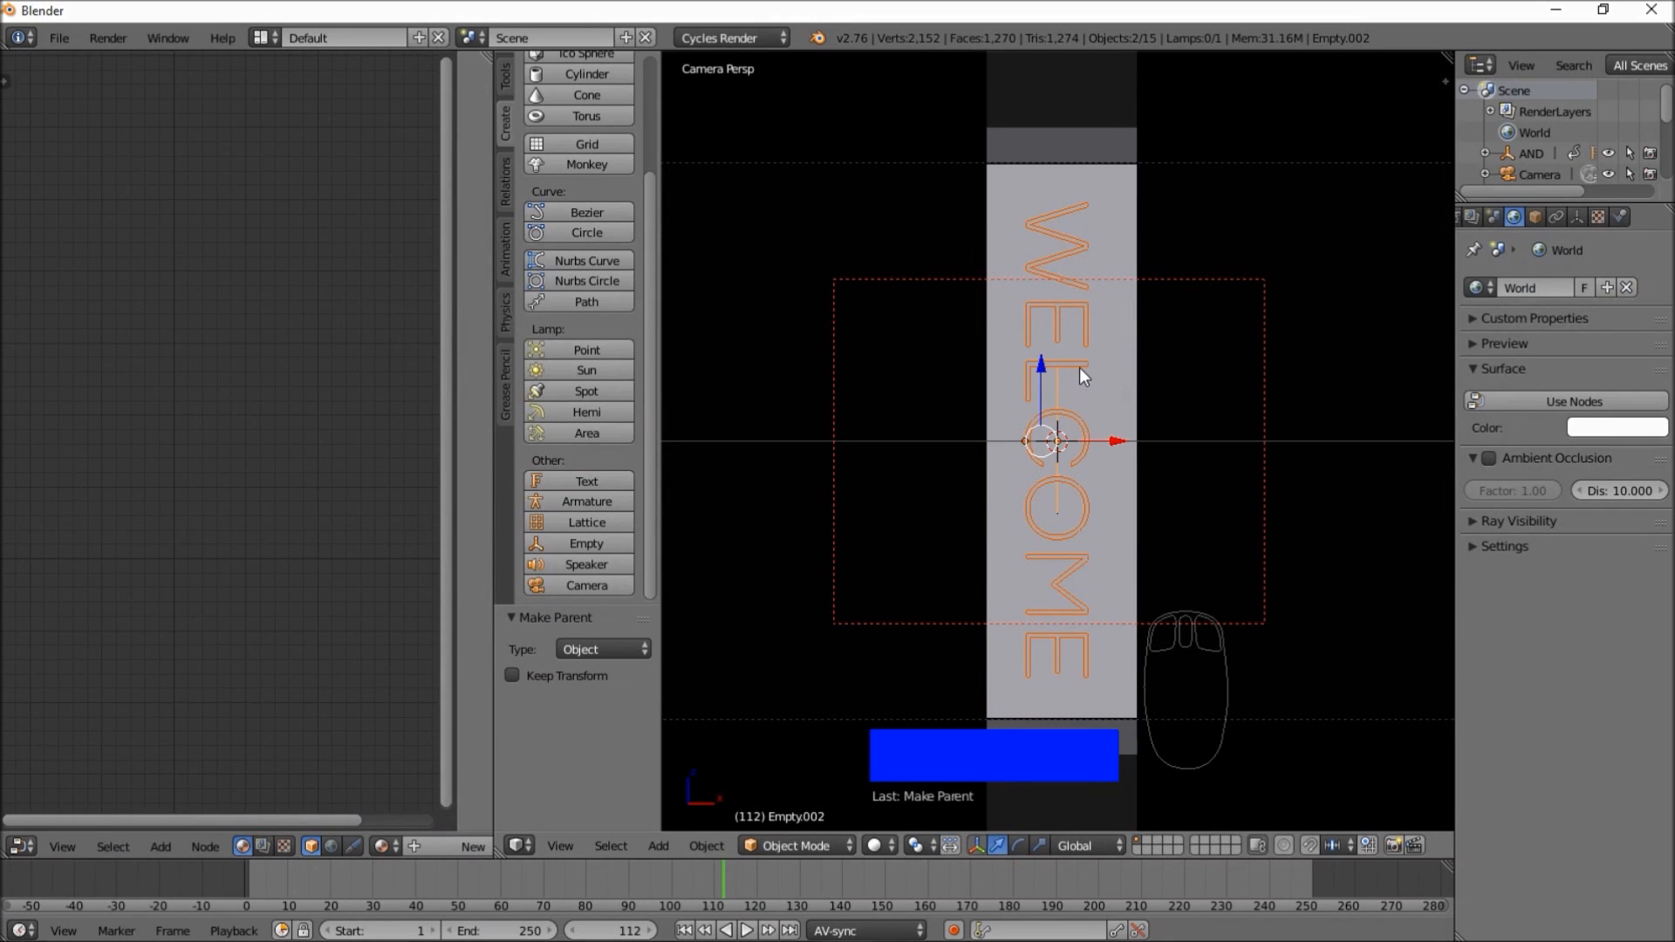
- Set the viewport colour of the WELCOME text's material to turquoise
right_click(1080, 368)
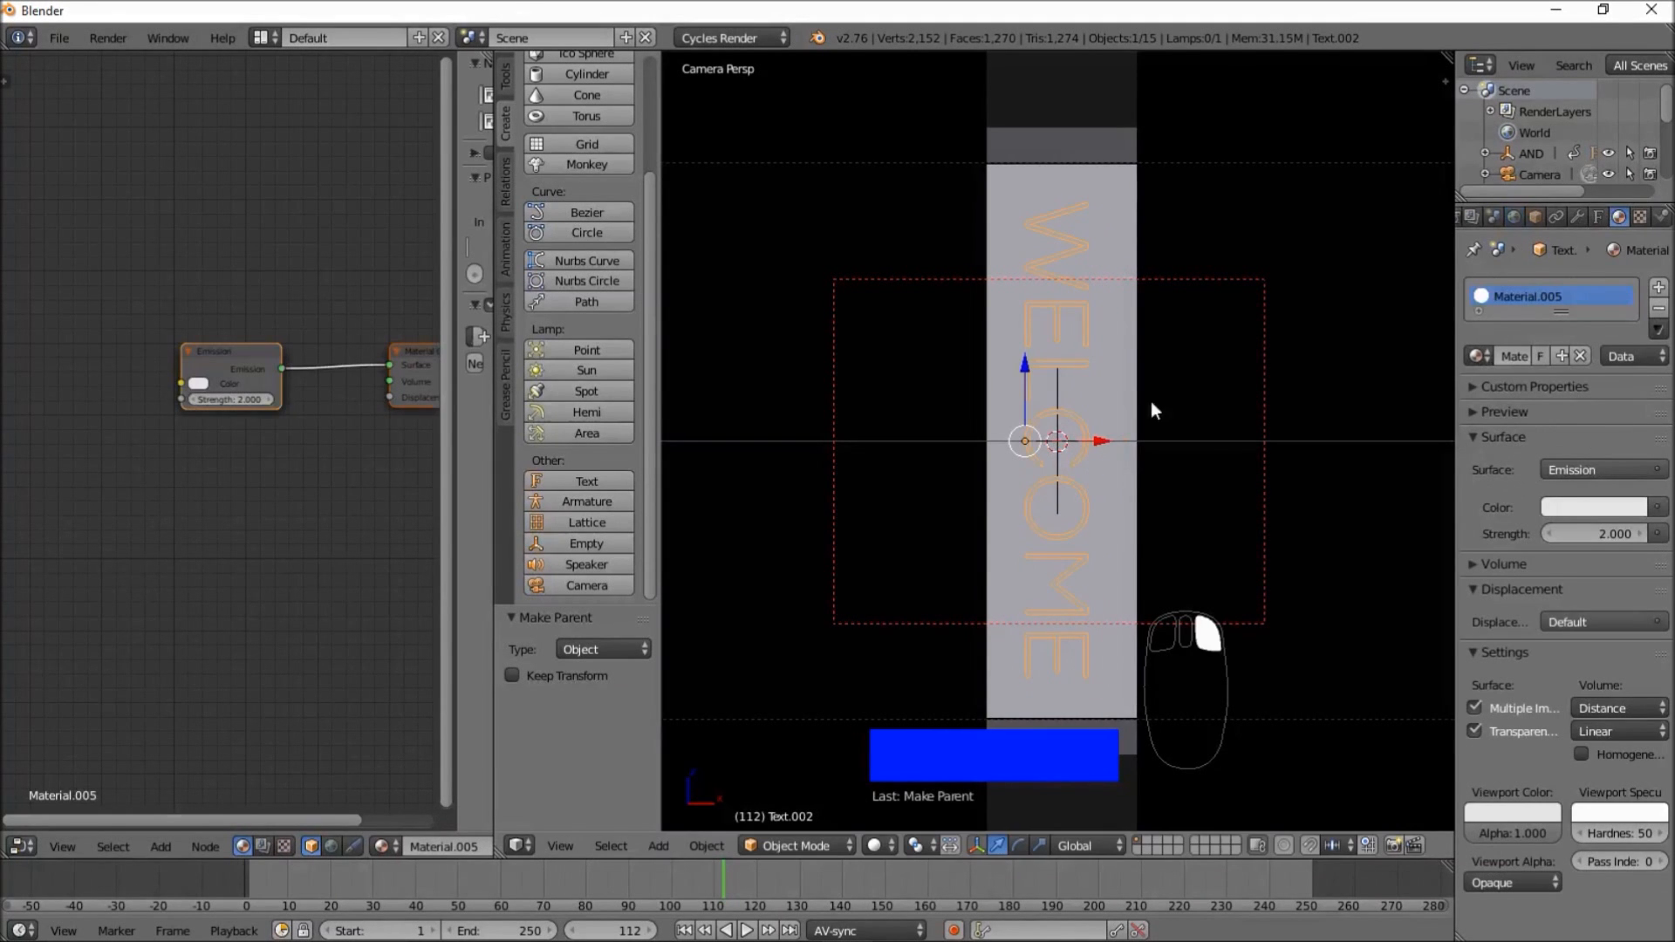
click(1590, 507)
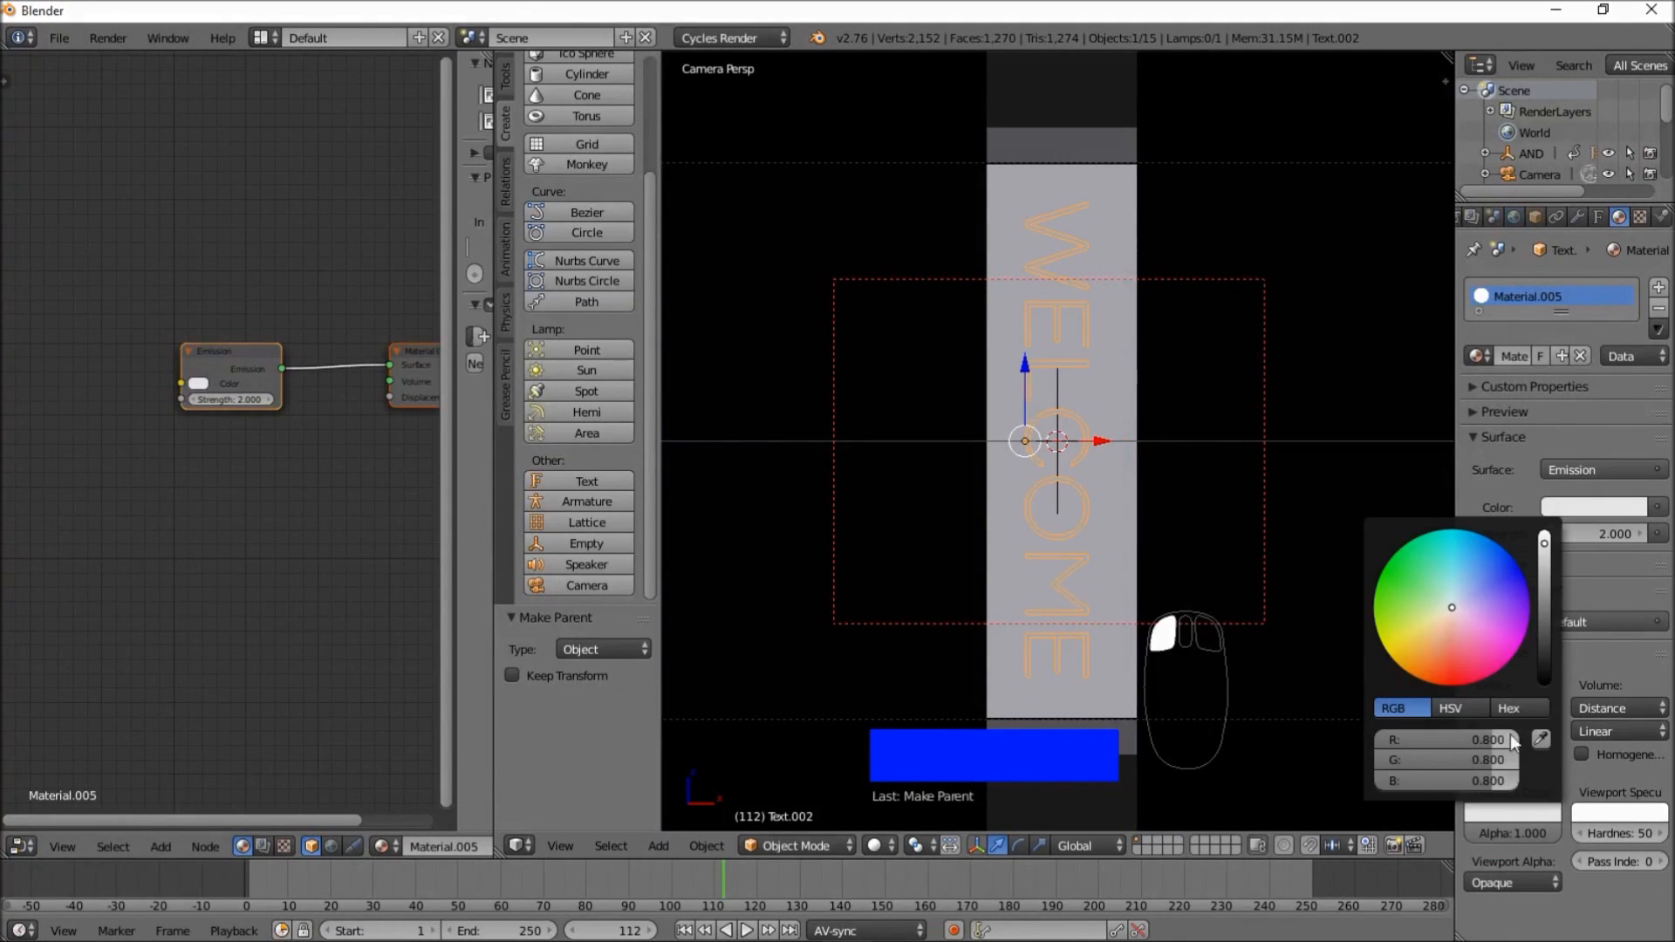
drag(1468, 578, 1452, 568)
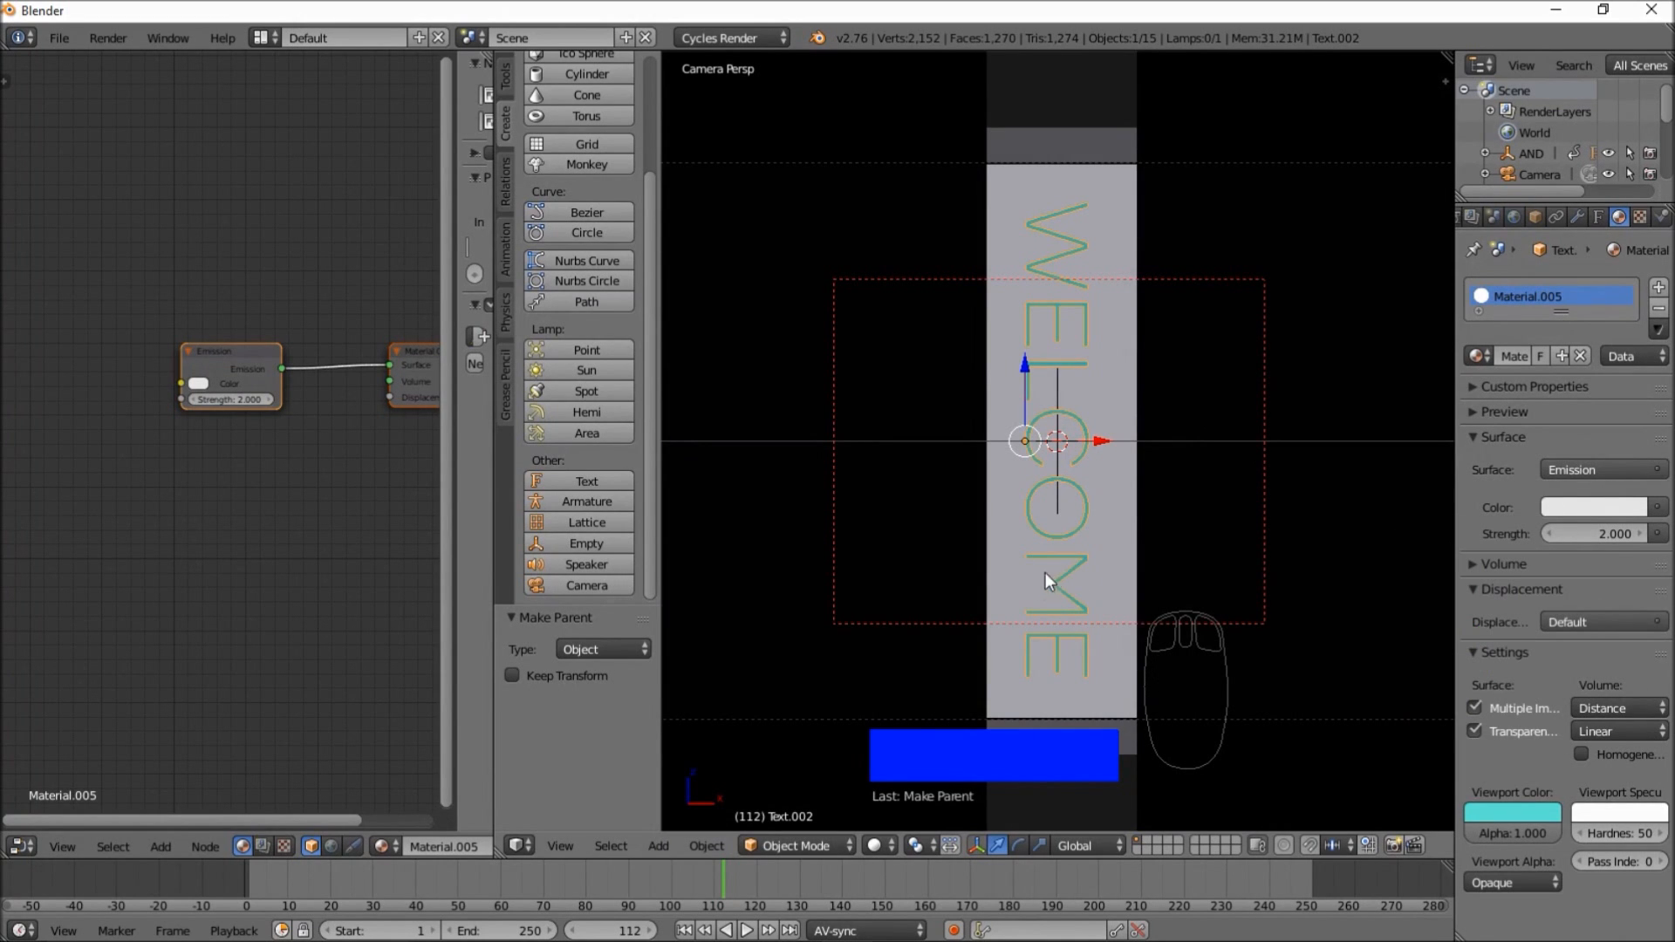
- Preview the animation in Rendered shading from frame 65 to 124, and return the viewport to Solid shading
scroll(1032, 597, down, 3)
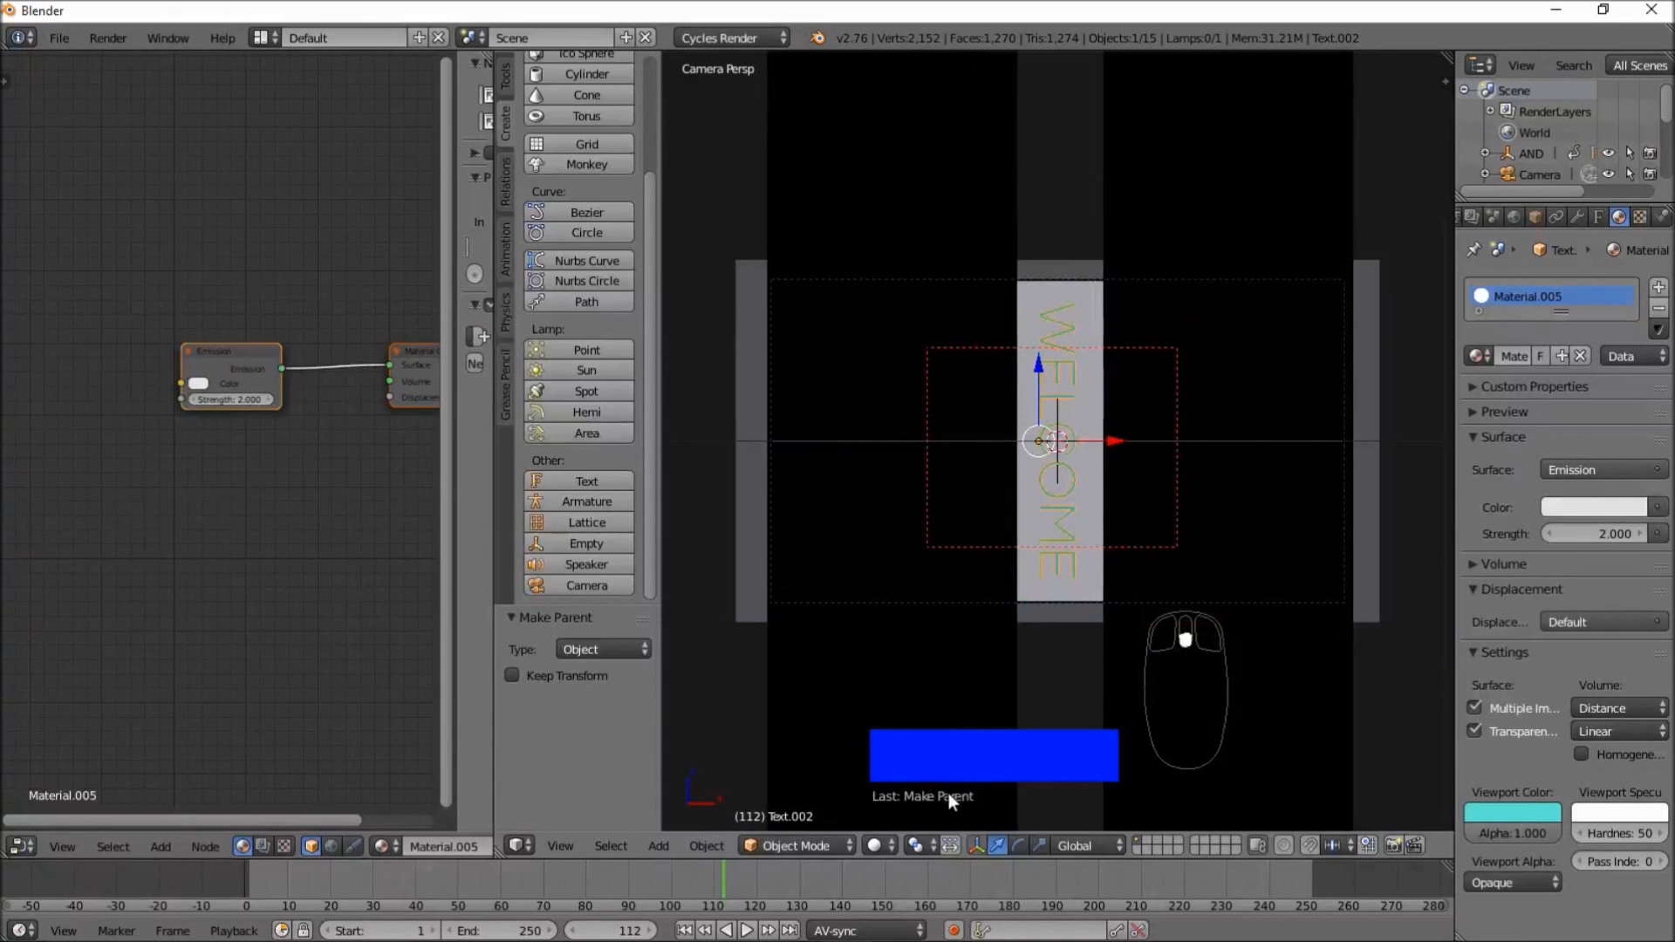
click(888, 846)
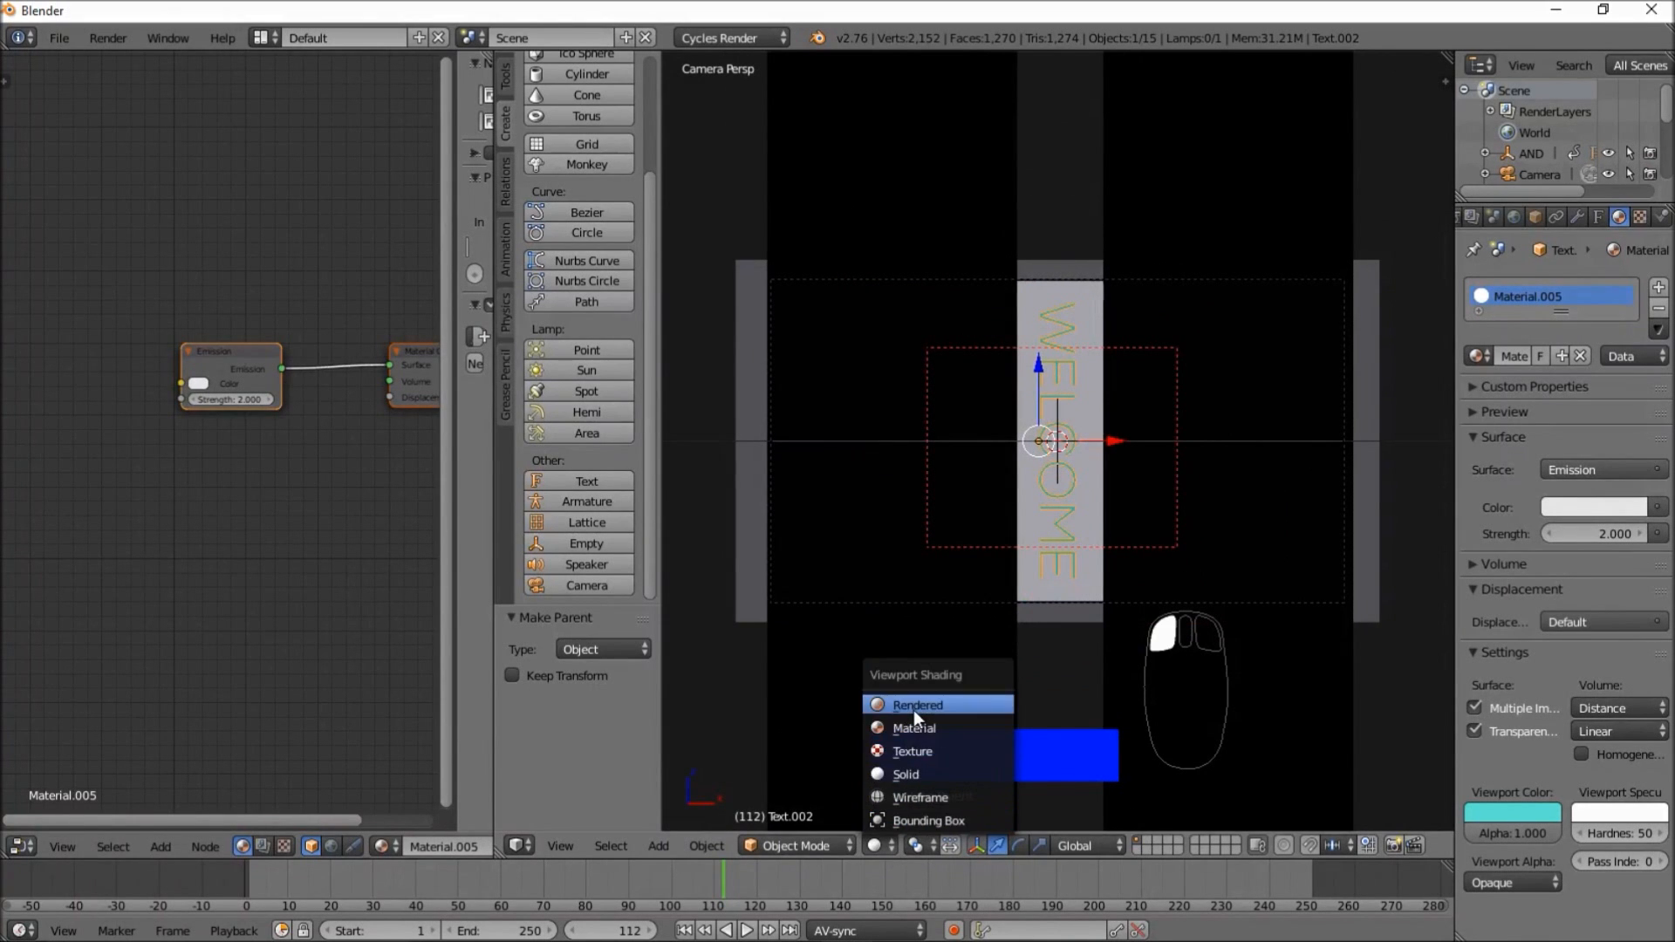
click(912, 710)
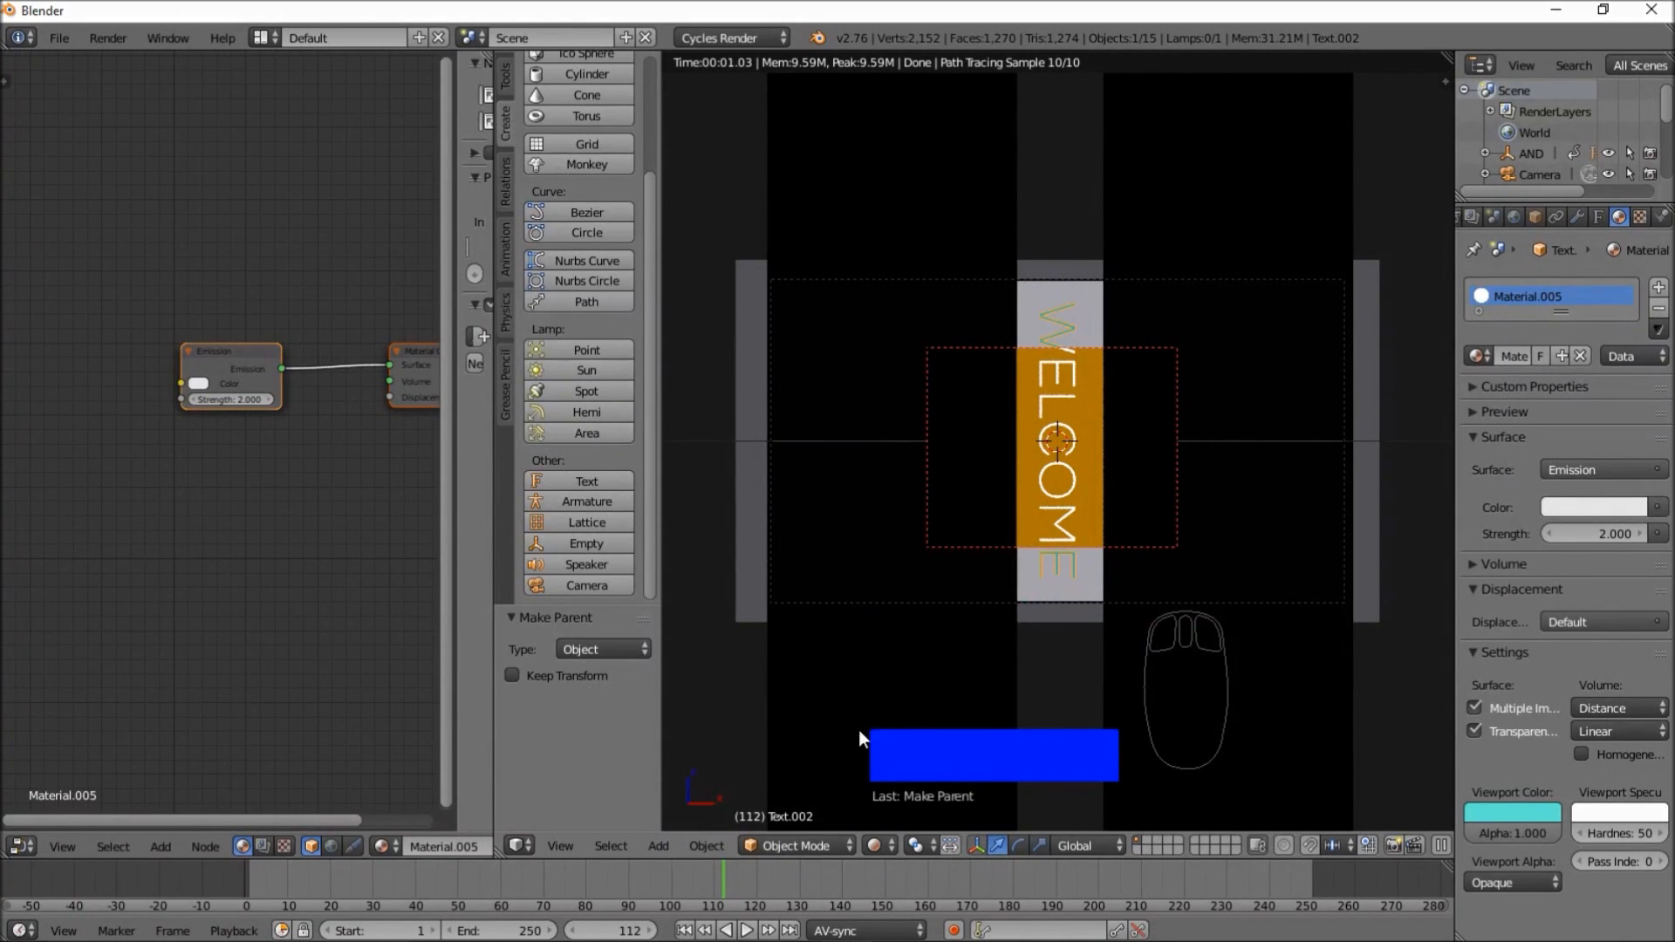
click(521, 868)
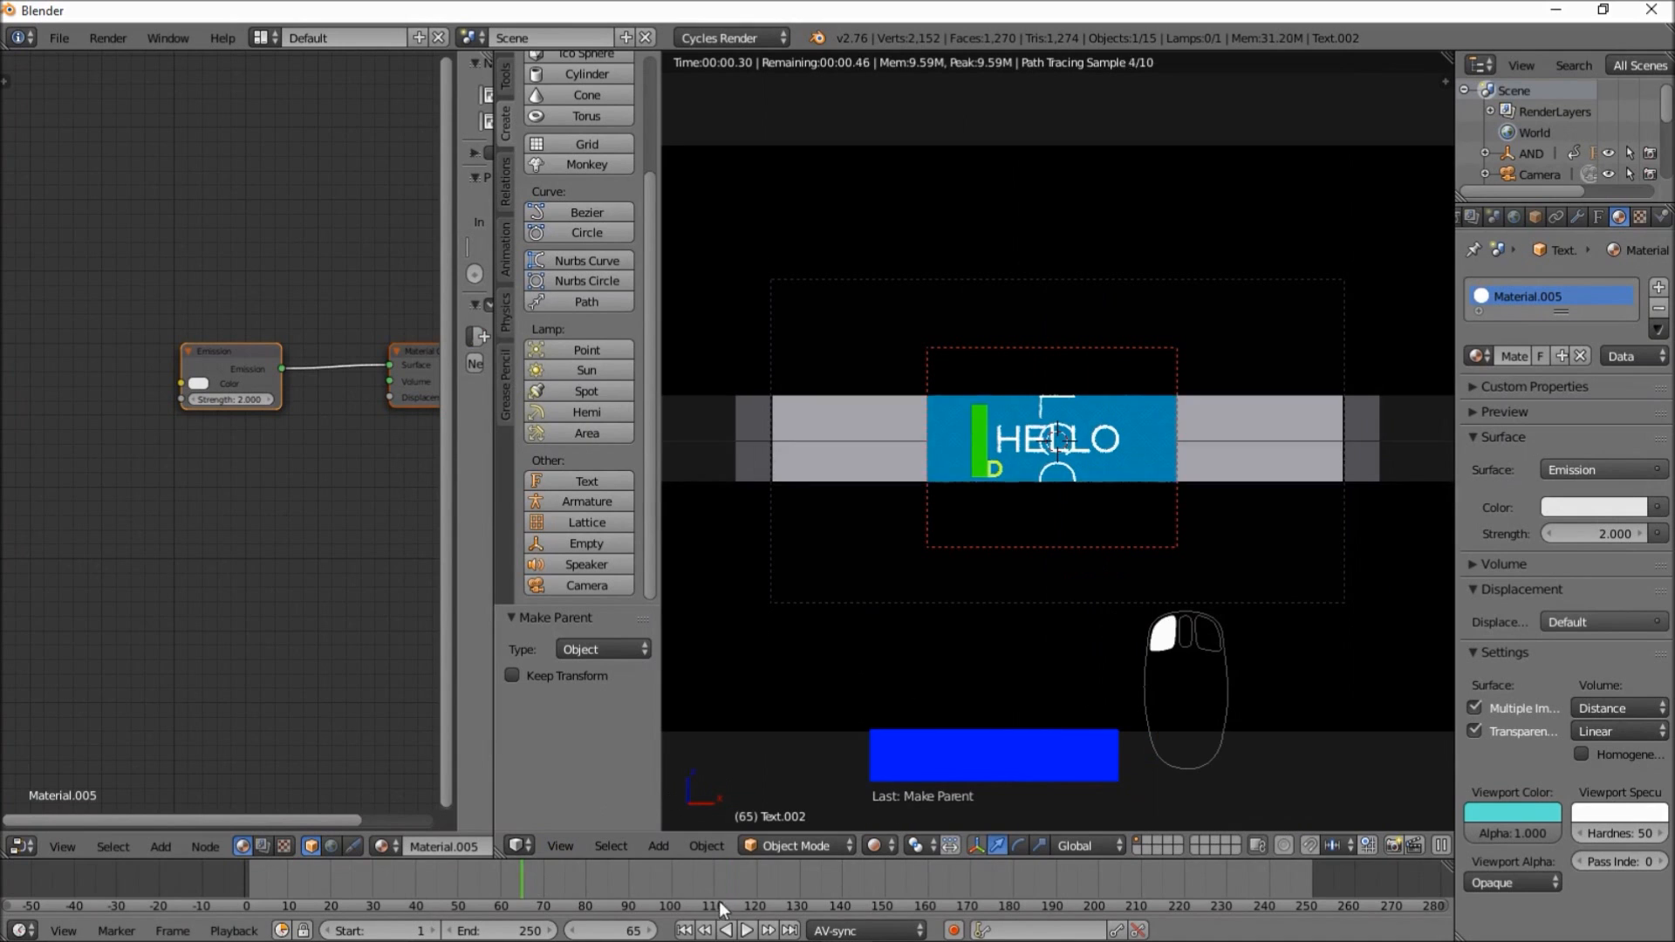
click(747, 932)
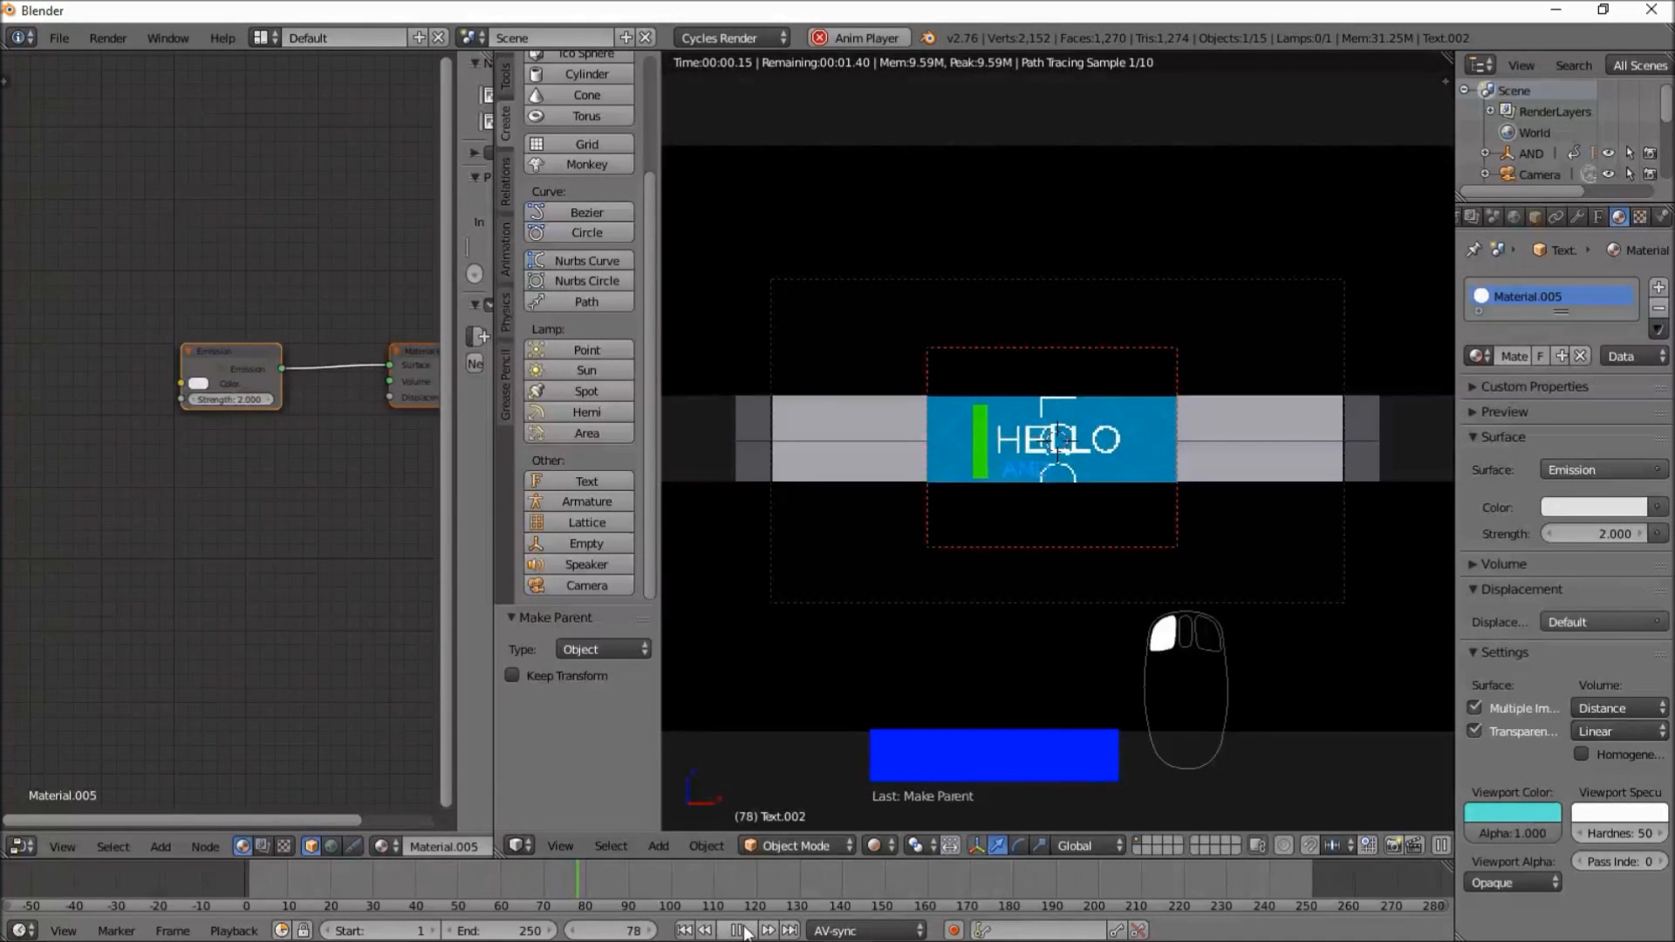
click(740, 931)
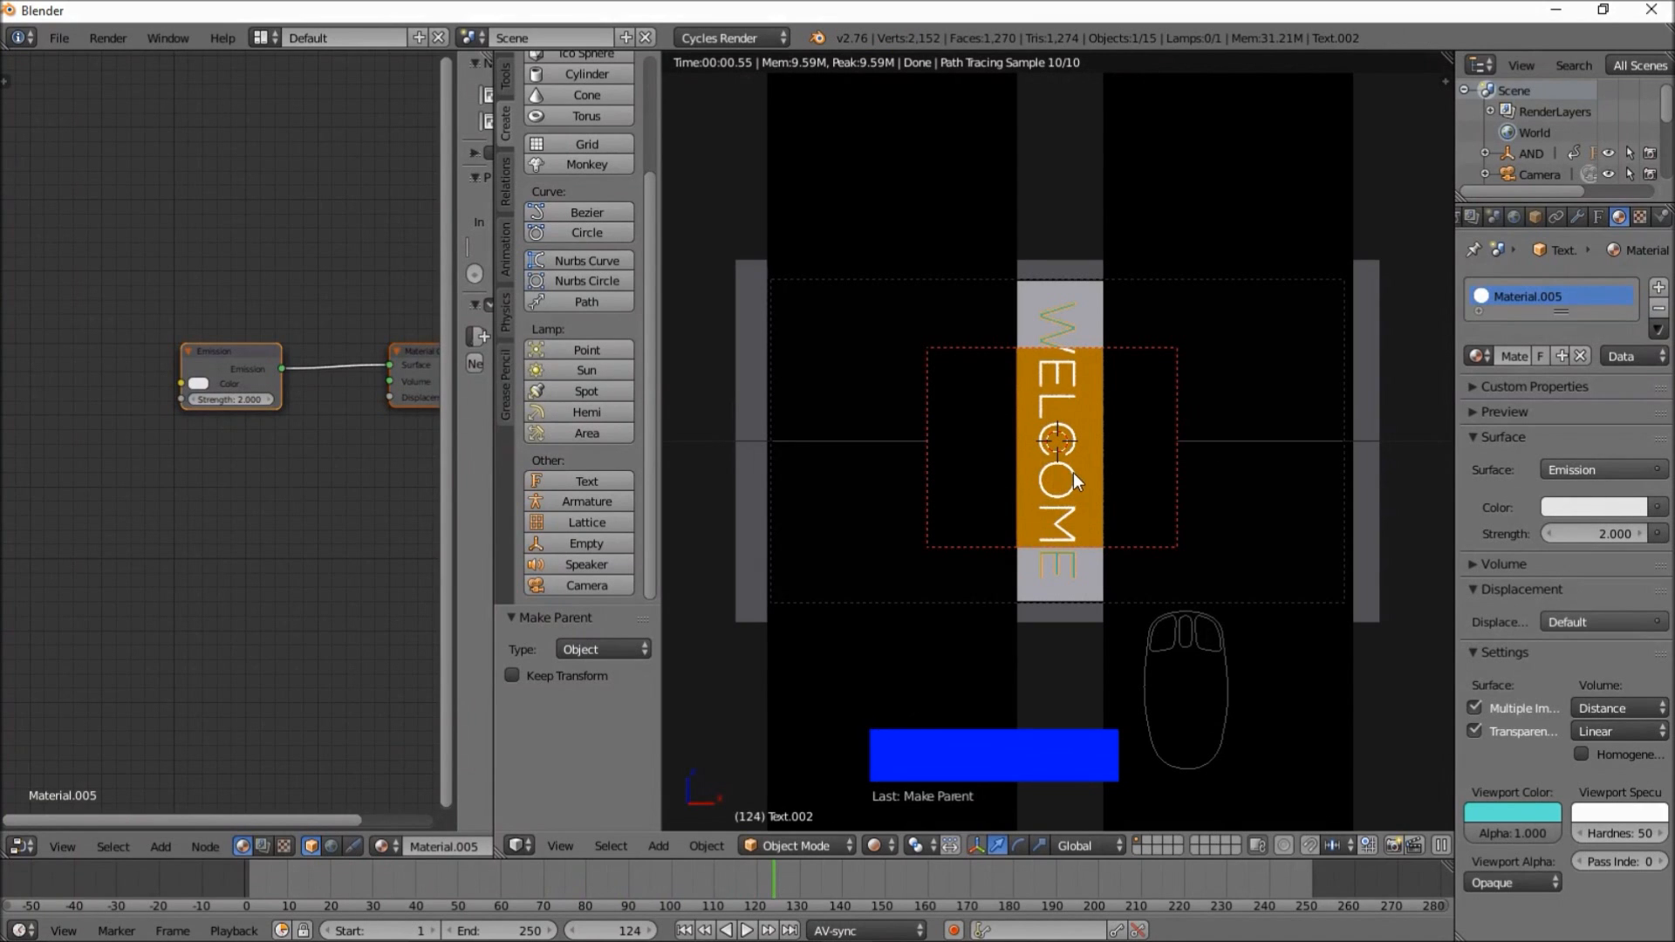
scroll(1073, 473, up, 2)
scroll(1063, 437, up, 1)
mouse_move(1064, 424)
right_down()
mouse_move(1117, 409)
mouse_move(1087, 403)
right_up()
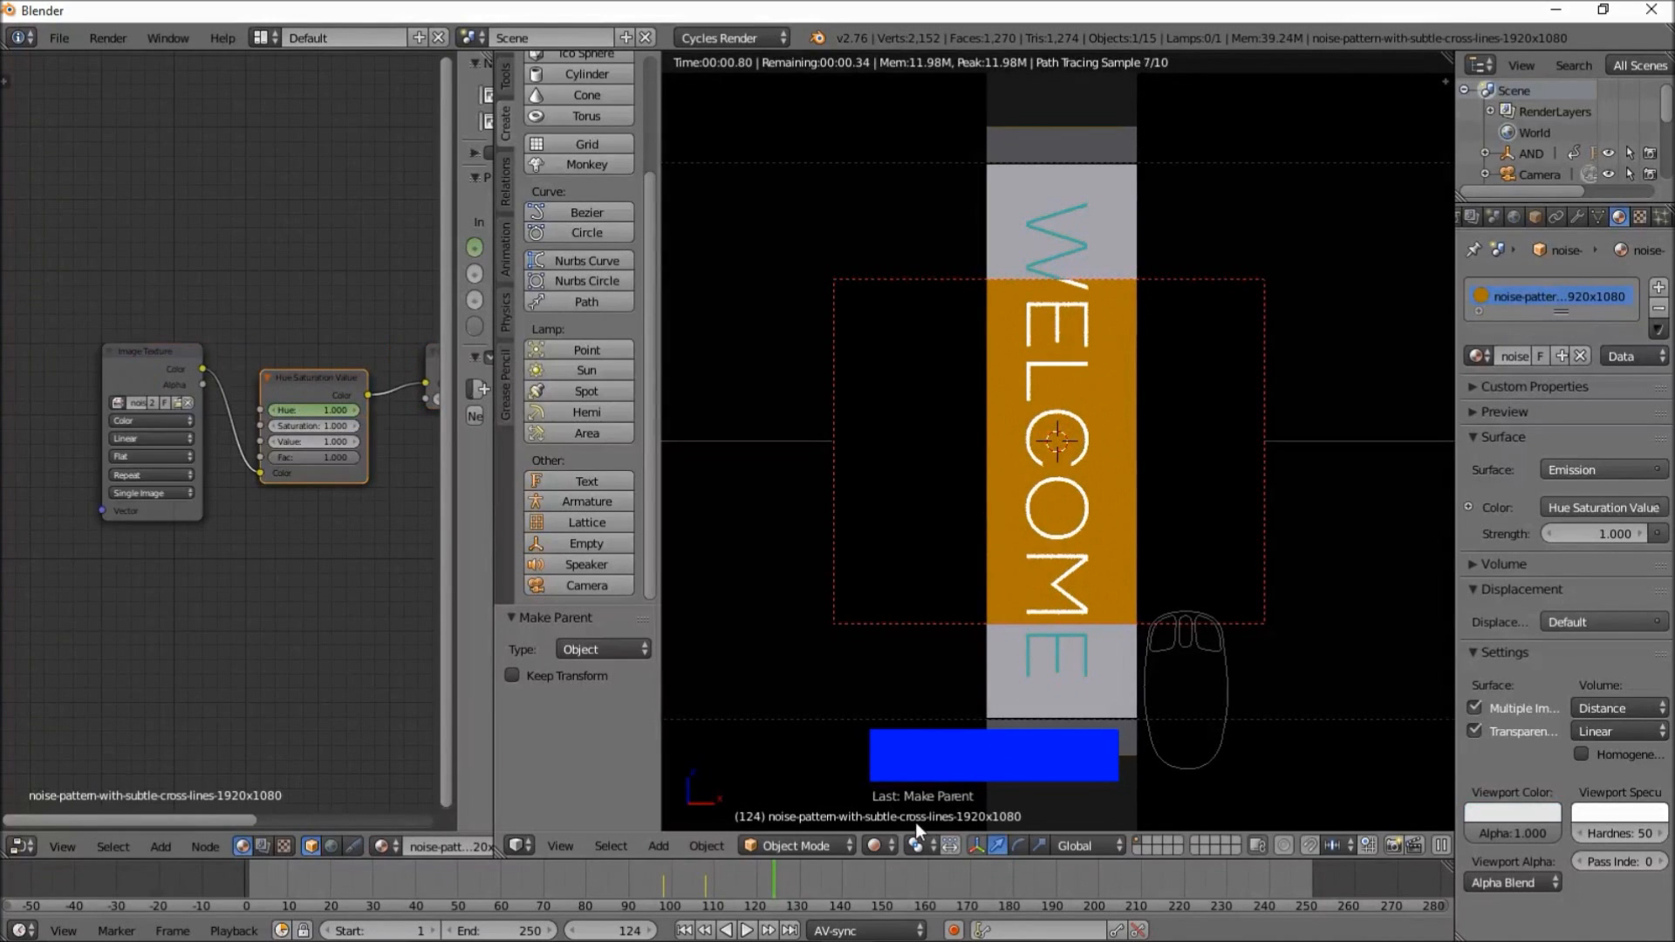
click(873, 846)
click(880, 776)
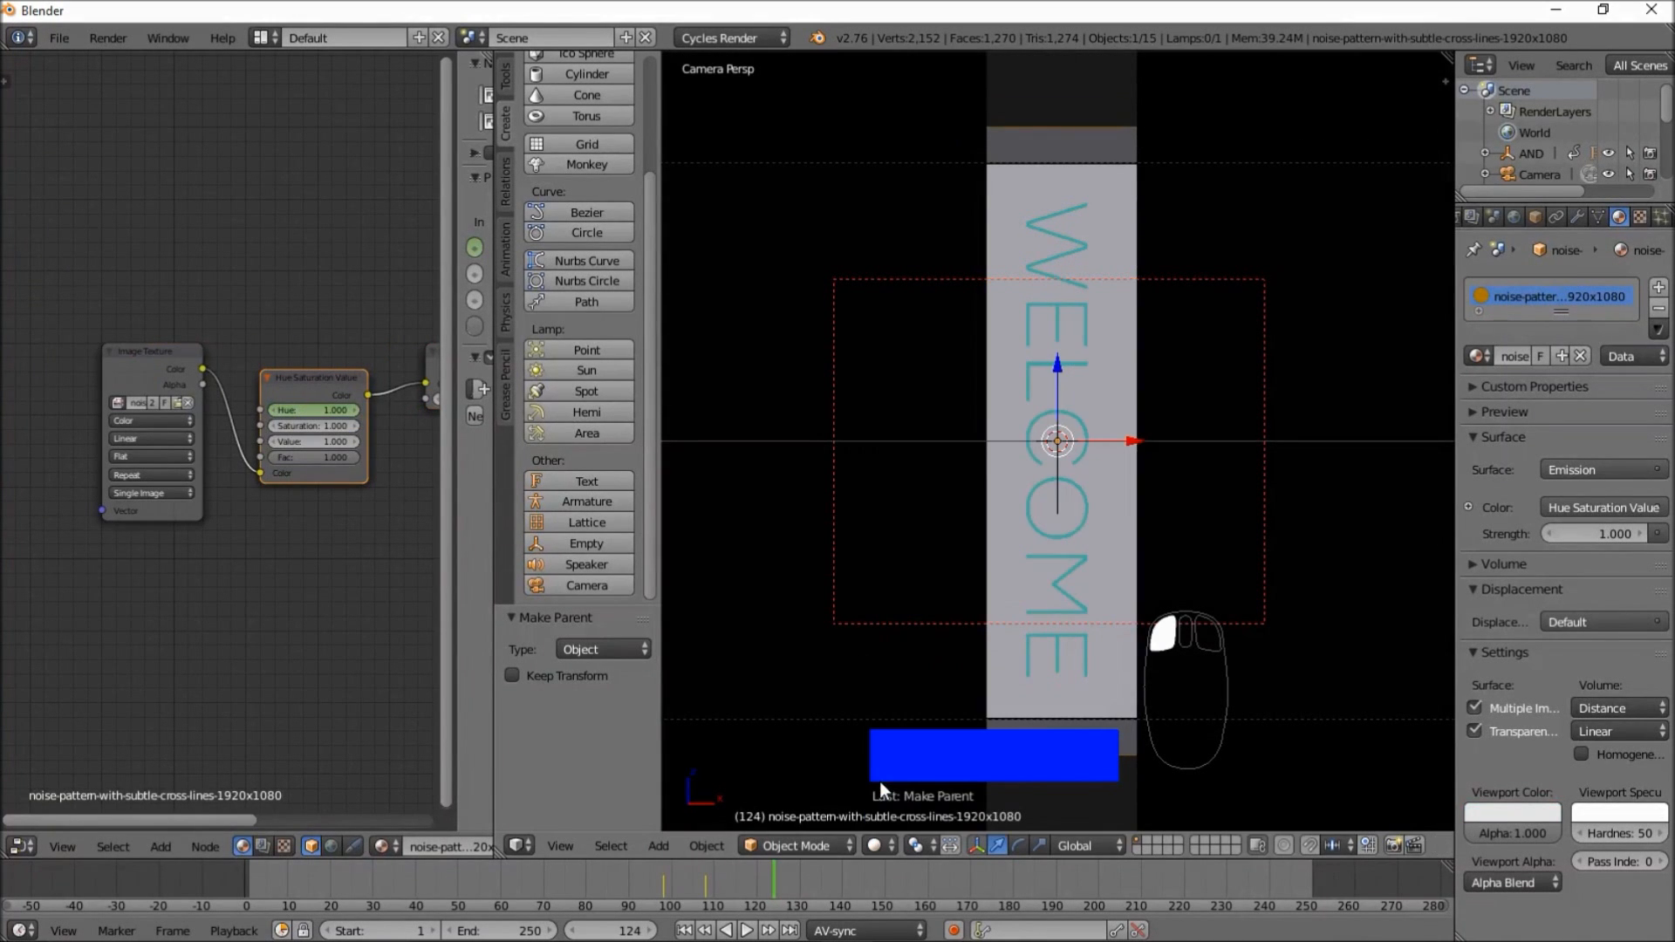
- Select the WELCOME text's parent empty, play the border rotation from frame 93, and move the playhead back to frame 80
right_click(1057, 504)
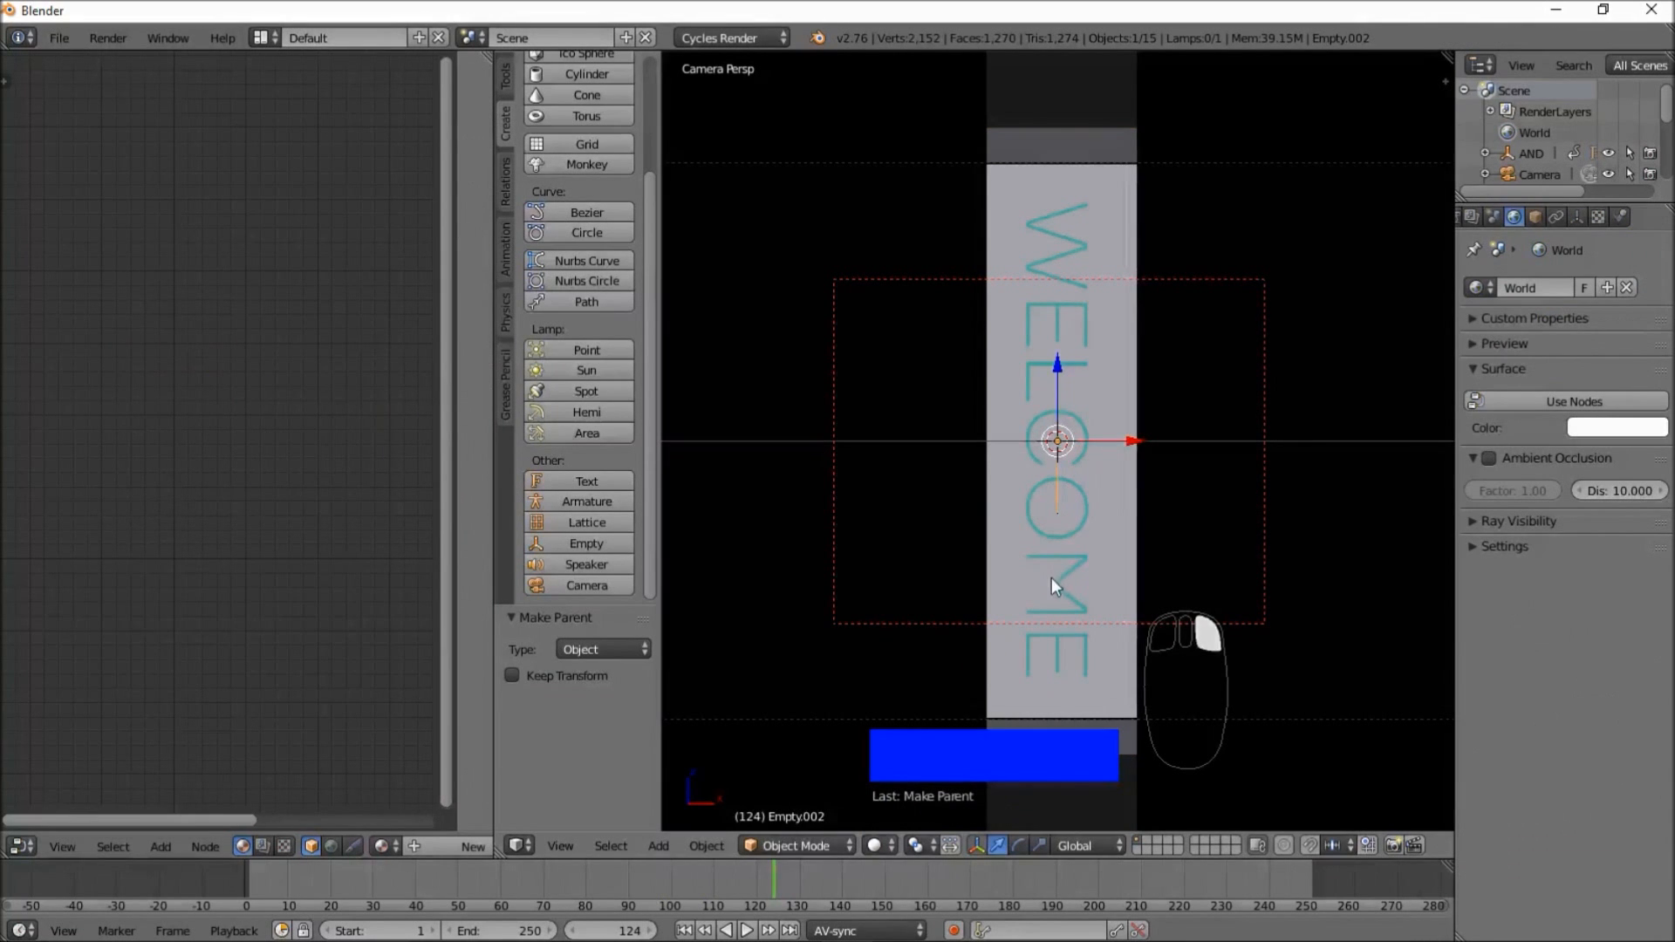
click(642, 883)
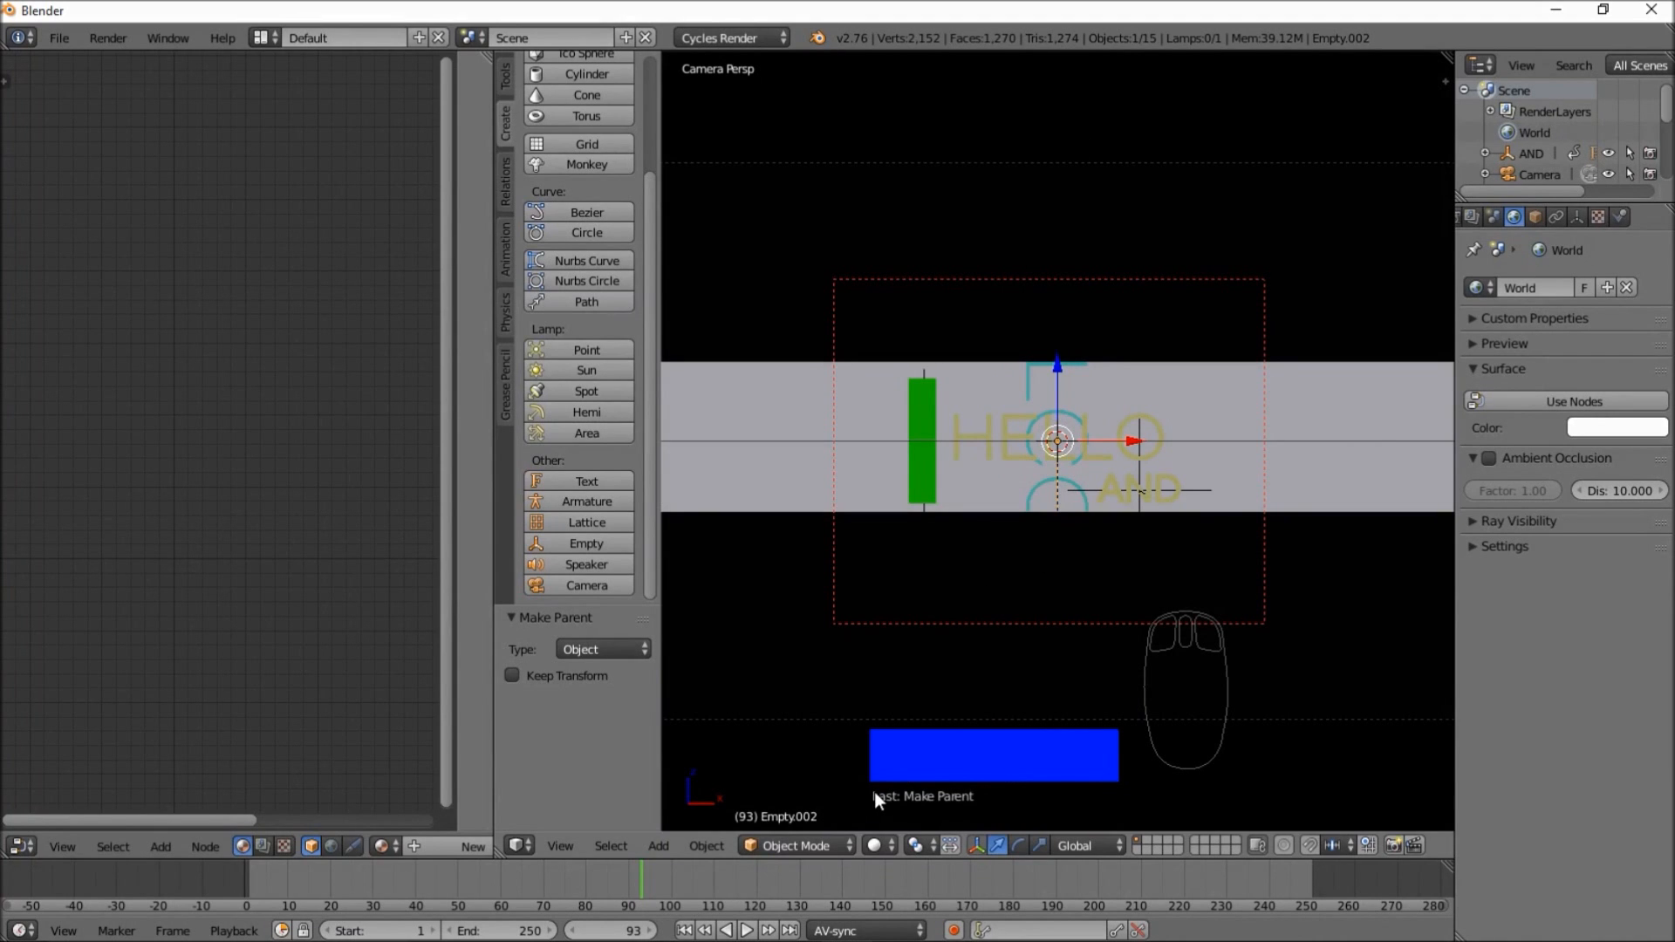
click(746, 930)
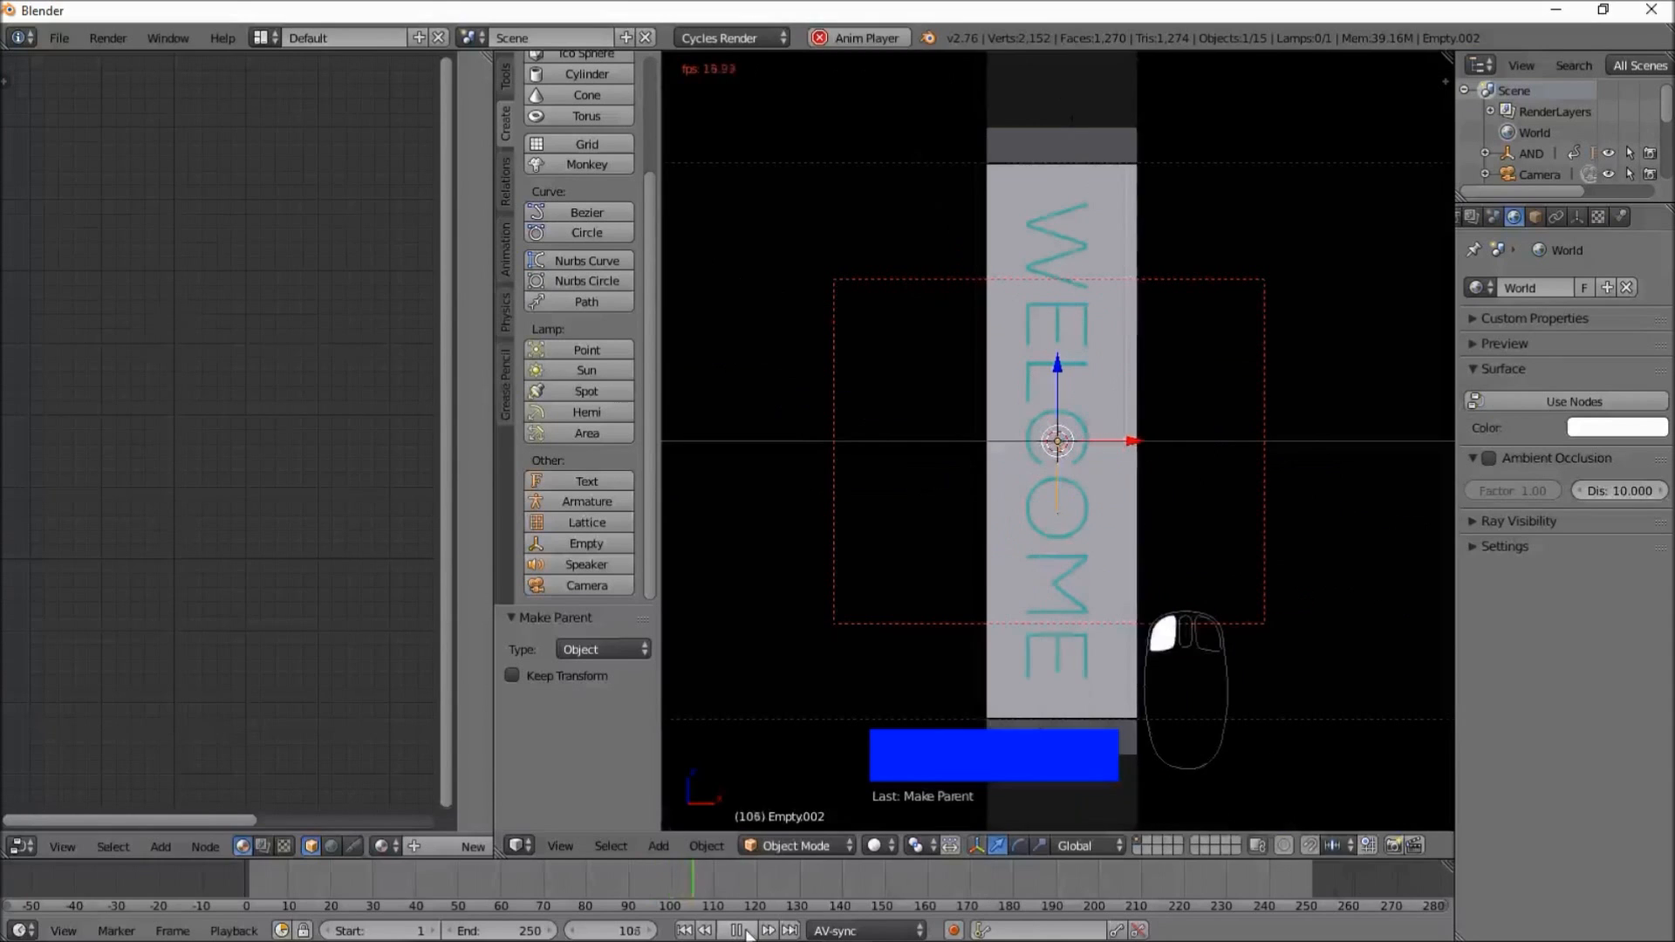
click(585, 893)
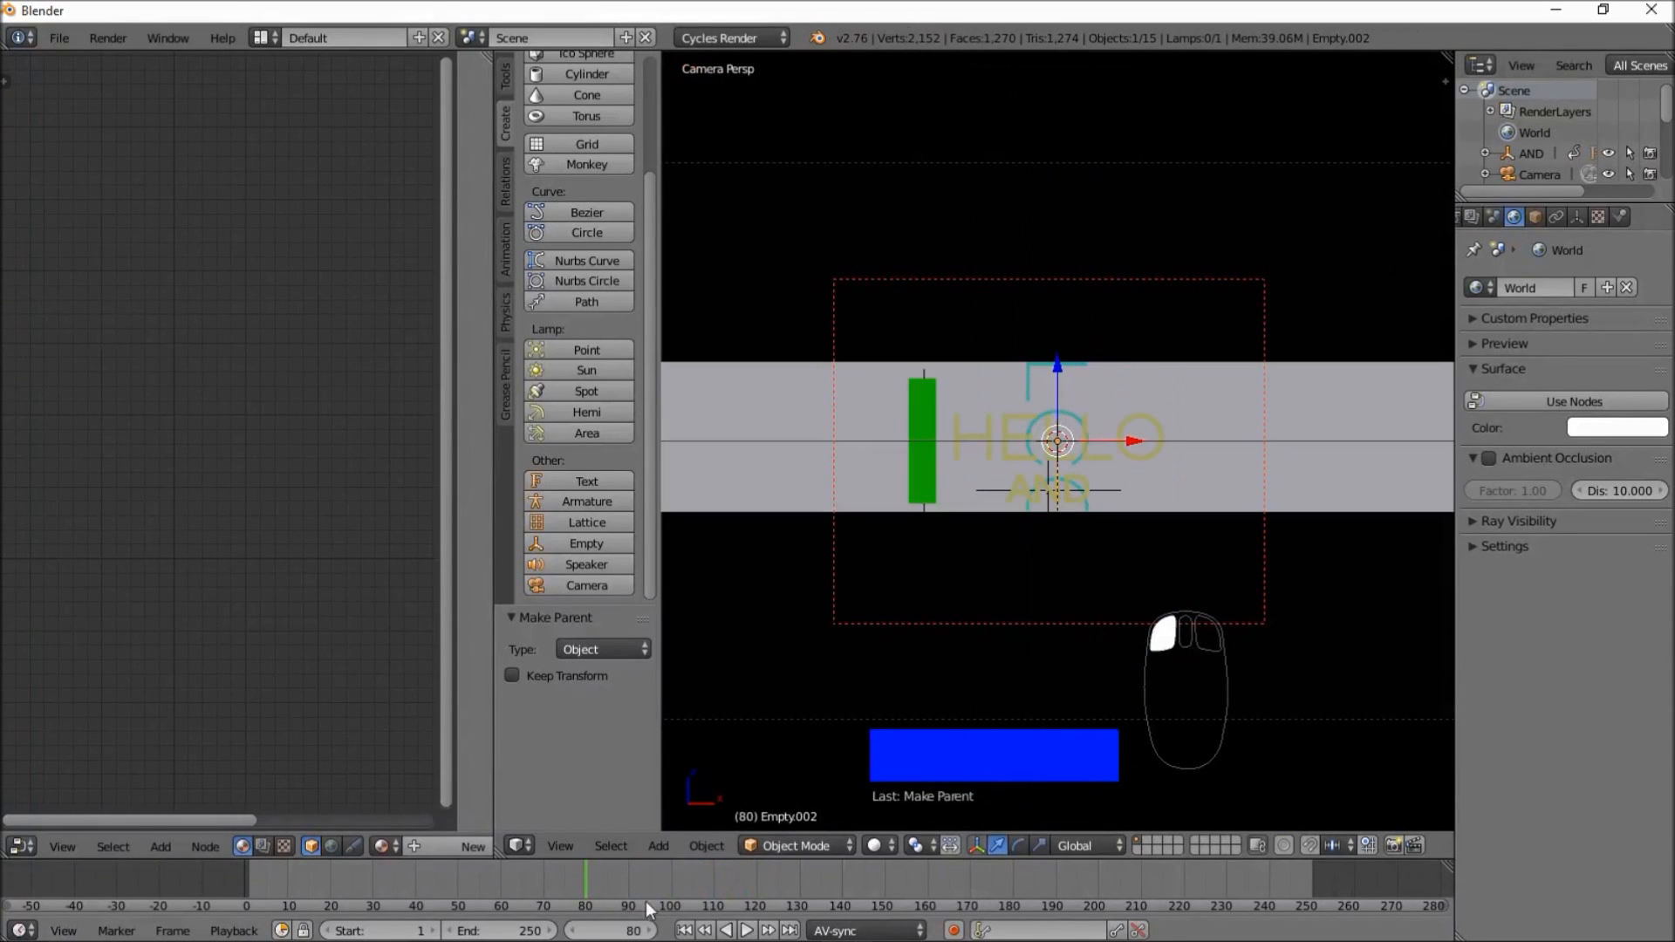
- Play the border rotation from frame 80 in short stretches to judge when the WELCOME text is fully revealed
click(747, 930)
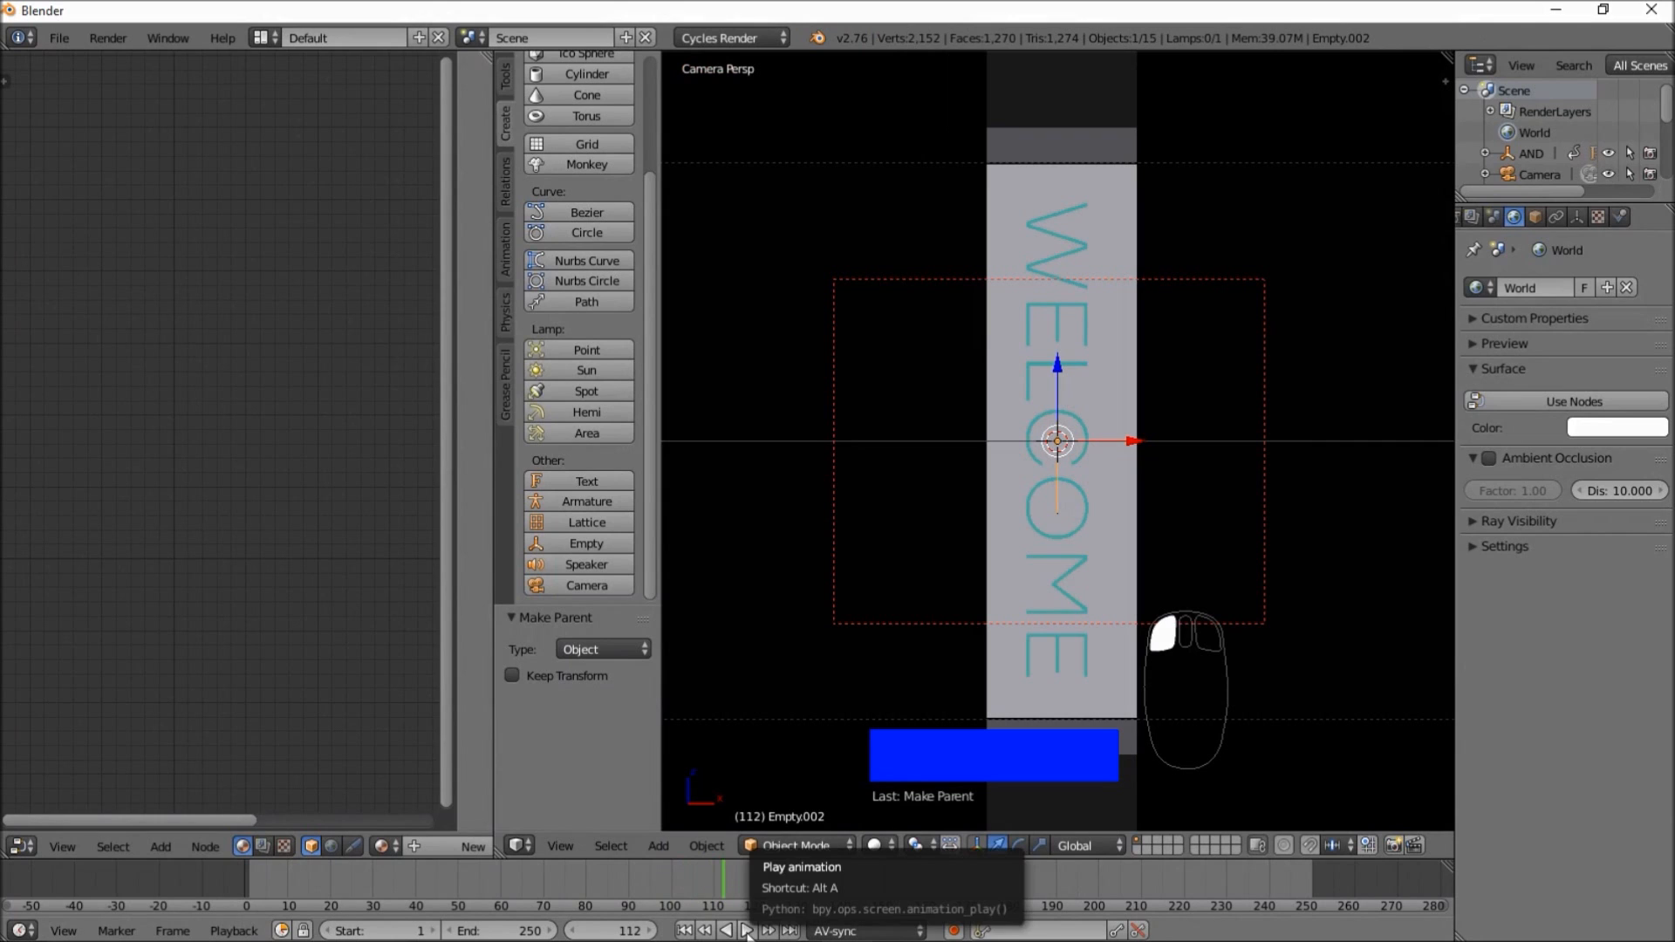
click(748, 931)
click(748, 932)
click(748, 931)
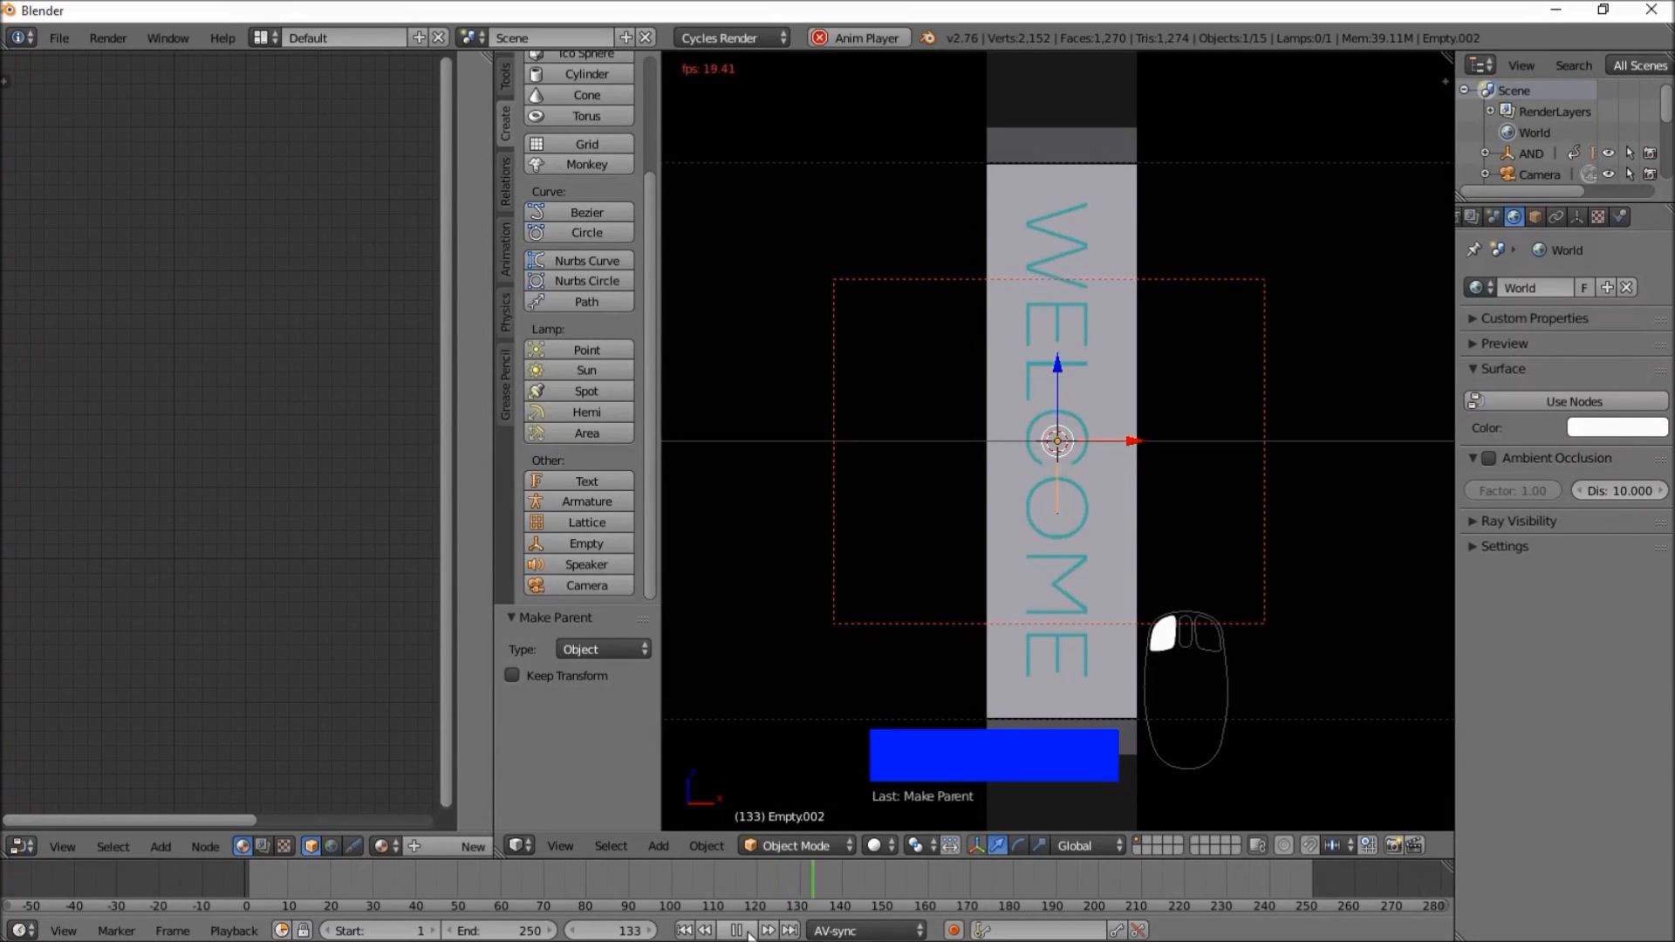
click(748, 931)
- At frame 139, move the WELCOME text's empty up about 8.118 along Z and insert a LocRotScale keyframe
click(836, 877)
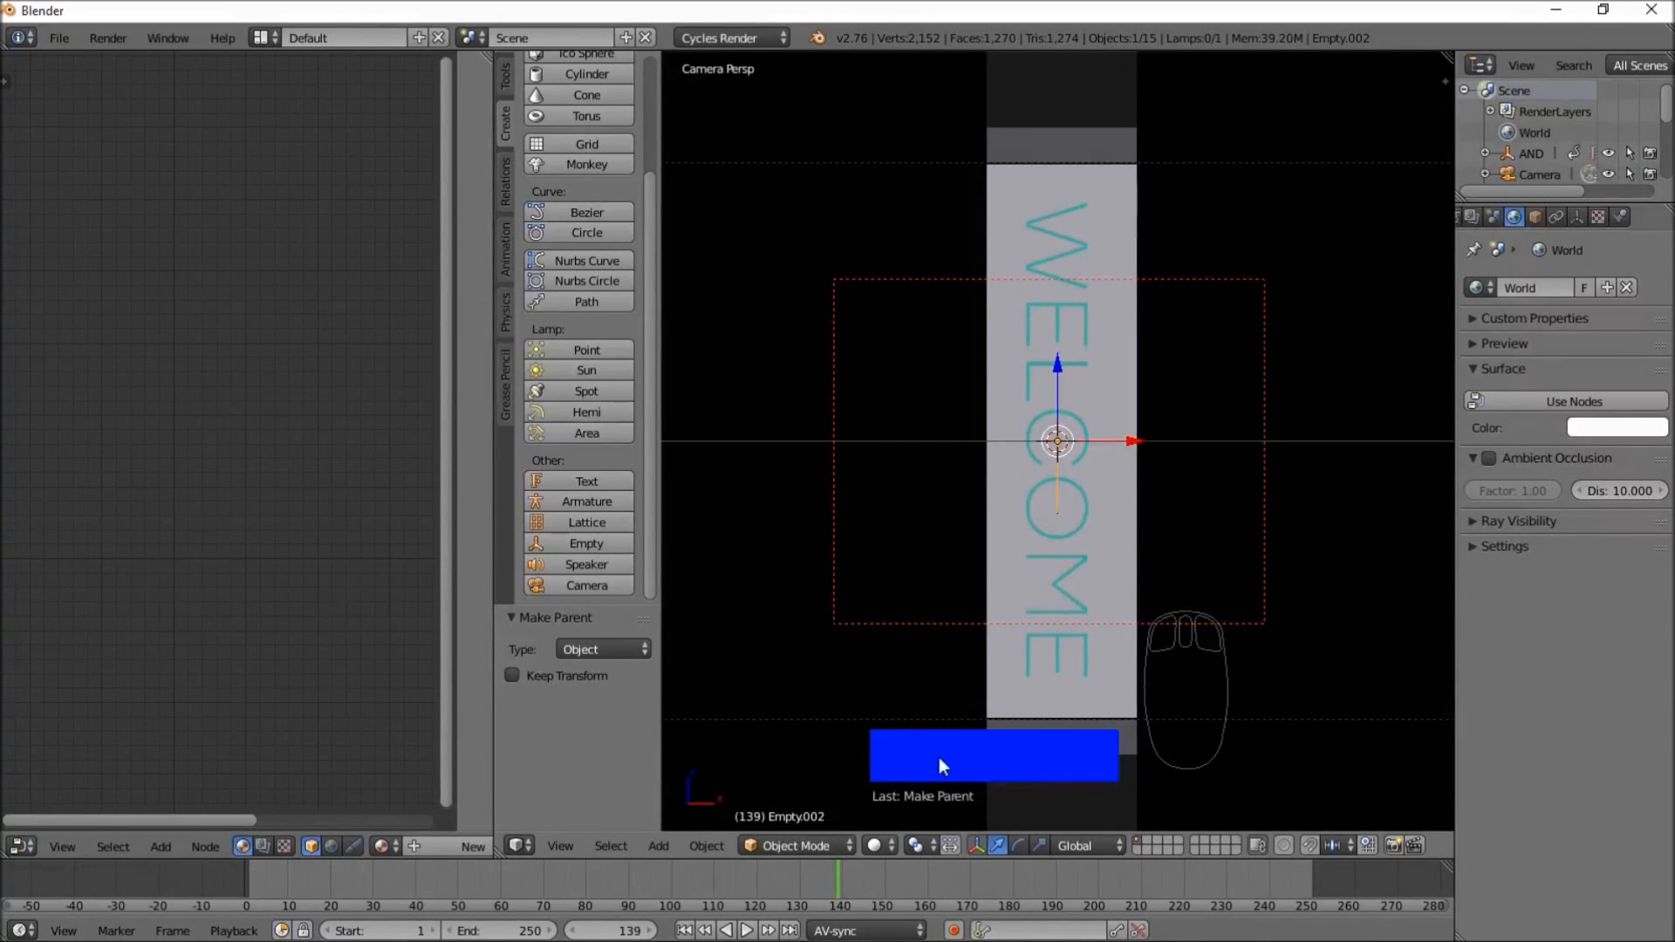
scroll(989, 707, down, 4)
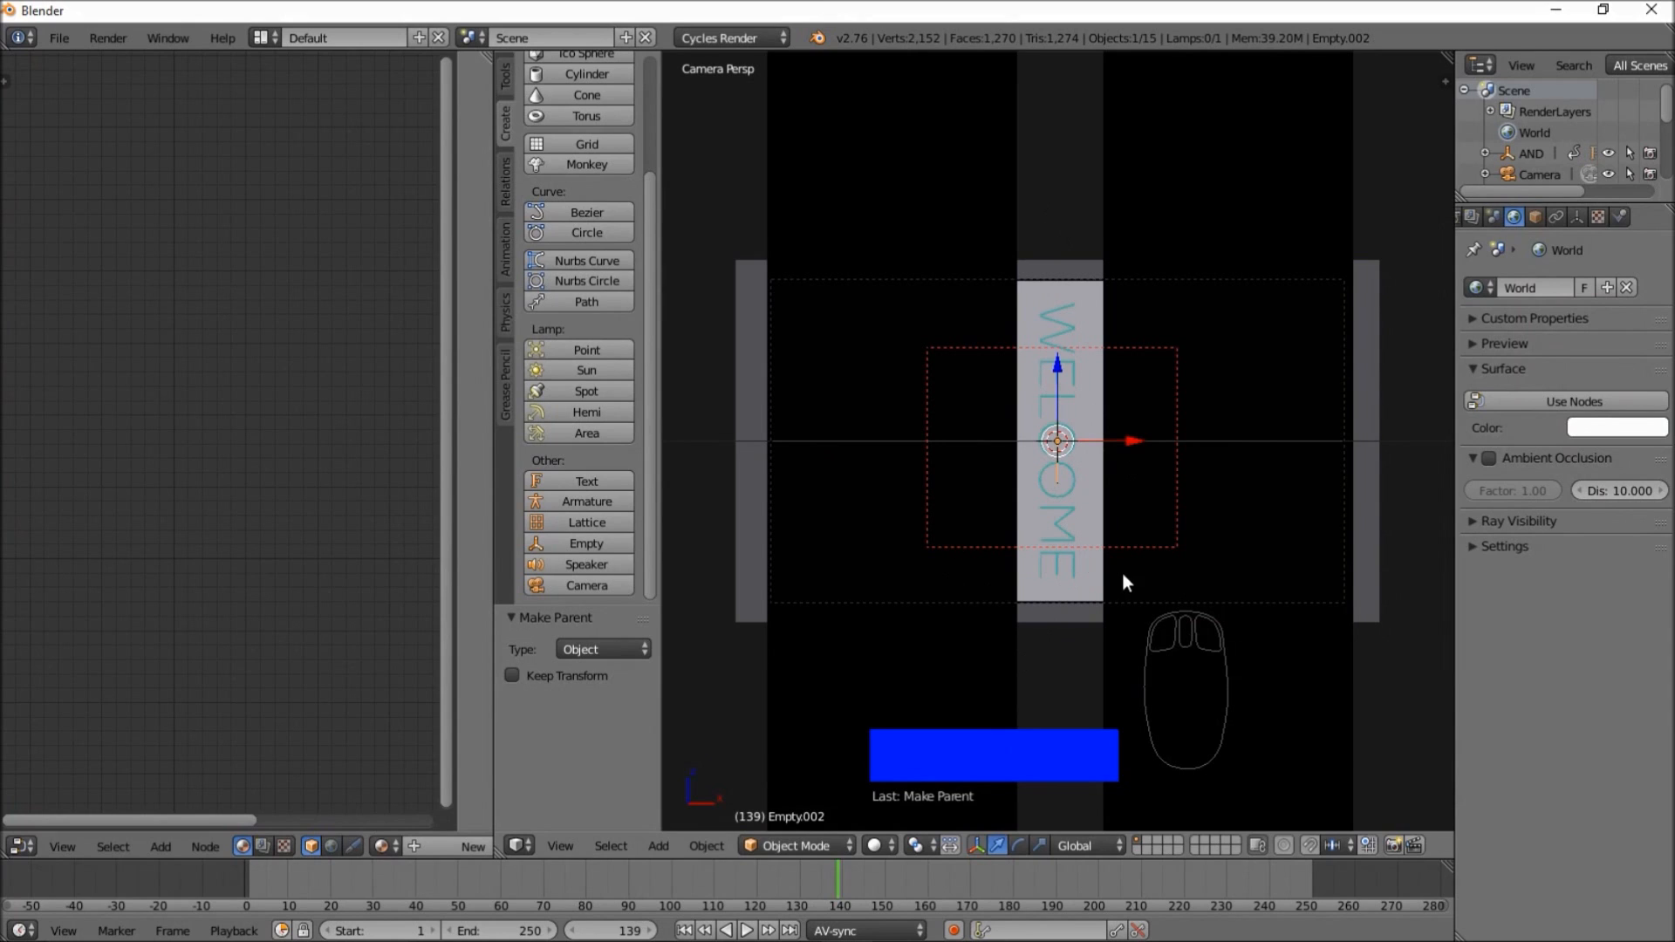
key(g)
key(z)
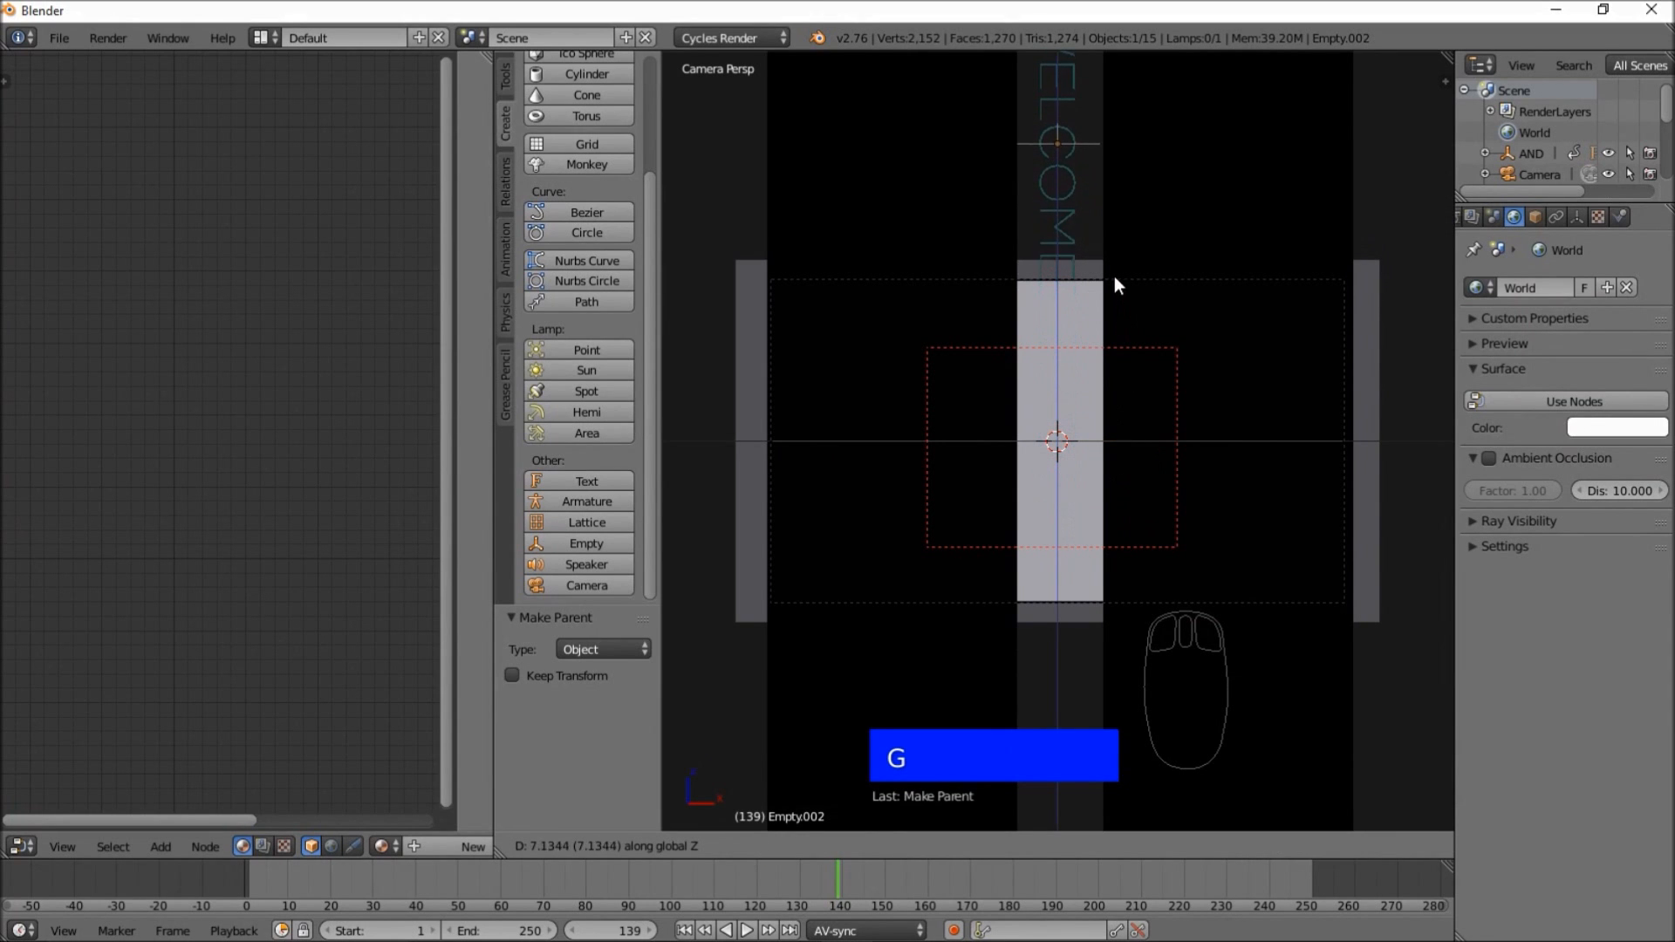
click(1114, 236)
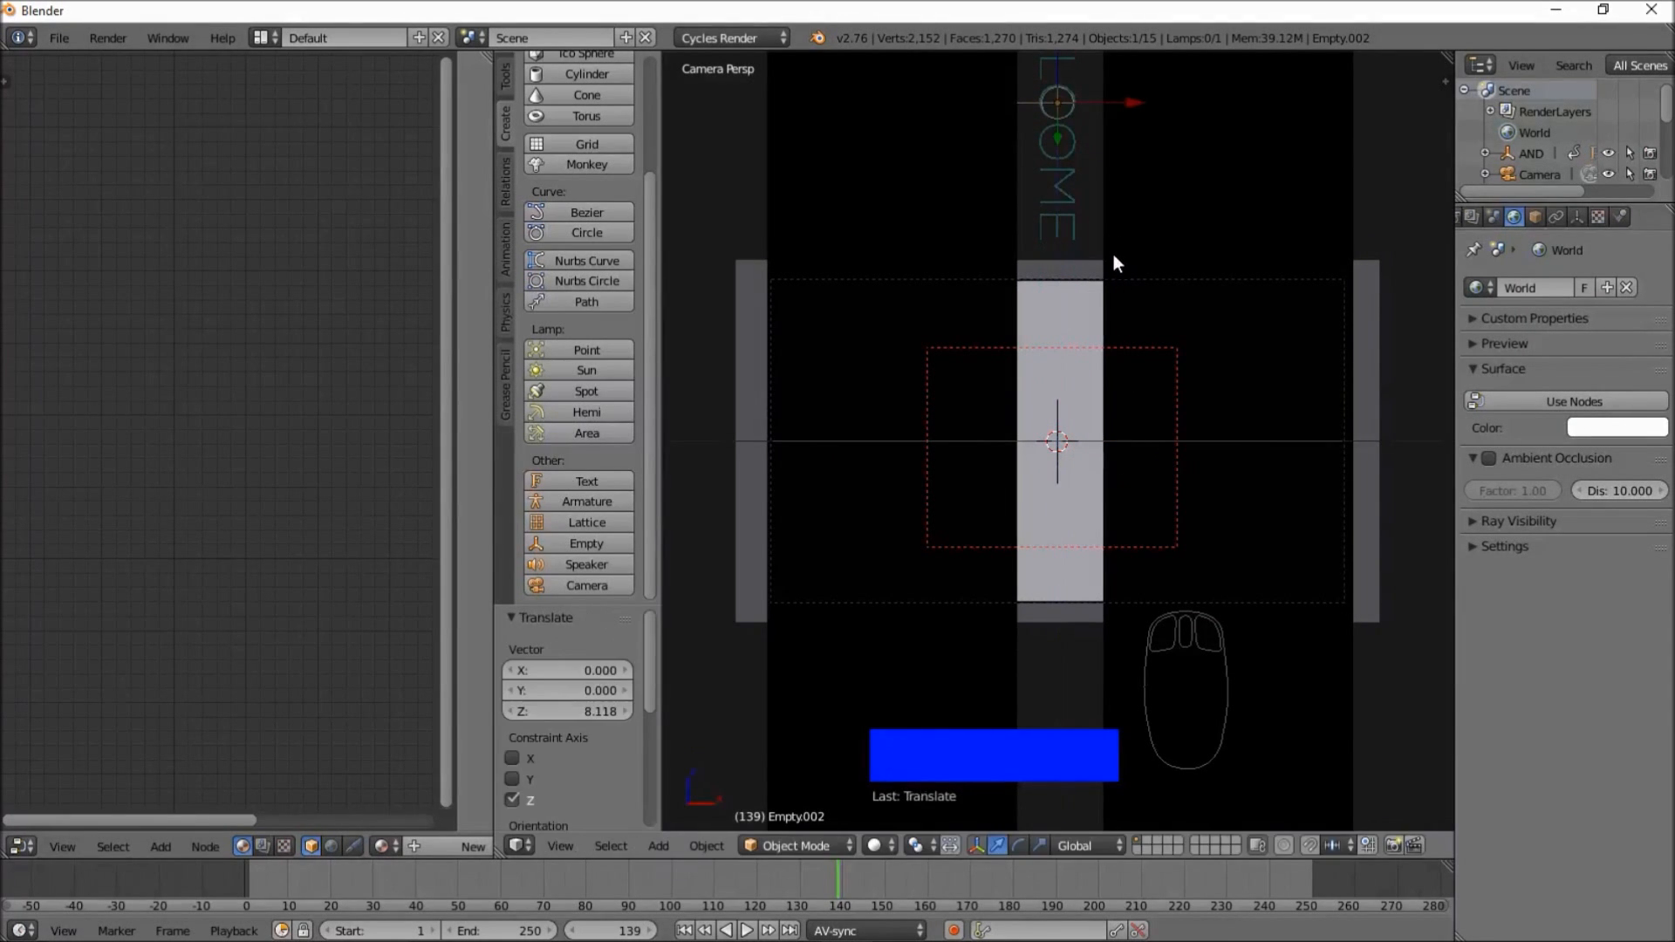
key(i)
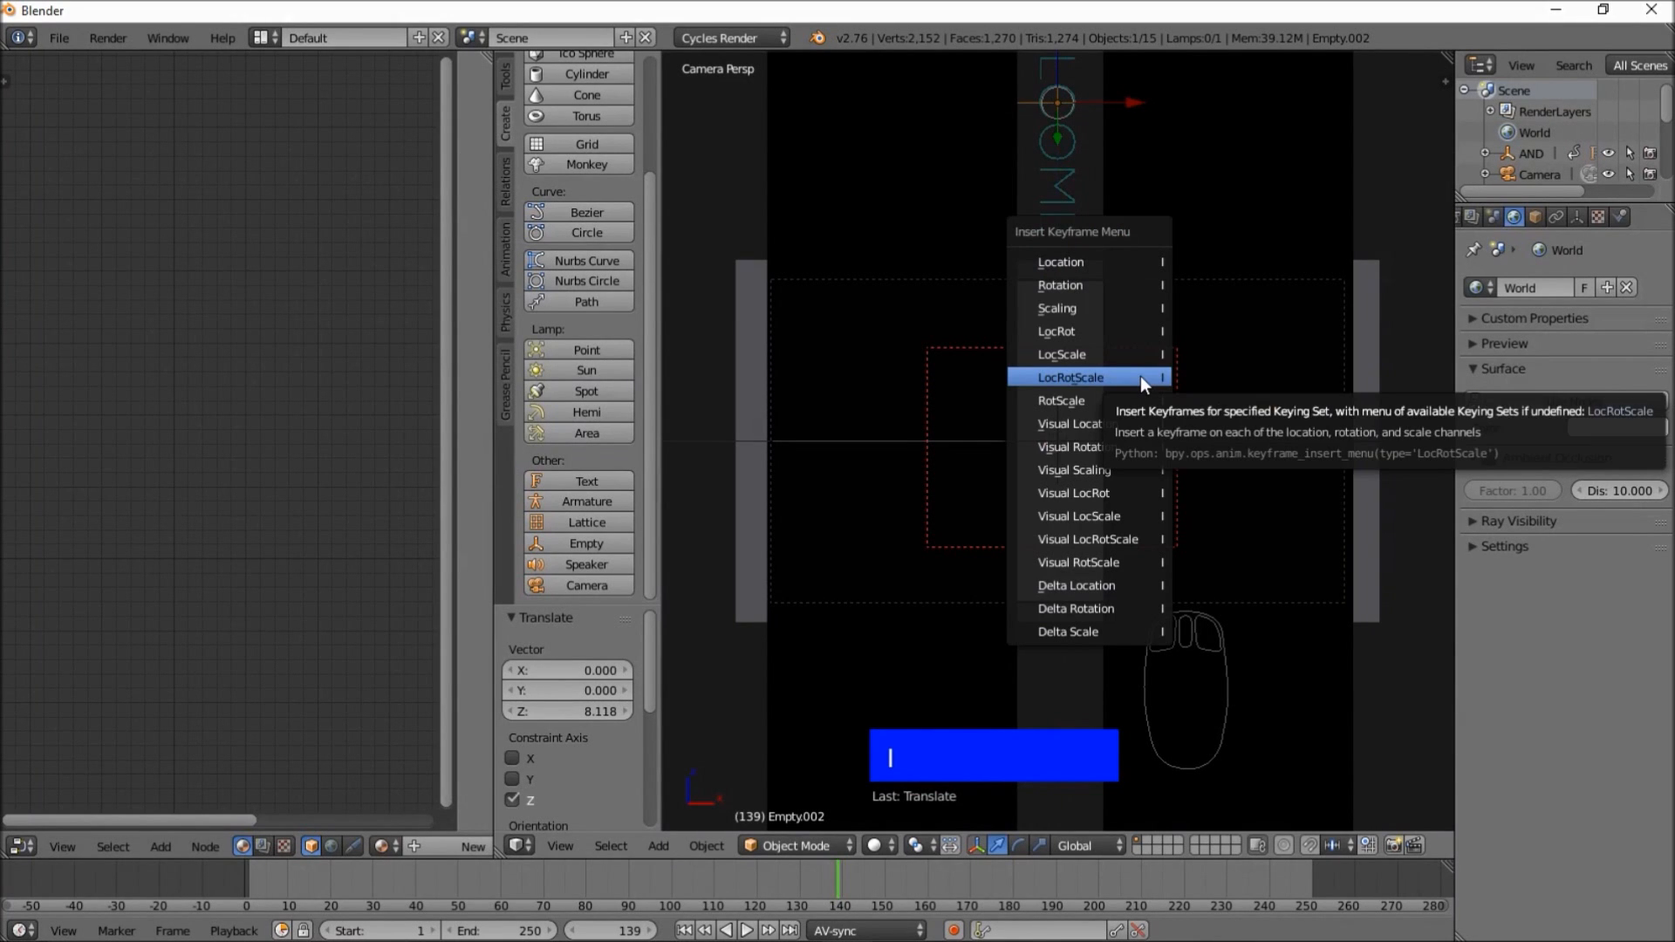
click(1139, 377)
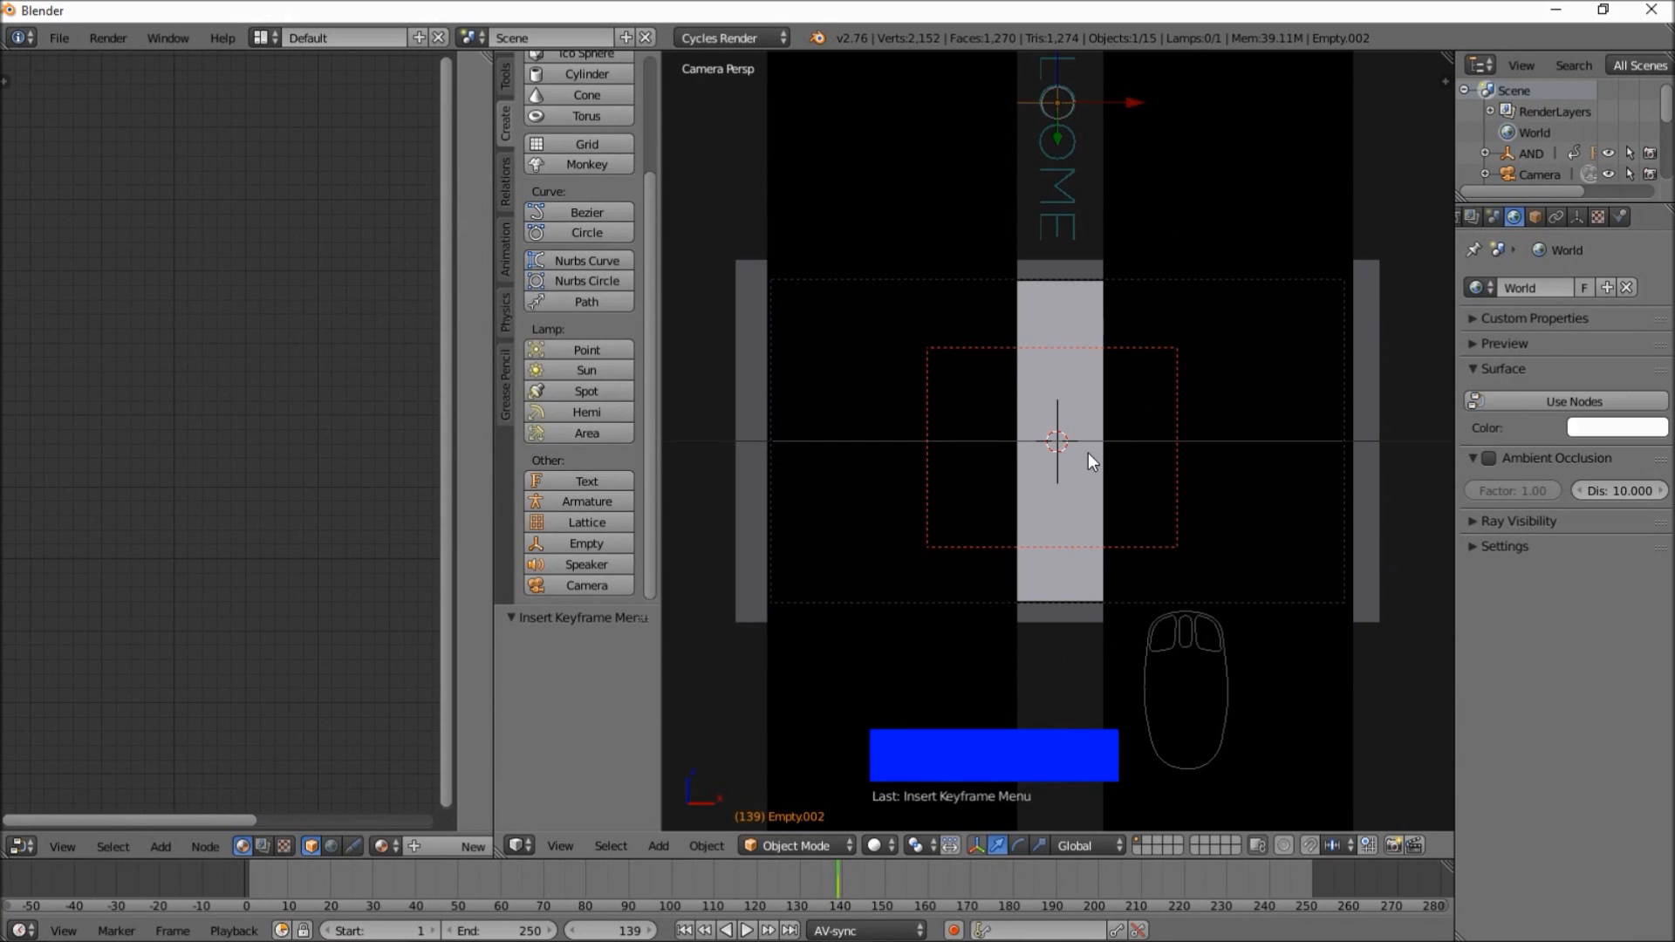
- Play the border rotation from frame 89 and again from about frame 99 to find where the text should start rising
click(625, 869)
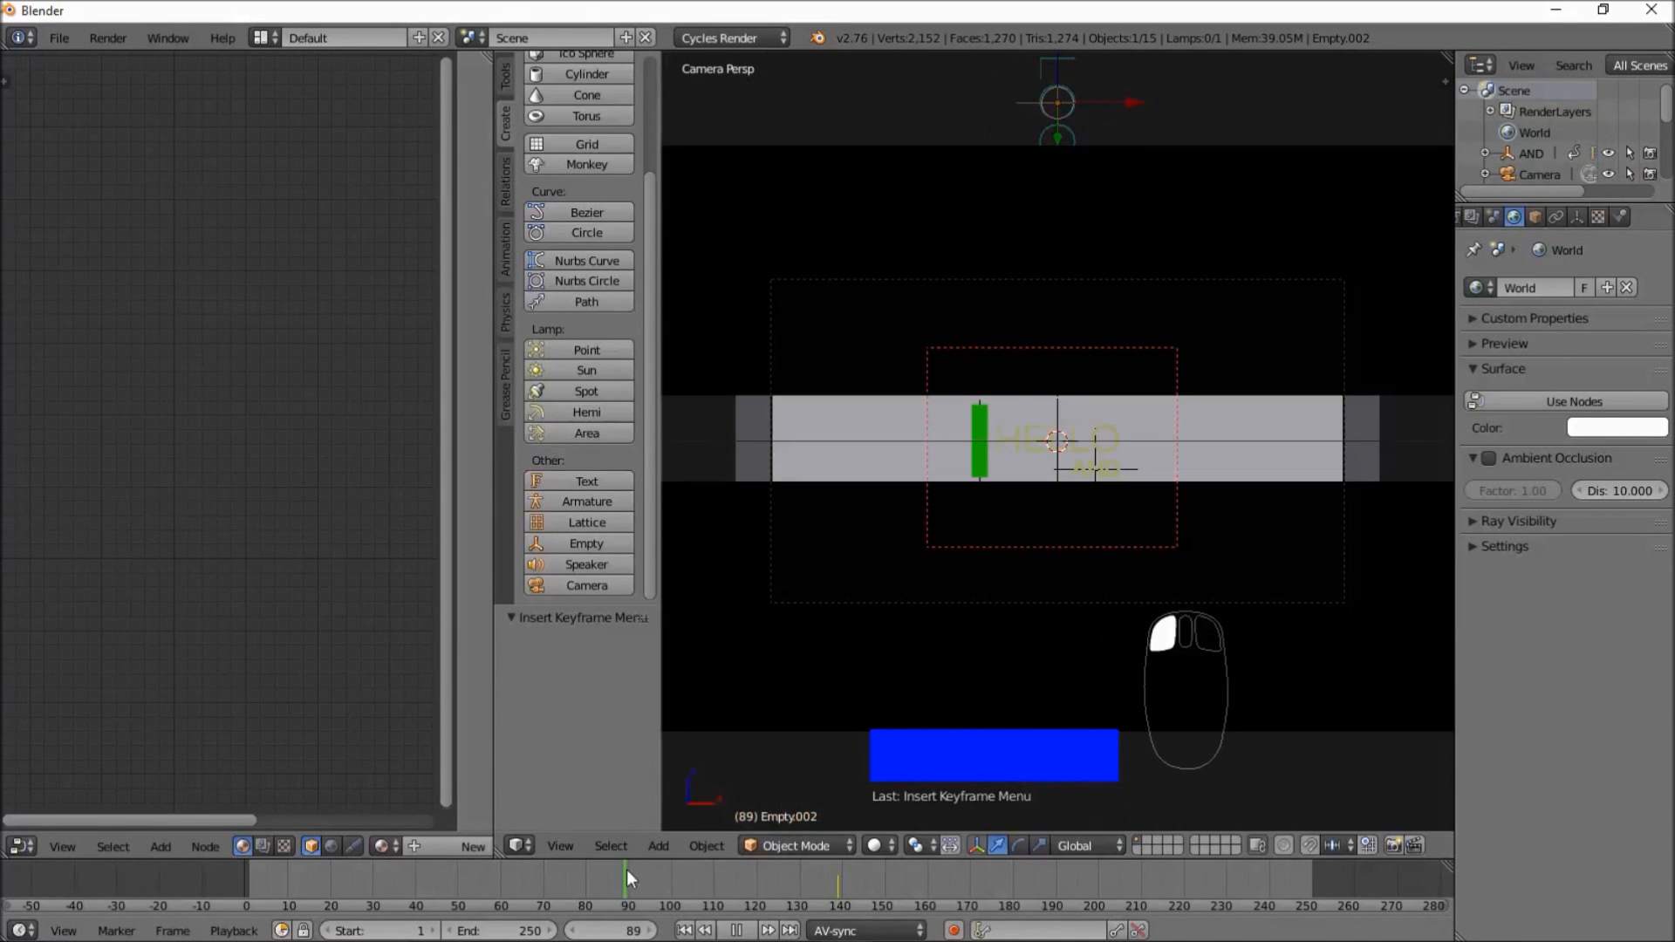
click(747, 931)
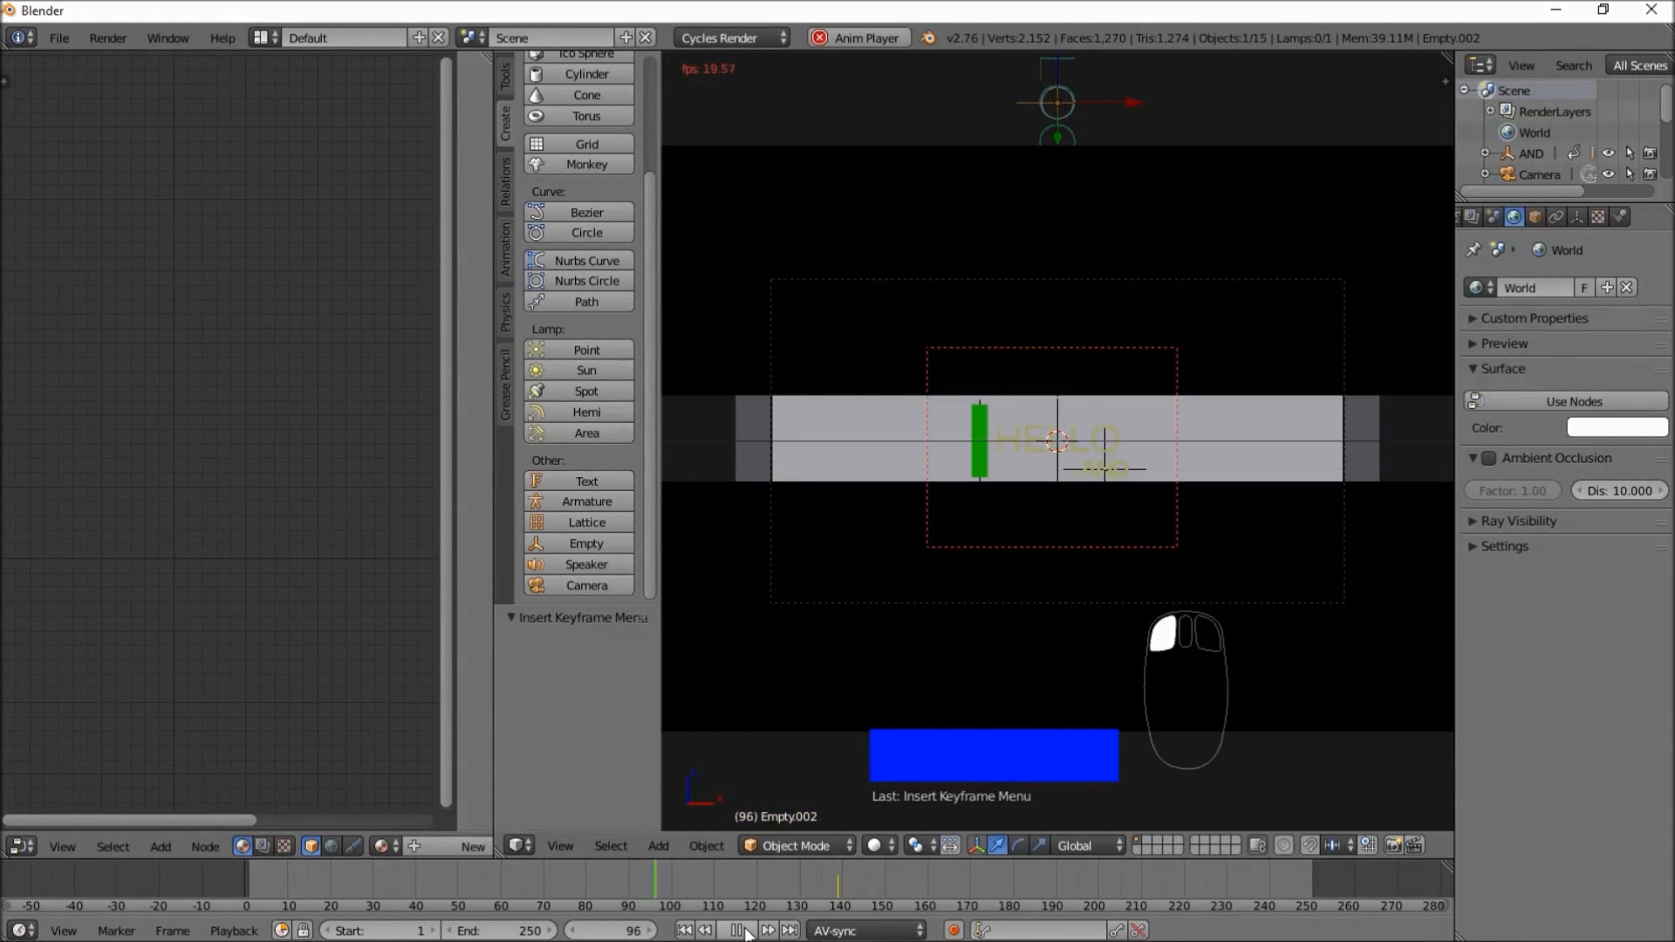
click(738, 931)
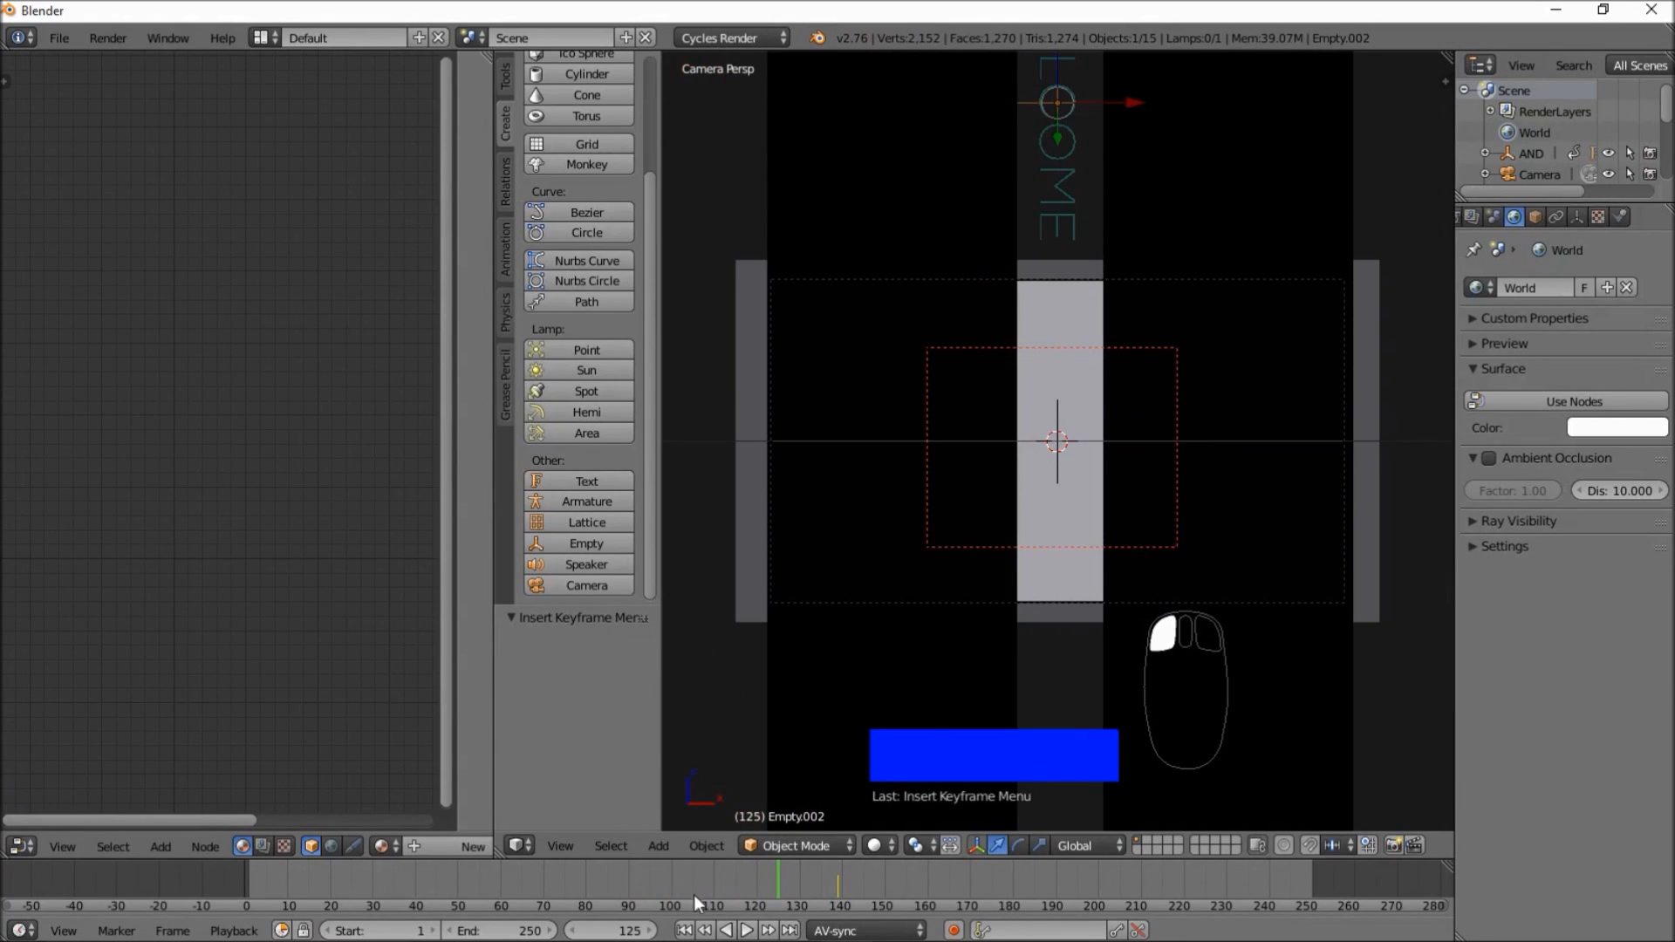
click(668, 877)
click(746, 931)
click(747, 931)
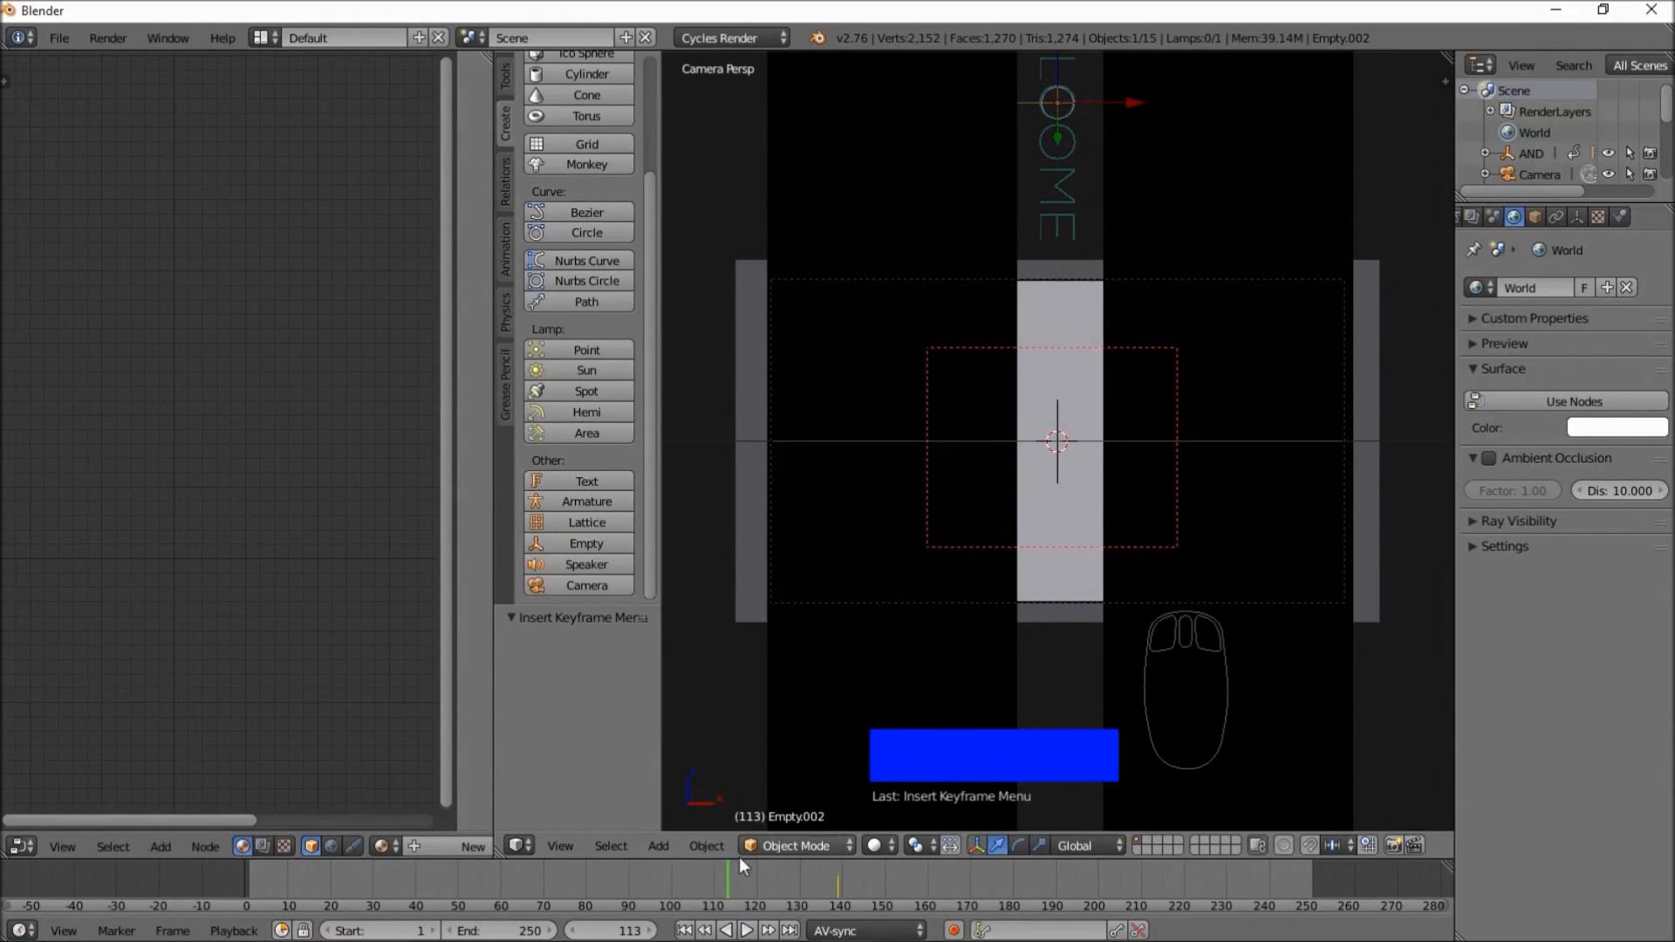
- At frame 112, move the WELCOME text's empty down about 15.933 along Z and insert a LocRotScale keyframe
click(726, 876)
key(g)
key(z)
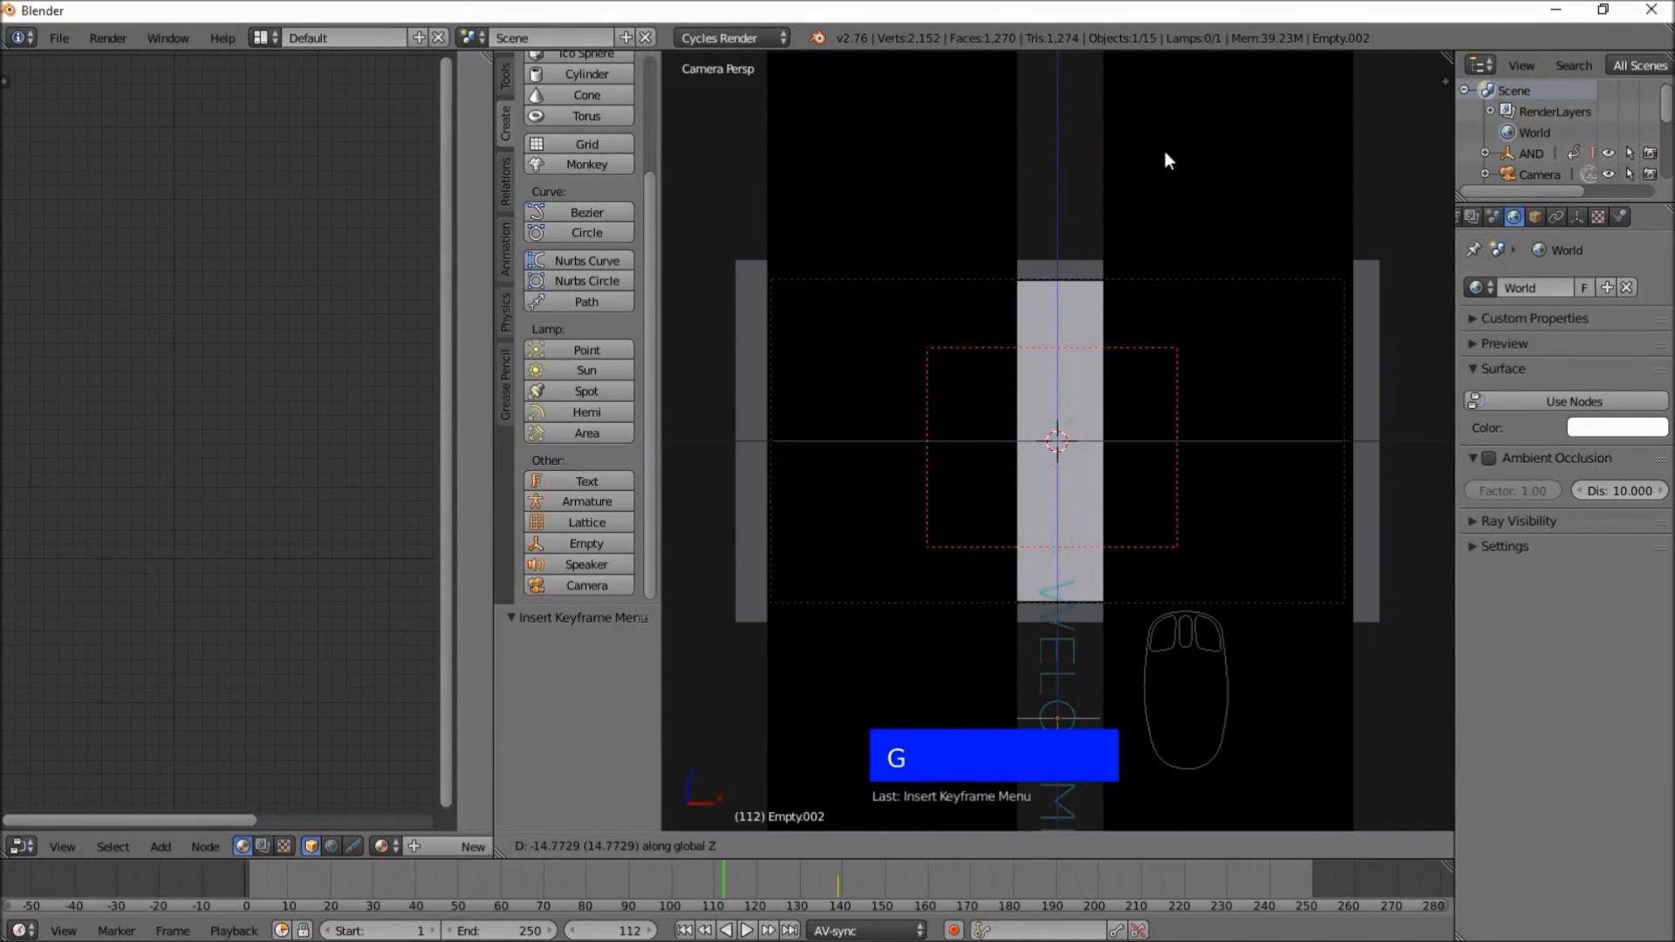
click(1162, 201)
key(i)
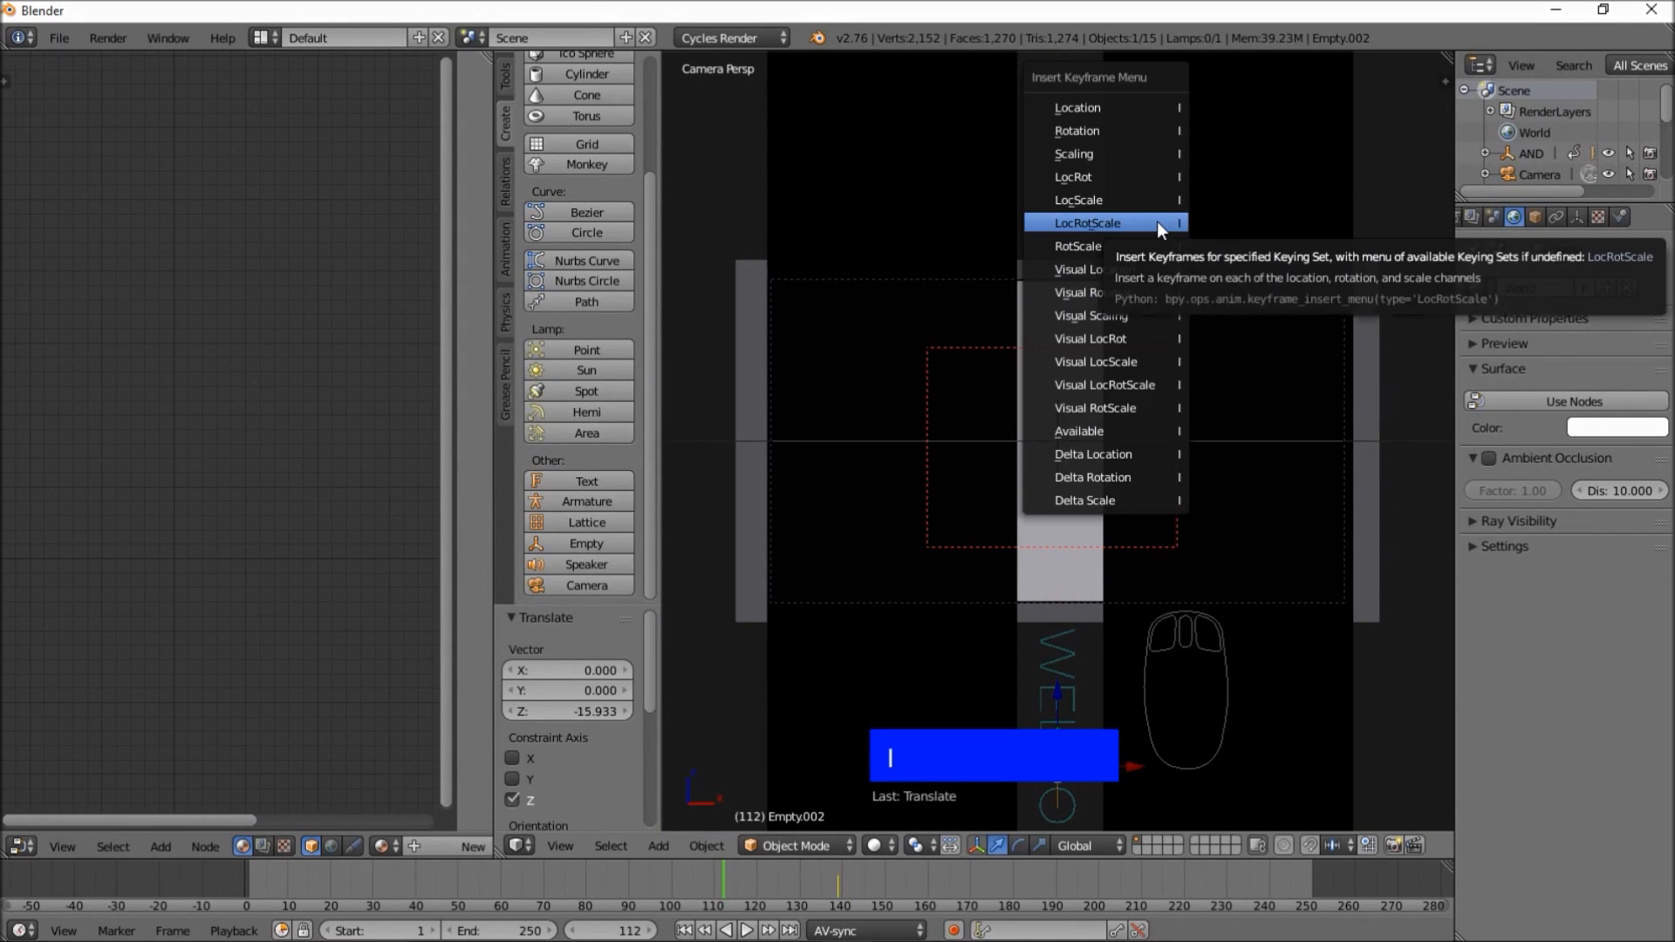
click(1157, 223)
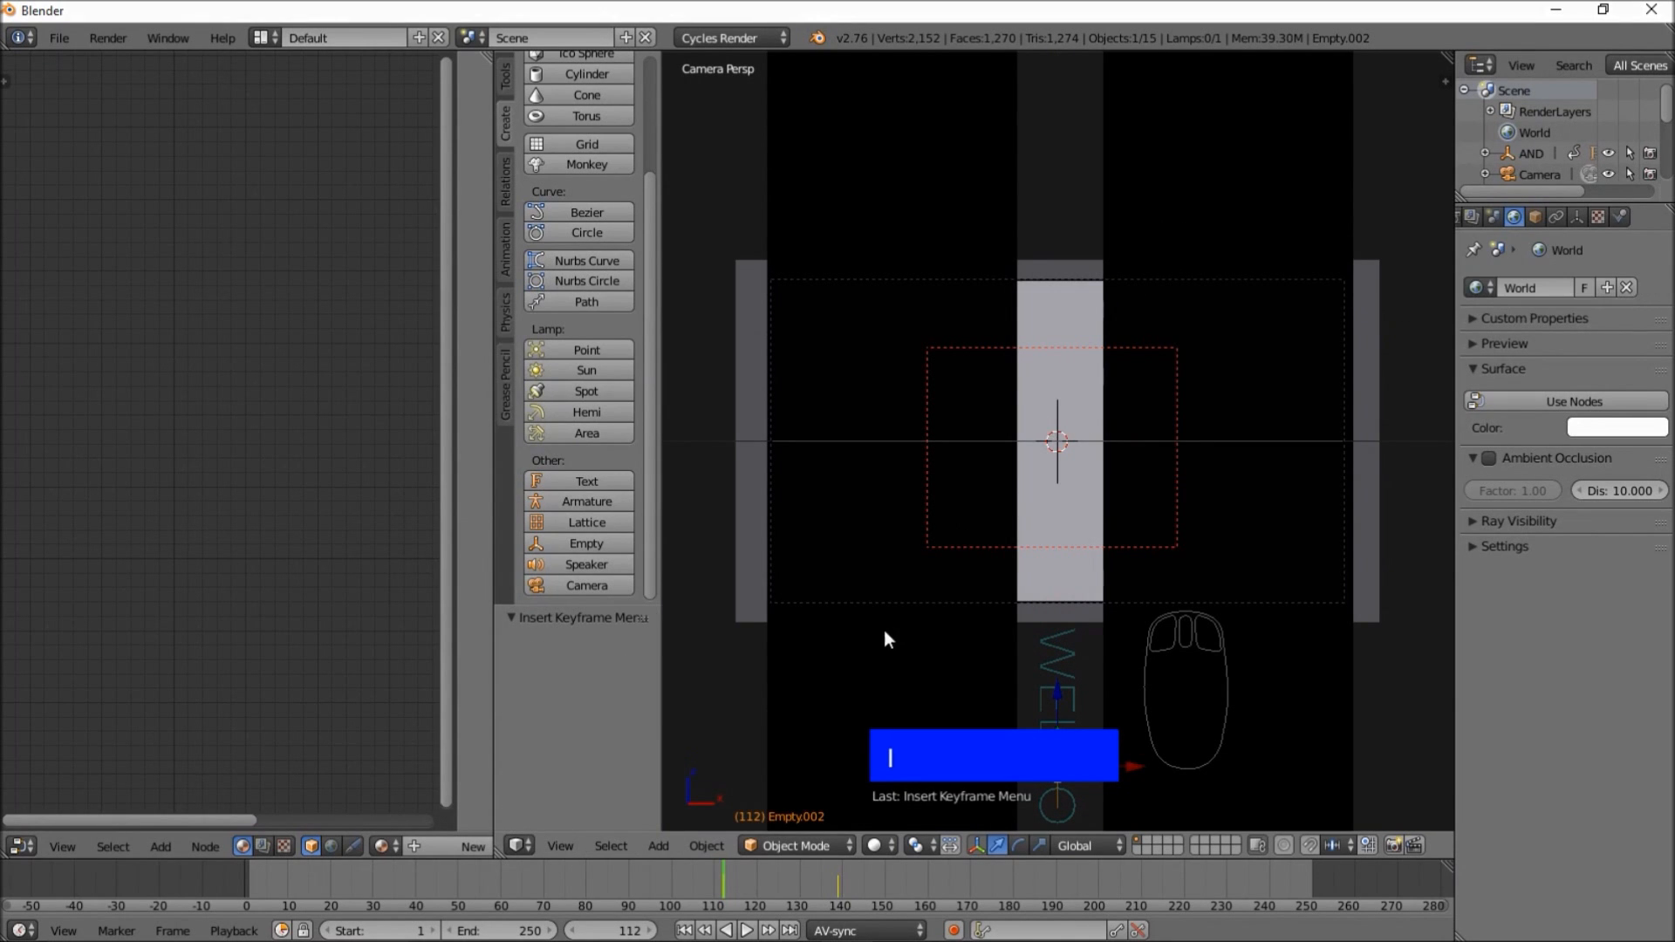
- Play the intro through the WELCOME text's upward movement, and scrub the playhead back to frame 114
key(alt+a)
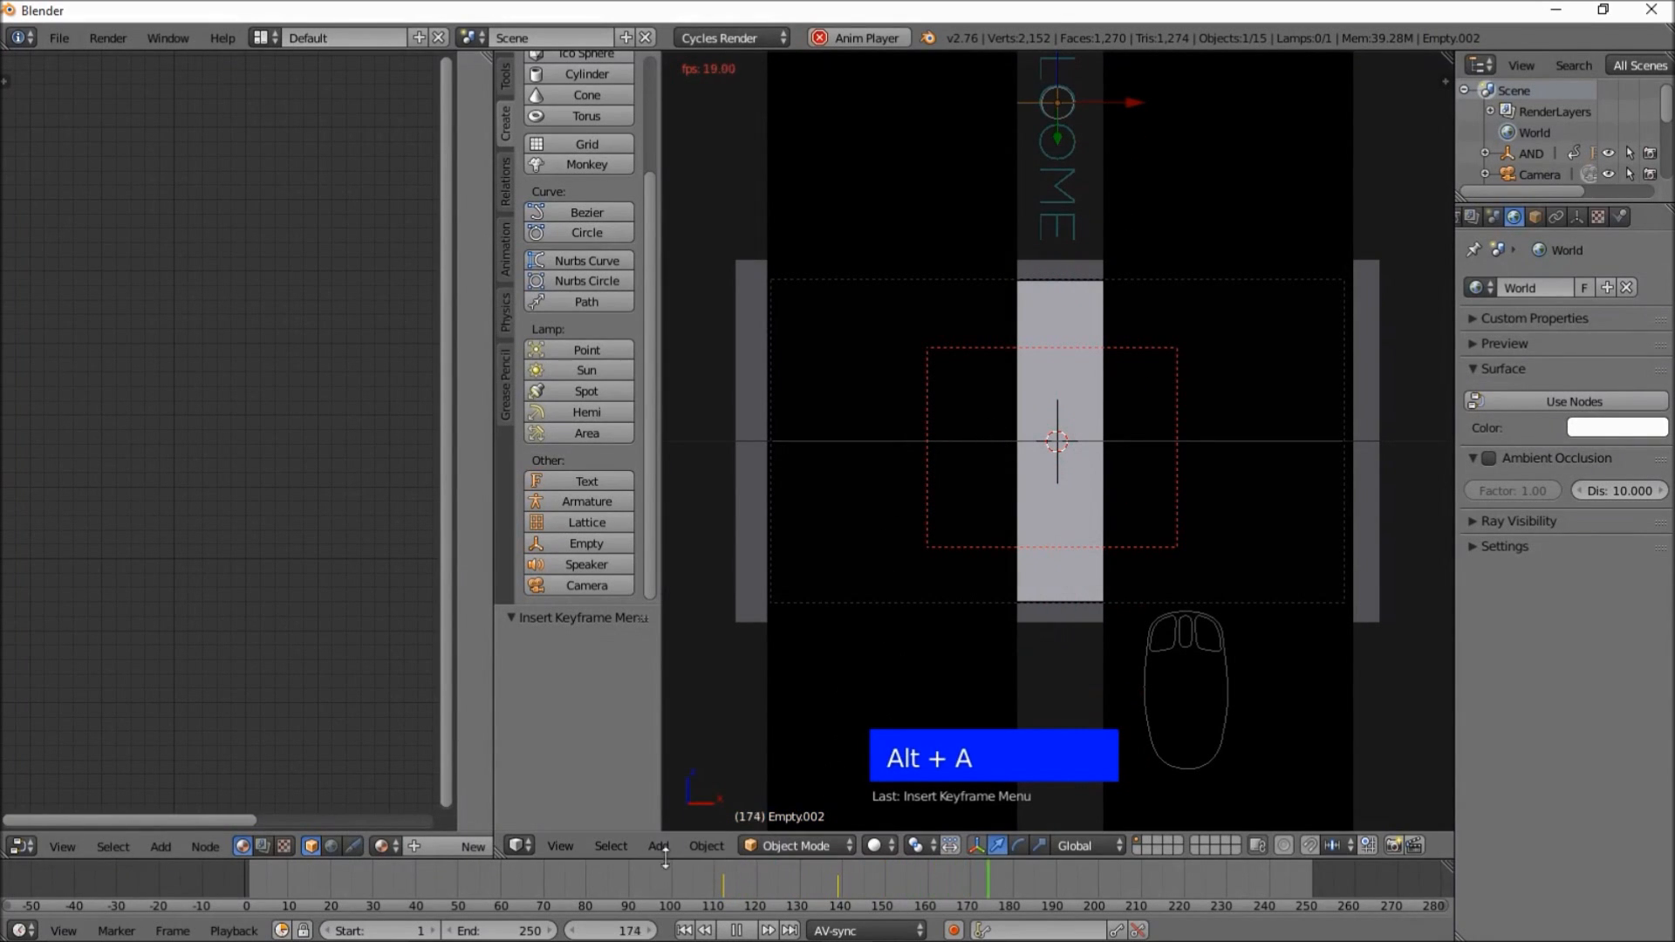
click(485, 878)
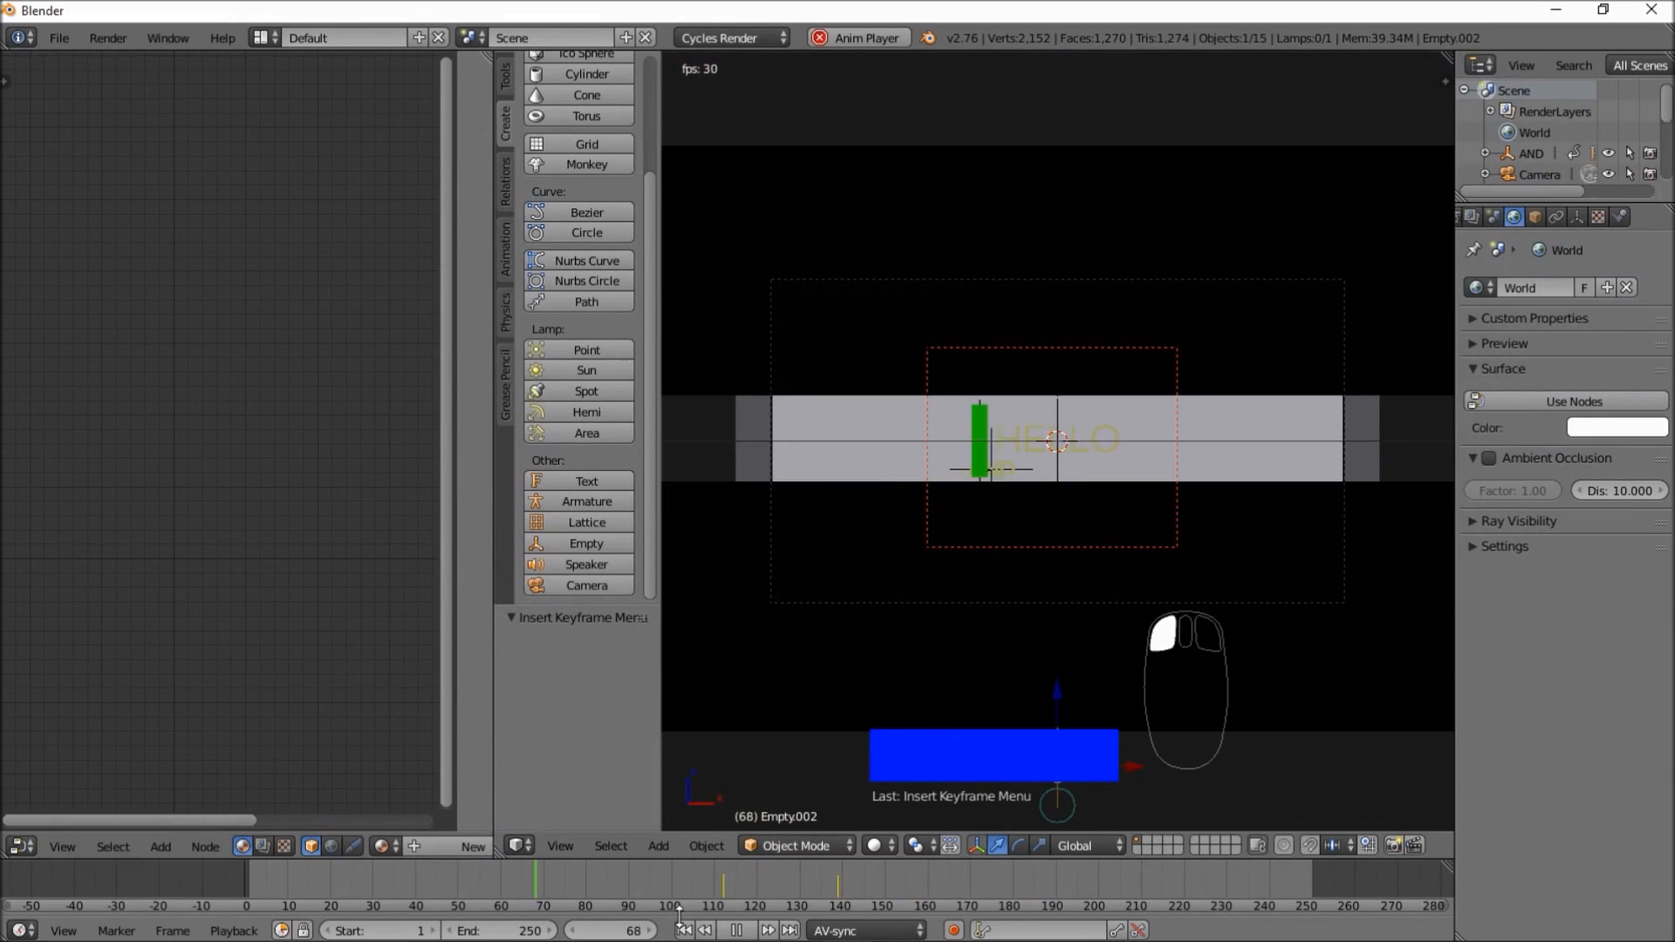
click(738, 931)
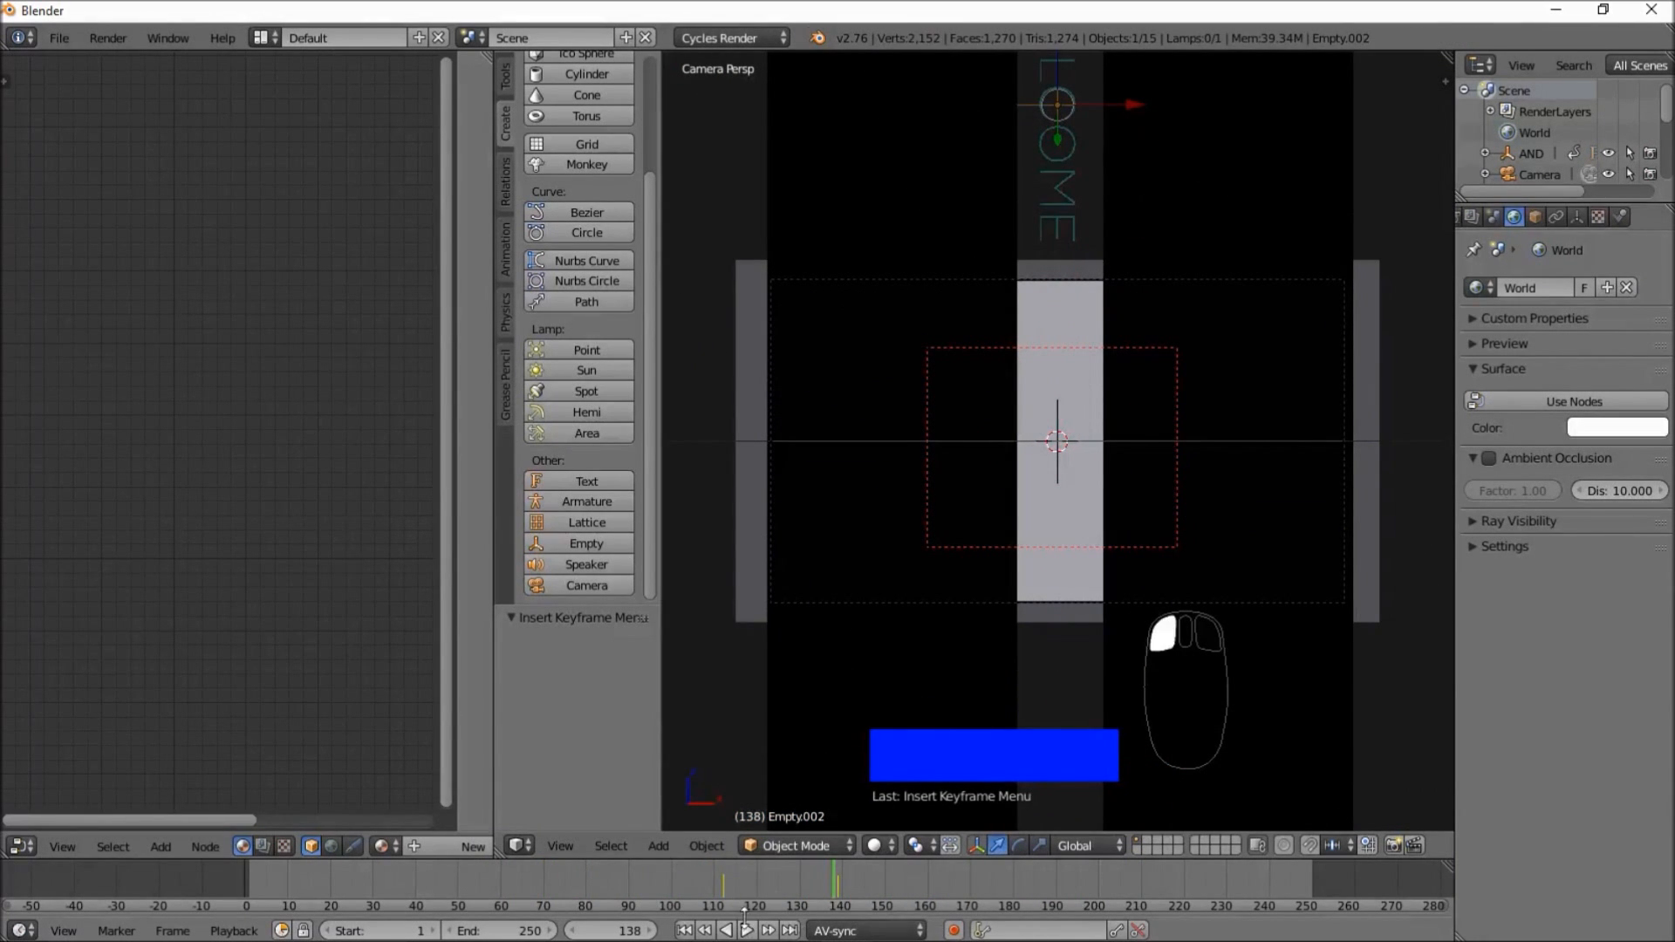
drag(694, 883, 732, 908)
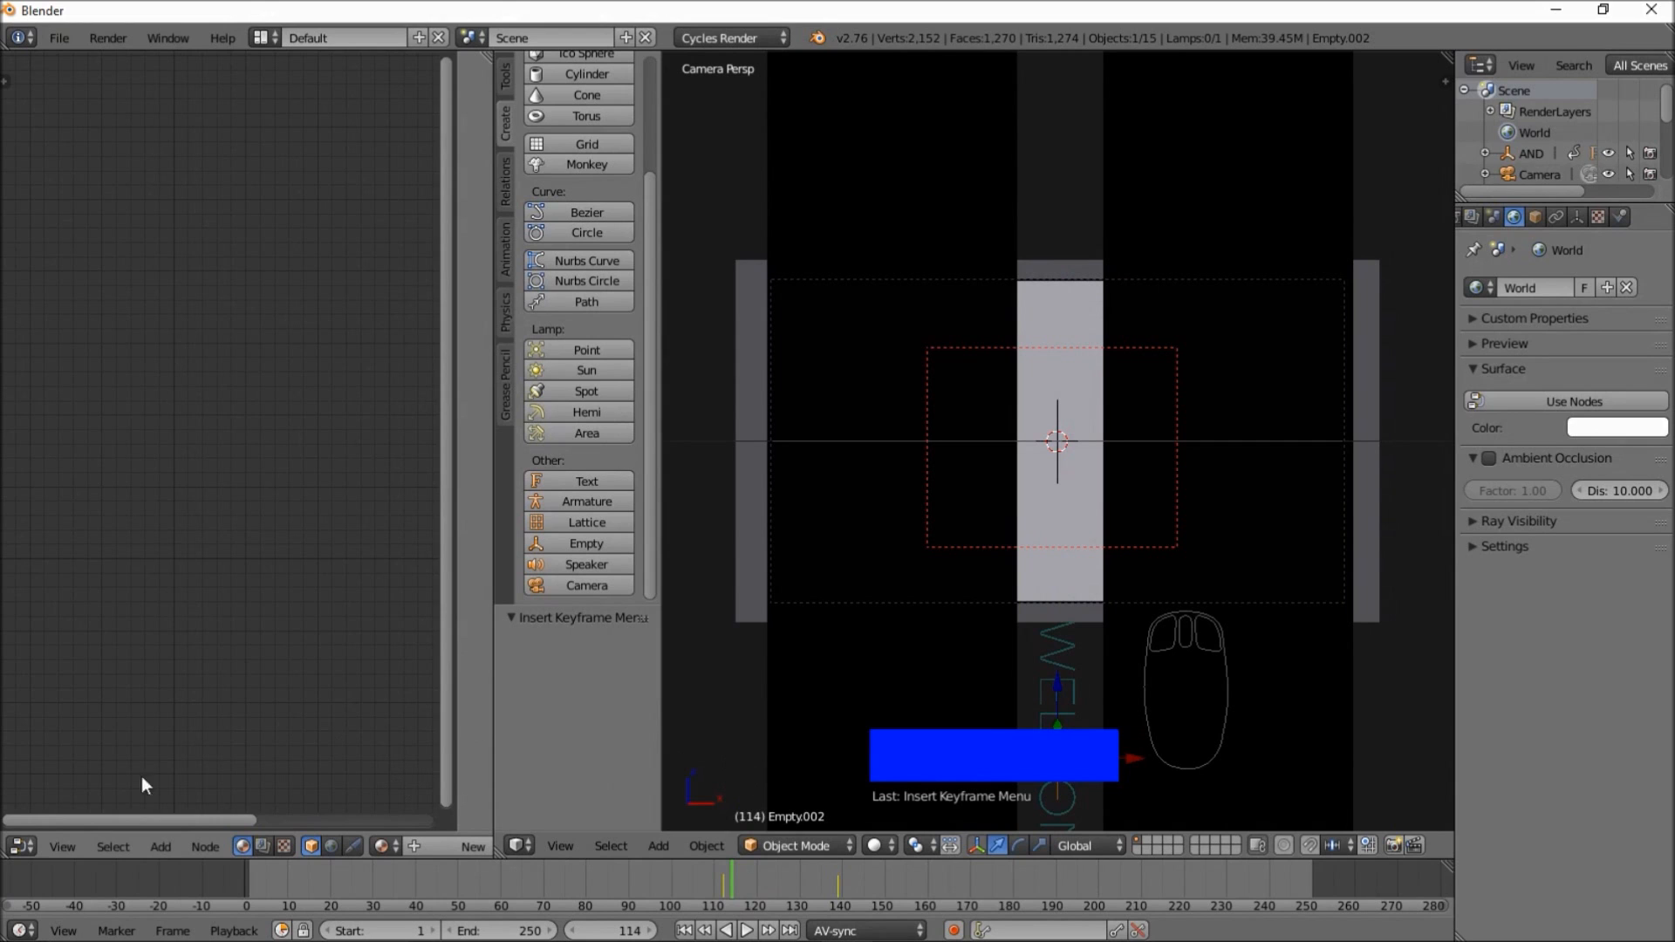
- Change the empty node editor area to a Dope Sheet and limit it to the selected empty's keyframes
click(24, 845)
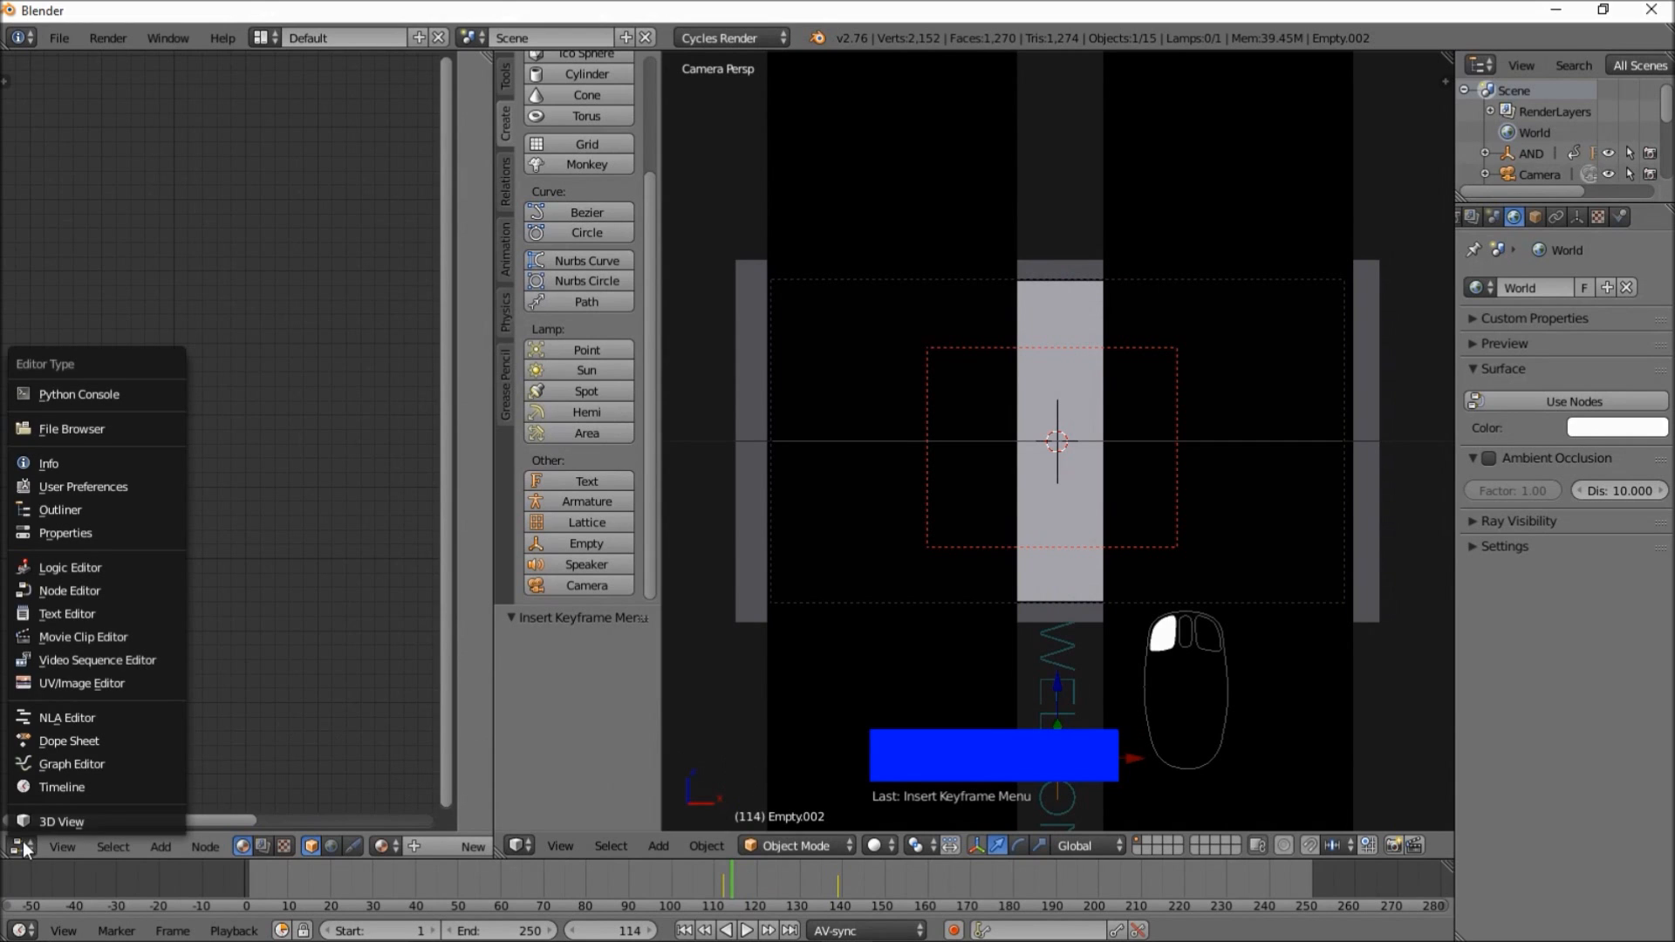
click(77, 747)
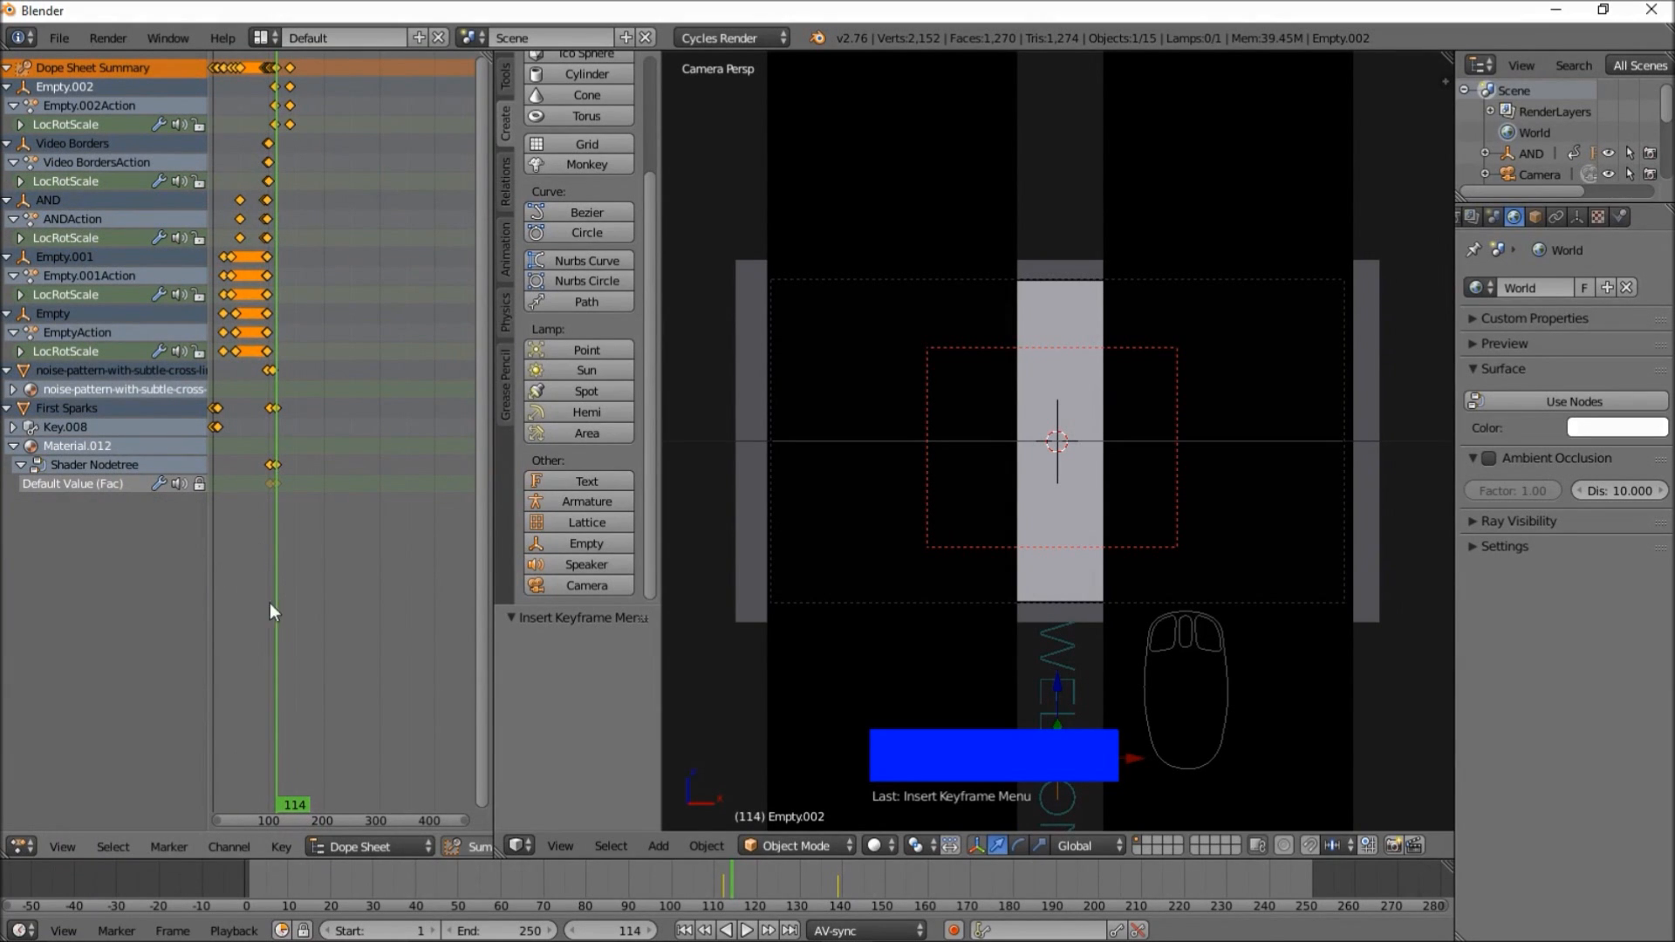
scroll(366, 845, down, 4)
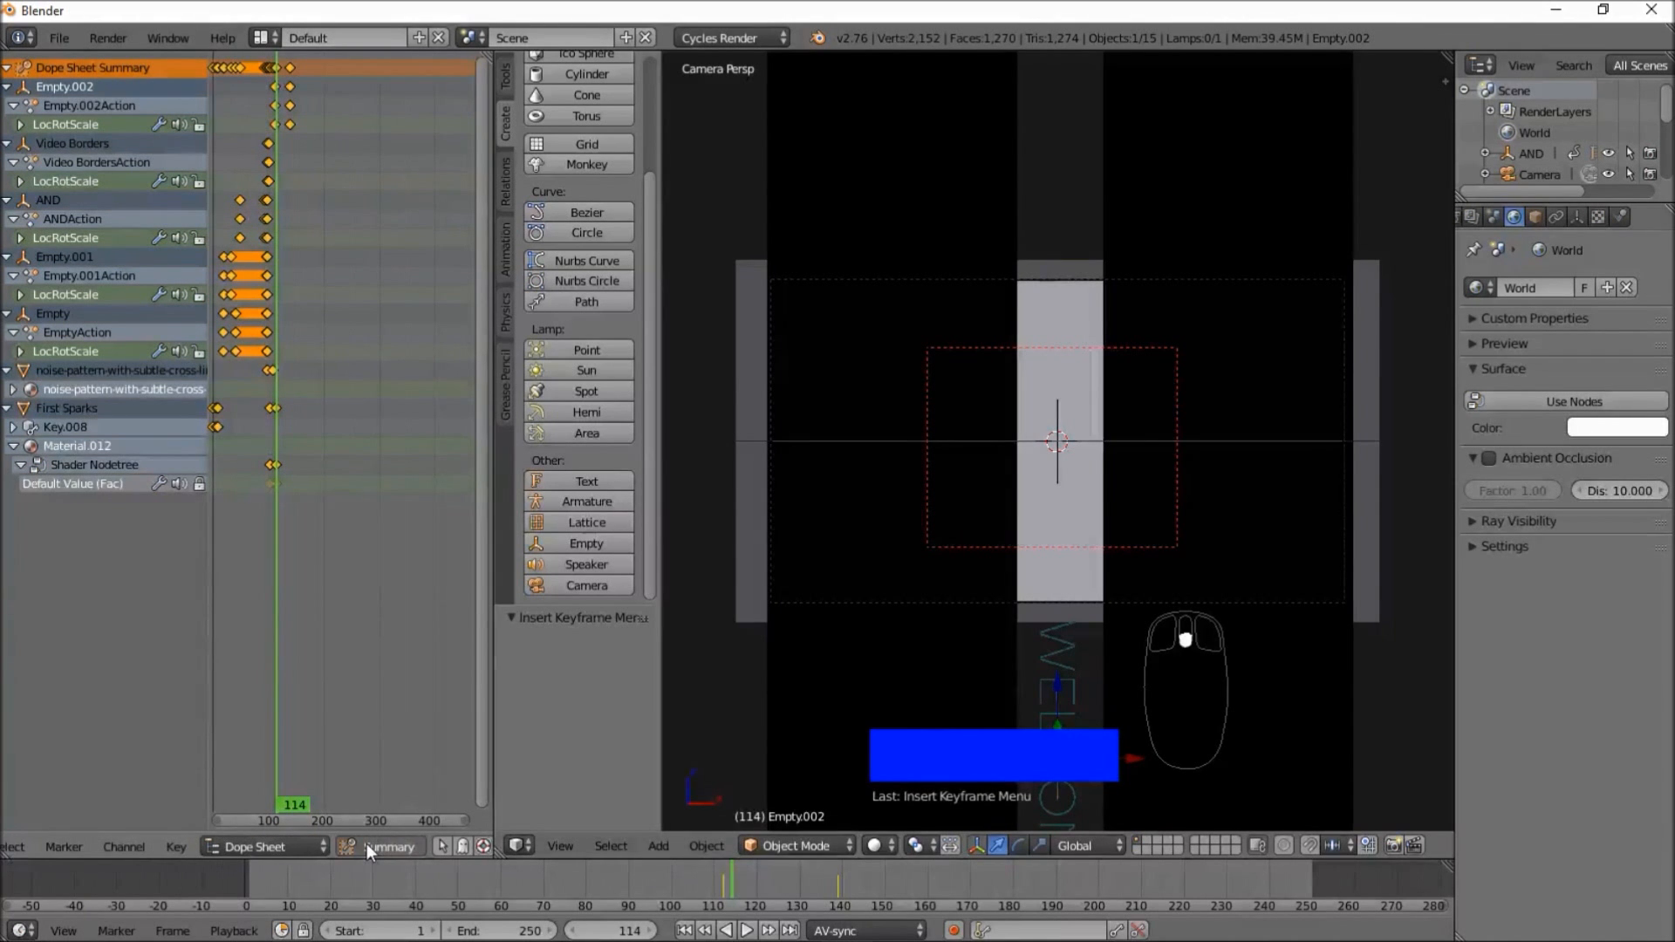
scroll(366, 845, down, 3)
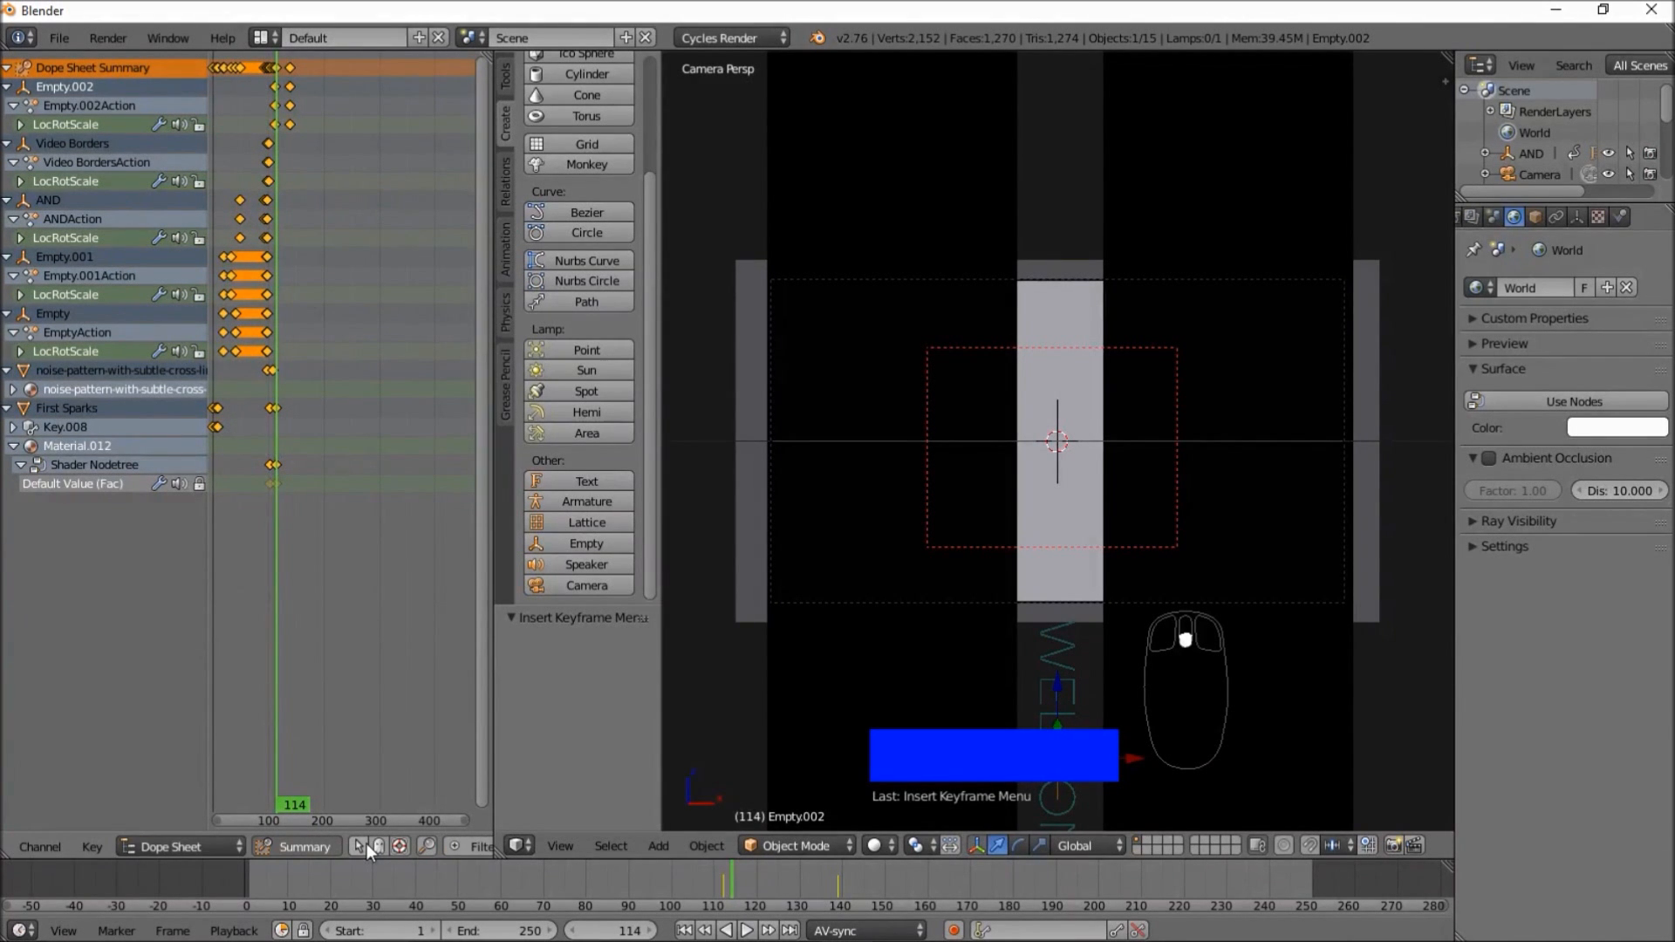
scroll(145, 841, down, 3)
scroll(157, 850, down, 2)
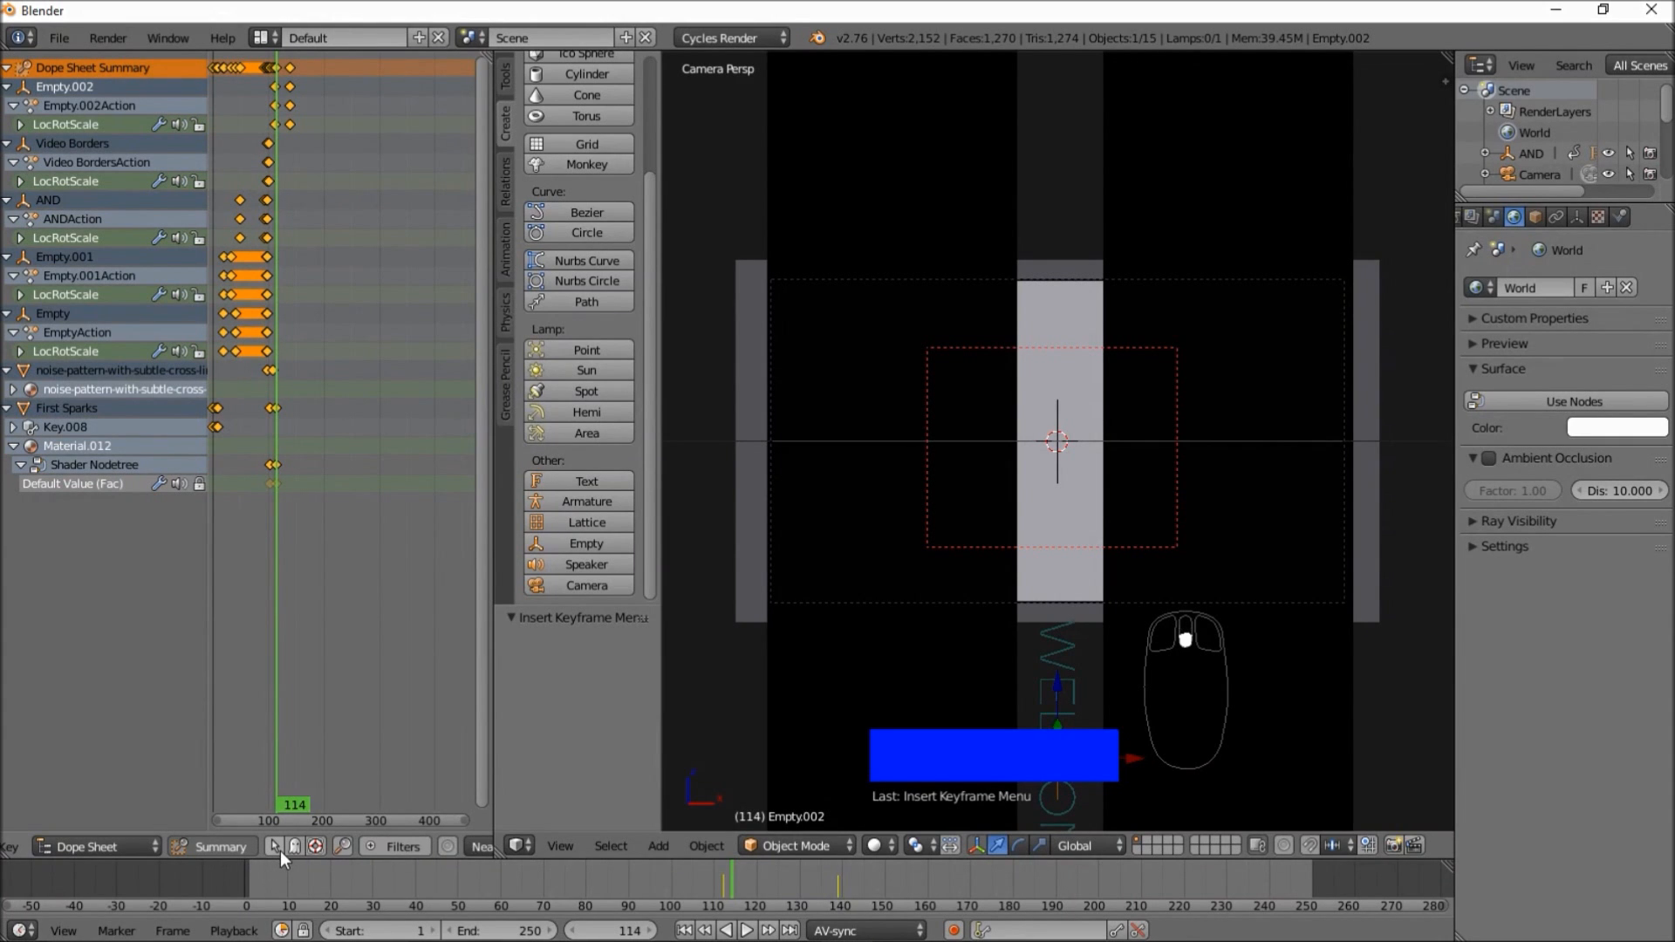
click(275, 846)
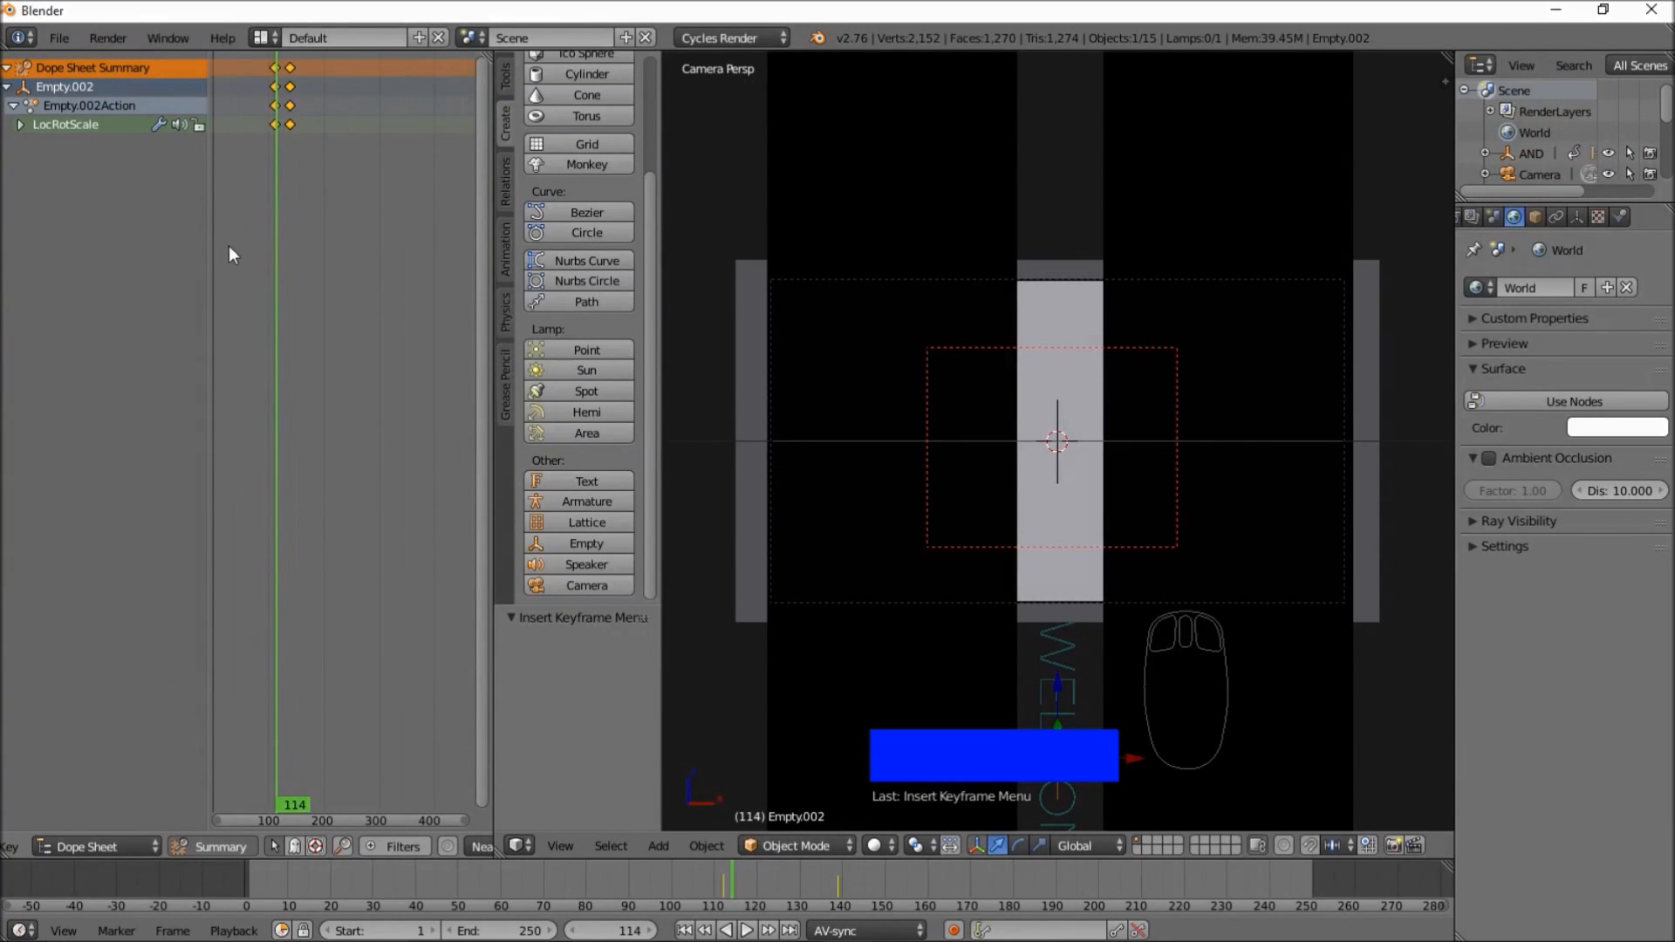
right_click(292, 76)
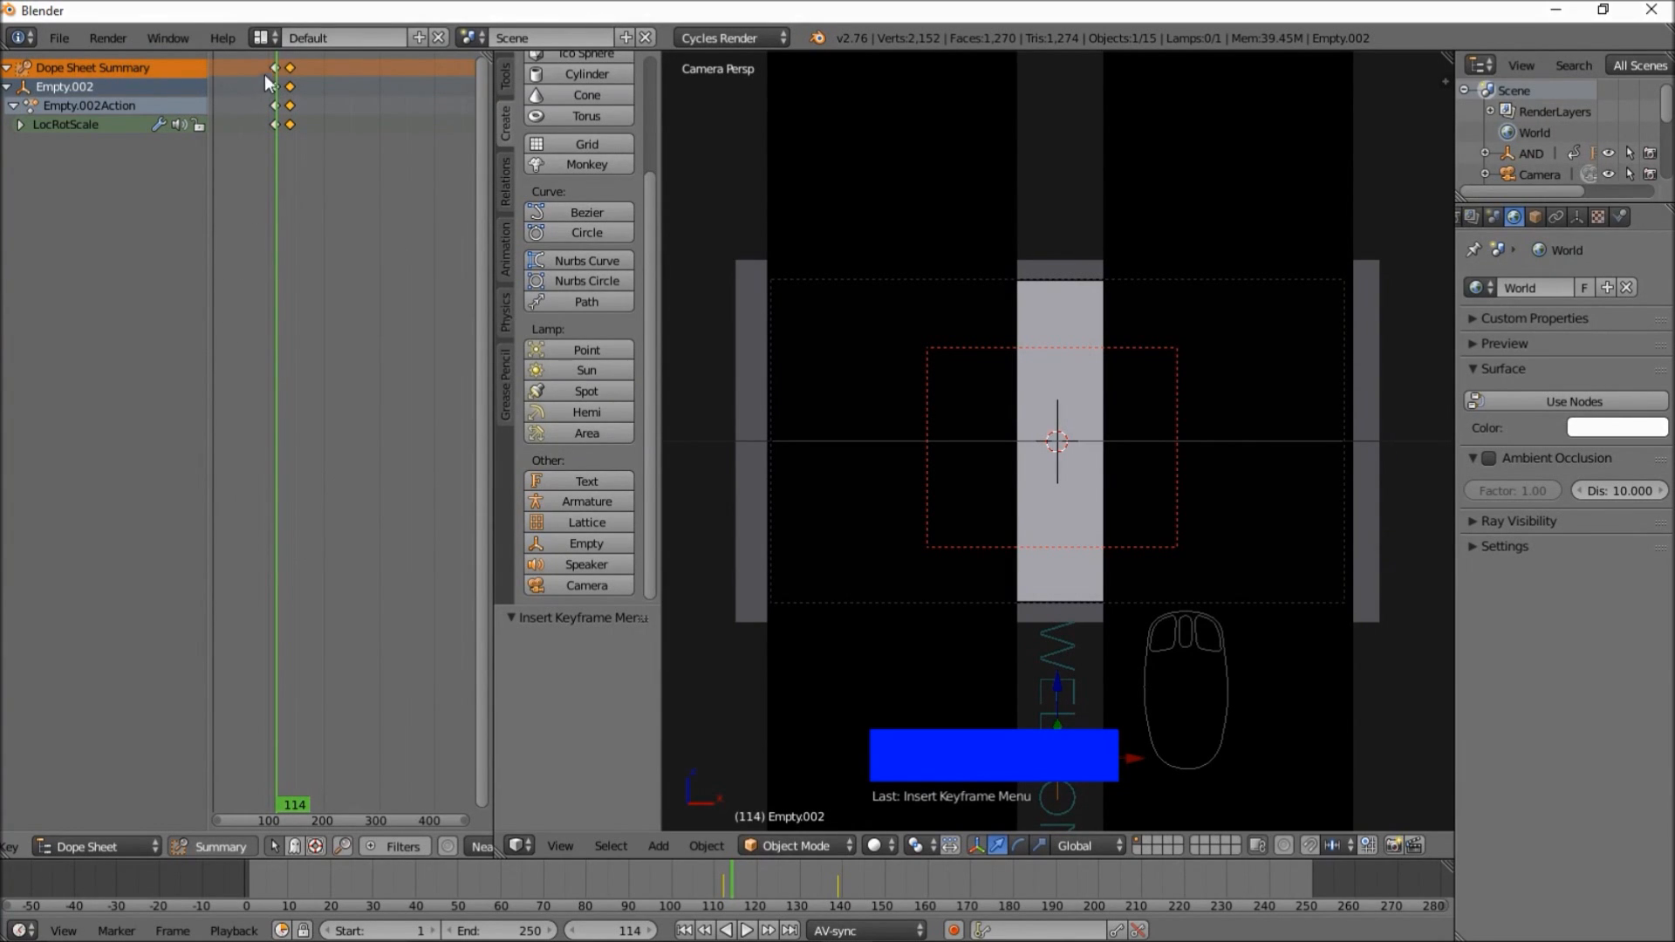
right_click(292, 75)
key(g)
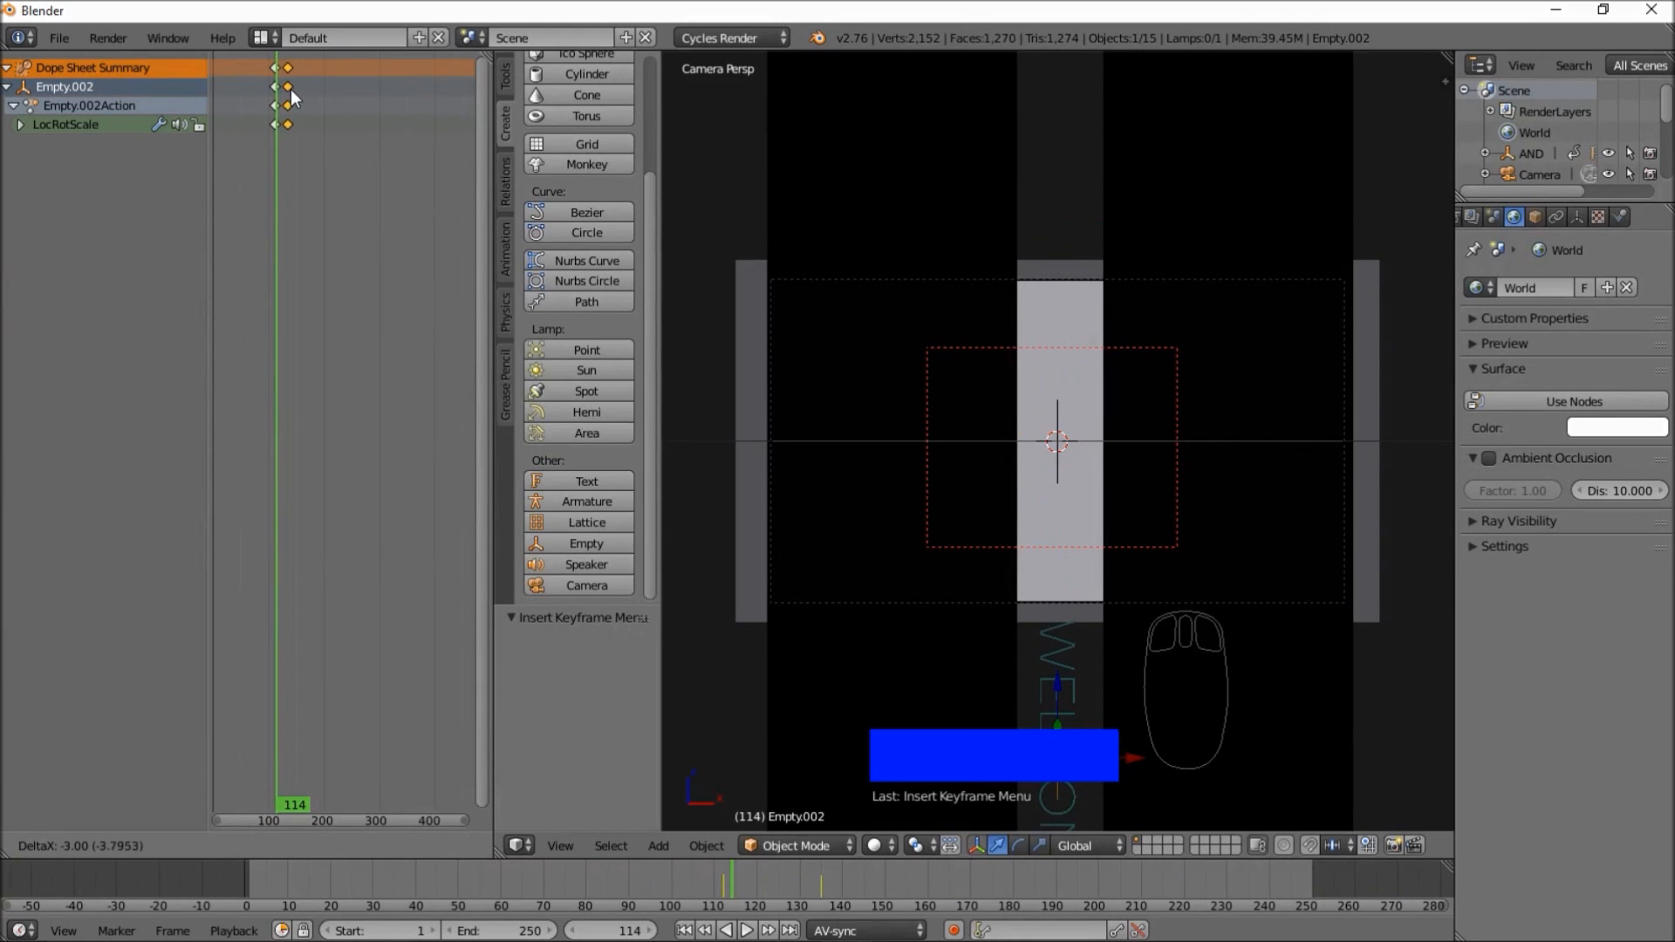
right_click(295, 89)
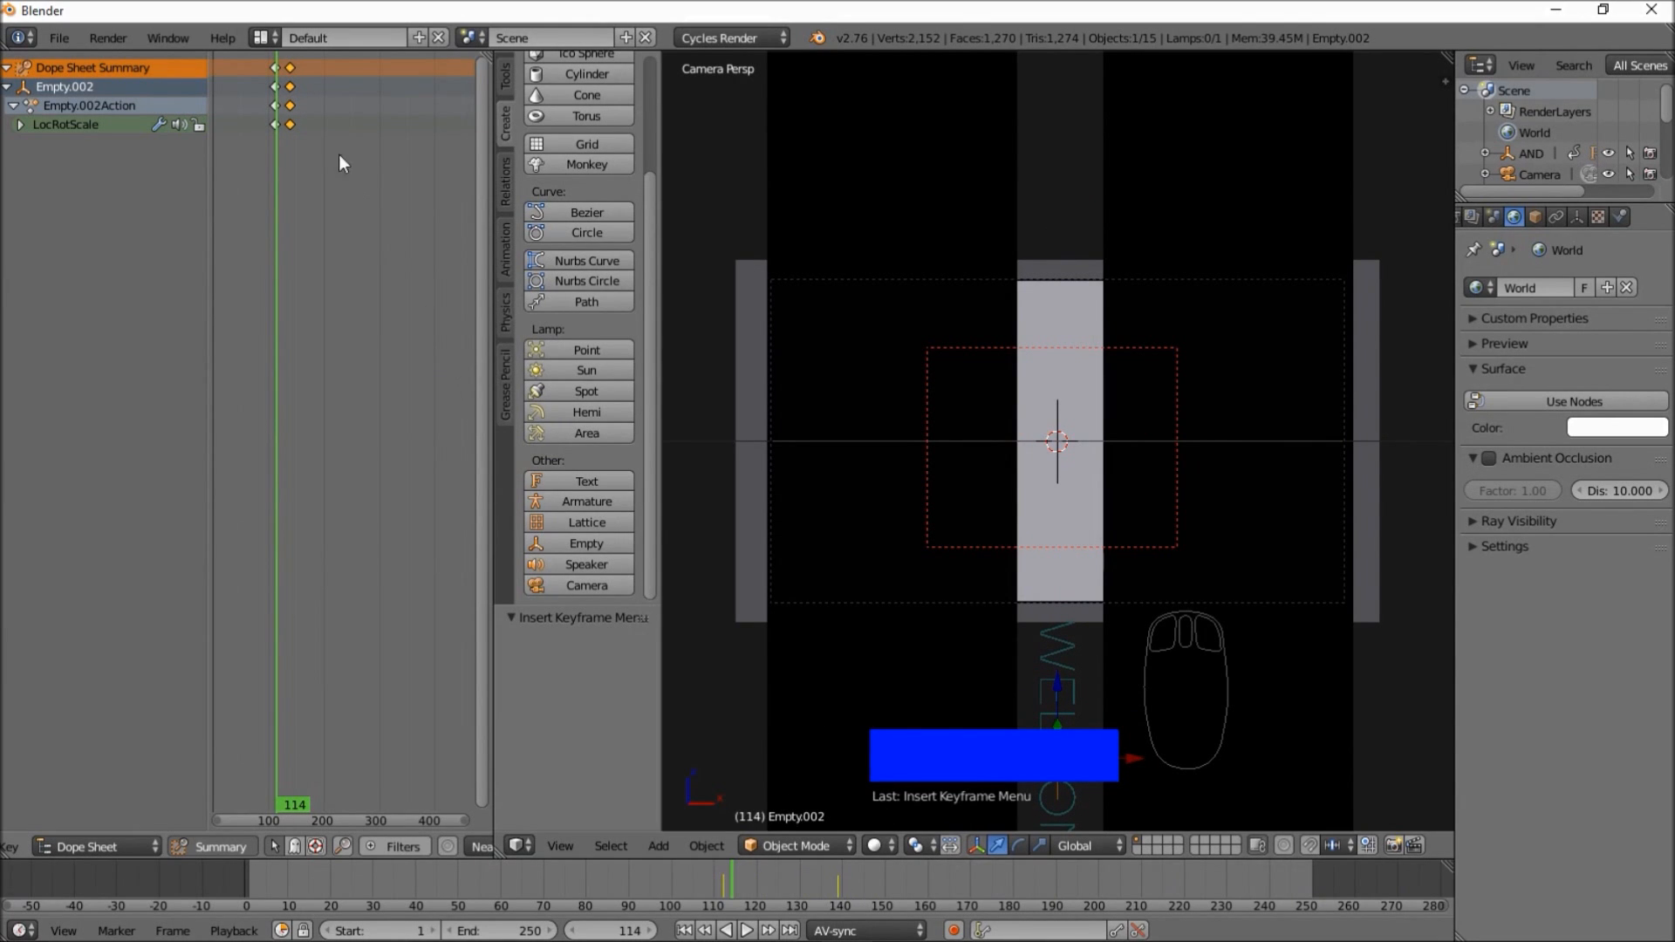
right_drag(293, 68, 306, 70)
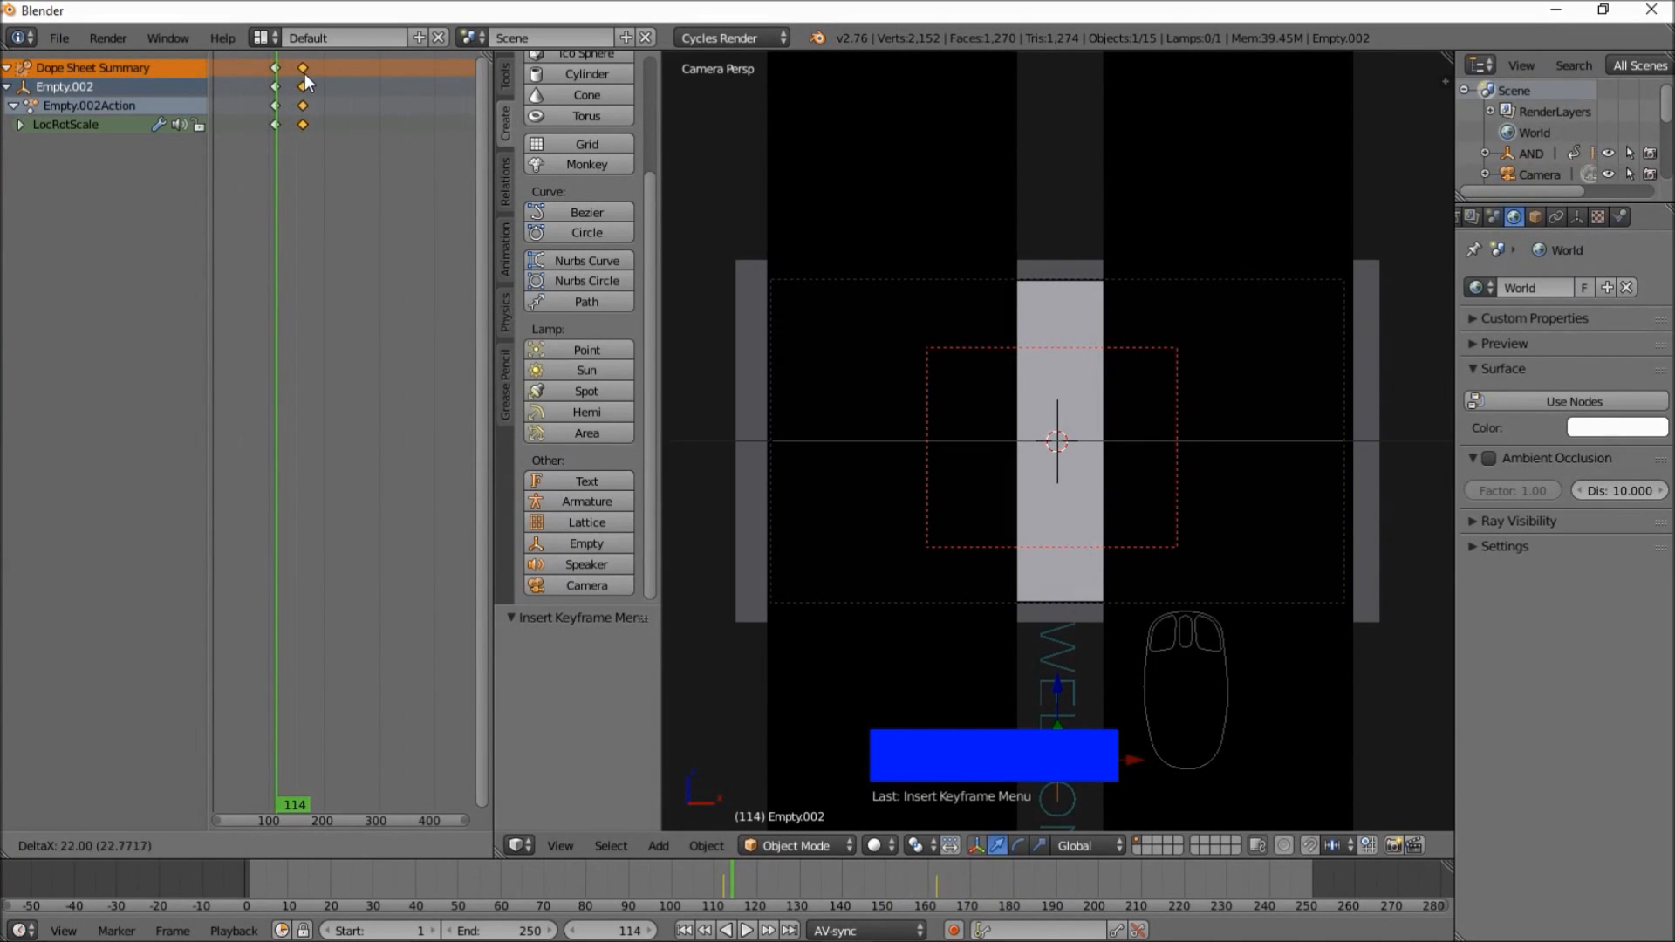
right_click(305, 72)
right_click(291, 70)
right_drag(297, 68, 295, 67)
right_click(292, 68)
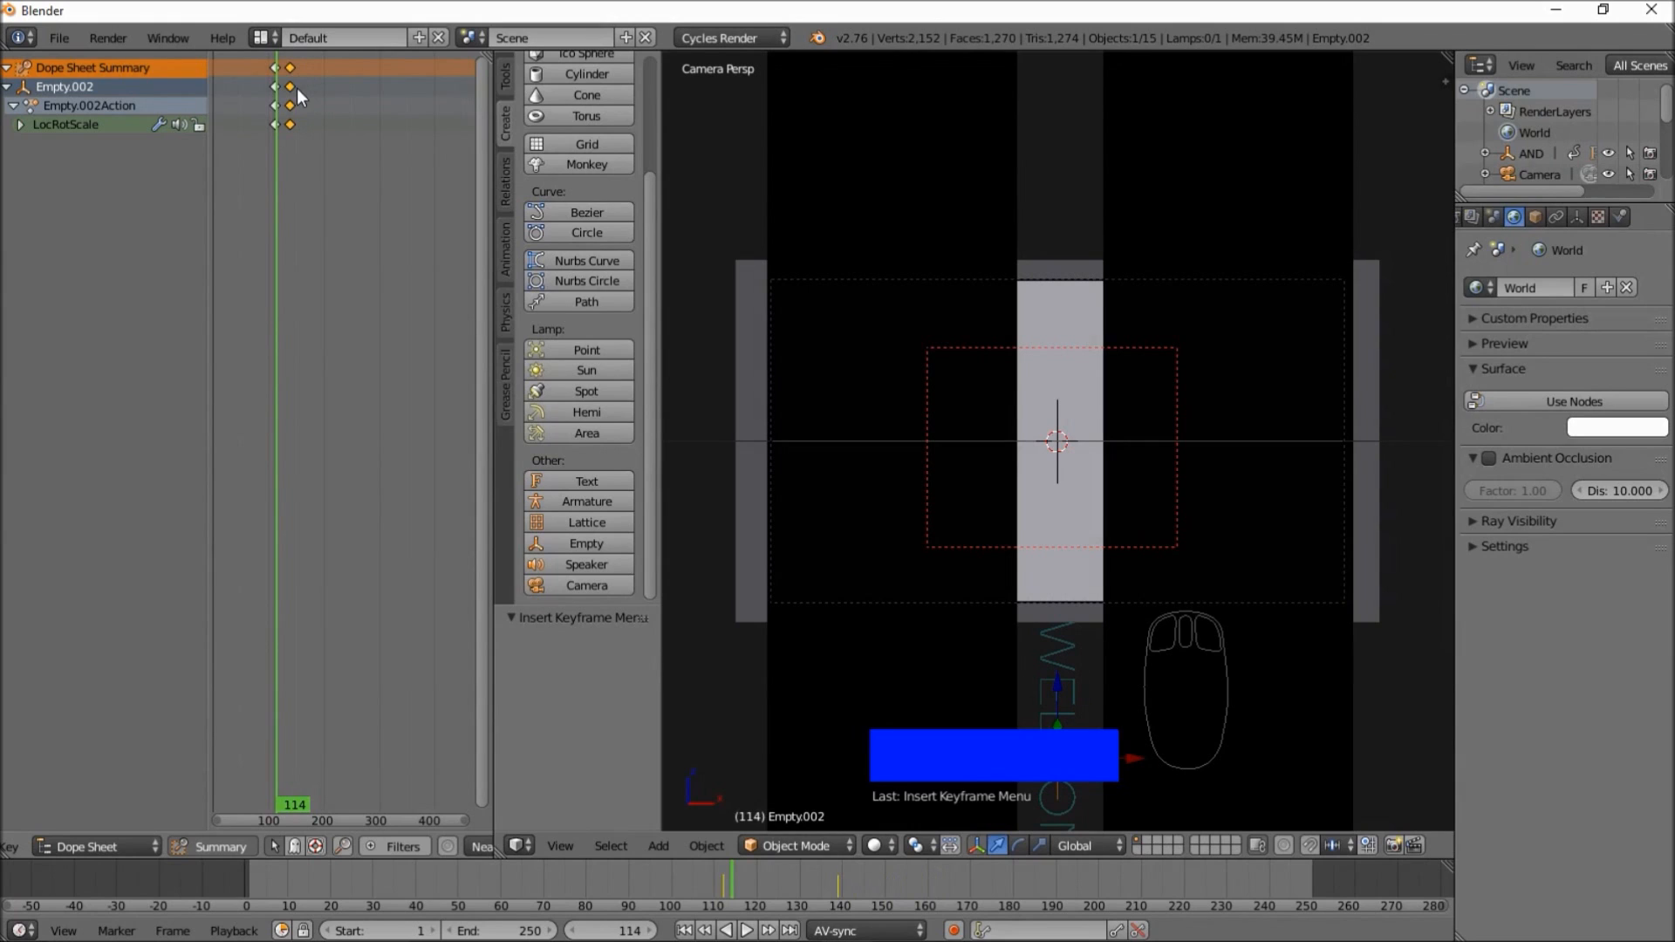
- Move the empty's last keyframe about 21 frames later, and play the text's movement from about frame 99
right_click(287, 65)
right_drag(291, 63, 303, 66)
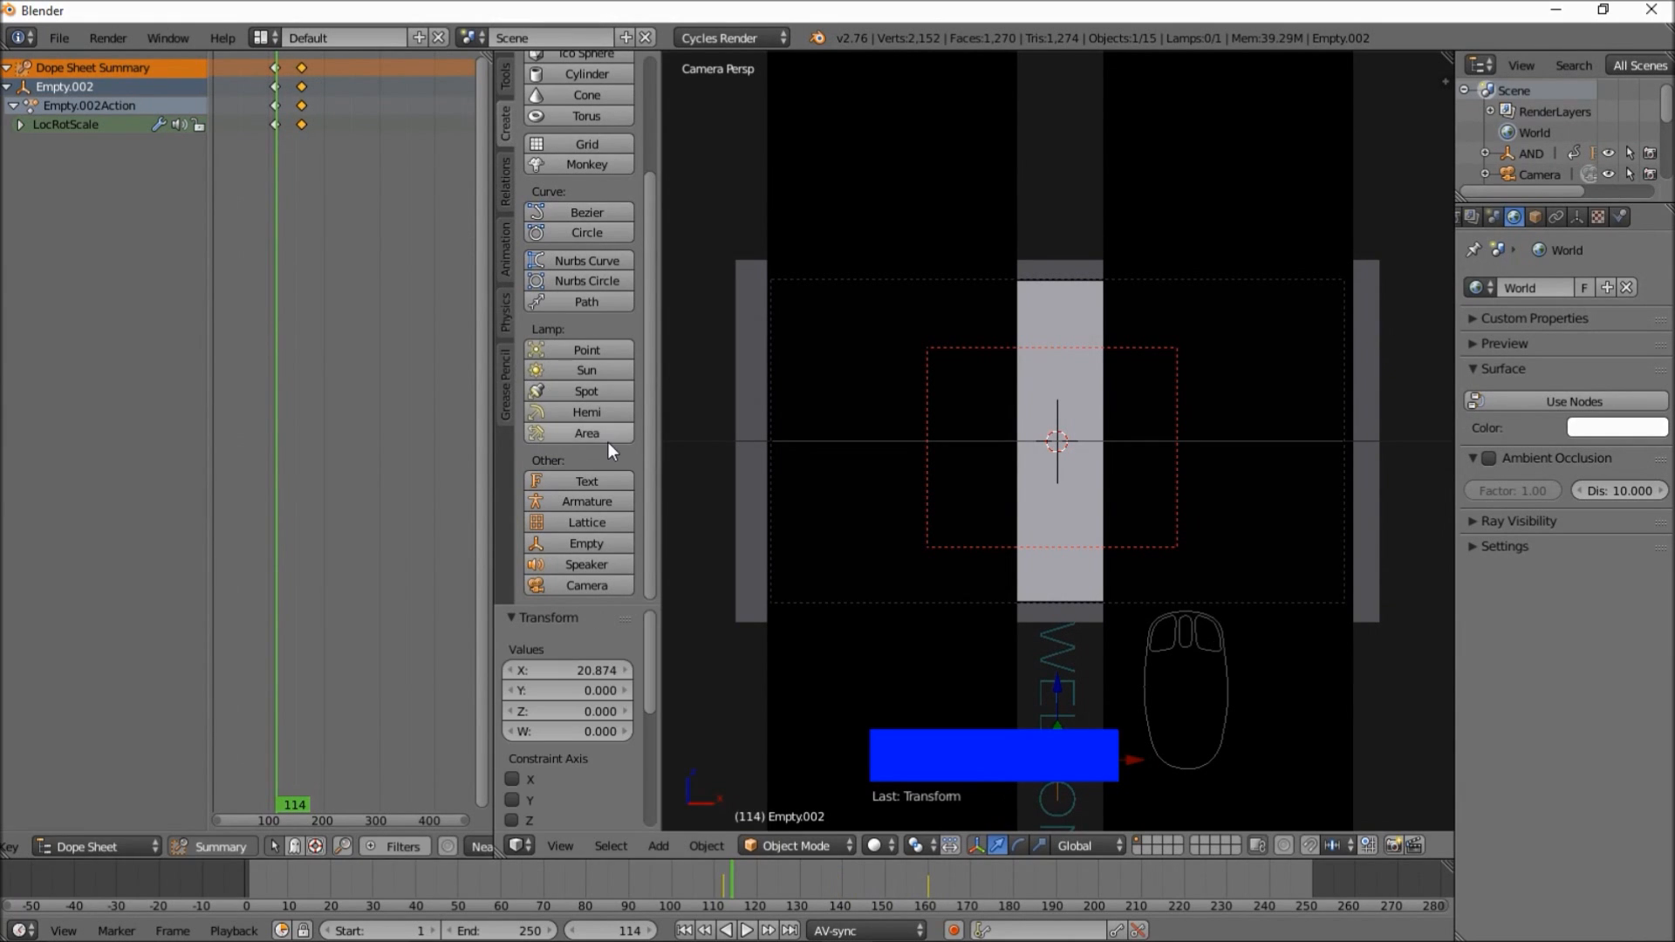
click(667, 876)
click(746, 931)
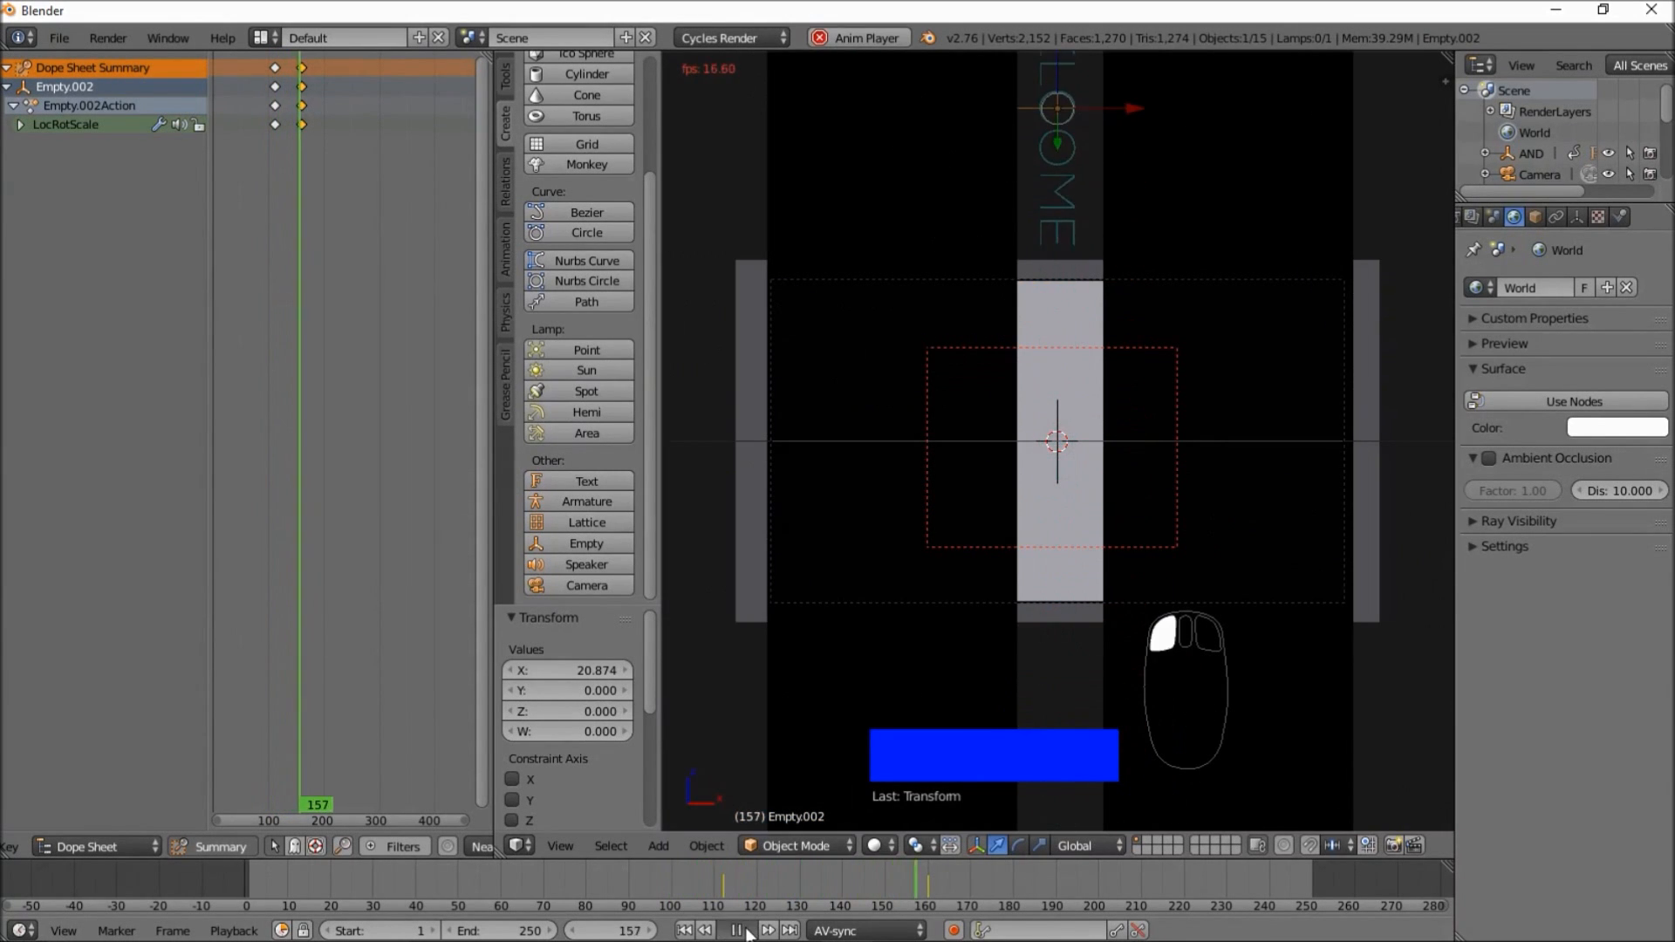
click(746, 931)
- Replay the text's rise from about frame 109, set the playhead to frame 128, and move the empty's last keyframe about 30 frames later
click(710, 887)
key(alt+a)
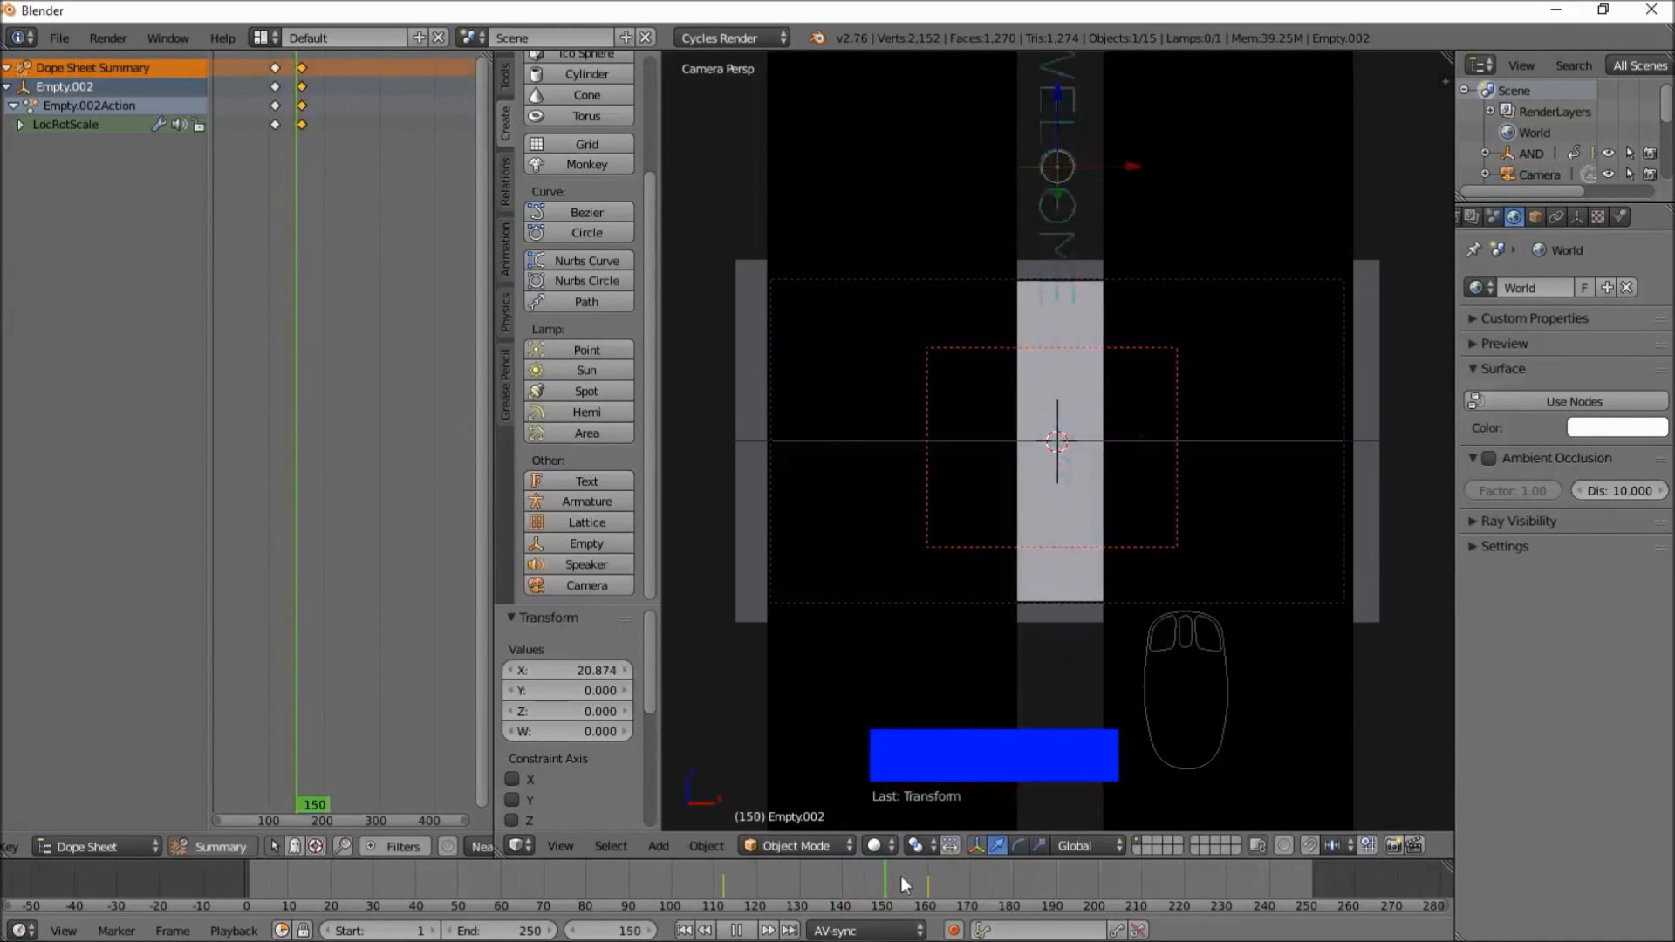
click(791, 873)
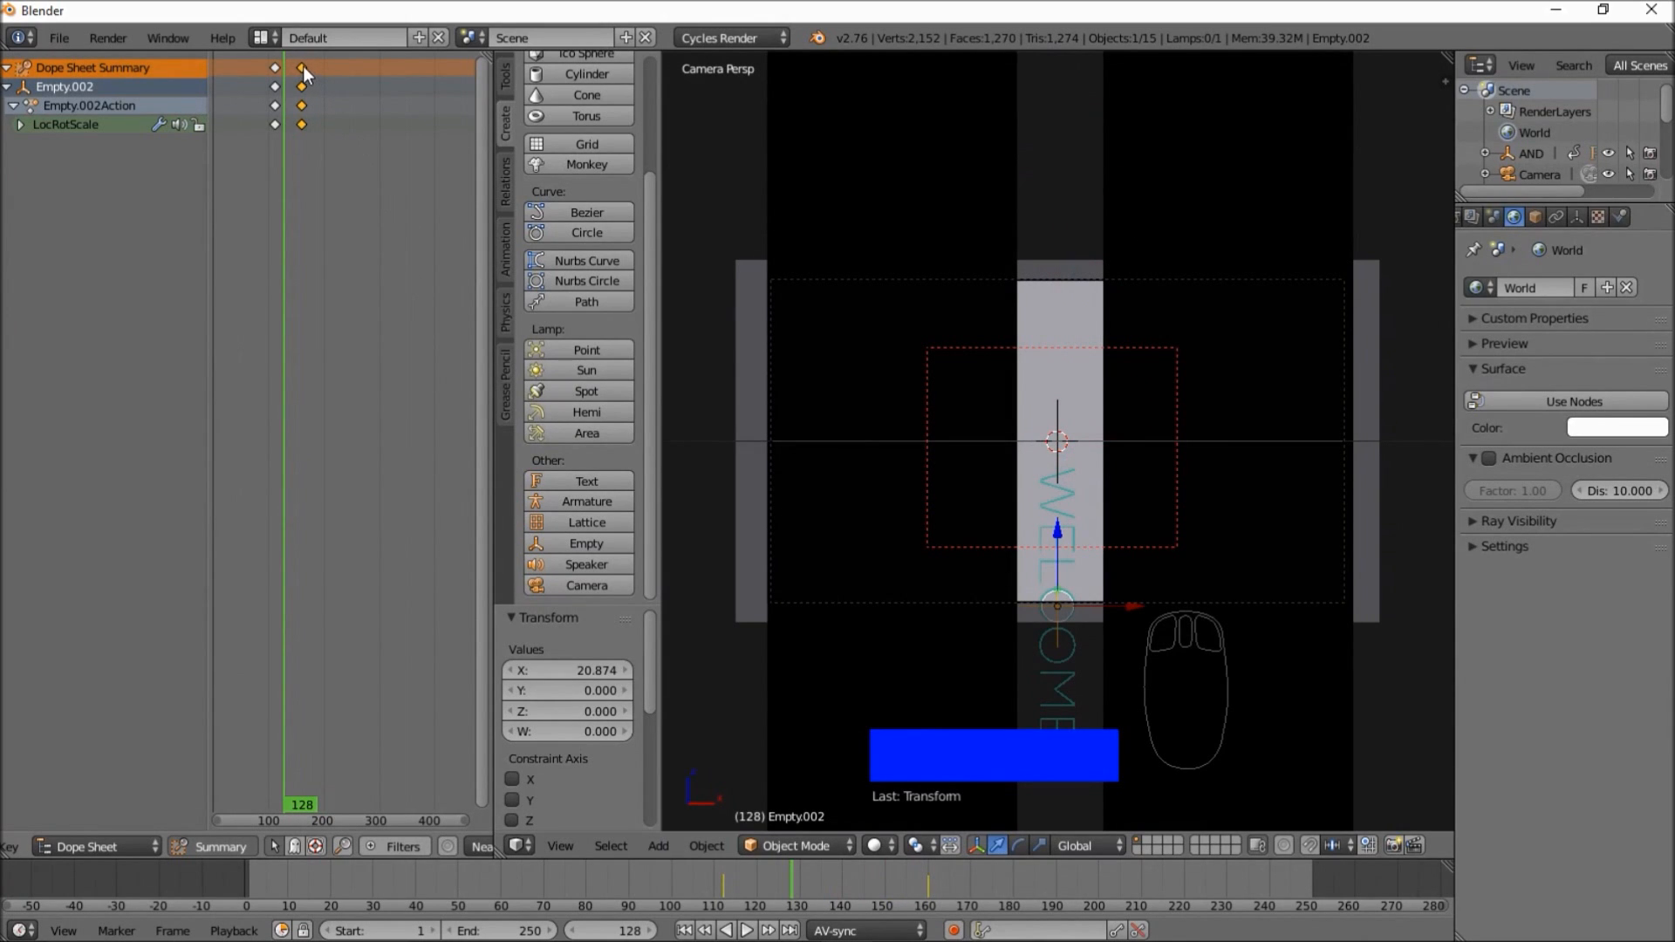
right_drag(301, 65, 317, 62)
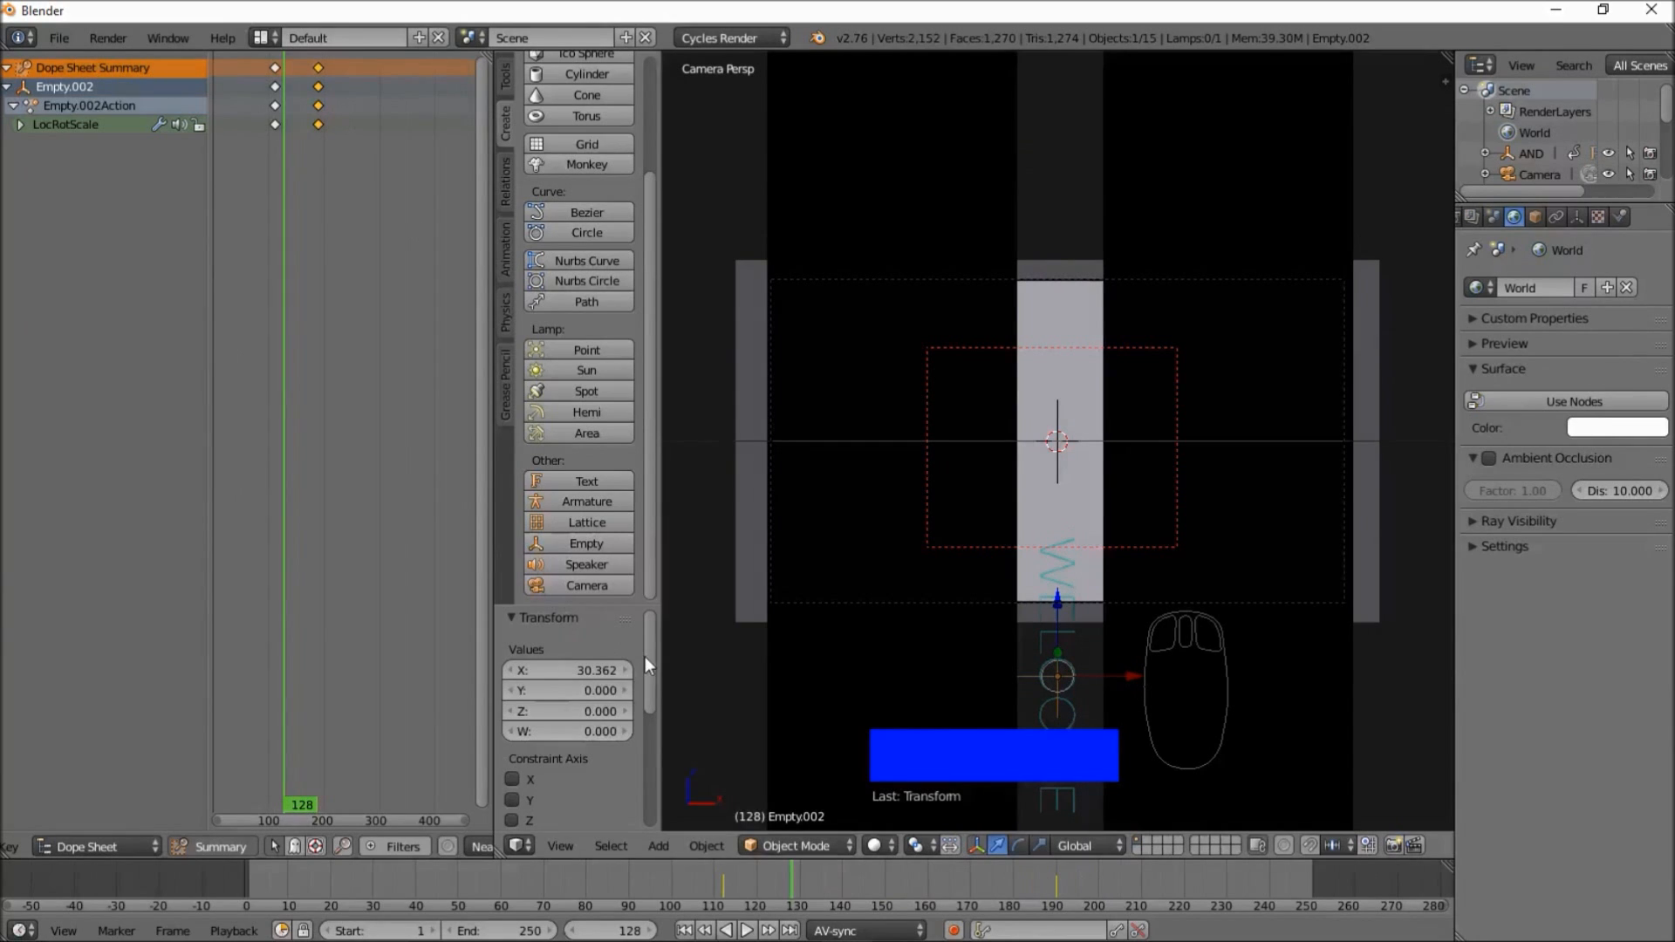
- Play the WELCOME text's rise from frame 128, and replay it from about frames 110 and 85
click(746, 931)
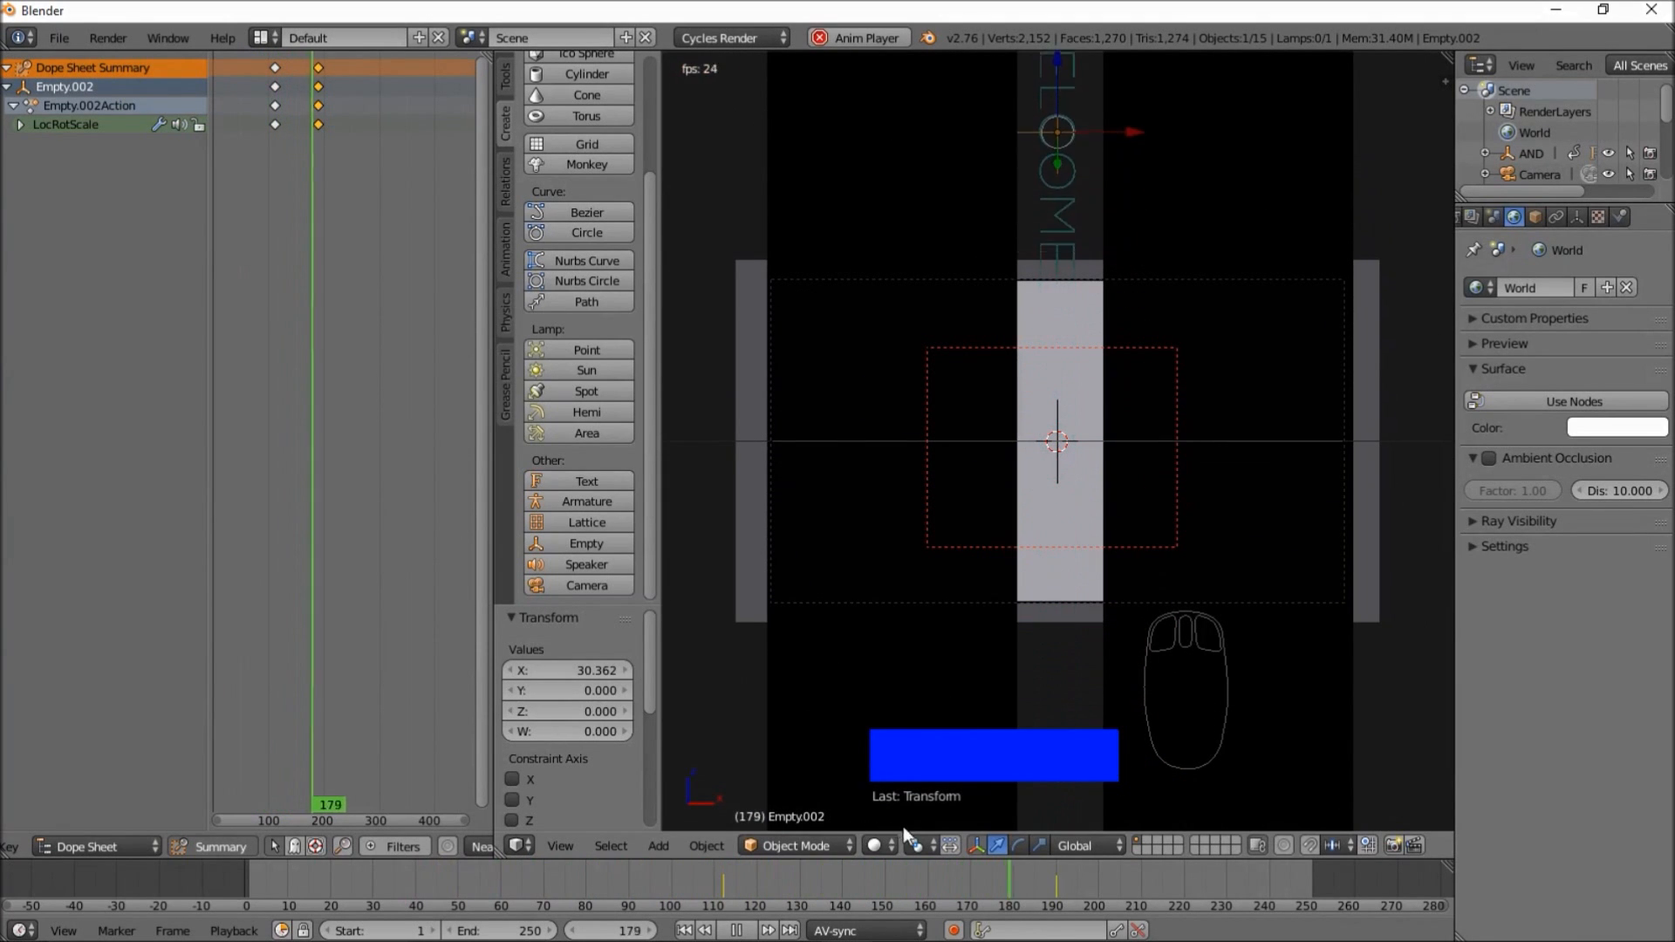
click(707, 879)
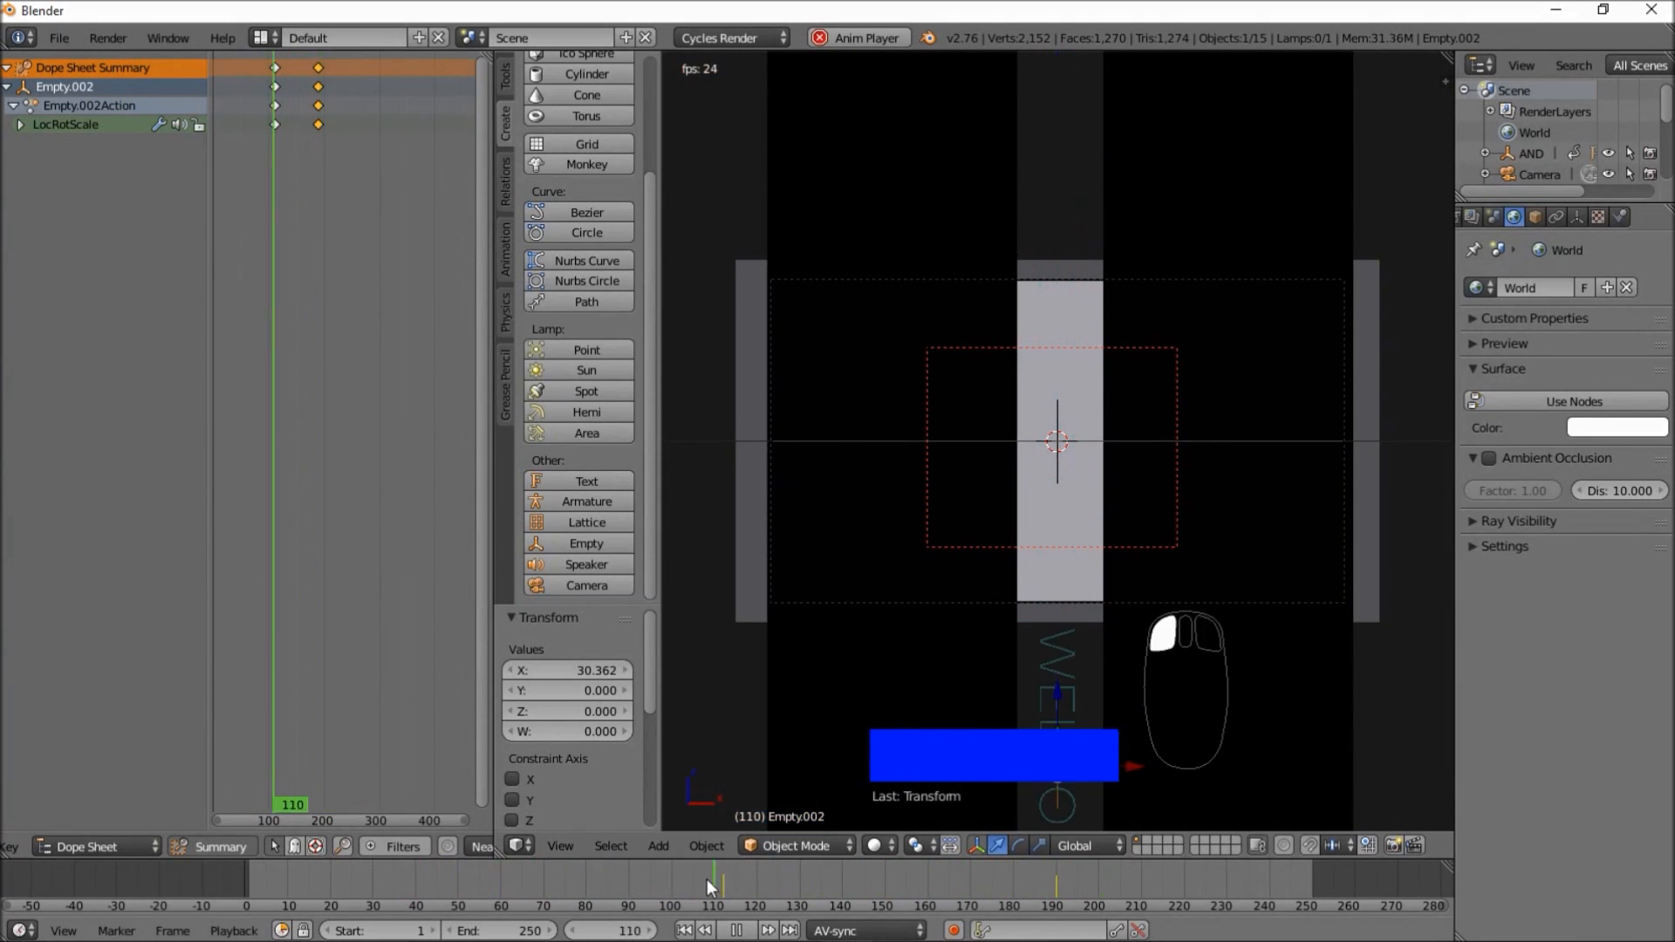
click(738, 932)
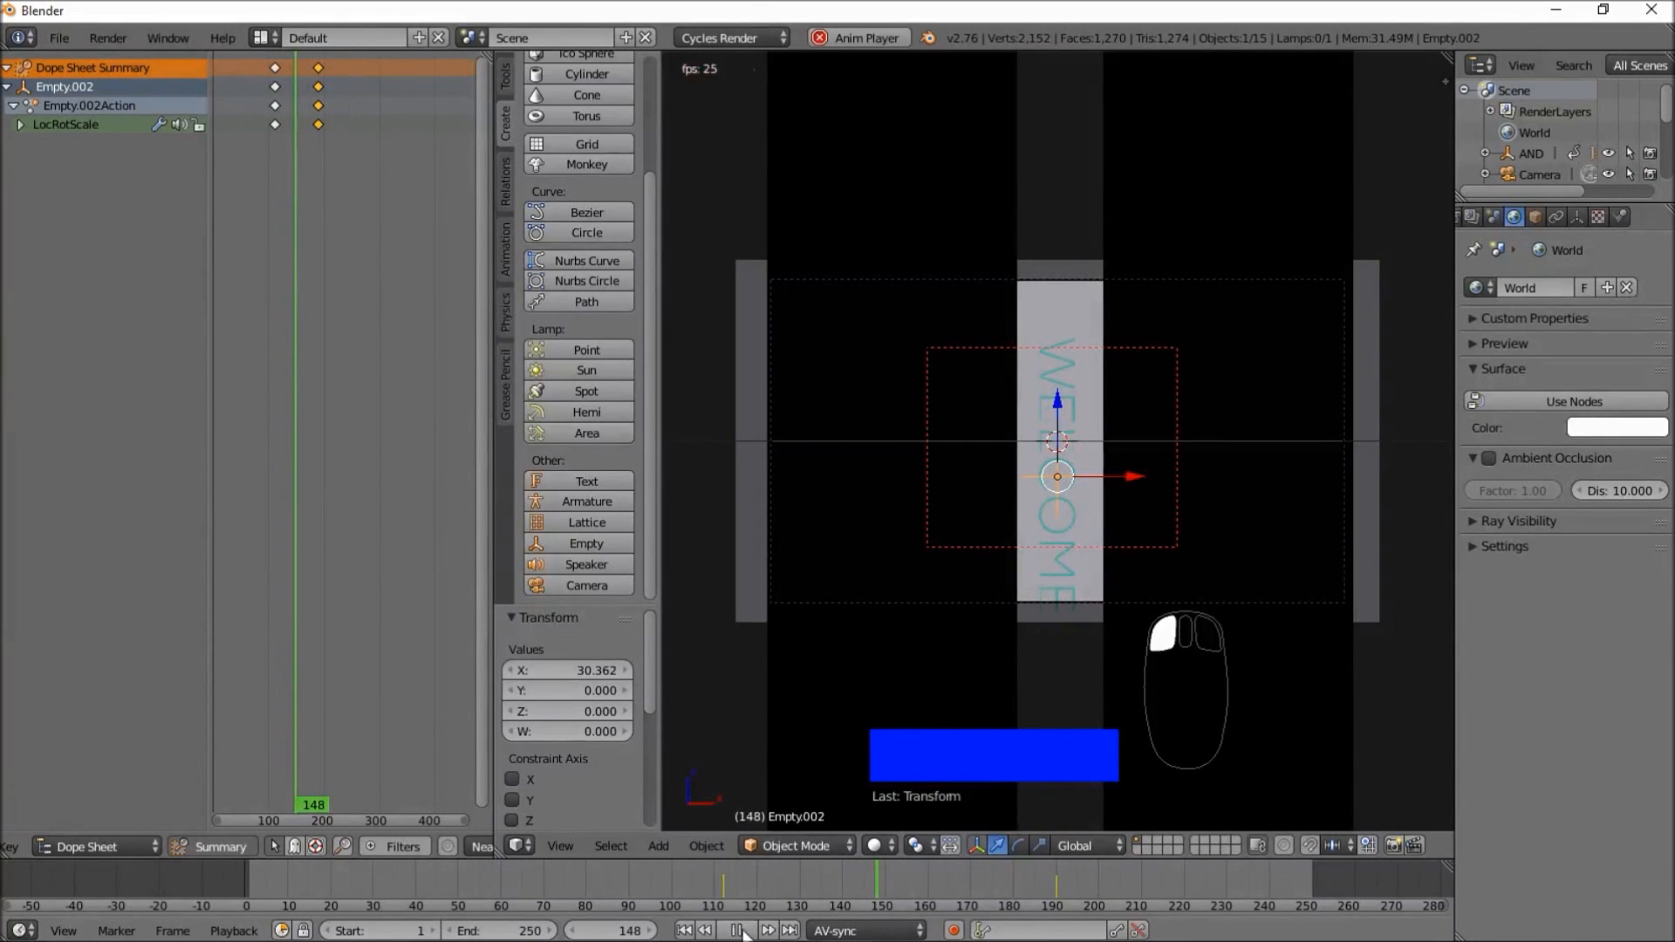
click(609, 883)
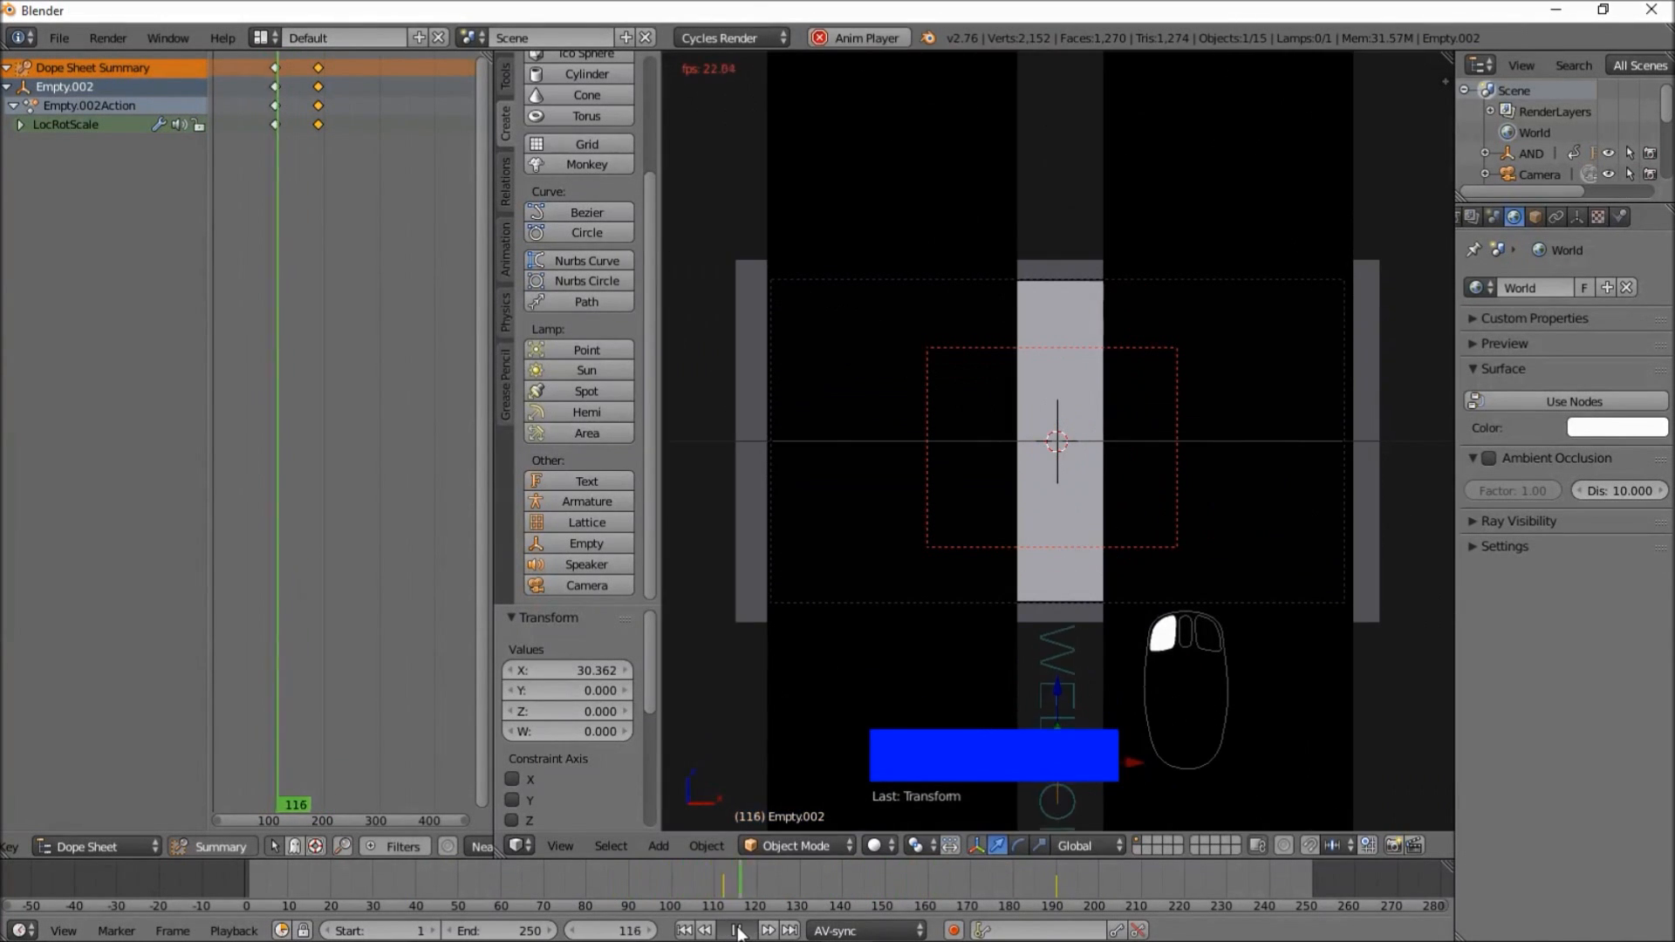
click(738, 931)
- Play the intro from frame 64 and stop it at frame 151, with the WELCOME text centred in the band
click(519, 882)
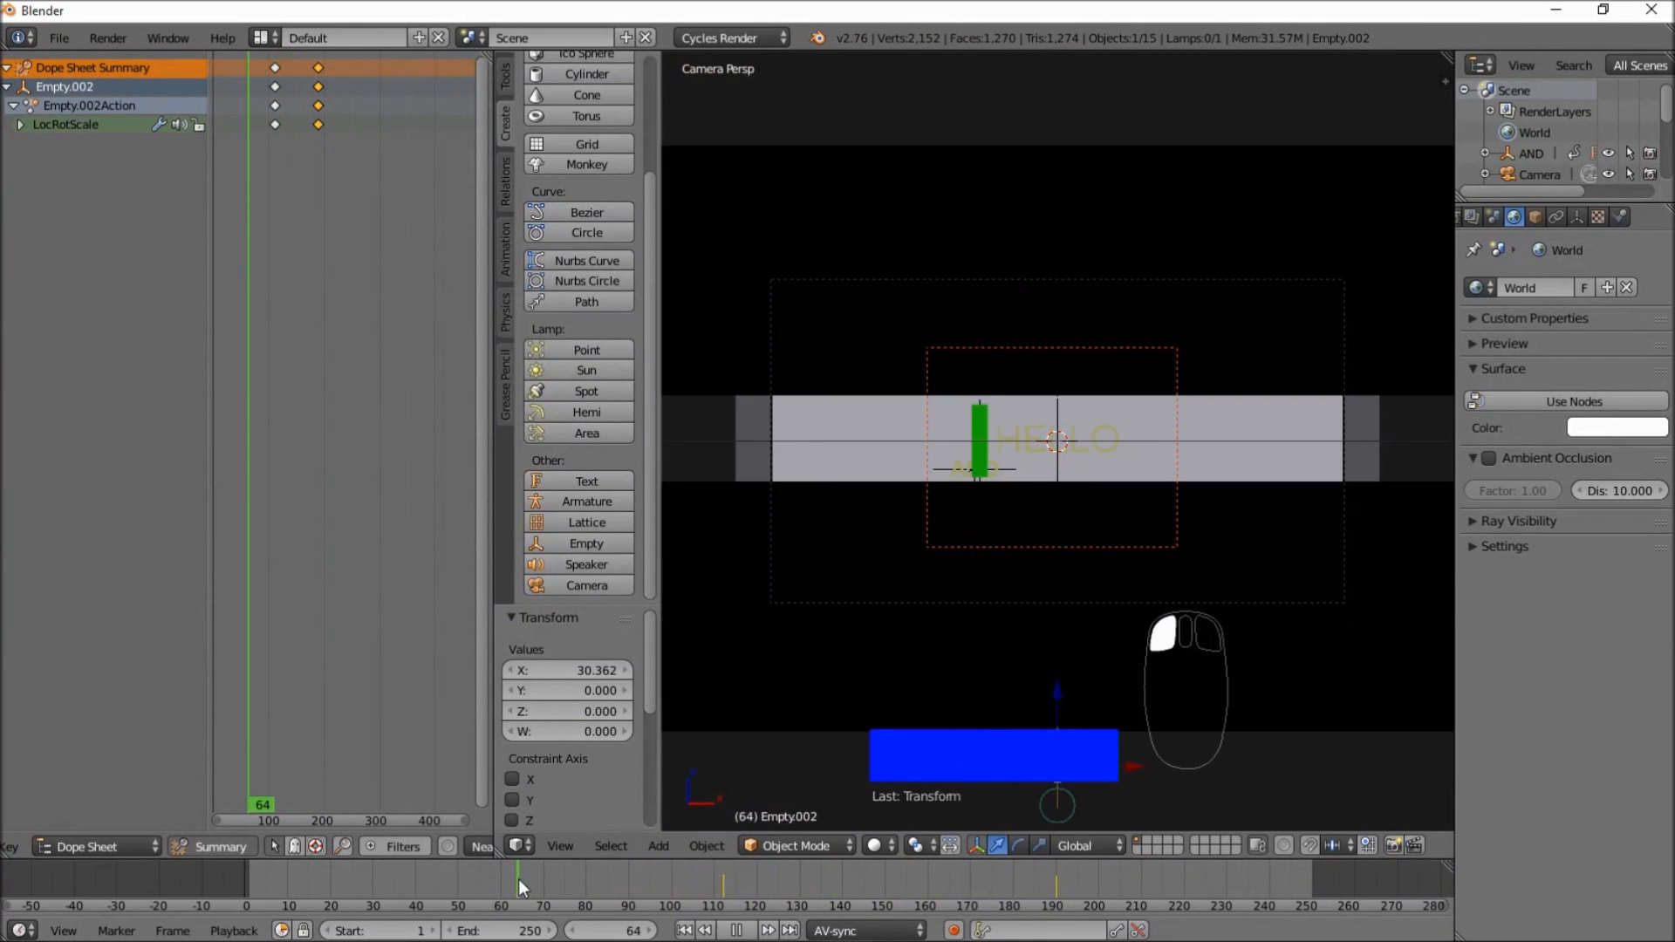
click(751, 931)
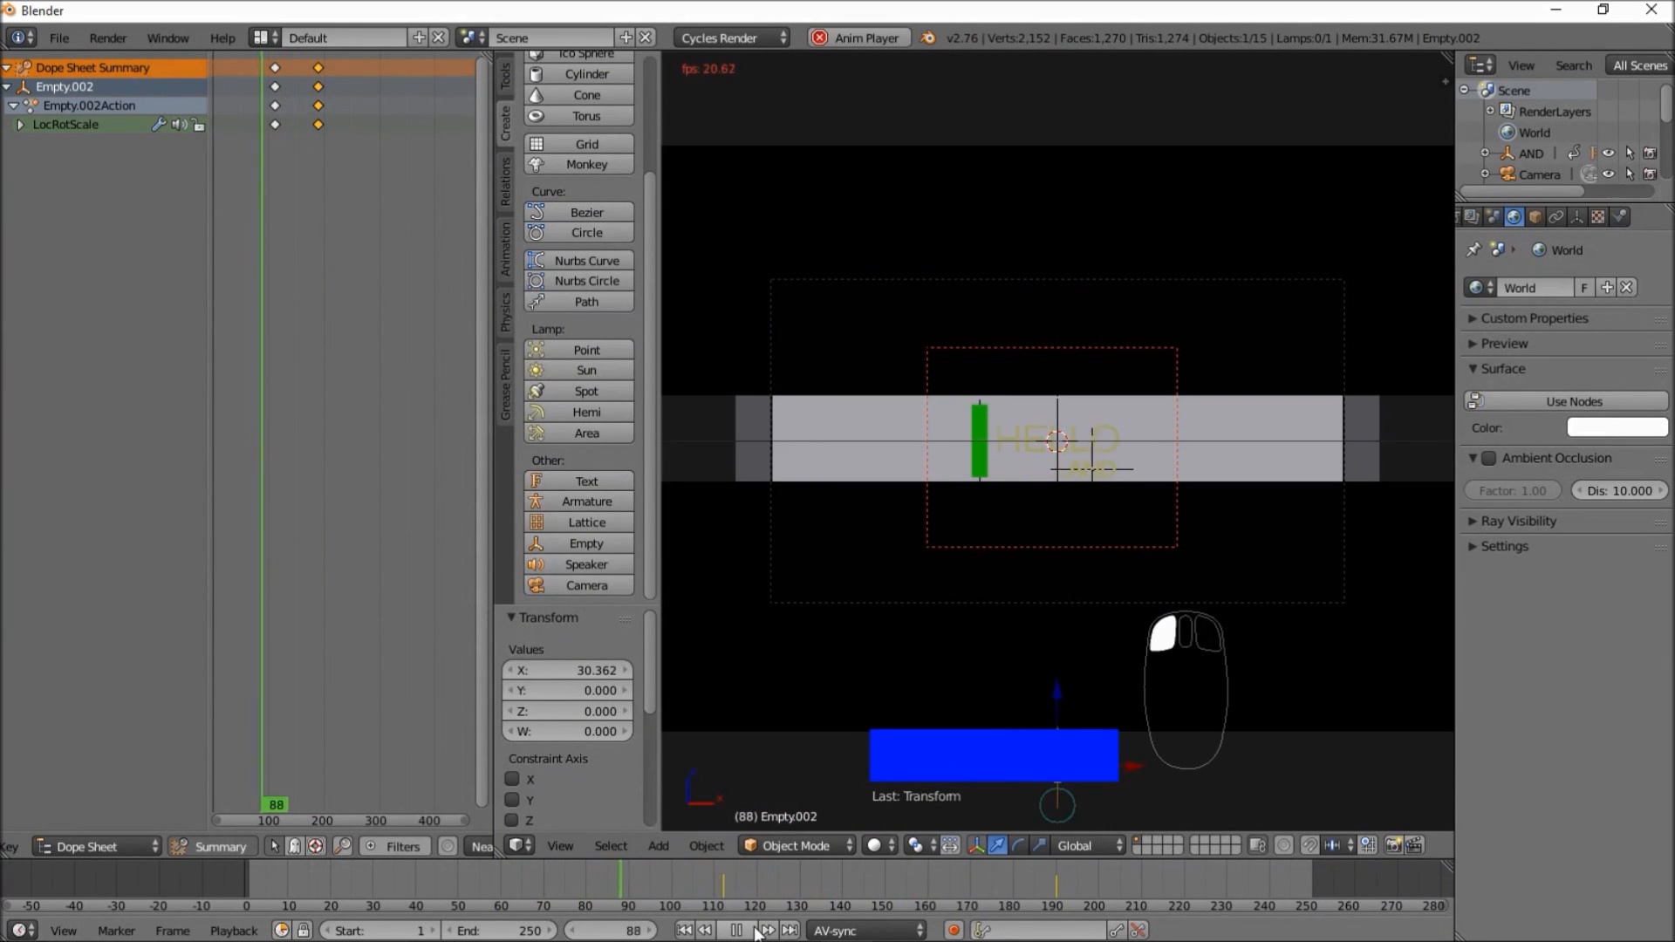
click(756, 932)
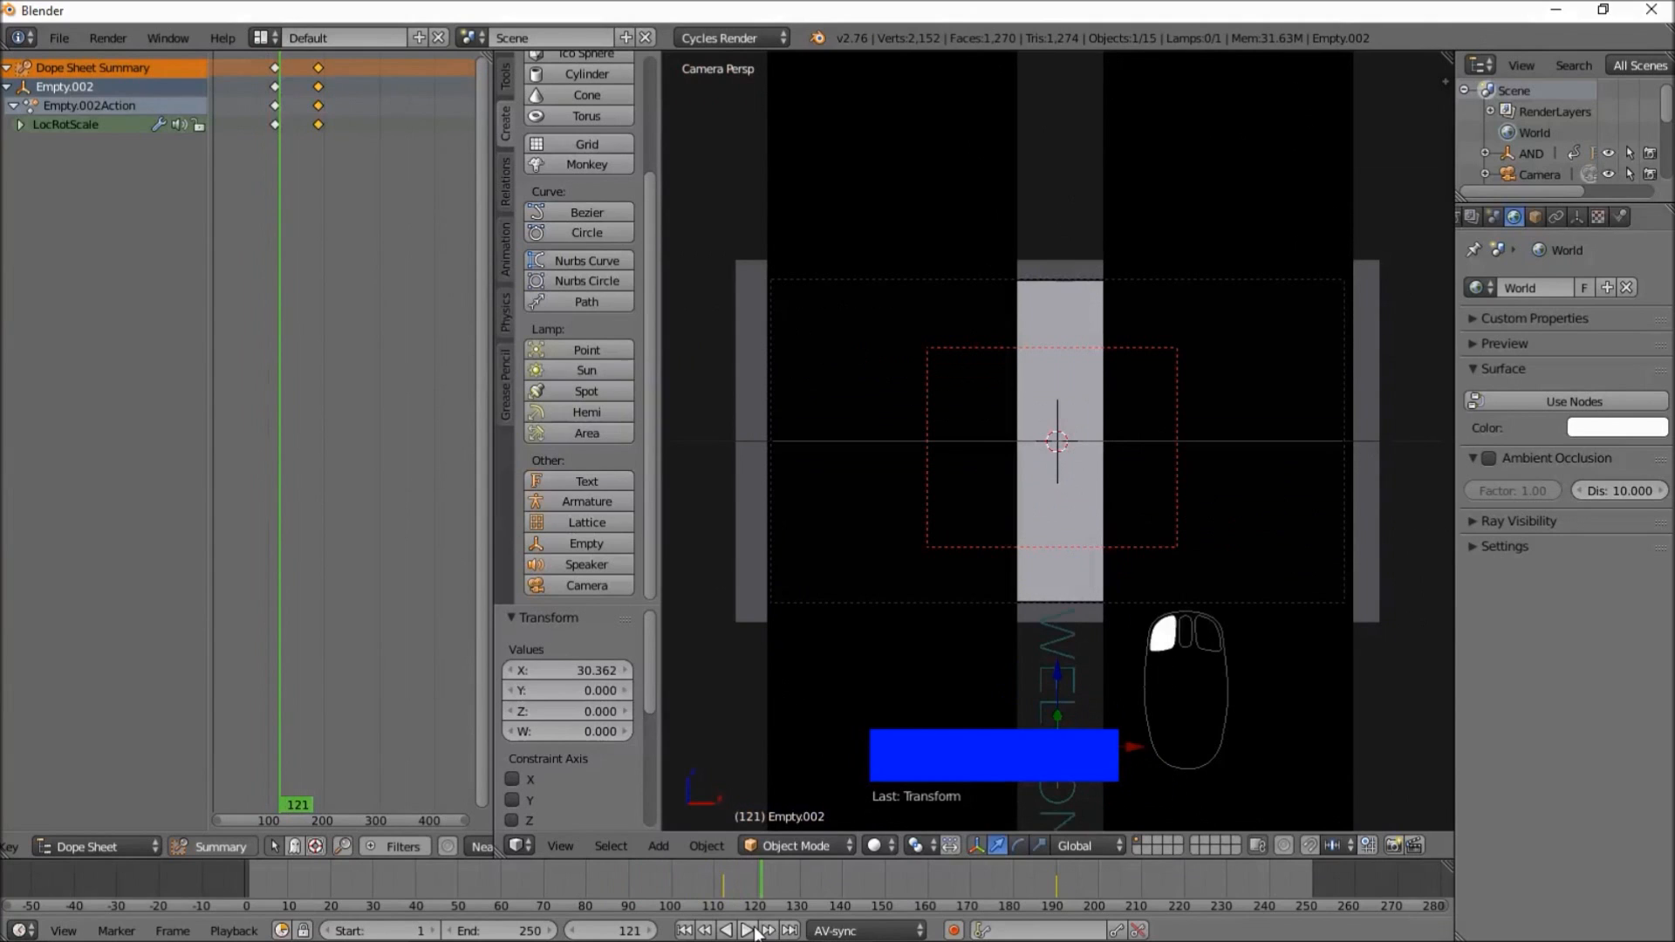
click(756, 931)
click(760, 931)
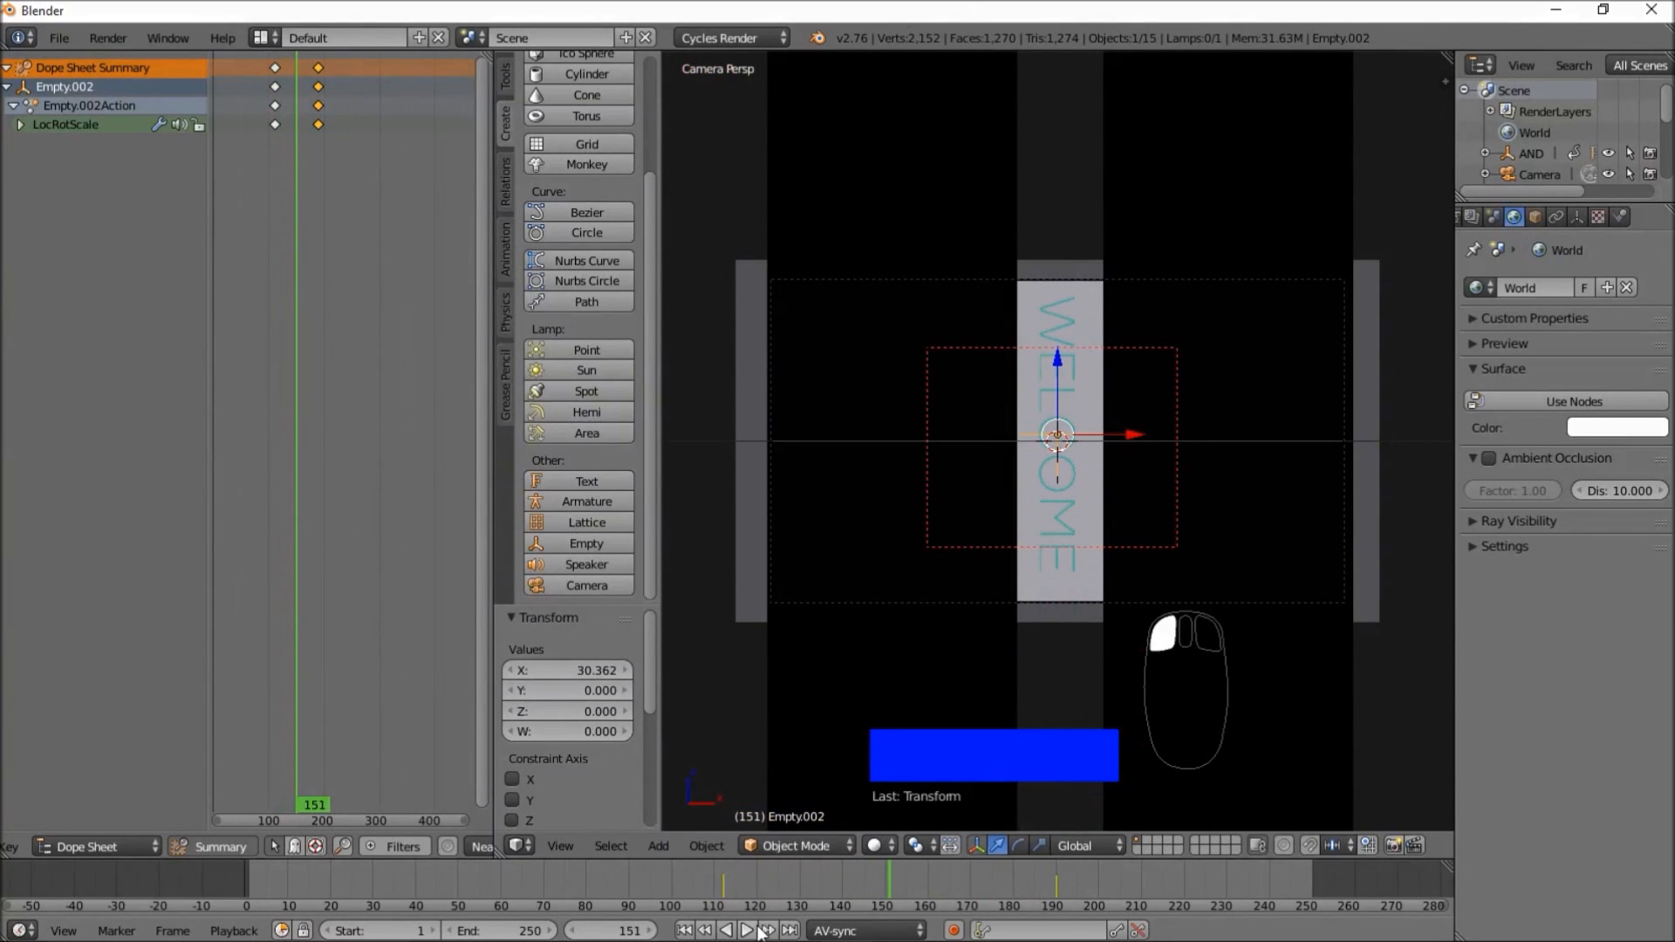
- Preview the WELCOME text at frame 151 in Rendered viewport shading, and return the viewport to Solid shading
click(885, 846)
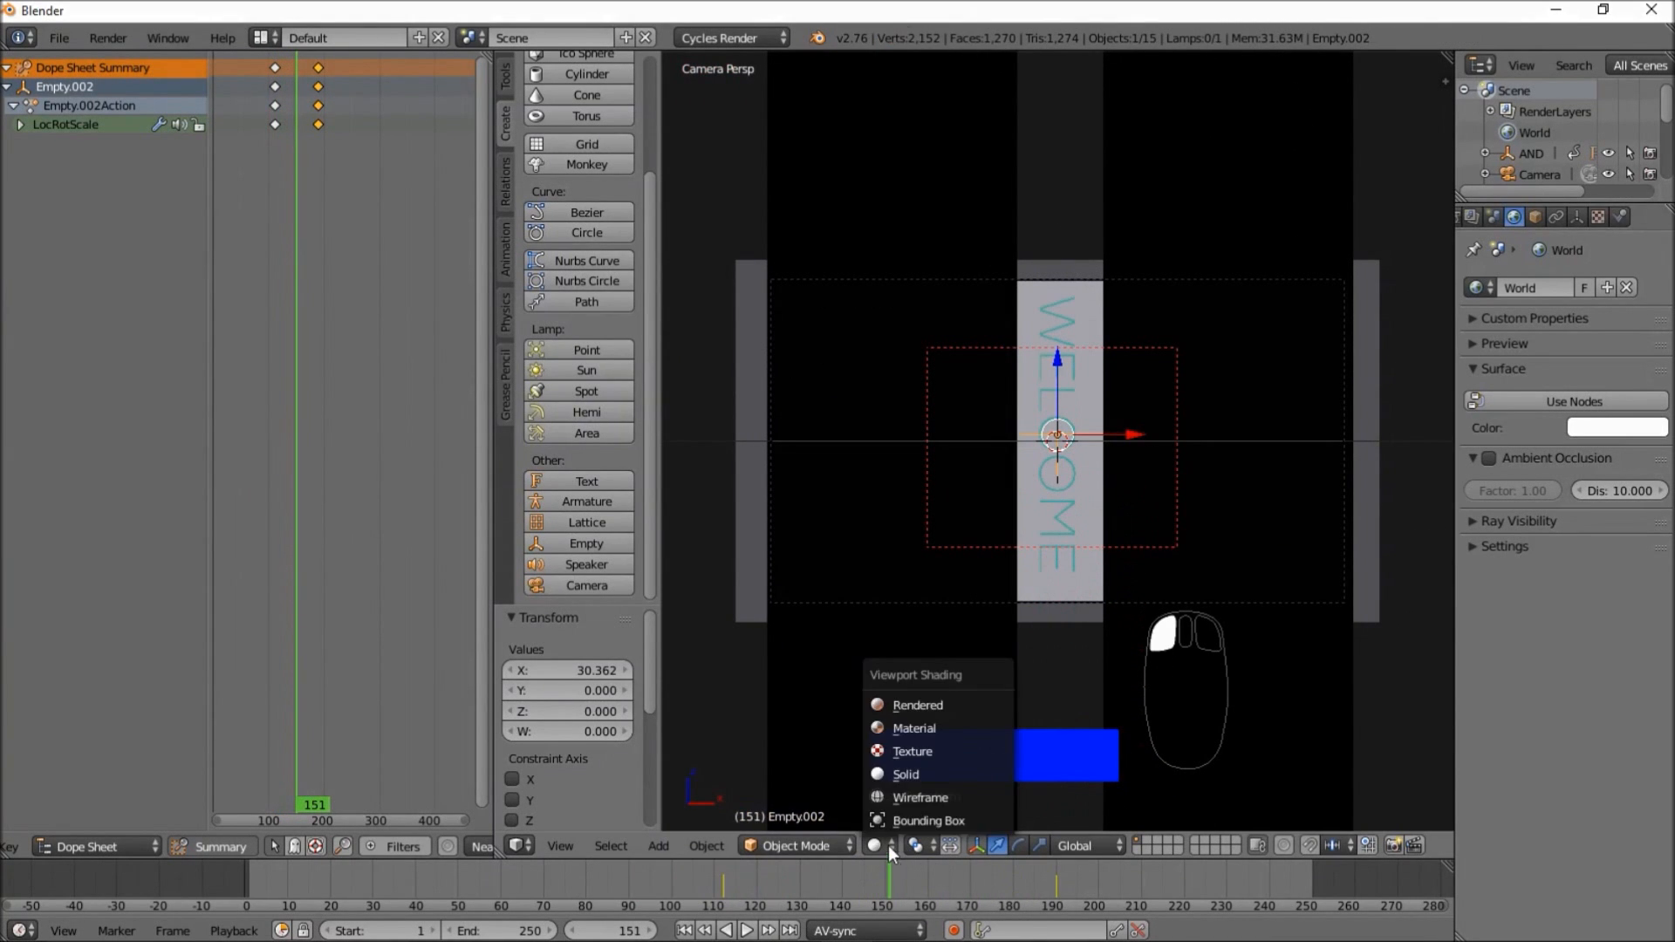
click(934, 703)
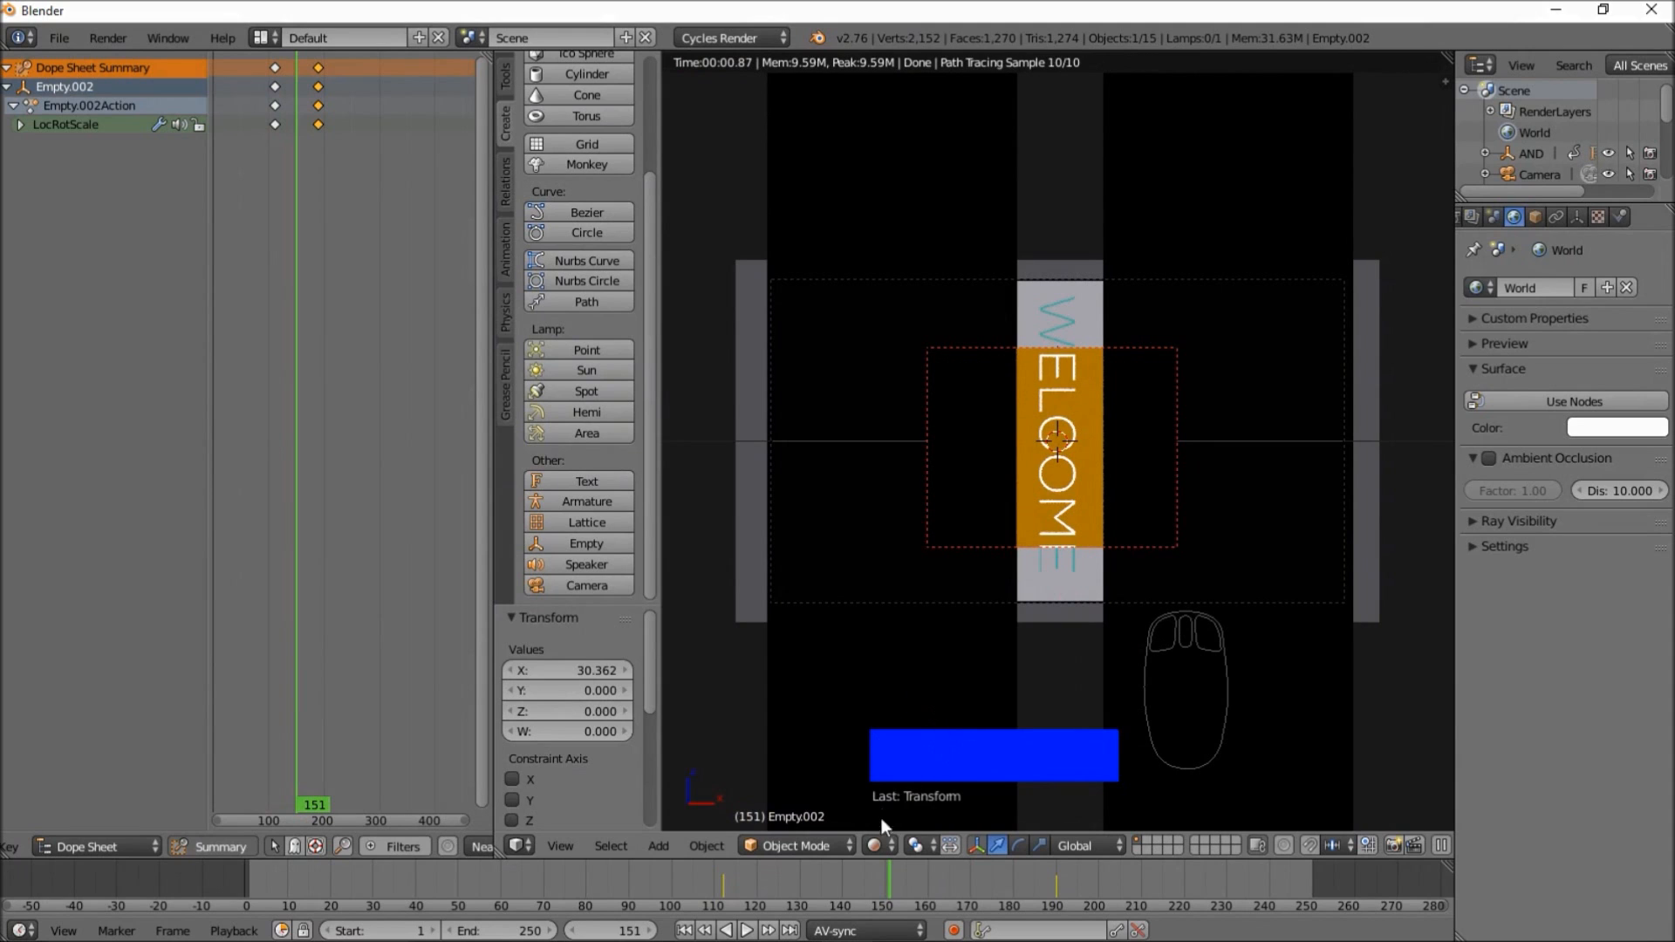
click(881, 843)
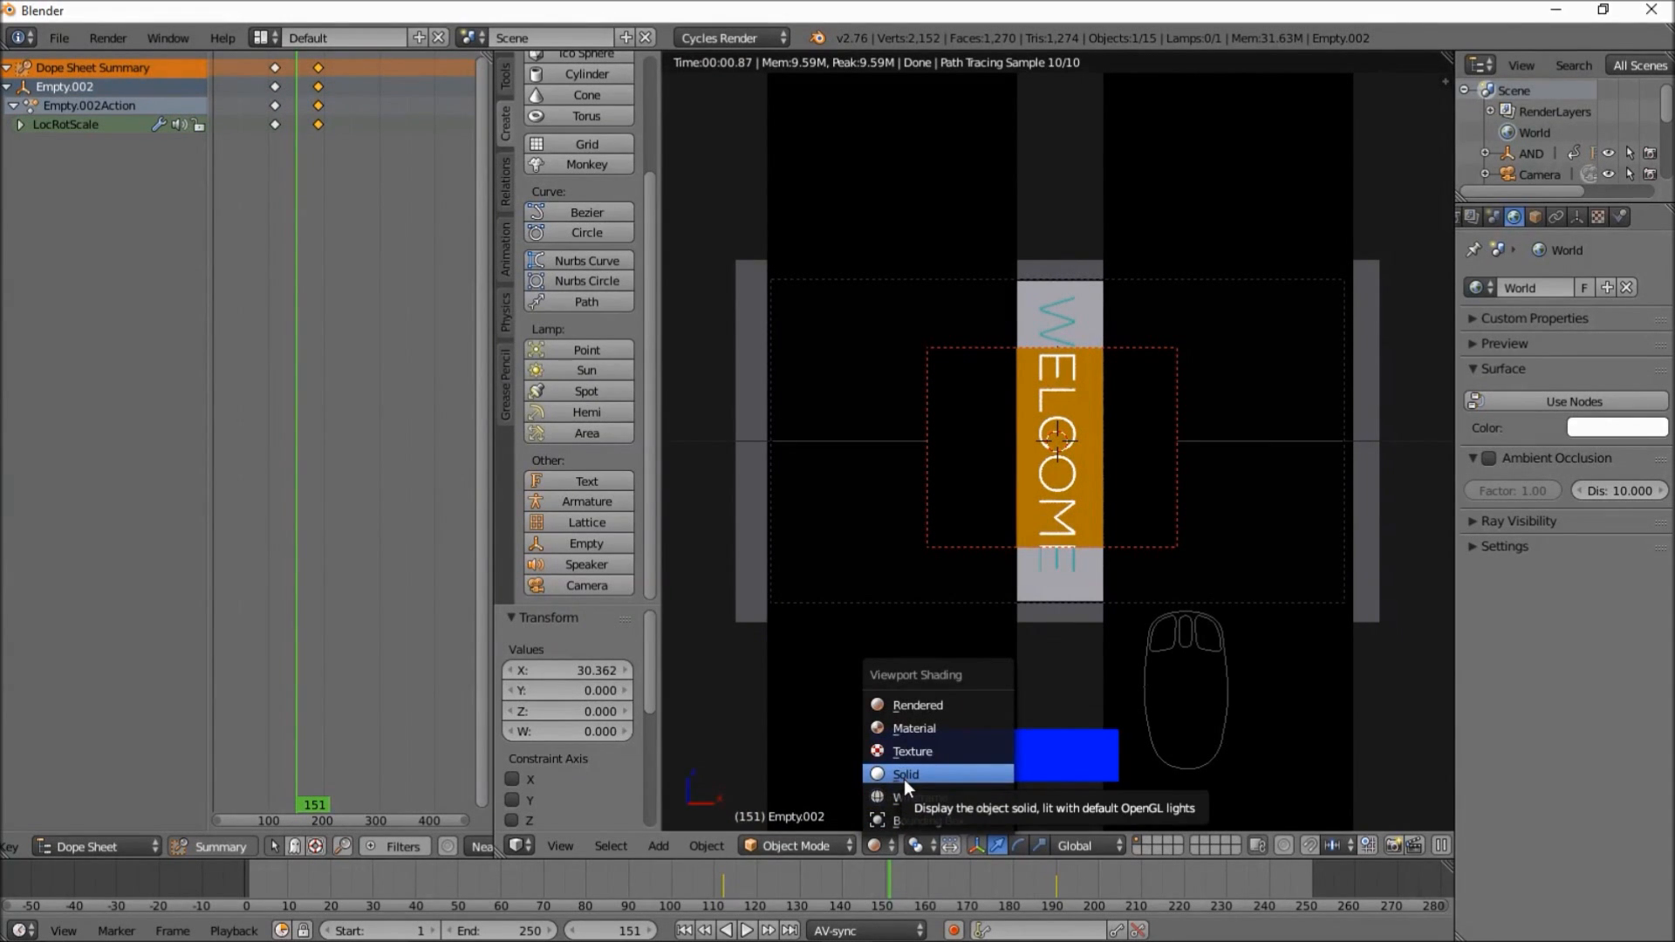
click(904, 775)
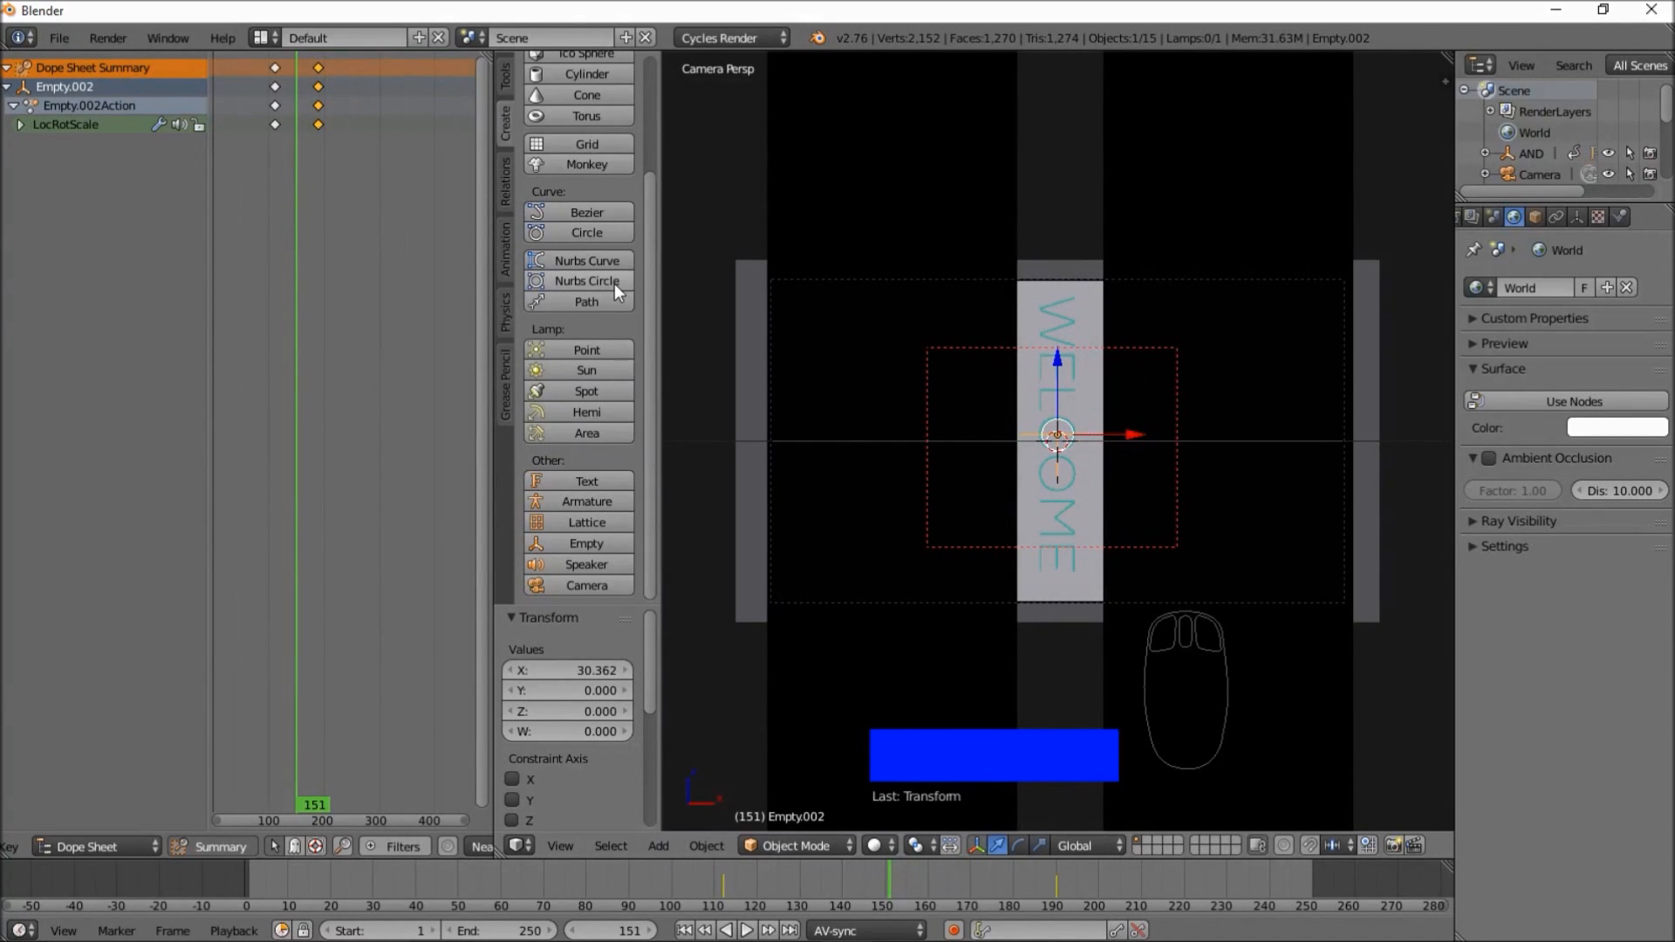
- Append the Strike Lines group from the Group folder of BLENDER_2D_ASSETS.blend
click(58, 39)
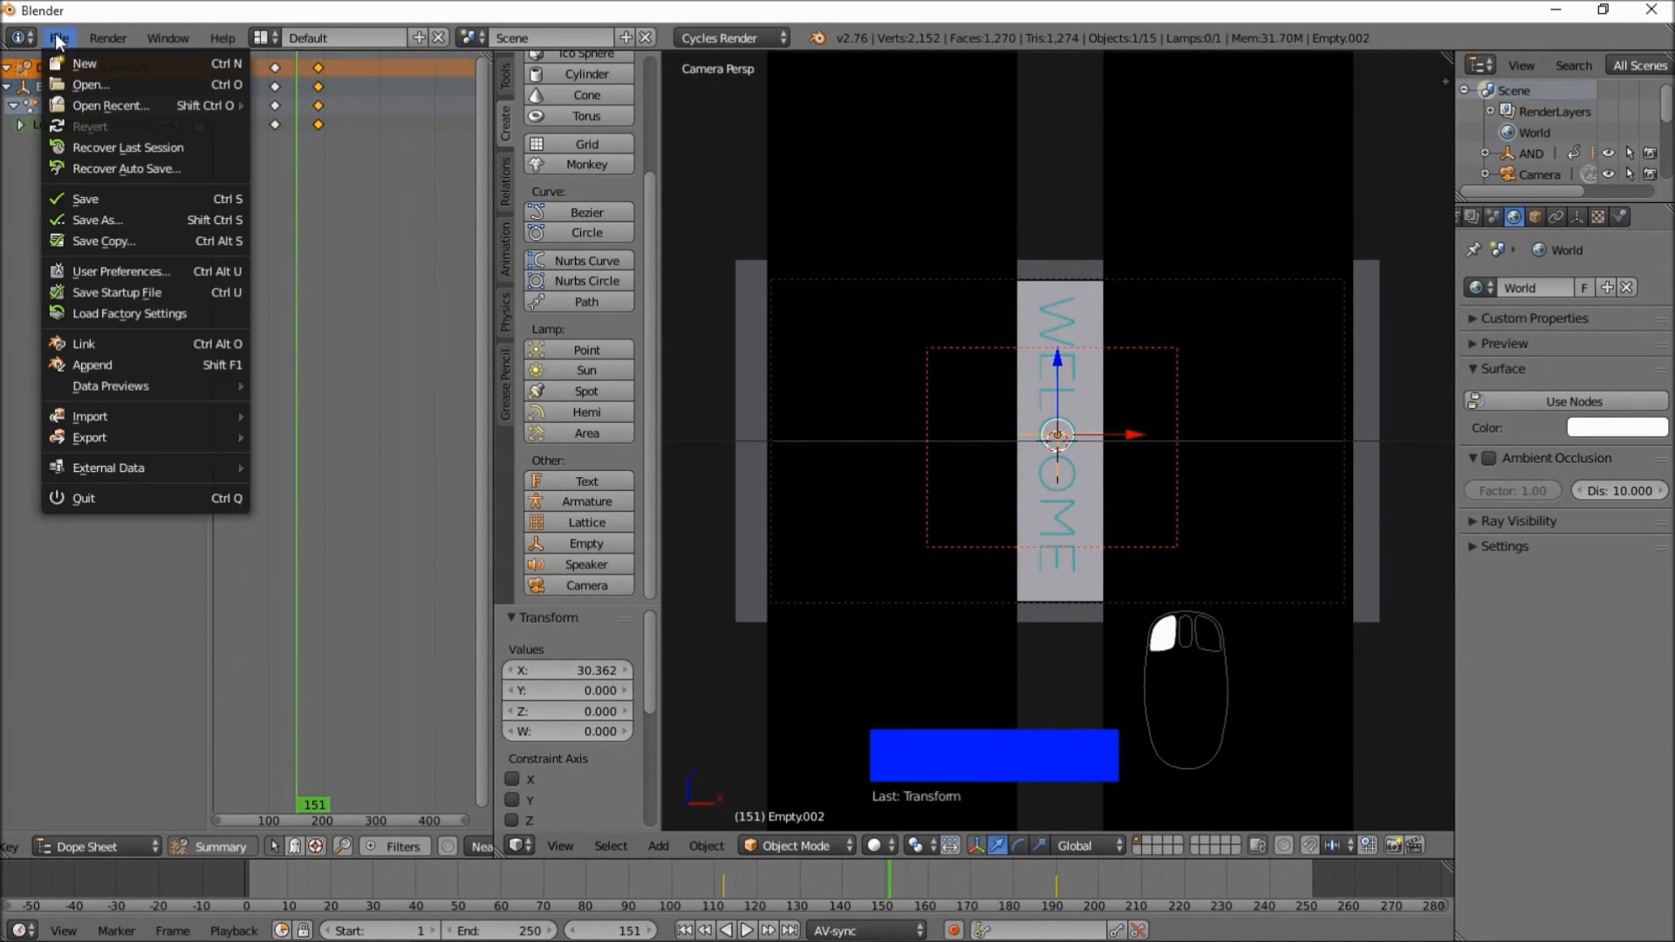
click(199, 363)
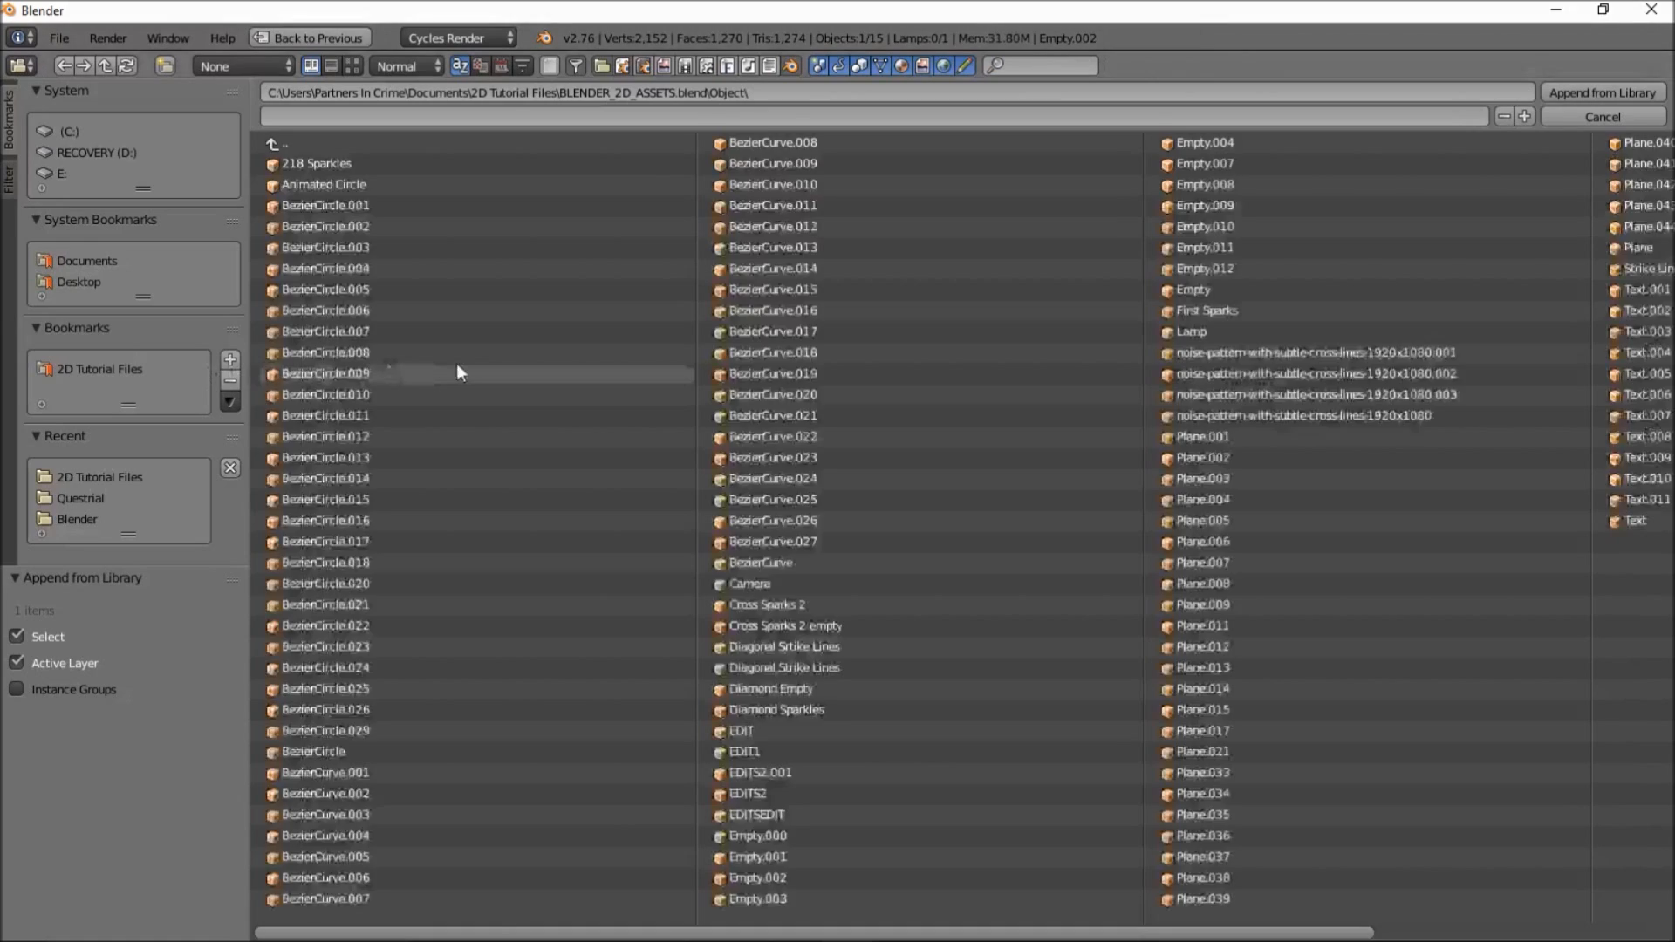
click(325, 143)
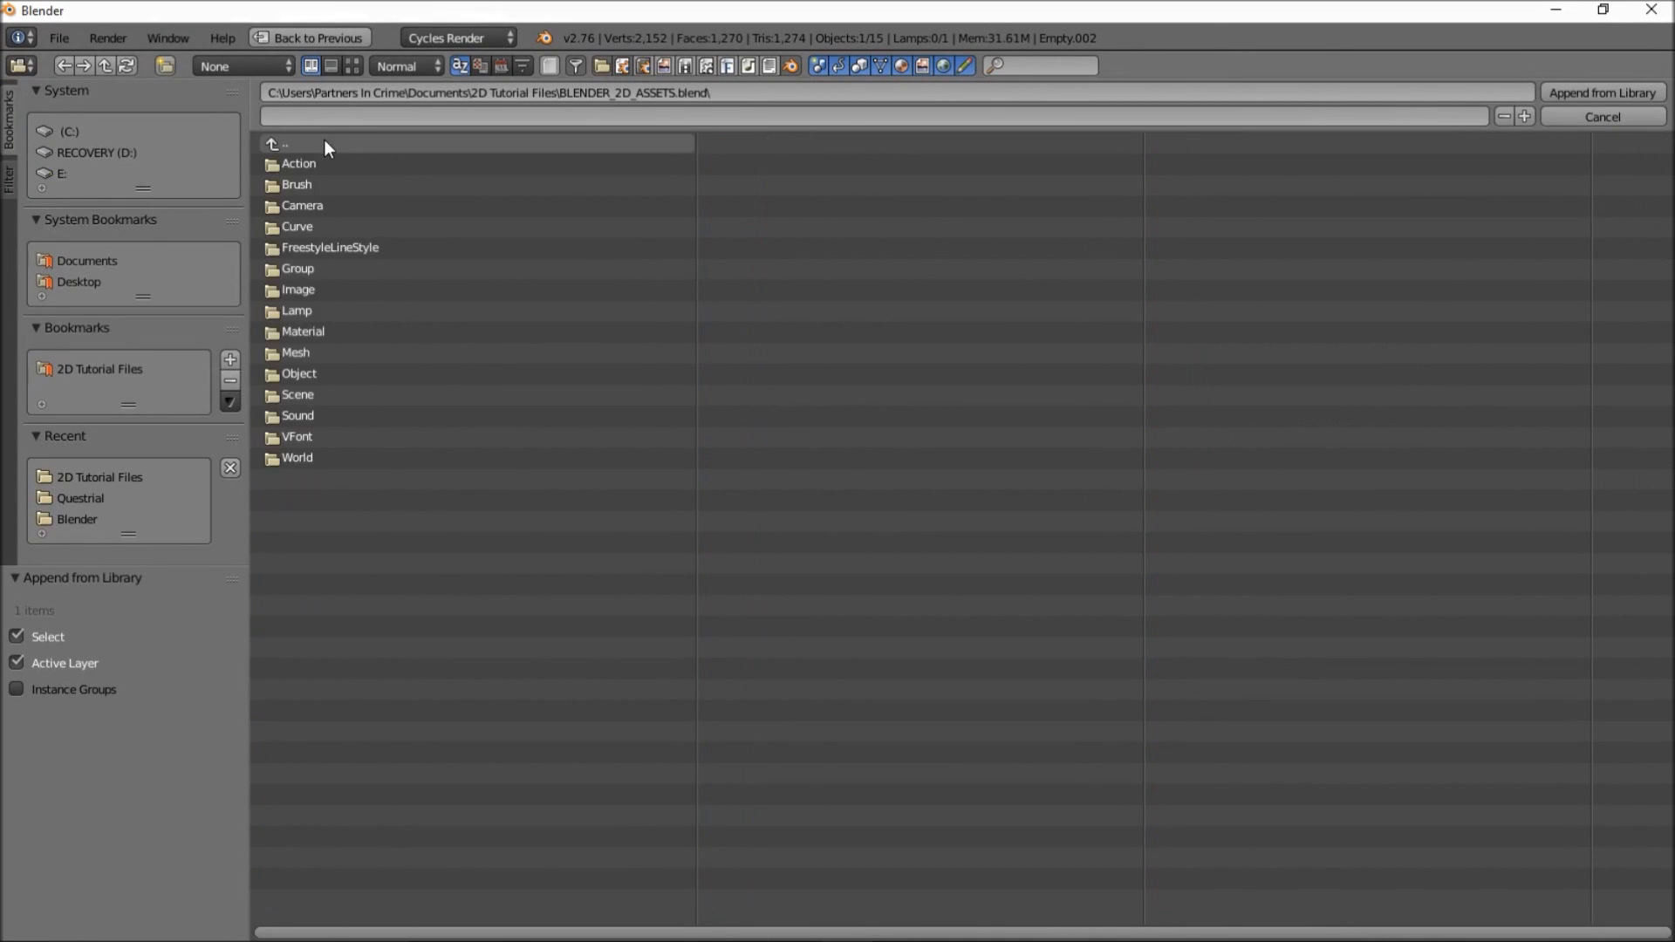
click(311, 265)
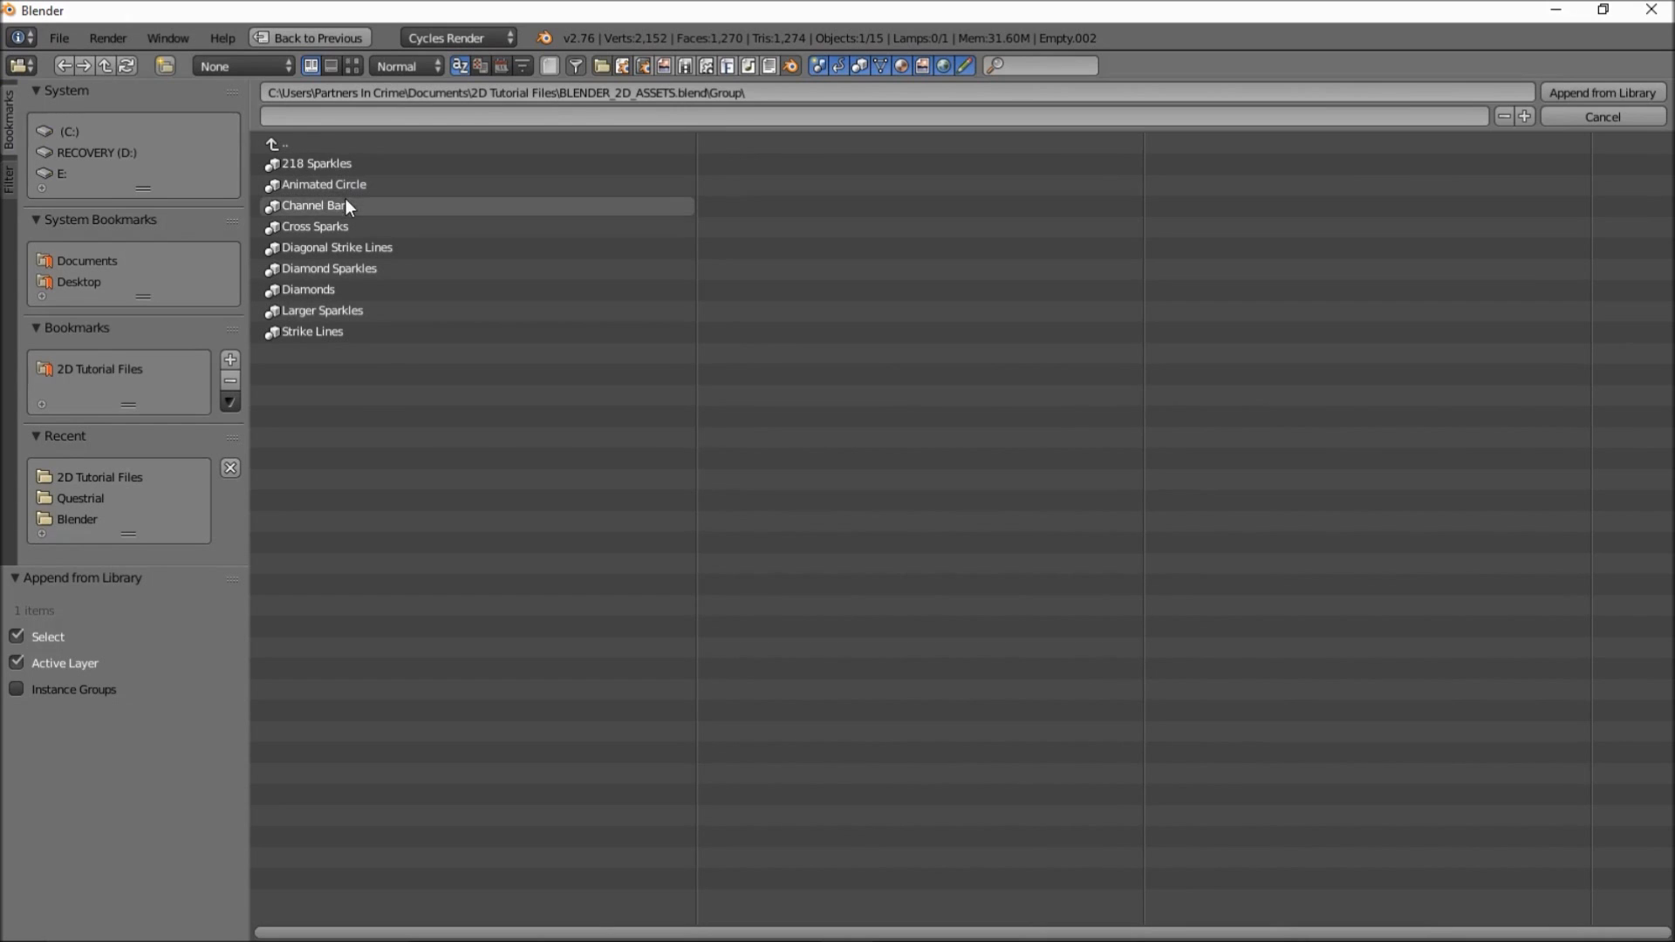
click(342, 333)
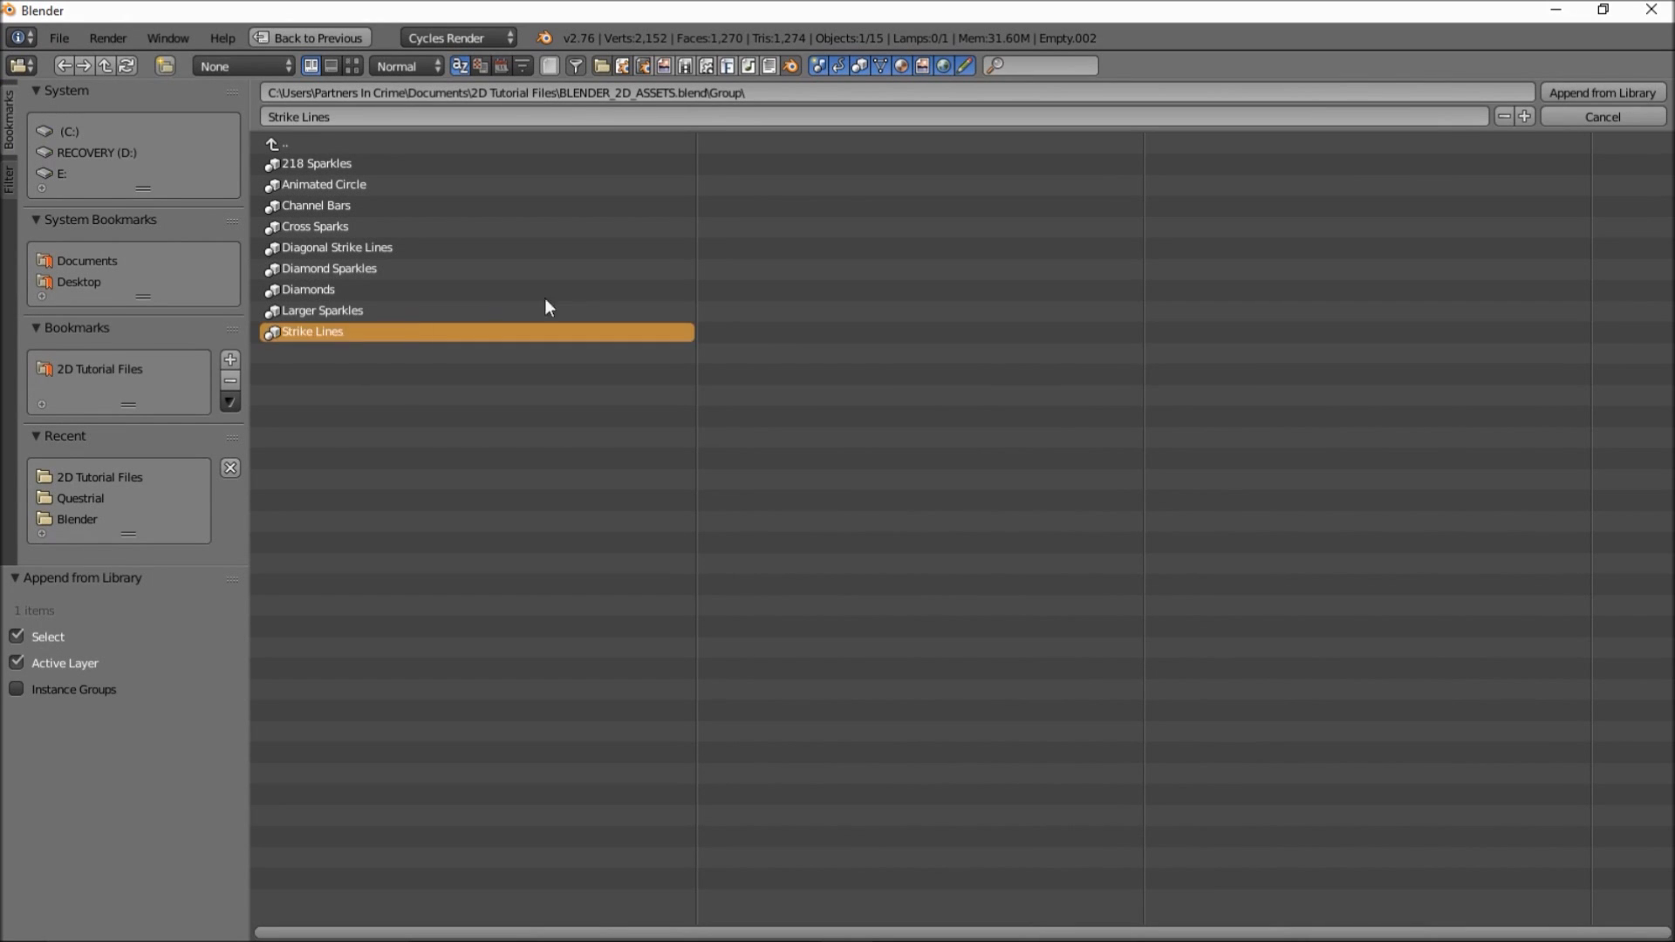
click(1573, 91)
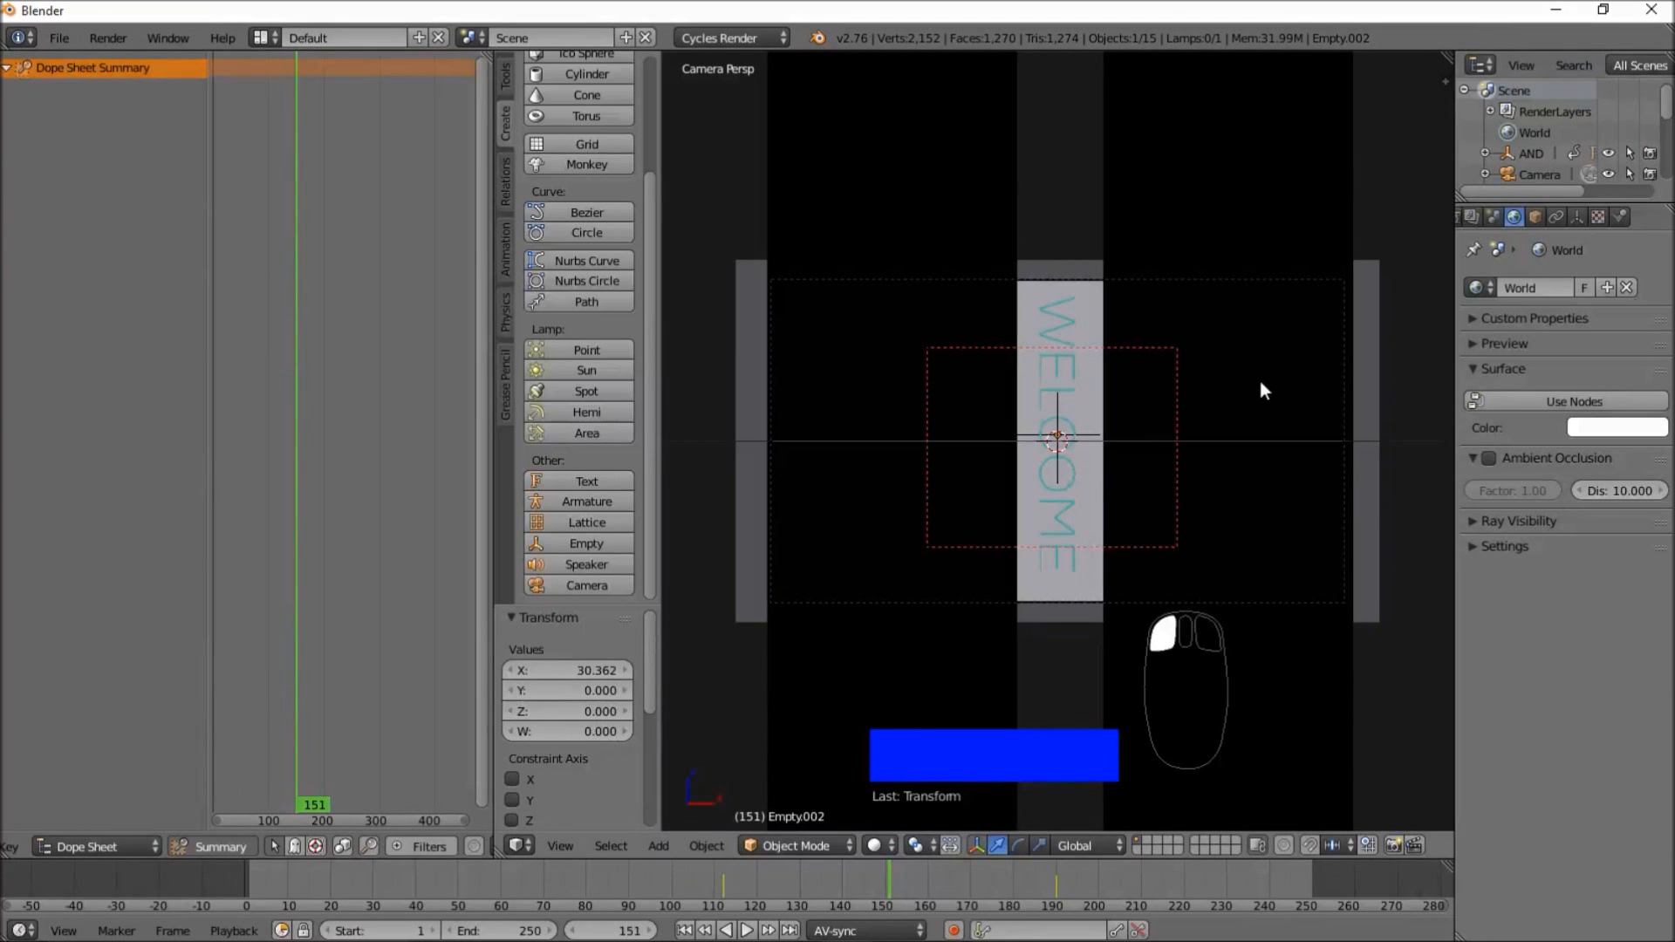
- Select the appended Strike Lines object and scrub through its animation from frame 99 to frame 124
drag(565, 883, 668, 873)
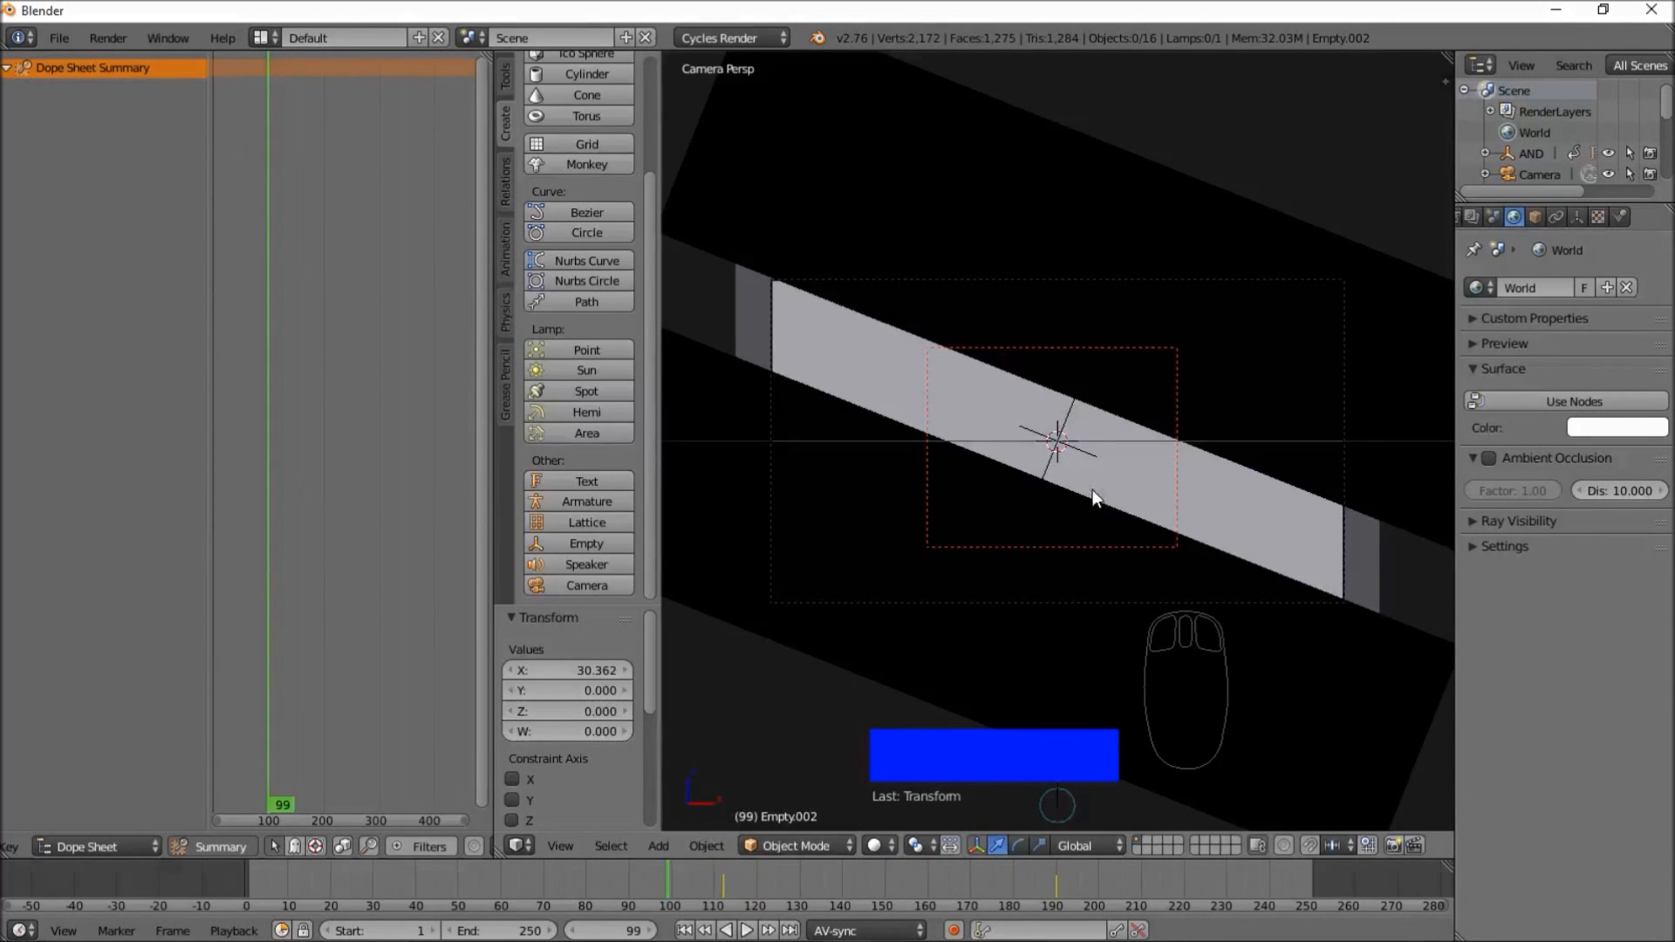
scroll(1512, 149, down, 3)
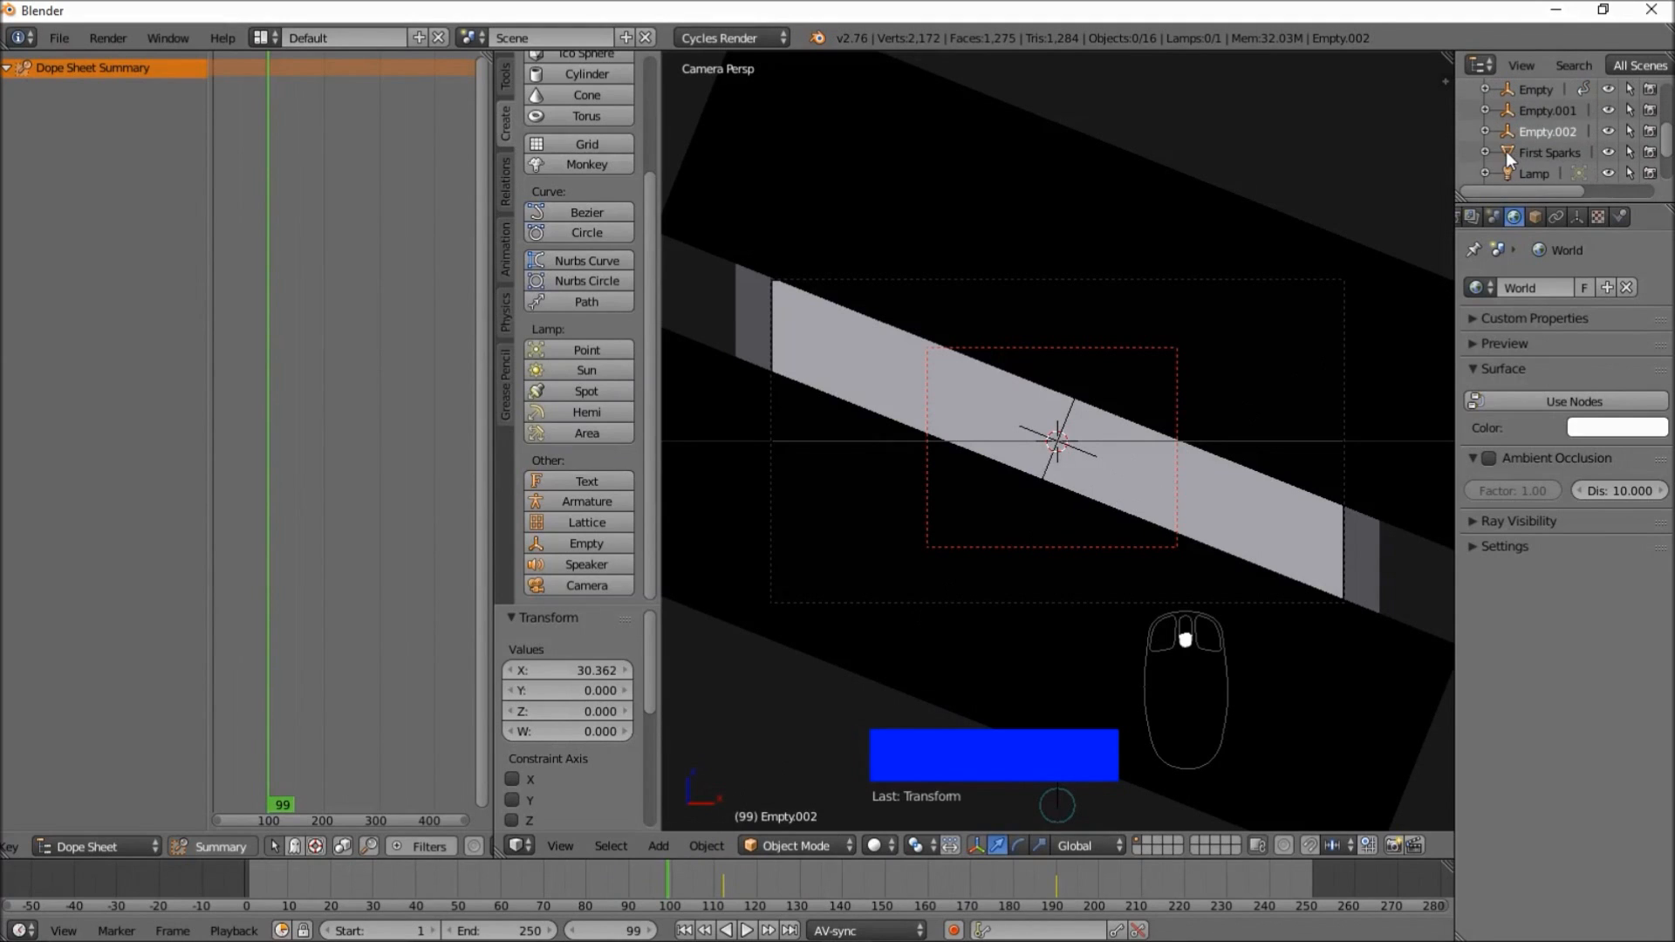
scroll(1547, 153, down, 2)
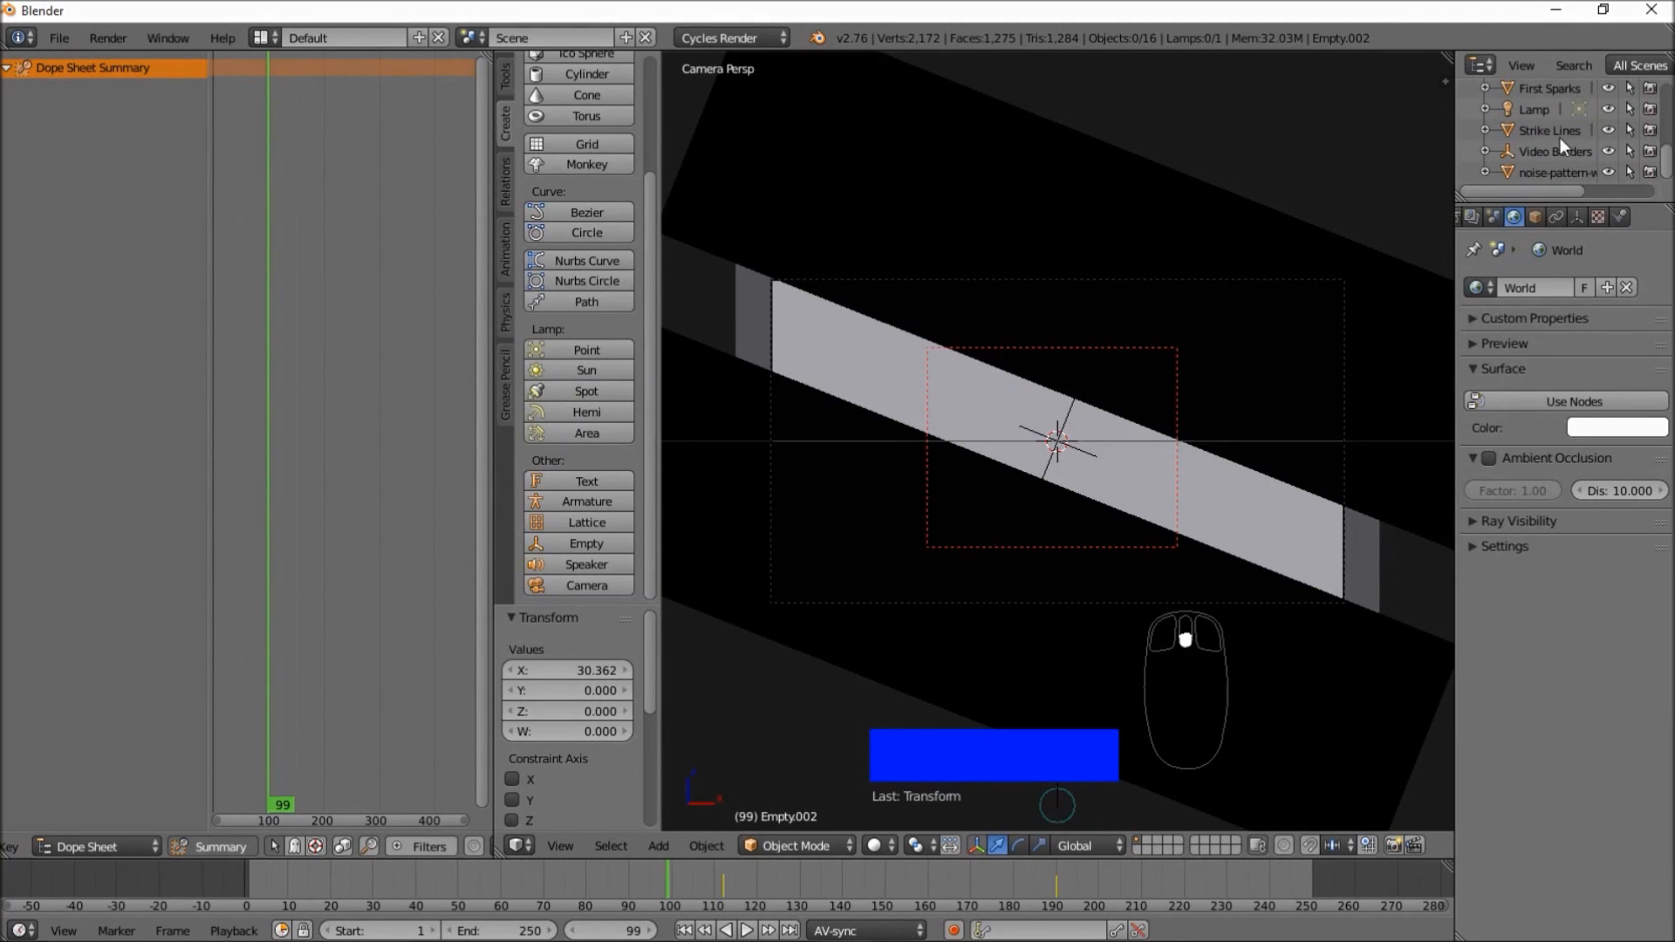
click(1558, 134)
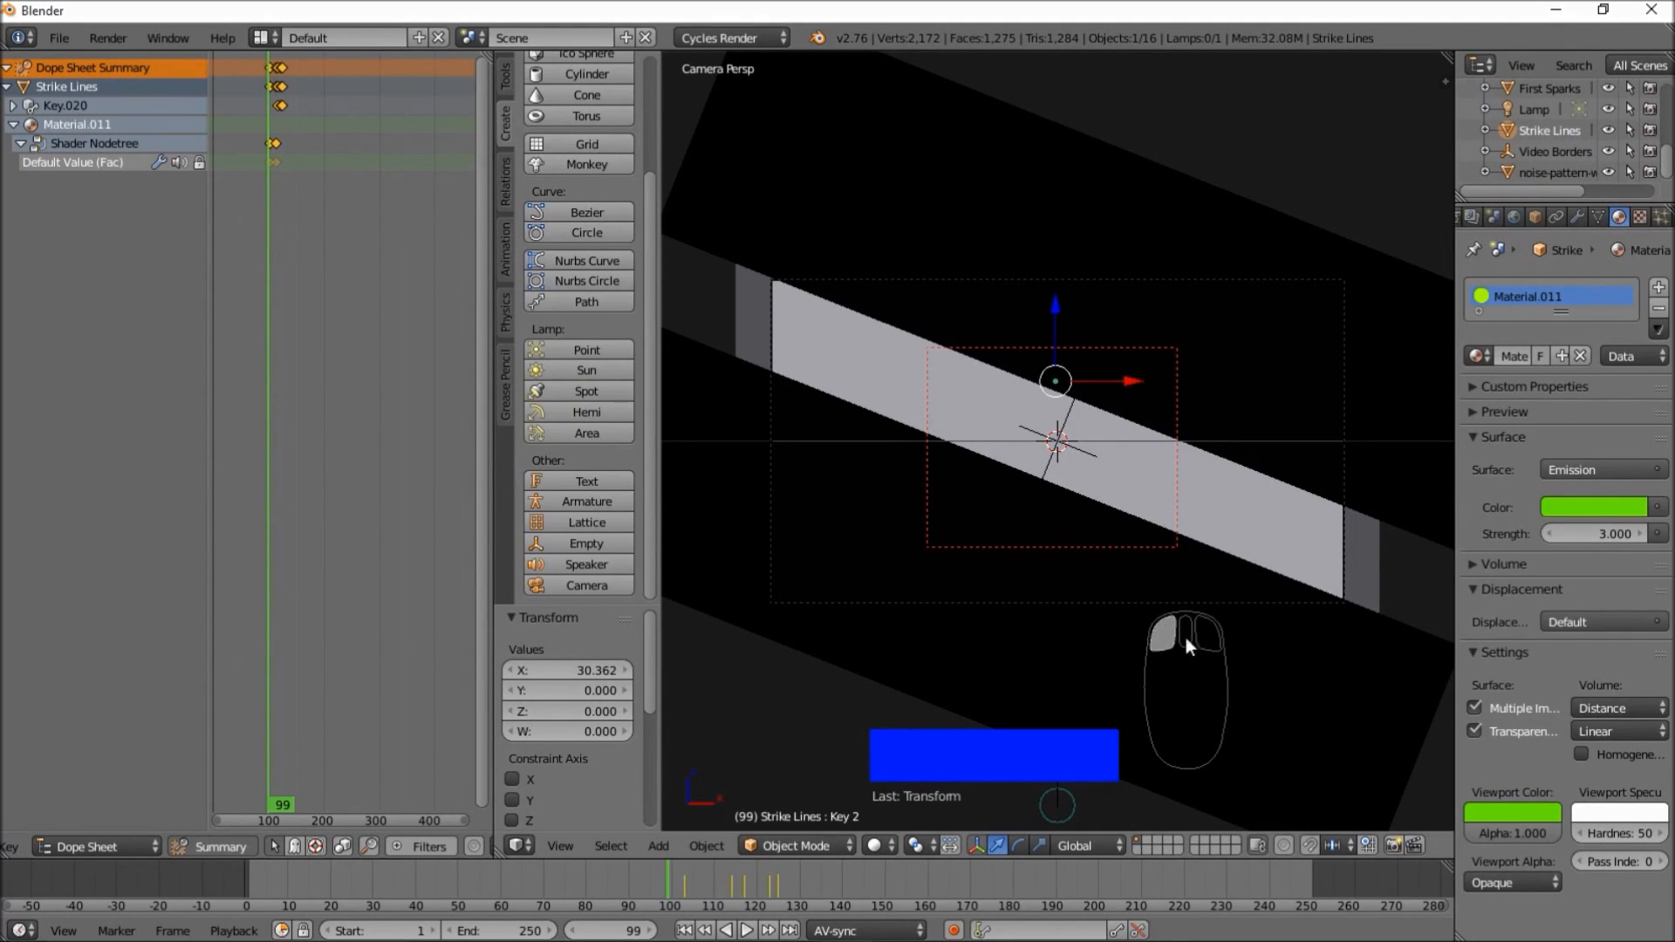
drag(663, 882, 773, 887)
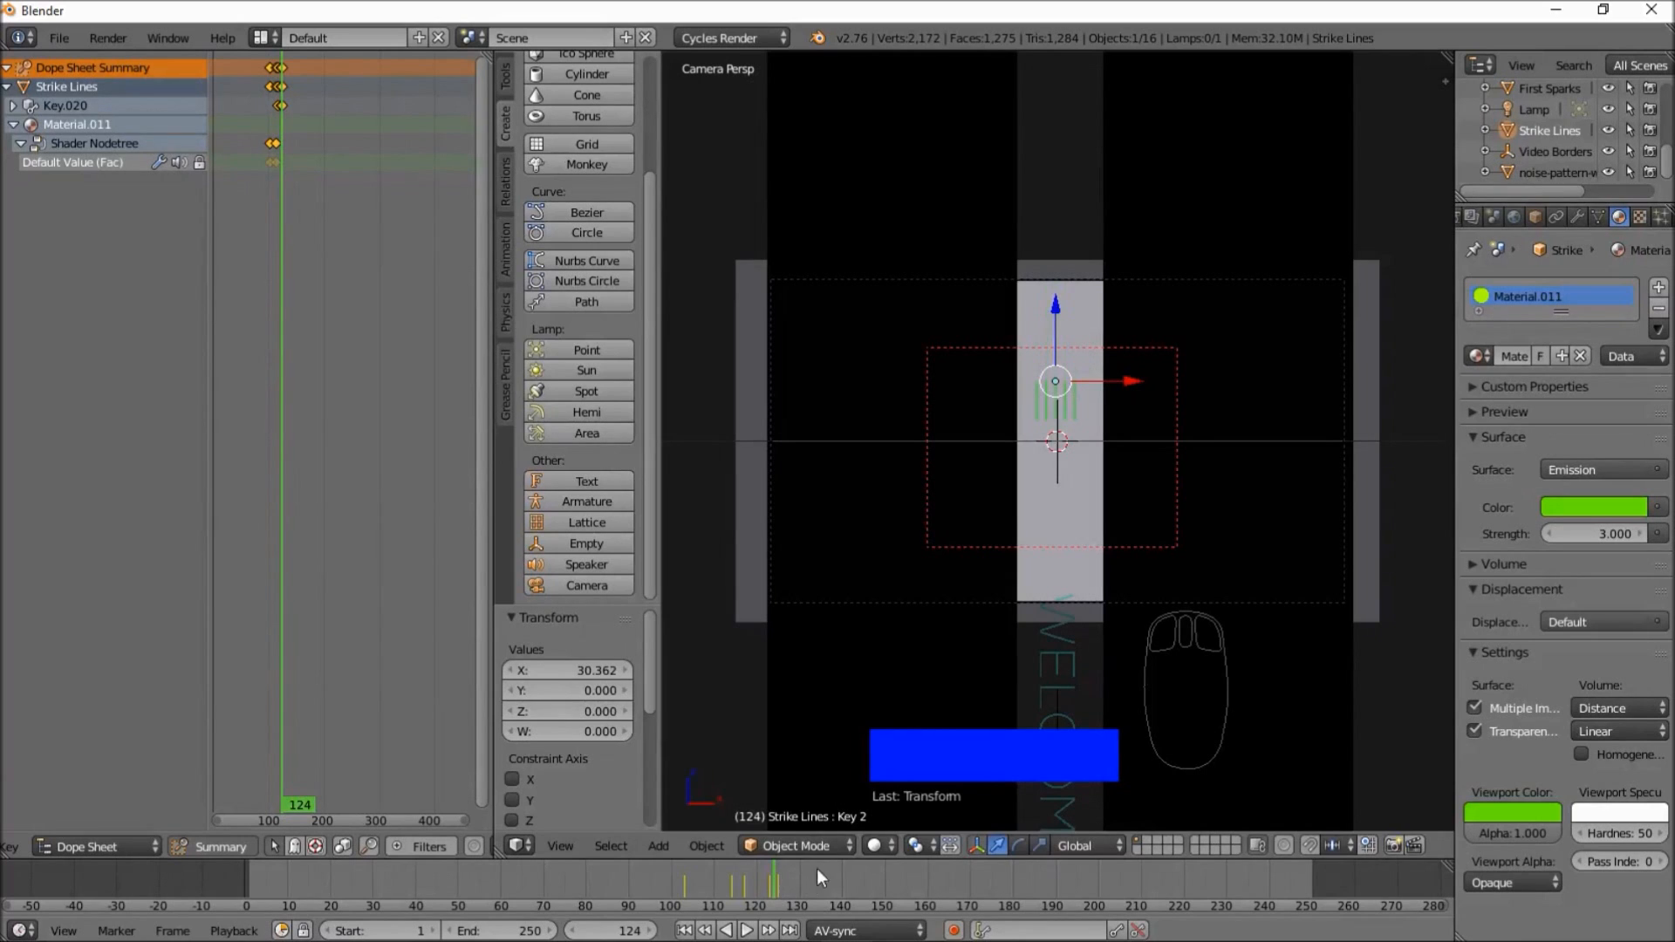
- Preview the strike lines and WELCOME text in Rendered shading up to frame 163, and return the viewport to Solid shading
click(878, 844)
click(909, 712)
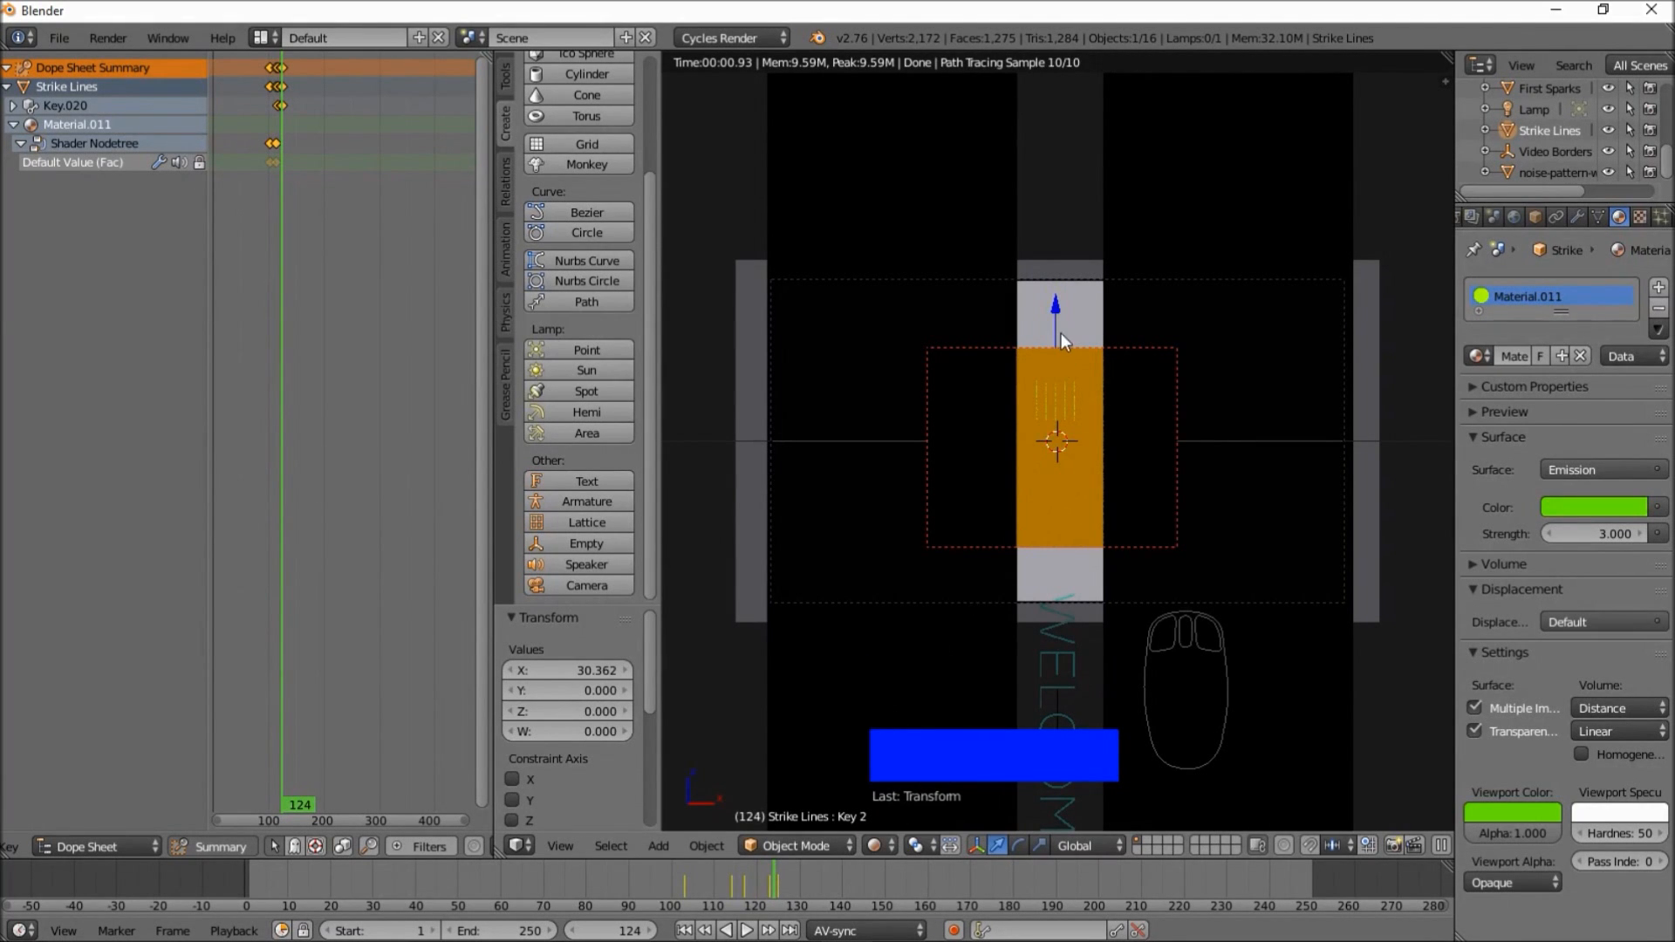
drag(655, 892, 898, 867)
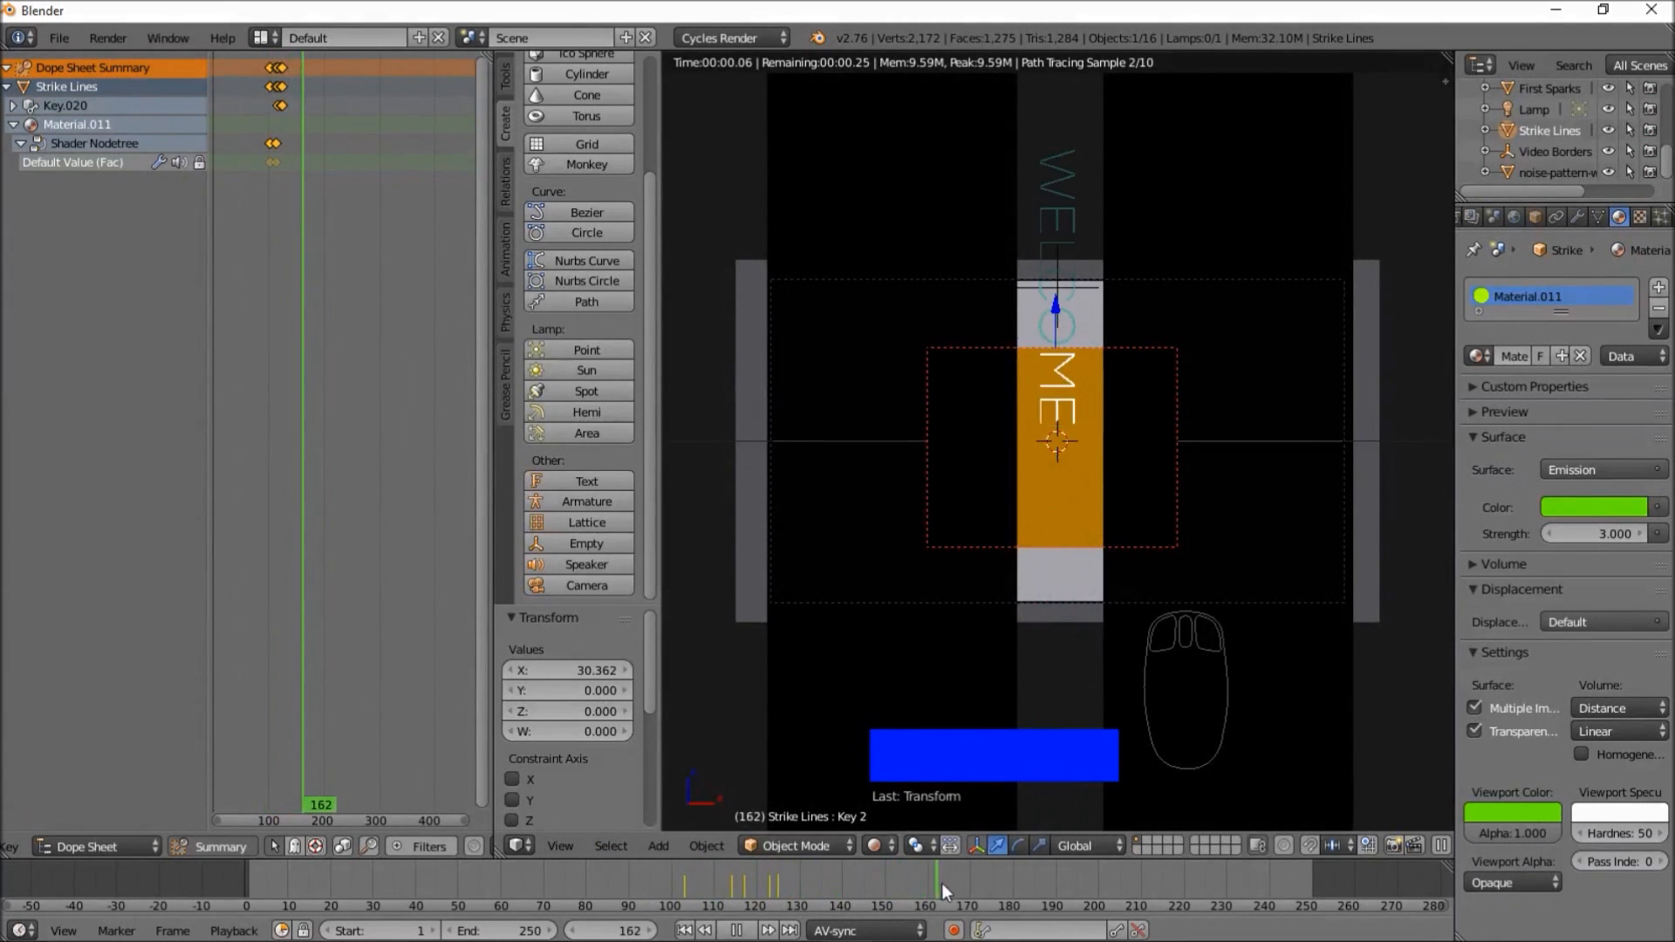
key(alt+a)
click(882, 848)
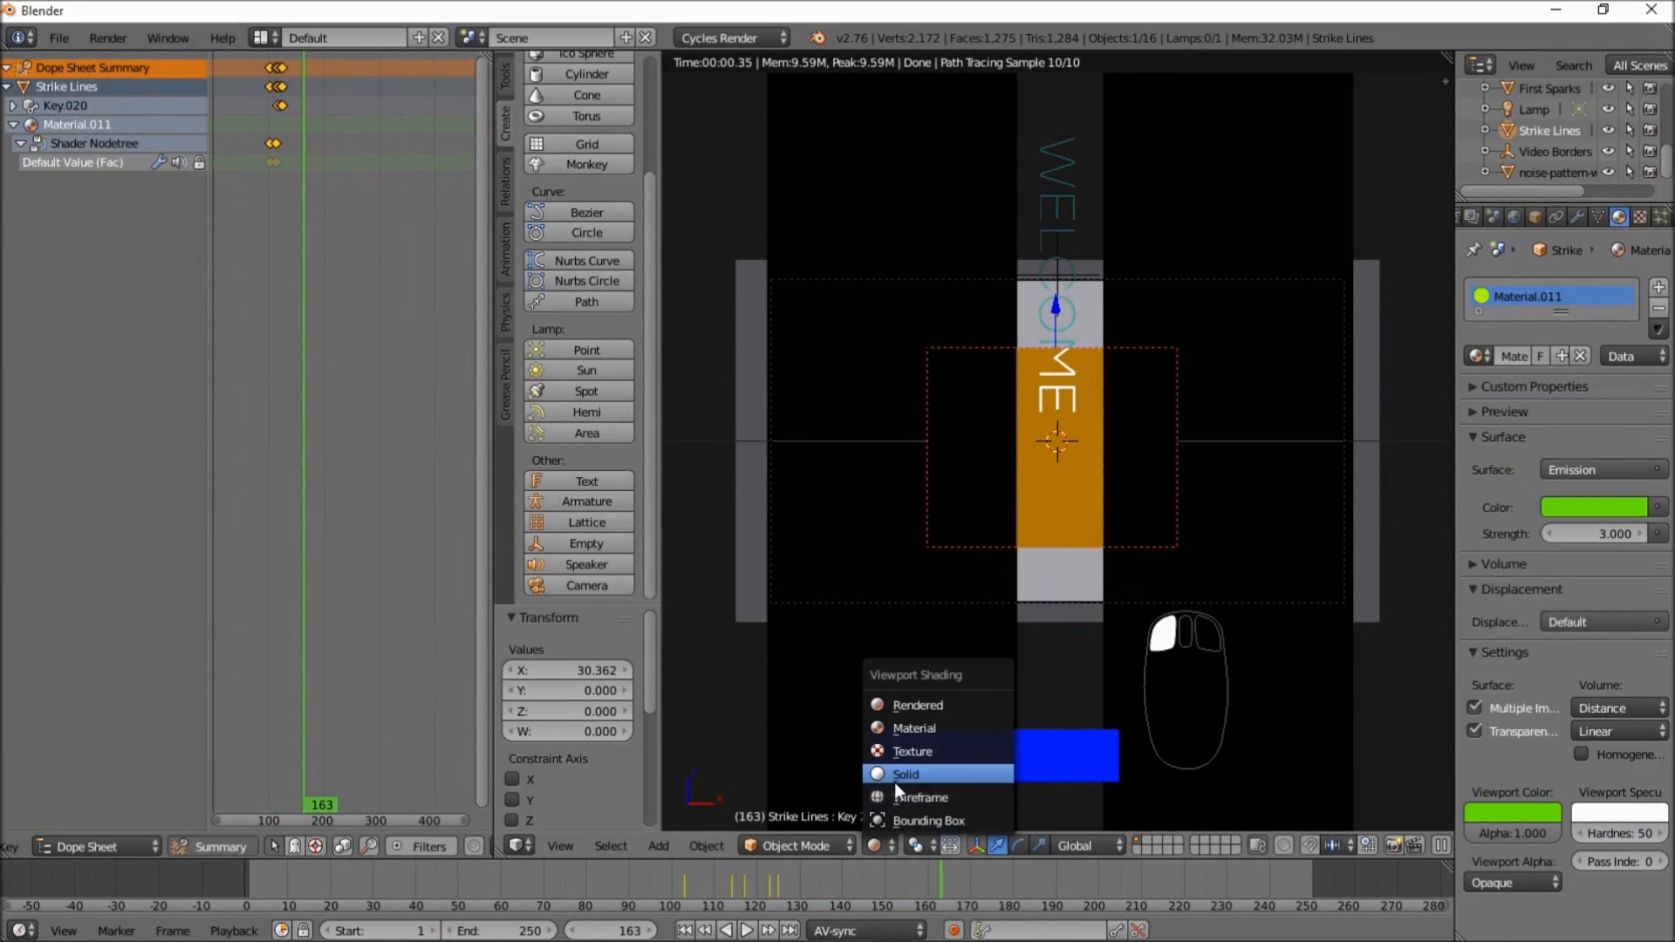
click(893, 782)
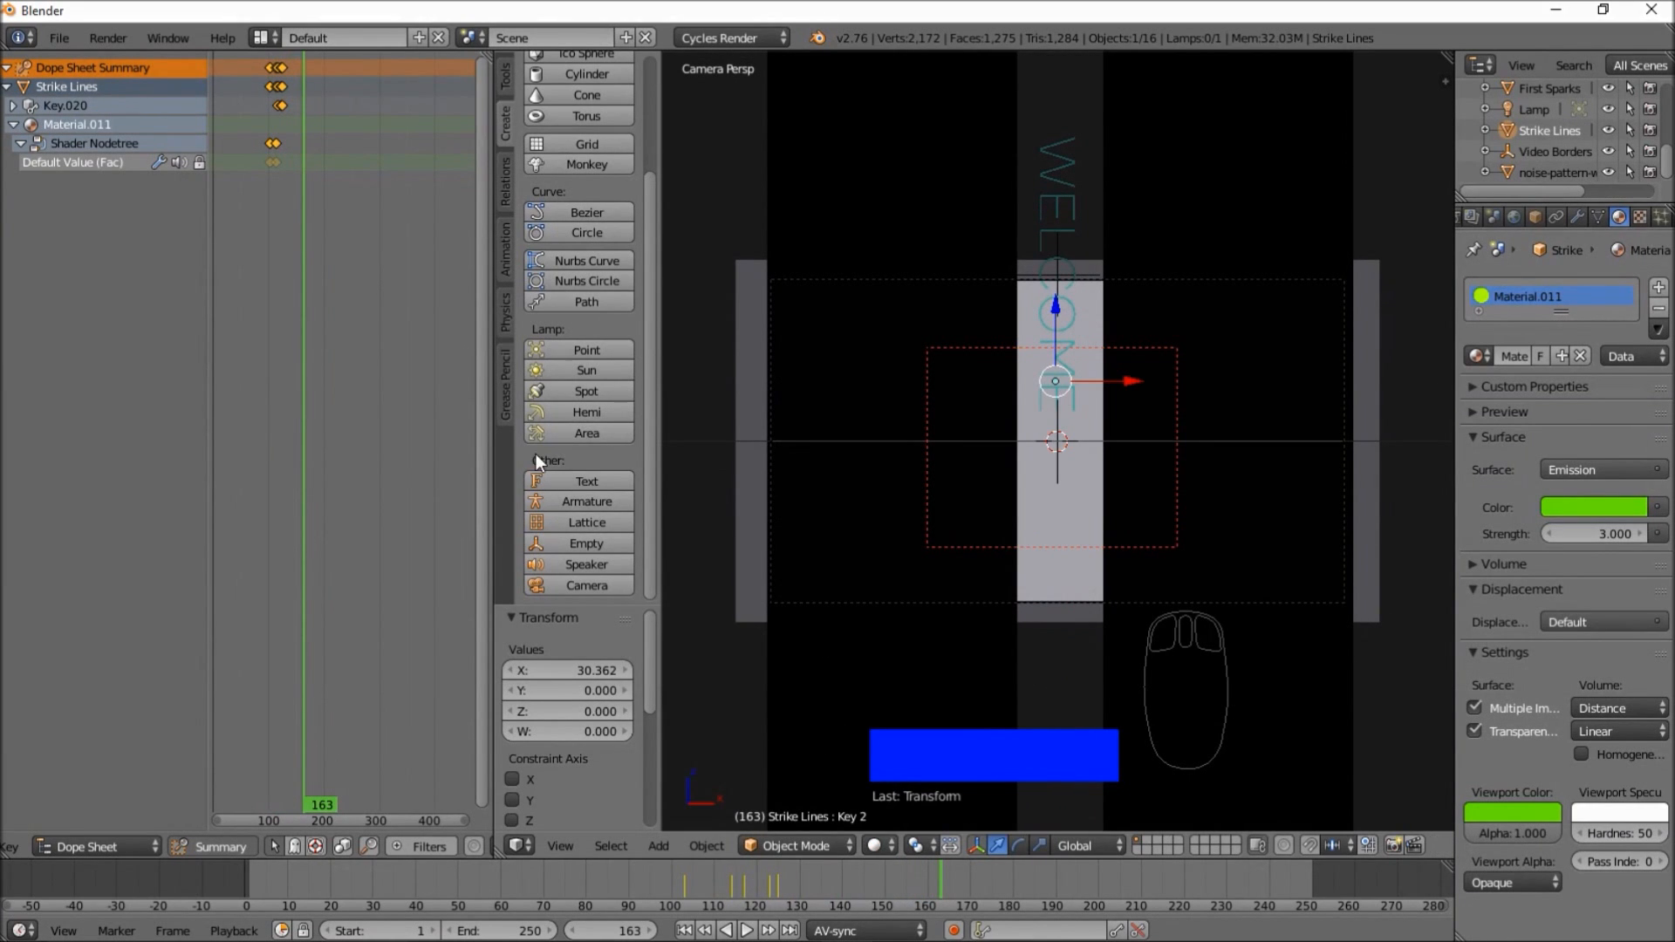
- Append the Diagonal Strike Lines group from BLENDER_2D_ASSETS.blend
click(69, 35)
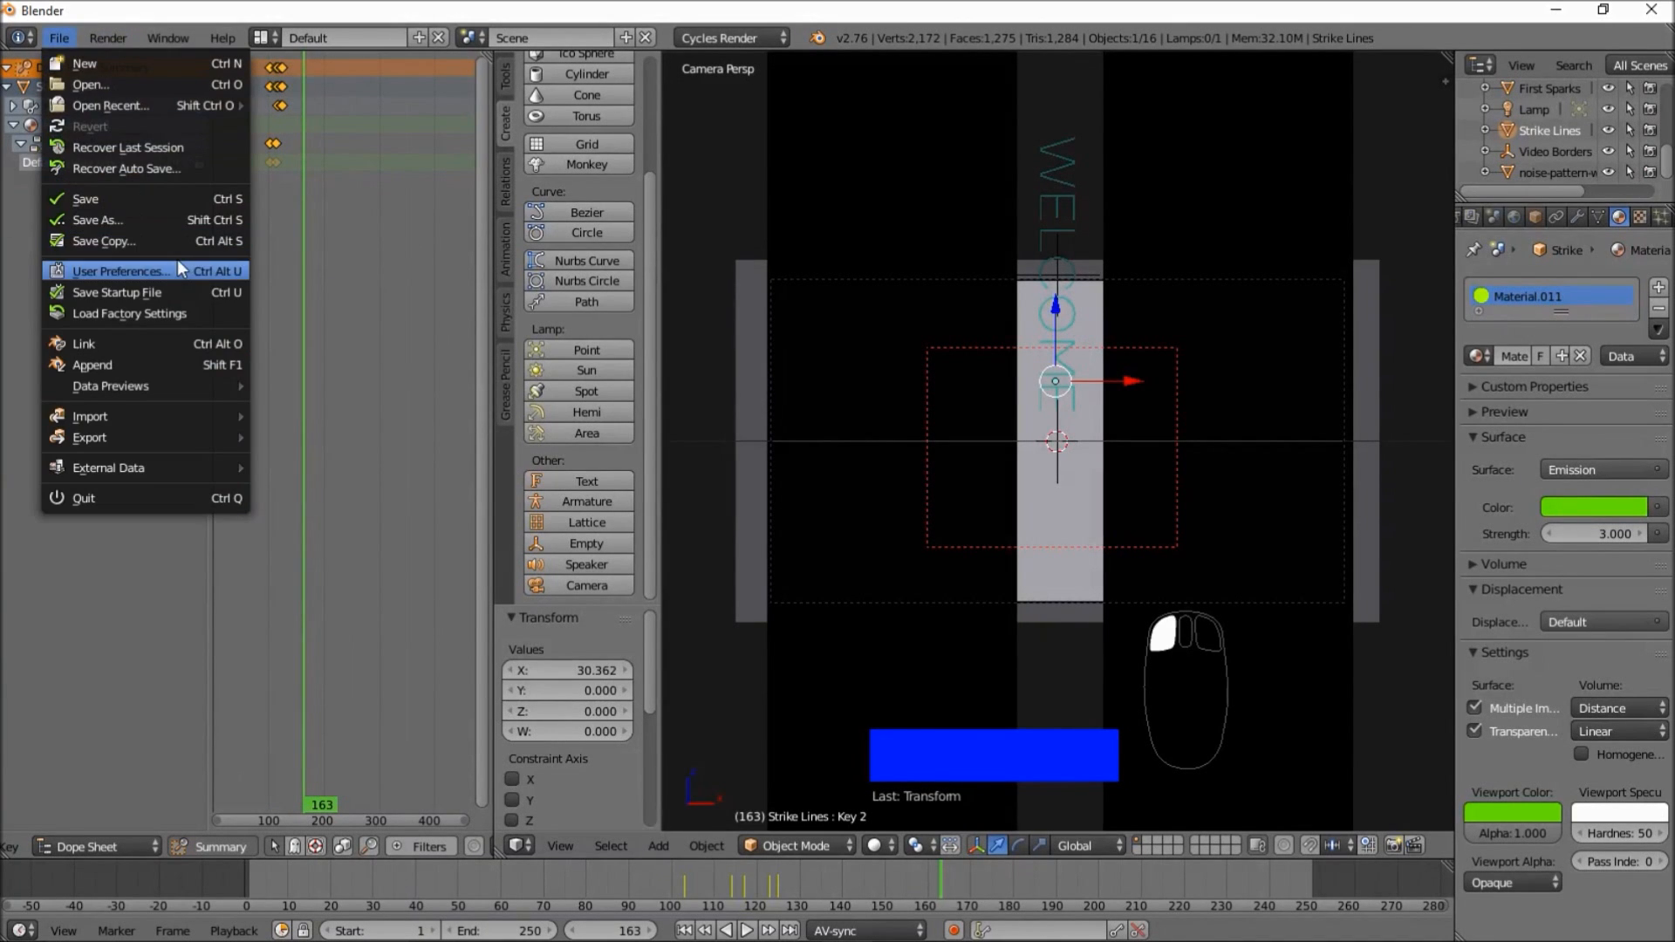
click(153, 363)
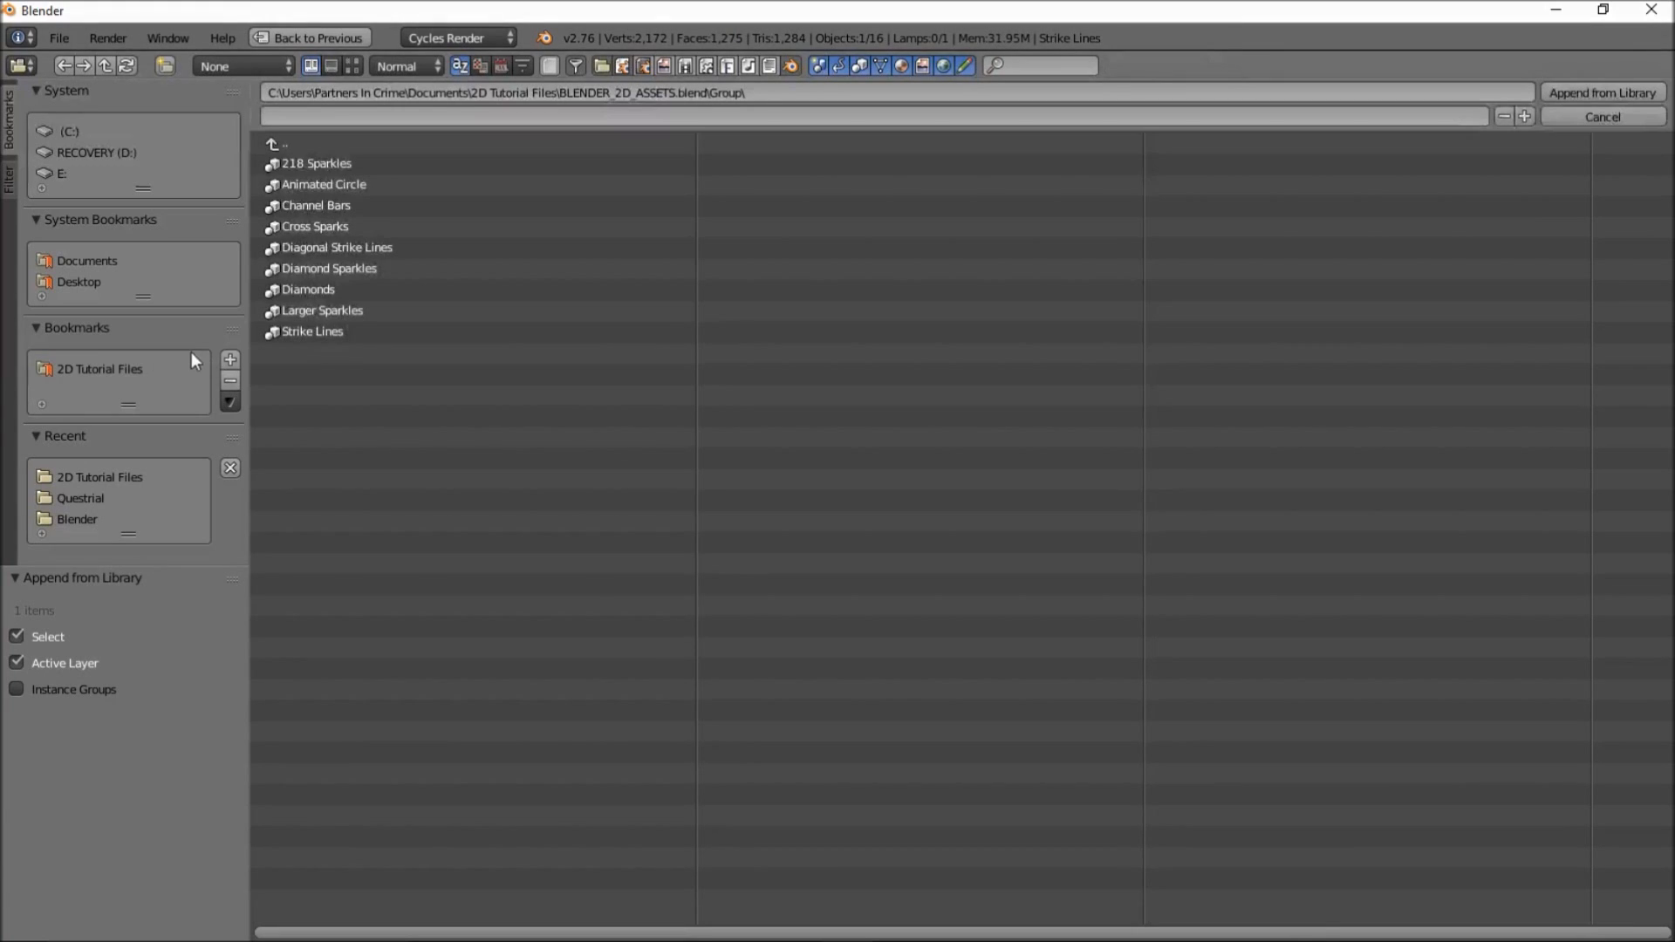
click(368, 247)
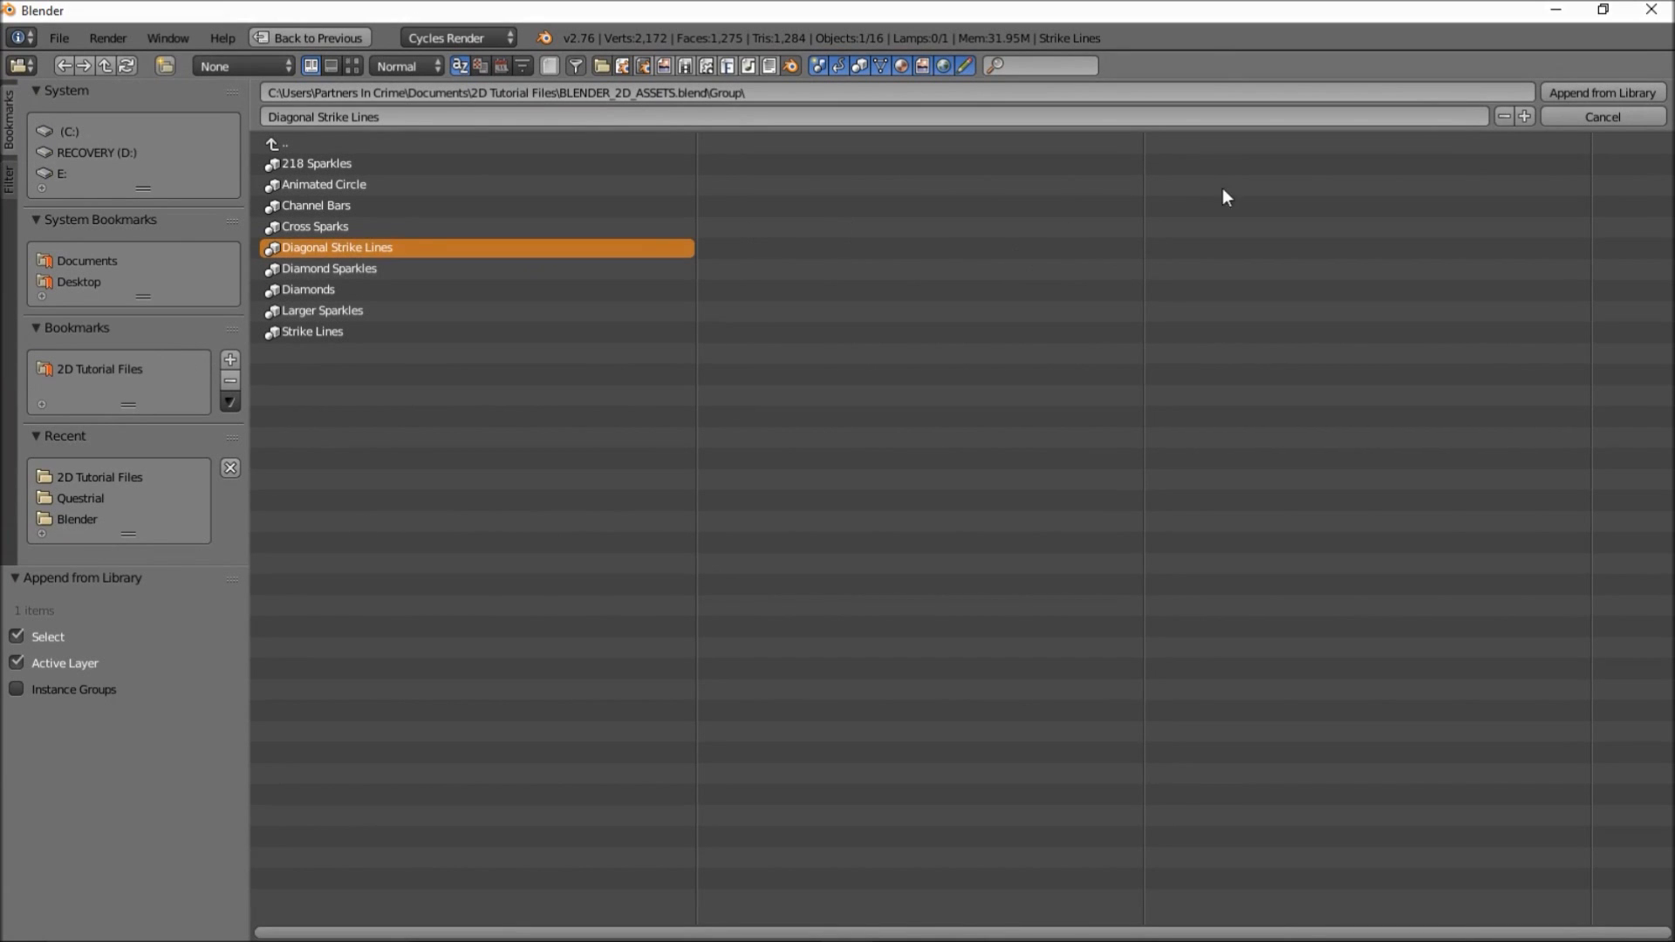
click(1629, 91)
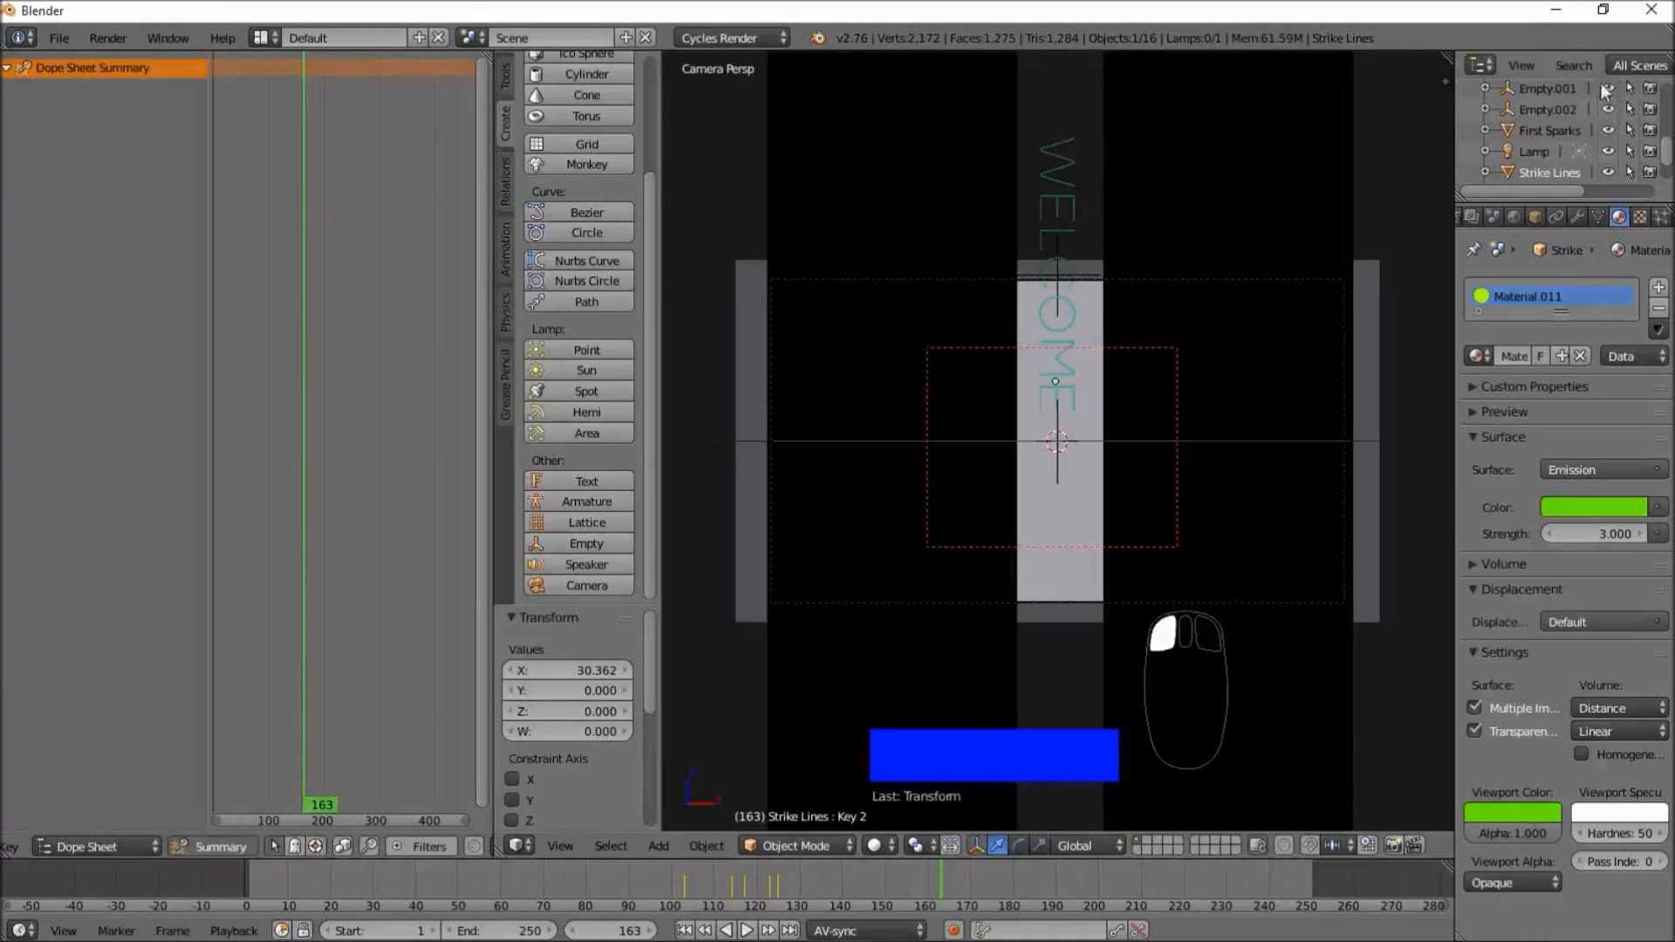
- Play the animation with the appended lines from frame 92, replay it from about frame 113, and stop at frame 168
click(637, 879)
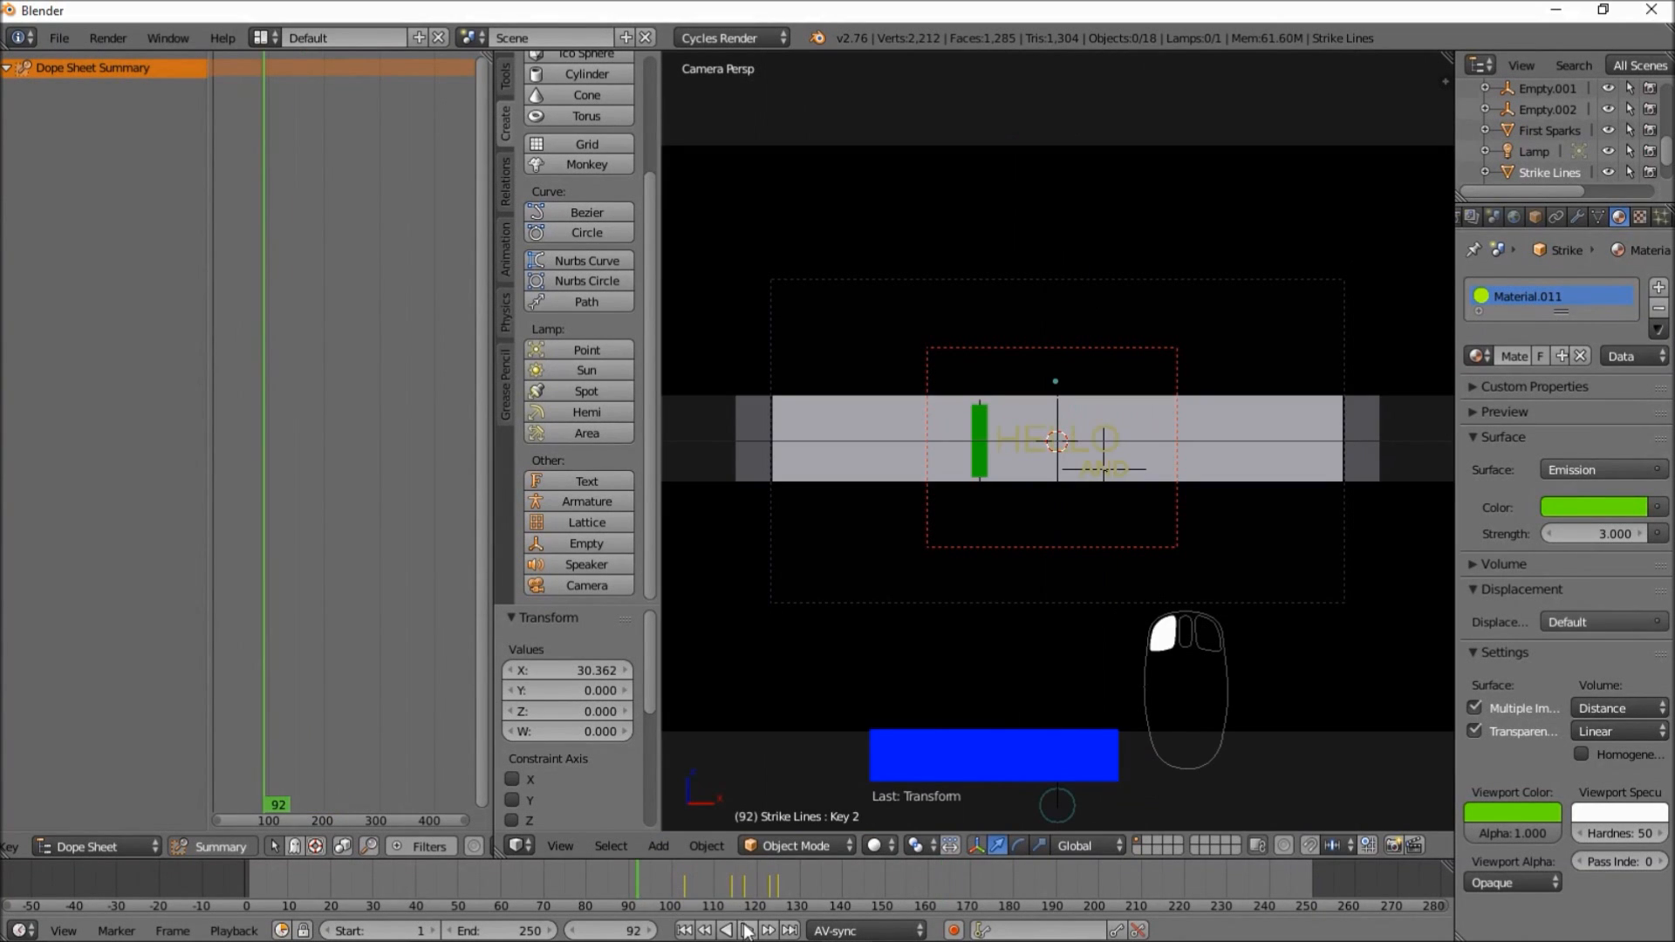
click(746, 931)
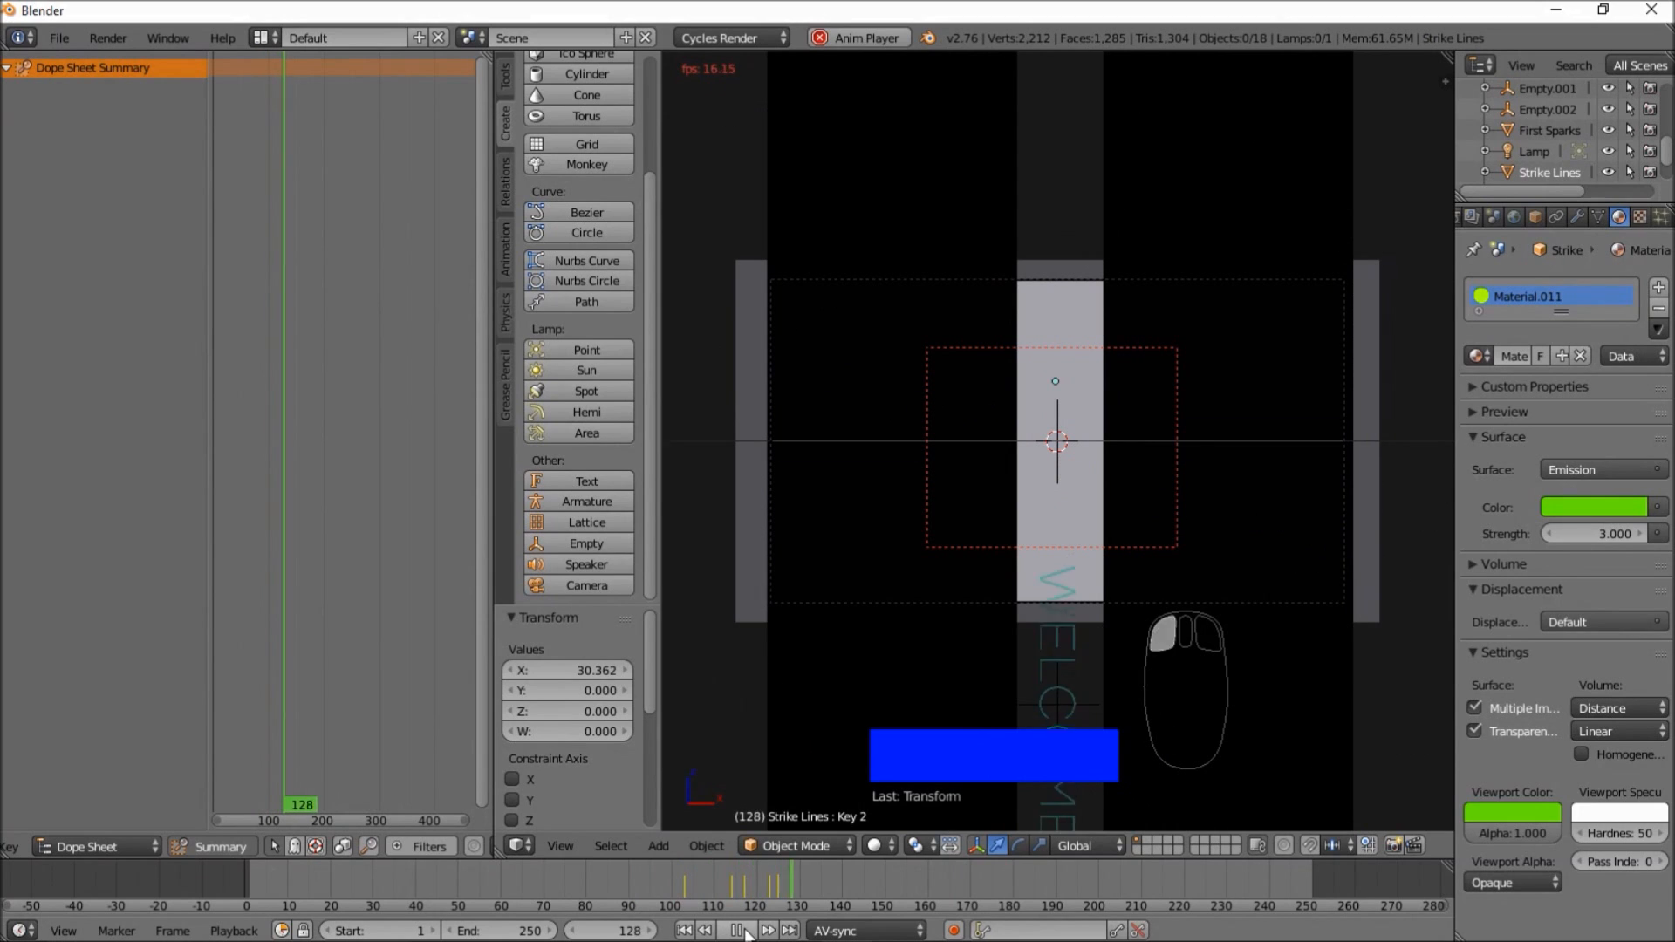
click(746, 930)
click(728, 886)
click(747, 930)
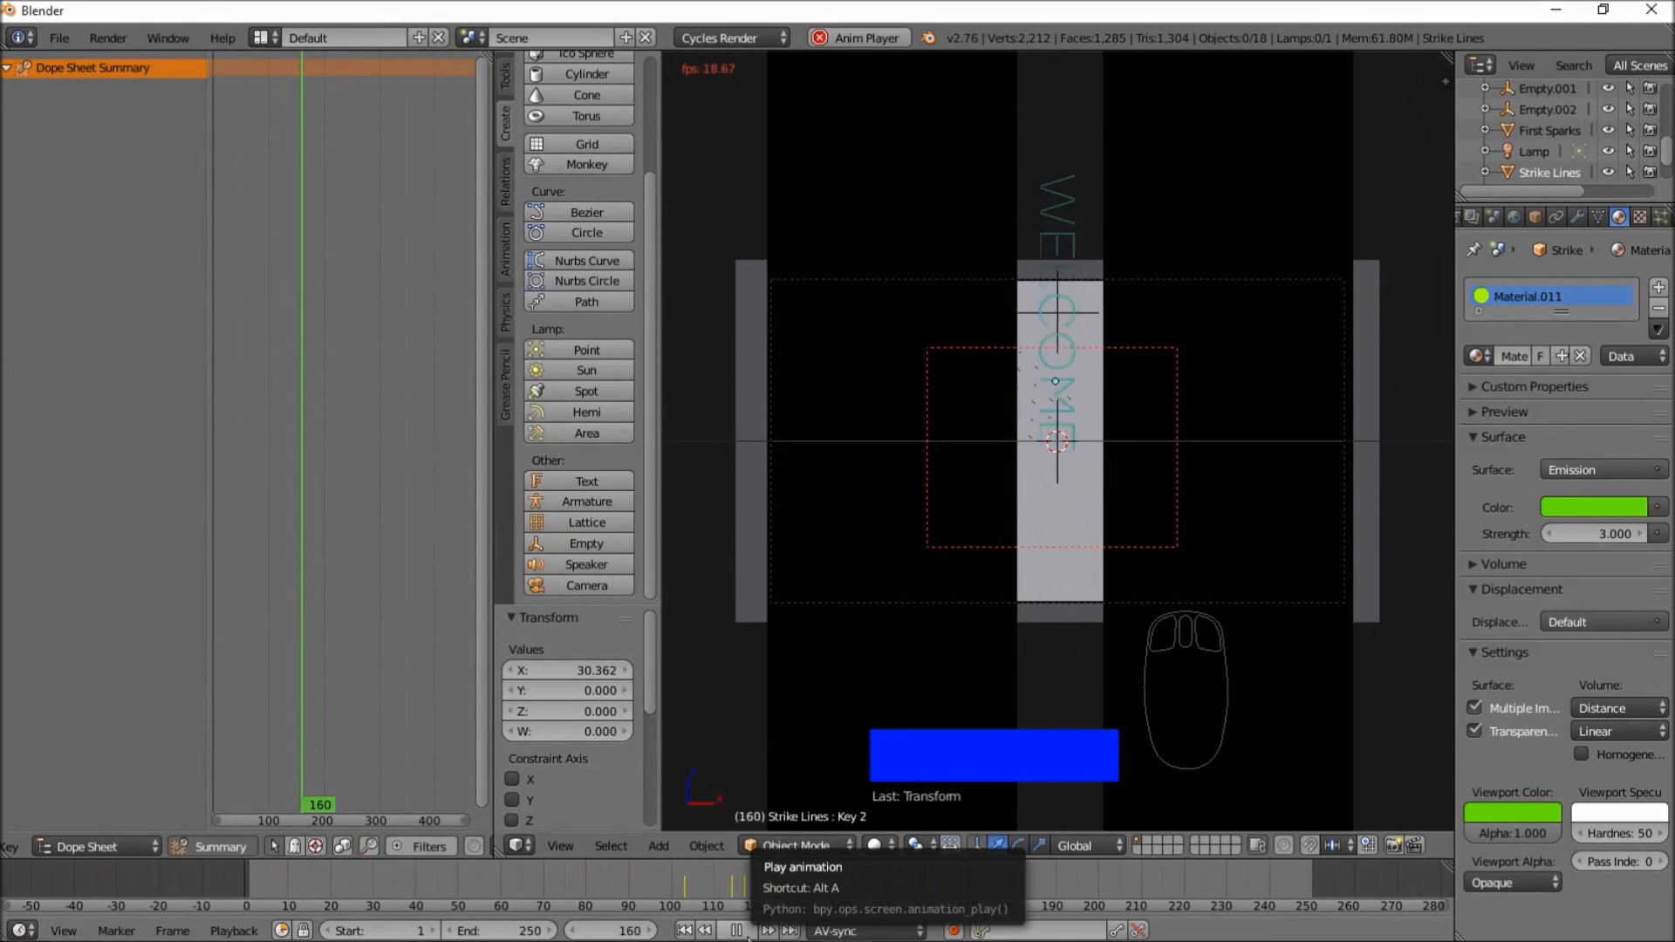
click(744, 931)
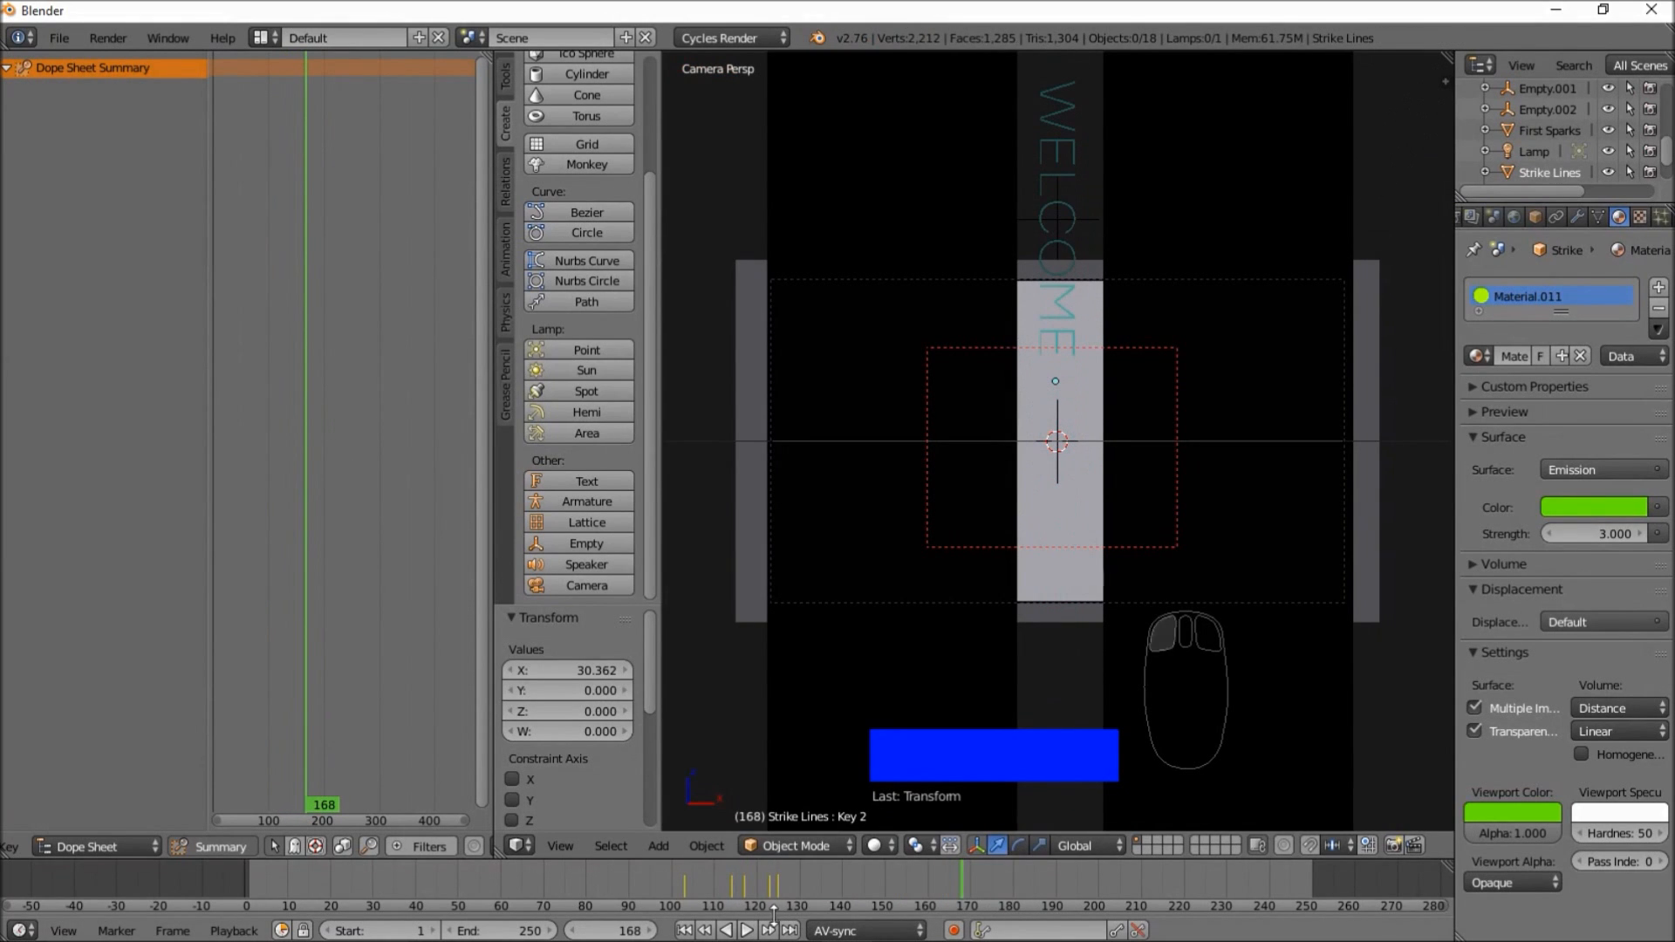
- Replay the animation from about frame 106 with the strike lines and WELCOME text, stopping at frame 170
click(752, 931)
click(751, 931)
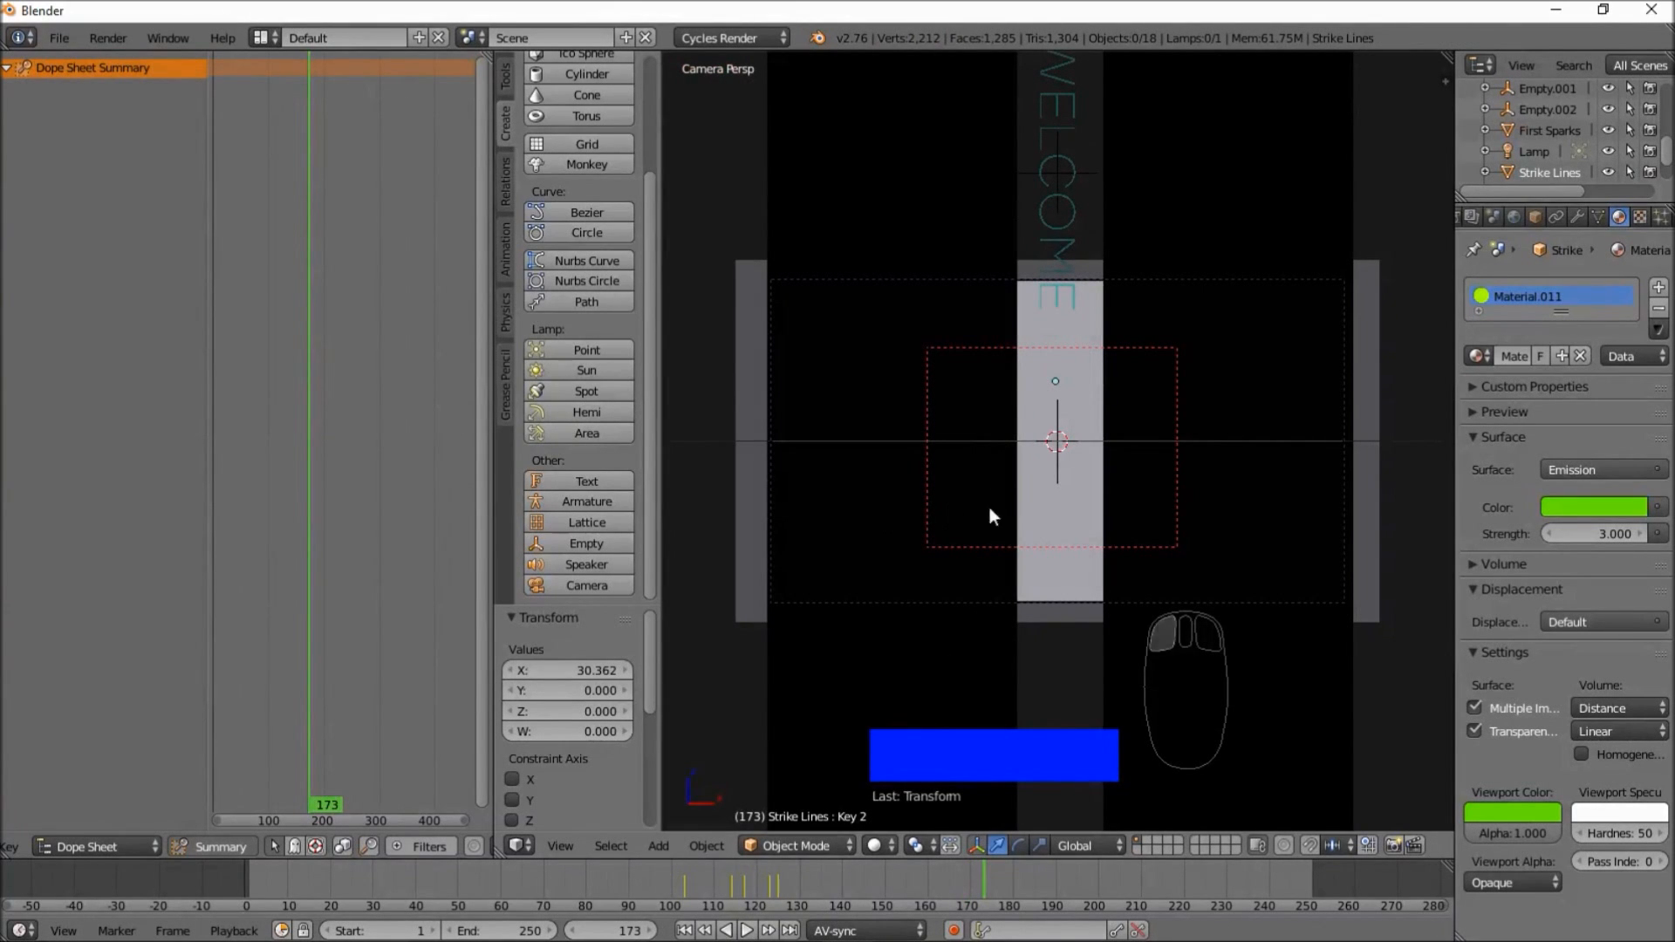
click(699, 881)
click(745, 931)
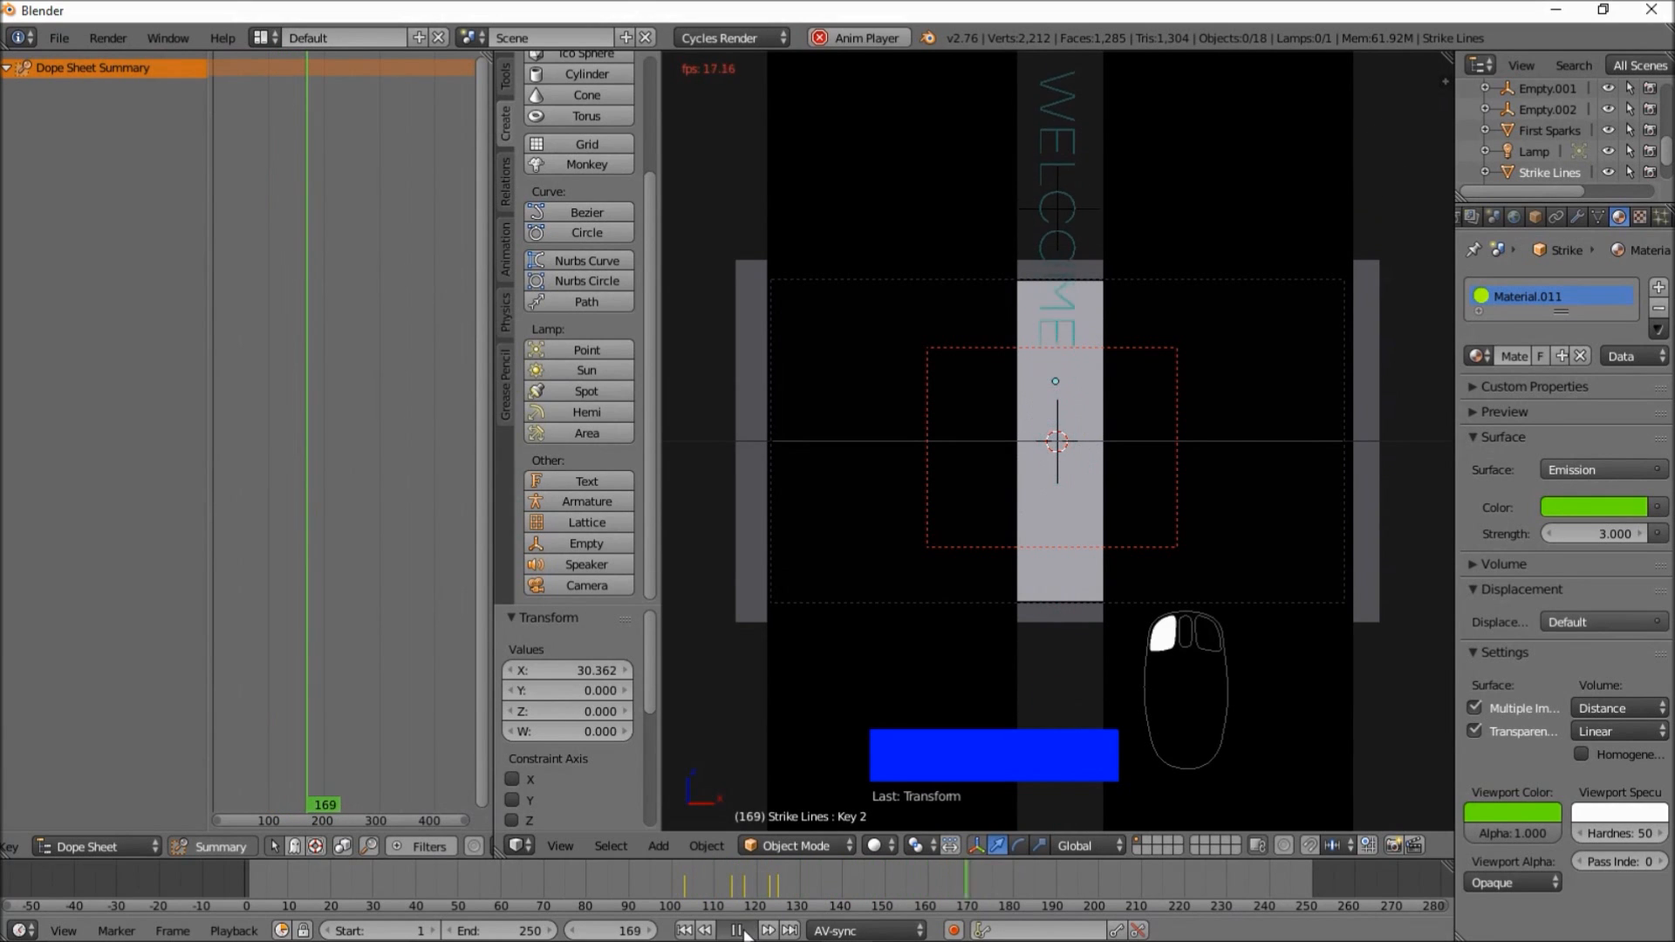
click(744, 931)
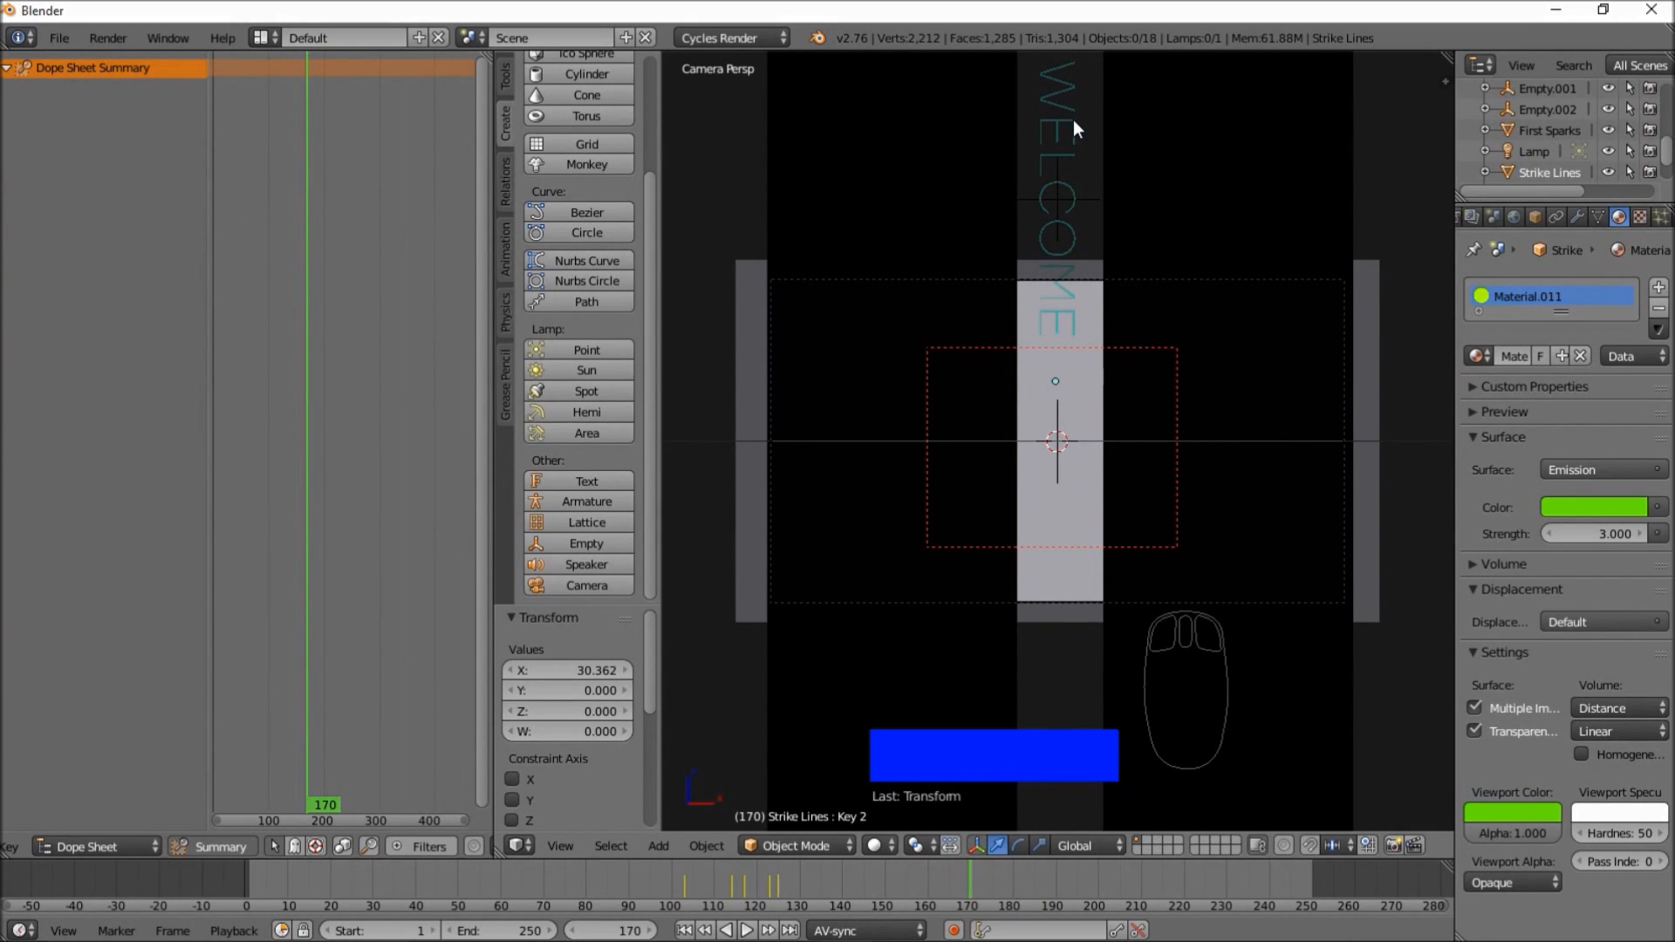
- Duplicate the vertical WELCOME text in place and clear the copy's parent
right_click(1104, 149)
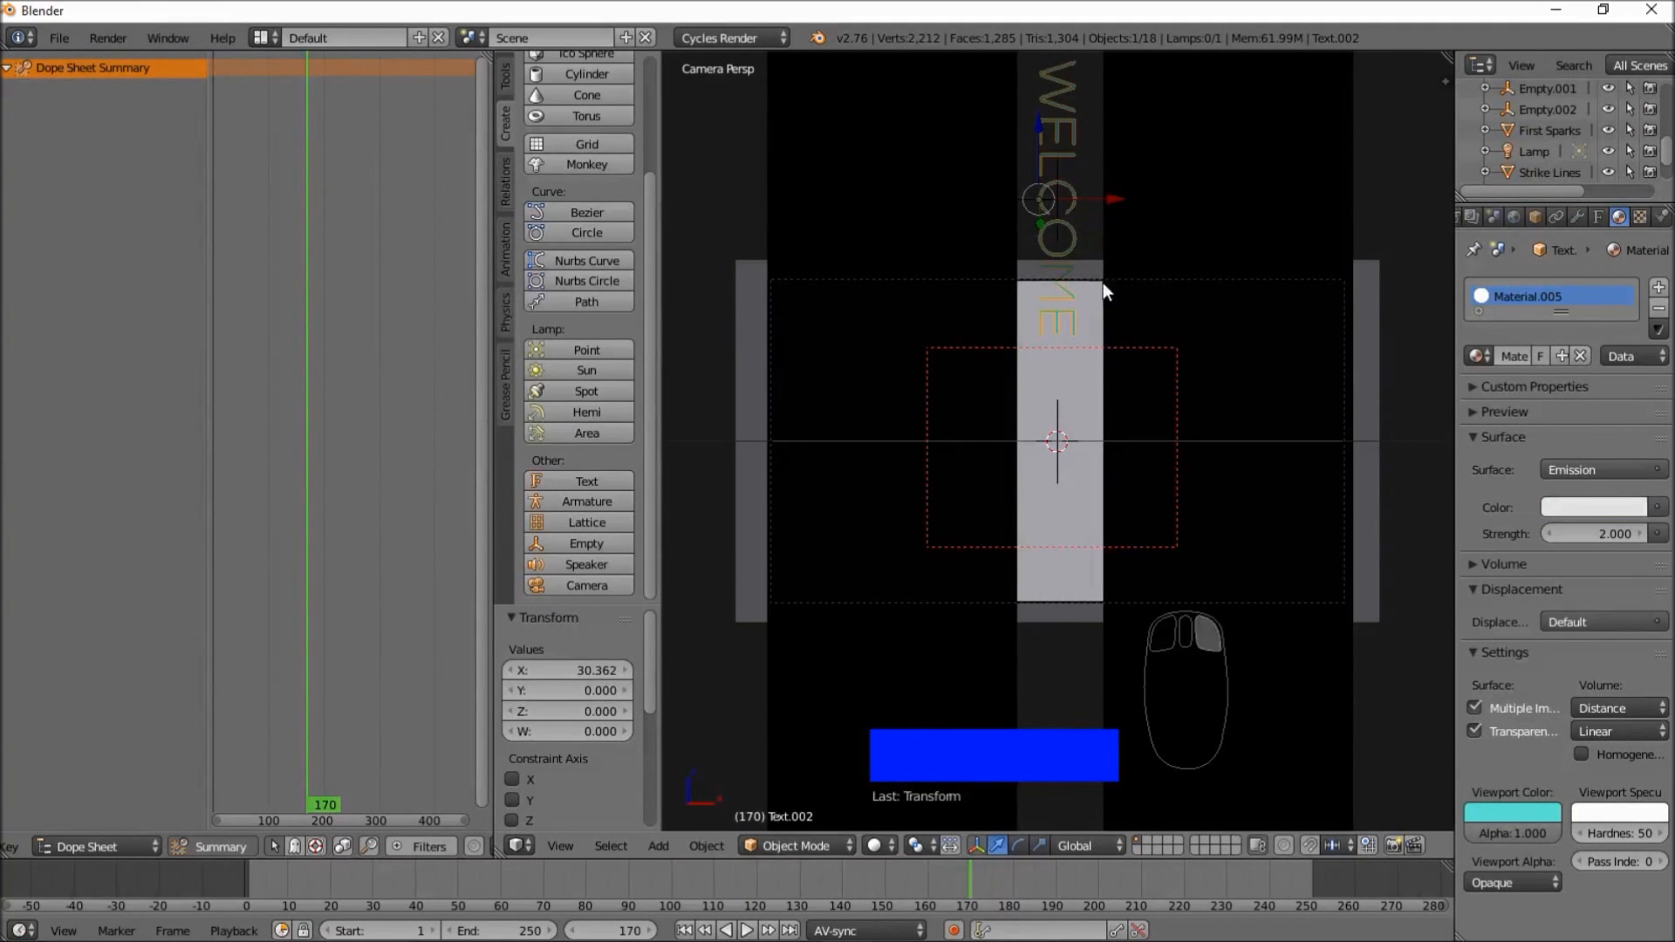
key(shift+d)
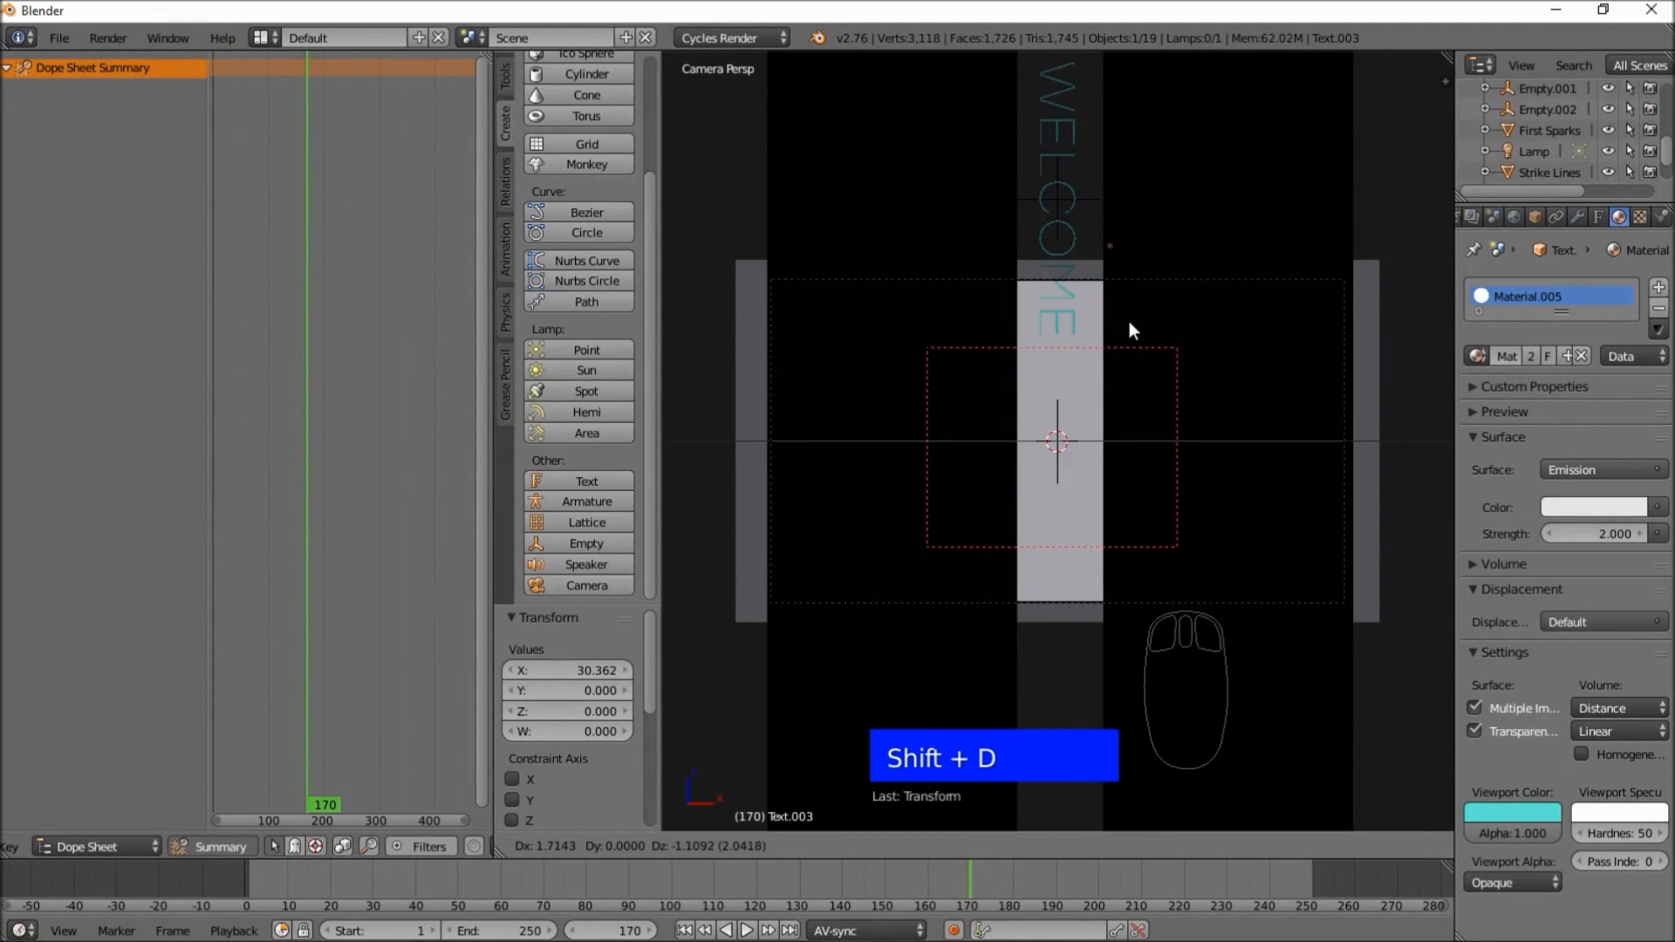
right_click(1045, 305)
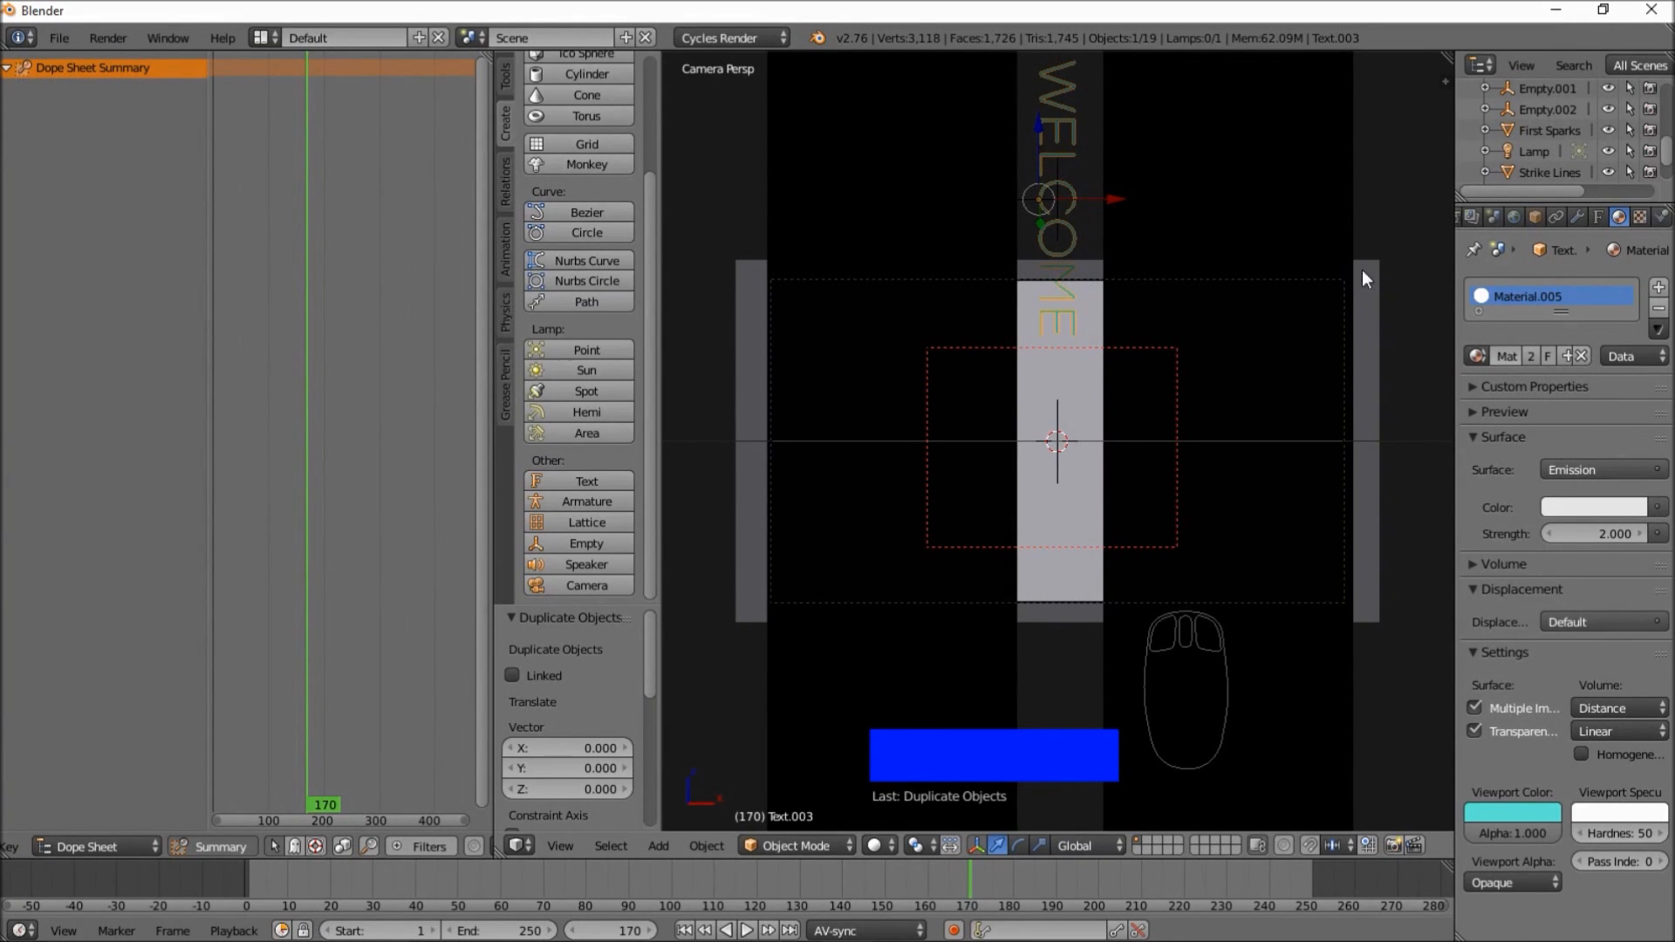
click(1536, 218)
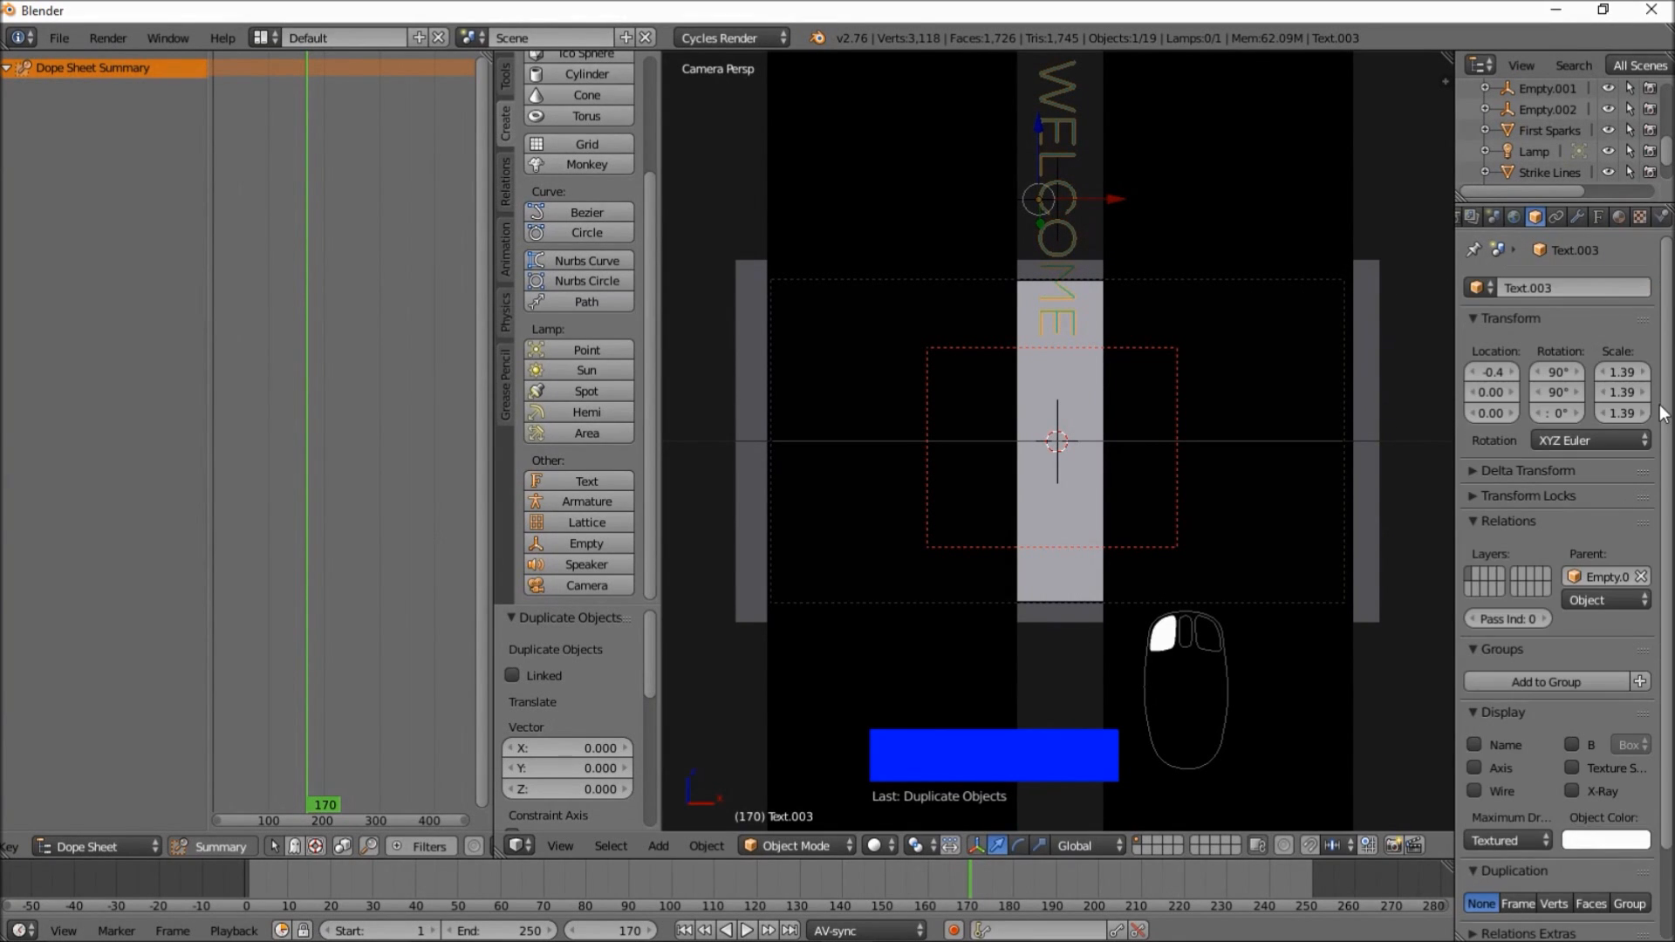
click(1642, 576)
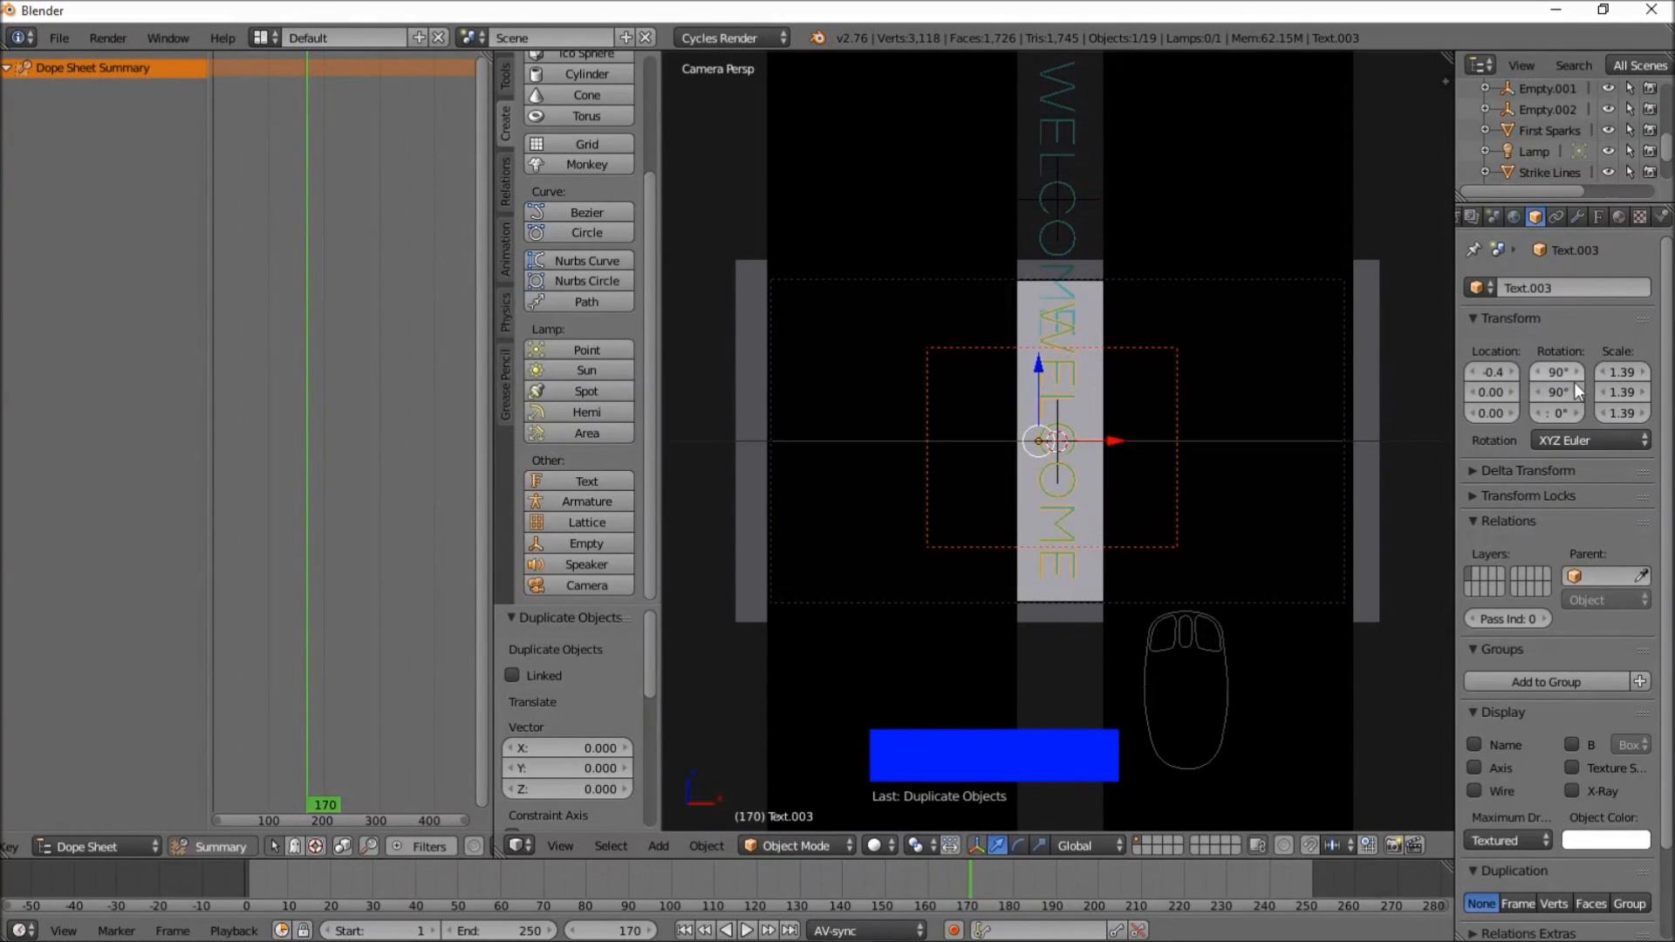
- Set the duplicated text's Y rotation to 0° so it reads horizontally
click(1557, 394)
text(0)
key(Return)
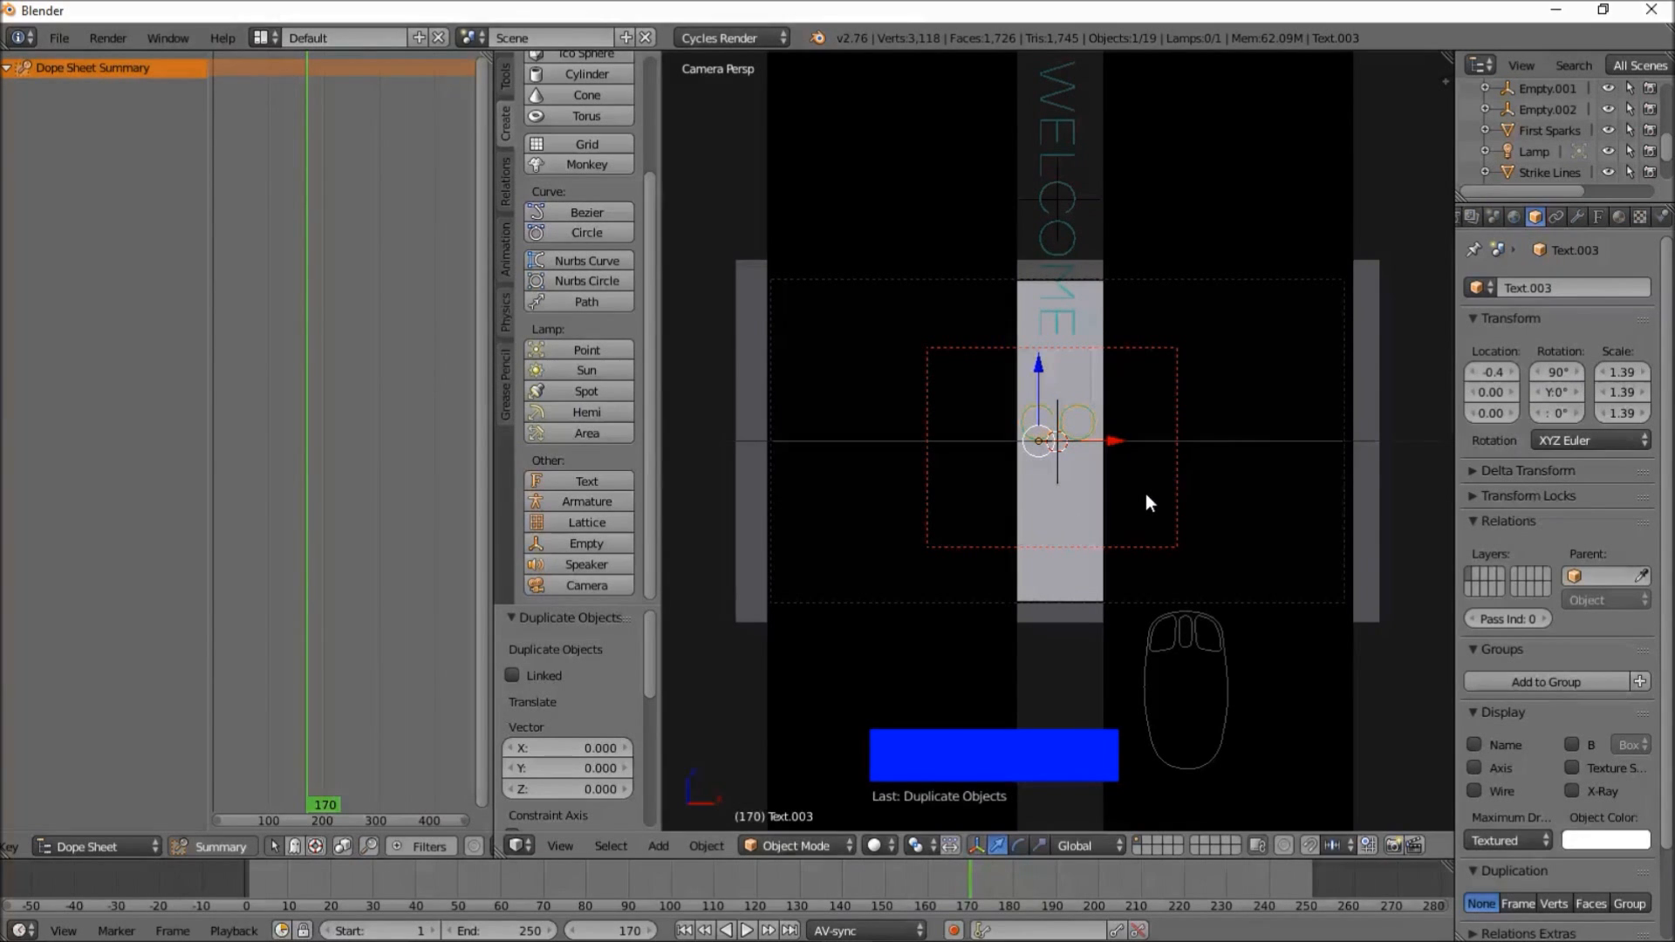
- Replace the duplicated text's content with TO
key(Tab)
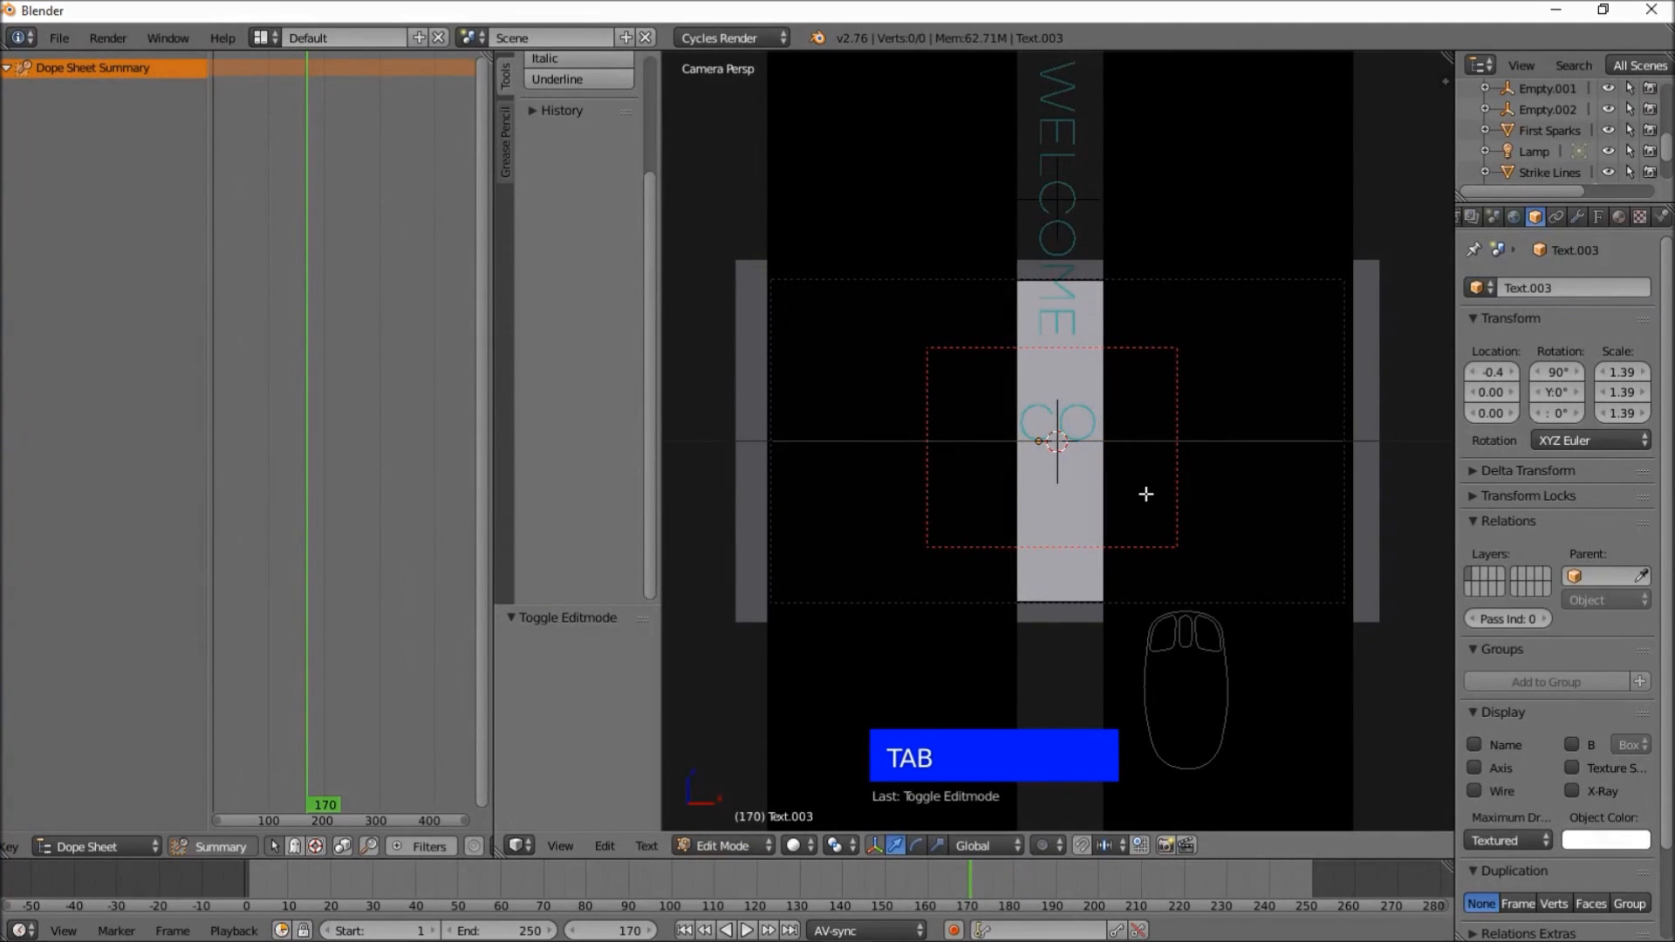
key(BackSpace)
key(BackSpace)
key(BackSpace)
key(BackSpace)
key(BackSpace)
key(BackSpace)
key(BackSpace)
key(BackSpace)
key(BackSpace)
key(BackSpace)
key(BackSpace)
key(BackSpace)
key(BackSpace)
key(BackSpace)
key(BackSpace)
key(BackSpace)
key(BackSpace)
key(BackSpace)
key(BackSpace)
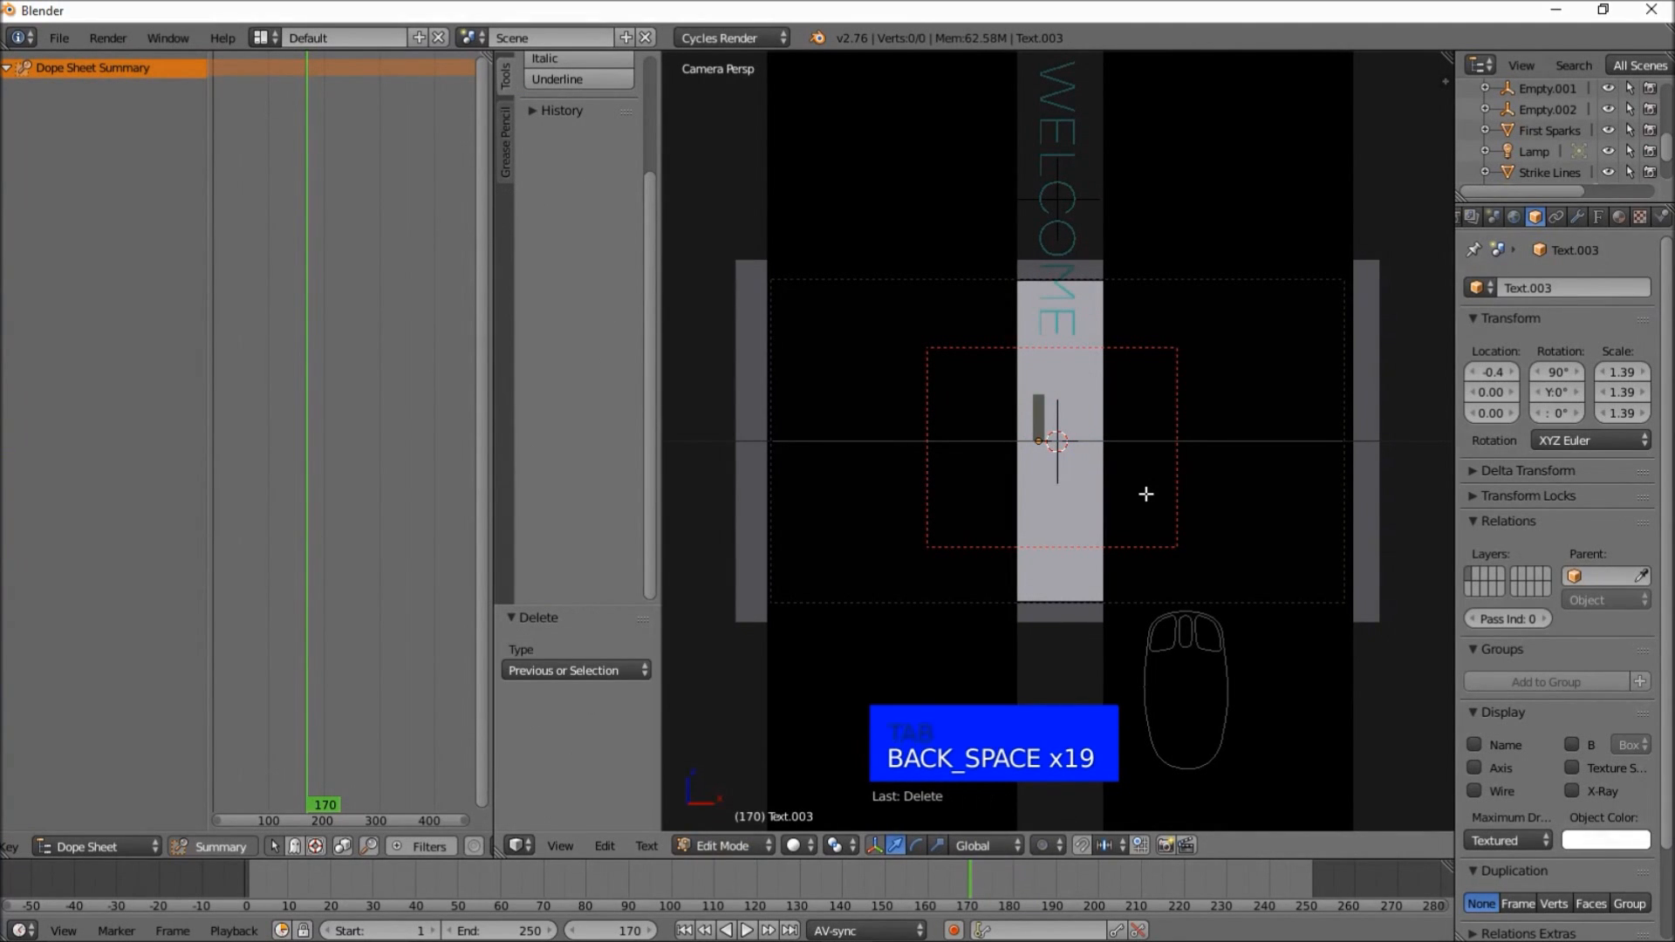
text(TO)
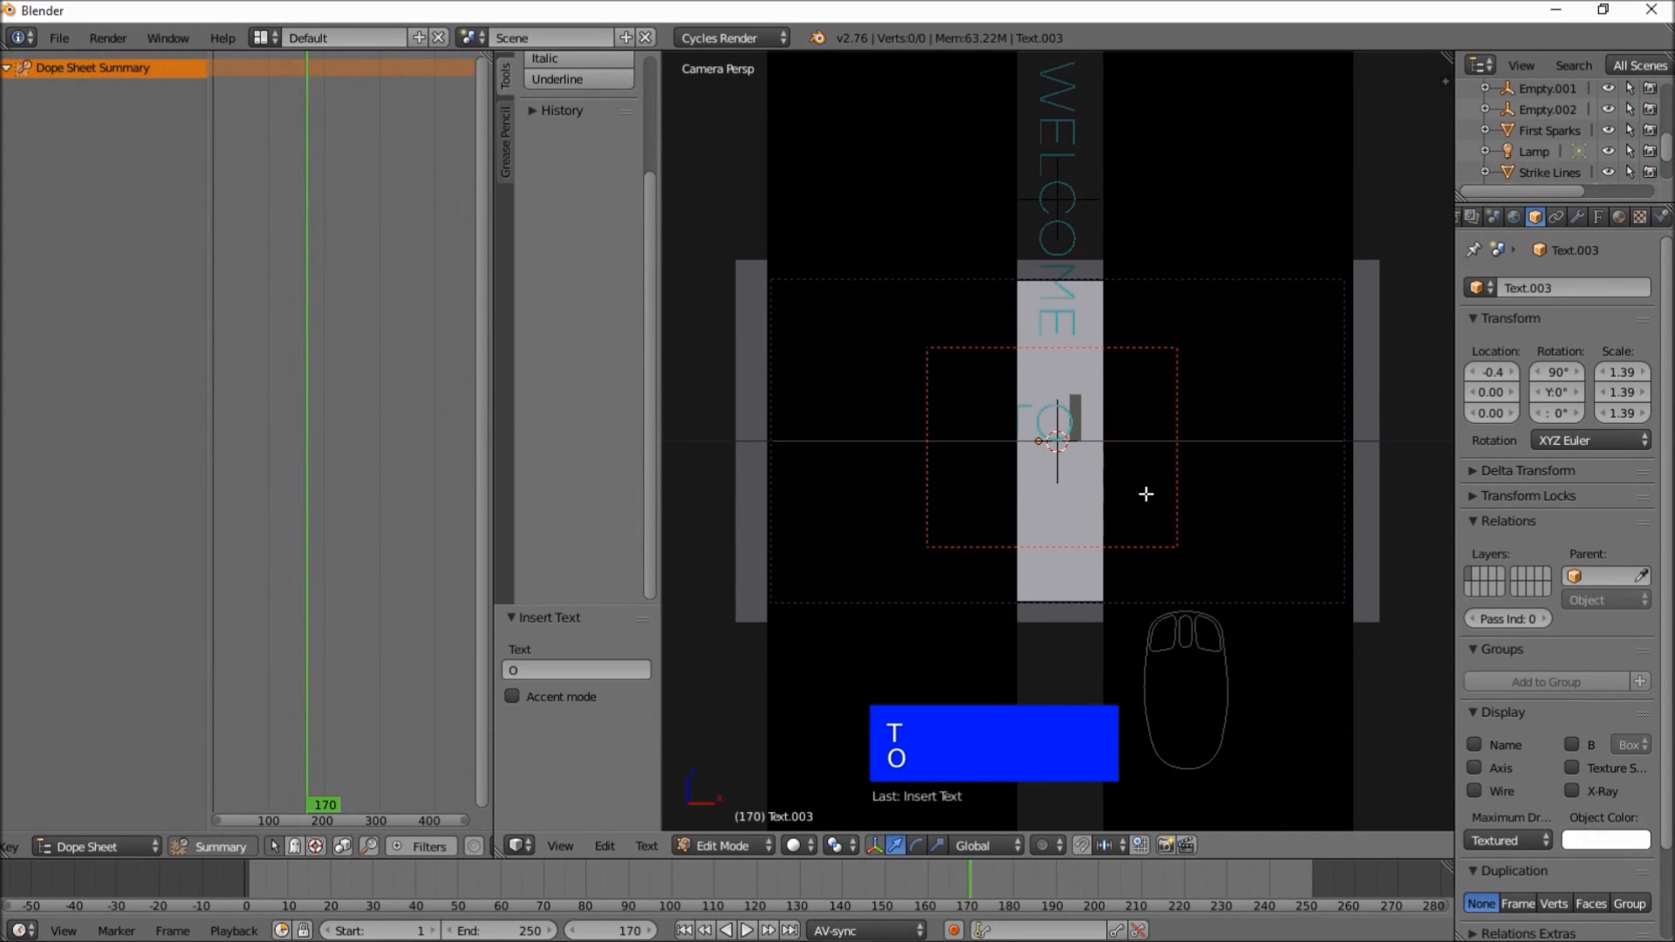
key(Tab)
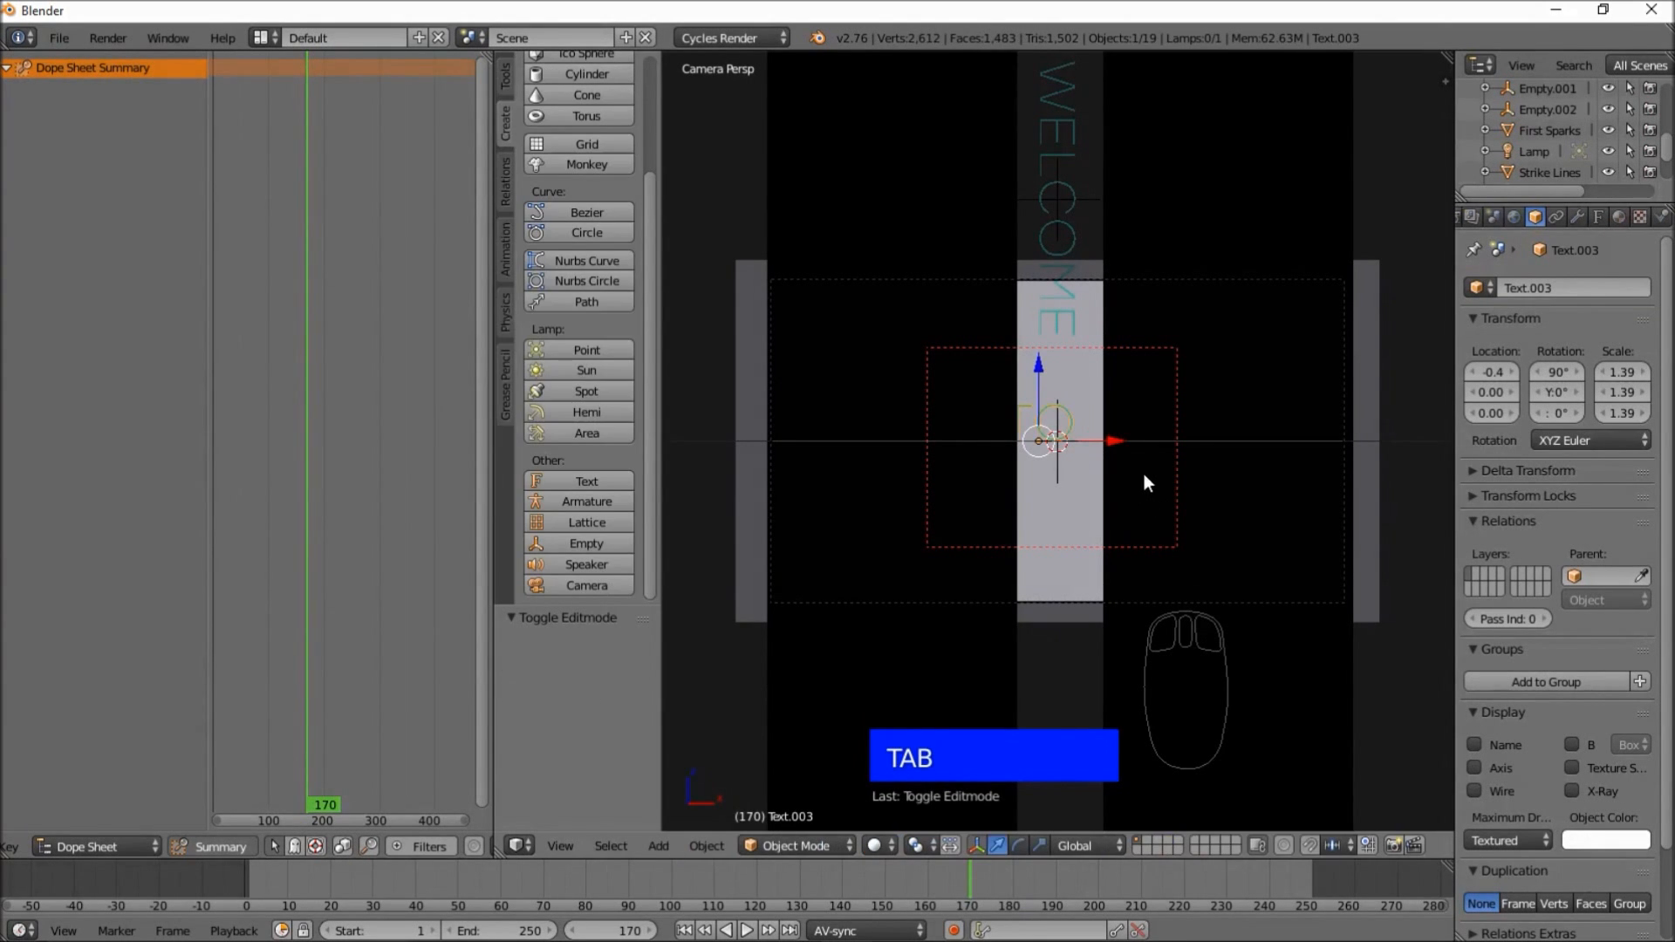
- Set the TO text's X location to 0
click(1492, 372)
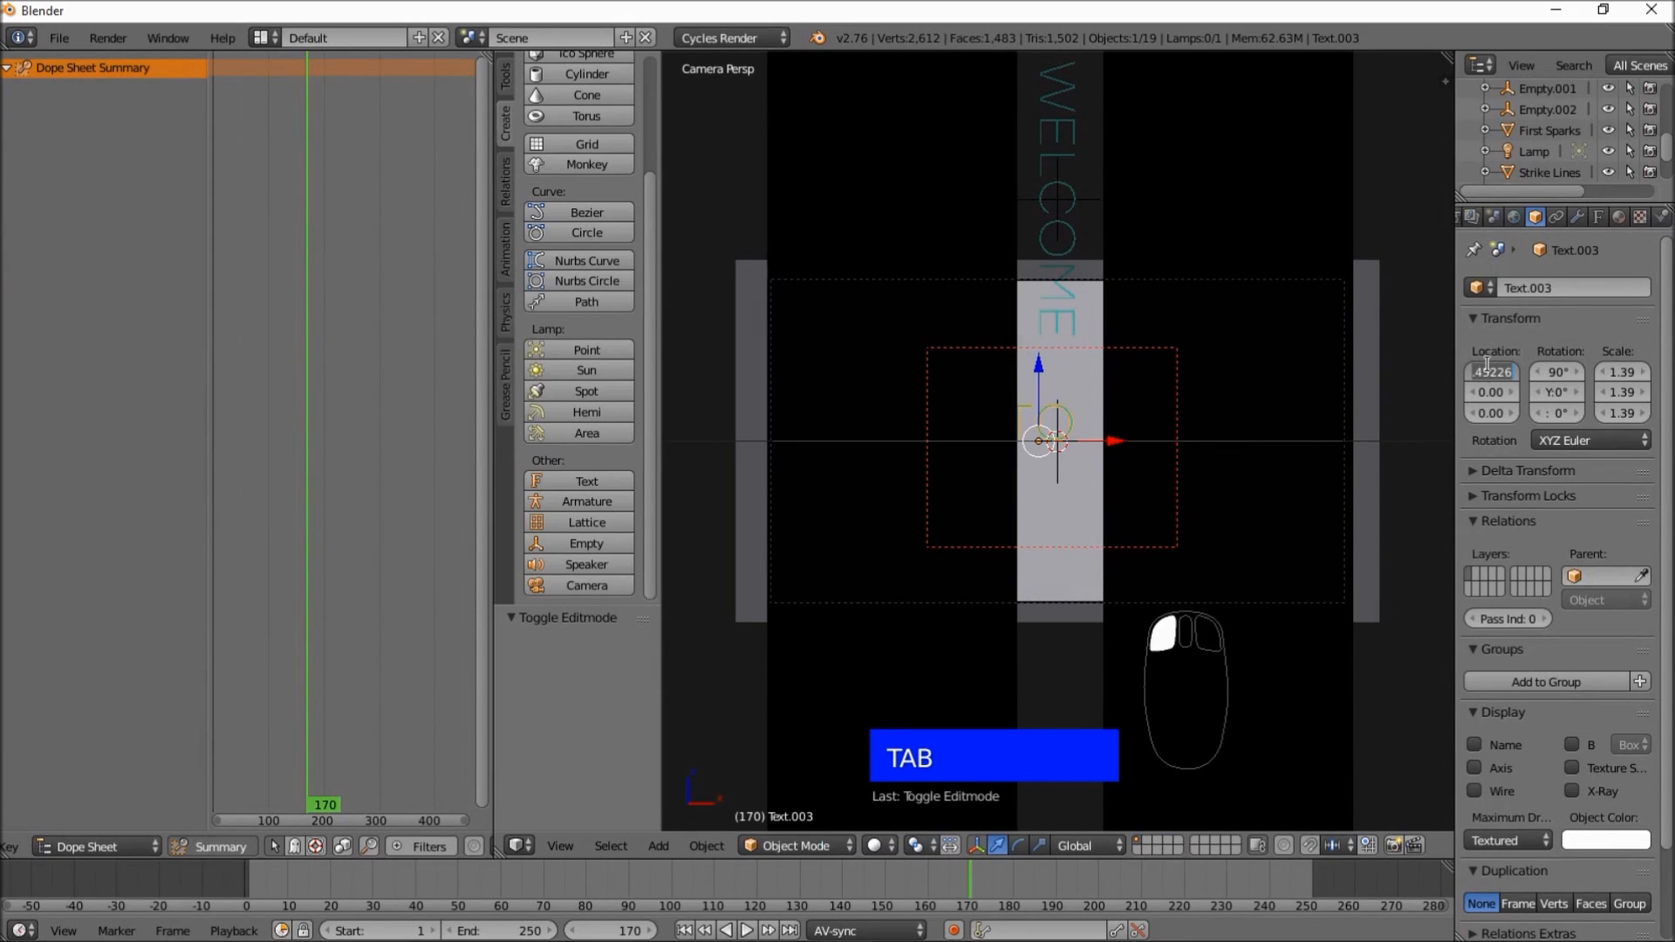
text(0)
key(Return)
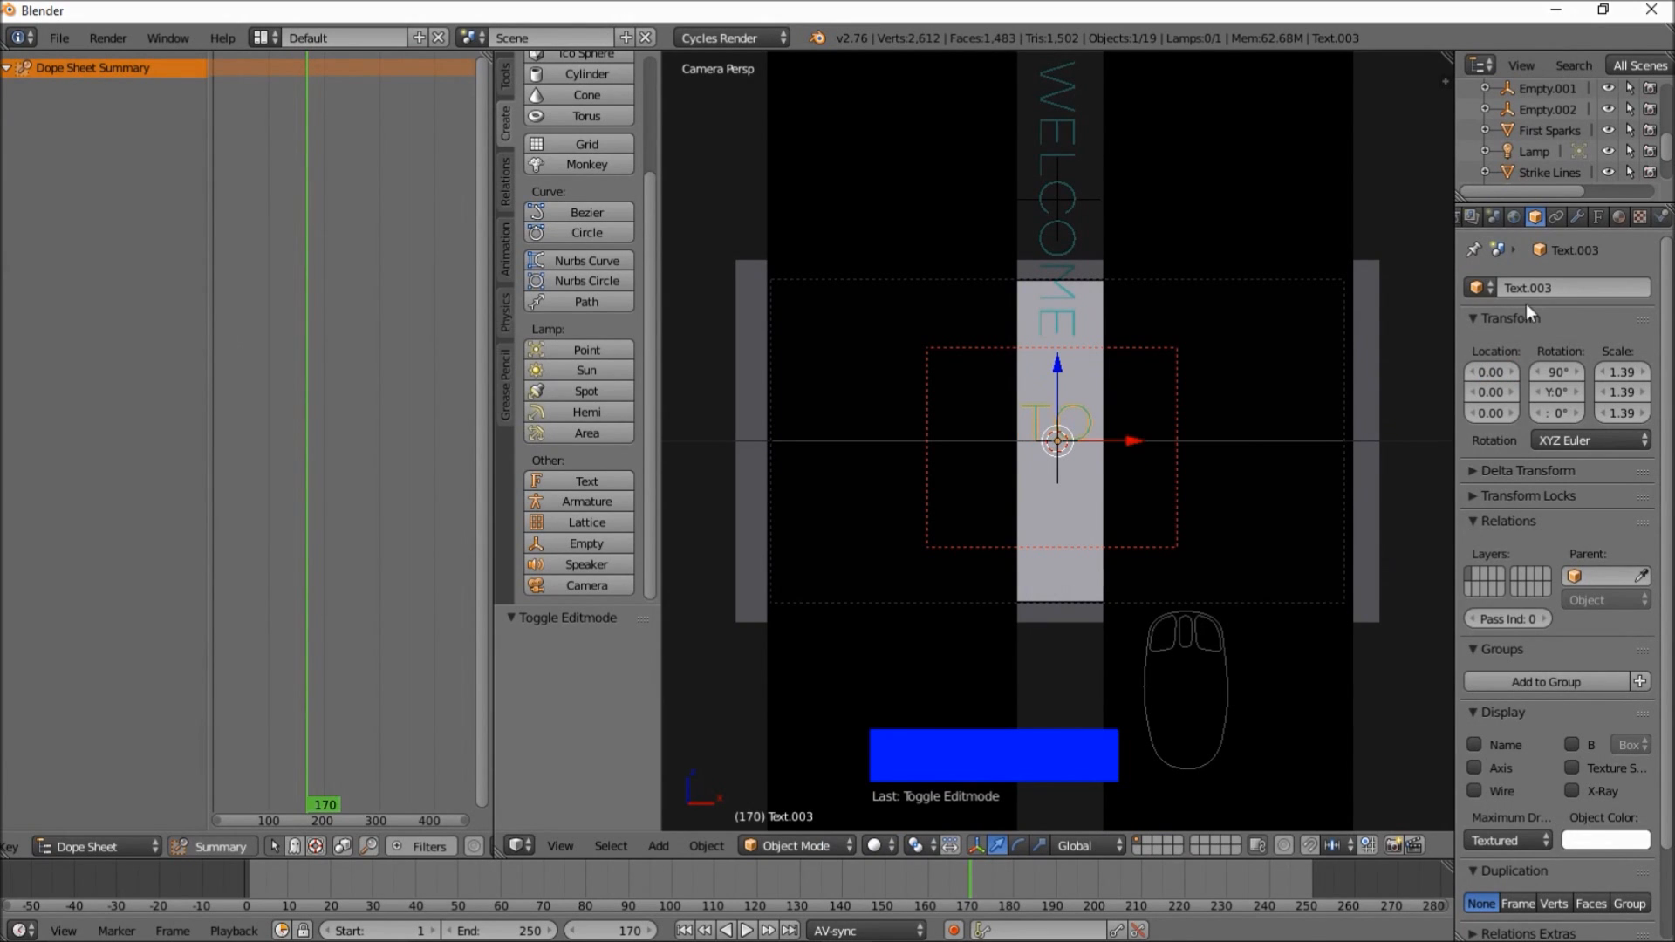
- Thicken the TO text by setting its geometry offset to 0.045
click(1600, 216)
click(1497, 322)
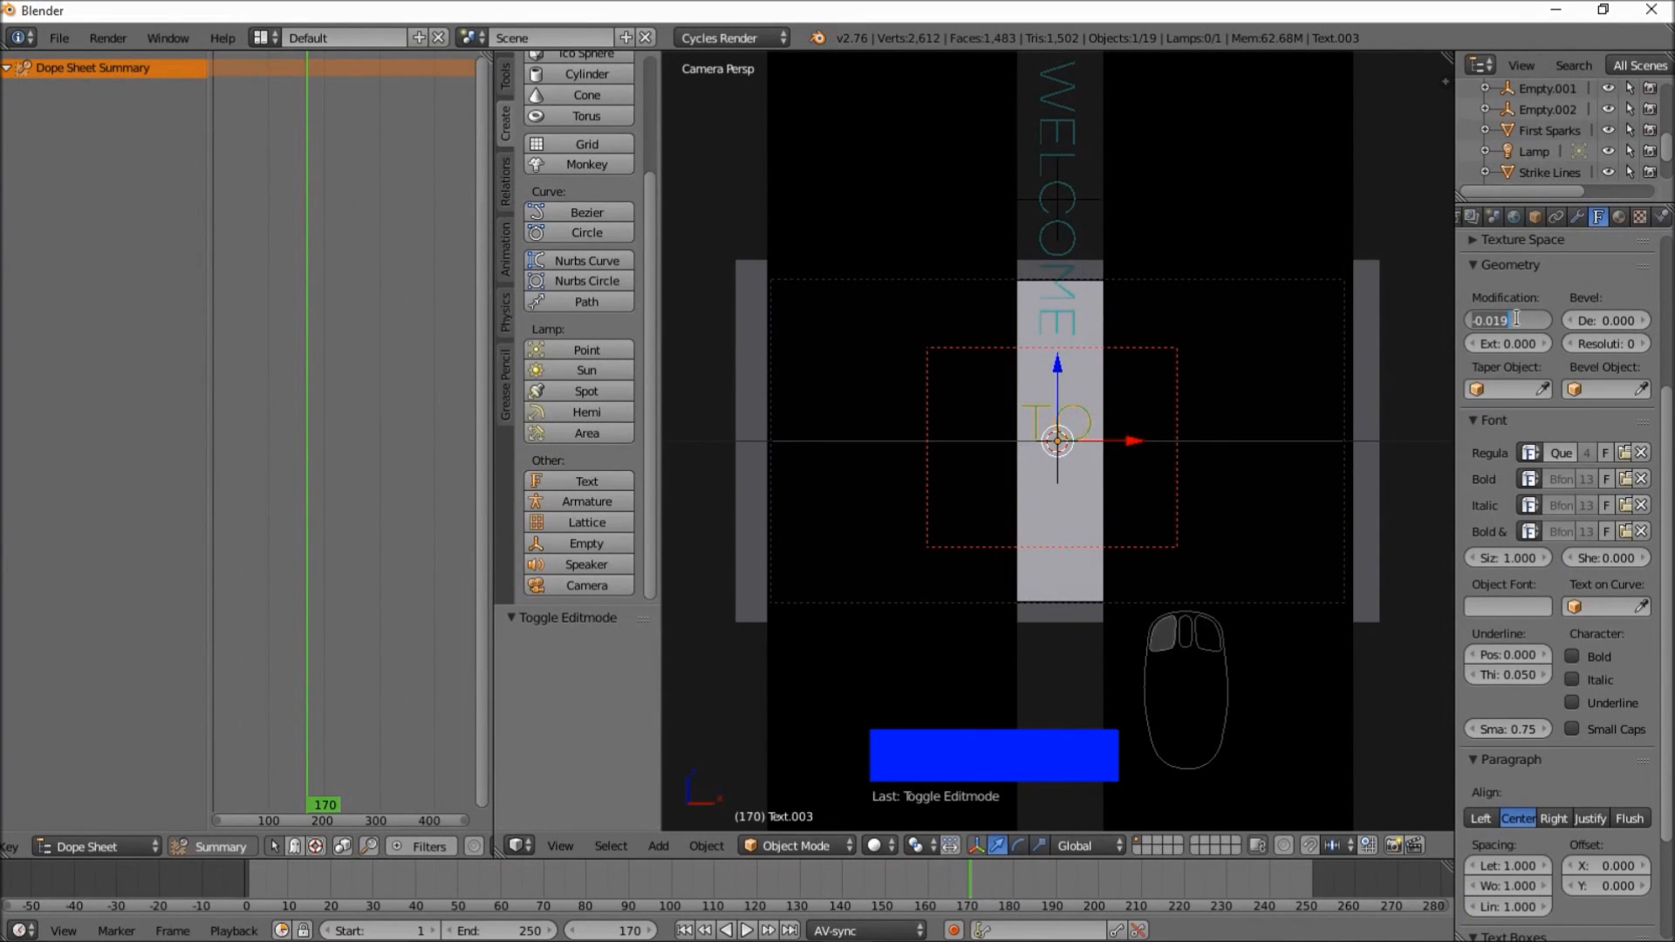
text(0)
key(Return)
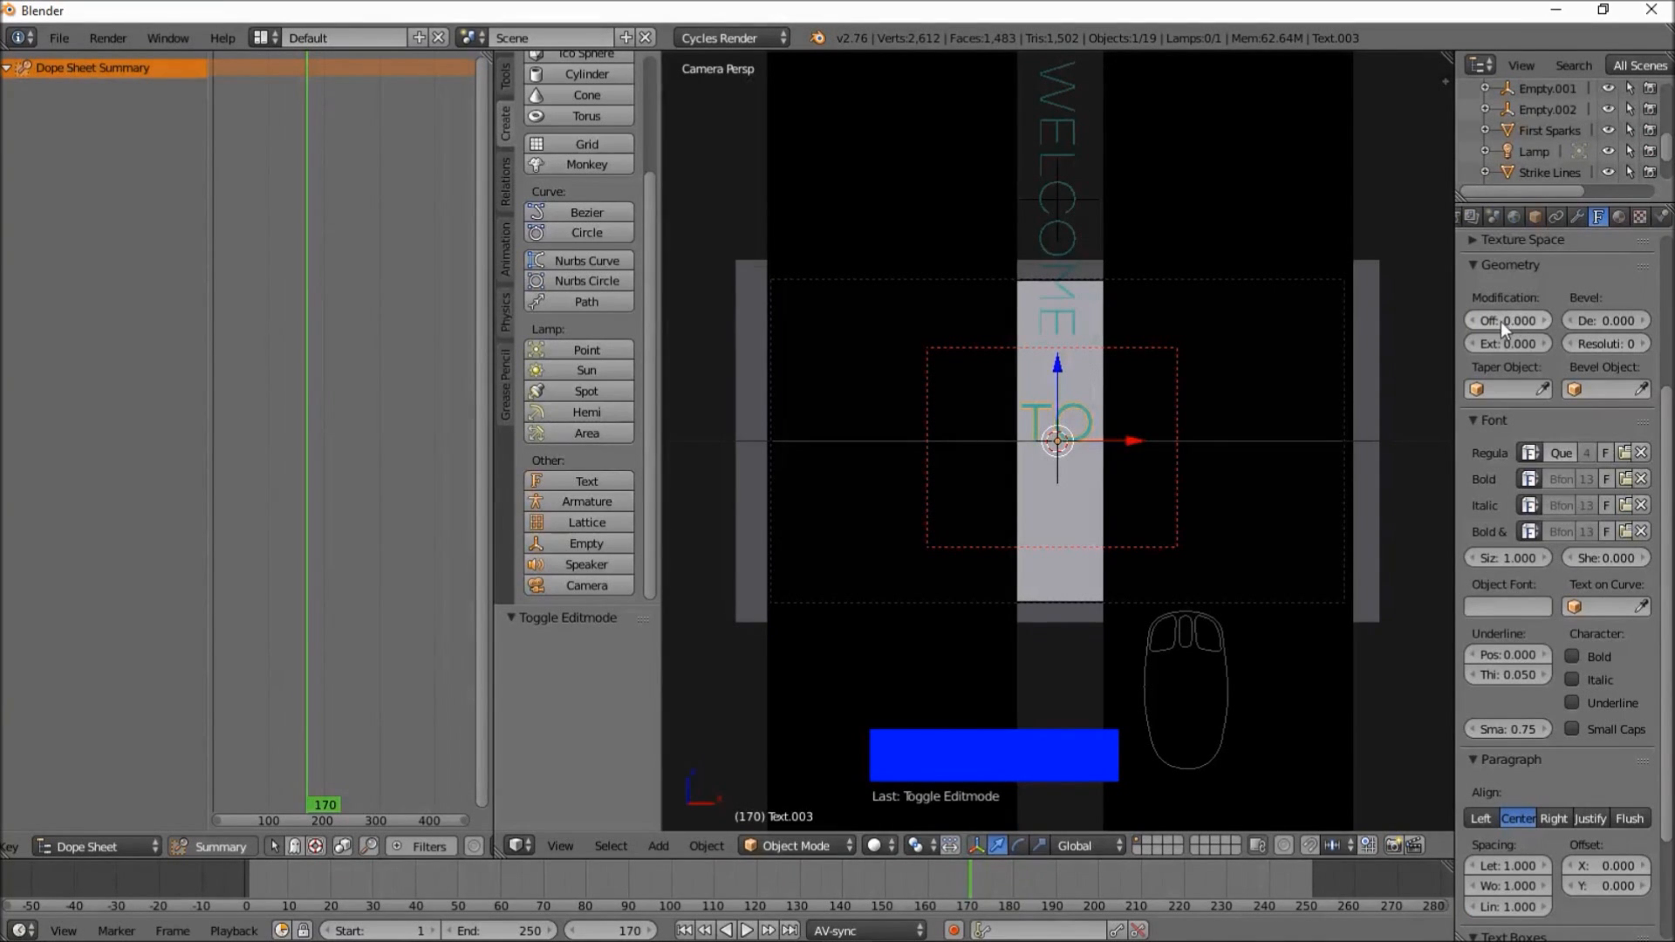
drag(1504, 319, 1522, 319)
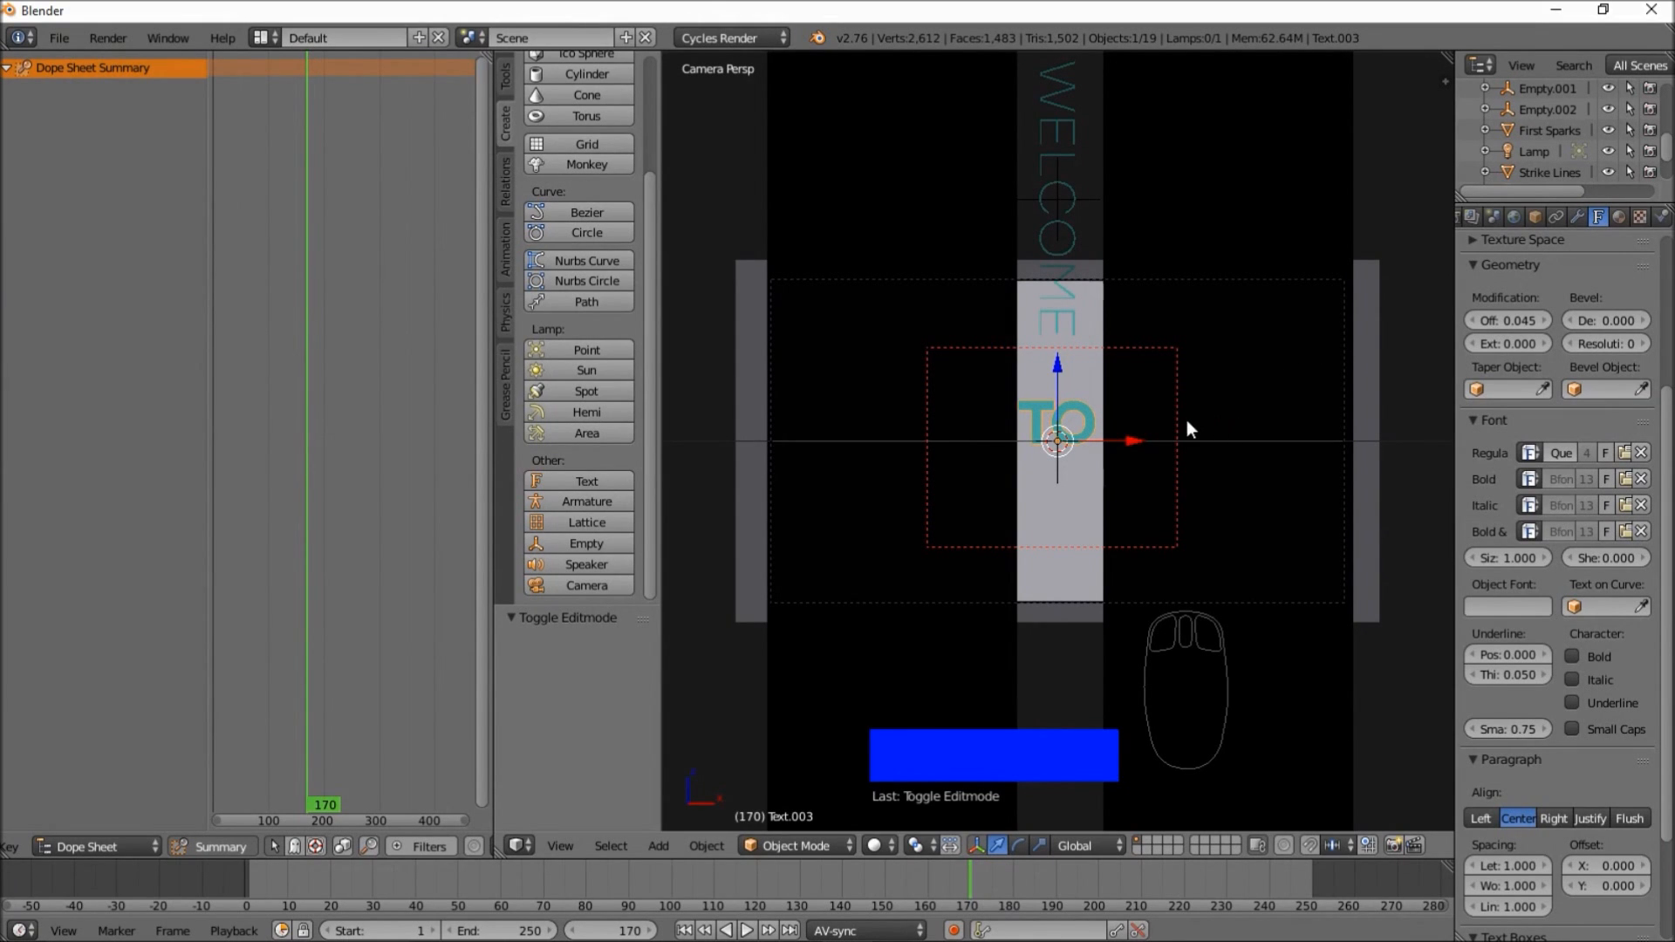
- Give the TO text its own single-user material with a blue emission color and a matching blue viewport color
click(1622, 219)
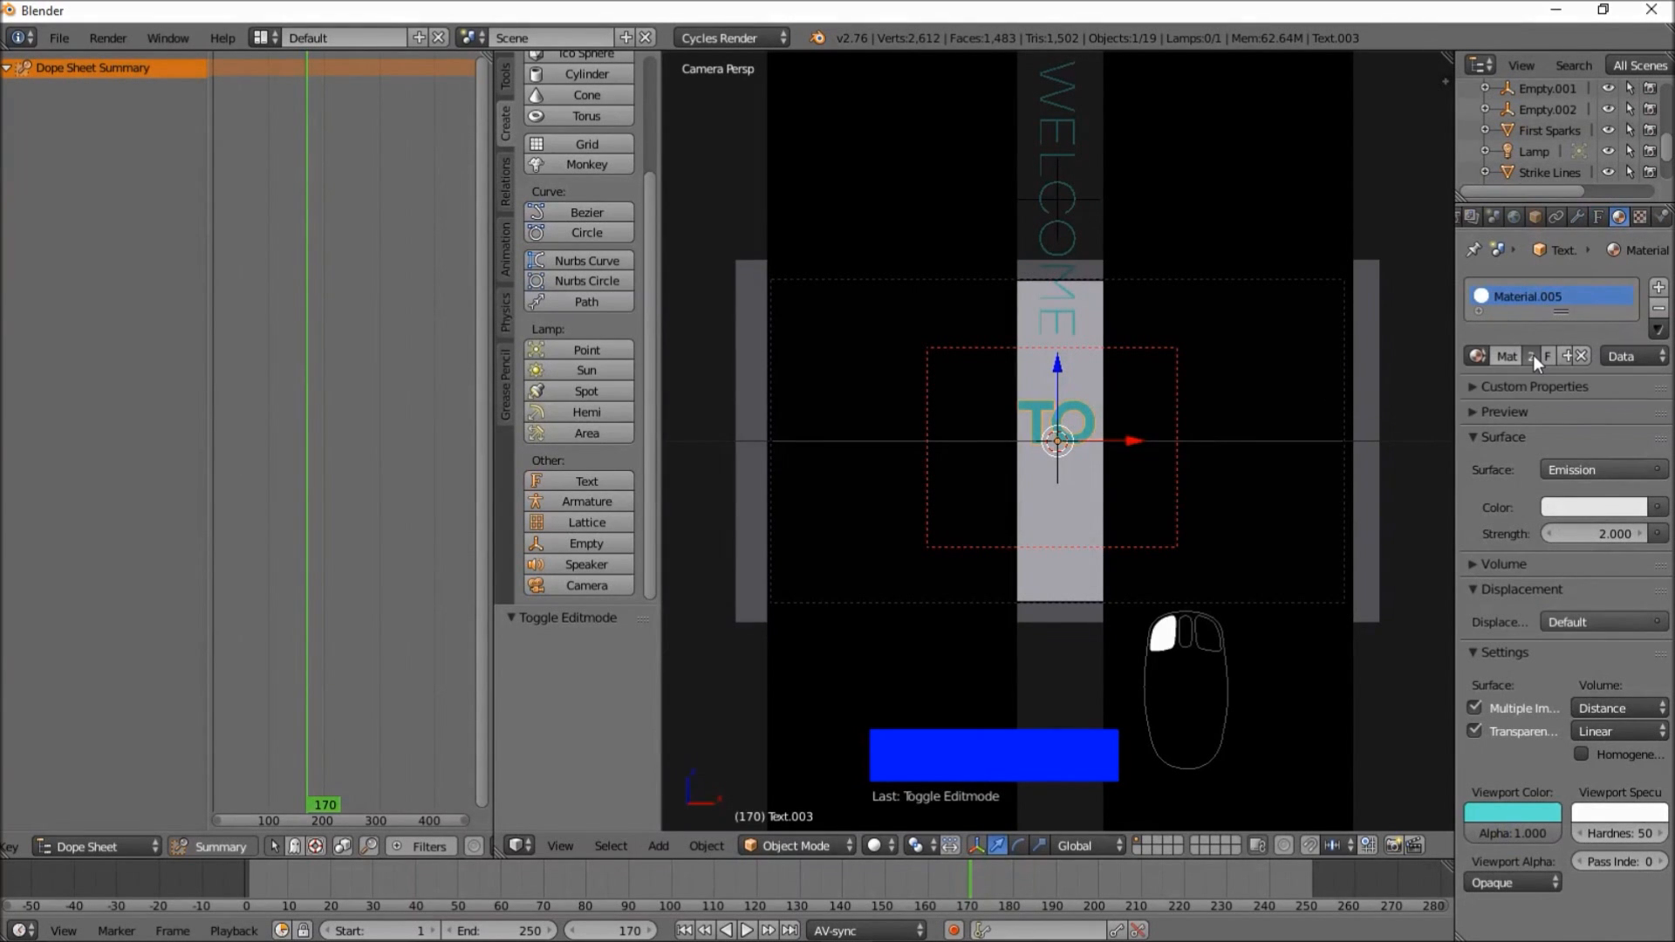
click(1578, 510)
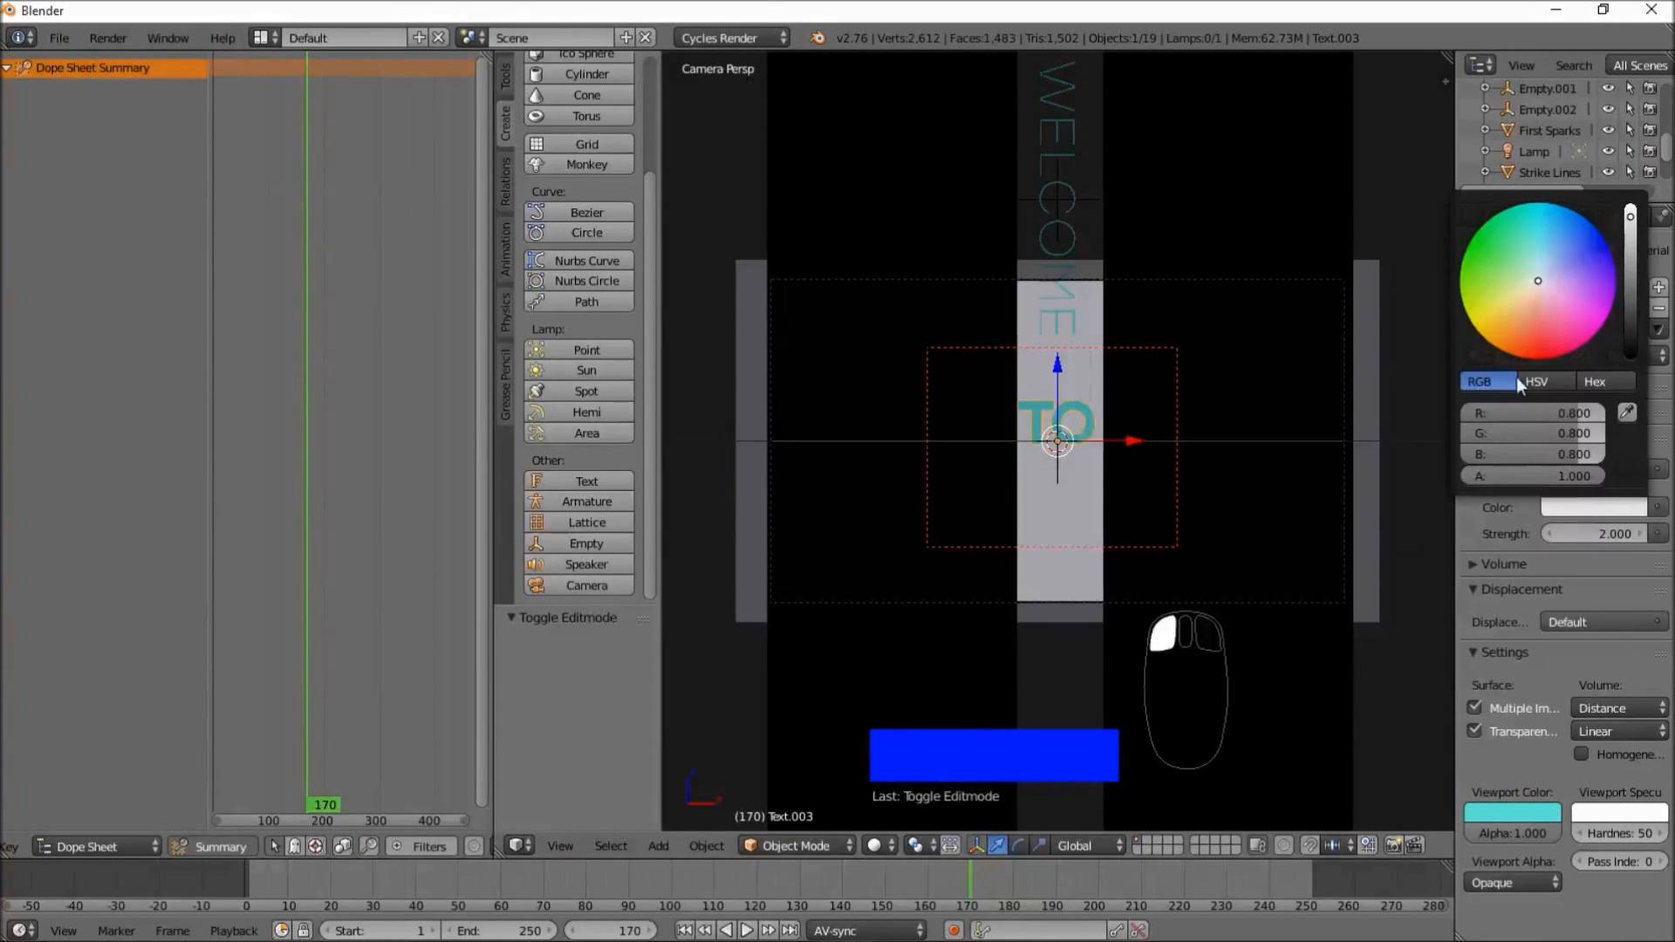
click(1558, 270)
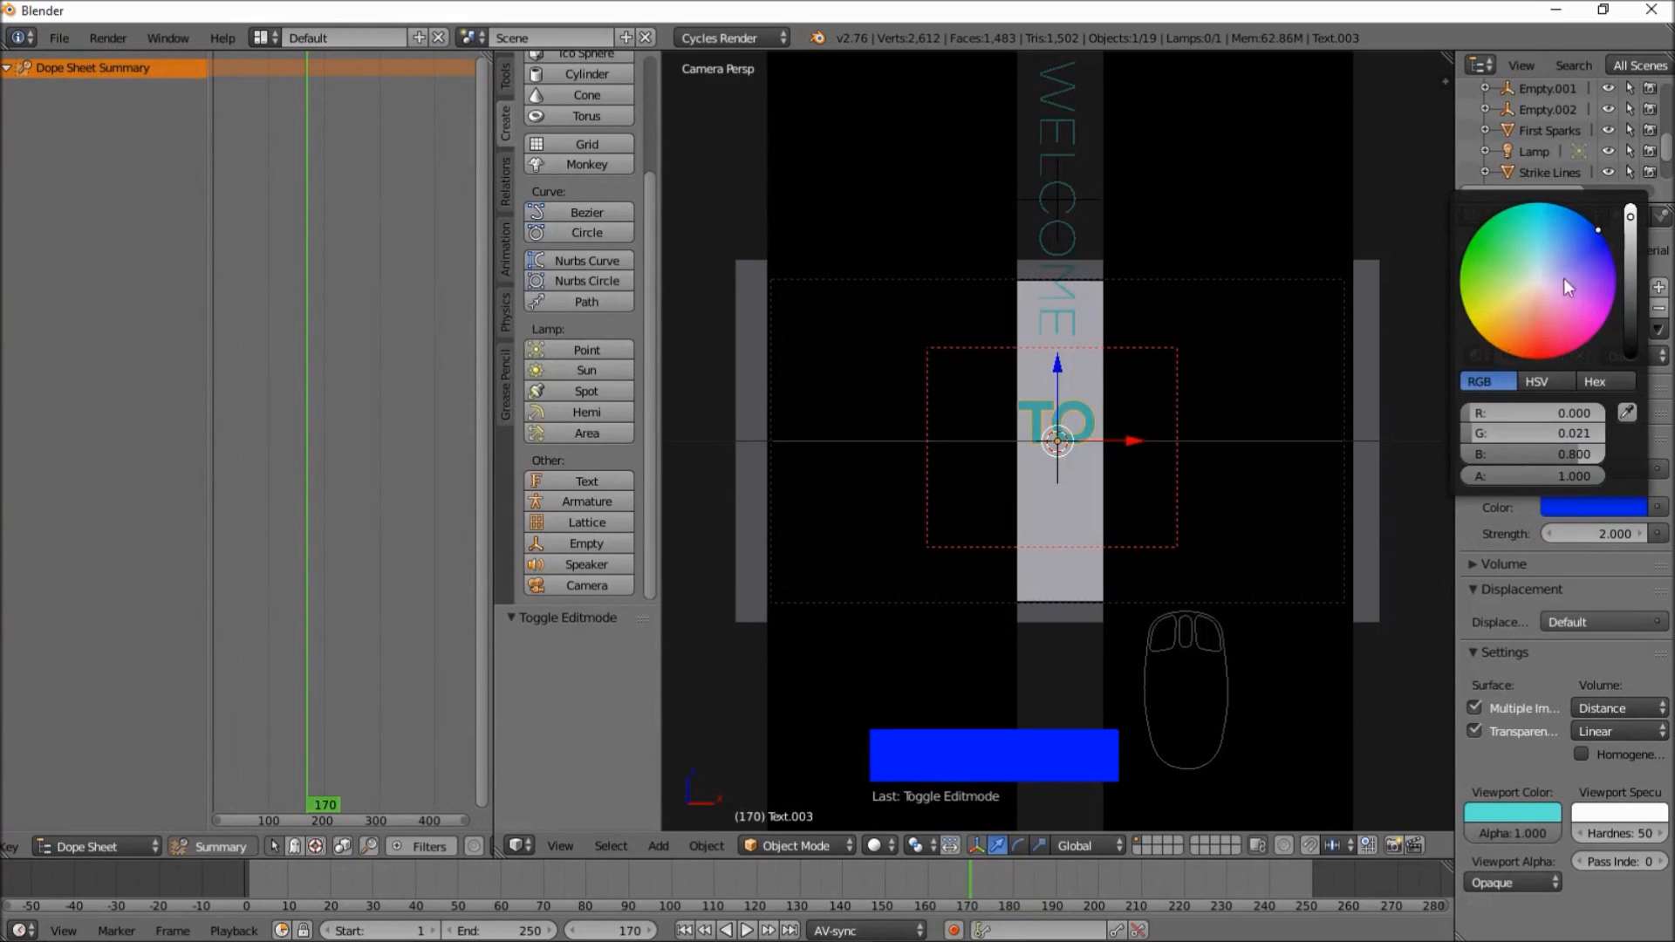
click(1499, 811)
click(1503, 602)
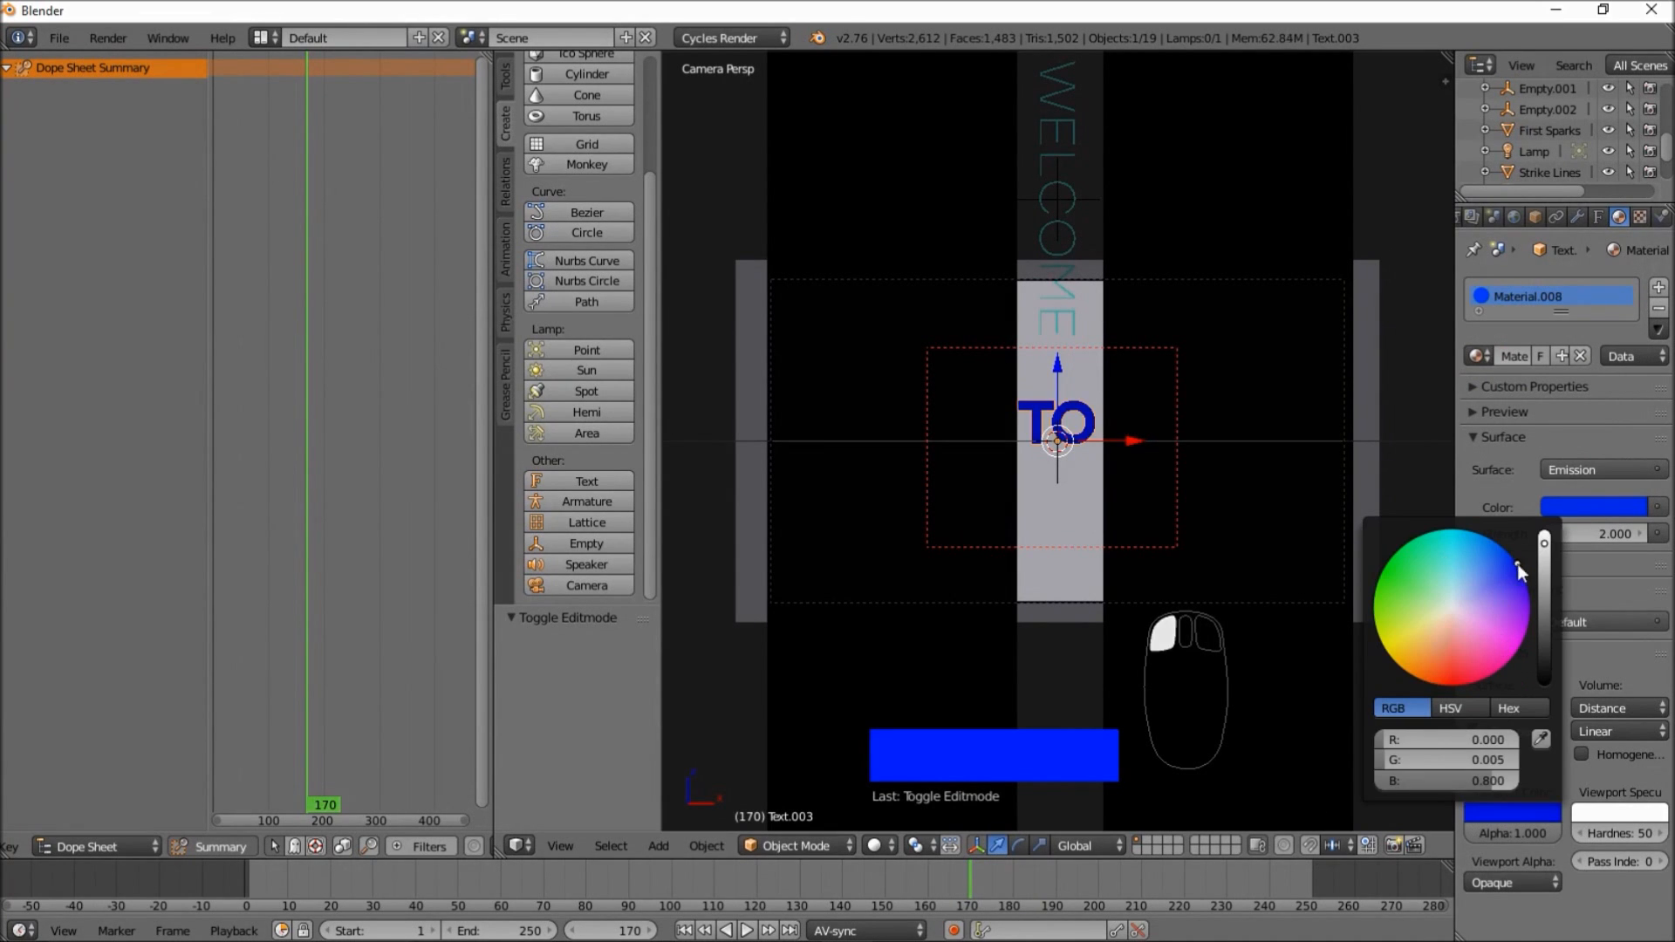
- Switch the viewport to Rendered shading to preview the blue TO text
click(877, 846)
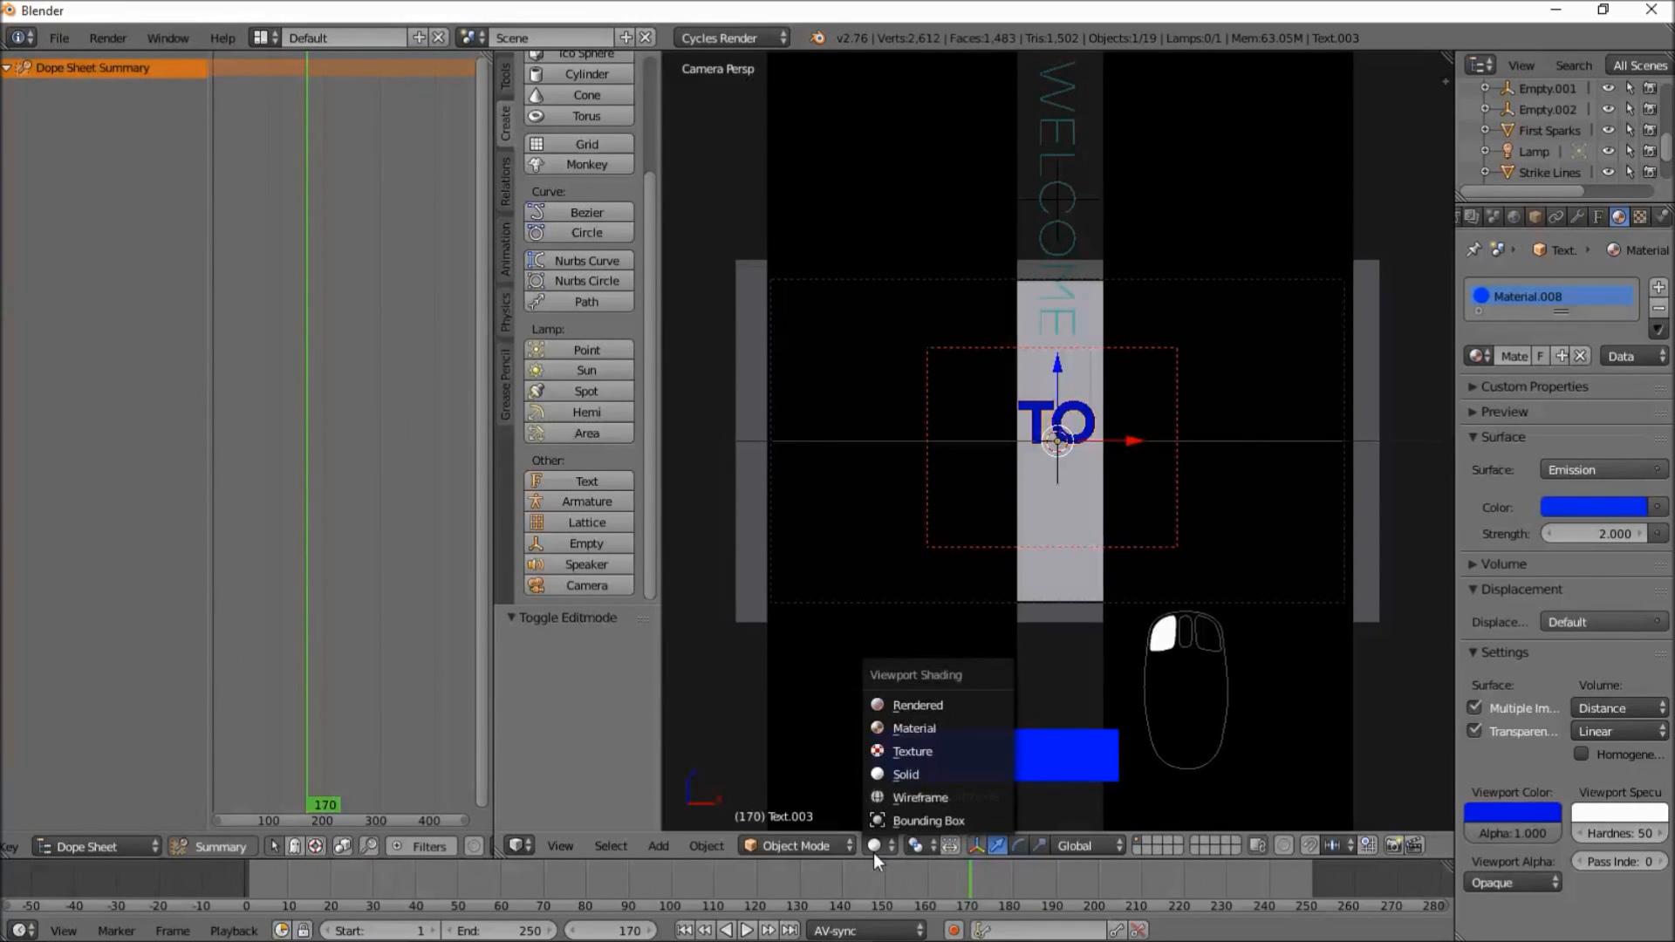
click(882, 846)
click(873, 845)
click(952, 708)
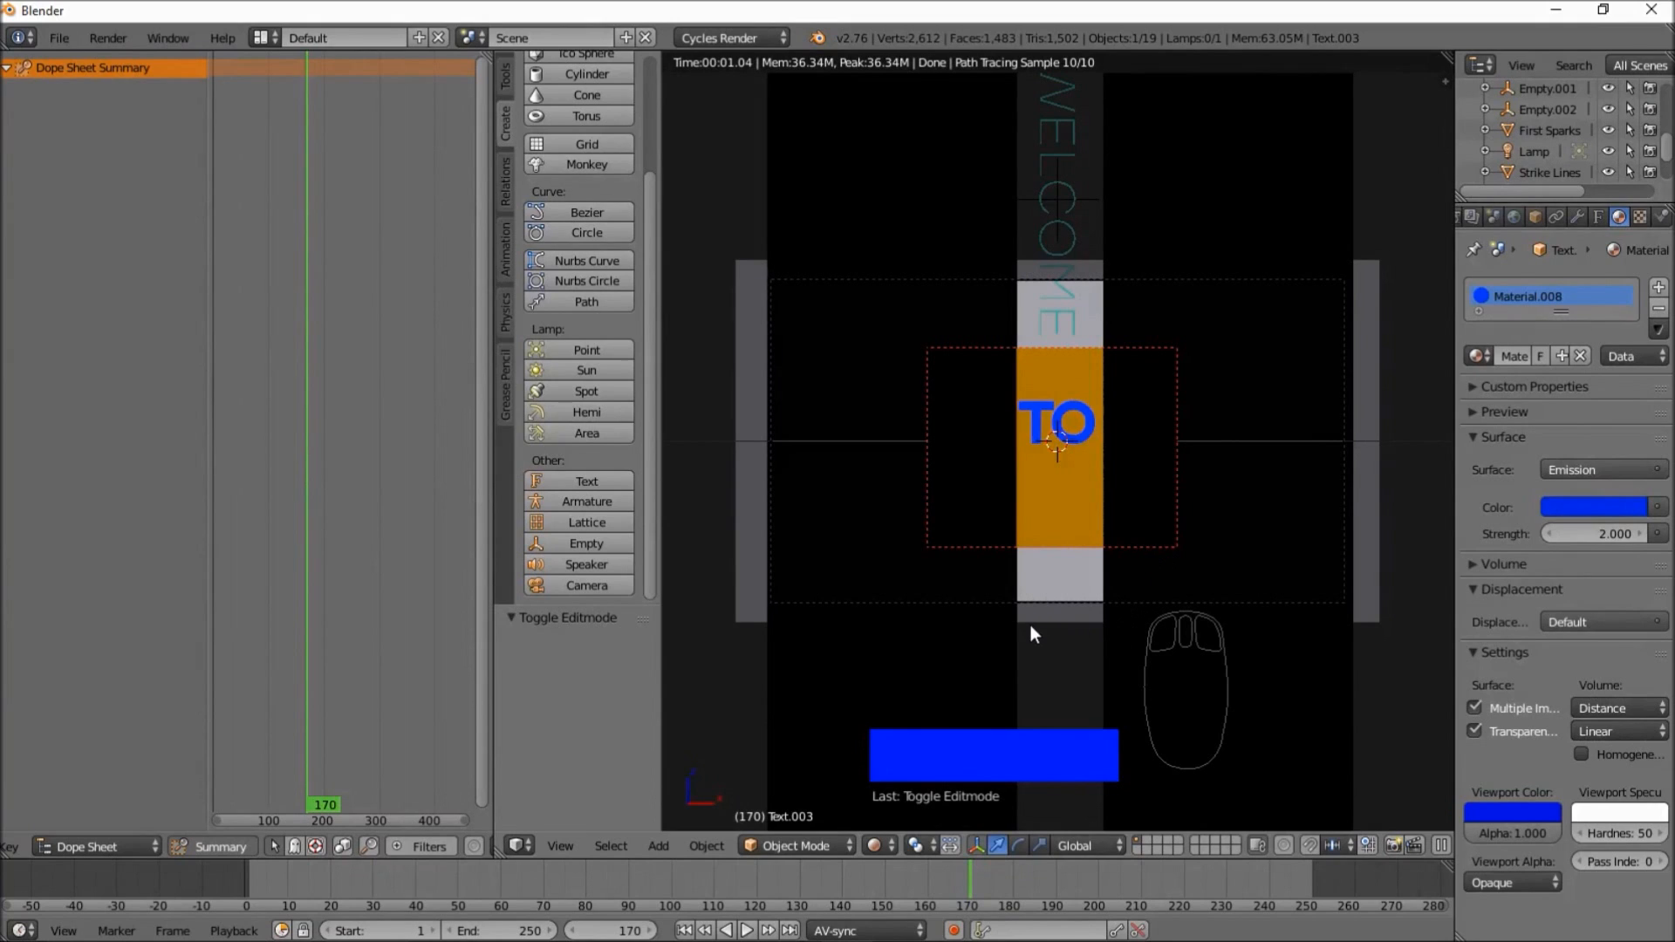
- Select the noise-pattern background plane and play its color-change animation from about frame 95 to frame 172
right_click(743, 571)
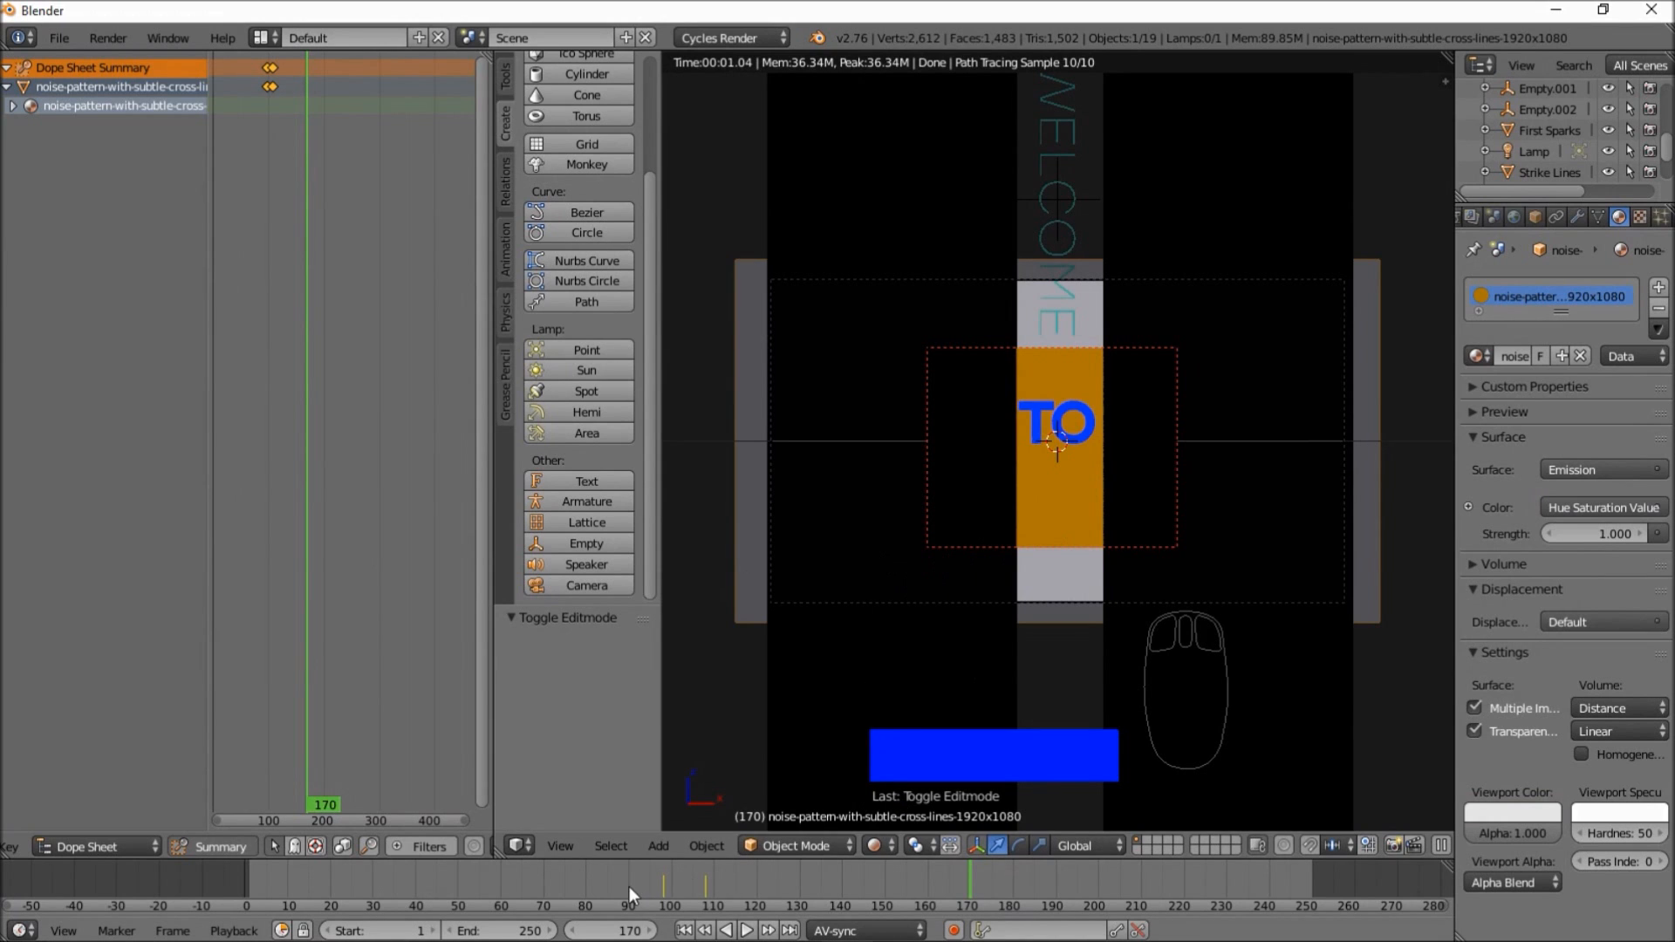
drag(630, 886, 694, 893)
click(746, 932)
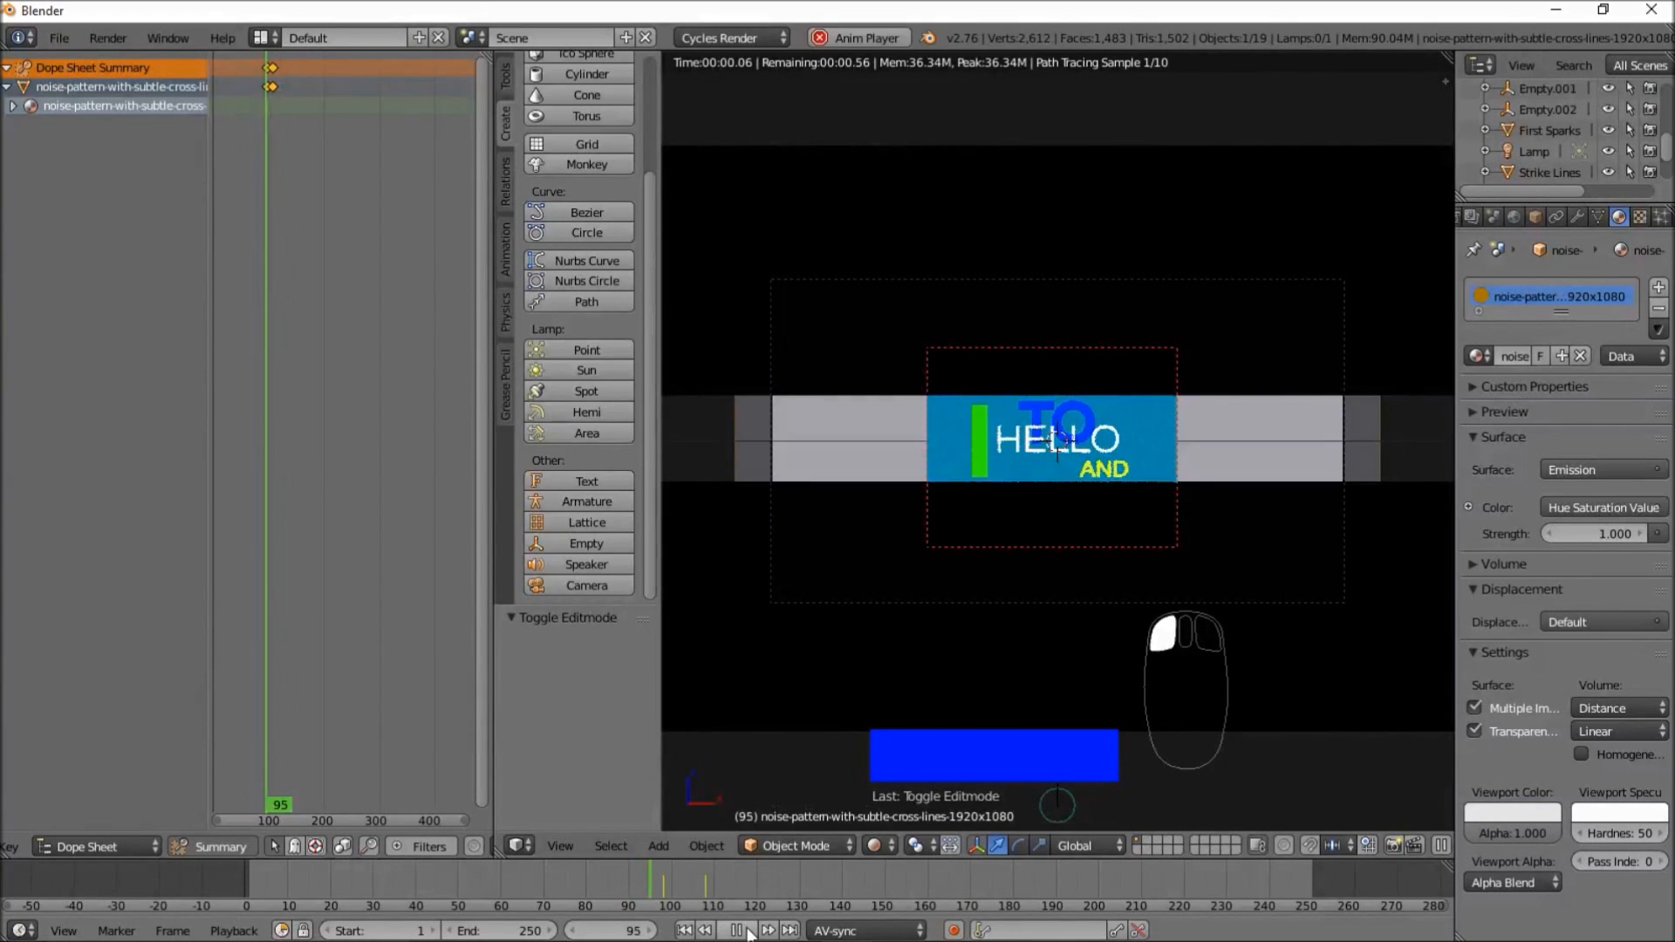
click(747, 932)
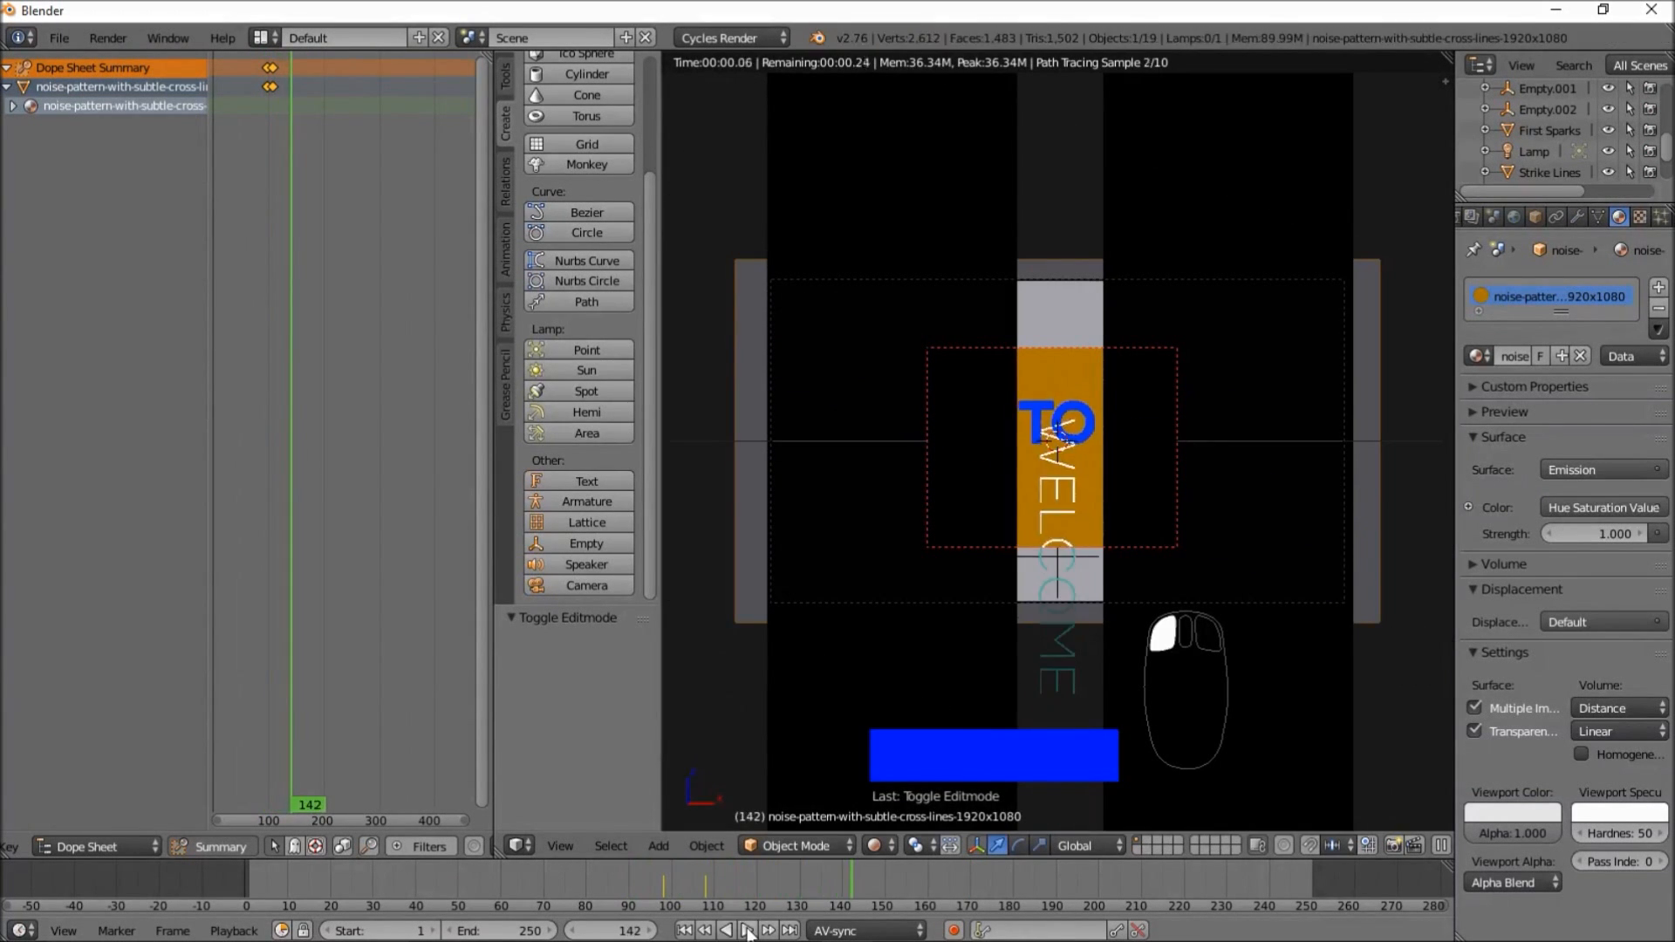
click(747, 932)
click(747, 932)
click(748, 932)
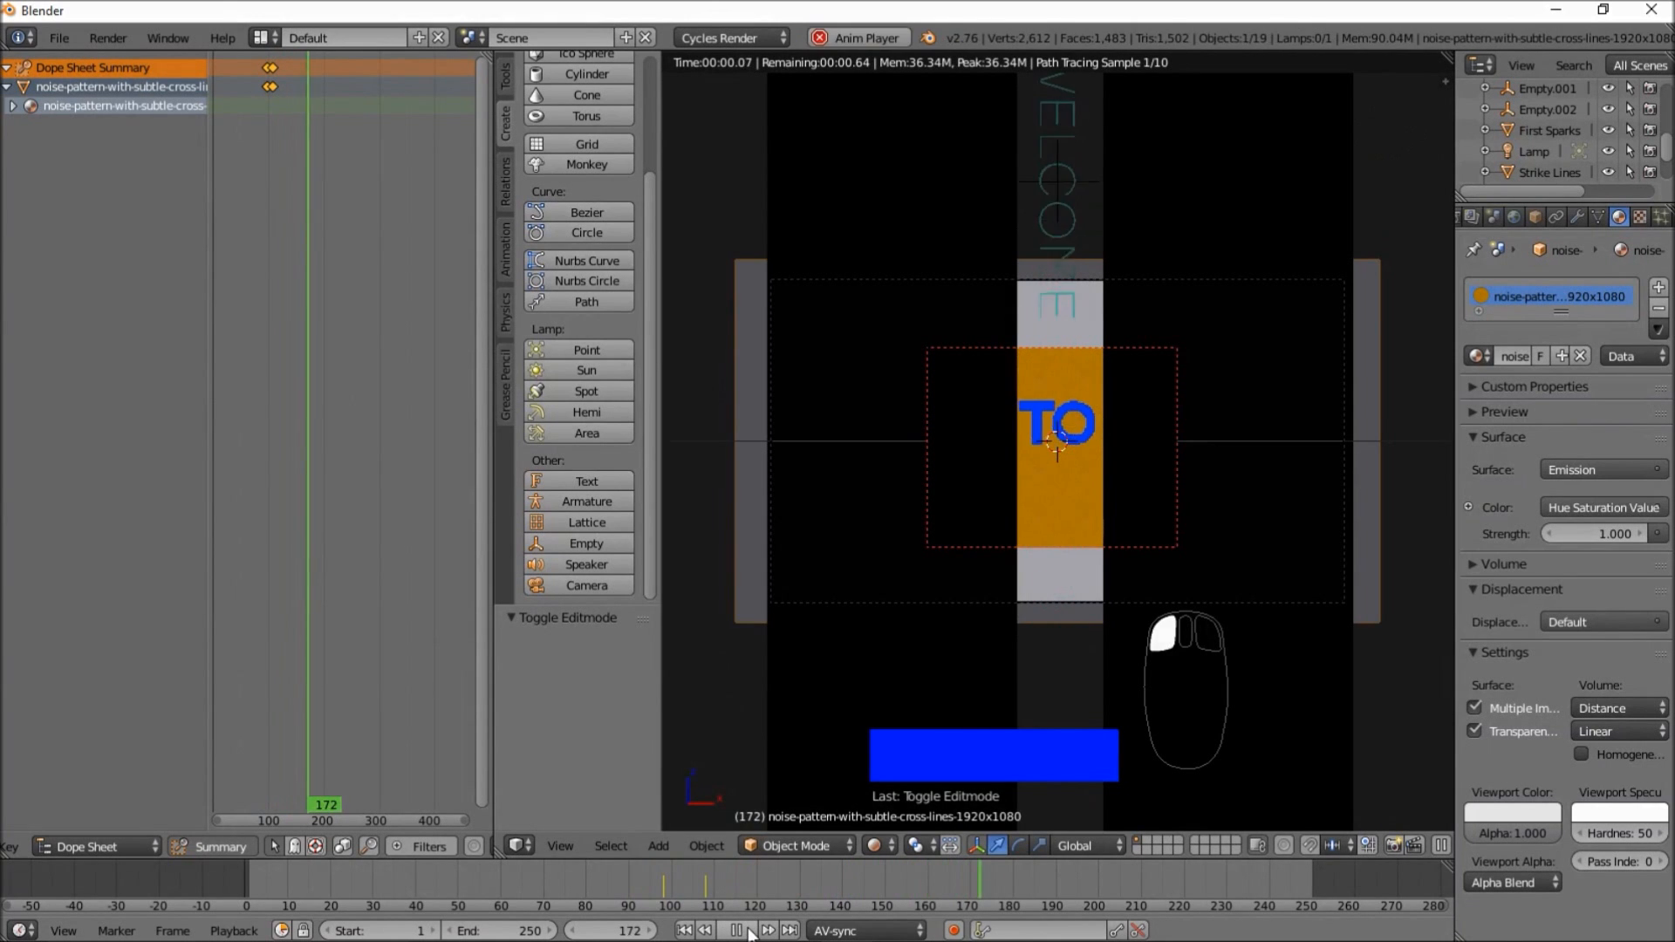
click(748, 930)
- Replay the background color change from frame 105 and again from about frame 116, stopping at frame 133
click(695, 889)
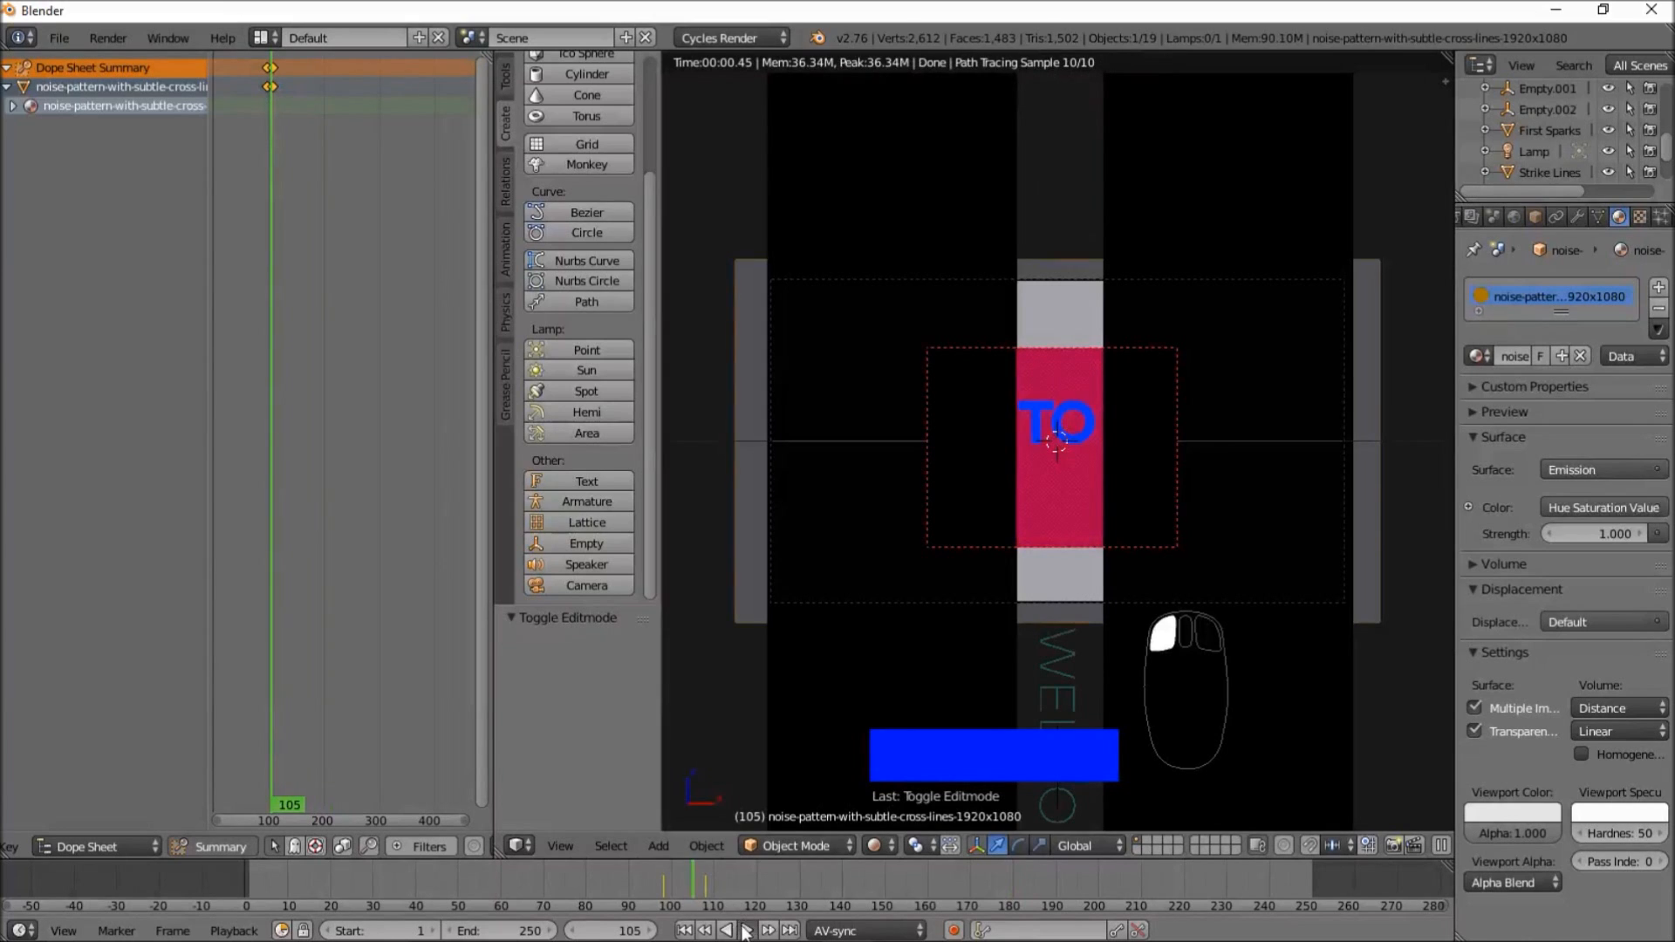
click(743, 932)
click(743, 932)
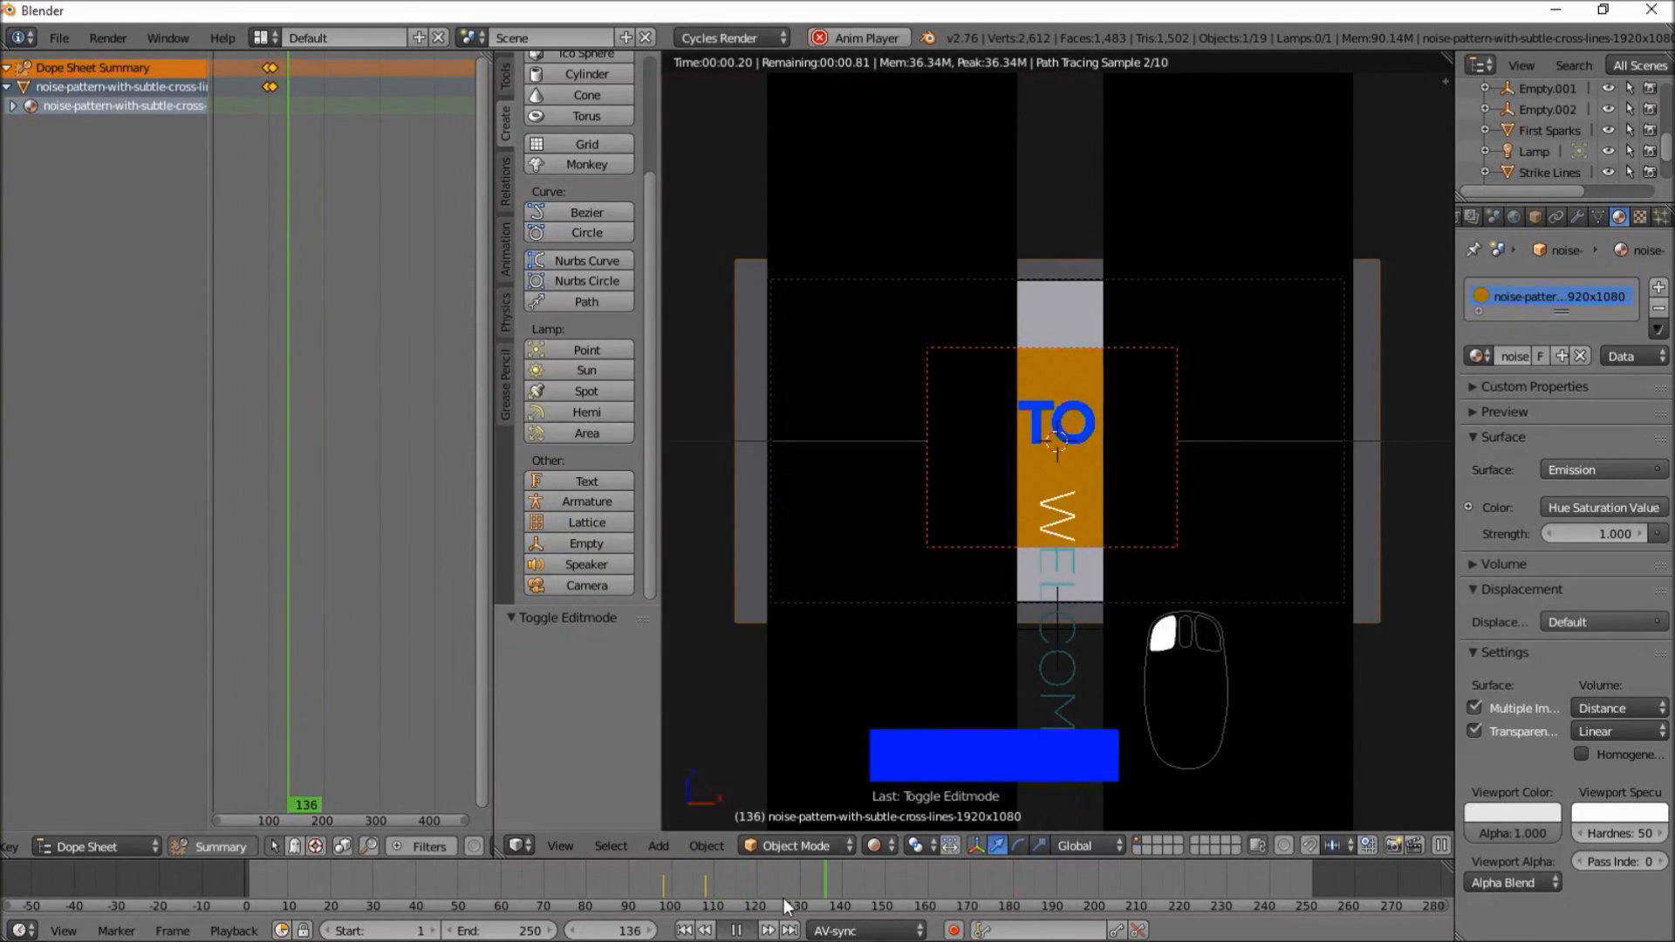
click(742, 892)
click(746, 931)
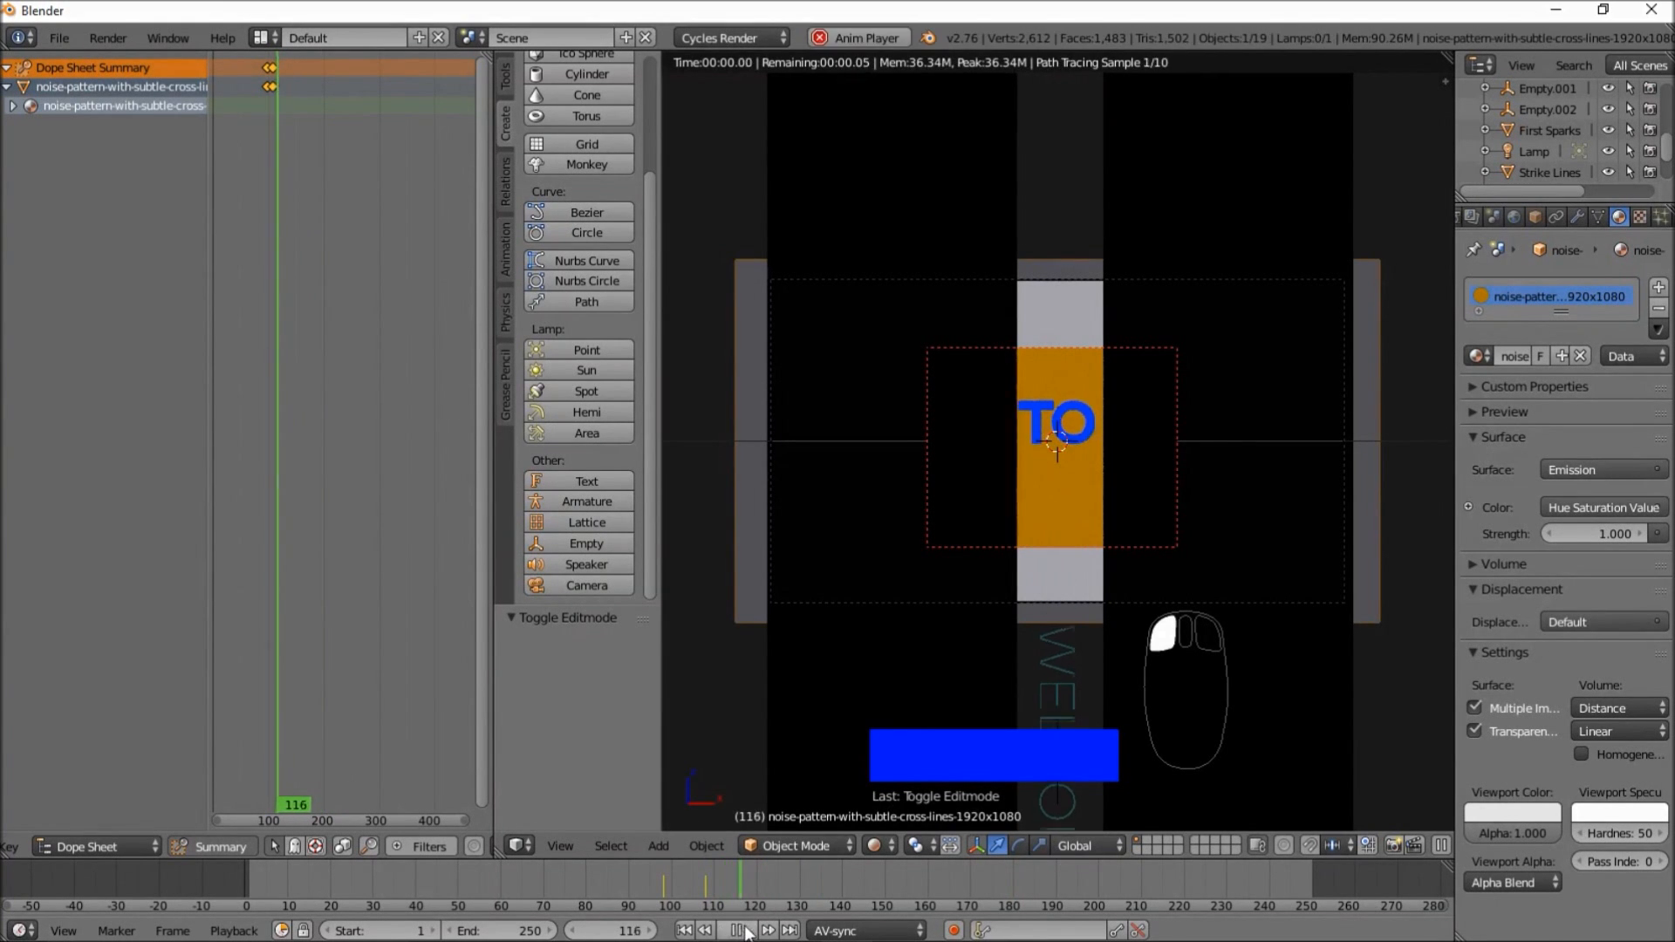
click(746, 932)
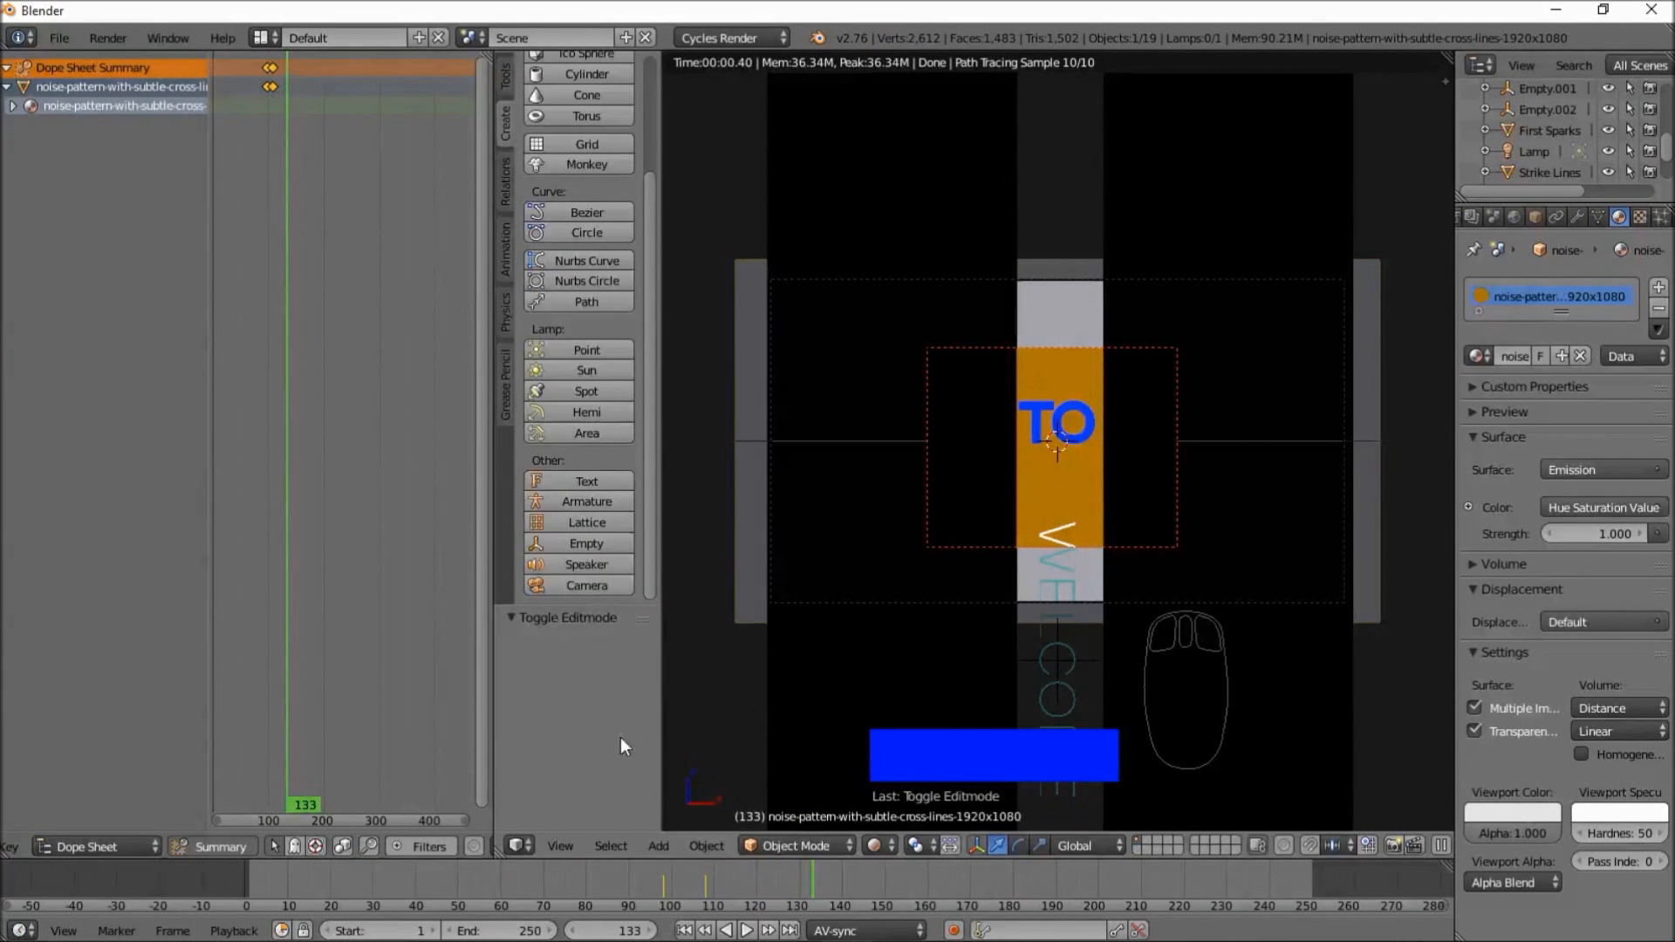
- Change the Dope Sheet area to the Node Editor showing the noise-pattern background material's nodes
scroll(192, 839, left, 5)
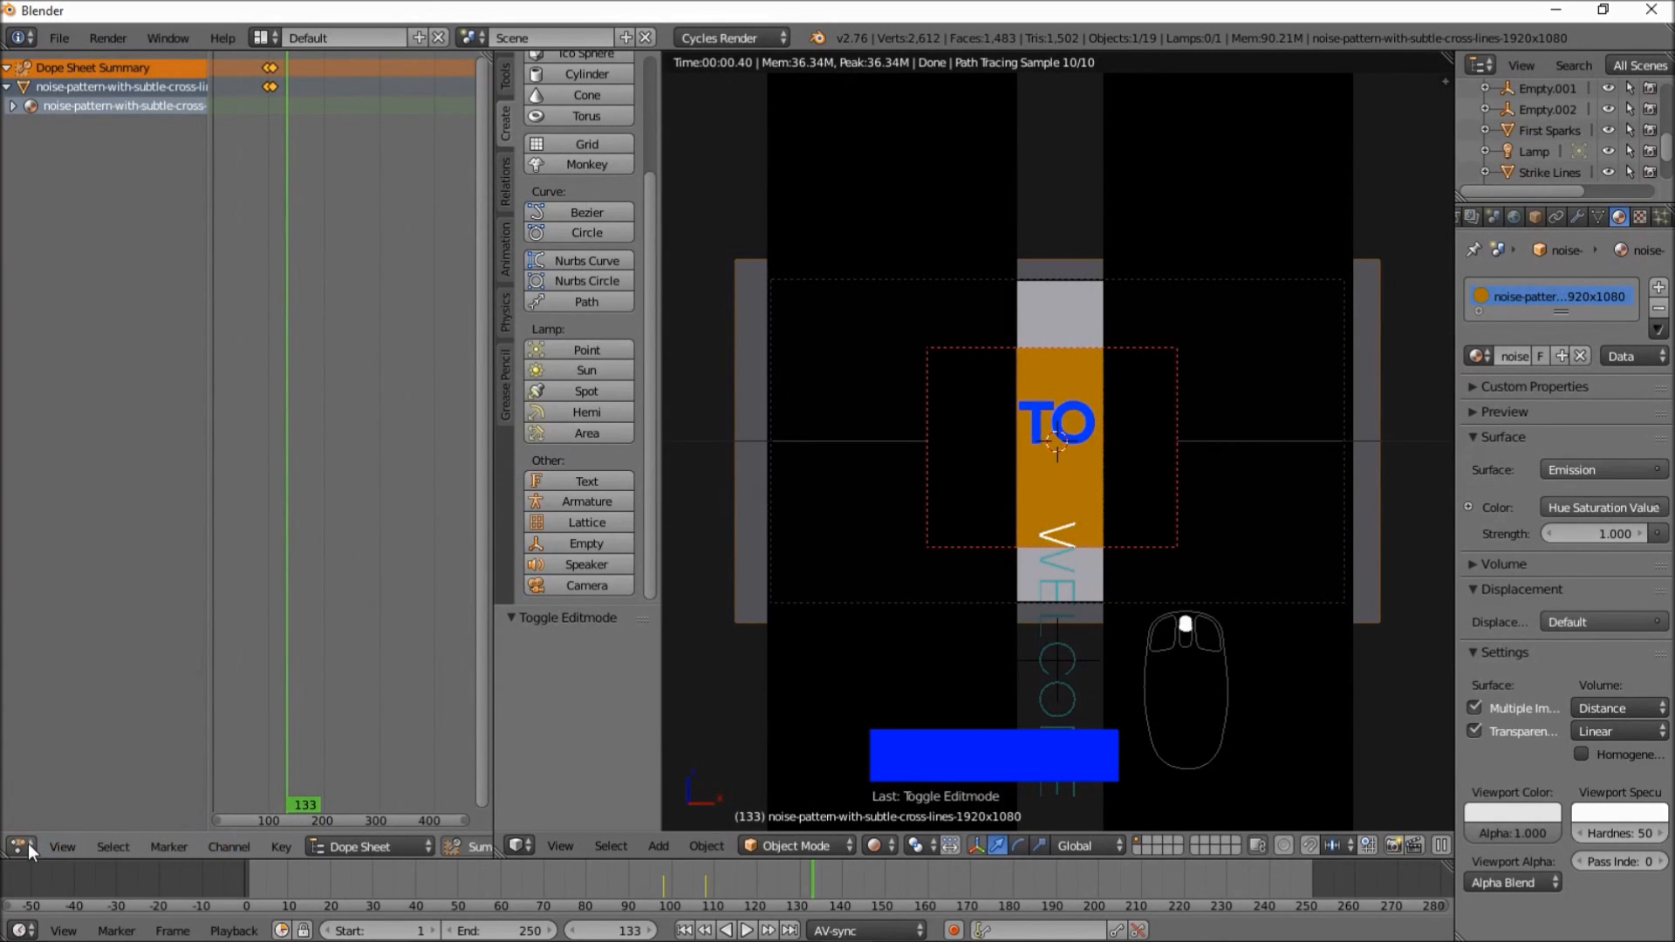
click(28, 843)
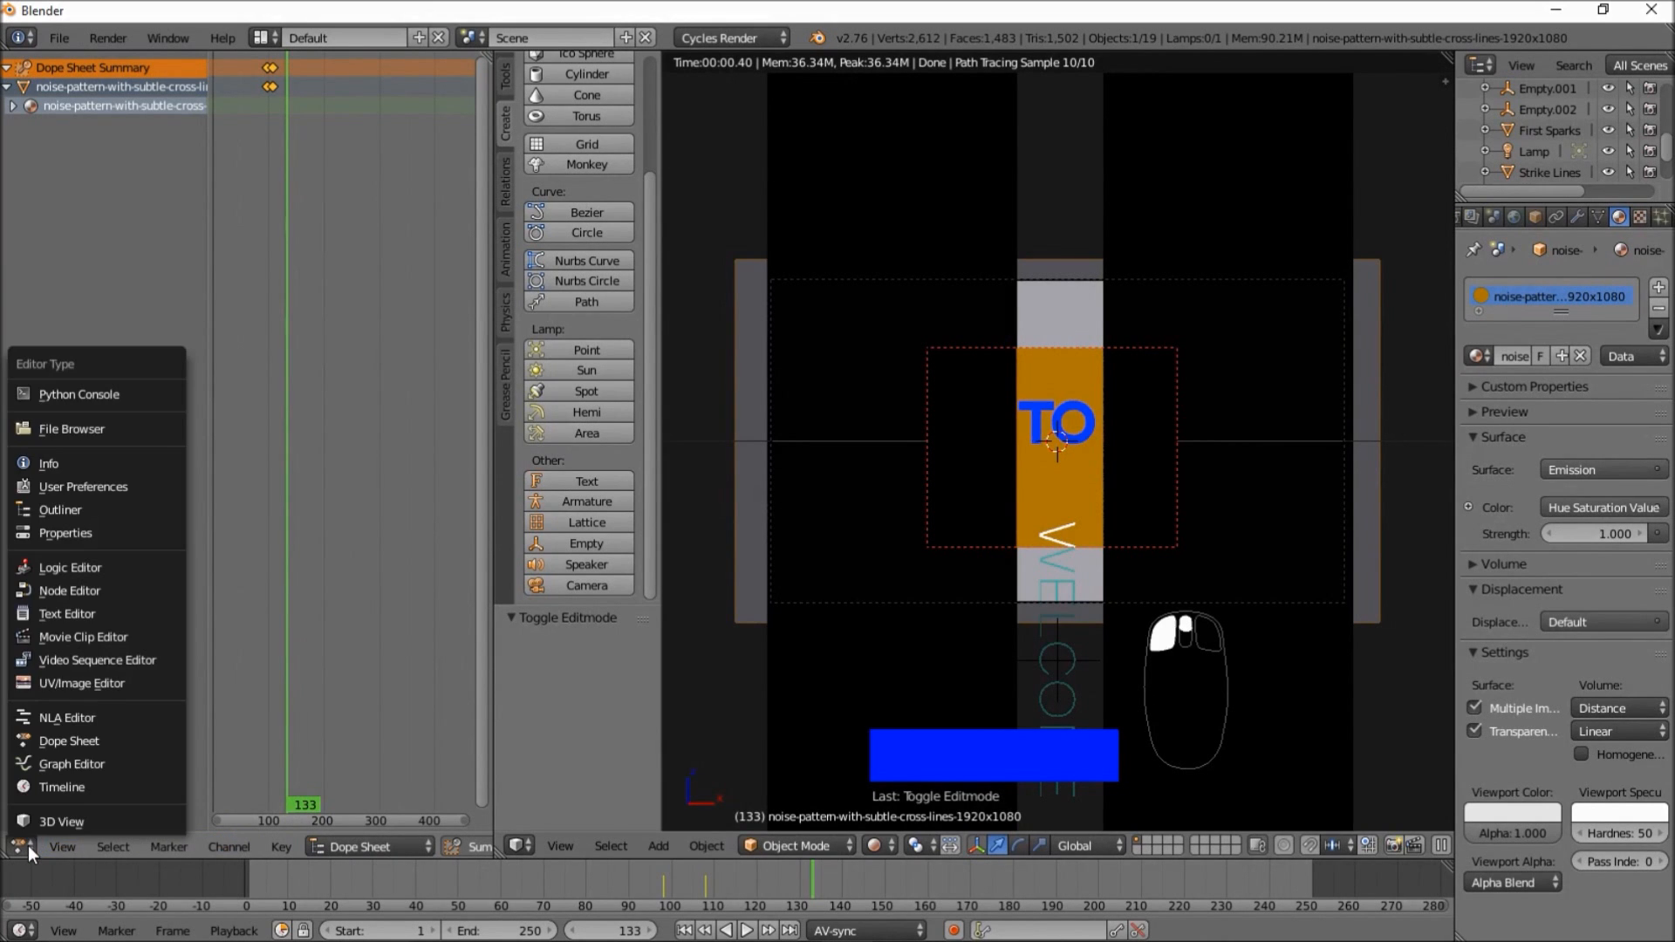
click(116, 604)
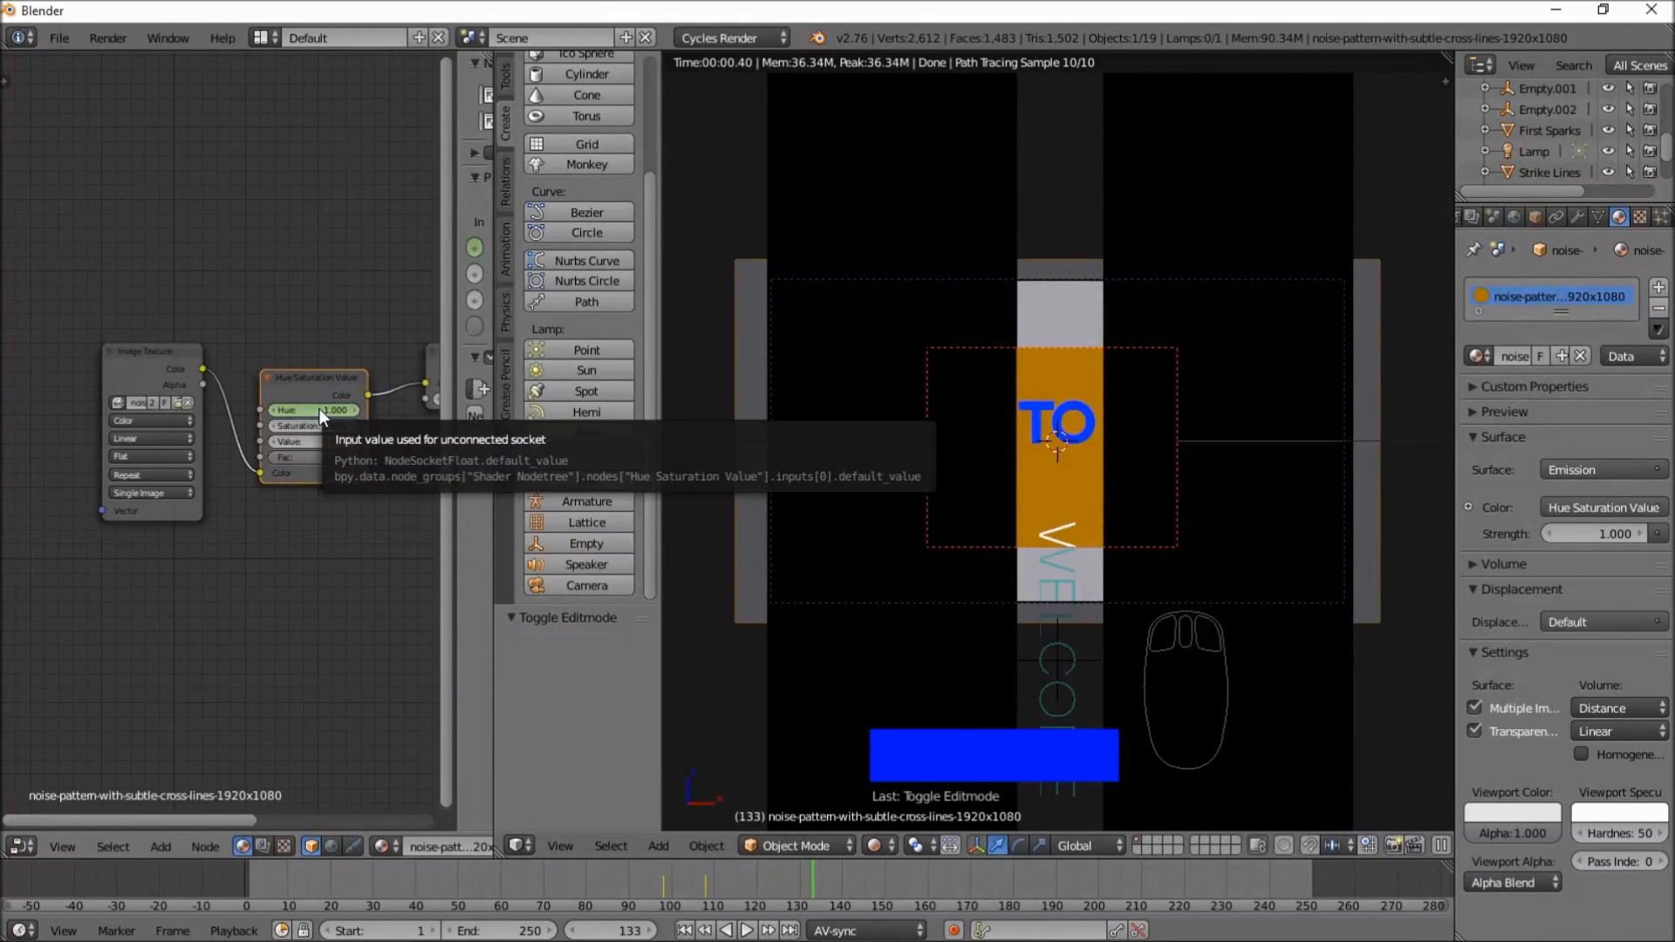
- Keyframe the background material's Hue at 1.000 on frame 133 and play the animation on to frame 179
key(i)
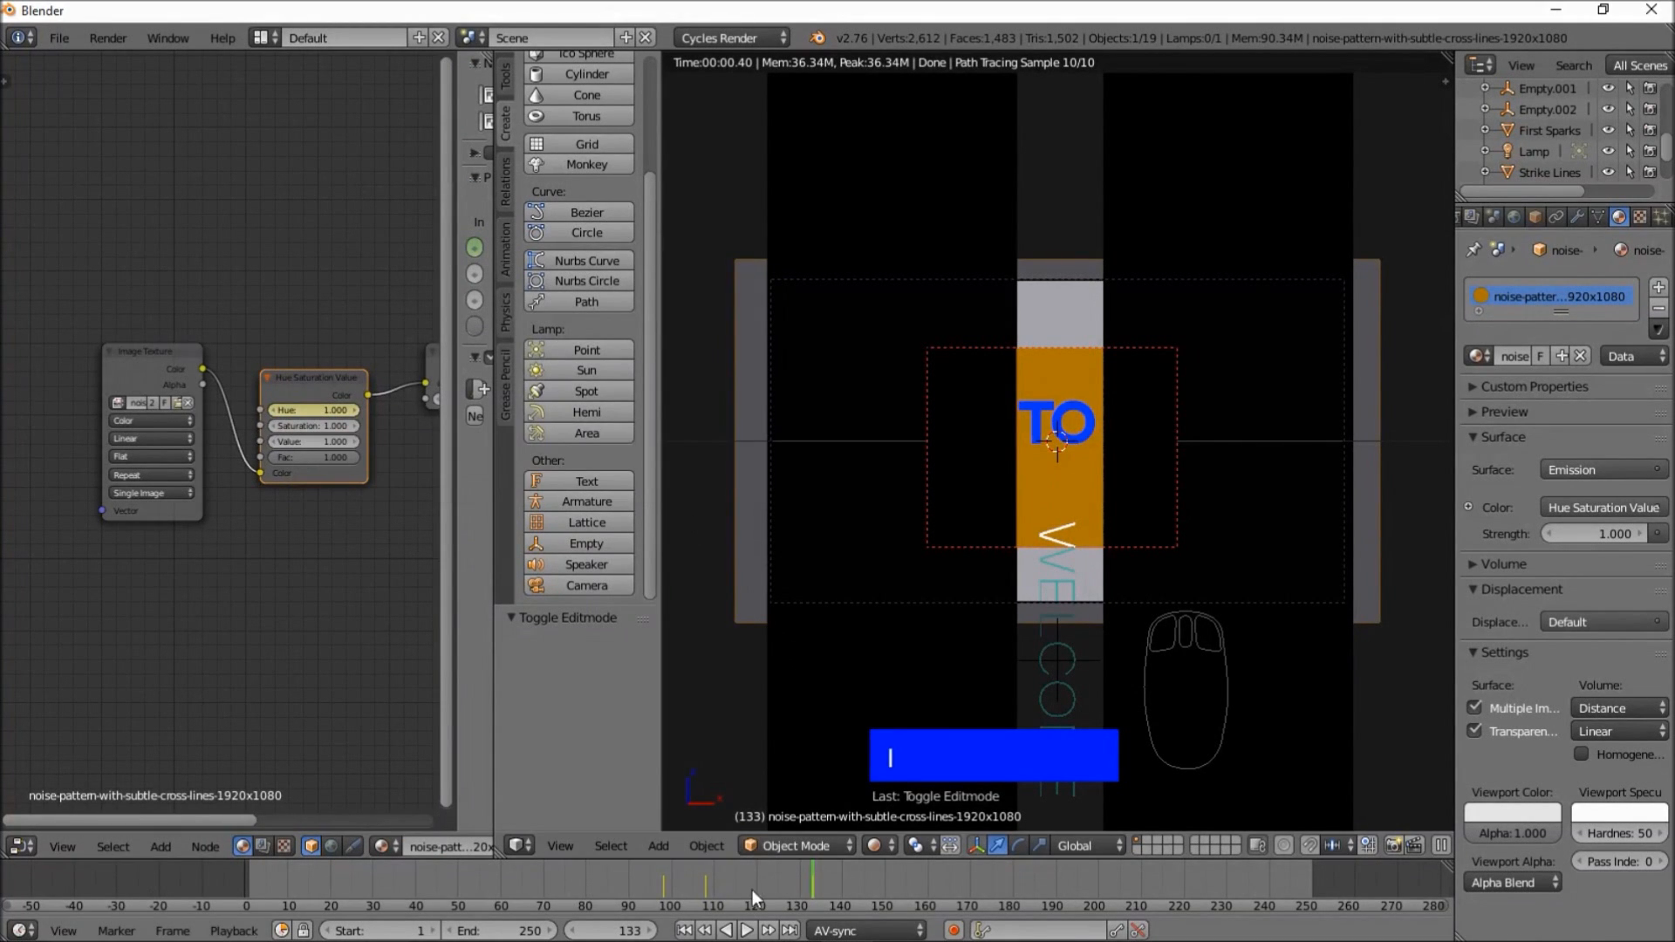
click(748, 931)
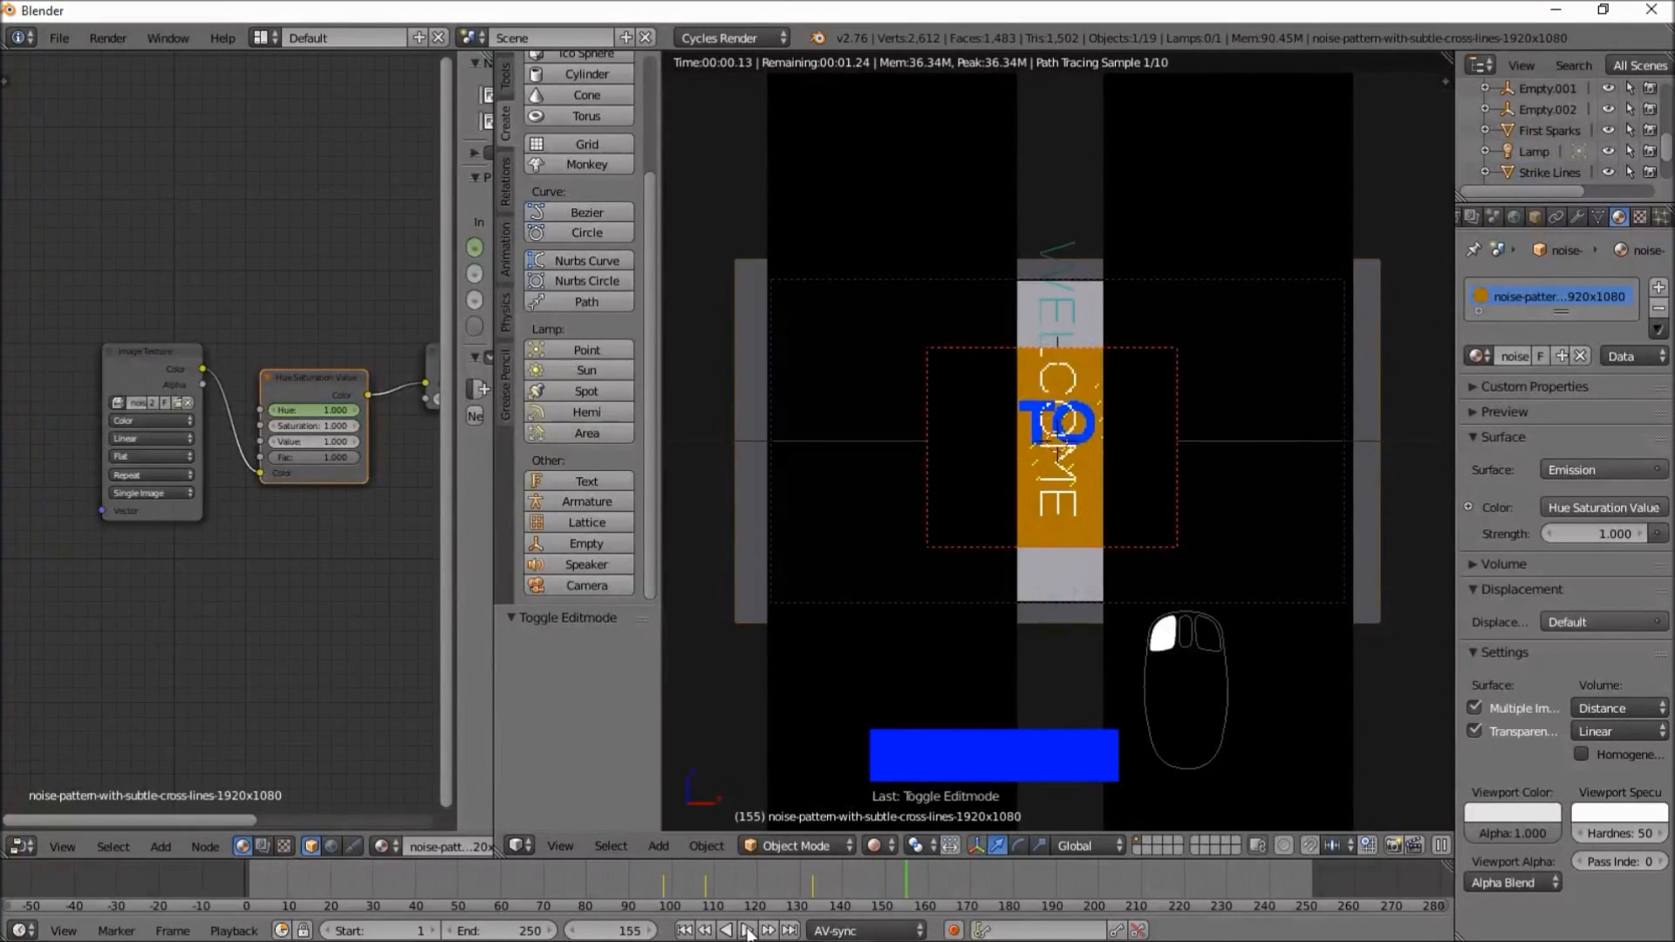
click(748, 931)
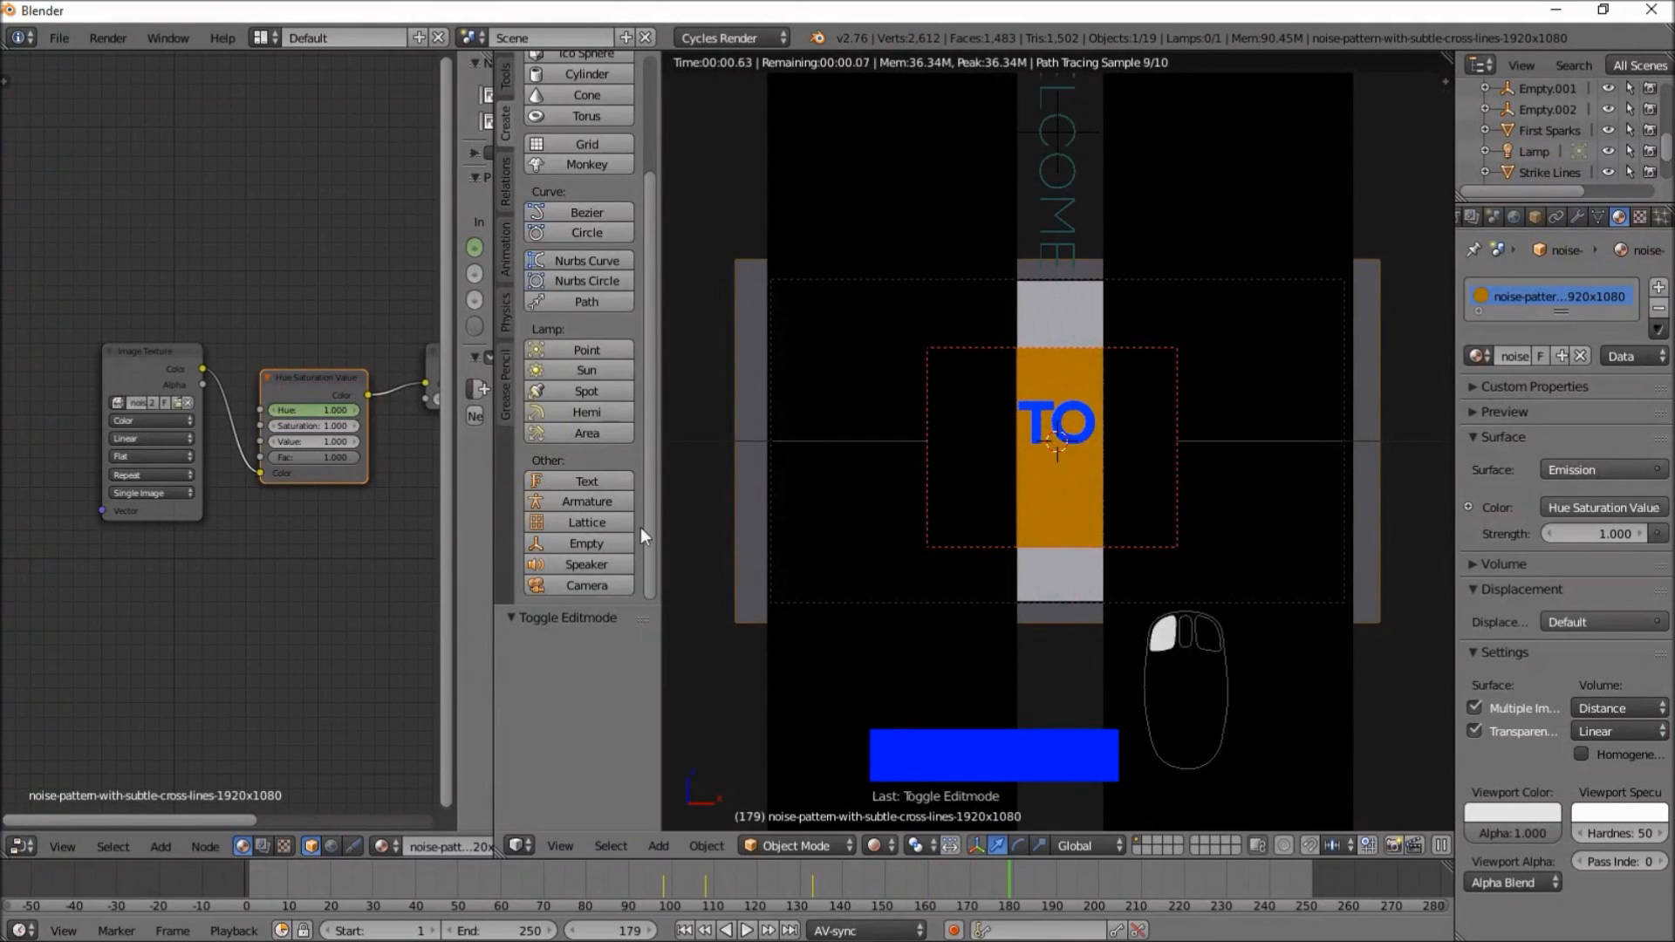
- Set the Hue Saturation Value node's Hue to 0.4 and keyframe it at frame 179
click(320, 410)
text(0.5)
key(Return)
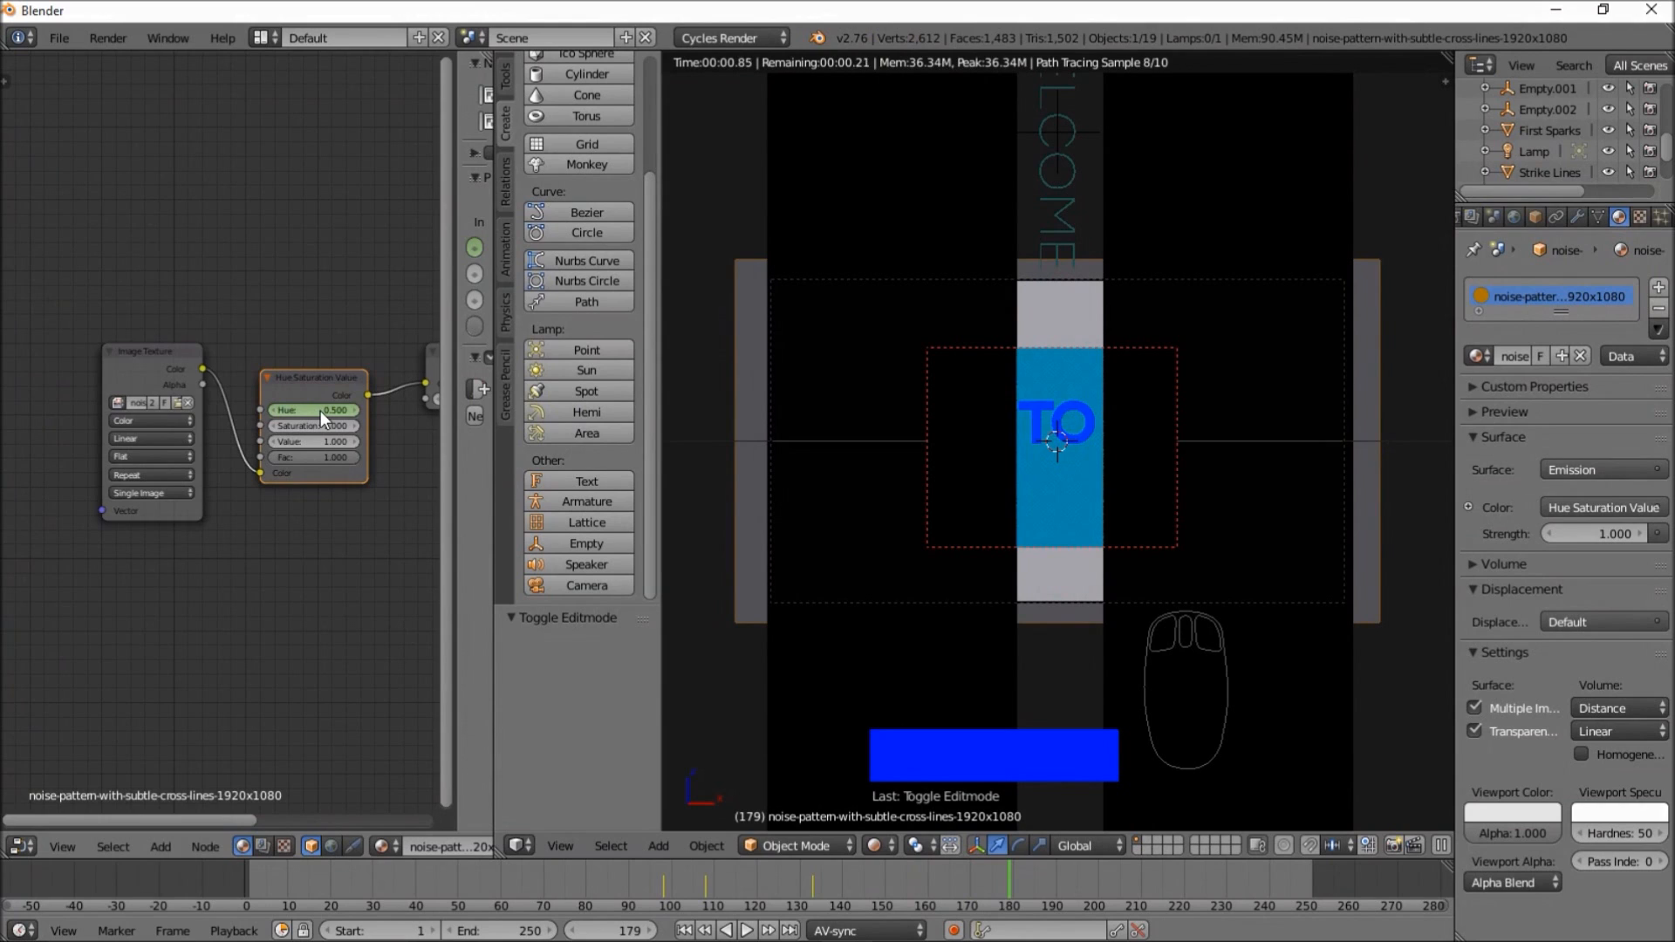
click(321, 411)
text(0.4)
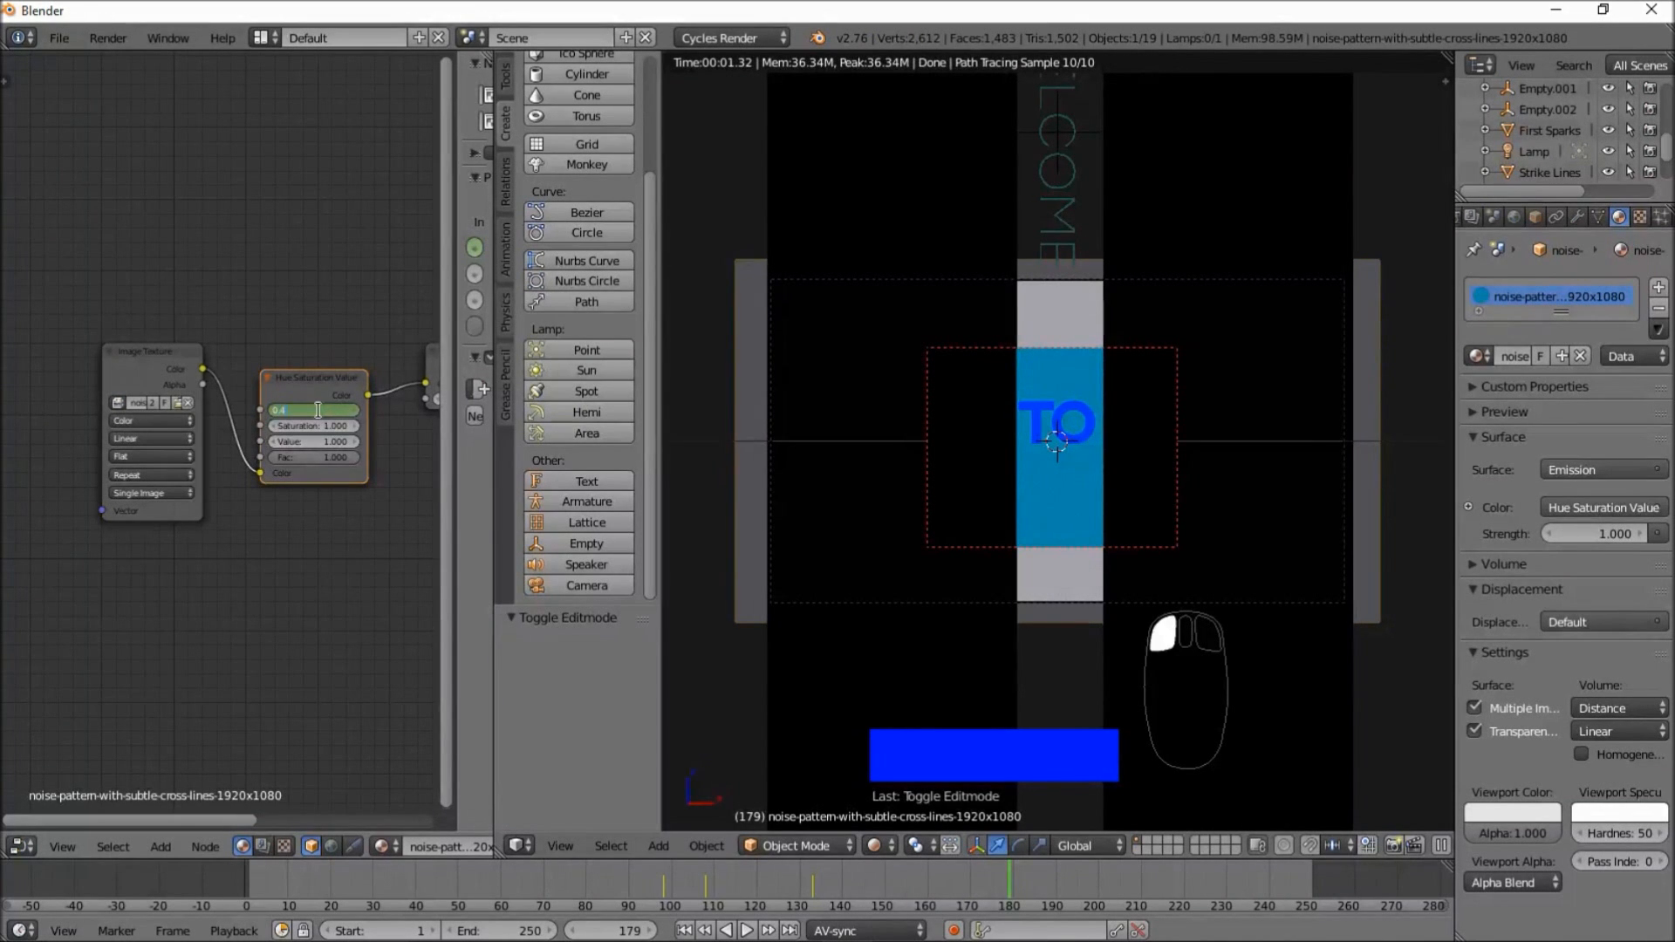
key(Return)
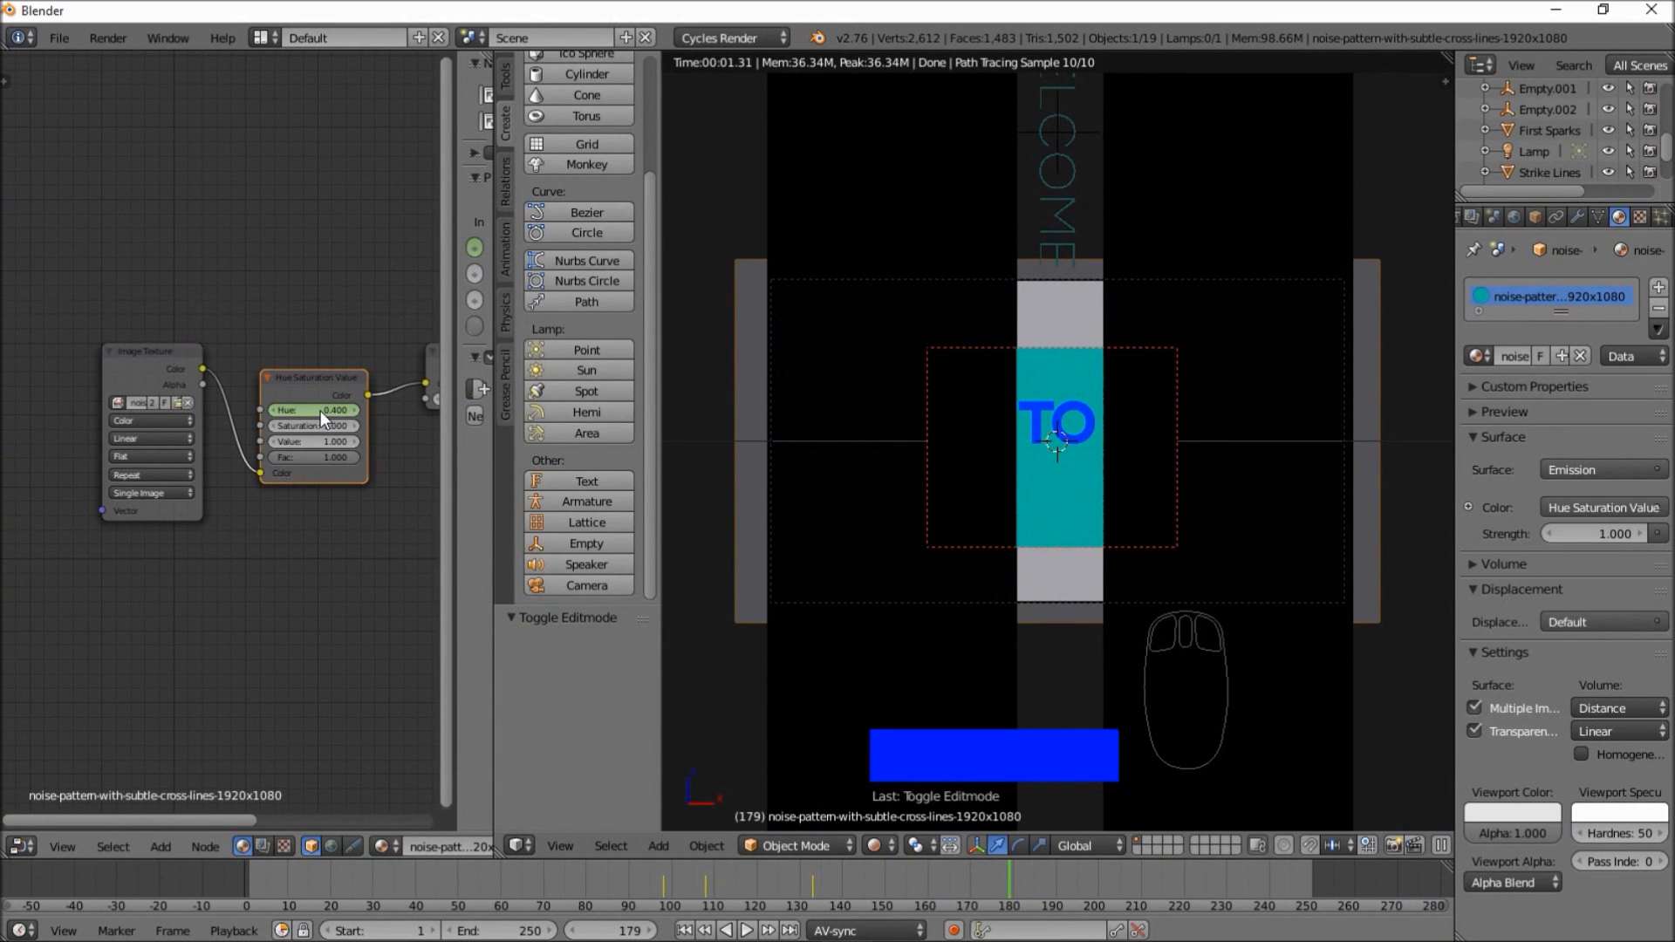
key(i)
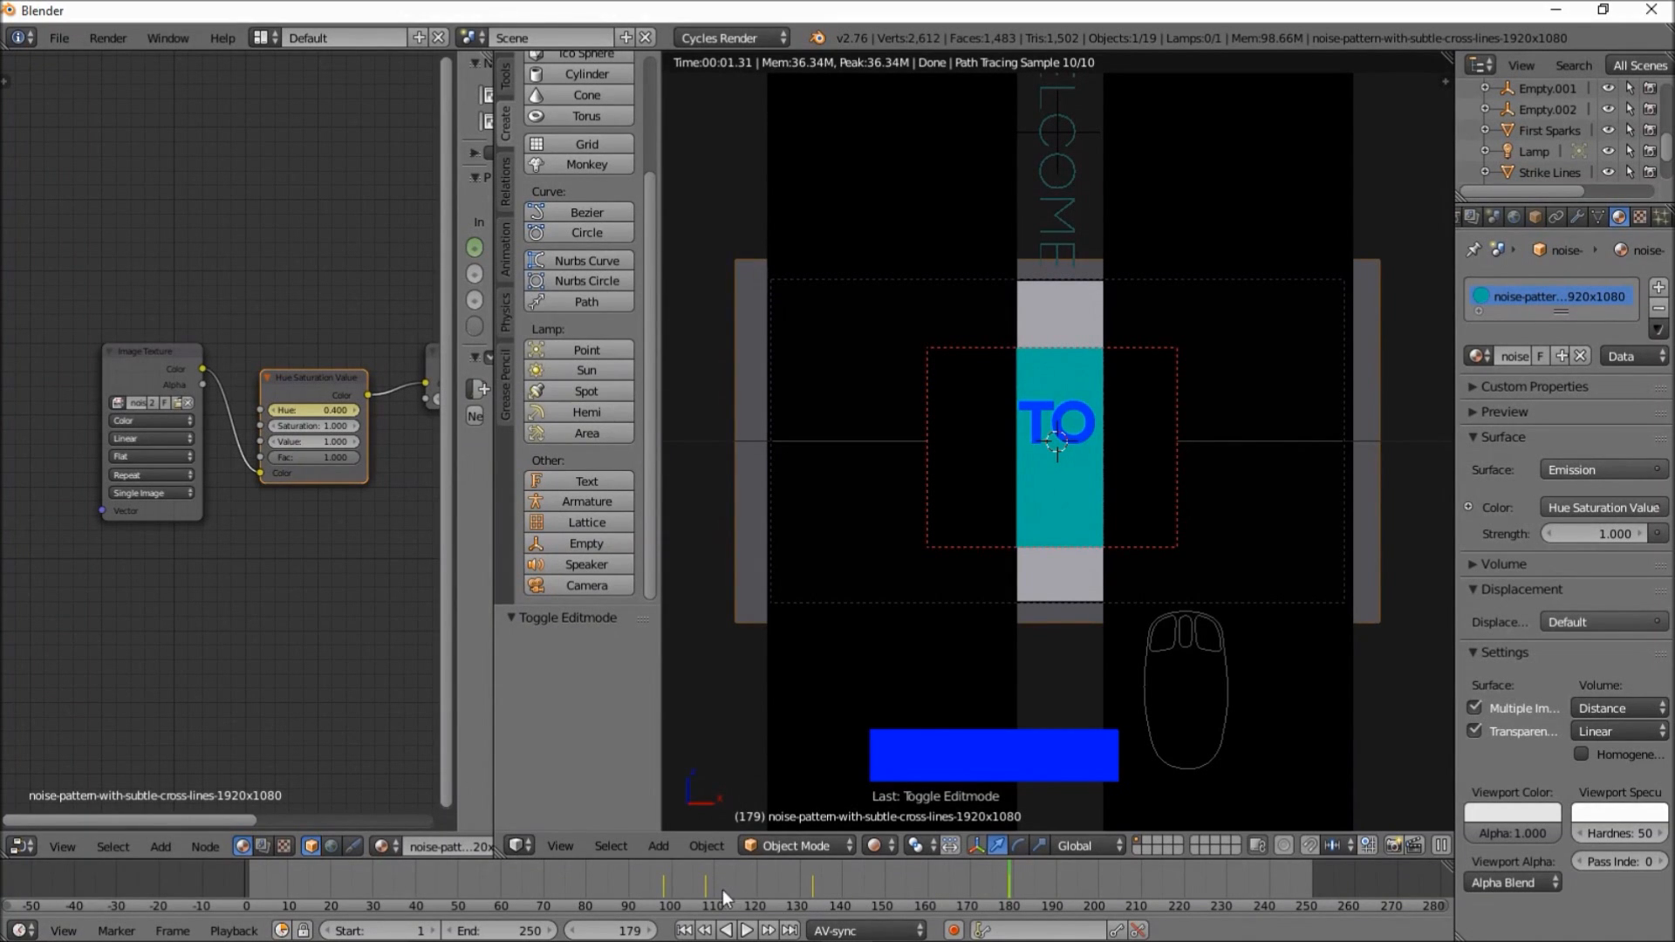
- Replay the background color animation from about frame 97 and again from about frame 108, stopping at frame 189
click(657, 883)
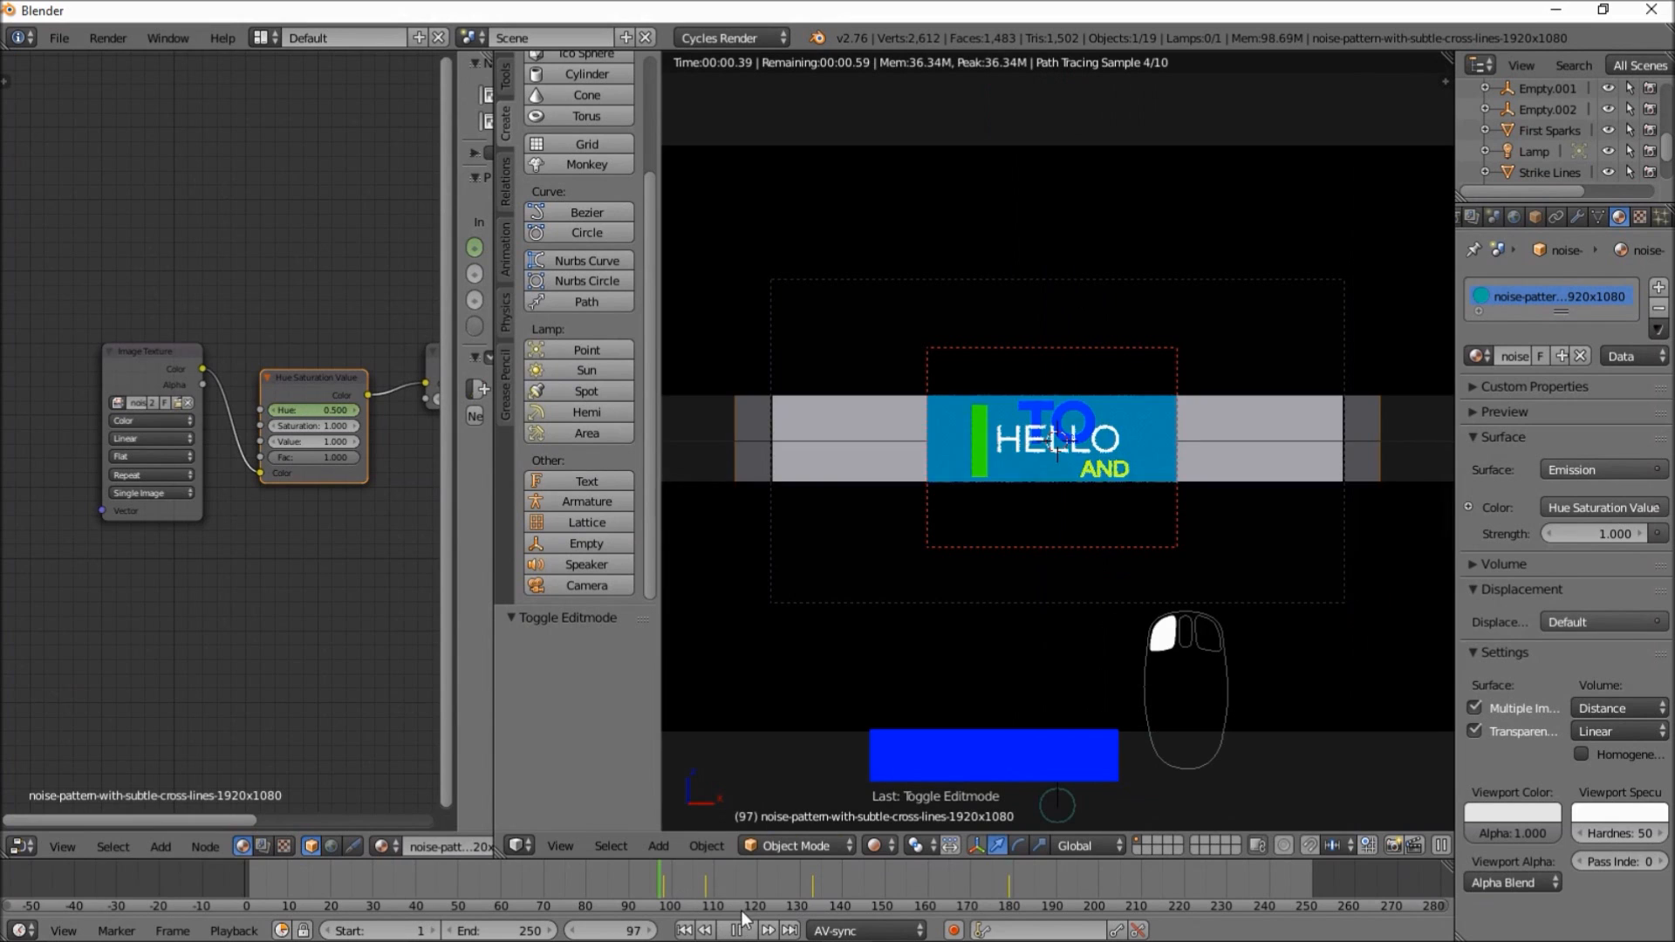
click(745, 930)
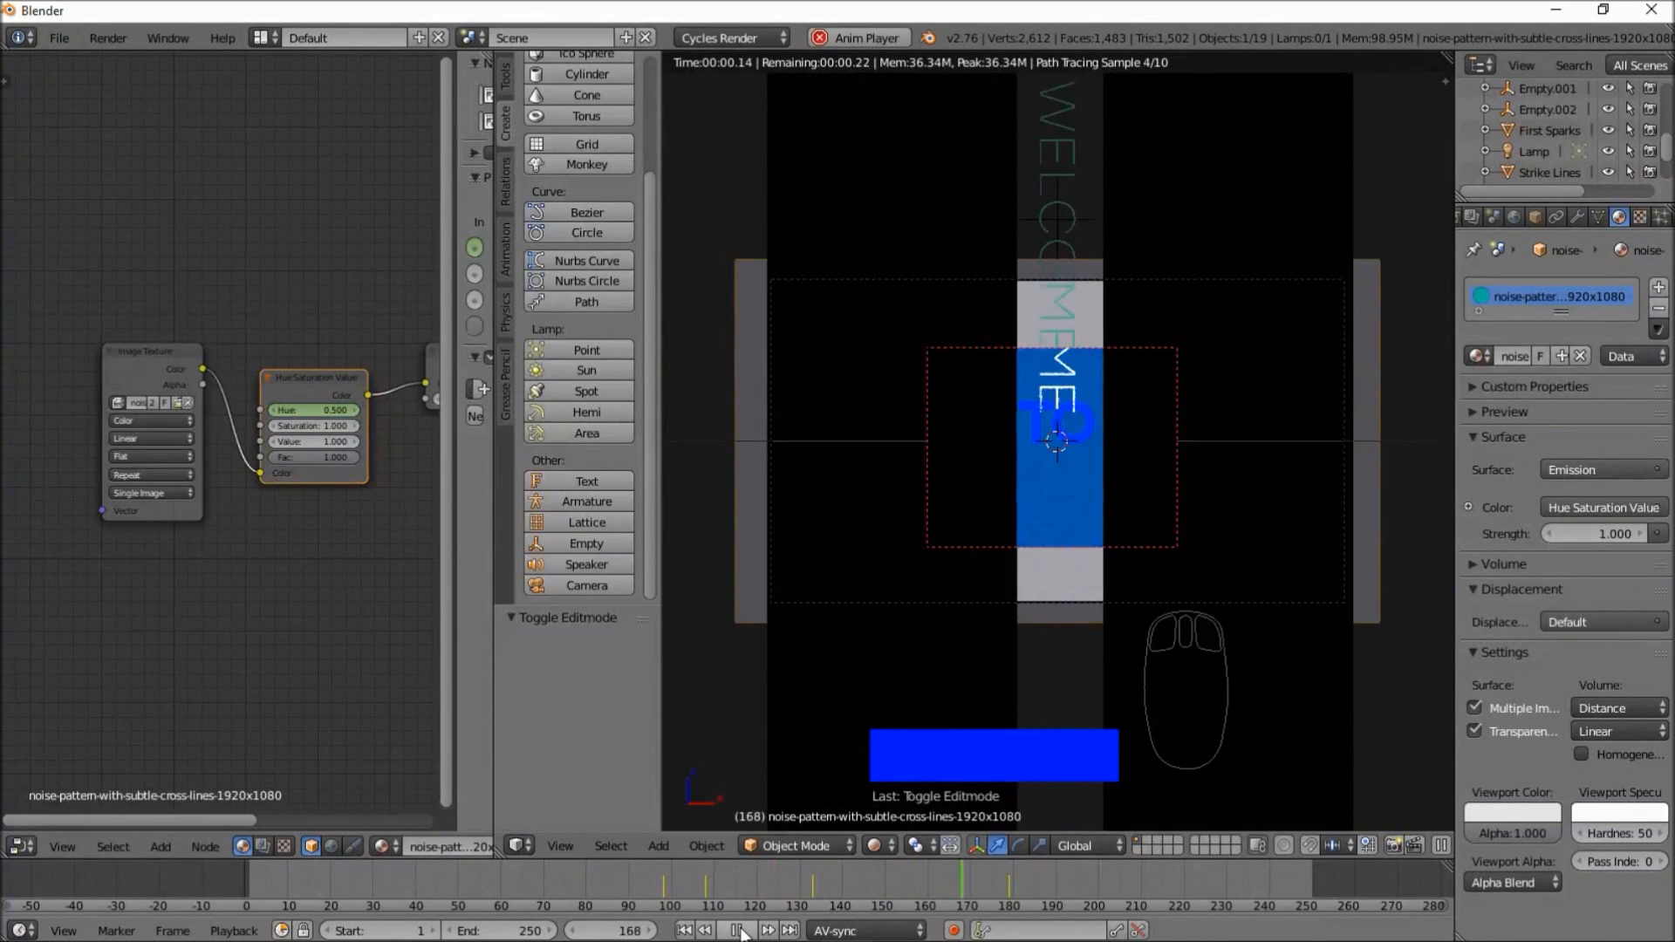
click(701, 891)
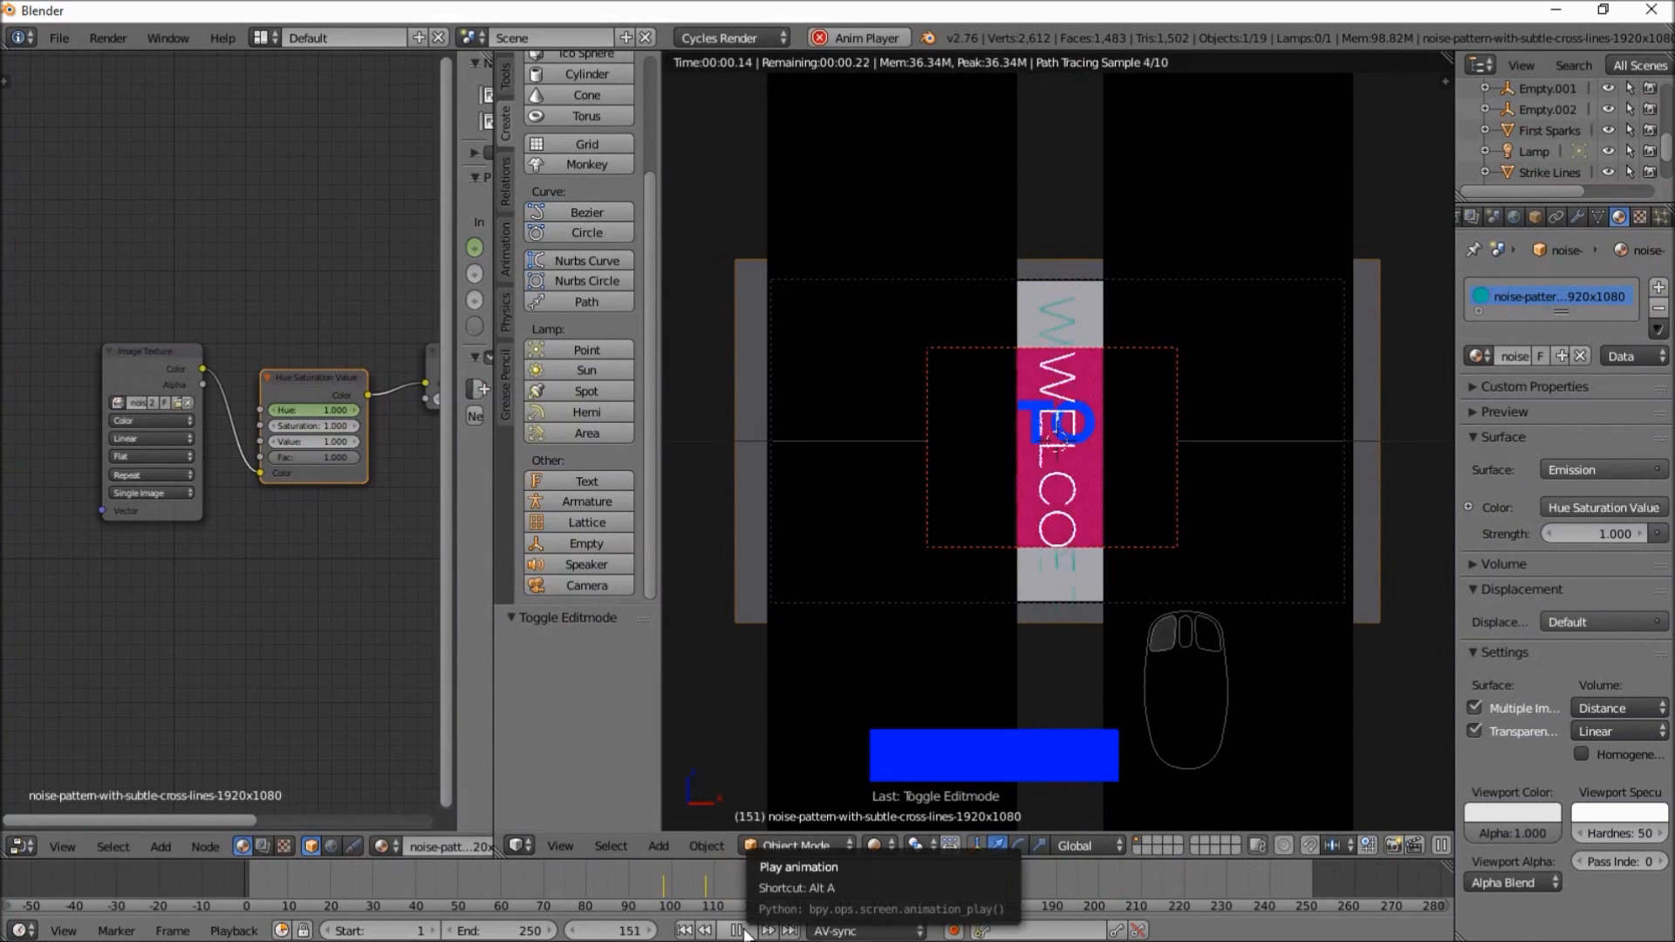
click(746, 932)
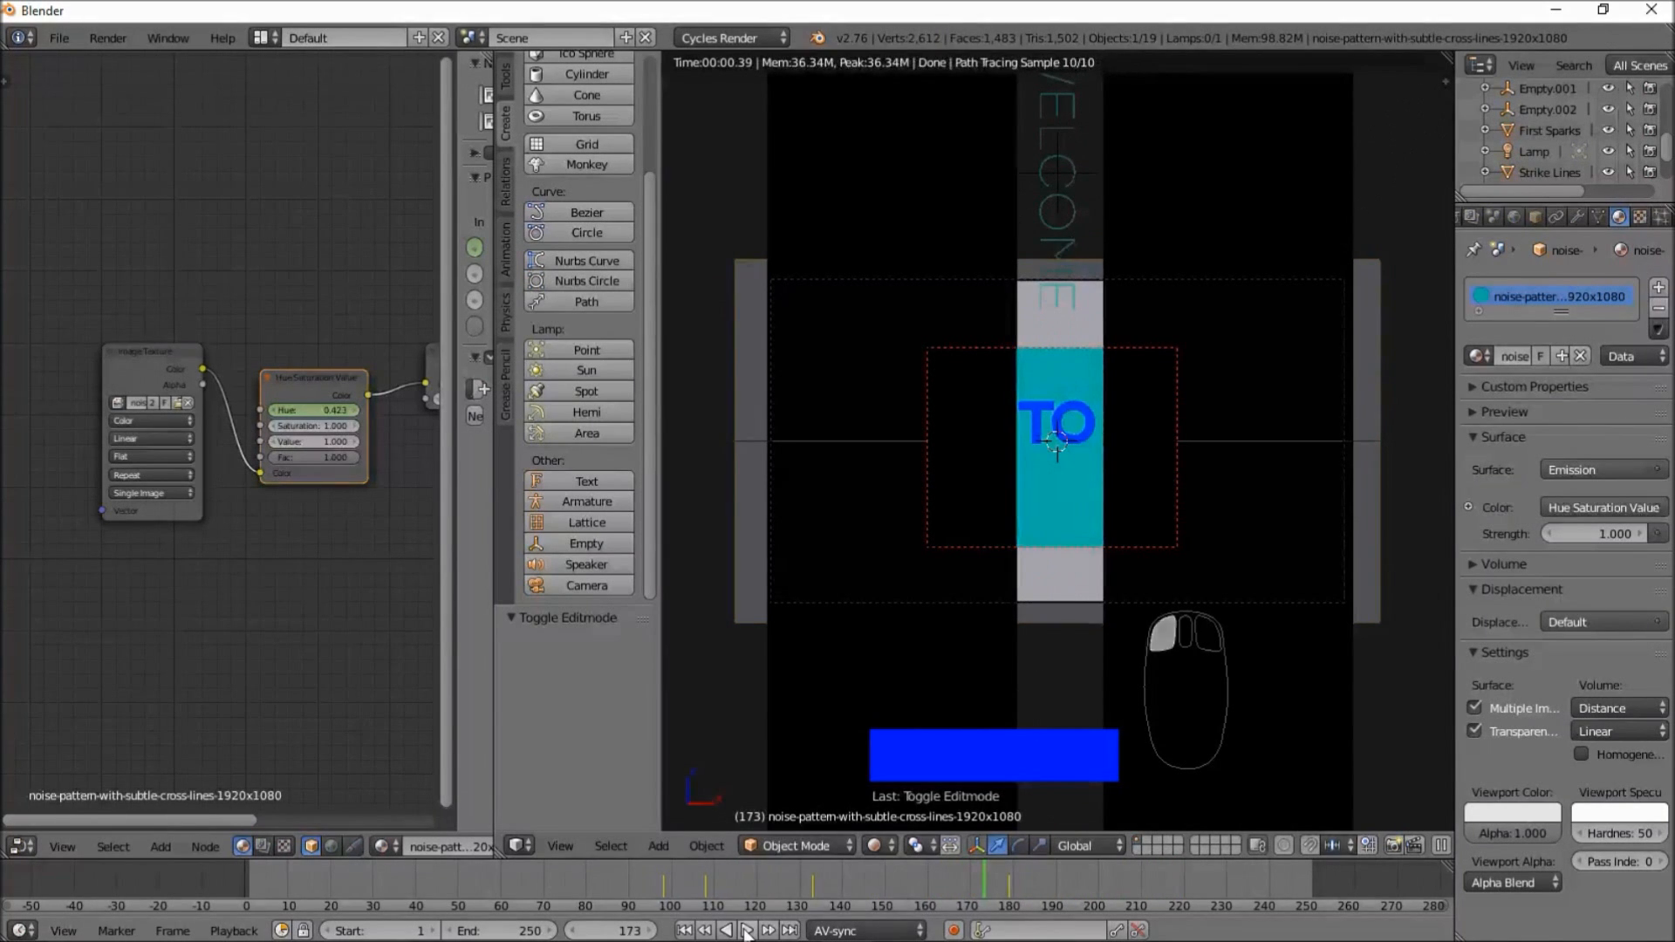
click(745, 932)
click(745, 931)
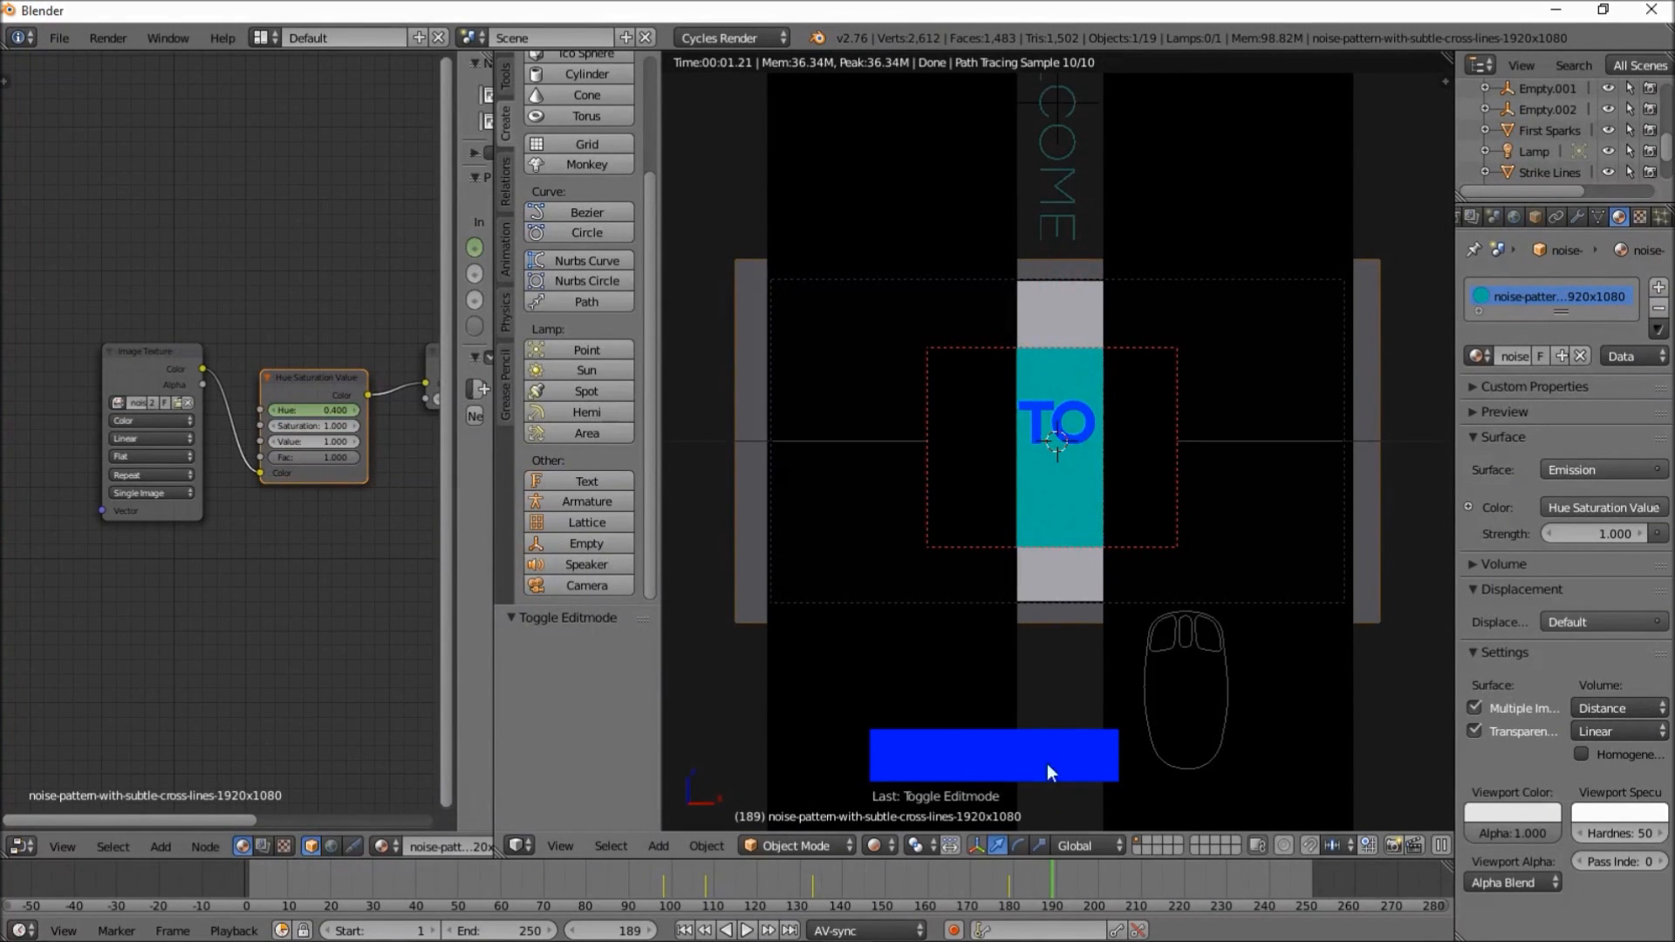
- Switch the viewport to Solid shading and add a Plain Axes empty at the scene origin
scroll(1040, 642, up, 3)
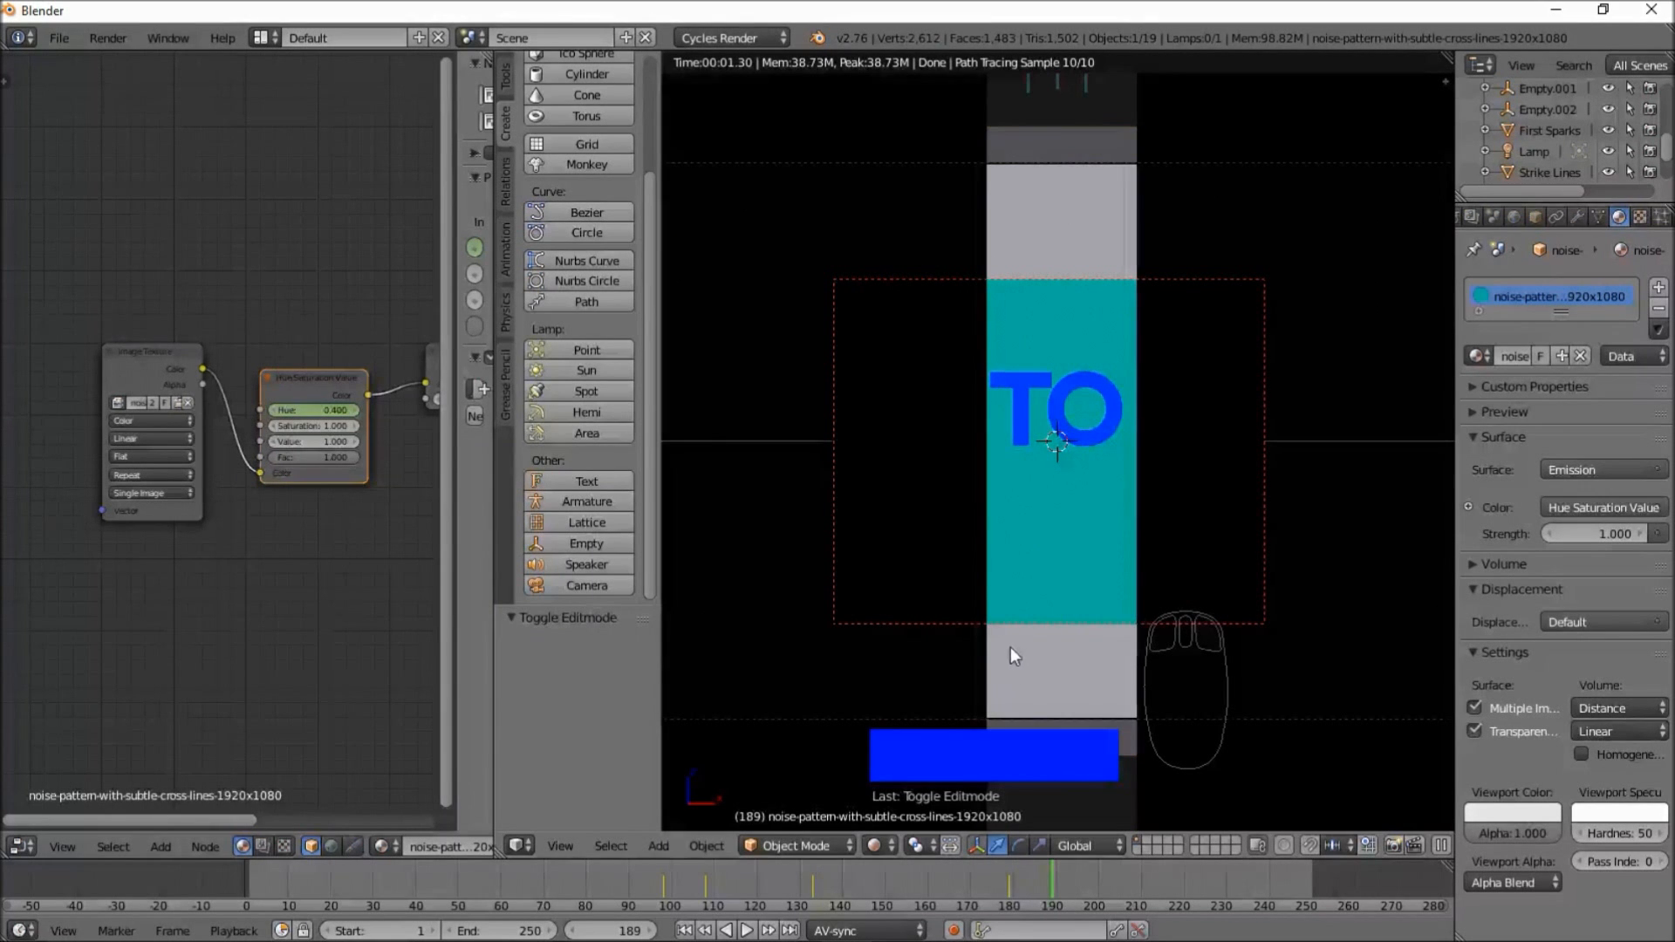
click(885, 848)
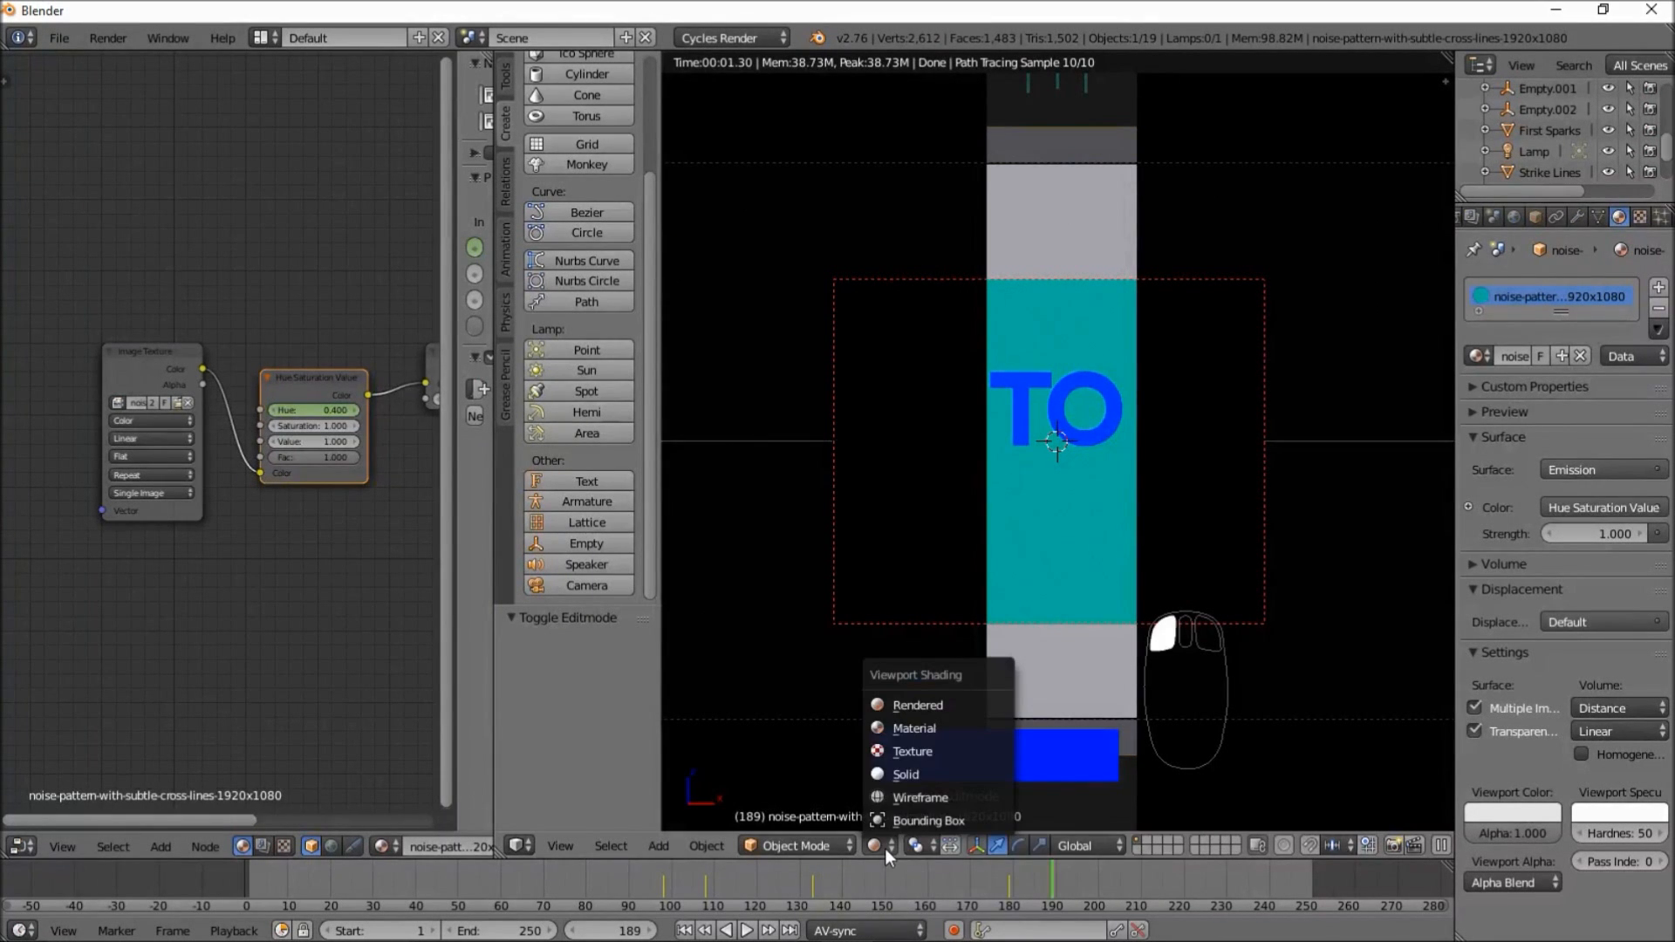
click(929, 775)
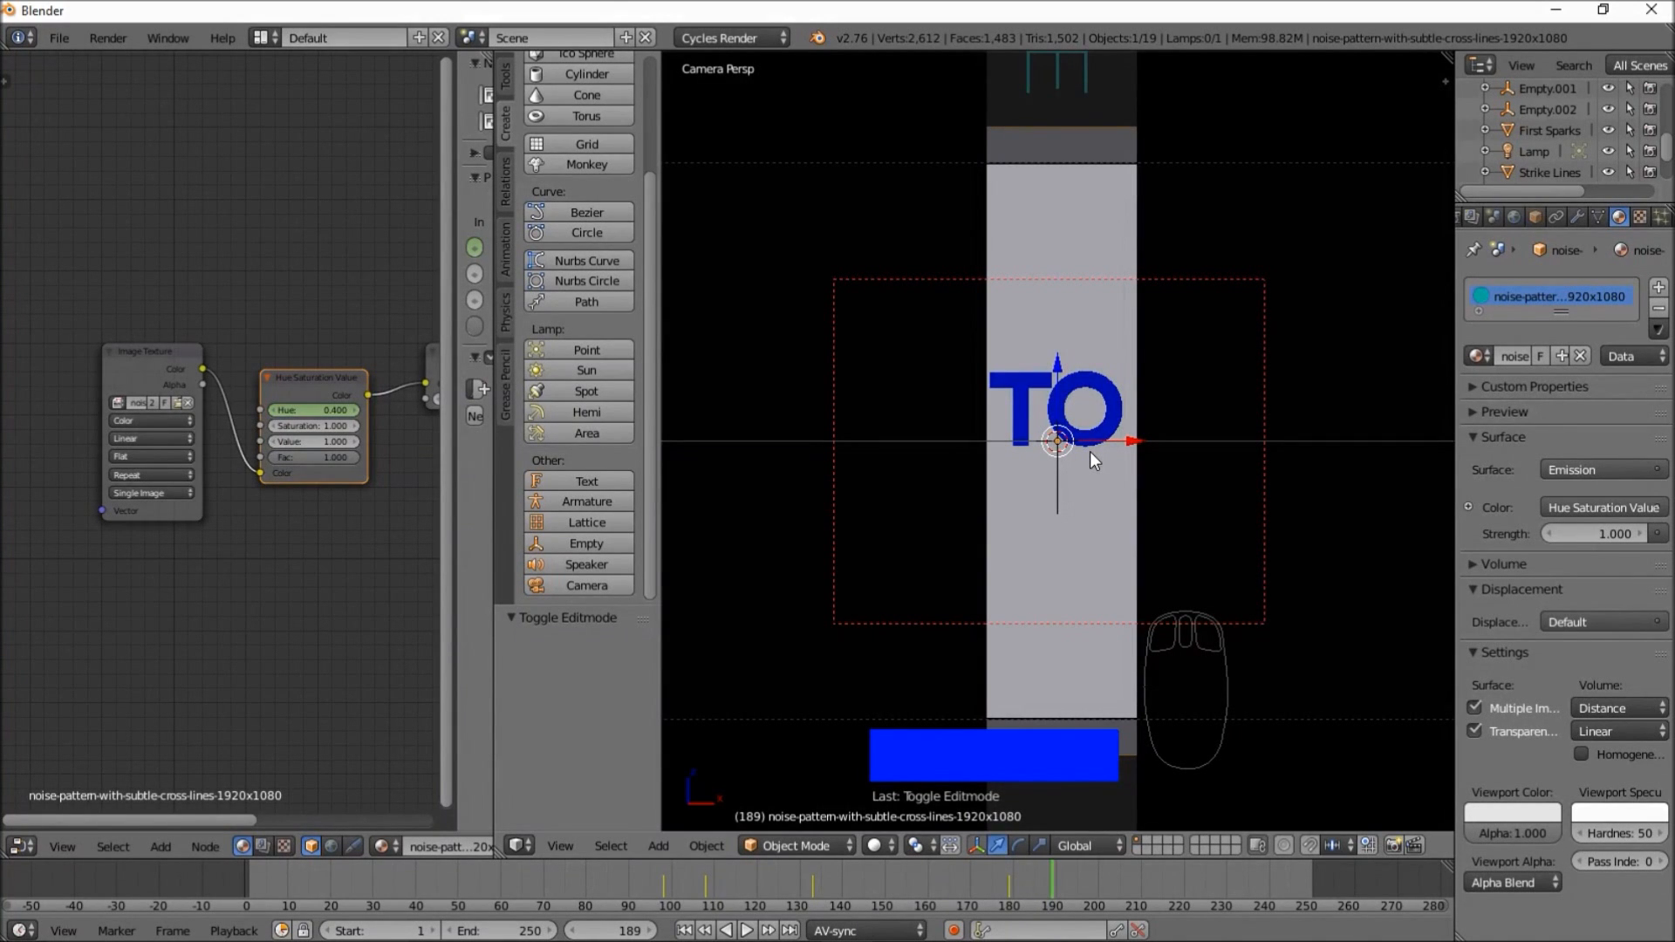
key(shift+a)
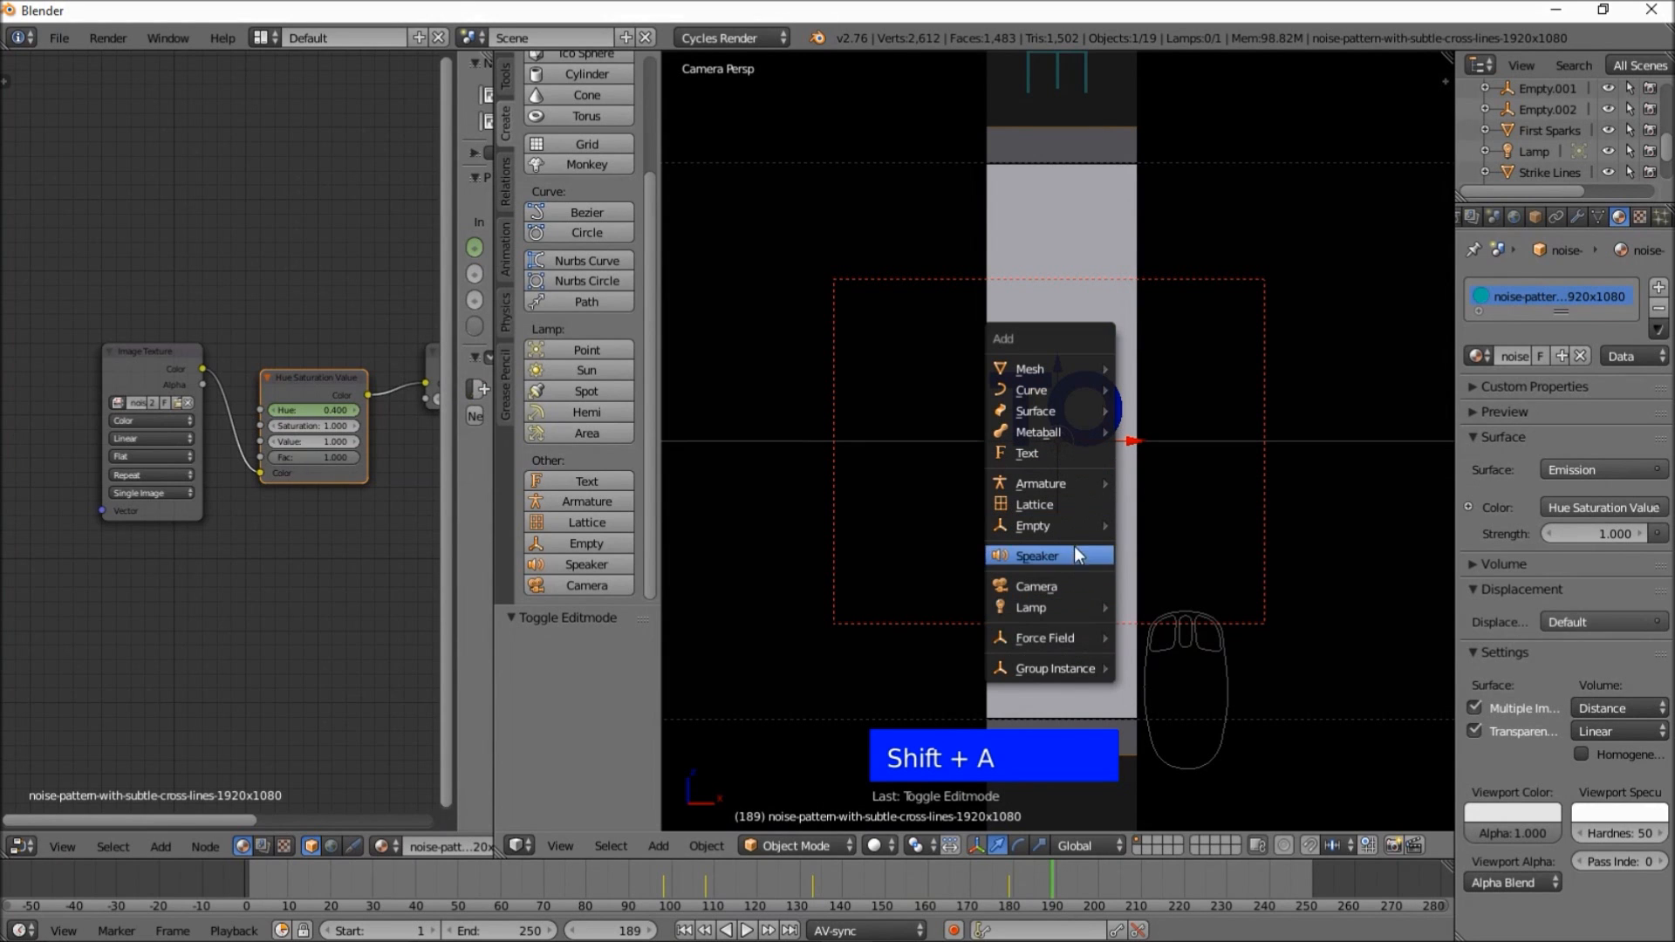
mouse_move(1063, 532)
click(1182, 530)
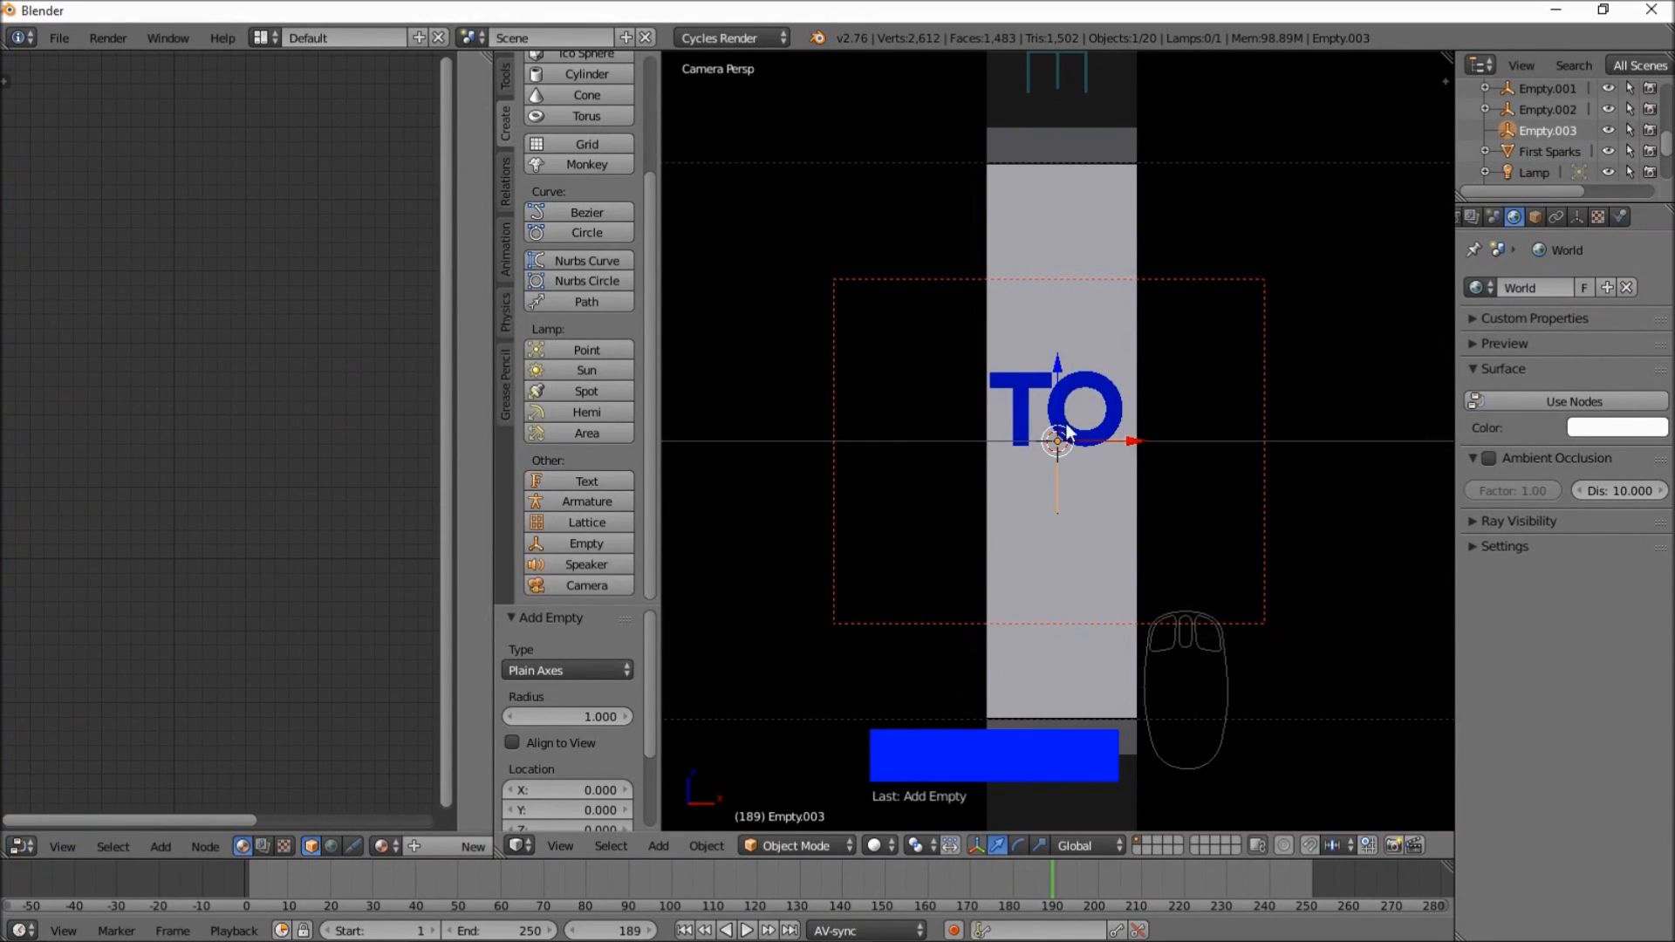
- Parent the blue TO text to the new empty as Object and test the link with a cancelled move
right_click(1026, 389)
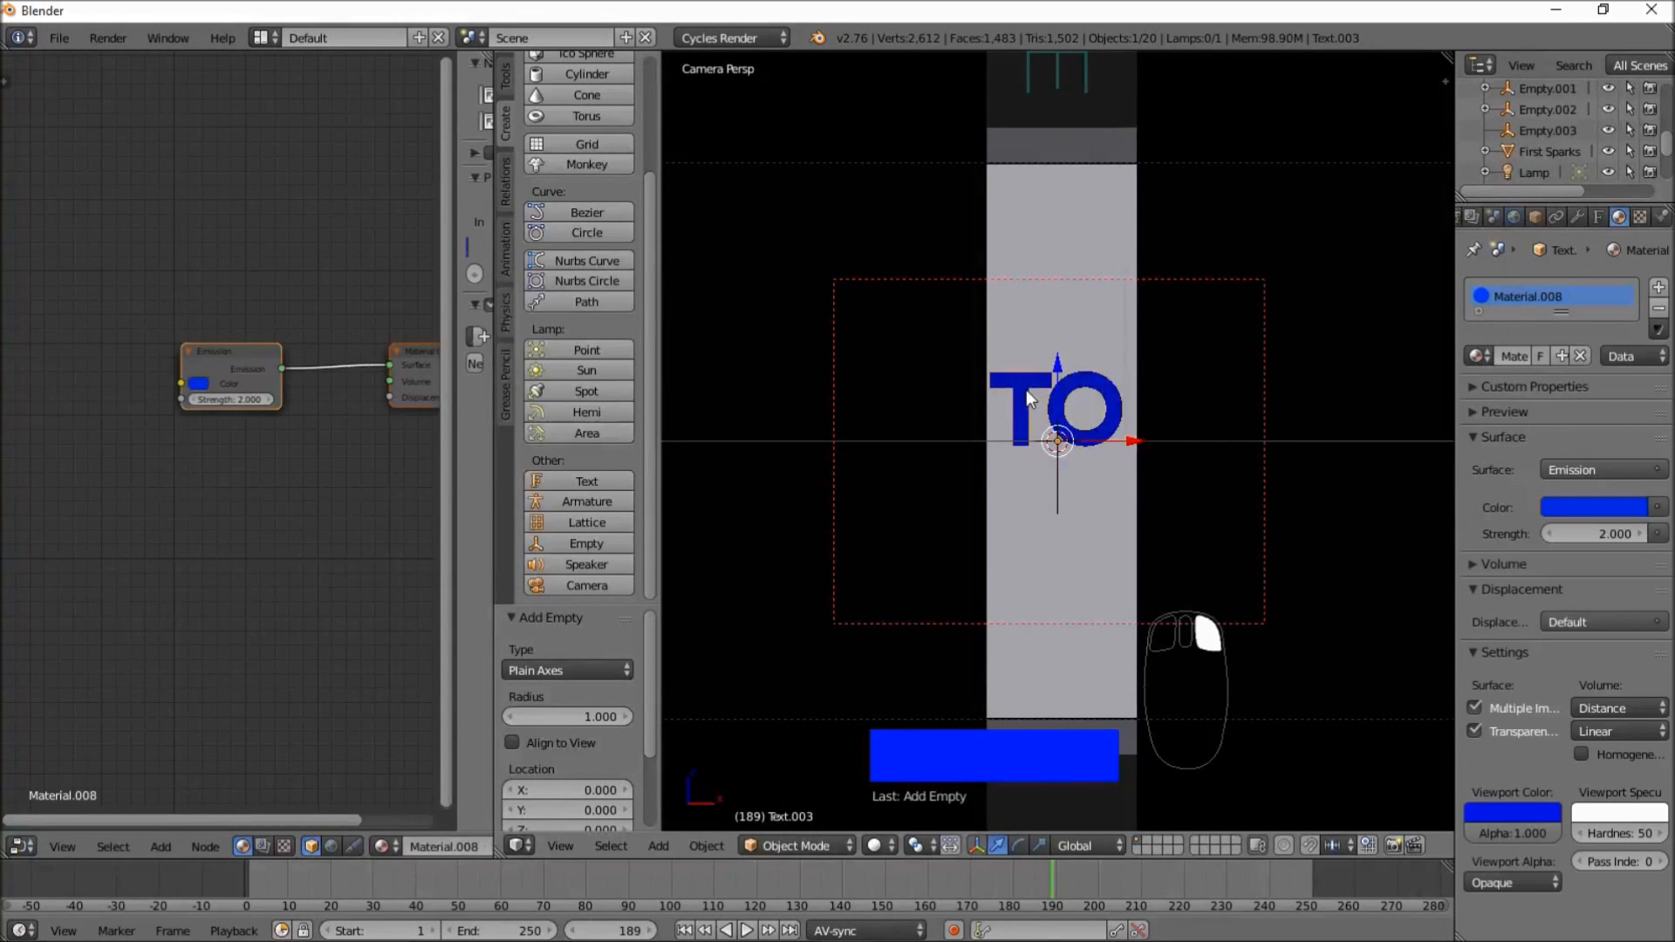
right_click(1057, 501)
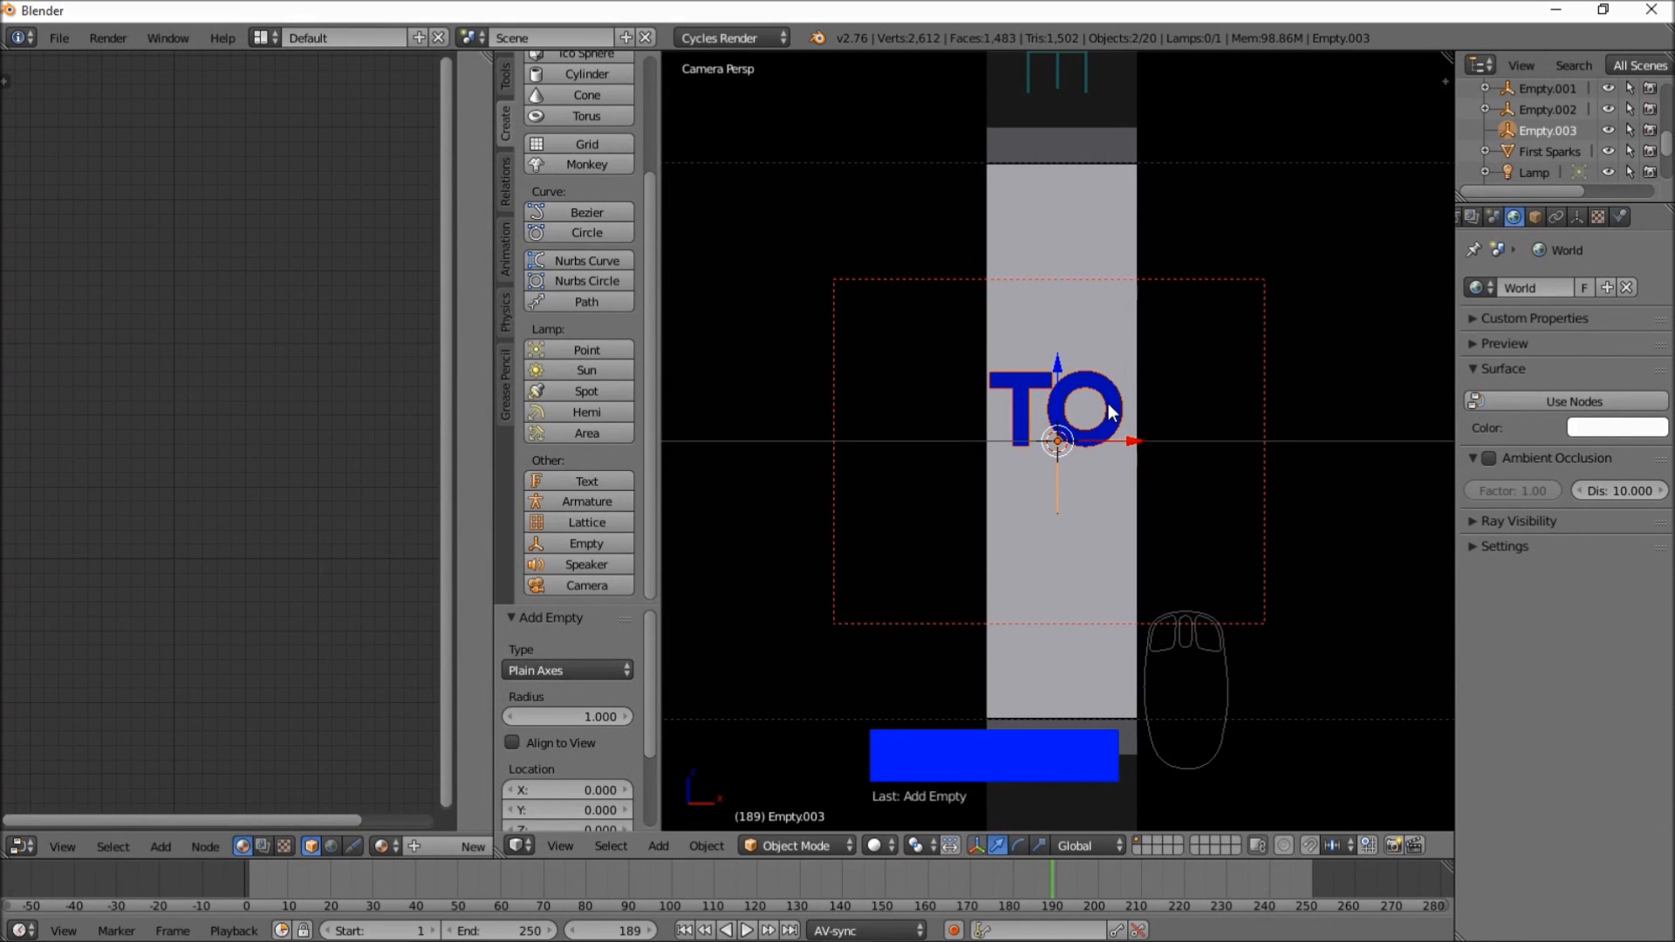
key(ctrl+p)
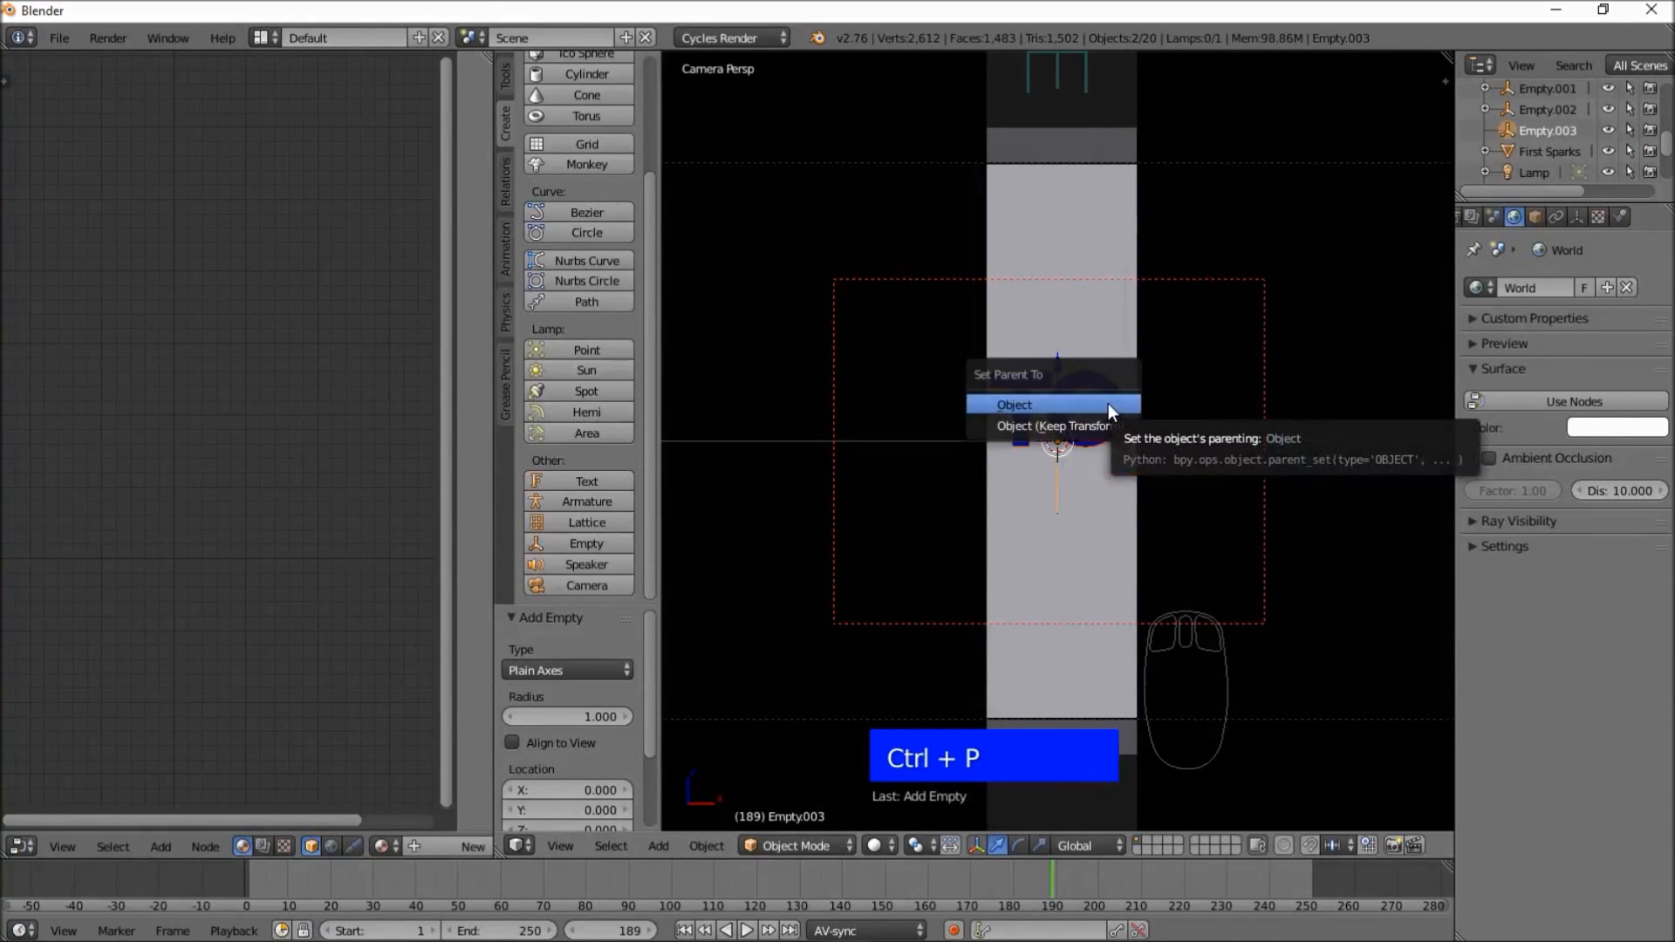
click(1078, 404)
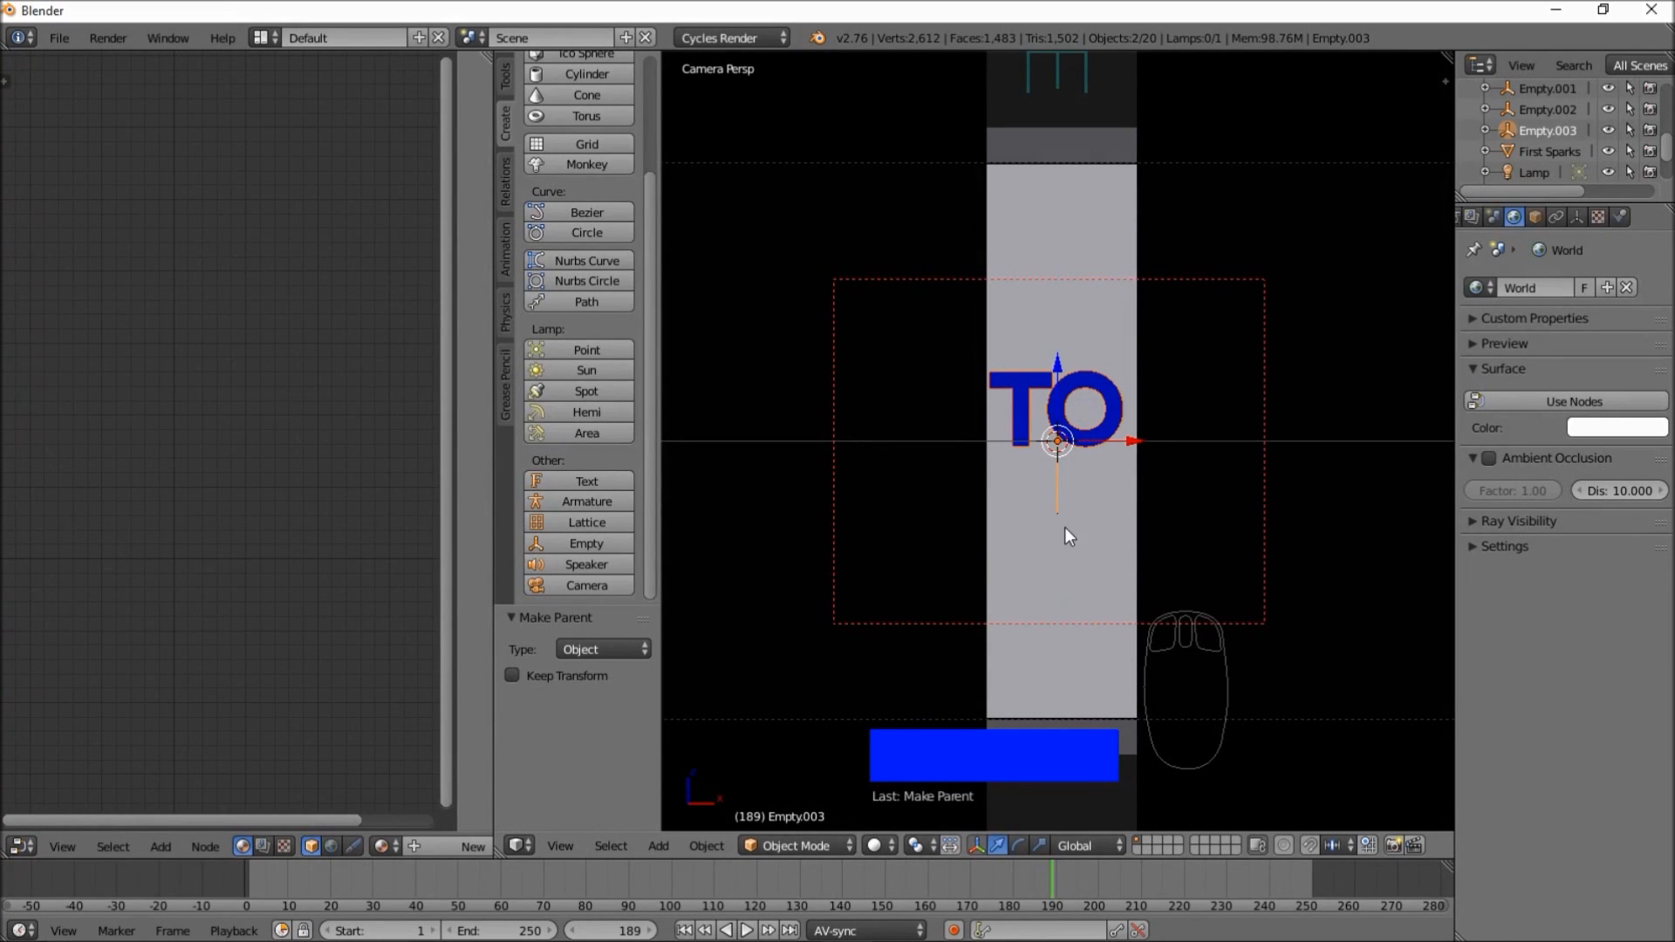
mouse_move(1062, 506)
right_down()
mouse_move(1042, 468)
mouse_move(1081, 541)
mouse_move(1044, 524)
mouse_move(1086, 553)
mouse_move(1080, 504)
mouse_move(1054, 497)
mouse_move(1073, 529)
right_up()
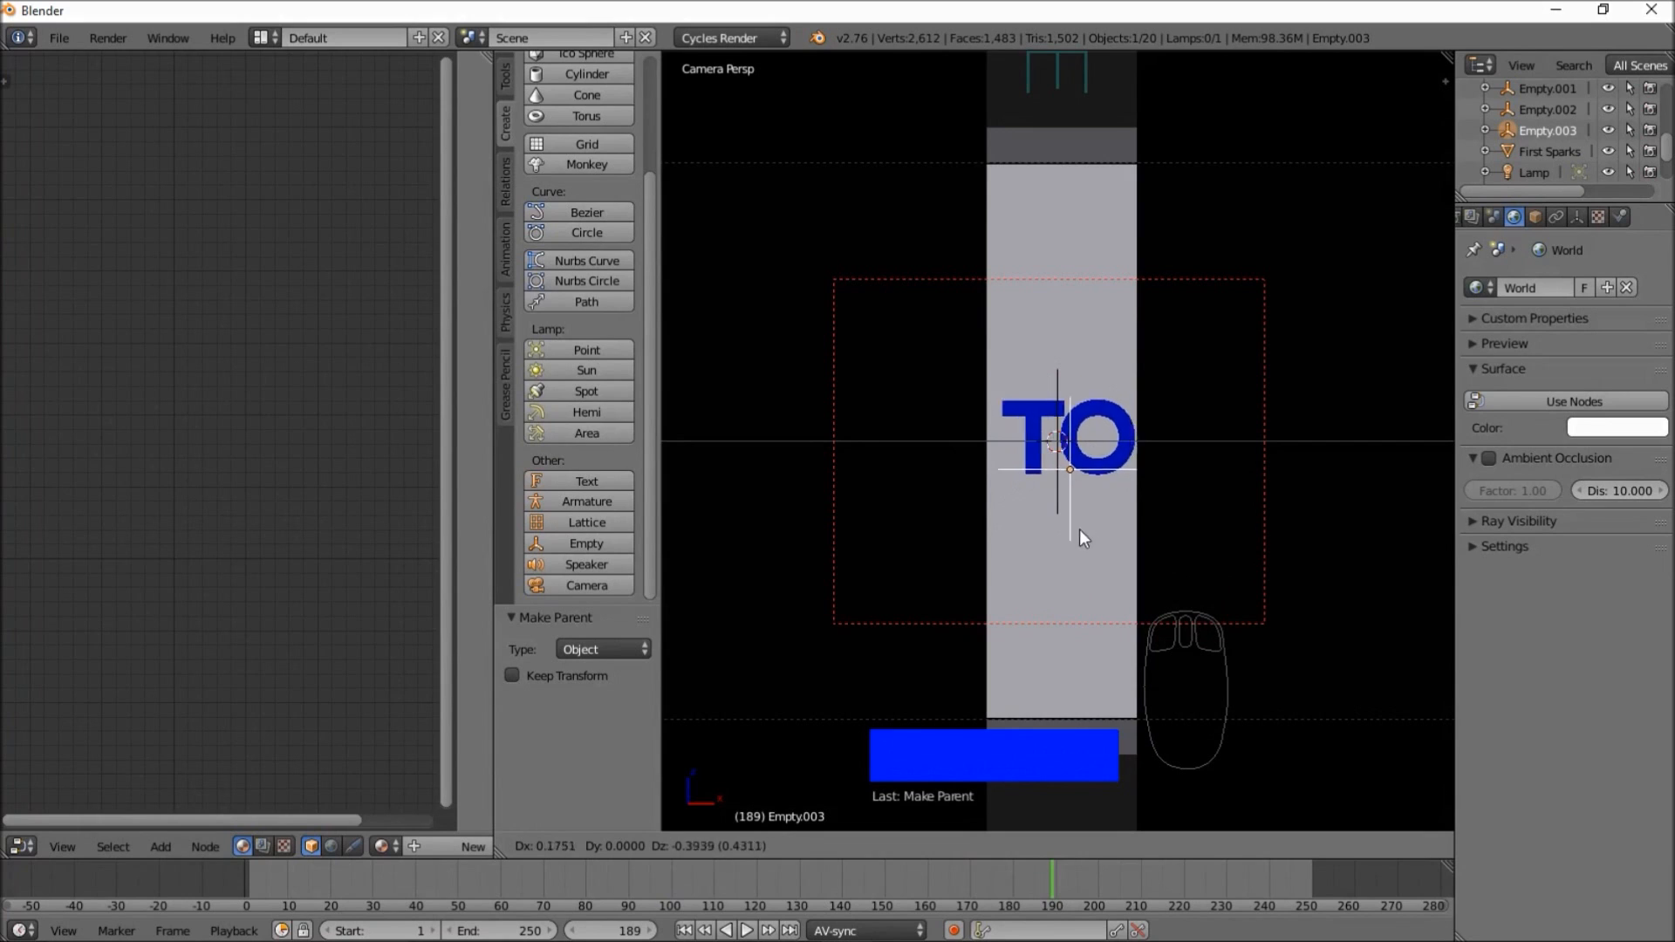
right_click(1082, 531)
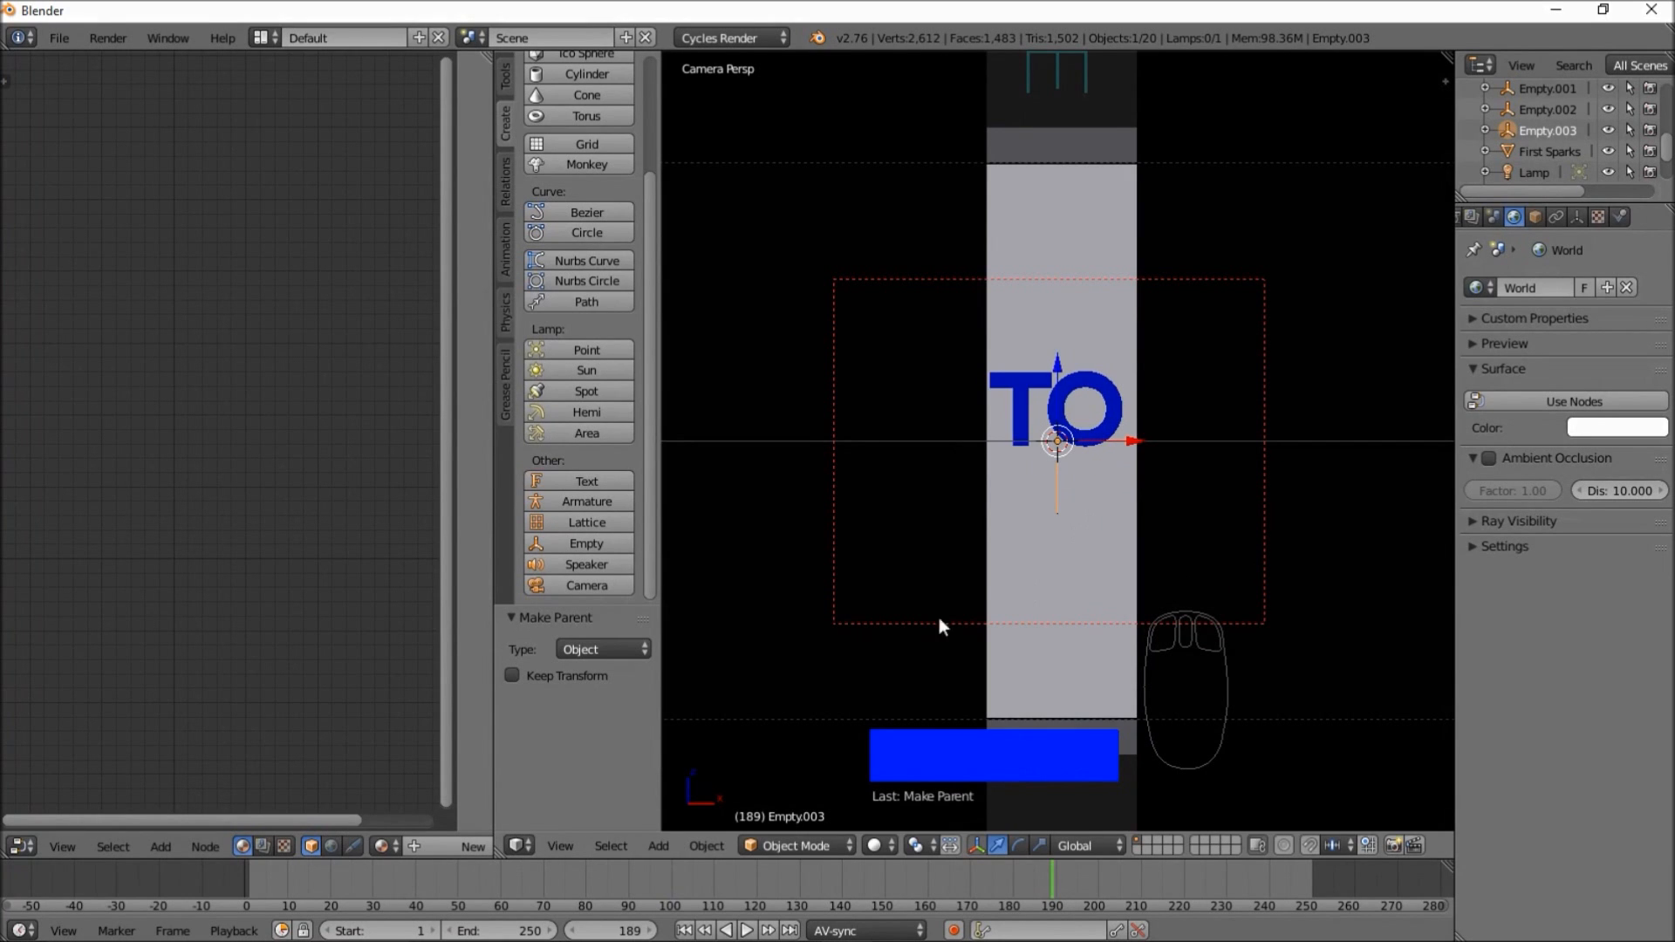
- Play the animation from frame 109 and again from frame 105 to time the TO text's entrance, stopping at frame 178
click(709, 873)
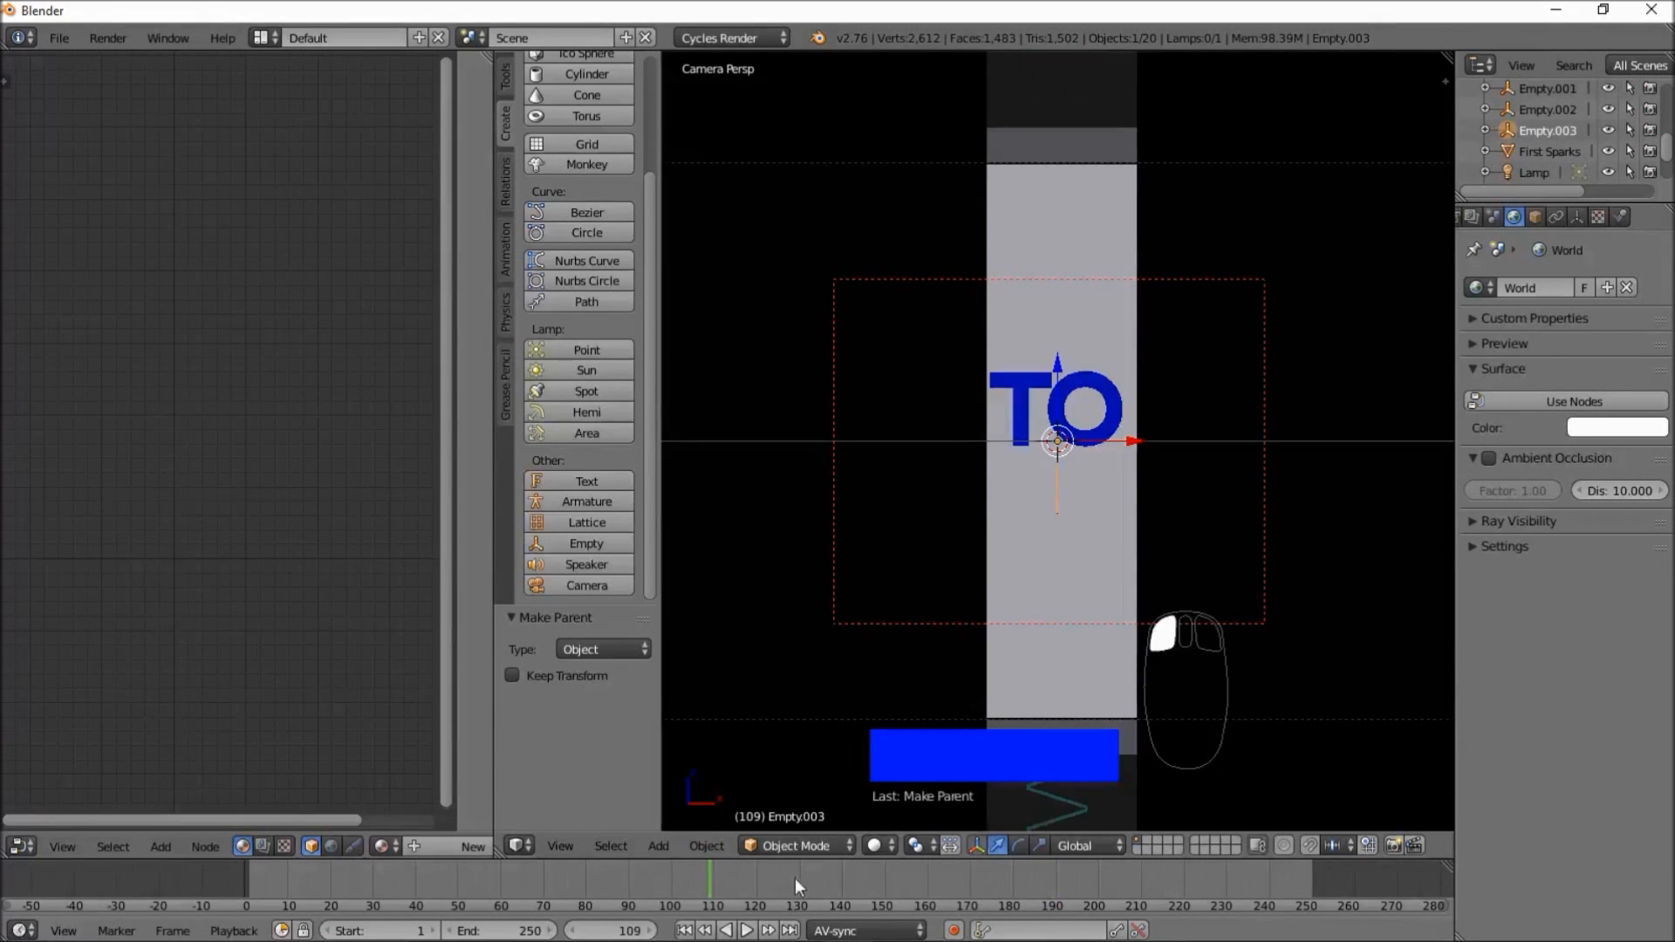
click(748, 931)
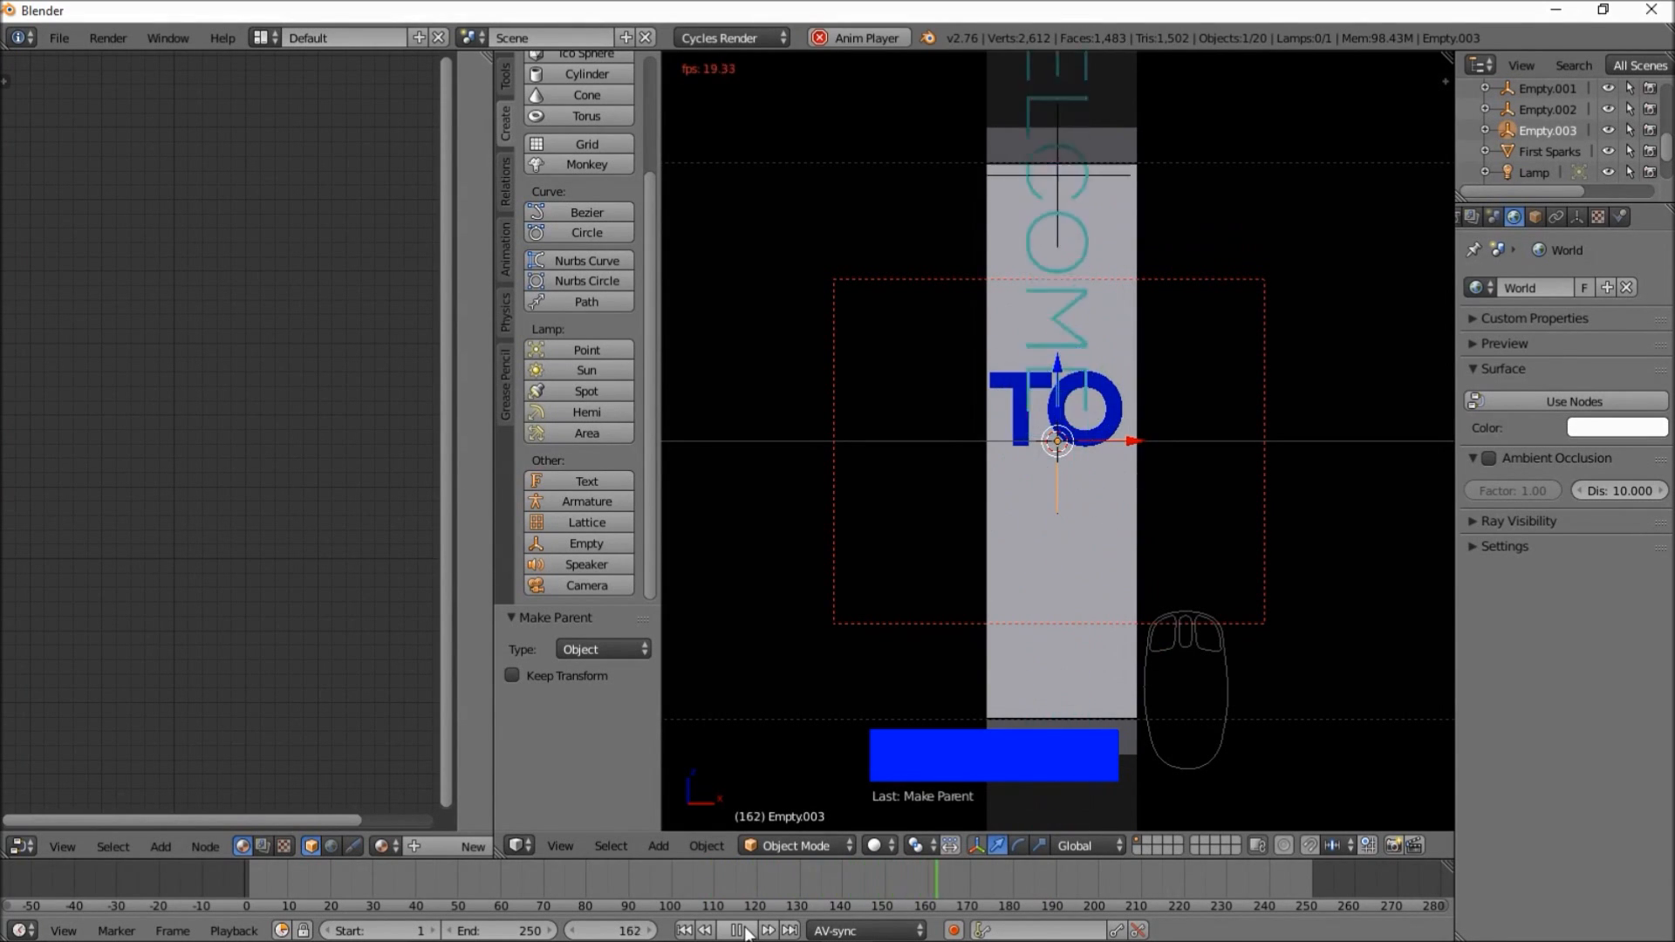
click(745, 911)
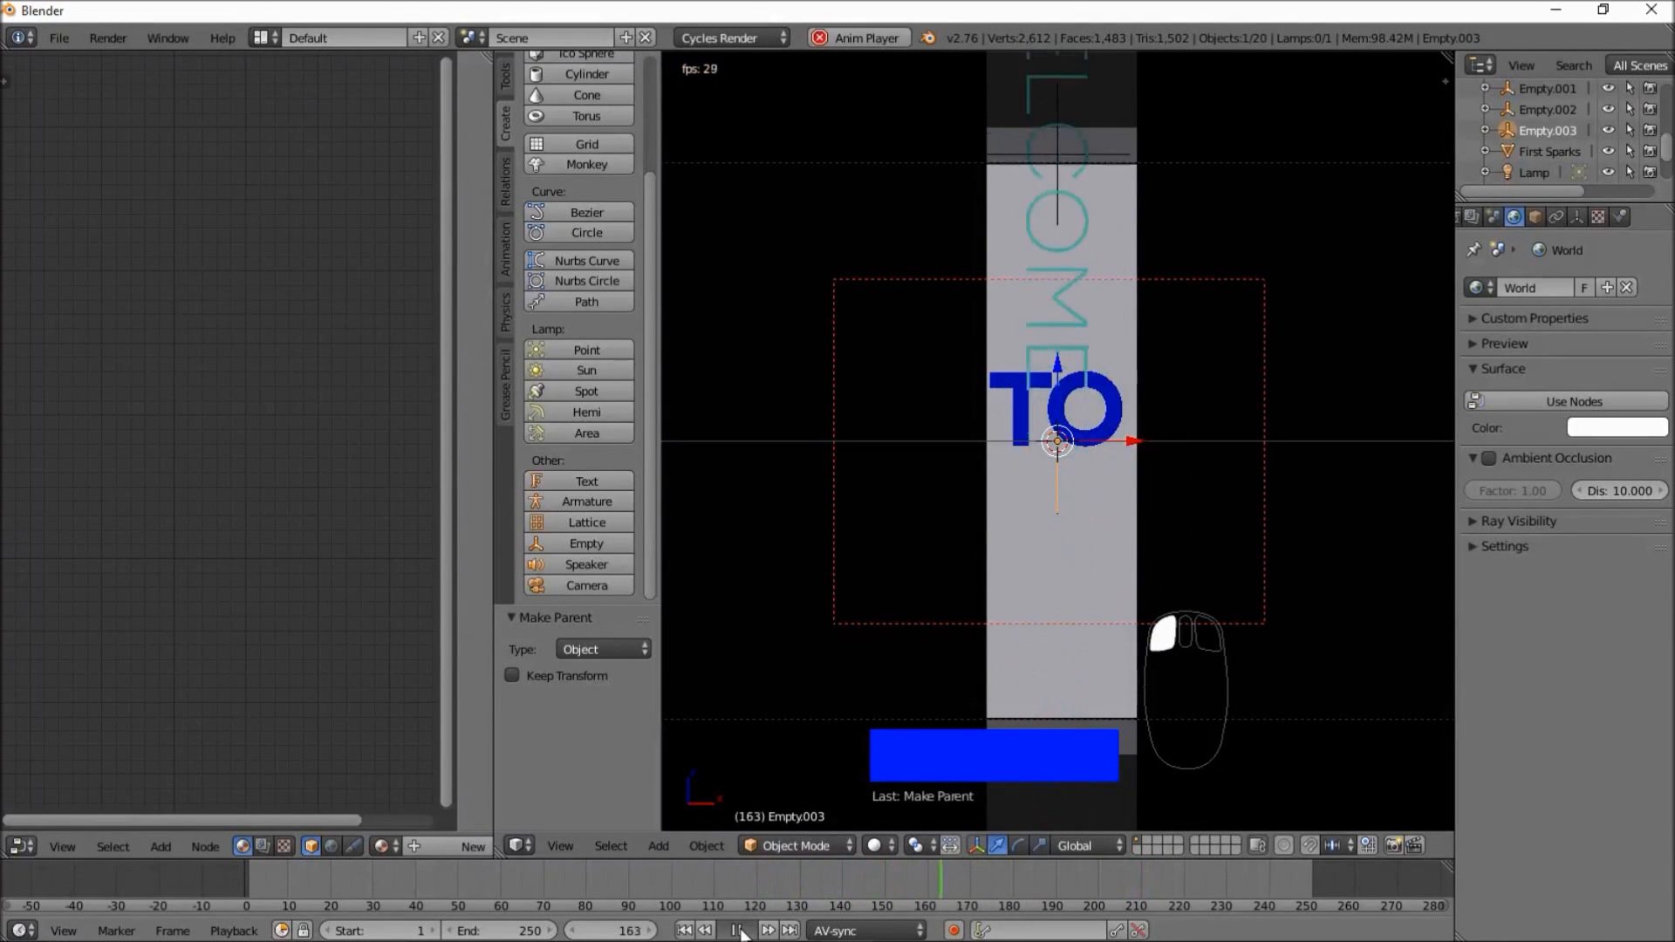
click(741, 931)
click(693, 893)
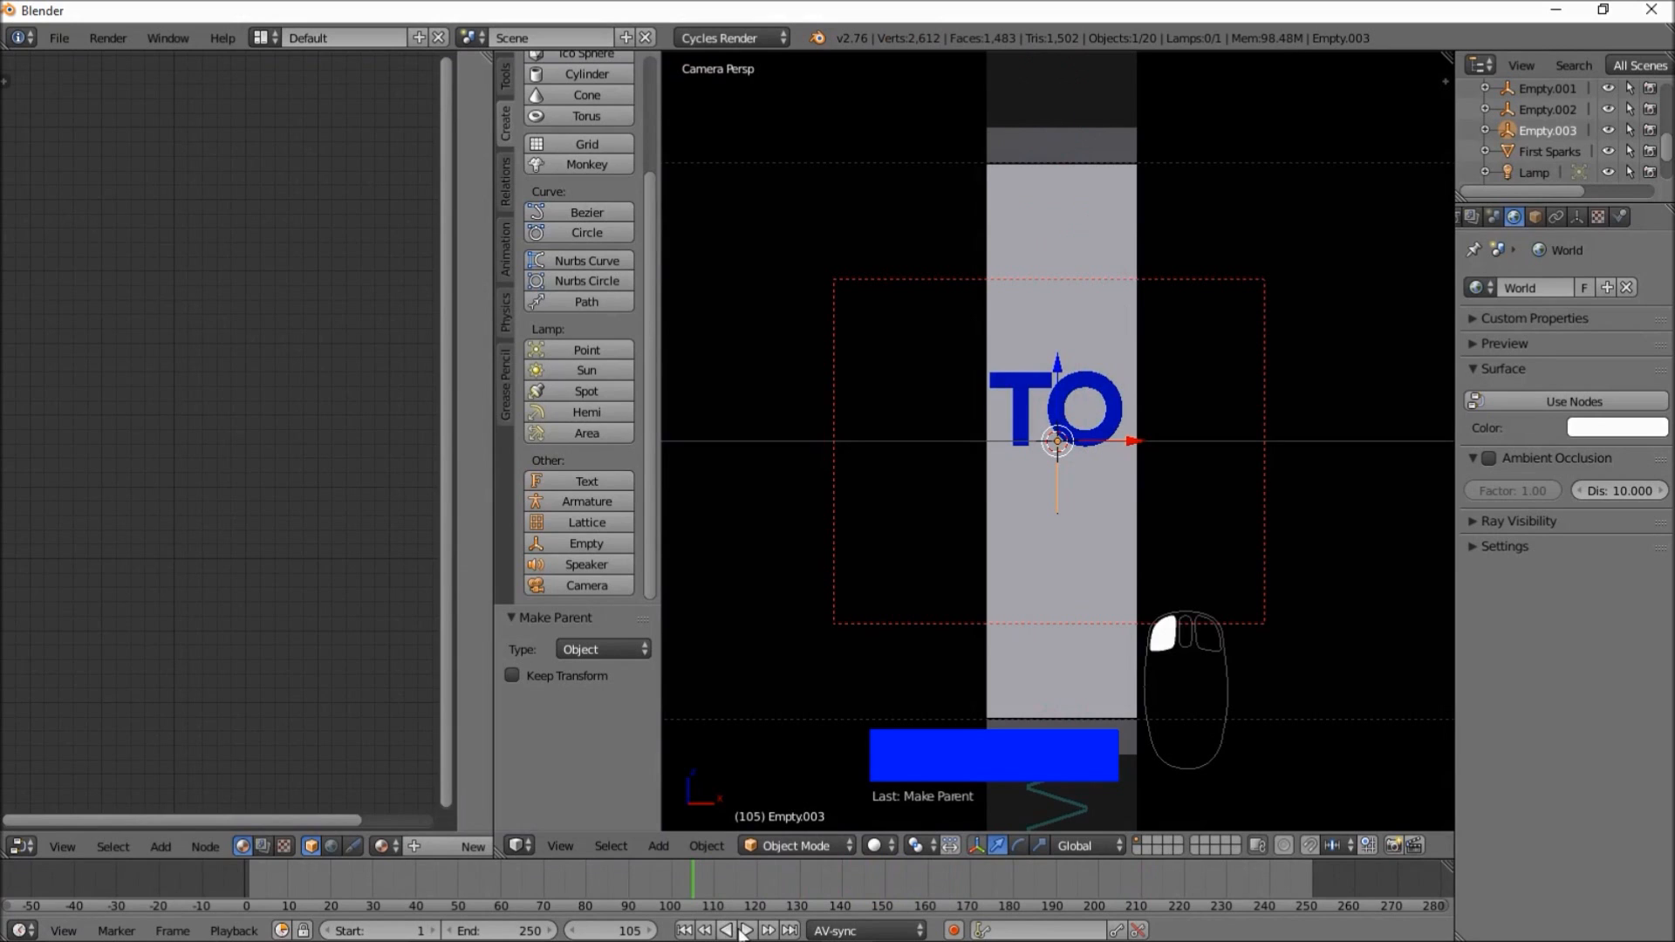
click(746, 931)
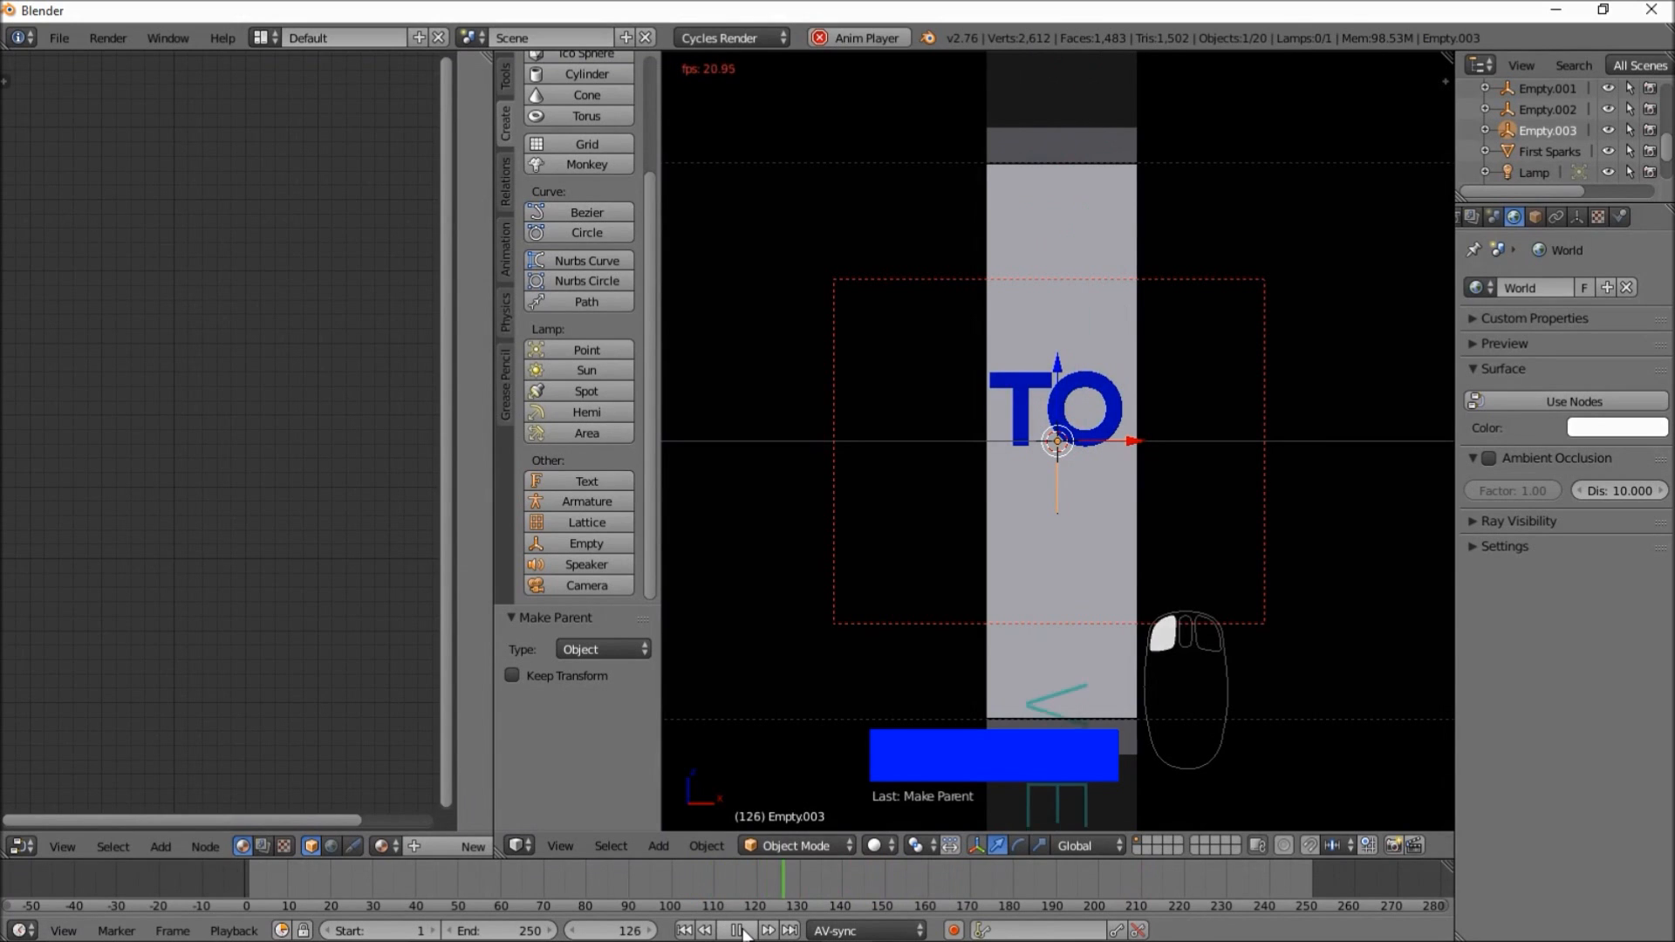
click(740, 931)
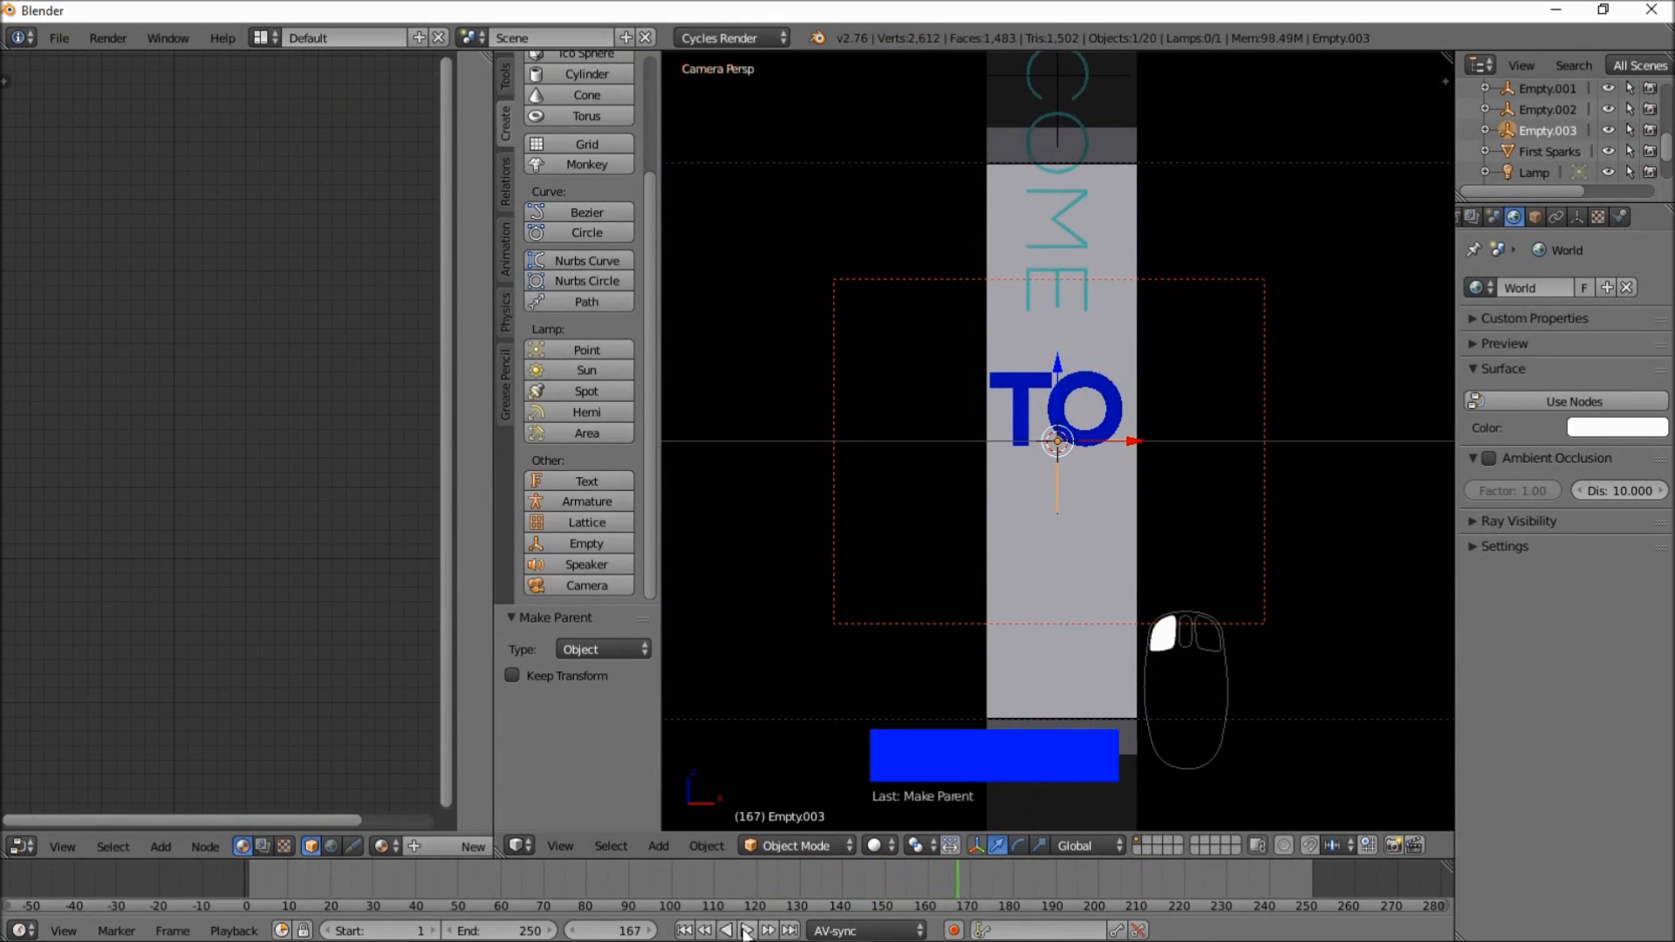
key(Down)
click(748, 931)
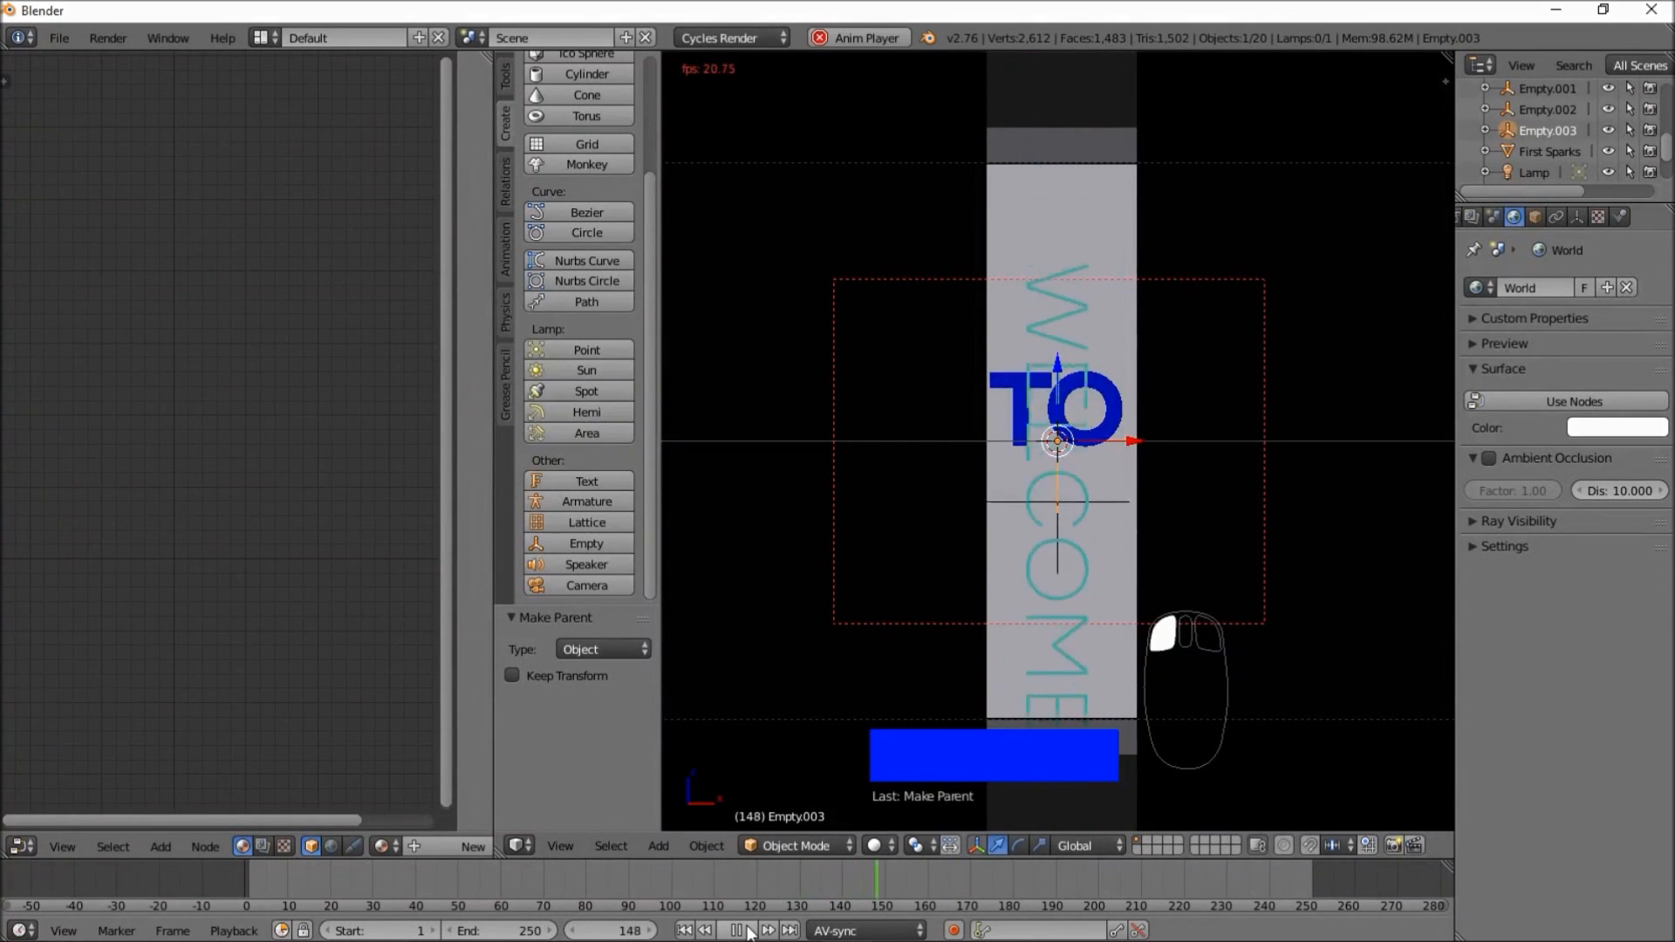
click(747, 931)
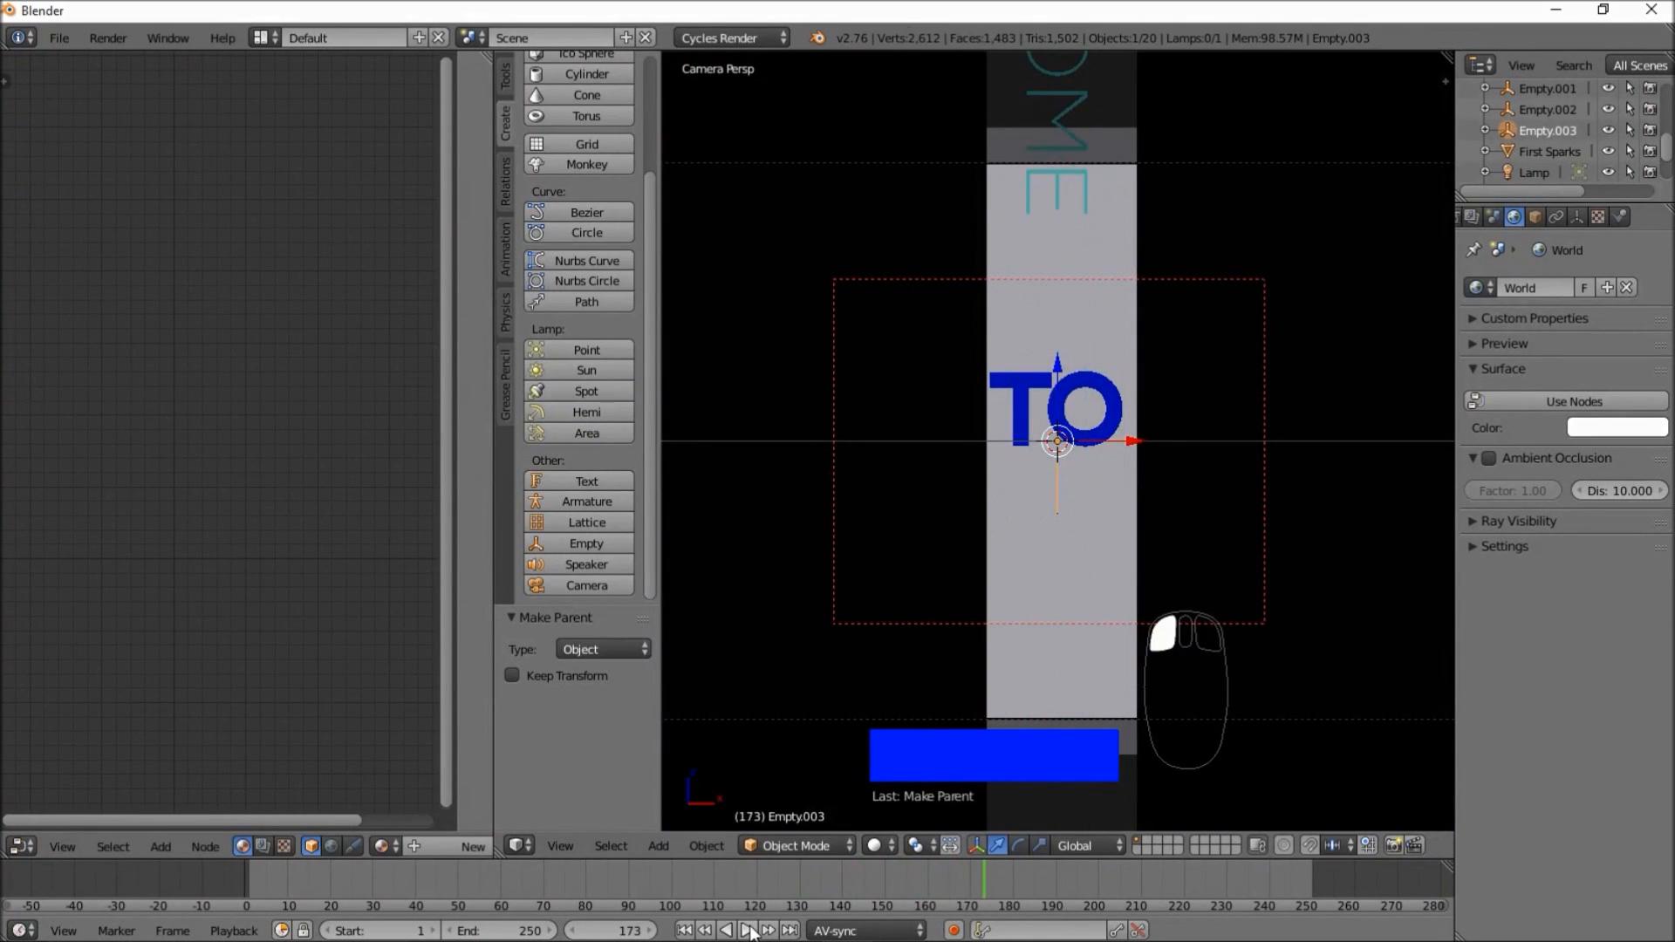
click(748, 931)
click(748, 931)
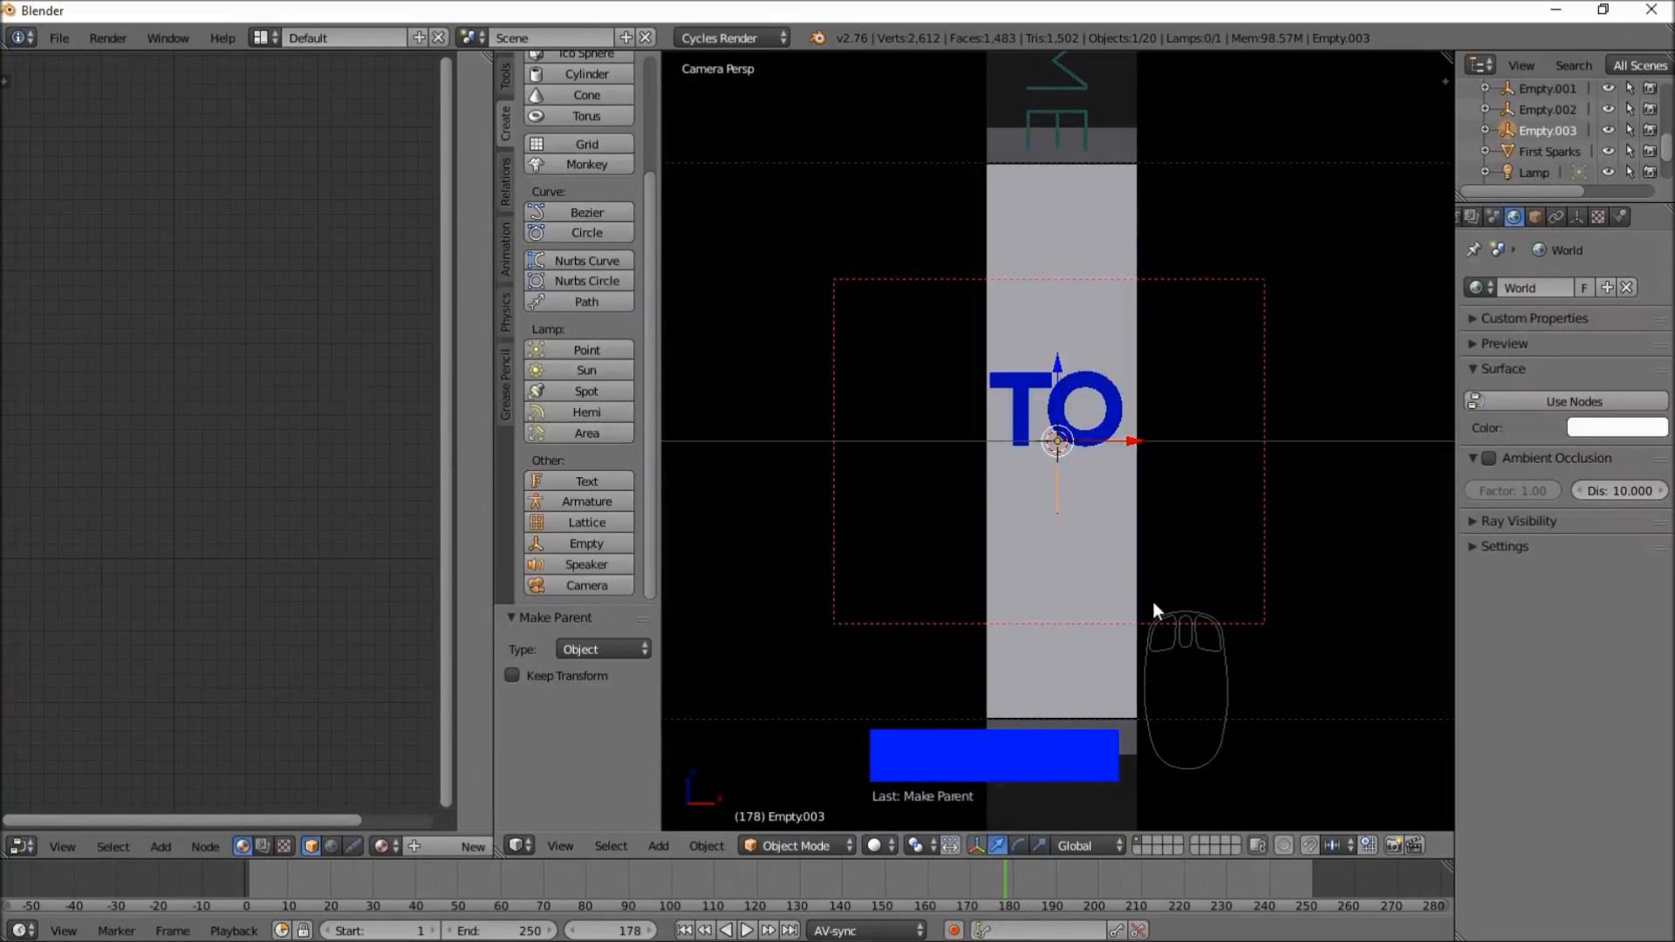
- Scale the TO text's empty down to about 0.697 and insert a LocRotScale keyframe at frame 178
key(i)
key(s)
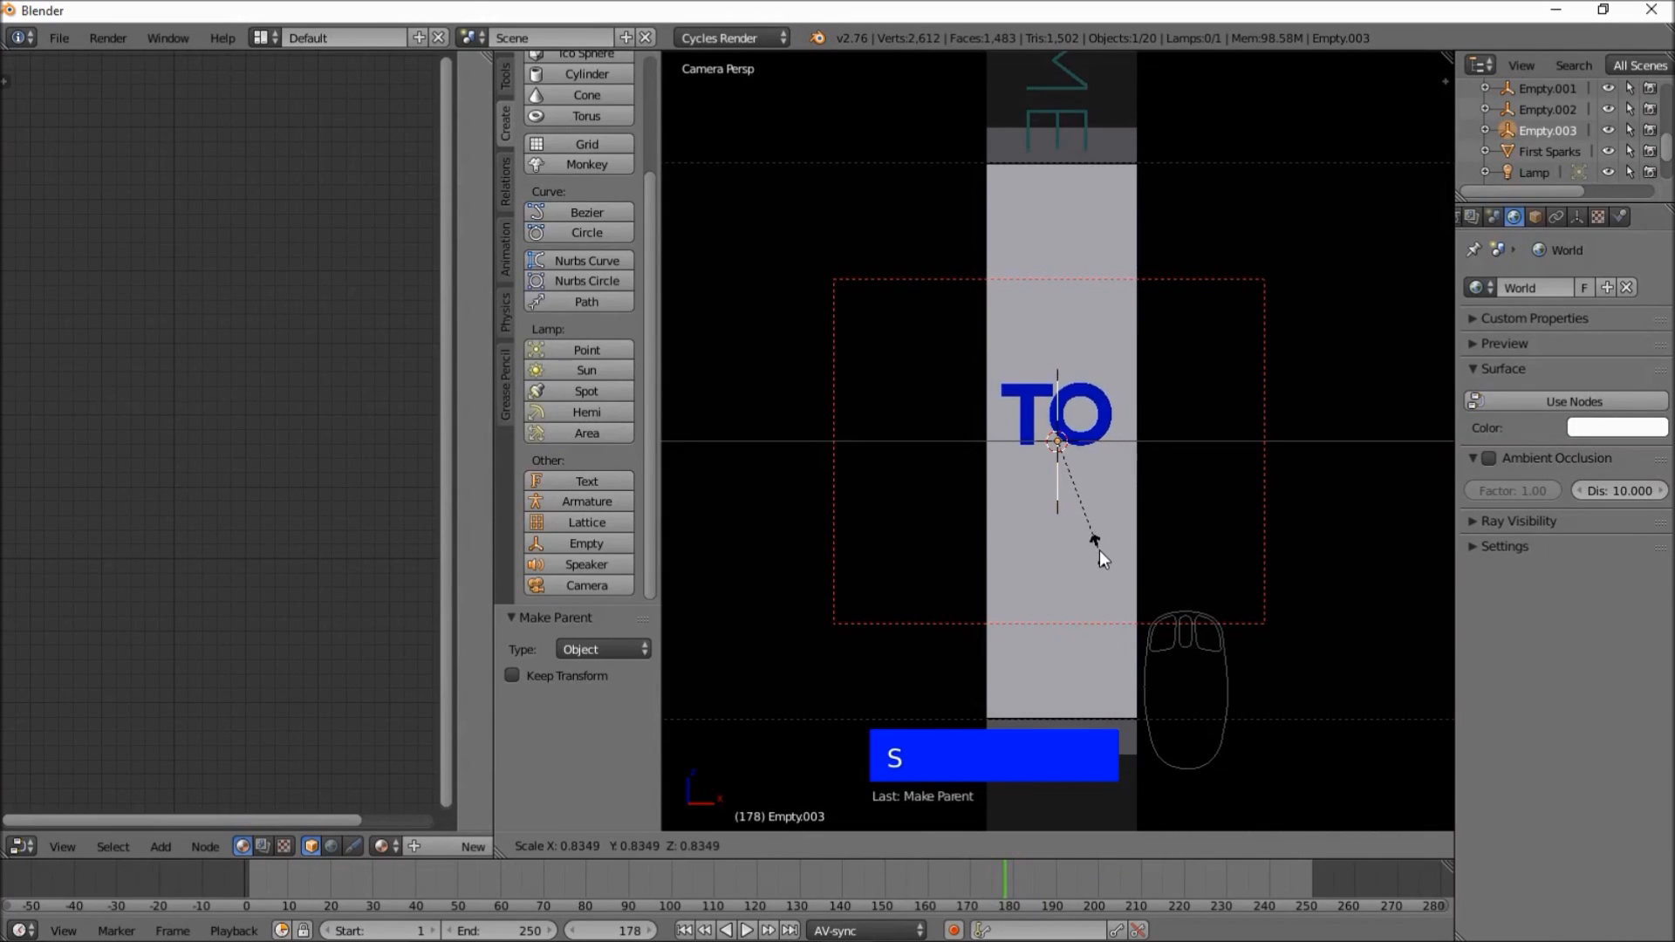
click(1089, 534)
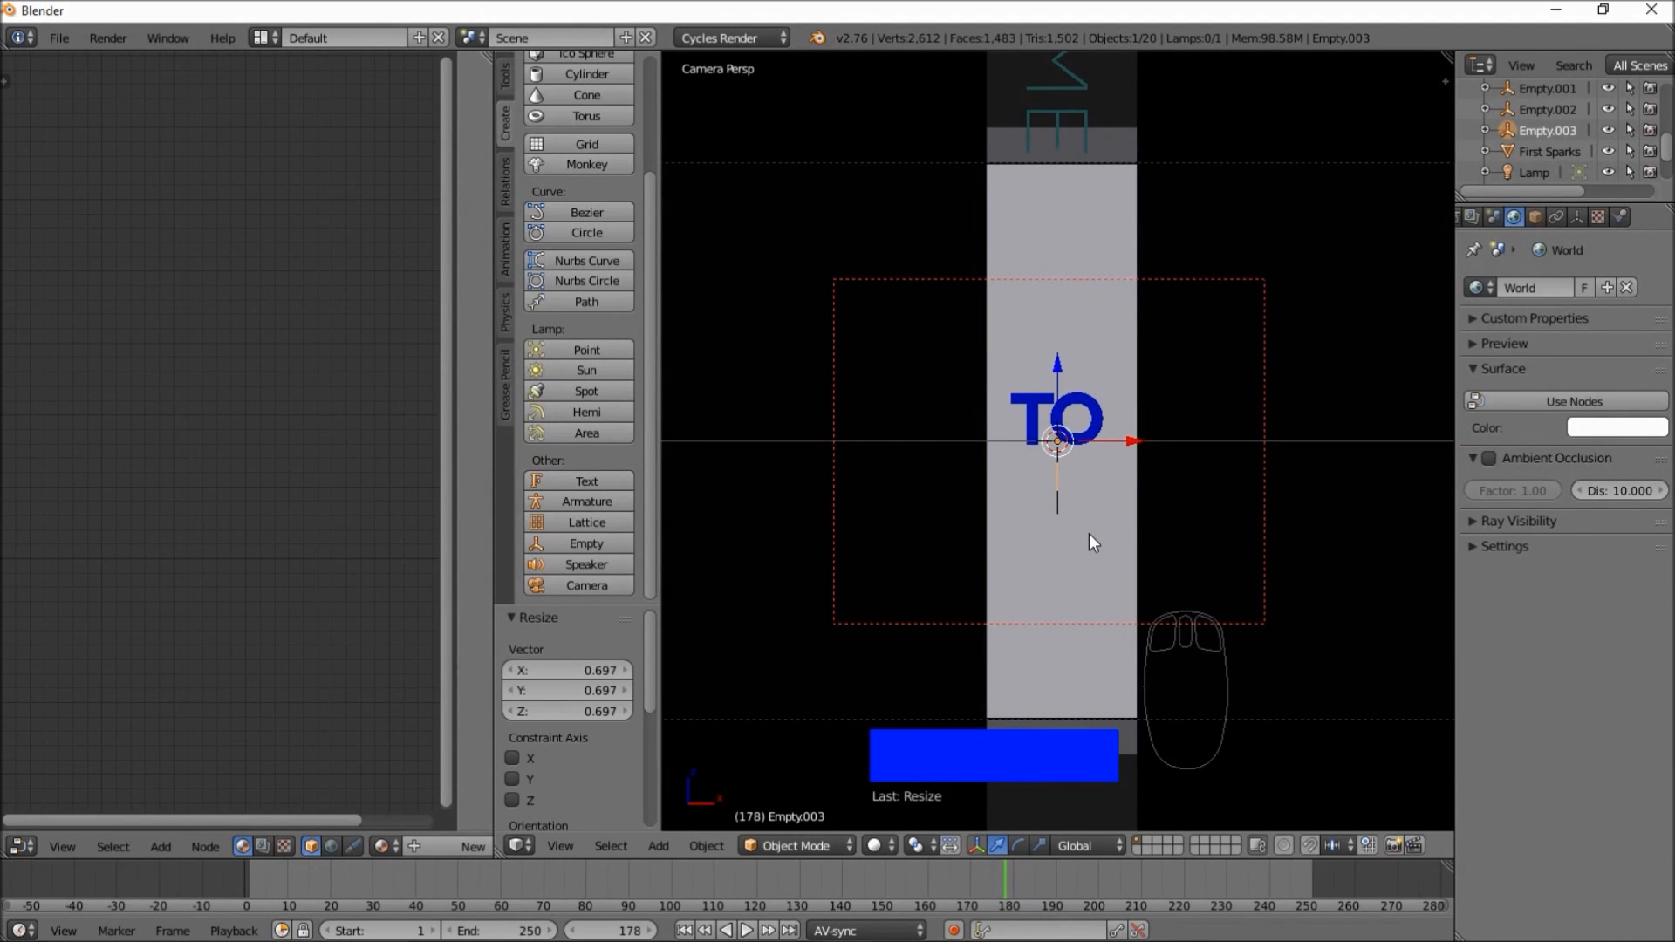
key(i)
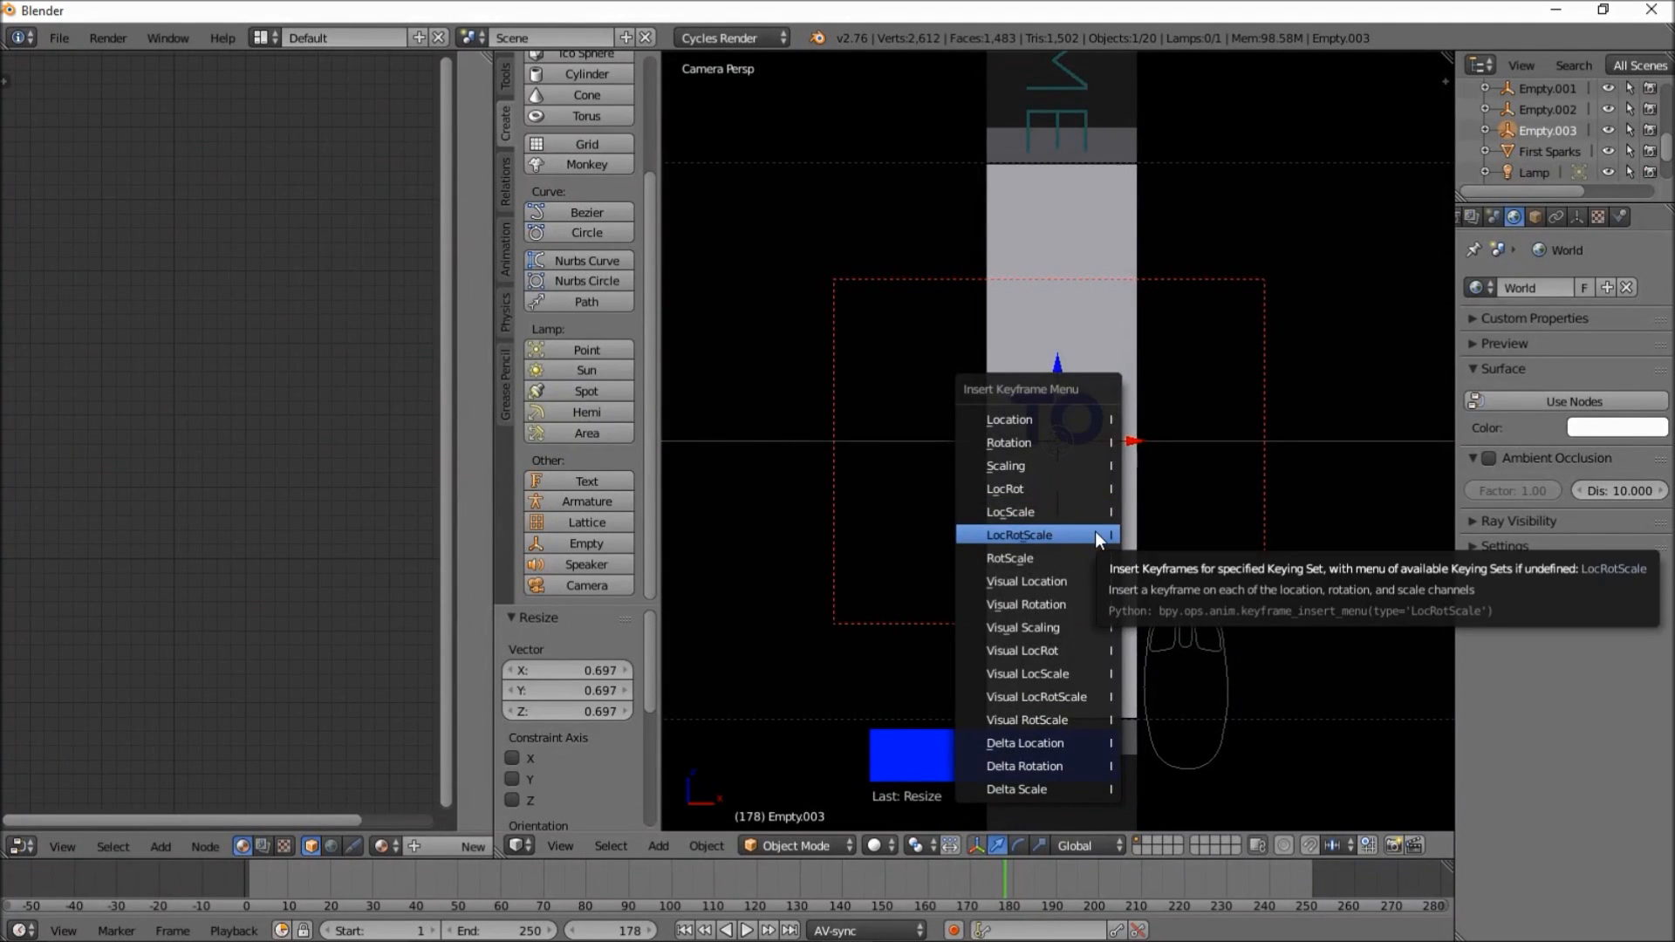
click(1096, 535)
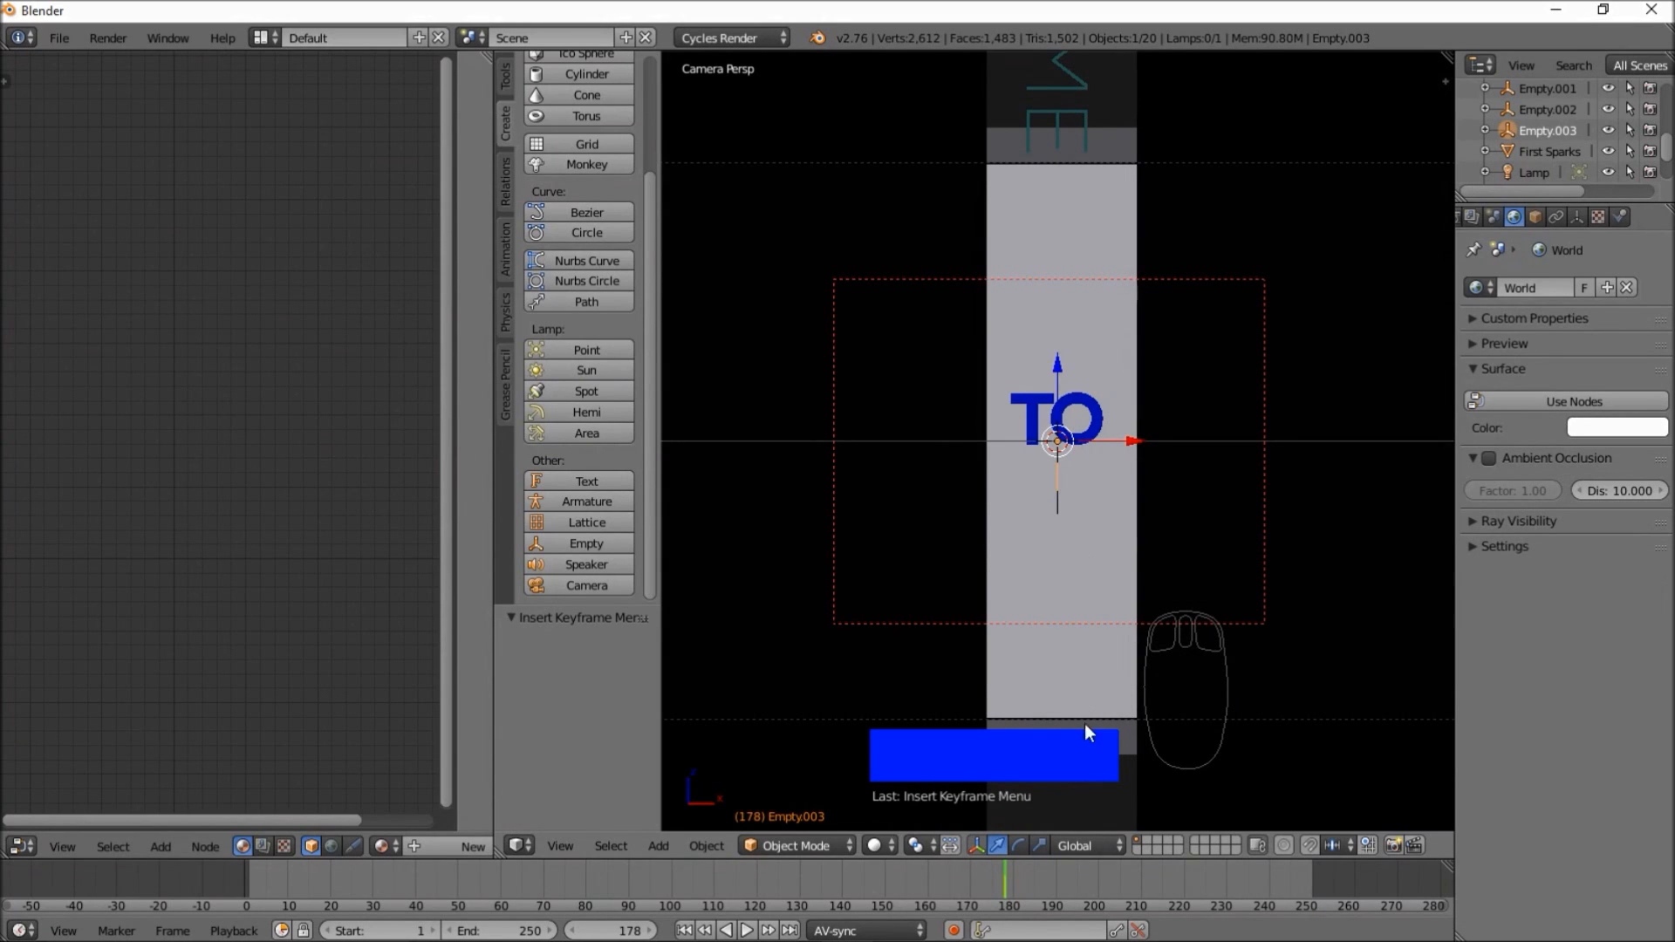
- Play the animation from frames 147, 148 and 157 to find where the TO text should start scaling in
click(872, 873)
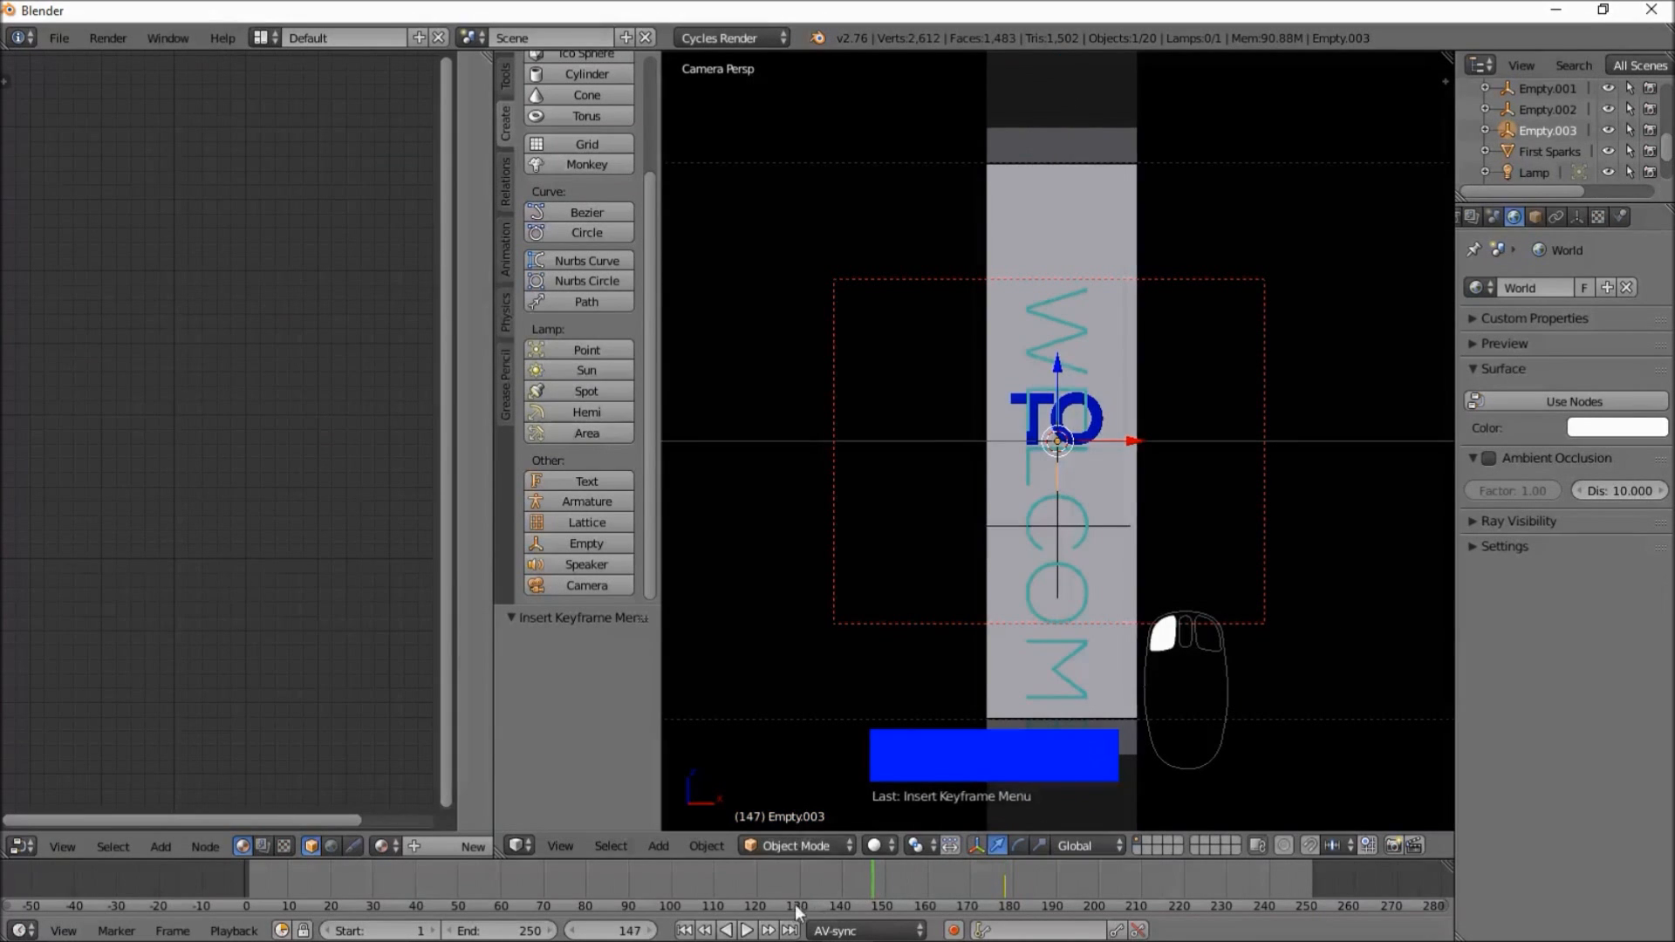
click(747, 931)
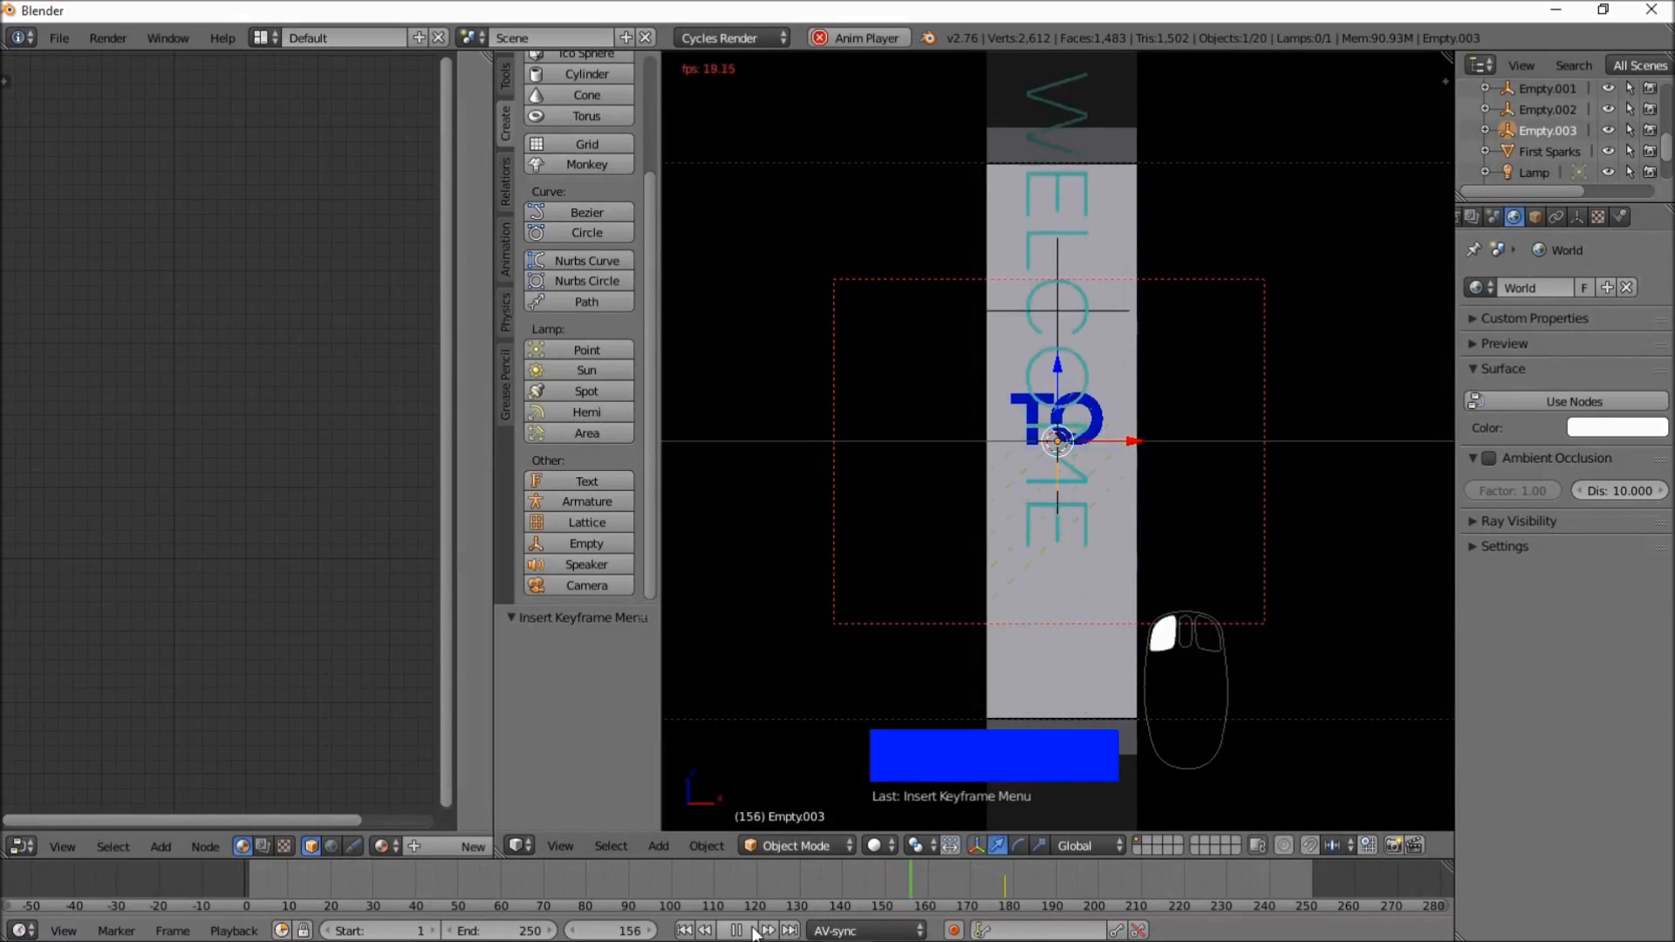
click(756, 931)
click(875, 887)
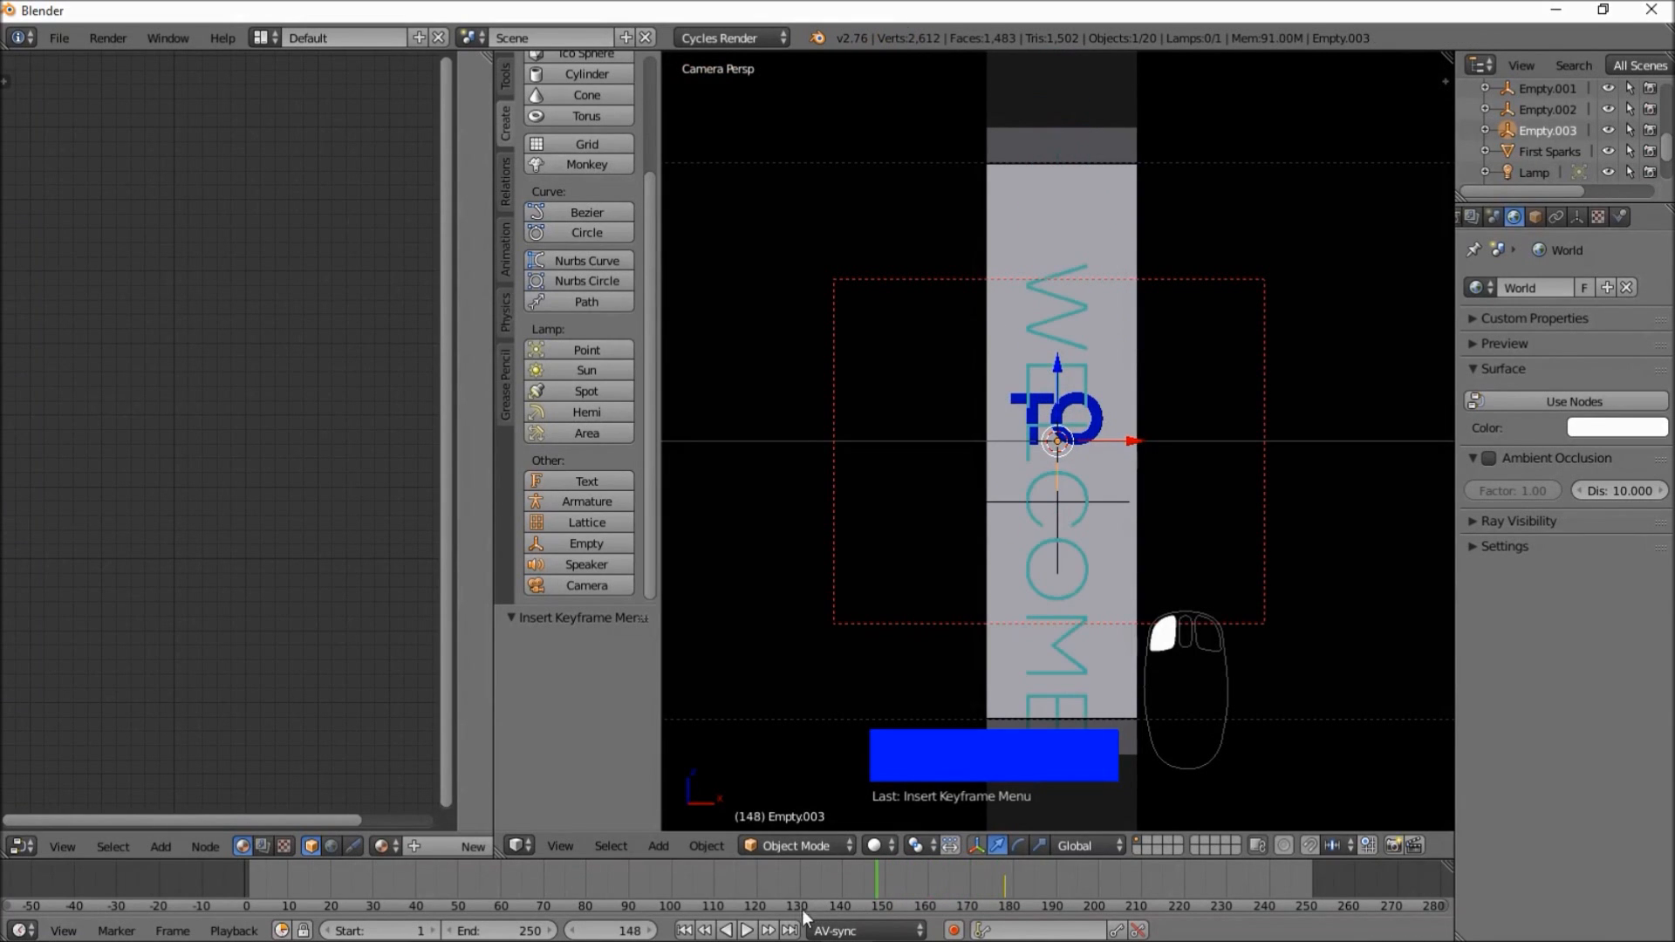
click(747, 931)
click(749, 932)
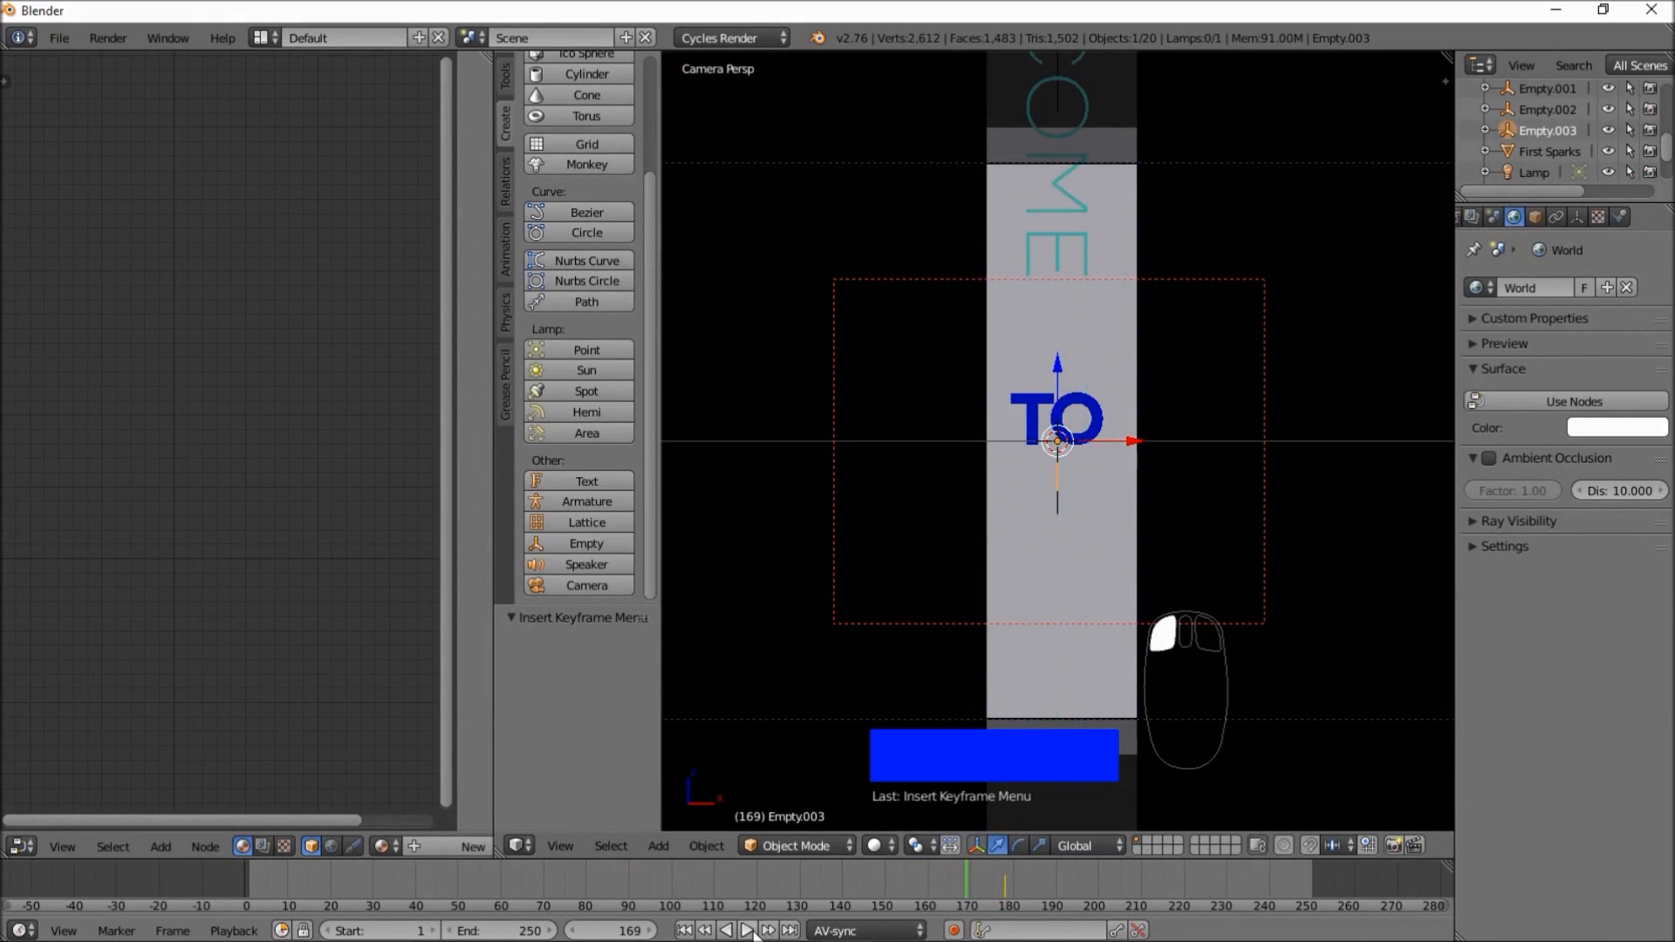
click(899, 886)
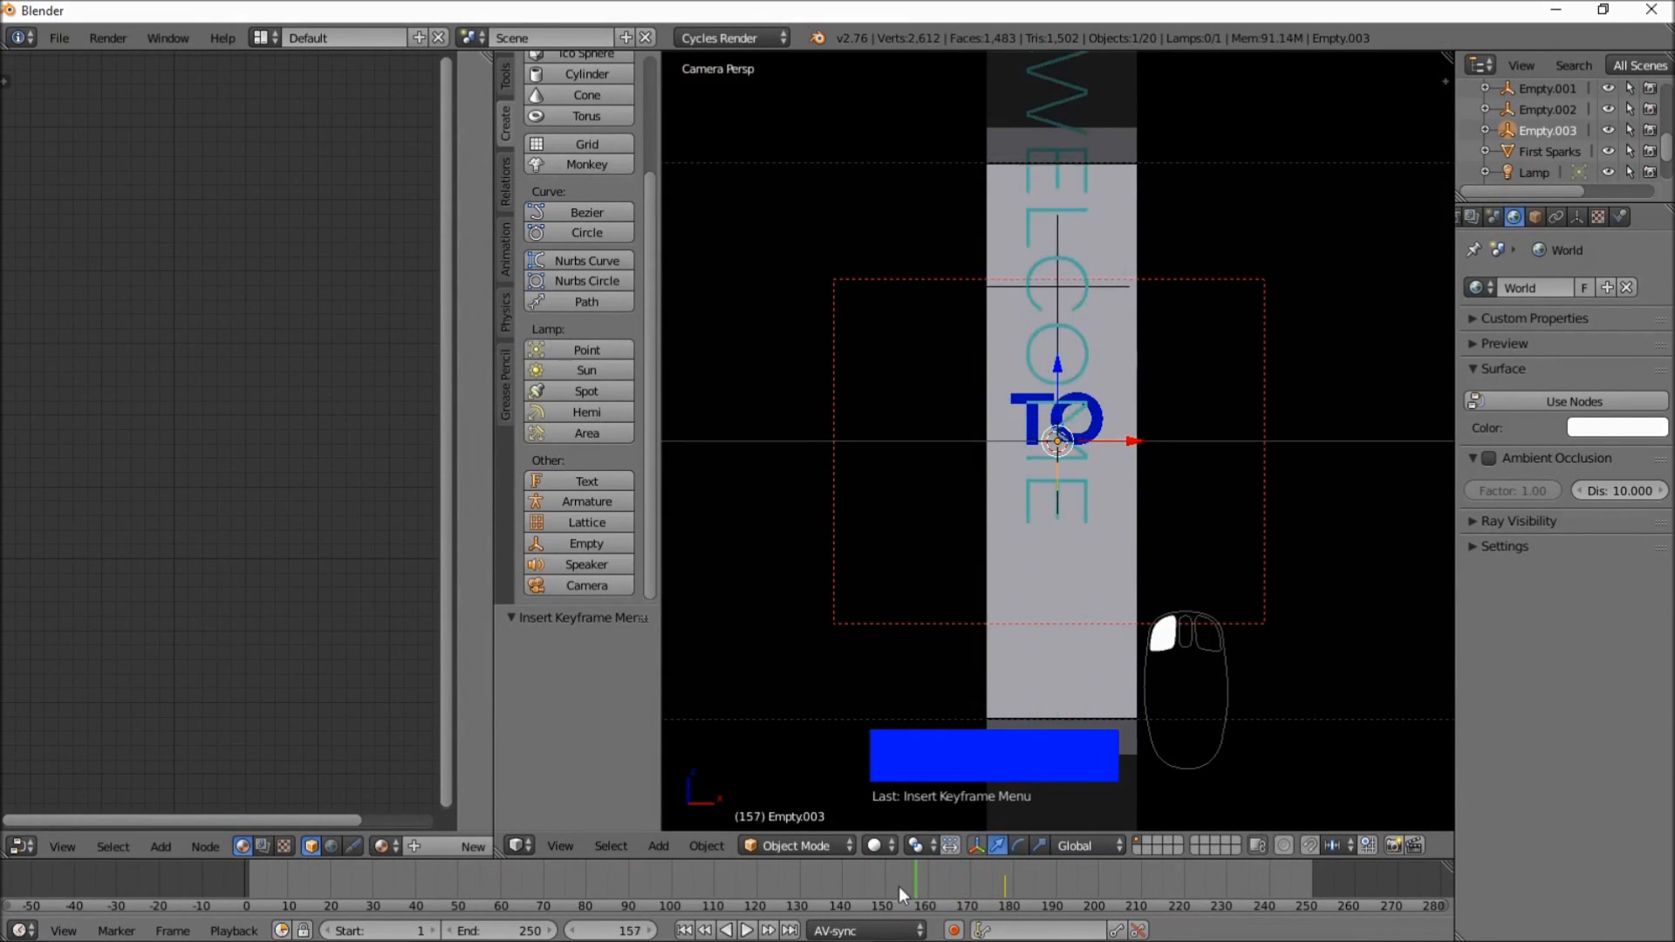
click(748, 932)
click(749, 932)
- Replay the WELCOME exit from frame 142, frame 133 and near frame 150, stopping at frame 166
click(851, 891)
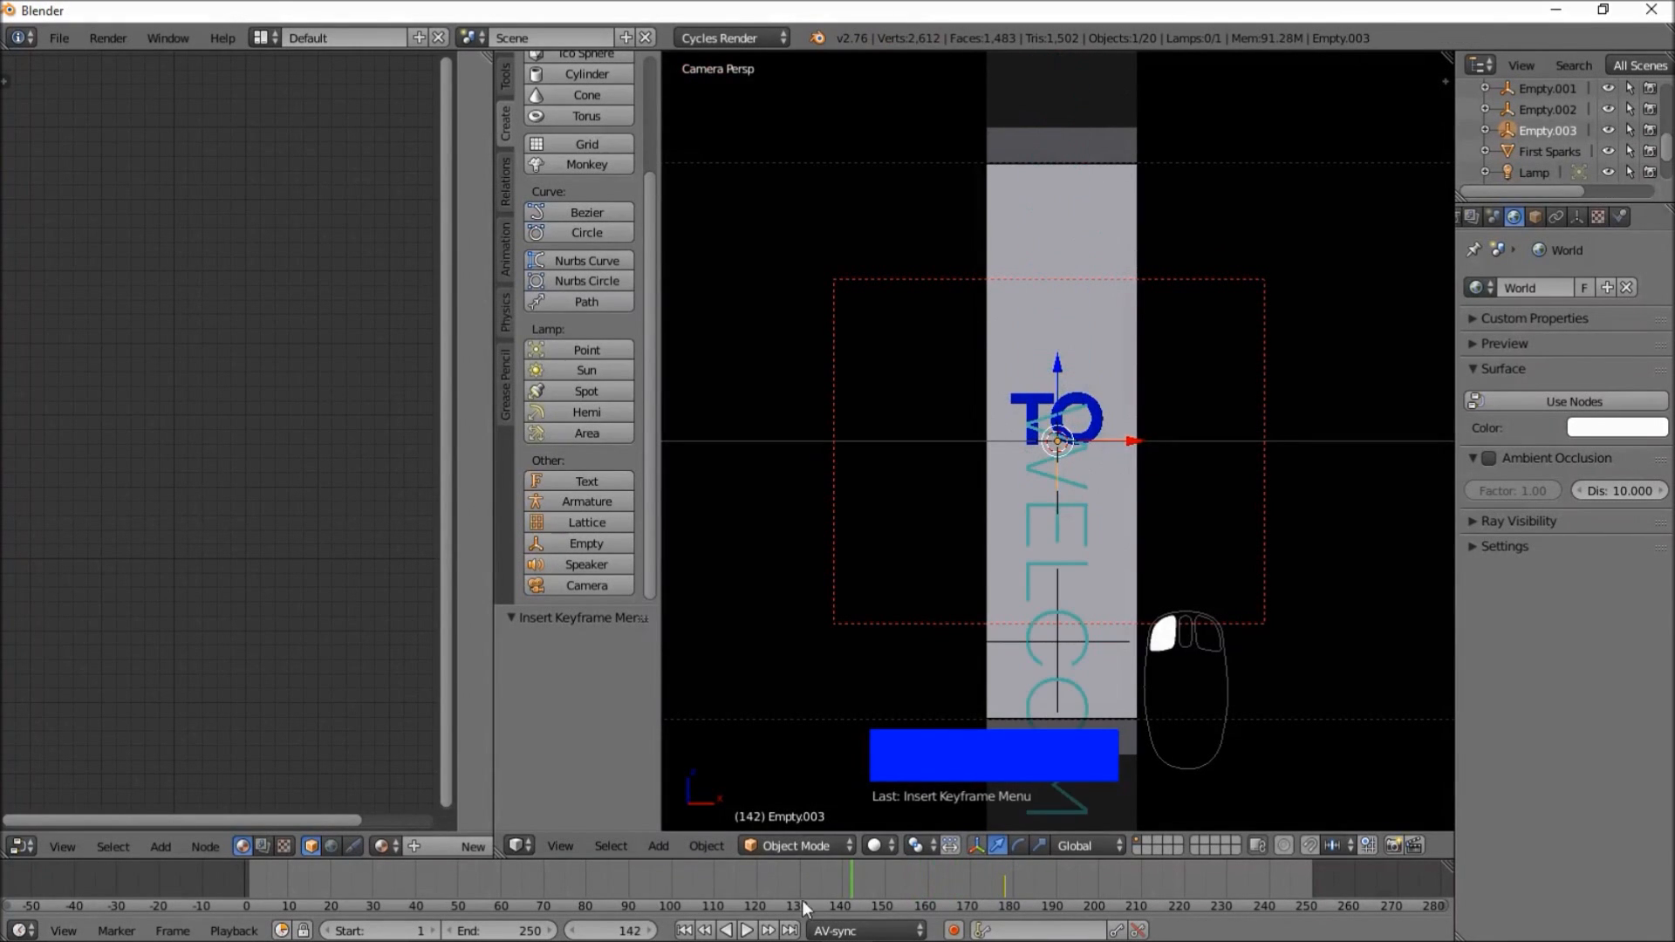
click(748, 932)
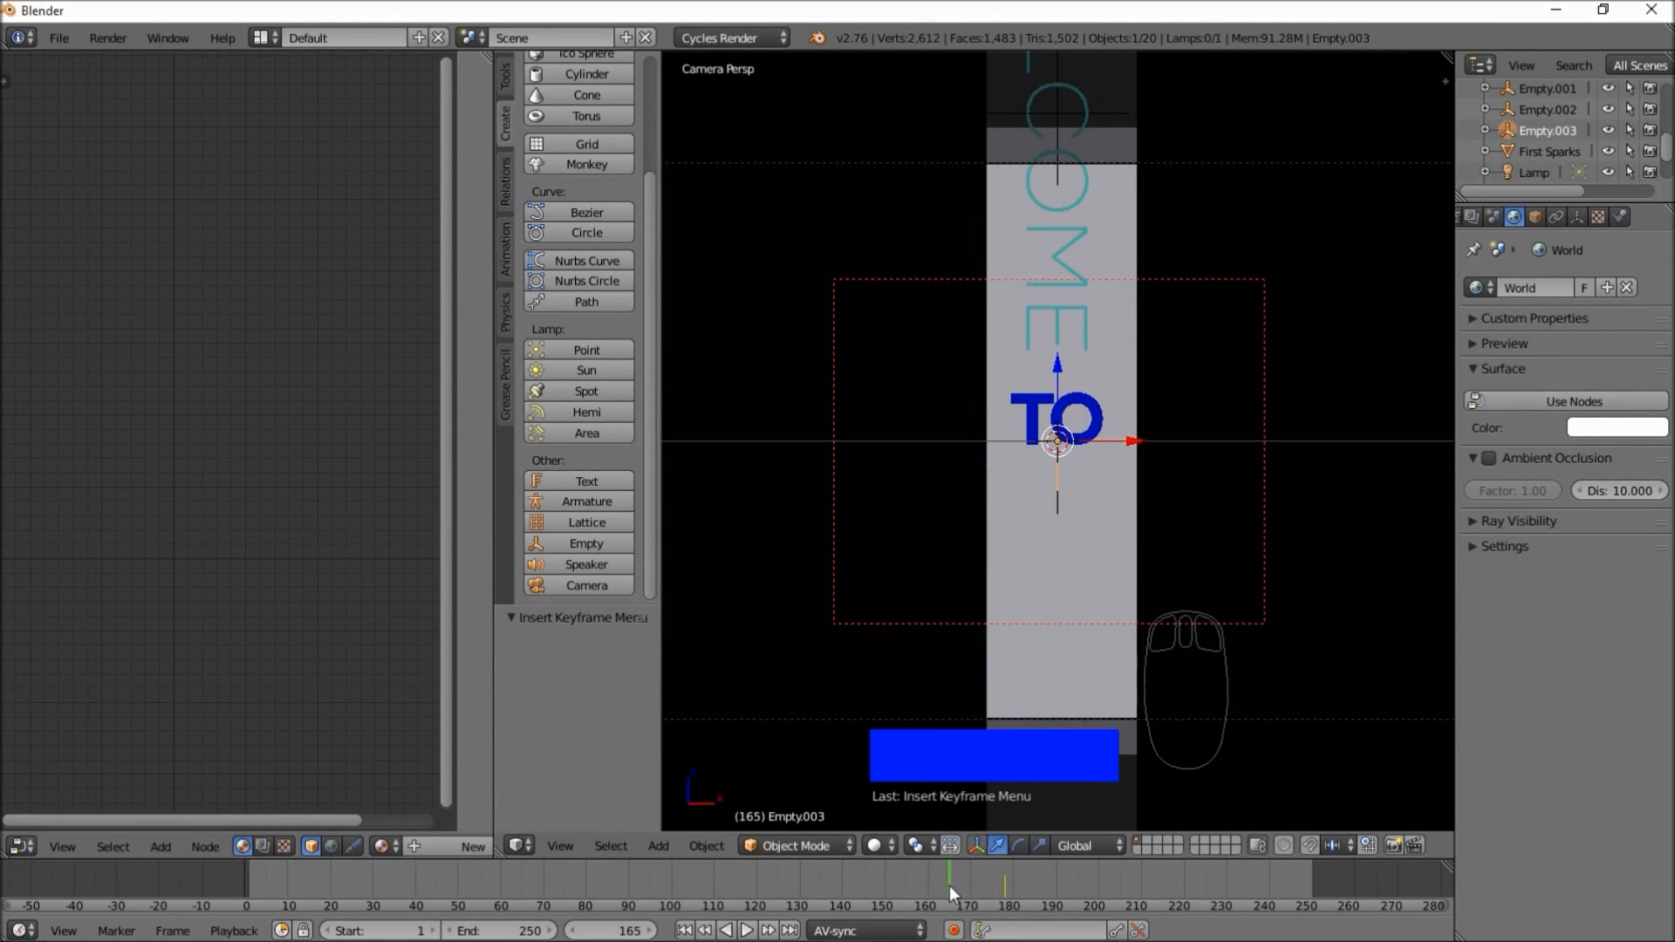
click(726, 931)
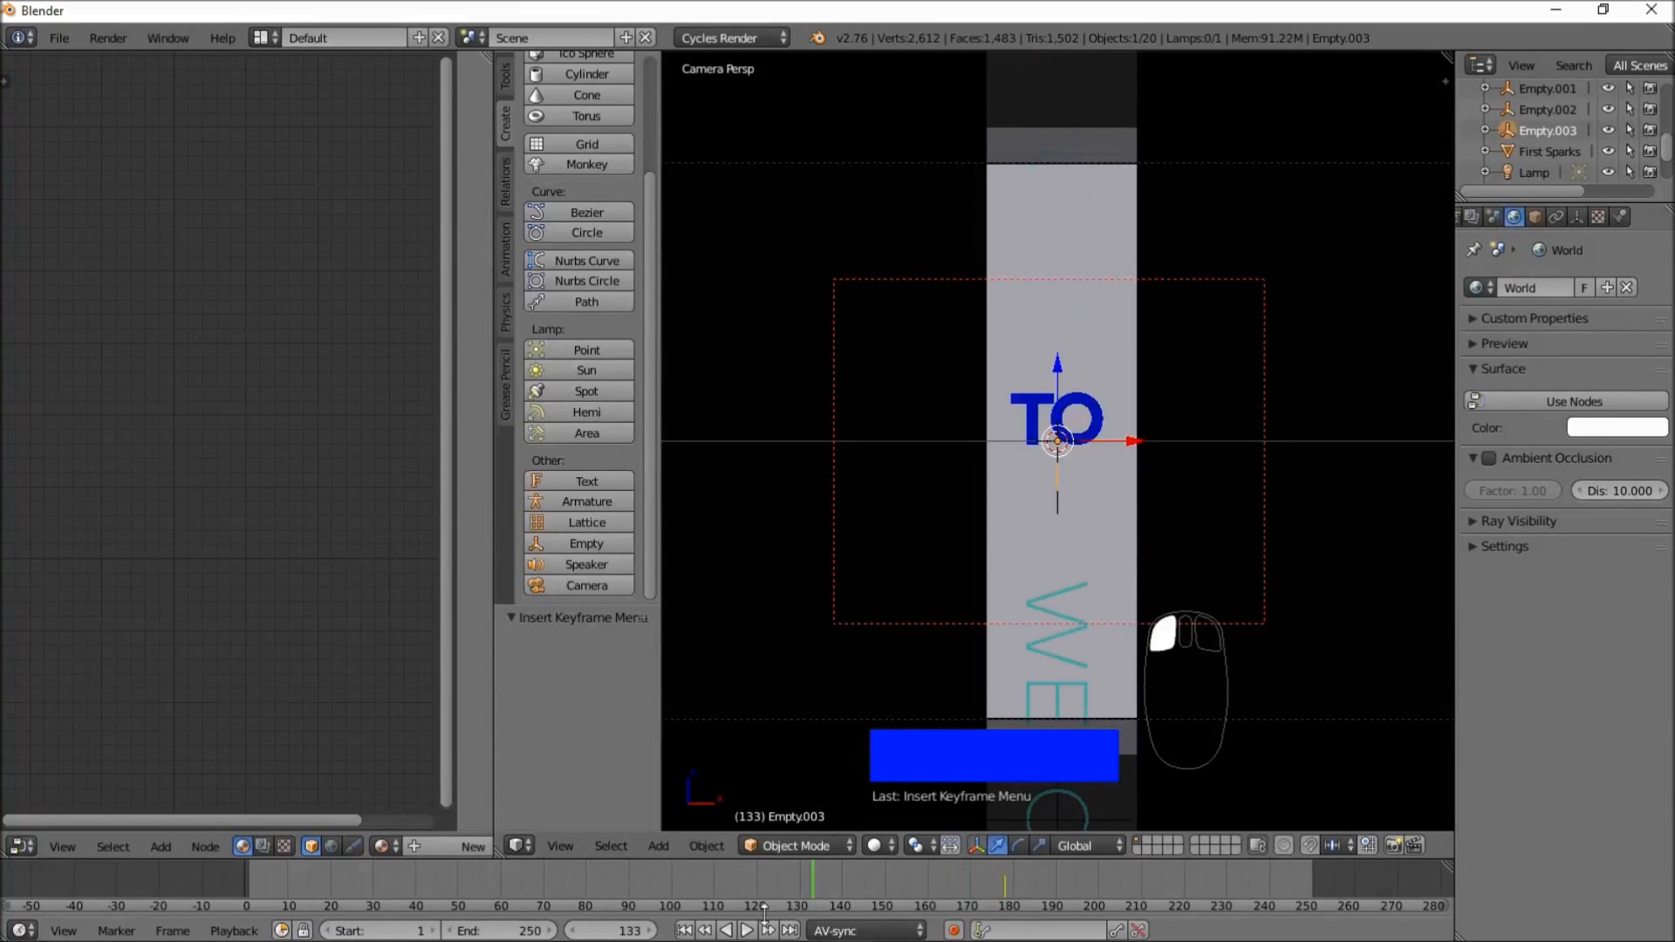
click(751, 932)
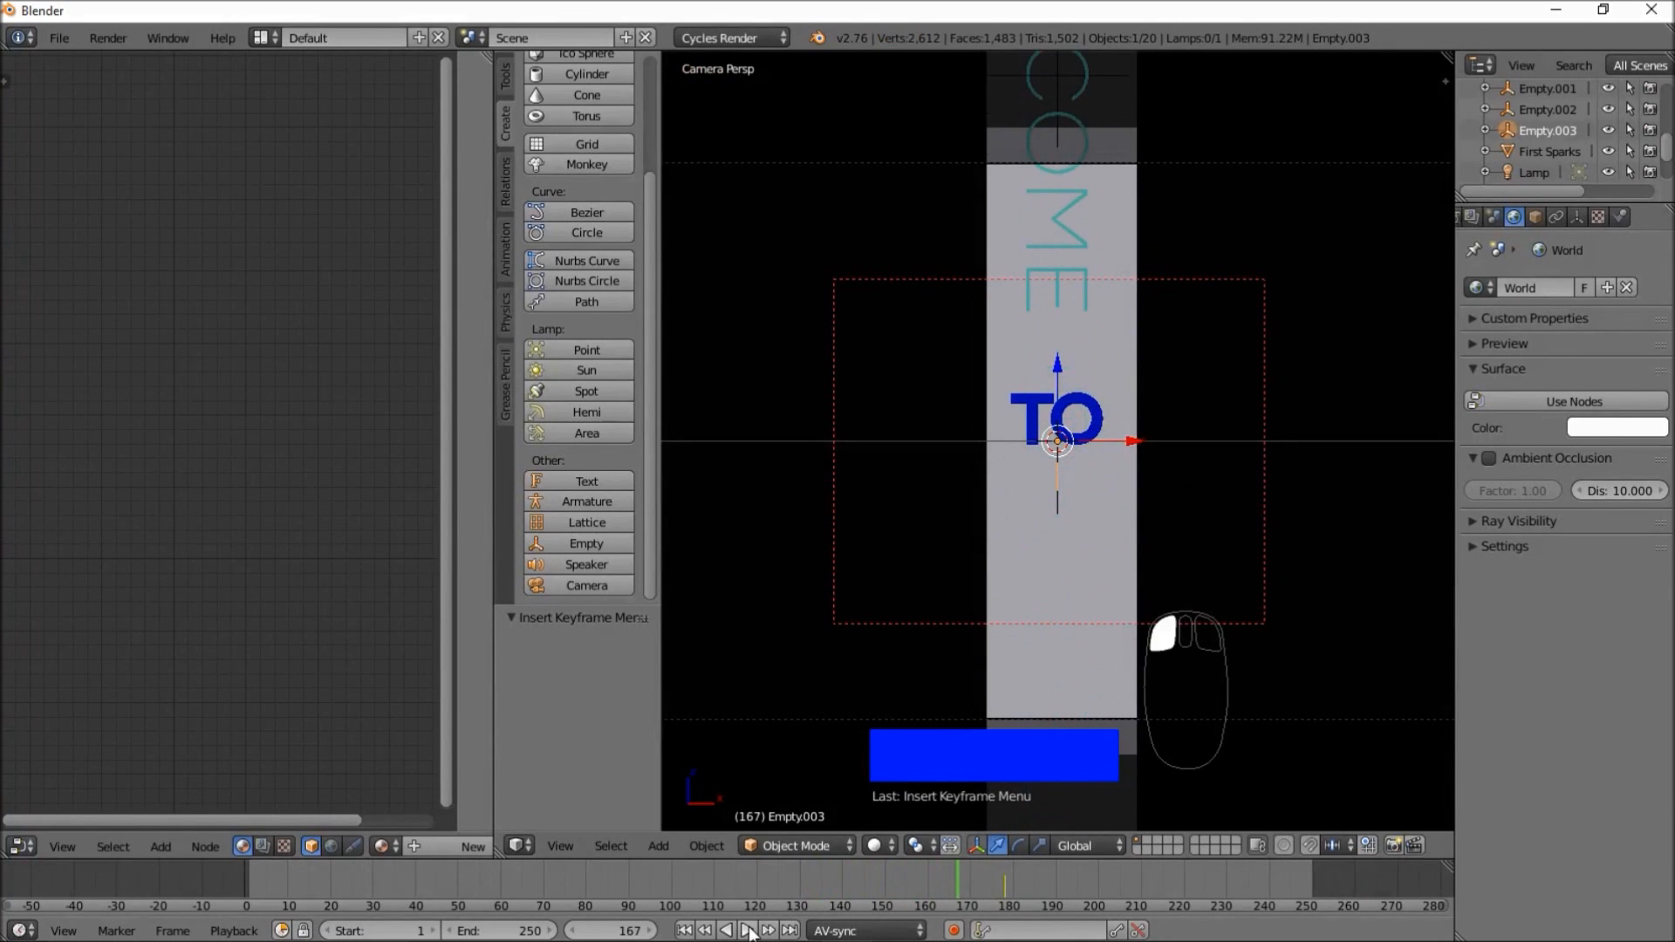
click(749, 931)
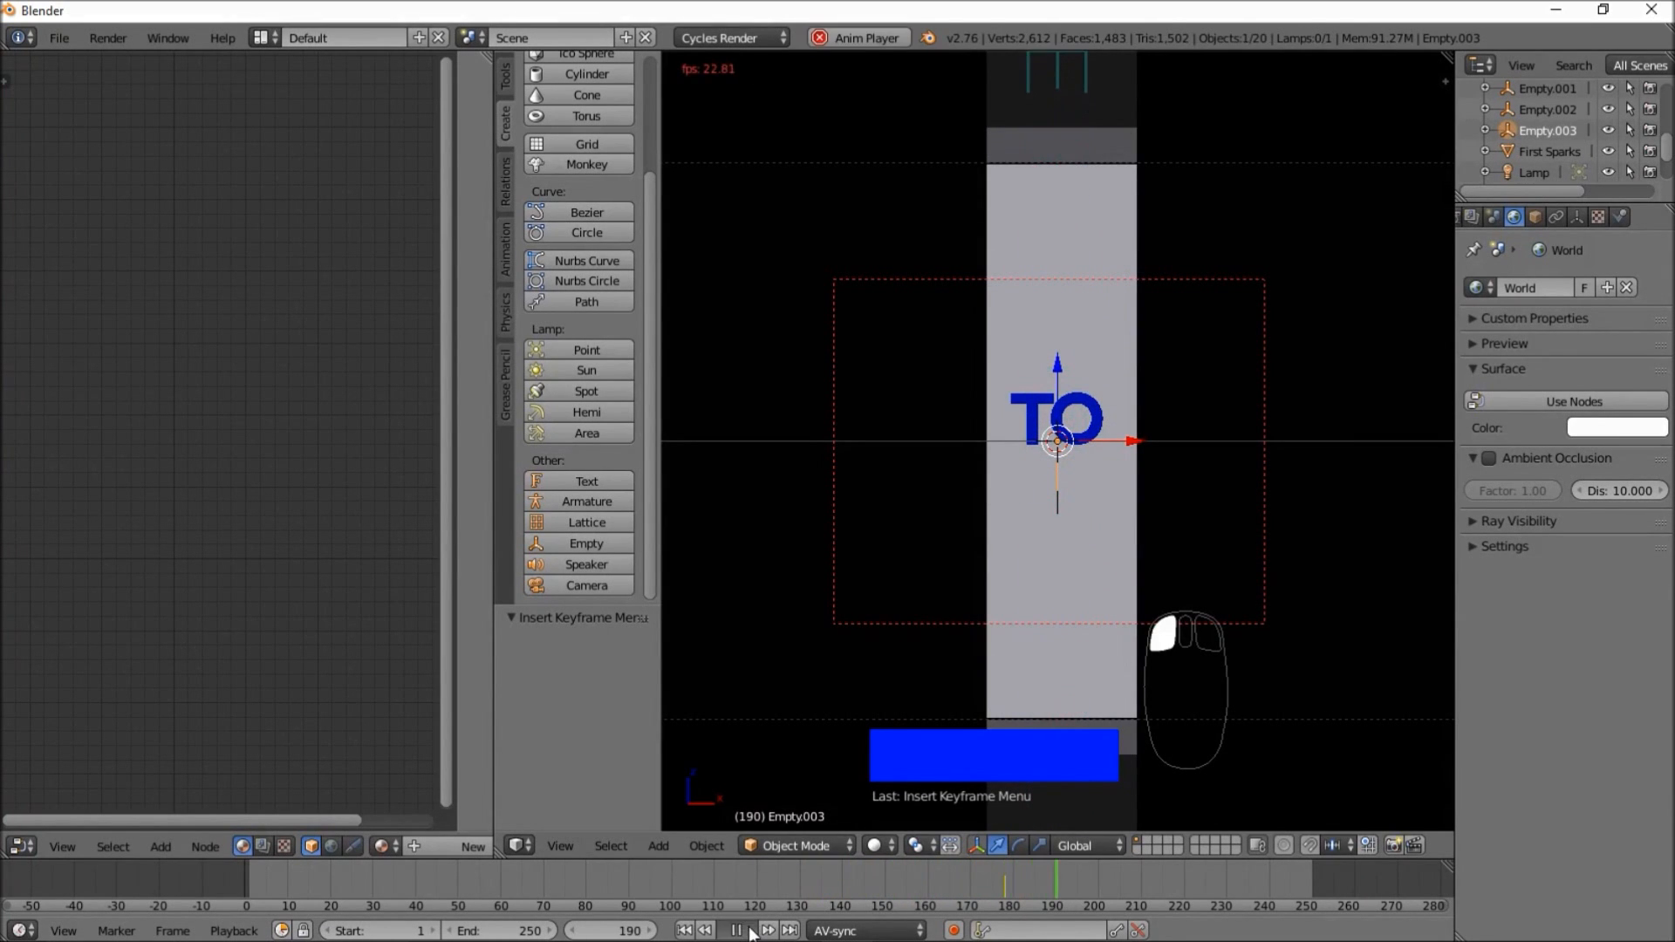
click(749, 931)
click(888, 895)
click(749, 931)
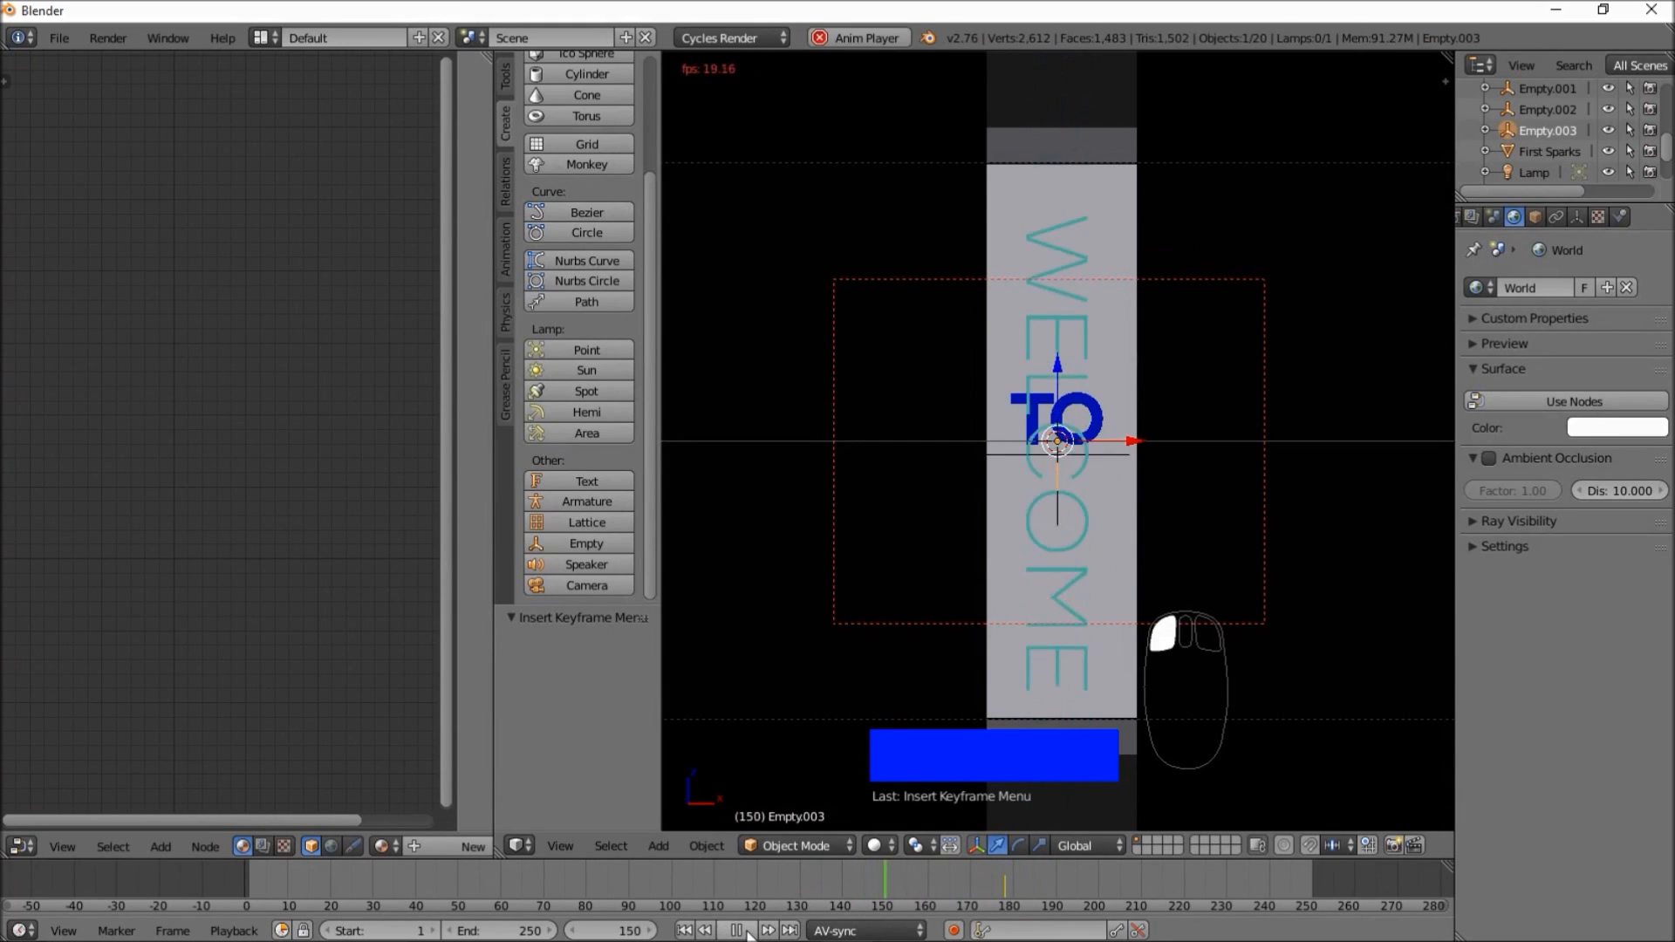
click(738, 931)
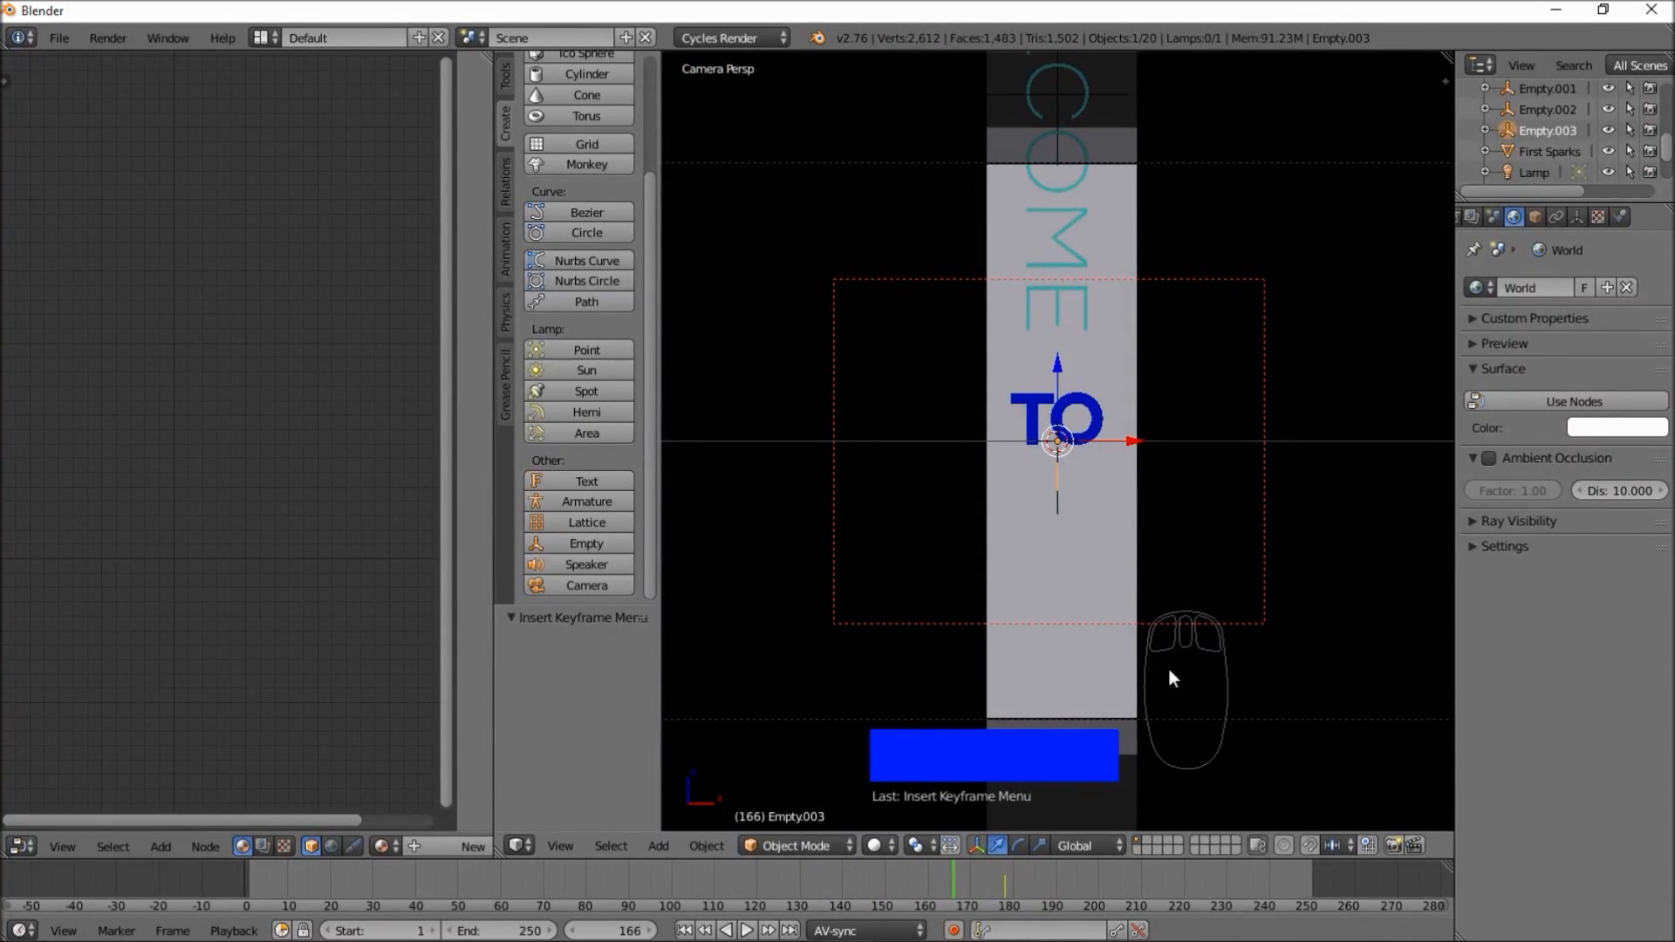
- Scale the TO text's empty to 0 at frame 166, insert a LocRotScale keyframe, and play the scale-in once
key(s)
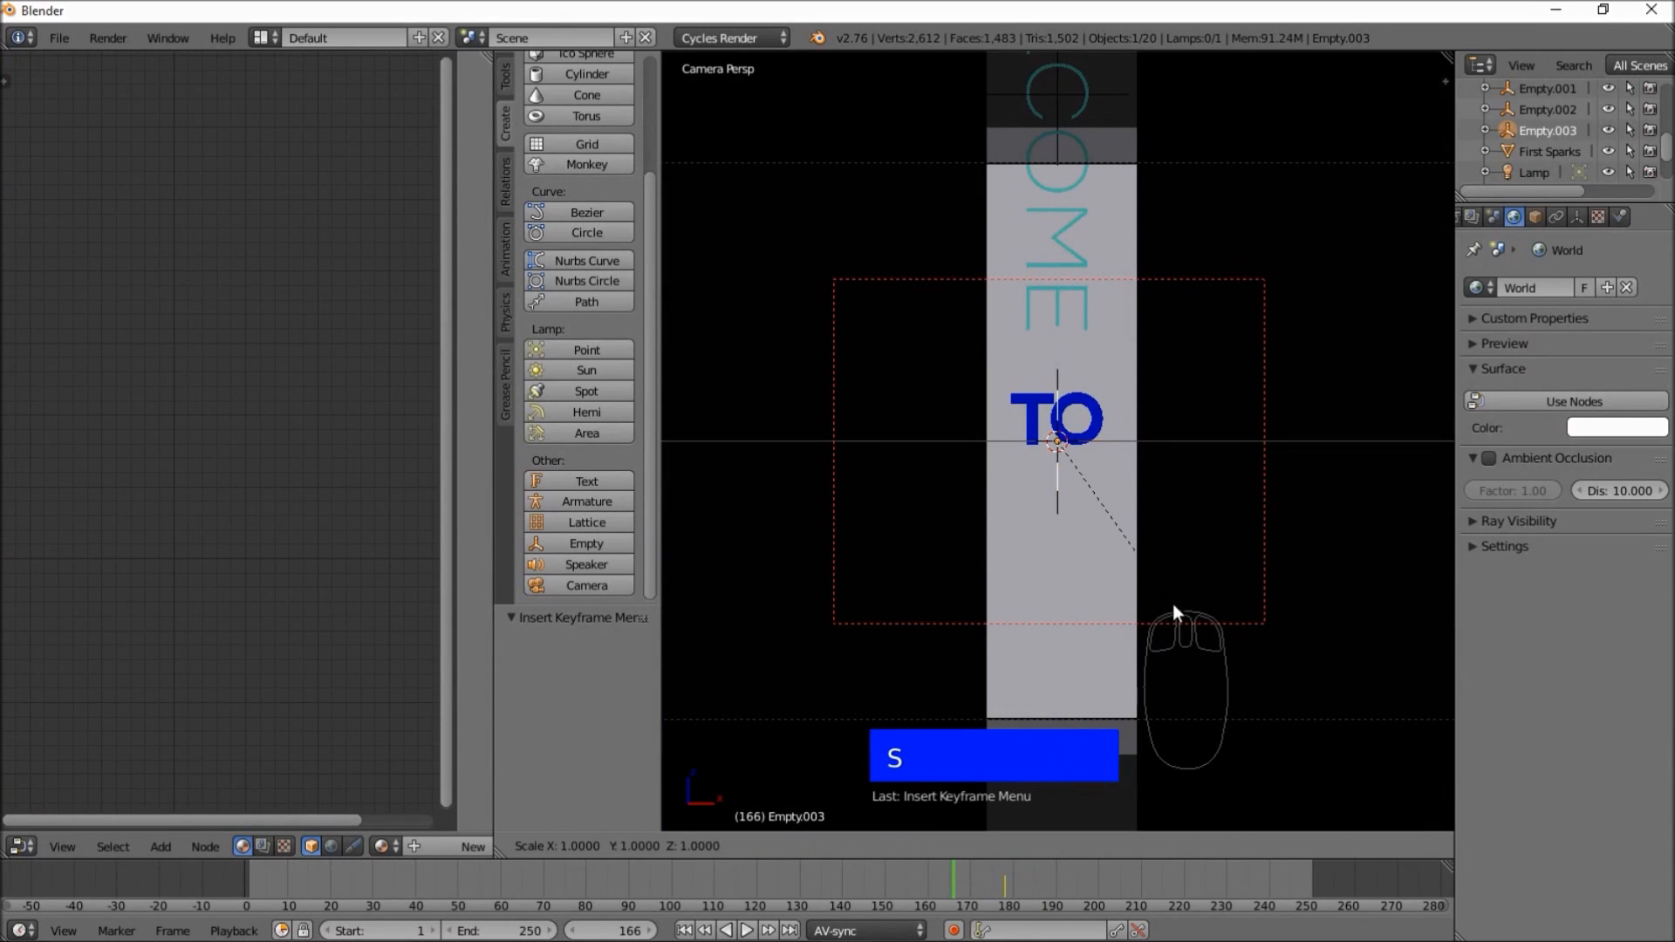
key(0)
key(Return)
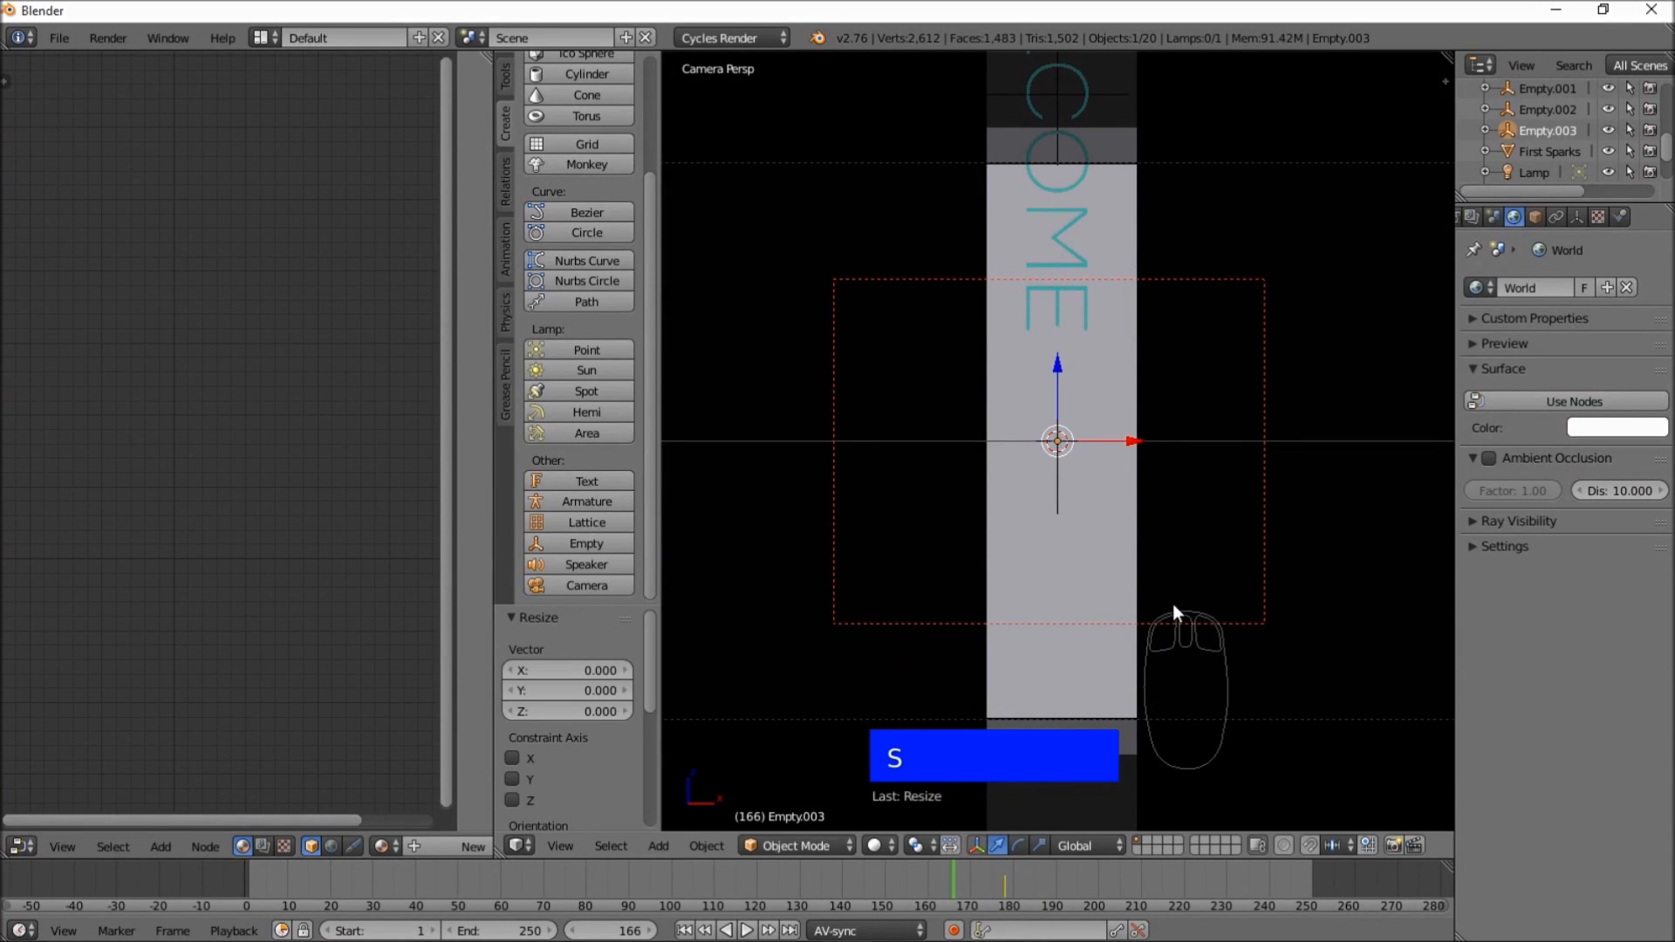
key(i)
click(1155, 536)
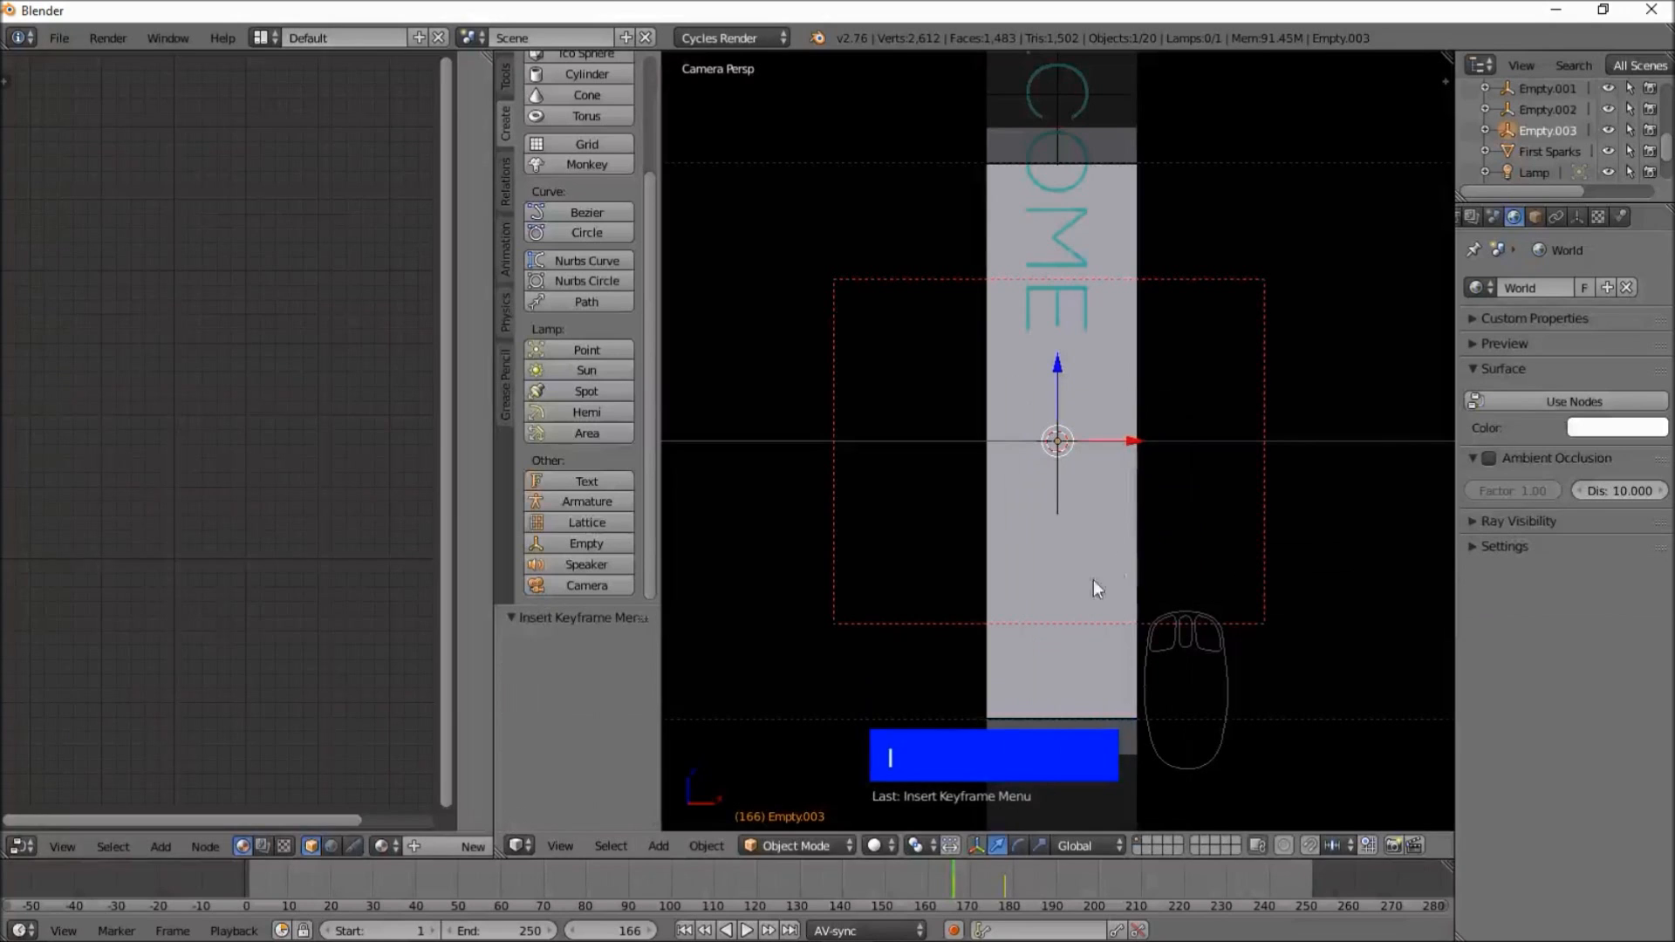
click(747, 931)
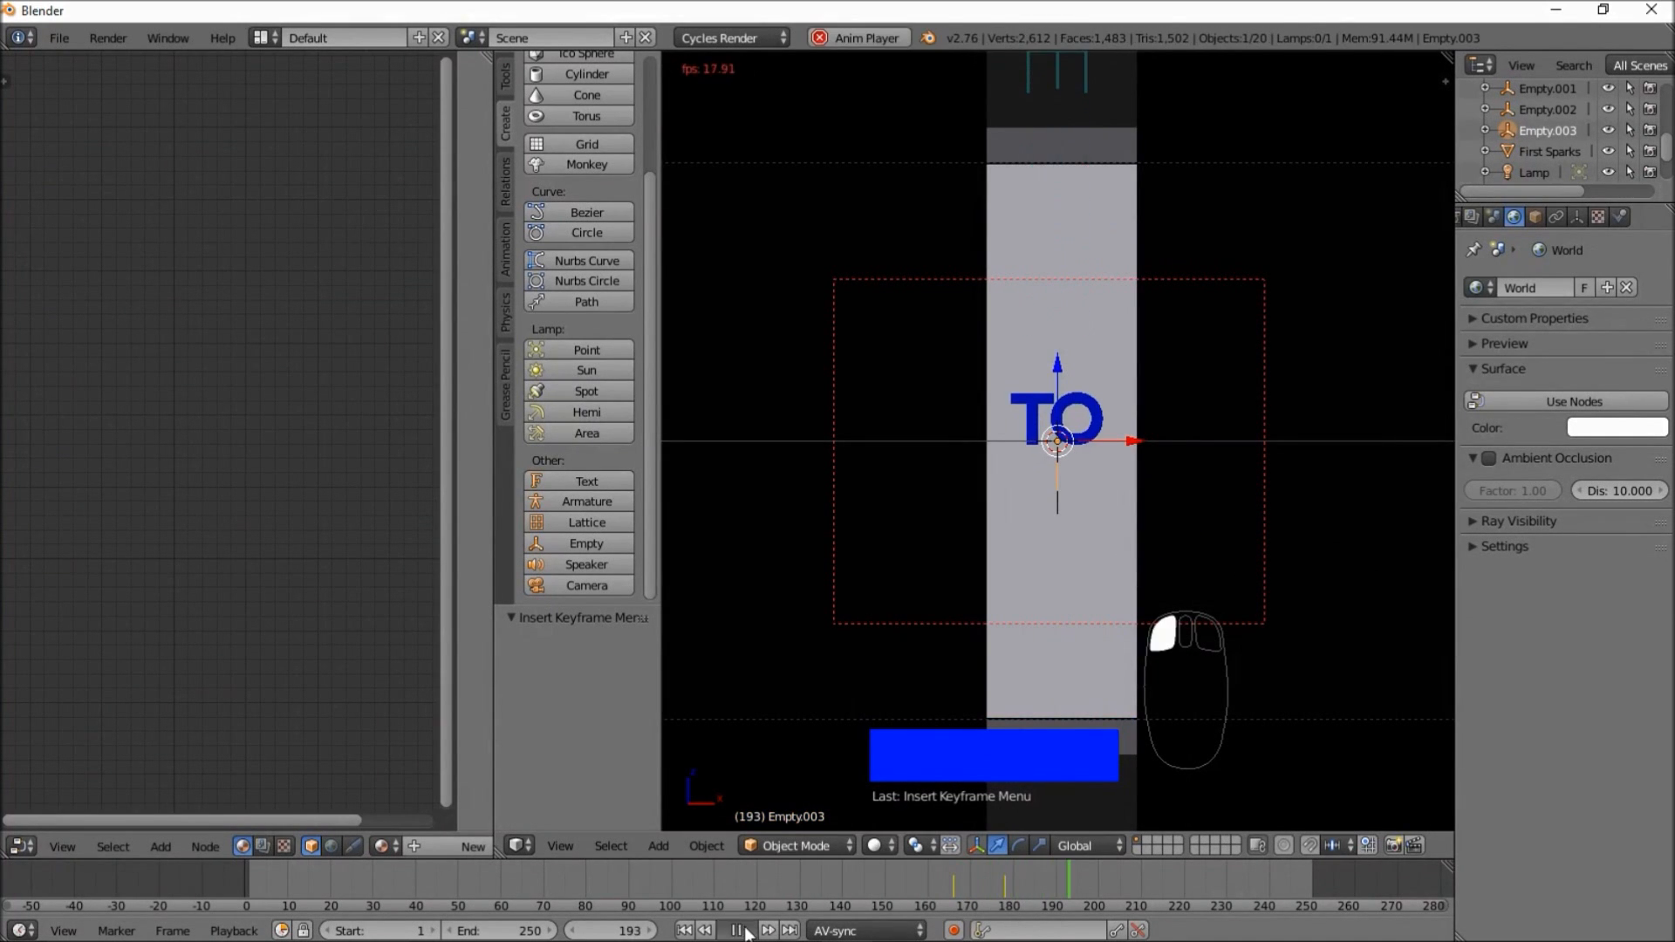
click(741, 931)
- Enlarge the TO text's empty by about 1.594 at frame 176 and insert a LocRotScale keyframe for an overshoot
drag(956, 883, 992, 886)
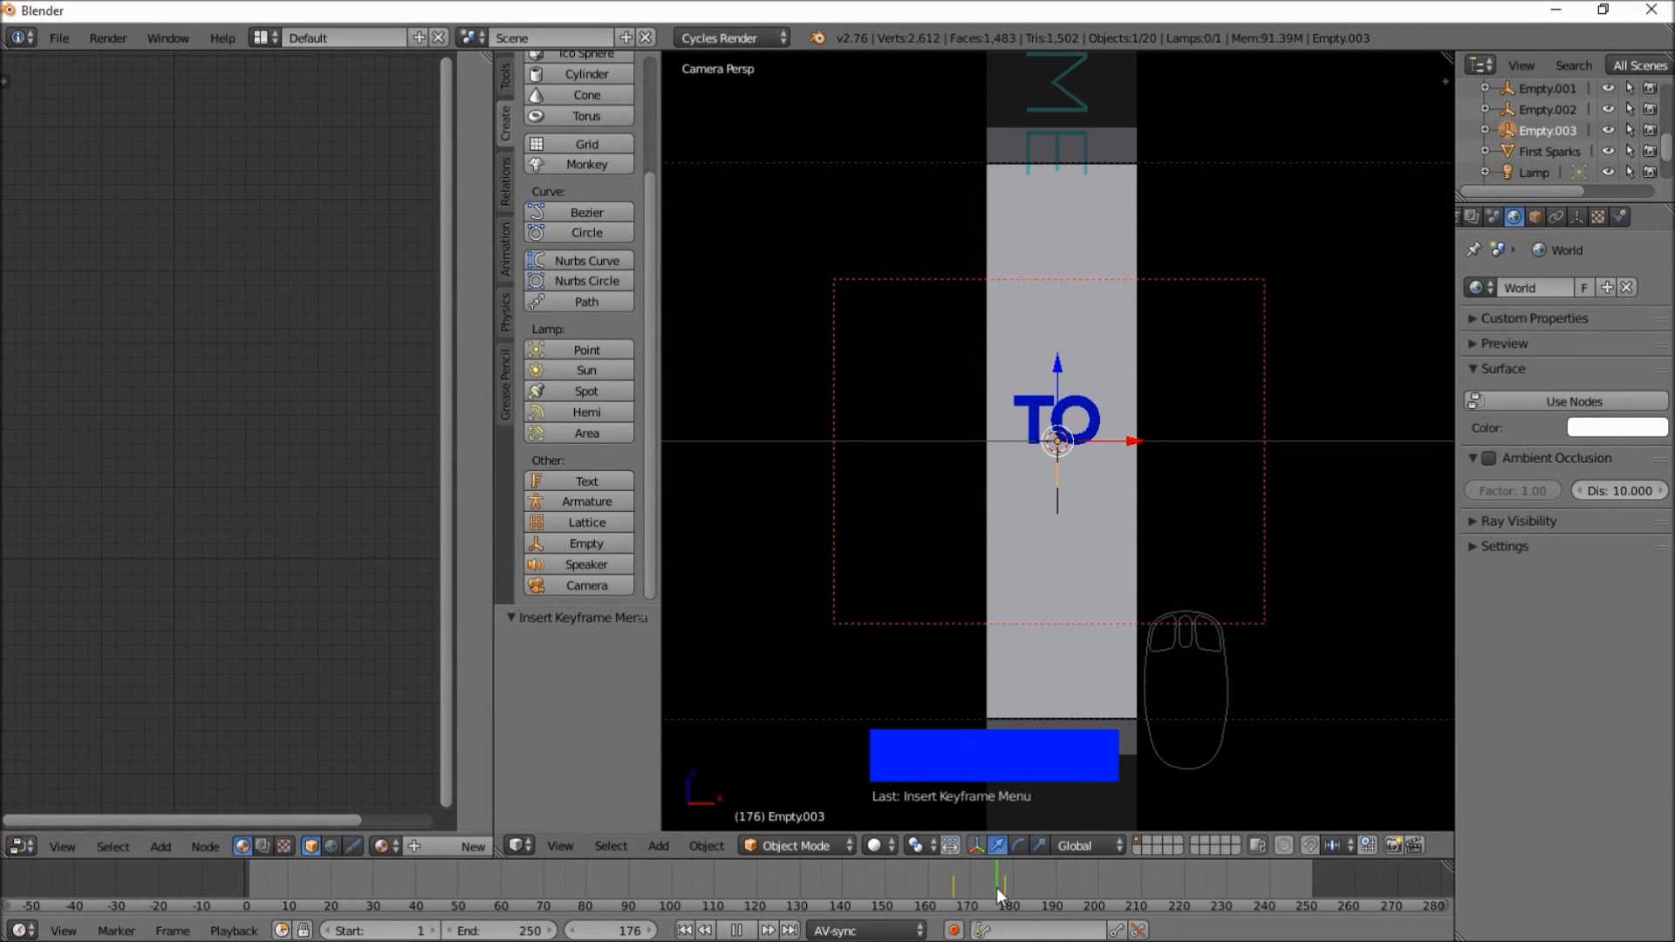
drag(998, 887, 997, 892)
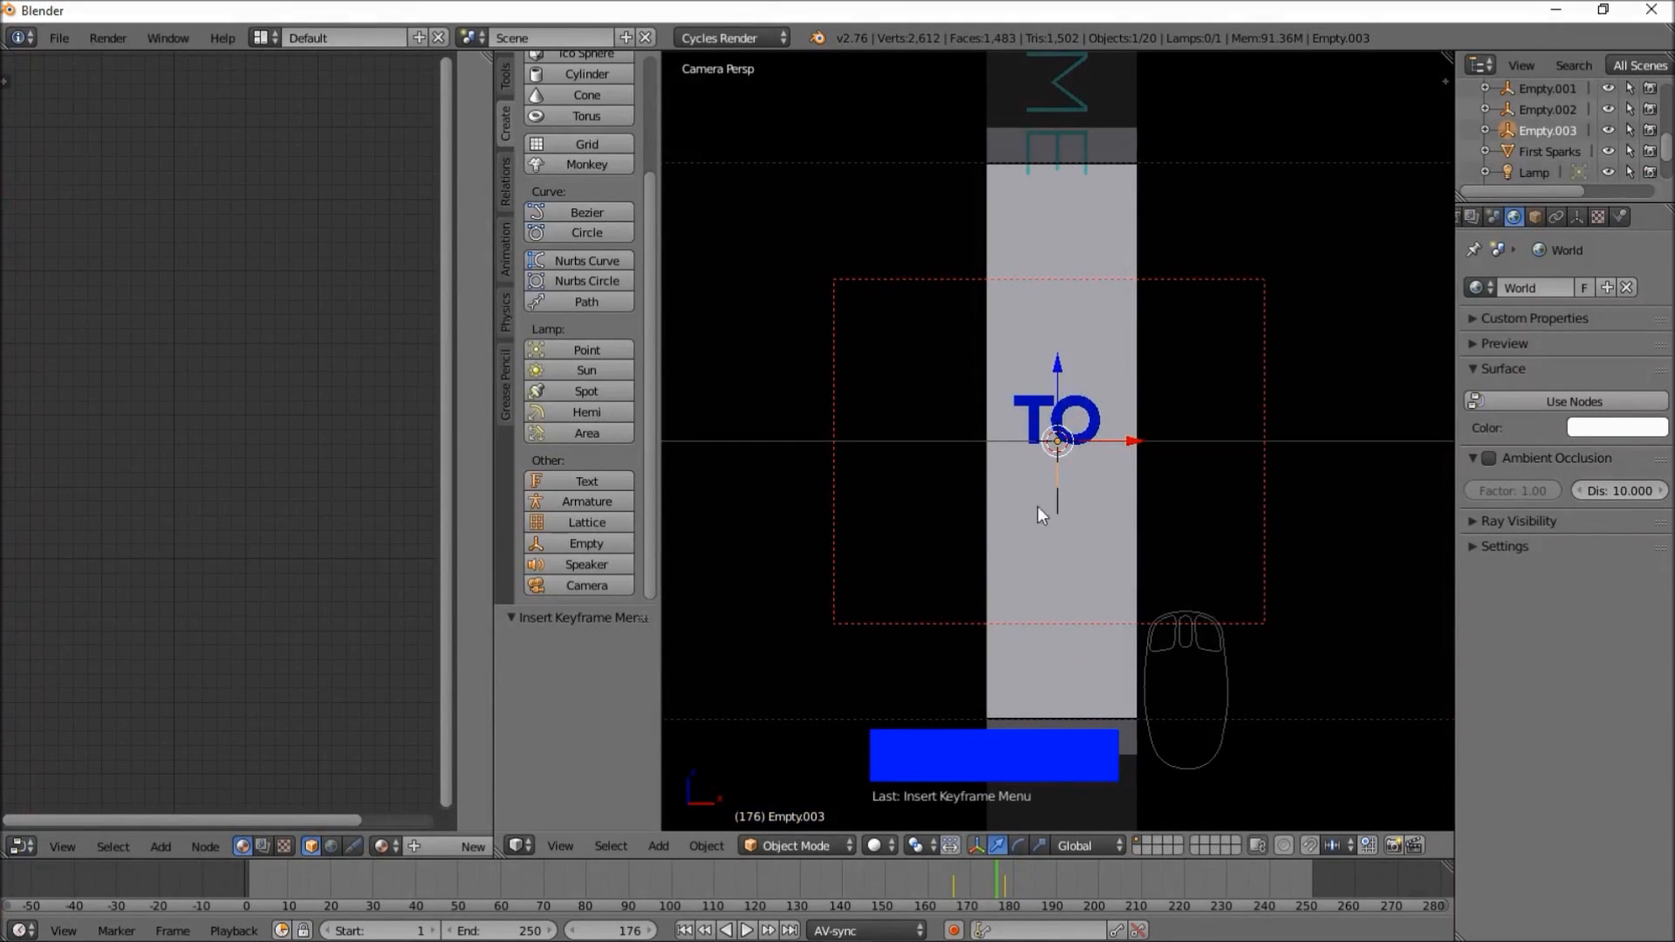
key(s)
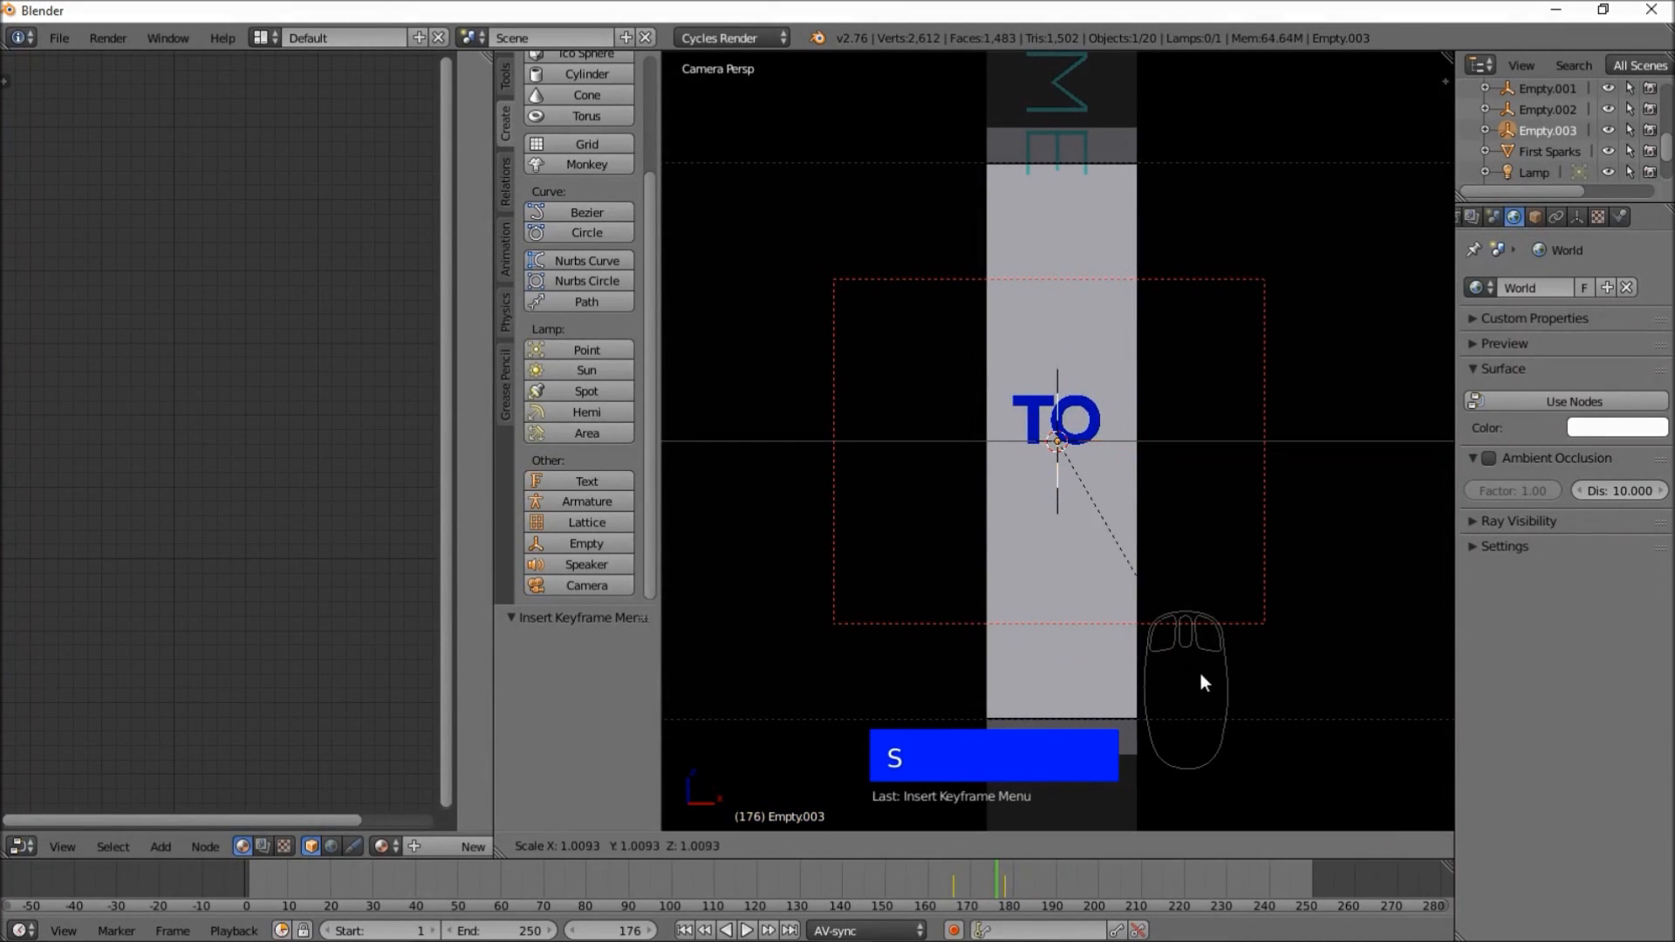
click(1357, 751)
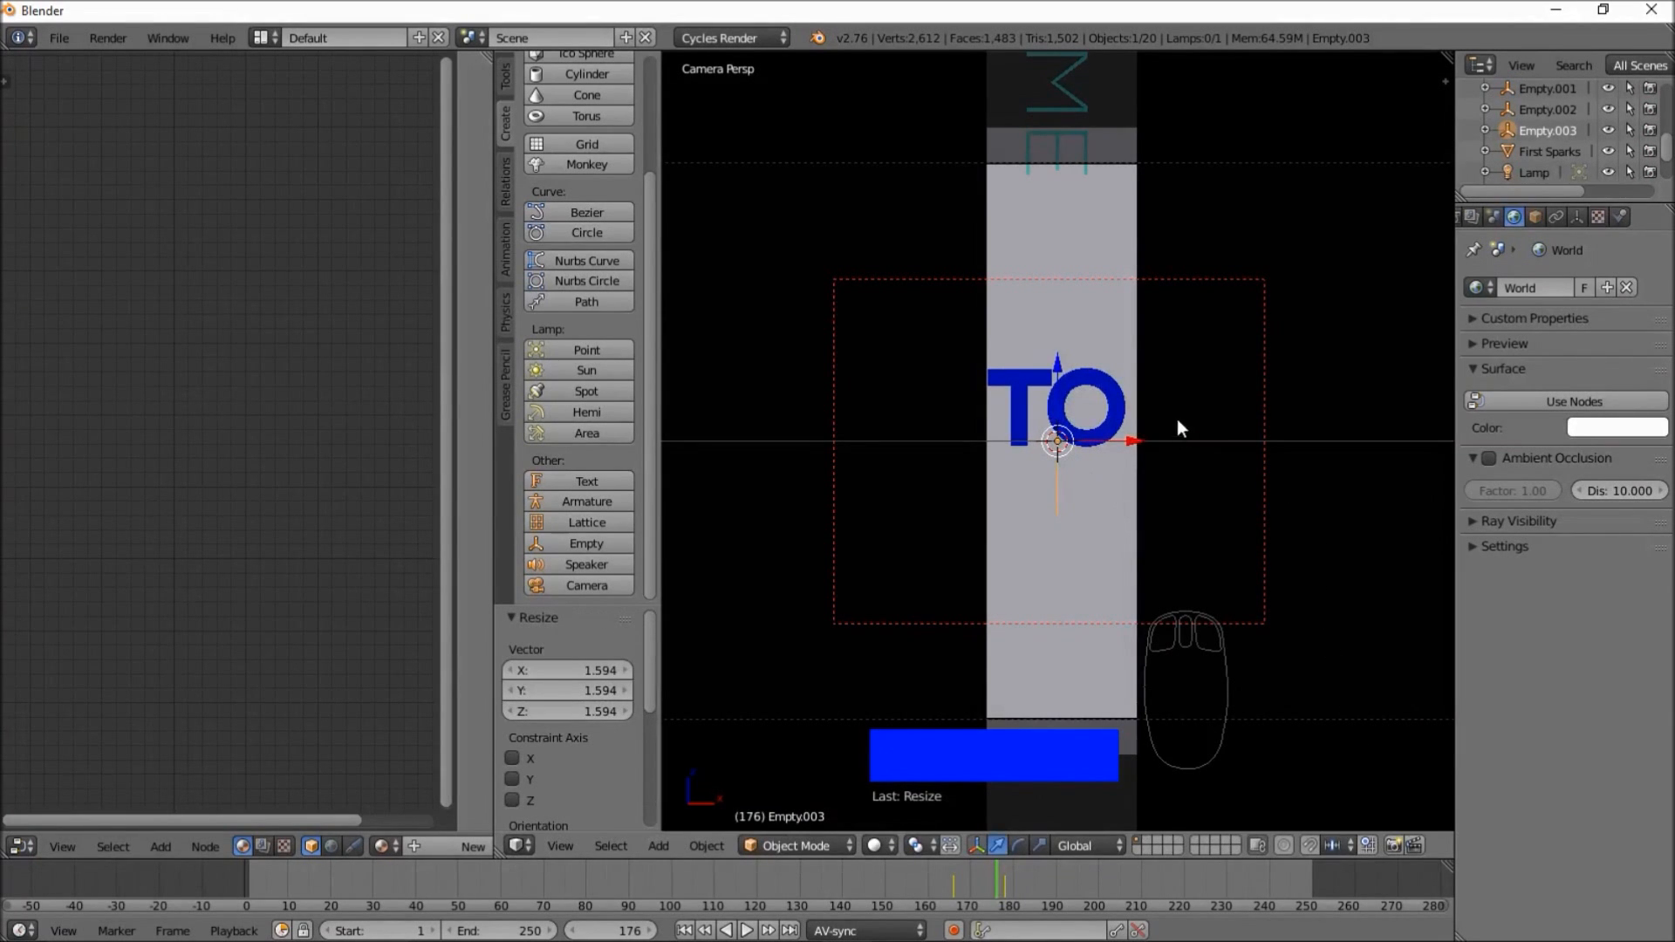
key(i)
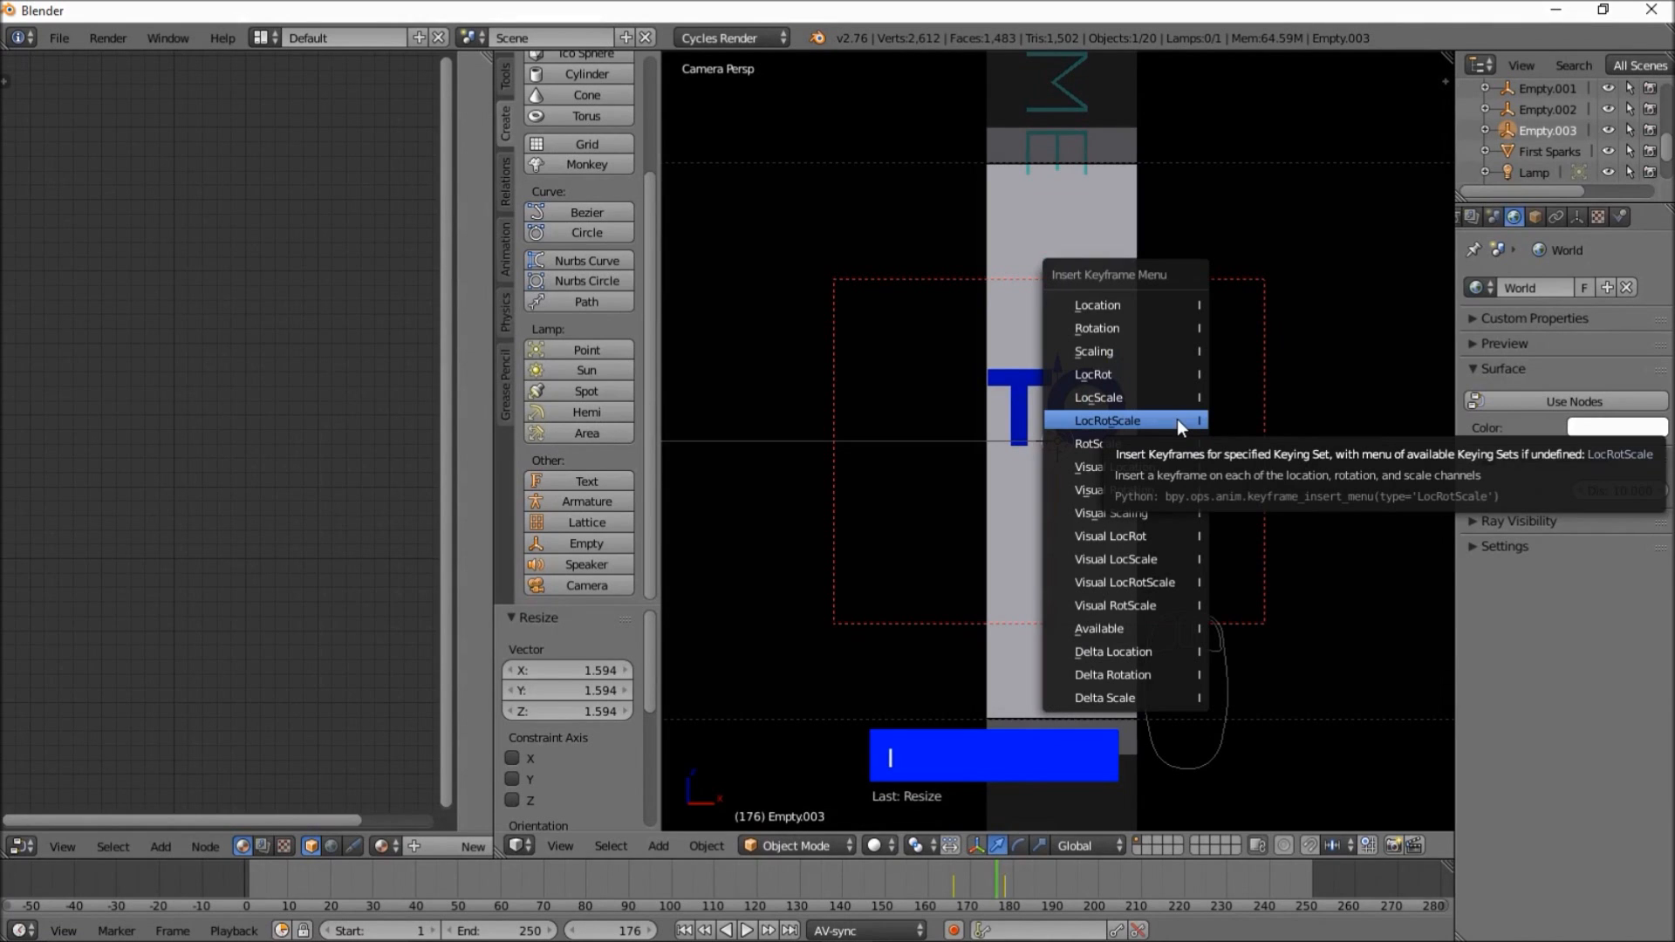
click(1176, 419)
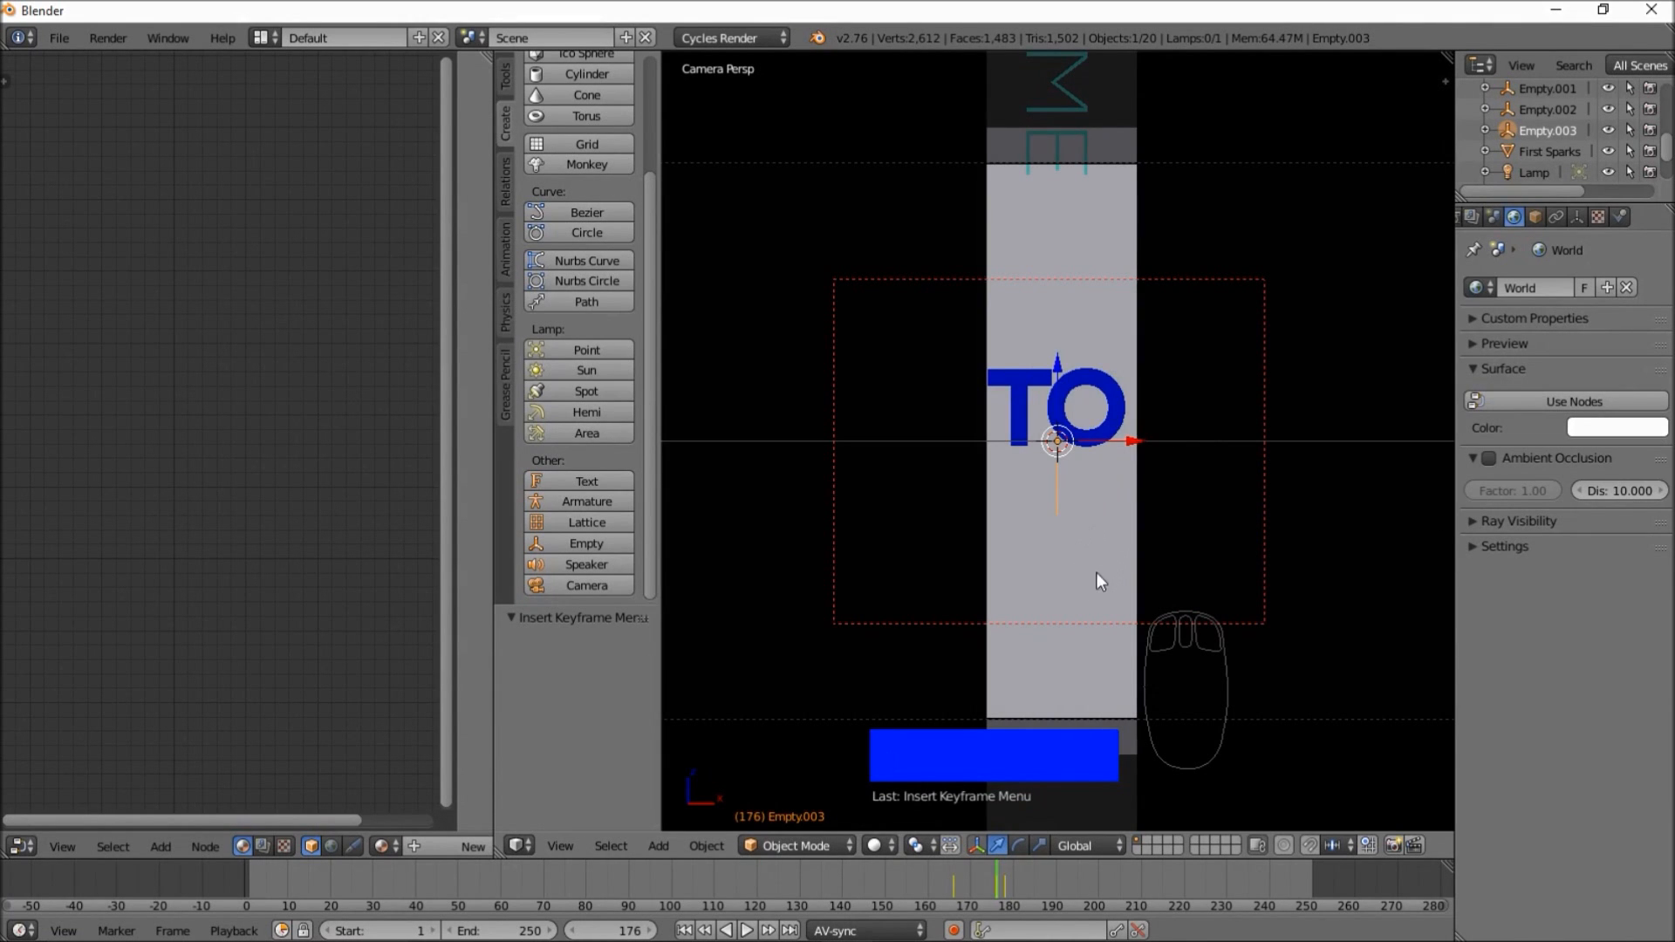
- Play the TO text's overshoot animation, replaying it from about frame 93 and stopping at frame 223
key(alt+a)
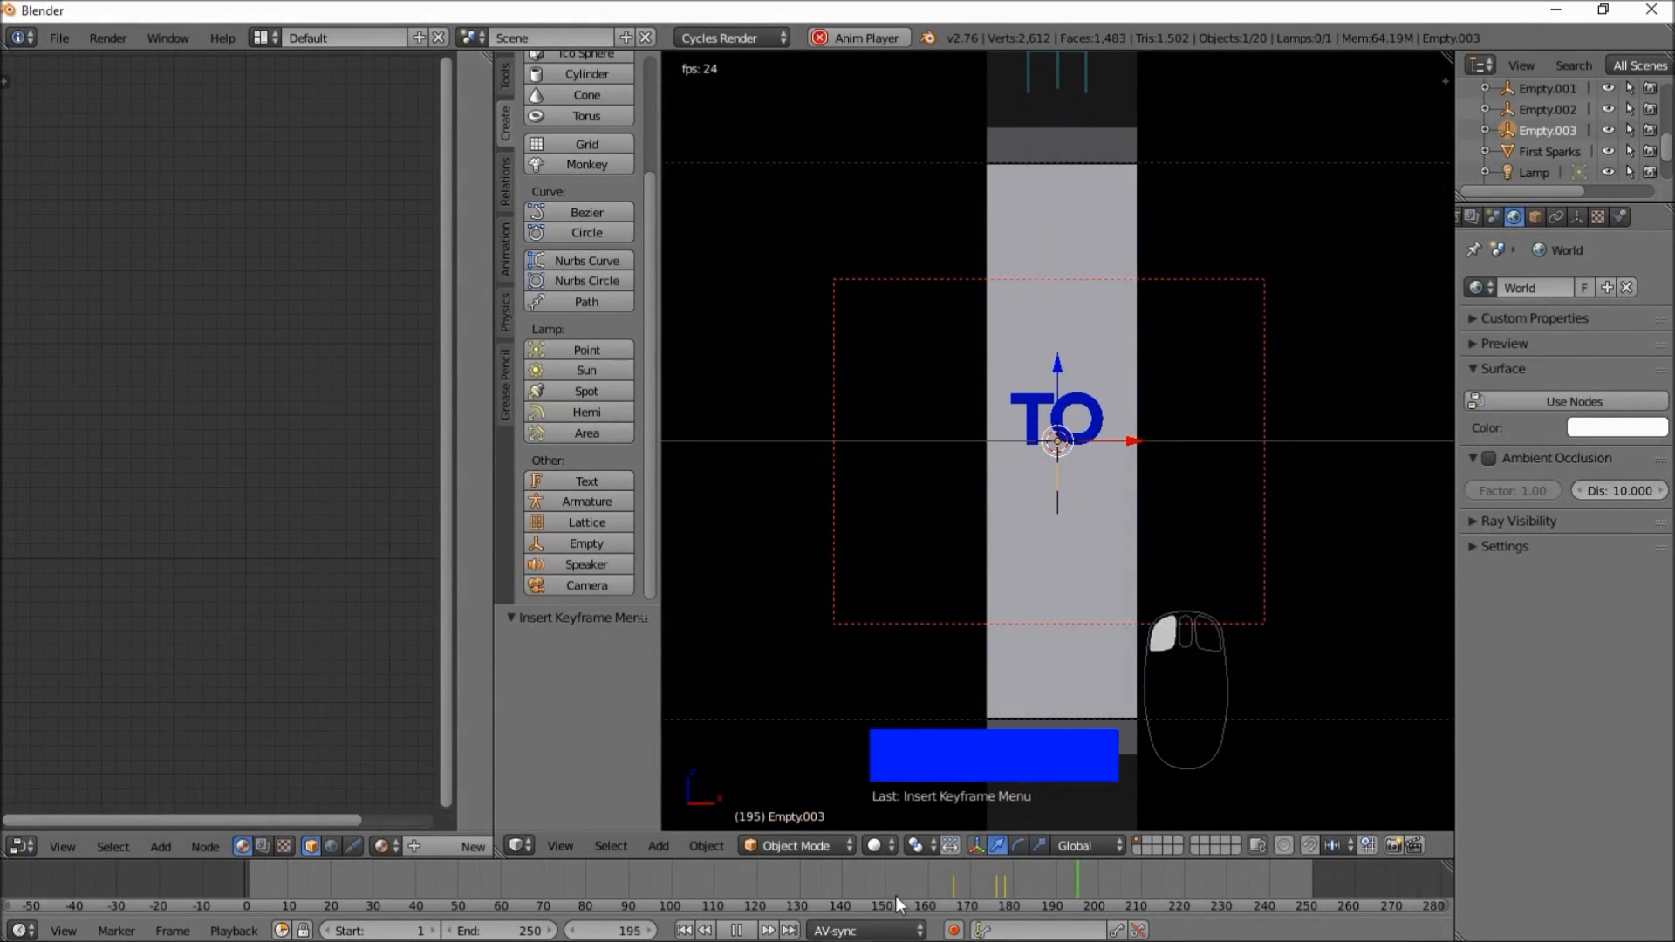
click(641, 876)
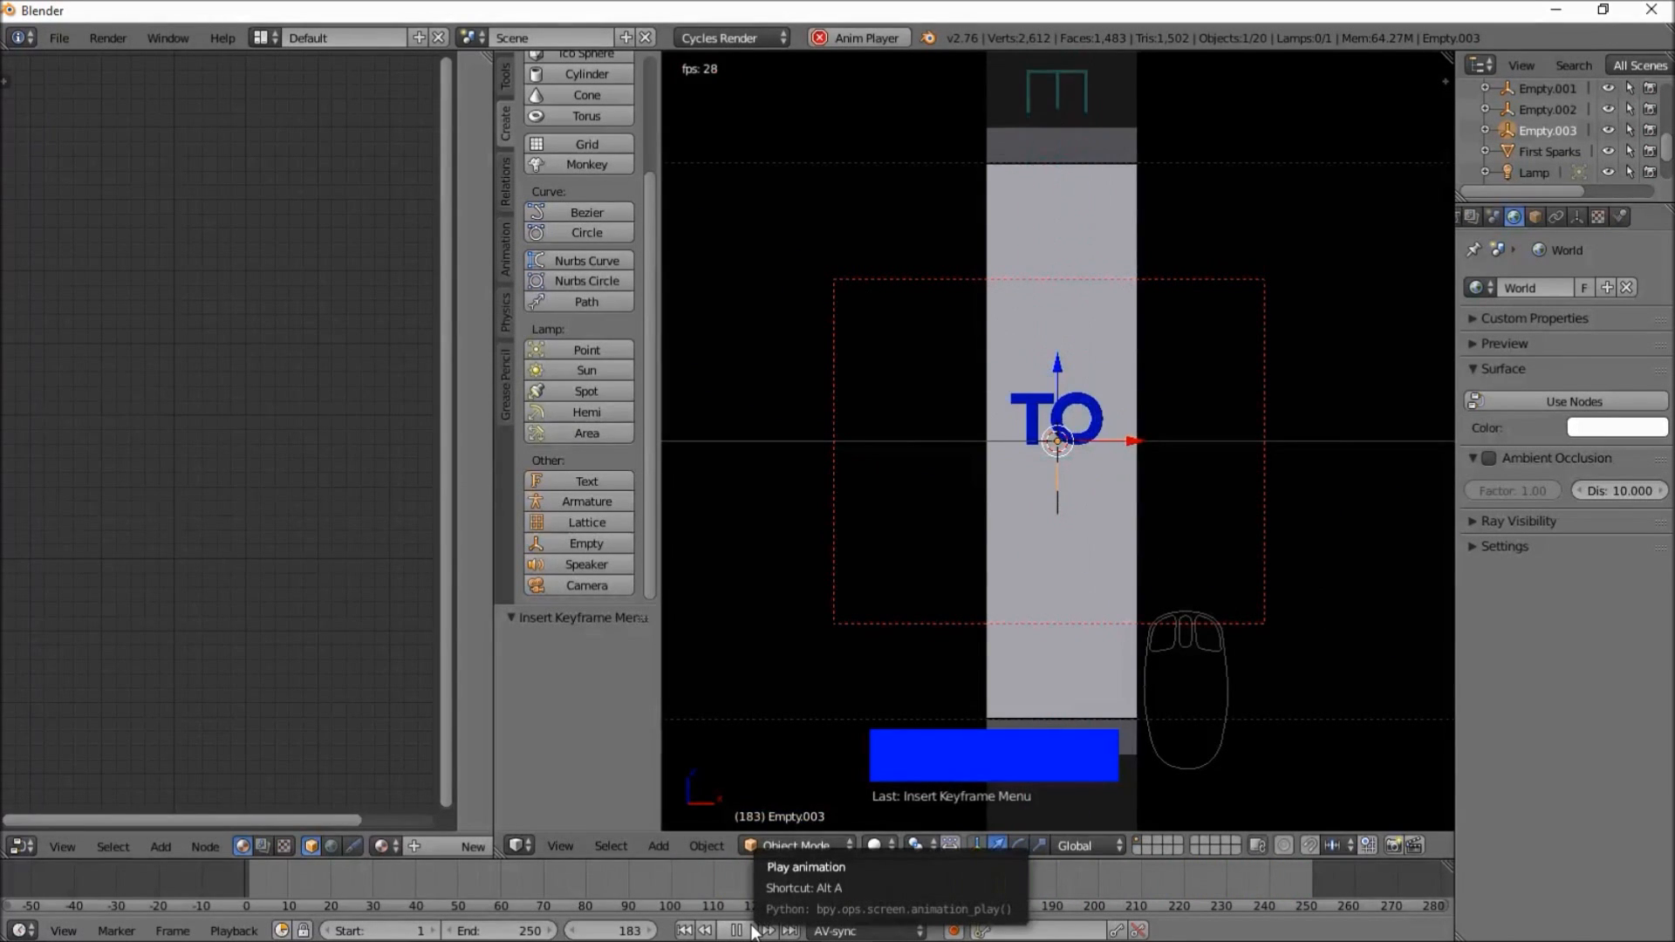
click(747, 931)
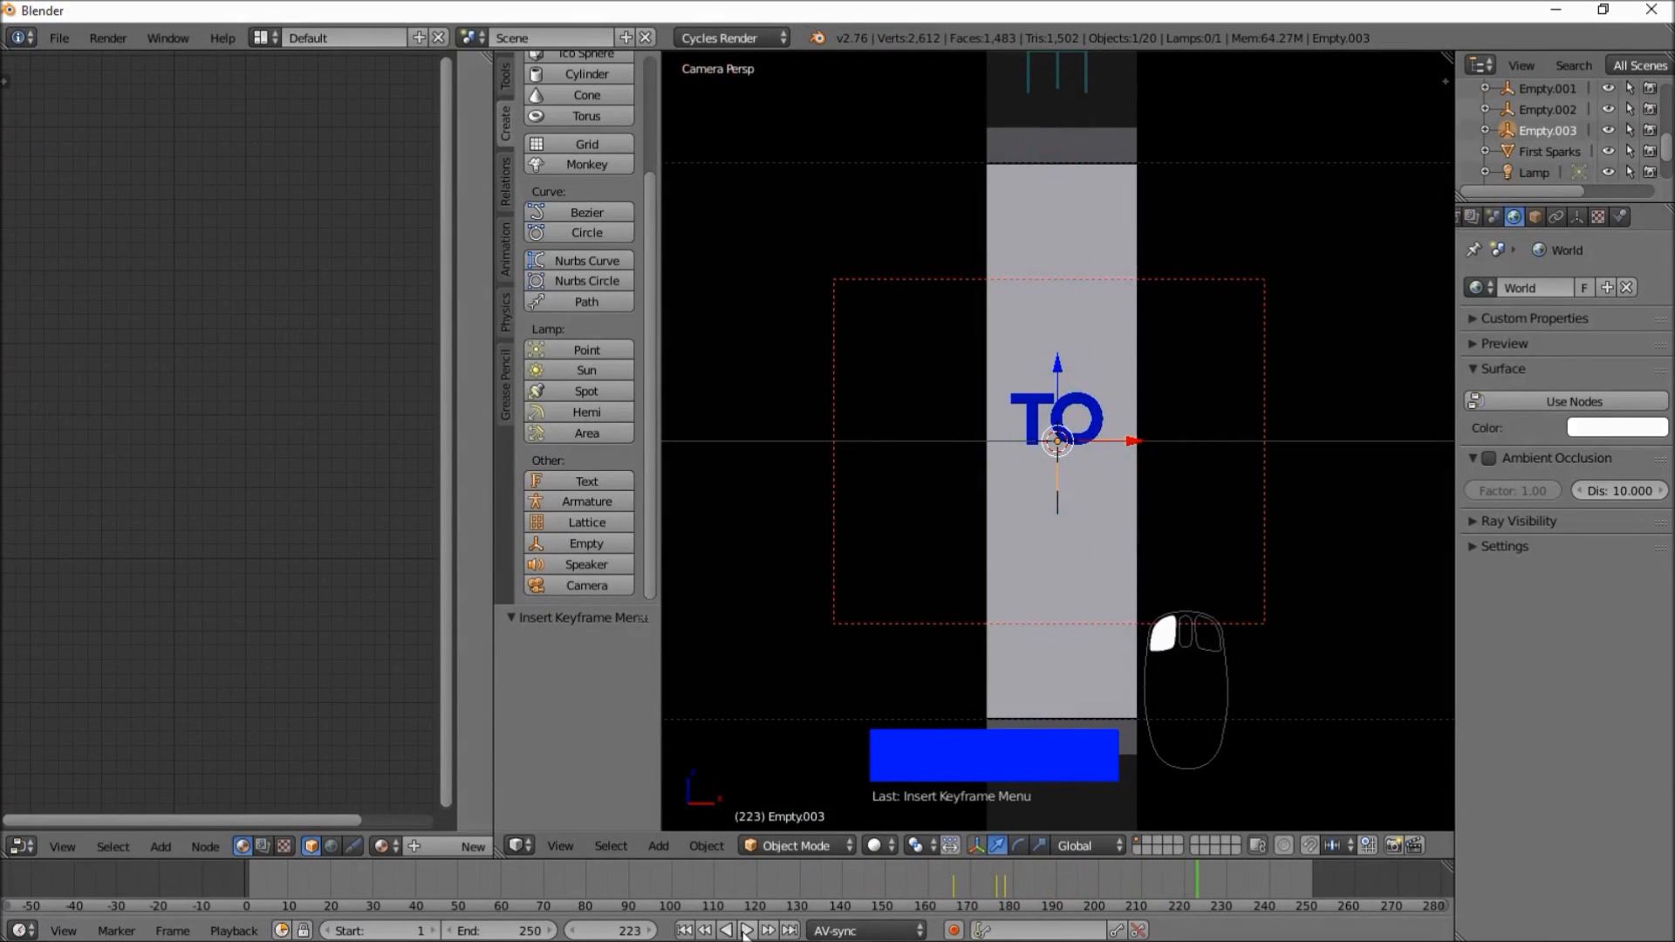
- Replay the whole intro from the beginning of the timeline and stop at frame 223
click(555, 889)
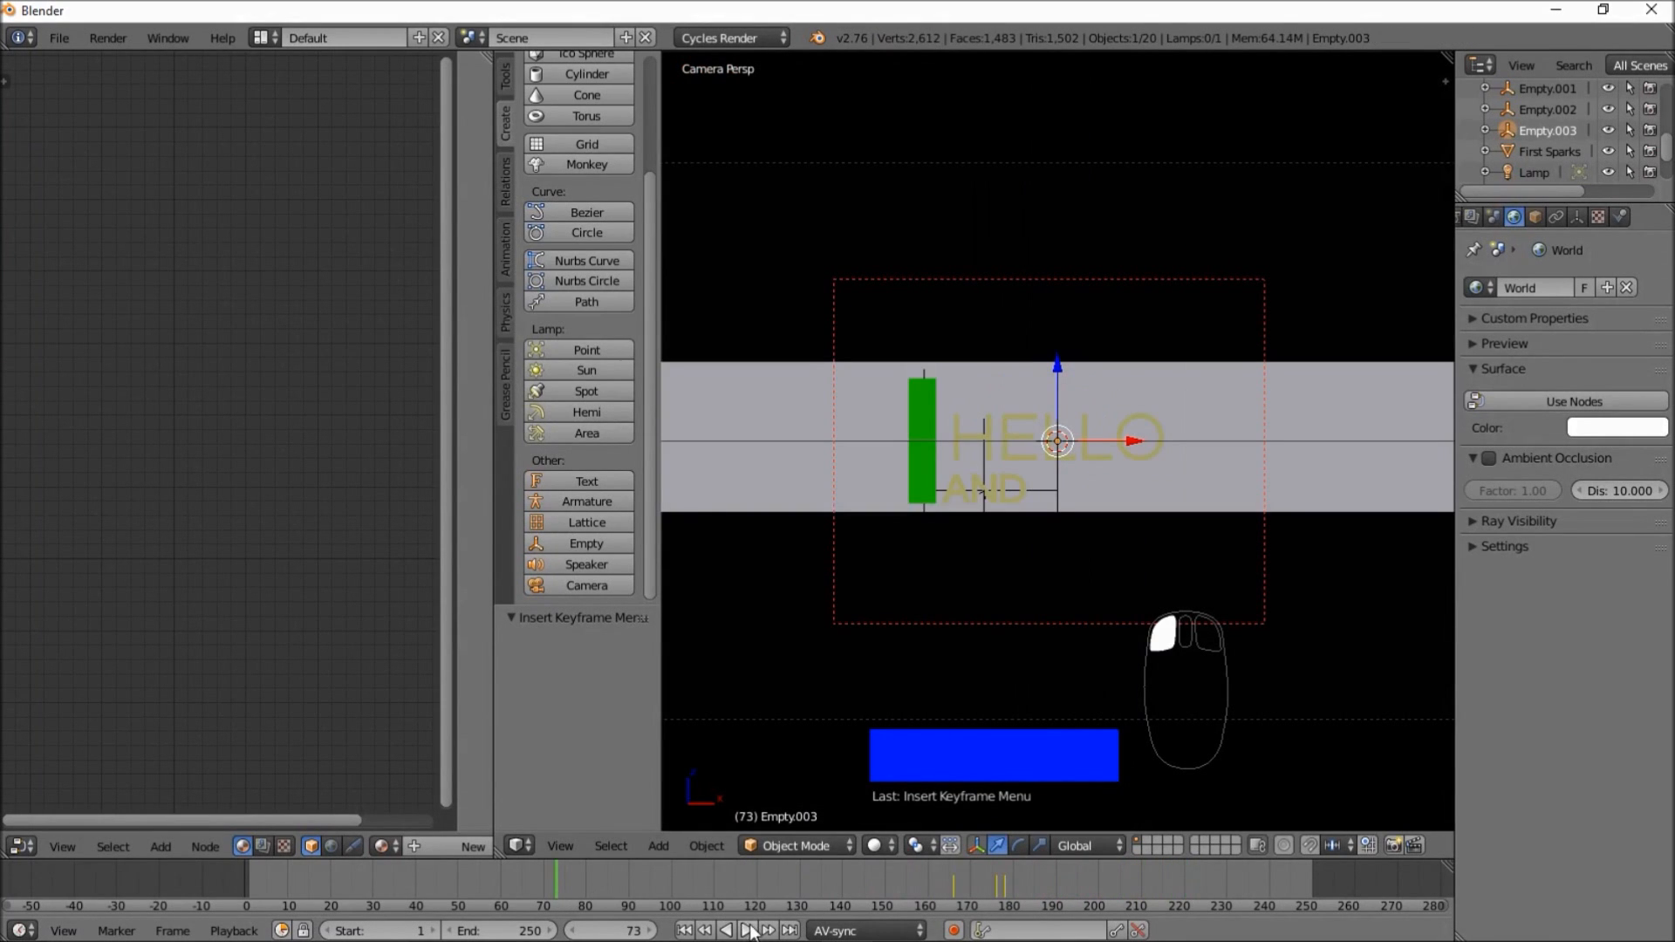
click(333, 887)
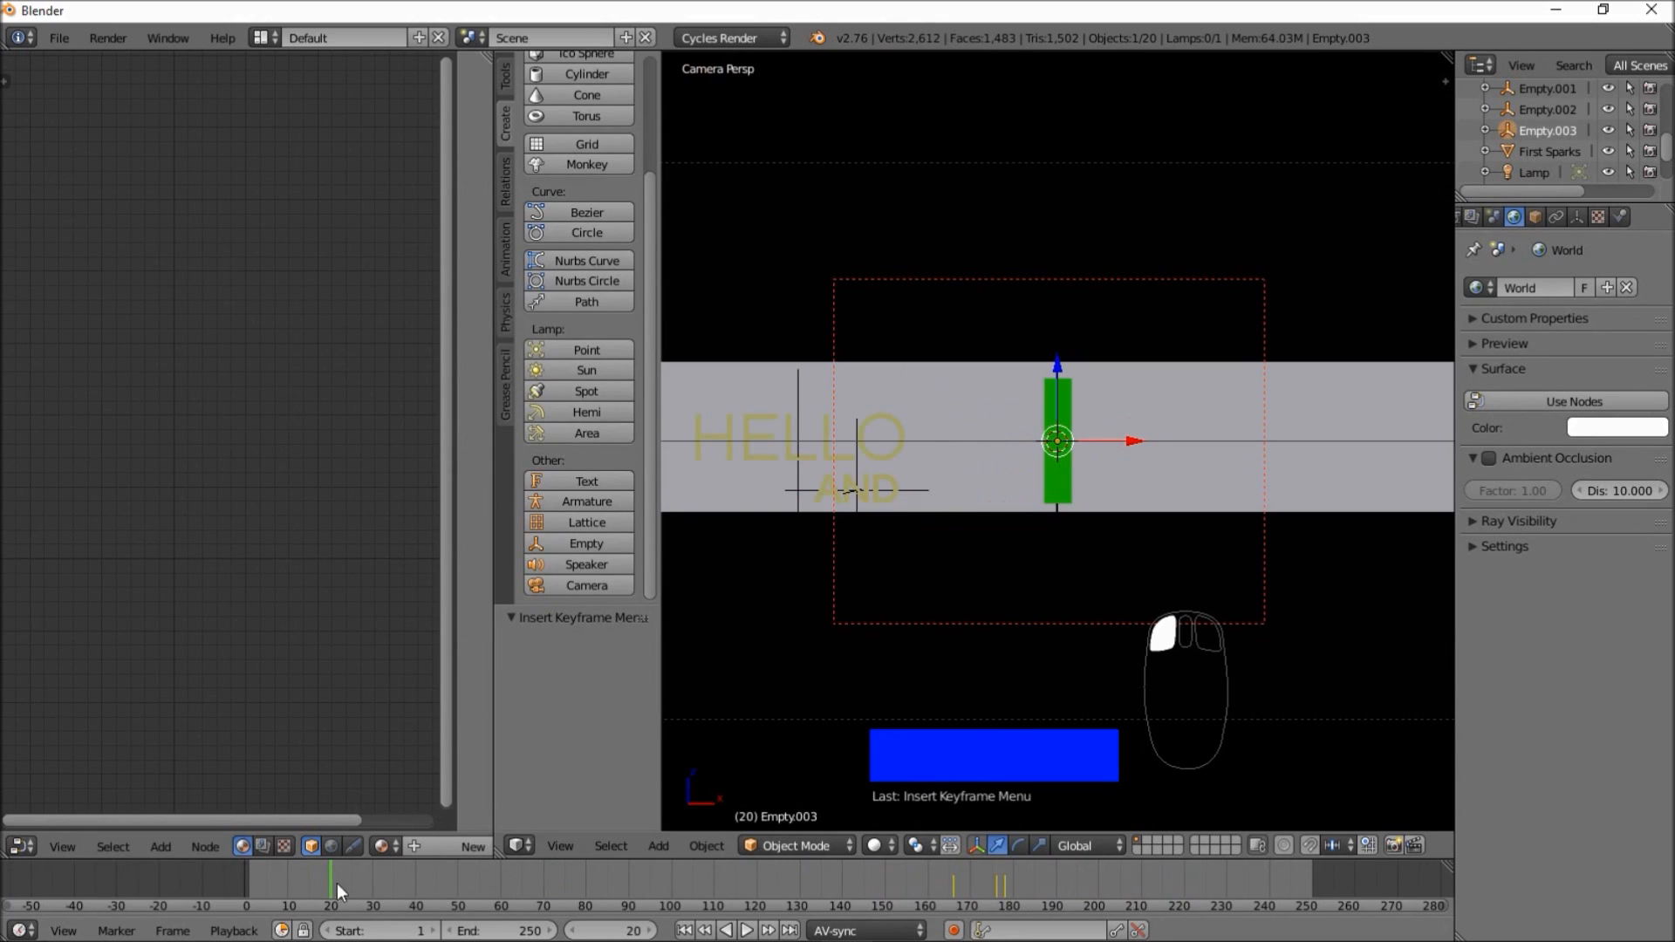
click(222, 883)
click(747, 930)
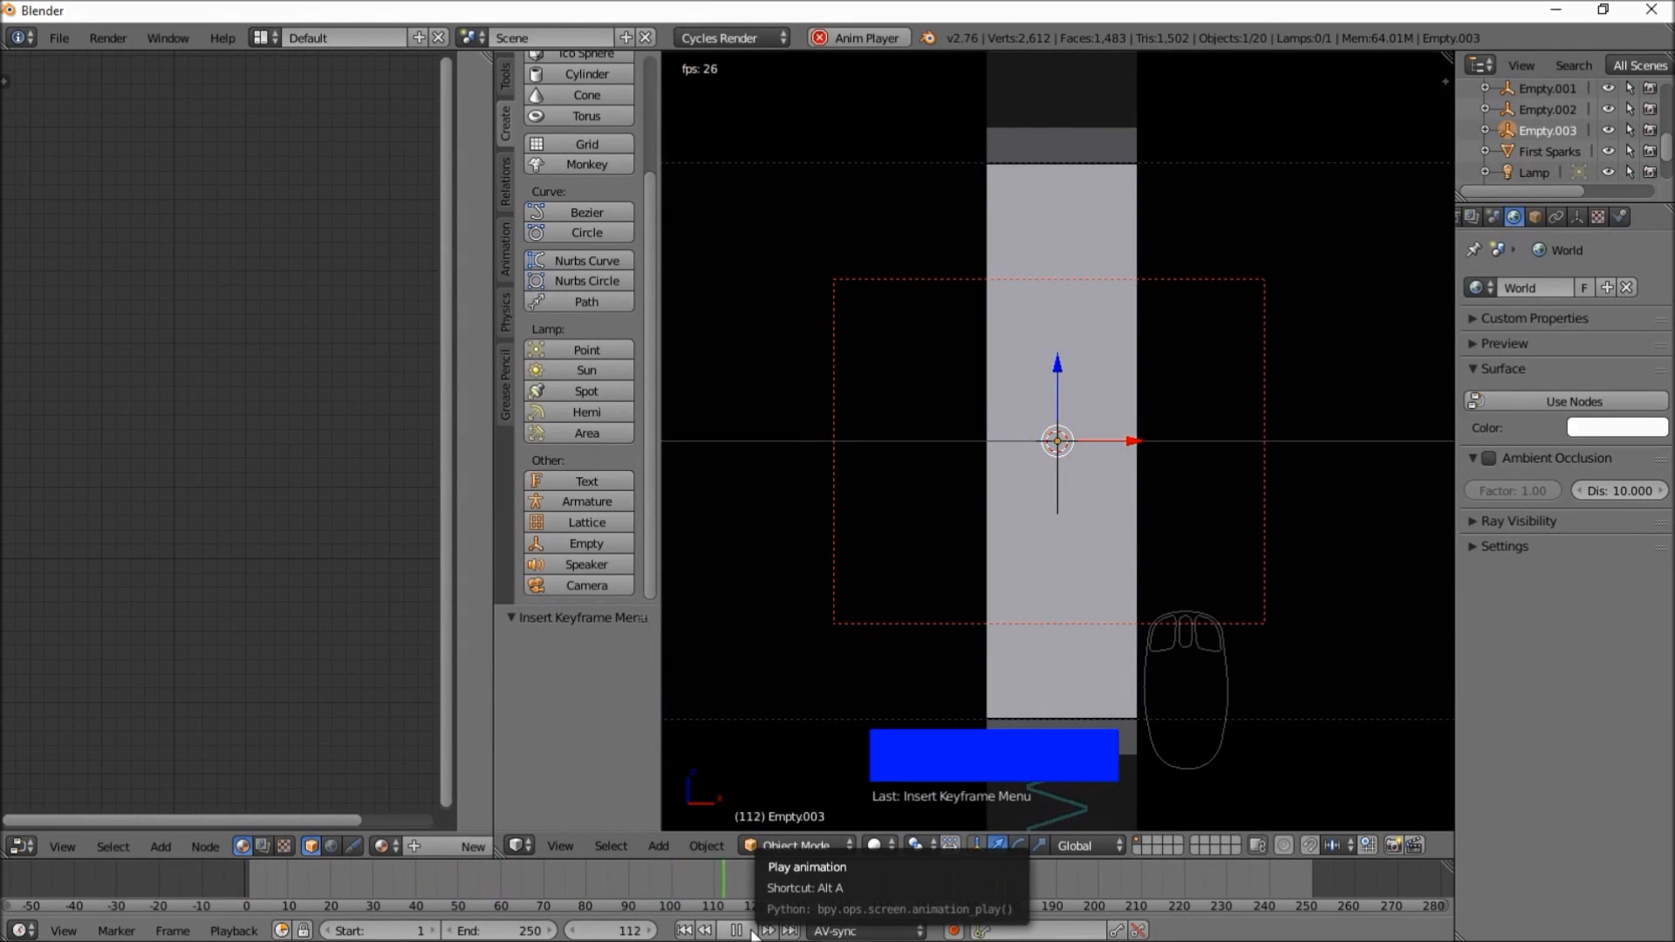
right_click(810, 848)
click(573, 809)
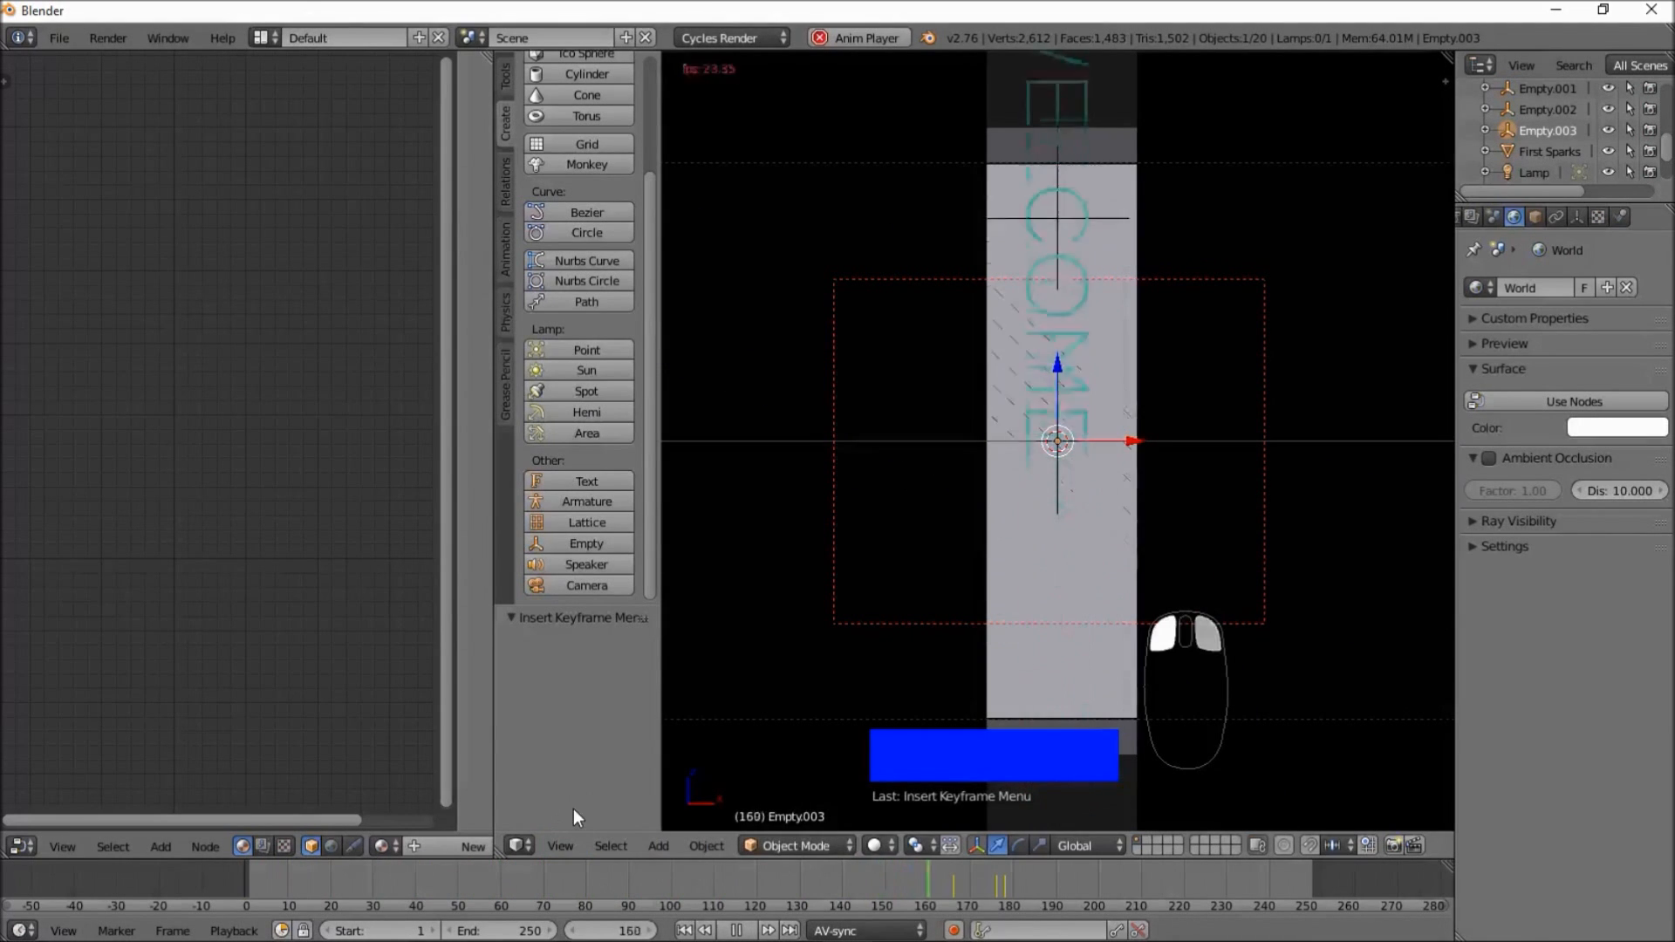
click(742, 931)
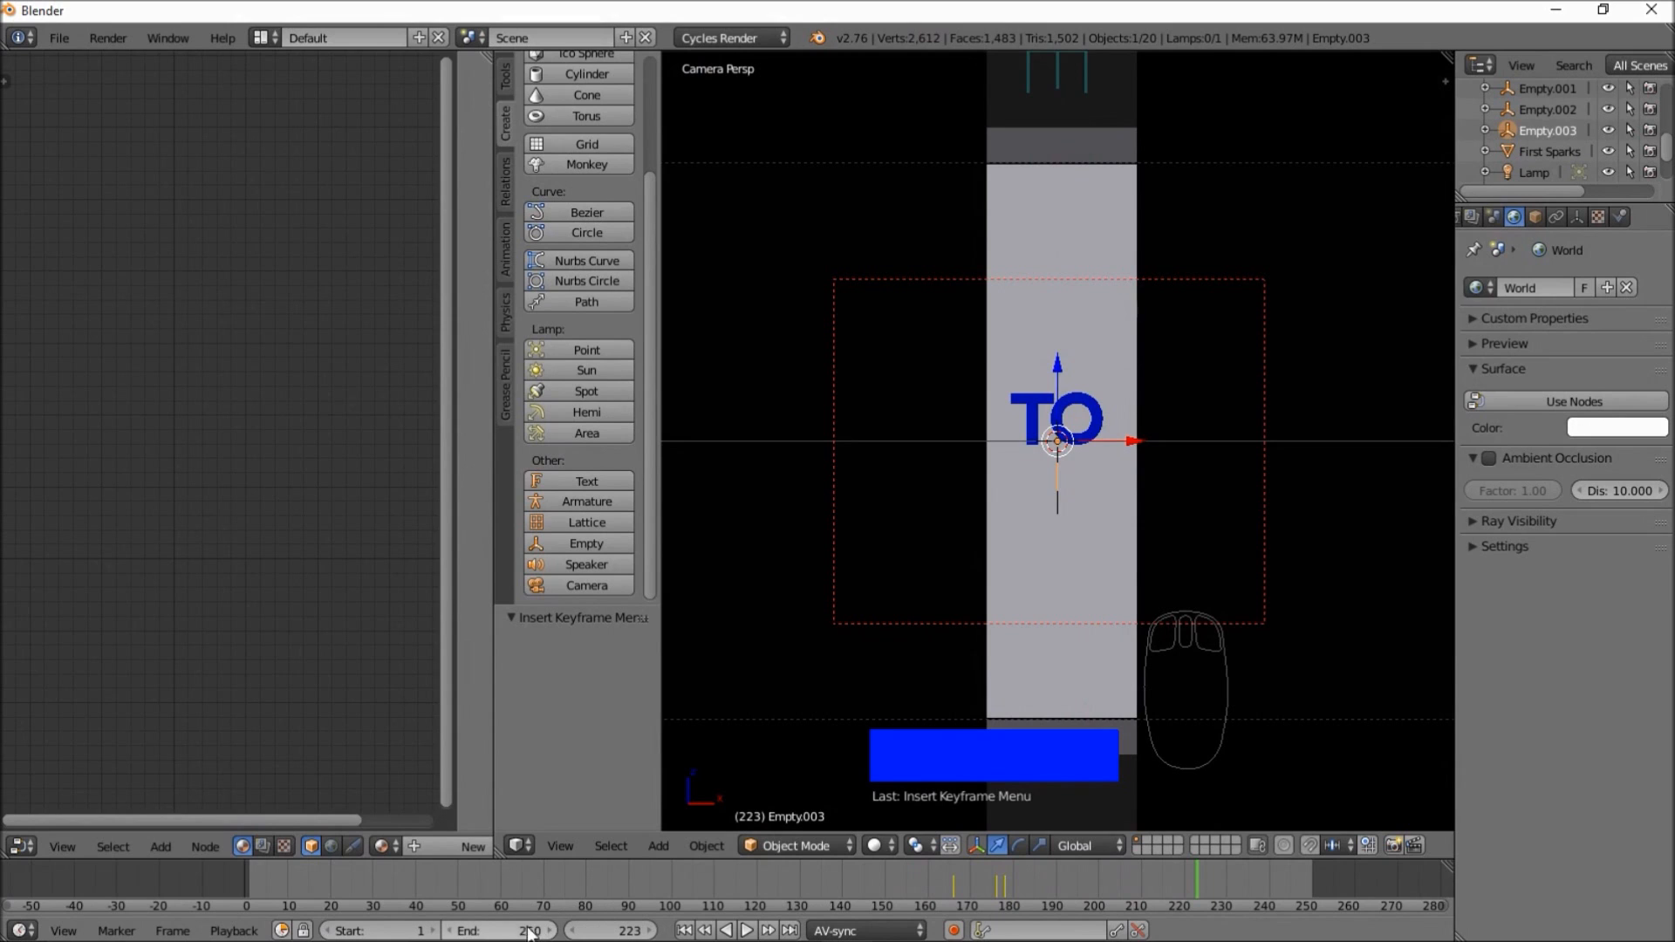
- Set the animation's end frame to 287 and play the timeline from frame 141, replaying it and stopping at frame 184
drag(499, 932, 534, 931)
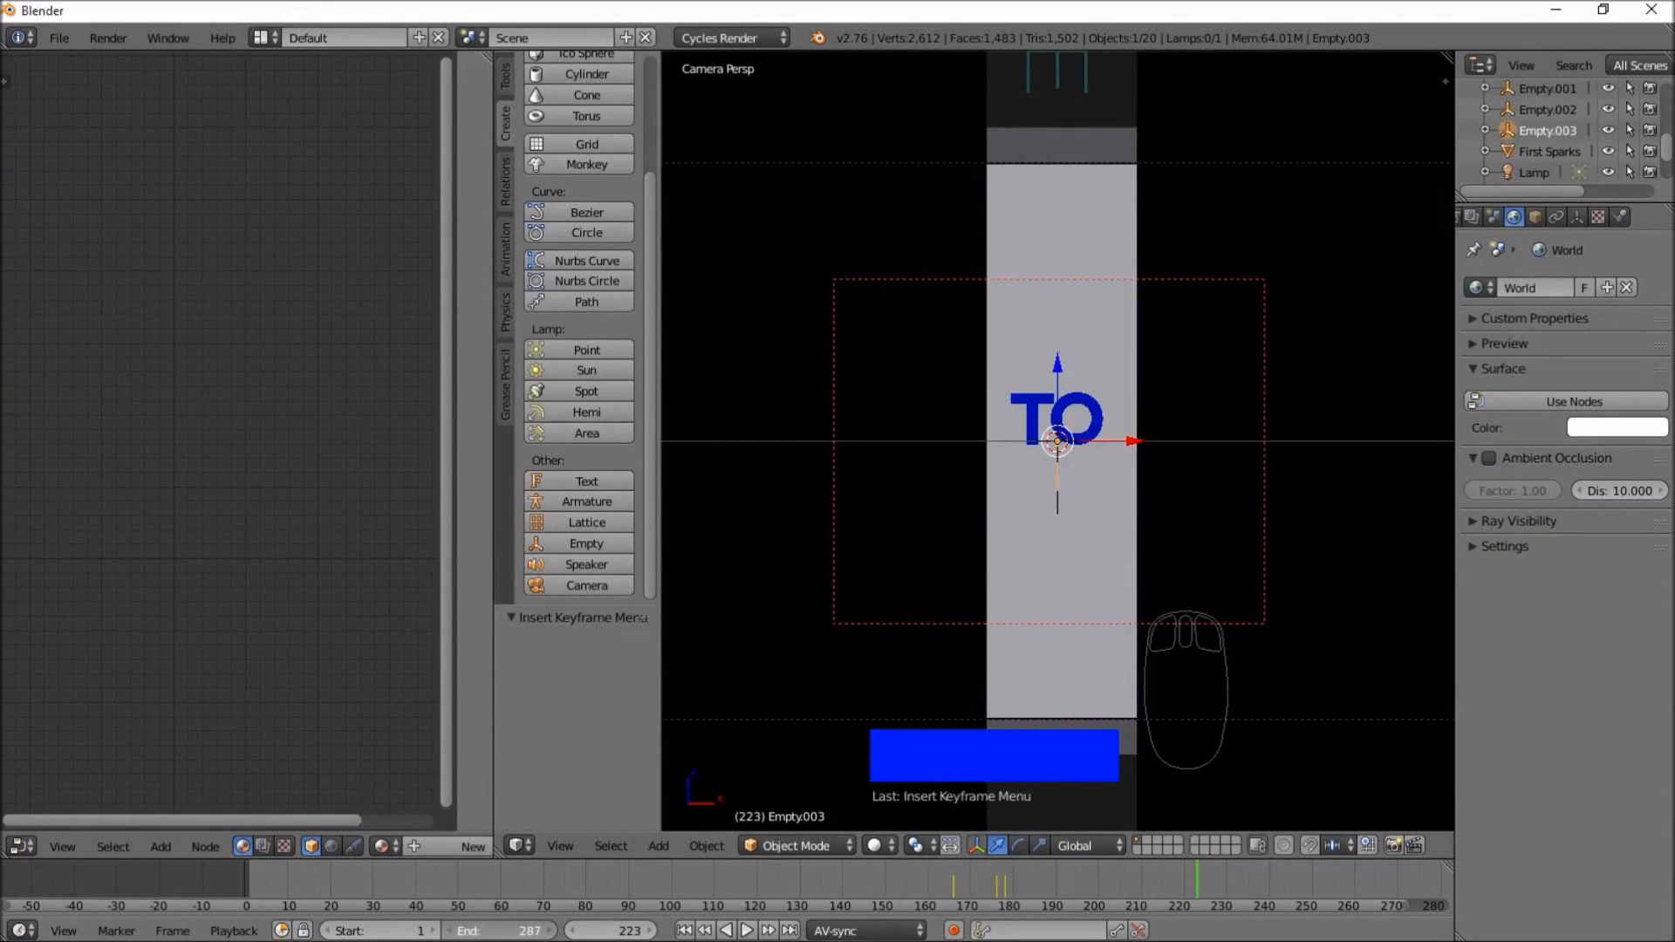
click(847, 876)
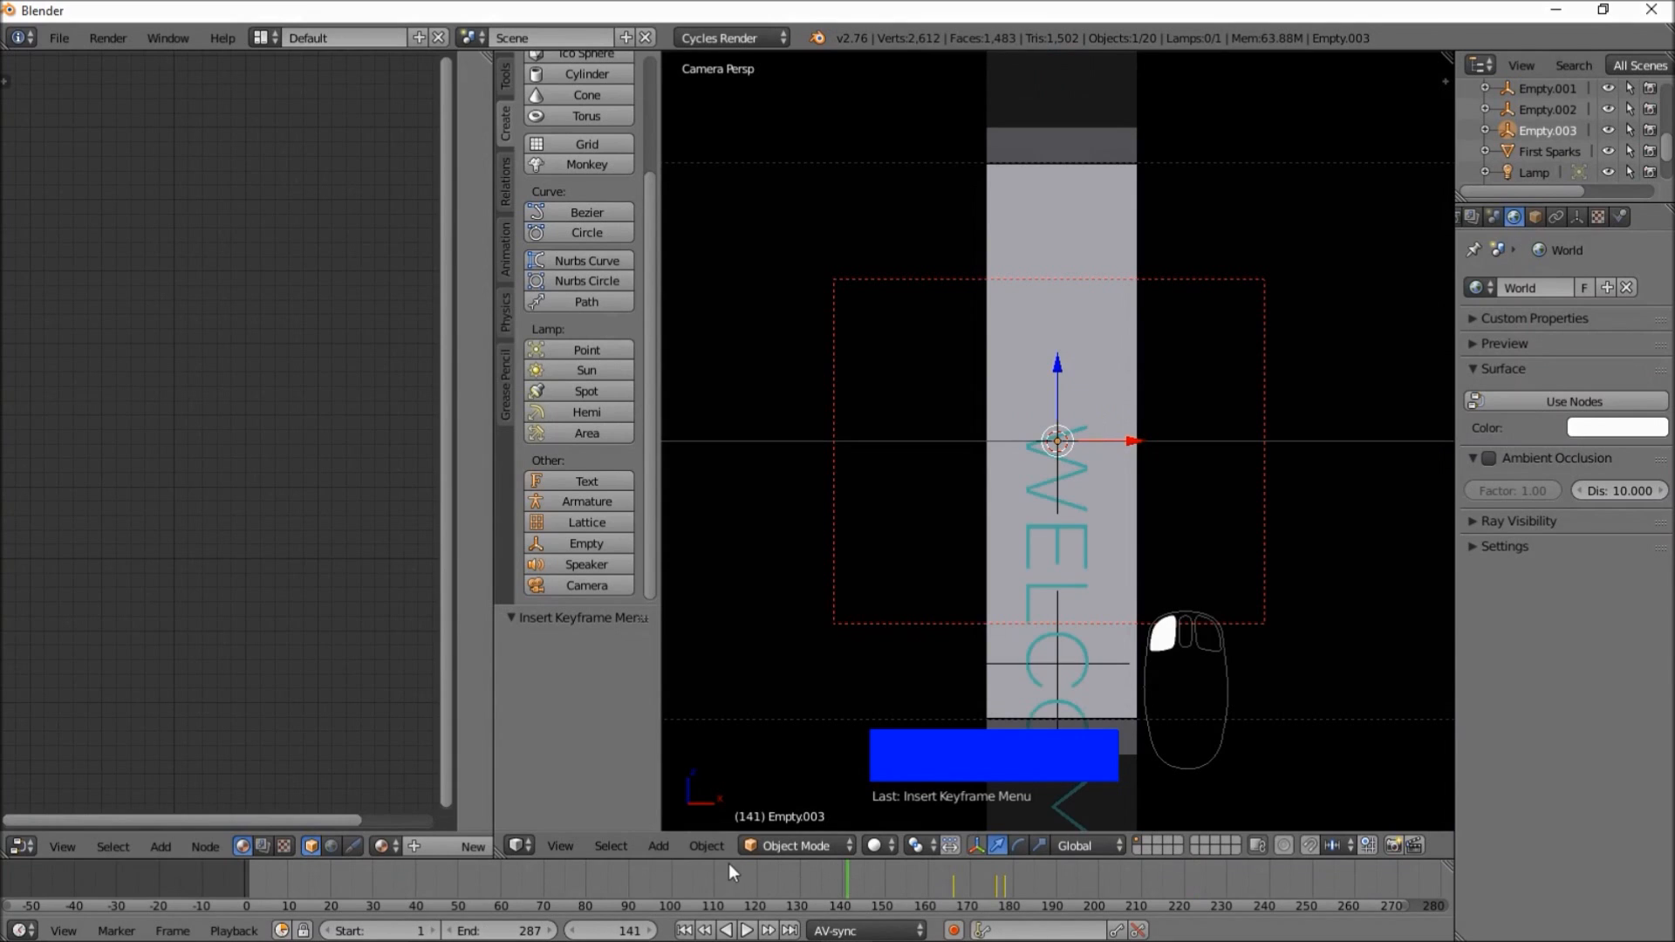
click(747, 931)
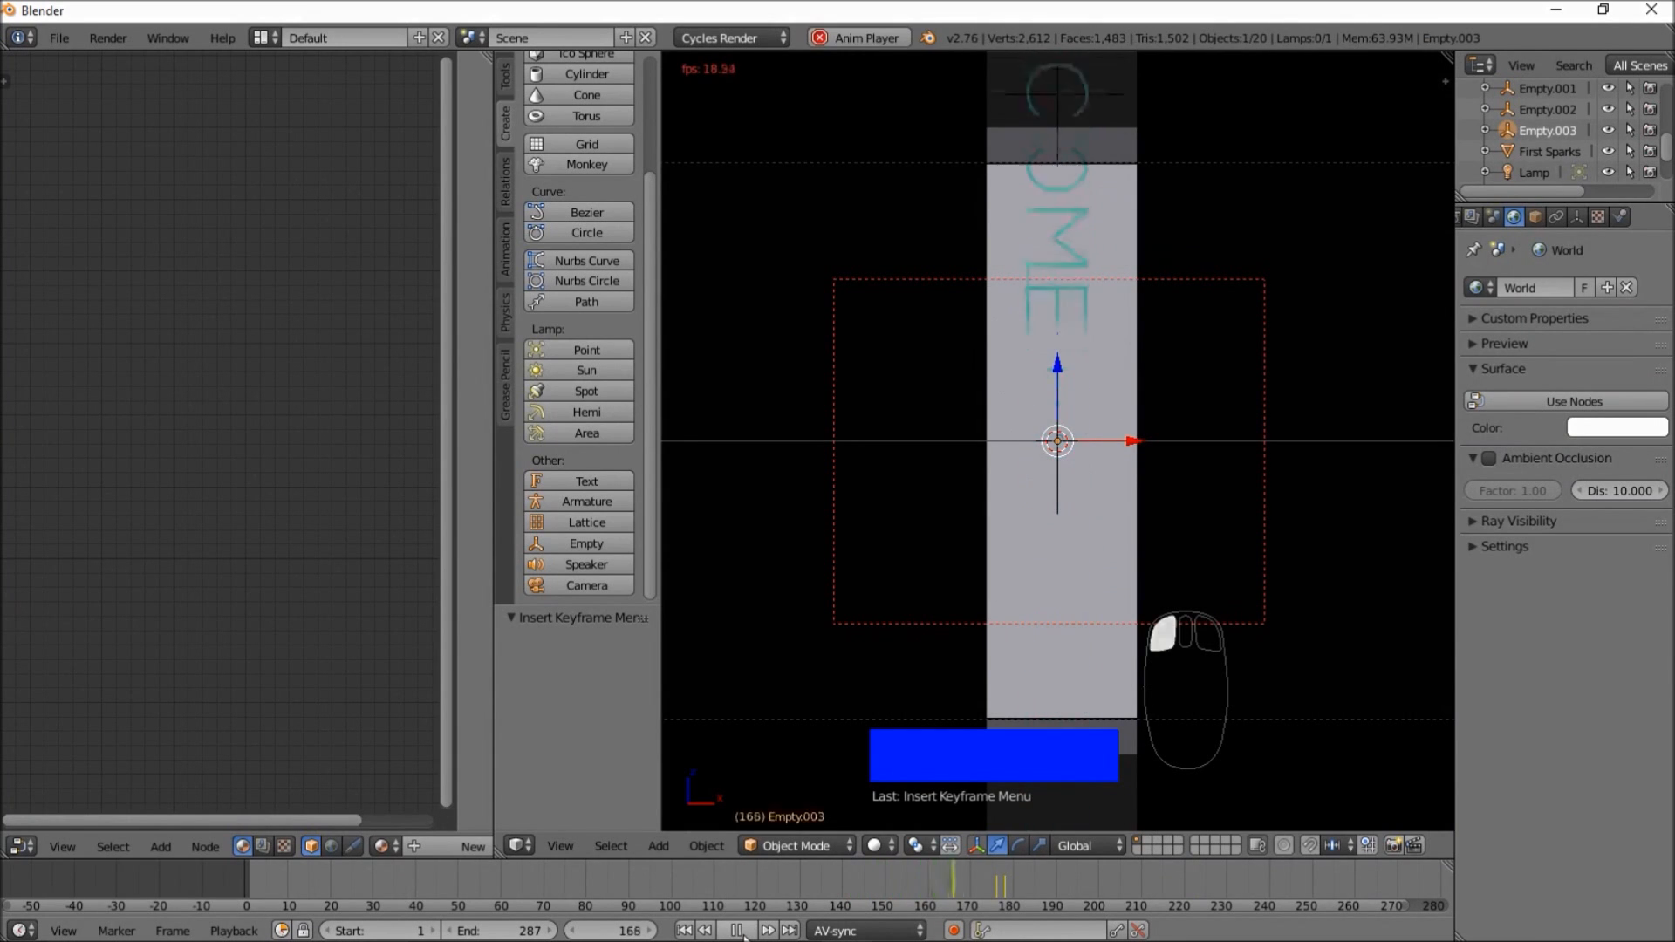
click(791, 887)
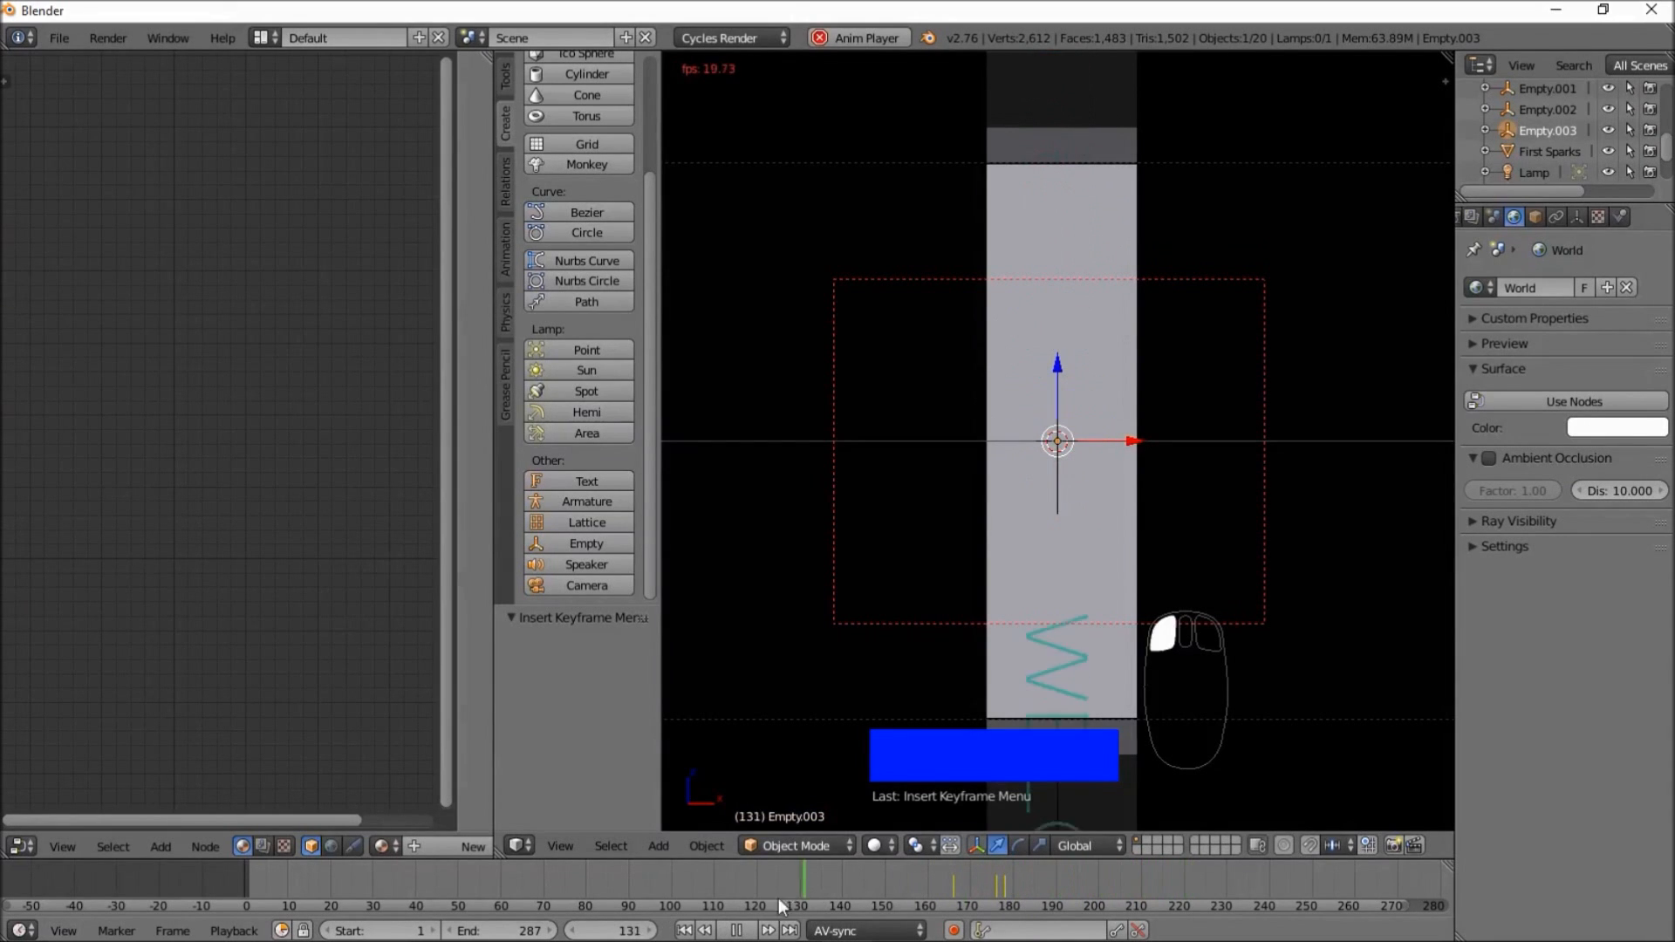
click(738, 932)
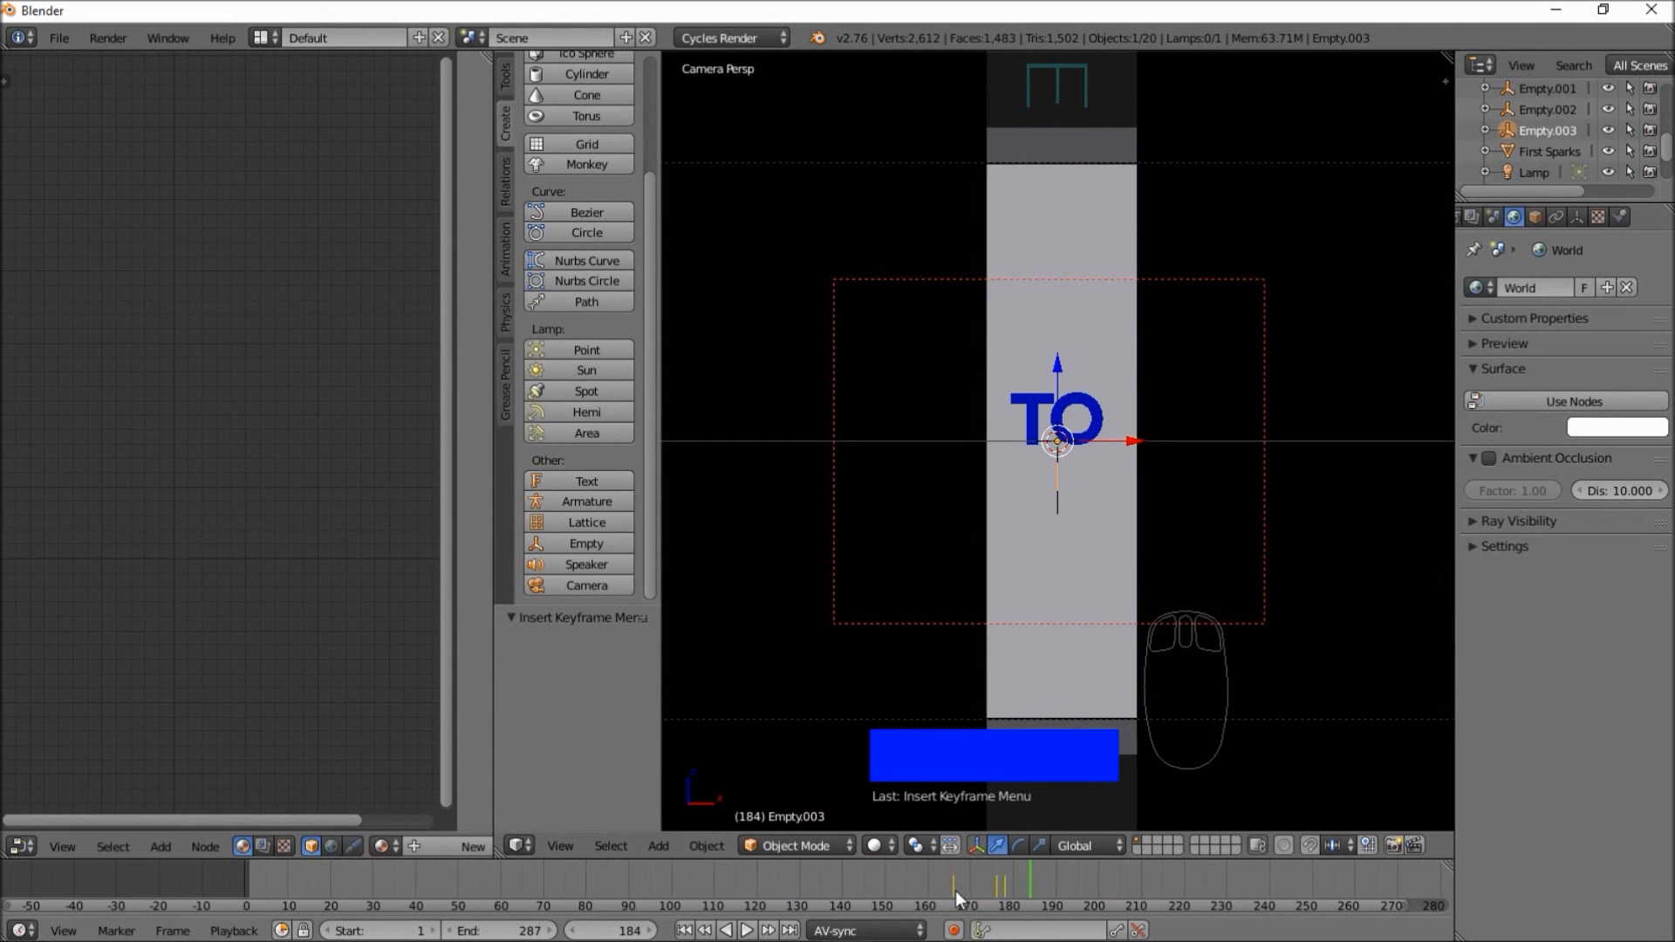
- Play the TO text's scale-in again from frame 160 and stop at frame 229
click(929, 893)
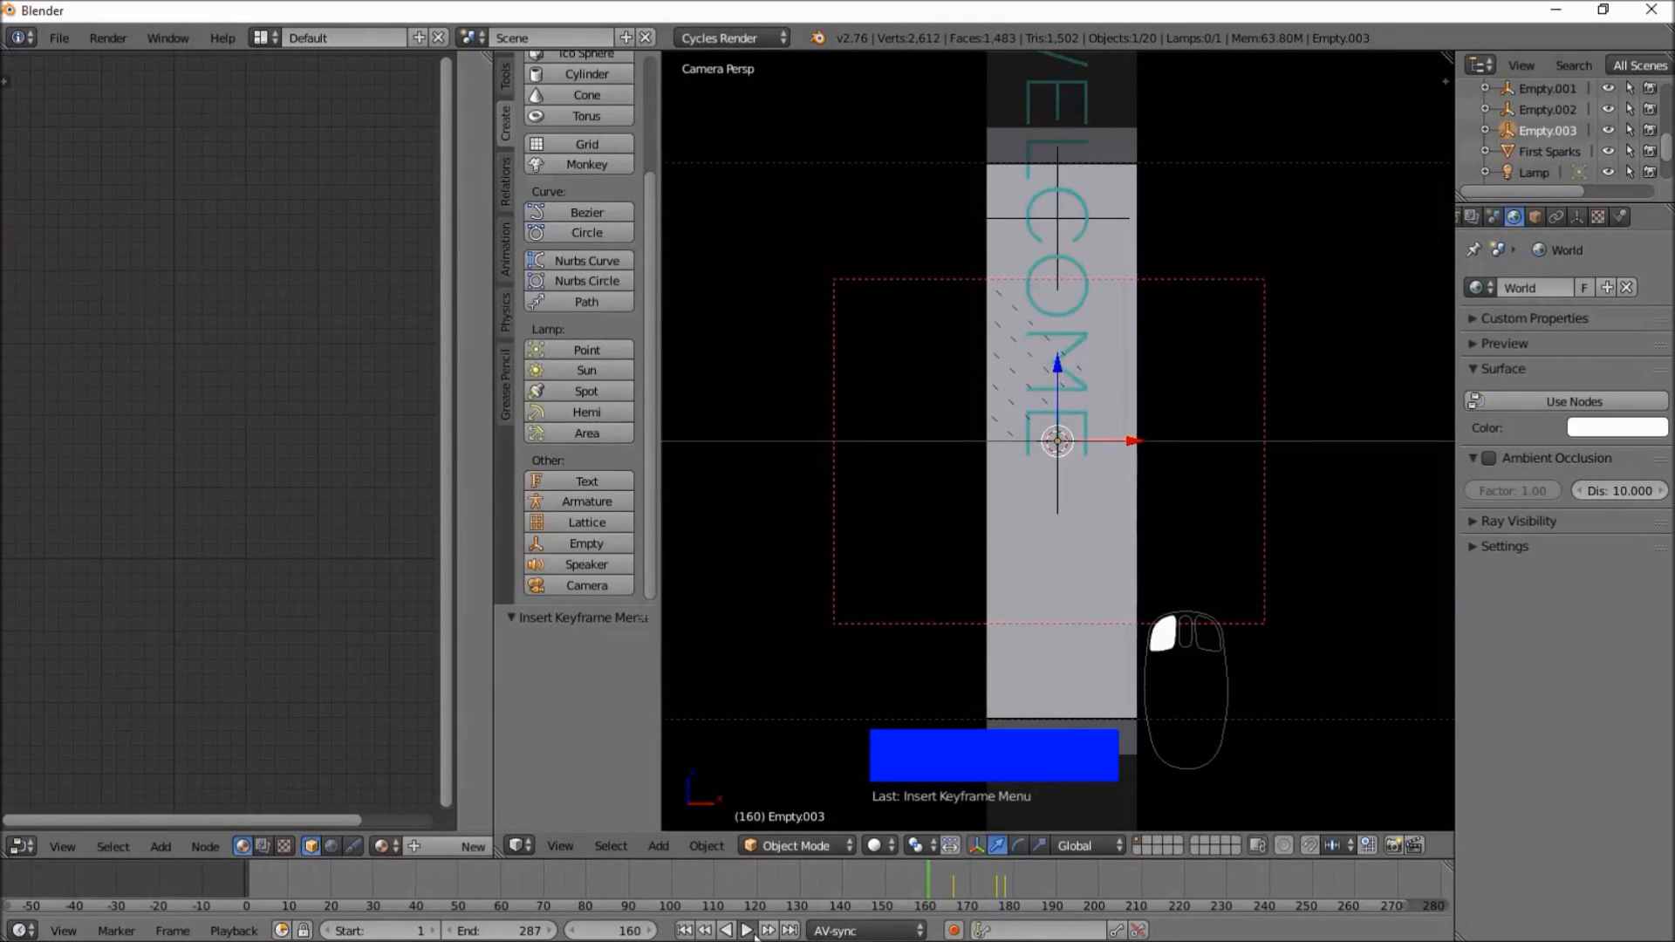
click(755, 935)
click(755, 936)
click(755, 935)
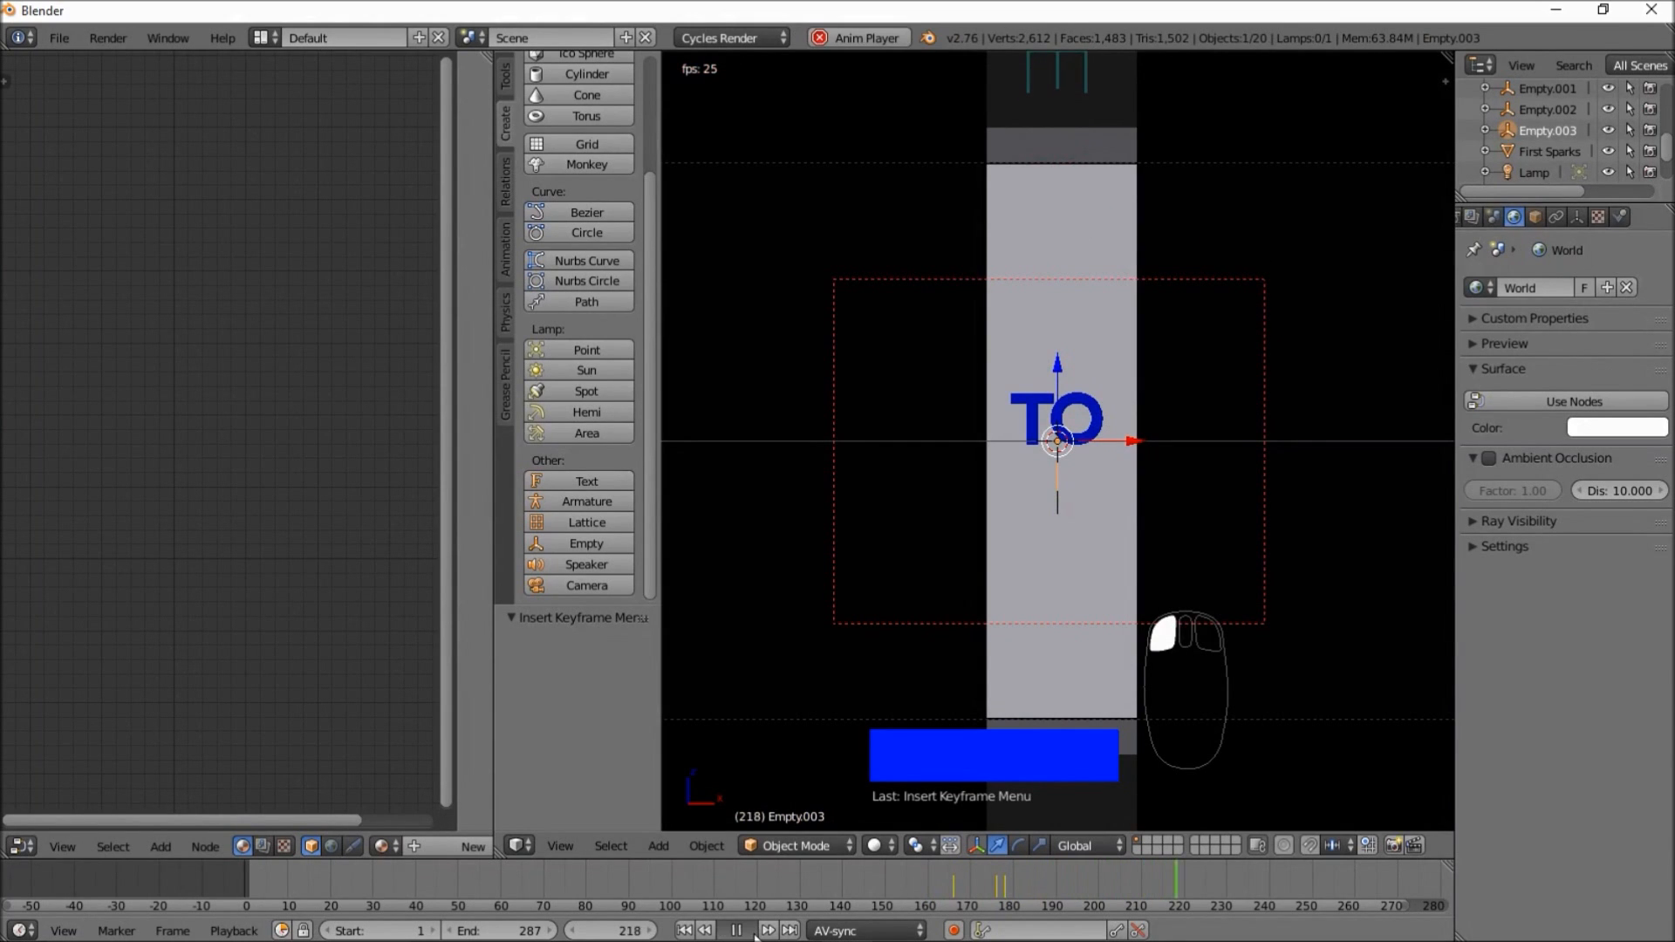
click(755, 935)
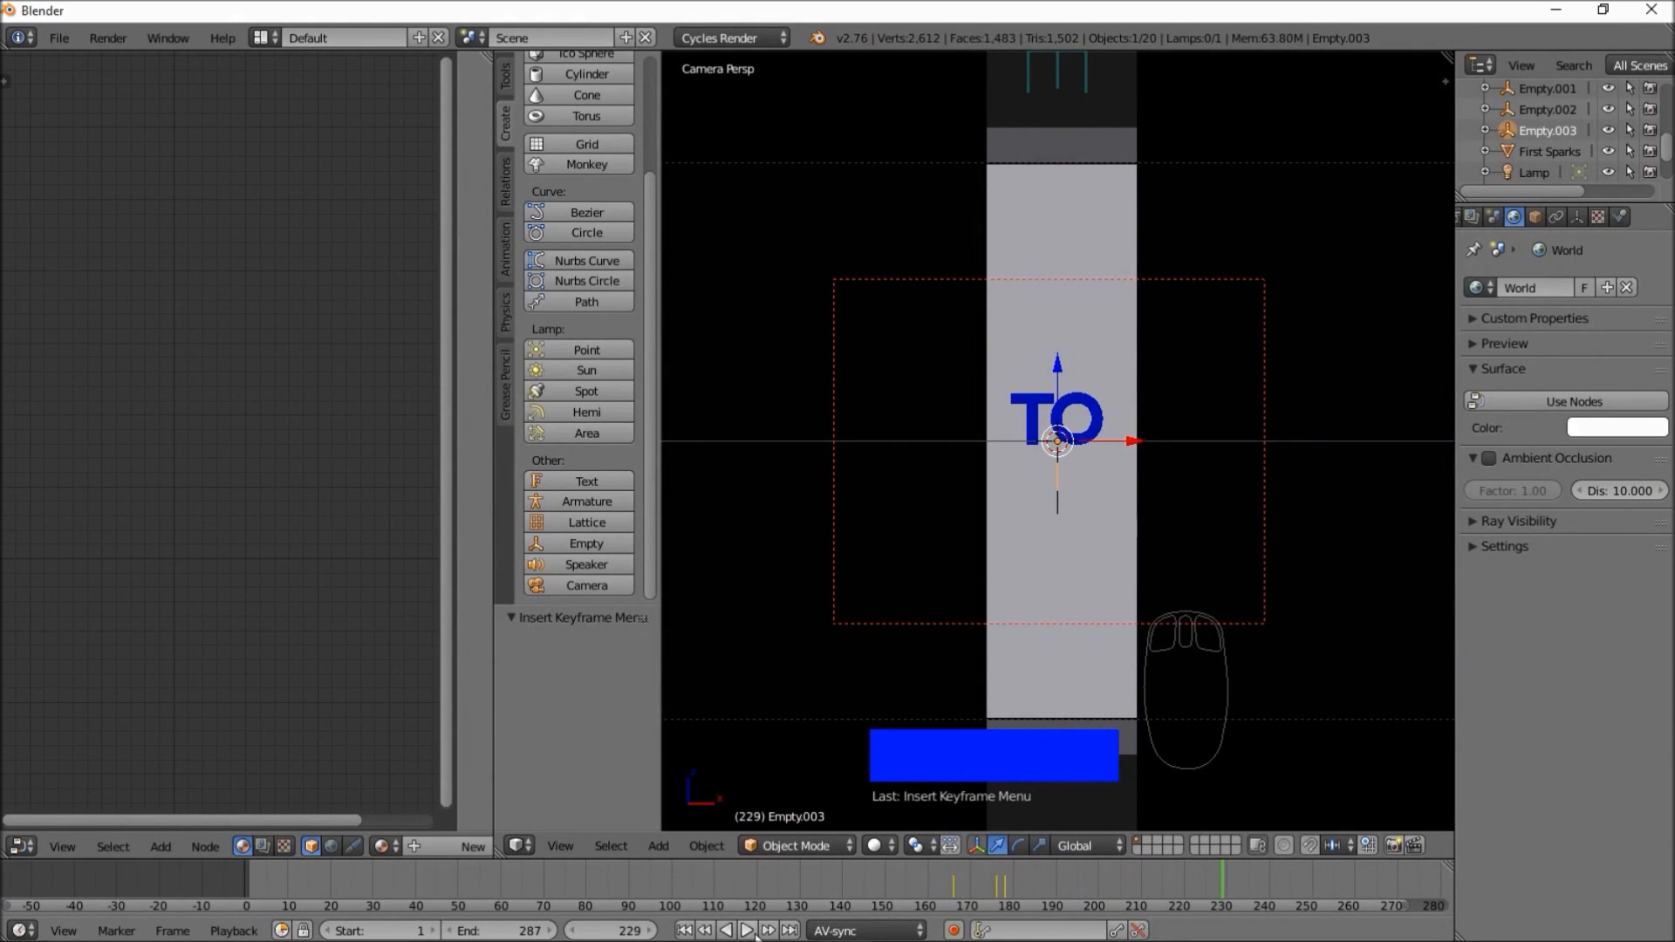
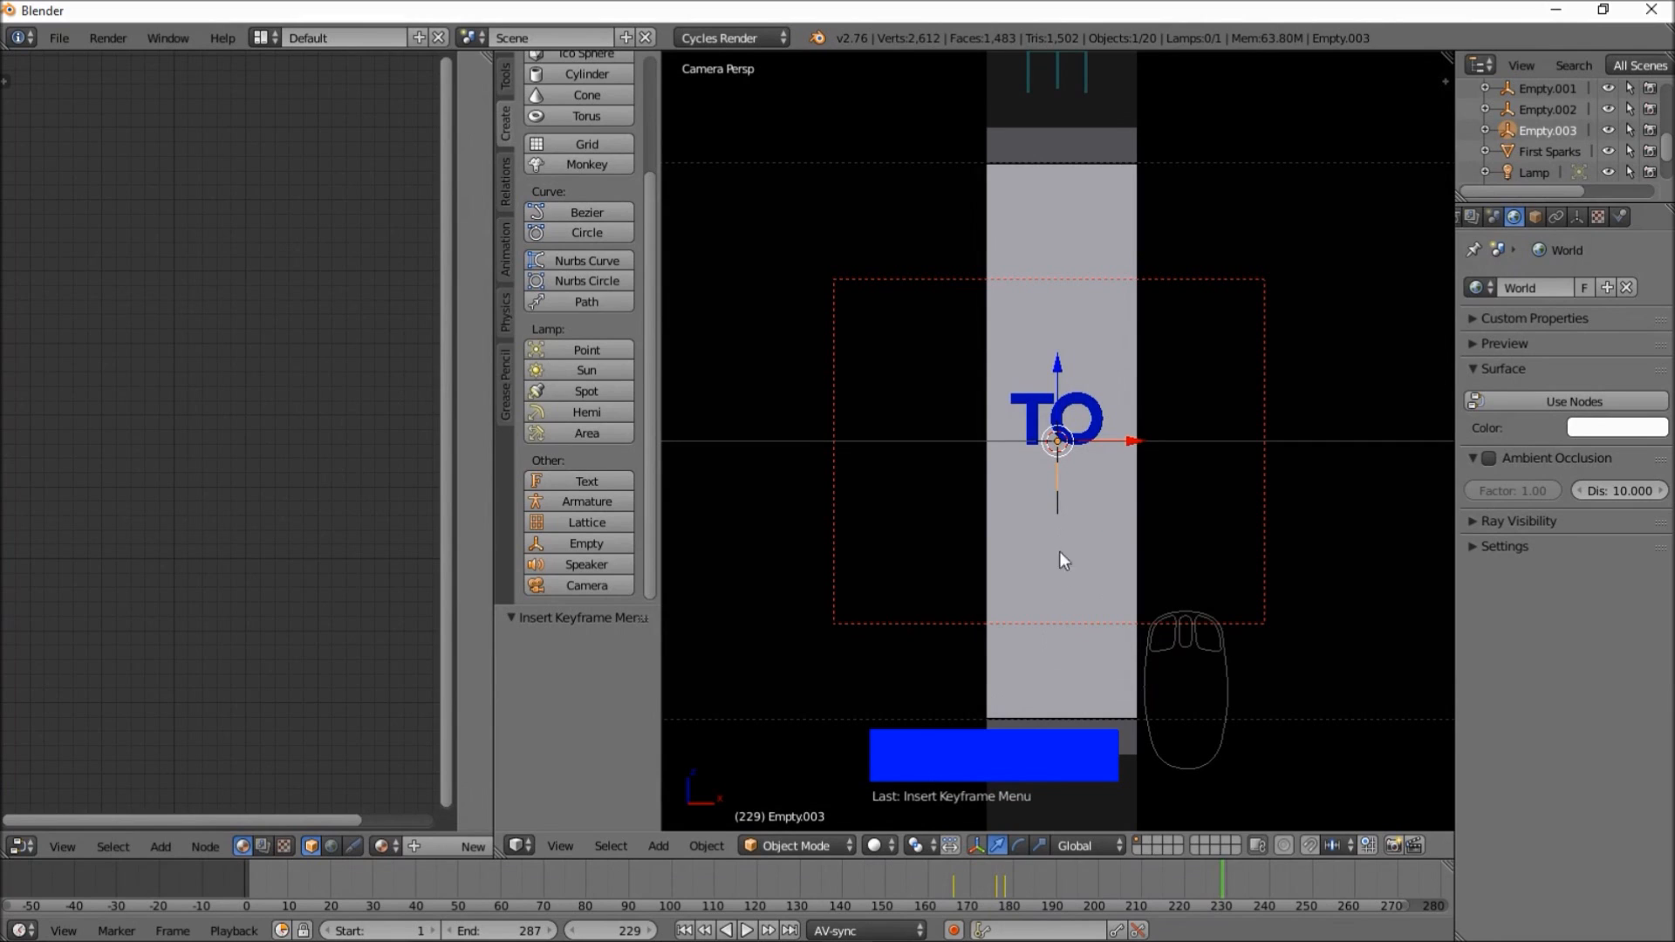
- Select the Video Borders and play the animation from about frame 109, replaying from frame 164 and stopping at frame 186
right_click(1063, 513)
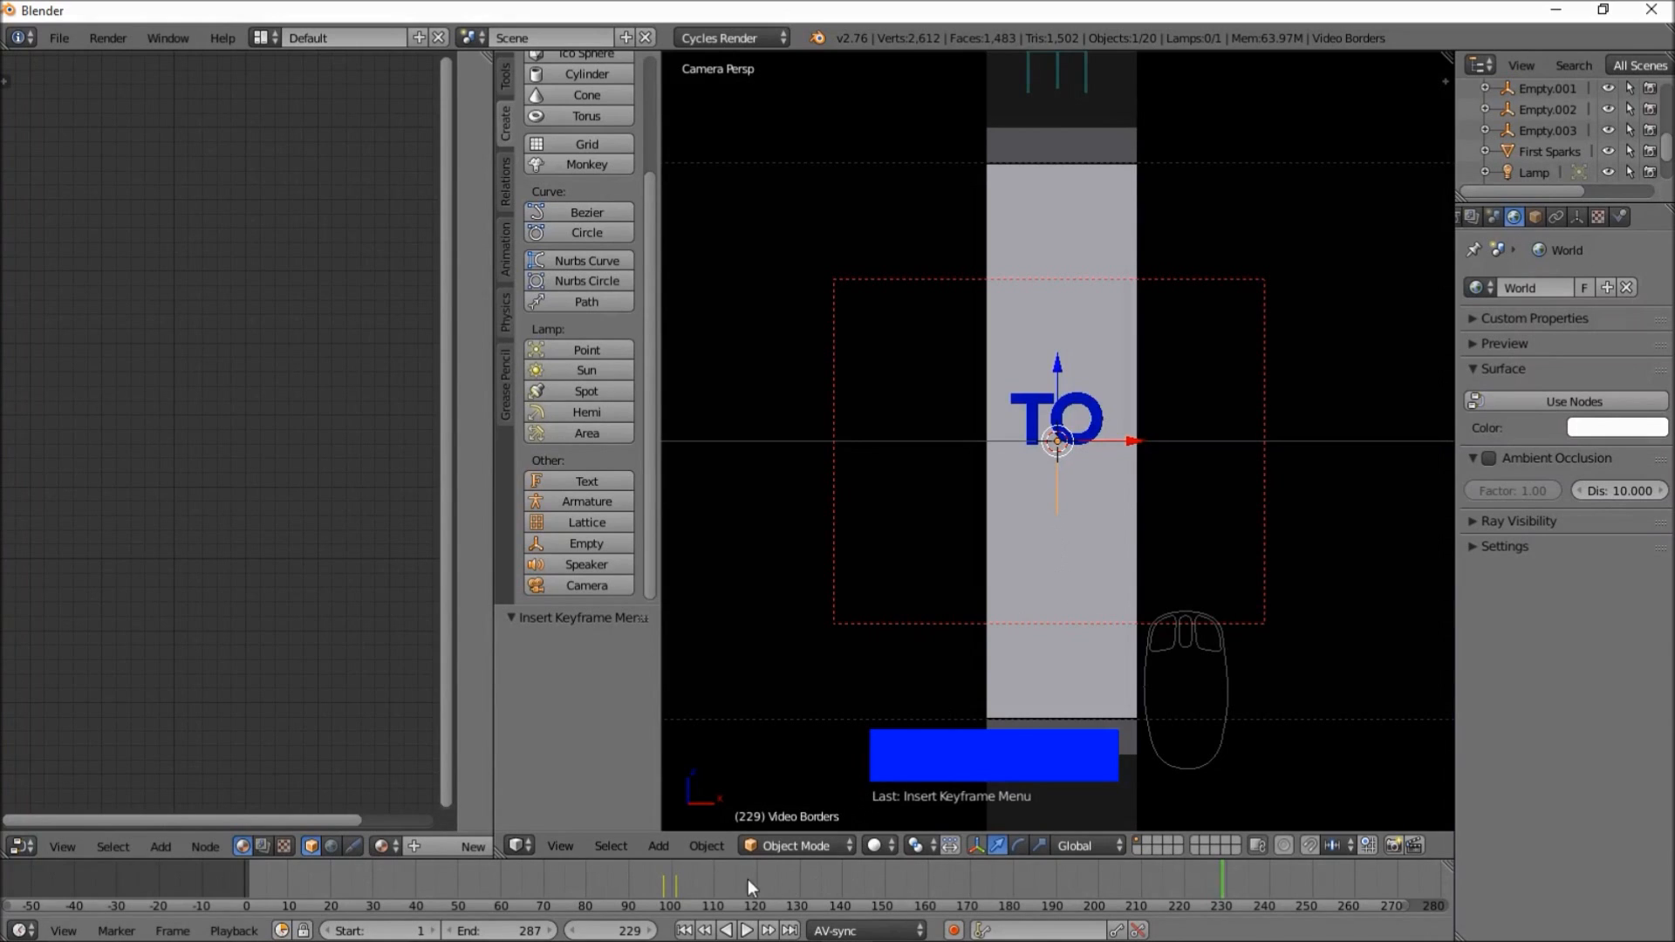
click(709, 877)
click(750, 931)
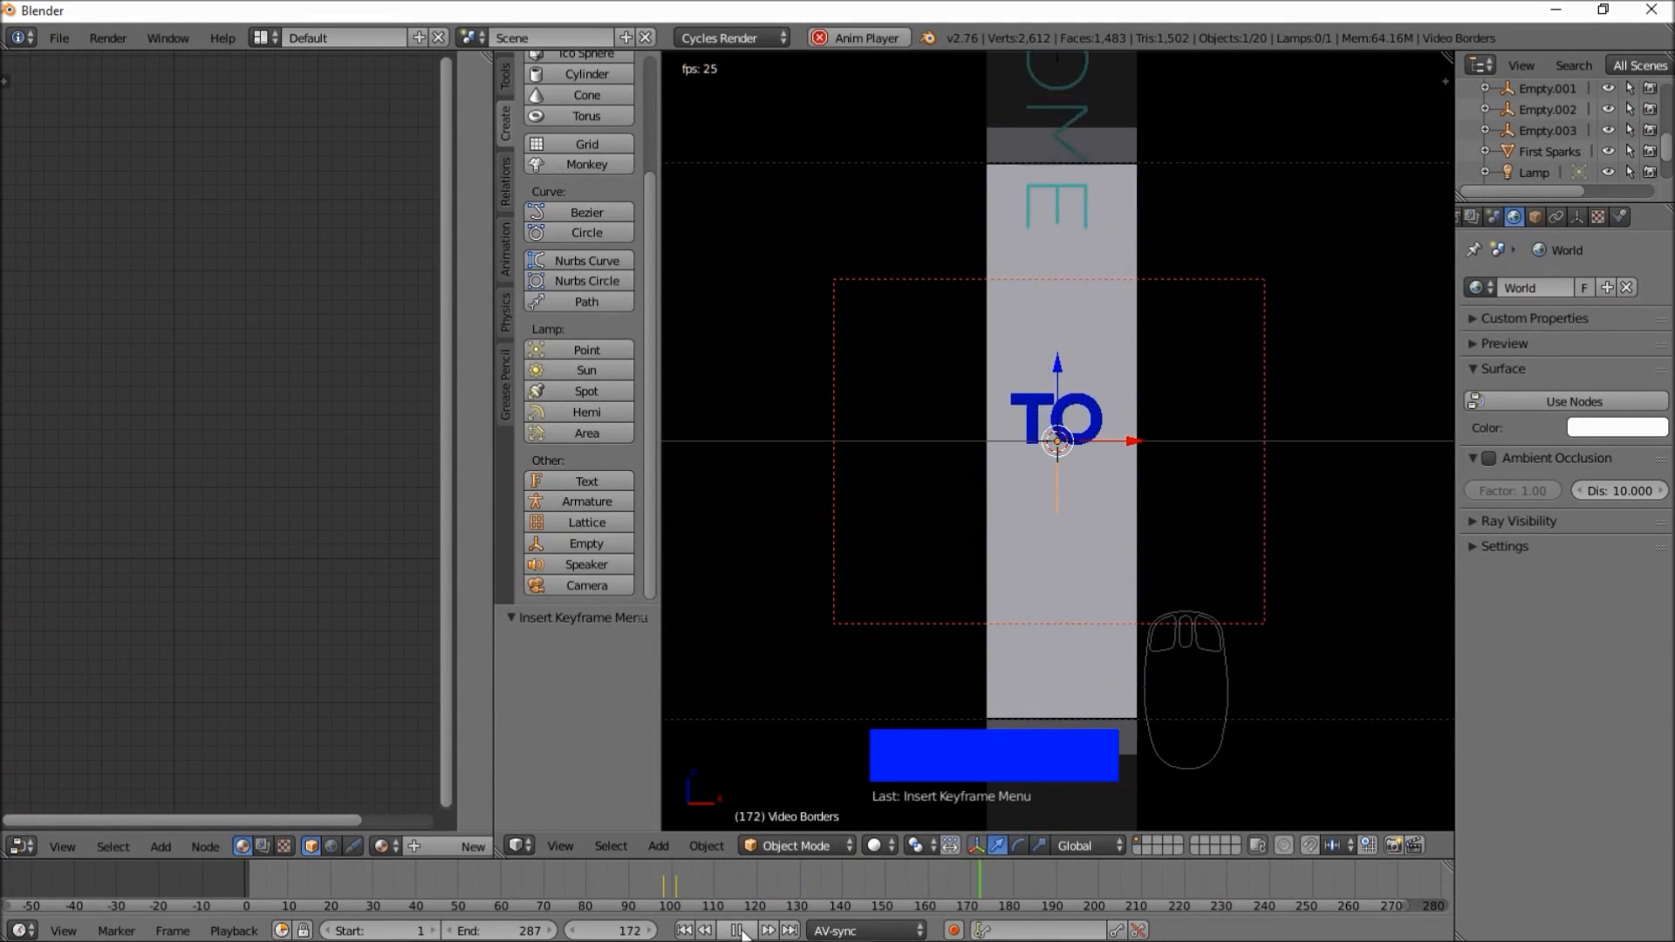
click(743, 932)
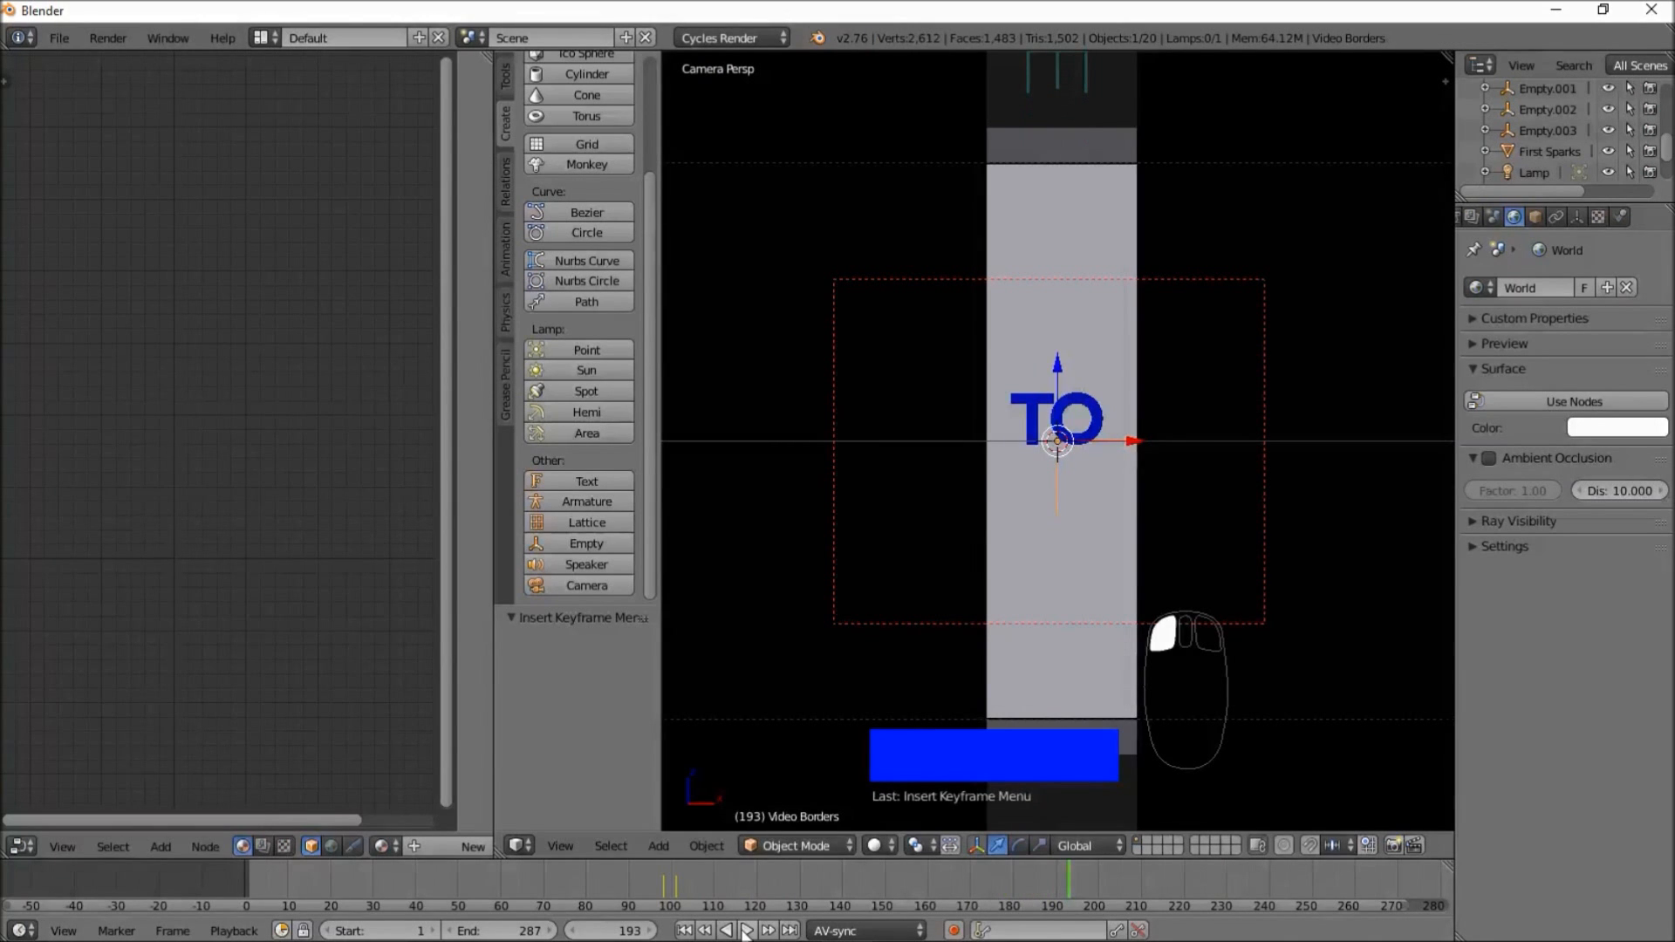
click(945, 881)
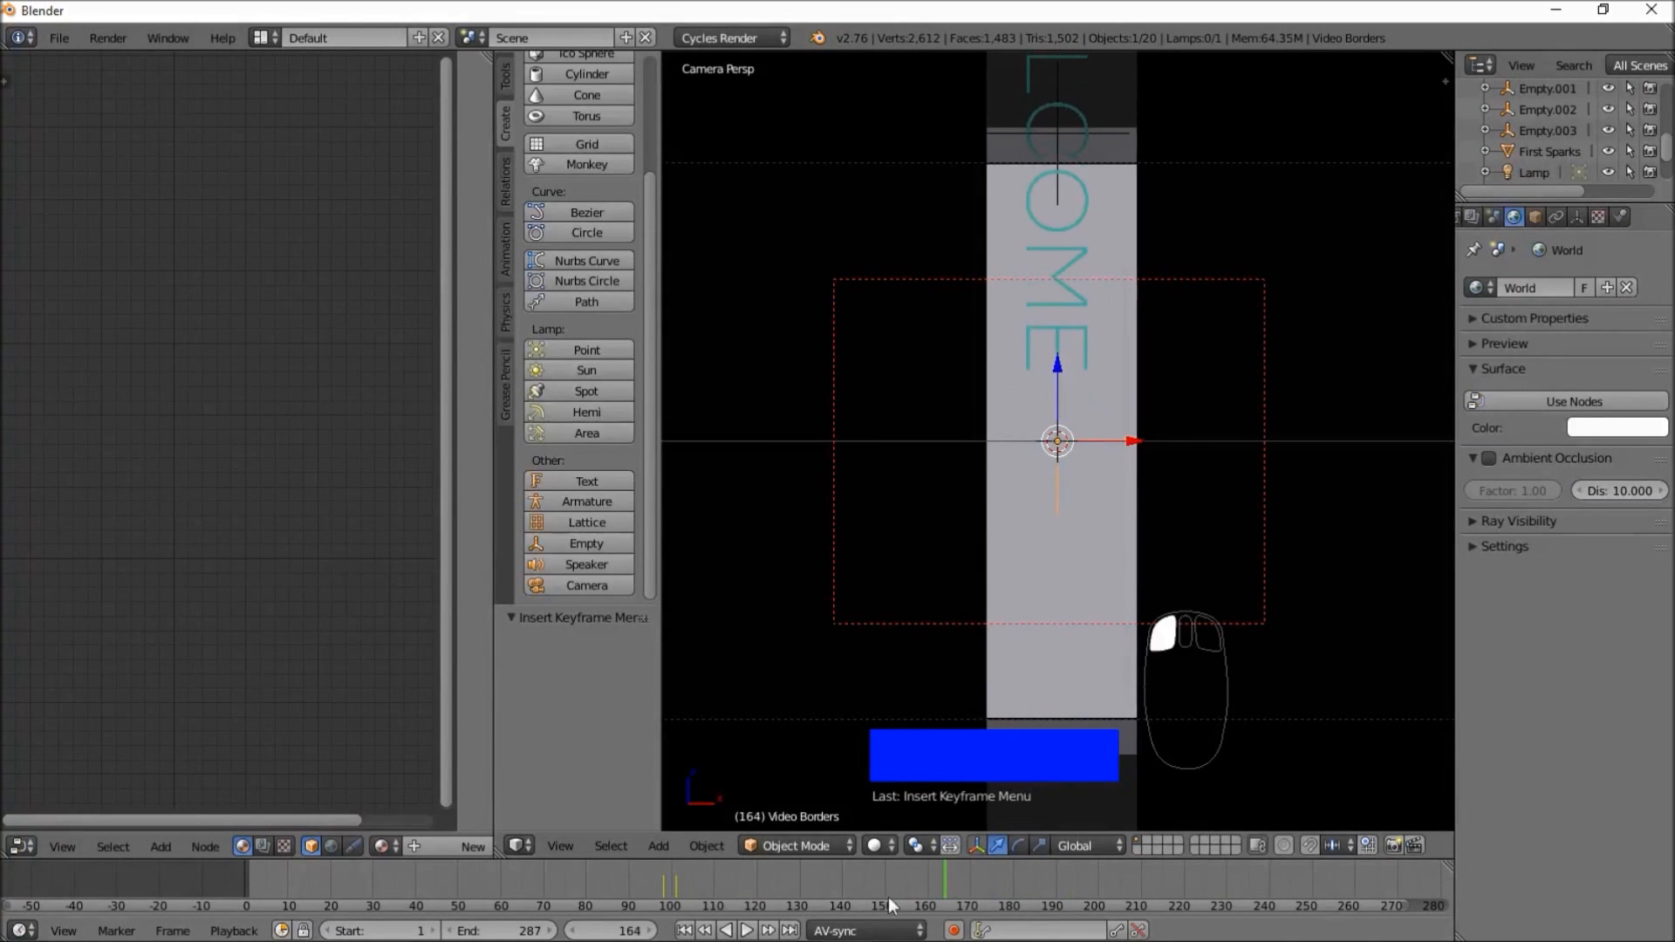
click(748, 931)
click(748, 931)
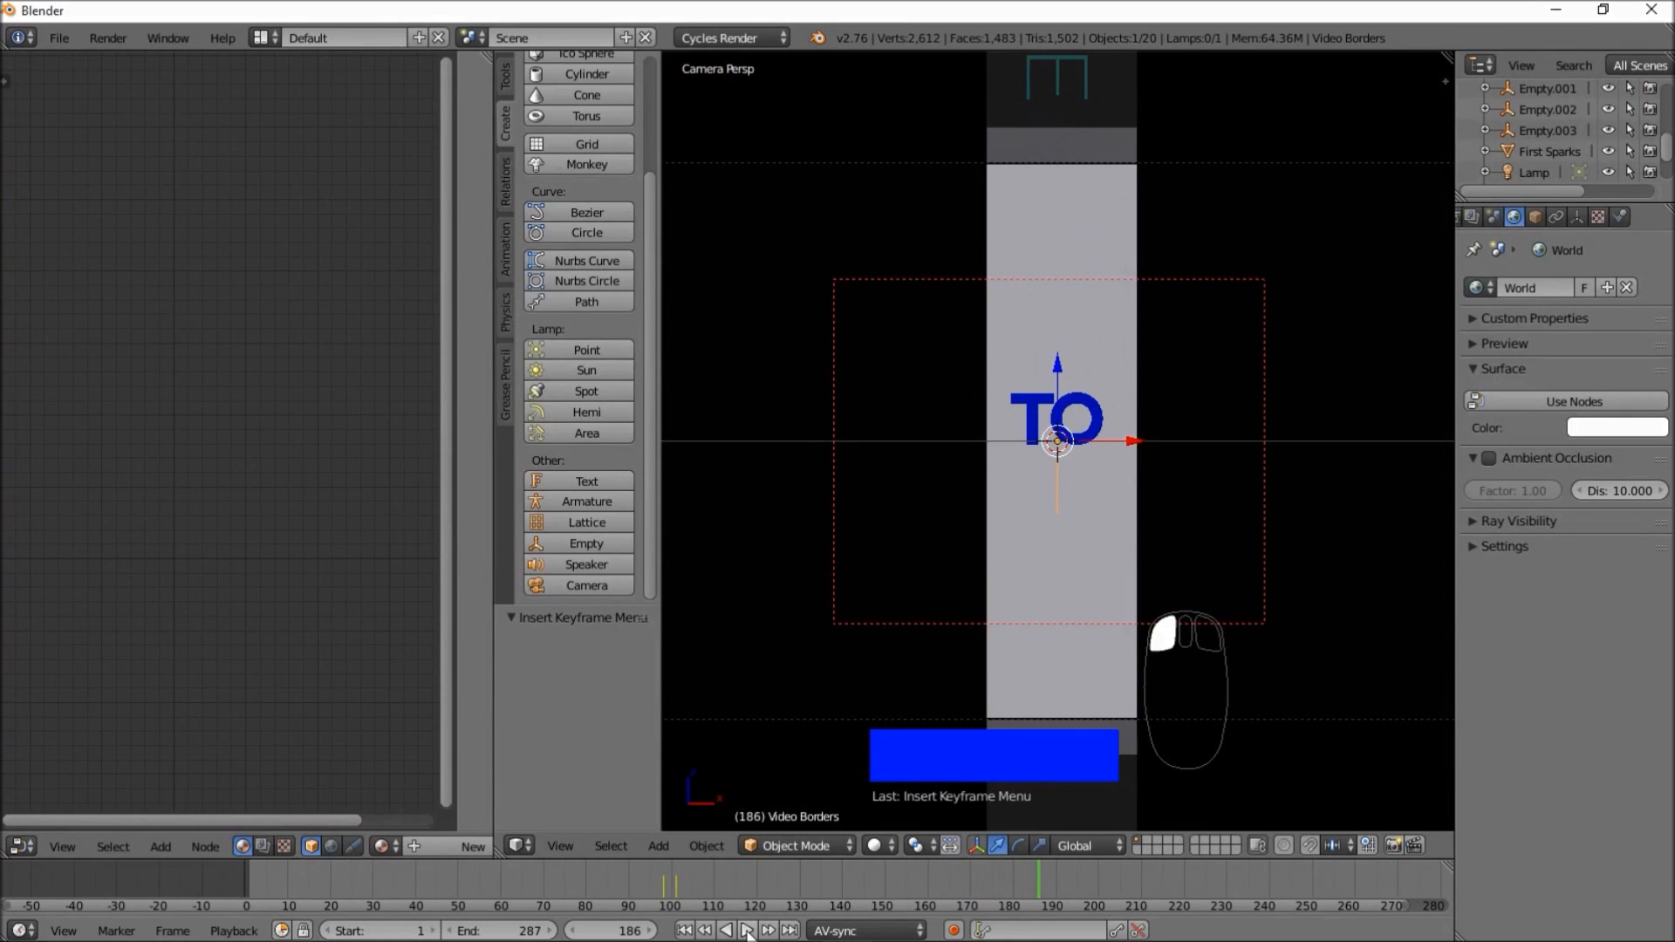
- Replay the animation from frame 129 and again from about frame 145, stopping at frame 203, to judge the next rotation's timing
drag(864, 888, 795, 886)
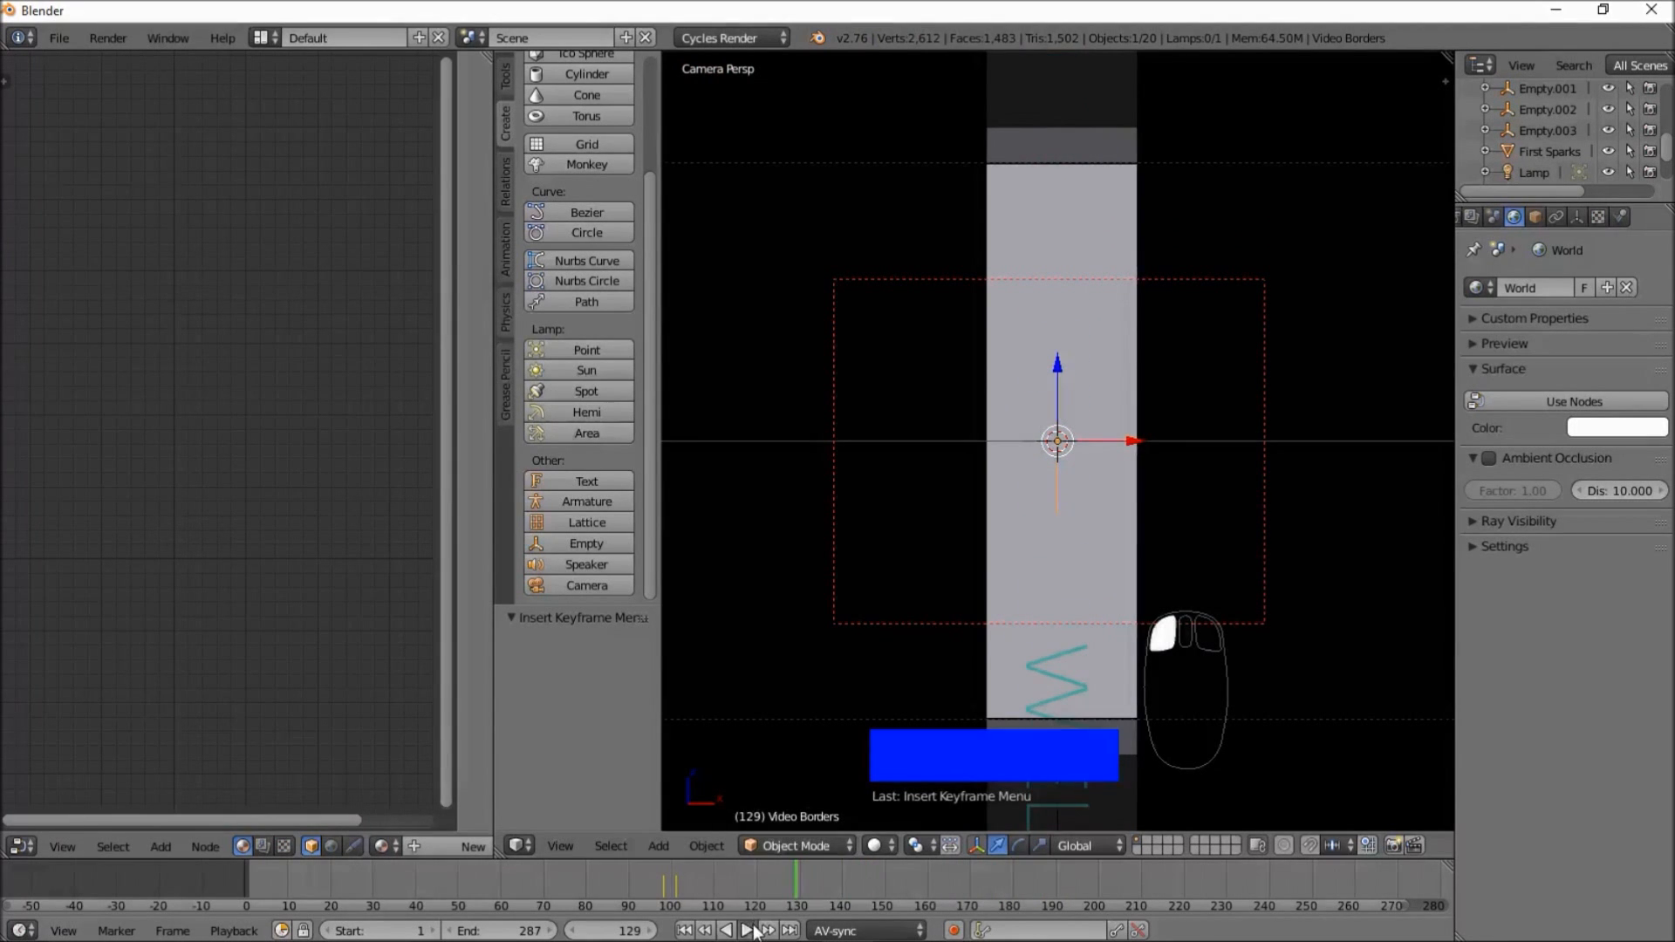
click(753, 930)
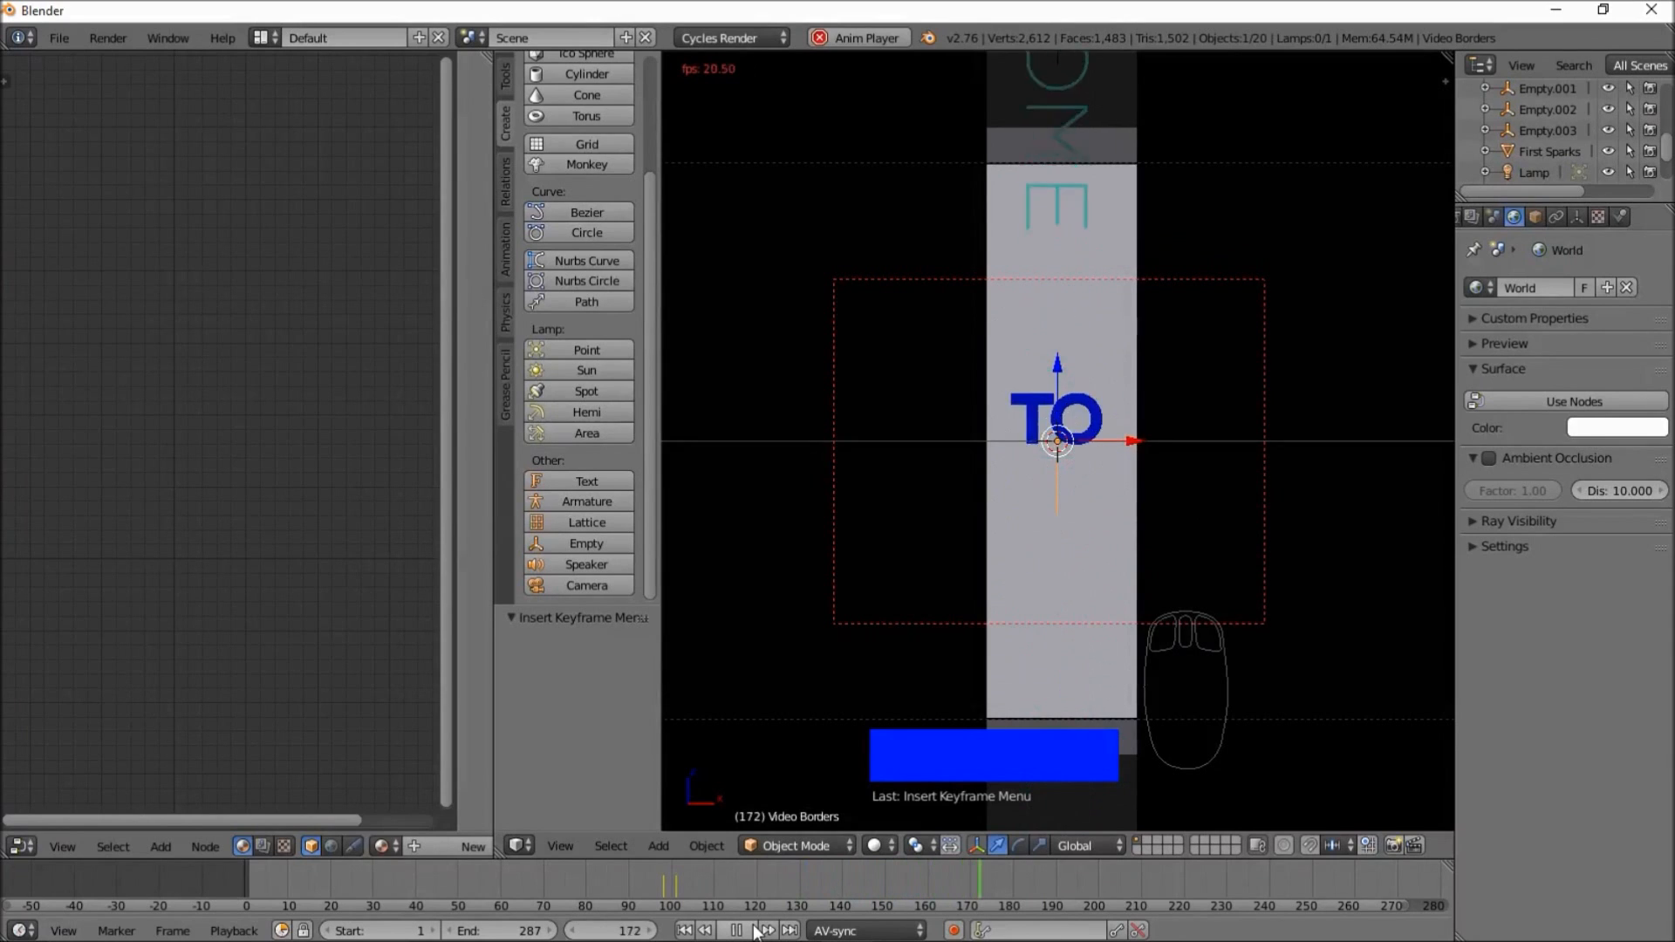
click(753, 930)
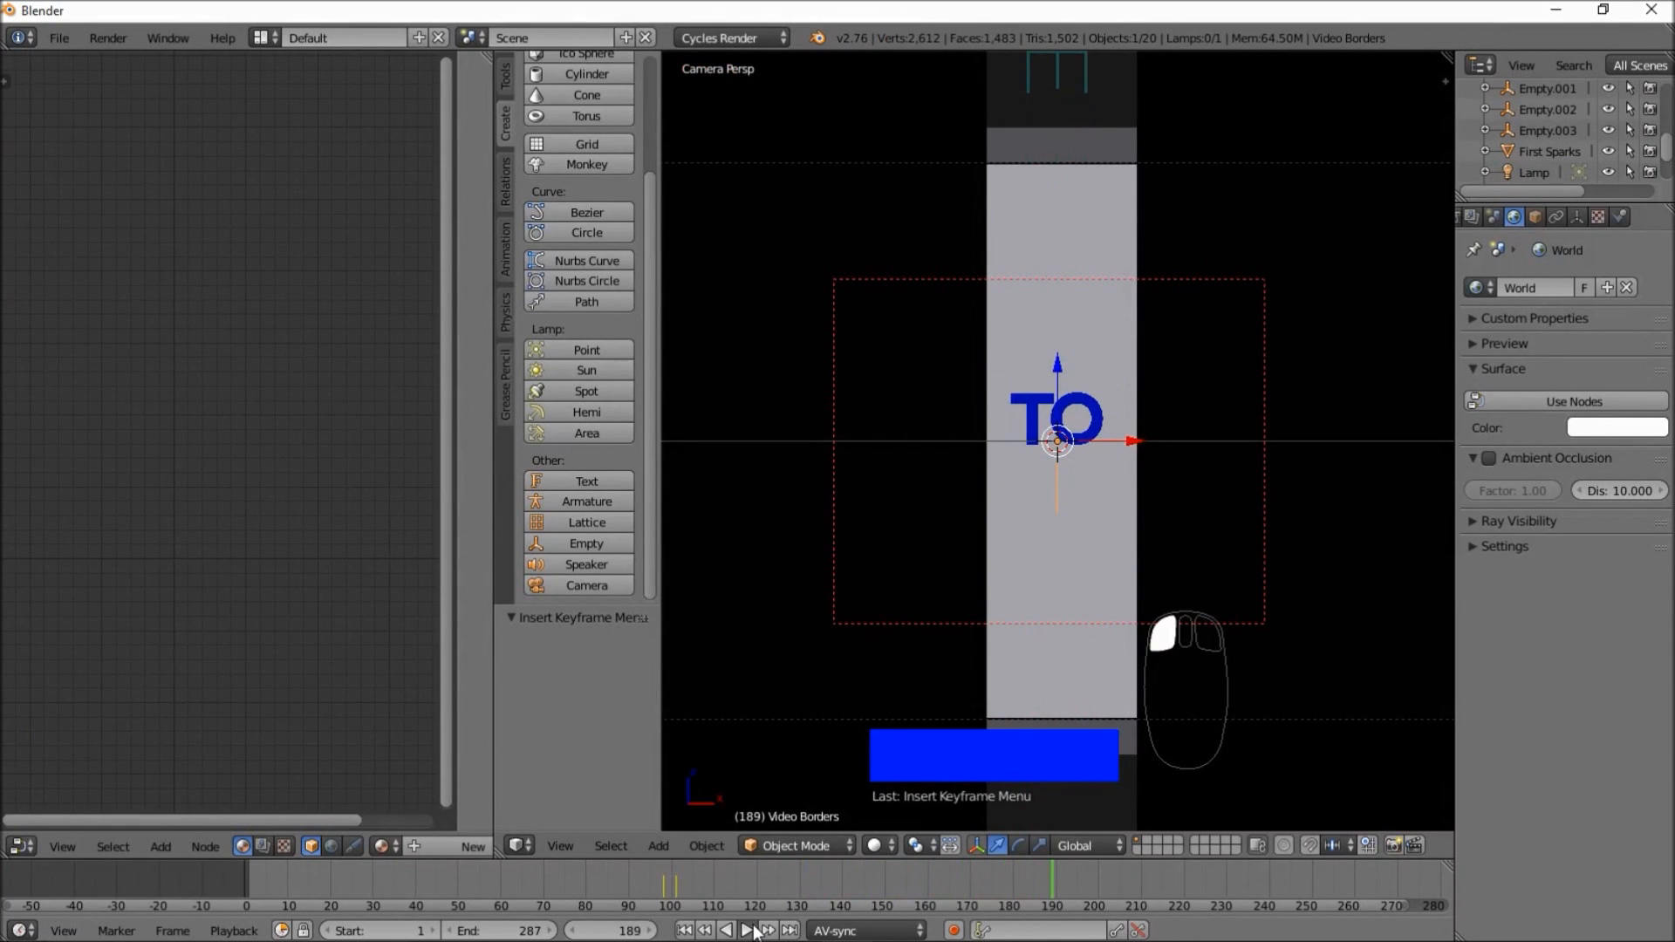
click(754, 930)
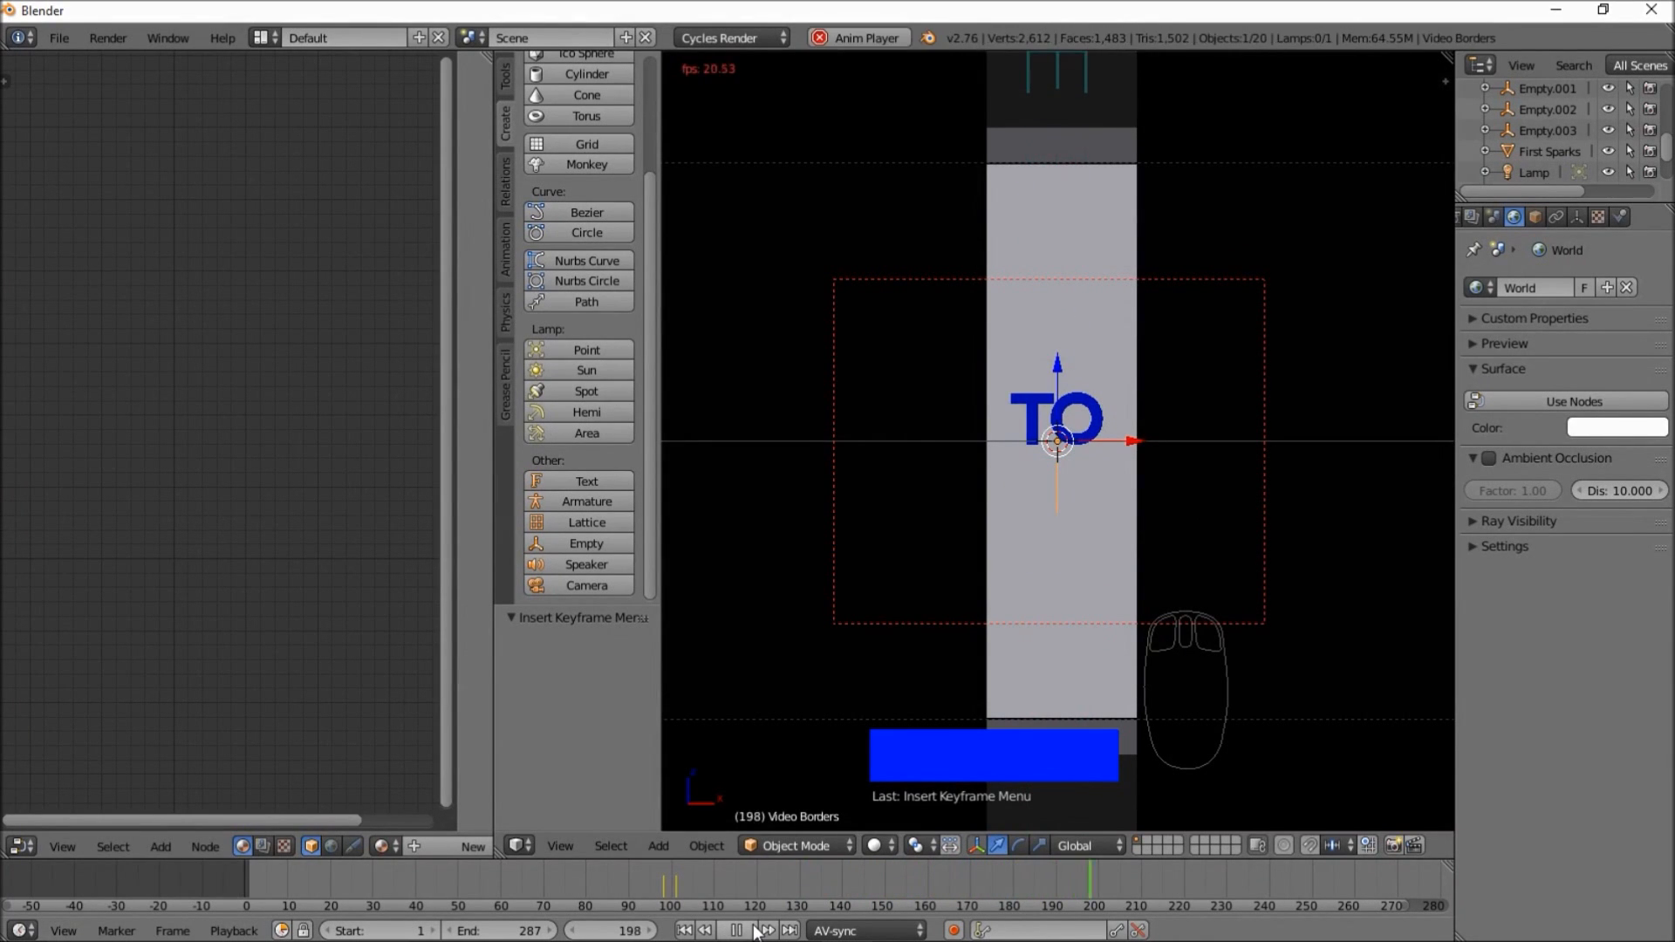
click(755, 932)
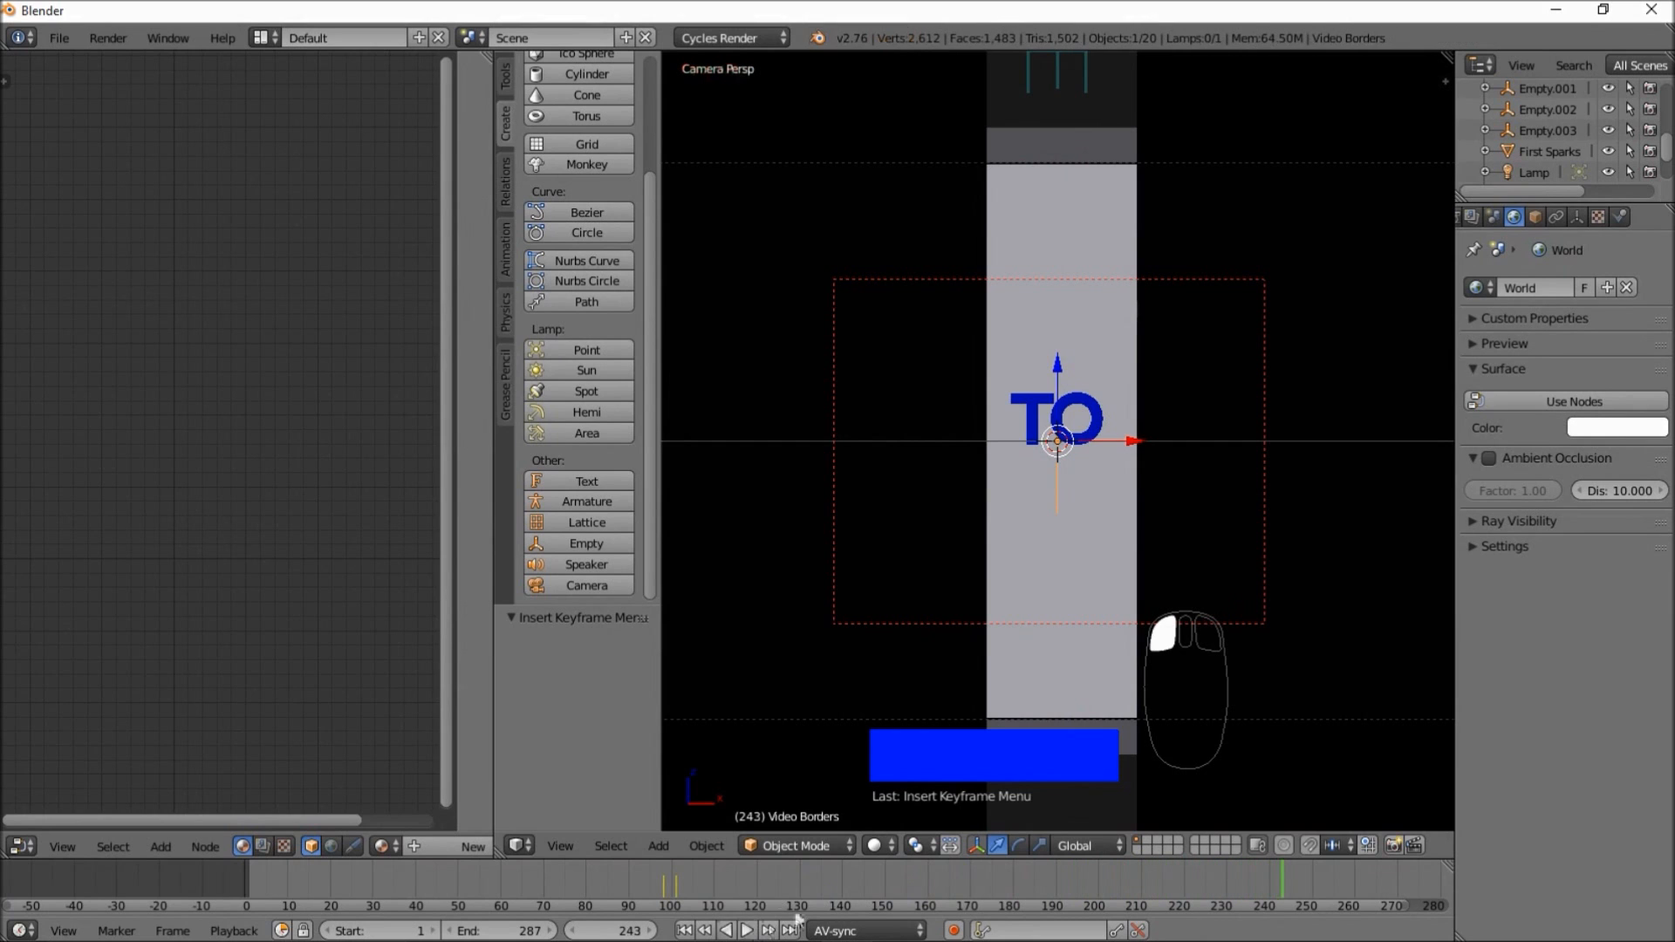
click(861, 885)
click(747, 932)
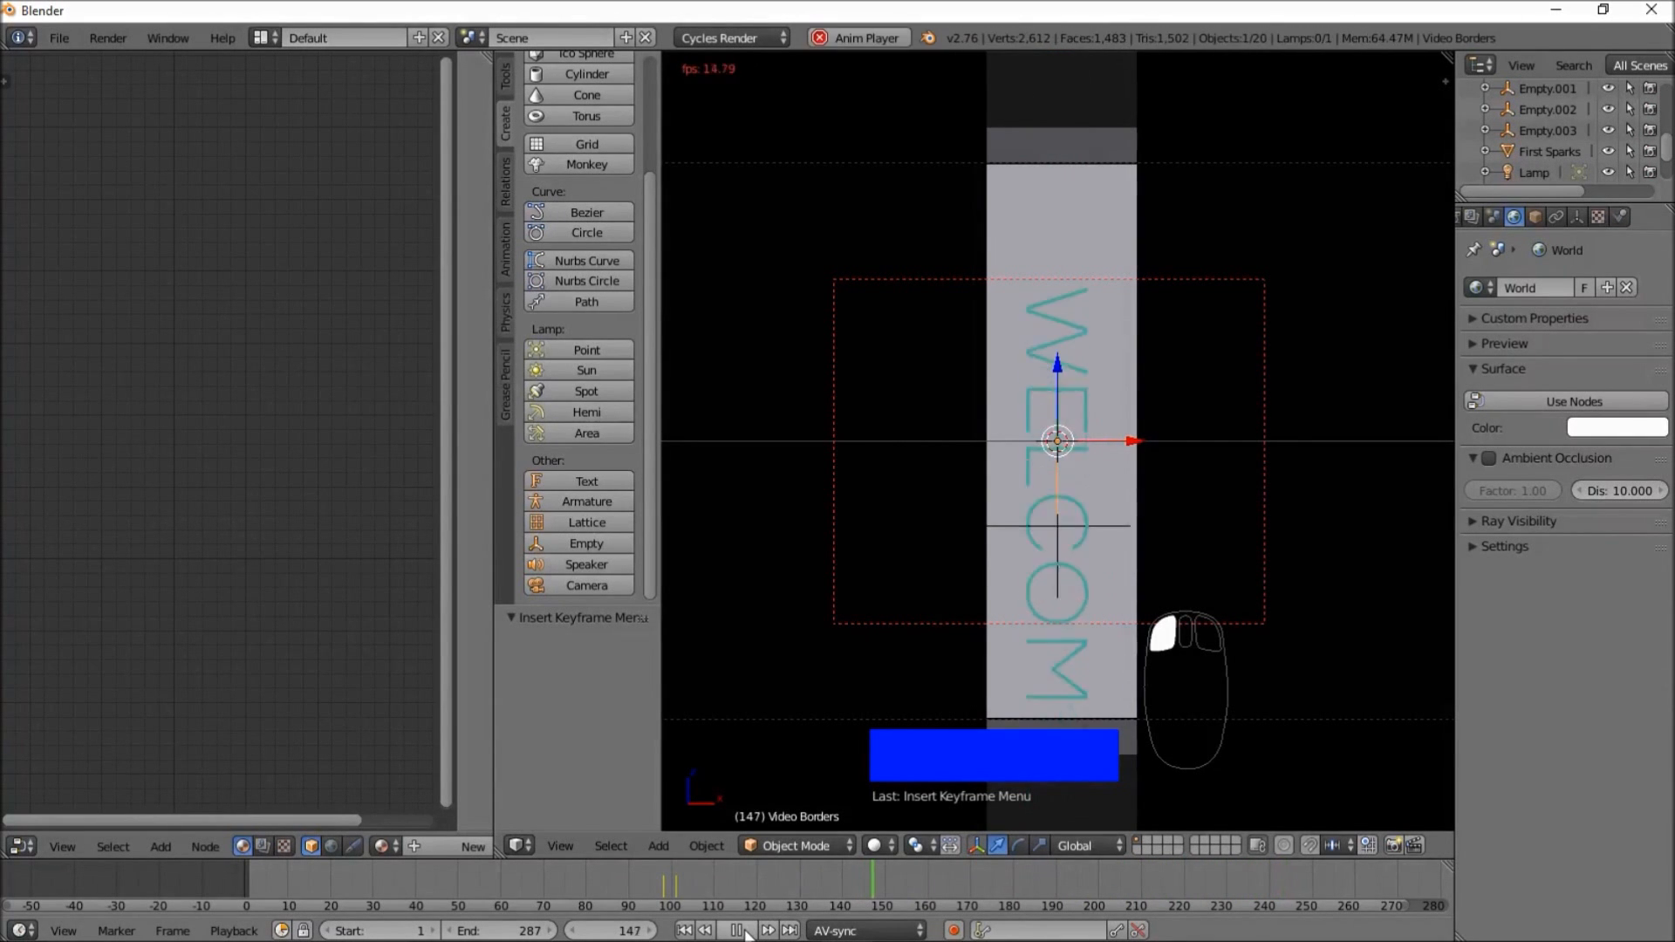
click(746, 932)
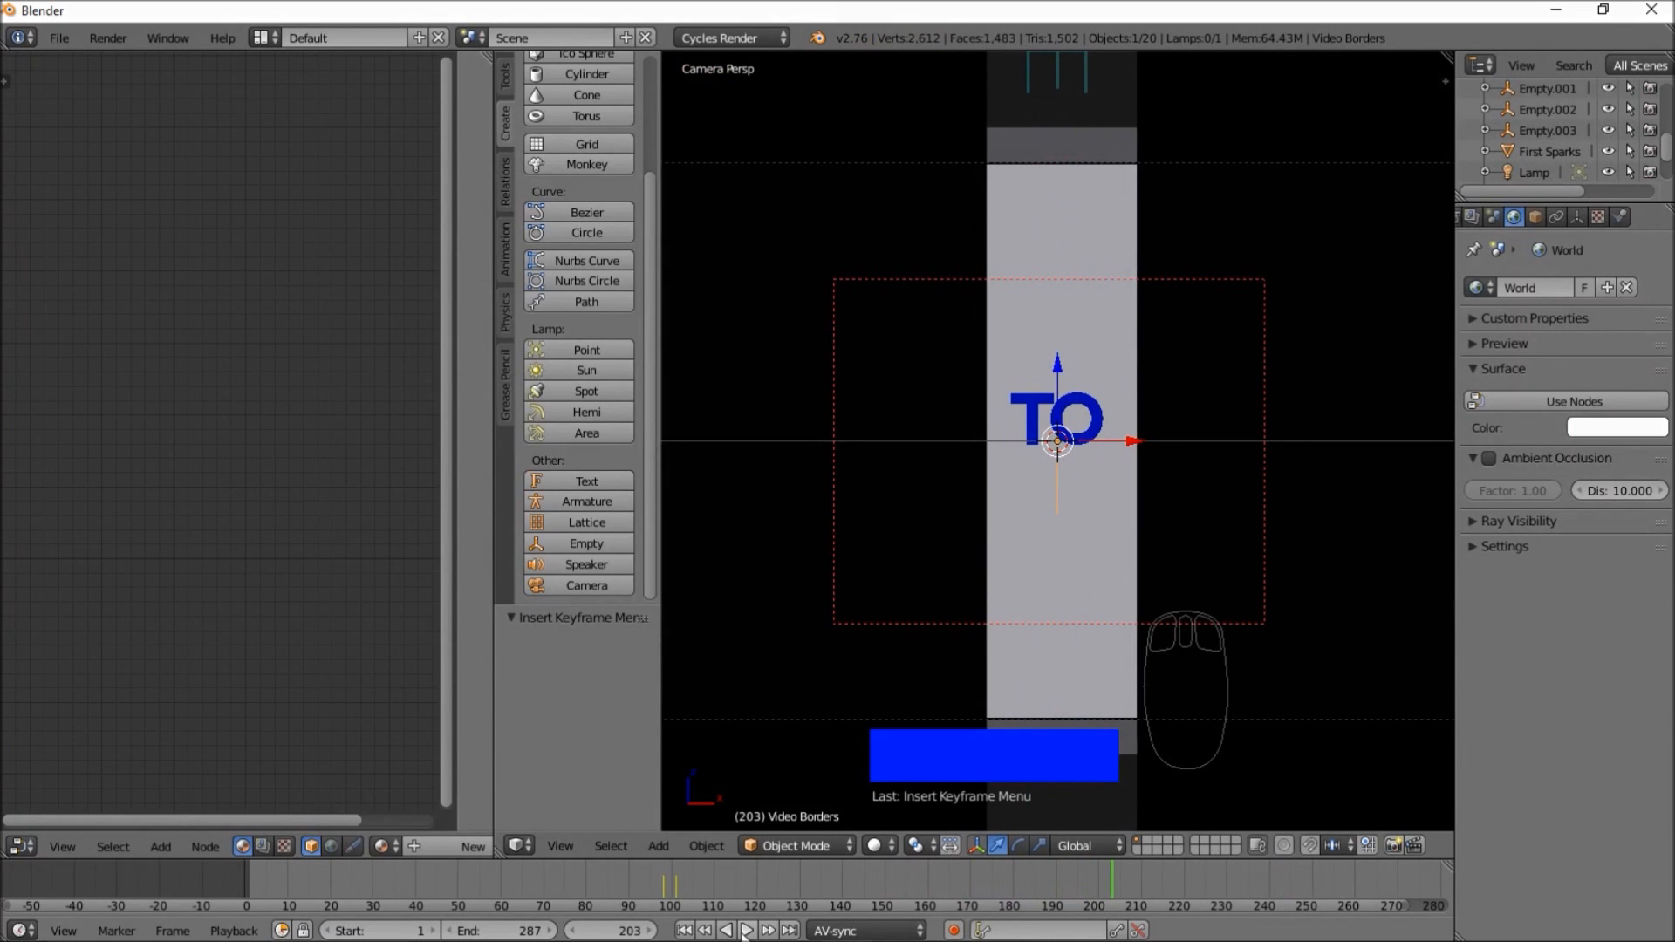
- Play and scrub between frames 177 and 194 to find the moment for the next border rotation
click(1000, 882)
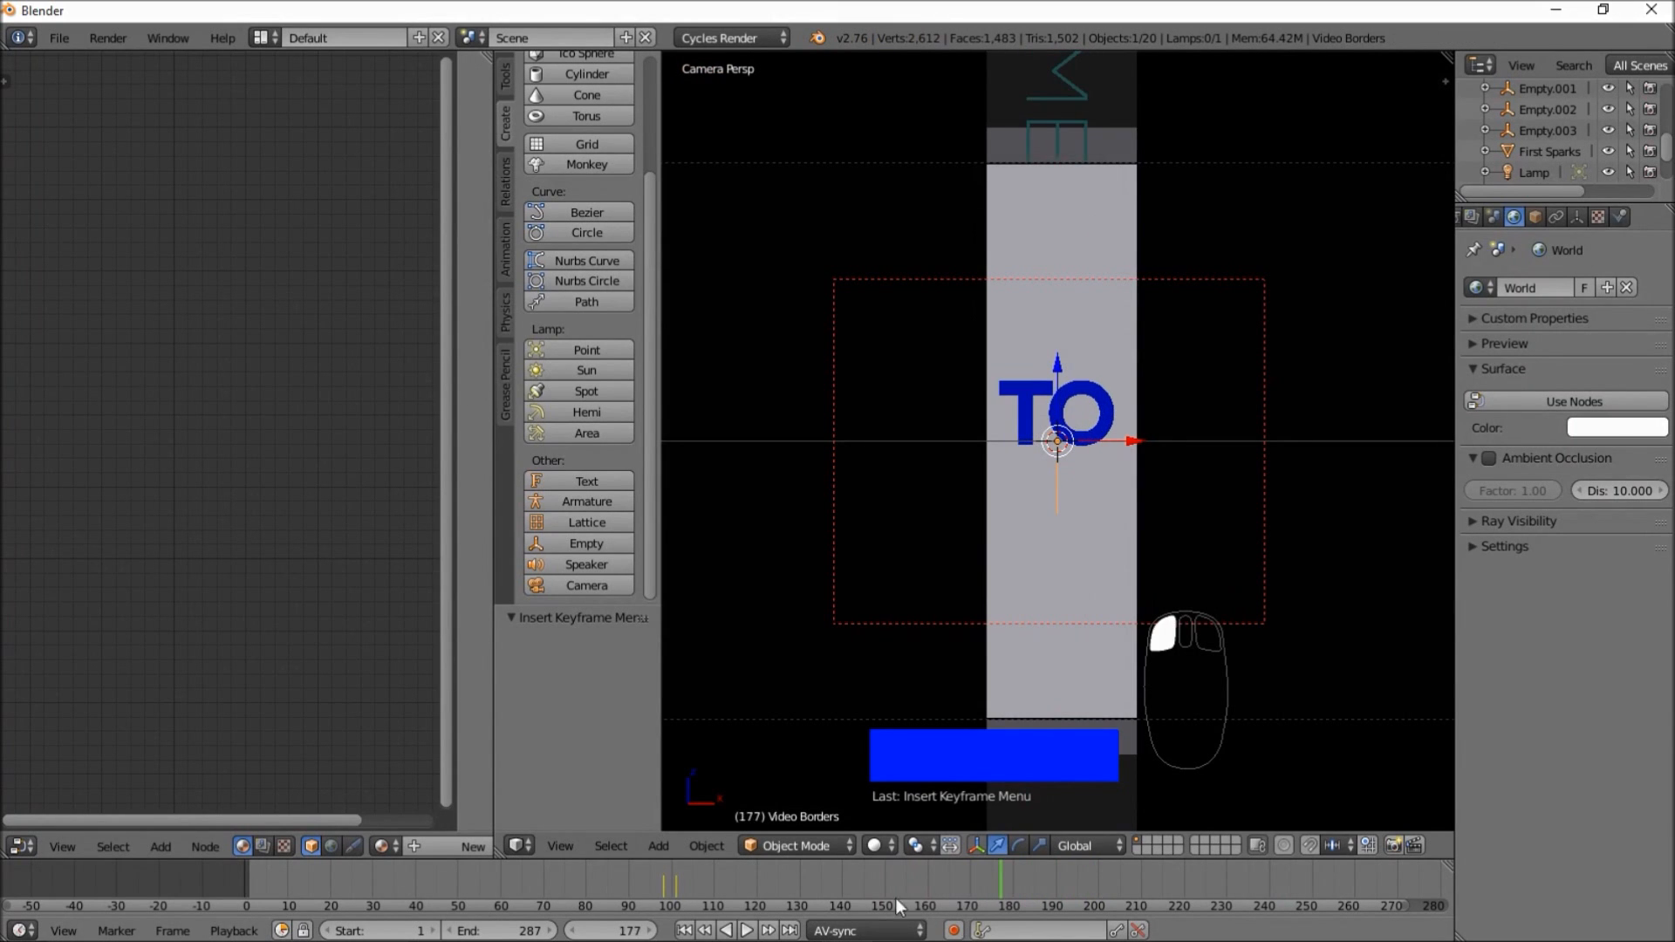
click(751, 931)
drag(1000, 893, 1053, 884)
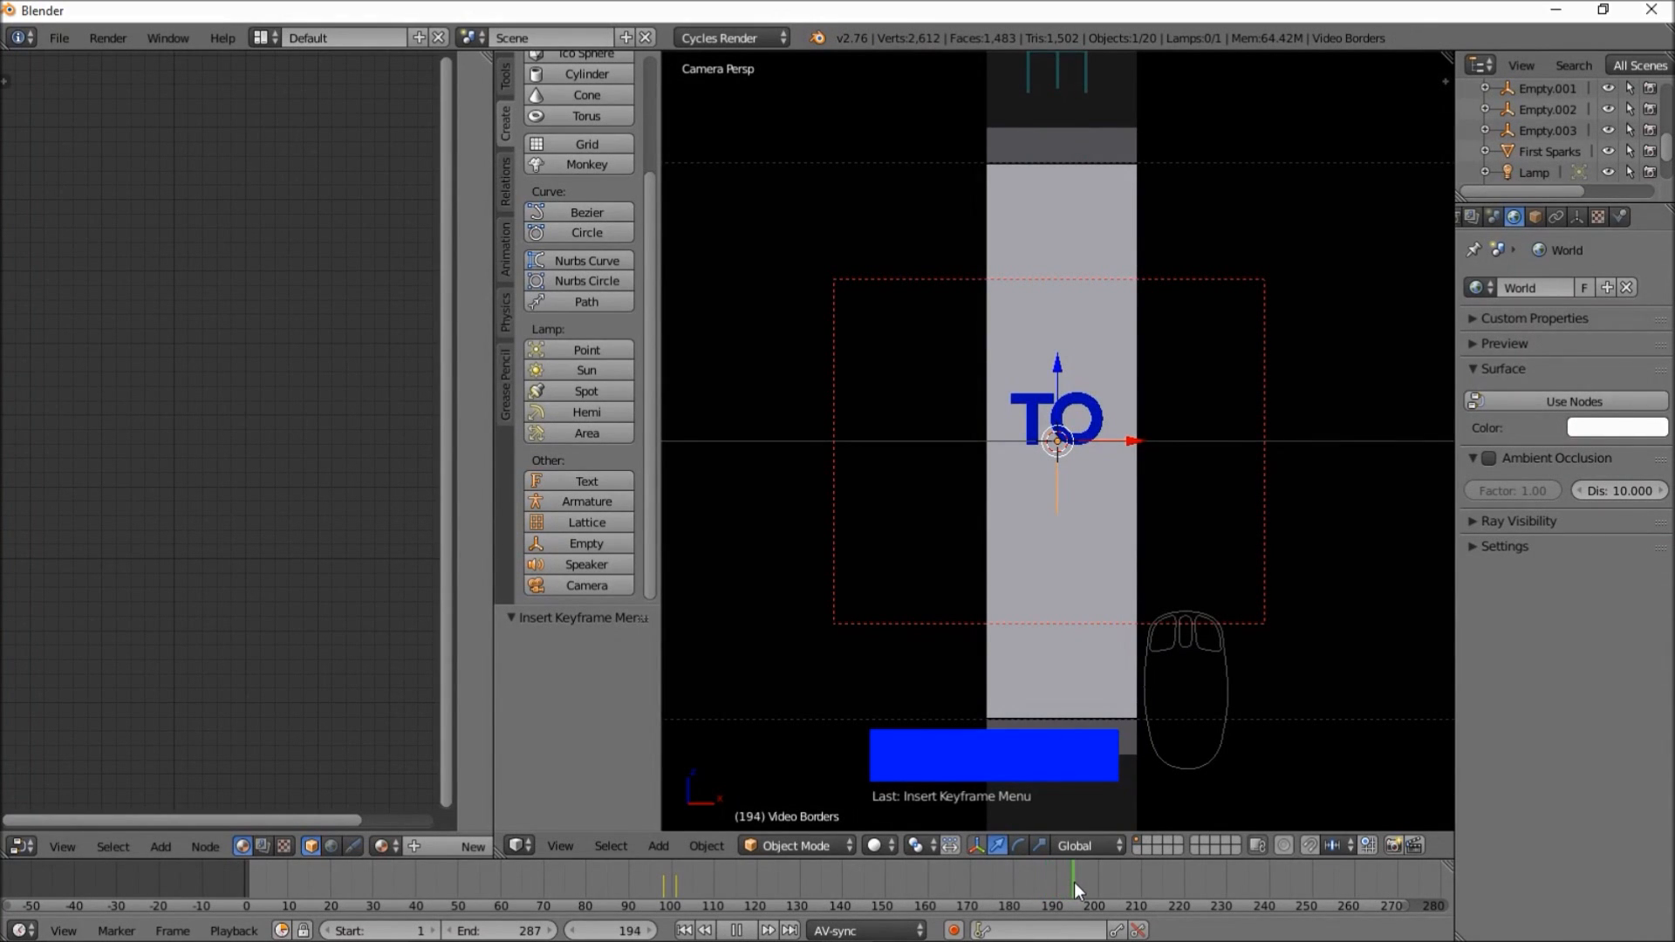
drag(1042, 891, 1023, 898)
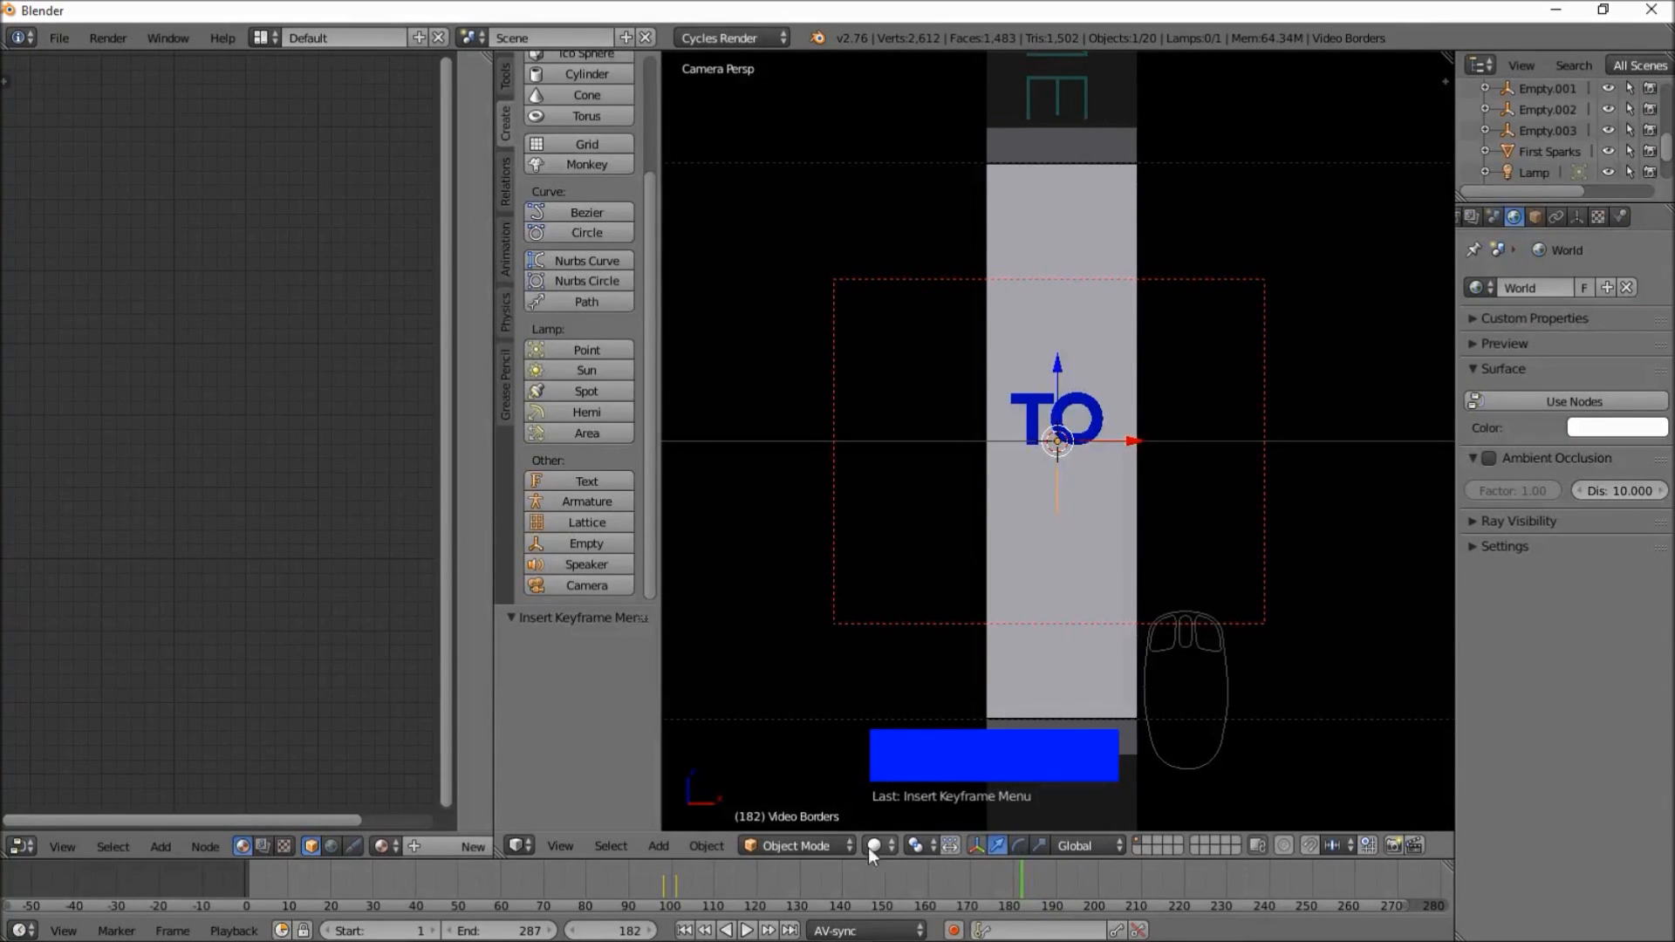
- Play from frame 164, stop at frame 188, and insert a keyframe on the Video Borders there
drag(1009, 886, 945, 877)
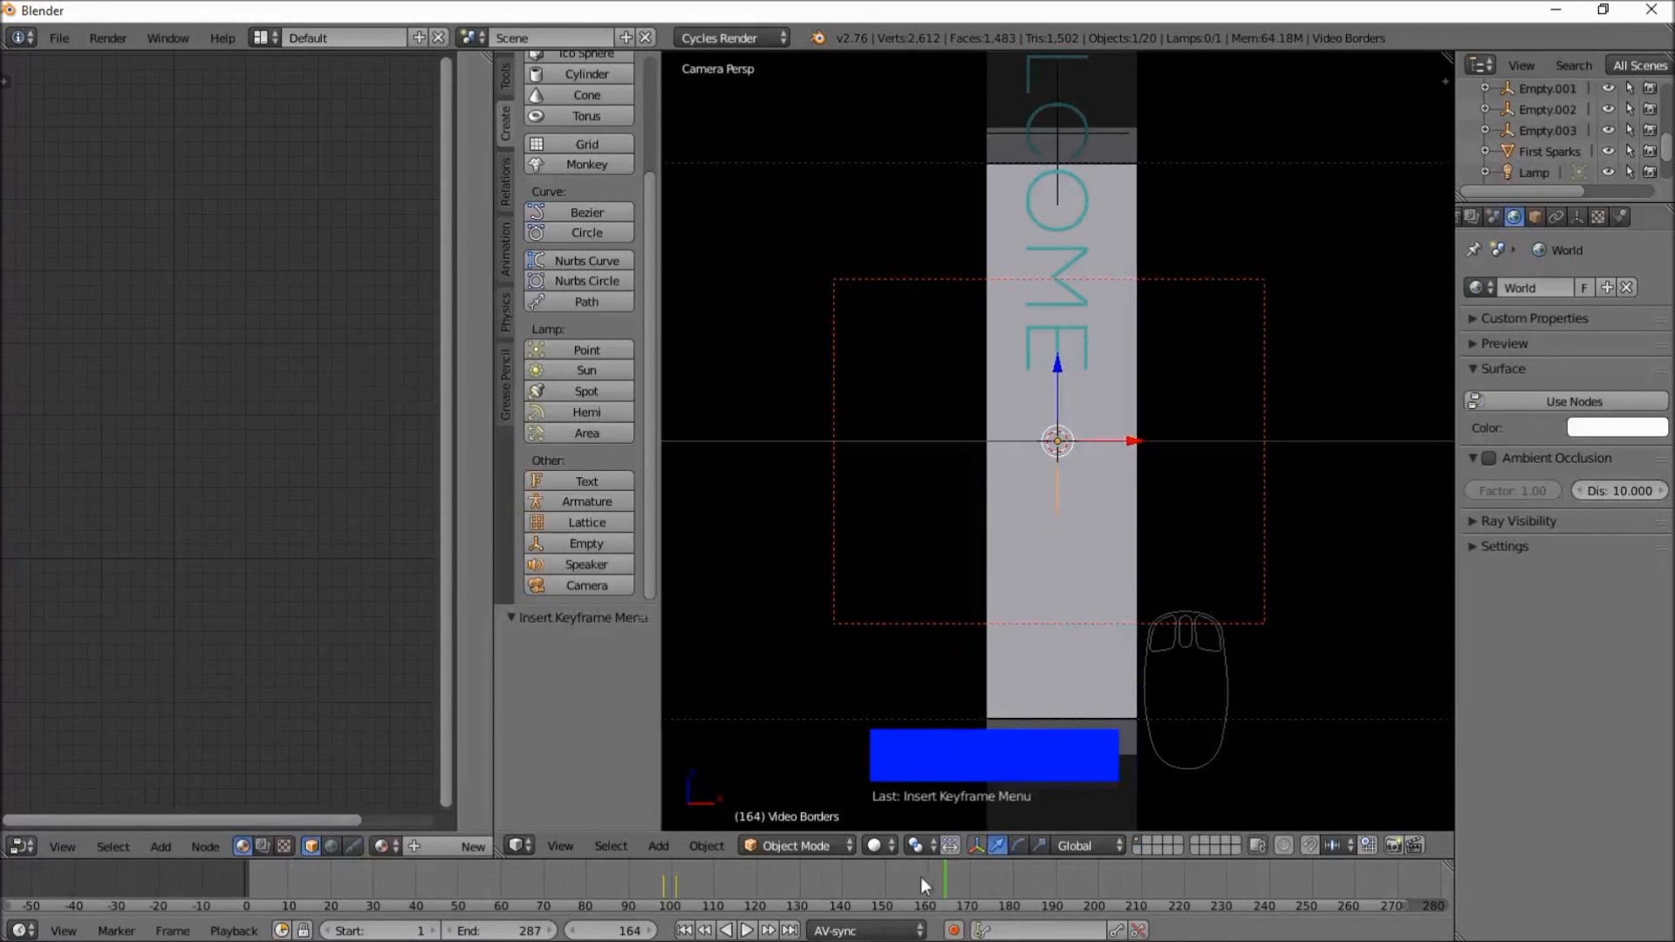
click(748, 931)
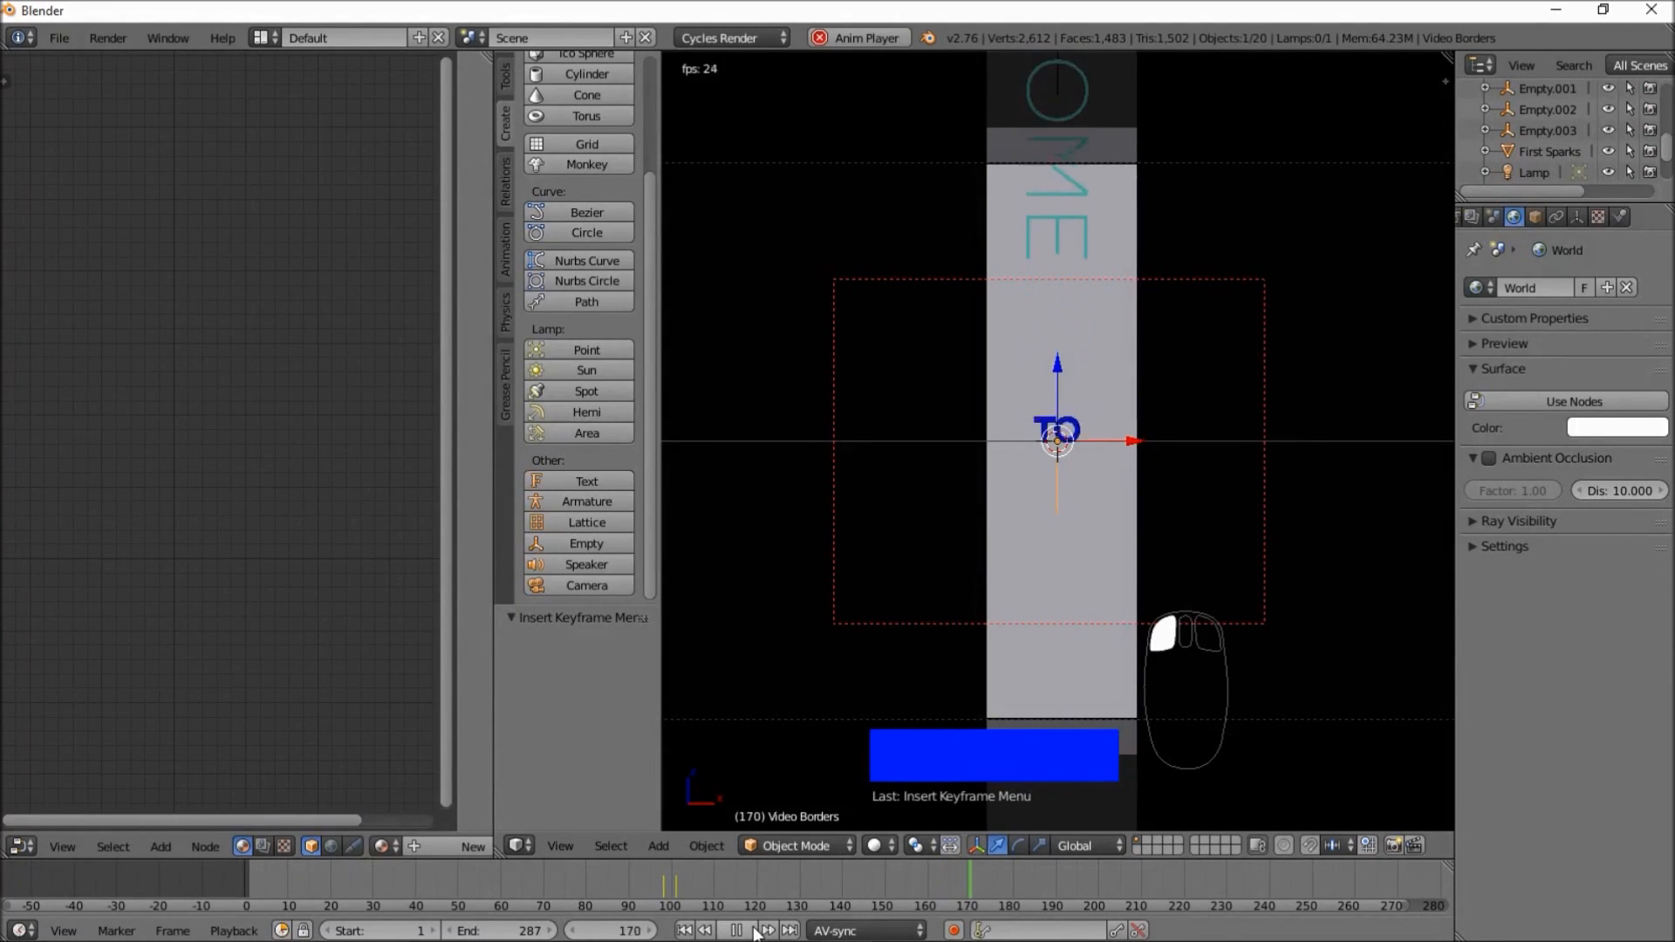
click(752, 932)
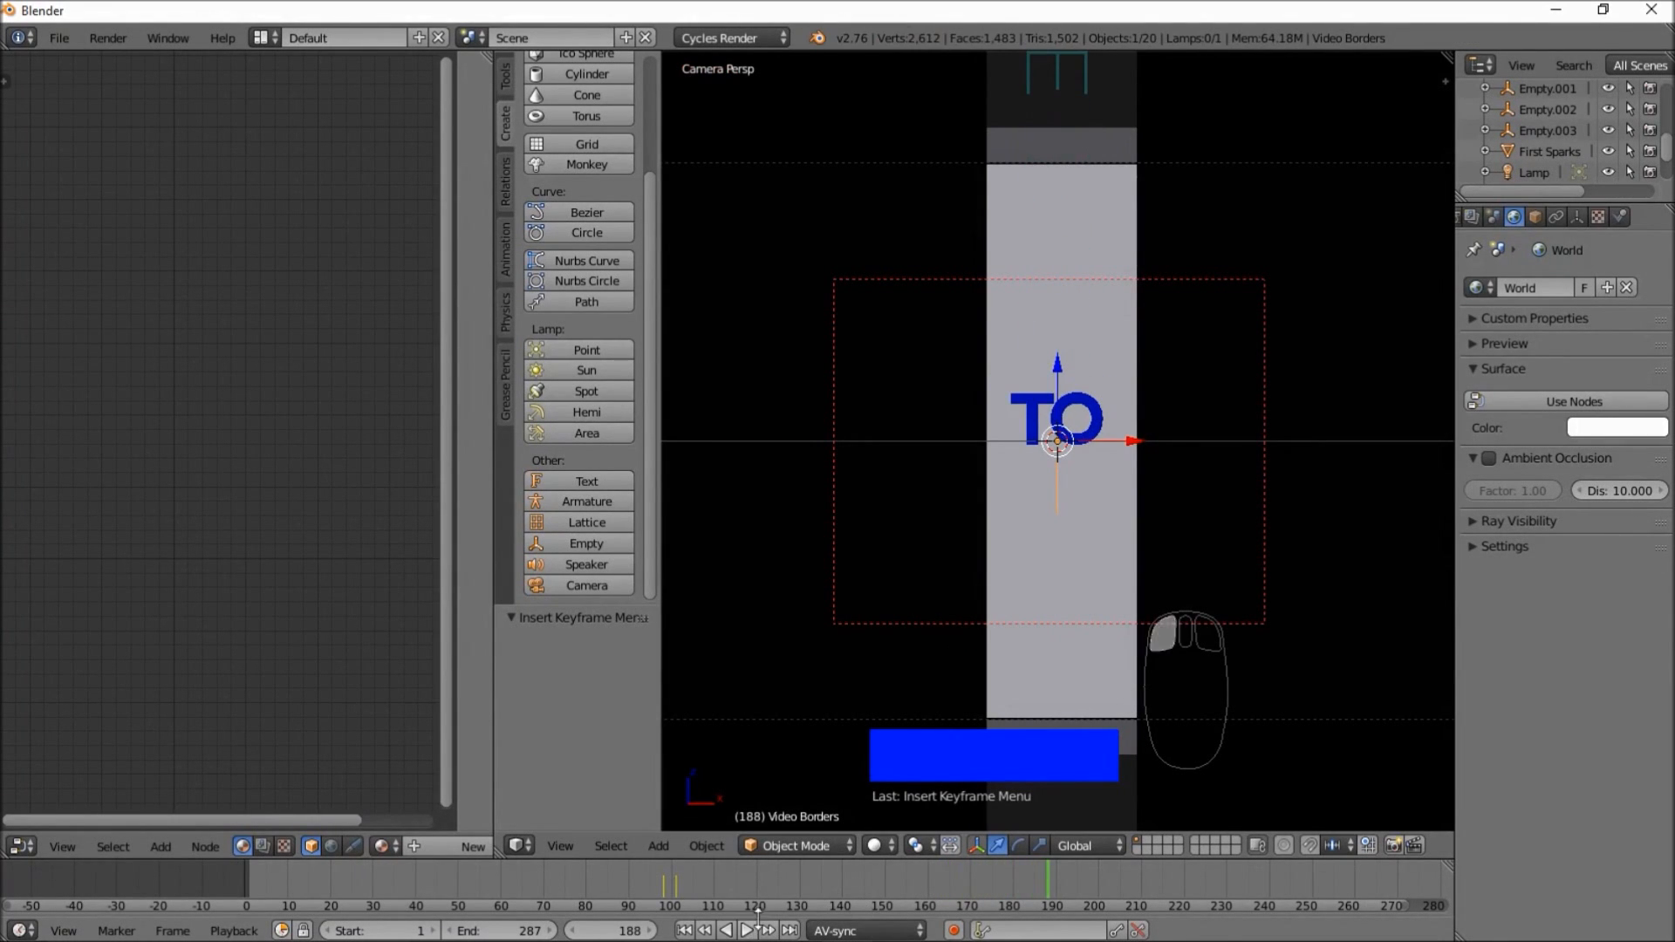
key(i)
click(1075, 453)
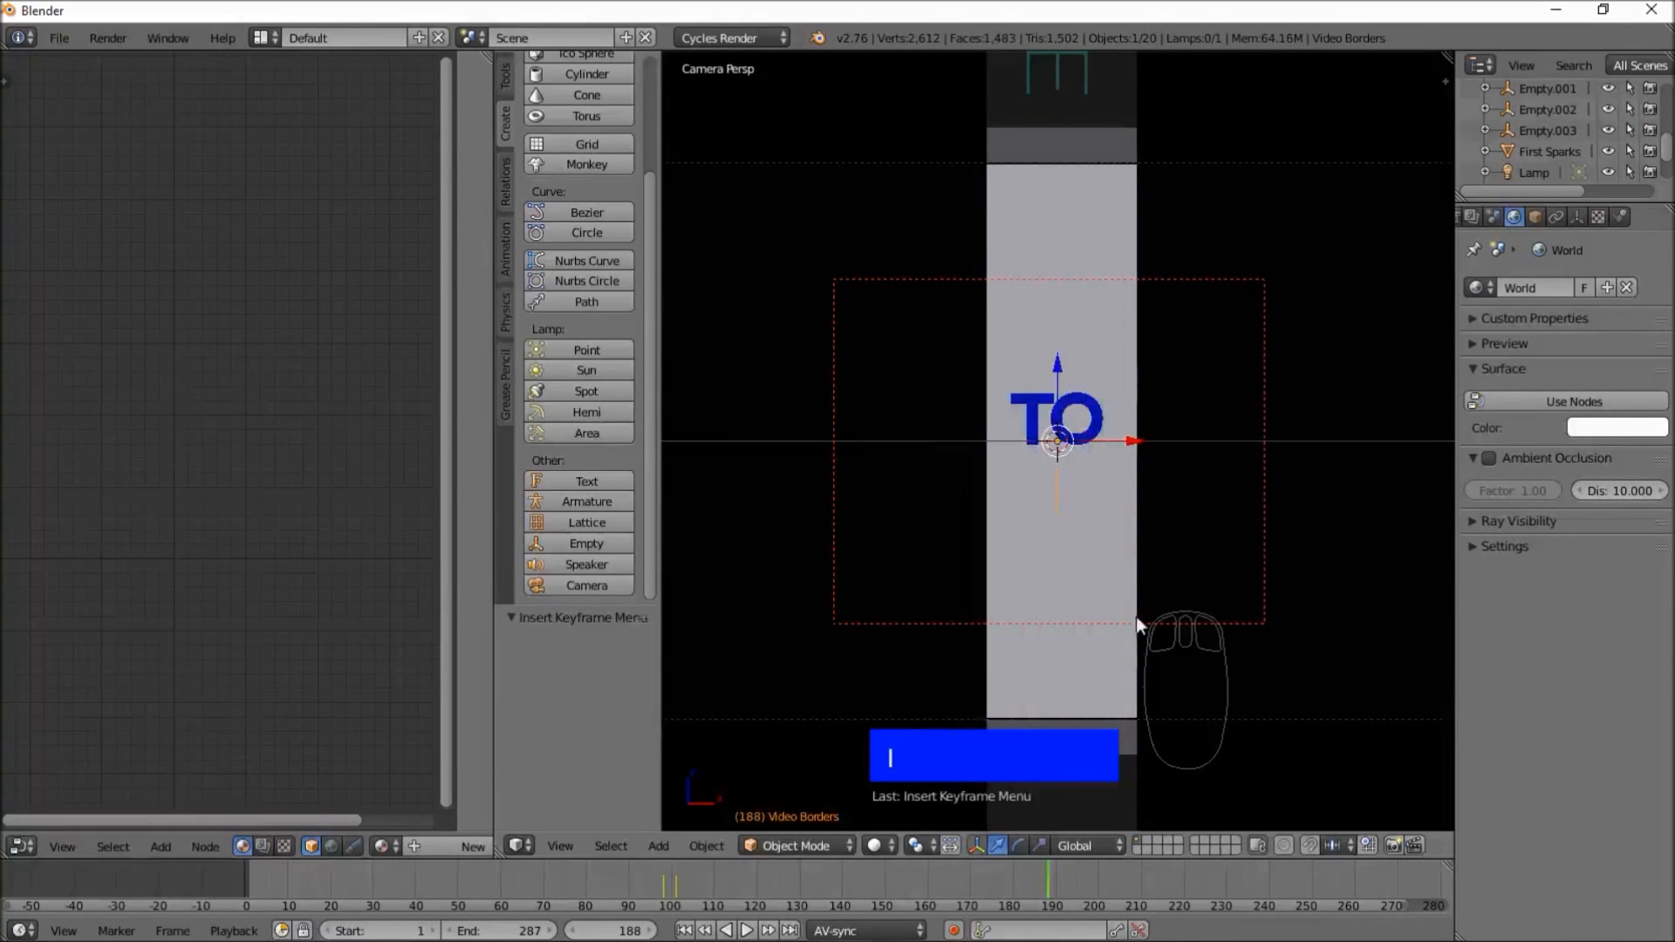
- Rotate the Video Borders 90° around the global Y axis at frame 192
key(alt+a)
click(1059, 887)
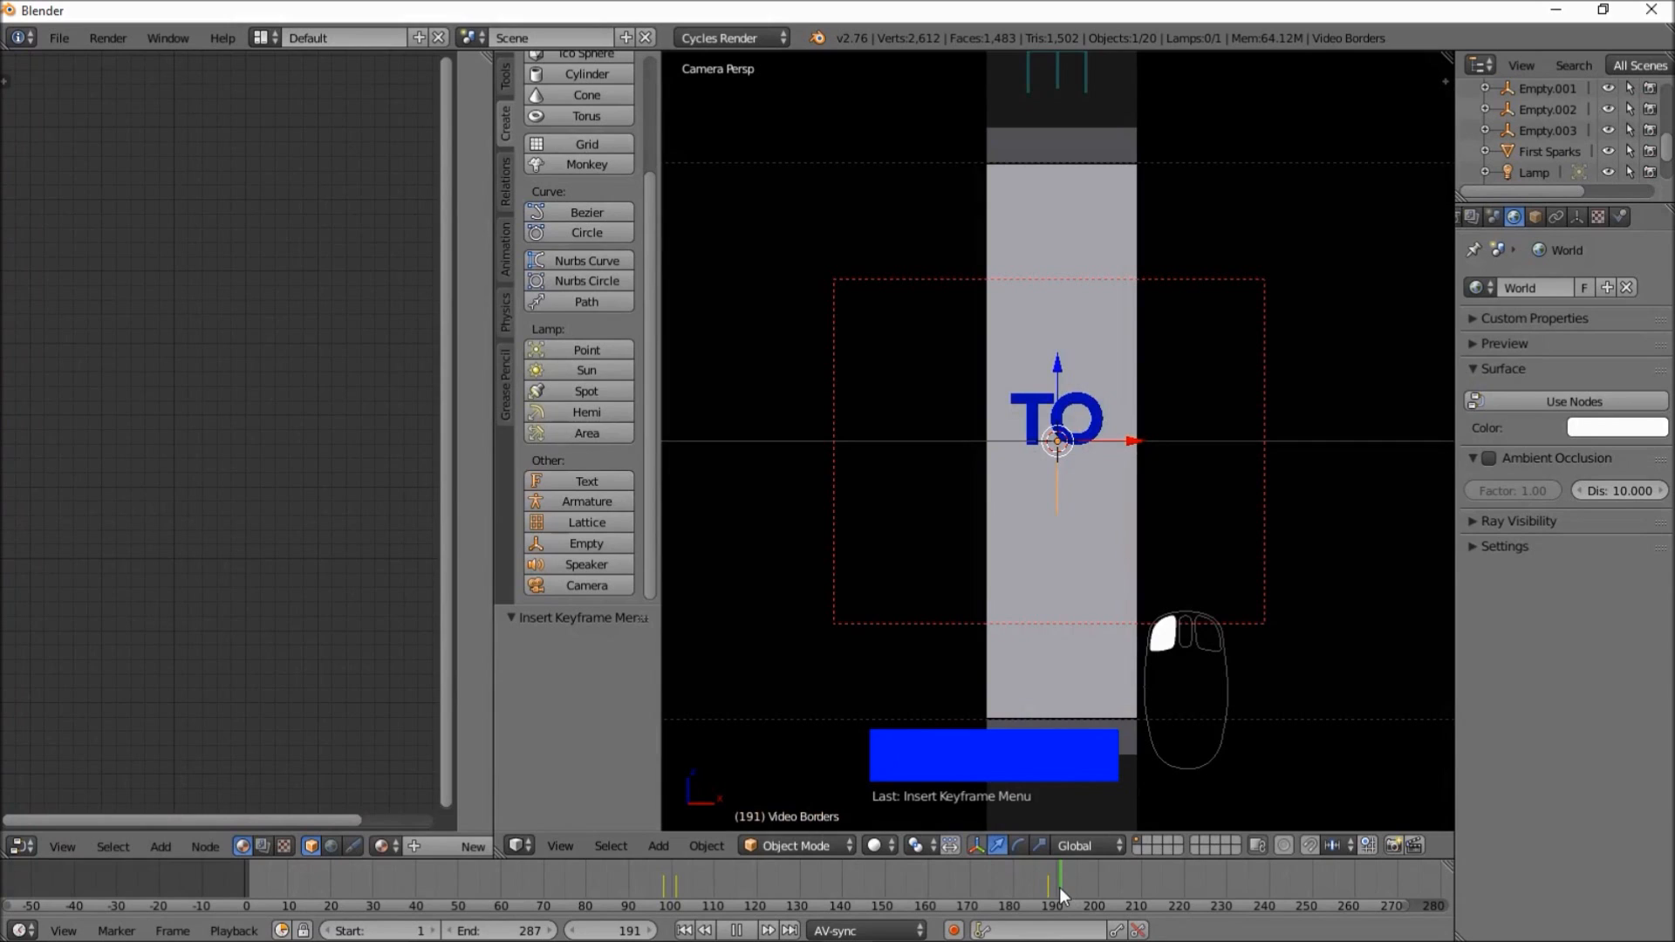
drag(1063, 888, 1064, 887)
key(r)
text(90)
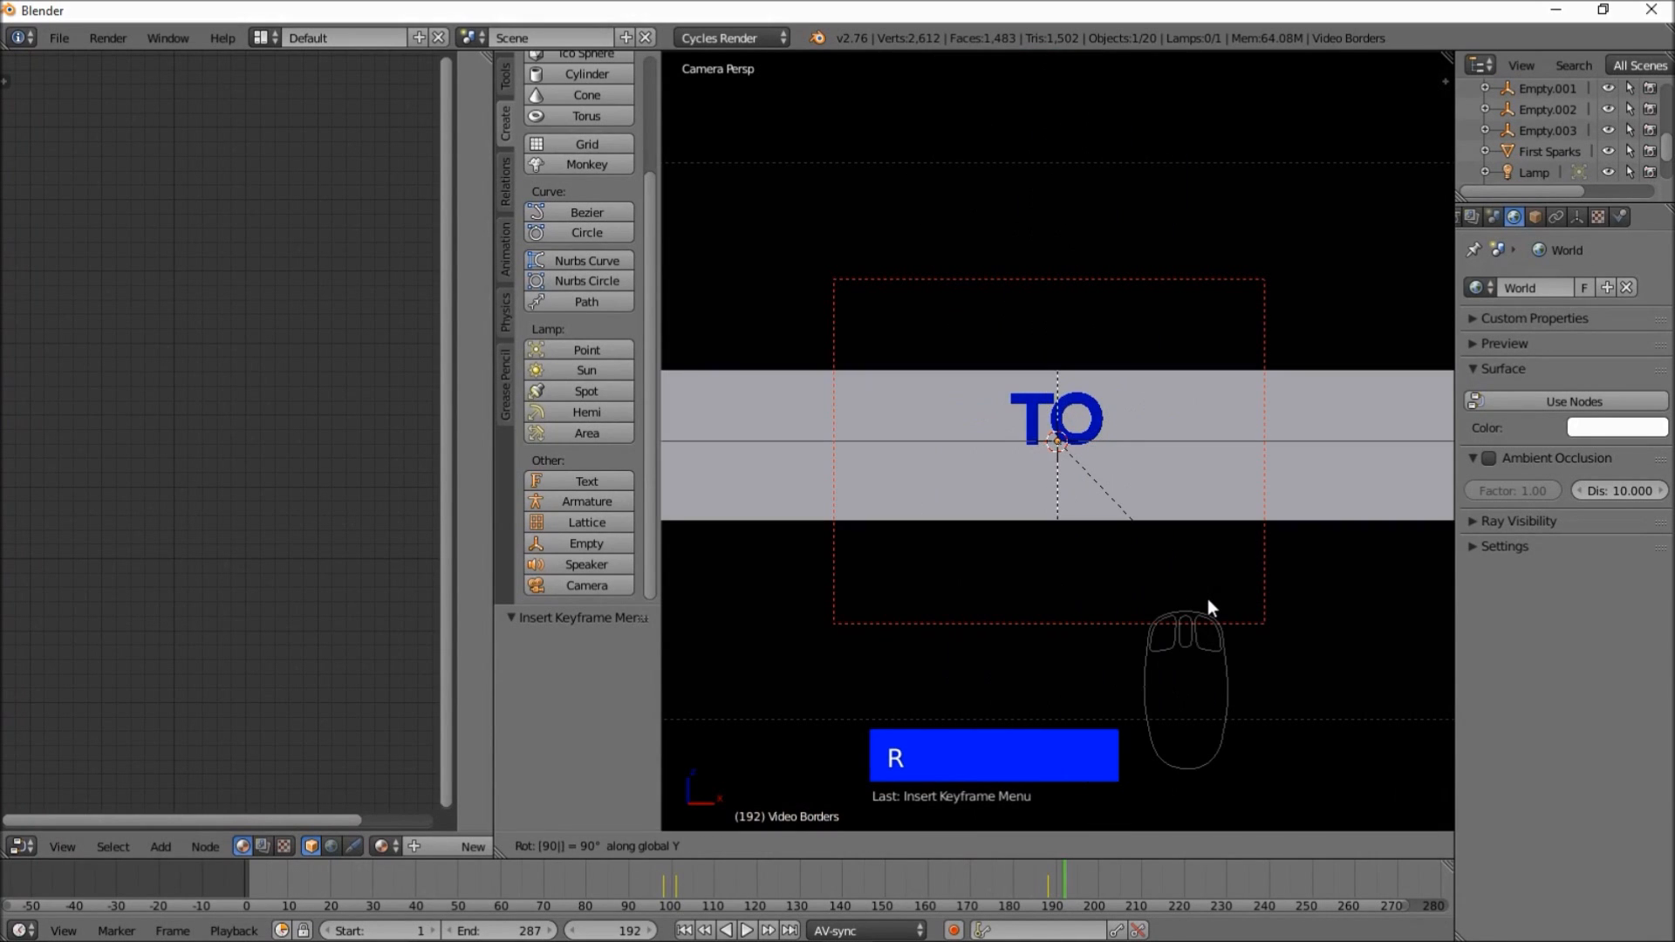
key(Return)
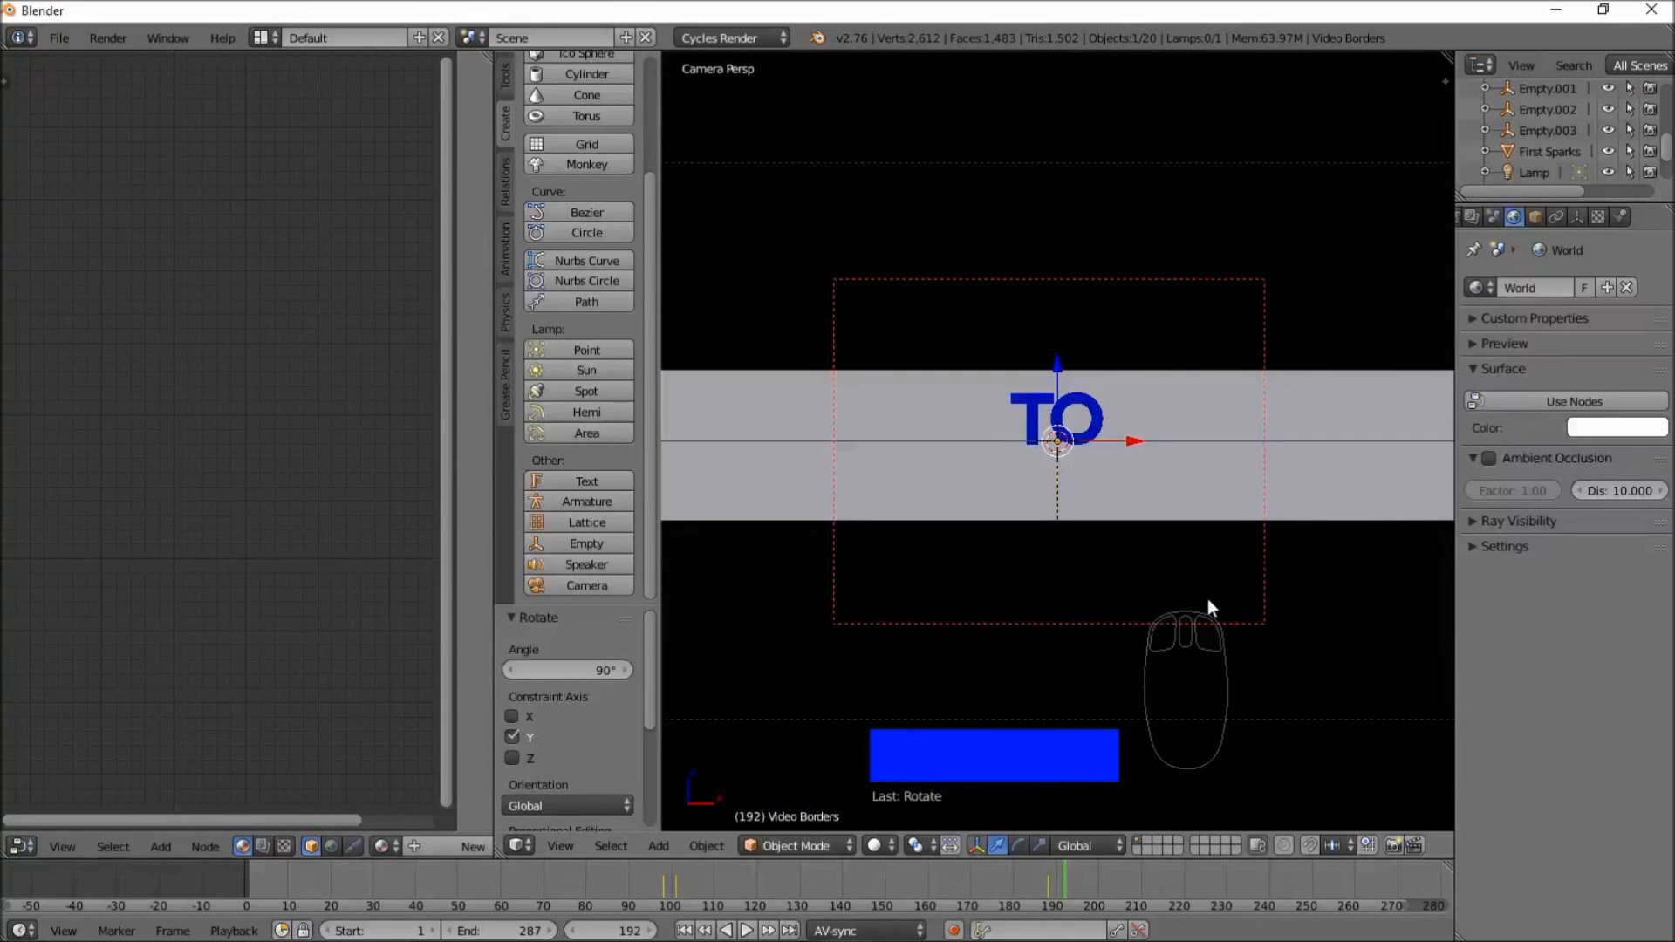
- Insert a LocRotScale keyframe for the rotated Video Borders object at frame 192
key(i)
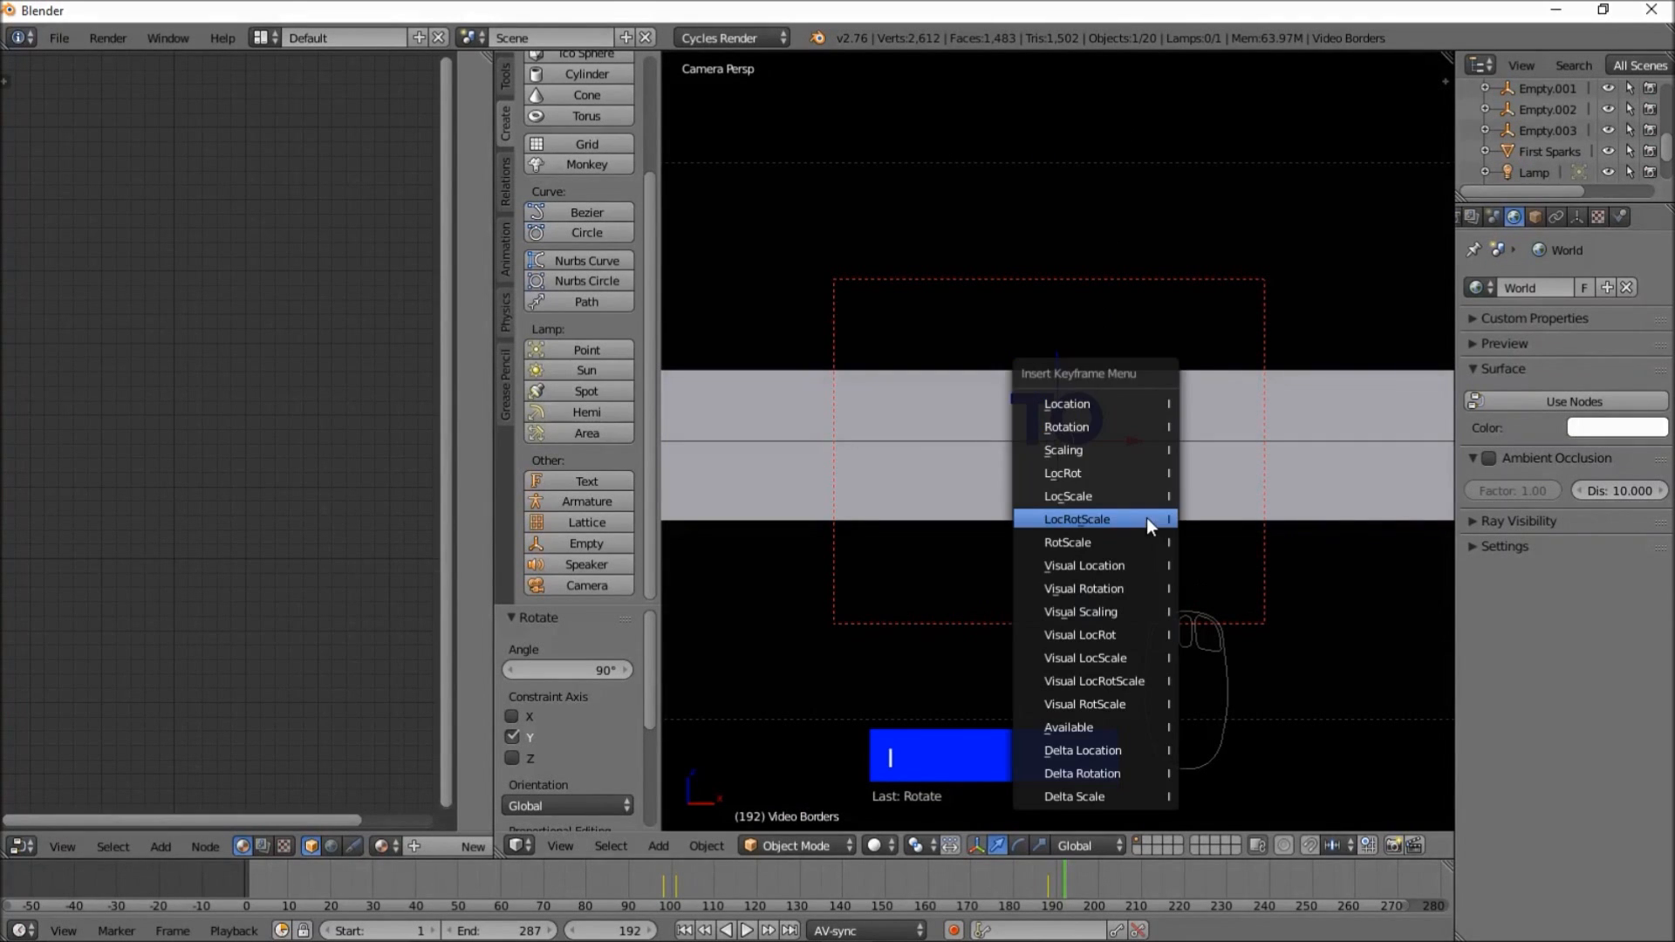
click(1146, 519)
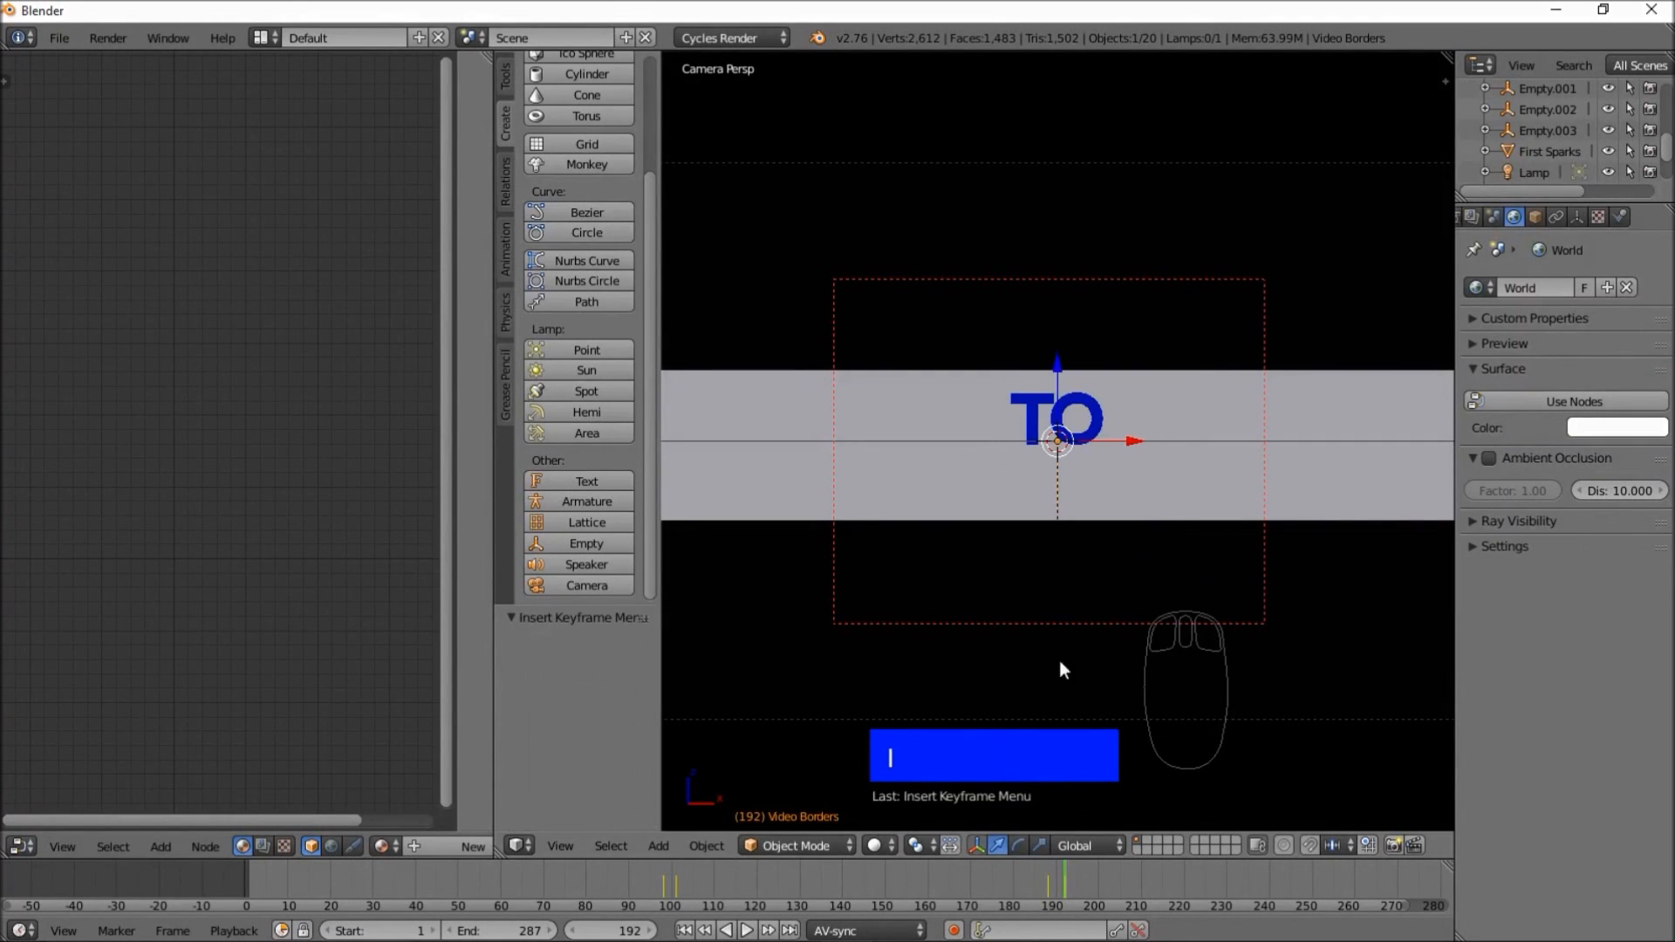
- Play back the animation from several earlier frames to check the borders' rotation around the TO text
click(863, 876)
key(alt+a)
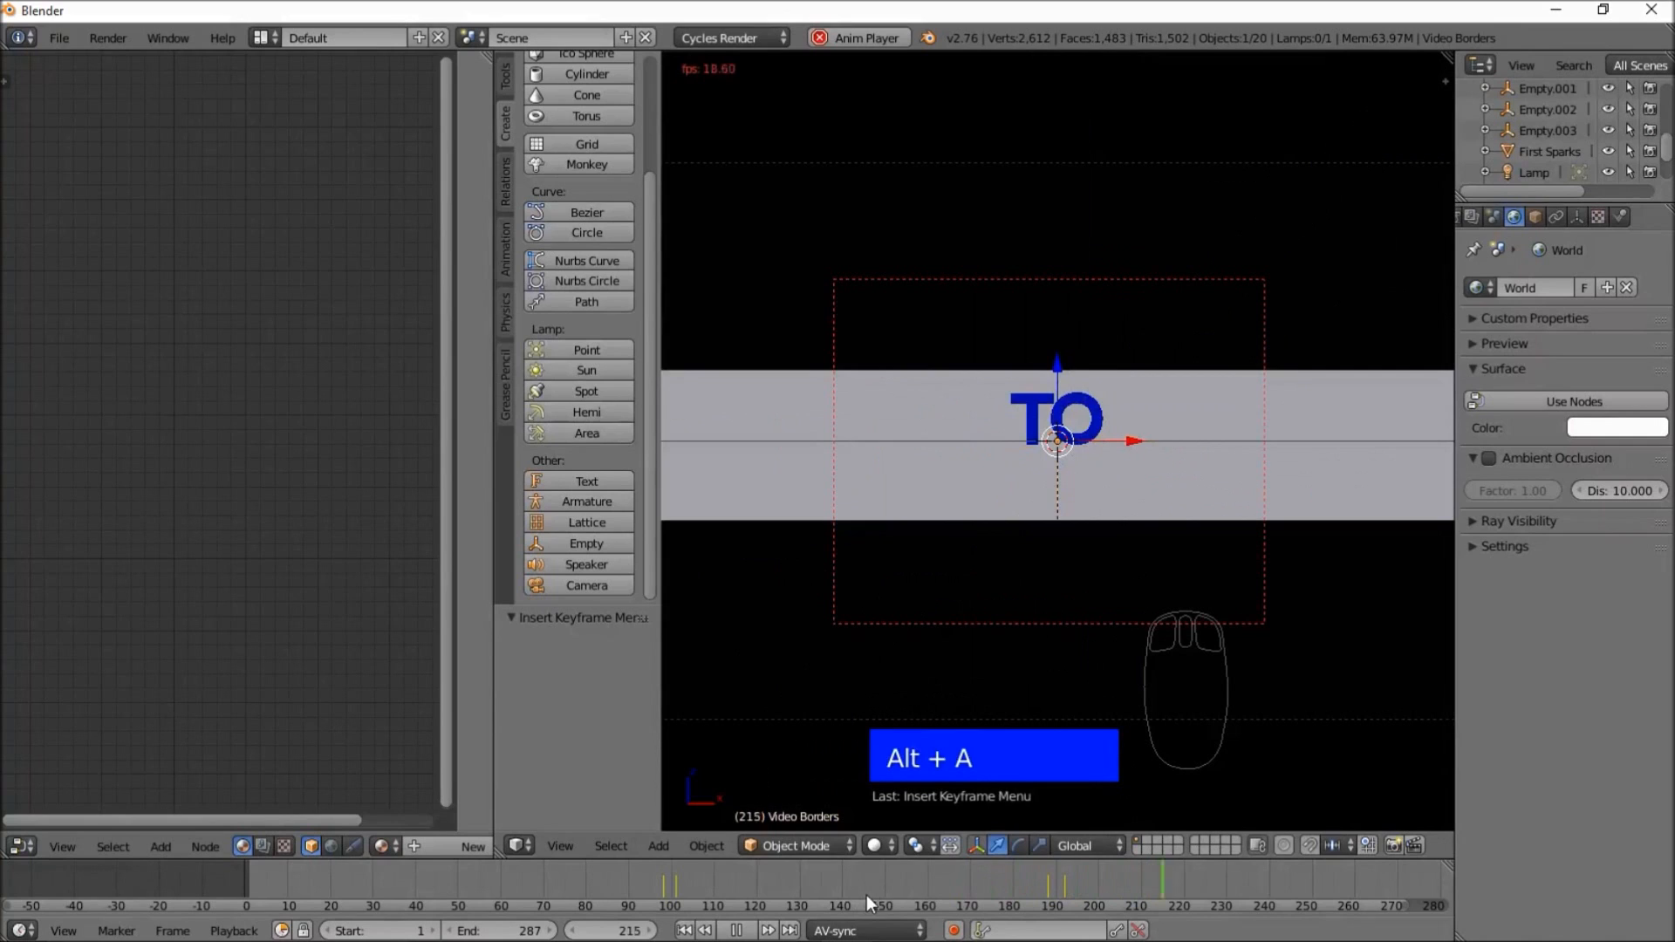
click(903, 891)
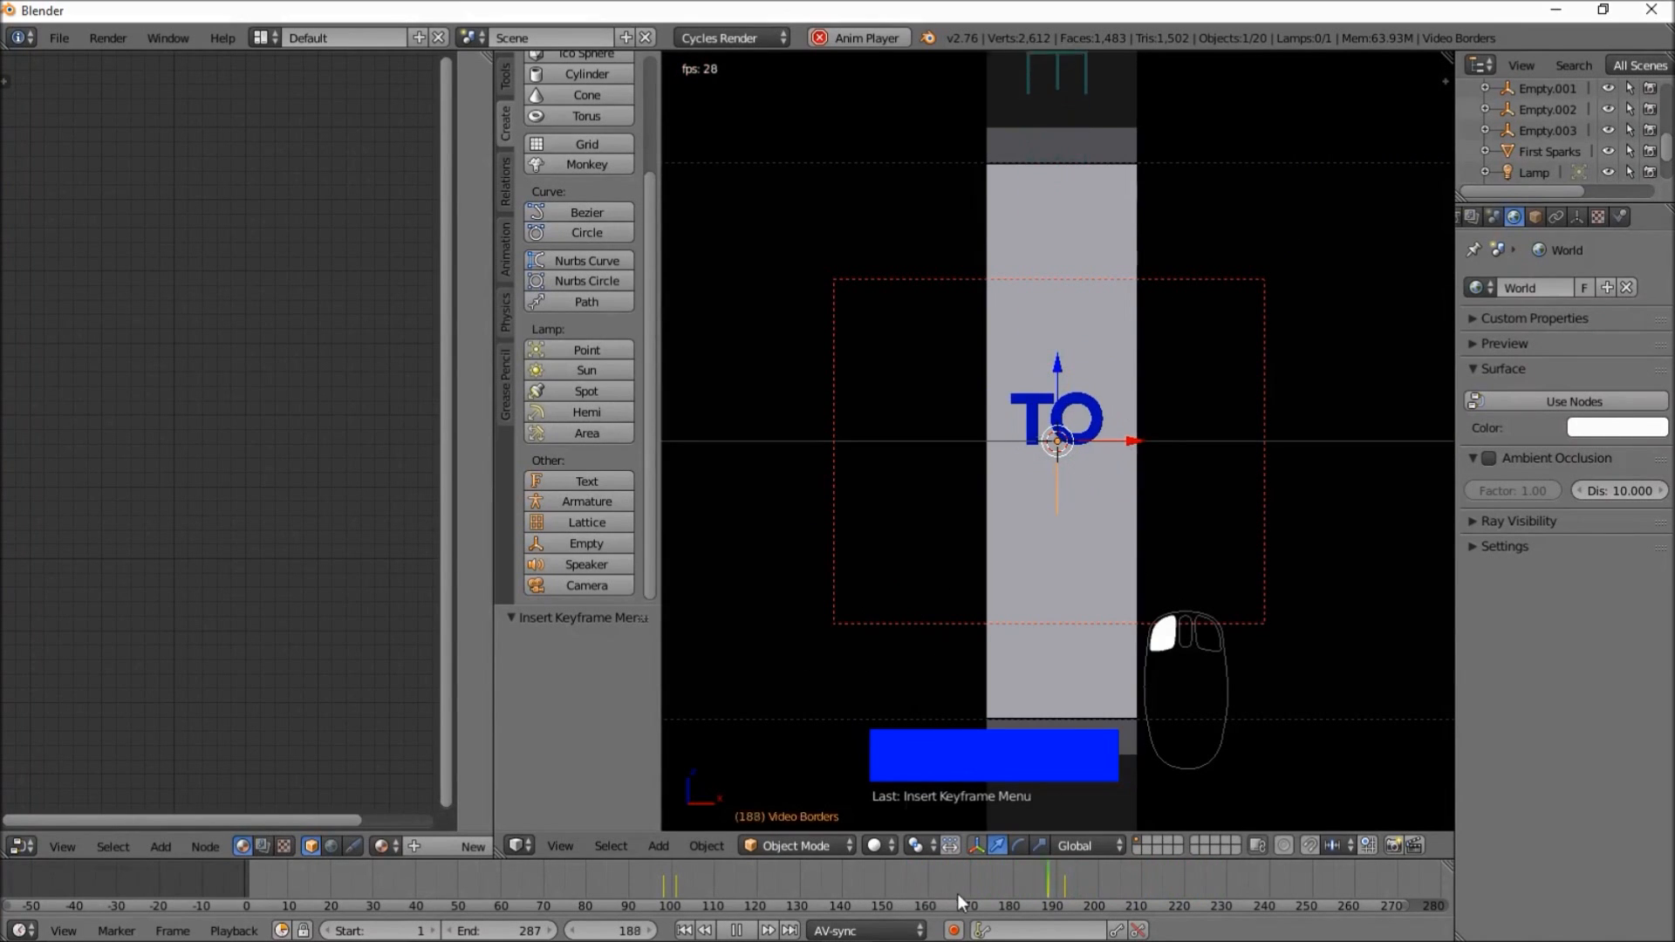
click(914, 878)
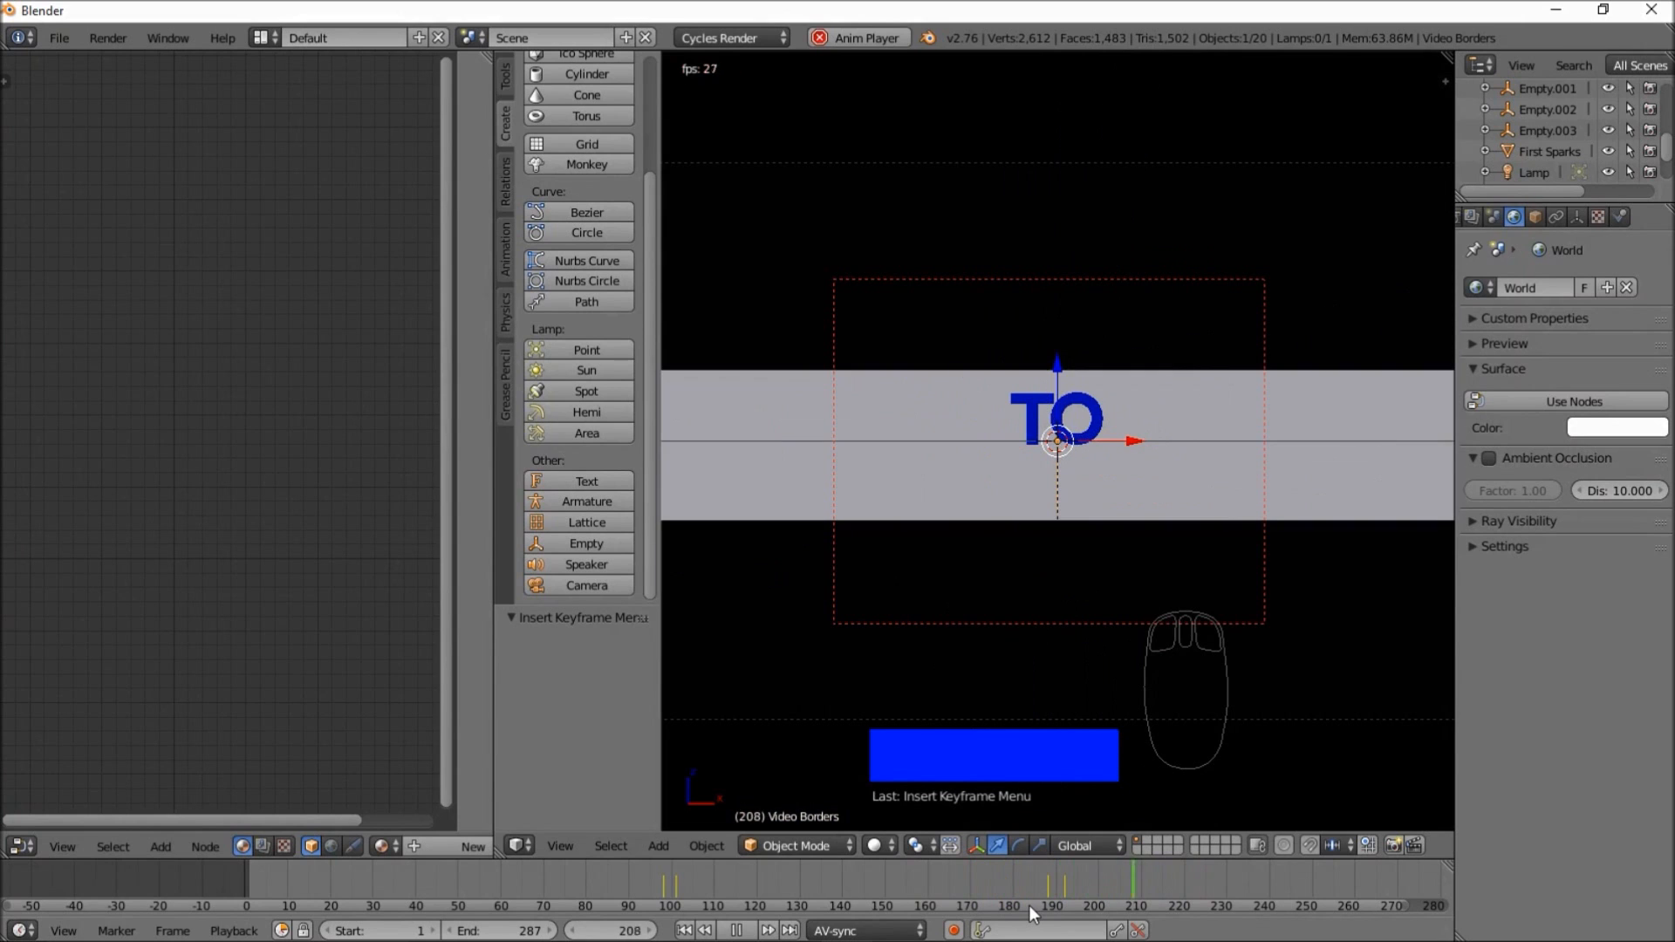
click(967, 887)
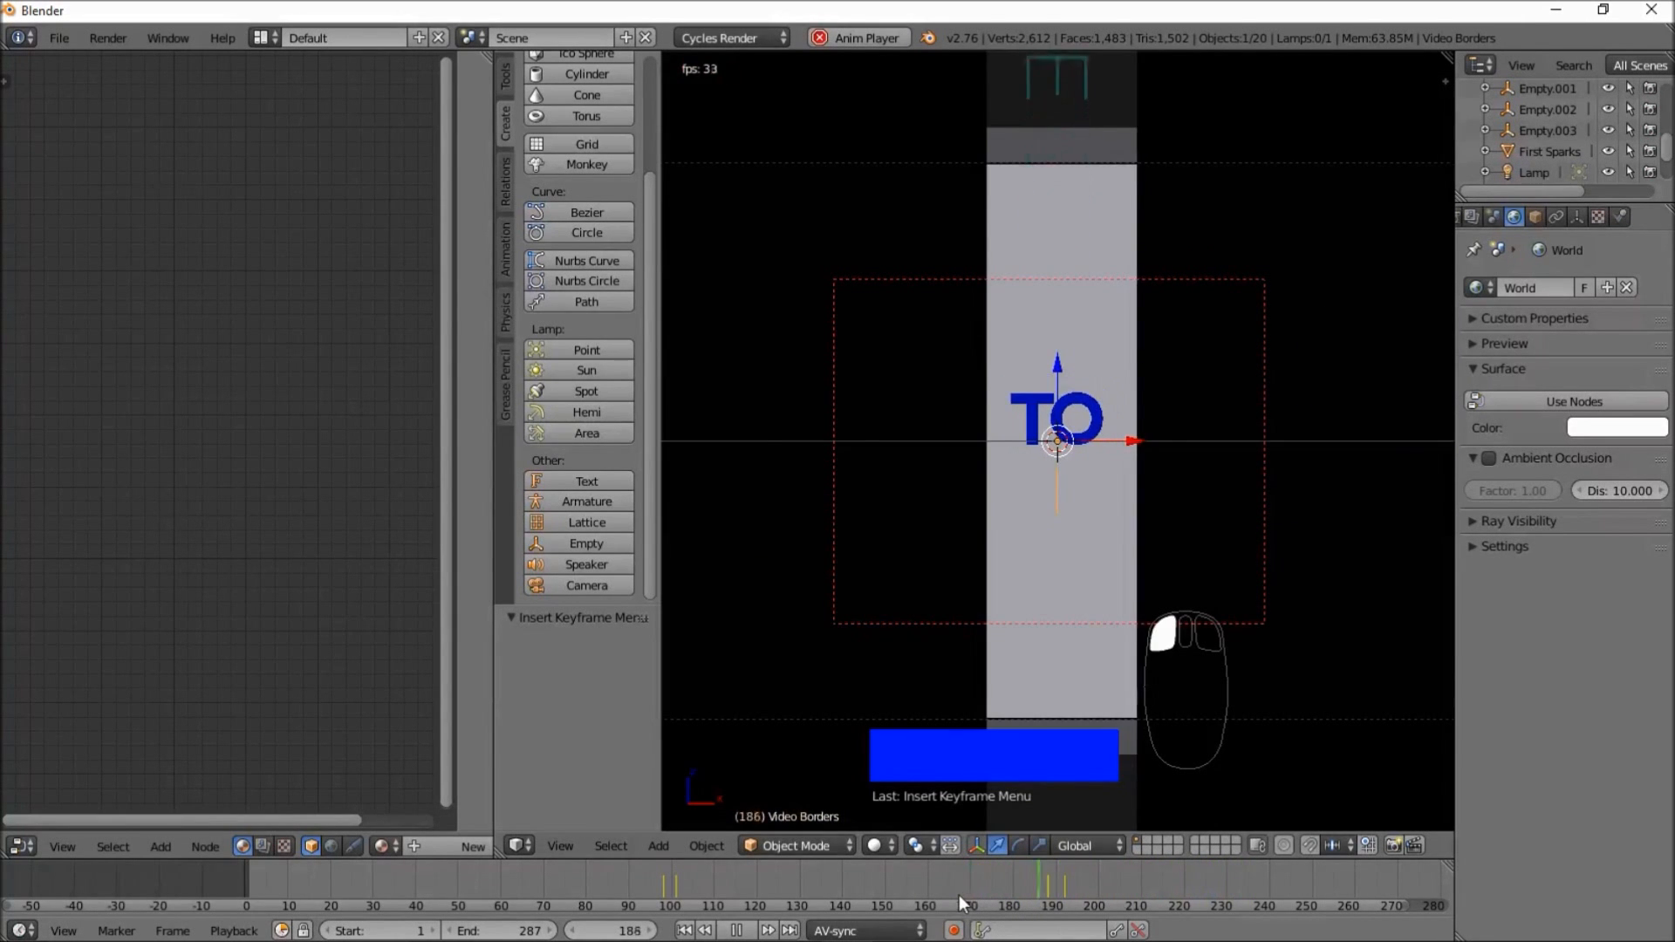
click(930, 886)
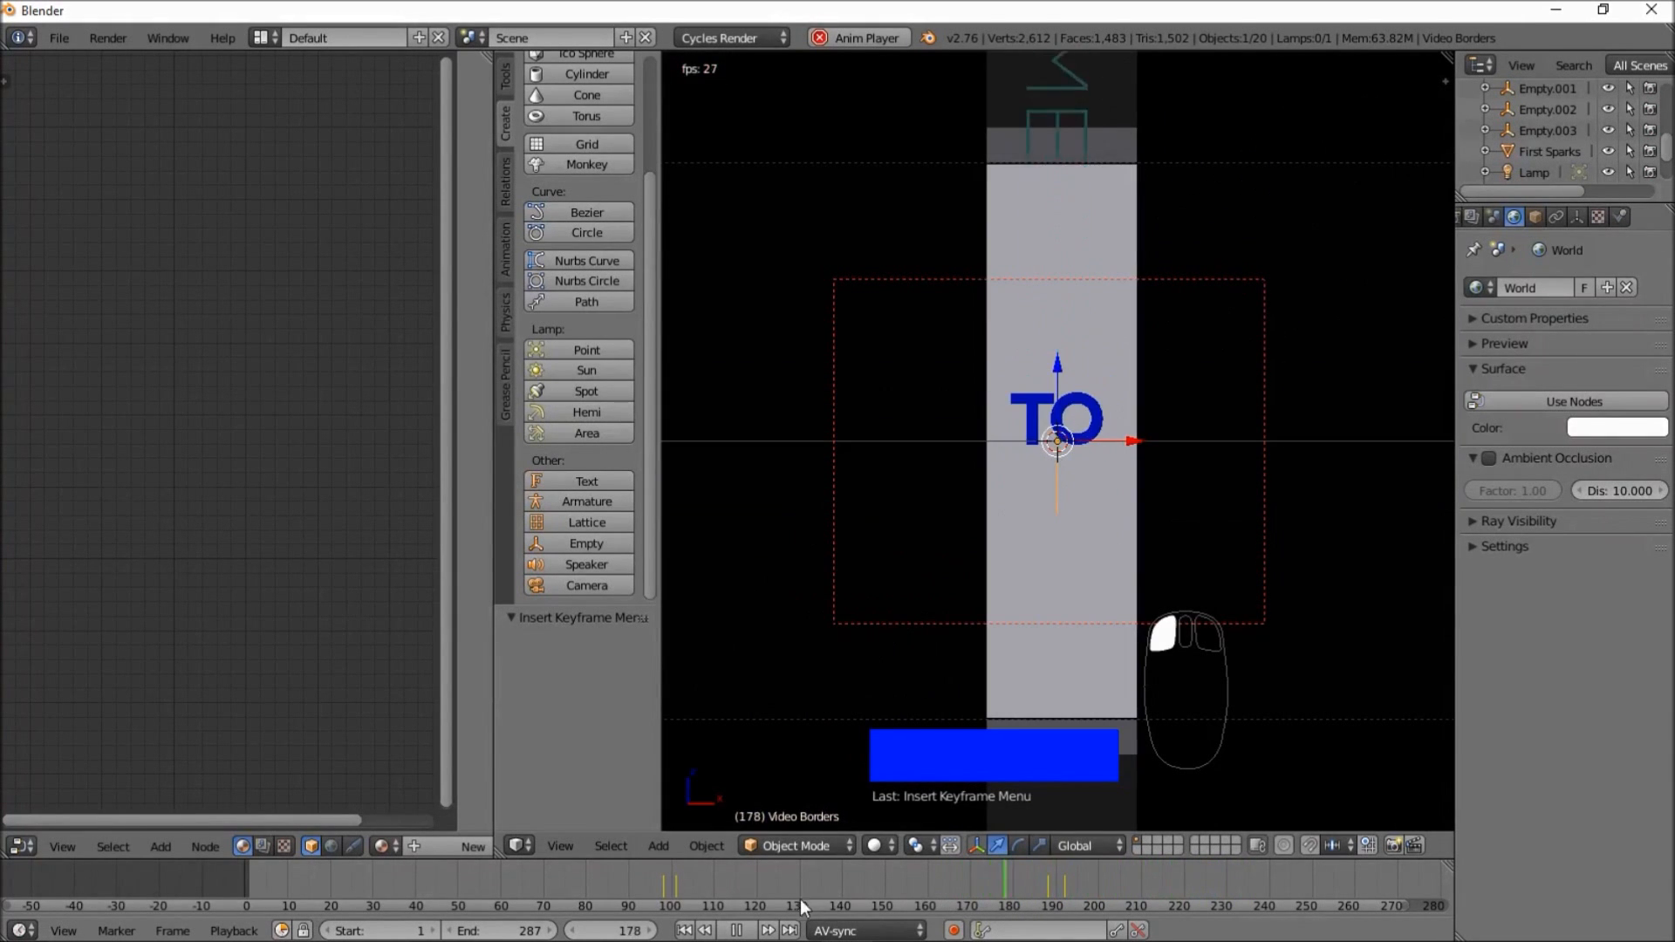
click(834, 880)
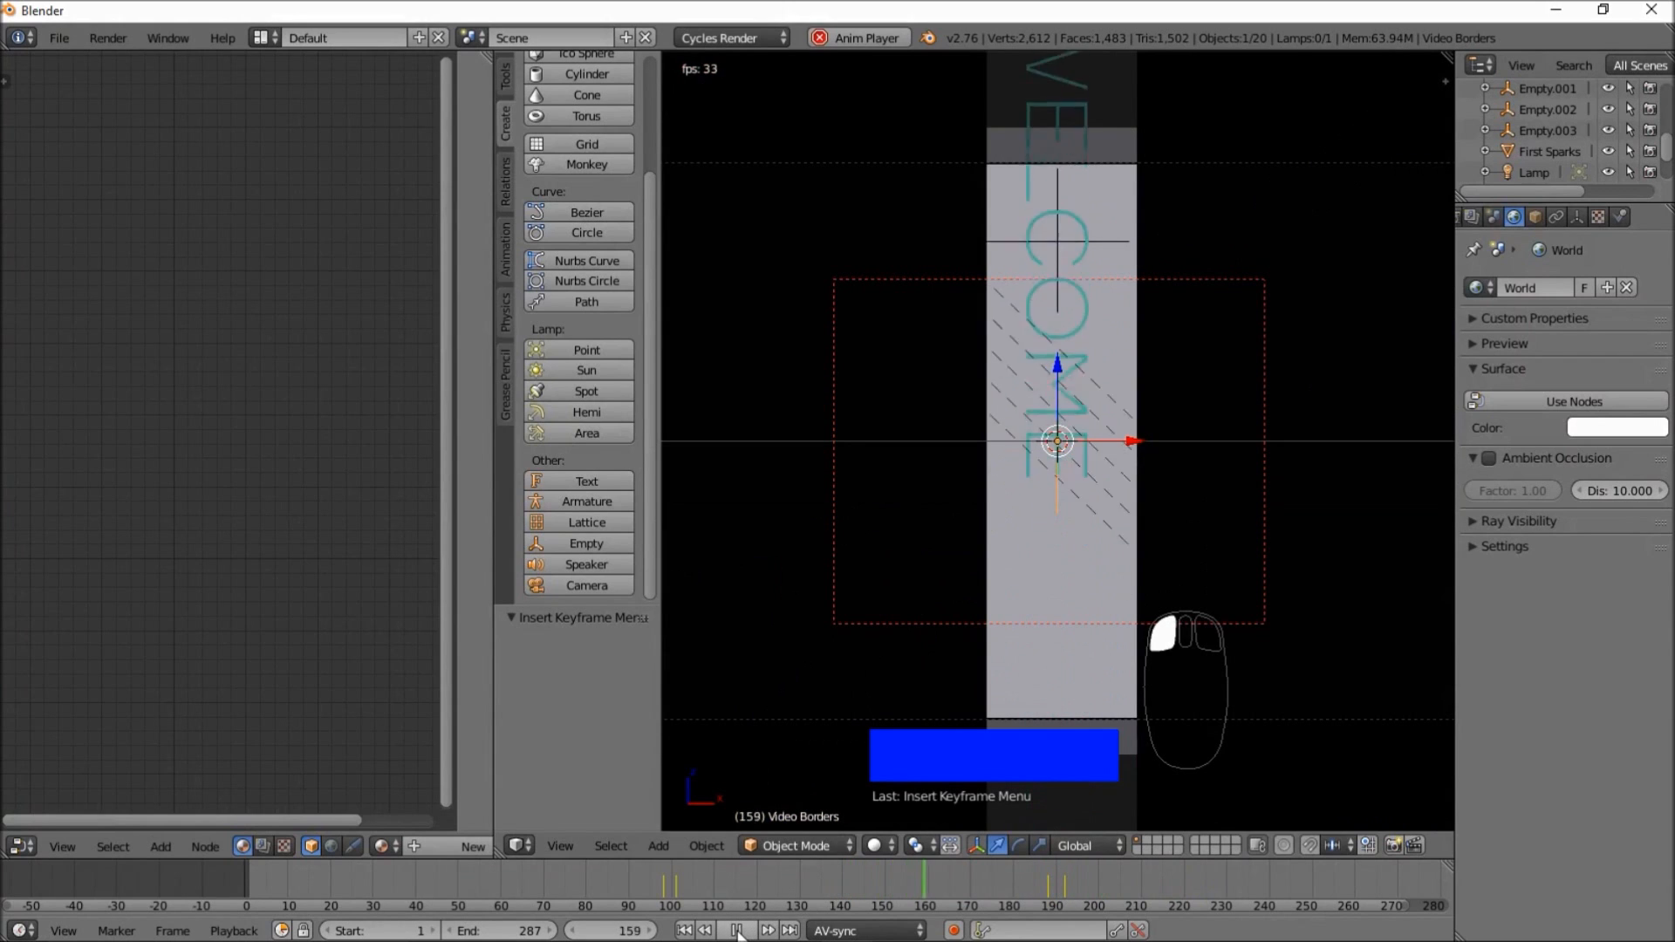
click(737, 932)
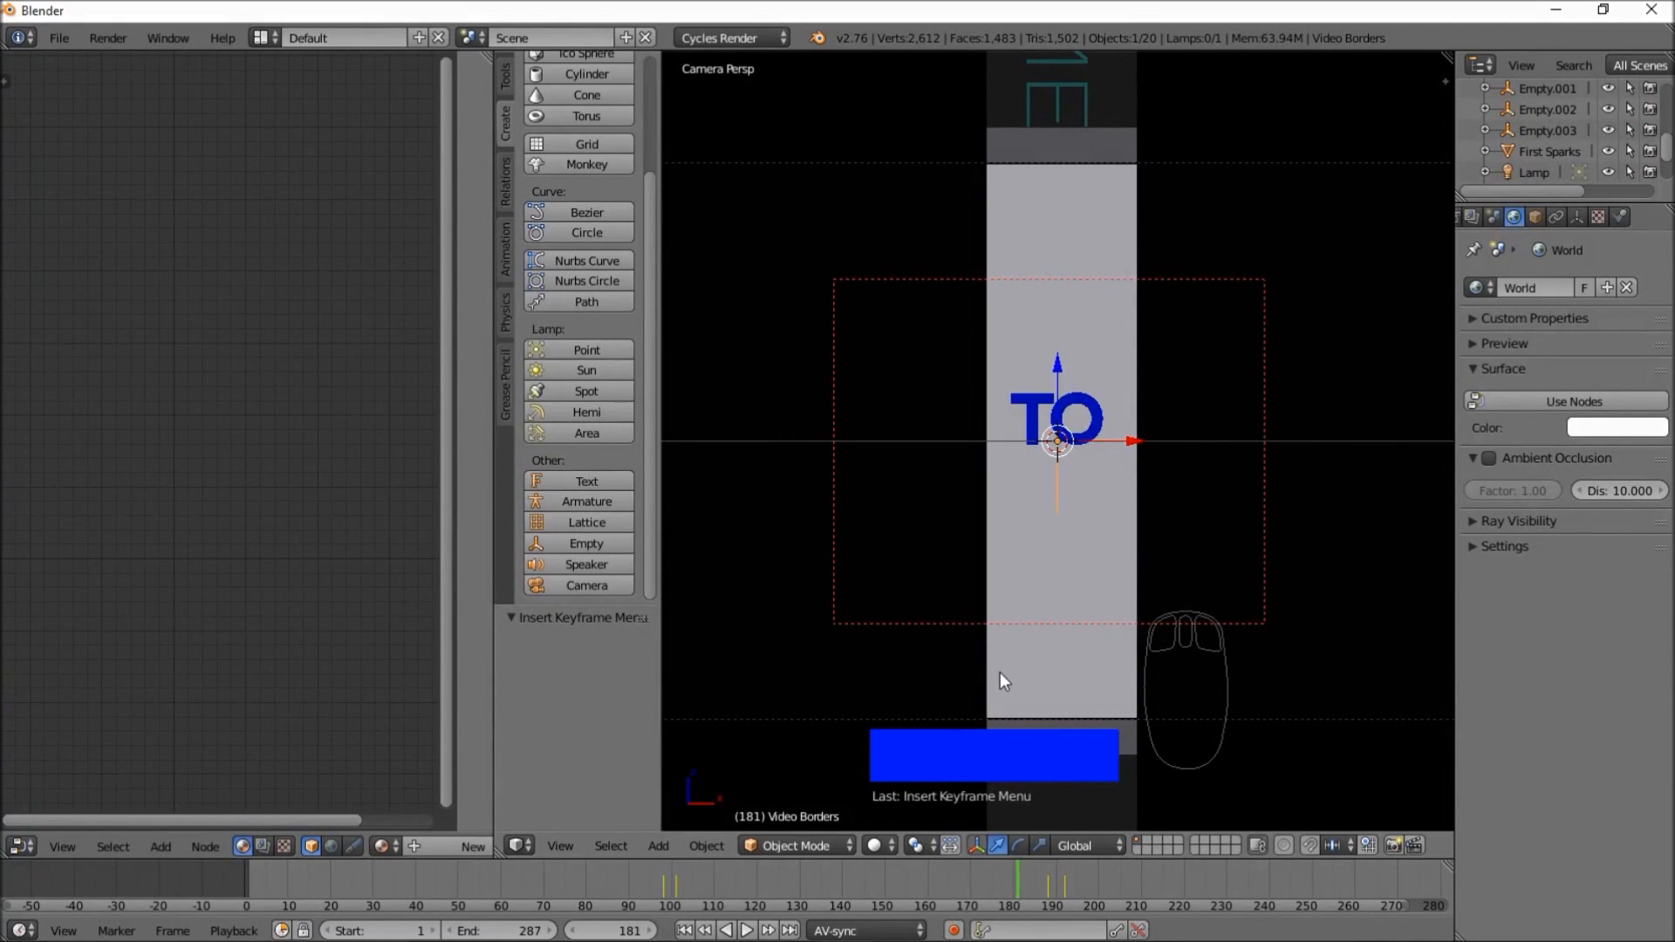
scroll(1004, 681, up, 1)
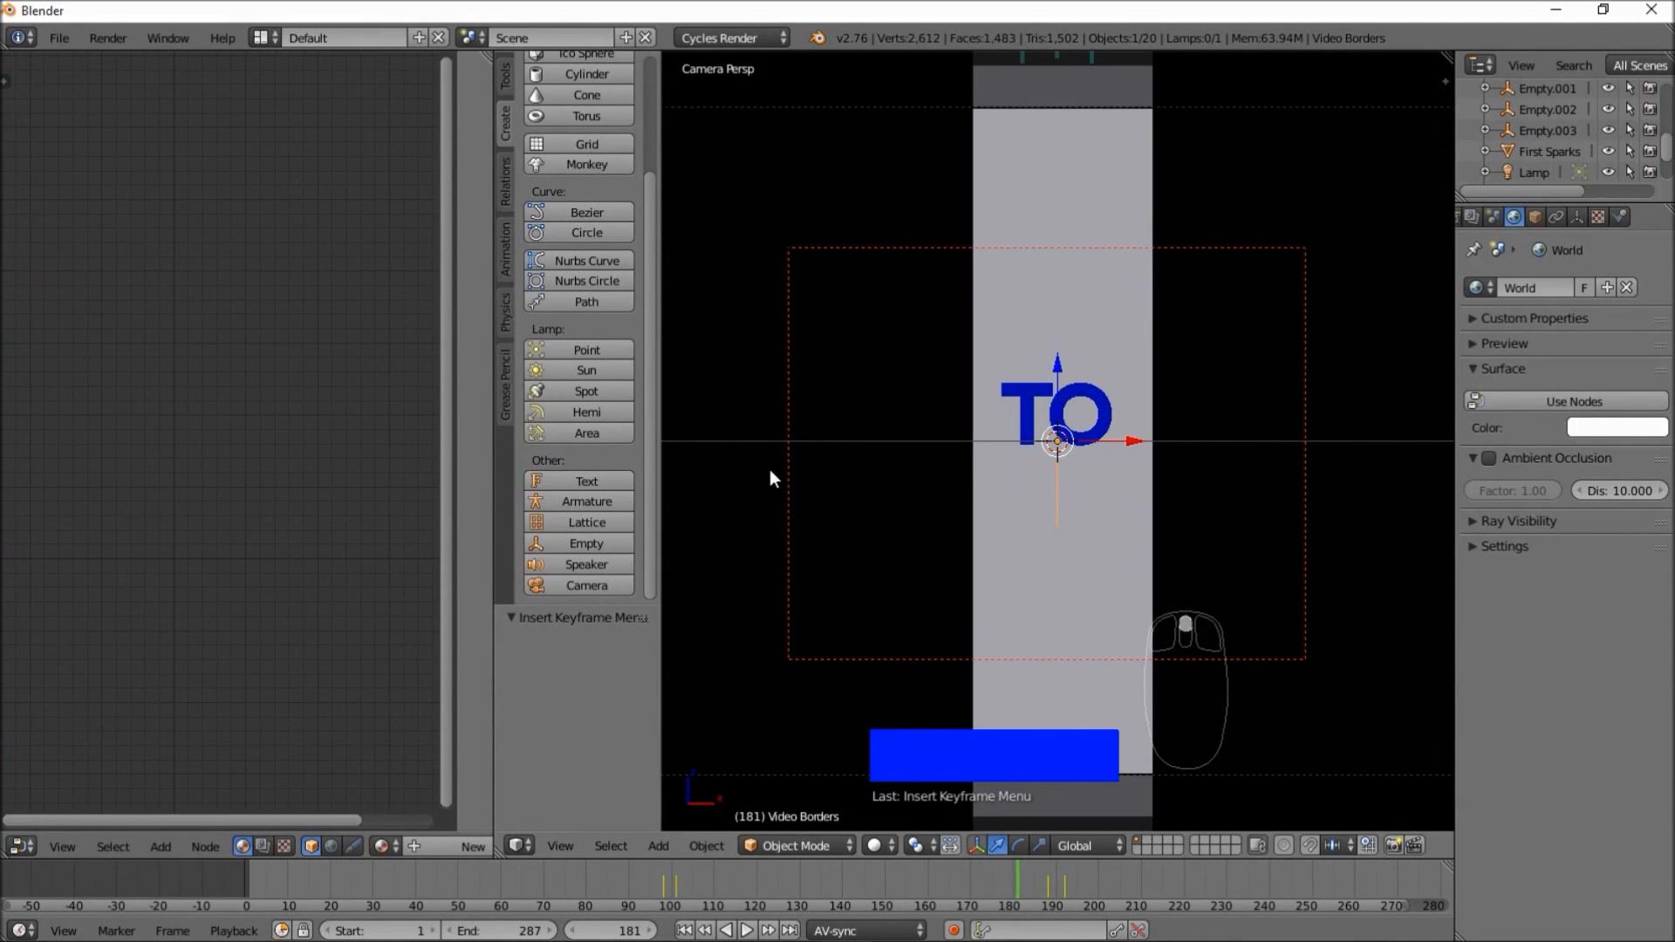
- Append the Diamond Sparkles group from BLENDER_2D_ASSETS.blend
click(63, 39)
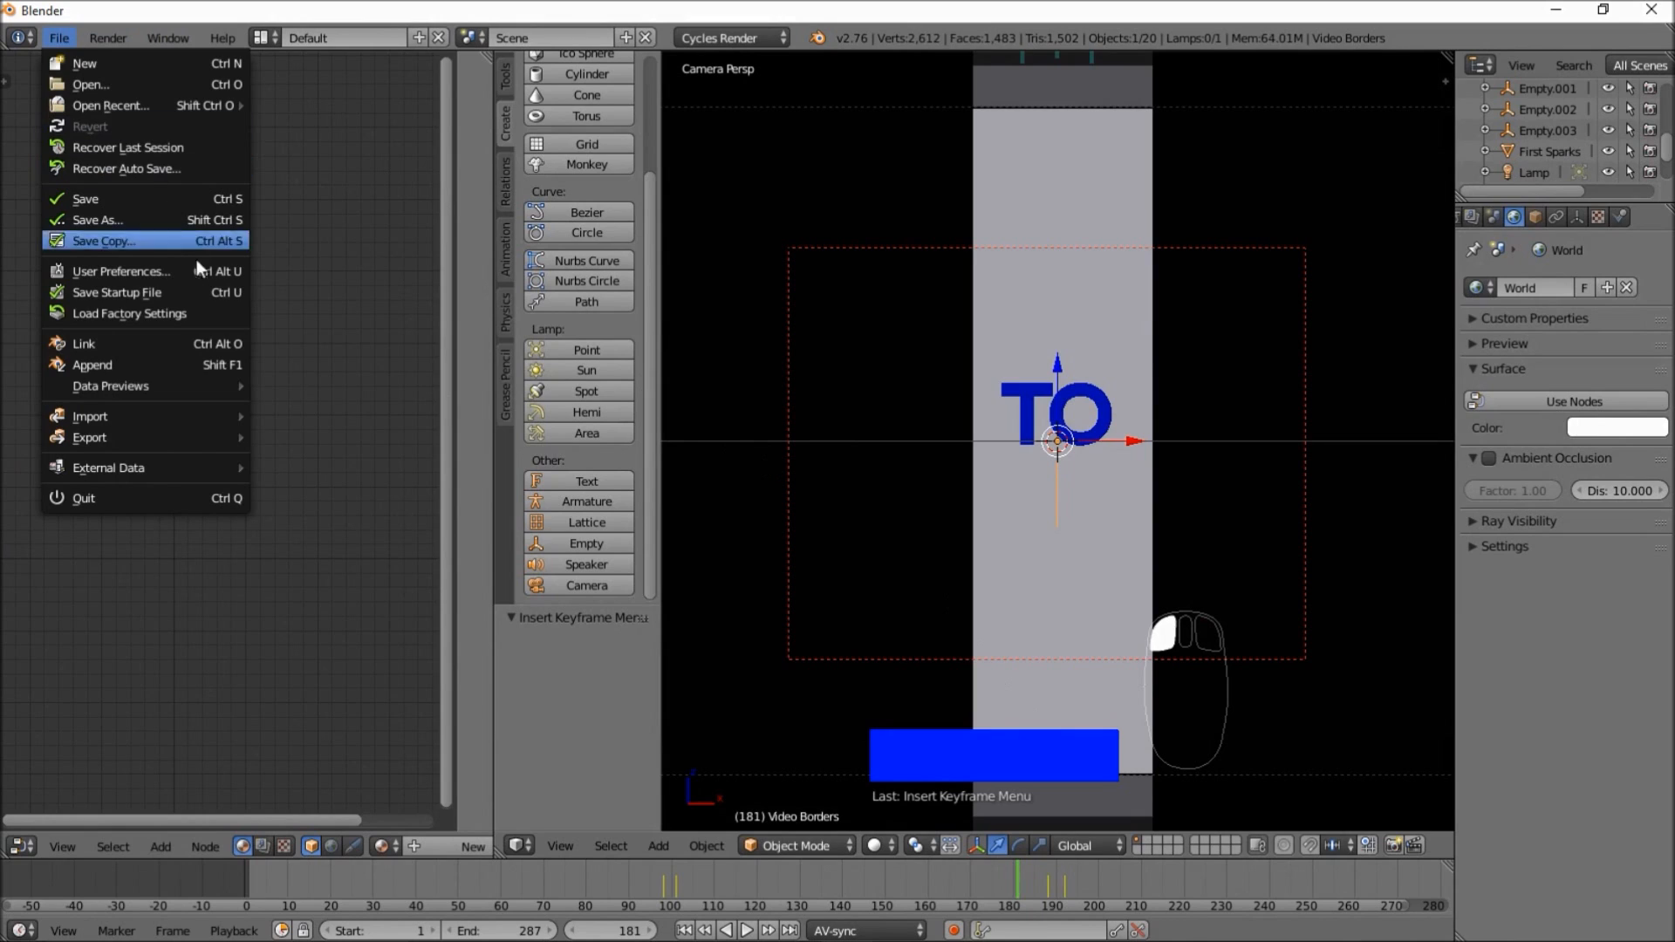
click(167, 361)
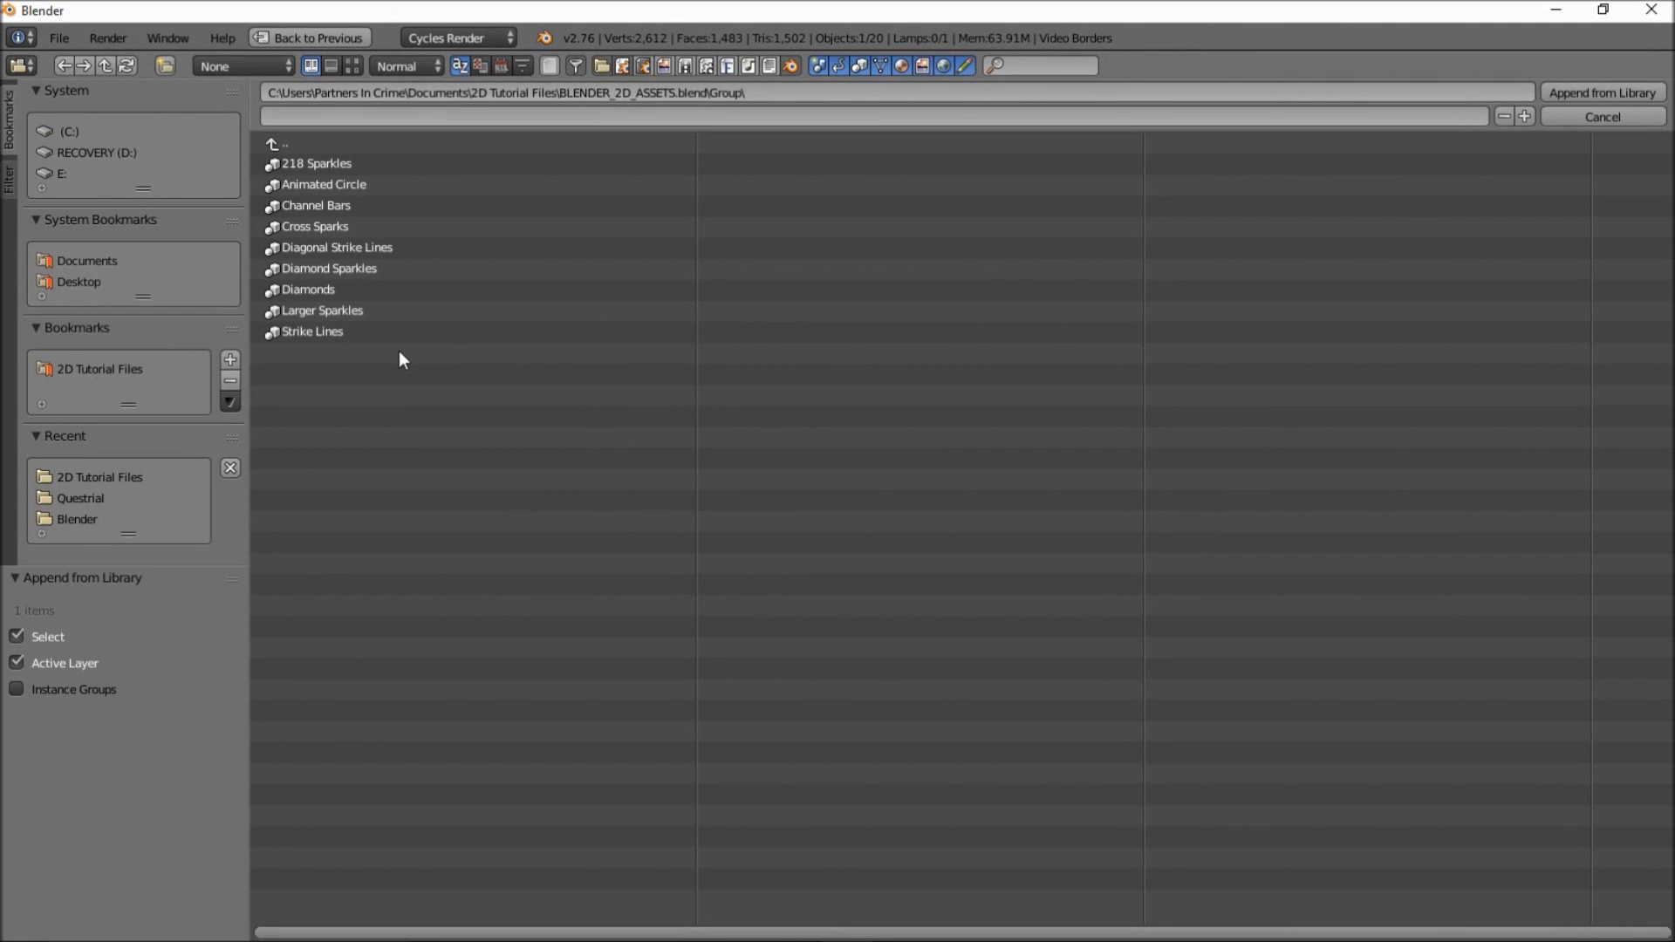
click(364, 270)
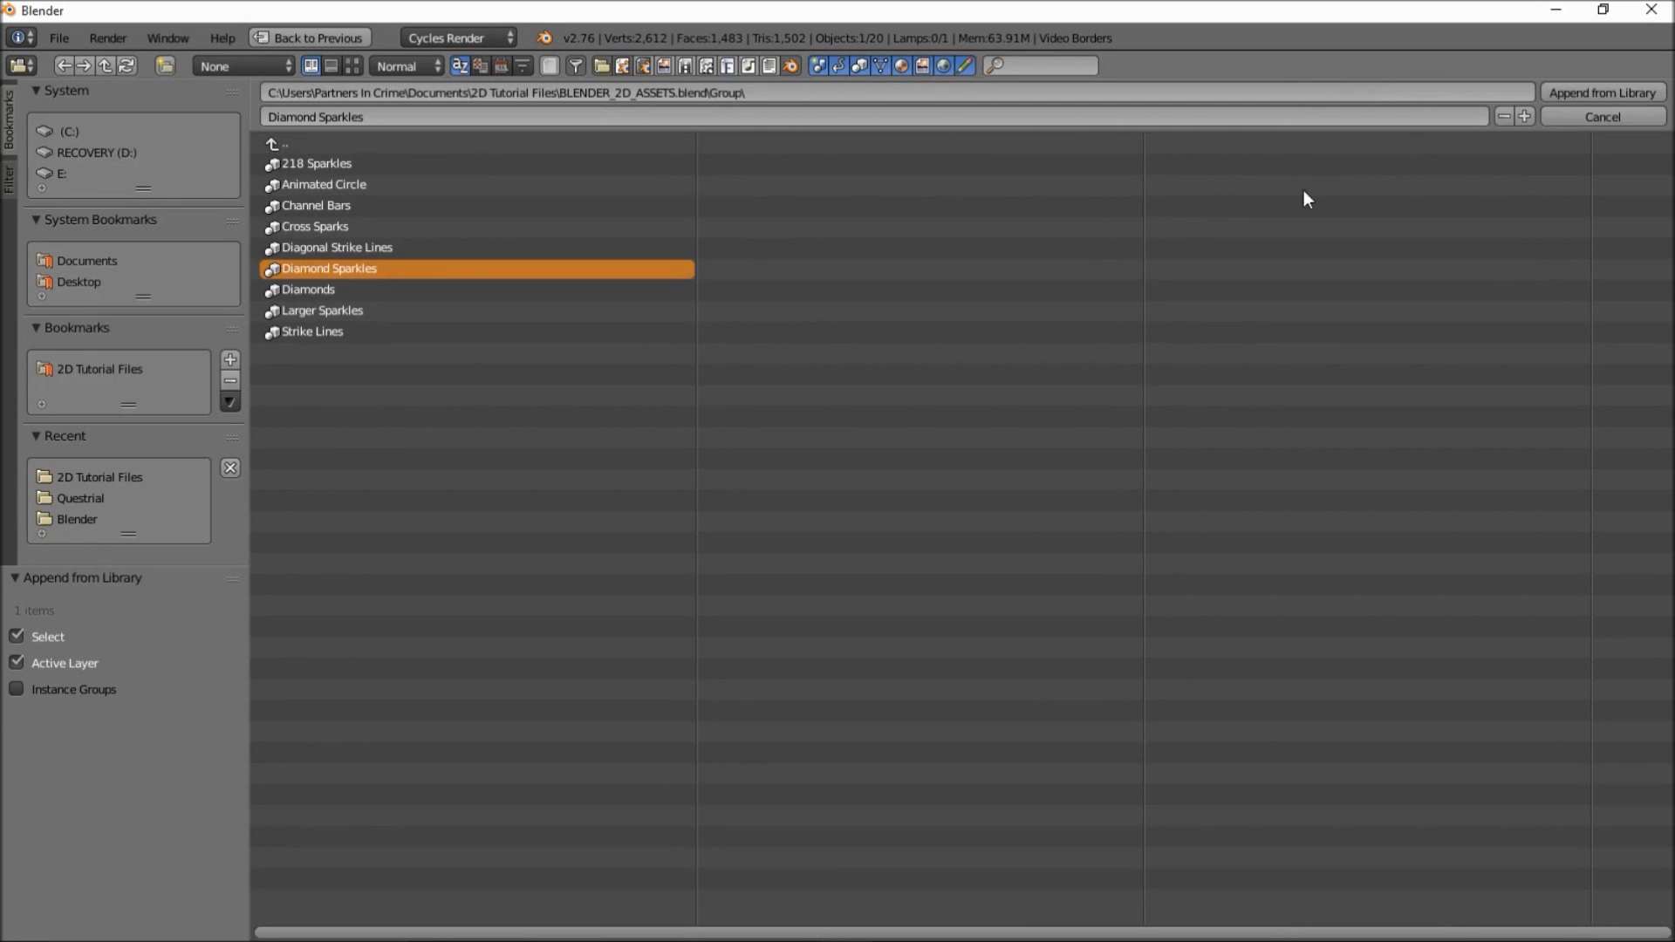
click(1567, 94)
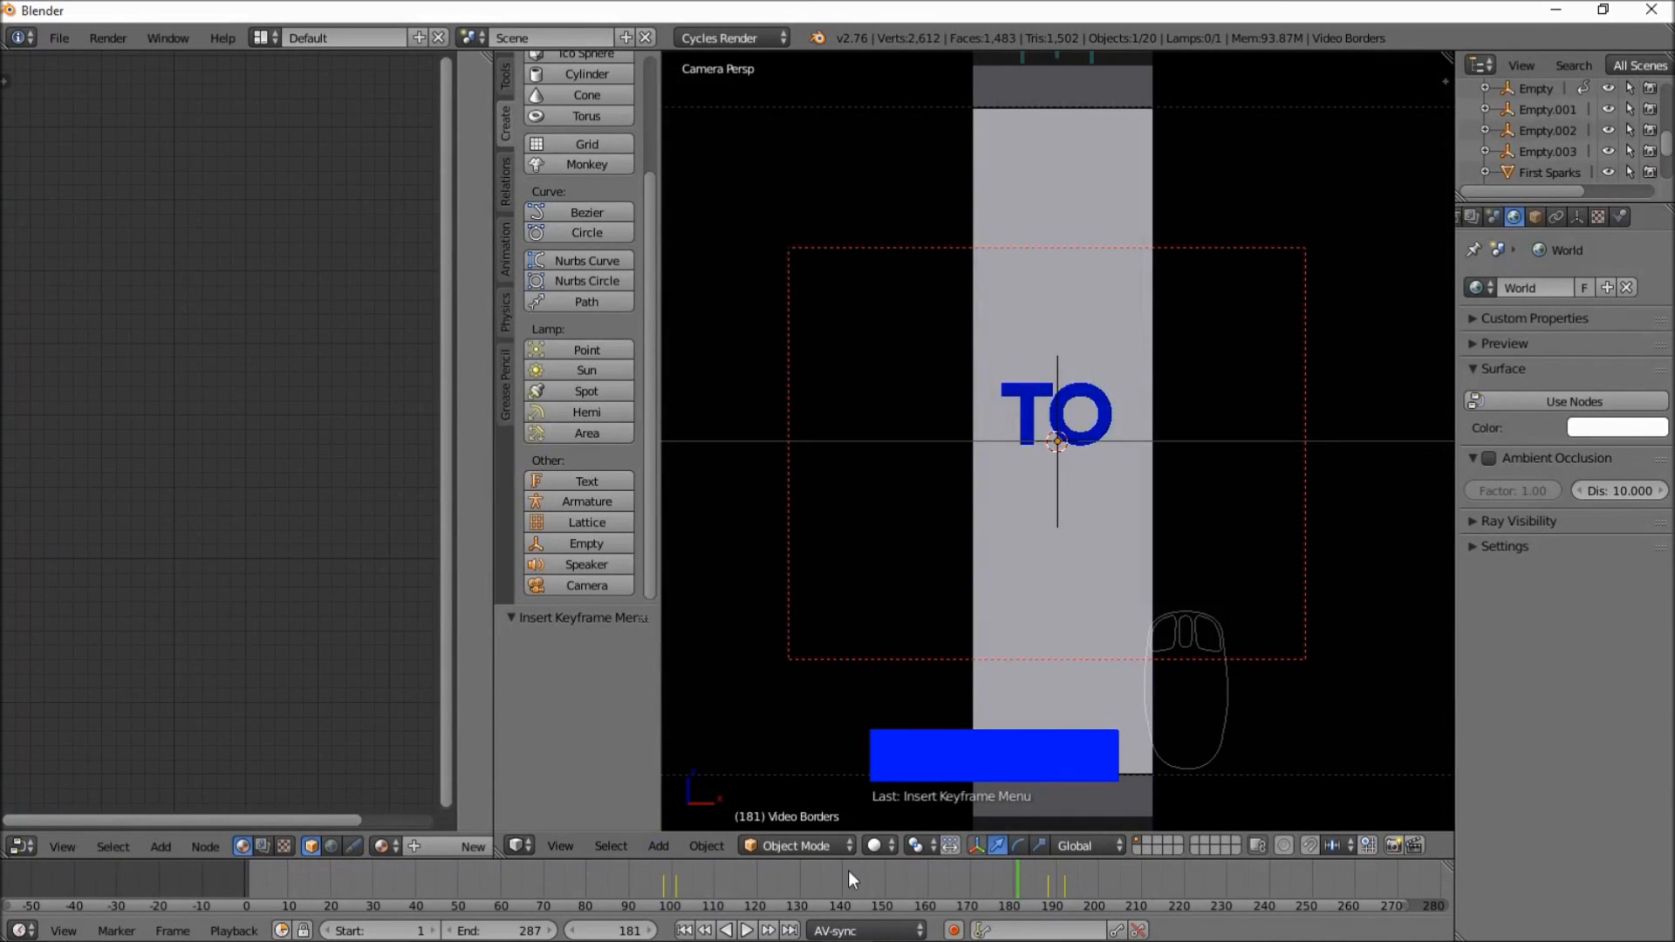
- Replay and scrub through the transition from WELCOME to TO to examine the timing of the text and sparkles
click(872, 868)
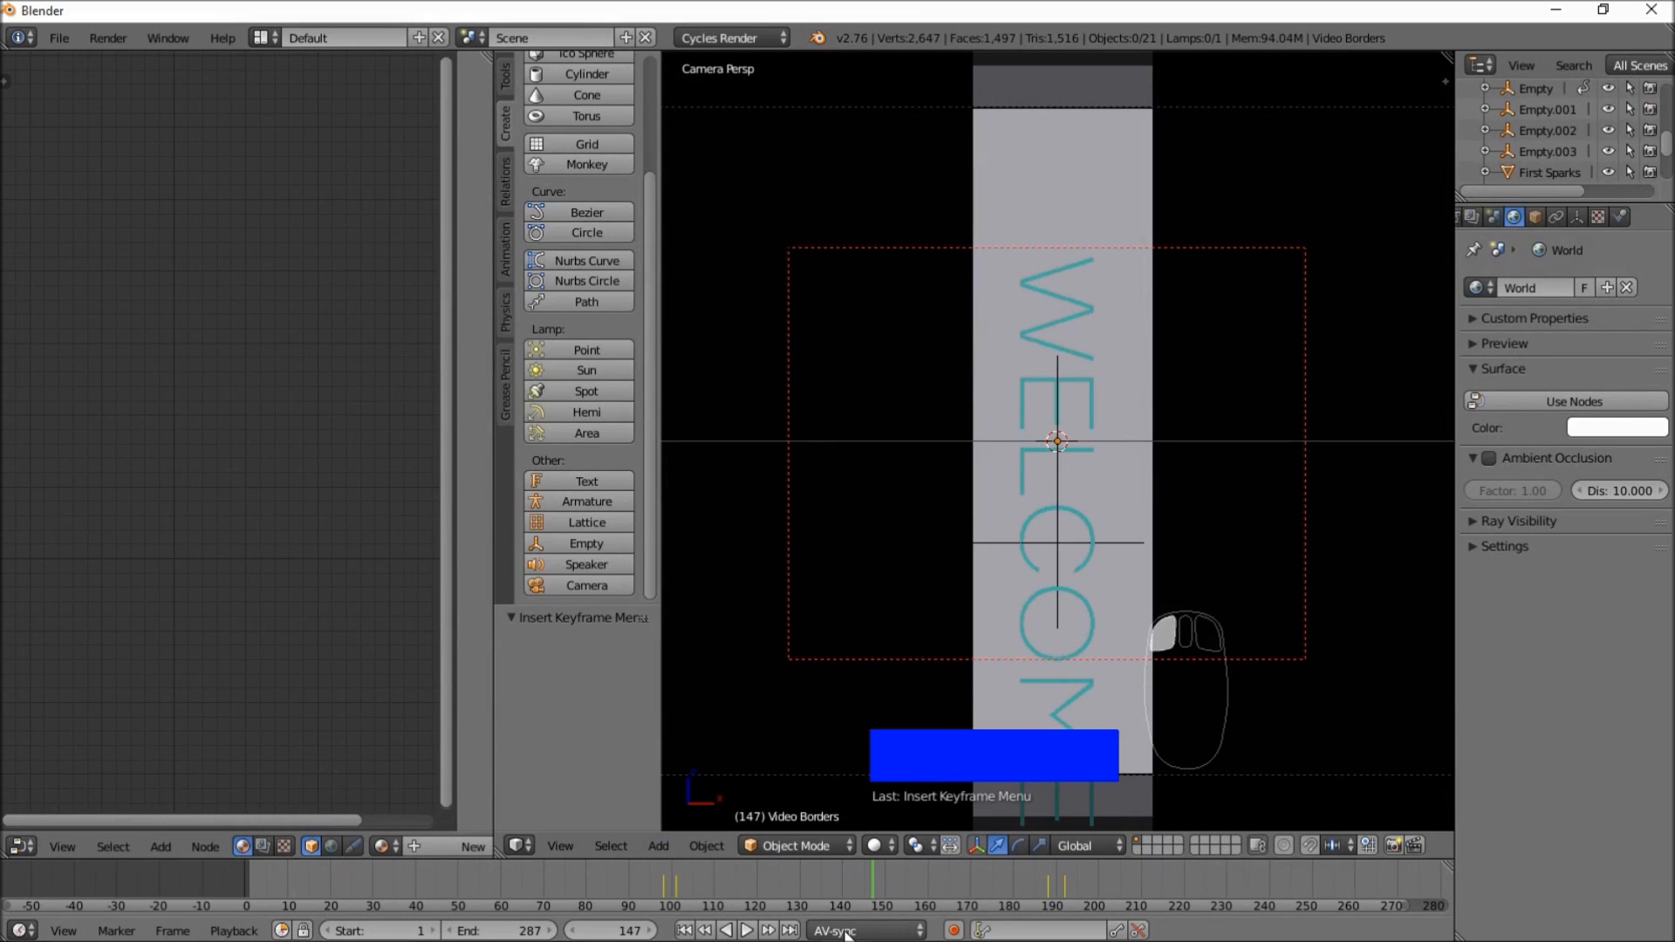
click(748, 931)
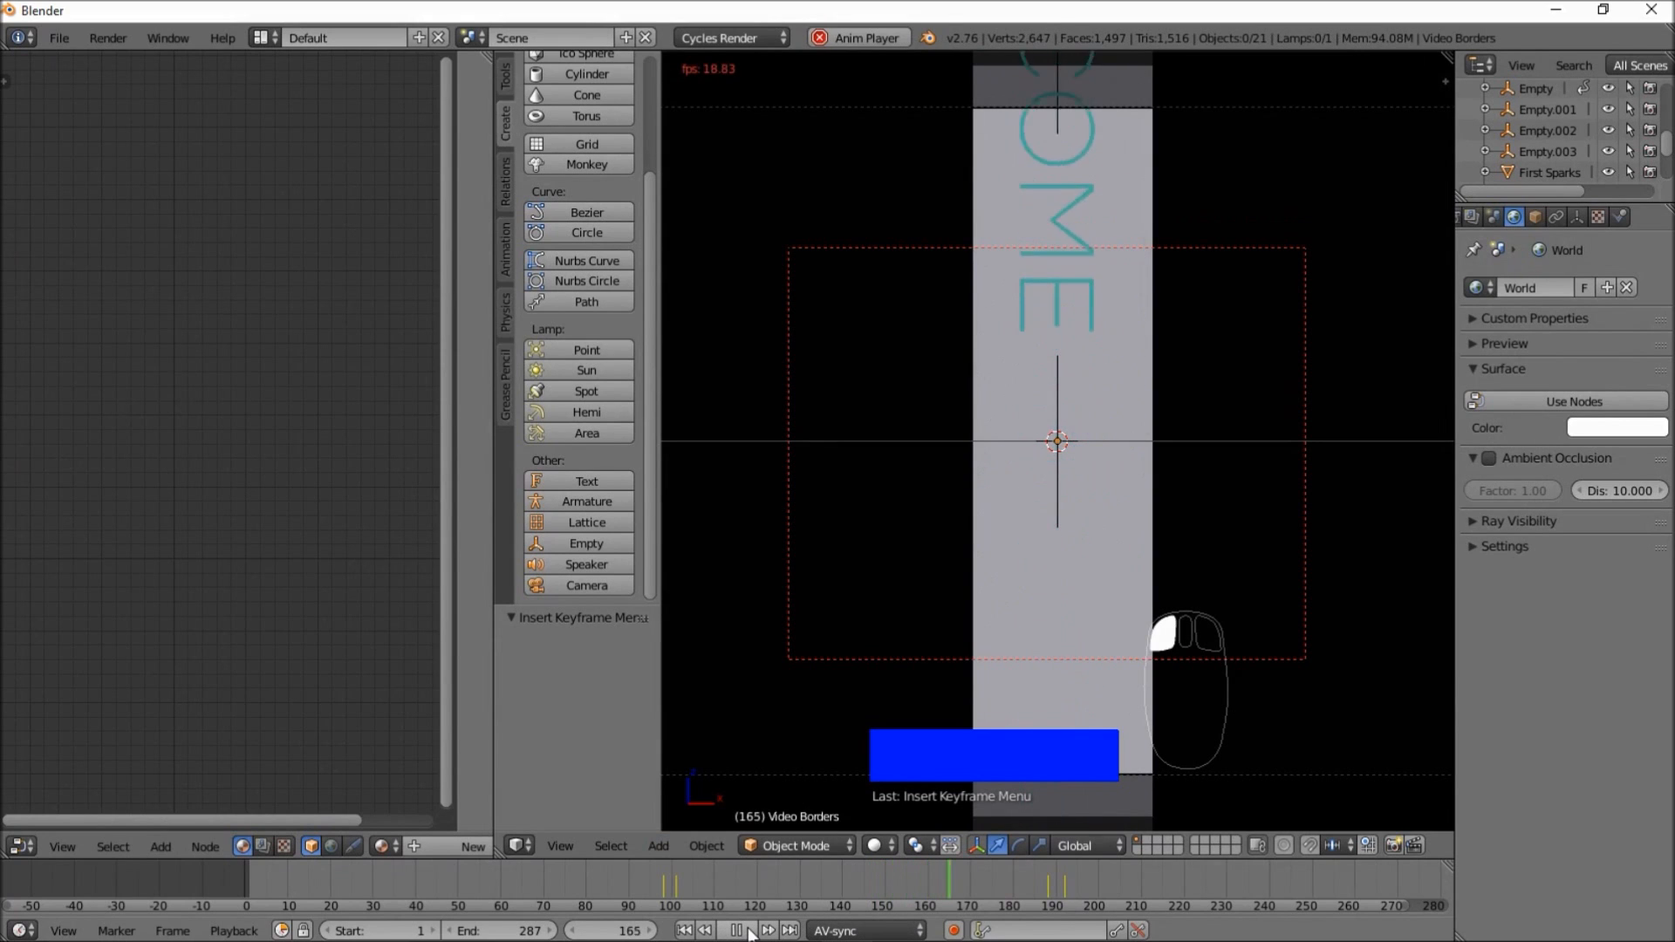
click(748, 932)
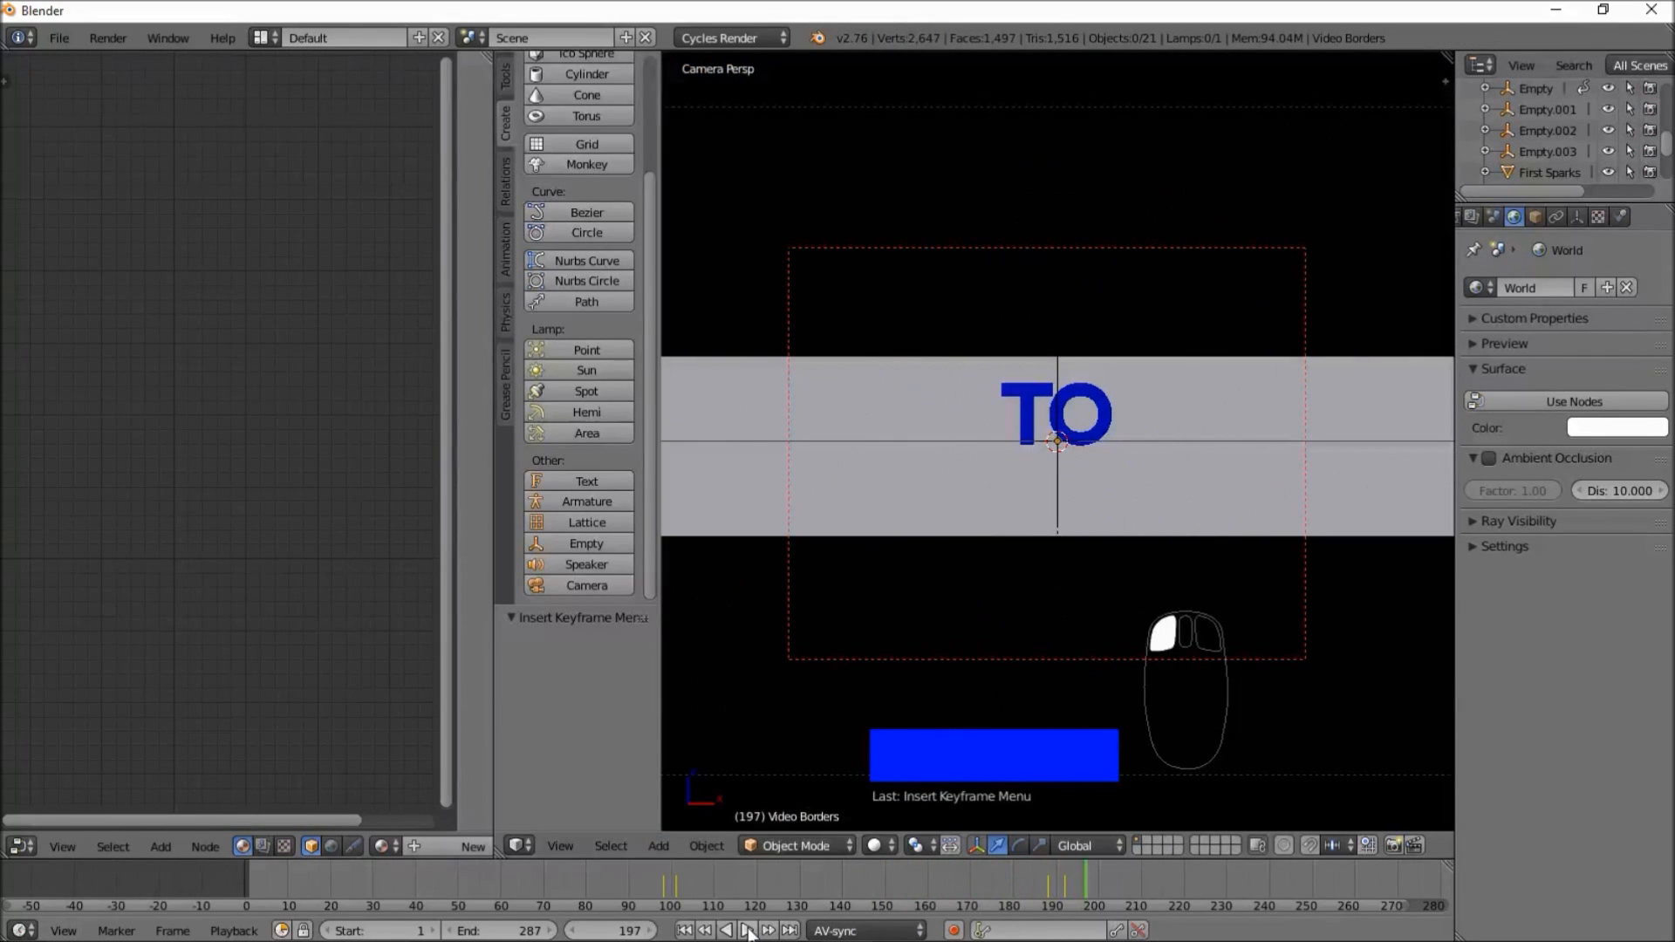
drag(986, 876, 841, 889)
click(747, 931)
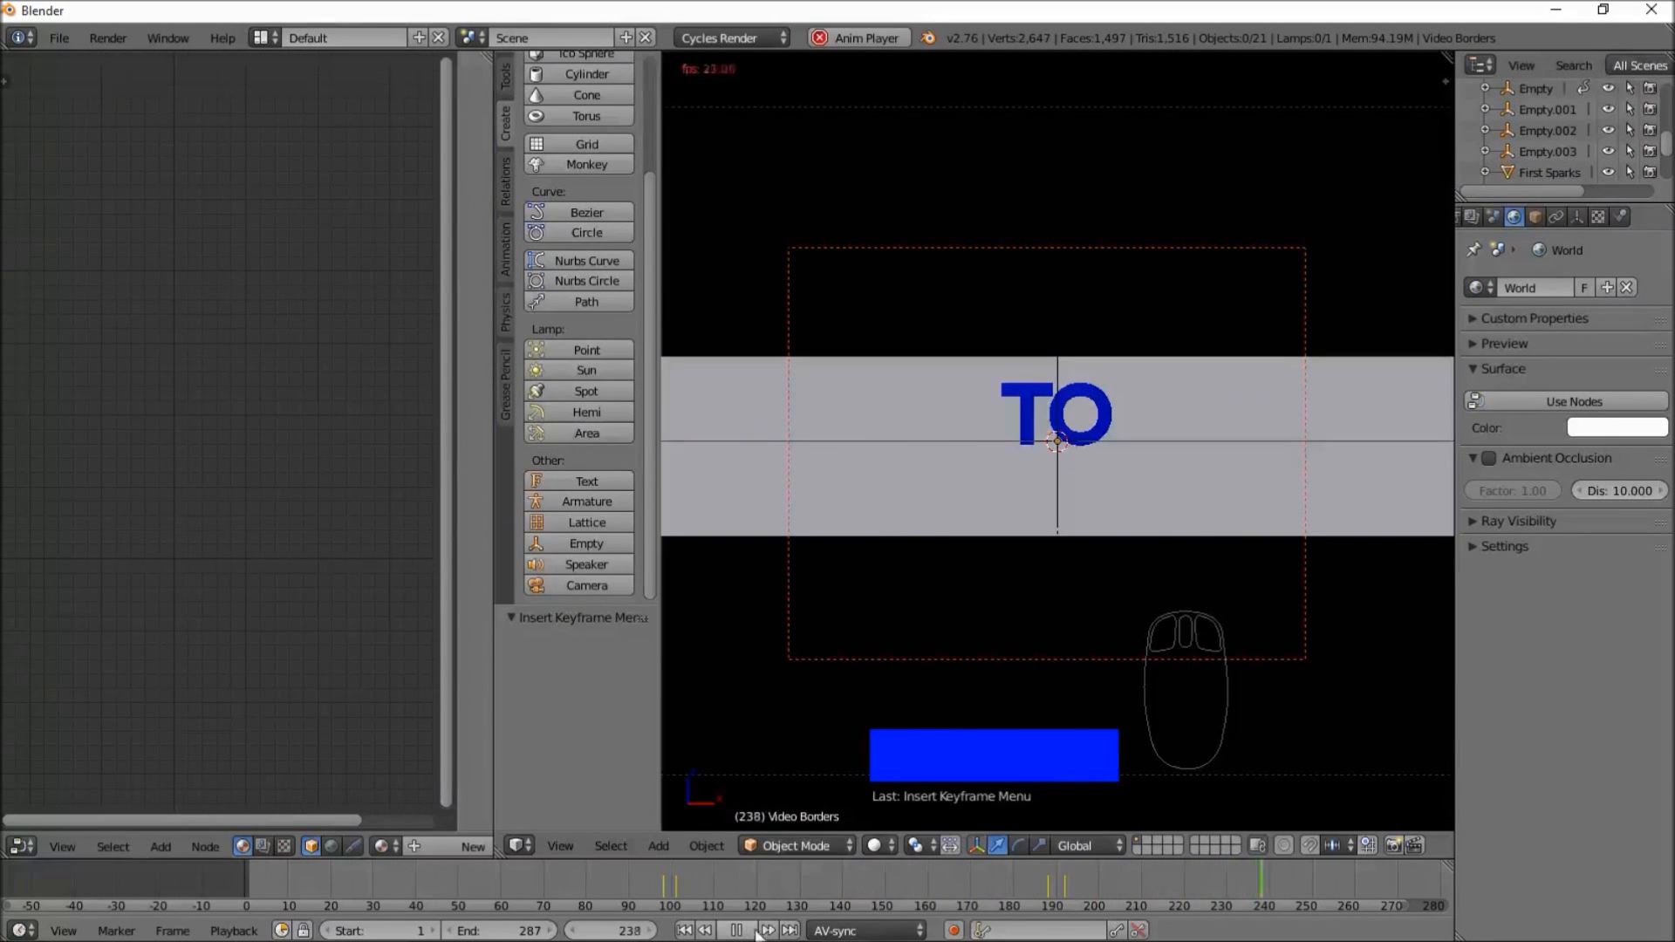
click(907, 884)
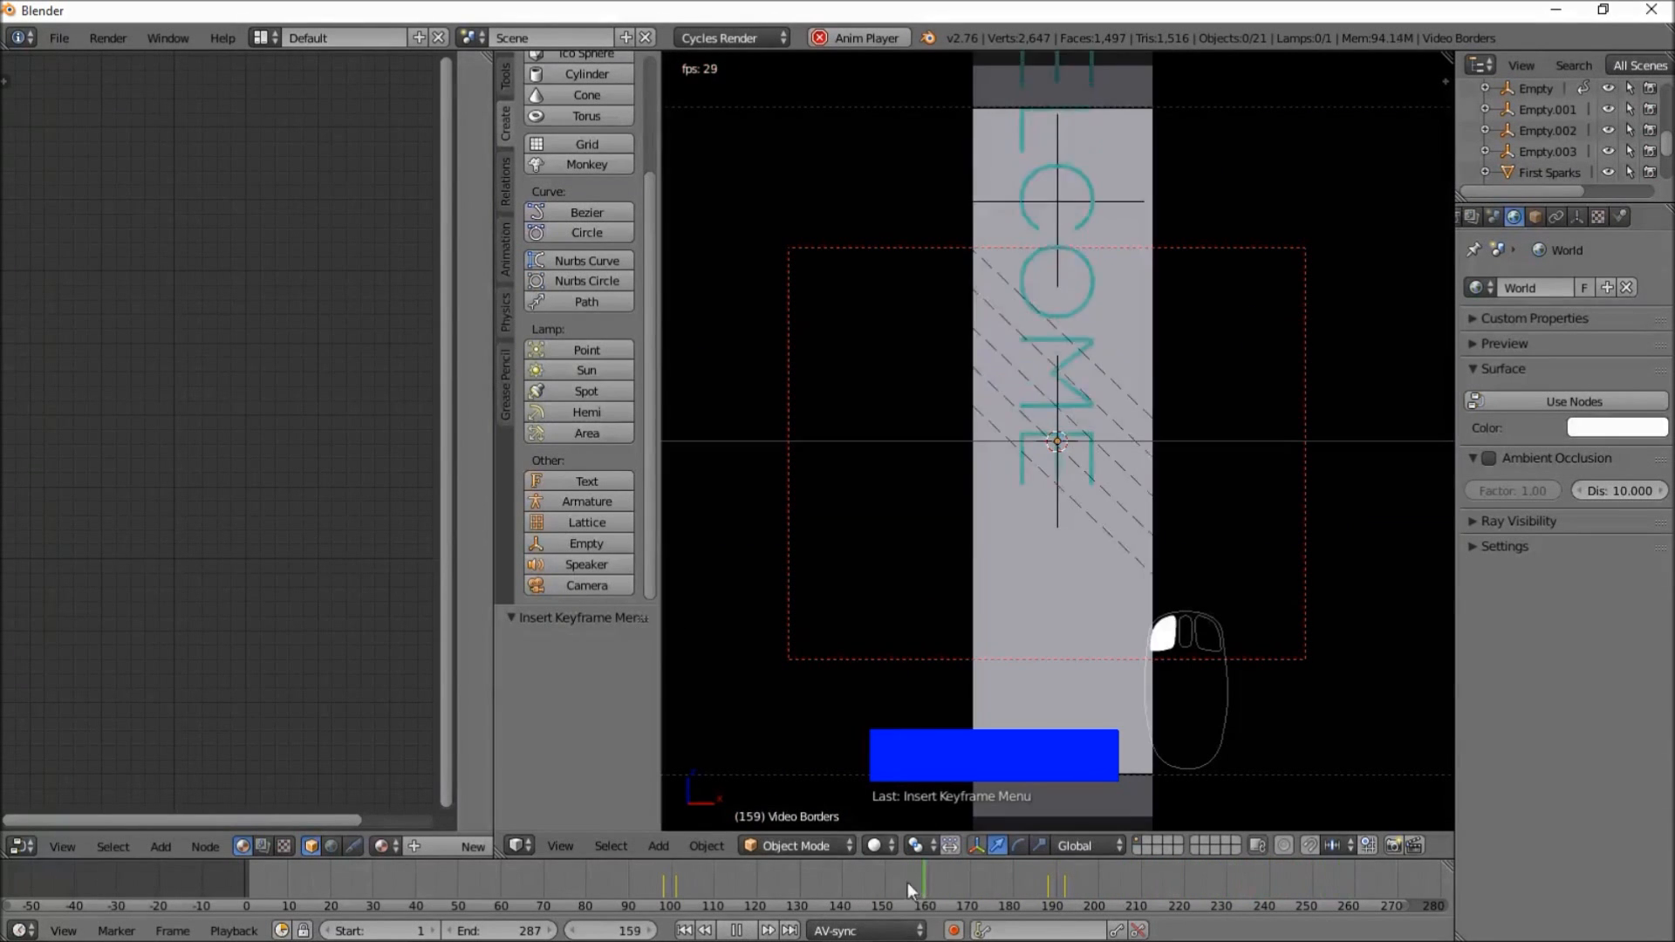
click(749, 931)
click(789, 892)
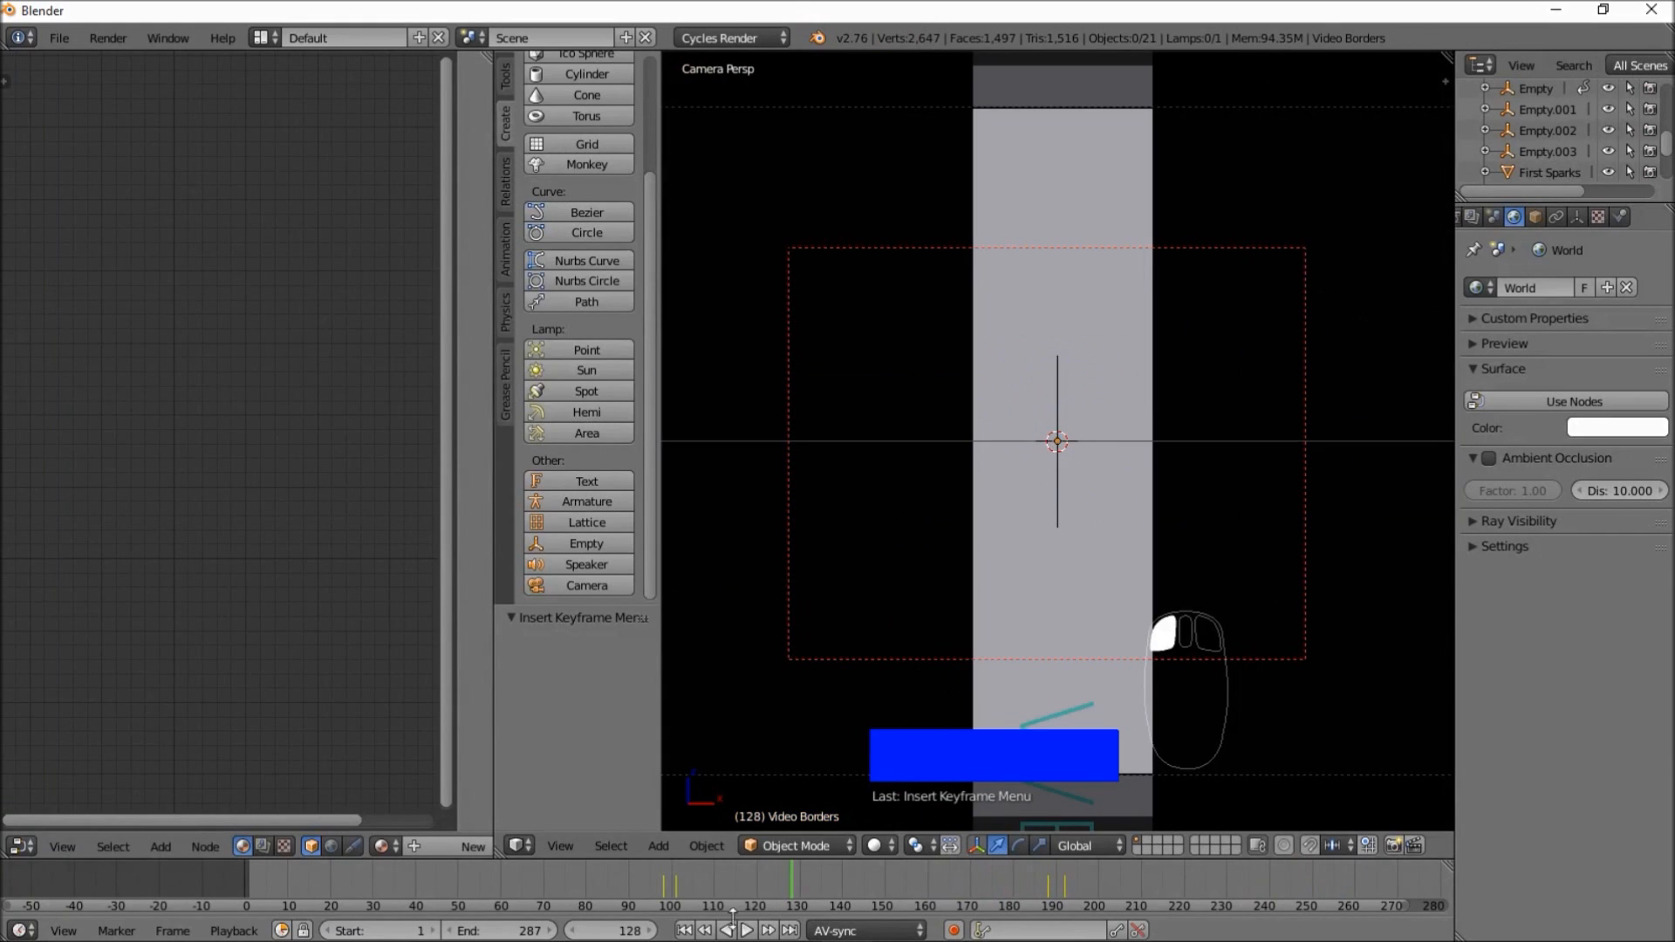
click(745, 931)
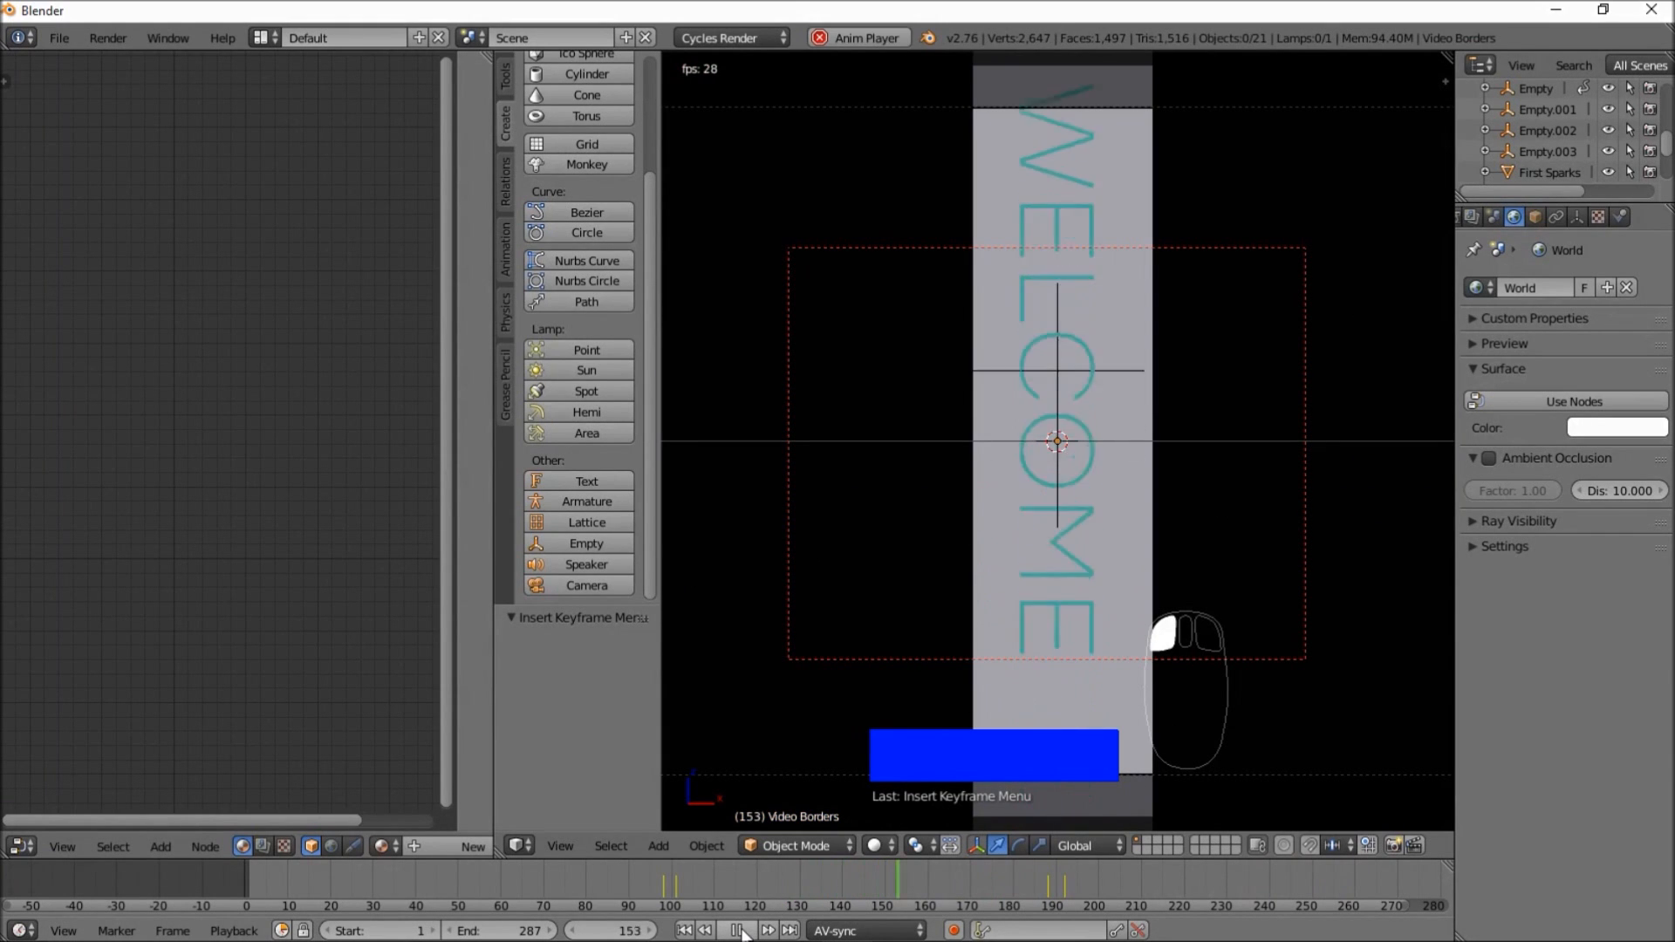
click(743, 932)
click(747, 932)
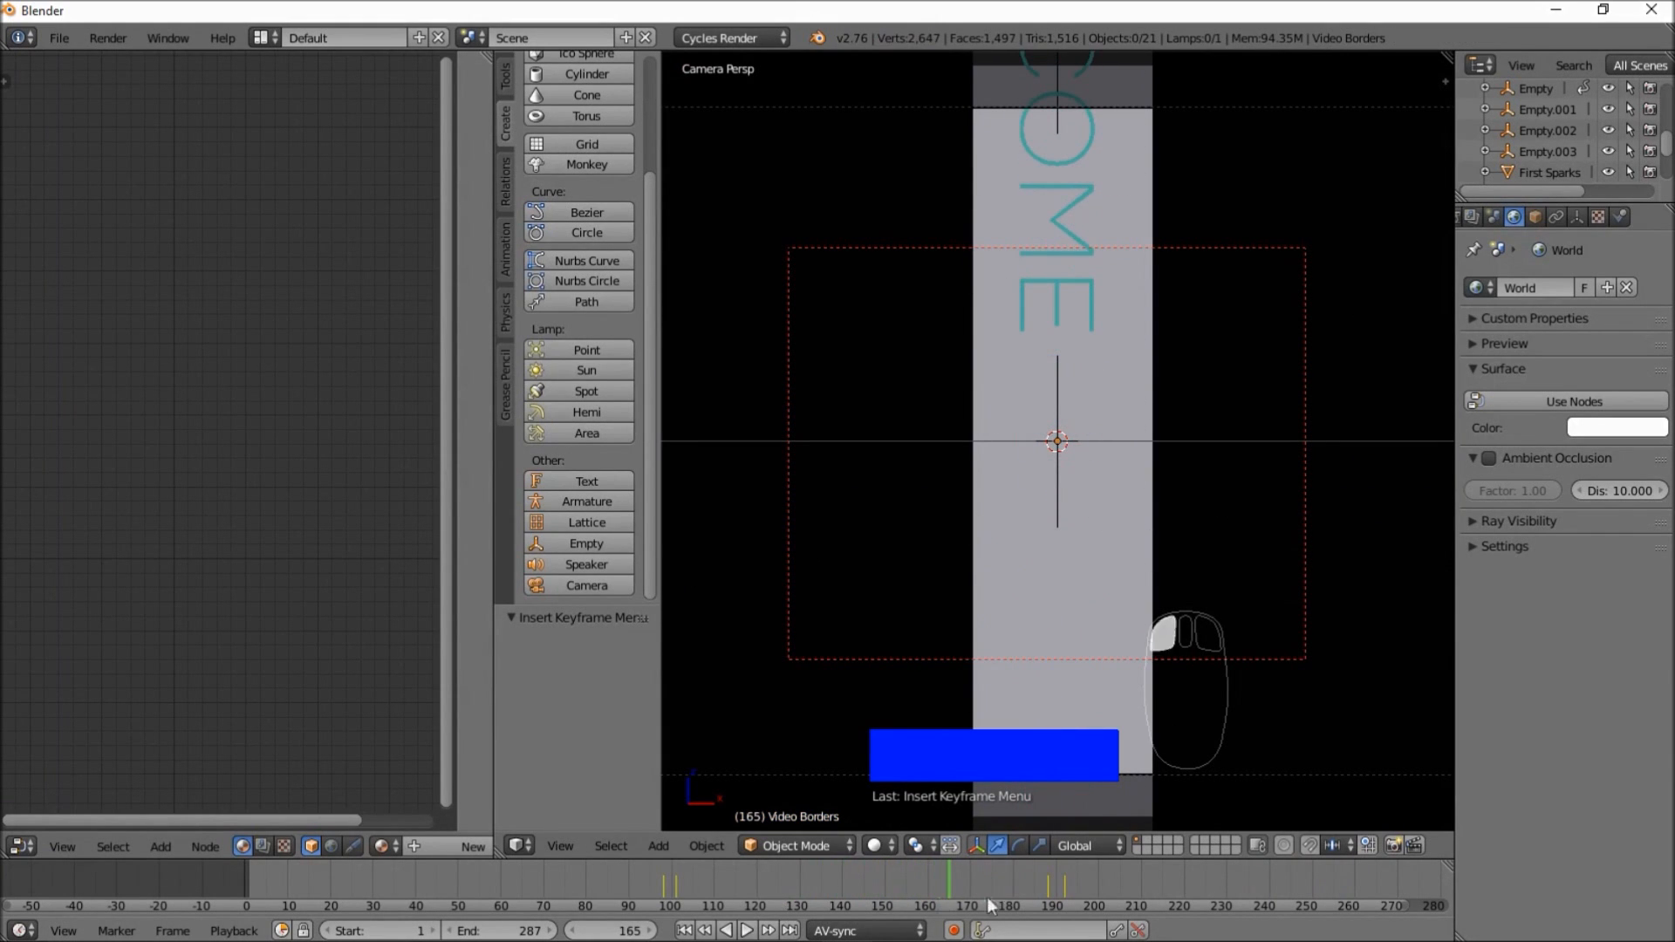
drag(1014, 882, 1077, 892)
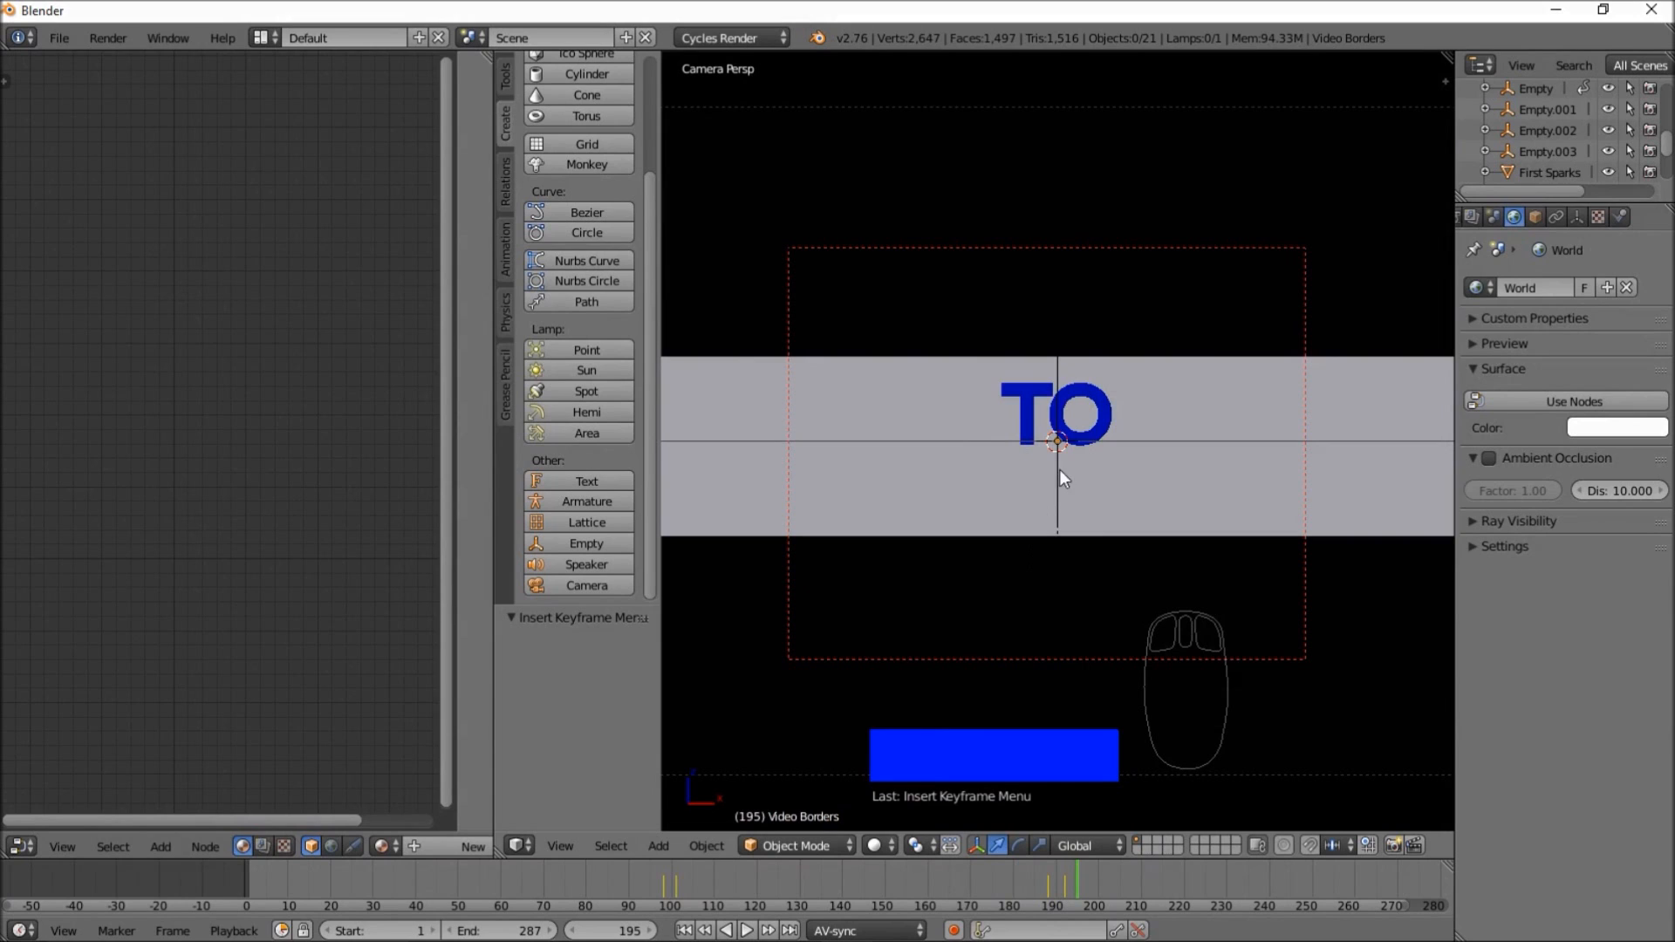
- Select the empty controlling the TO text and shift its keyframes about 15 frames earlier in the Dope Sheet
right_click(1056, 372)
right_click(1059, 384)
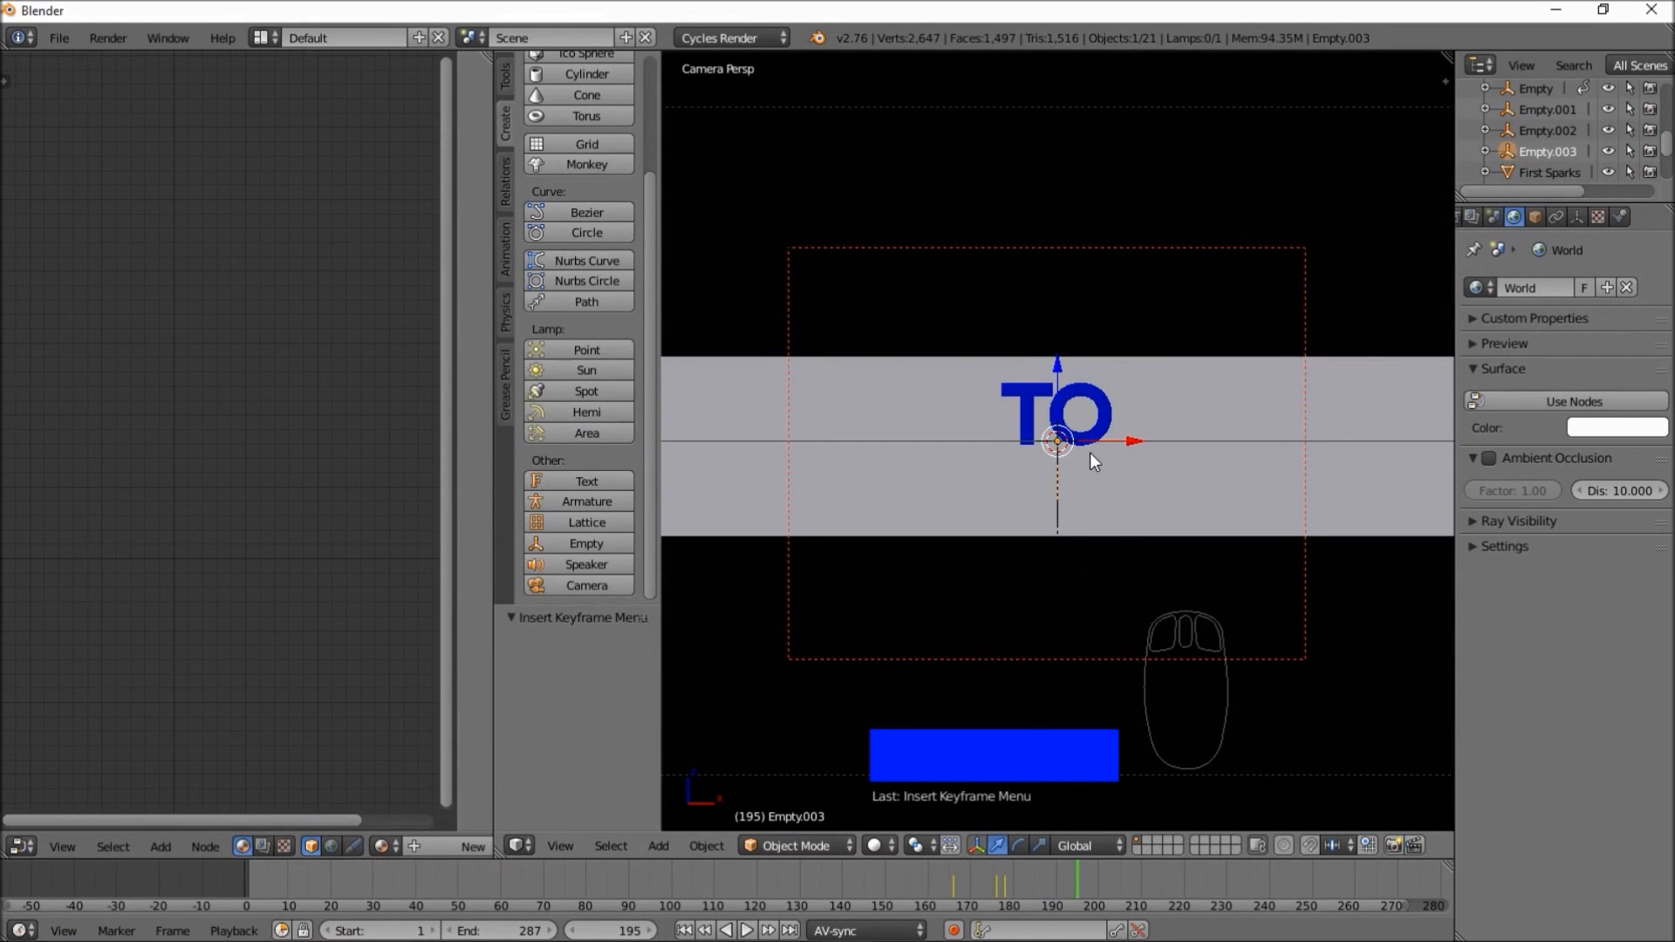
key(g)
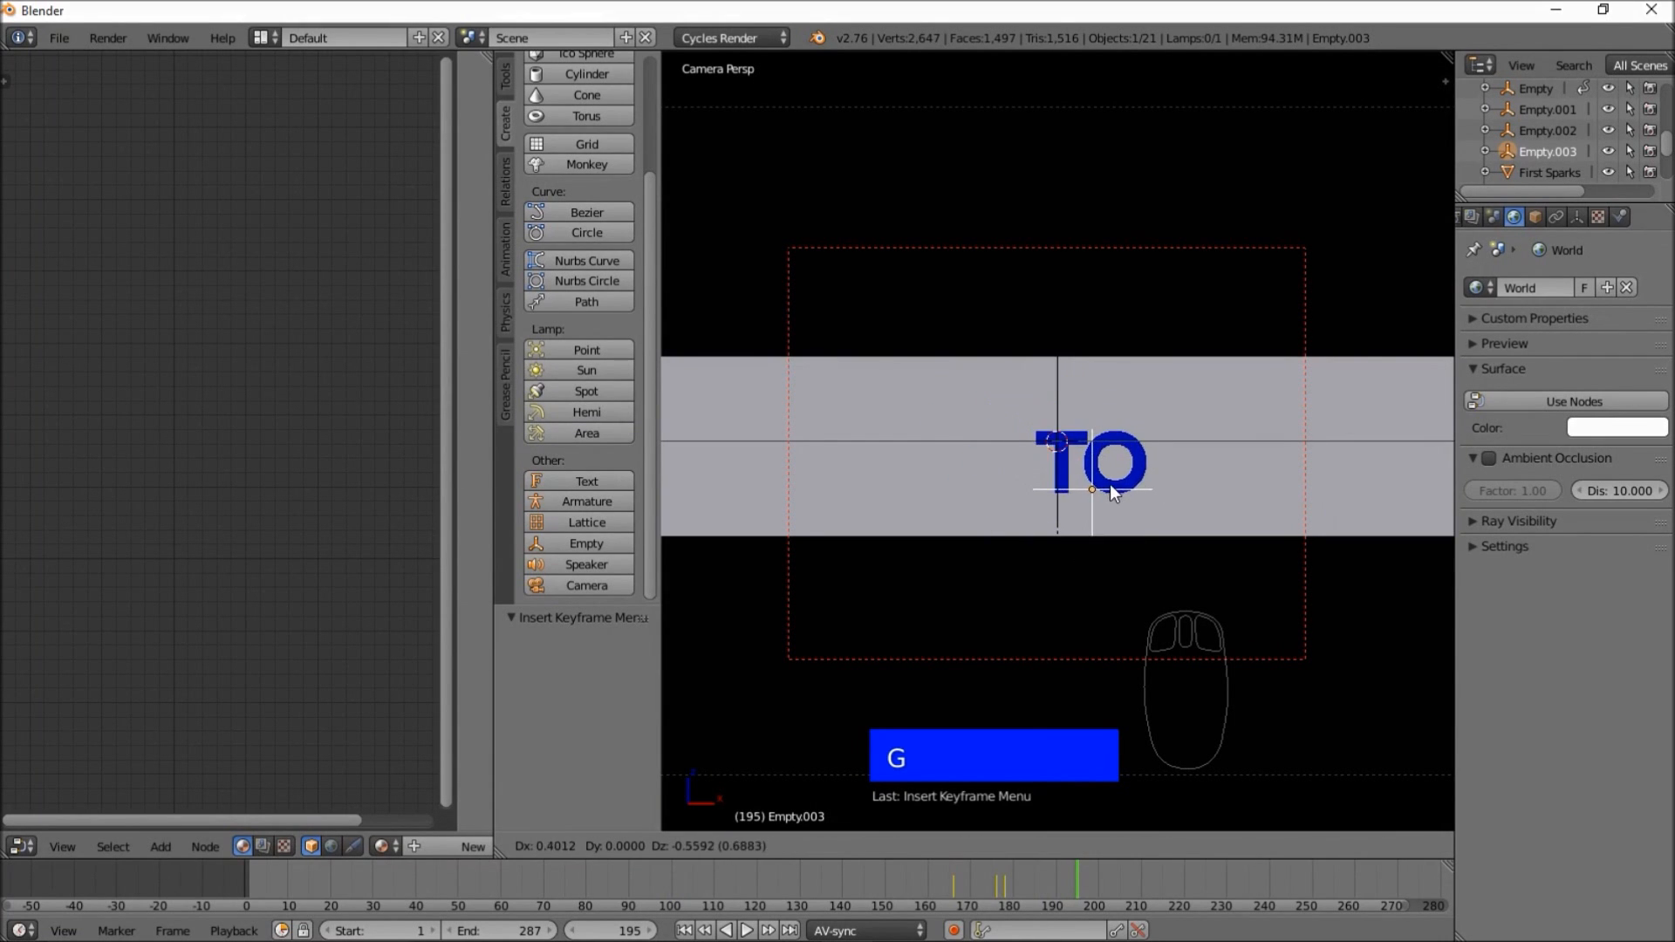
right_click(1109, 484)
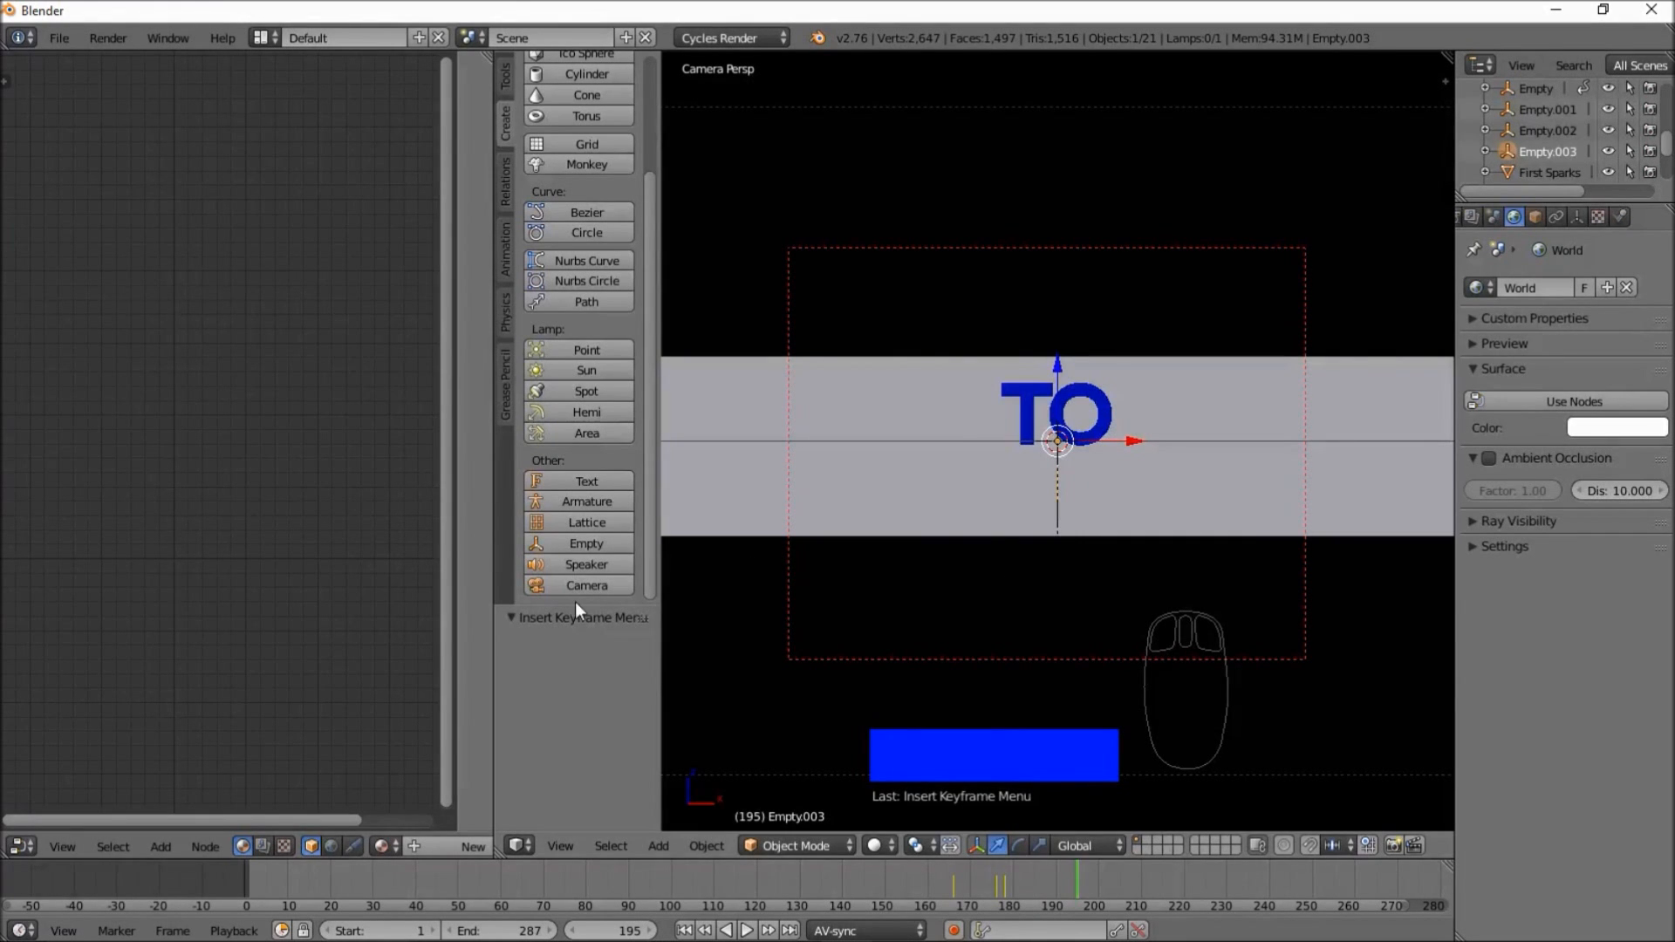
click(21, 847)
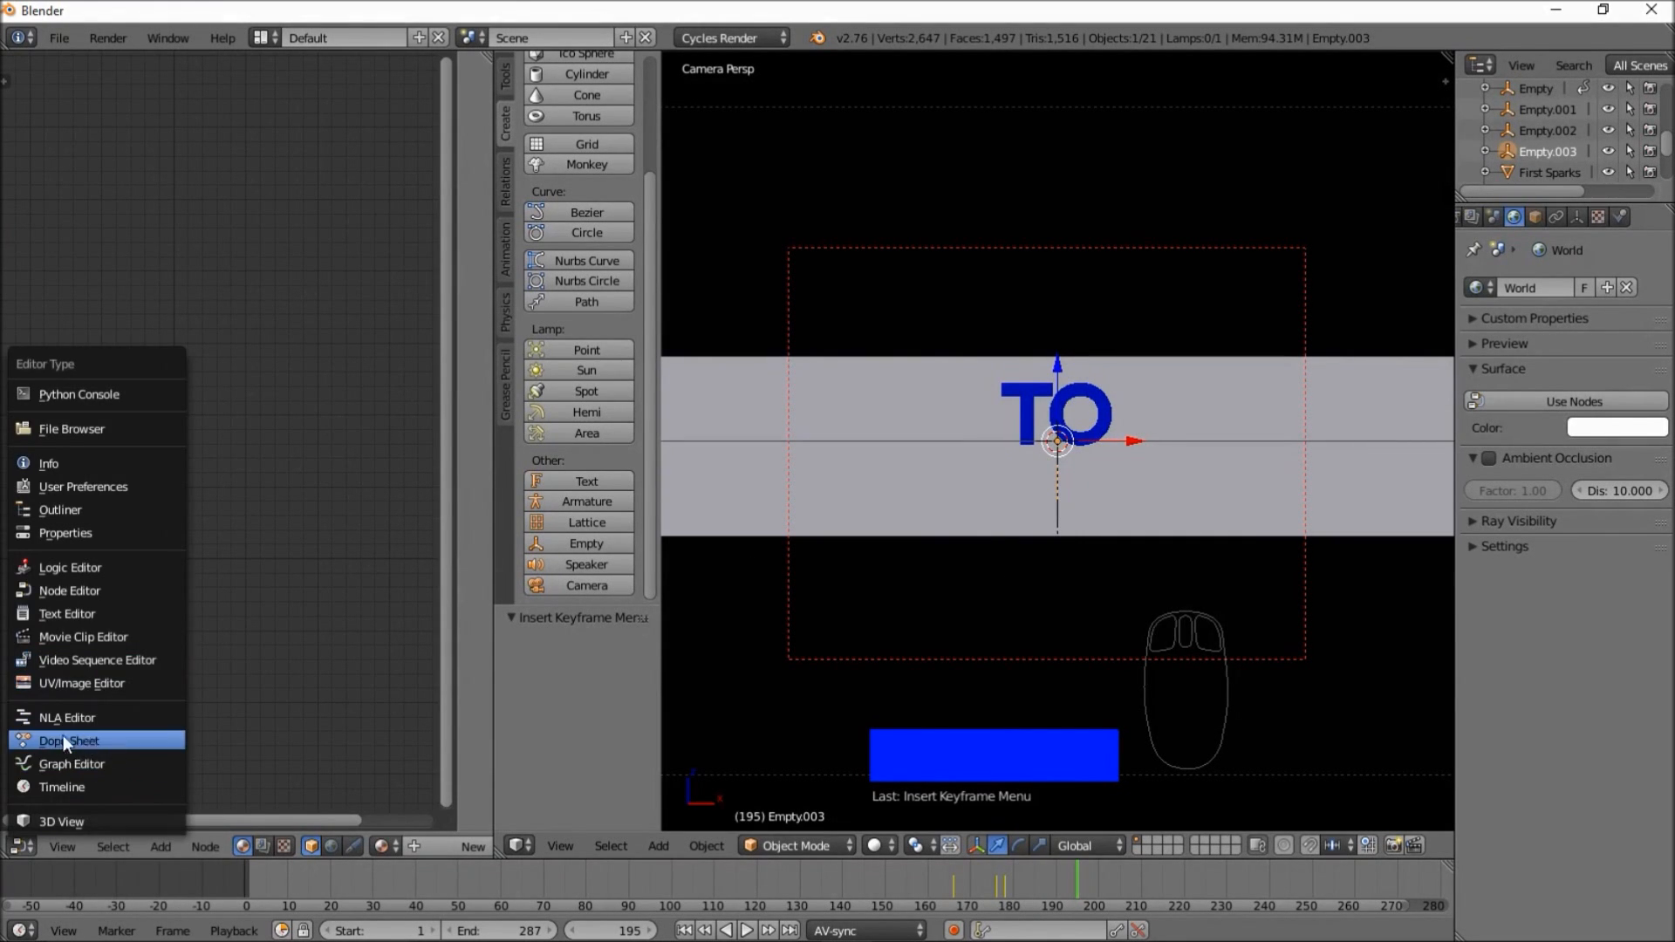
click(87, 741)
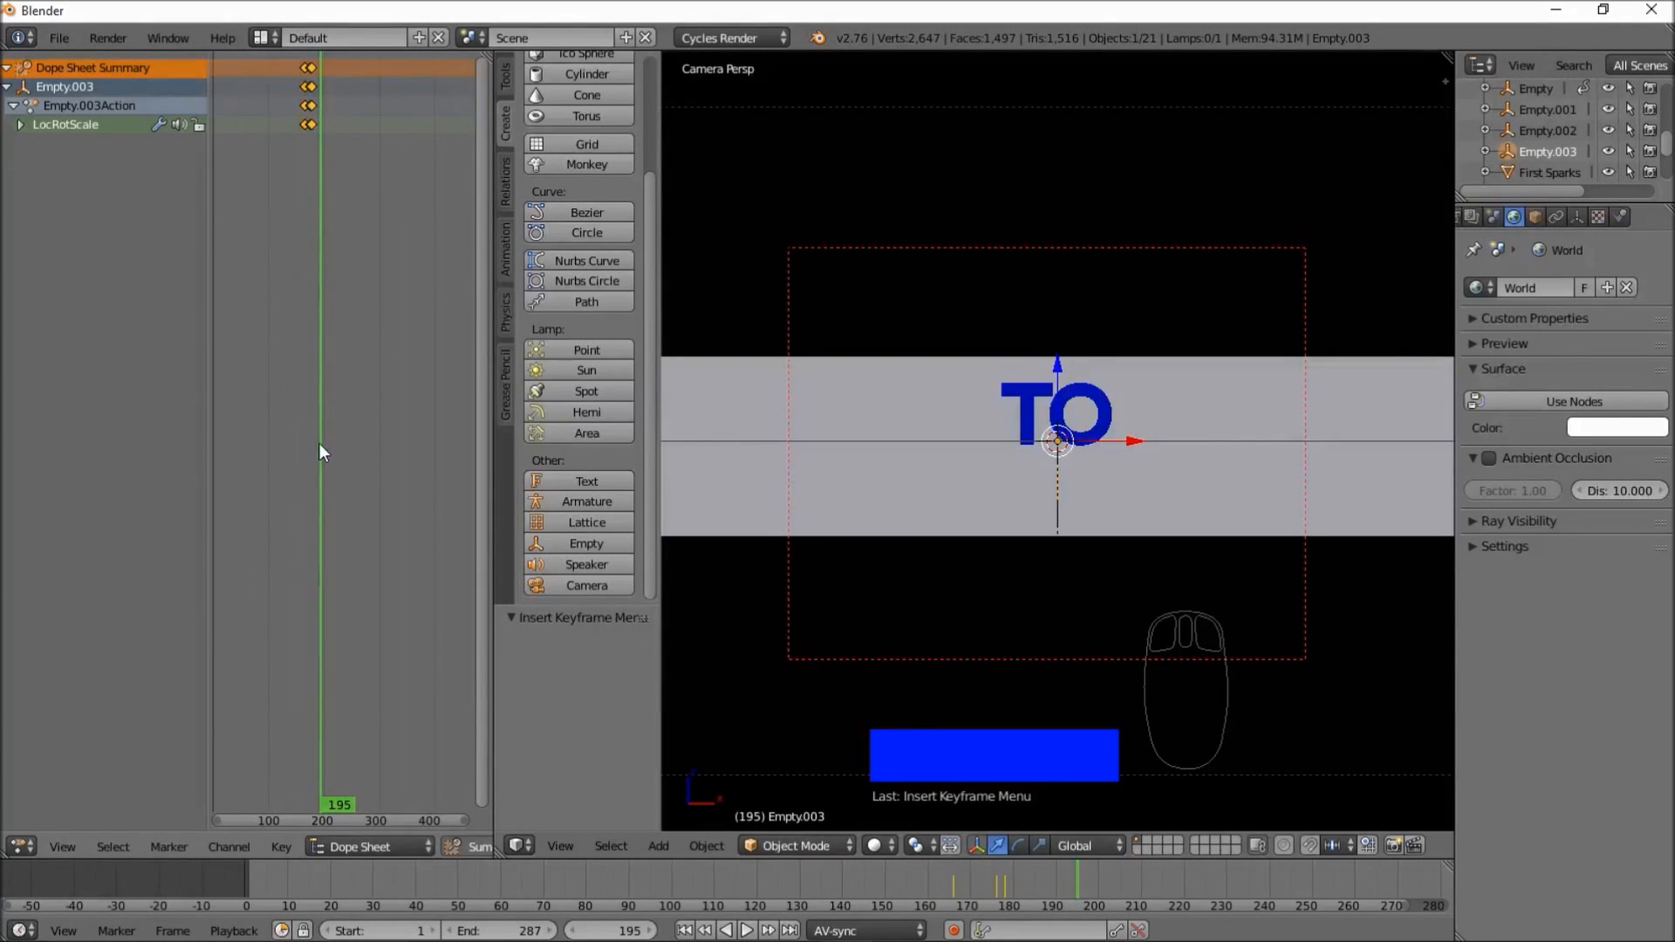
click(389, 469)
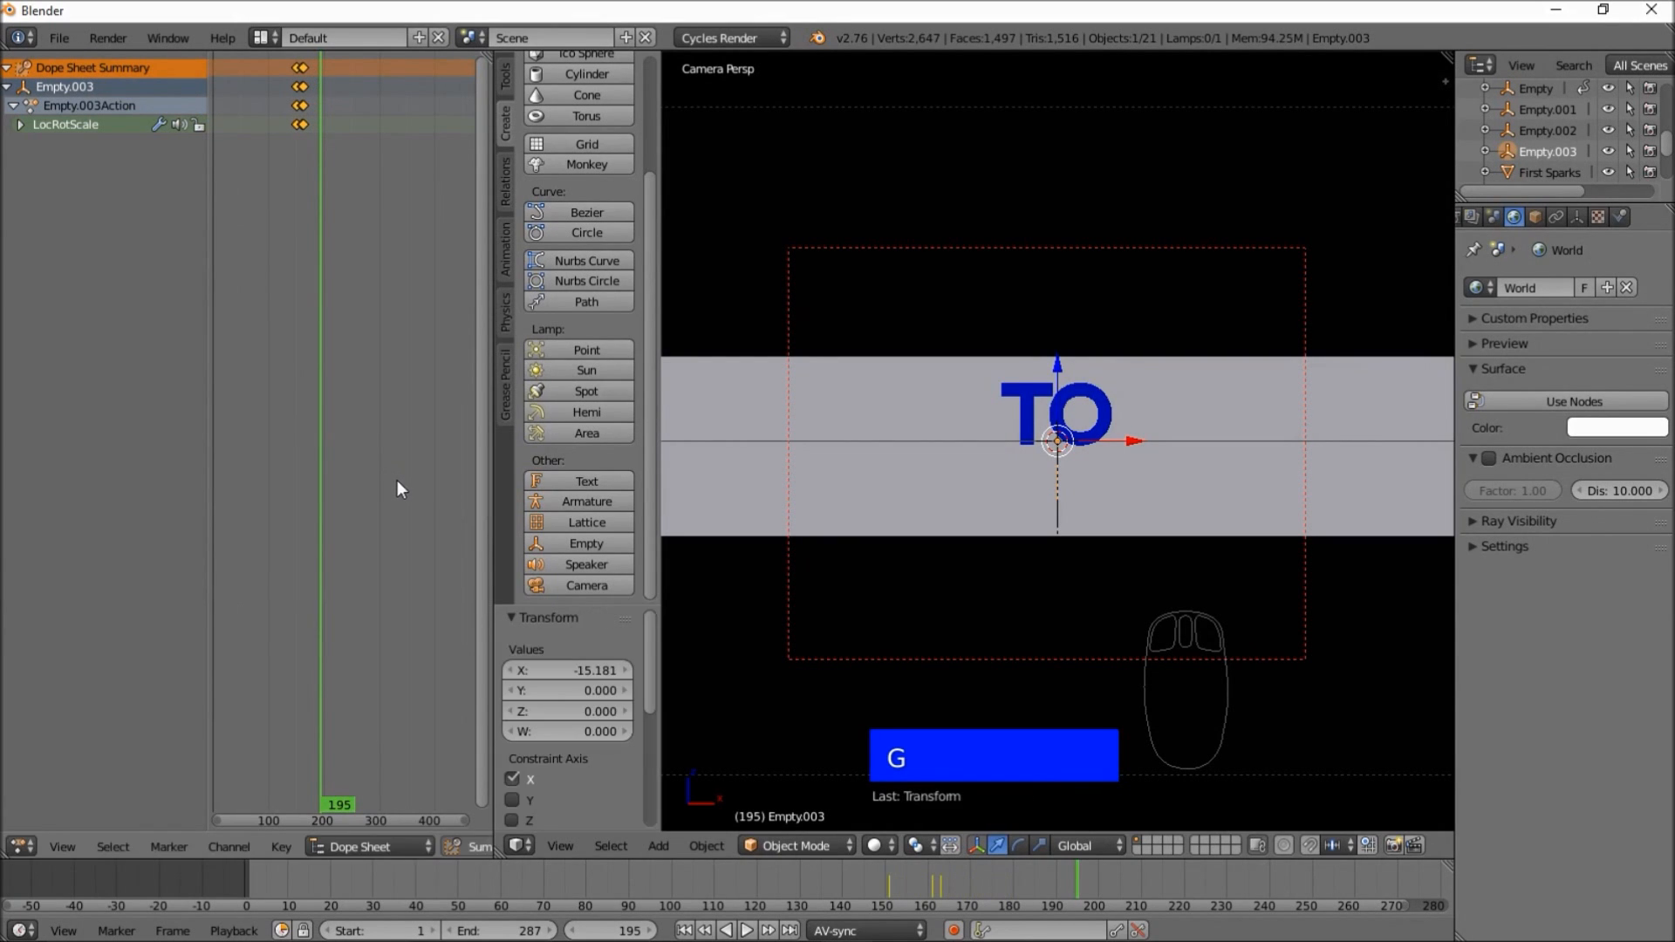
- Check the text overlap at frame 159 and shift the TO empty's keyframes about 6 frames later
drag(864, 872, 928, 887)
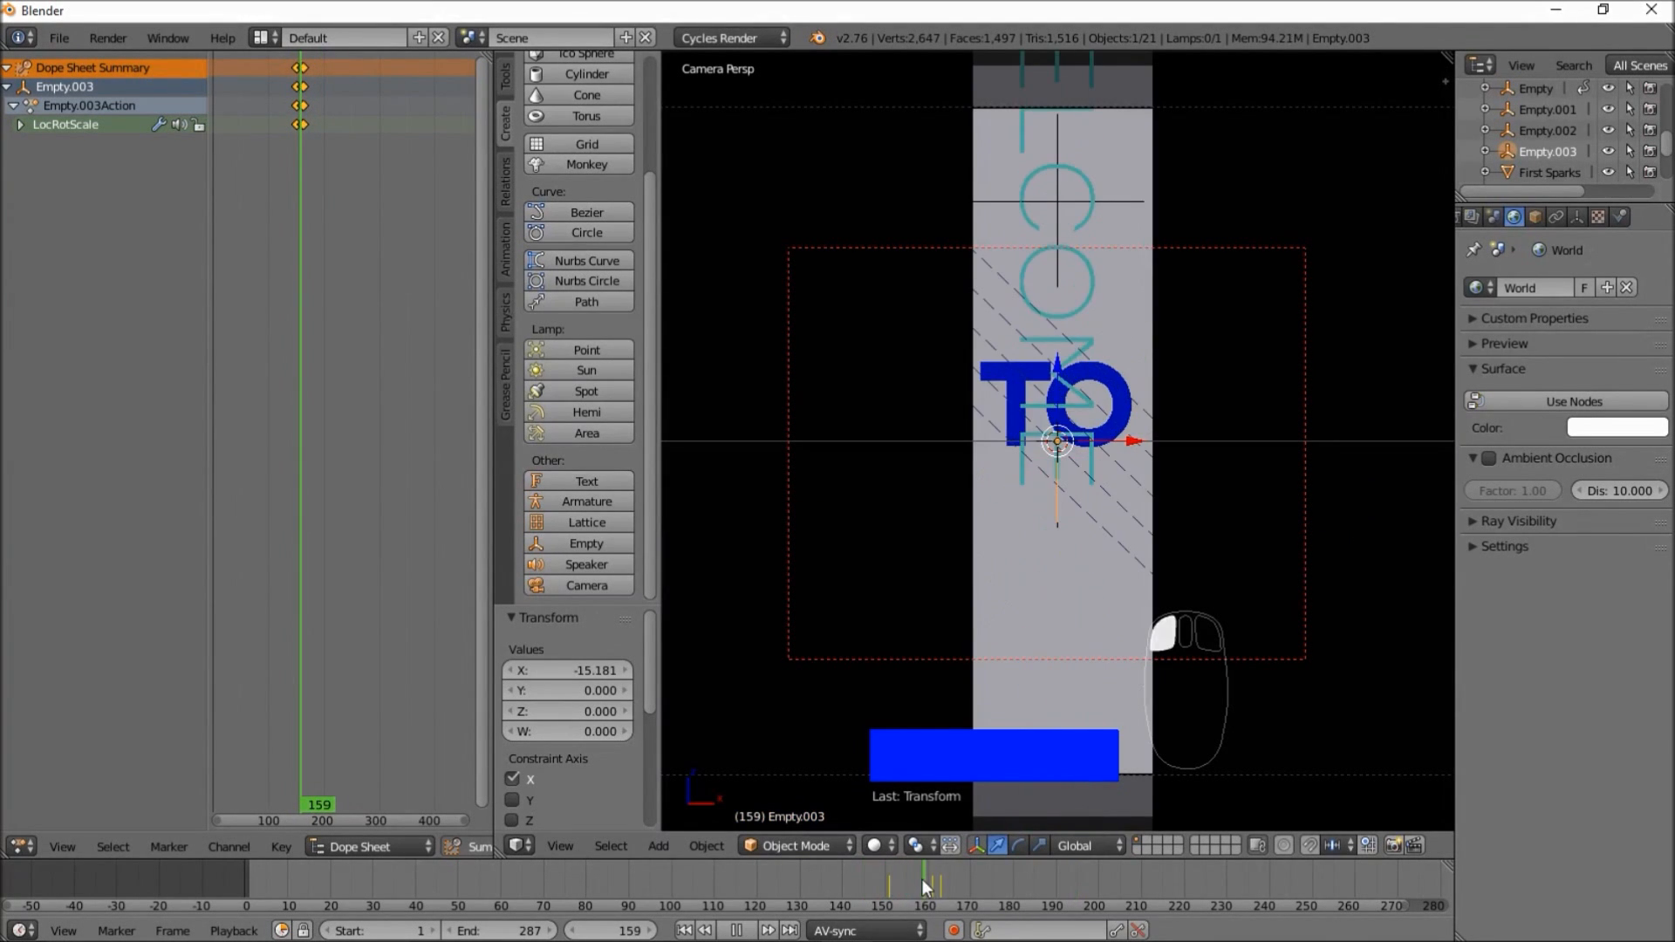
key(g)
click(426, 541)
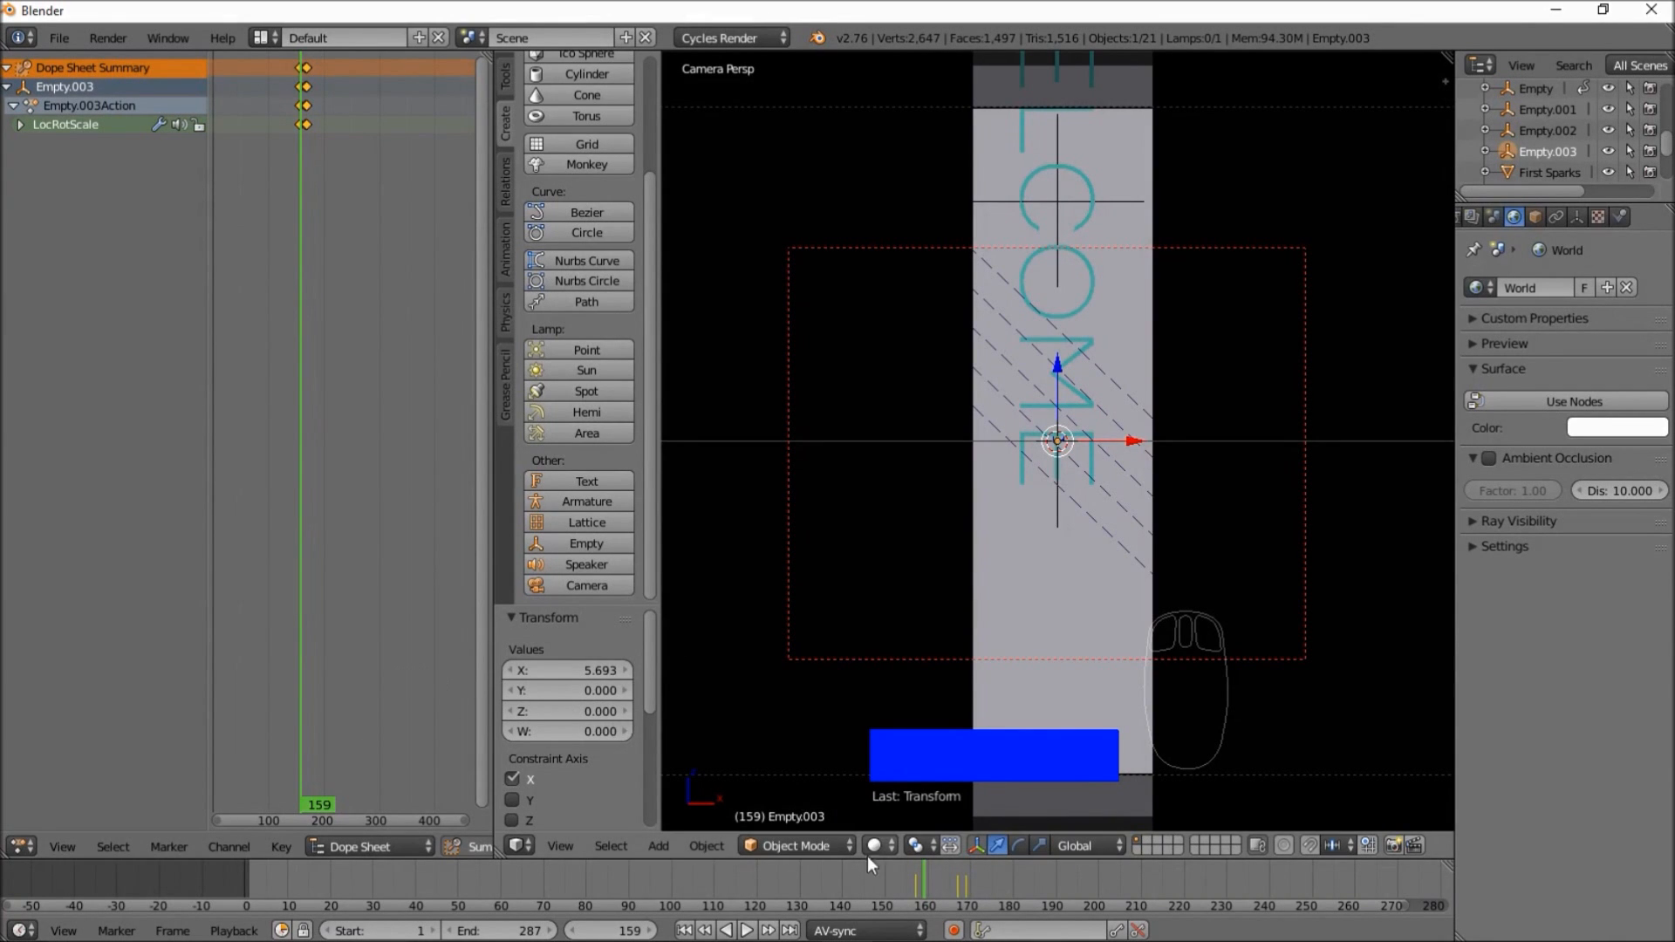
- Play back the WELCOME to TO transition to check the retimed entrance of the TO text
click(883, 888)
click(750, 932)
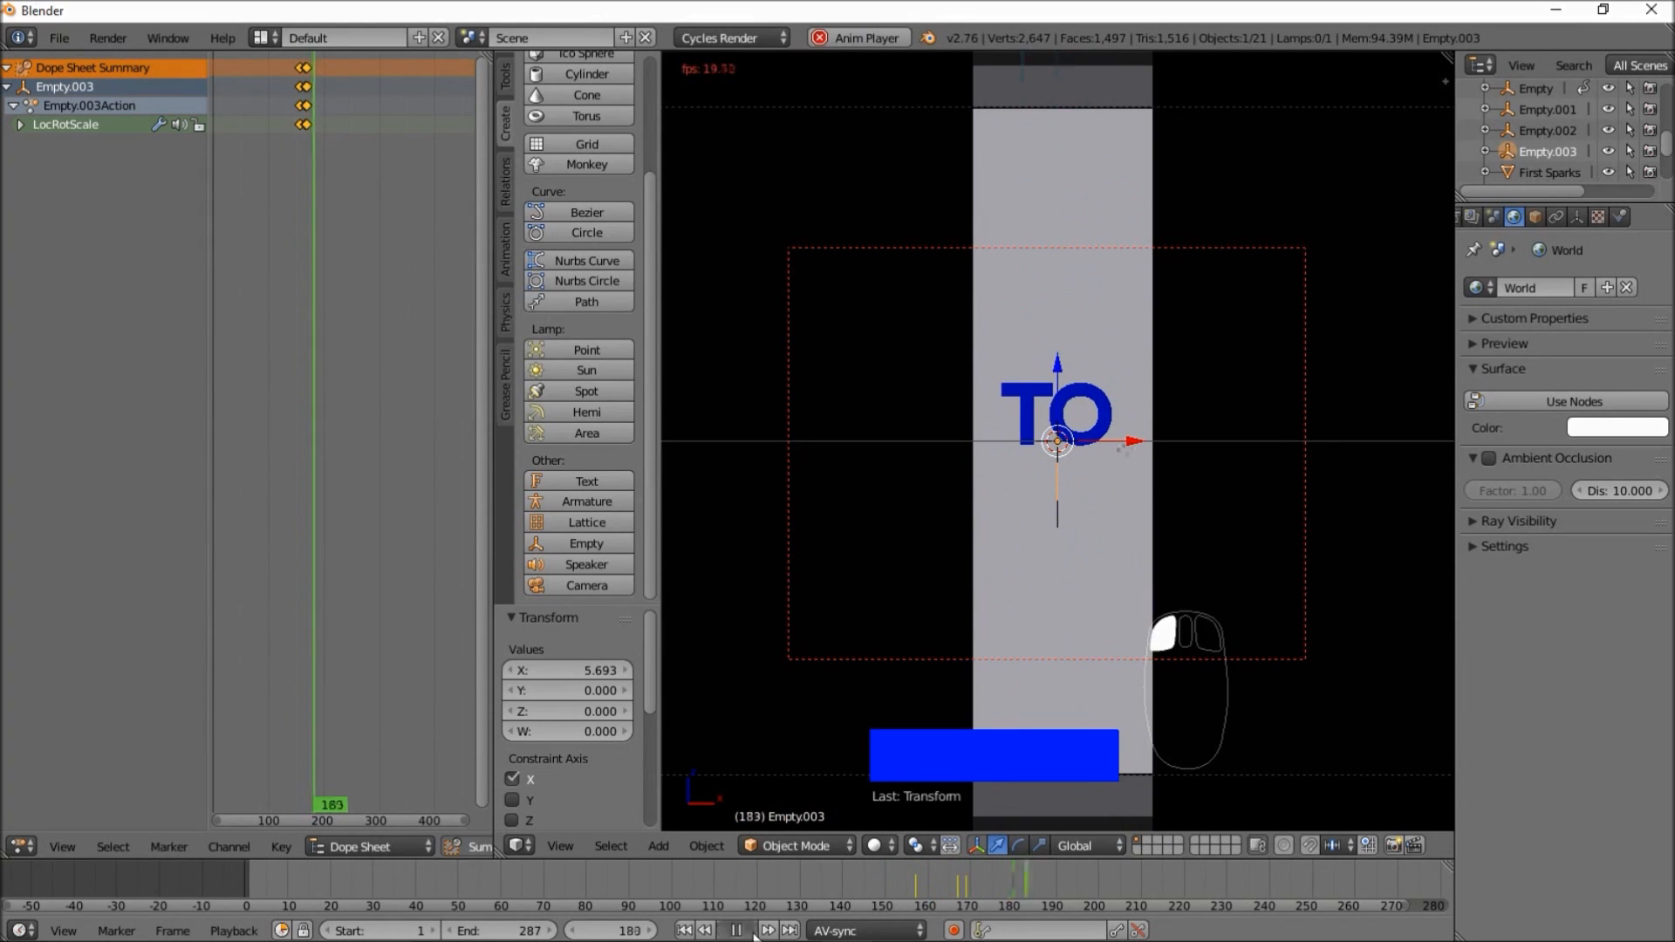
click(753, 934)
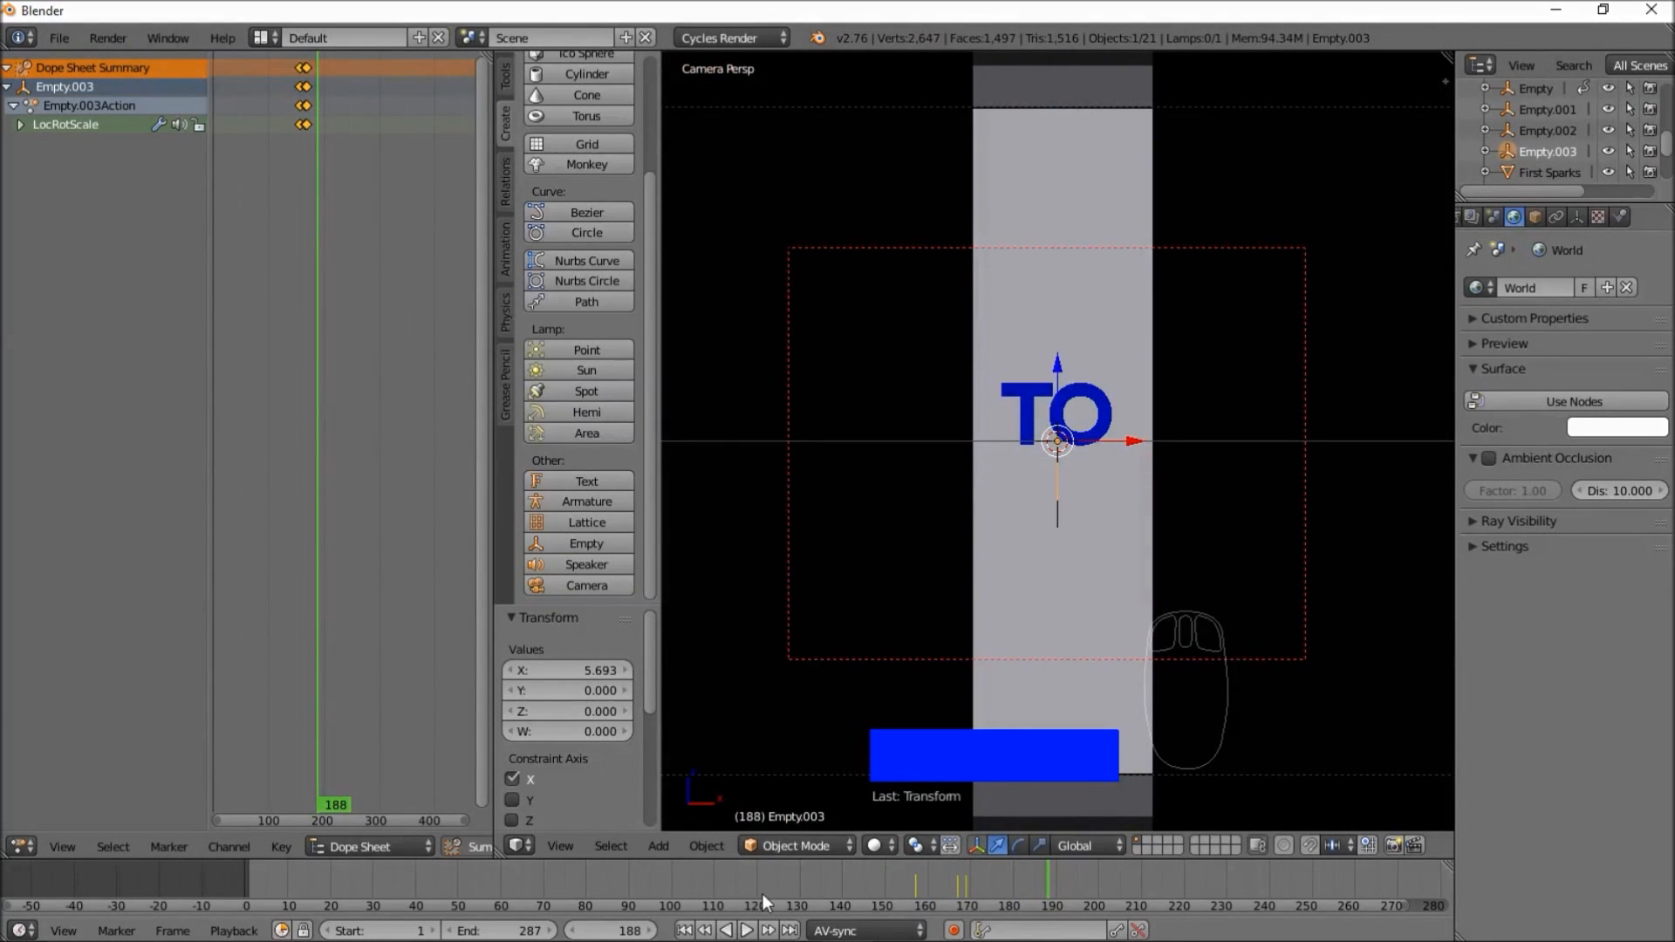
click(765, 895)
click(748, 931)
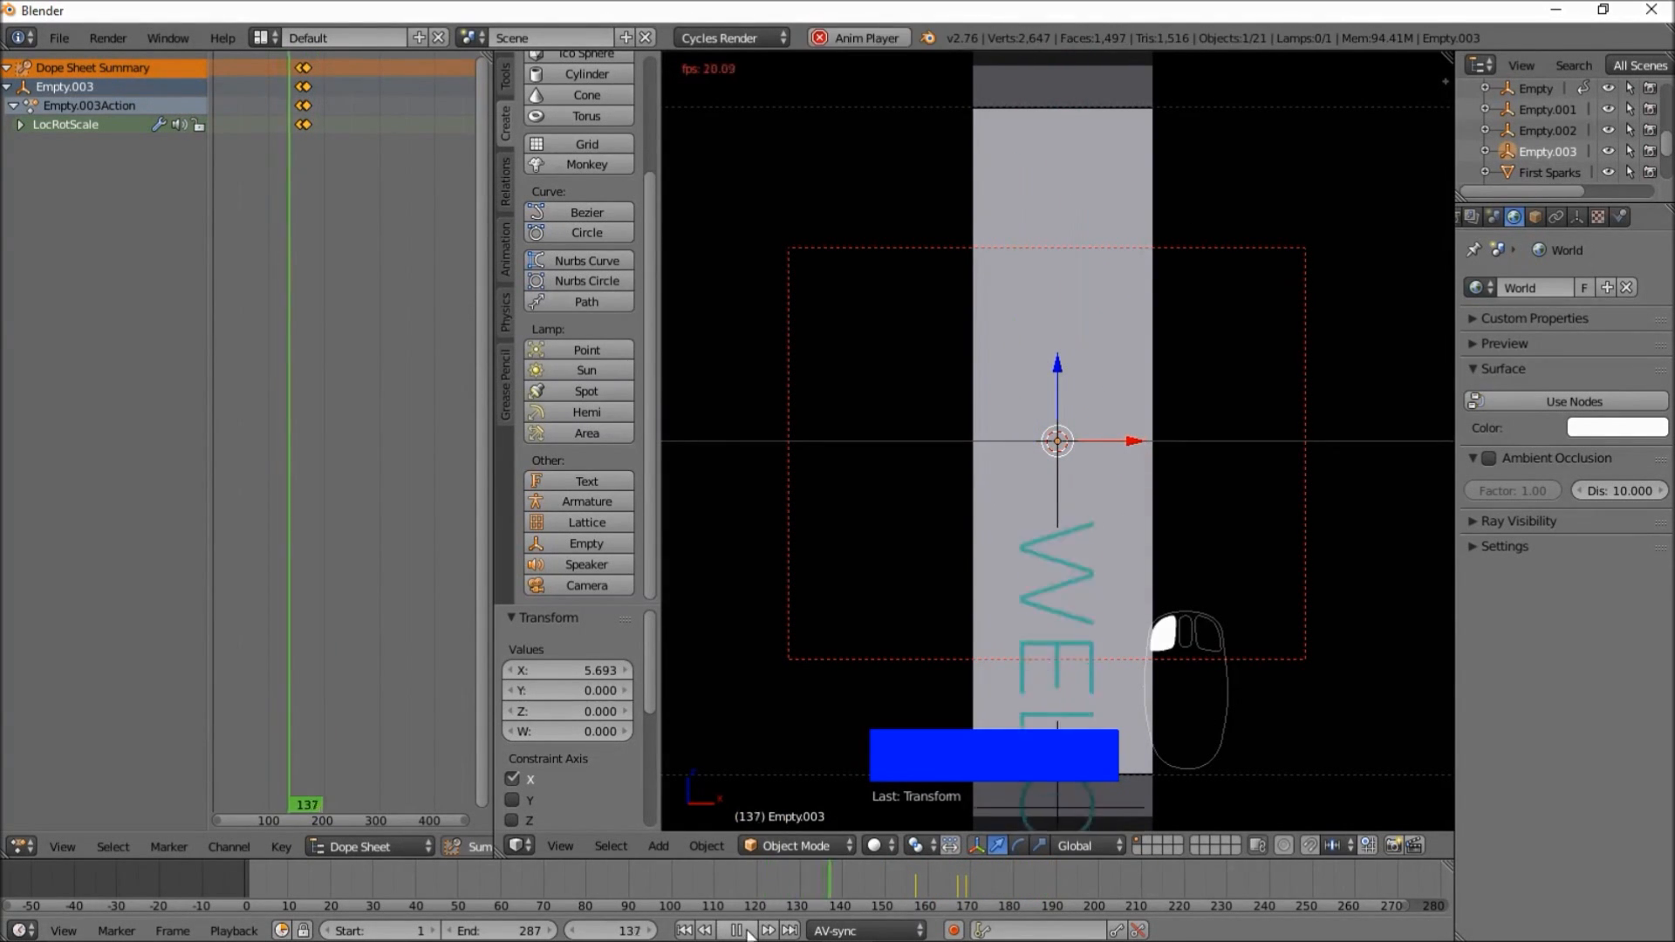
click(748, 934)
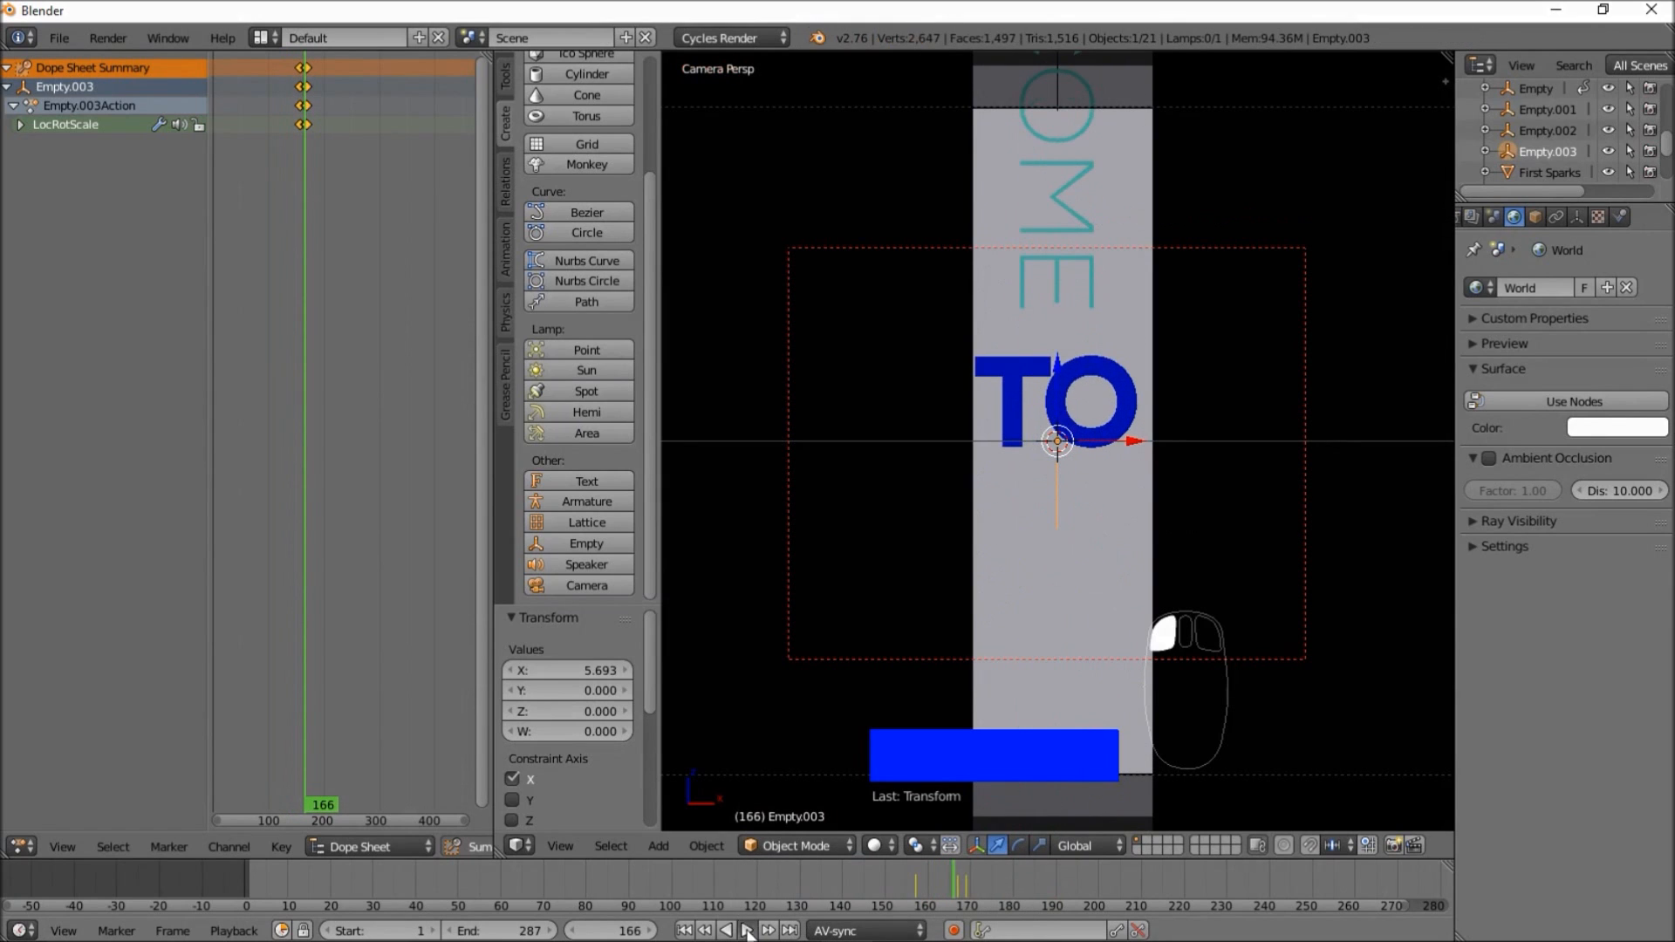
- Duplicate the TO text together with its empty at frame 176 and move the copies about 1.2 units down along Z
click(748, 934)
click(750, 934)
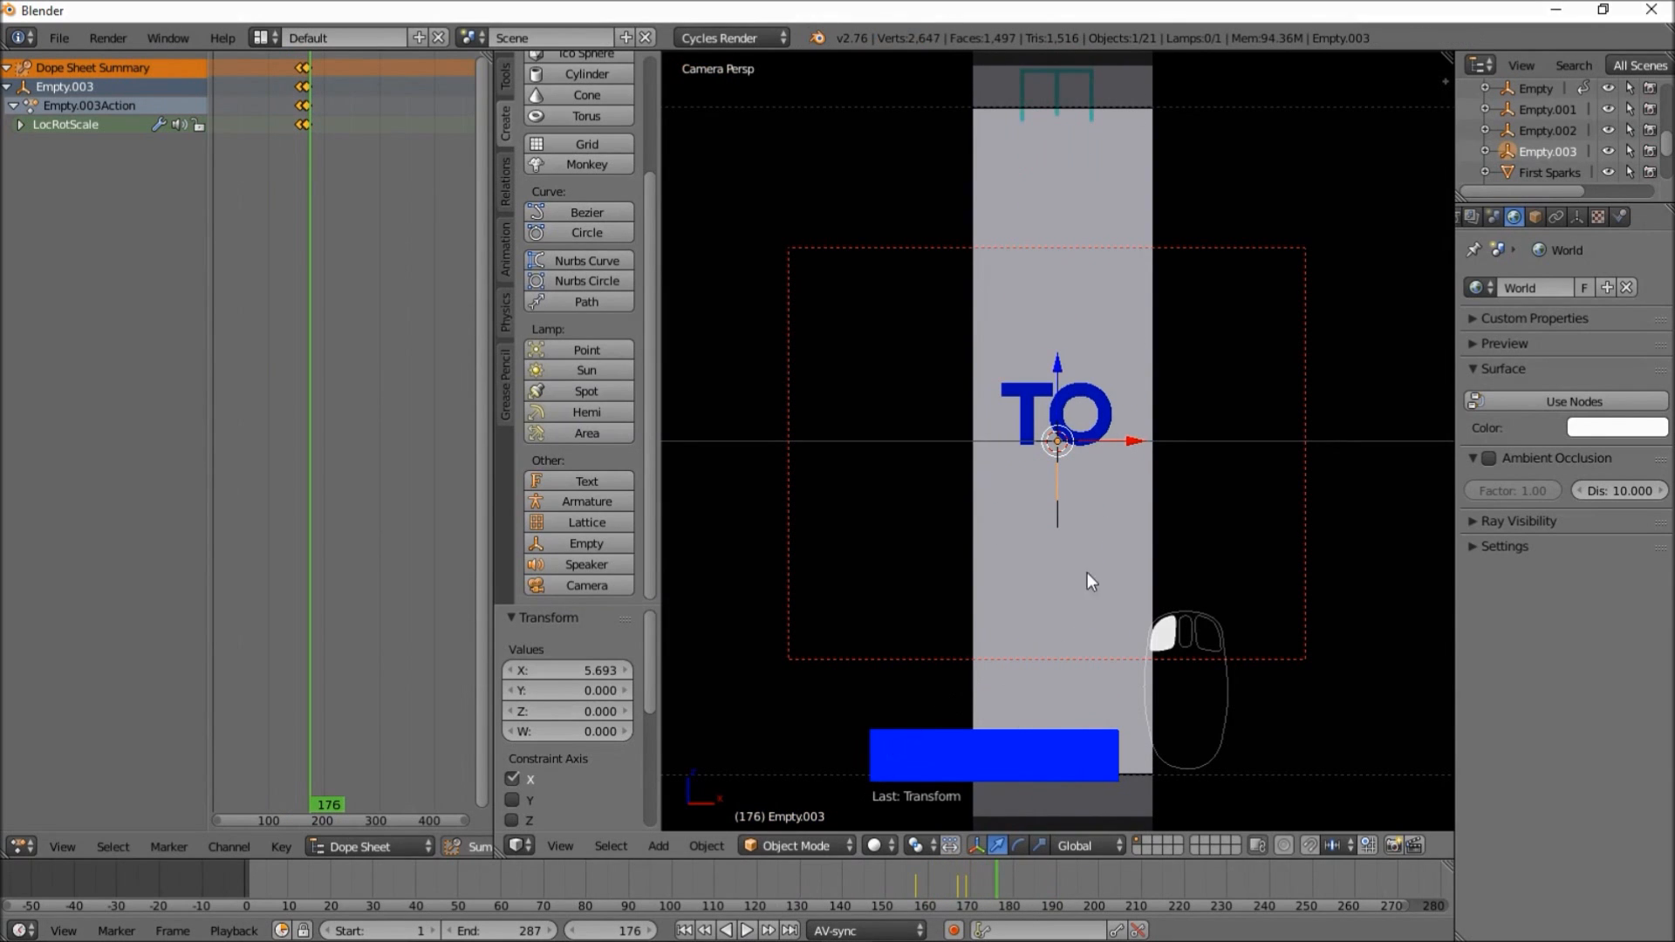
shift+right_click(1104, 409)
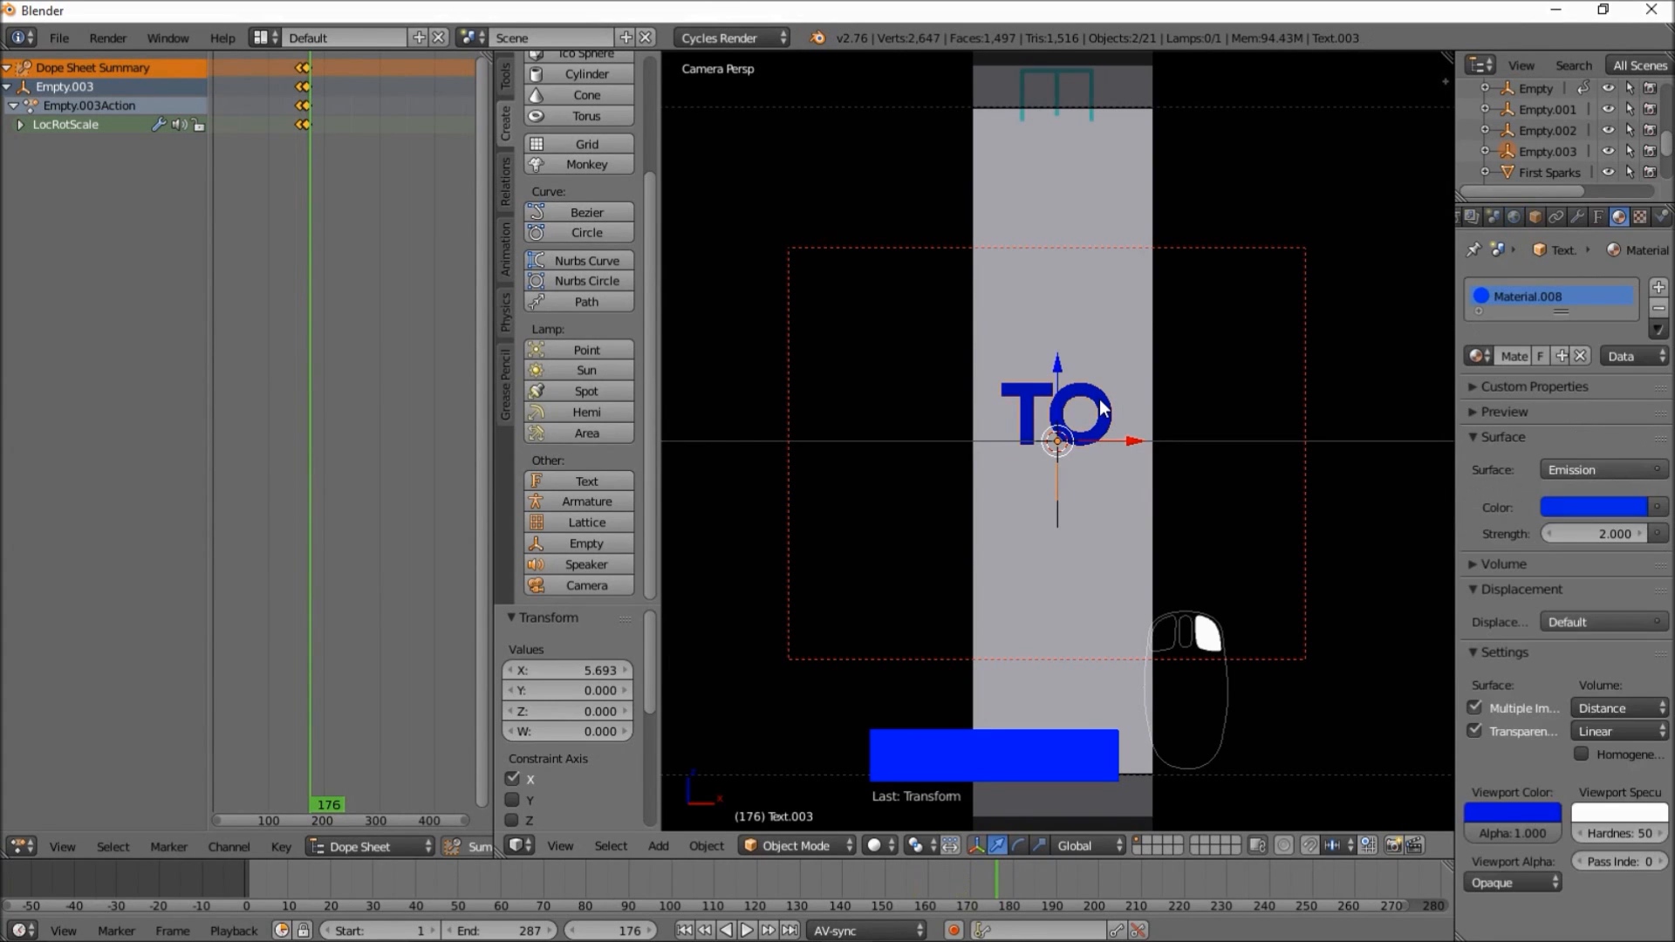
key(shift+d)
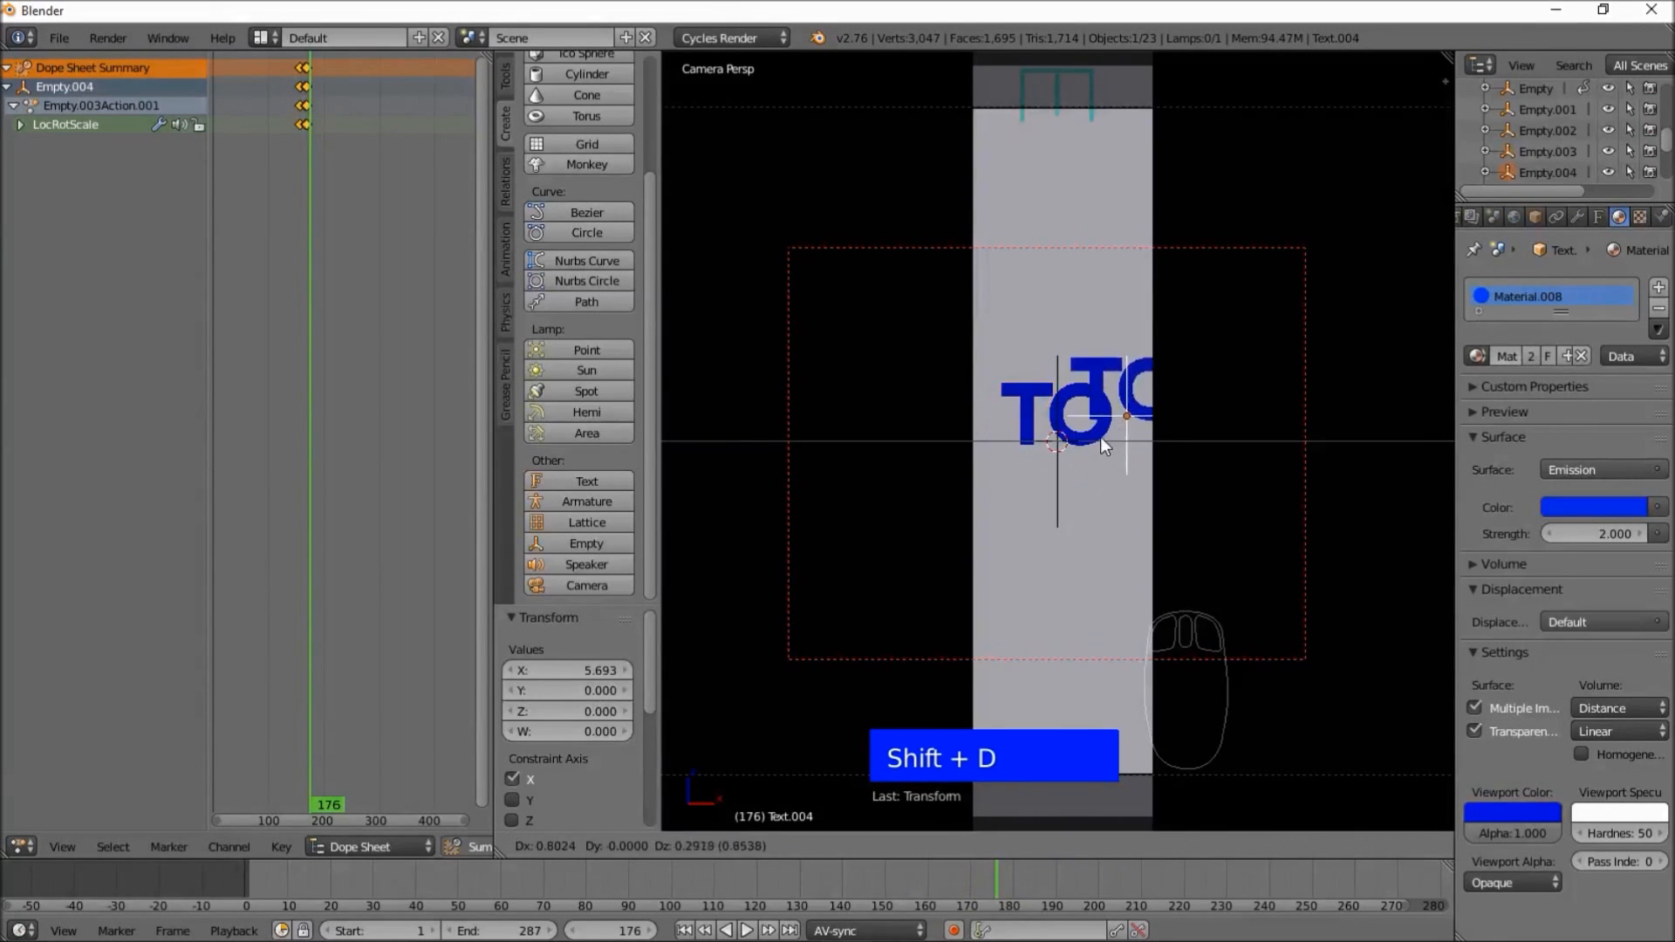
right_click(1102, 438)
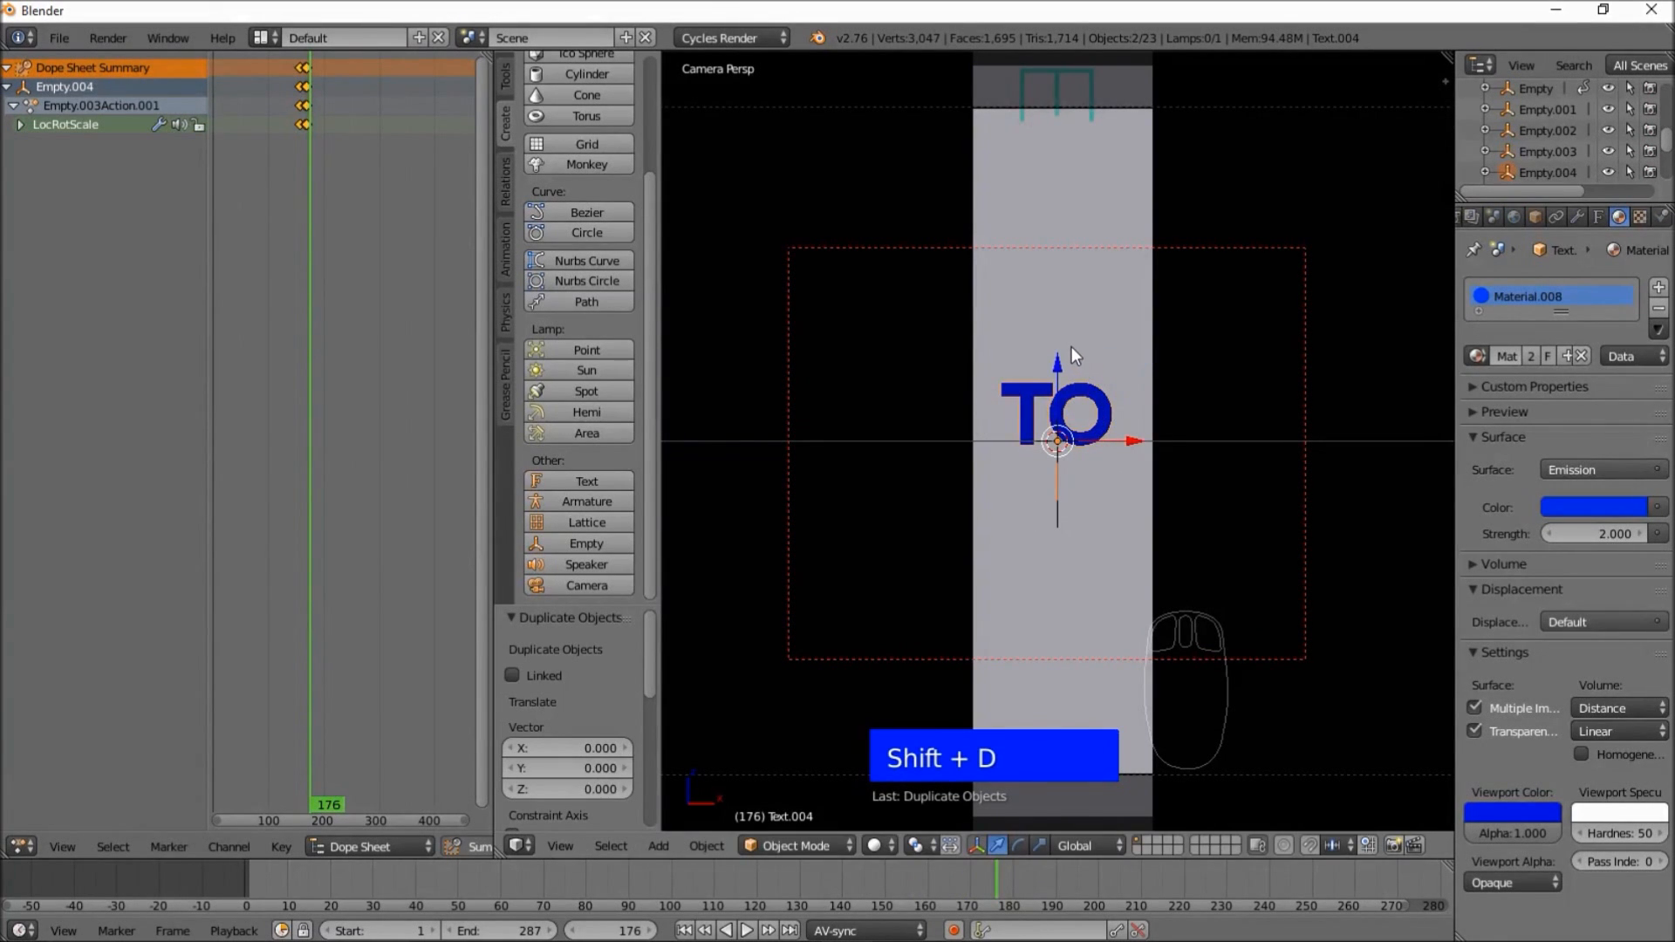
key(g)
key(z)
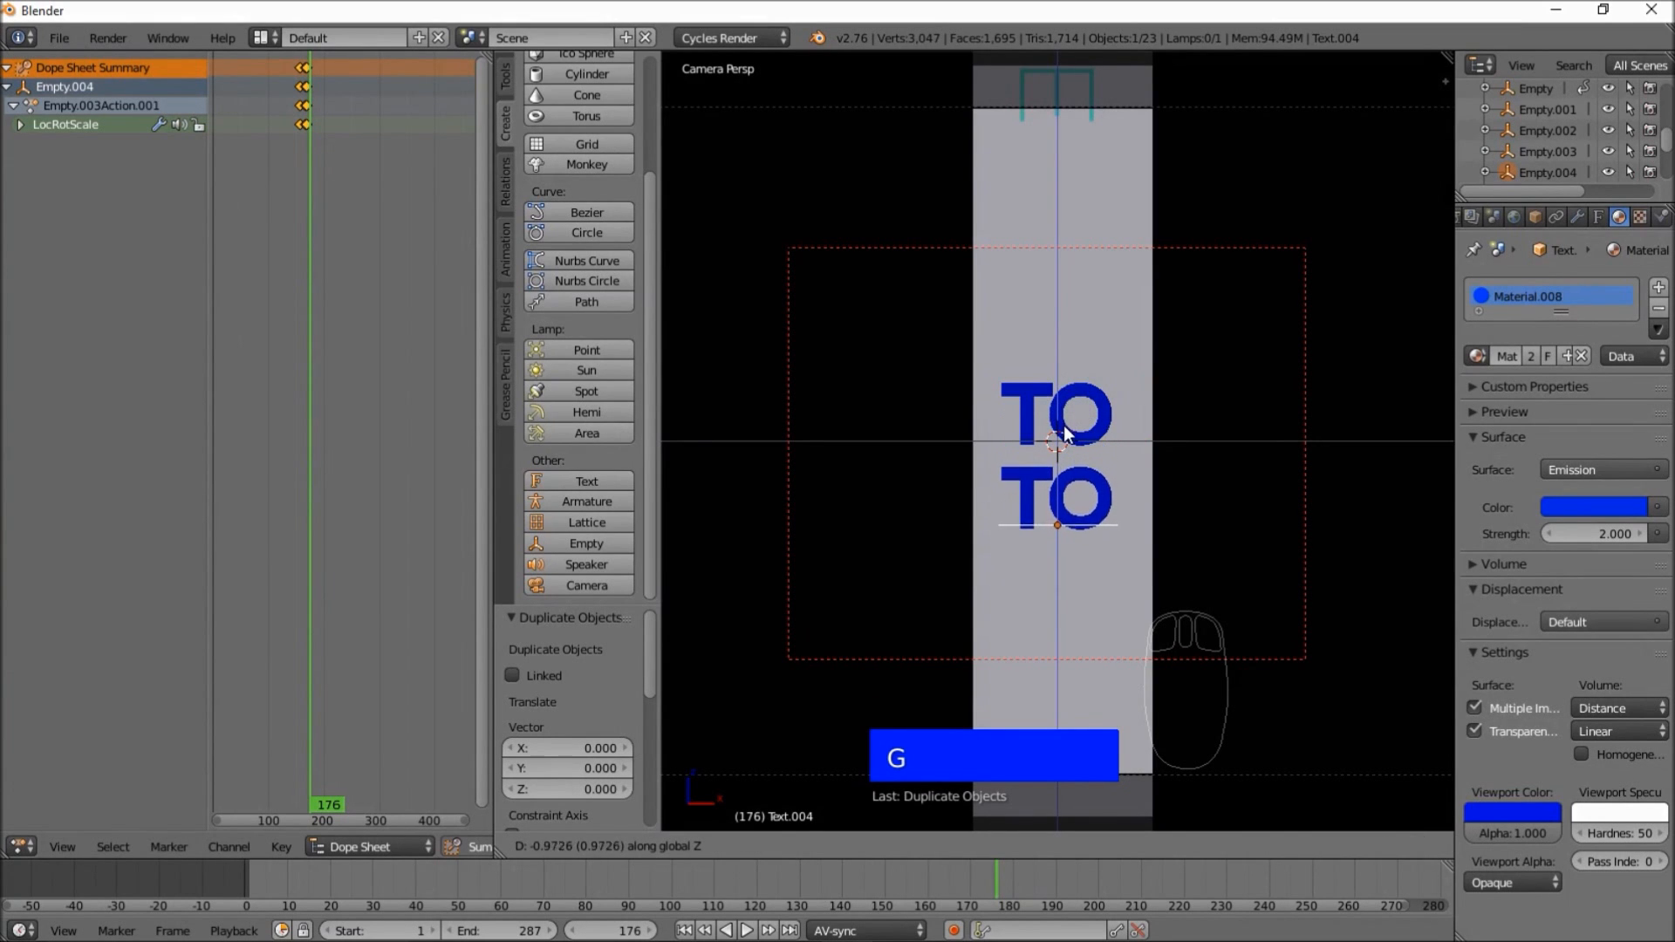
click(1064, 443)
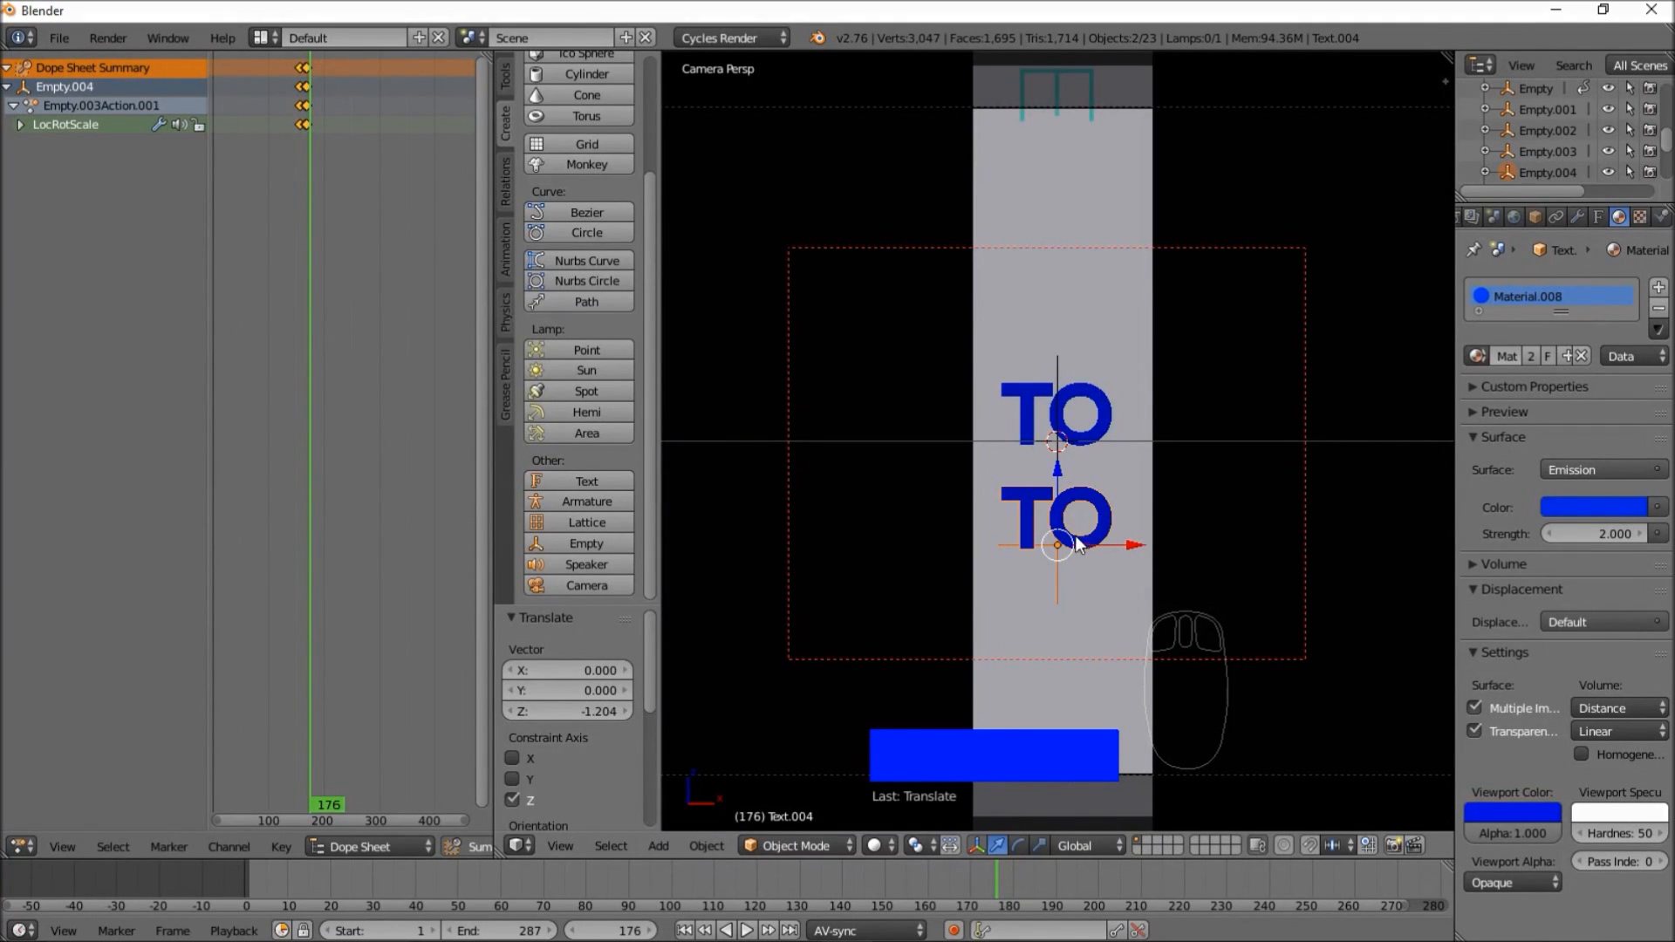
- Delete all keyframes from the duplicated empty below the TO text
right_click(1059, 572)
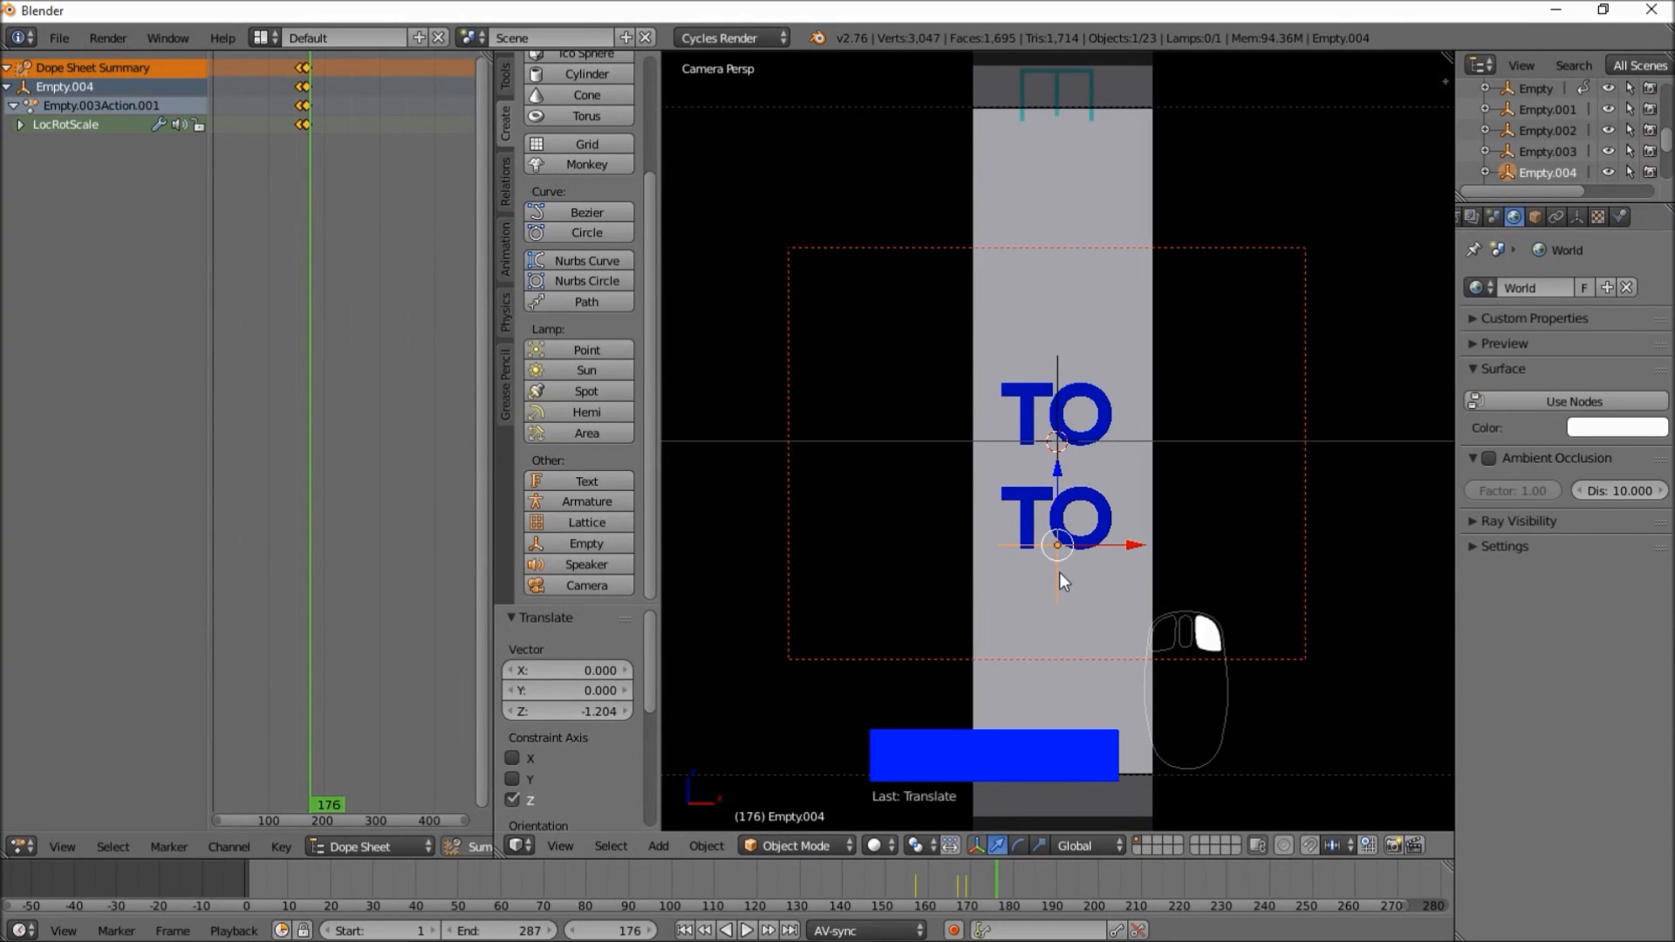
key(x)
click(399, 543)
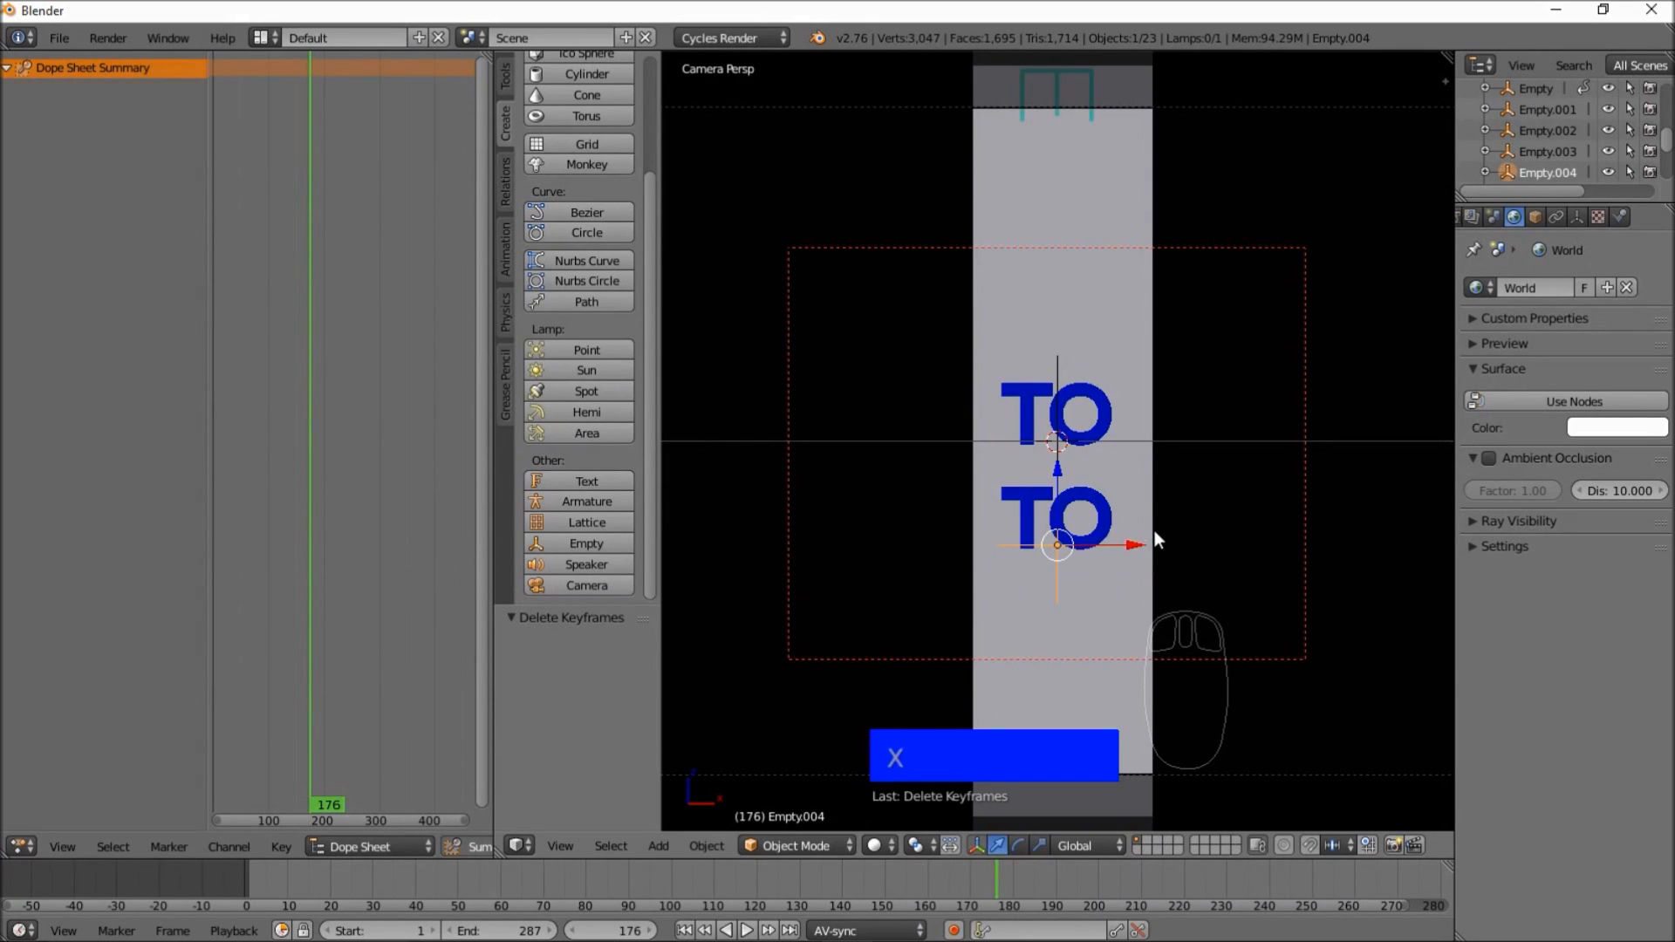
- Change the duplicated lower text from TO to MY
right_click(1100, 510)
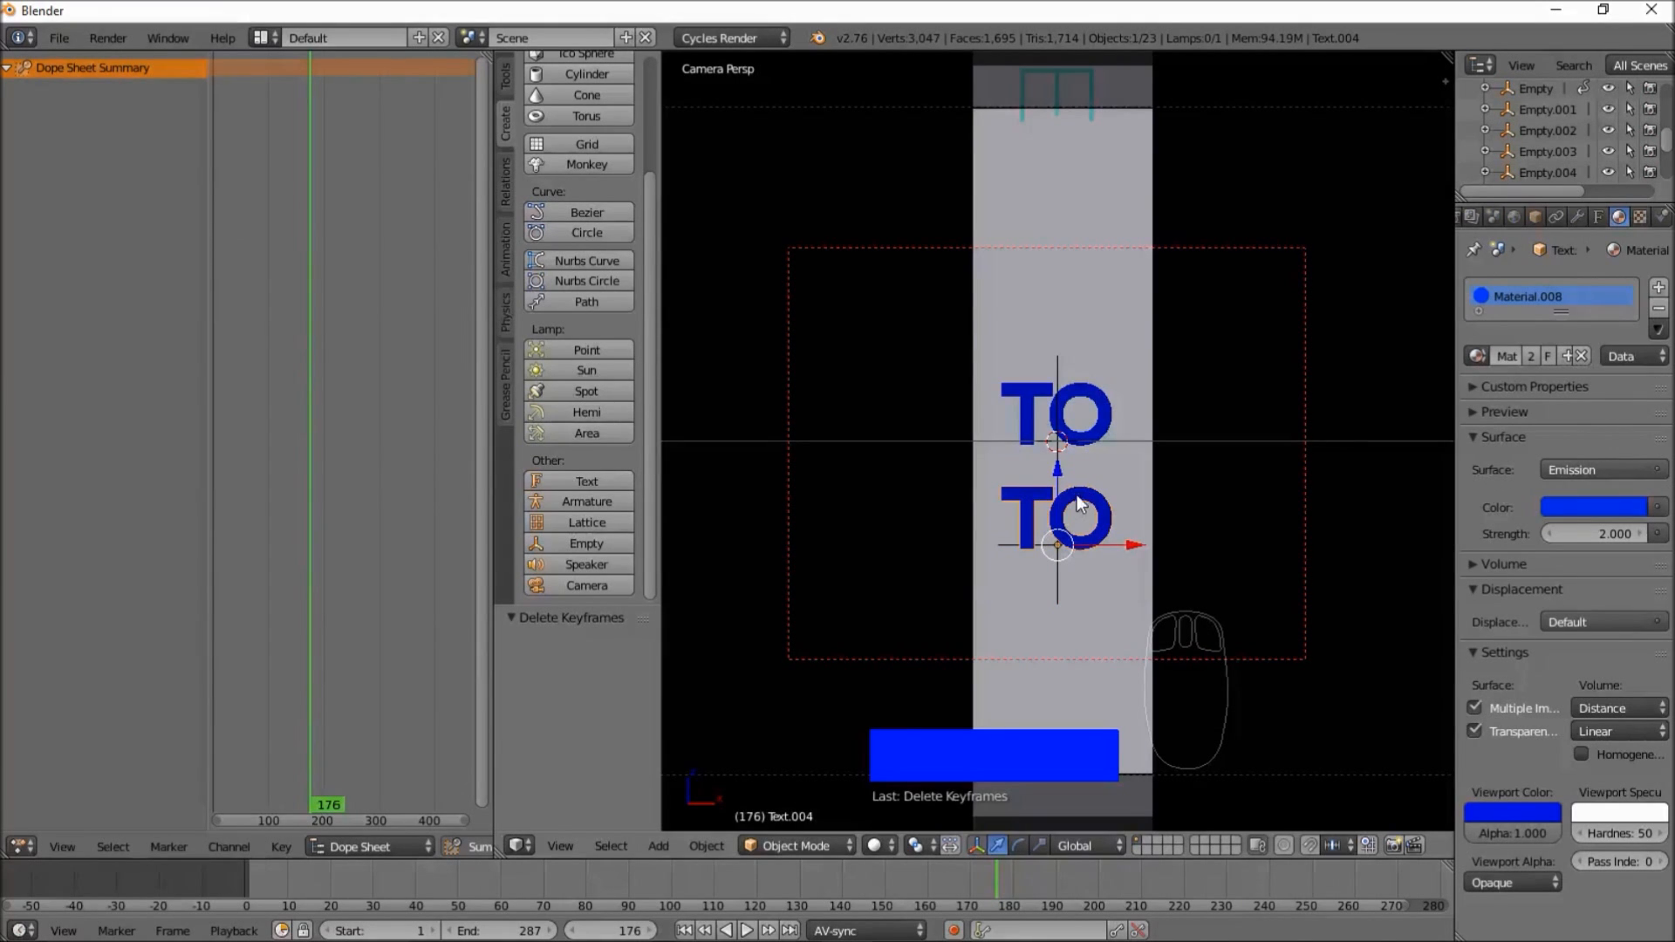
key(Tab)
key(BackSpace)
key(BackSpace)
key(BackSpace)
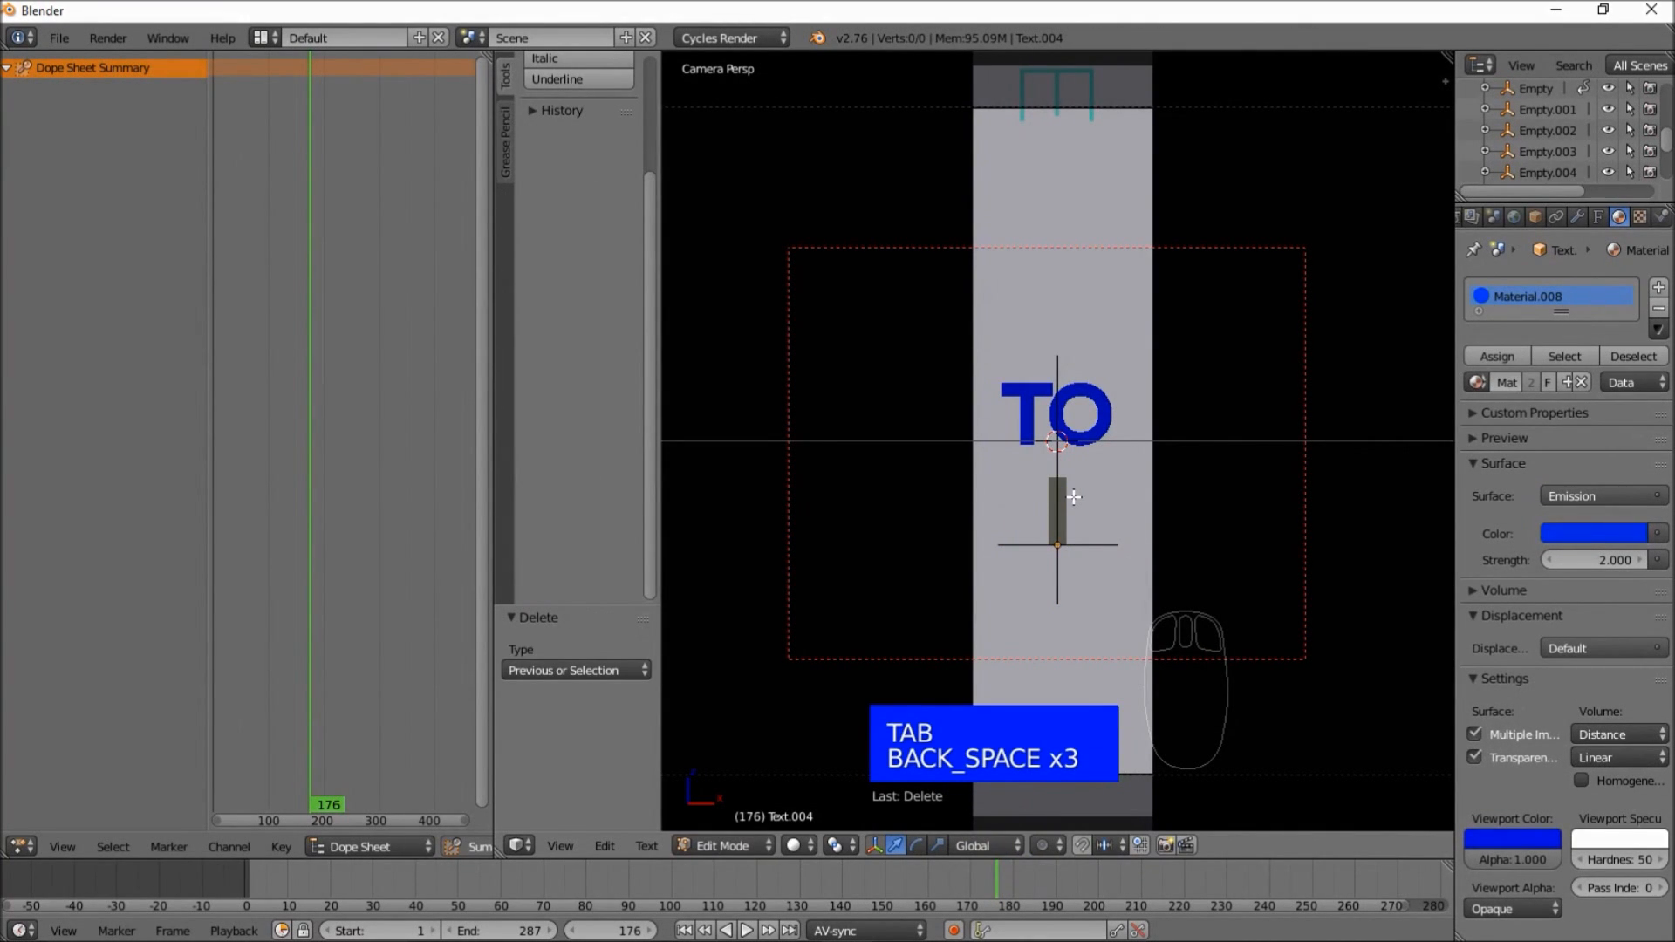
text(MY)
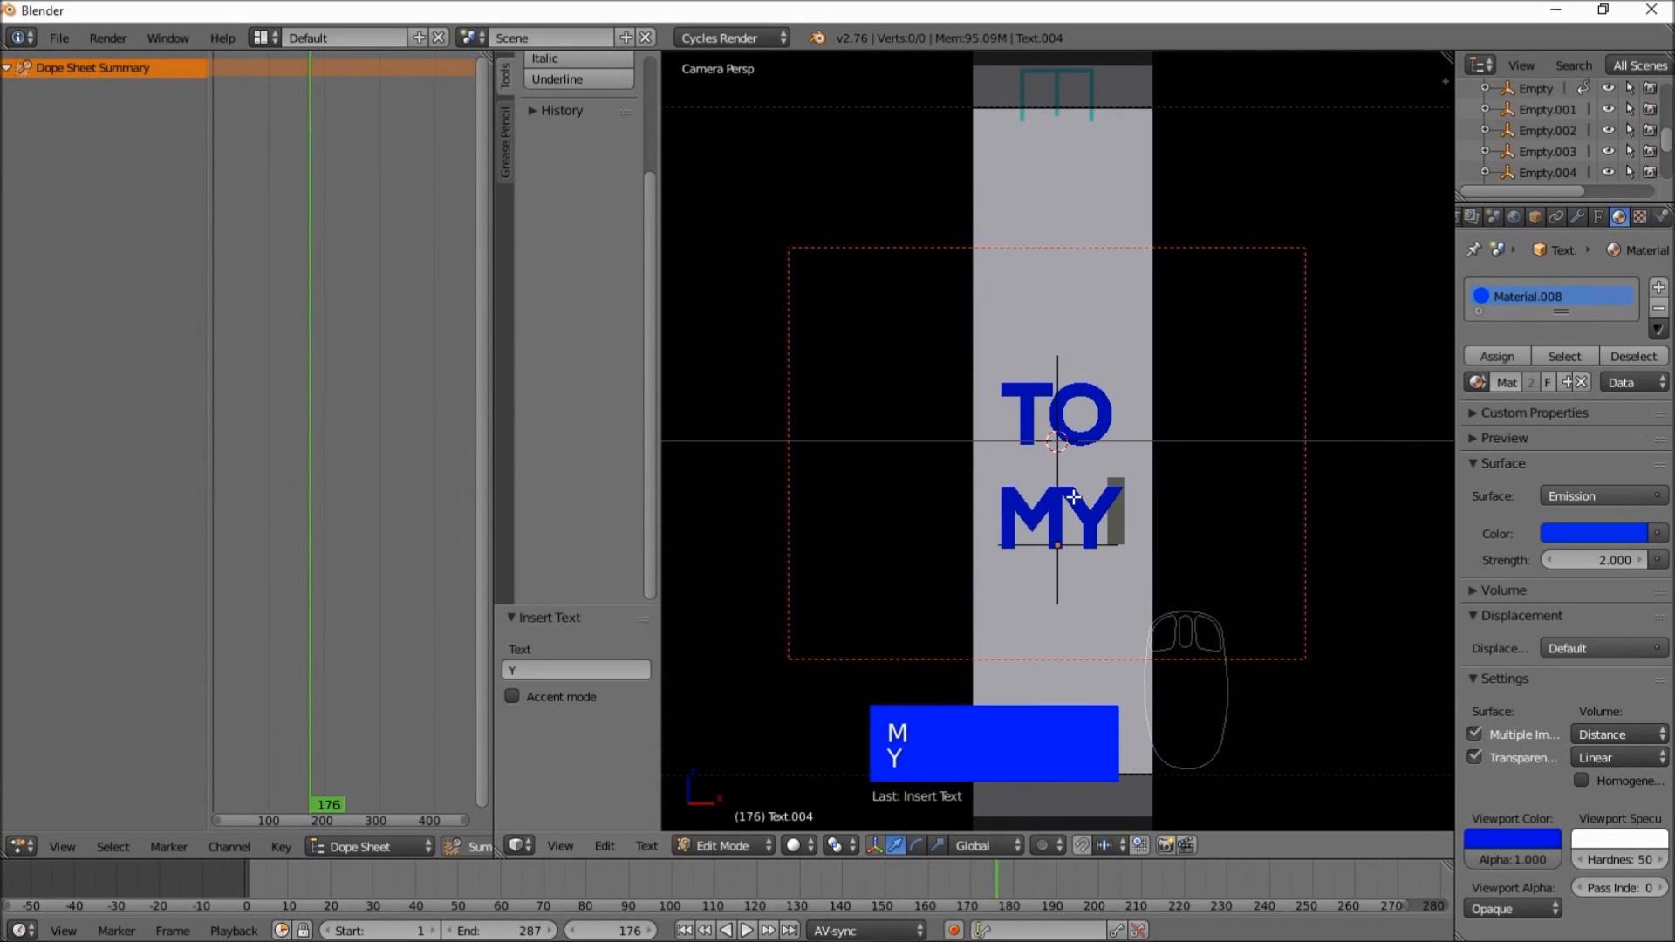
key(Tab)
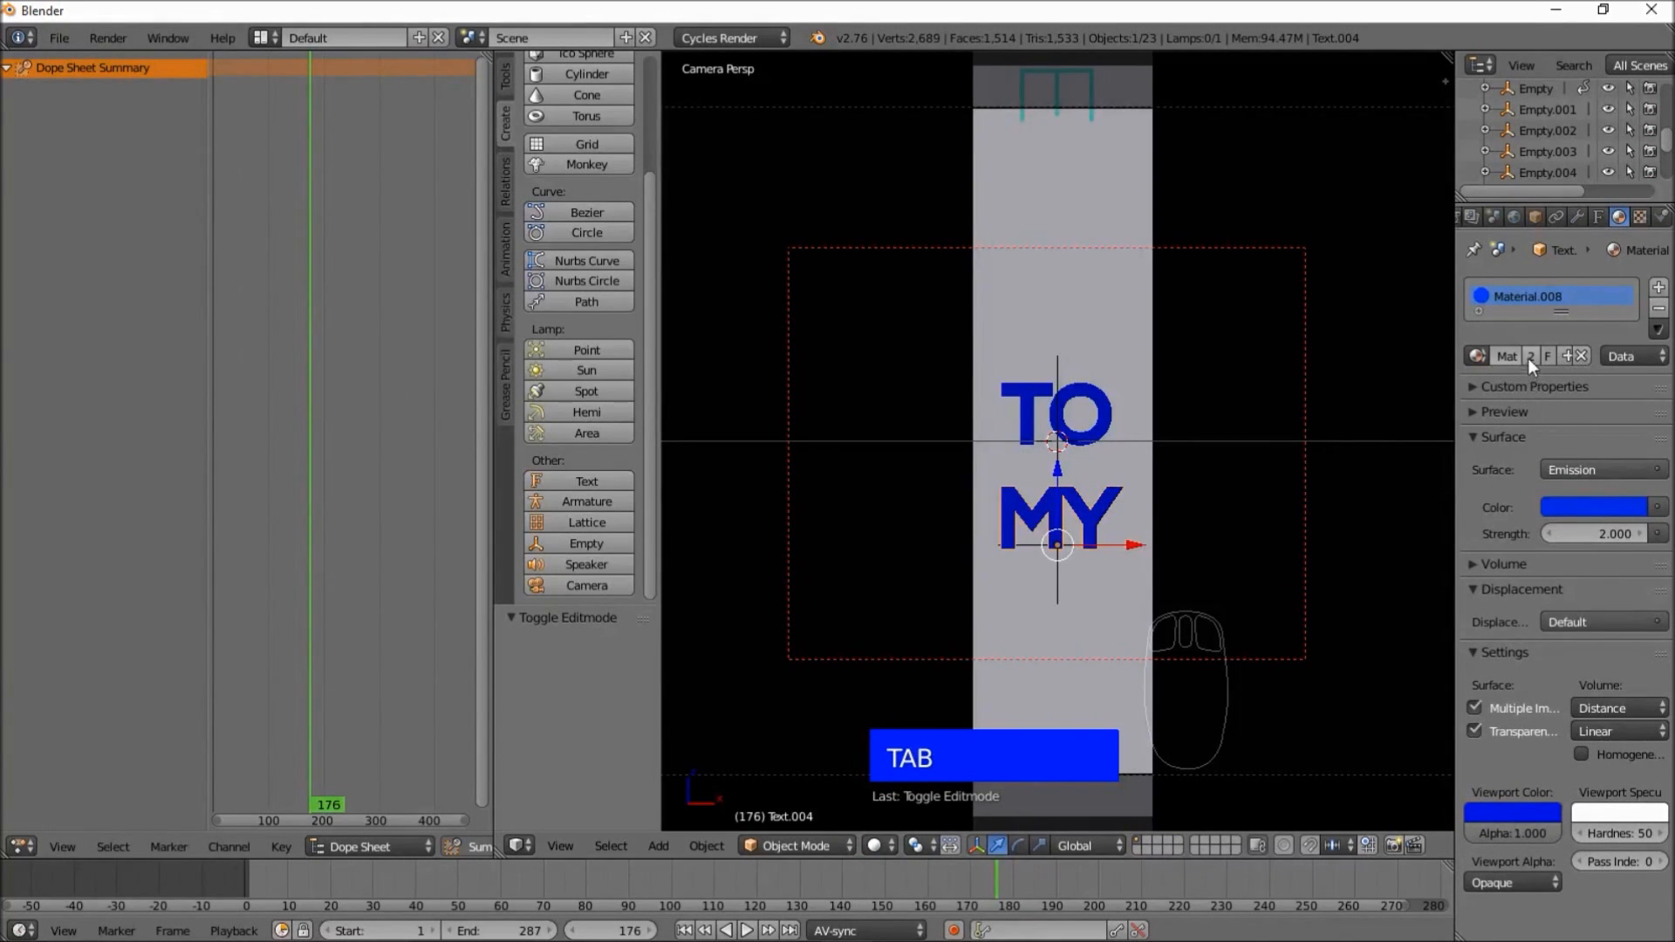
- Give the MY text its own material with a yellow emission colour and a matching yellow viewport colour
click(1595, 505)
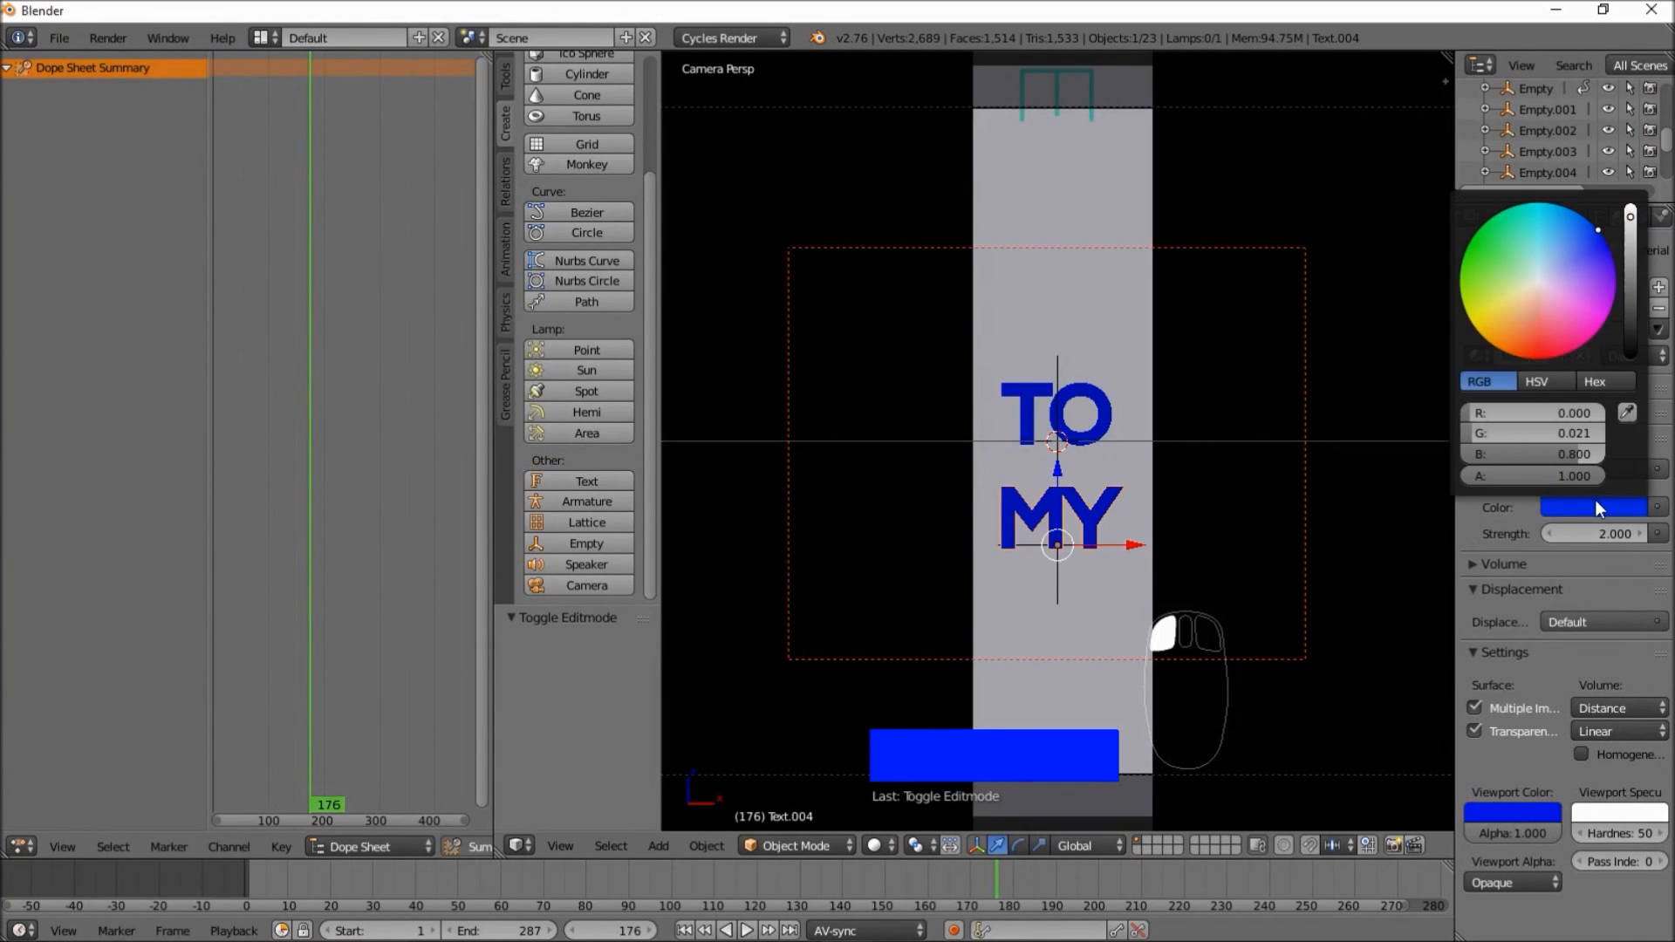
click(1507, 287)
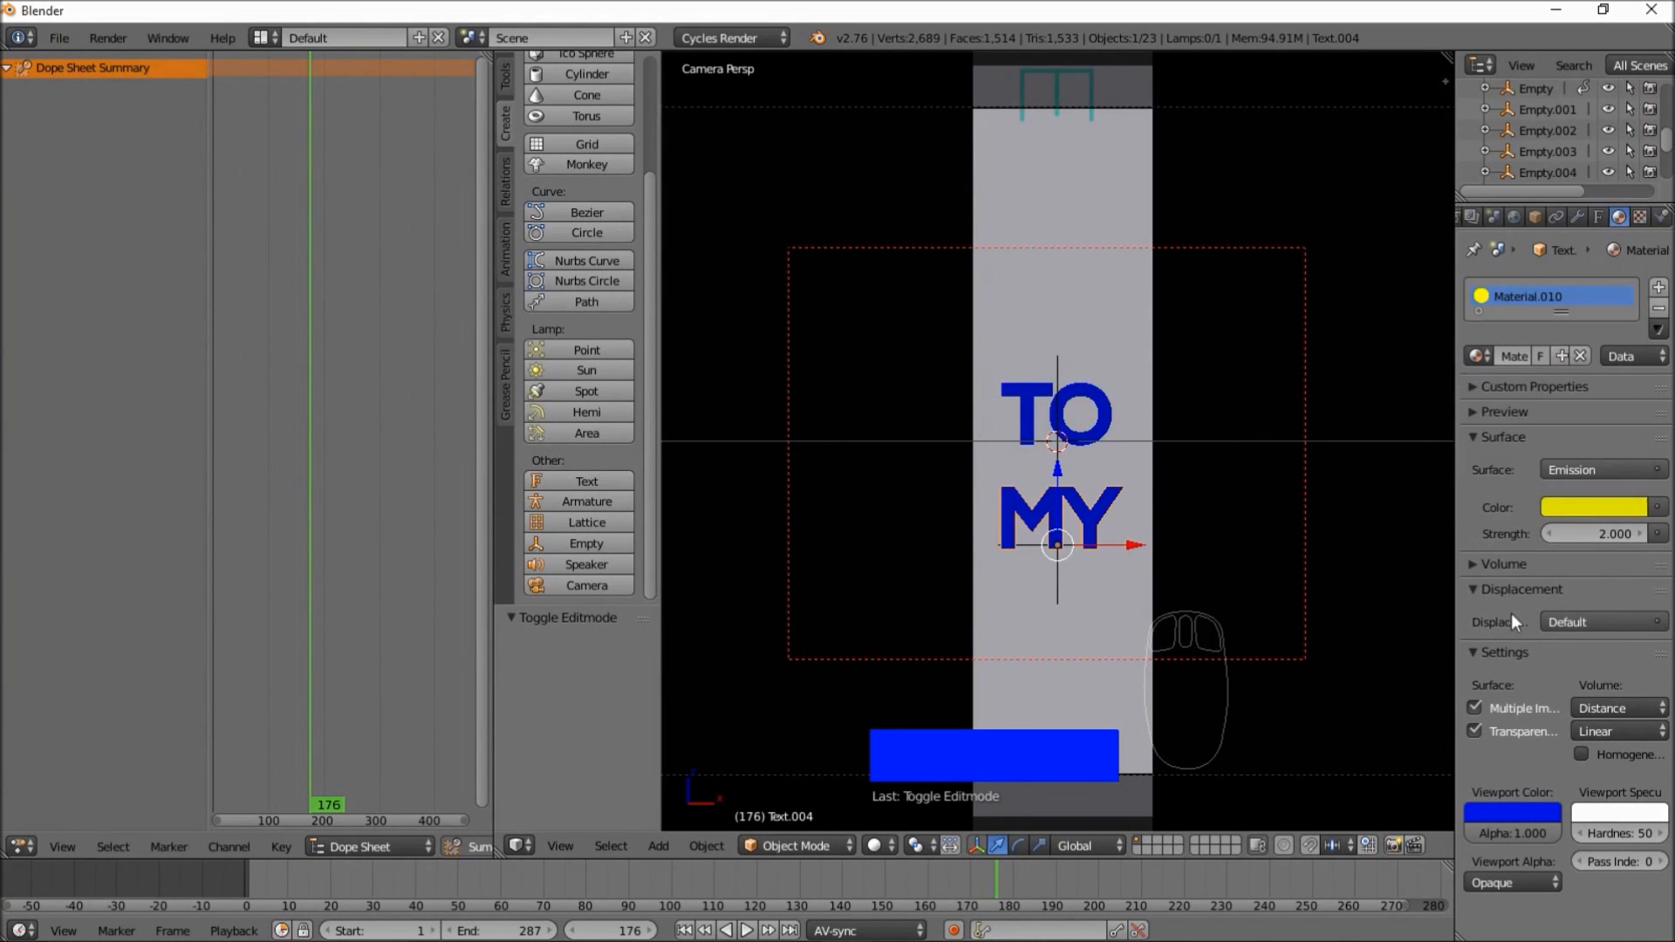
click(1515, 795)
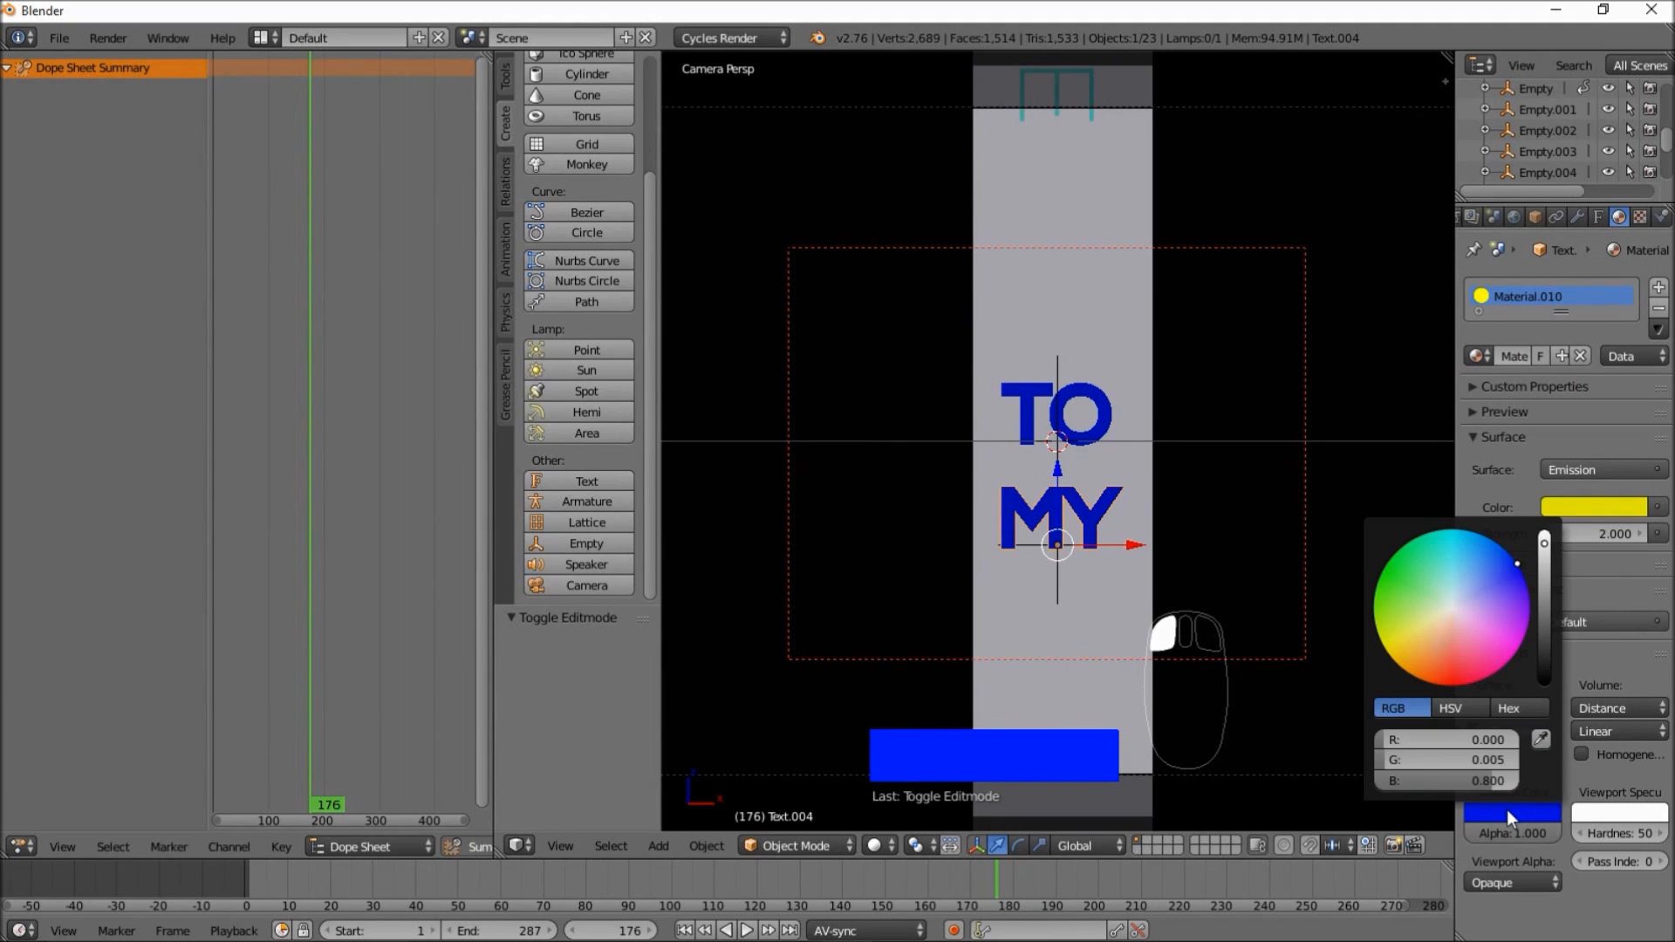
click(1391, 658)
drag(1391, 658, 1383, 638)
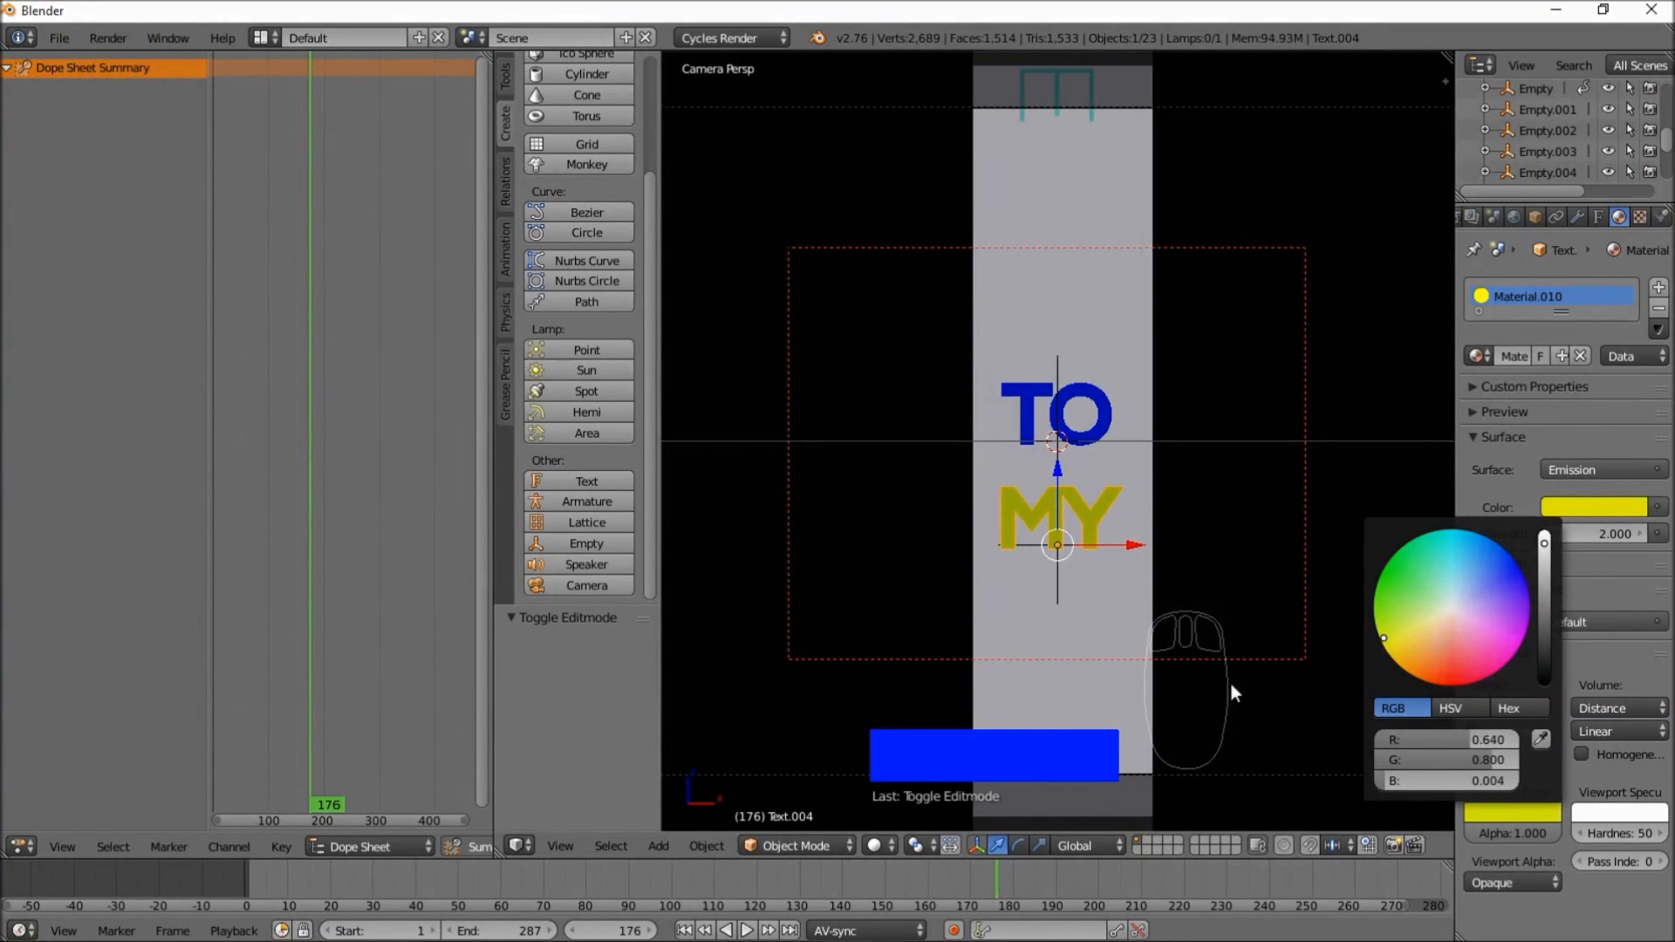
- Preview the TO and MY texts in Rendered shading between frames 176 and 185, and return the viewport to Solid shading
click(873, 846)
click(910, 706)
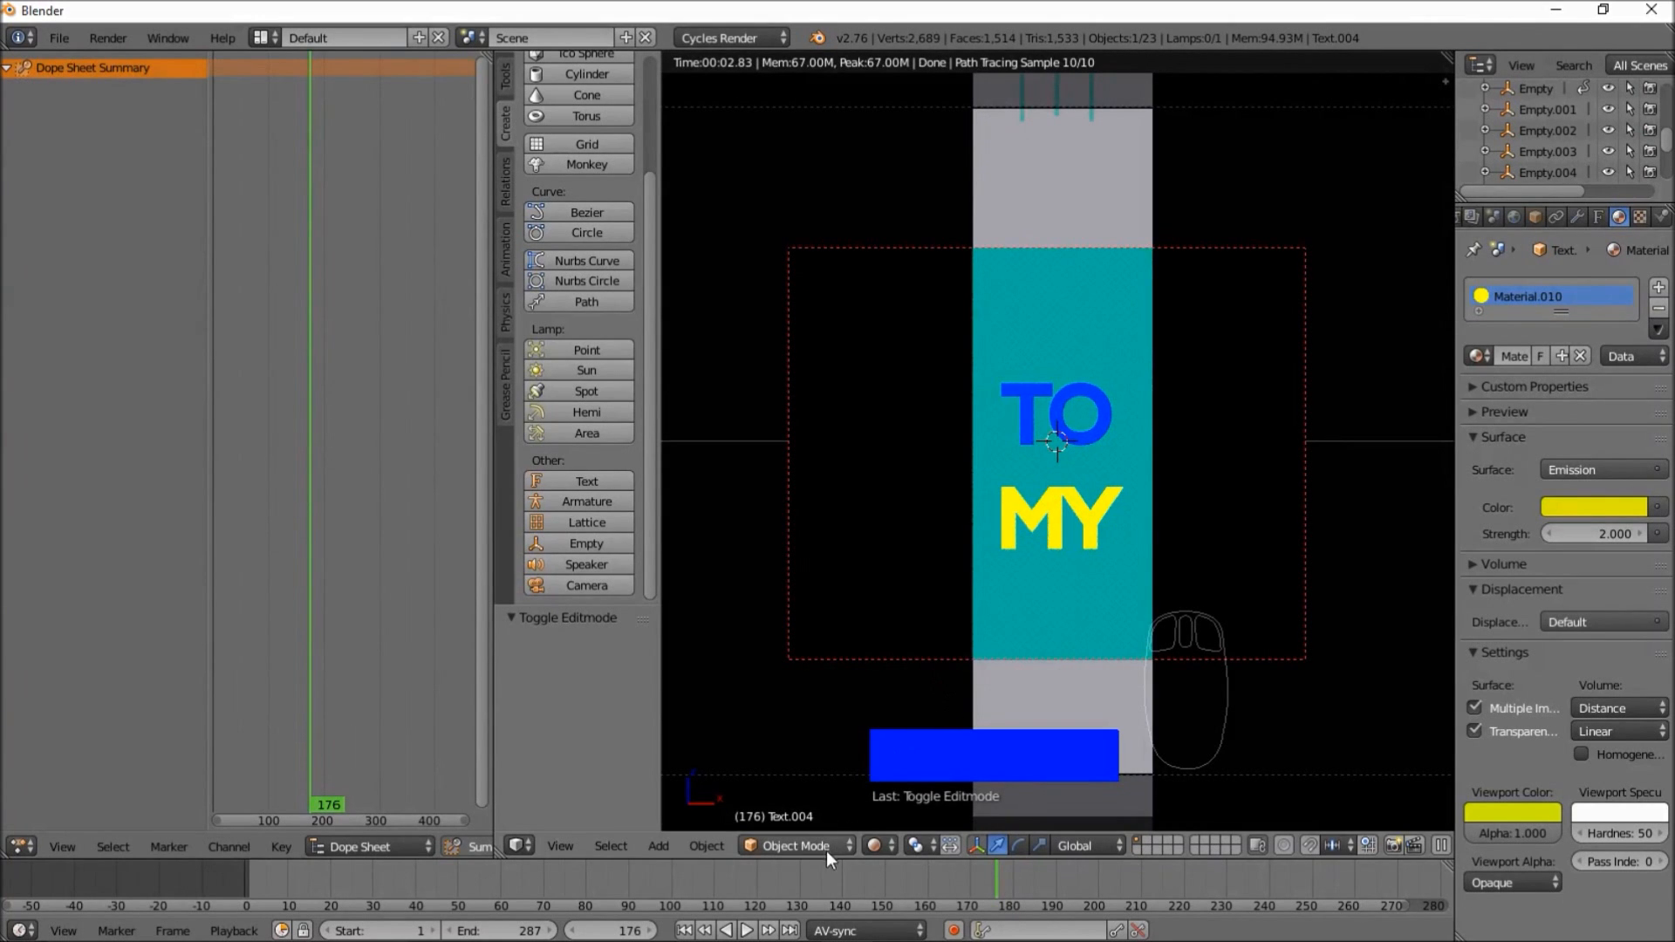
mouse_move(1001, 882)
mouse_down()
mouse_move(1043, 883)
mouse_move(1019, 881)
mouse_up()
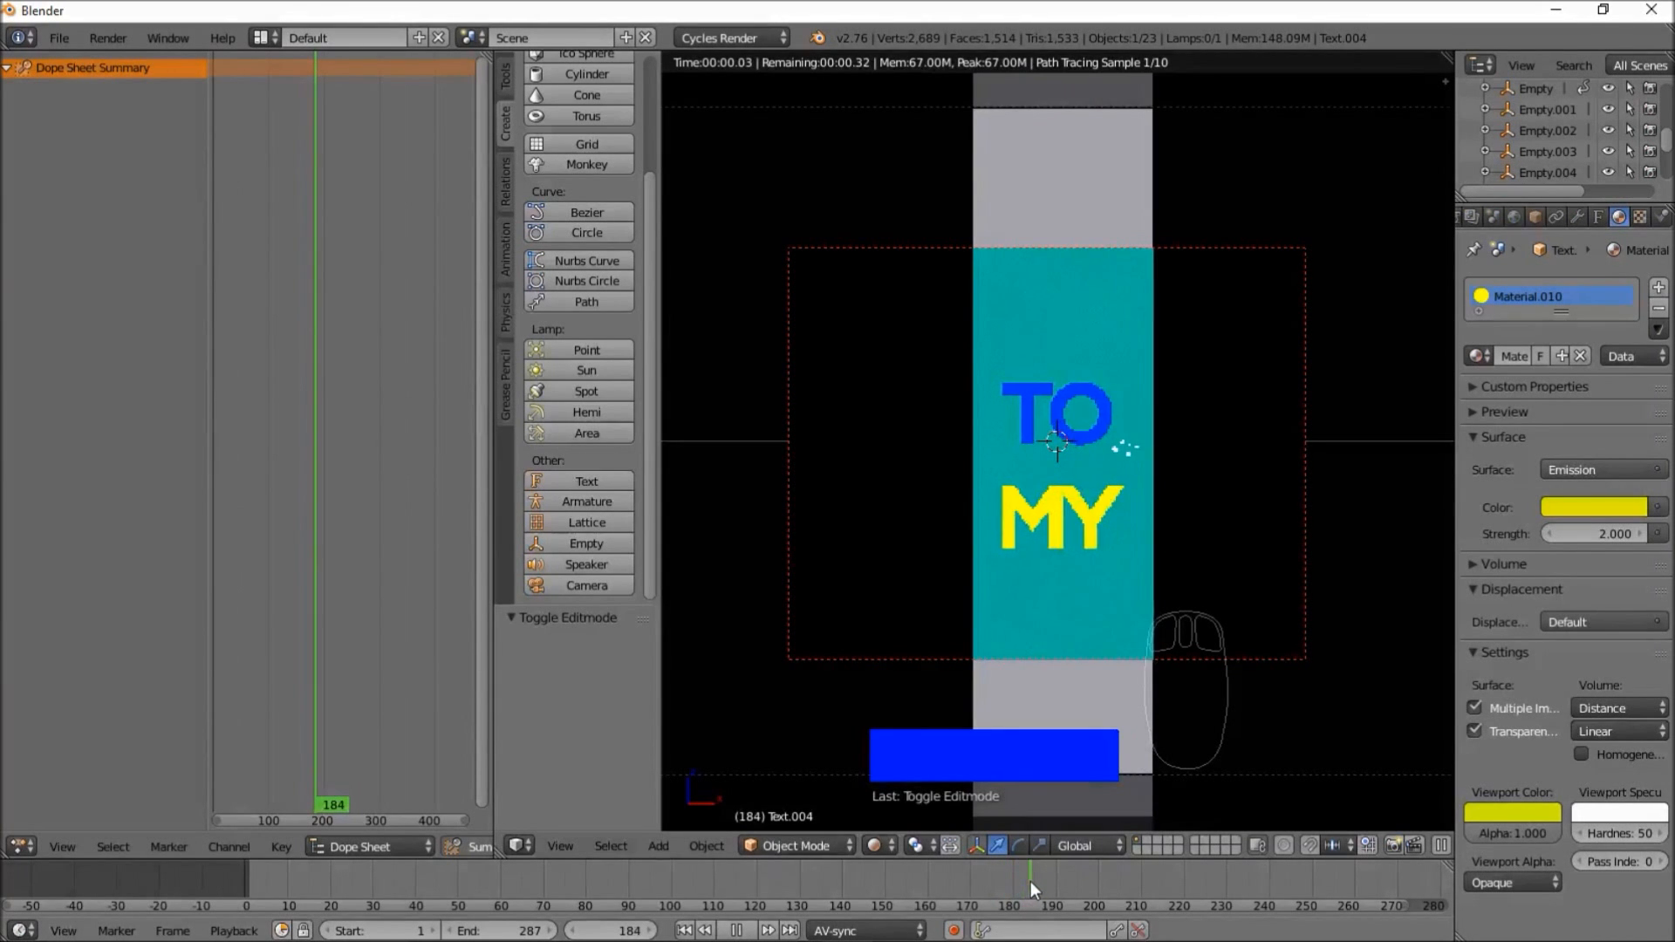
key(alt+a)
click(892, 845)
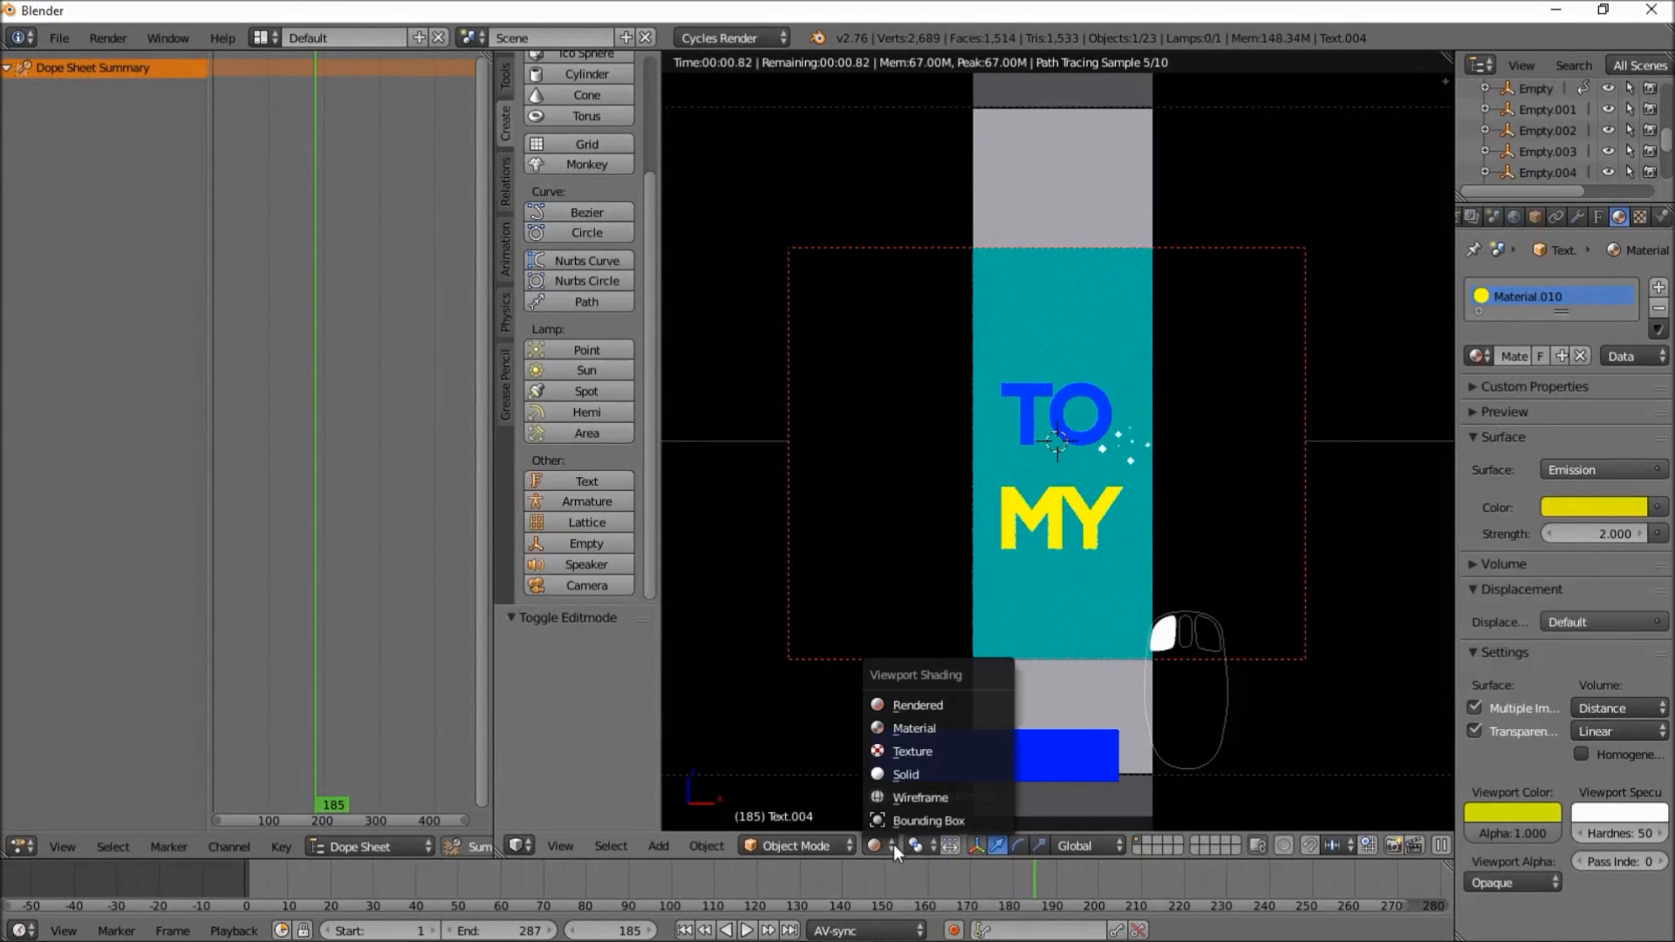
click(899, 781)
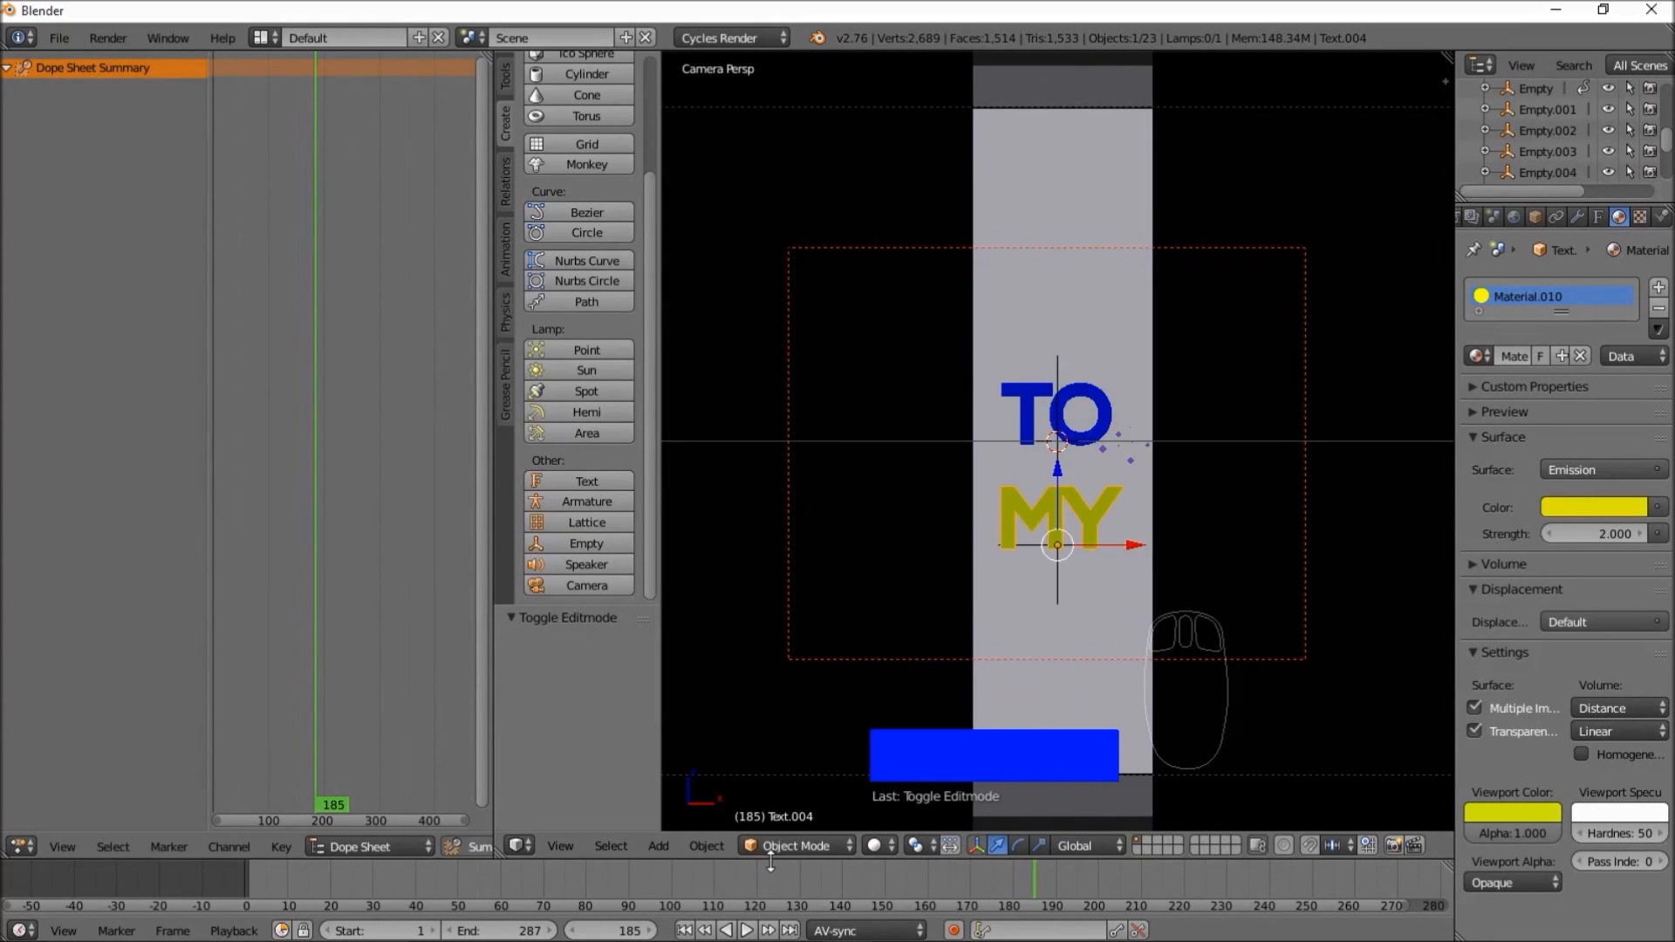
- Play back the WELCOME to TO transition several times to examine when the border starts rotating and where MY should enter
key(Down)
click(746, 931)
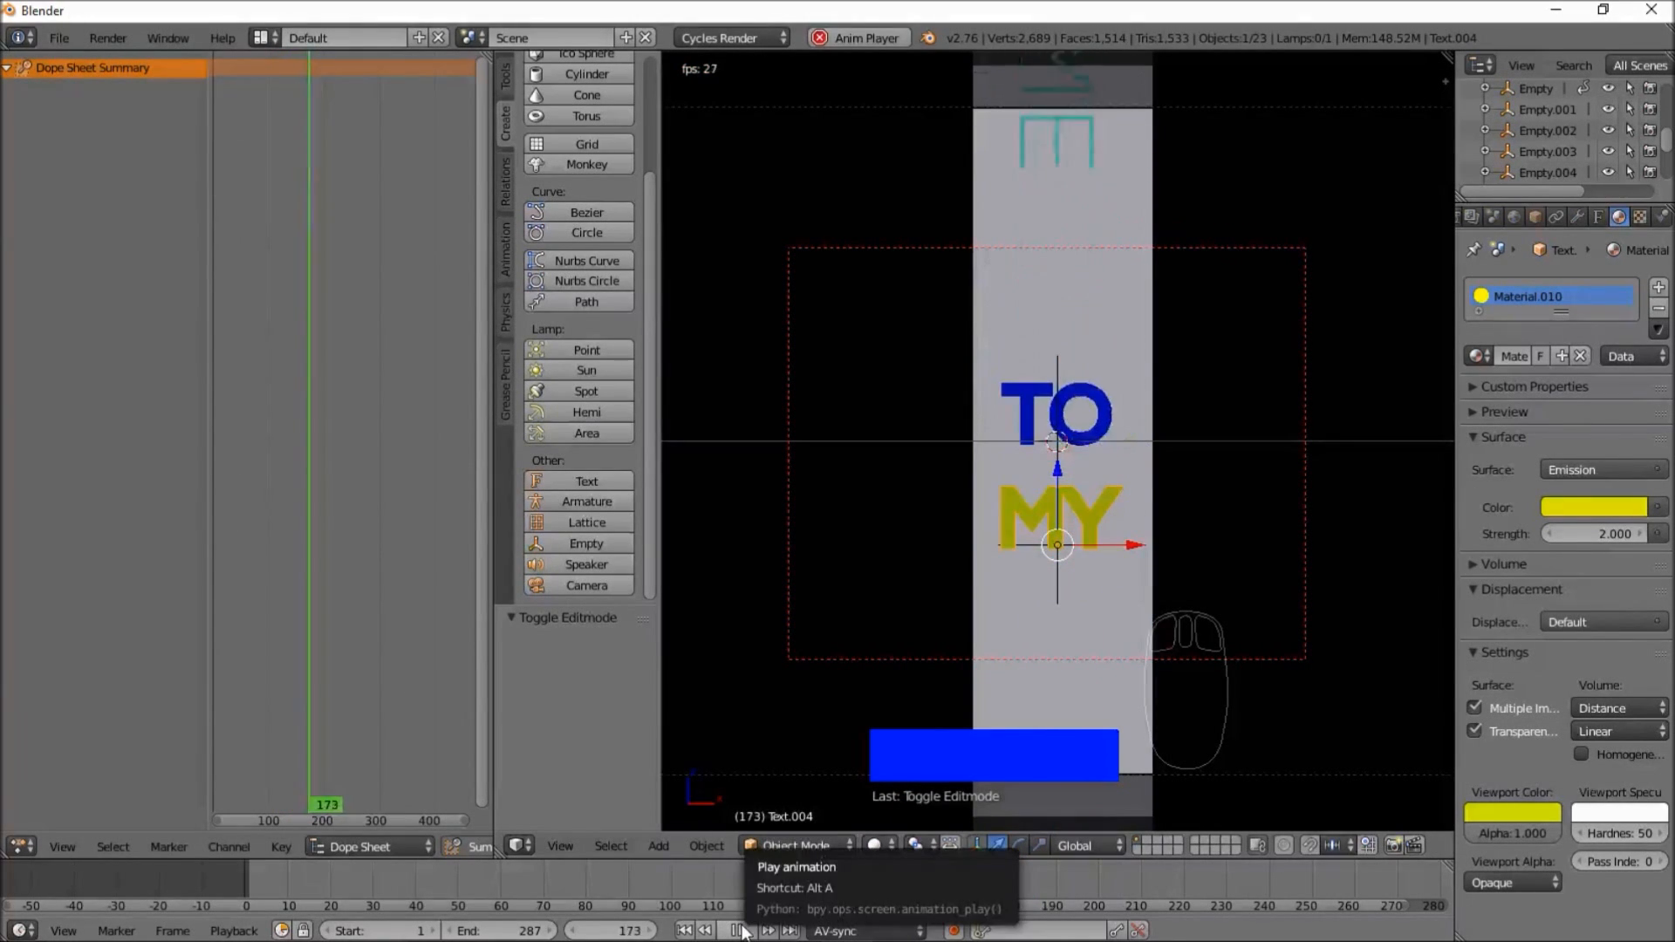
click(746, 931)
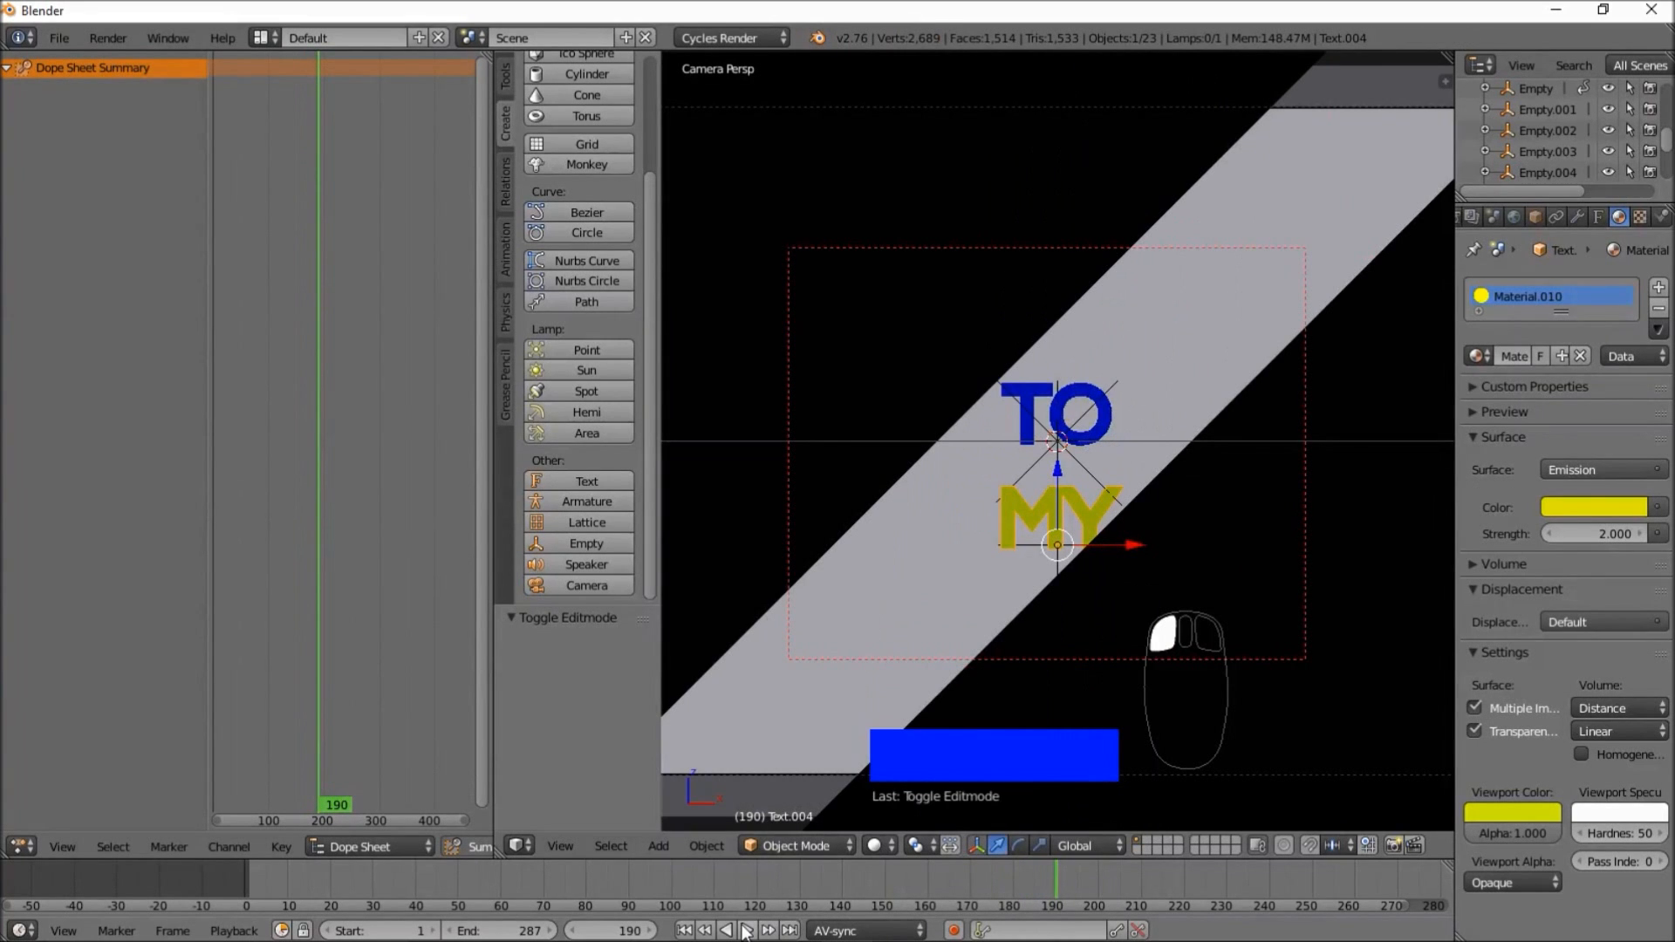
drag(771, 867, 707, 867)
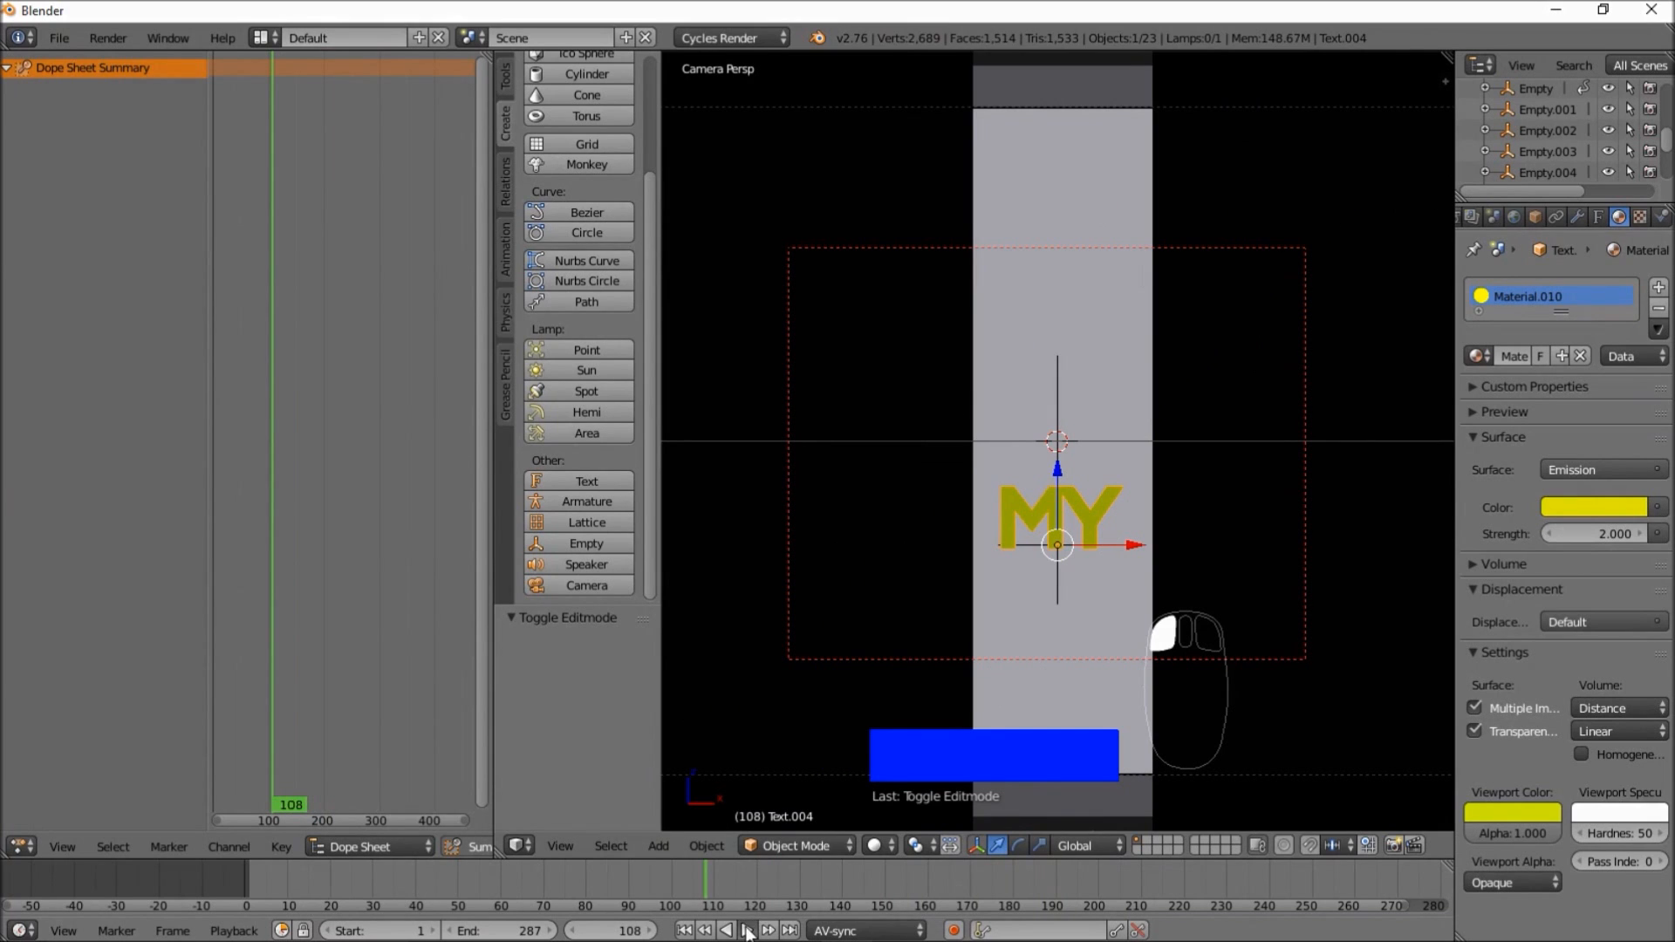
click(746, 931)
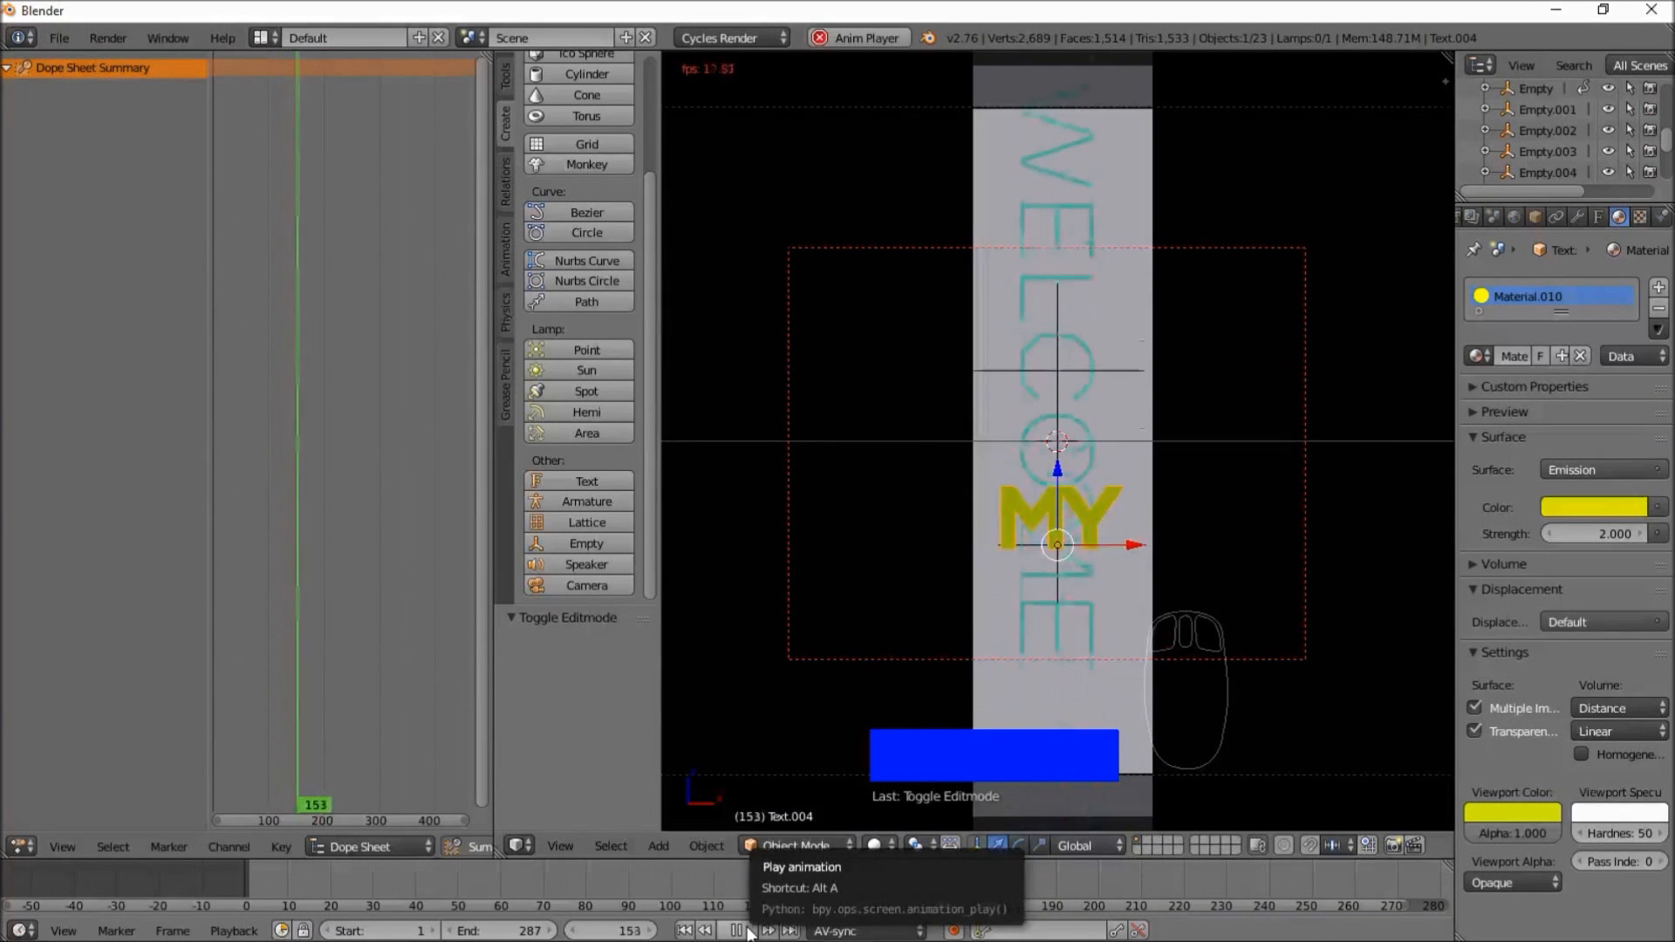
click(748, 932)
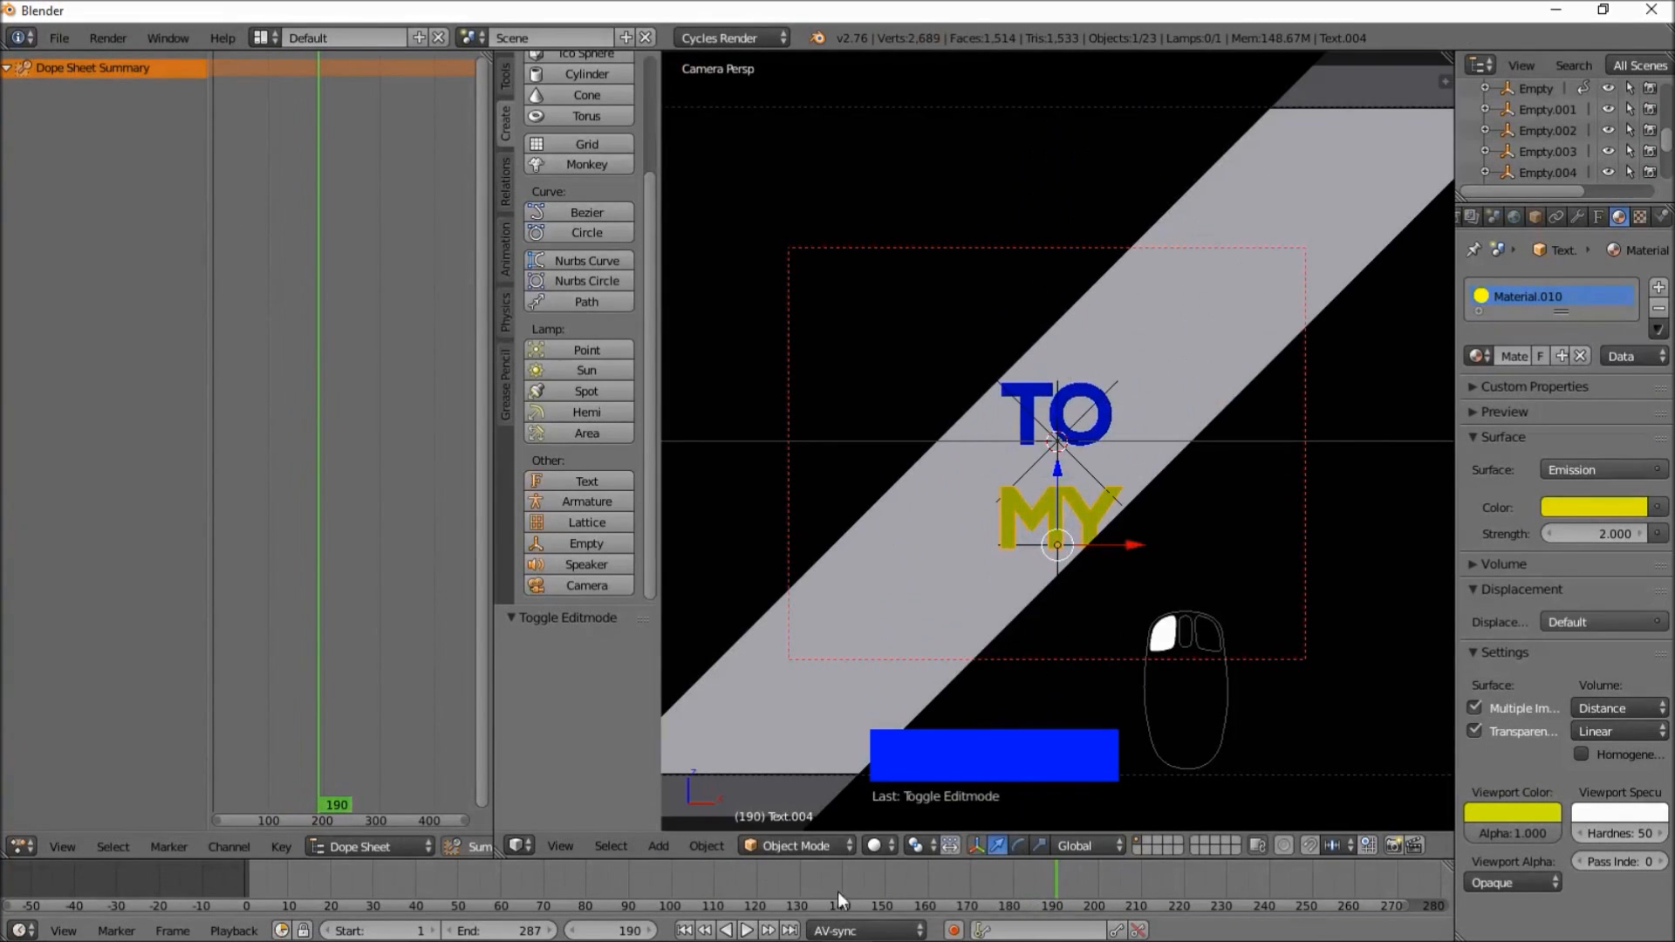
drag(960, 886, 923, 886)
click(750, 932)
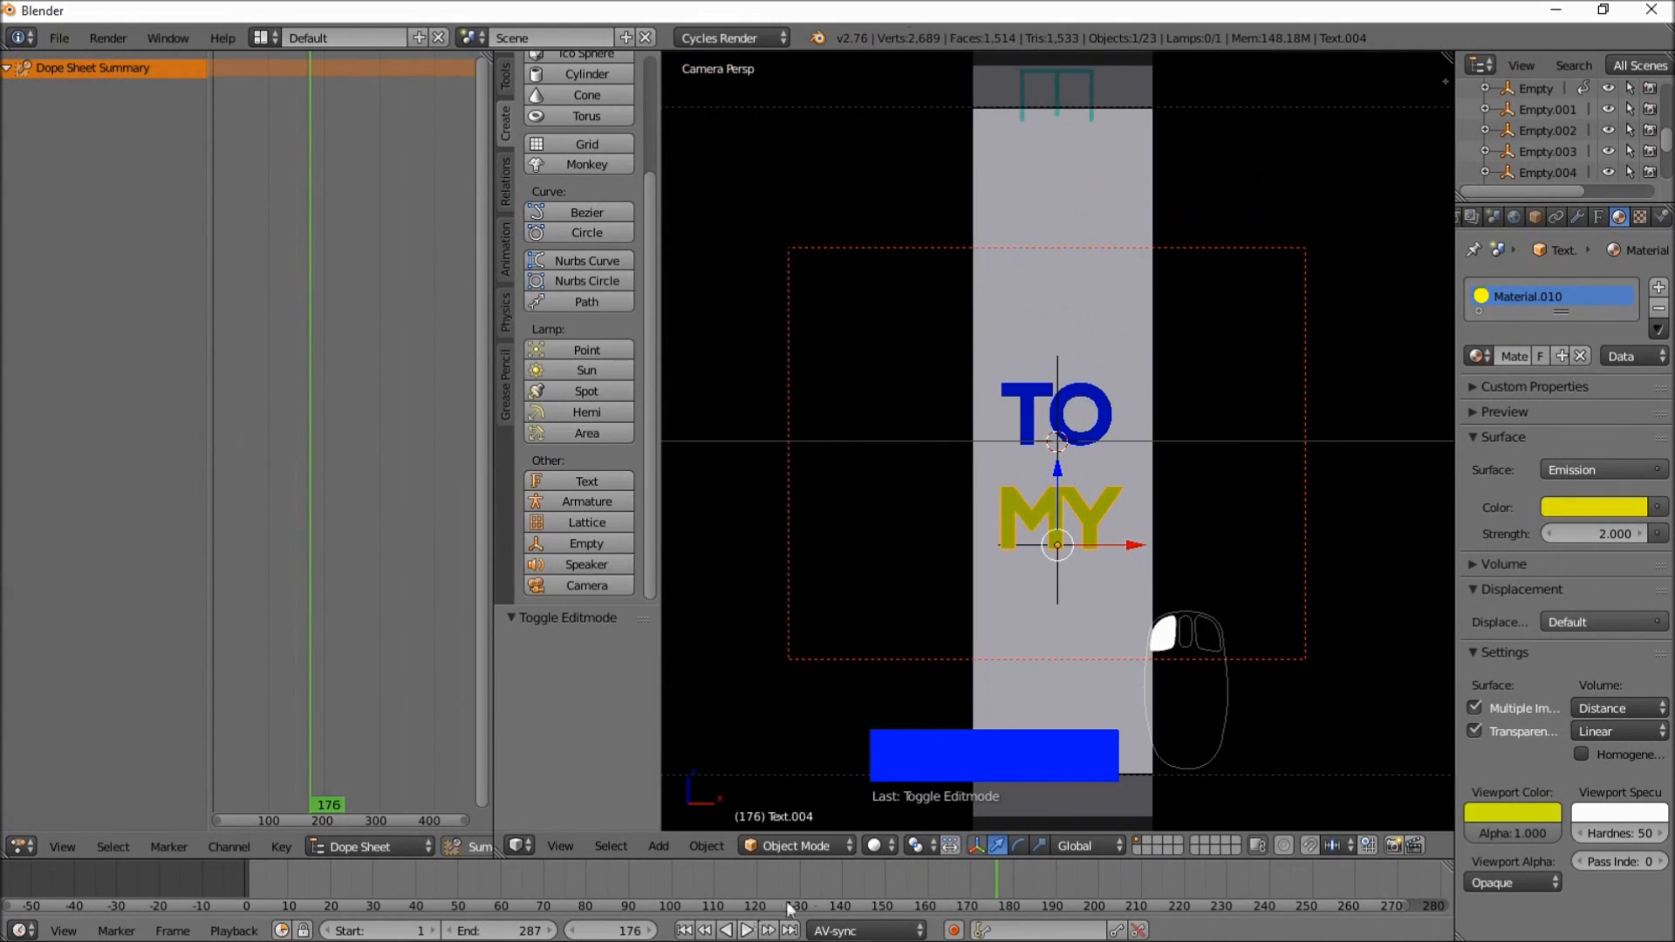
- Move the empty of the MY text about 0.41 units up along Z at frame 186, closer to TO
drag(1007, 873, 1040, 871)
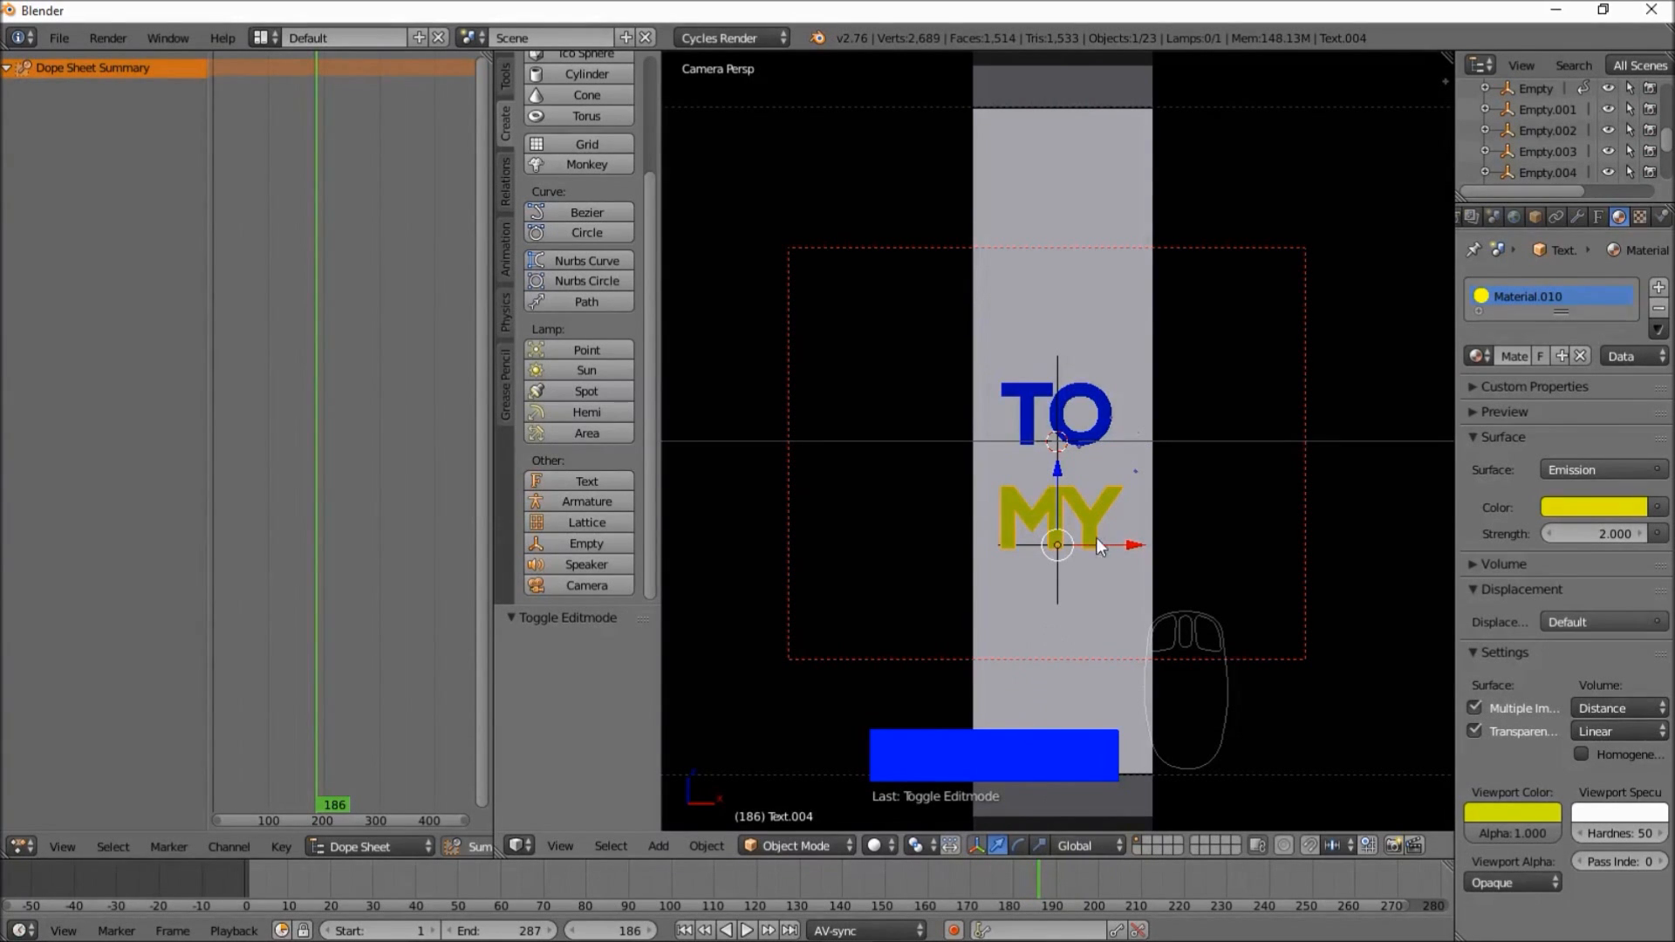
right_click(1060, 474)
right_click(1060, 569)
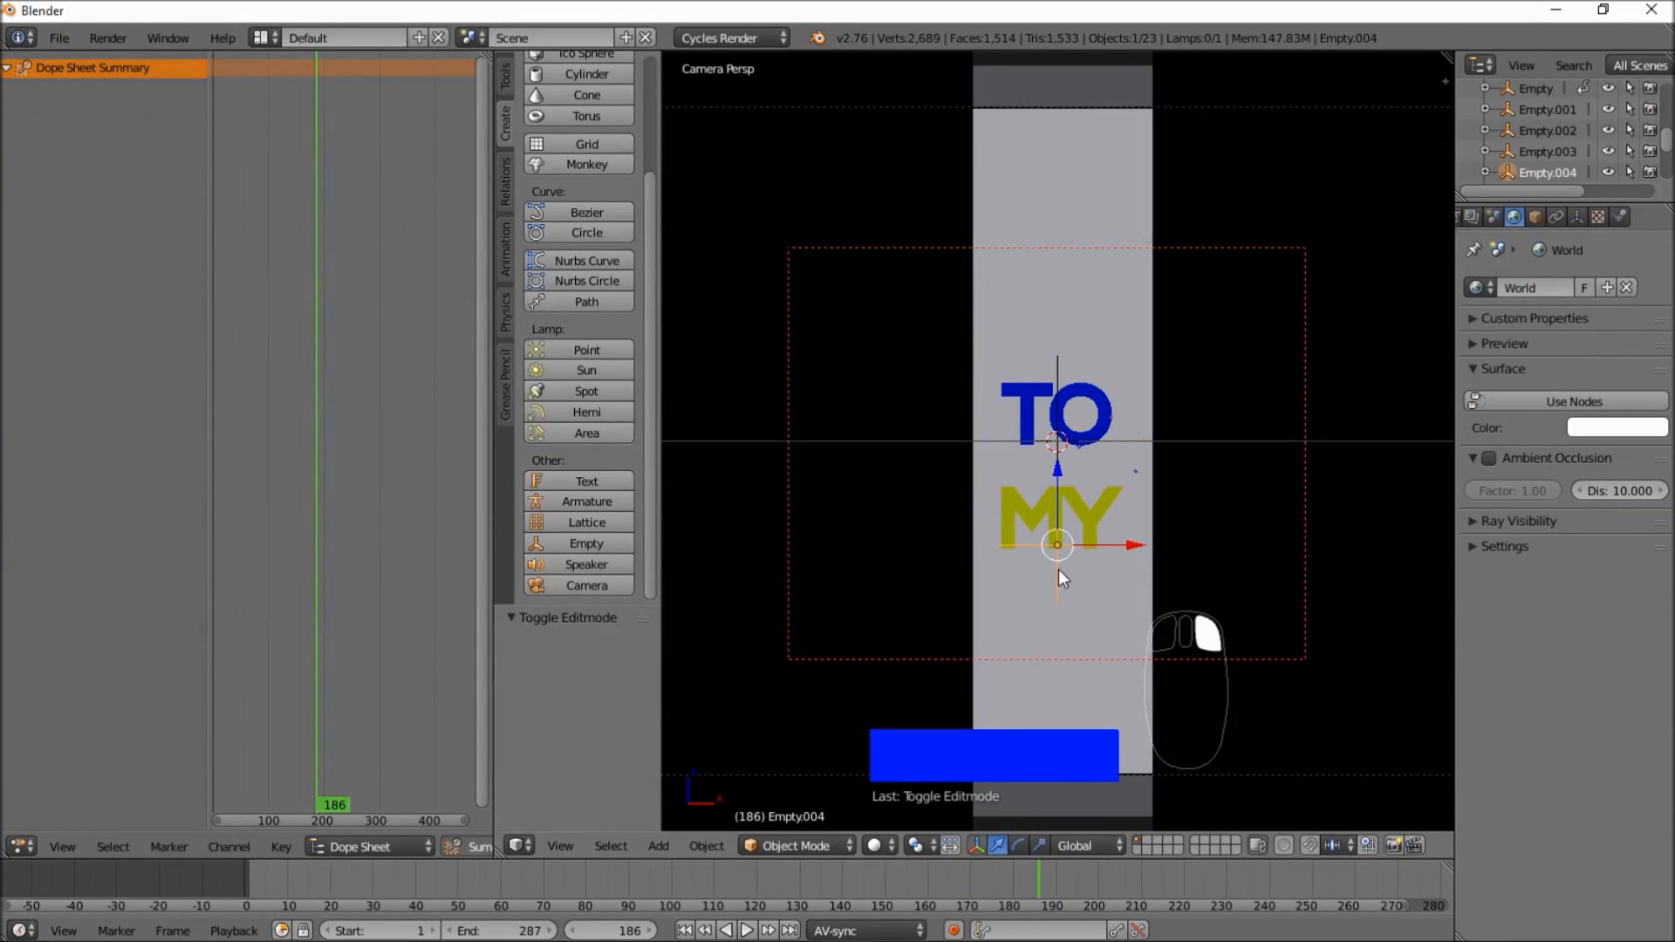
key(g)
key(z)
click(1059, 436)
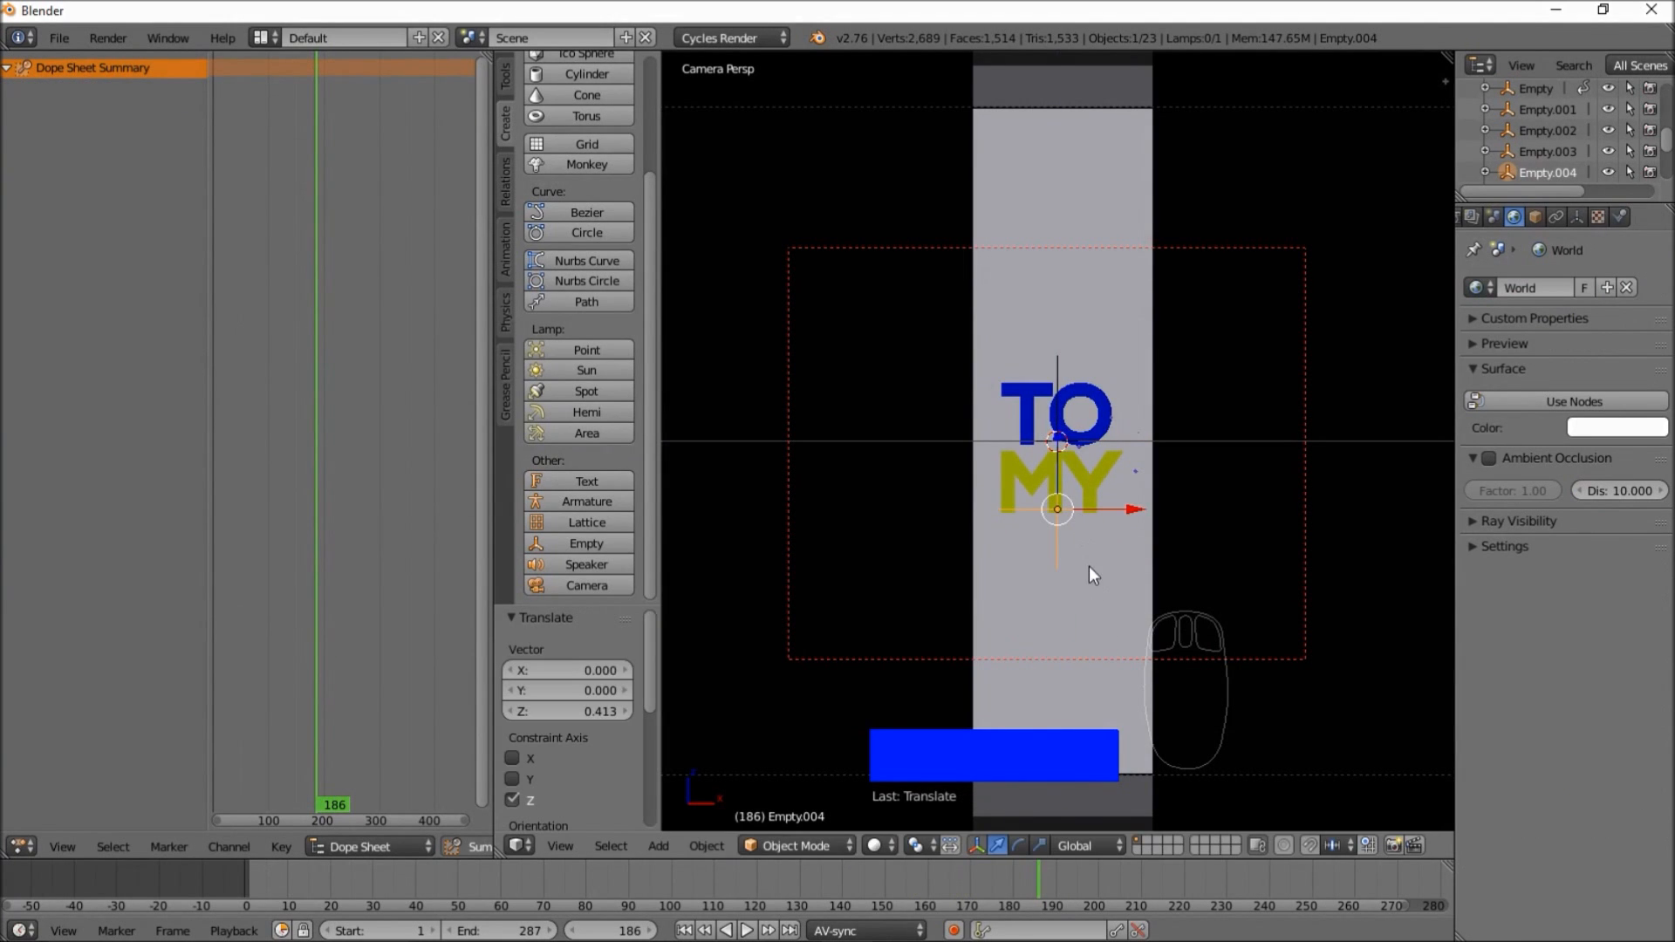
- Play the animation from around frame 162 into the border rotation to check the spacing of TO and MY
click(929, 867)
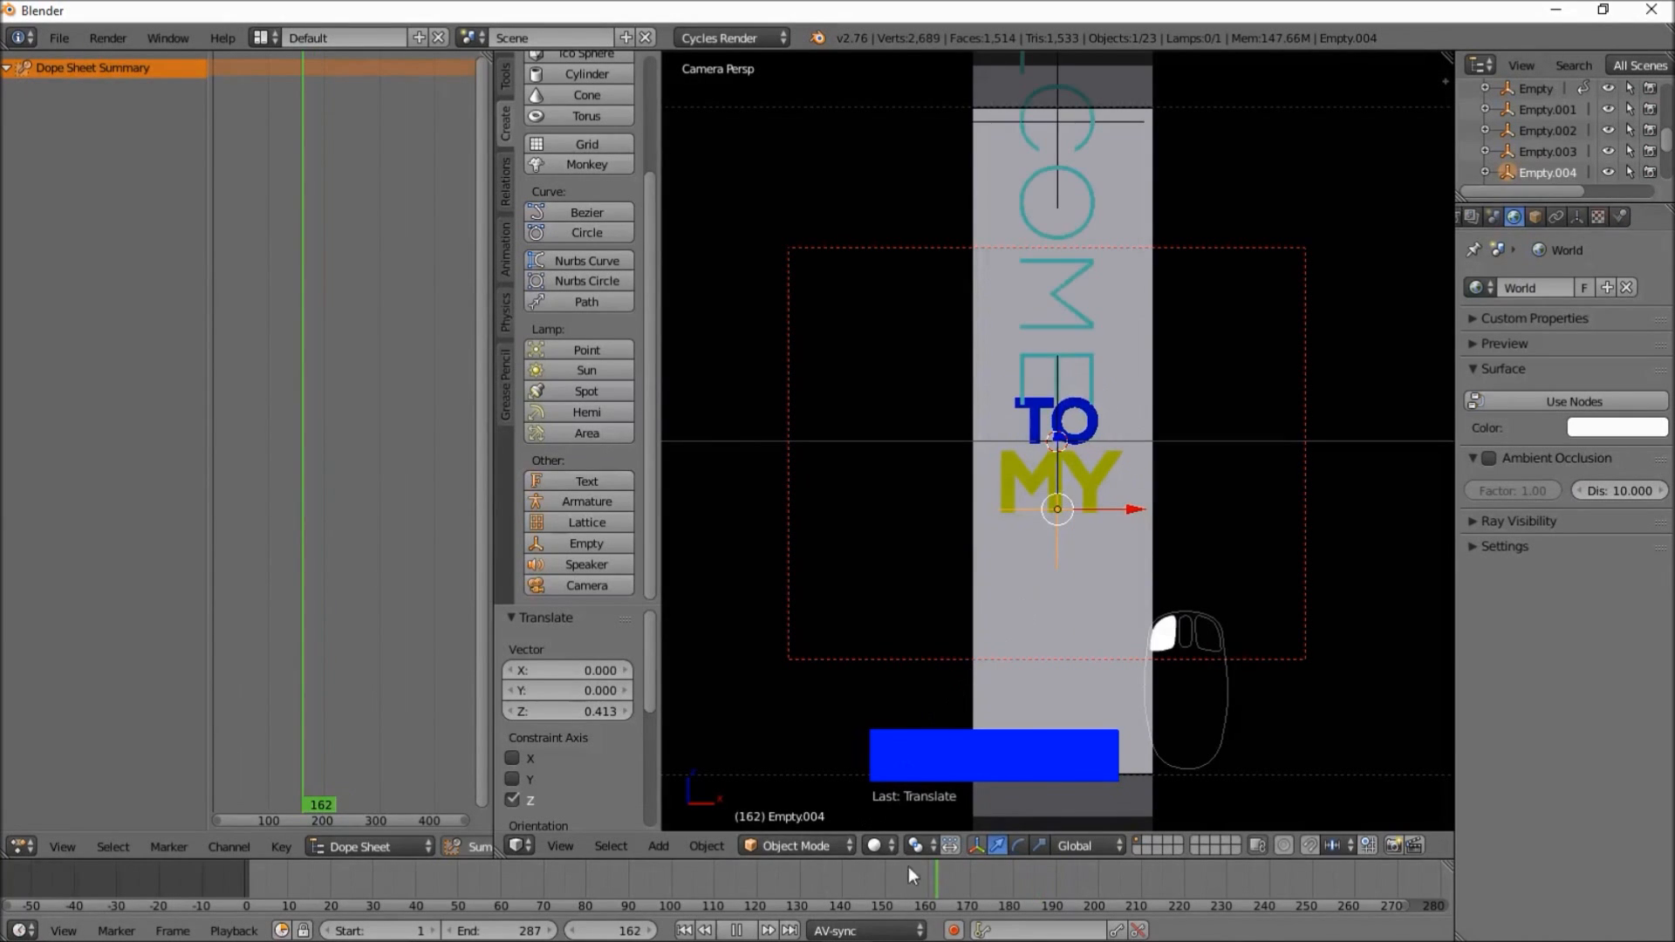
click(748, 931)
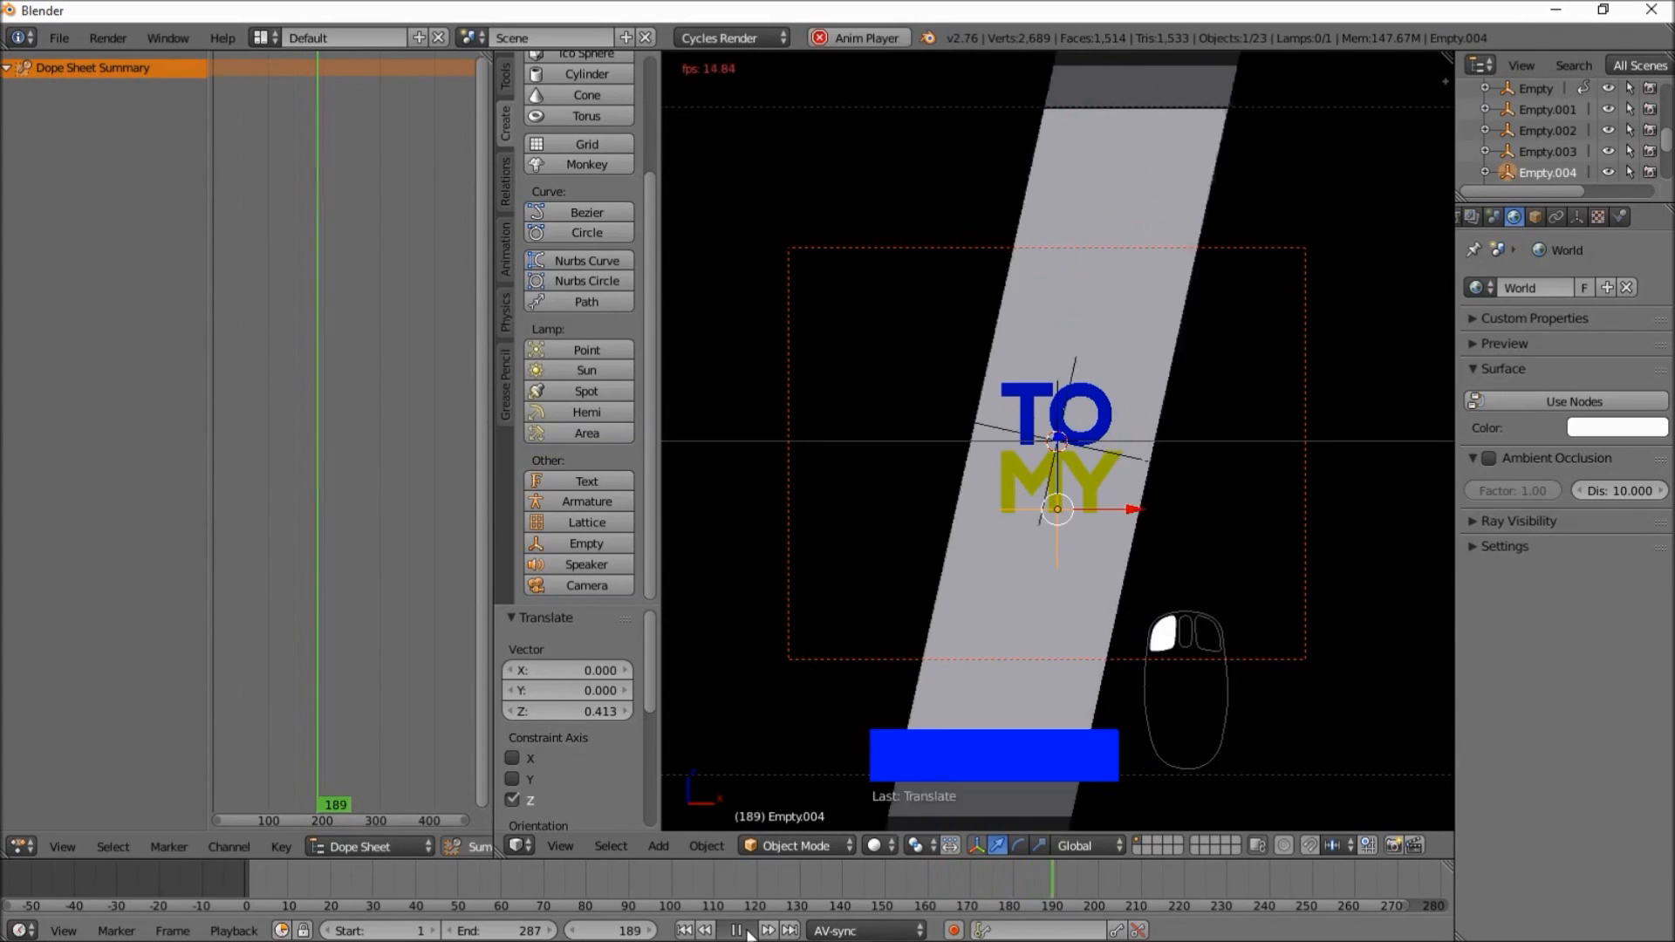
click(748, 931)
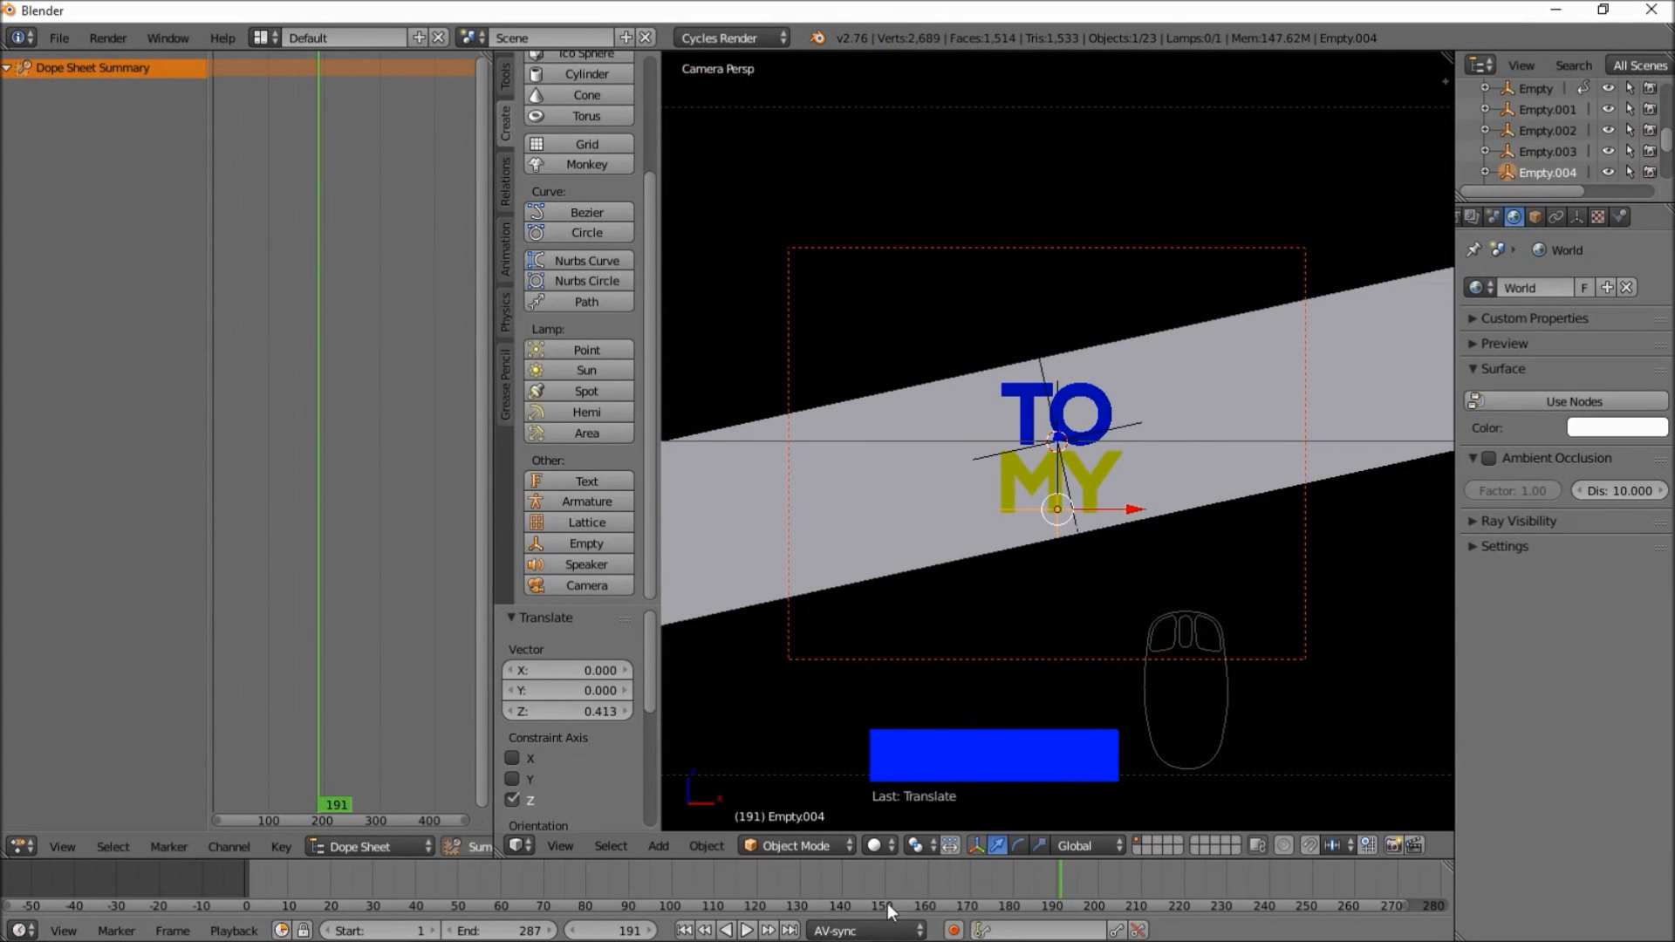
- Move the MY text itself about 0.255 units down along Z at frame 187, away from TO
drag(1033, 892, 1042, 877)
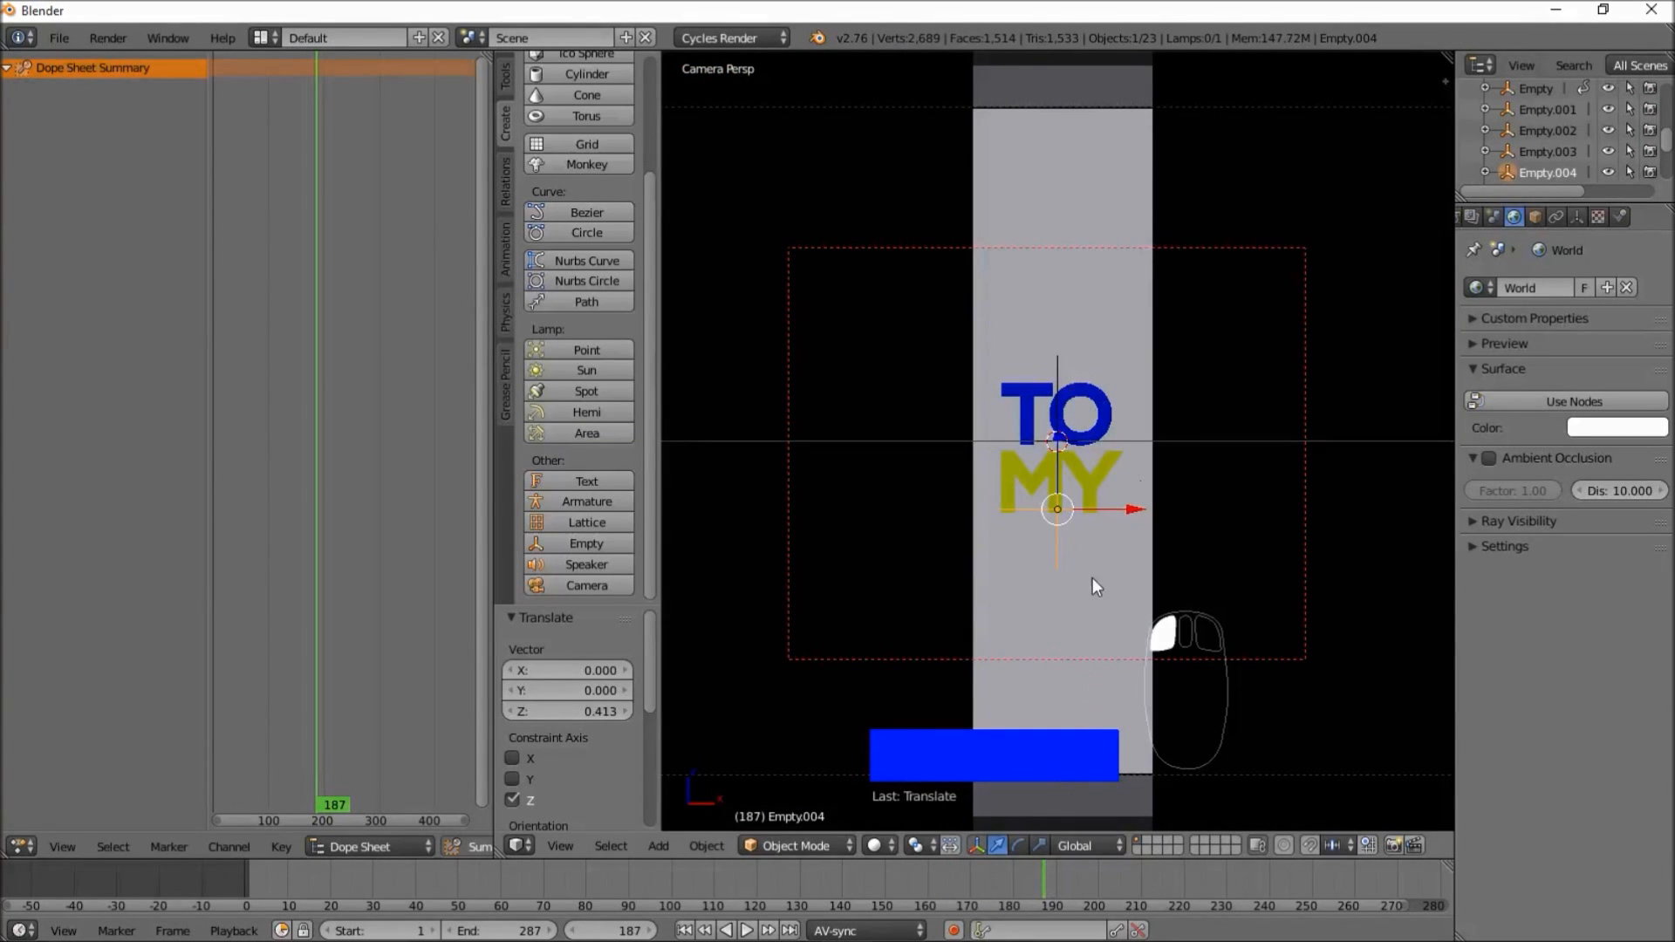
right_click(1094, 481)
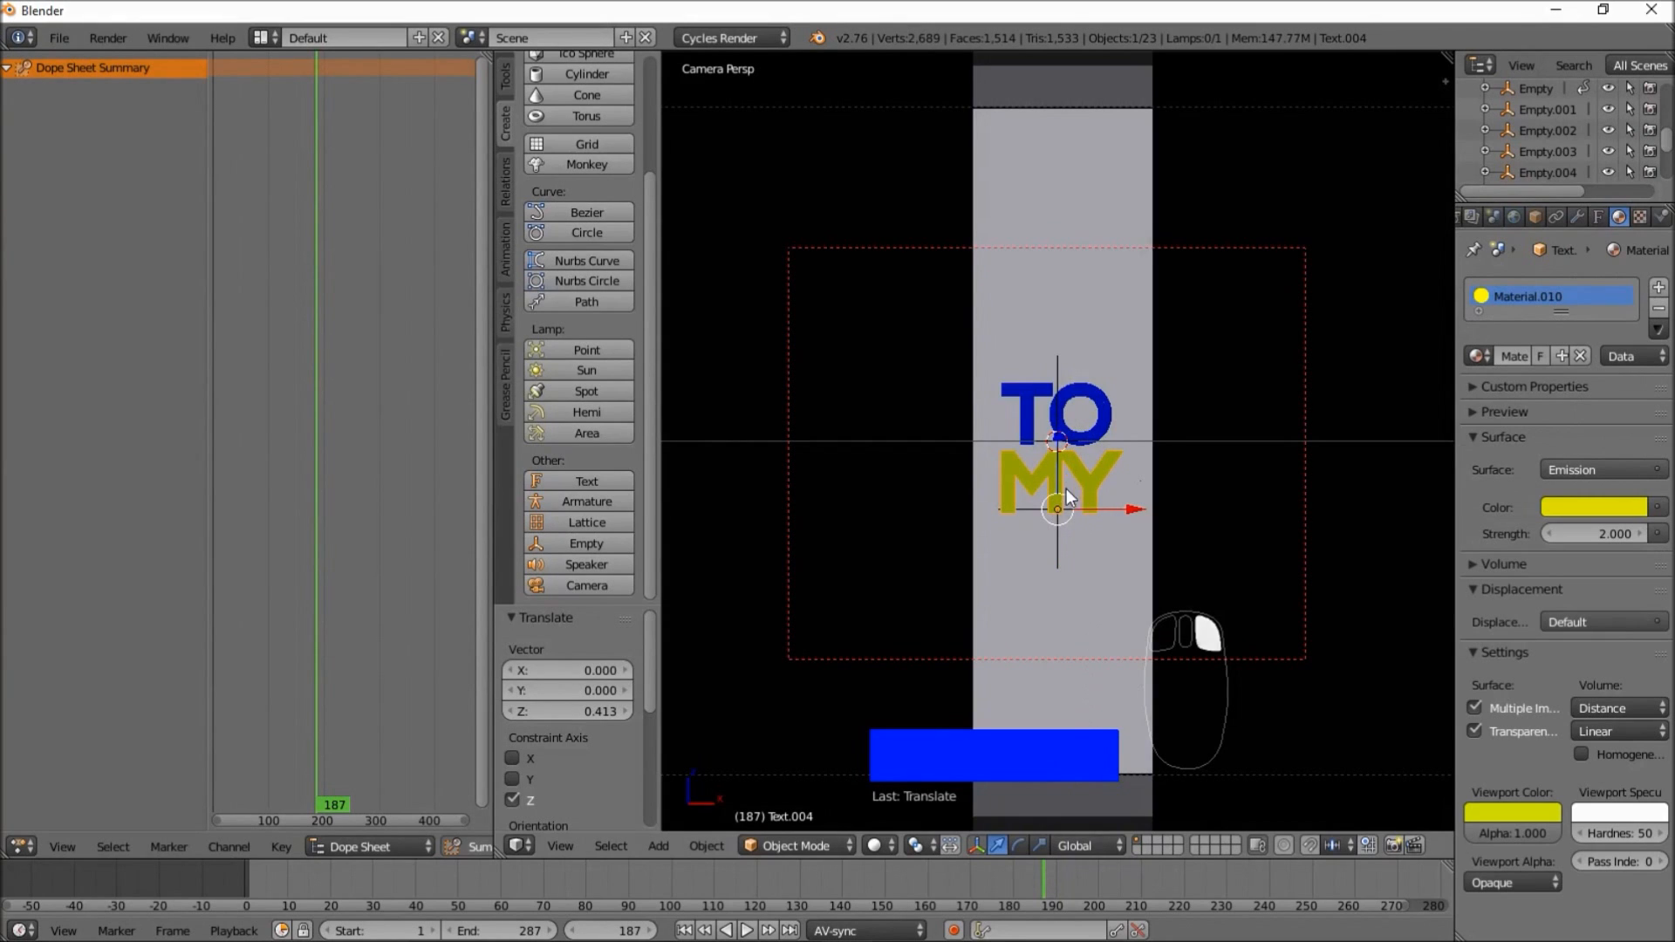
key(g)
key(x)
right_click(1079, 446)
key(g)
key(z)
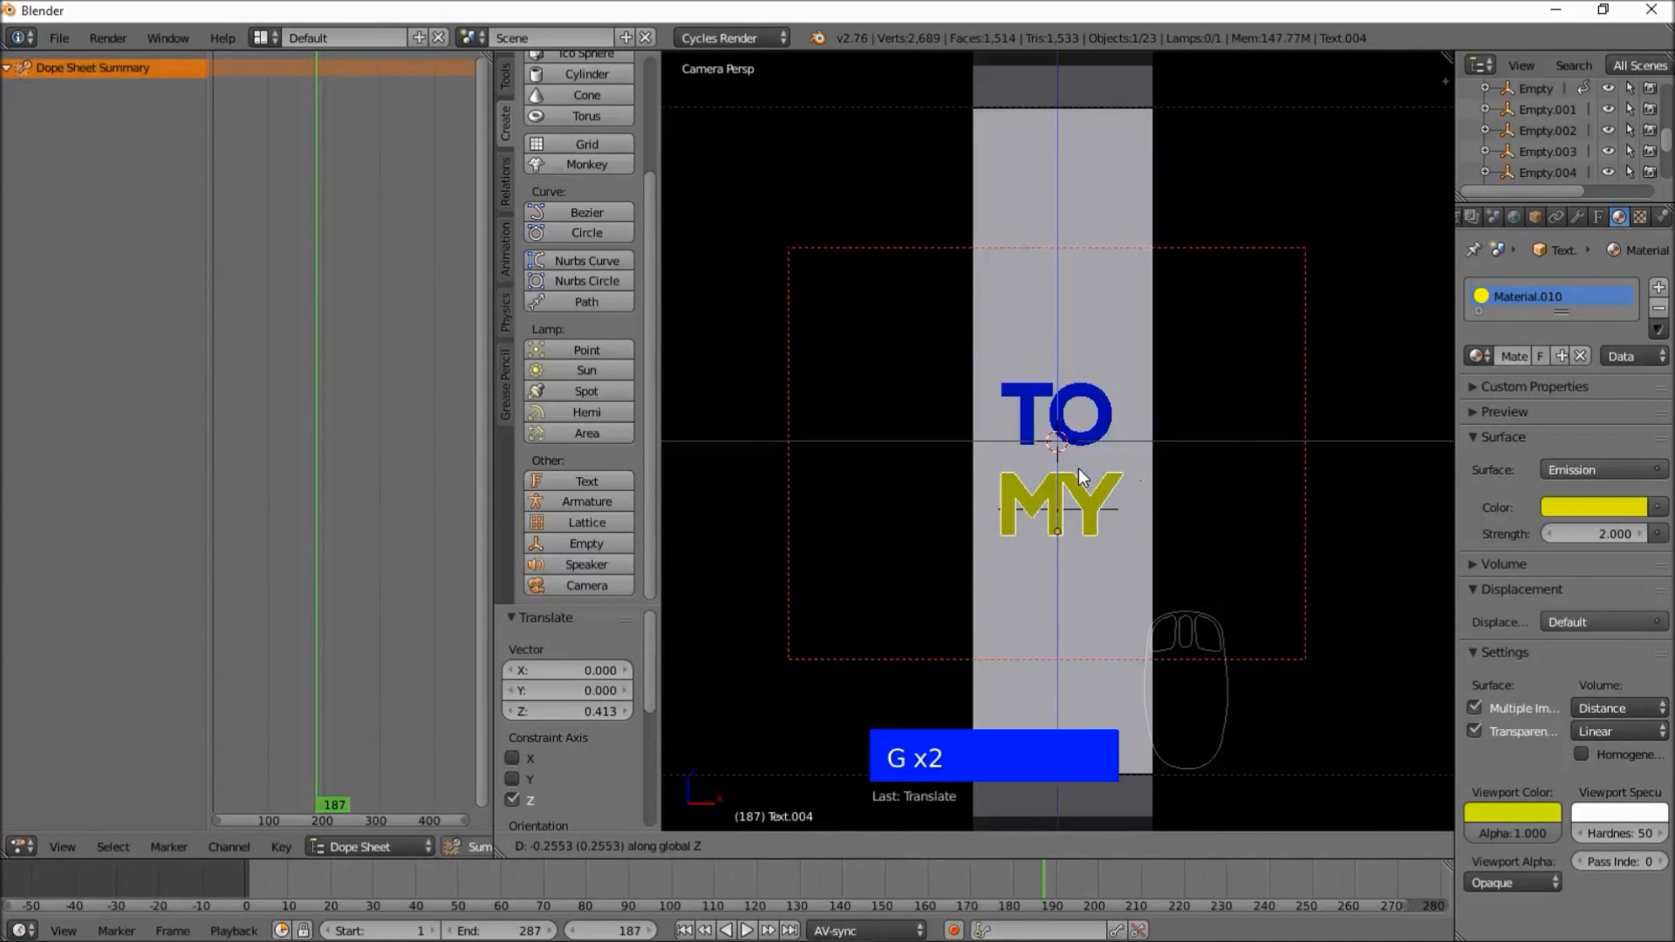
click(1082, 478)
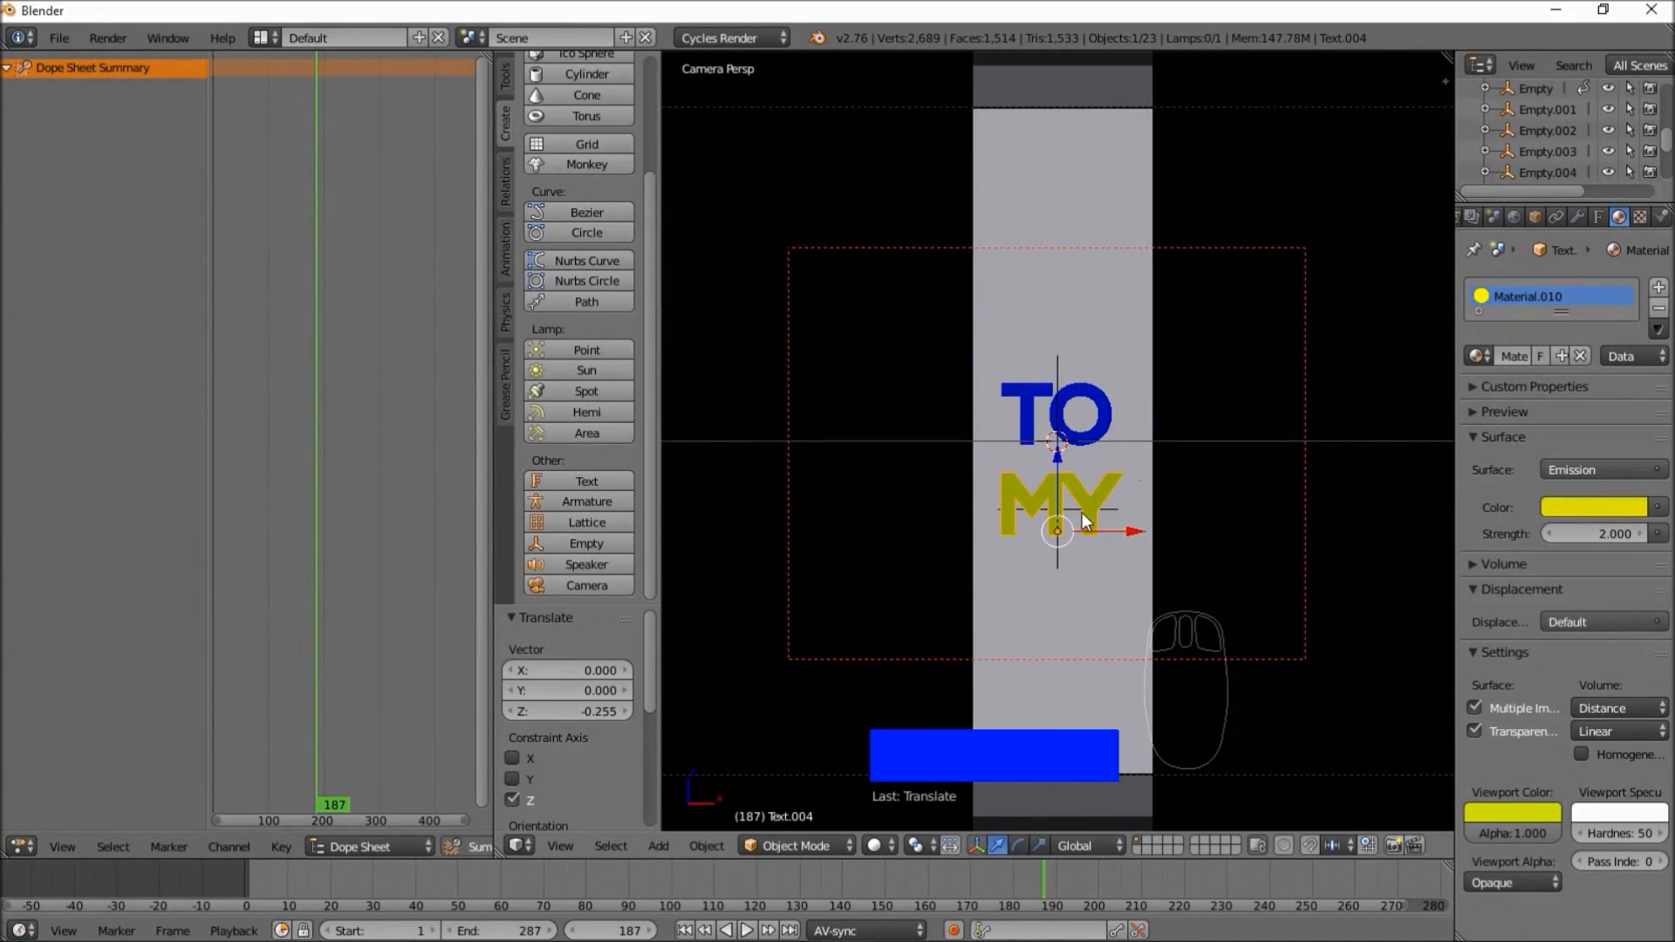
- Move the empty of the MY text about 0.122 units up along Z, bringing MY slightly closer to TO
right_click(1082, 515)
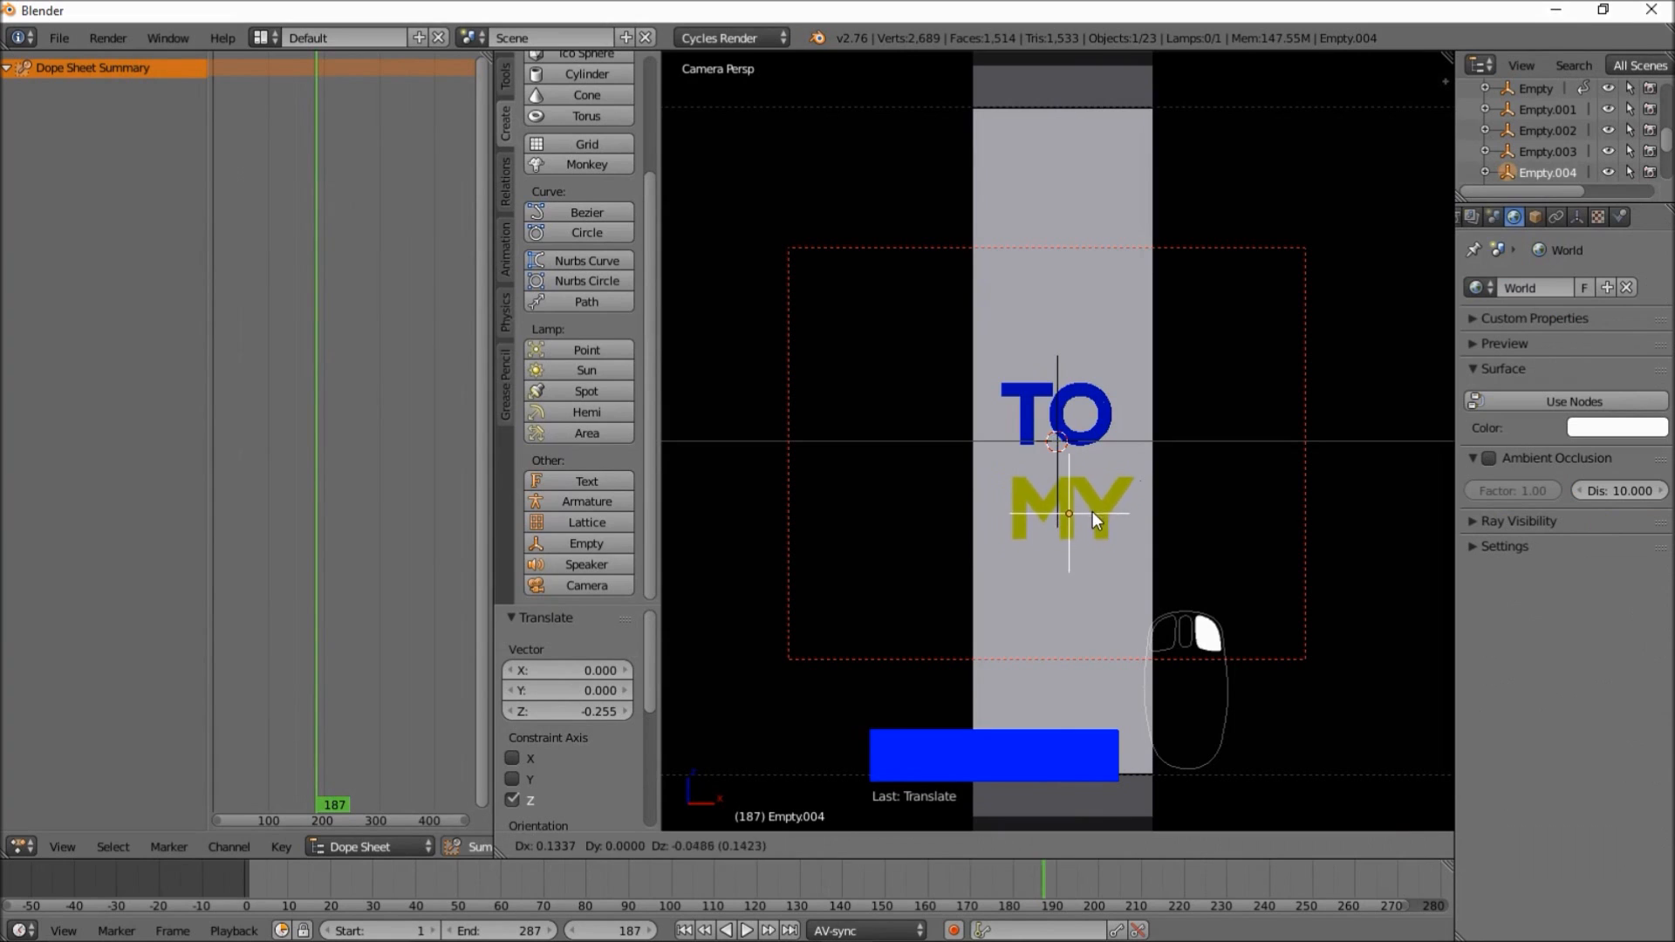
right_click(1071, 492)
key(g)
key(z)
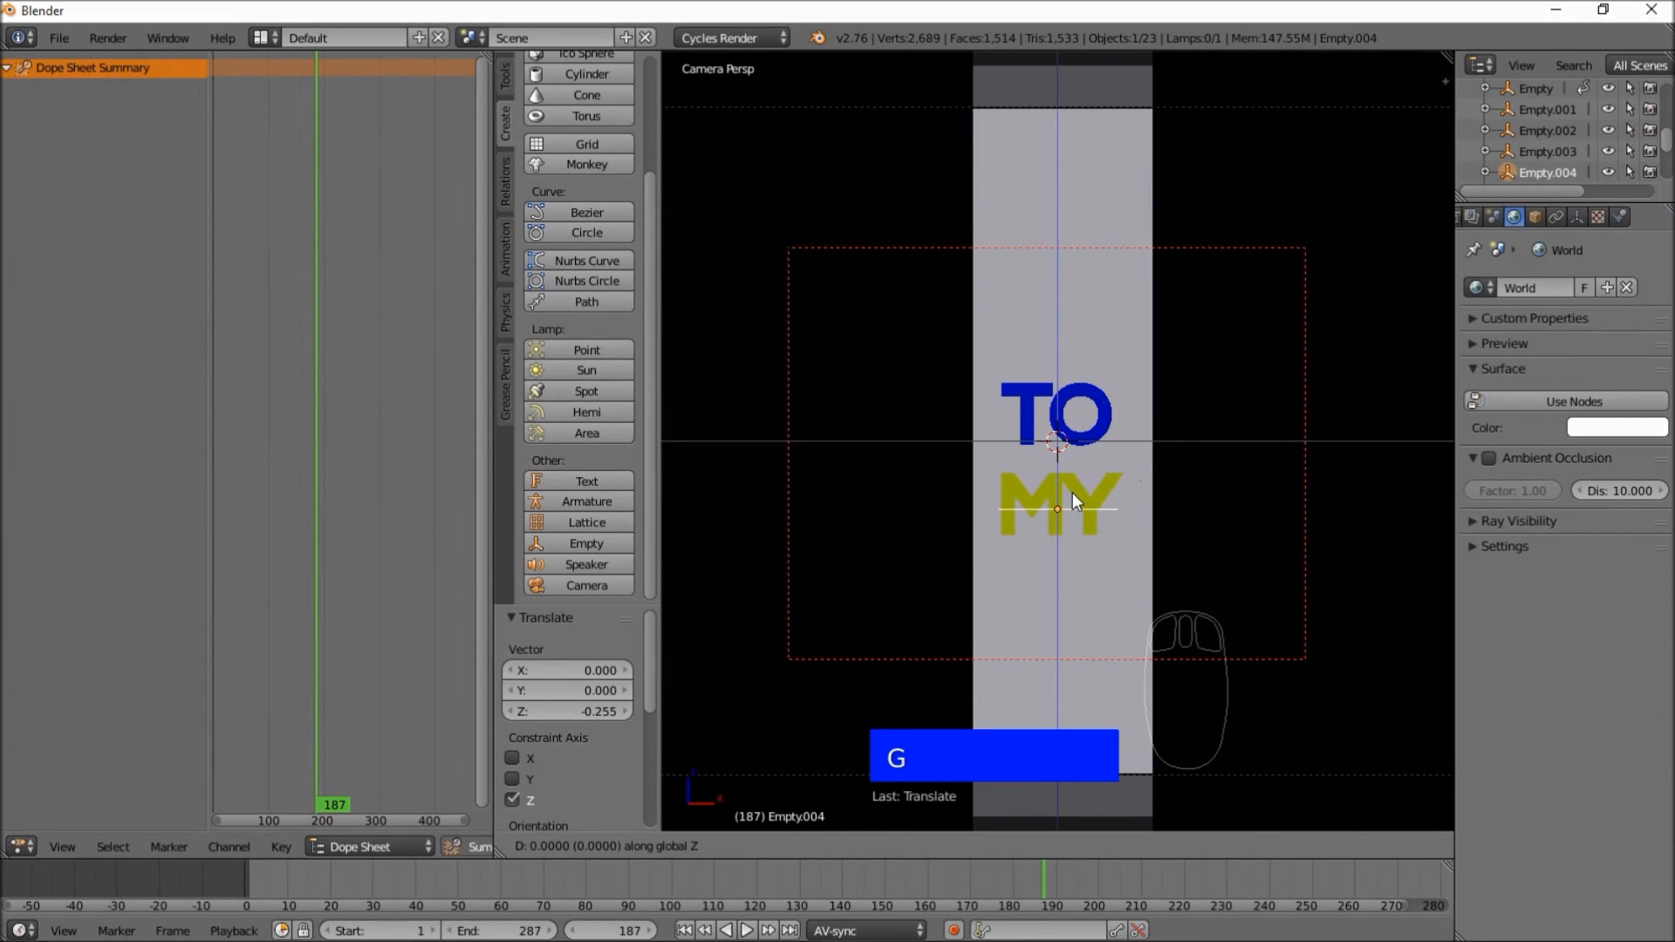
click(1076, 482)
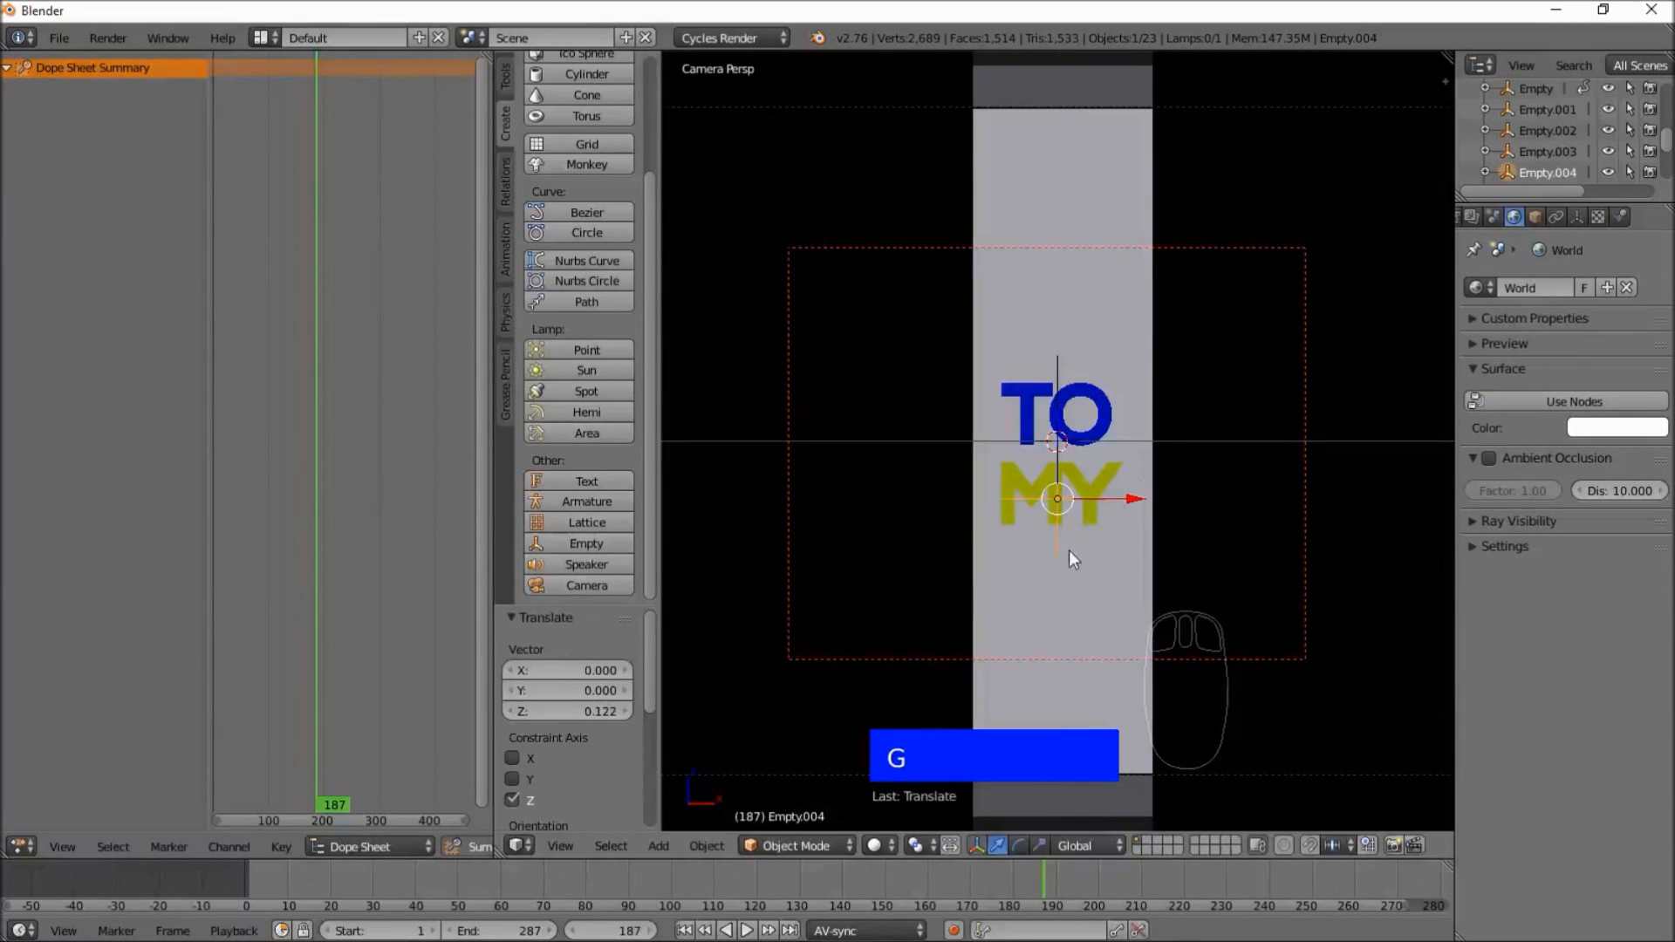
- Insert a LocRotScale keyframe for the MY text's empty at frame 185, at full size
drag(955, 871, 1035, 883)
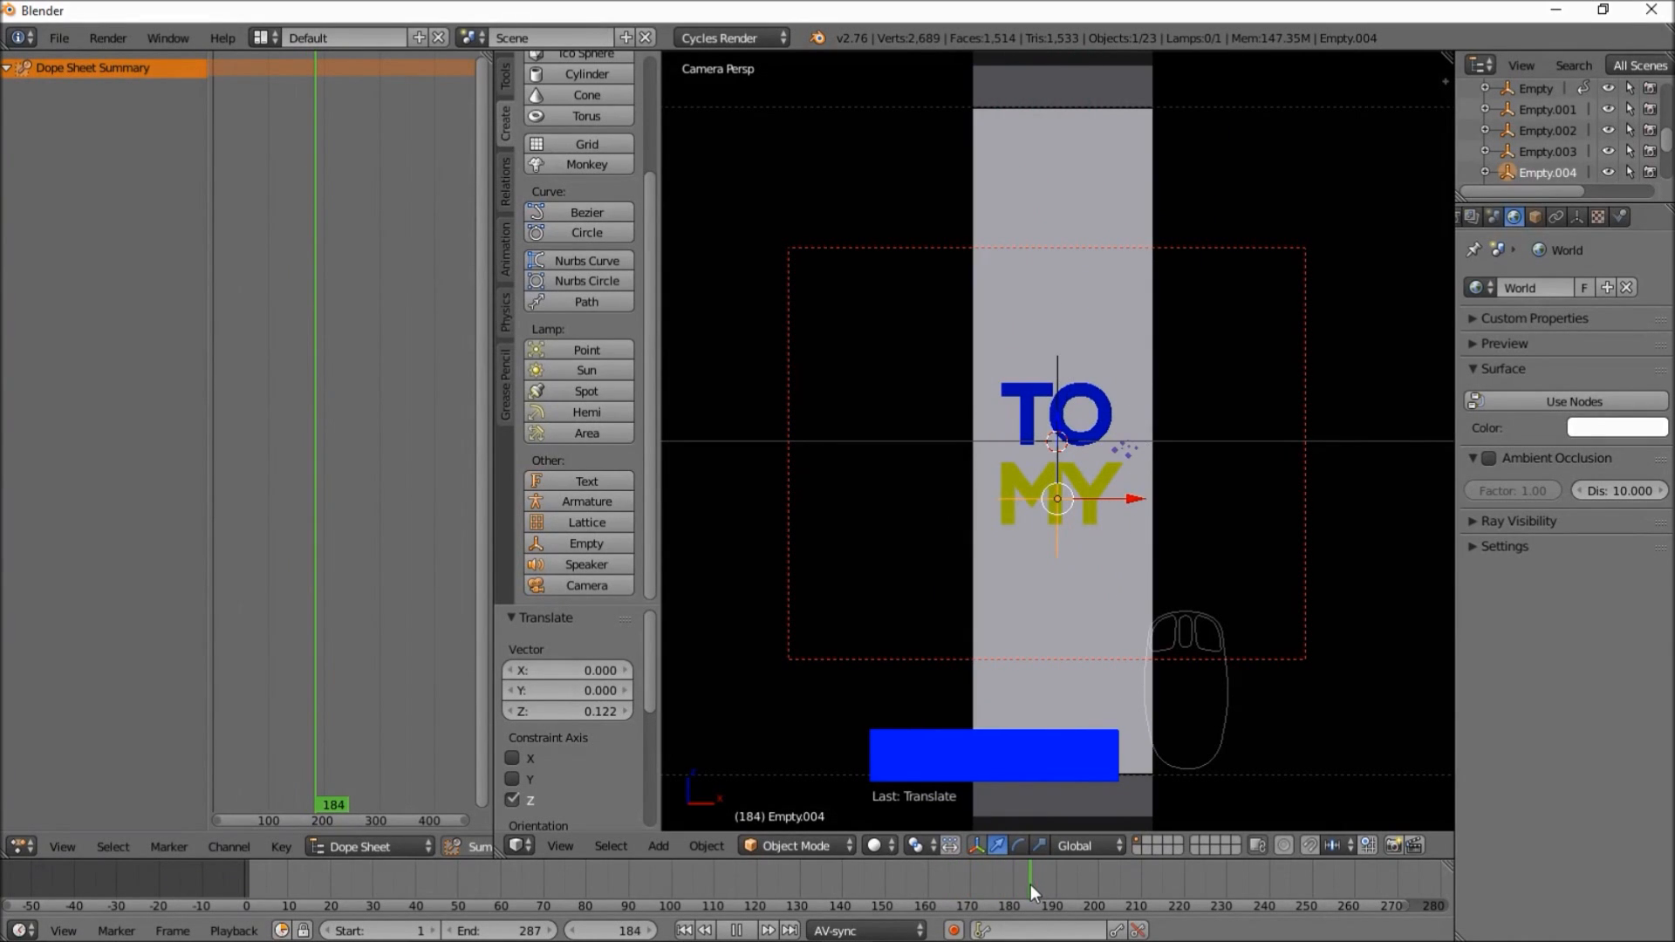
click(1038, 883)
key(Escape)
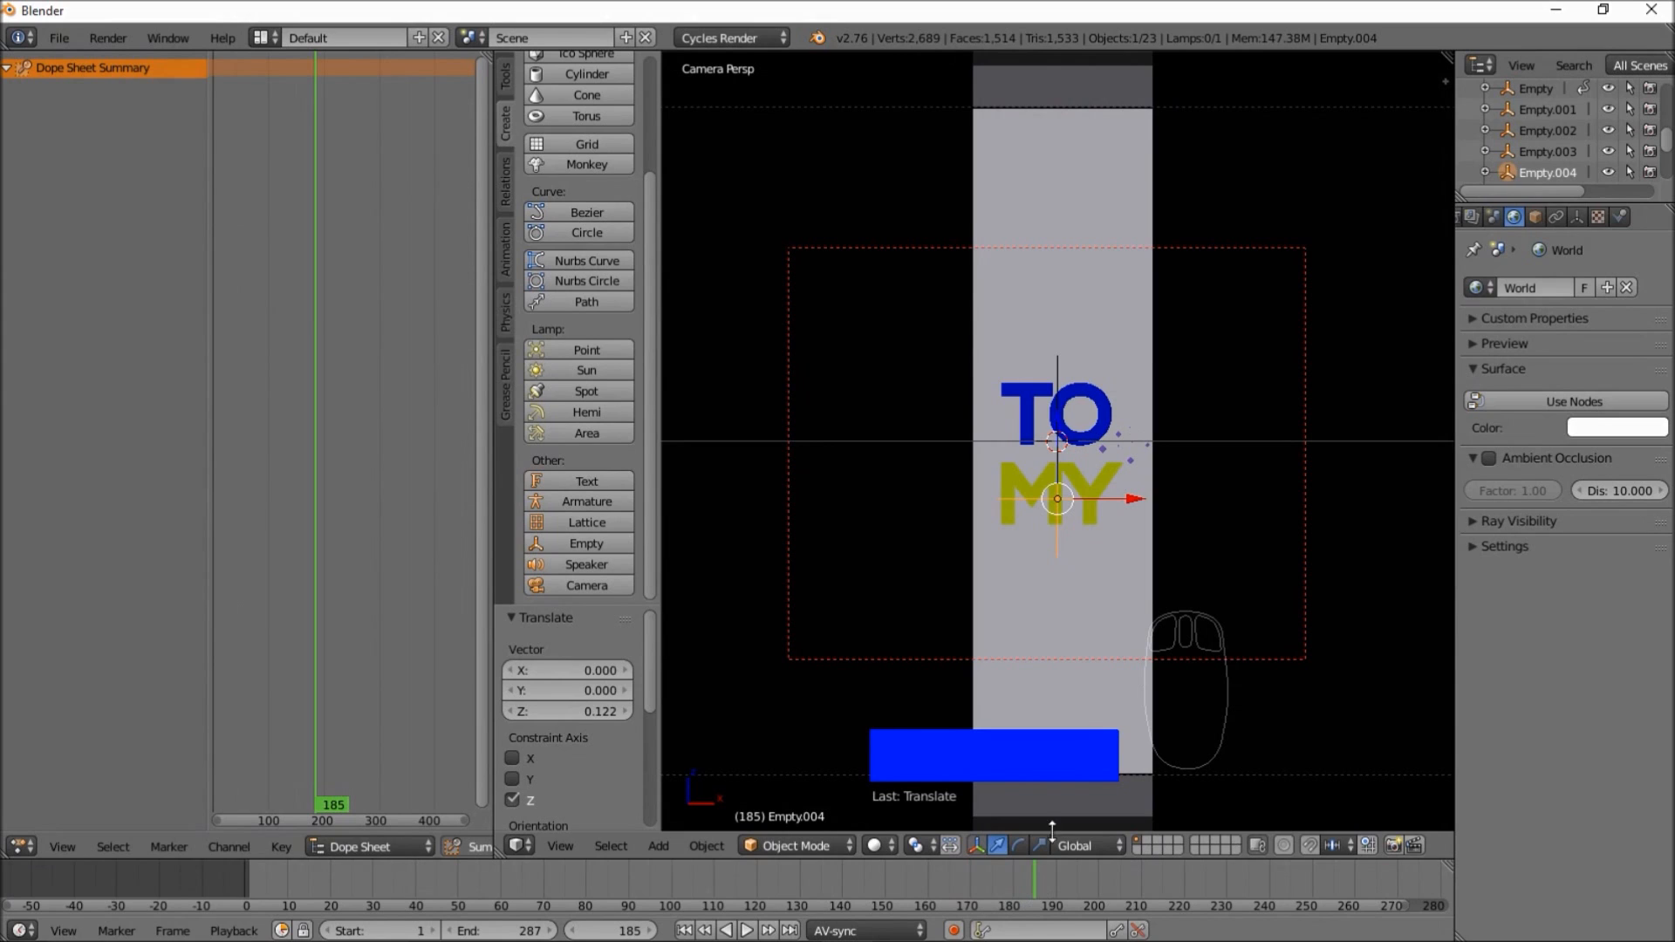
key(i)
click(1120, 557)
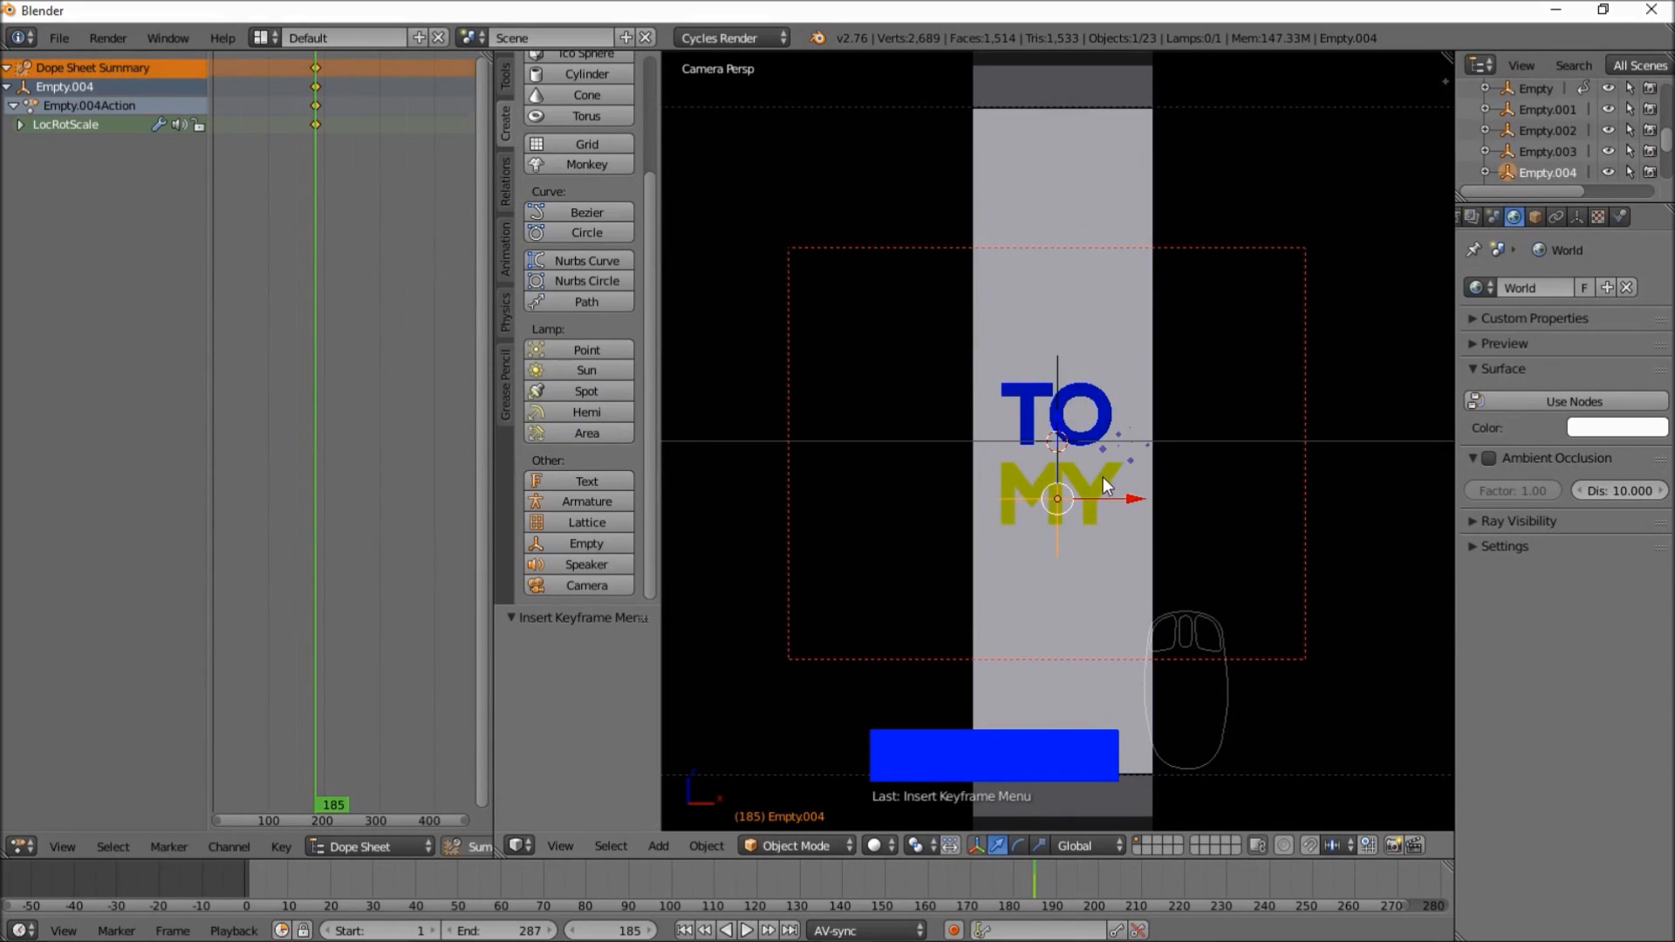
key(s)
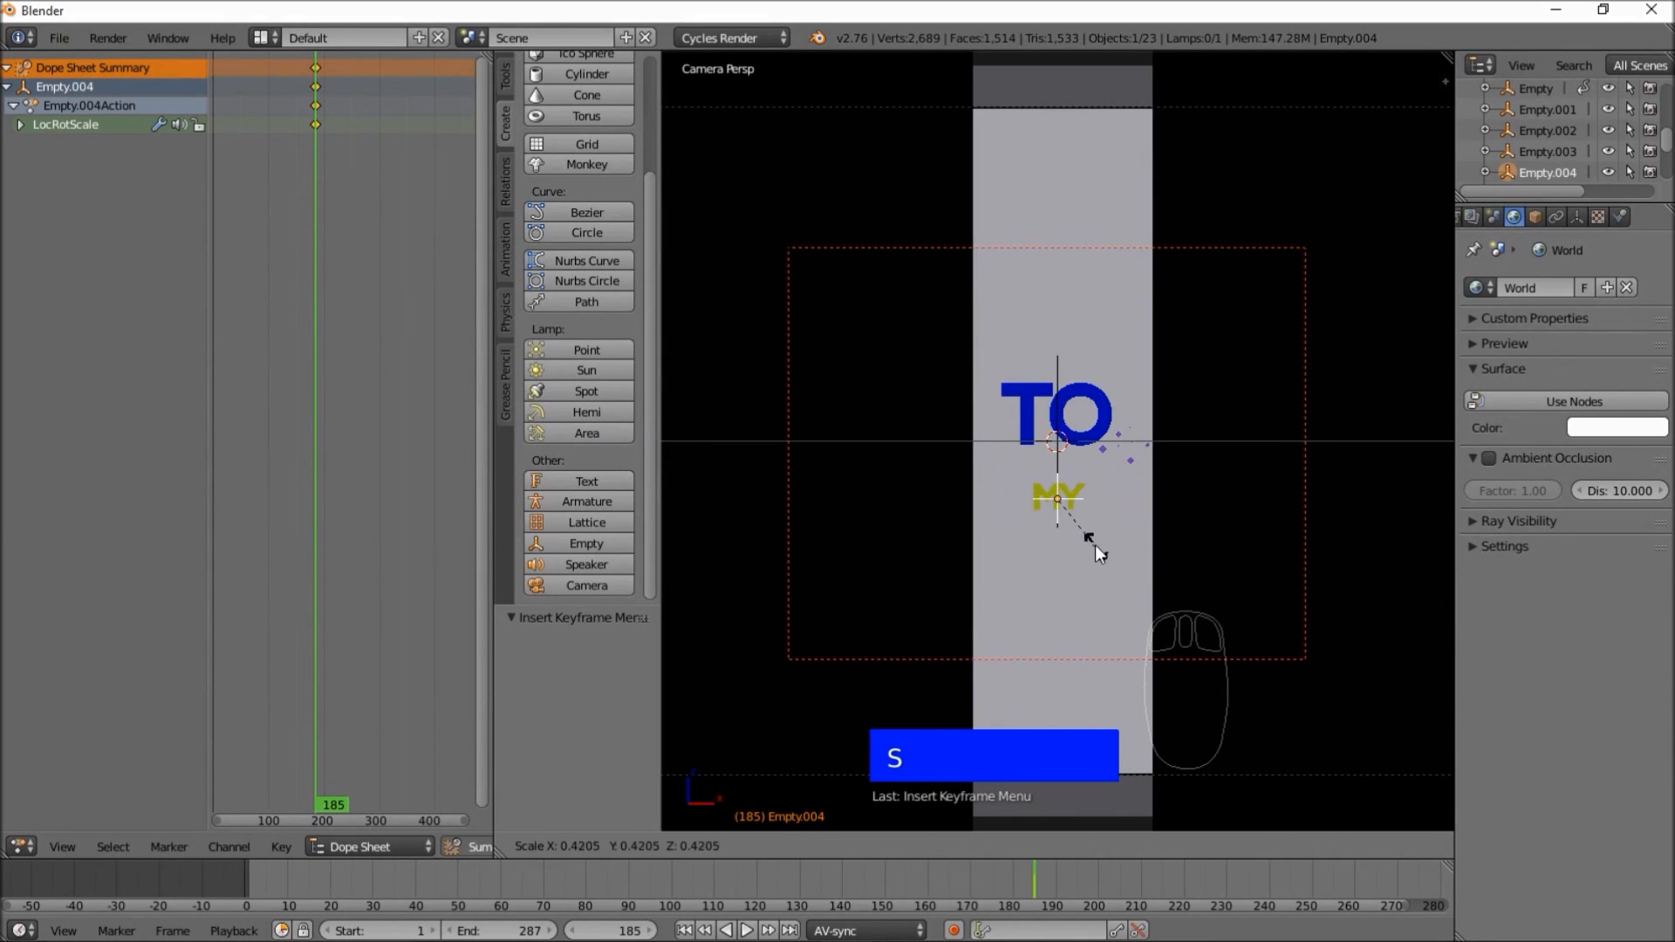
right_click(1075, 527)
- Scale the MY text's empty to 0 at frame 180 and insert a LocRotScale keyframe there
drag(1012, 878, 1021, 884)
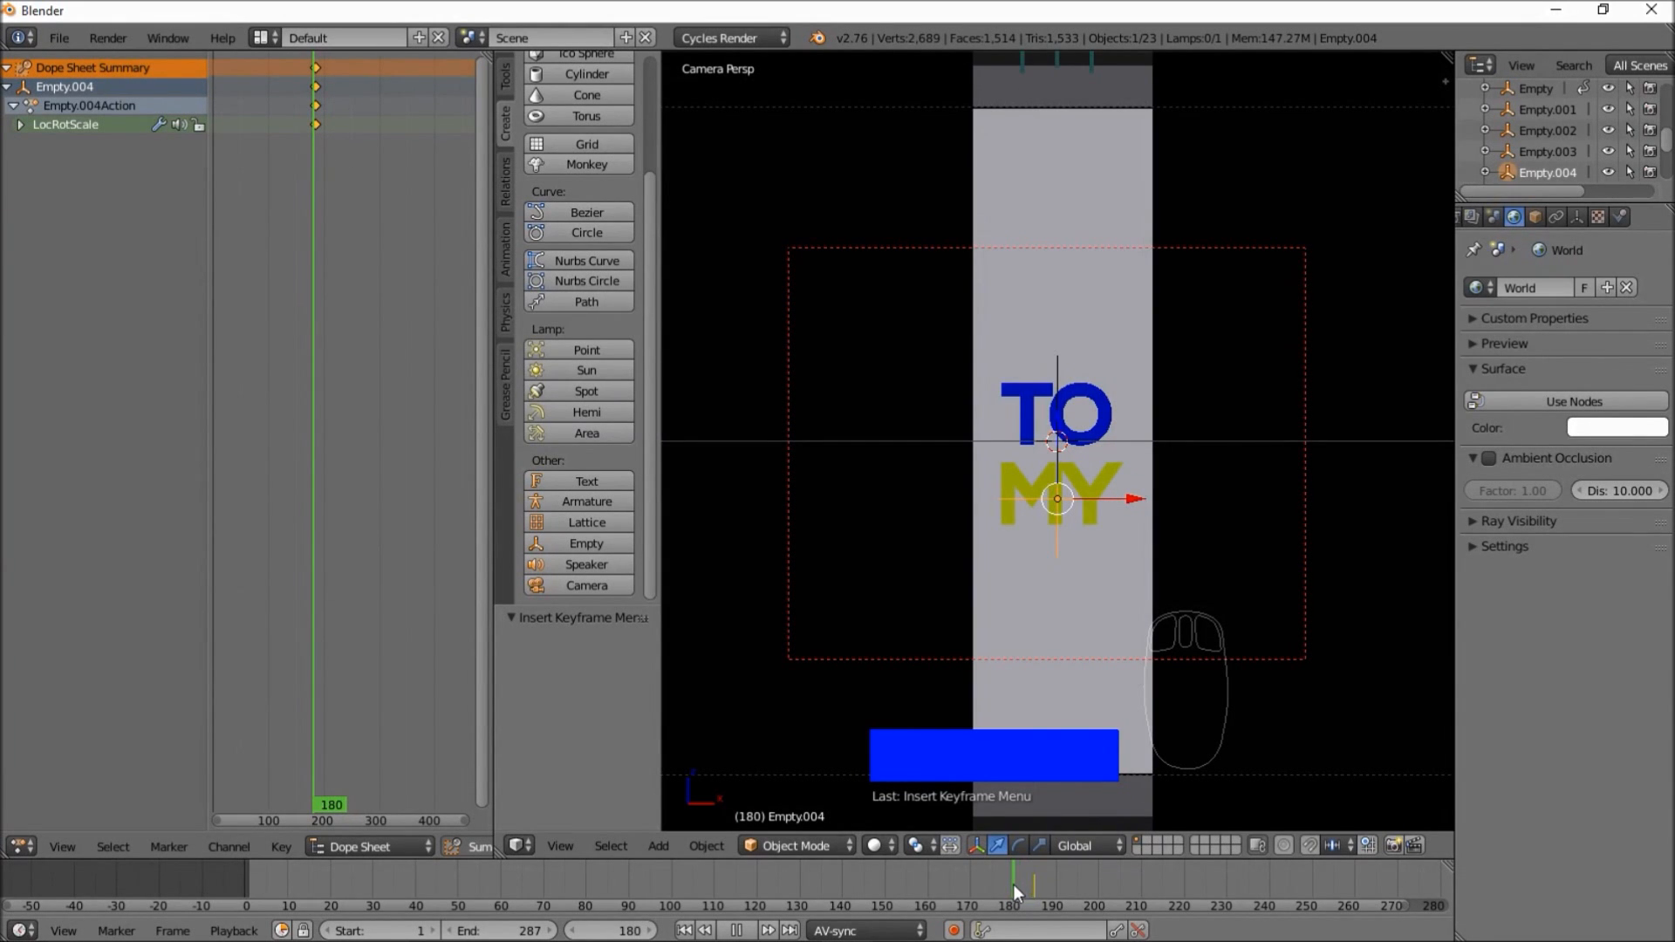
key(i)
click(1107, 483)
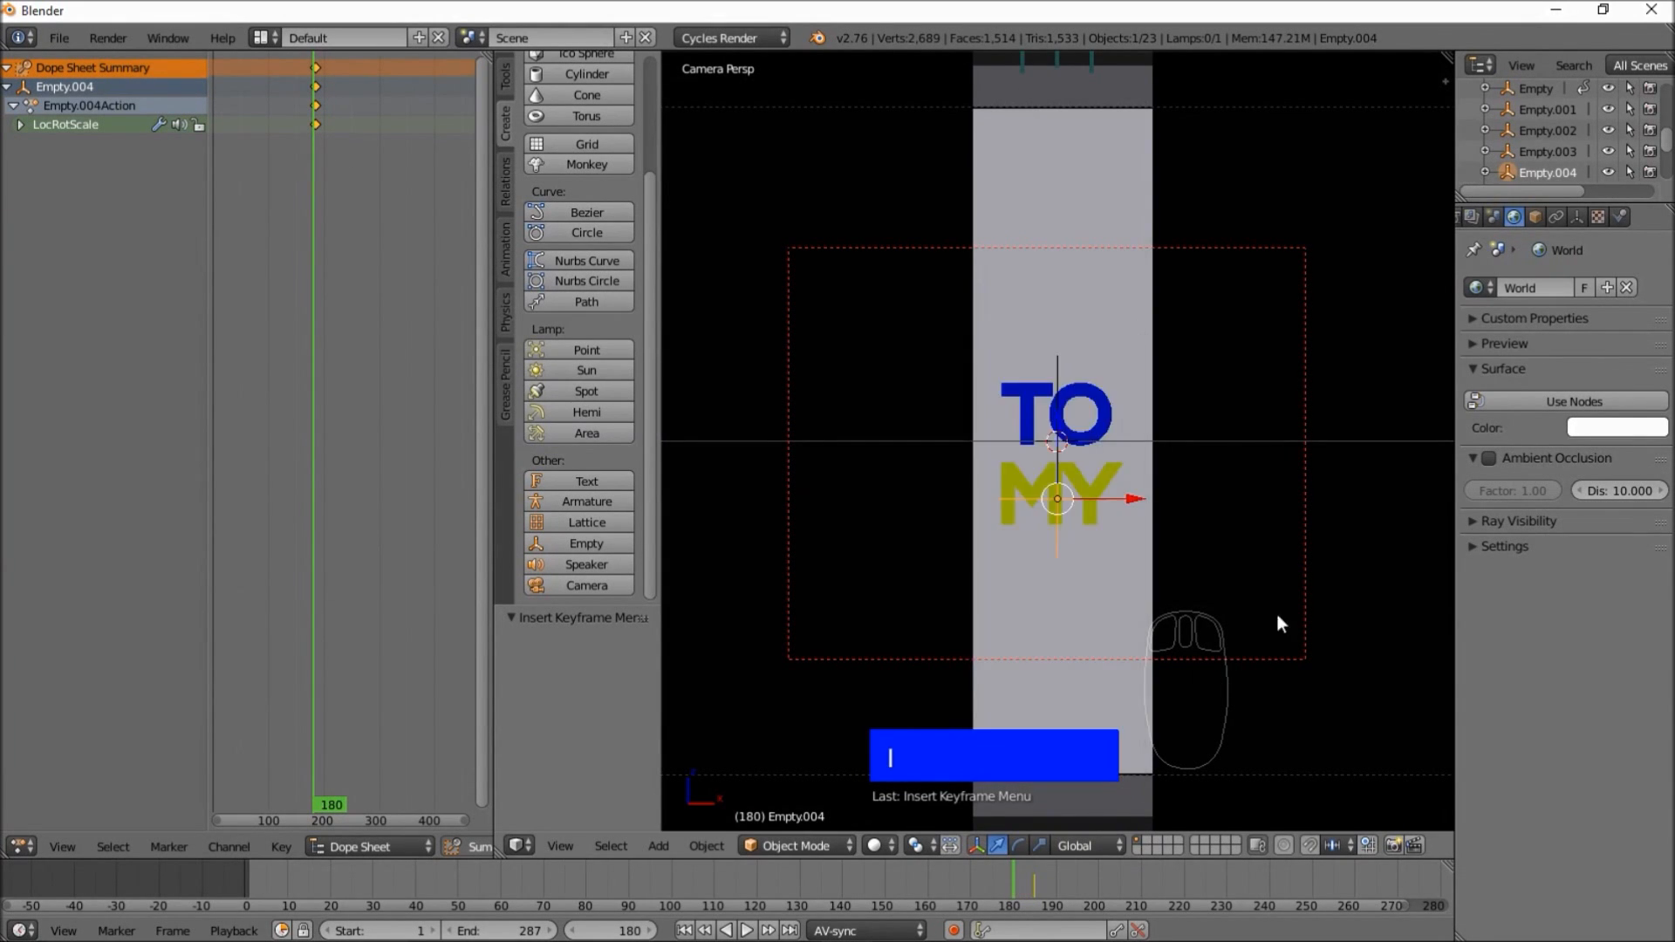
key(s)
key(0)
click(1225, 567)
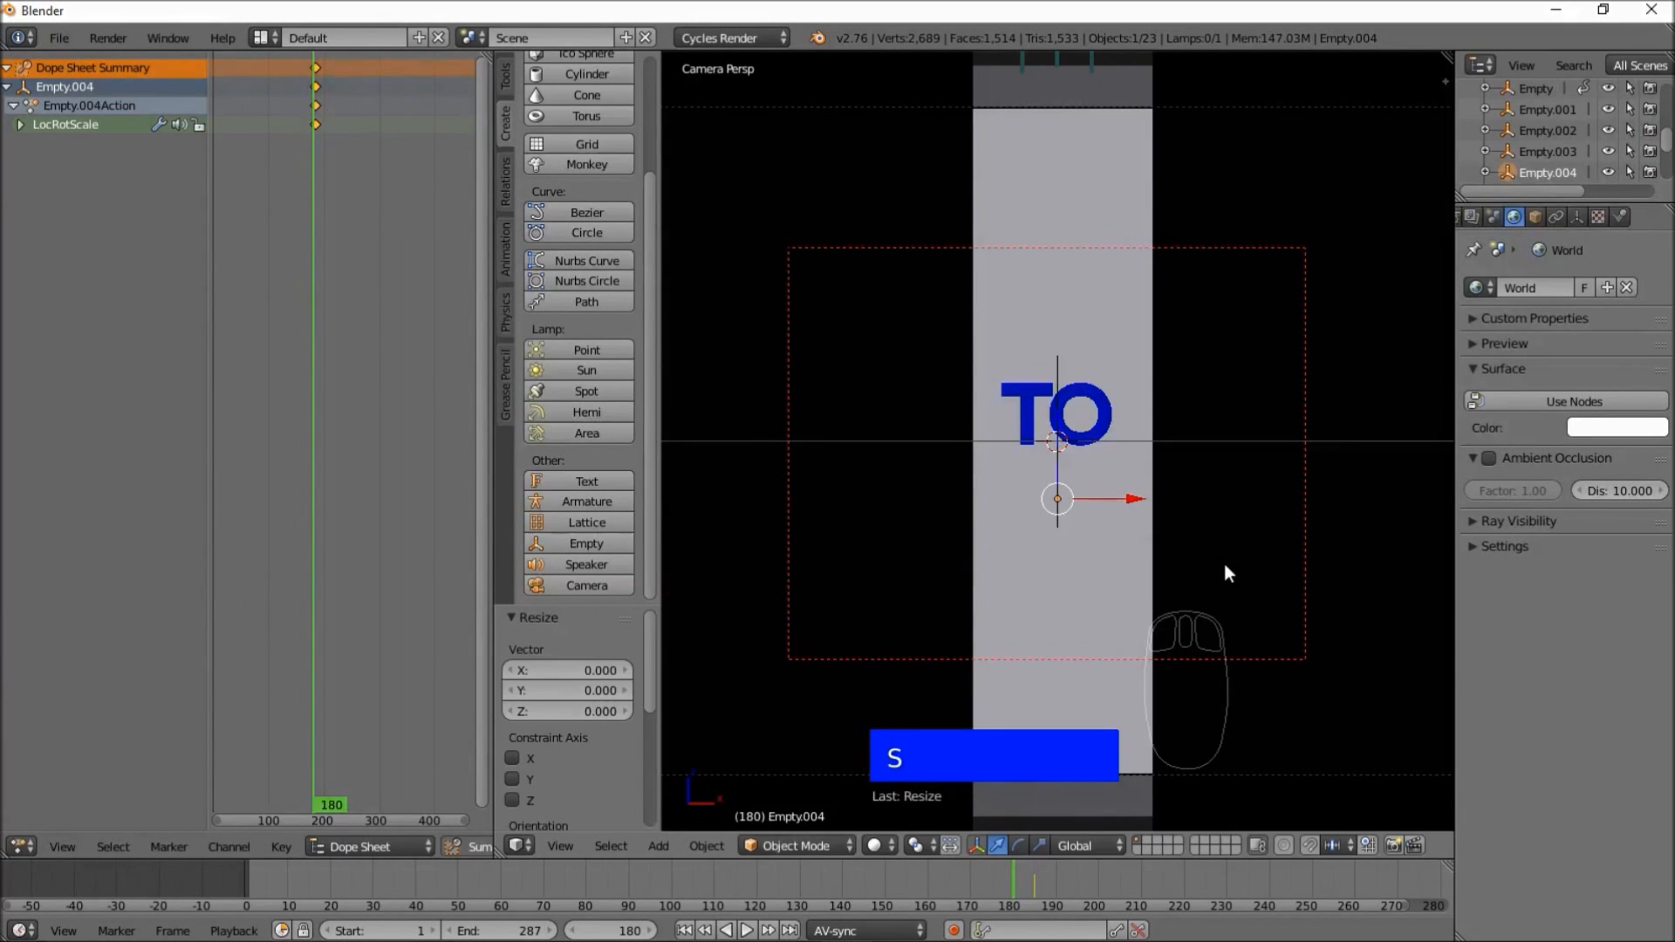
key(i)
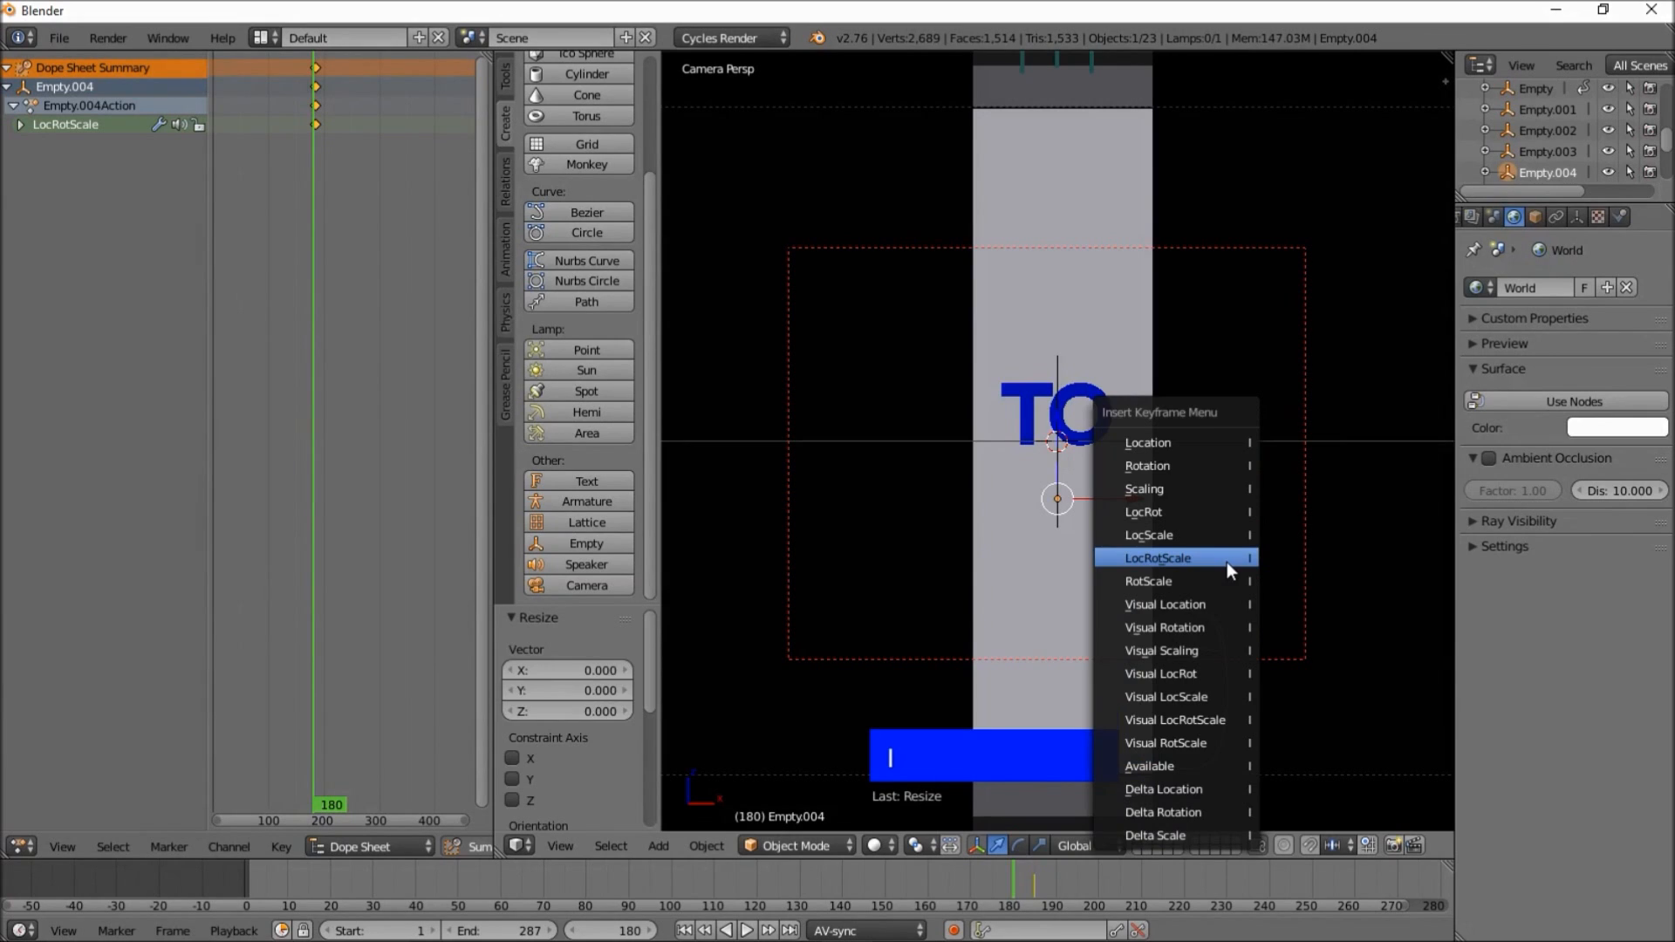
click(1227, 562)
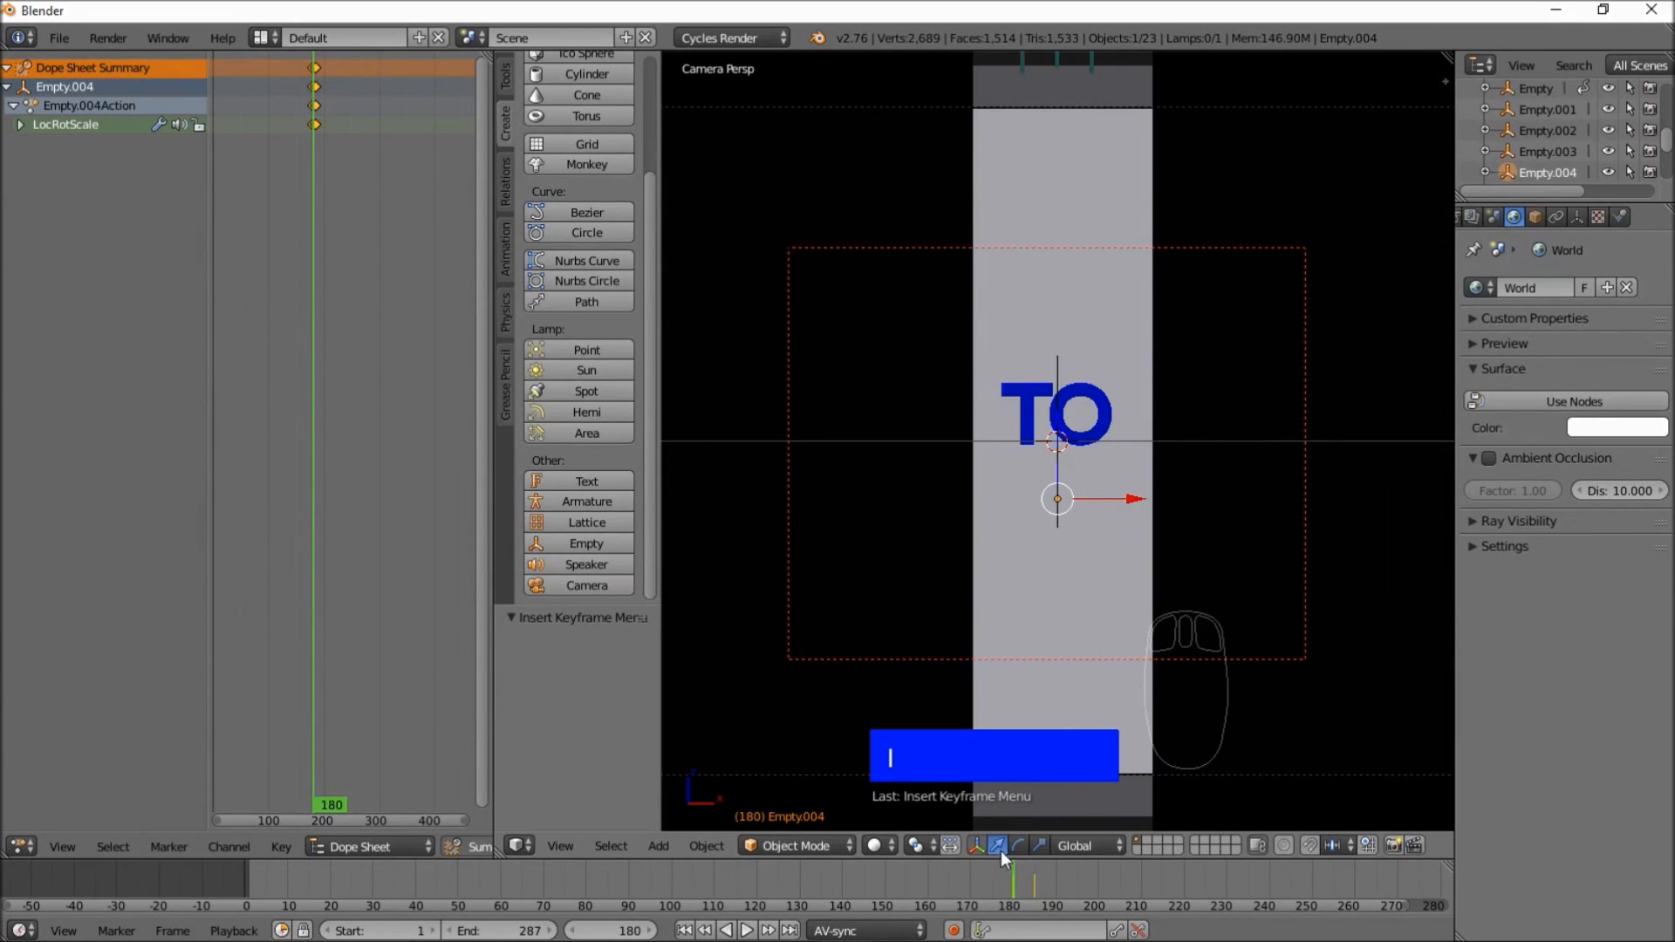
- Play the TO and MY section several times, up to the border rotation, to check how quickly MY scales in
click(748, 932)
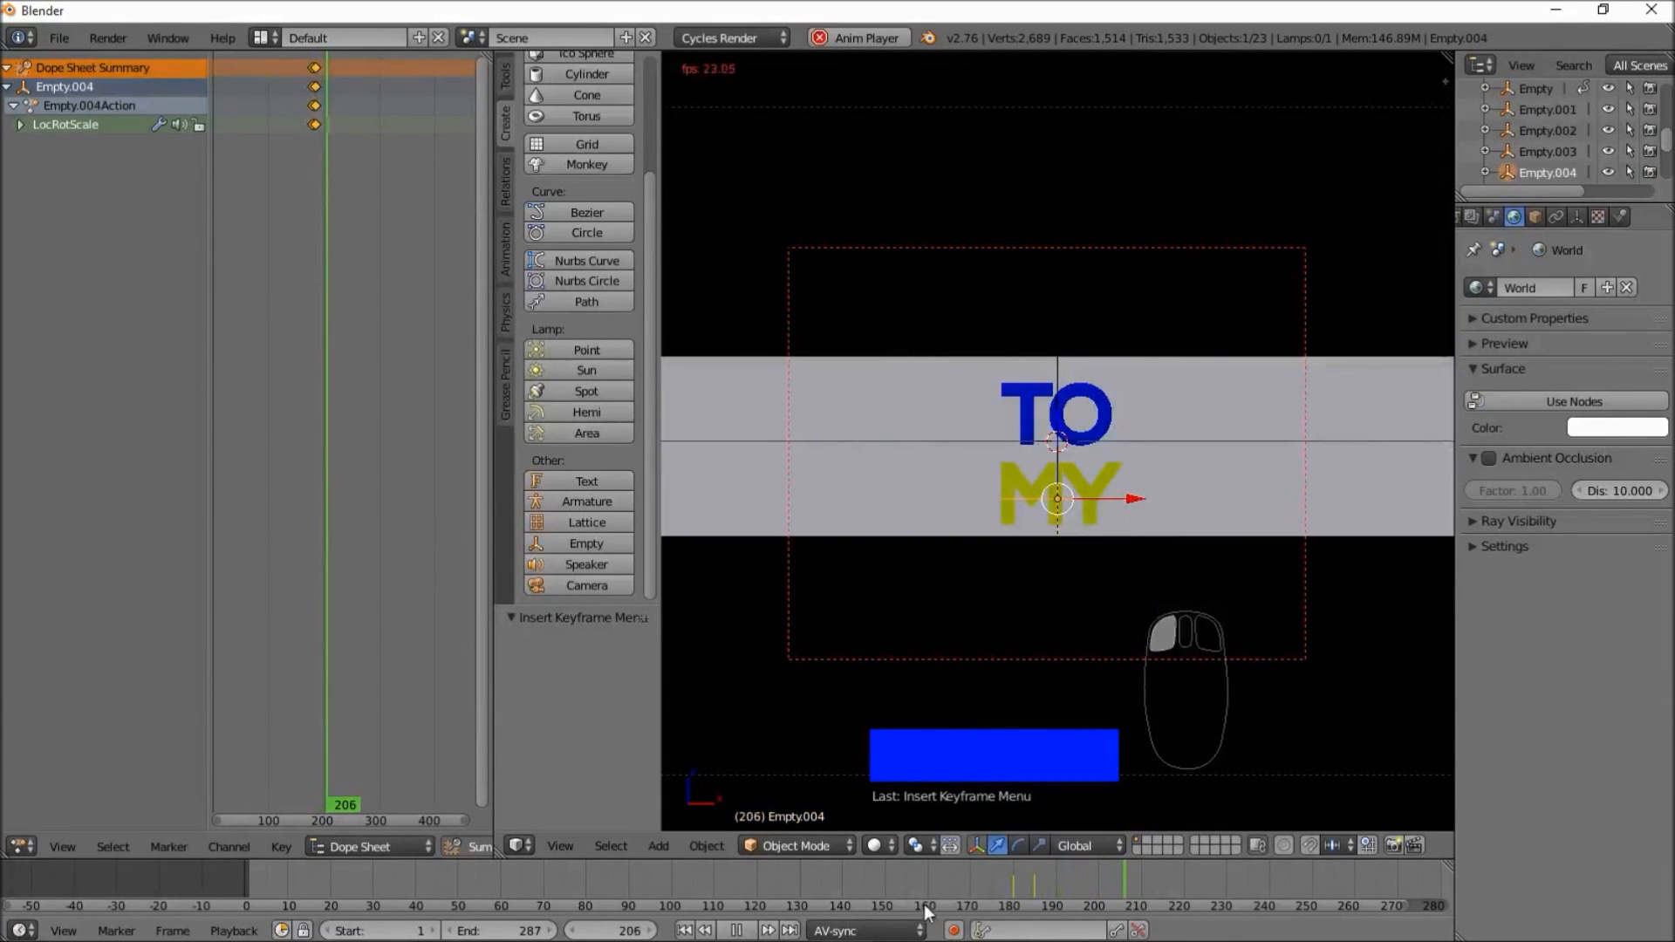
click(924, 907)
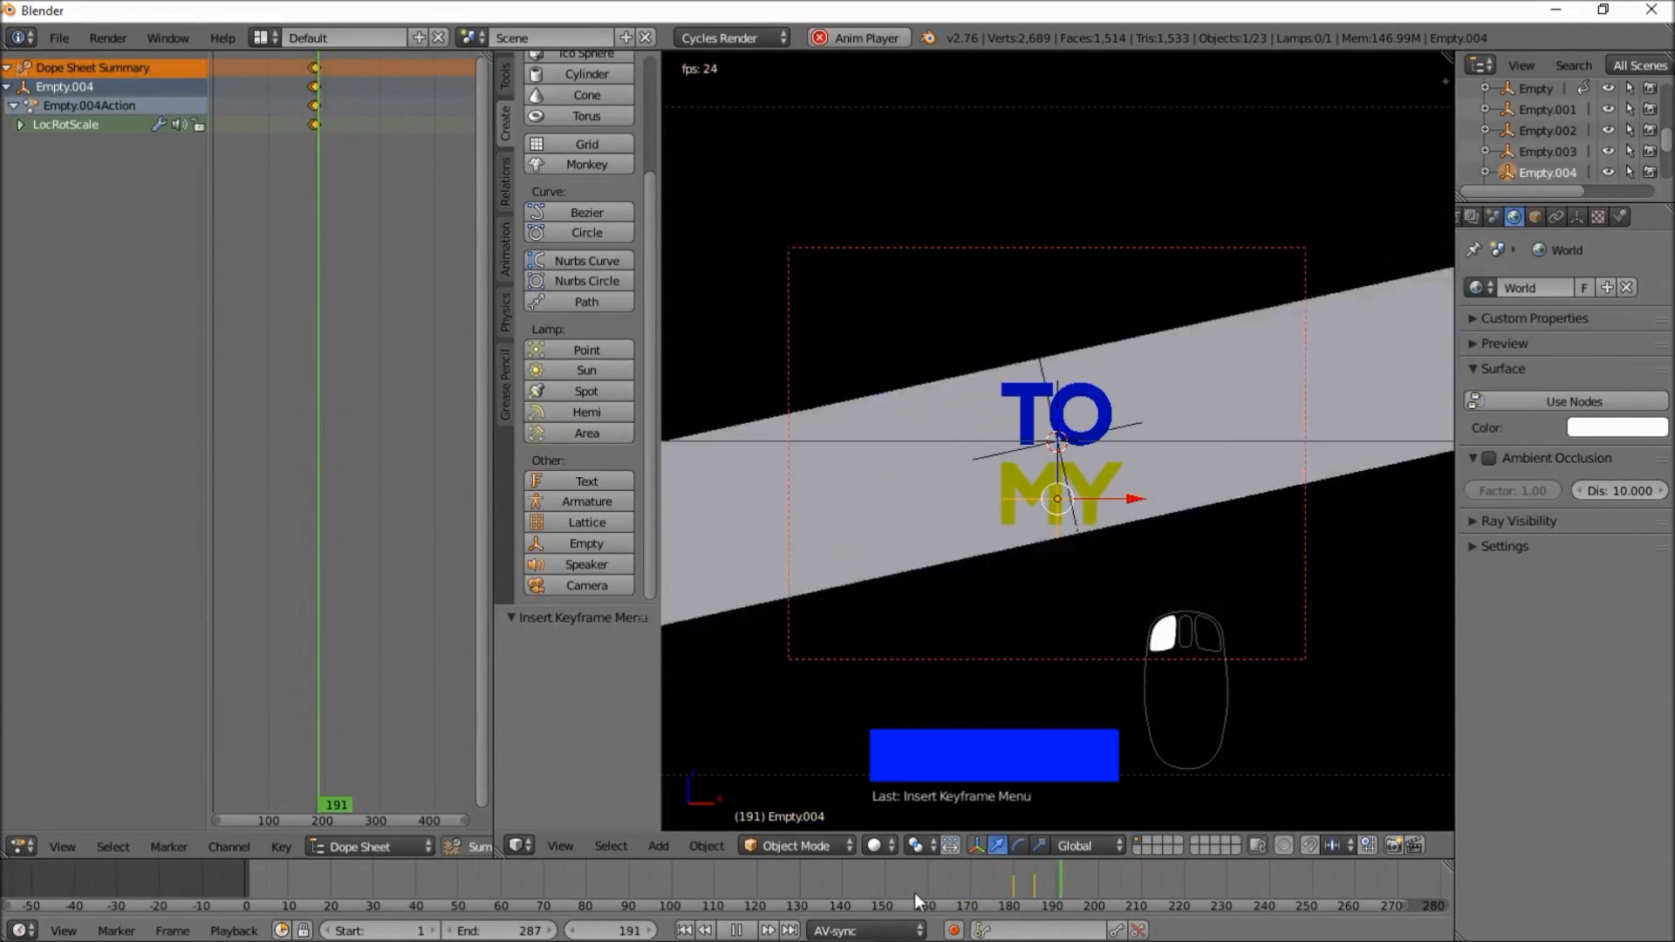
click(954, 876)
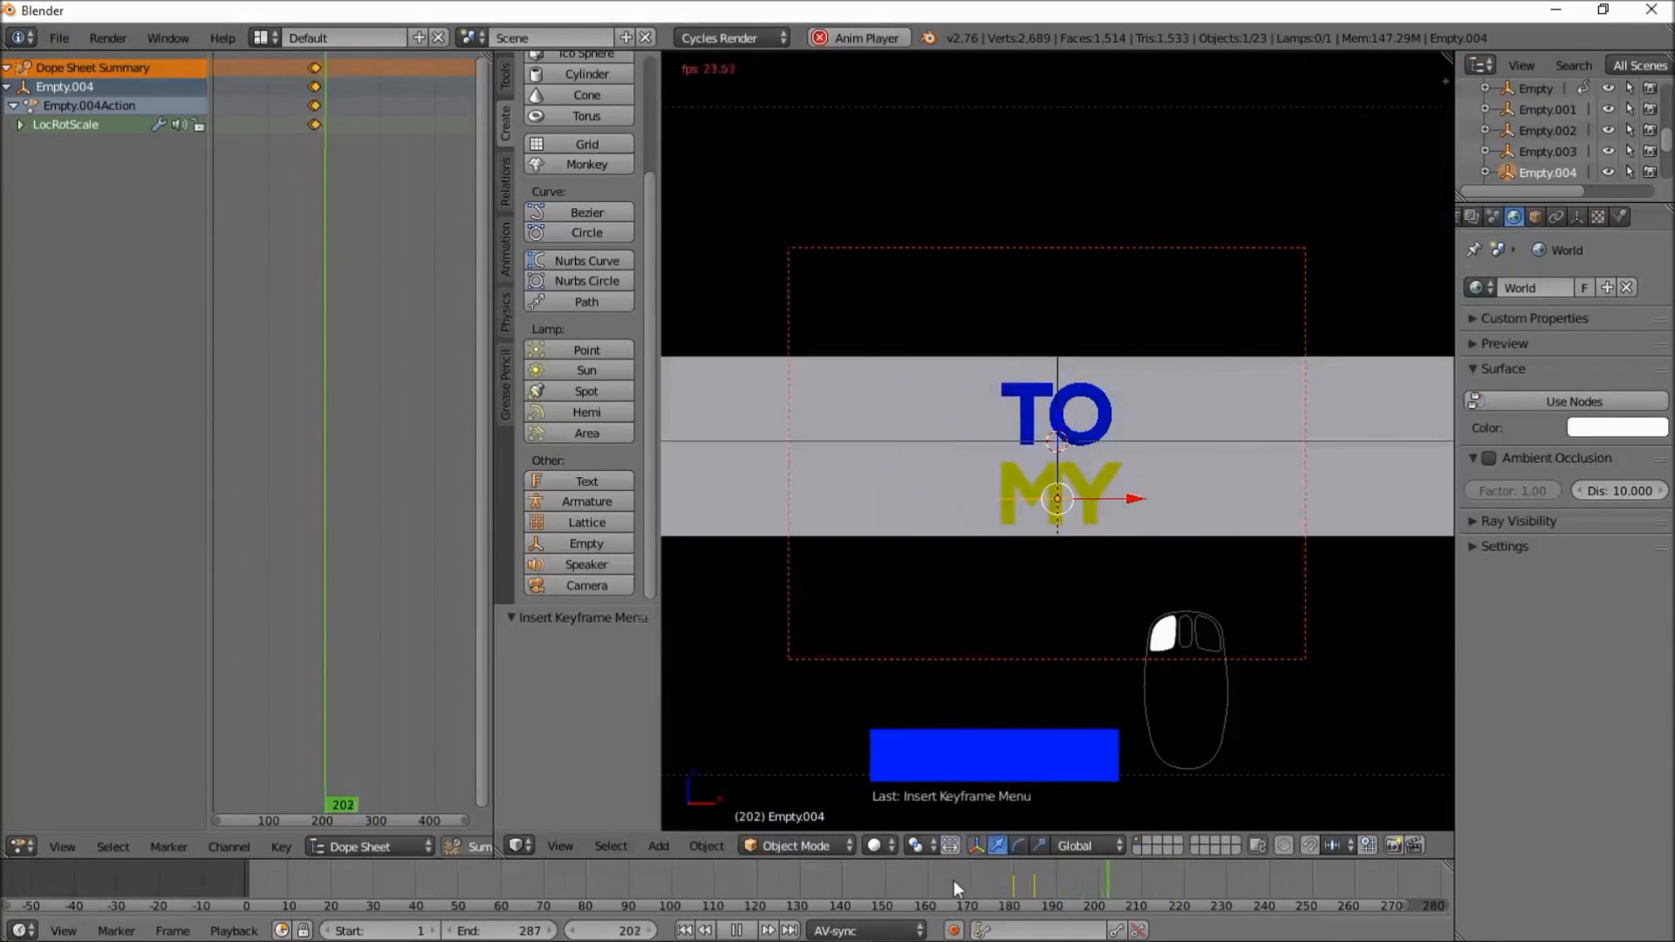
click(852, 876)
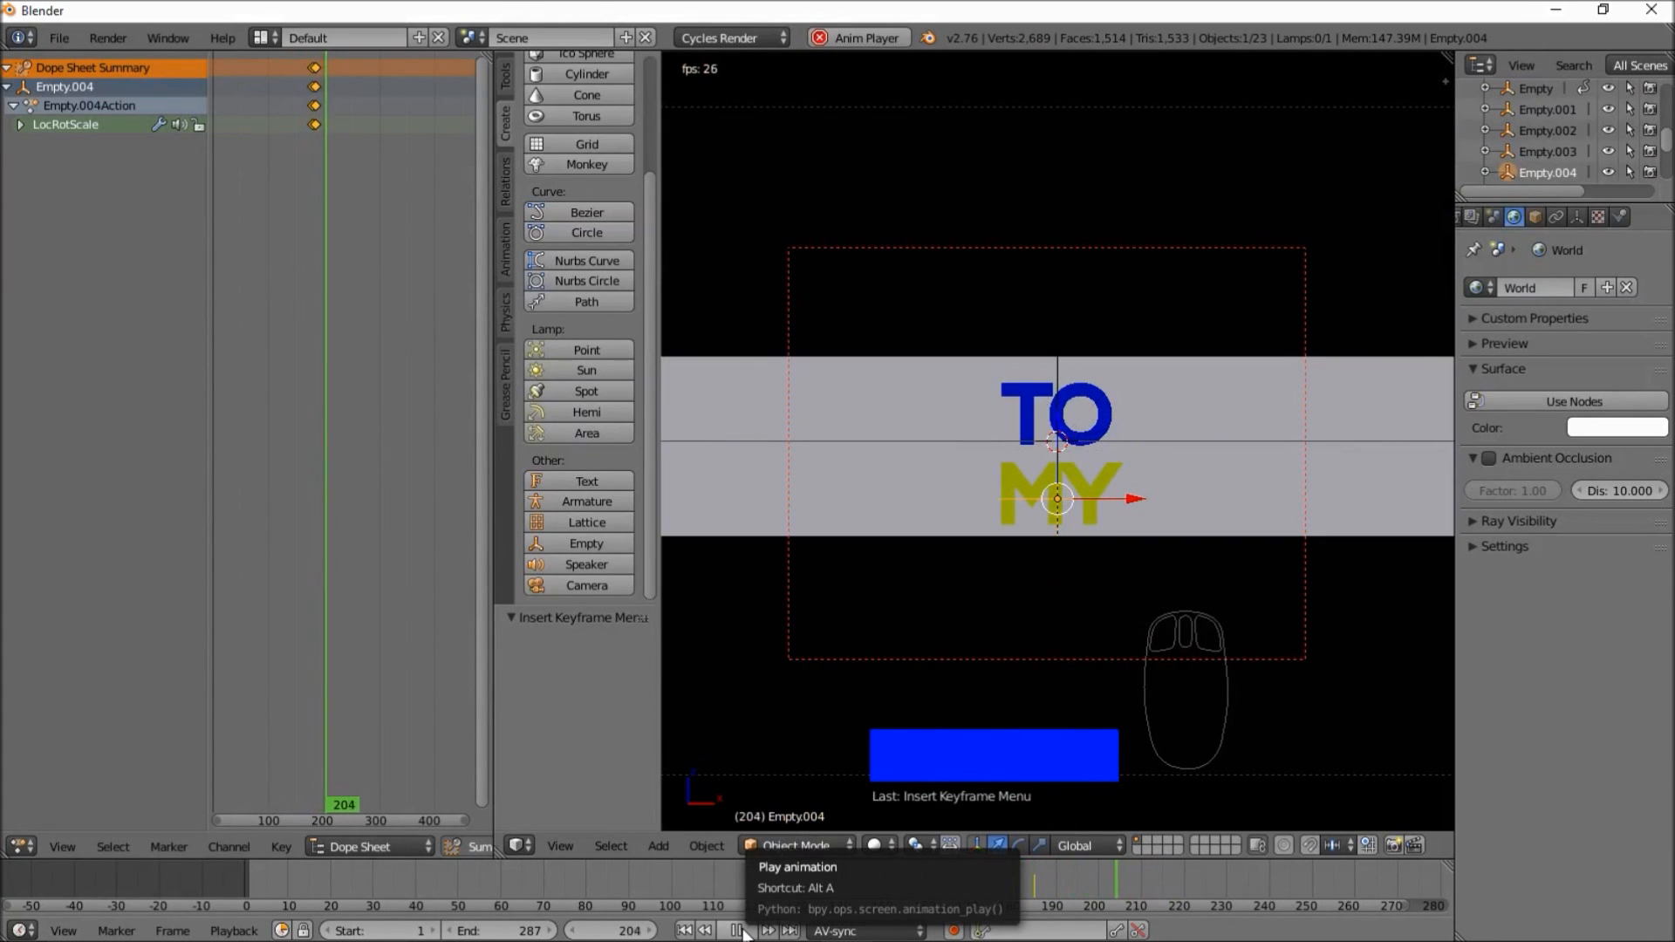
click(740, 931)
click(886, 887)
click(748, 931)
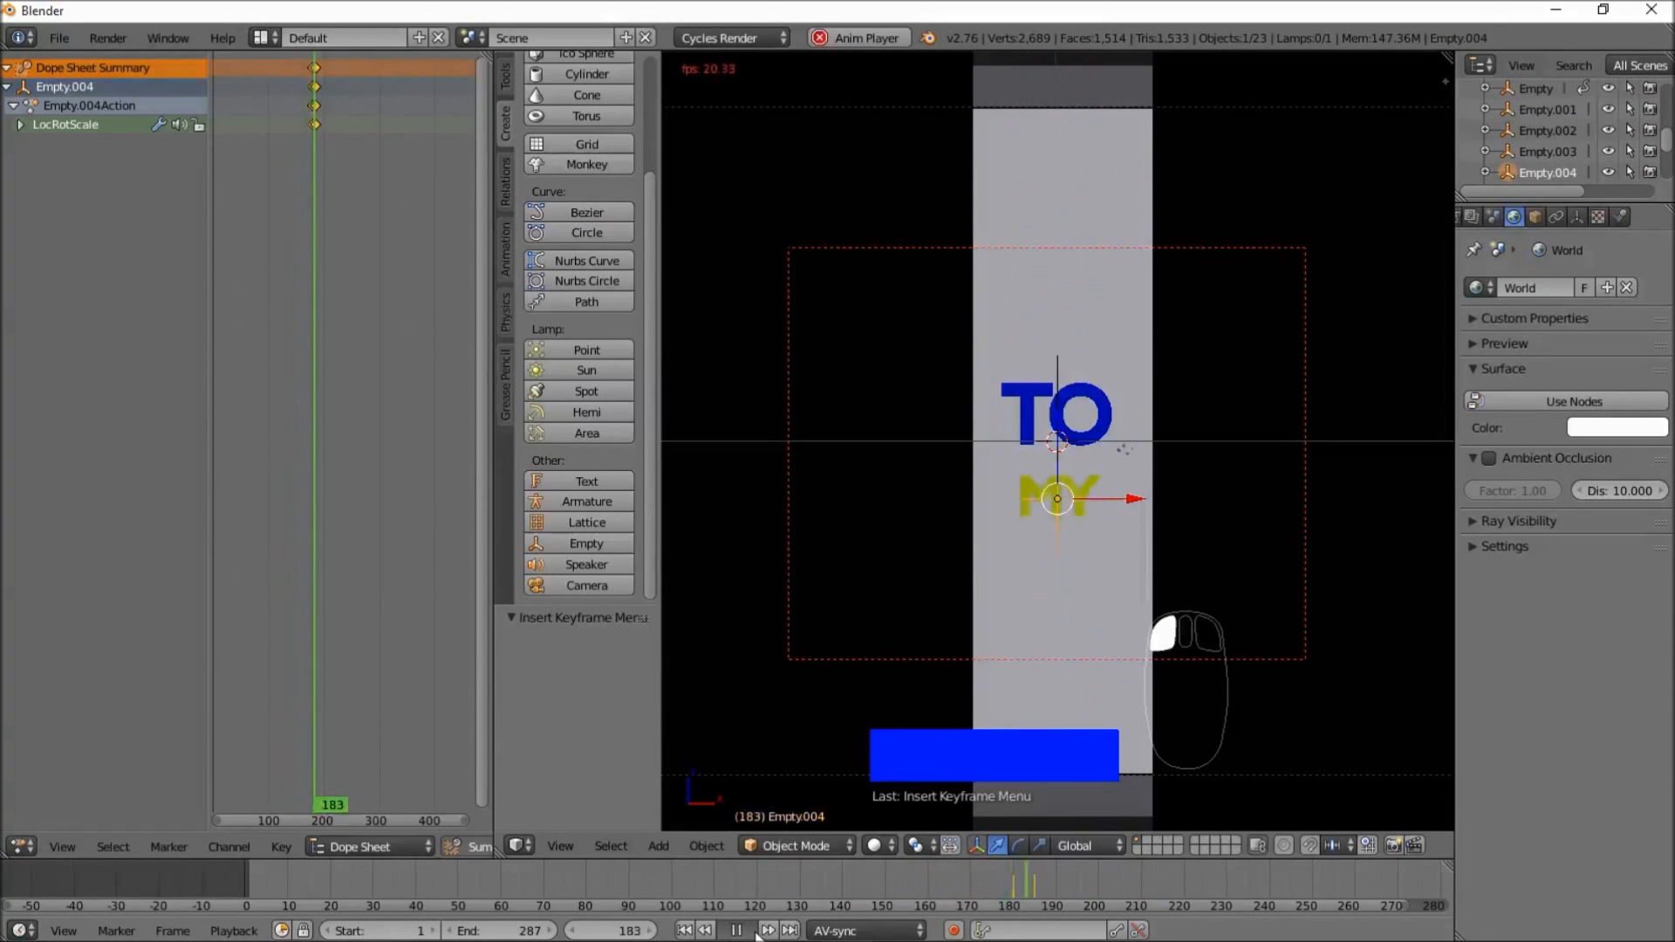
click(755, 931)
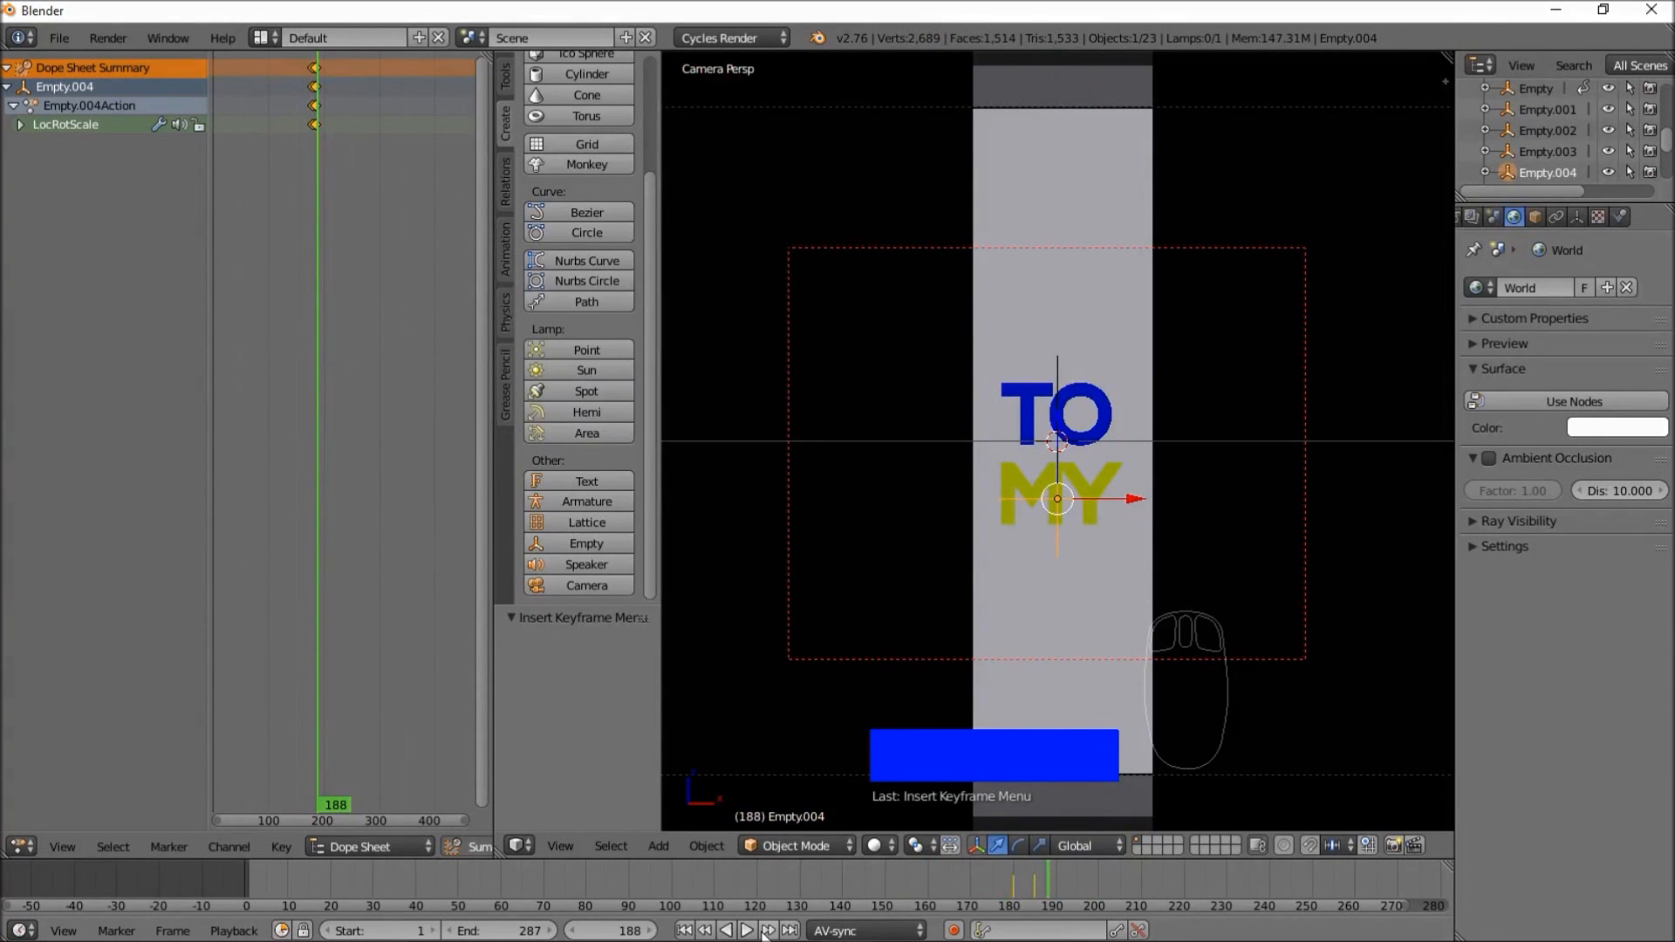
drag(986, 882, 841, 907)
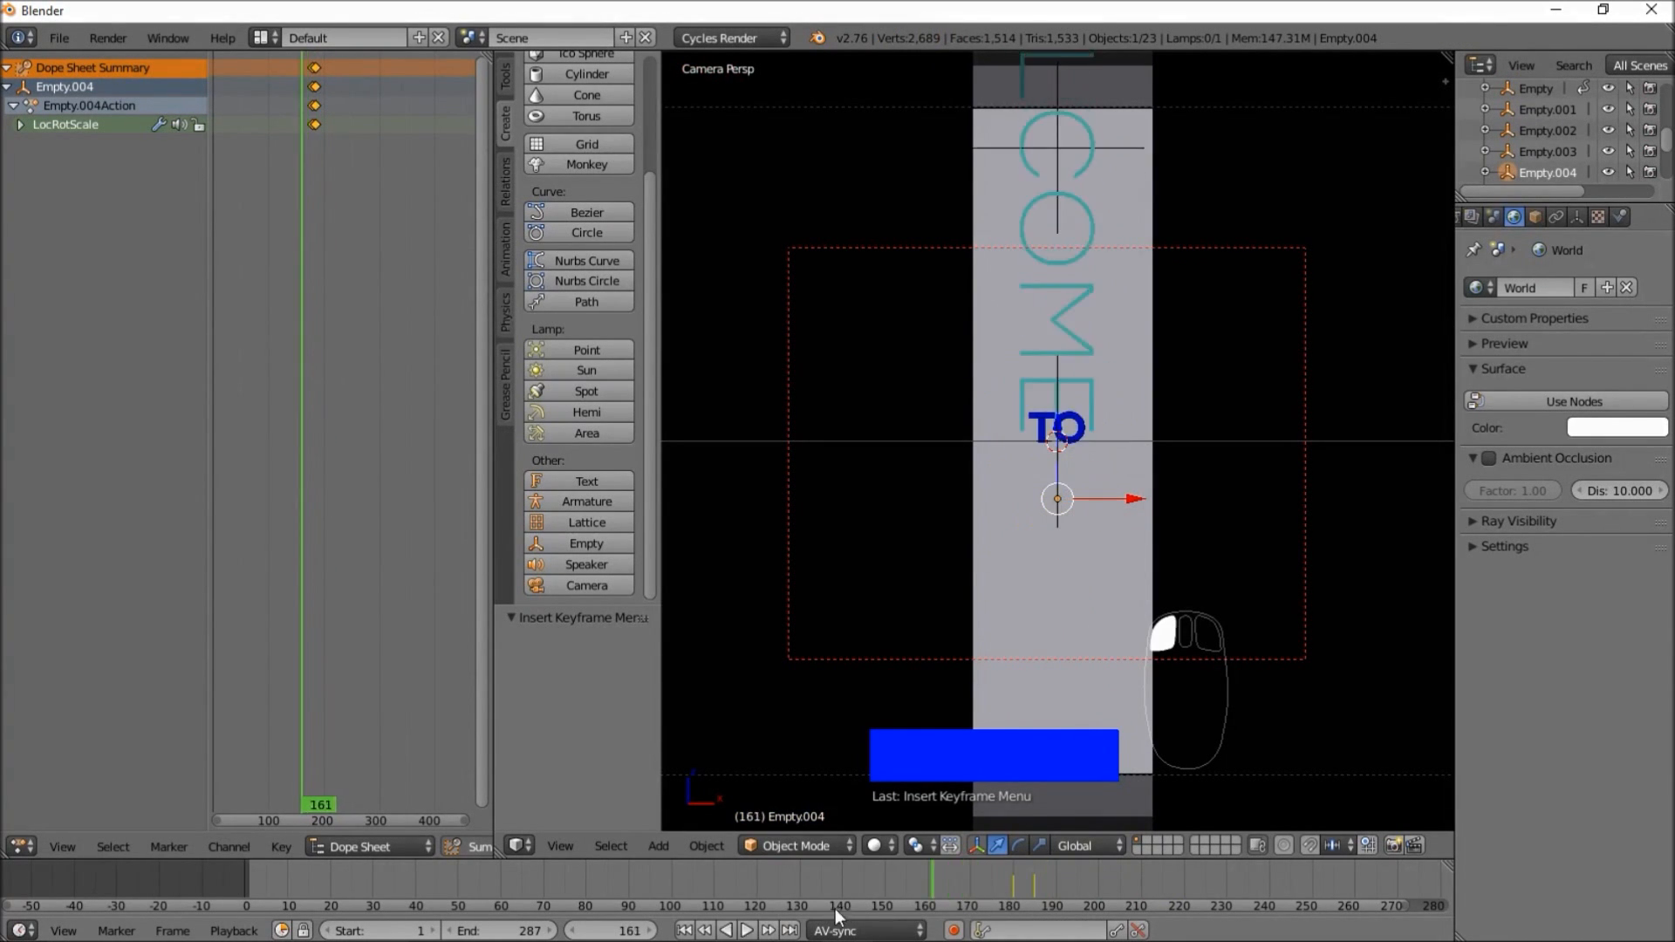
click(749, 931)
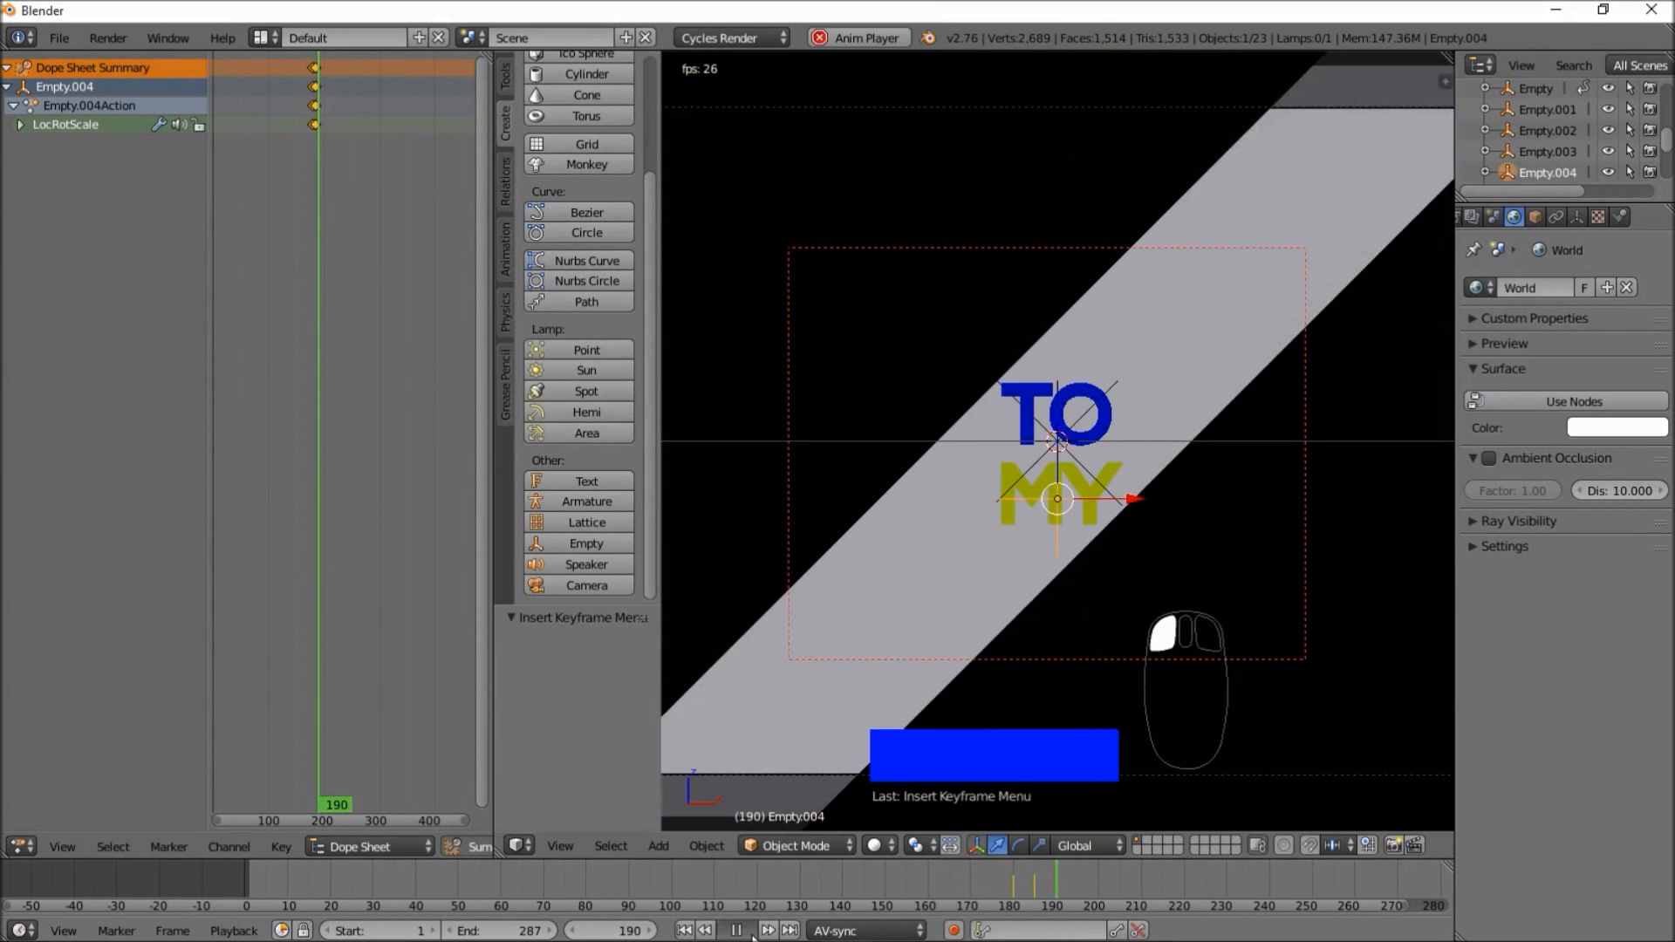
- Shift the zero-scale keyframe of the MY text's empty about 7 frames earlier in the Dope Sheet
click(1012, 878)
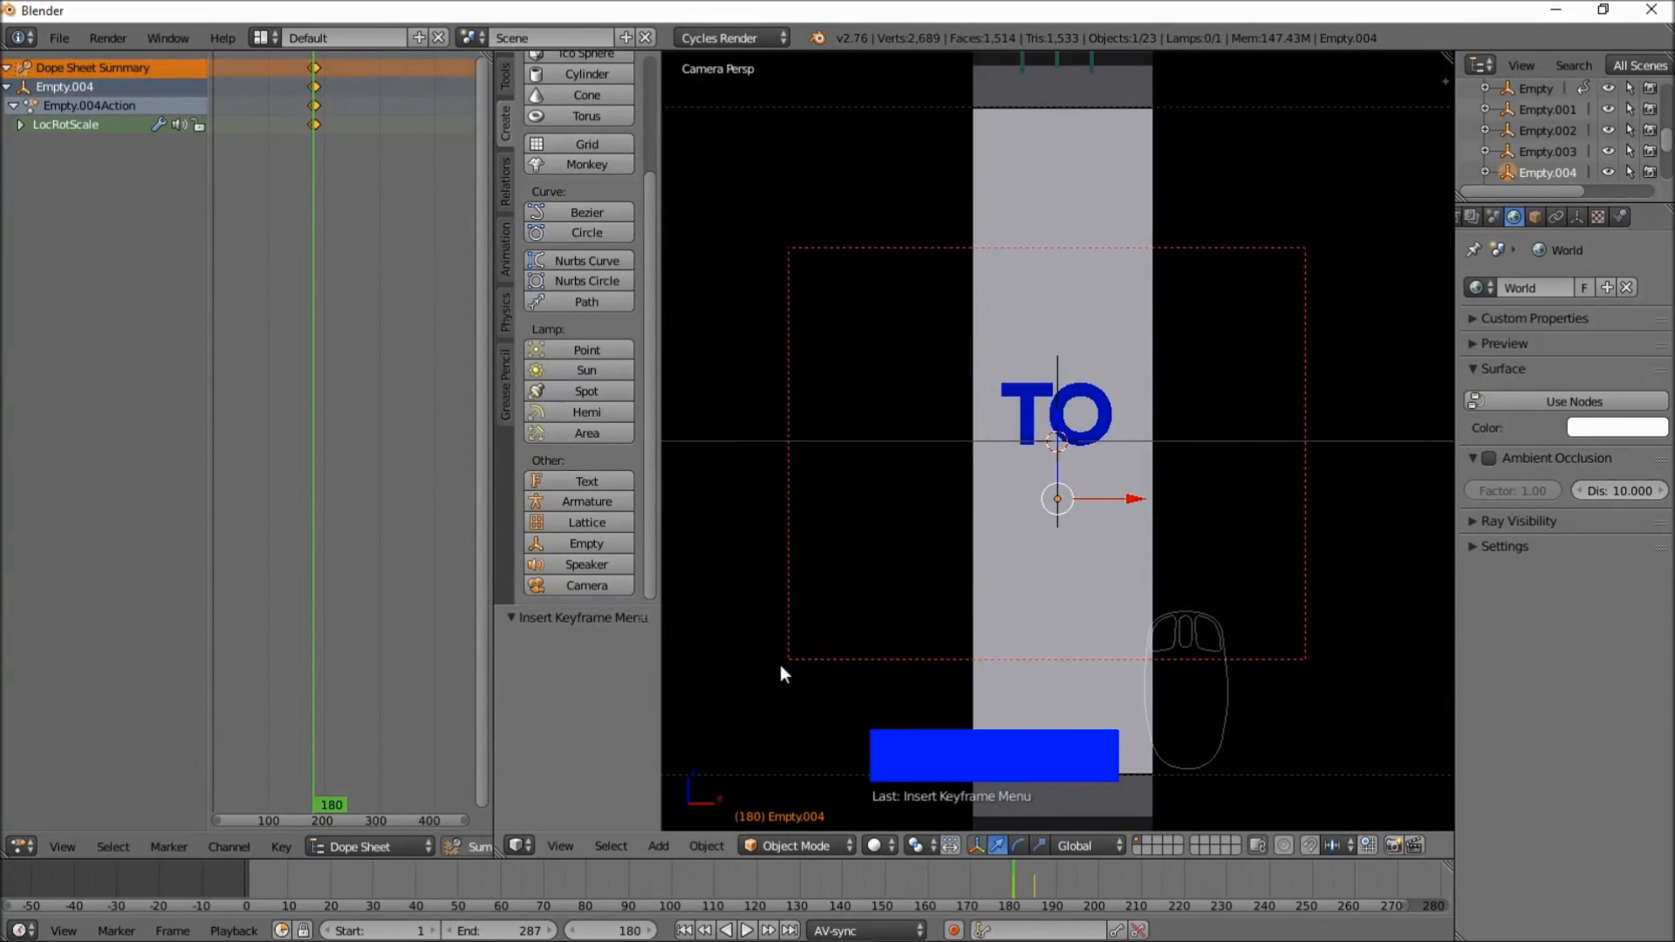
scroll(258, 187, up, 4)
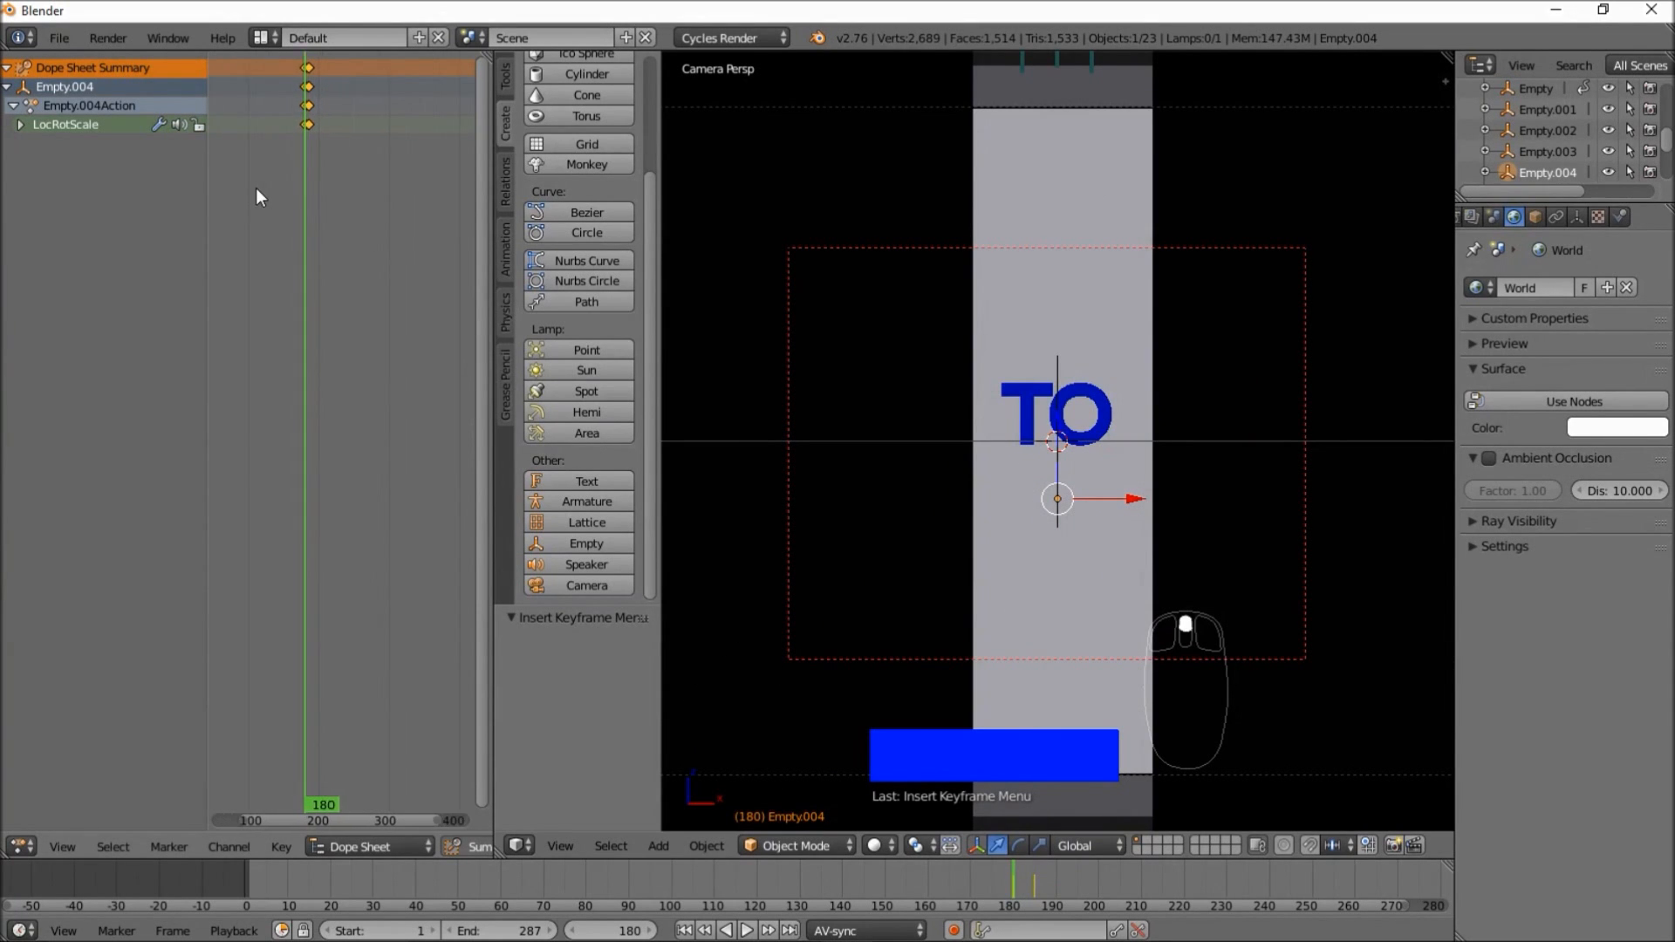
scroll(288, 205, up, 3)
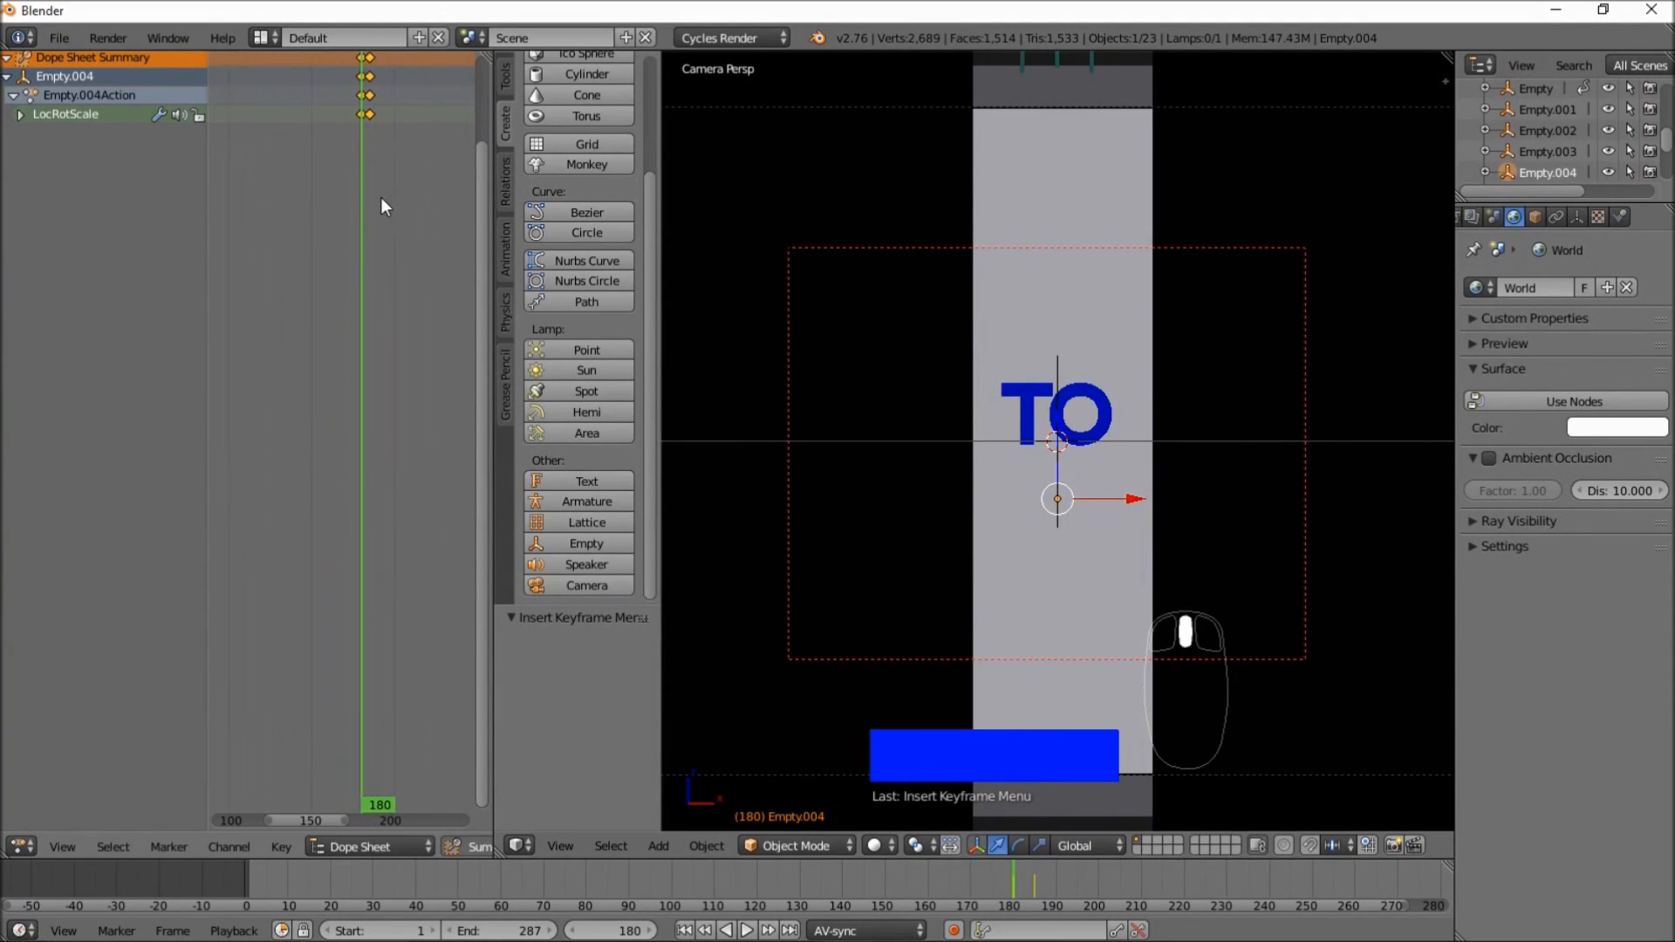
right_click(372, 61)
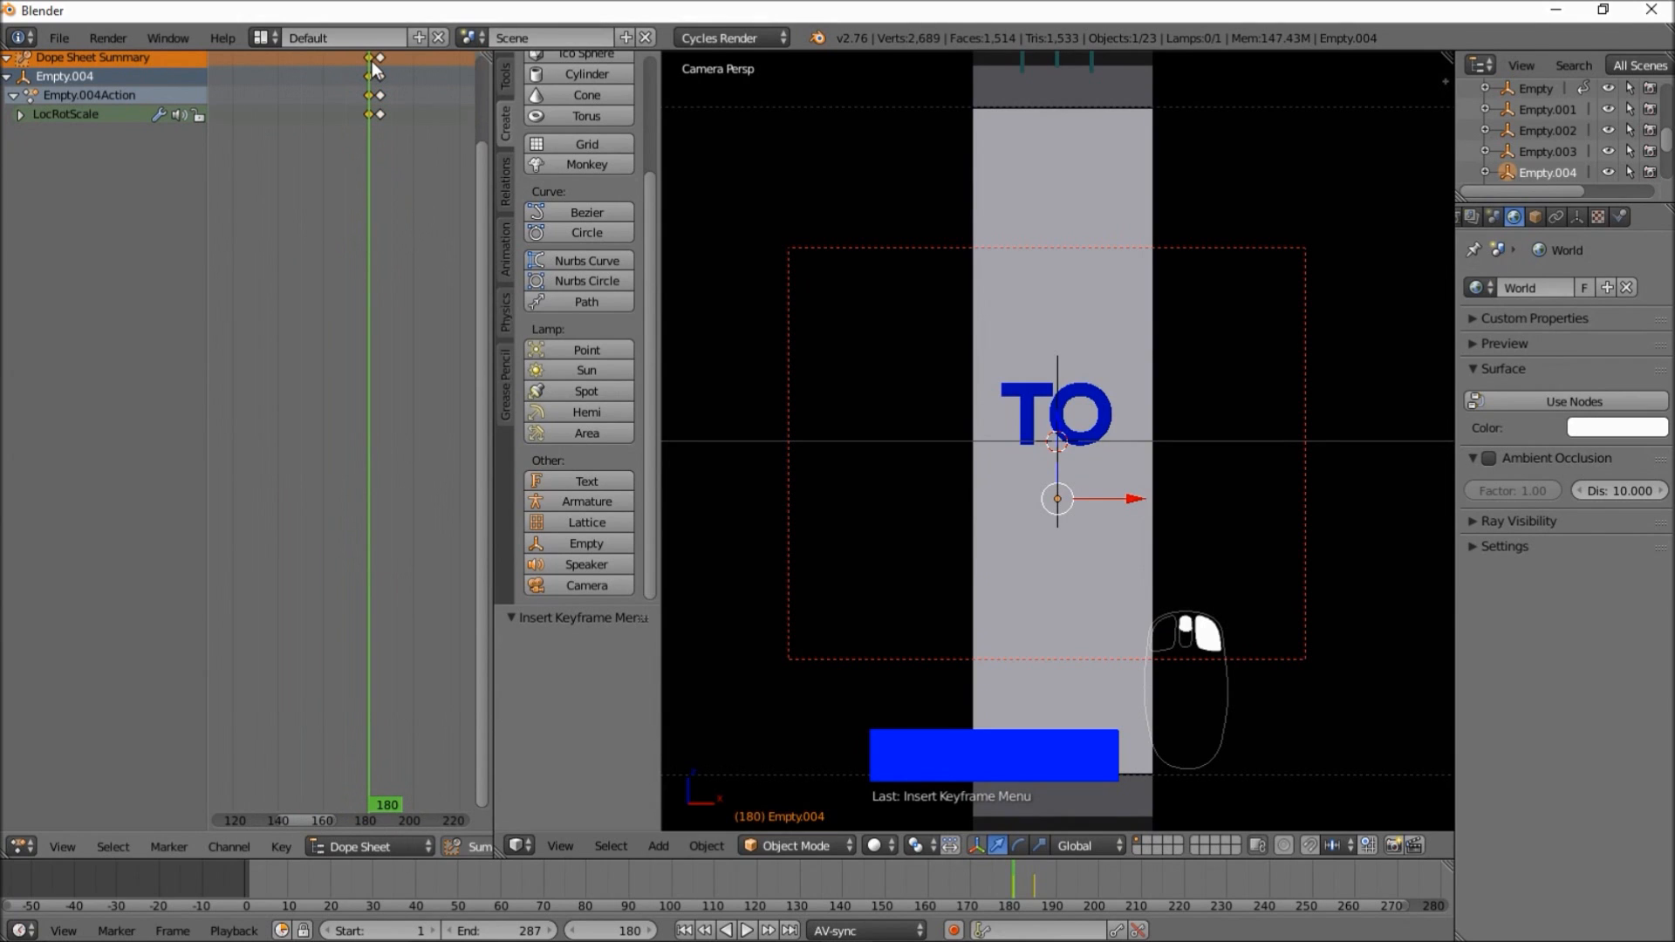
right_drag(368, 61, 352, 67)
- Play back the retimed MY entrance and scrub between frames 187 and 191 to examine where the border starts rotating
drag(340, 105, 384, 119)
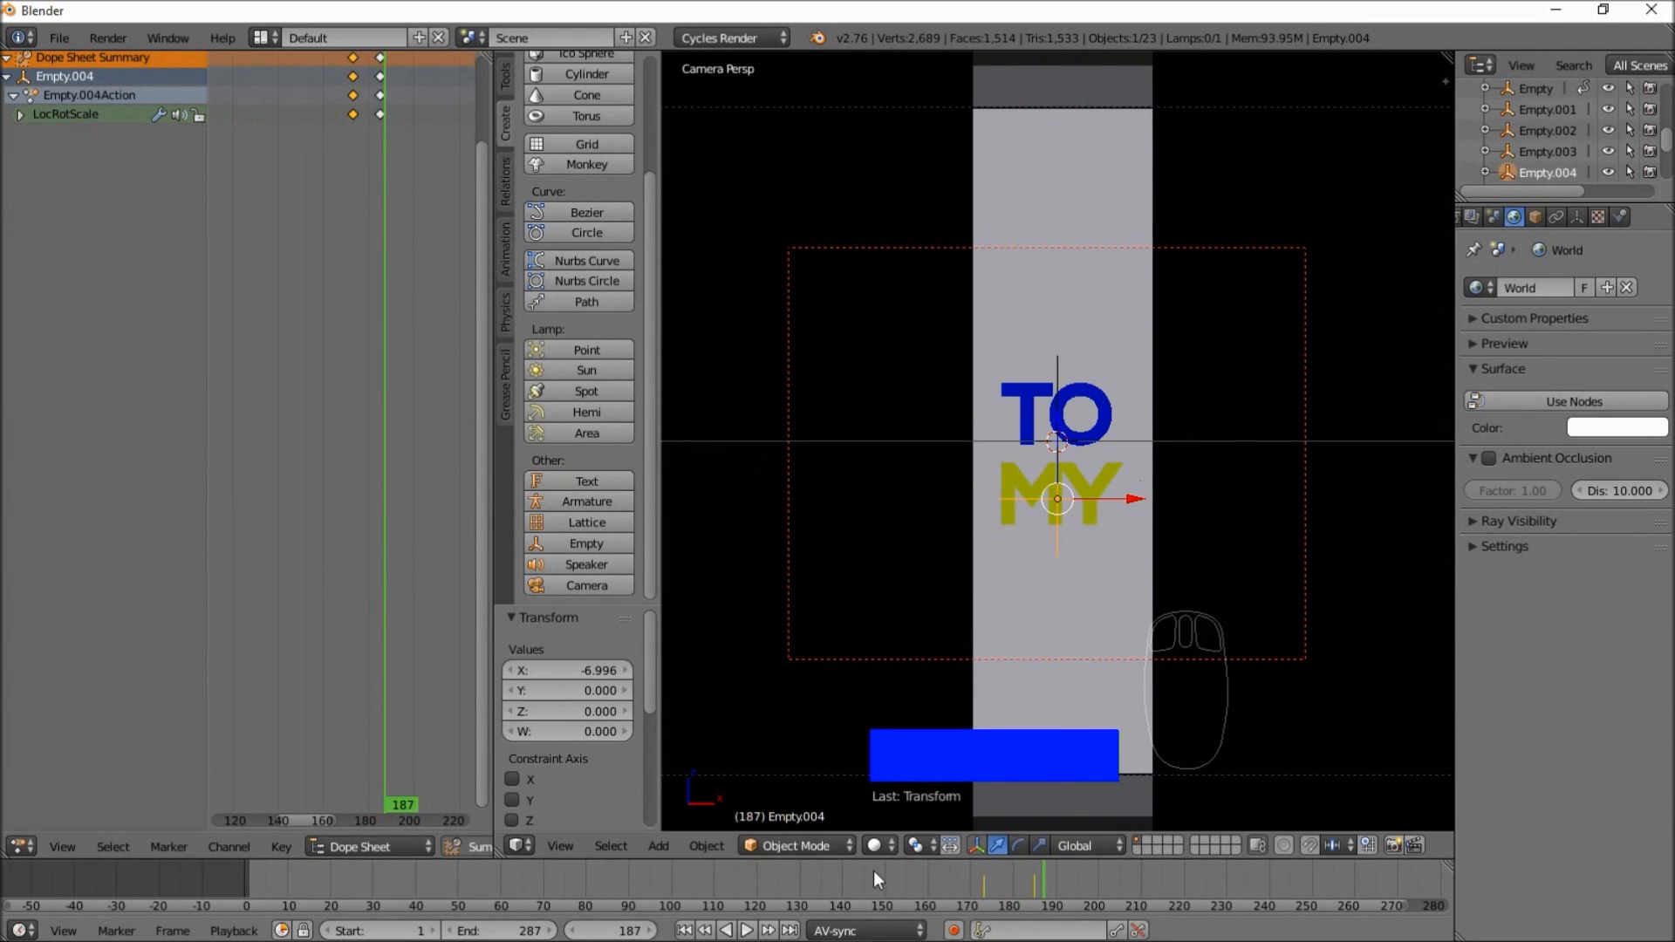
drag(878, 871, 879, 841)
key(alt+a)
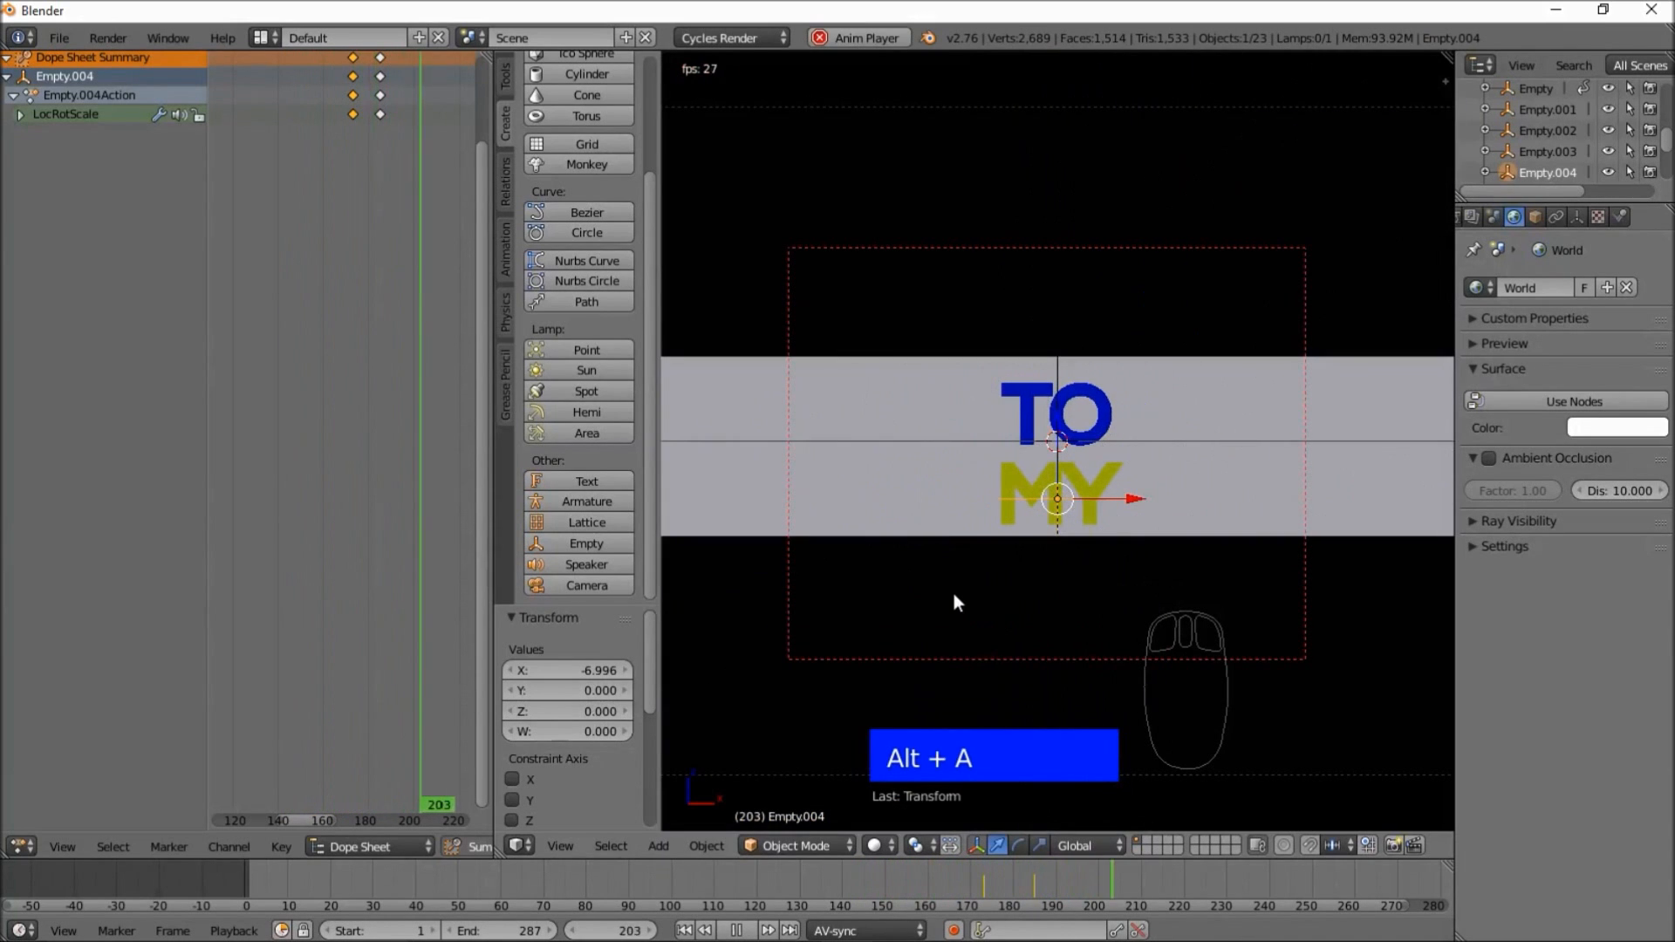
click(740, 931)
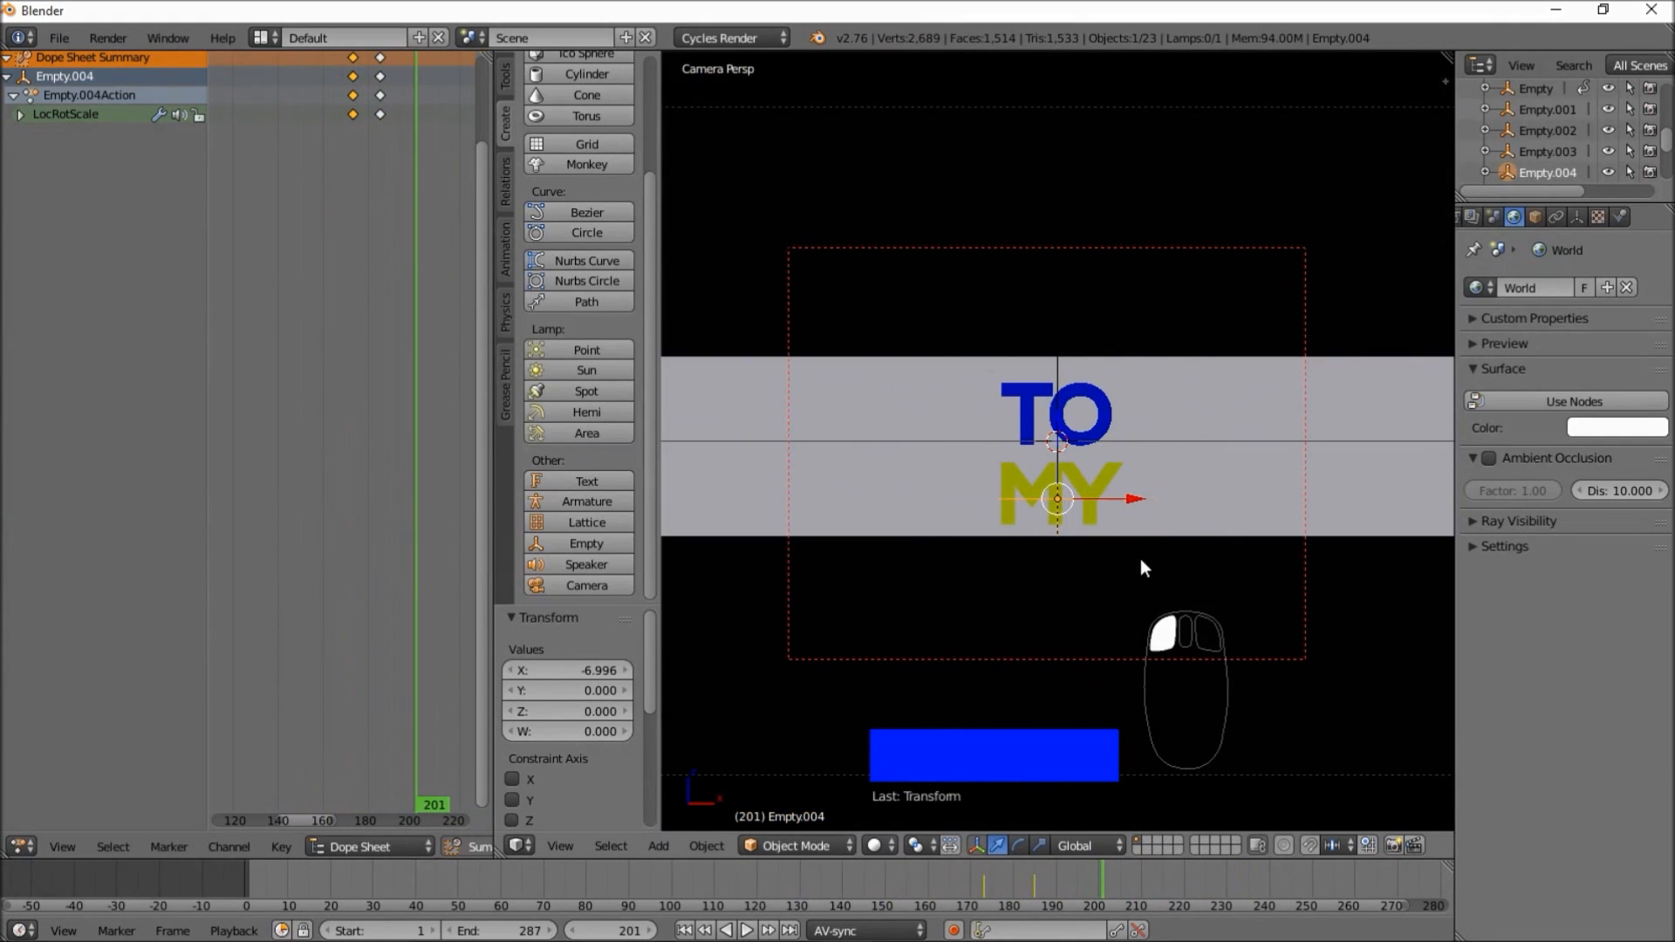
click(1040, 879)
key(alt+a)
drag(1061, 879, 1059, 880)
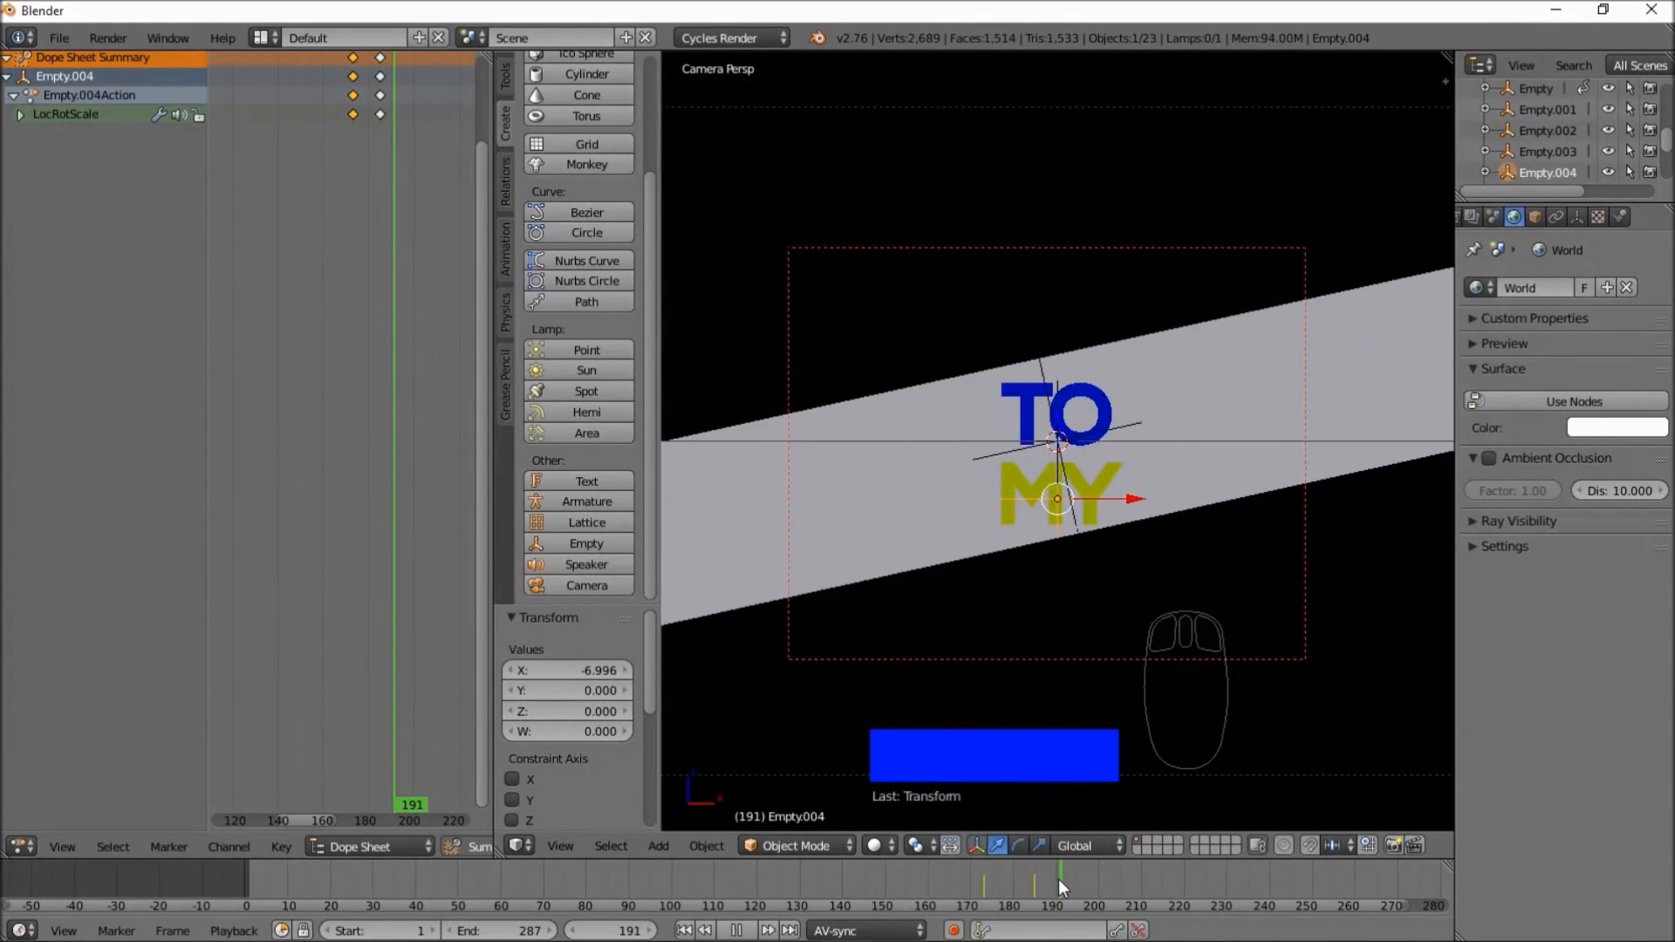
key(alt+a)
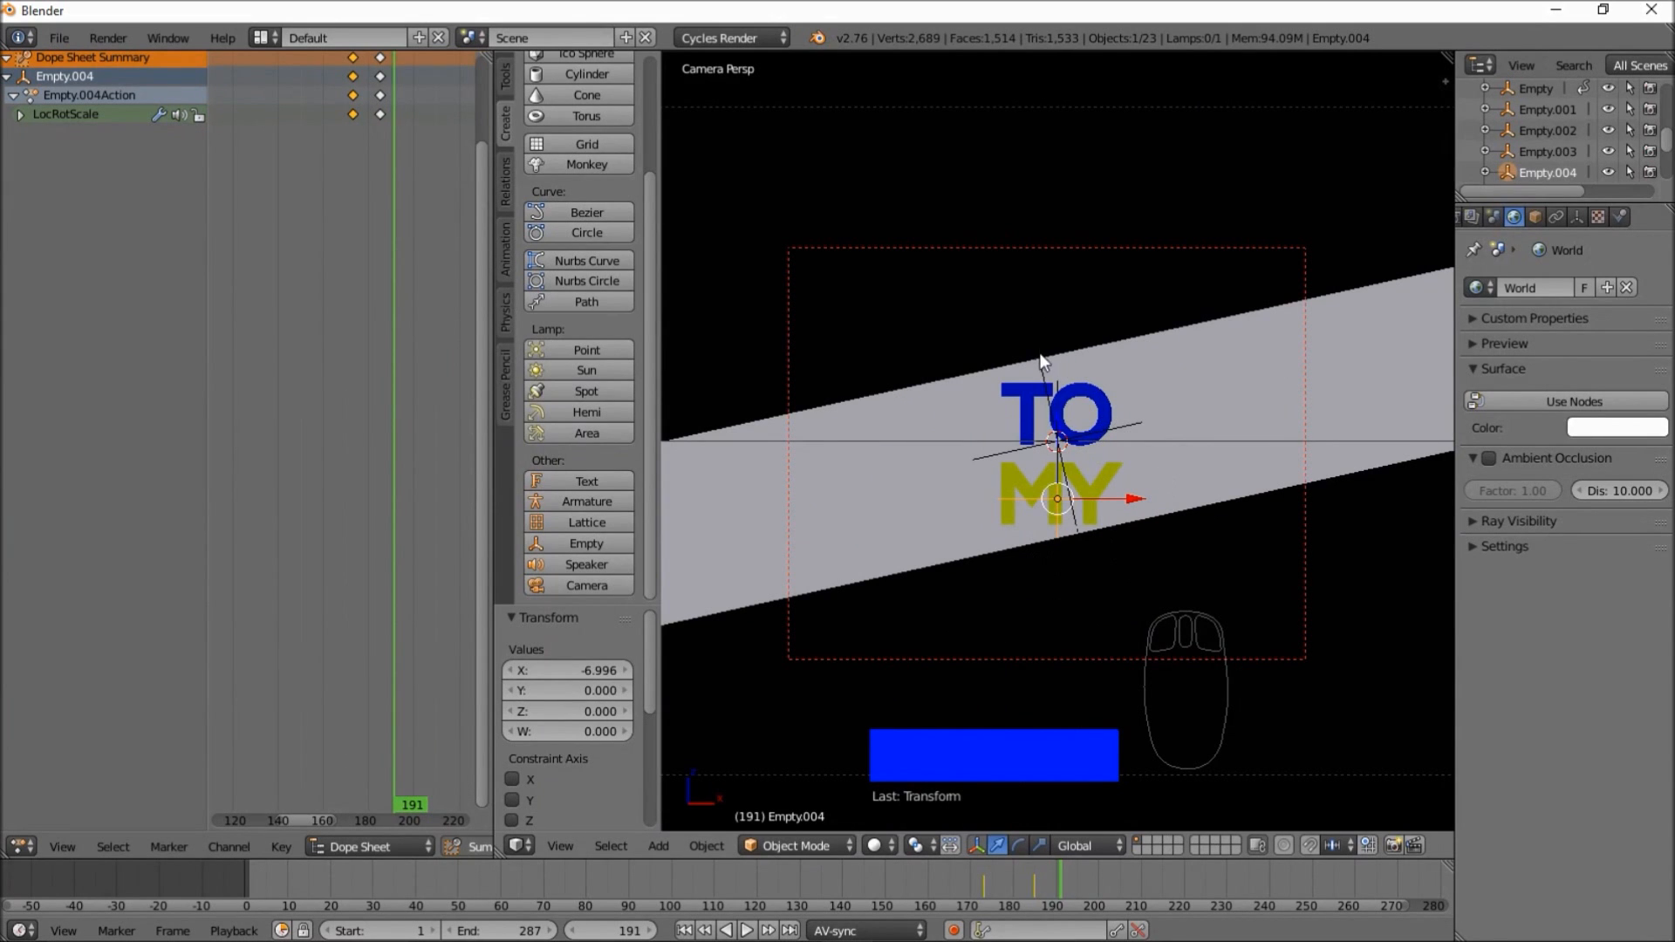
- Replay the animation from around frame 150 and scrub back to frame 184 to check the sparkles beside TO and MY
drag(980, 879, 883, 876)
click(756, 932)
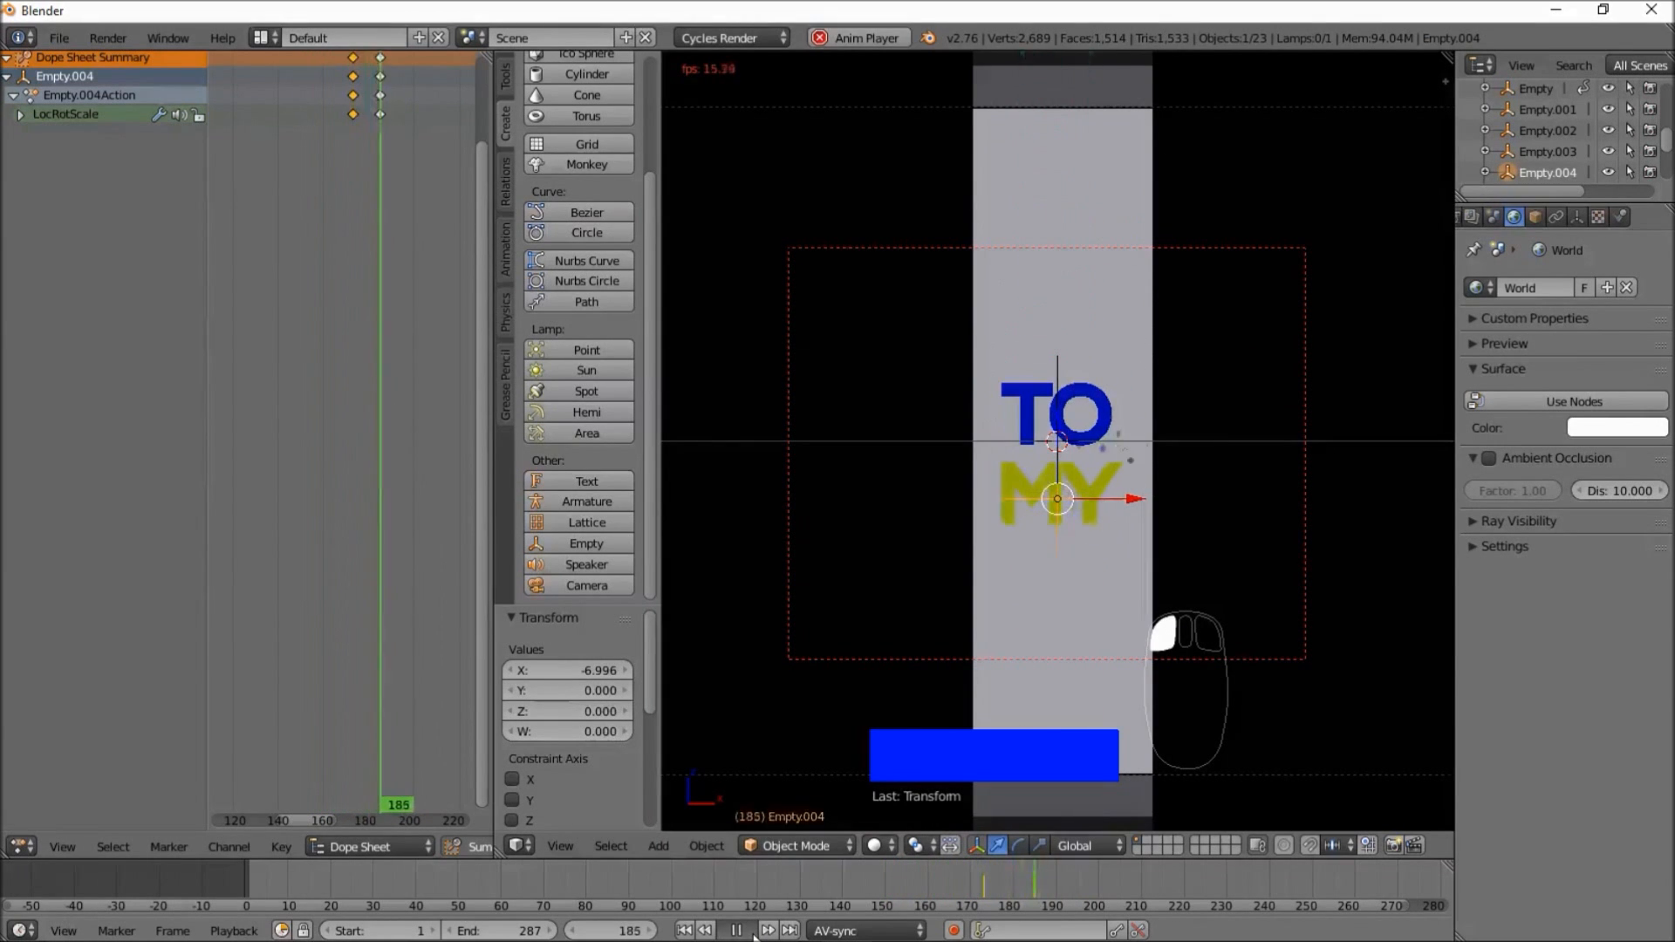
click(754, 934)
drag(1049, 873, 1028, 882)
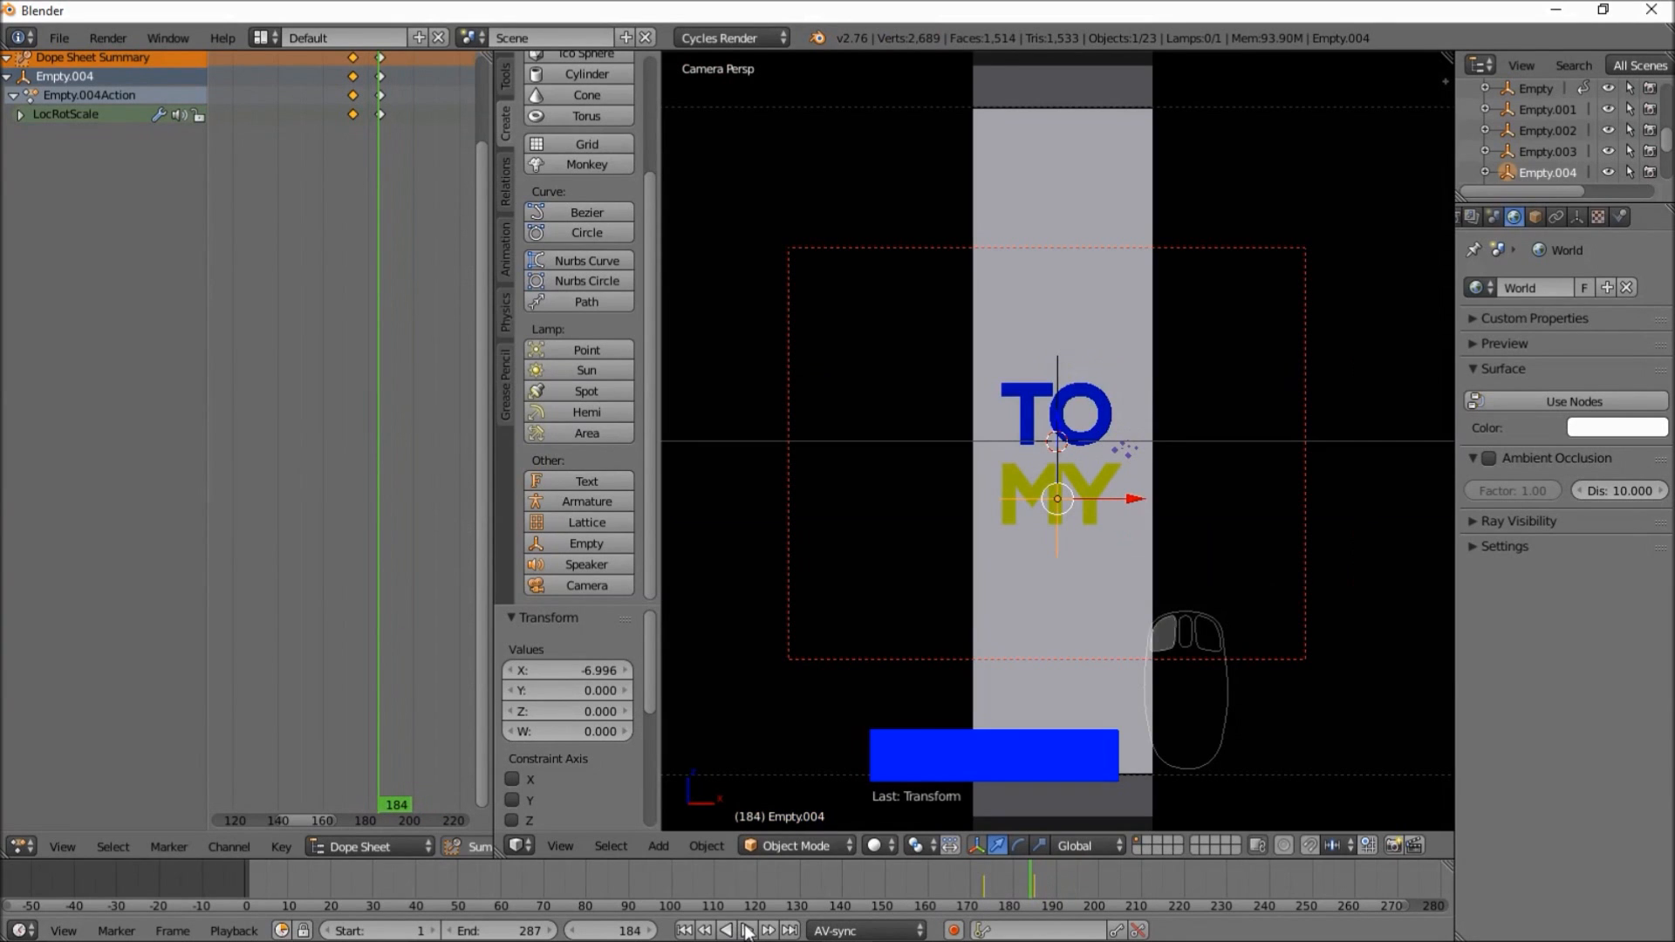
- Insert a LocRotScale keyframe at frame 189 for both empties that control the TO and MY texts
click(747, 932)
click(996, 888)
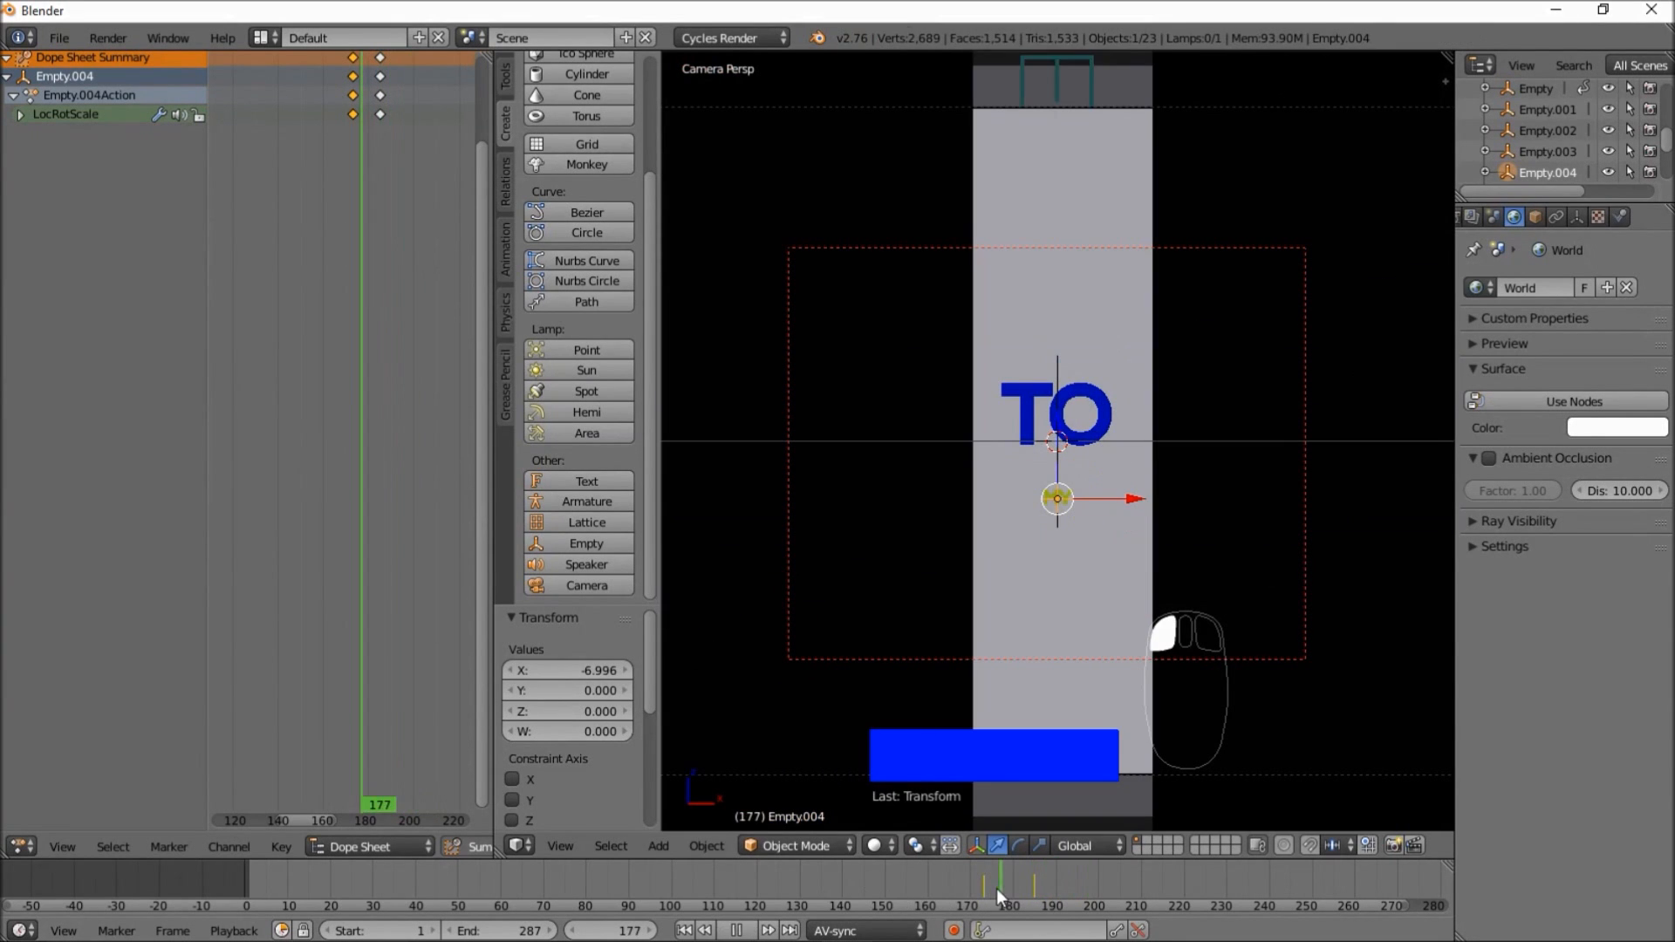
click(742, 932)
click(743, 932)
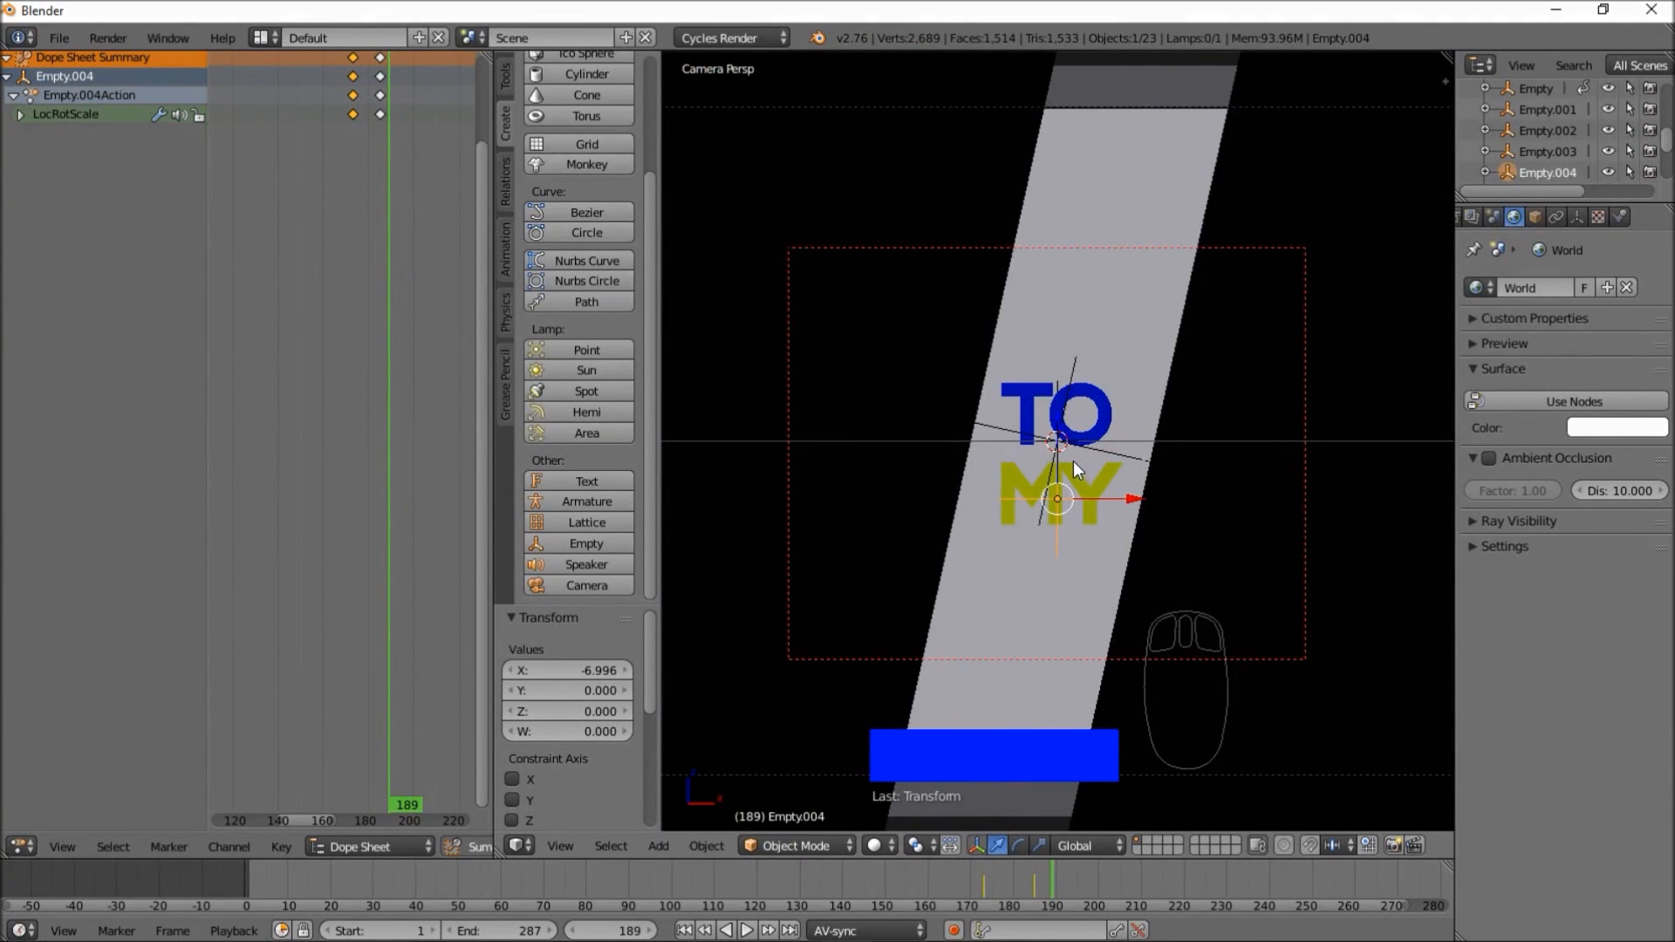
scroll(1007, 539, up, 2)
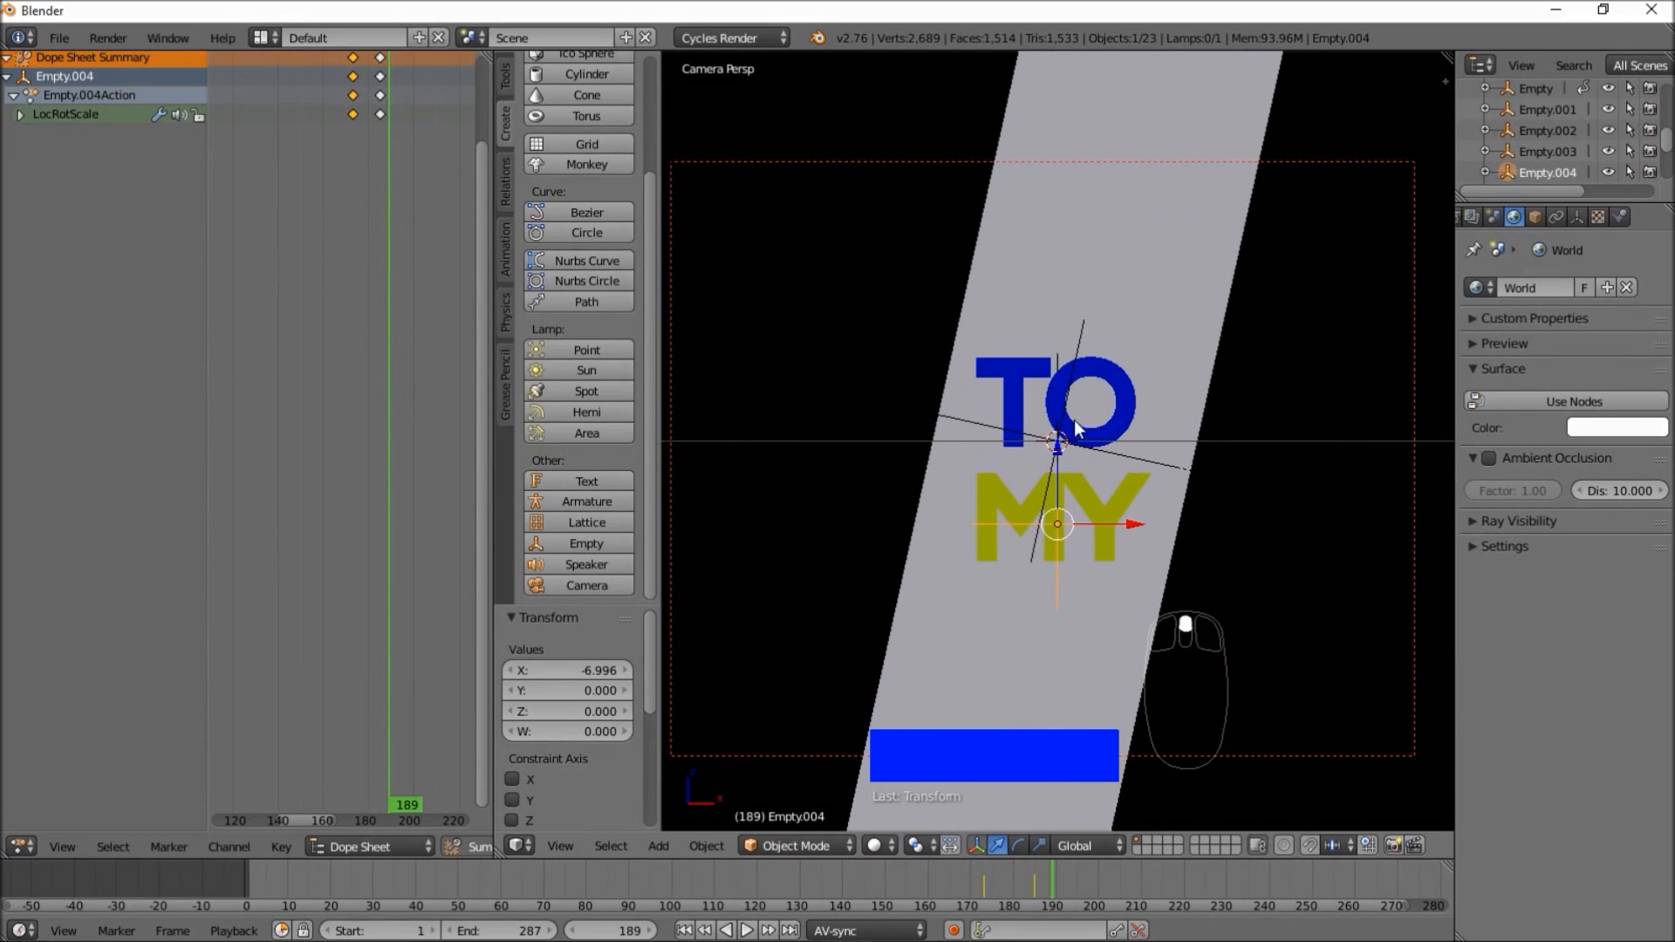
shift+right_click(1054, 358)
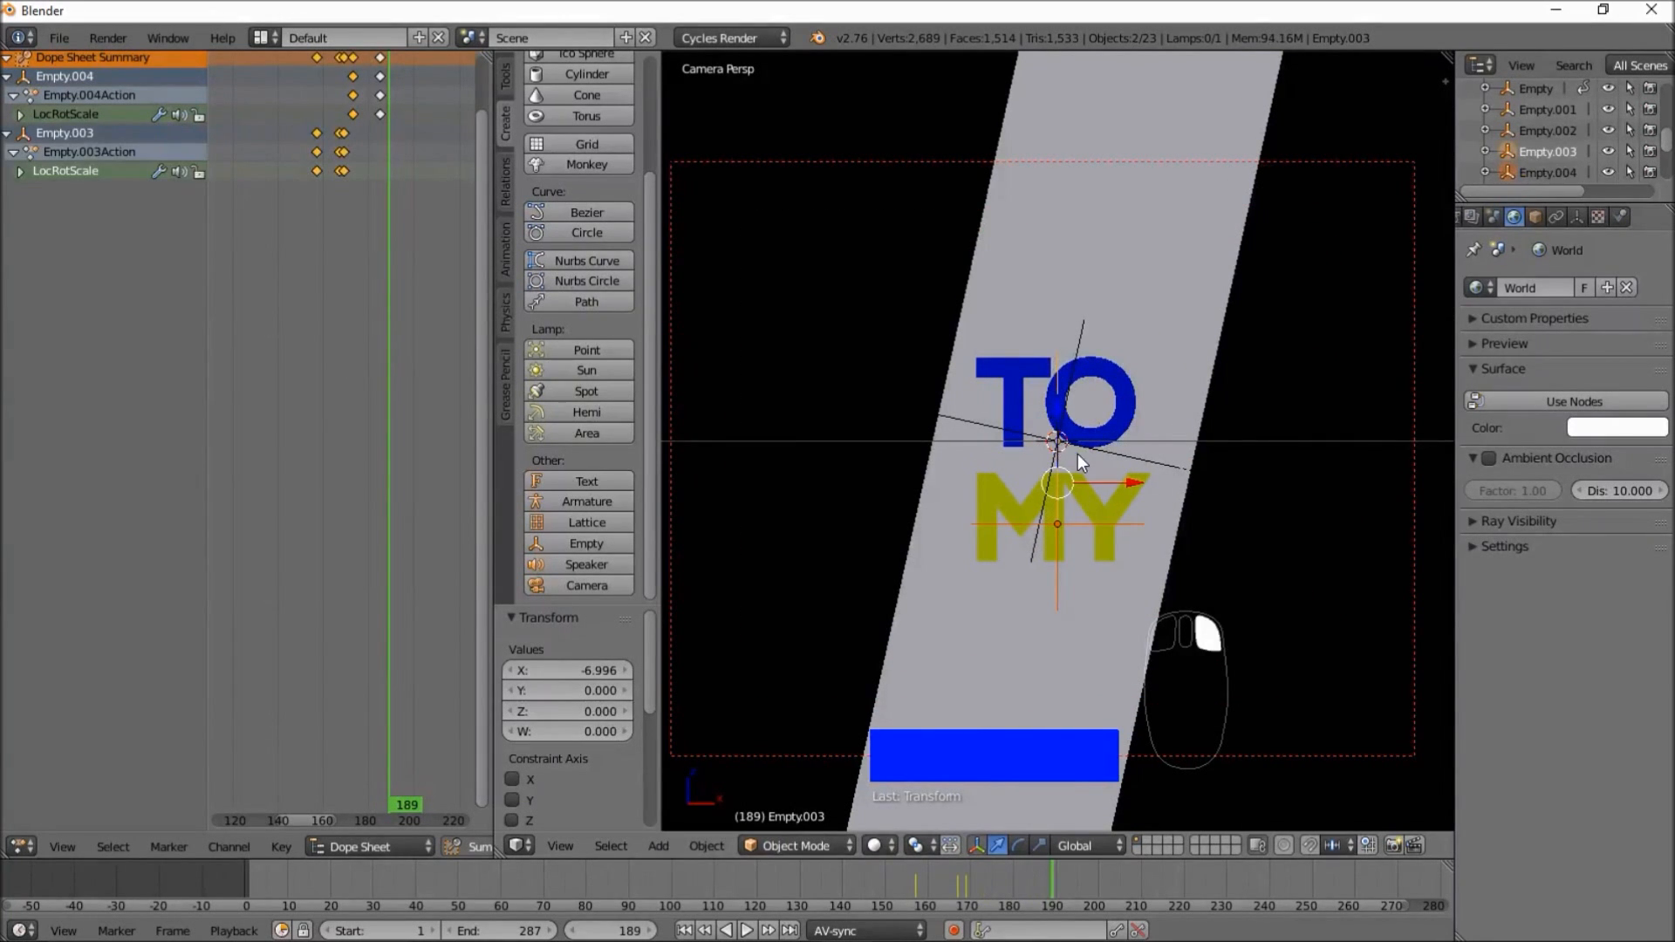
key(i)
click(1070, 405)
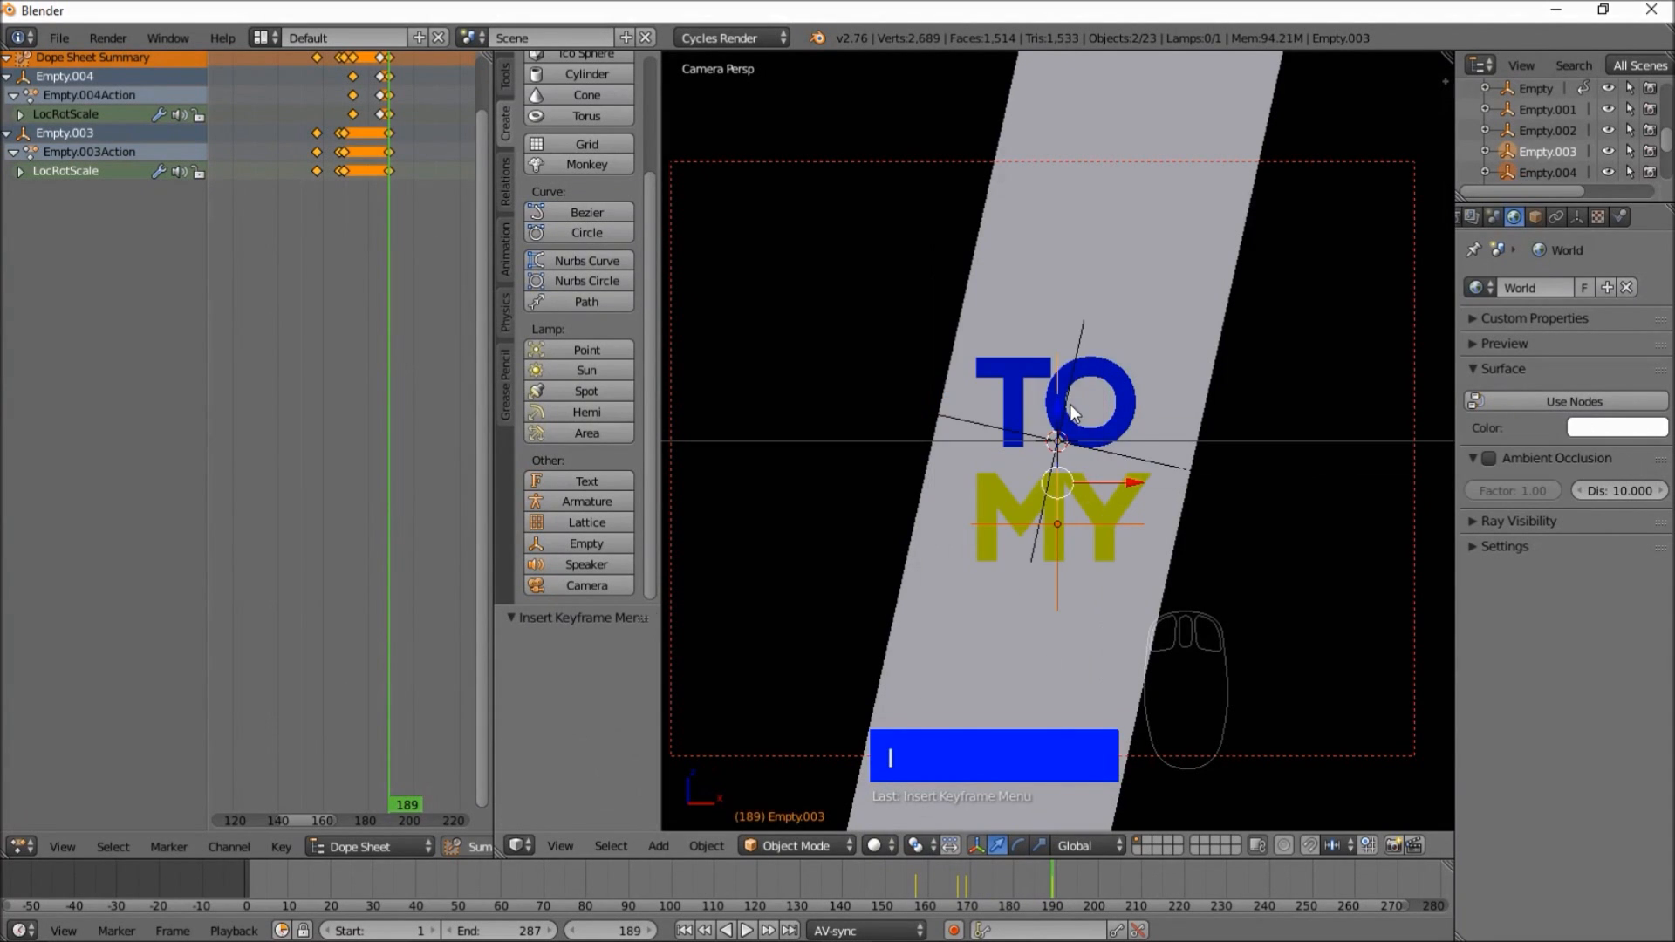
- Scale up the TO and MY empties together by about 1.56 at frame 191, during the border rotation
scroll(1096, 457, down, 4)
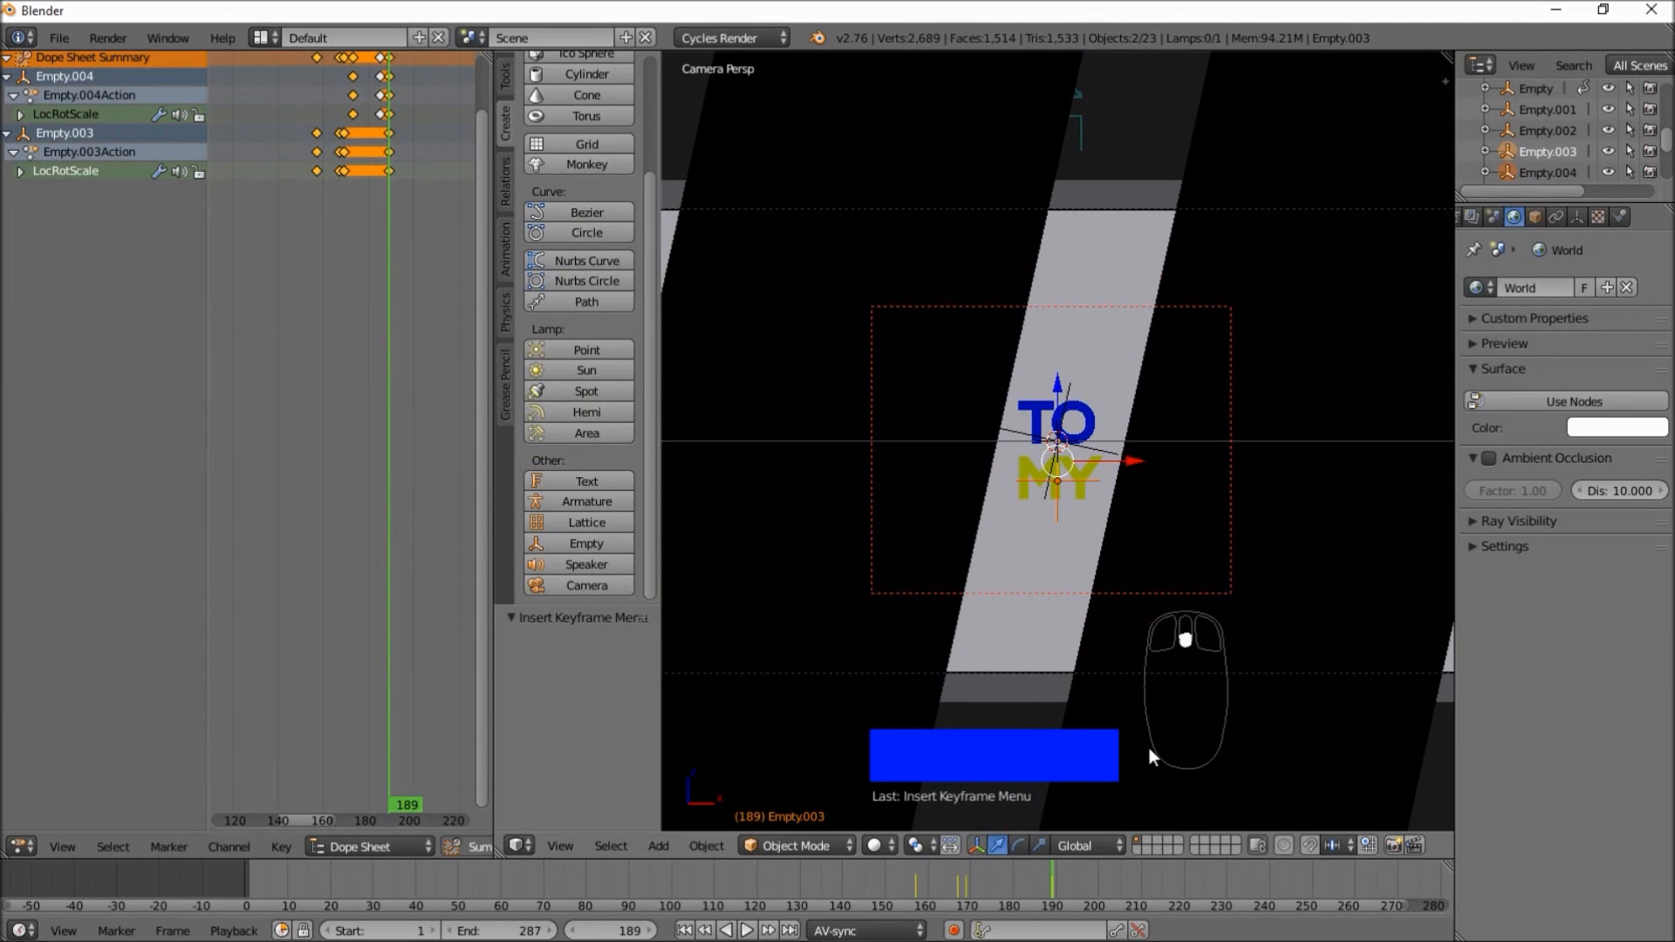
click(963, 883)
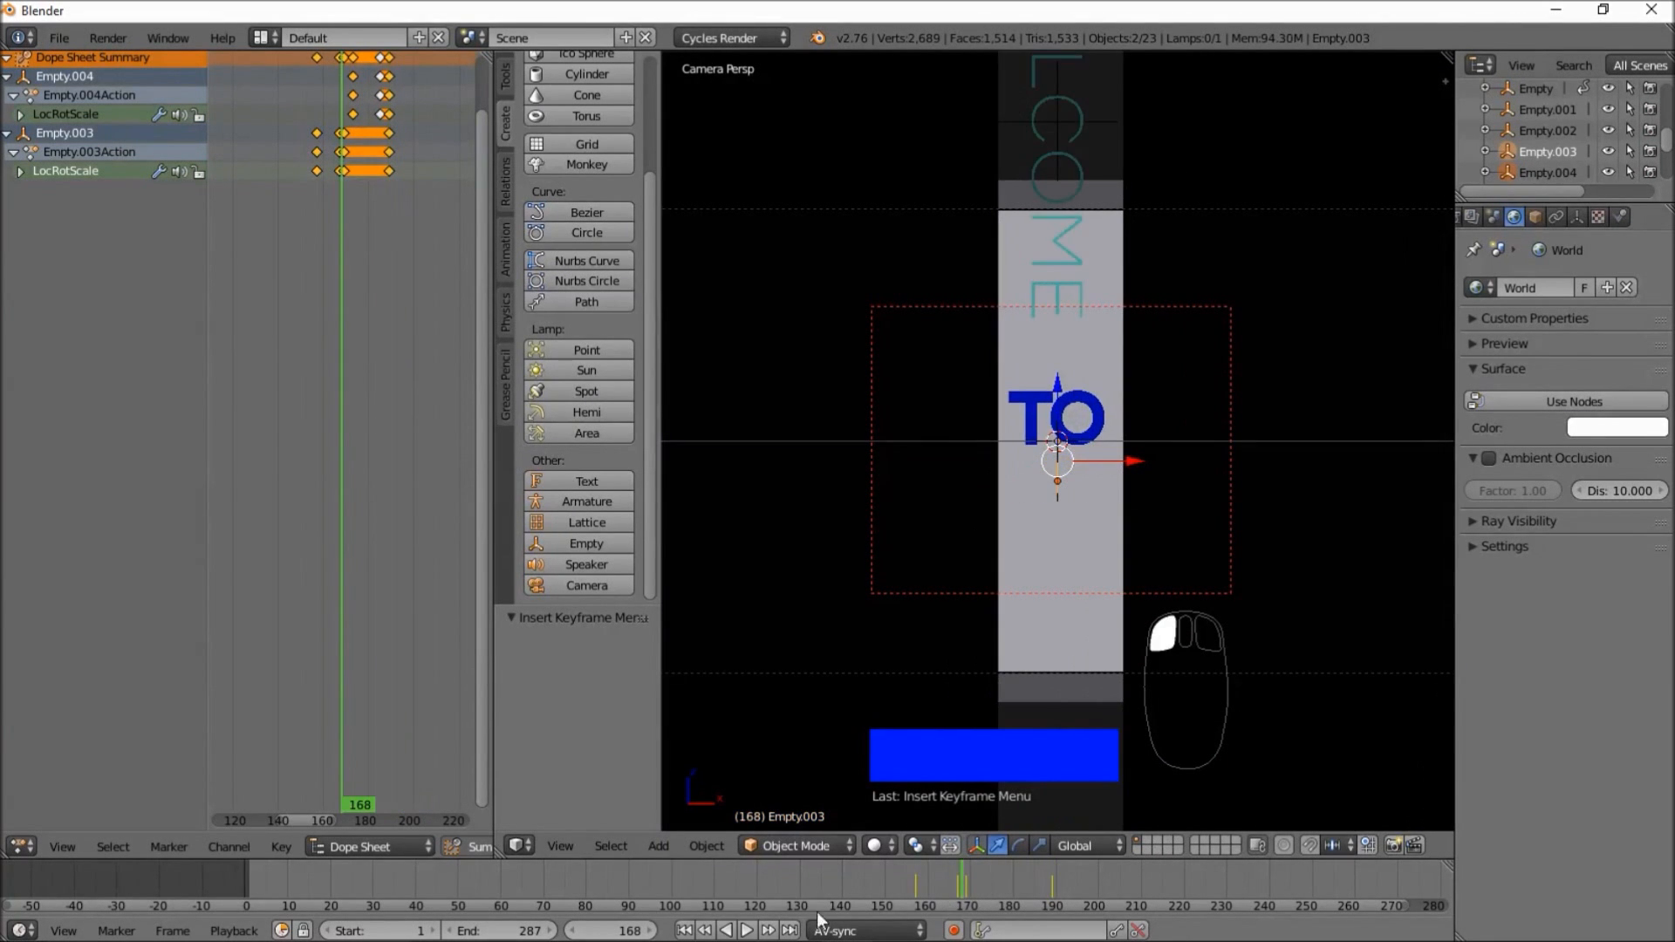
click(765, 932)
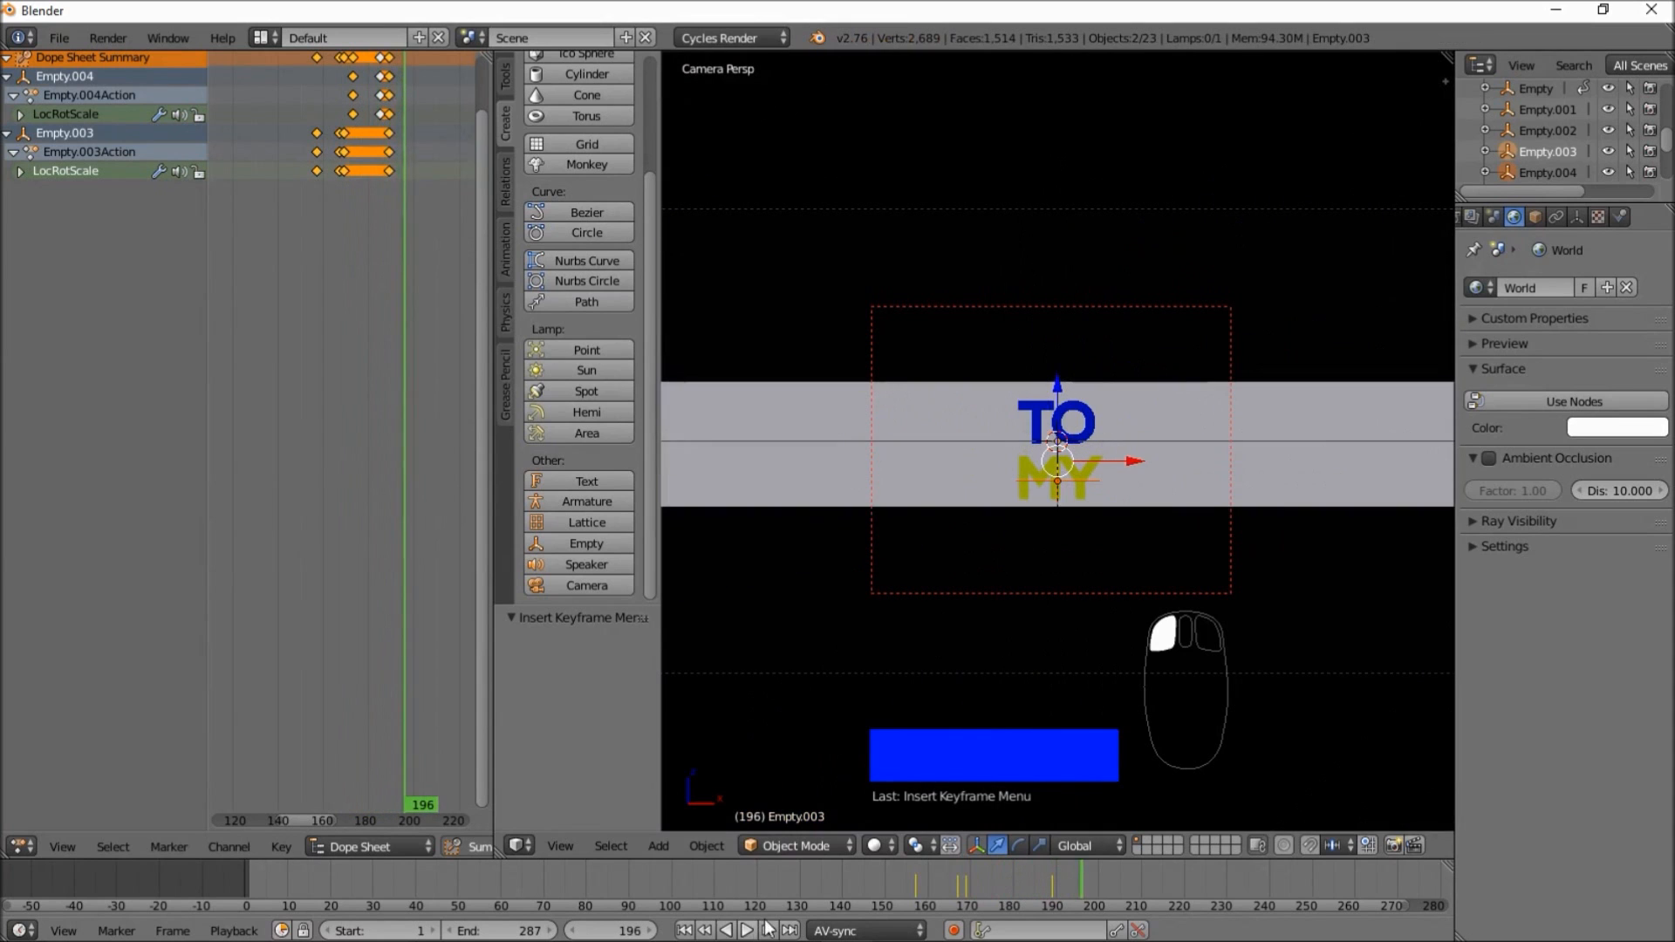
click(1059, 873)
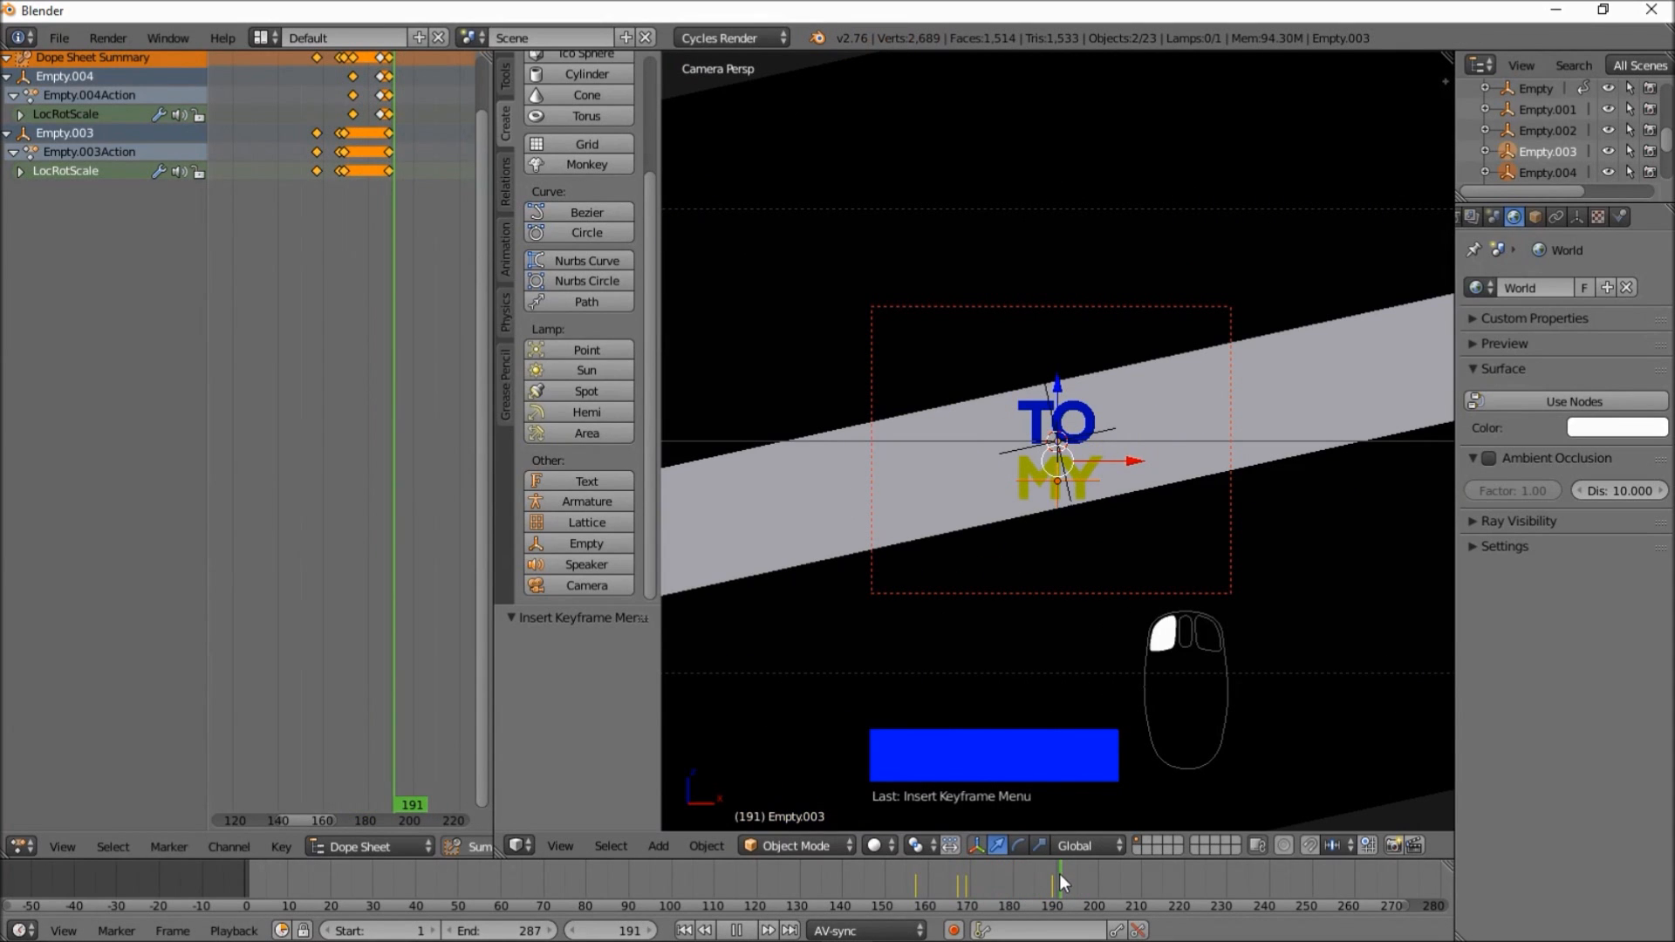
key(s)
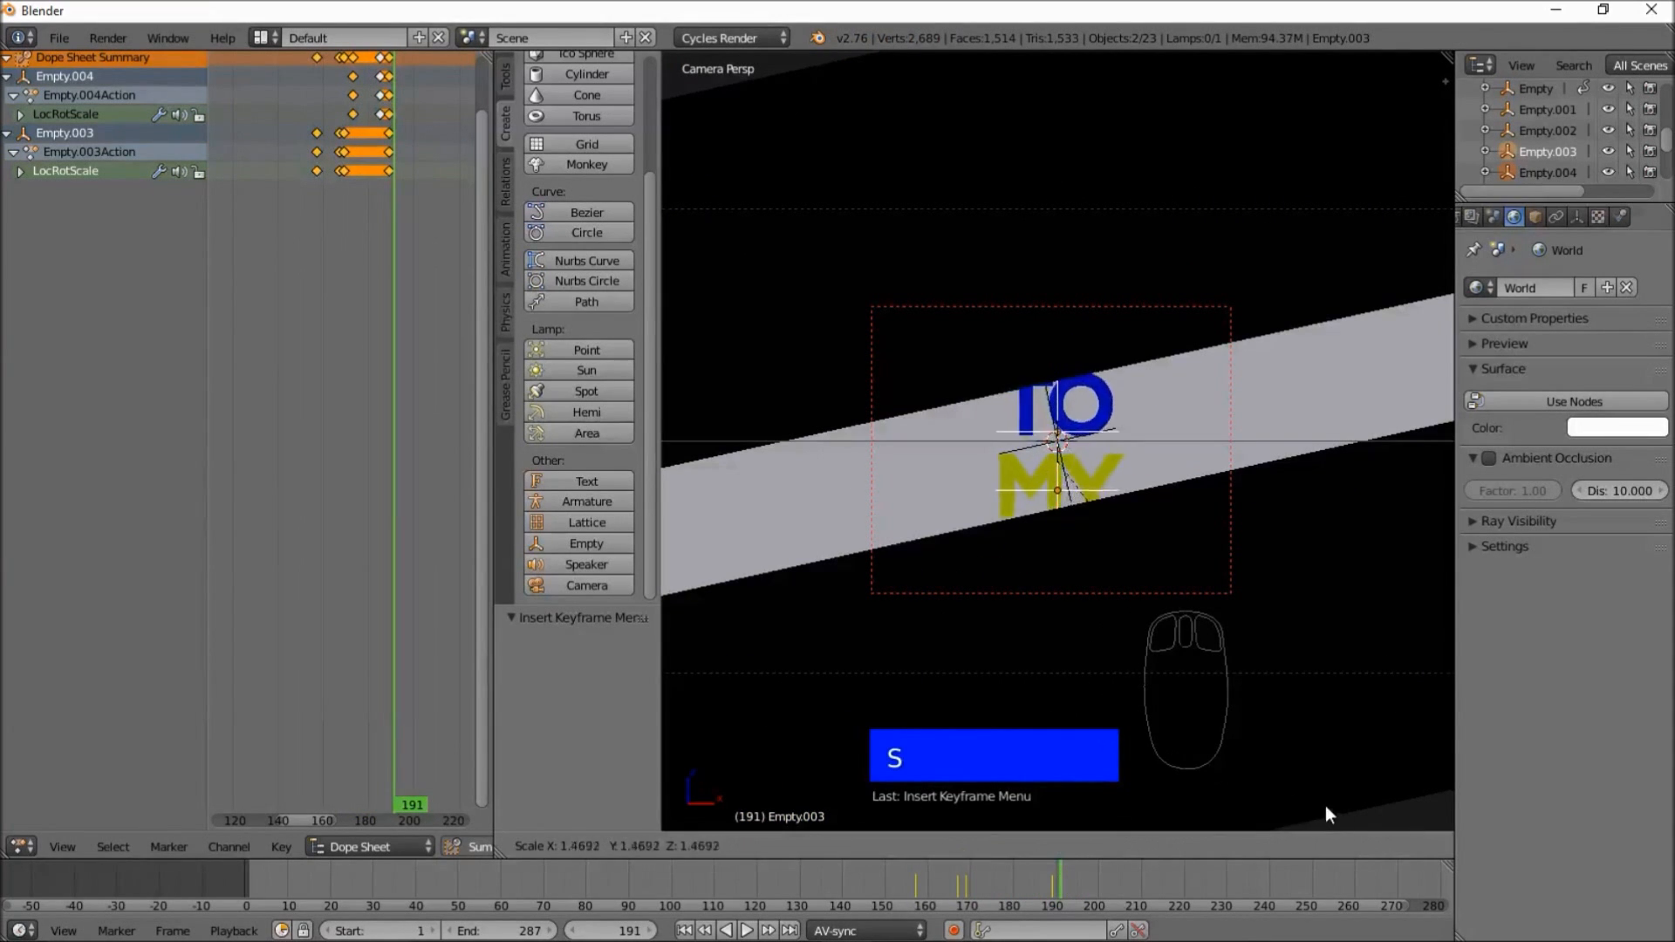
click(1260, 704)
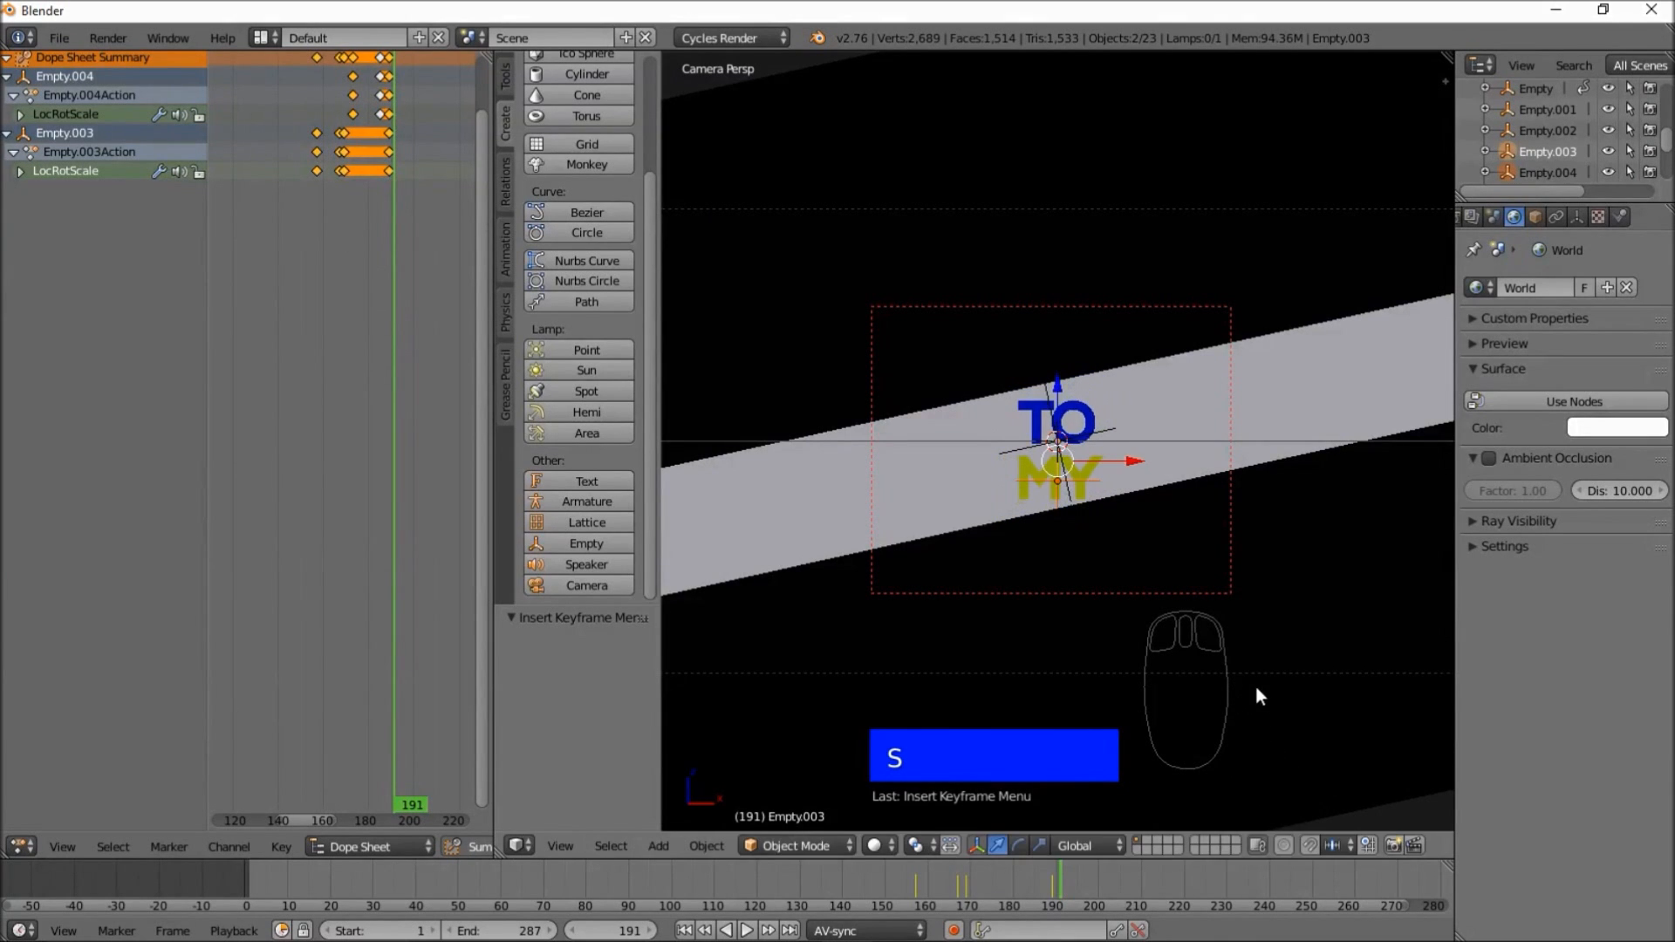
key(s)
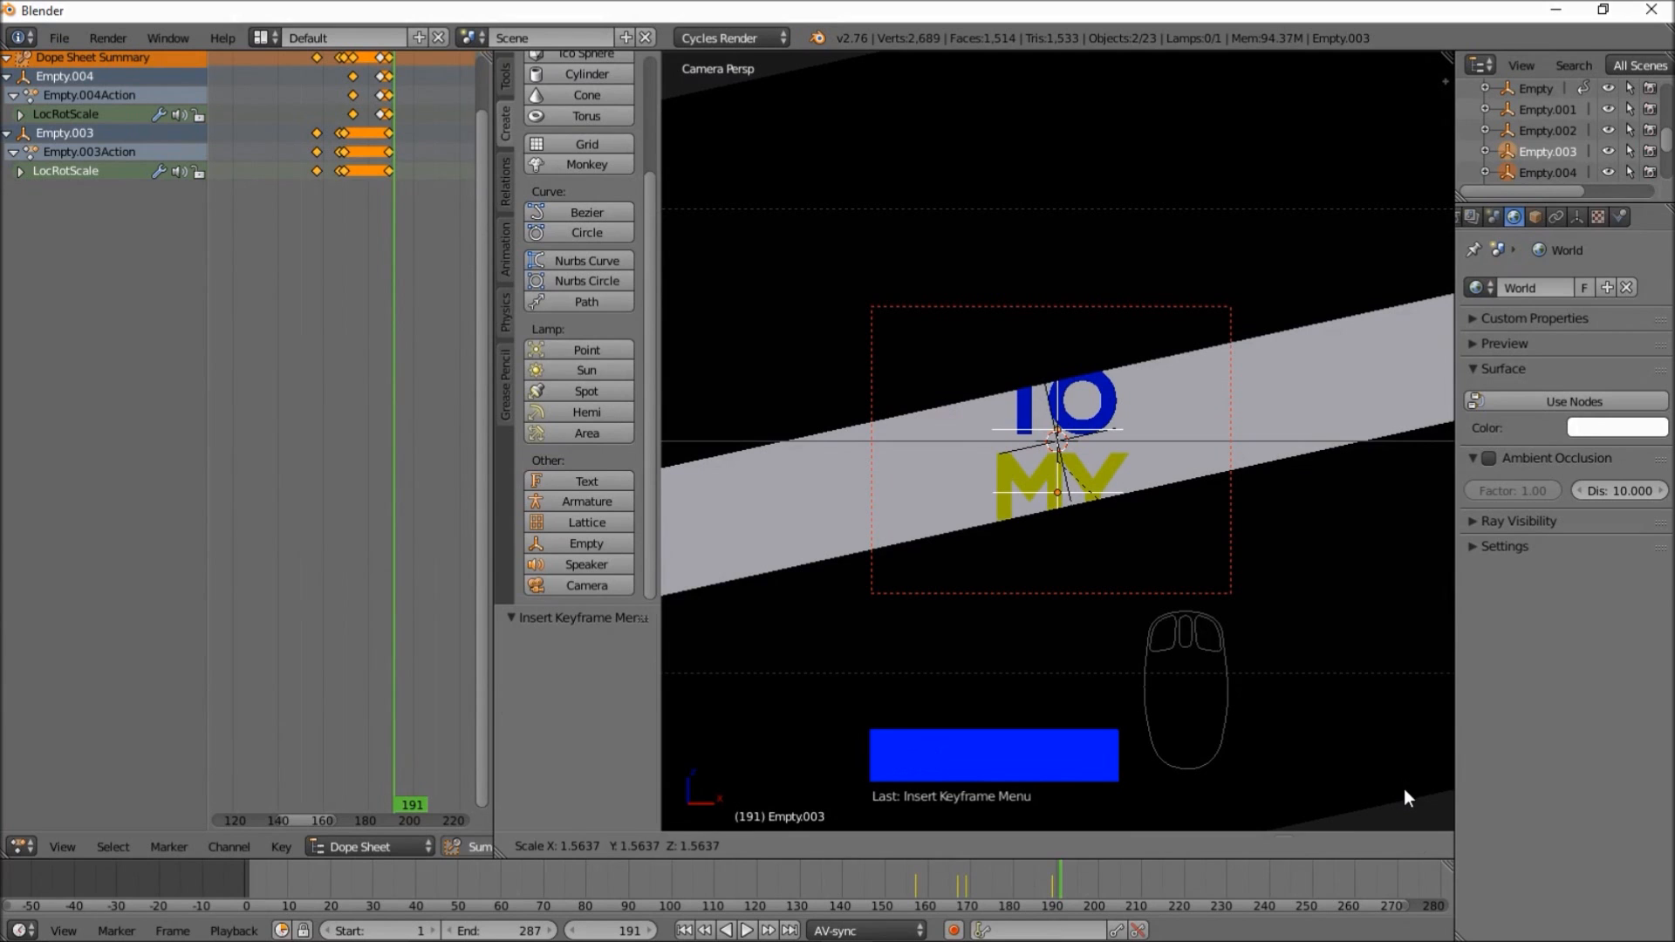
click(1405, 789)
- Rotate the TO and MY empties about 71° around global Y and shift them about -0.07 in X and 0.26 in Z
key(r)
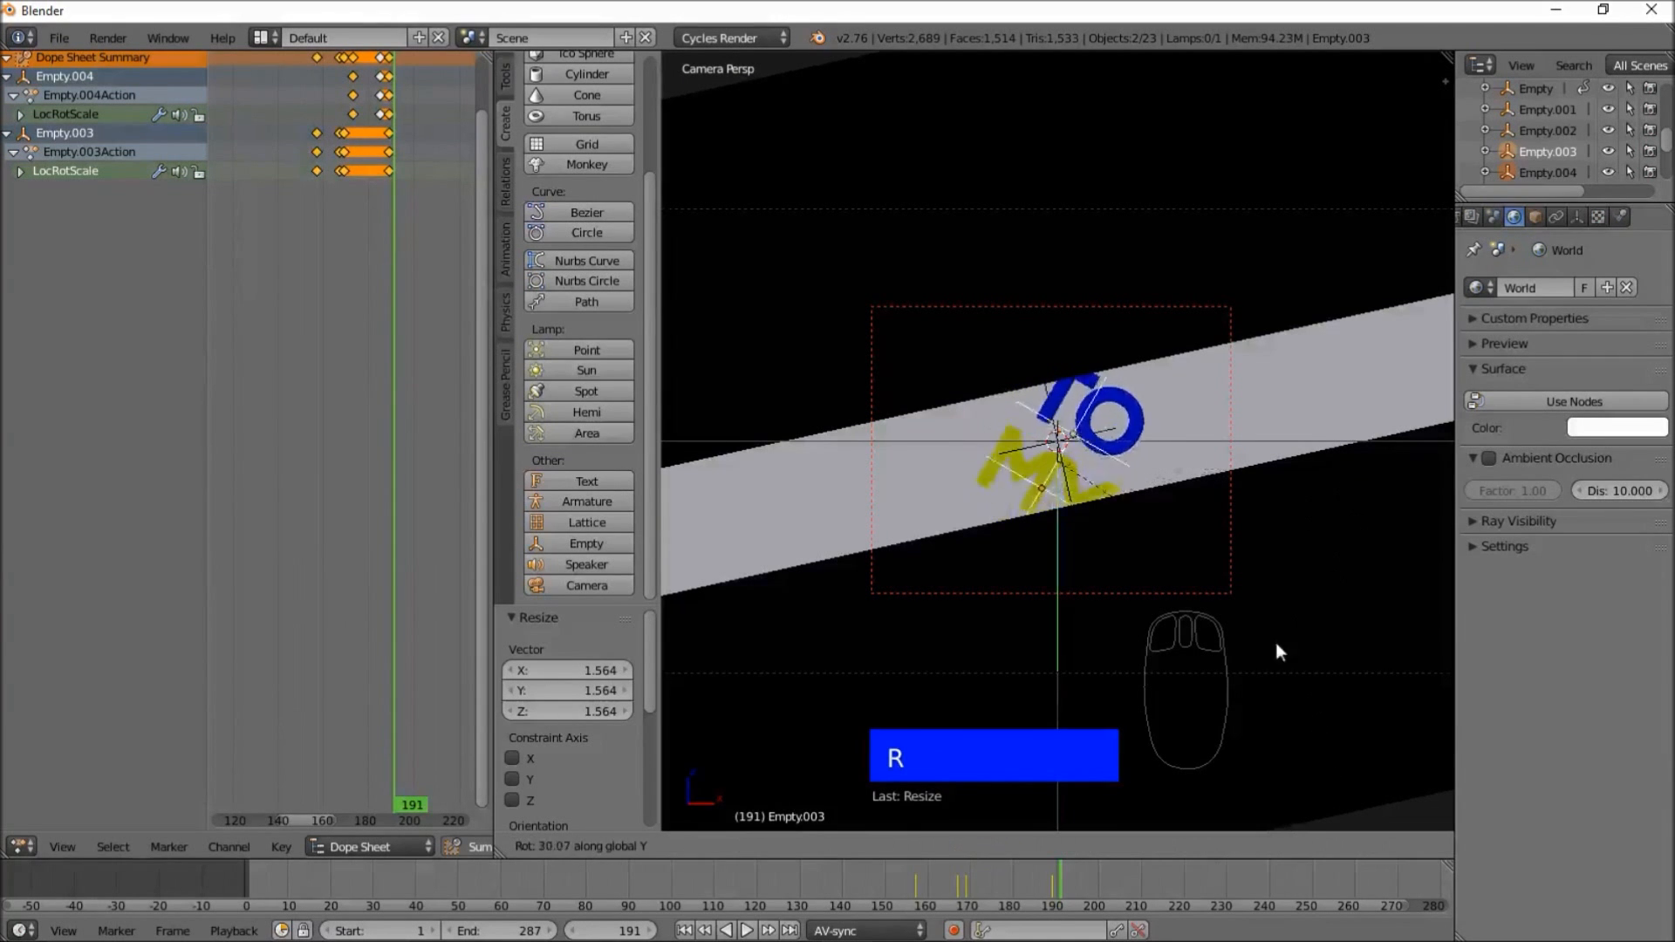
click(1141, 746)
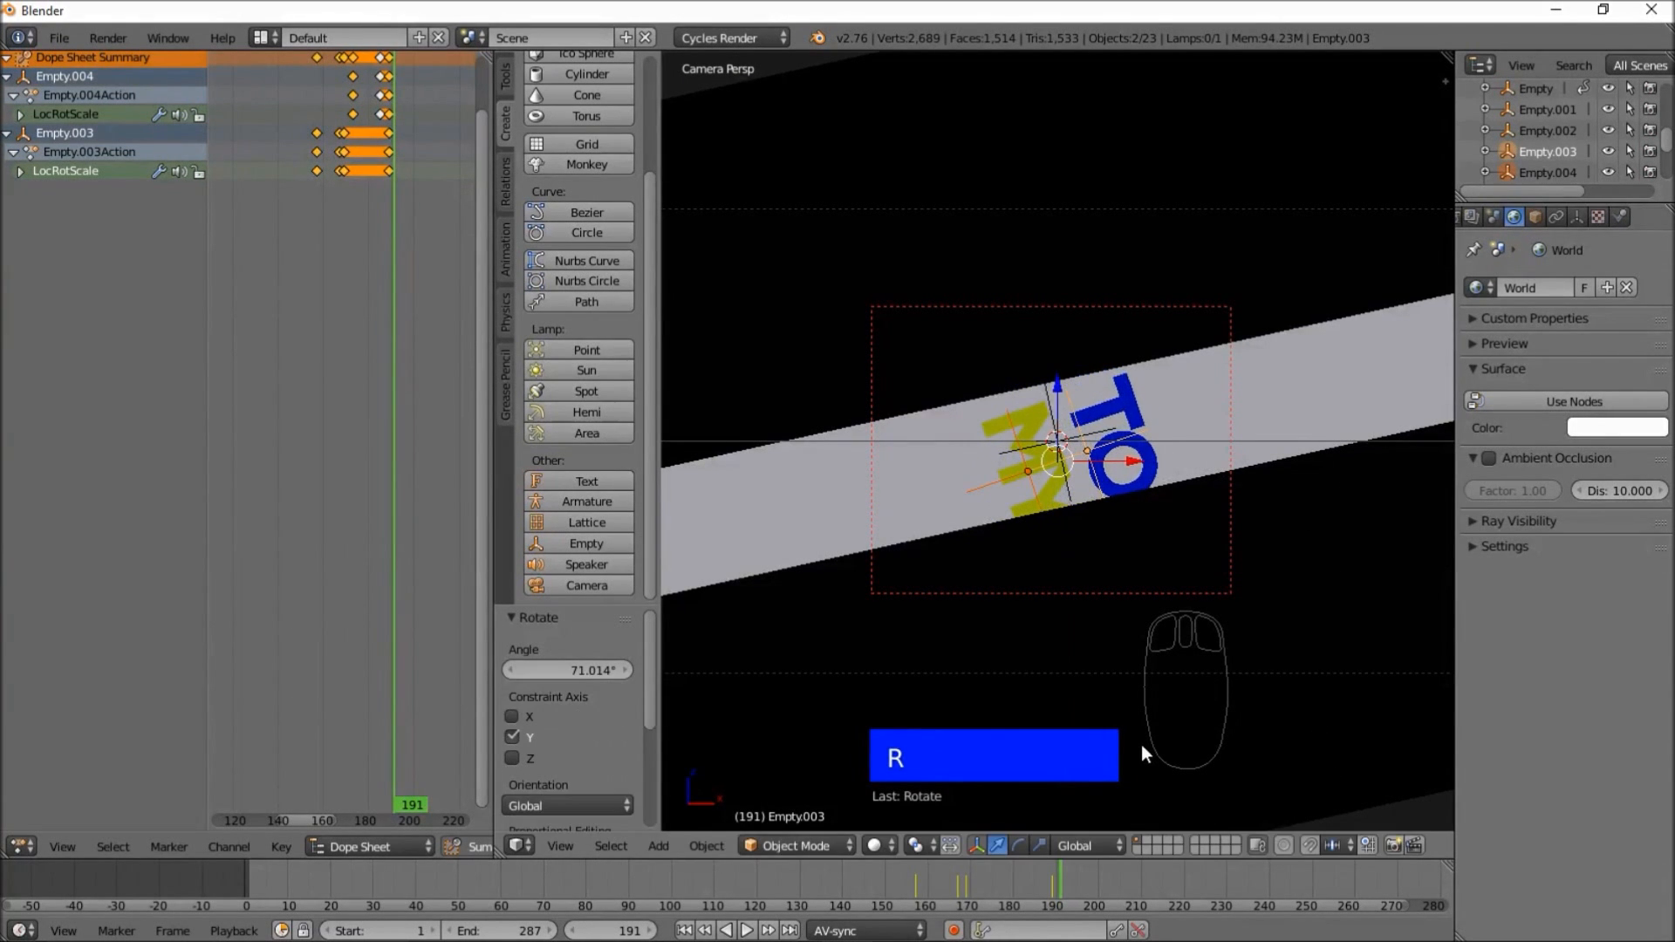
key(g)
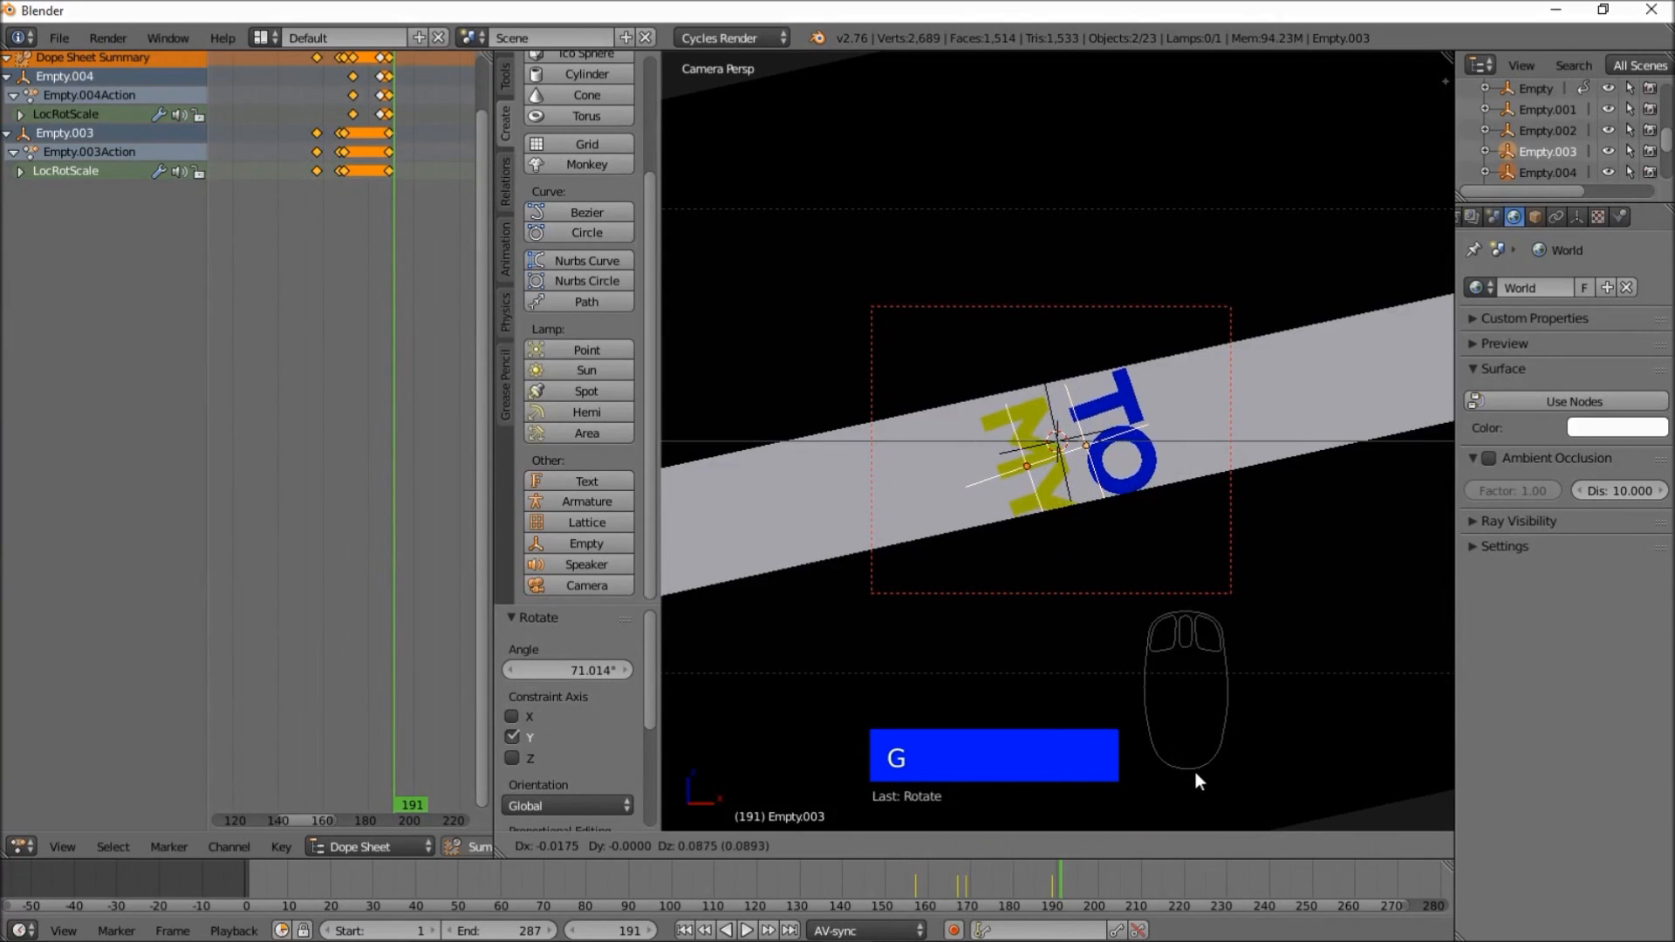
click(1192, 762)
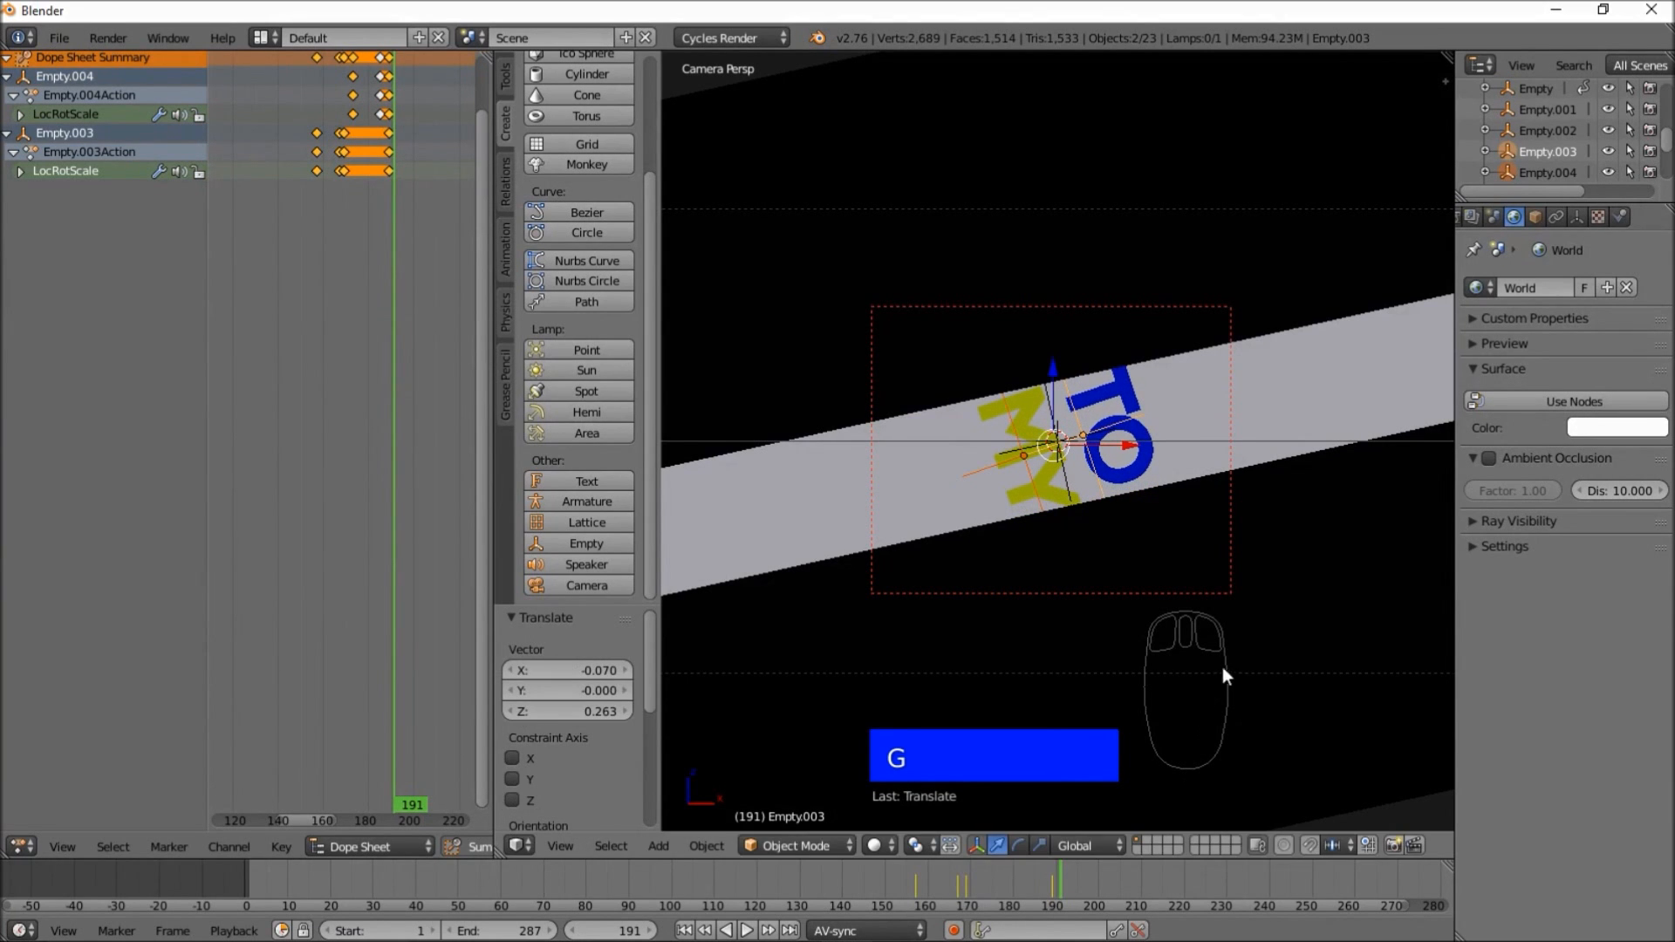
- Rotate the TO and MY empties about 3° more around Y and insert a LocRotScale keyframe at frame 191
key(r)
key(y)
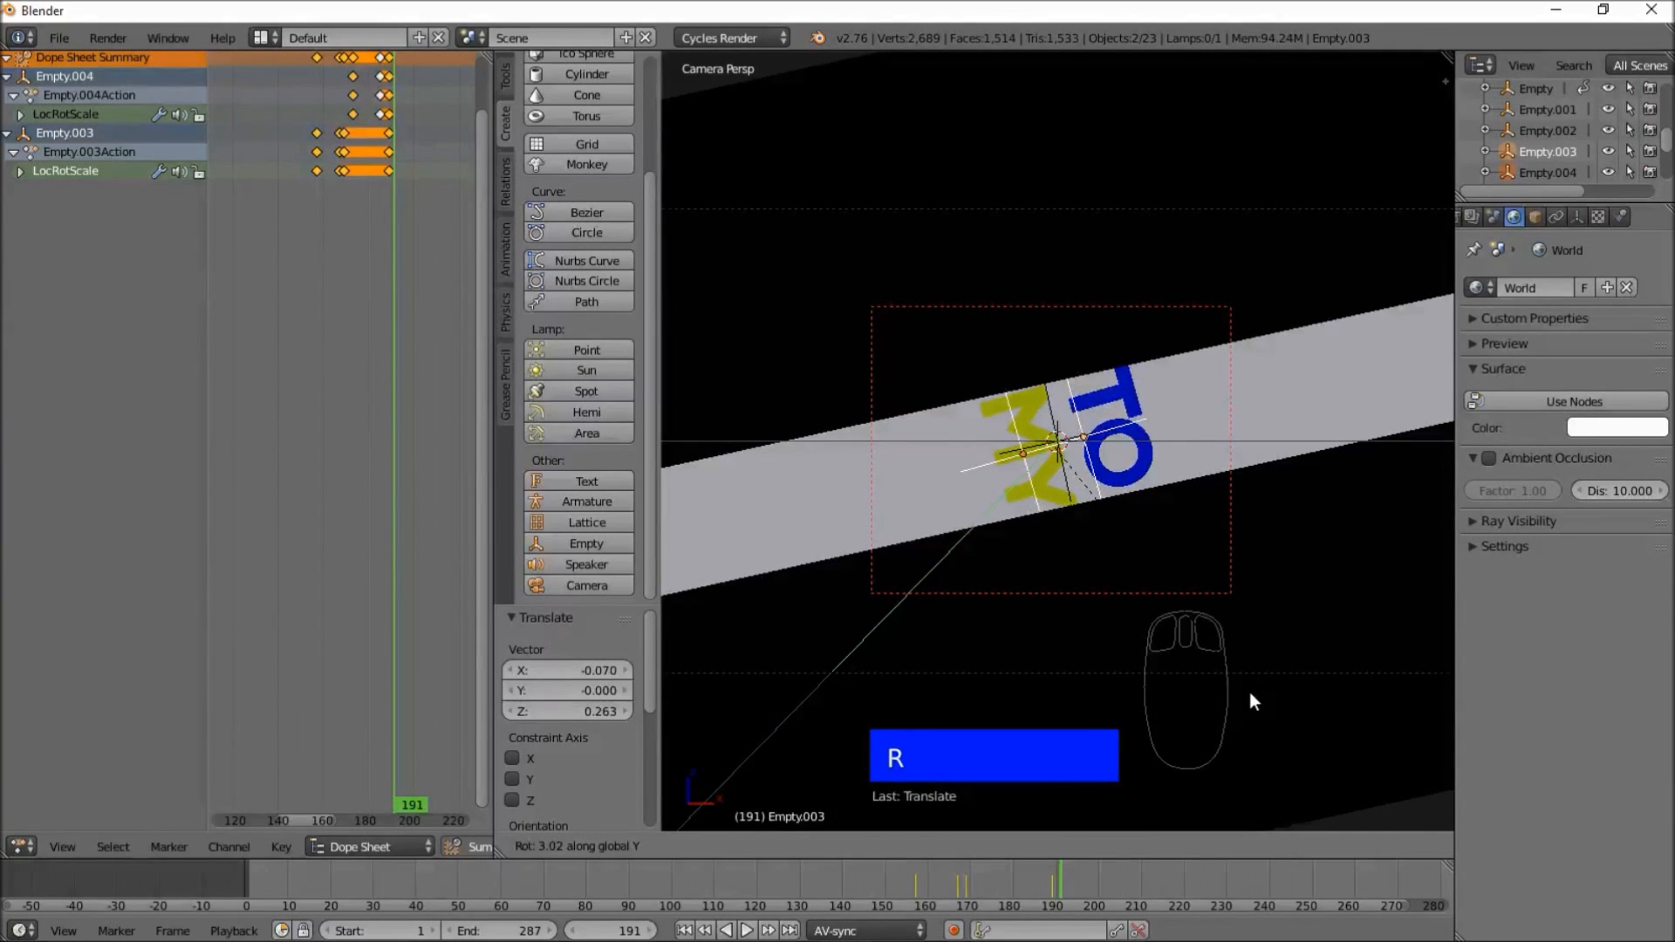
click(1250, 693)
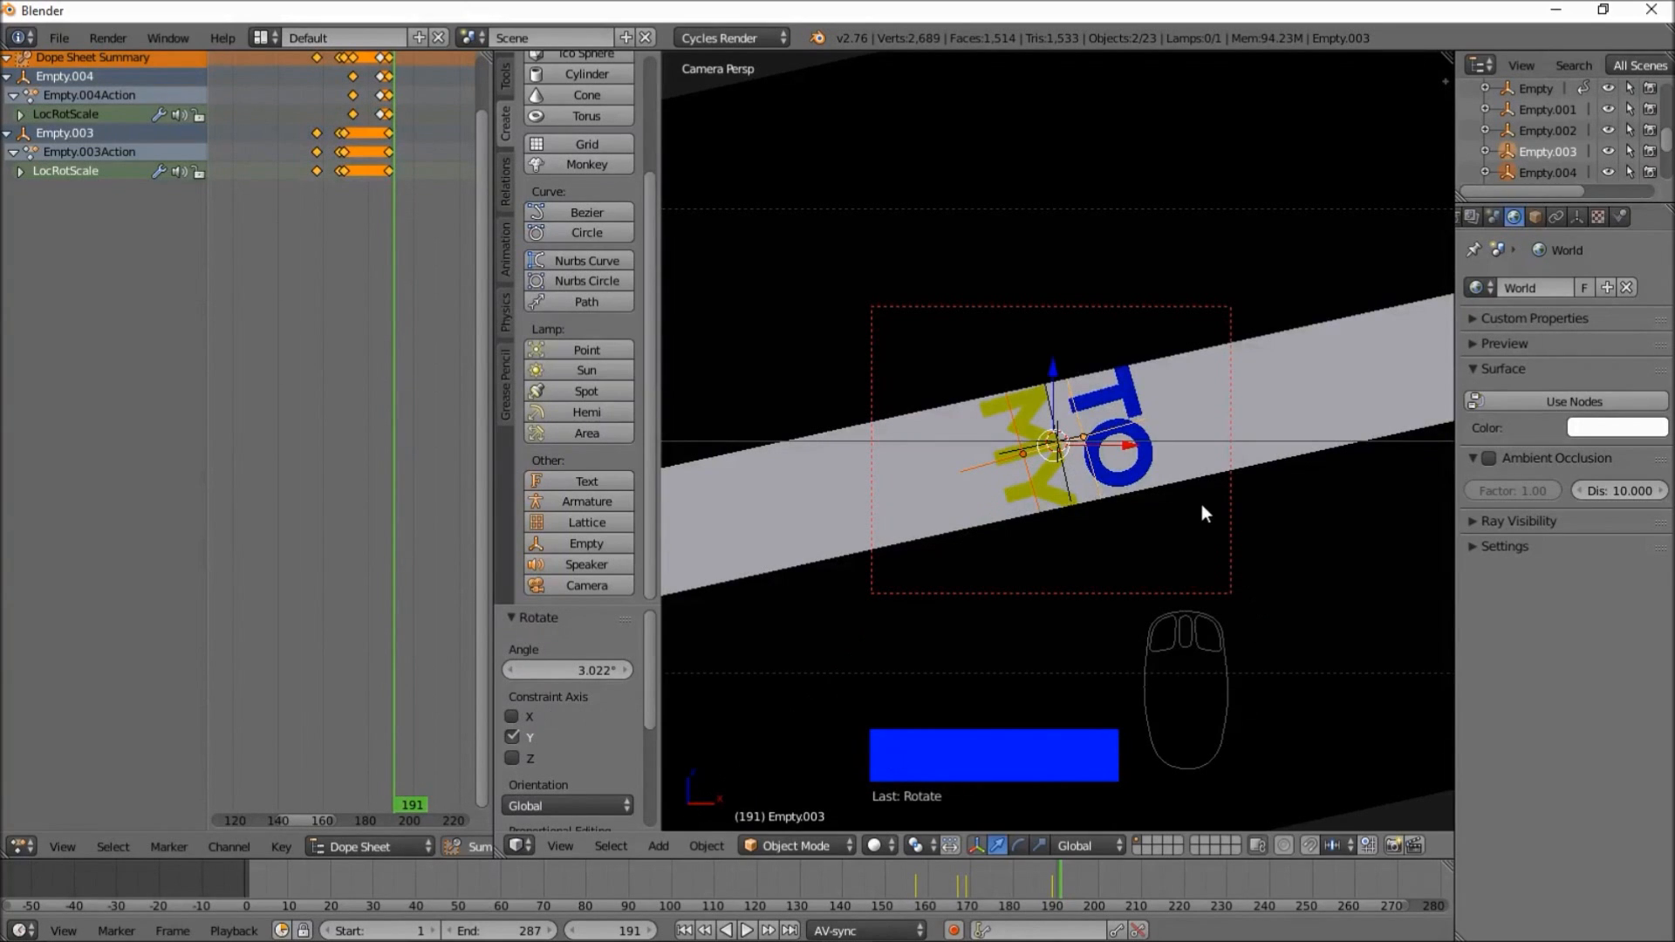
key(i)
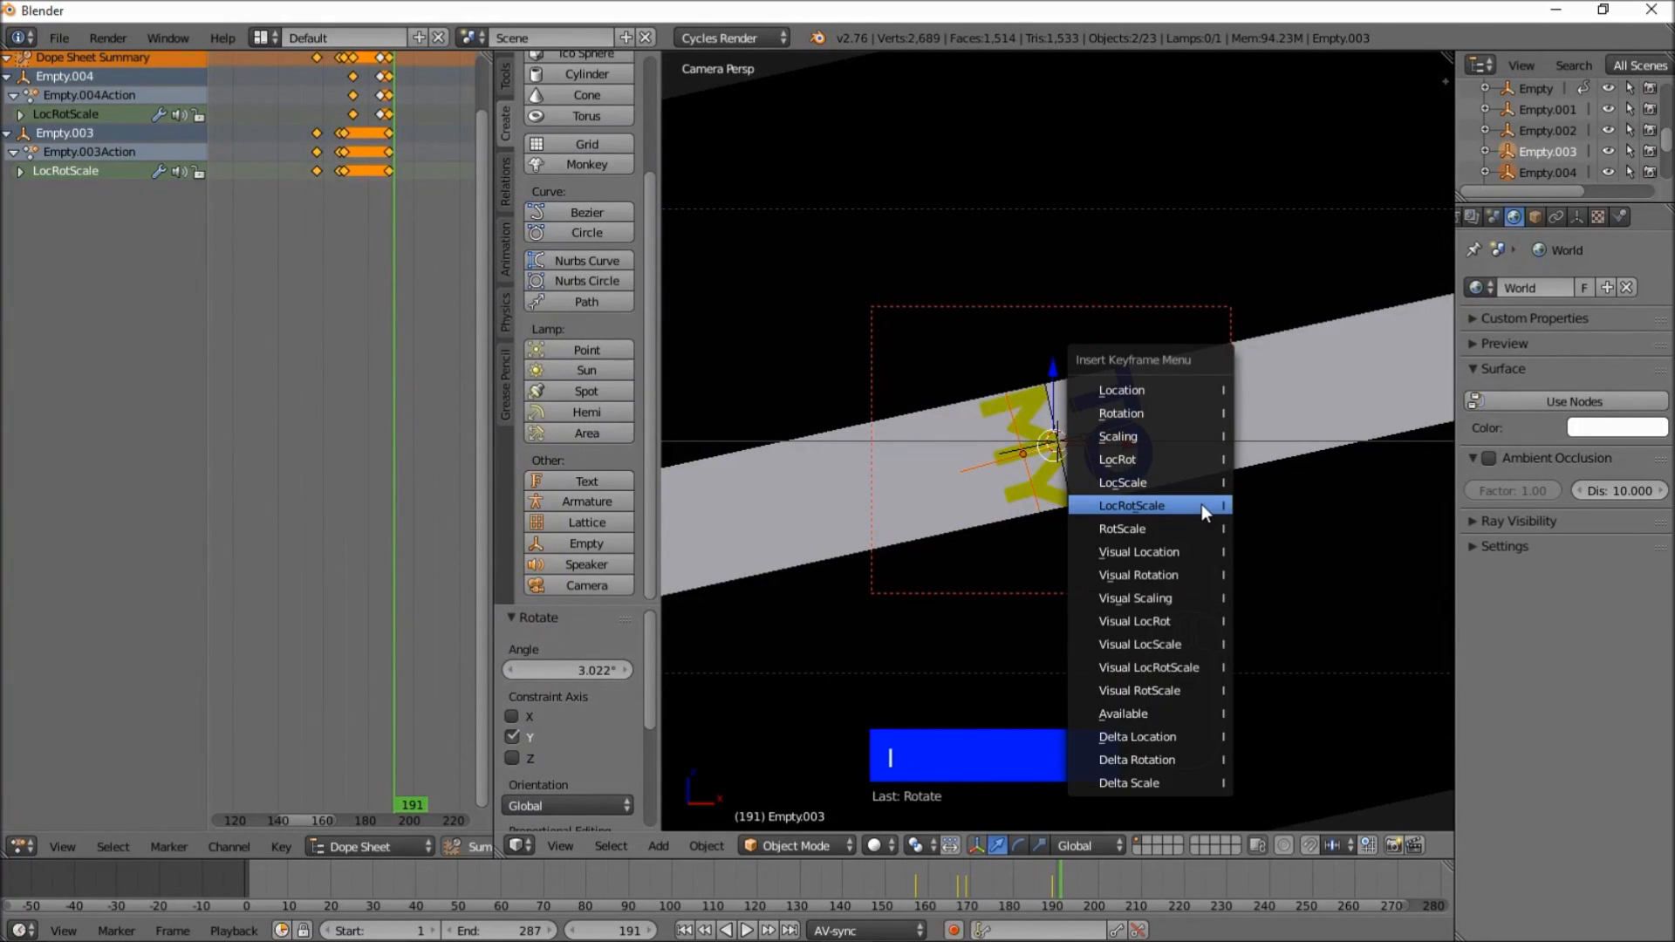
click(1201, 505)
- Scale the TO and MY empties to 0 at frame 192 and insert a LocRotScale keyframe there
click(1039, 883)
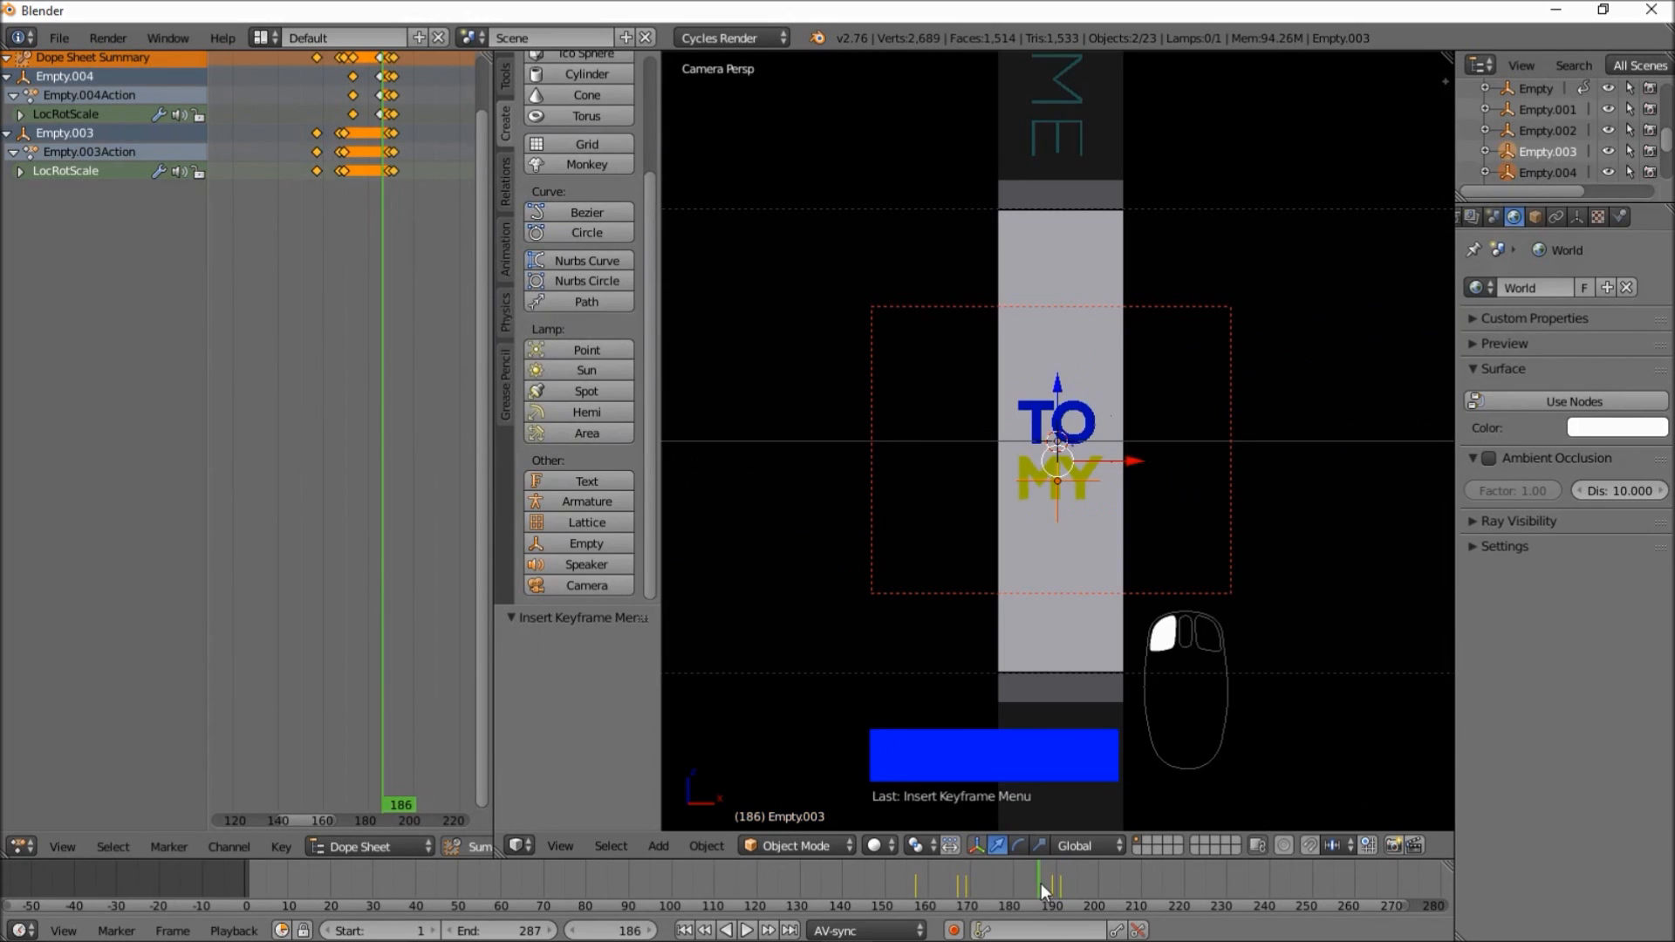
click(747, 931)
click(747, 931)
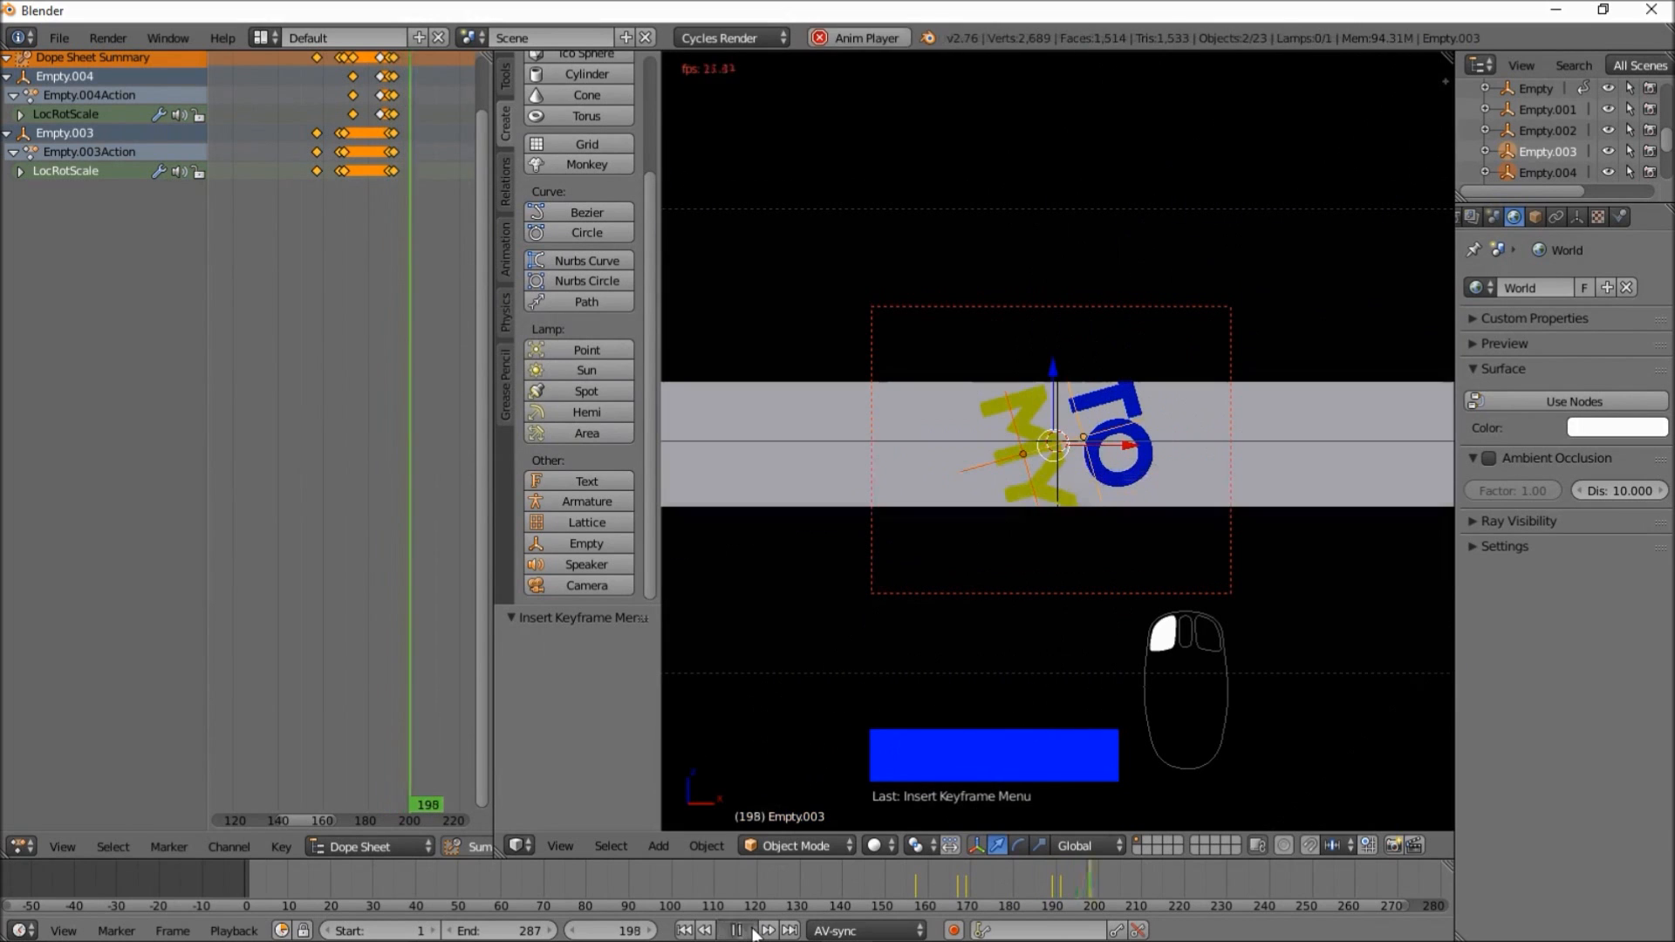
drag(1012, 883, 1065, 884)
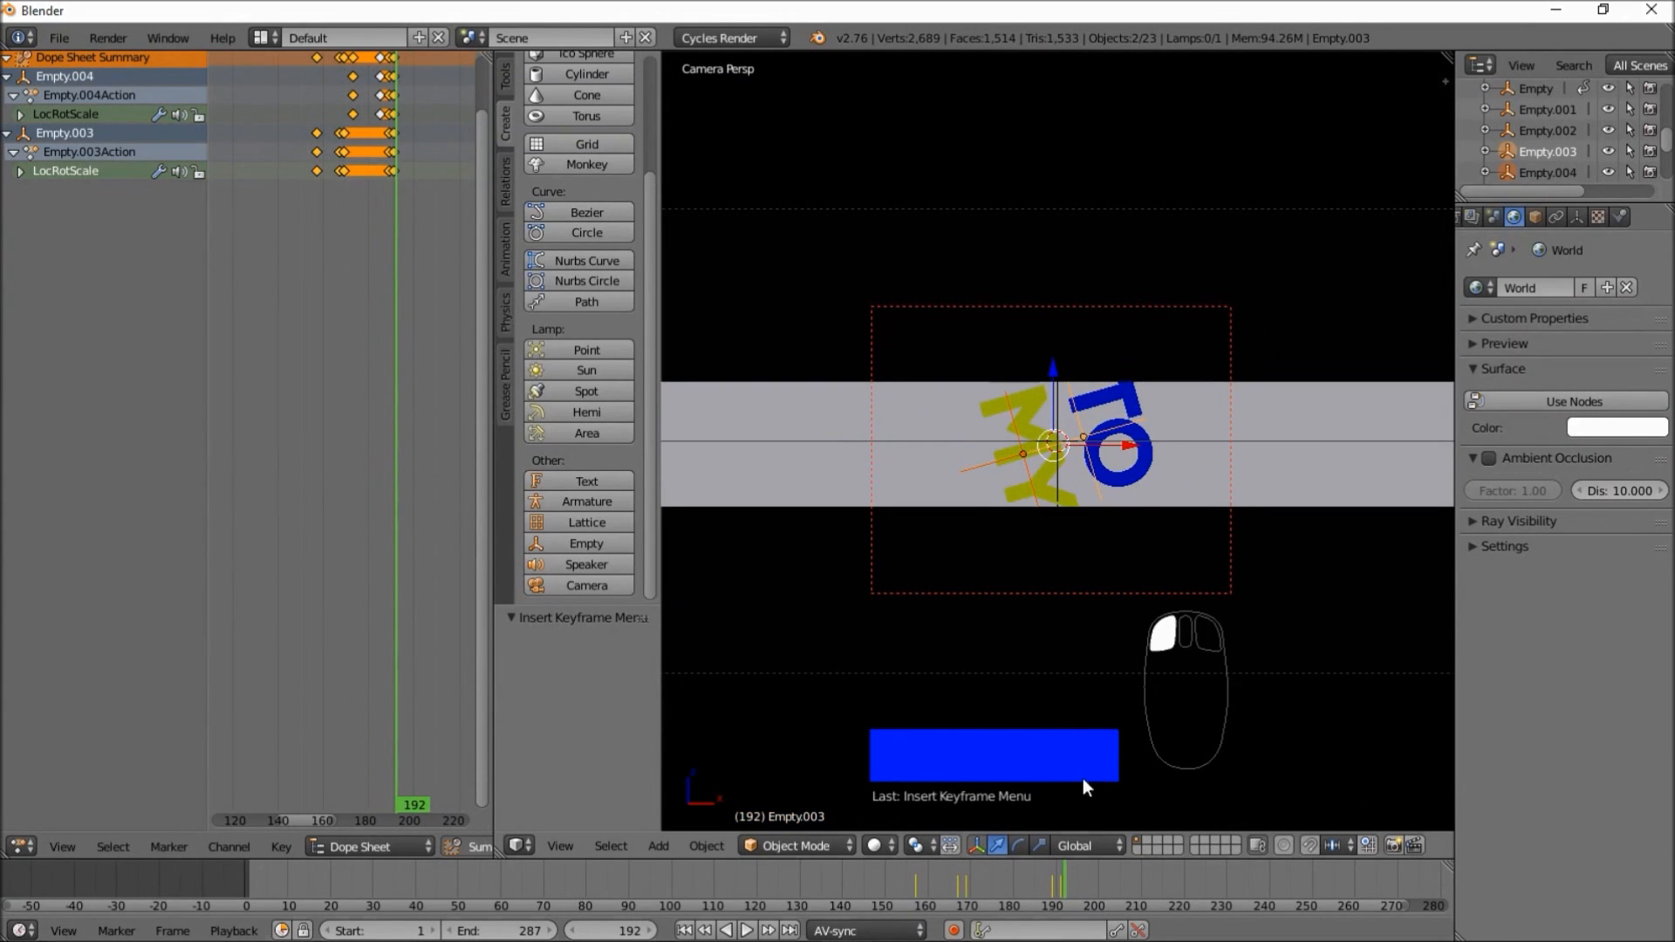
key(s)
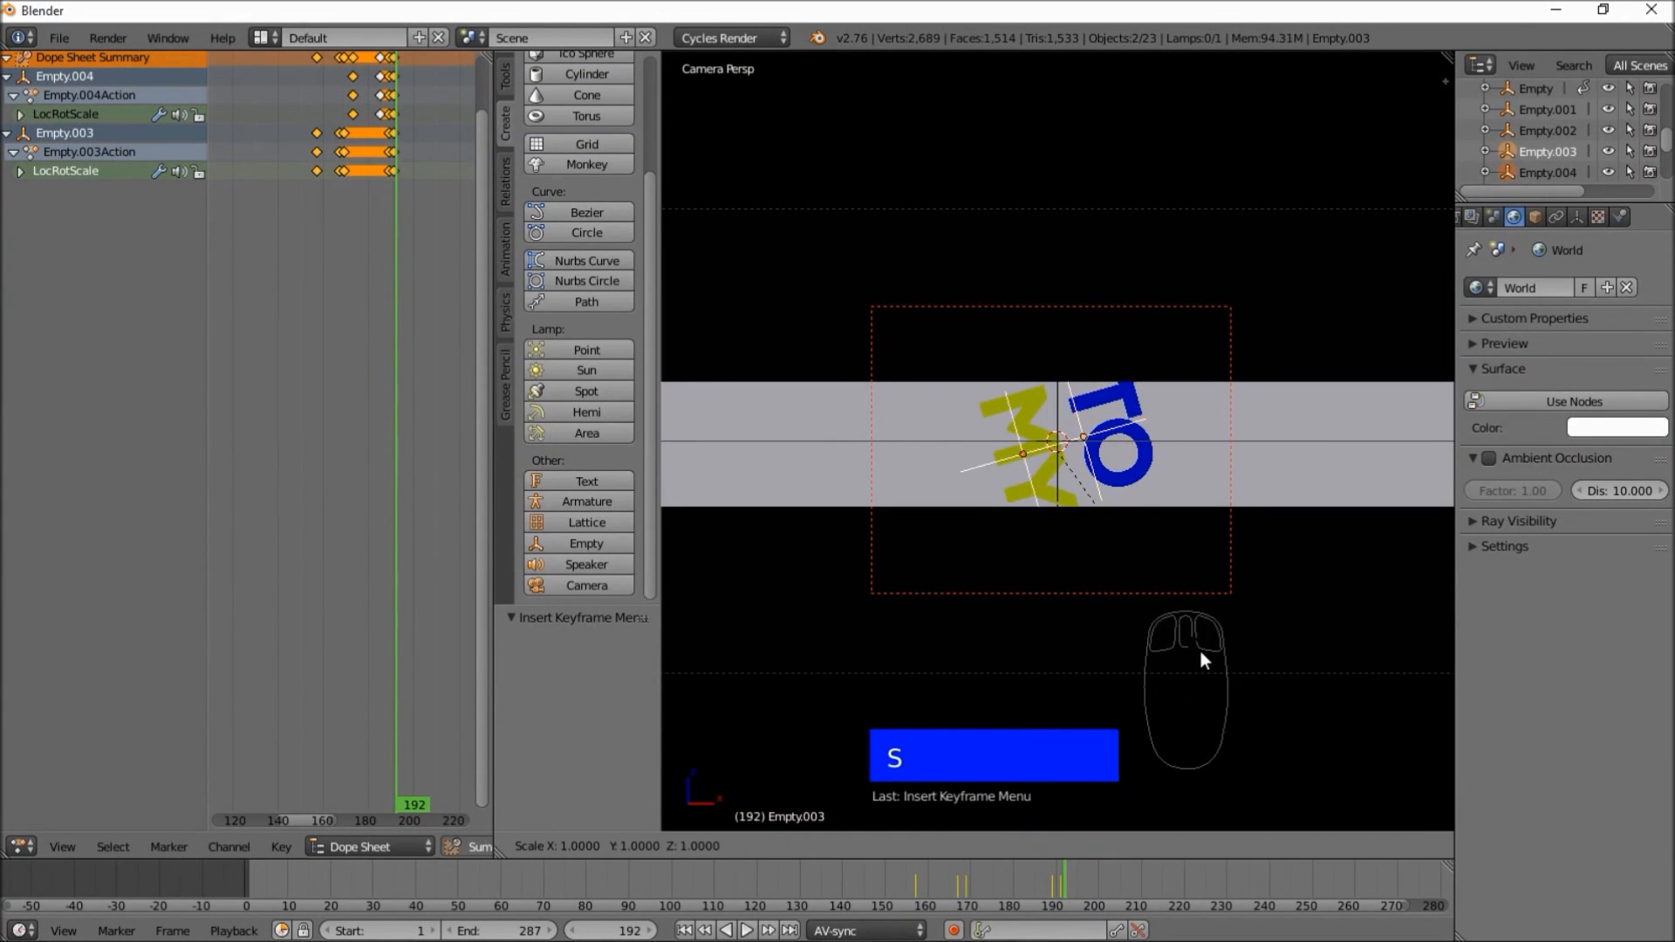
key(0)
key(Return)
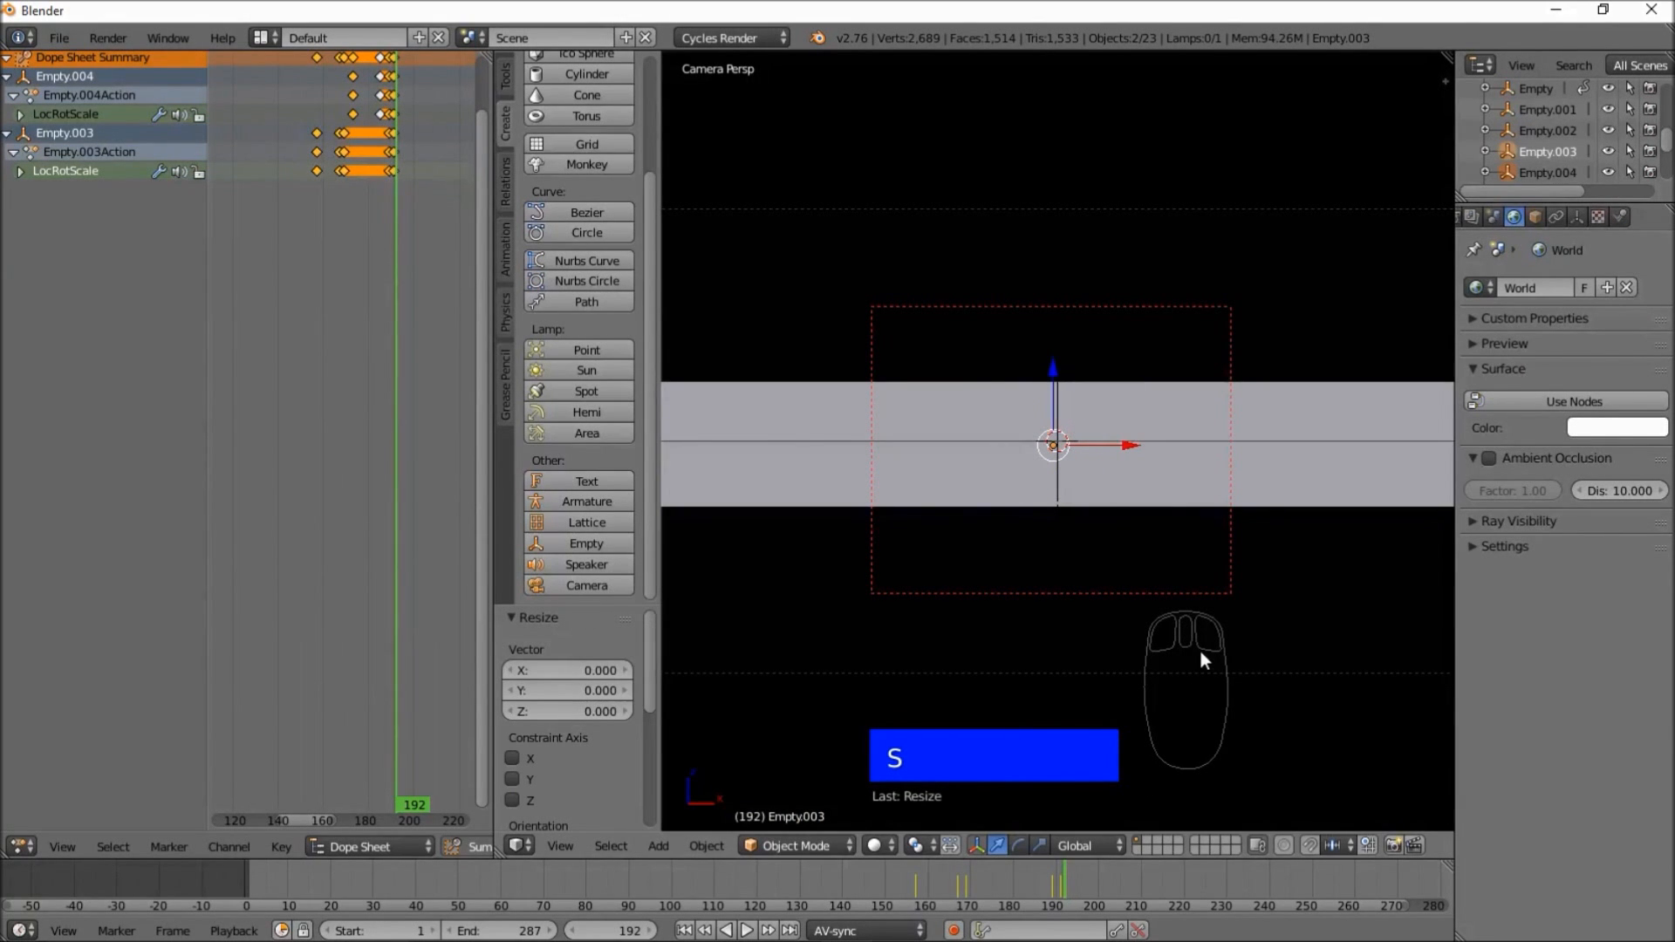
key(i)
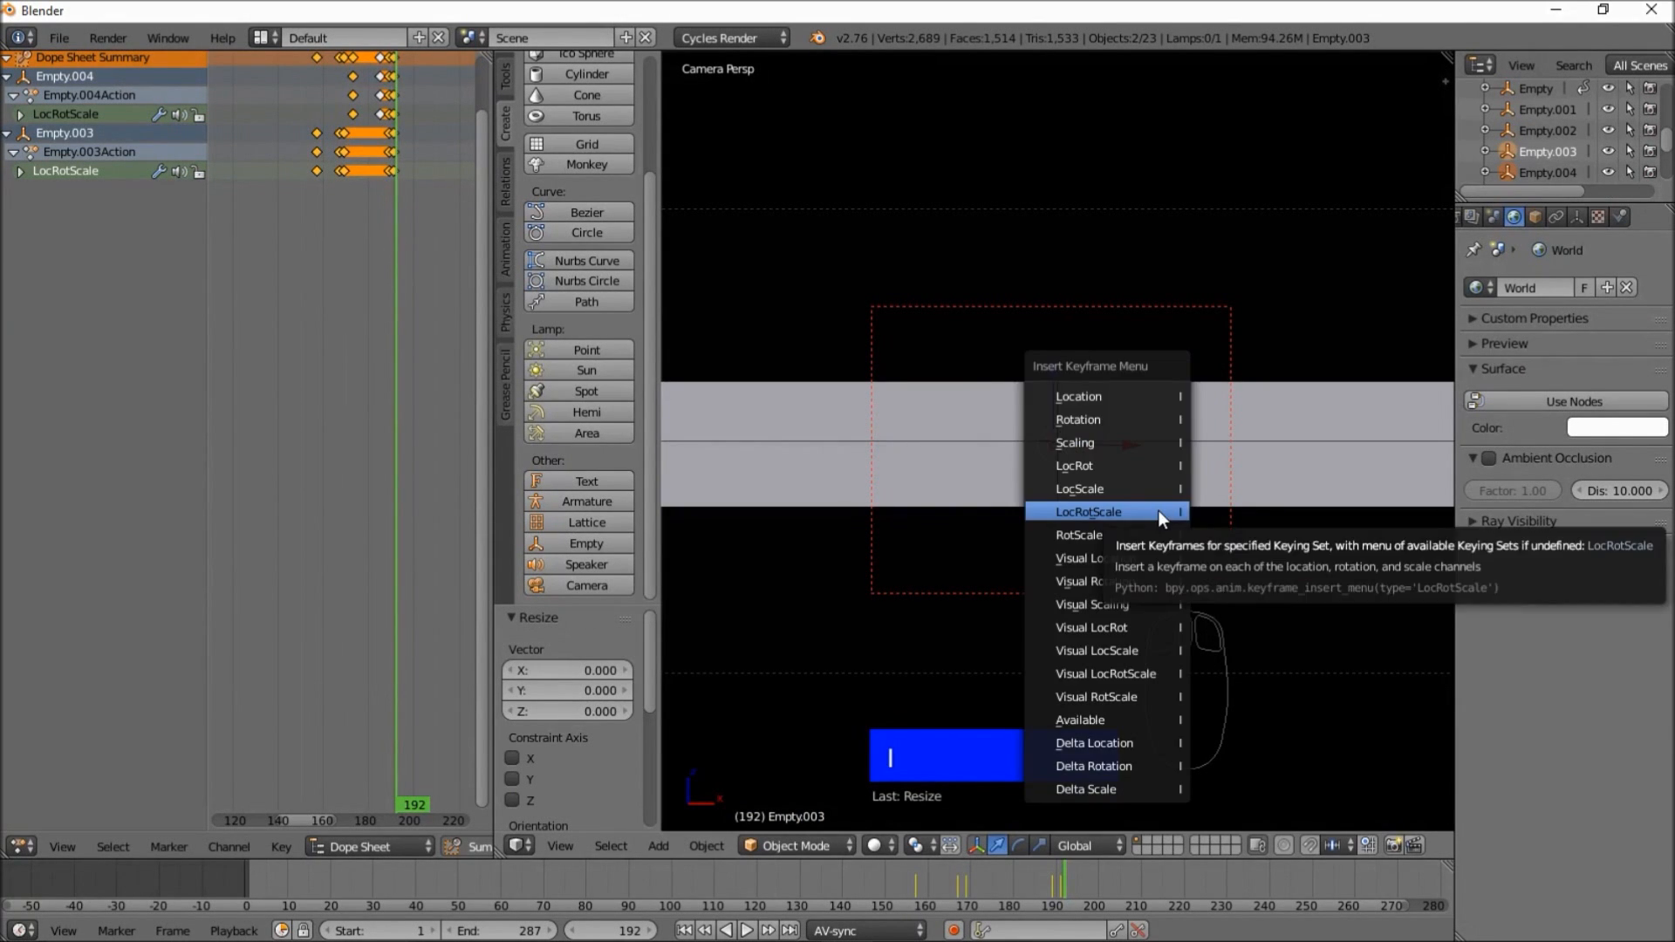
click(1159, 511)
- Replay the TO and MY section from several earlier frames to check how the texts disappear with the border rotation
drag(1061, 873, 976, 893)
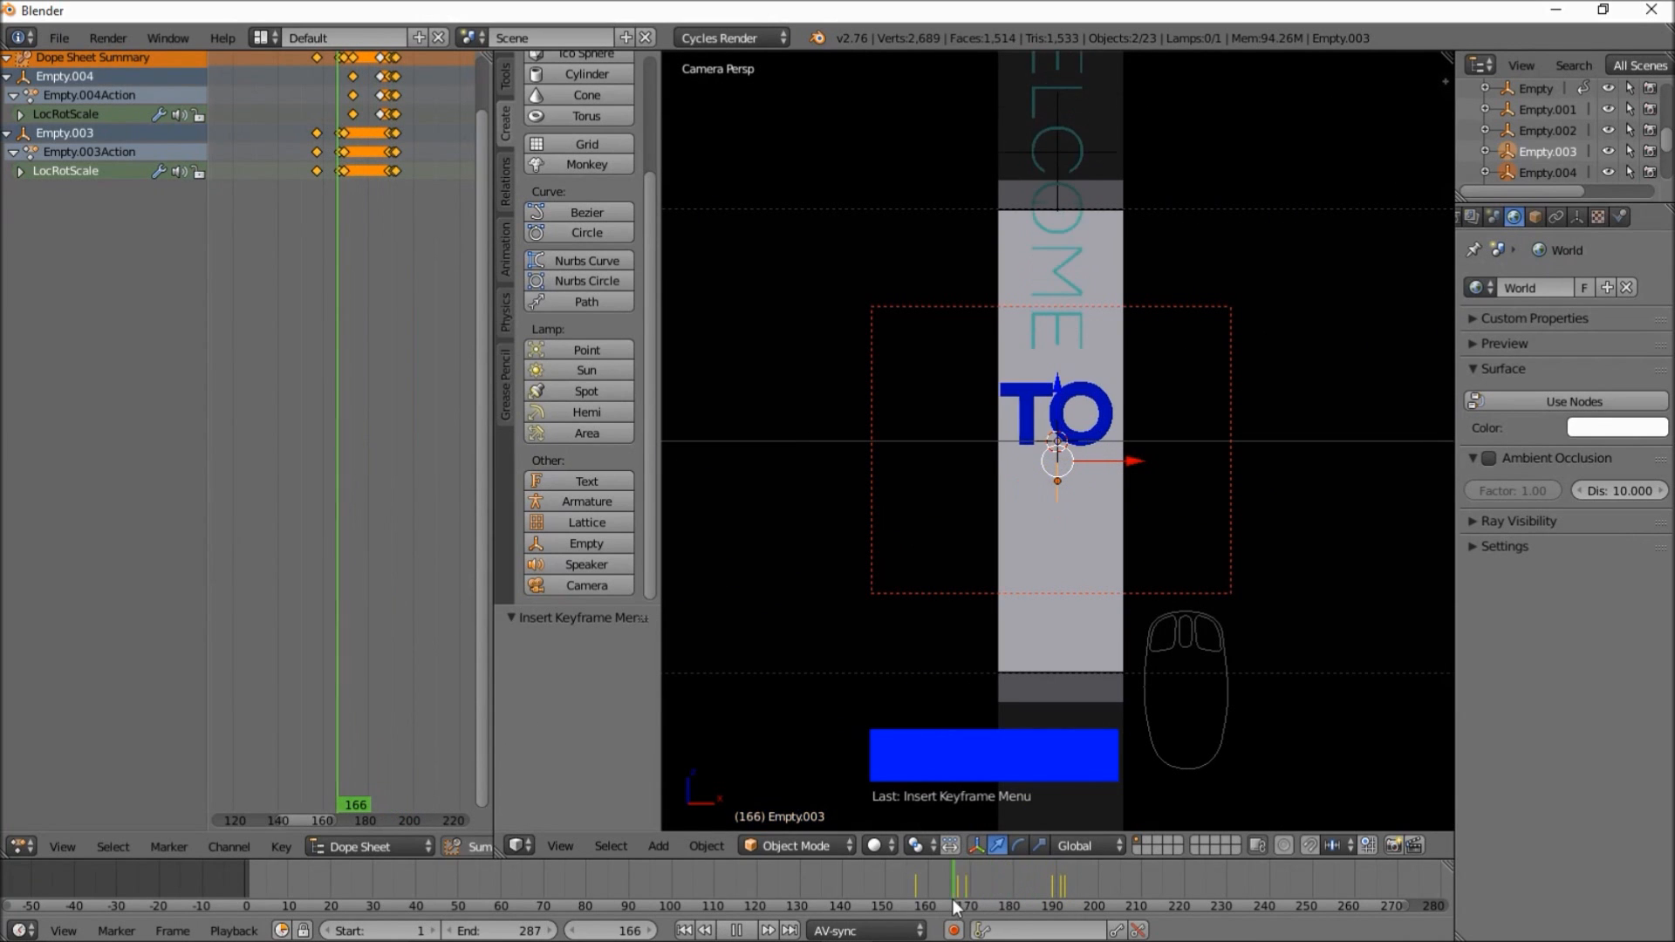
key(alt+a)
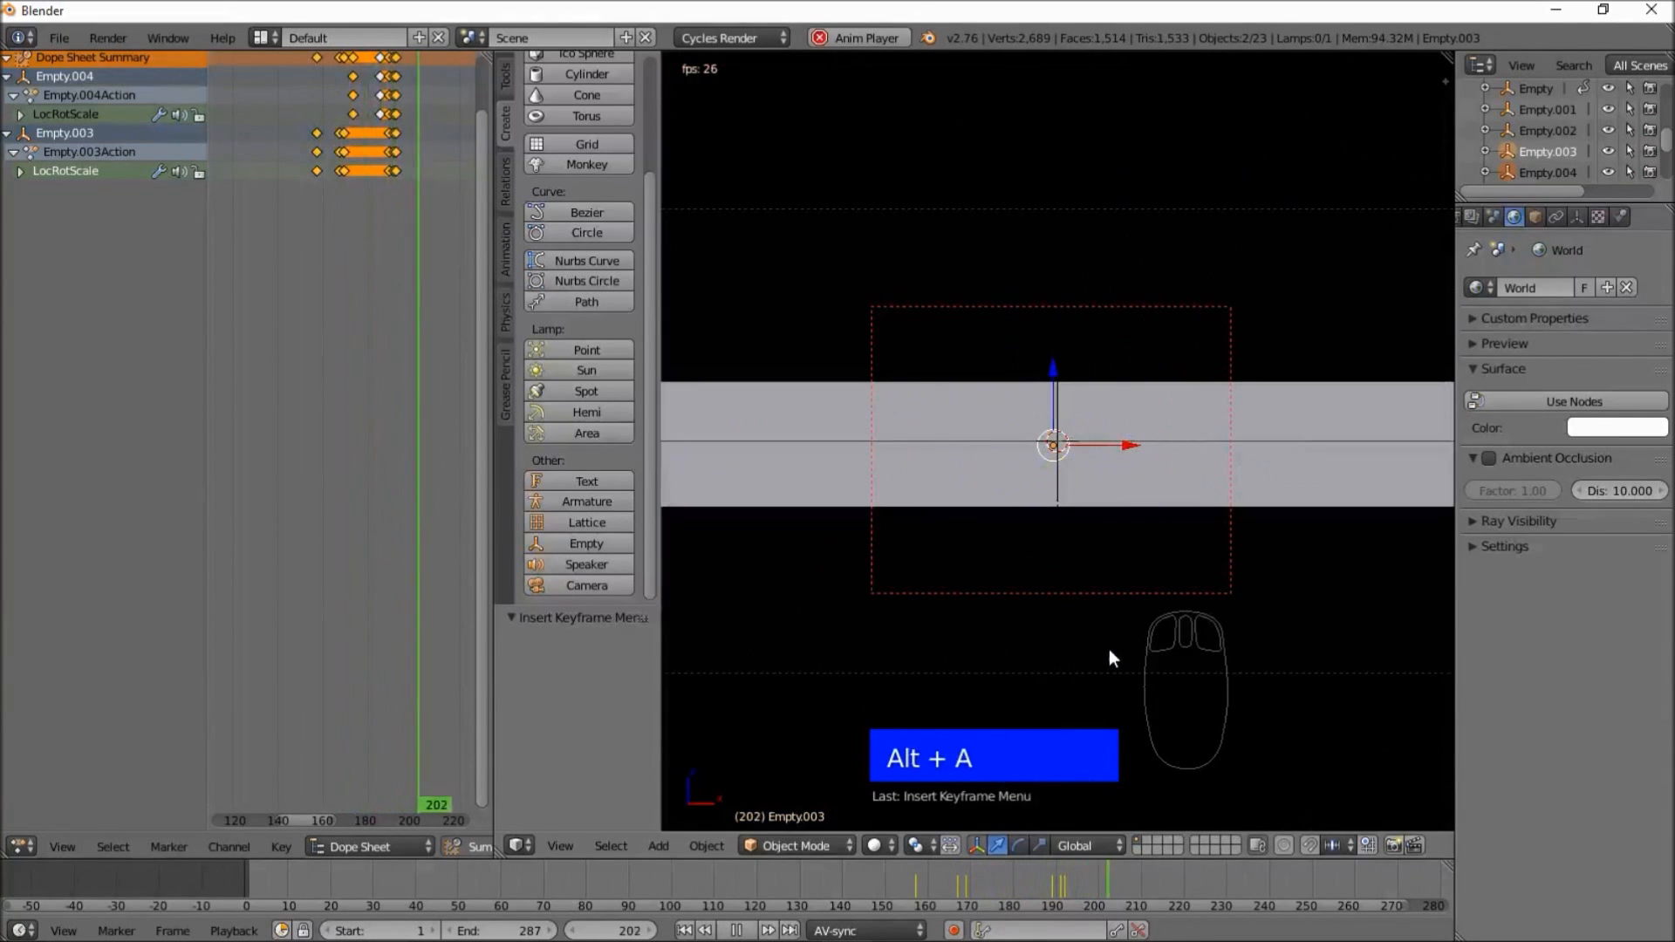
drag(1038, 872, 1012, 871)
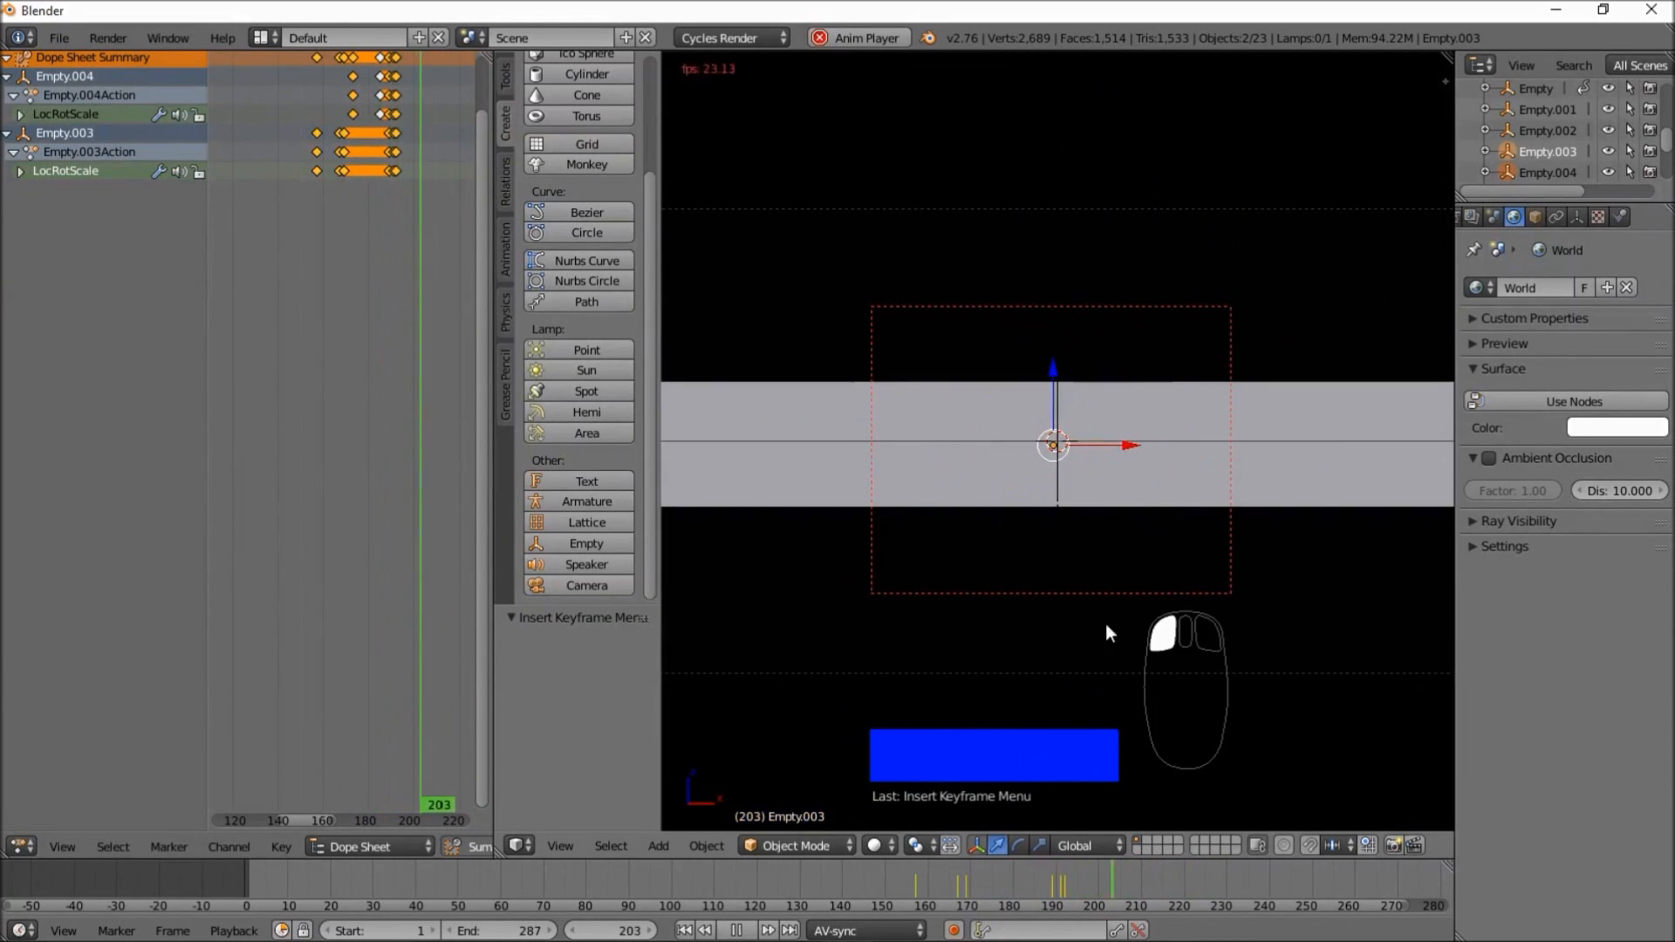
click(934, 897)
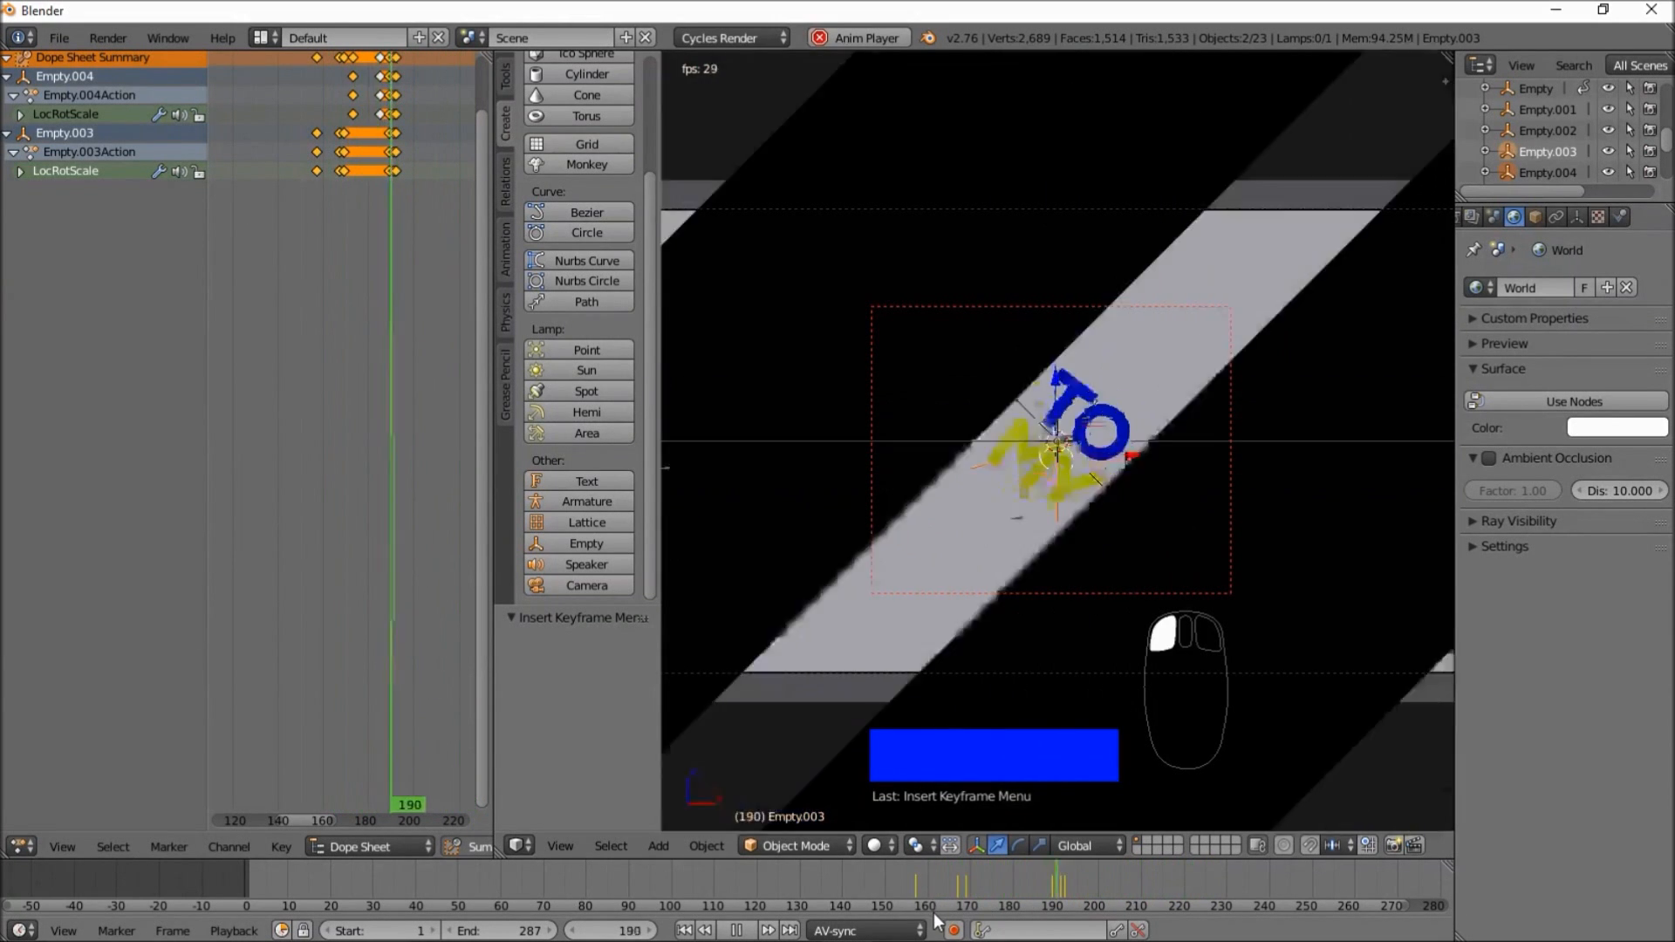
click(909, 883)
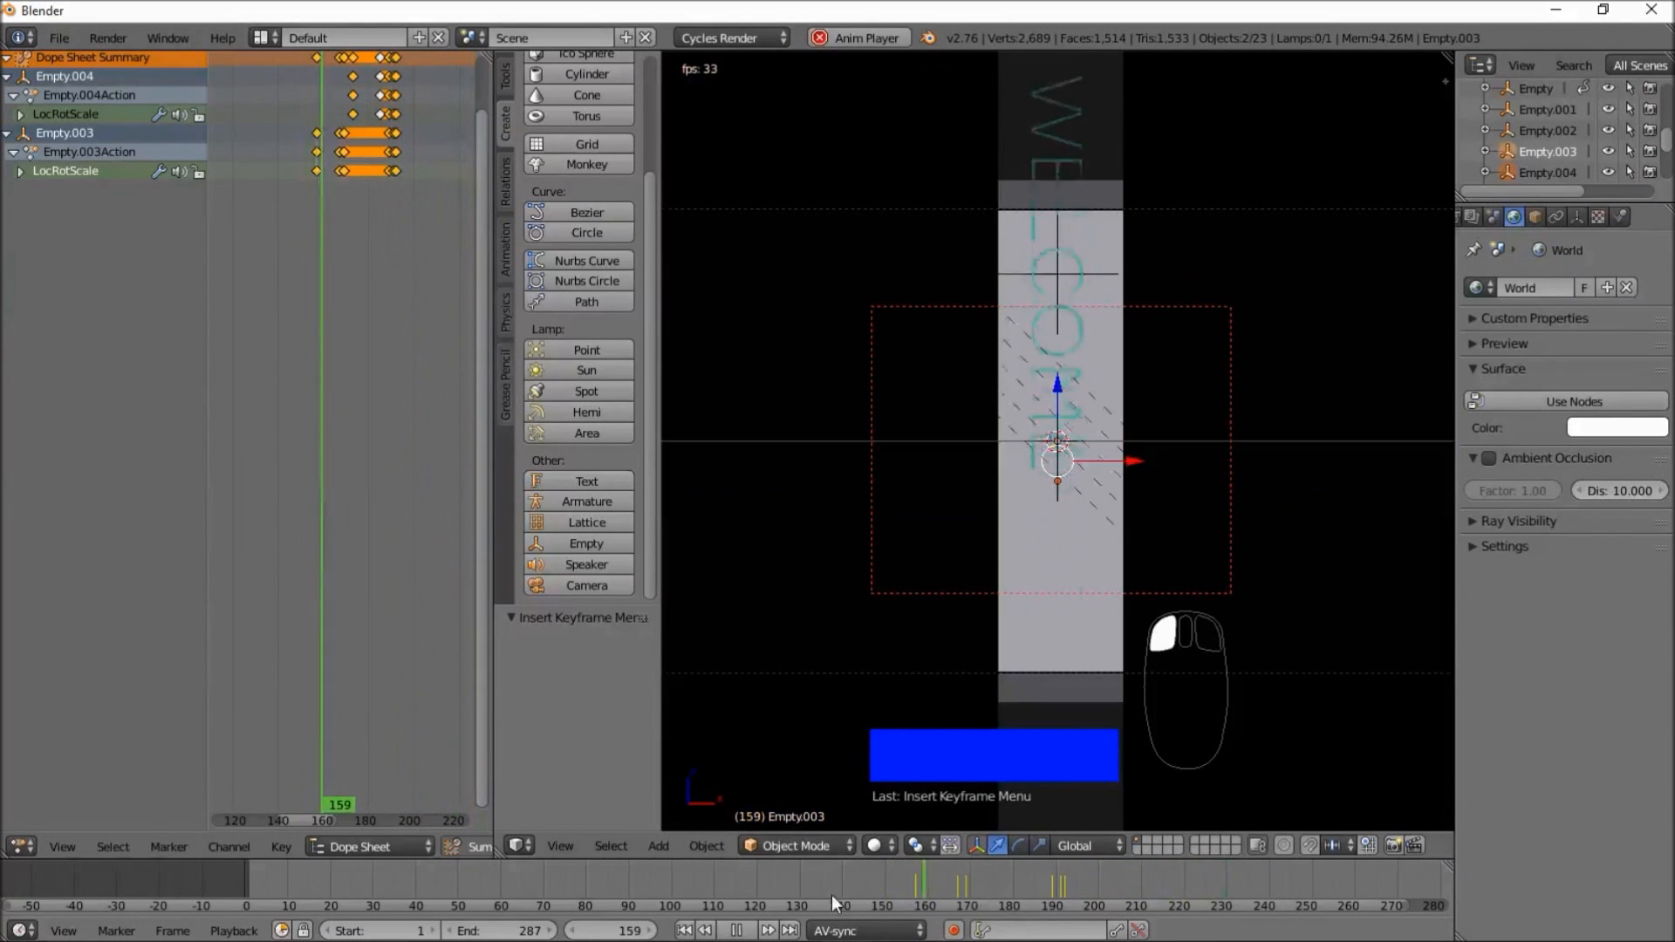
click(742, 932)
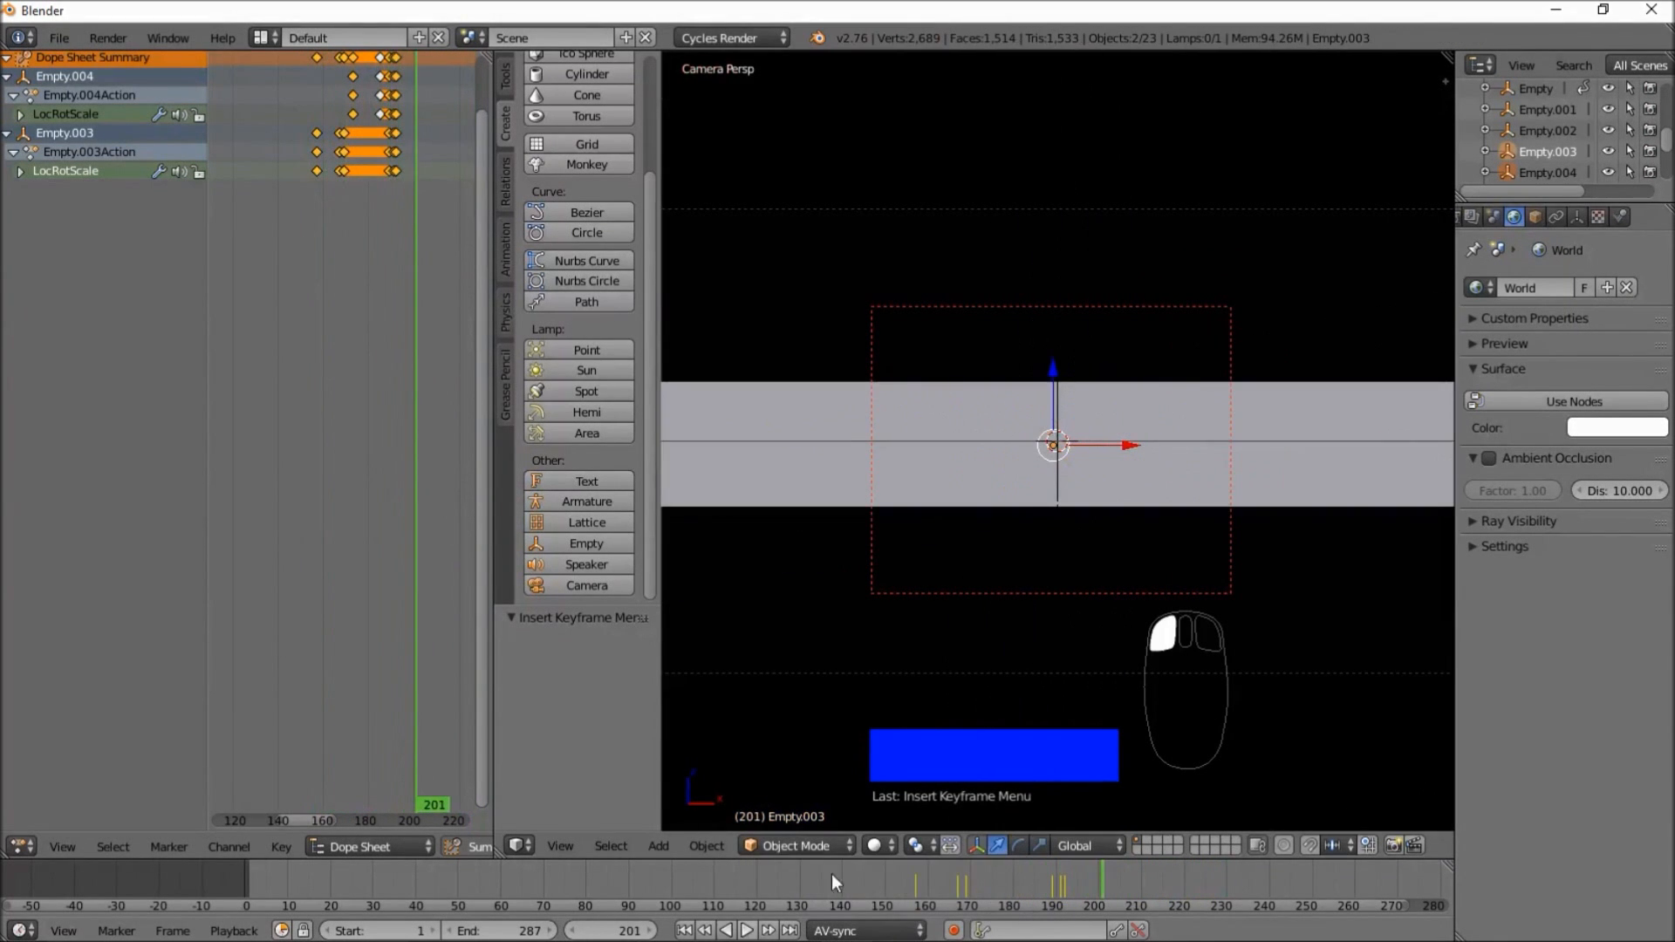
drag(1077, 876, 1035, 876)
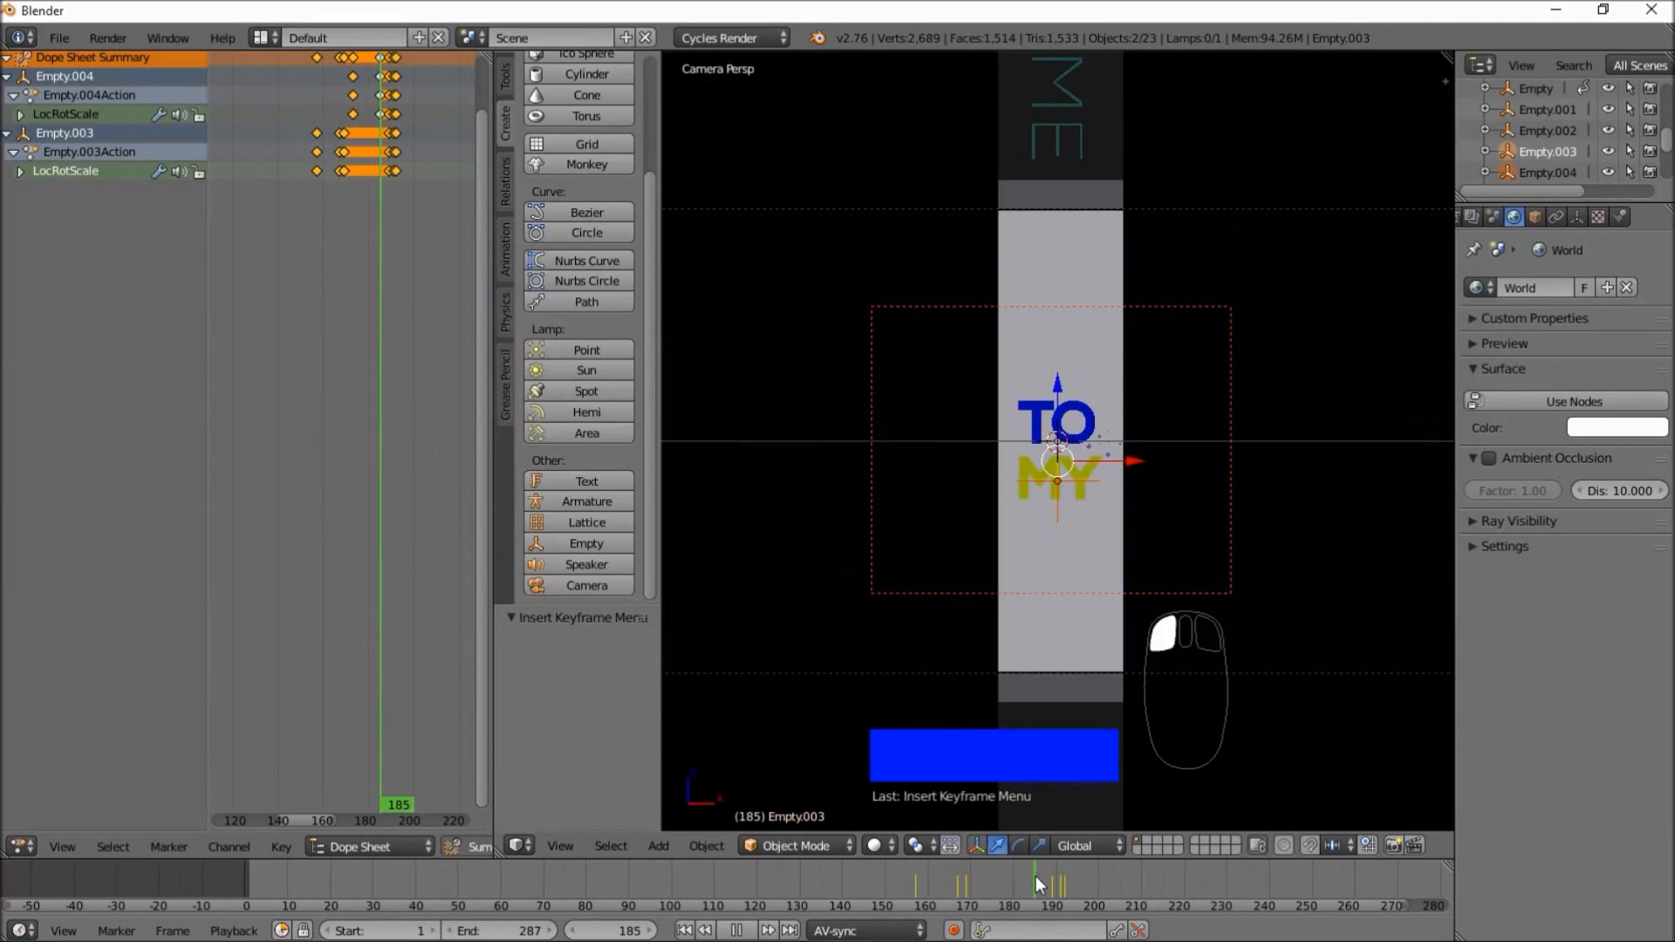
key(alt+a)
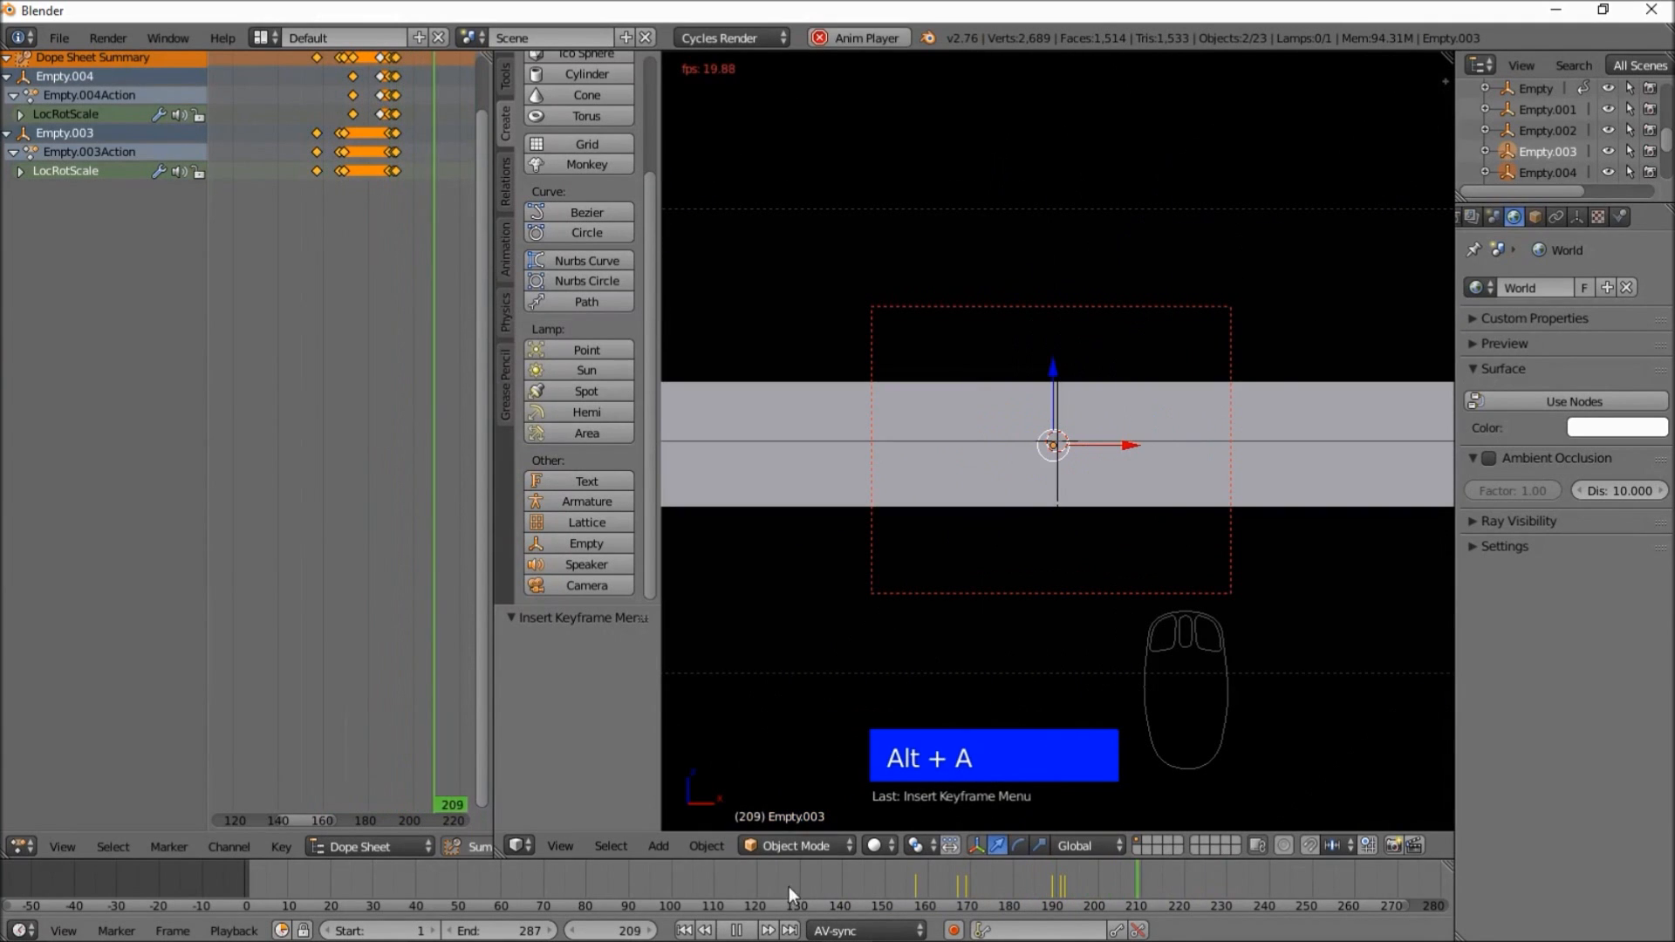
click(738, 931)
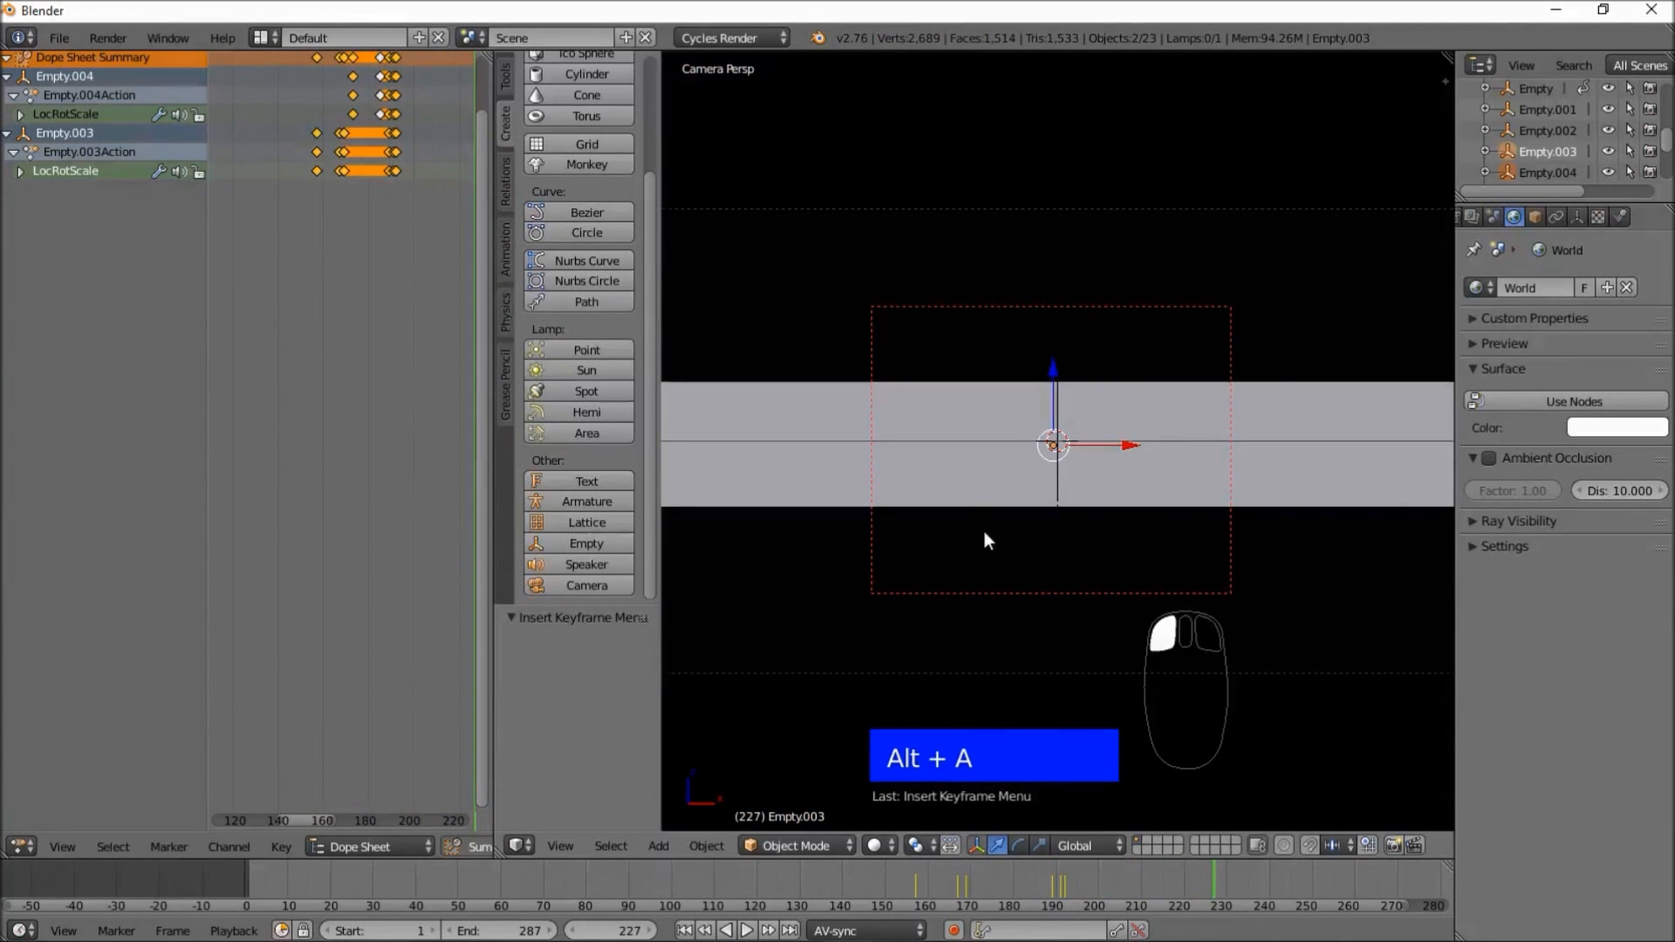
- Scrub through the timeline up to frame 208 to review the intro with the whole horizontal border in view
scroll(1013, 546, down, 1)
scroll(1037, 537, down, 1)
drag(352, 883, 1137, 915)
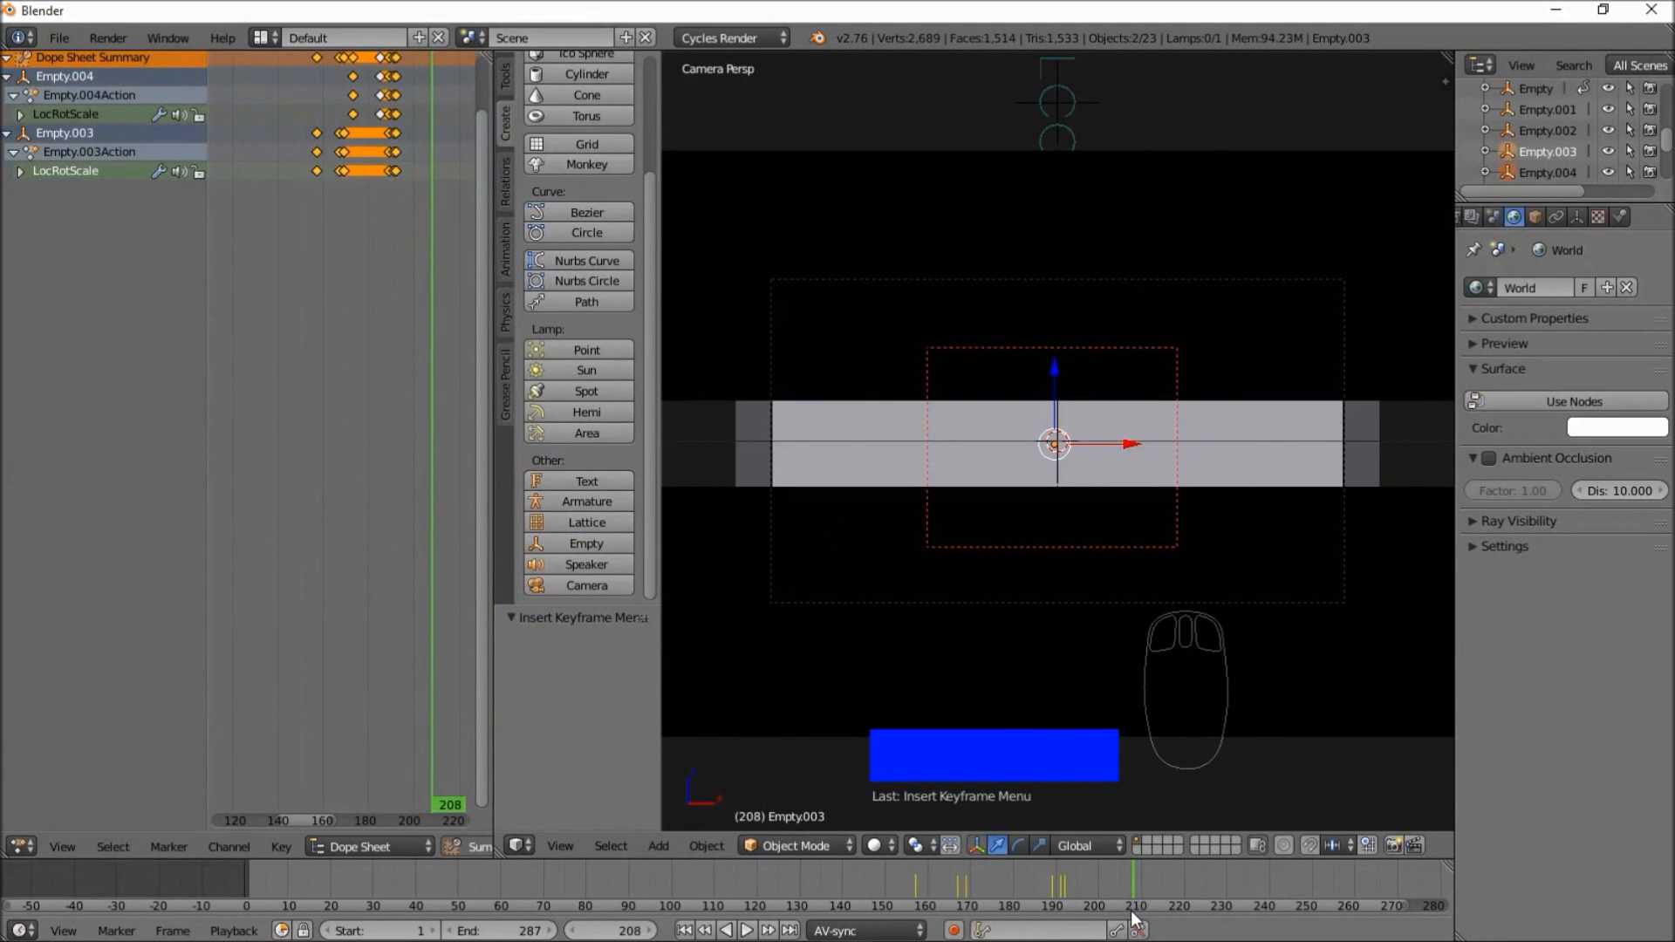
- Replay the border rotation from frame 182 and stop at frame 197
drag(1045, 888, 1017, 887)
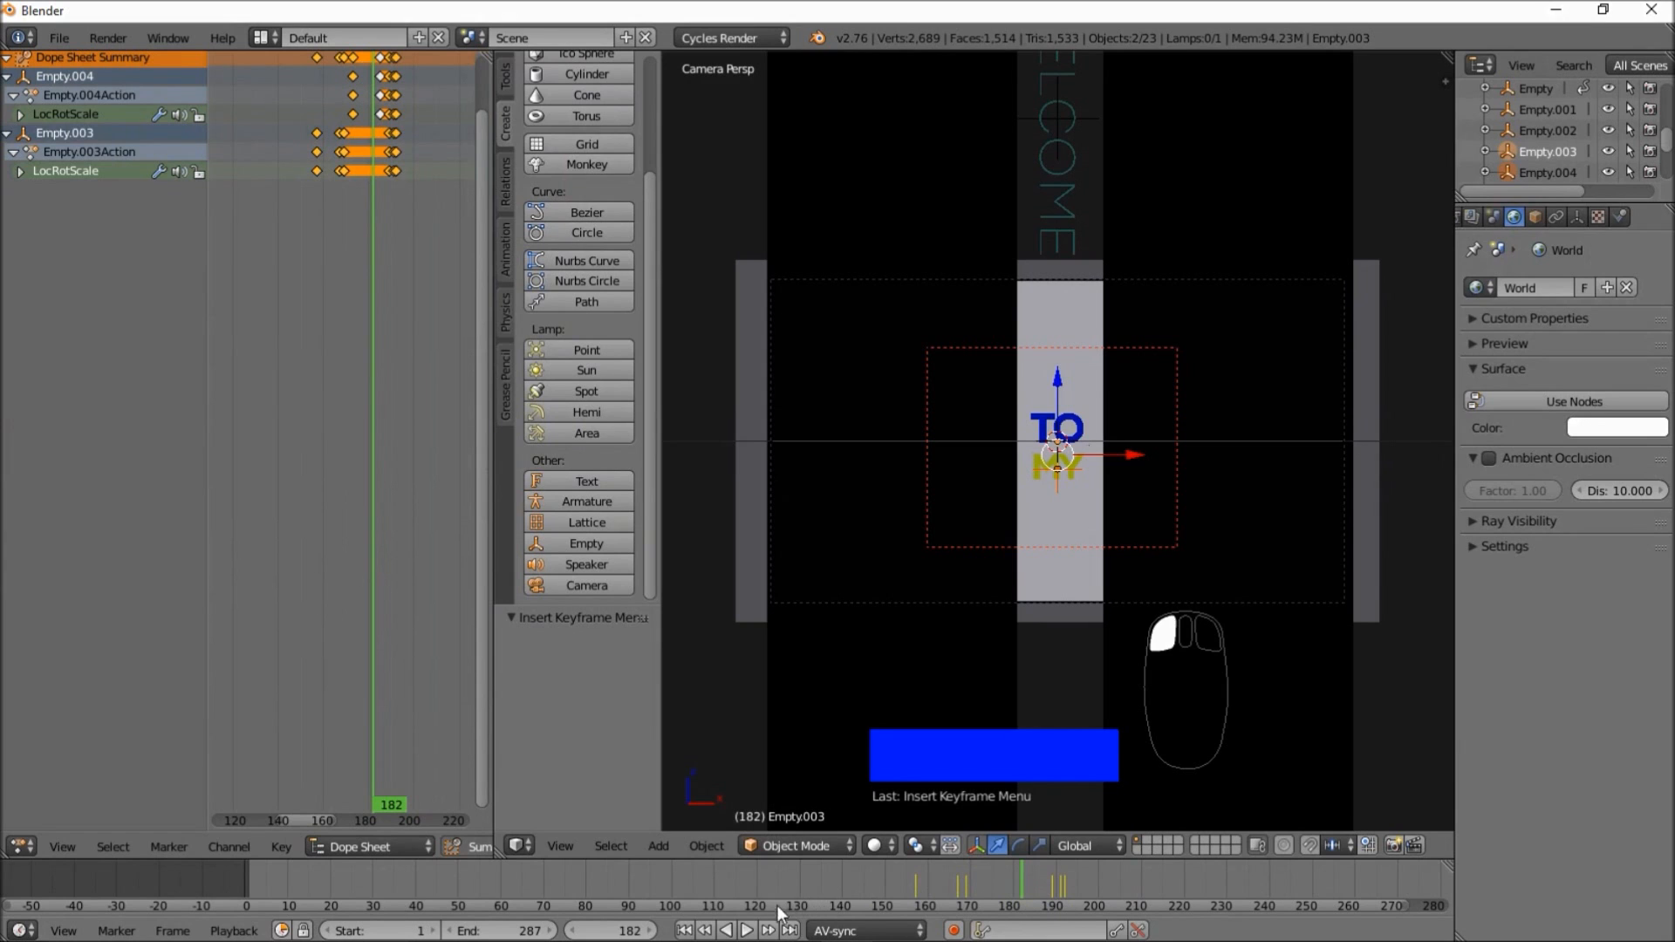
click(747, 931)
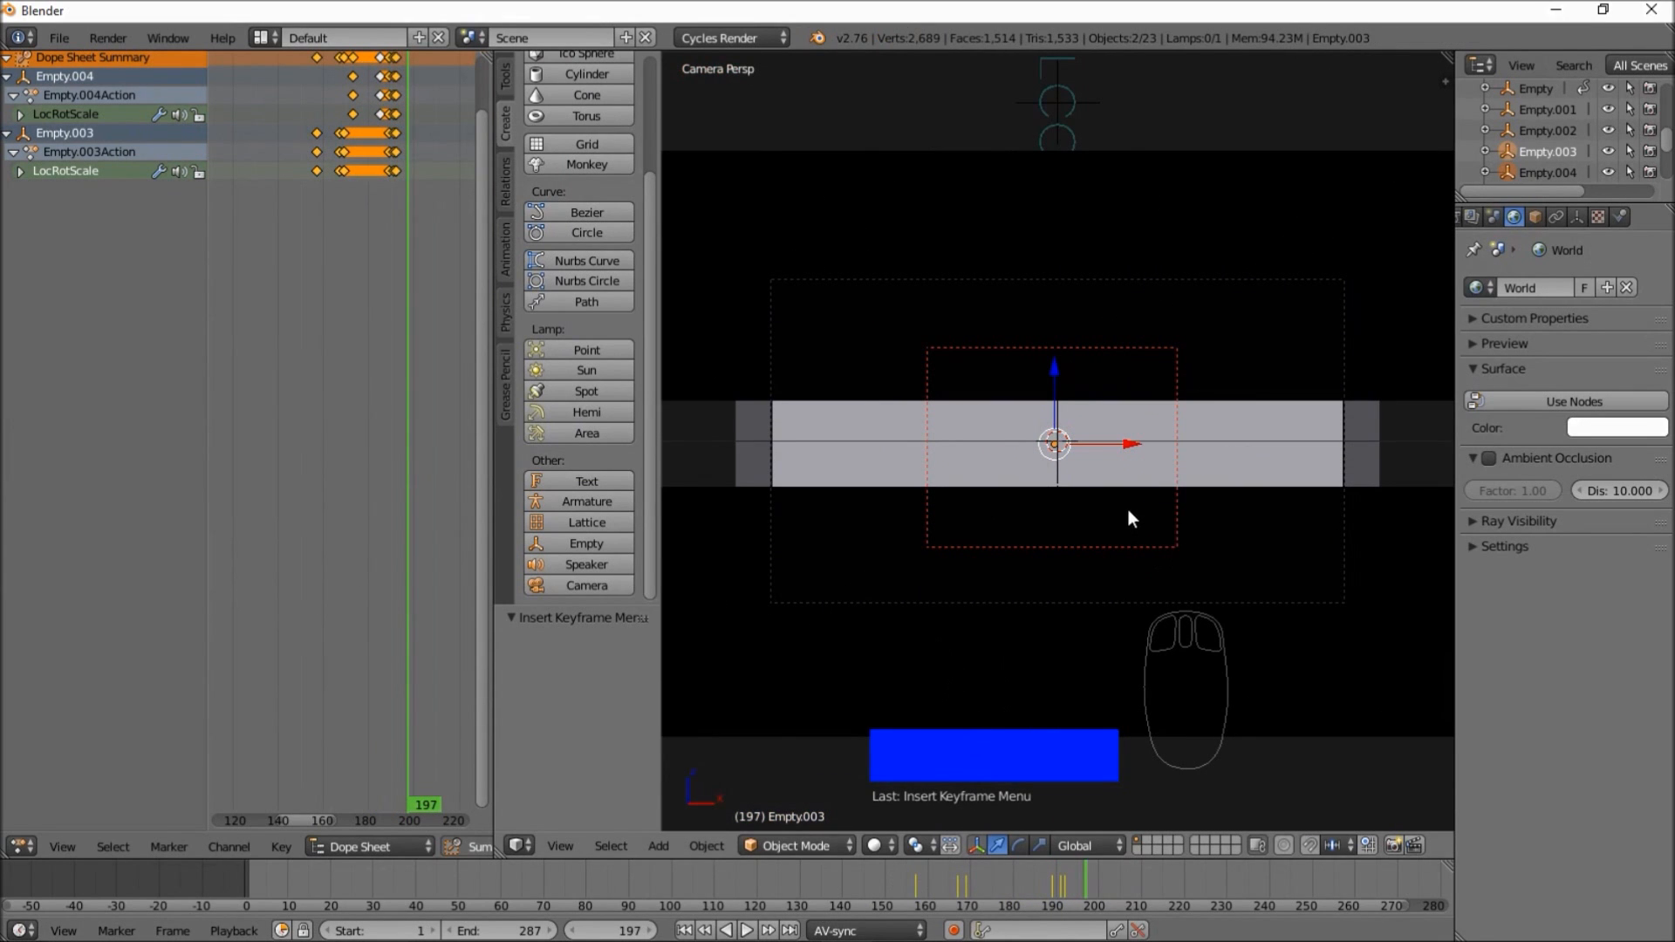
- Duplicate the HELLO text with its empty and move the copies about 12.8 units along X onto the centre of the horizontal border
scroll(1108, 436, down, 4)
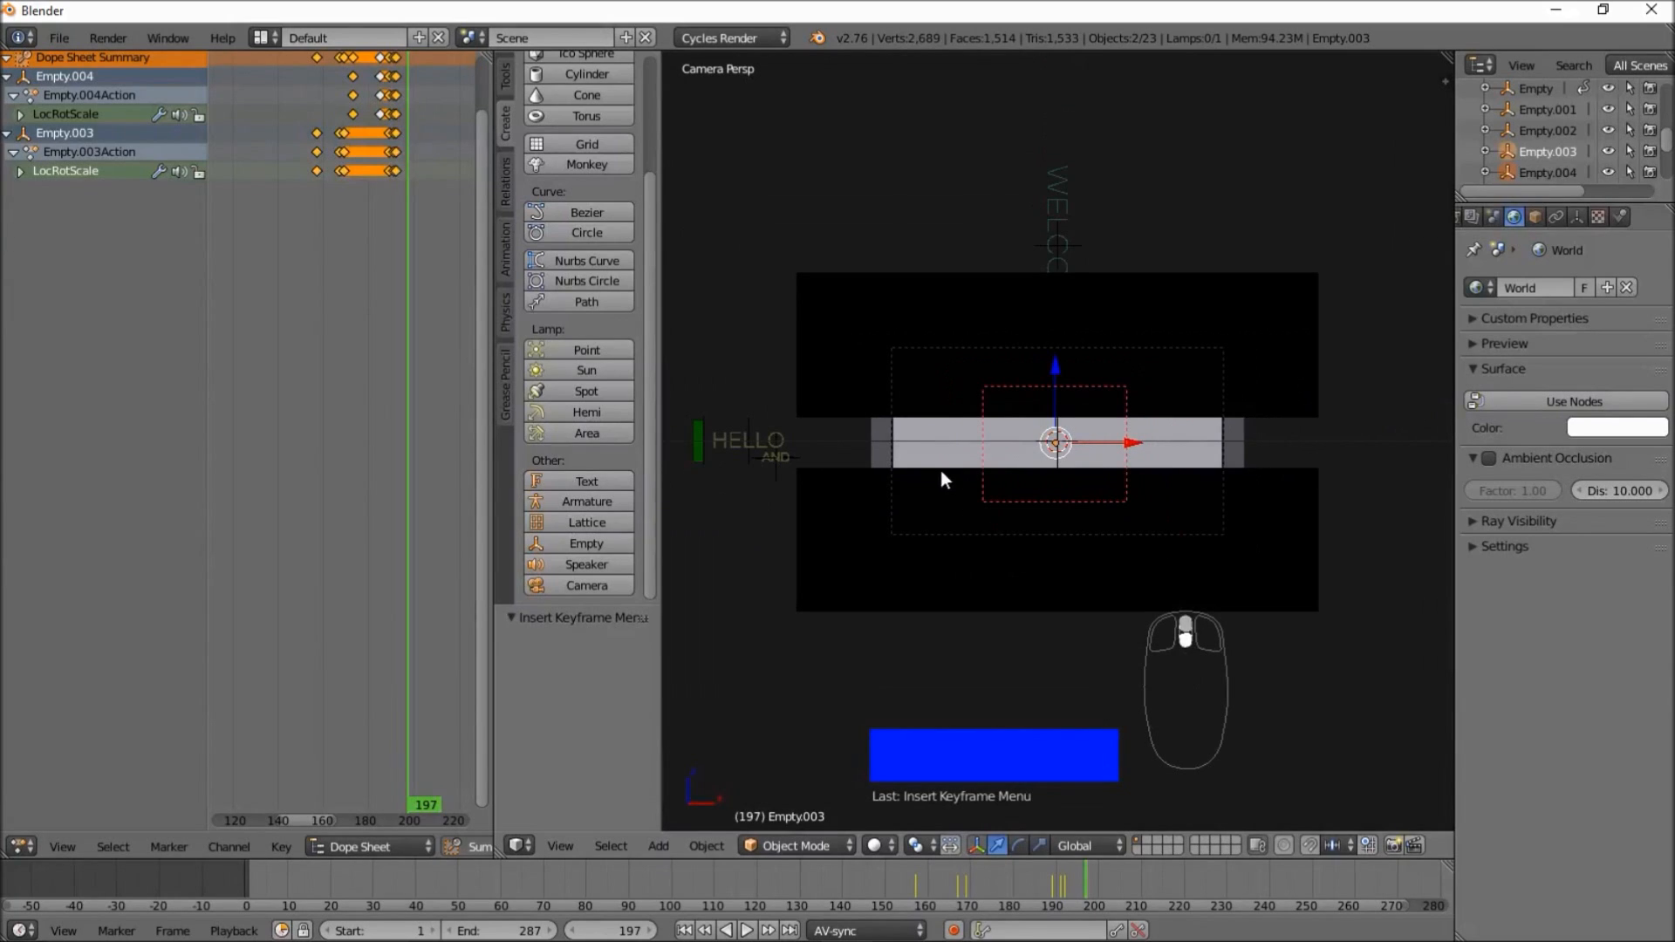
right_click(731, 438)
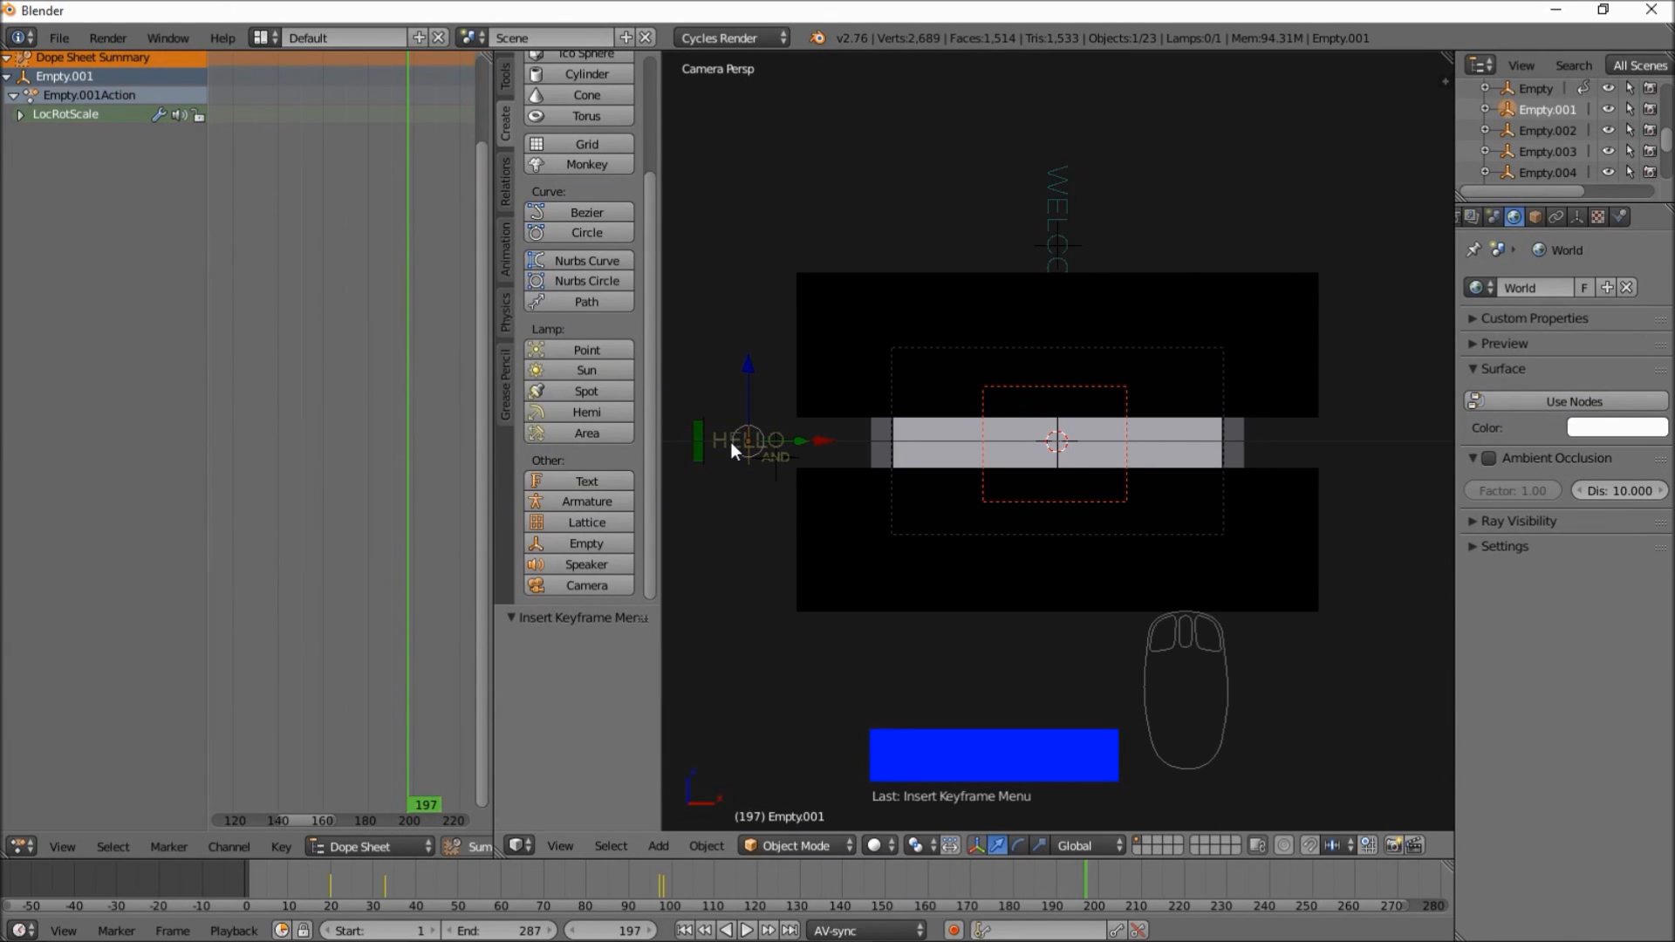
shift+right_click(731, 442)
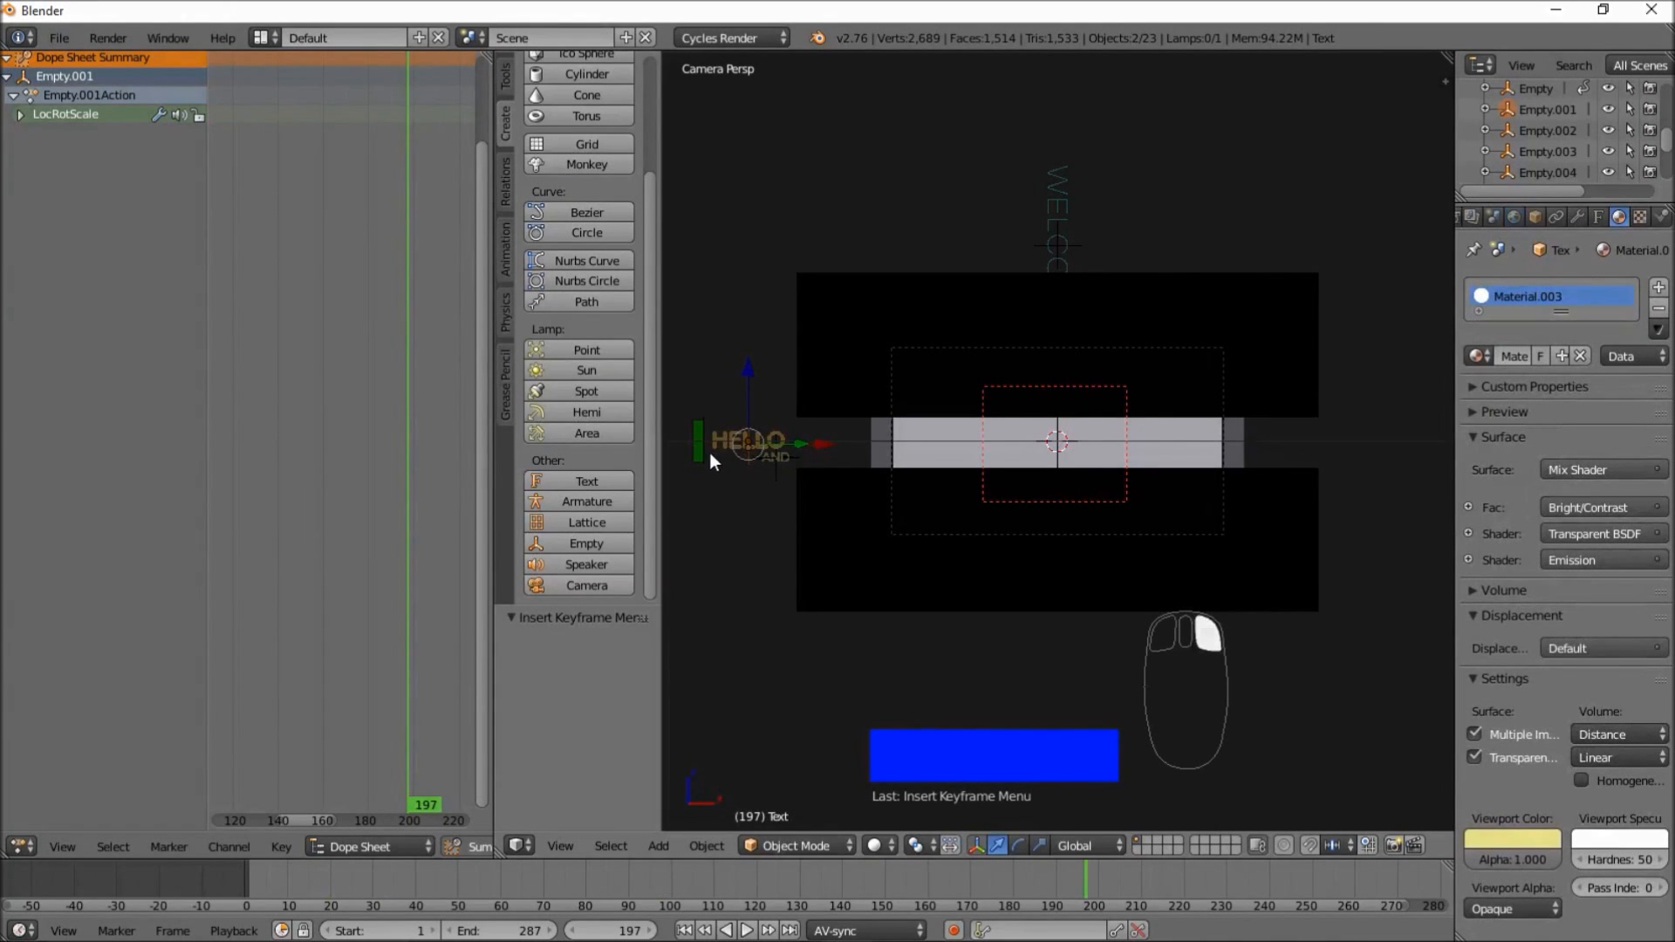
key(shift+d)
right_click(749, 498)
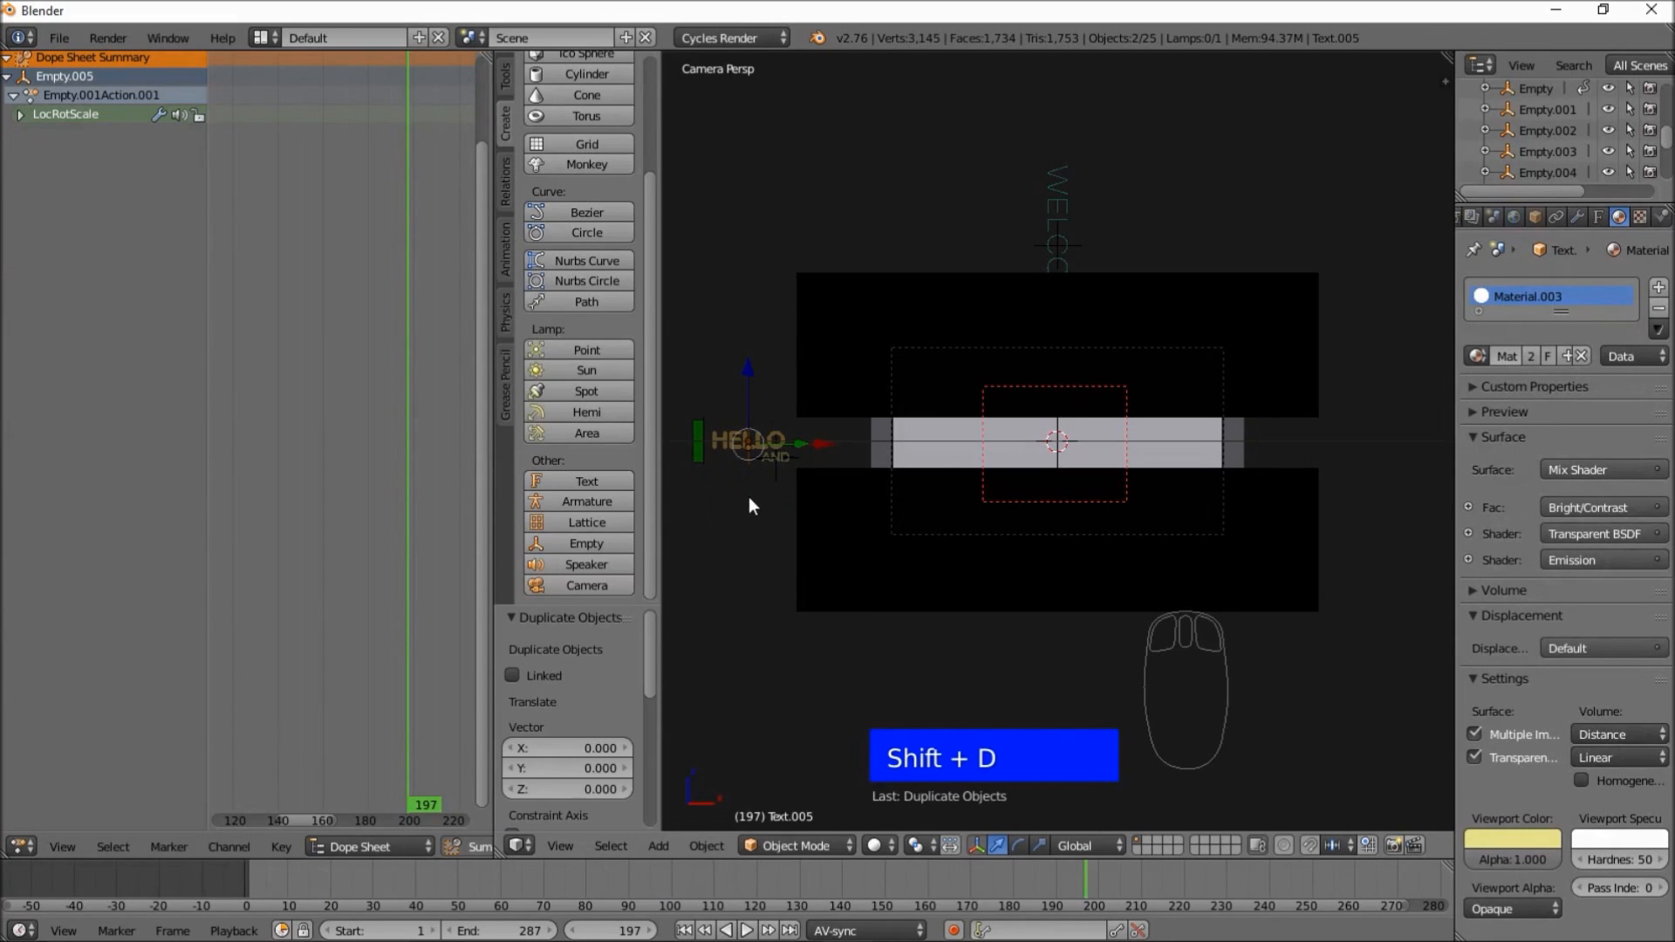
key(g)
key(x)
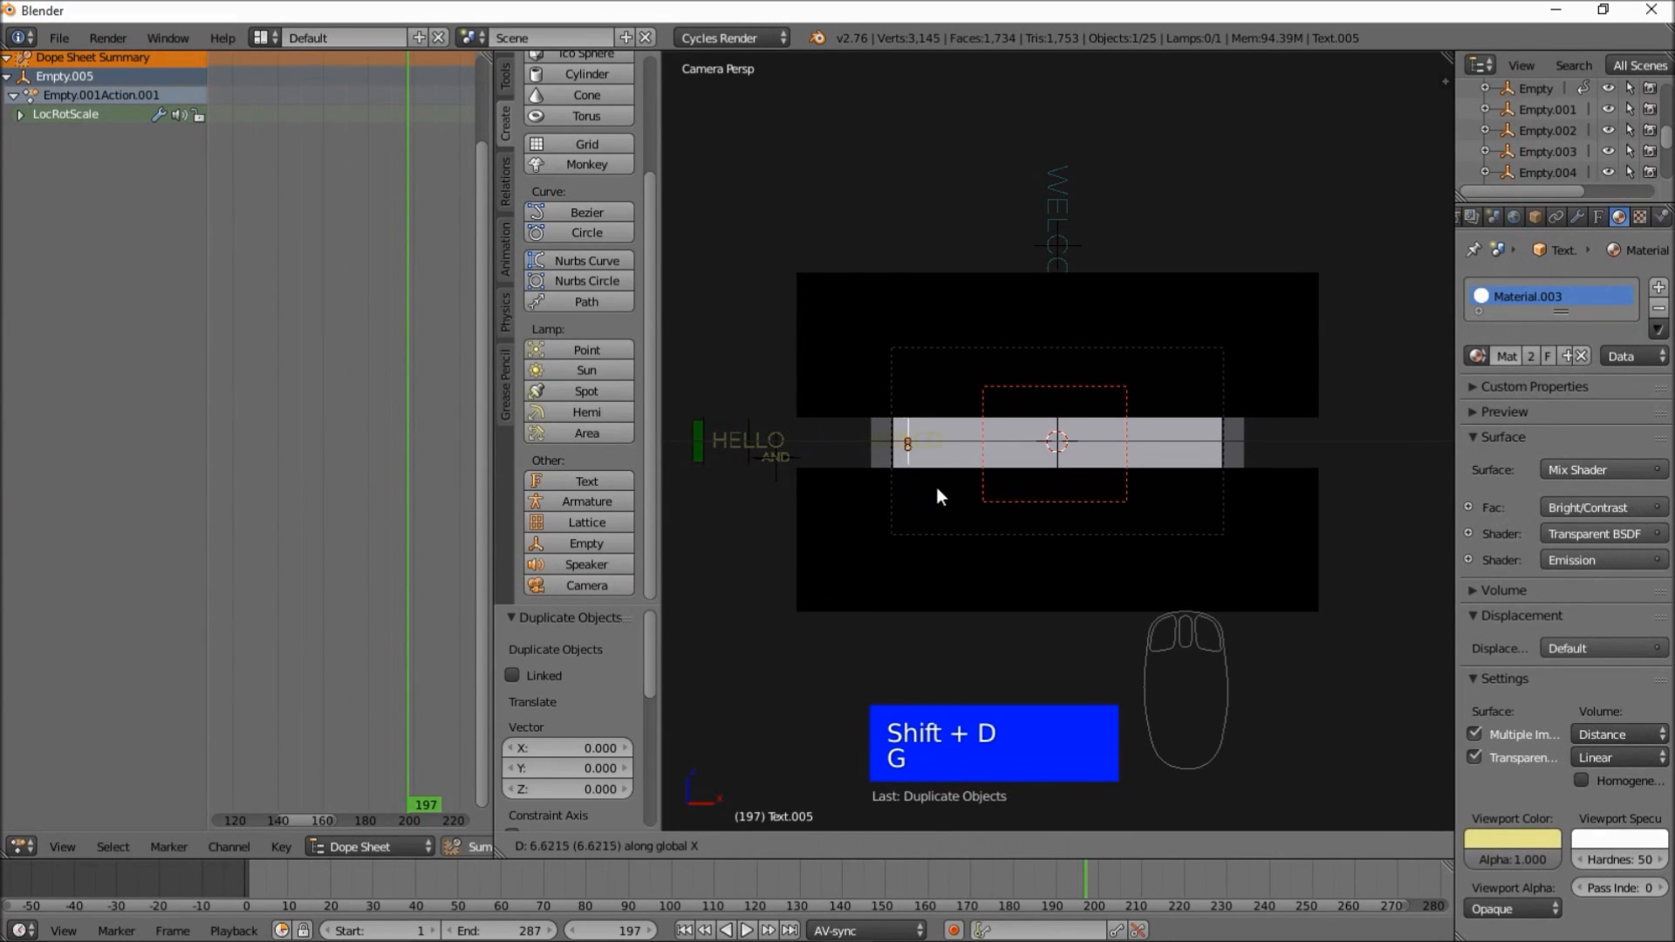
click(1079, 513)
- Delete all the keyframes inherited by the duplicated empty of the centred HELLO text
scroll(1059, 521, up, 2)
scroll(1047, 523, up, 5)
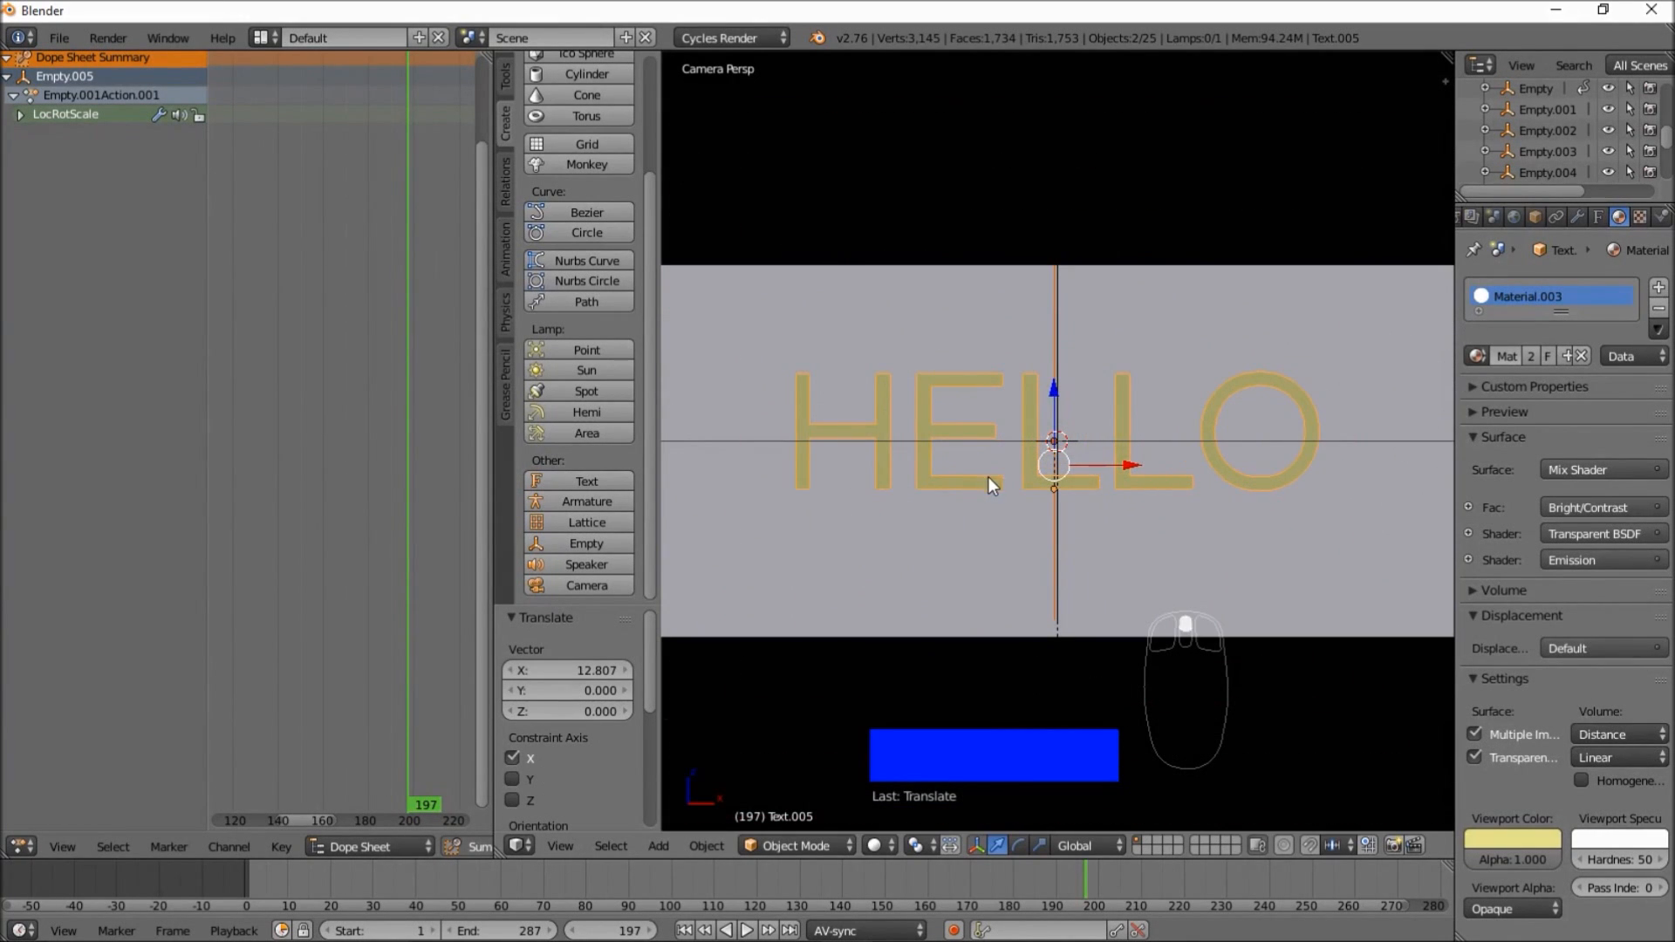
scroll(988, 476, down, 3)
scroll(897, 459, up, 3)
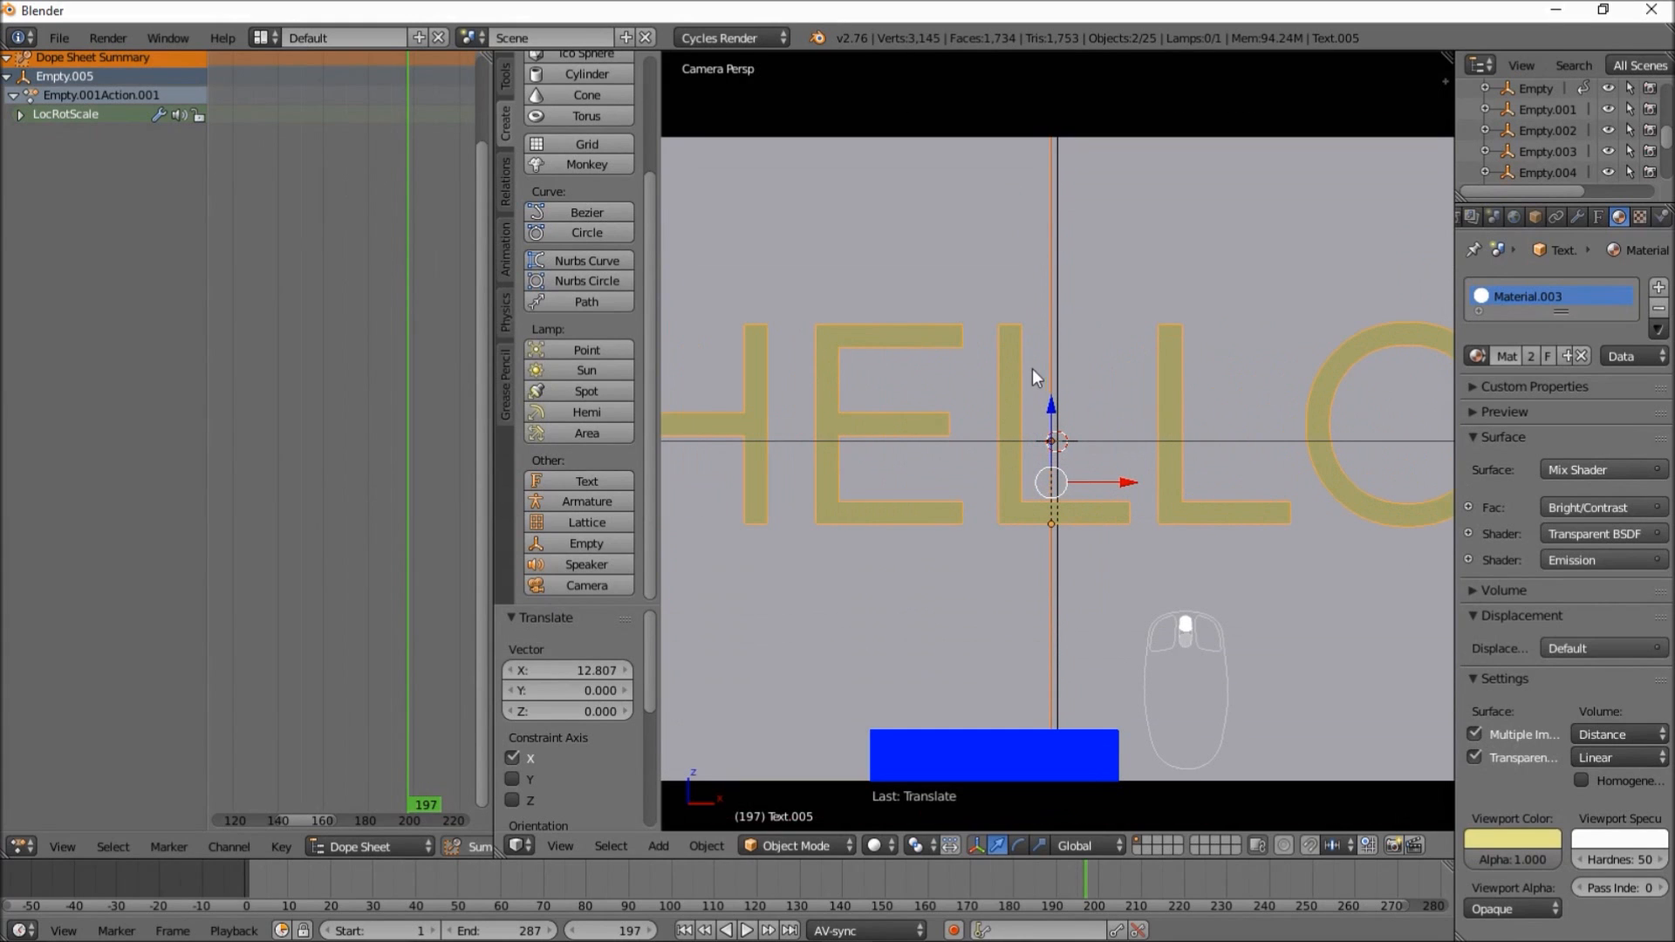
right_click(1049, 365)
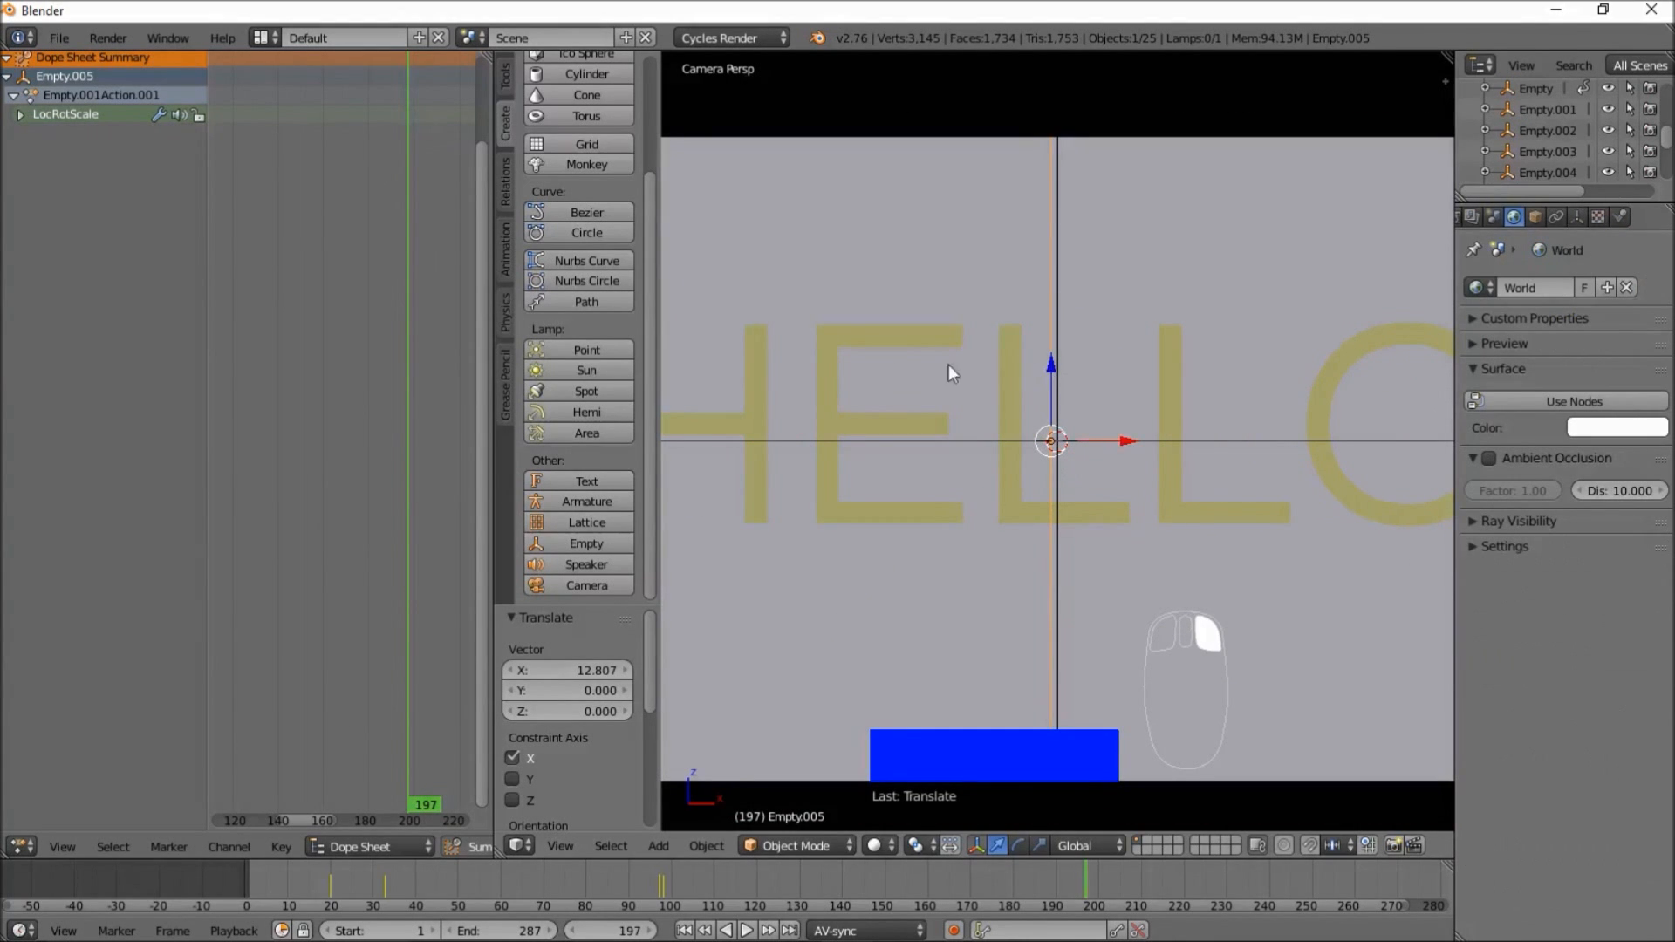
key(x)
click(357, 298)
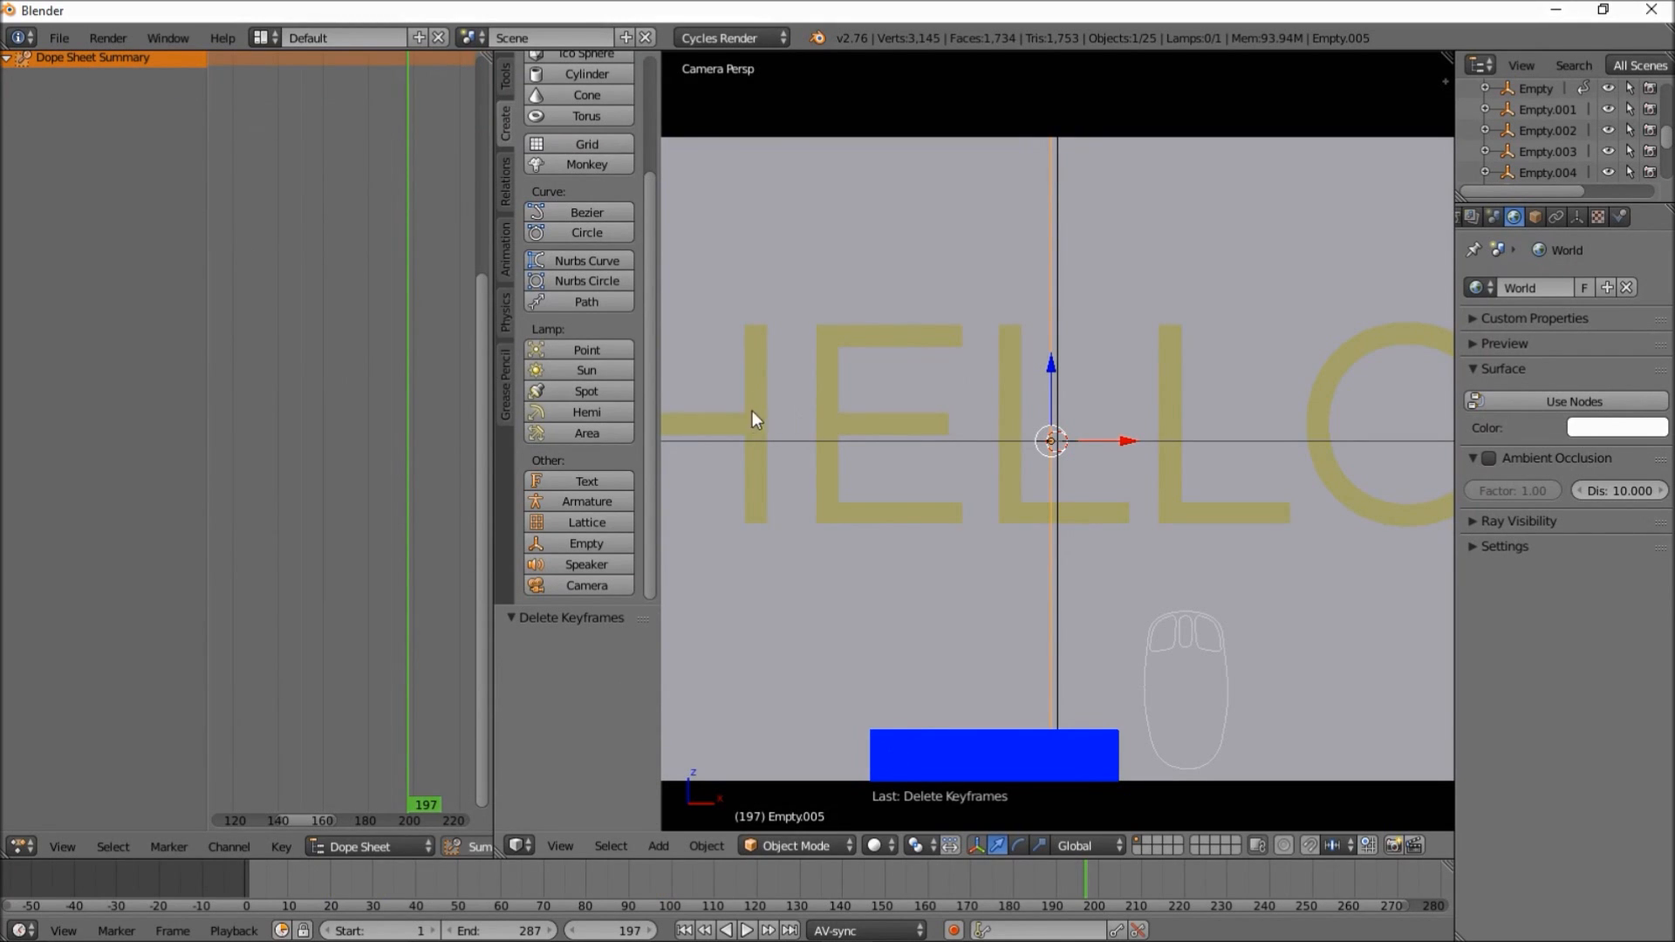
- Replace the wording of the duplicated HELLO text with CHANNEL
scroll(1013, 495, down, 5)
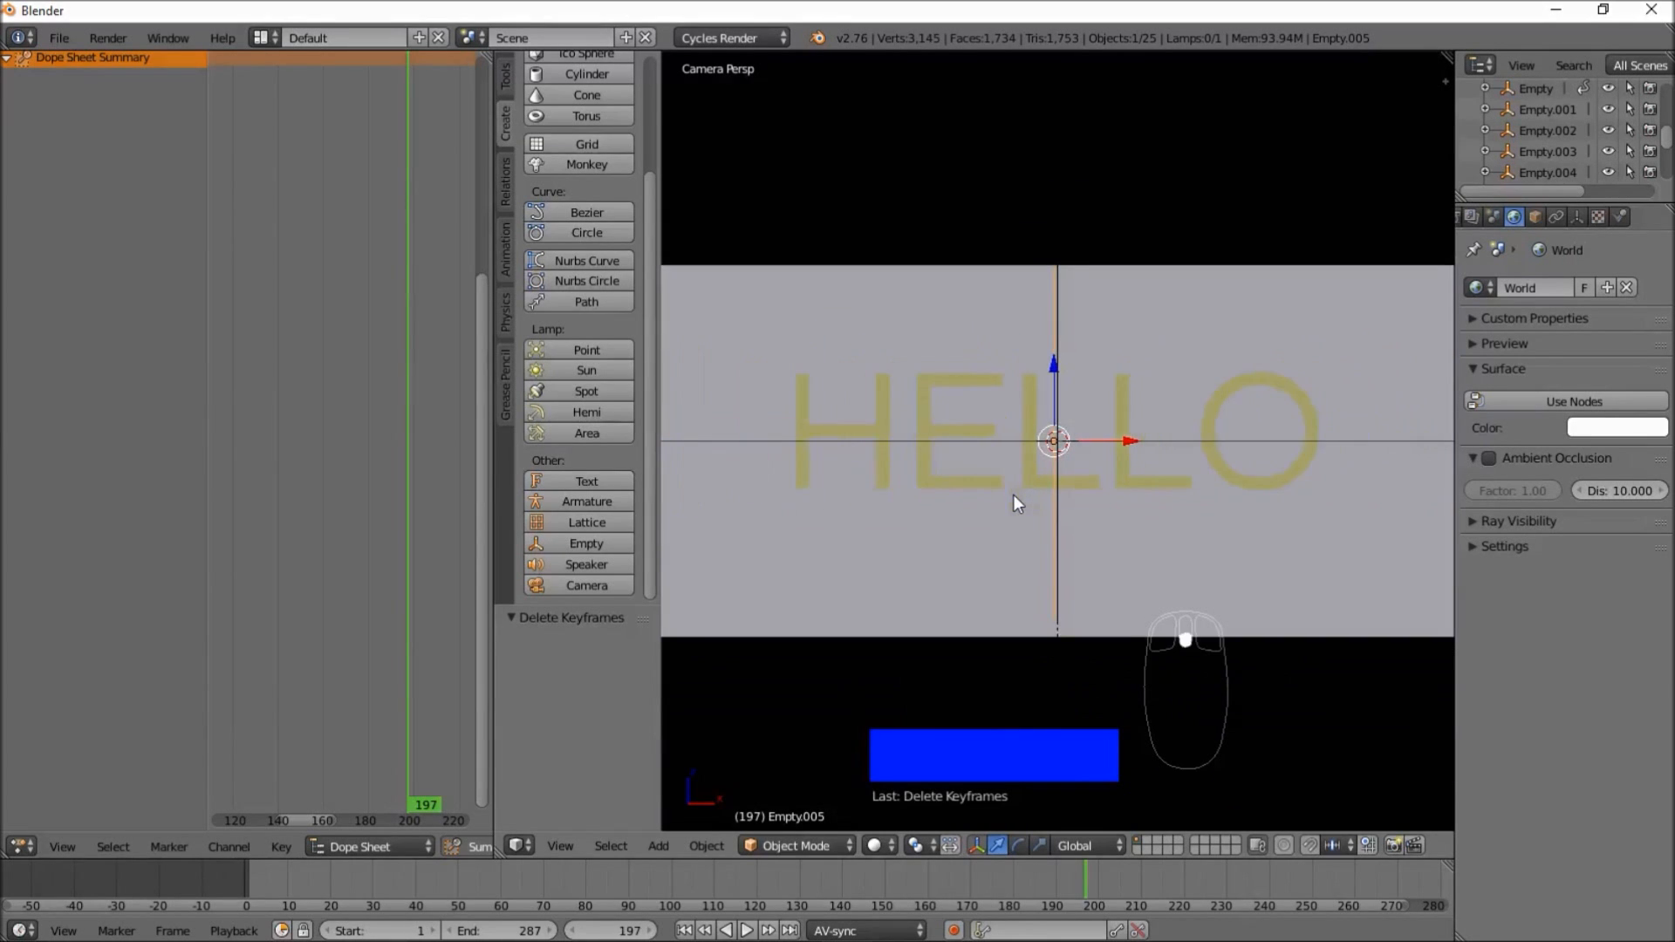
scroll(1044, 522, down, 2)
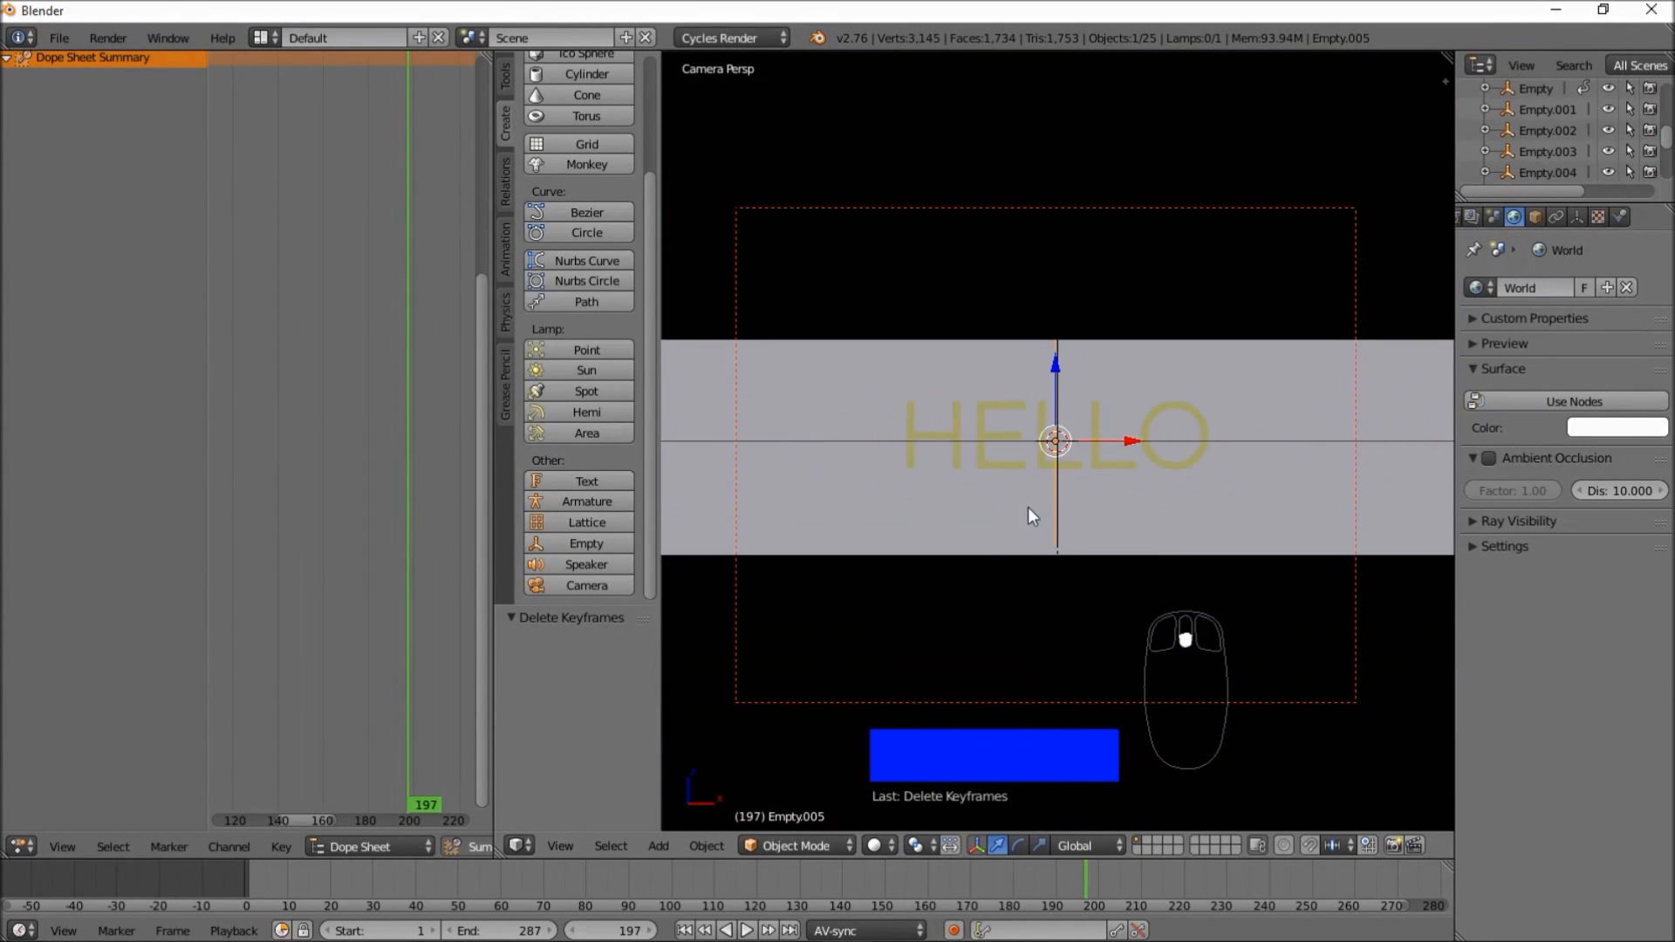
scroll(1082, 510, down, 1)
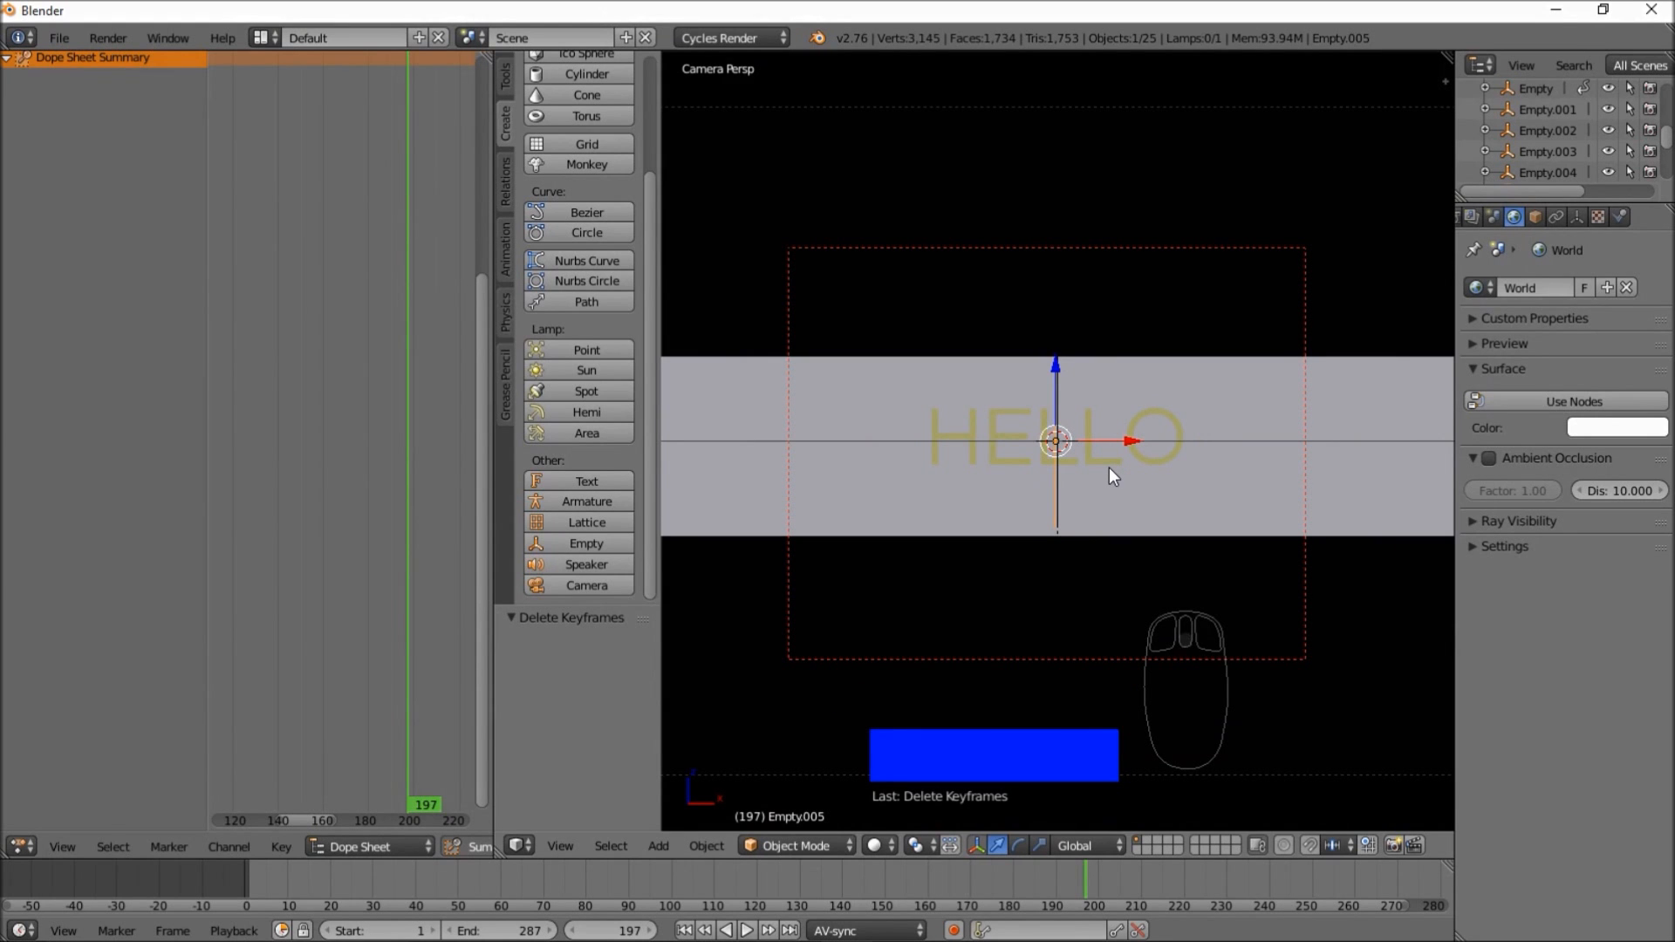
right_click(1110, 463)
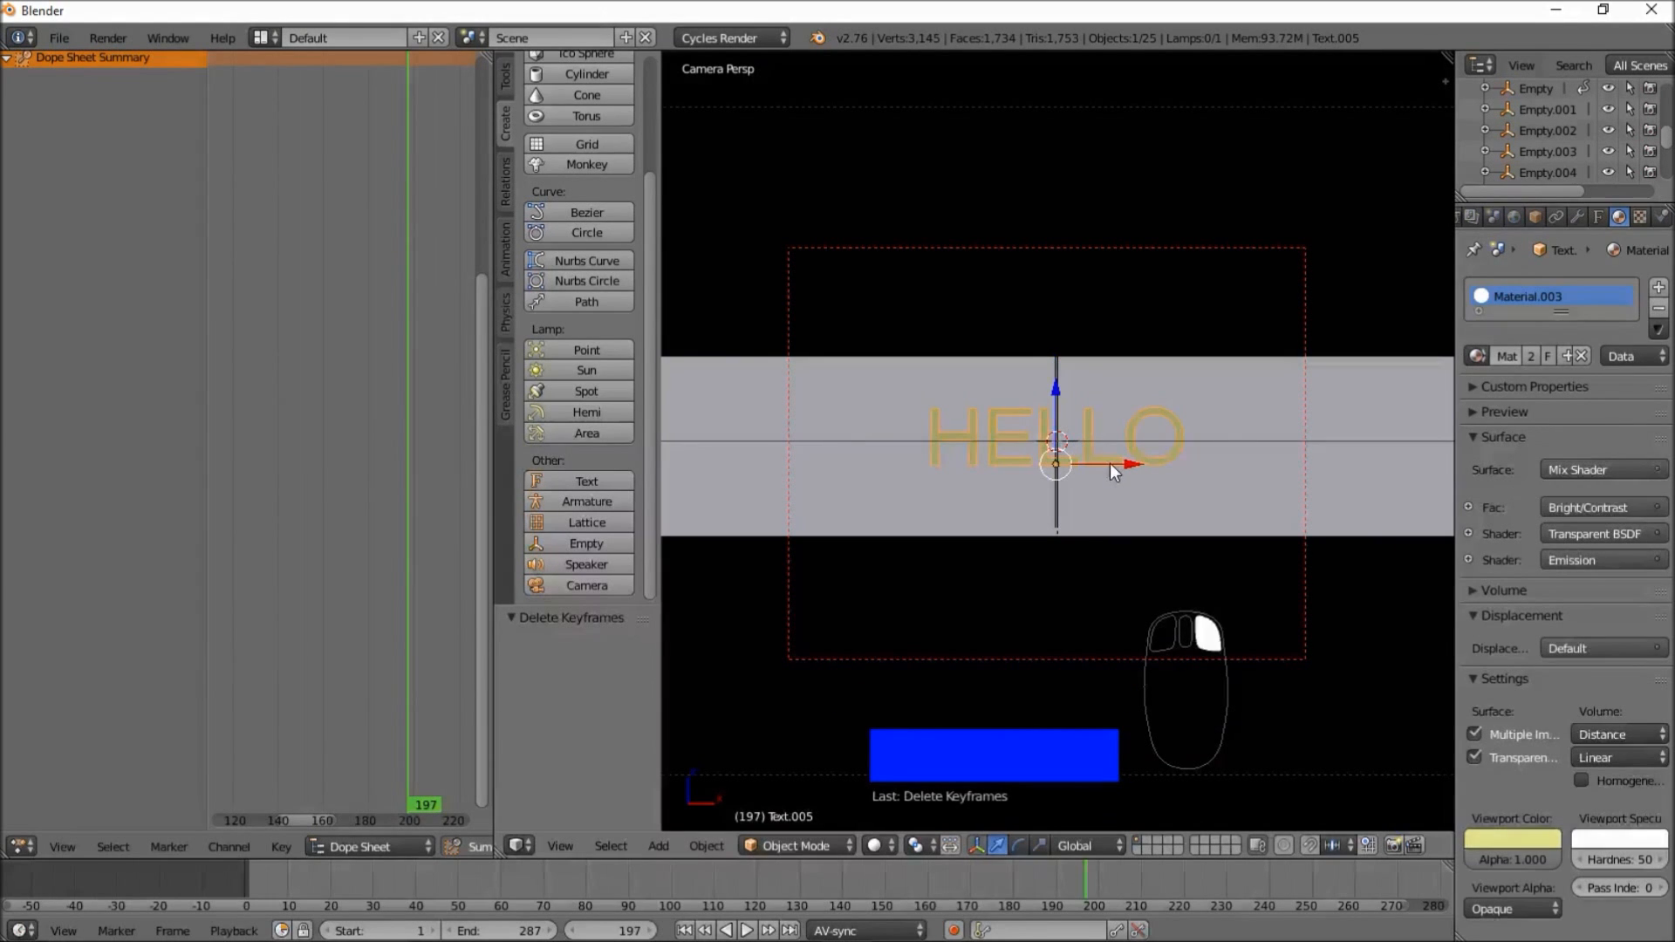
key(Tab)
key(BackSpace)
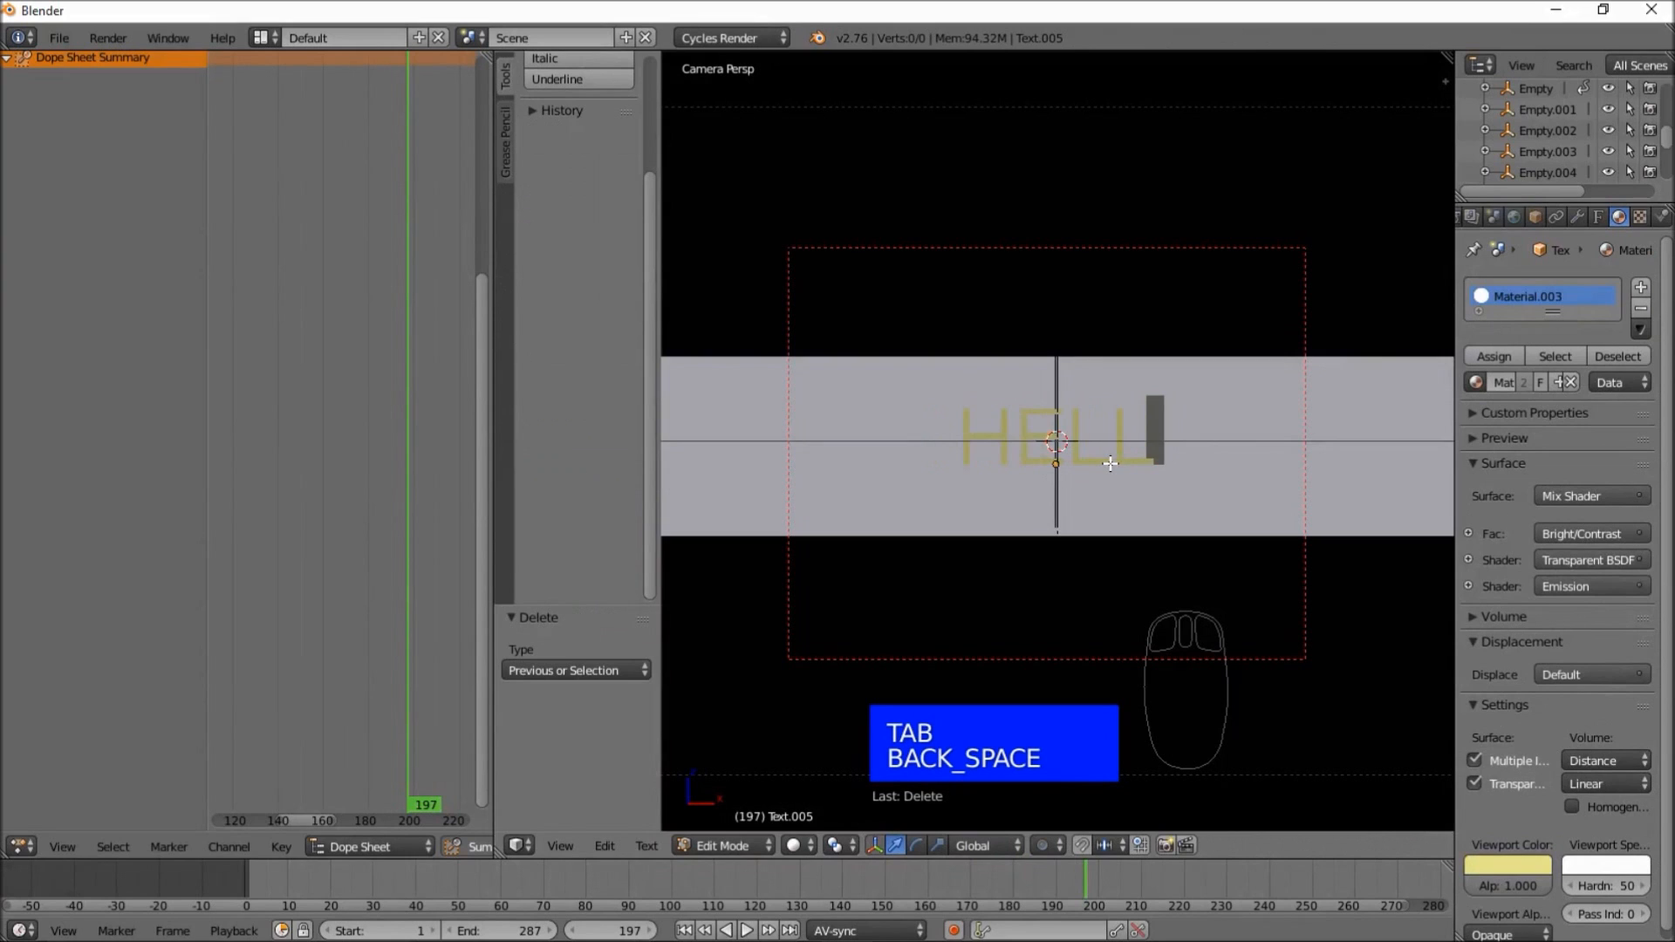
key(BackSpace)
key(BackSpace)
key(BackSpace)
key(BackSpace)
key(BackSpace)
key(BackSpace)
key(BackSpace)
key(BackSpace)
key(BackSpace)
key(BackSpace)
key(BackSpace)
key(BackSpace)
text(CHANNEL)
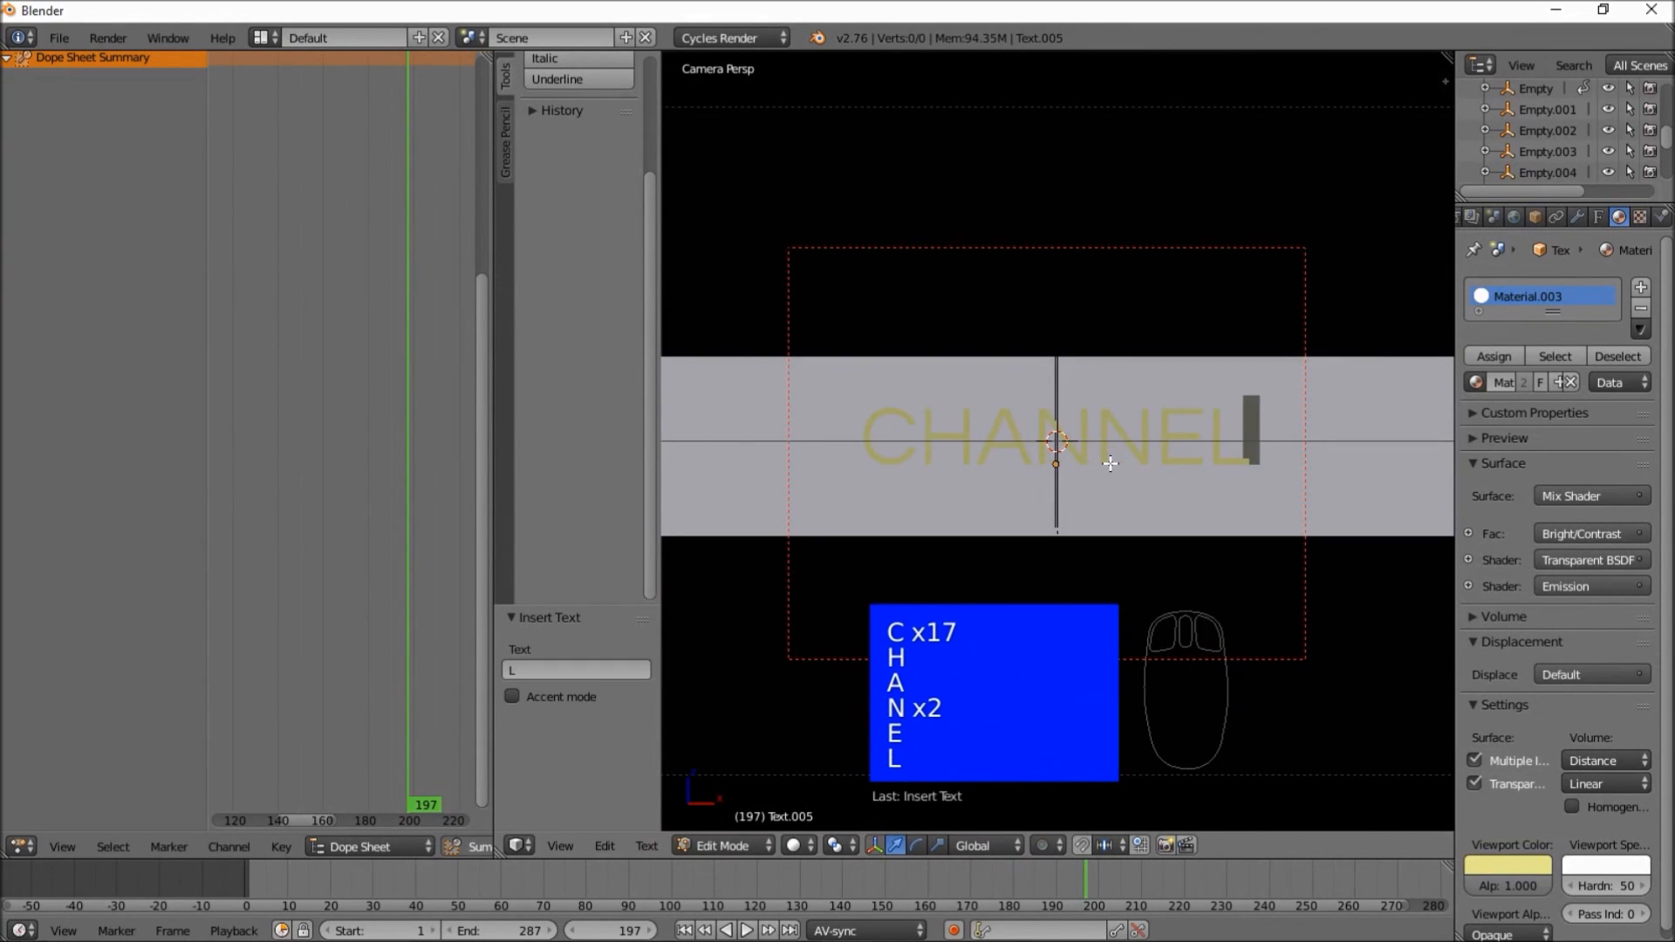
key(Tab)
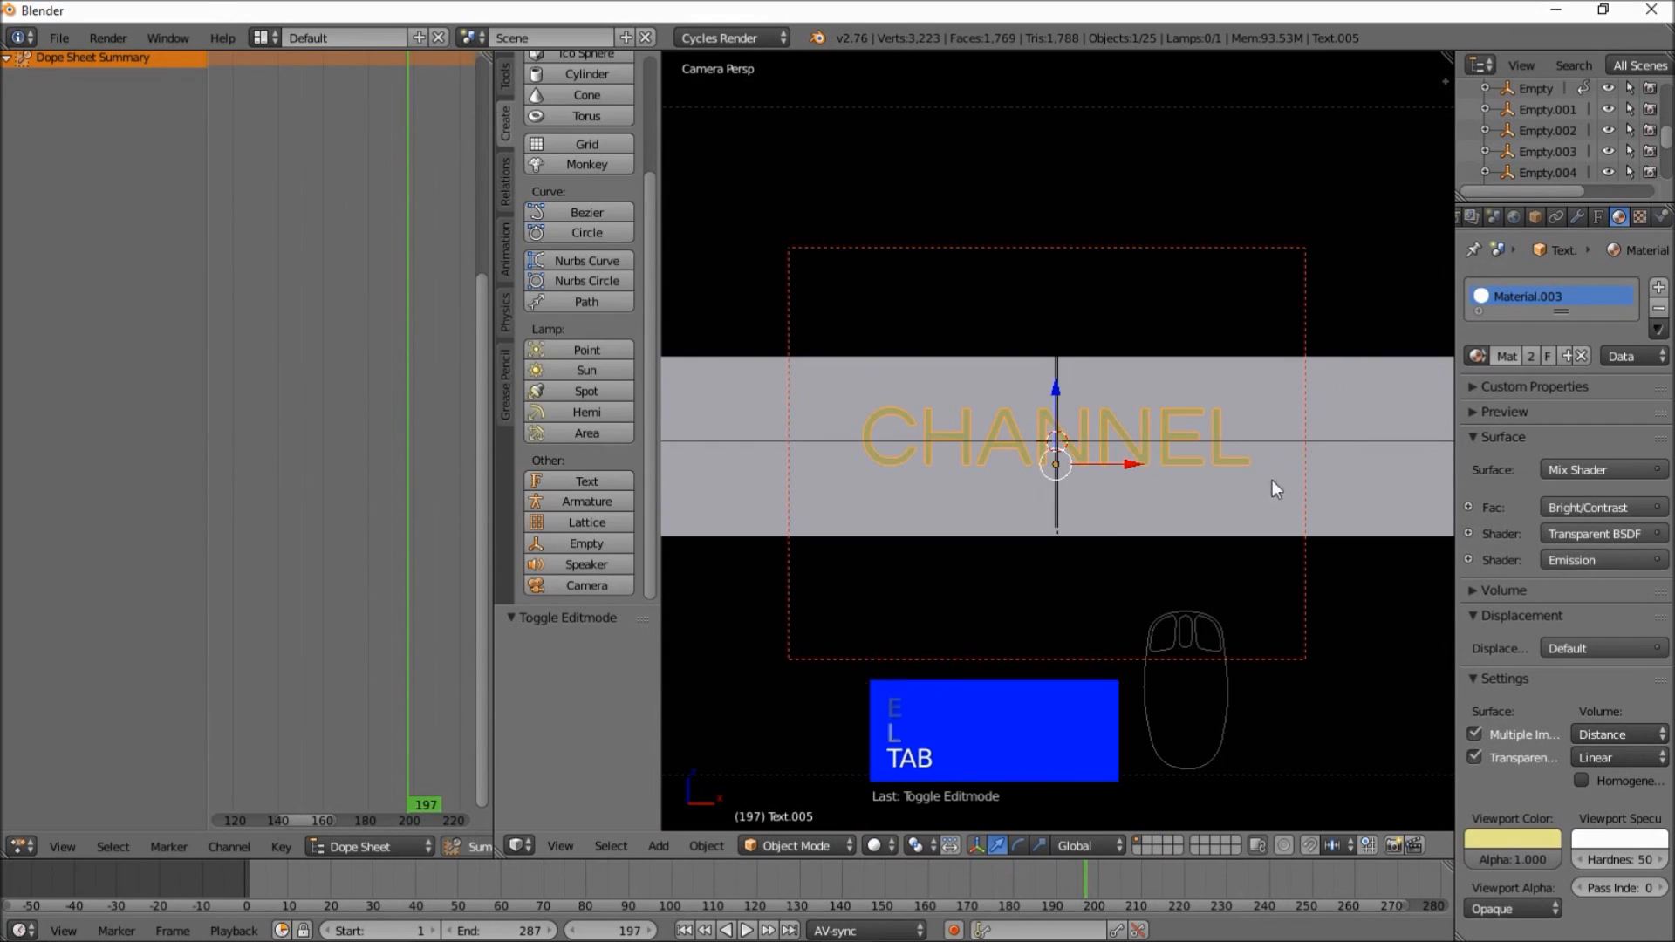
- Thicken the CHANNEL text with a geometry offset of 0.040 and set its letter spacing to 1.1
click(1601, 218)
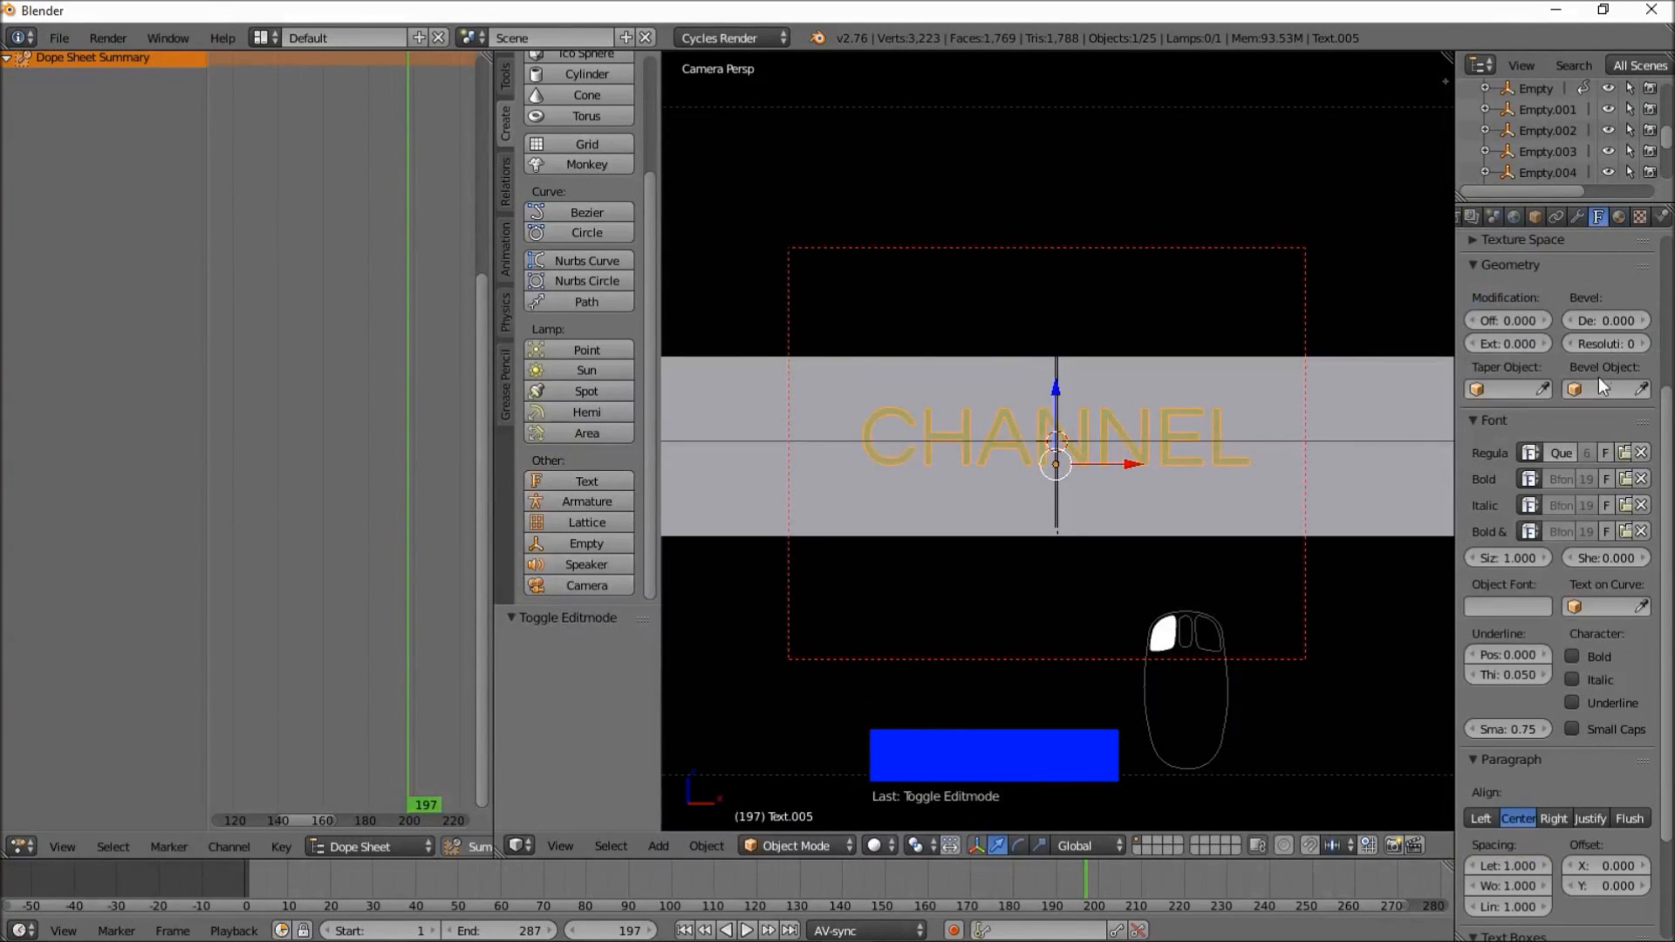
drag(1498, 323, 1500, 328)
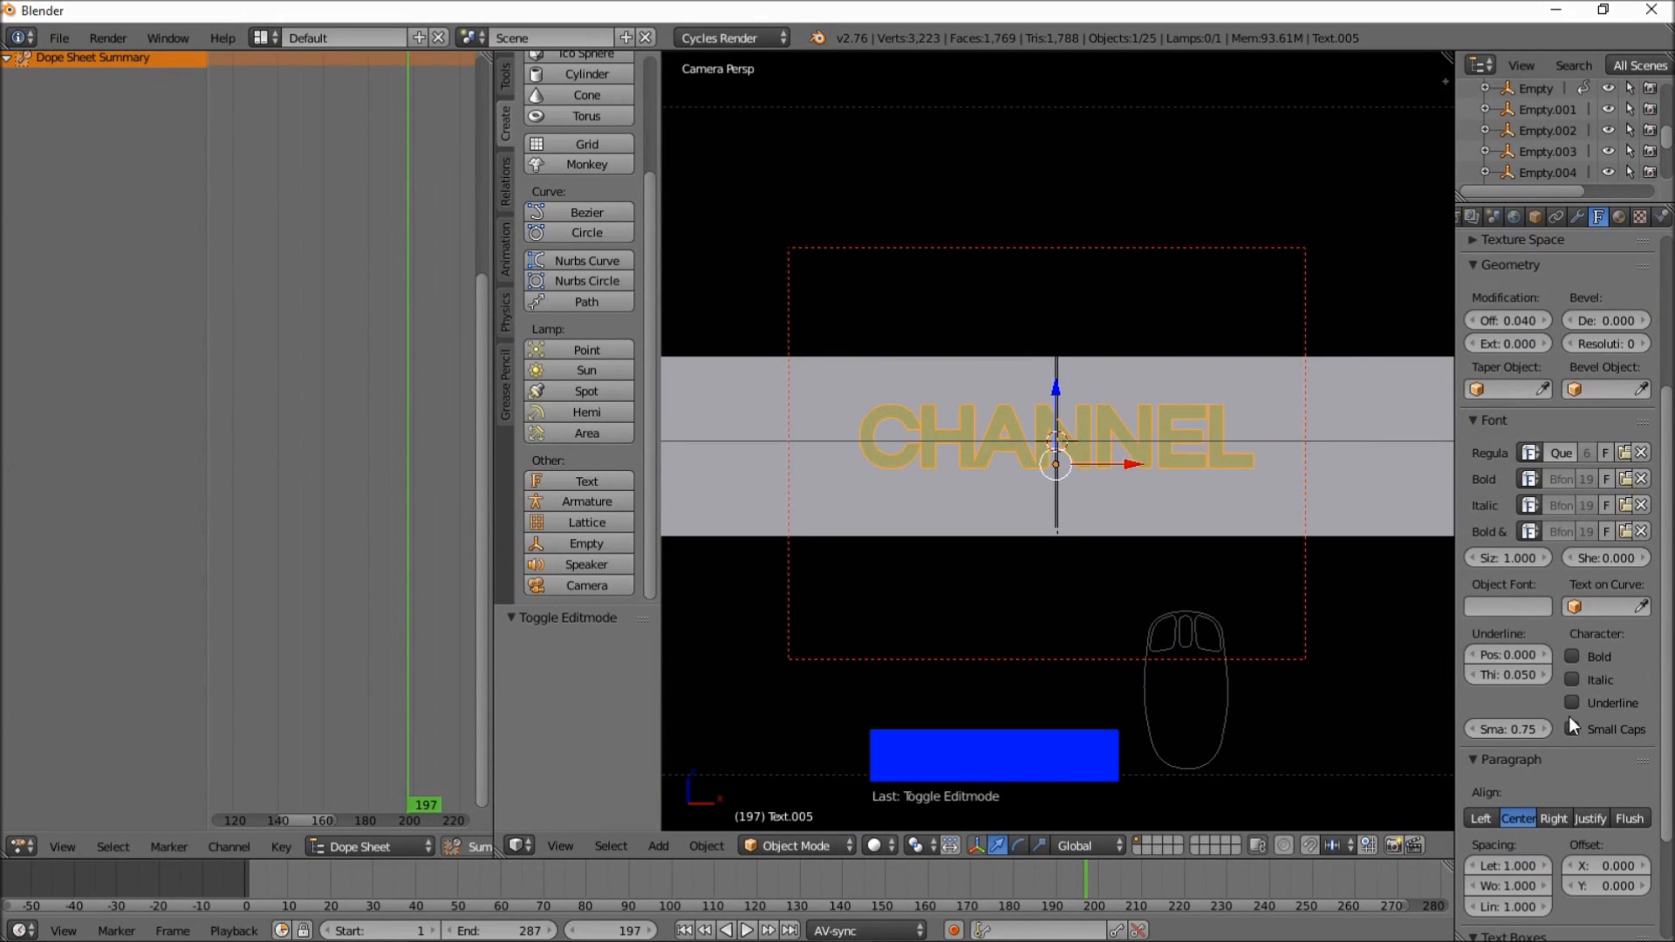
drag(1506, 864, 1531, 864)
click(1509, 866)
text(1.1)
key(Return)
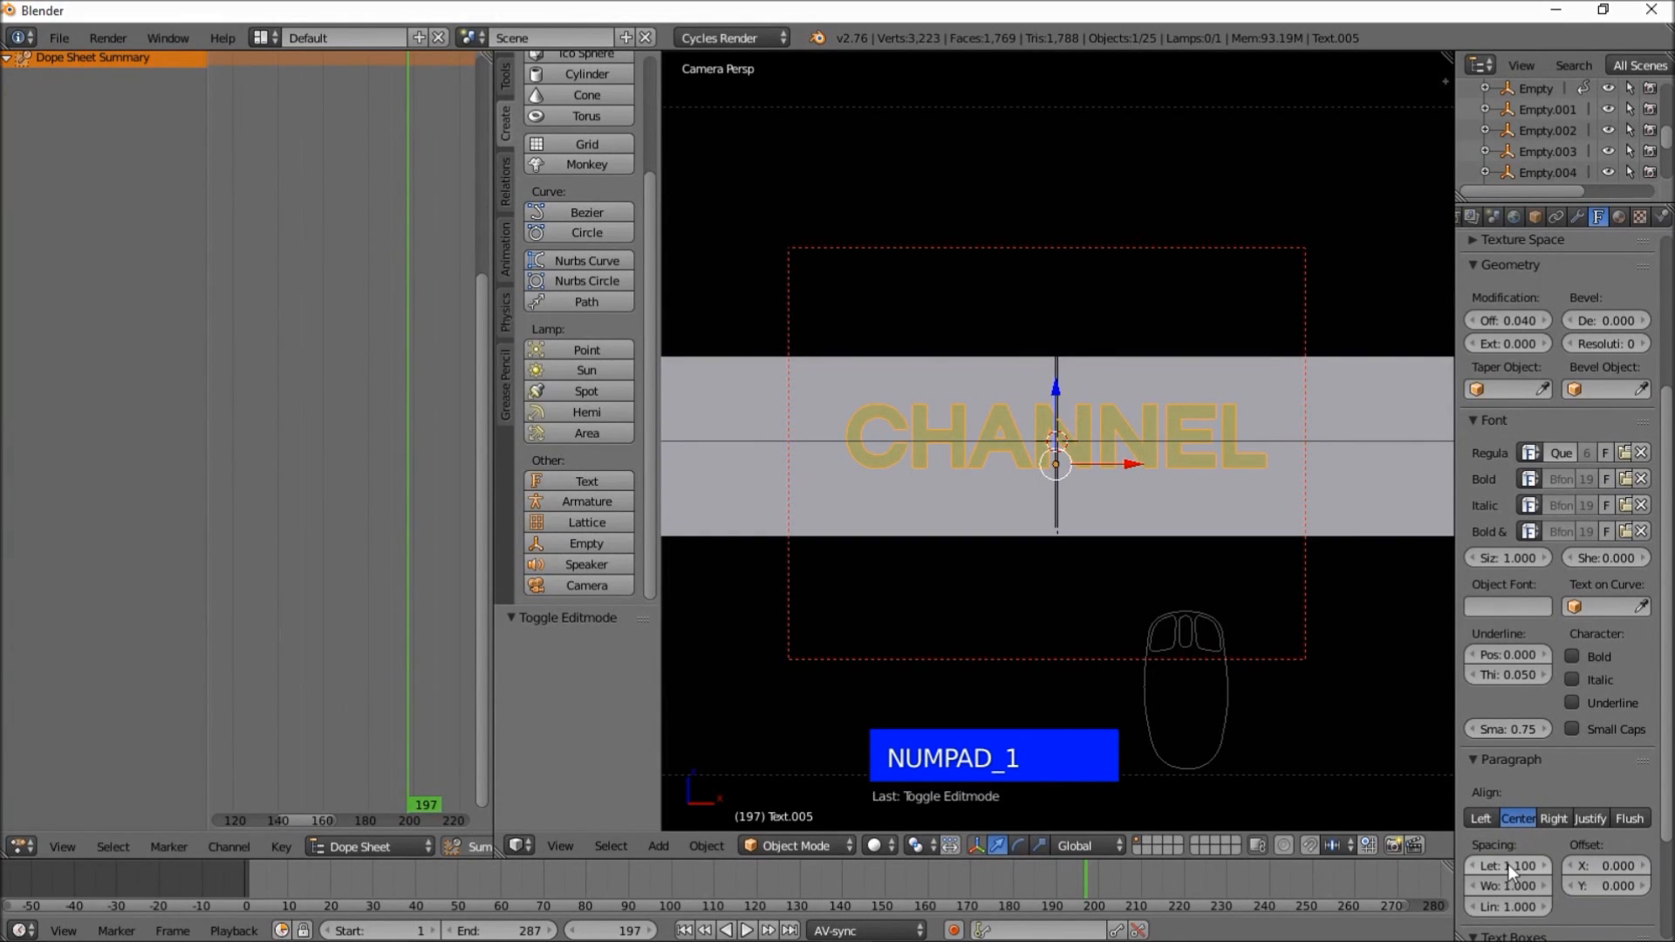
- Preview the scene in Rendered shading and replace the CHANNEL text's shared material with a new Emission material
scroll(1057, 698, down, 3)
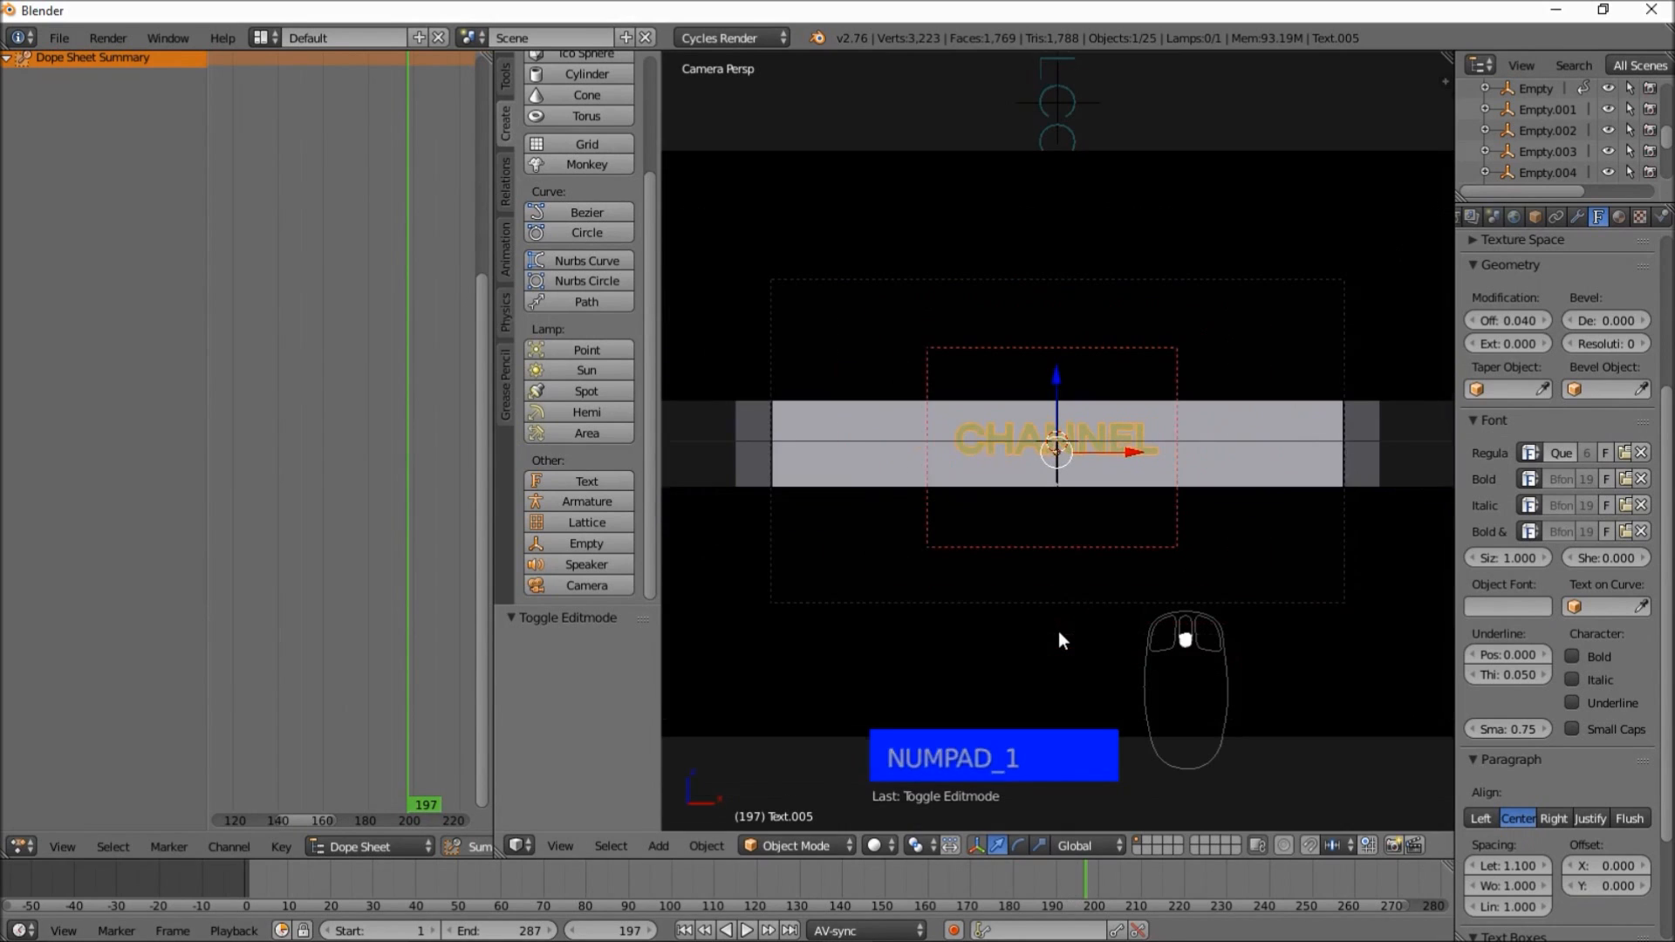
click(874, 846)
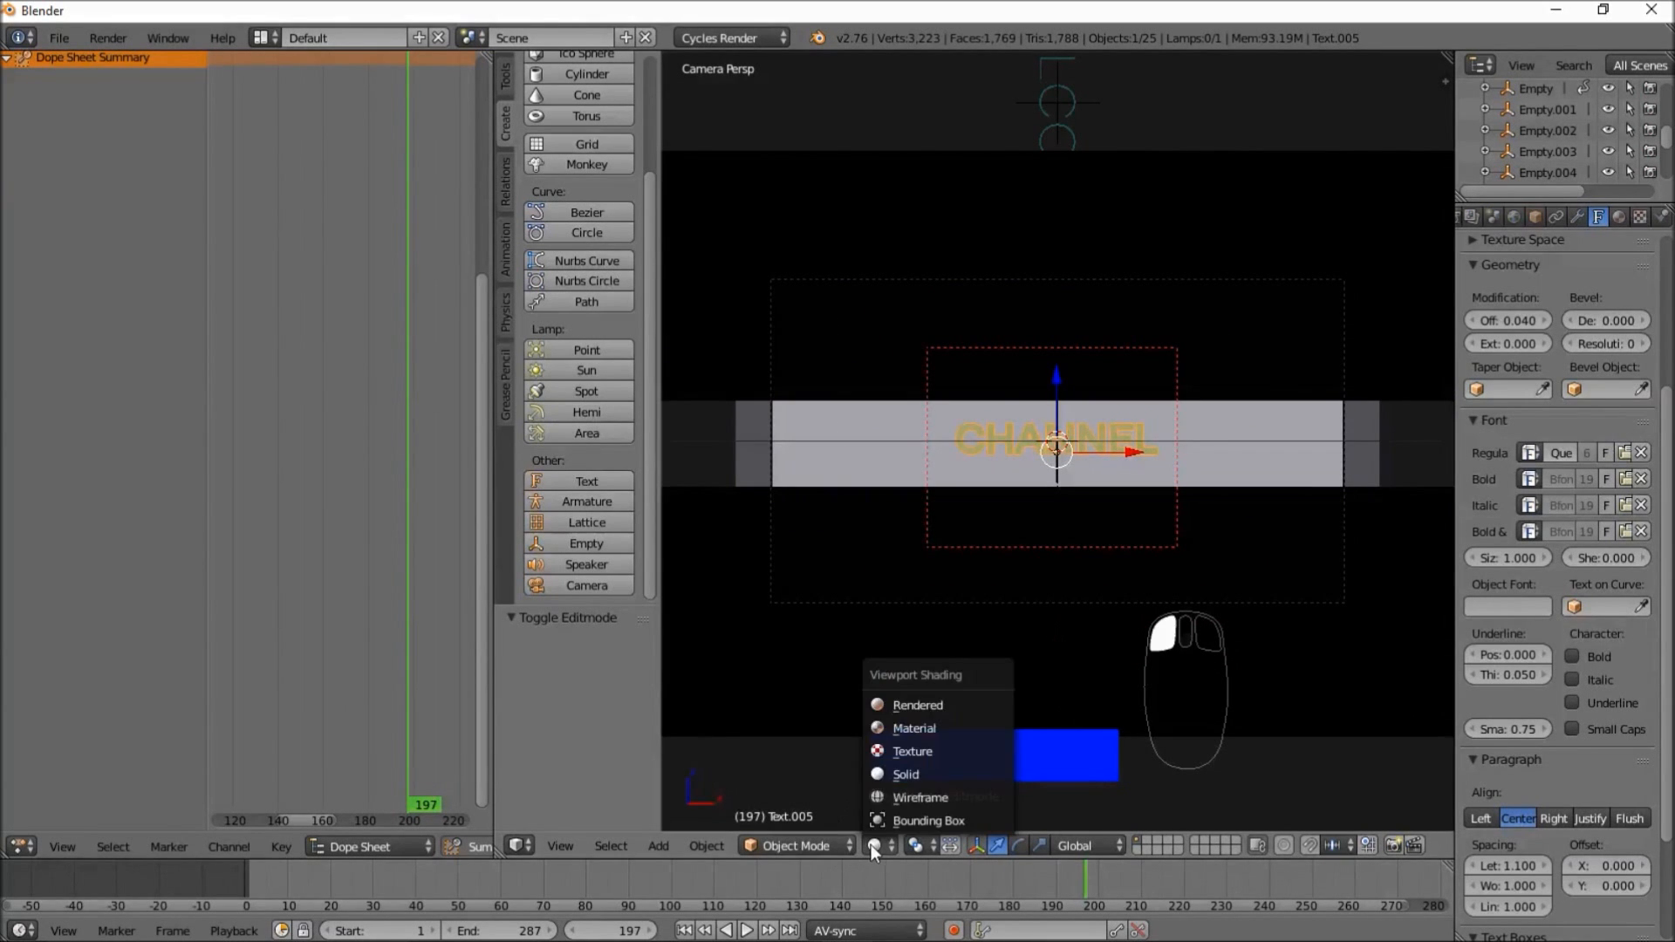
click(933, 700)
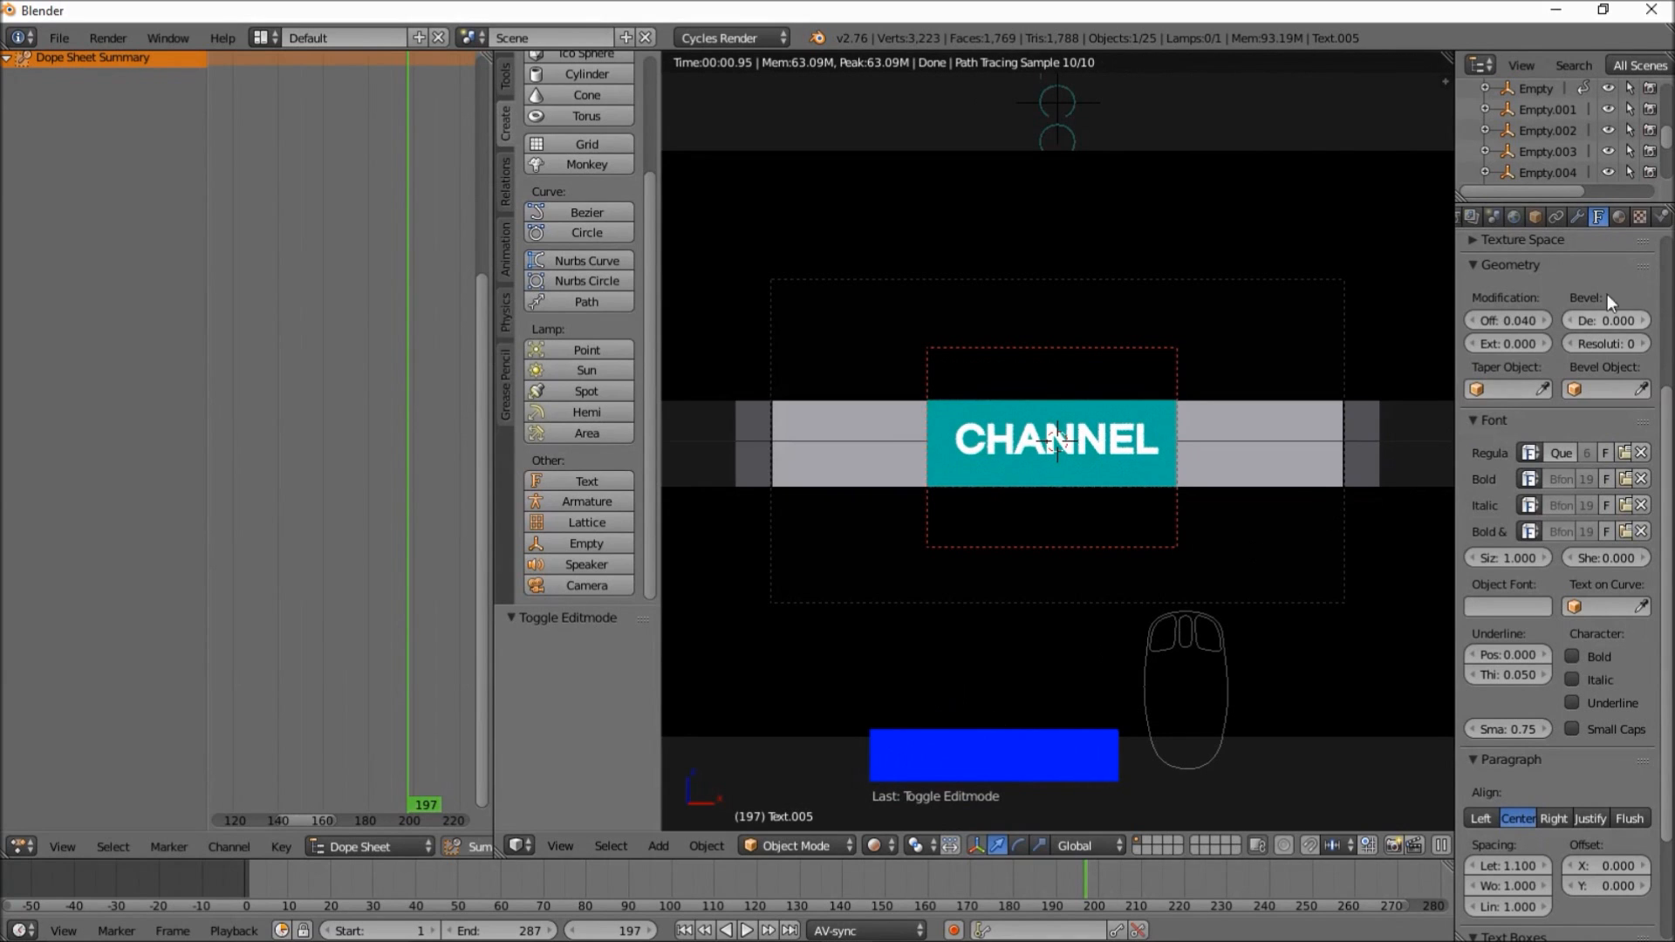
click(1620, 217)
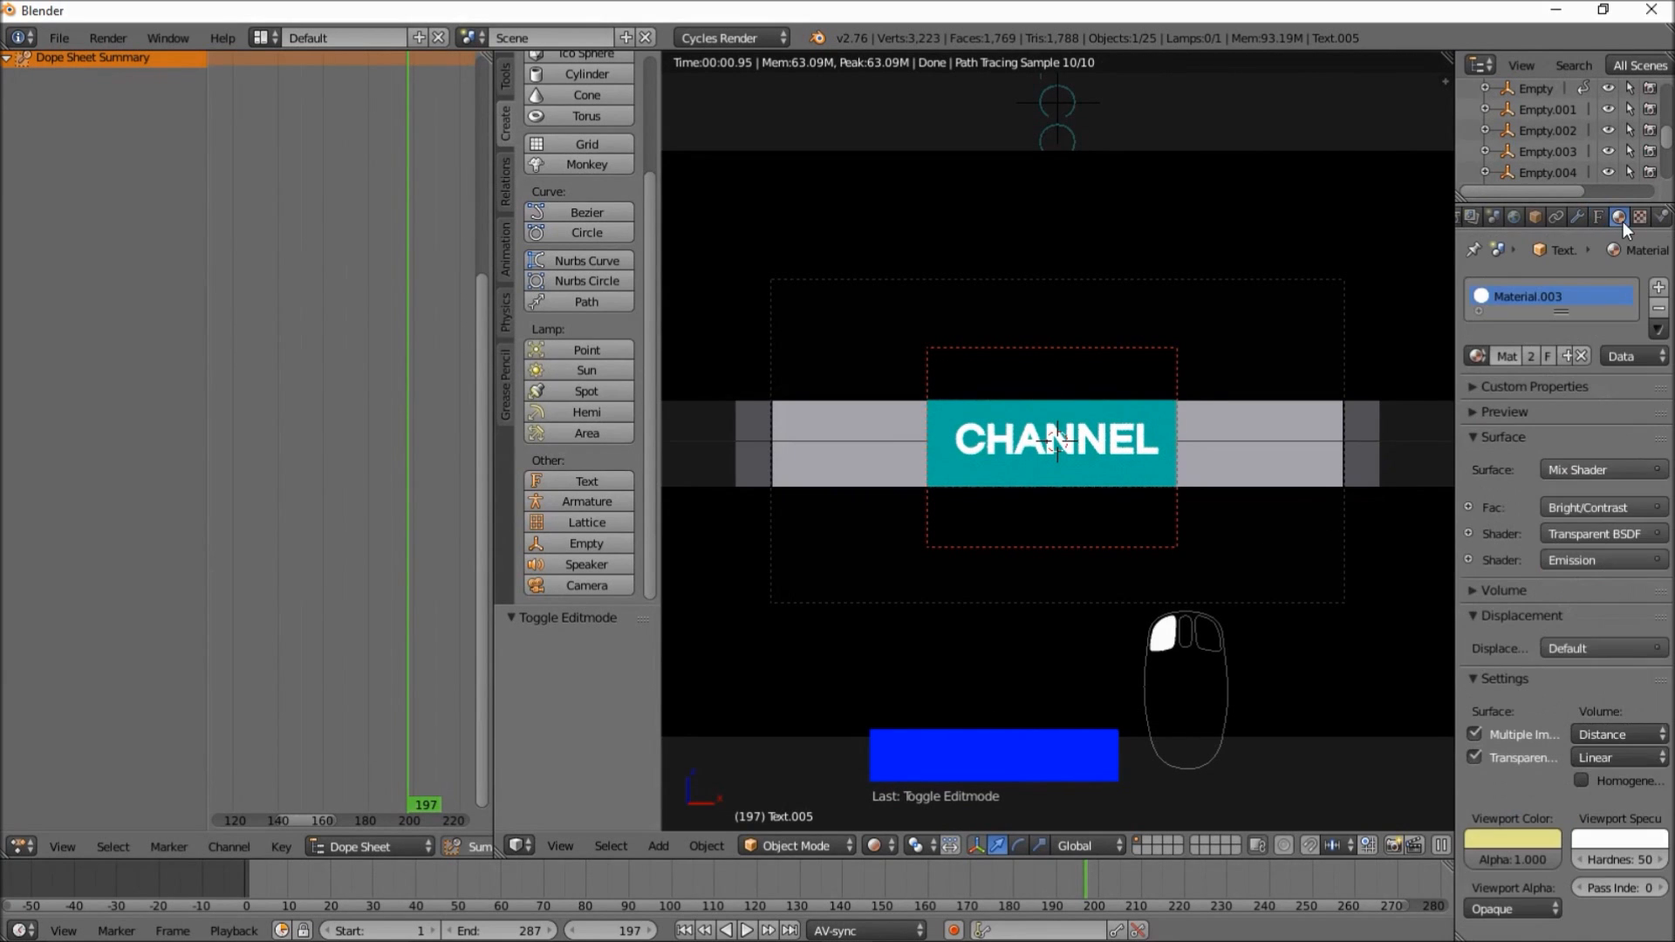
click(1582, 356)
click(1530, 354)
click(1572, 469)
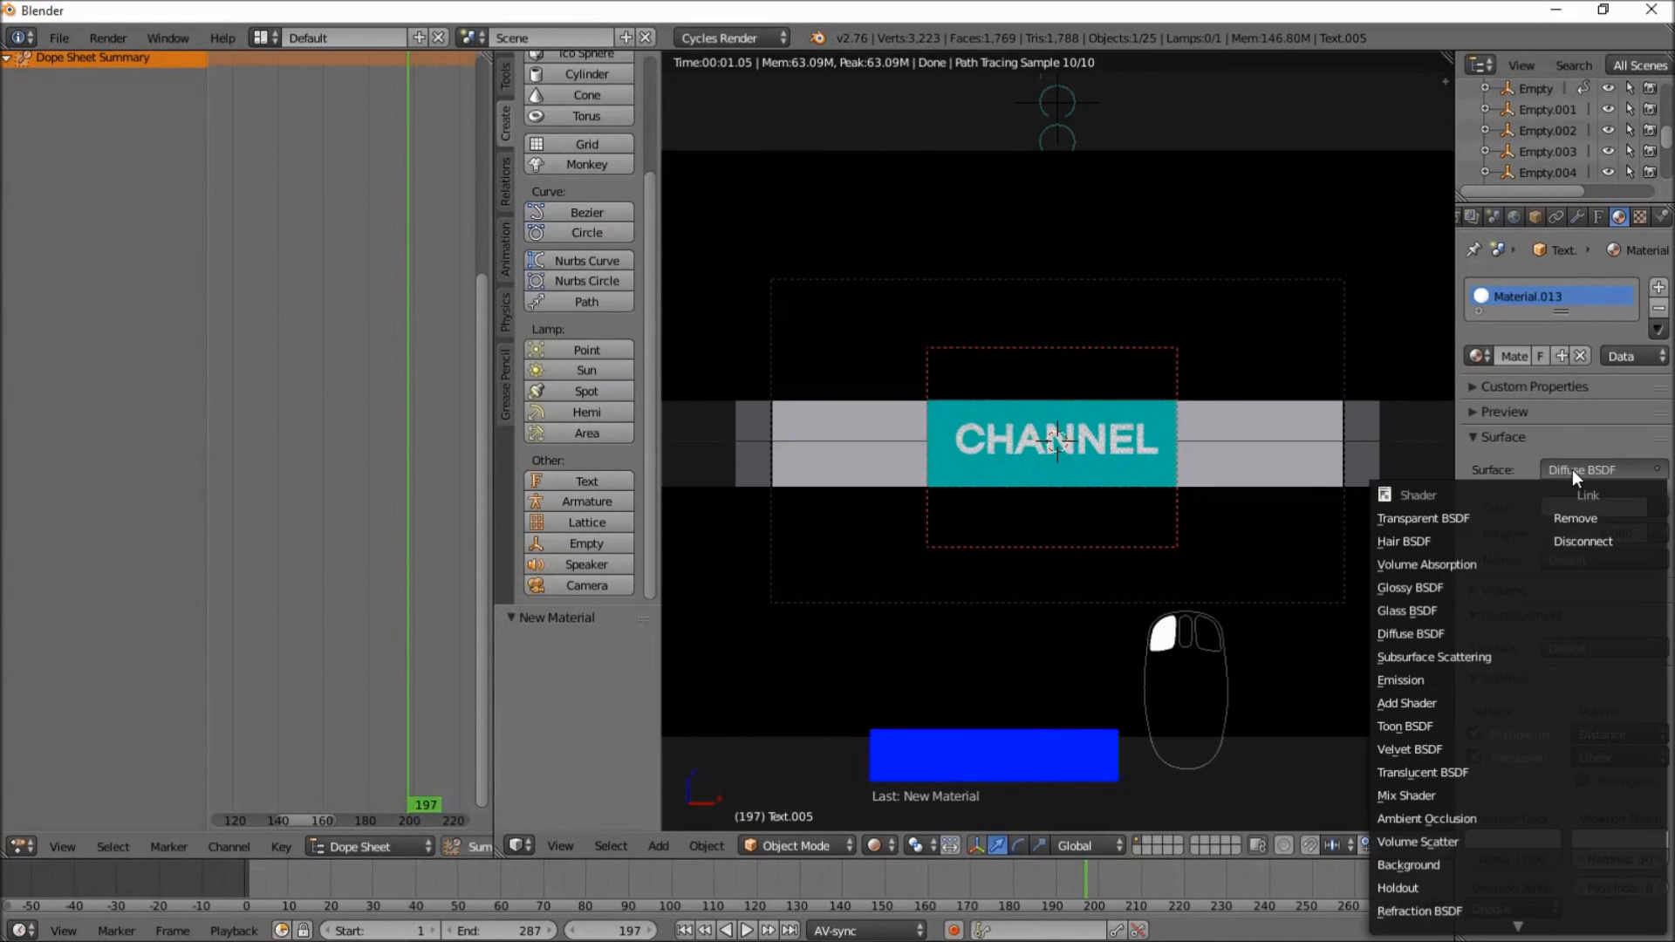
click(1448, 679)
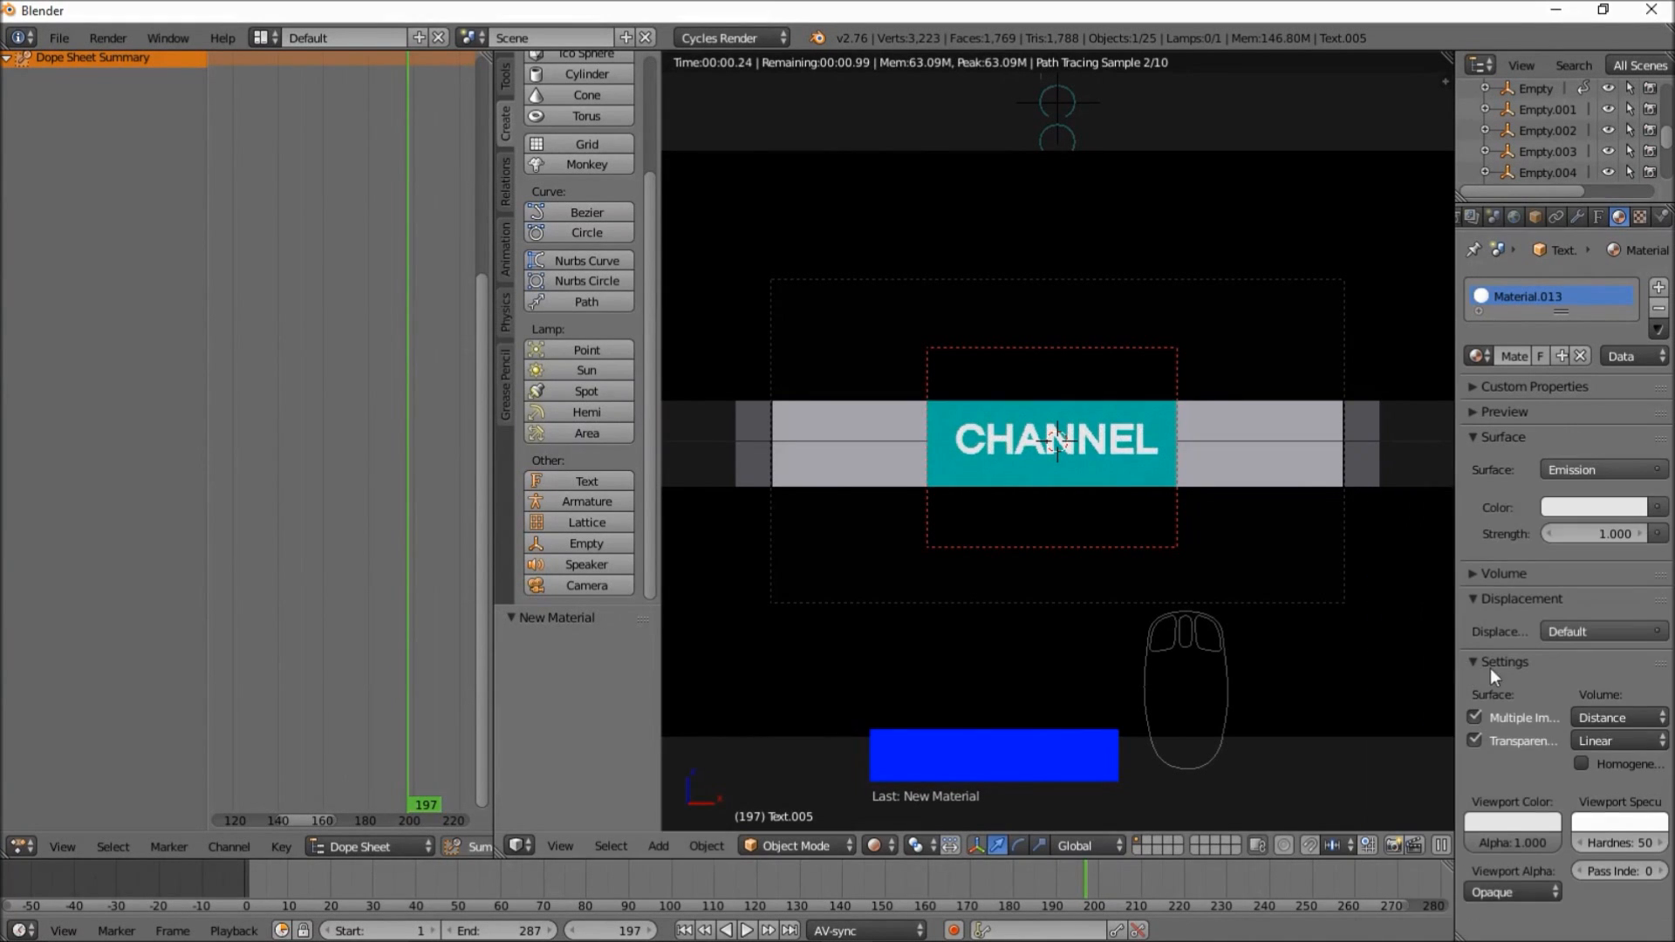
- Set the CHANNEL material's viewport colour to orange, about R 0.800, G 0.515, B 0.128
click(1534, 807)
click(1421, 629)
click(1423, 641)
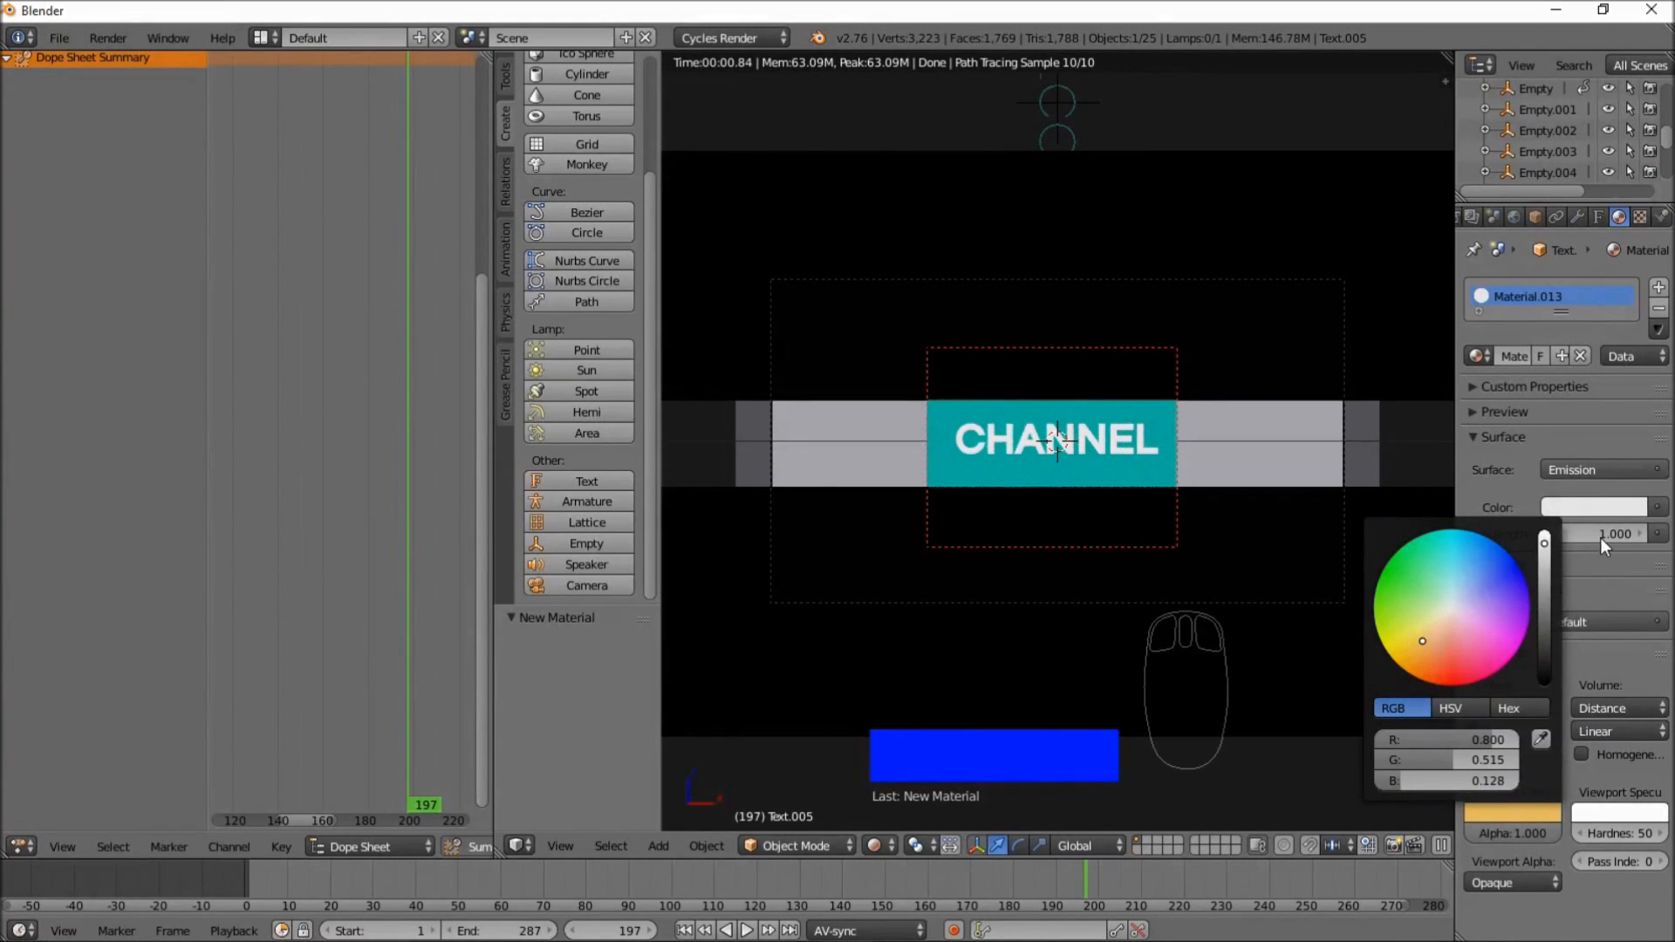
- Give the CHANNEL text's emission a pale yellow colour, about R 0.800, G 0.743, B 0.436, and a strength of 2
click(1558, 508)
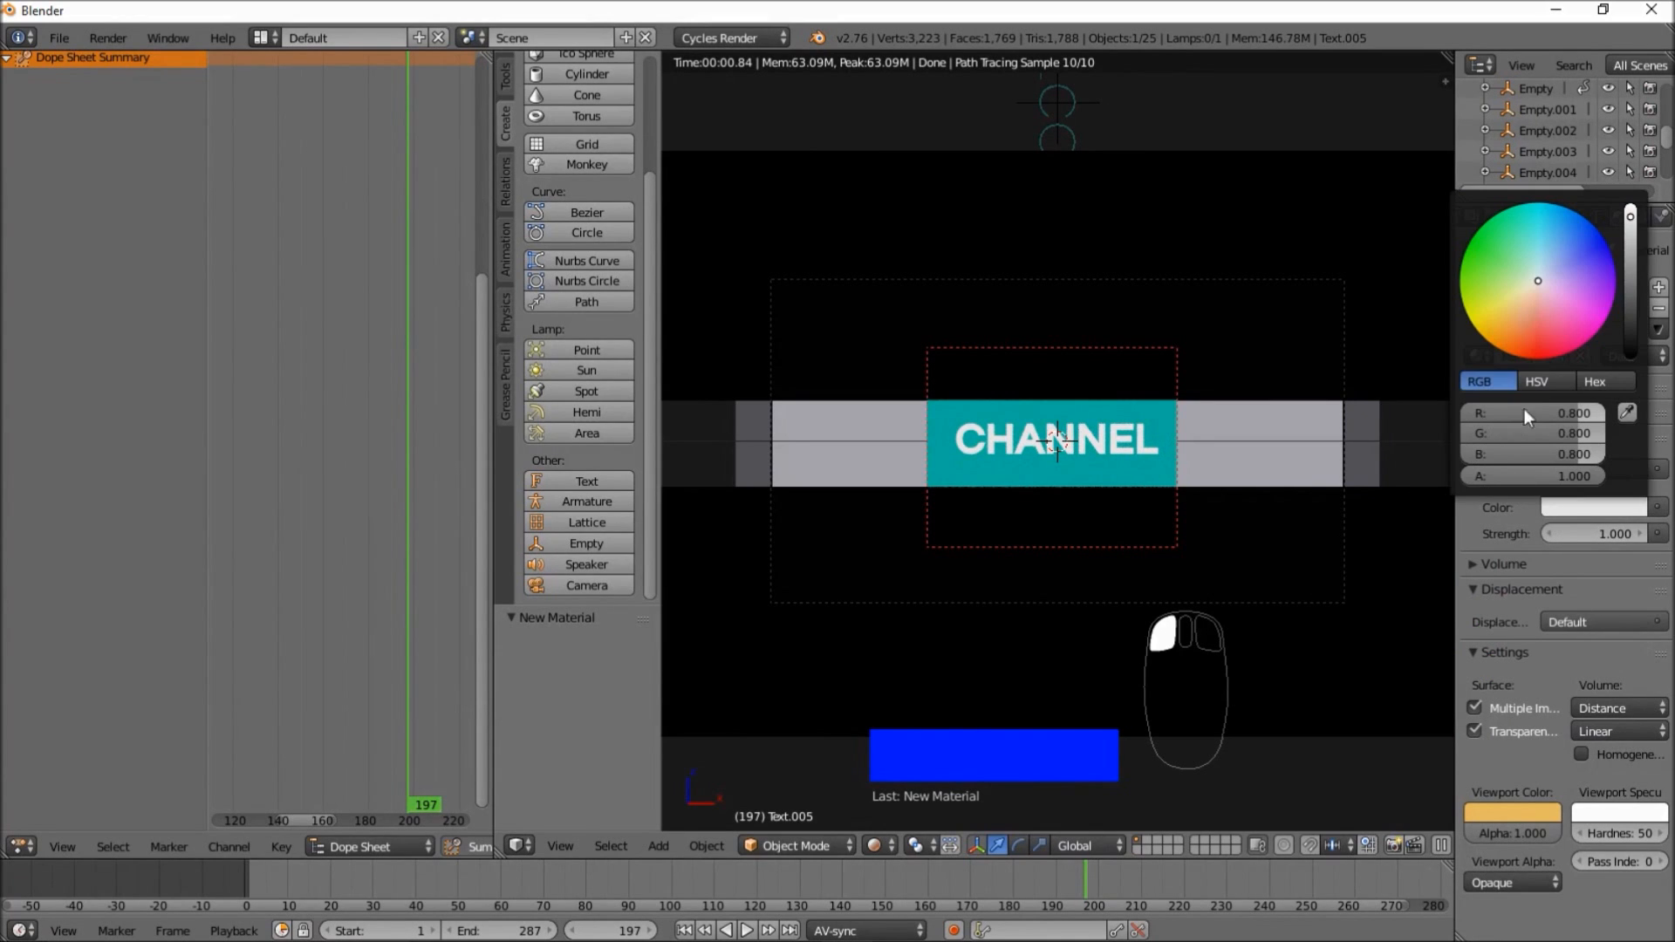
click(1528, 288)
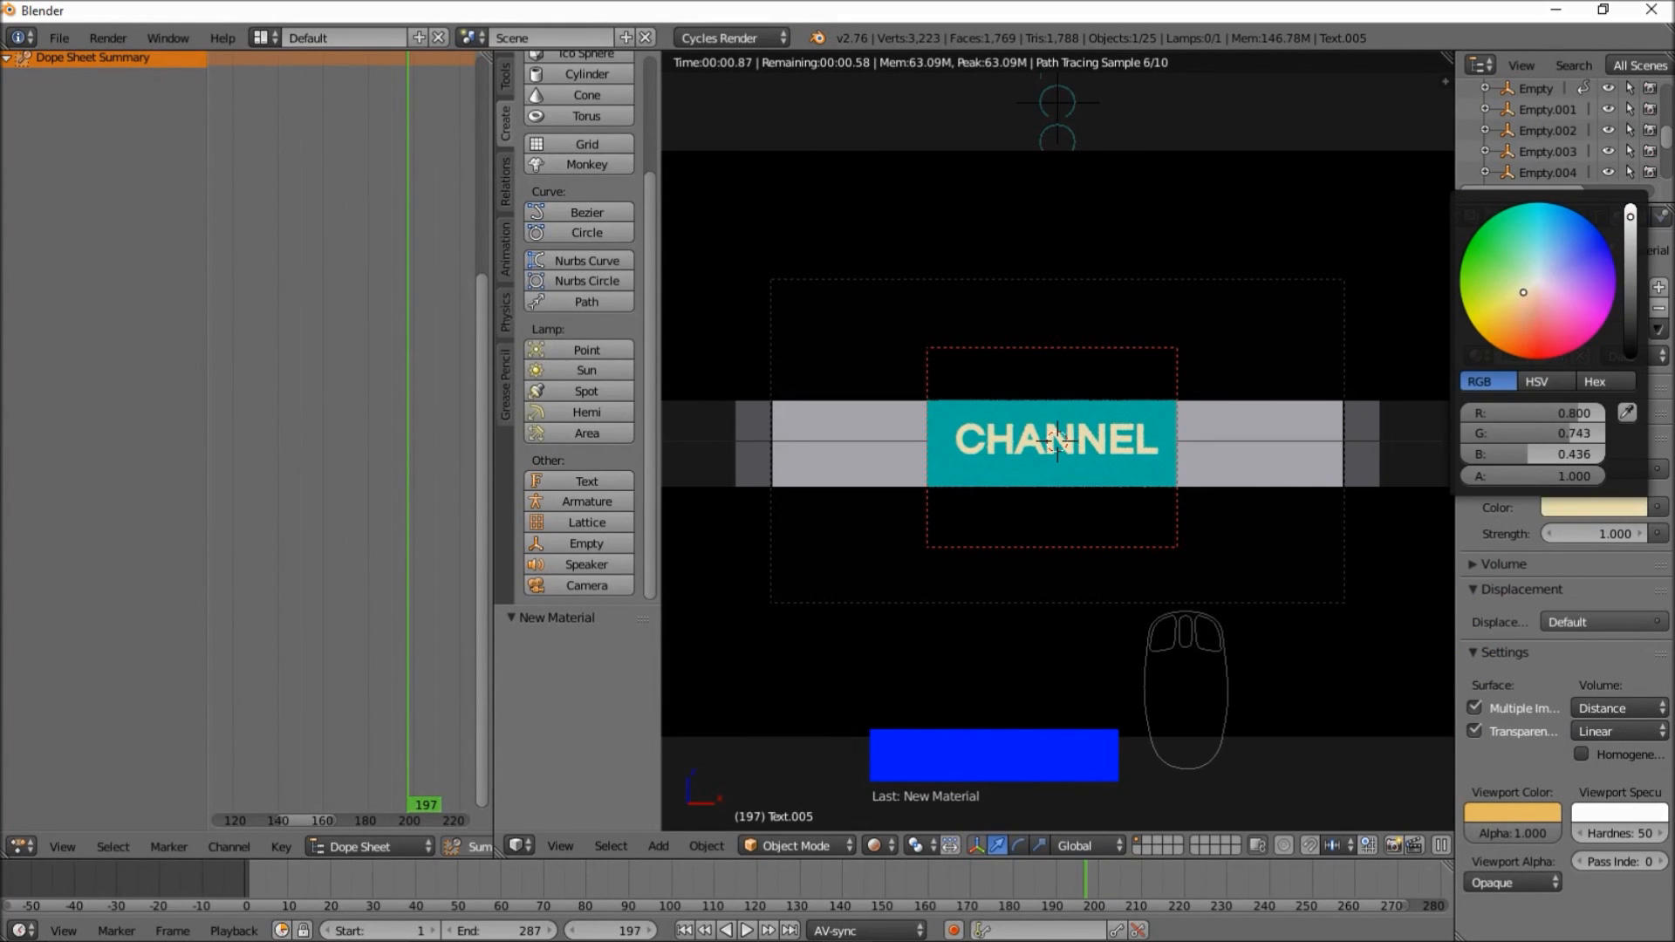
click(1615, 534)
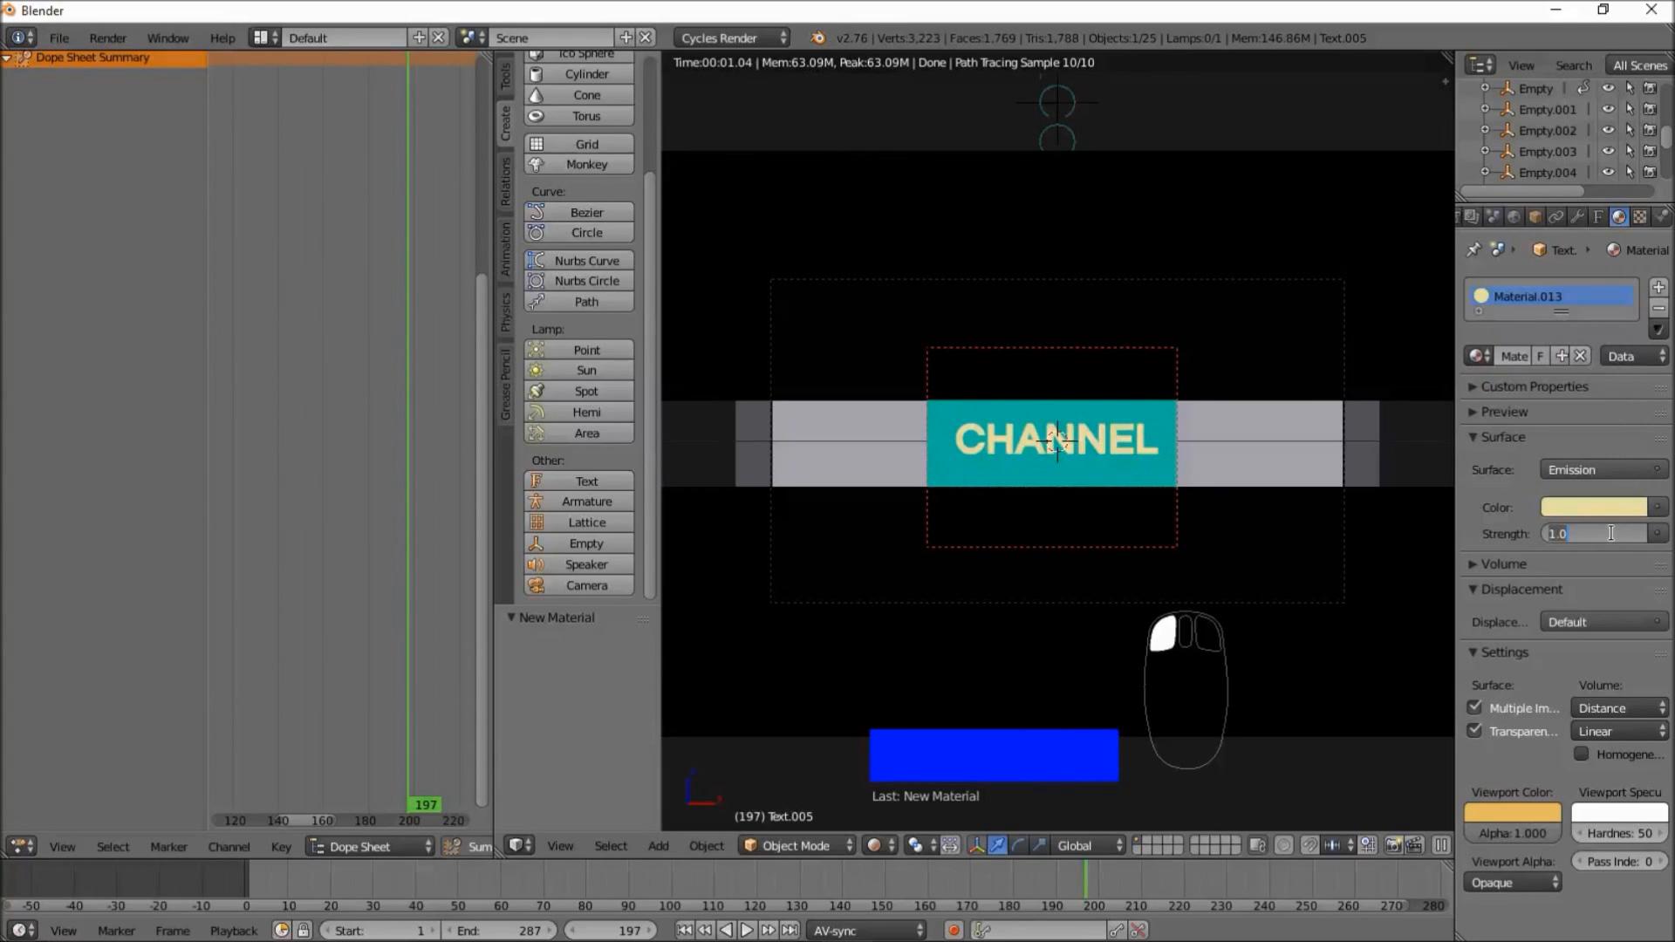
text(2)
key(Return)
- Darken the CHANNEL text's emission colour to about R 0.429, G 0.392, B 0.194 and inspect the rendered text up close
click(1613, 509)
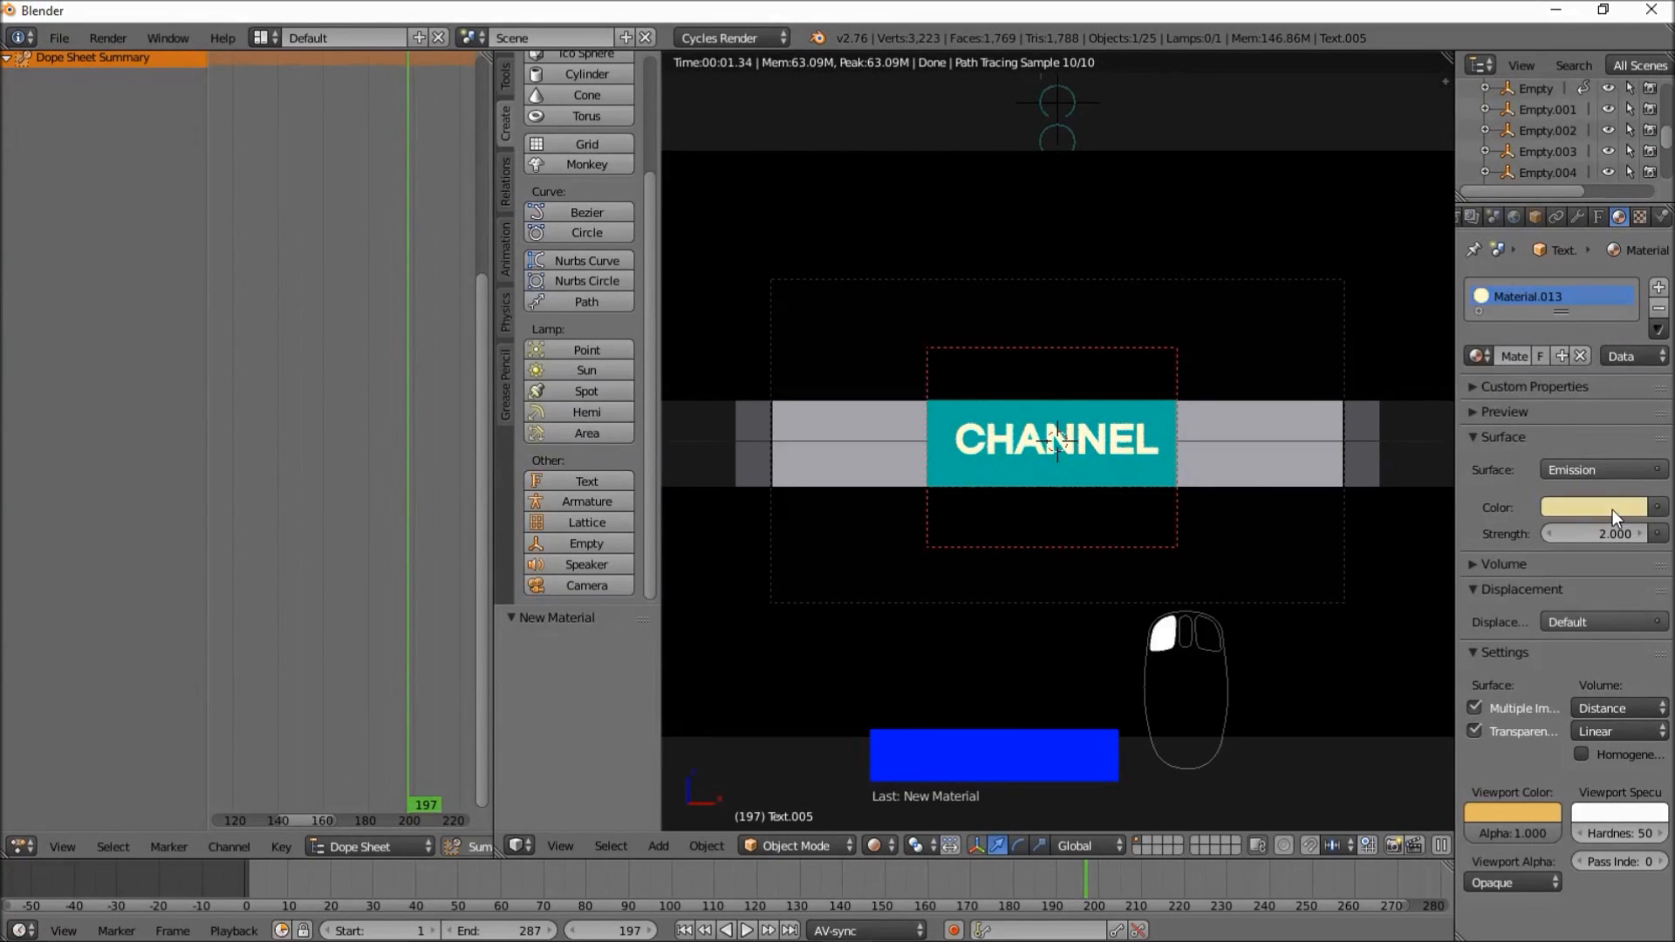
mouse_move(1633, 279)
mouse_down()
mouse_move(1630, 234)
mouse_move(1630, 255)
mouse_up()
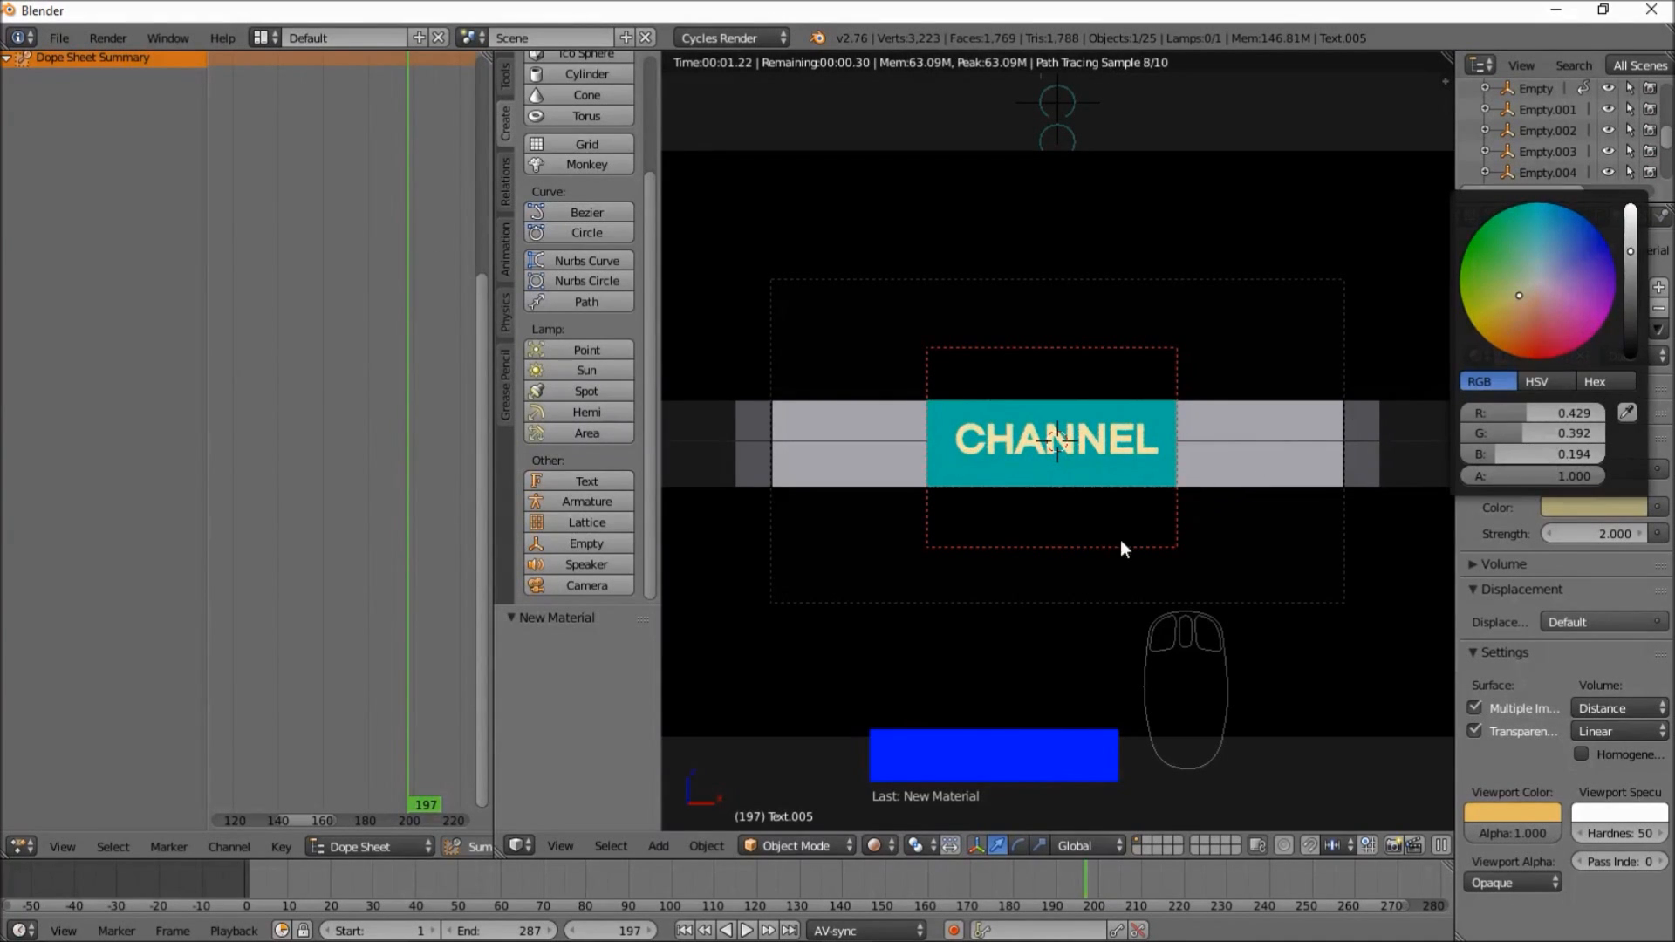
scroll(1085, 560, up, 3)
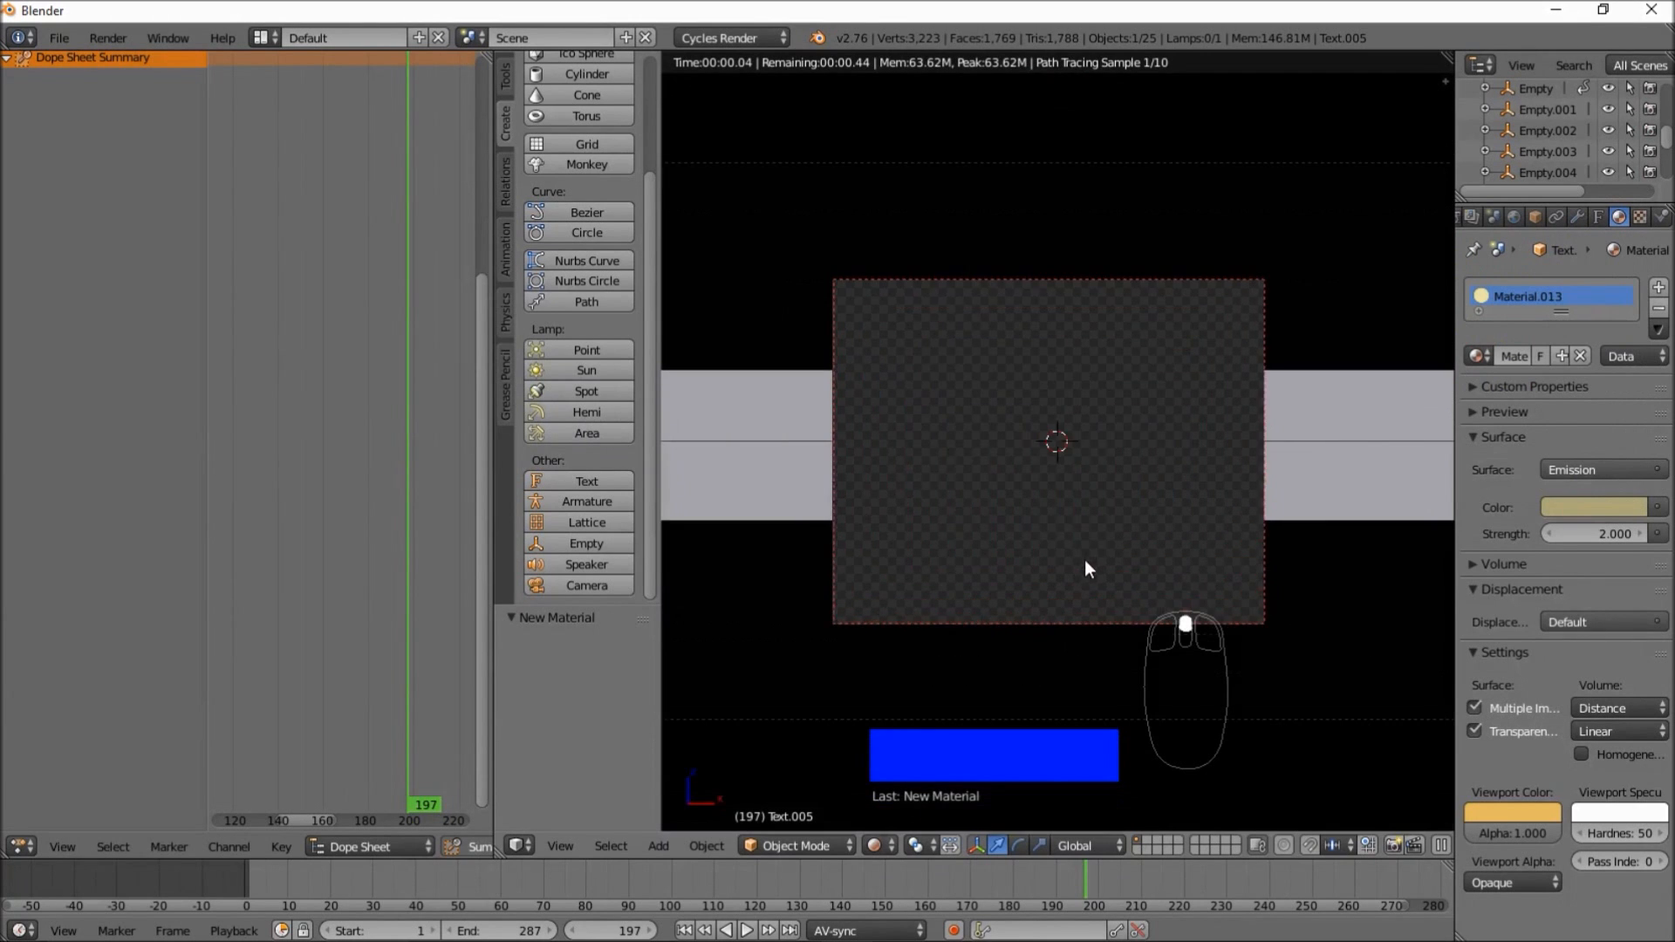
scroll(1086, 562, down, 3)
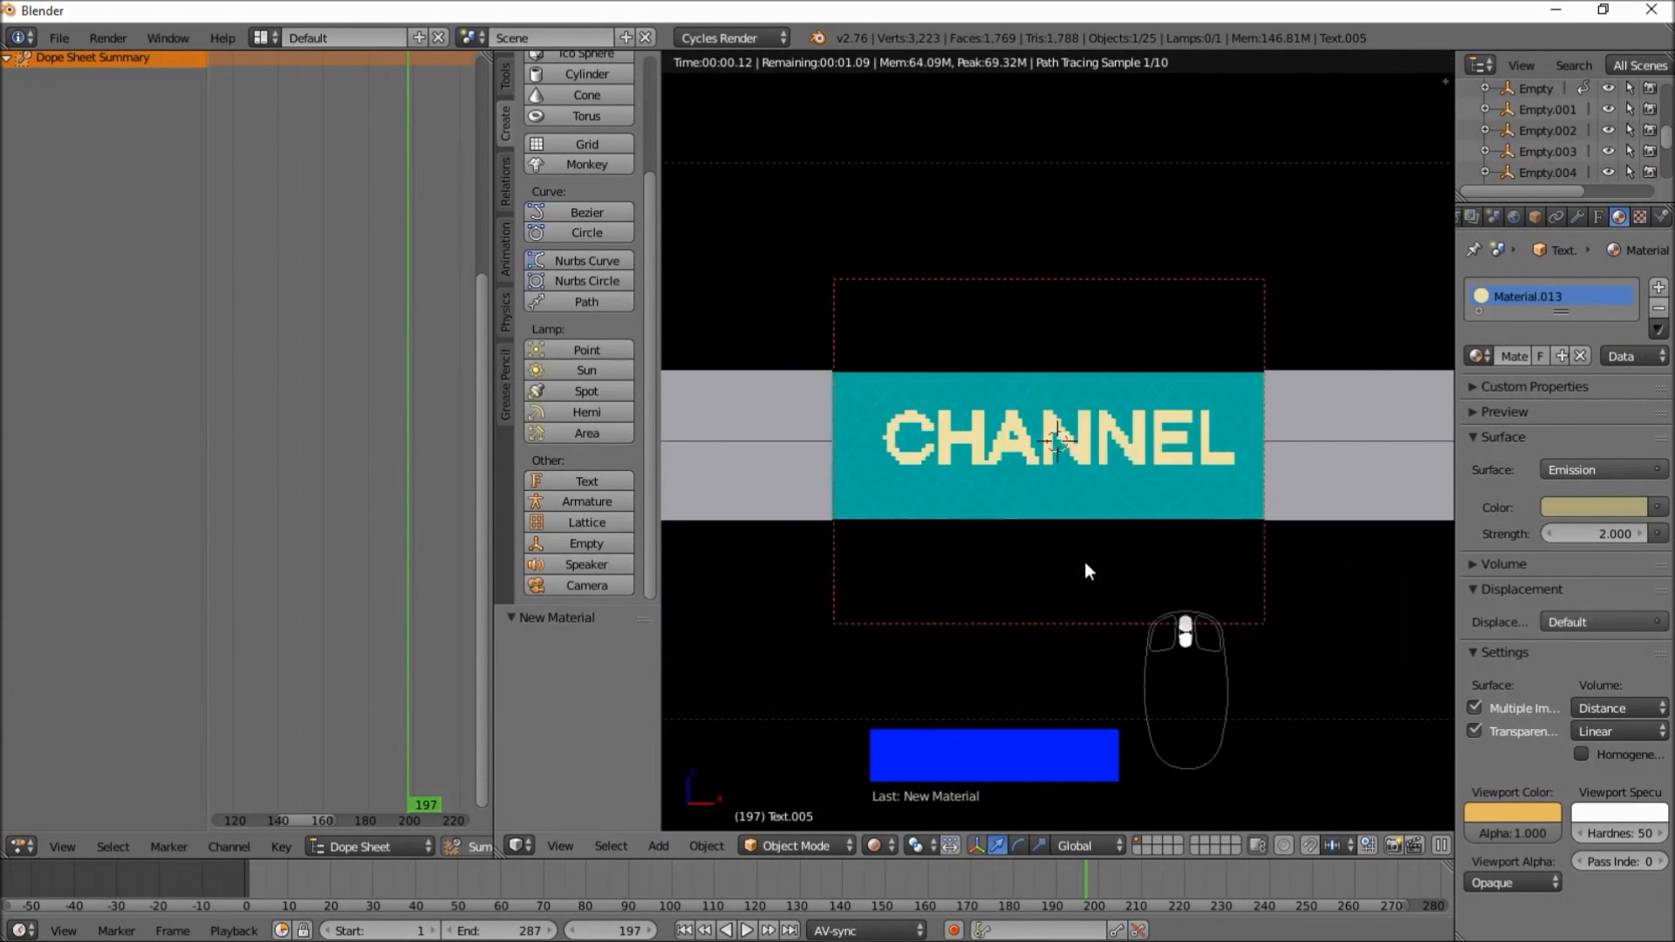
- Return the viewport to Solid shading and play the animation in short stretches to examine how CHANNEL follows the TO text
click(881, 846)
click(893, 777)
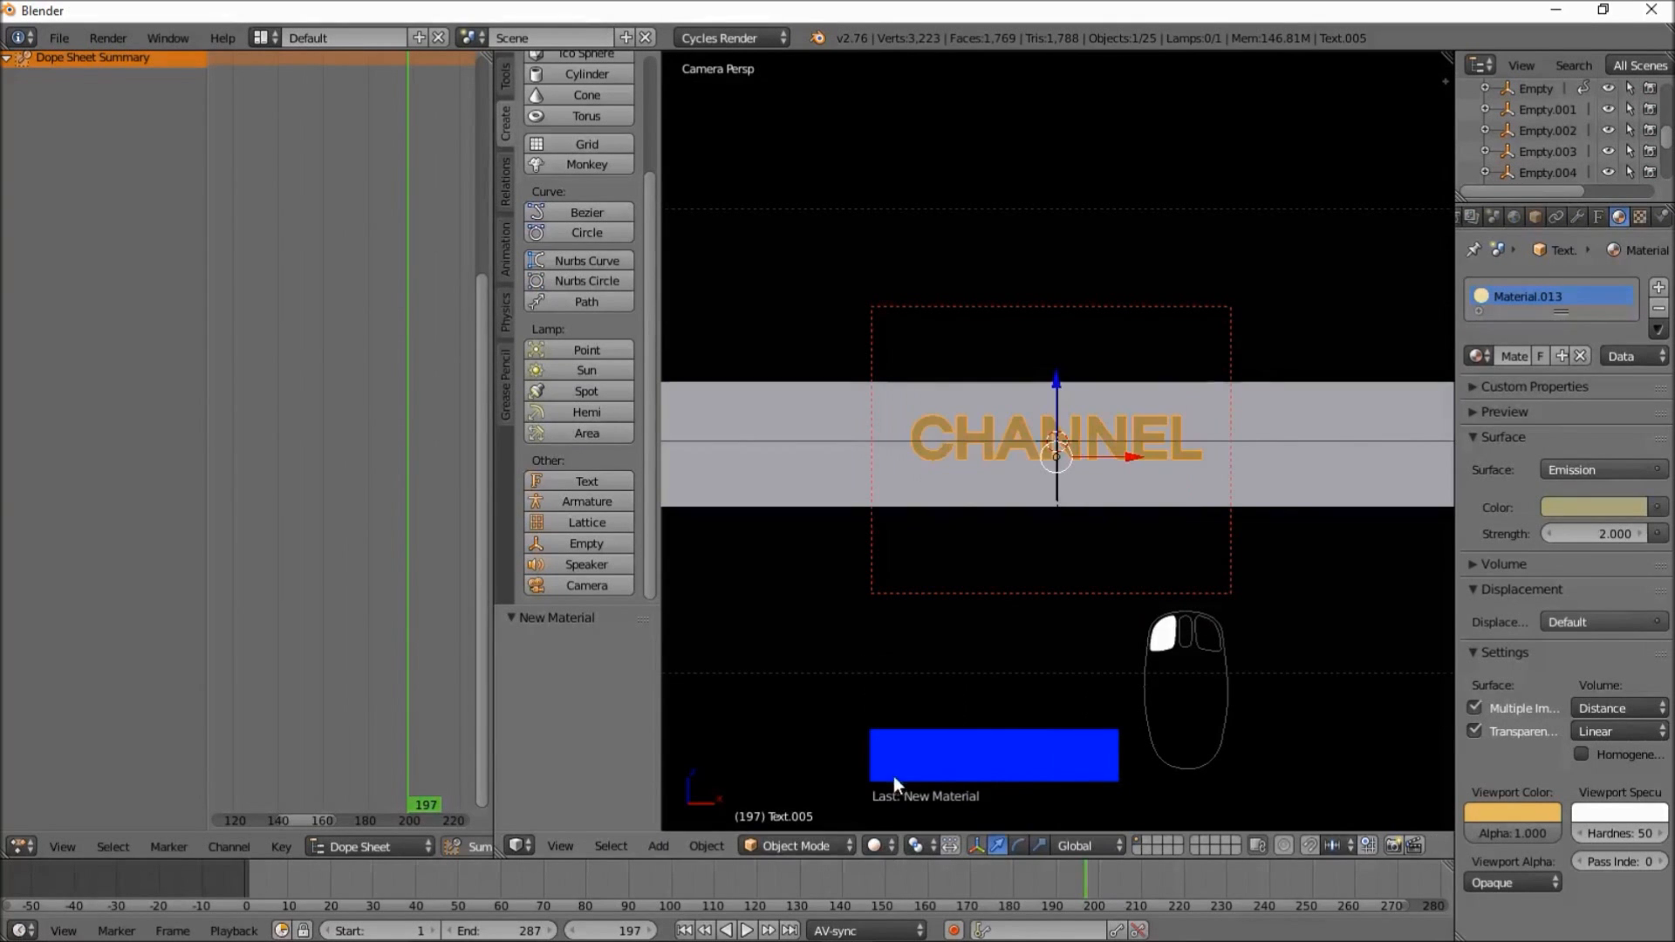
click(784, 878)
click(747, 931)
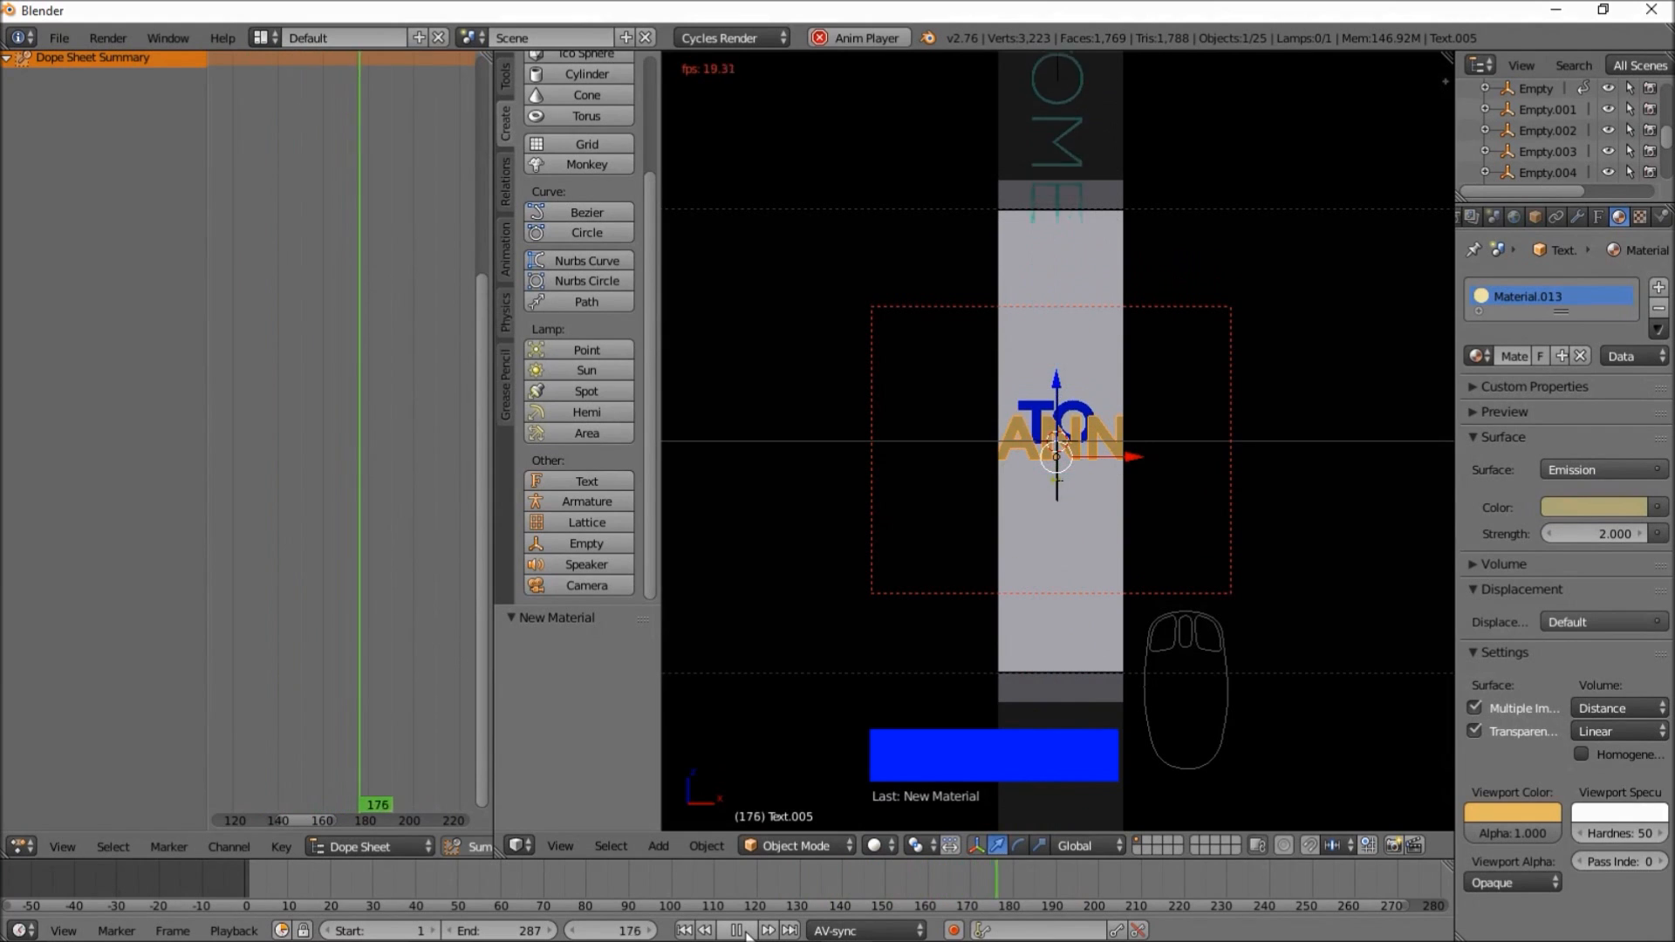
click(747, 932)
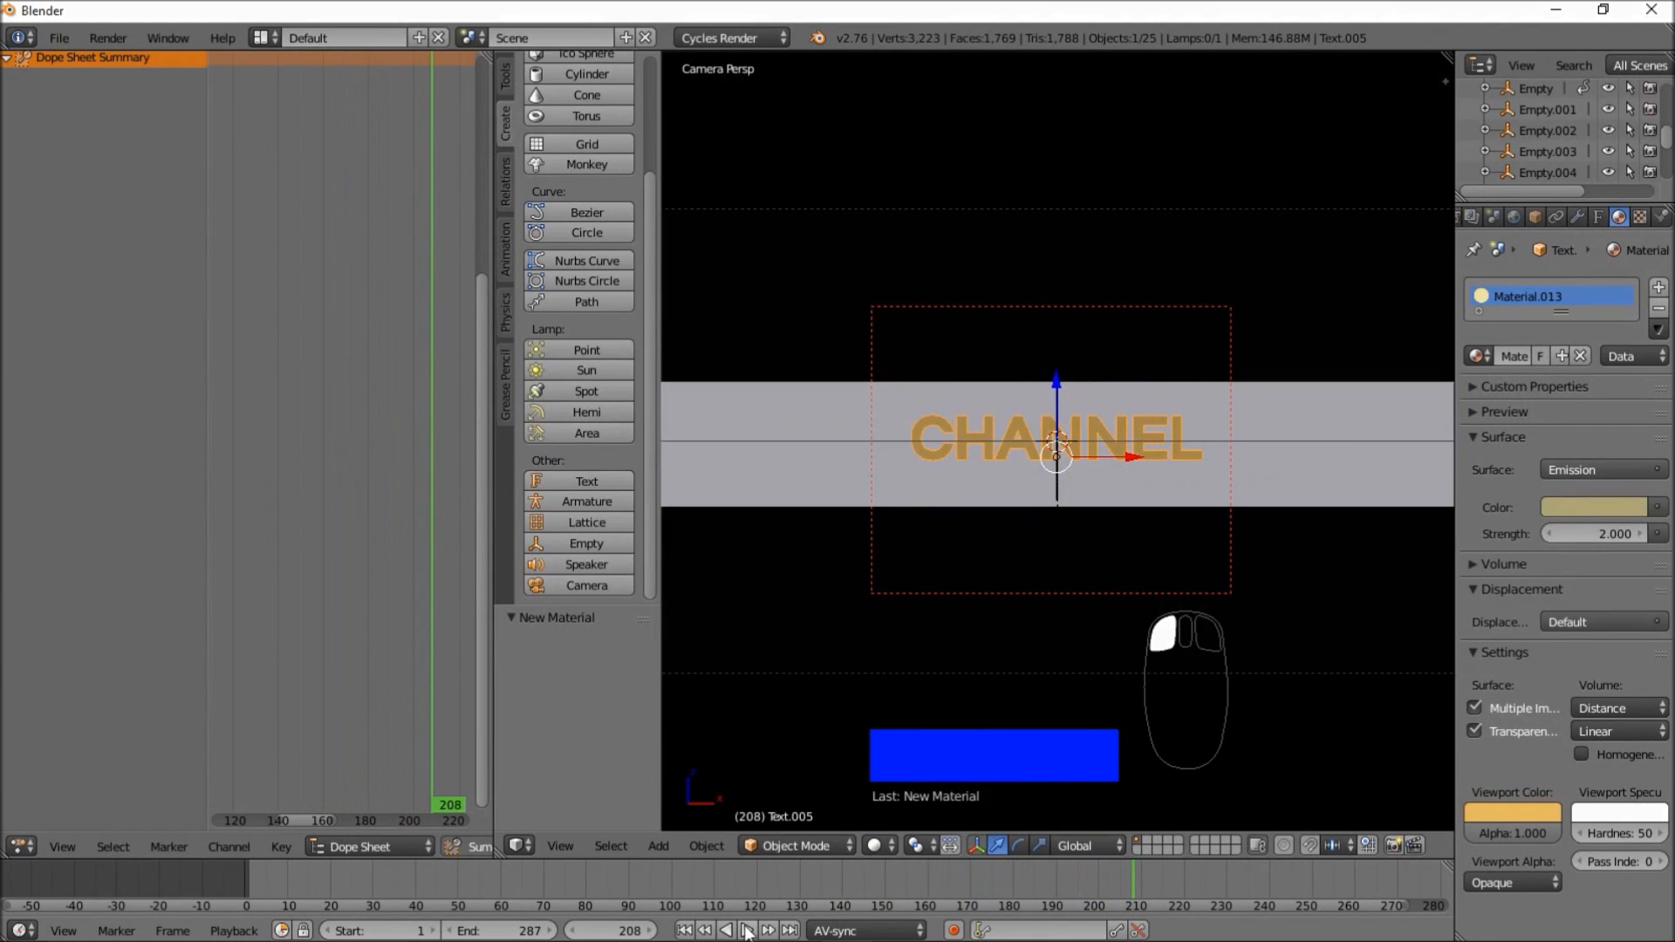
click(747, 932)
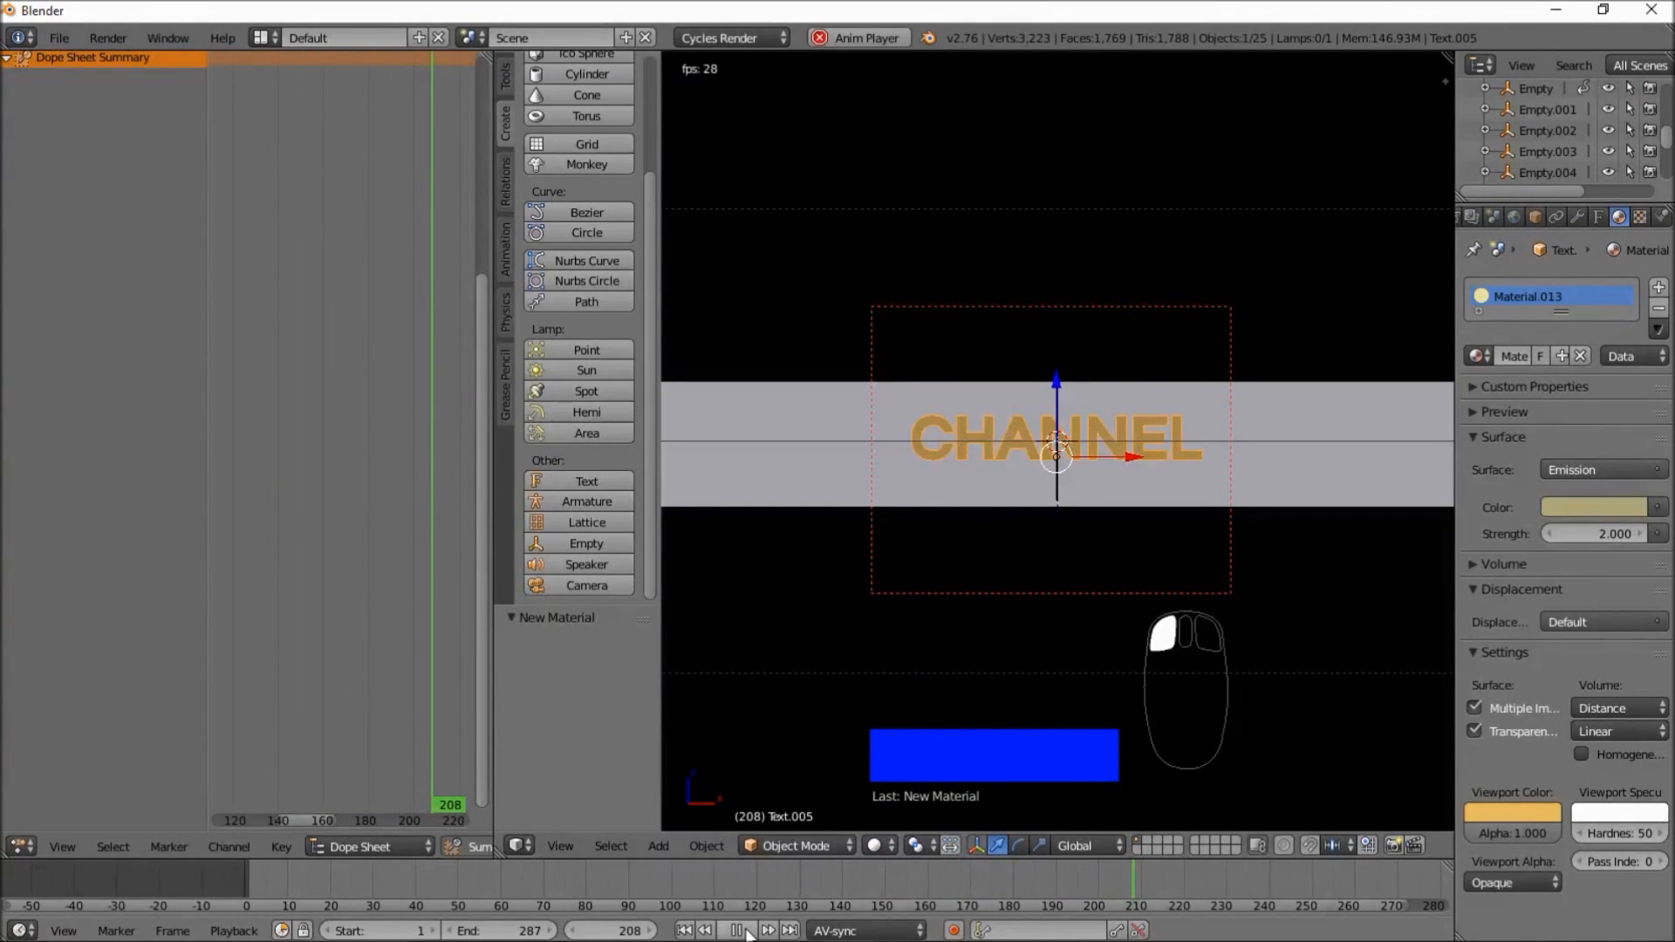
click(747, 932)
click(747, 932)
click(747, 932)
click(747, 932)
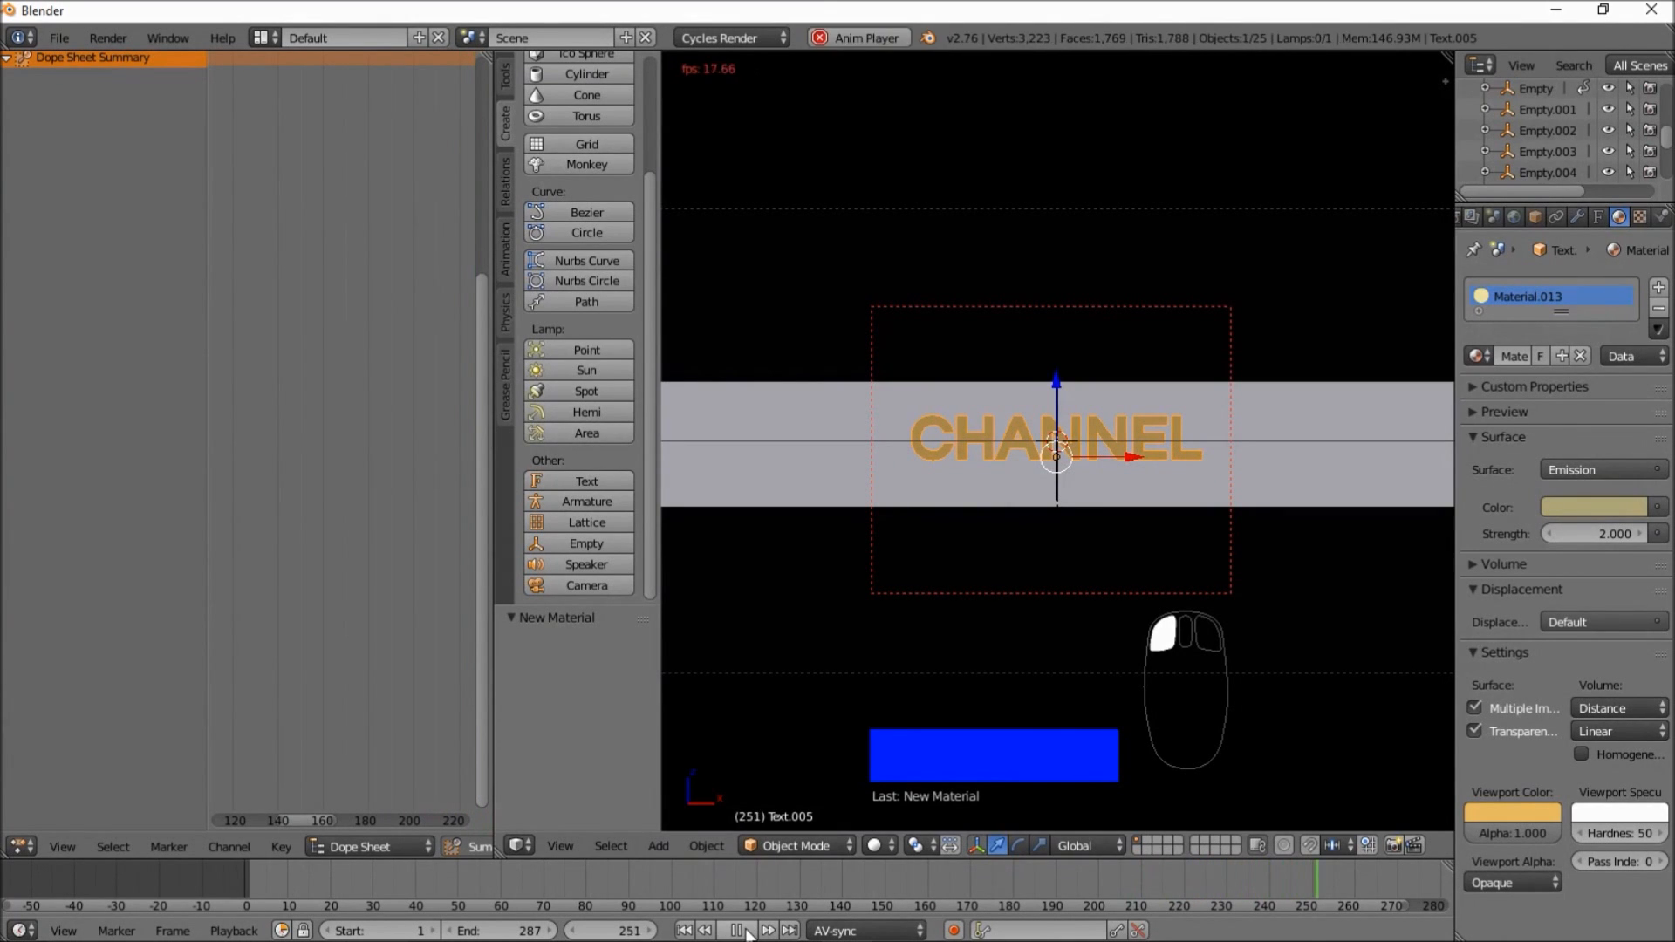
click(747, 932)
- Replay the animation from frame 101, pausing at intervals, to check the timing of the CHANNEL text on the horizontal border
click(676, 901)
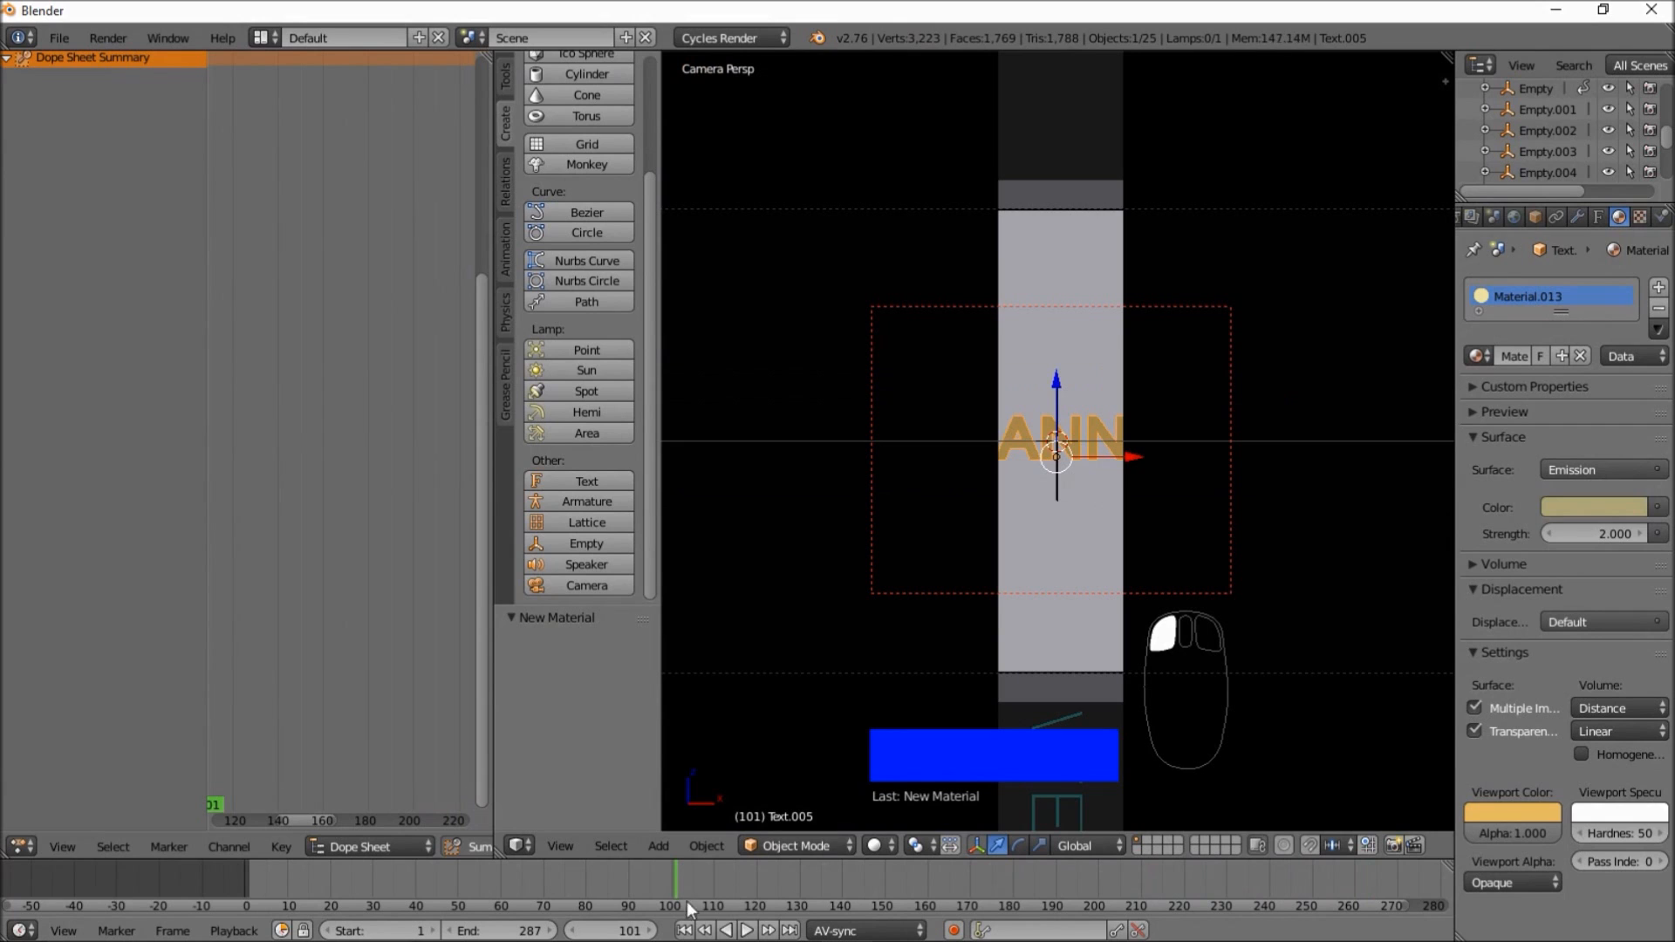
click(743, 931)
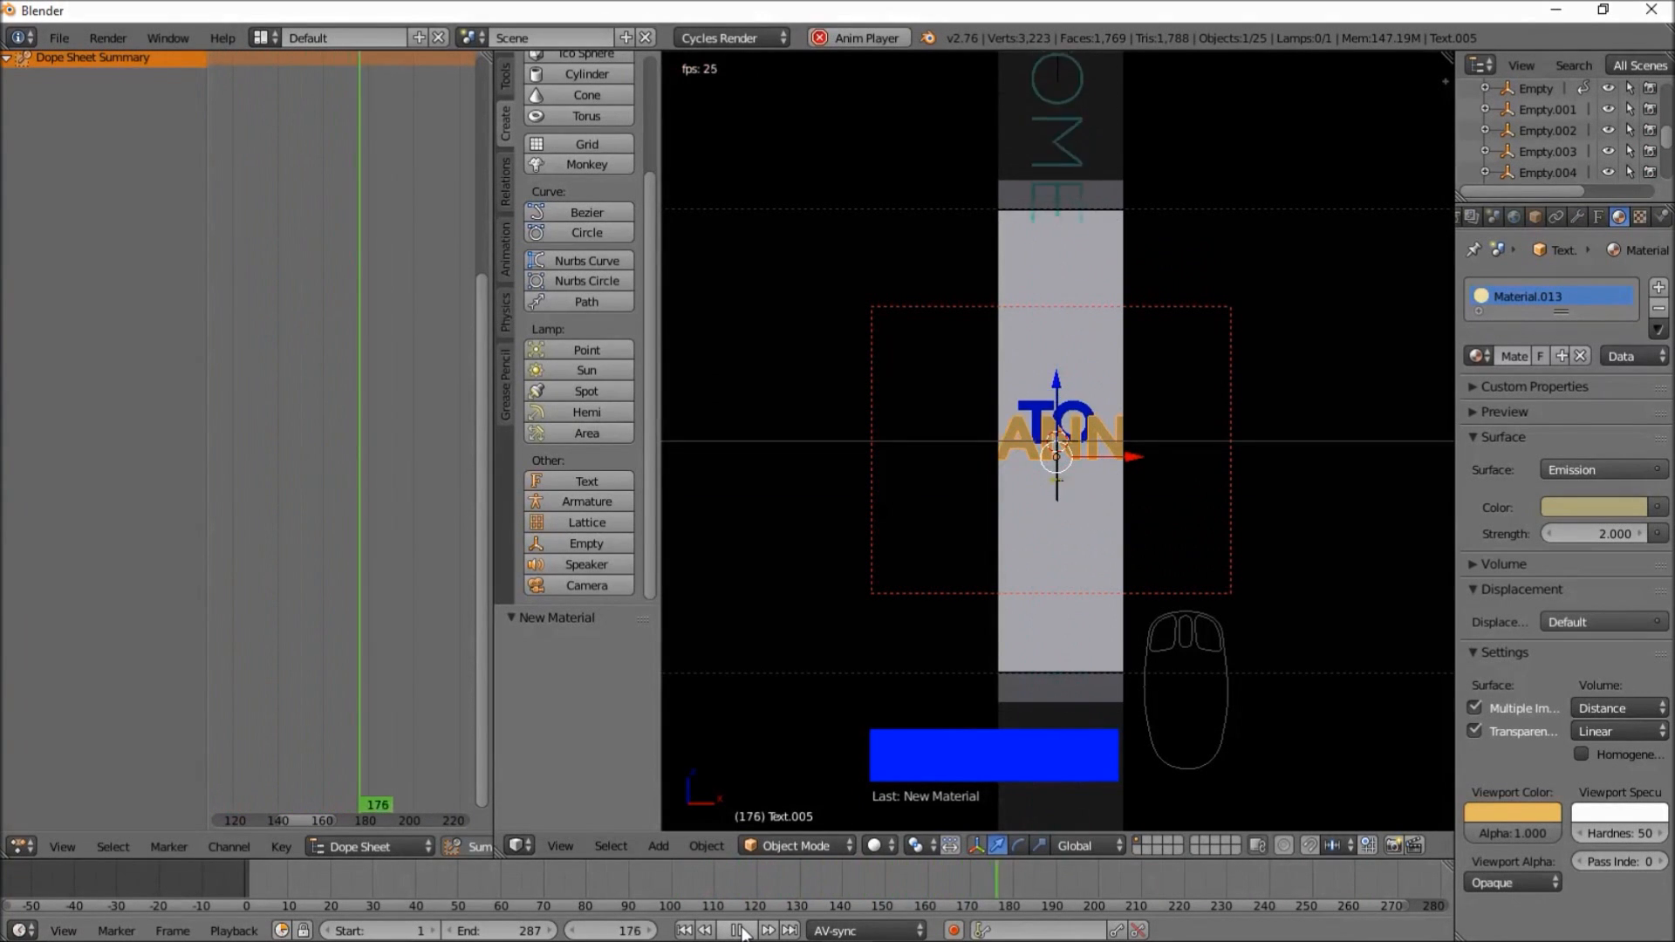
click(742, 931)
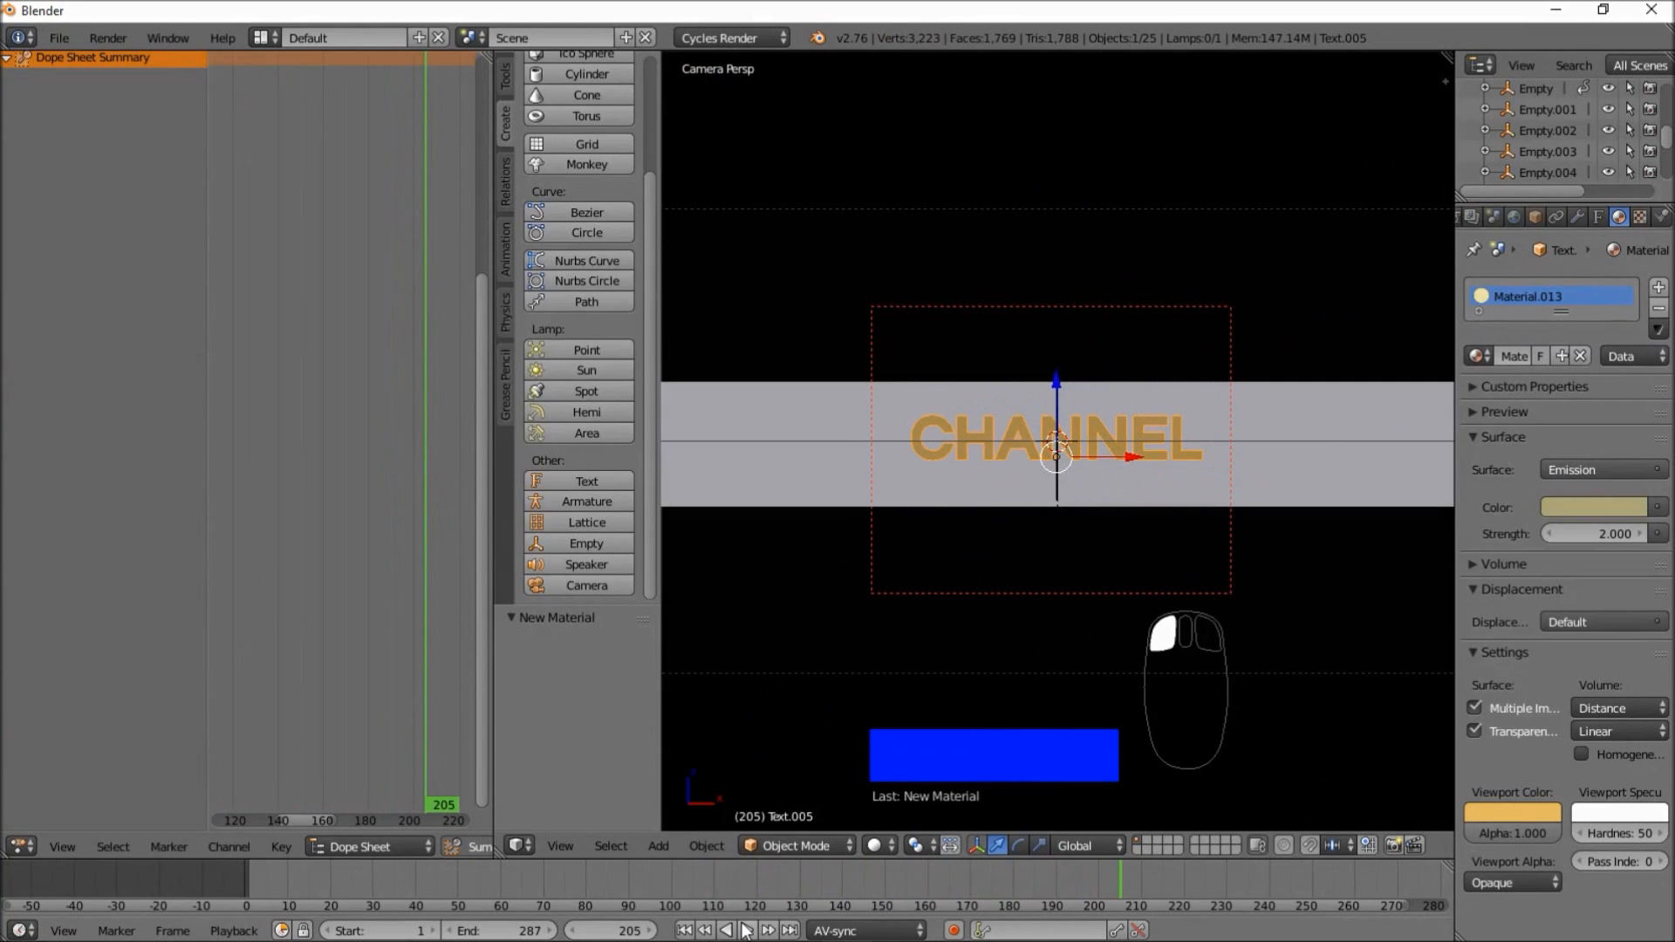
click(747, 931)
click(746, 931)
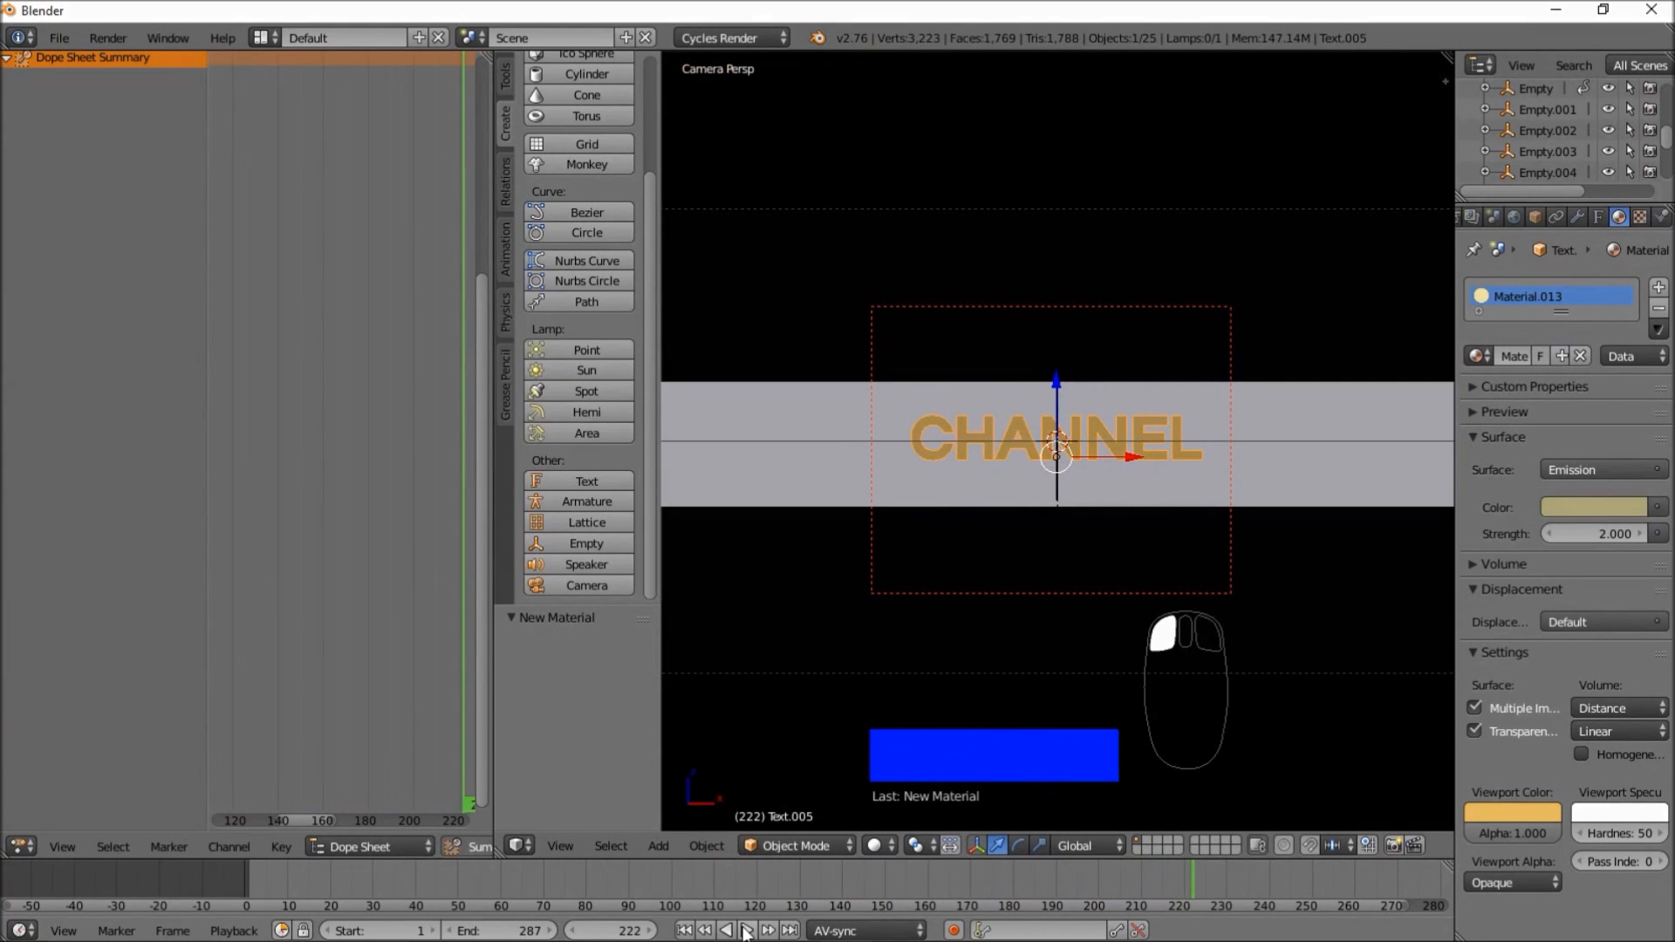
click(746, 931)
click(746, 931)
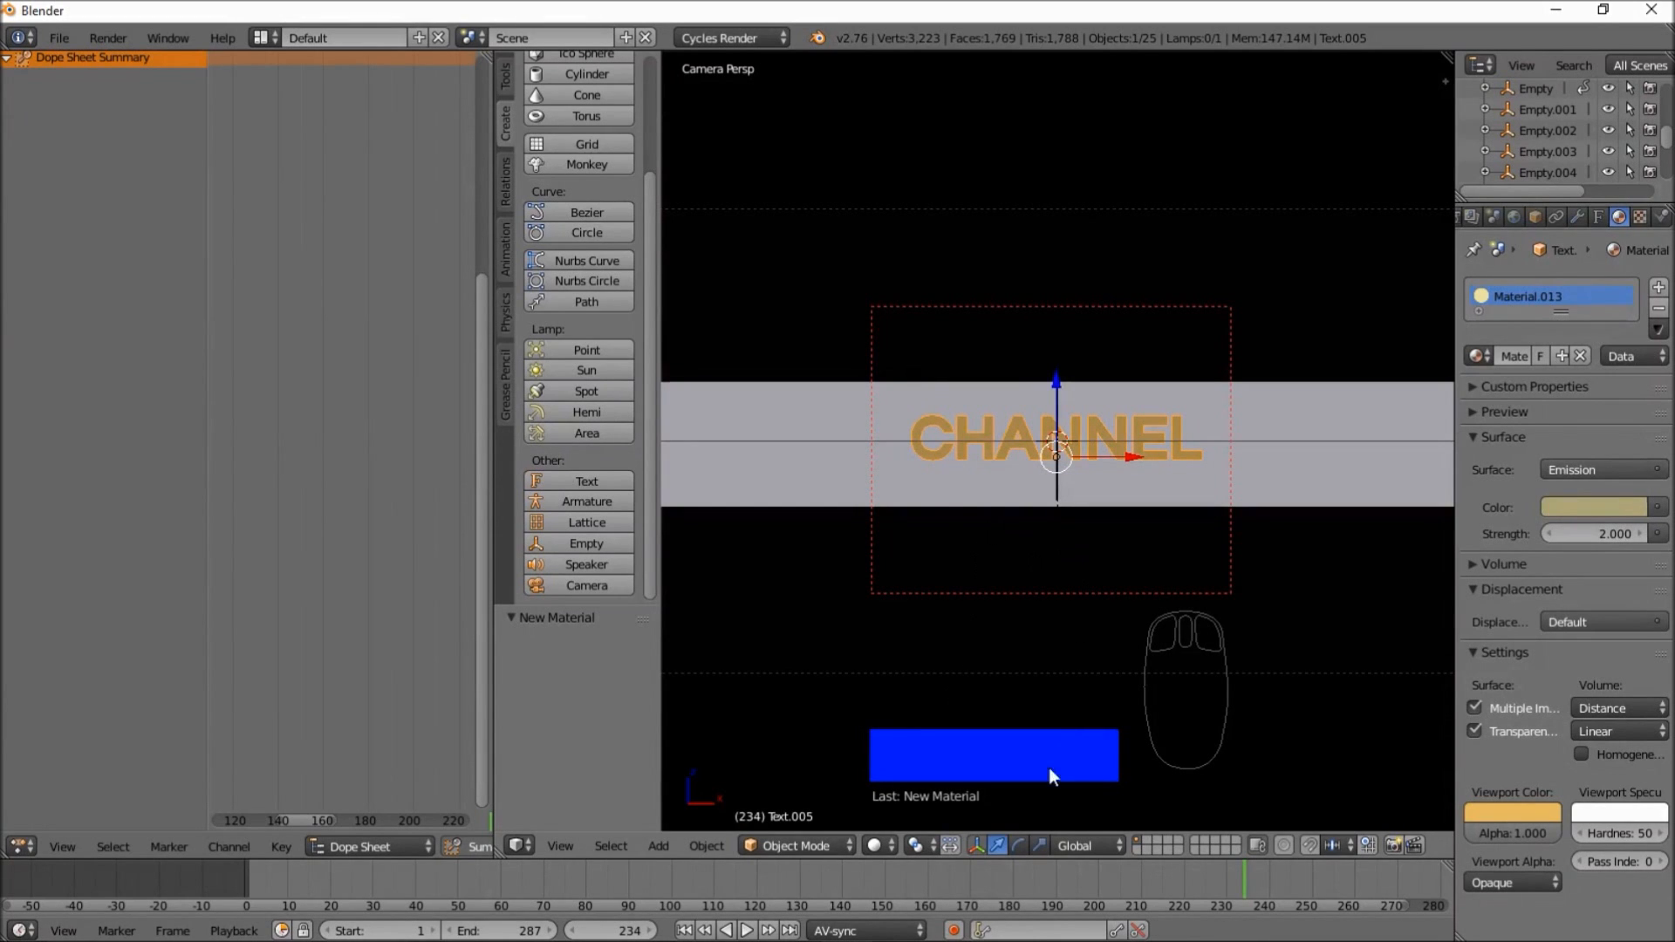
- Review the transition into the CHANNEL text by replaying the animation from frames 134, 161 and 166
click(817, 878)
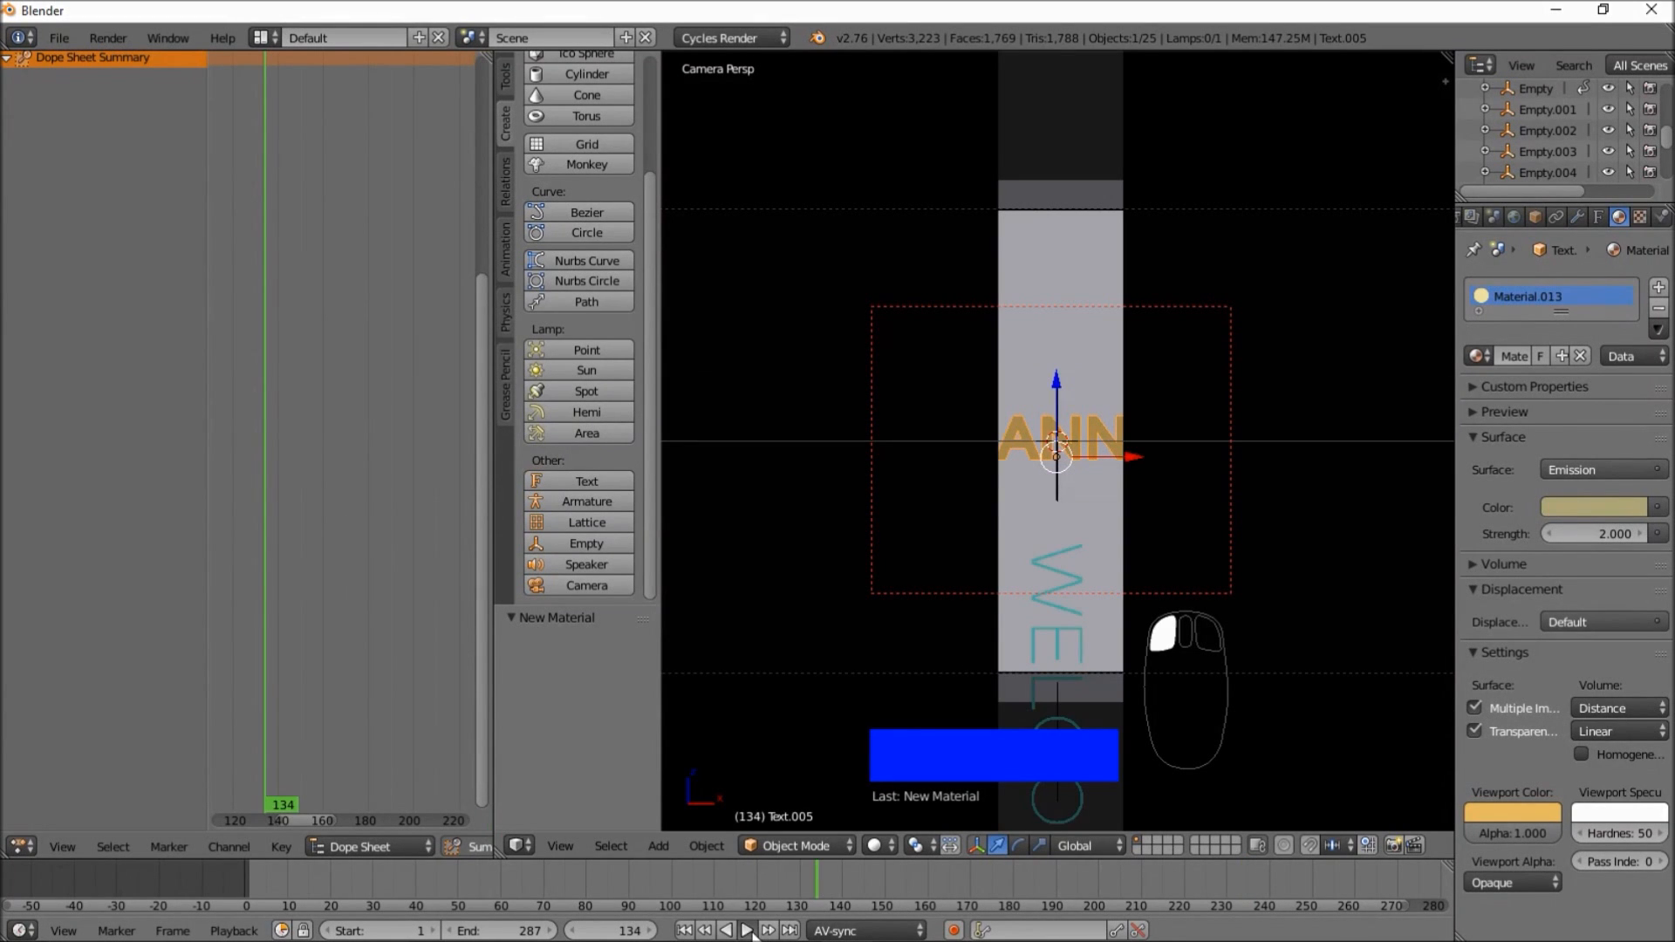
click(748, 931)
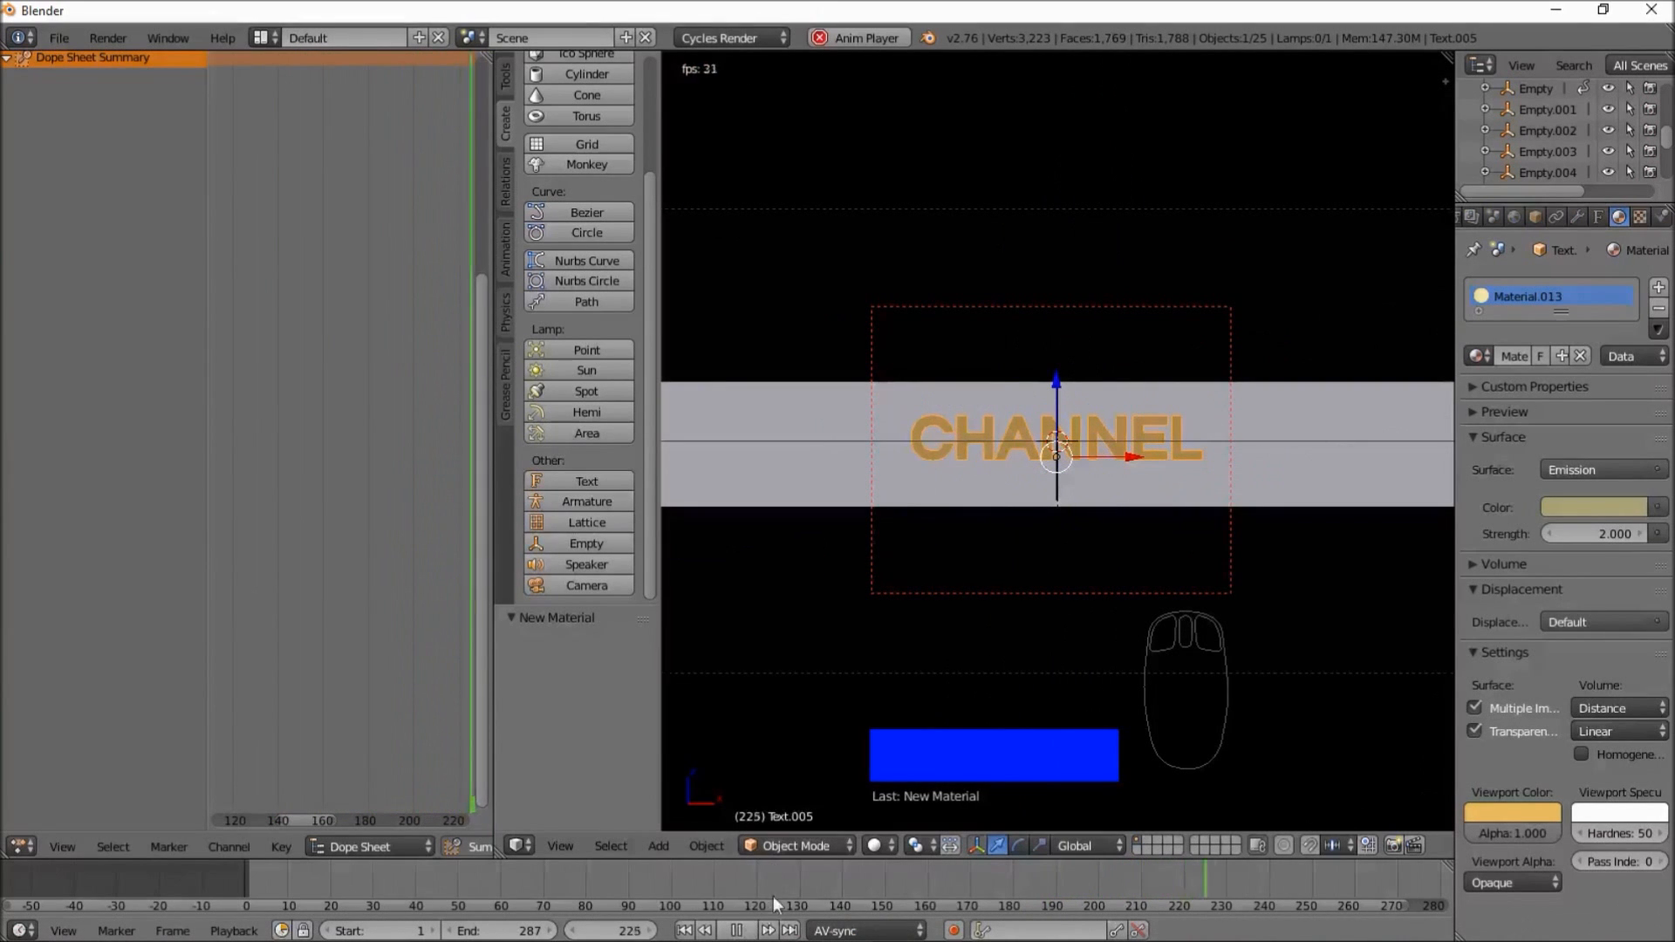
click(950, 881)
click(743, 931)
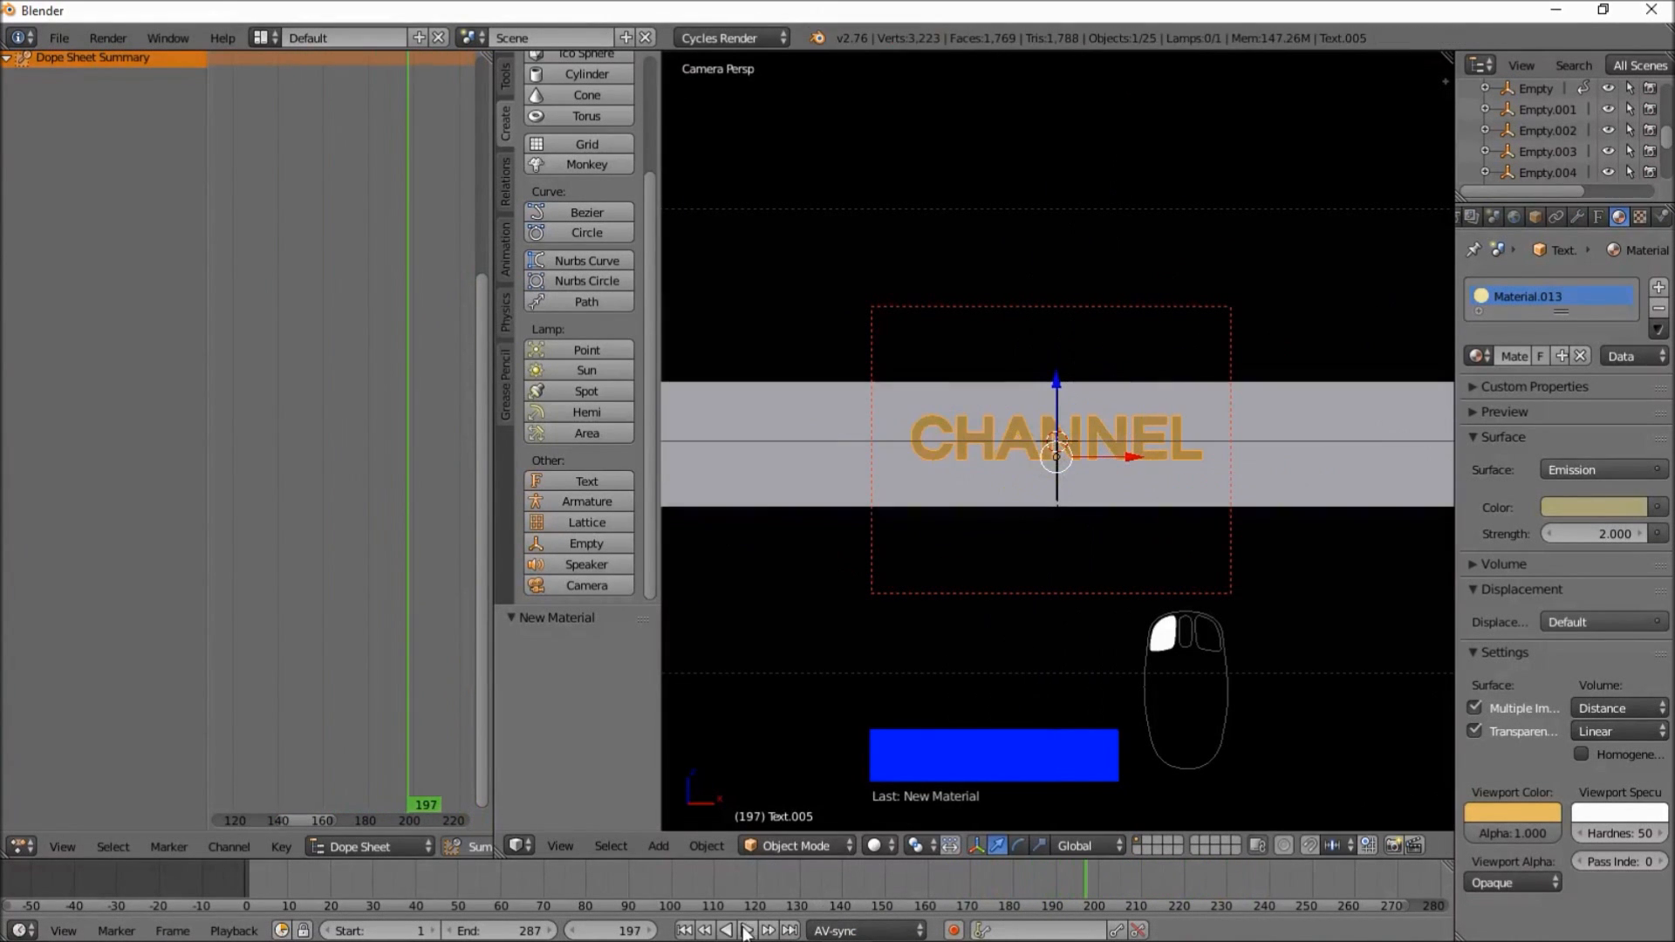
click(931, 884)
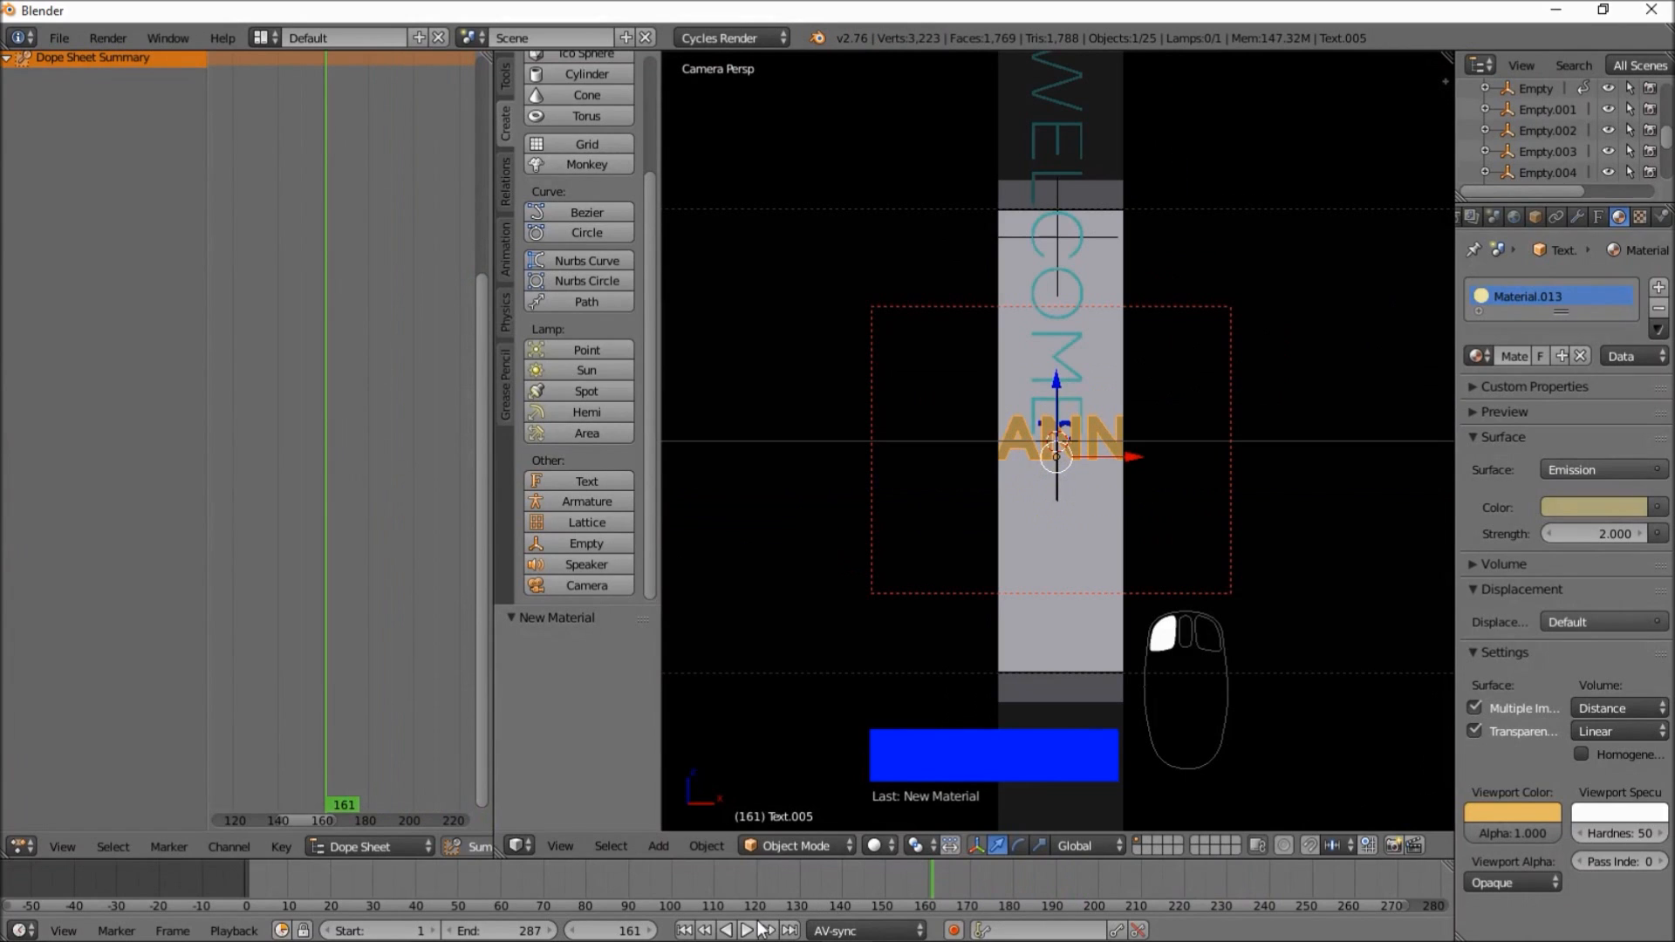
click(746, 931)
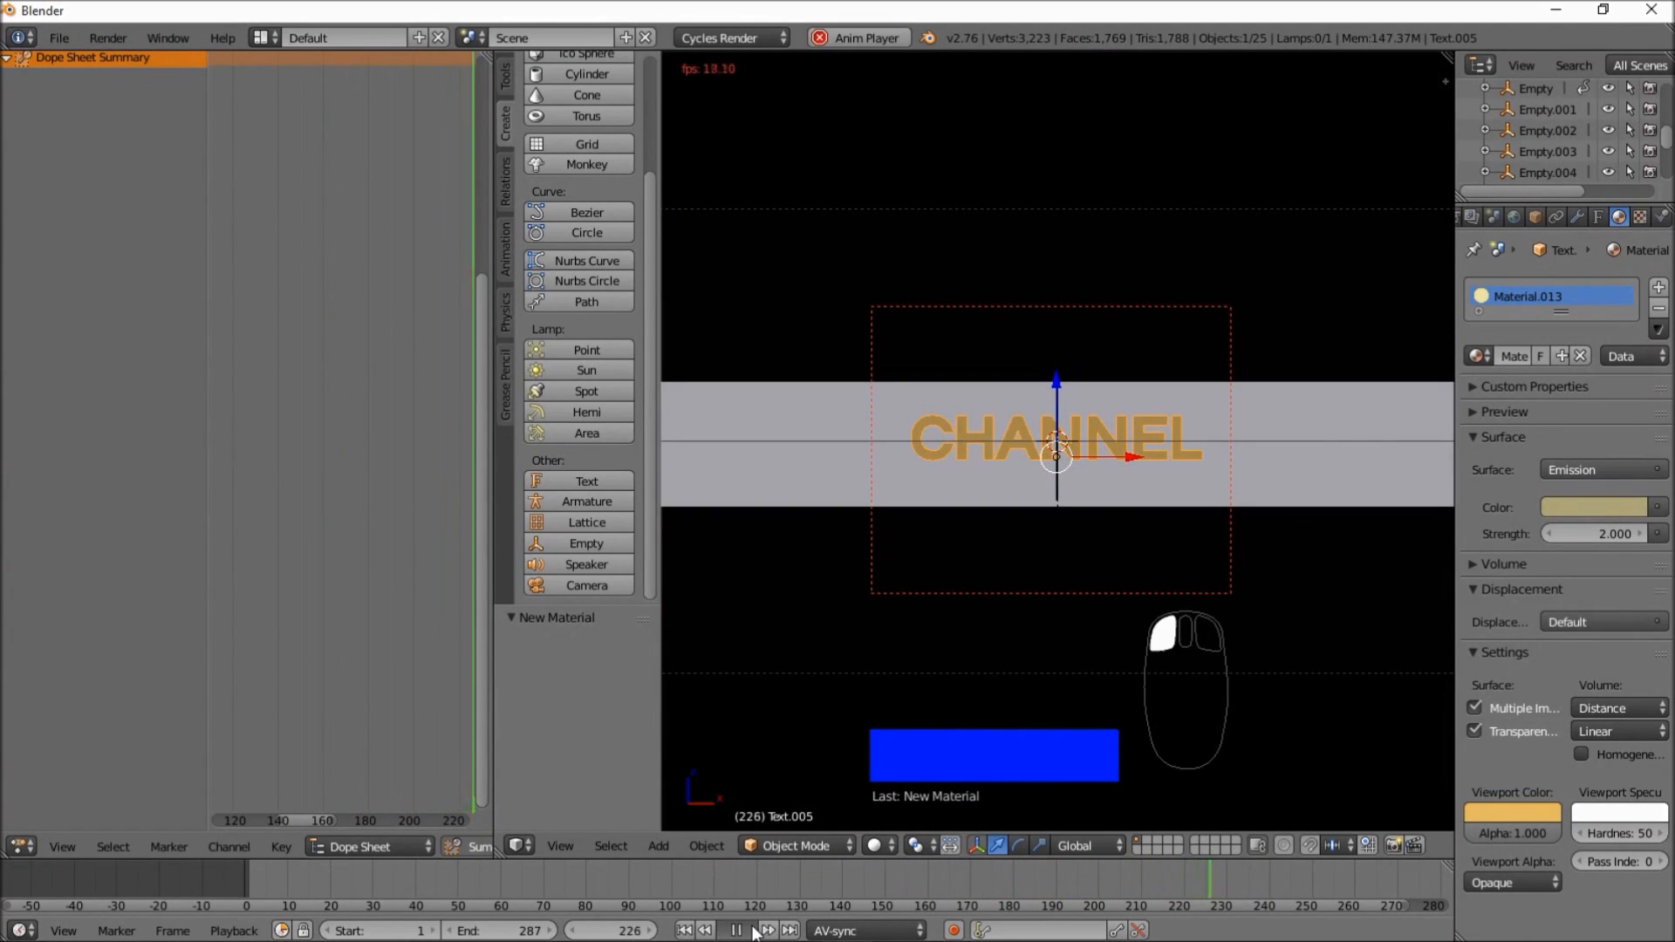
click(750, 931)
click(951, 877)
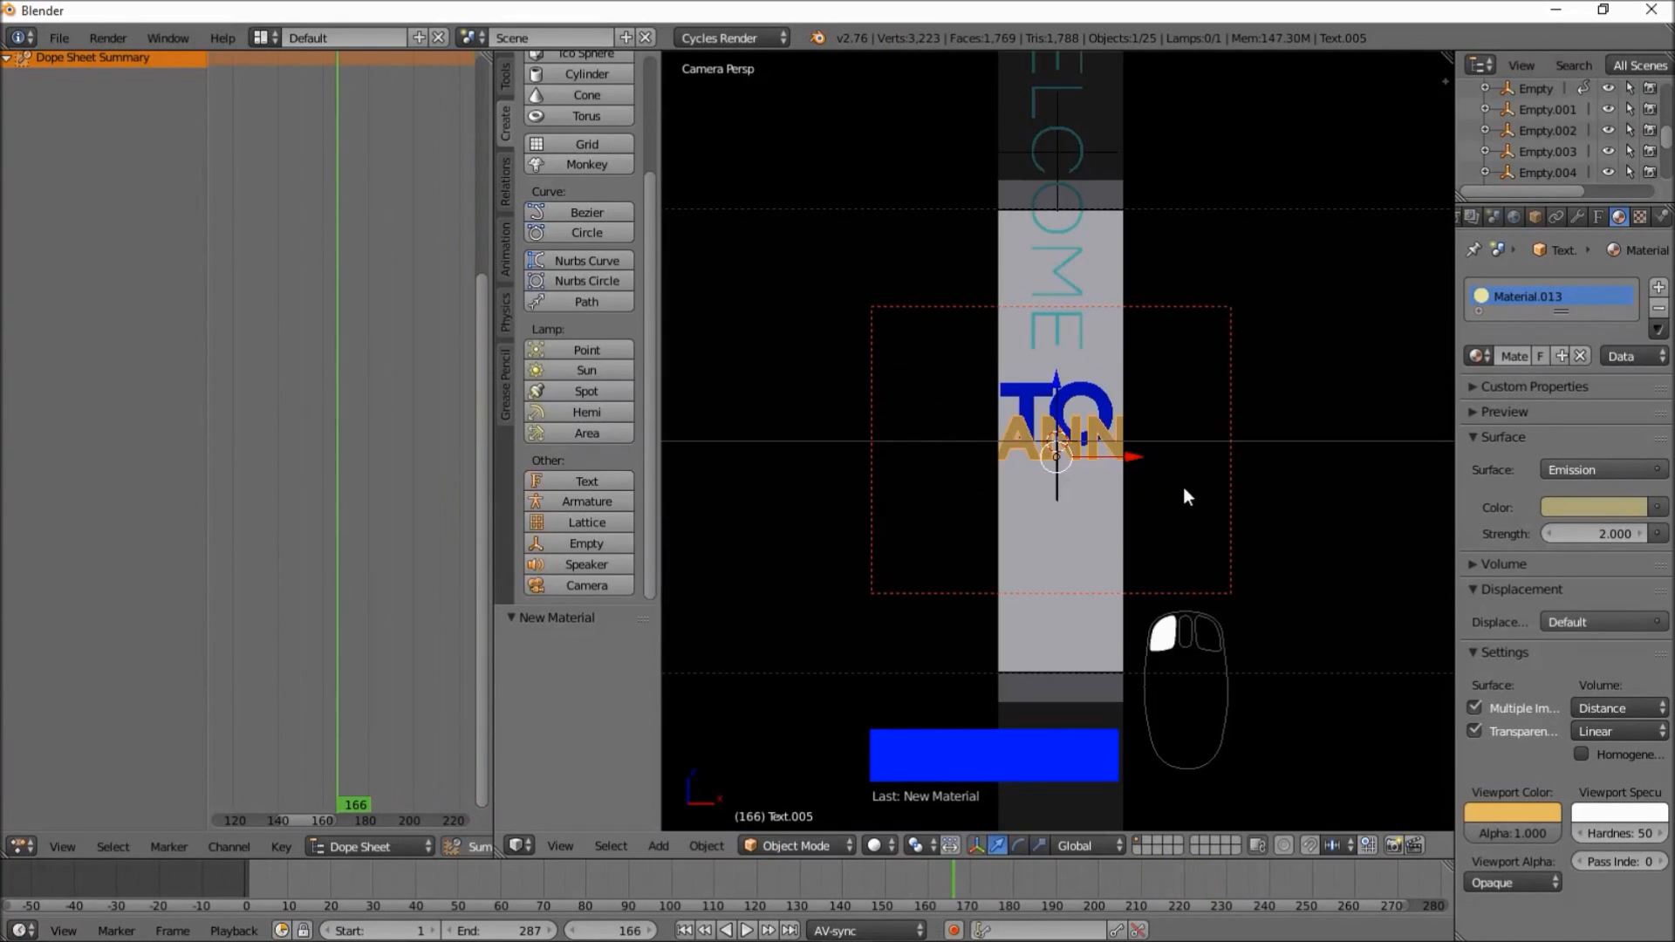
click(748, 931)
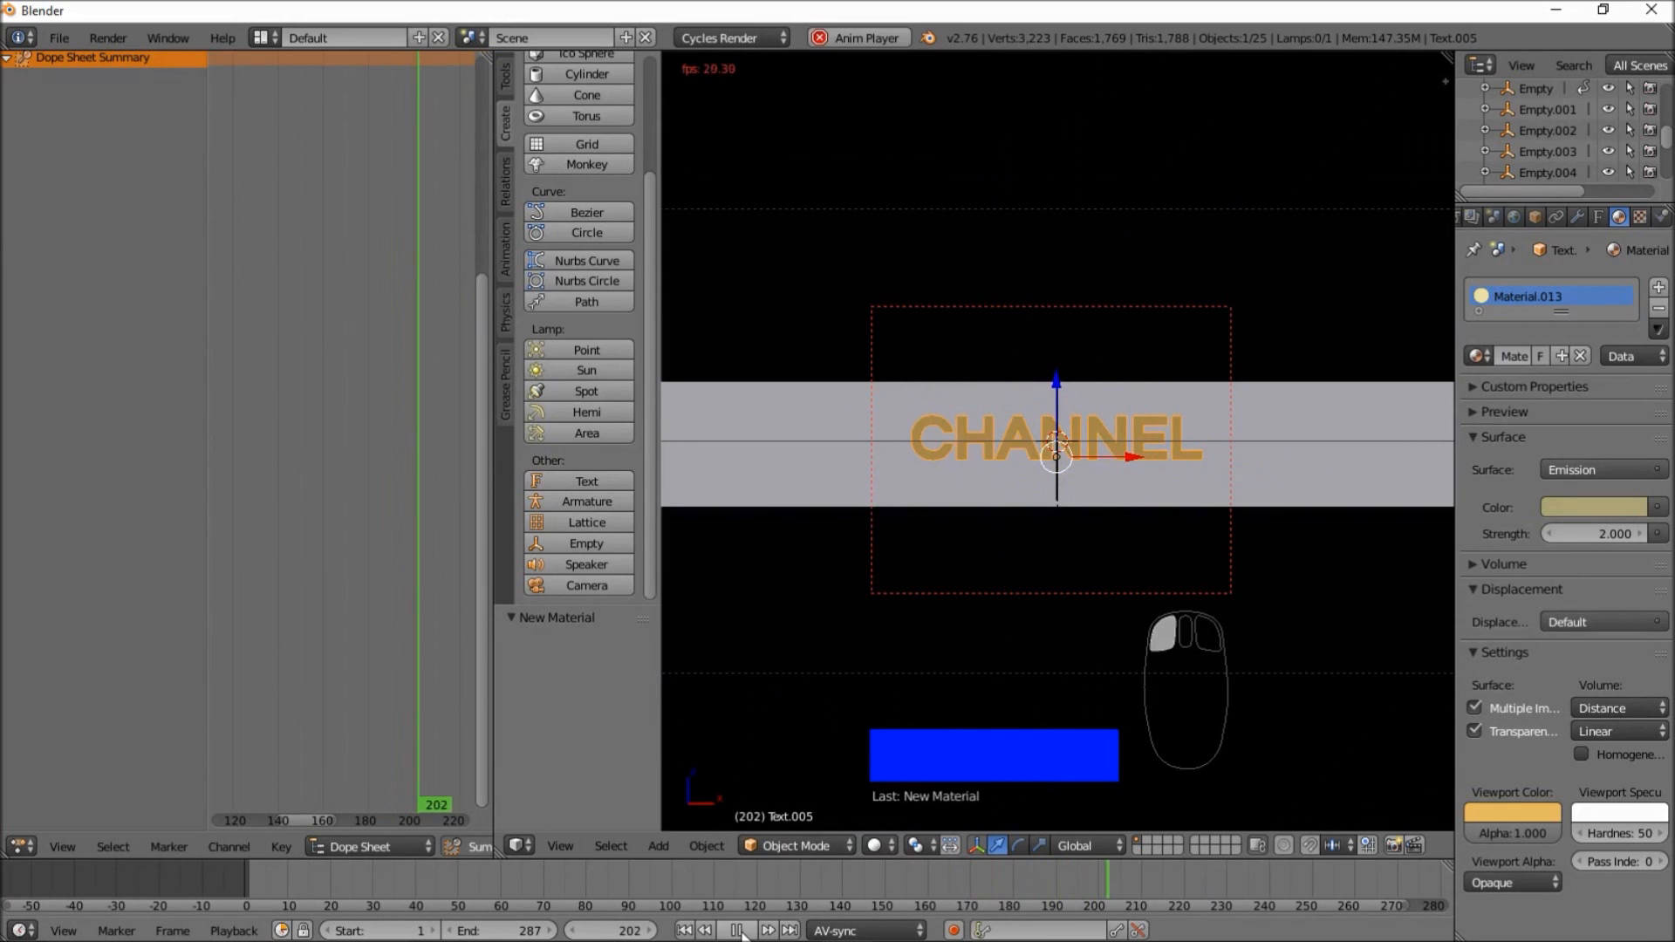
click(748, 931)
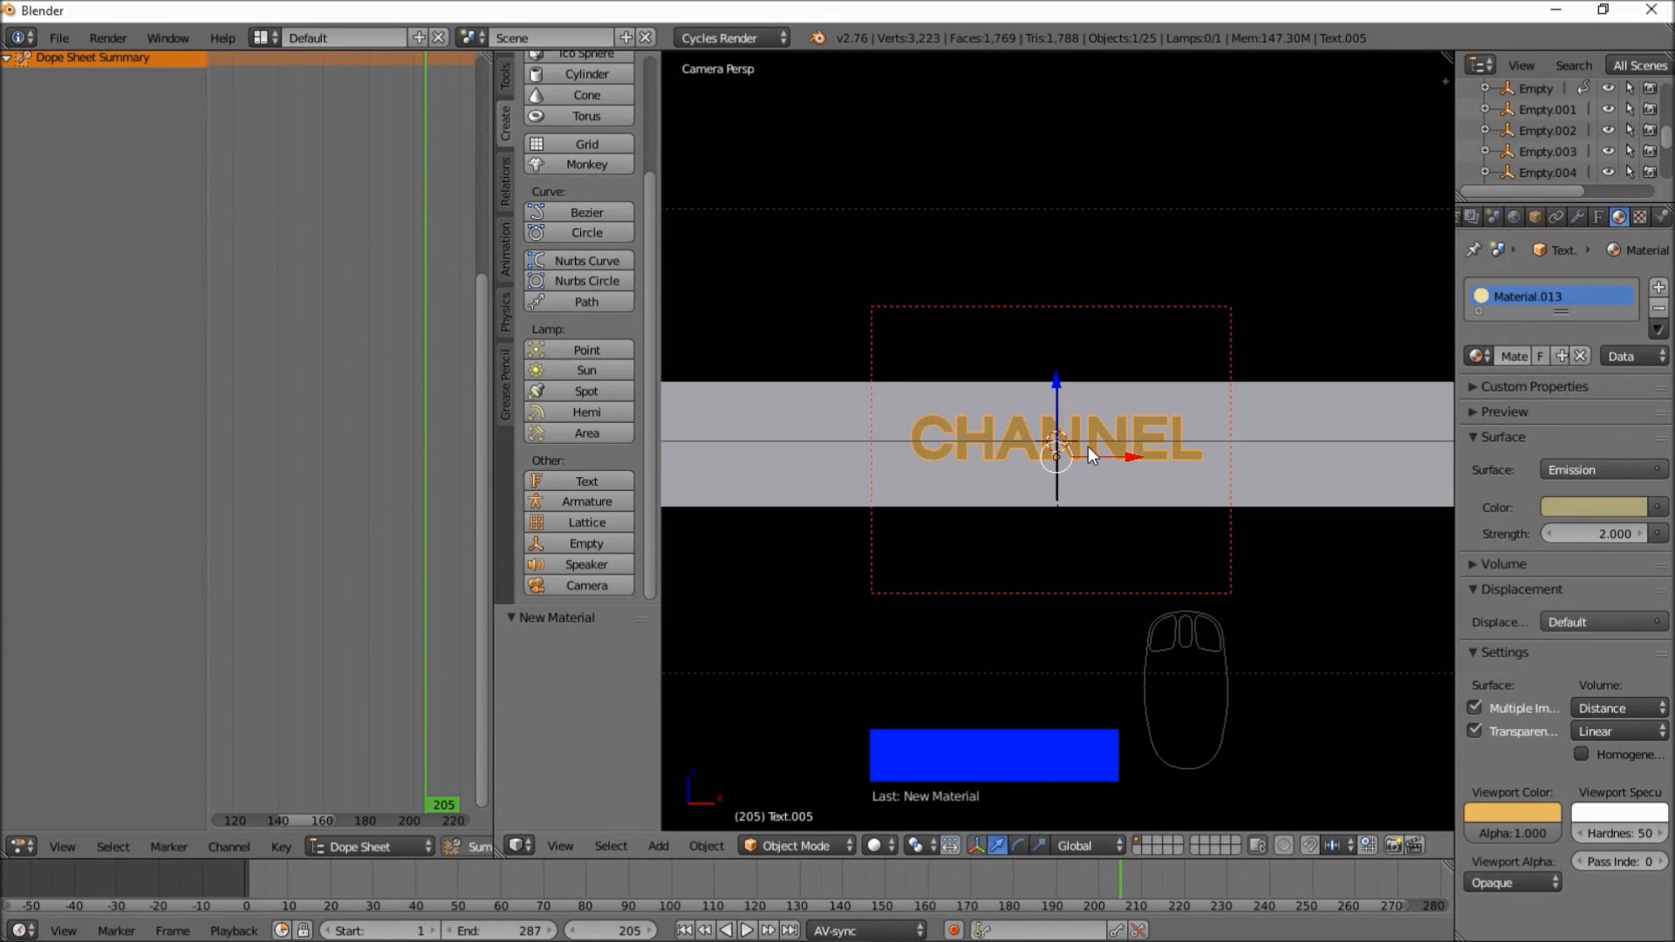
- Enlarge the CHANNEL text by about 1.276 and lower it 0.168 along Z to centre it on the horizontal border
scroll(1090, 484, down, 2)
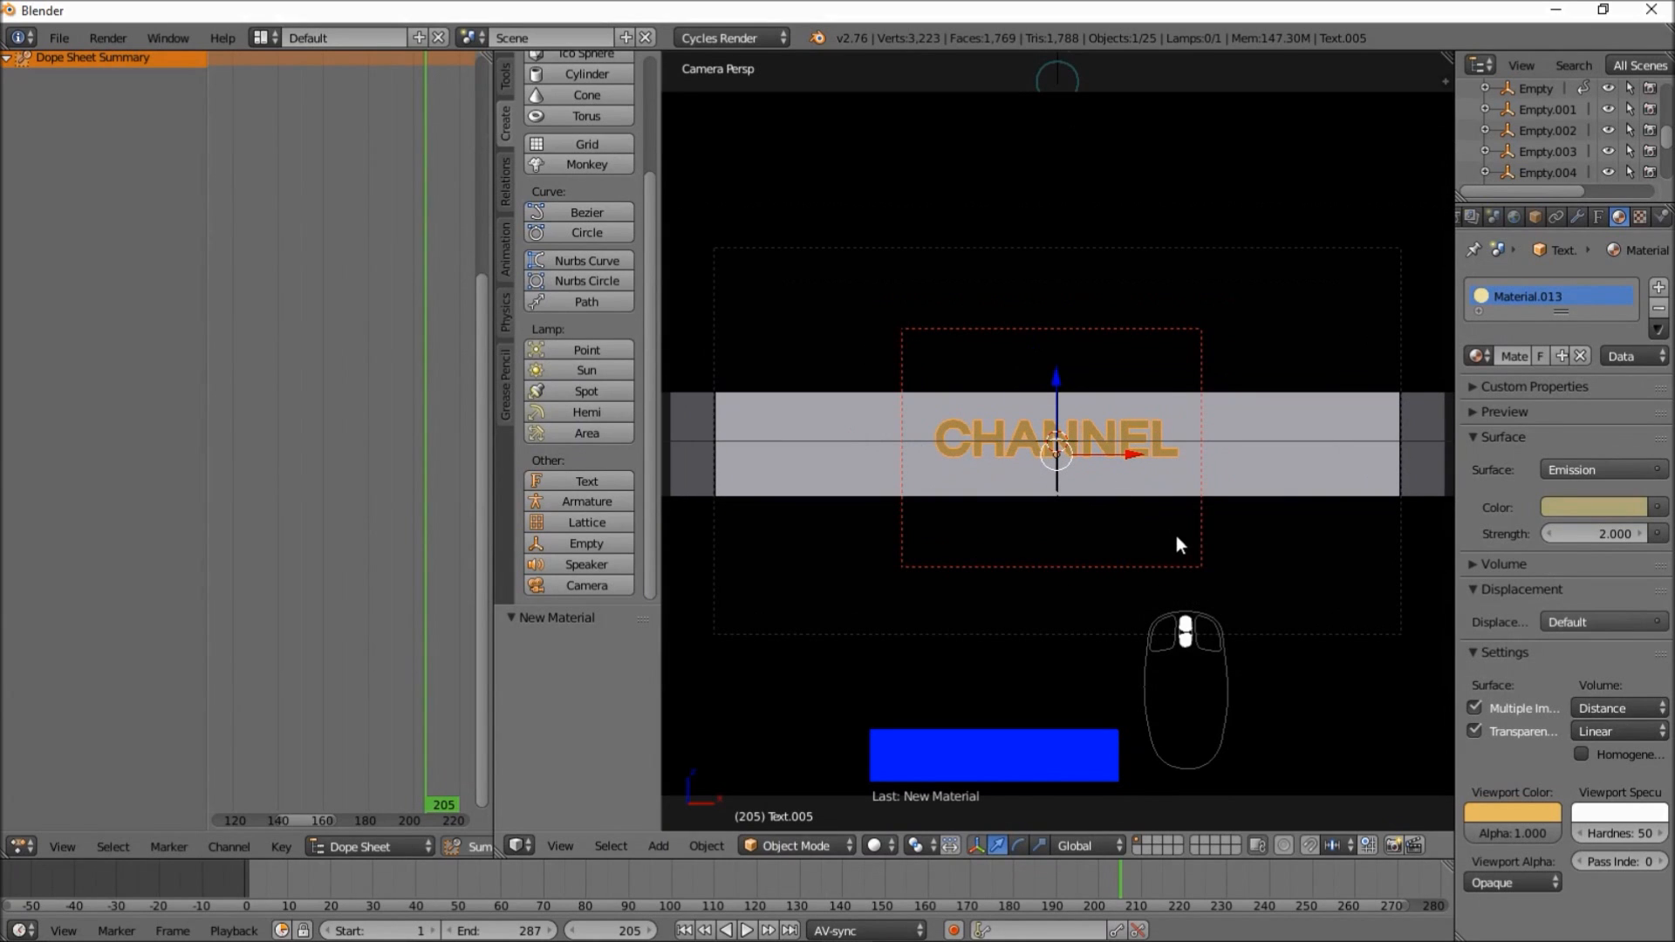
key(s)
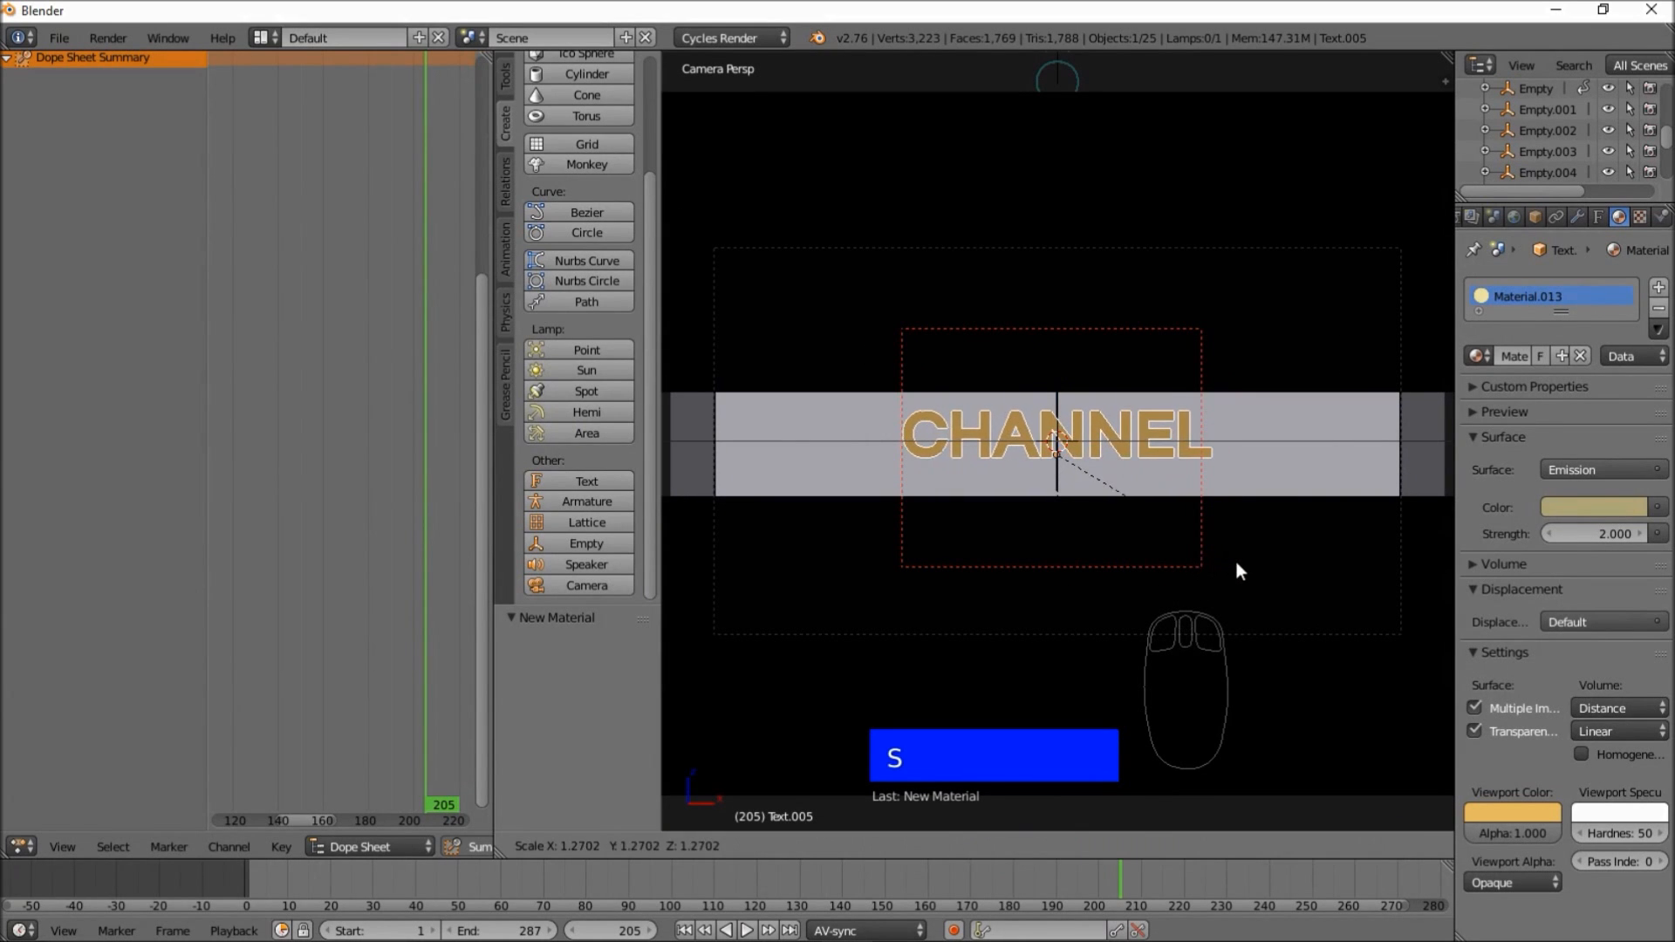
click(1238, 559)
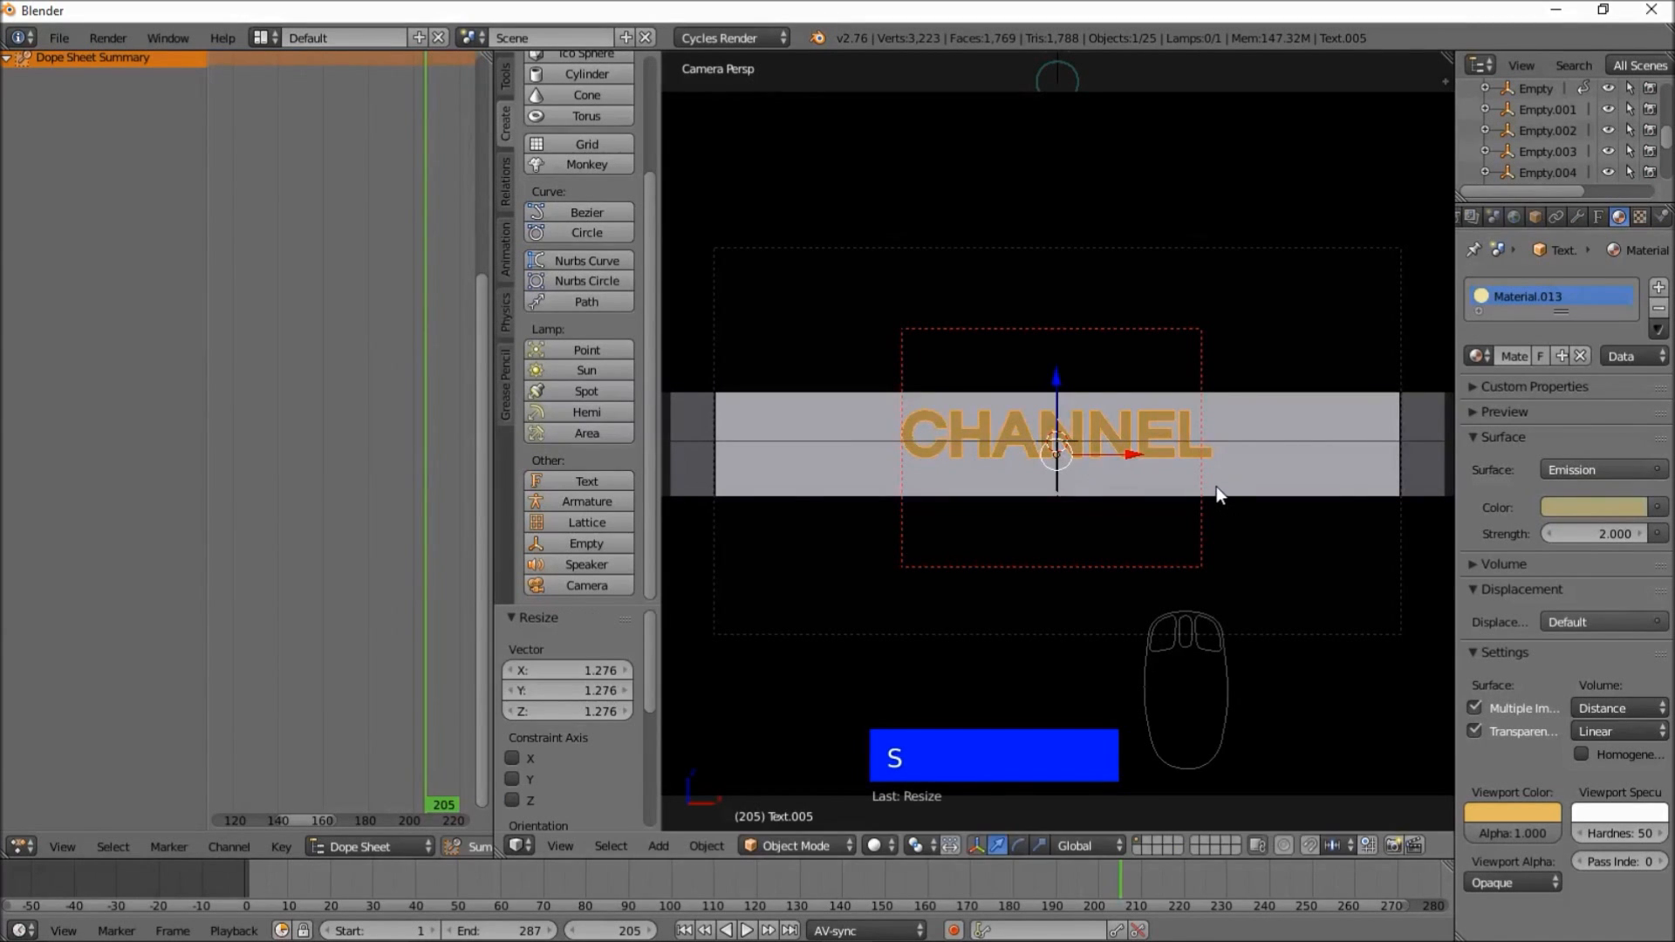
key(g)
key(z)
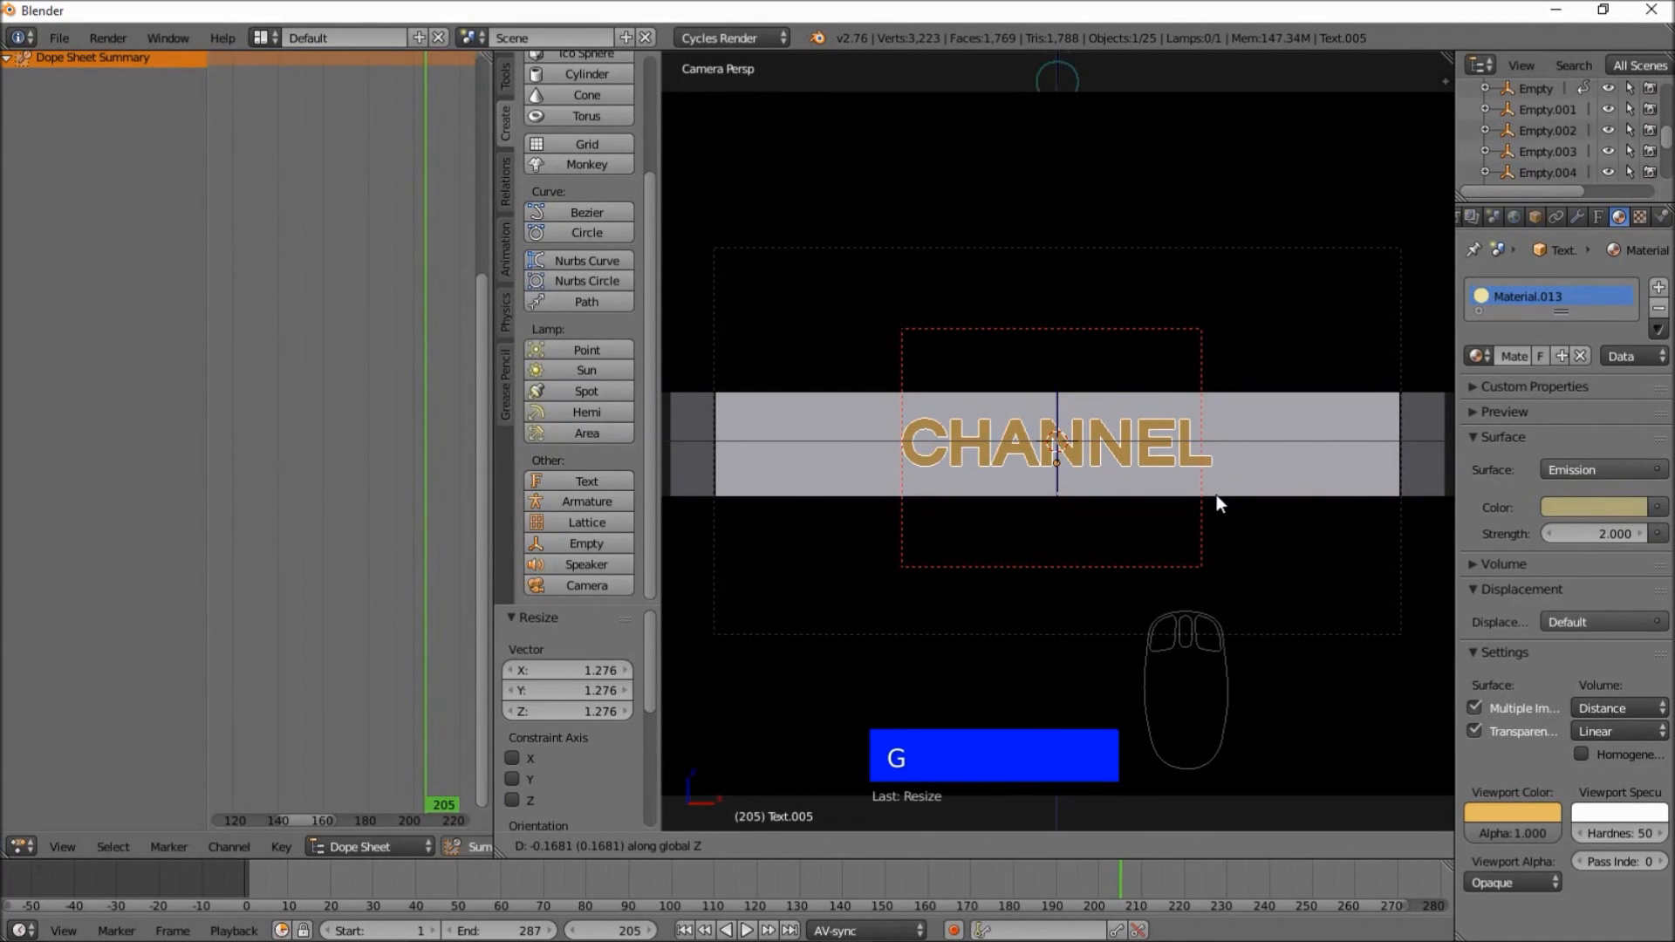
click(1217, 495)
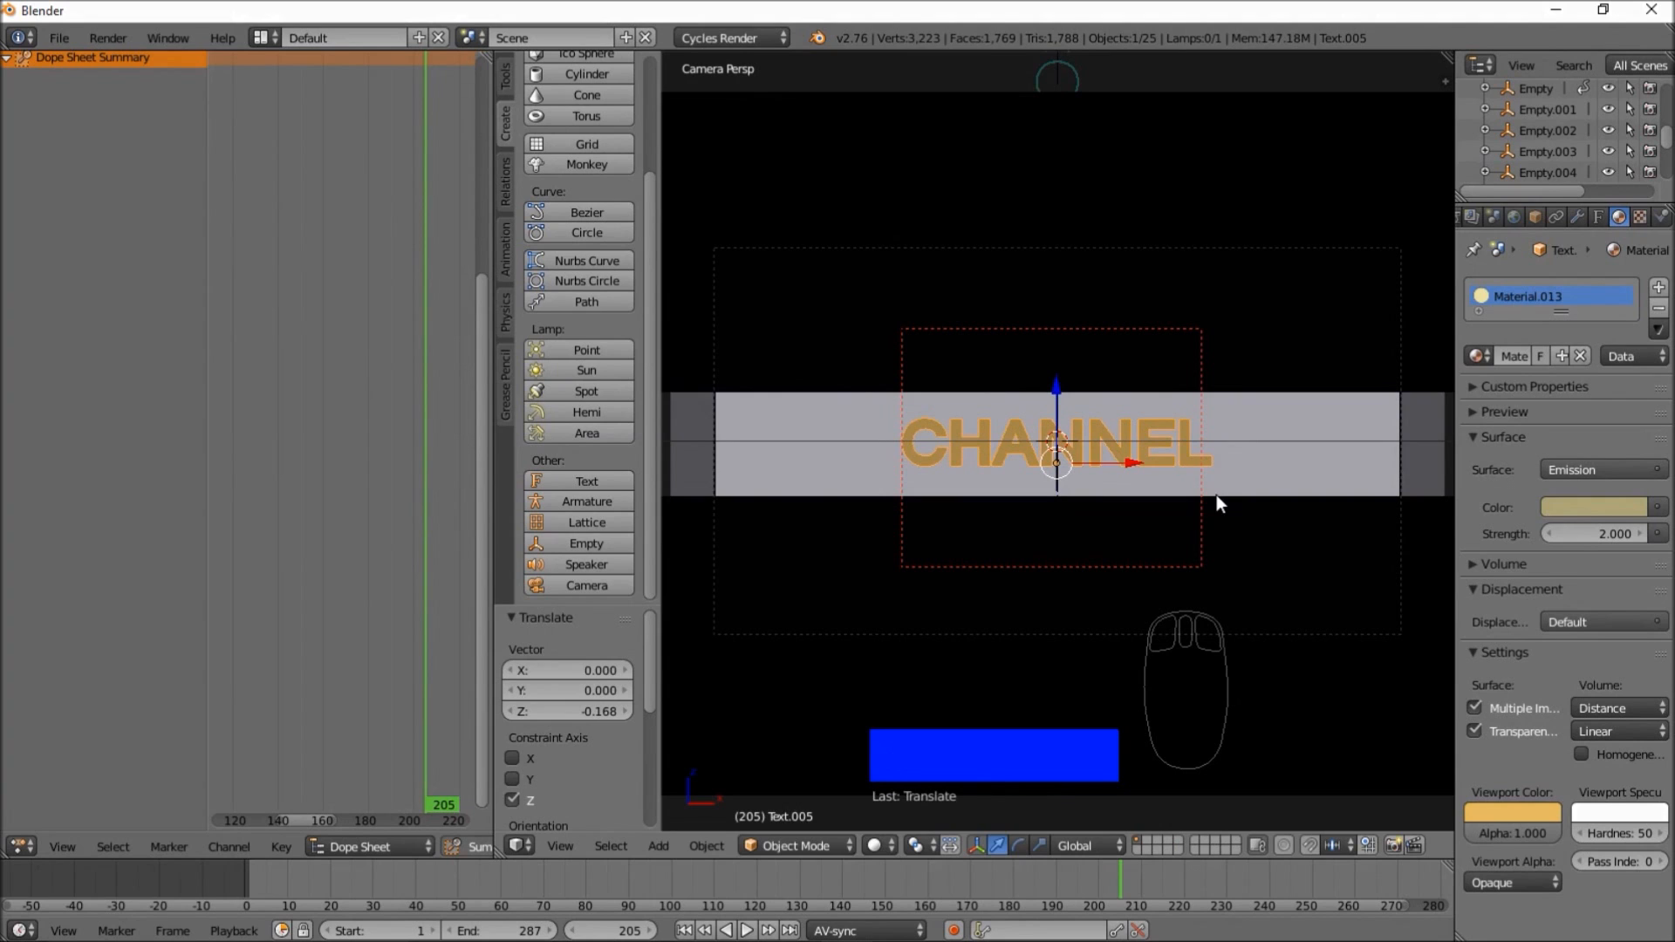
- Show the CHANNEL text's object properties at a wider size, select its parent Empty.005 and check that the text follows it
click(1542, 218)
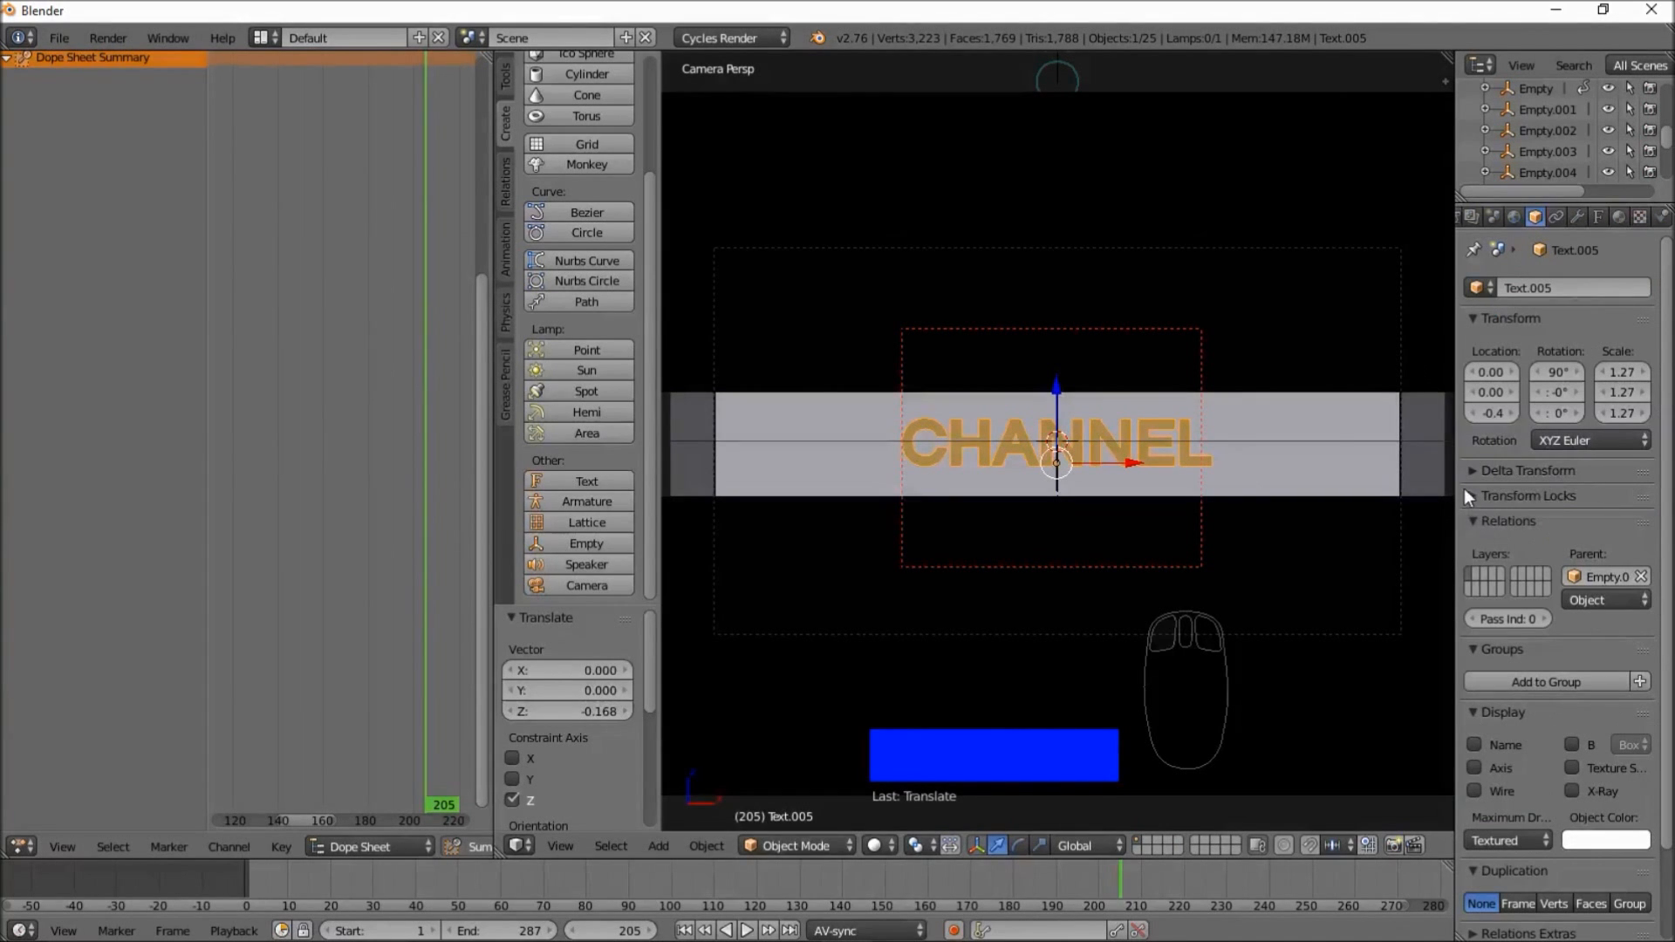
drag(1454, 486, 1338, 485)
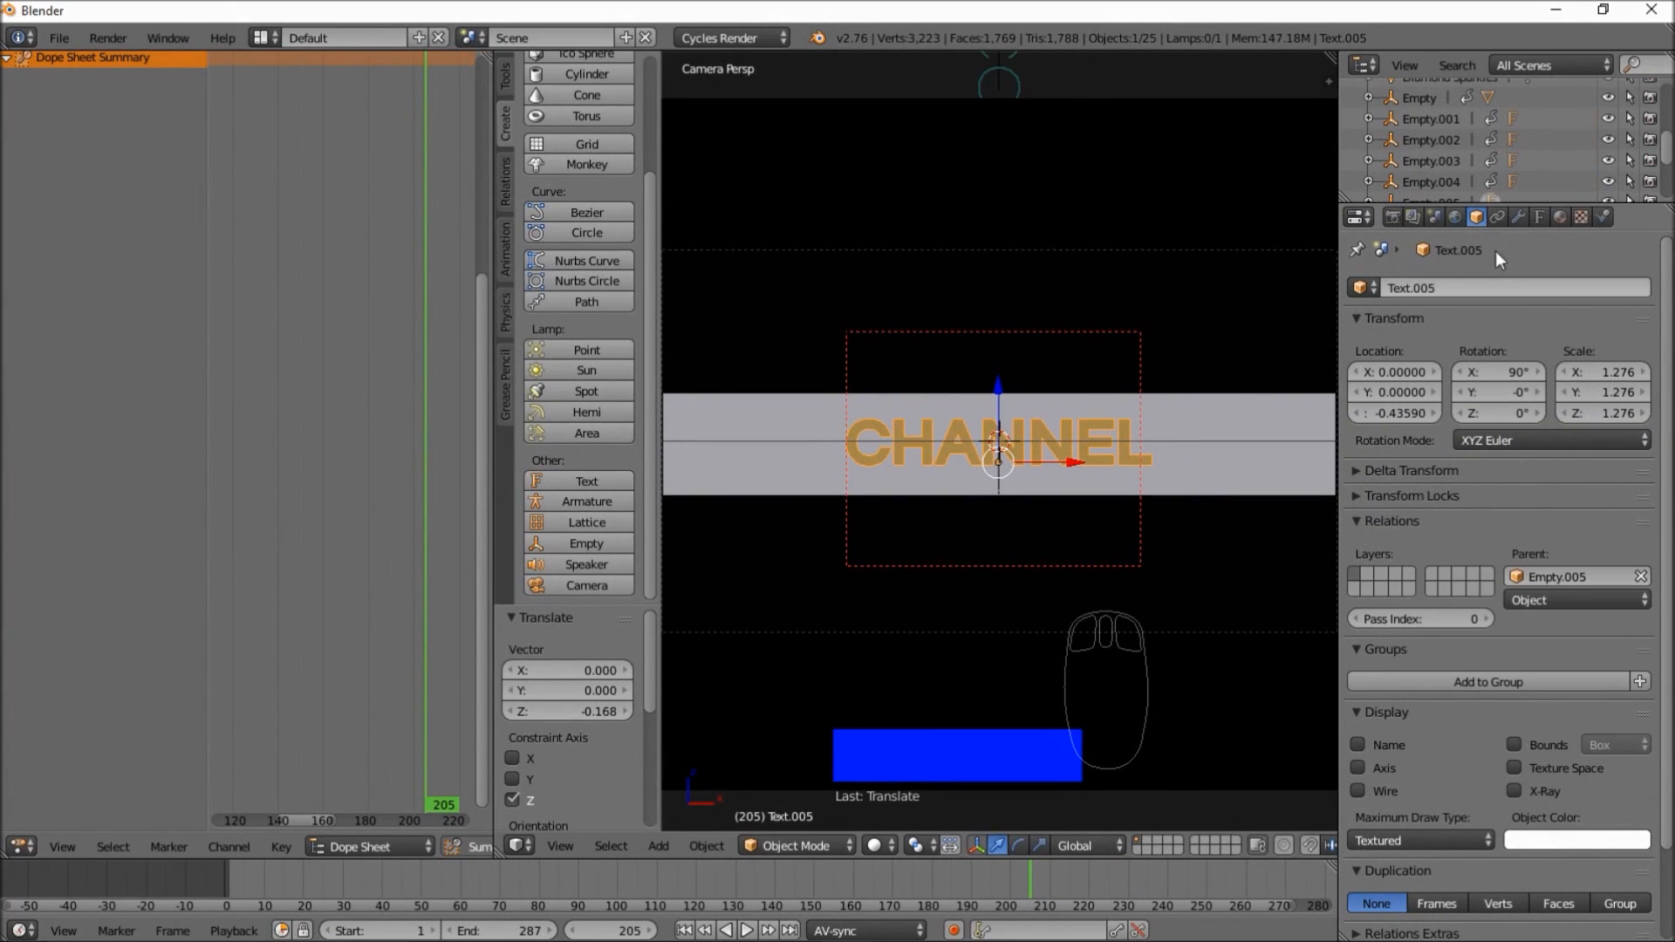
scroll(1479, 166, down, 3)
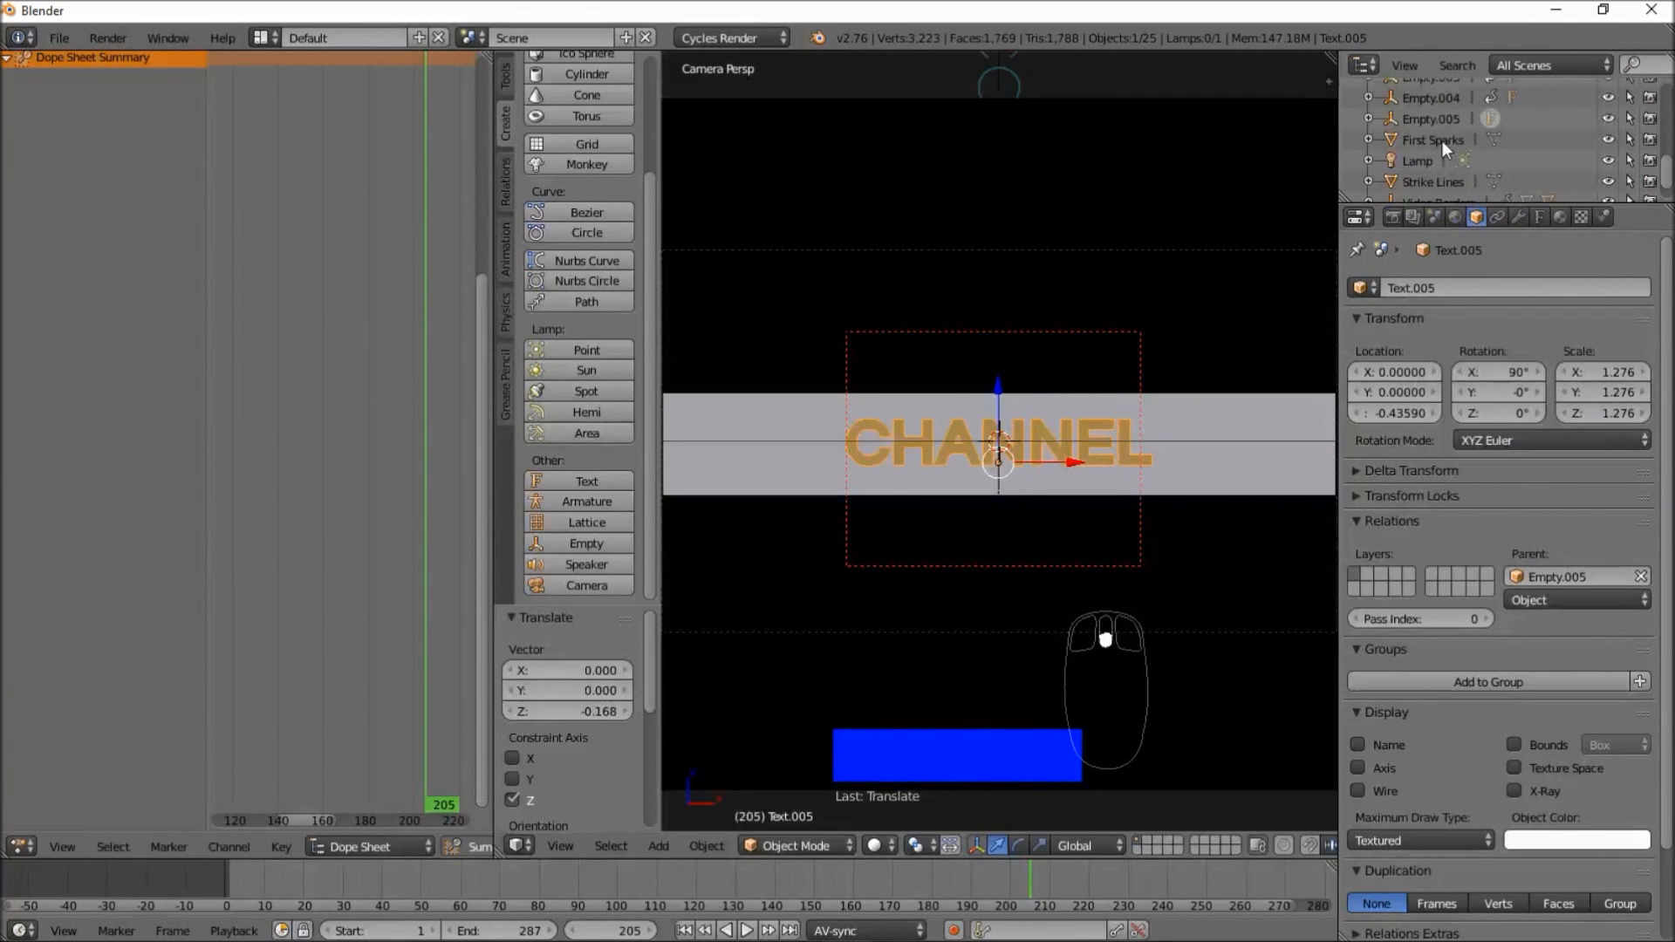
click(1438, 119)
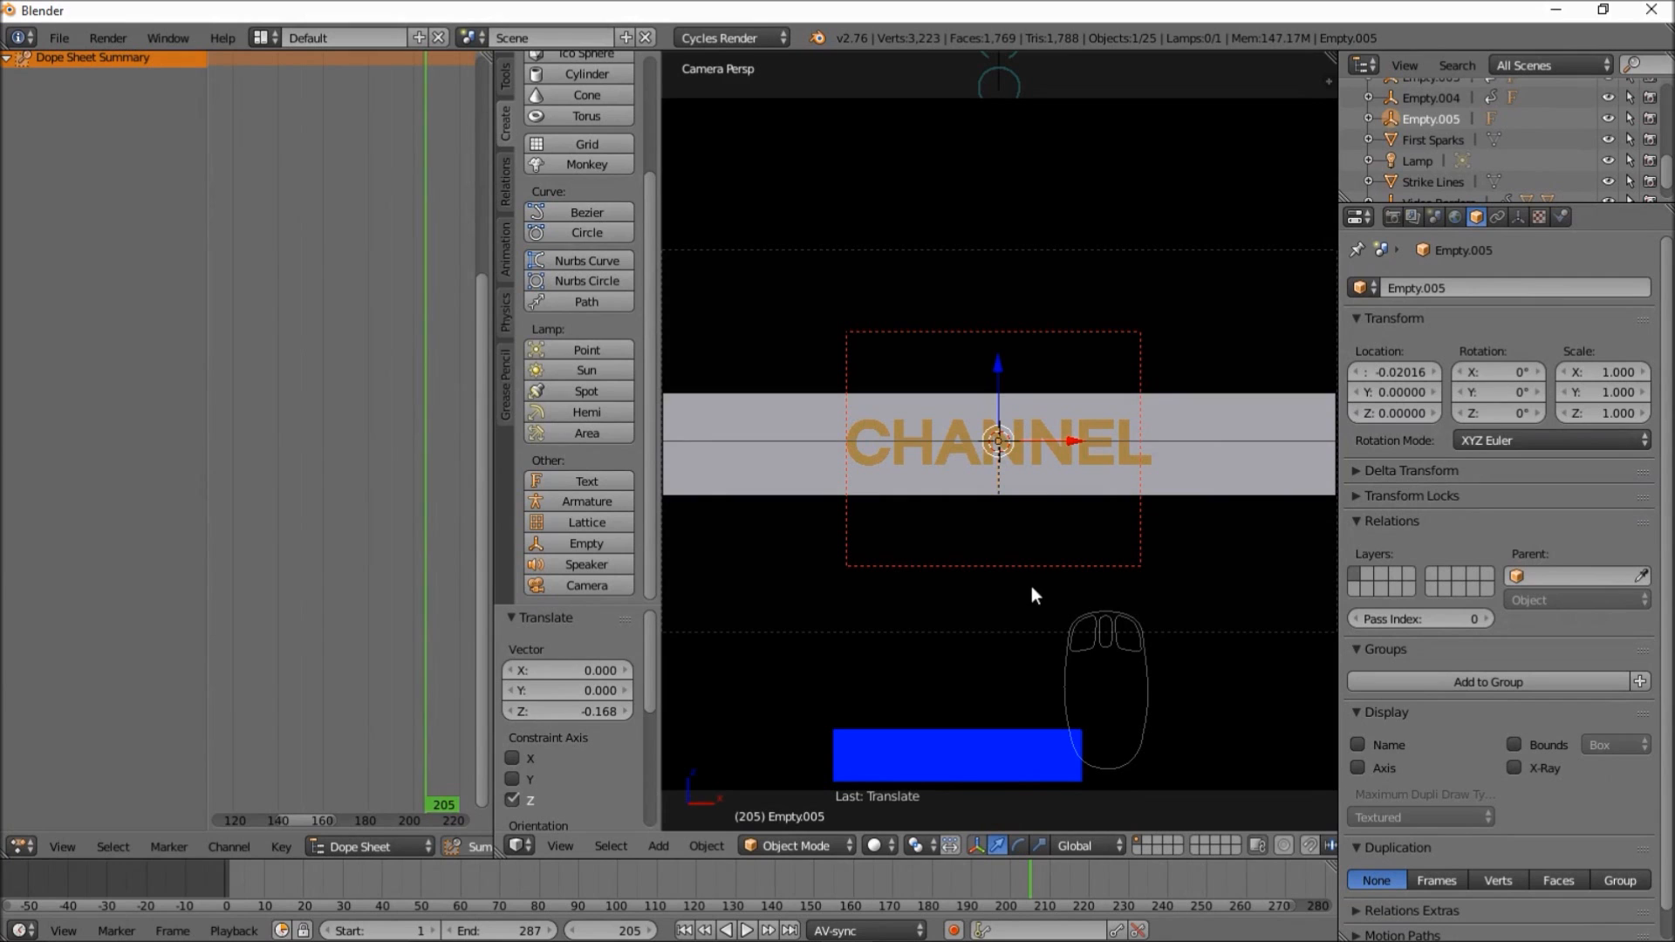
key(g)
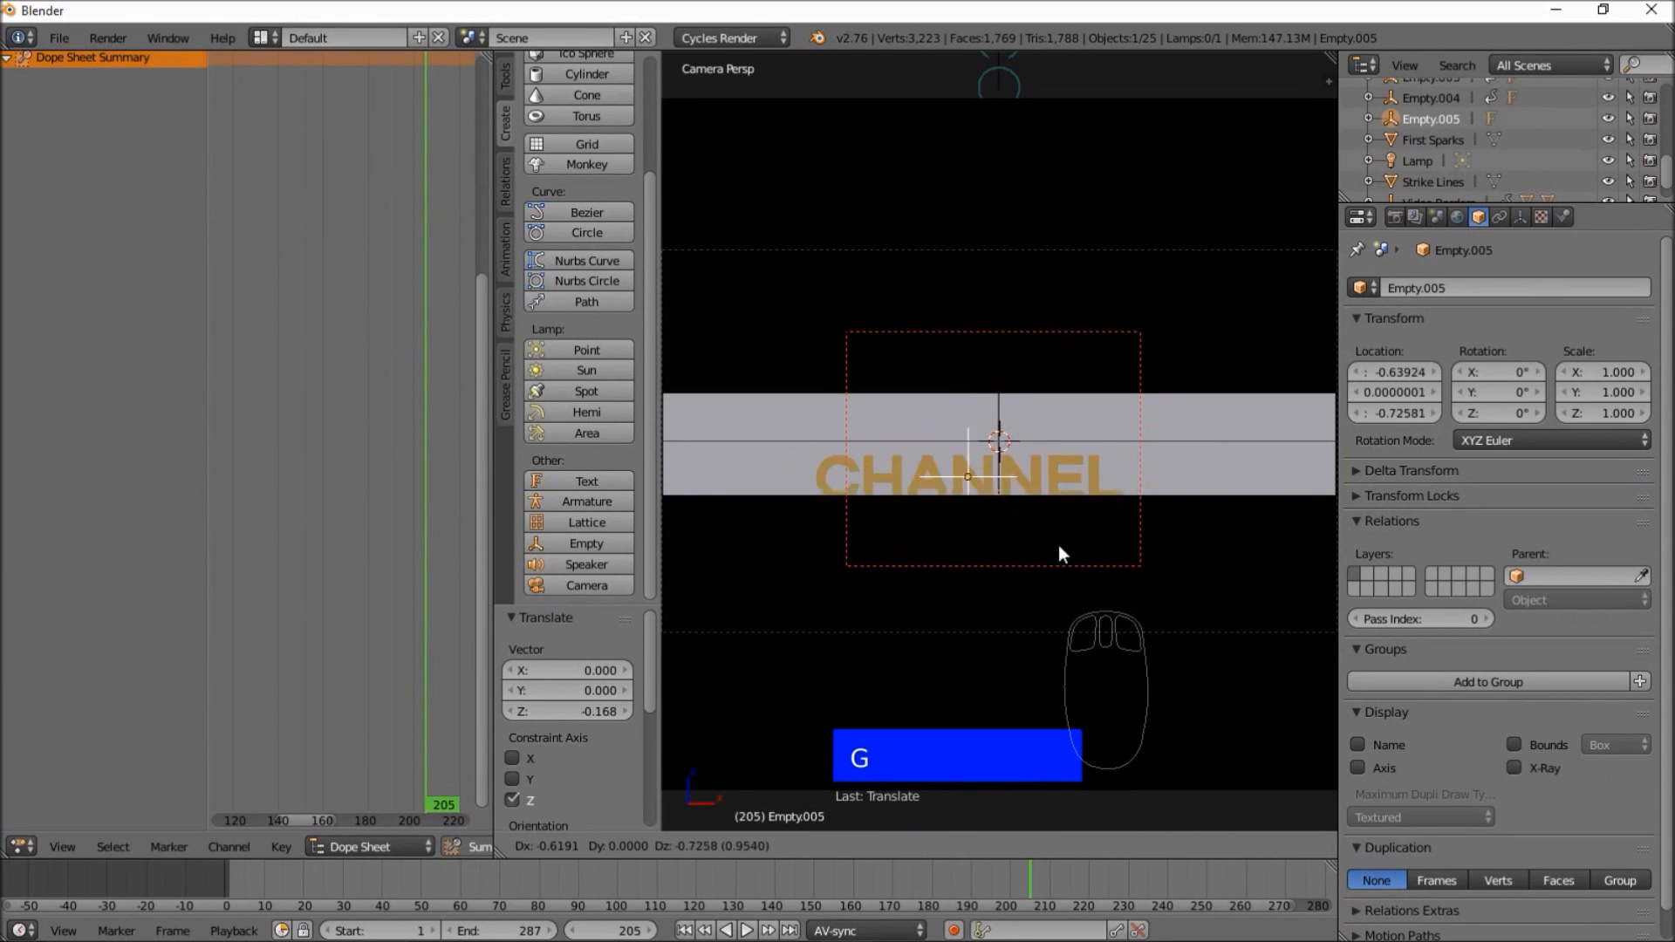
right_click(1031, 508)
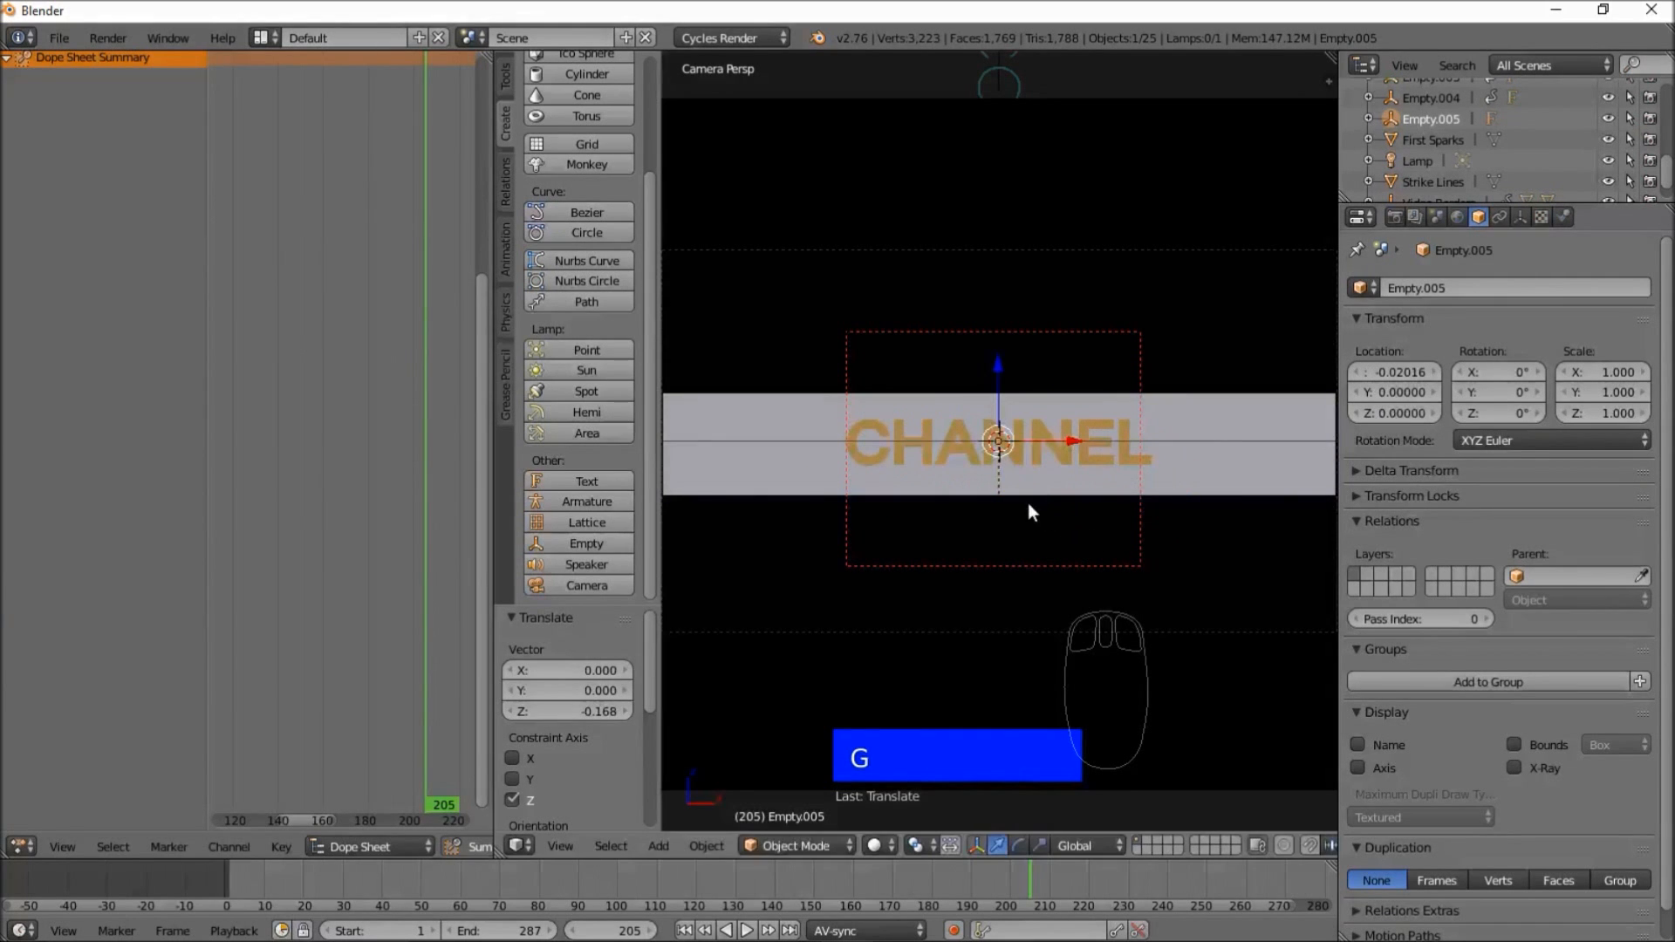
- Play the animation from frame 175 and stop it at frame 206 with the CHANNEL text in view
click(911, 877)
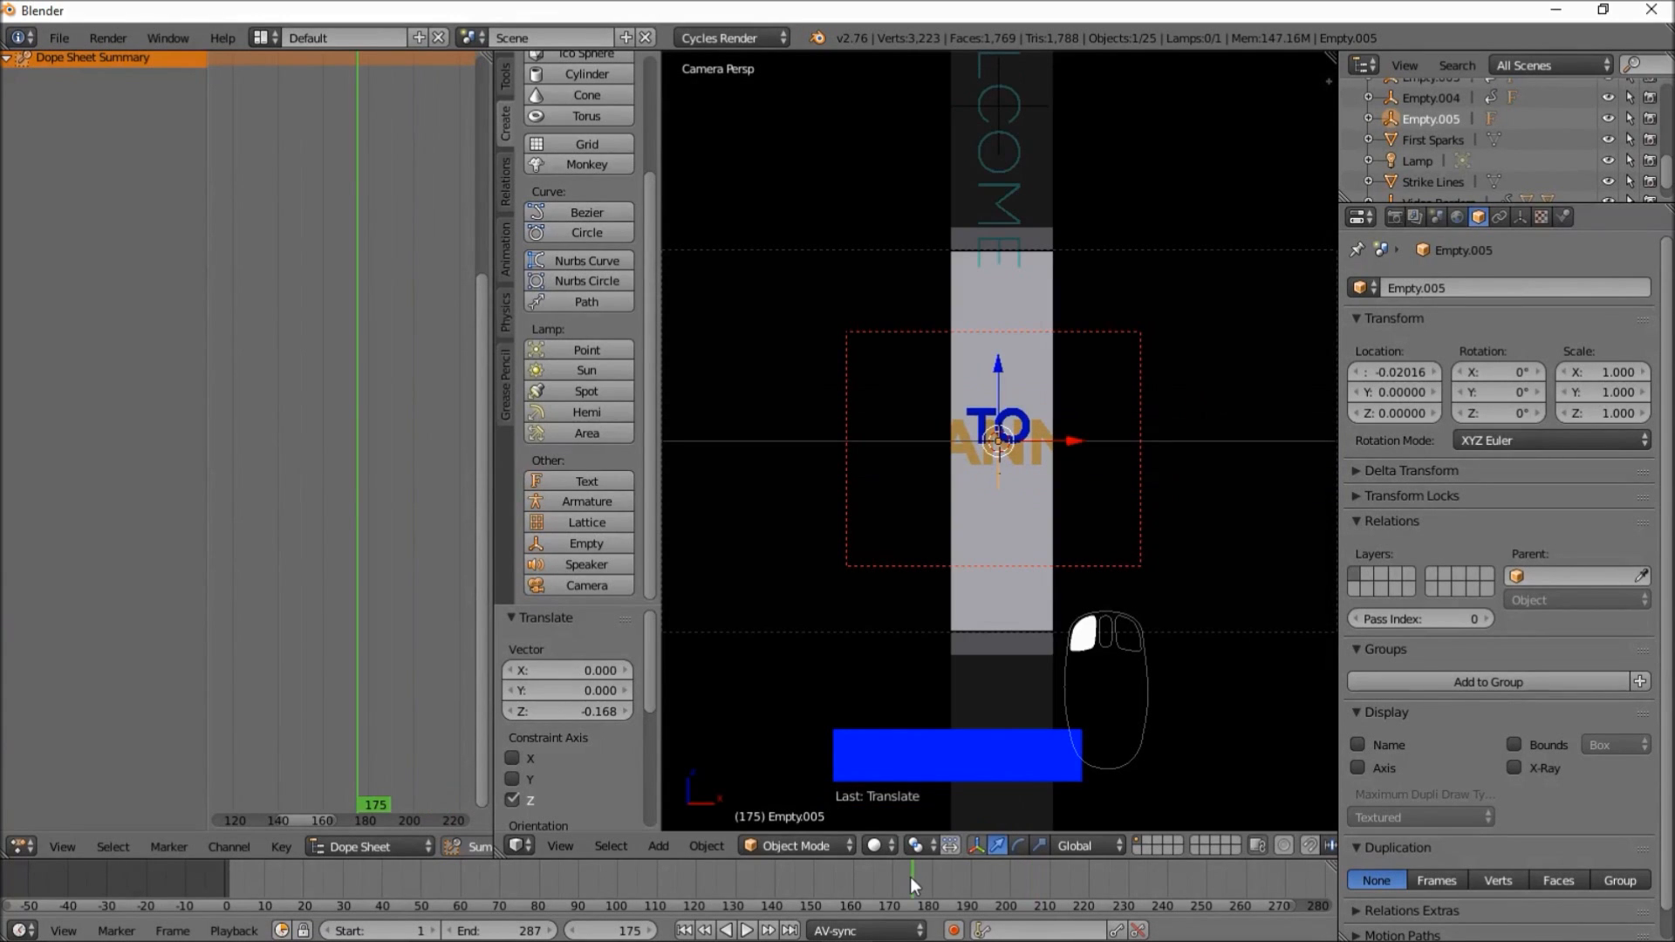
click(746, 931)
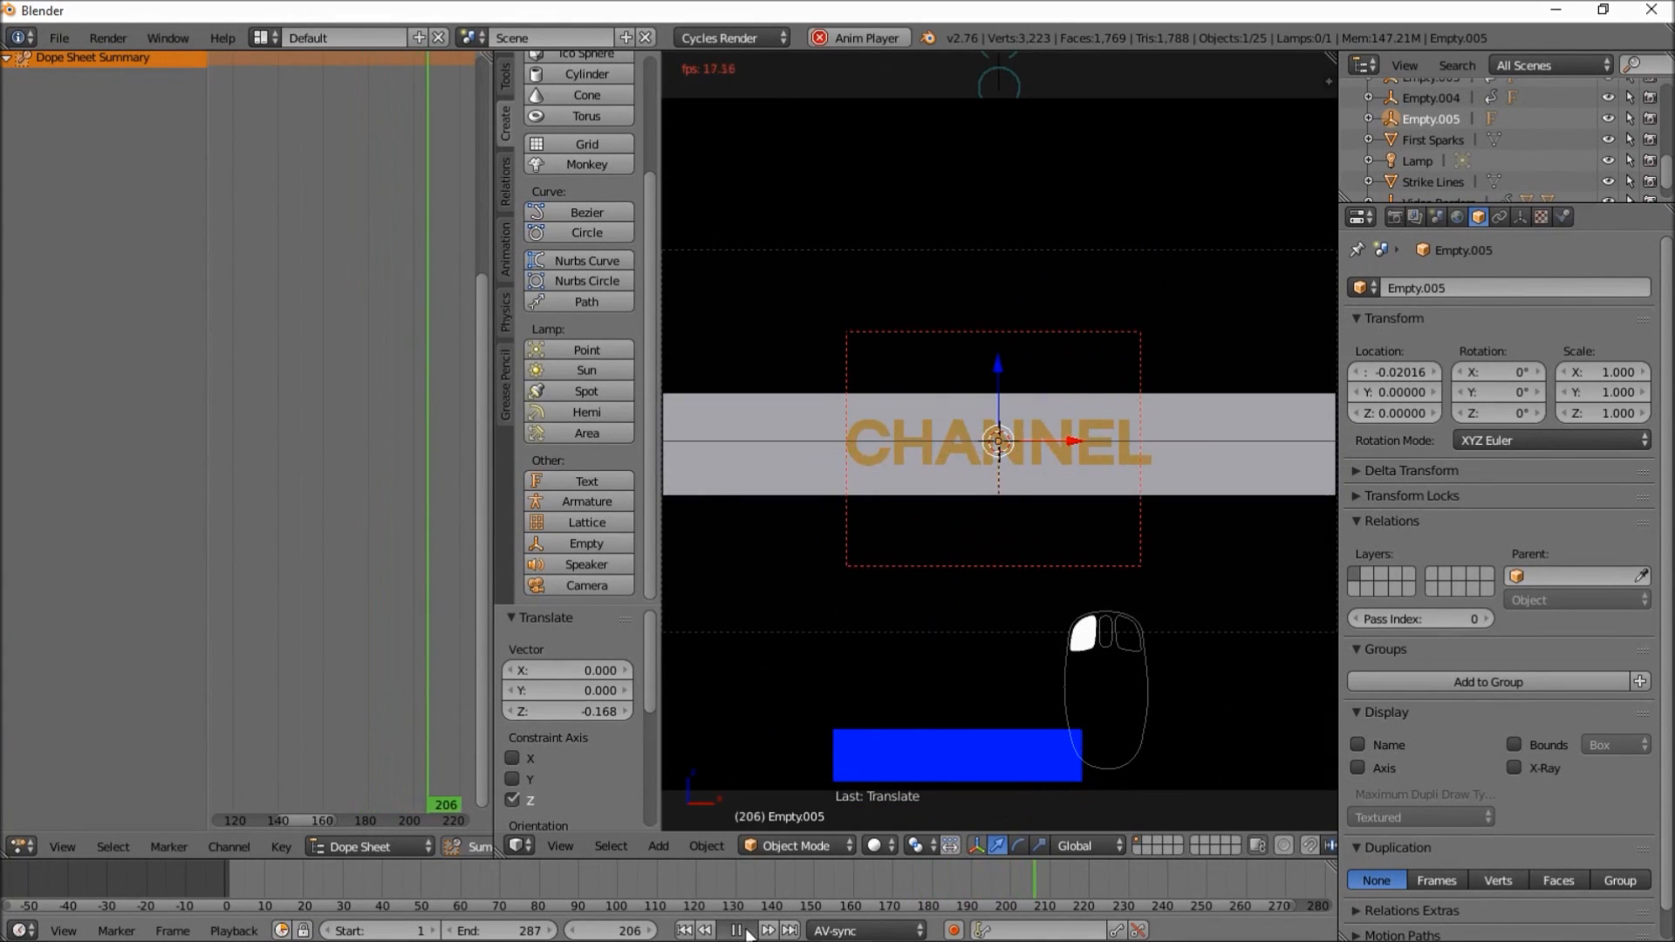
click(747, 931)
key(s)
key(x)
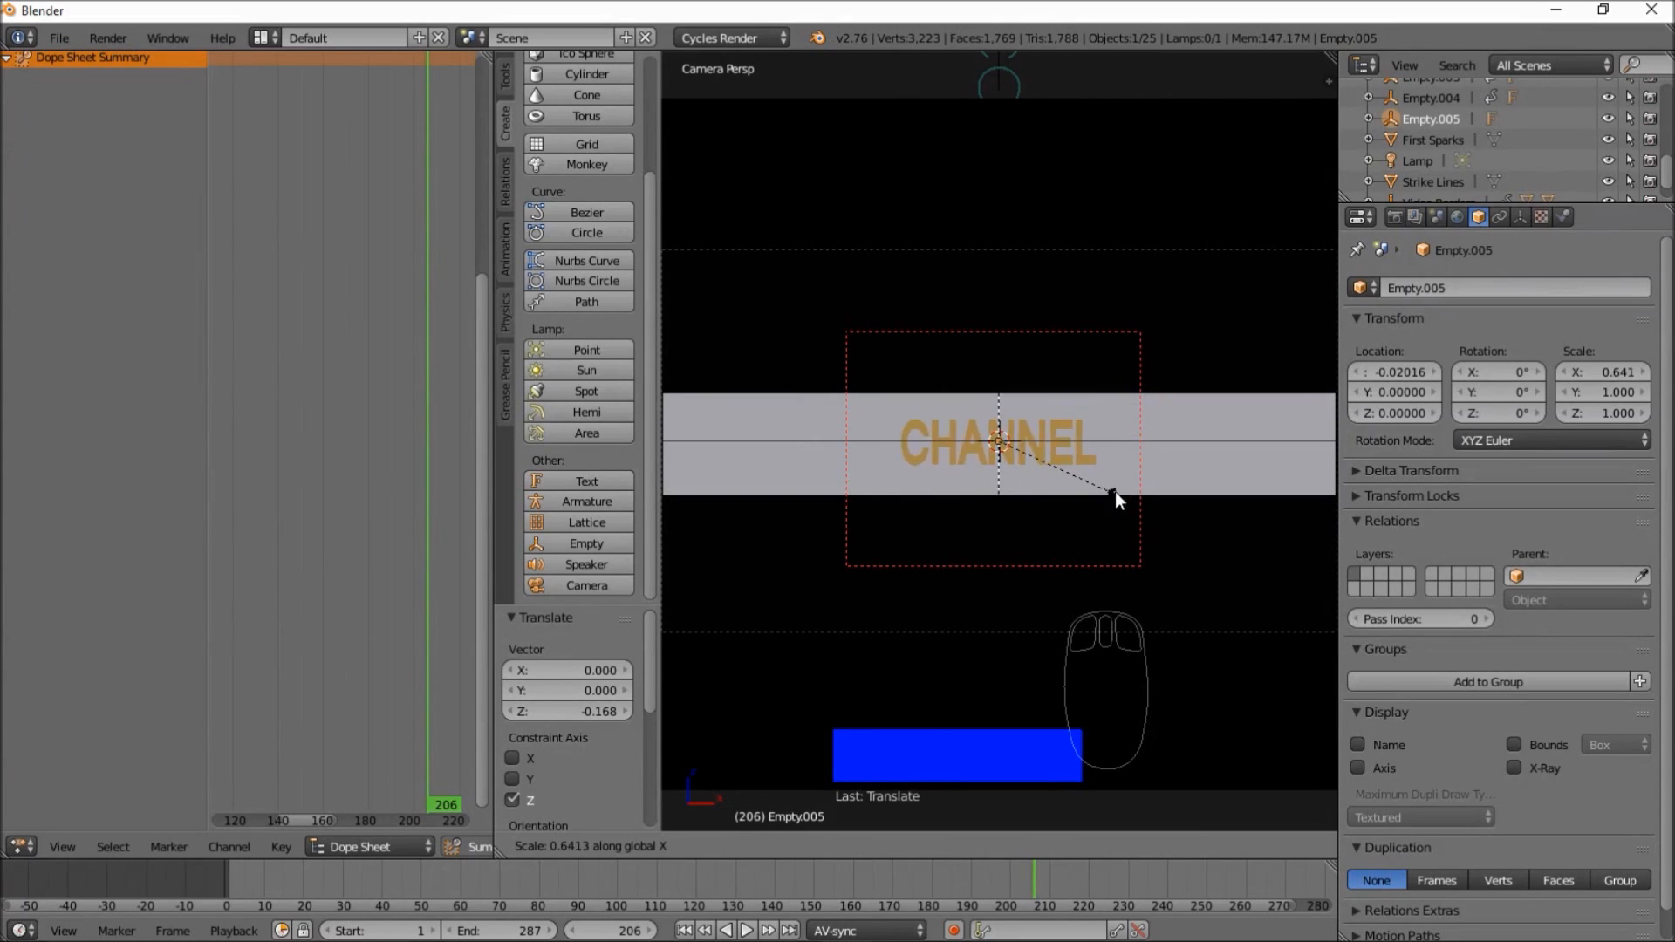
key(Escape)
key(g)
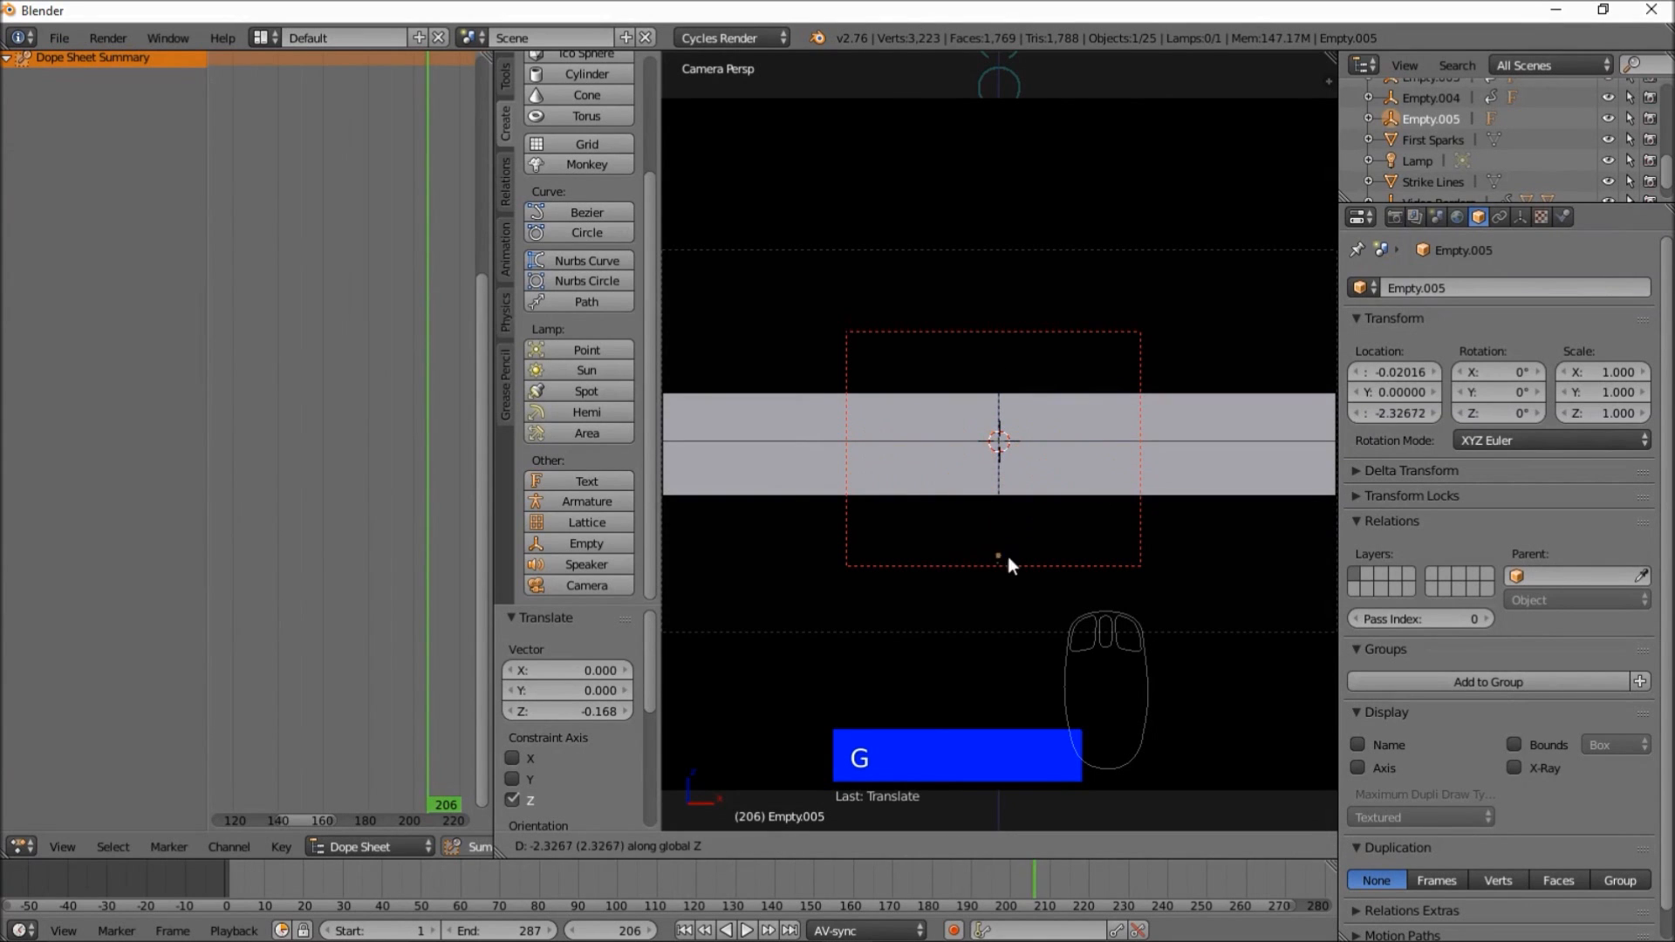
right_click(1061, 454)
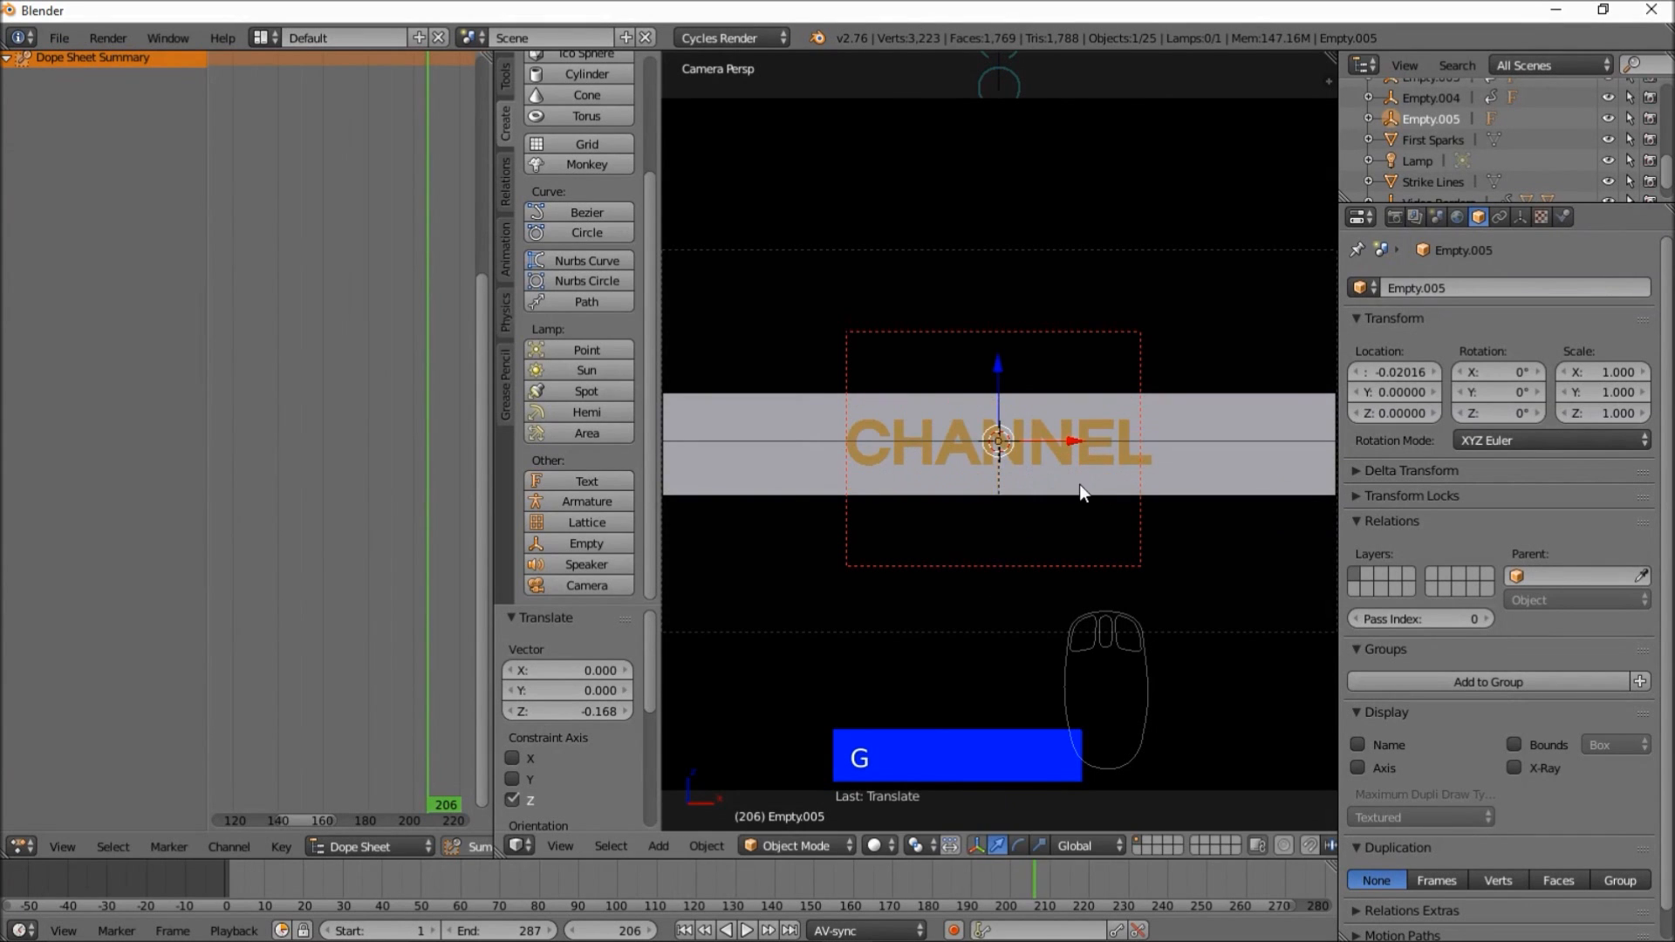
- Replay the border's turn into the CHANNEL text from frame 162 and from about frames 150 and 146 to judge the timing
click(860, 877)
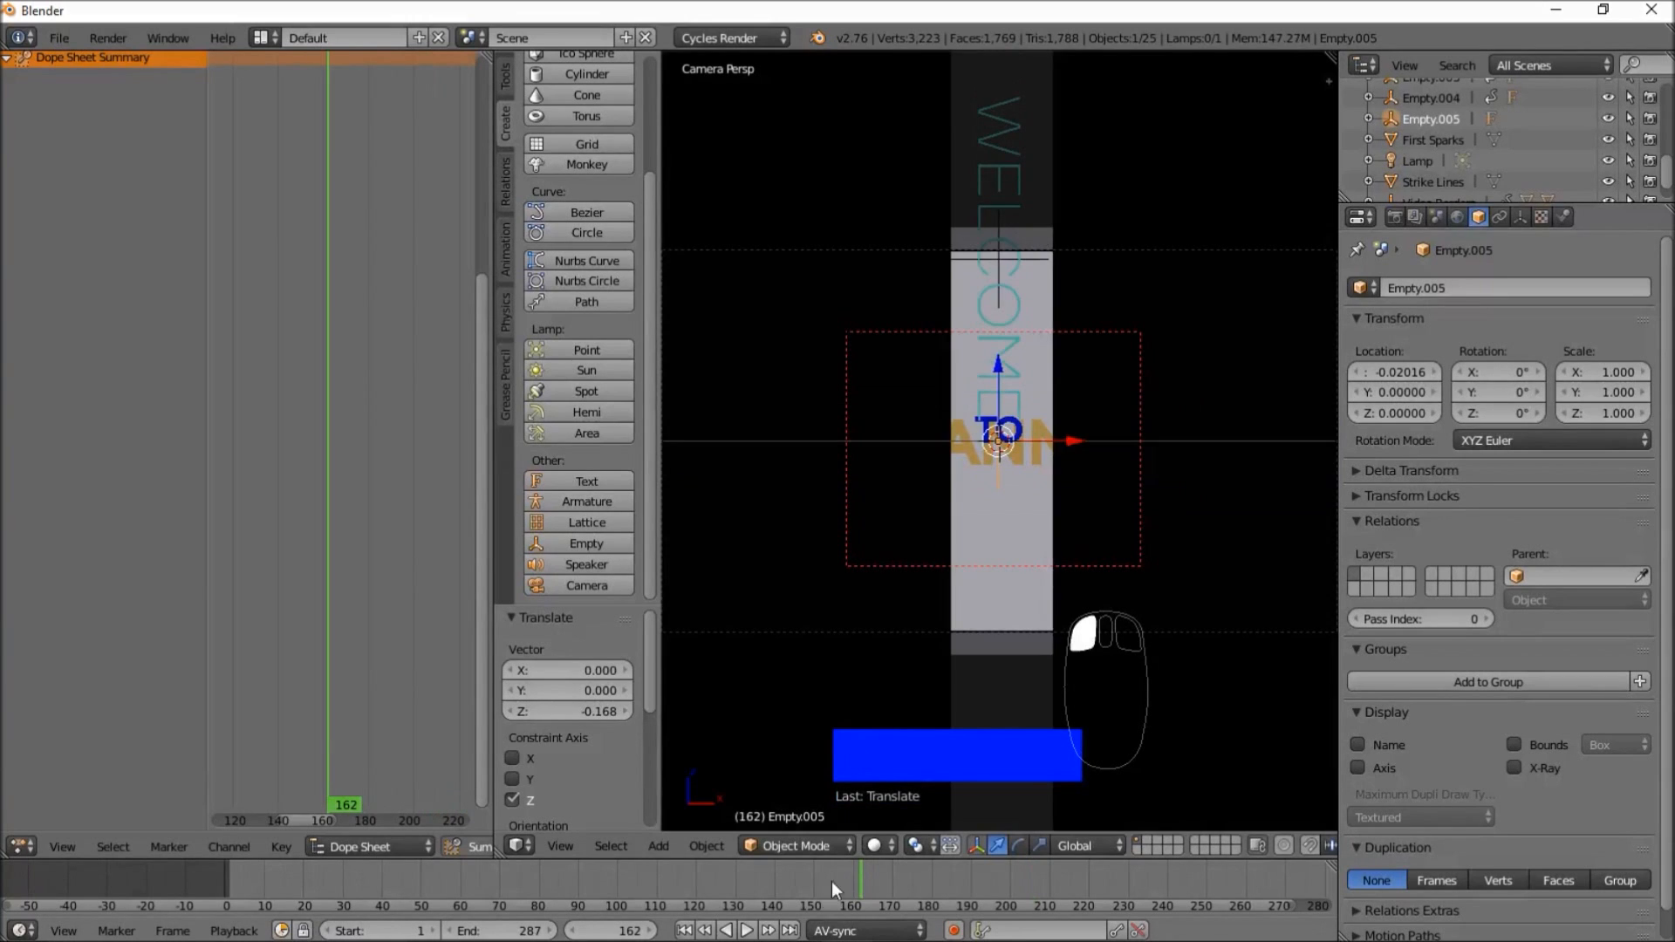
click(748, 931)
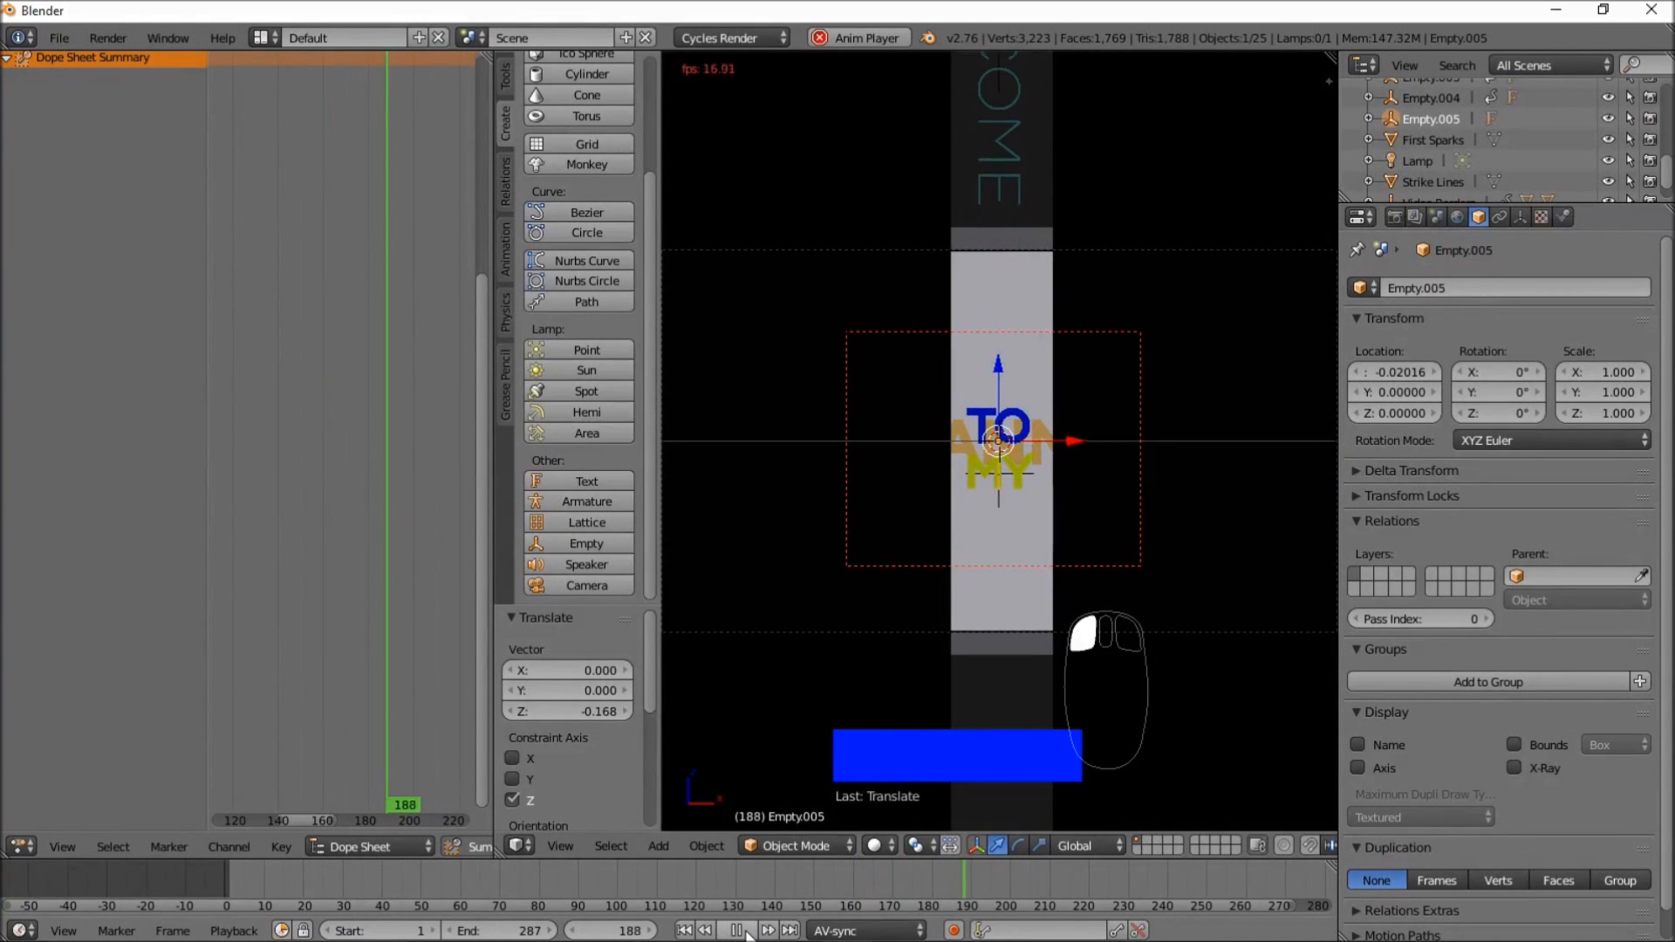
click(748, 931)
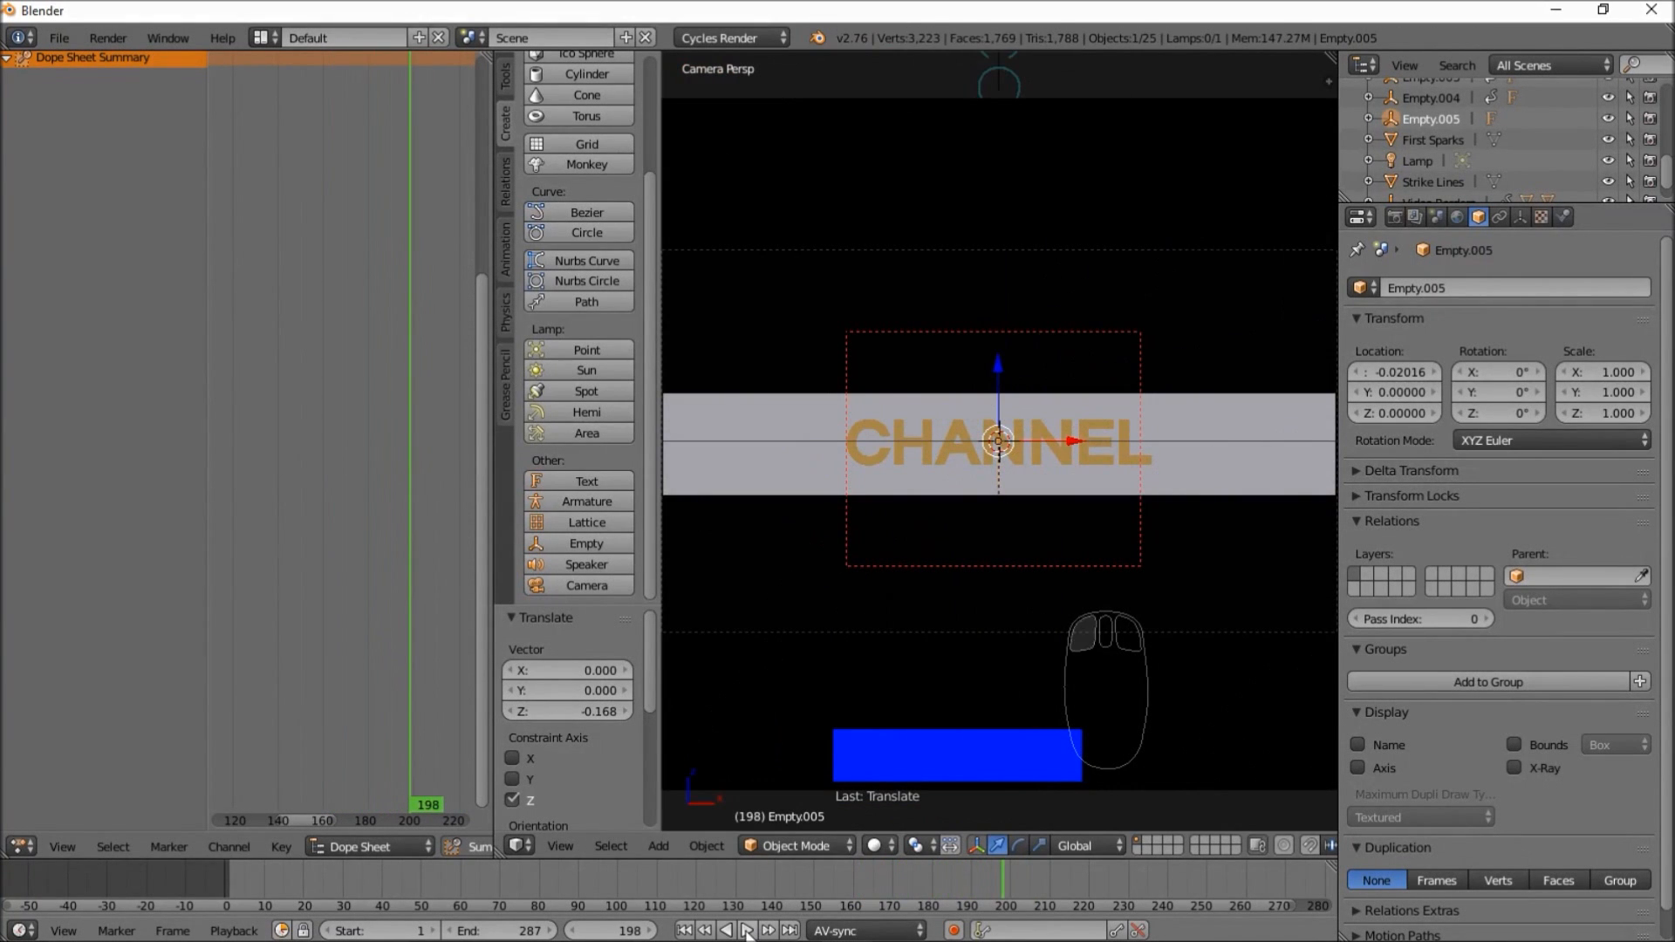
click(747, 933)
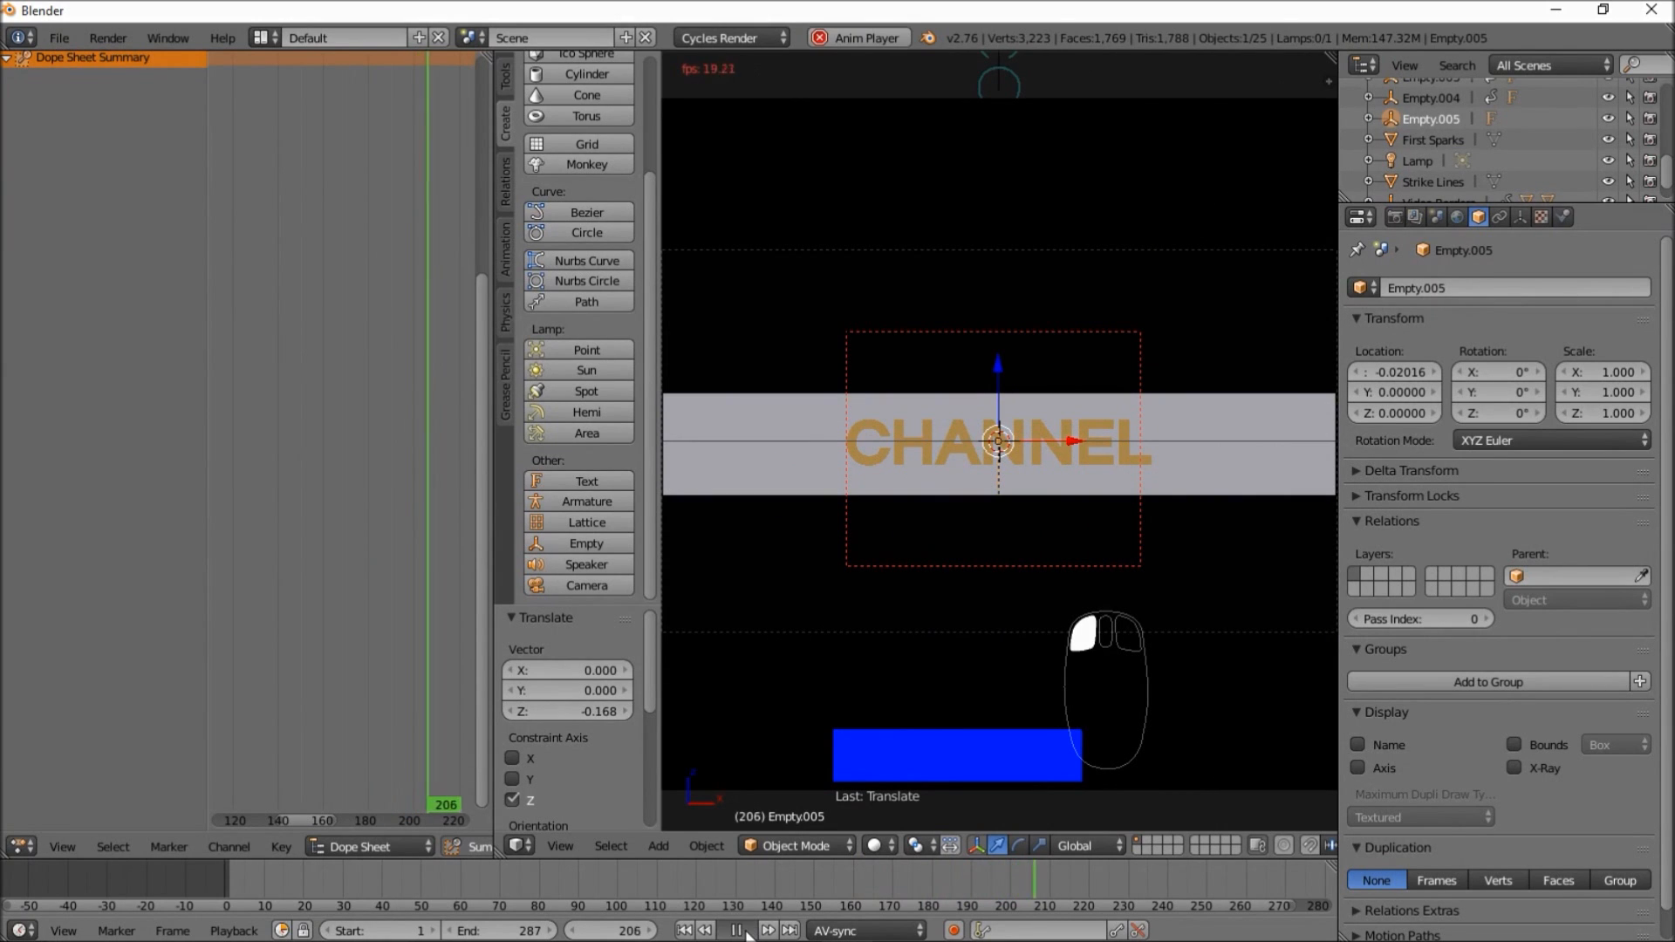
click(748, 933)
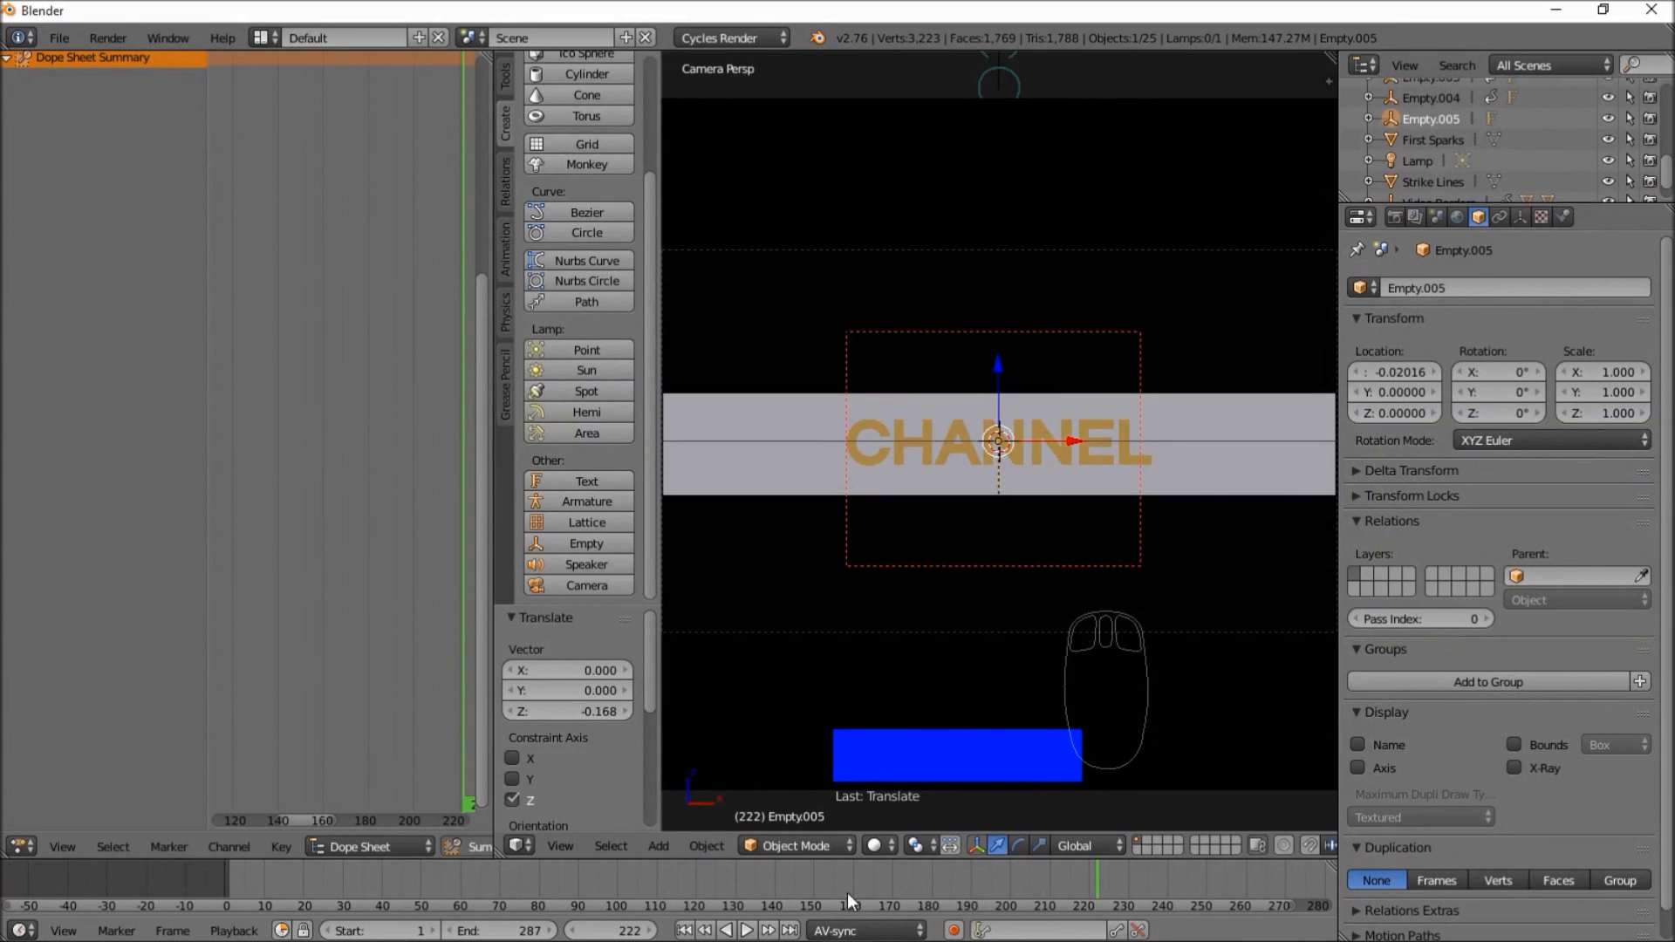
click(813, 884)
click(748, 932)
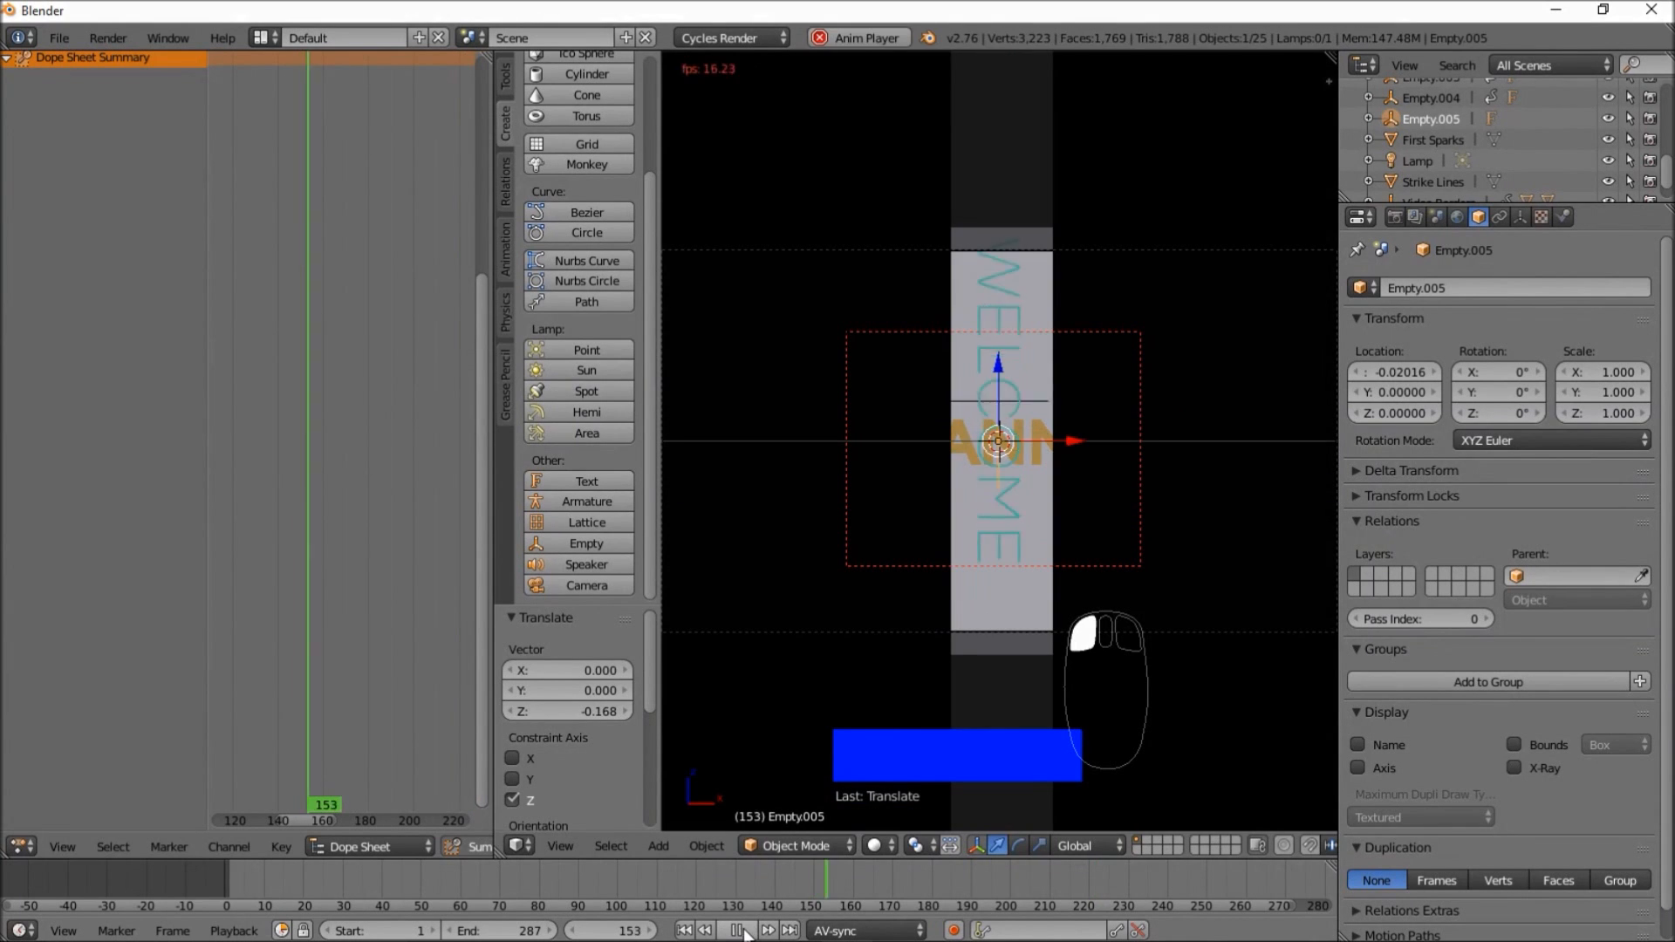
click(739, 931)
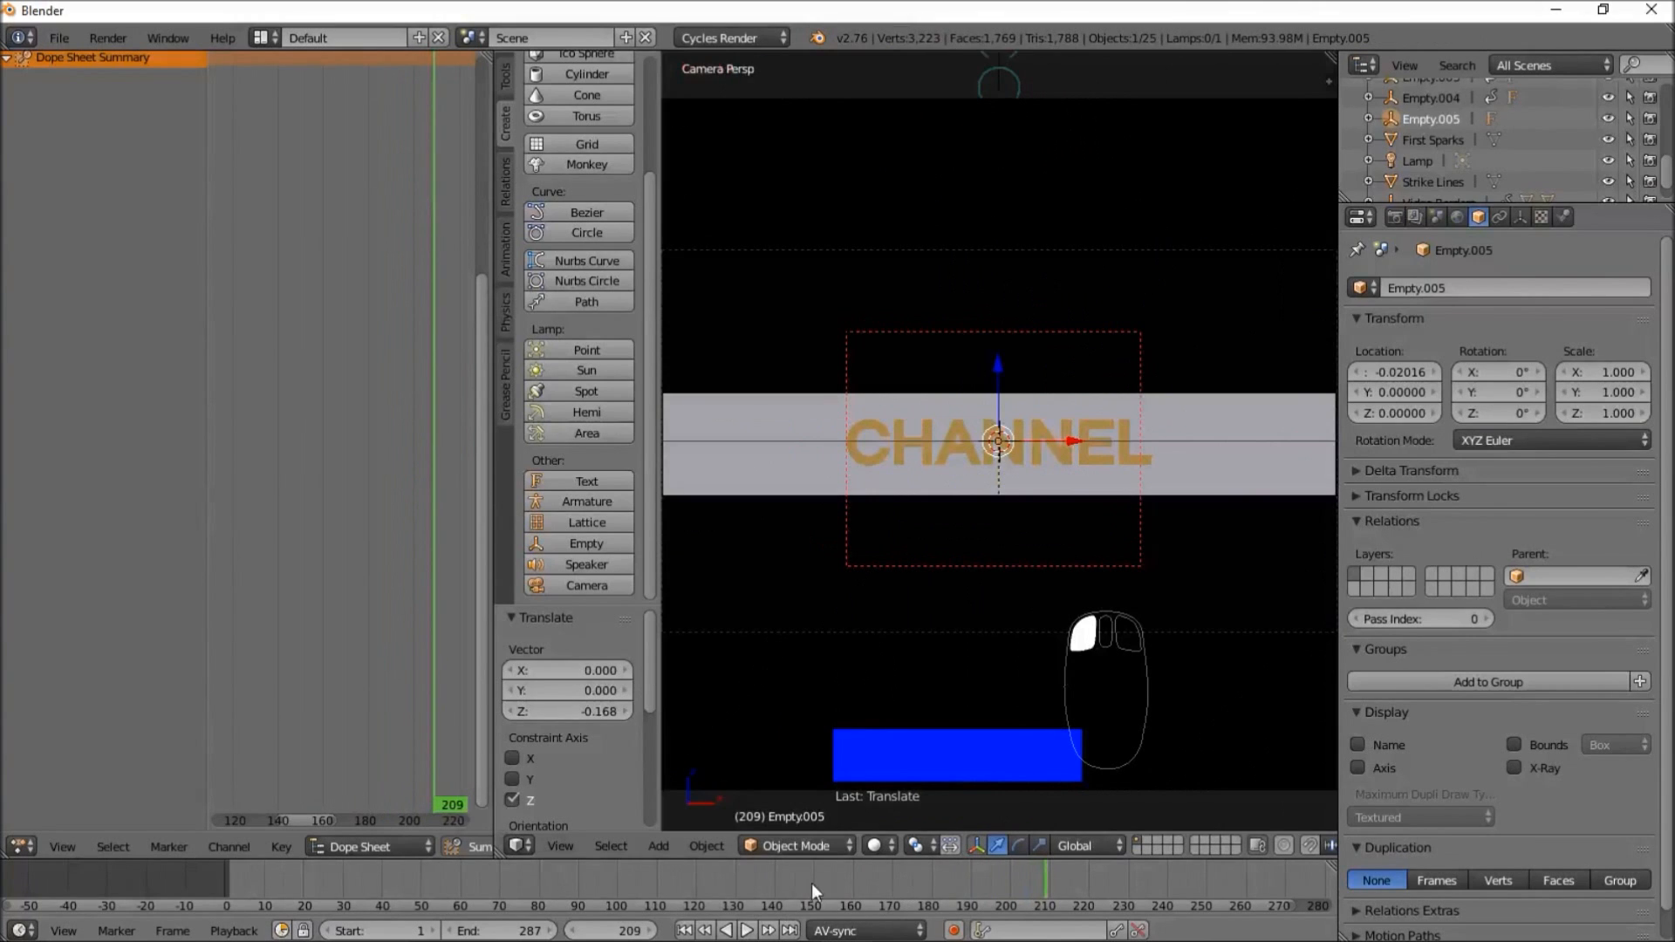
click(797, 899)
click(748, 932)
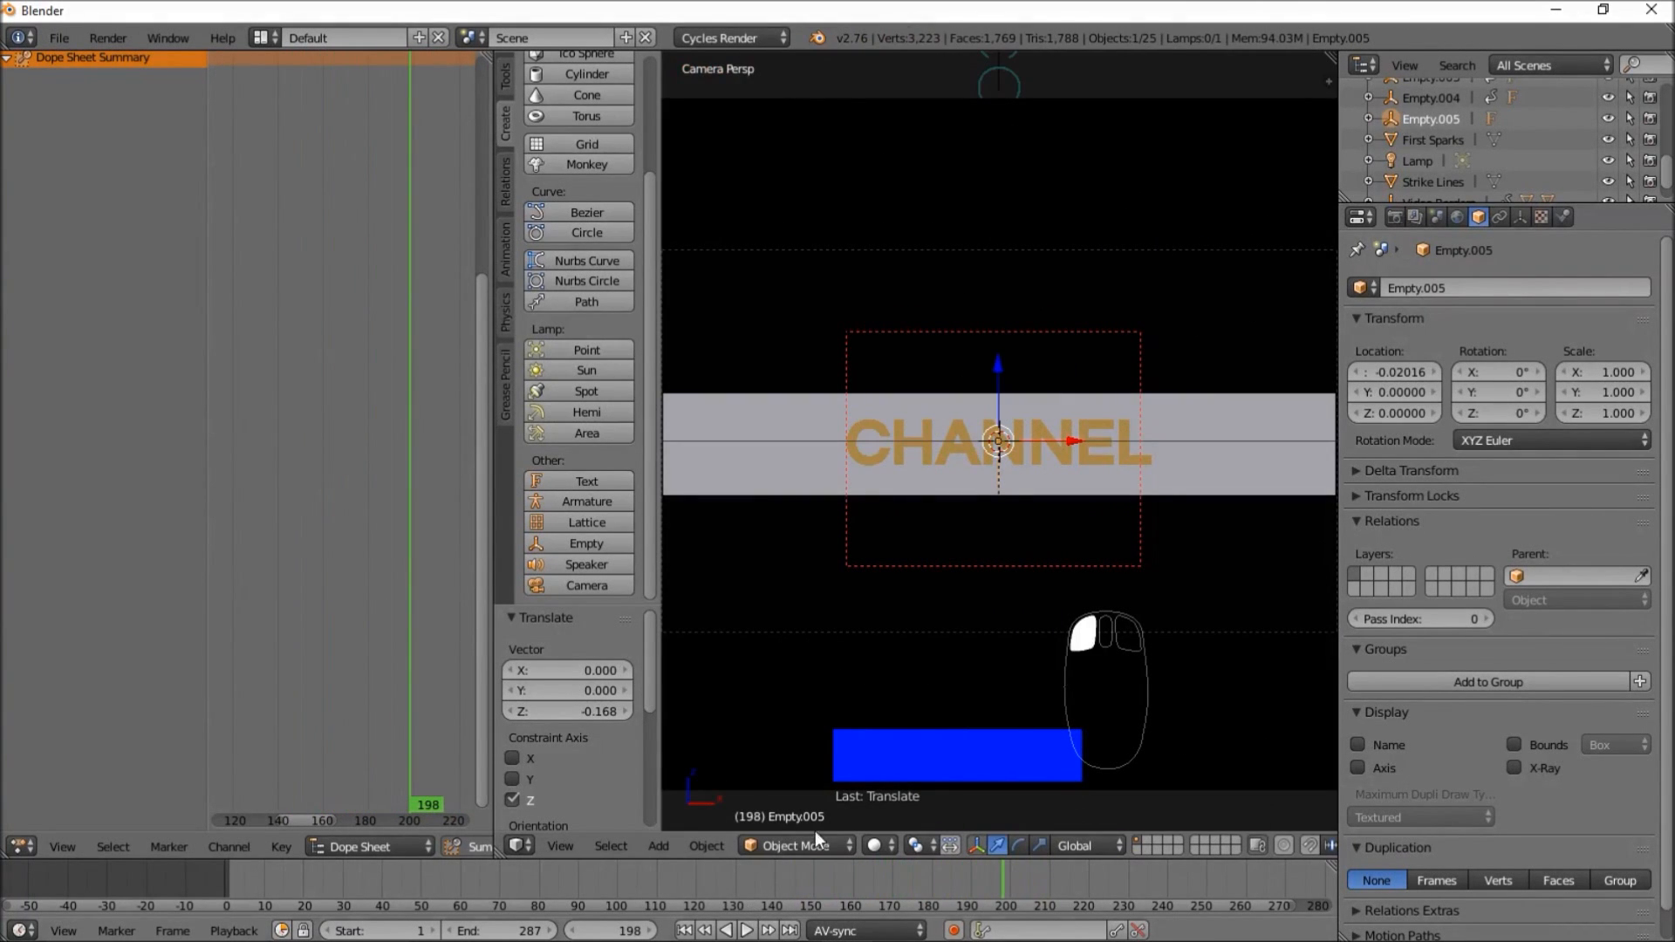
- Insert a LocRotScale keyframe for Empty.005 at frame 200
drag(898, 880, 802, 892)
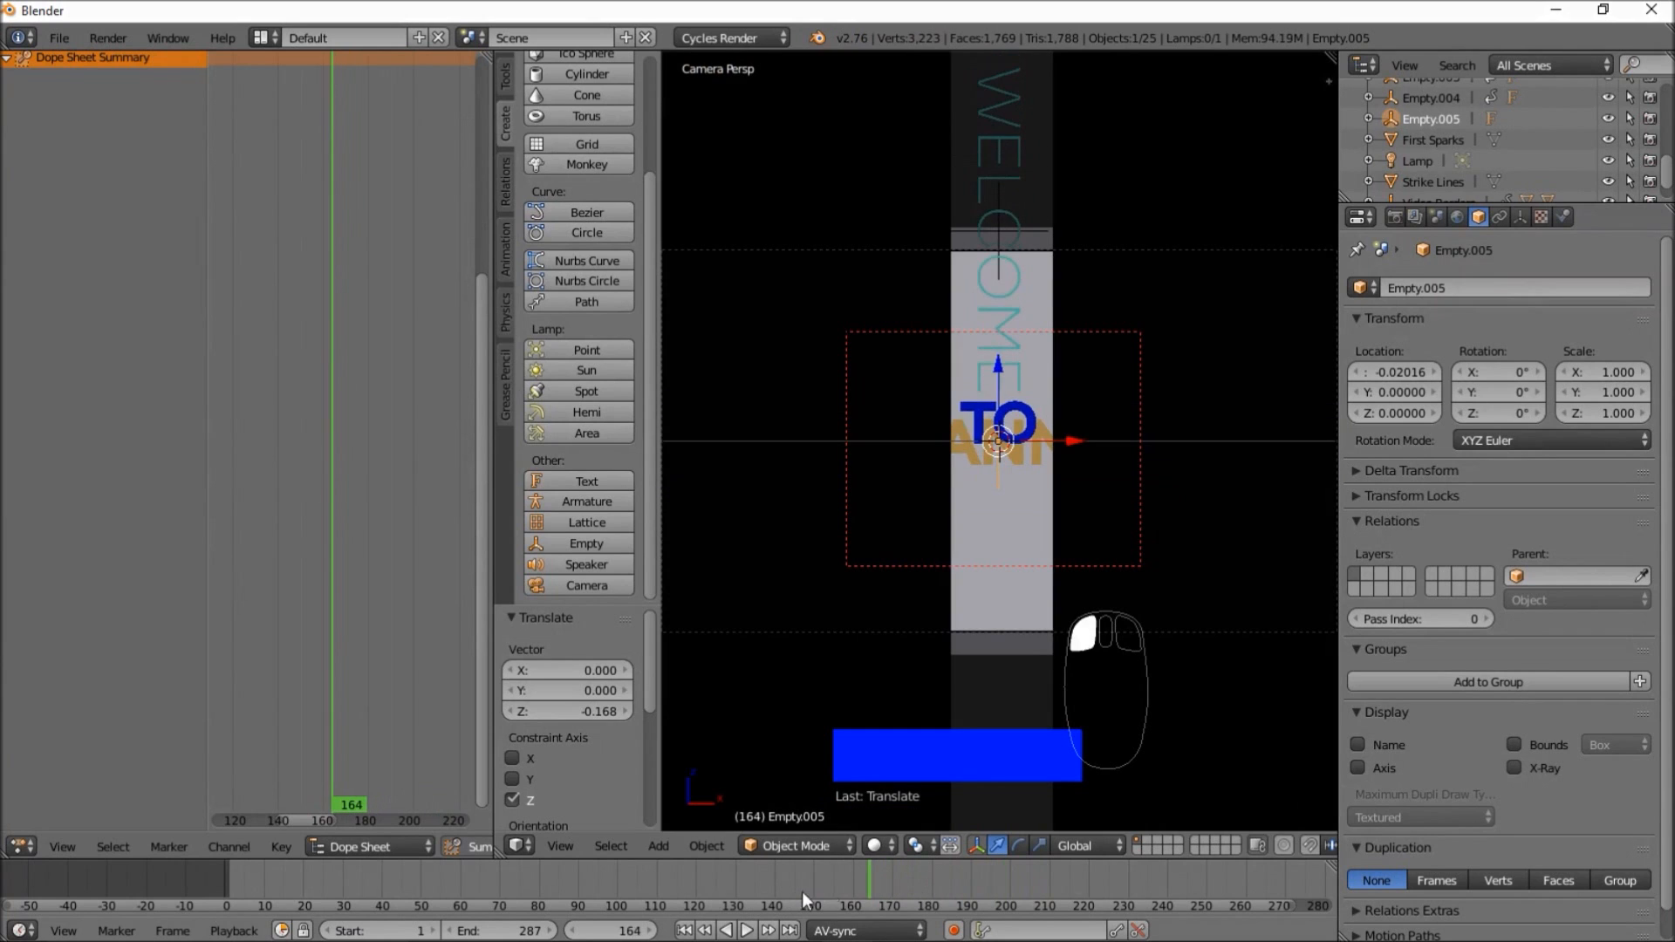
click(749, 932)
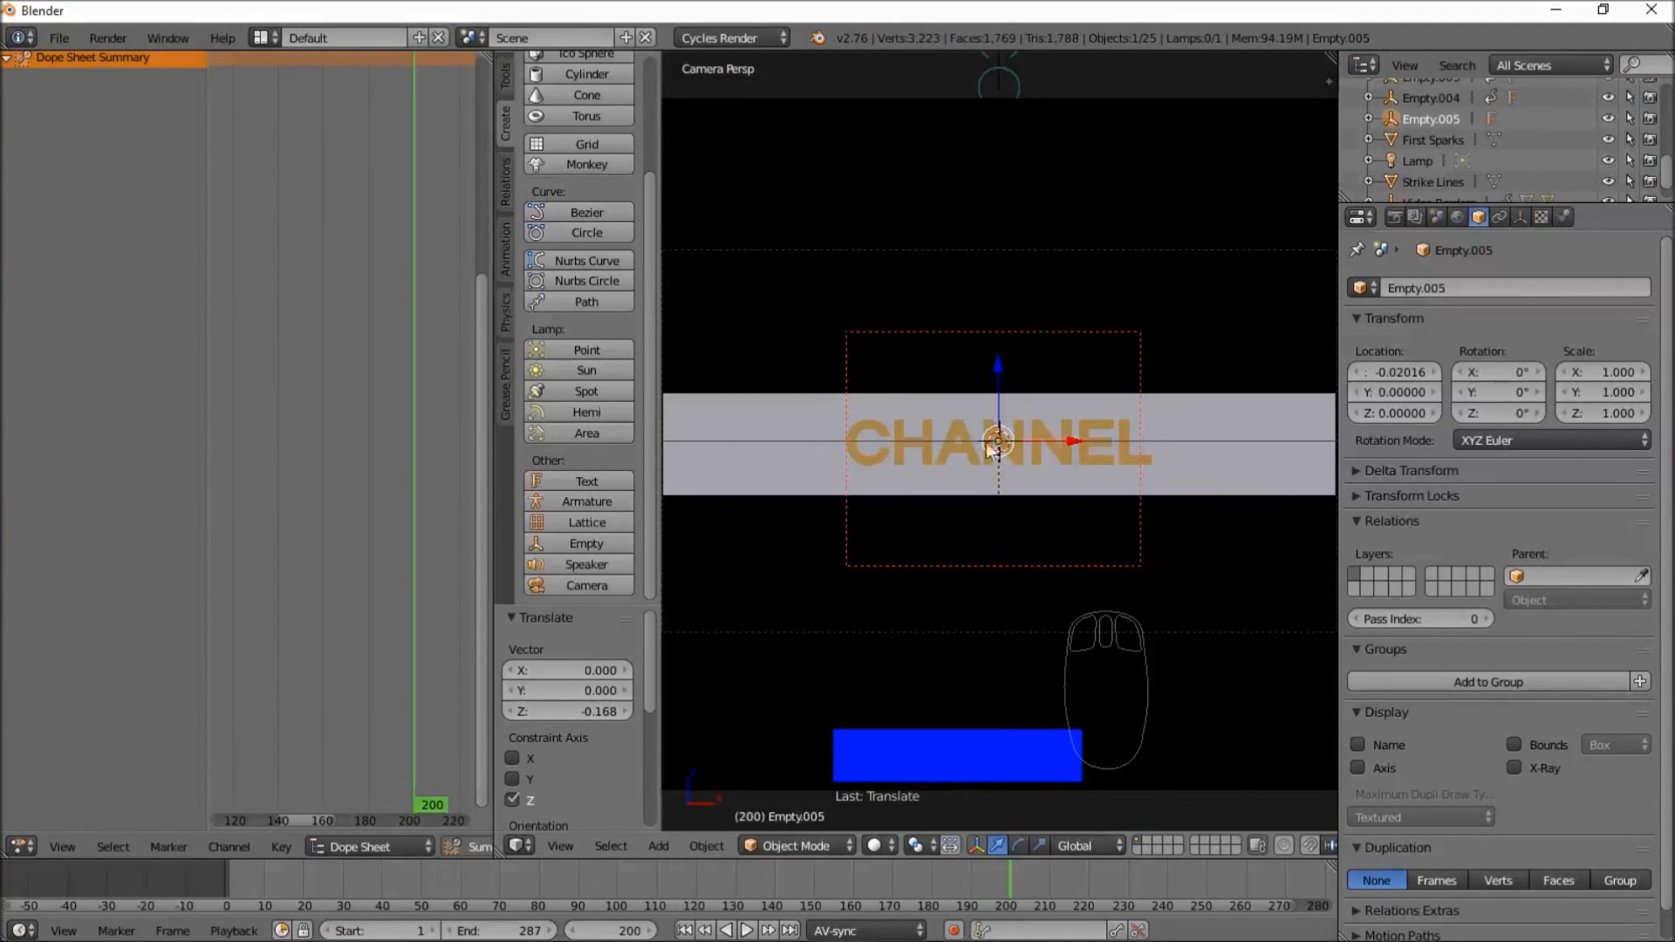
key(i)
click(1064, 401)
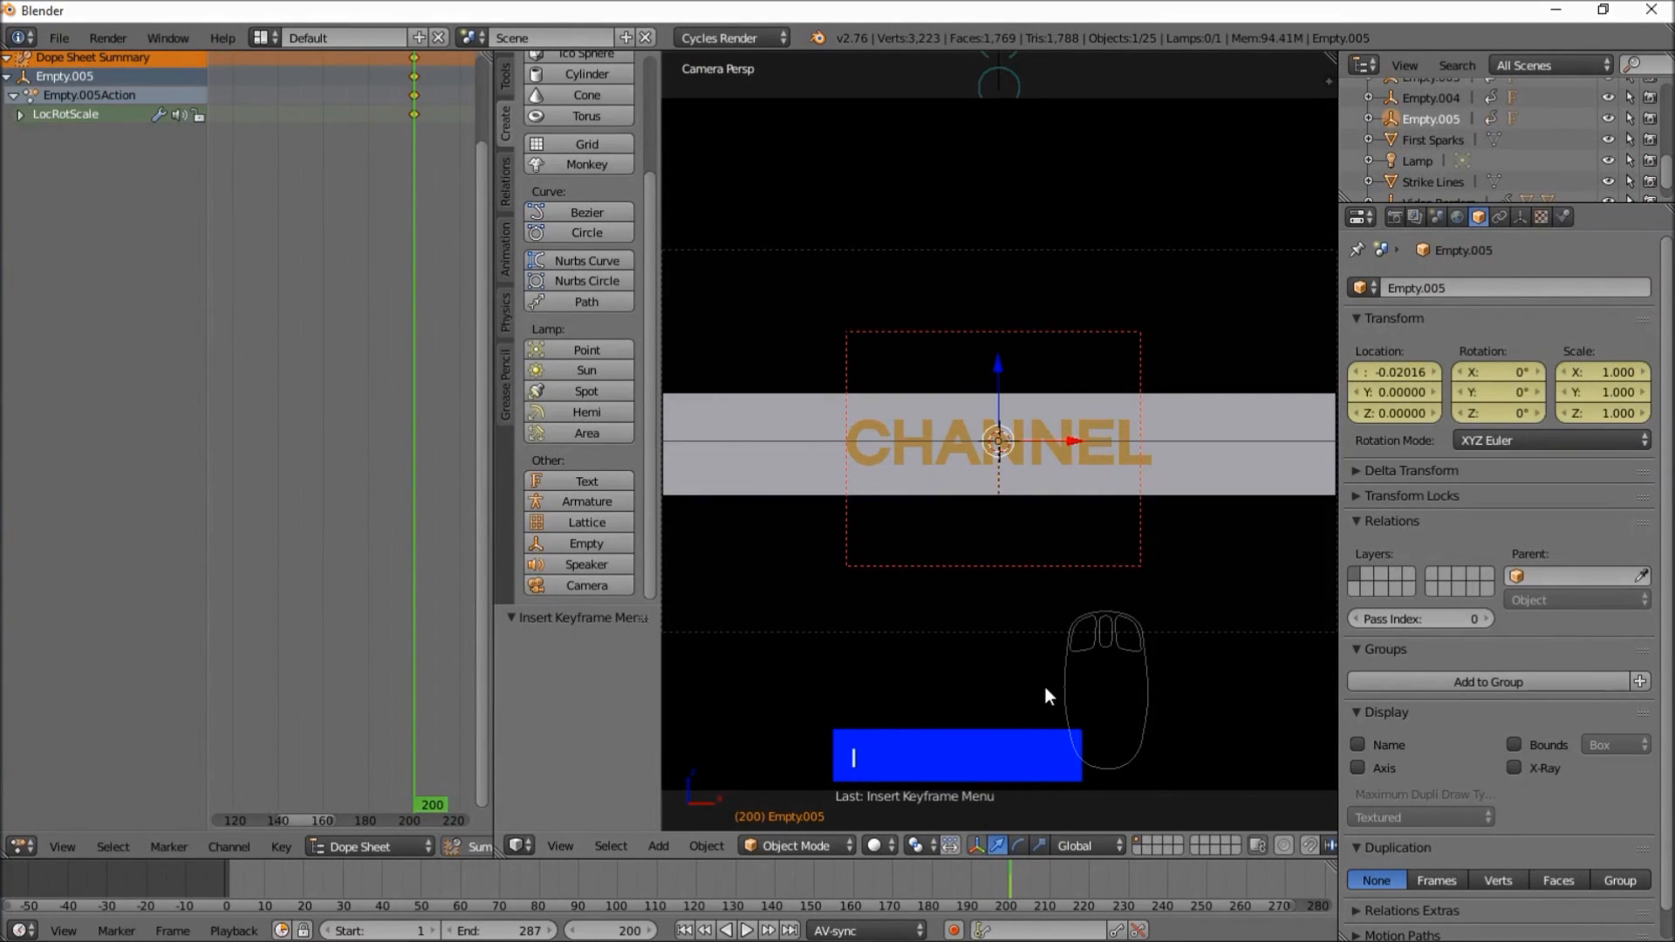
- At frame 192, lower Empty.005 by 2.690 along Z and insert a LocRotScale keyframe
mouse_move(992, 871)
mouse_down()
mouse_move(957, 883)
mouse_move(979, 872)
mouse_up()
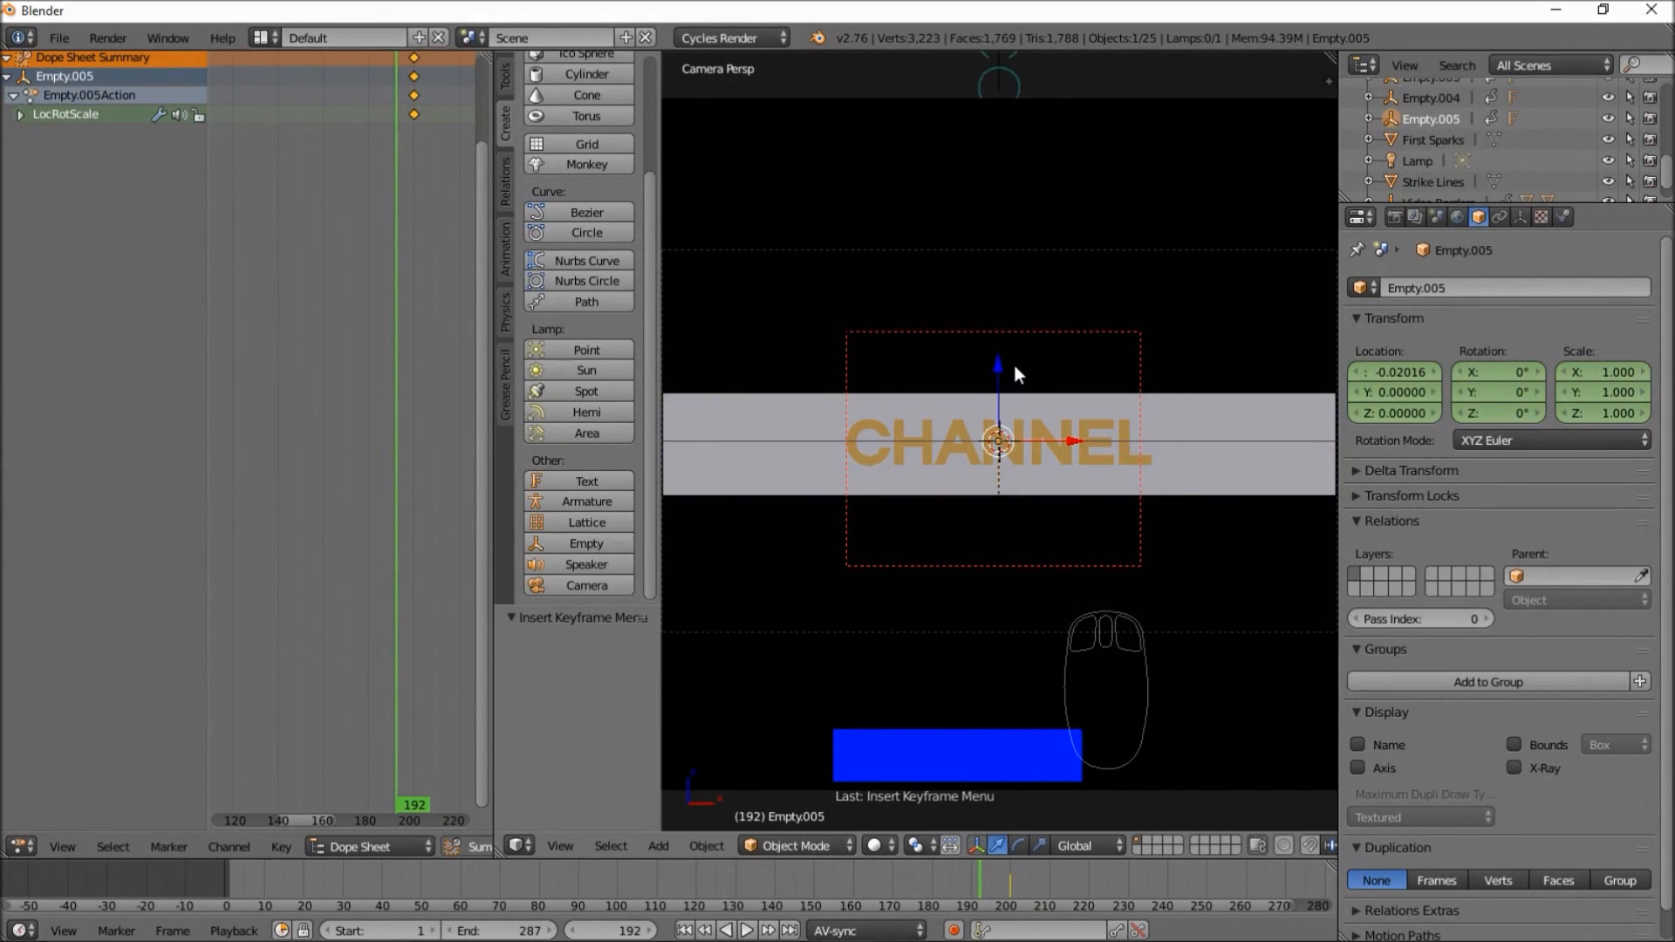
key(g)
key(z)
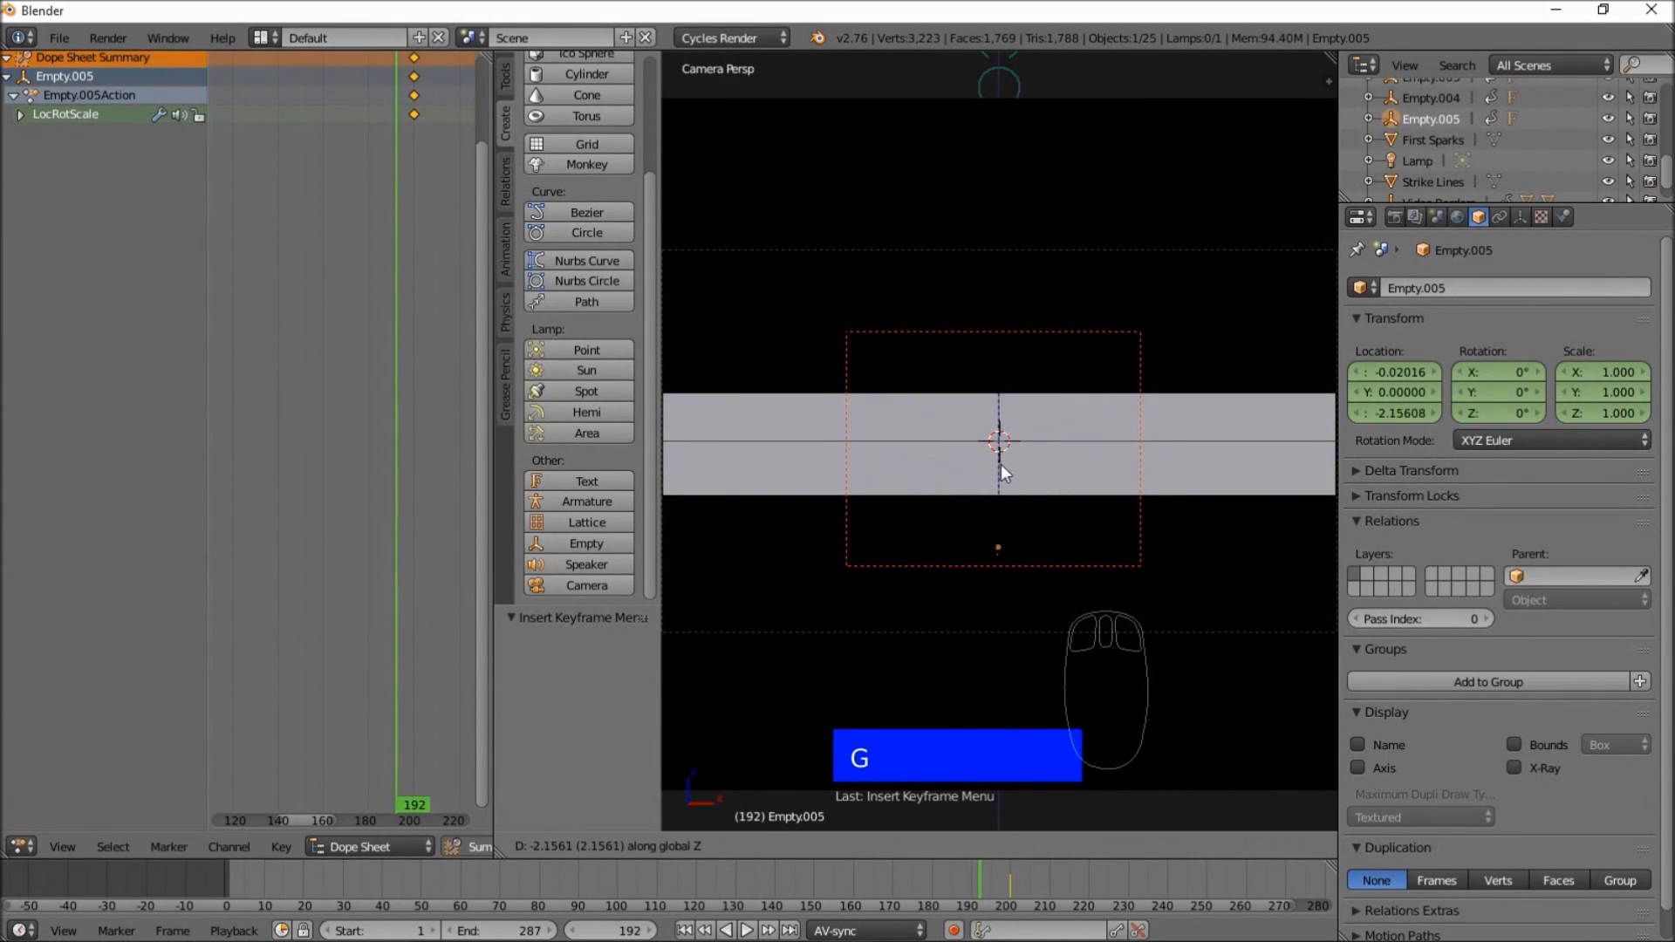
click(1000, 491)
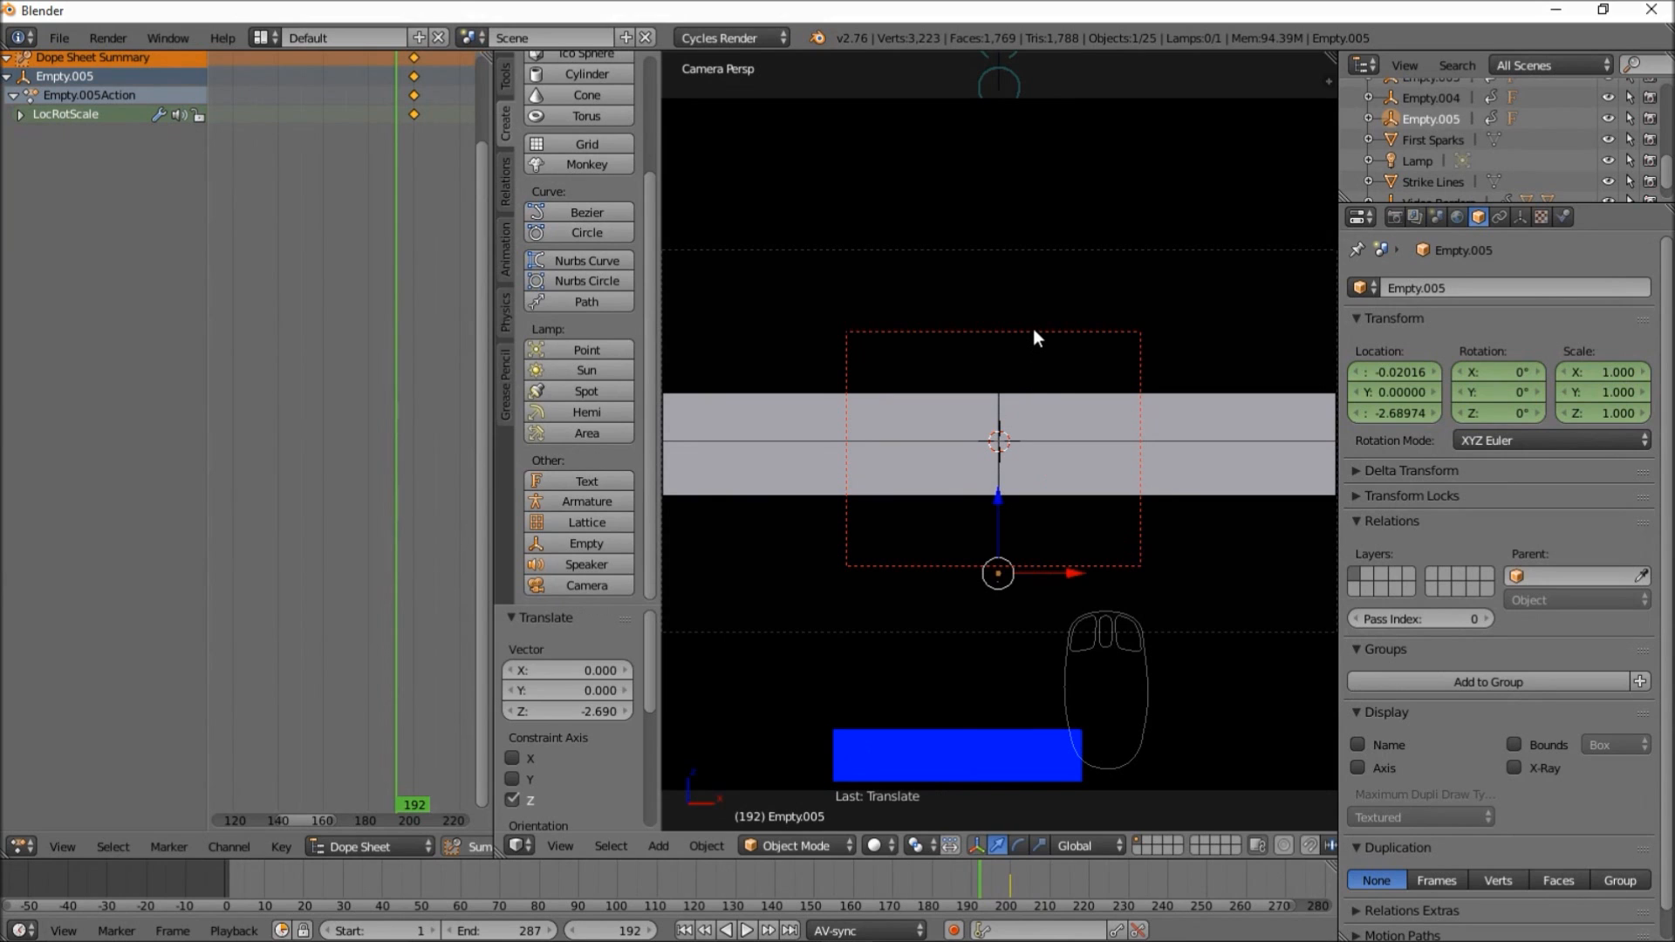
key(i)
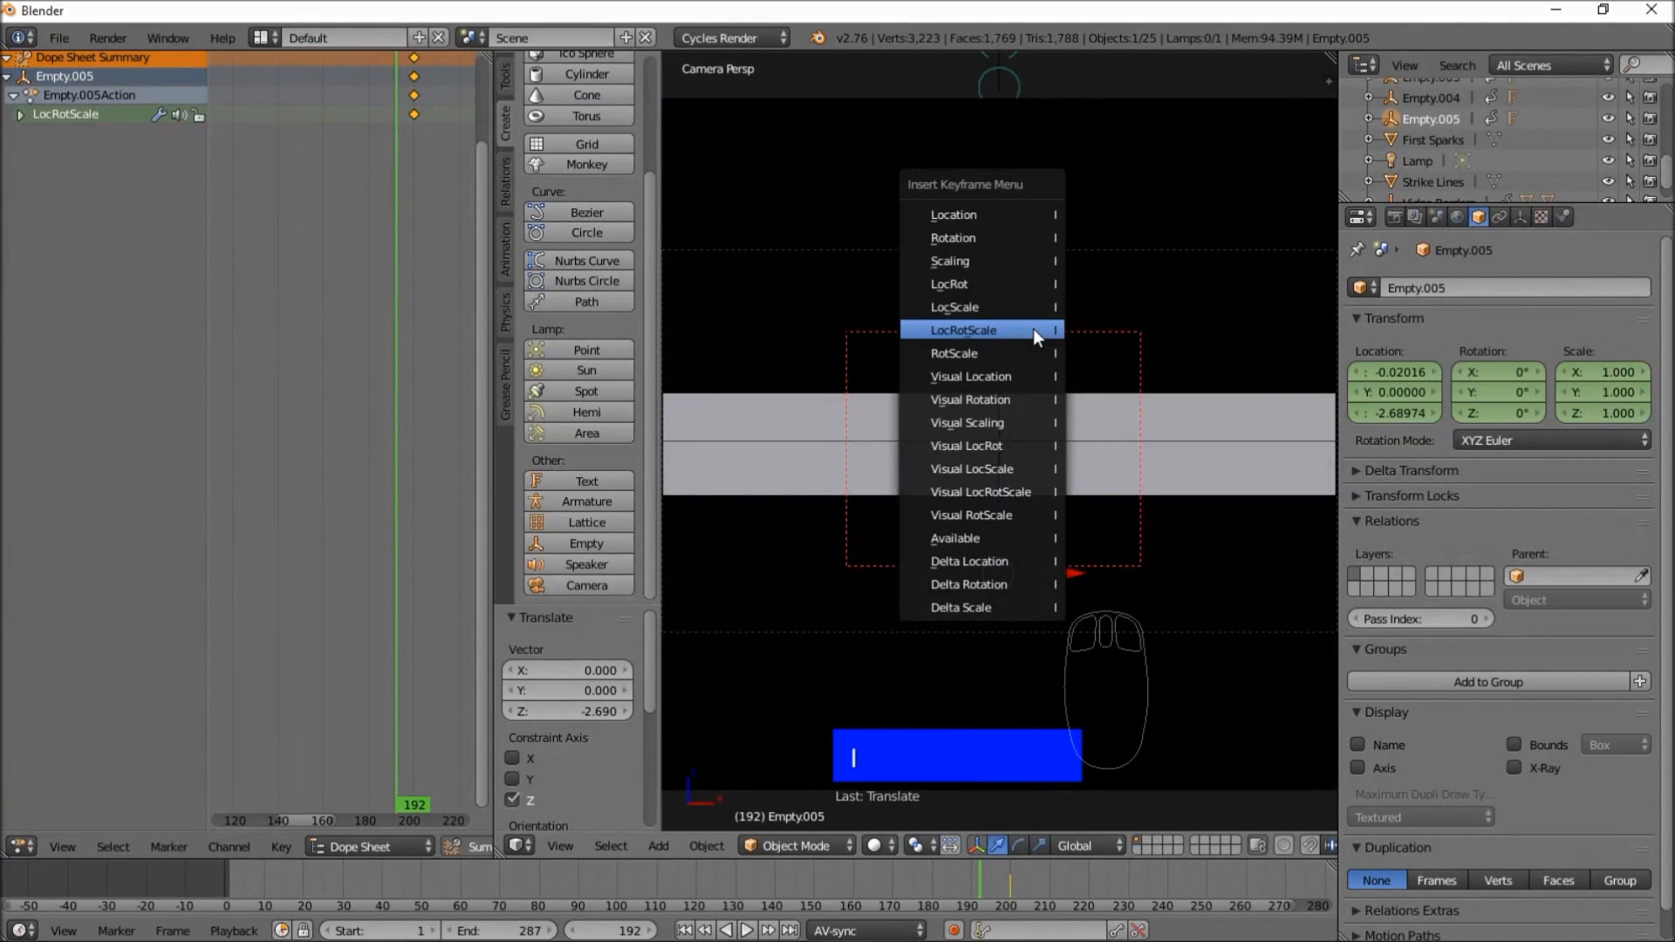
click(1033, 330)
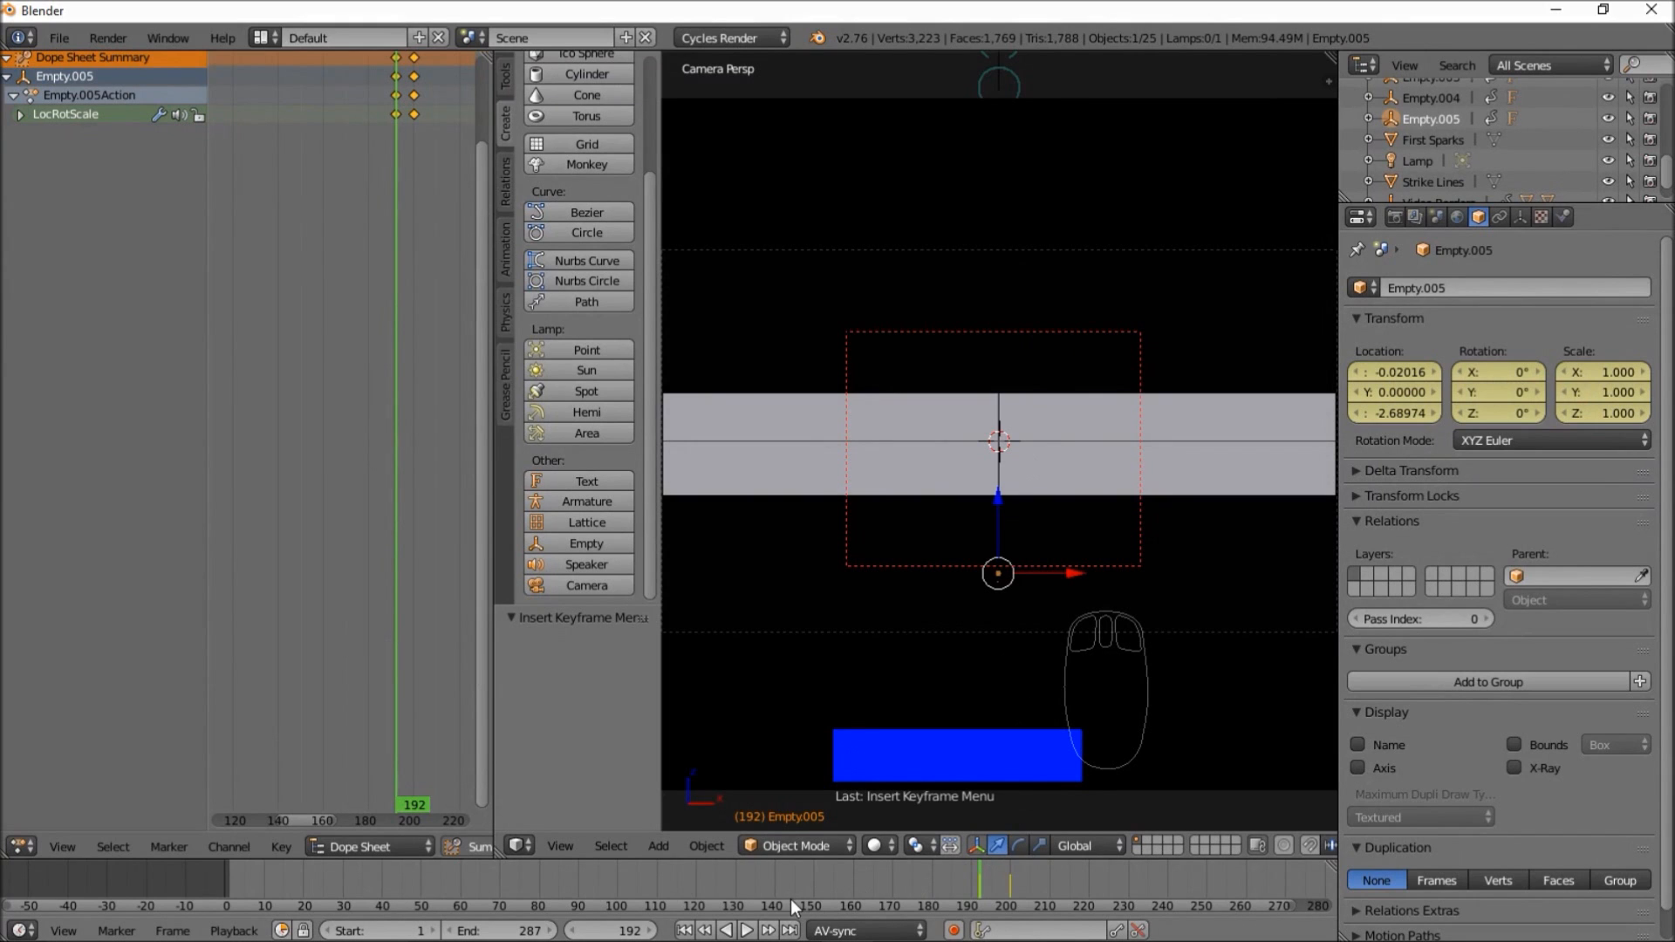
- Play the animation from frames 192 and about 120 to check how the CHANNEL text rises onto the border
click(747, 932)
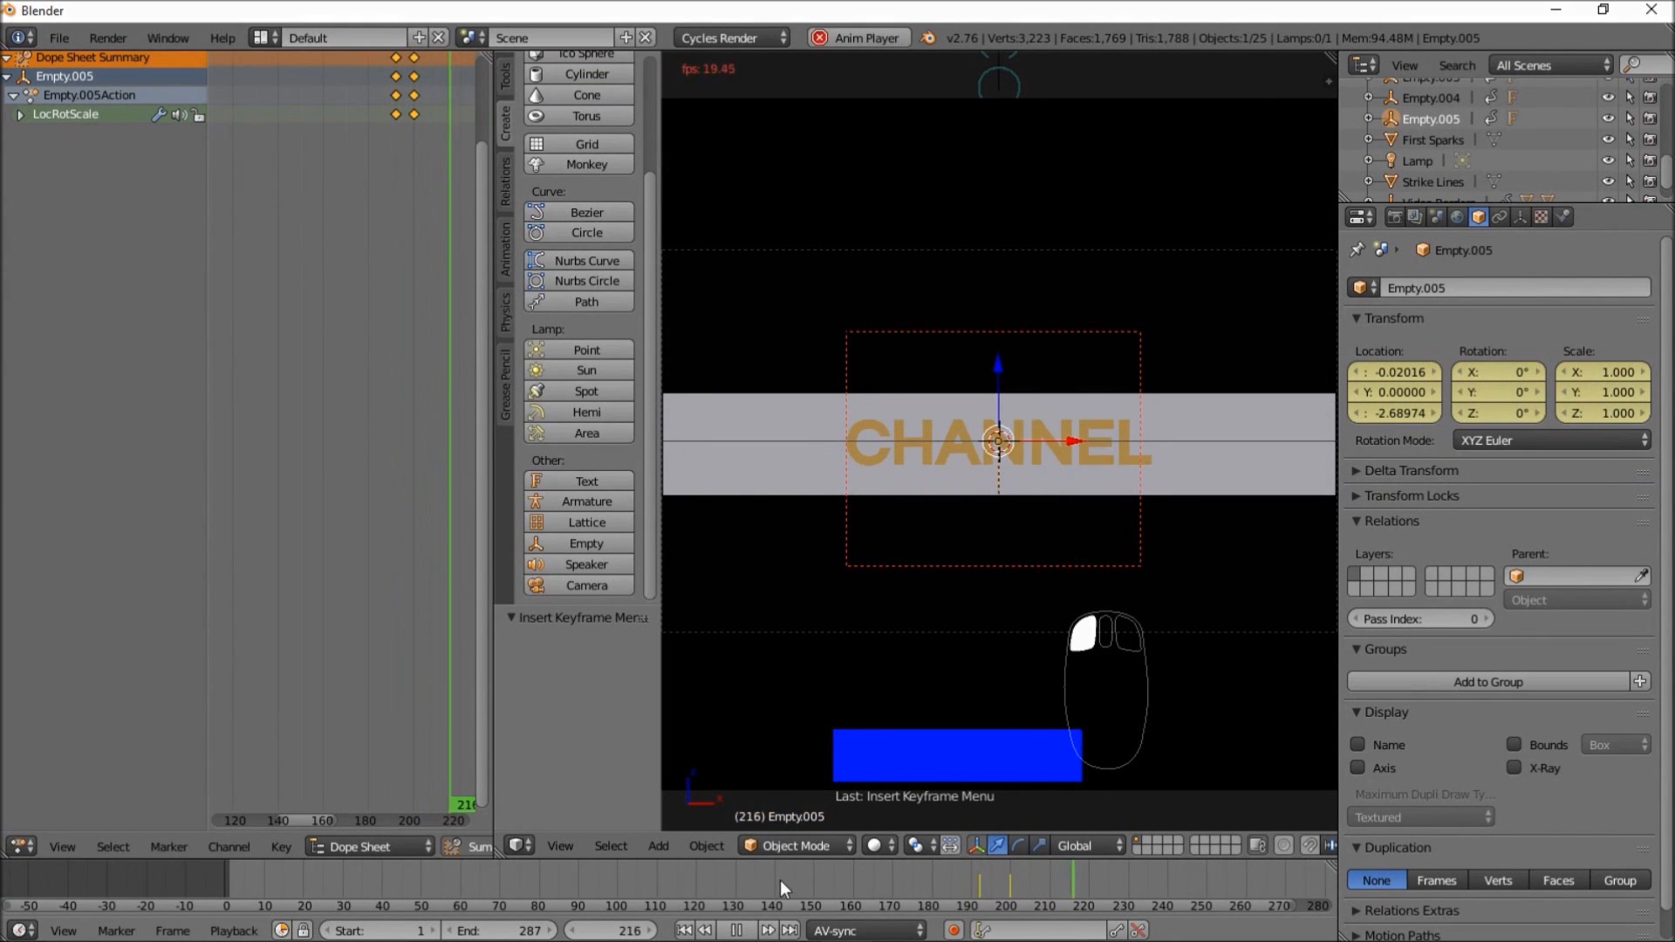
click(691, 877)
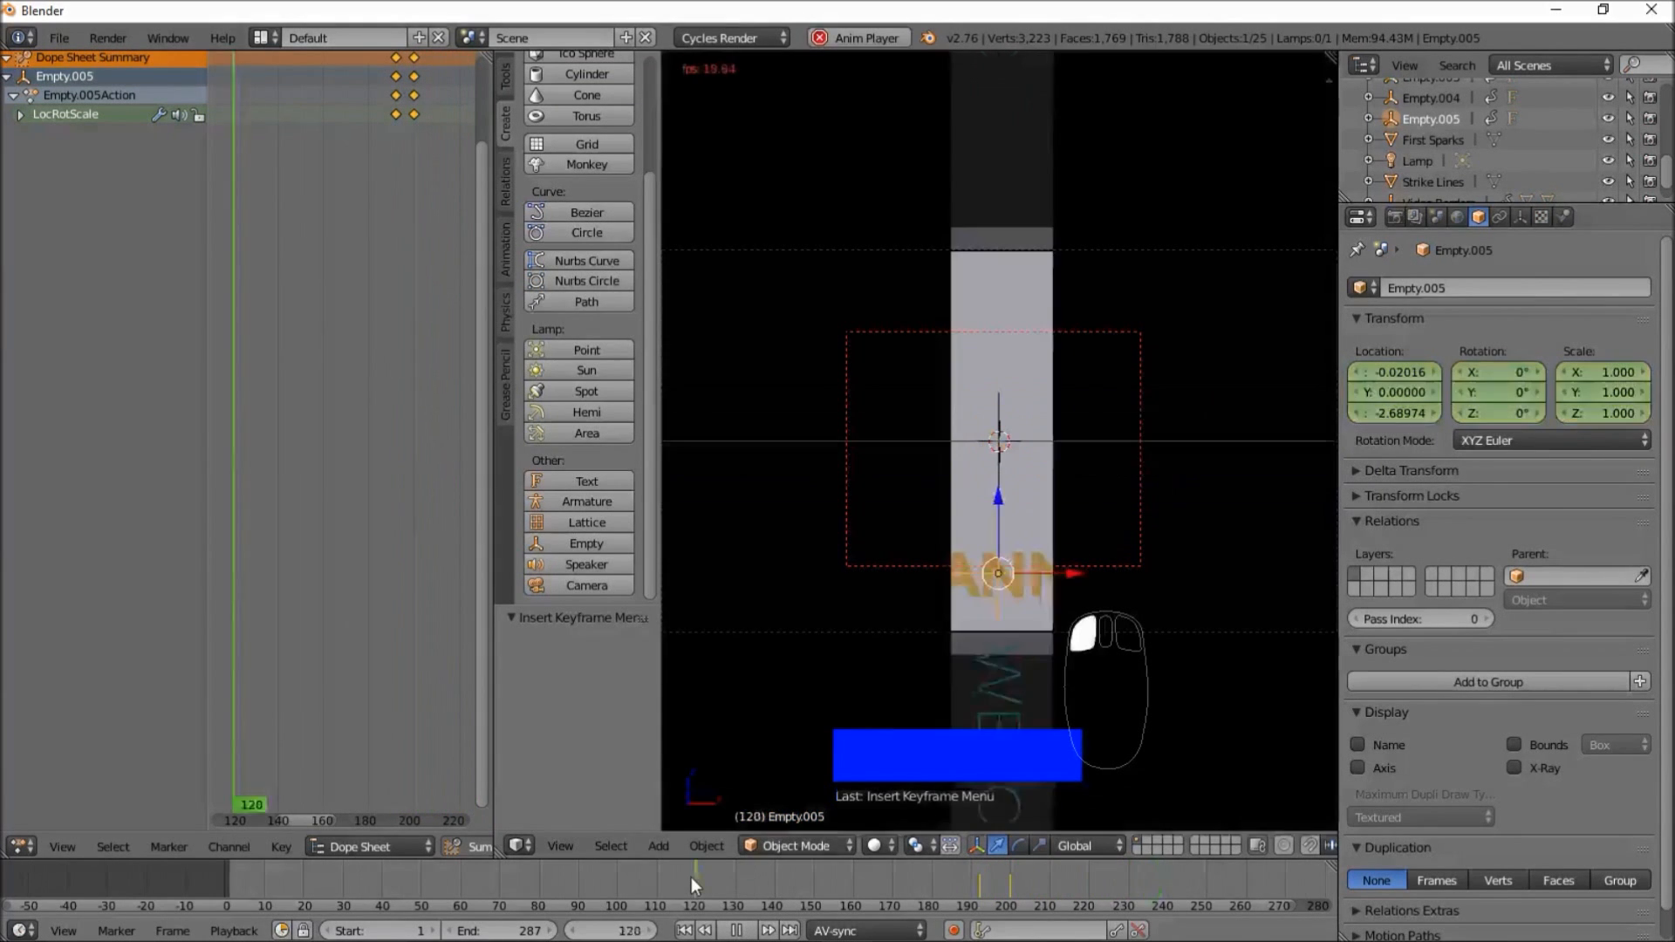
click(737, 932)
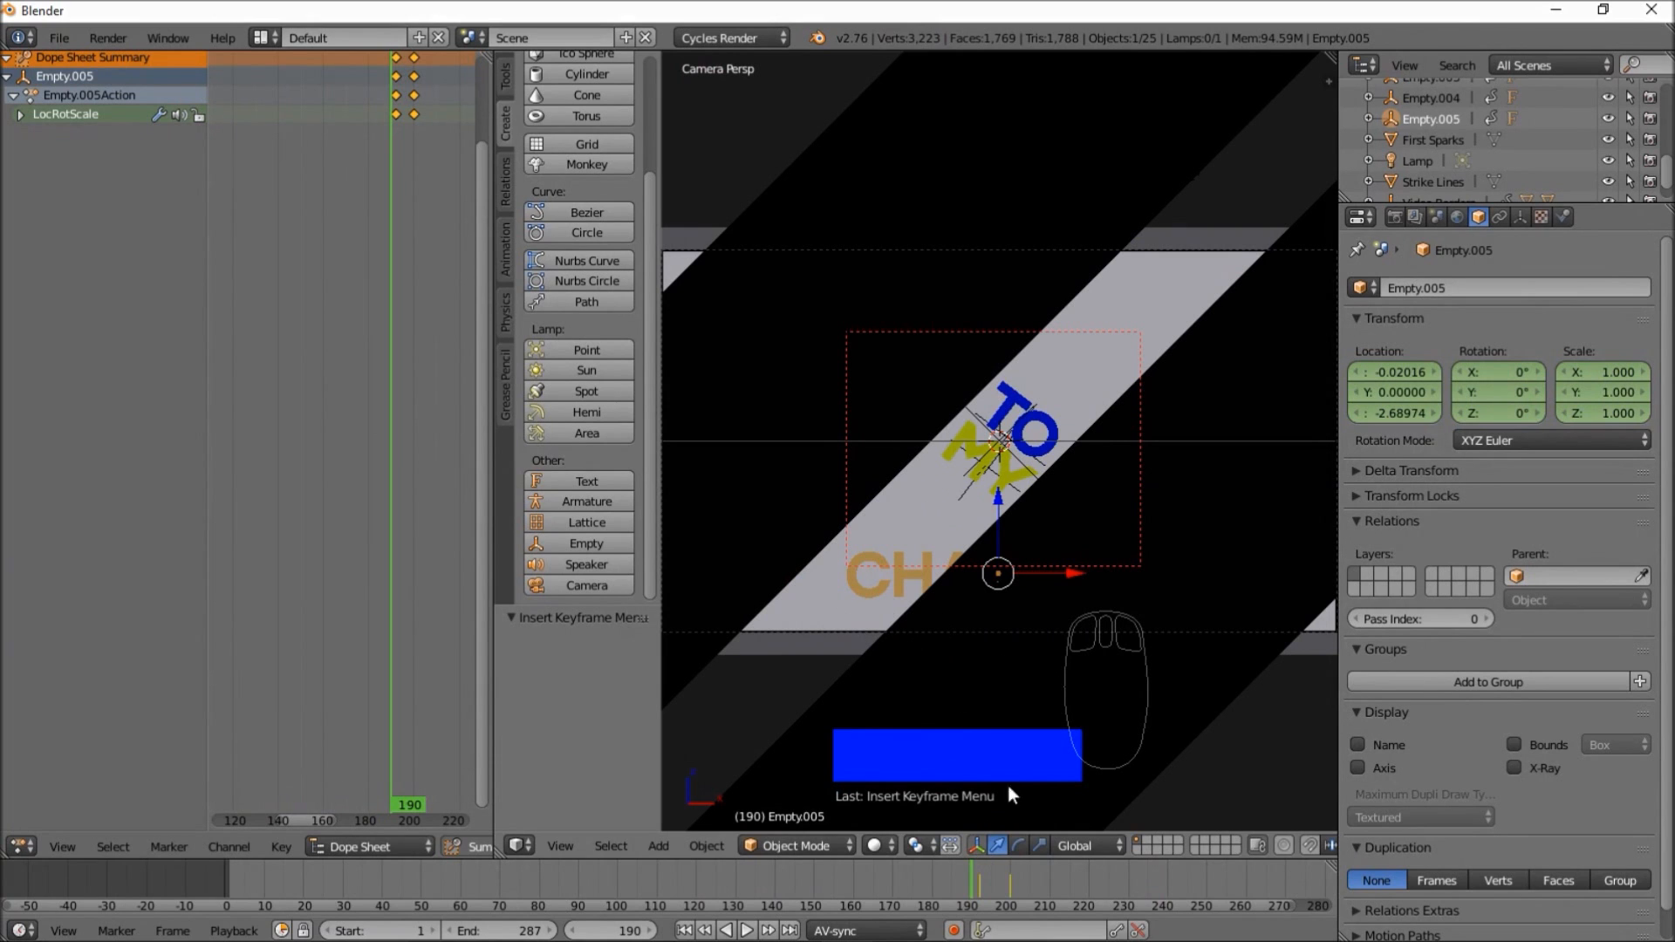
click(749, 931)
- Delete Empty.005's keyframe at frame 192
drag(983, 892, 979, 892)
scroll(1002, 625, down, 1)
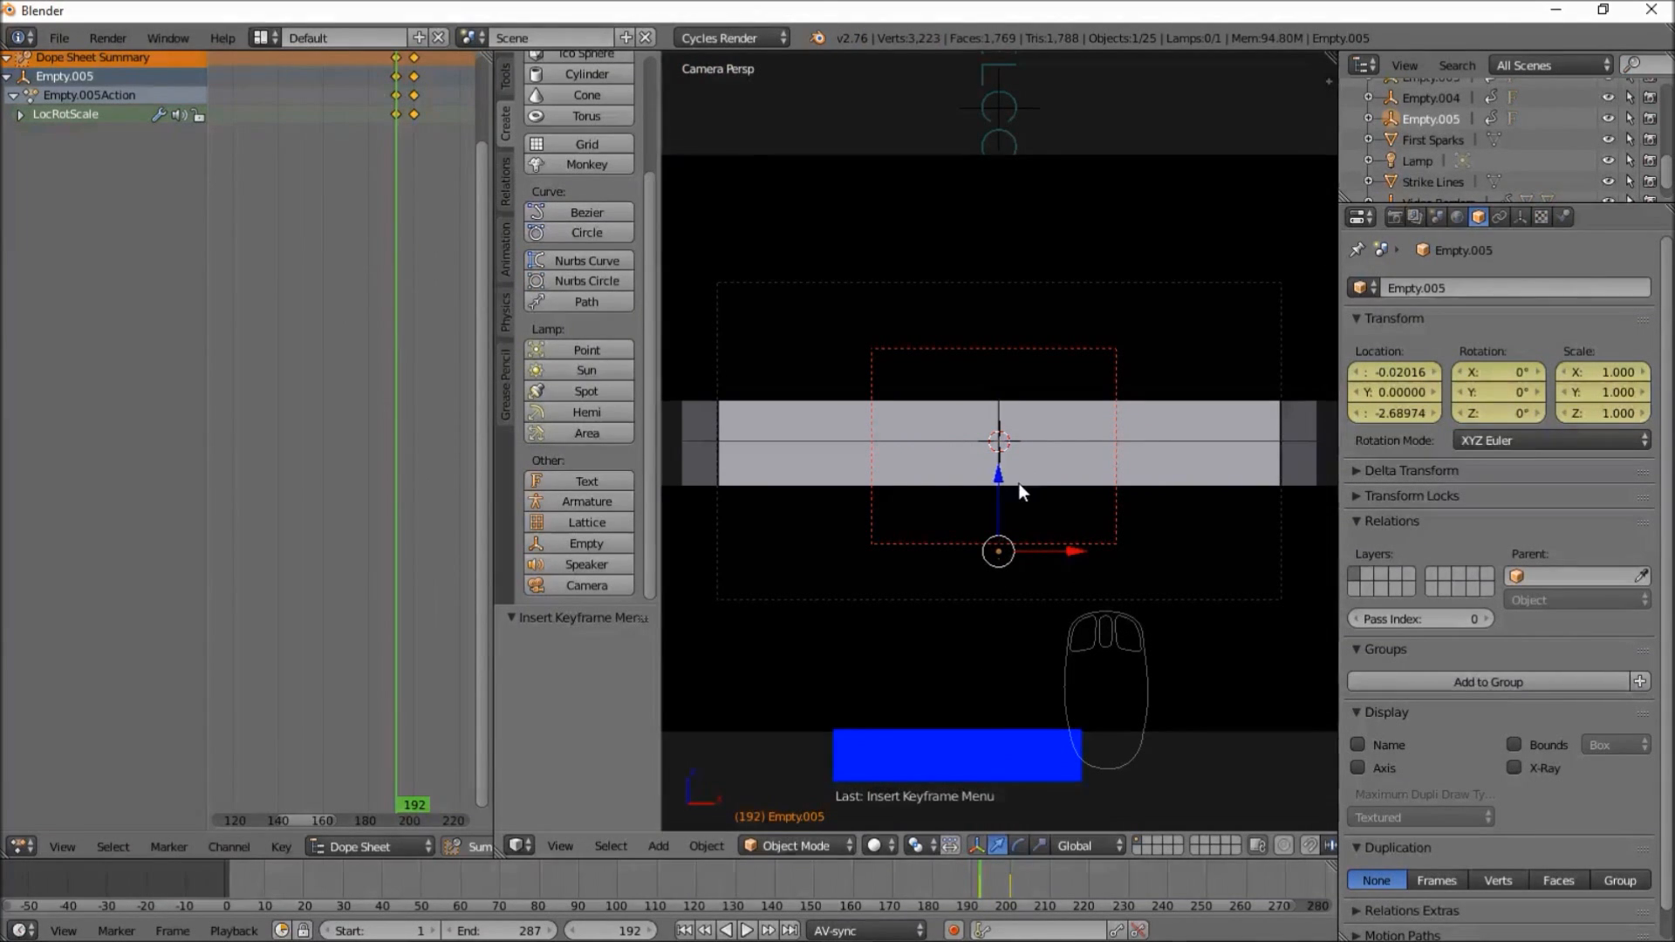
key(alt+i)
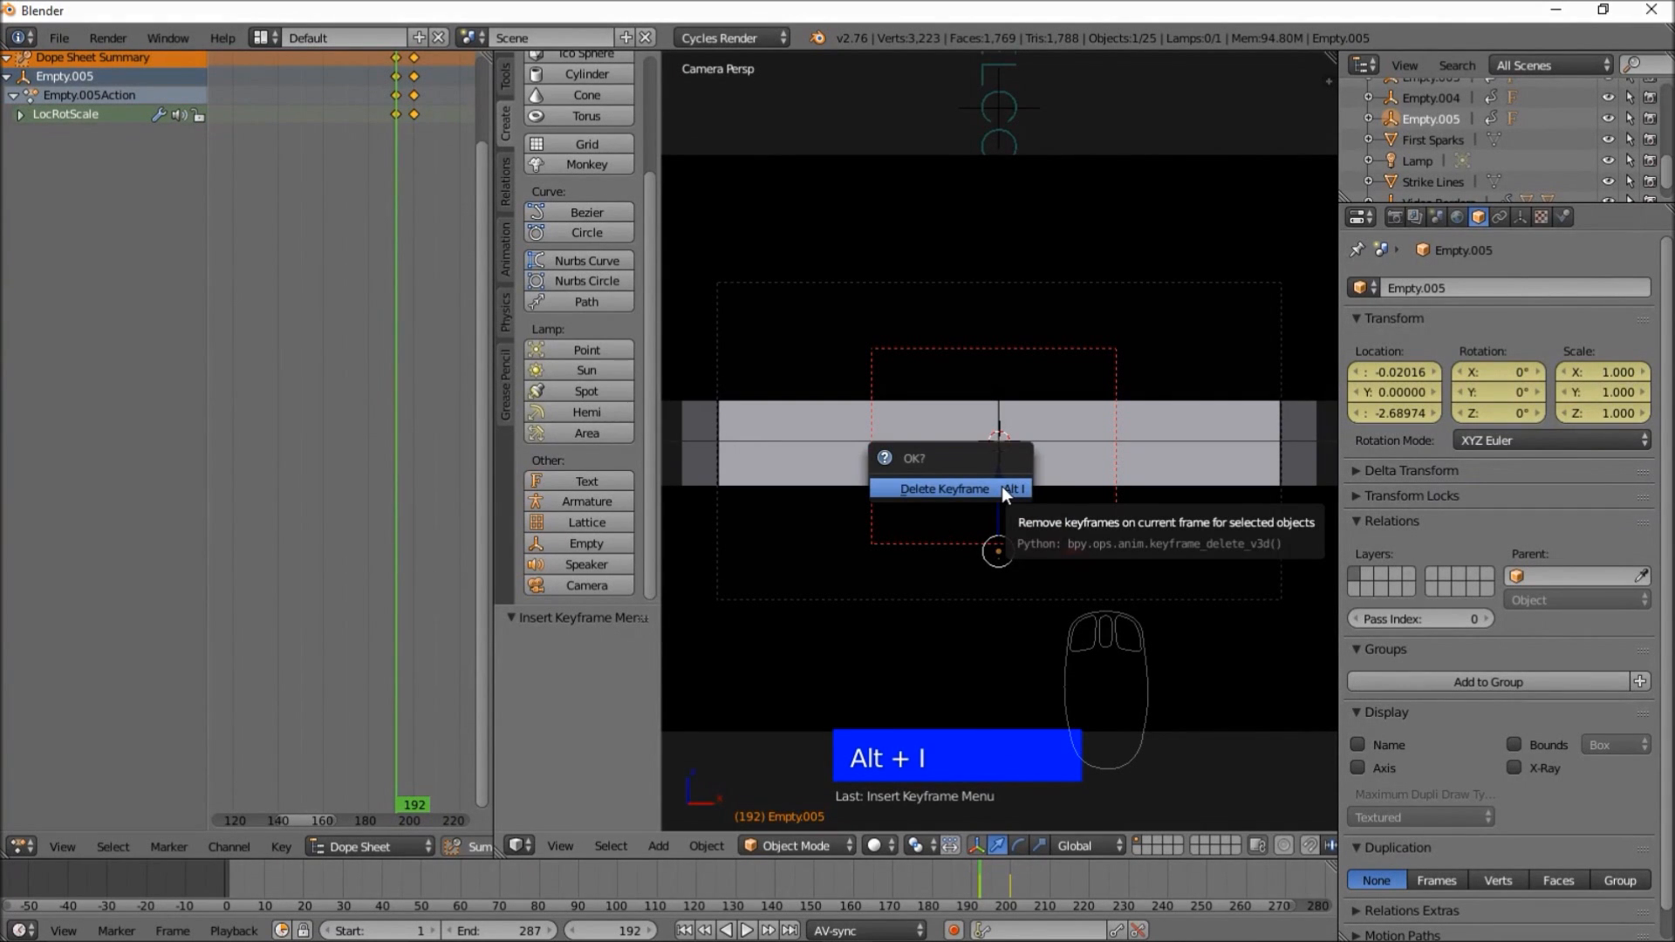
click(1001, 487)
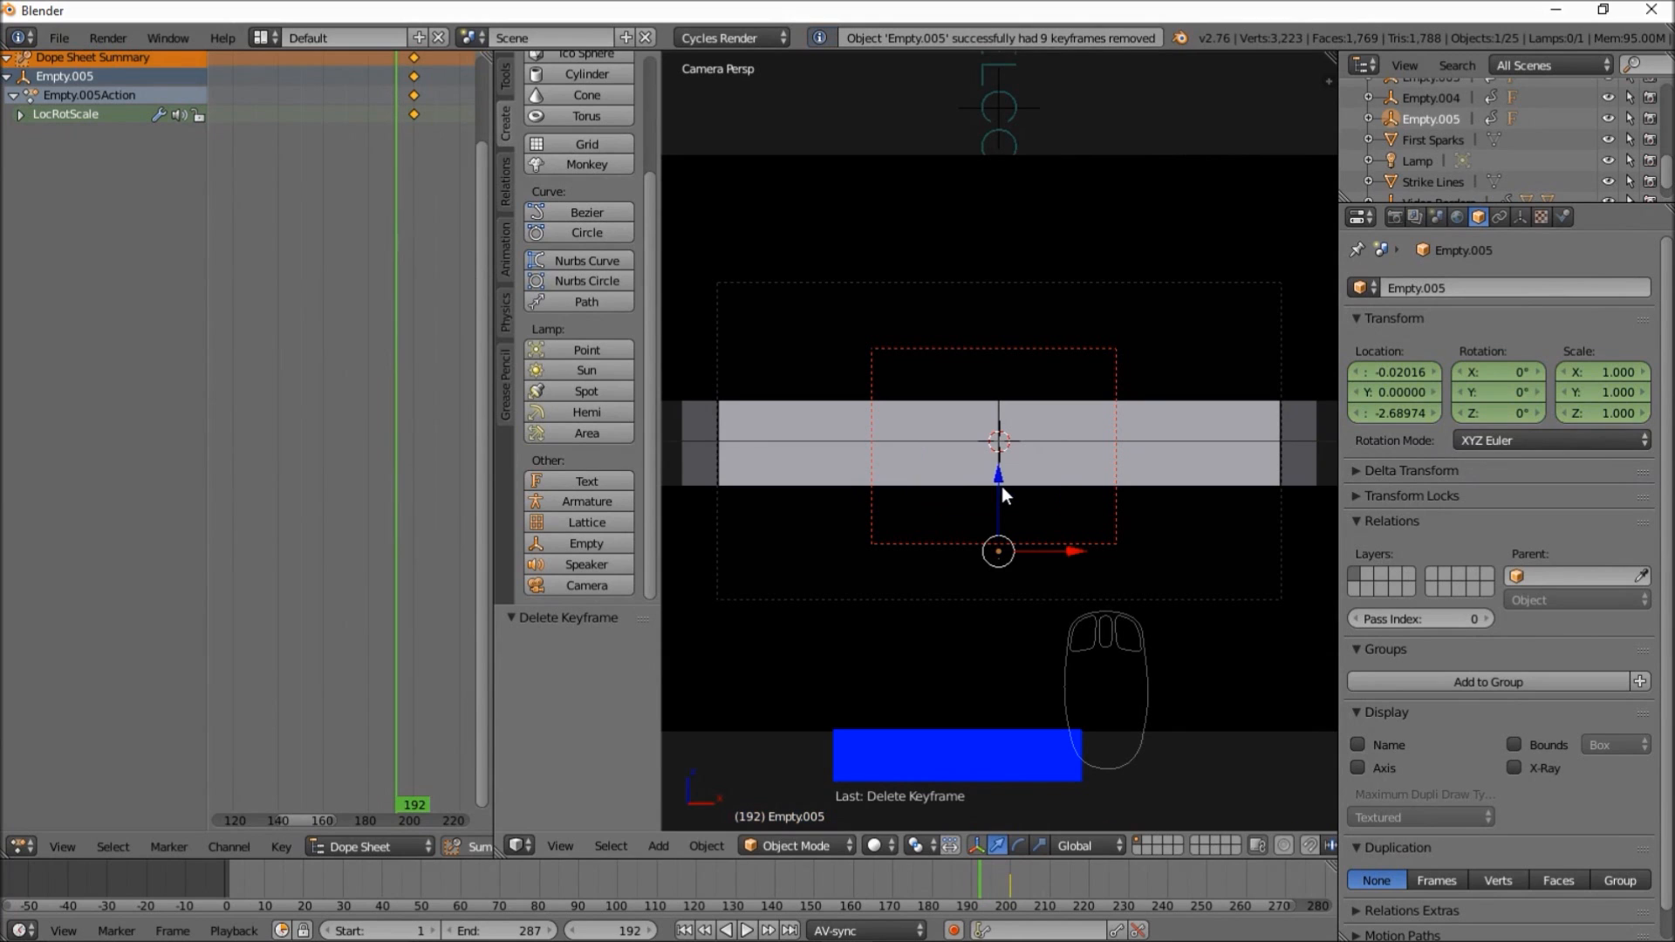
- Lower Empty.005 a further 2.562 along Z at frame 192 and insert a LocRotScale keyframe
key(g)
key(z)
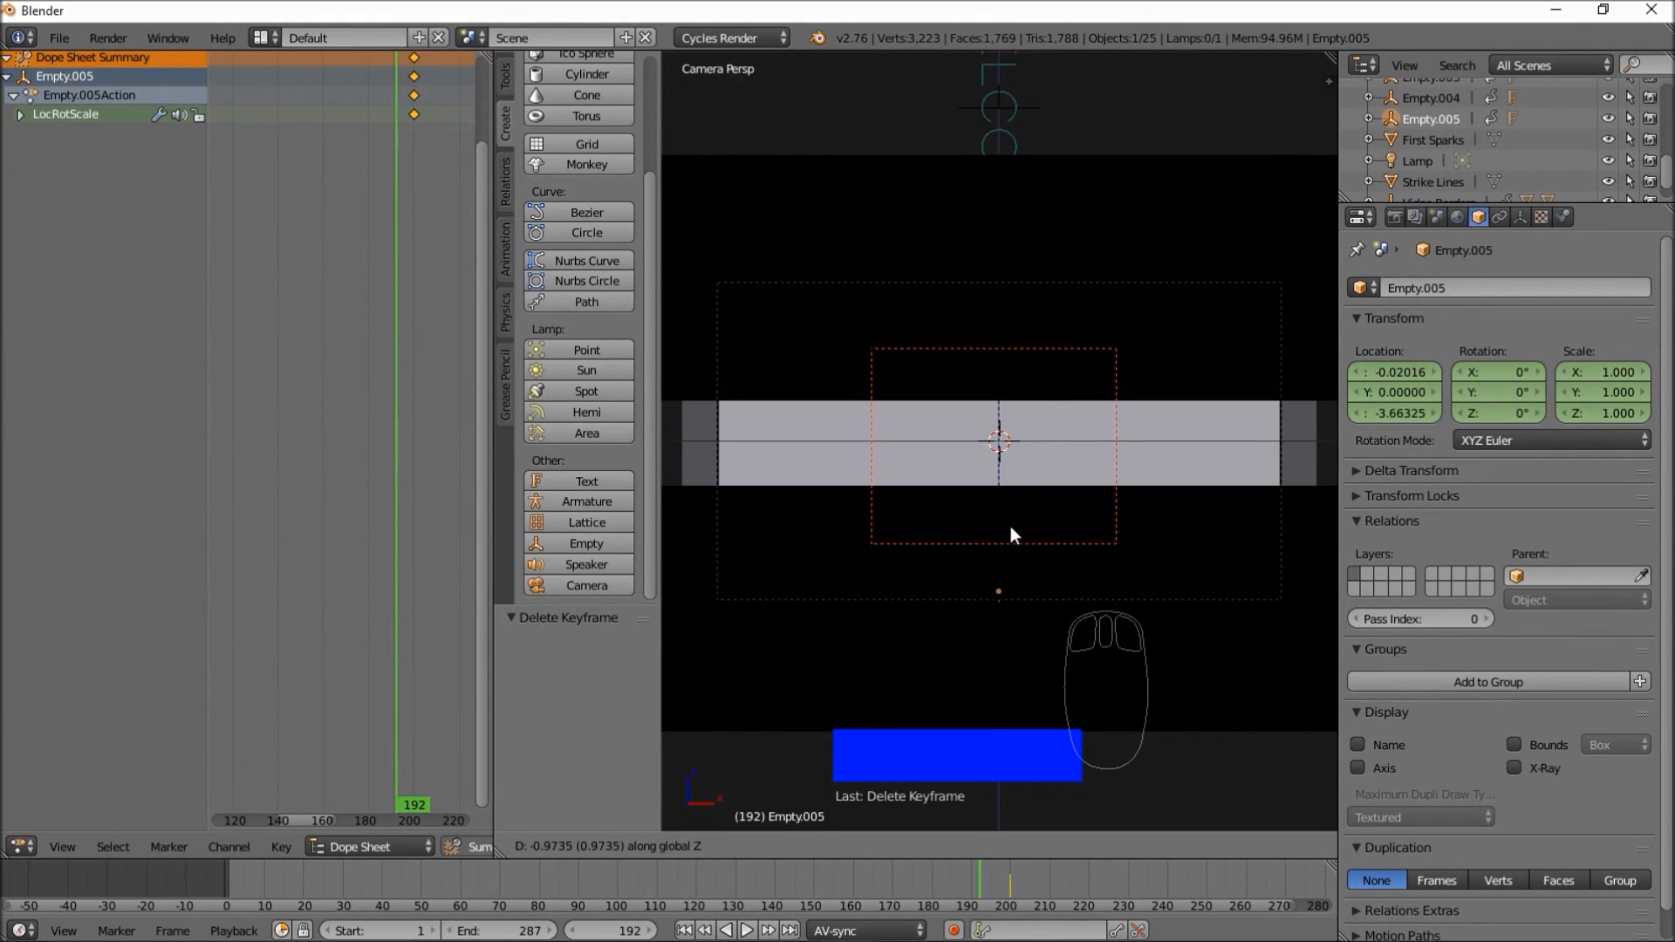
click(1025, 593)
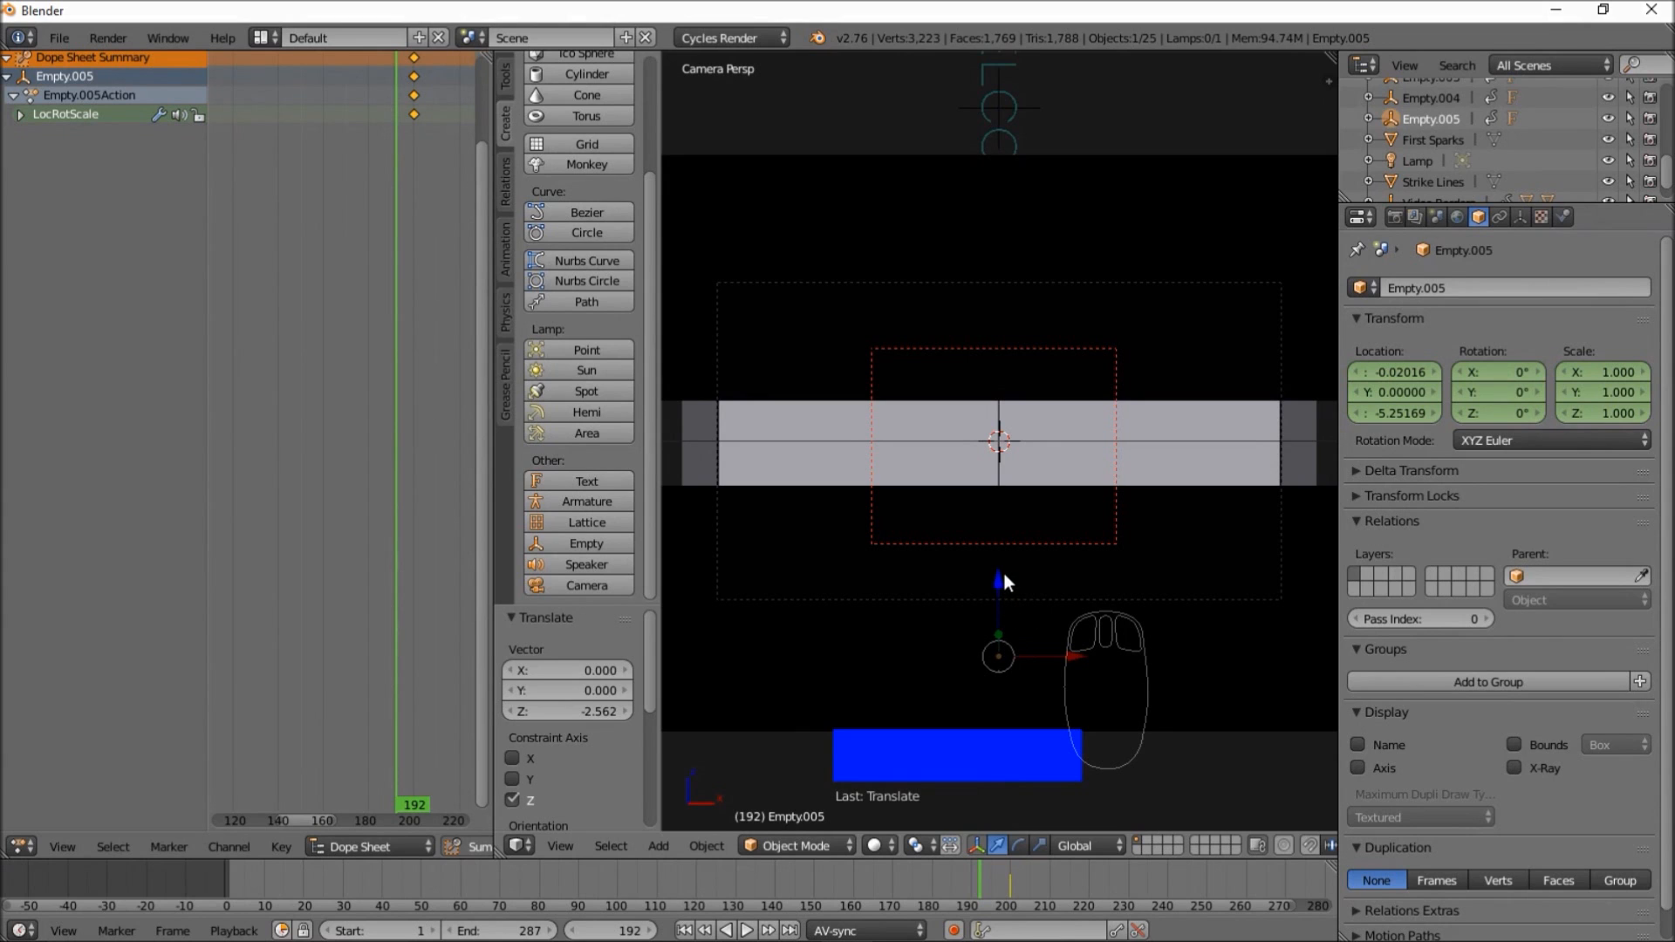
key(i)
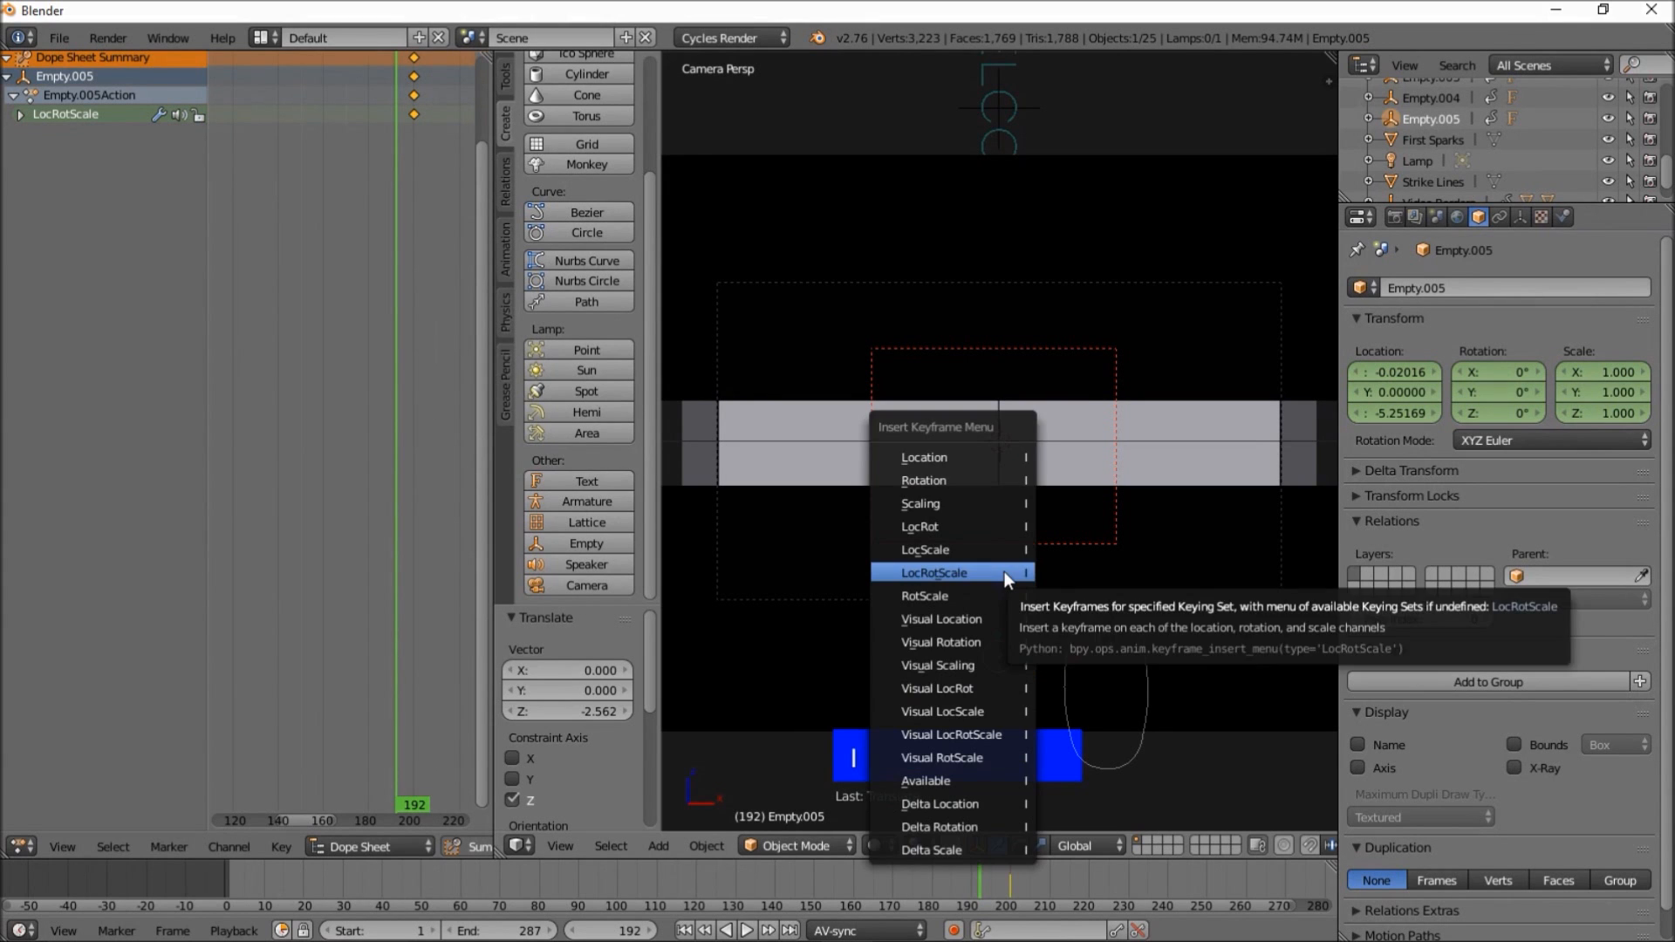
click(1003, 572)
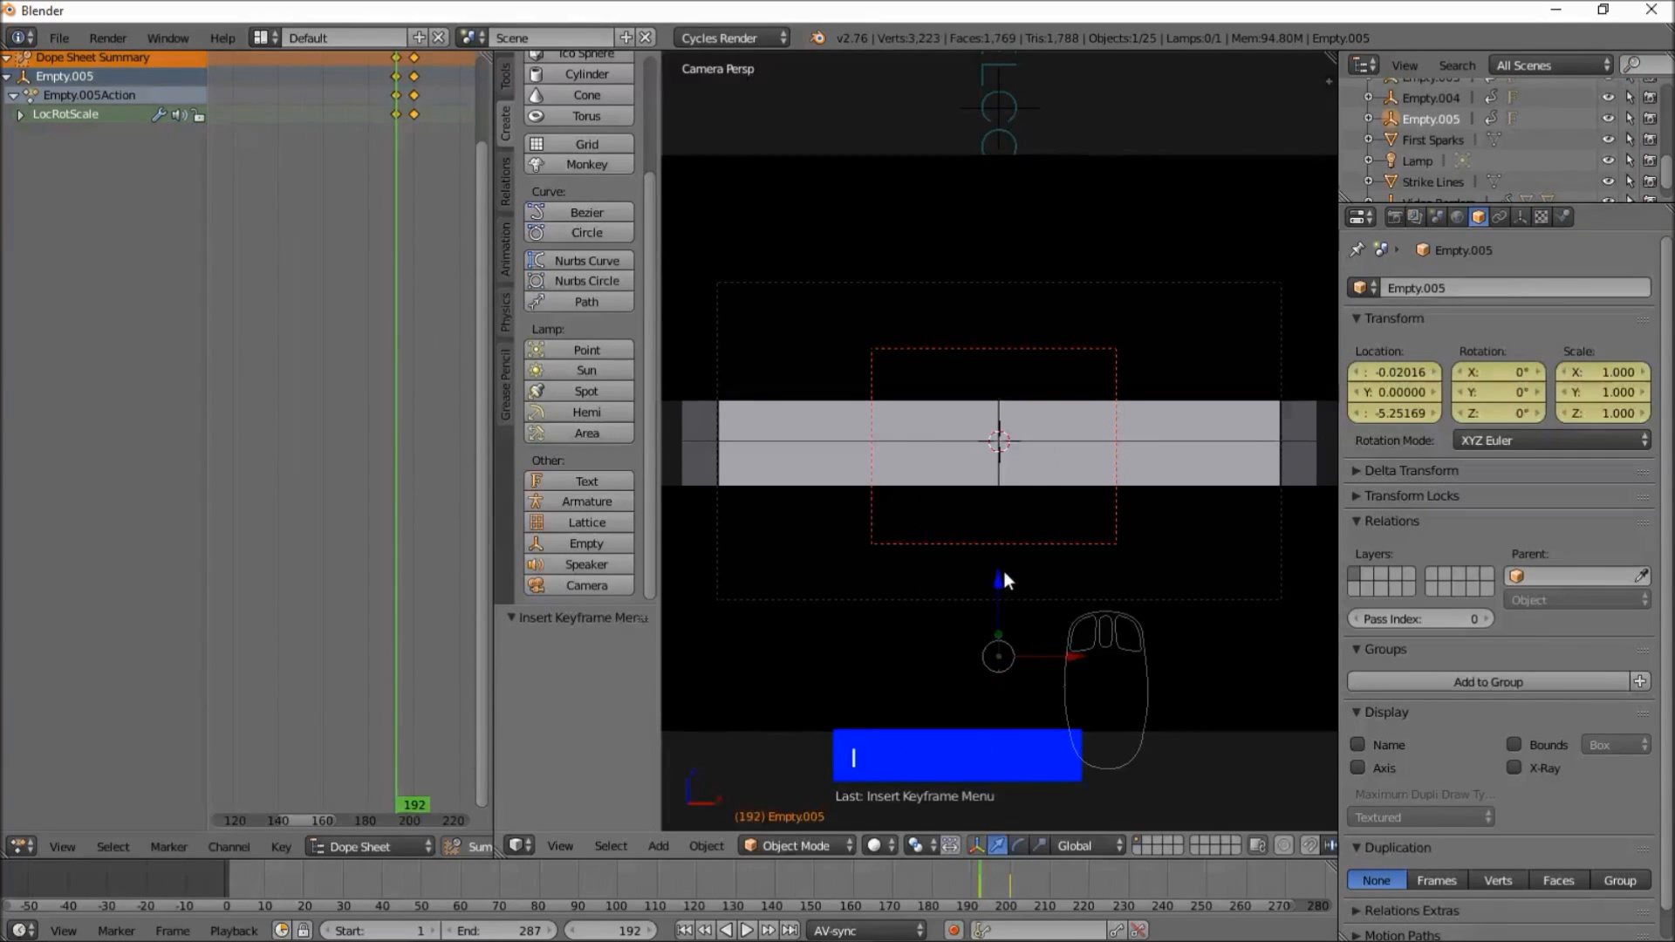
- Replay the CHANNEL text's entrance from frame 167 and stop the playback
click(882, 877)
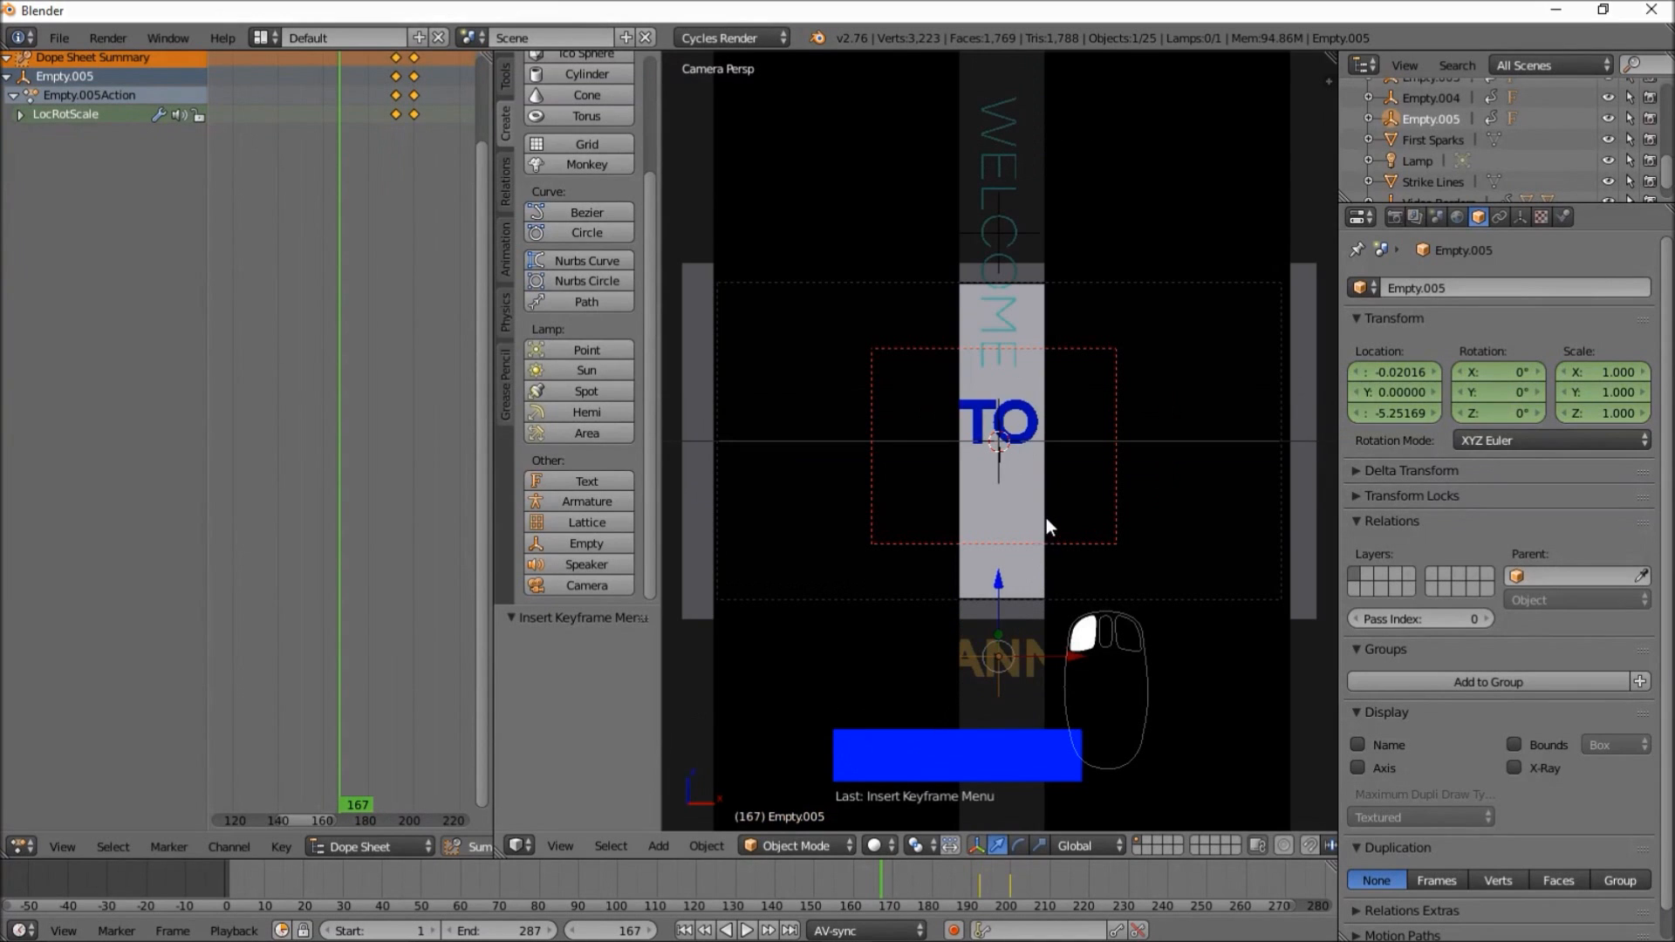
key(alt+a)
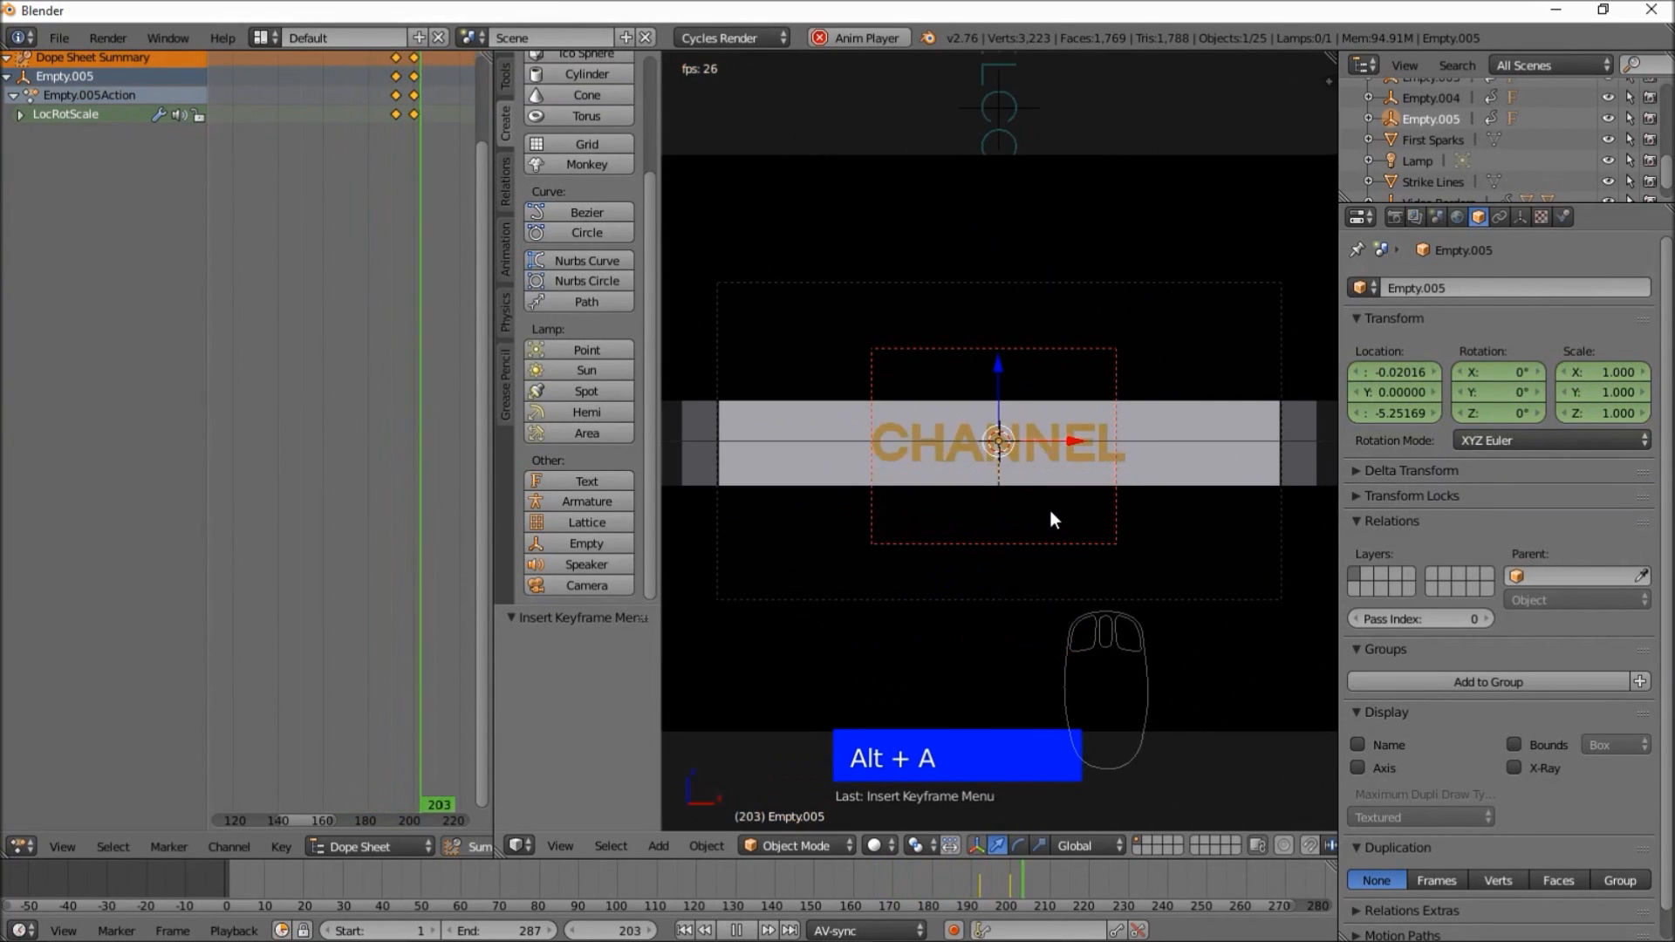
drag(930, 872, 911, 873)
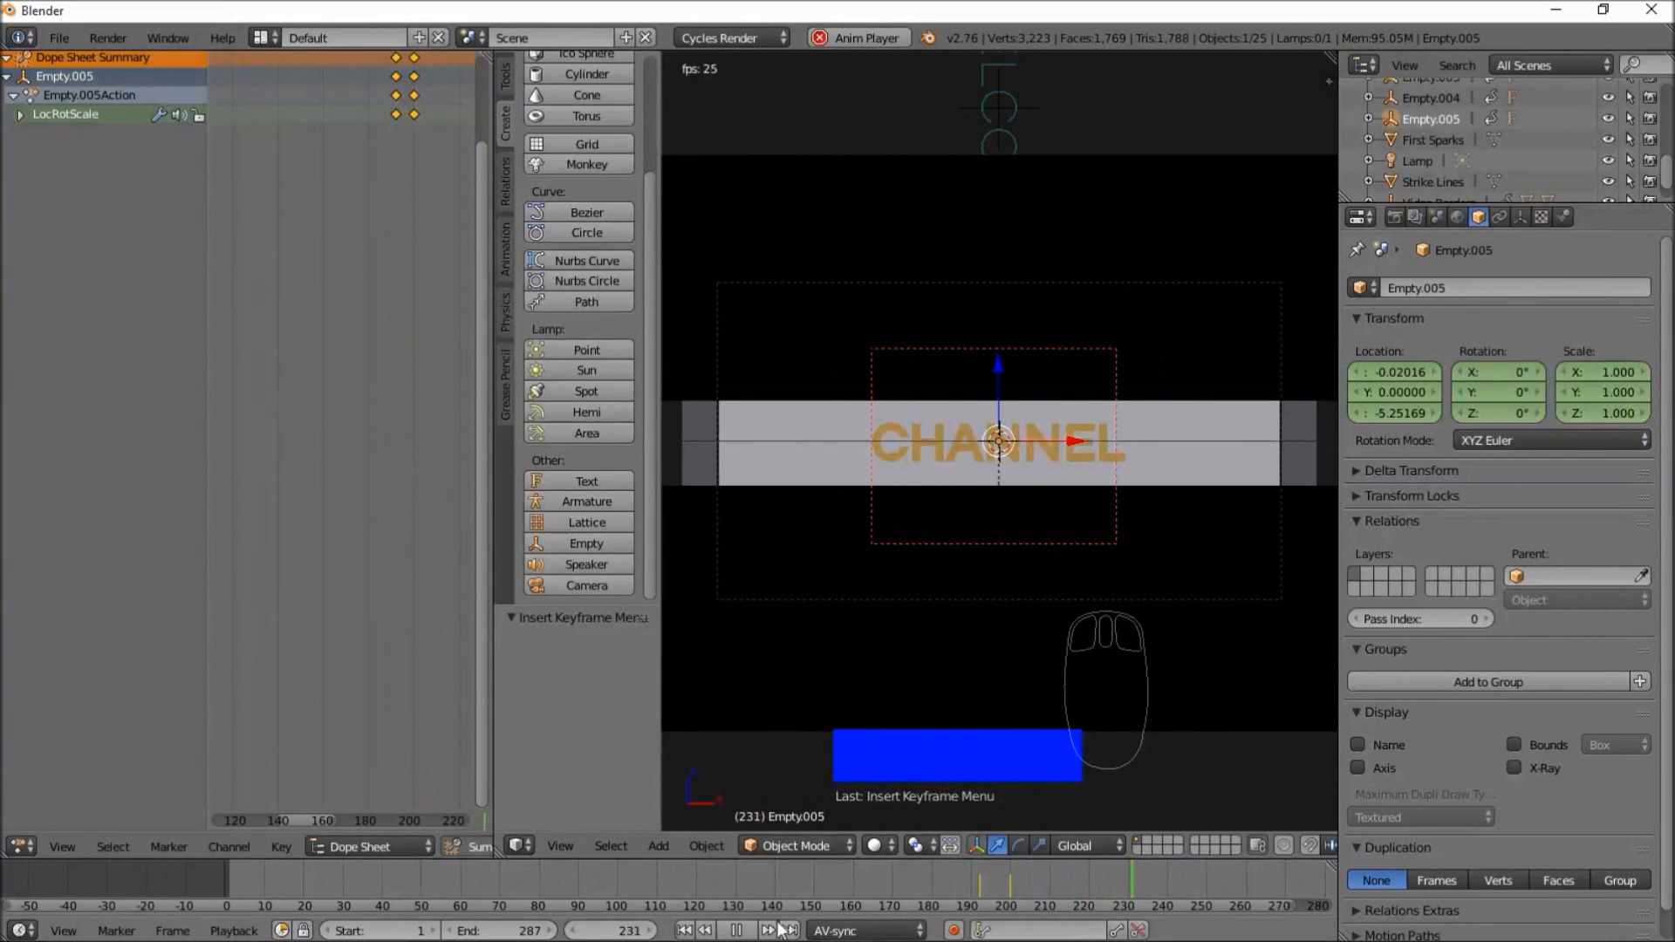
click(745, 931)
- At frame 198, scale Empty.005 down to 0.228 and insert a LocRotScale keyframe
drag(894, 877, 1002, 894)
key(s)
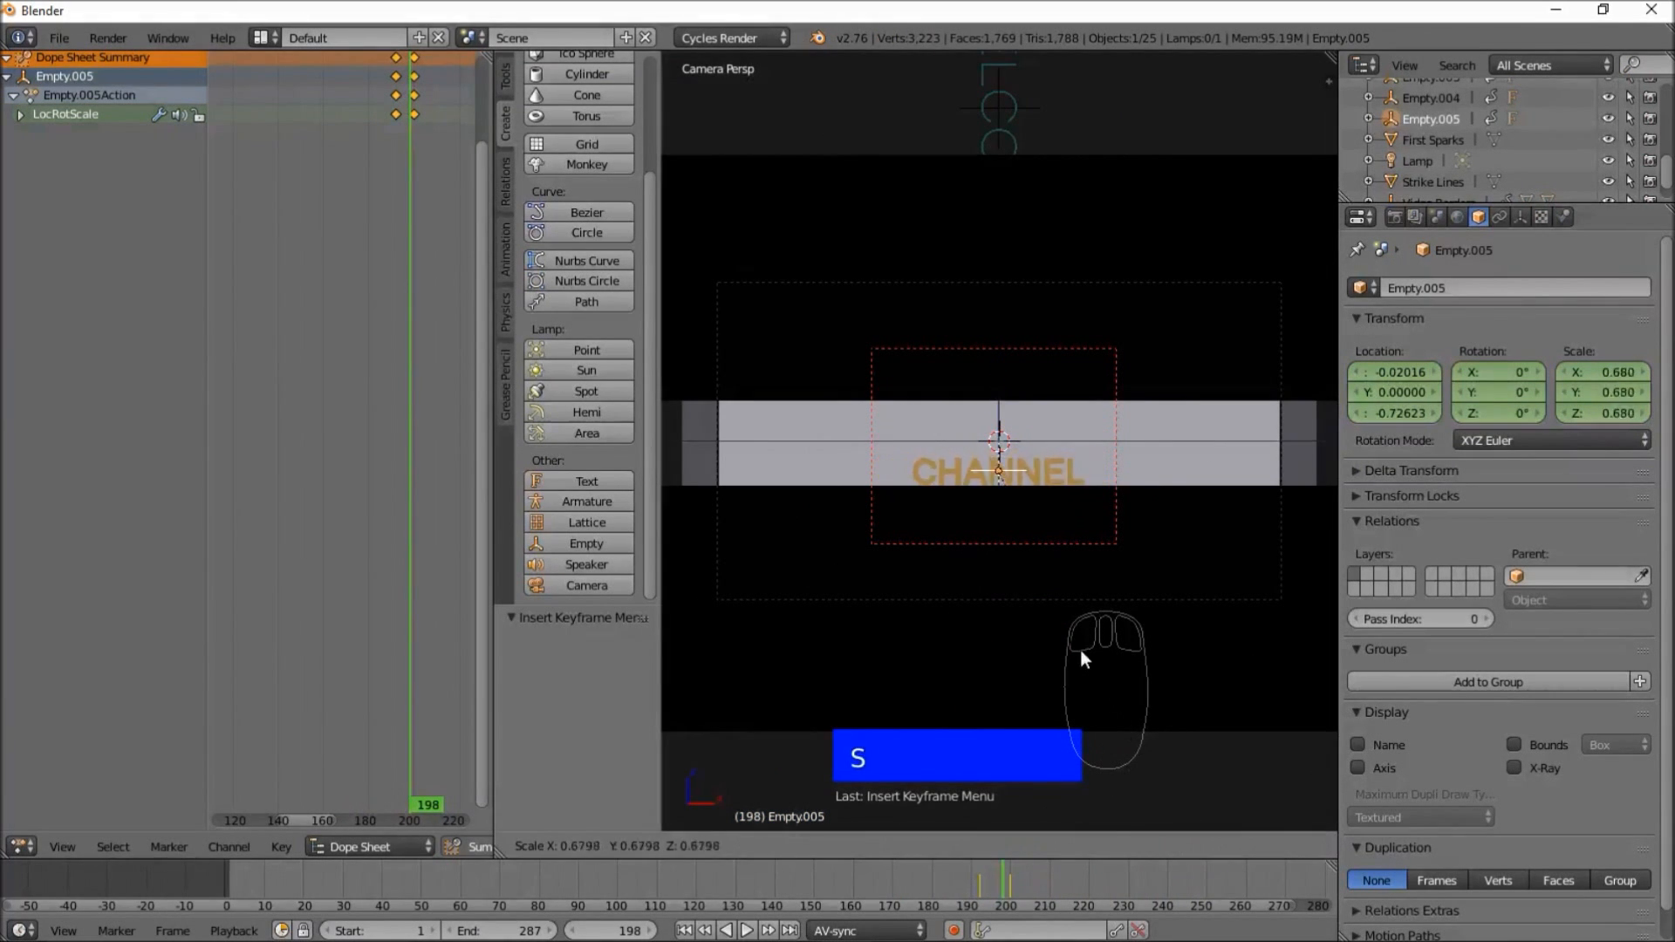
click(1015, 540)
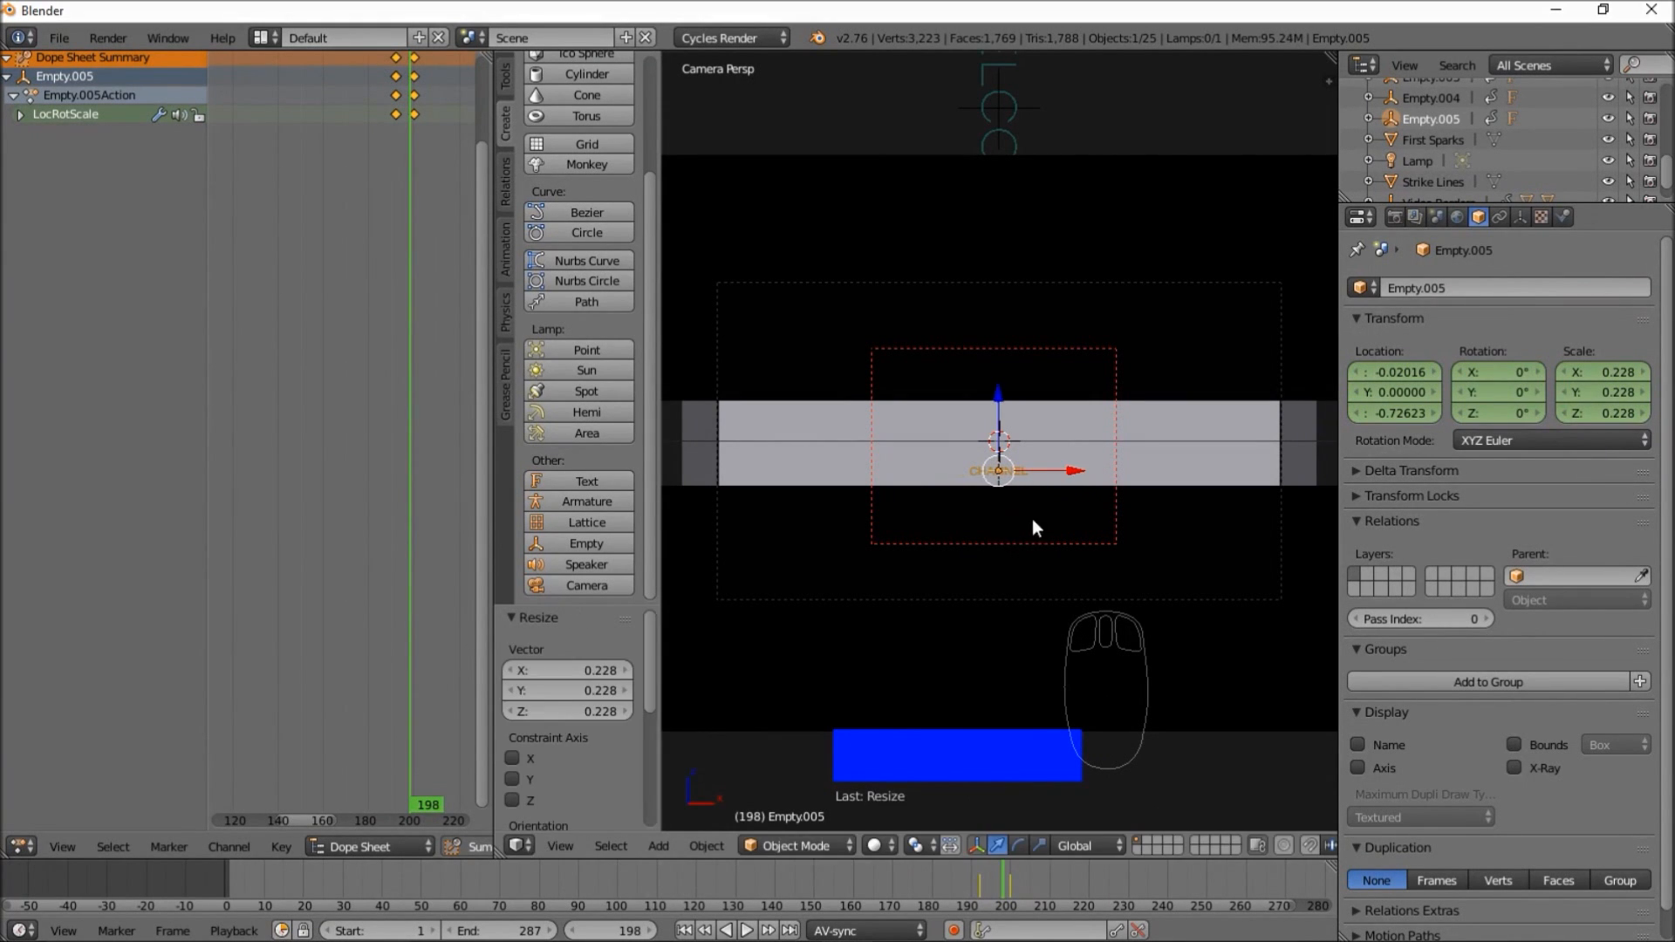
key(i)
click(1038, 508)
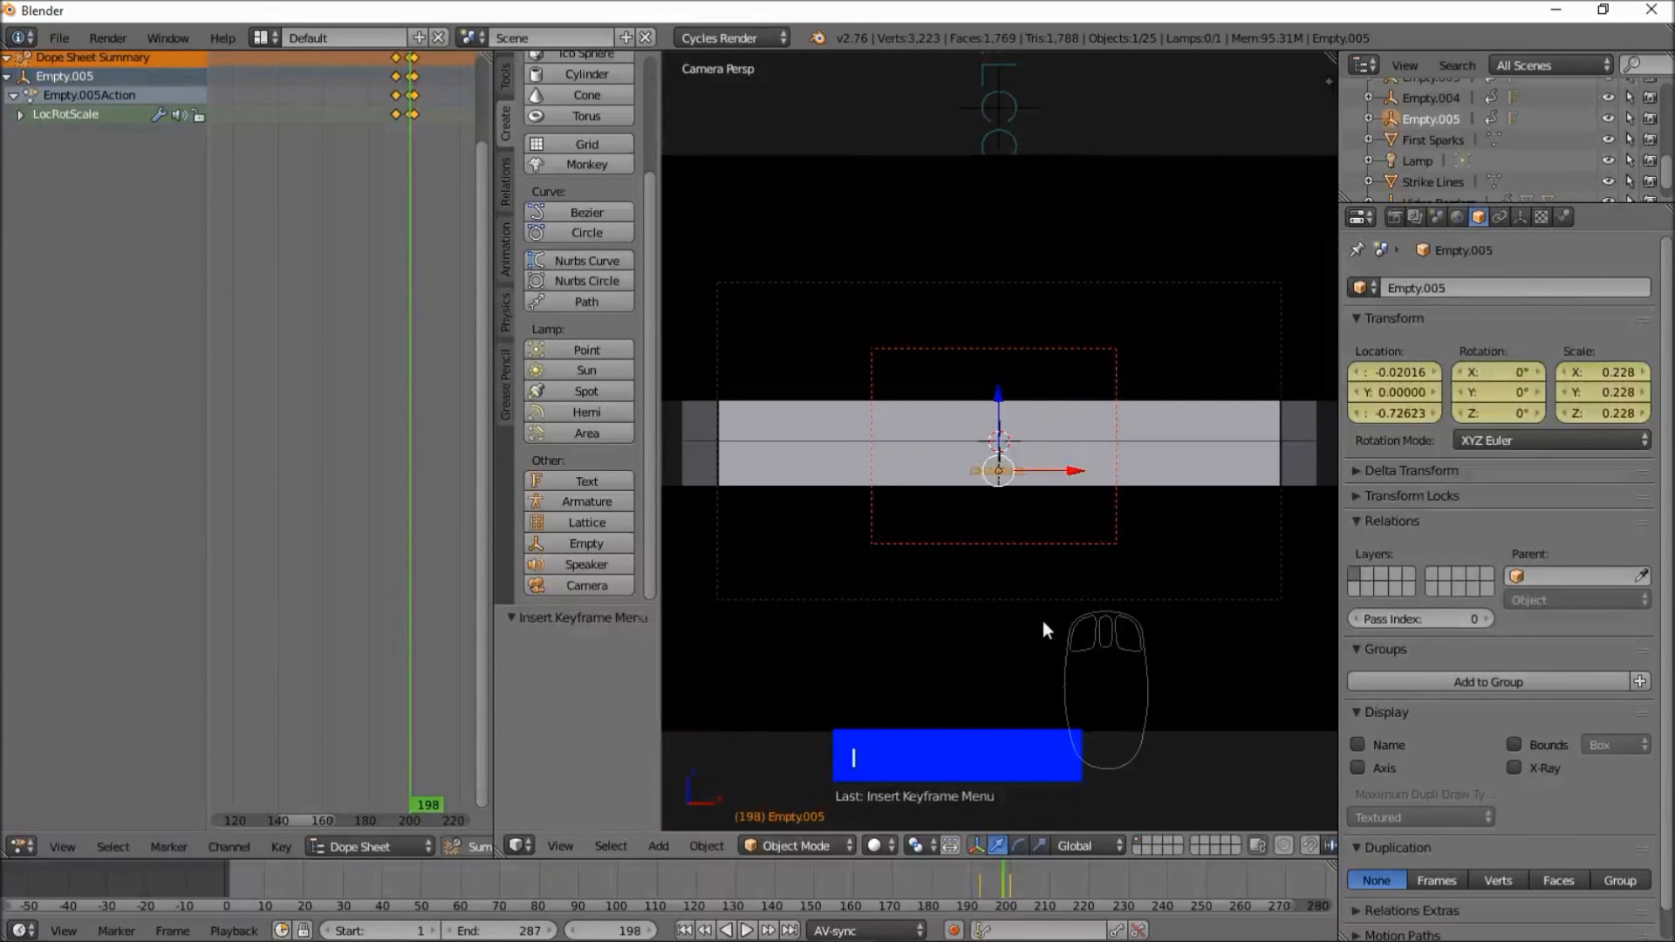
- Play back the CHANNEL text's shrinking entrance several times from just before frame 192 and stop the playback
drag(1012, 877, 985, 902)
click(748, 931)
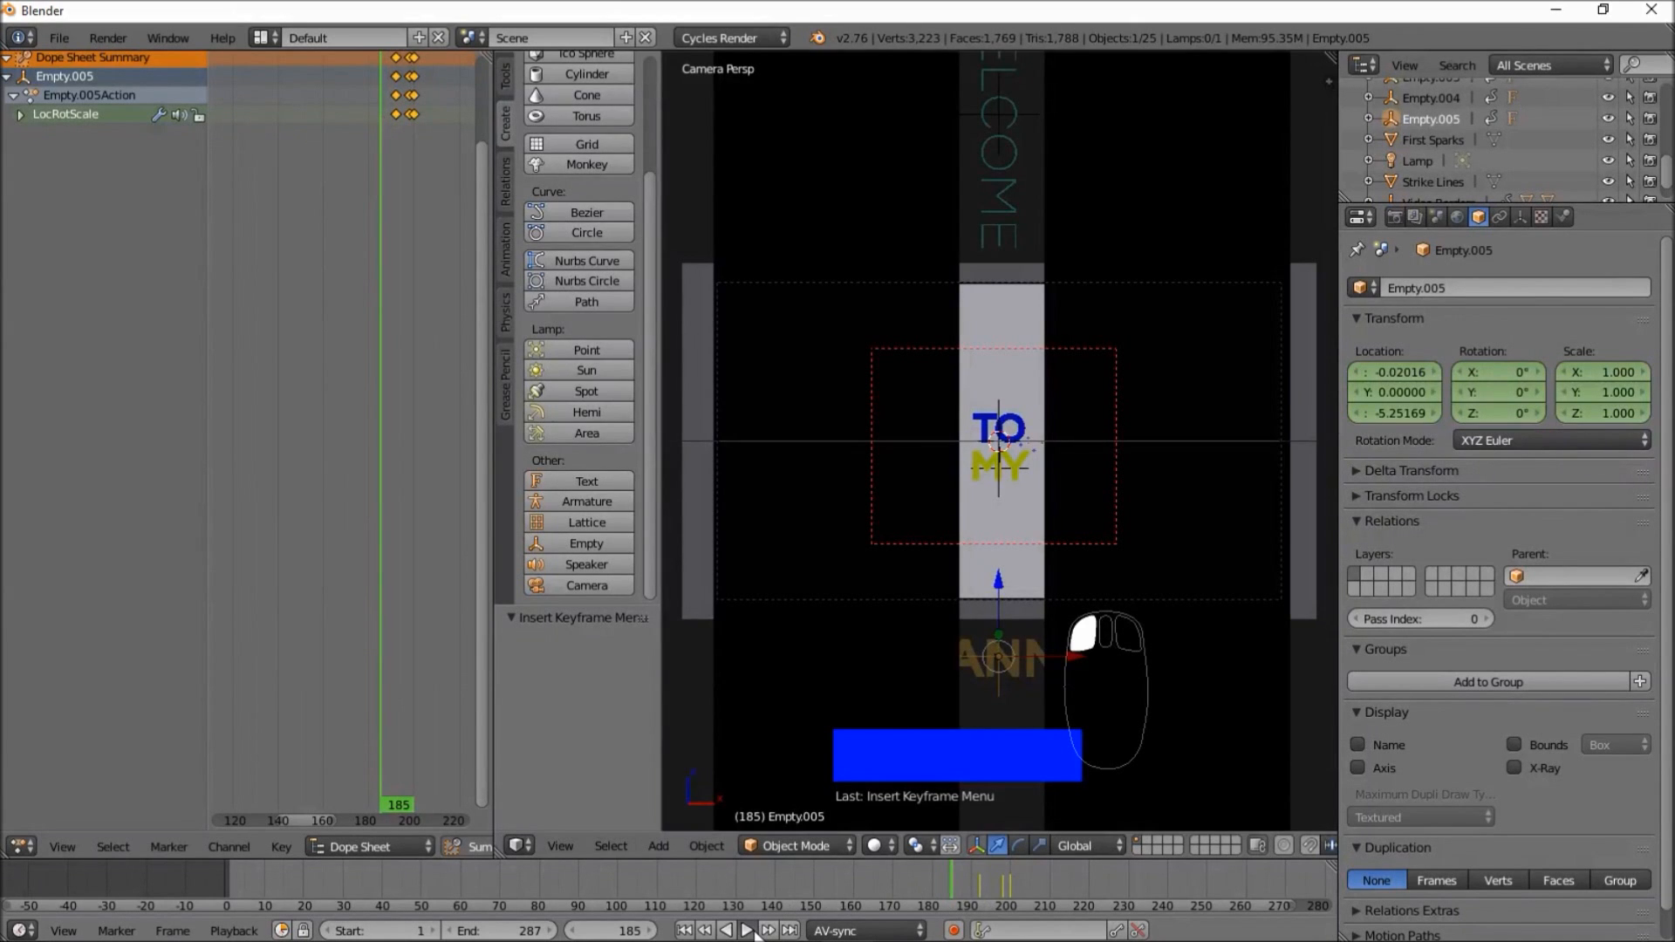
click(742, 931)
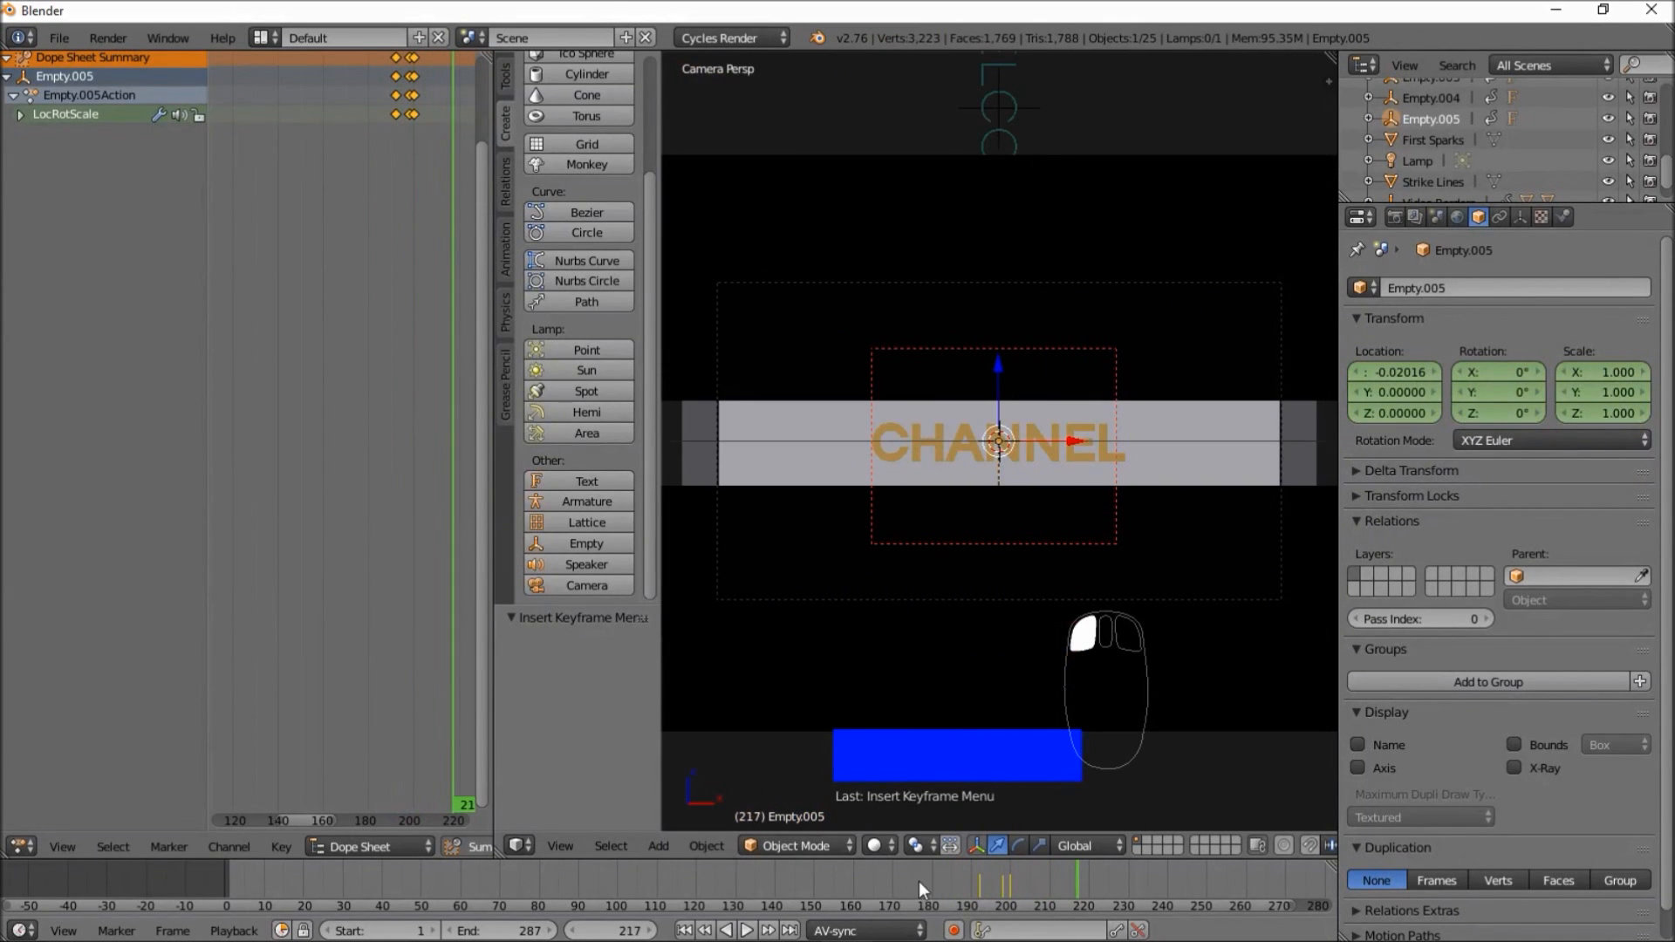
click(918, 882)
click(746, 931)
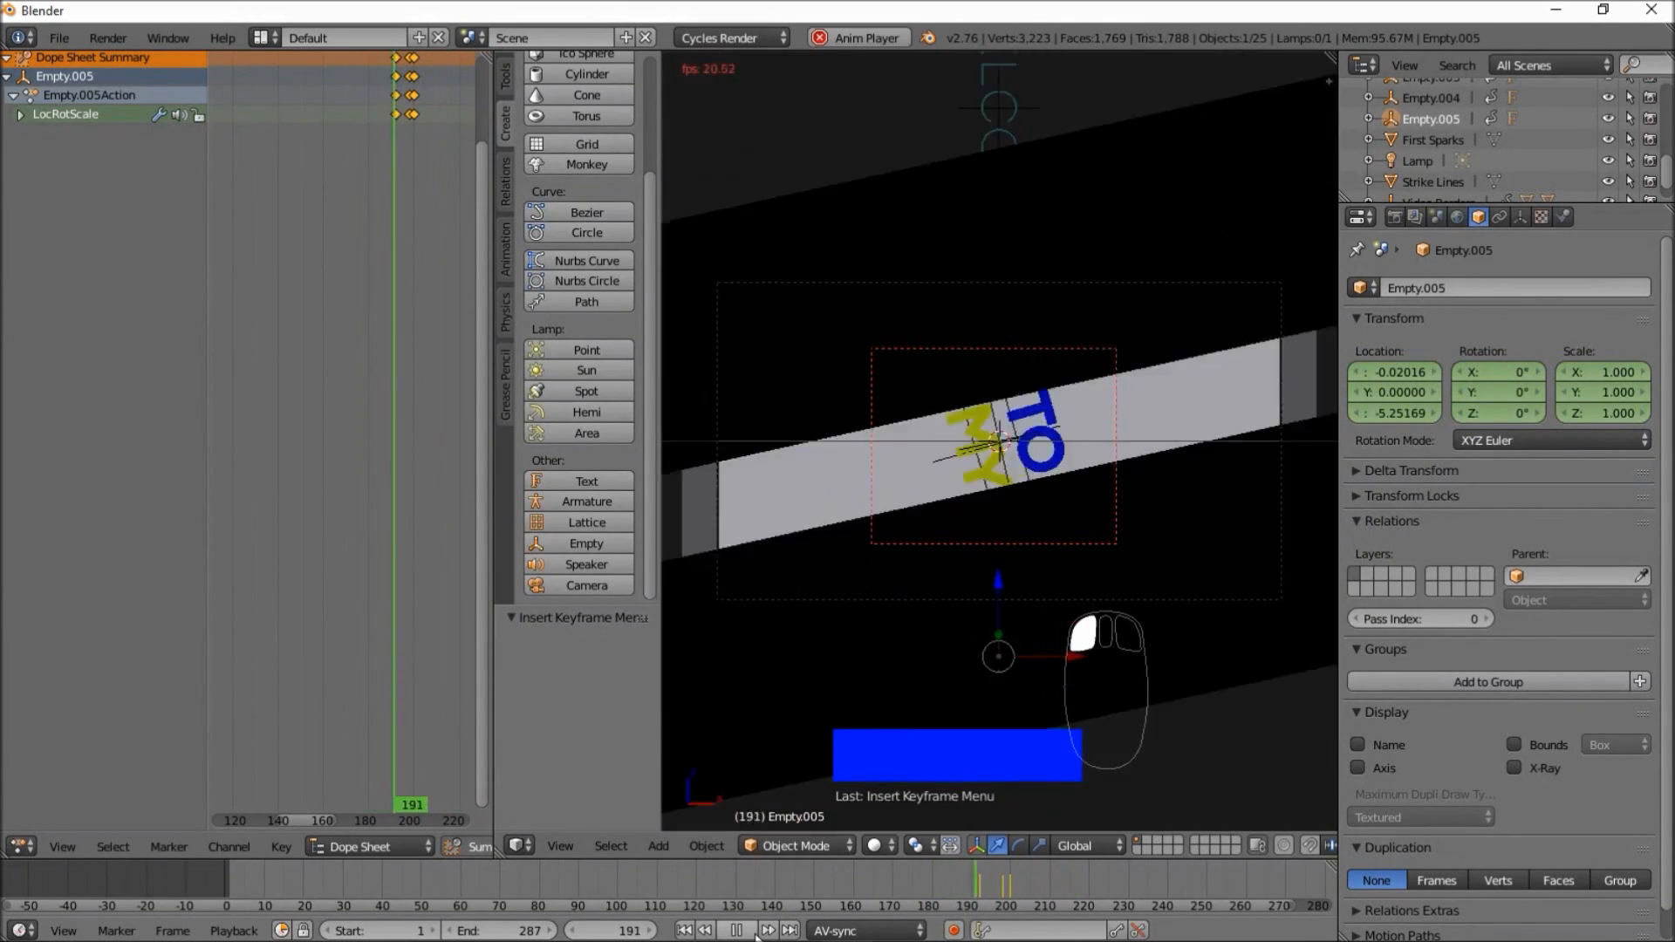
click(970, 886)
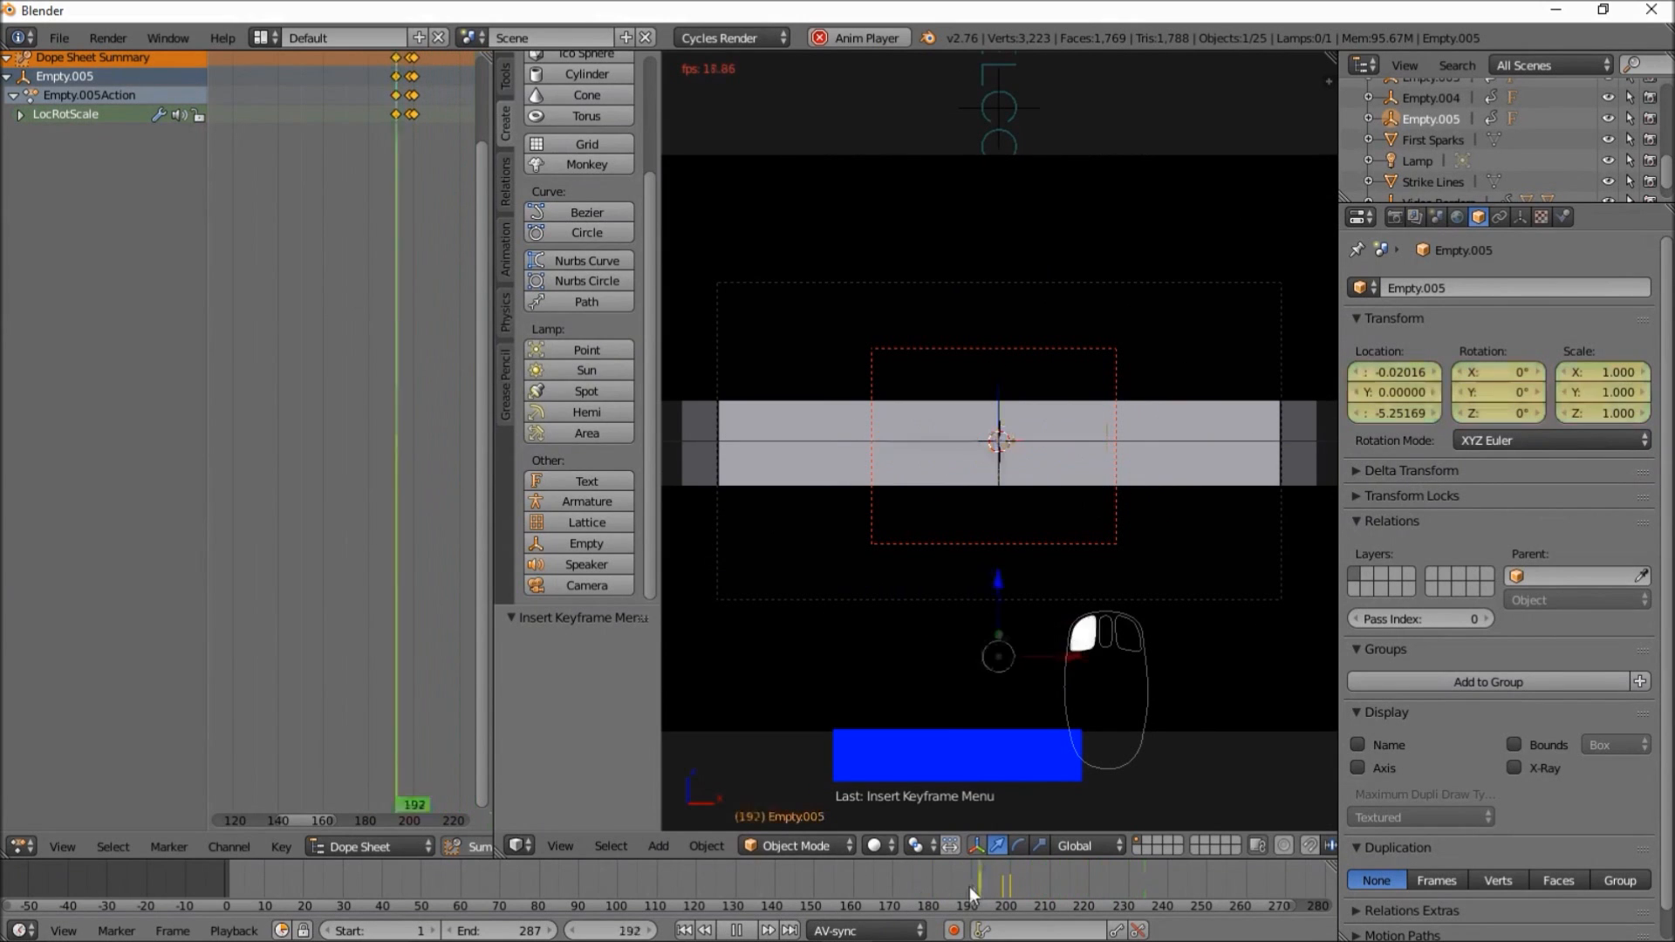
click(973, 880)
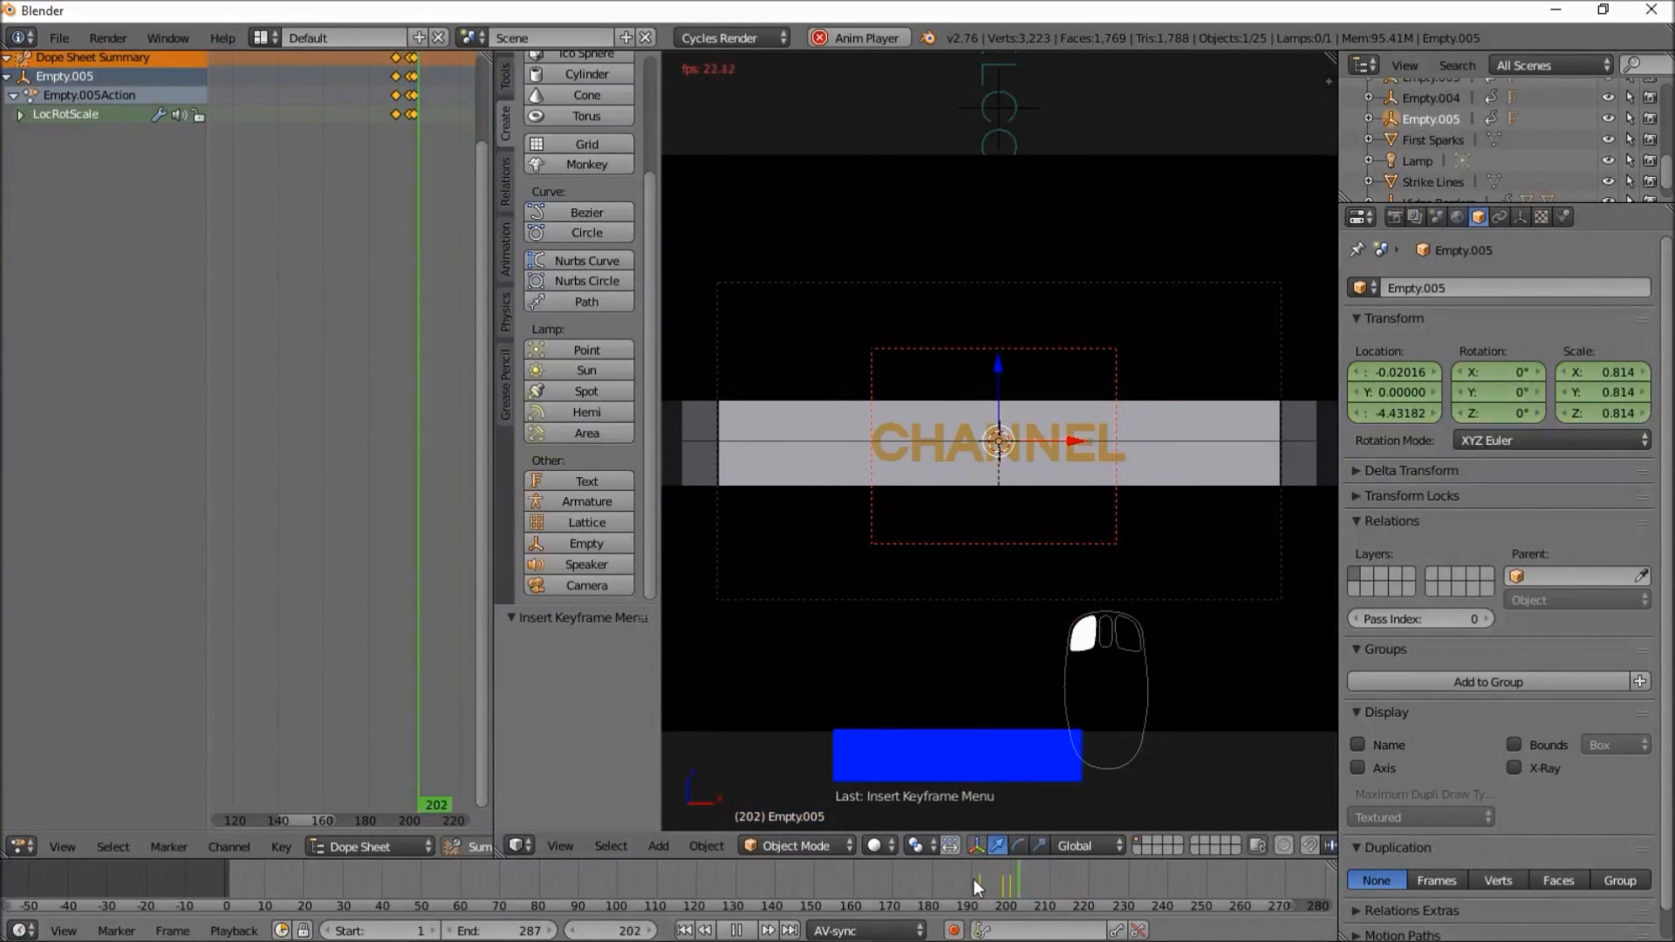
click(736, 931)
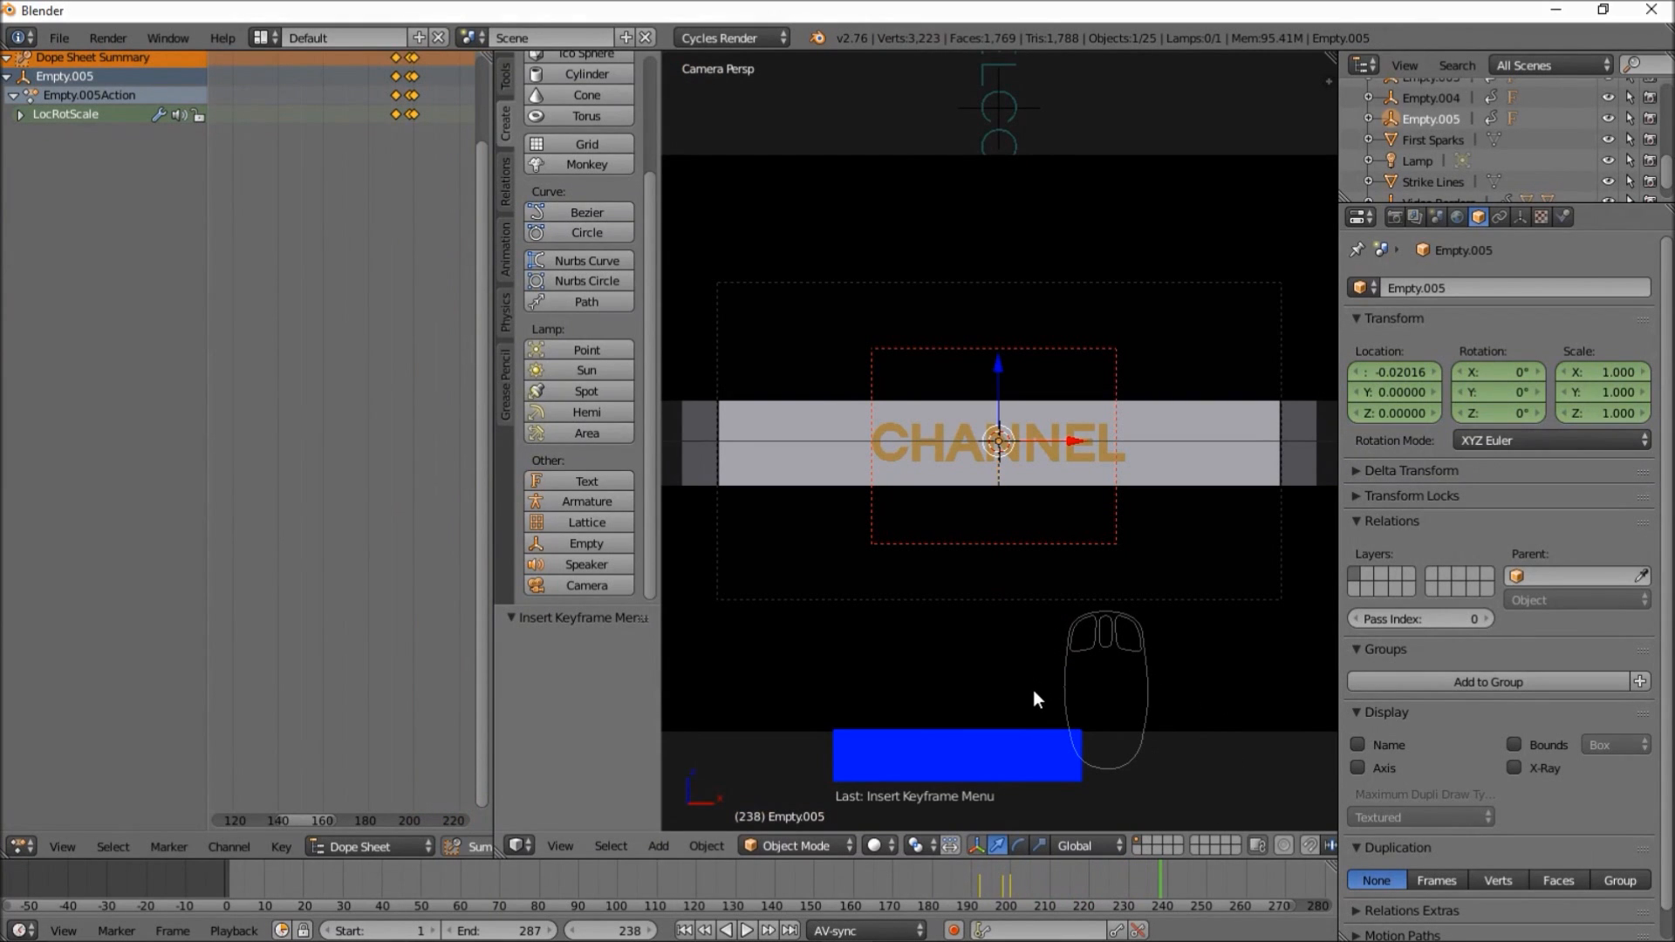
- Append the Channel Bars group from BLENDER_2D_ASSETS.blend into the scene
scroll(1050, 729, down, 1)
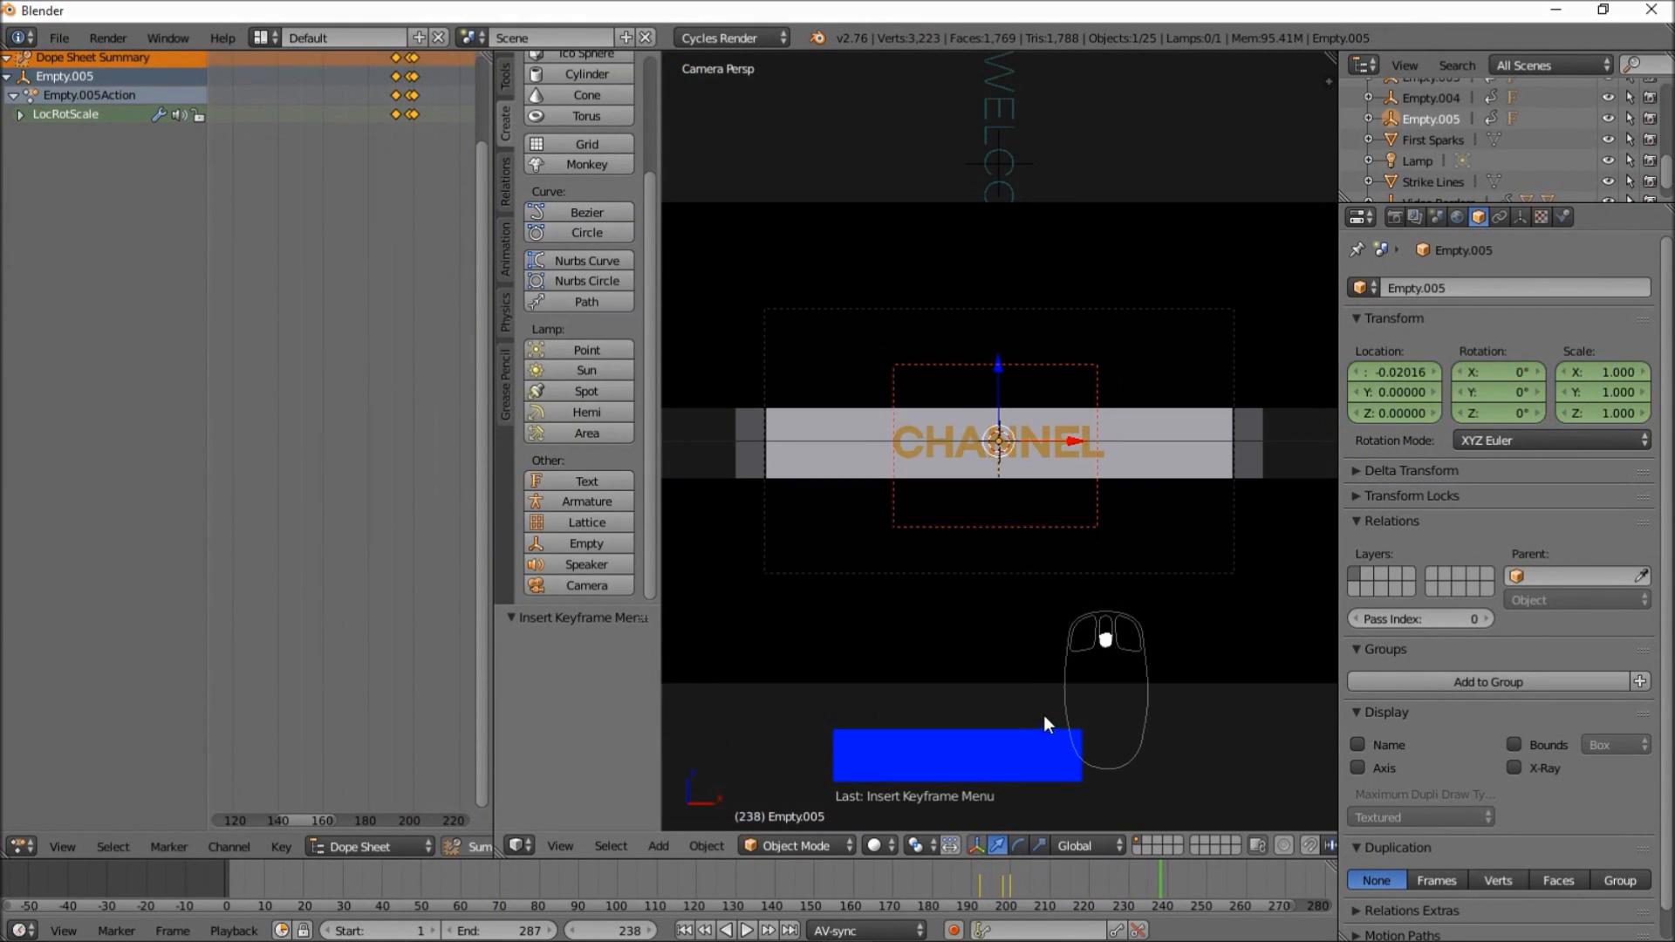
scroll(1040, 550, down, 2)
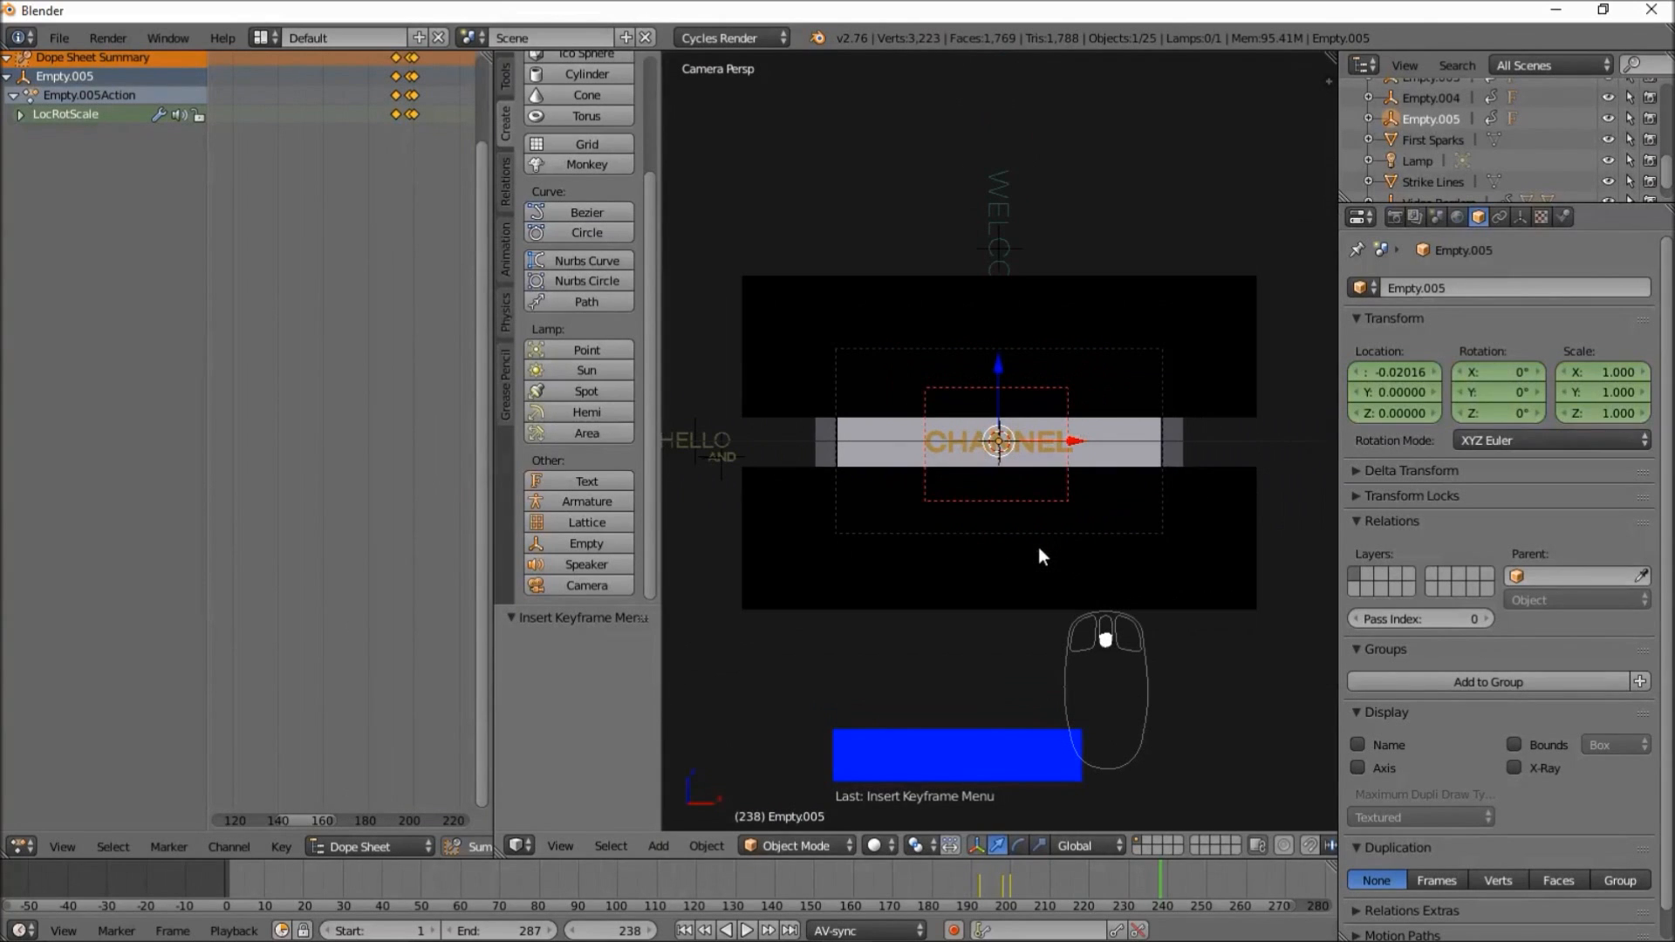
click(68, 41)
click(196, 368)
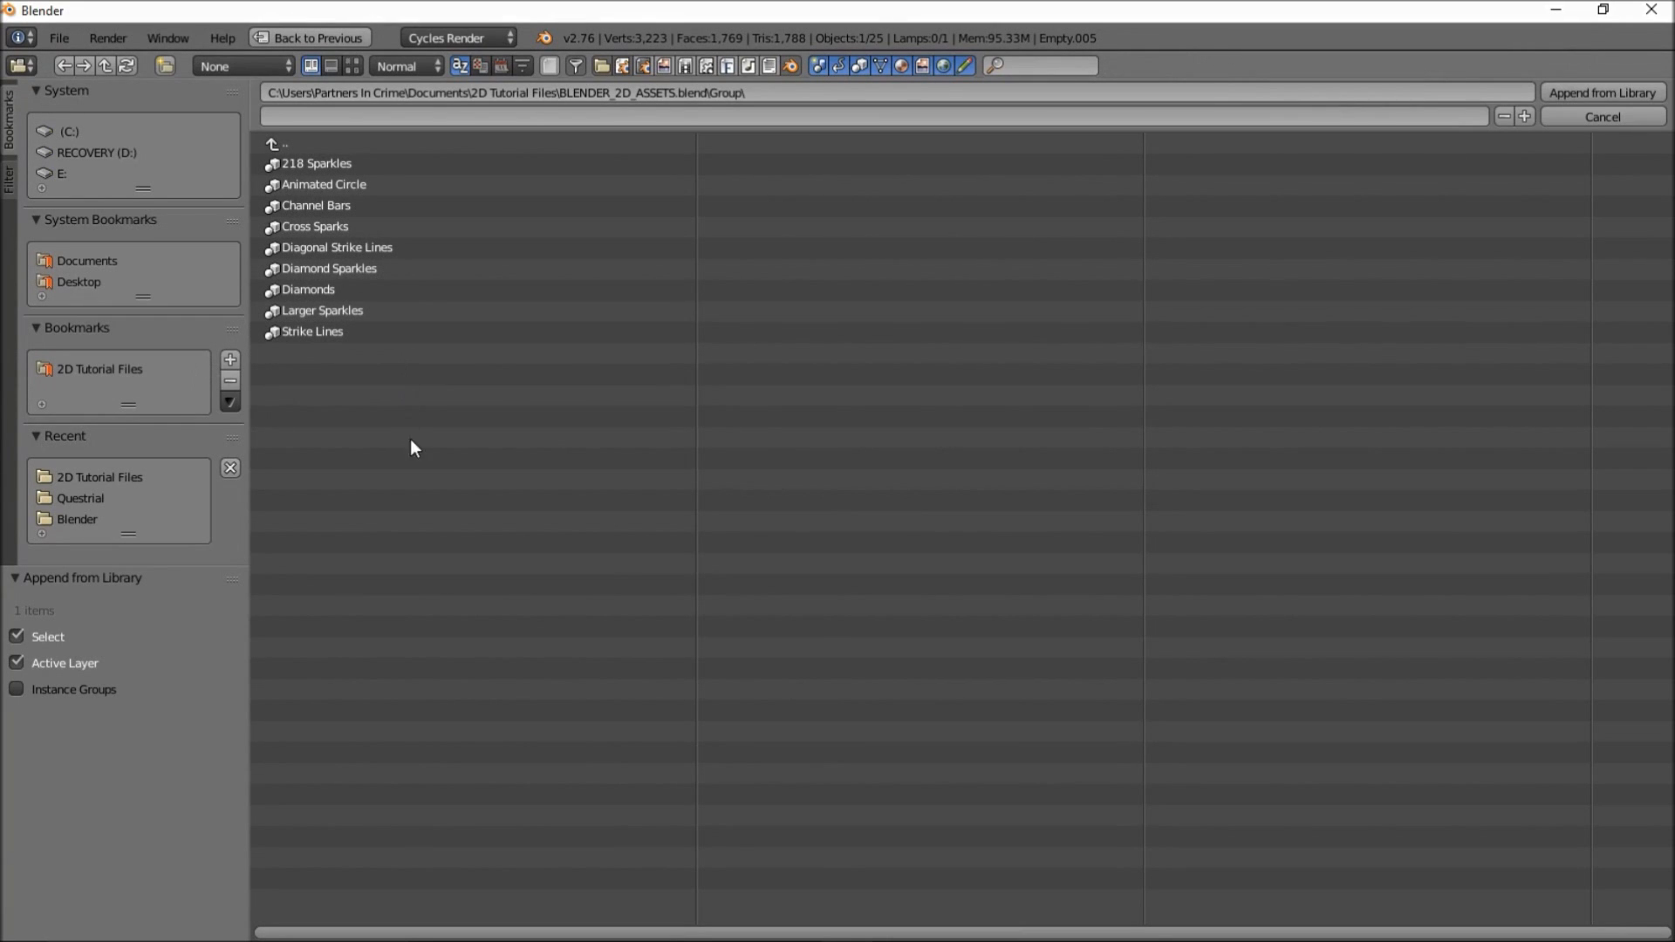
click(332, 208)
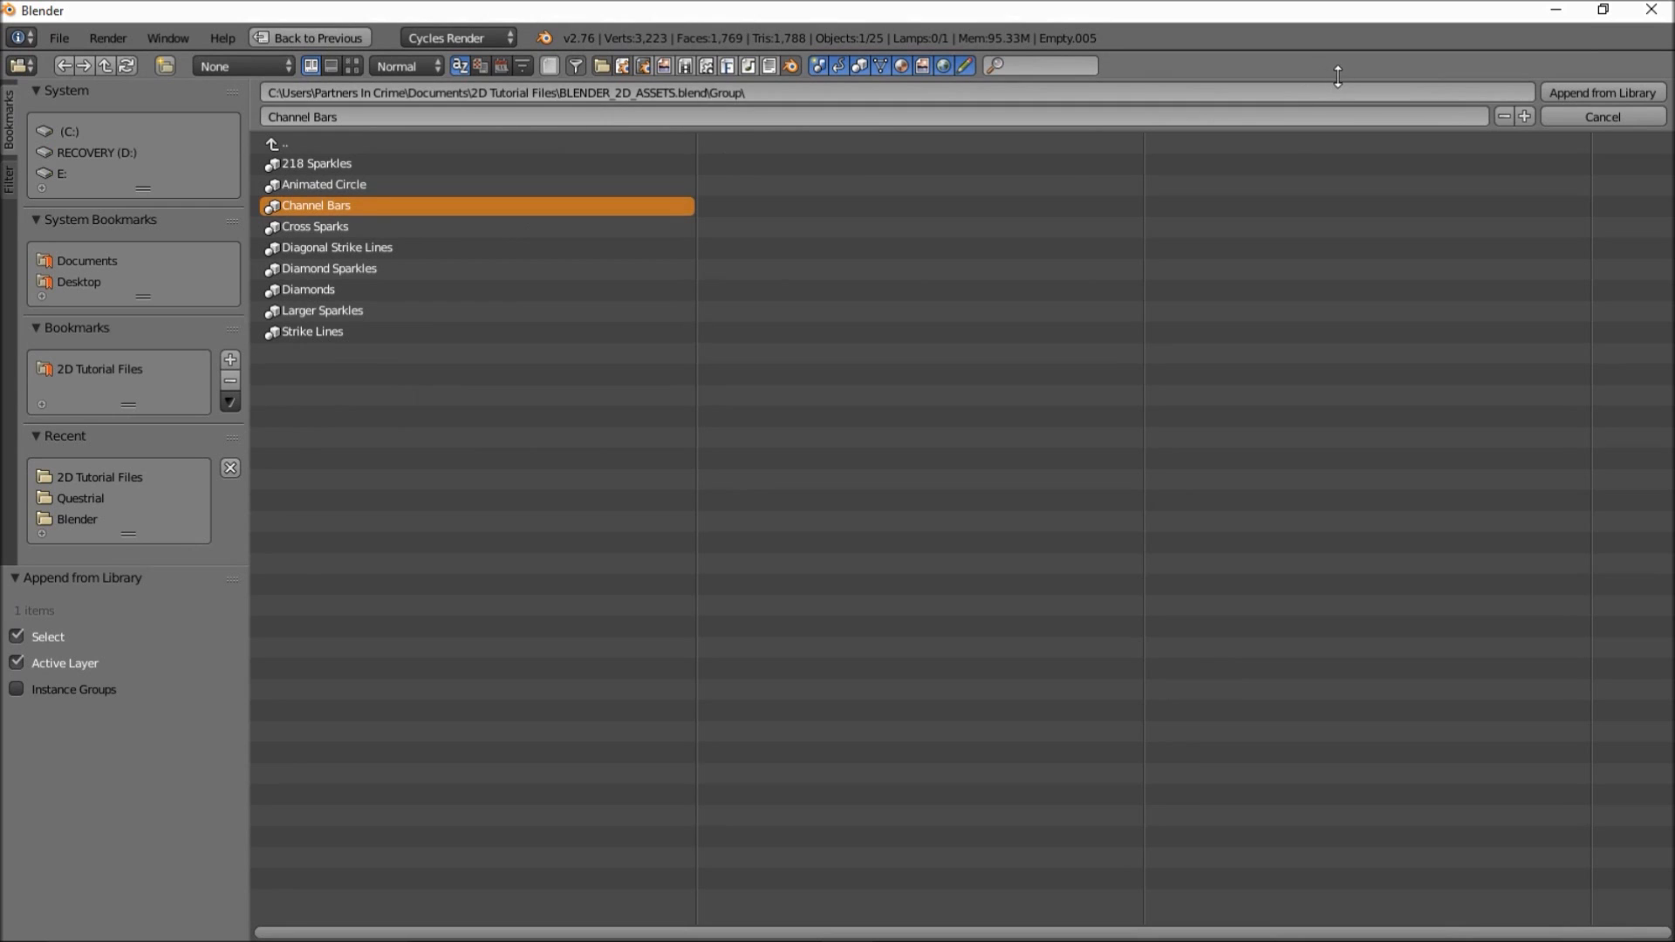
click(1570, 93)
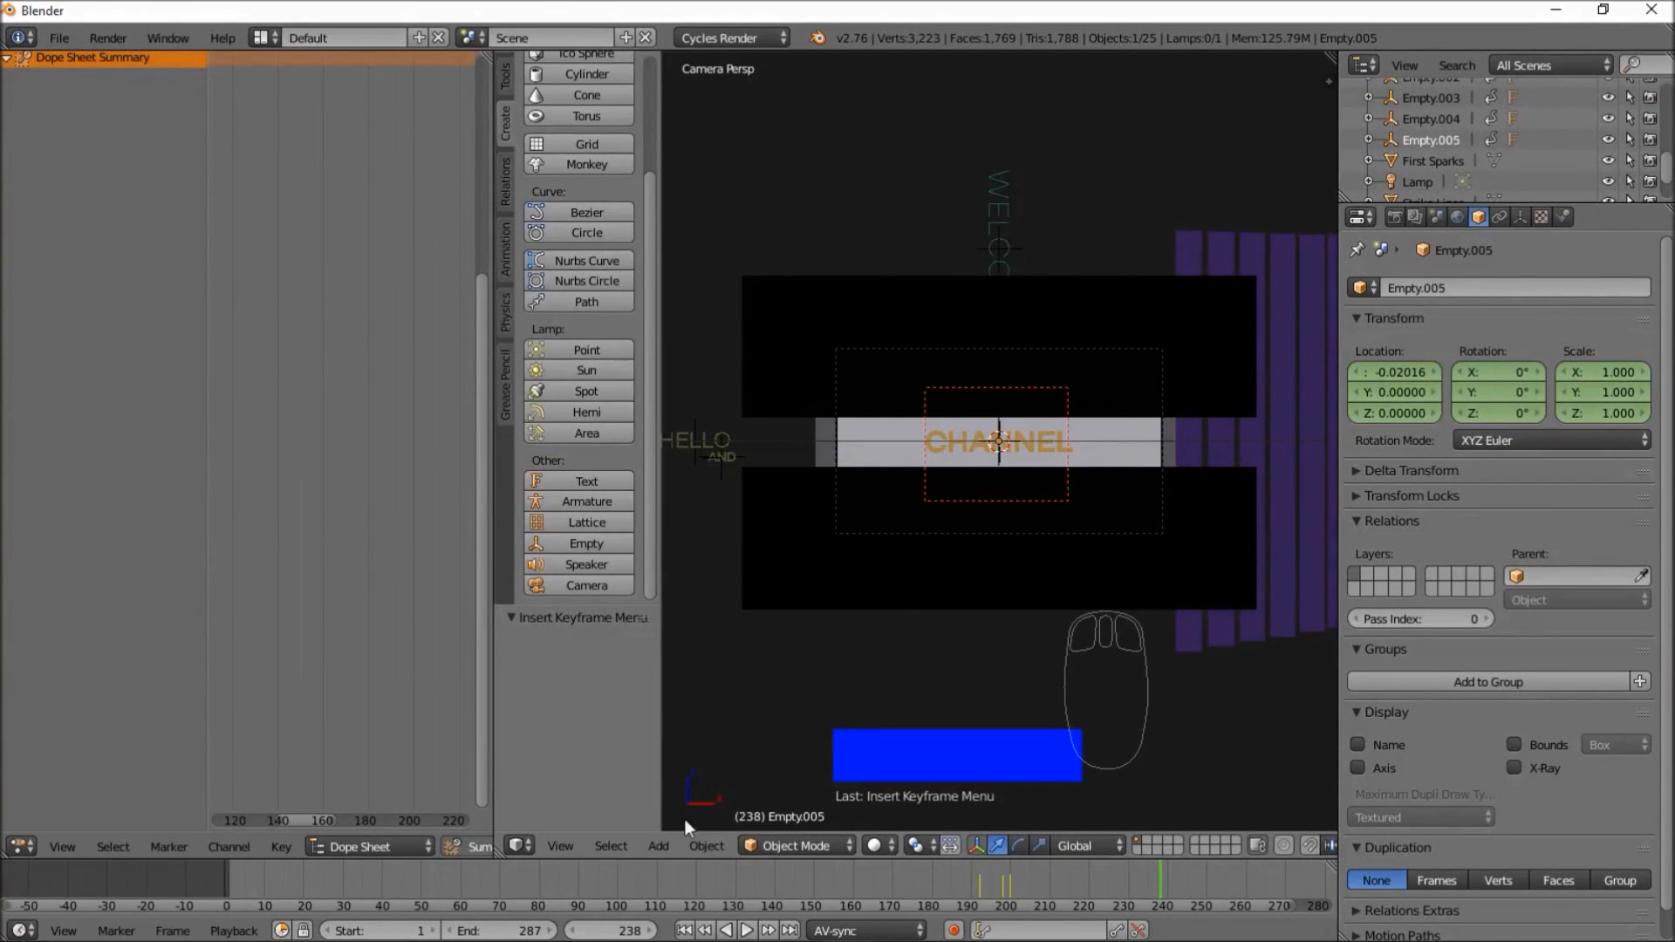
- Scrub the timeline up to frame 163 to check the purple channel bars beside the borders
drag(373, 882, 722, 902)
key(alt+a)
scroll(991, 758, up, 2)
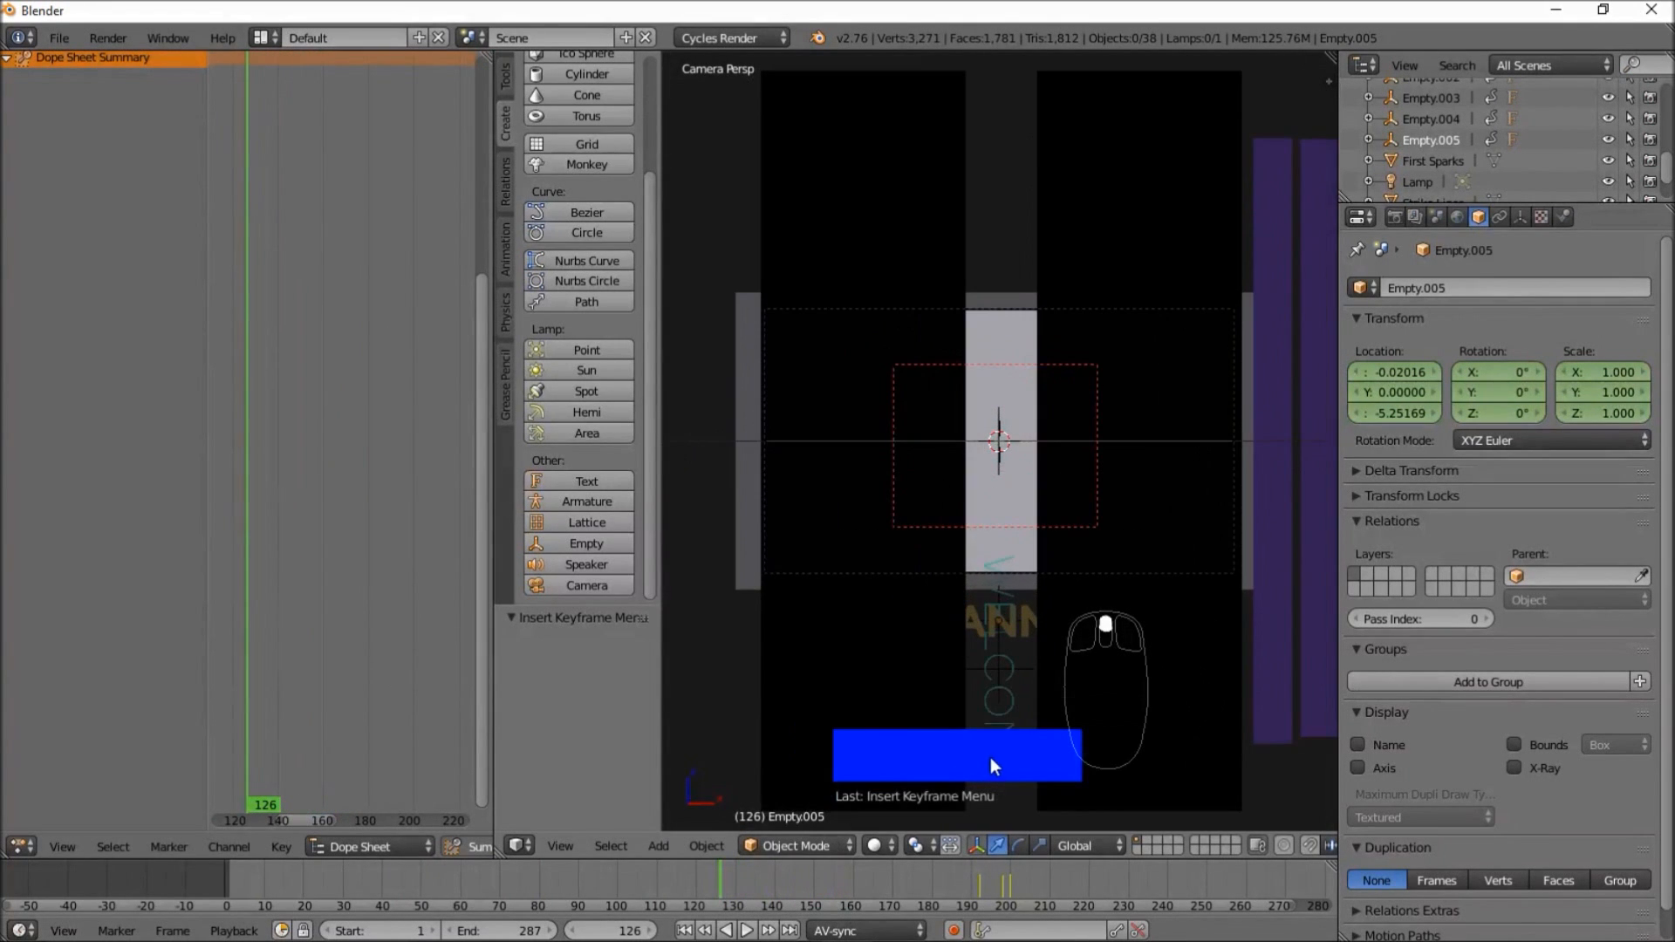
scroll(991, 756, down, 1)
shift+middle_drag(1007, 741, 890, 724)
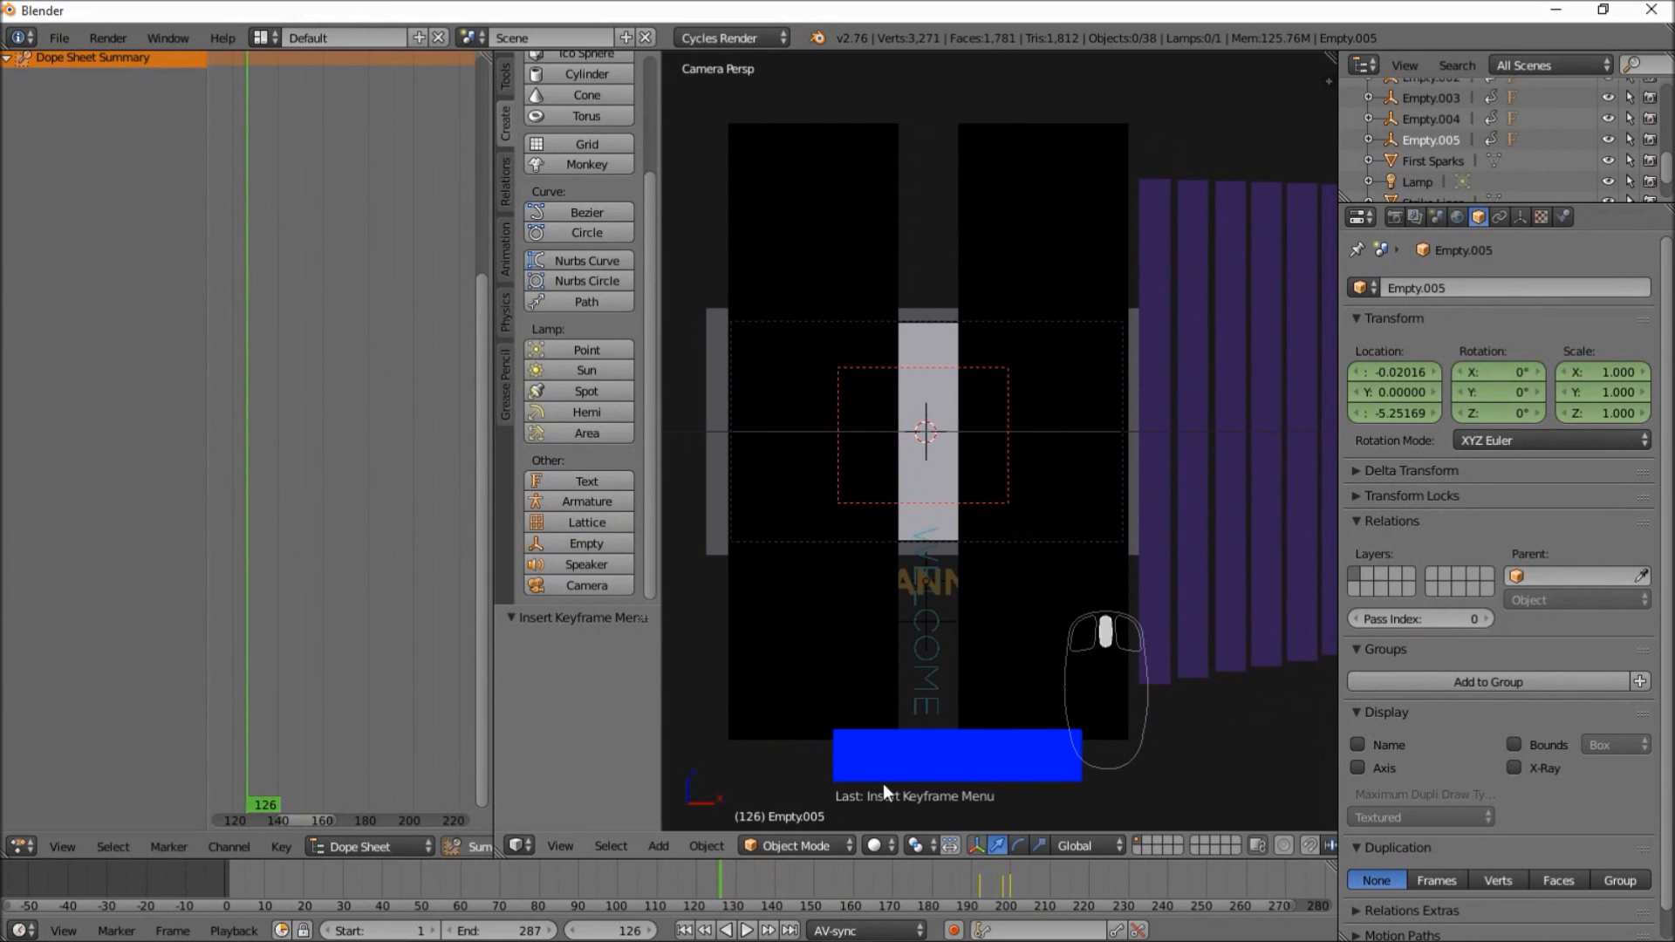
drag(700, 858, 866, 850)
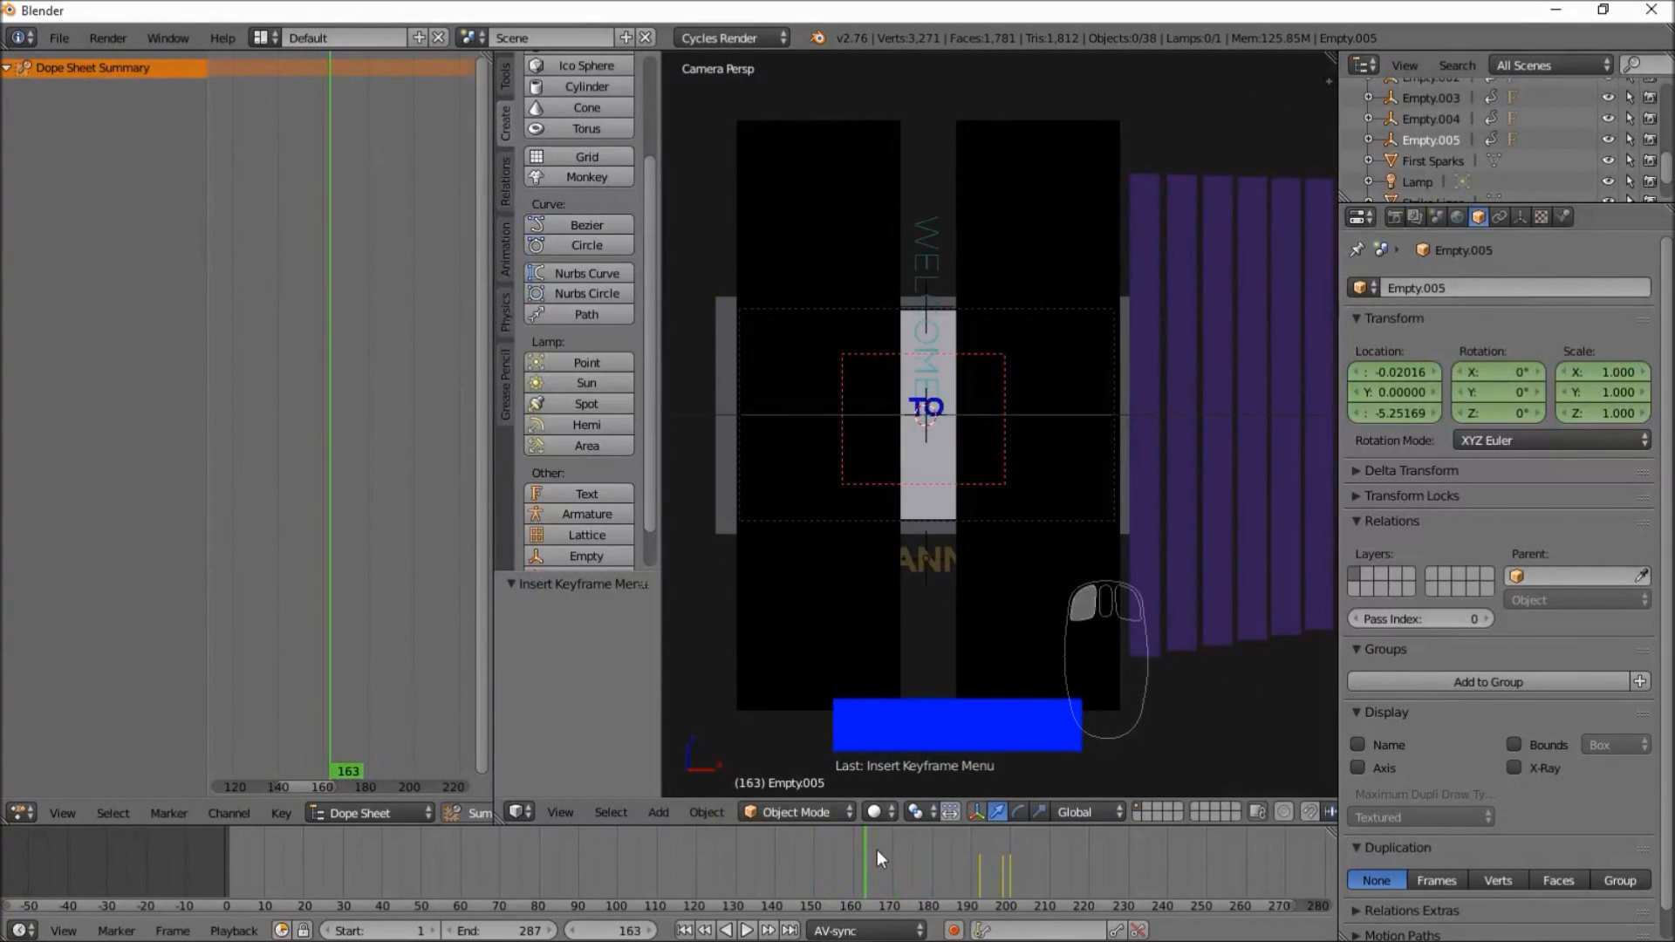
- Identify the purple bars' parent and select the EDITS2 empty
right_click(1213, 598)
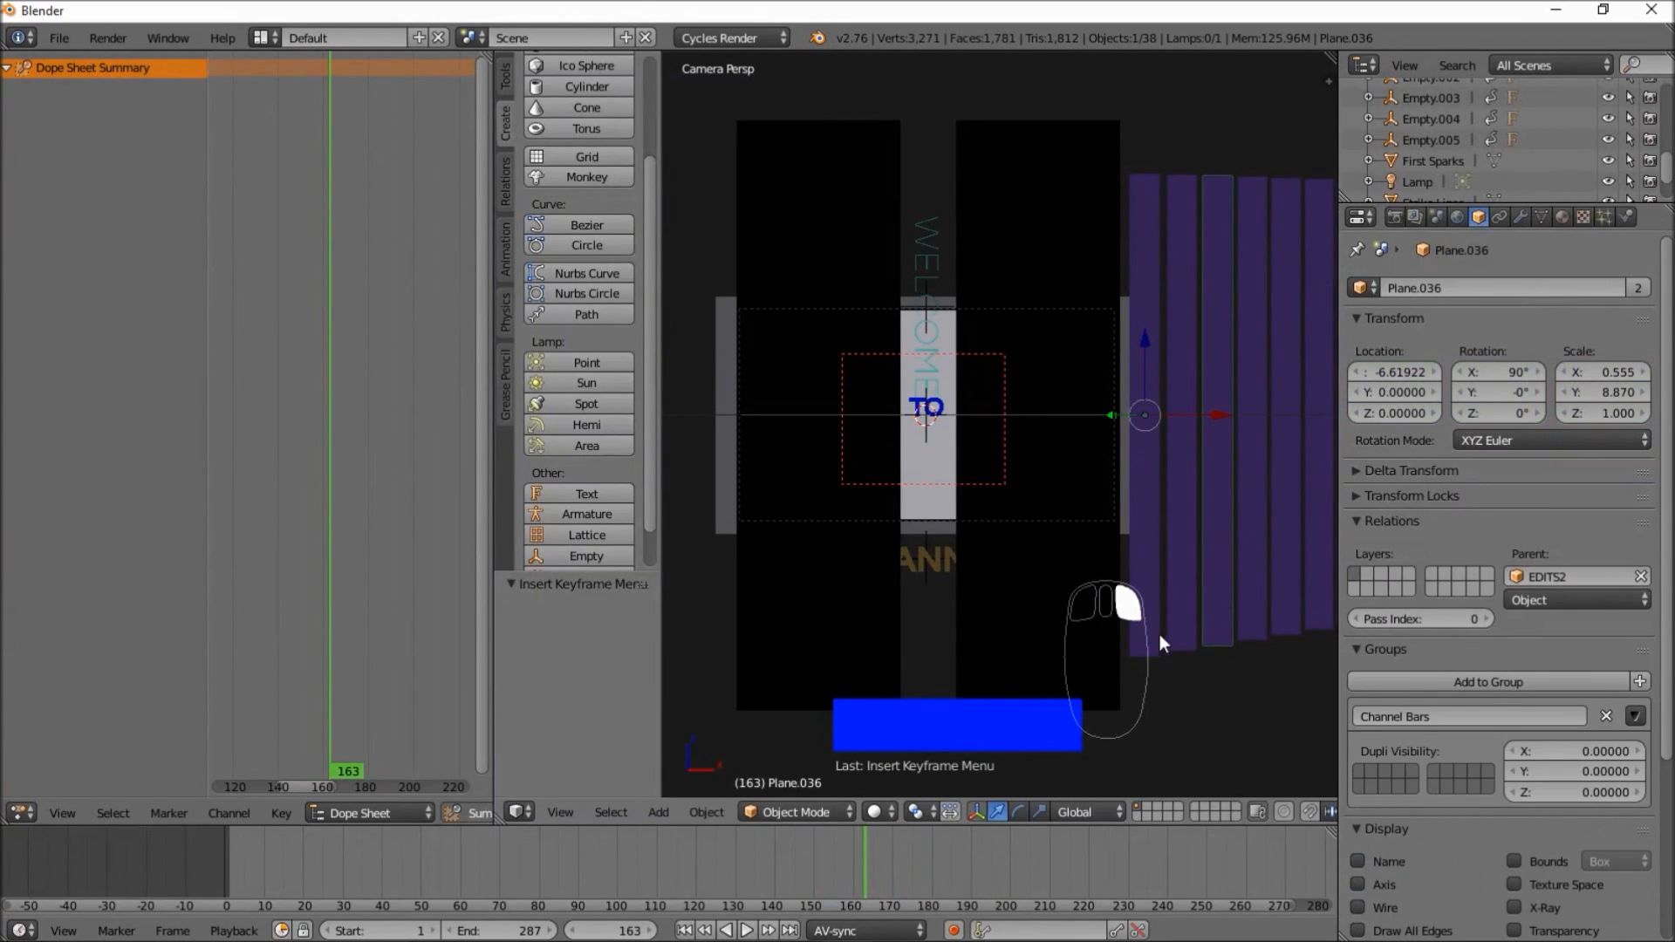
scroll(1423, 210, down, 2)
scroll(1423, 174, down, 3)
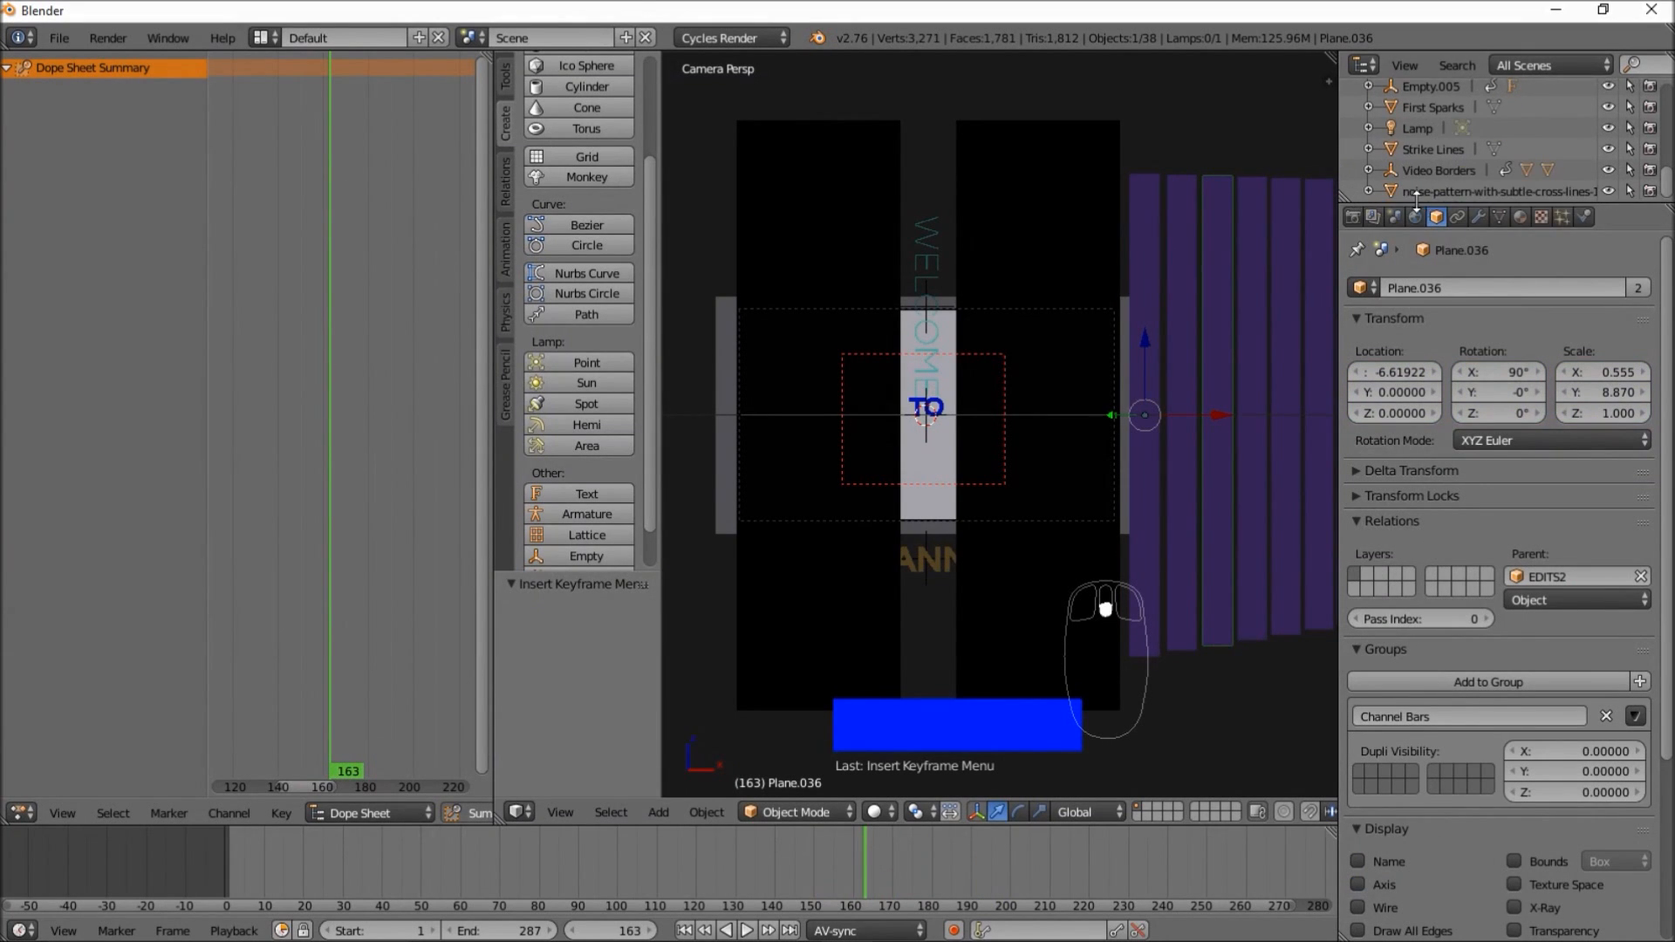
scroll(1443, 160, up, 5)
scroll(1443, 161, down, 1)
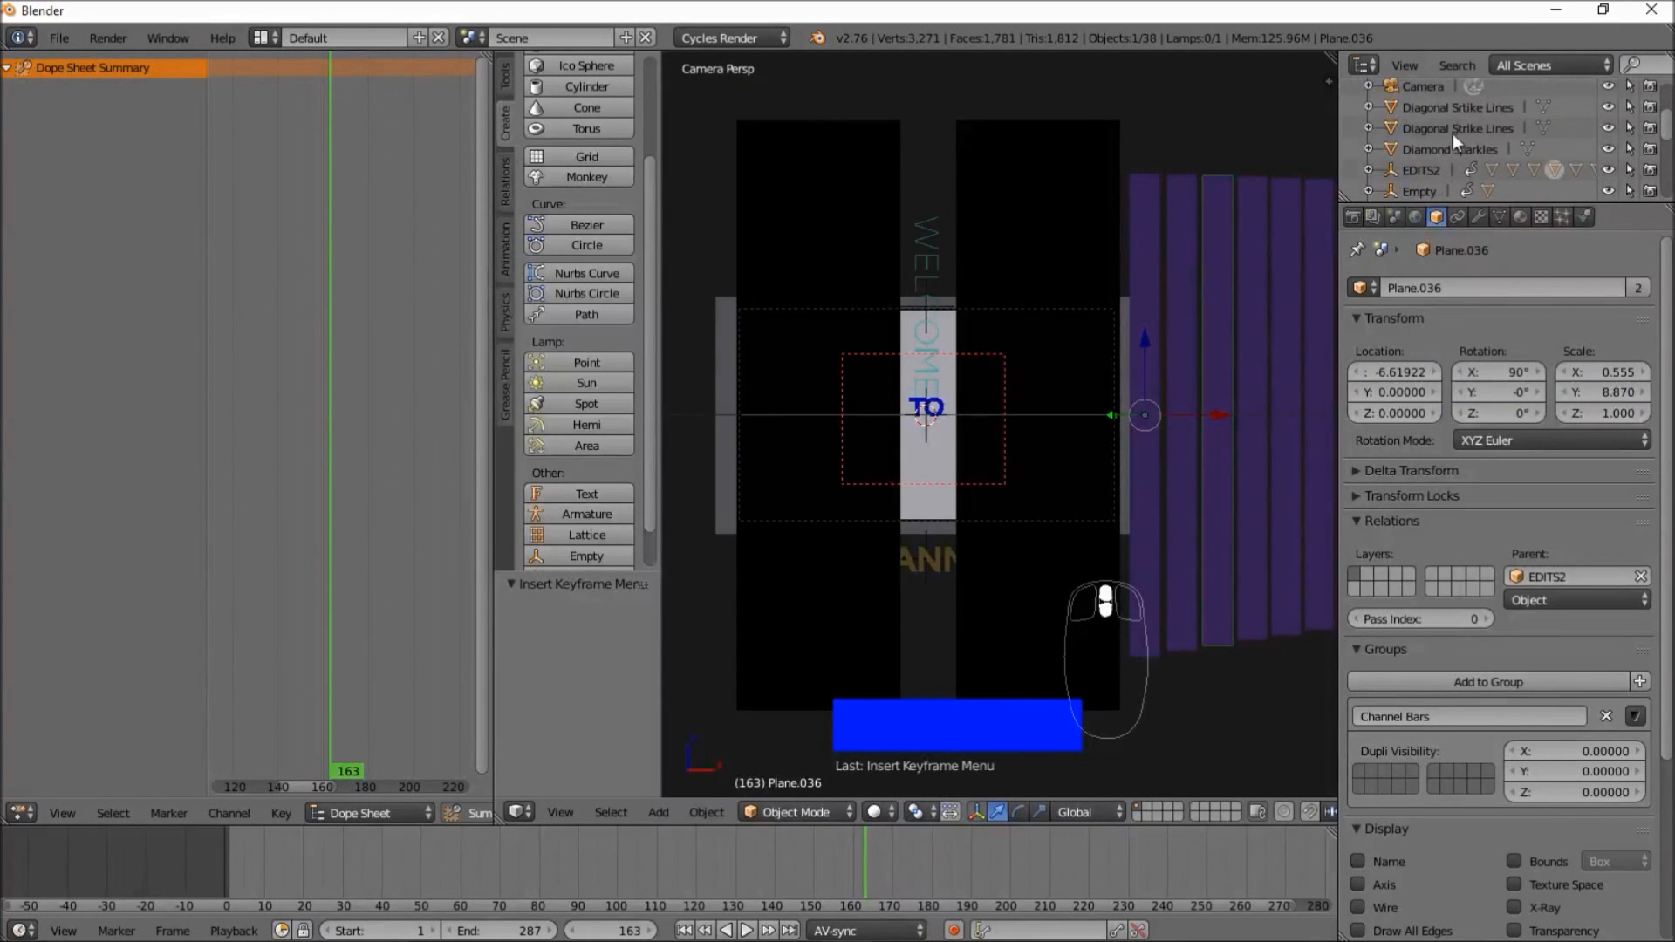
click(1431, 166)
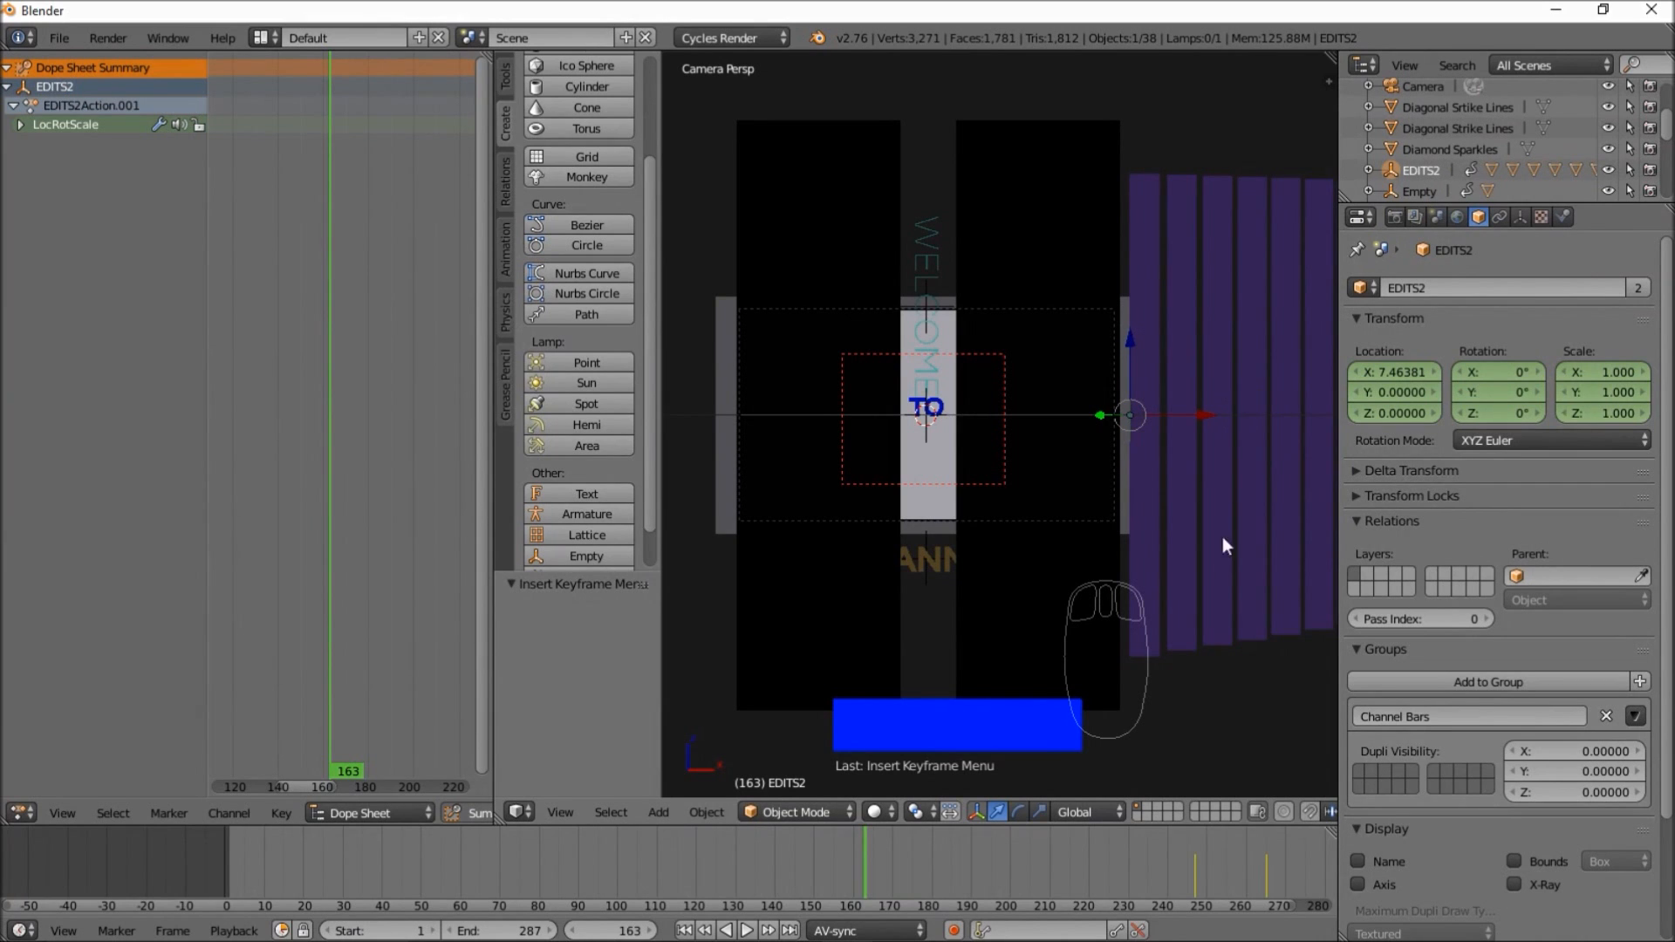
- Go to EDITS2's first keyframe at frame 247 and play the bars' sweep across the CHANNEL text repeatedly to check its timing
mouse_move(1197, 862)
mouse_down()
mouse_move(1300, 841)
mouse_move(13, 842)
mouse_move(1227, 839)
mouse_move(1190, 844)
mouse_up()
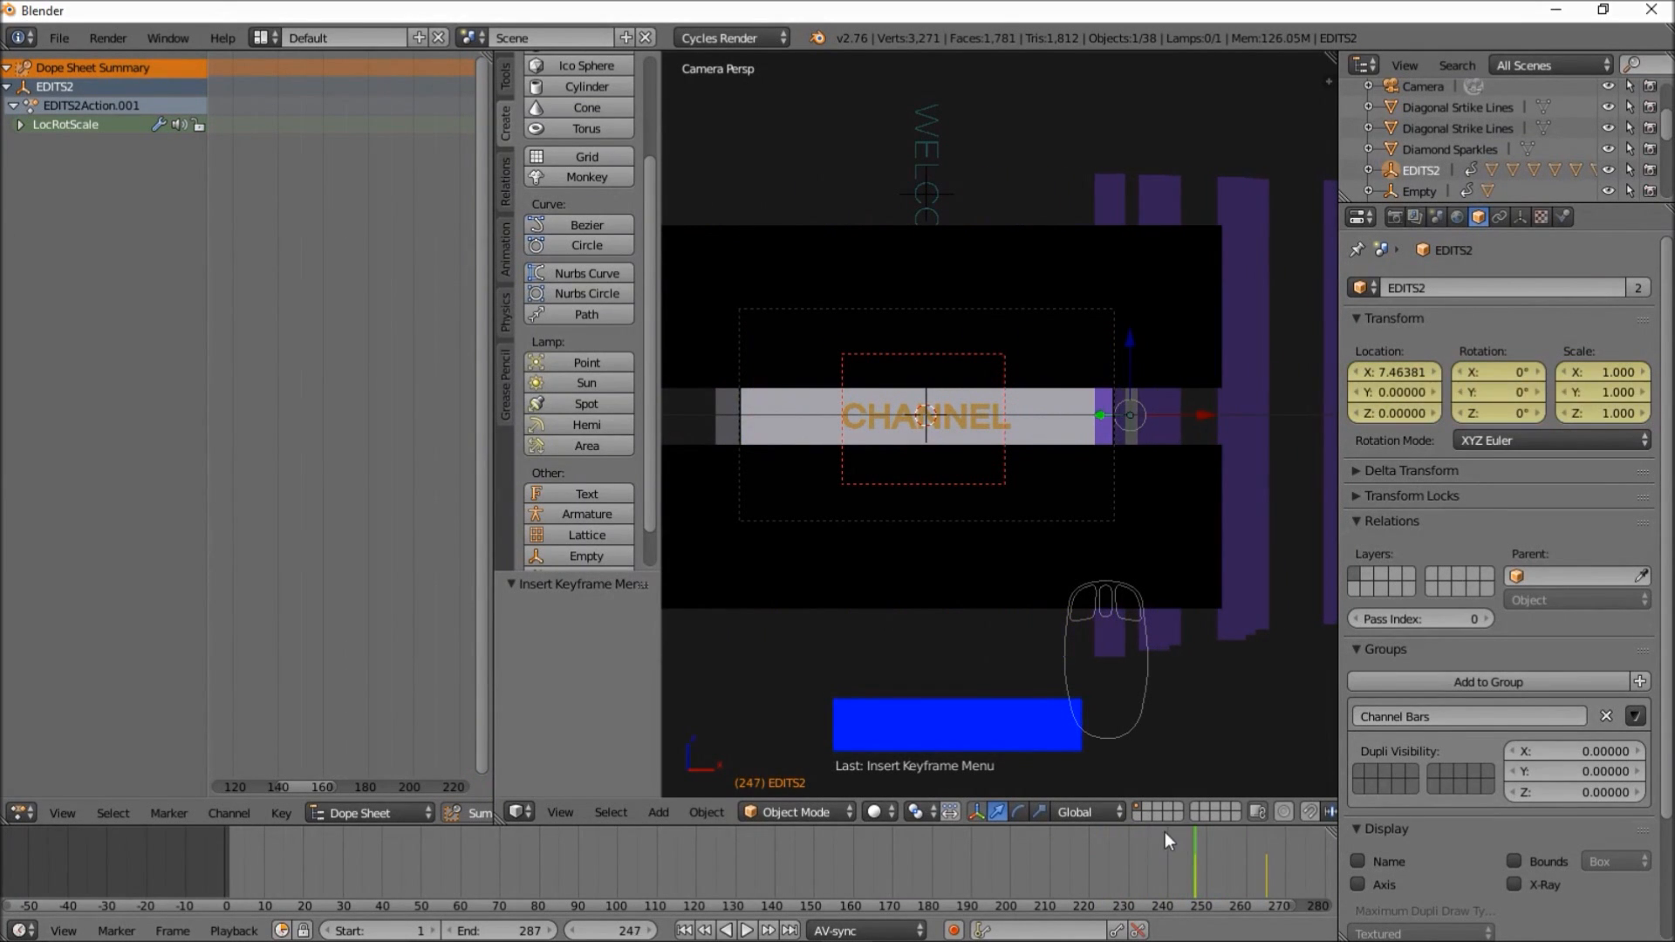
click(740, 888)
click(748, 932)
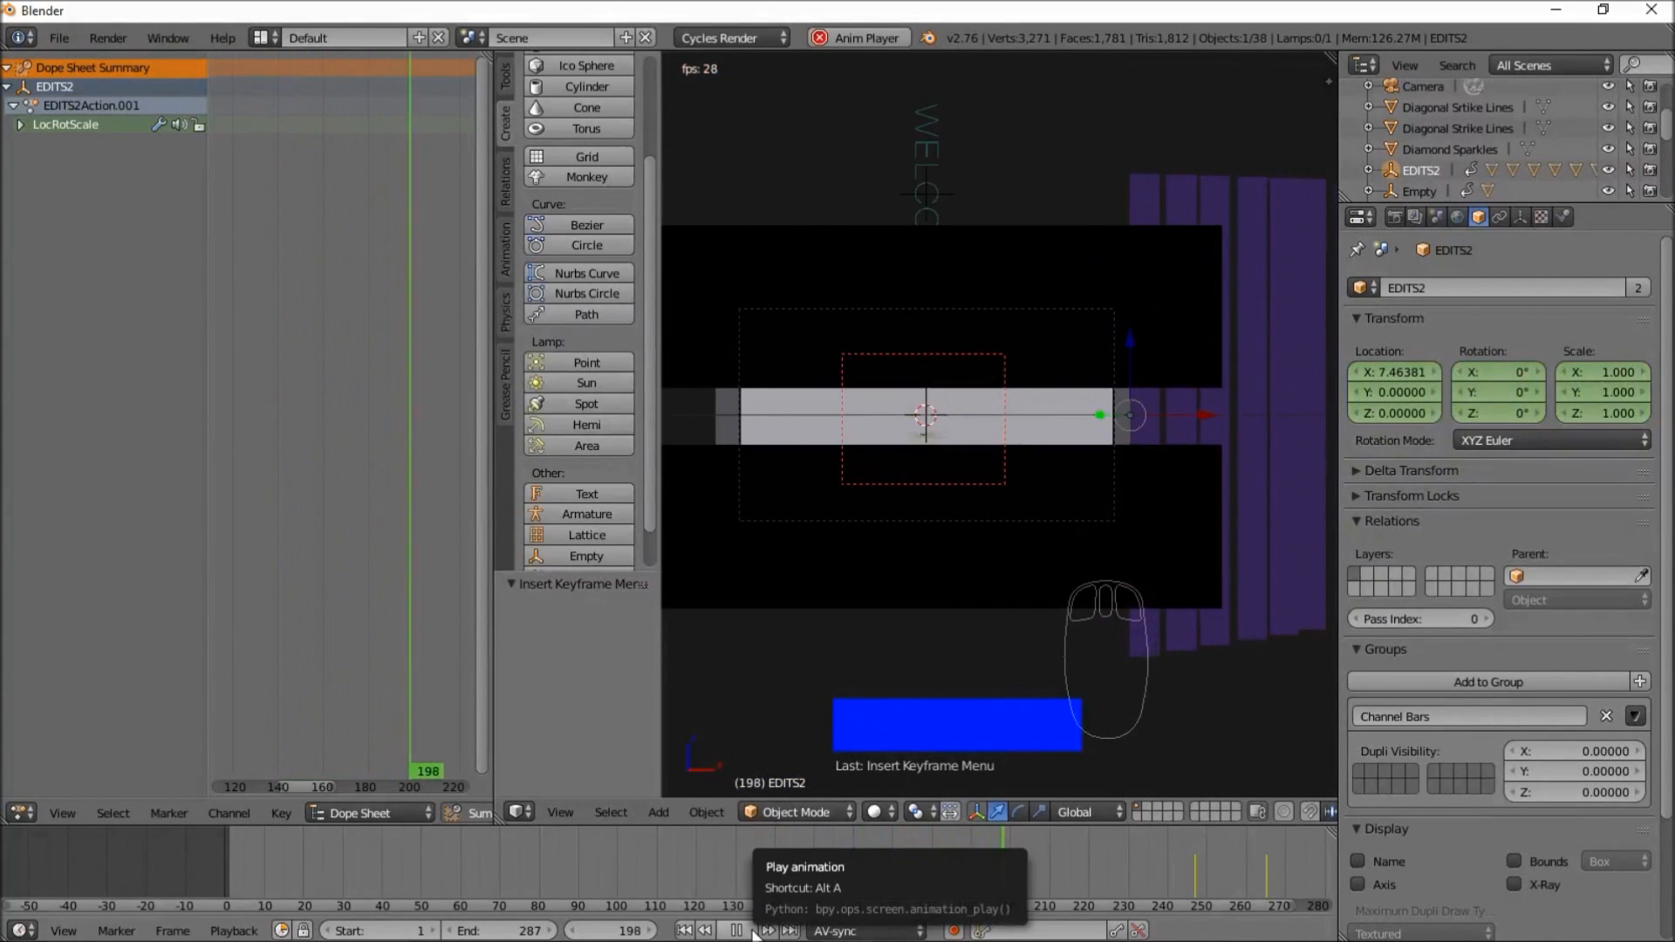
click(753, 933)
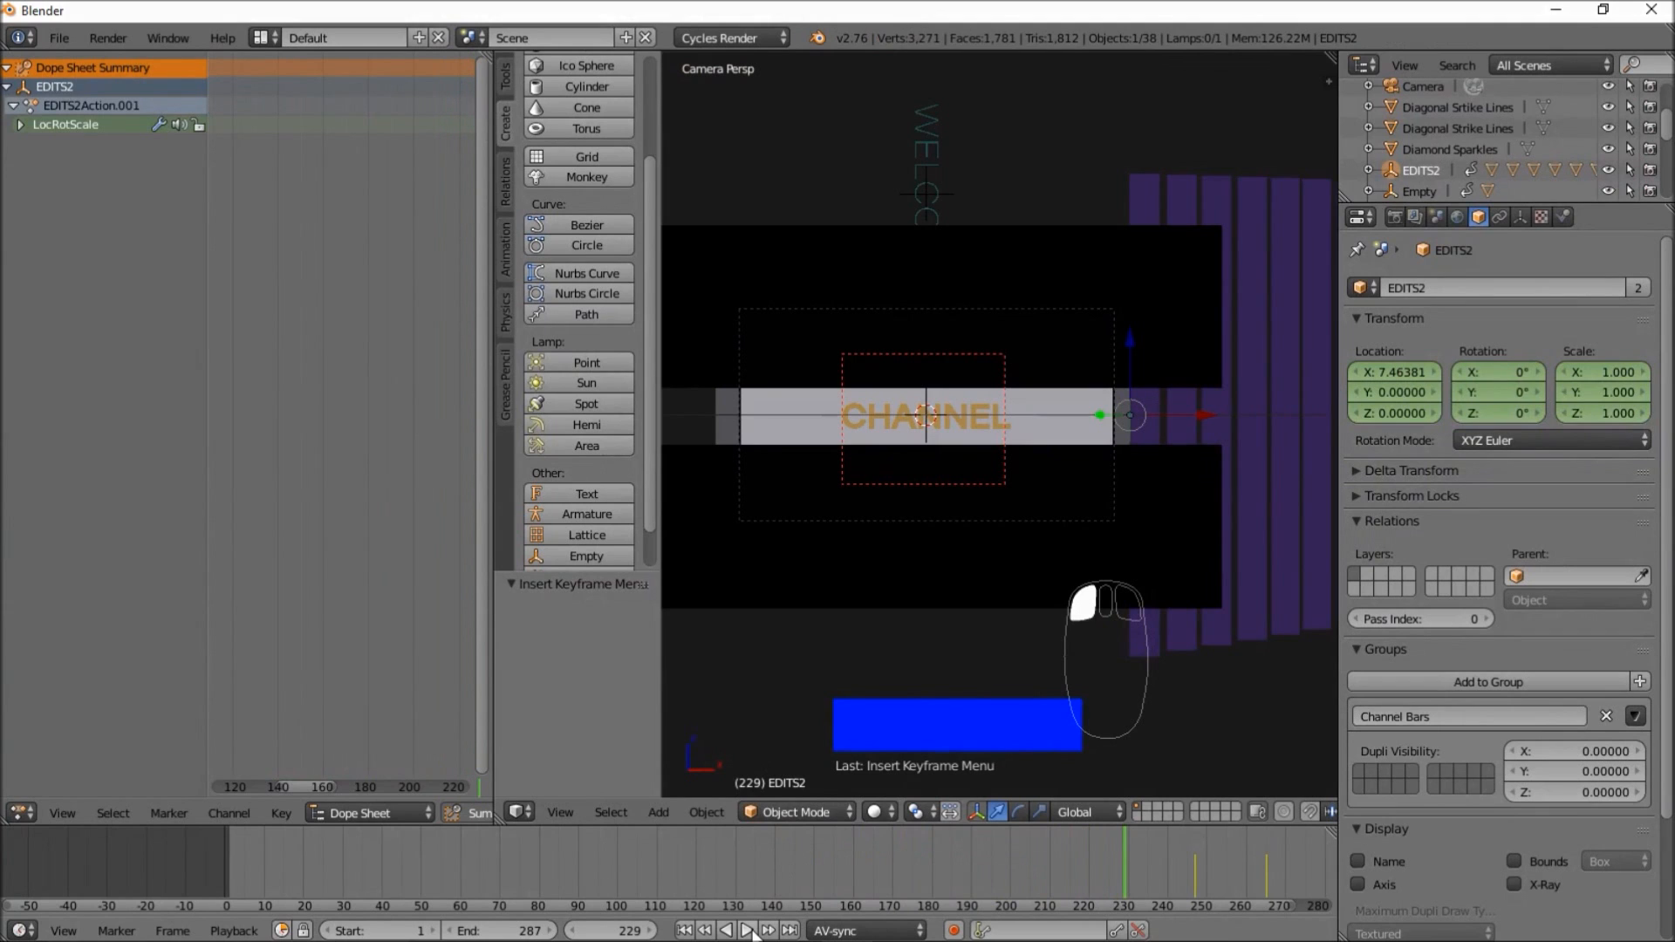
click(747, 932)
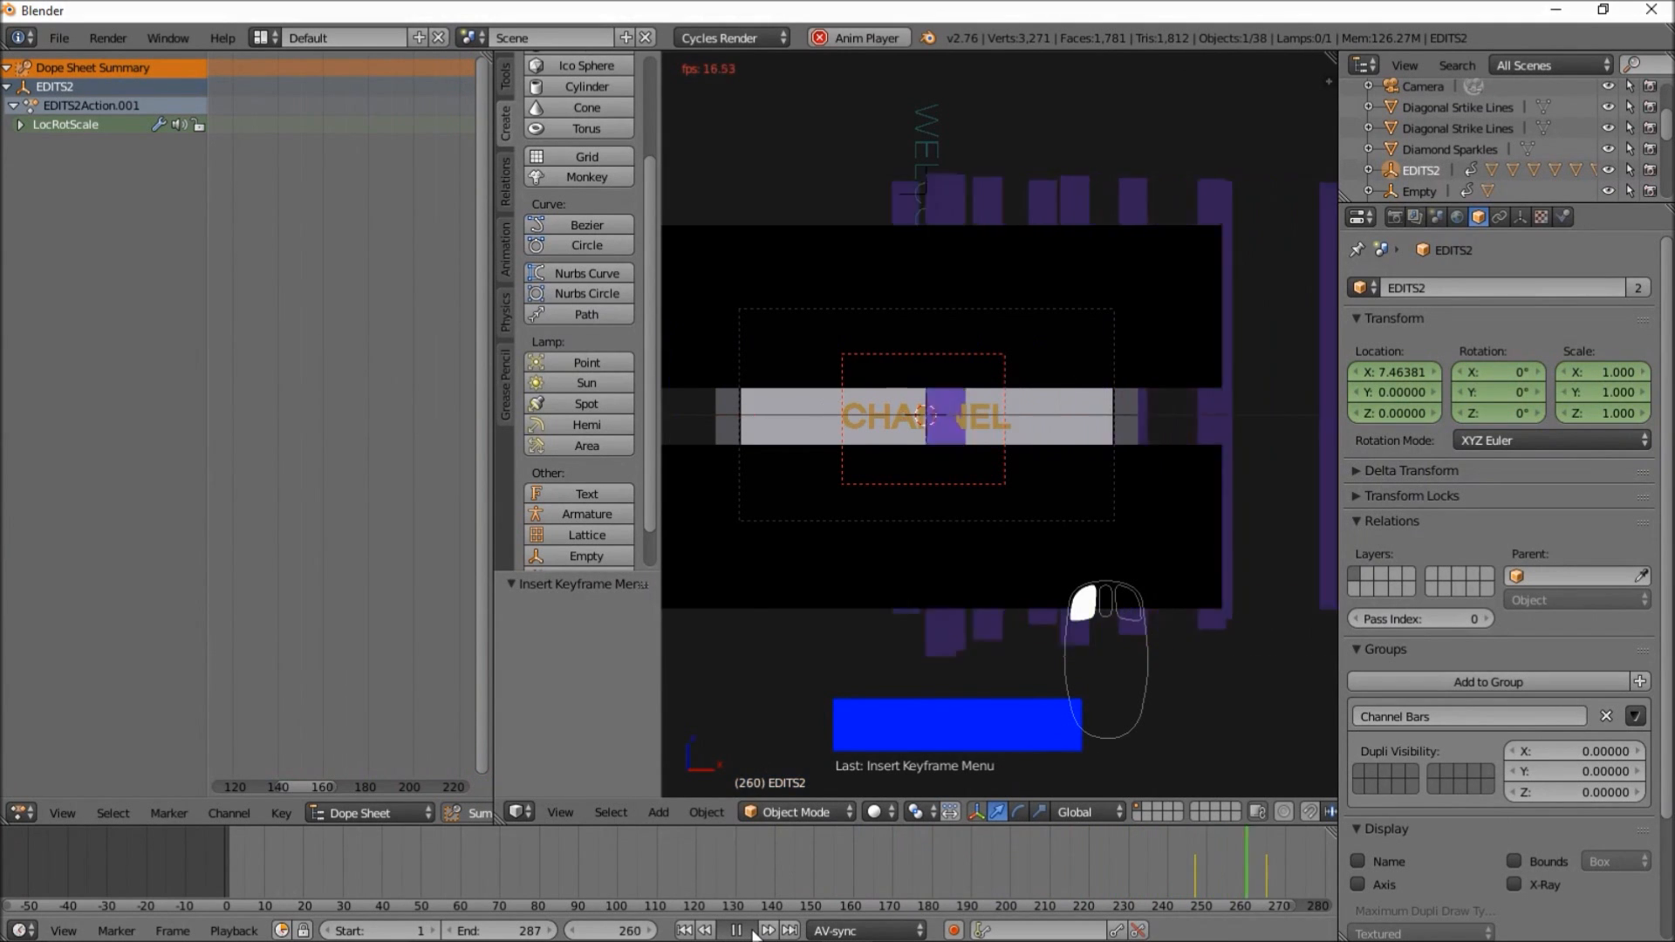
click(752, 932)
click(752, 932)
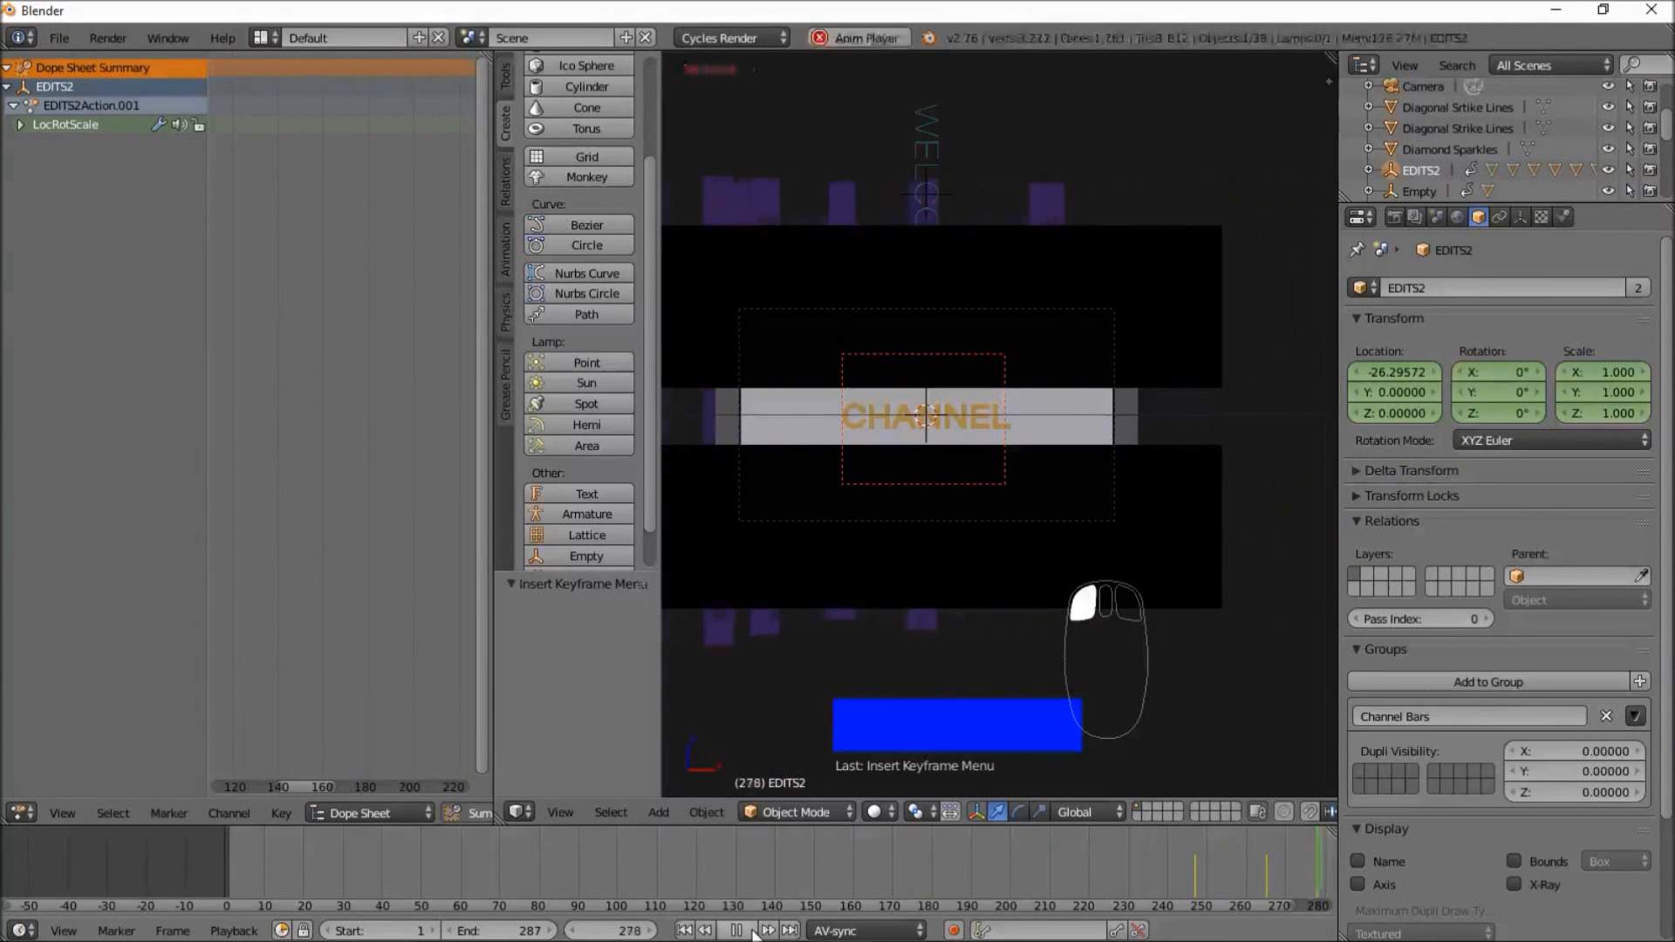
click(753, 932)
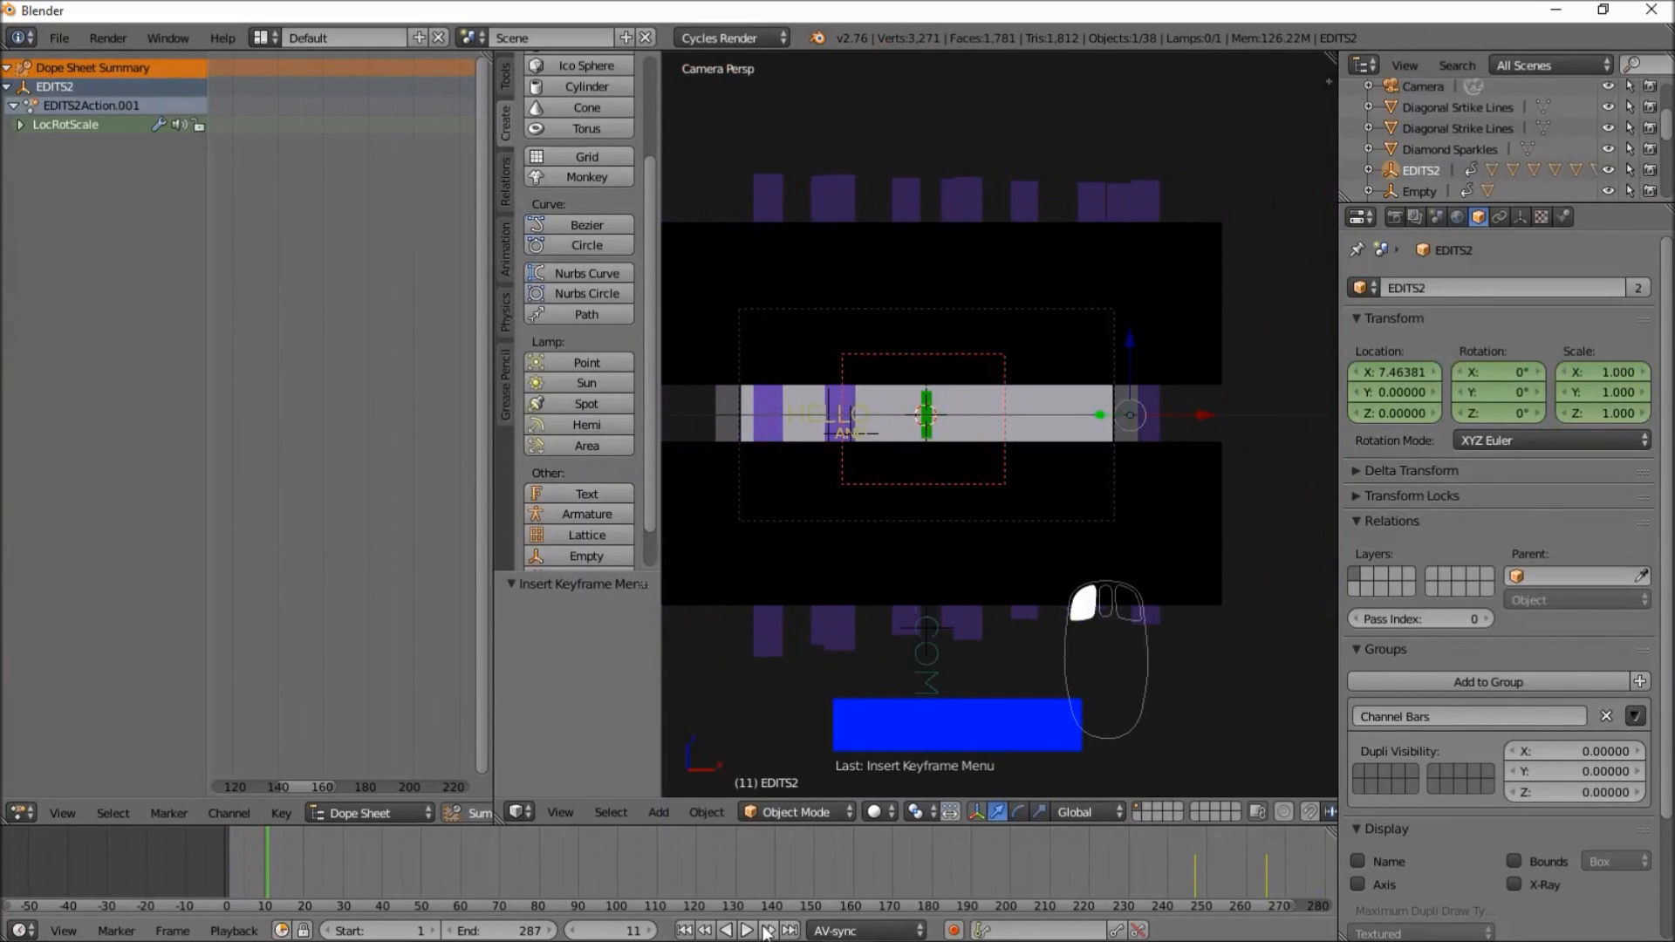
click(768, 932)
click(751, 932)
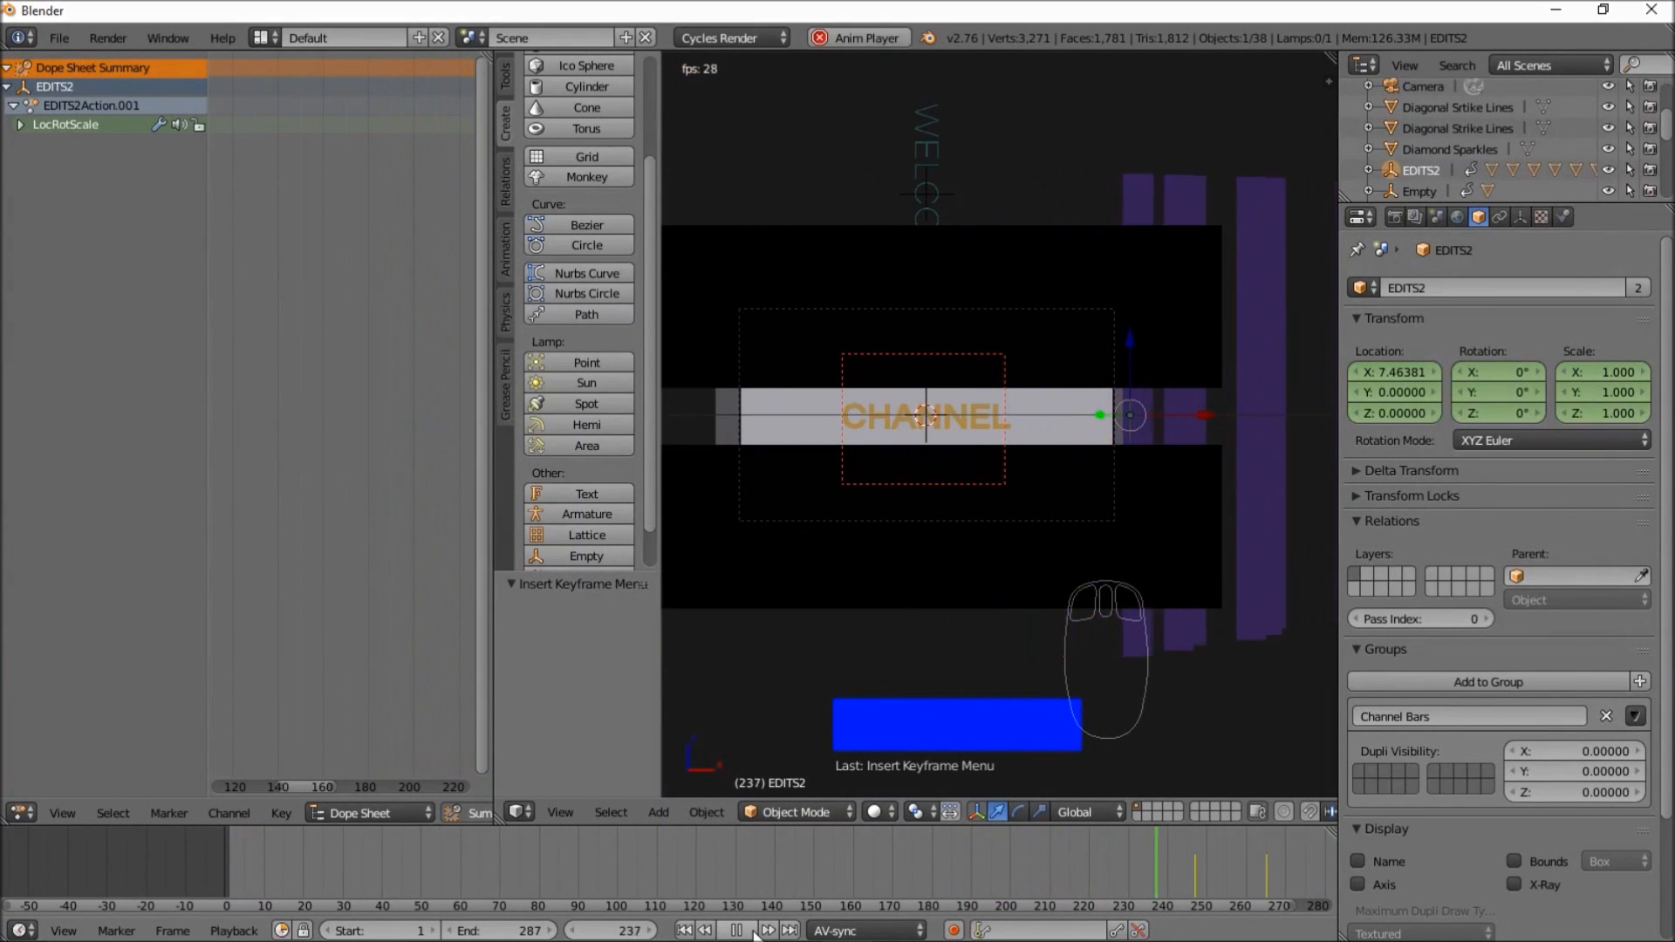
click(748, 931)
- Play from frame 194, stop at frame 228, and shift EDITS2's keyframes 18 frames earlier in the dope sheet
drag(942, 867, 986, 867)
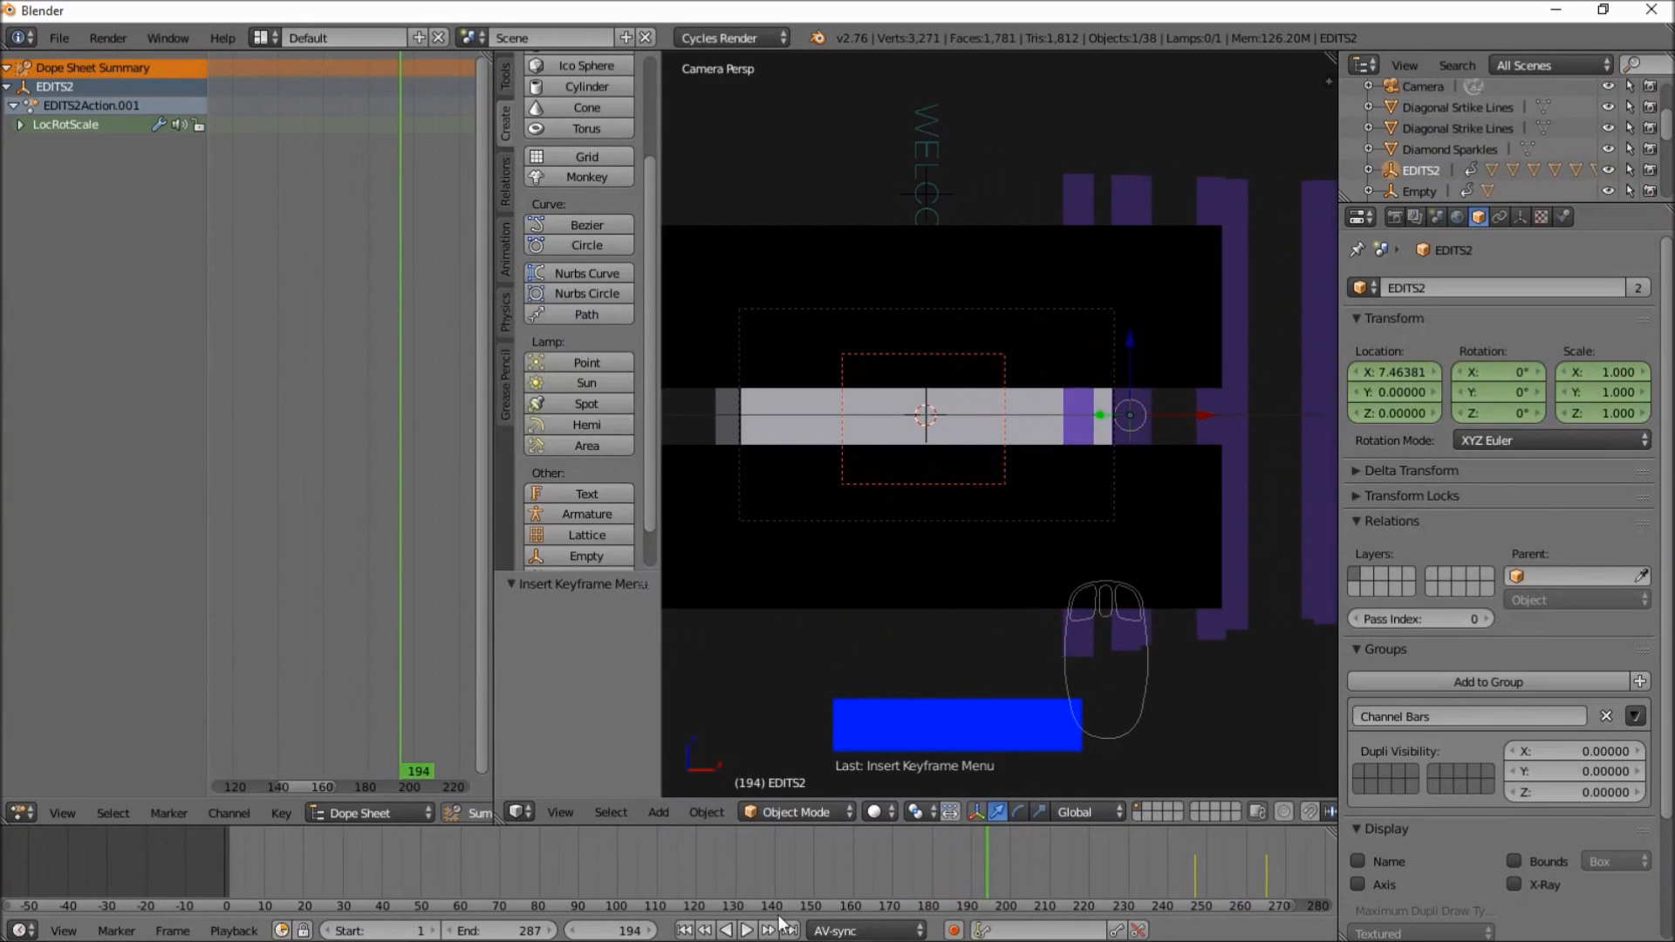
click(747, 932)
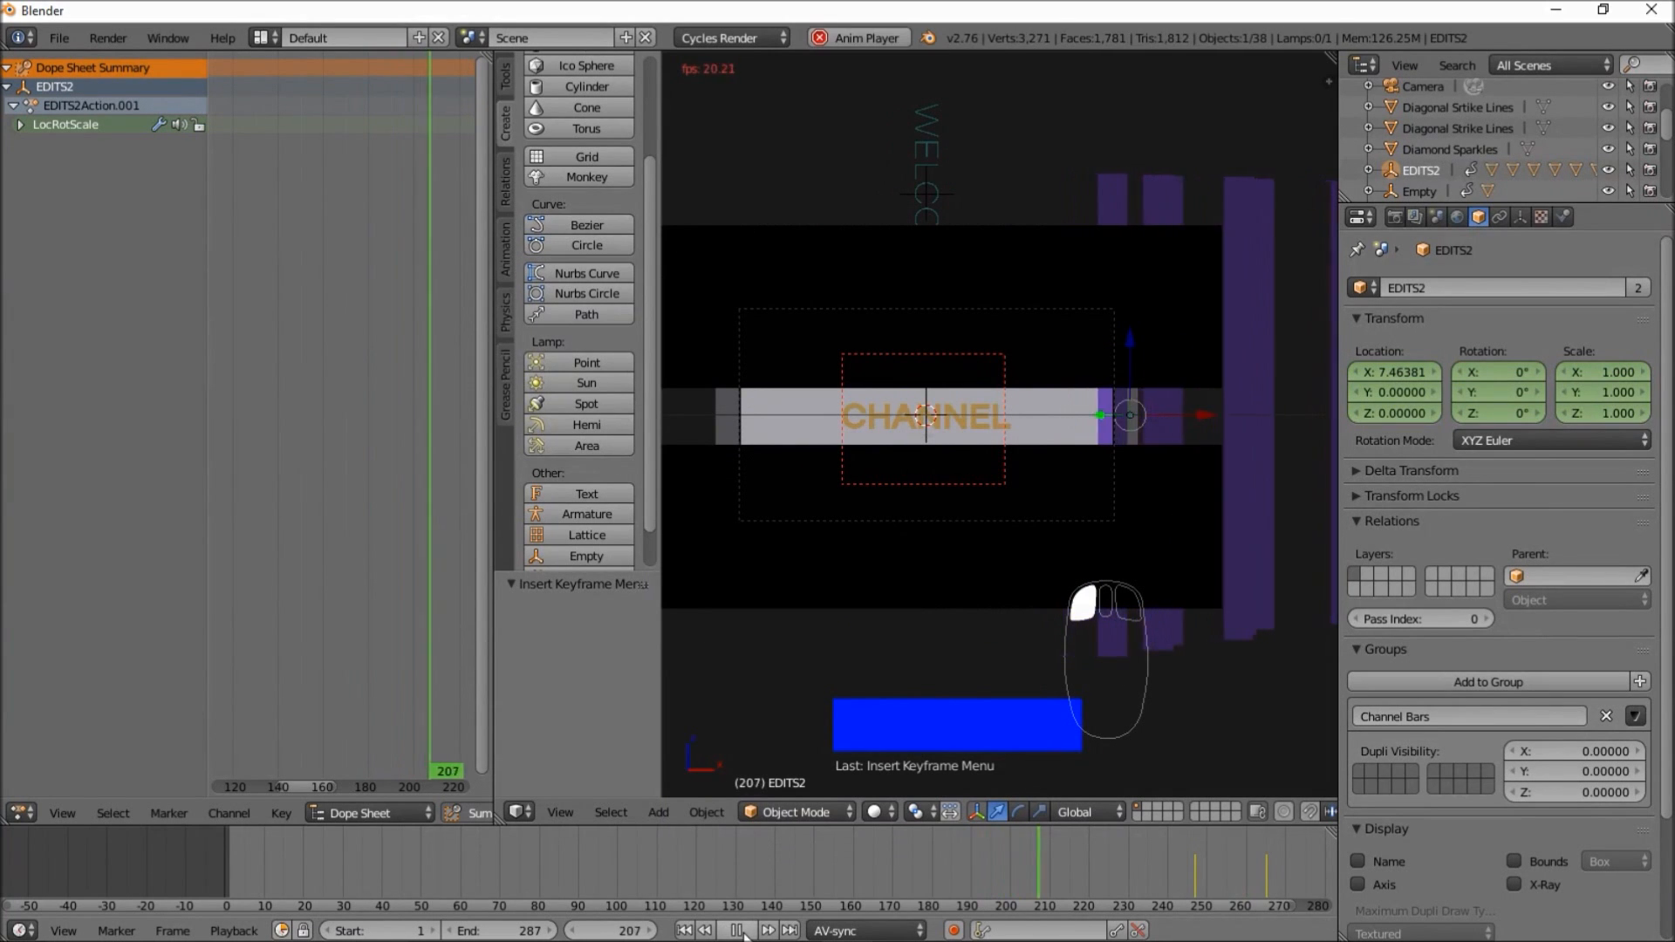
click(746, 931)
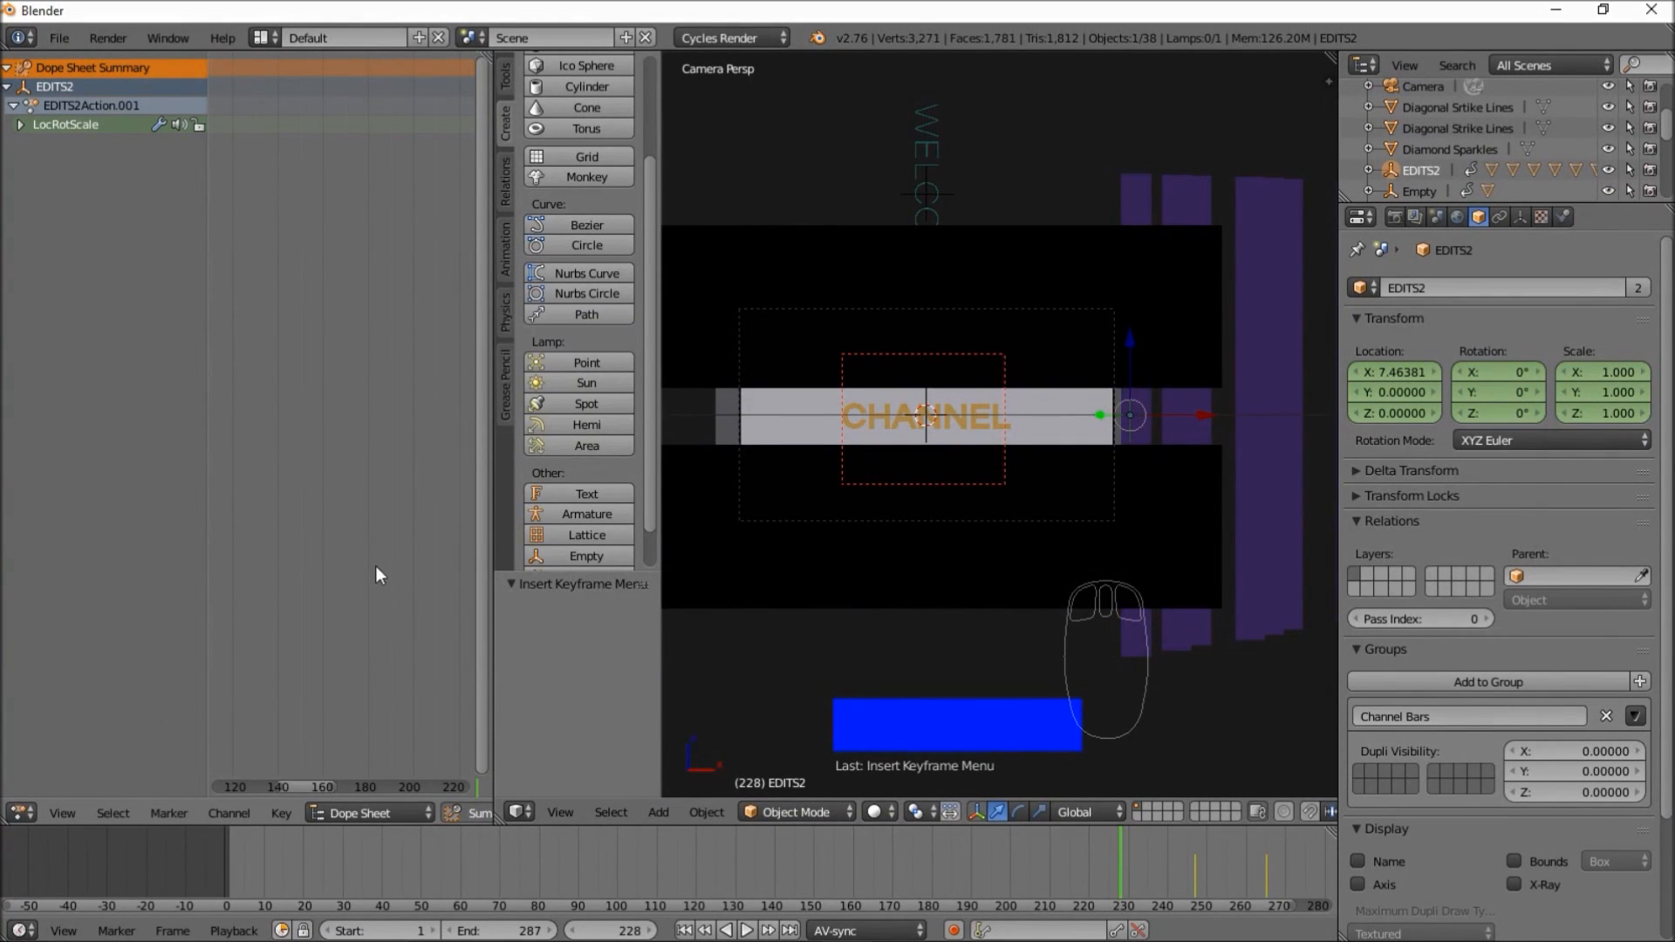
key(g)
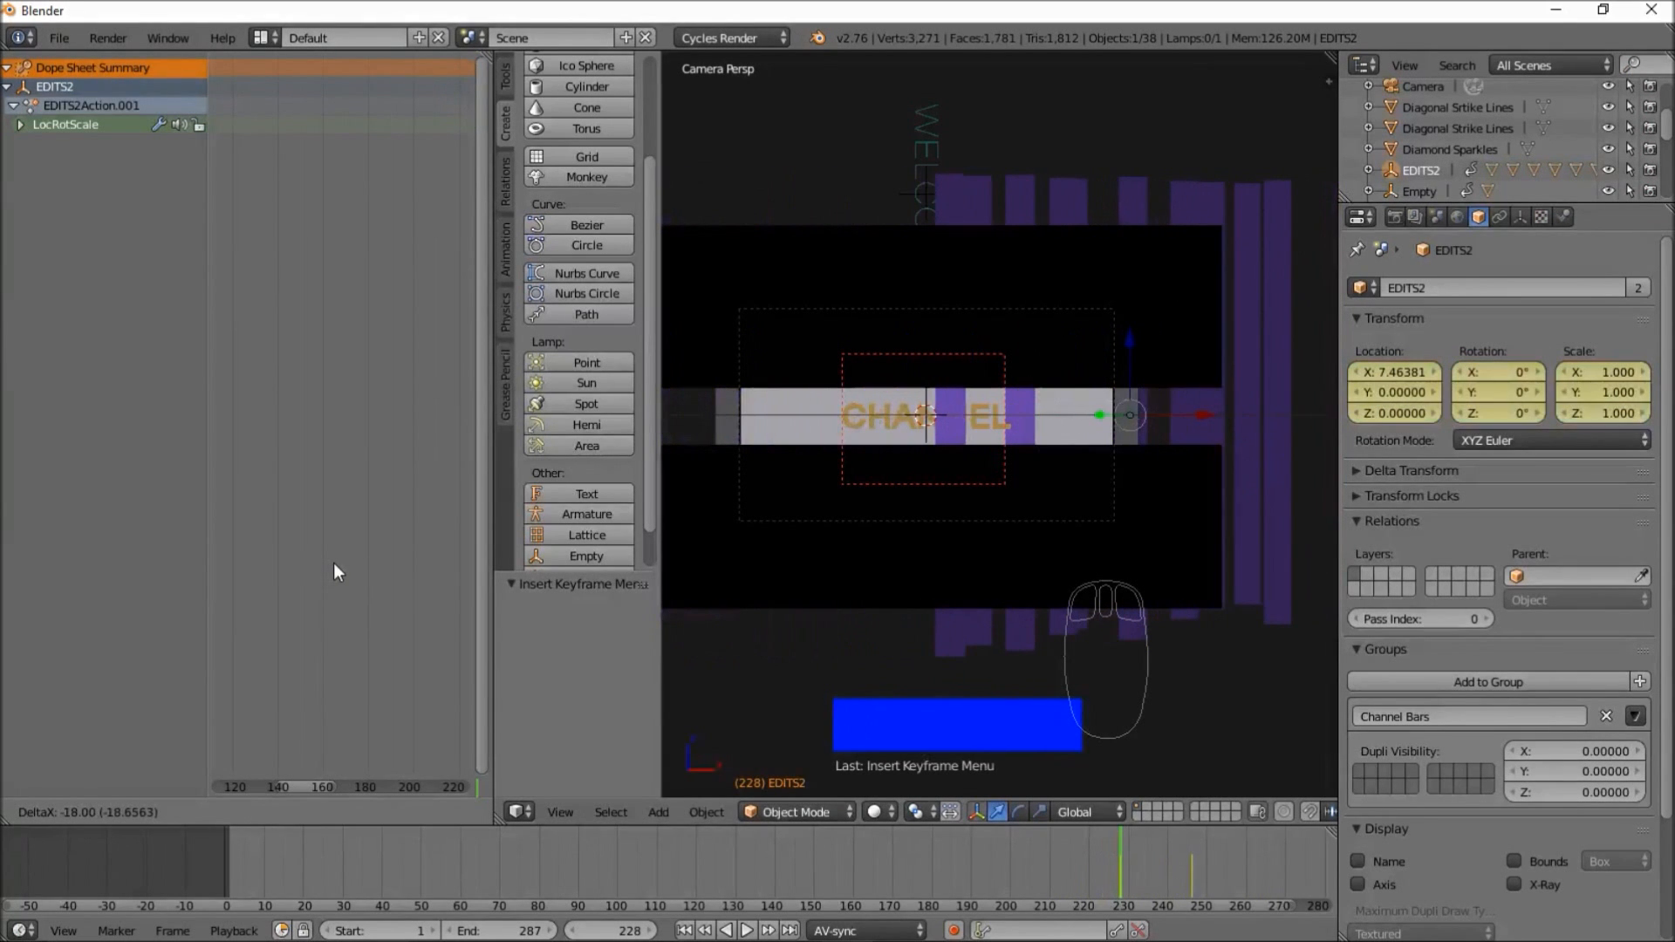
click(334, 562)
- Play the whole animation from frame 0 and stop it at frame 263 once the bars have swept past
drag(996, 873, 194, 848)
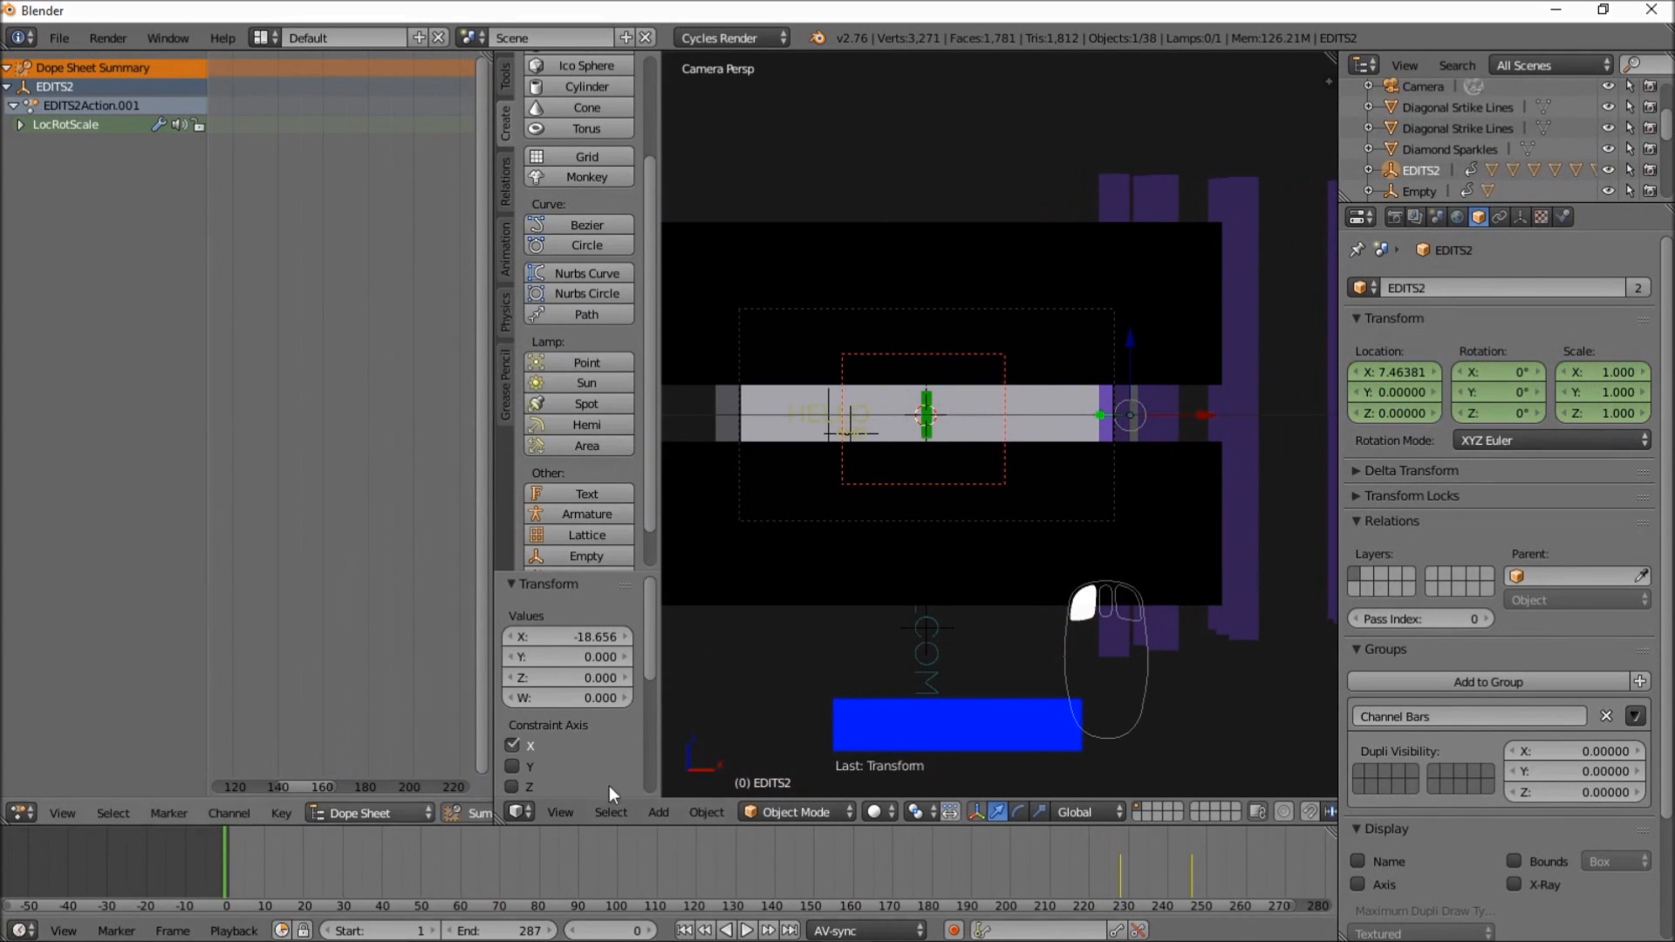
click(746, 931)
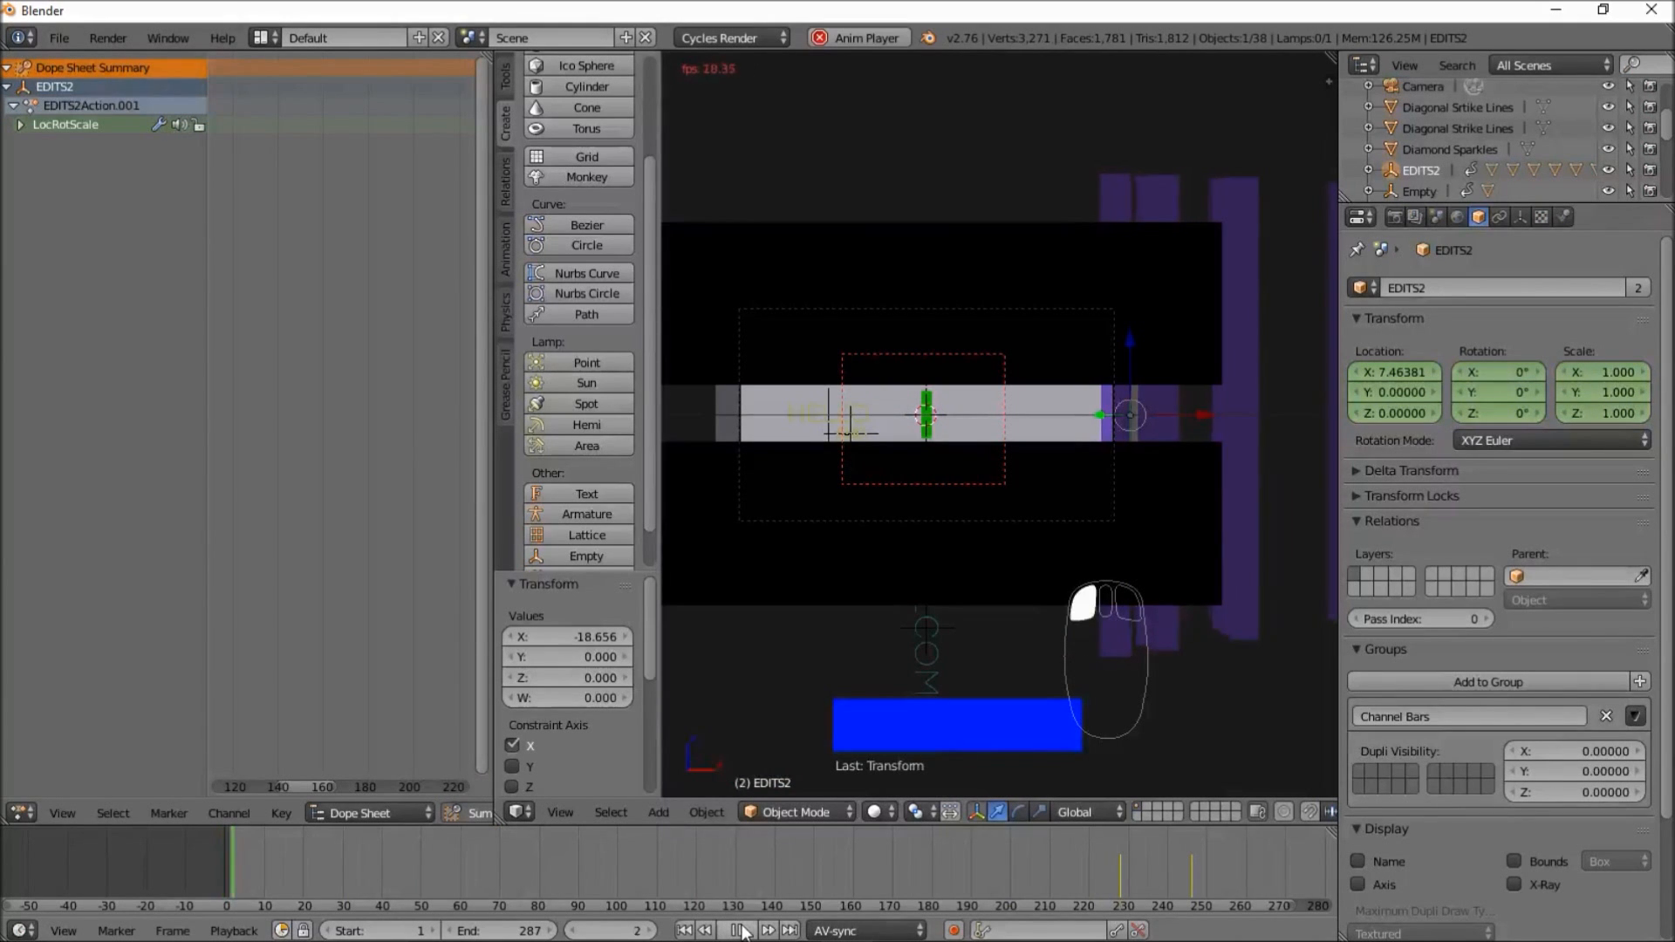
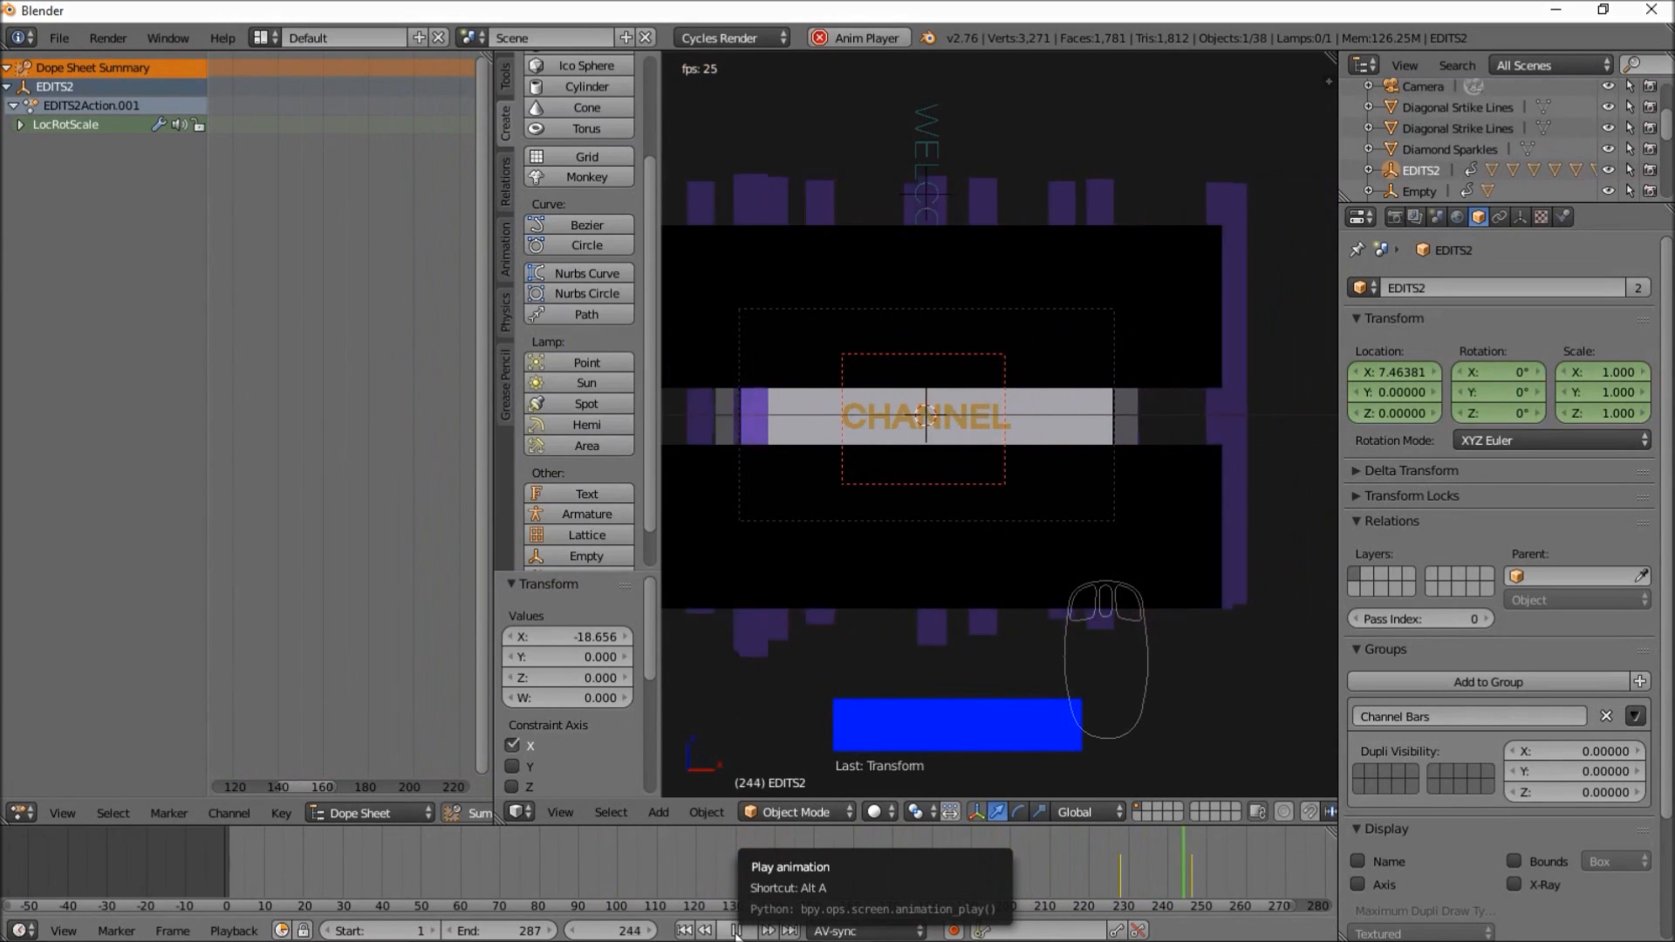
click(736, 932)
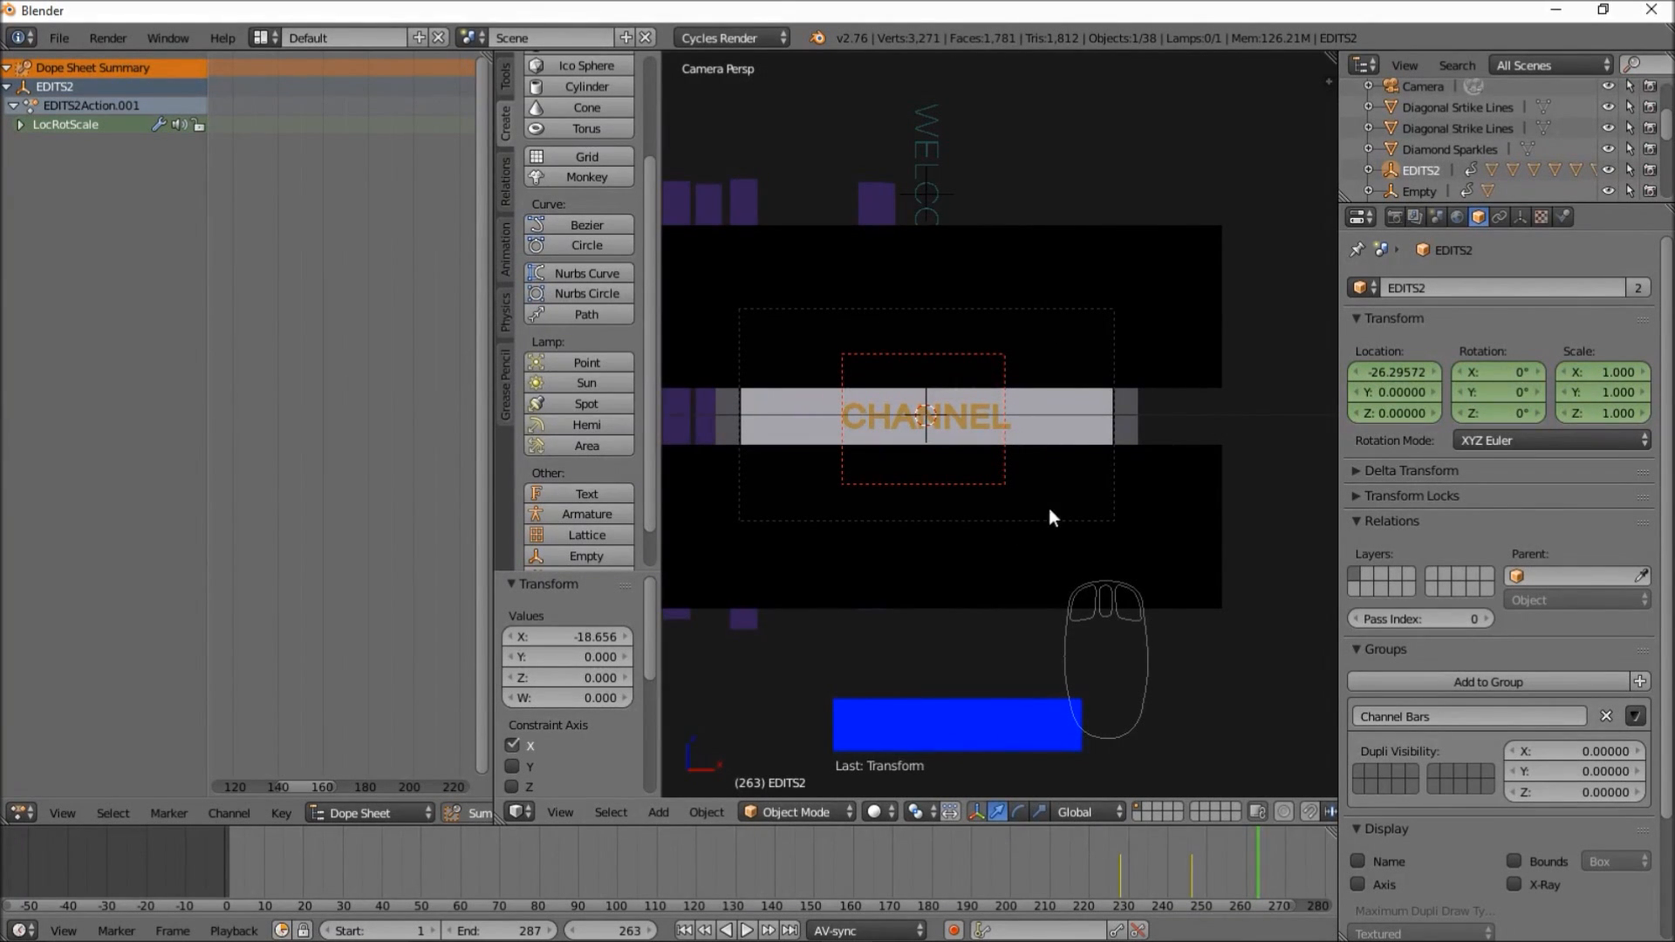
- Append the Larger Sparkles group from BLENDER_2D_ASSETS.blend
click(55, 40)
click(175, 369)
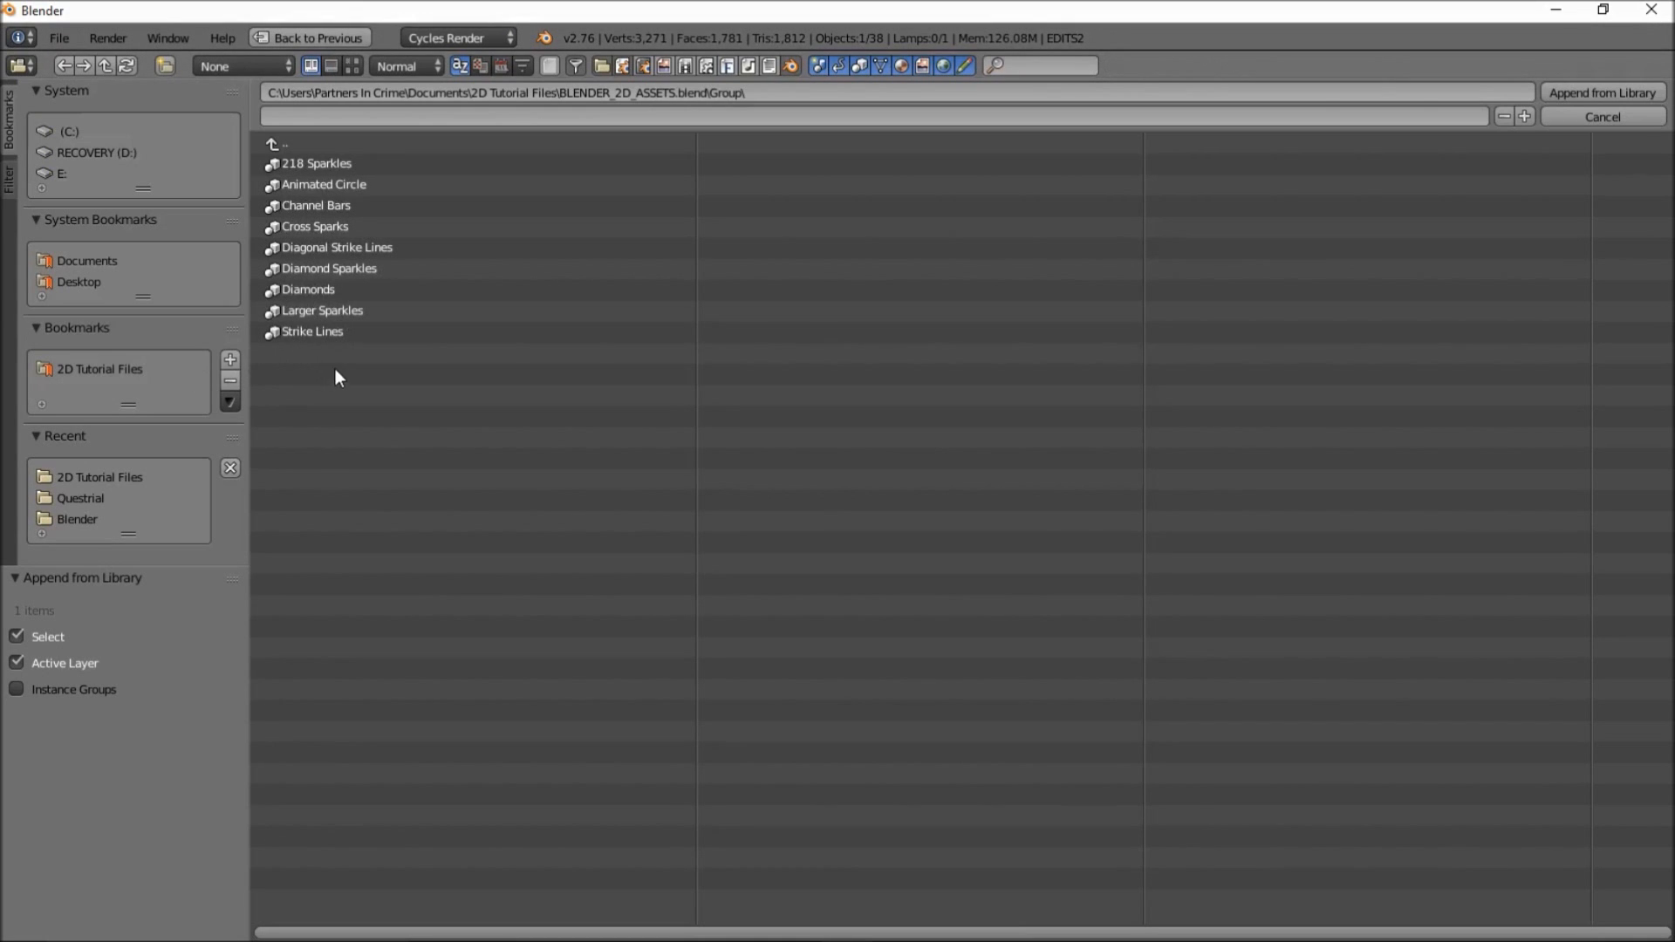
click(338, 315)
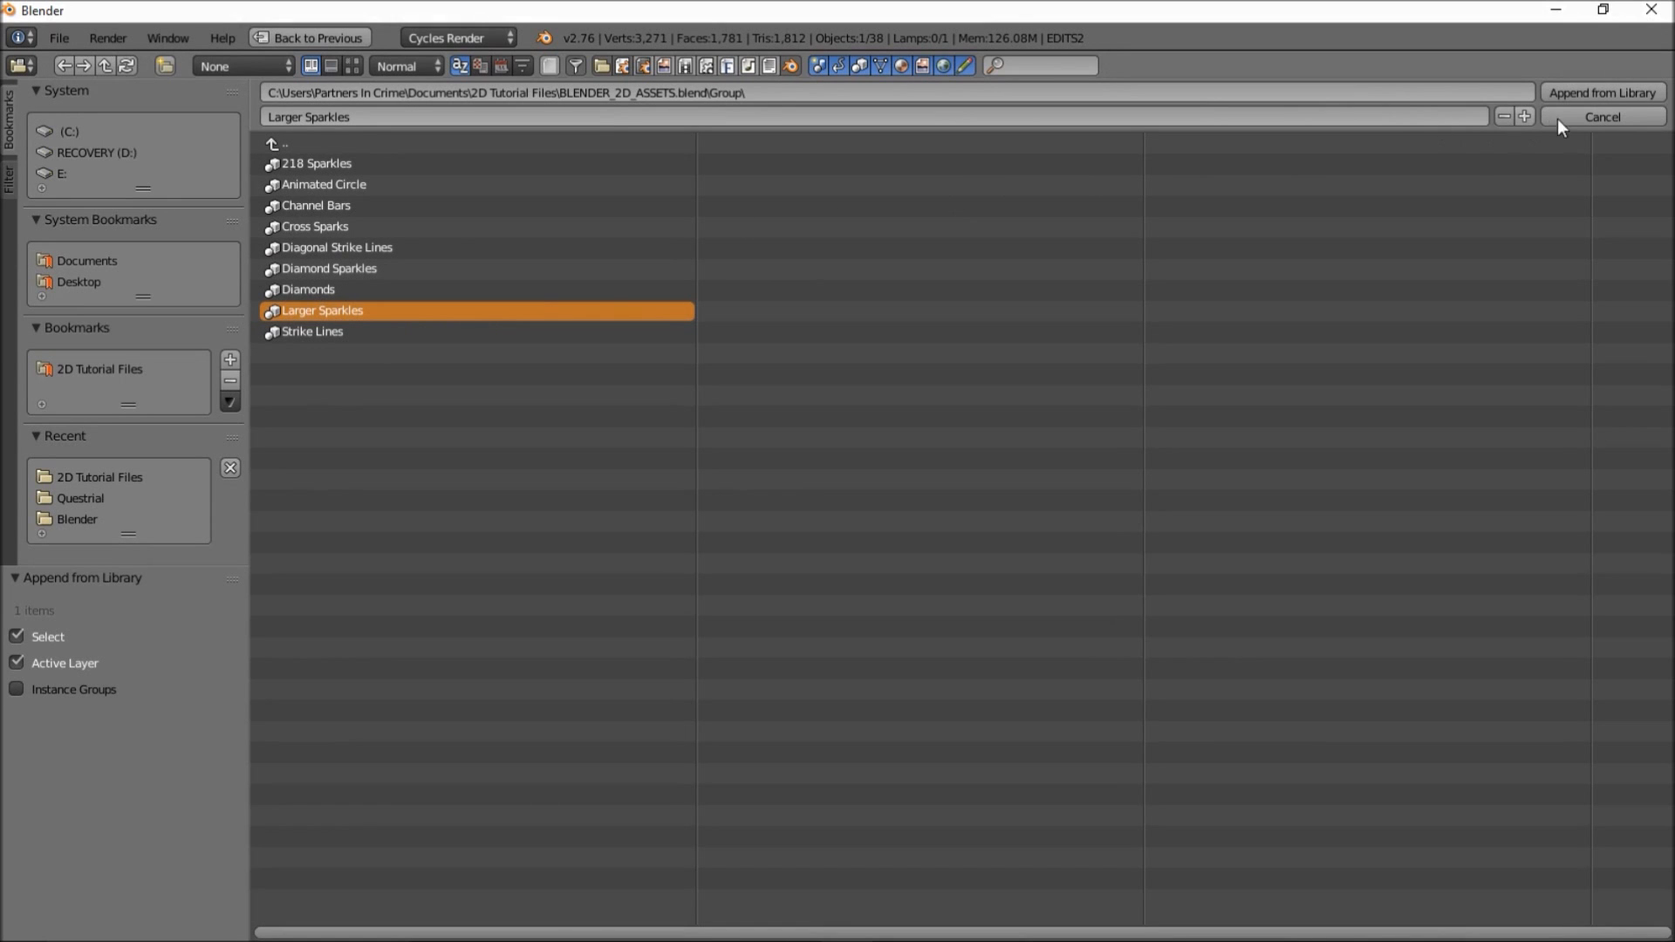
click(1581, 94)
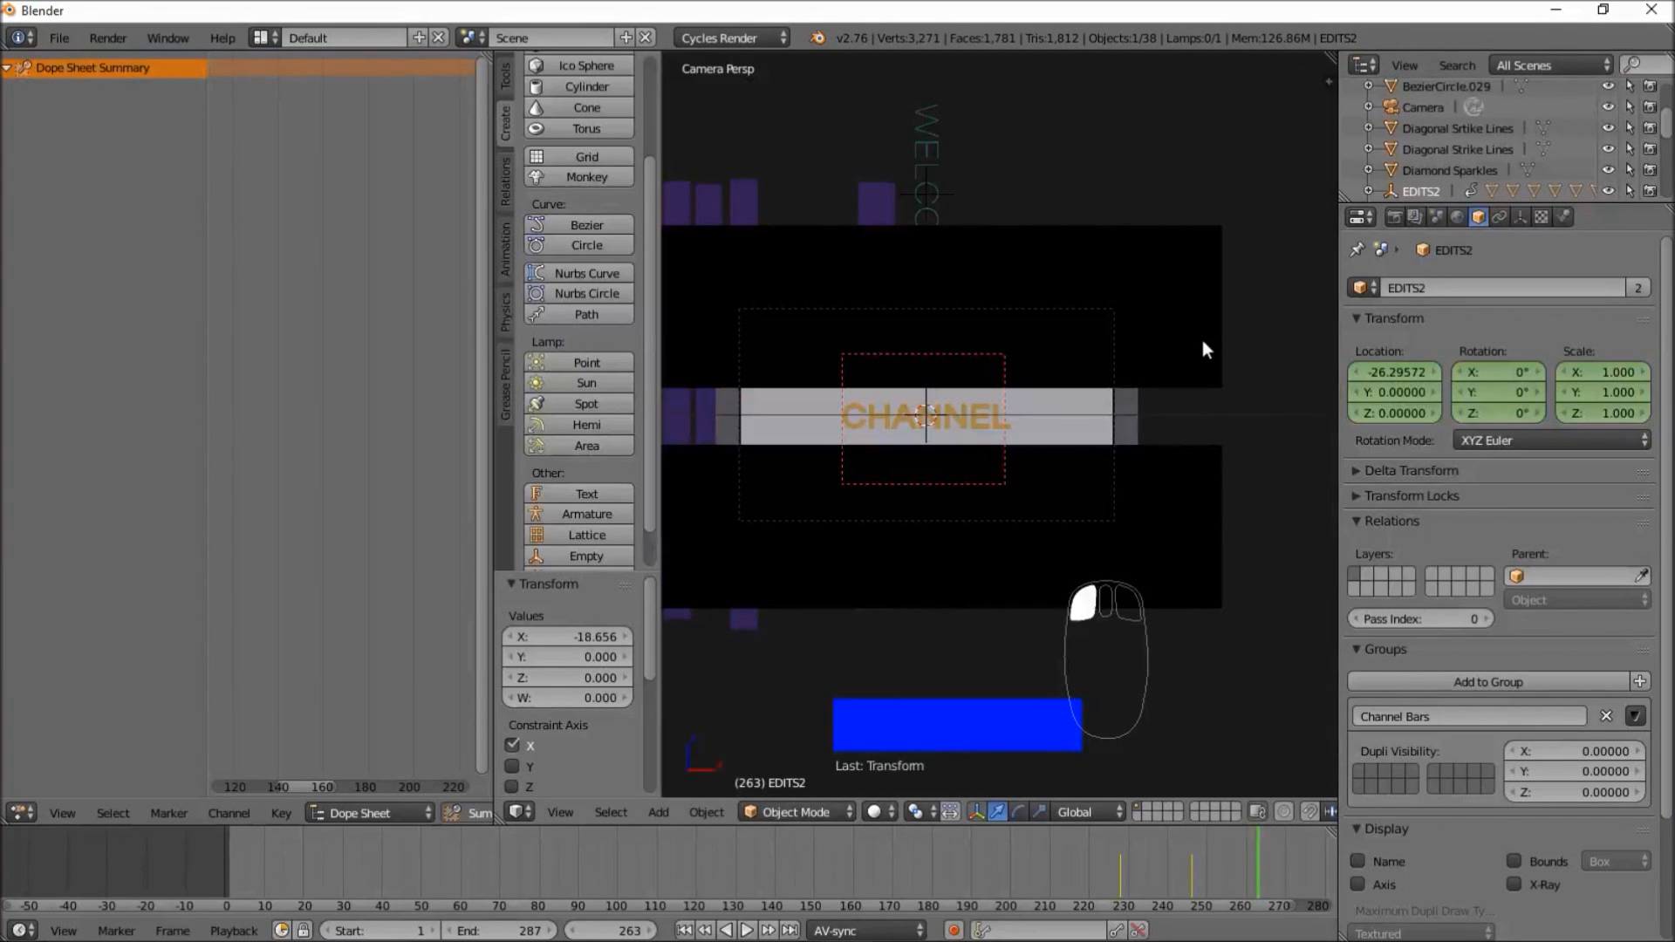
- Scrub to frame 295, where the sparkle burst surrounds the CHANNEL text, and select the burst object
drag(923, 851, 1233, 873)
scroll(1201, 855, down, 2)
scroll(1178, 858, down, 1)
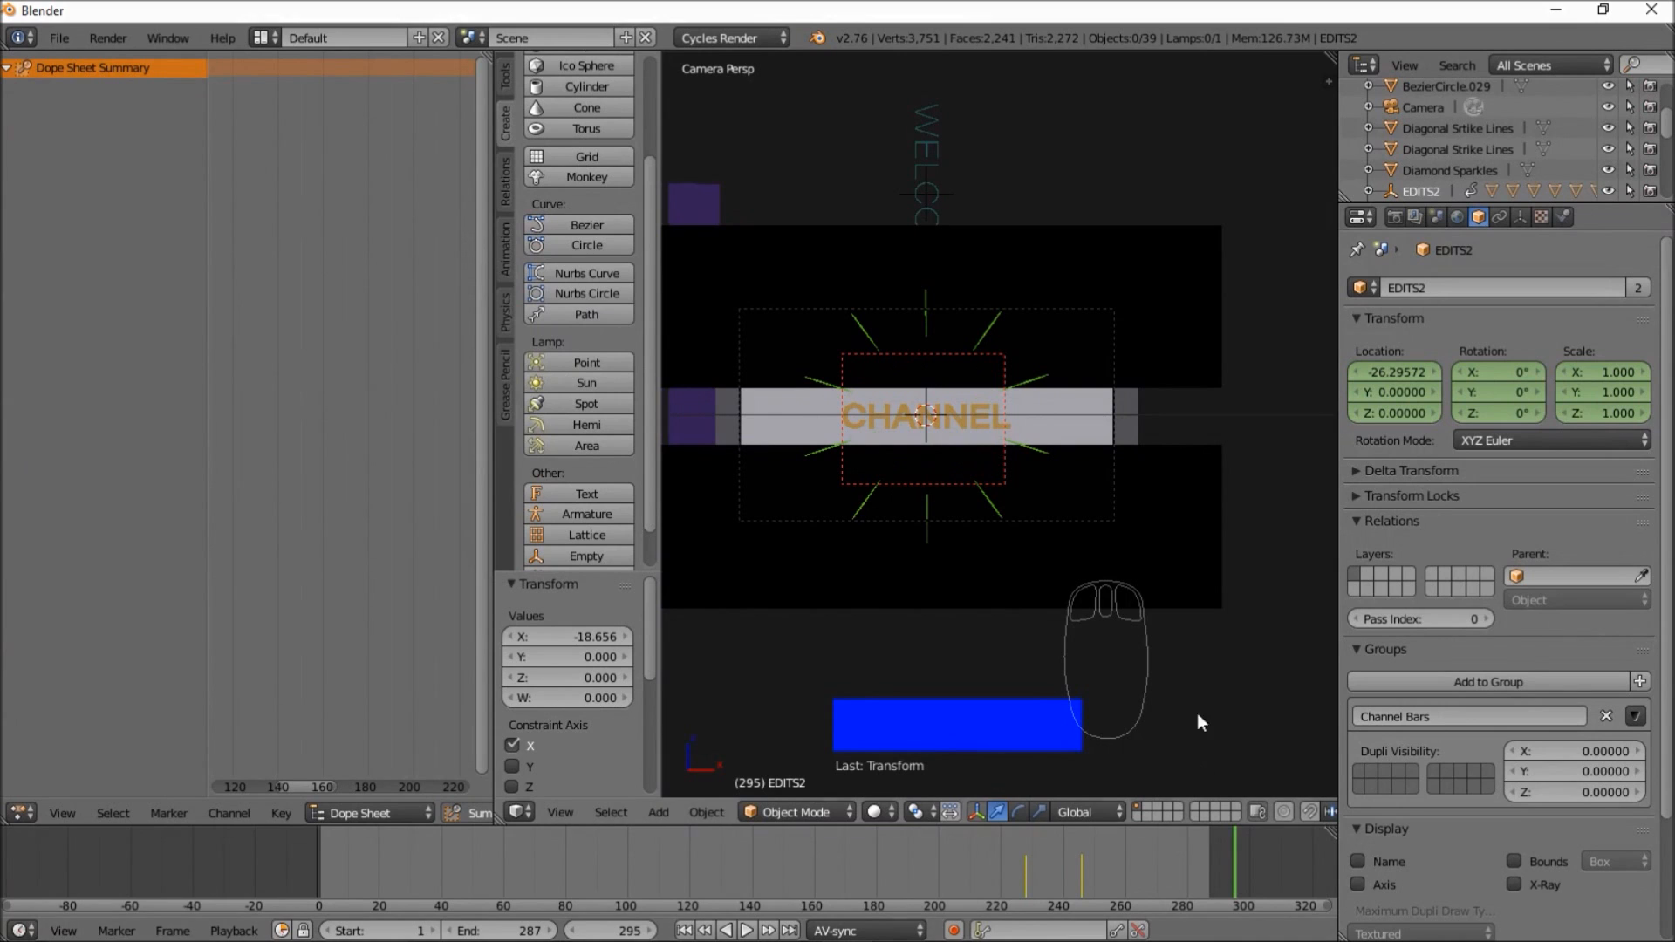
right_click(1044, 385)
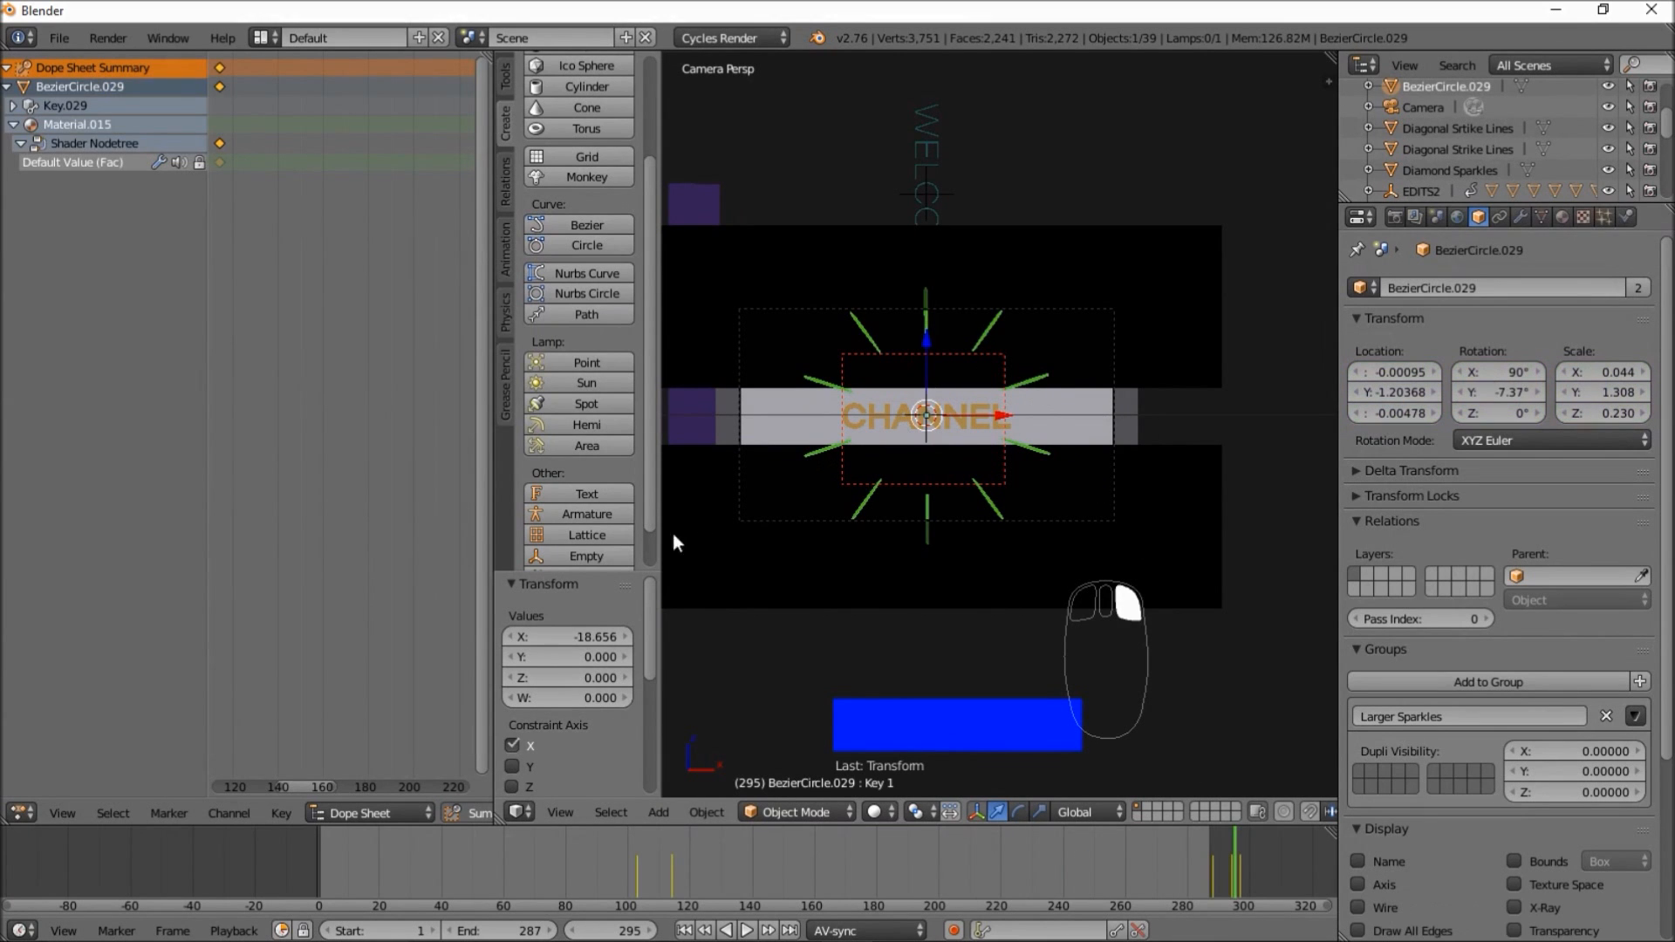
scroll(327, 459, down, 2)
middle_drag(327, 459, 431, 494)
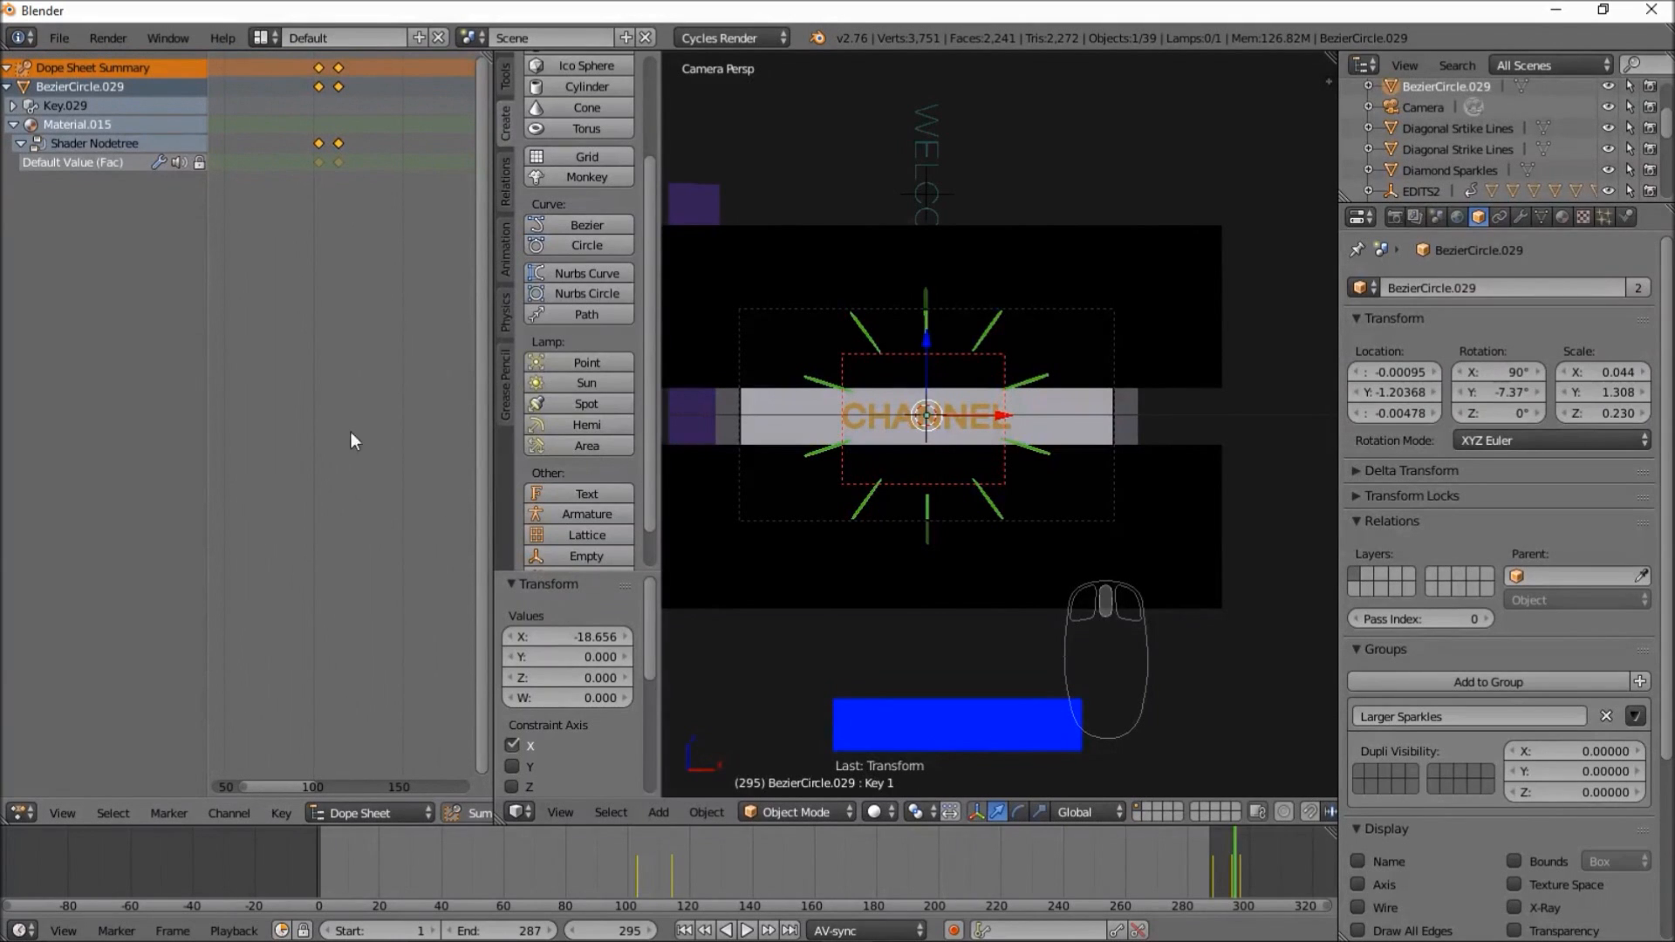
shift+right_click(340, 164)
right_click(340, 68)
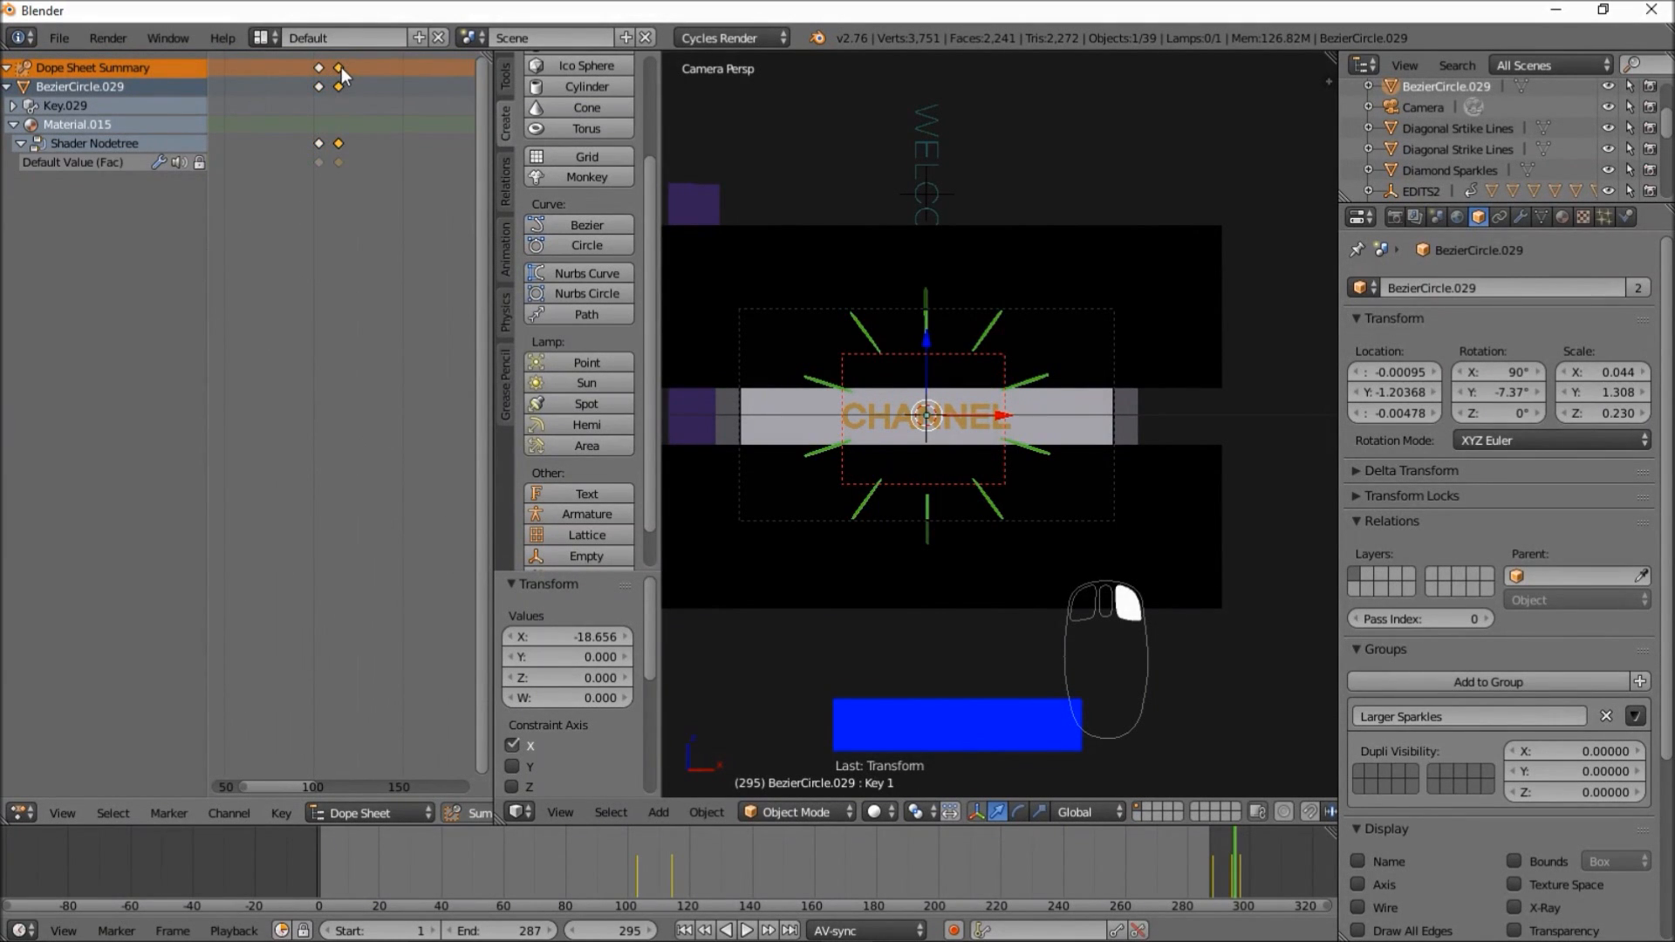
shift+right_click(319, 67)
key(g)
key(x)
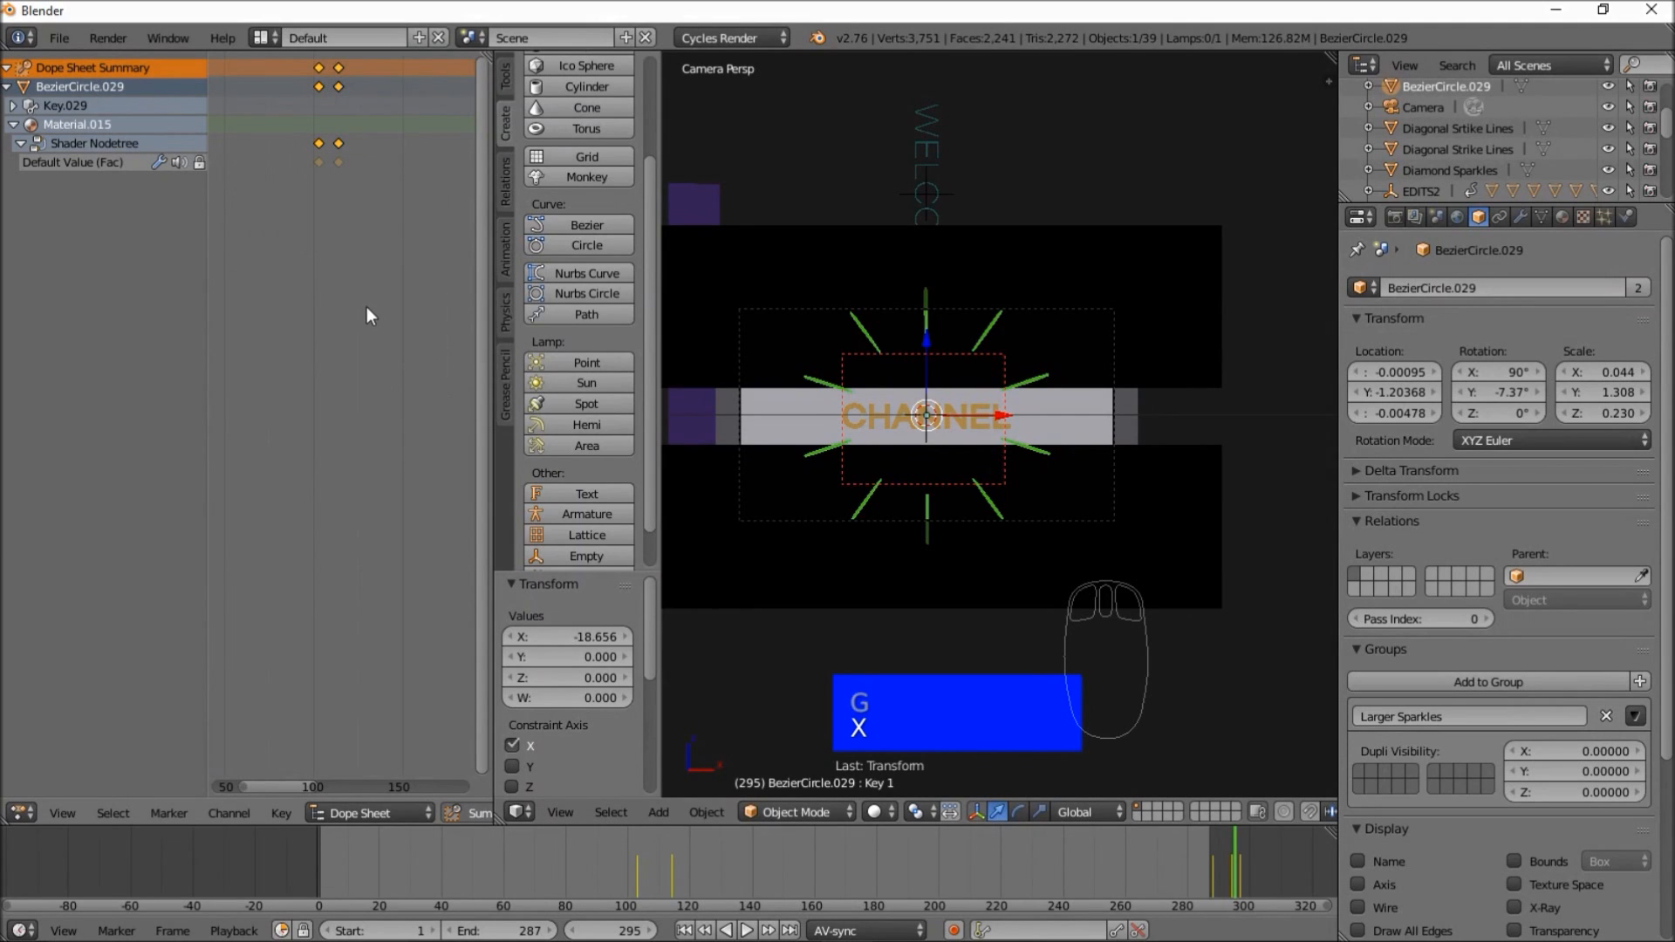
key(x)
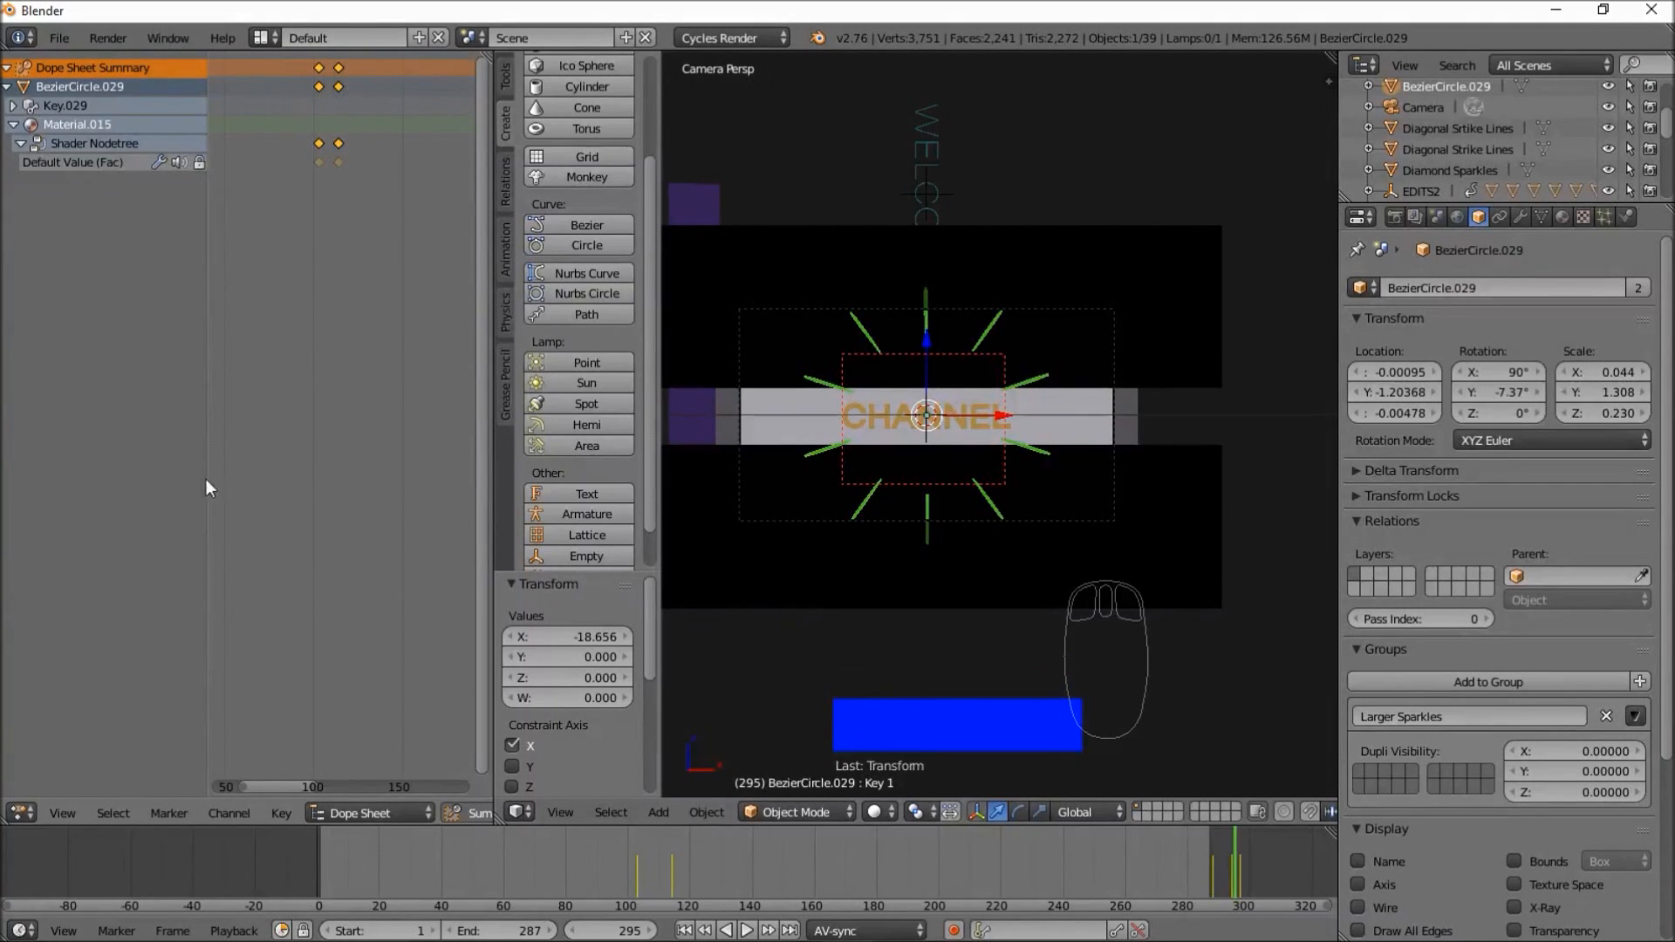
- Change the Dope Sheet area to the Graph Editor and select all of the sparkle burst's curve keyframes
click(38, 814)
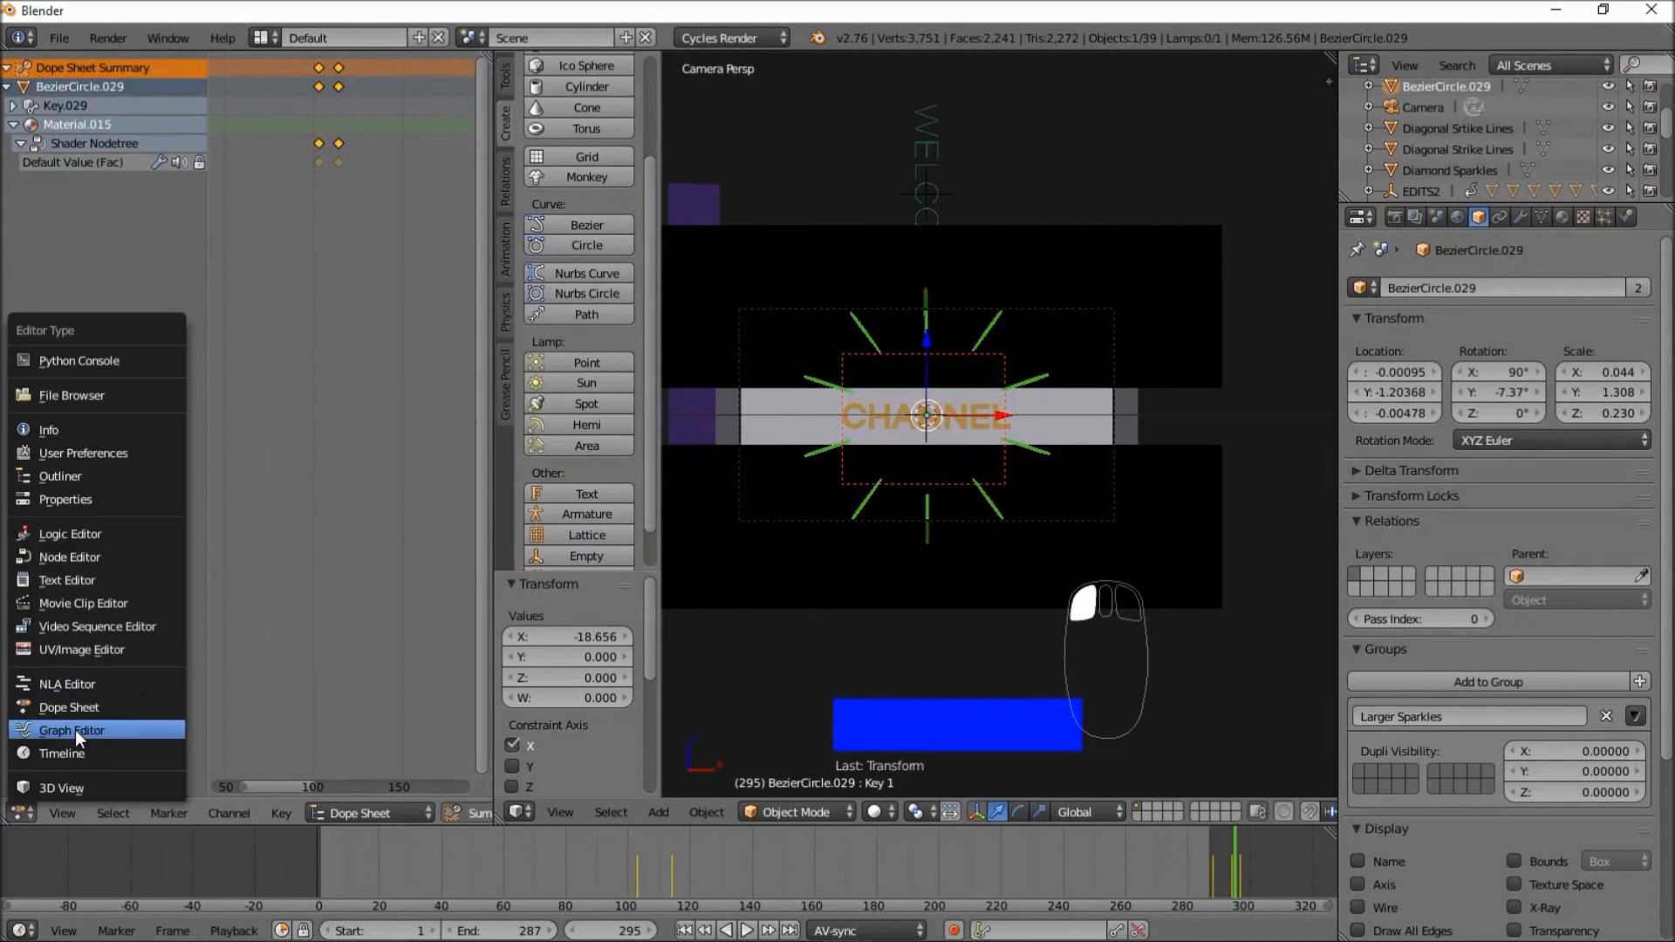
click(76, 726)
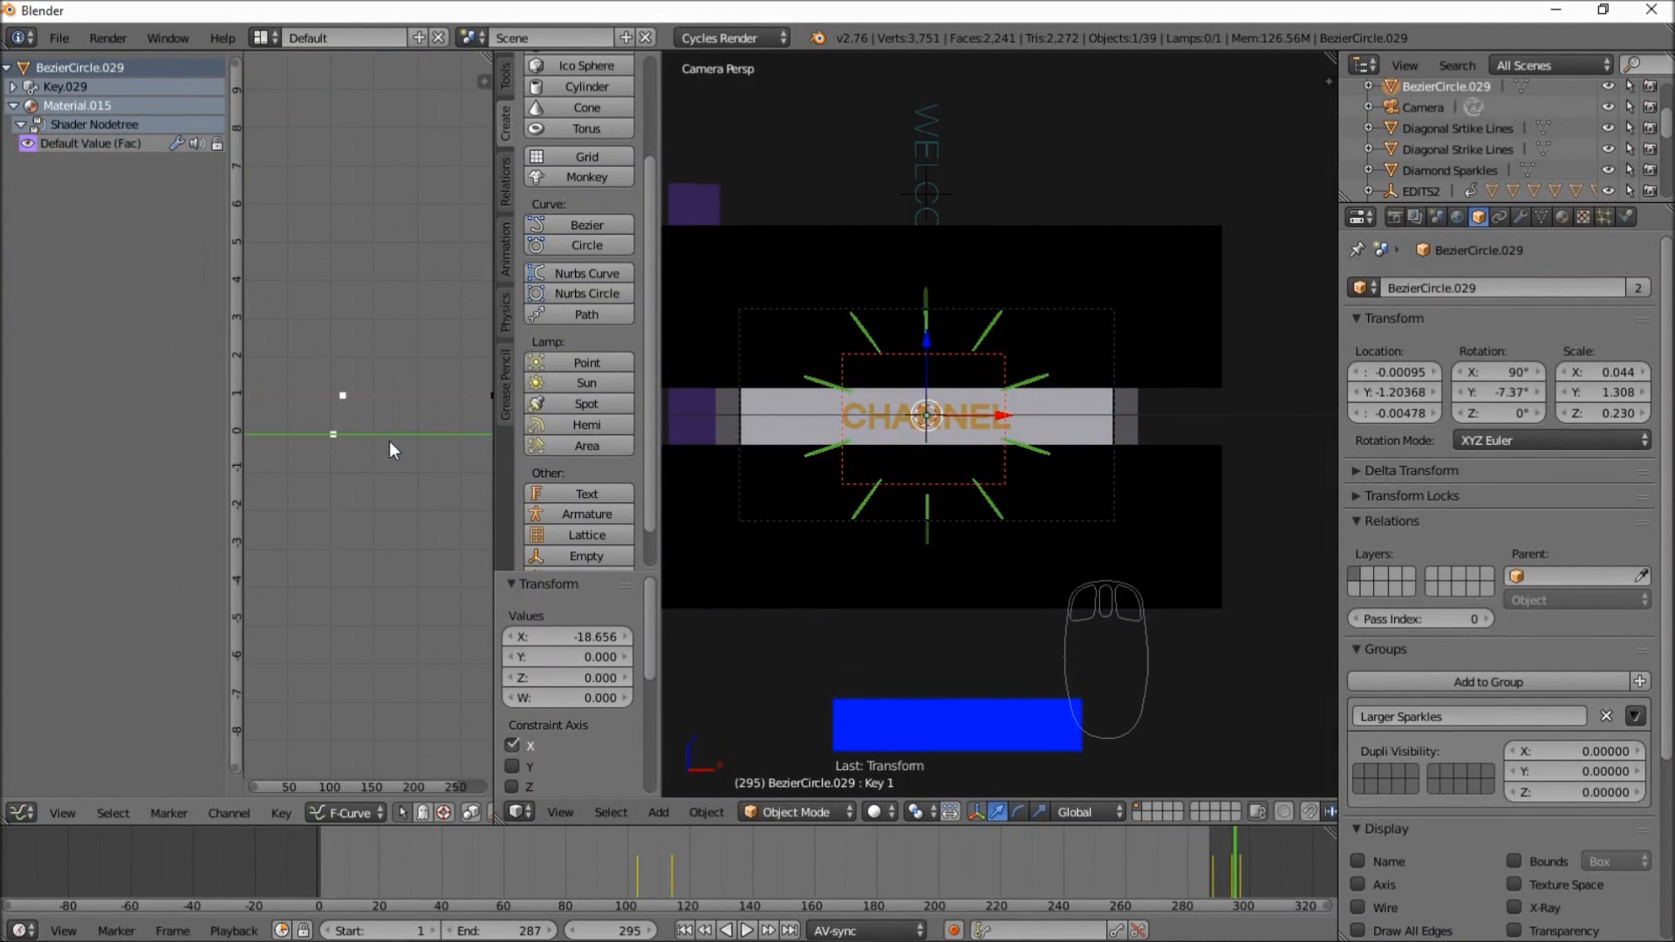
click(216, 145)
key(a)
key(a)
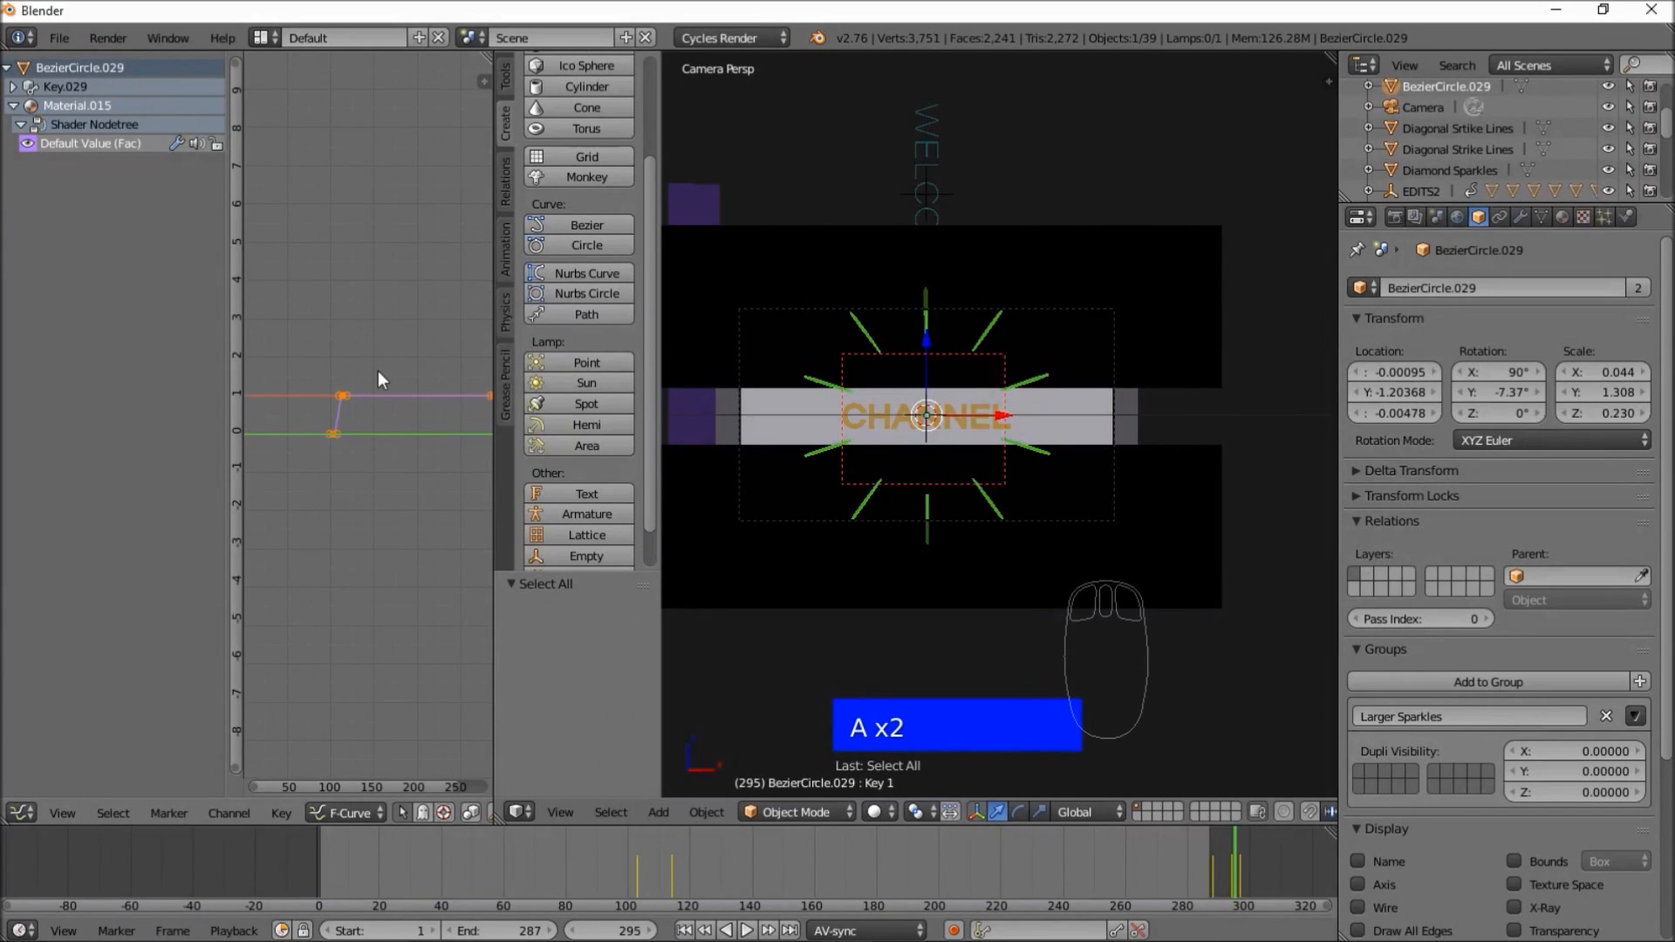
- Shift the sparkle burst's keyframes about 105.8 frames earlier, scrub to frame 272, and move them about 159.3 frames later
key(g)
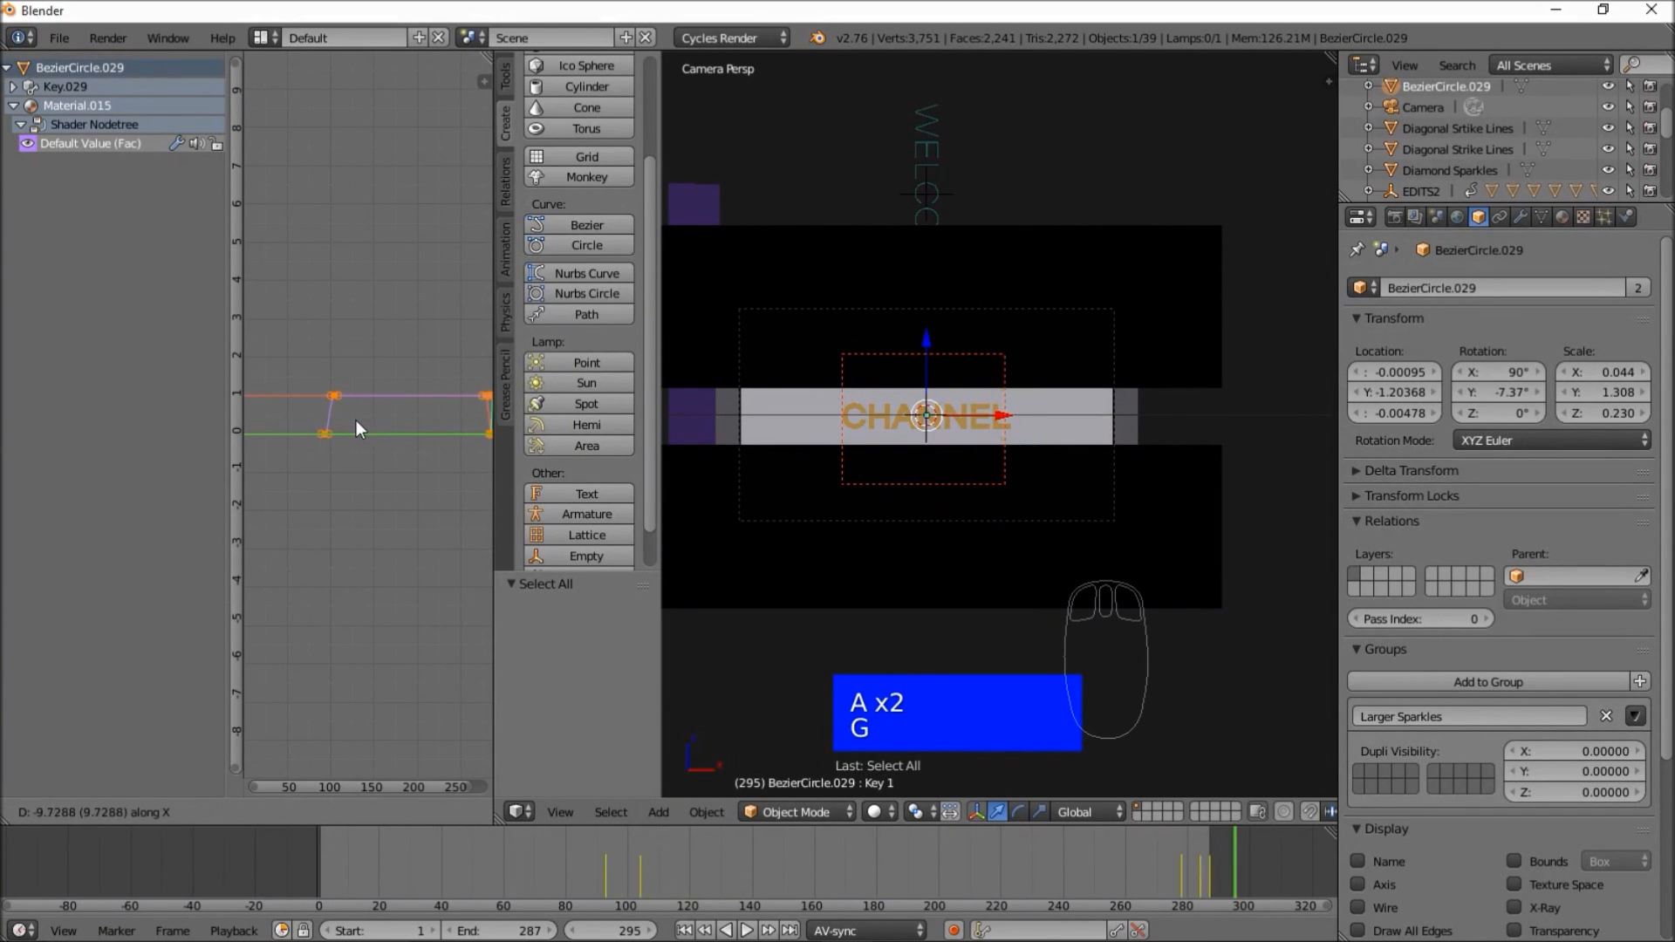
click(275, 431)
drag(767, 872, 1161, 892)
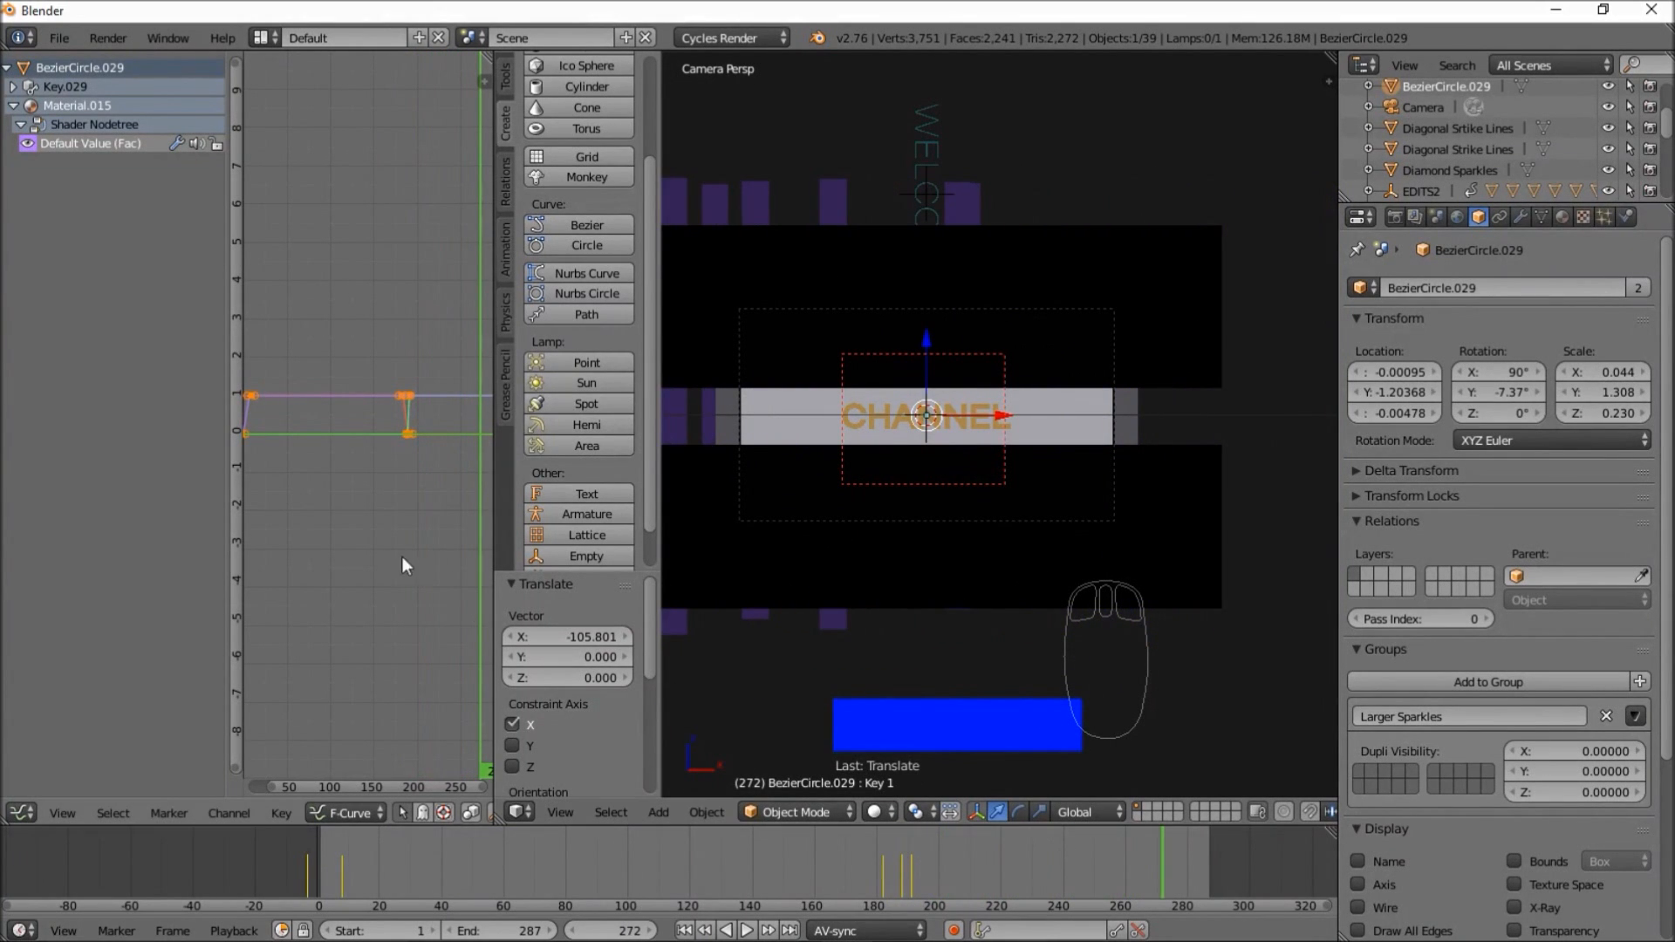
key(g)
key(x)
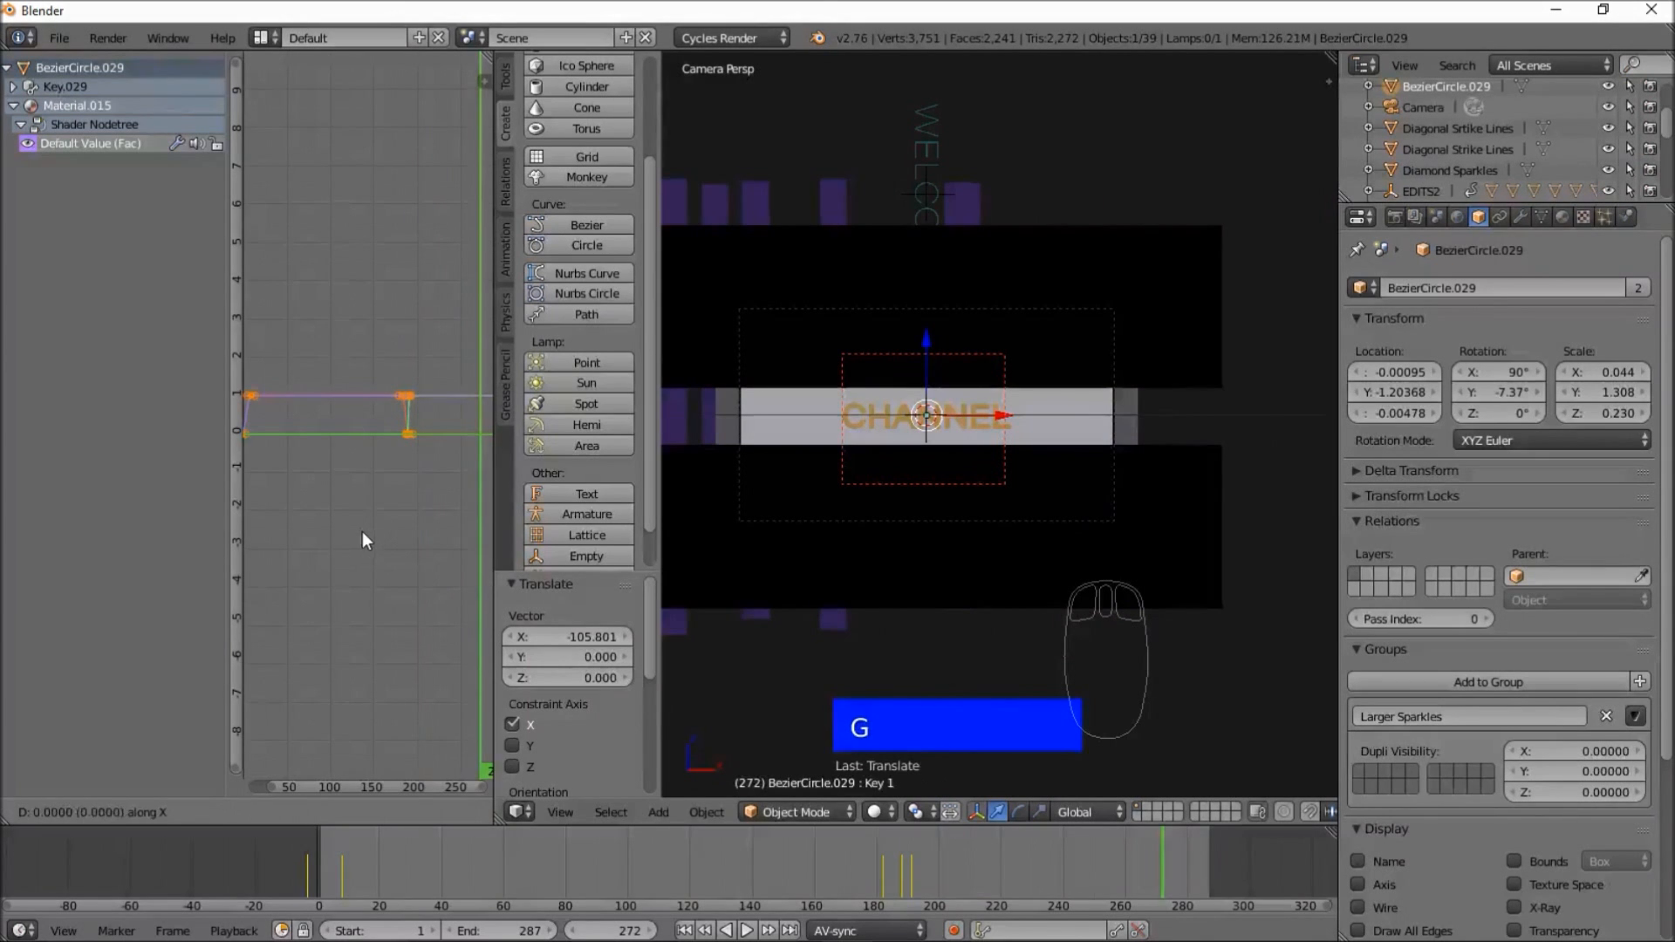
click(237, 529)
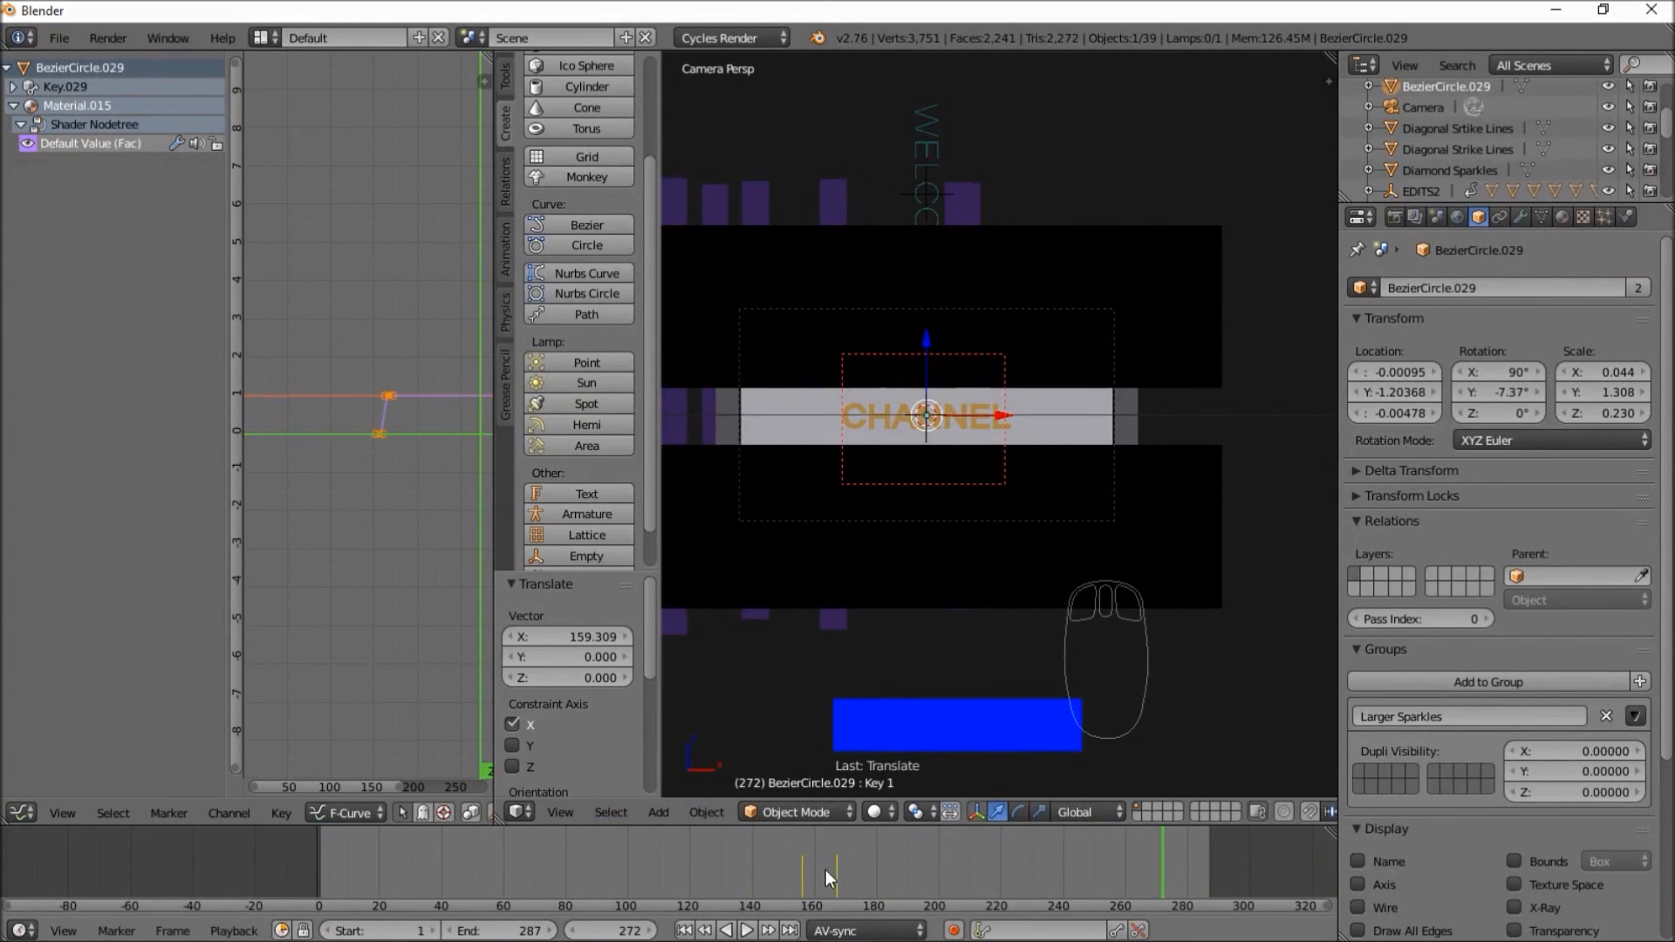
- Go to frame 170 and shift the sparkle burst's keyframes about 154.8 frames earlier in the Graph Editor
drag(970, 875, 843, 873)
scroll(429, 641, down, 5)
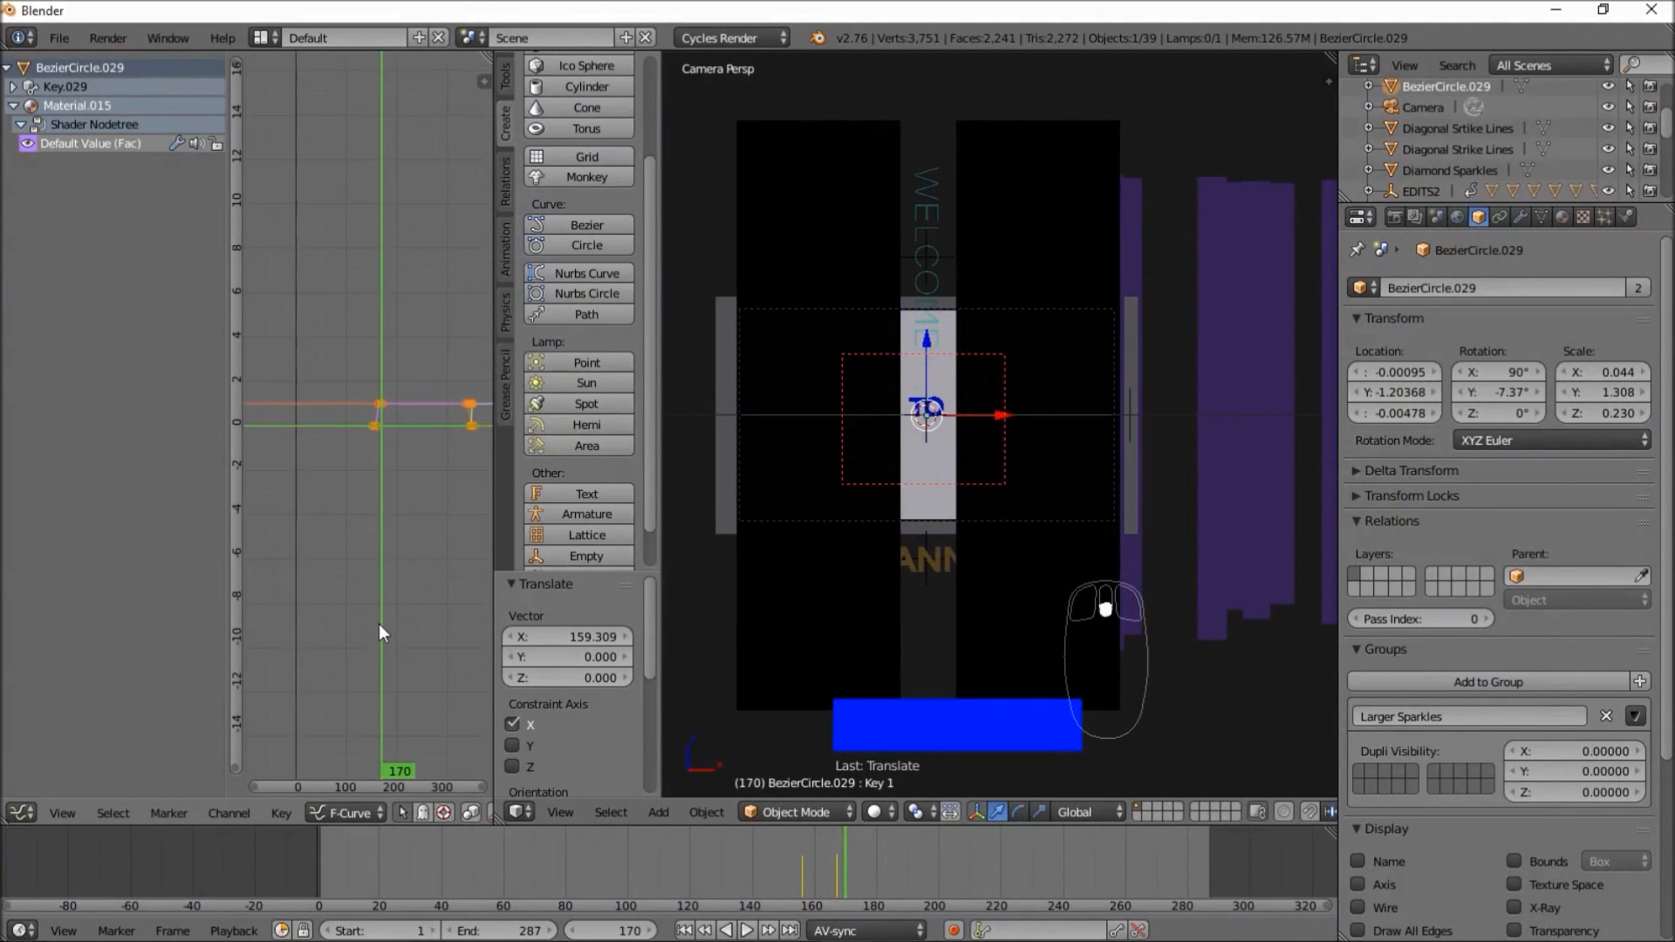
middle_drag(377, 627, 316, 661)
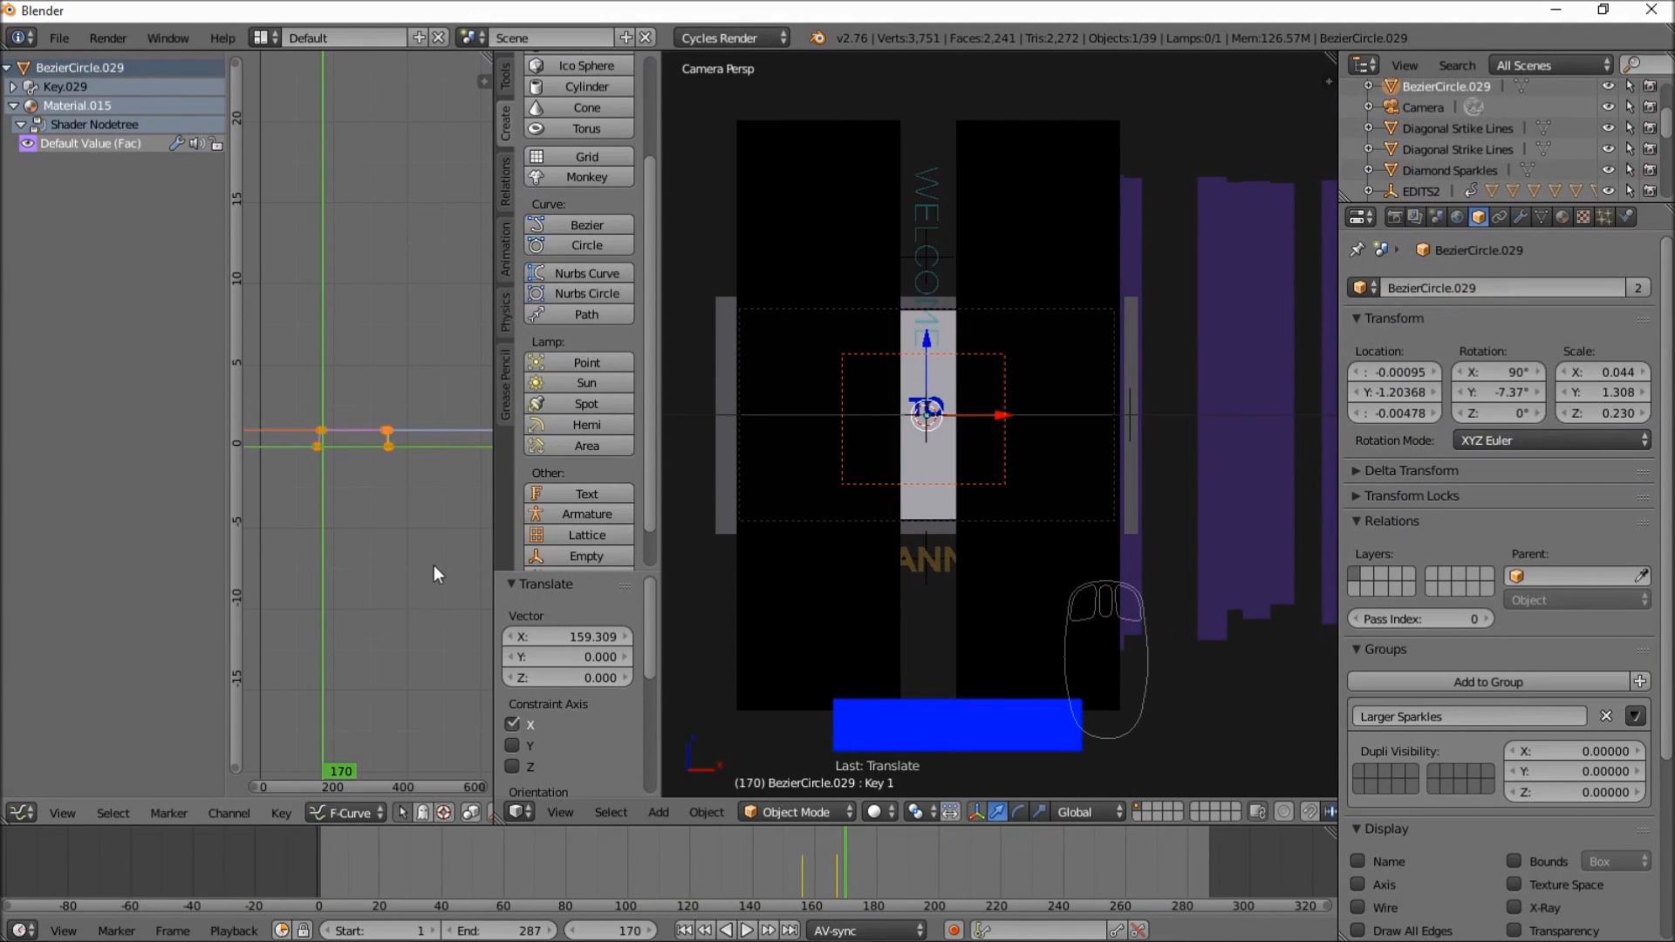
key(g)
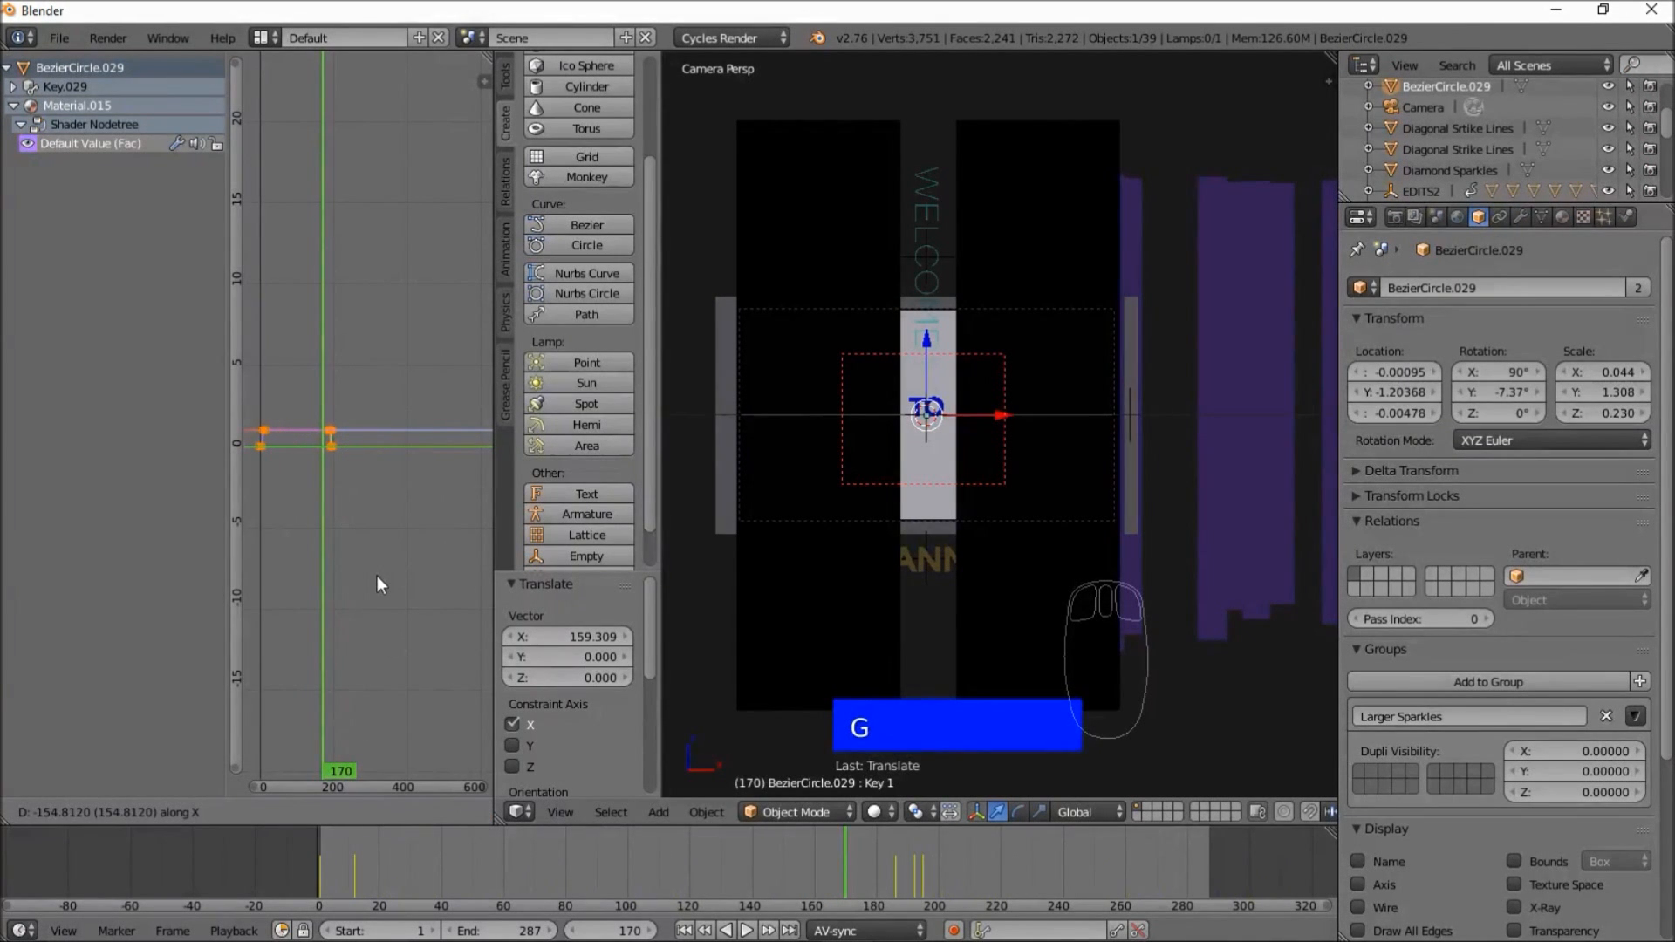
click(377, 576)
- Play from frame 187, stop at frame 265, and shift the sparkle burst's keyframes about 74.5 frames later
mouse_move(879, 856)
mouse_down()
mouse_move(972, 861)
mouse_move(899, 868)
mouse_up()
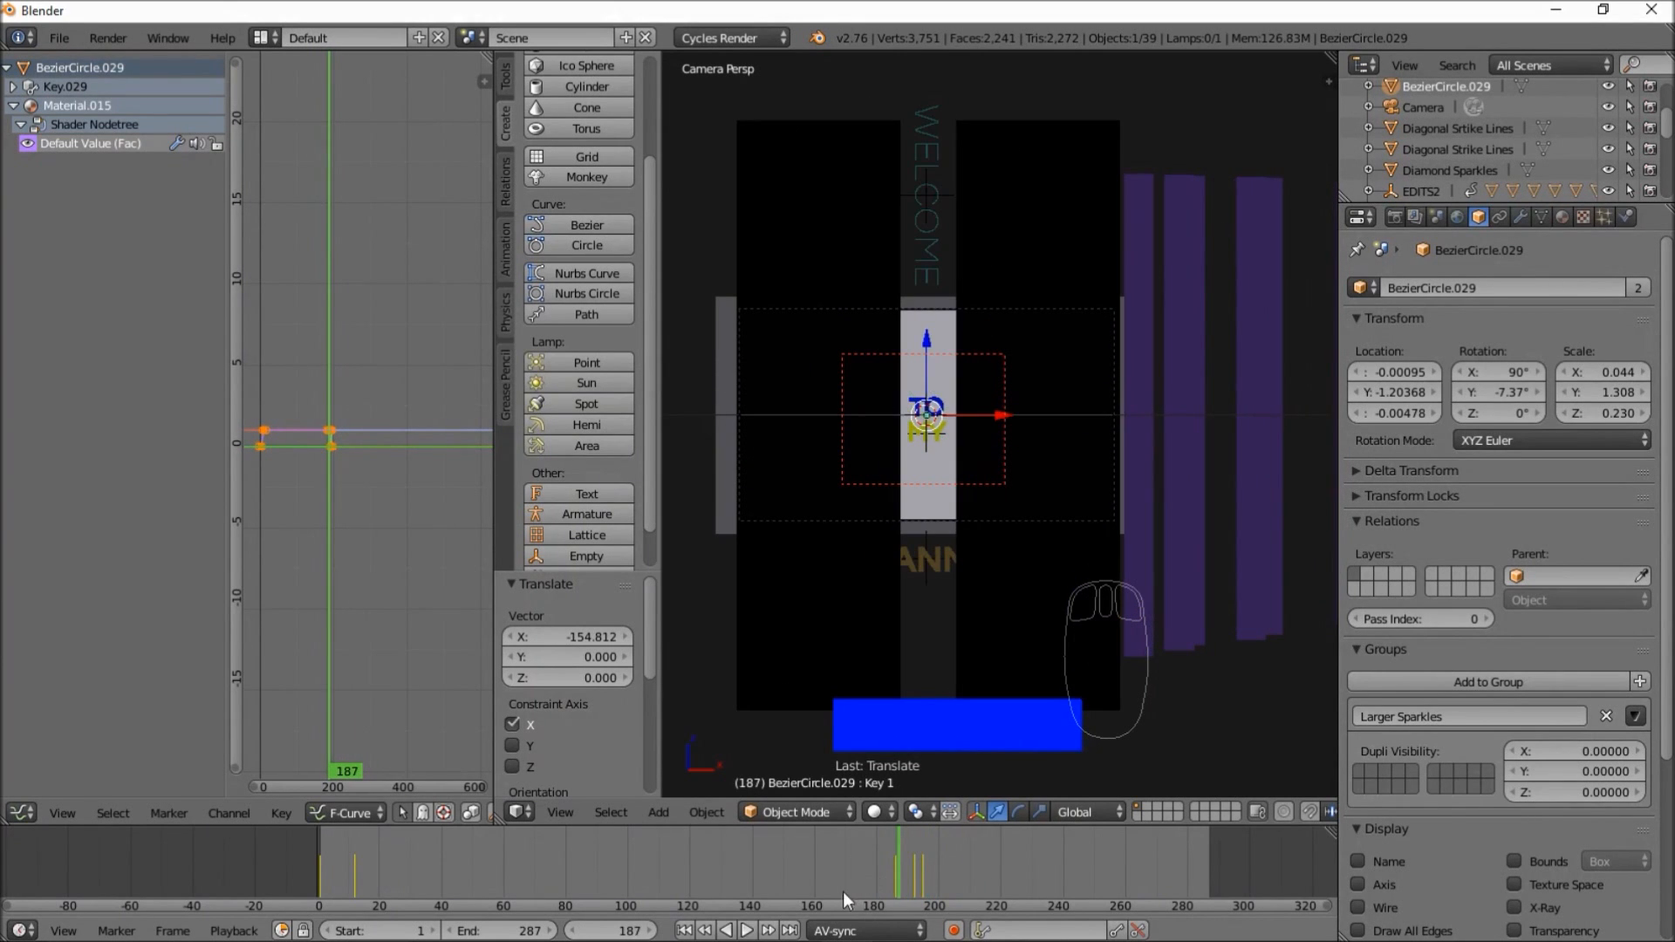
click(748, 931)
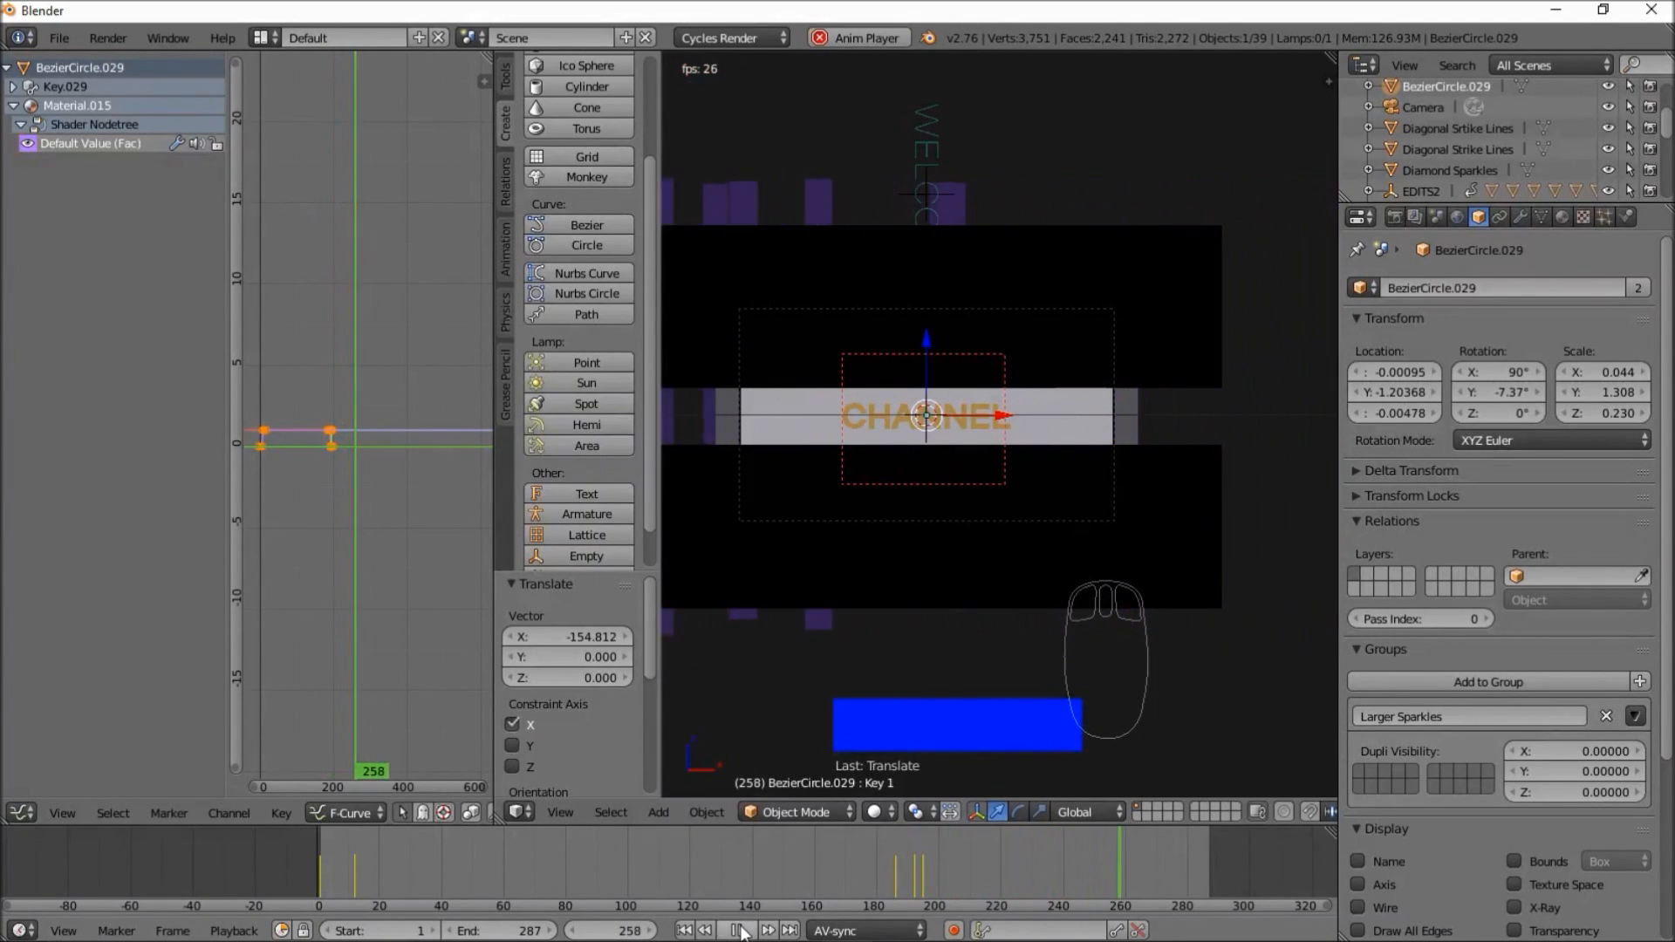
click(738, 931)
key(g)
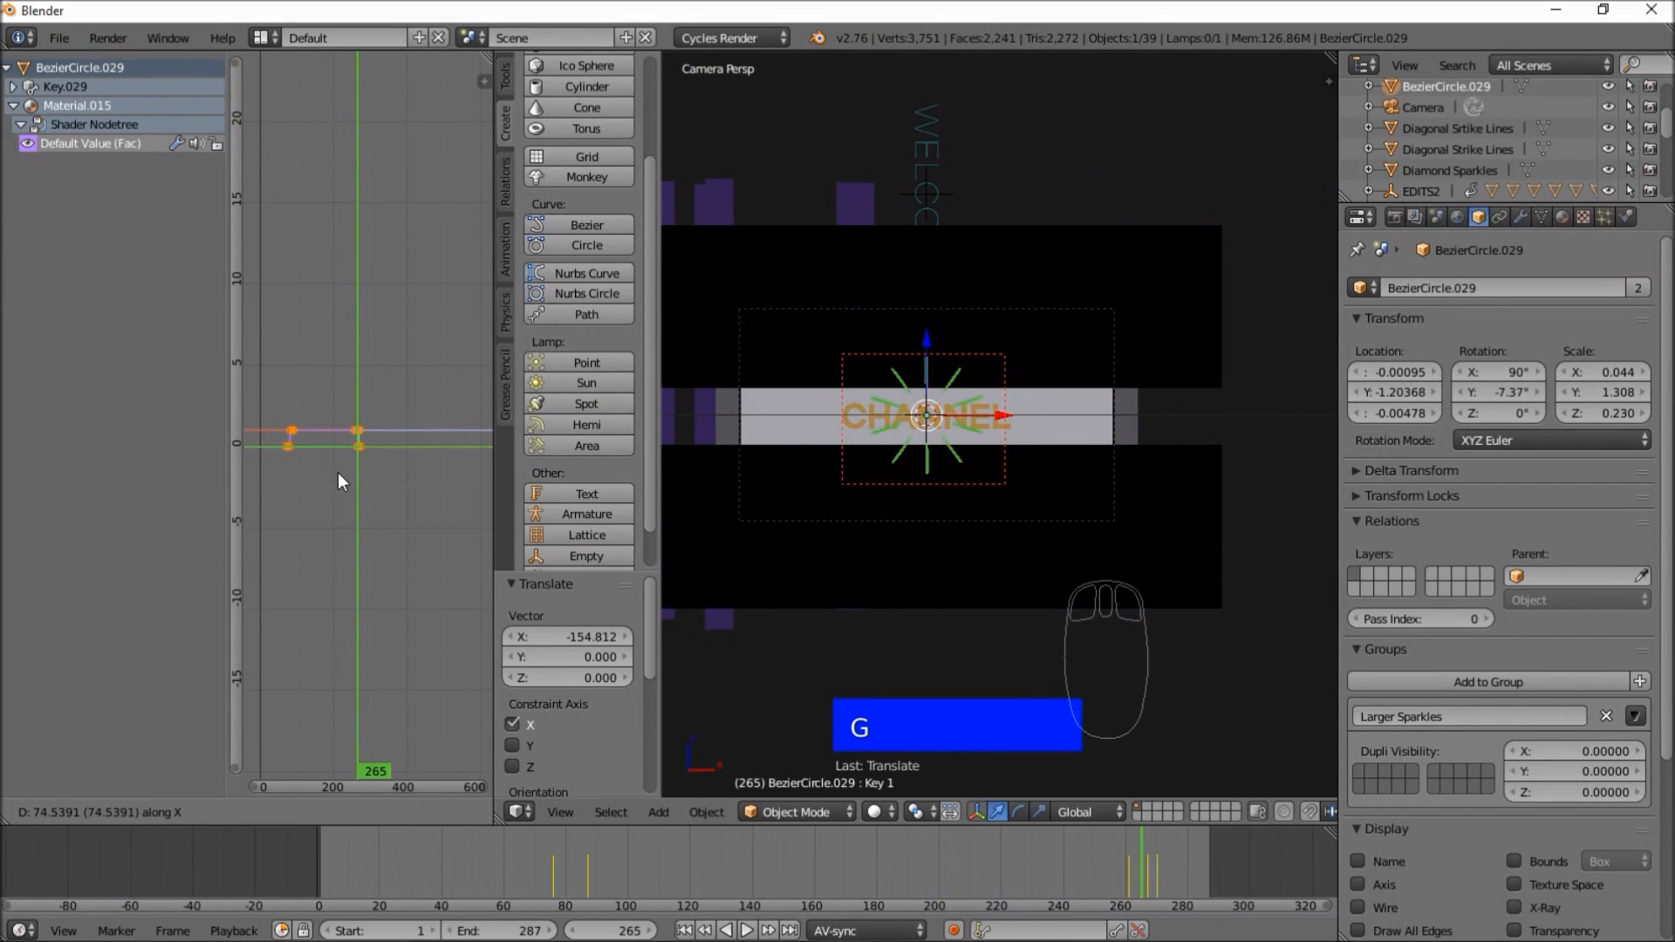
click(337, 473)
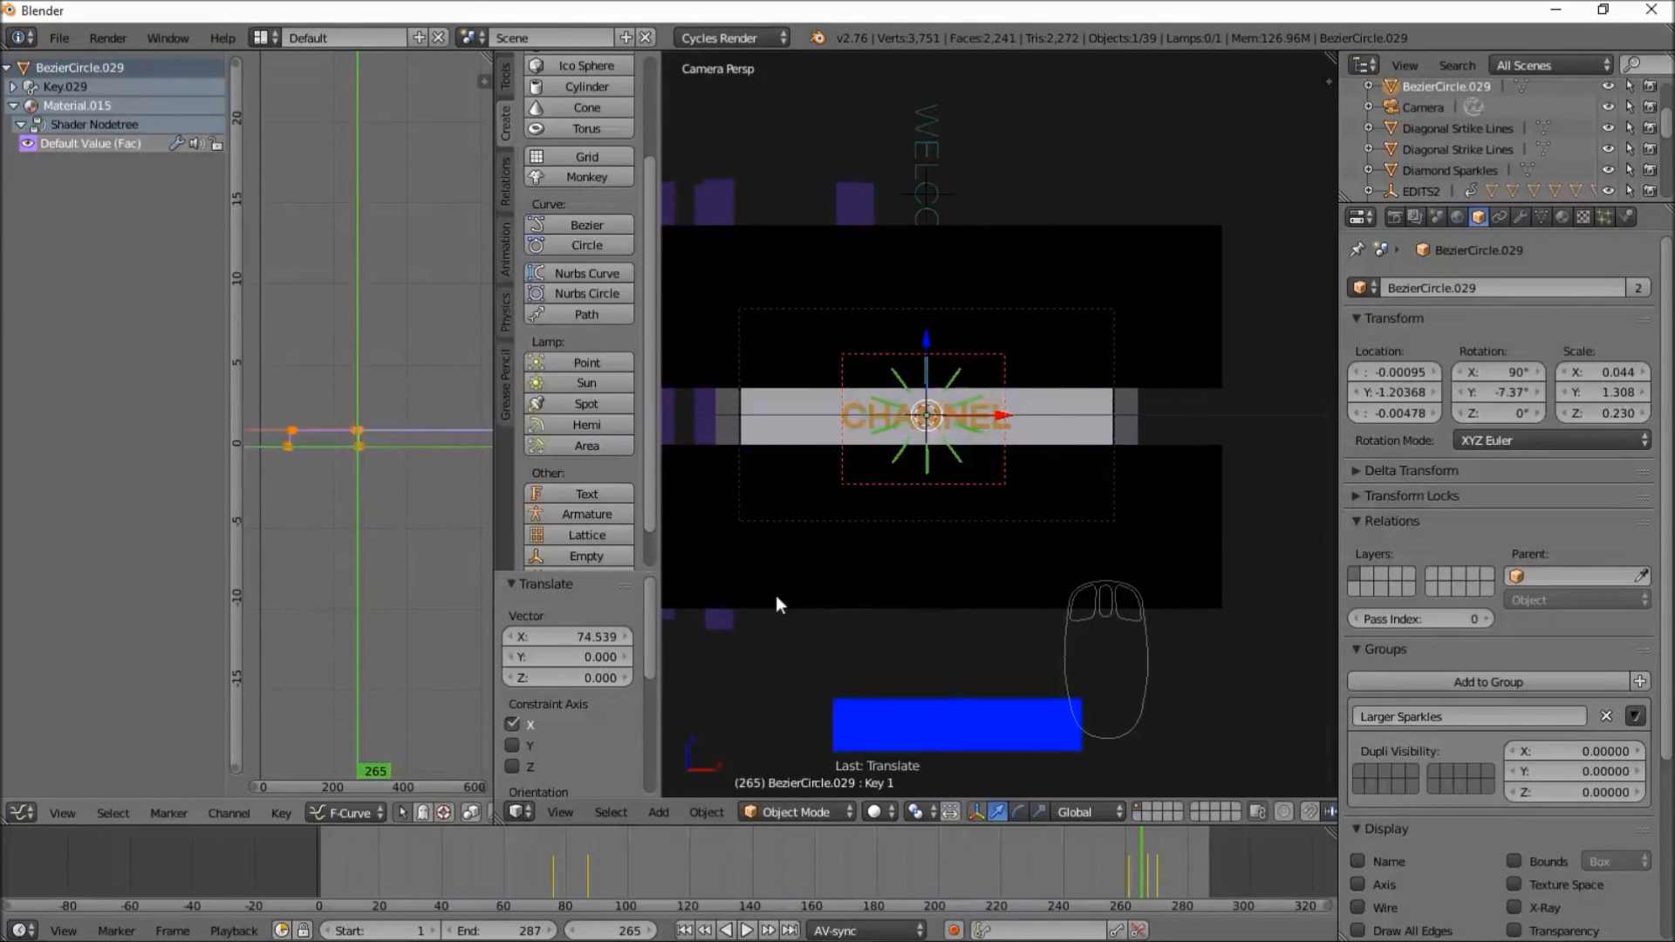
- Replay the bars' sweep across CHANNEL and scrub to frame 267 to check the sparkle burst's timing
drag(1103, 862, 1050, 867)
click(745, 930)
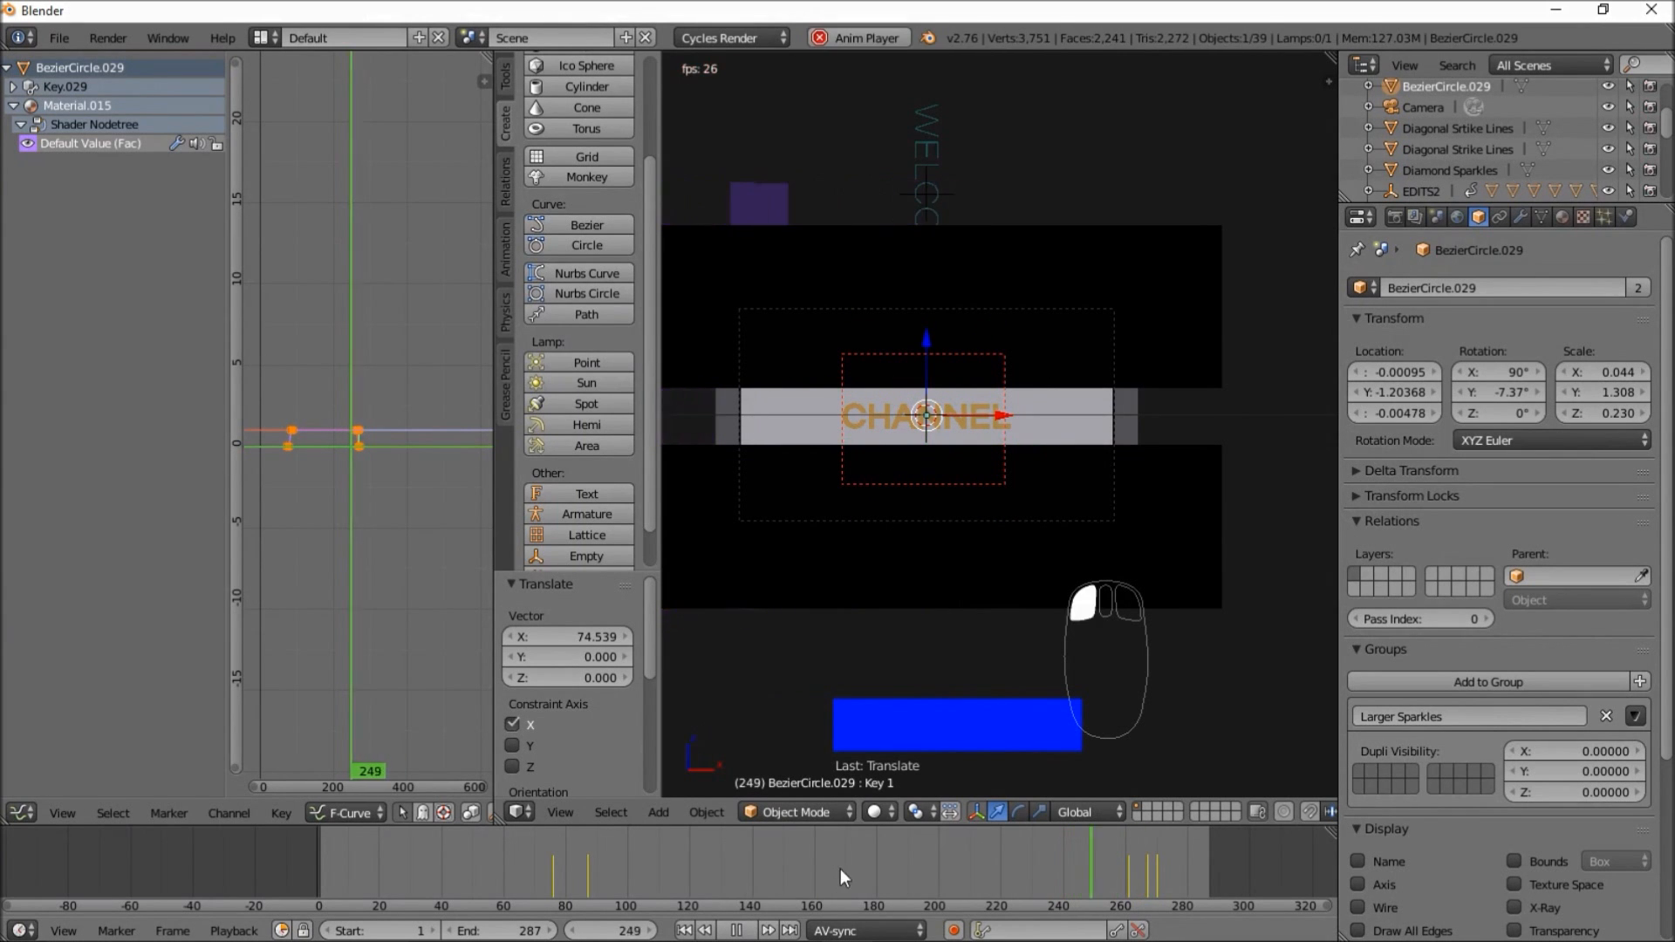
click(855, 875)
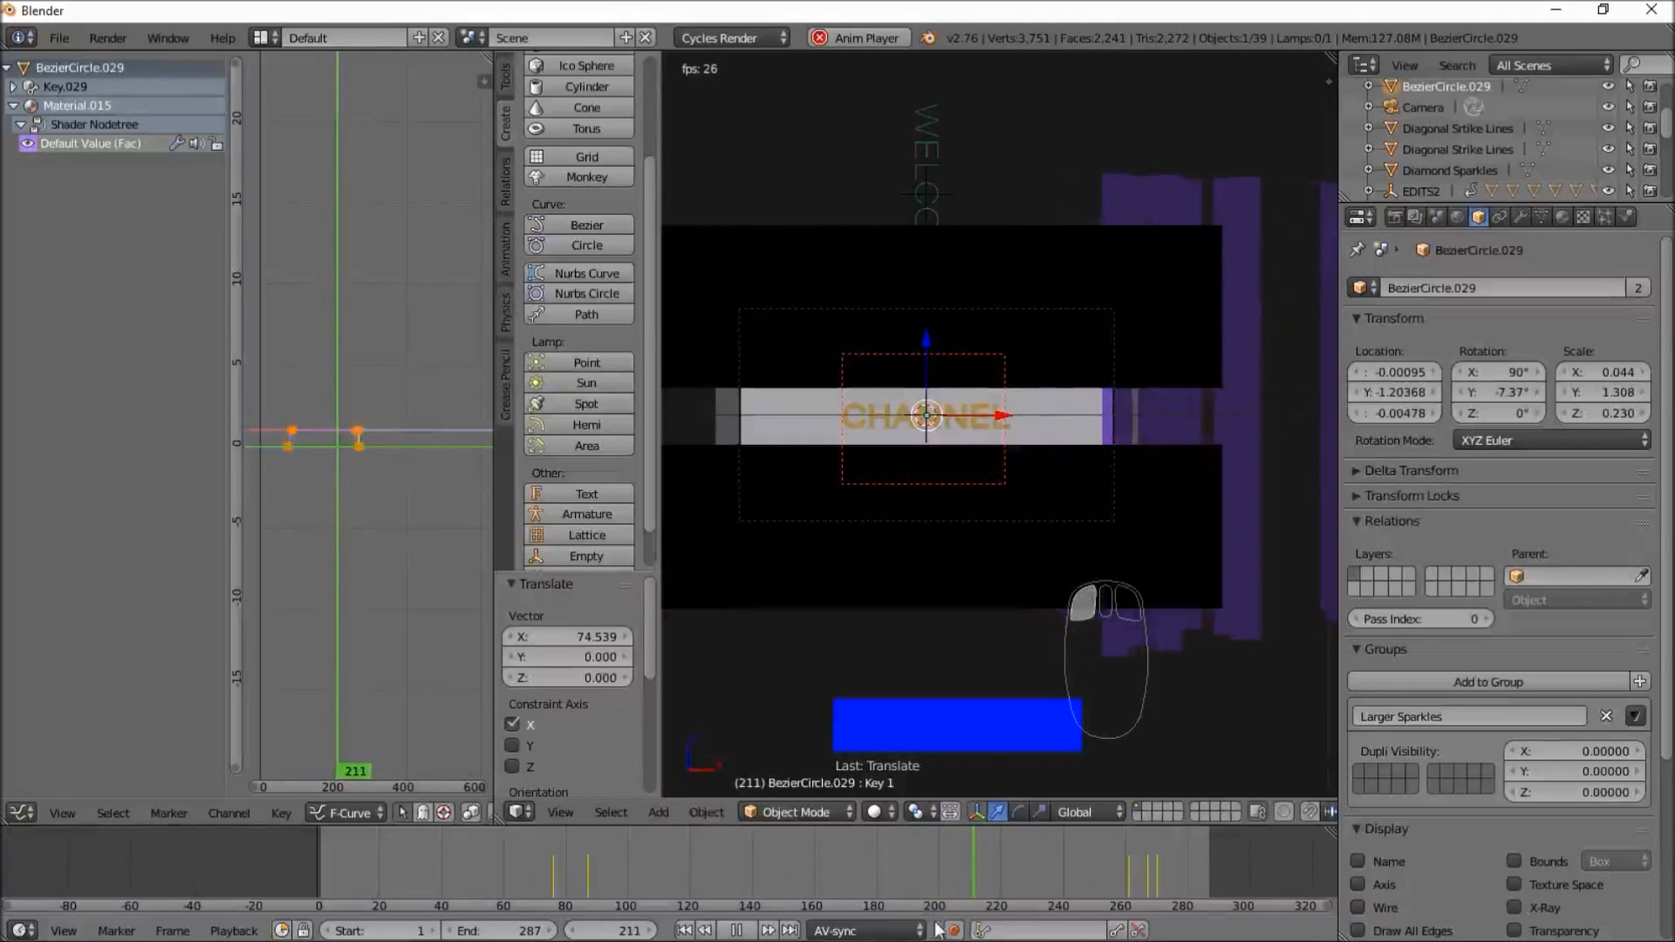
click(750, 931)
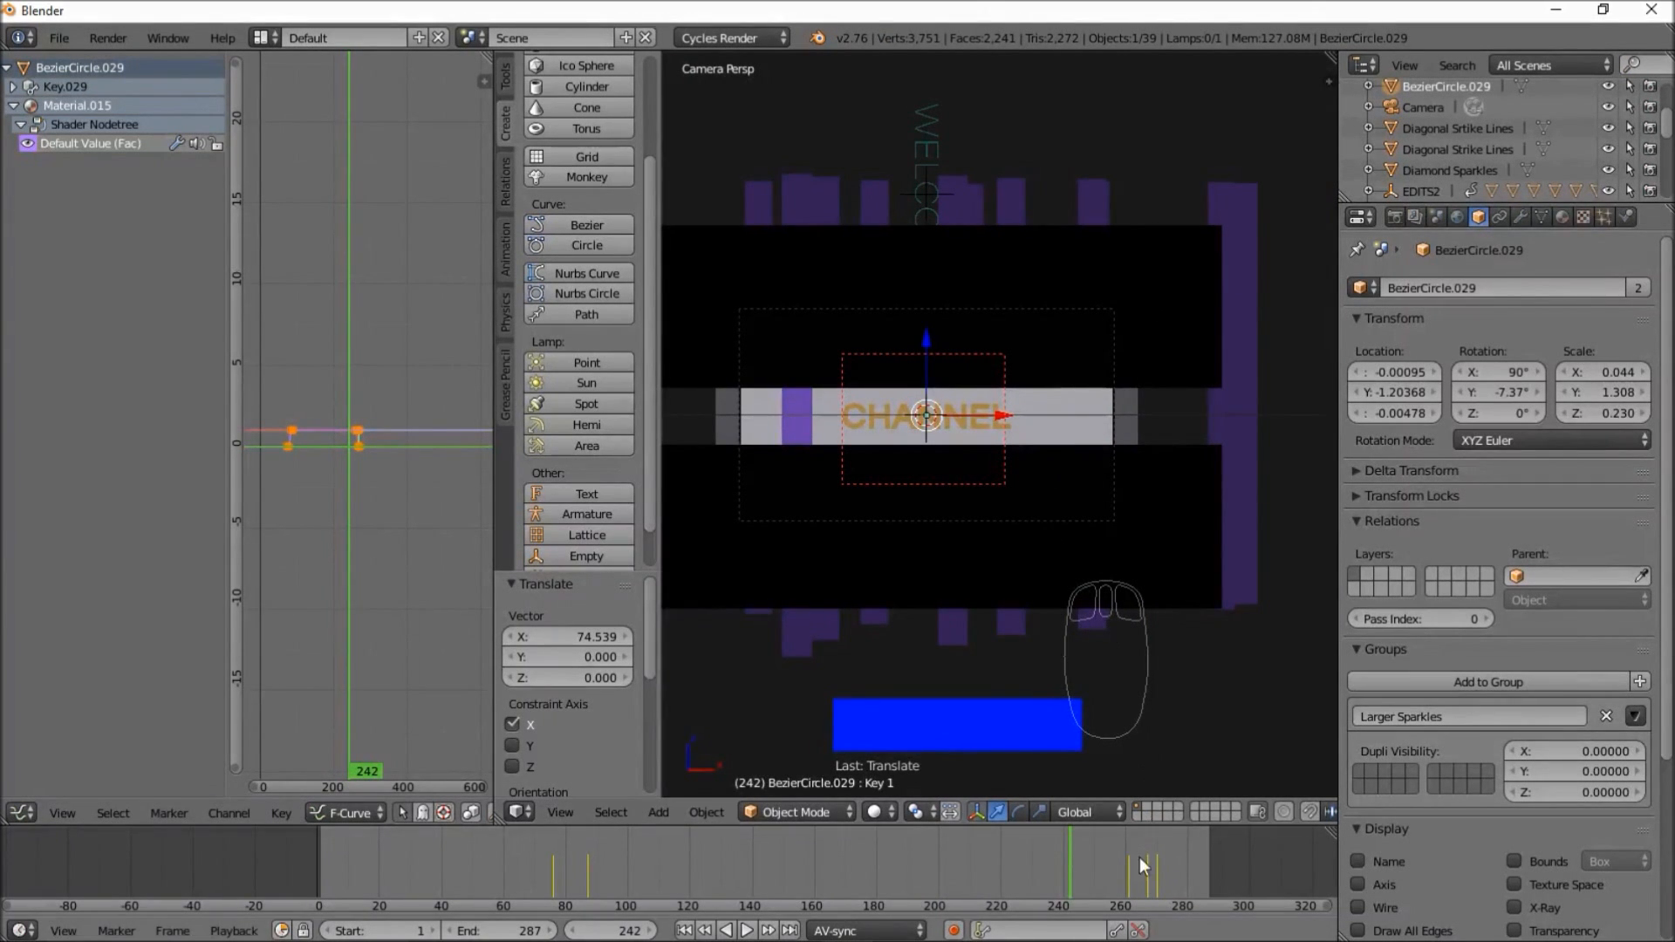
drag(1128, 873, 1149, 872)
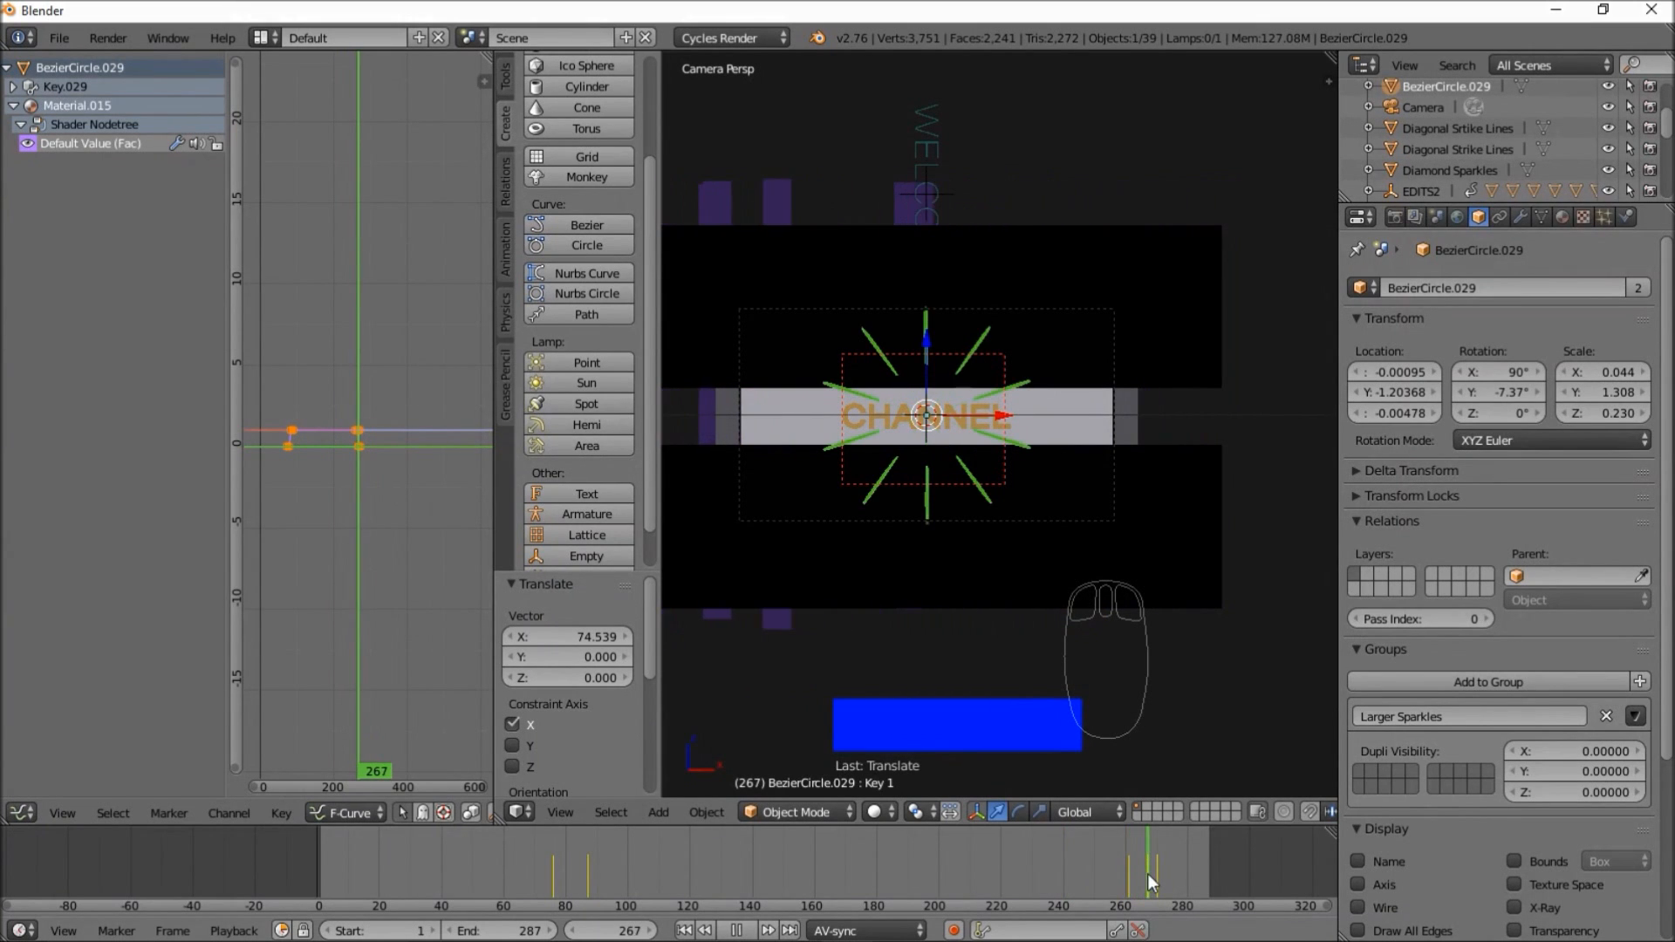
- Select the two black border planes above and below the CHANNEL text and join them into one object
right_click(1215, 475)
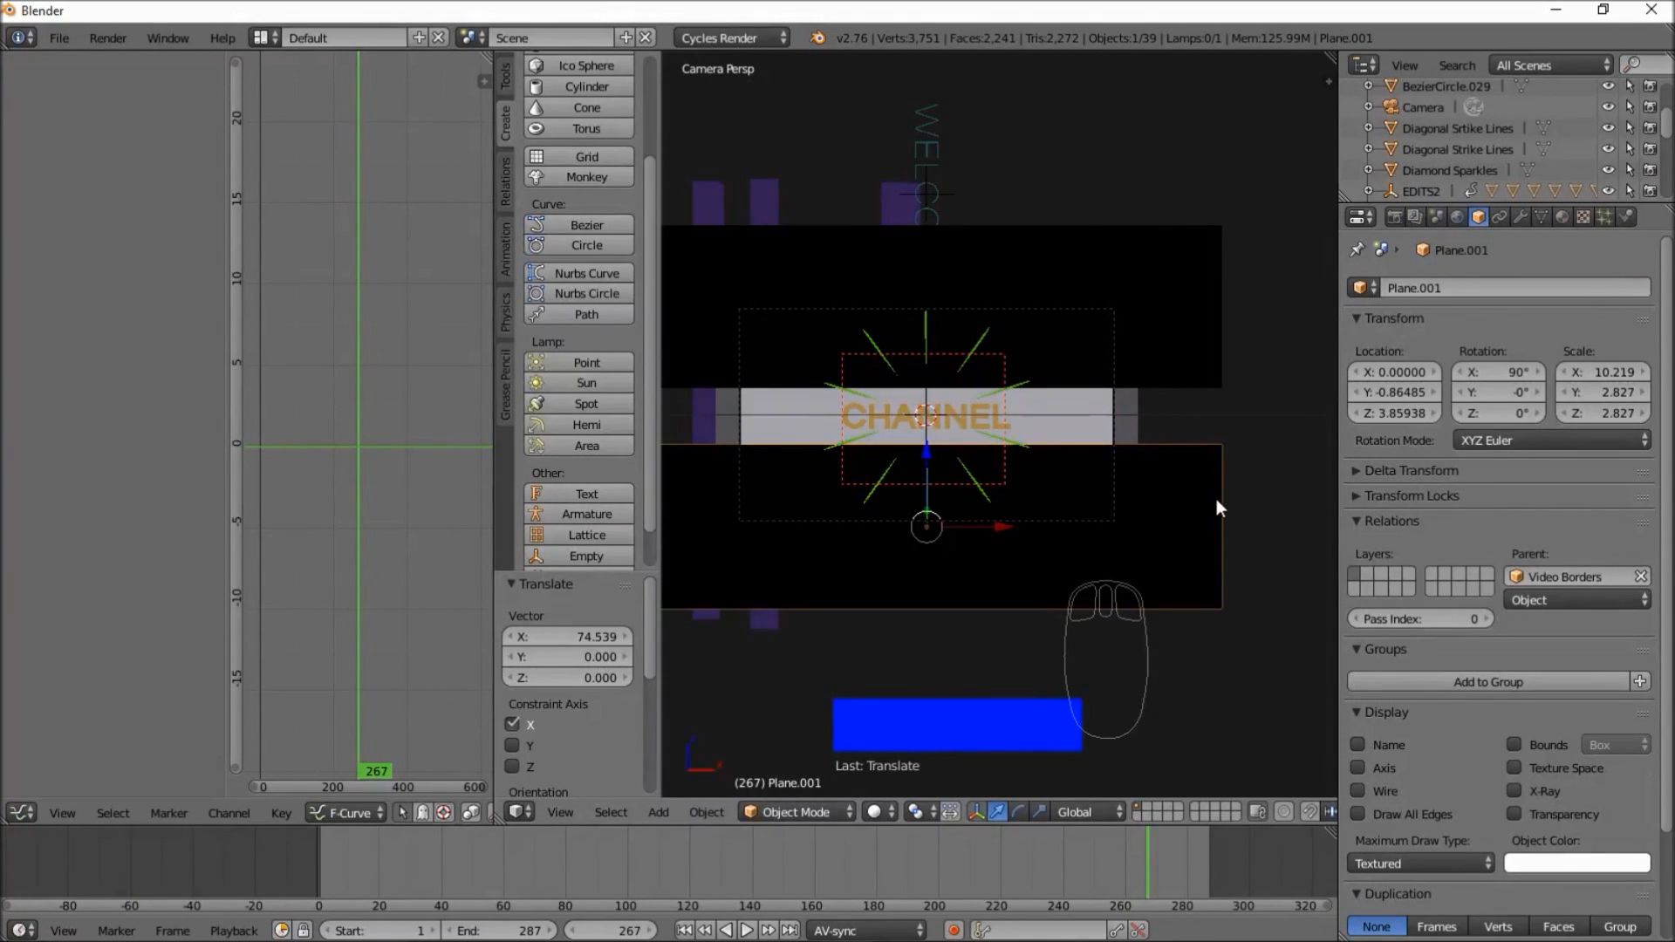
right_click(1212, 288)
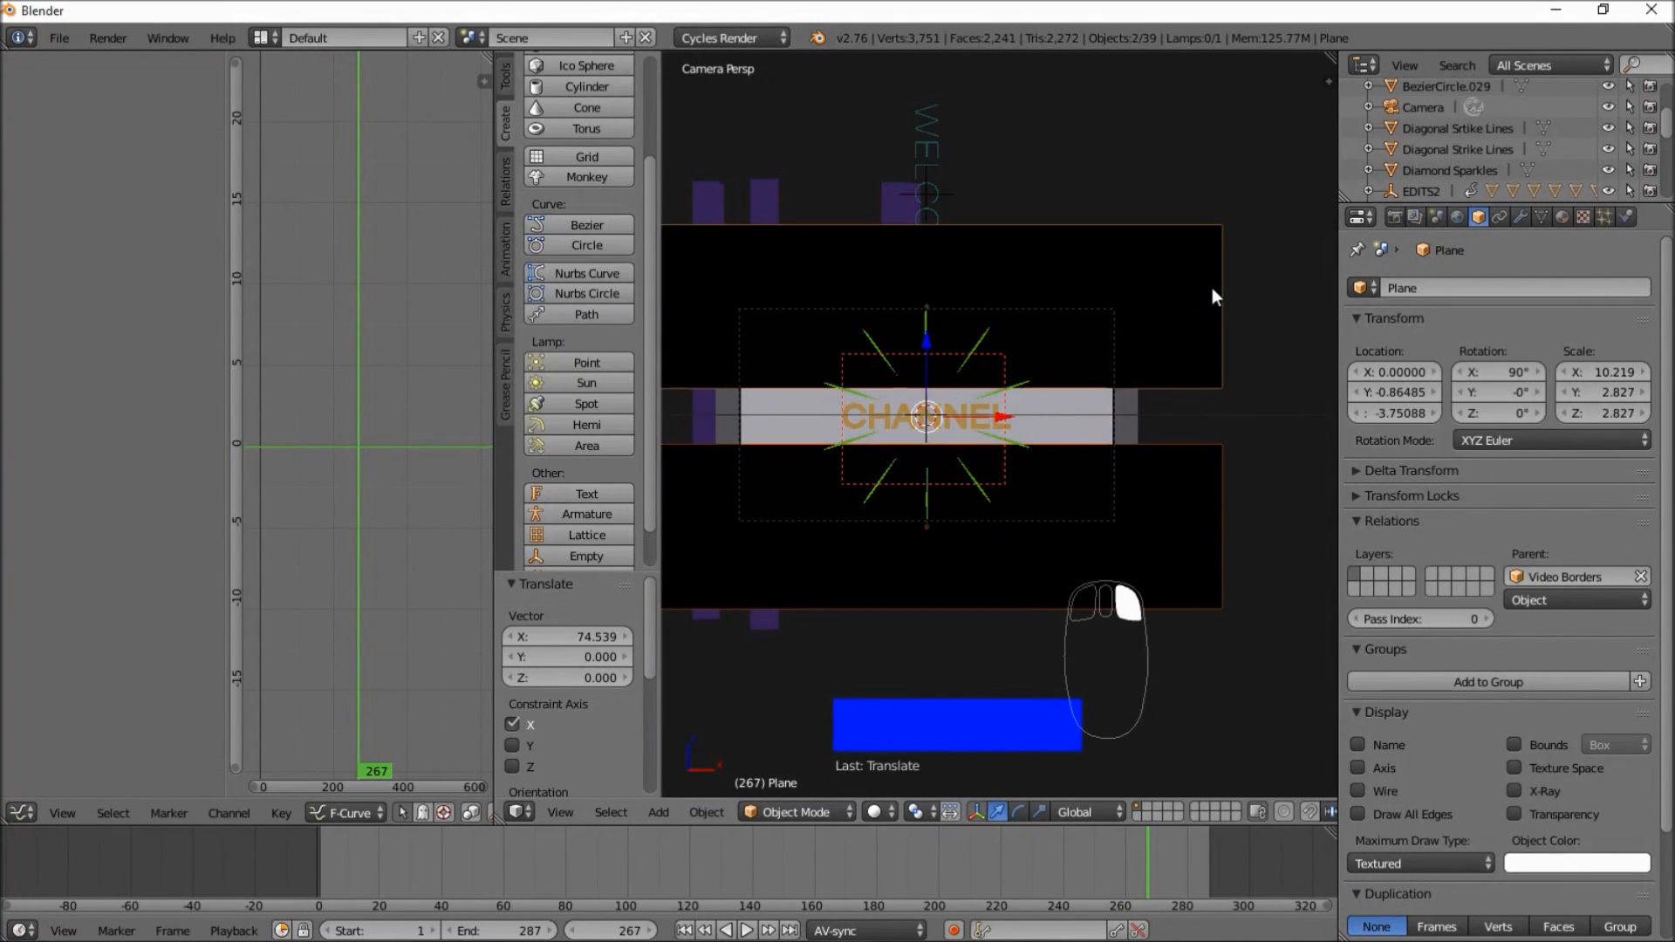
key(ctrl+p)
click(1124, 370)
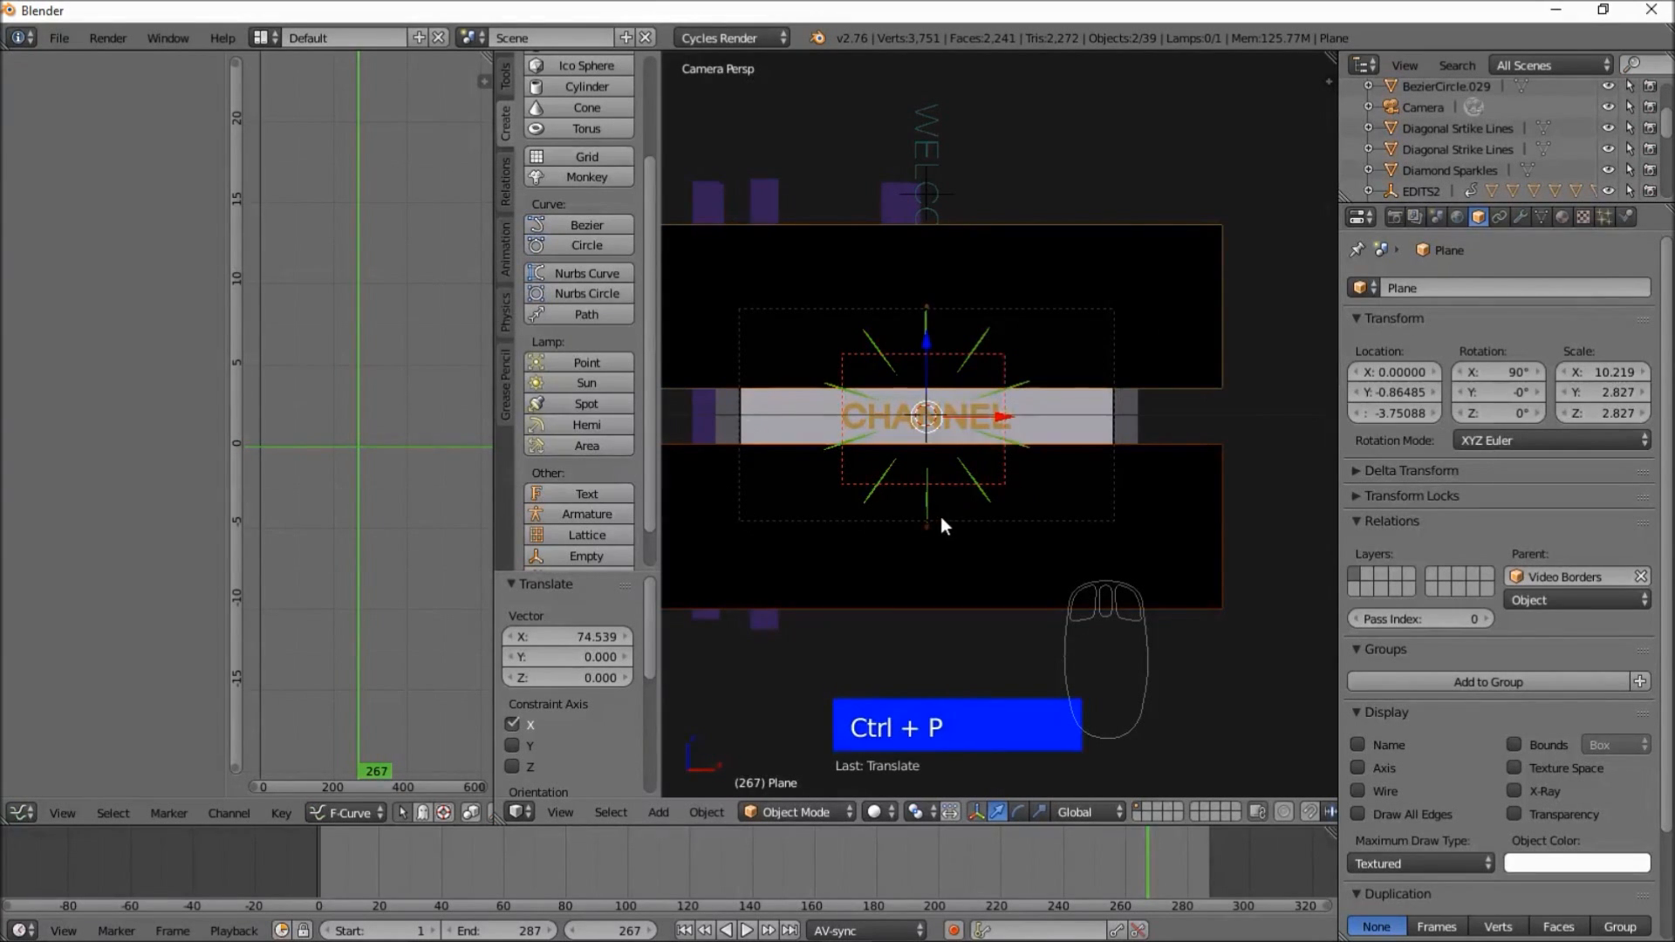
key(ctrl+j)
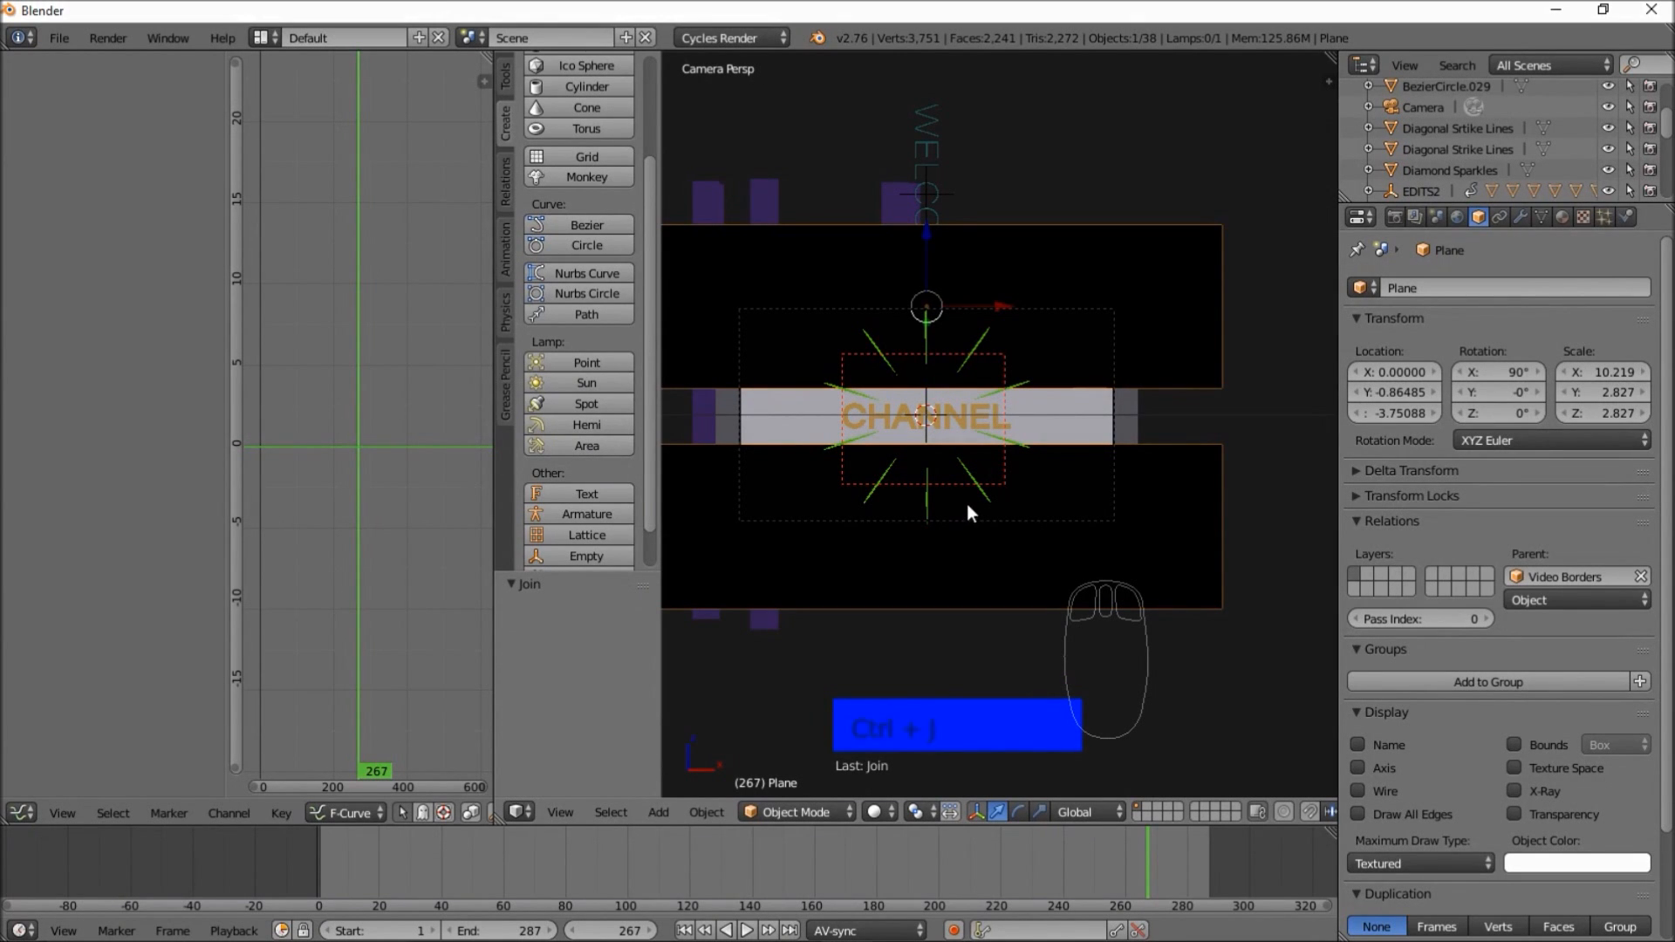
- Scrub through the animation to frame 268, play from frame 225, and stop at frame 264 to check the sparkle burst
drag(581, 851, 1149, 841)
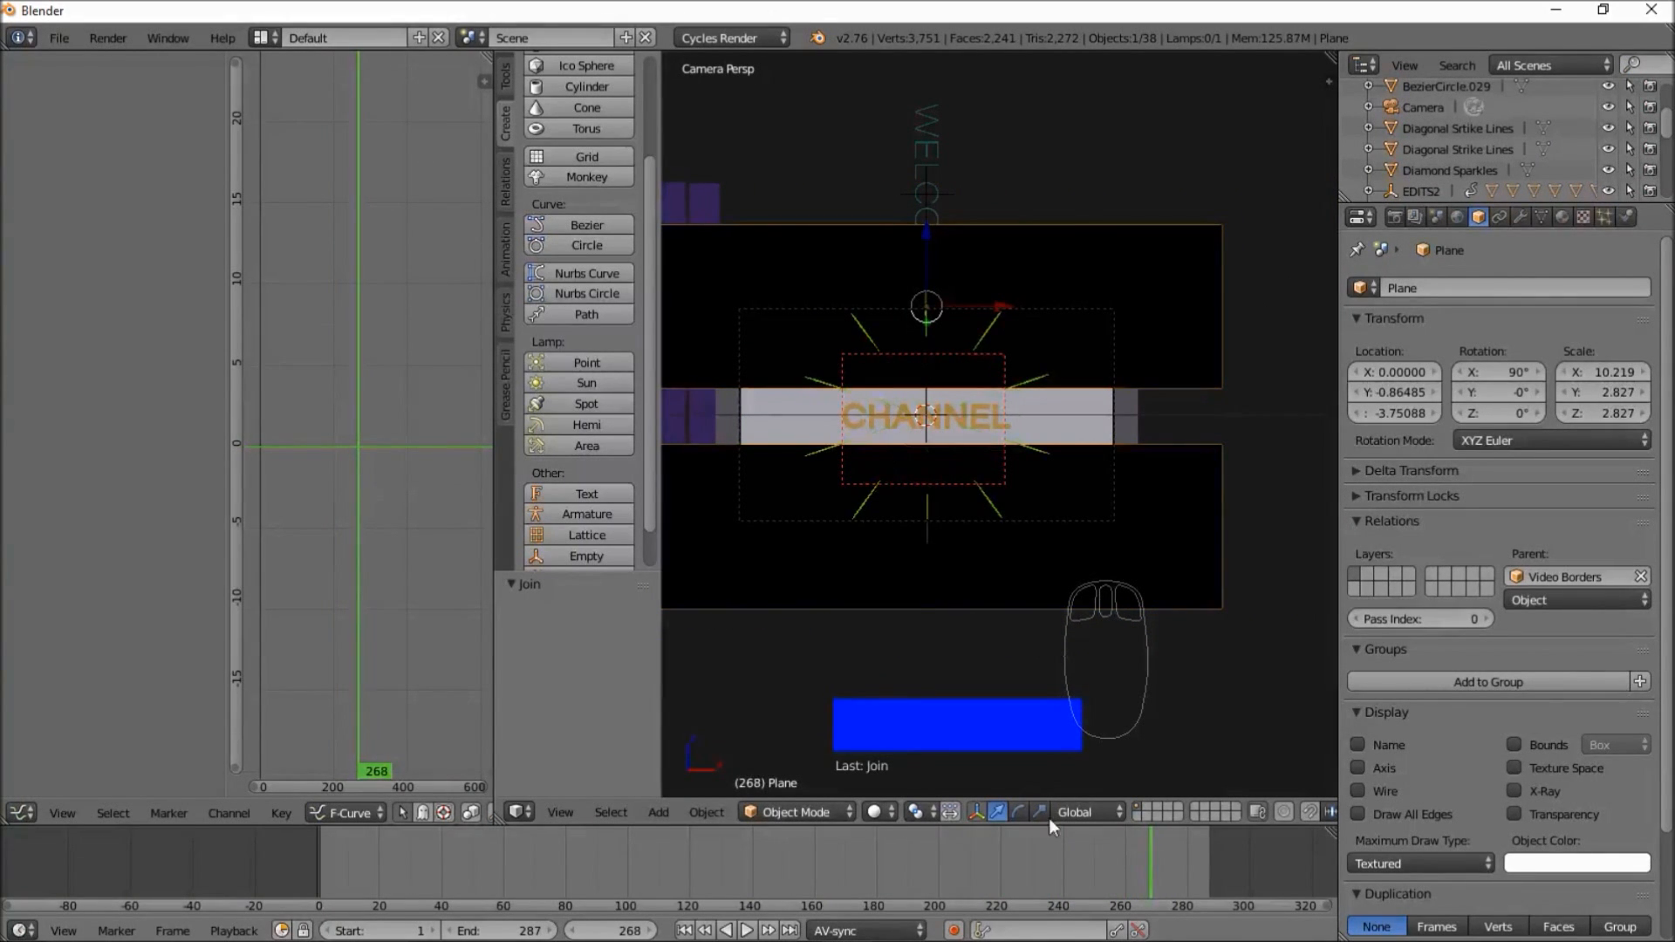
click(1015, 855)
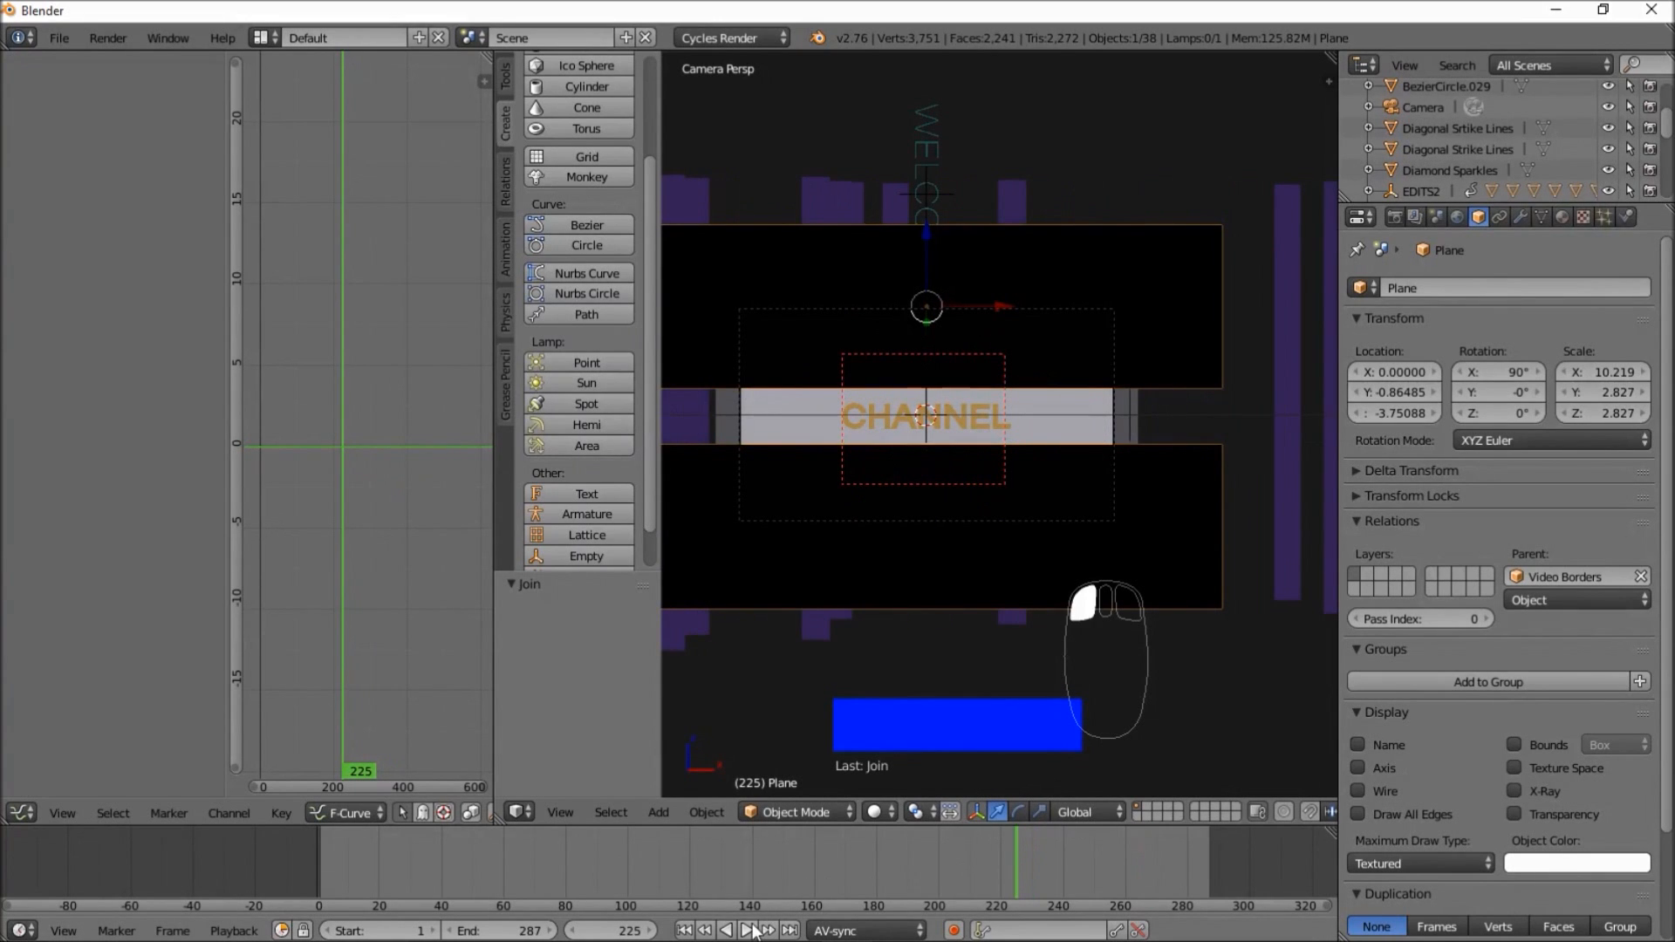
click(751, 930)
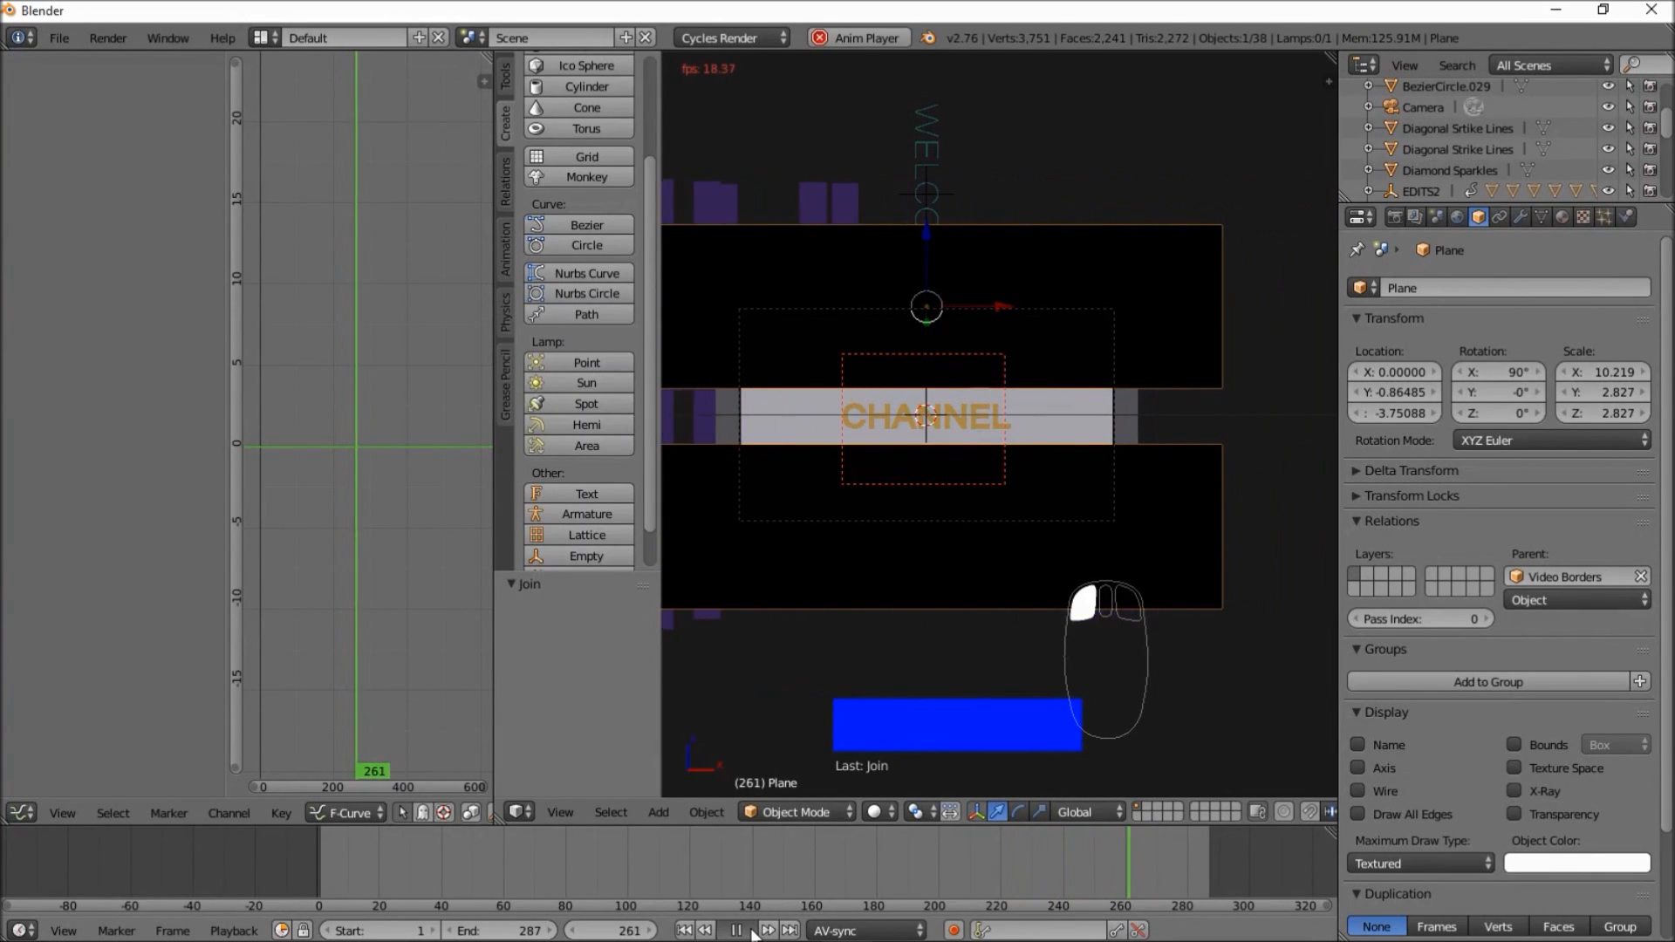
click(751, 931)
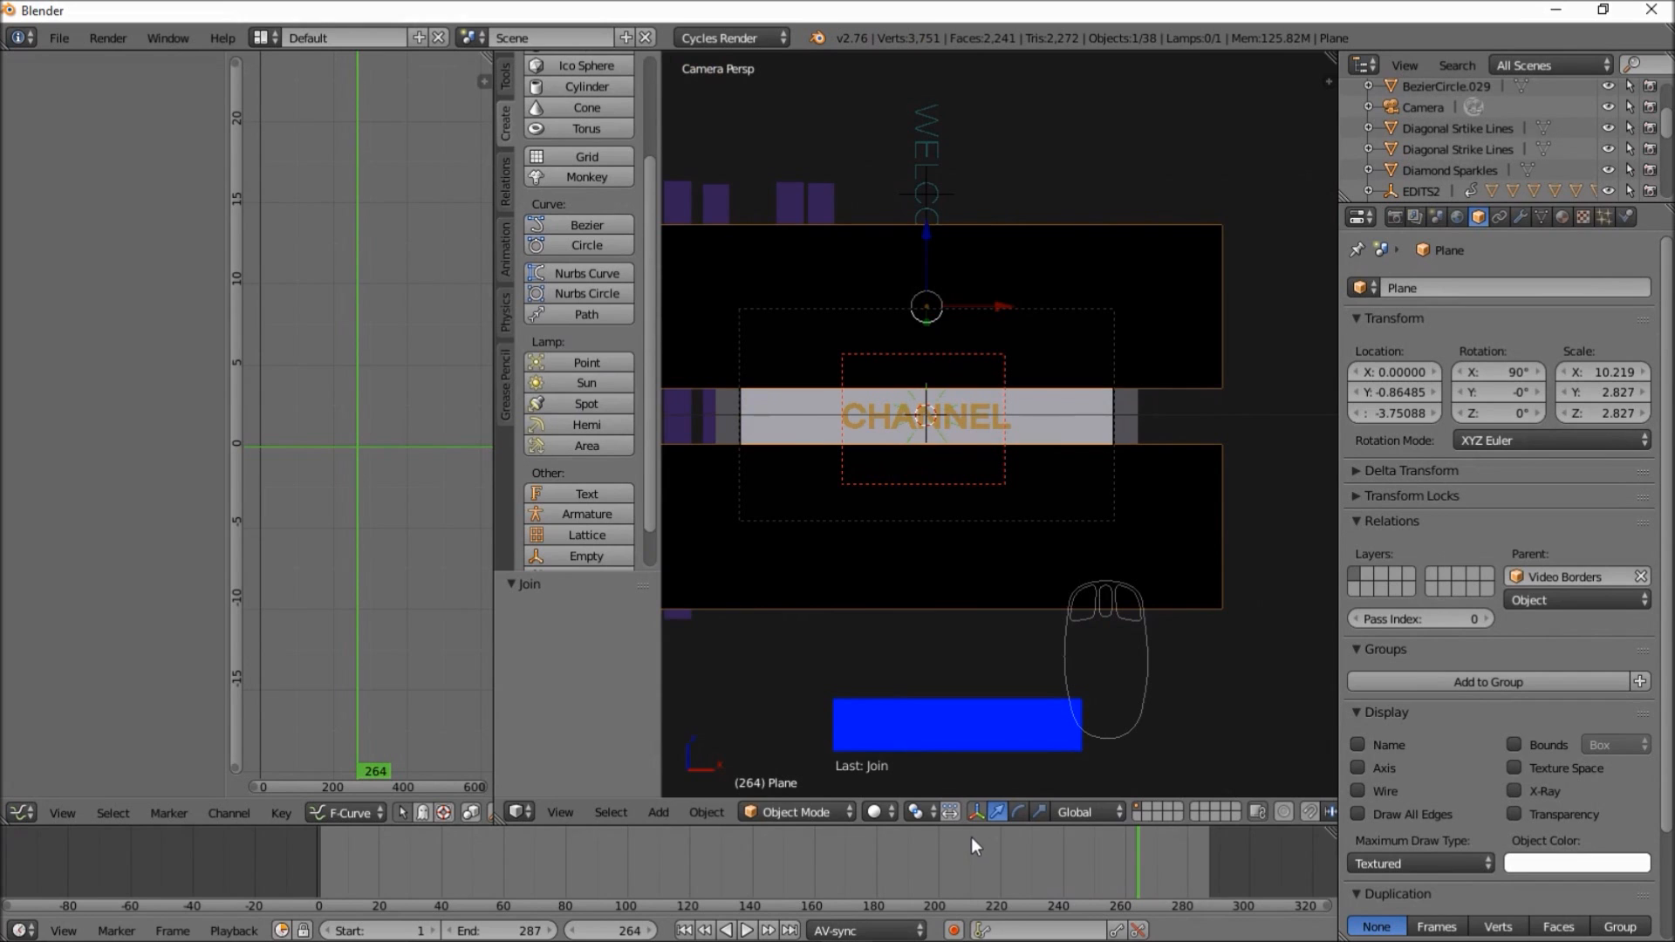
- Add a Basis shape key and a second shape key, Key 1, to the joined black border plane
right_drag(1192, 474, 1208, 558)
right_click(1208, 552)
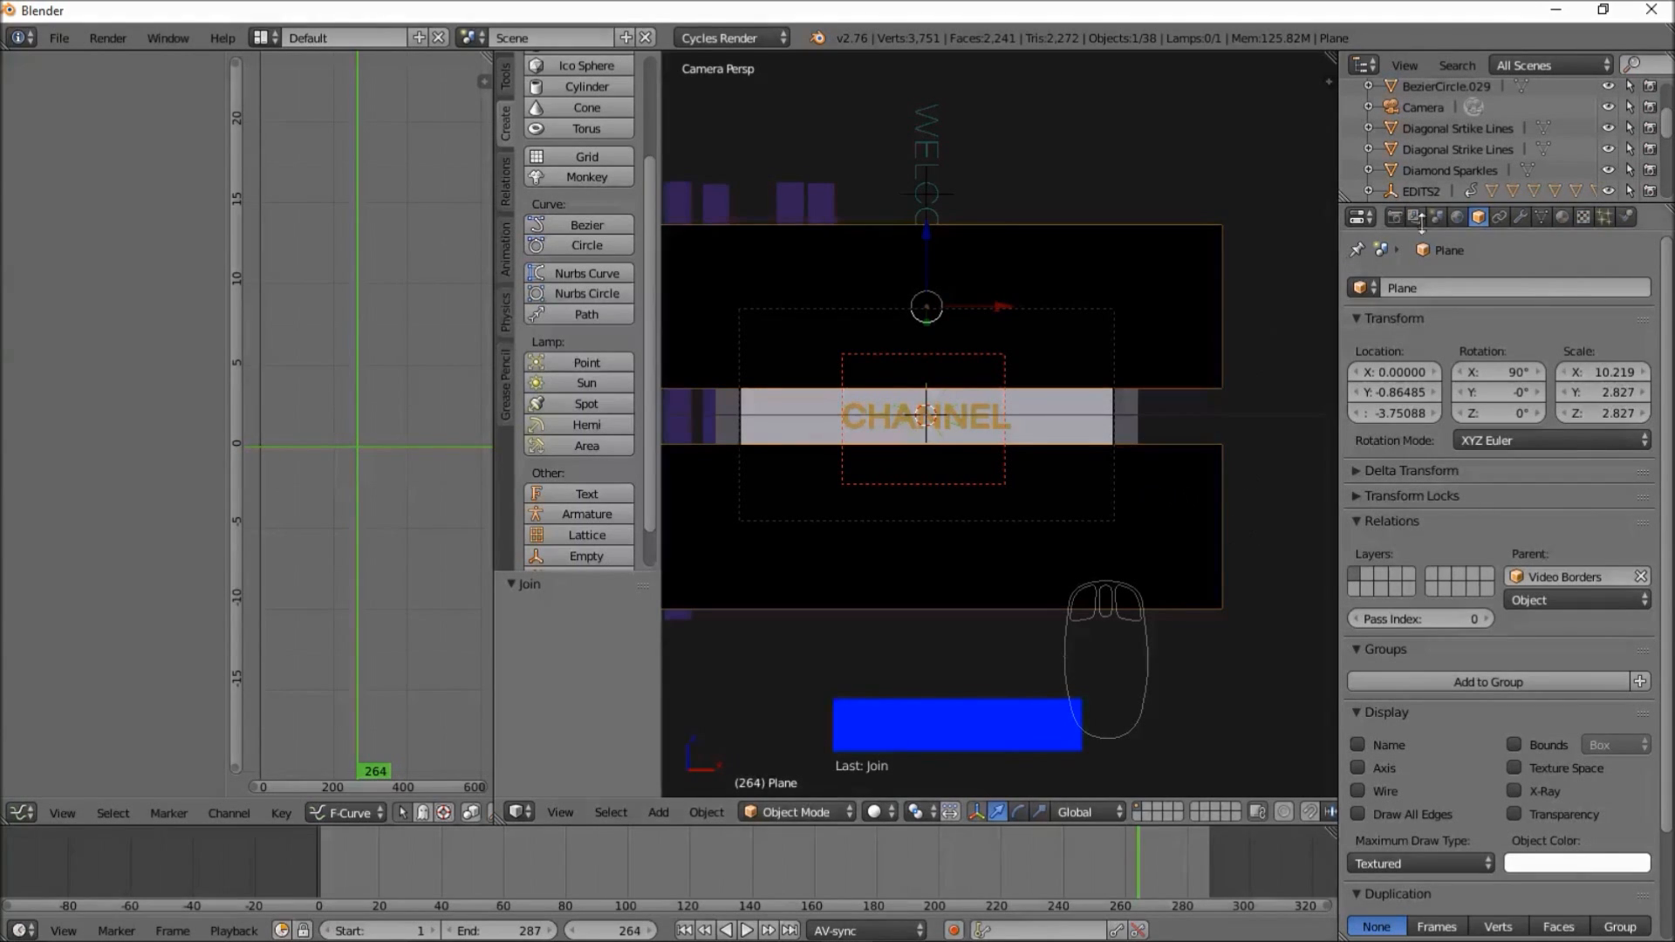
click(1541, 216)
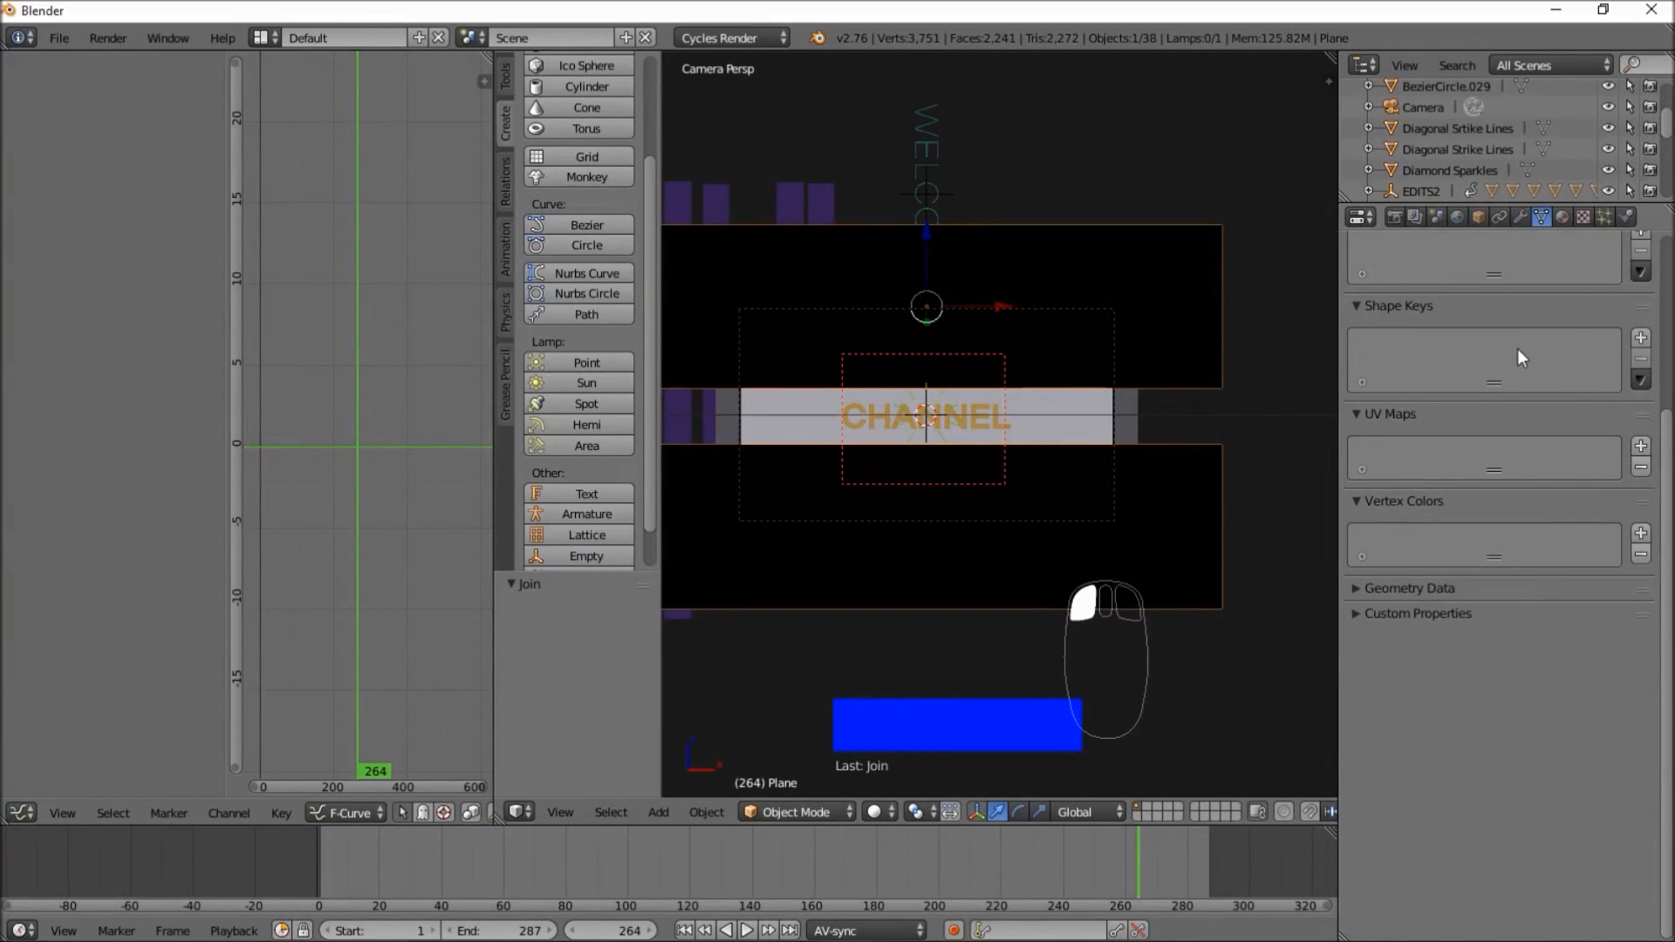
scroll(1521, 348, up, 3)
click(1642, 425)
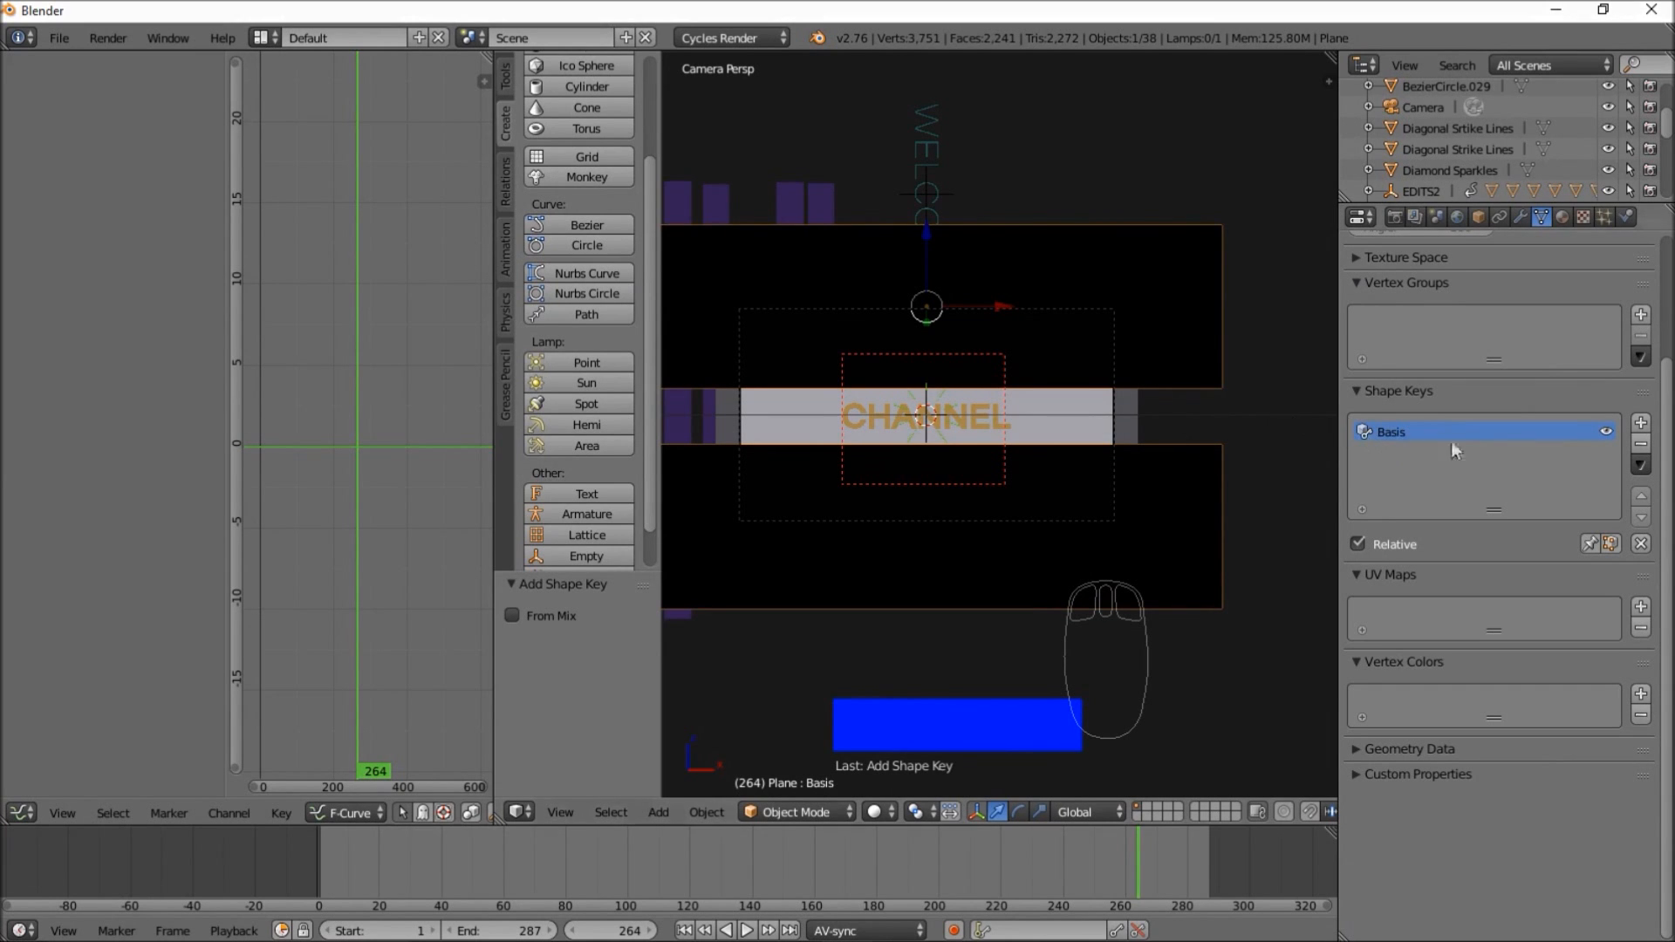
click(1641, 425)
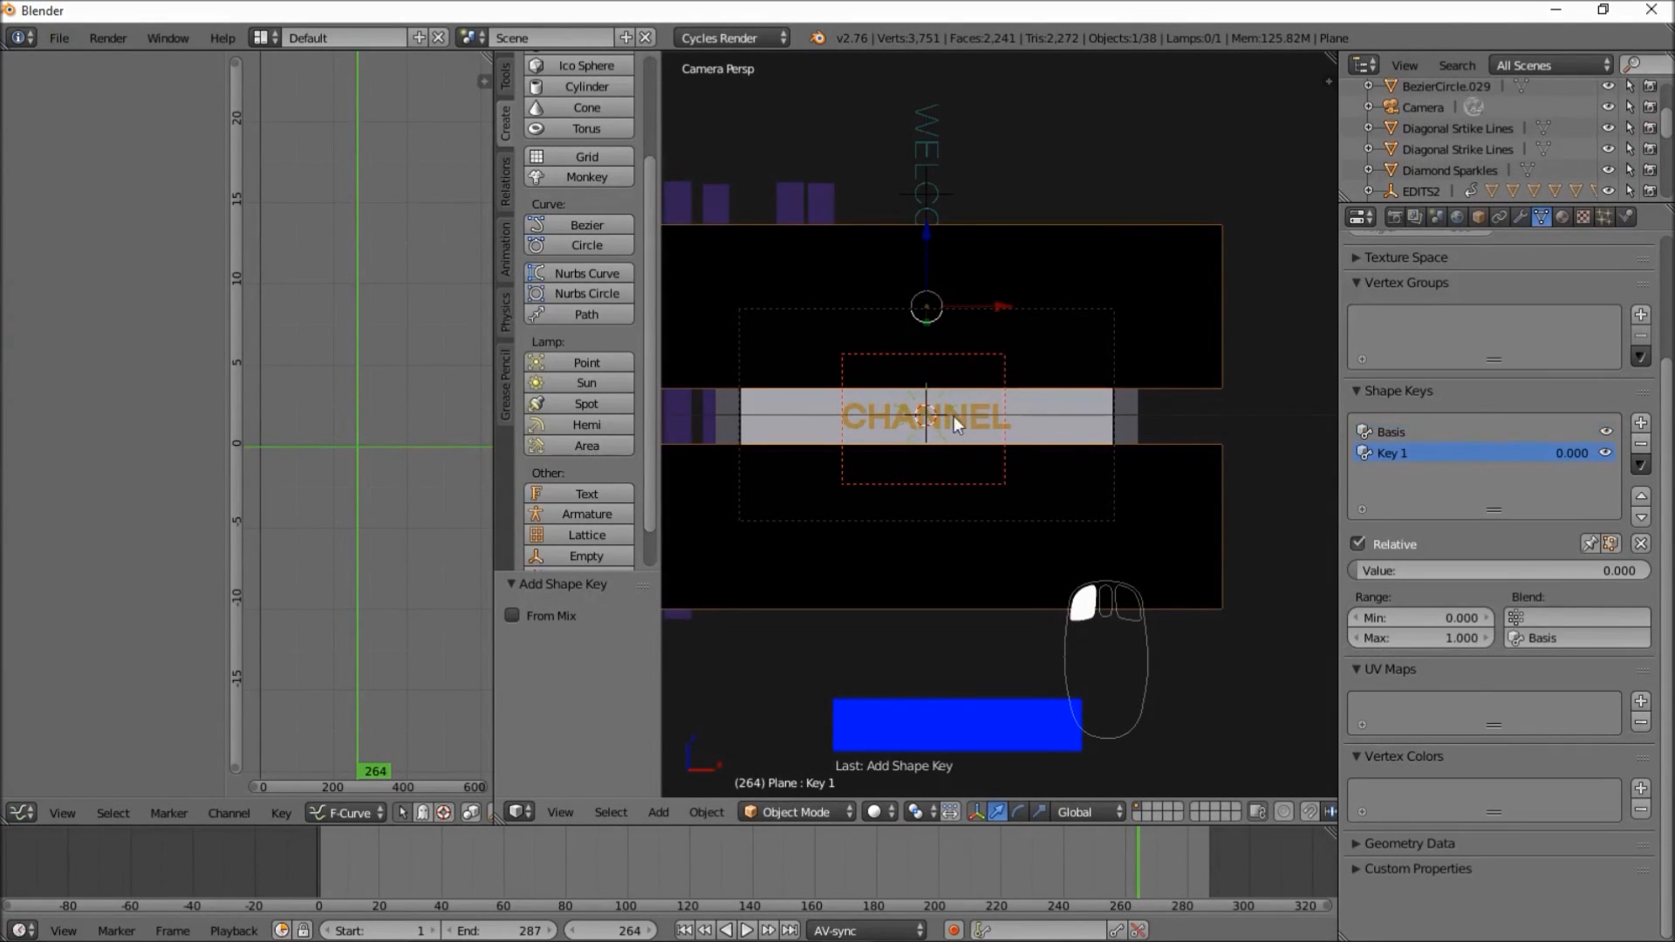
- Edit the border mesh under Key 1 in edge select mode and select the two inner edges above and below CHANNEL
key(Tab)
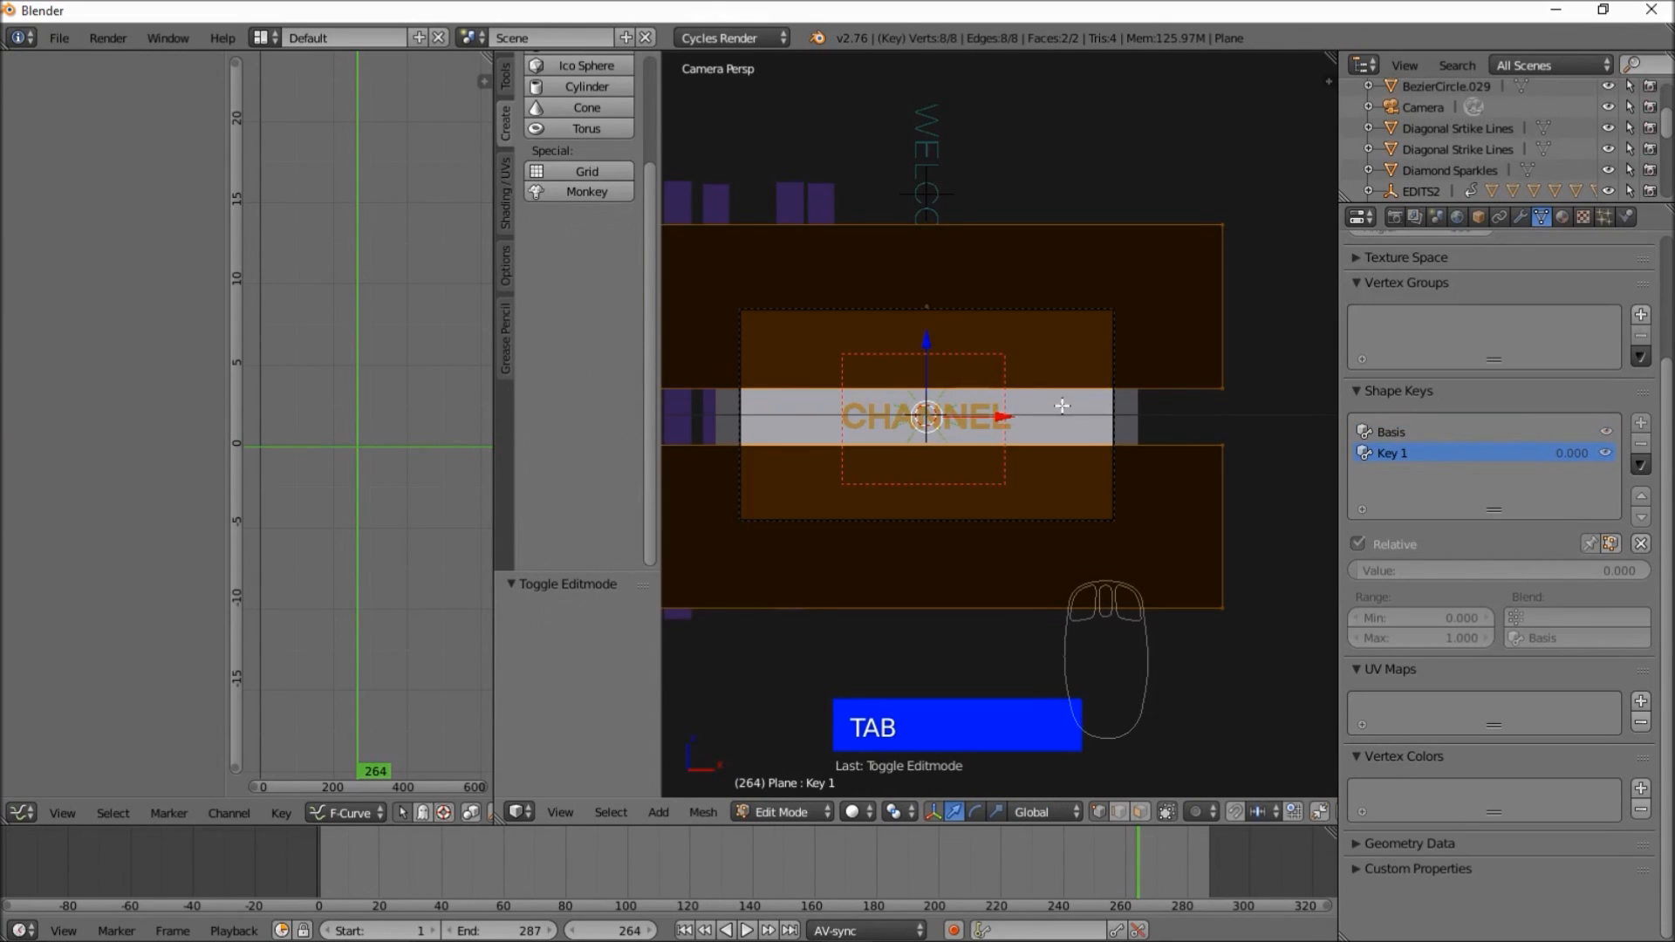
click(1120, 814)
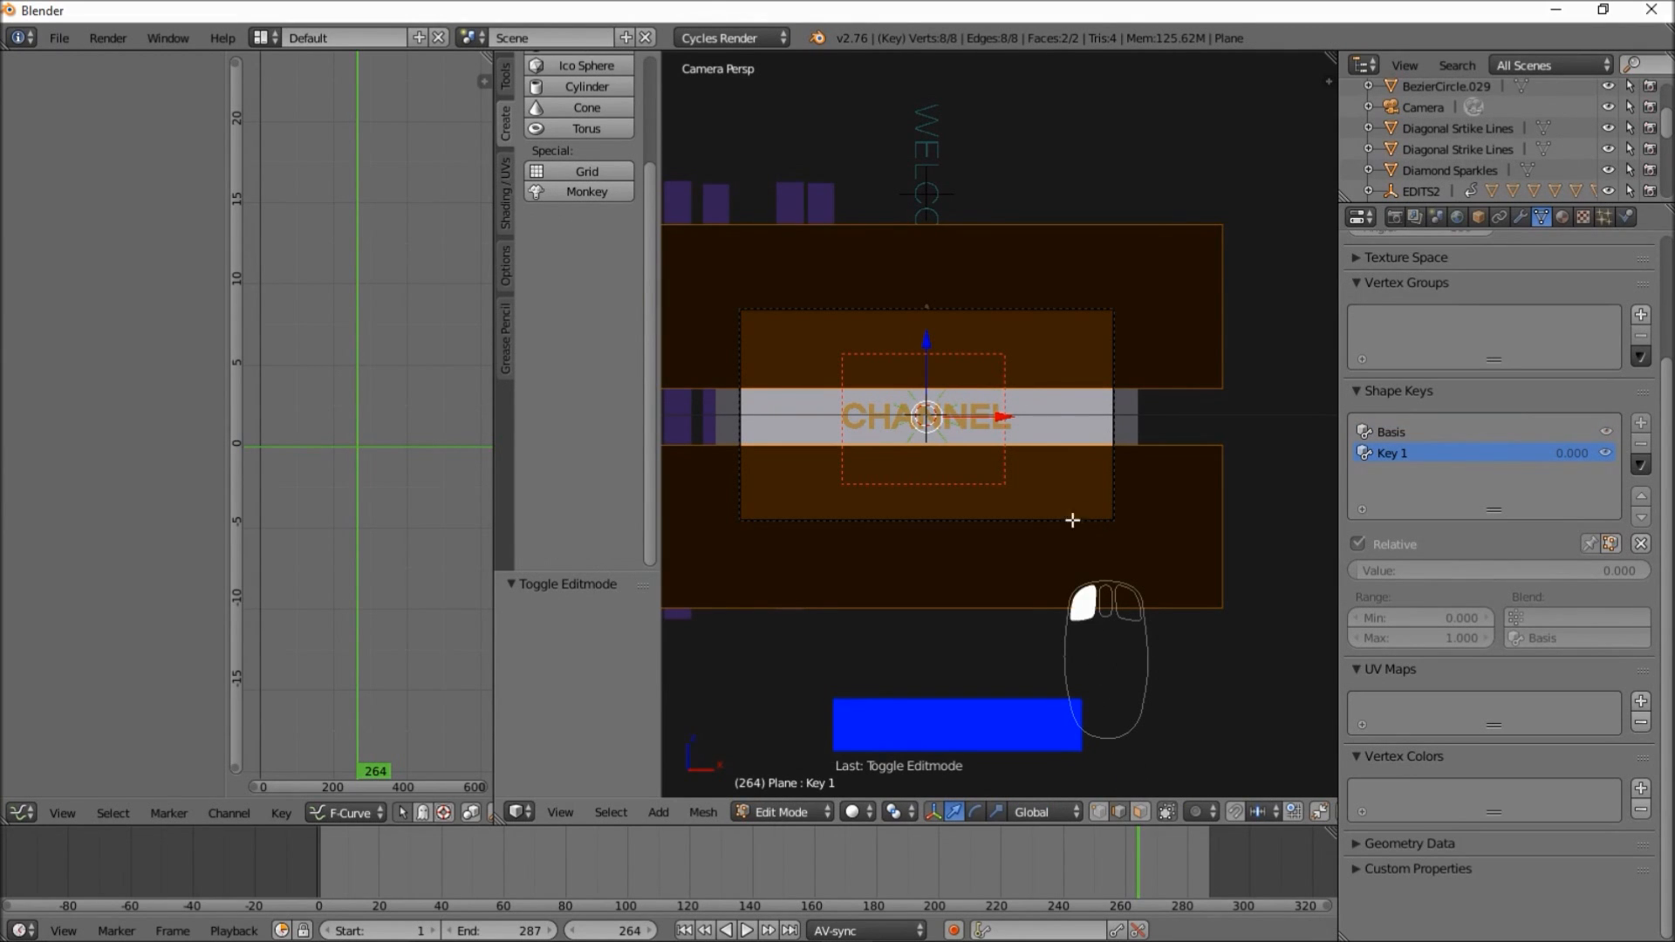
right_click(1176, 438)
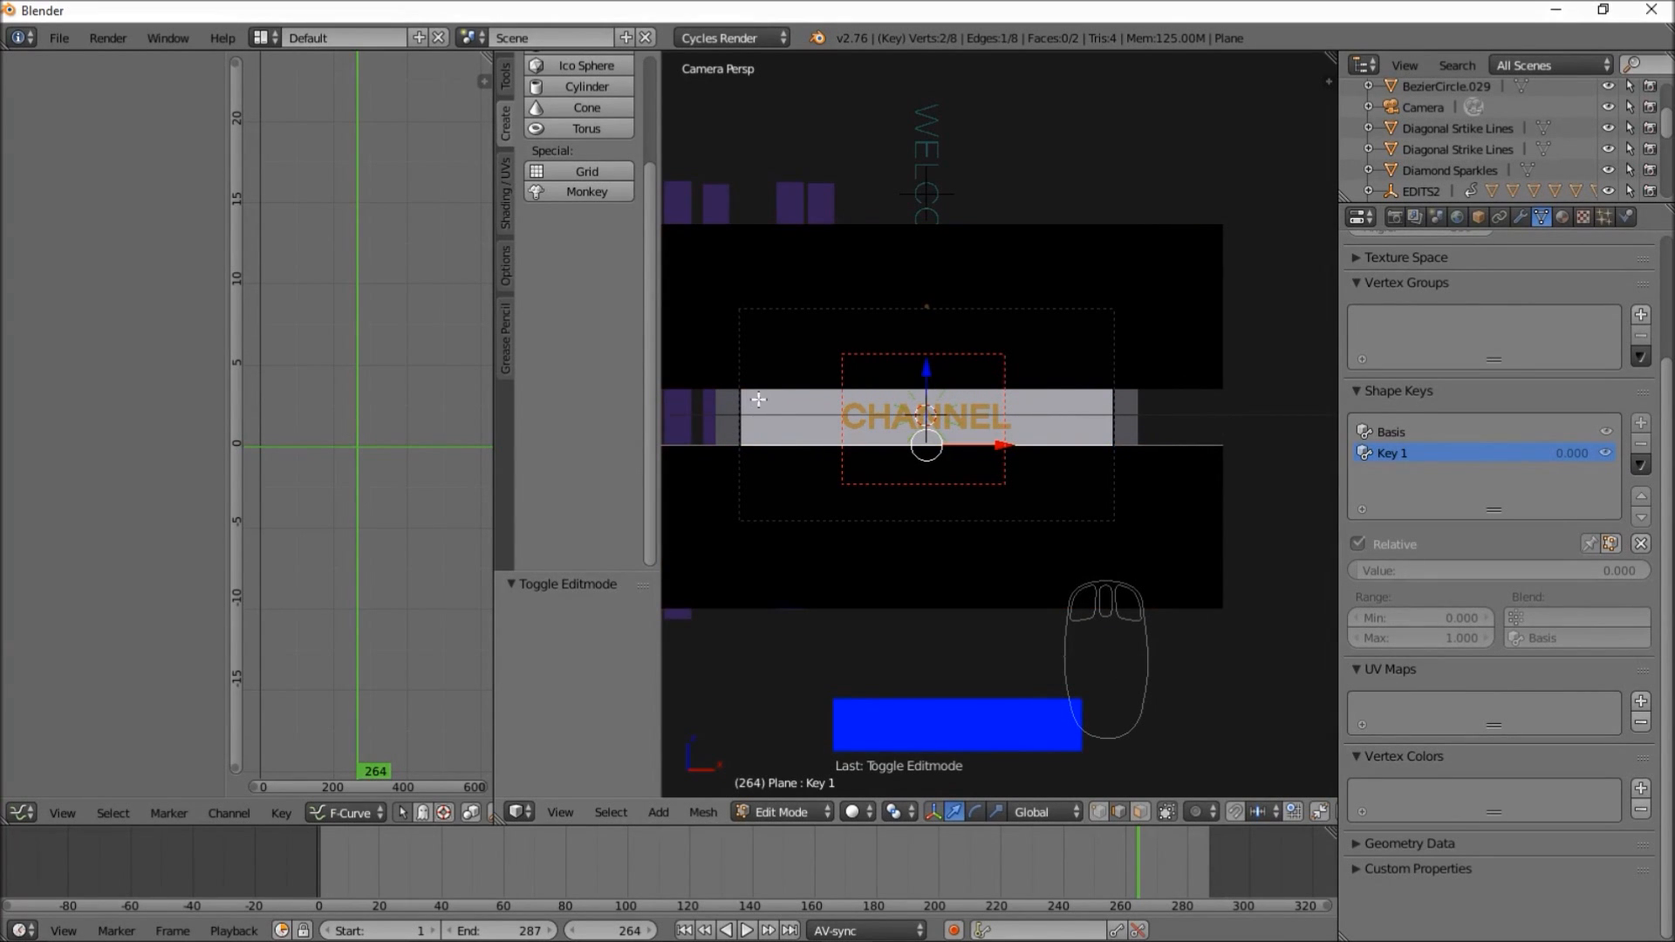
shift+right_click(1173, 387)
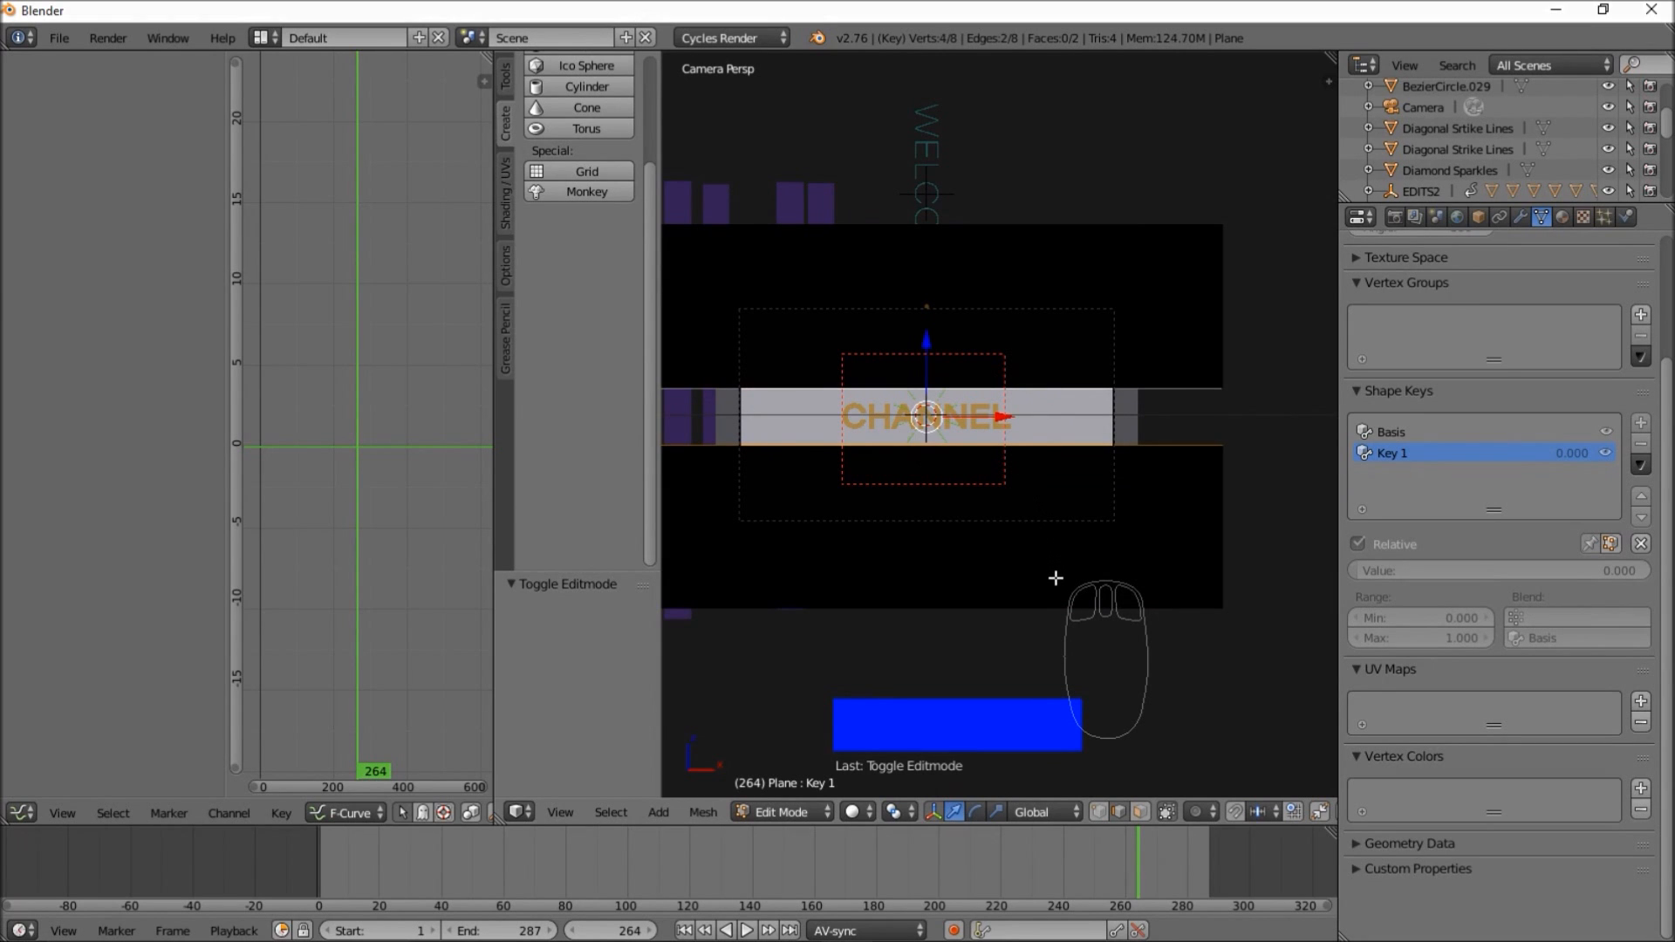
key(s)
key(z)
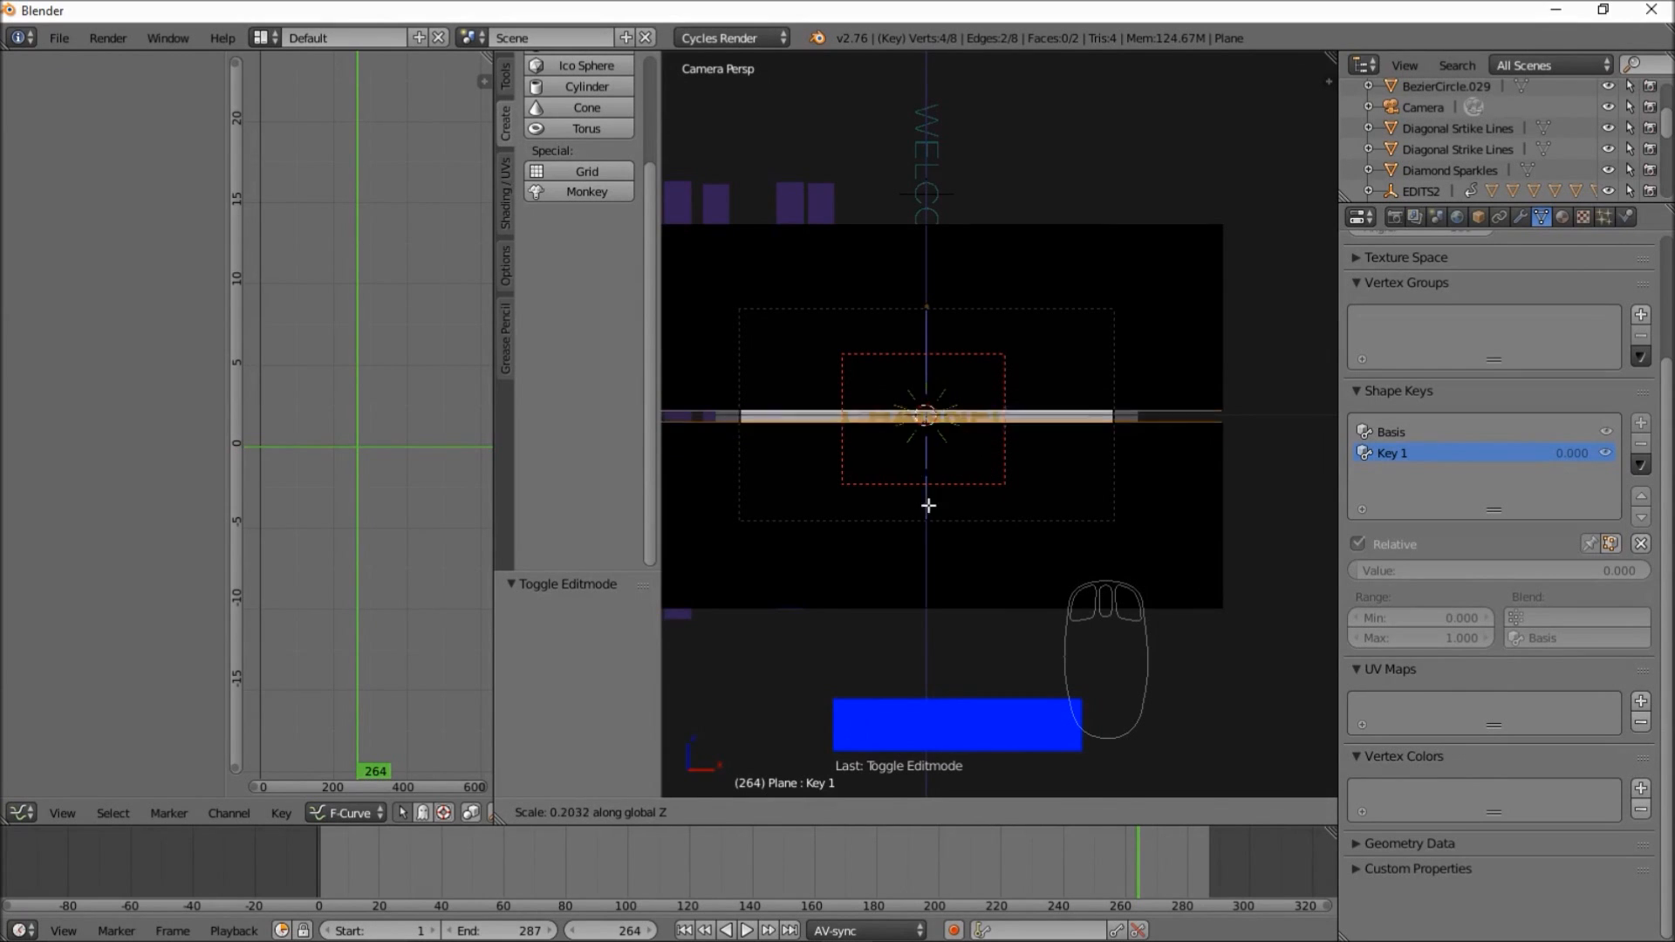
right_click(960, 515)
- Scale the two inner border edges along Z by 0.187 and again by 0.254 to nearly close the gap over CHANNEL
scroll(976, 530, up, 6)
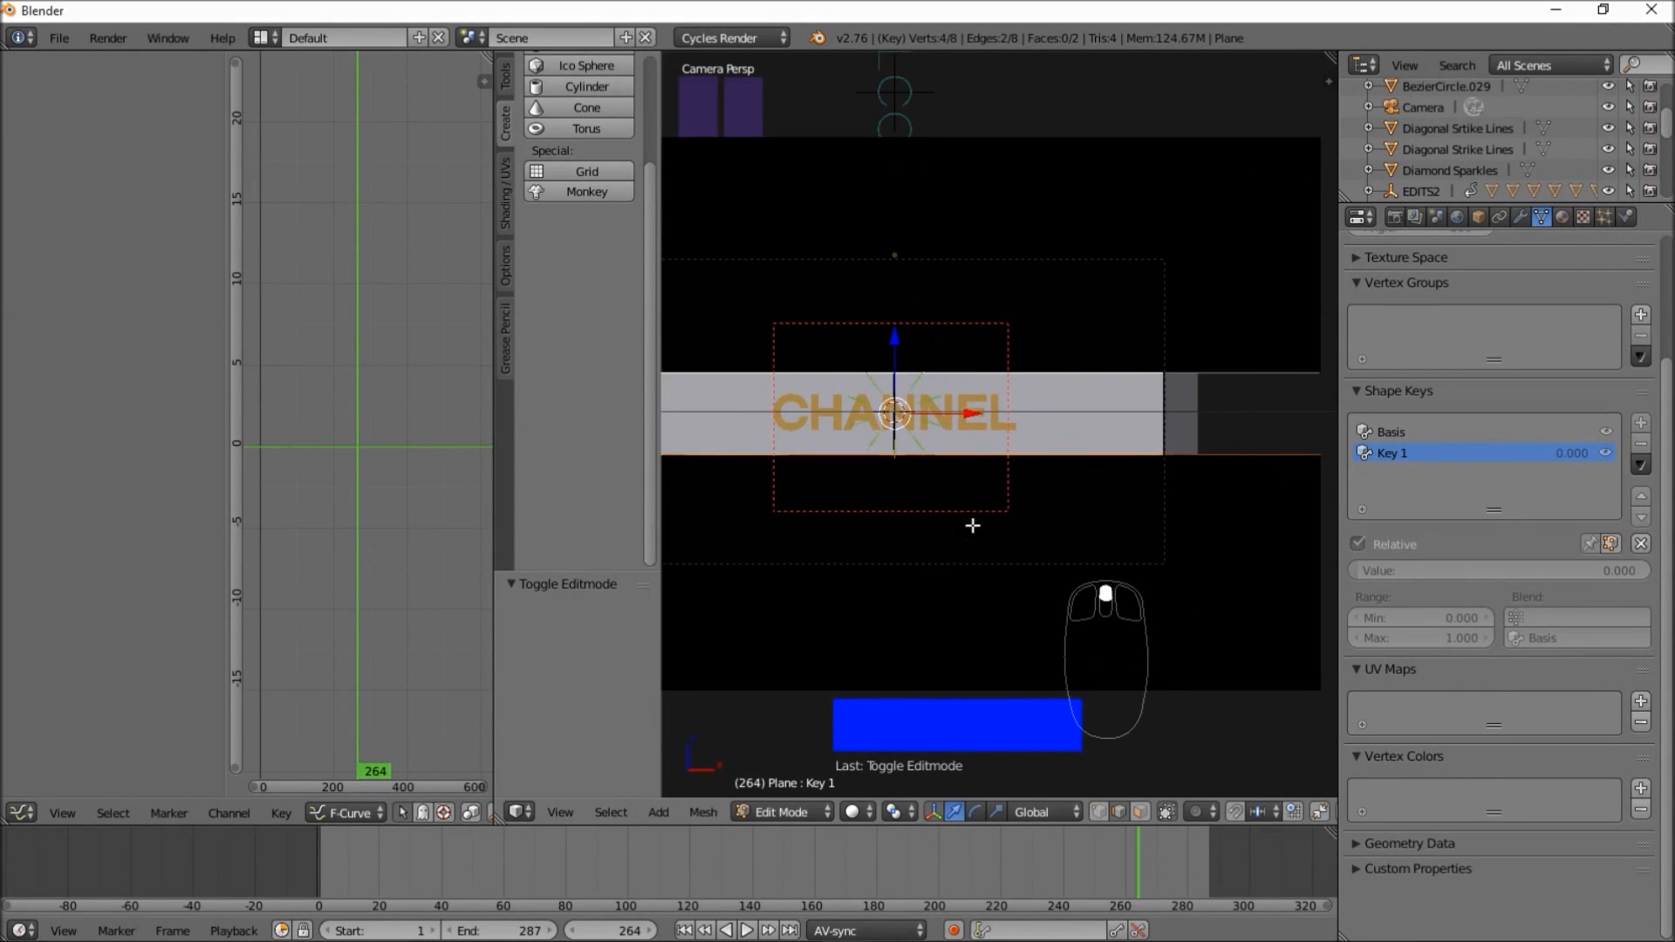
key(s)
key(z)
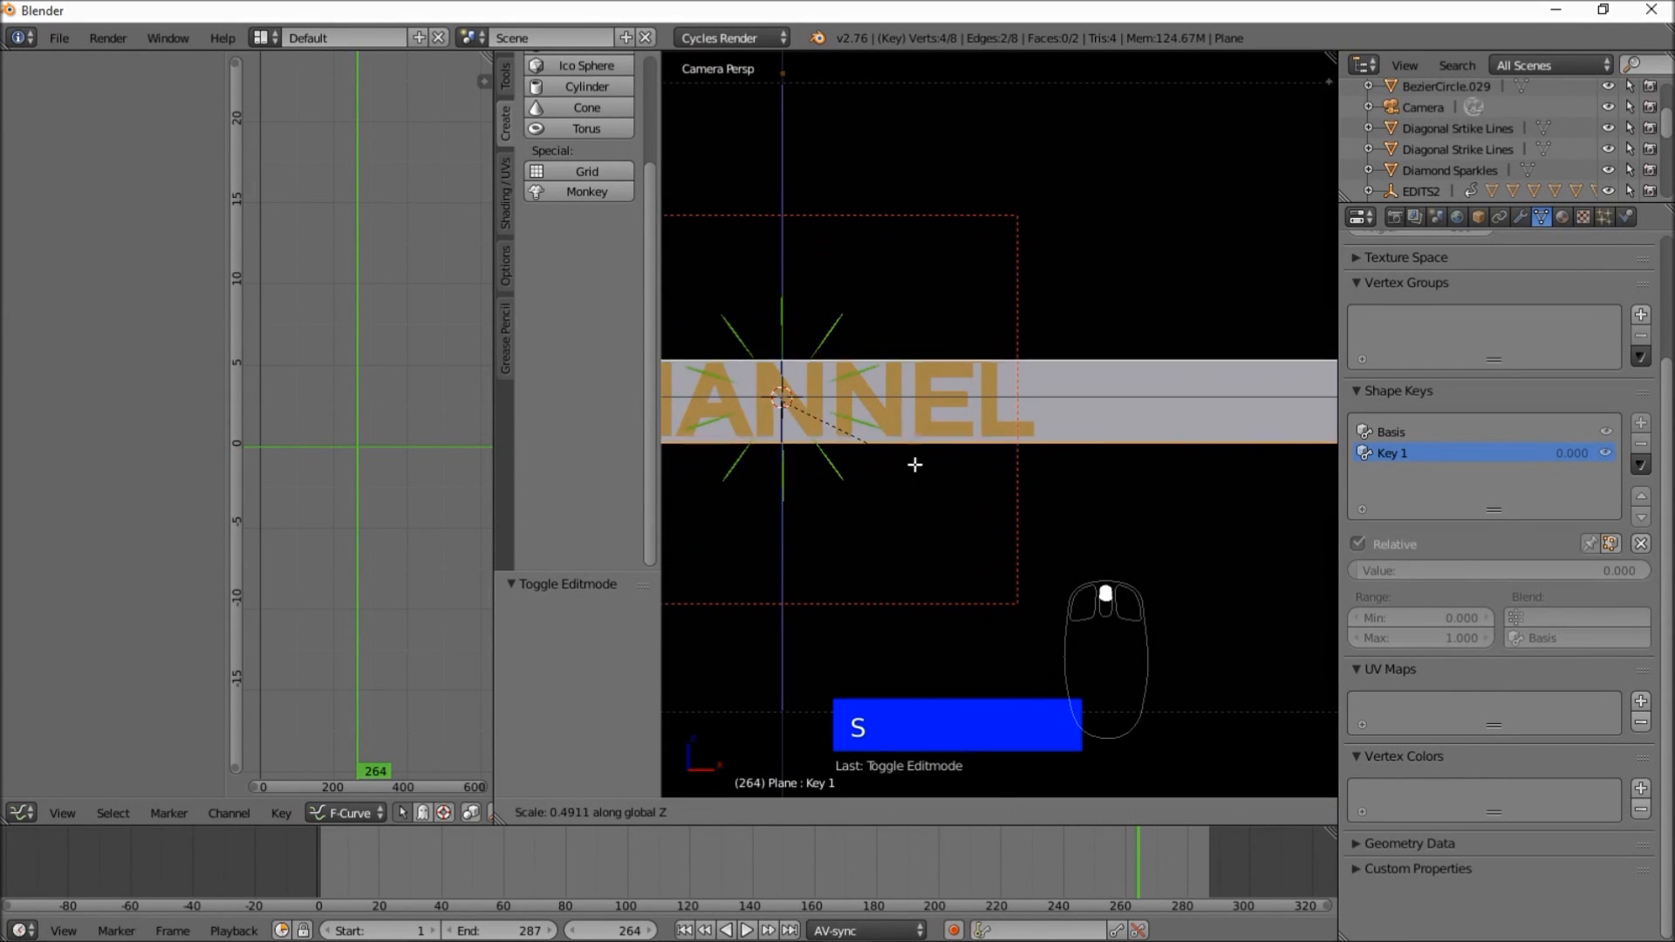
click(876, 471)
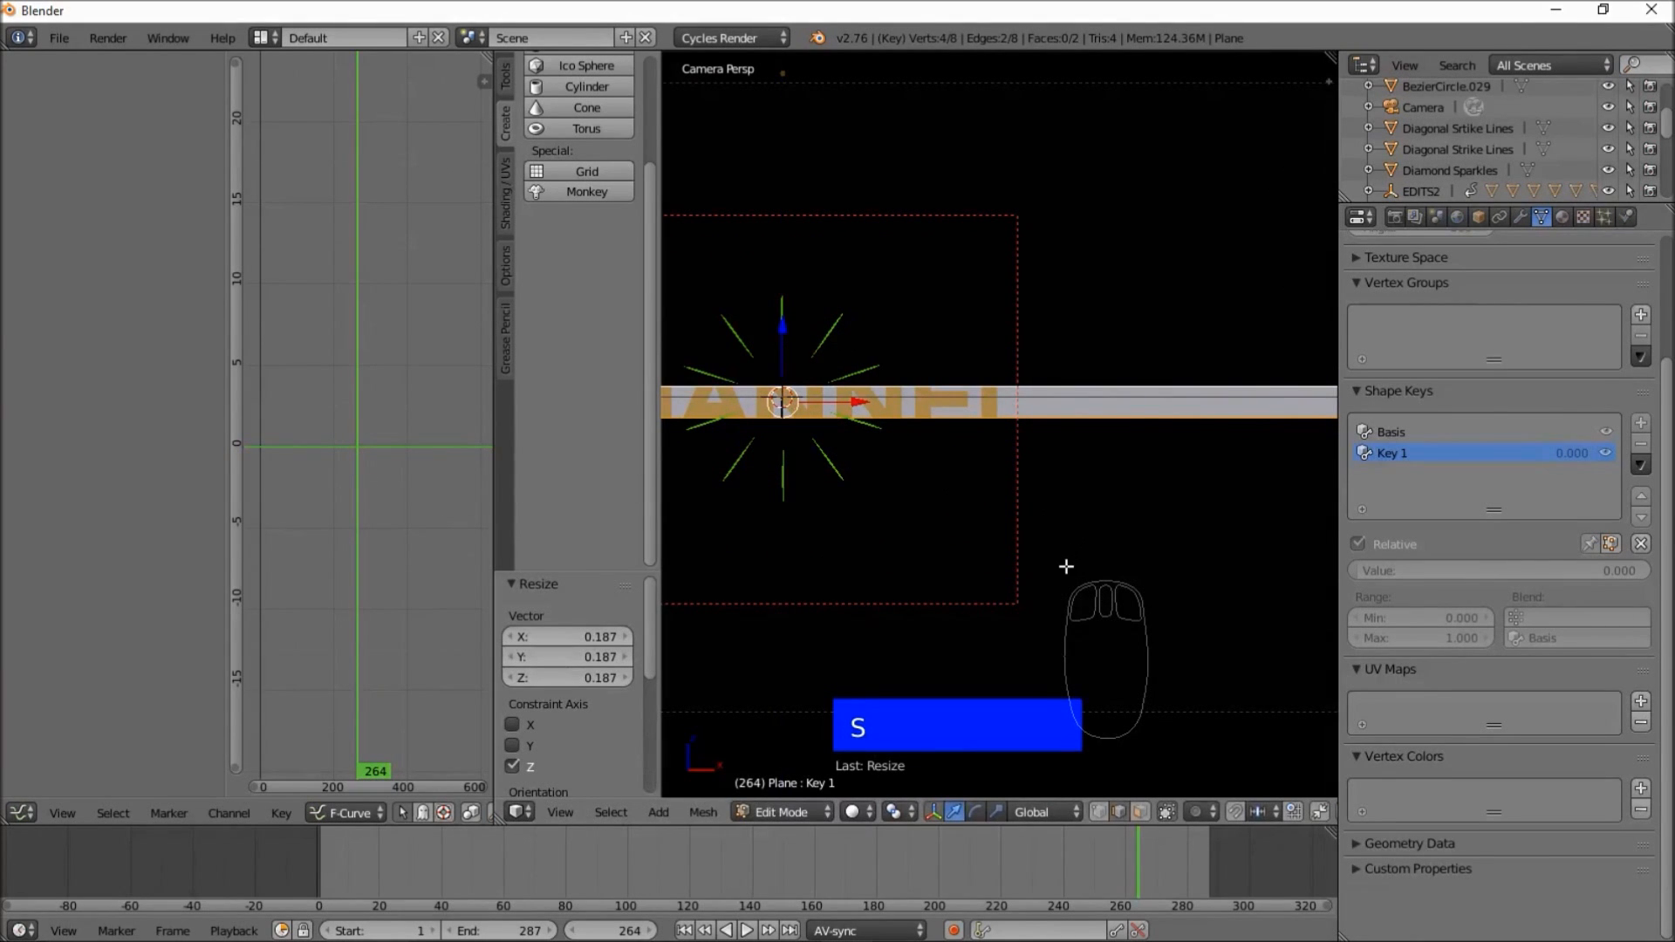
key(s)
key(z)
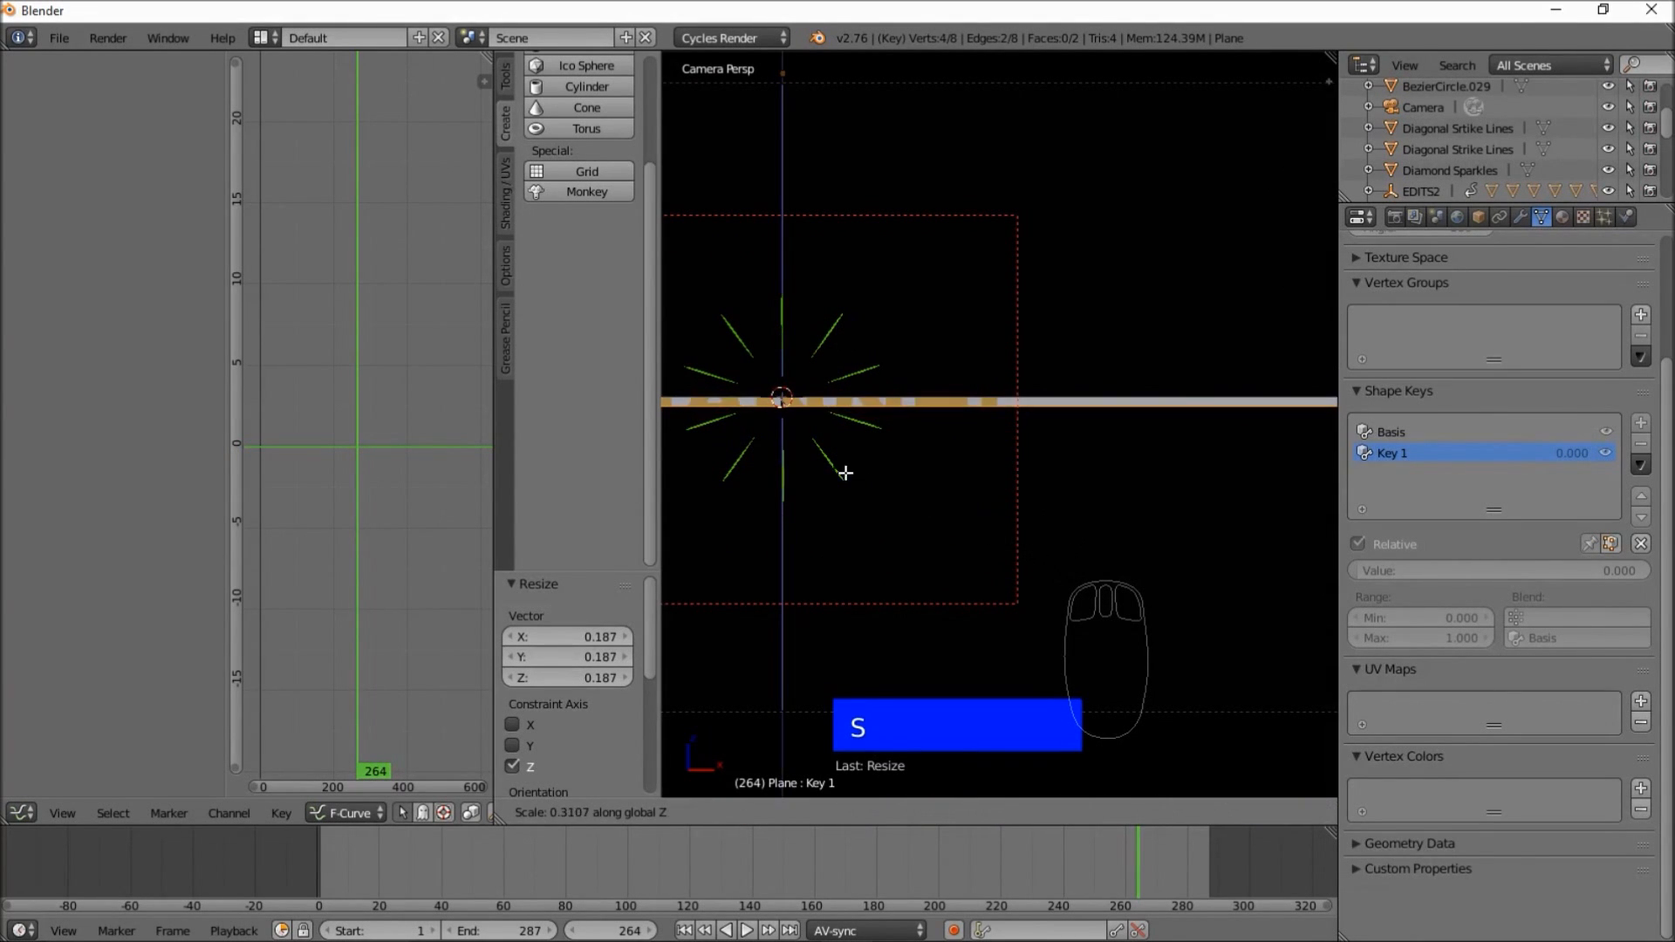
click(831, 468)
- Move the lower border's inner edge up 0.101 along Z to close the remaining gap, and leave Edit Mode
scroll(958, 487, down, 2)
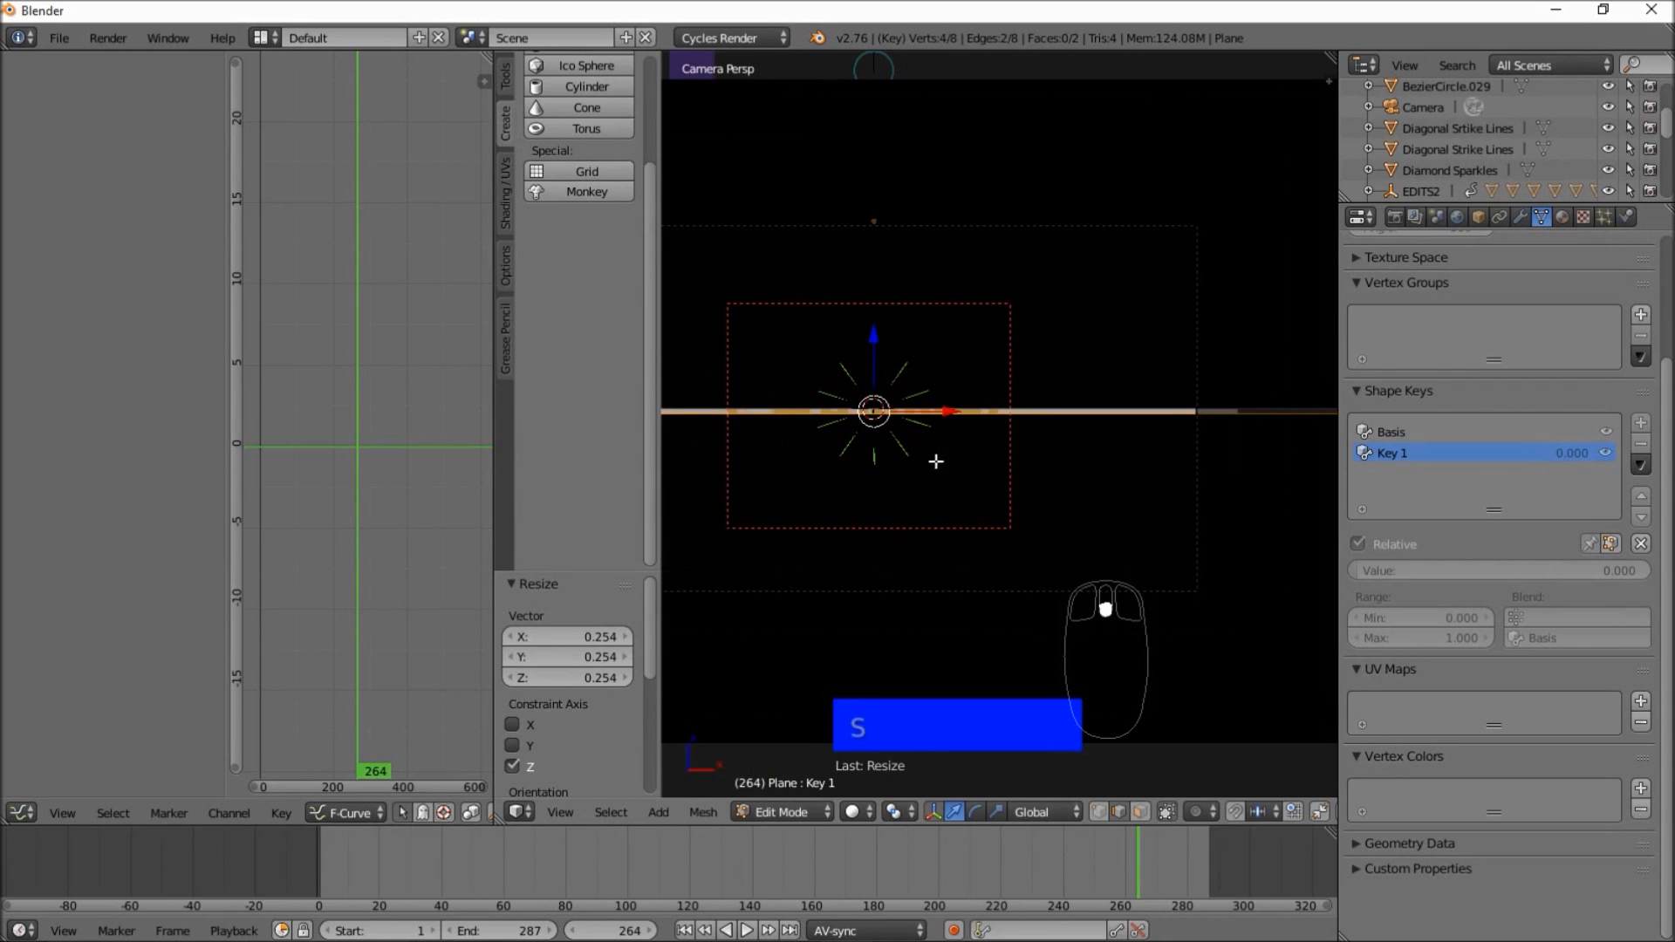
scroll(934, 418, up, 5)
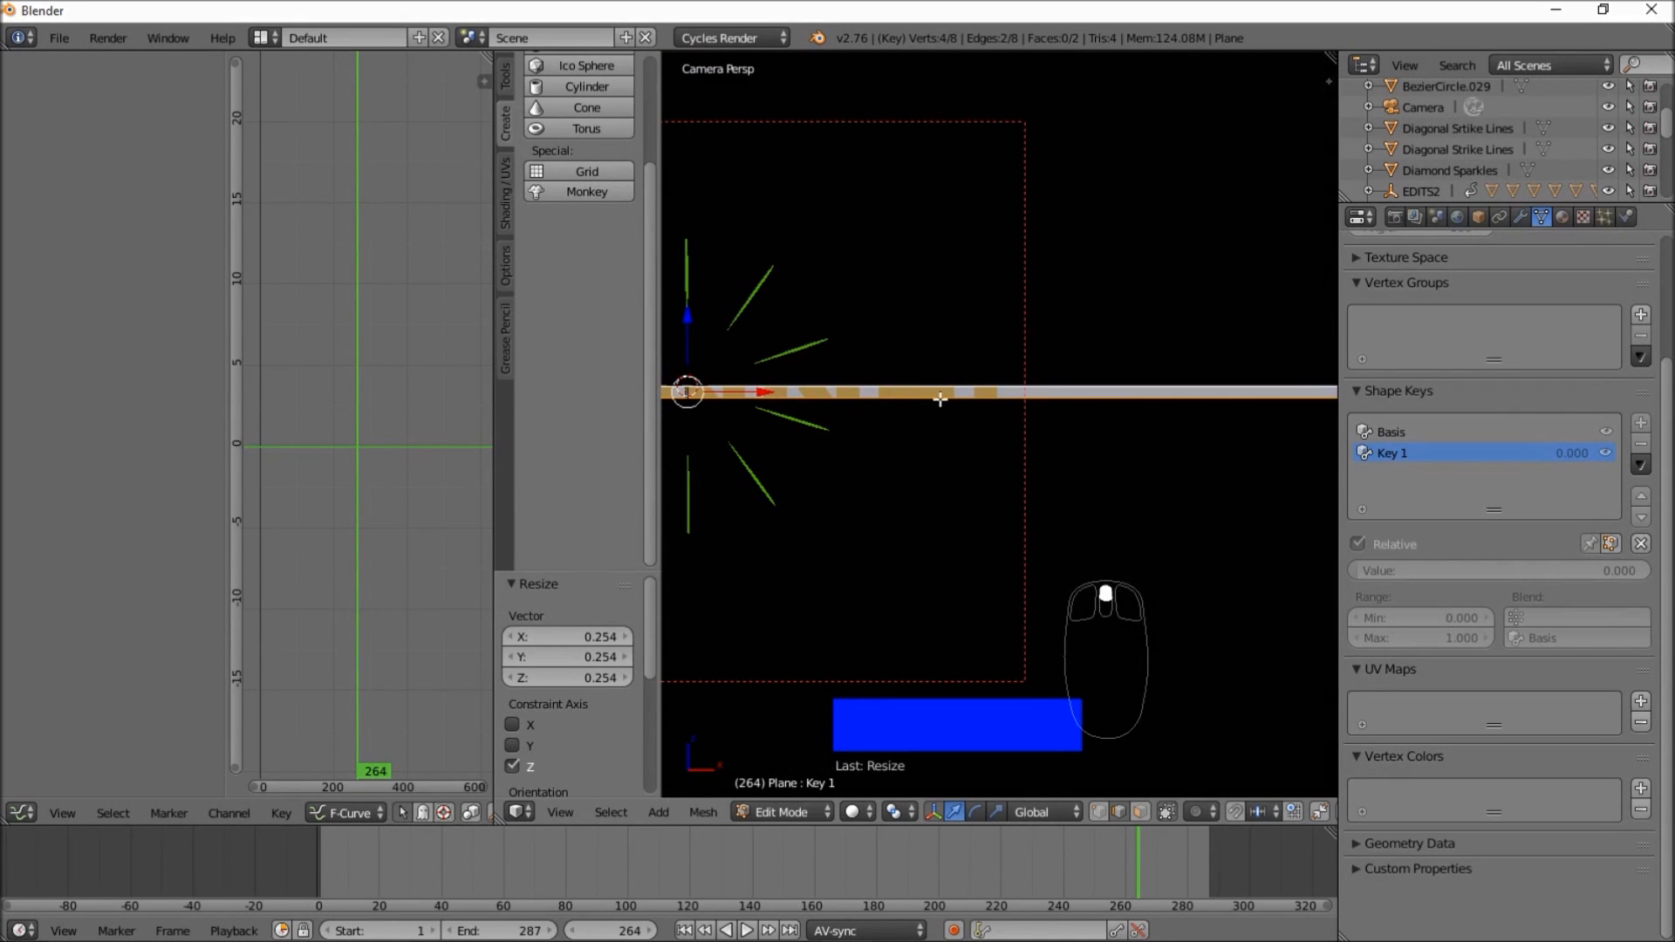
key(g)
key(z)
click(747, 333)
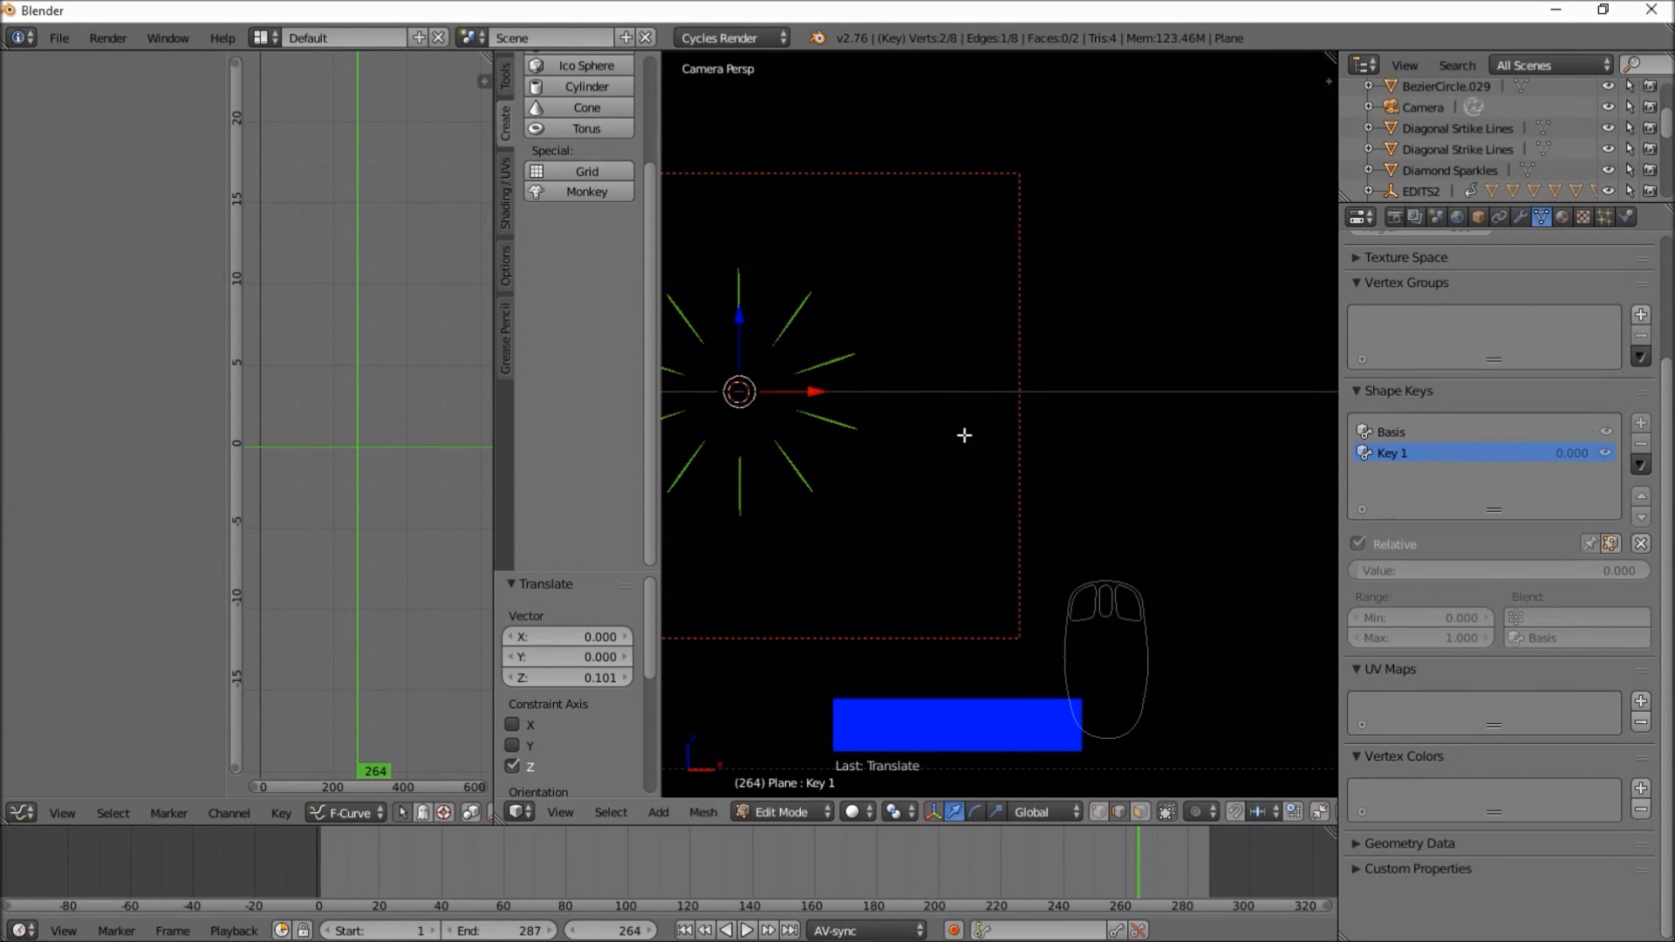
scroll(937, 418, down, 5)
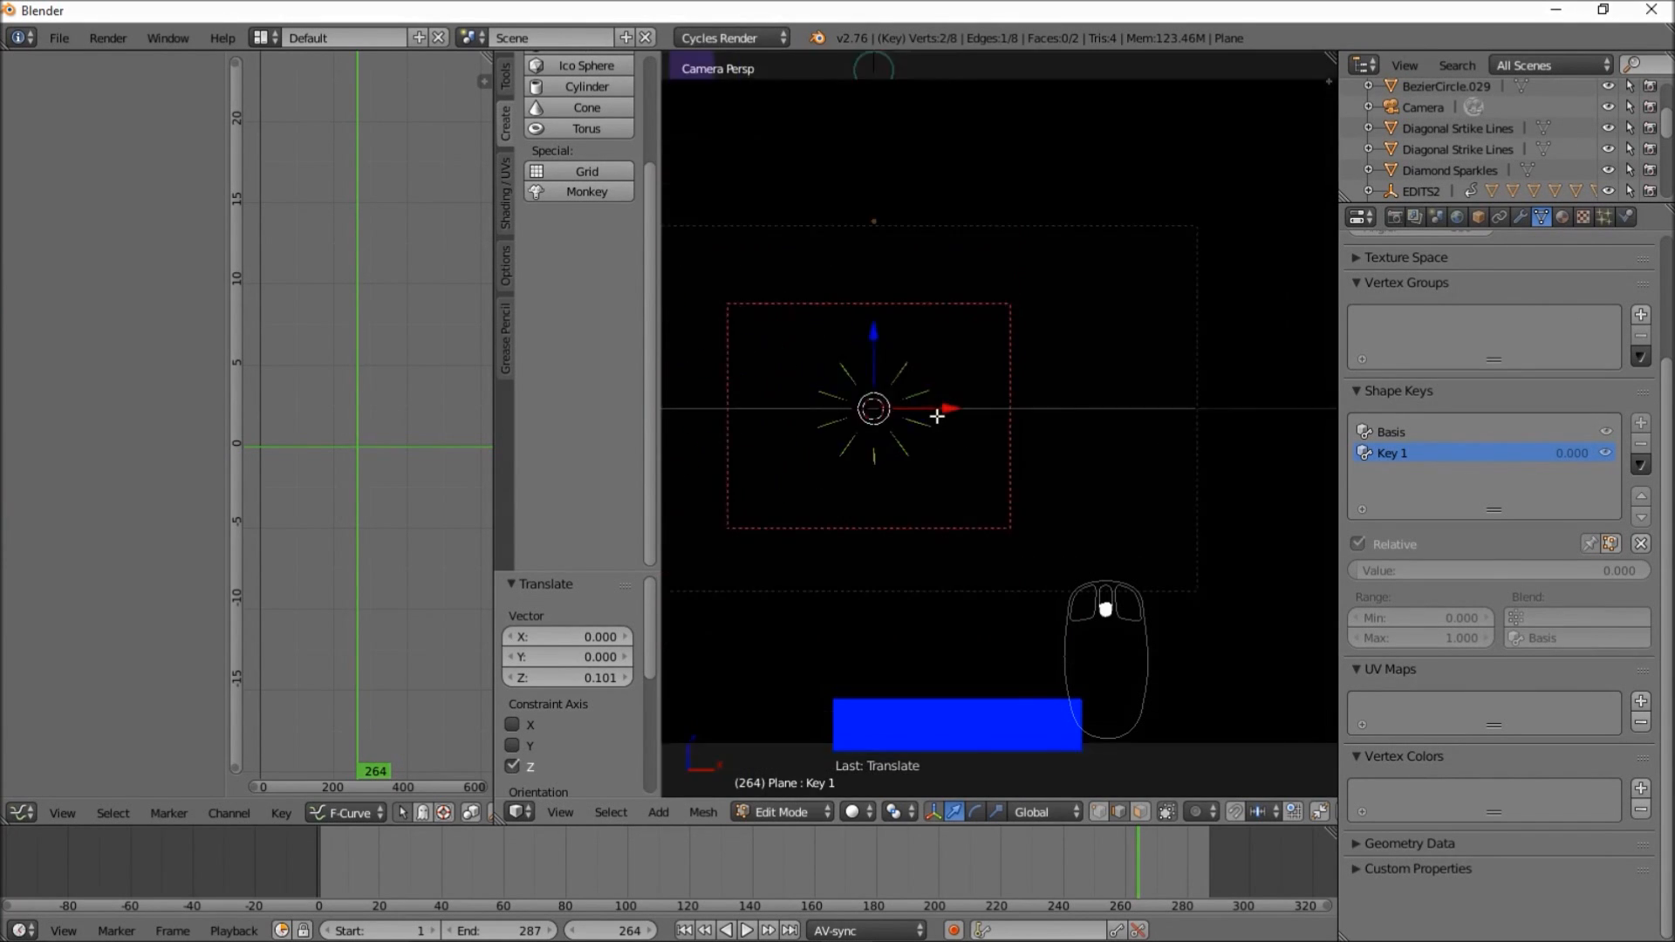
key(Tab)
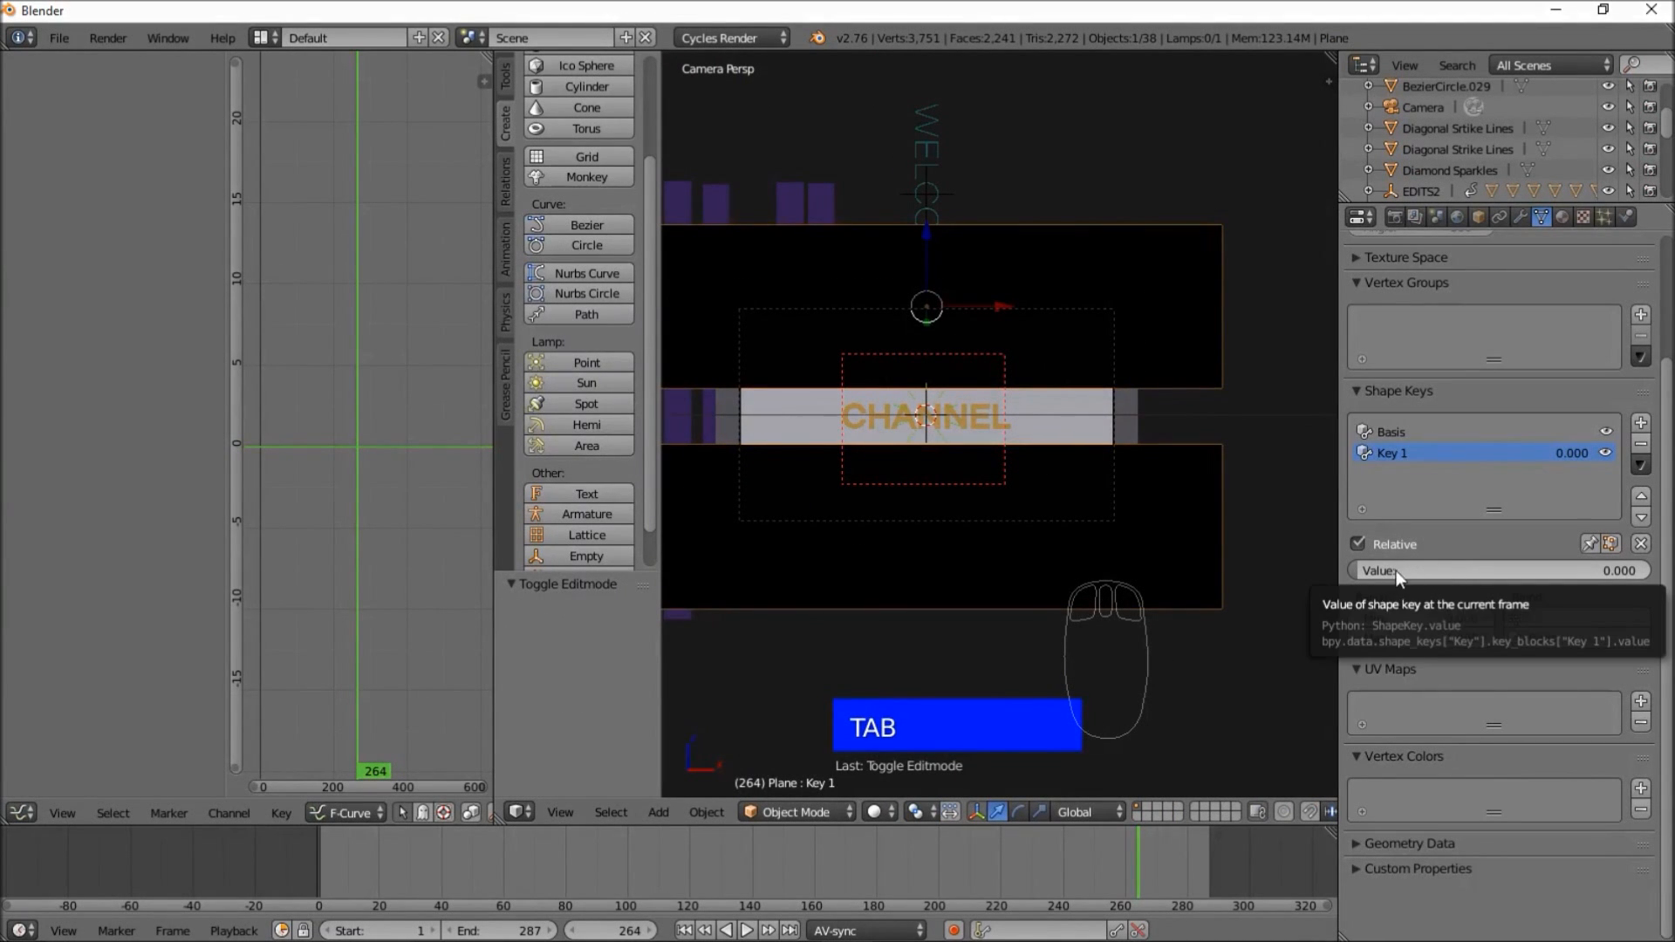
- Preview Key 1's value range, return it to 0.000, and play from frame 177 and again from about 192, stopping at frame 264
mouse_move(1380, 581)
mouse_down()
mouse_move(1644, 571)
mouse_move(1353, 569)
mouse_up()
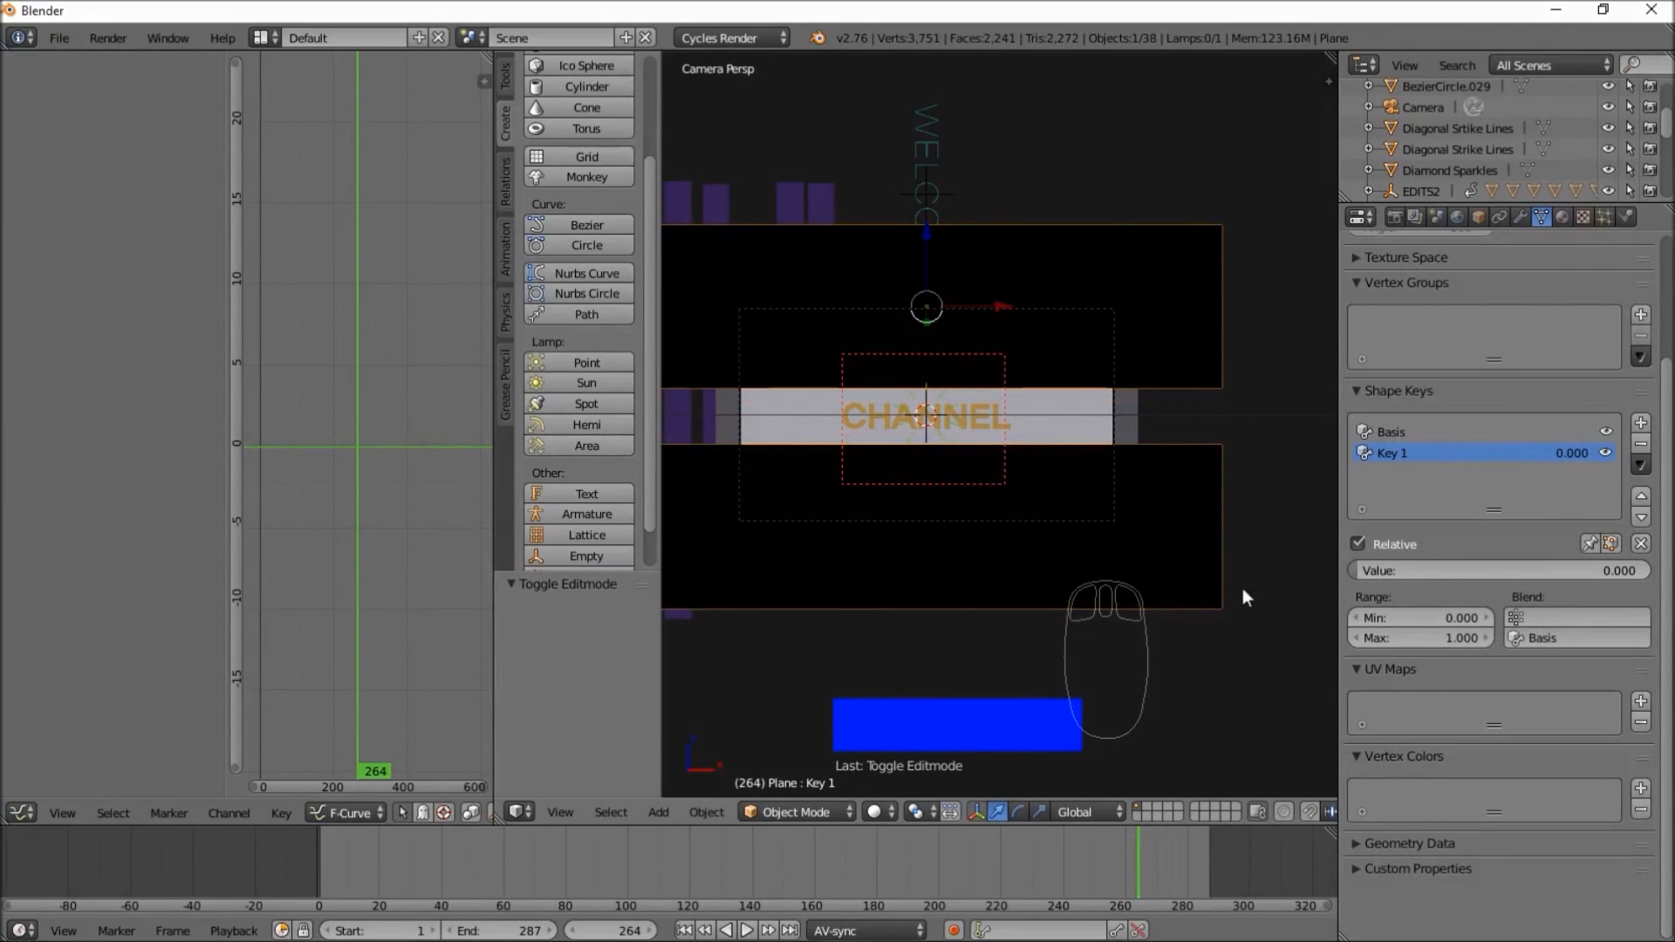
click(867, 841)
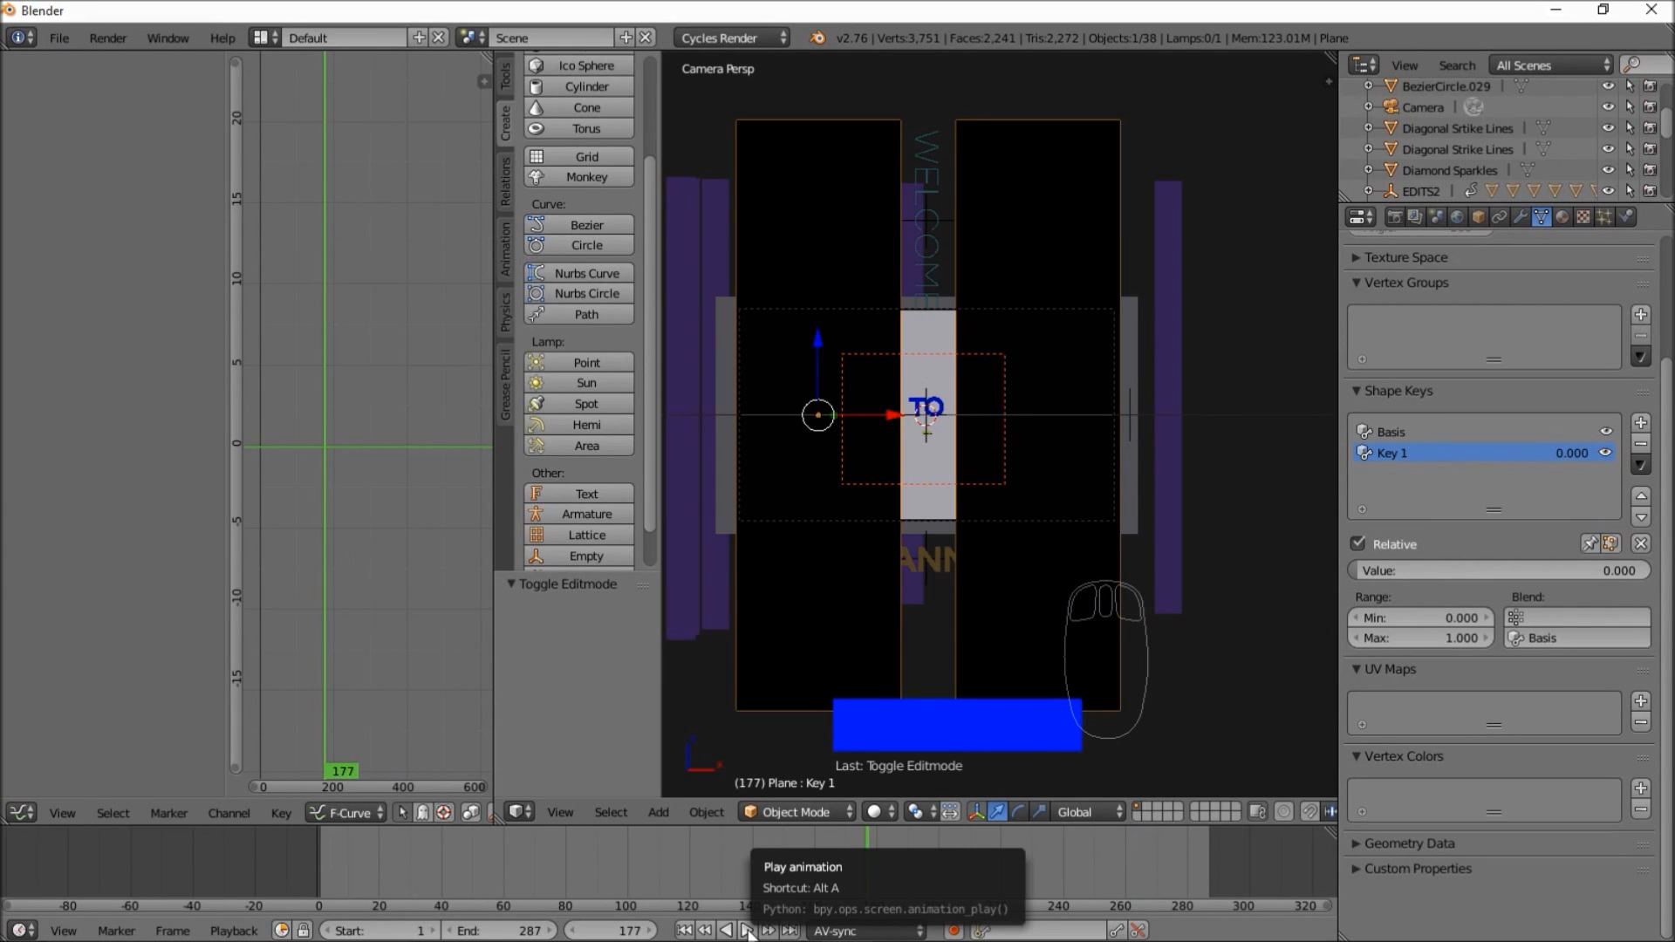
click(748, 931)
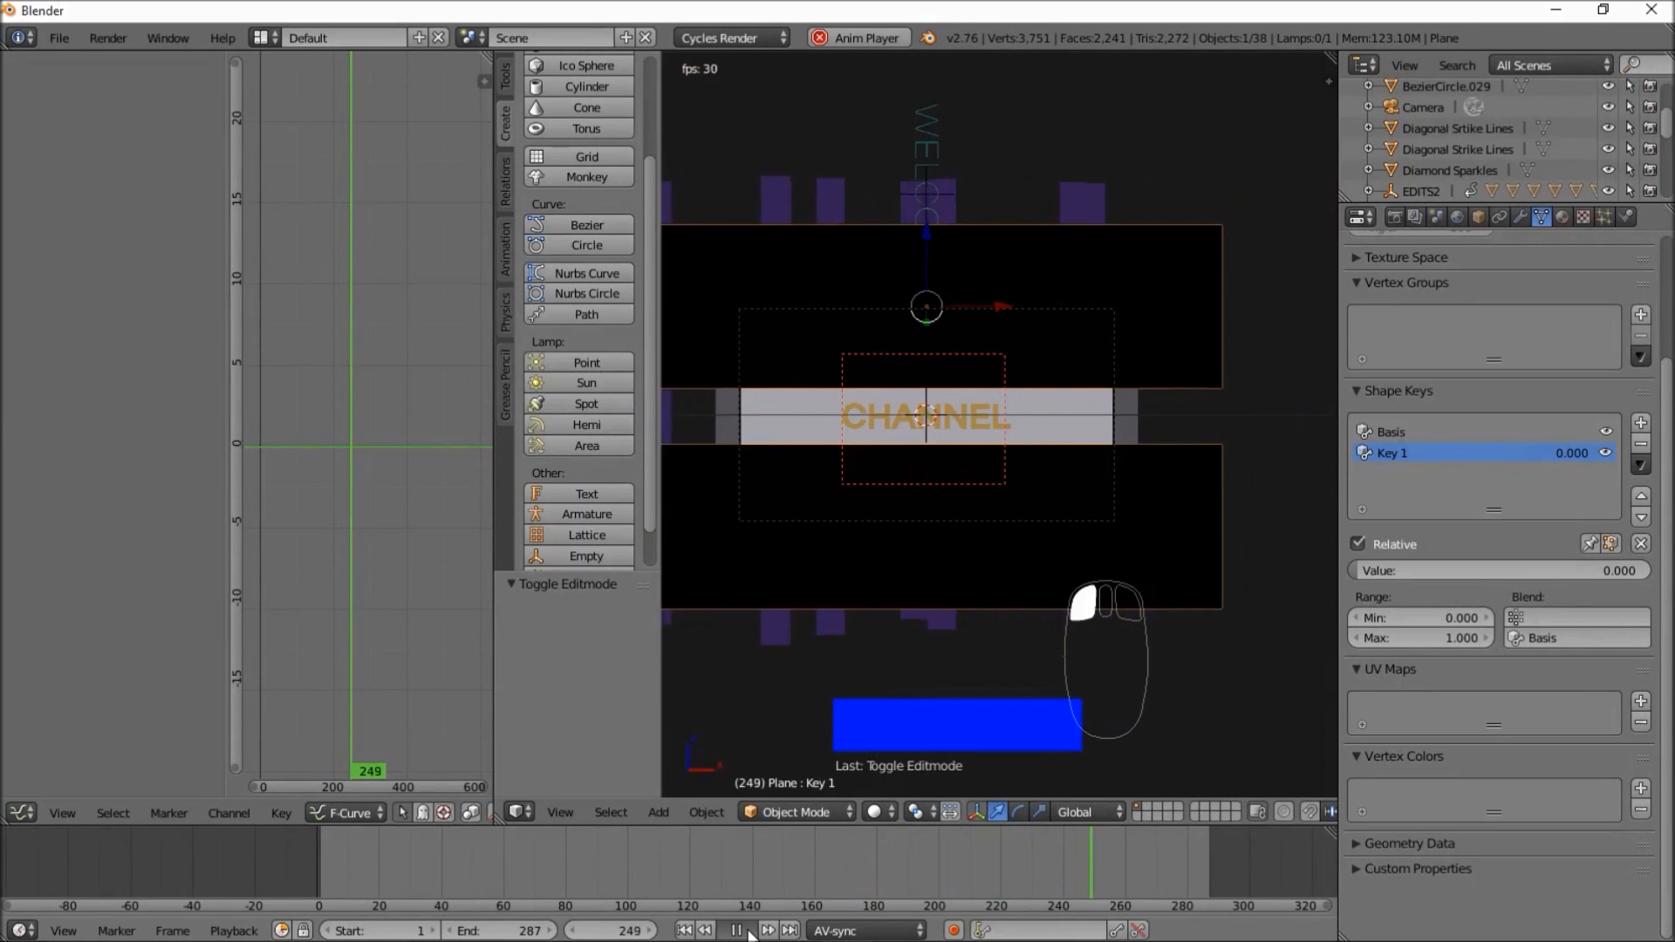
click(748, 932)
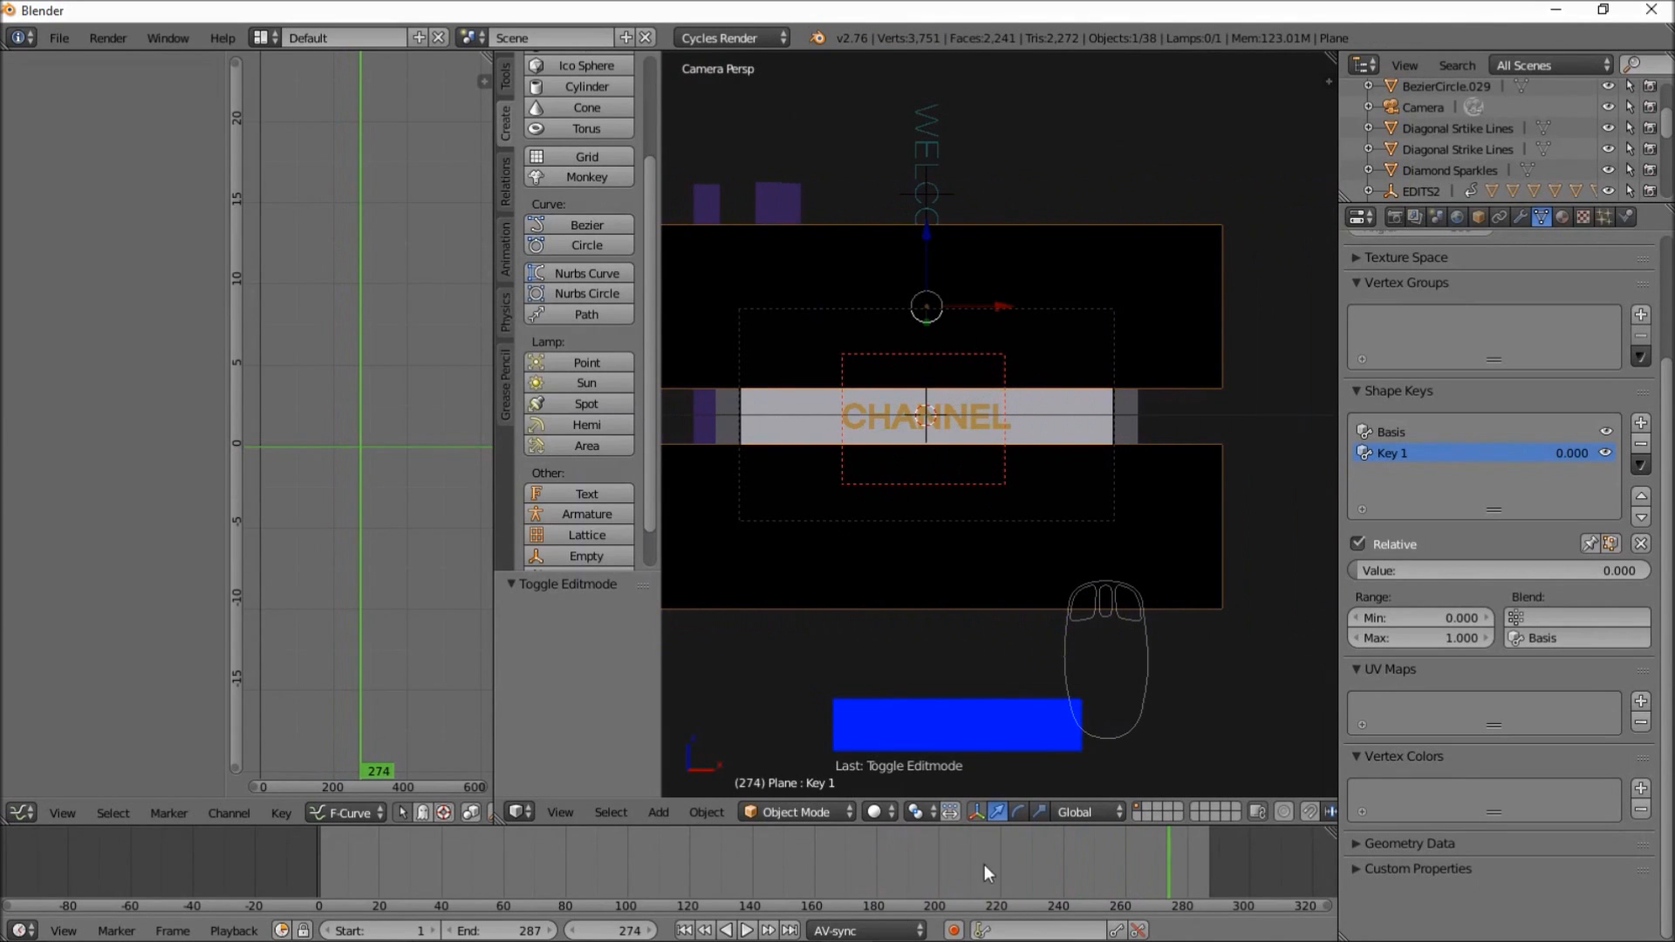
click(914, 869)
click(751, 931)
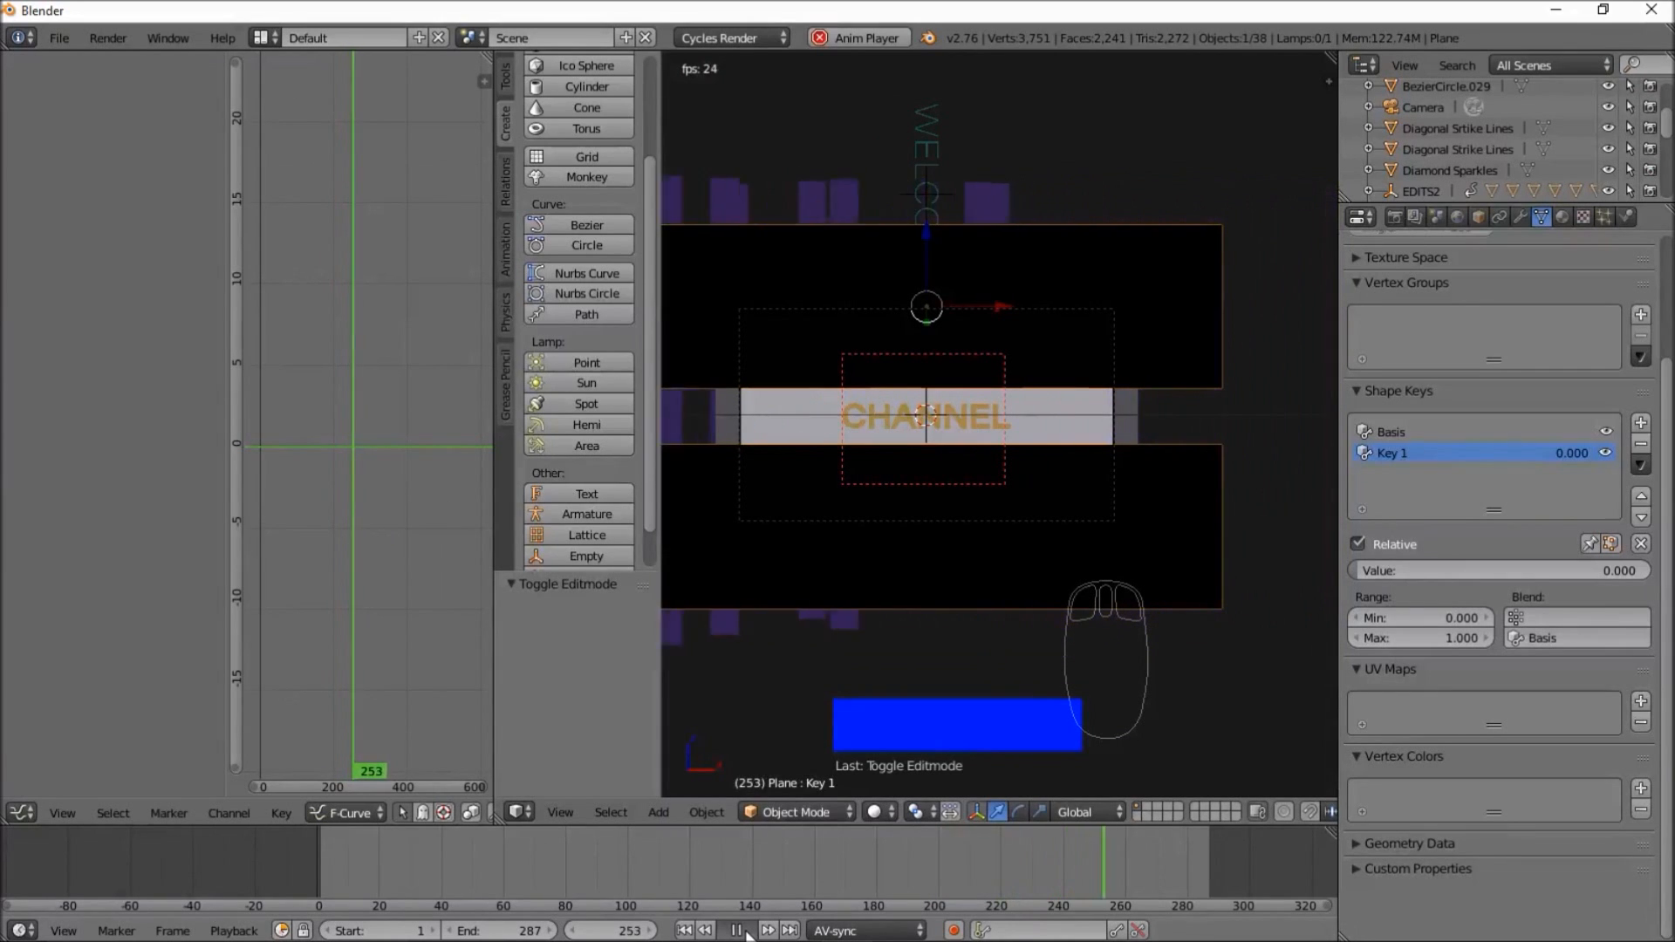
click(748, 931)
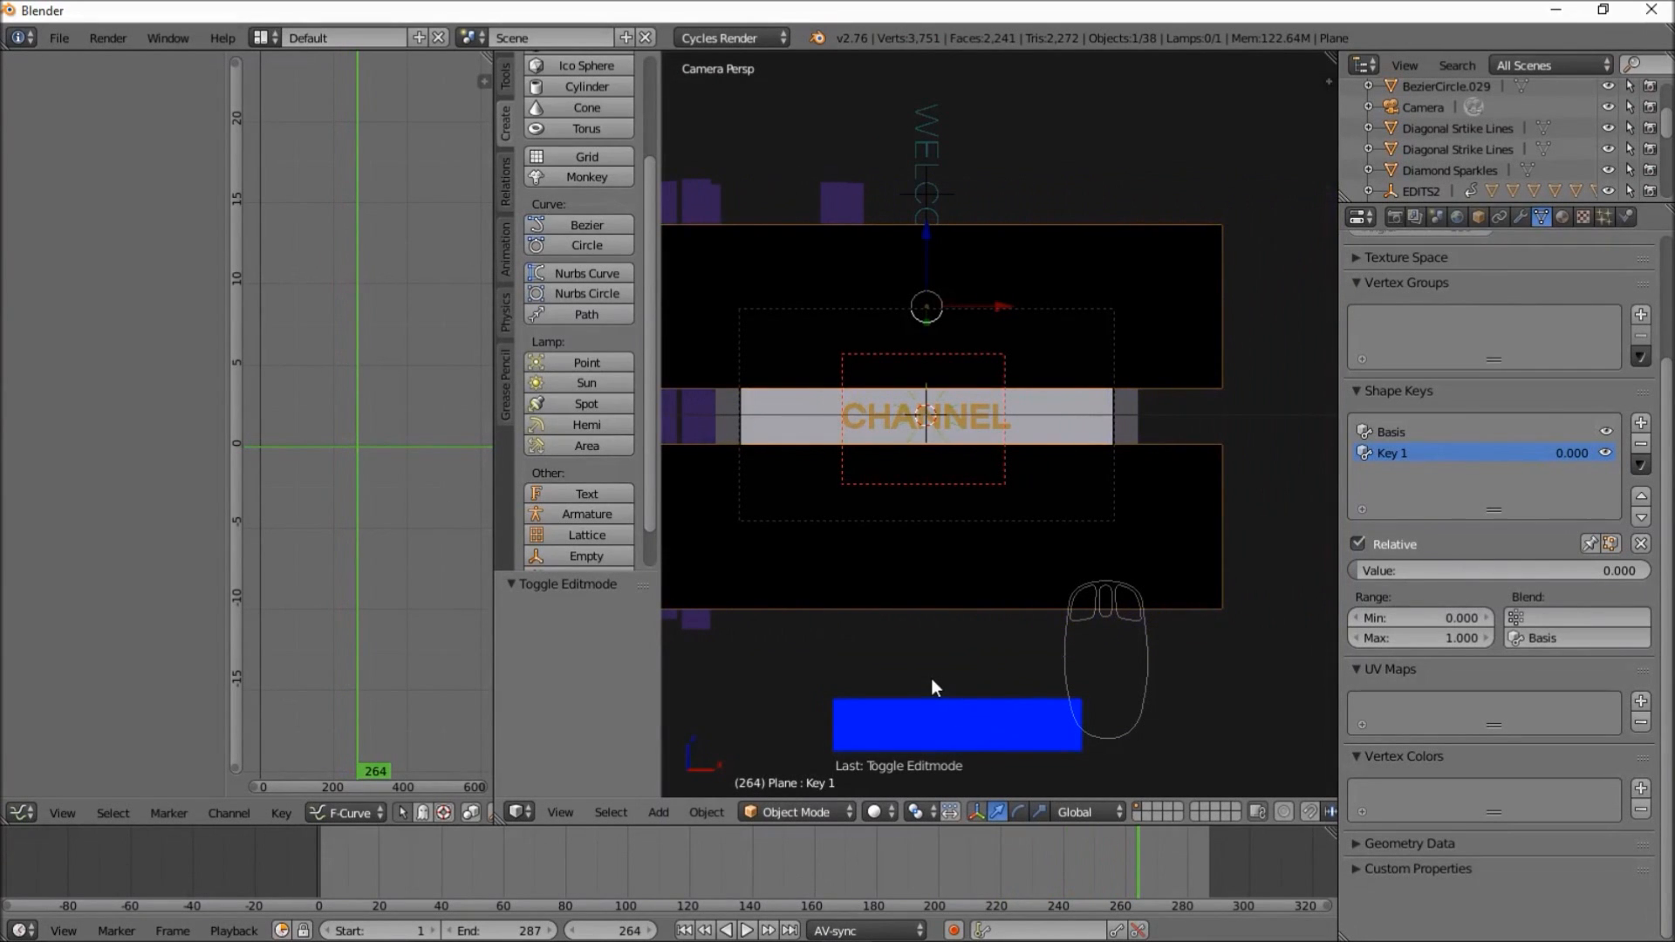
- Set Key 1's value to 1.000 and keyframe it at frame 263
scroll(930, 681, up, 2)
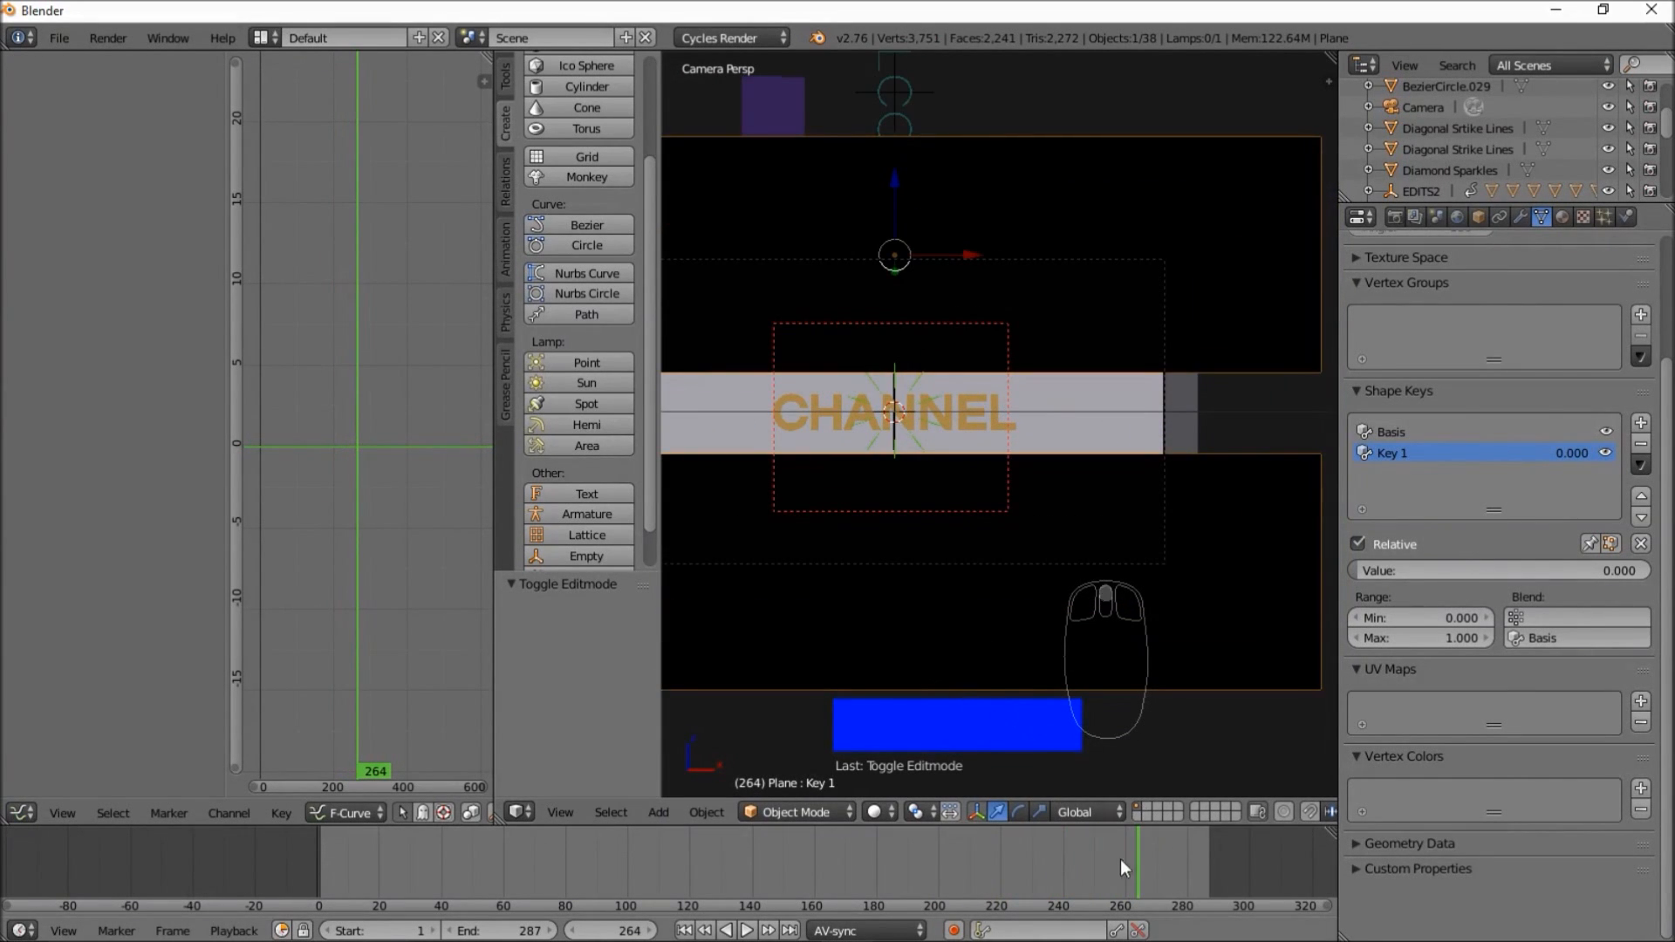
drag(1125, 865, 1134, 871)
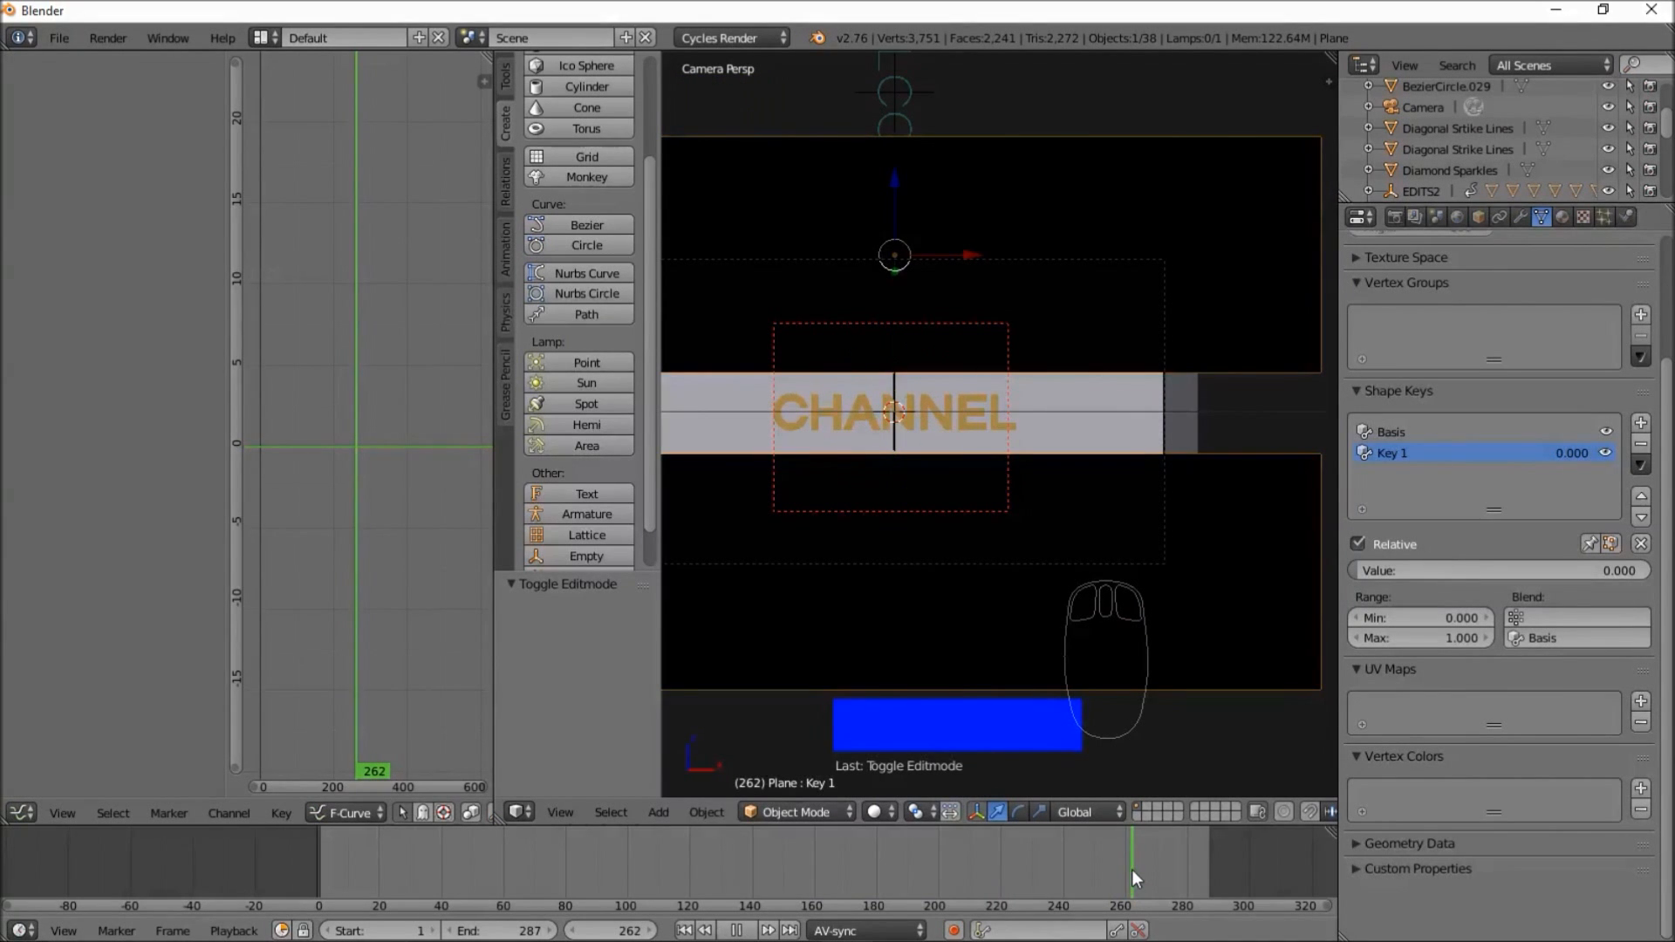
drag(1409, 572, 1651, 571)
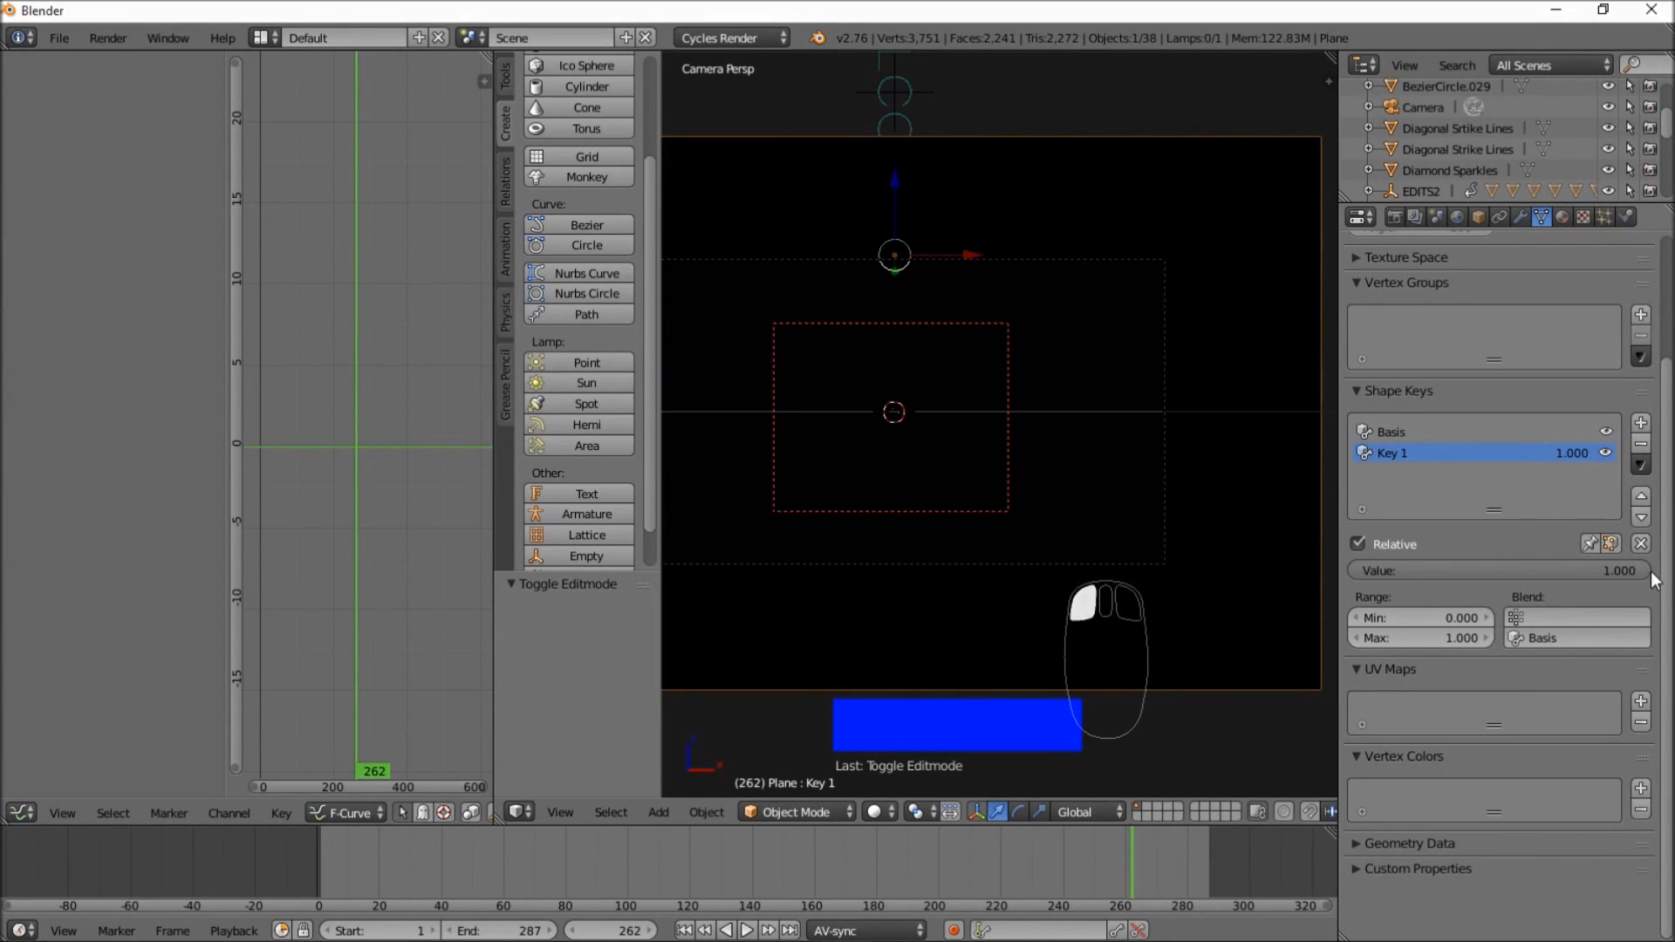
click(632, 927)
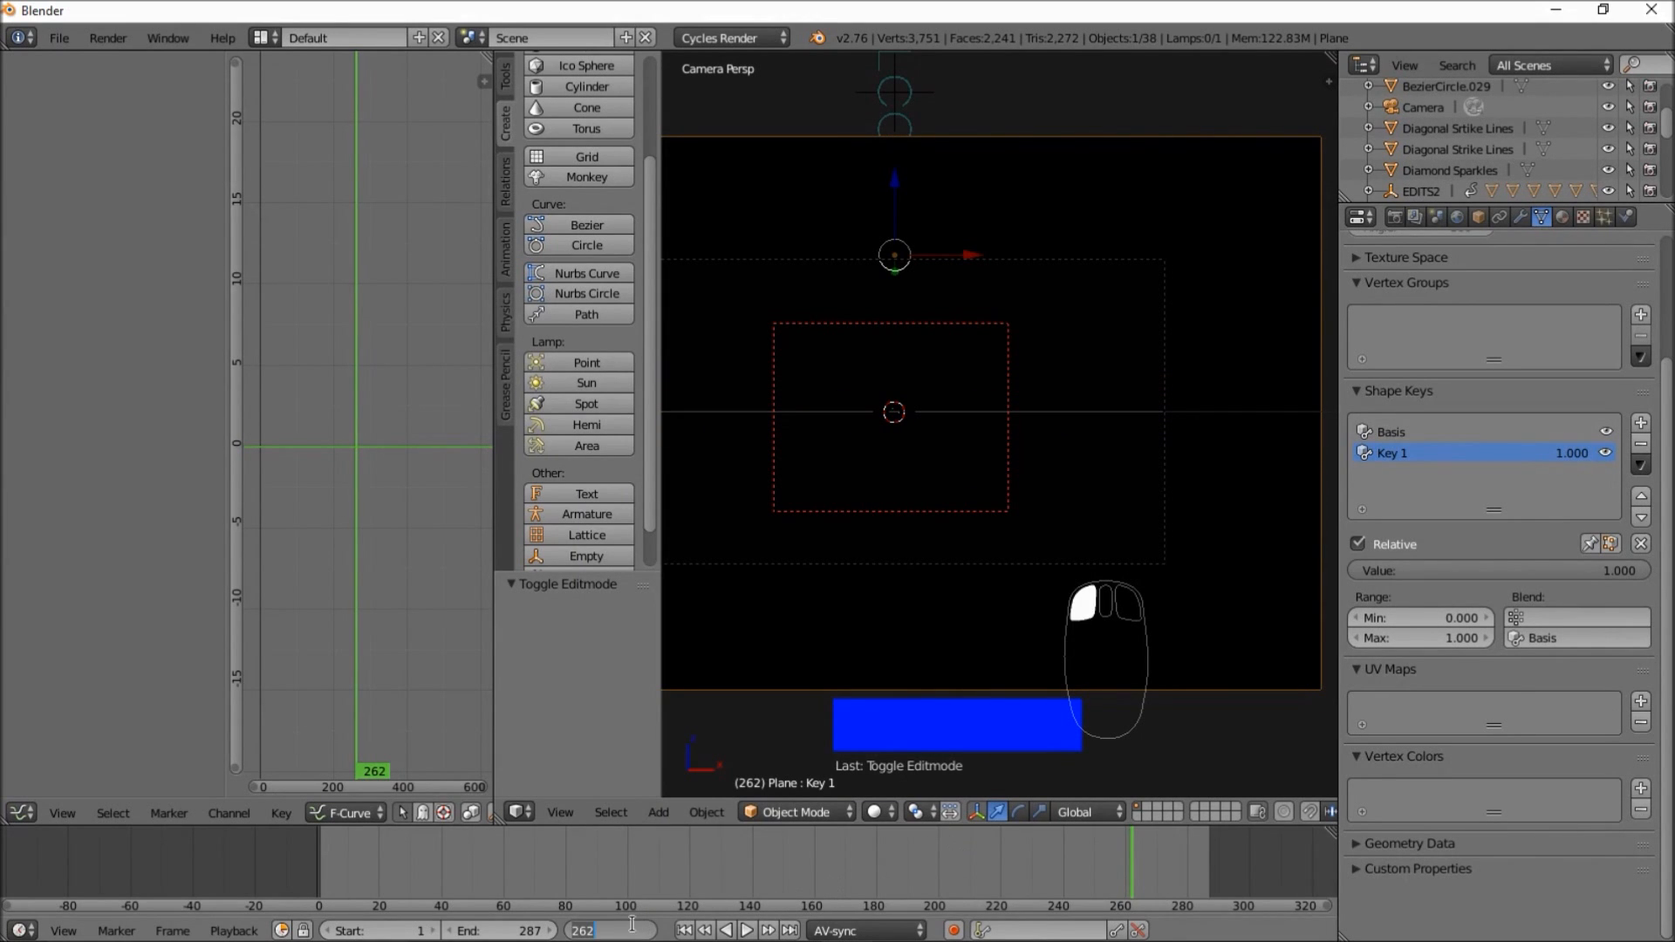
text(263)
key(Return)
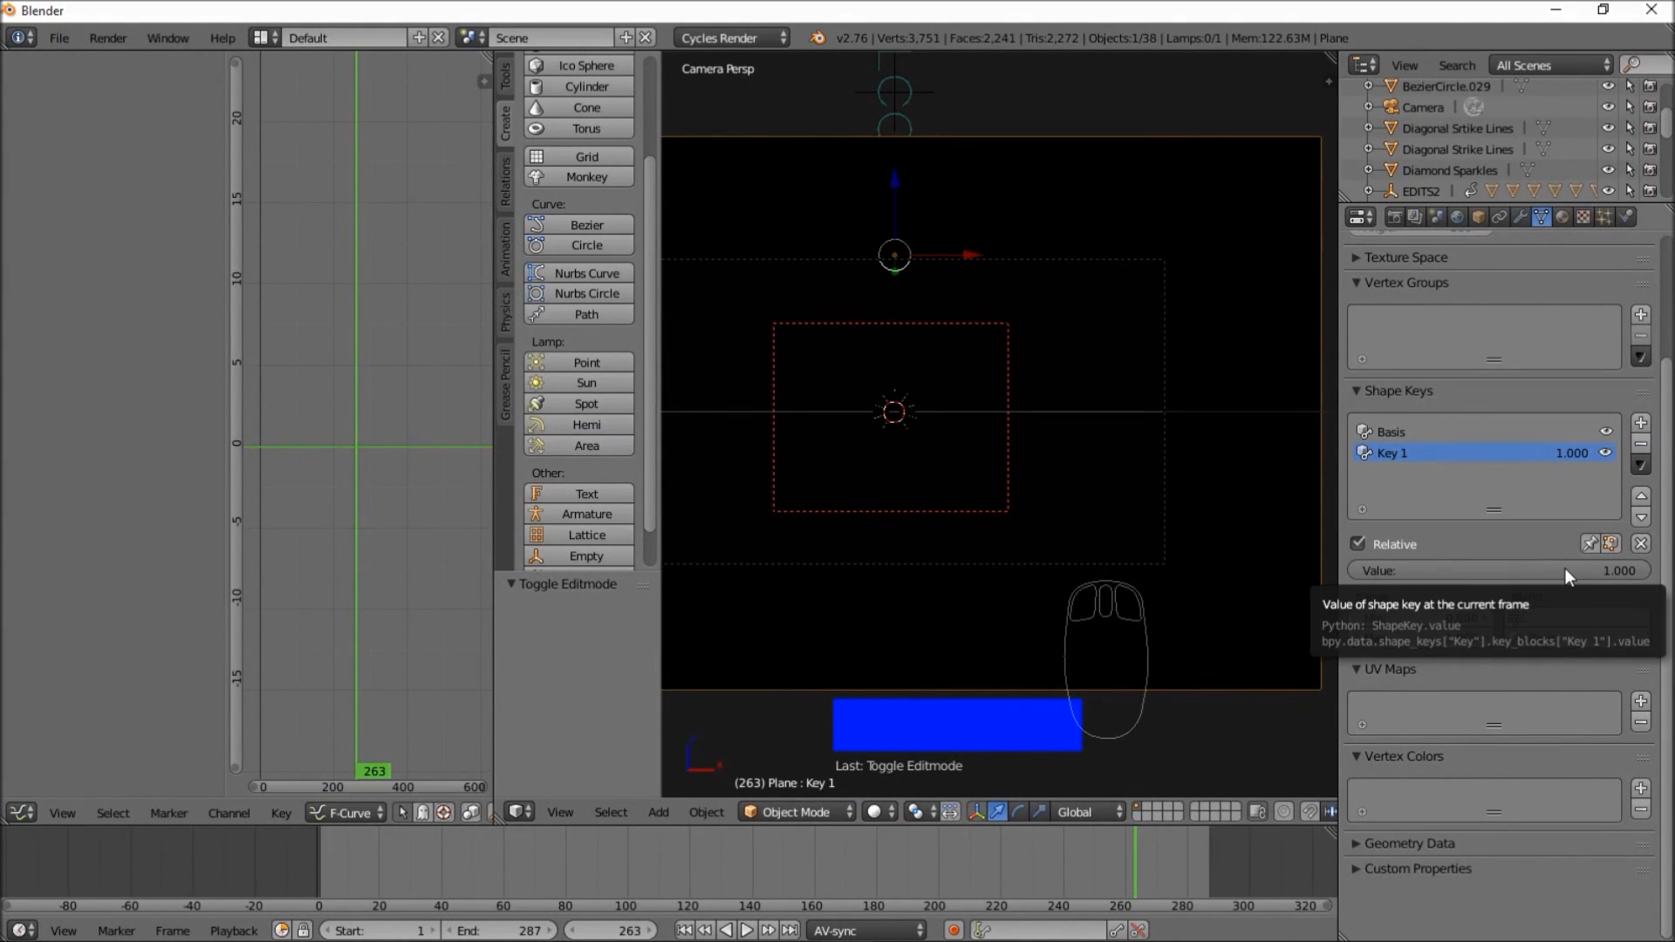
key(i)
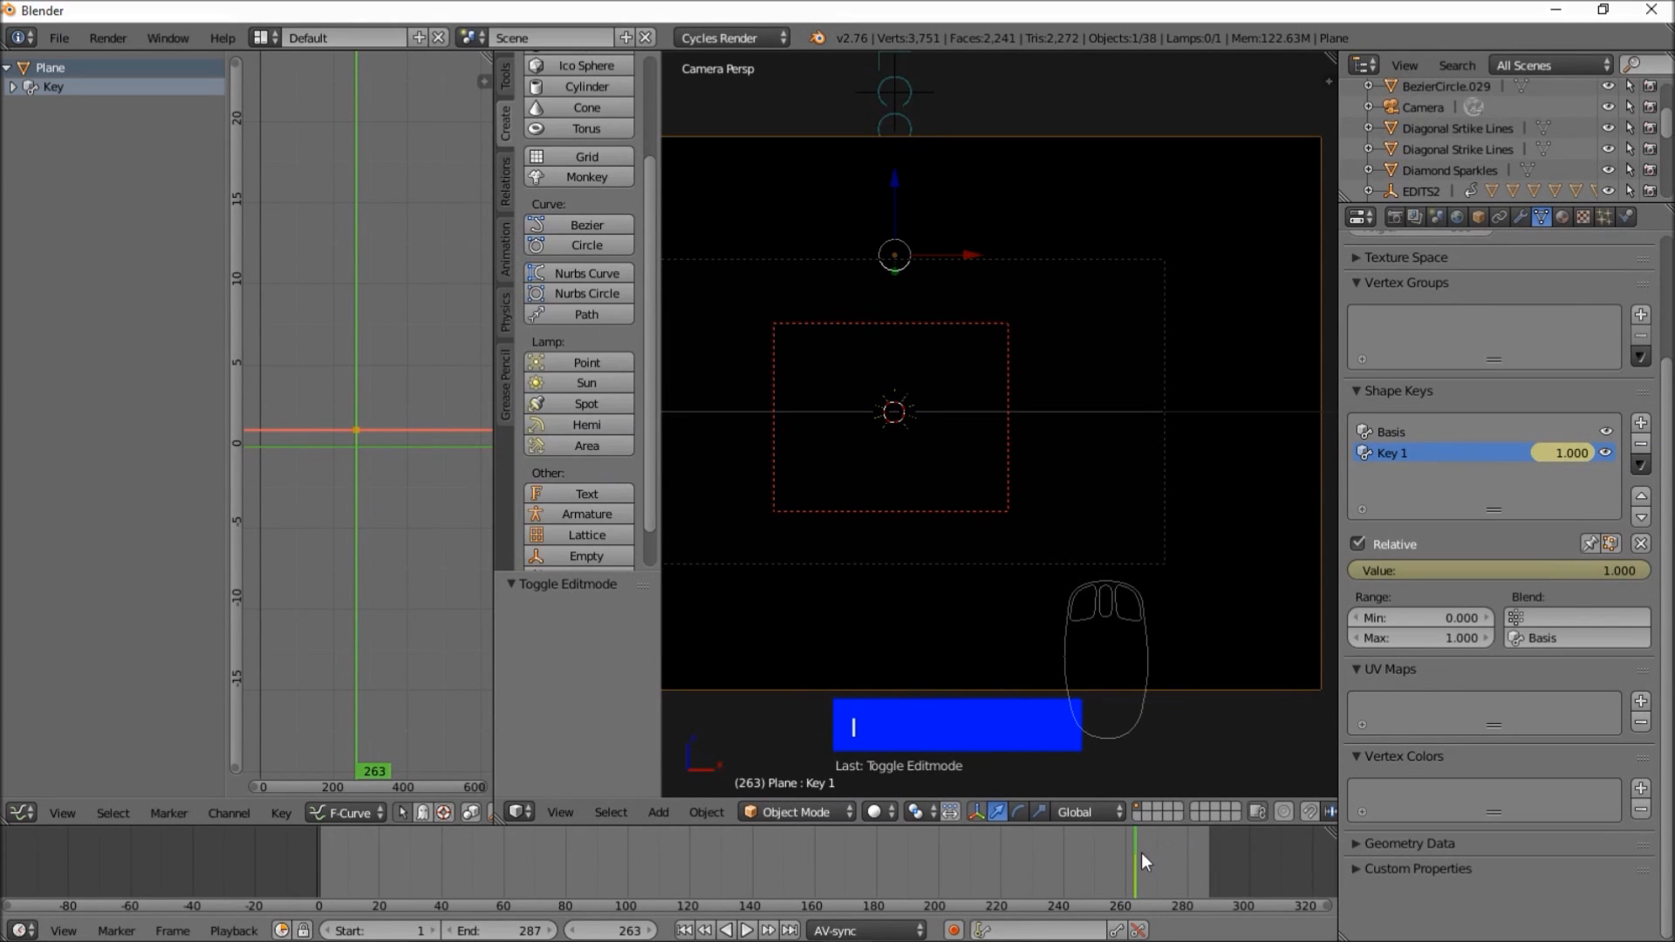
- Set Key 1's value to 0.000 at frame 257 and keyframe it
drag(1134, 856, 1118, 862)
drag(1459, 569, 1358, 570)
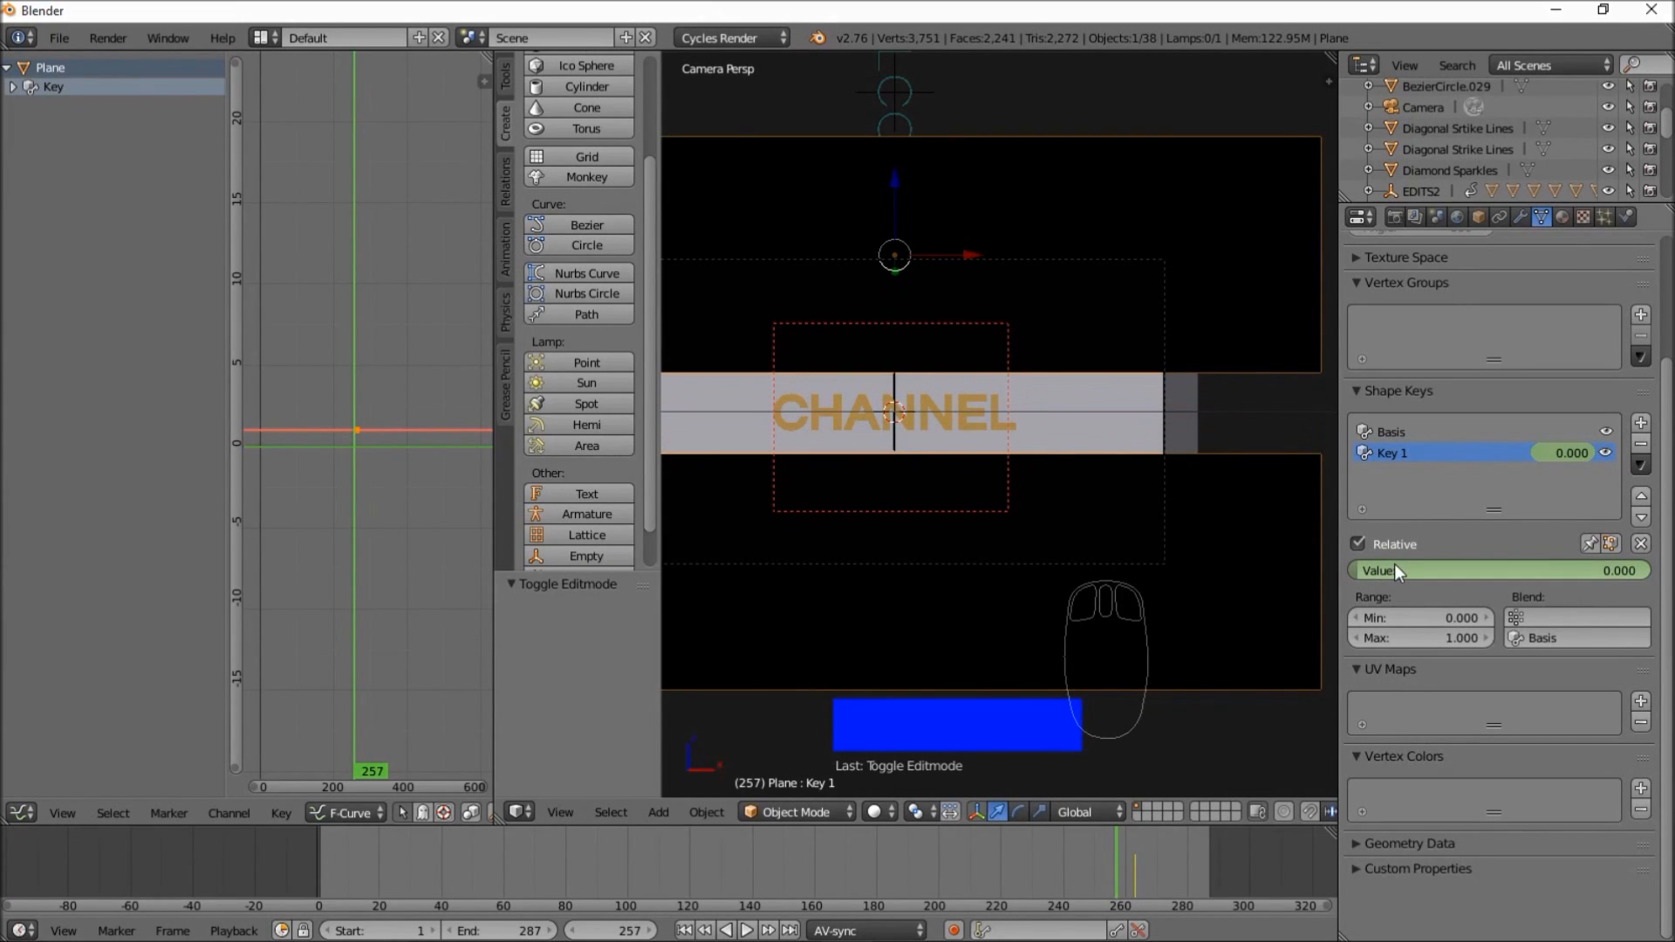
key(i)
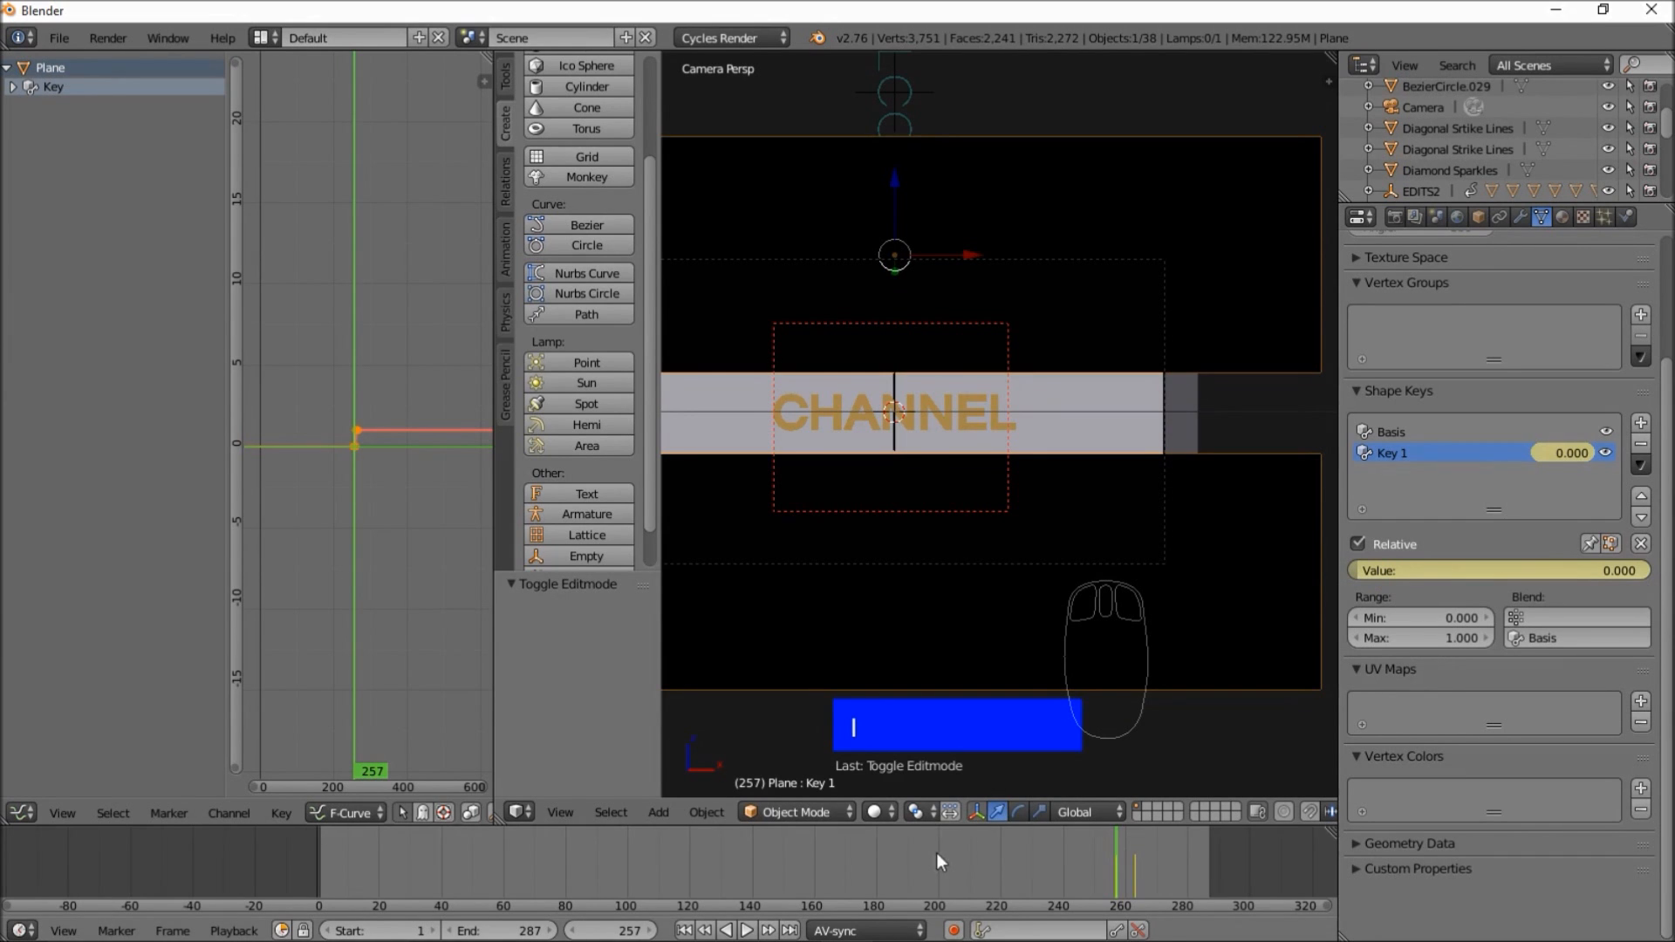
- Play the animation from frame 192 and stop at frame 271 to check the borders closing over CHANNEL
click(914, 855)
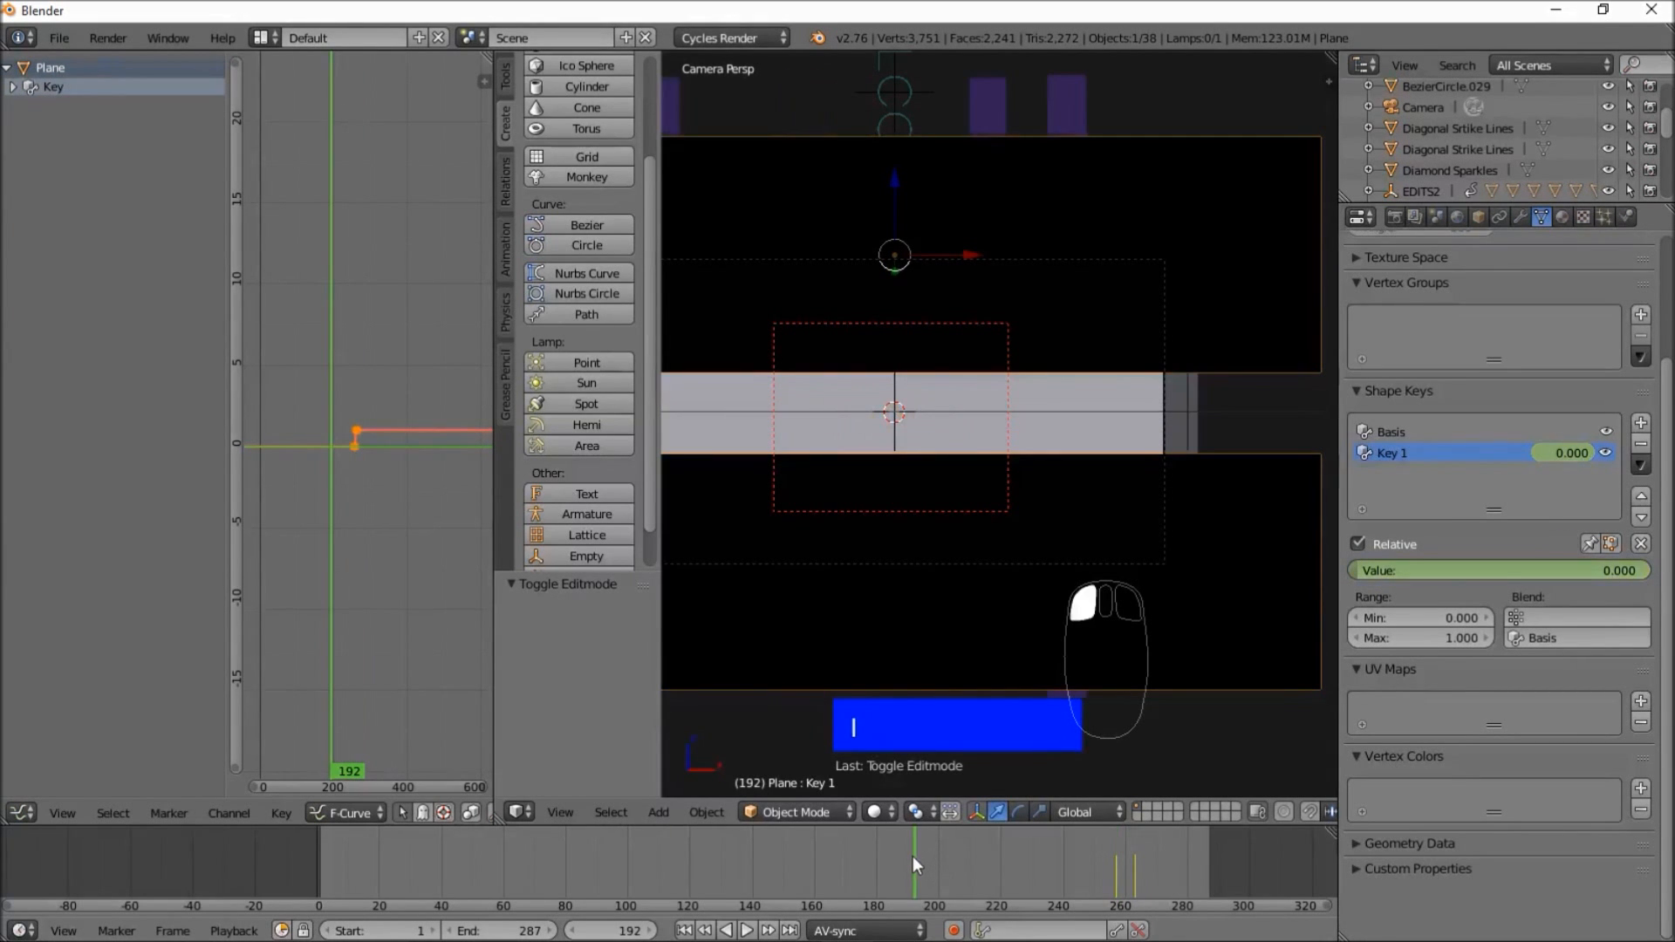
click(748, 931)
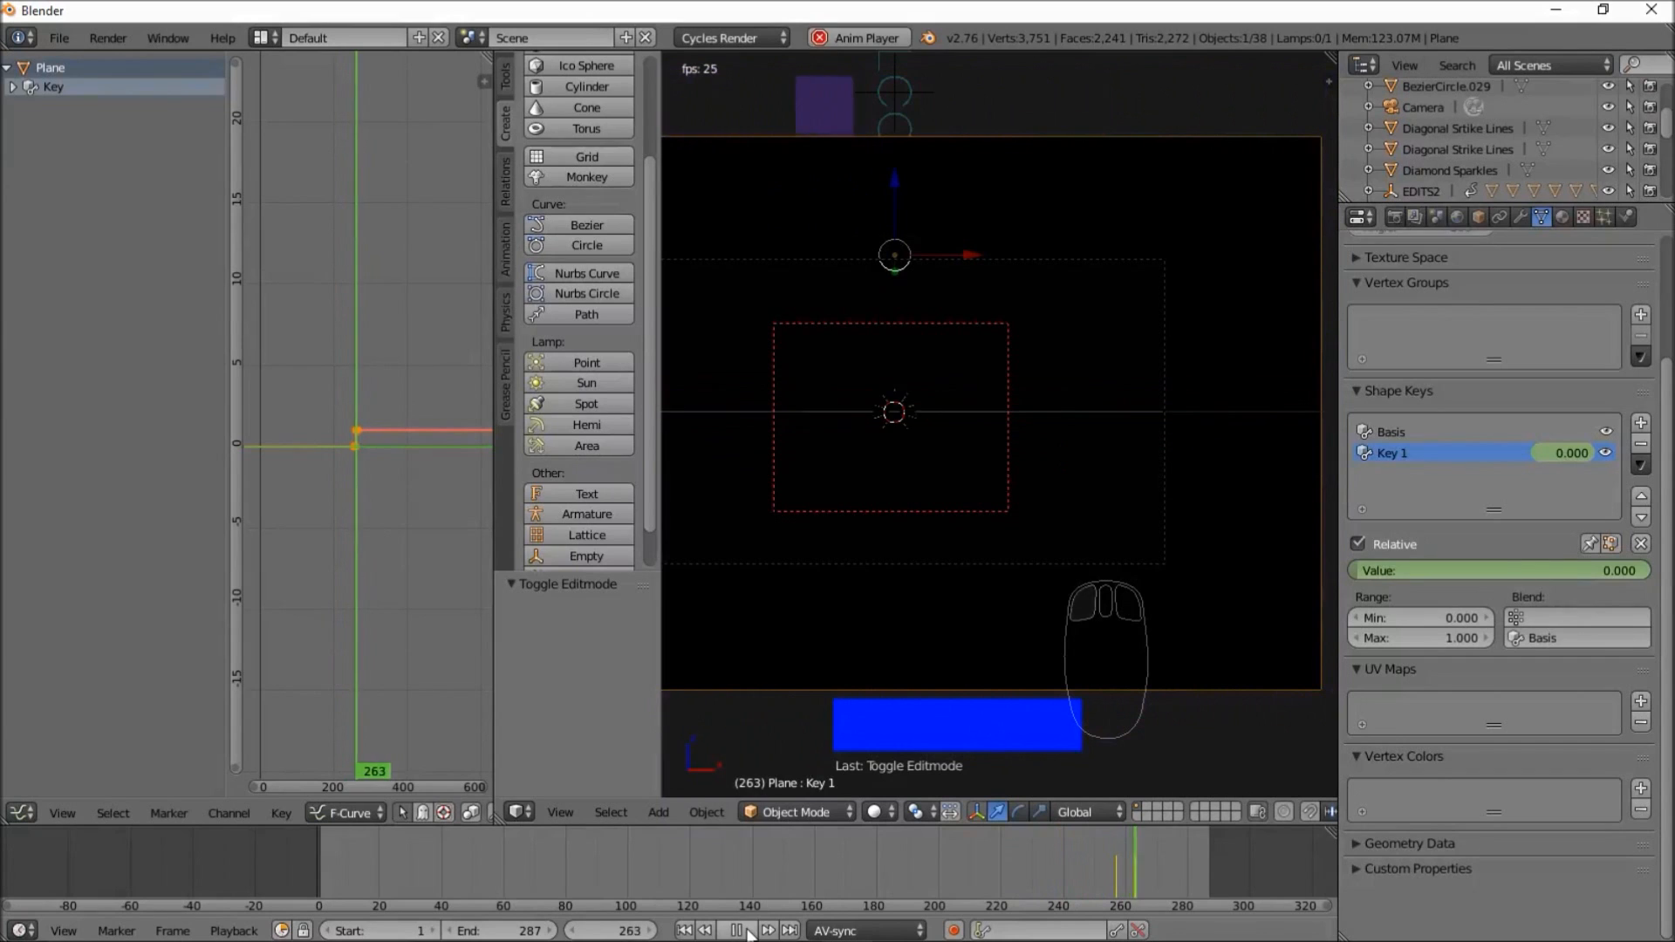
click(743, 931)
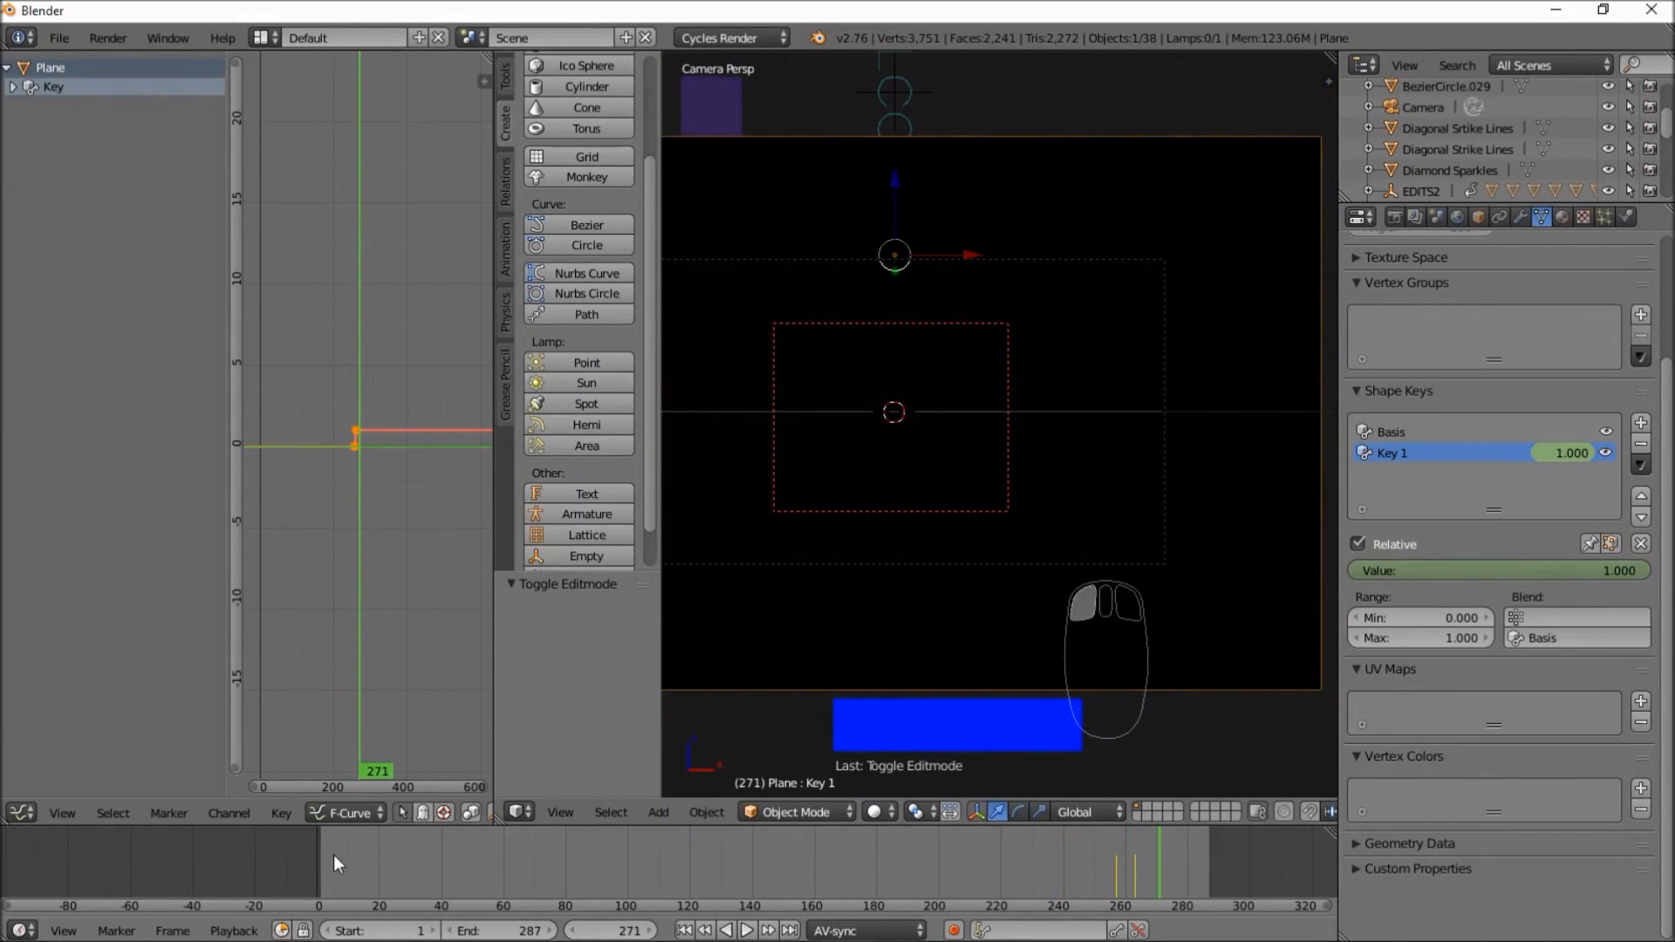
- Play the animation from frame 0 and stop it at frame 78 to review the opening
click(315, 873)
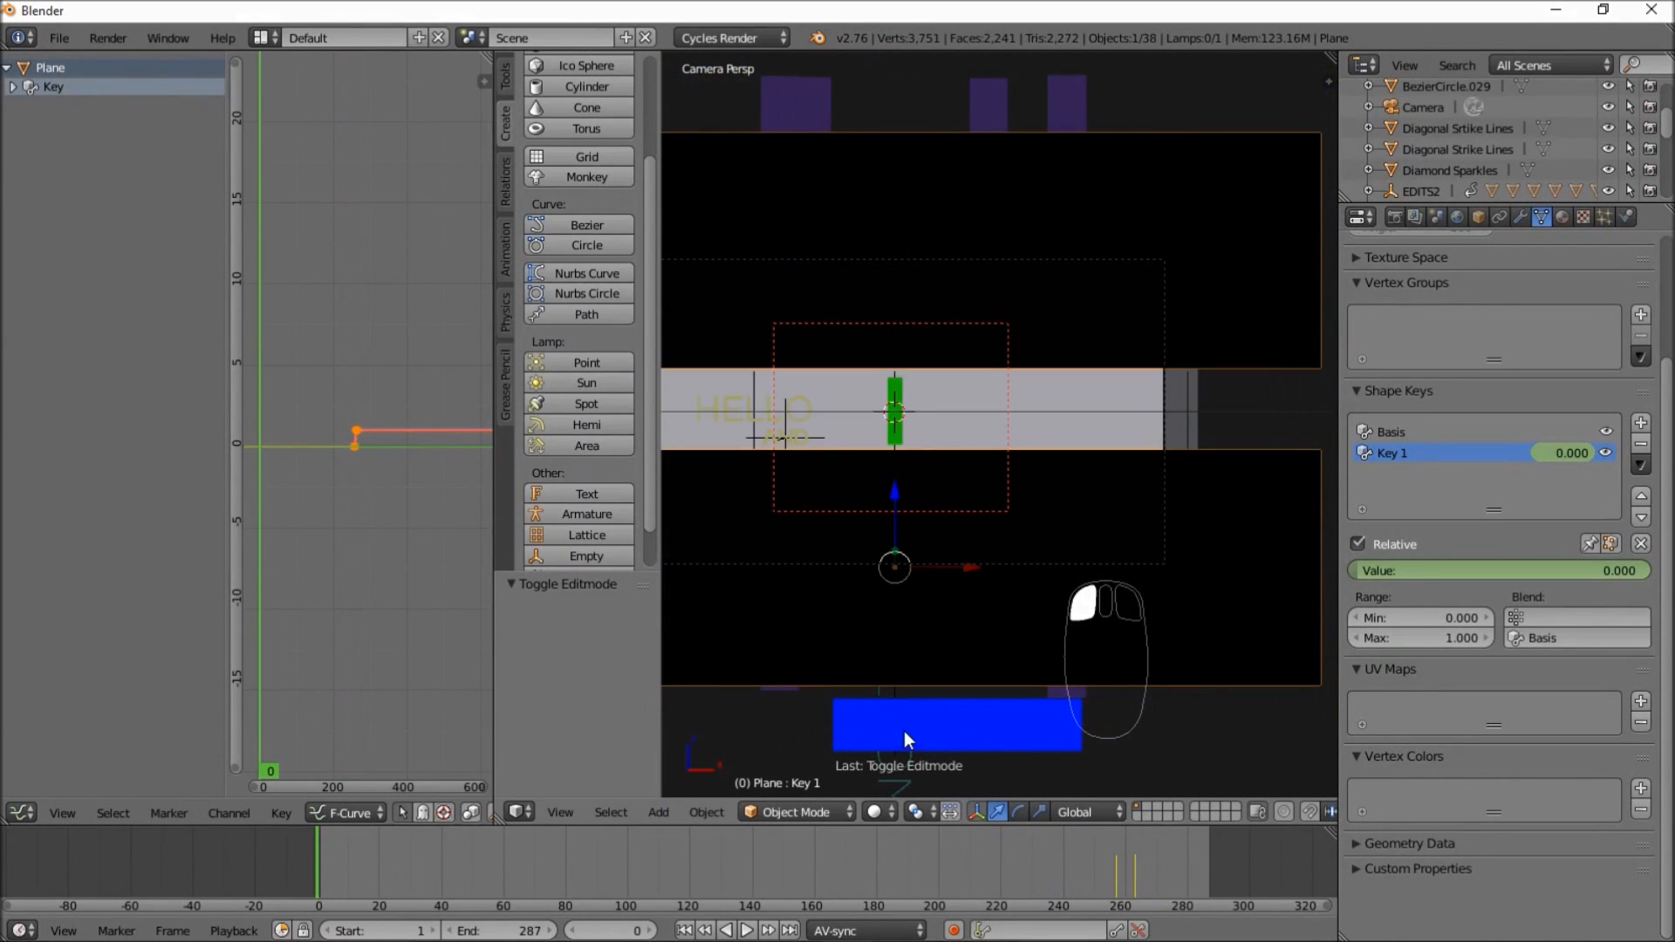
click(747, 931)
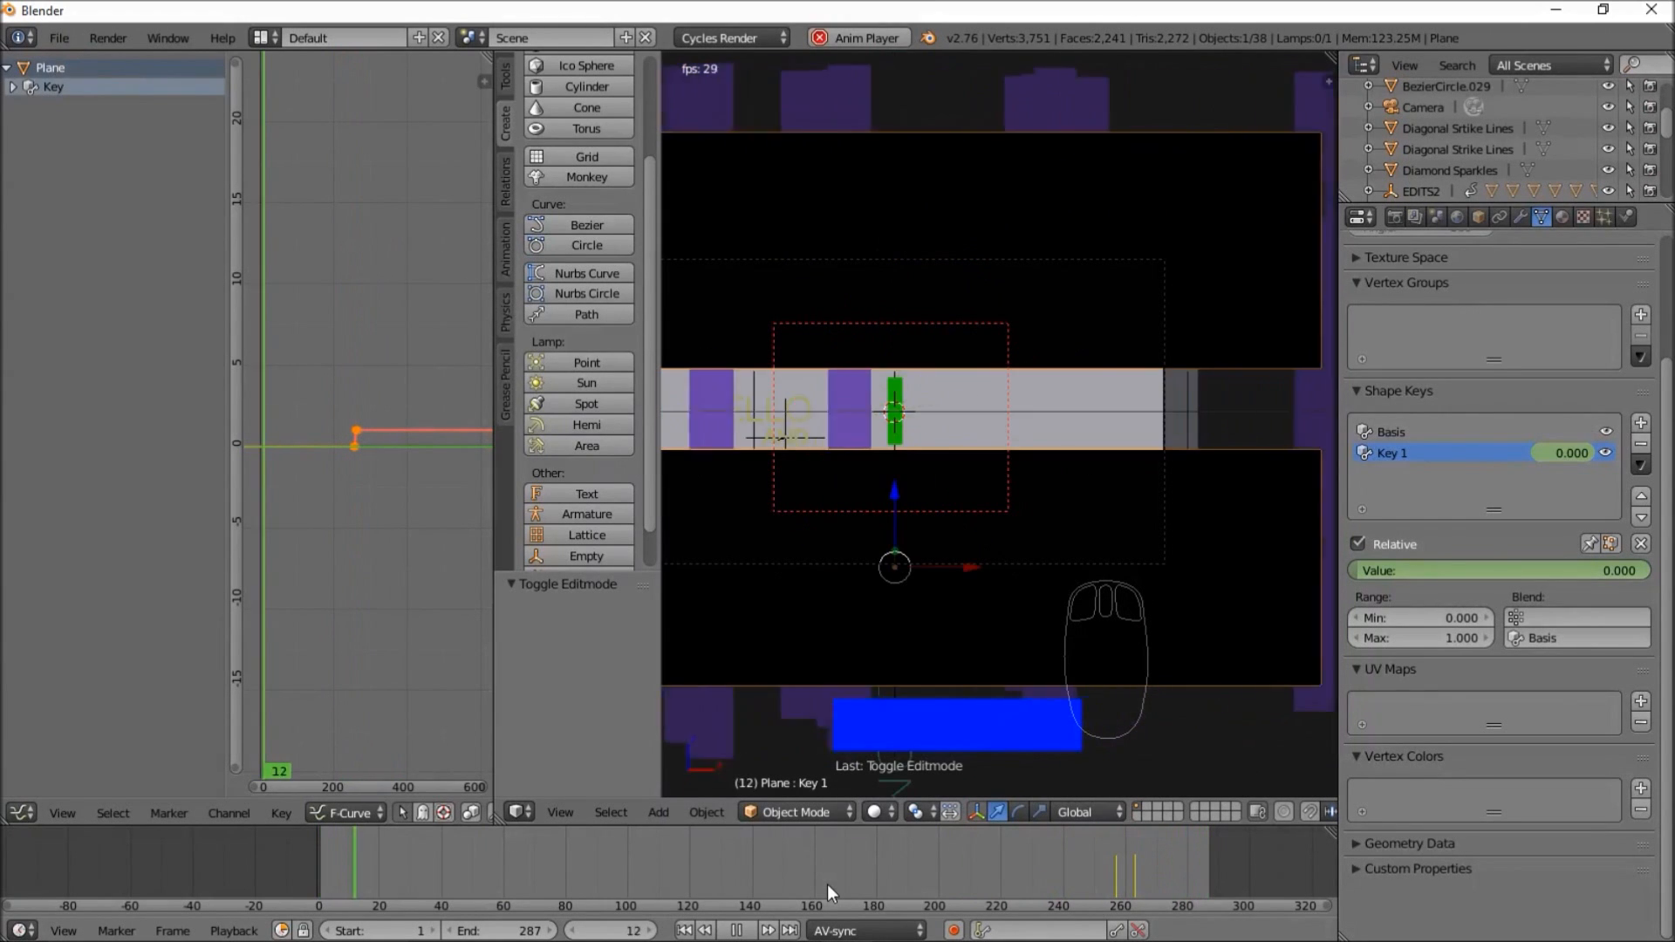
click(746, 931)
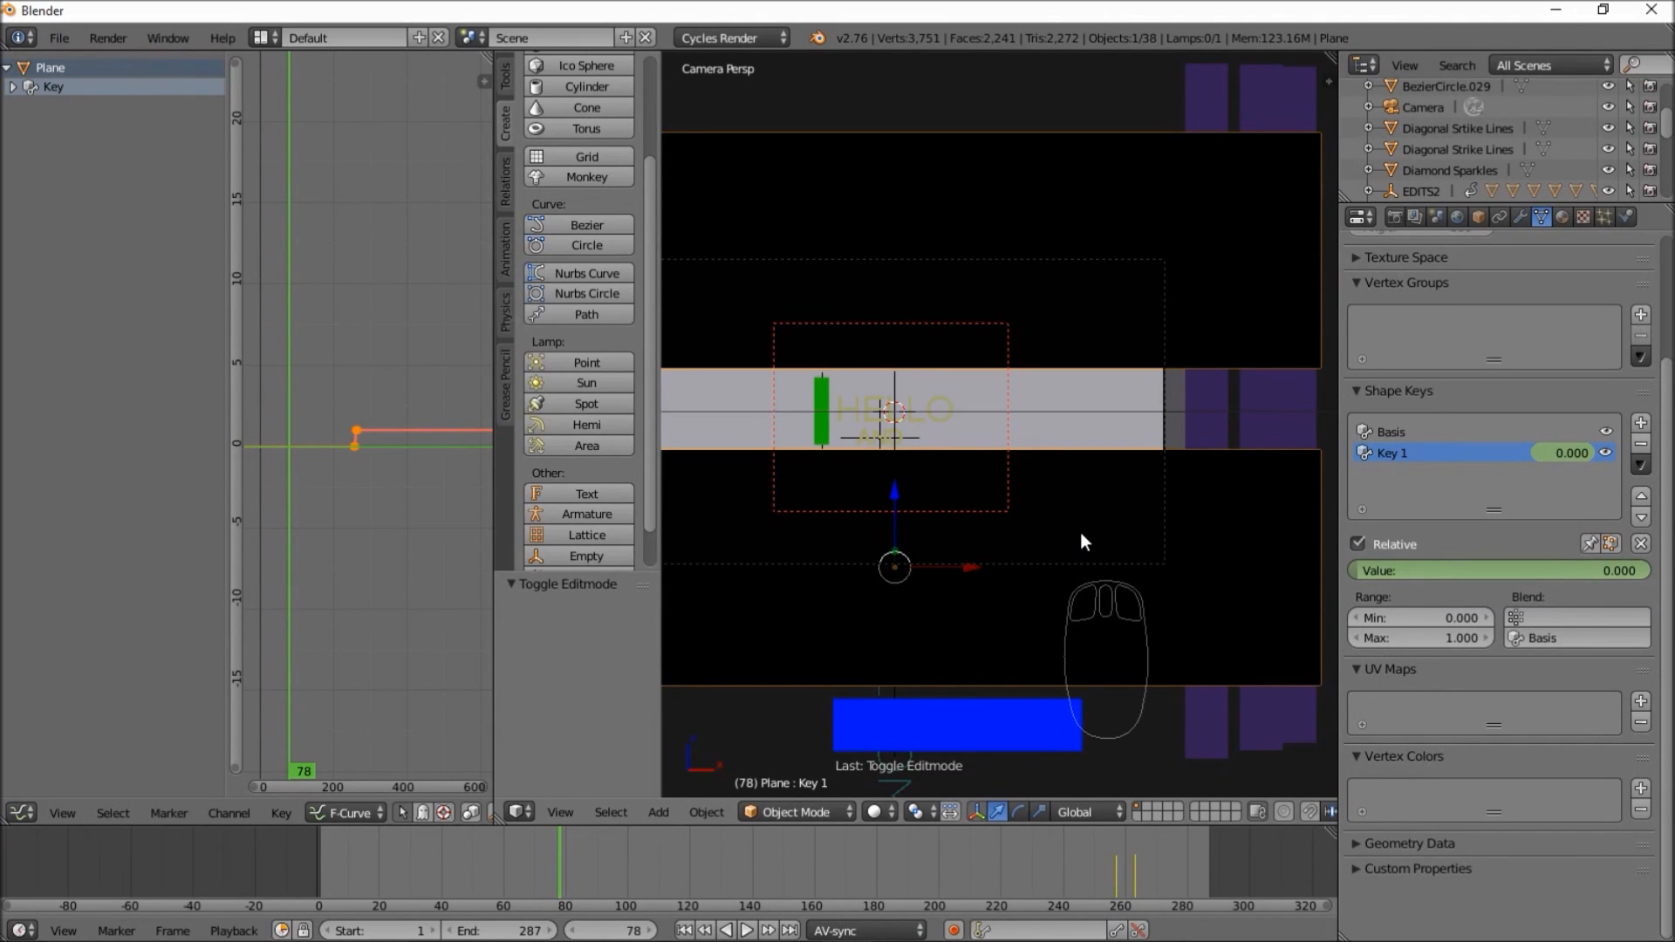
- Clear the render border and set the render resolution percentage to 100%
key(ctrl+alt+b)
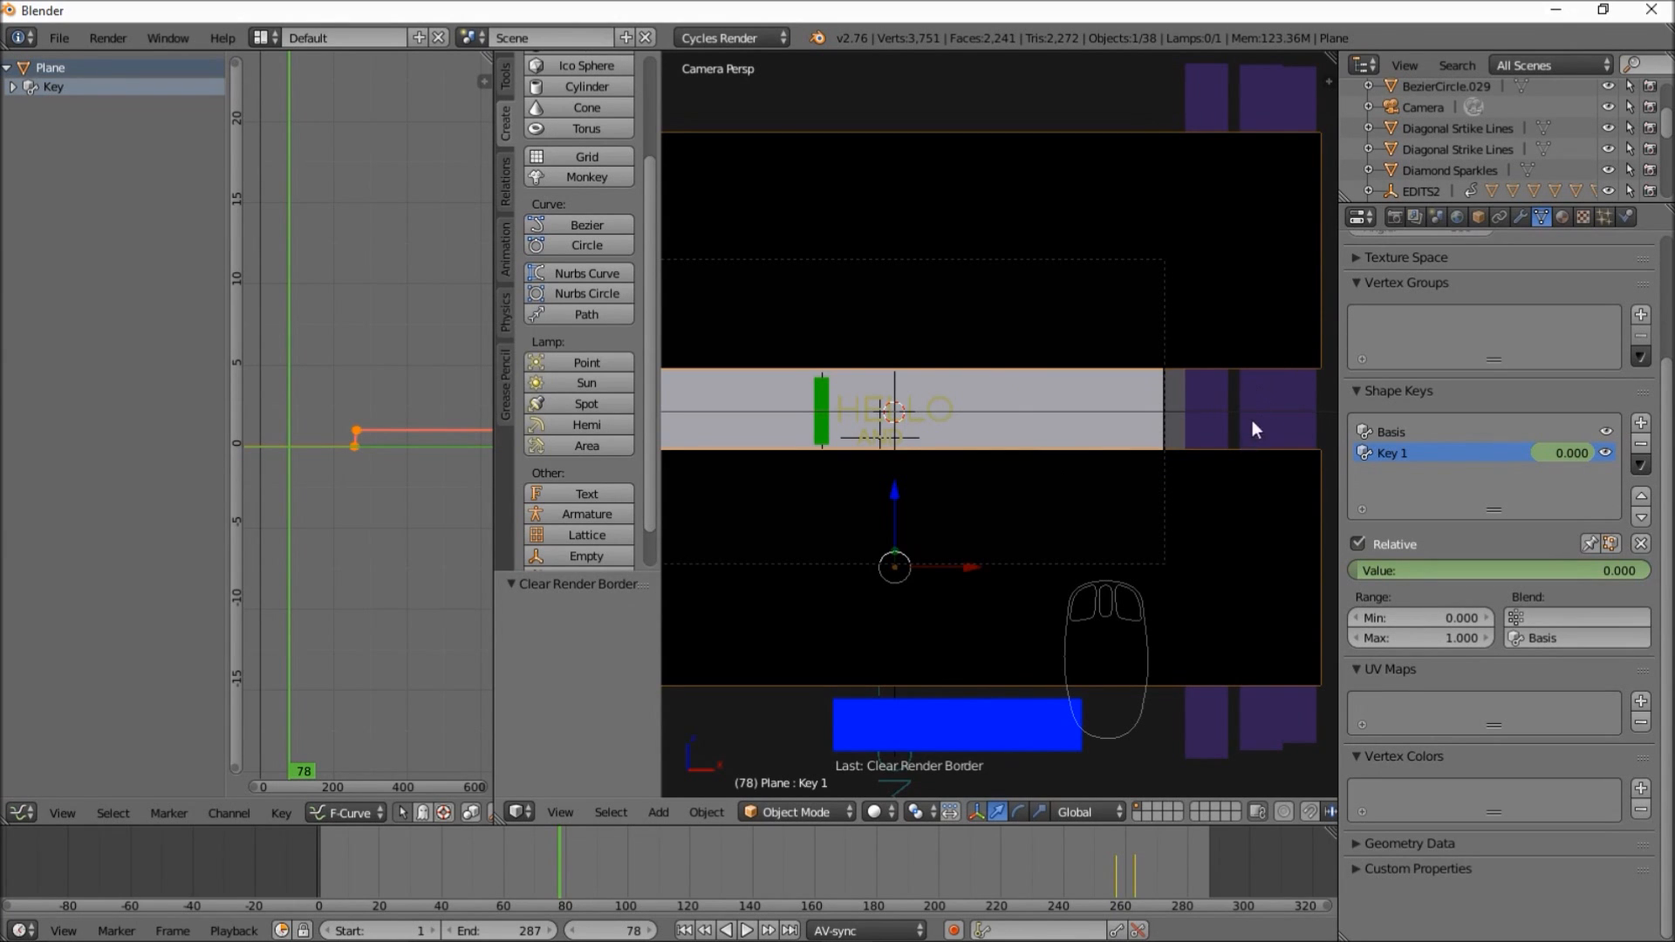
click(1401, 222)
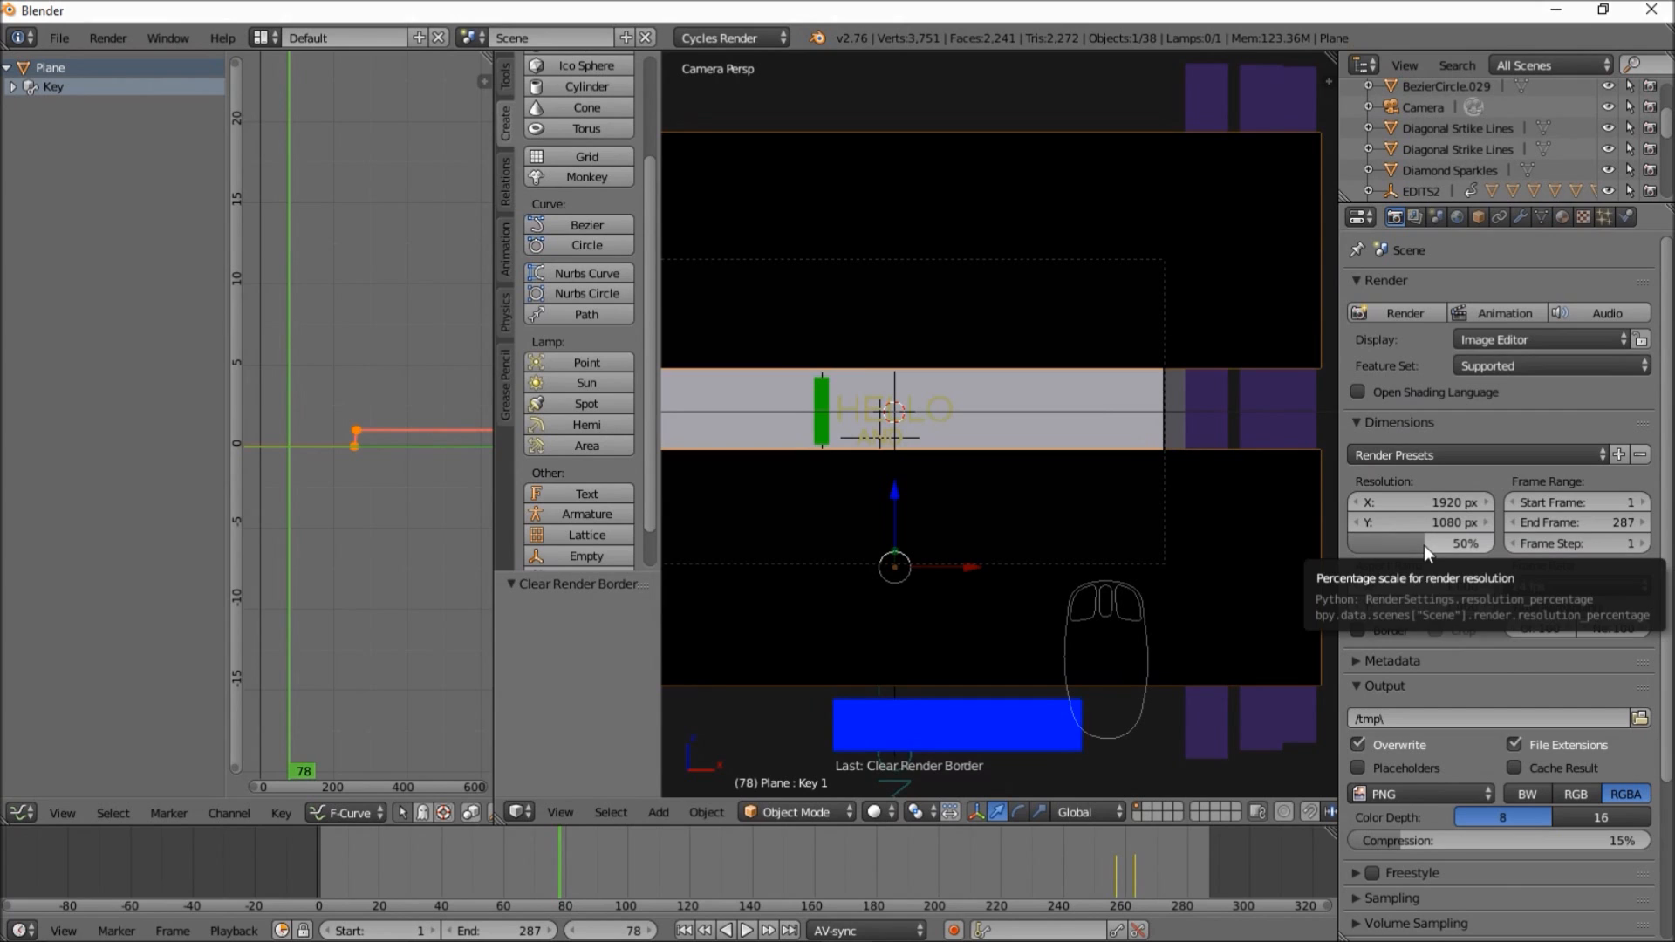
drag(1428, 548, 1503, 547)
- Set the output file format to Xvid and choose H.264 as the video codec in the encoding settings
scroll(1473, 595, down, 6)
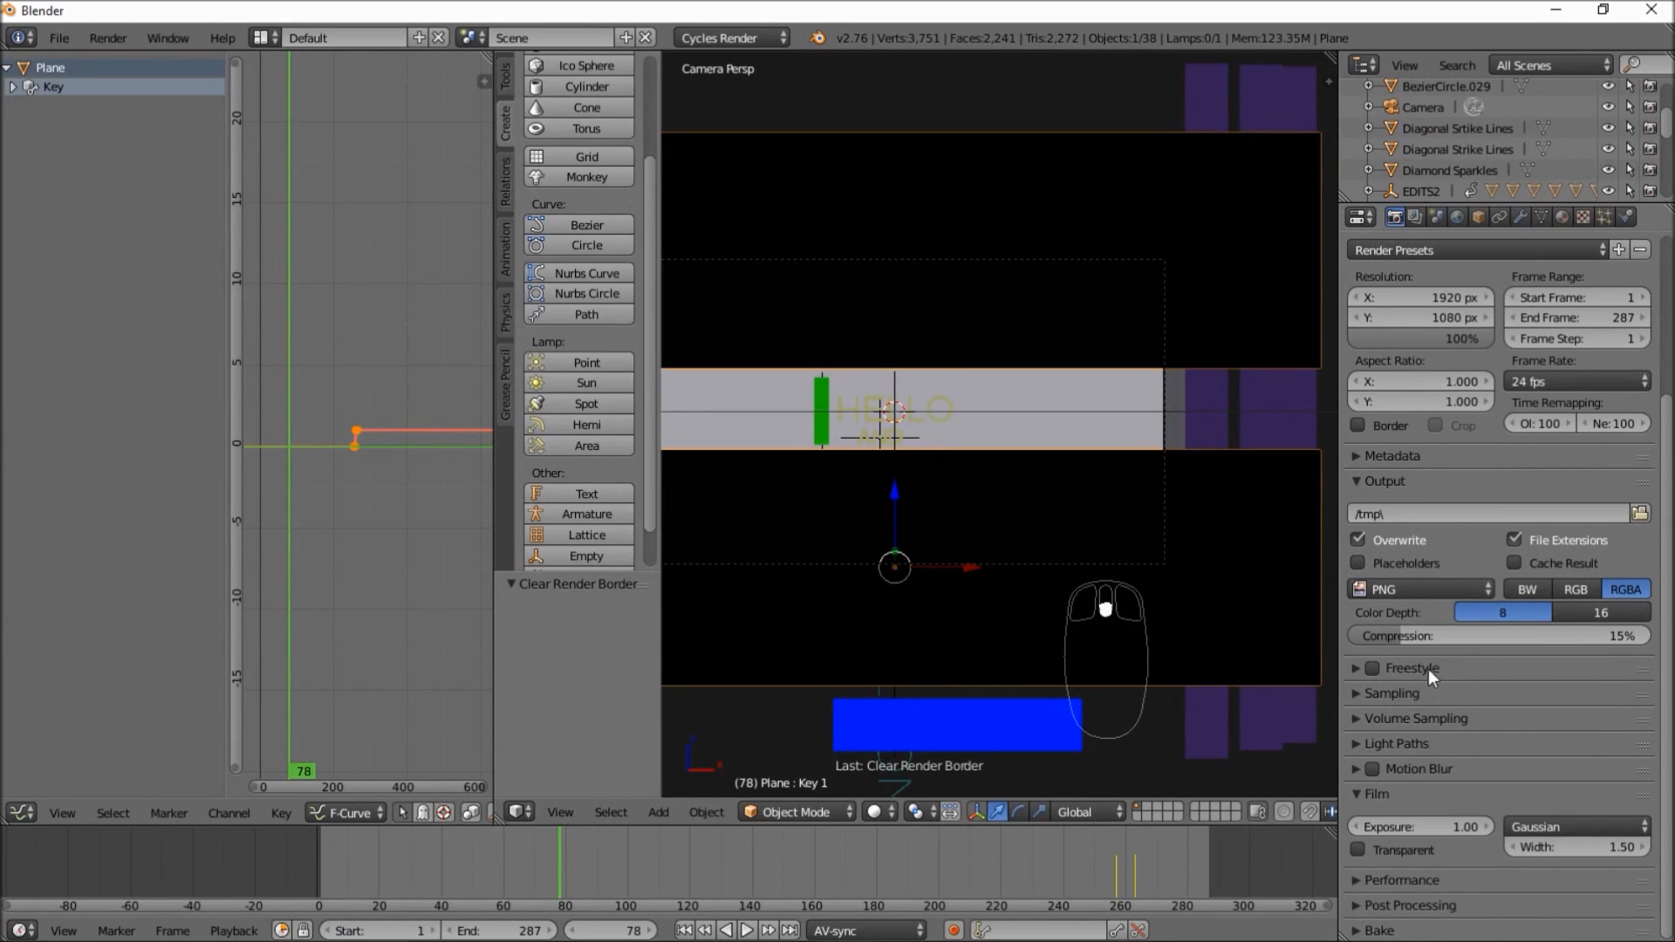
click(1419, 597)
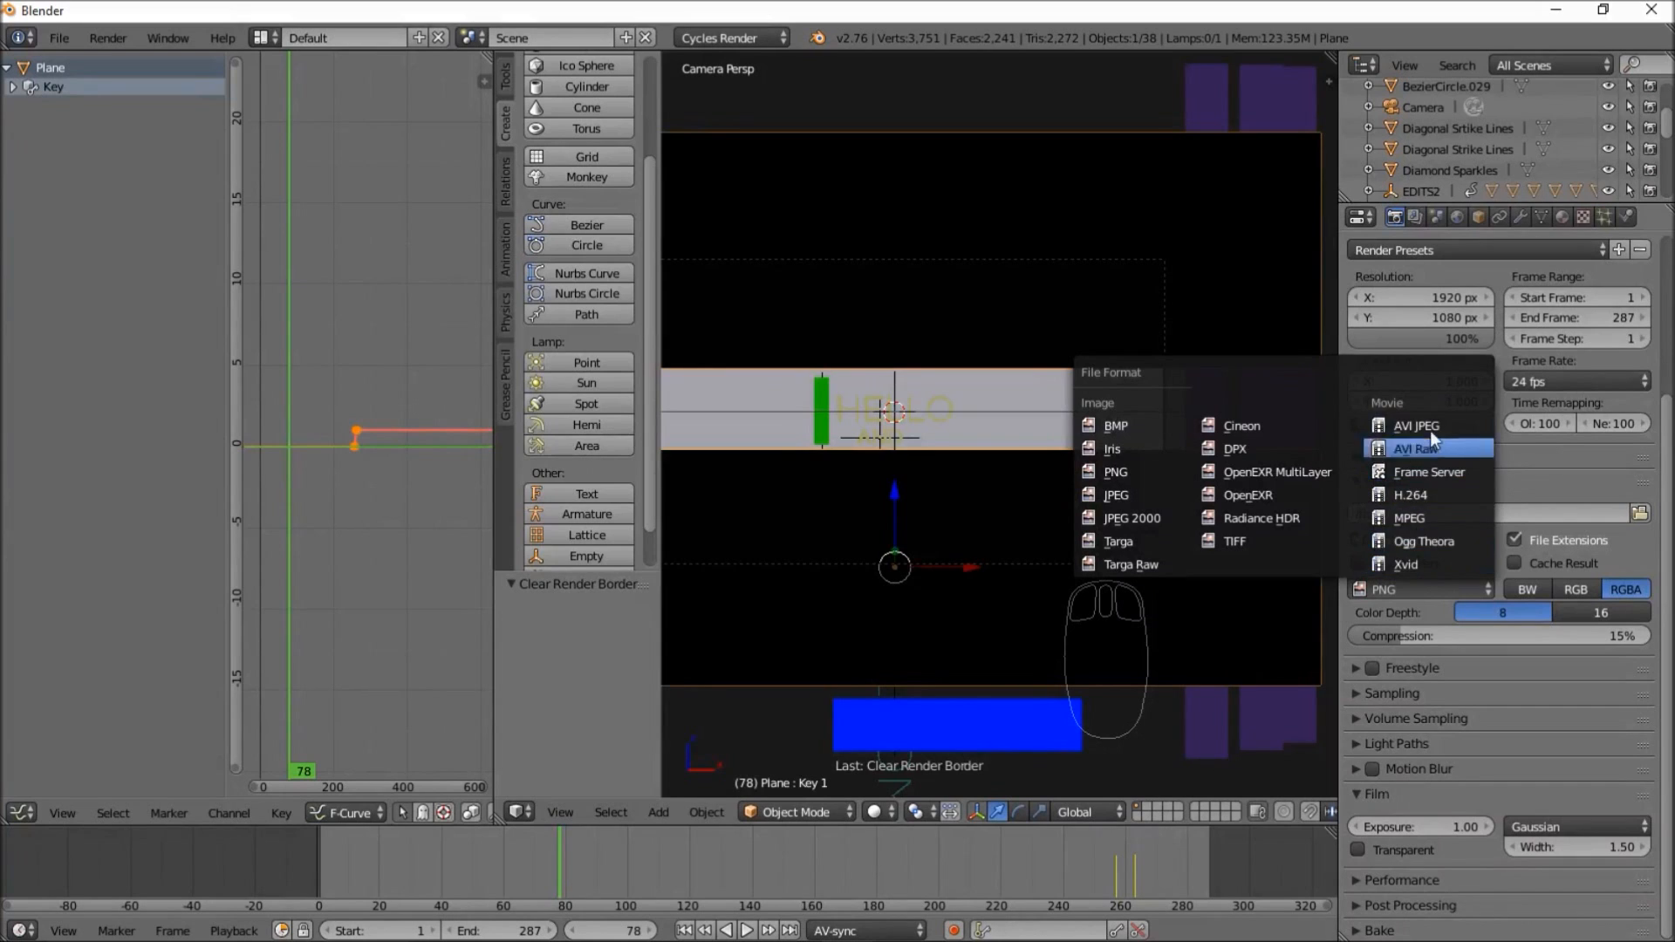
click(1413, 562)
click(1420, 622)
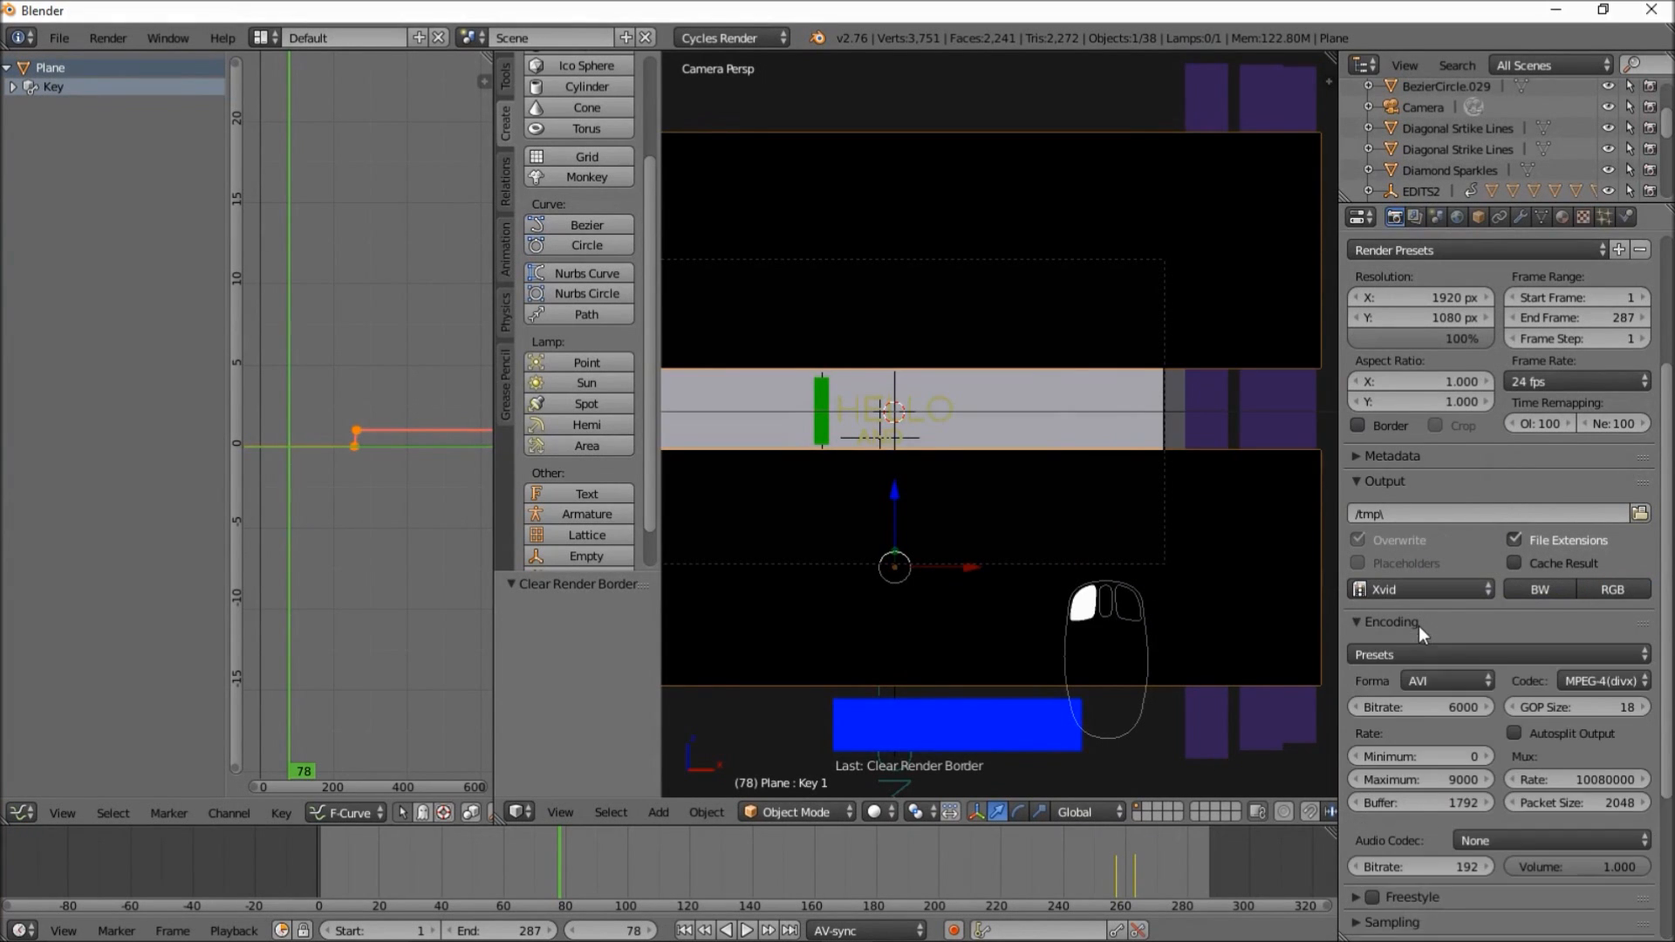
click(1448, 677)
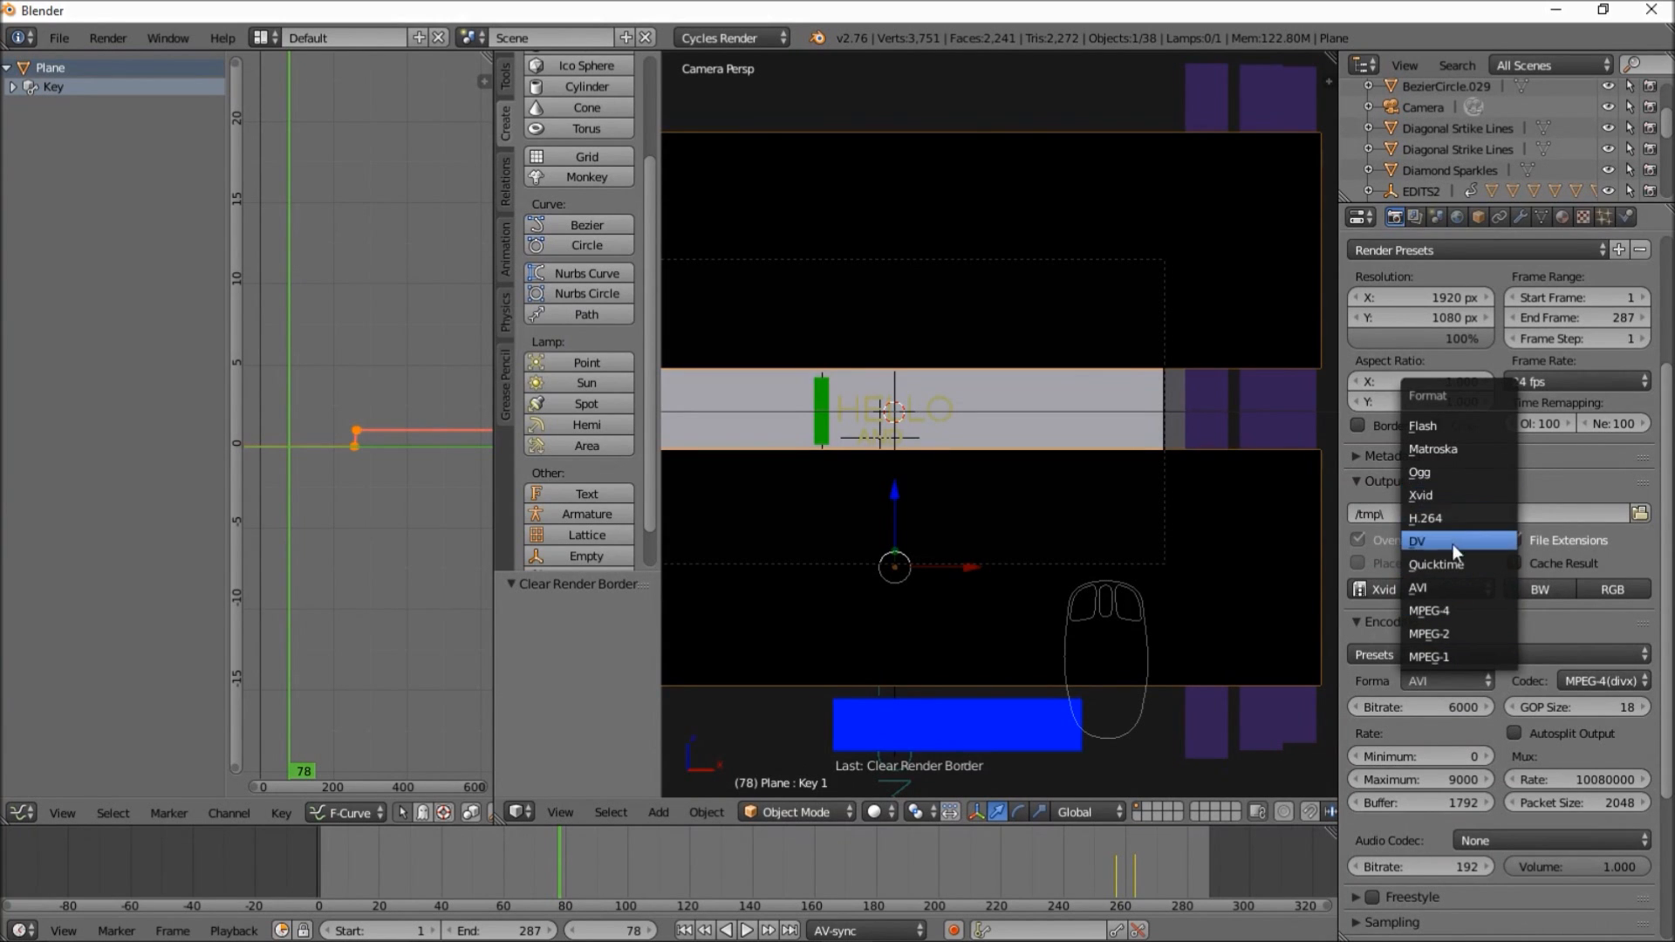
click(1434, 685)
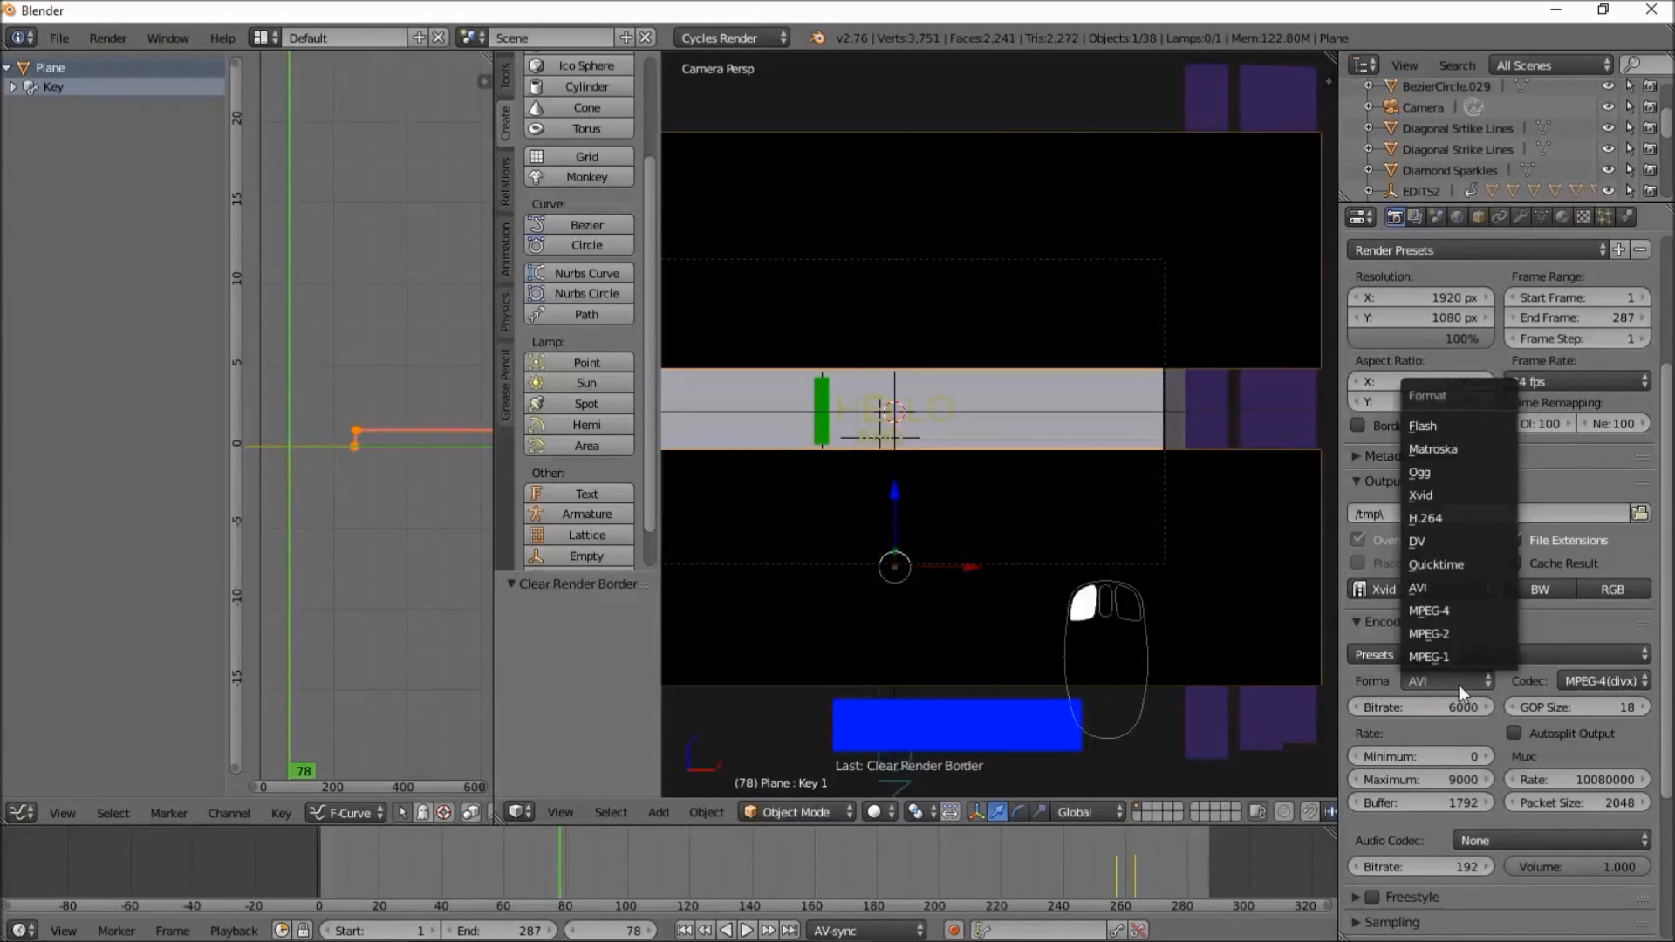
click(1610, 683)
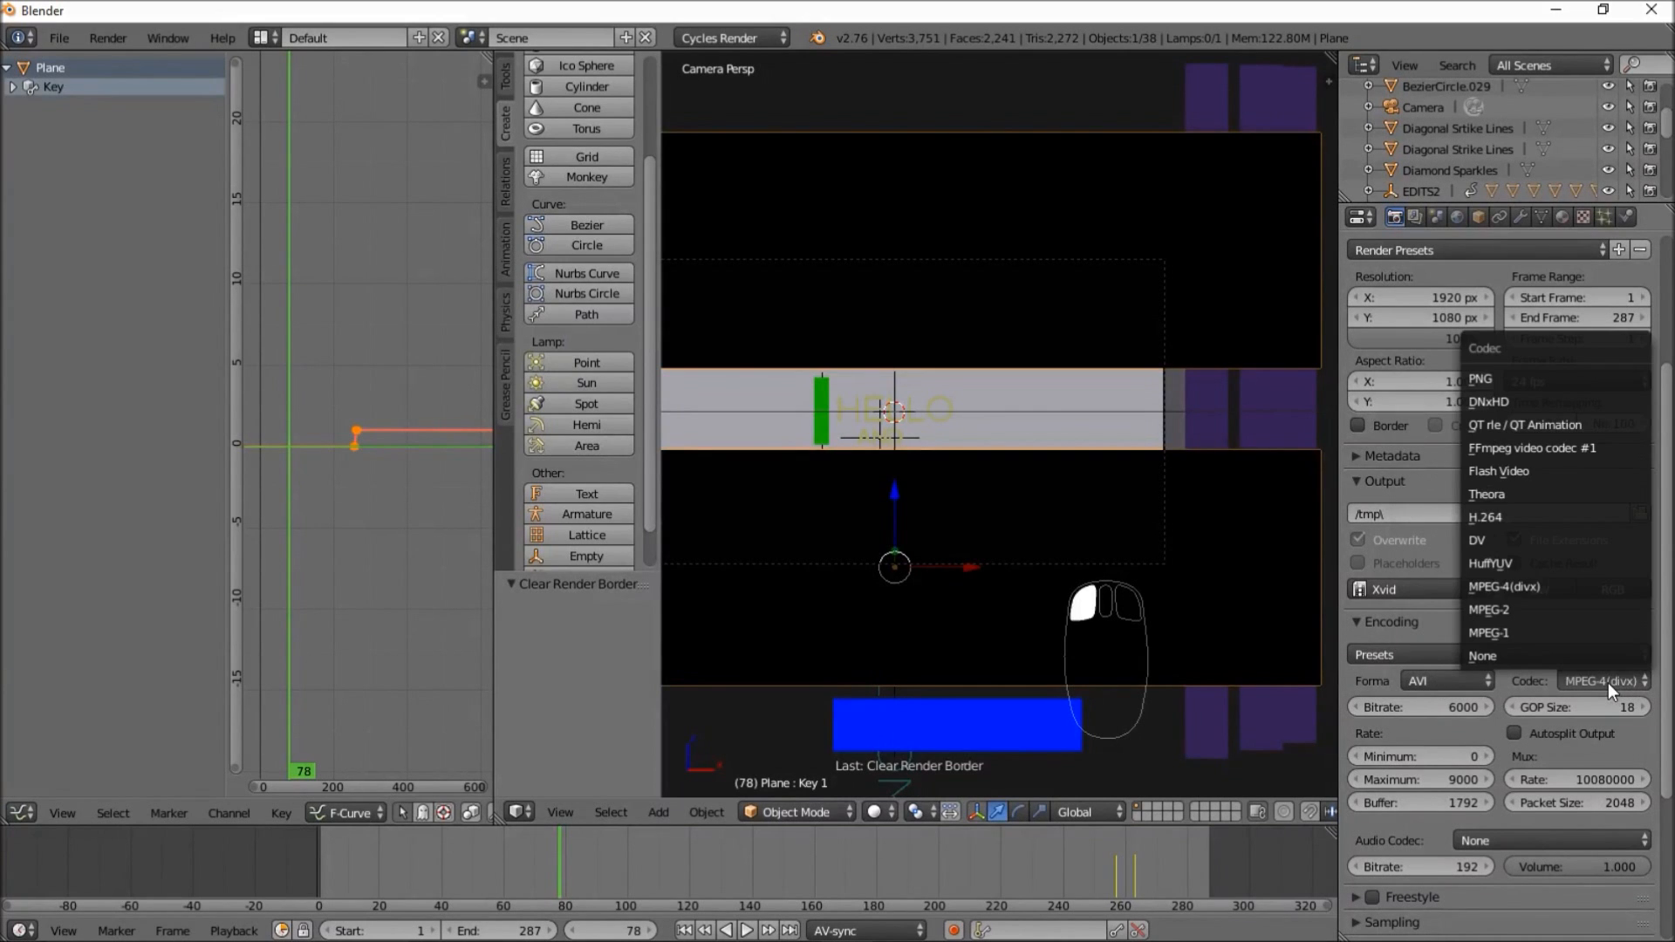
click(1578, 516)
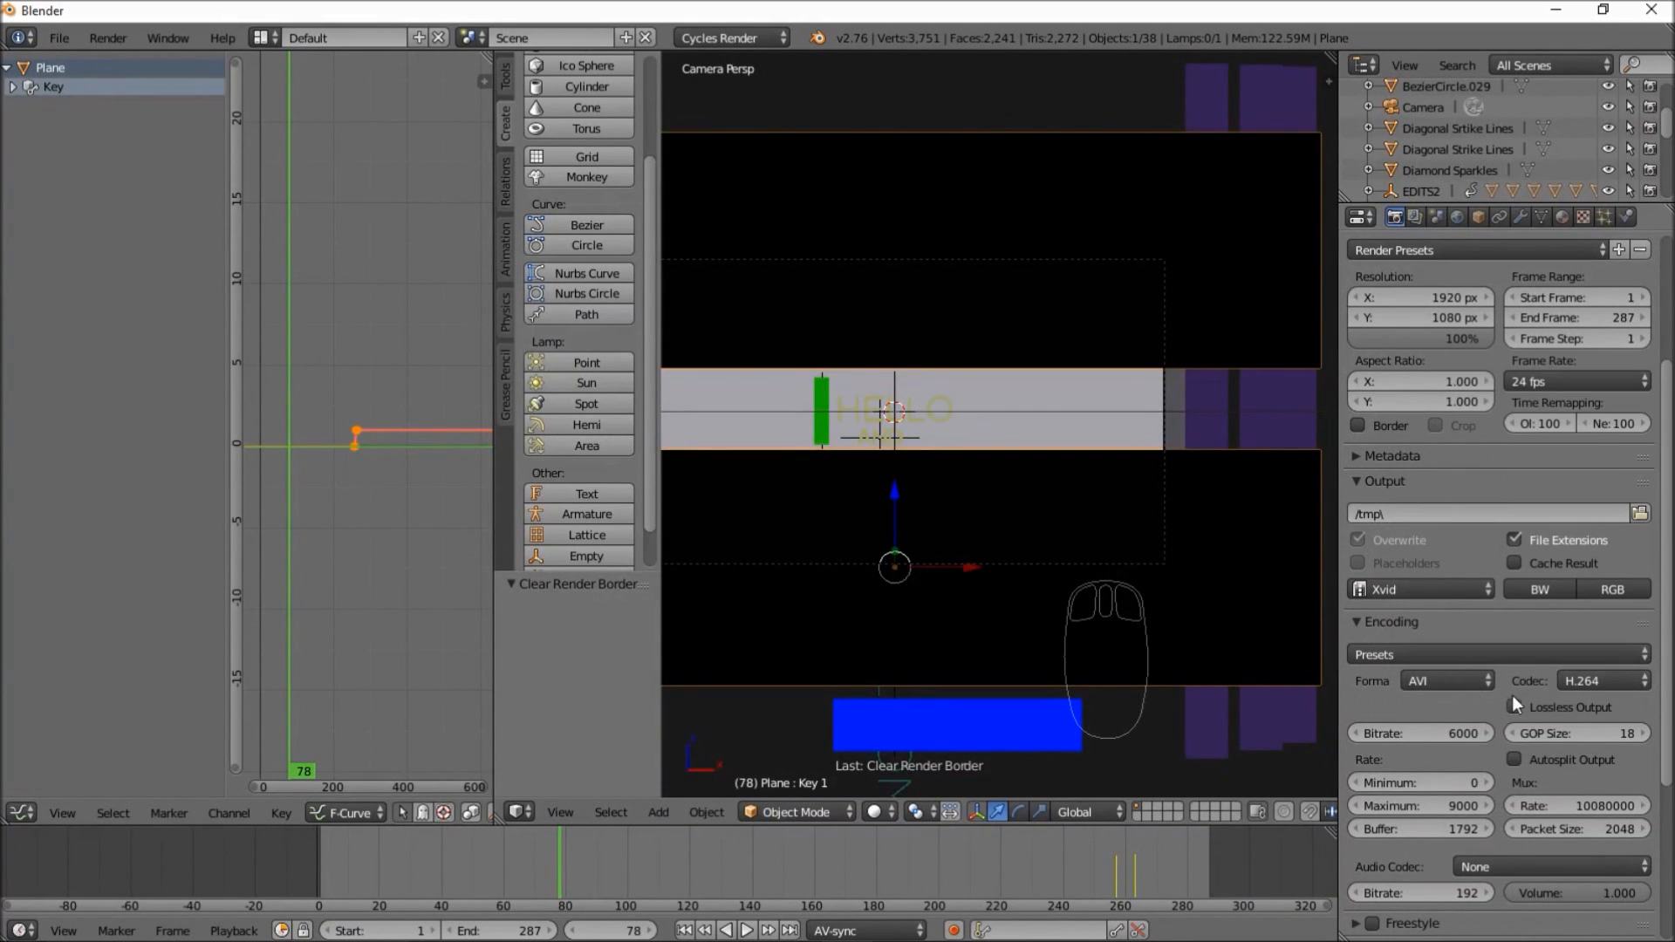
- Set the video bitrate and the maximum rate to 14000, and choose MP3 as the audio codec
click(1436, 731)
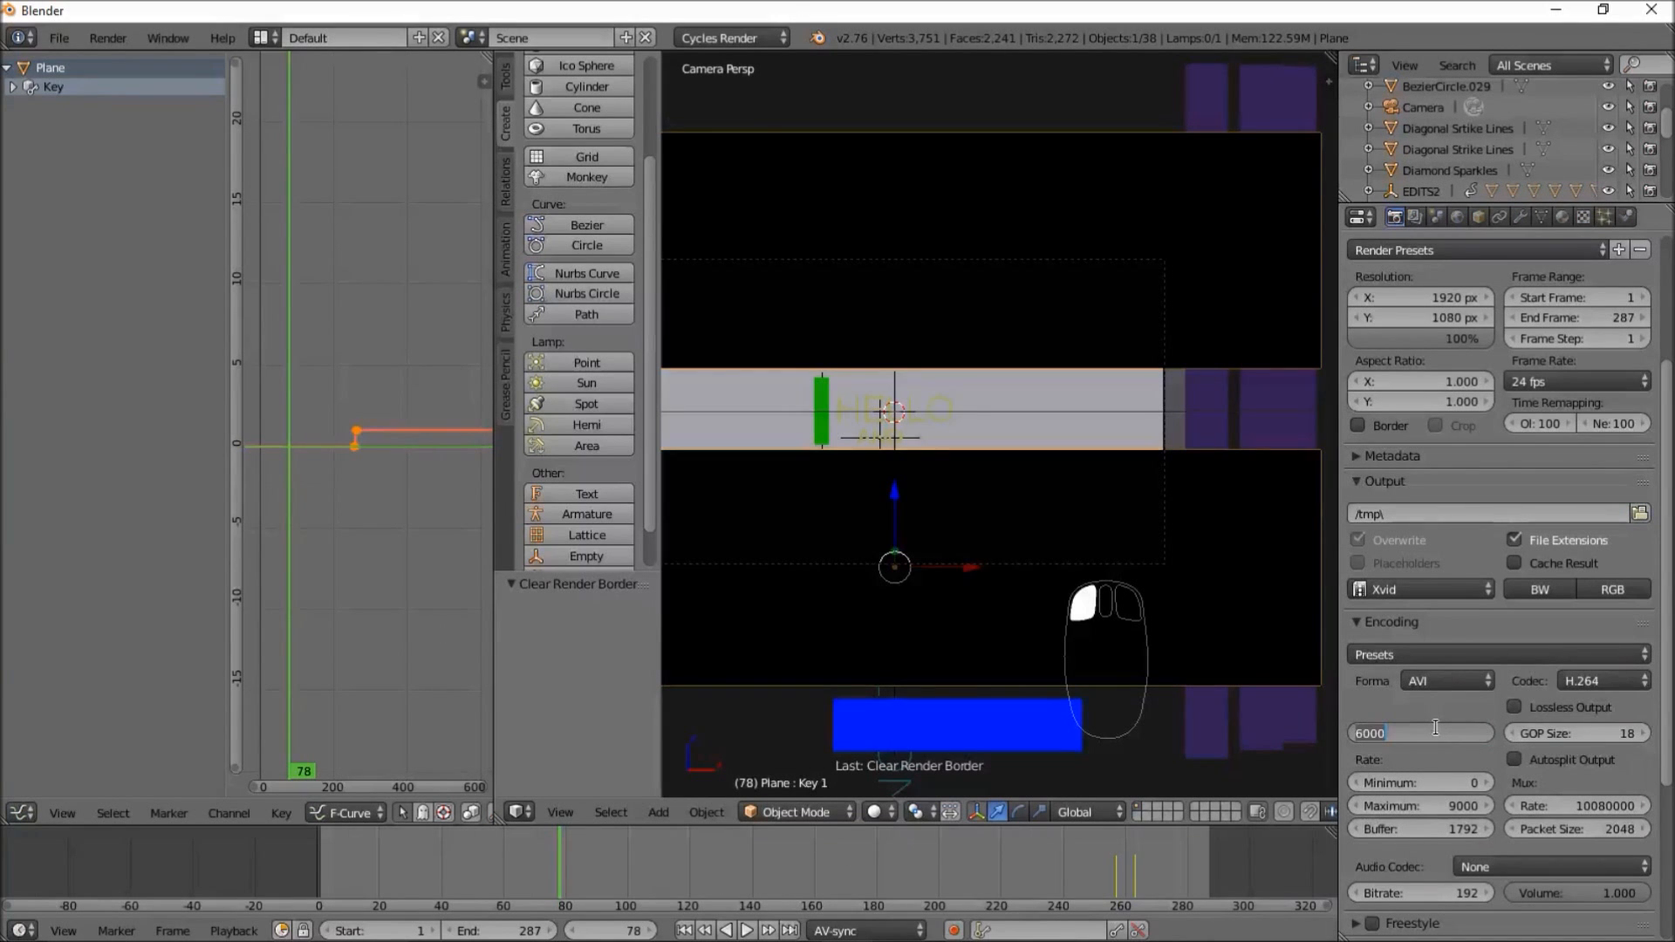
text(14000)
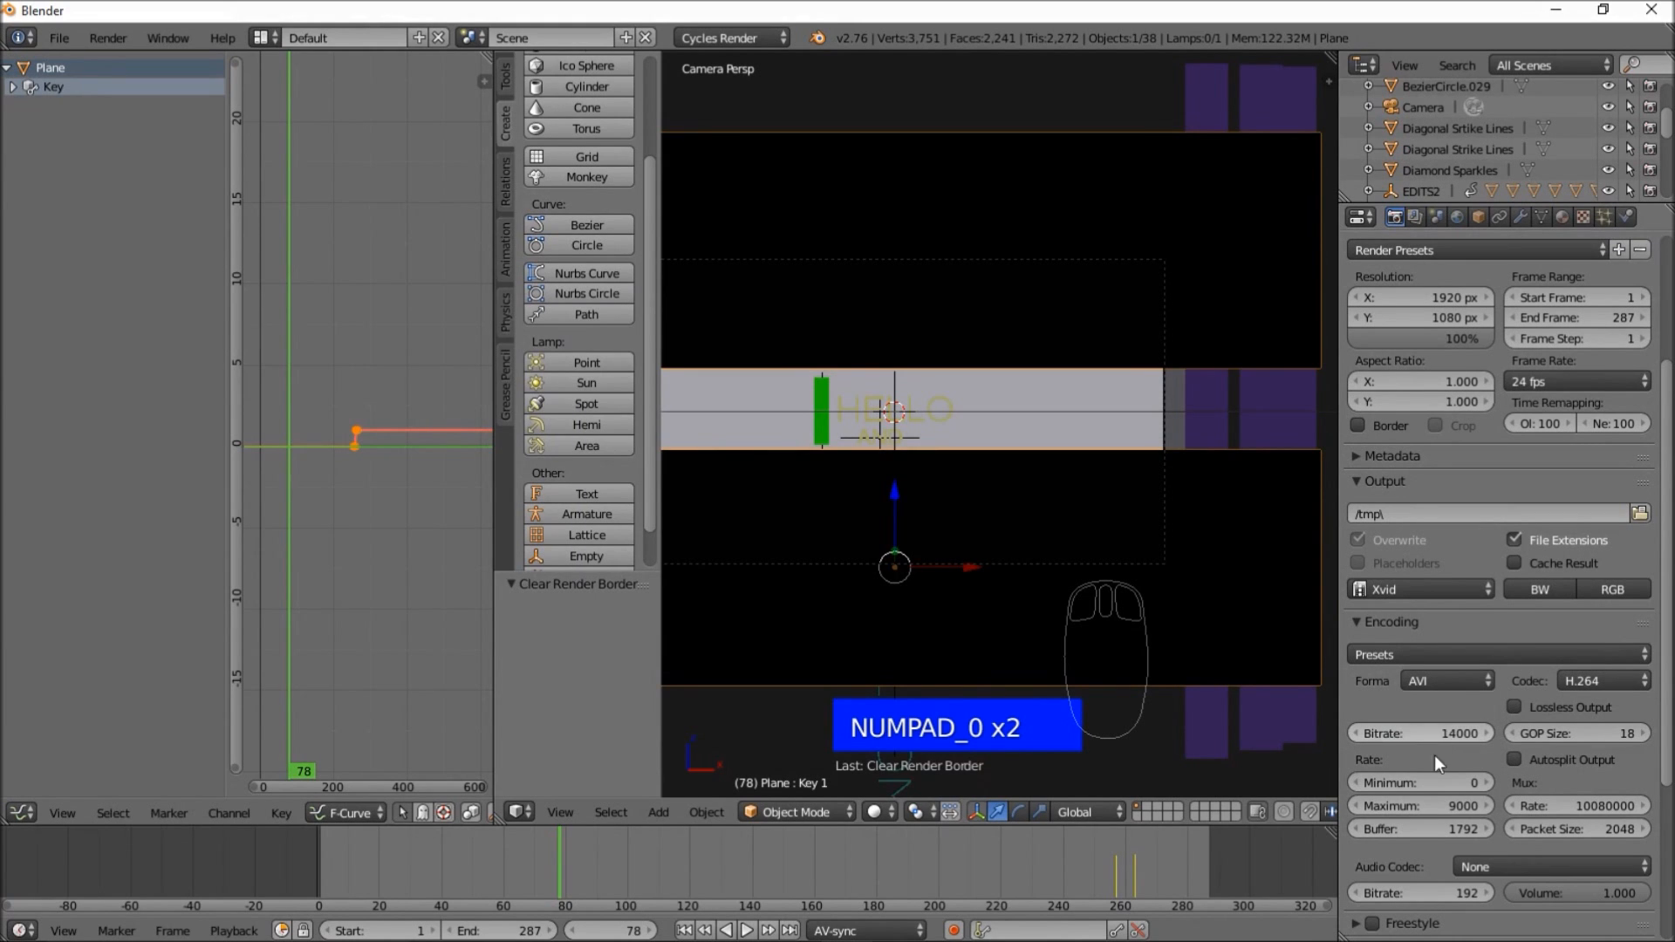
click(1419, 794)
text(14000)
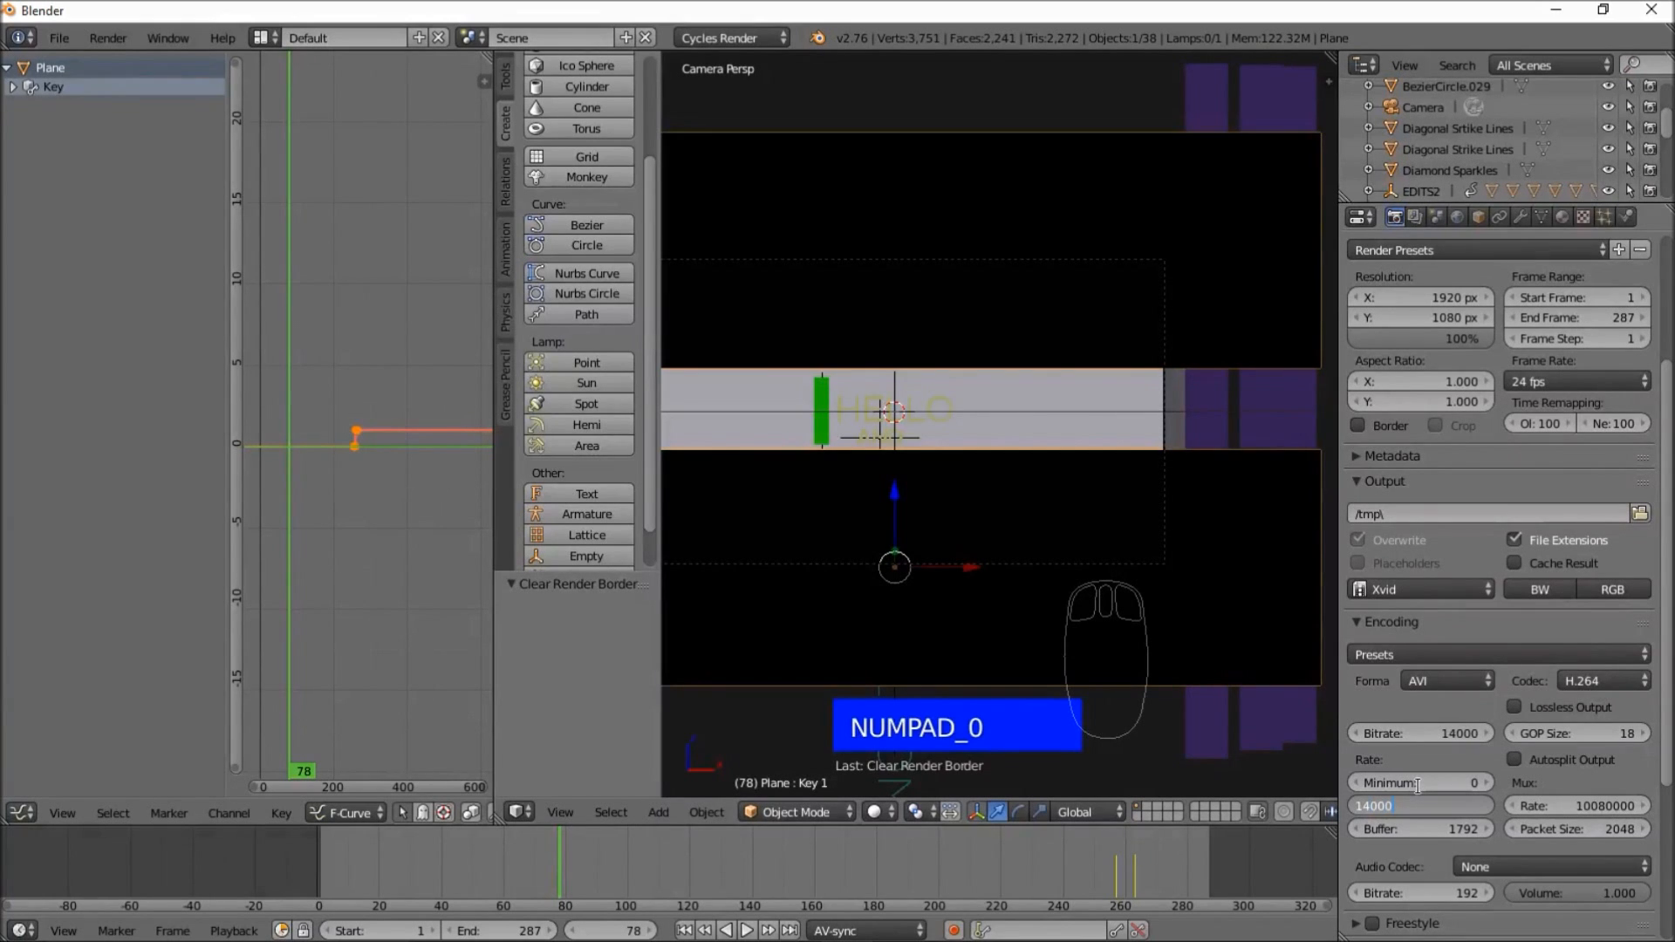
key(Return)
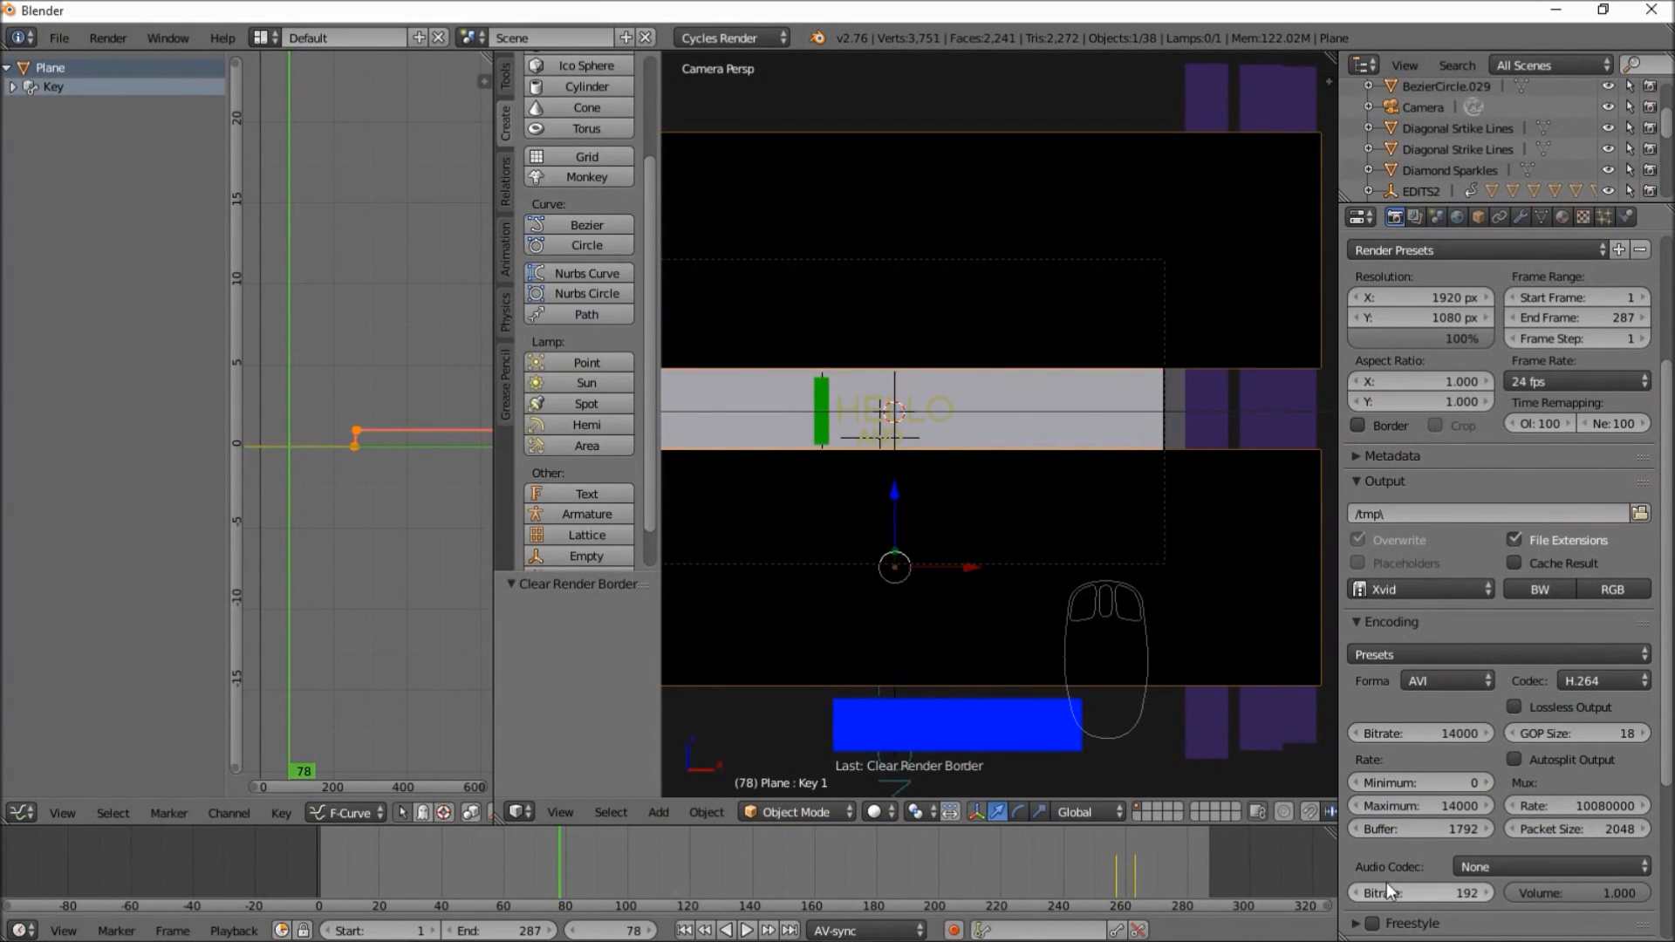
click(1495, 871)
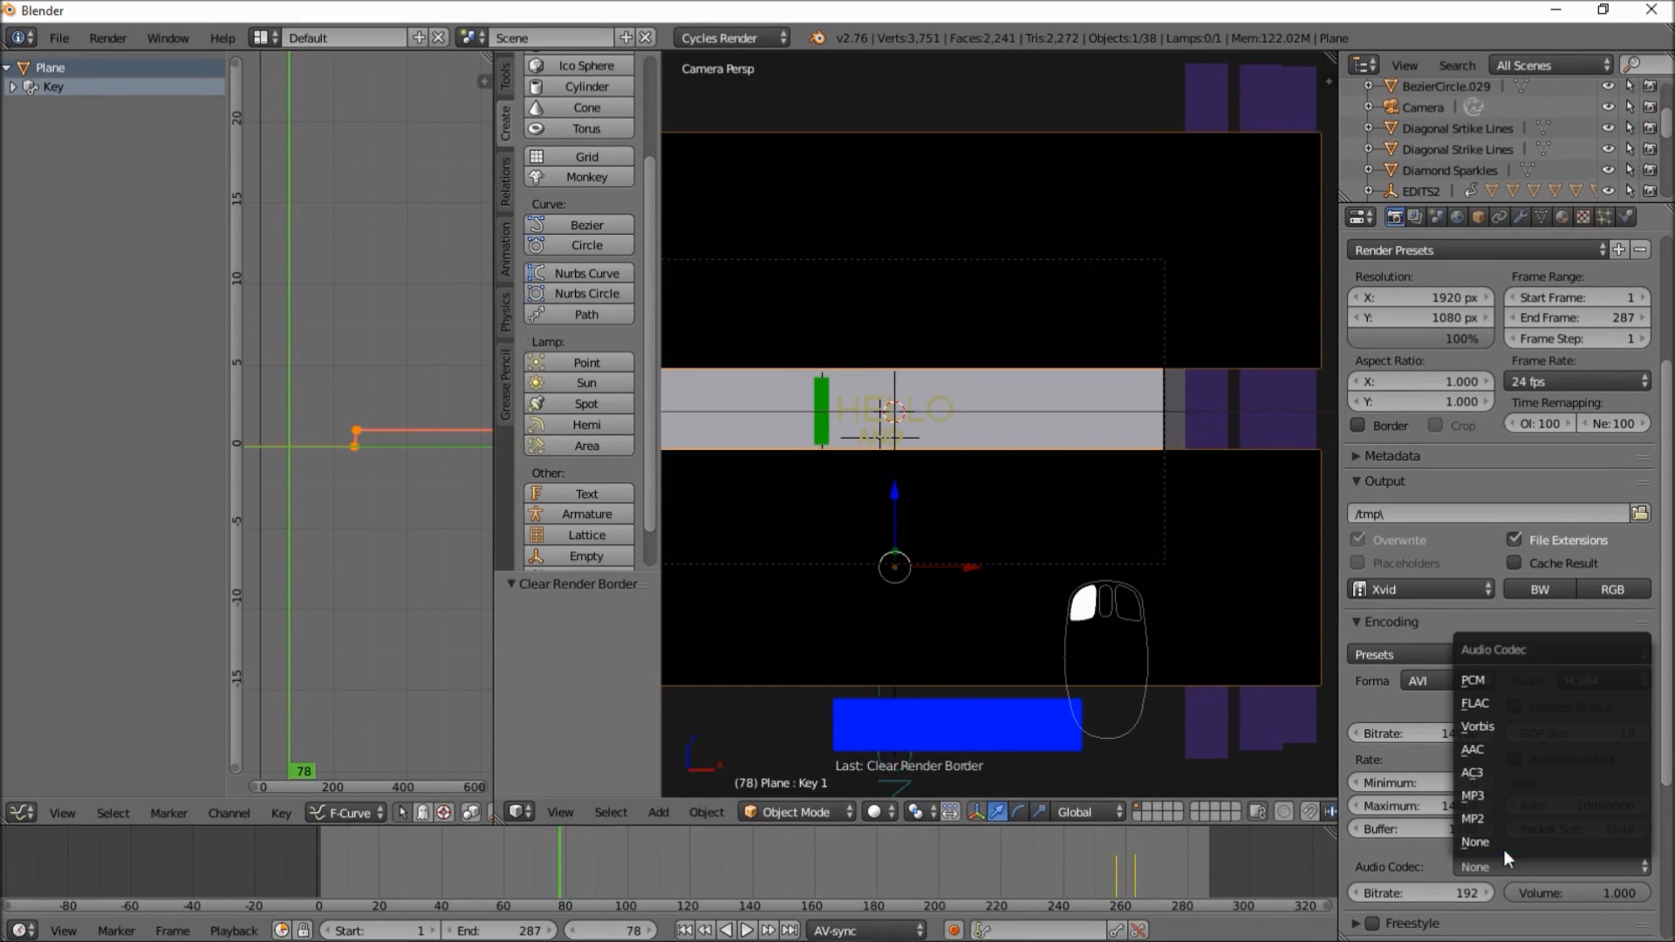
click(1506, 798)
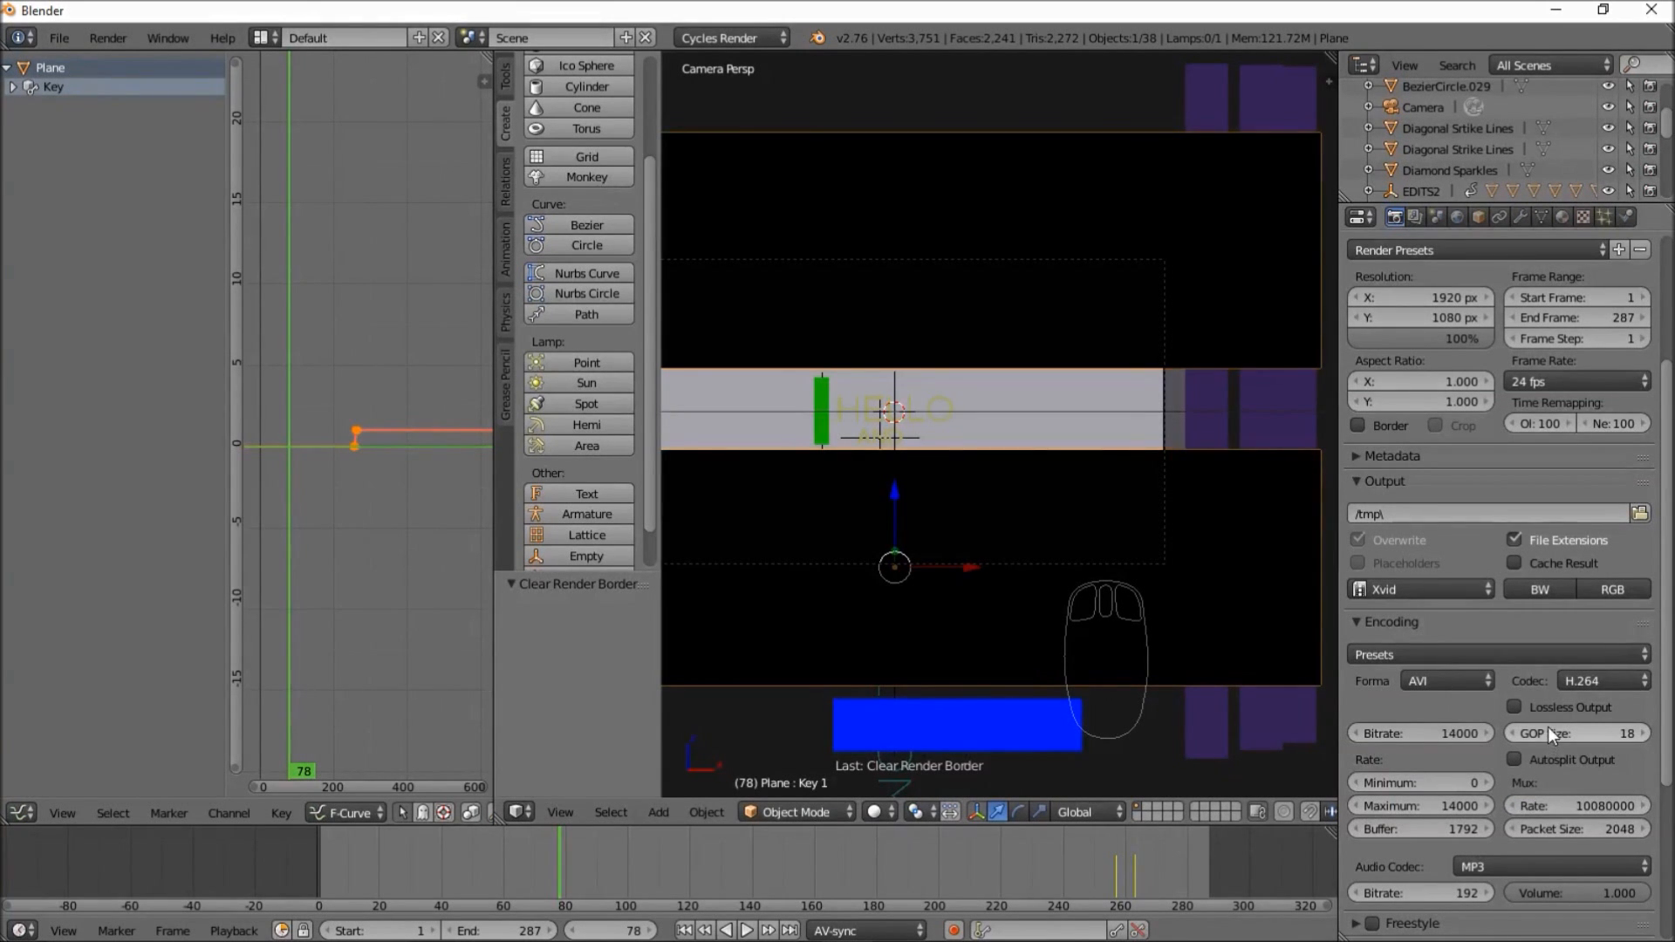
- Set the render output path to C:\tmp\ with the file name 2D_TUTORIAL_RESULT
scroll(1552, 723, up, 2)
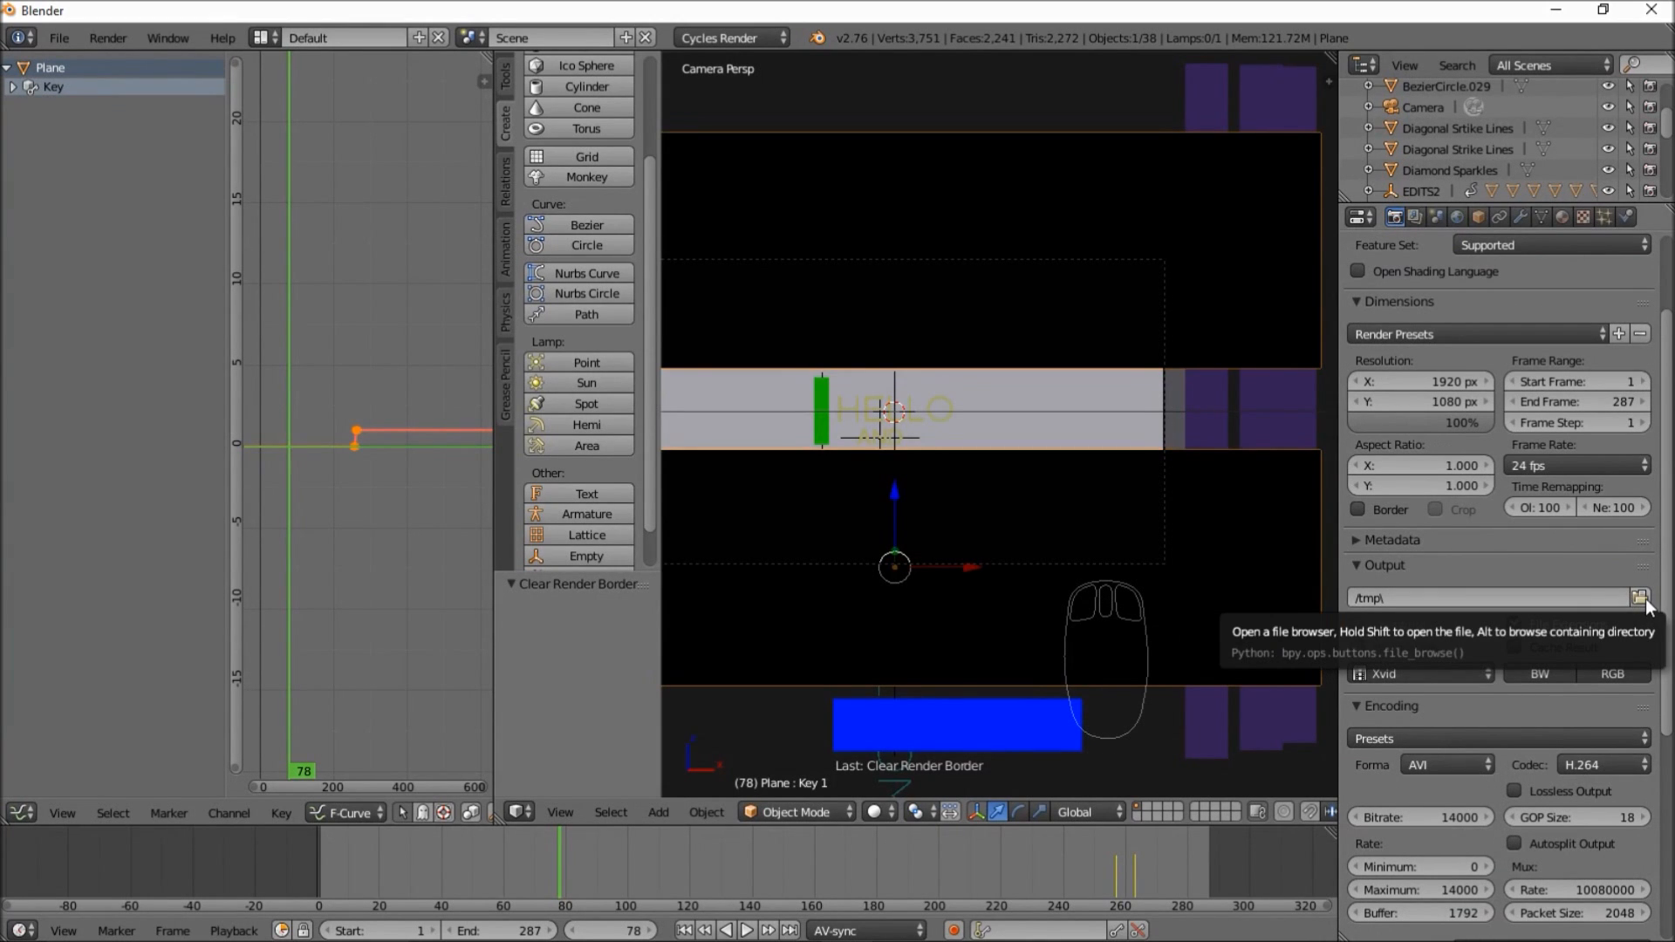
click(1642, 599)
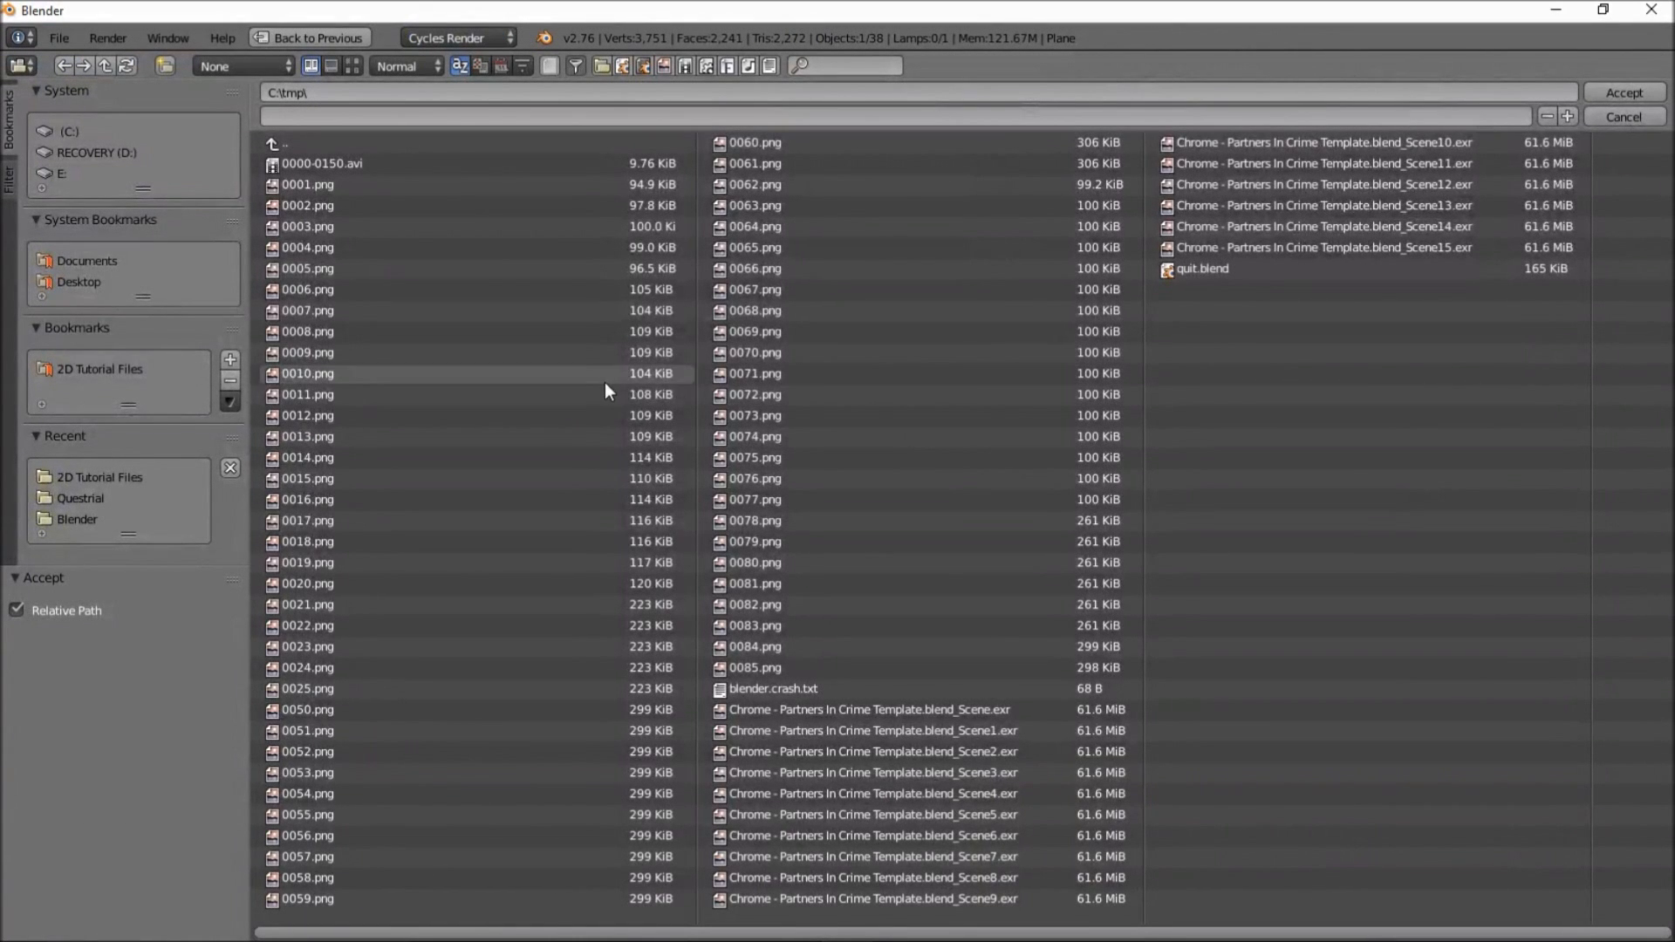
click(397, 119)
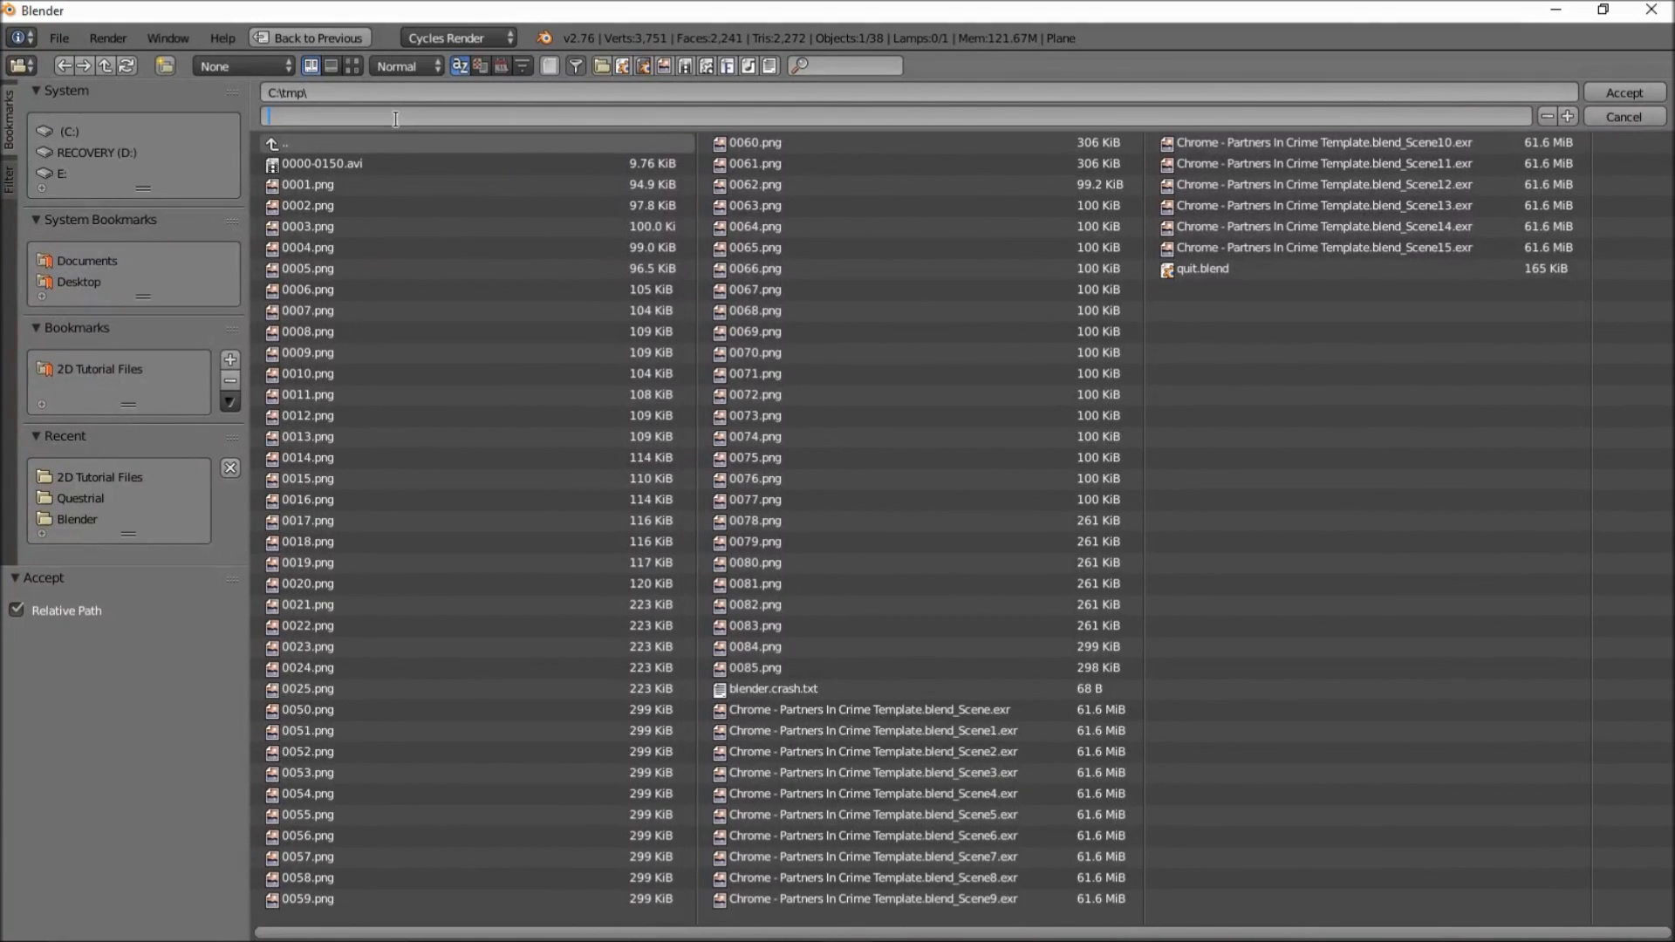
text(2D TUTORIAL RESULT)
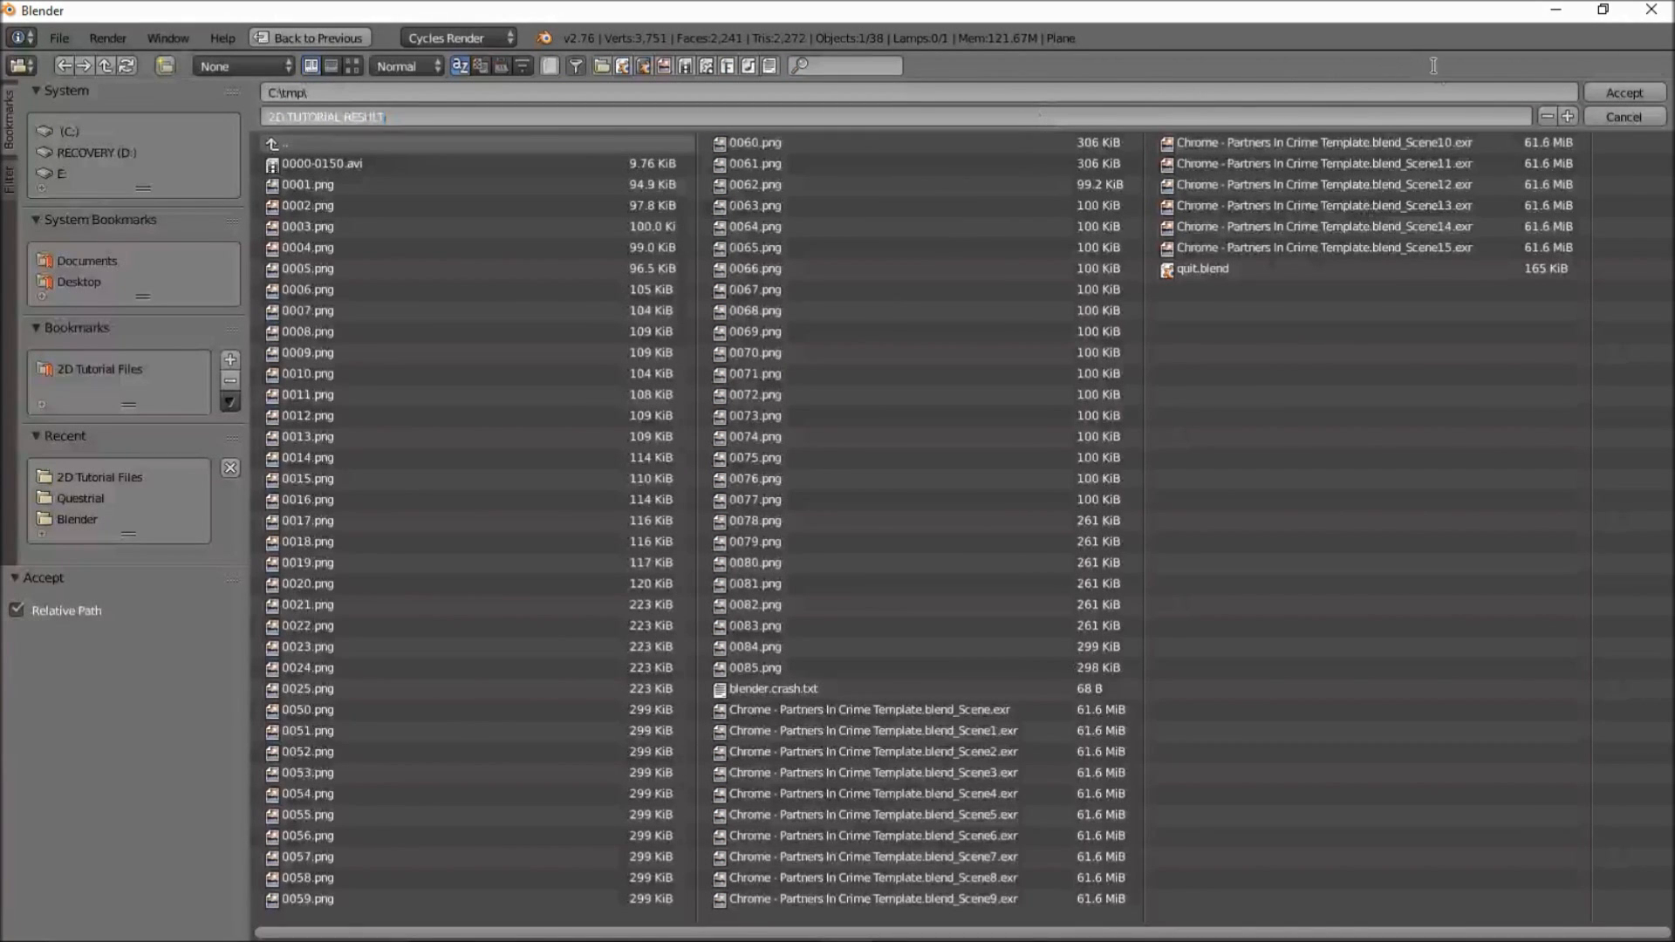
key(Return)
click(1615, 94)
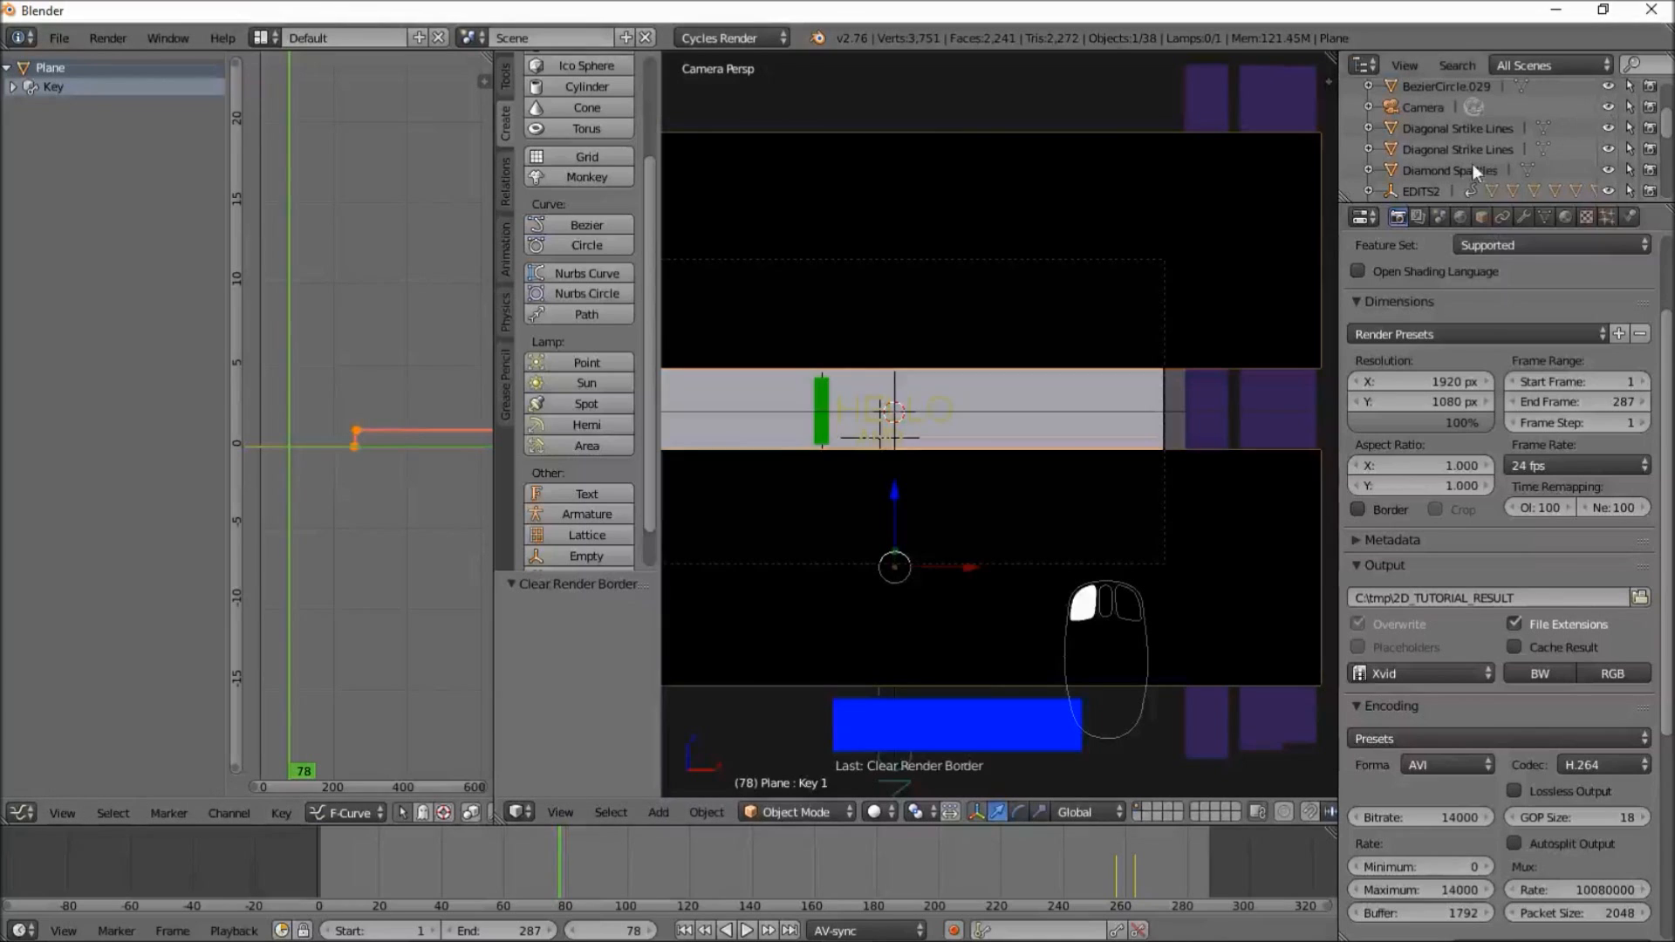
- Set the render samples to 75 and Clamp Indirect to 3.00 in the sampling settings
scroll(1530, 355, down, 5)
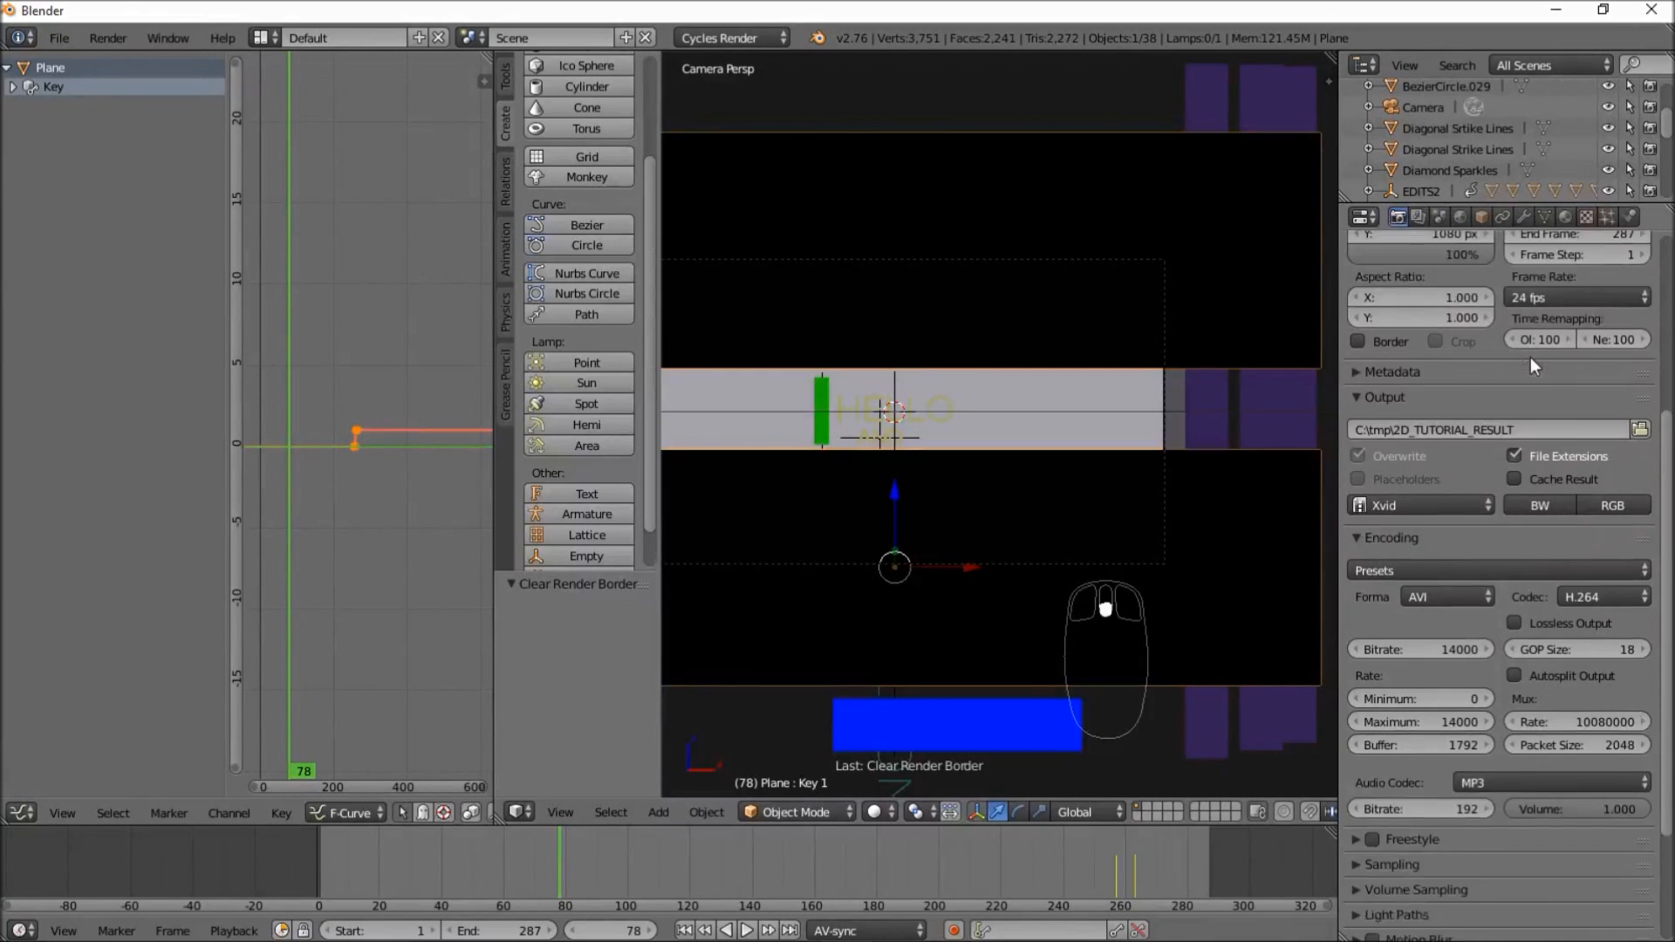
scroll(1536, 349, down, 2)
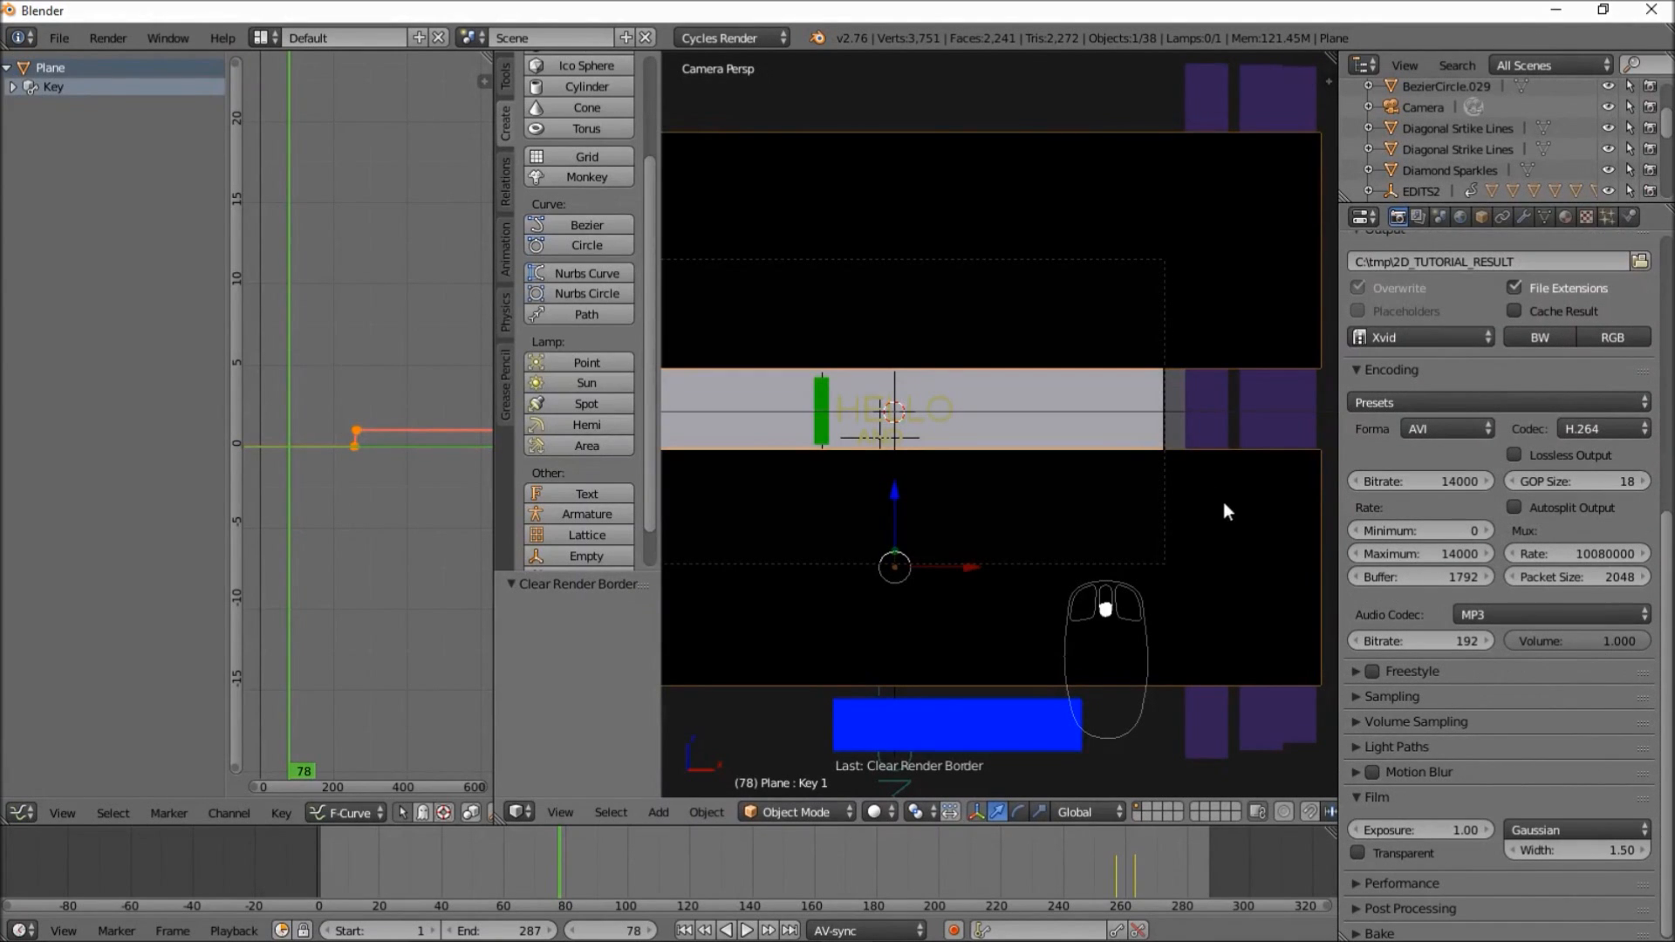
click(1375, 696)
click(1595, 804)
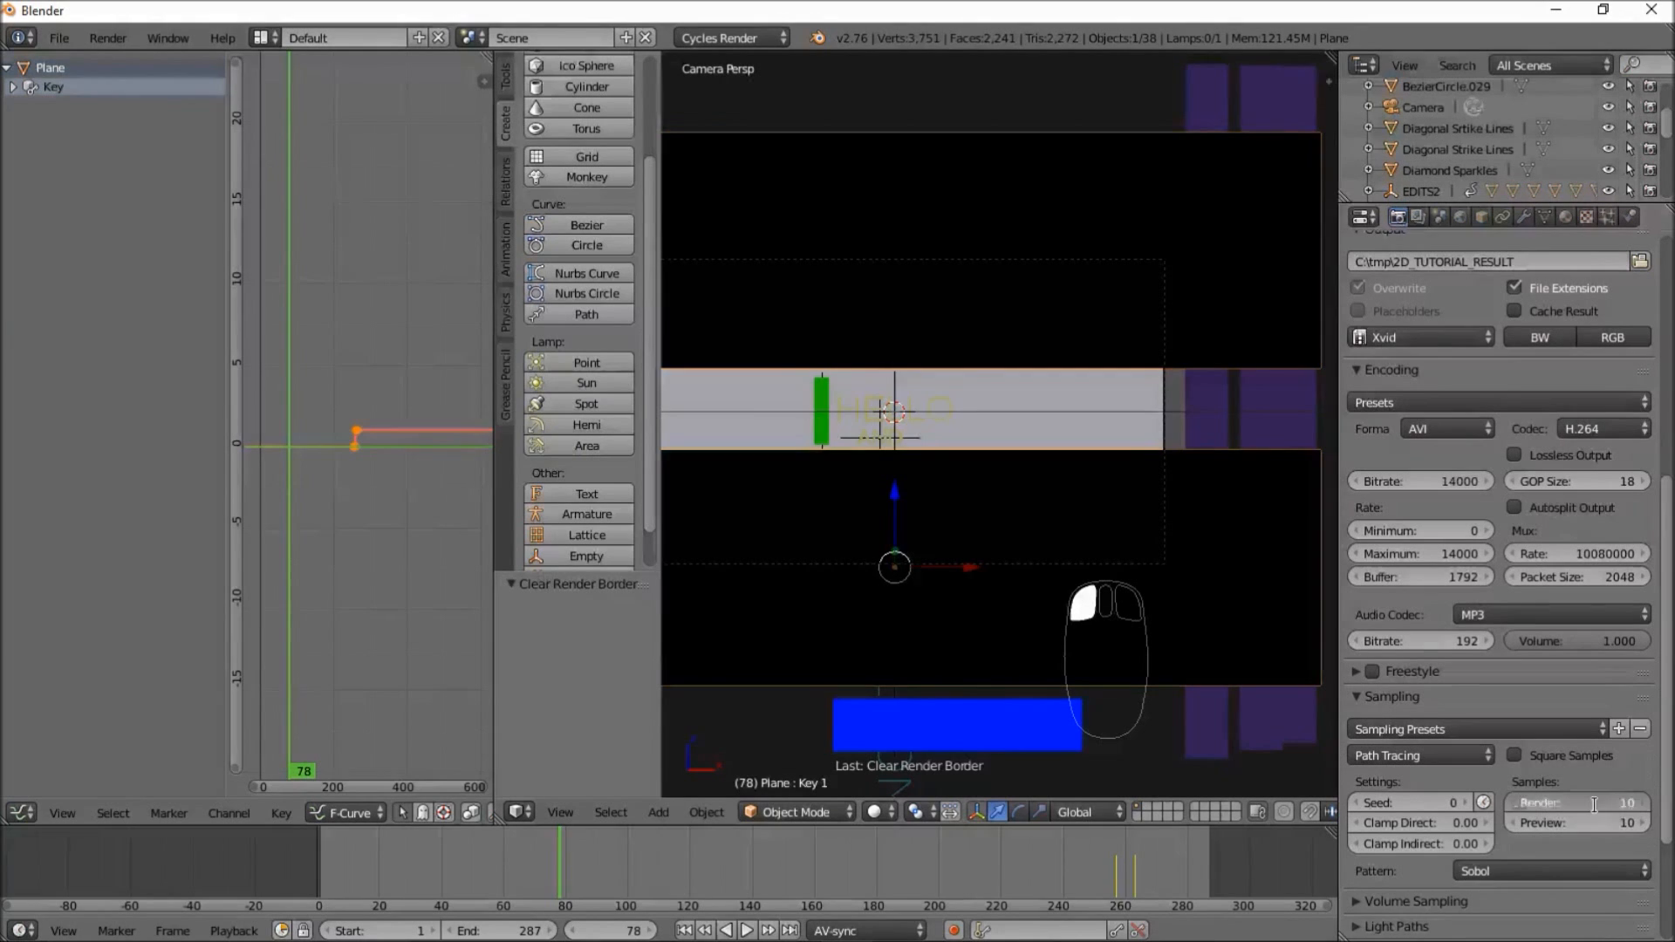
text(75)
key(Return)
click(1446, 840)
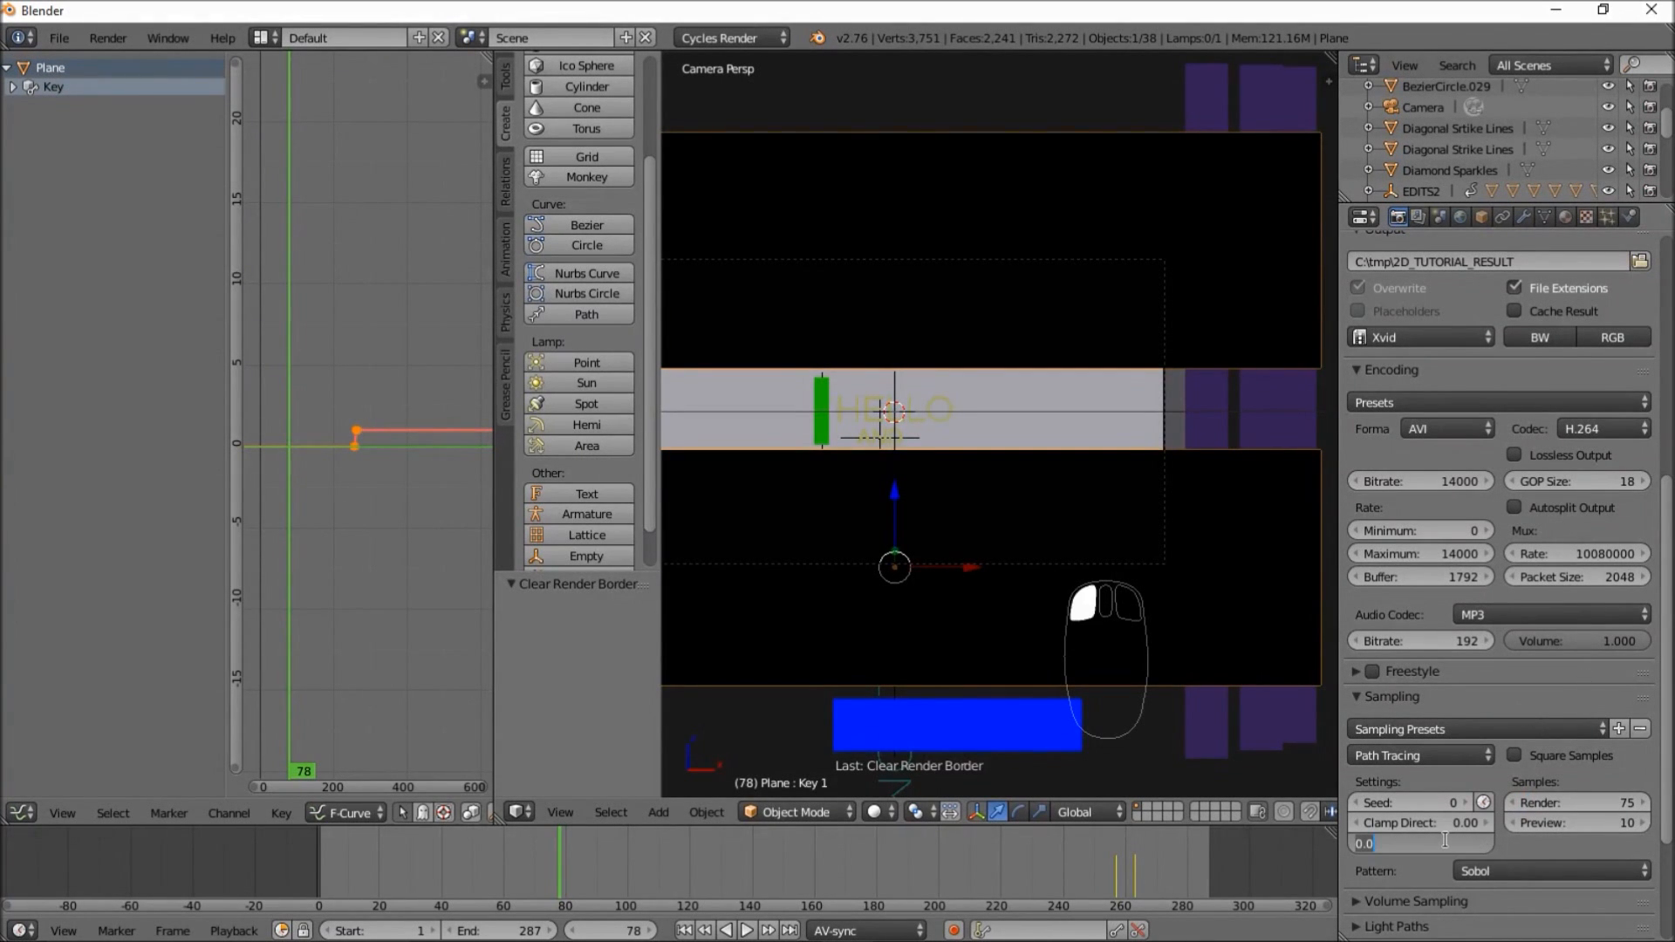
text(3)
key(Return)
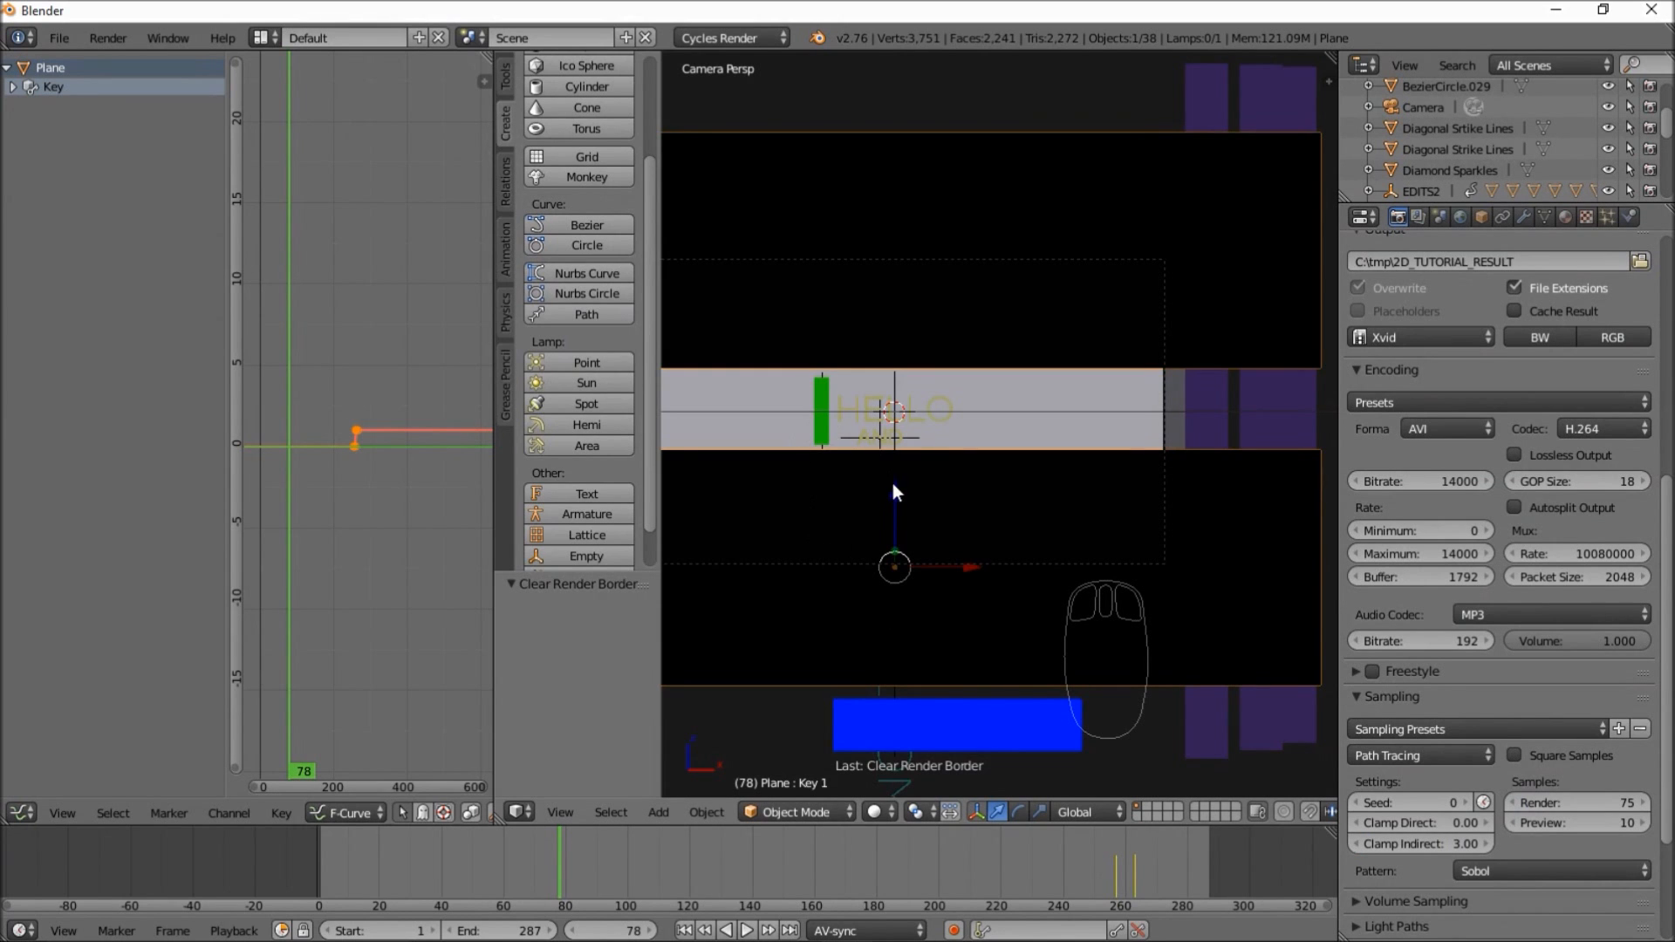
- Render the full animation to the output file
scroll(871, 494, up, 4)
scroll(871, 494, down, 2)
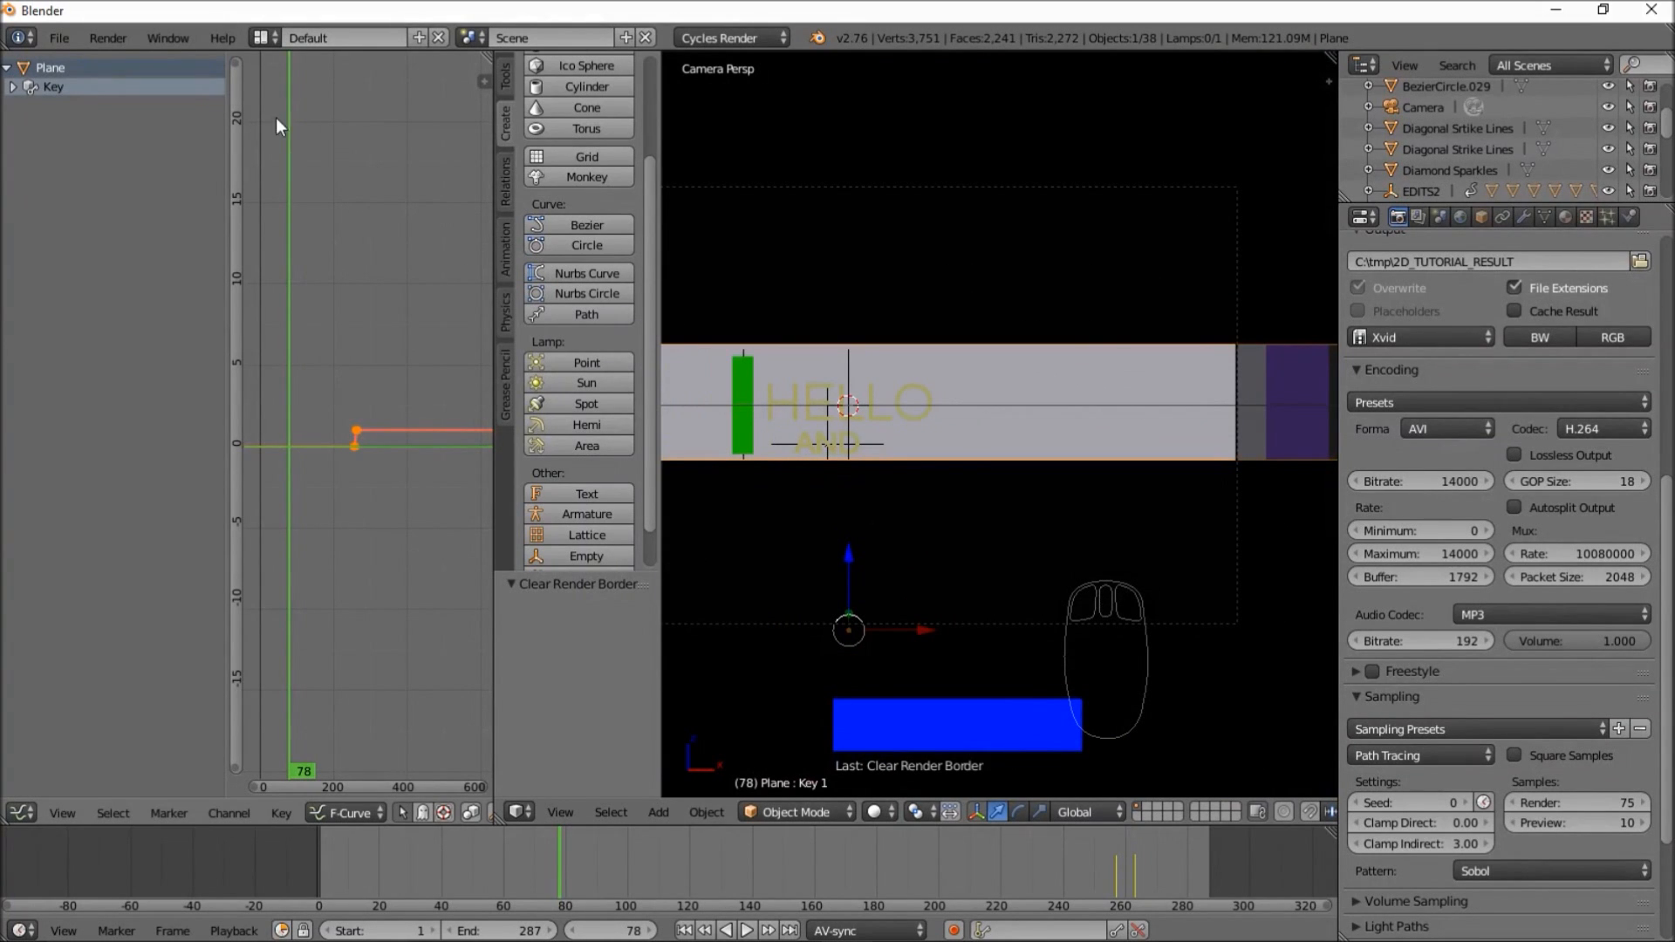
click(117, 37)
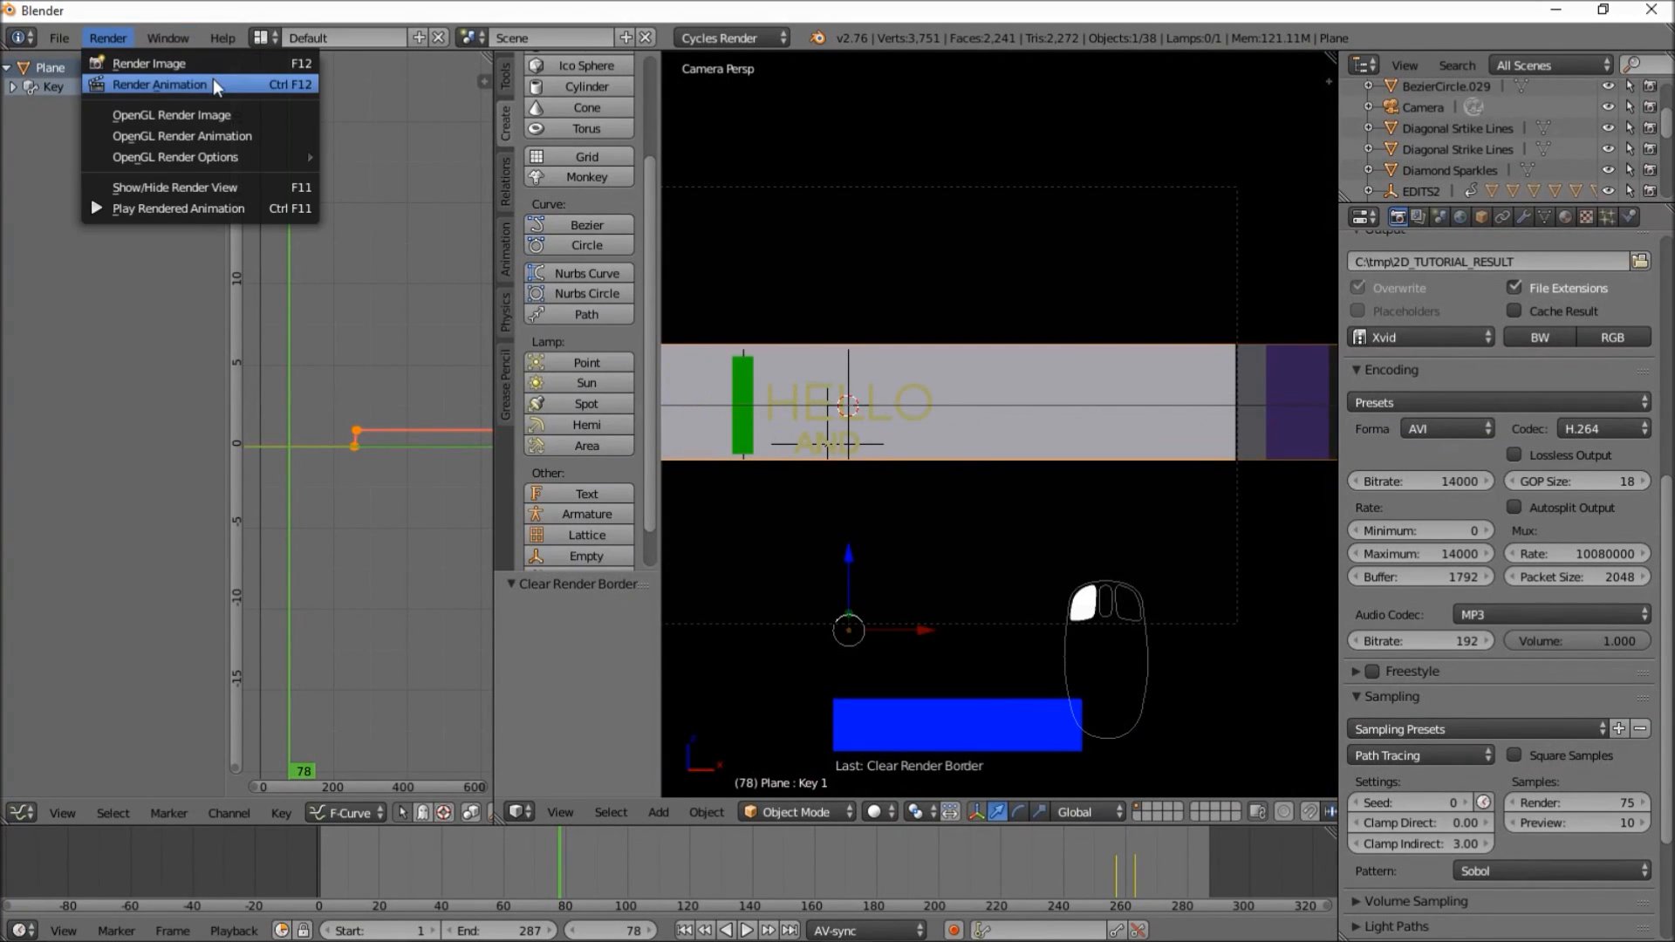